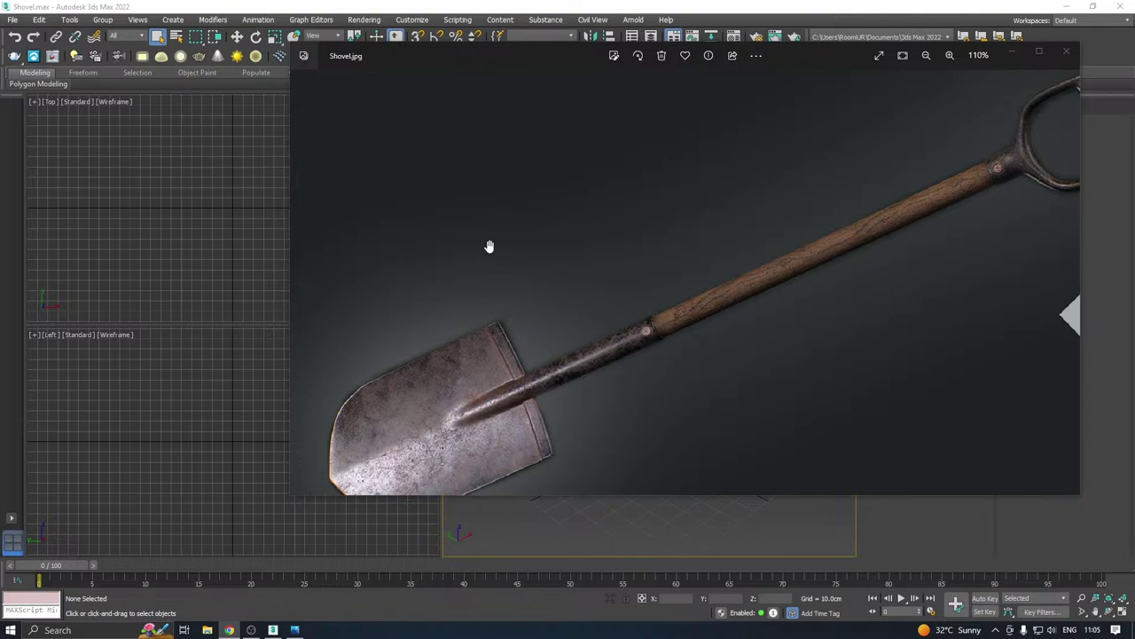
Examine the shovel reference image, including the shape of the metal blade, socket and wooden shaft
left_click_drag(367, 385, 432, 283)
scroll(432, 283, "down", 3)
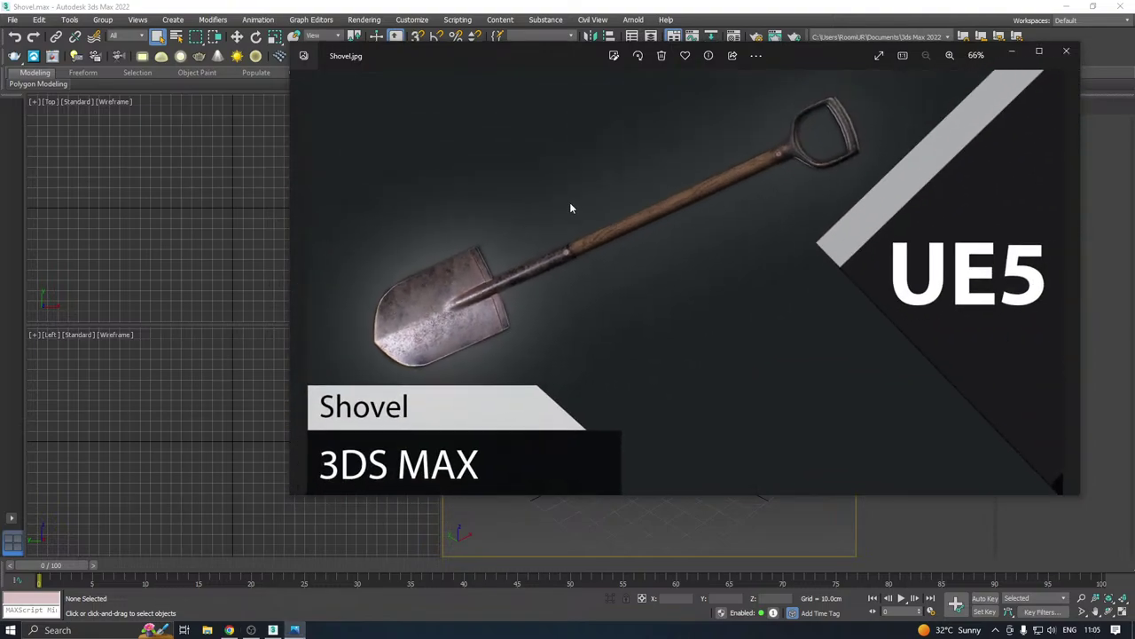
scroll(651, 187, "up", 2)
scroll(640, 199, "down", 3)
left_click_drag(287, 496, 166, 602)
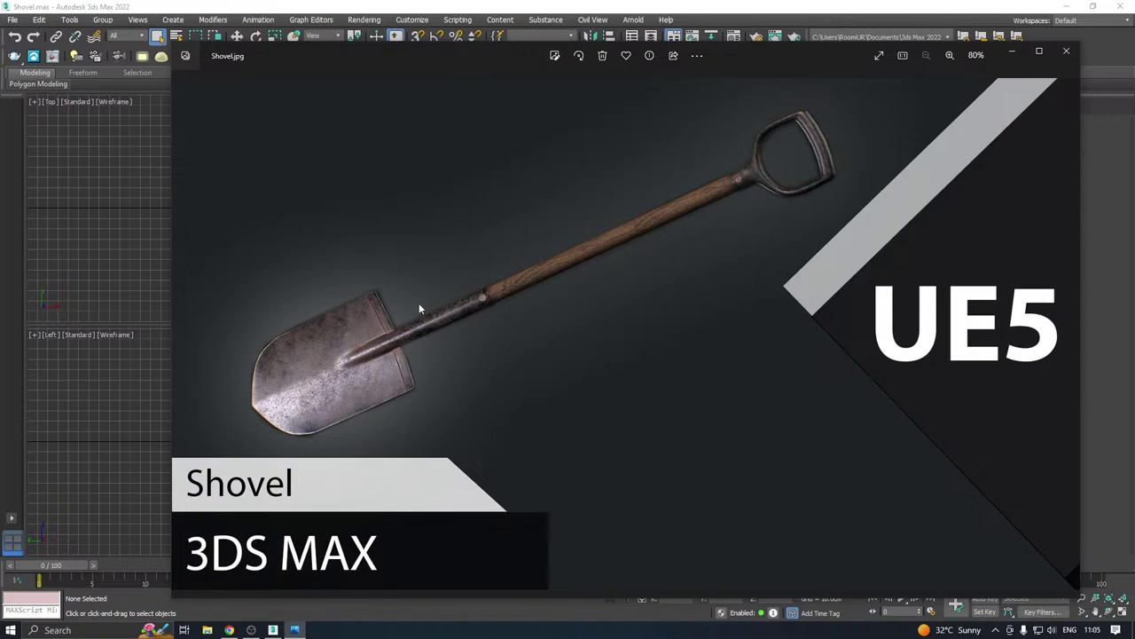
scroll(346, 321, "up", 4)
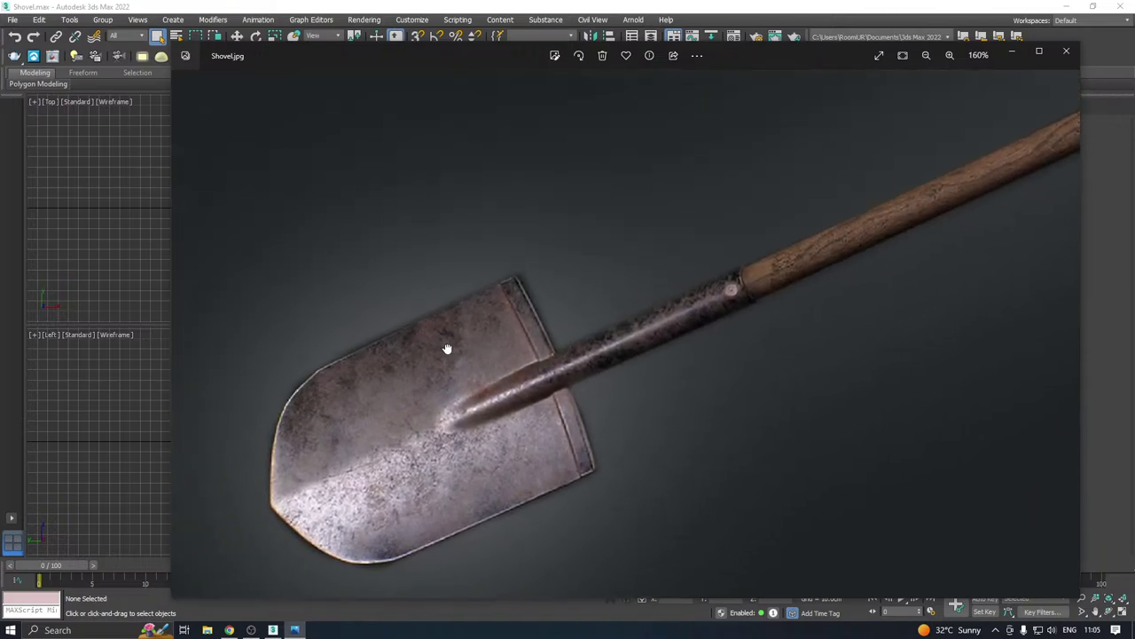
scroll(492, 318, "up", 3)
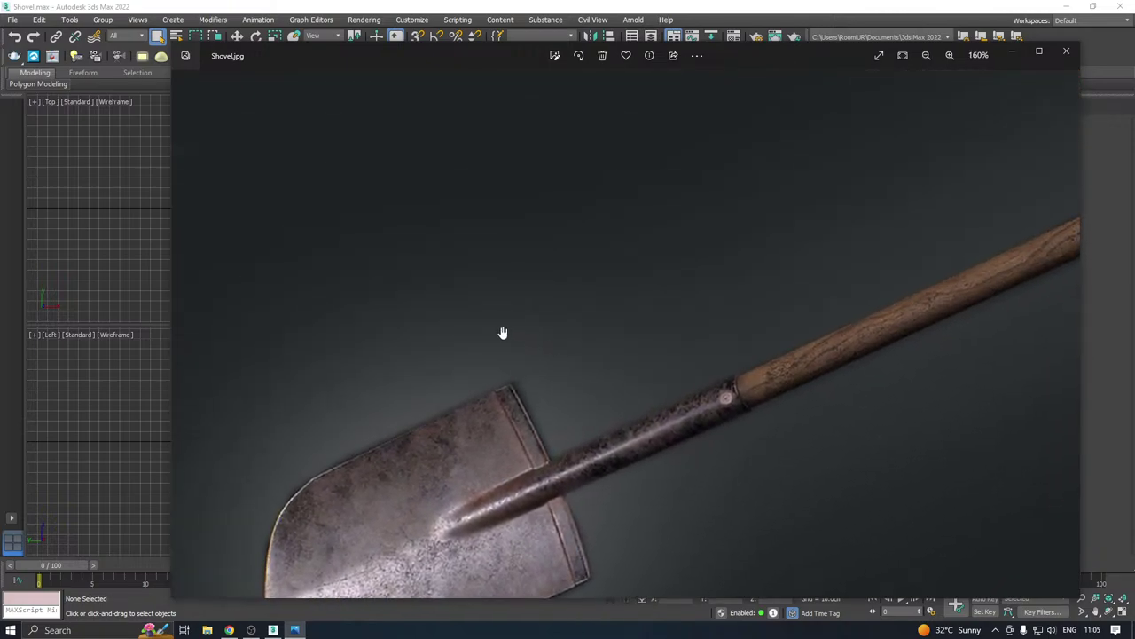
scroll(497, 328, "down", 4)
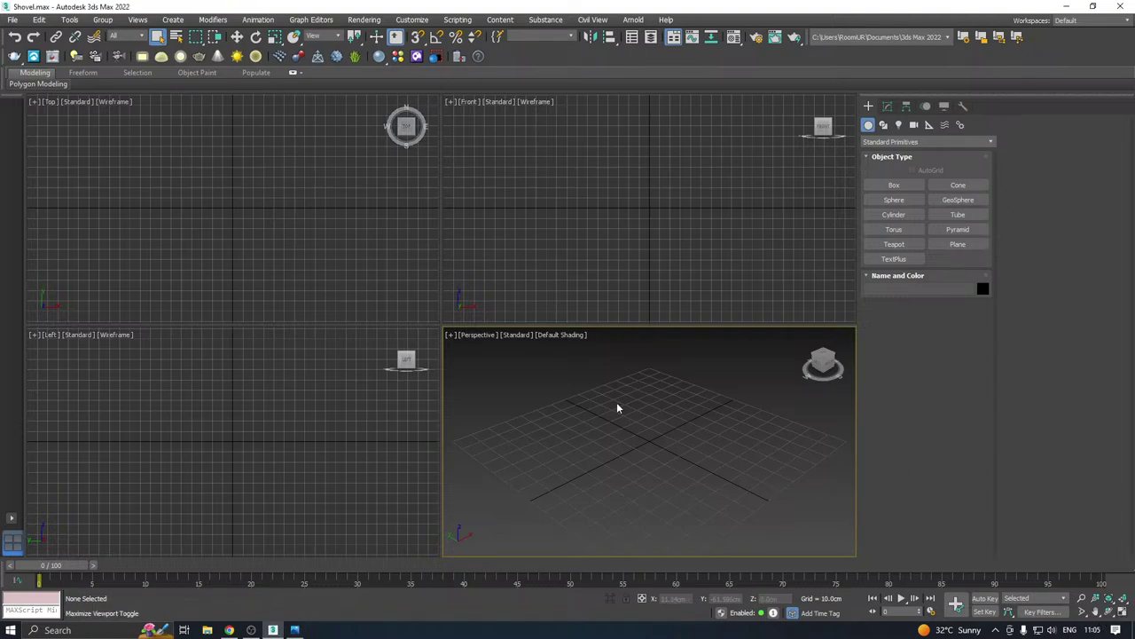
Maximize the Perspective viewport and create a plane about 13.7 cm long and 19.9 cm wide near the origin
key("alt+w")
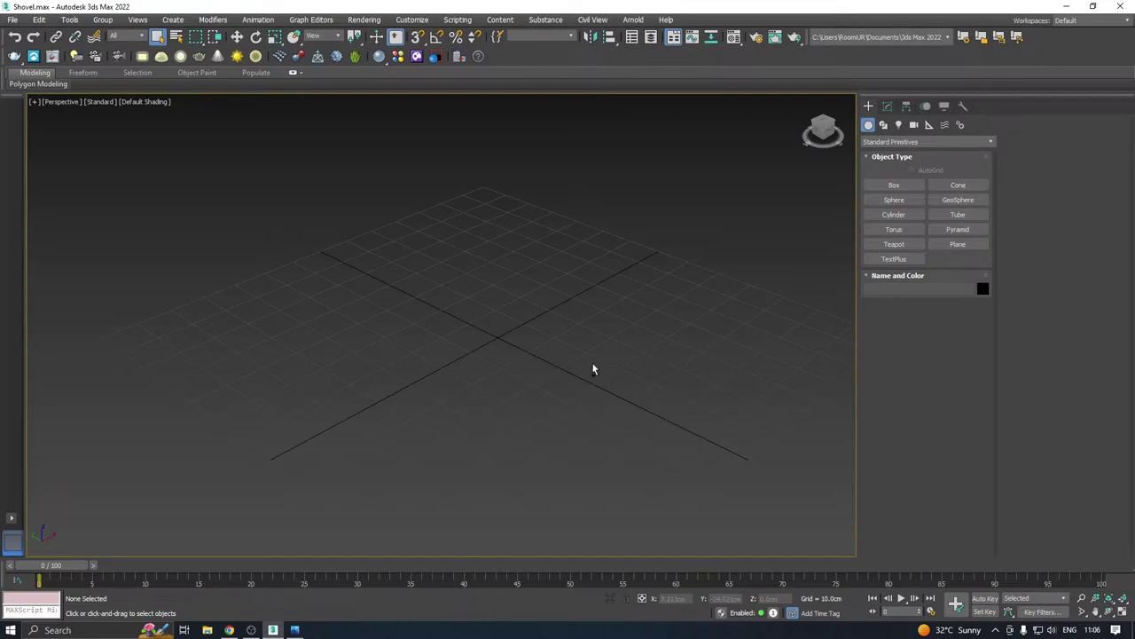
mouse_move(593, 370)
middle_mouse_down("alt")
mouse_move(558, 388)
mouse_move(603, 363)
middle_mouse_up("alt")
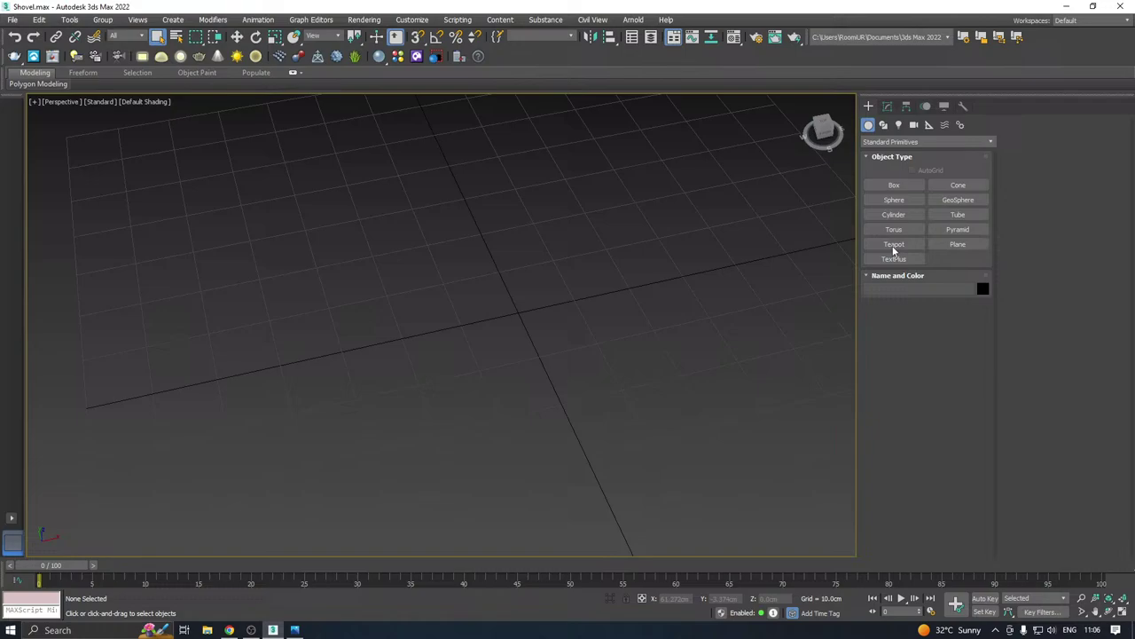
left_click(958, 244)
left_click_drag(437, 317, 644, 362)
right_click(646, 364)
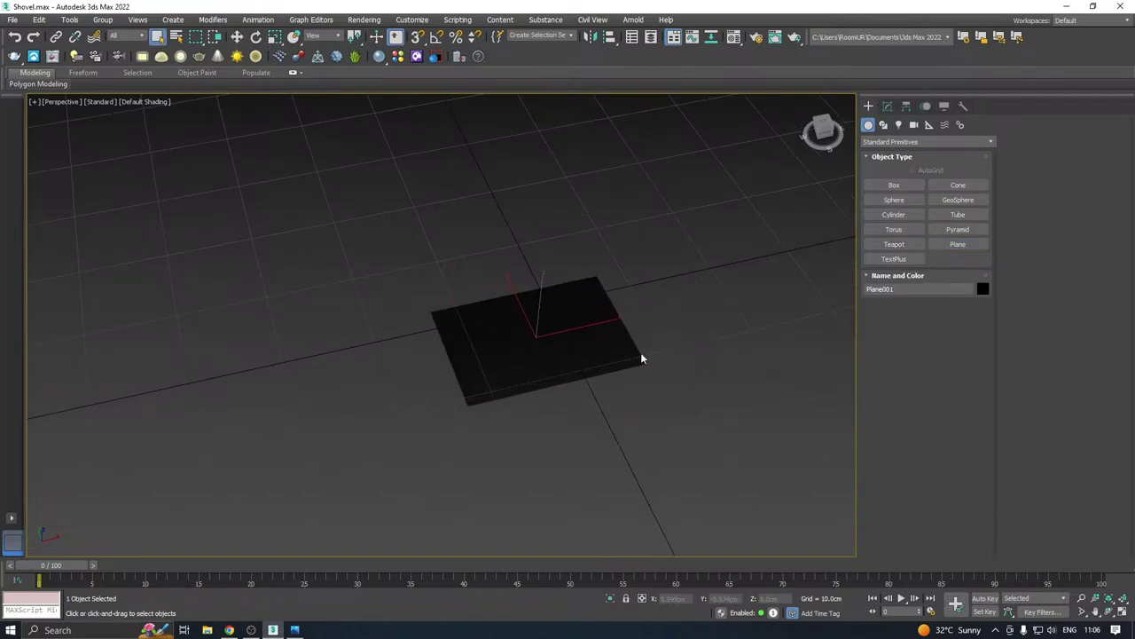
Assign the 01 - Default physical material to the plane
key("m")
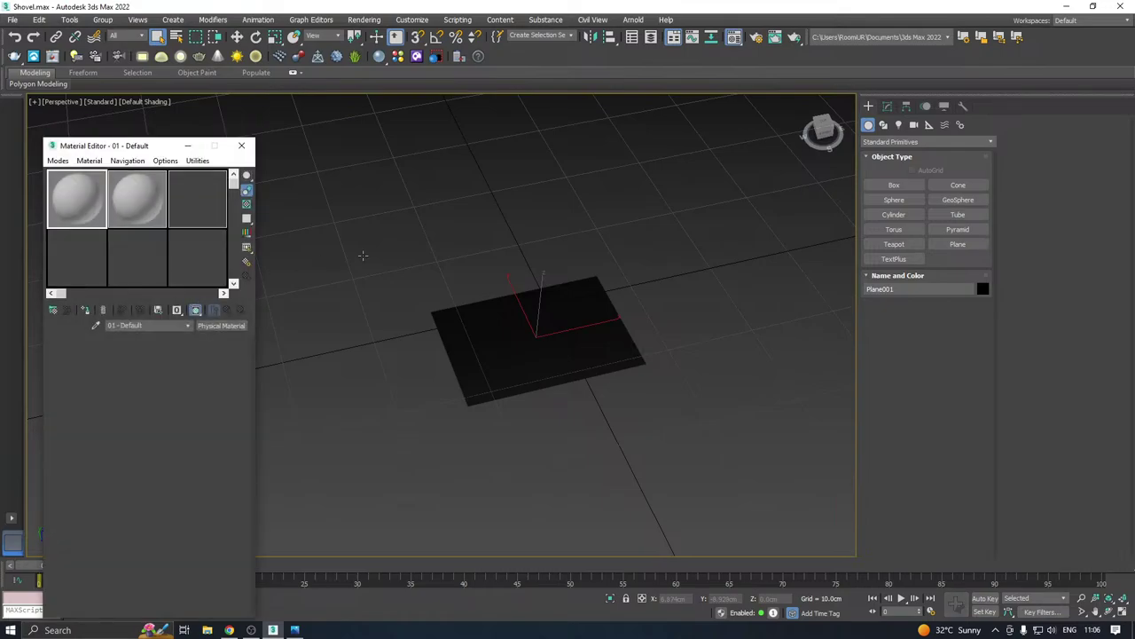
right_click(152, 259)
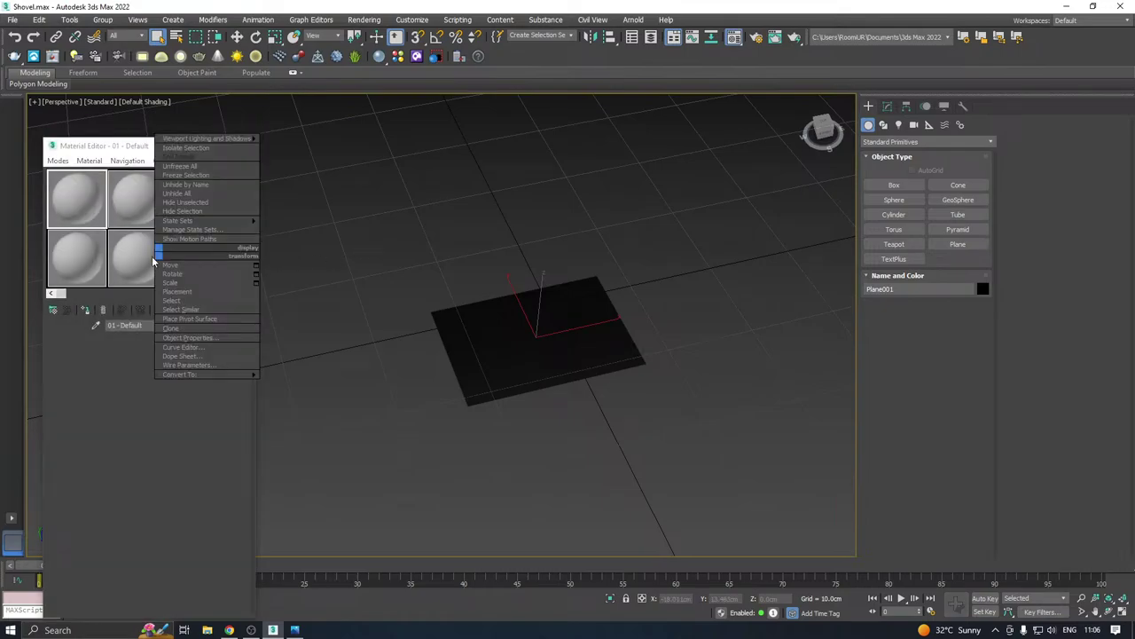
left_click(121, 150)
left_click(86, 312)
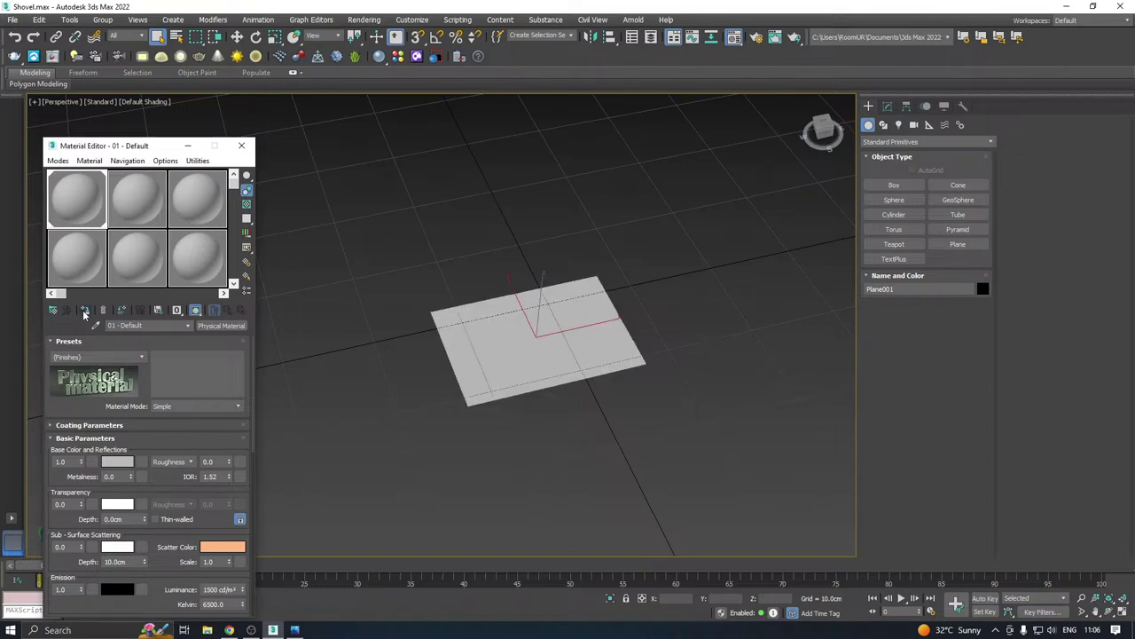
left_click(242, 145)
Activate the Move tool and turn on Edged Faces display in the Perspective viewport
left_click(236, 36)
left_click(145, 101)
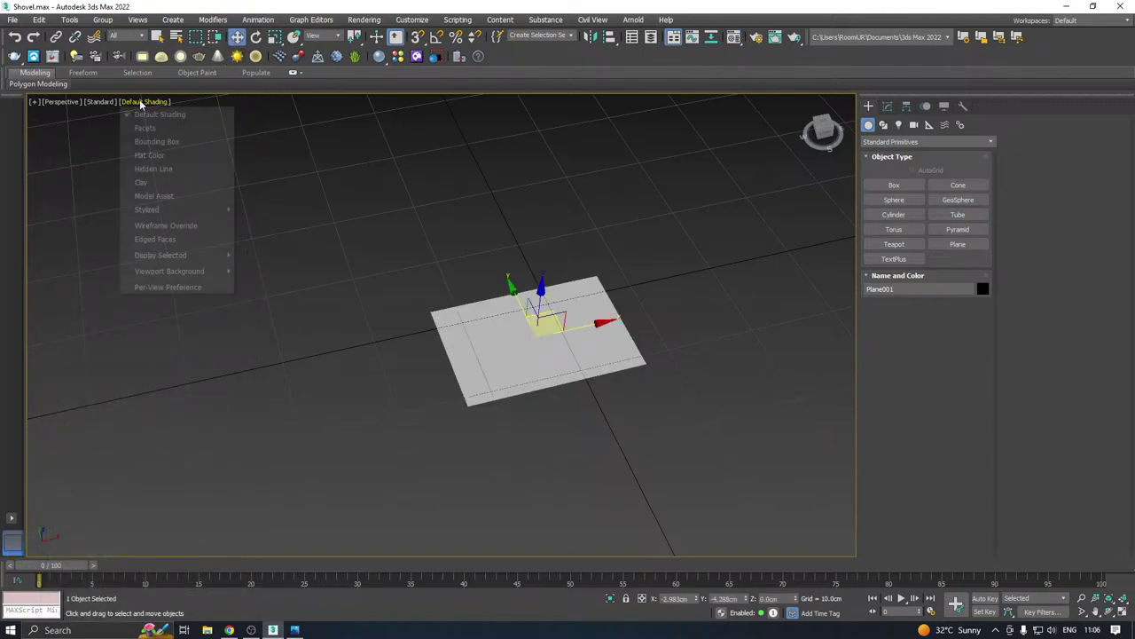
left_click(194, 239)
Set the plane's length and width segments to 1 each
scroll(539, 312, "up", 4)
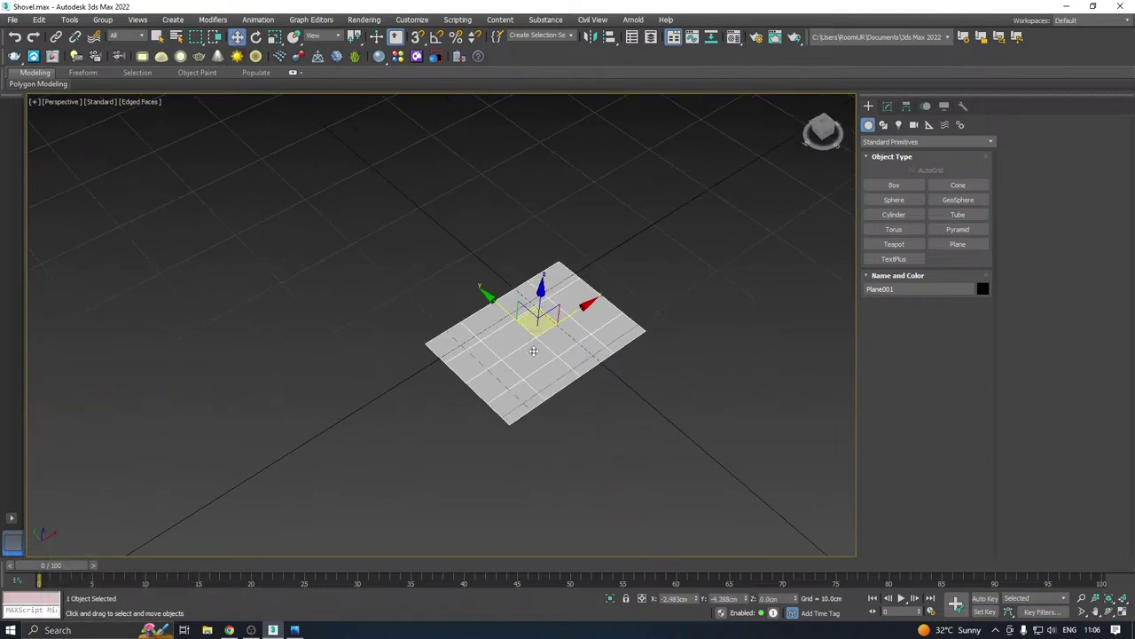
left_click(888, 107)
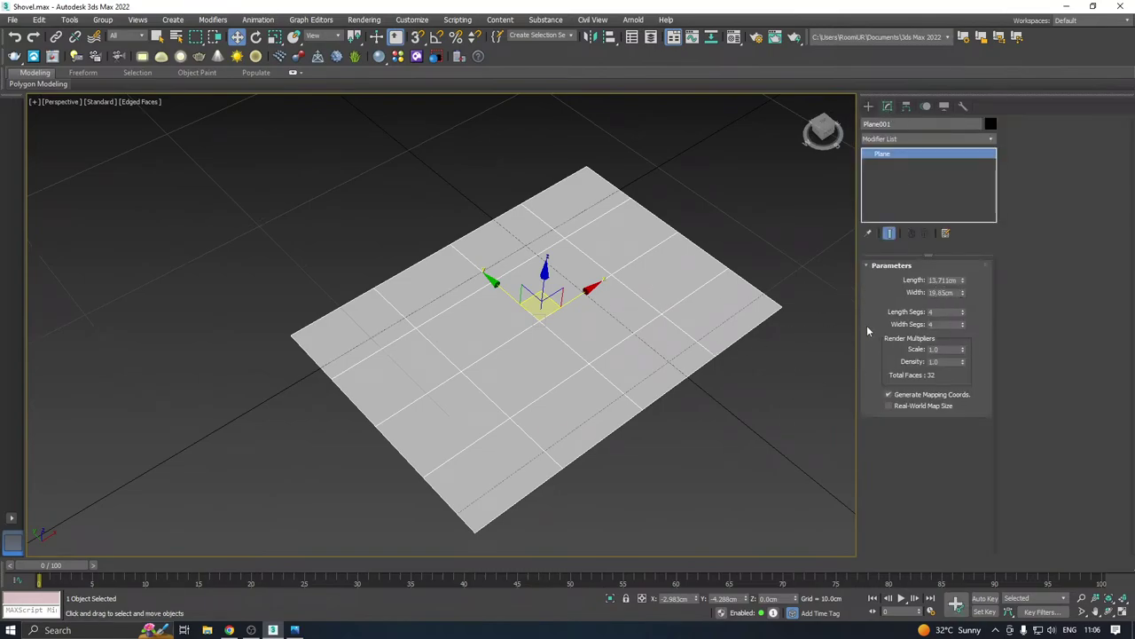
right_click(962, 312)
right_click(962, 324)
Save the scene and convert the plane to an Editable Poly
right_click(652, 302)
left_click(616, 297)
key("ctrl+s")
key("ctrl+s")
right_click(912, 207)
left_click(952, 281)
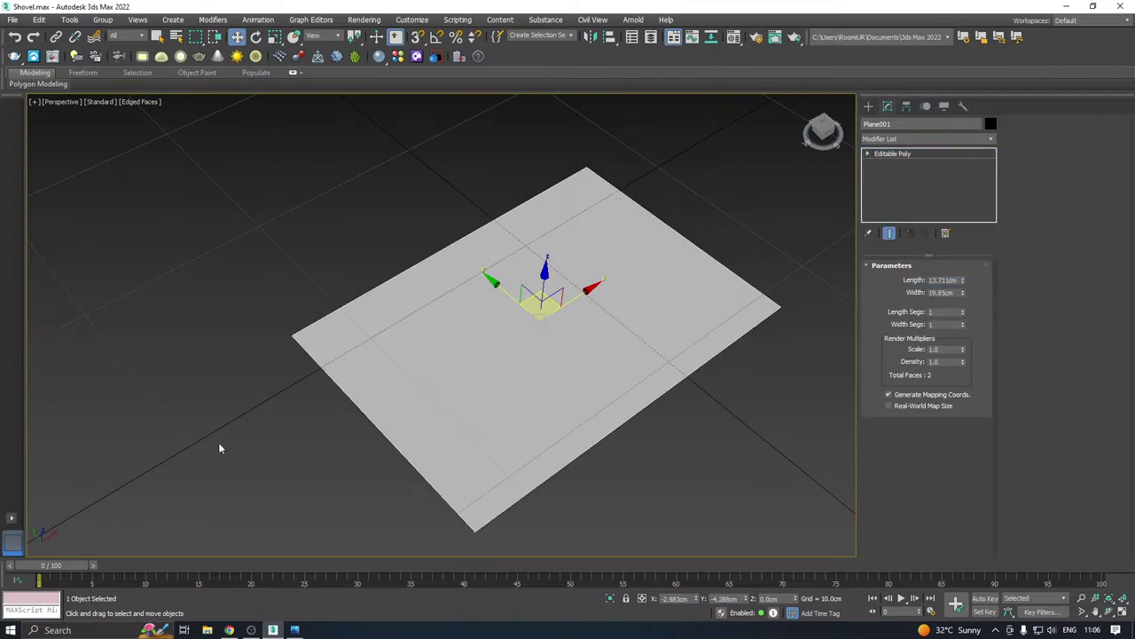
Select the open border around the plane
left_click(229, 630)
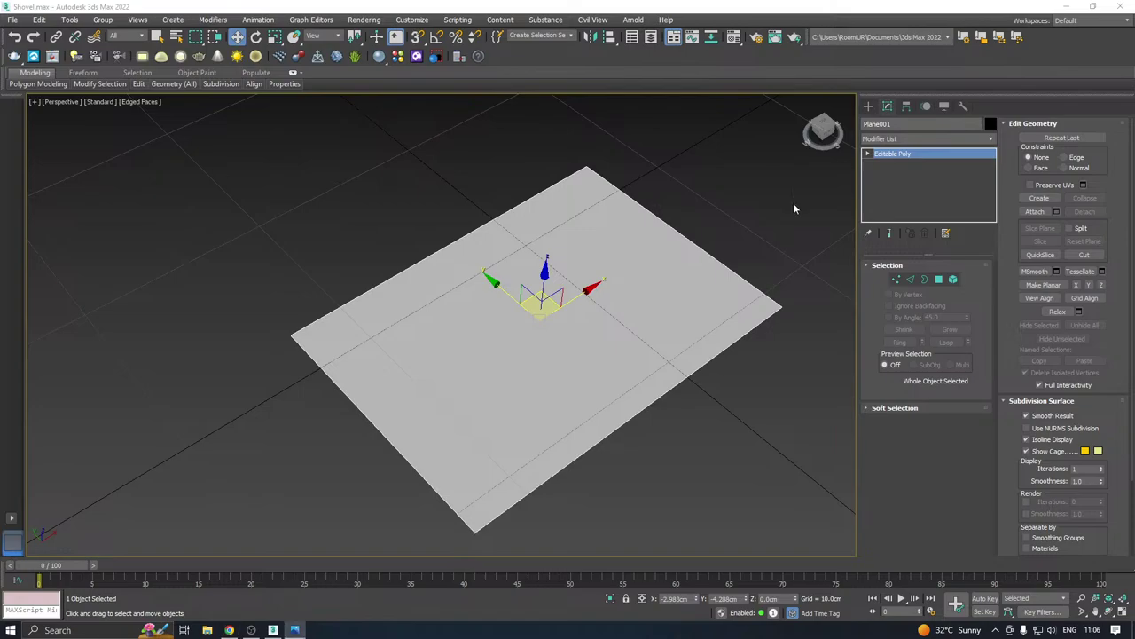
middle_click_drag(671, 314, 652, 312, "alt")
scroll(614, 327, "down", 3)
middle_click_drag(718, 292, 694, 319, "alt")
left_click(923, 278)
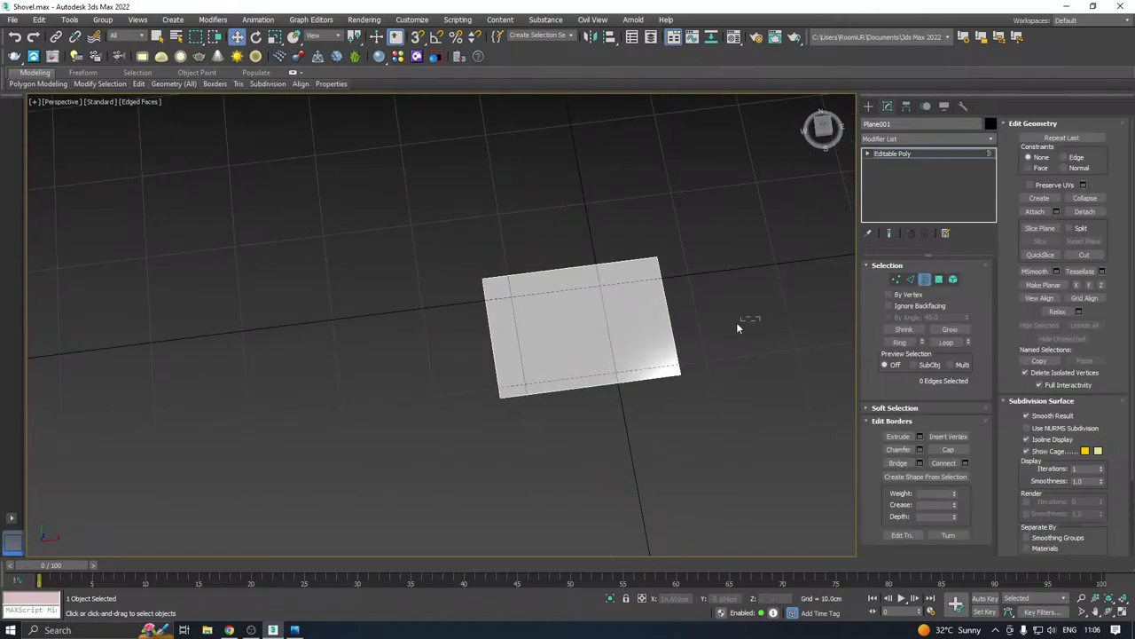
left_click(656, 296)
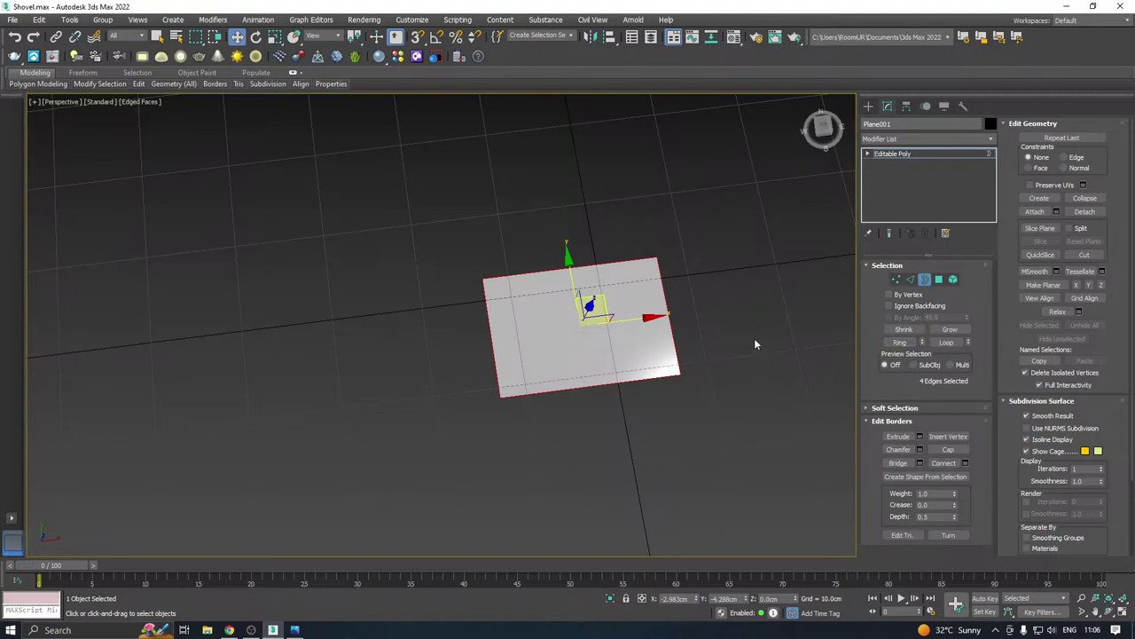
Connect the plane's two short end edges with one edge running lengthwise through the middle
left_click(910, 278)
left_click(676, 328)
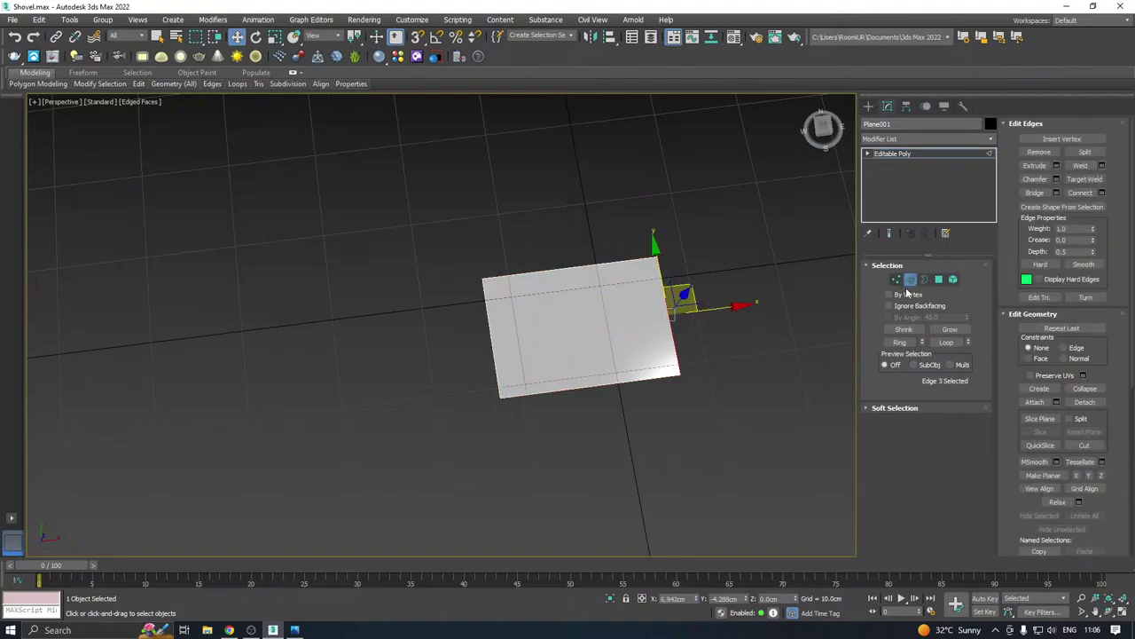
left_click(900, 341)
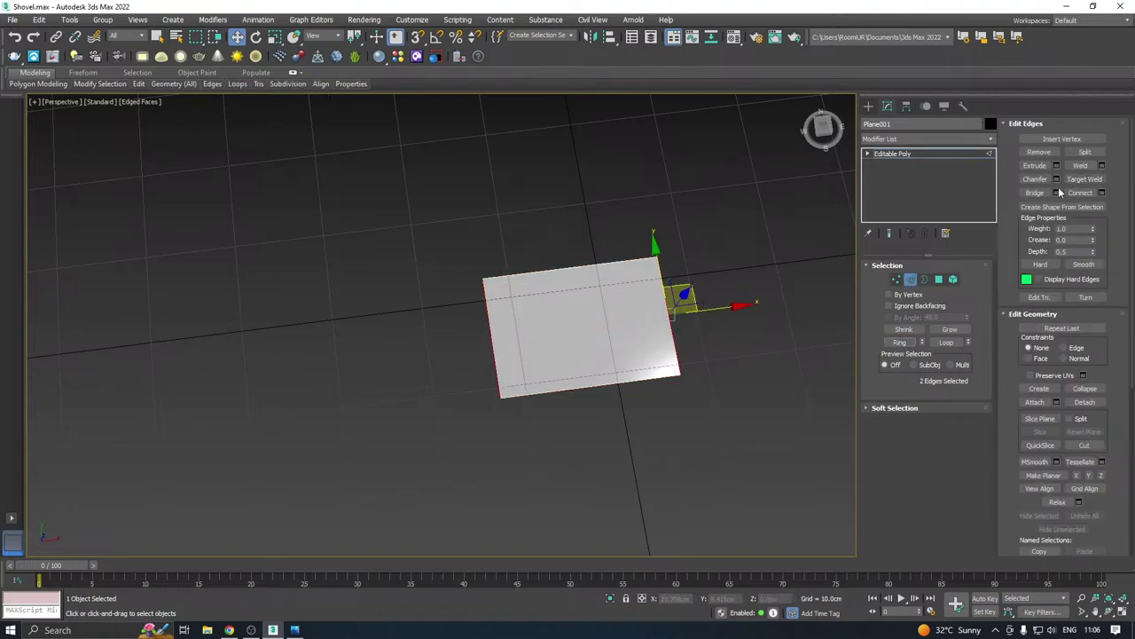
left_click(1090, 194)
middle_click_drag(684, 310, 591, 277)
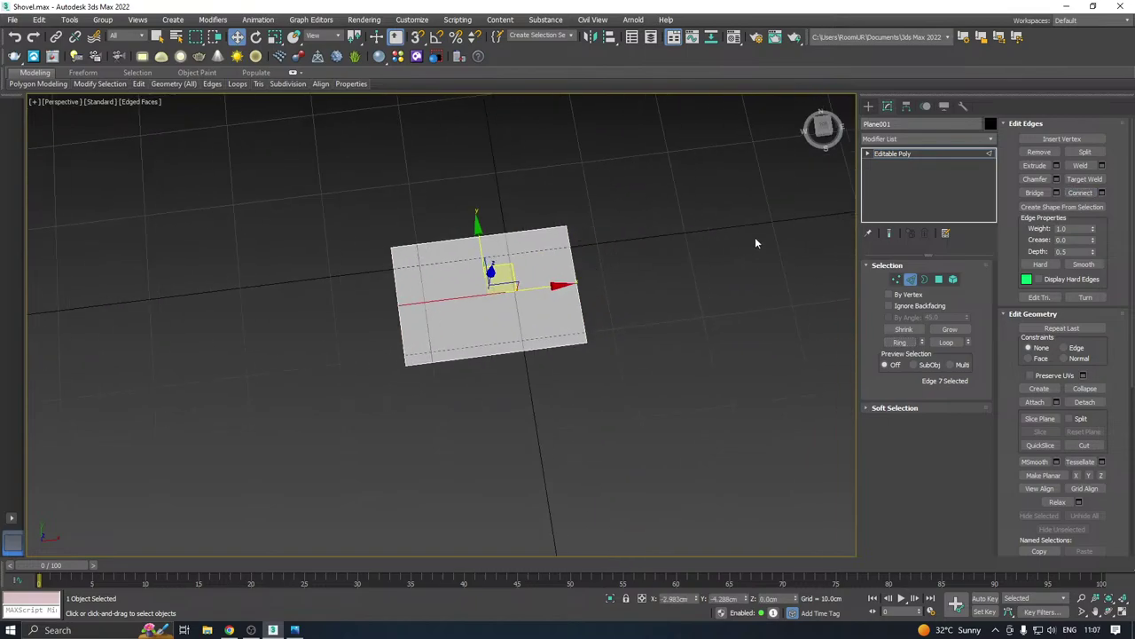
Move the middle vertex of one short end outward along X to about -17 cm, forming a pointed blade tip
left_click(896, 279)
scroll(451, 292, "up", 3)
left_click_drag(310, 296, 357, 314)
scroll(380, 322, "up", 3)
middle_click_drag(405, 294, 474, 253)
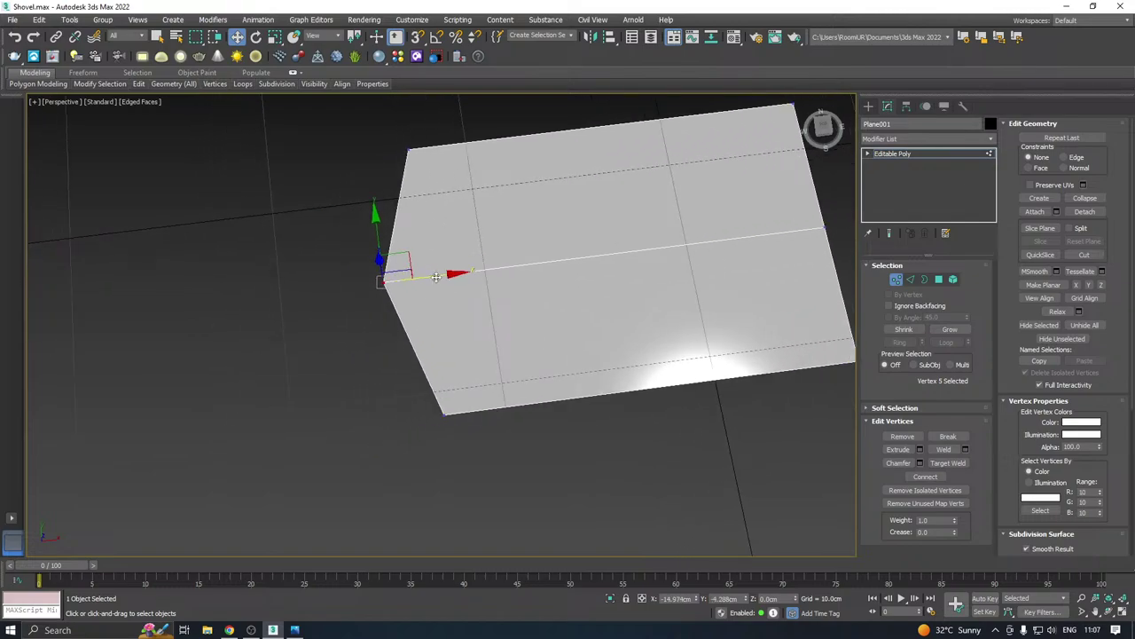
left_click_drag(435, 277, 394, 283)
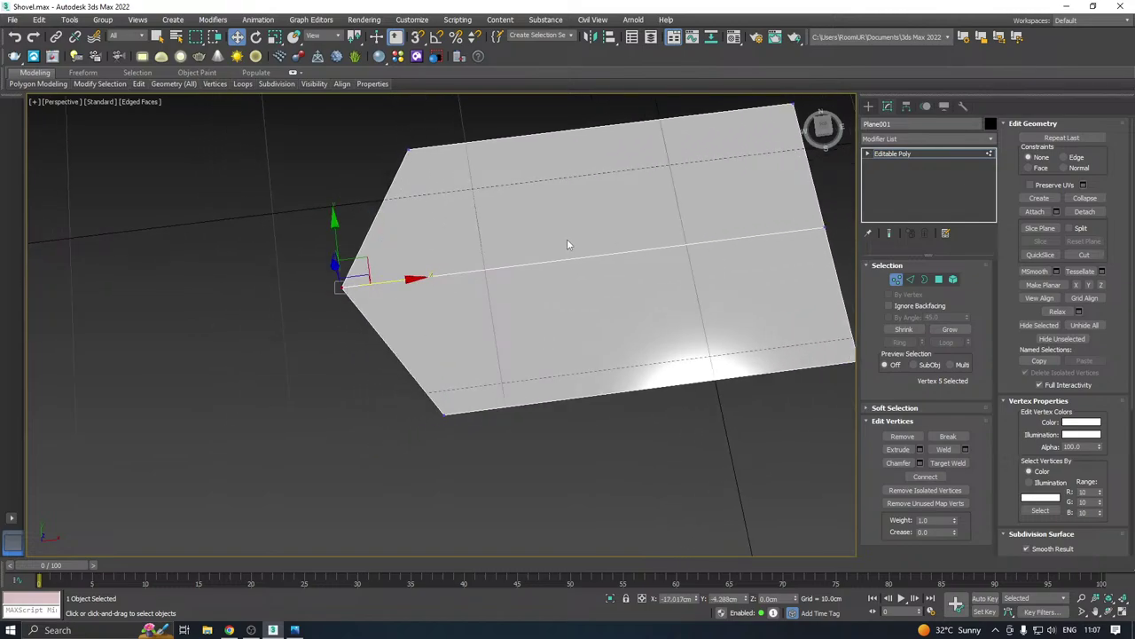
middle_click_drag(567, 244, 546, 269)
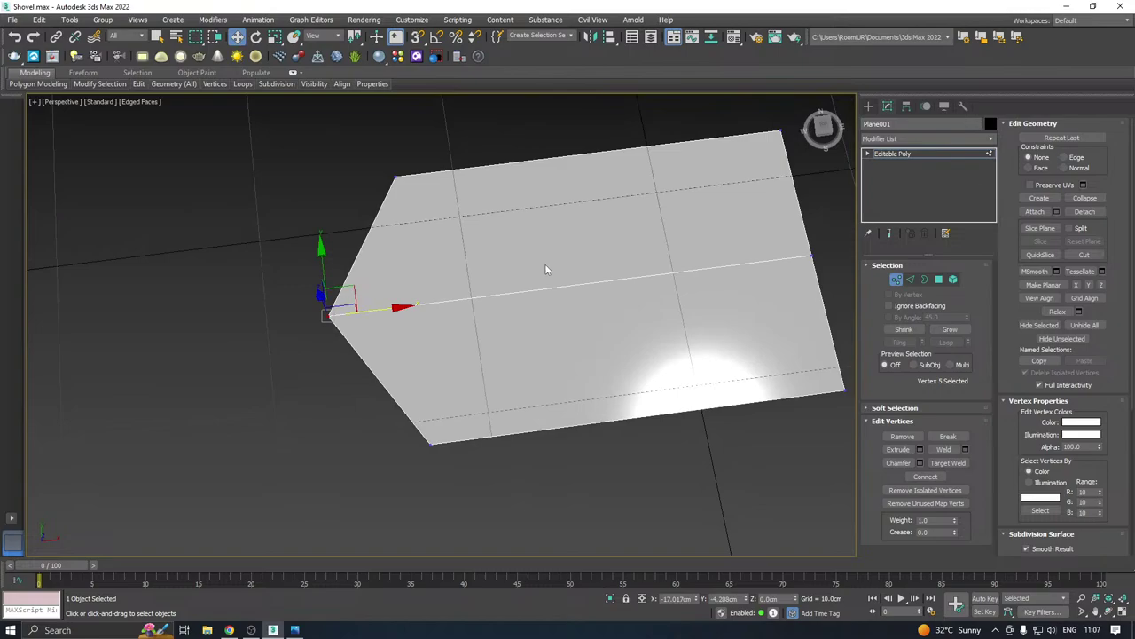
Cut an edge across the blade between the two corners behind the tip, passing through the centre edge
right_click(455, 270)
left_click(431, 165)
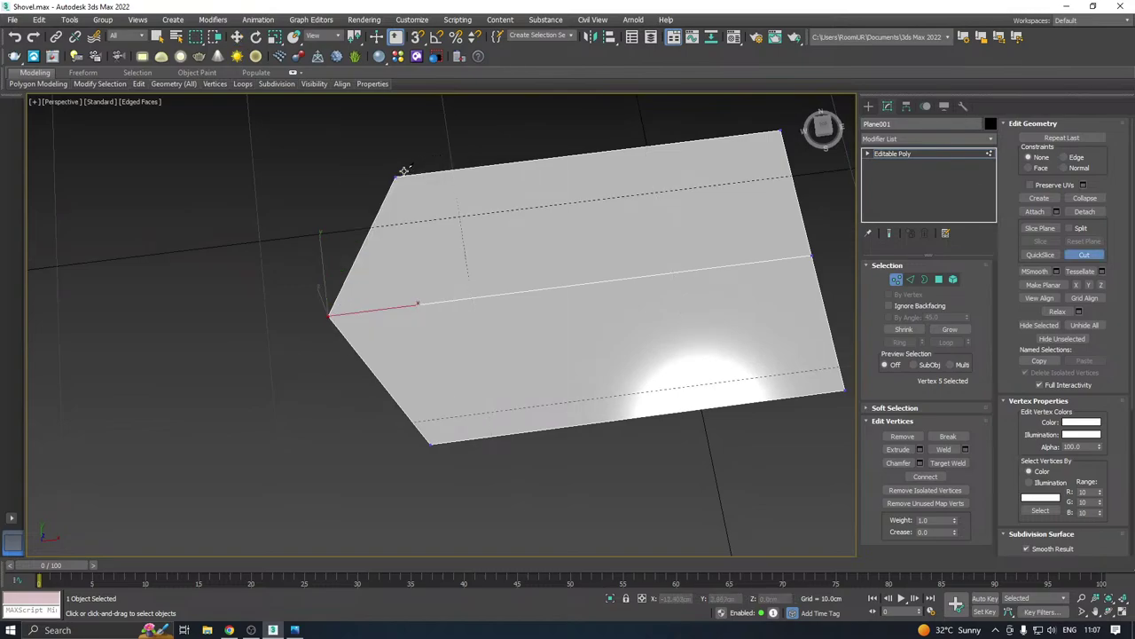
left_click(396, 174)
left_click(416, 303)
left_click(434, 445)
scroll(443, 383, "down", 2)
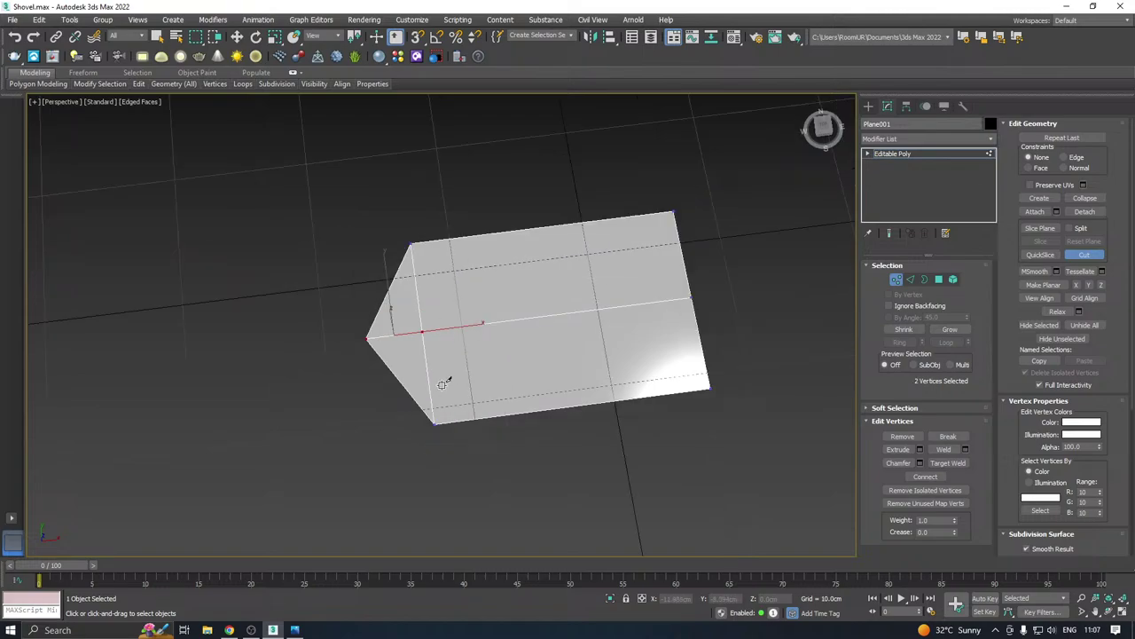
scroll(461, 367, "down", 2)
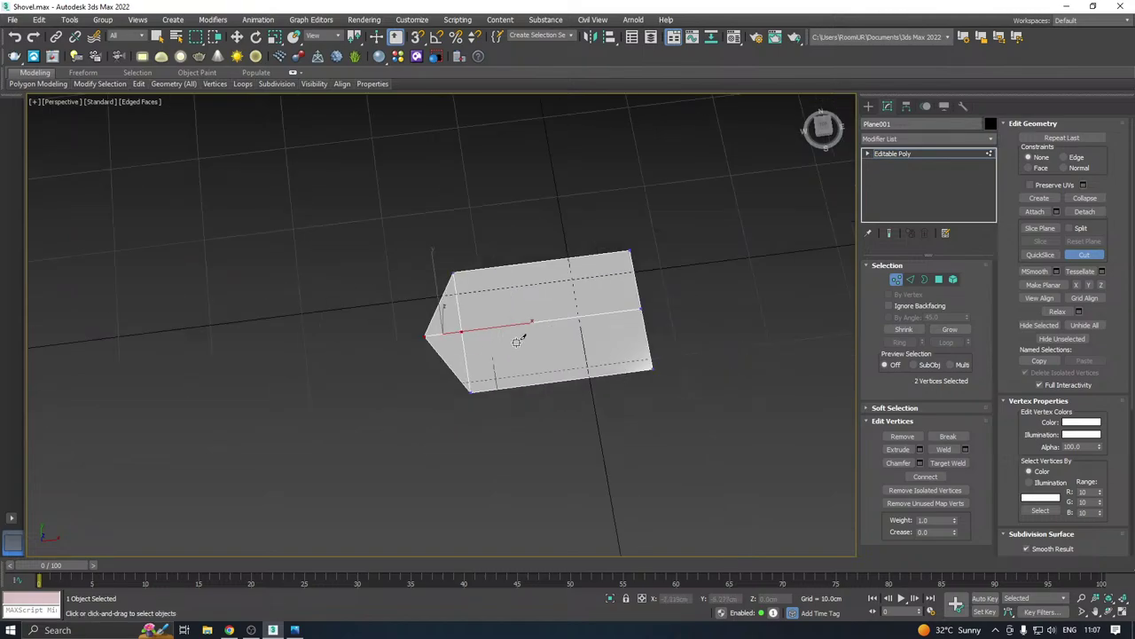
key("w")
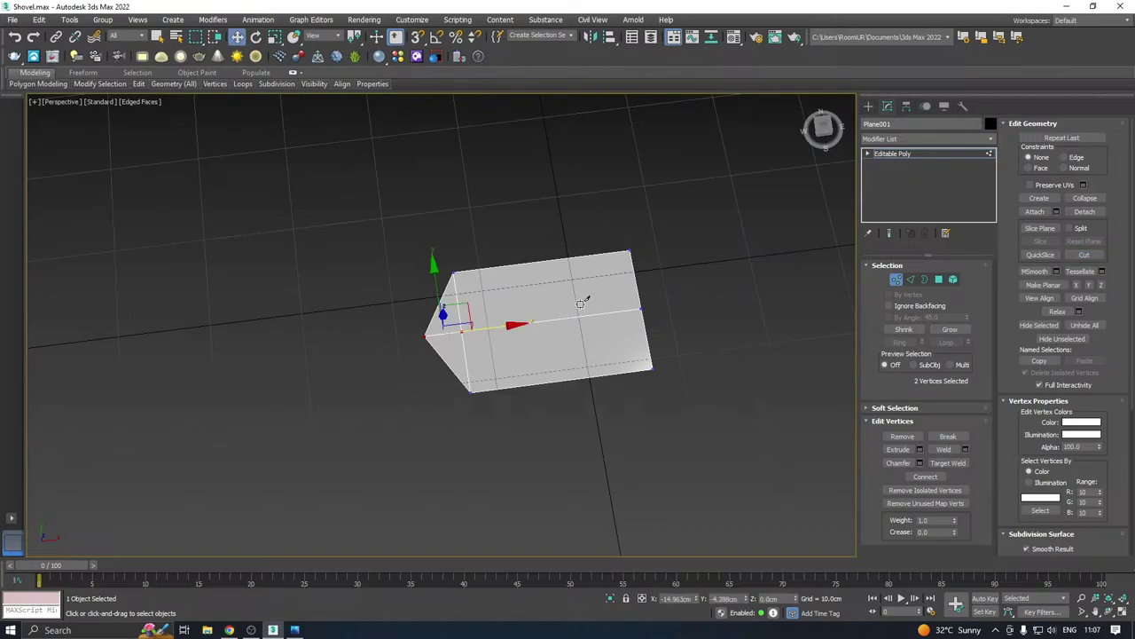
Add a TurboSmooth modifier to the blade with 3 iterations
left_click(944, 158)
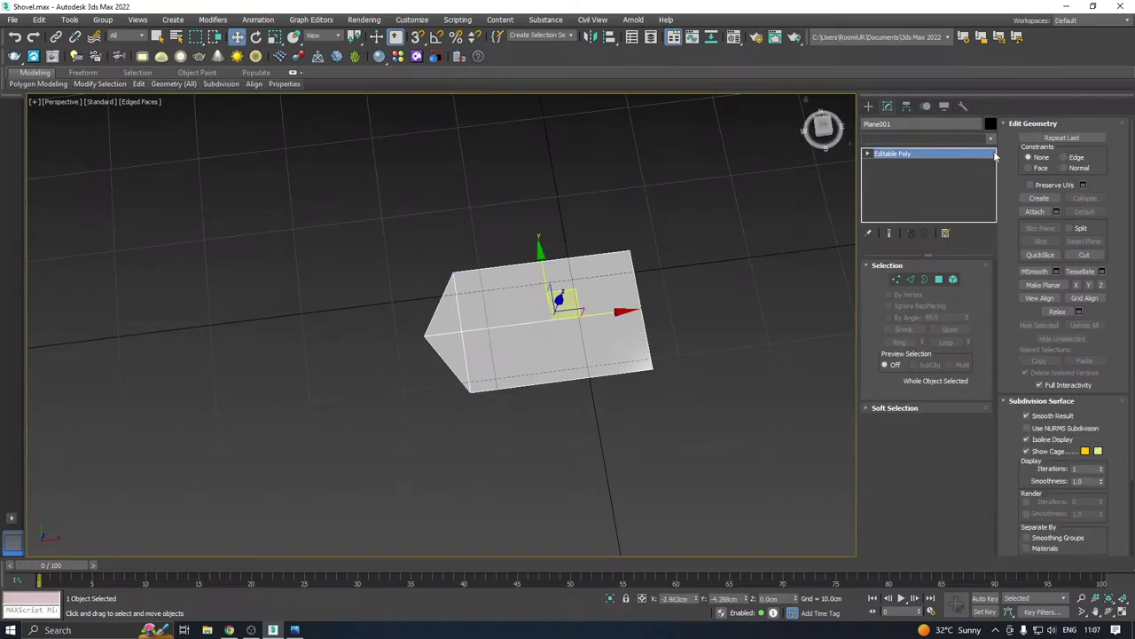
left_click(990, 140)
scroll(913, 372, "down", 10)
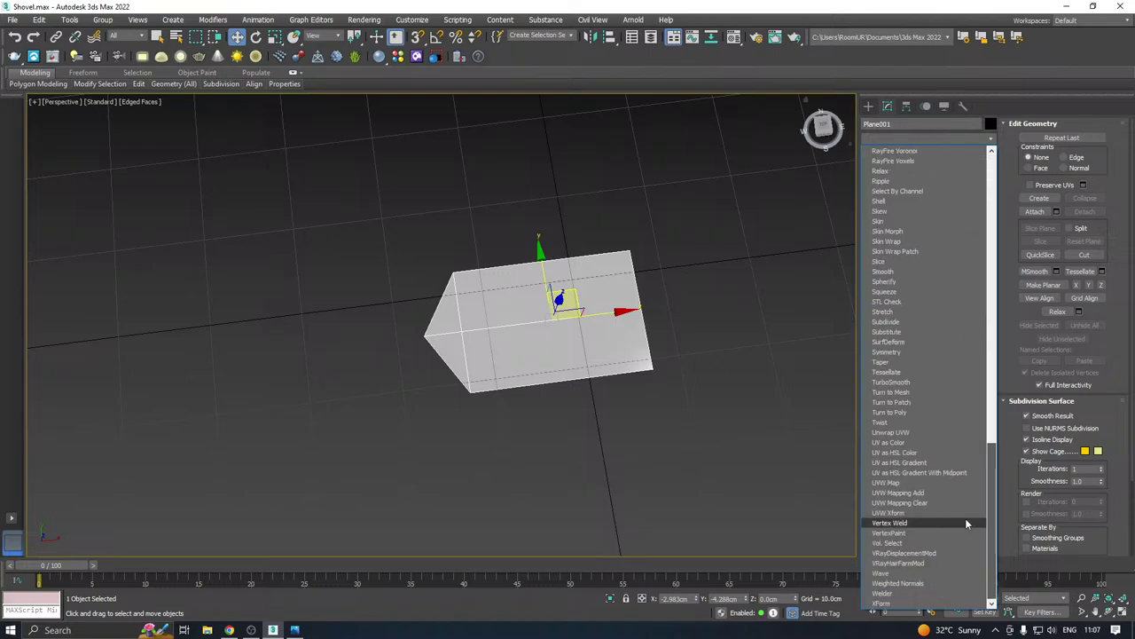
left_click(893, 383)
scroll(537, 329, "up", 3)
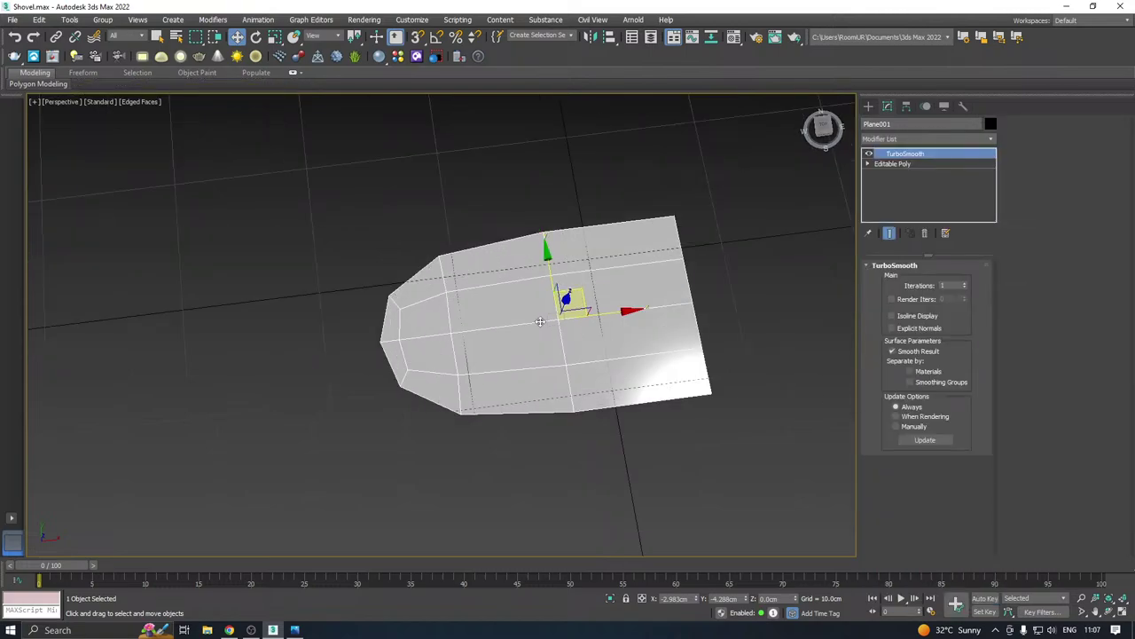
middle_click_drag(660, 298, 635, 294, "alt")
left_click(966, 284)
left_click(966, 284)
scroll(746, 236, "up", 2)
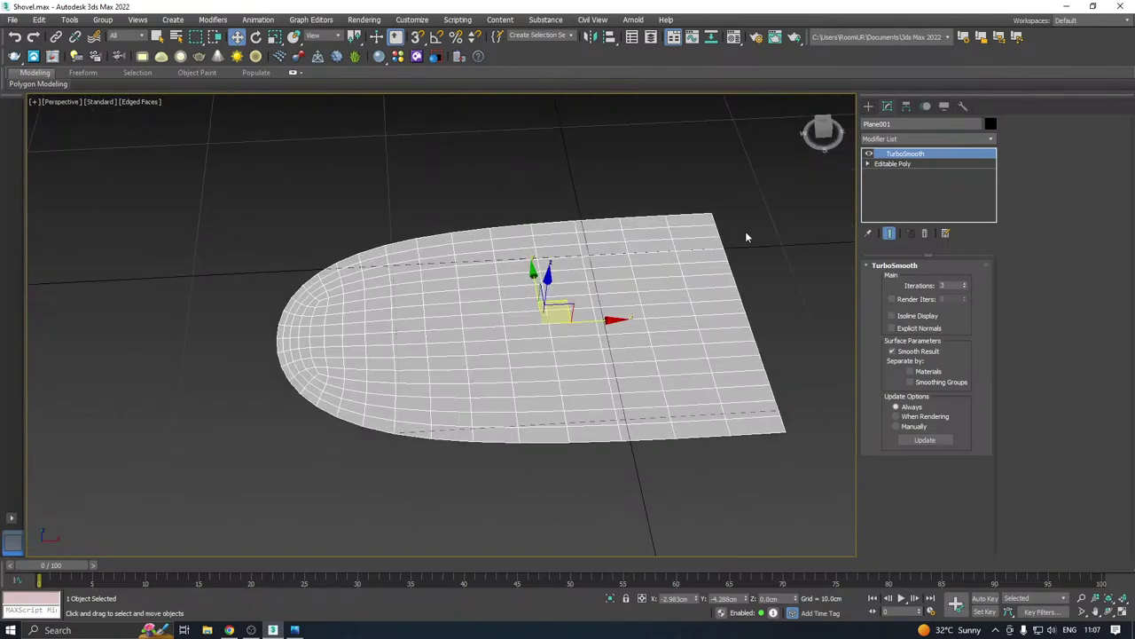
Lower the two lengthwise centre edges of the Editable Poly to Z about -1.04 cm, giving the blade a V-shaped fold
left_click(881, 165)
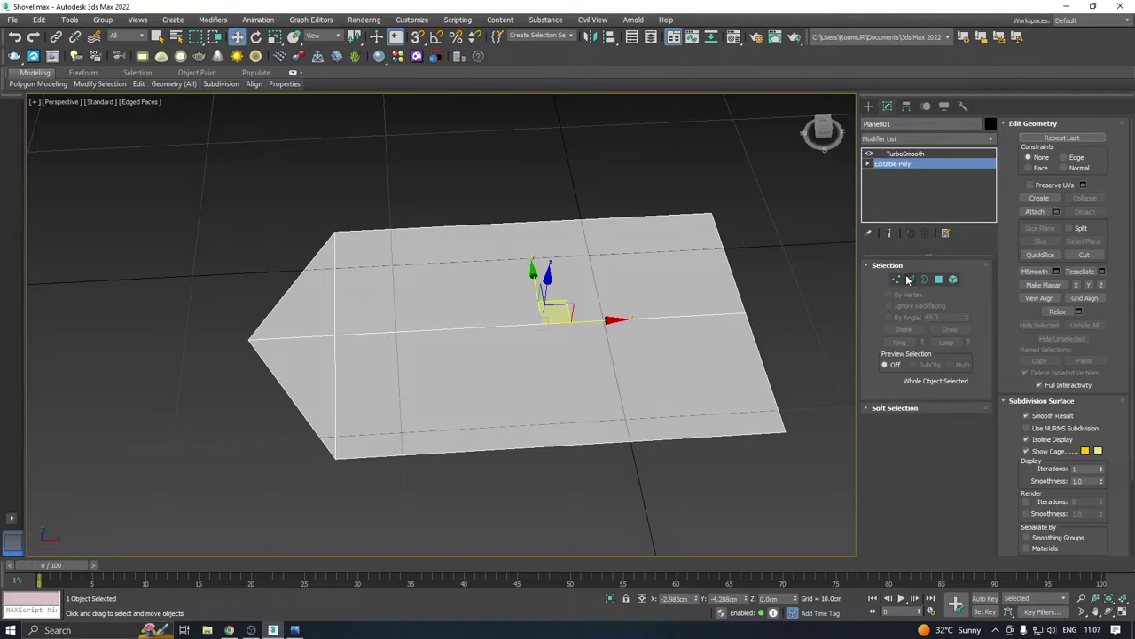
left_click(909, 280)
double_click(516, 330)
middle_click_drag(505, 318, 537, 277, "alt")
left_click_drag(419, 279, 424, 302)
middle_click_drag(507, 270, 411, 295, "alt")
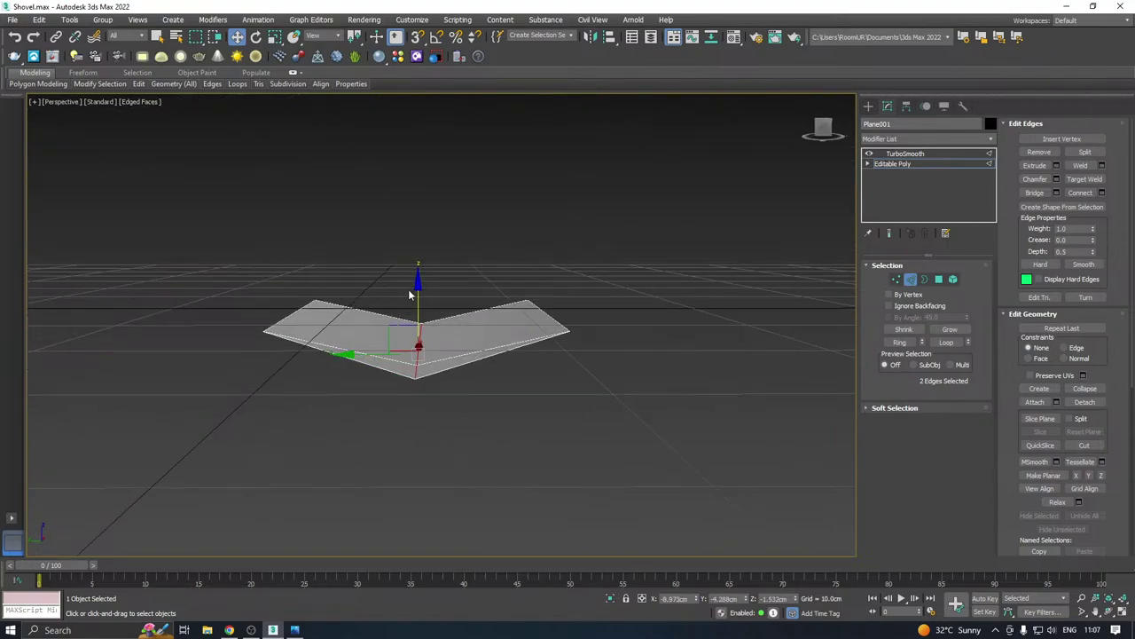
left_click_drag(418, 297, 421, 284)
middle_click_drag(474, 271, 630, 271, "alt")
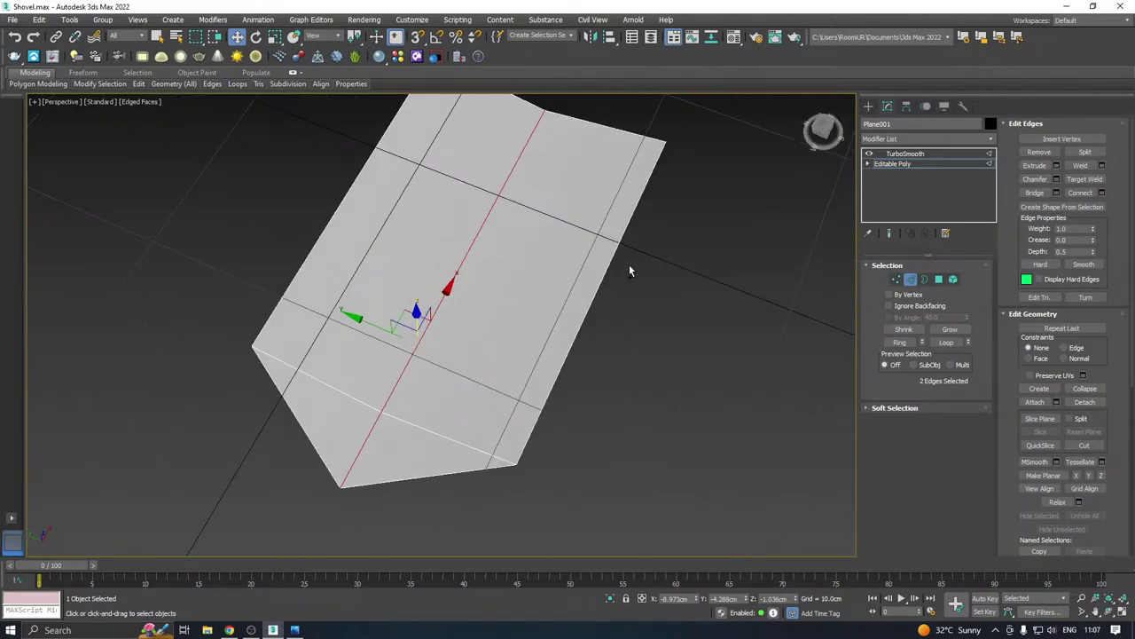
Turn off the smoothing preview and scale the whole blade along Y to about 130 percent, then check the smoothed shape
left_click(906, 165)
scroll(517, 381, "down", 2)
middle_click_drag(536, 388, 545, 393)
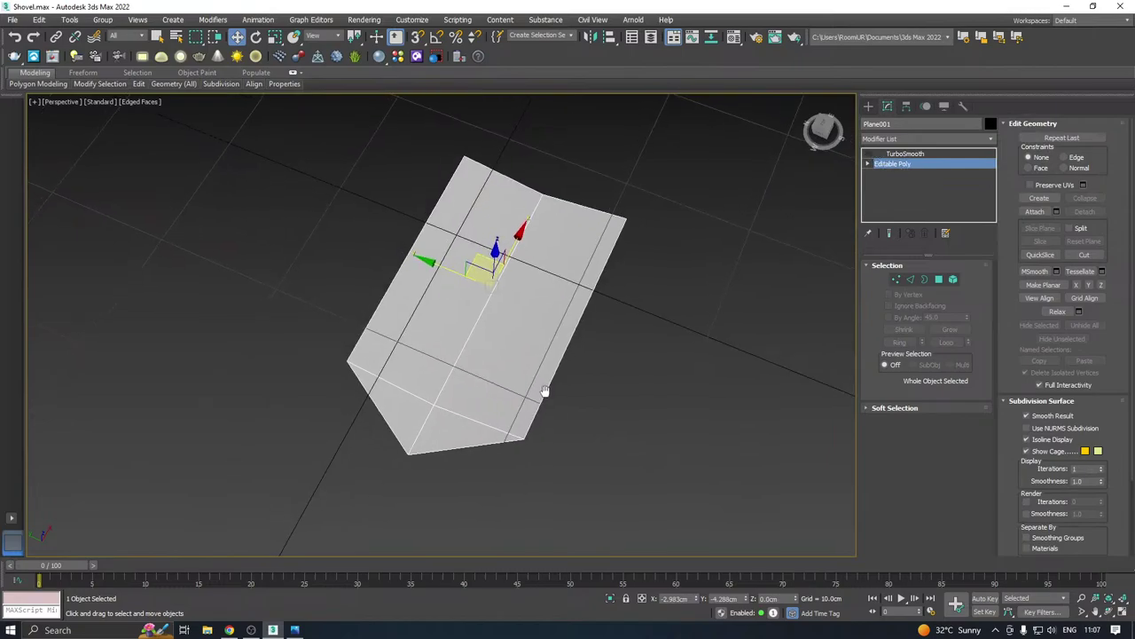
key("r")
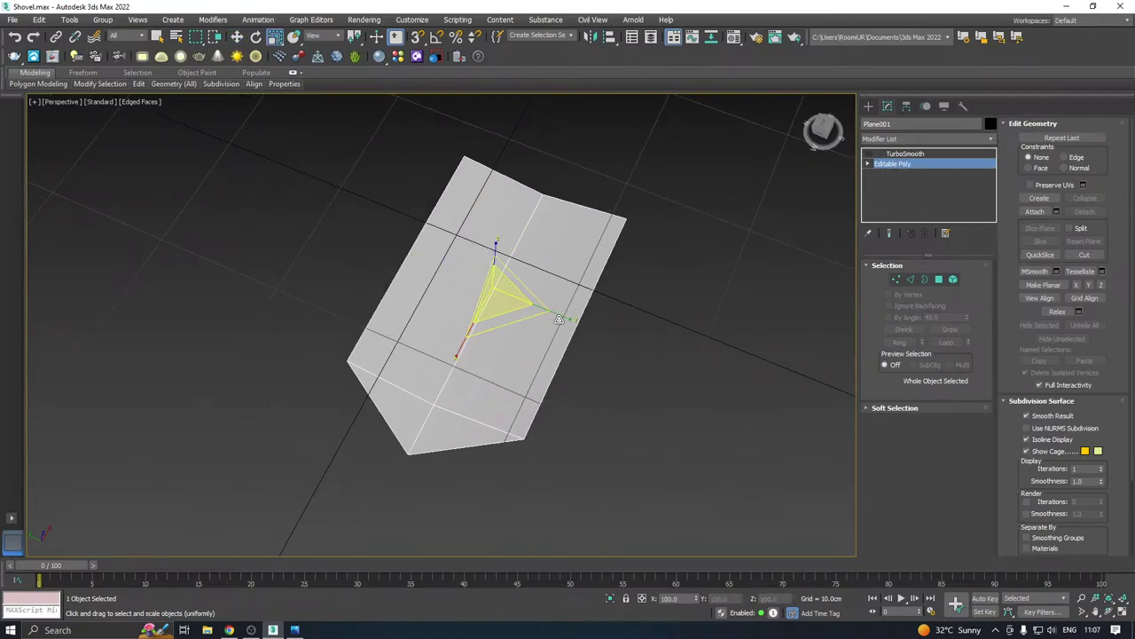
left_click_drag(552, 317, 575, 320)
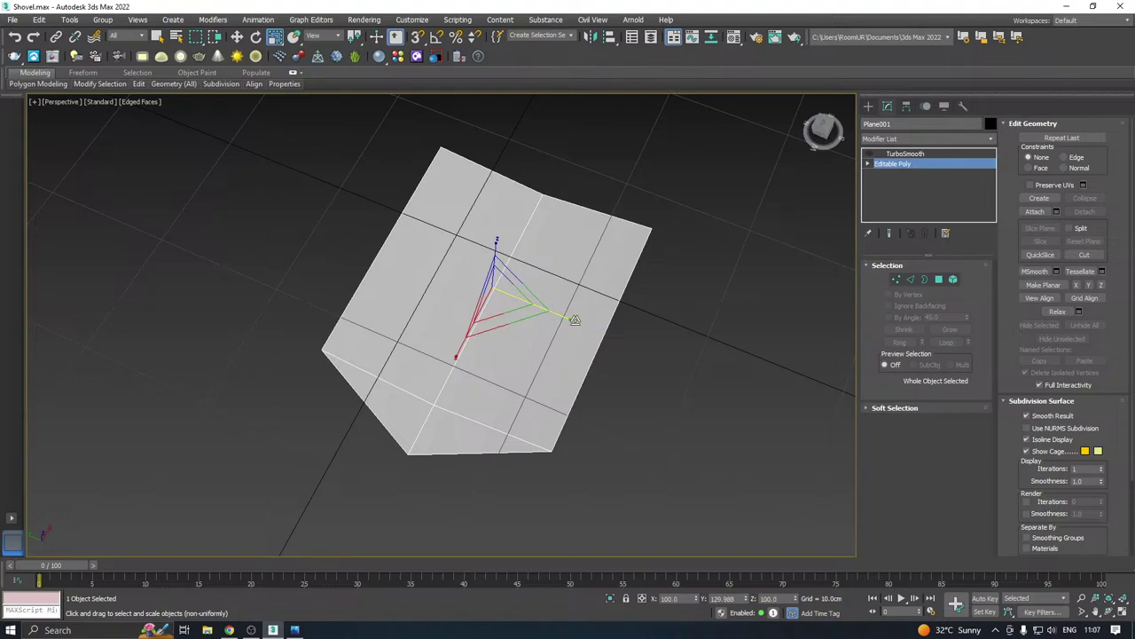
left_click(890, 233)
middle_click_drag(783, 245, 644, 254, "alt")
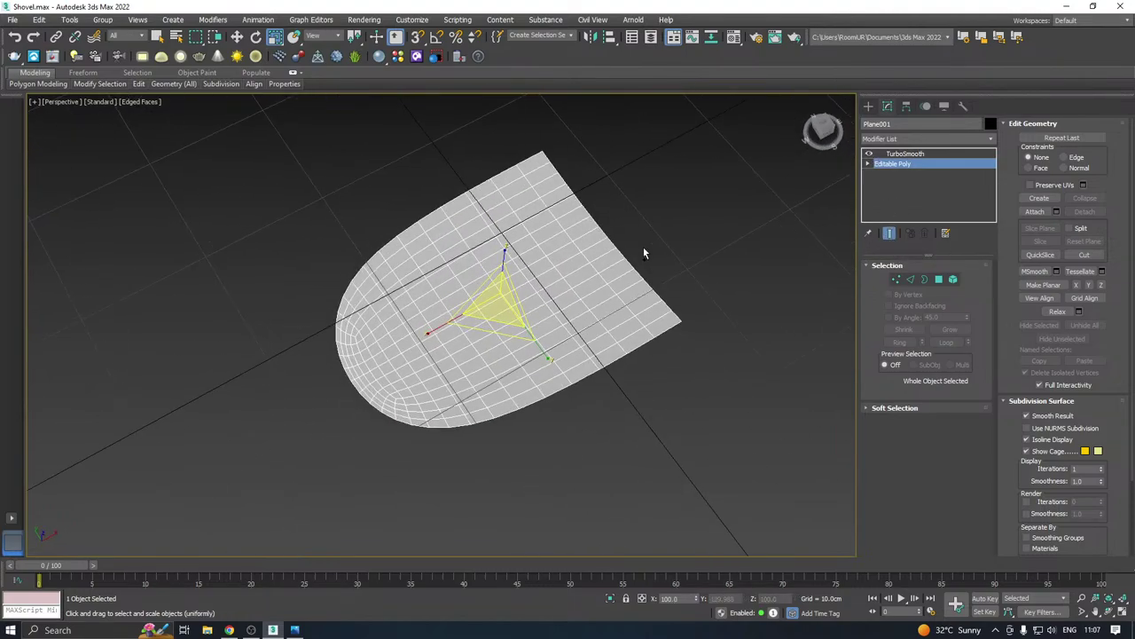
left_click(888, 233)
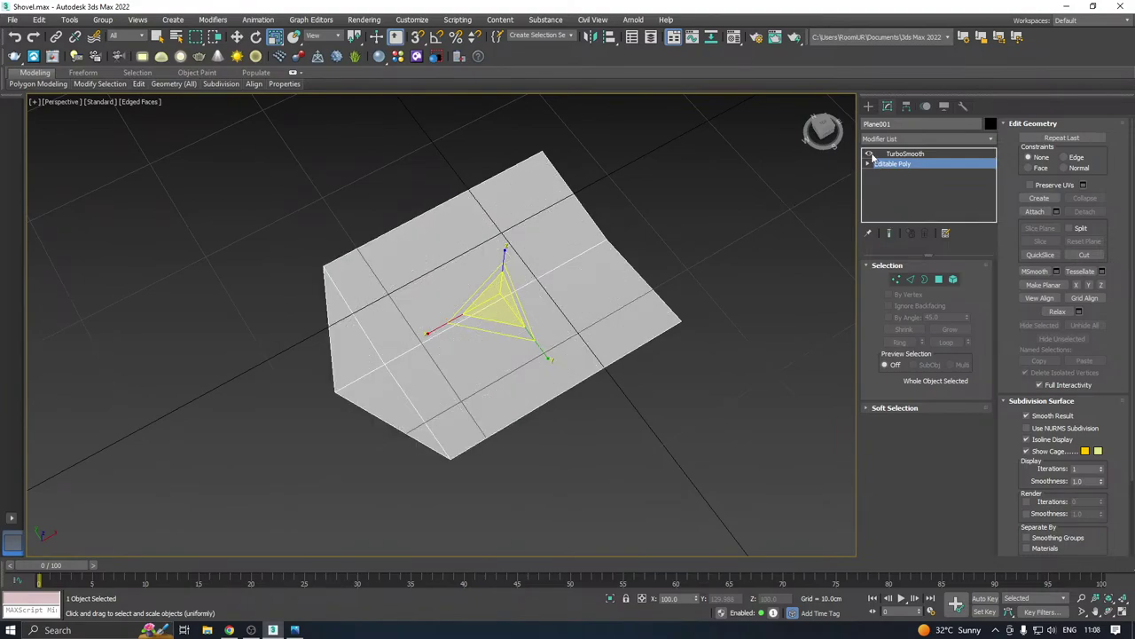
Try connecting the three lengthwise edges of the blade with 2 segments and a pinch of 20
key("w")
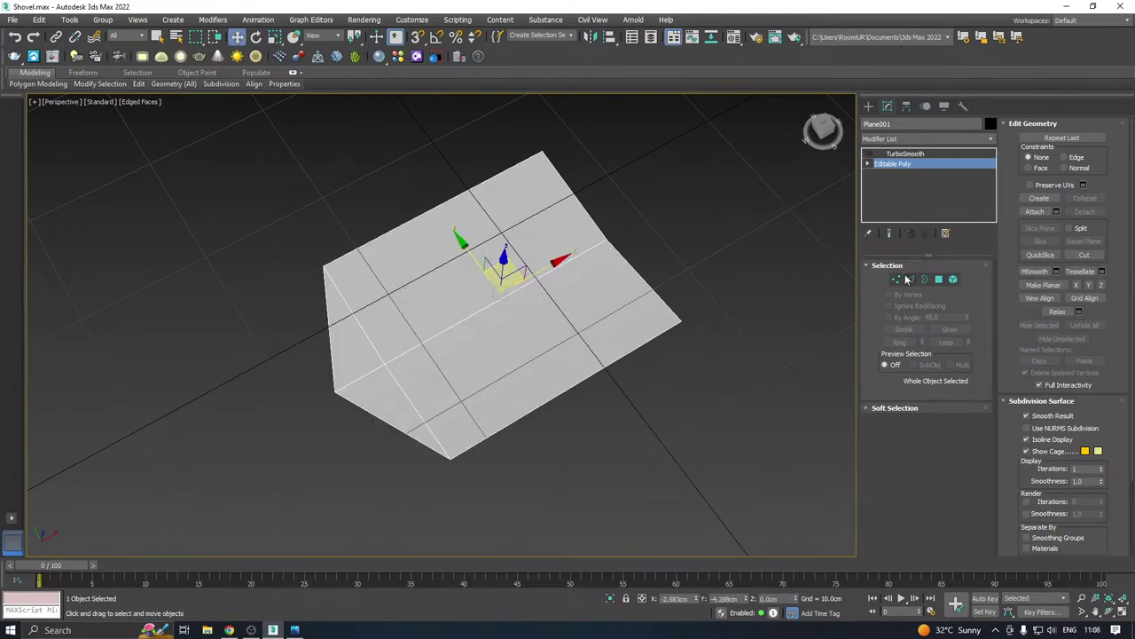
key("2")
middle_click_drag(600, 248, 500, 181, "alt")
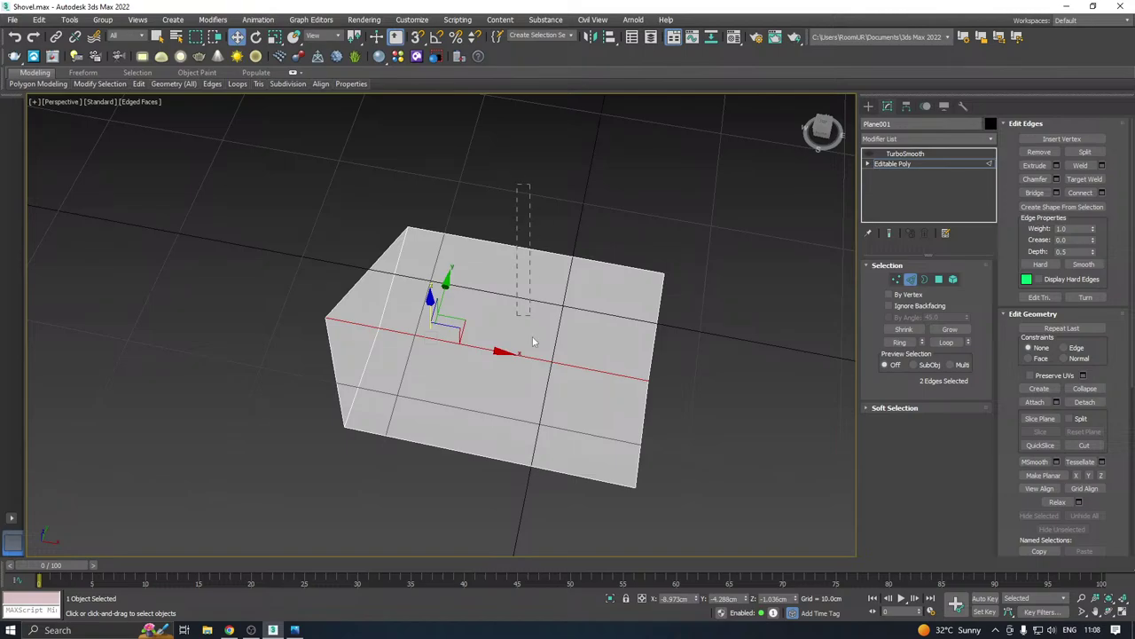
left_click_drag(533, 341, 538, 518)
middle_click_drag(488, 399, 521, 396, "alt")
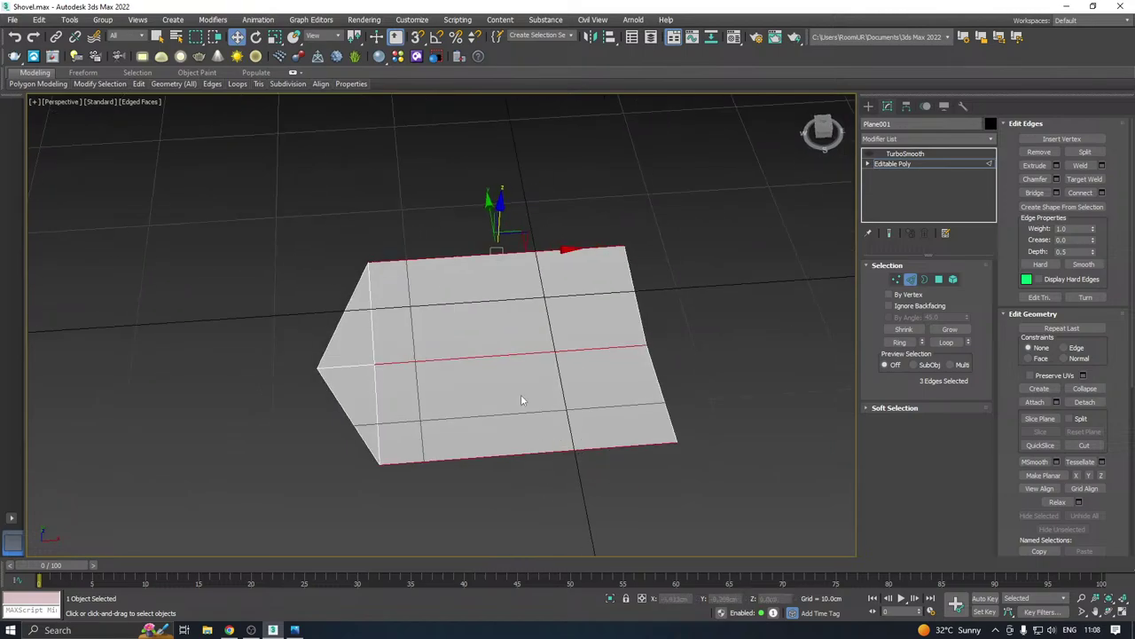
left_click(1105, 193)
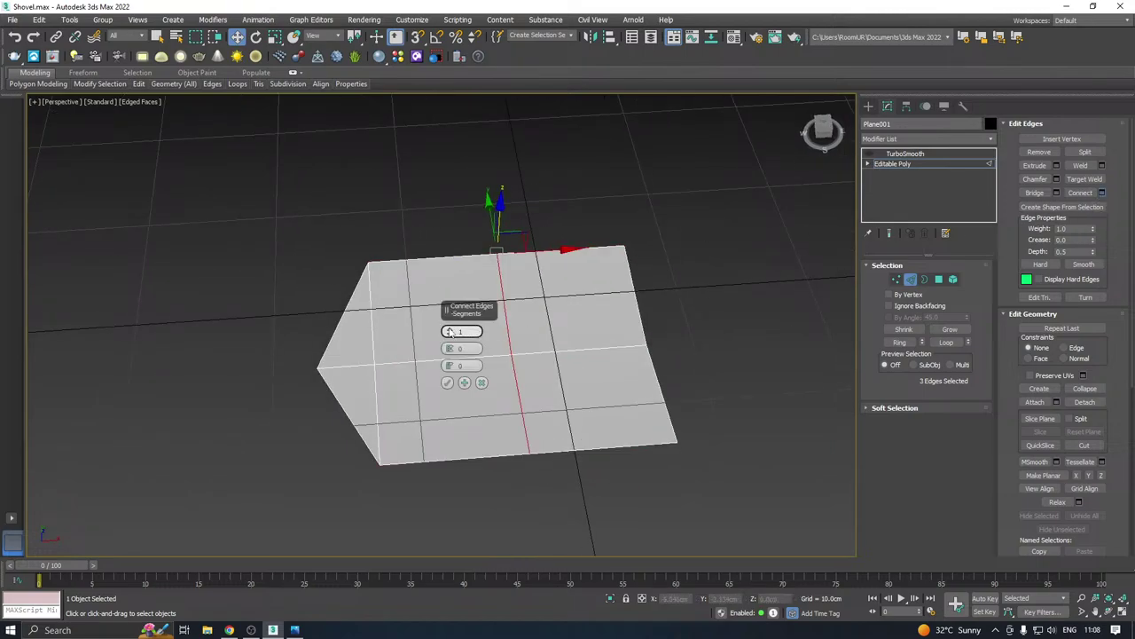
left_click(450, 331)
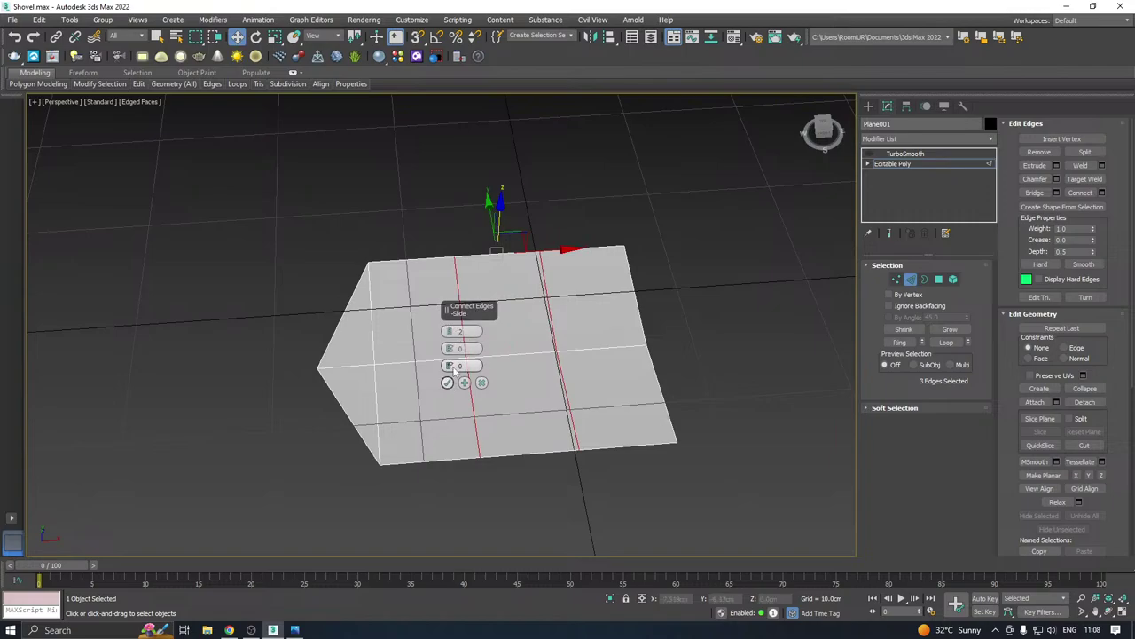
left_click_drag(450, 349, 450, 337)
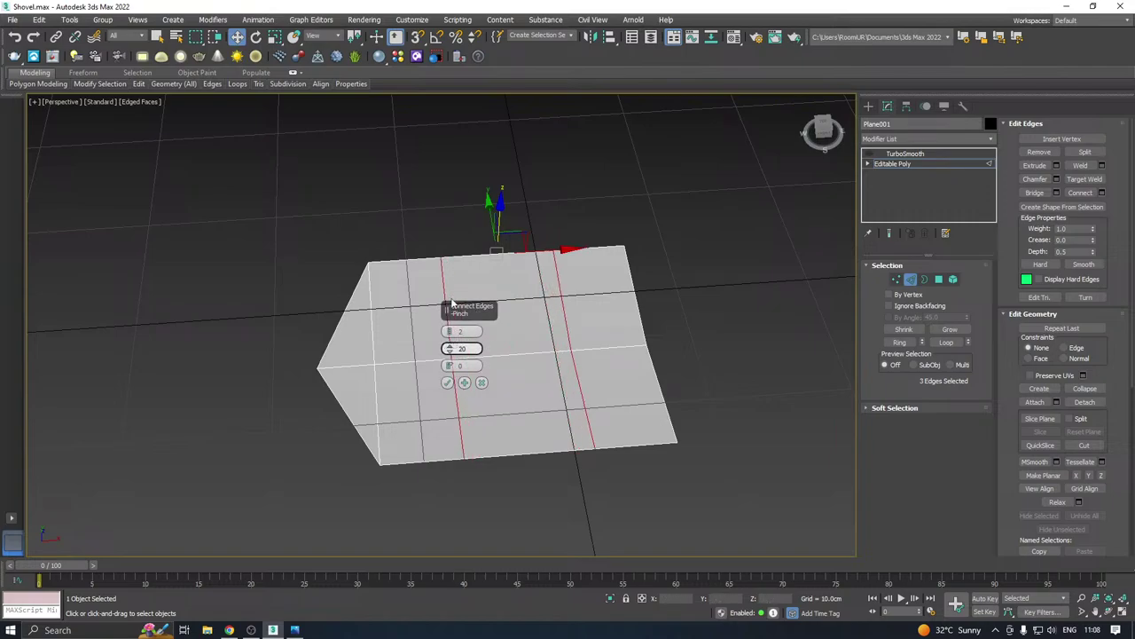
left_click(446, 382)
Connect the blade's three lengthwise edges with 3 crosswise segments and a pinch of 20
middle_click_drag(446, 385, 537, 349, "alt")
middle_click_drag(624, 362, 477, 327)
double_click(564, 326)
left_click(1103, 192)
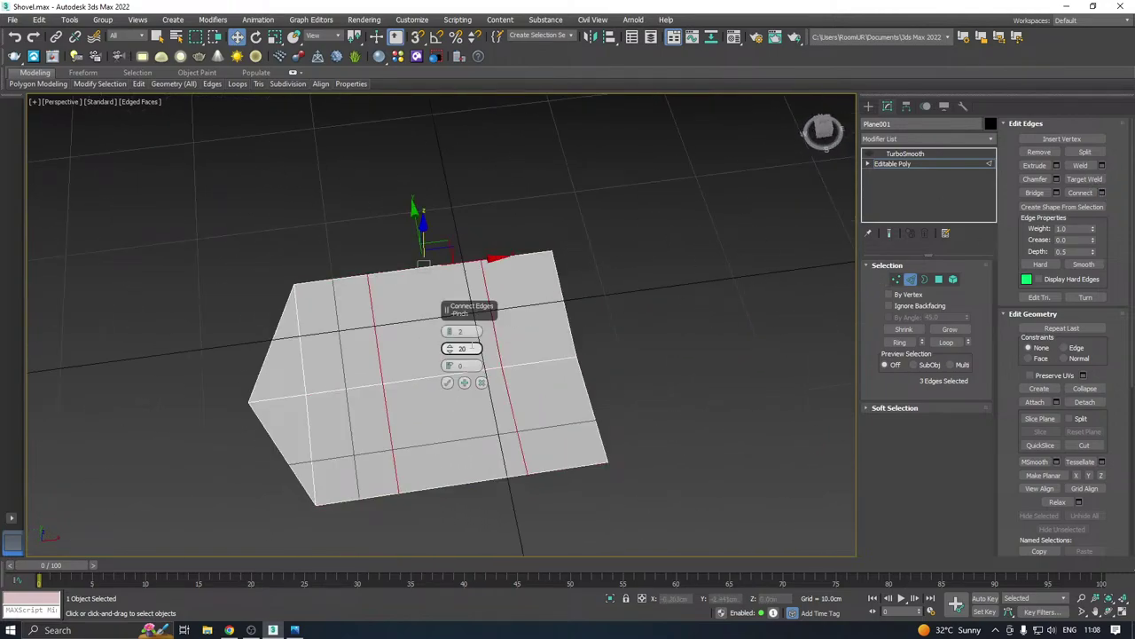
left_click(447, 383)
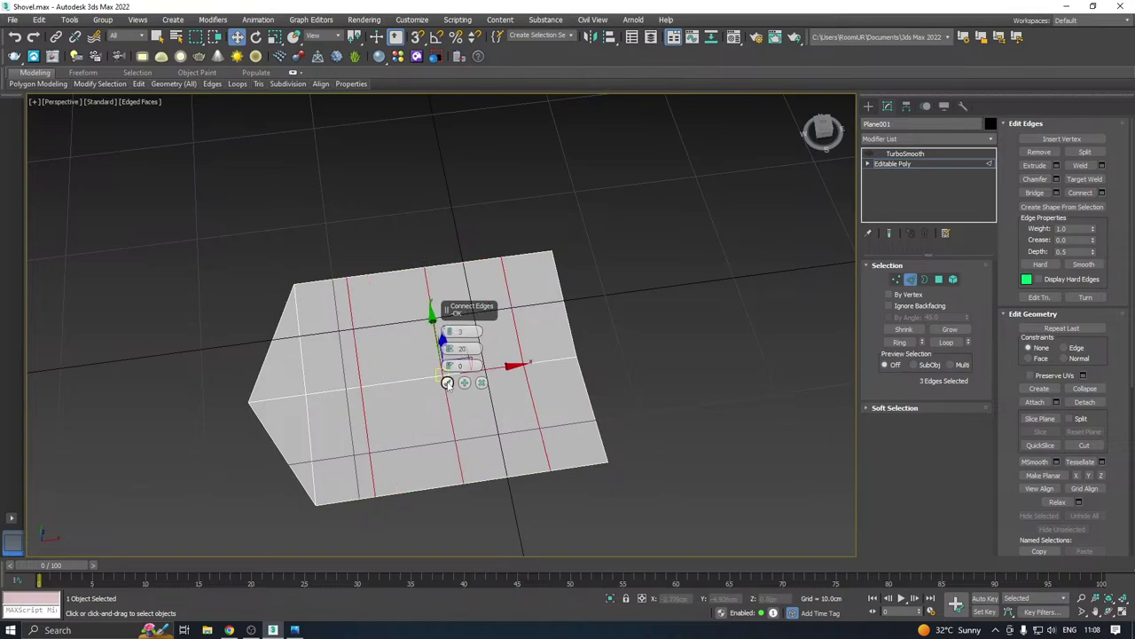
Bow one long side outward by moving its three intermediate vertices along Y, with the middle one at about -14 cm
middle_click_drag(479, 372, 623, 358, "alt")
left_click(894, 280)
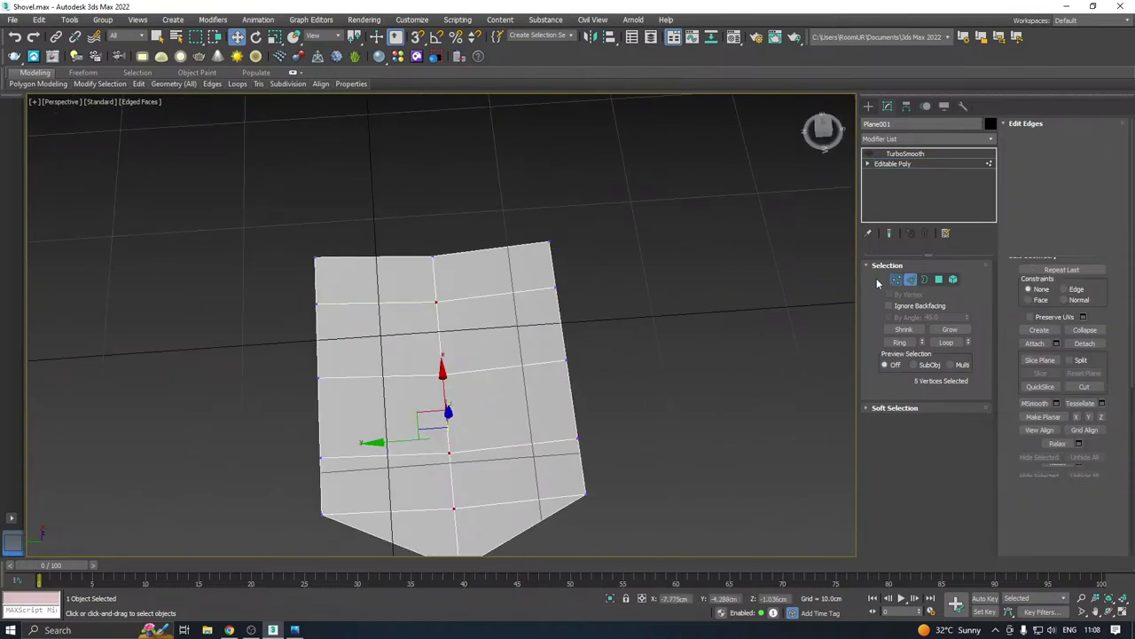
middle_click_drag(806, 281, 668, 348, "alt")
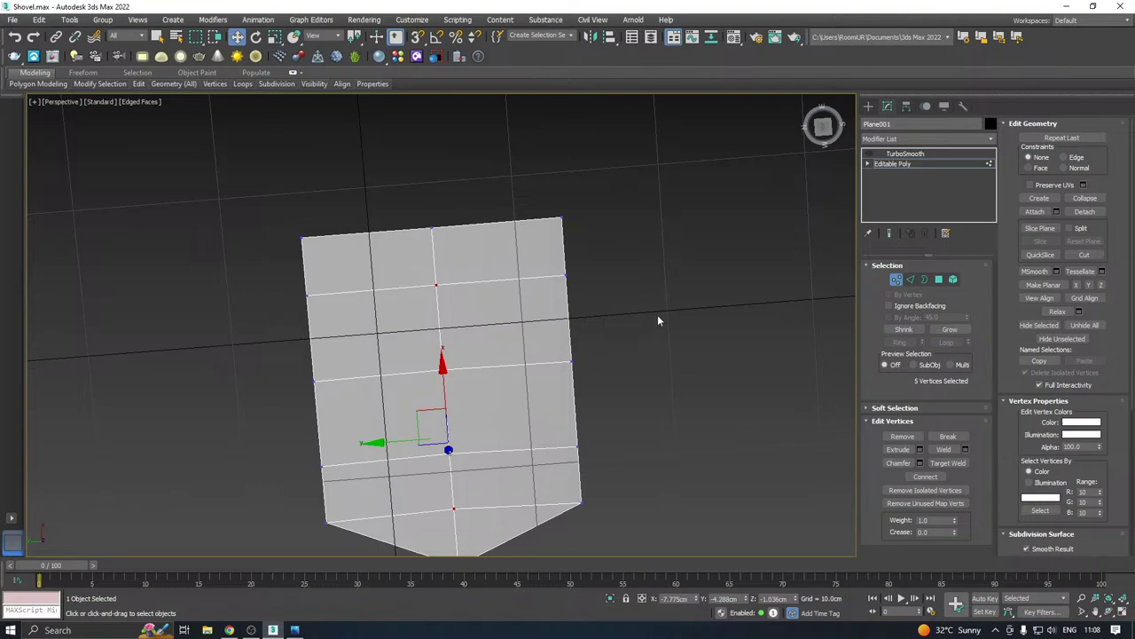
left_click_drag(507, 407, 506, 406)
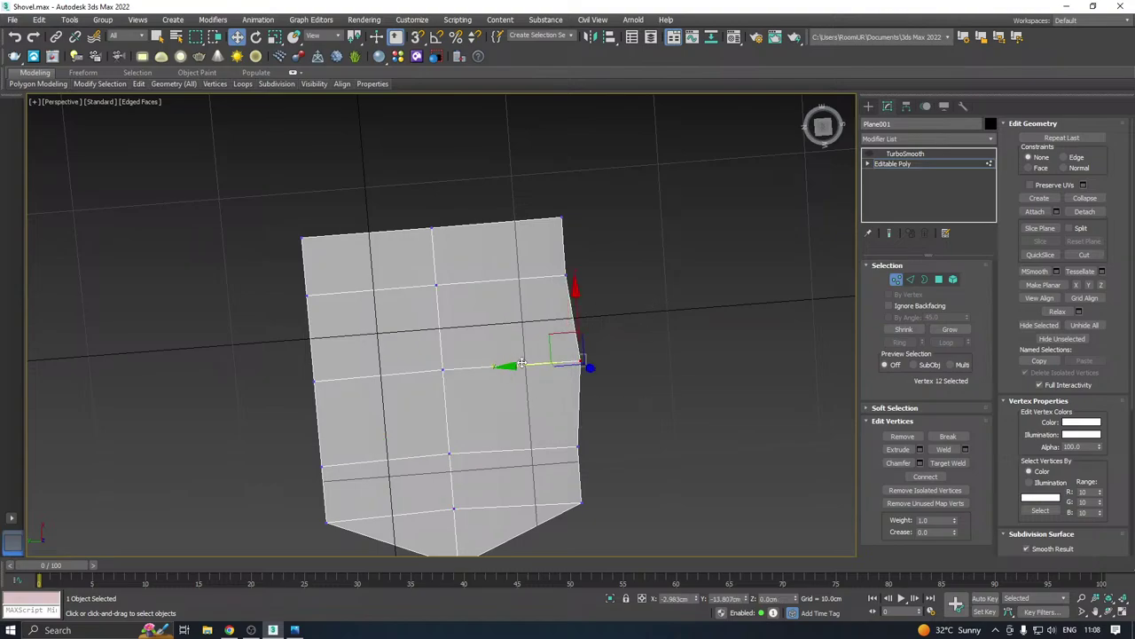
left_click_drag(566, 390, 512, 463)
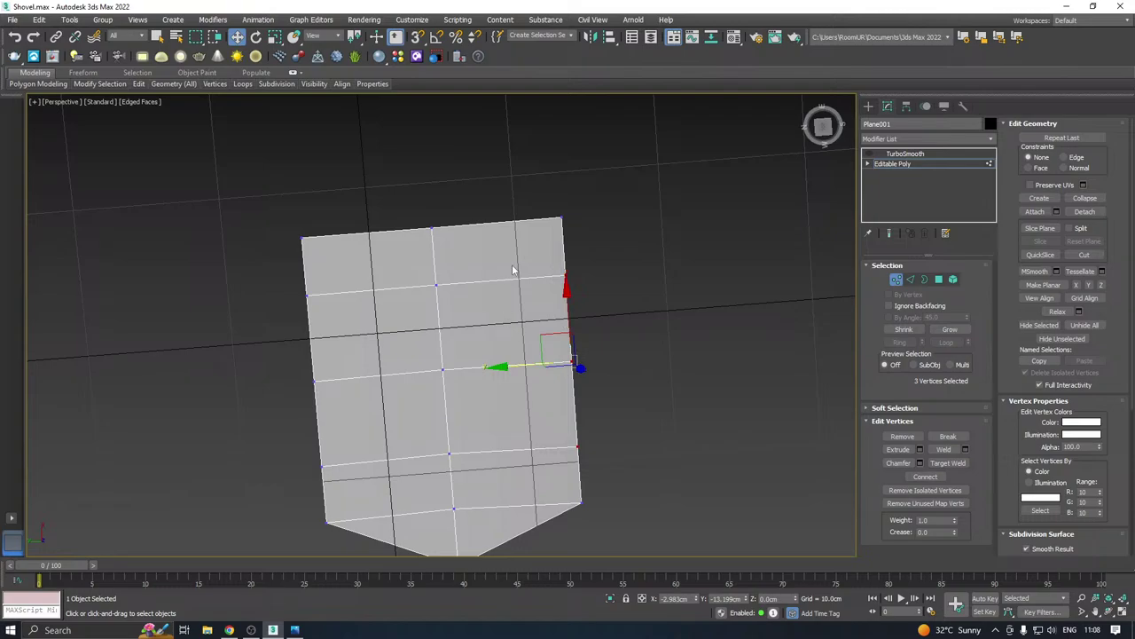
left_click_drag(612, 475, 612, 476)
left_click_drag(524, 367, 630, 384)
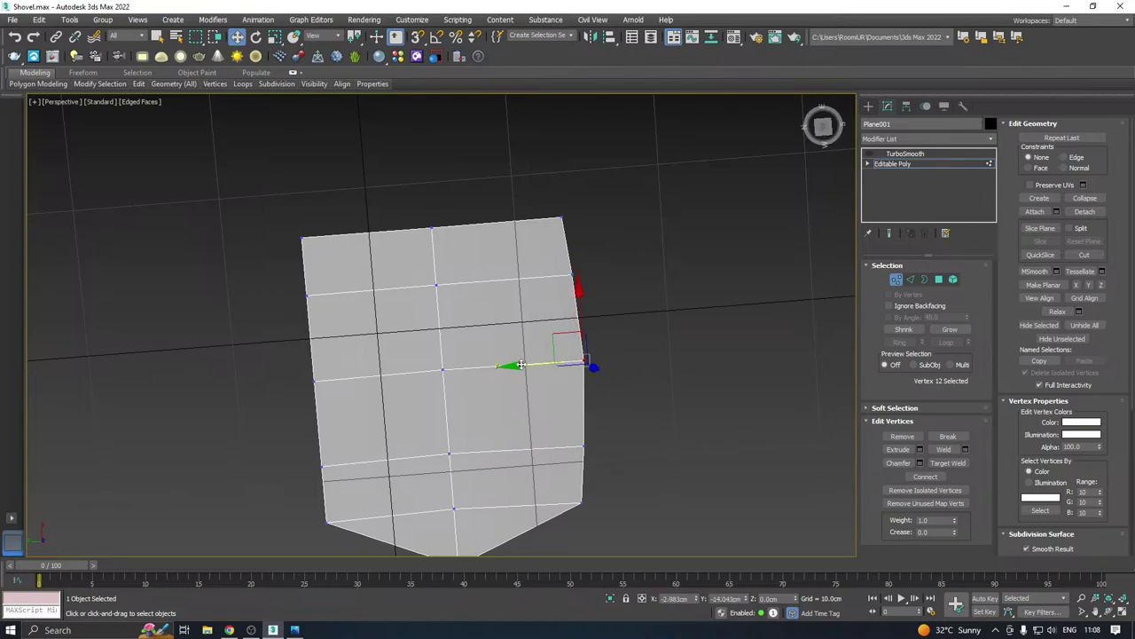
Move the three intermediate vertices of the opposite long side outward along Y, pushing the middle one farther out to match
middle_click_drag(512, 365, 642, 325)
left_click_drag(519, 426, 520, 447)
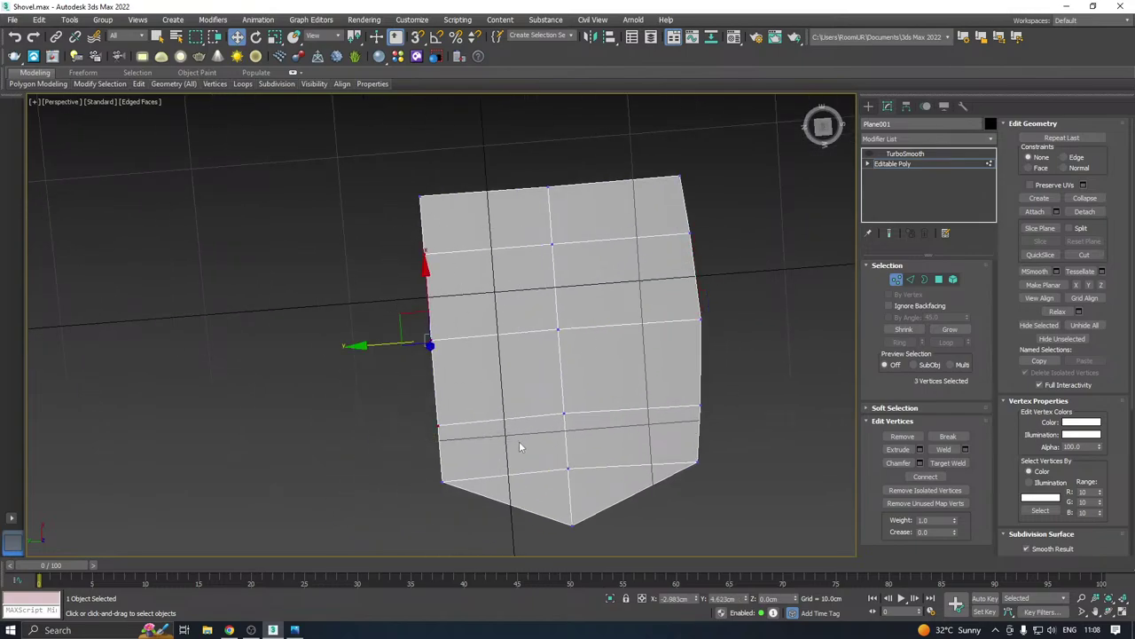
left_click_drag(377, 346, 438, 356)
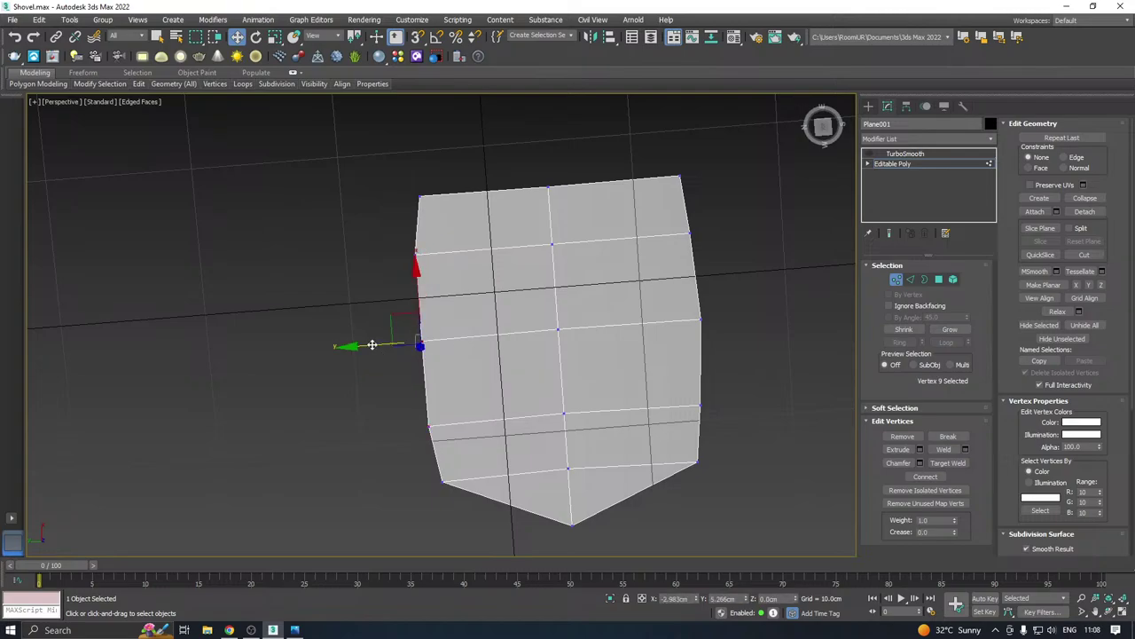
Turn the TurboSmooth effect back on and narrow the whole blade along Y to about 88 percent
middle_click_drag(368, 345, 786, 229, "alt")
left_click(887, 163)
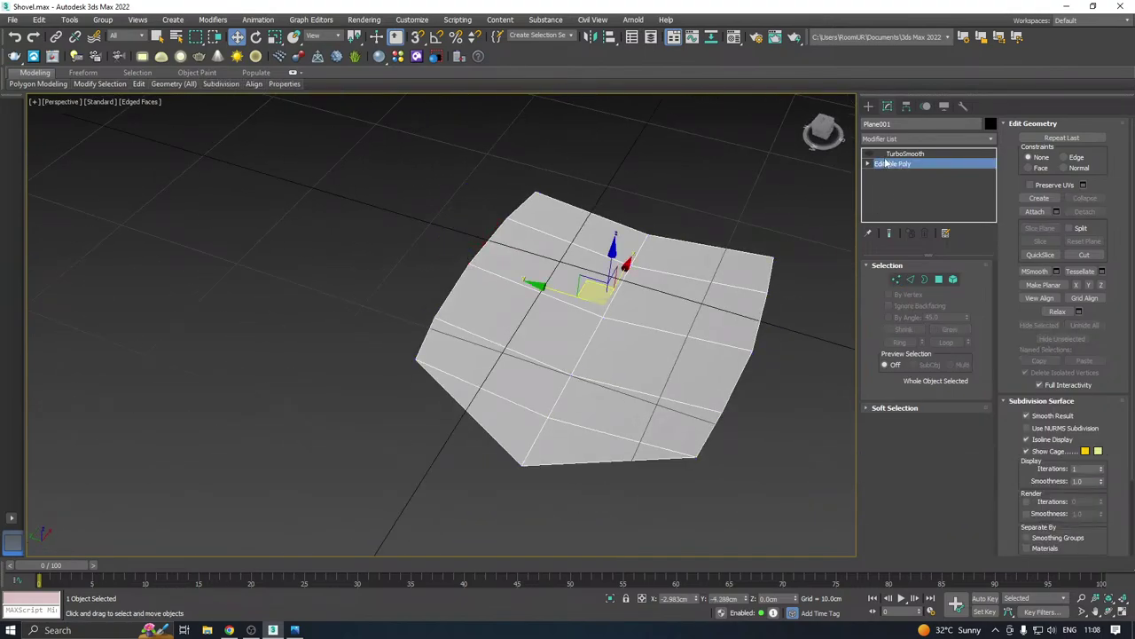
left_click(870, 156)
middle_click_drag(829, 187, 609, 323, "alt")
key("r")
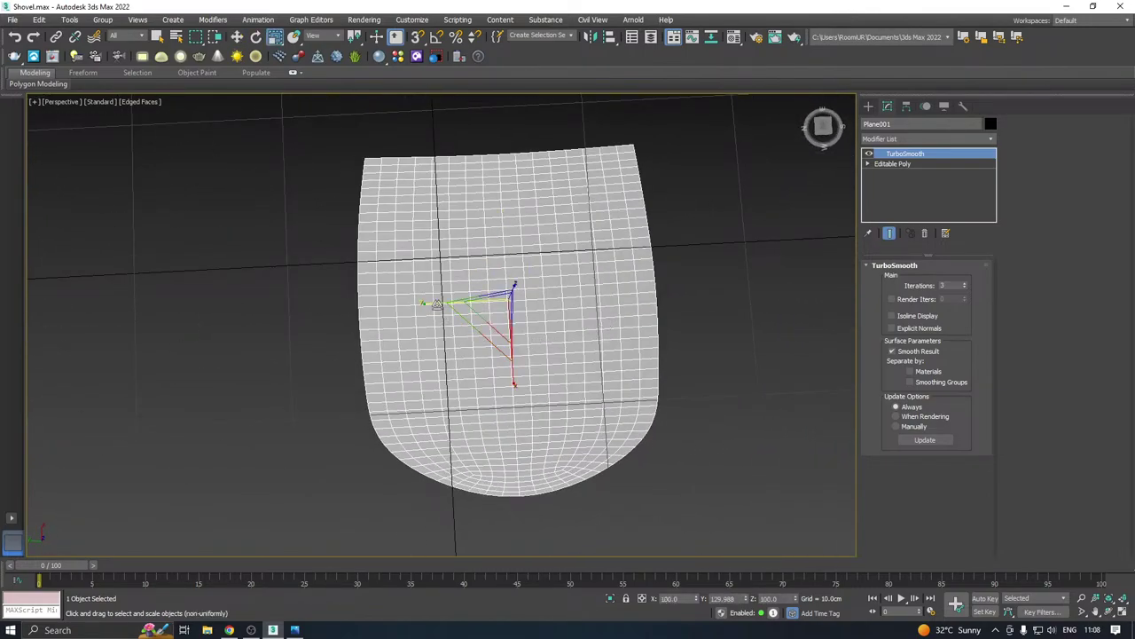
left_click_drag(436, 303, 443, 303)
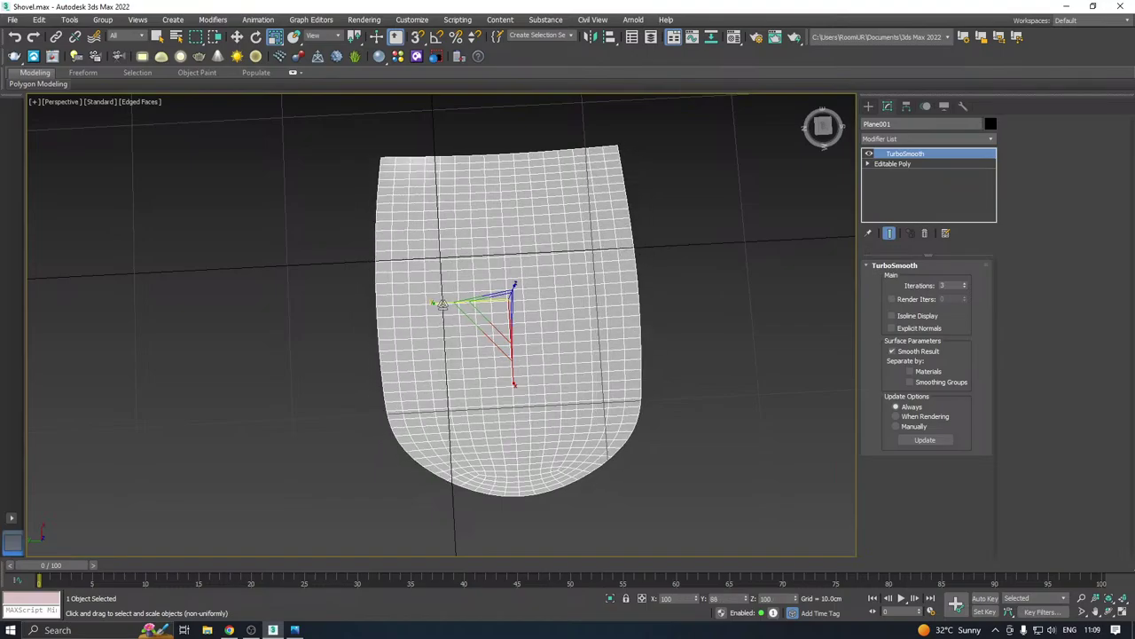
middle_click_drag(442, 303, 478, 278, "alt")
Move the blade's tip vertex outward along X to about -19.6 cm, then extend it slightly more with the smoothed result shown
key("w")
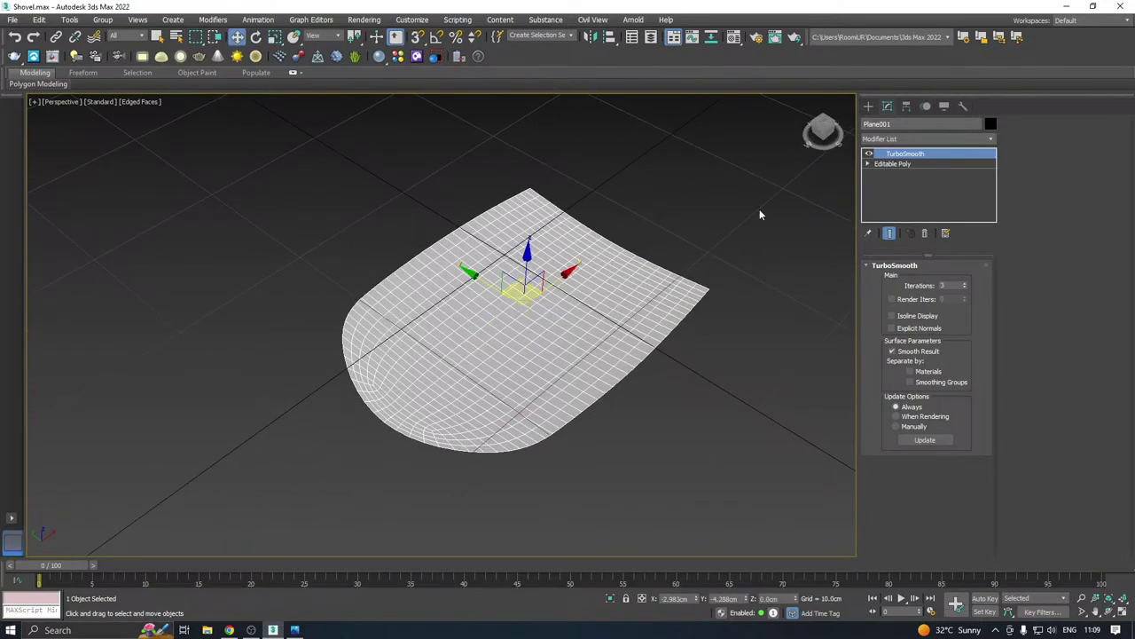
middle_click_drag(677, 240, 531, 296, "alt")
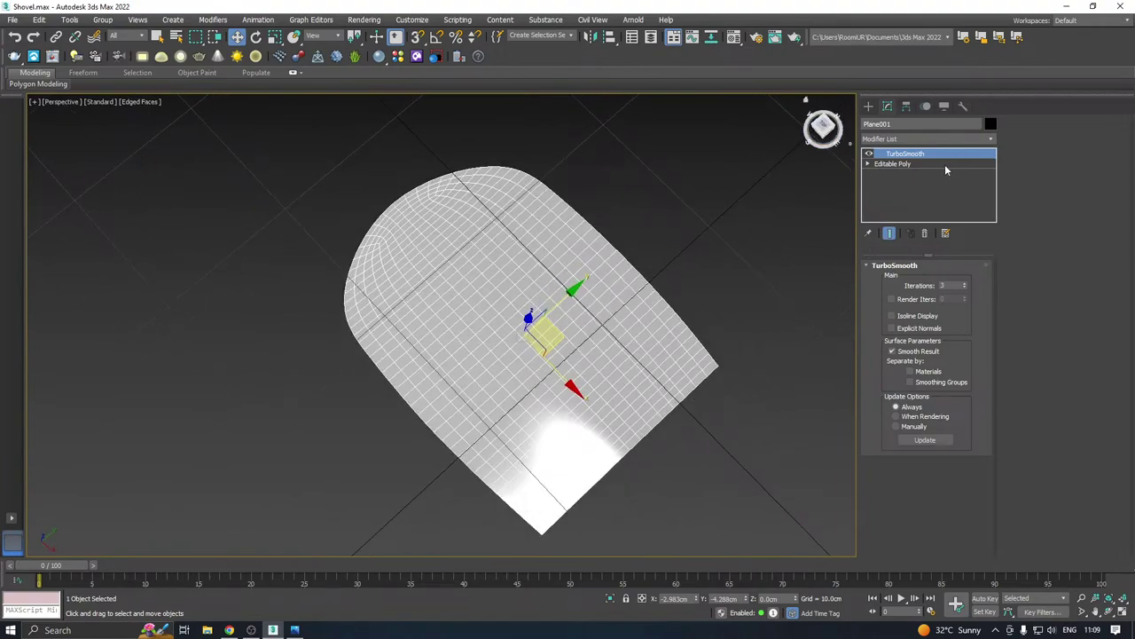
left_click(919, 165)
middle_click_drag(612, 222, 728, 229, "alt")
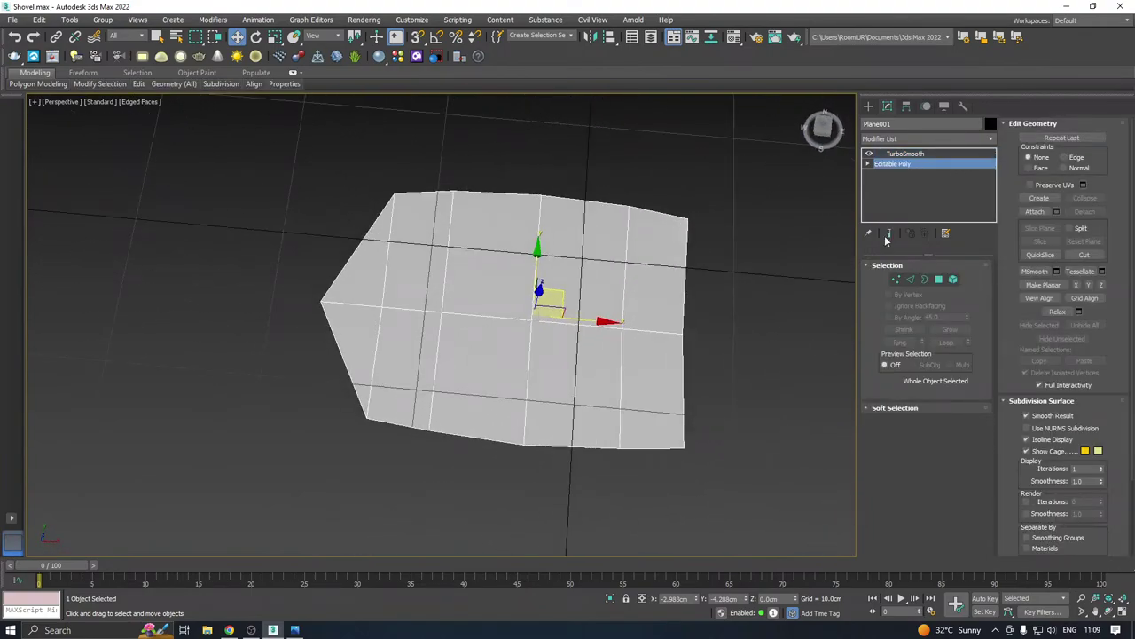
left_click(895, 280)
left_click_drag(362, 335, 343, 304)
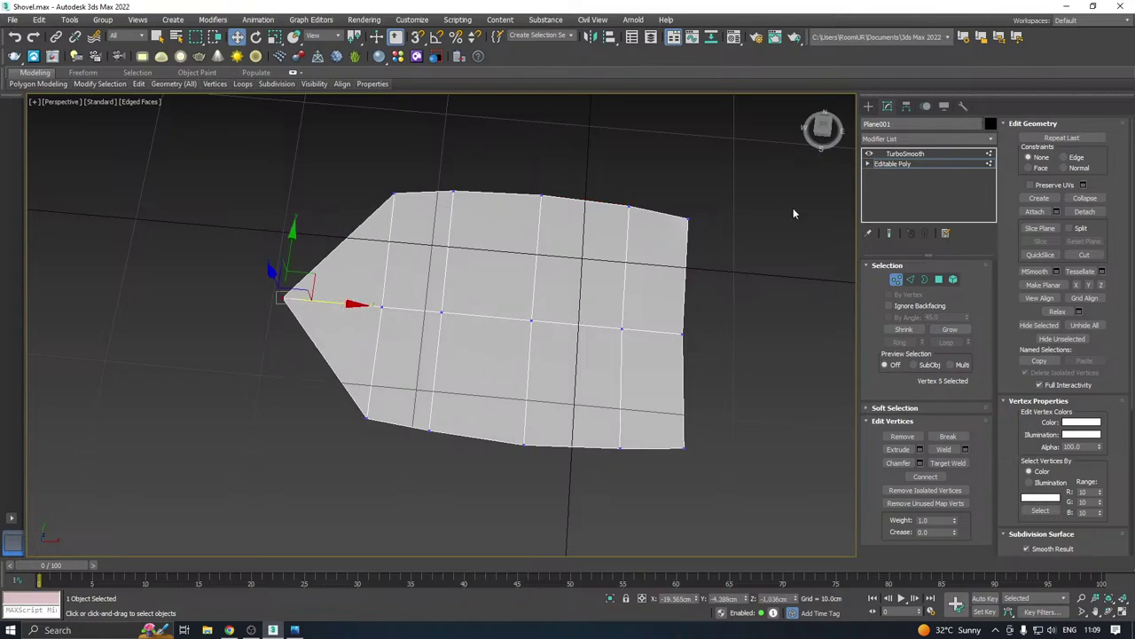
left_click(889, 233)
middle_click_drag(608, 261, 619, 245, "alt")
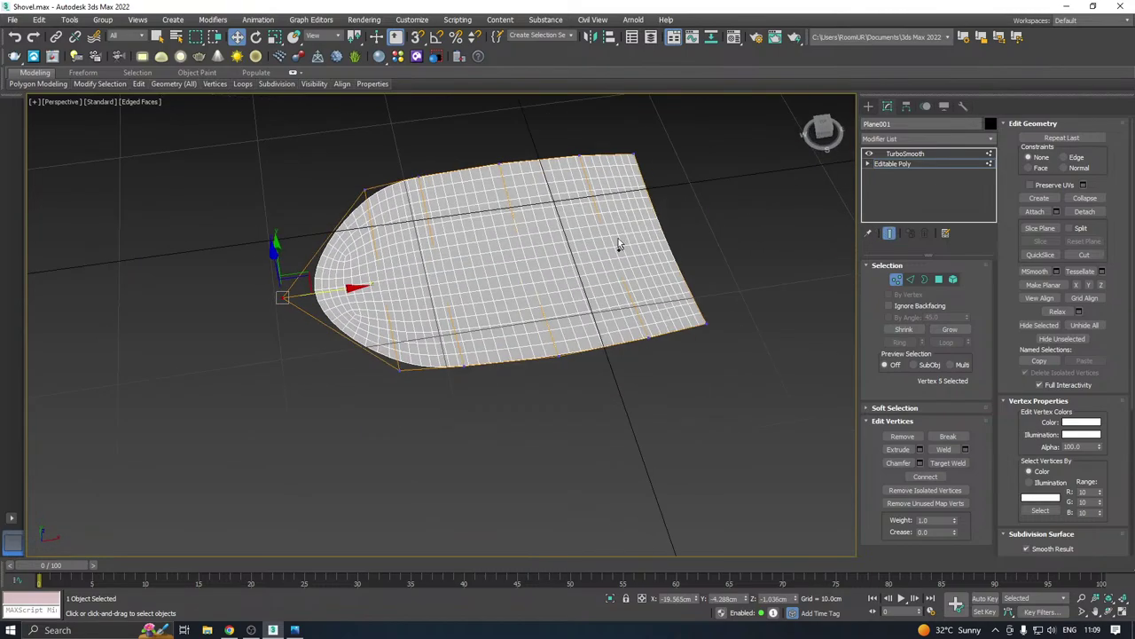
left_click_drag(323, 294, 297, 296)
middle_click_drag(509, 268, 566, 265, "alt")
Hide the TurboSmooth effect and move the whole blade to about Y -1.06 cm and Z 1.13 cm
left_click(897, 165)
left_click(870, 154)
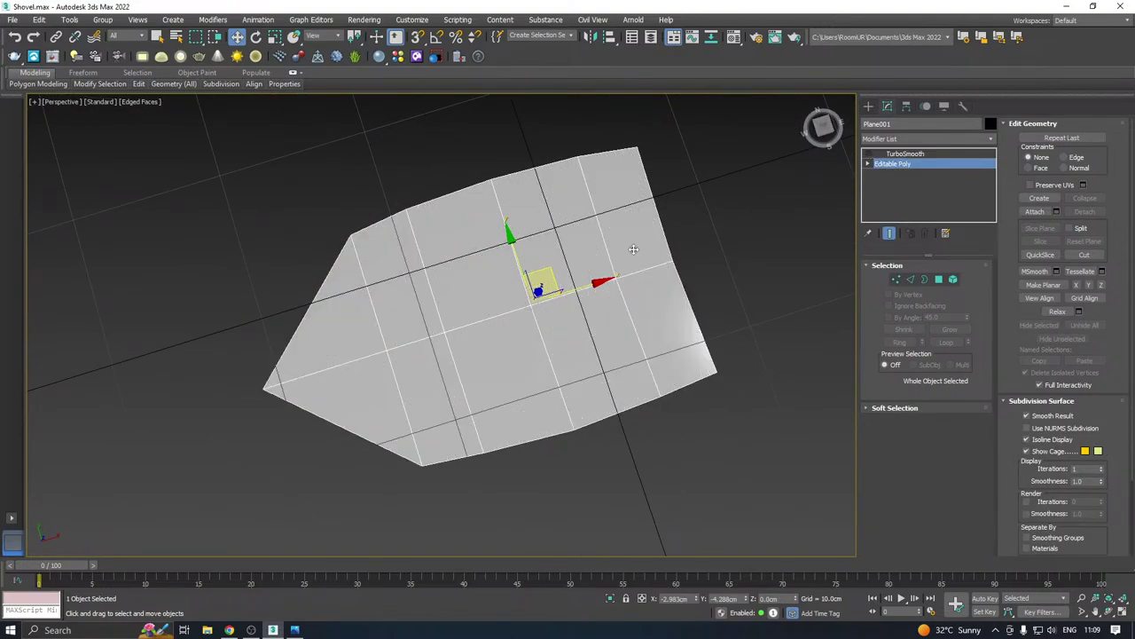
middle_click_drag(674, 267, 616, 278, "alt")
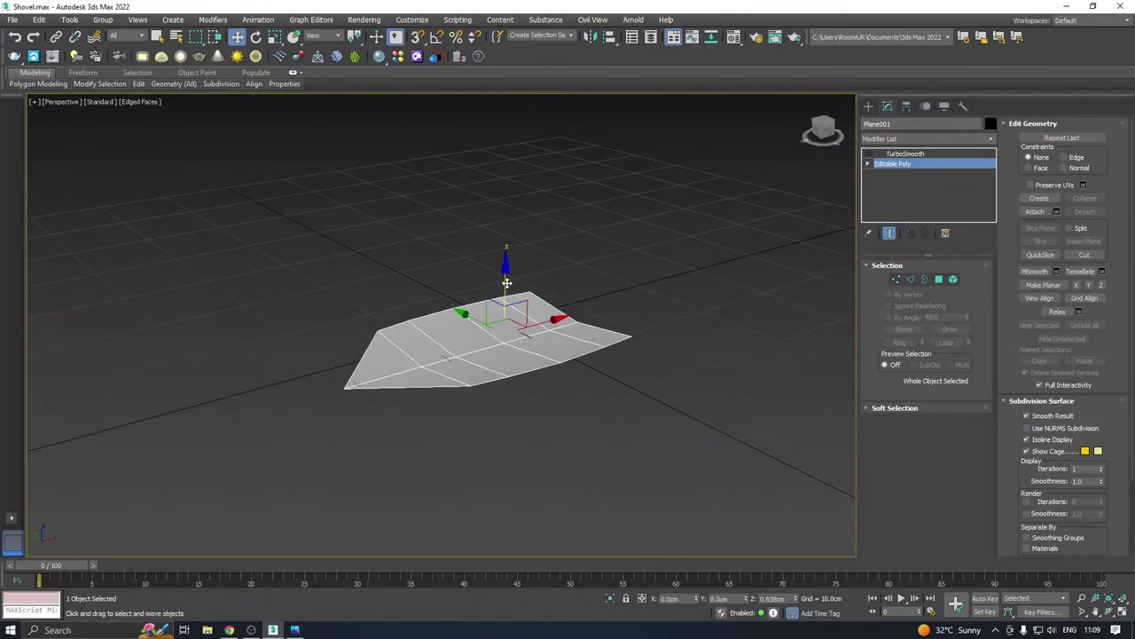
left_click_drag(503, 293, 481, 329)
key("r")
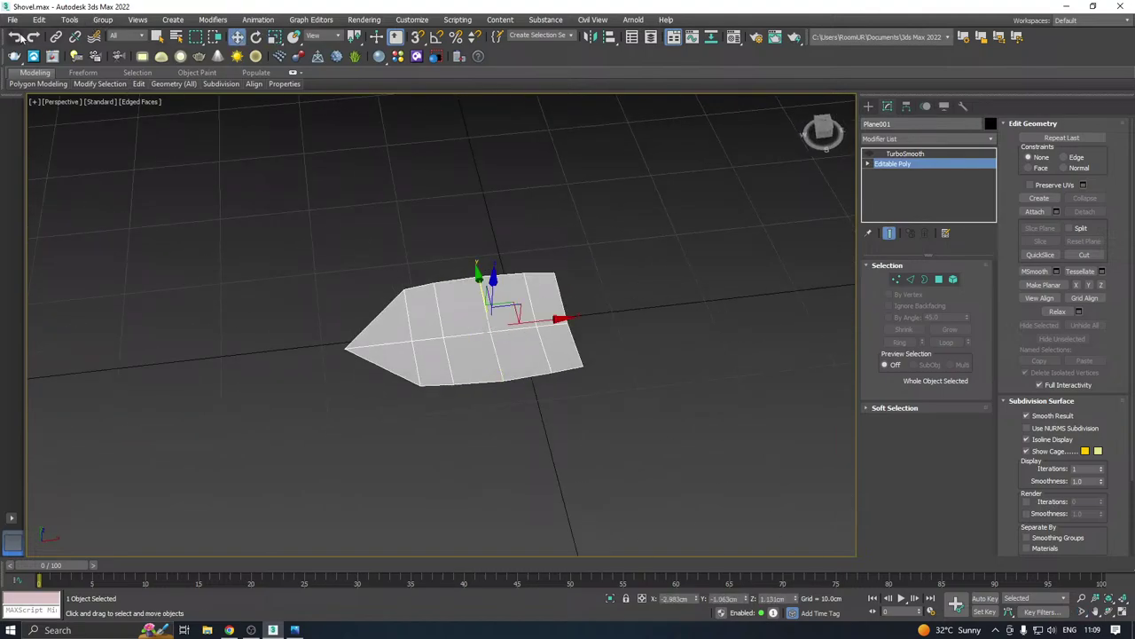
Save a copy of the scene as Shovel01.max in the Work folder
left_click(12, 19)
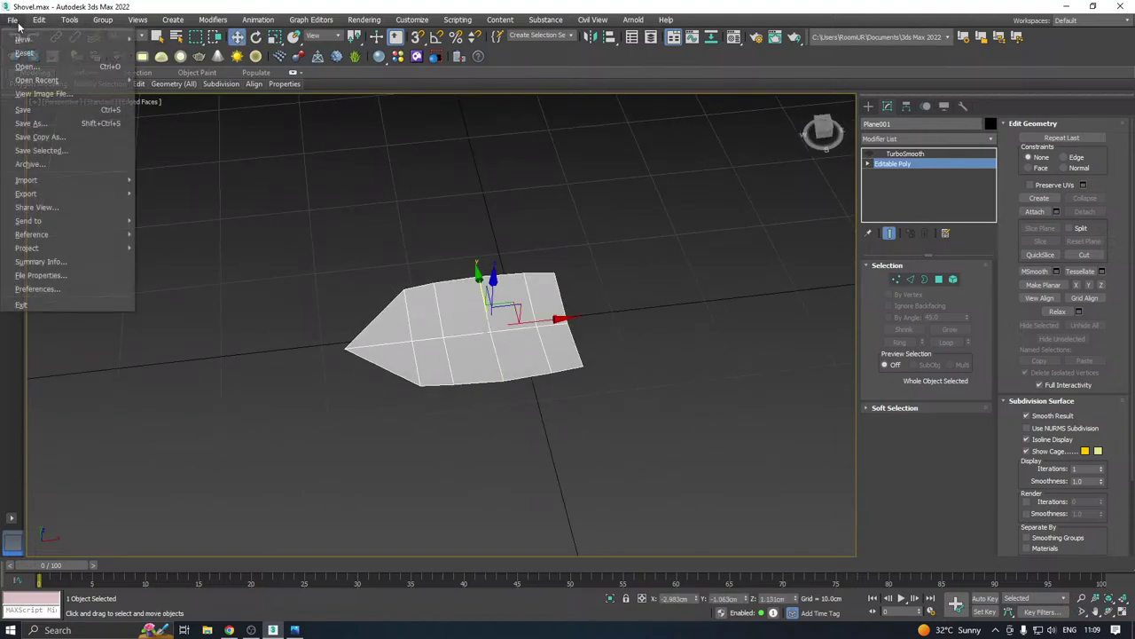
left_click(53, 139)
left_click(526, 439)
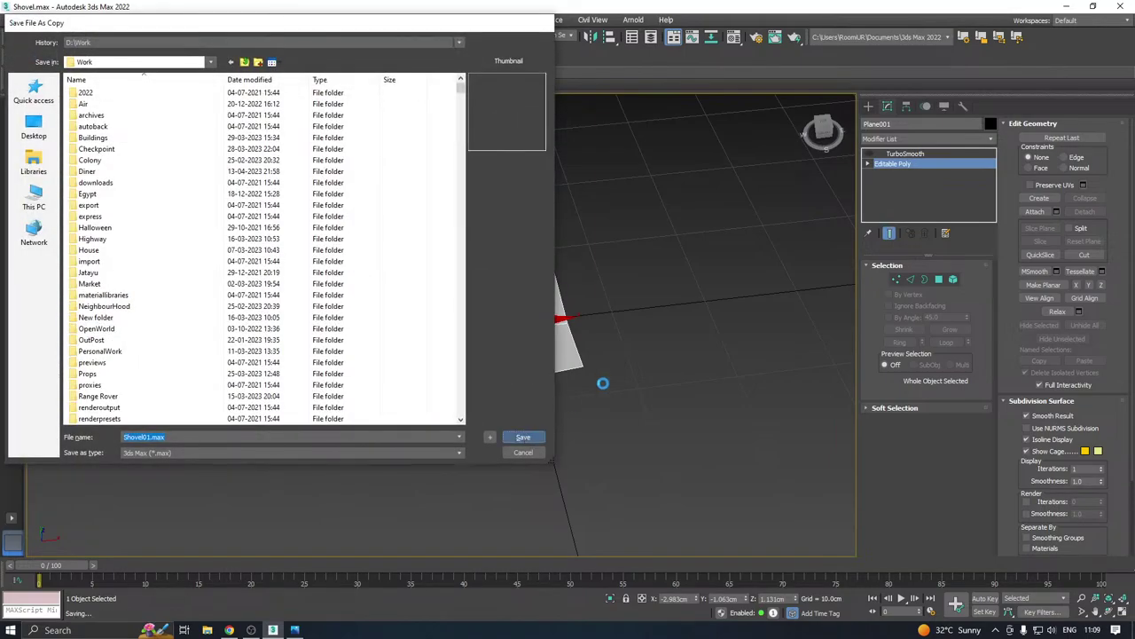
In the top view, centre the blade on the X axis by moving it along Y to about -0.10 cm
middle_click_drag(604, 309, 471, 327)
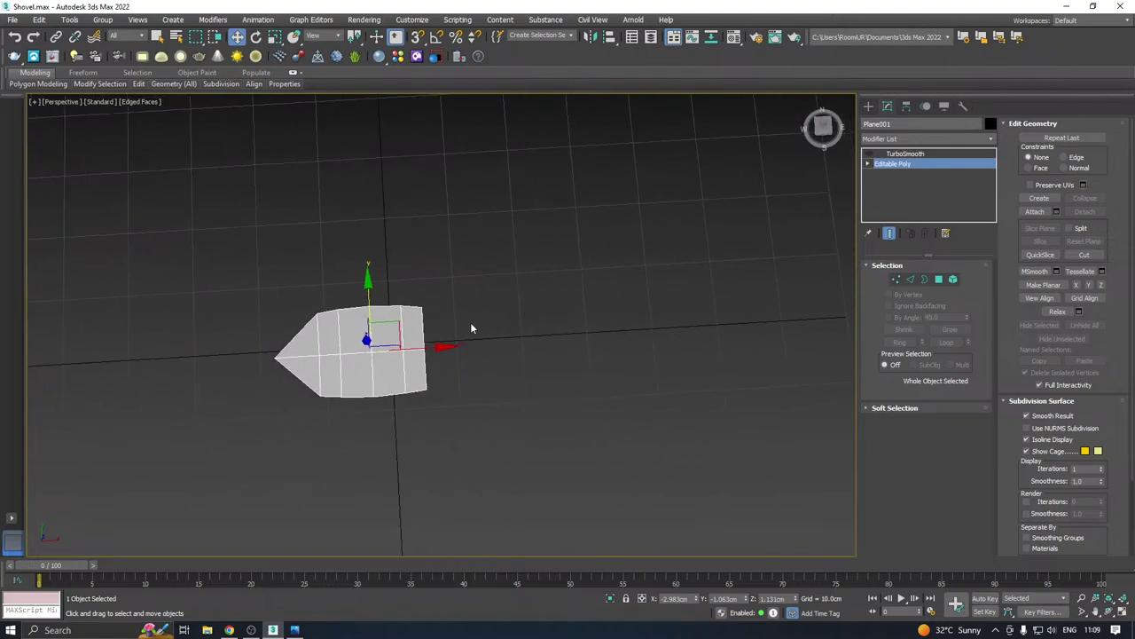
key("alt+Tab")
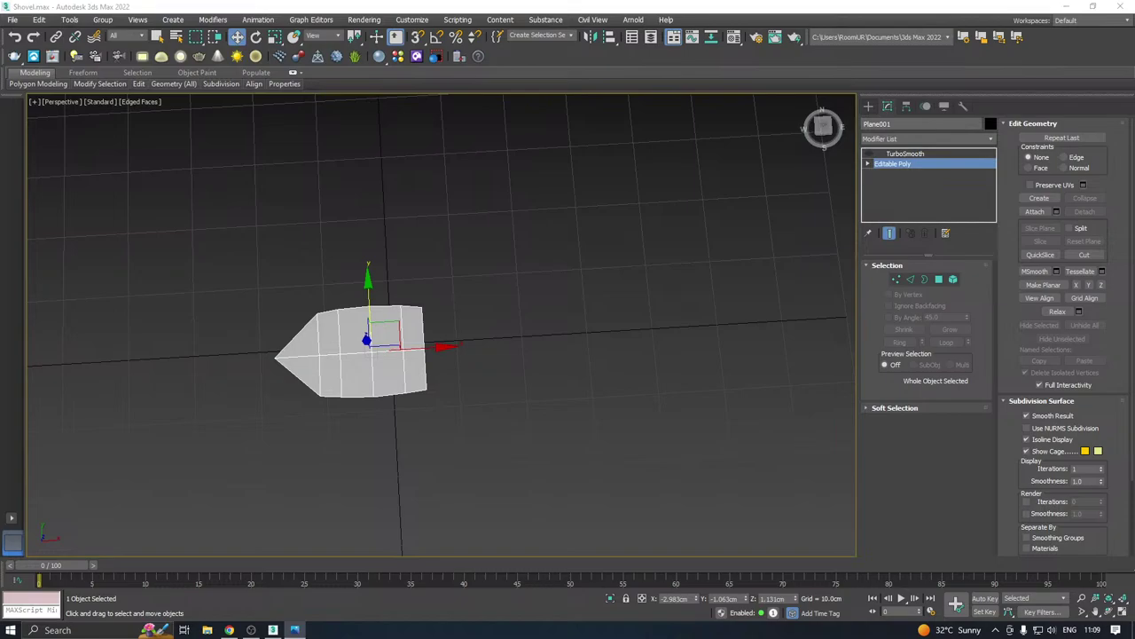
middle_click_drag(626, 251, 639, 241)
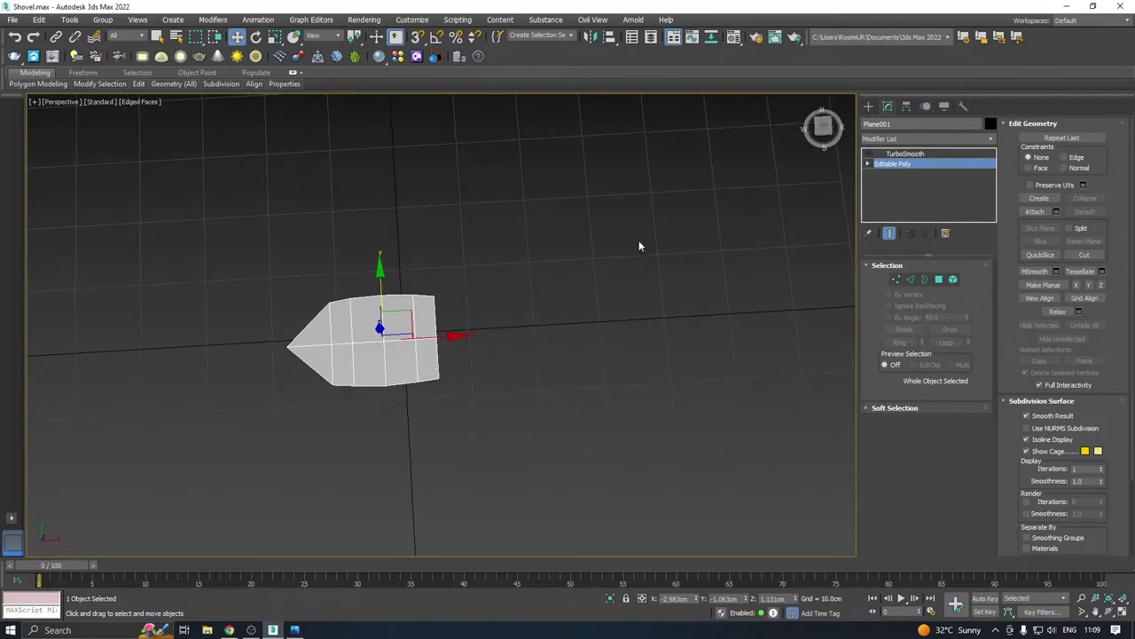
left_click(637, 239)
key("t")
scroll(443, 321, "up", 5)
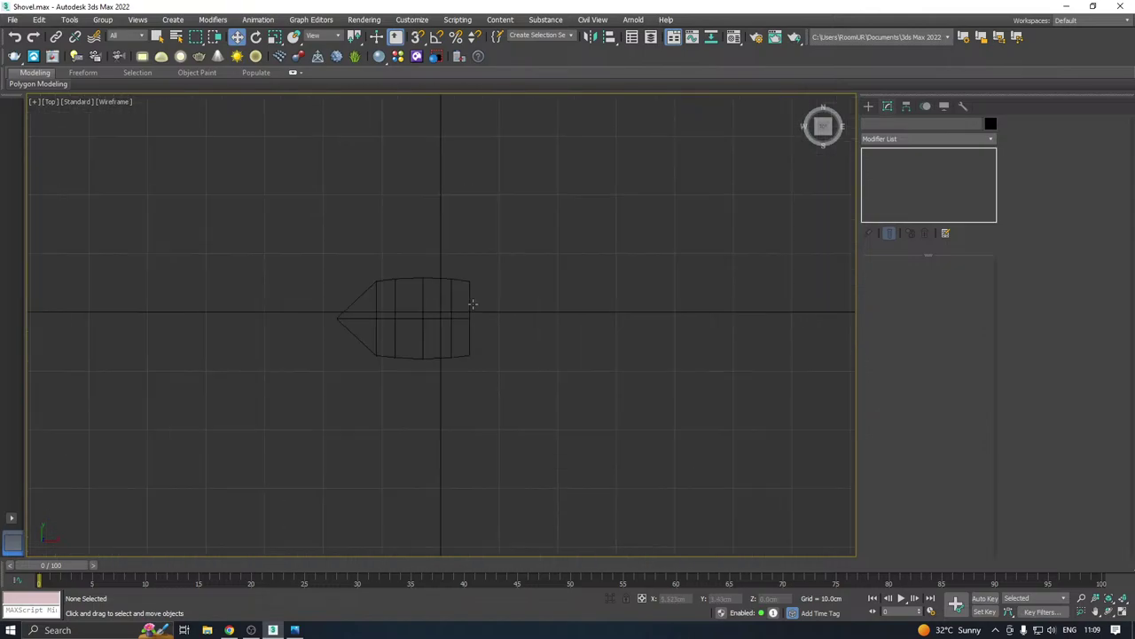
left_click(443, 321)
left_click_drag(375, 286, 375, 275)
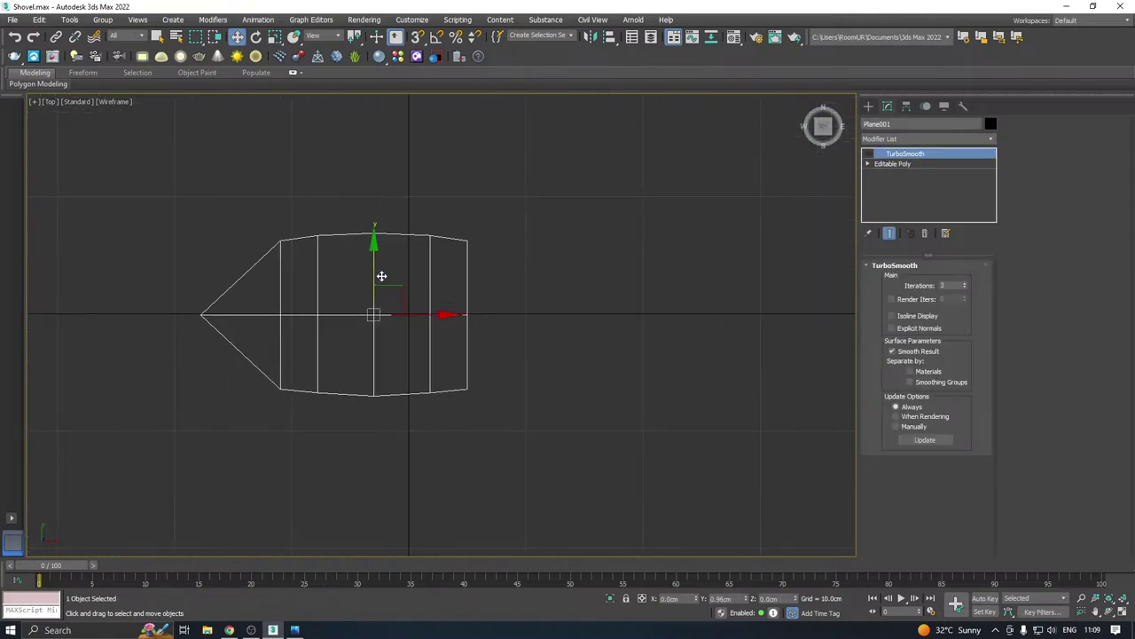
Draw a straight two-point line spline for the handle, running along X from the blade's middle far past its flat rear end
left_click(868, 106)
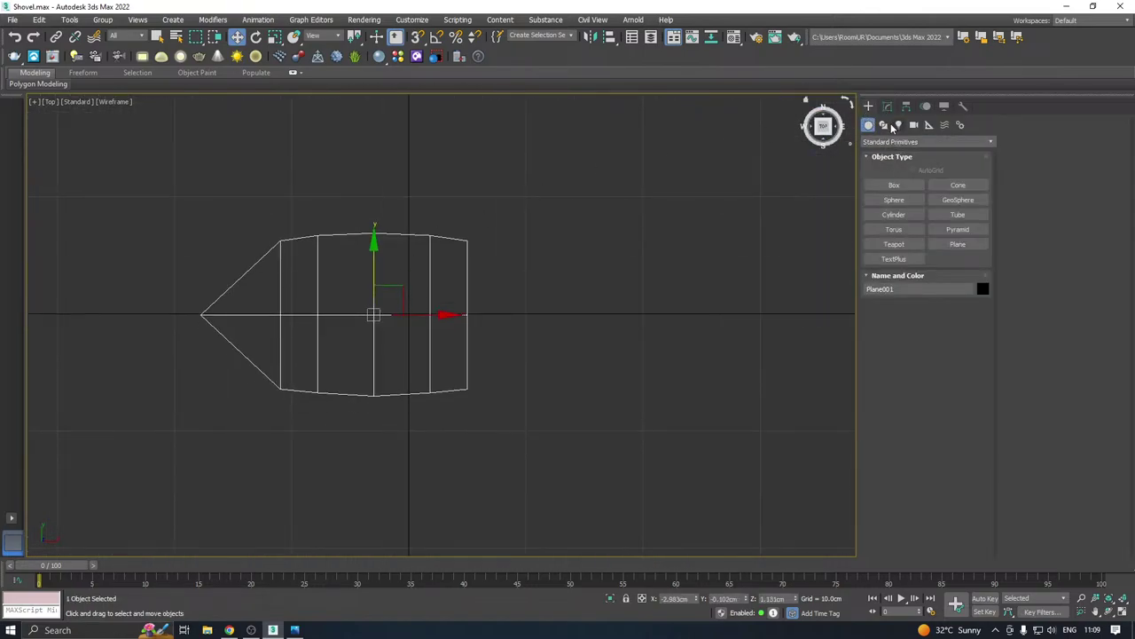
left_click(884, 125)
left_click(894, 199)
middle_click_drag(645, 234, 430, 257)
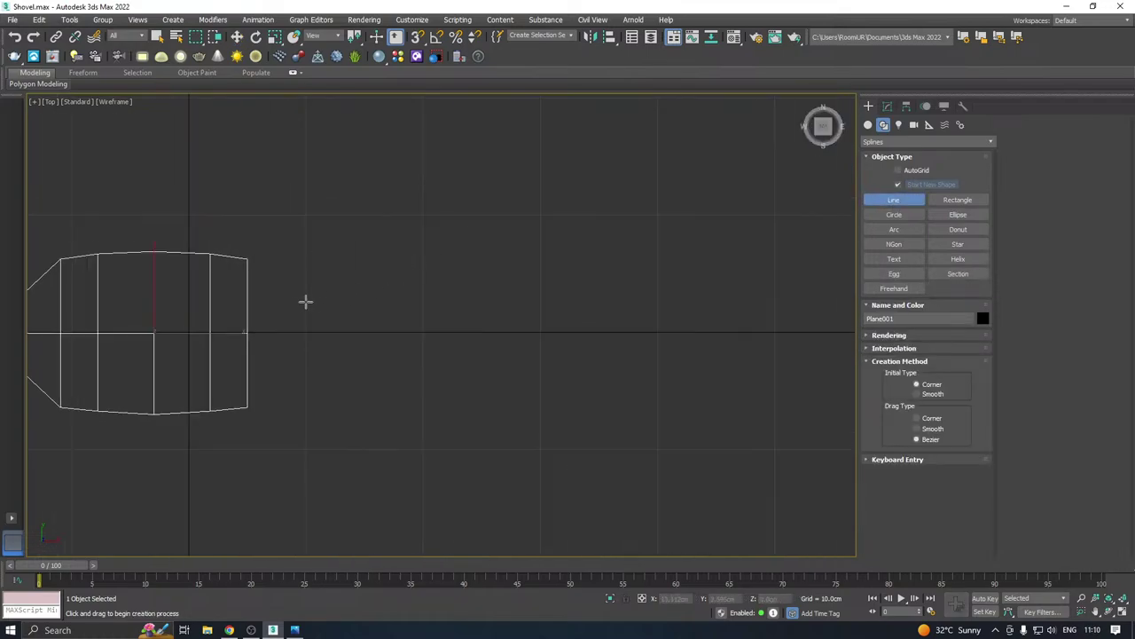
scroll(215, 324, "down", 2)
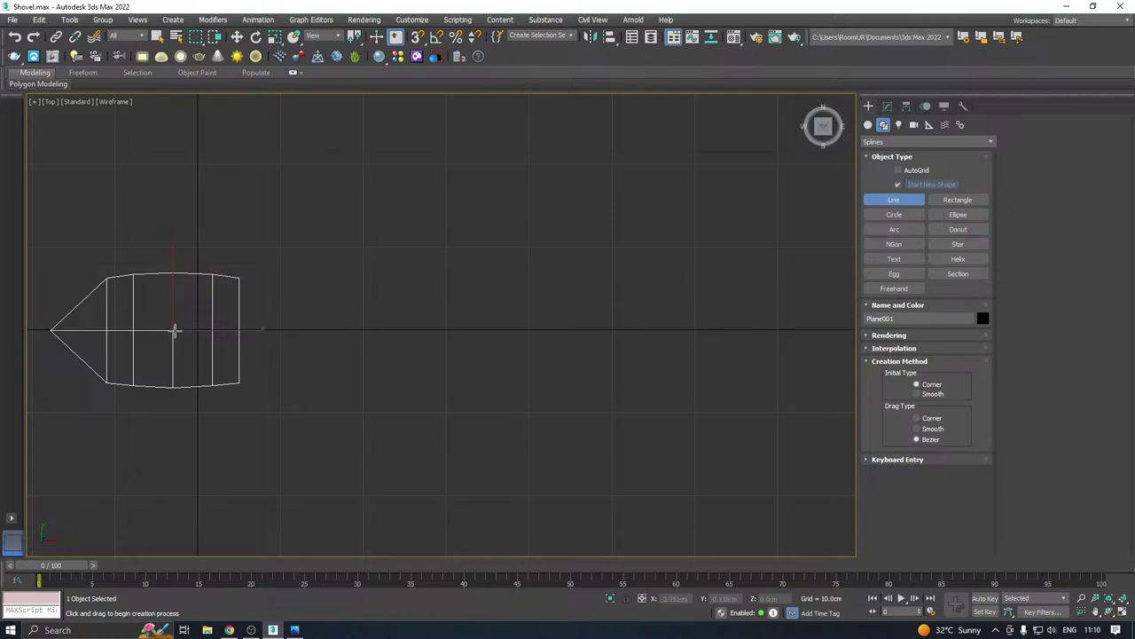
left_click(176, 332)
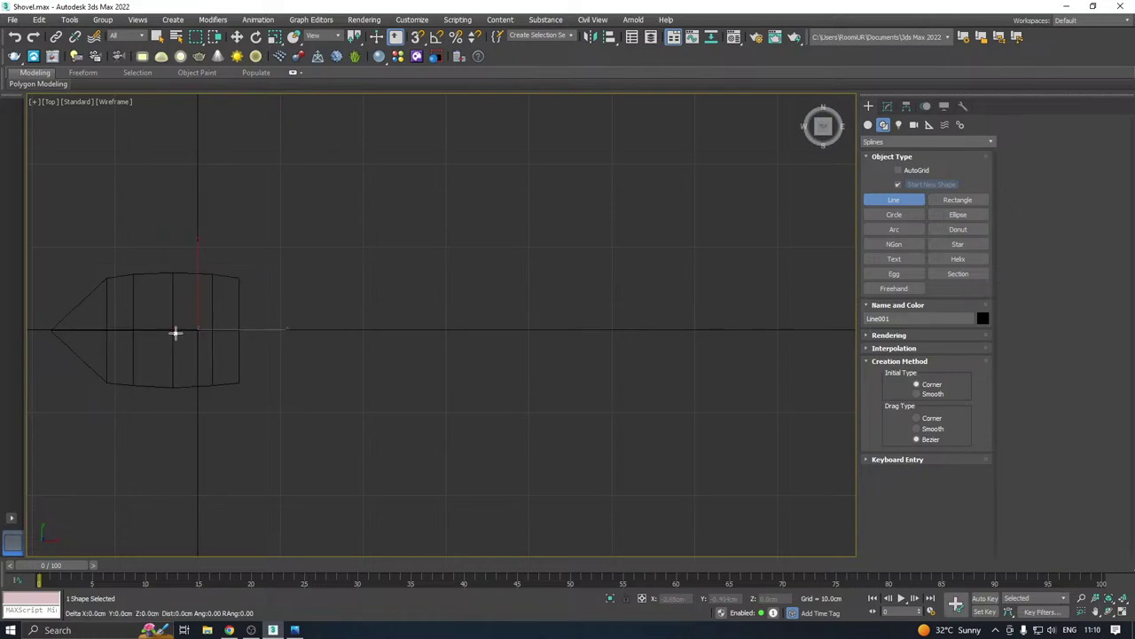
left_click(690, 333)
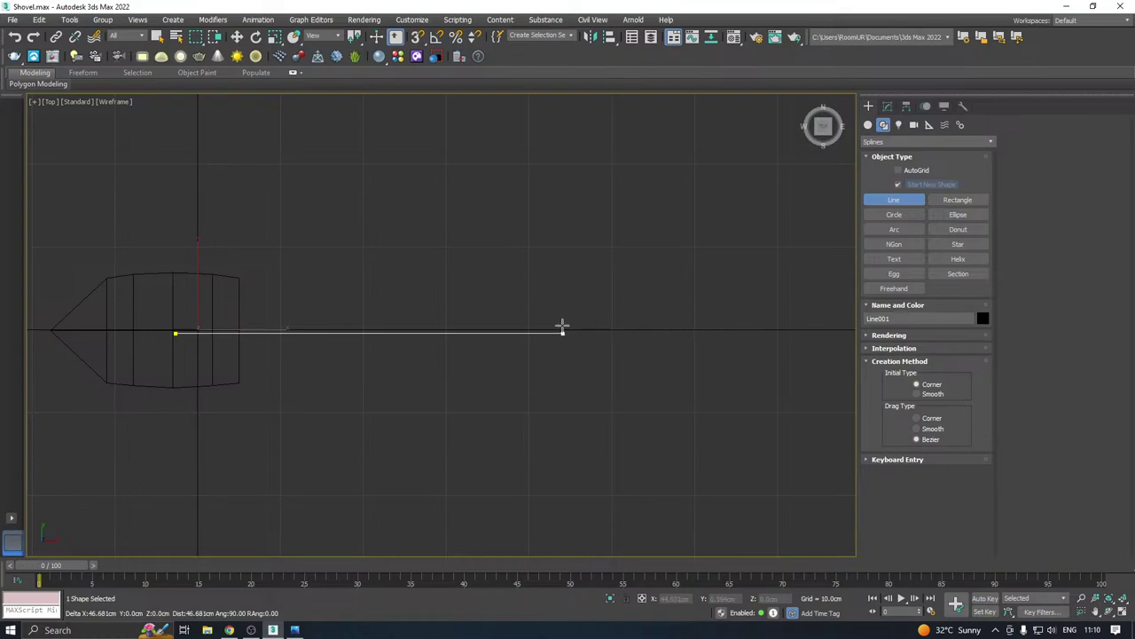
left_click(659, 311)
right_click(635, 245)
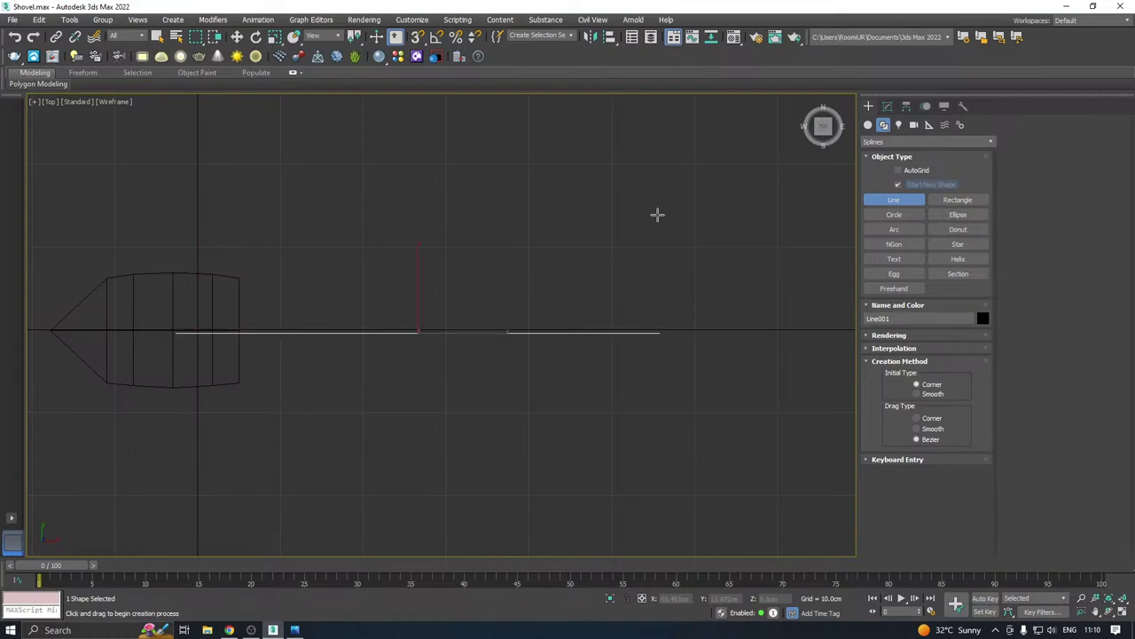
Enable the handle line's radial thickness in both the viewport and the renderer
key("w")
left_click(887, 106)
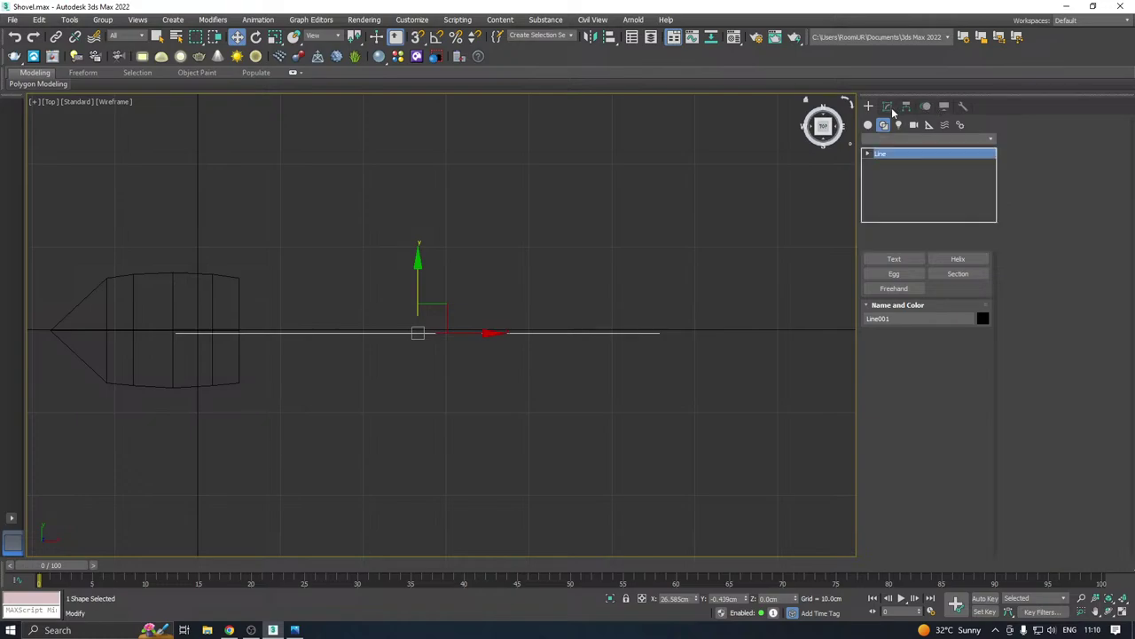
left_click(887, 286)
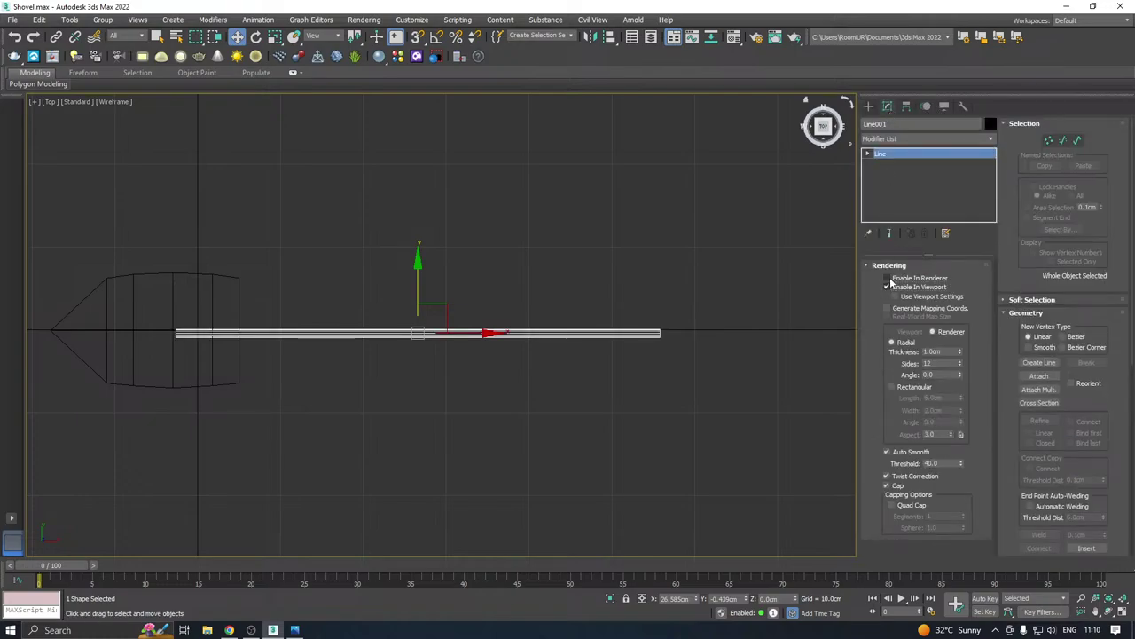
left_click(886, 278)
mouse_move(517, 279)
middle_mouse_down()
mouse_move(544, 270)
mouse_move(614, 206)
mouse_move(548, 316)
middle_mouse_up()
Return to the perspective view and assign the 01 - Default physical material to the handle
key("p")
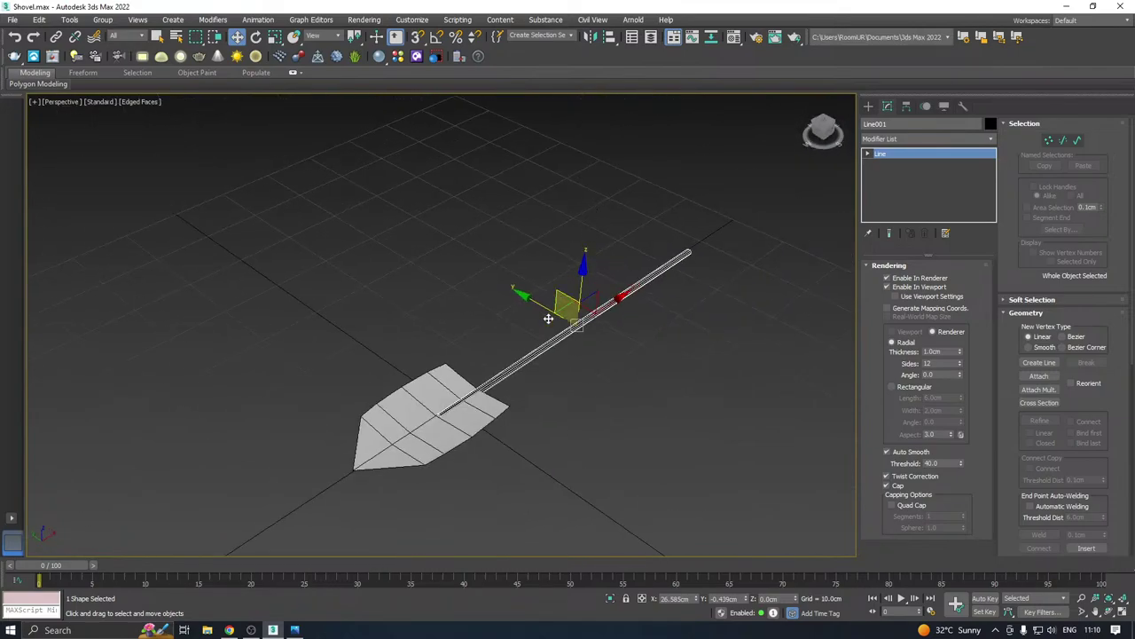
scroll(492, 381, "up", 4)
key("m")
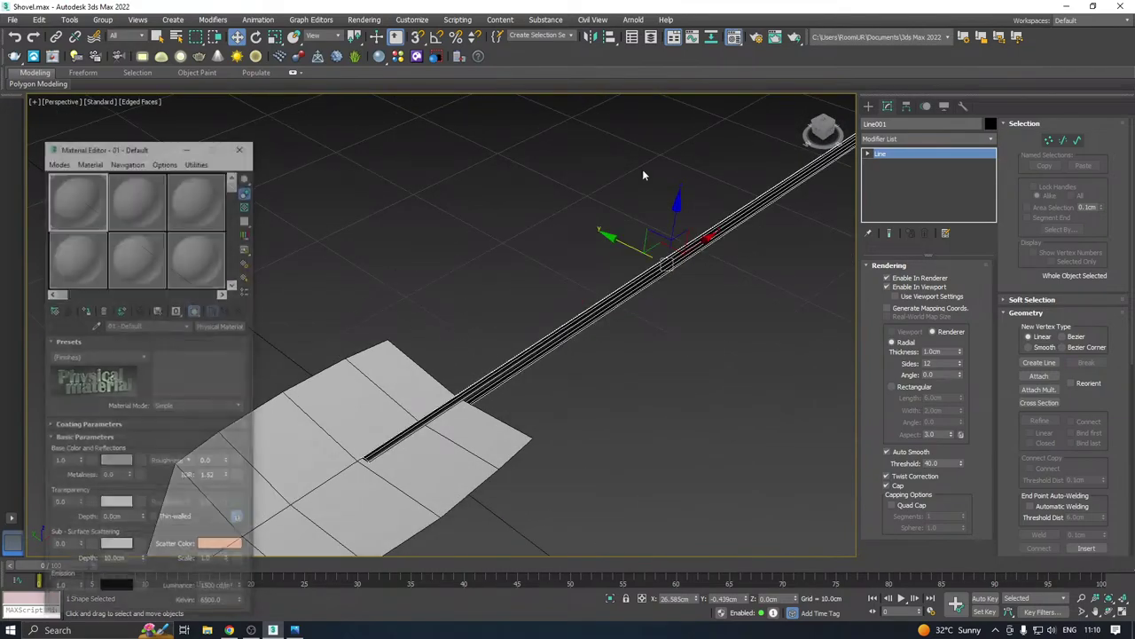
left_click(83, 311)
key("m")
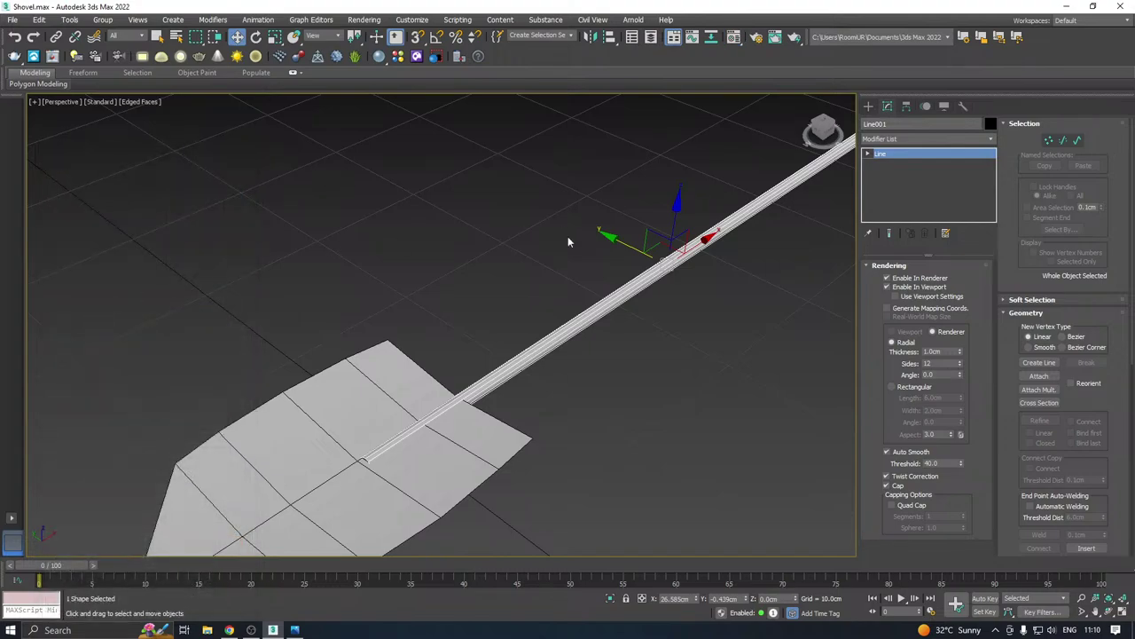
Raise the handle along Z to about 0.33 cm so it sits higher on the blade
scroll(596, 270, "down", 2)
scroll(585, 266, "up", 4)
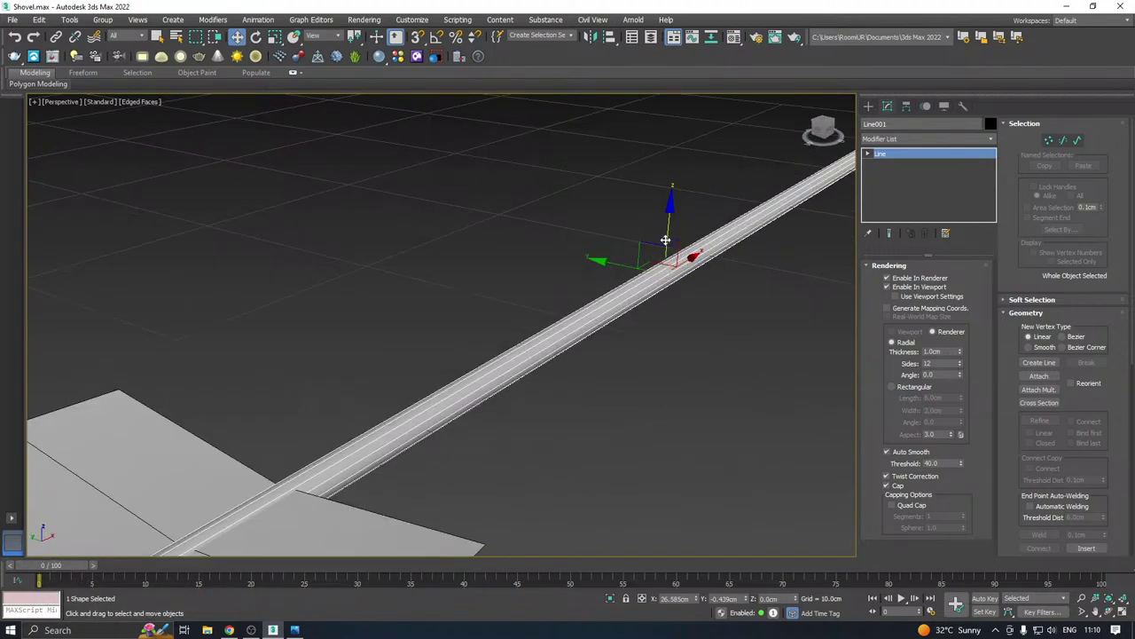
scroll(584, 266, "down", 2)
left_click_drag(630, 242, 628, 237)
middle_click_drag(578, 277, 617, 278, "alt")
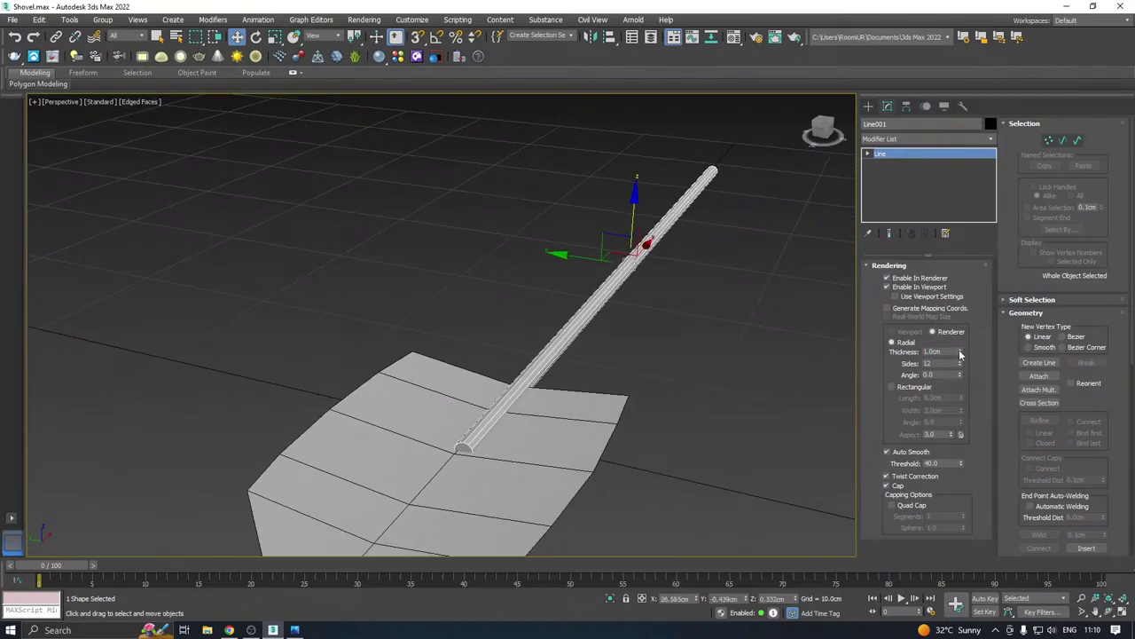
Increase the handle's radial thickness to about 1.8 cm
left_click_drag(959, 355, 951, 314)
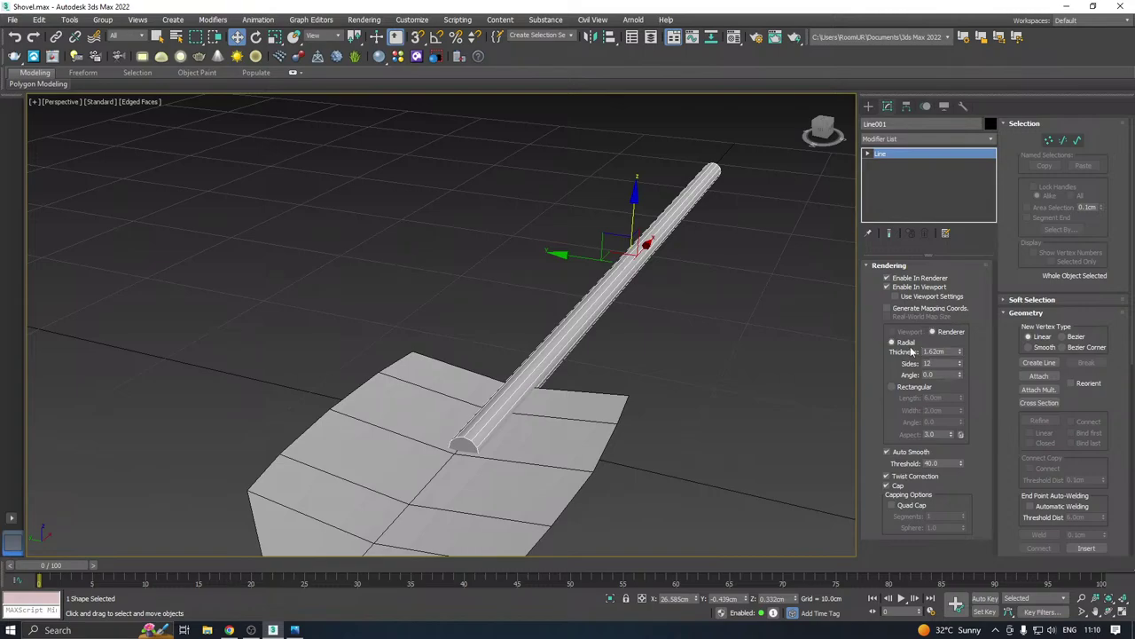
middle_click_drag(536, 334, 535, 334, "alt")
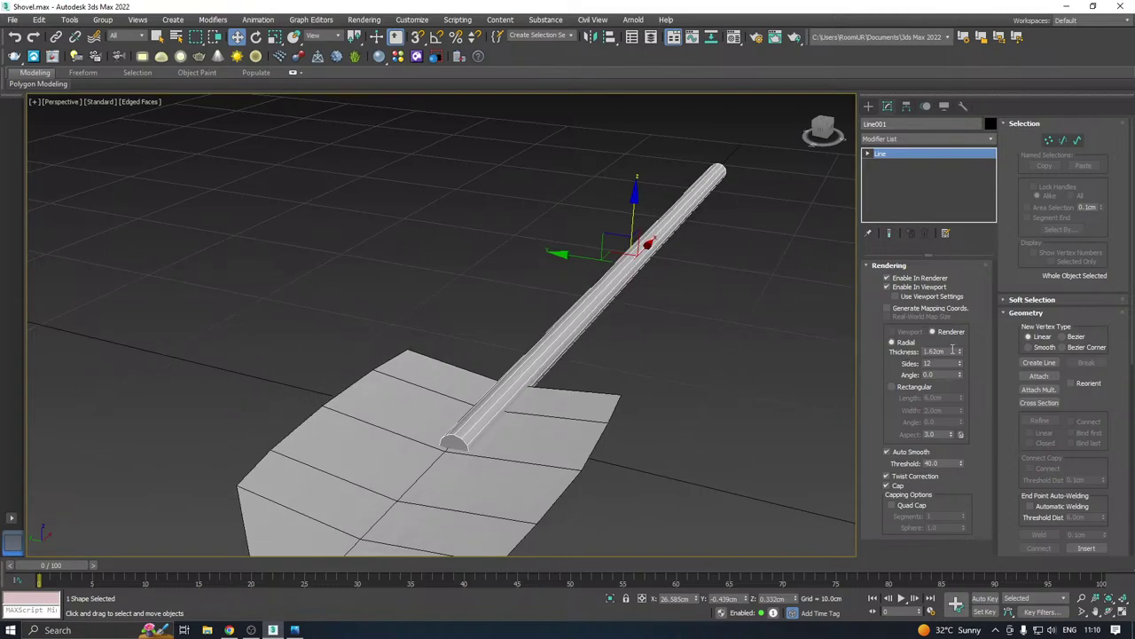
left_click_drag(962, 353, 957, 341)
Examine the handle's proportions and where it meets the blade from several angles
middle_click_drag(735, 321, 626, 384, "alt")
scroll(297, 371, "down", 4)
middle_click_drag(389, 342, 528, 259, "alt")
scroll(427, 323, "up", 3)
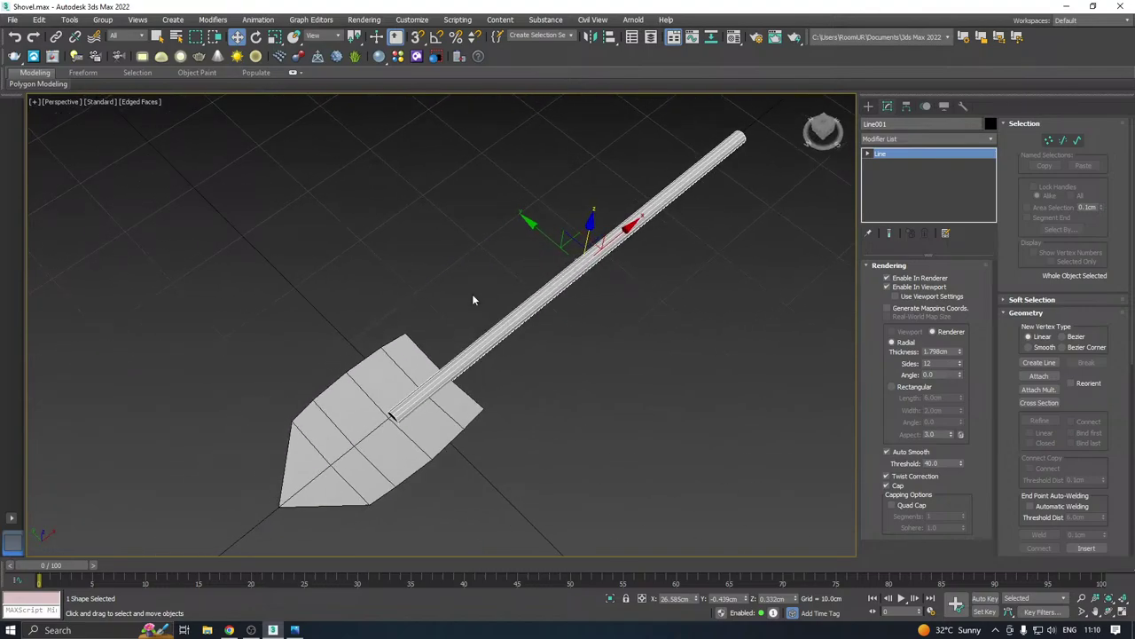
scroll(472, 300, "down", 2)
middle_click_drag(472, 299, 381, 340, "alt")
left_click(381, 340)
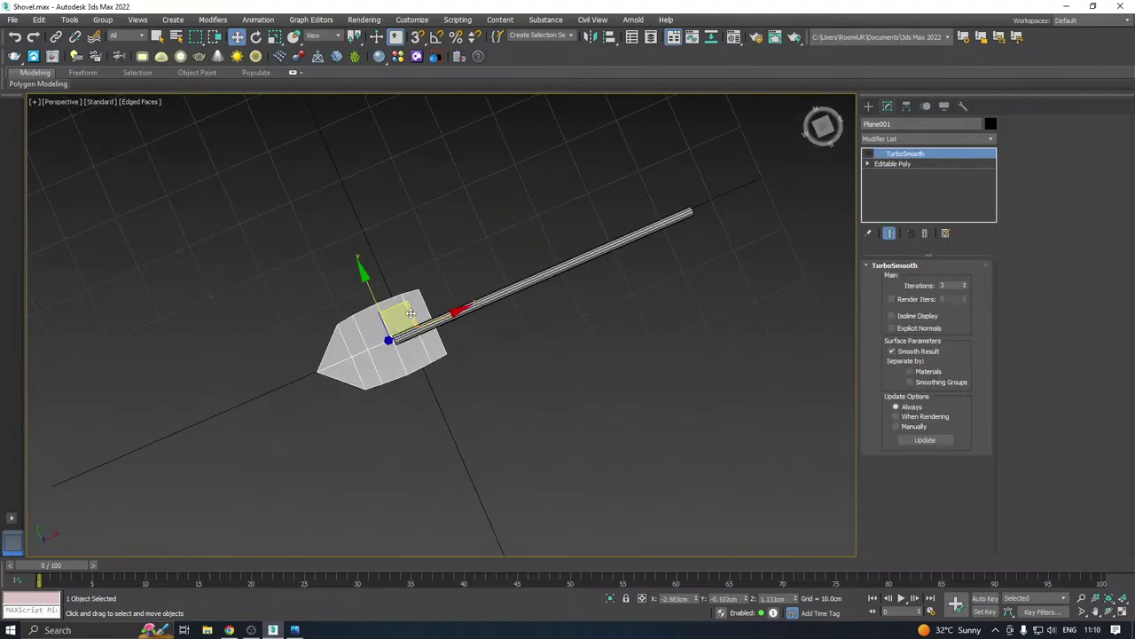
scroll(386, 338, "up", 5)
mouse_move(507, 252)
middle_mouse_down("alt")
mouse_move(512, 208)
mouse_move(552, 162)
mouse_move(524, 163)
mouse_move(501, 261)
middle_mouse_up("alt")
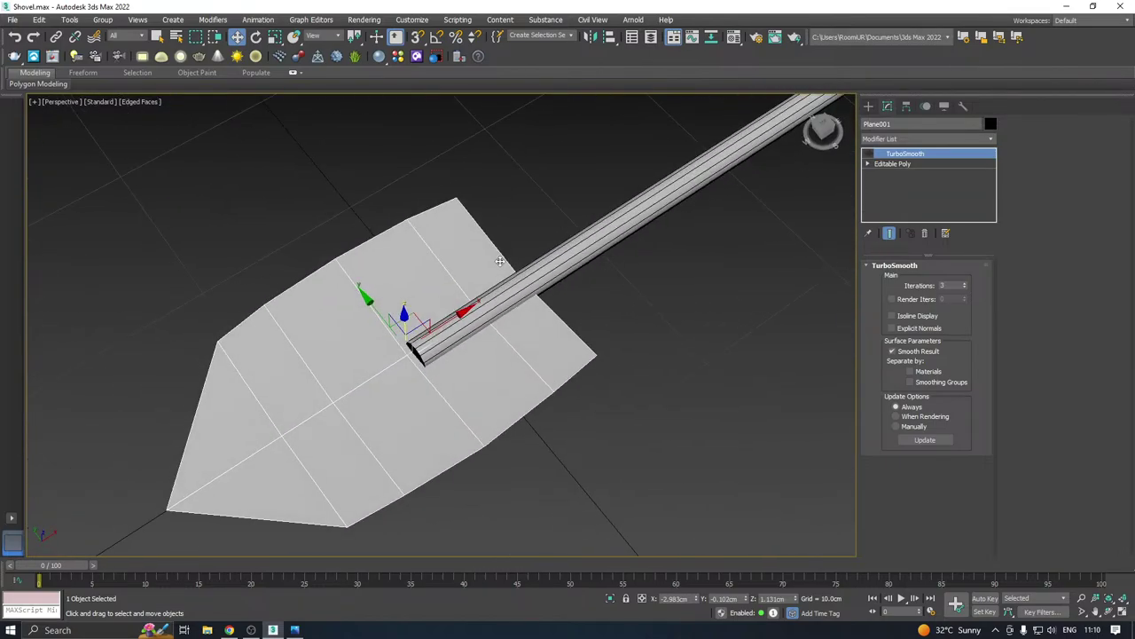
scroll(364, 370, "down", 3)
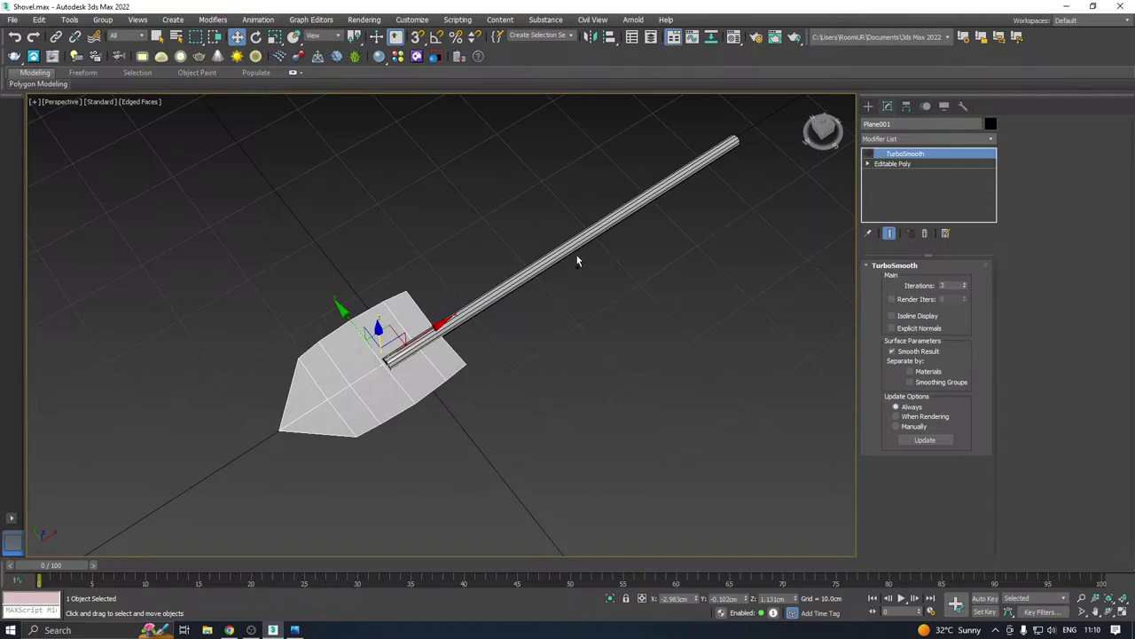
middle_click_drag(577, 256, 623, 265, "alt")
Clone the handle as an independent copy at about Y 21.1 cm and hide that copy as a backup
left_click(586, 305)
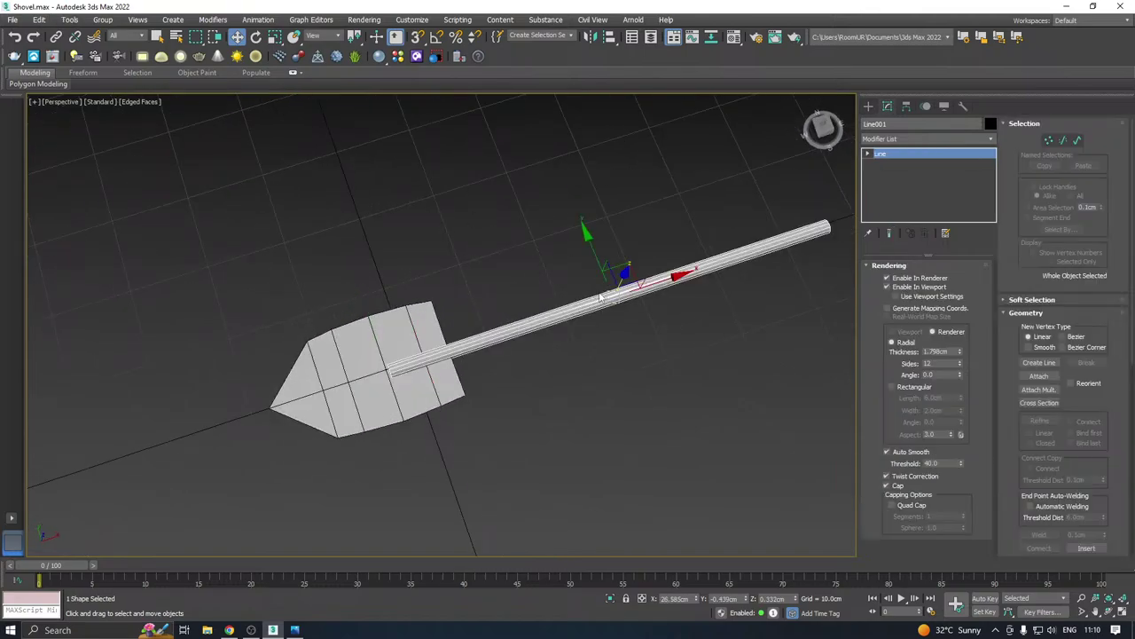
left_click_drag(592, 266, 555, 124, "shift")
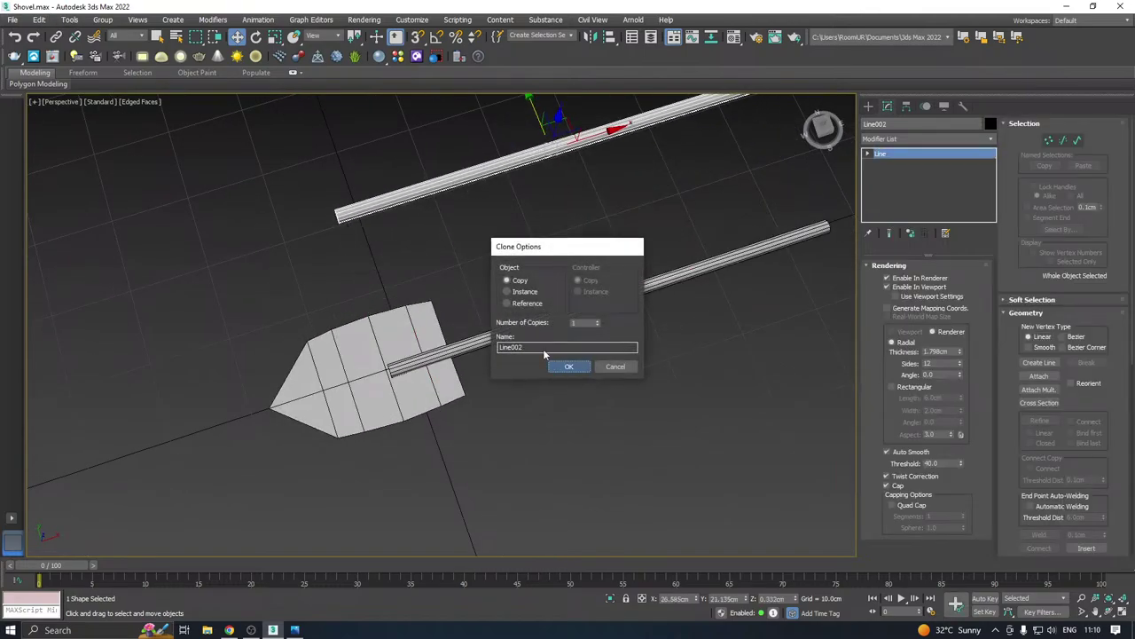
left_click(568, 366)
right_click(378, 201)
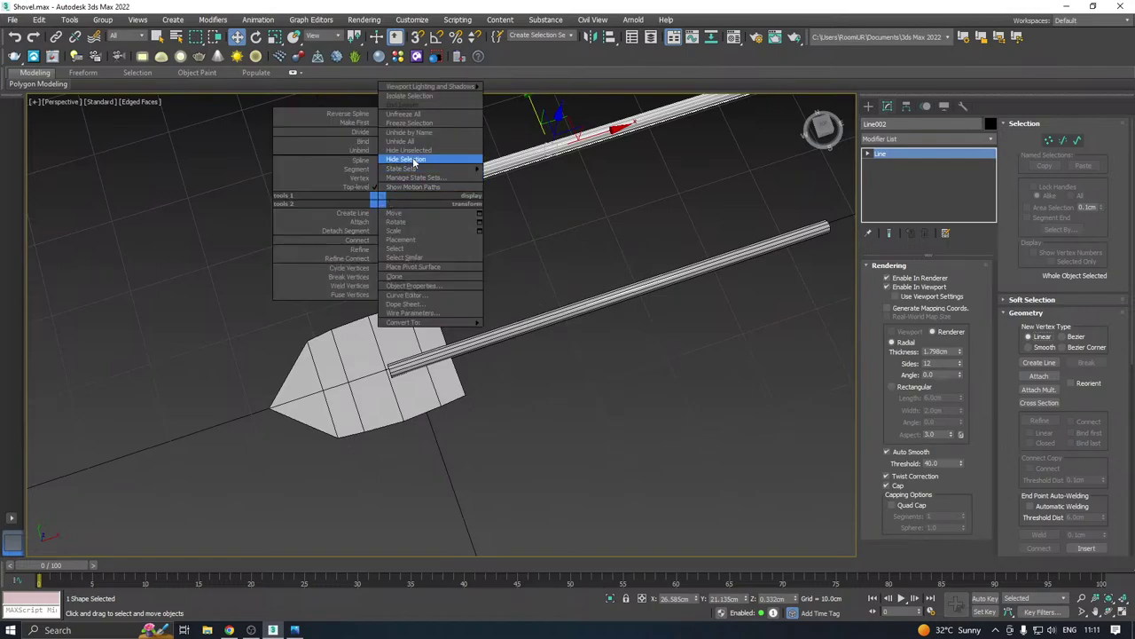
left_click(413, 160)
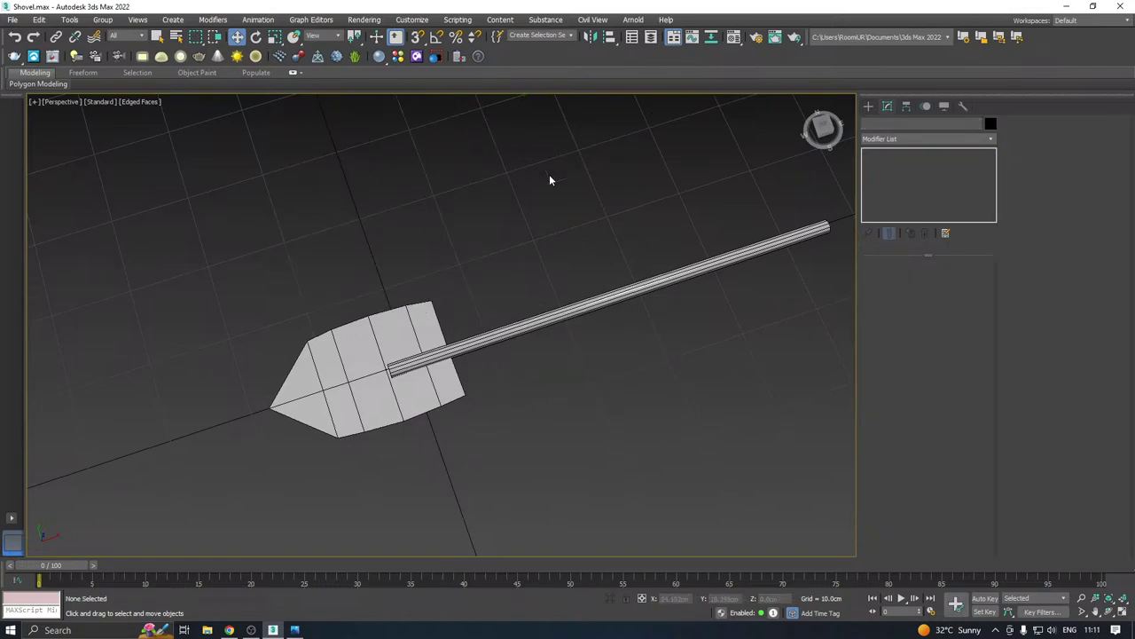
middle_click_drag(550, 175, 543, 227)
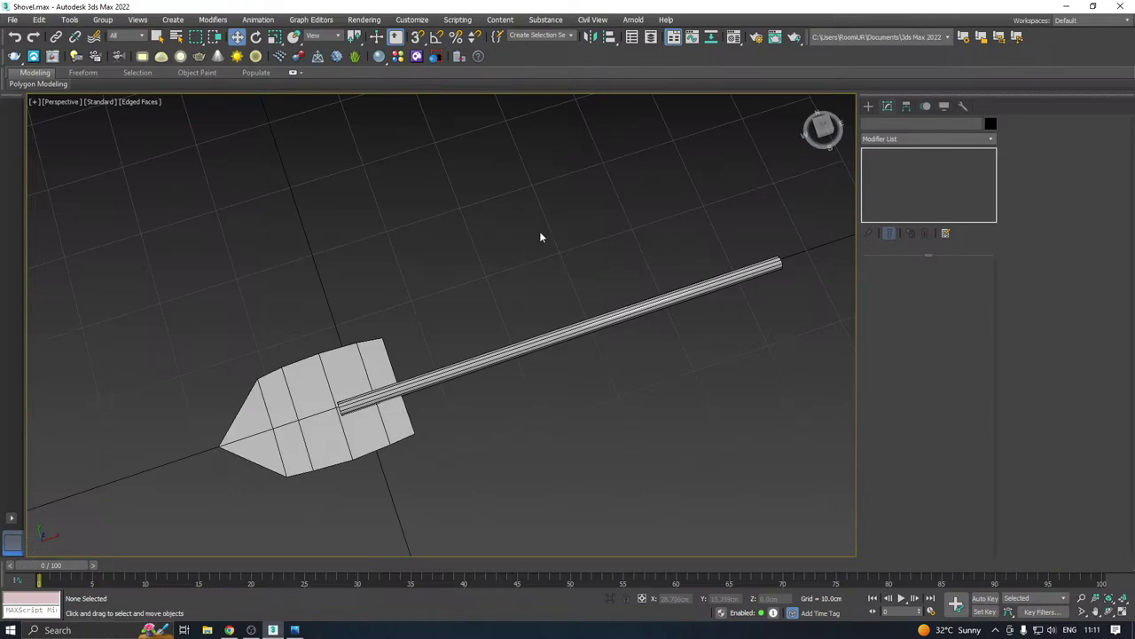
Align the original handle with the blade's centreline in the perspective and top views, moving it along Y to about -0.20 cm
left_click(475, 359)
scroll(483, 350, "up", 2)
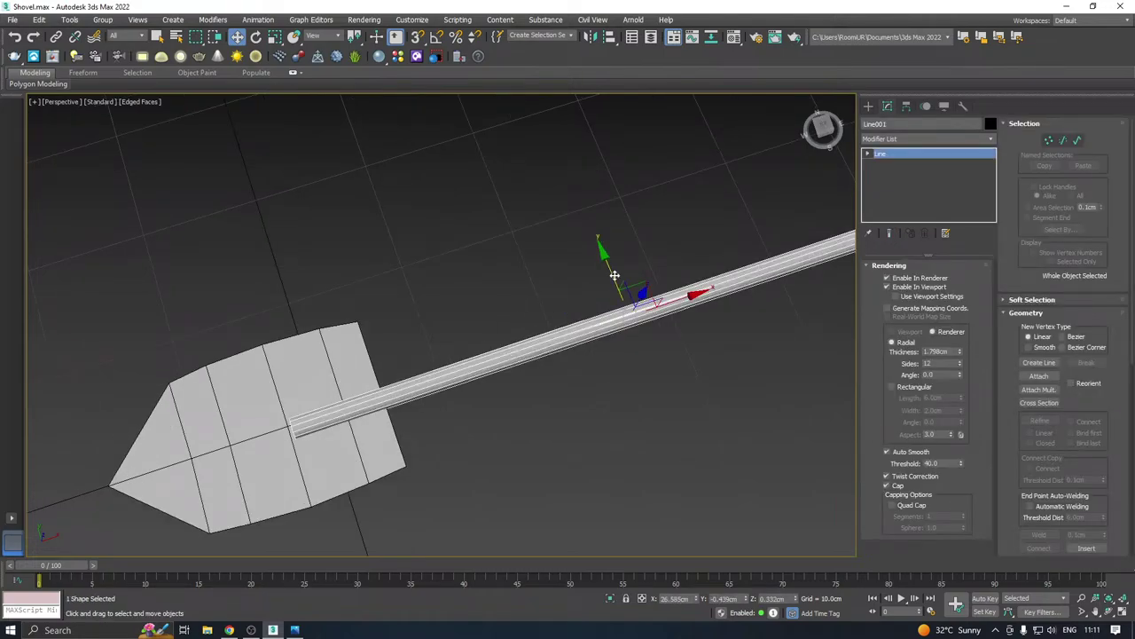
left_click_drag(613, 275, 607, 272)
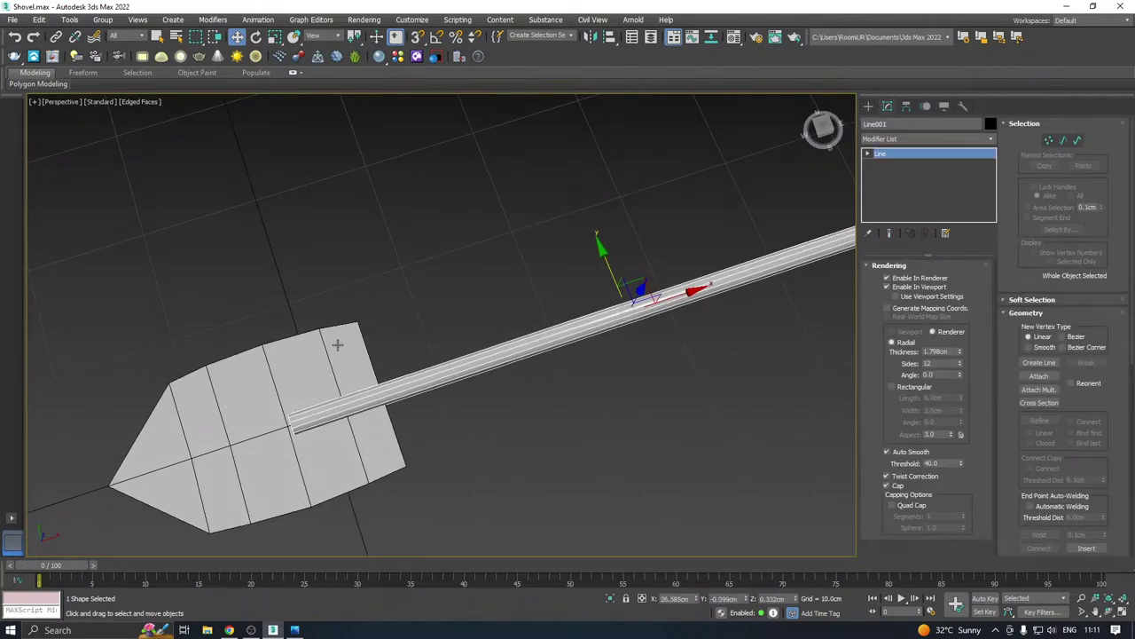
scroll(486, 329, "down", 2)
key("t")
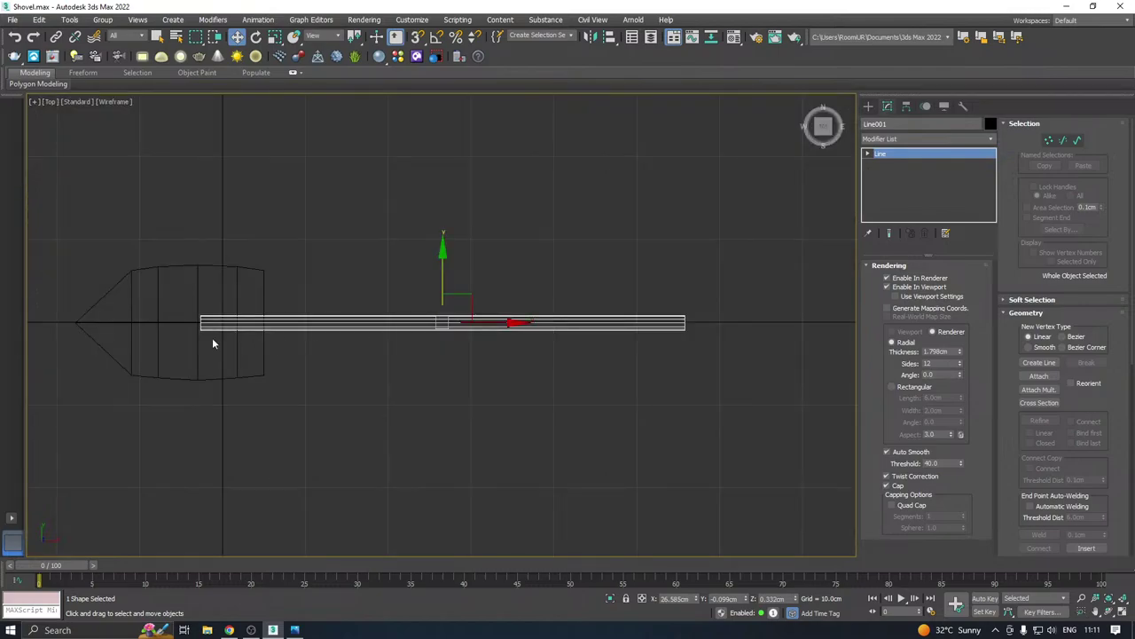
middle_click_drag(230, 324, 343, 309)
scroll(342, 308, "up", 2)
left_click_drag(636, 260, 646, 260)
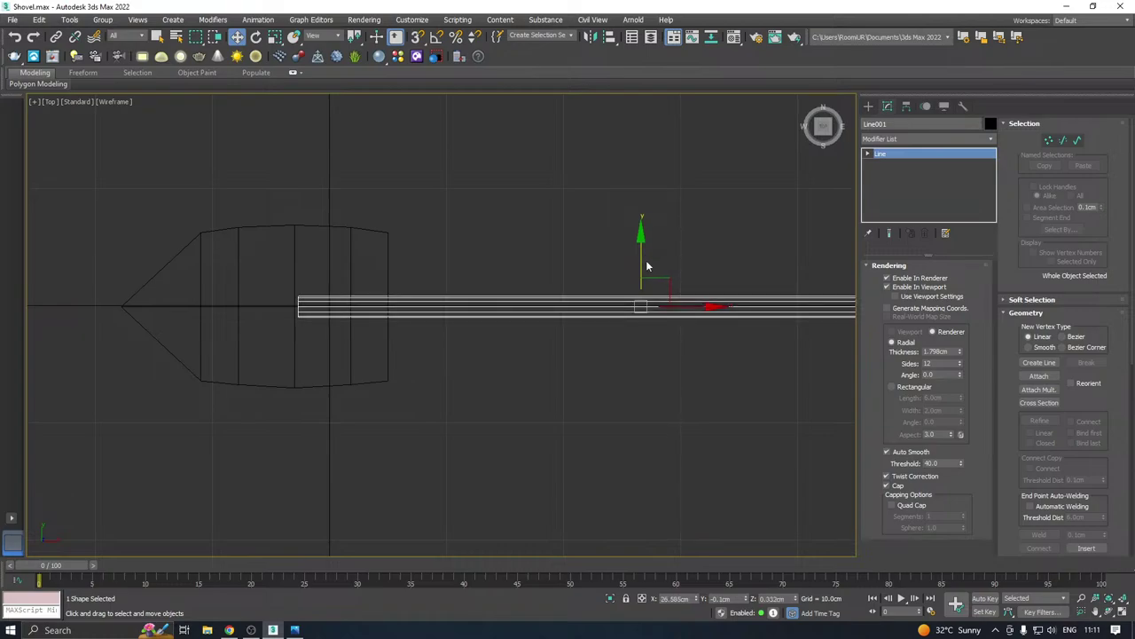
key("p")
scroll(437, 280, "down", 3)
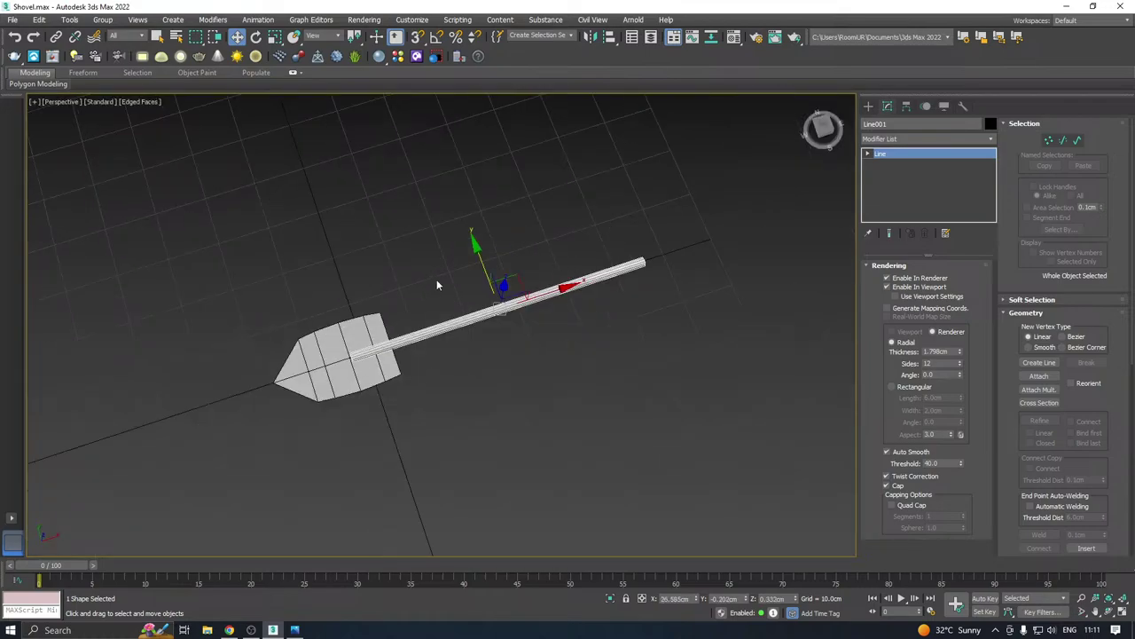
scroll(439, 314, "up", 2)
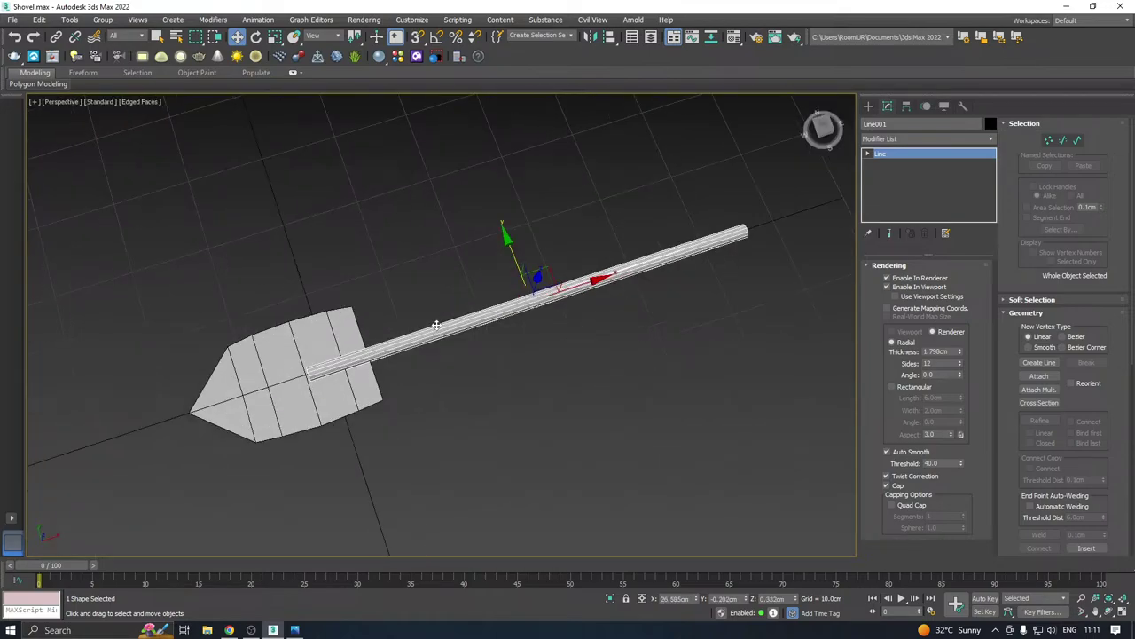
Convert the handle line to an editable poly
key("alt+Tab")
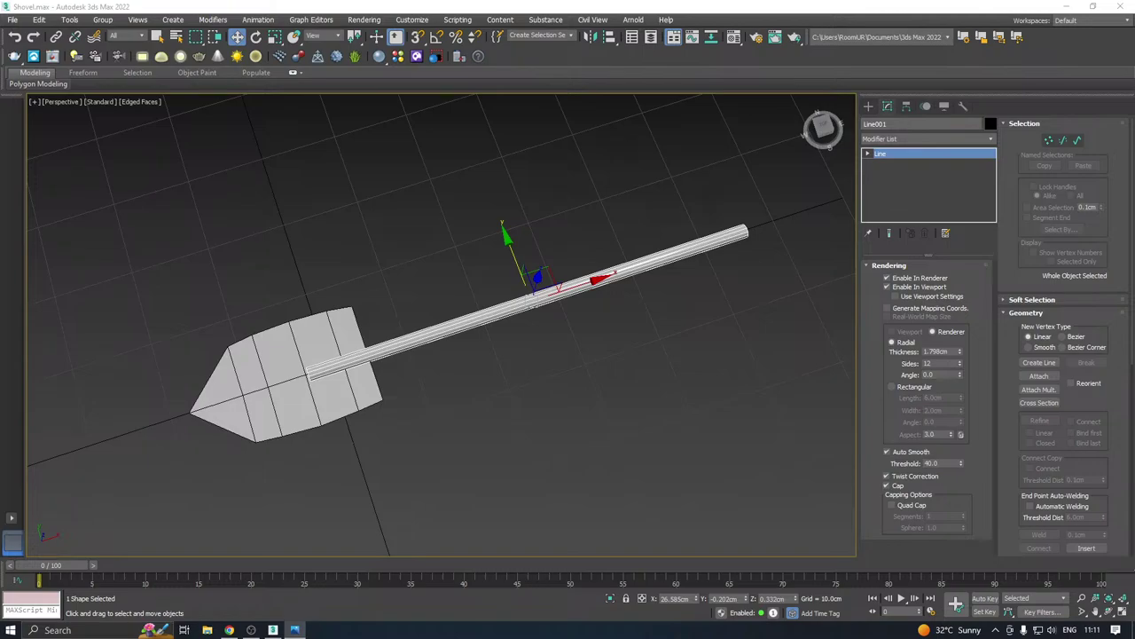
right_click(935, 180)
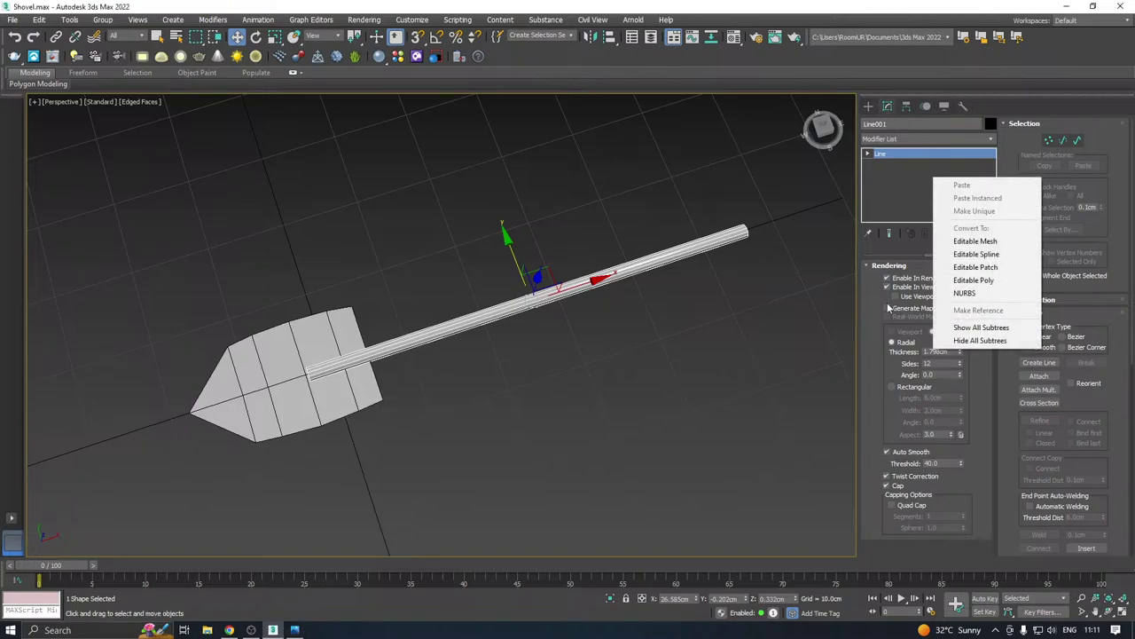
key("Escape")
right_click(918, 167)
left_click(960, 267)
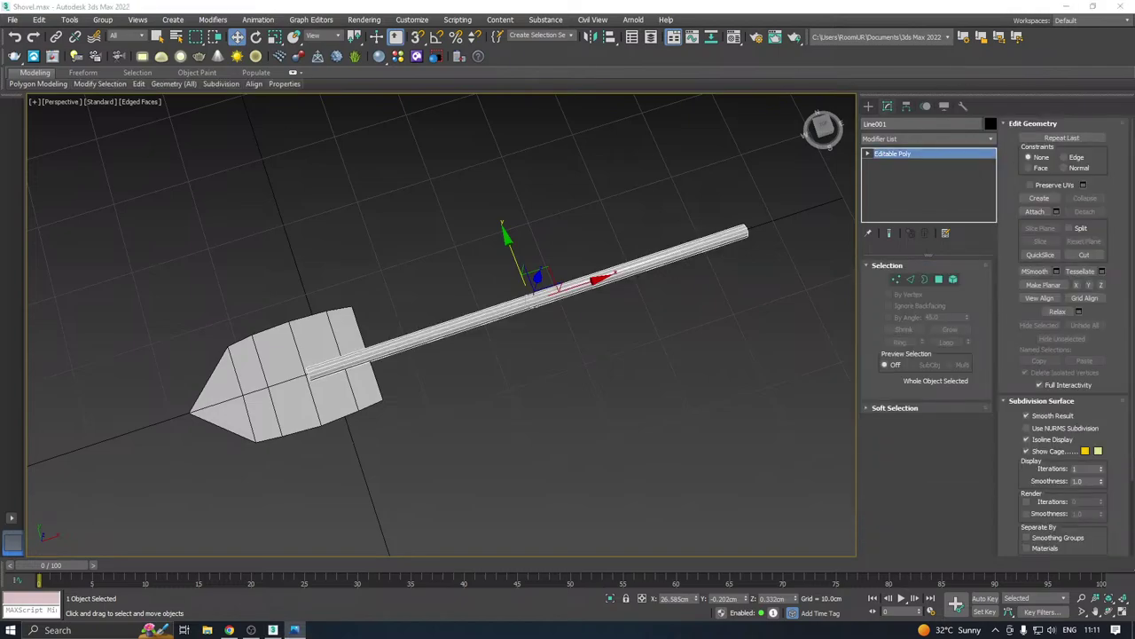
Add SwiftLoop edge loops around the handle at the blade's rear edge and near the handle's middle
middle_click_drag(744, 298, 448, 284, "alt")
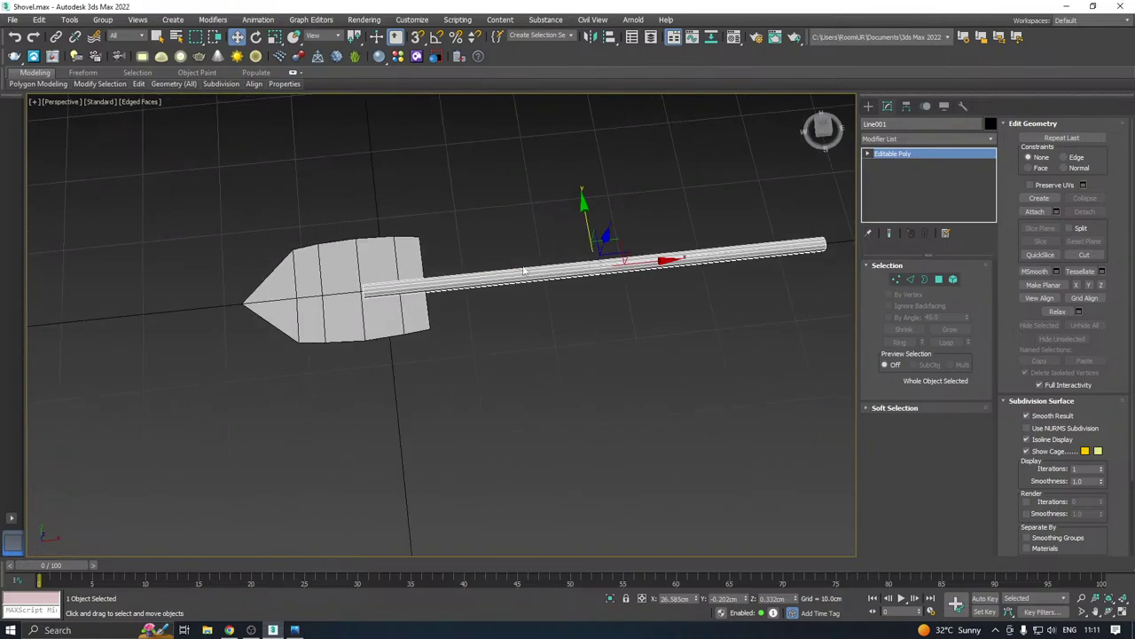
scroll(437, 283, "up", 4)
mouse_move(138, 86)
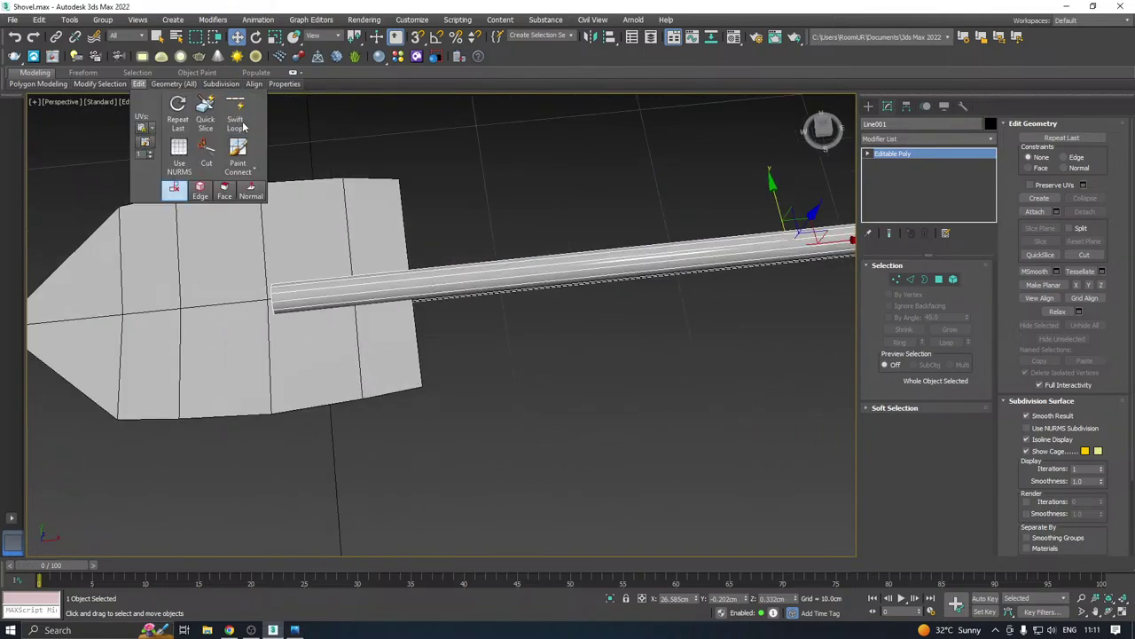
left_click(236, 116)
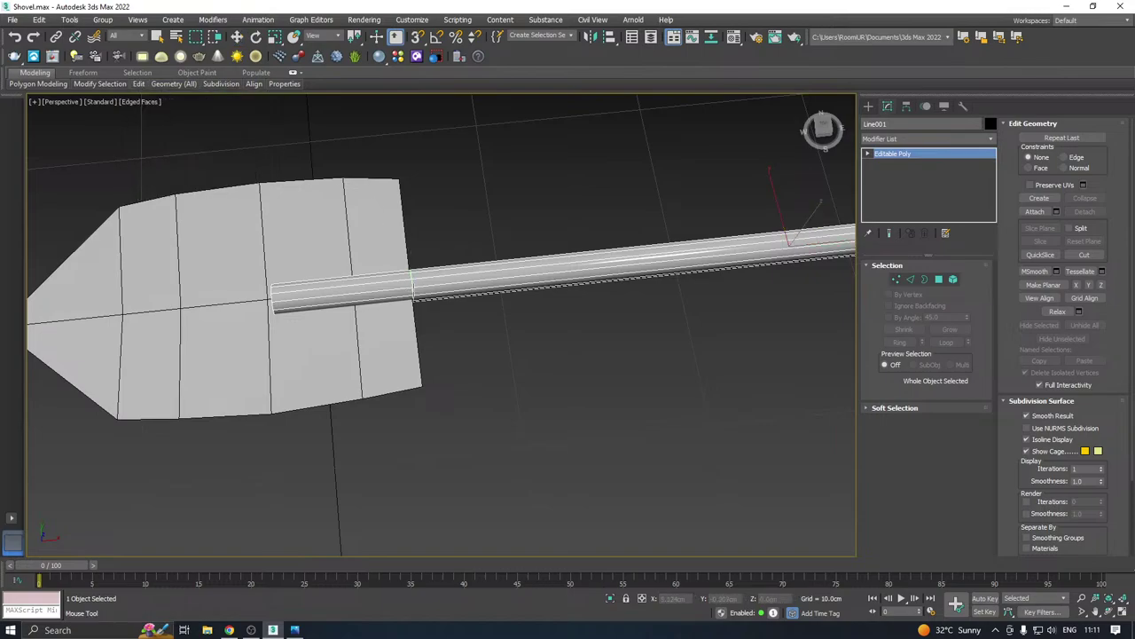
scroll(409, 289, "down", 5)
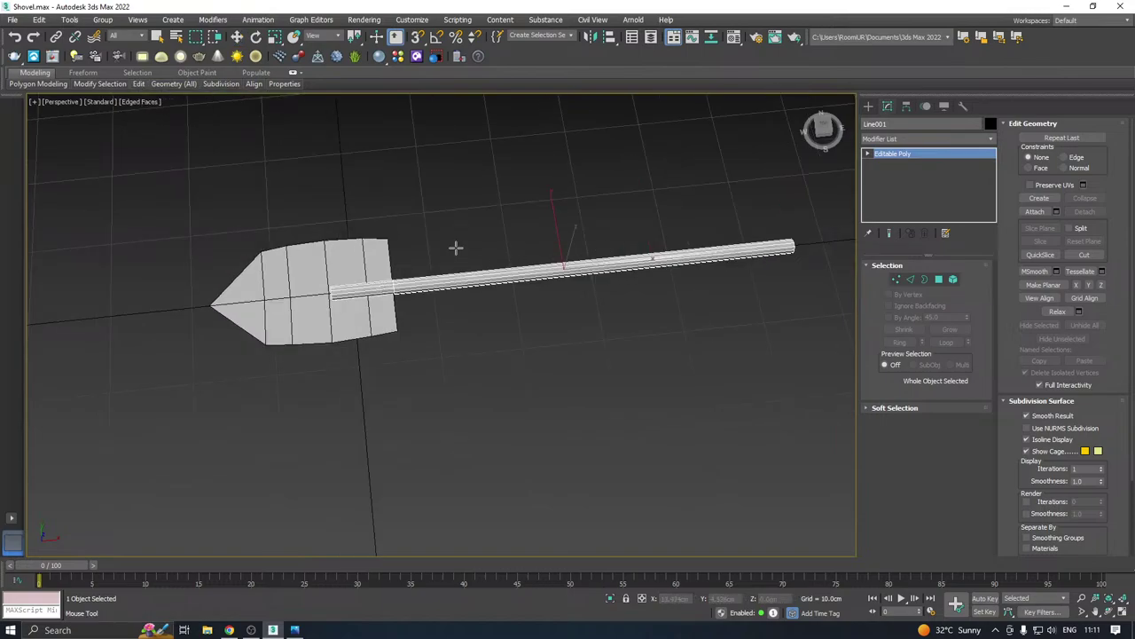
scroll(523, 264, "up", 2)
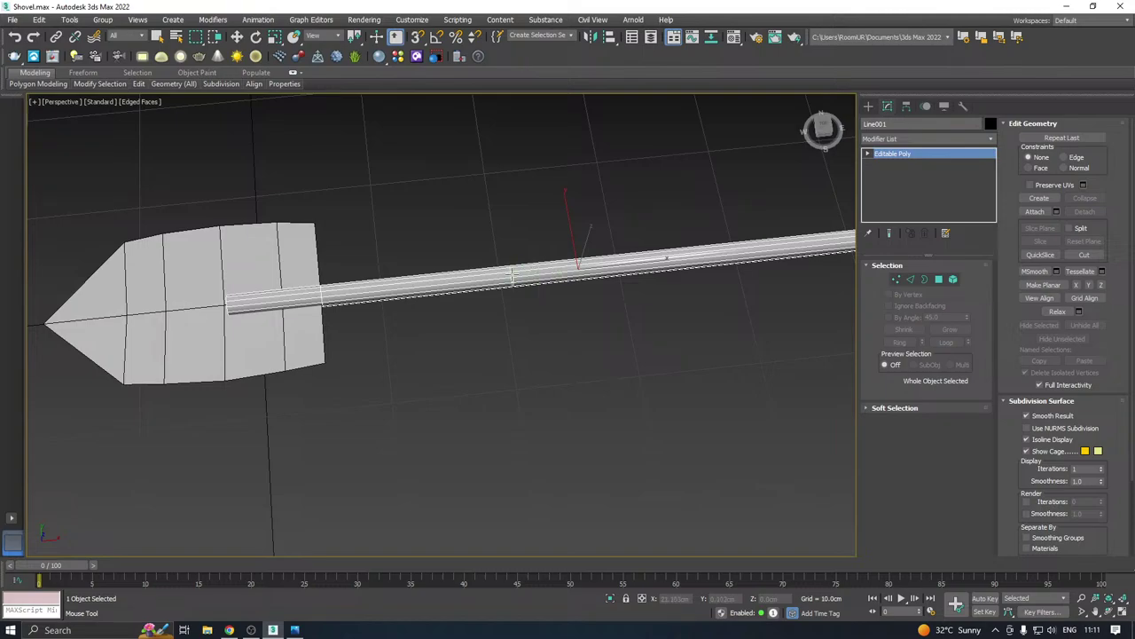
scroll(525, 275, "down", 4)
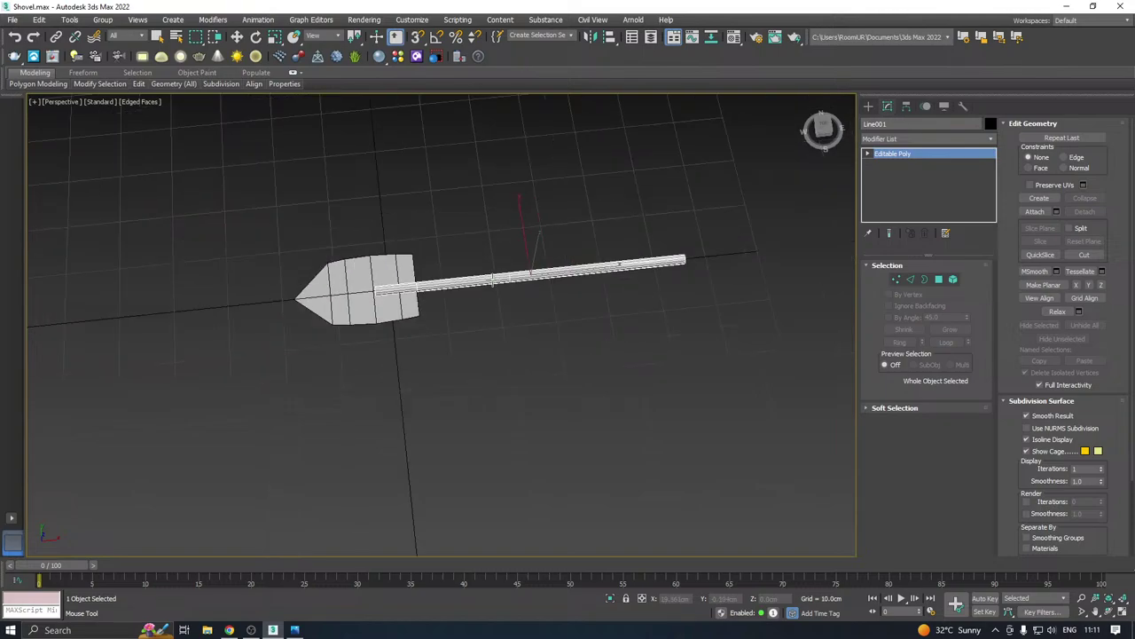
key("w")
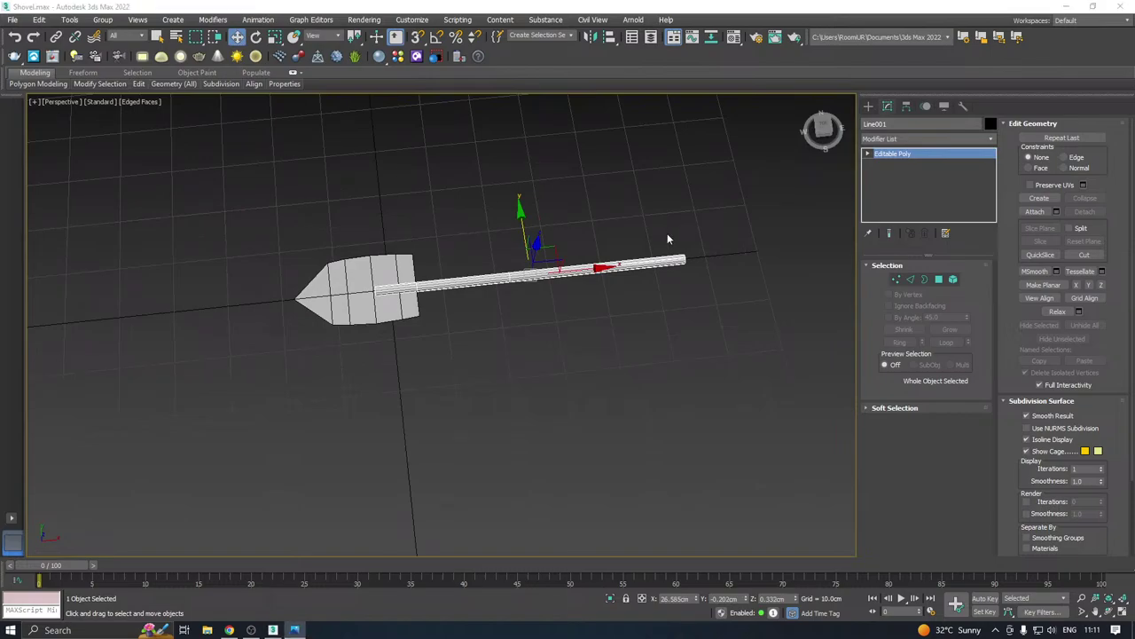
Lengthen the handle by moving its far-end vertices along X to about 59.6 cm
middle_click_drag(667, 238, 555, 266)
scroll(555, 266, "up", 4)
left_click(896, 279)
left_click_drag(585, 224, 408, 346)
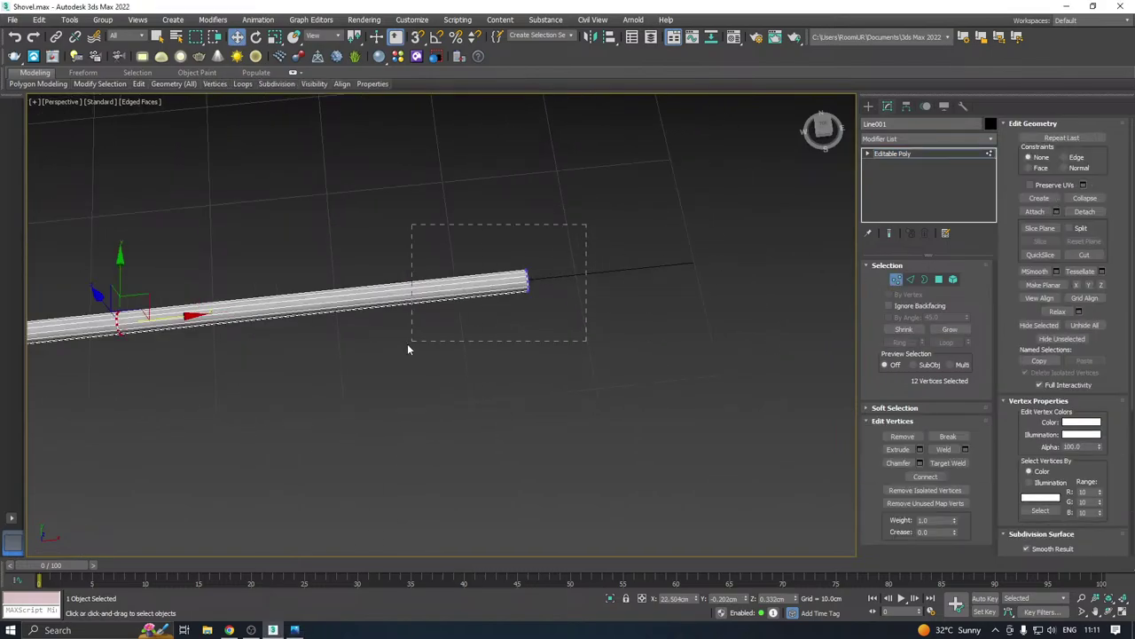
left_click_drag(565, 286, 631, 272)
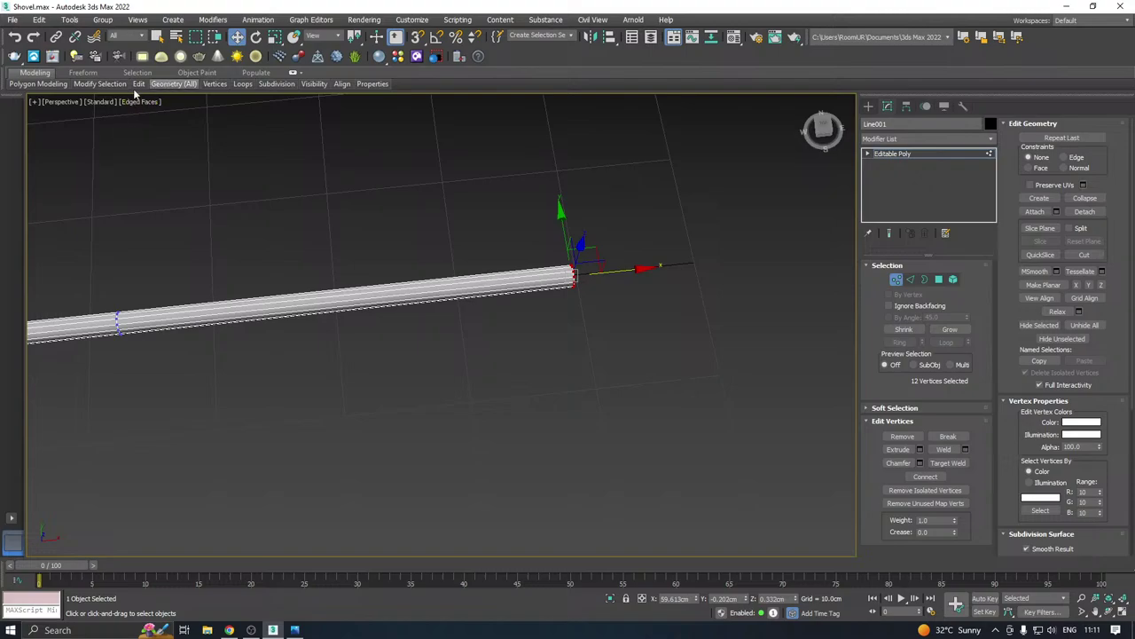
Add a SwiftLoop edge loop close to the far end of the handle
mouse_move(135, 86)
left_click(235, 113)
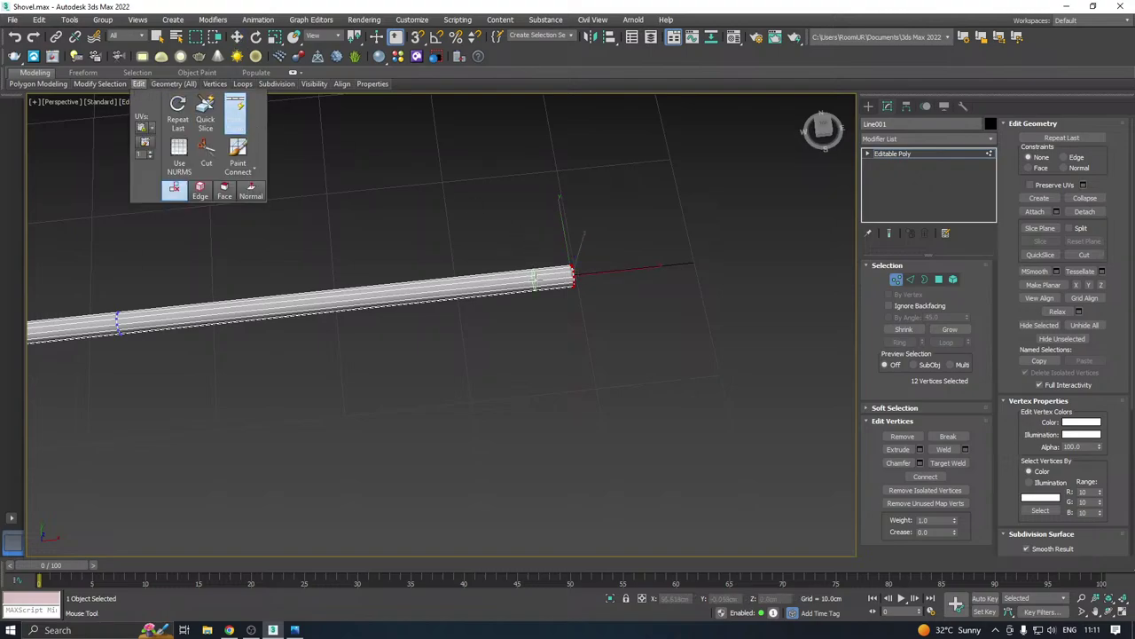
left_click(529, 281)
right_click(530, 281)
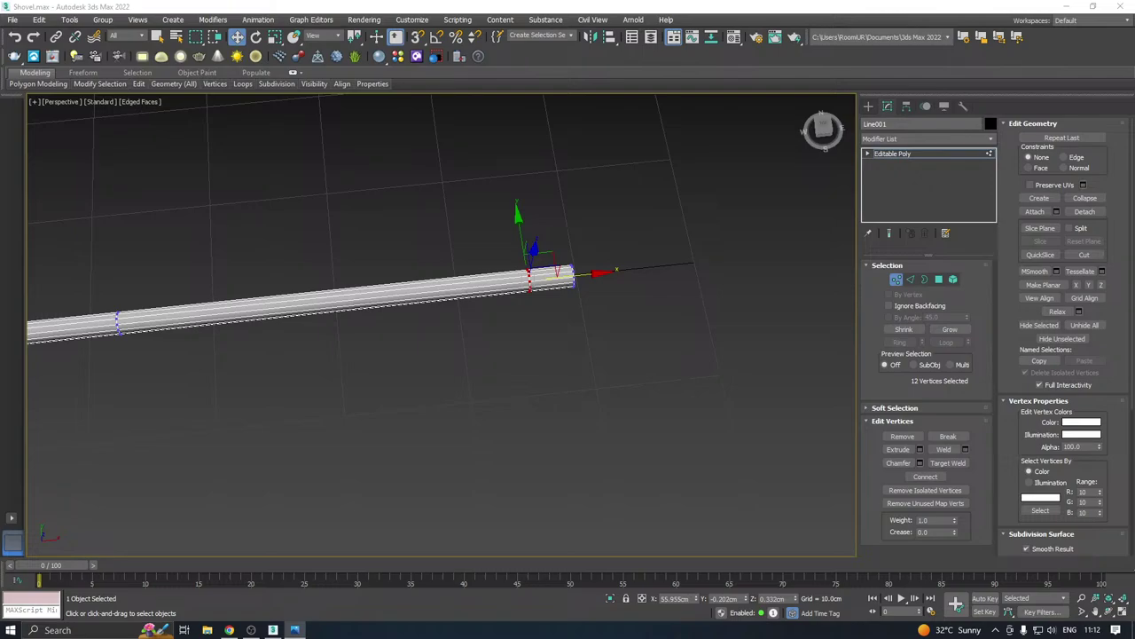
Inspect the handle's polygon segments from its far end to where it meets the blade
middle_click_drag(577, 274, 552, 288)
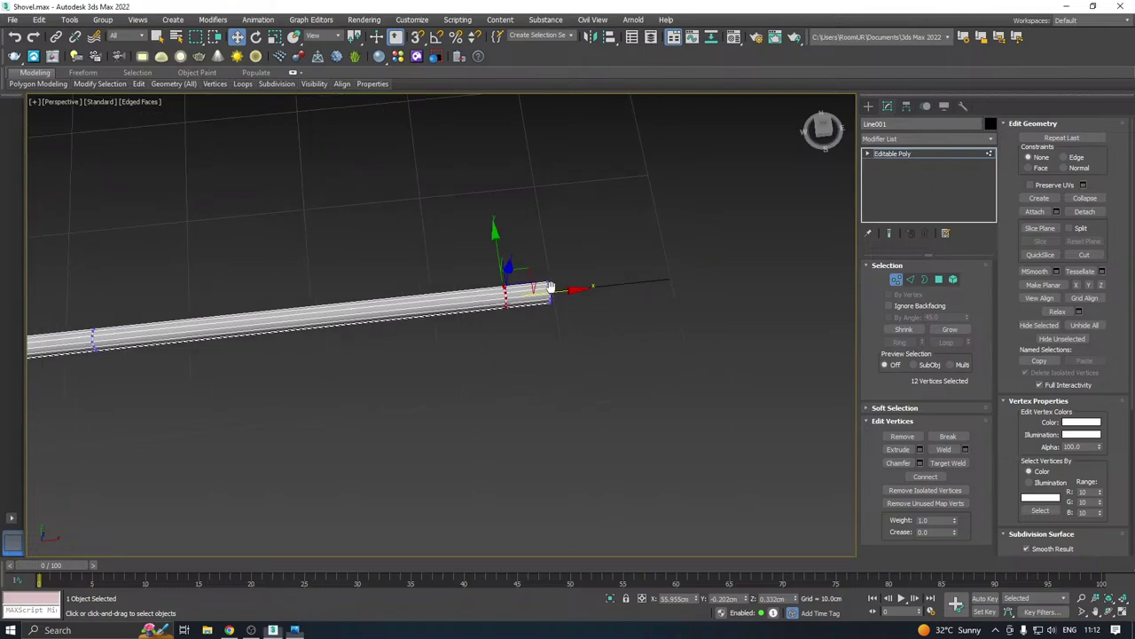
scroll(559, 286, "up", 4)
left_click(940, 280)
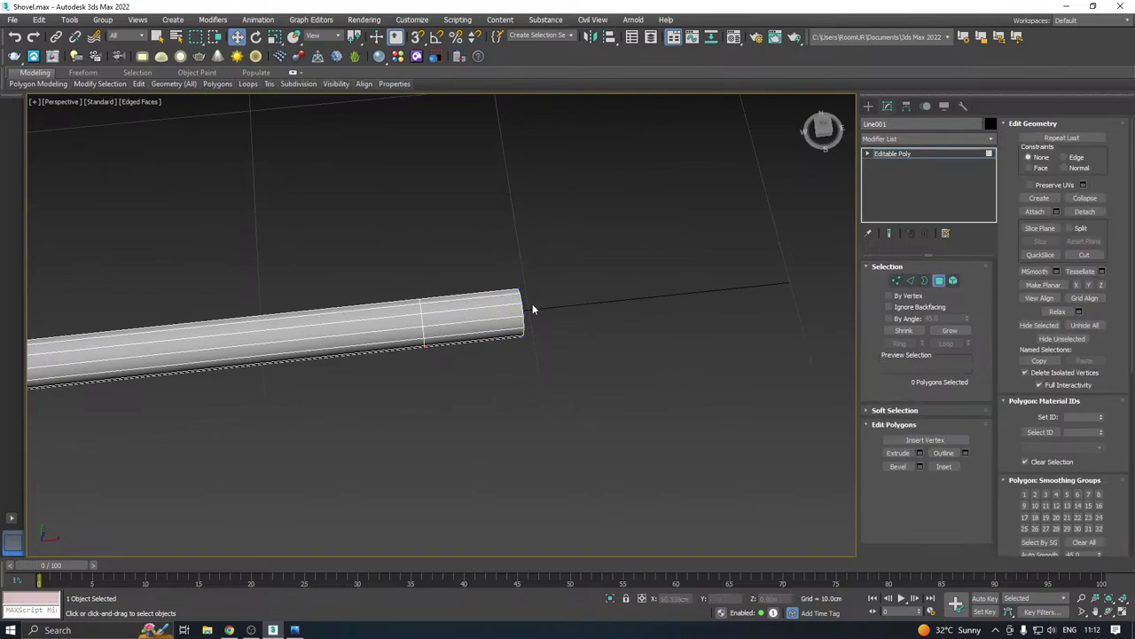
left_click(472, 313)
middle_click_drag(425, 307, 649, 263)
scroll(647, 283, "down", 2)
scroll(641, 252, "down", 3)
middle_click_drag(191, 325, 483, 264)
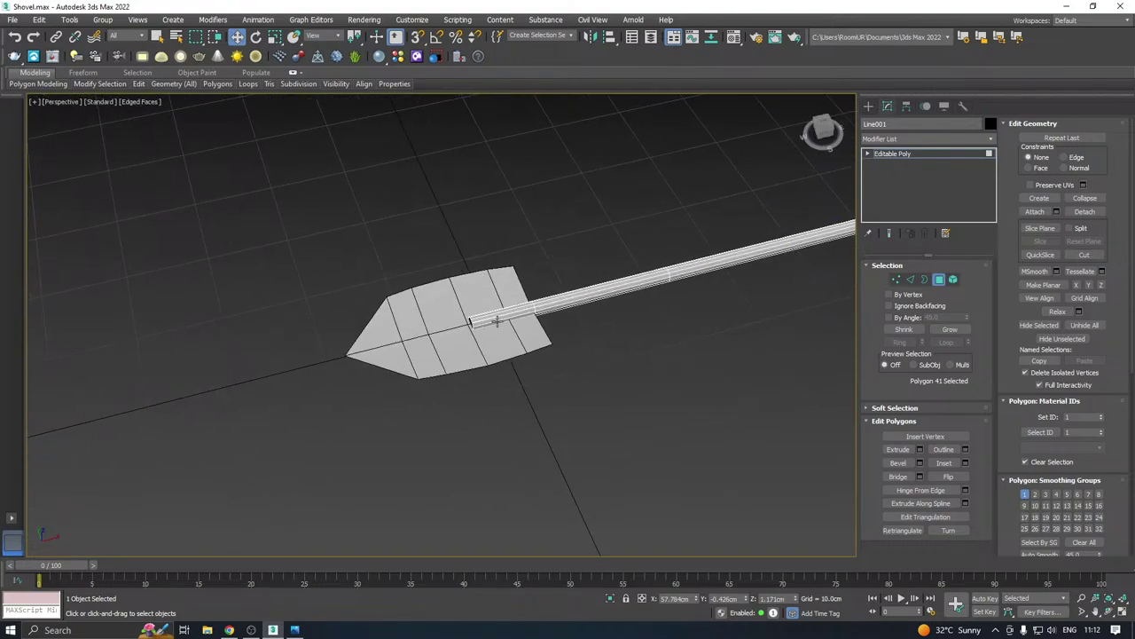
scroll(522, 307, "up", 3)
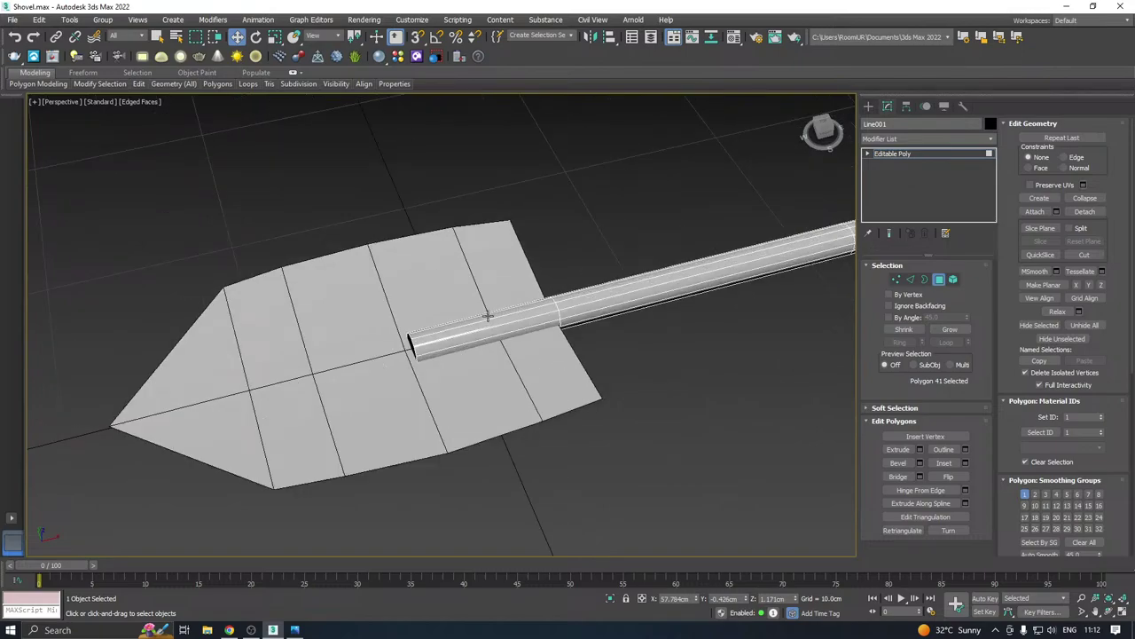
scroll(537, 310, "up", 2)
left_click(628, 301)
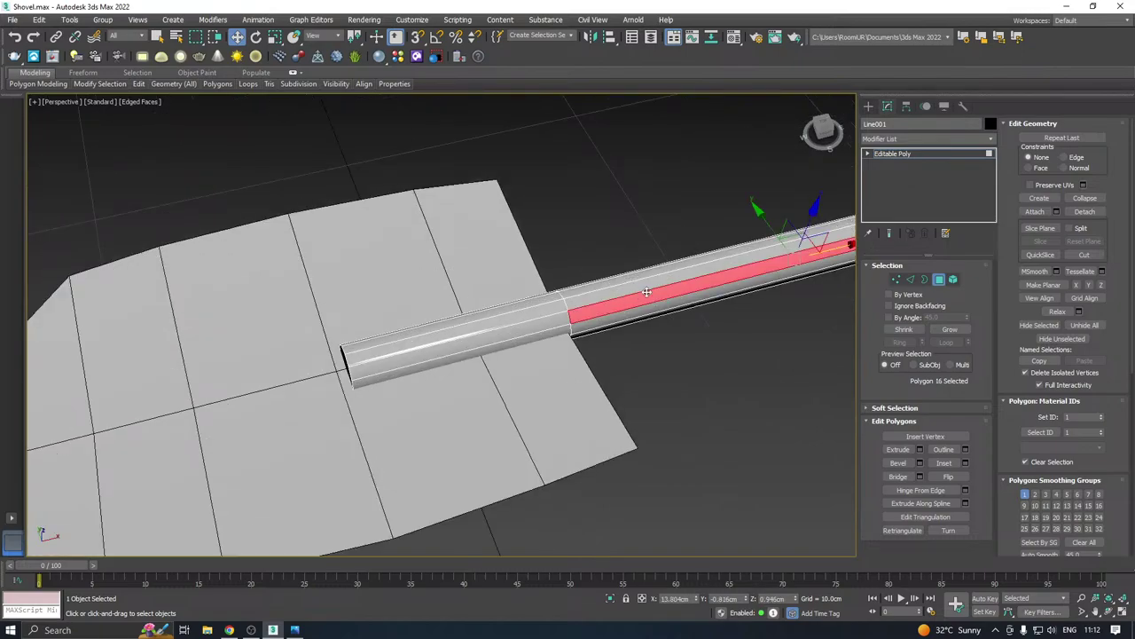
middle_click_drag(646, 293, 698, 256, "alt")
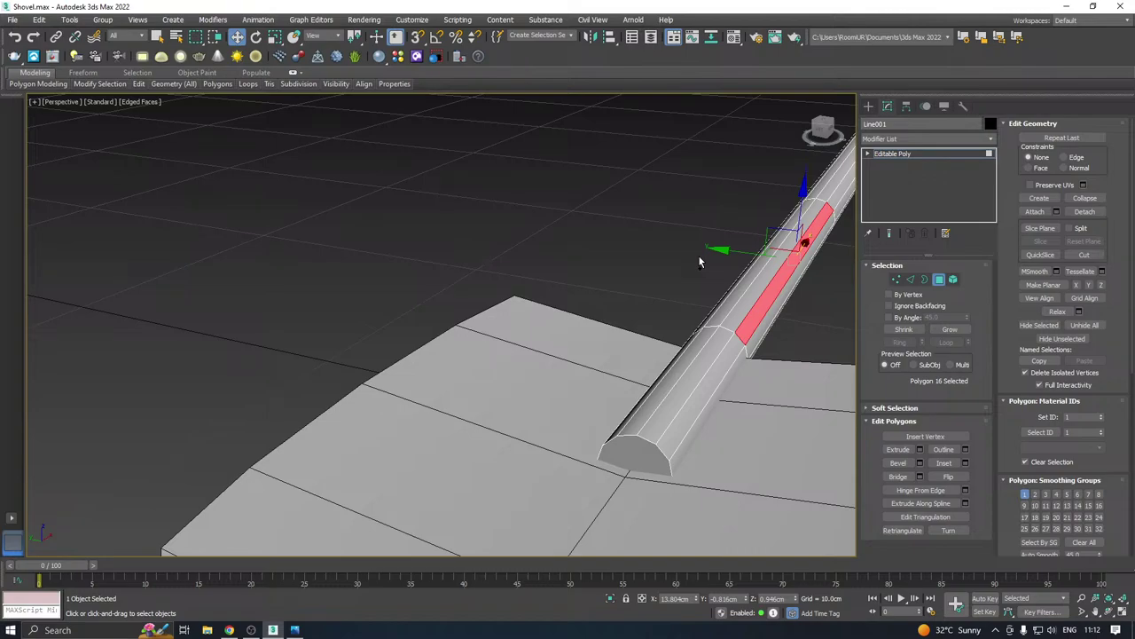
scroll(699, 262, "down", 3)
left_click(575, 255)
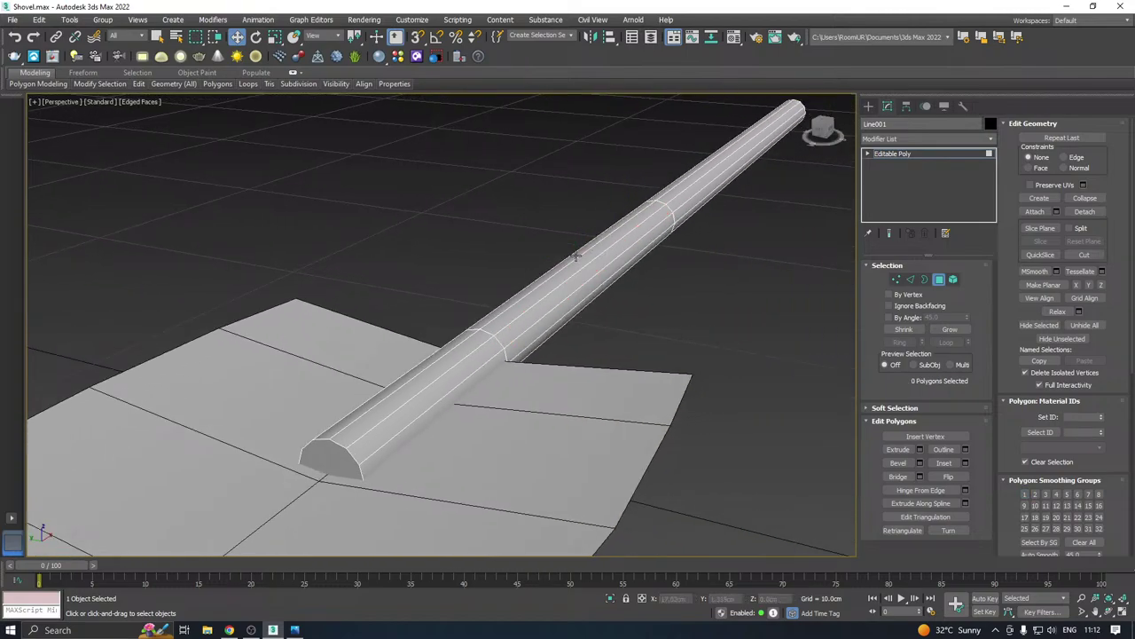
Undo the handle's poly edits and conversion back to the line, and set its radial sides to 18
key("ctrl+z")
key("ctrl+z")
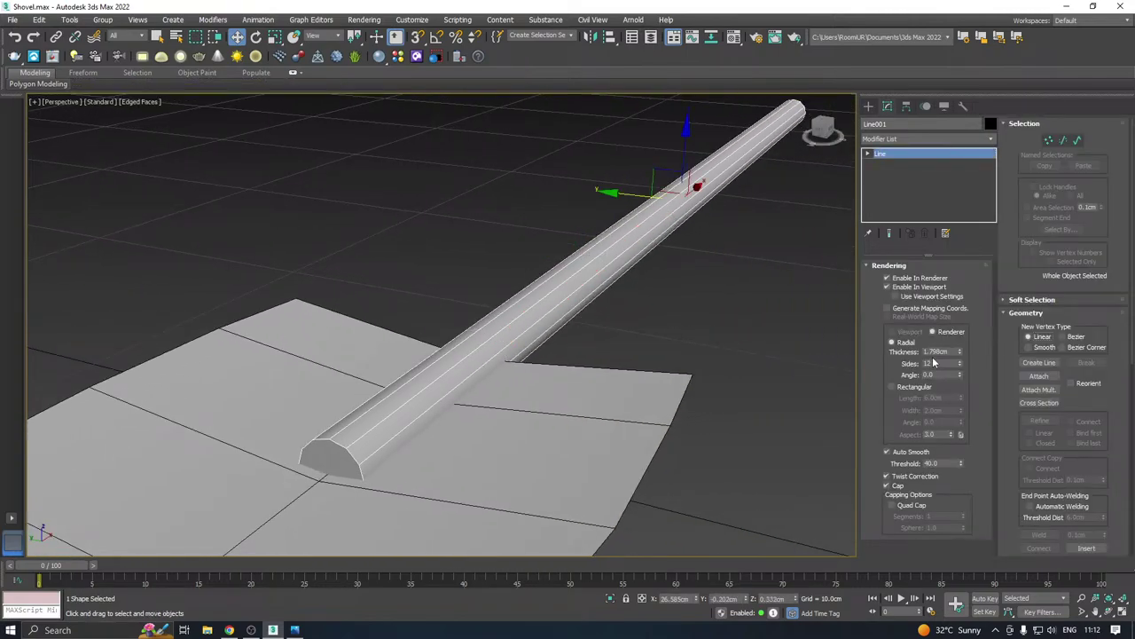
left_click_drag(961, 364, 961, 363)
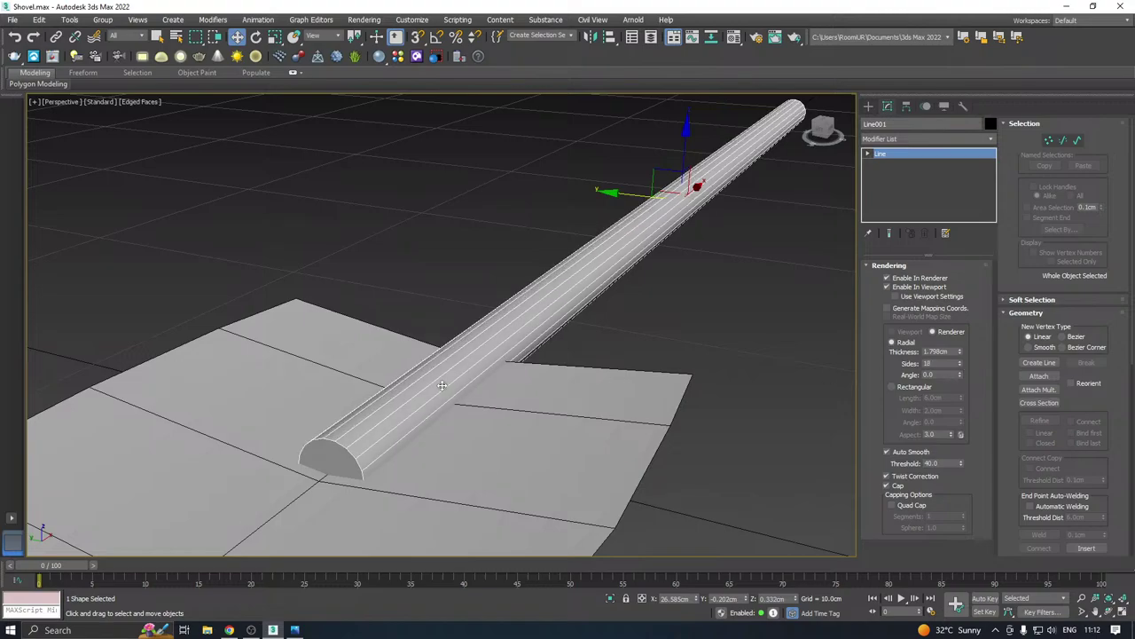
Enable generated mapping coordinates on the 18-sided handle and convert it to an editable poly
scroll(442, 385, "down", 3)
middle_click_drag(536, 347, 532, 361, "alt")
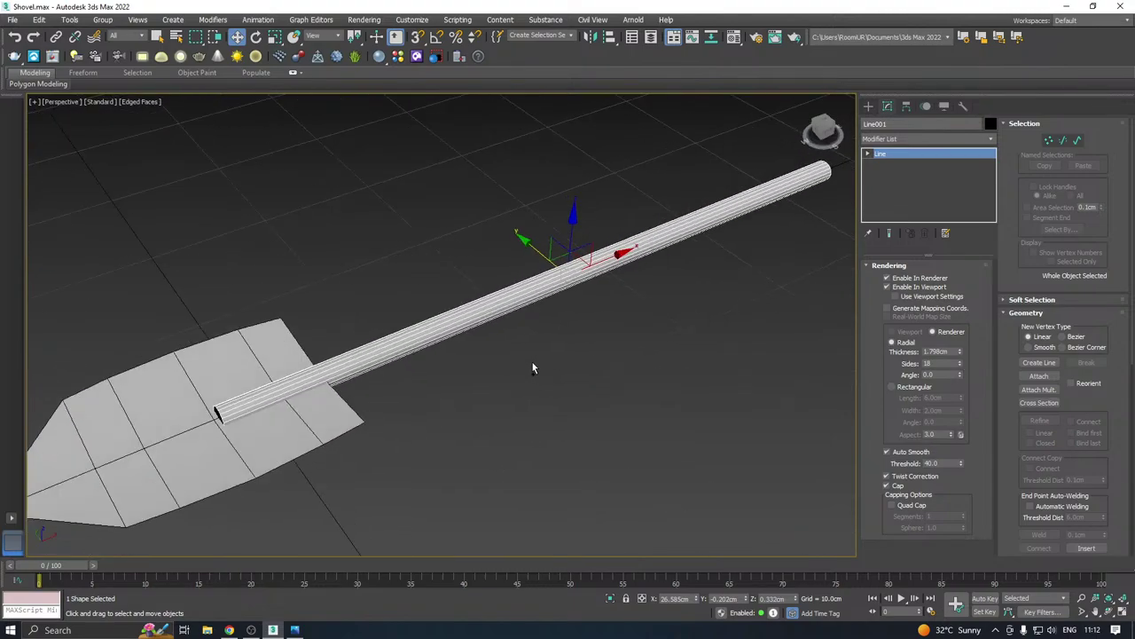
right_click(954, 180)
left_click(899, 318)
left_click(898, 308)
right_click(910, 171)
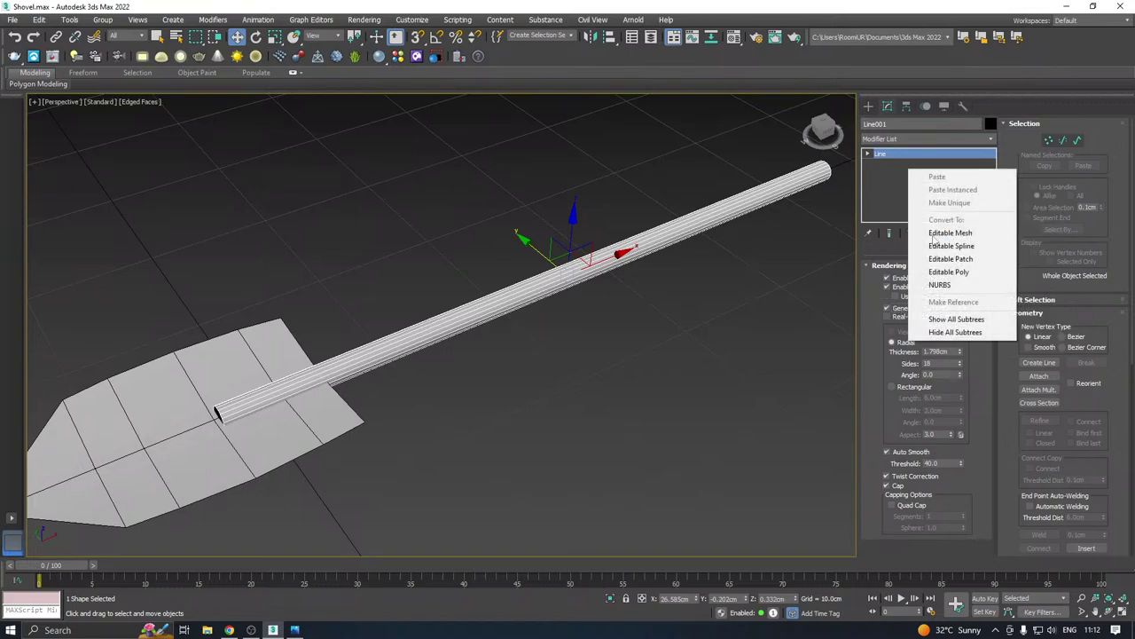
left_click(967, 273)
Add SwiftLoop edge loops around the handle at the blade's rear edge, near its middle and close to its far end
middle_click_drag(433, 335, 580, 322)
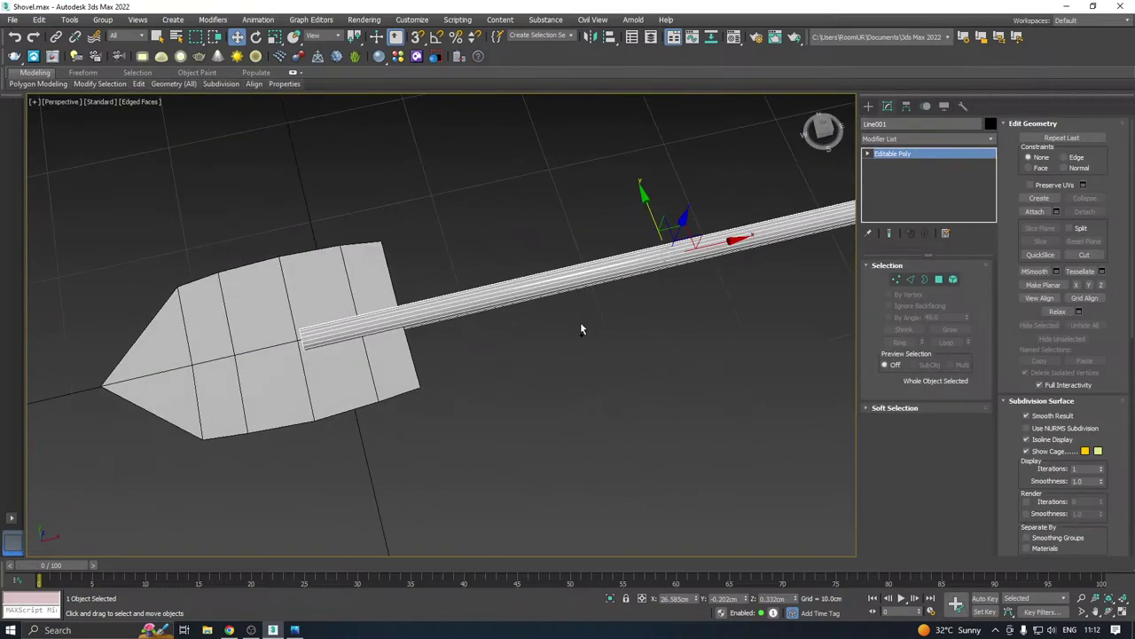
mouse_move(140, 84)
left_click(242, 120)
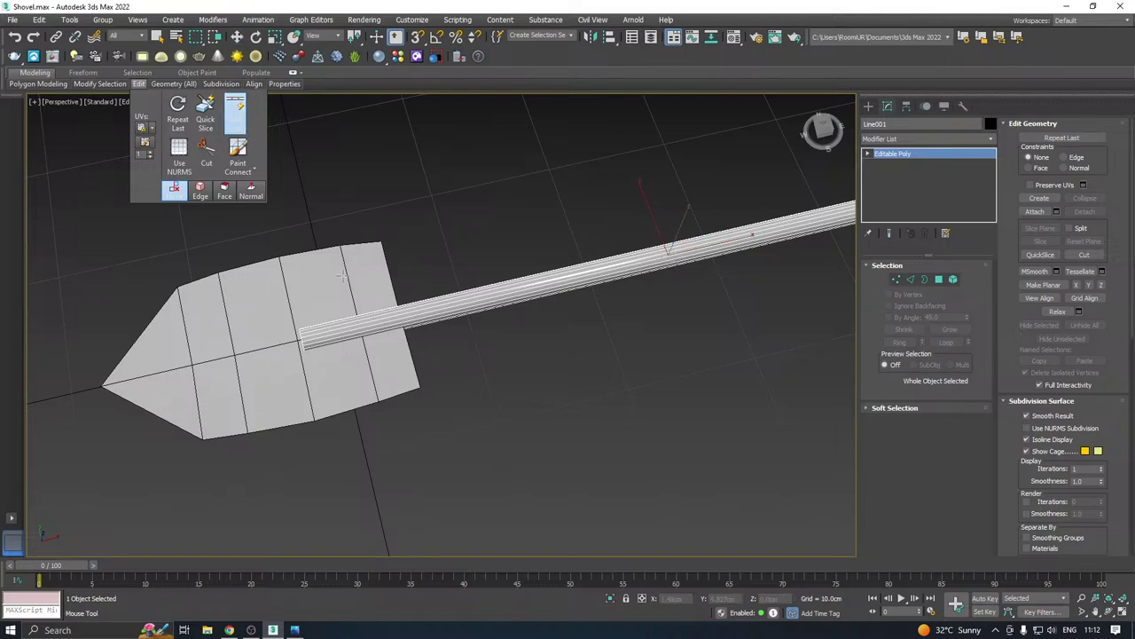
left_click(401, 319)
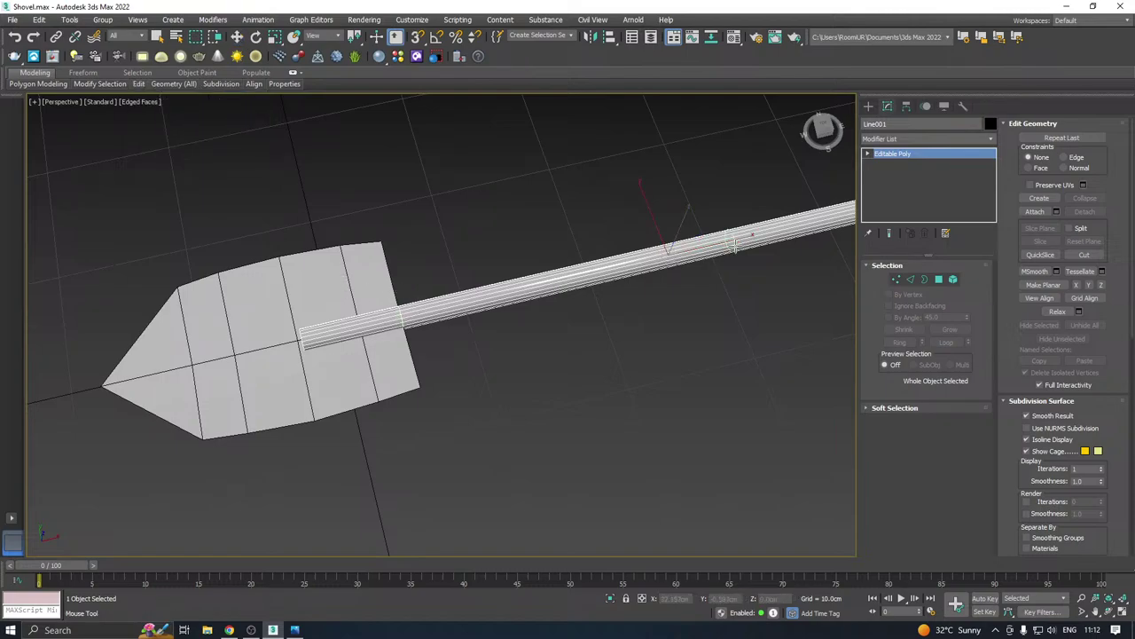
left_click(673, 256)
middle_click_drag(729, 234, 235, 327)
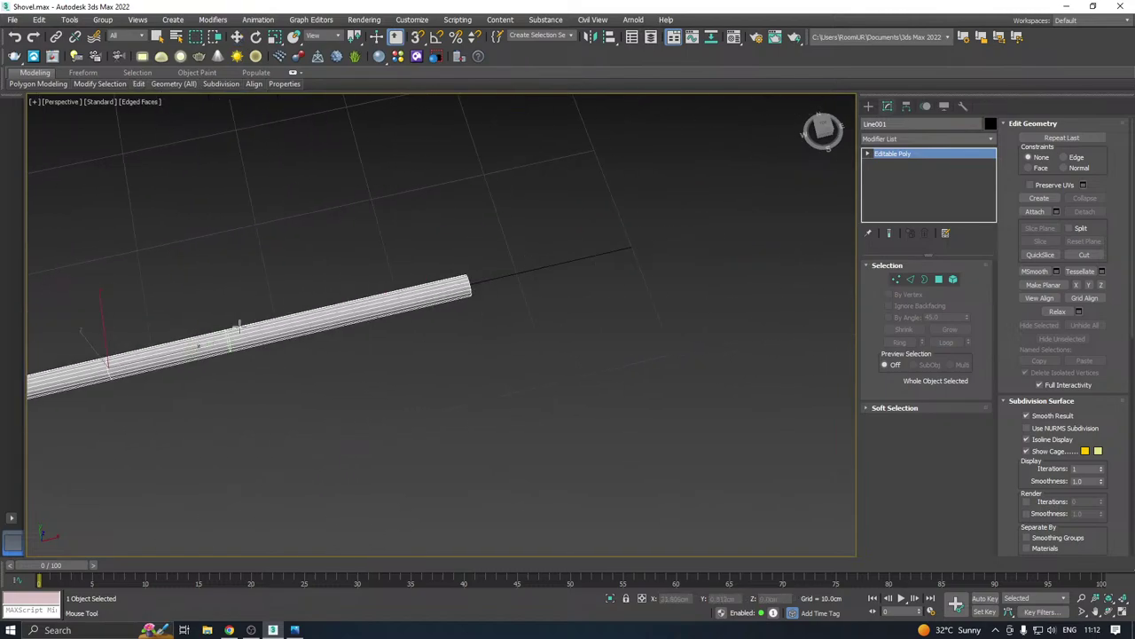
scroll(441, 292, "up", 2)
right_click(441, 287)
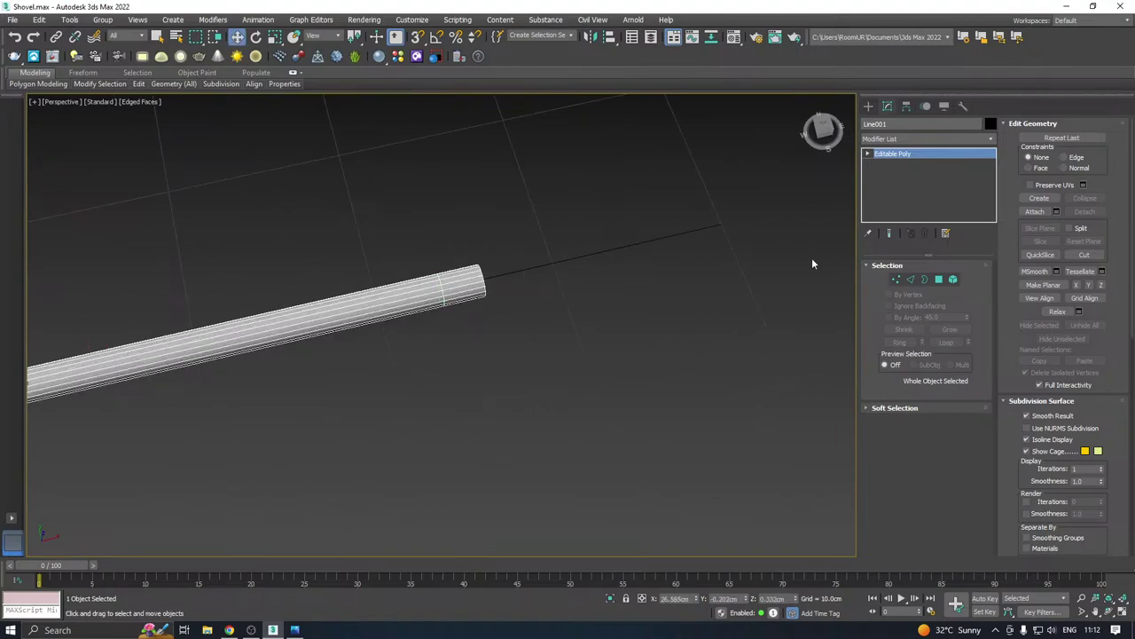
Extend the handle by moving its far-end vertices along X to about 57.8 cm
left_click(896, 279)
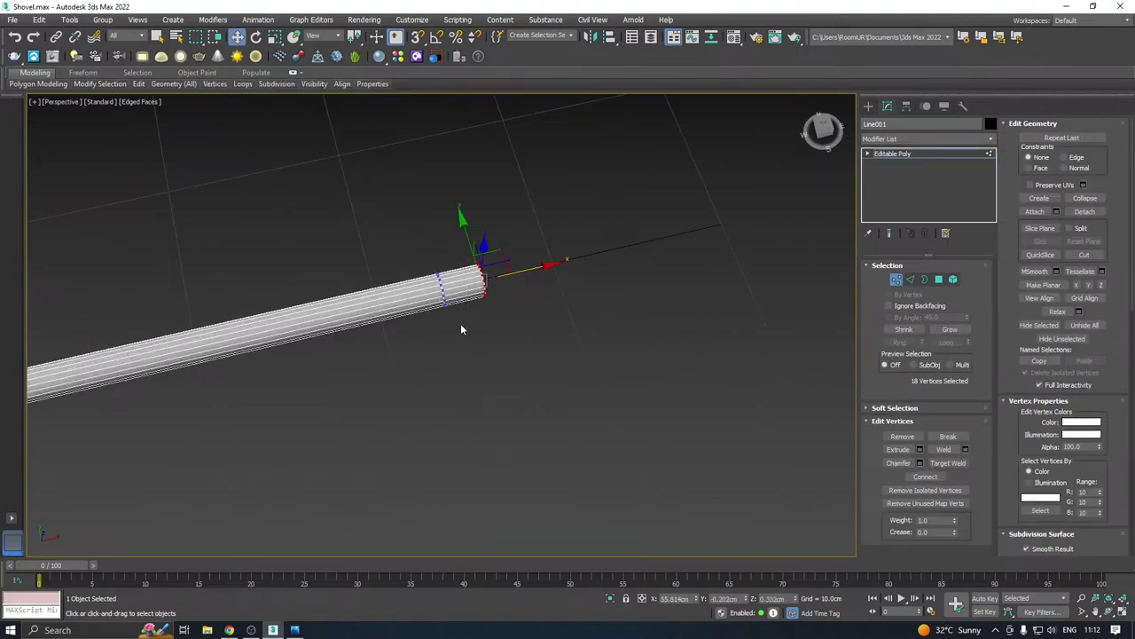
middle_click_drag(460, 323, 469, 280, "alt")
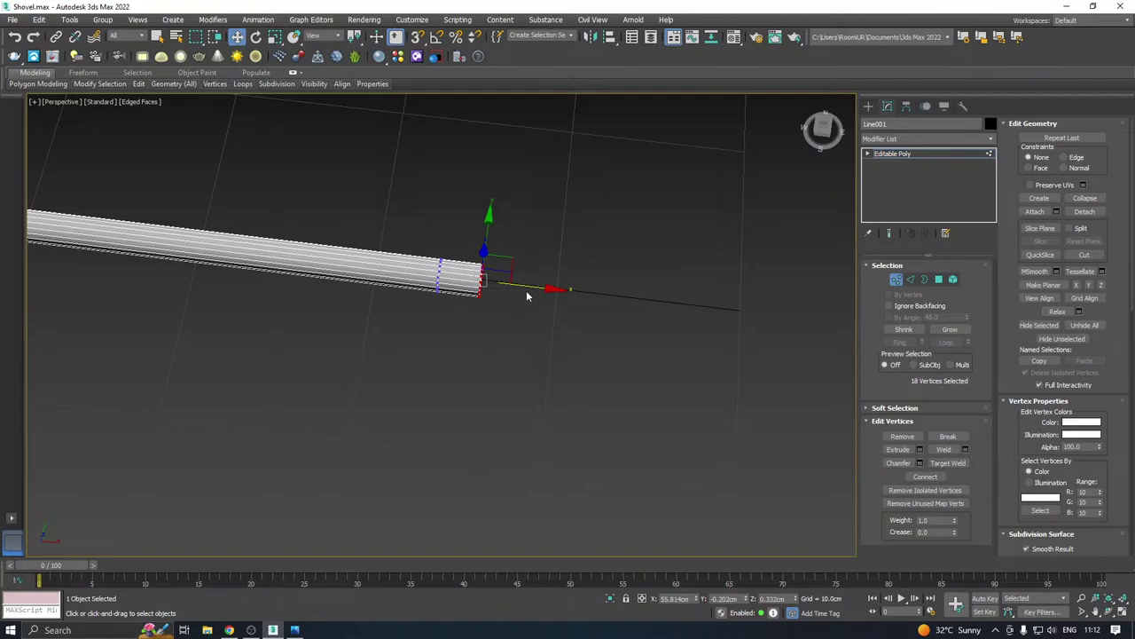
left_click_drag(538, 286, 570, 291)
middle_click_drag(570, 291, 496, 268, "alt")
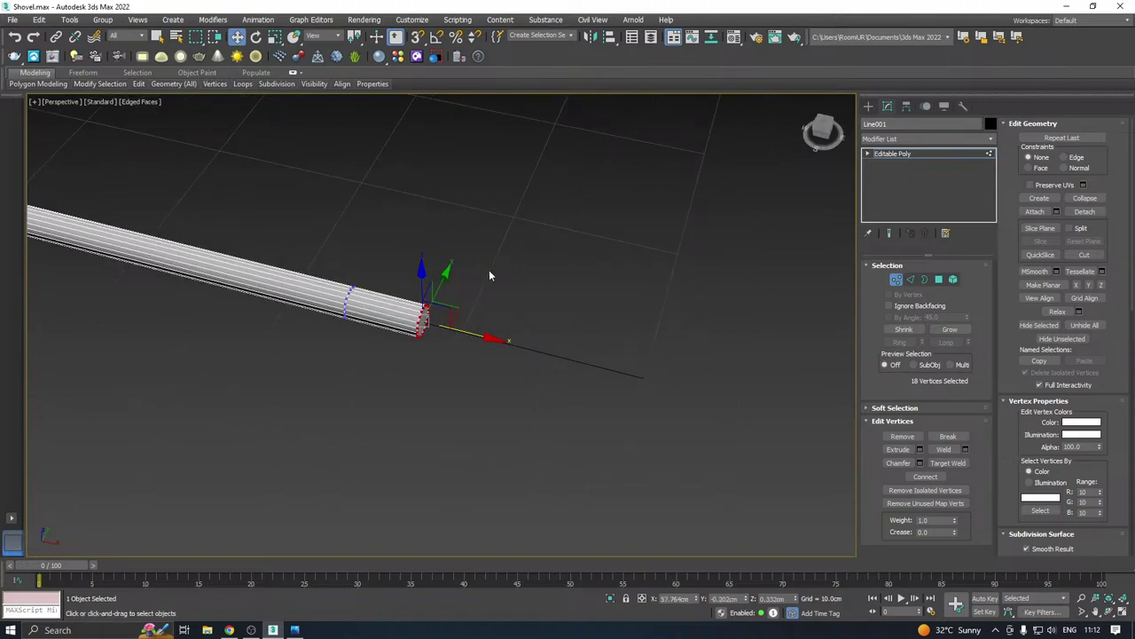
scroll(434, 324, "up", 3)
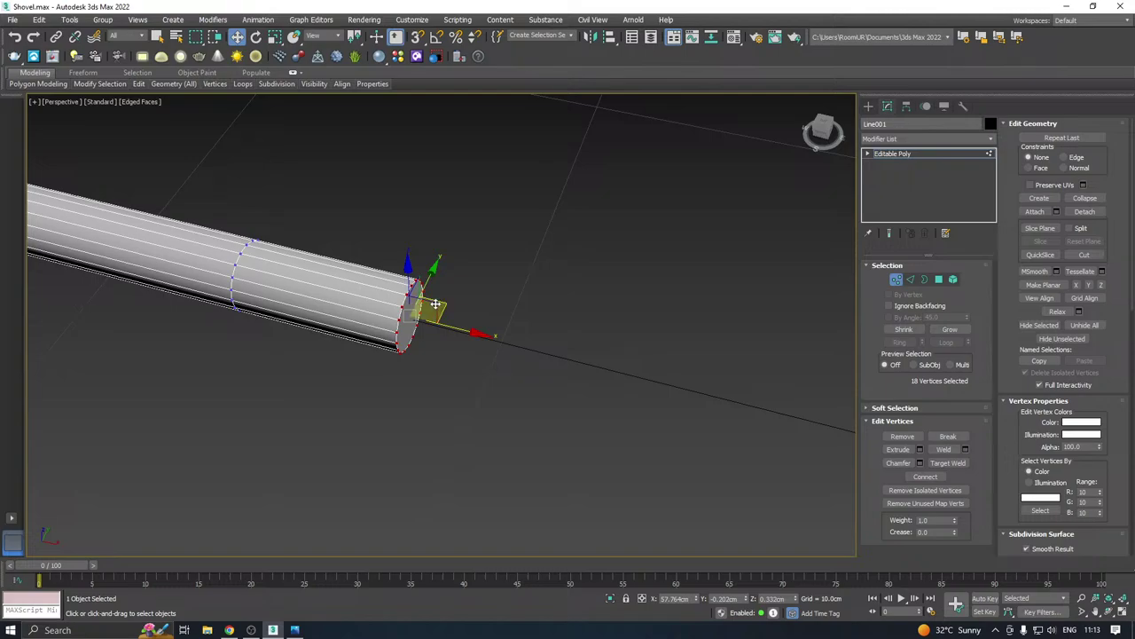
left_click(939, 279)
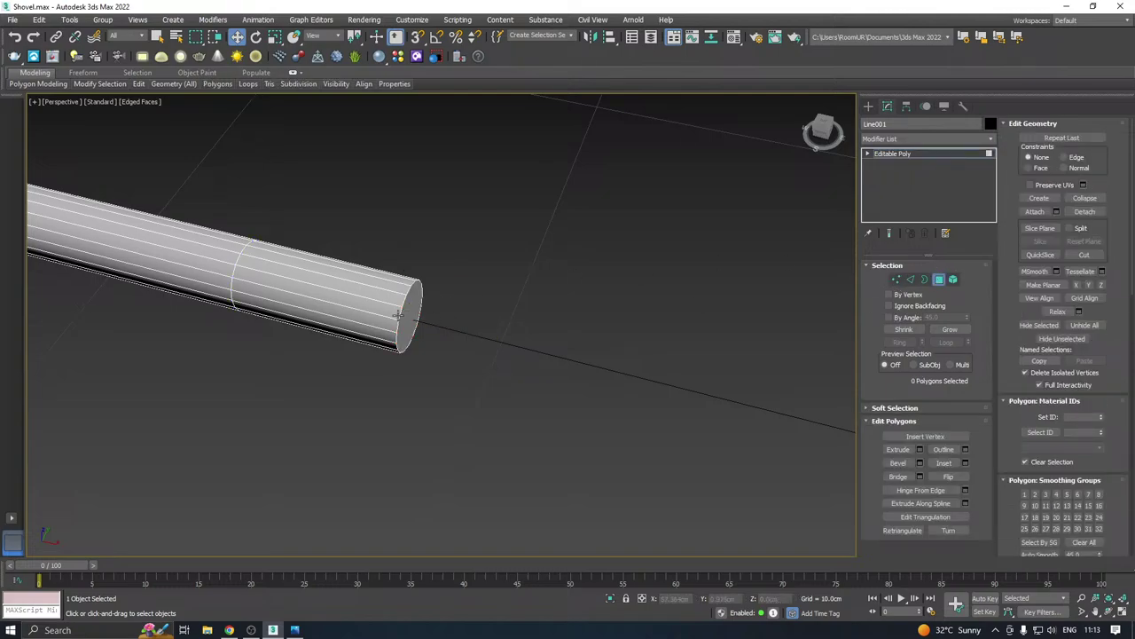
left_click(408, 314)
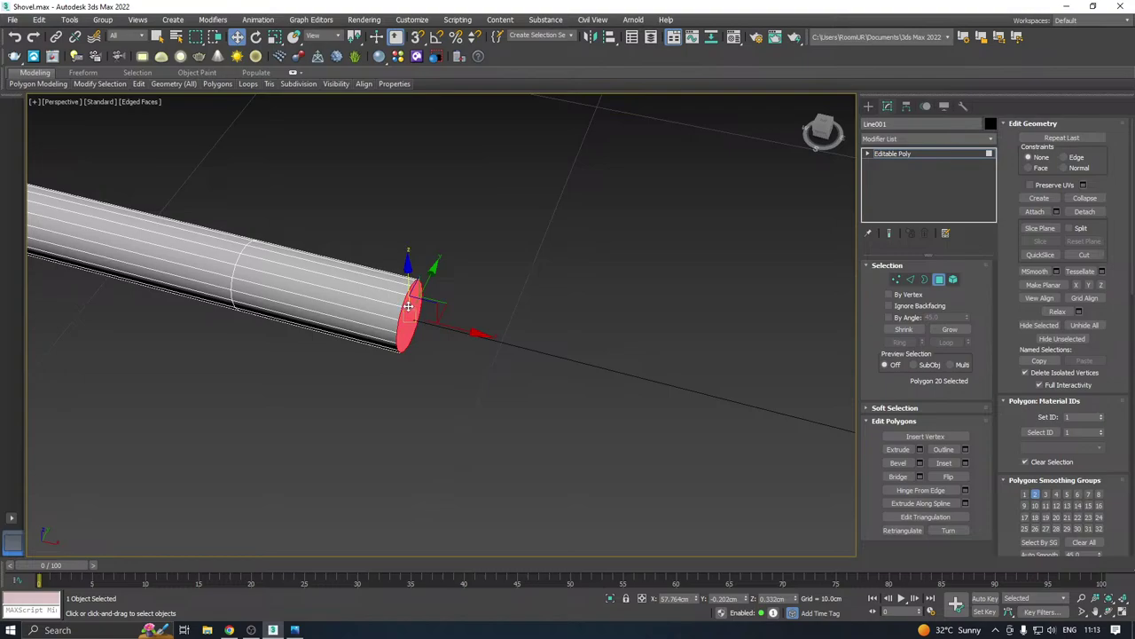
middle_click_drag(408, 282, 350, 279, "alt")
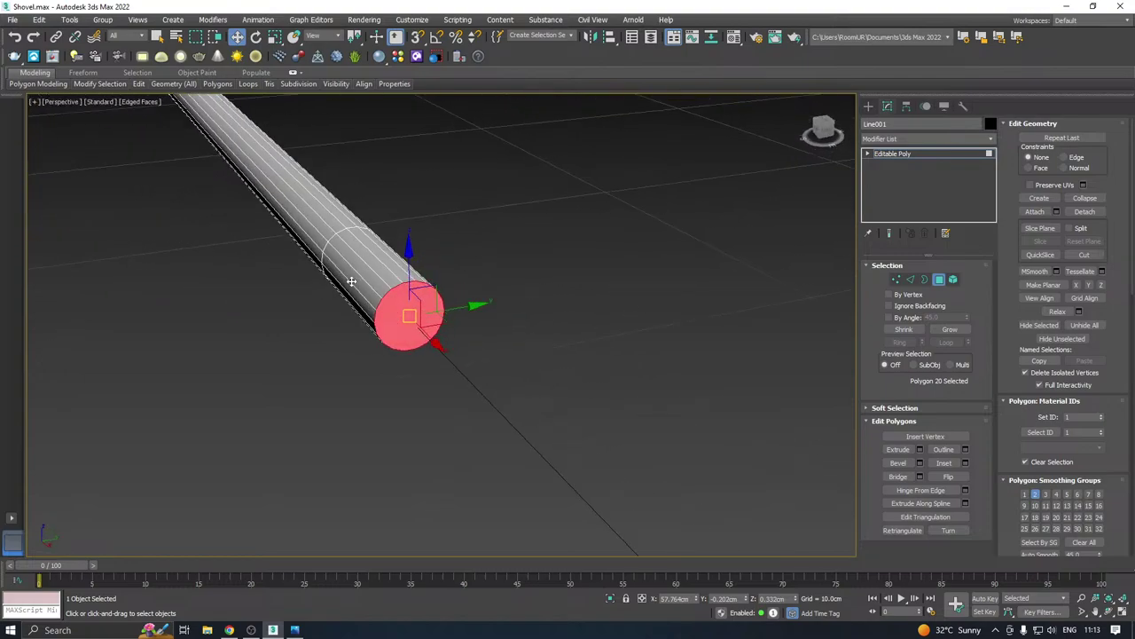
left_click(897, 279)
scroll(412, 289, "up", 2)
left_click(419, 277)
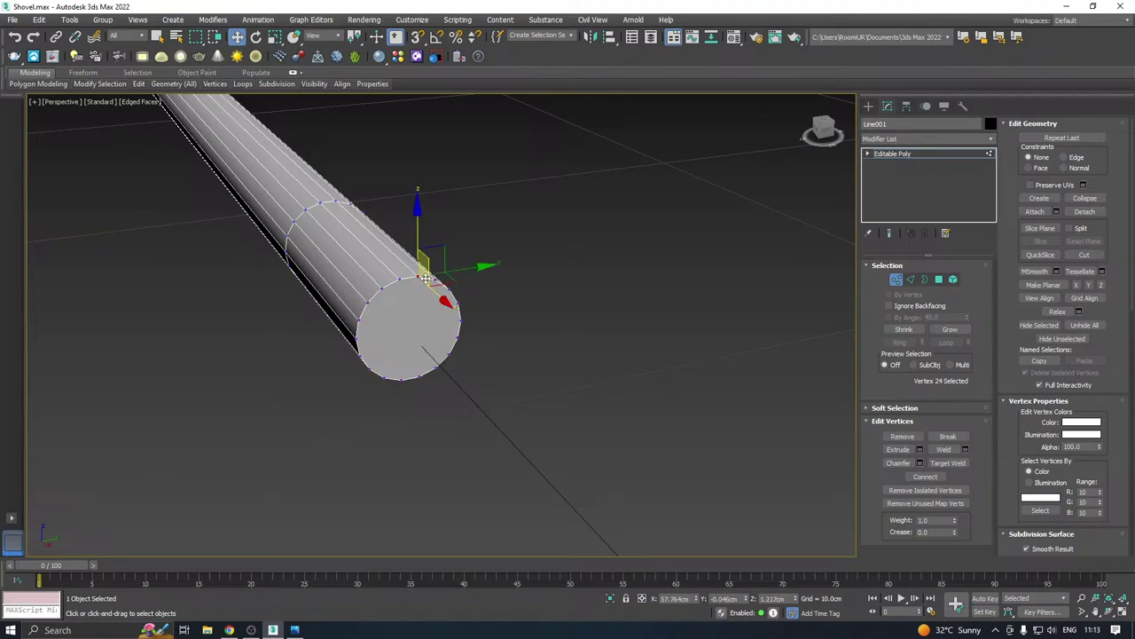
middle_click_drag(425, 278, 417, 284, "alt")
left_click(416, 383)
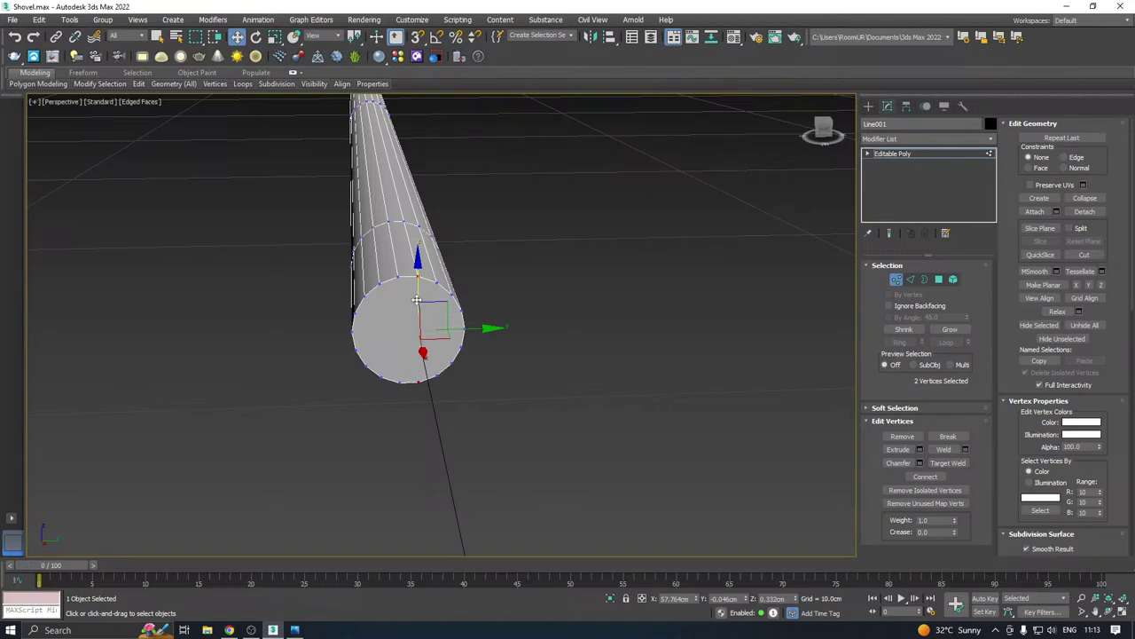
middle_click_drag(415, 299, 488, 293, "alt")
middle_click_drag(476, 332, 570, 287, "alt")
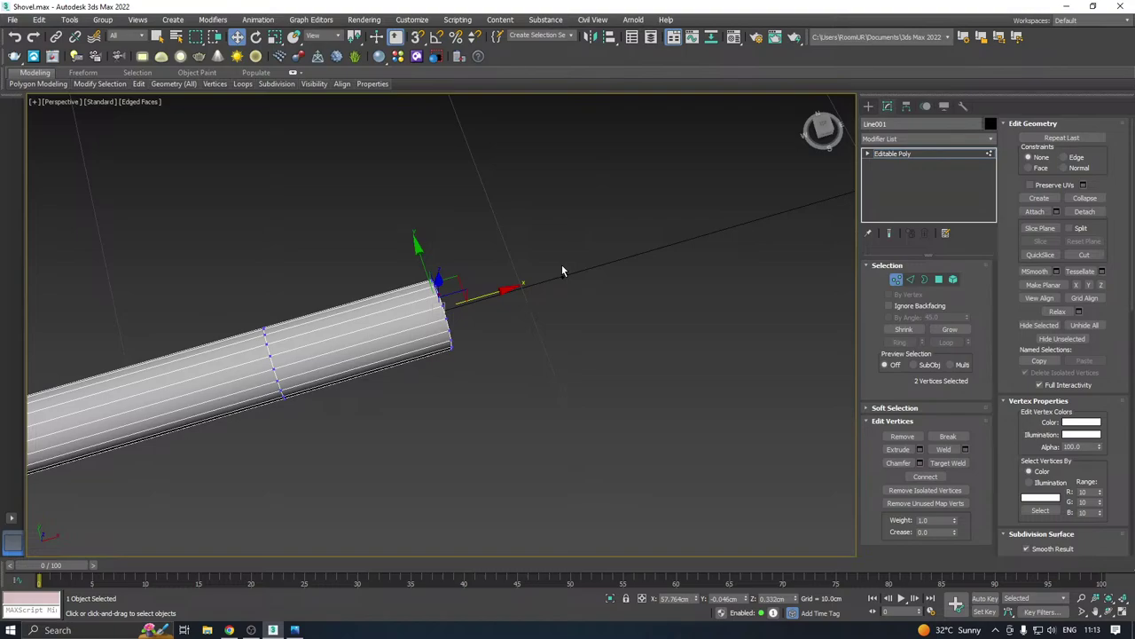
middle_click_drag(565, 269, 848, 180)
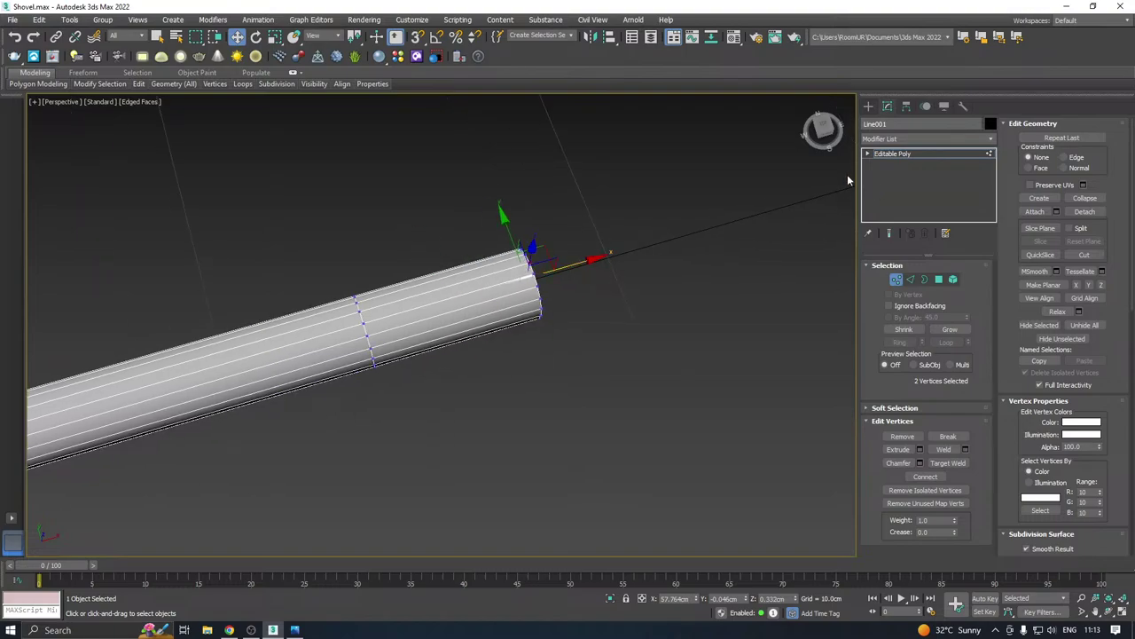
left_click(892, 154)
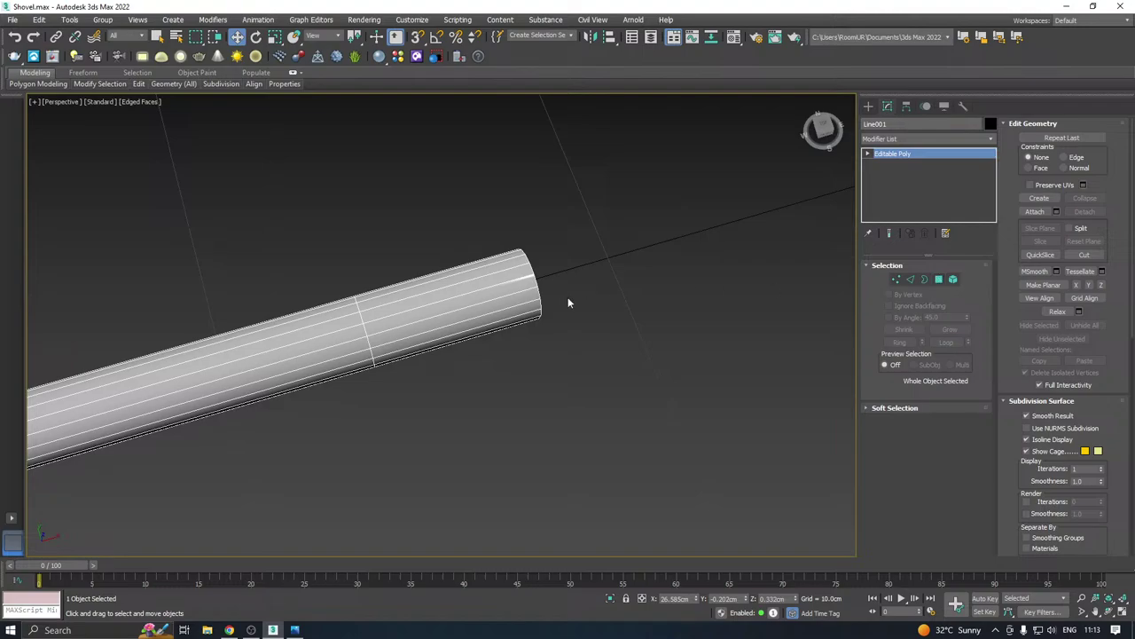
left_click(939, 279)
left_click(453, 313)
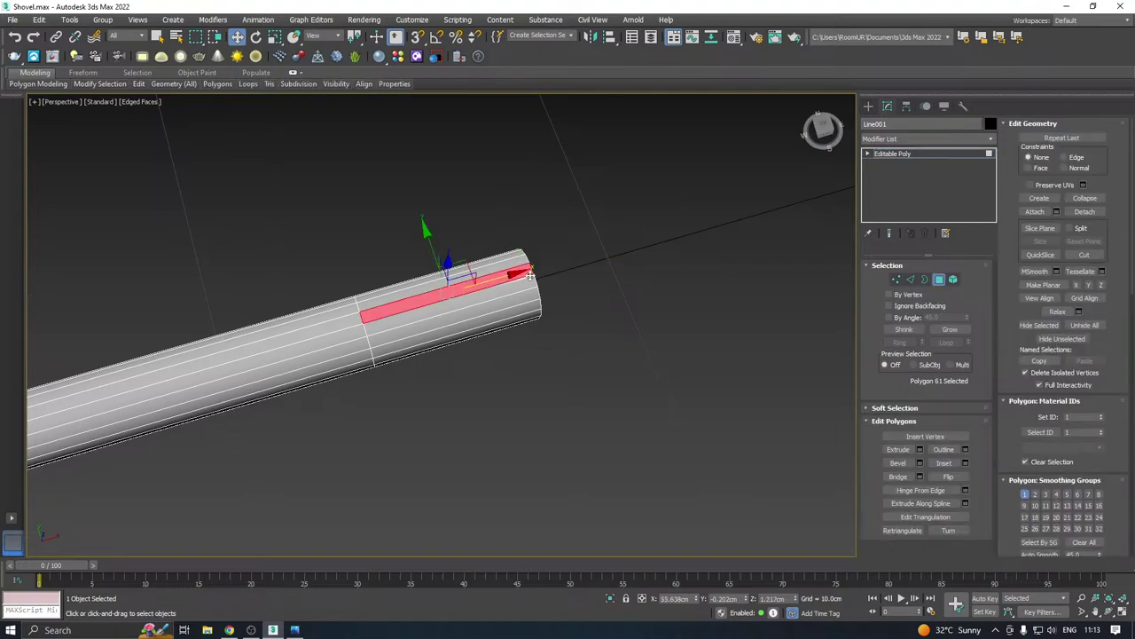
middle_click_drag(453, 312, 479, 266, "alt")
left_click(531, 382)
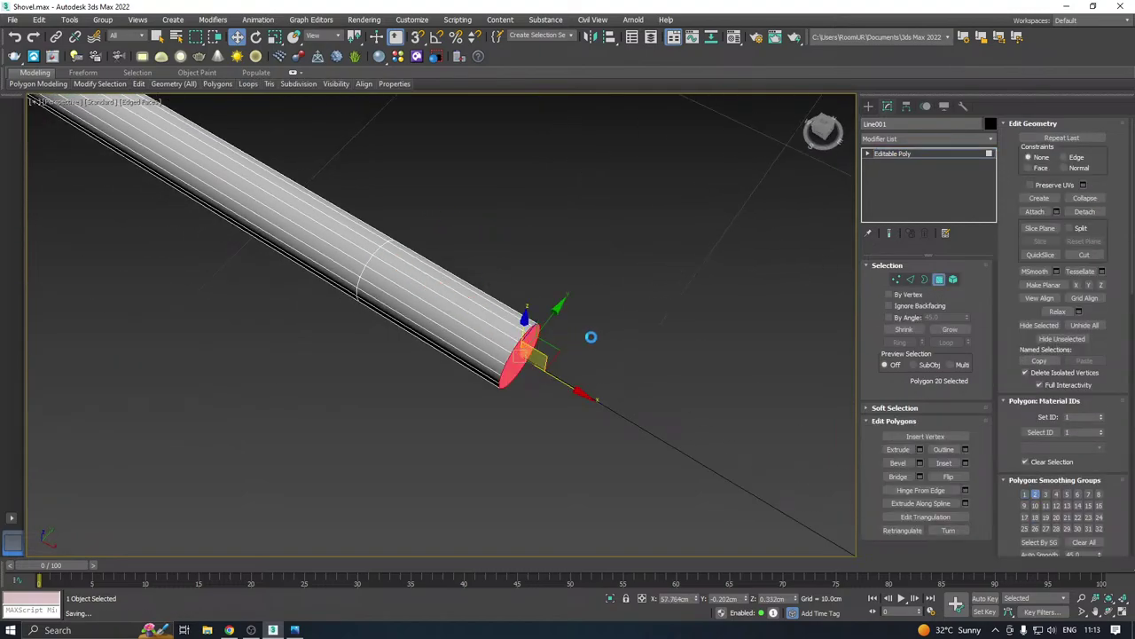
Split the handle's end cap vertically by connecting its top and bottom rim edges with one segment
middle_click_drag(643, 357, 483, 275, "alt")
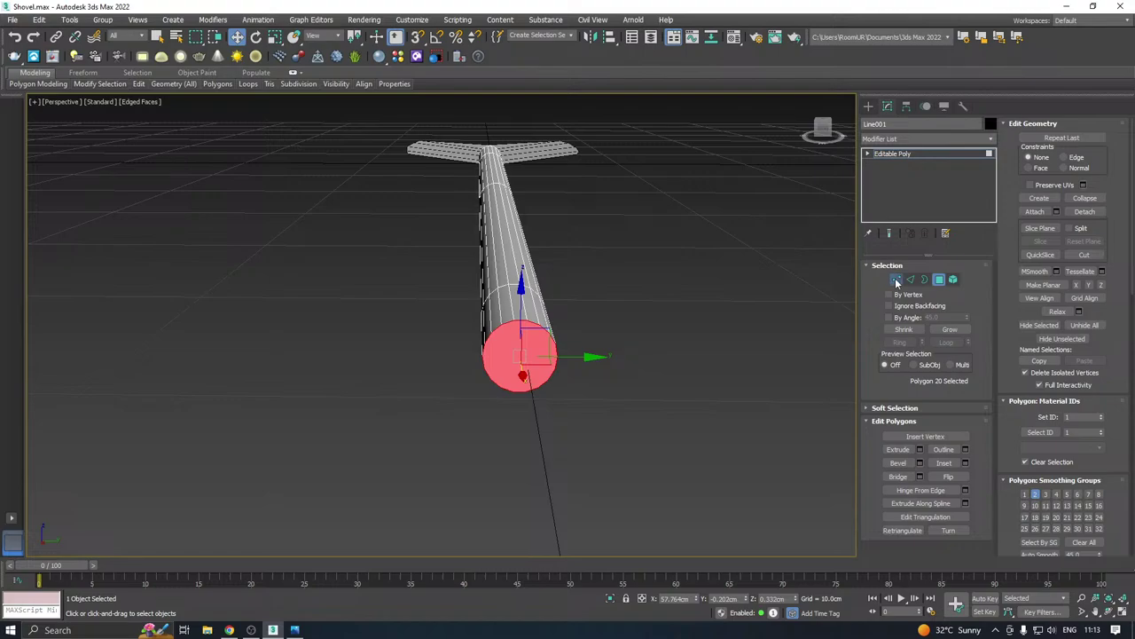
left_click(896, 279)
scroll(527, 319, "up", 3)
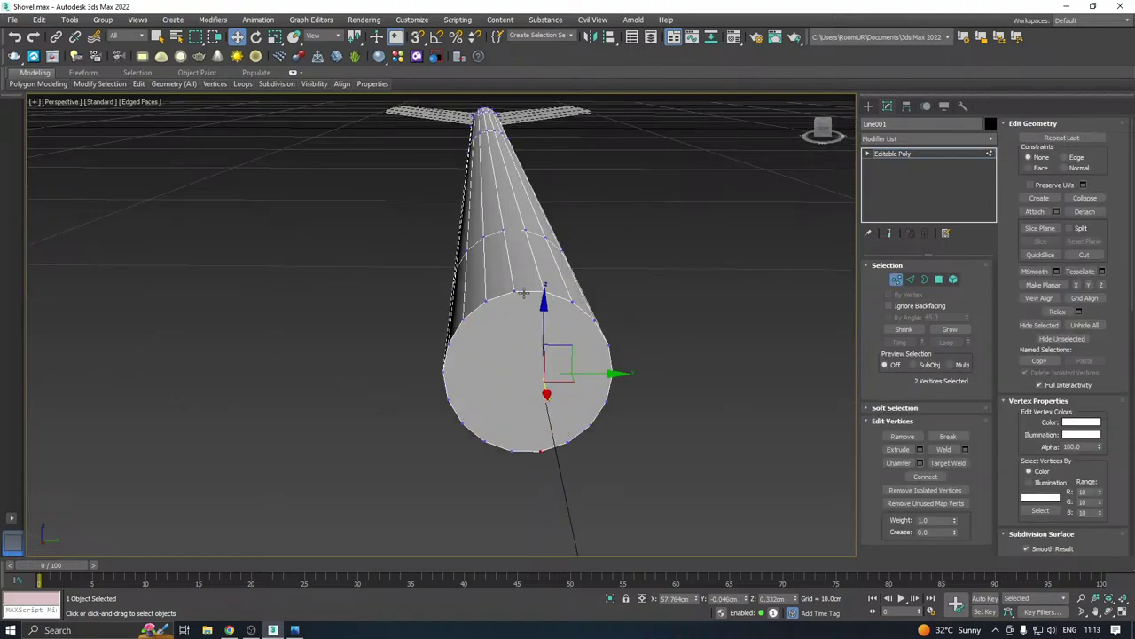
left_click(910, 279)
left_click(536, 292)
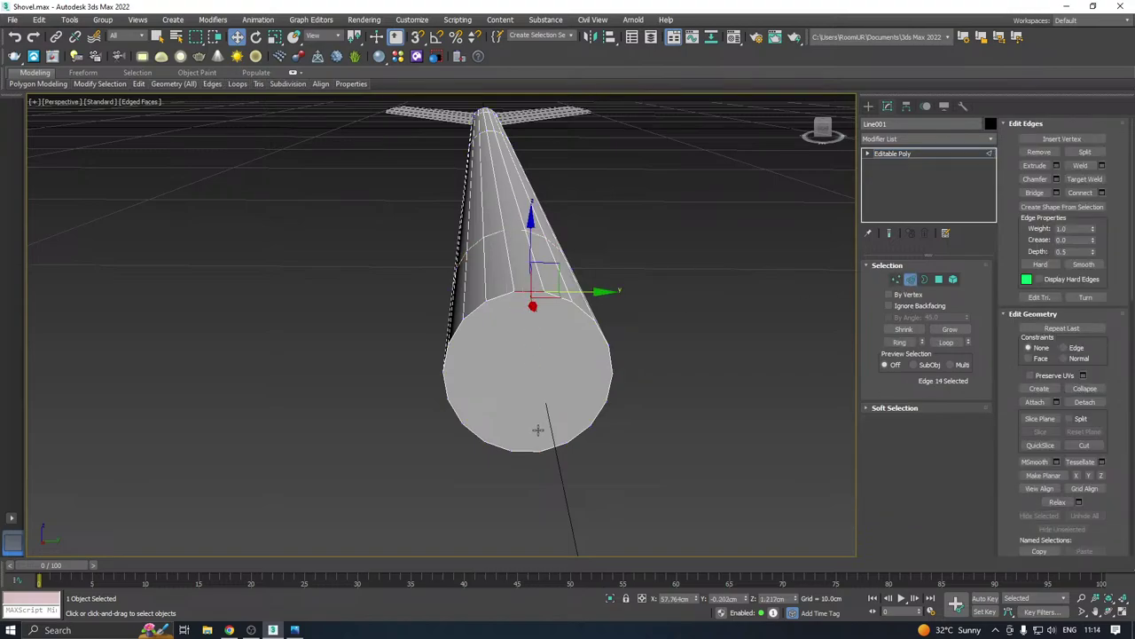
left_click(525, 451, "ctrl")
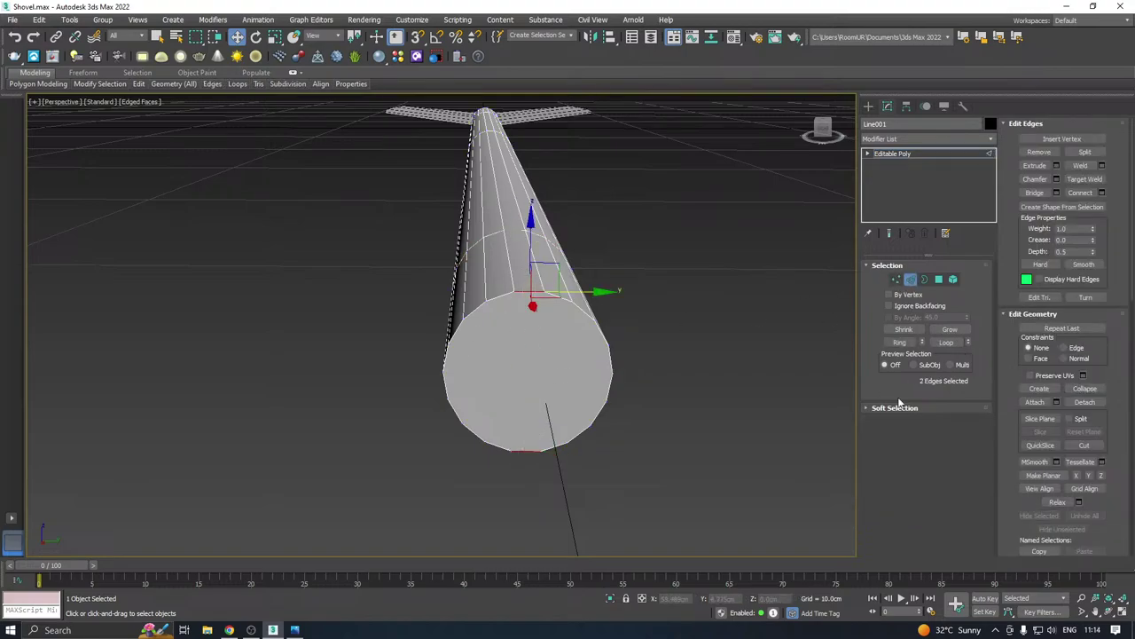
left_click(1102, 194)
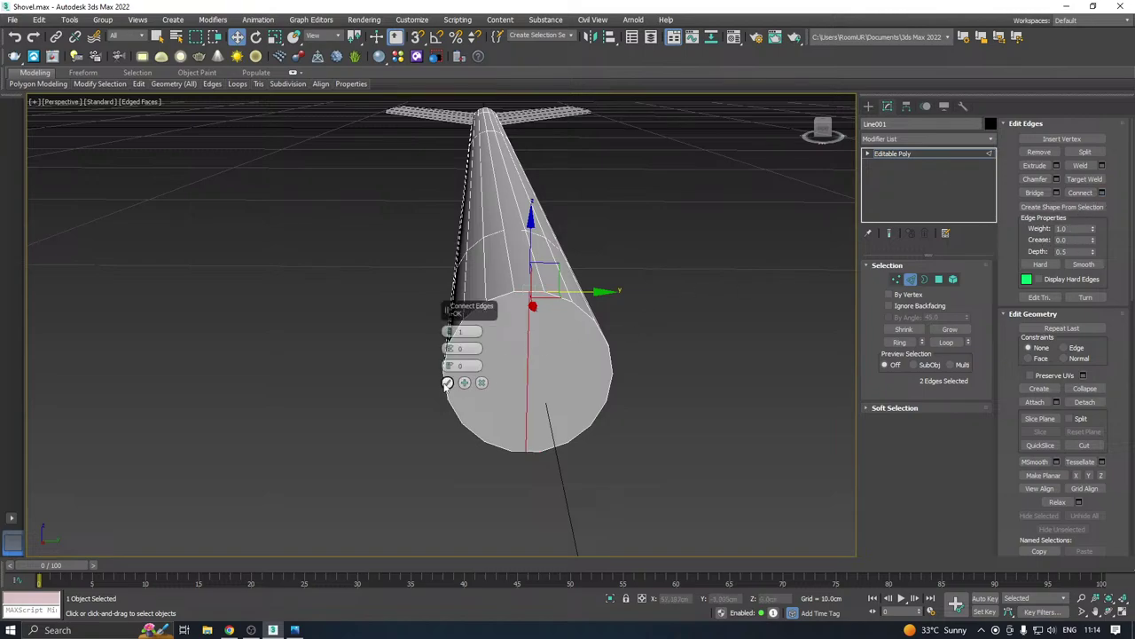
left_click(447, 388)
Try to inset both halves of the handle's end cap separately by 0.047 cm and extrude them
left_click(939, 280)
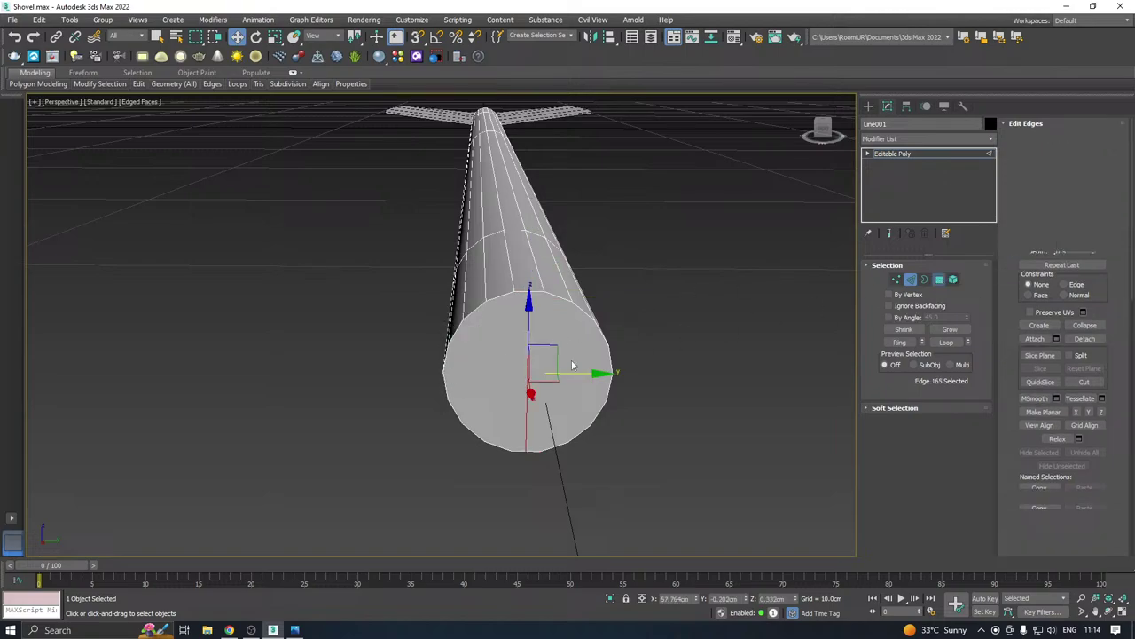
left_click(493, 370)
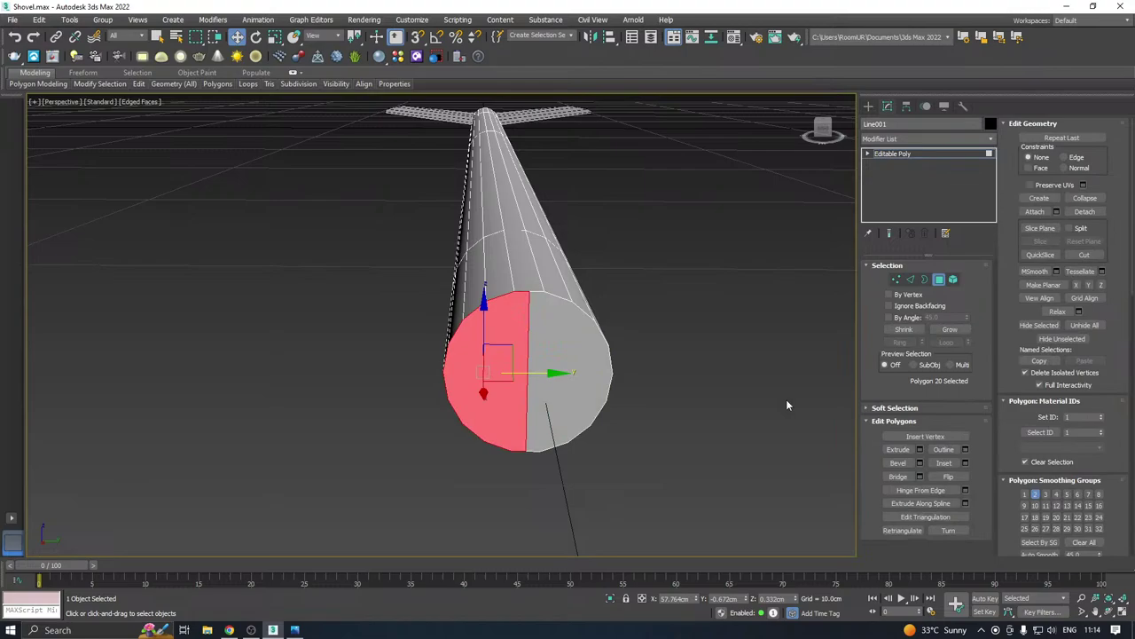
left_click(558, 387, "ctrl")
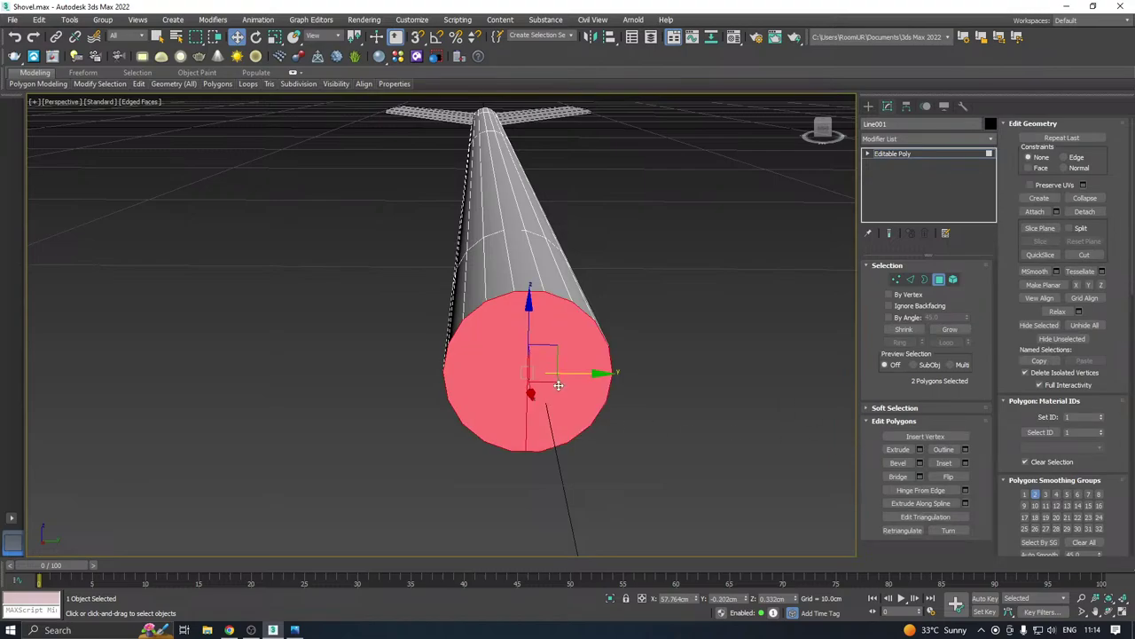
left_click(965, 462)
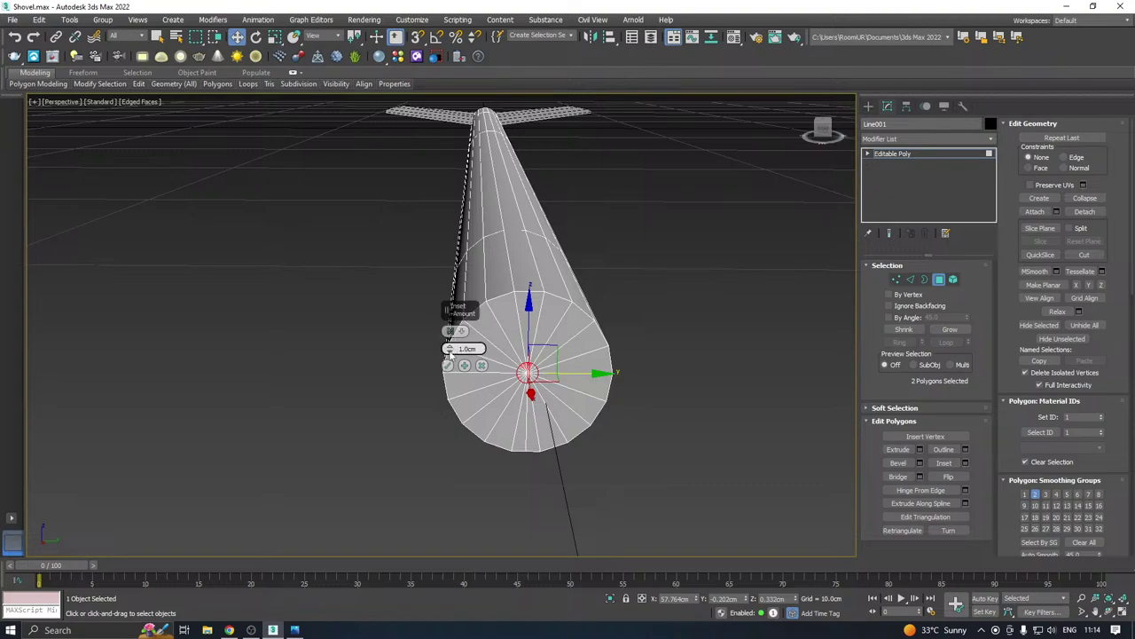
right_click(450, 351)
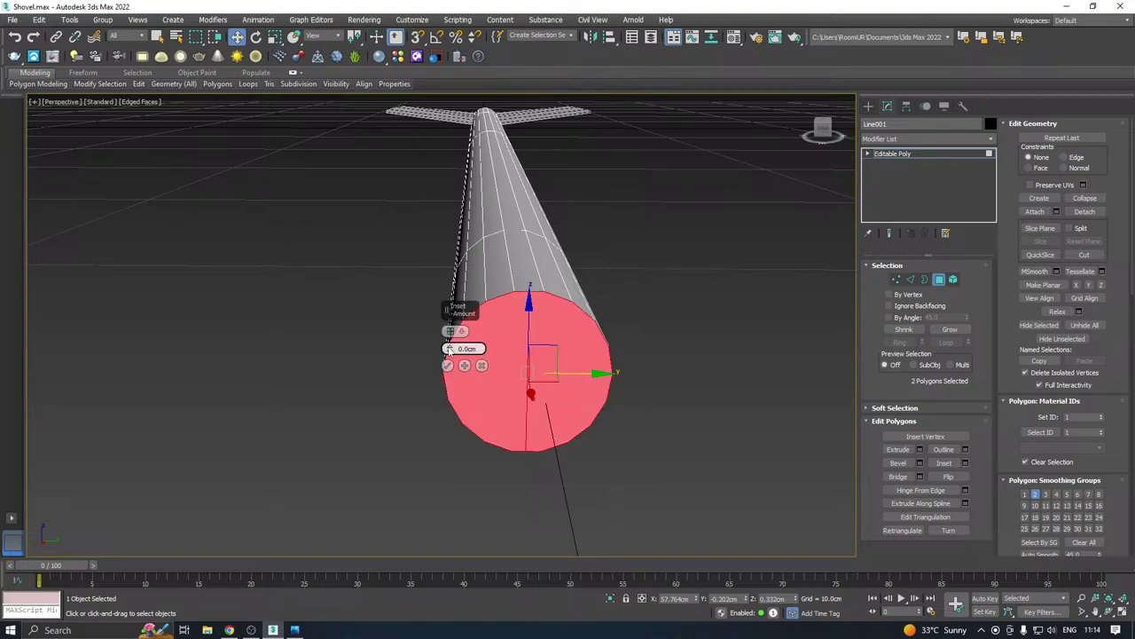
left_click_drag(450, 350, 450, 348)
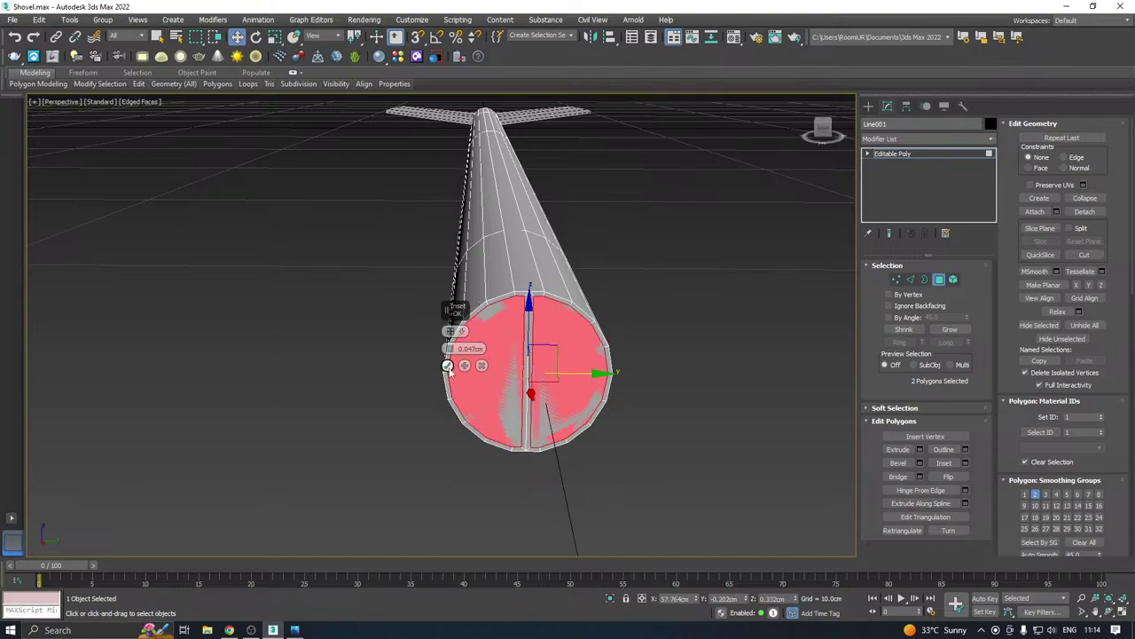
left_click(448, 365)
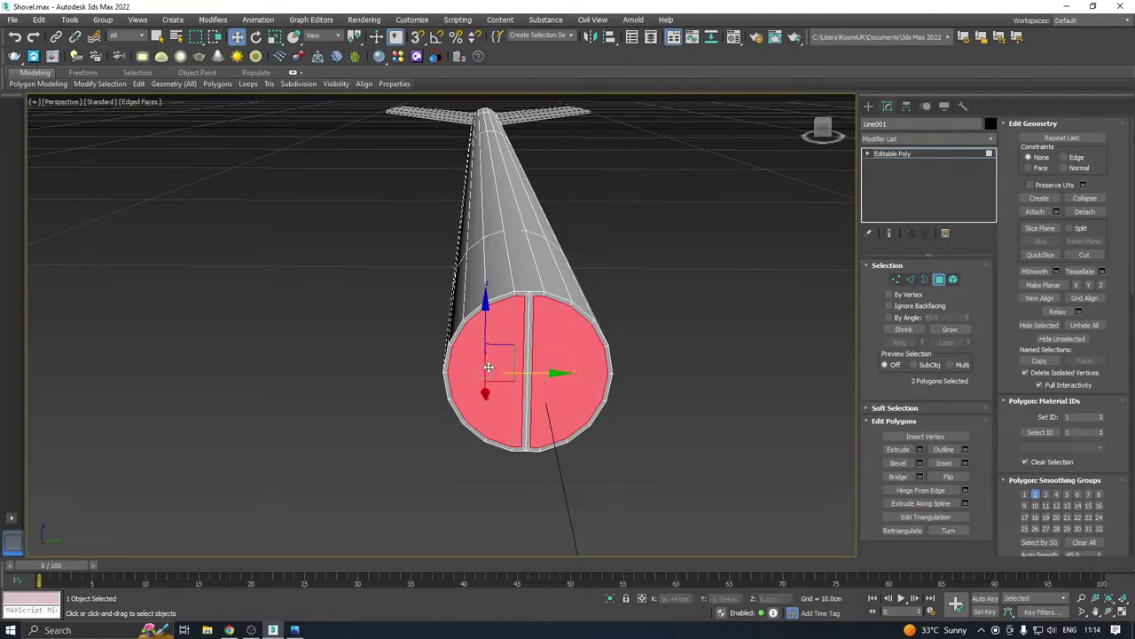
left_click(921, 449)
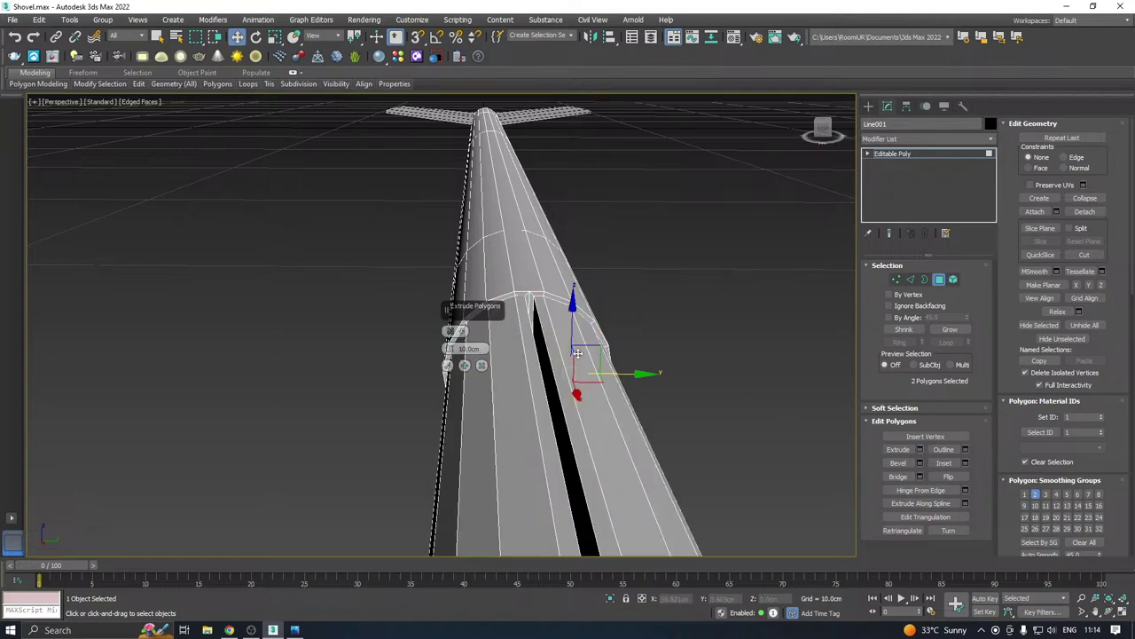
left_click(480, 366)
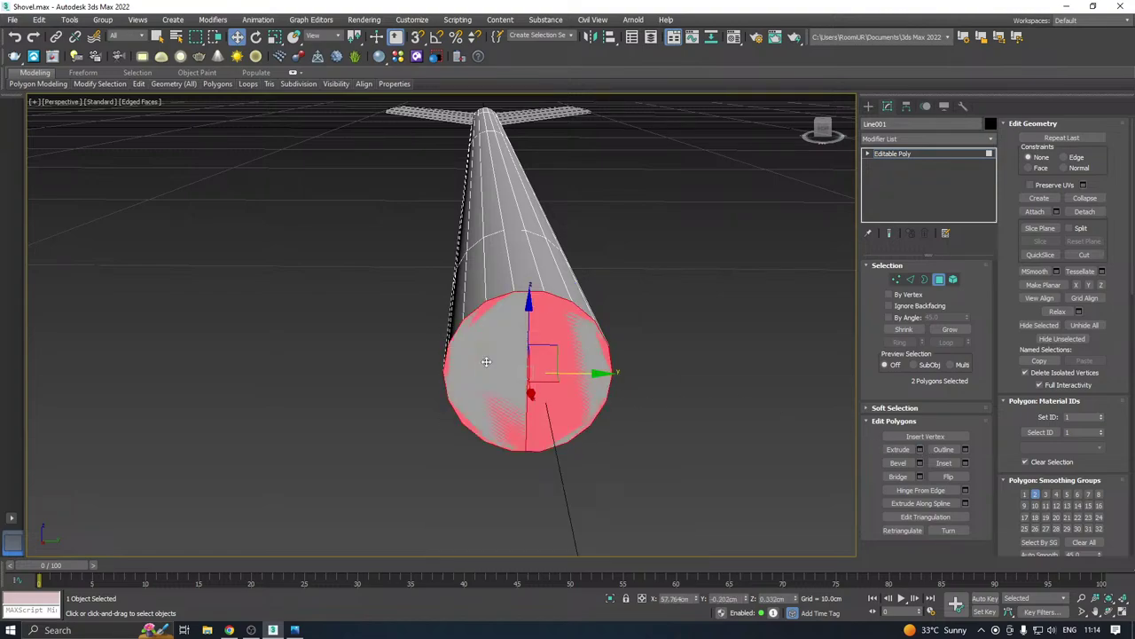
Extrude the negative-Y half of the handle's end cap by 1.84 cm
left_click(483, 361)
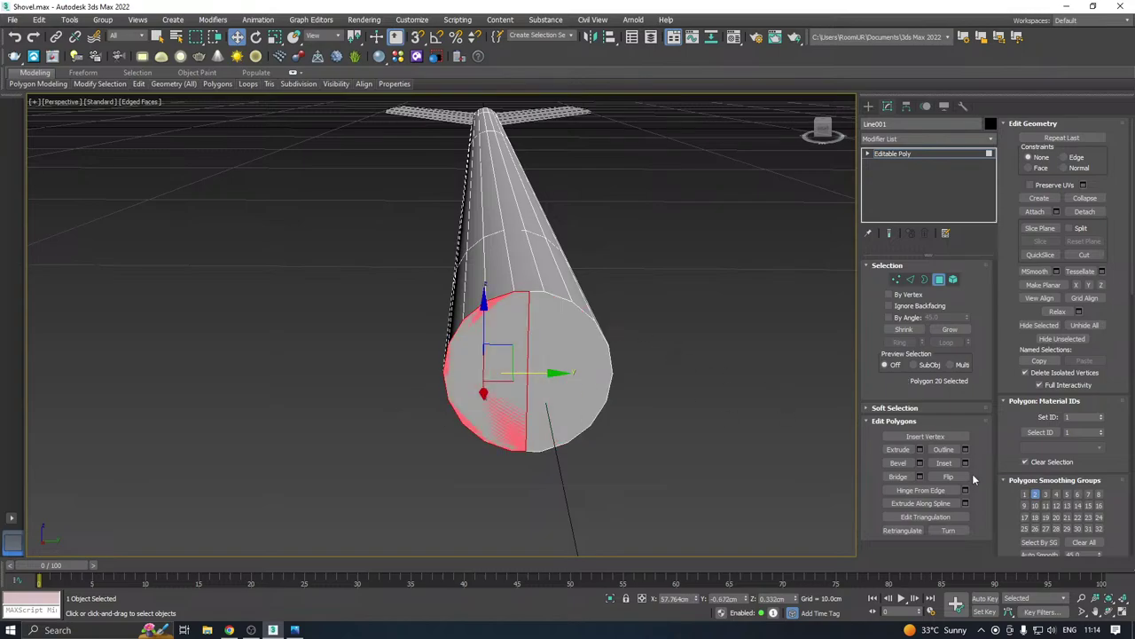
left_click(921, 450)
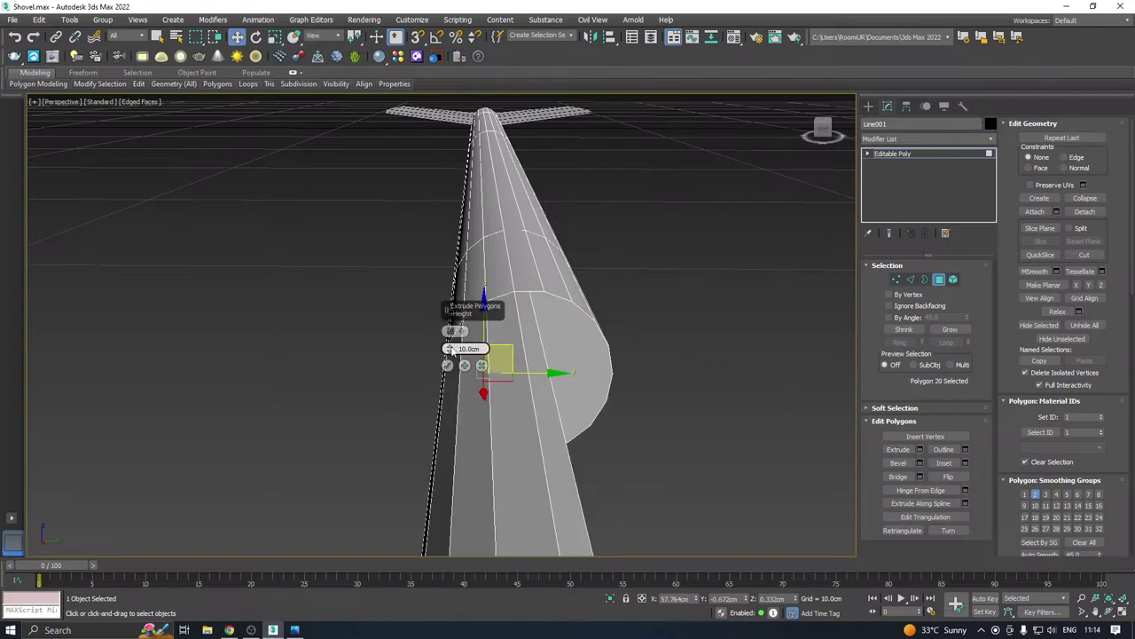
left_click_drag(450, 352, 463, 387)
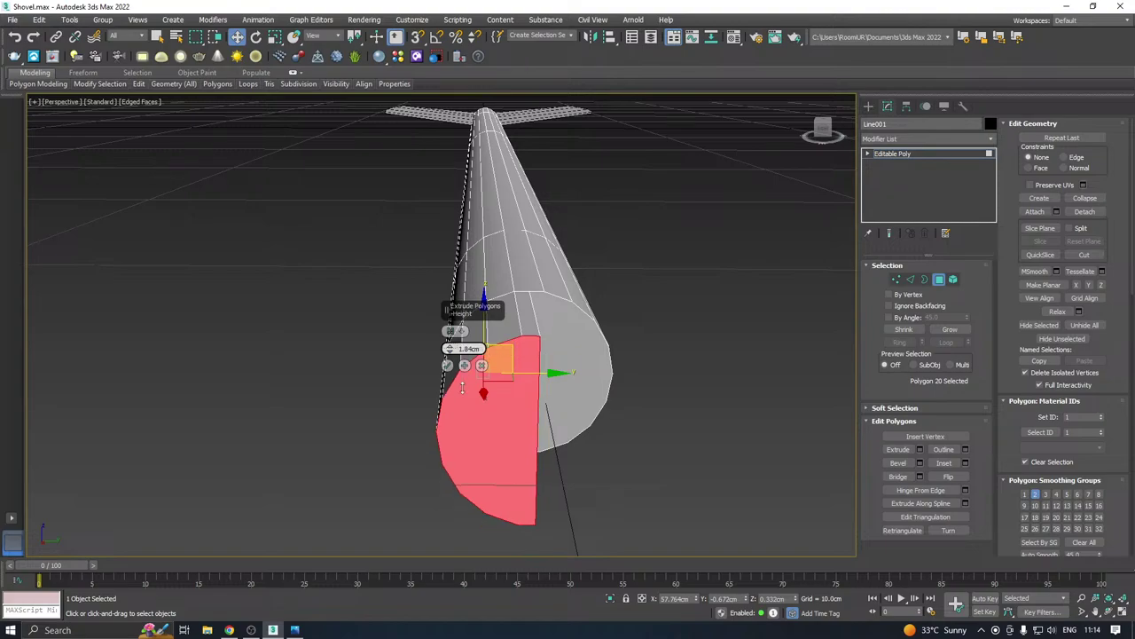
left_click(448, 366)
In the top view, move the extruded half's end face along Y to about -2.35 cm and rotate it slightly to follow the slant
middle_click_drag(451, 367, 694, 400, "alt")
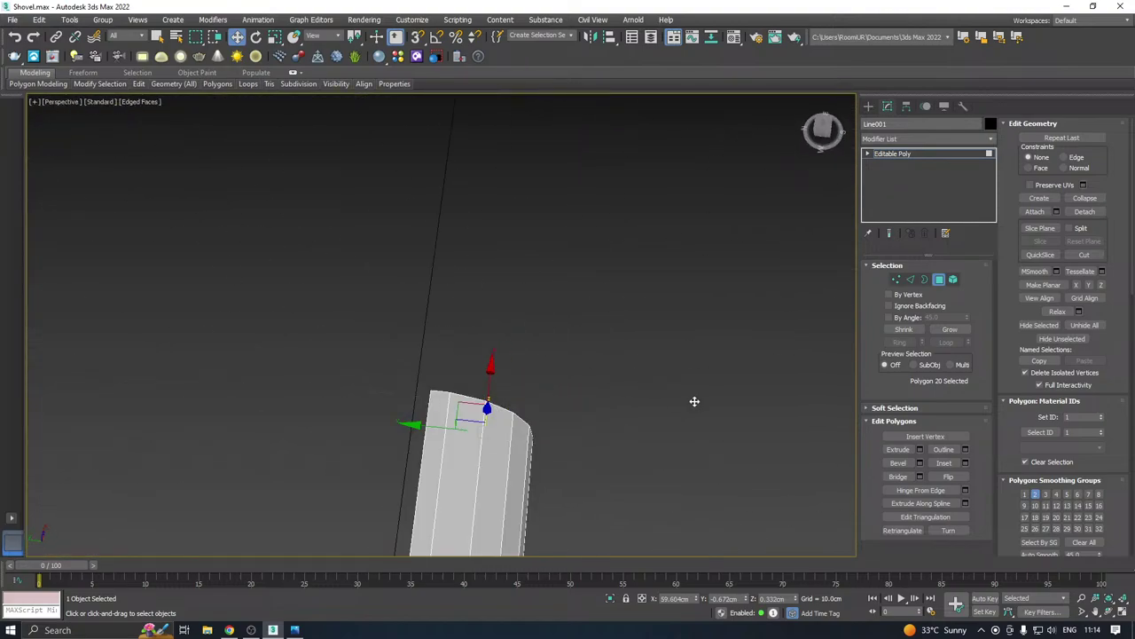
scroll(537, 333, "down", 2)
middle_click_drag(538, 333, 570, 319, "alt")
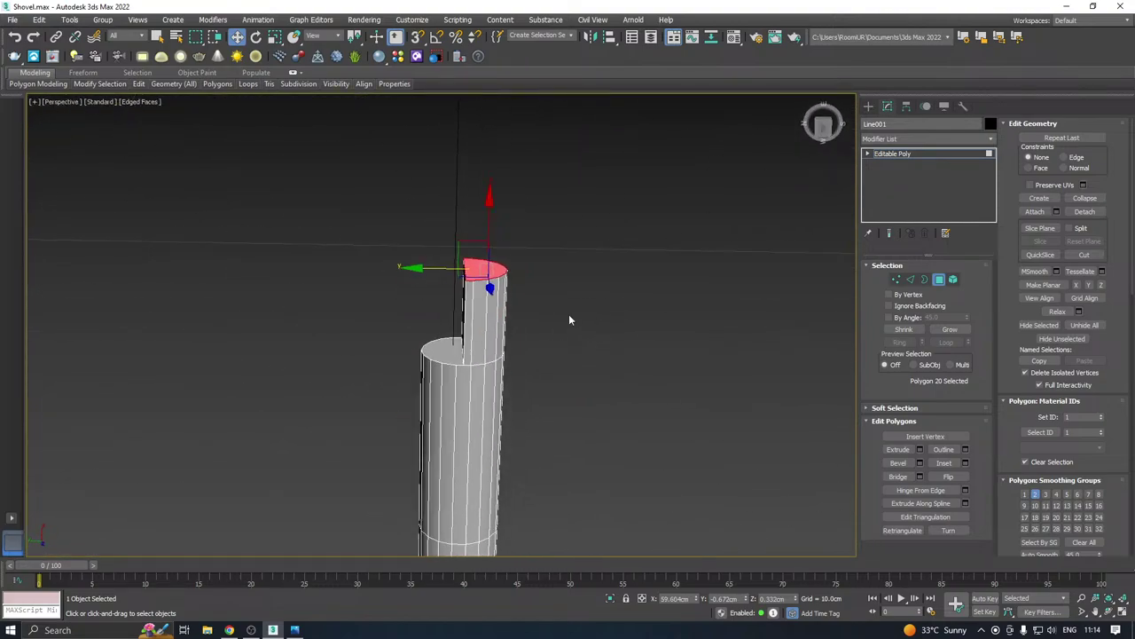
key("t")
key("z")
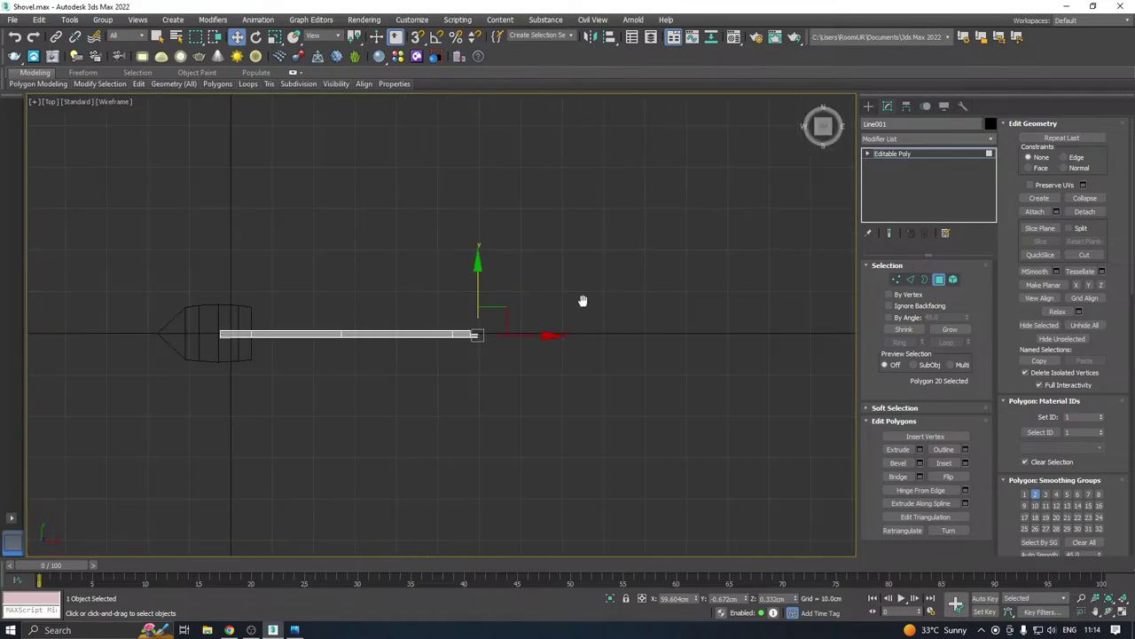
scroll(454, 327, "up", 4)
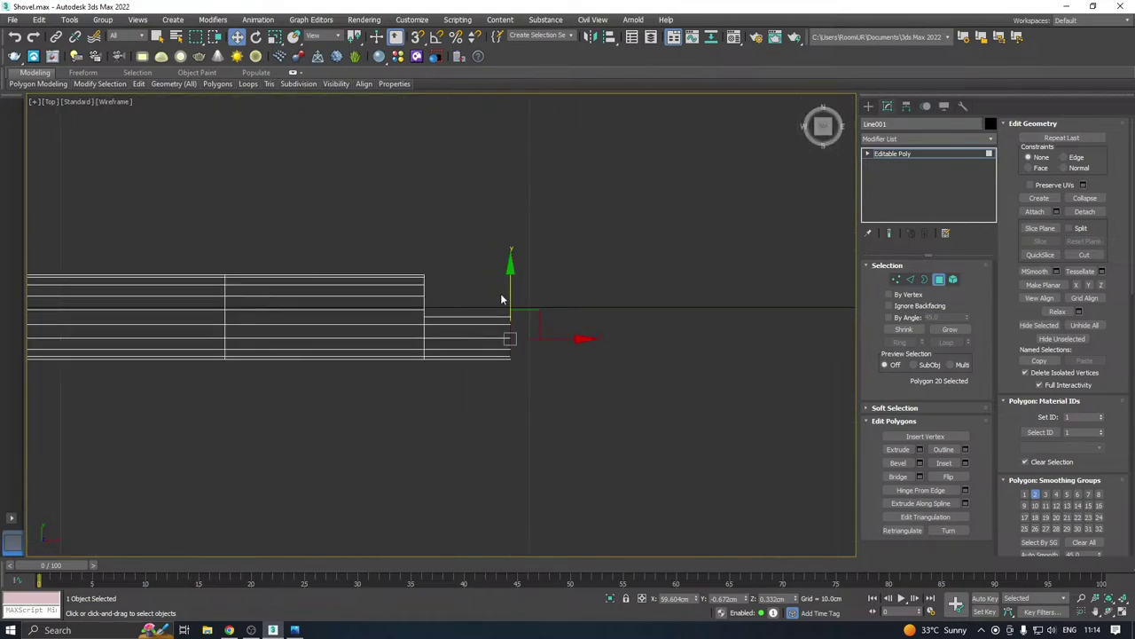
left_click_drag(511, 294, 502, 371)
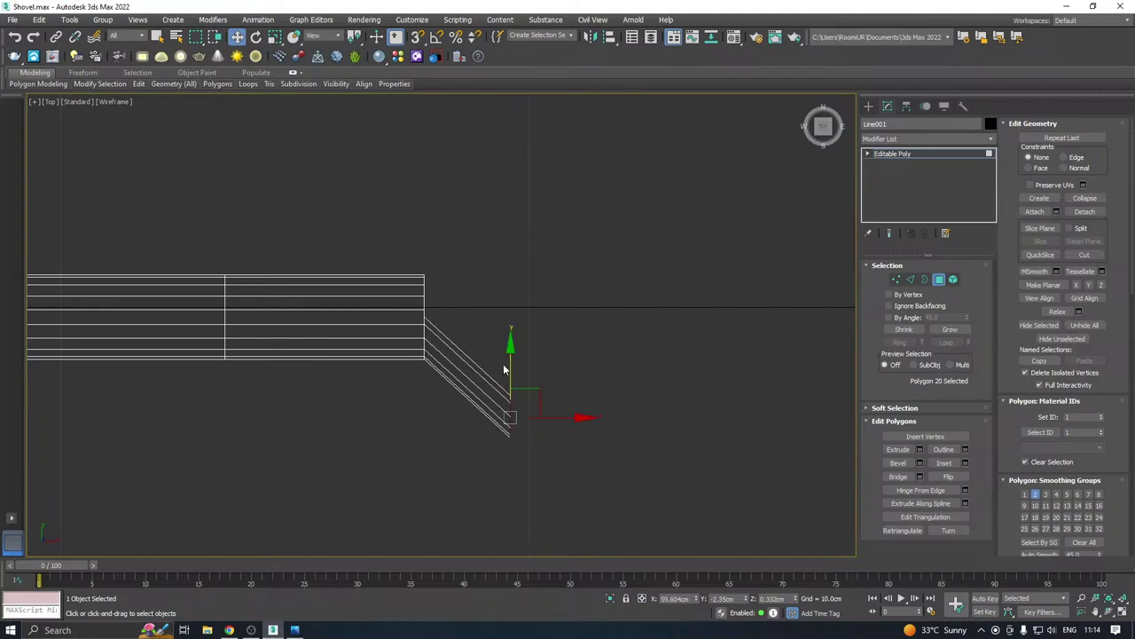
key("e")
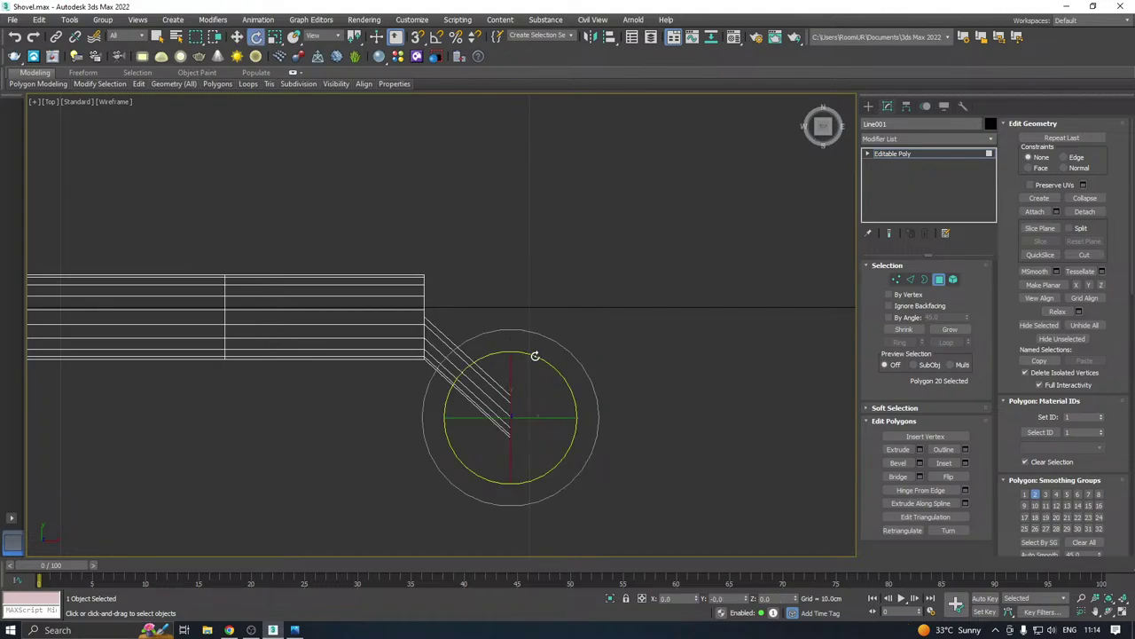
key("w")
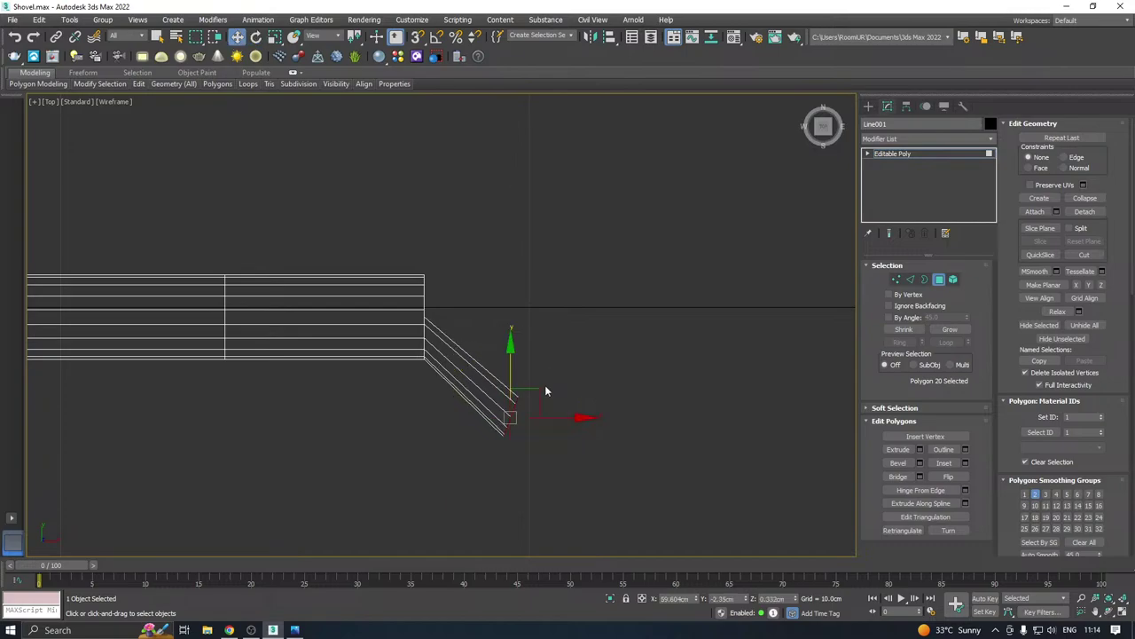
Move the branch's end face along X to about 59.33 cm and scale it down slightly in the top view
left_click_drag(540, 415, 536, 415)
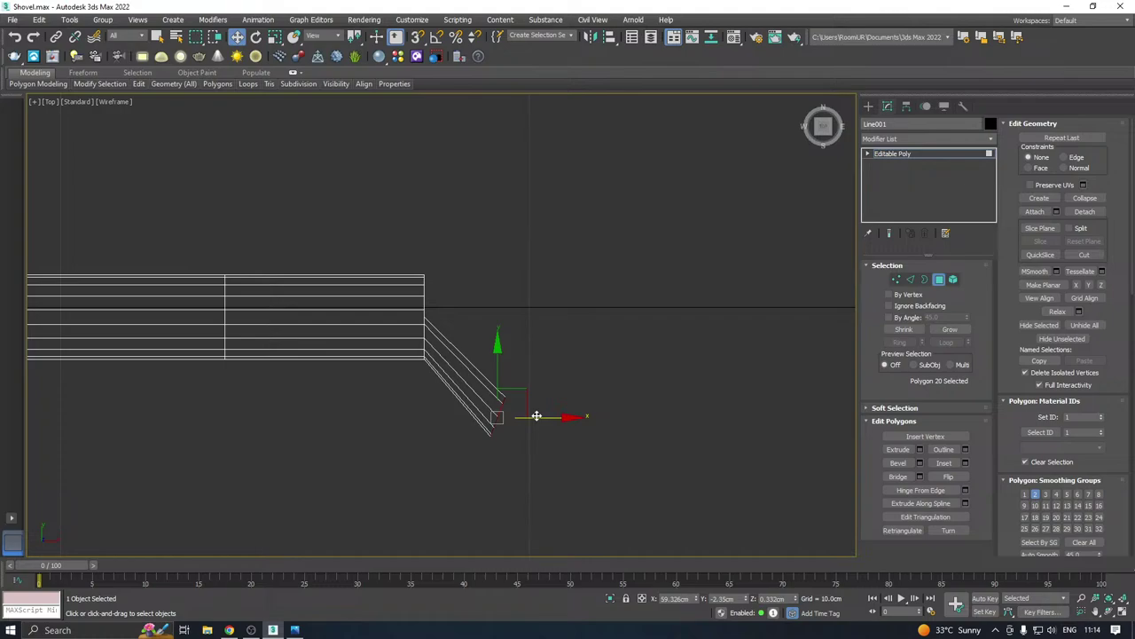
key("r")
left_click_drag(506, 405, 512, 421)
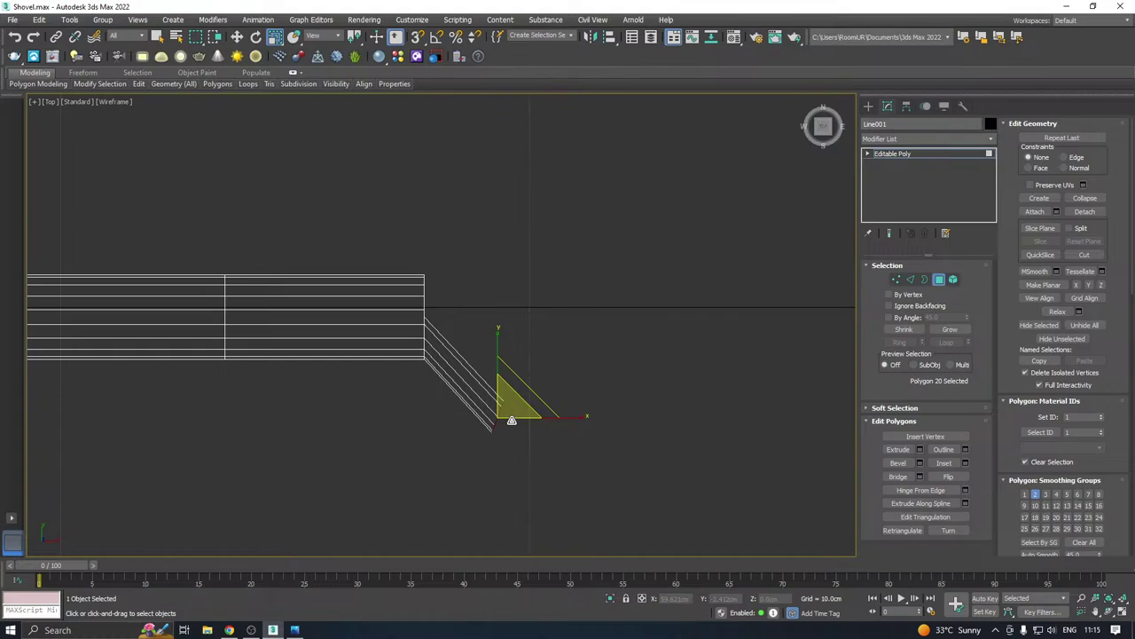
Leave polygon editing and add a TurboSmooth modifier to the handle in the perspective view
key("p")
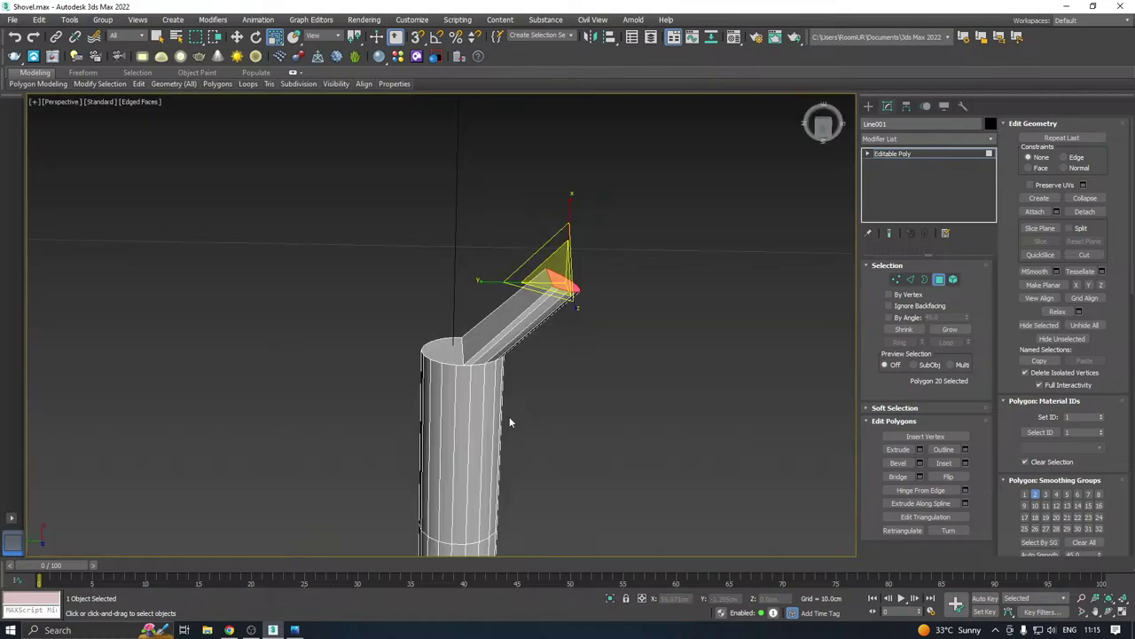
left_click(905, 156)
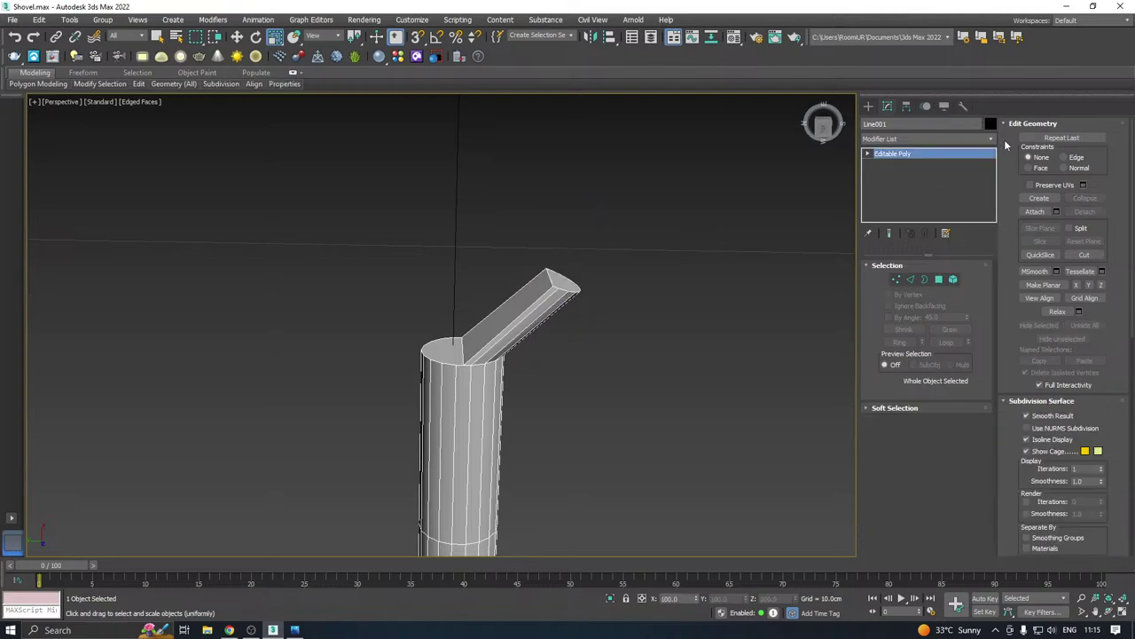
left_click(927, 138)
scroll(988, 230, "down", 10)
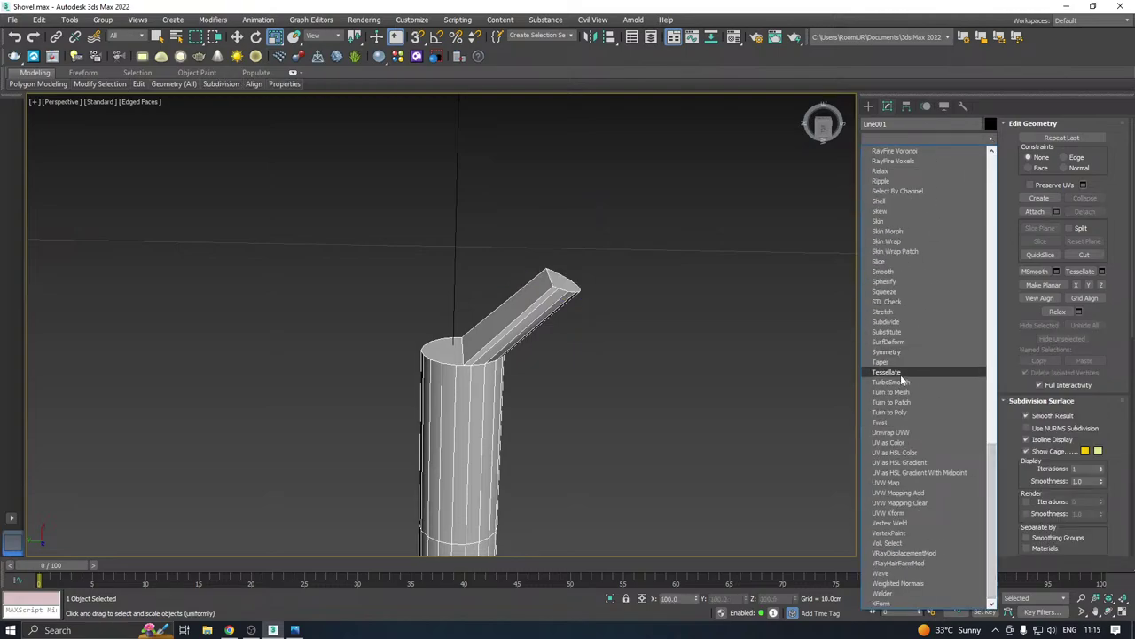
left_click(902, 381)
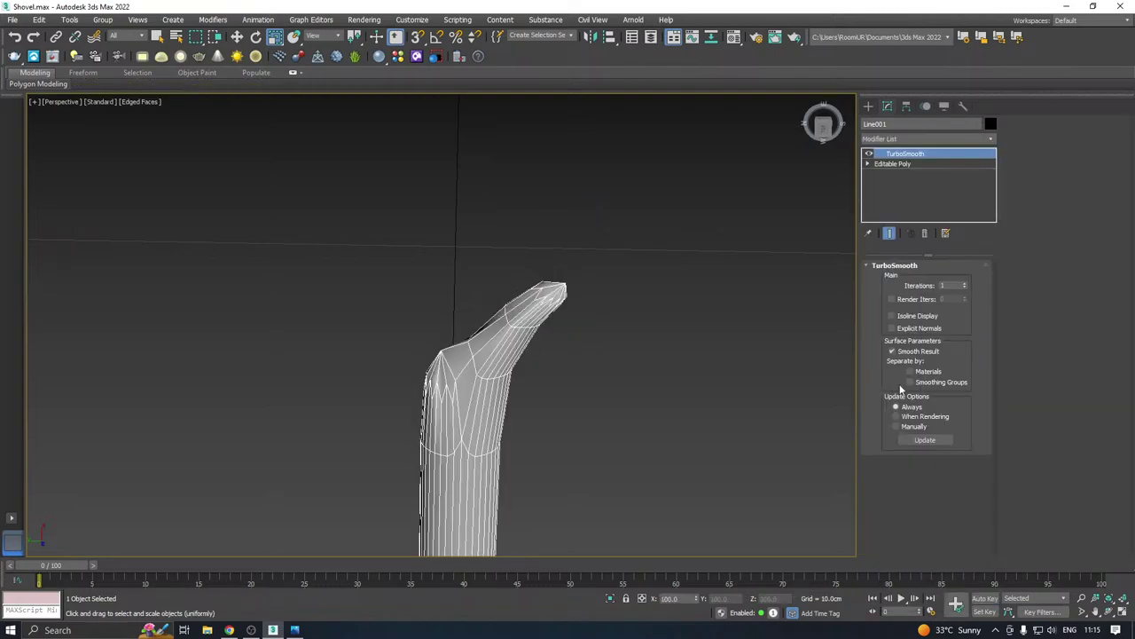
Show the smoothed end result over the Editable Poly vertices and examine the branch from several angles
left_click(892, 164)
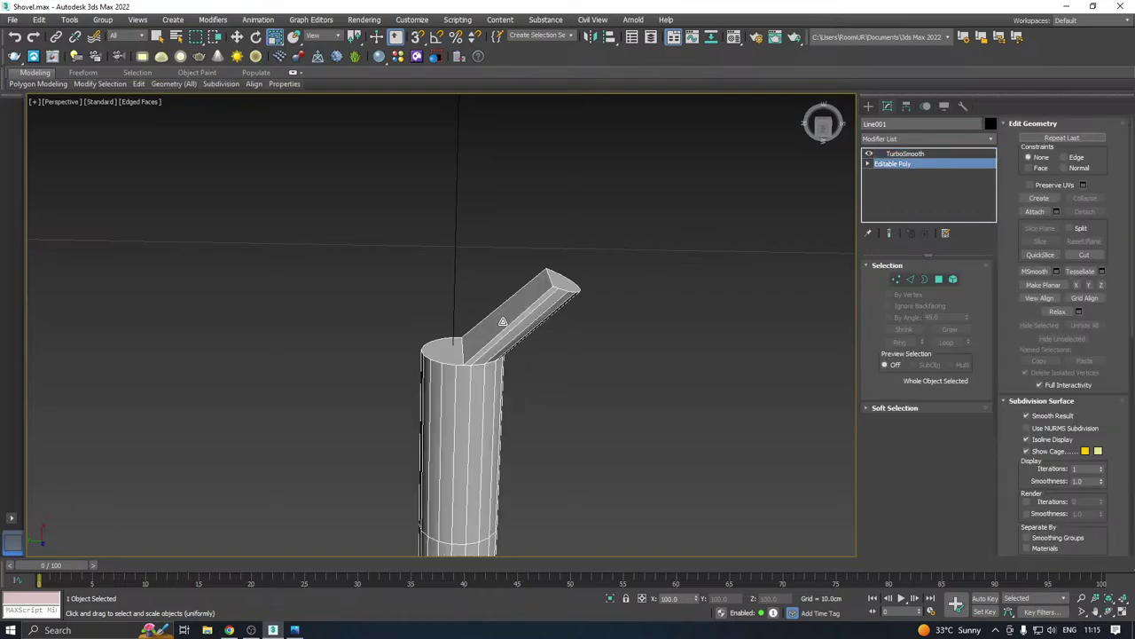
left_click(889, 233)
left_click(896, 279)
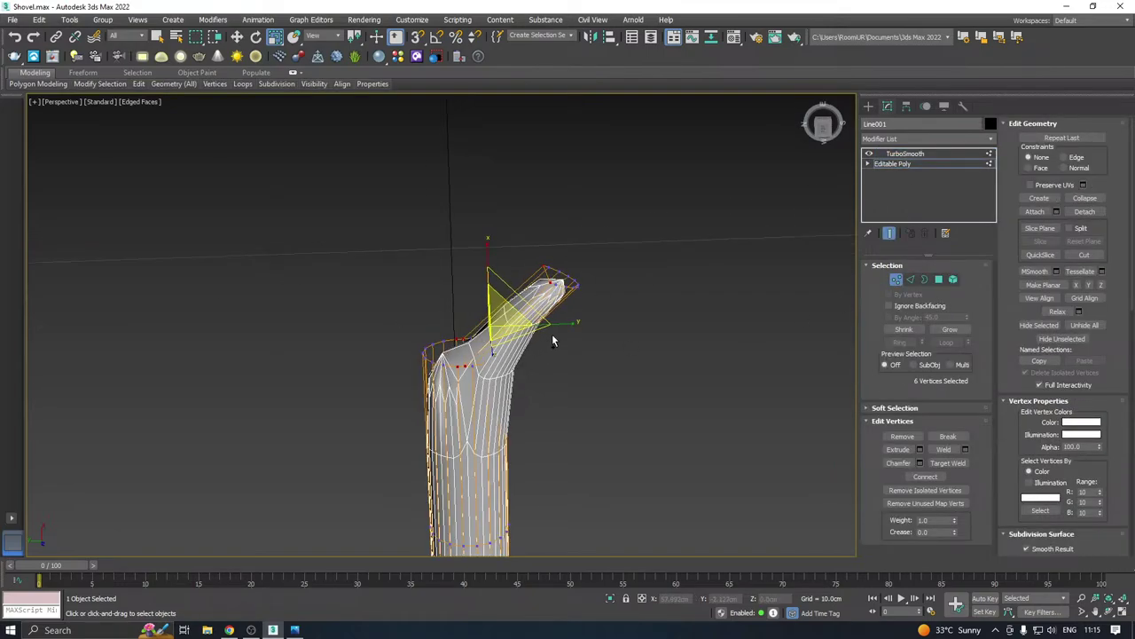
middle_click_drag(552, 335, 910, 302, "alt")
scroll(616, 314, "down", 2)
middle_click_drag(615, 315, 655, 319, "alt")
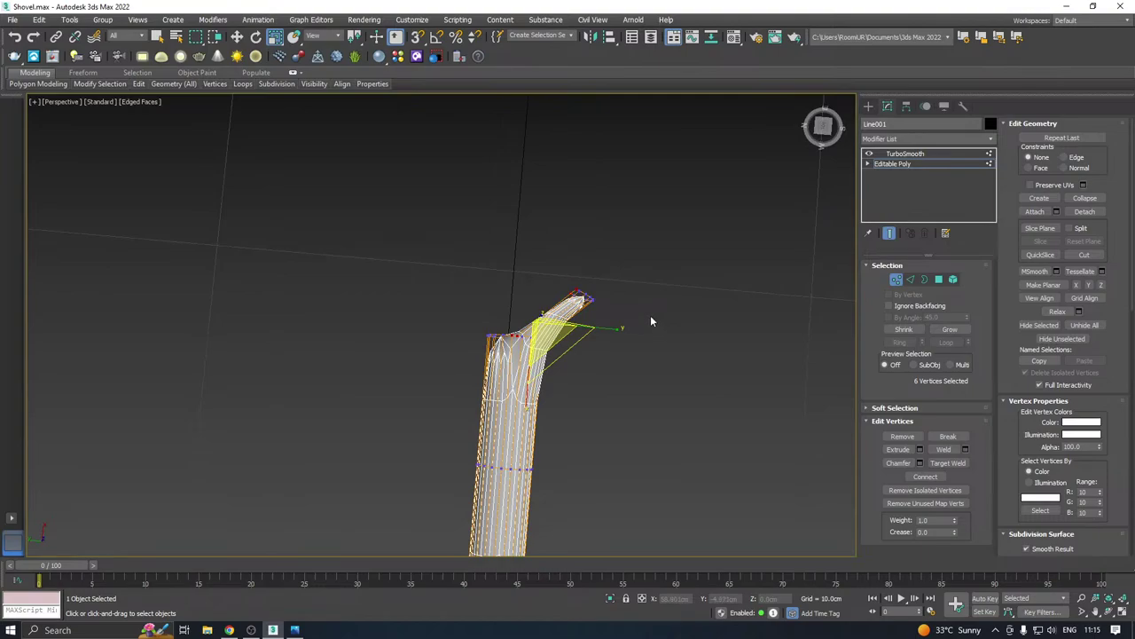
middle_click_drag(651, 321, 593, 293, "alt")
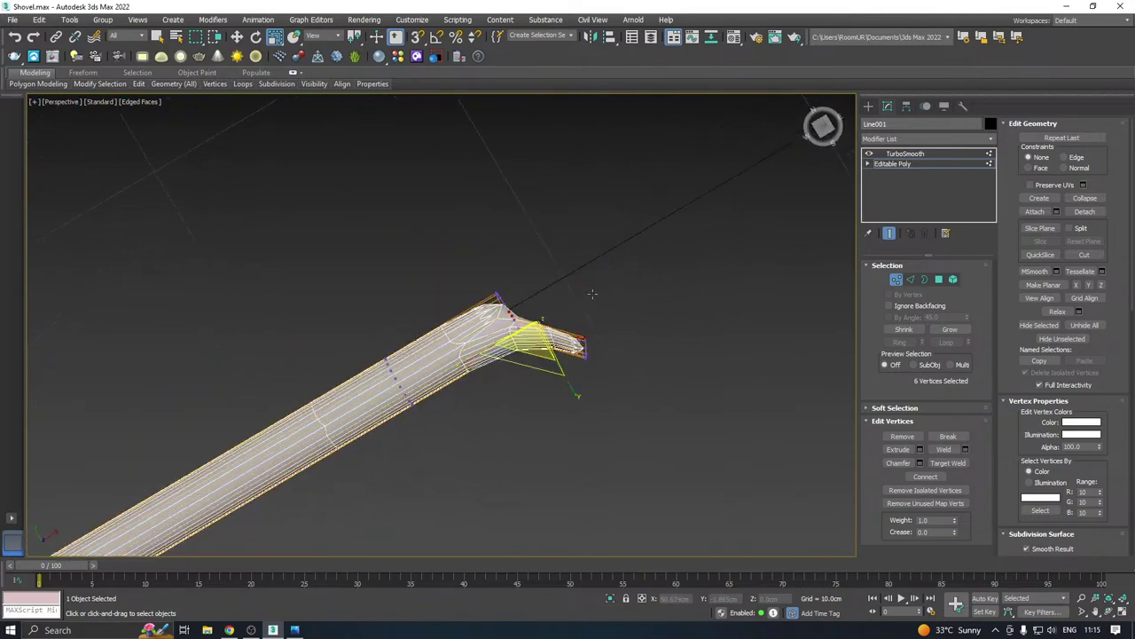
left_click(886, 166)
key("1")
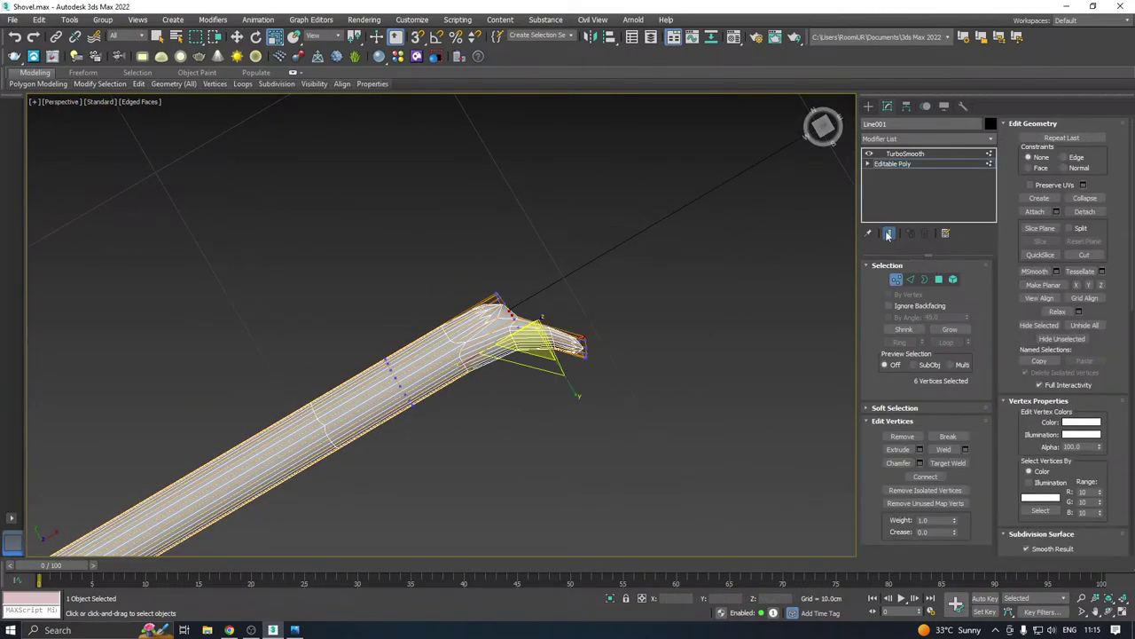
left_click(889, 233)
Extrude the branch's end face once more to add a second segment
left_click(938, 279)
key("w")
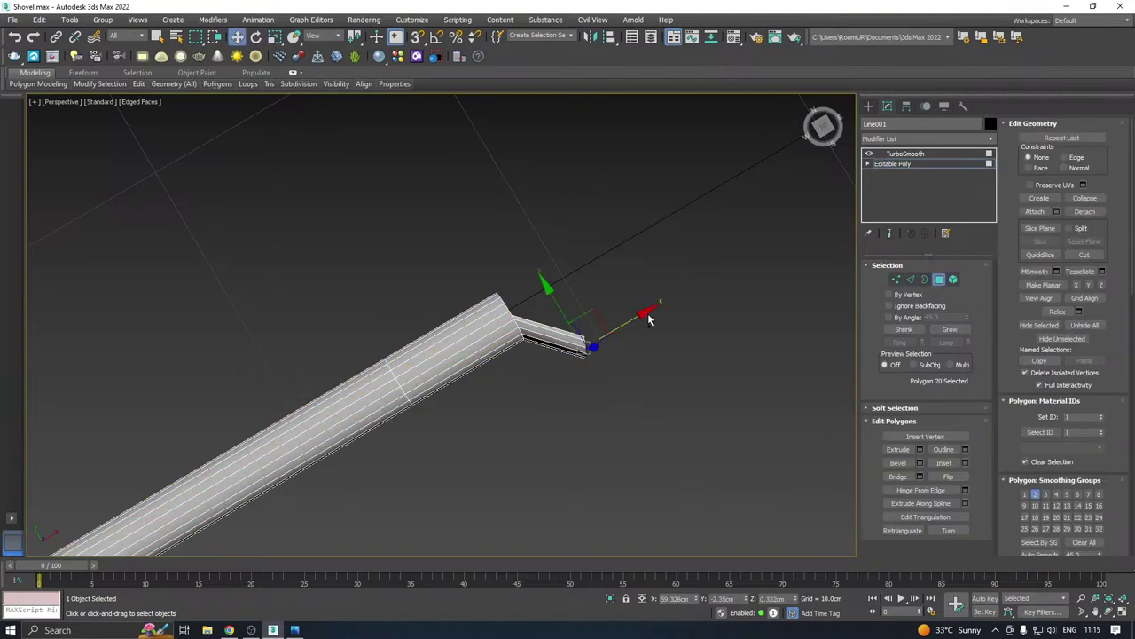
middle_click_drag(651, 322, 600, 300, "alt")
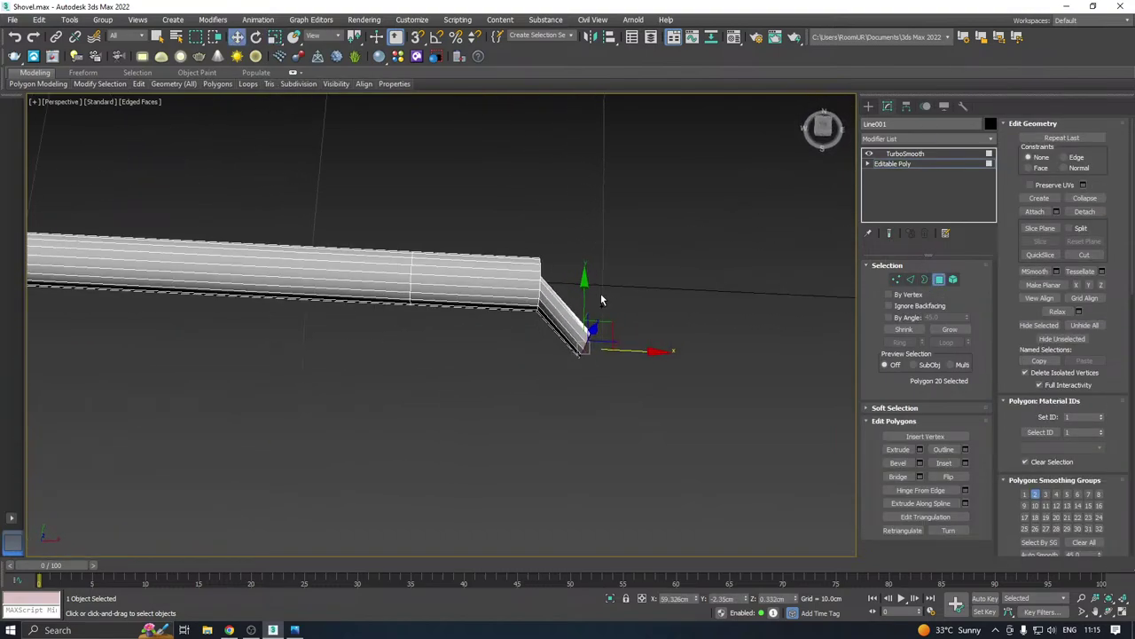
left_click(919, 448)
left_click(447, 365)
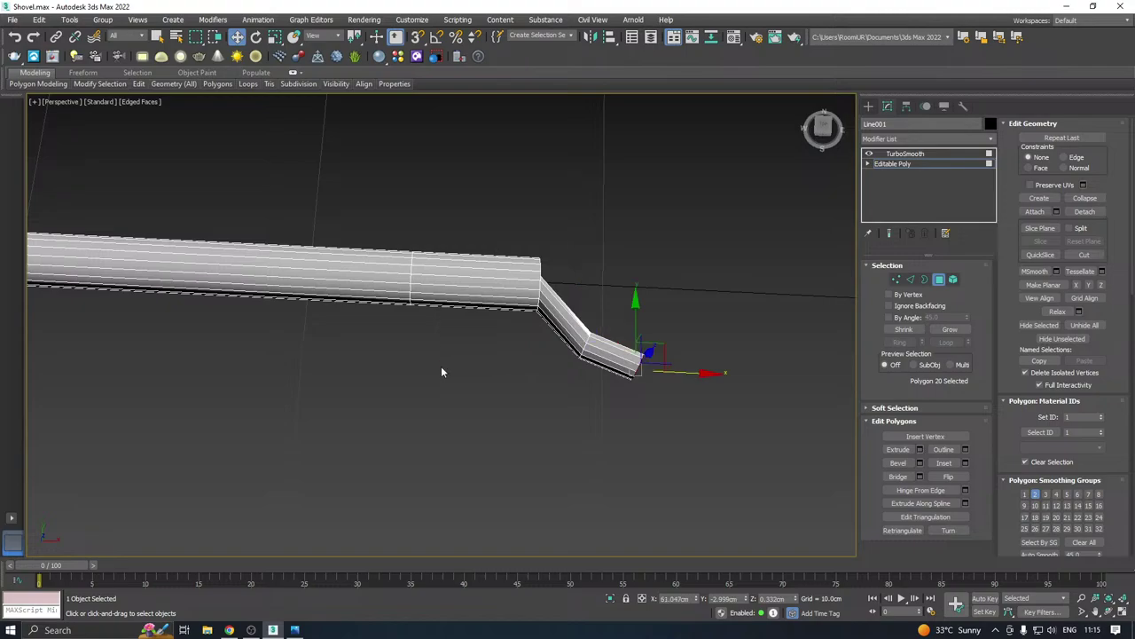
In the top view, move the new end face toward positive Y and rotate it upright, perpendicular to the handle's axis
key("t")
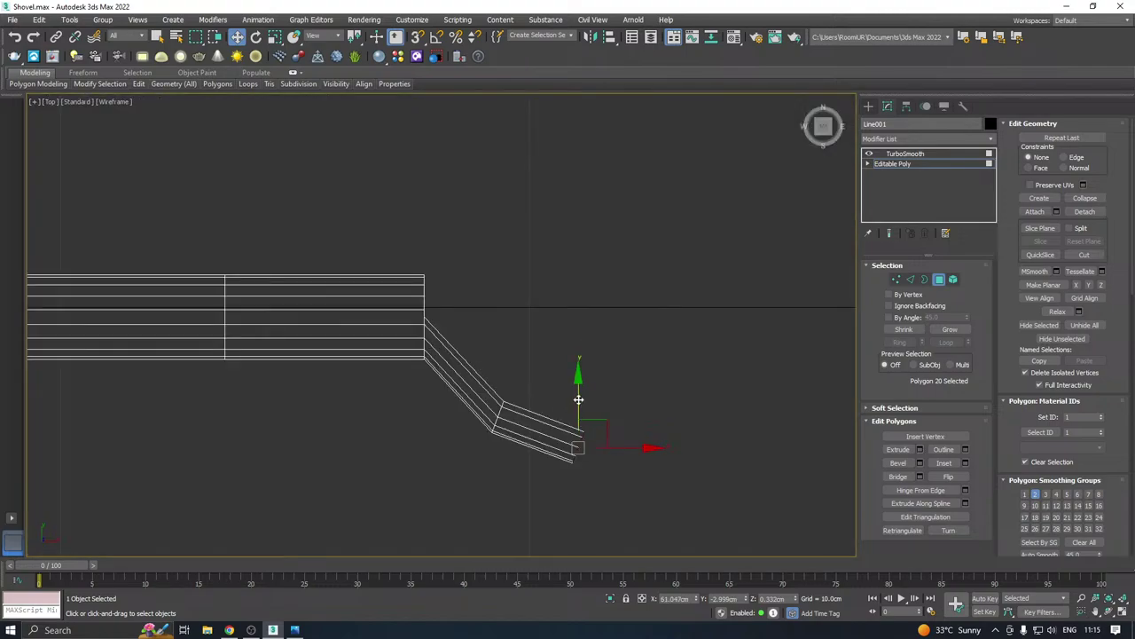
left_click_drag(577, 404, 571, 379)
key("e")
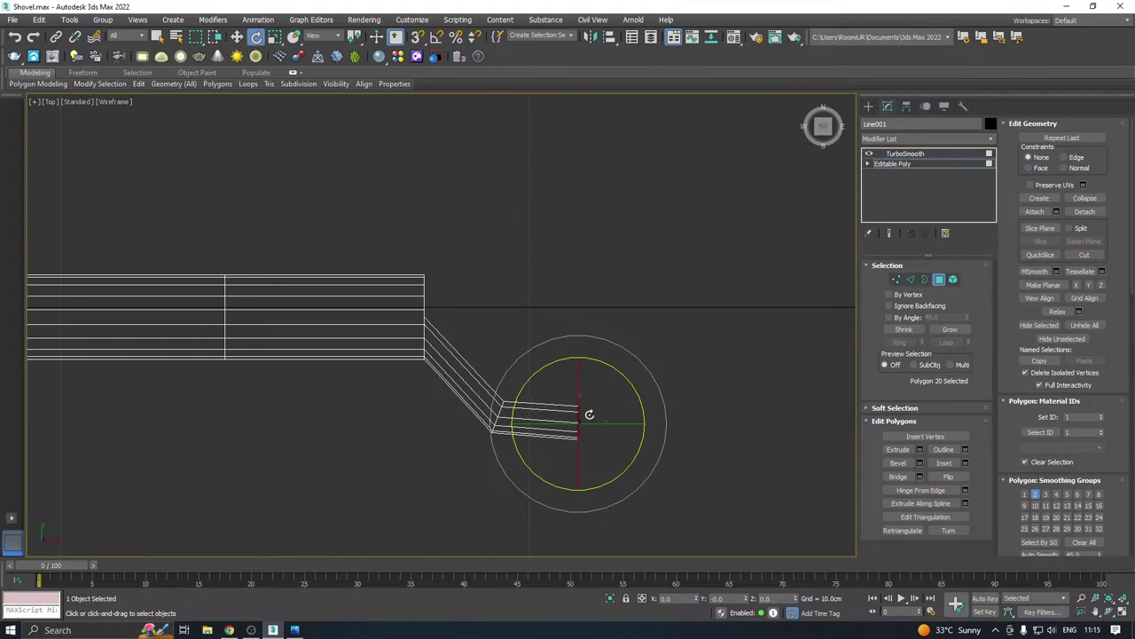
key("w")
Rotate the edge loop at the branch's bend slightly and move the end vertices outward to lengthen the last segment
left_click(910, 278)
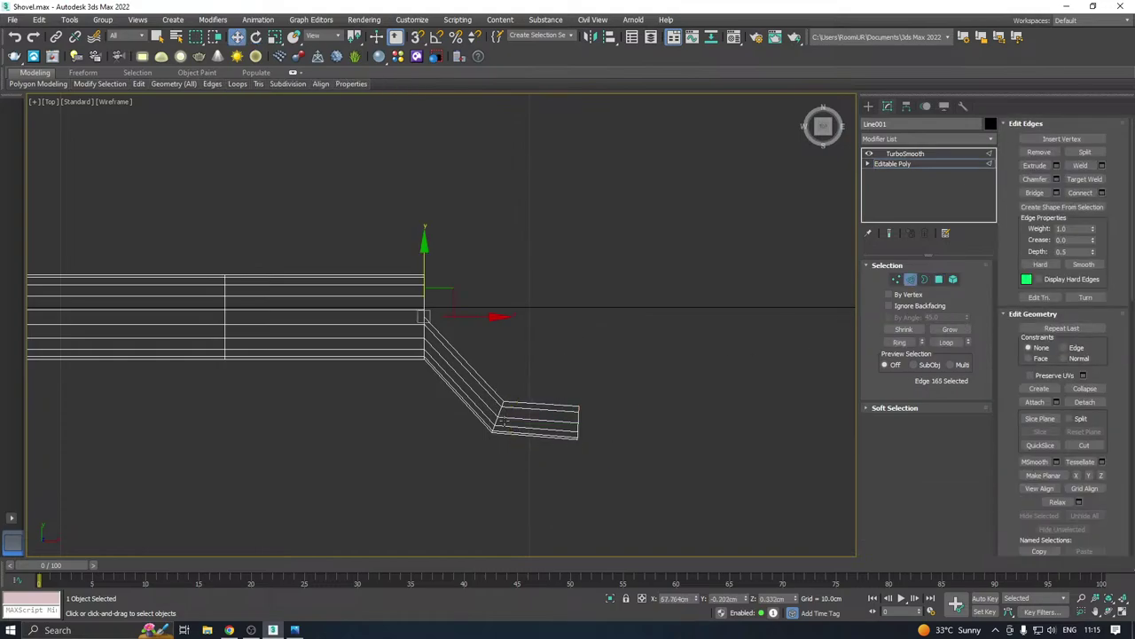
scroll(499, 410, "up", 3)
double_click(501, 413)
scroll(500, 414, "down", 3)
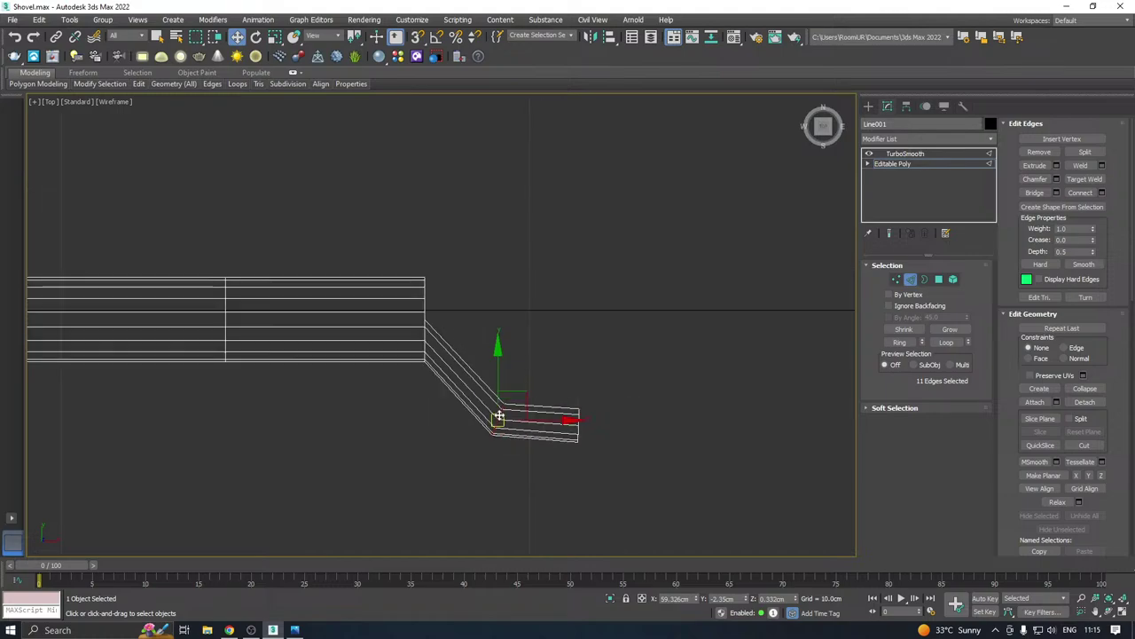
key("r")
key("e")
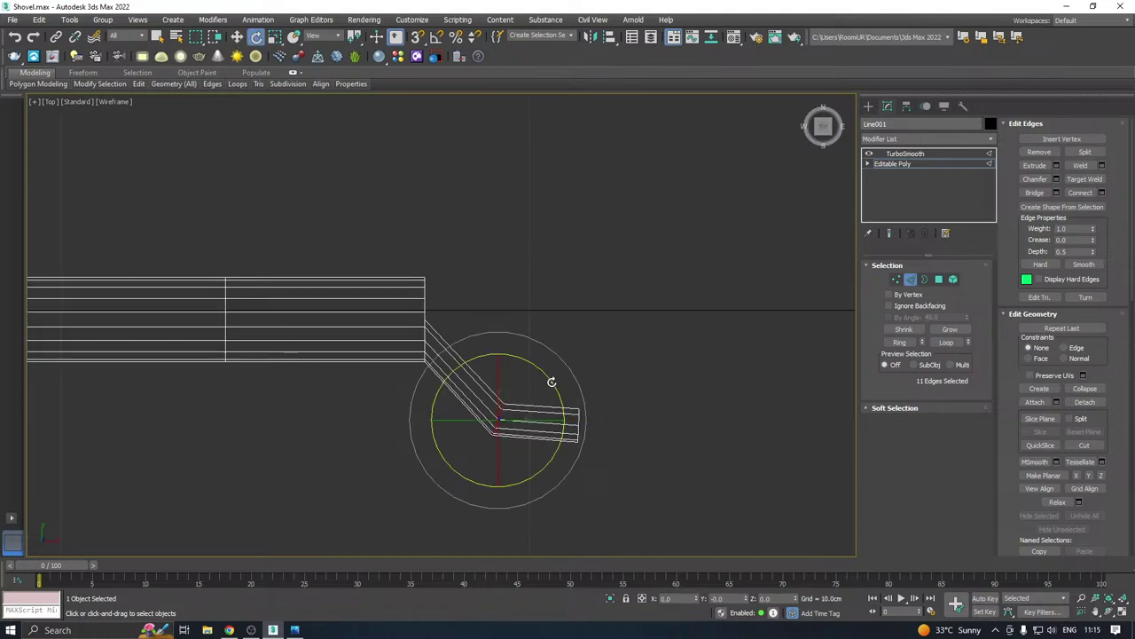
left_click_drag(543, 377, 541, 375)
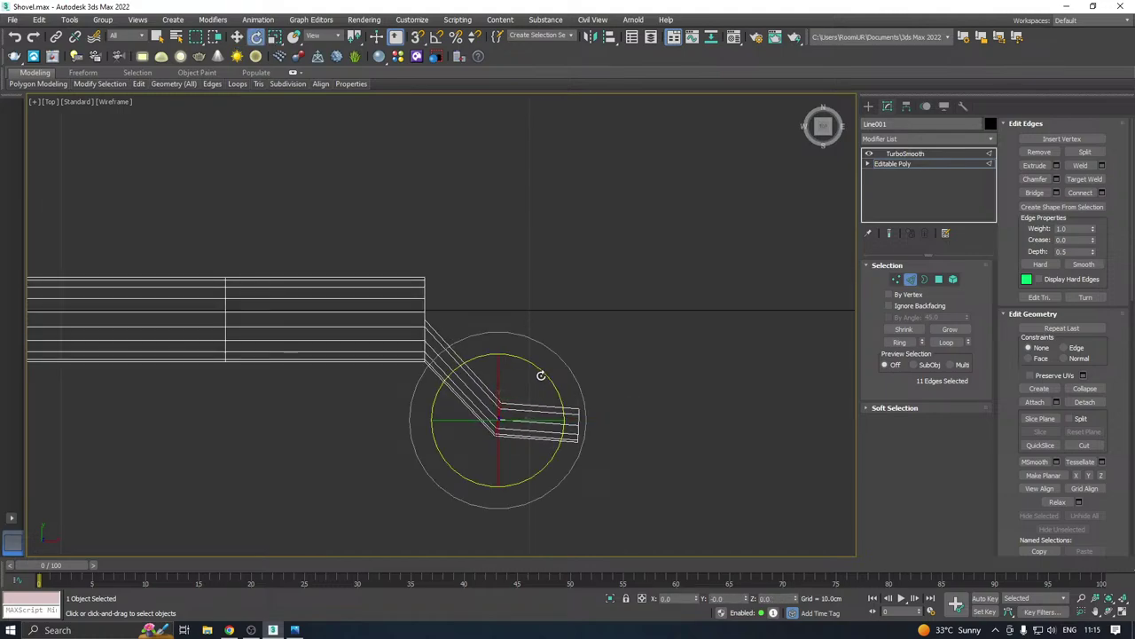
key("w")
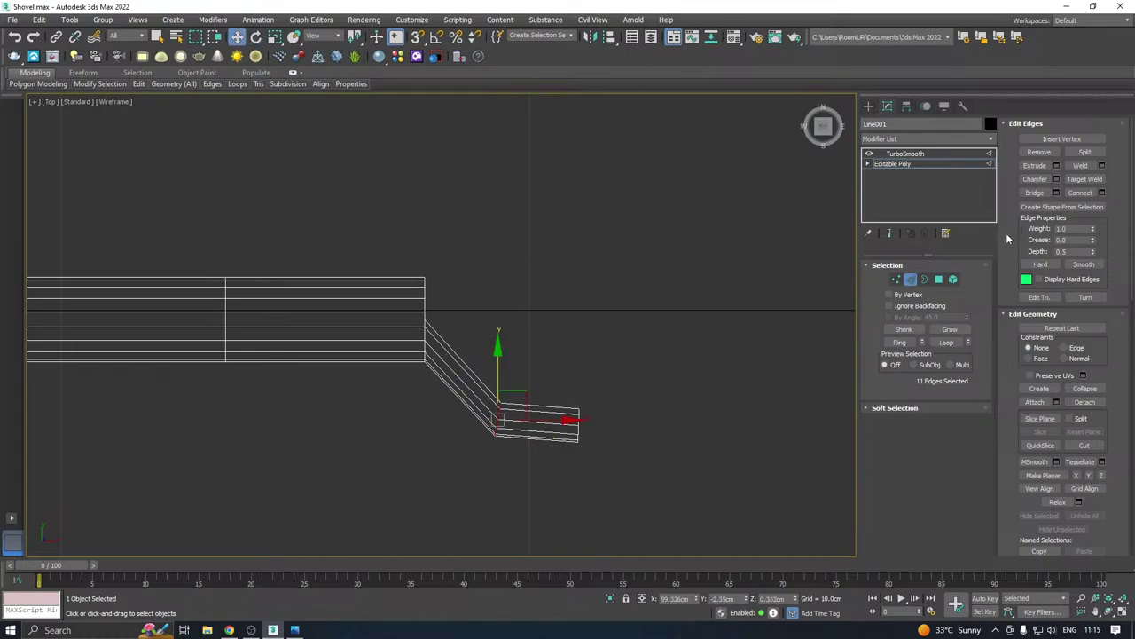
left_click(896, 279)
left_click_drag(631, 389, 676, 408)
Chamfer the edge loop at the branch's bend with the Smooth type, an amount of 0.473 cm and 2 segments
left_click(910, 279)
scroll(463, 427, "up", 3)
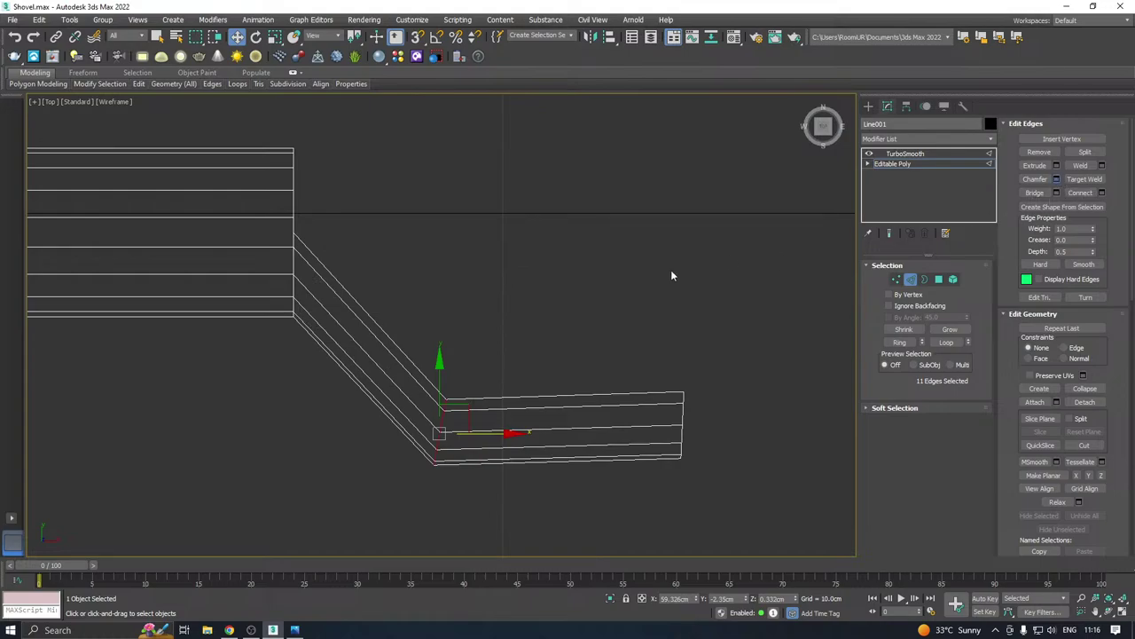
left_click_drag(449, 349, 535, 214)
left_click(526, 237)
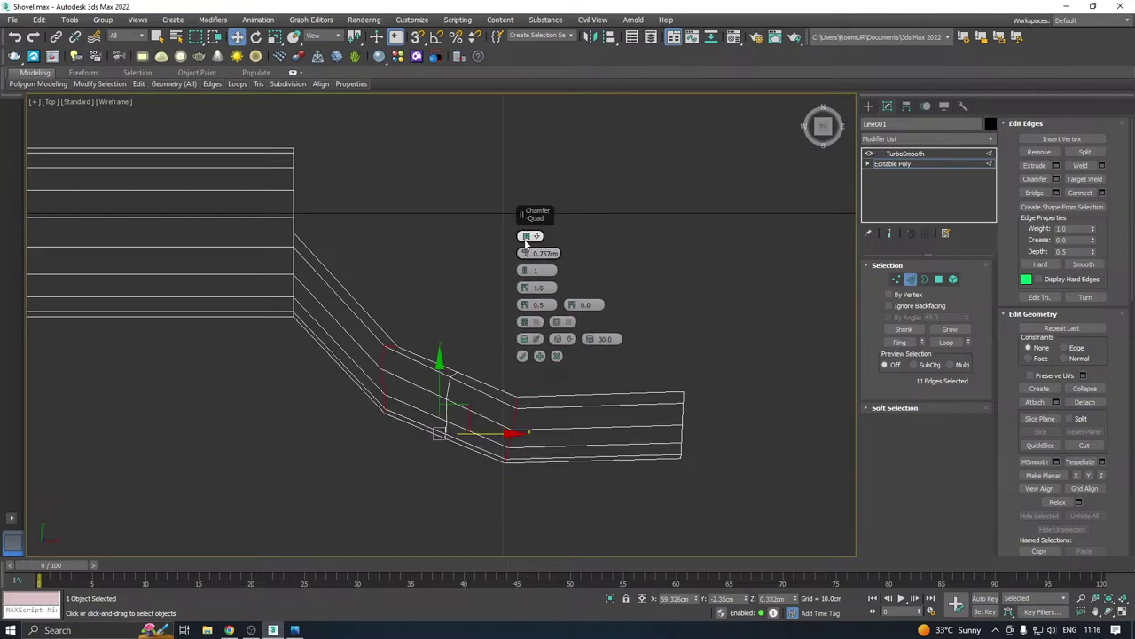
left_click(526, 237)
mouse_move(524, 271)
left_mouse_down()
mouse_move(535, 189)
mouse_move(537, 282)
left_mouse_up()
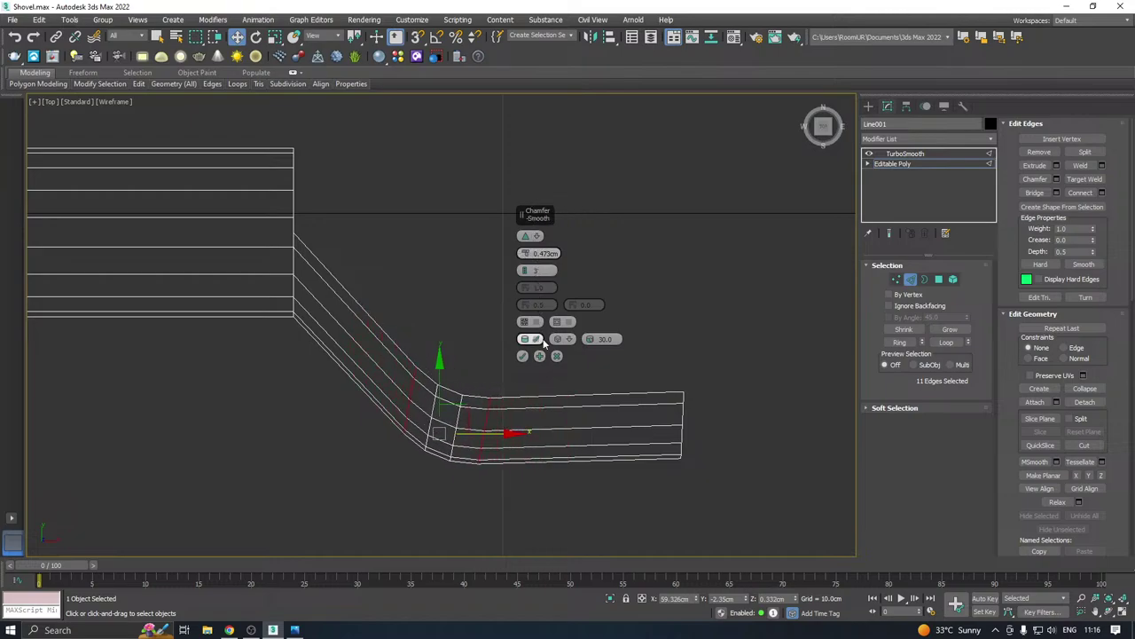
left_click(524, 357)
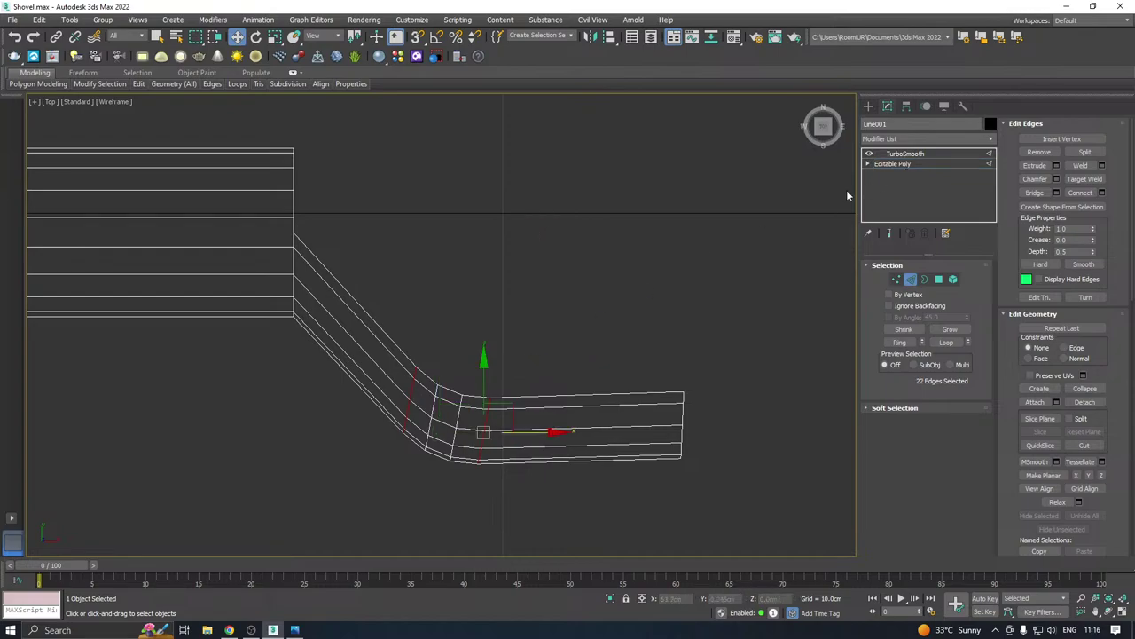
left_click(708, 235)
left_click(892, 164)
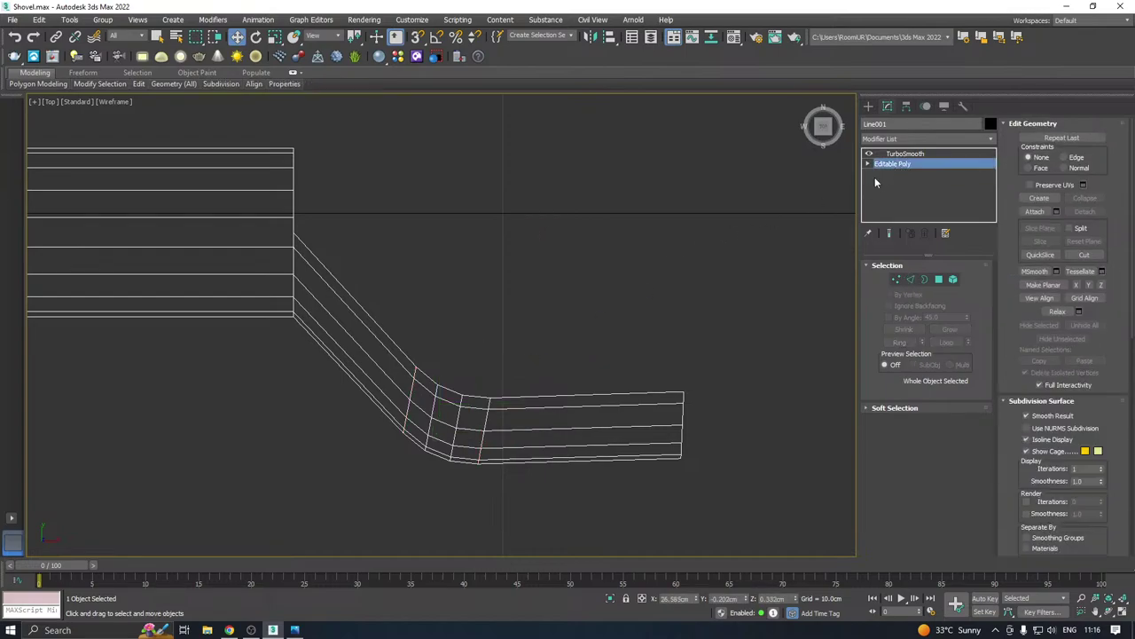
Insert a Symmetry modifier between Editable Poly and TurboSmooth, mirroring the branch on the Y axis with Flip enabled
left_click(630, 265)
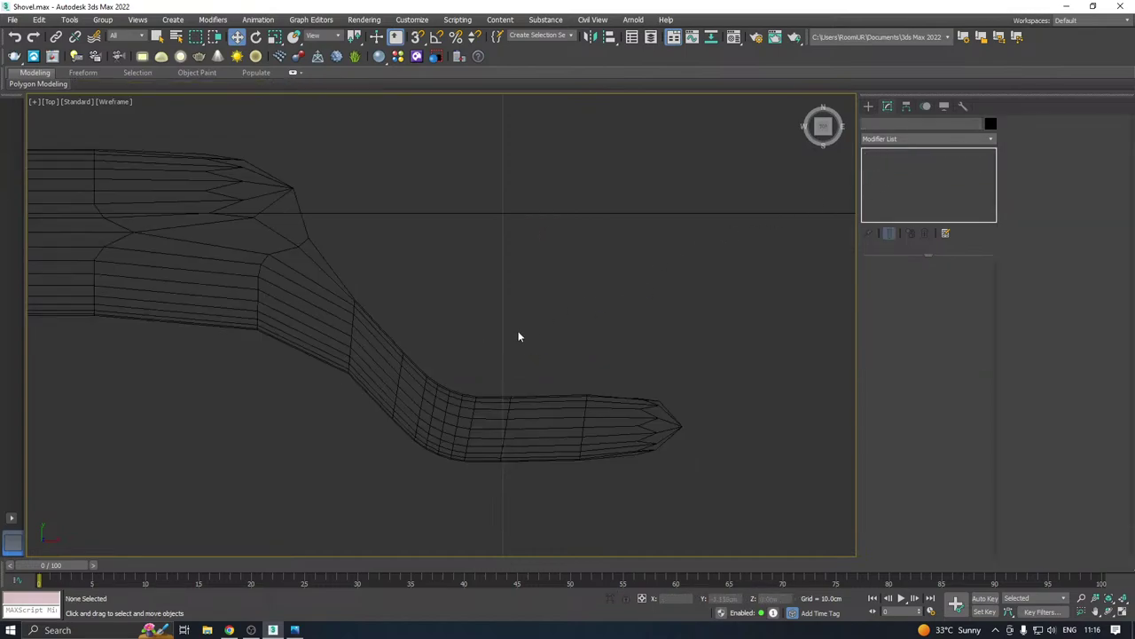
left_click(495, 418)
scroll(494, 419, "down", 2)
scroll(523, 400, "down", 2)
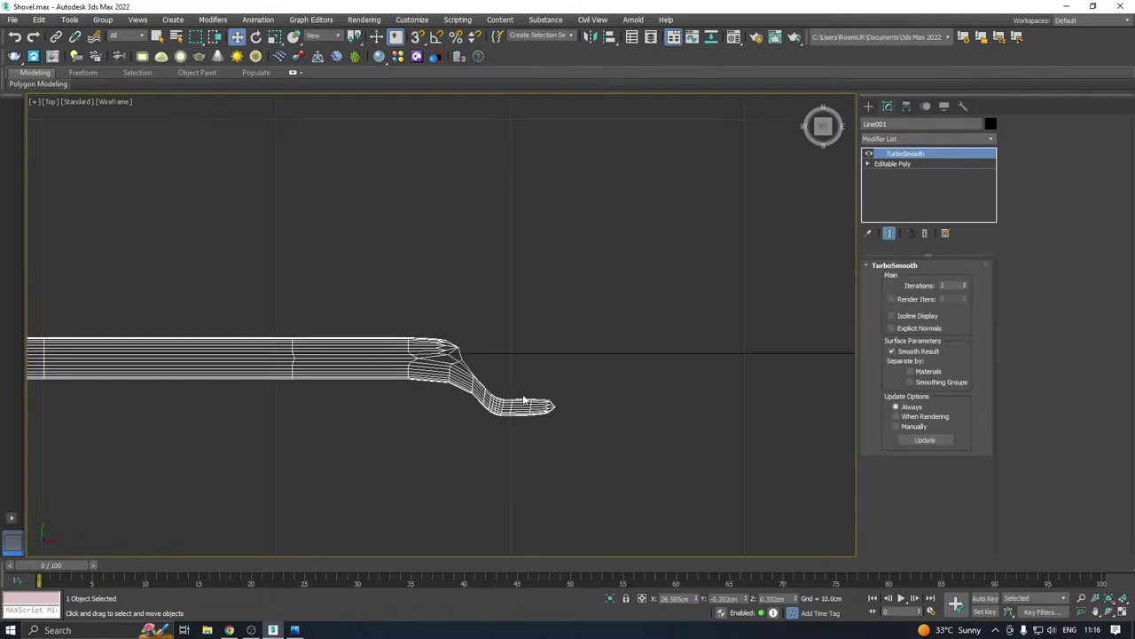
scroll(516, 398, "up", 3)
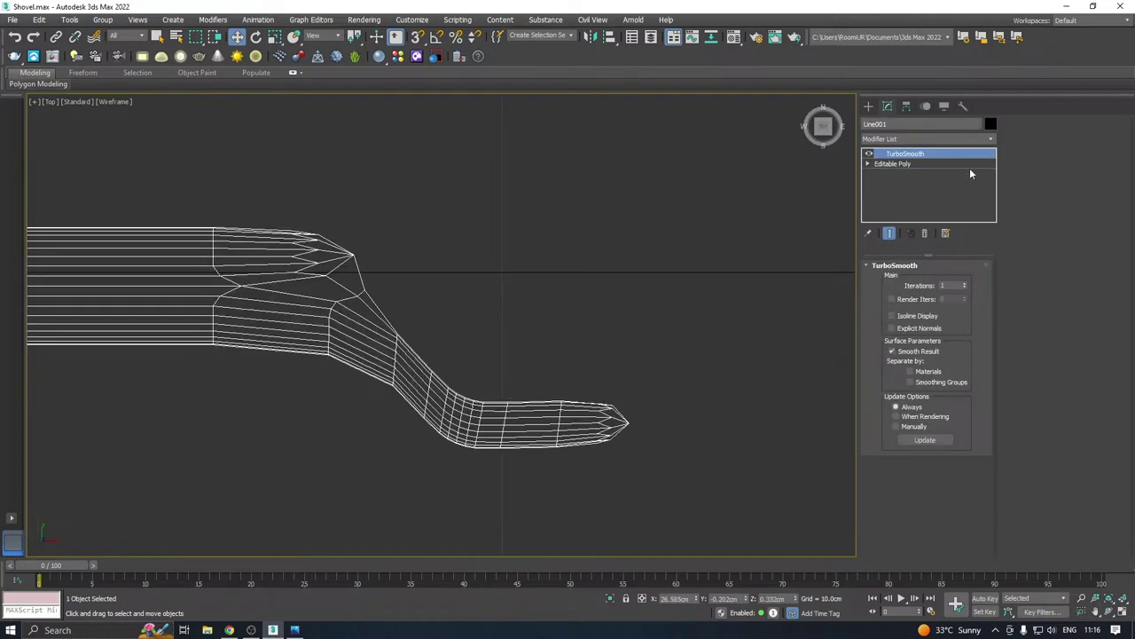
left_click(973, 163)
left_click(990, 140)
left_click_drag(993, 180, 993, 470)
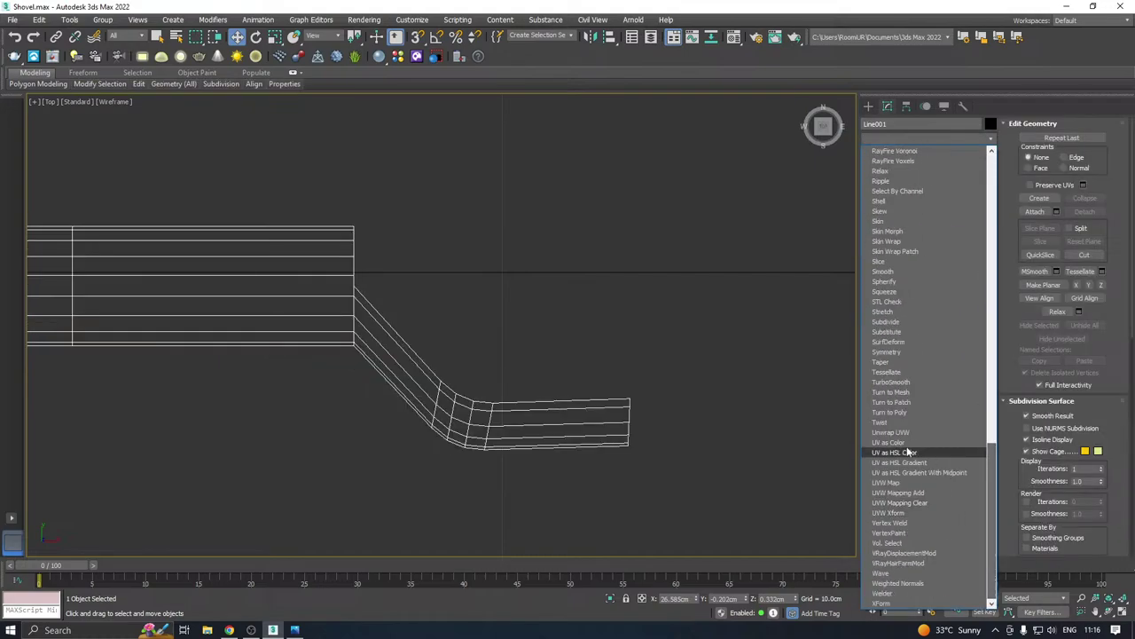
left_click(898, 352)
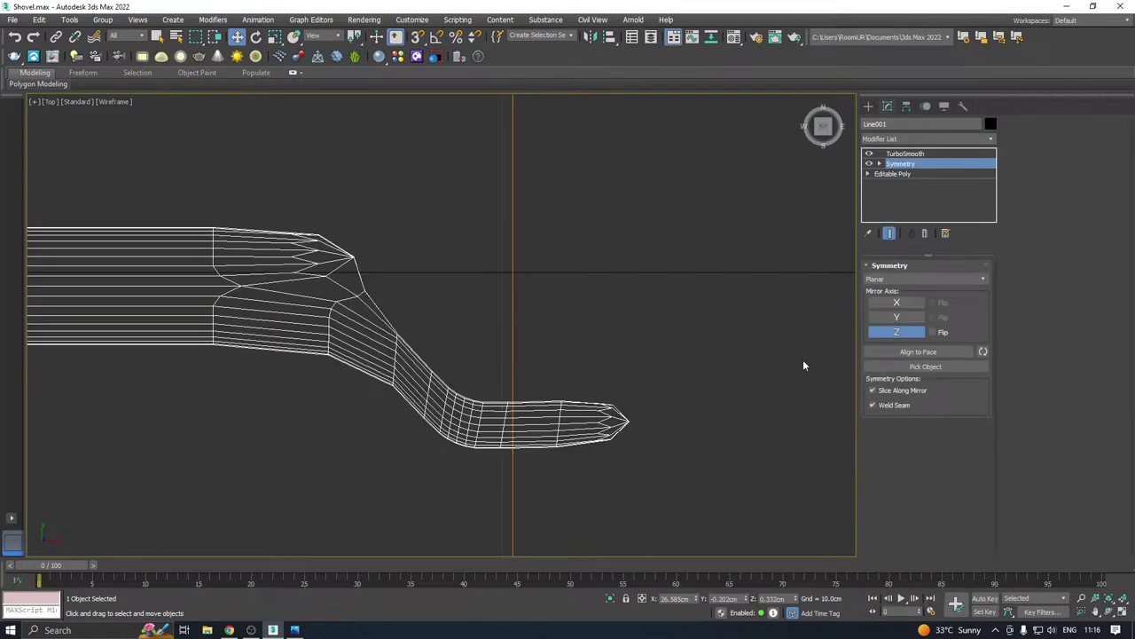
left_click(900, 319)
left_click(932, 317)
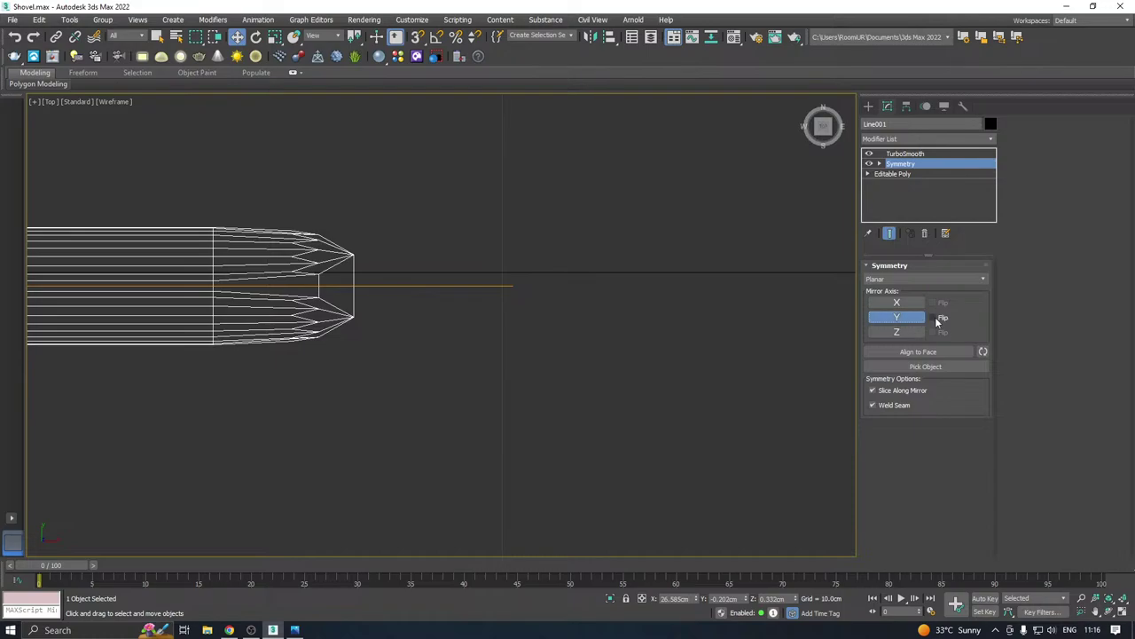
Examine the mirrored fork's shape and smoothed mesh in the top and perspective views, both close up and from afar
scroll(598, 344, "down", 3)
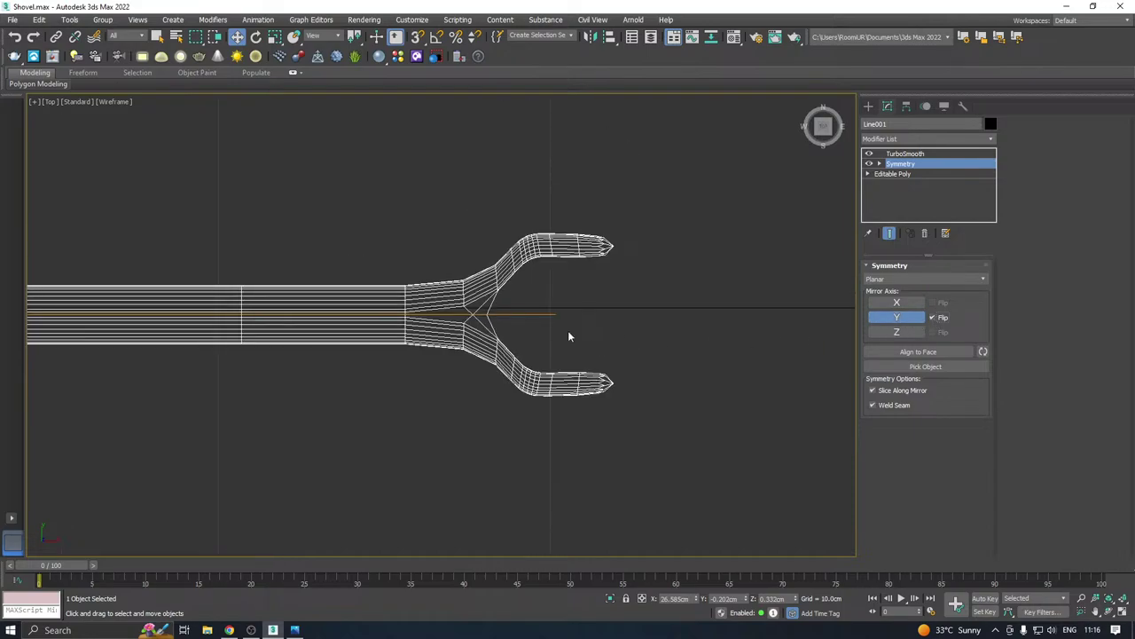
middle_click_drag(664, 236, 628, 284)
key("p")
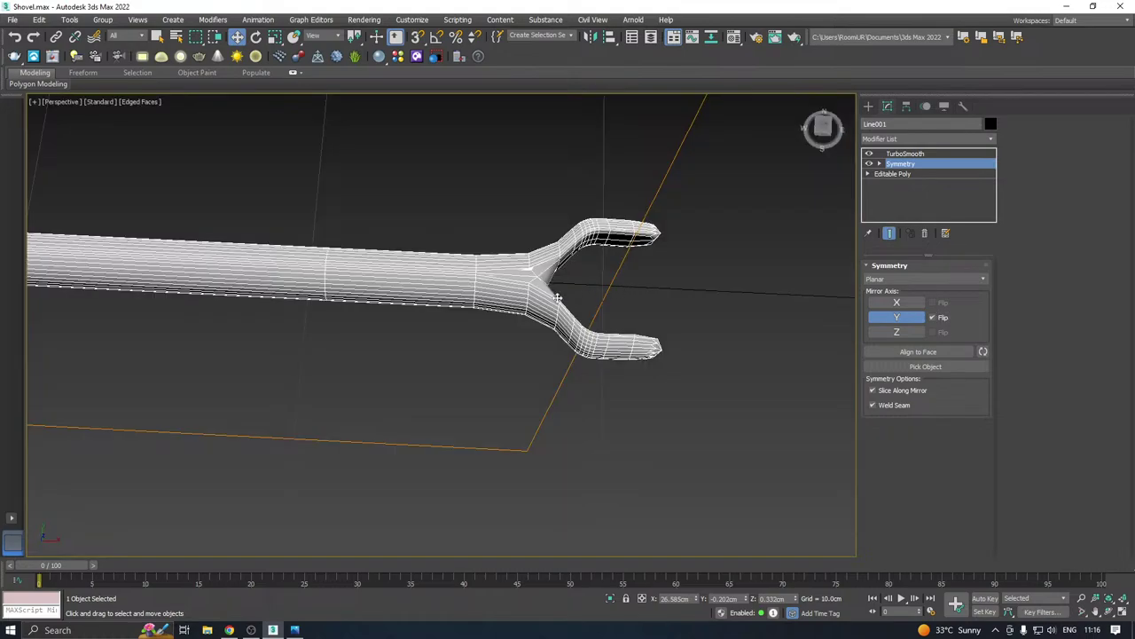
middle_click_drag(540, 260, 647, 428, "alt")
scroll(610, 262, "down", 2)
scroll(593, 266, "down", 5)
scroll(424, 239, "up", 4)
scroll(422, 239, "up", 5)
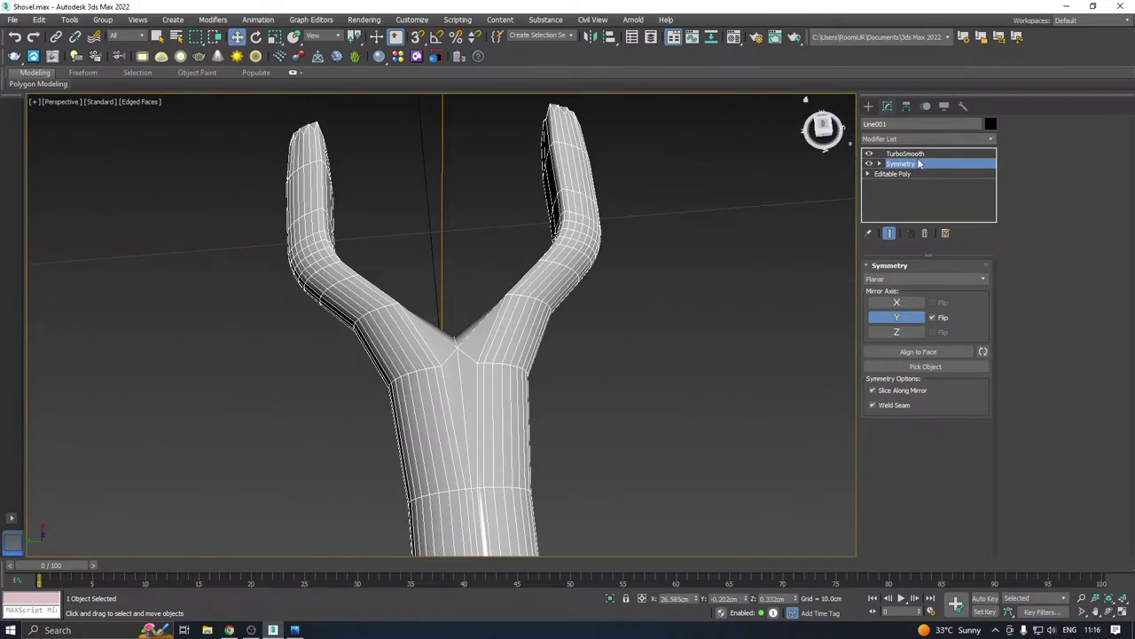
Shift the Symmetry modifier's mirror plane slightly along the Y axis to adjust the fork
scroll(566, 204, "down", 6)
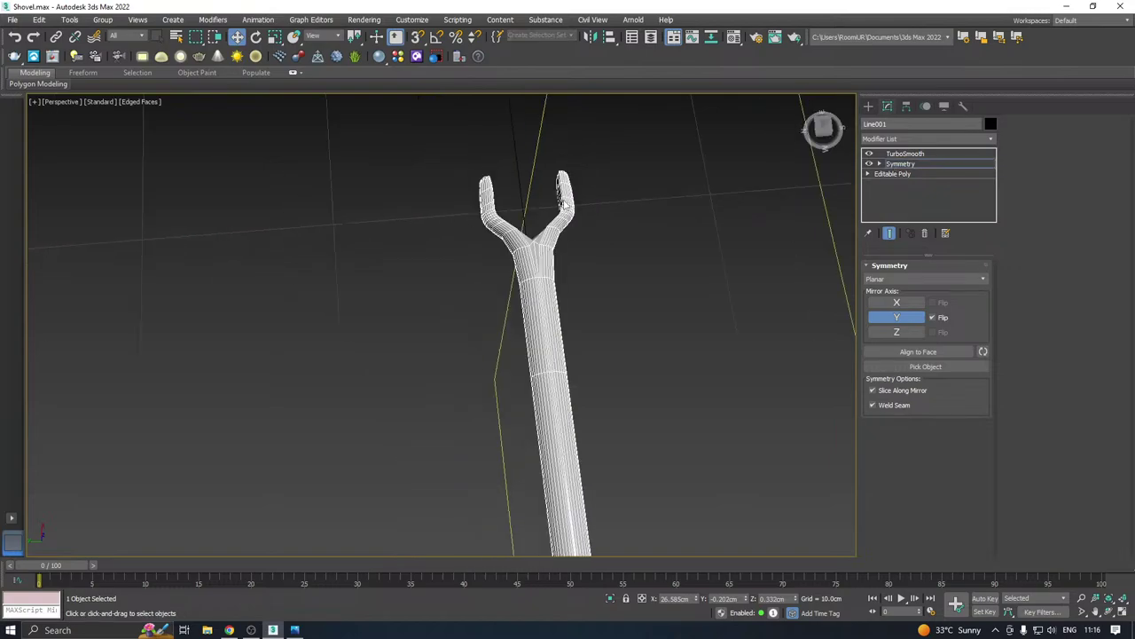
scroll(601, 322, "up", 2)
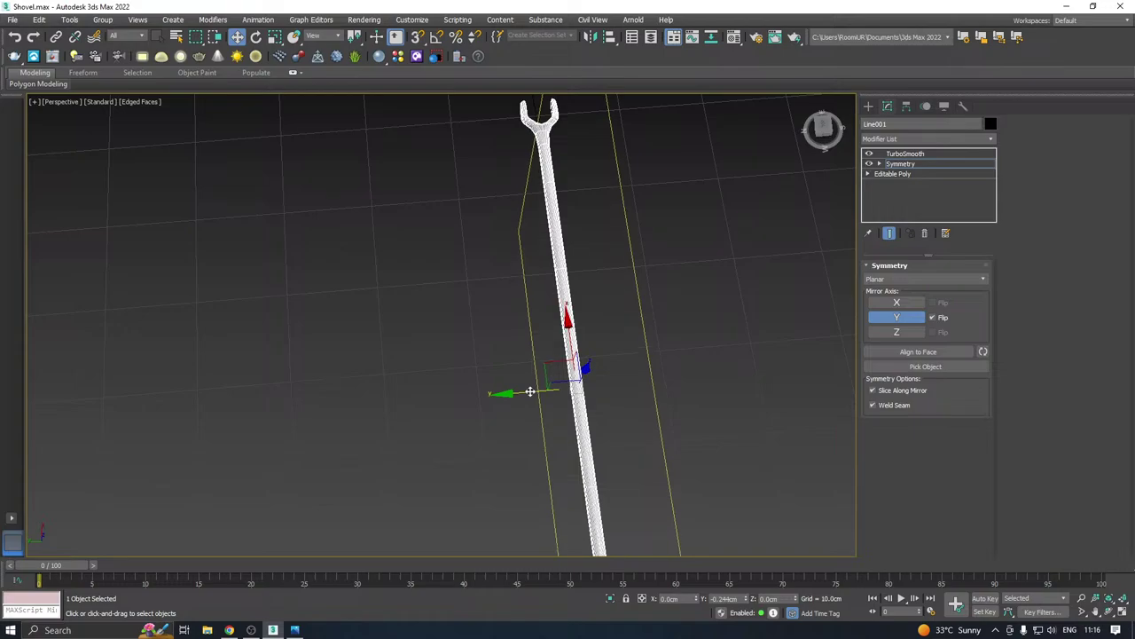
middle_click_drag(642, 258, 639, 331)
middle_click_drag(695, 277, 616, 240, "alt")
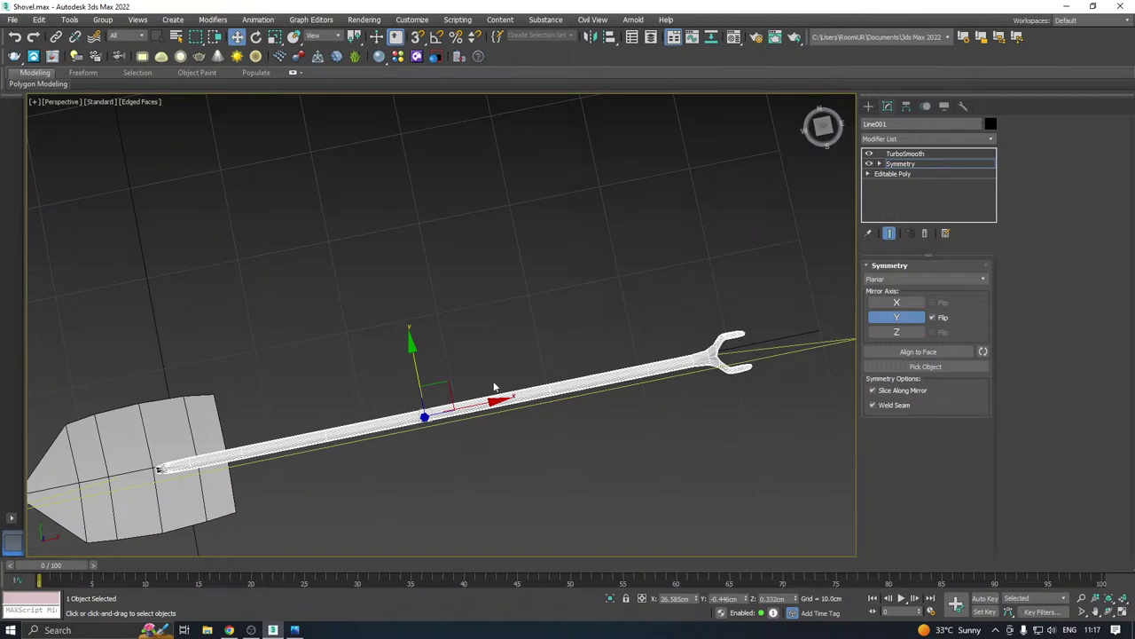
middle_click_drag(496, 388, 504, 362, "alt")
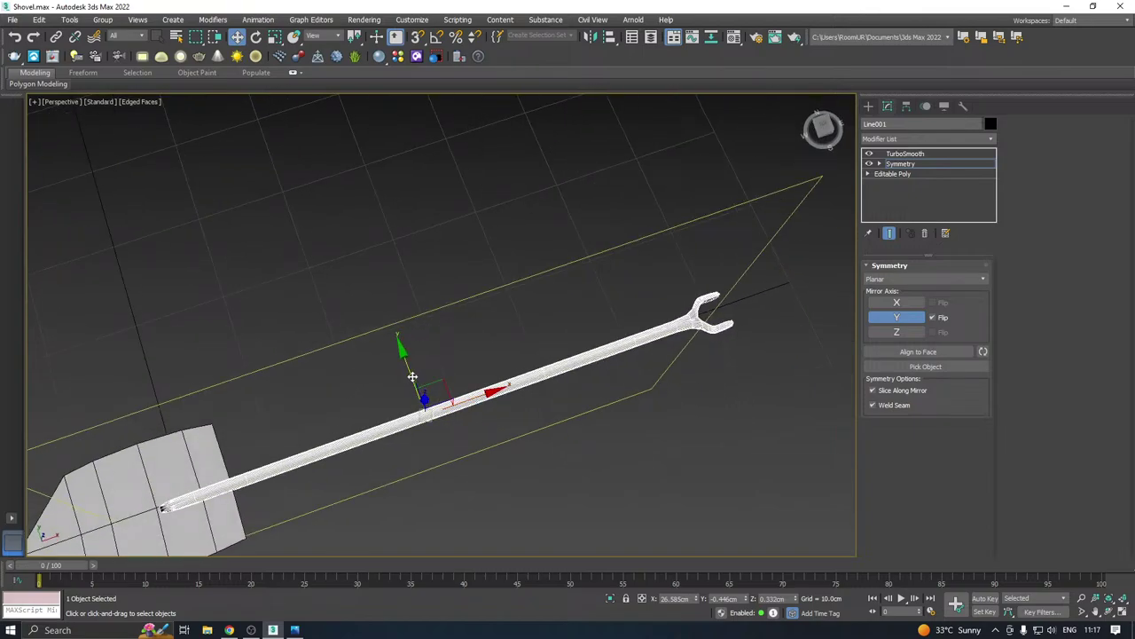
left_click_drag(413, 376, 410, 376)
Examine the mirrored fork and its proportions against the whole shovel from several angles, both close up and from afar
middle_click_drag(716, 353, 515, 316, "alt")
scroll(550, 354, "up", 5)
scroll(536, 314, "down", 8)
scroll(528, 306, "up", 8)
middle_click_drag(607, 274, 733, 255)
scroll(582, 279, "down", 3)
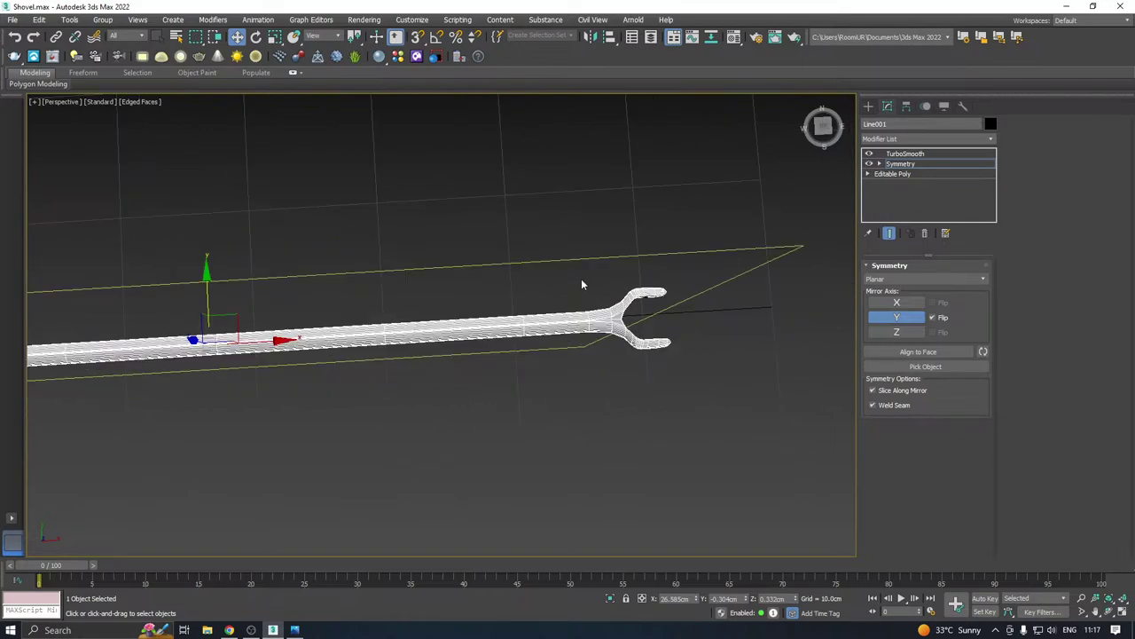
scroll(663, 293, "down", 3)
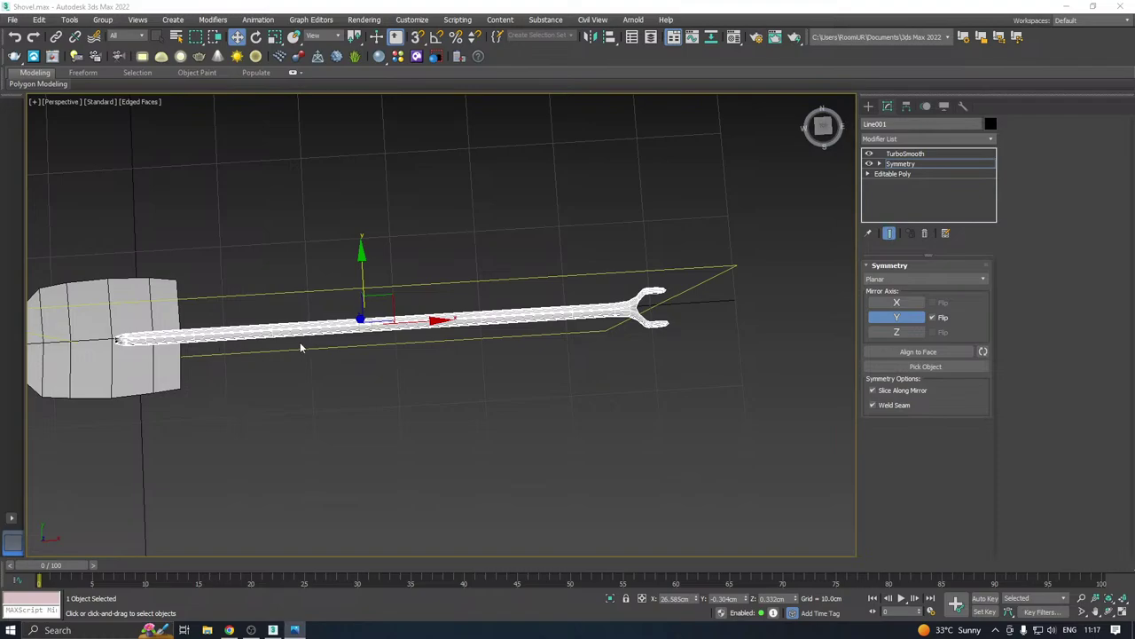
middle_click_drag(646, 328, 553, 340, "alt")
scroll(636, 300, "up", 5)
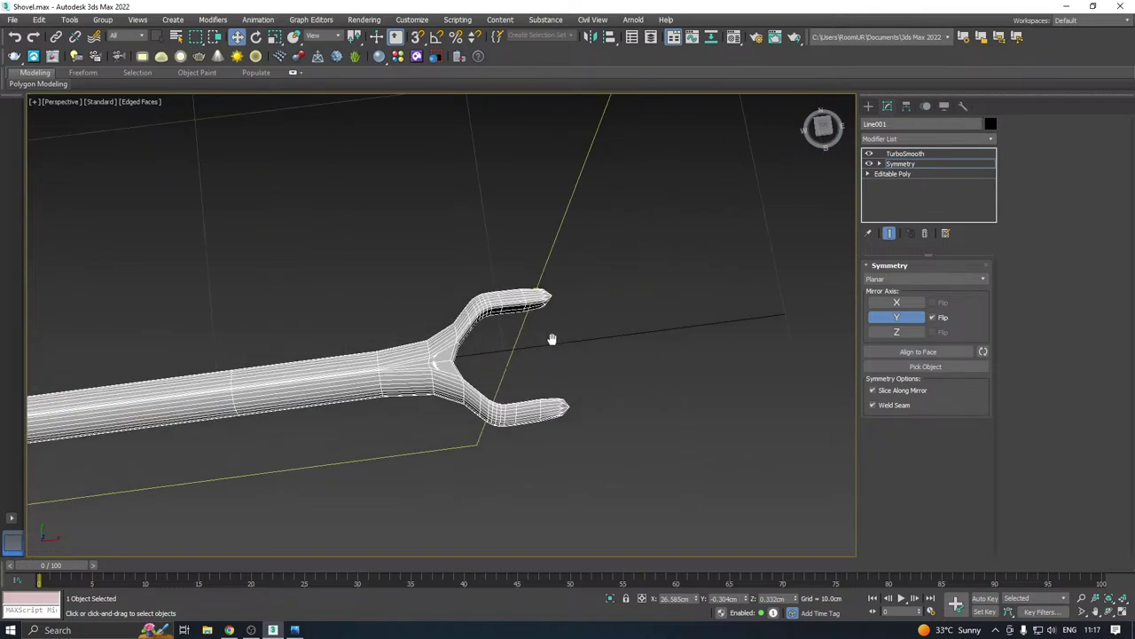
scroll(400, 351, "down", 2)
scroll(394, 369, "up", 2)
scroll(429, 385, "down", 2)
scroll(448, 305, "up", 4)
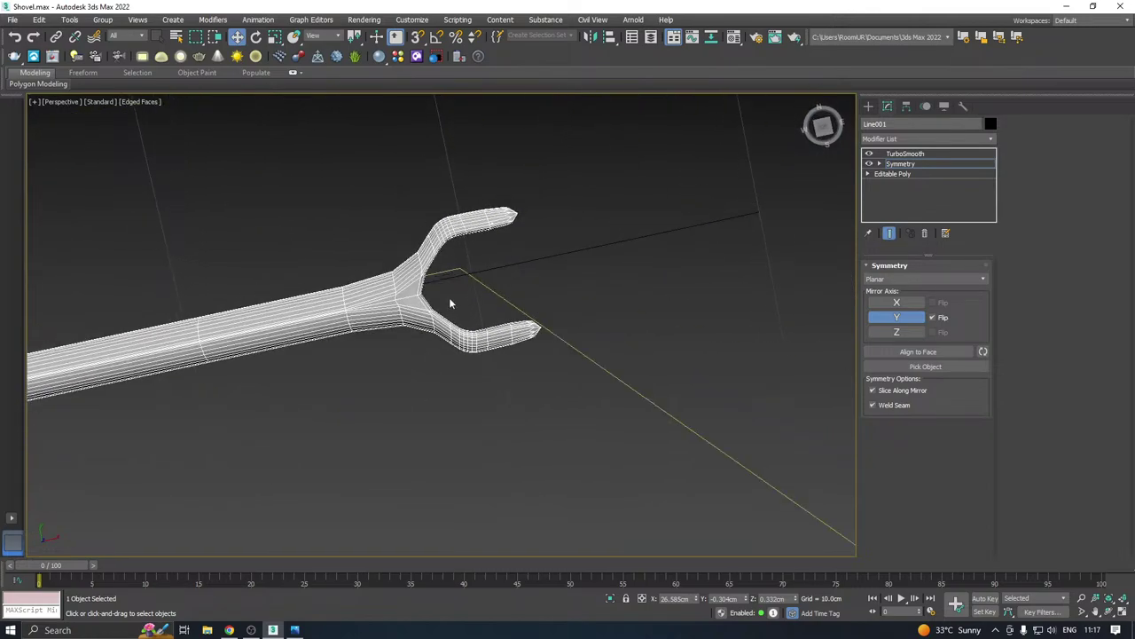
Raise the TurboSmooth iterations to 2 and turn off Edged Faces in the perspective view
left_click(898, 165)
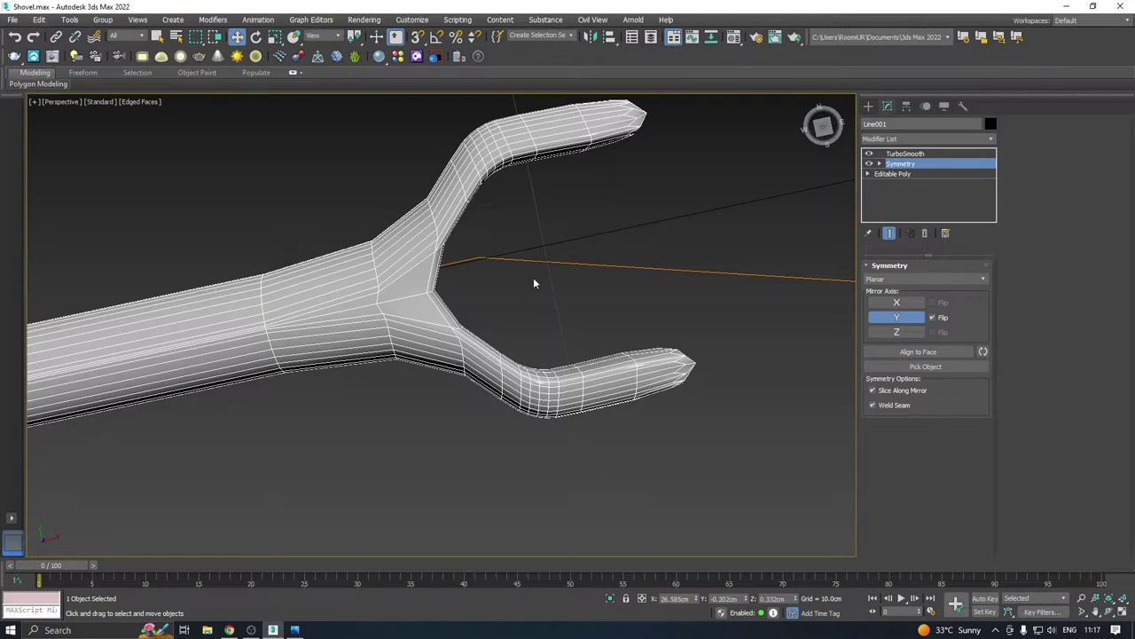
left_click(903, 154)
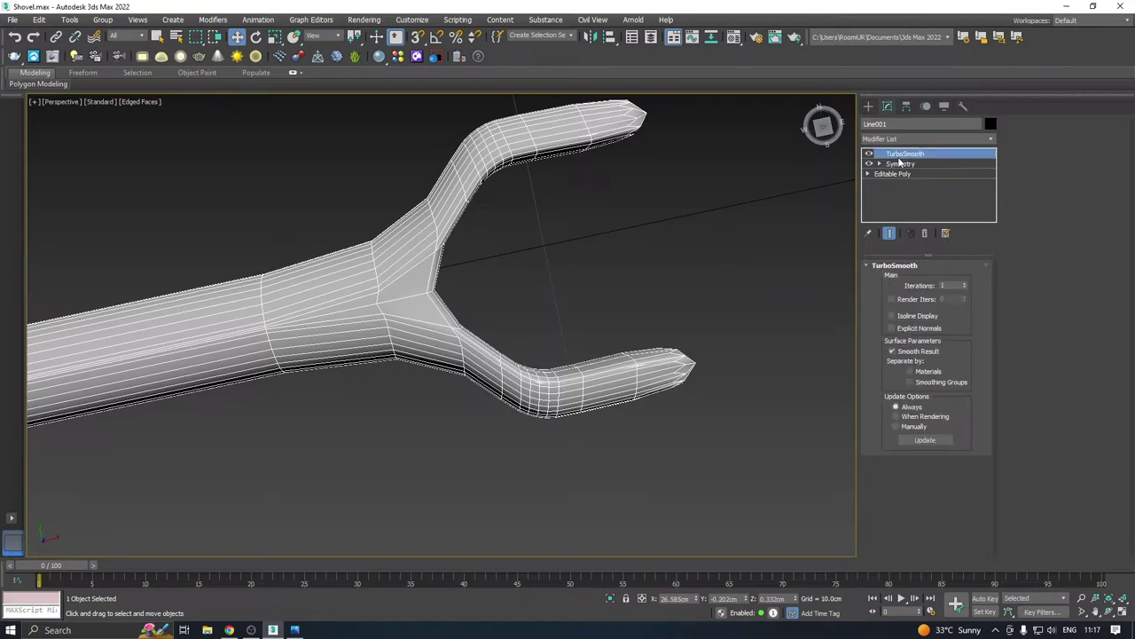
left_click(965, 283)
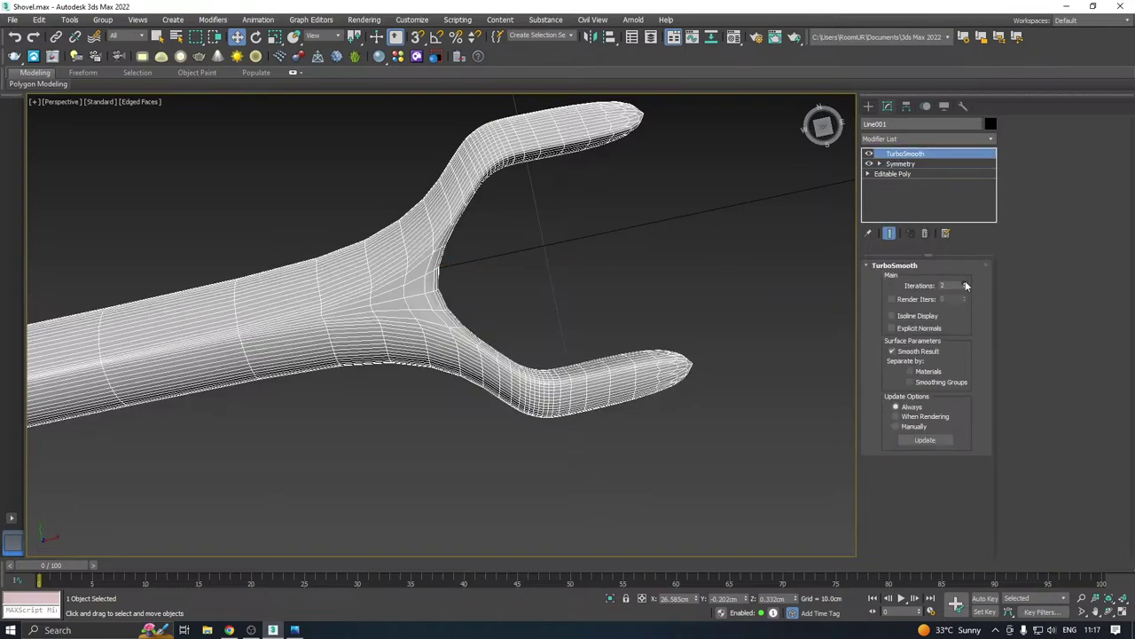
left_click(158, 103)
left_click(169, 241)
Examine the shape of the smooth-shaded fork without edges from above and from a lower angle
scroll(520, 336, "down", 3)
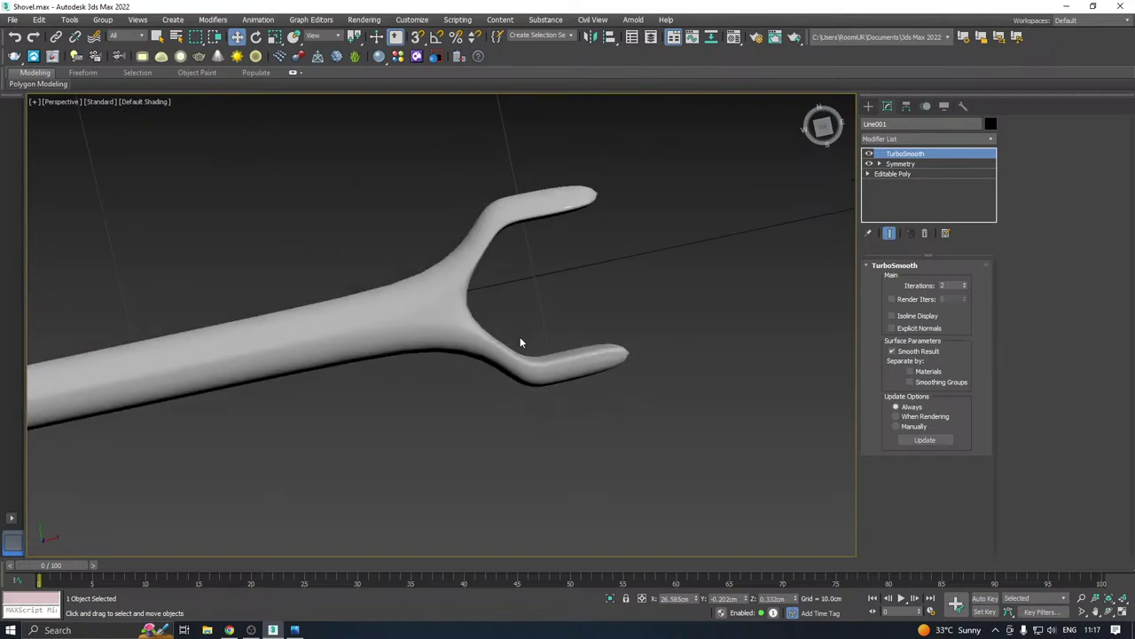
scroll(521, 341, "down", 3)
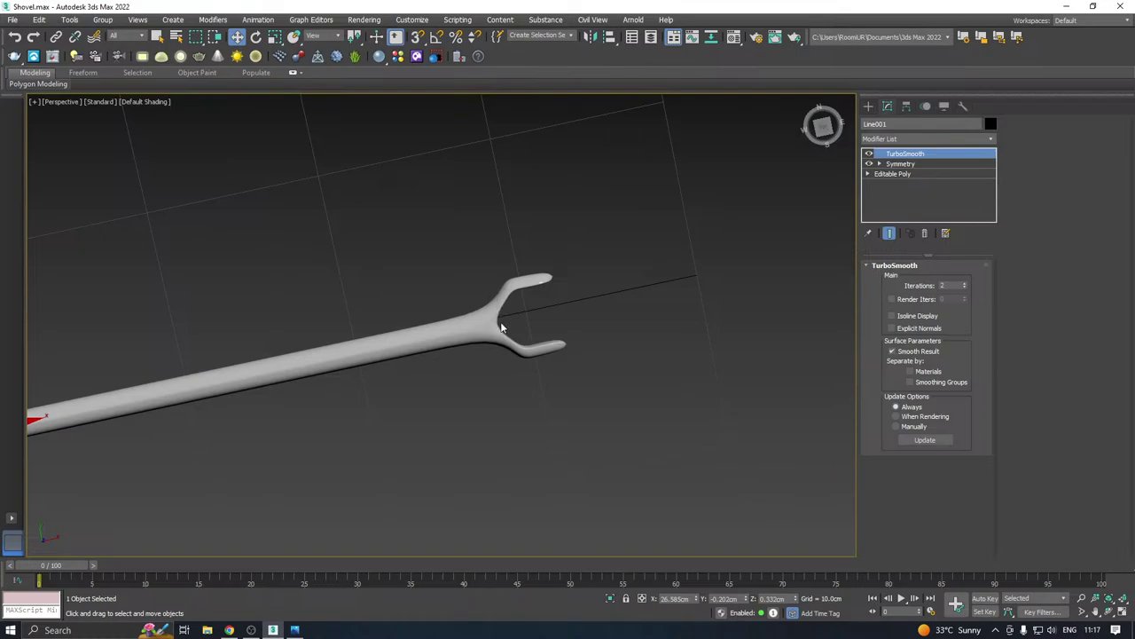
scroll(500, 323, "down", 3)
scroll(517, 317, "up", 4)
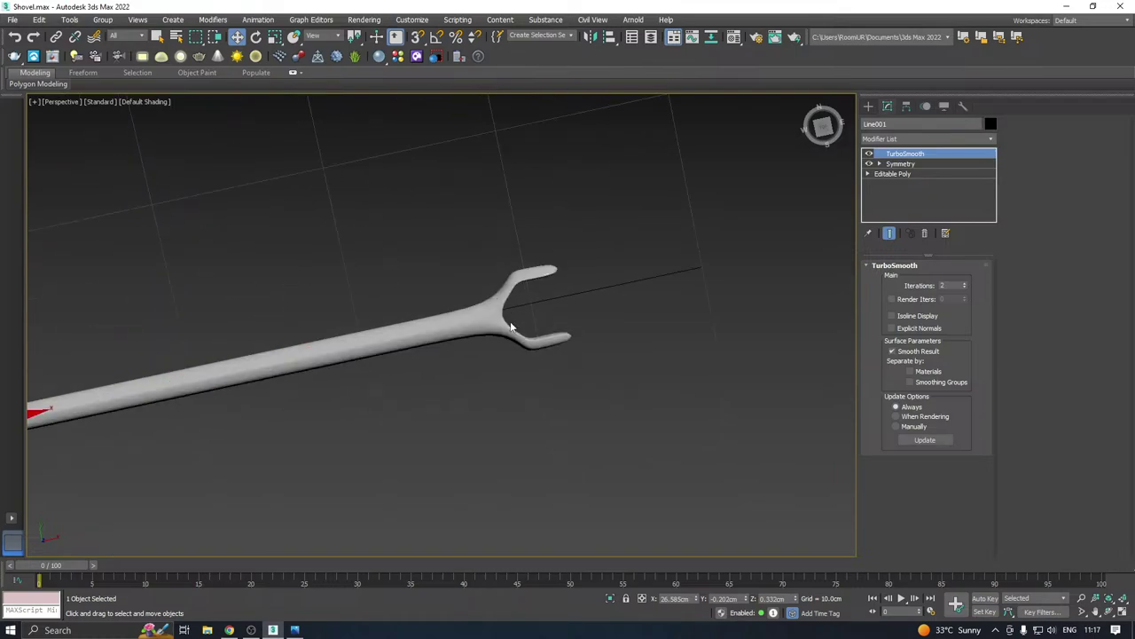
middle_click_drag(509, 321, 491, 269, "alt")
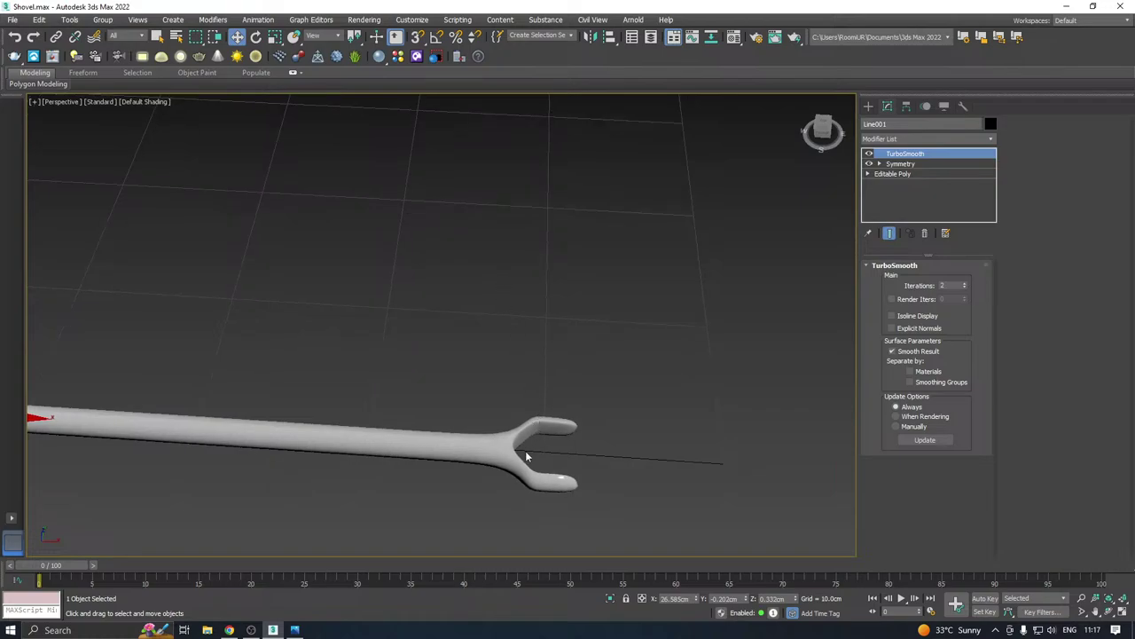
scroll(525, 450, "up", 4)
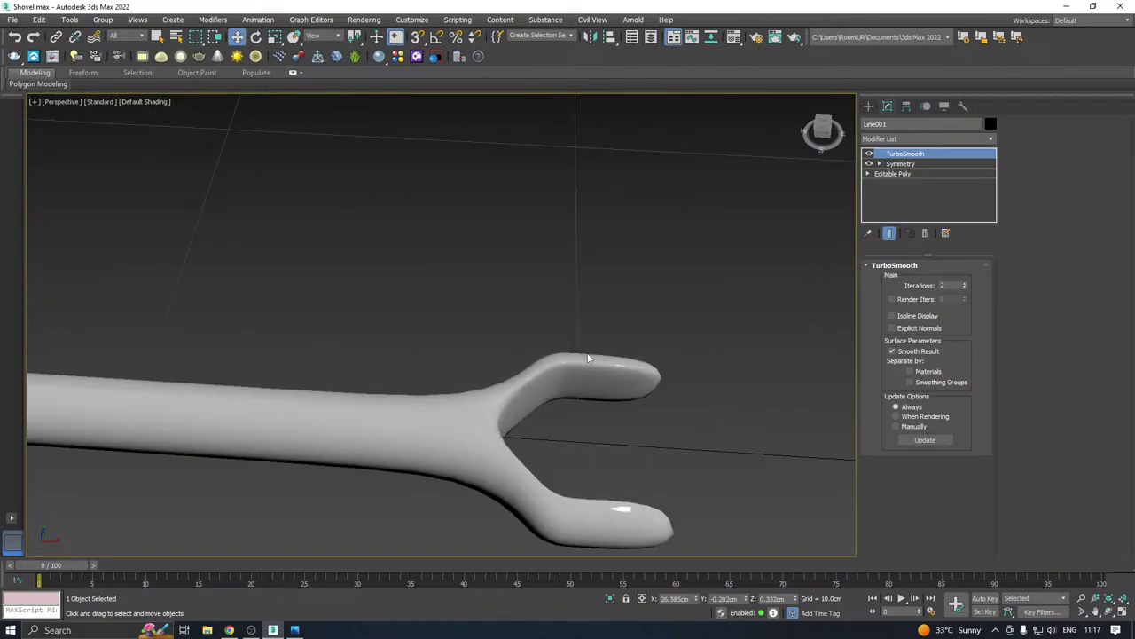
middle_click_drag(587, 358, 597, 391, "alt")
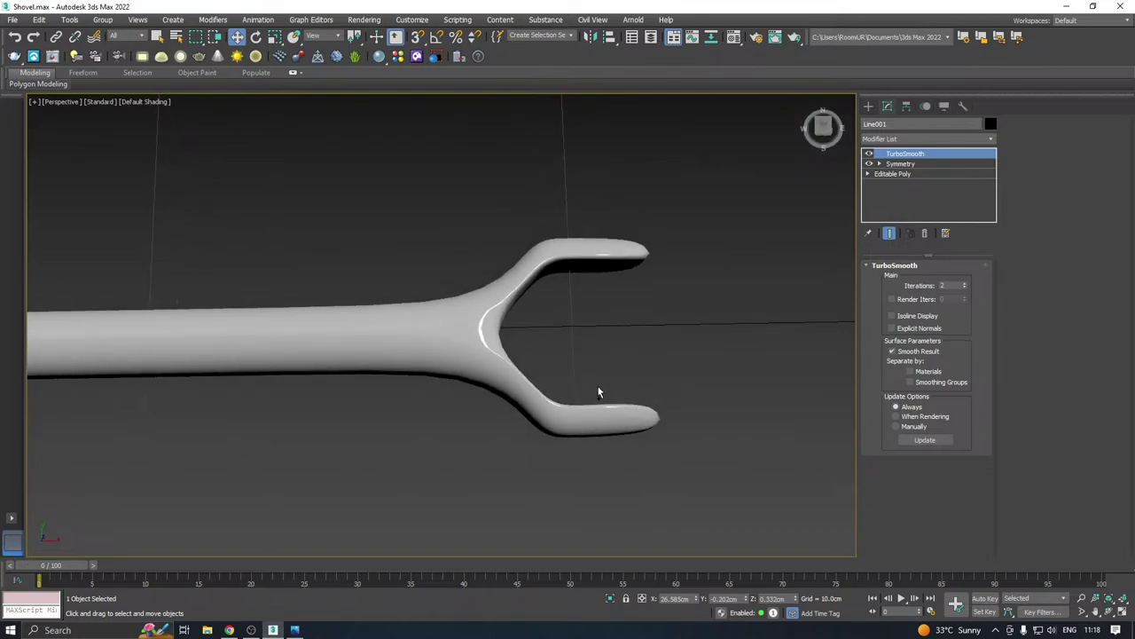
Turn Edged Faces back on and delete the Symmetry modifier from the handle's stack
left_click(893, 173)
middle_click_drag(658, 286, 532, 309)
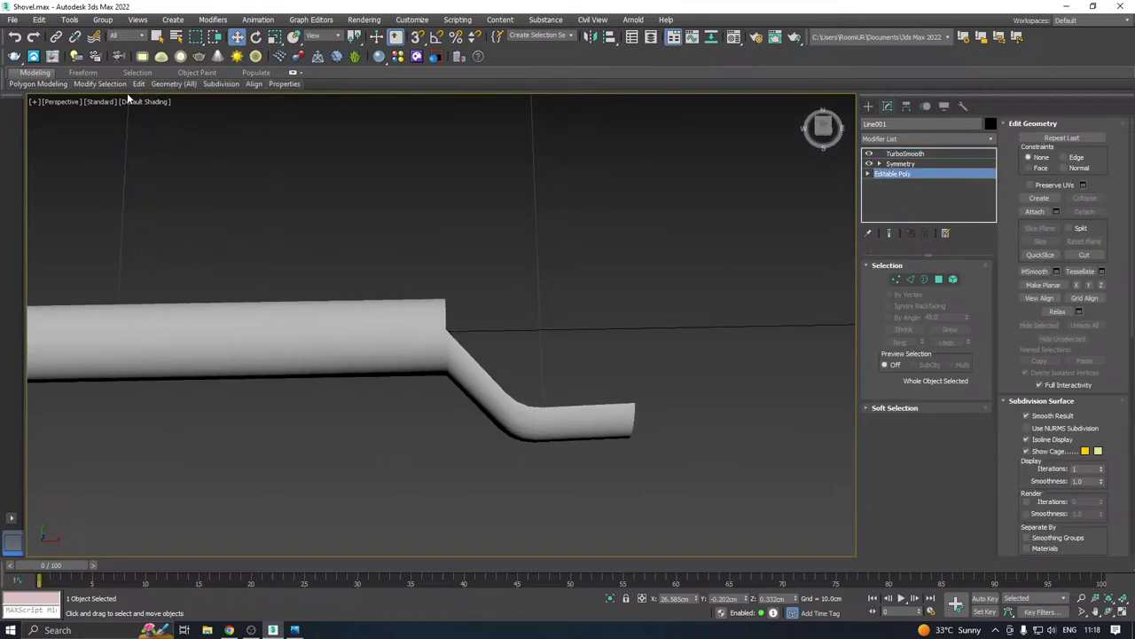
left_click(142, 102)
left_click(159, 245)
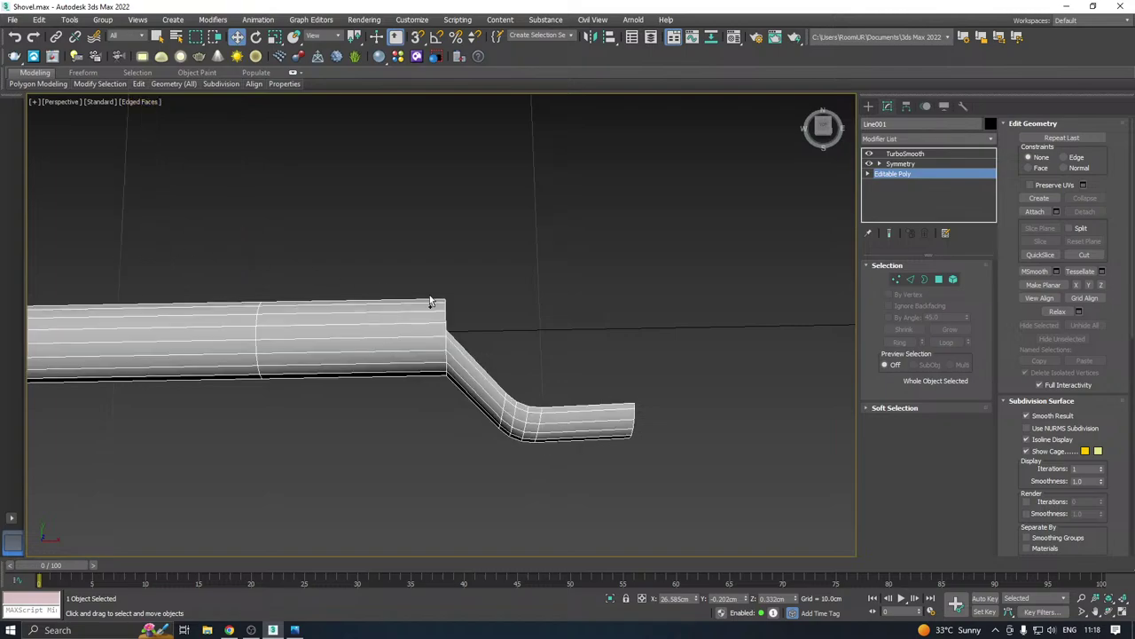
middle_click_drag(429, 301, 455, 322, "alt")
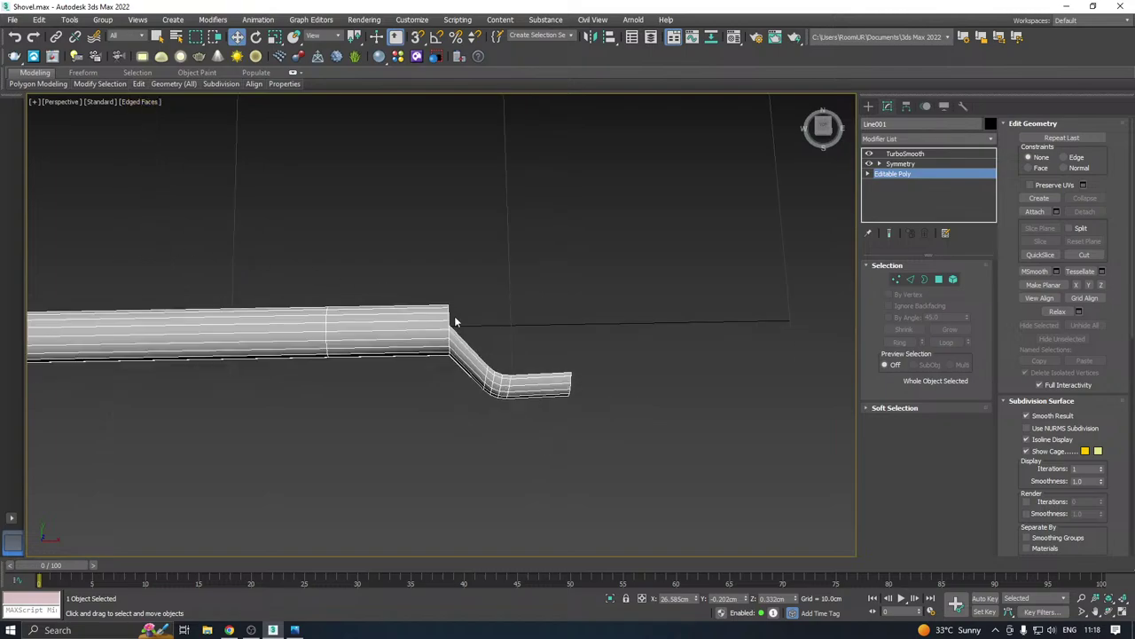
left_click(901, 164)
right_click(900, 165)
left_click(927, 183)
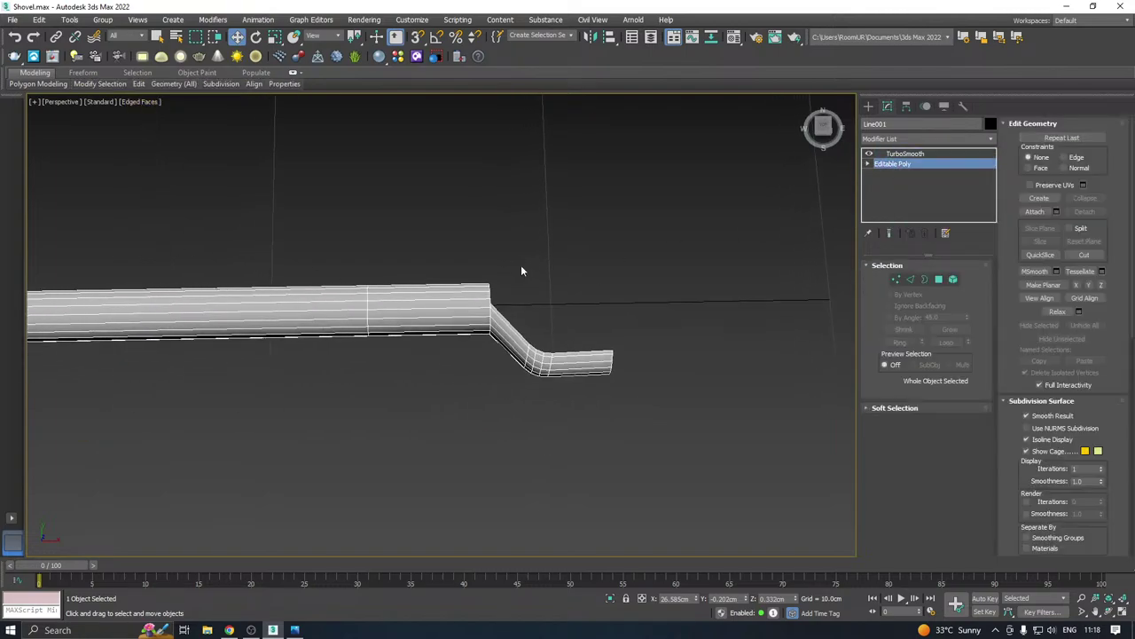
Delete all vertices of the branch beyond the handle's end and disable the TurboSmooth modifier
left_click(896, 279)
left_click_drag(718, 270, 504, 401)
key("Delete")
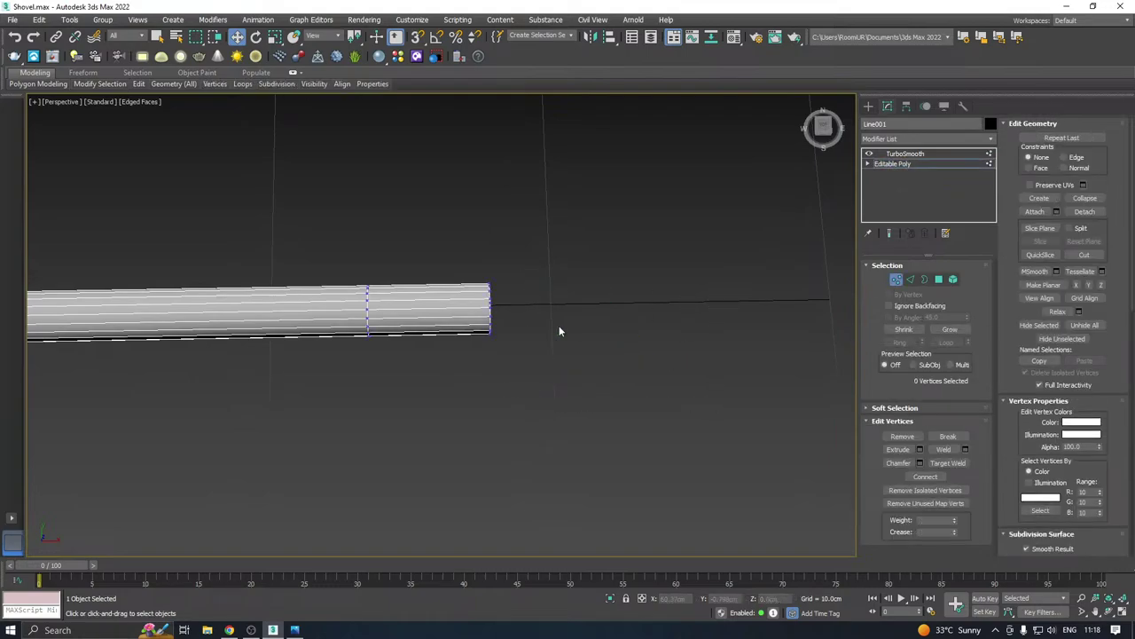
left_click(893, 165)
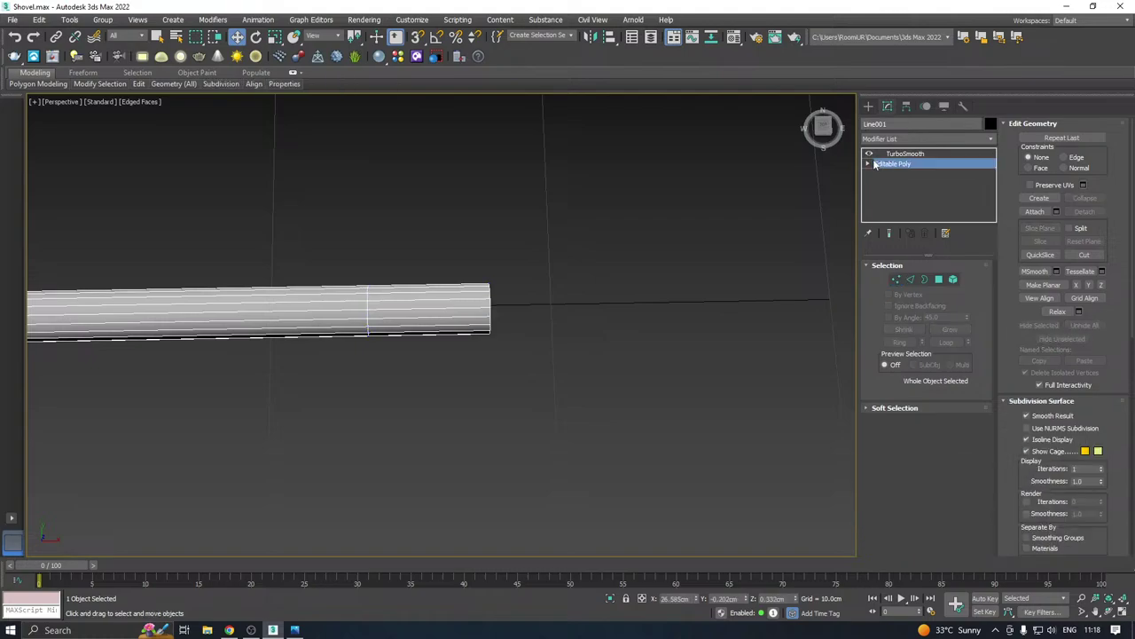
left_click(902, 154)
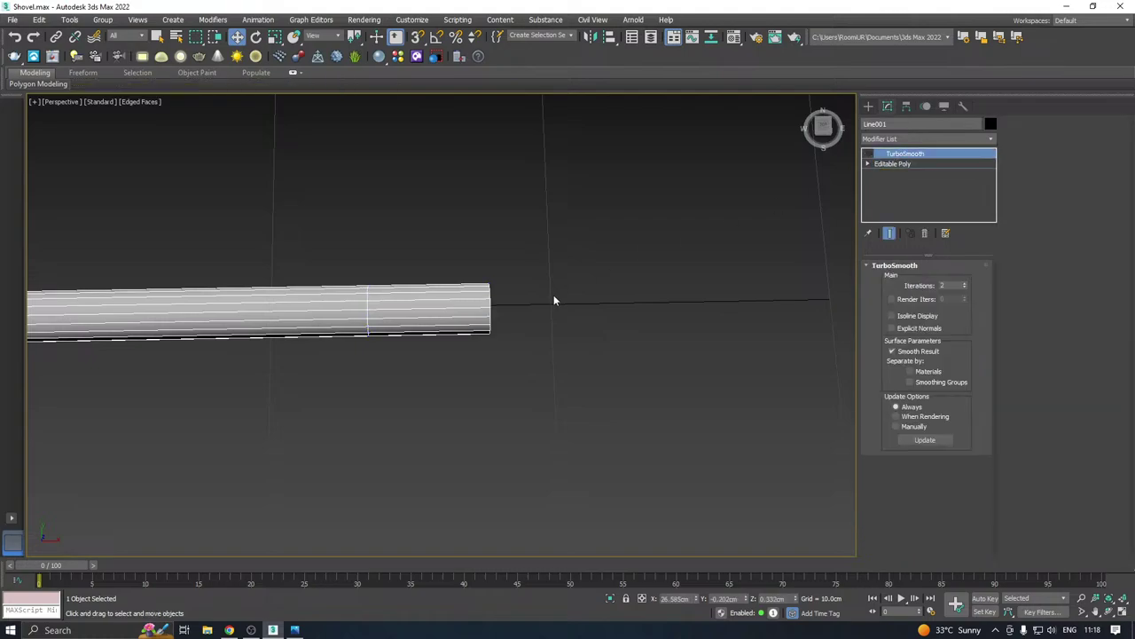
Delete the leftover half-circle polygon inside the handle's end at the Editable Poly level
left_click(894, 165)
left_click(895, 279)
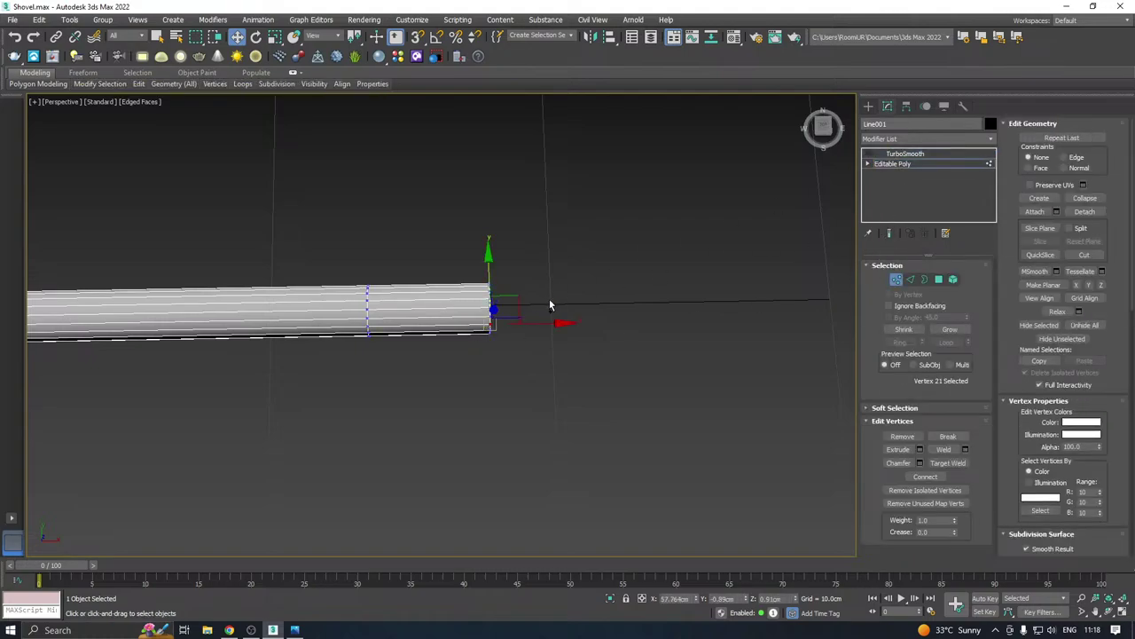
middle_click_drag(550, 306, 518, 327, "alt")
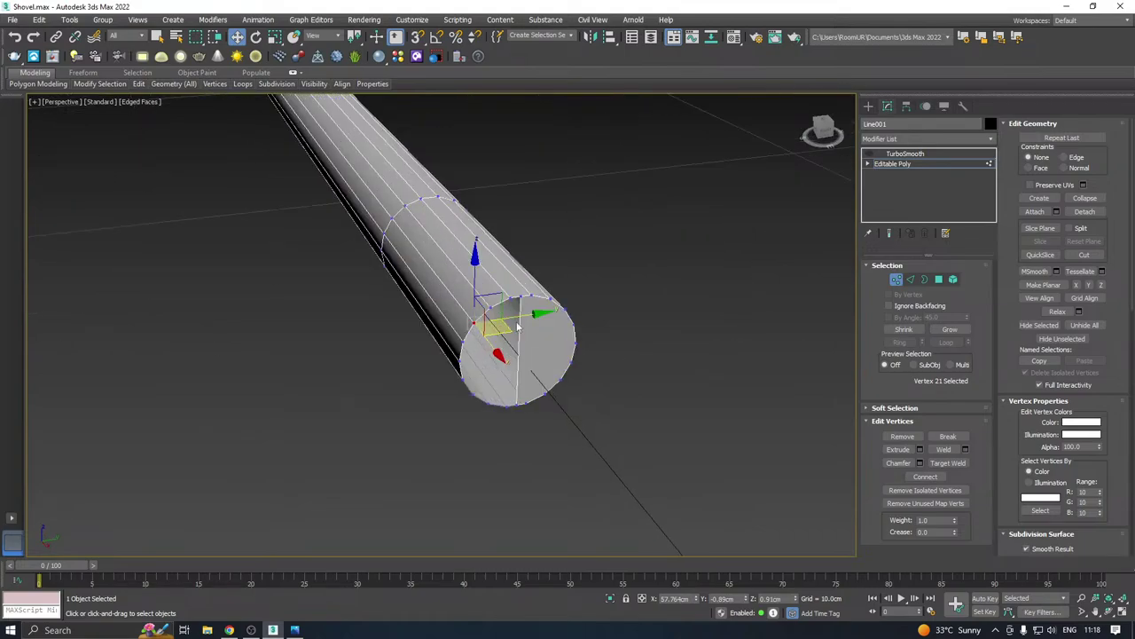
left_click(940, 281)
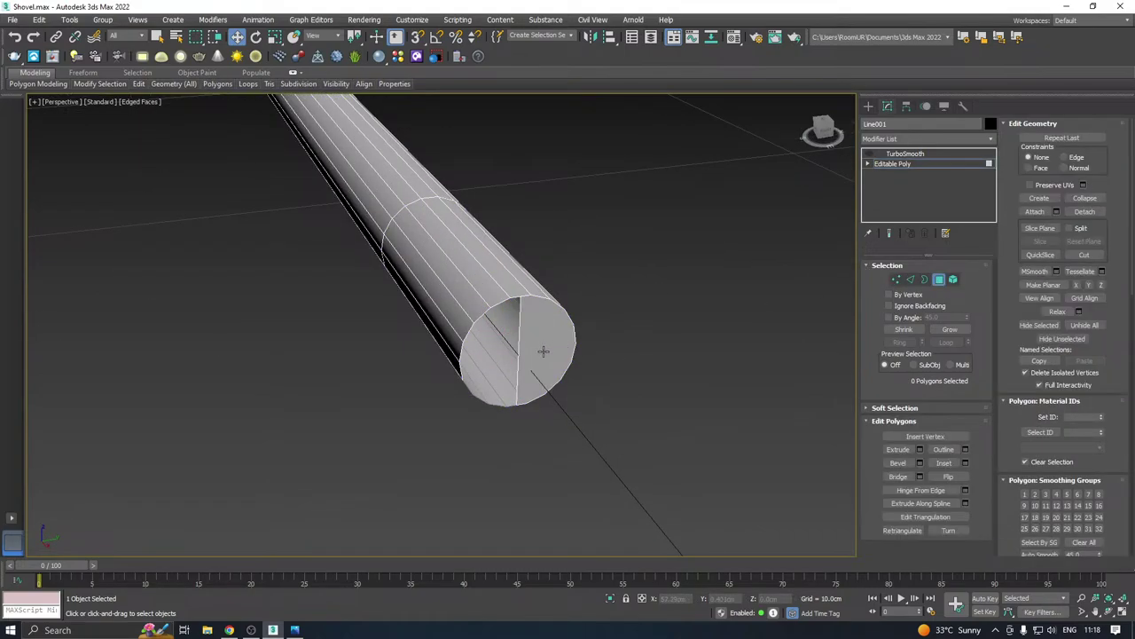
left_click(541, 348)
left_click(665, 314)
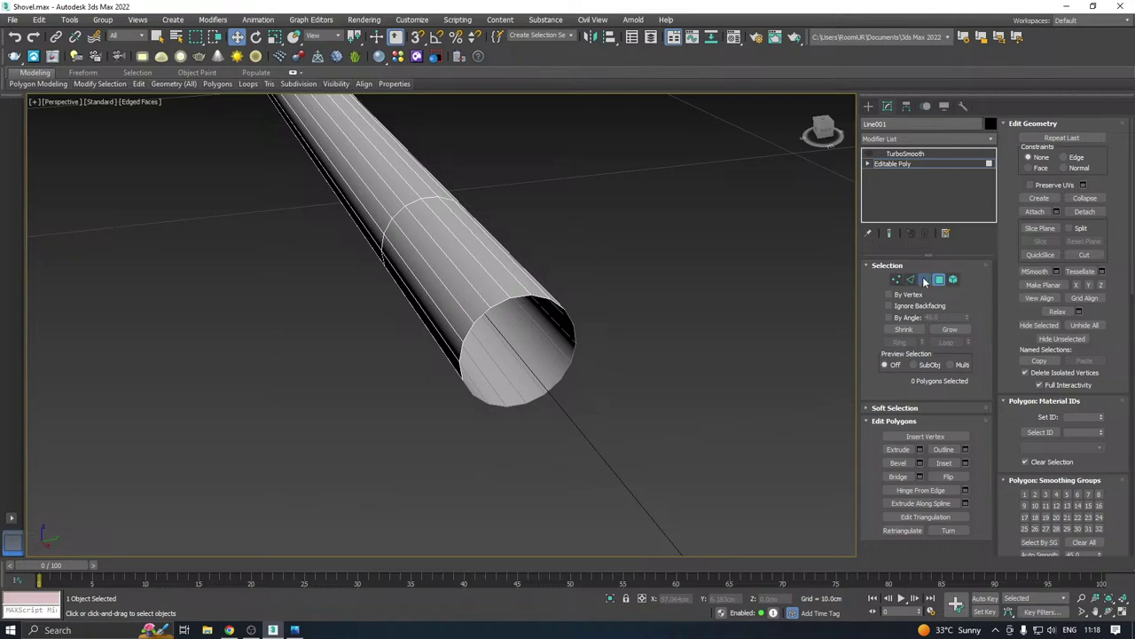
Cap the open border at the end of the handle
left_click(924, 279)
left_click(560, 389)
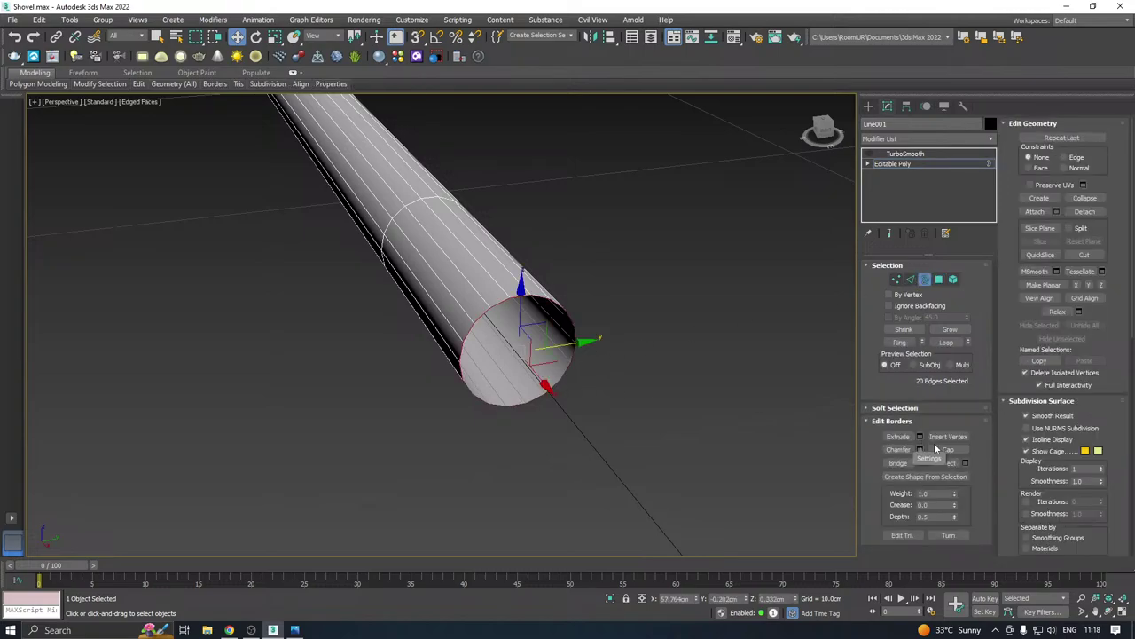
left_click(948, 449)
scroll(687, 427, "down", 5)
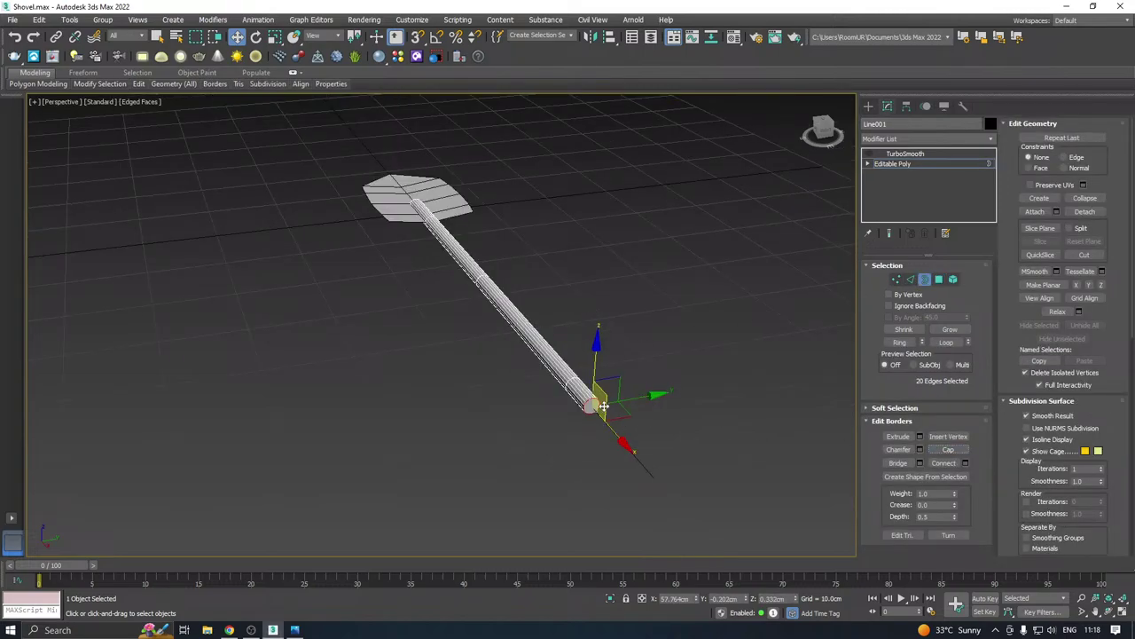
Delete the TurboSmooth modifier from the handle, leaving only Editable Poly in the stack
left_click(927, 165)
right_click(905, 156)
left_click(927, 173)
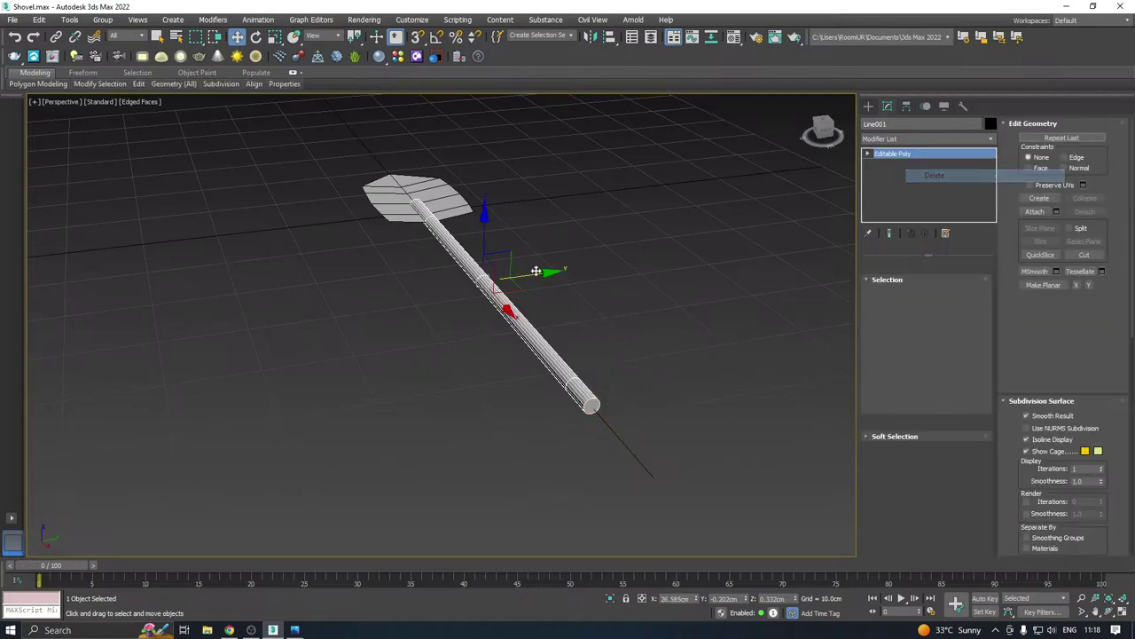
In the Top view, draw an L-shaped line from the handle's end with viewport rendering off, its horizontal segment about 4.3 cm long
key("t")
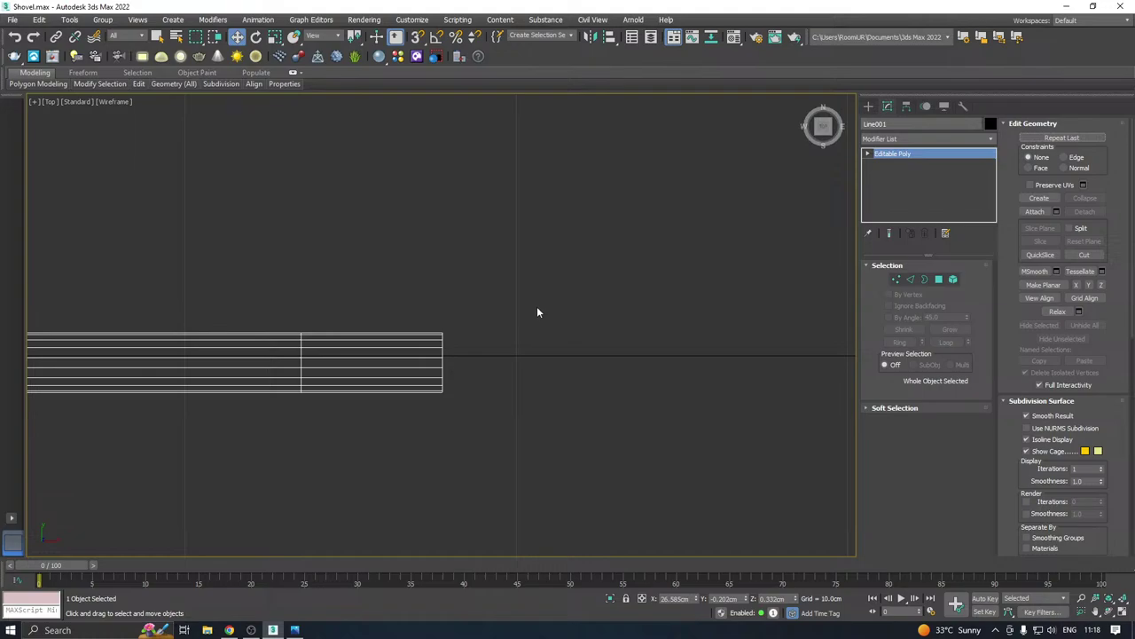
middle_click_drag(535, 312, 583, 274)
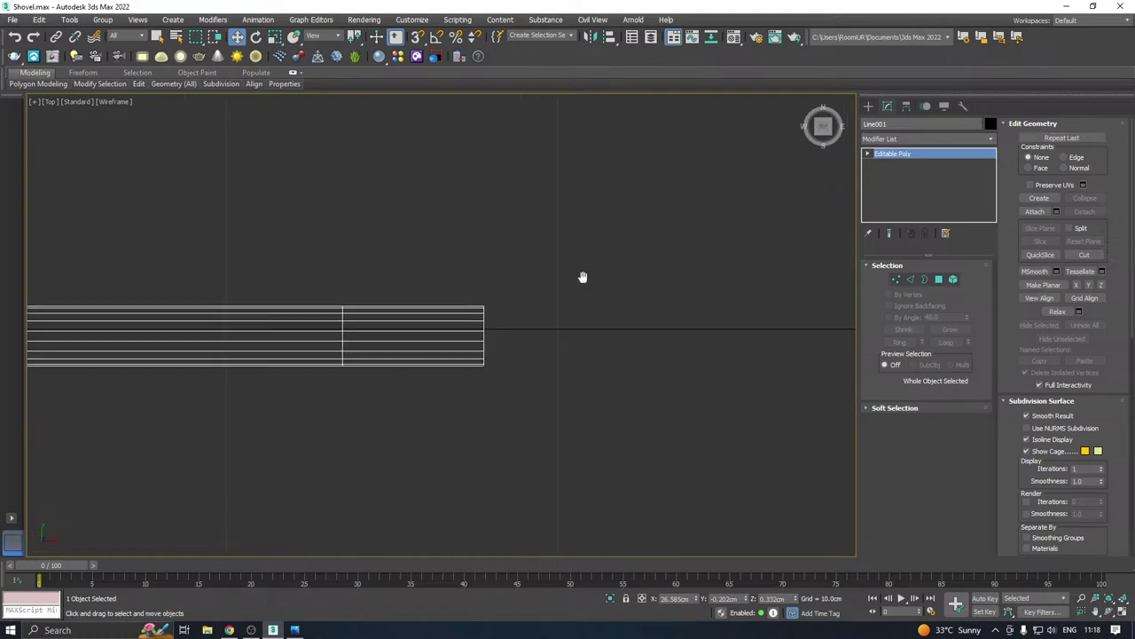
left_click(870, 107)
left_click(893, 200)
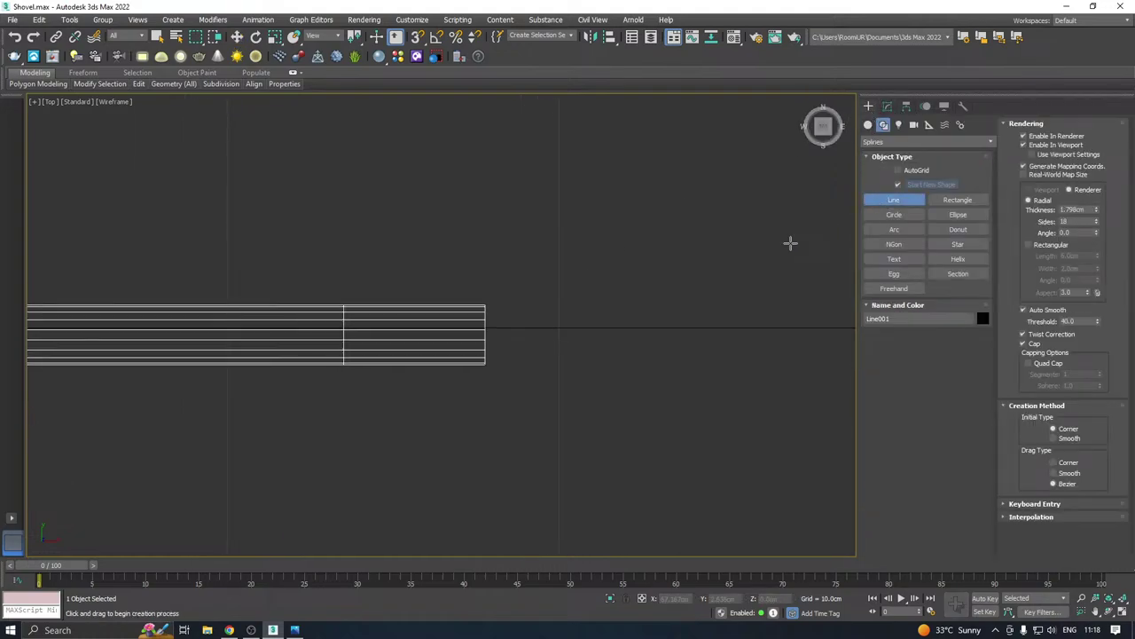
left_click(1023, 144)
middle_click_drag(721, 233, 811, 186)
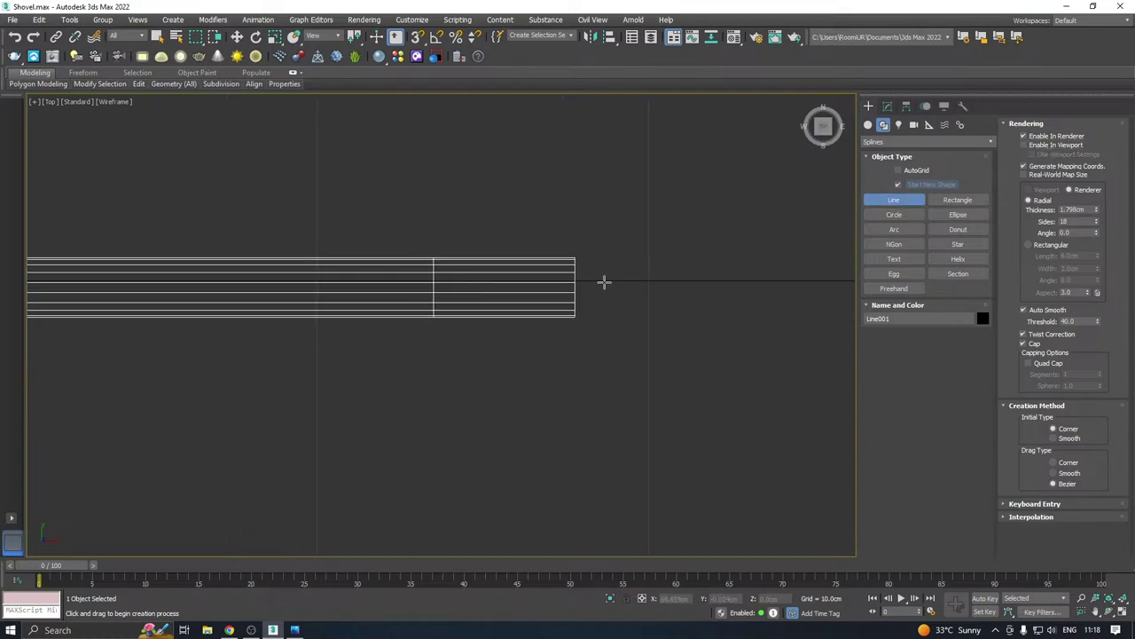
scroll(603, 282, "up", 3)
middle_click_drag(598, 276, 517, 258)
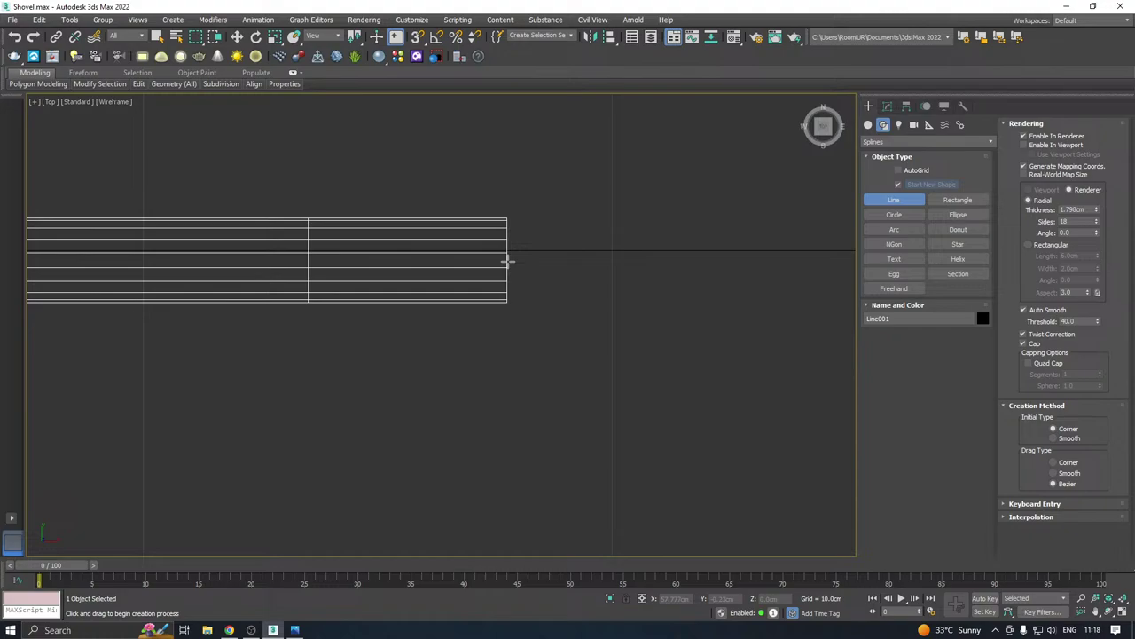
left_click(507, 260)
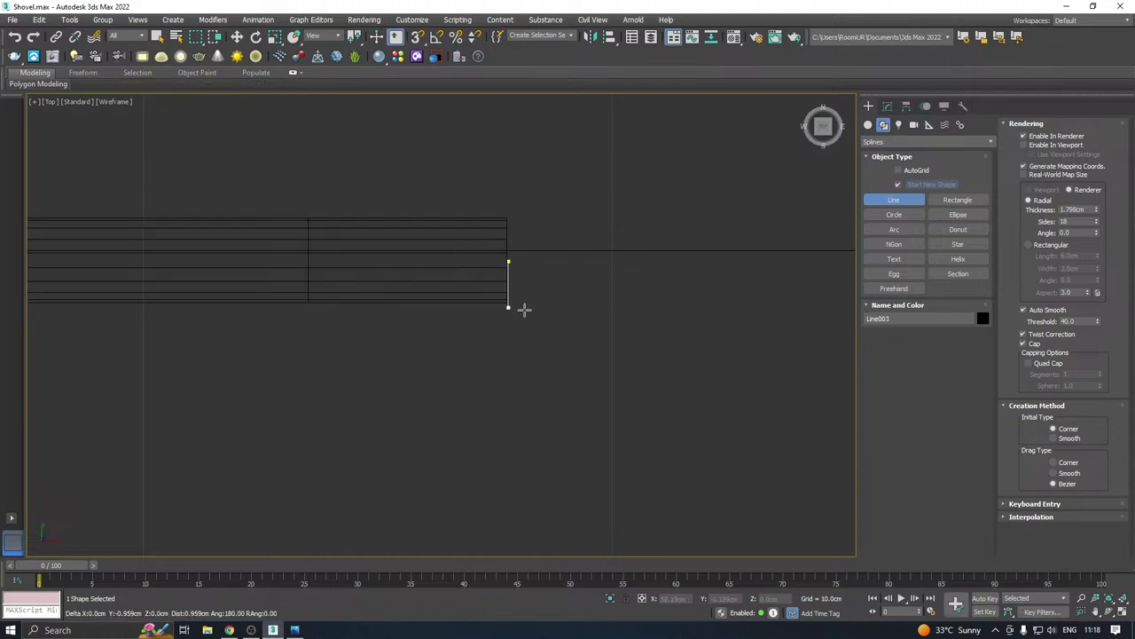
left_click(509, 366)
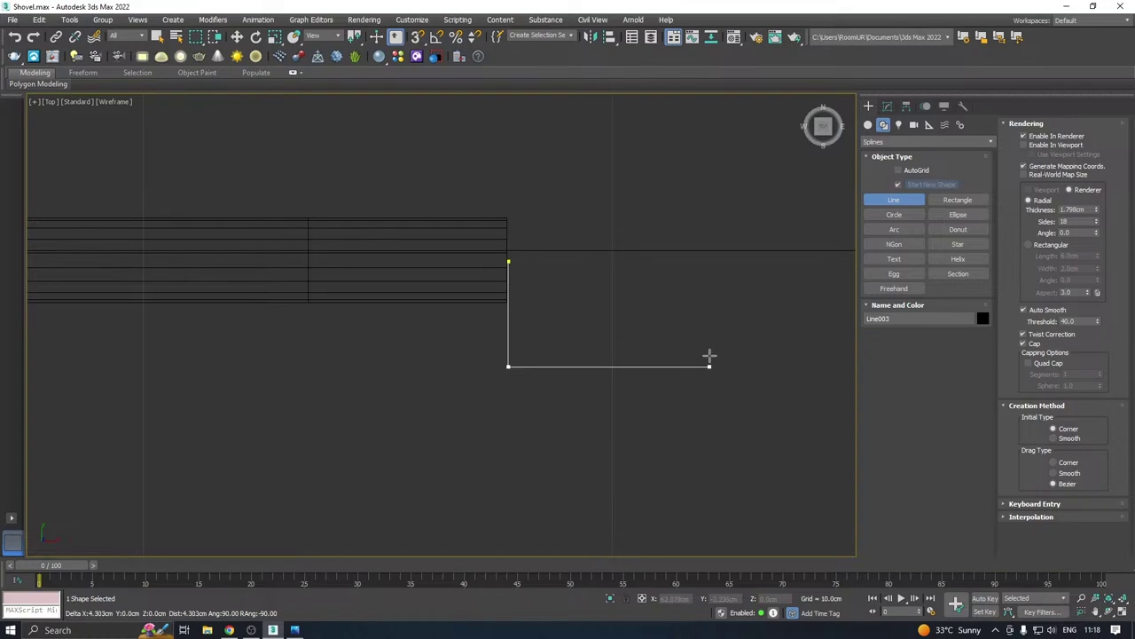
left_click(710, 359)
right_click(730, 272)
Try to move the line's corner vertex along X away from the handle's end
left_click(887, 106)
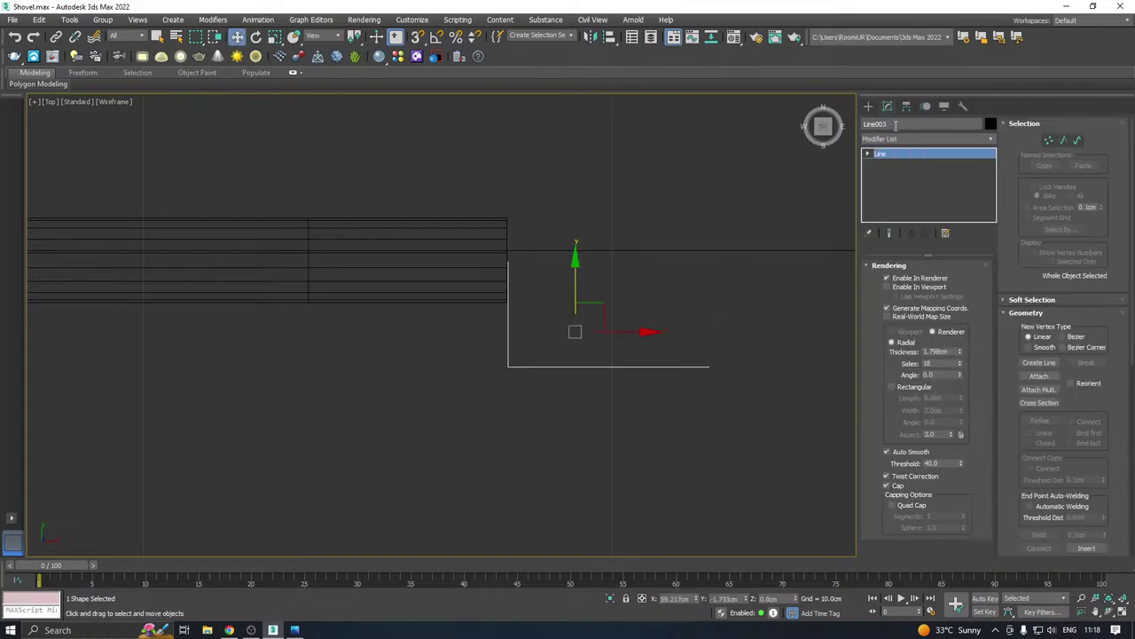
key("1")
left_click_drag(481, 347, 633, 356)
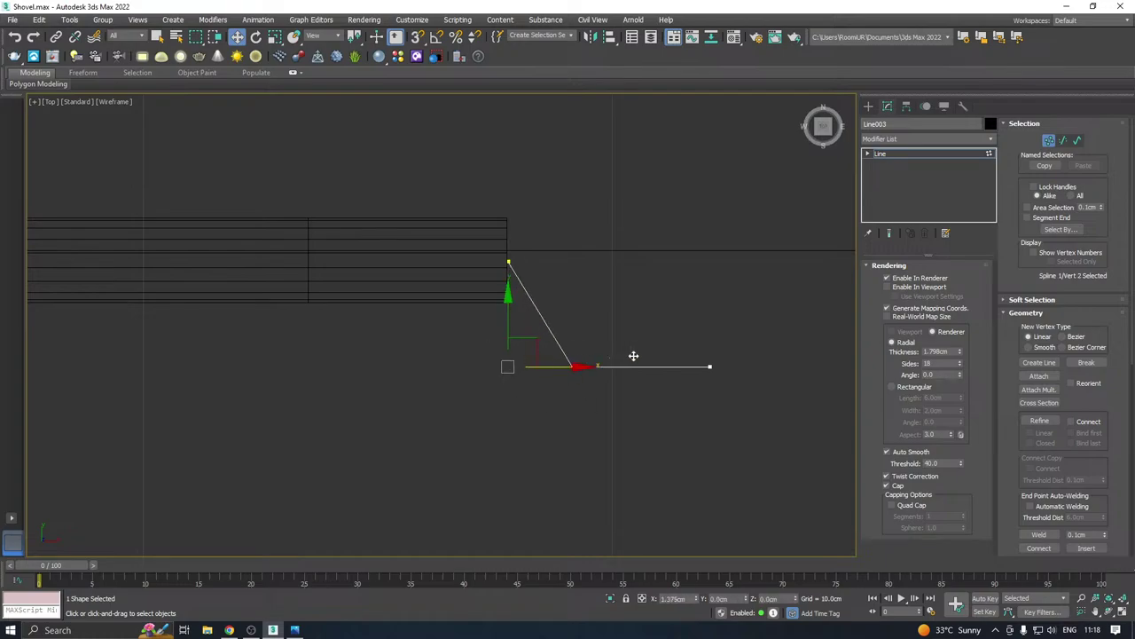
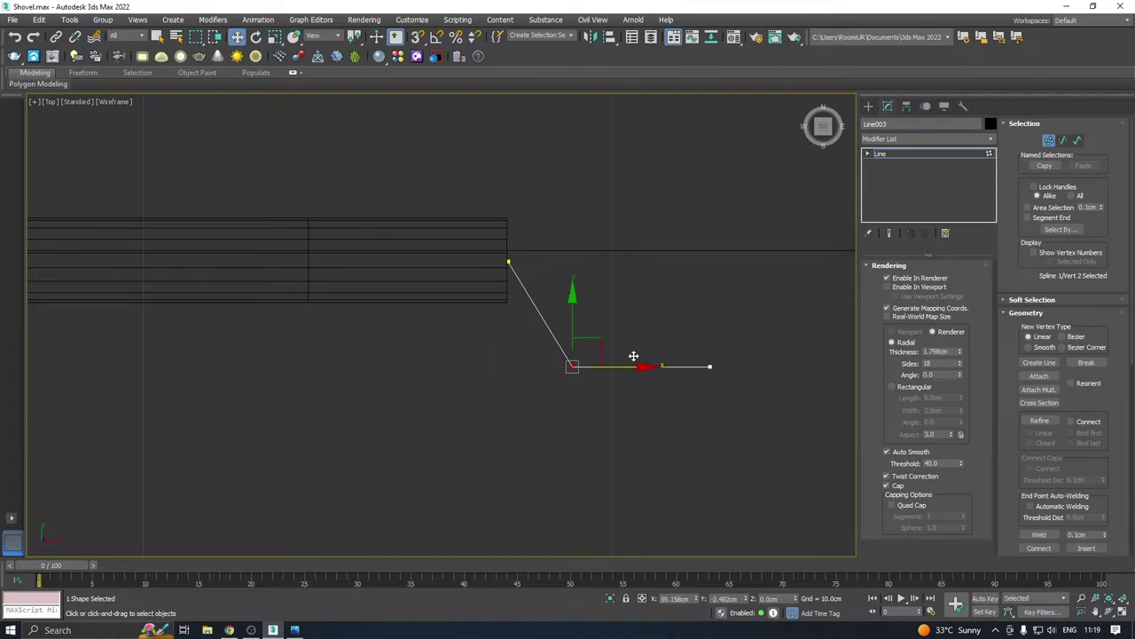
key("ctrl+z")
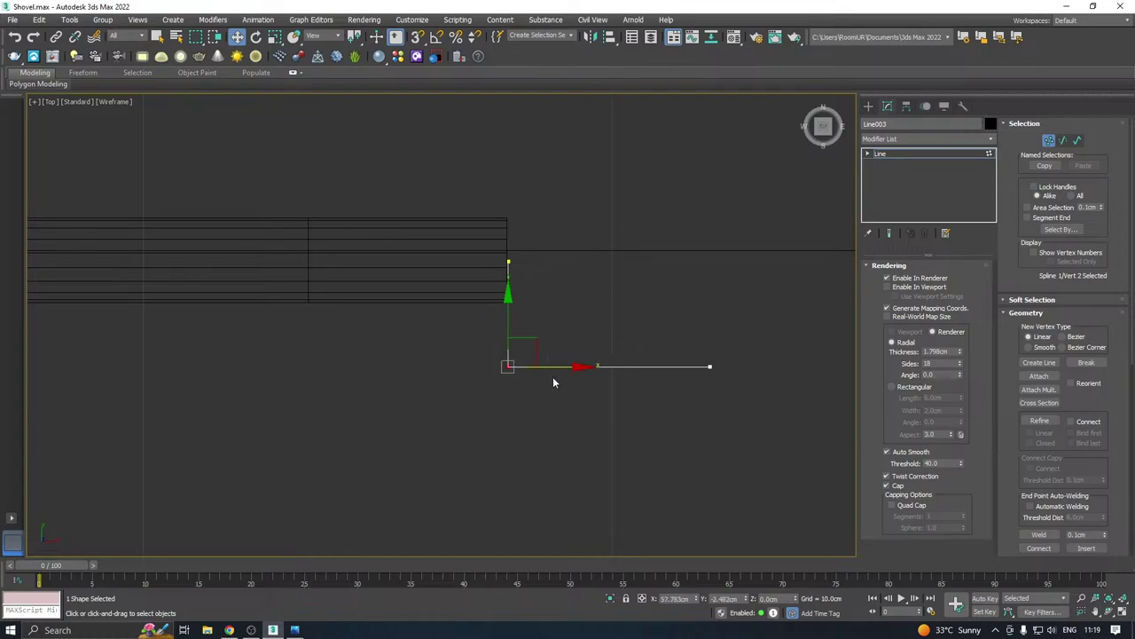
Divide the line's short vertical segment at the handle's end with 1 added vertex
left_click(867, 154)
left_click(892, 173)
left_click_drag(587, 285, 461, 330)
scroll(1007, 378, "down", 3)
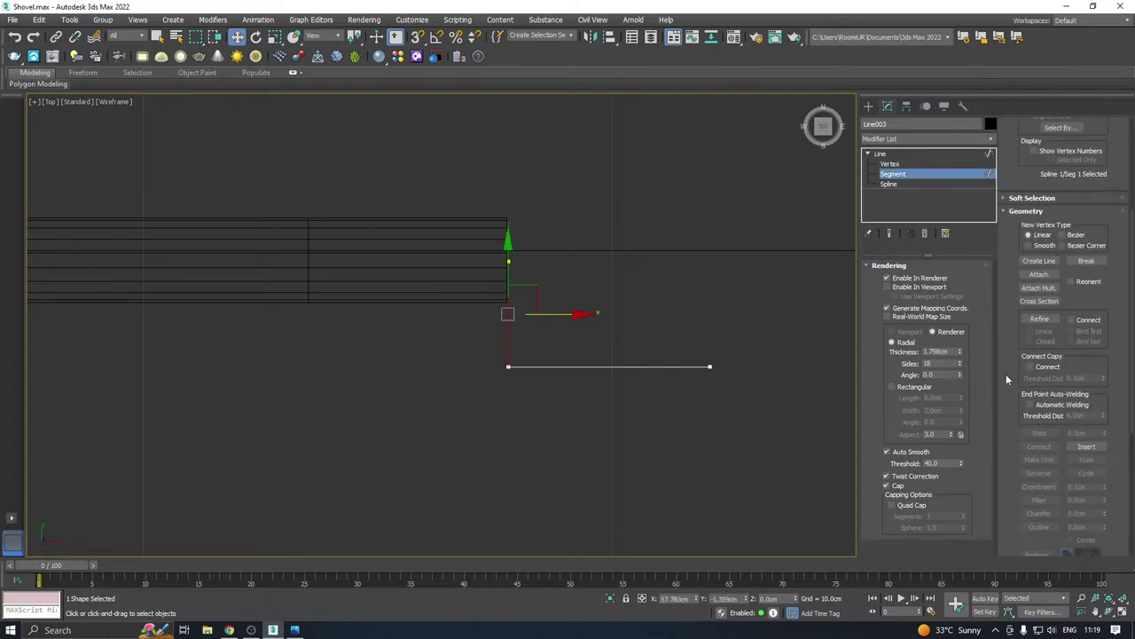
scroll(1005, 374, "down", 5)
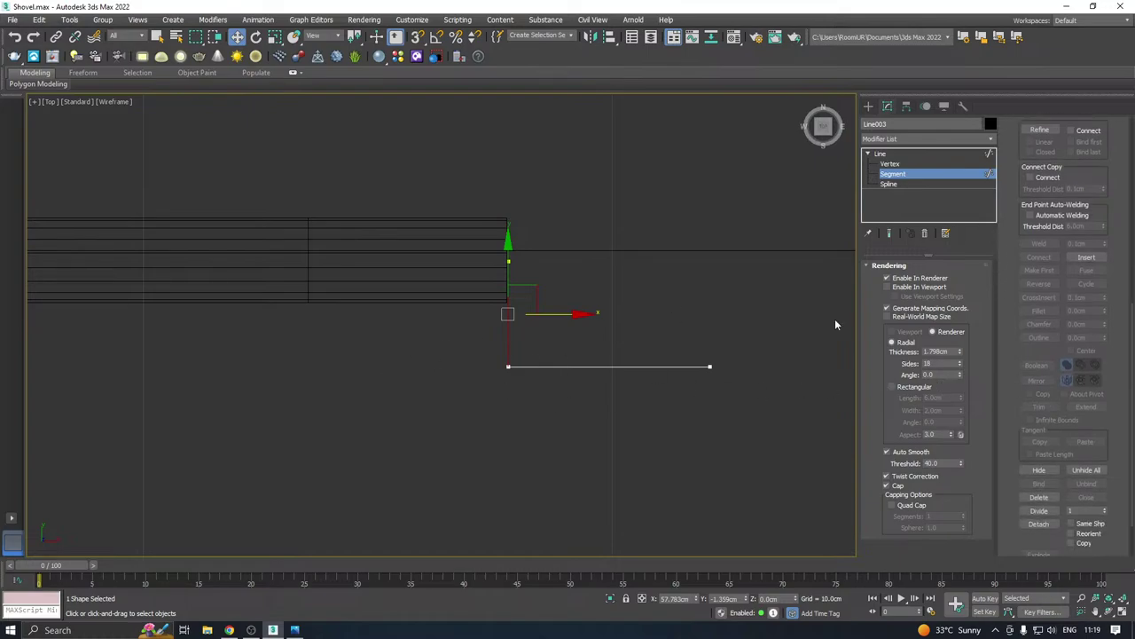
scroll(1038, 359, "down", 2)
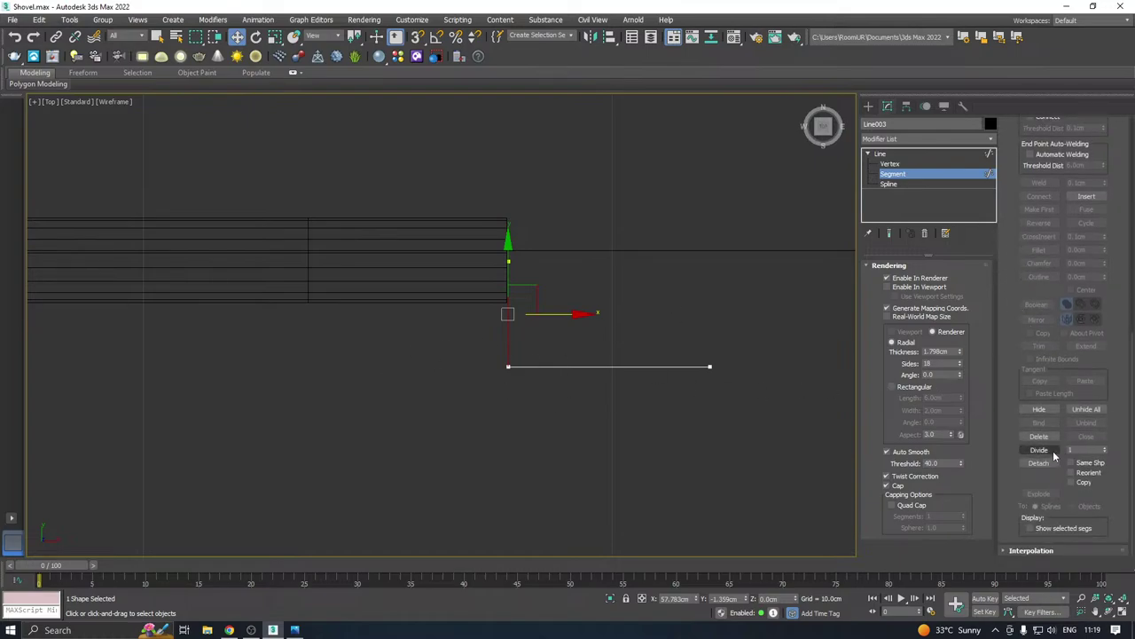
left_click(1051, 450)
Move the added vertex up to the handle's lower edge and the corner vertex about 1.24 cm along X away from the handle
left_click(892, 164)
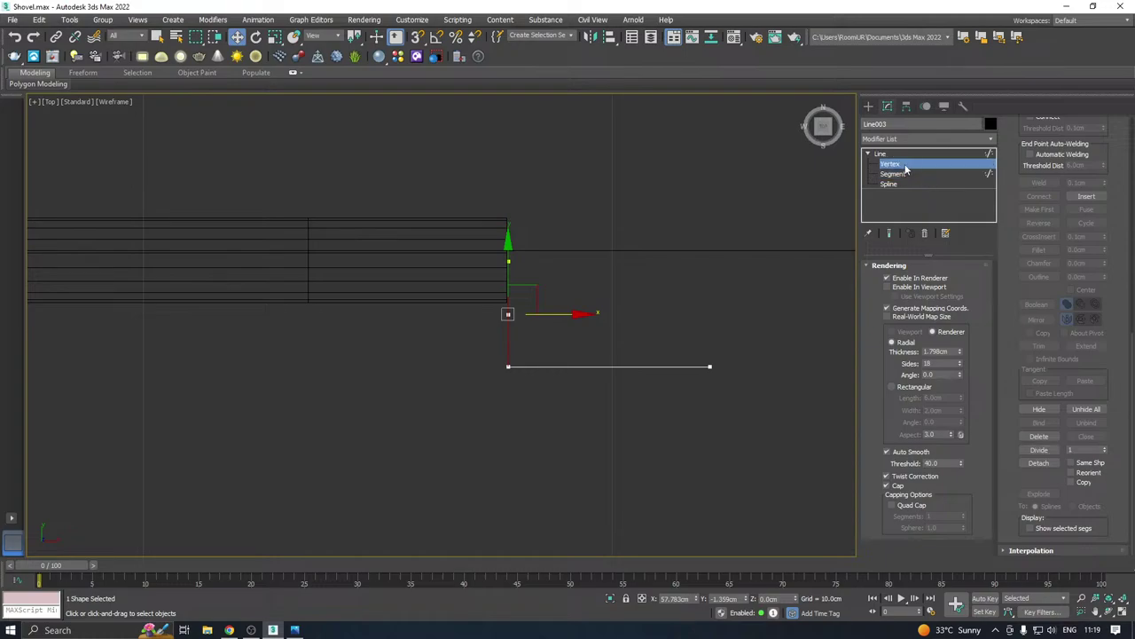
scroll(501, 324, "up", 4)
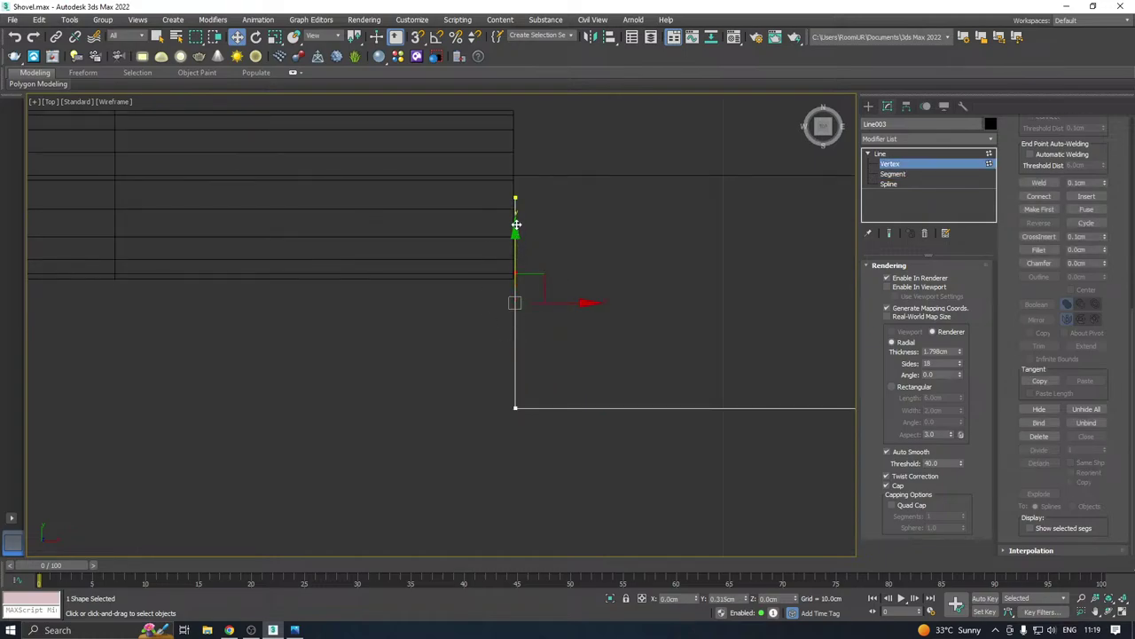
left_click_drag(515, 251, 514, 231)
scroll(445, 324, "down", 2)
left_click_drag(444, 348, 638, 341)
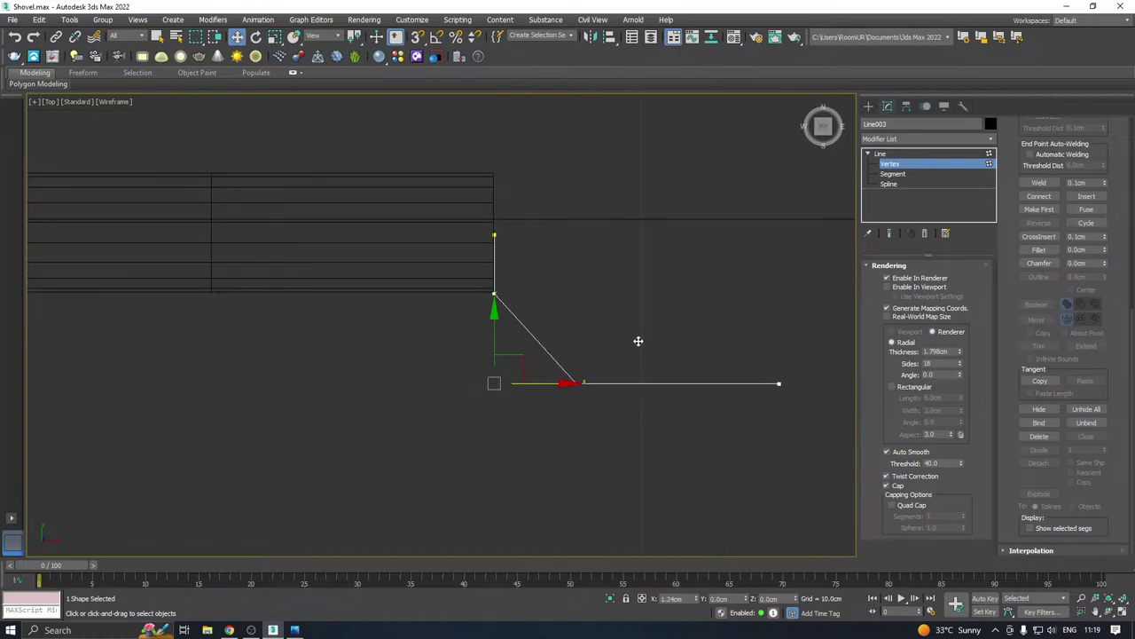
scroll(506, 366, "down", 2)
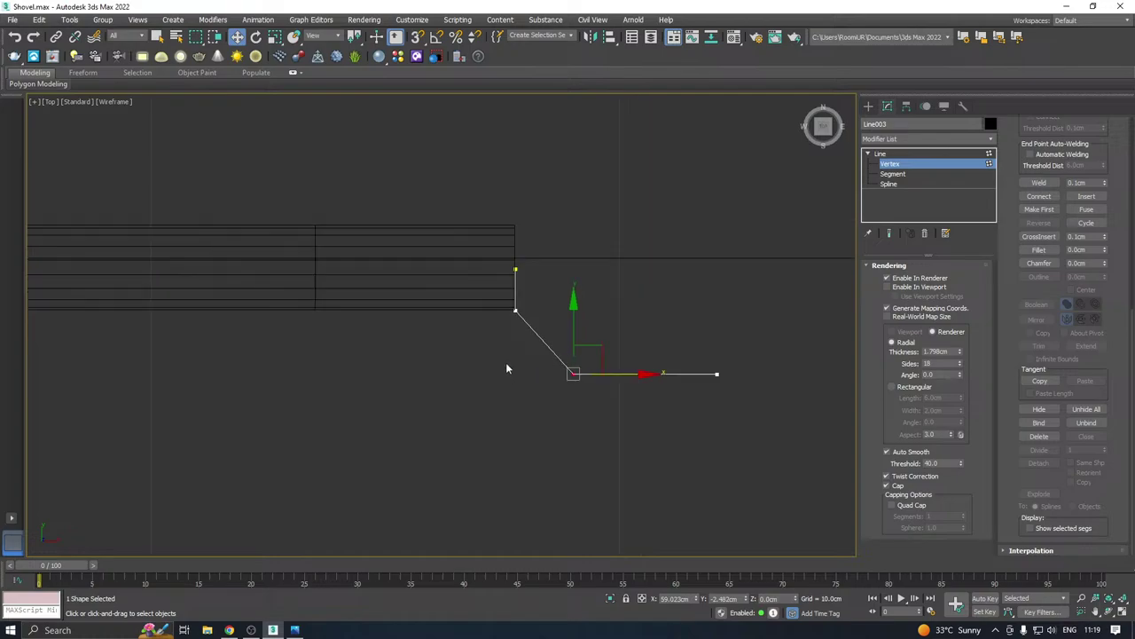
Fillet the line's lower corner vertex into a broad curve between the diagonal and horizontal segments
scroll(559, 362, "up", 4)
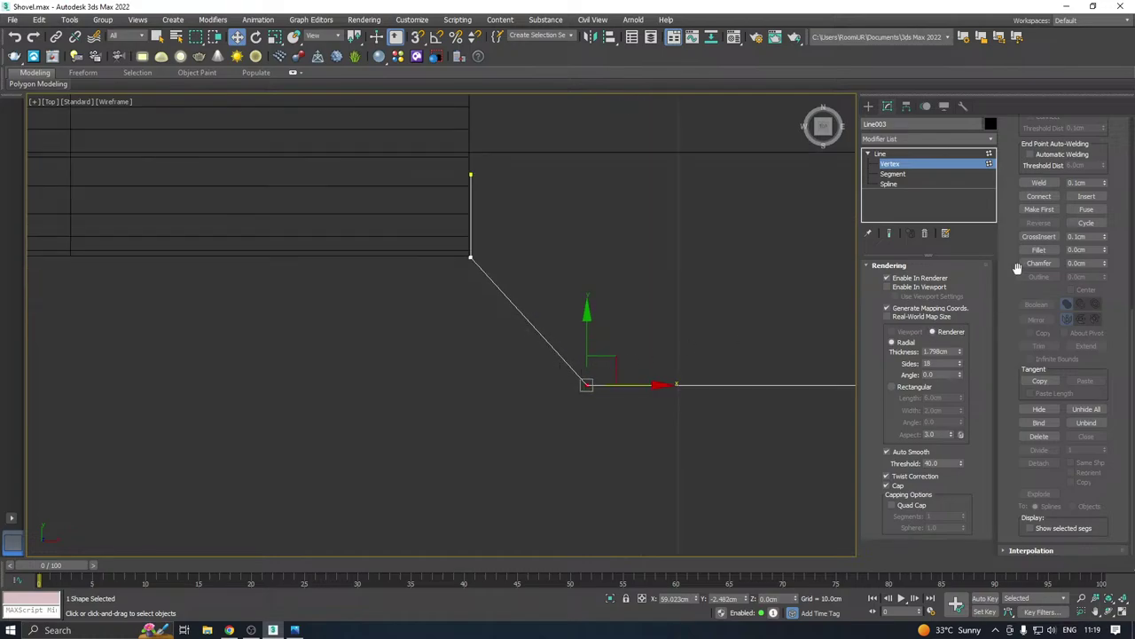
scroll(992, 261, "up", 2)
scroll(1014, 218, "up", 1)
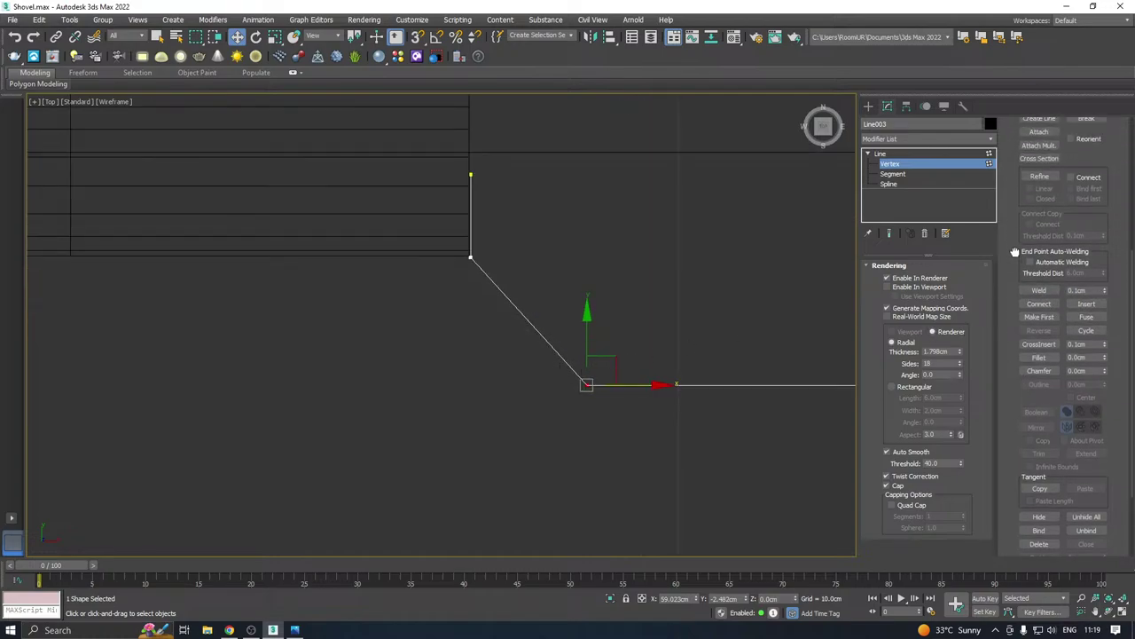
mouse_move(1105, 361)
left_mouse_down()
mouse_move(1116, 358)
mouse_move(1101, 345)
left_mouse_up()
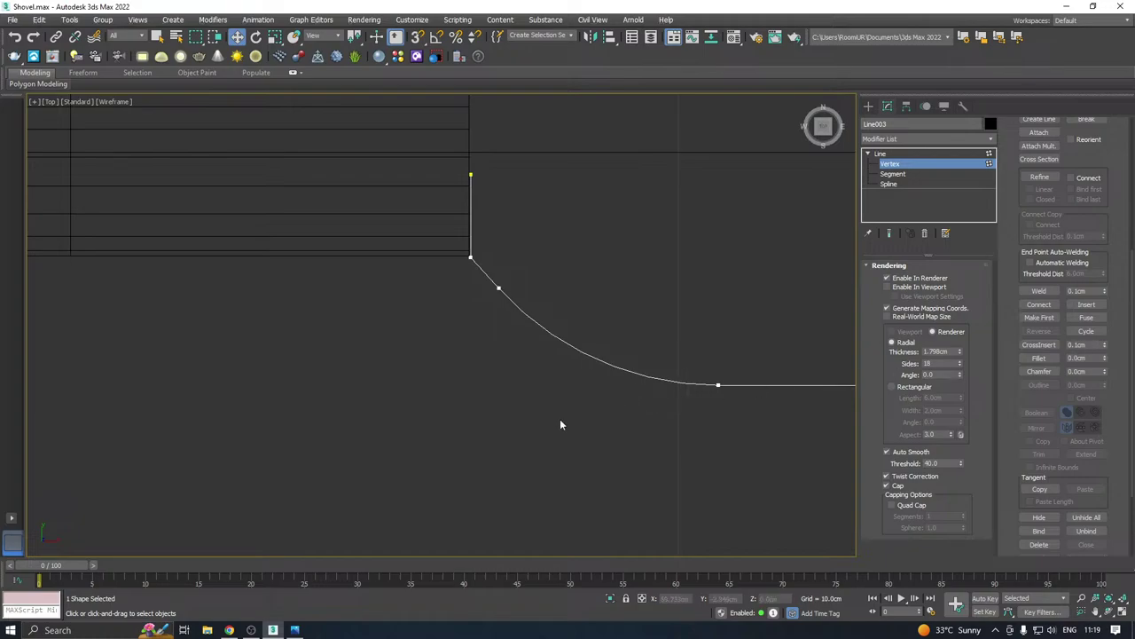
Display the line in the viewport as a rectangular profile, length 4.38 cm and width 0.4 cm, and move it flush against the handle's end
scroll(559, 419, "down", 2)
left_click(909, 286)
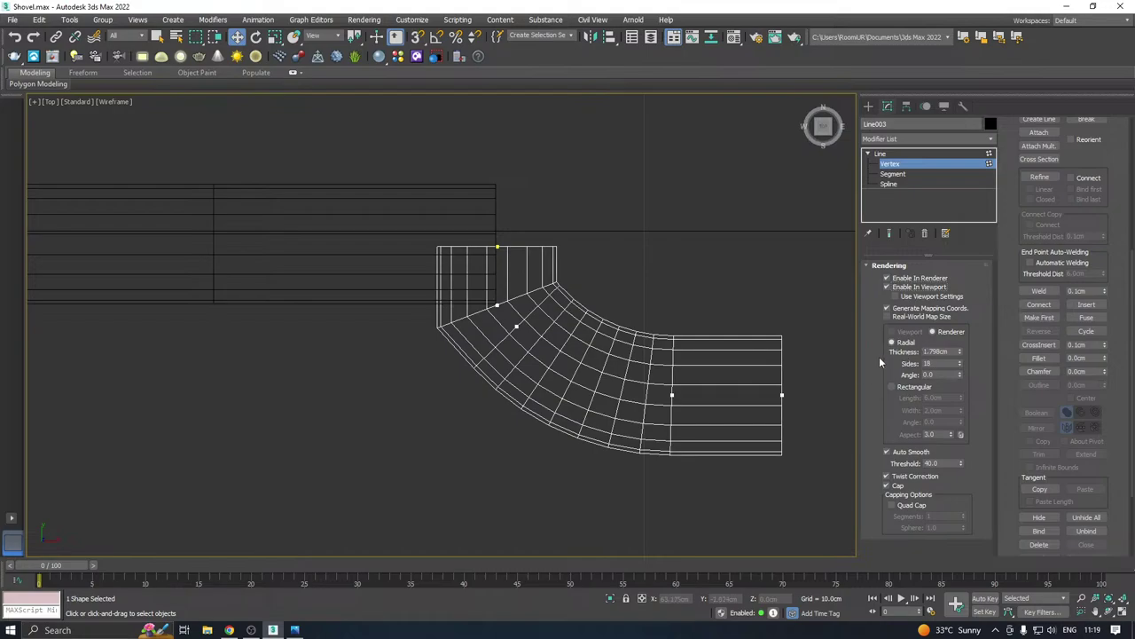
left_click(905, 389)
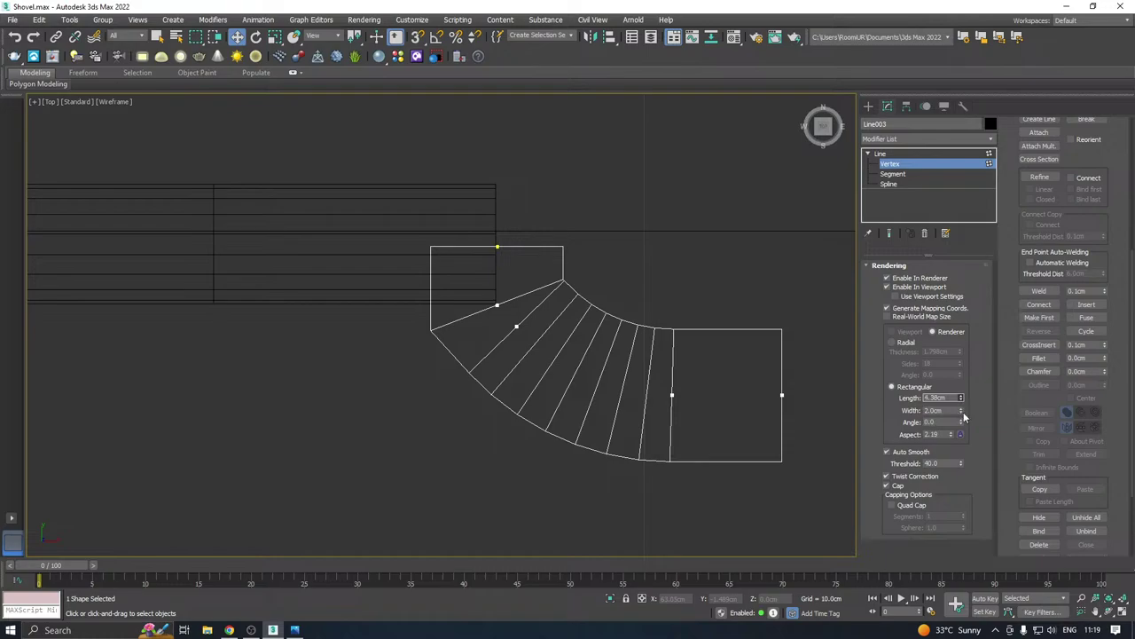
left_click_drag(963, 412, 977, 457)
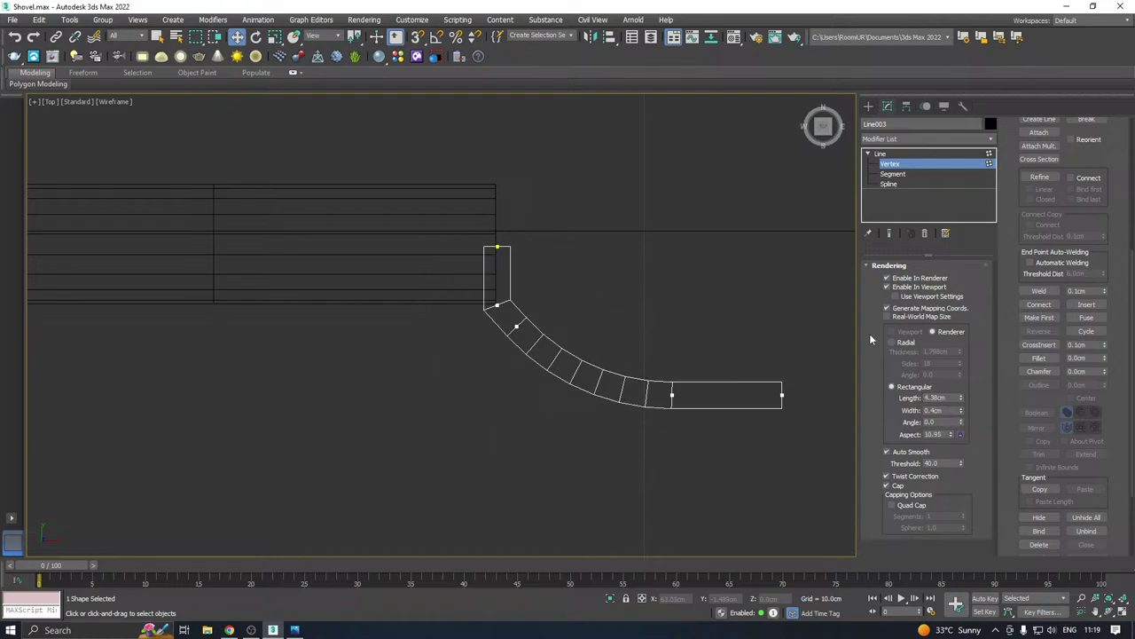
left_click(881, 165)
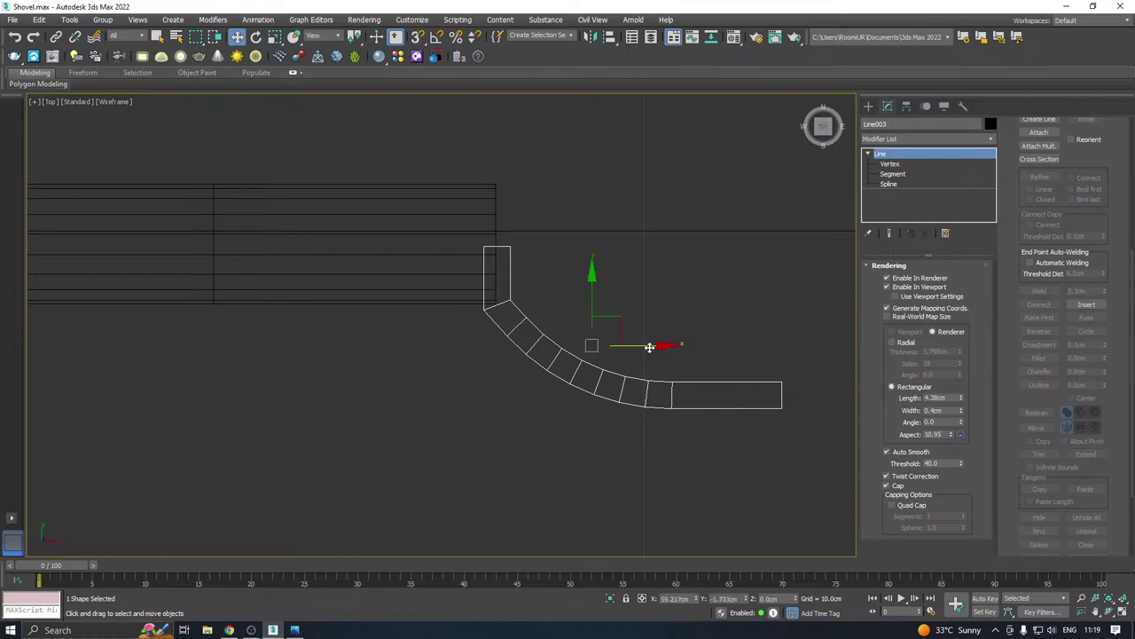
left_click_drag(648, 345, 659, 345)
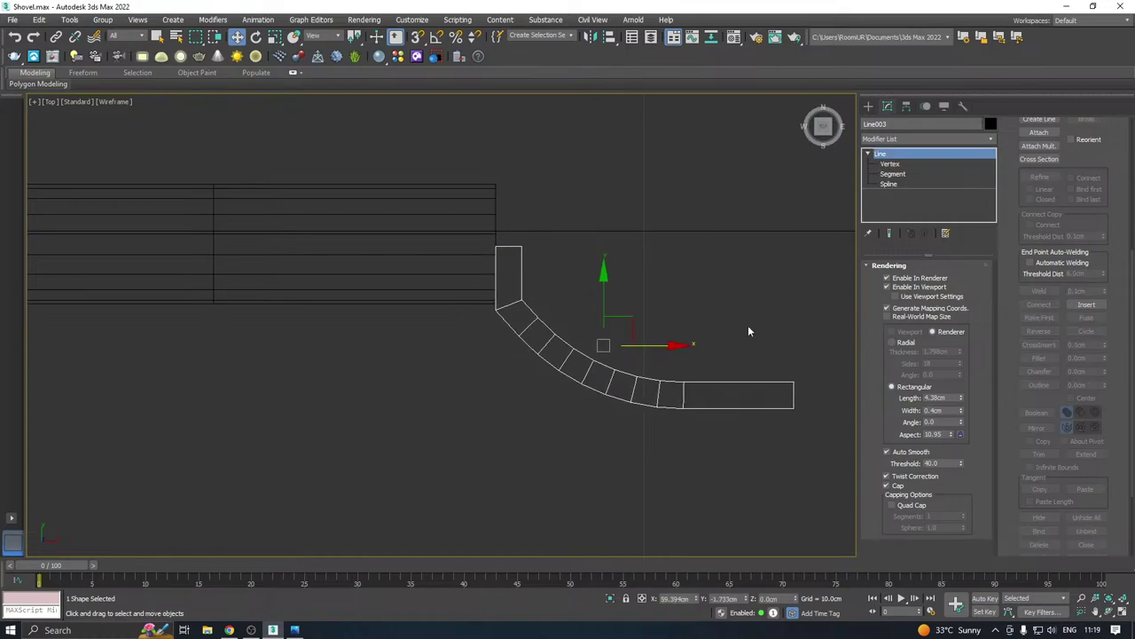
In the Perspective view, assign the grey material from the Material Editor to the curved grip piece
key("p")
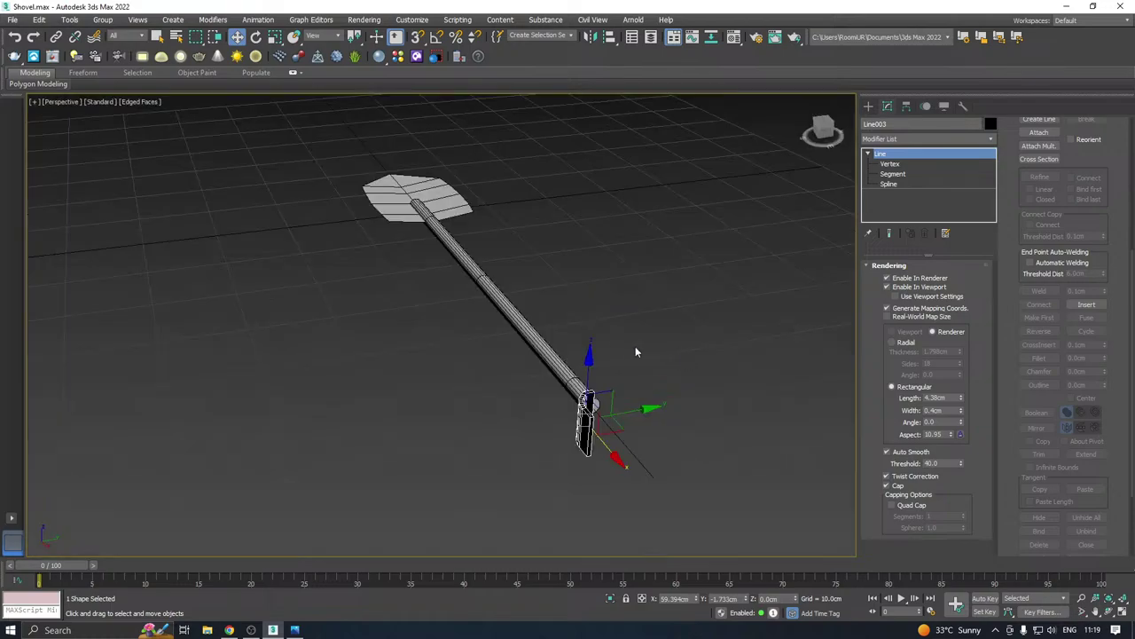
middle_click_drag(565, 345, 719, 353, "alt")
scroll(720, 353, "up", 5)
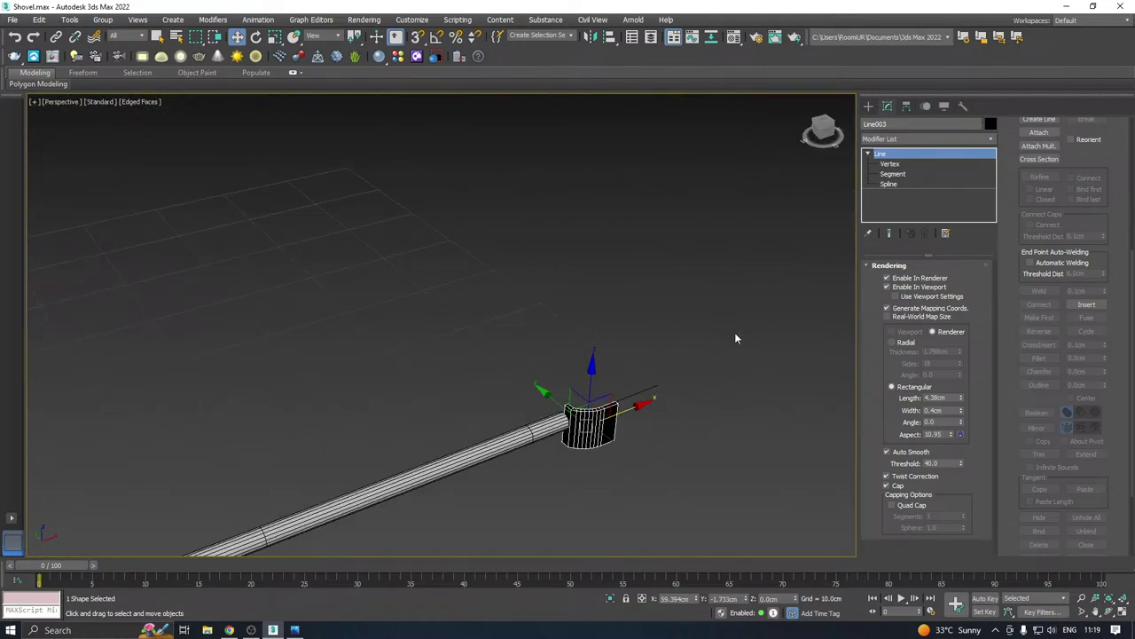
key("m")
left_click(86, 309)
key("m")
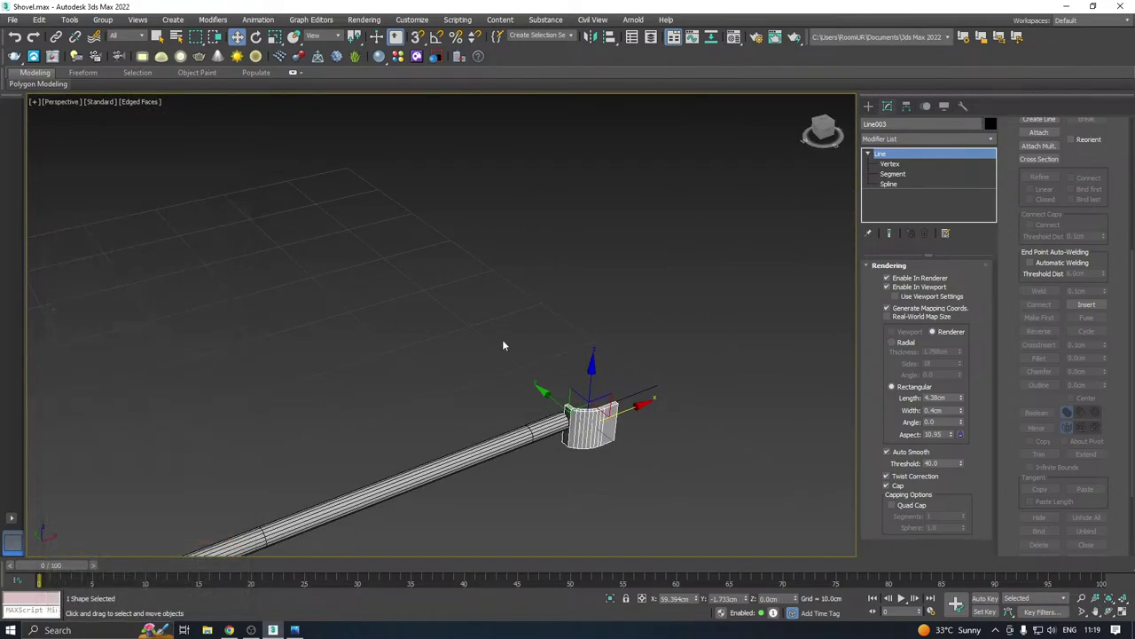
Set the grip piece's rectangular length to 1.139 cm and raise it to Z about 0.42 cm, centred on the handle's end face
key("z")
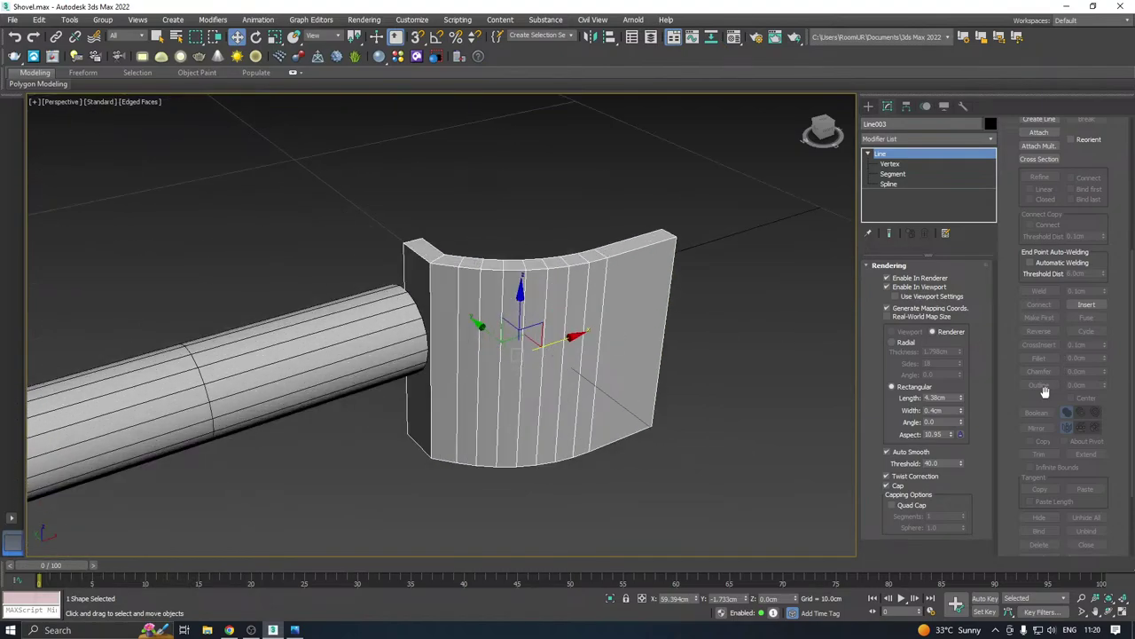
left_click_drag(961, 402, 977, 441)
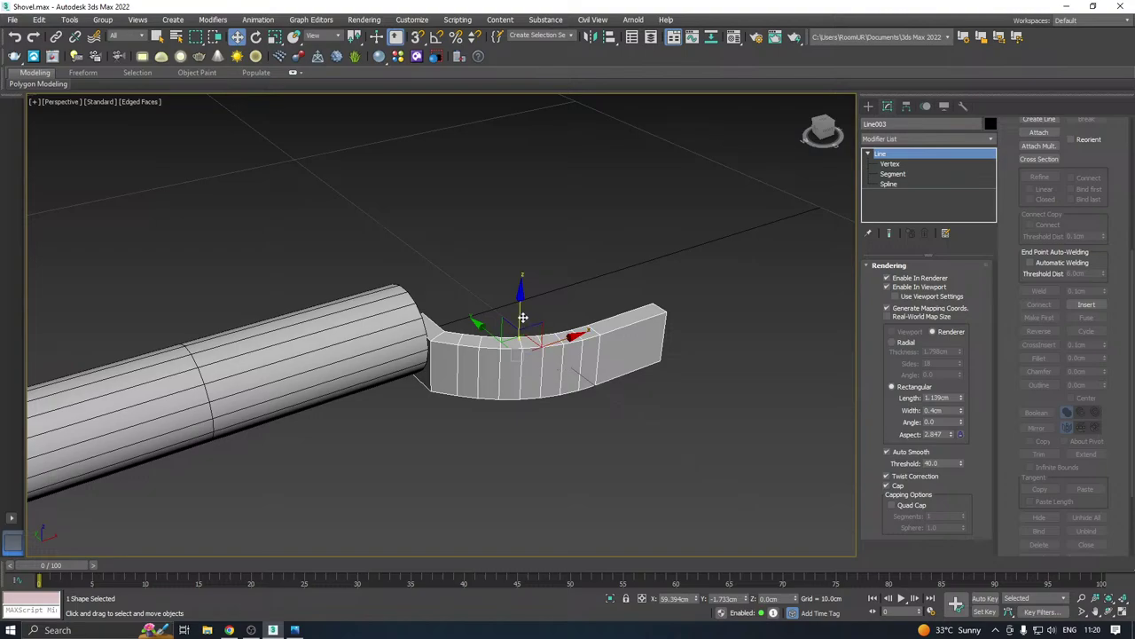
left_click_drag(519, 310, 507, 298)
middle_click_drag(507, 298, 390, 302, "alt")
scroll(501, 264, "up", 3)
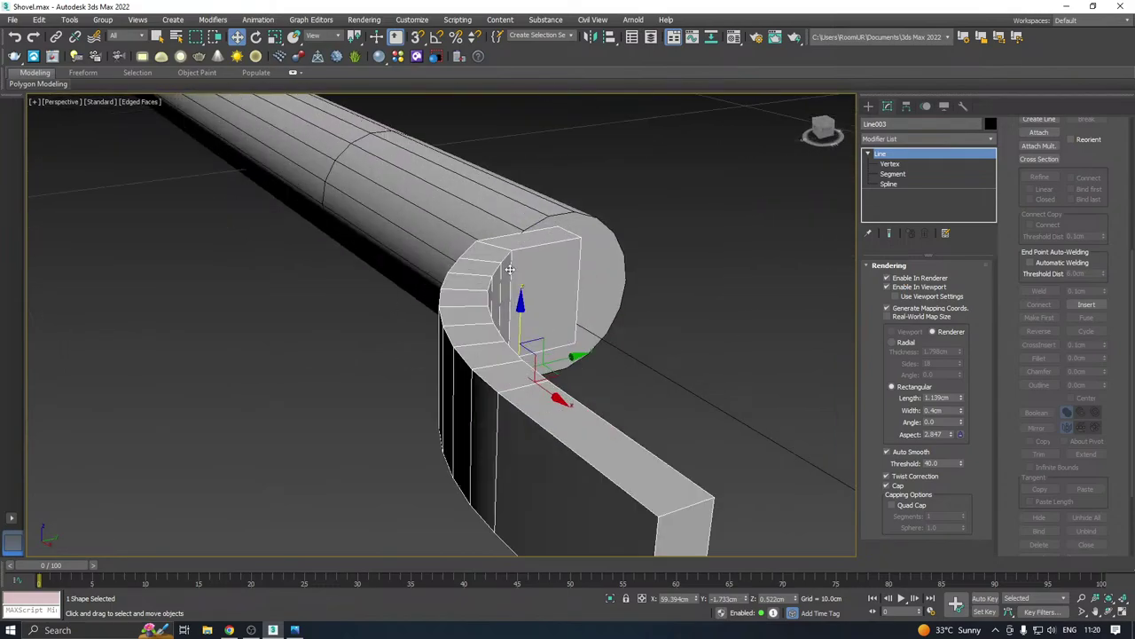
middle_click_drag(521, 313, 612, 318, "alt")
scroll(496, 282, "down", 3)
middle_click_drag(495, 274, 565, 259)
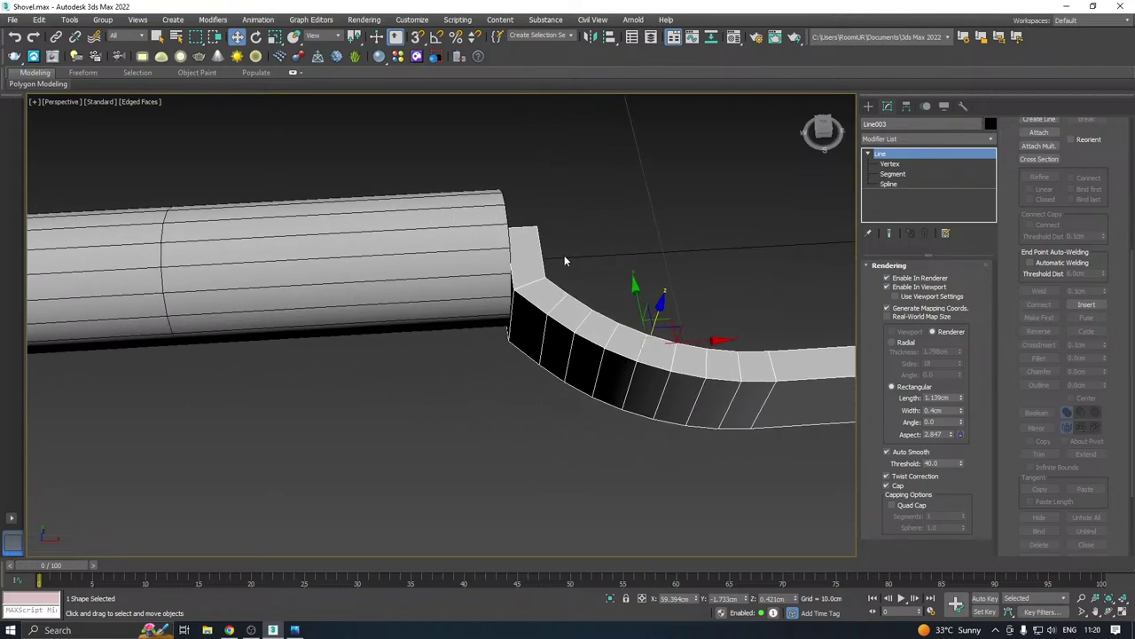
Select the curved grip piece and inspect how its flat end meets the handle's capped end
left_click_drag(601, 186, 483, 315)
middle_click_drag(549, 293, 576, 276, "alt")
scroll(535, 257, "down", 3)
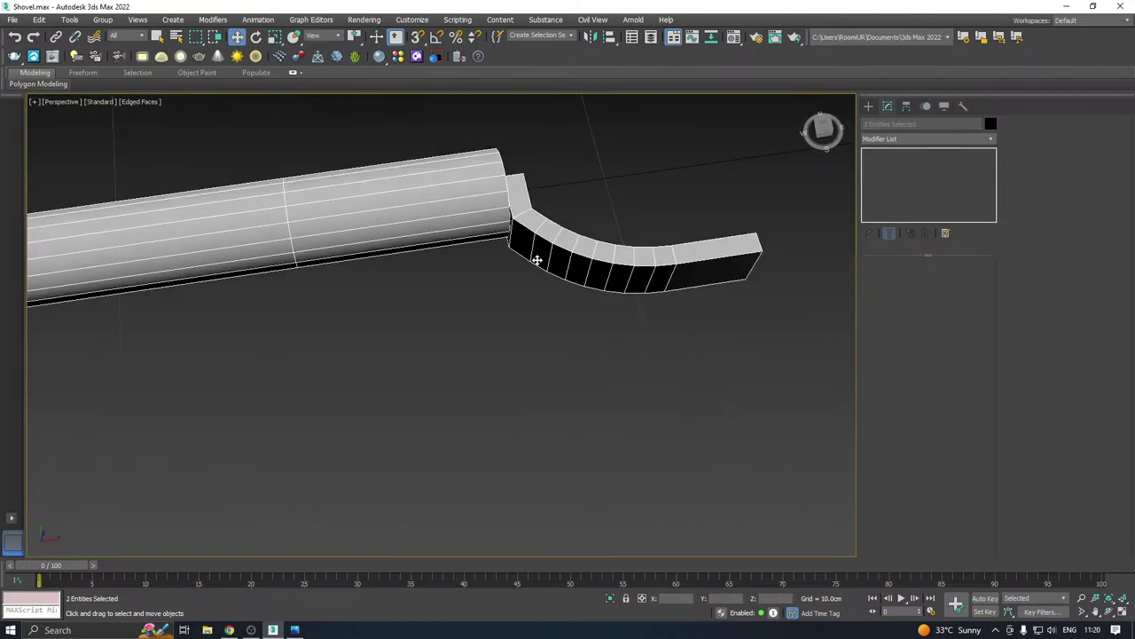
left_click(634, 250)
middle_click_drag(634, 248, 602, 306, "alt")
scroll(601, 306, "up", 3)
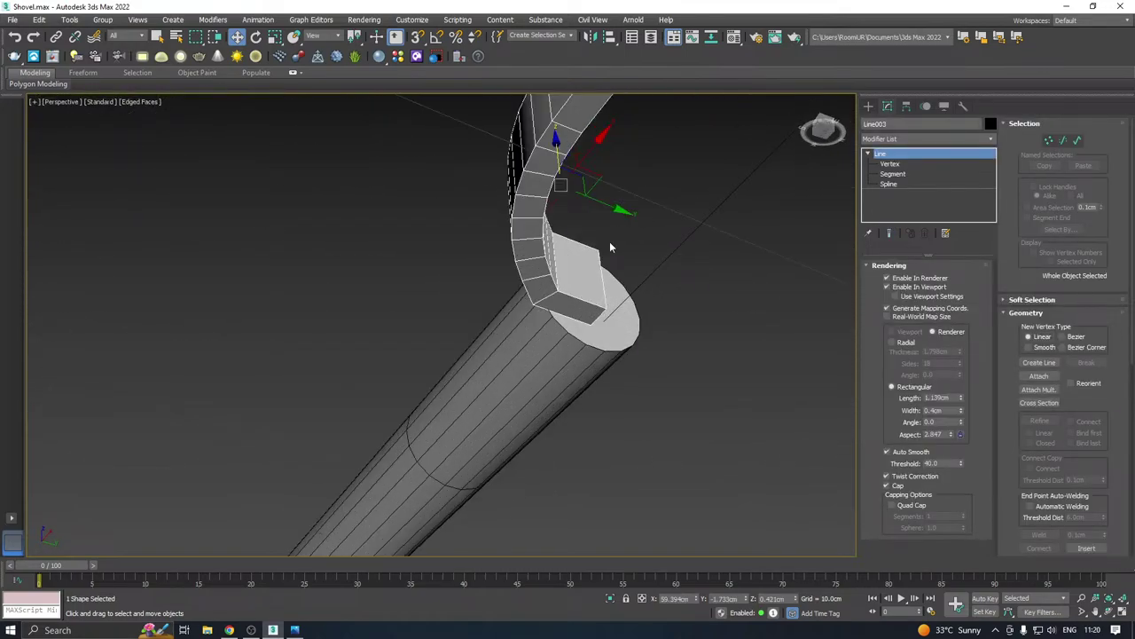
Set the grip piece's rectangular length to 1.401 cm, lower it to Z about 0.213 cm and shift it to Y about -1.563 cm
left_click_drag(961, 399, 962, 391)
left_click_drag(557, 137, 562, 158)
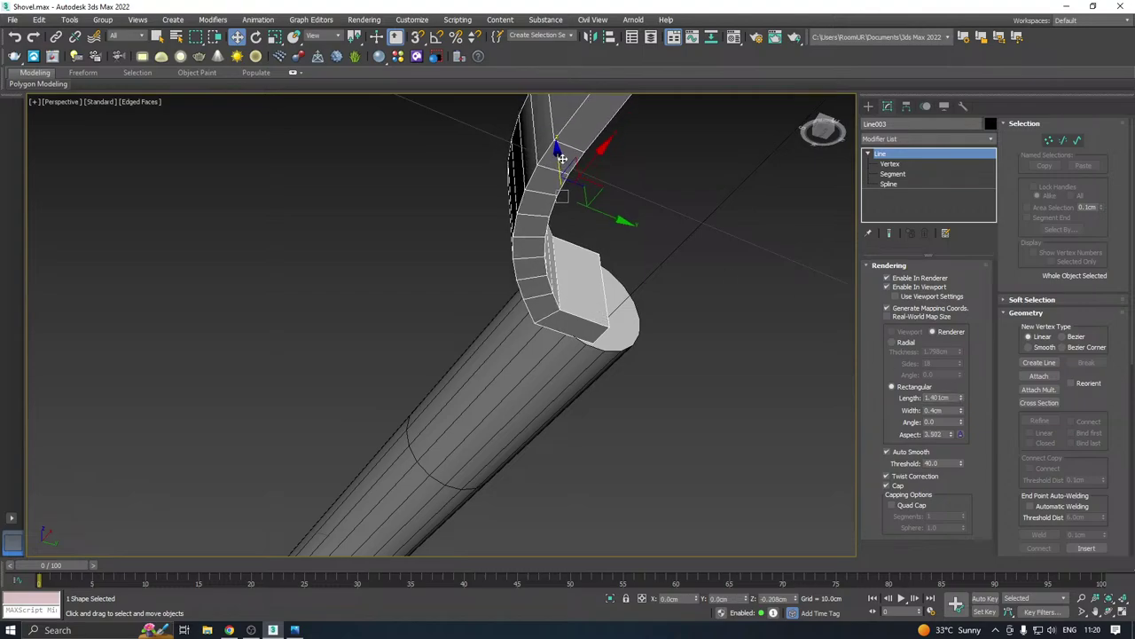
middle_click_drag(562, 158, 690, 242, "alt")
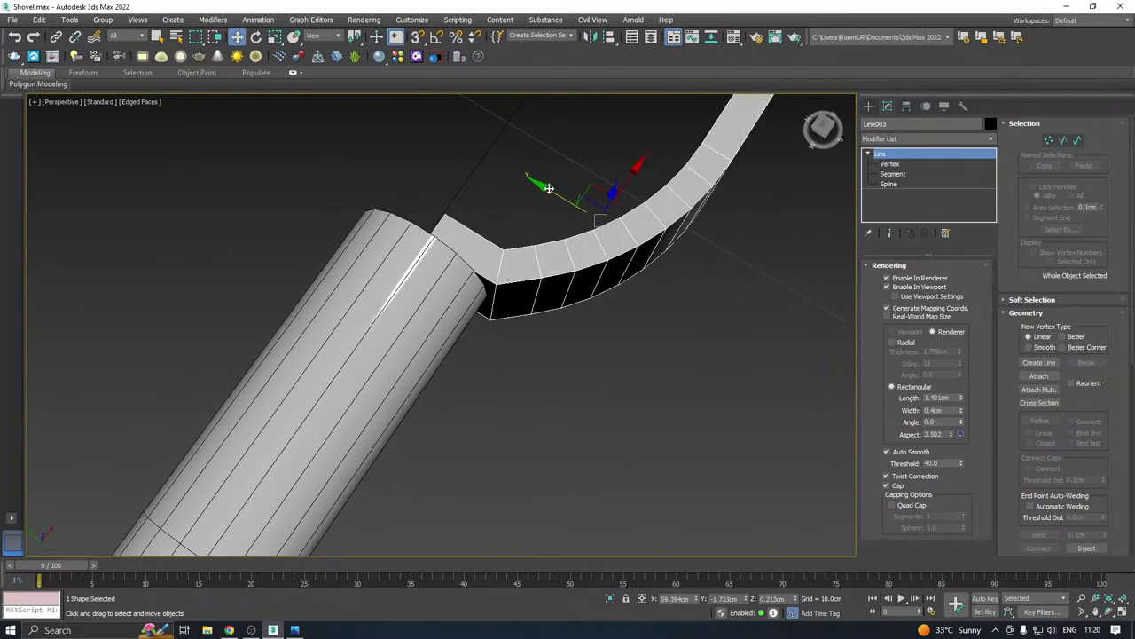
left_click_drag(545, 188, 535, 184)
scroll(586, 274, "down", 2)
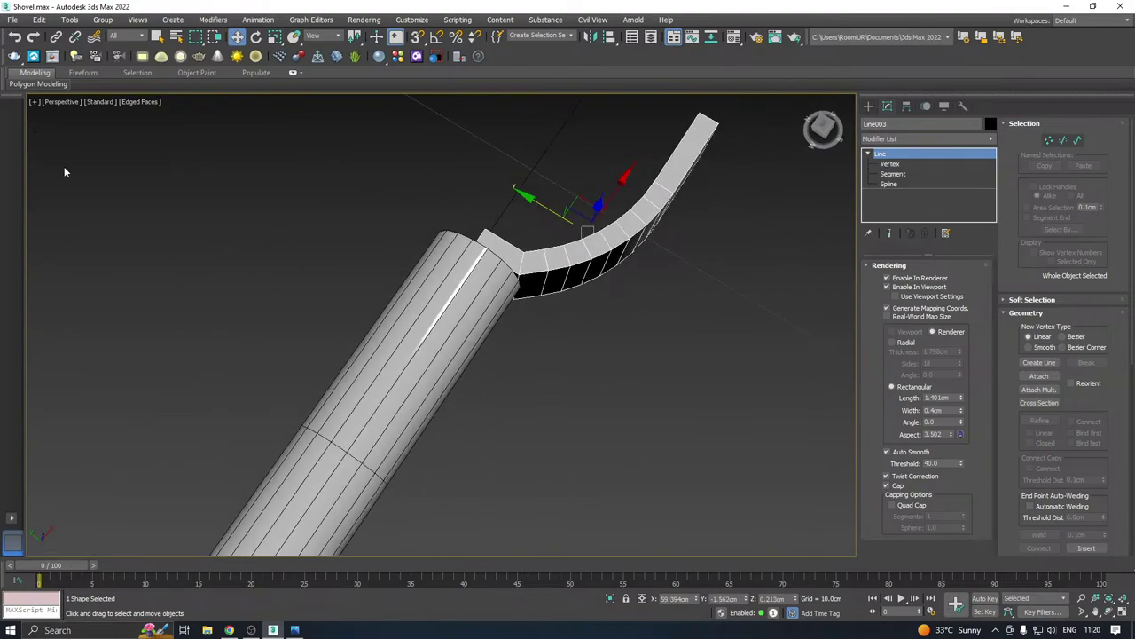
In the Top view, nudge the curved grip piece along Y to about -1.641 cm
left_click(13, 20)
left_click(134, 143)
left_click(524, 437)
scroll(699, 355, "down", 2)
key("t")
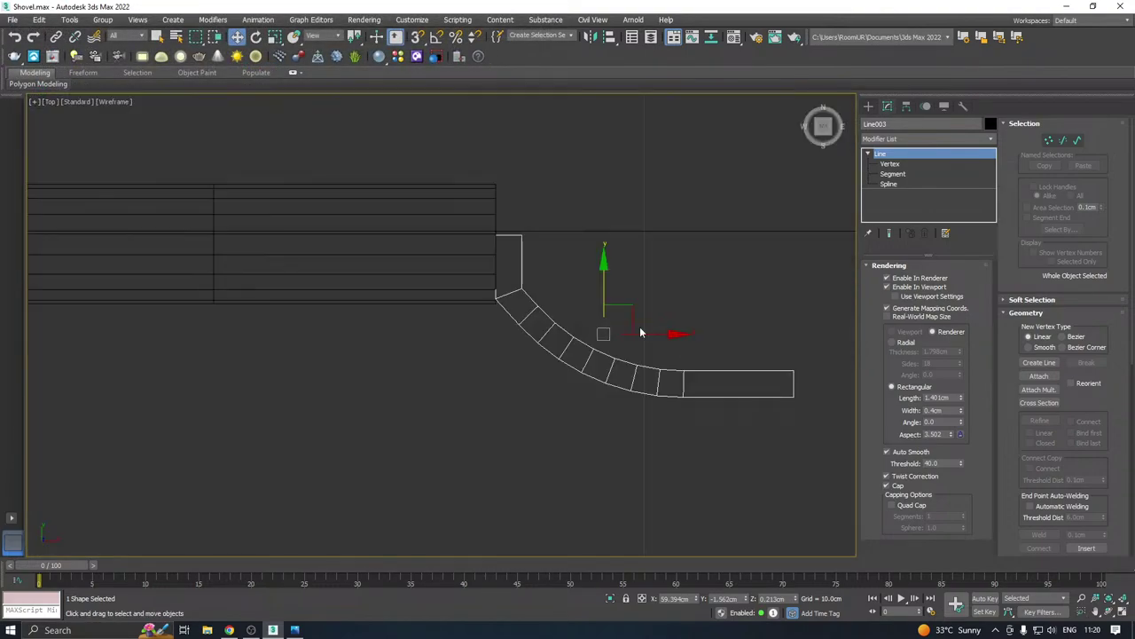
middle_click_drag(606, 312, 510, 369)
left_click_drag(506, 336, 507, 340)
Add a Symmetry modifier to the grip piece, mirrored and flipped on Y, with the mirror plane at Y about -0.212 cm to form a fork
left_click(990, 140)
scroll(923, 355, "down", 5)
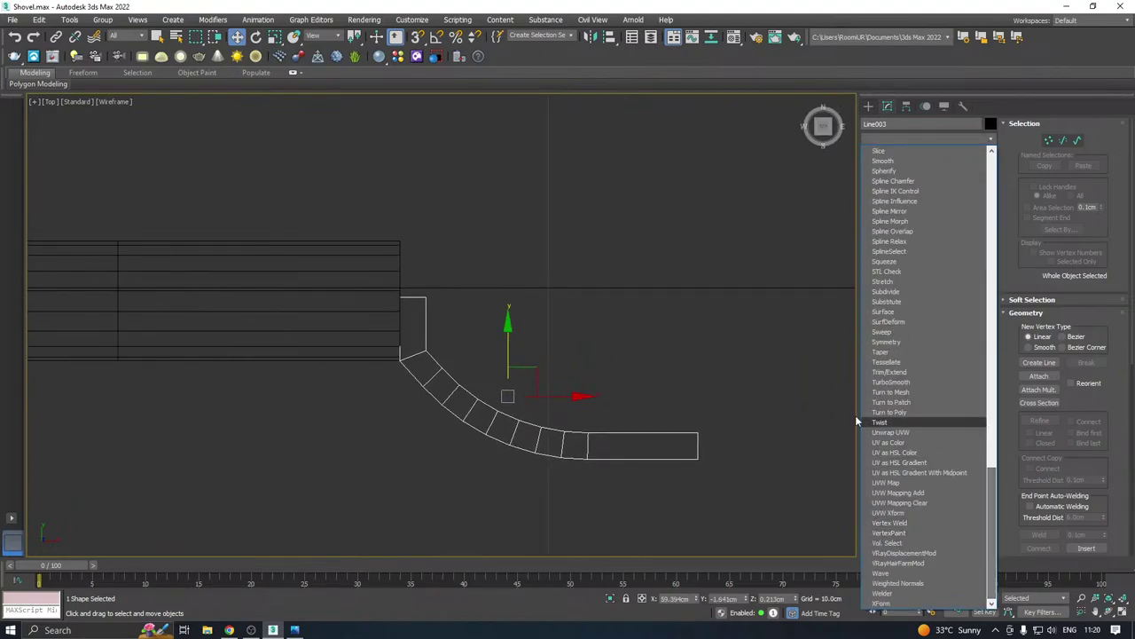
left_click(889, 343)
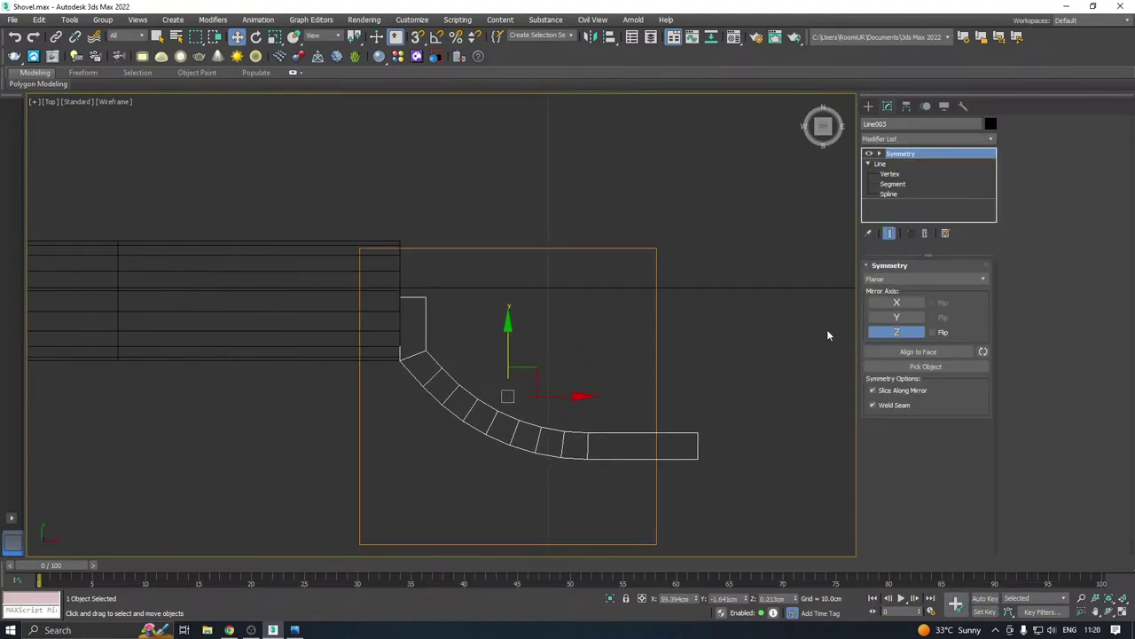
left_click(897, 318)
left_click(933, 317)
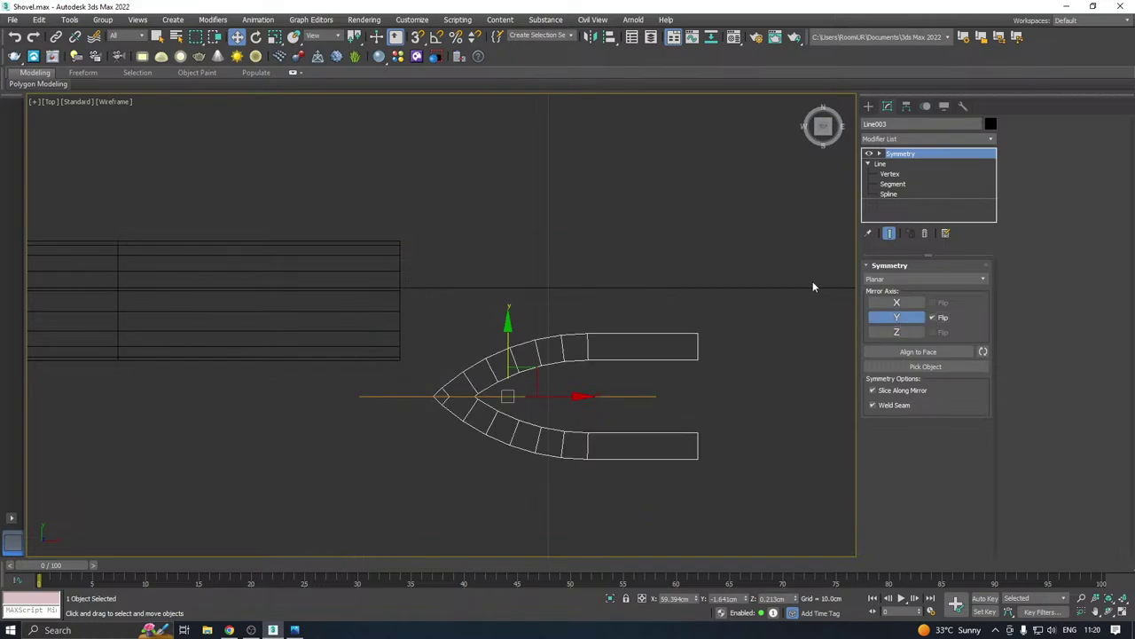
left_click_drag(508, 342, 516, 249)
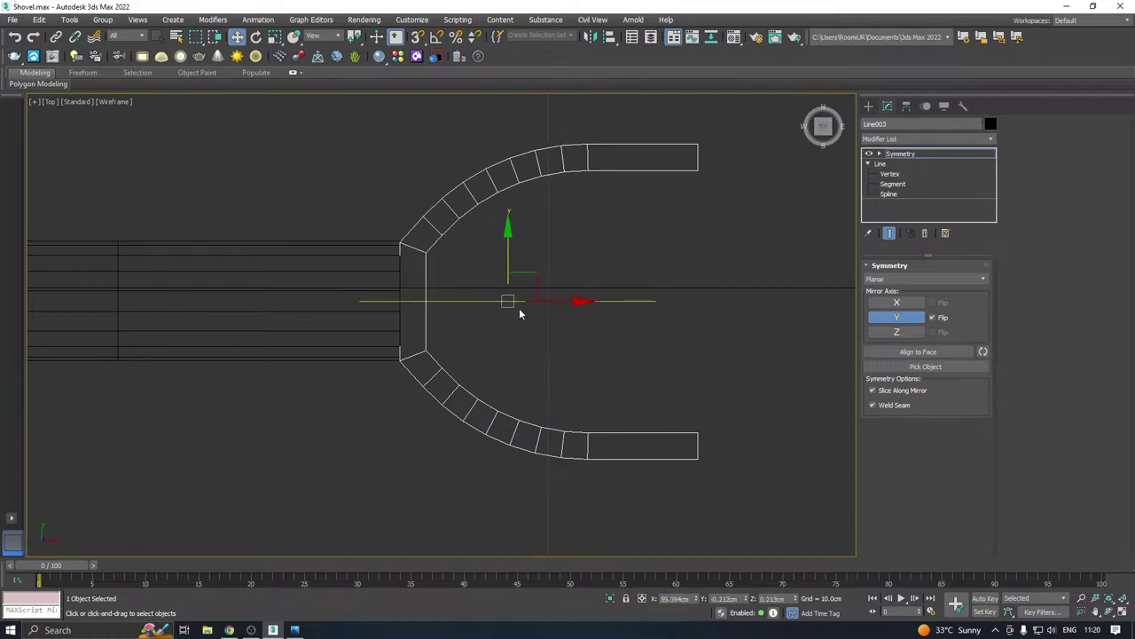
scroll(521, 320, "down", 3)
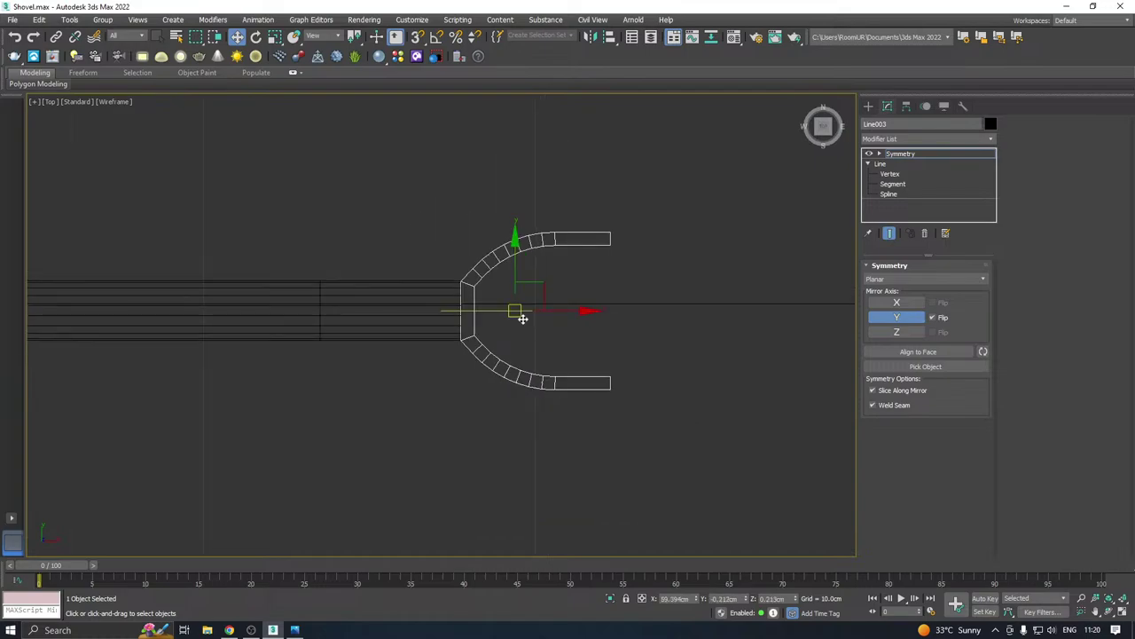
middle_click_drag(571, 319, 522, 318)
scroll(552, 262, "up", 3)
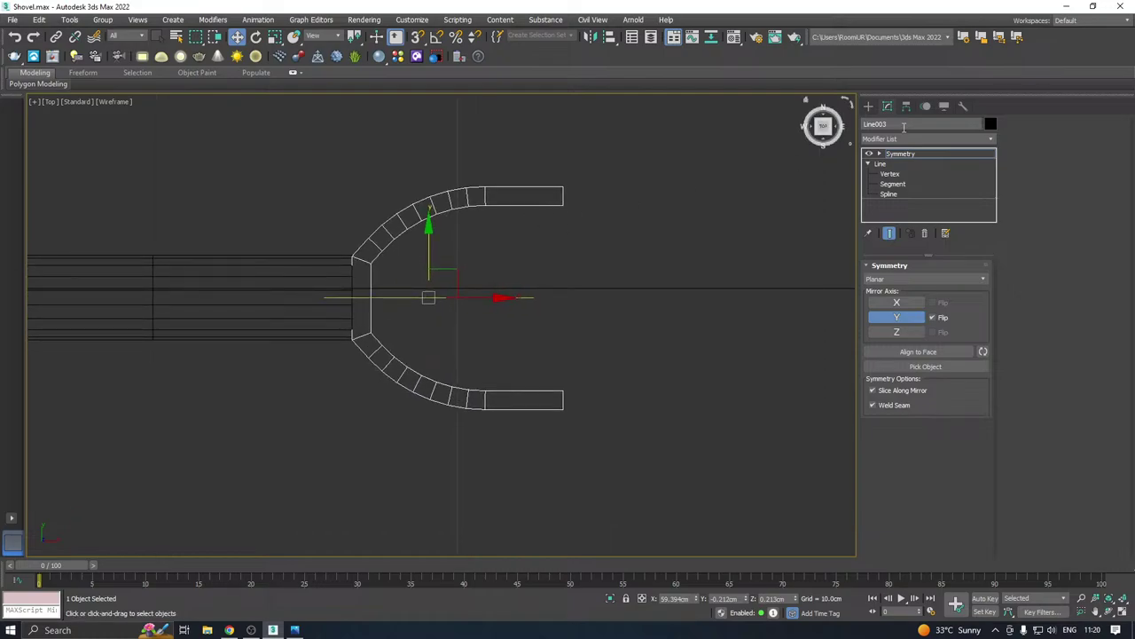
Draw a straight line between the fork's two arms with viewport rendering disabled, and move it toward the arm tips to X about 62.073 cm
left_click(870, 108)
left_click(896, 199)
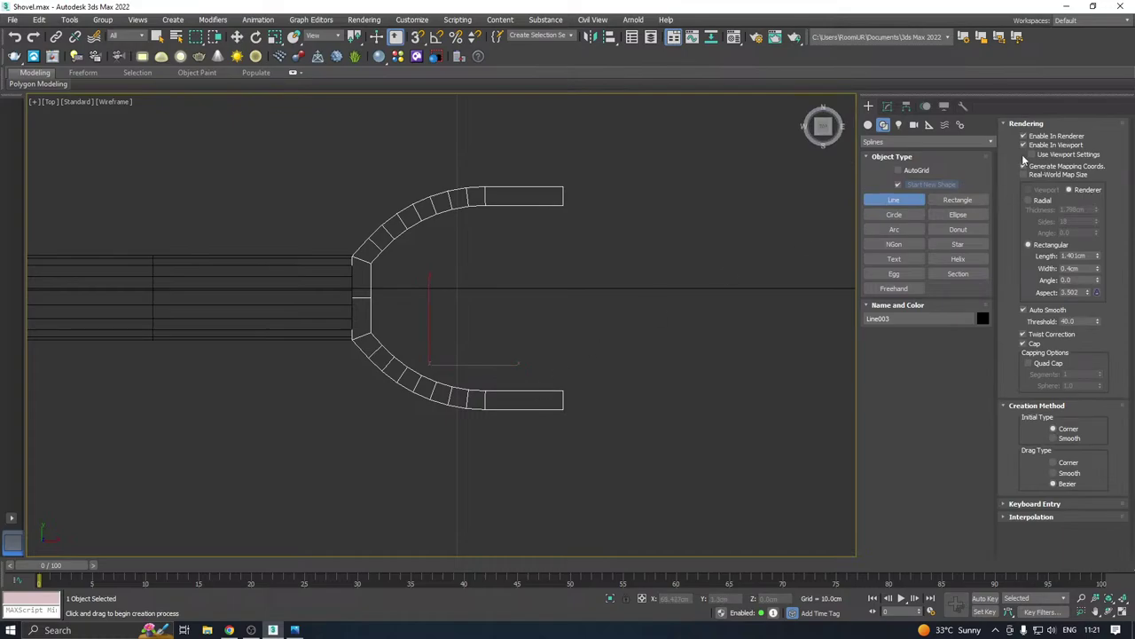
left_click(1023, 145)
left_click(537, 391)
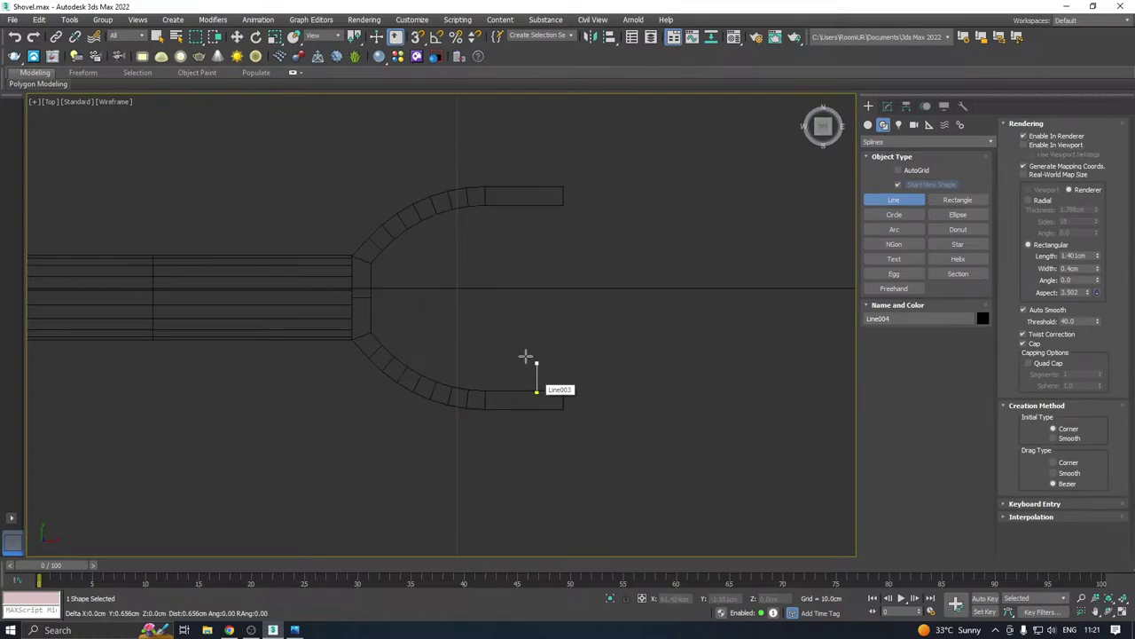
left_click(536, 205)
right_click(541, 206)
right_click(656, 228)
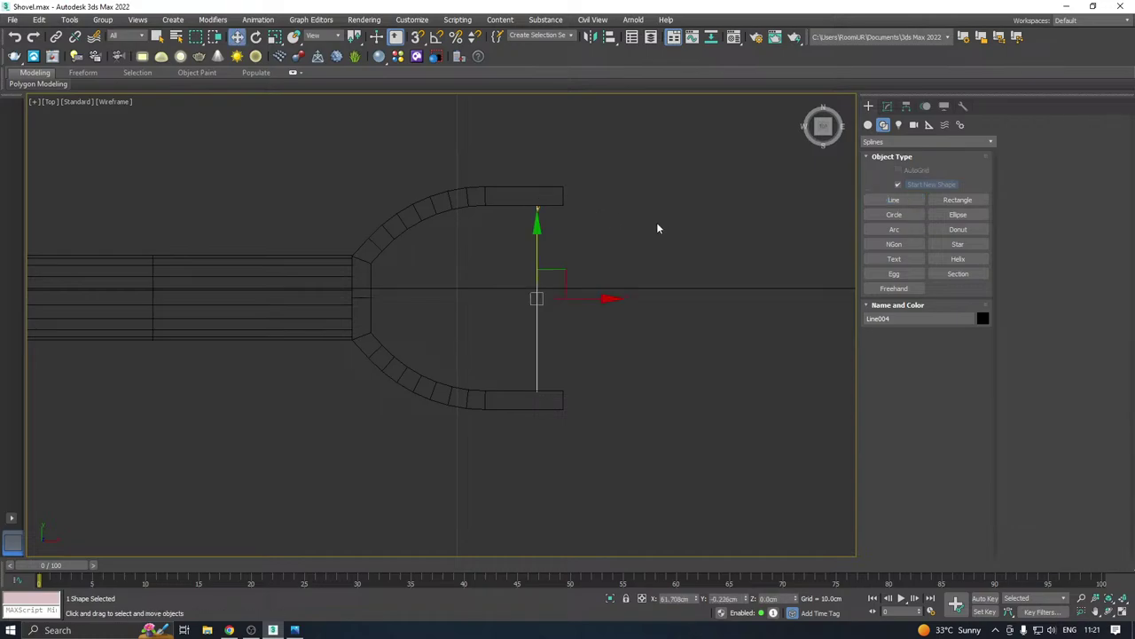
left_click_drag(580, 295, 599, 295)
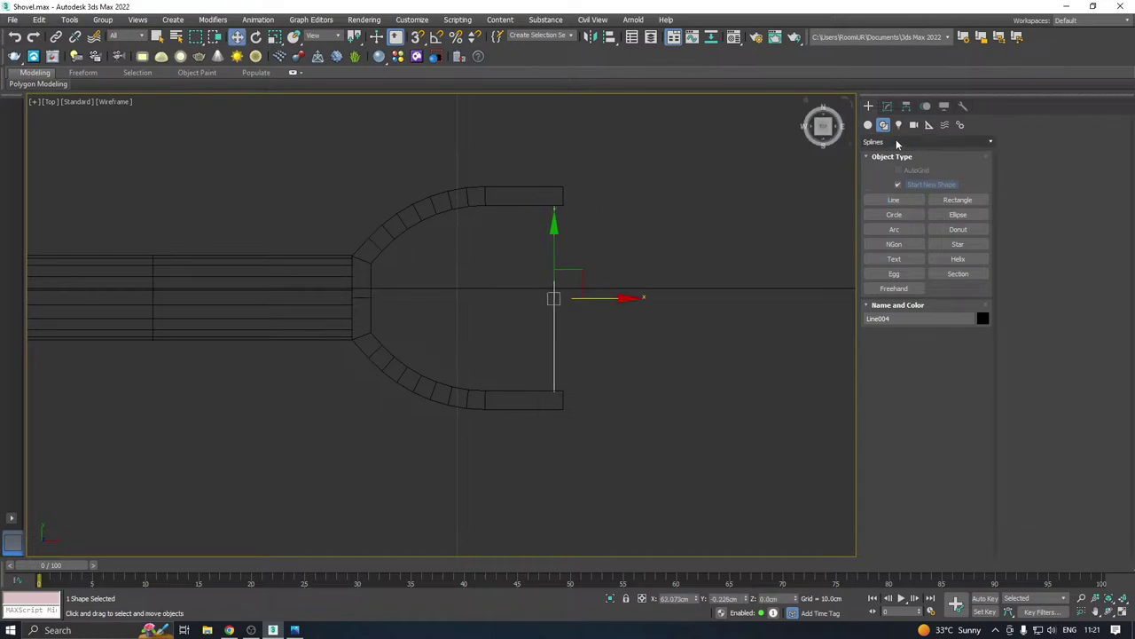
Enter segment editing on the new crossbar line with its single segment selected
left_click(887, 106)
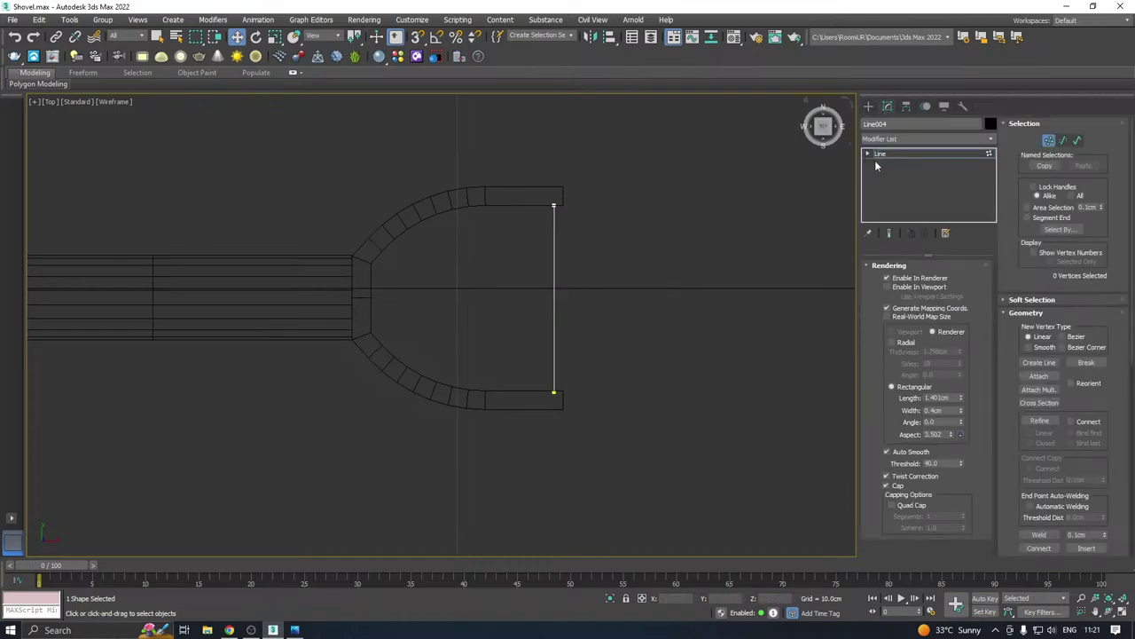
left_click(868, 154)
left_click(892, 174)
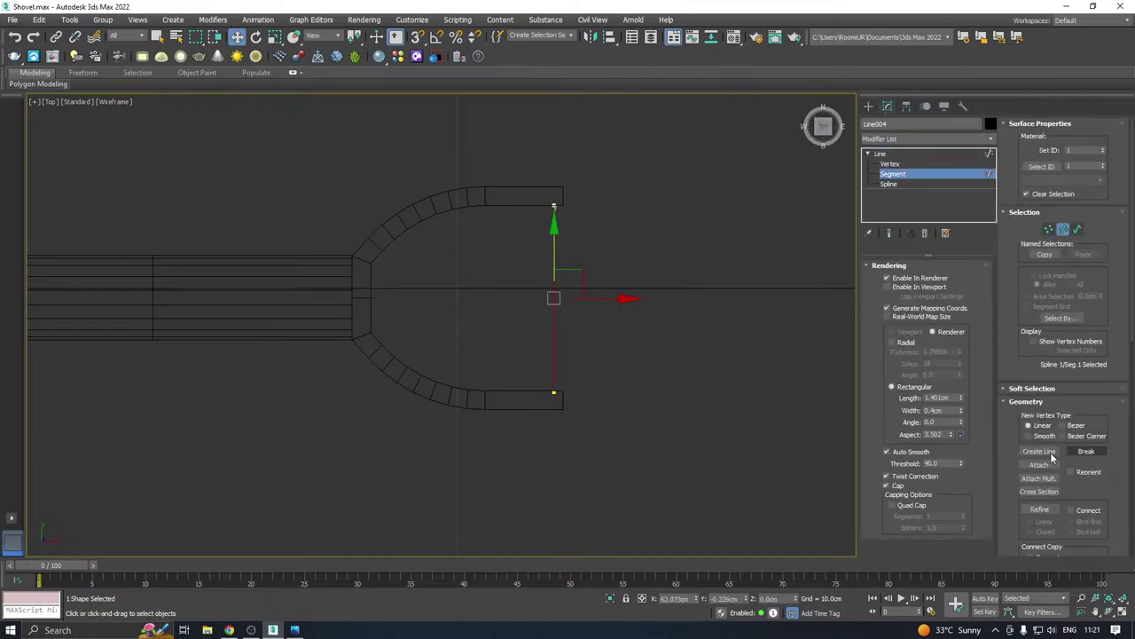
left_click(1038, 450)
left_click_drag(1011, 448, 1010, 295)
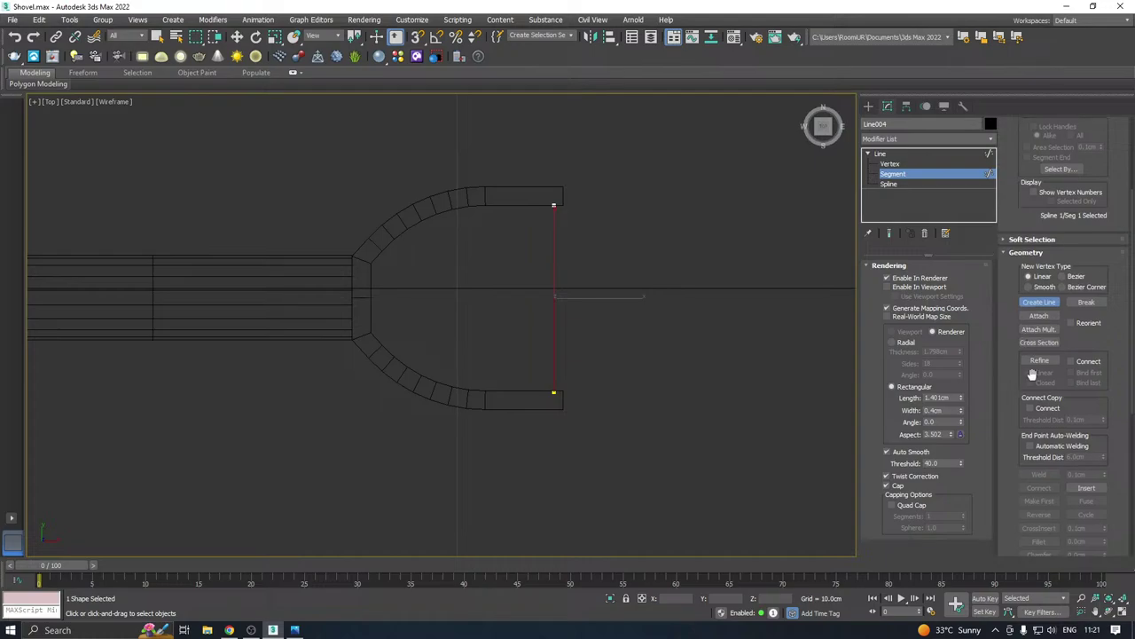
left_click_drag(1010, 451, 1010, 401)
right_click(1010, 401)
left_click(794, 362)
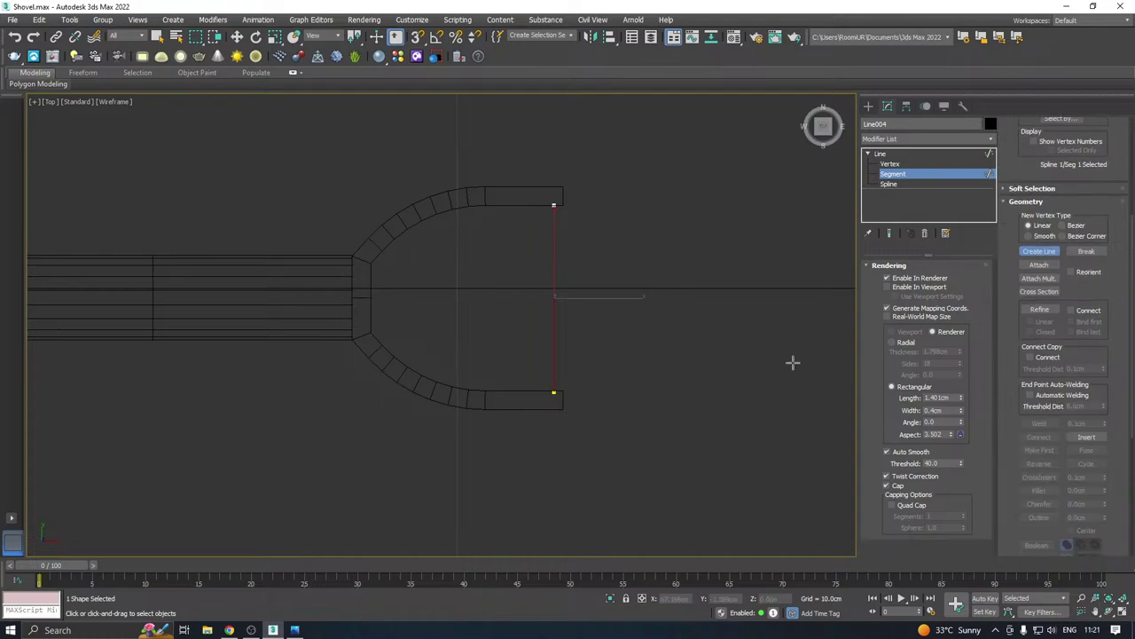
right_click(794, 363)
Divide the crossbar segment with a division value of 1 and move the middle vertex outward to X about 62.248 cm
scroll(1012, 394, "down", 5)
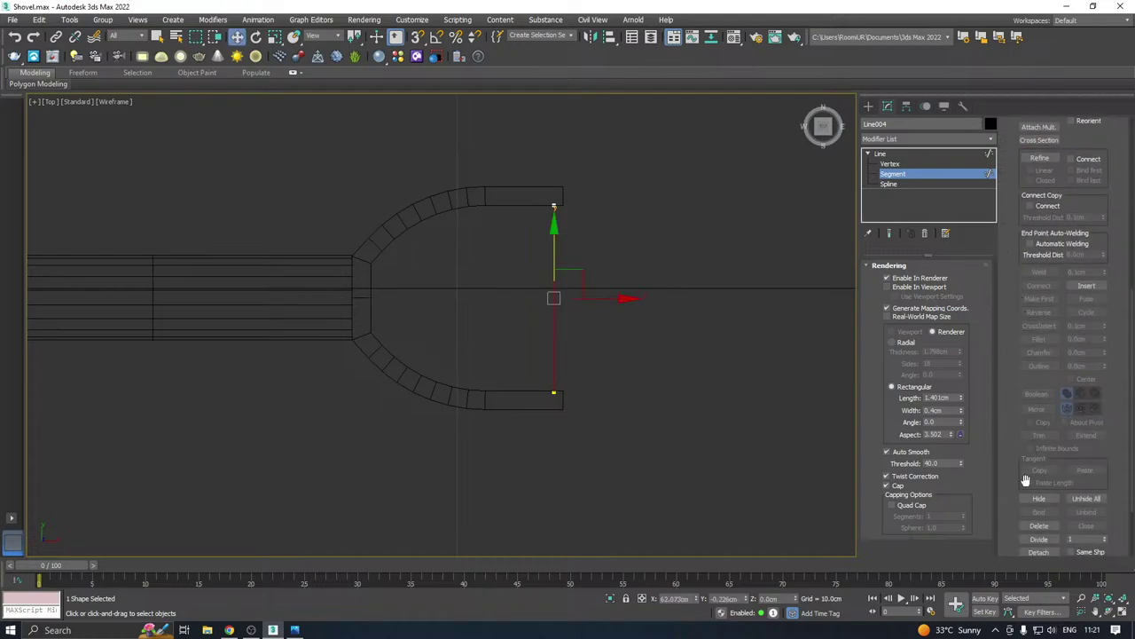
left_click(897, 165)
left_click(552, 294)
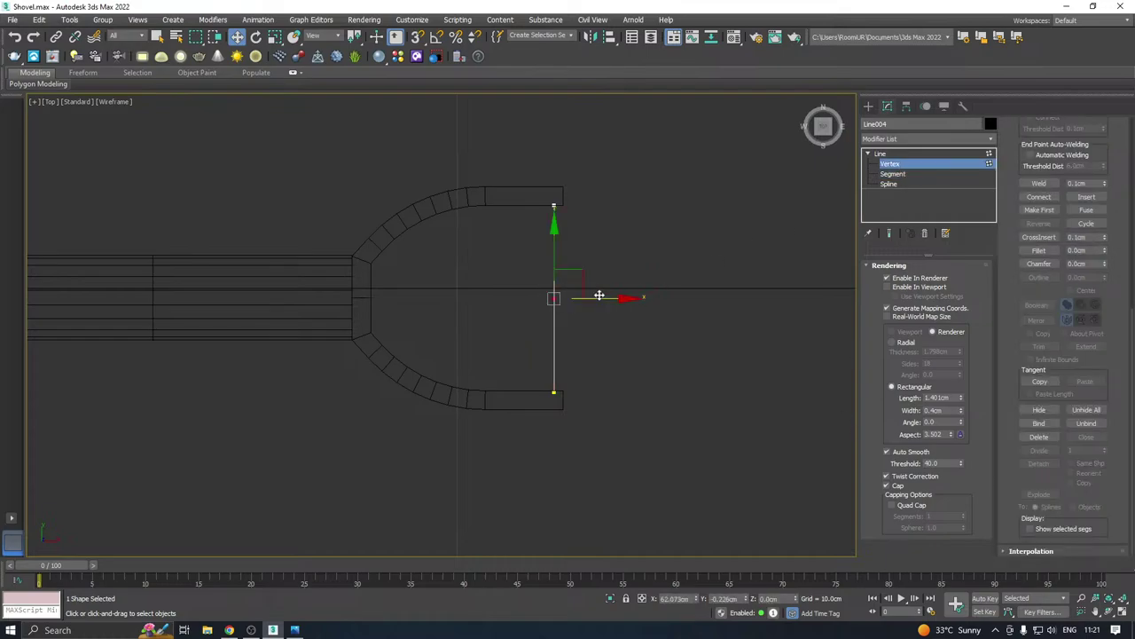
left_click_drag(564, 295, 572, 294)
scroll(571, 294, "up", 3)
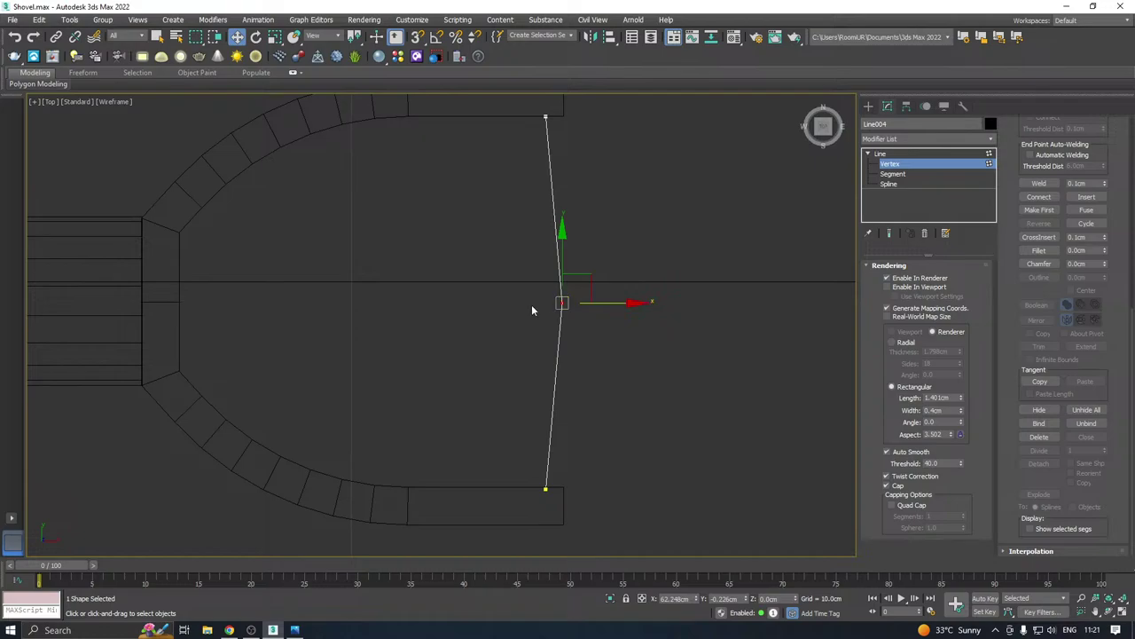
Convert the crossbar's middle vertex to Smooth and move it outward to X about 62.372 cm
right_click(561, 303)
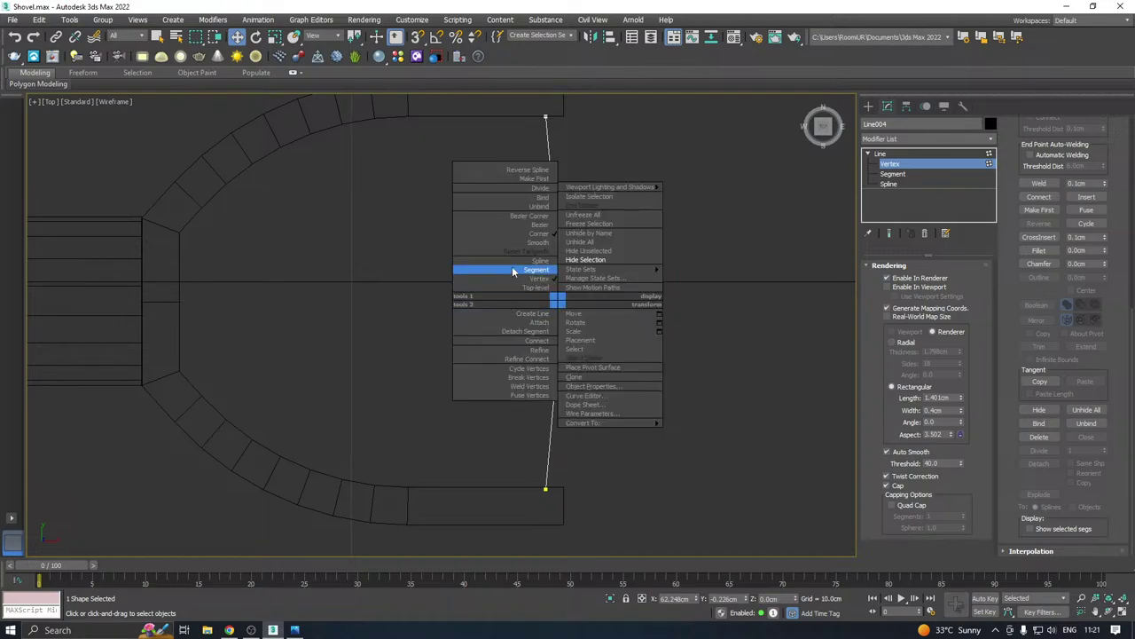
left_click(513, 242)
scroll(603, 281, "down", 2)
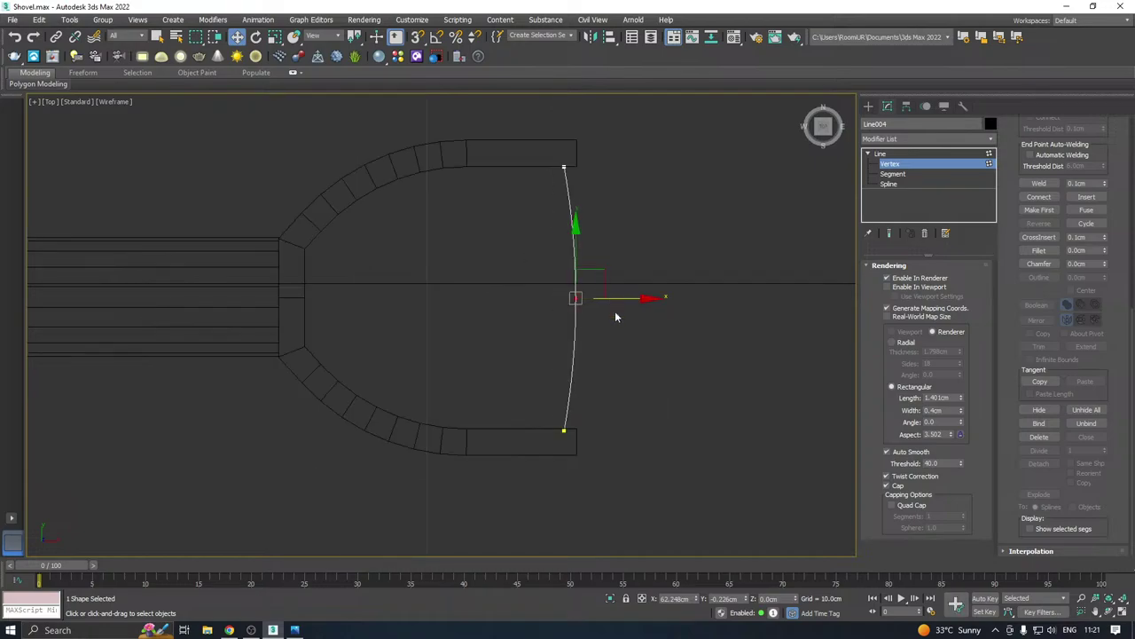
left_click_drag(635, 299, 639, 301)
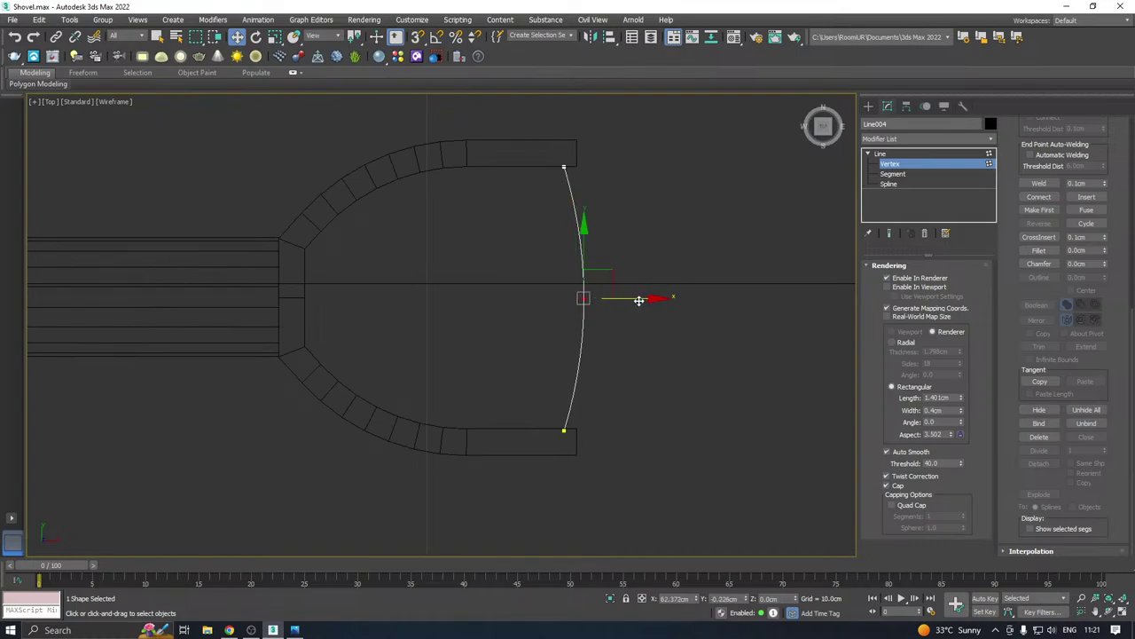
Display the crossbar in the viewport as a radial profile 0.665 cm thick and move the whole line to X about 61.822 cm
left_click(897, 340)
left_click(887, 287)
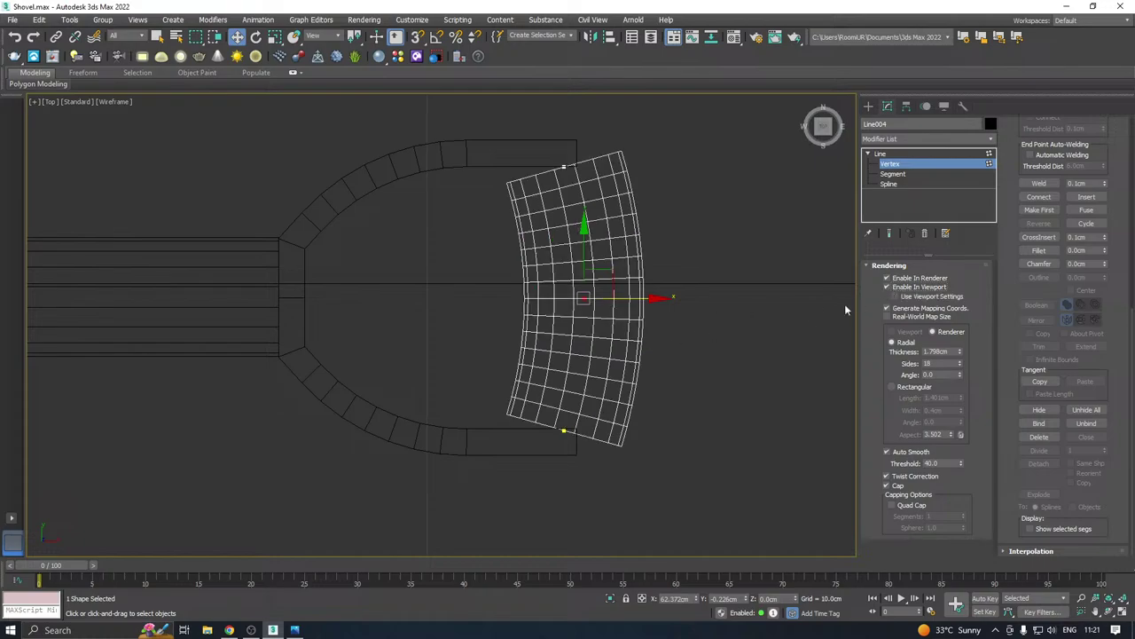
left_click_drag(960, 352, 960, 387)
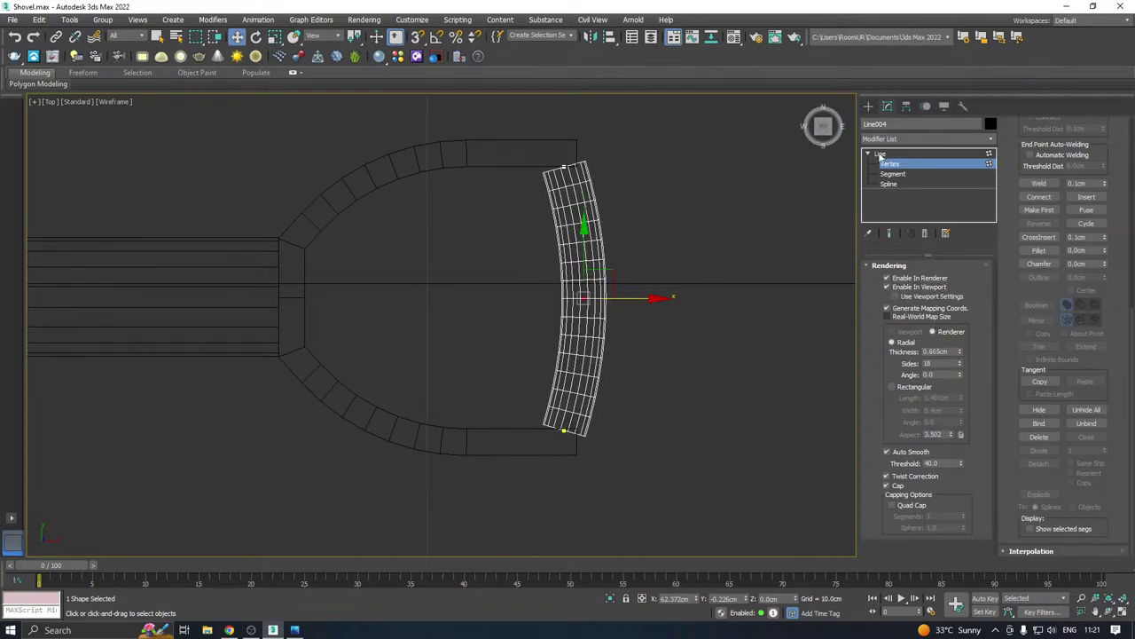
left_click(881, 155)
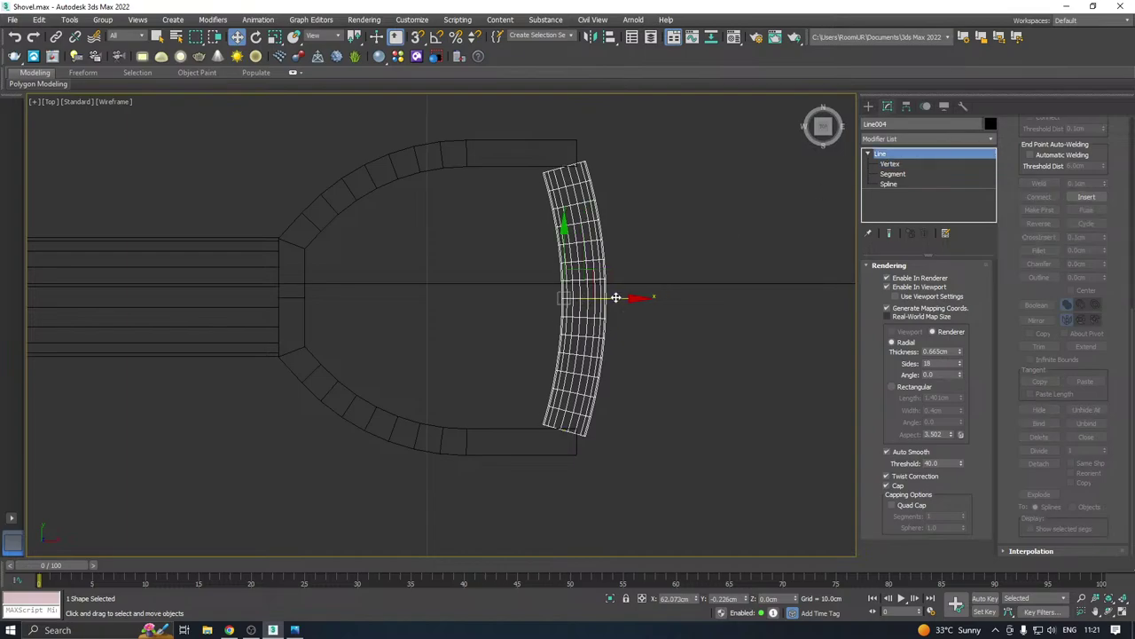
left_click_drag(615, 297, 599, 298)
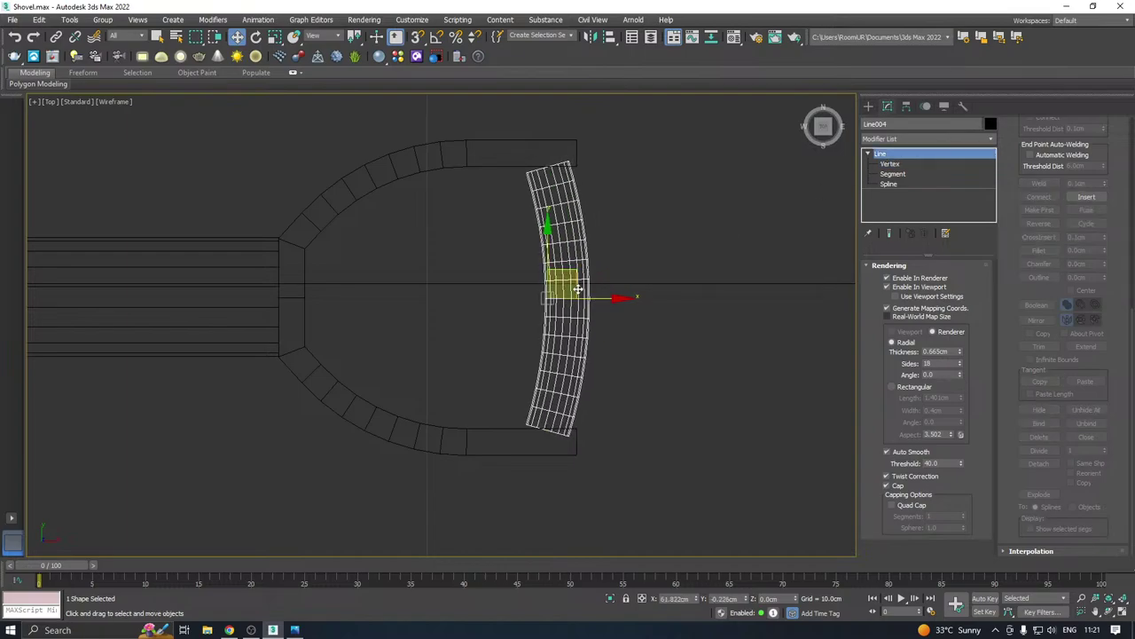
Move the crossbar's upper end vertex into the fork's upper arm, to X about 61.758 cm and Y about 1.94 cm
left_click(890, 165)
left_click_drag(543, 180, 543, 176)
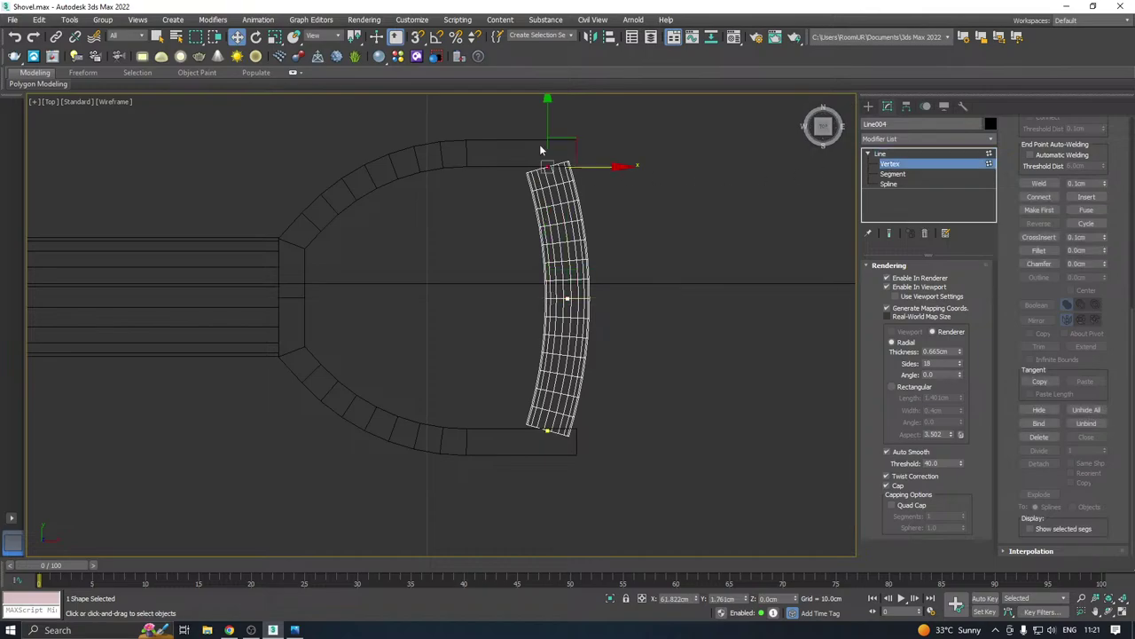
scroll(544, 142, "up", 2)
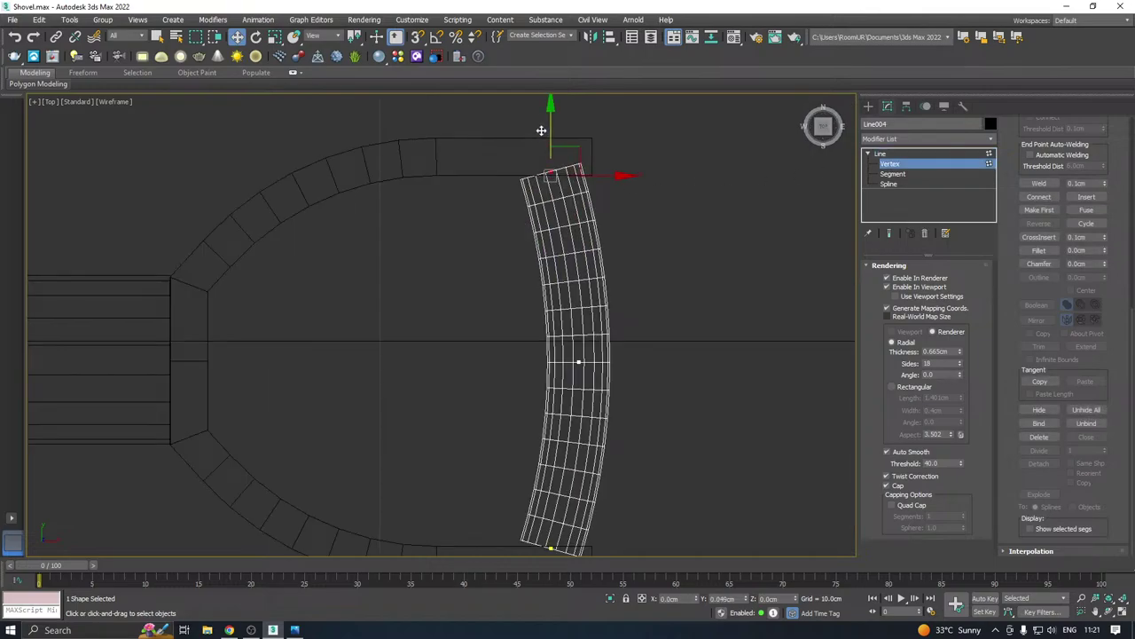
left_click_drag(593, 175, 586, 175)
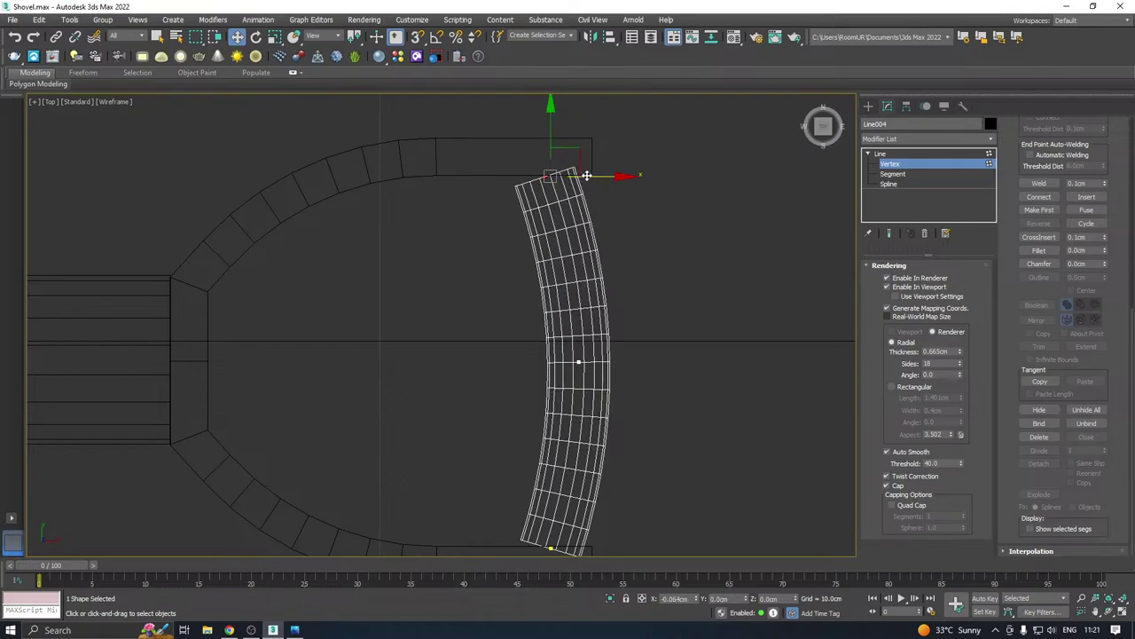
left_click_drag(546, 140, 542, 124)
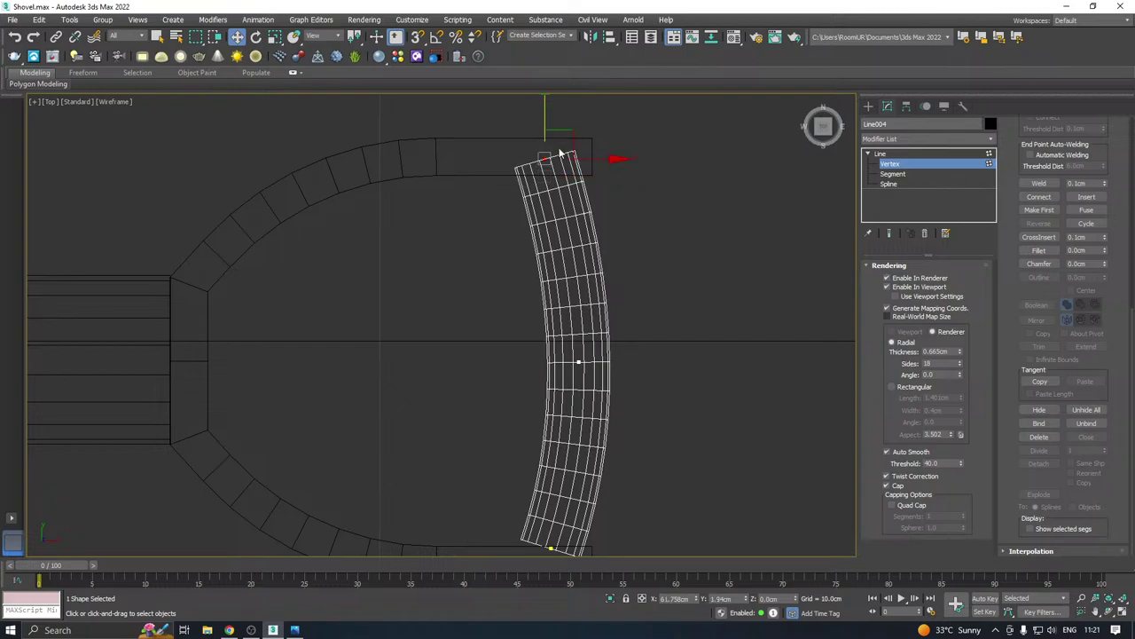
Move the crossbar's lower end vertex down into the fork's lower arm and return to whole-object level
middle_click_drag(558, 253, 562, 157)
left_click_drag(486, 397, 577, 479)
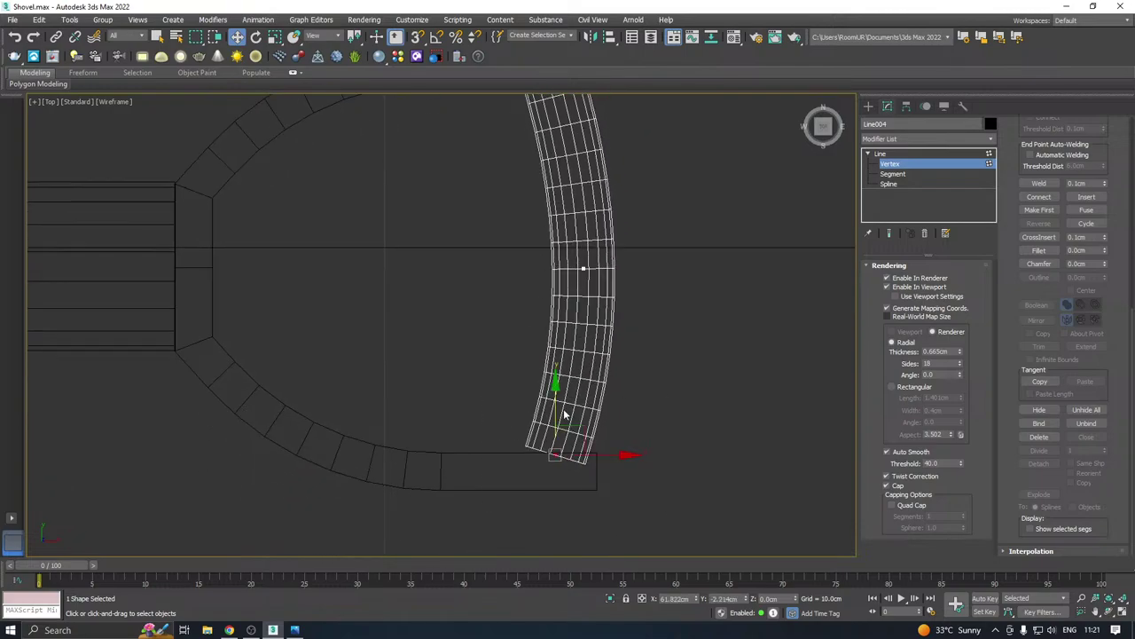
left_click_drag(563, 414, 562, 423)
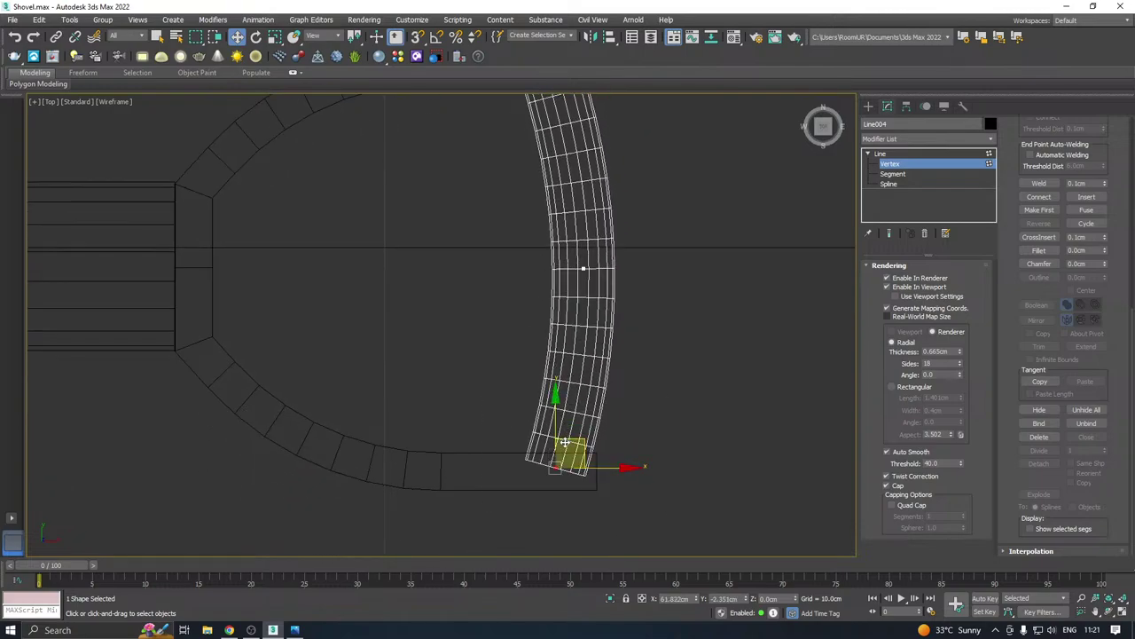
scroll(562, 443, "down", 2)
left_click(883, 154)
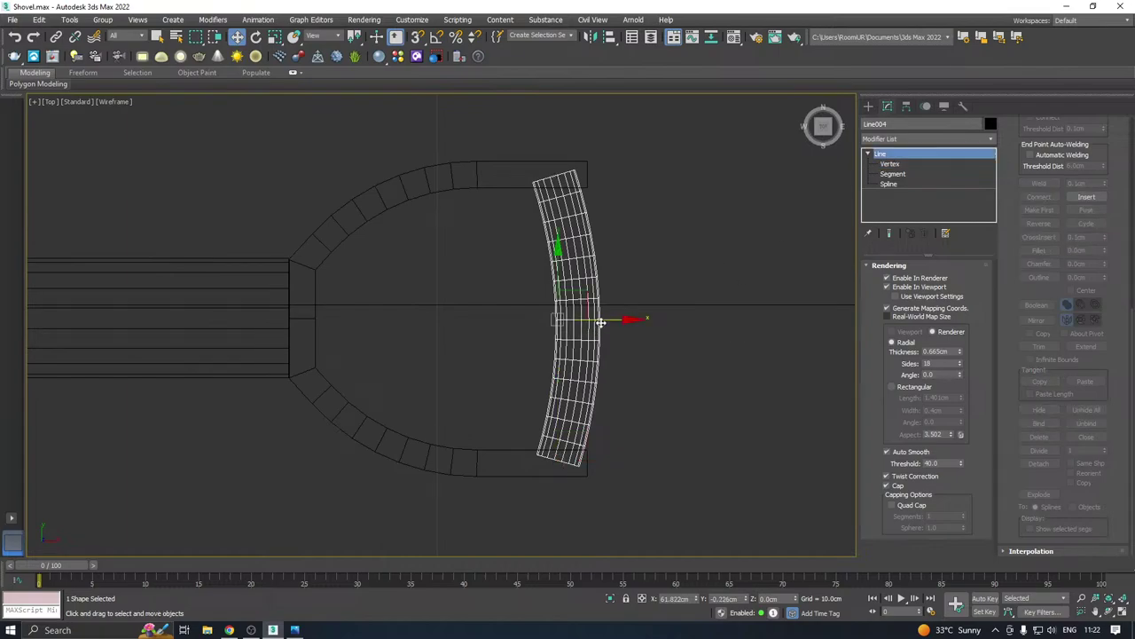
Move the curved crossbar inward to X about 61.75 cm and set its radial thickness to 0.815 cm
left_click_drag(601, 322, 595, 320)
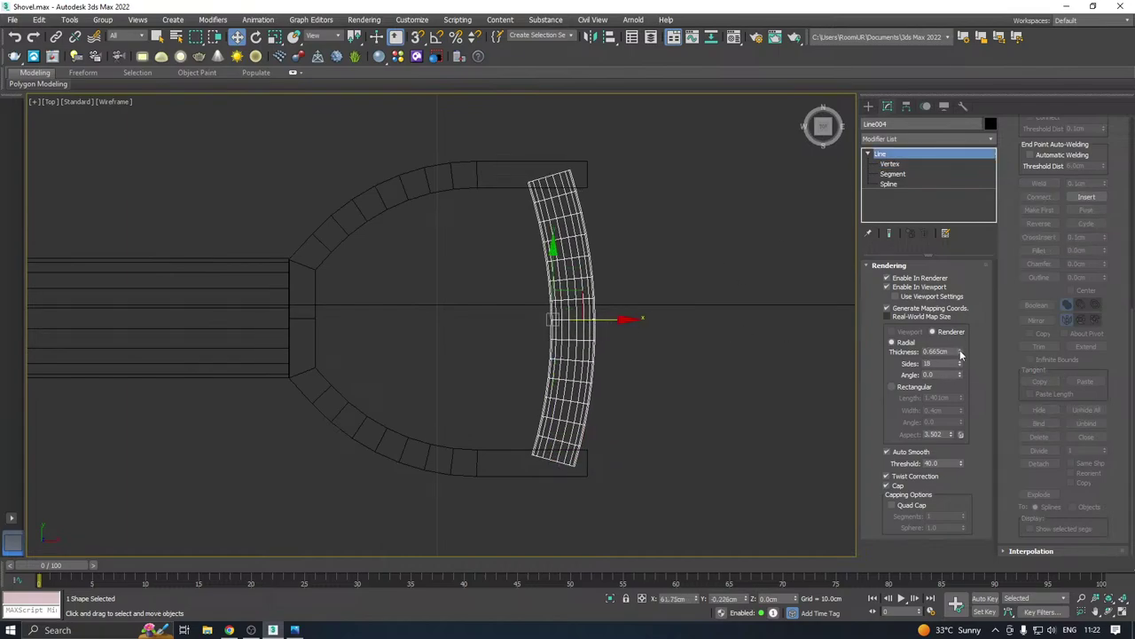
left_click_drag(960, 355, 955, 342)
Switch the Top view to Default Shading and assign the 01 - Default physical material to the crossbar
left_click(120, 101)
left_click(135, 113)
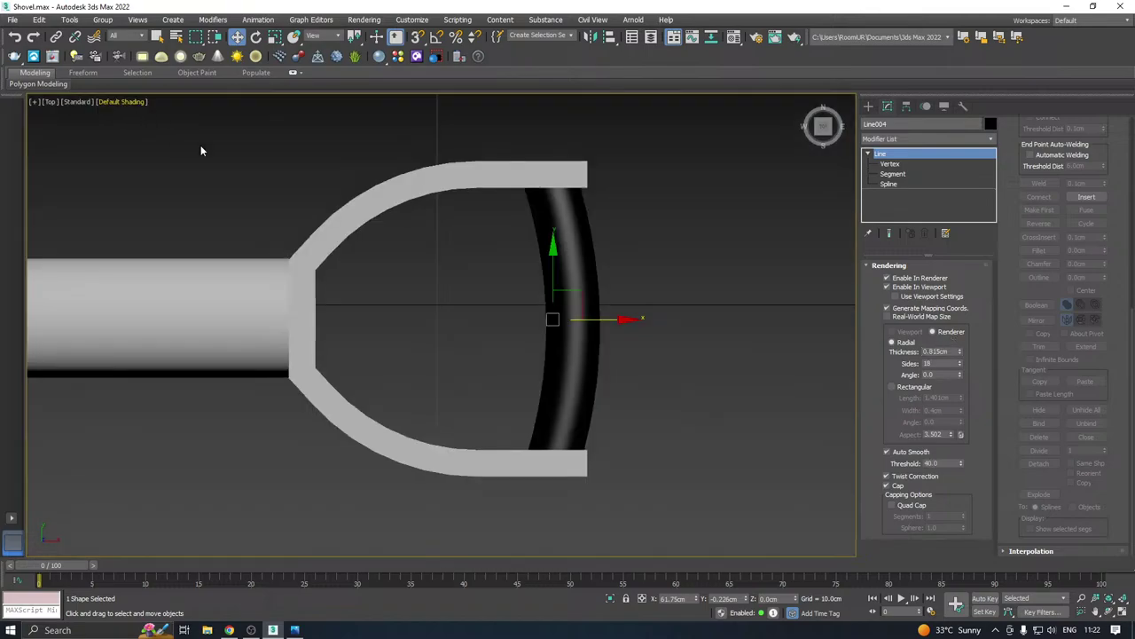
scroll(667, 278, "down", 2)
scroll(661, 279, "down", 1)
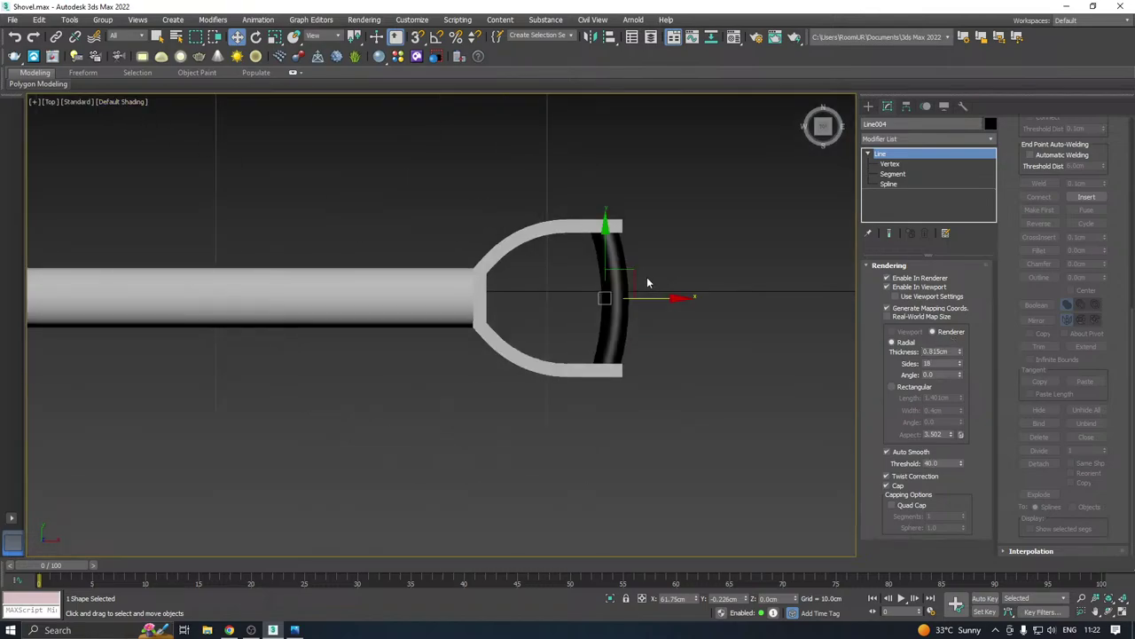
scroll(646, 280, "down", 2)
scroll(639, 288, "up", 3)
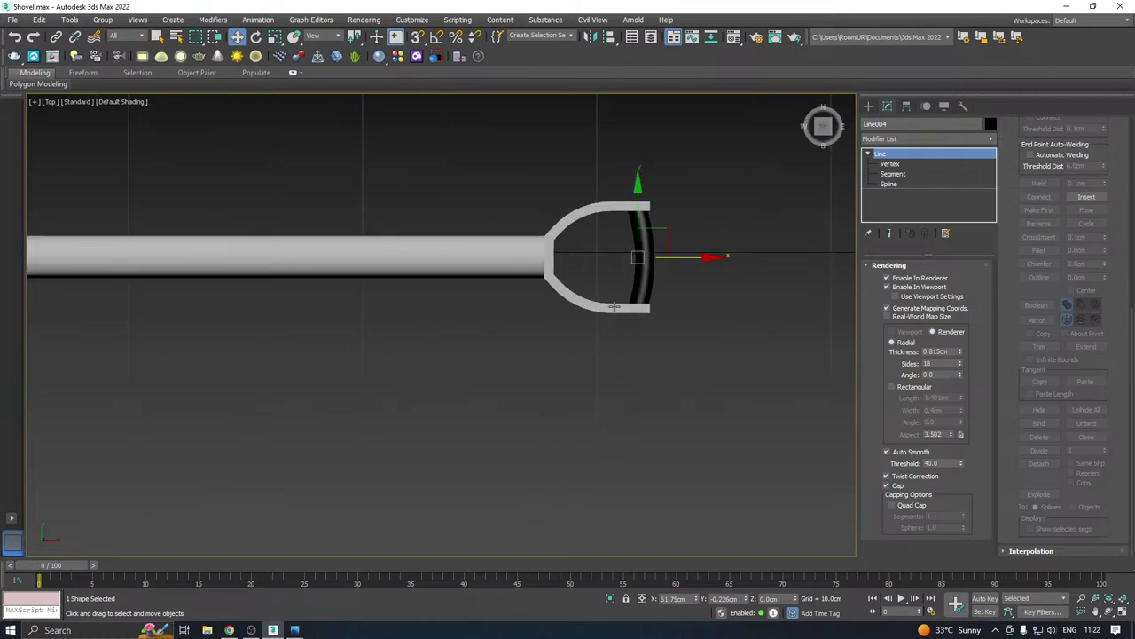
middle_click_drag(573, 281, 554, 328)
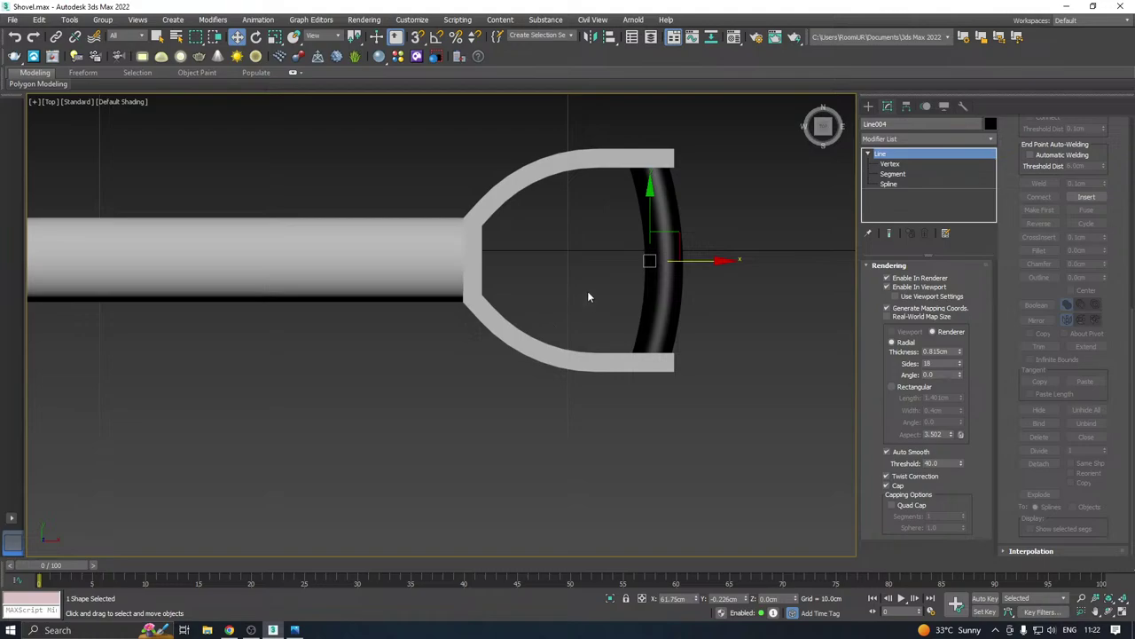
middle_click_drag(588, 293, 524, 322)
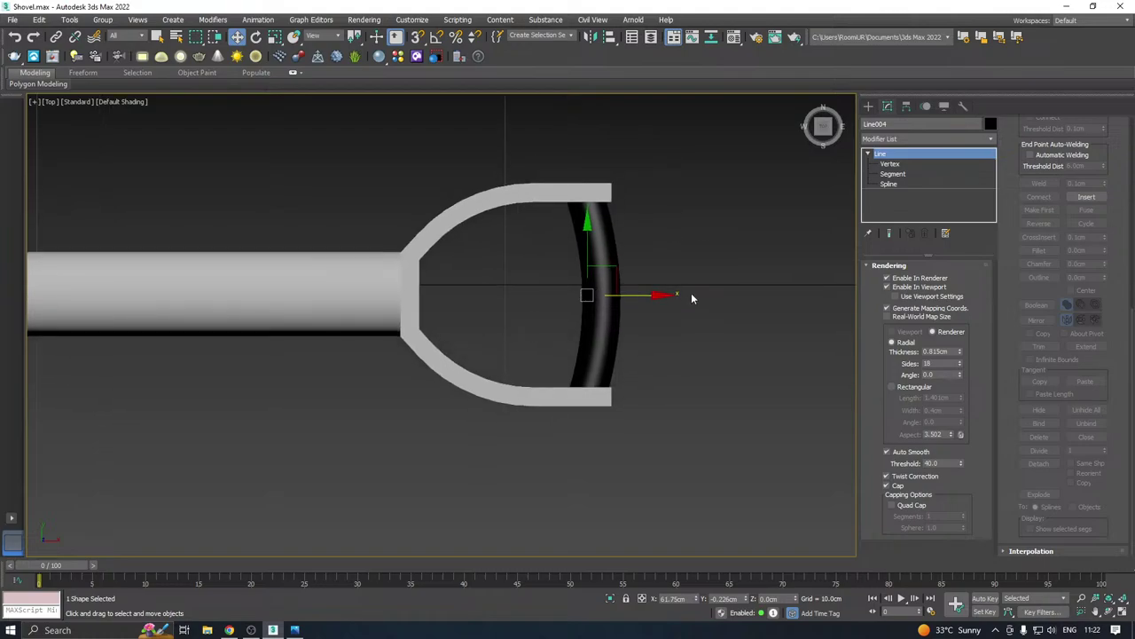
key("m")
left_click(87, 310)
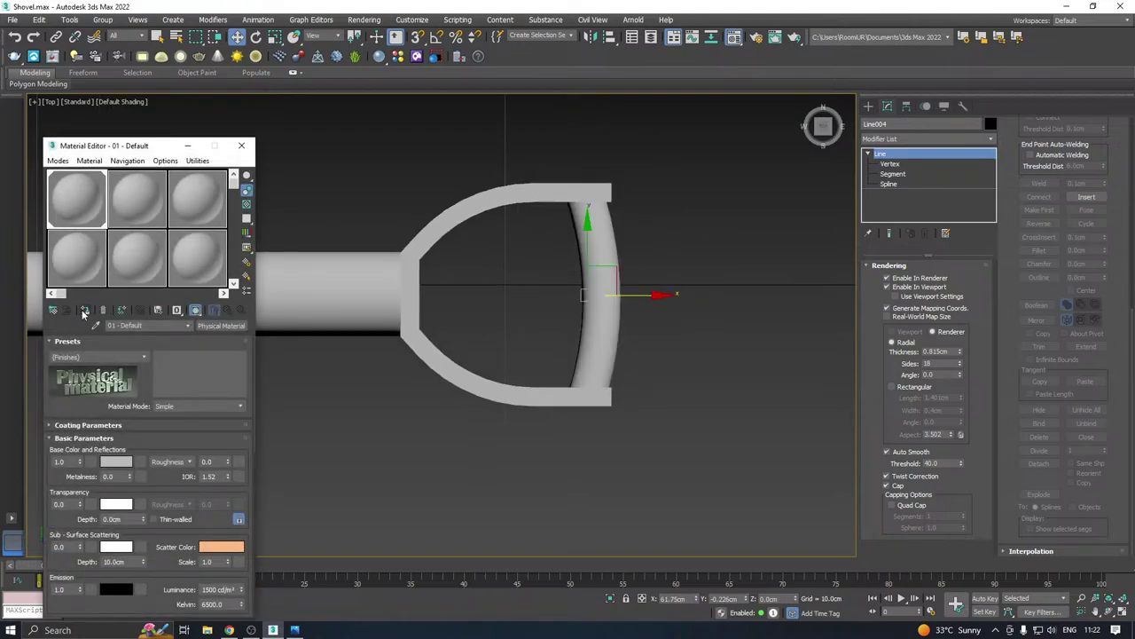
key("m")
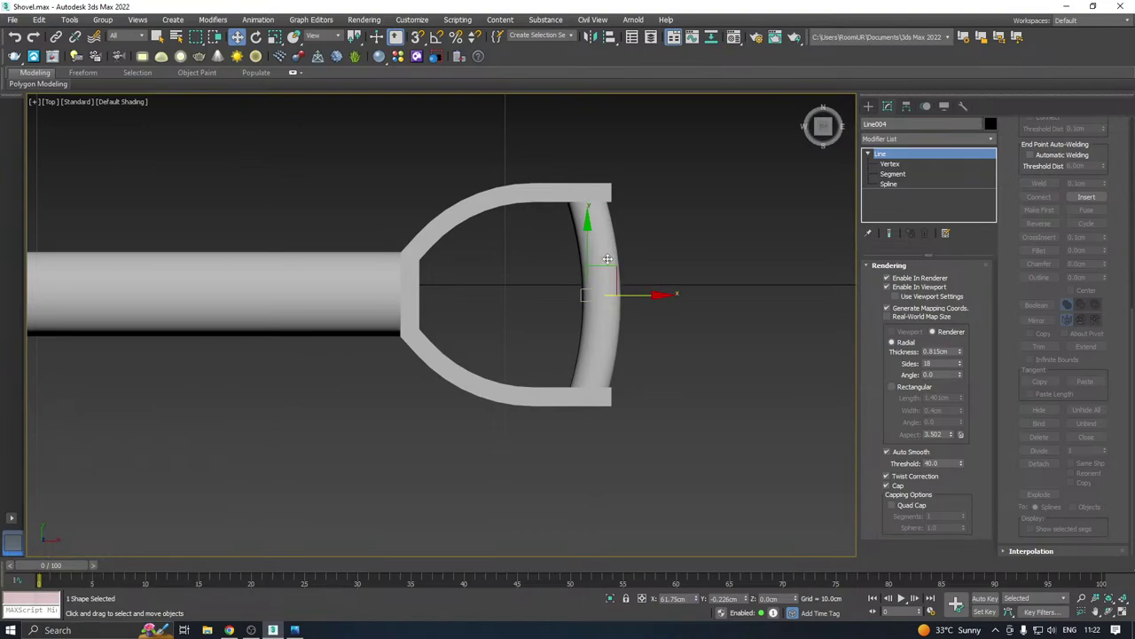
Thicken the crossbar's radial profile to 1.055 cm and move the crossbar to X about 61.698 cm
scroll(621, 231, "up", 2)
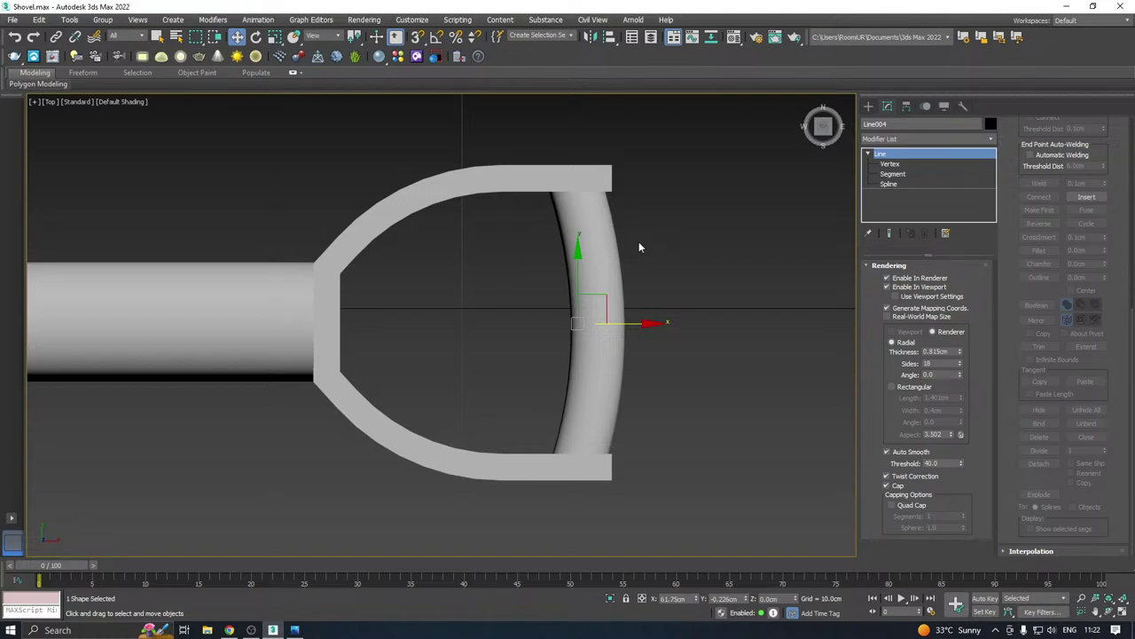
scroll(639, 242, "up", 2)
left_click_drag(962, 353, 962, 322)
scroll(639, 249, "down", 3)
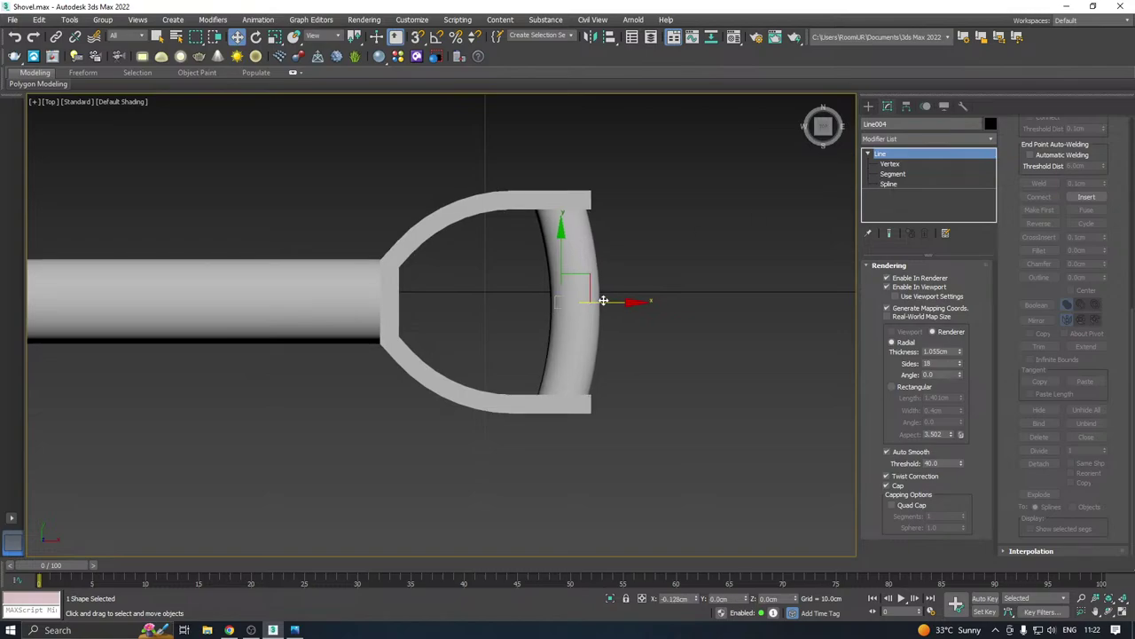
scroll(575, 309, "down", 4)
scroll(575, 308, "down", 3)
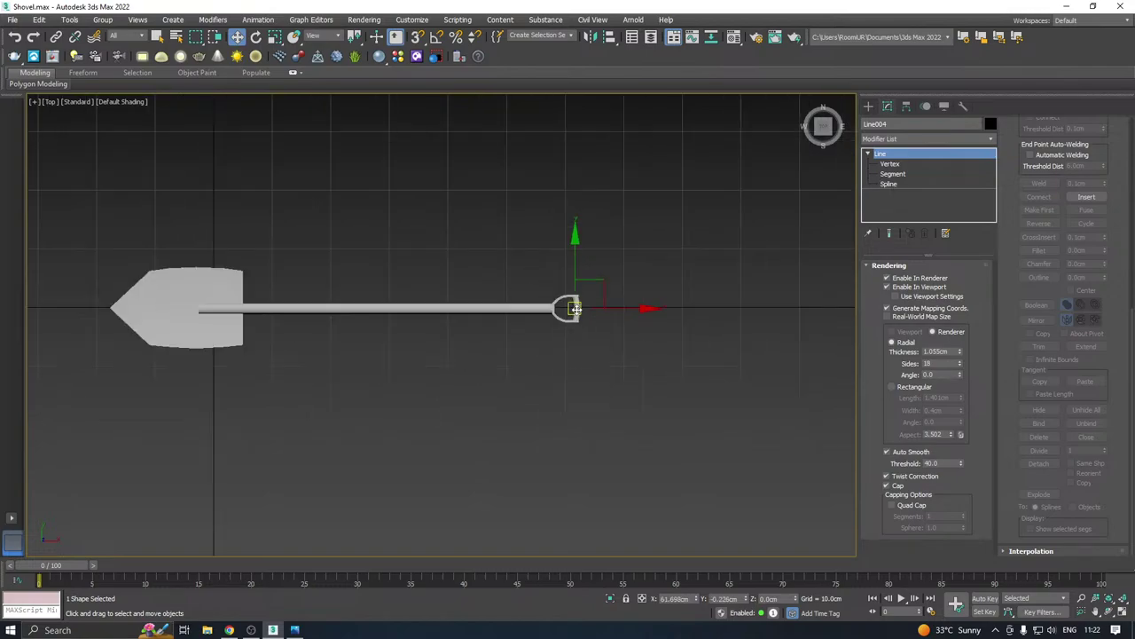
In the Perspective view, select the fork and the crossbar together and scale them up slightly and uniformly
key("p")
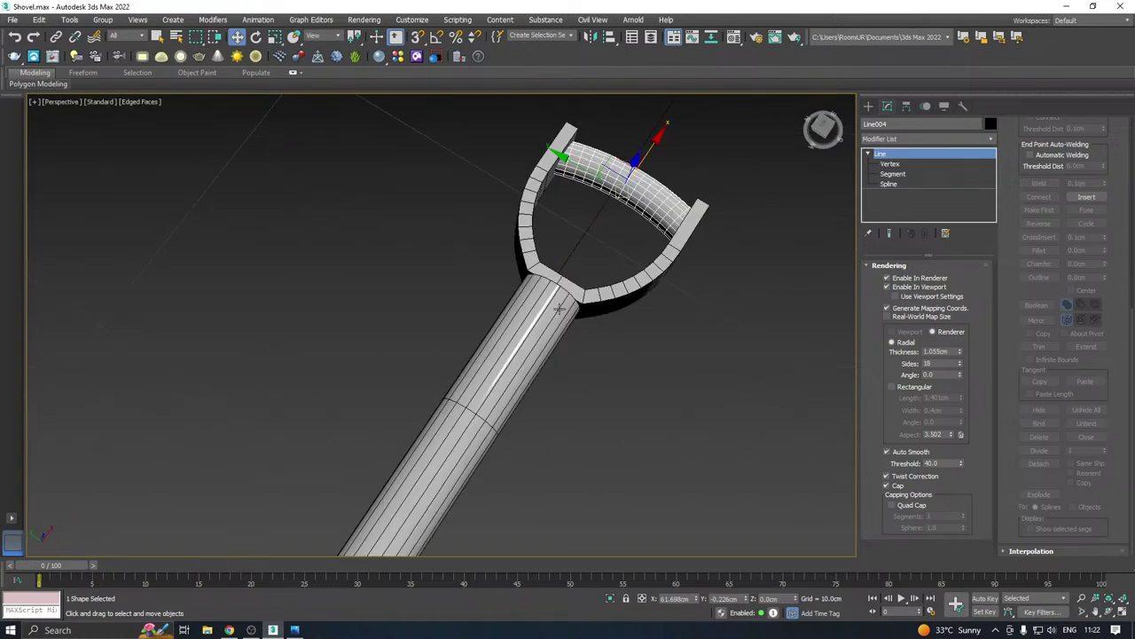
scroll(540, 288, "down", 5)
middle_click_drag(594, 273, 654, 345, "alt")
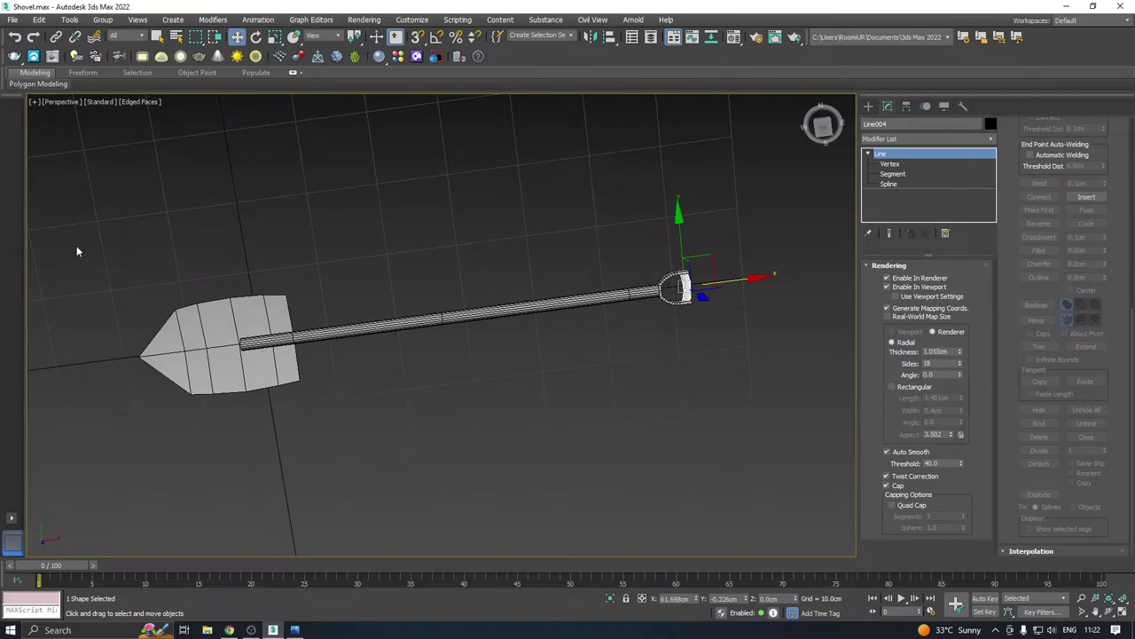
middle_click_drag(845, 335, 776, 328)
scroll(618, 277, "up", 2)
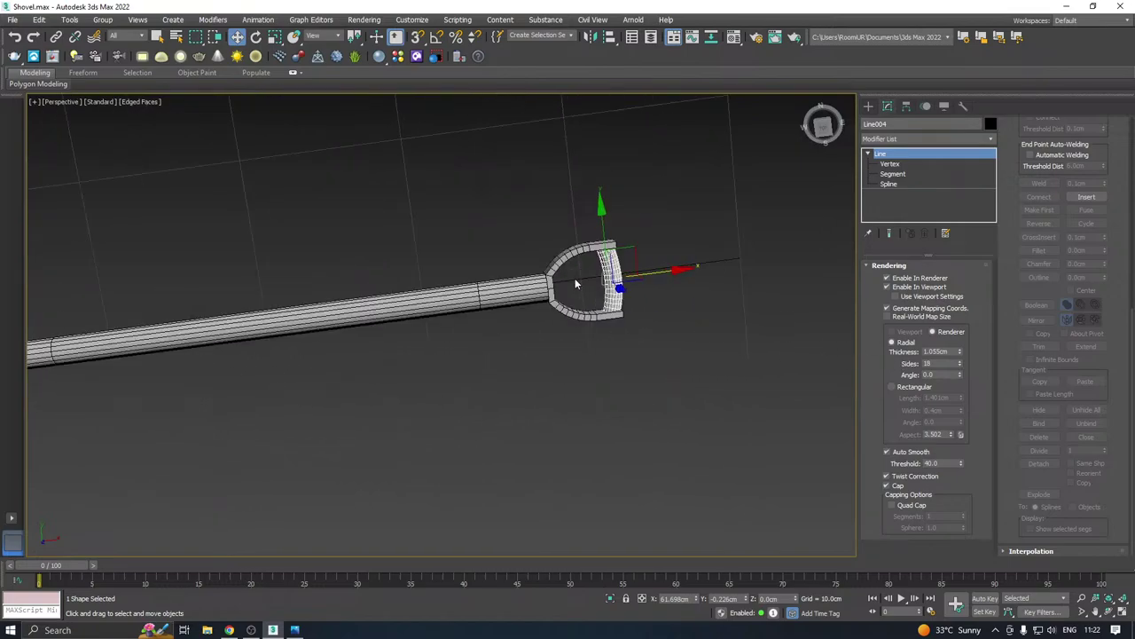
left_click_drag(584, 327, 567, 342)
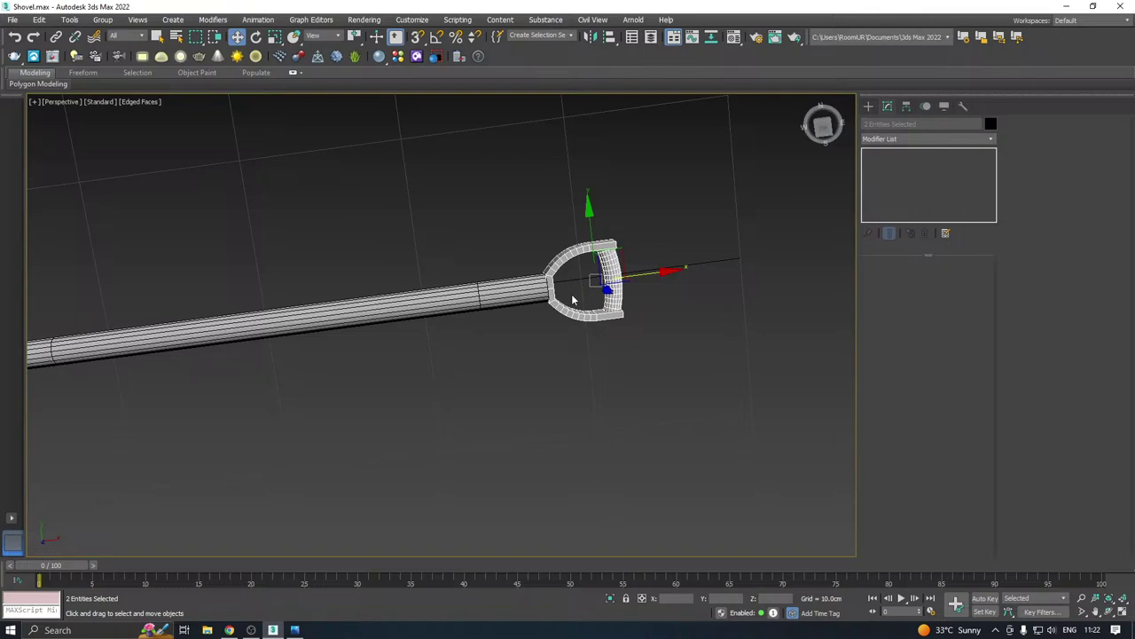
key("r")
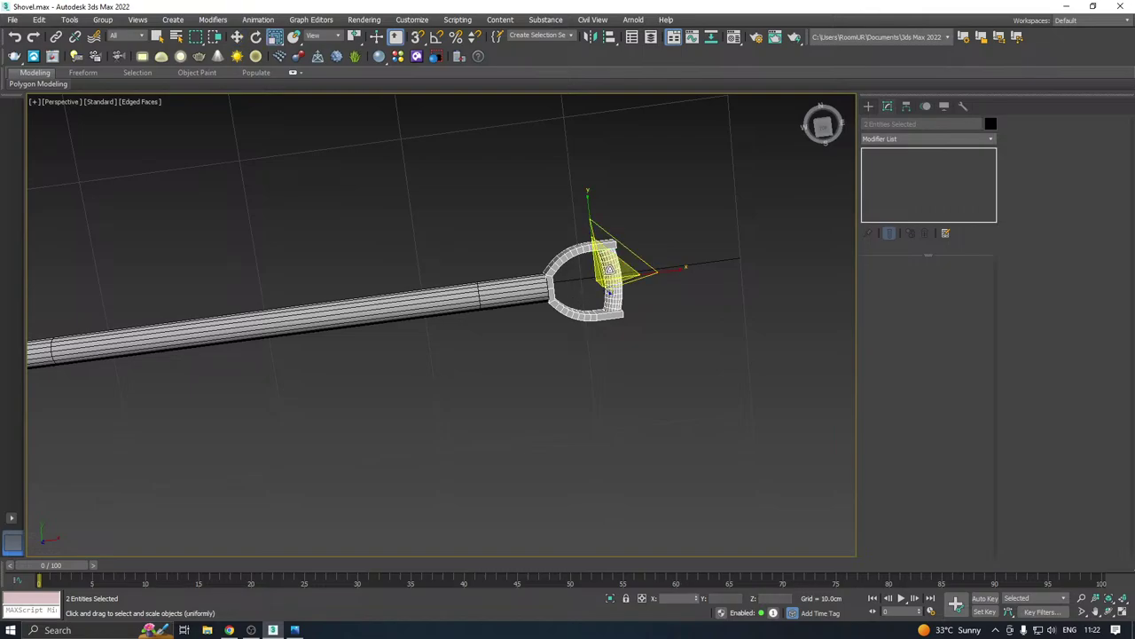
left_click_drag(608, 262, 616, 253)
Move the fork and crossbar together outward along X until the fork's base sits at the handle's end
scroll(542, 261, "down", 3)
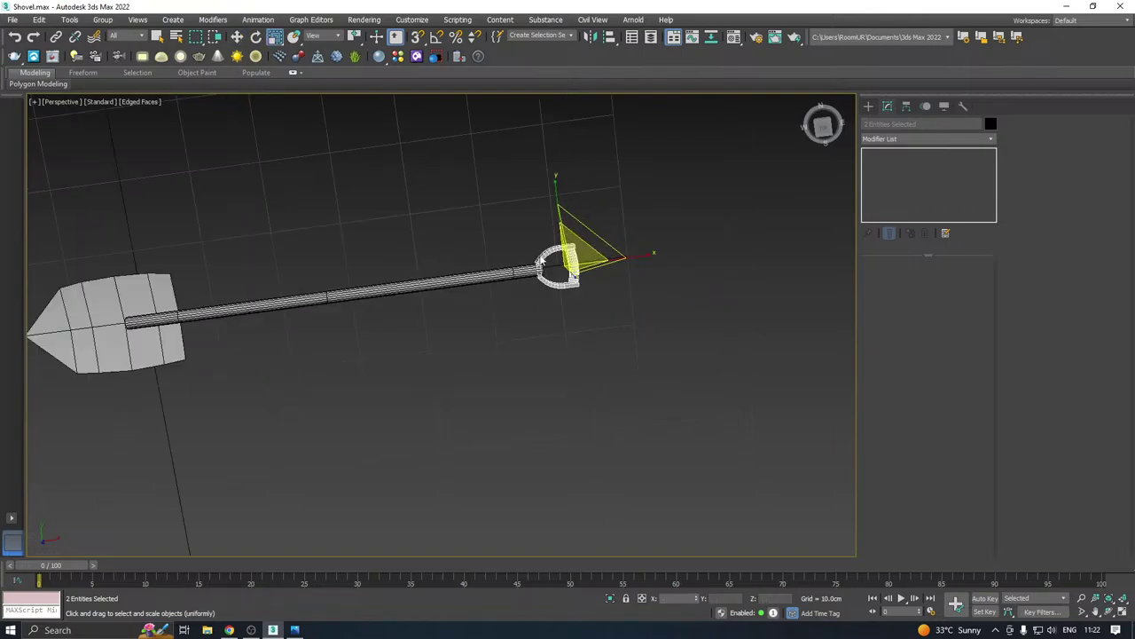
middle_click_drag(547, 276, 548, 266, "alt")
scroll(548, 265, "up", 5)
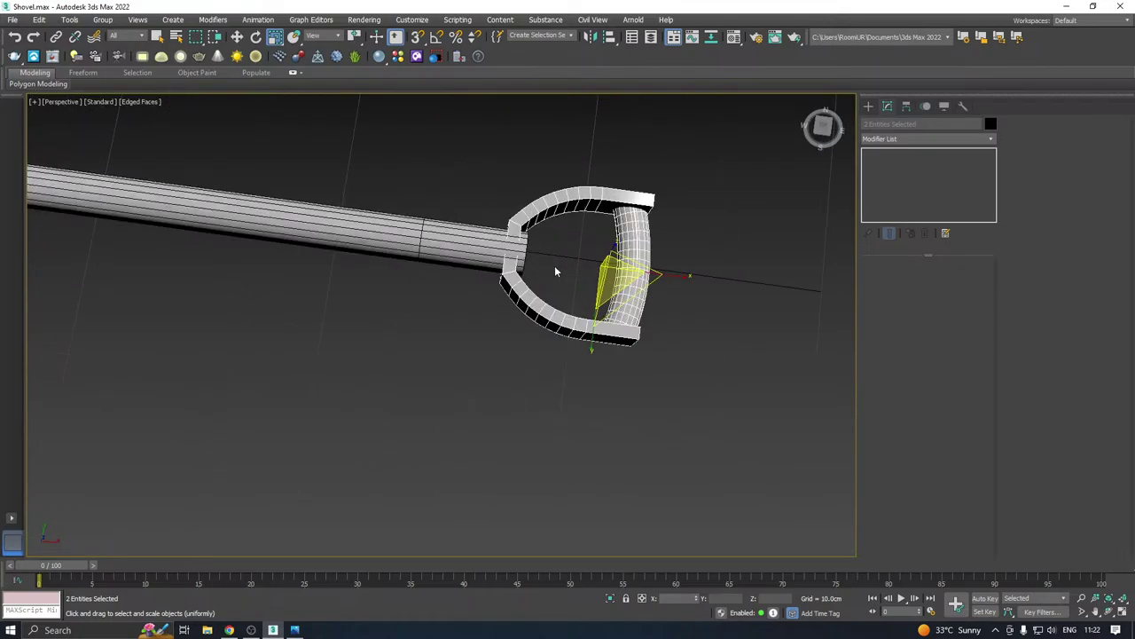
key("w")
left_click_drag(672, 271, 684, 269)
scroll(548, 281, "down", 4)
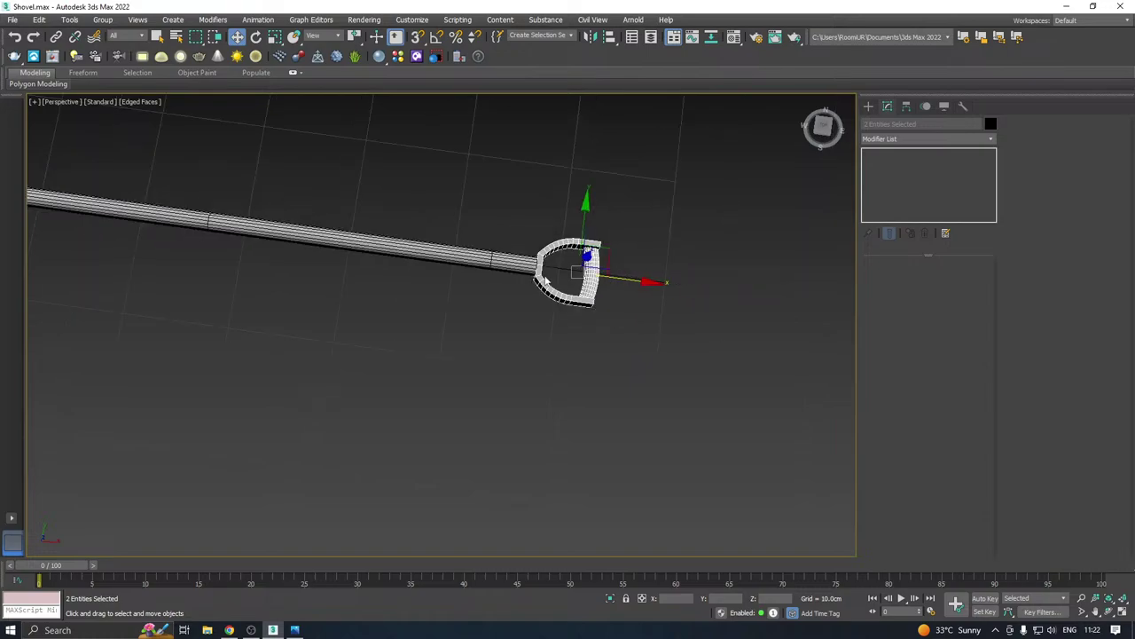
middle_click_drag(548, 281, 548, 281, "alt")
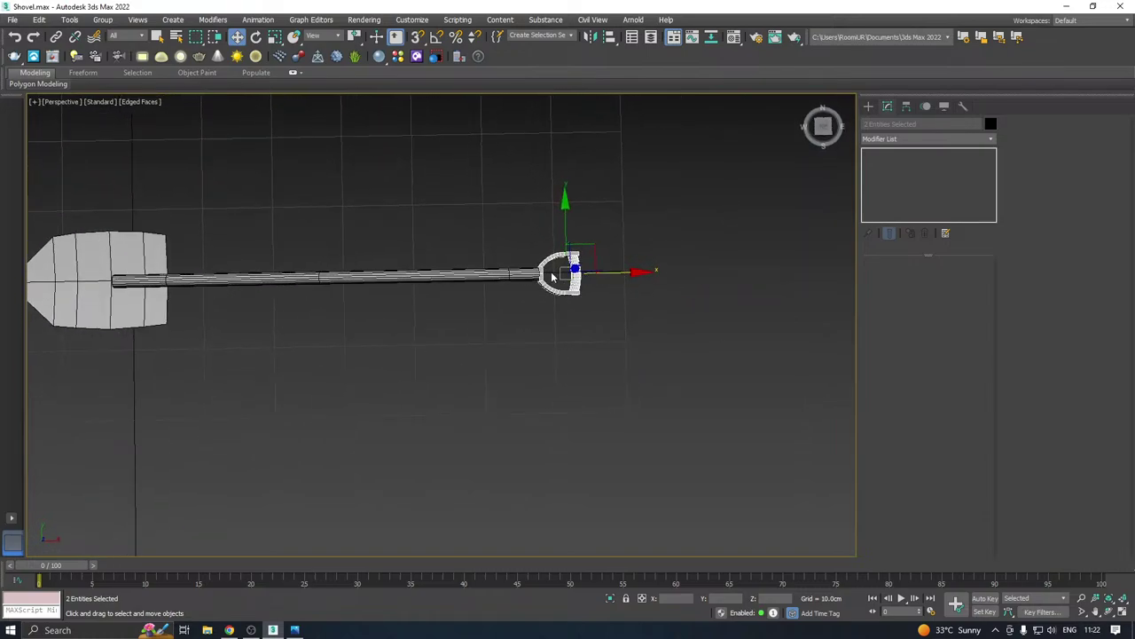
scroll(548, 281, "up", 4)
Delete the Symmetry modifier from the fork, leaving only its base line
left_click(554, 241)
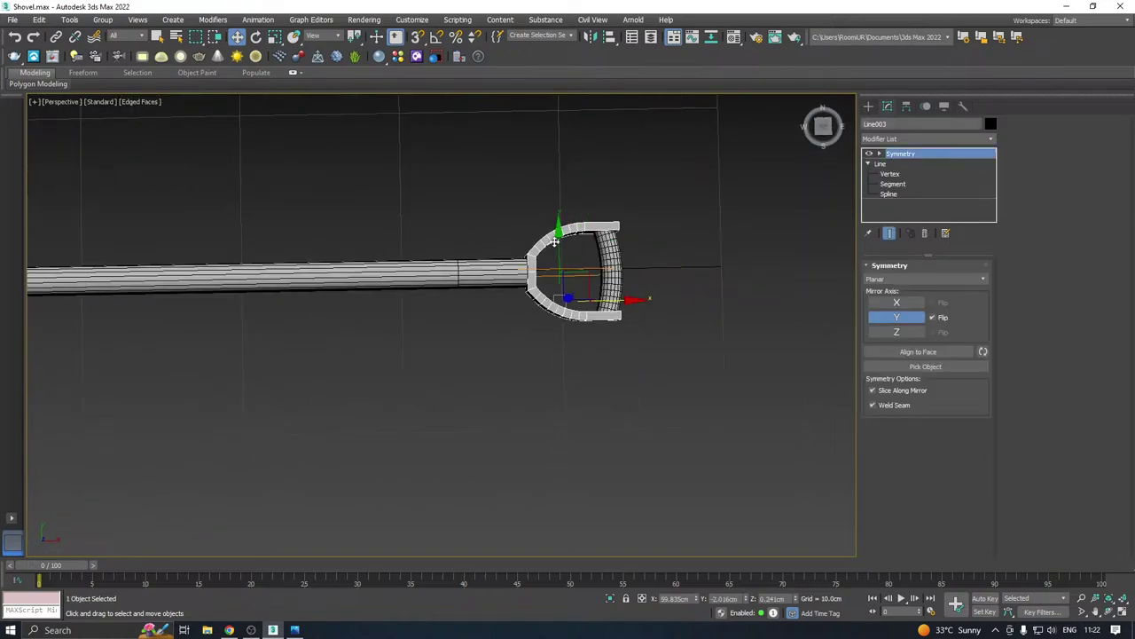
left_click(904, 154)
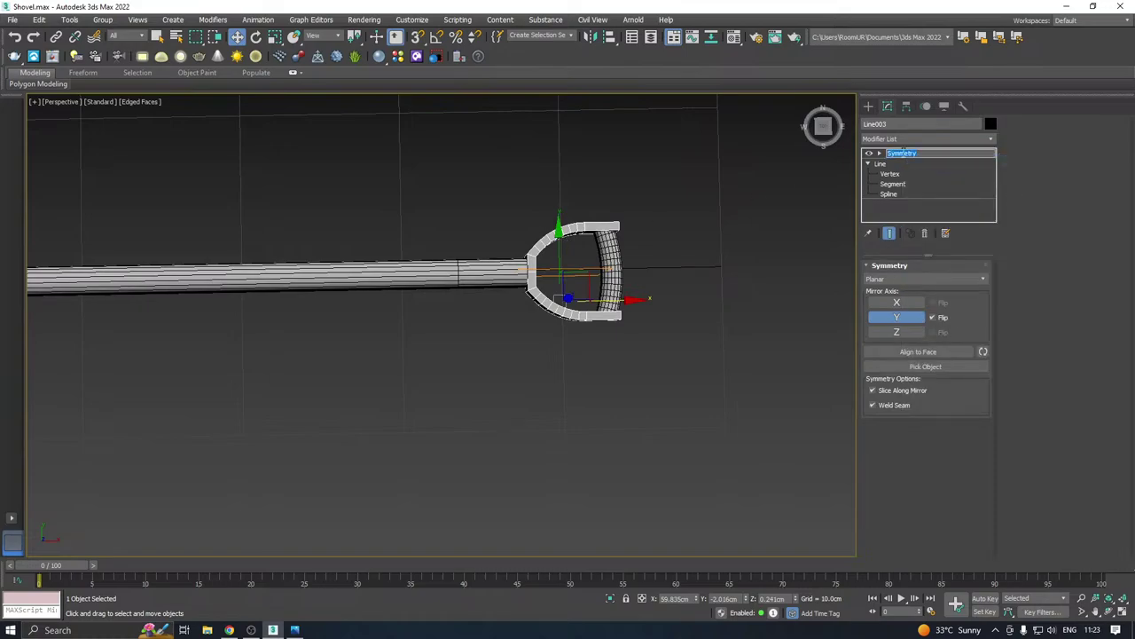
left_click(914, 164)
right_click(906, 154)
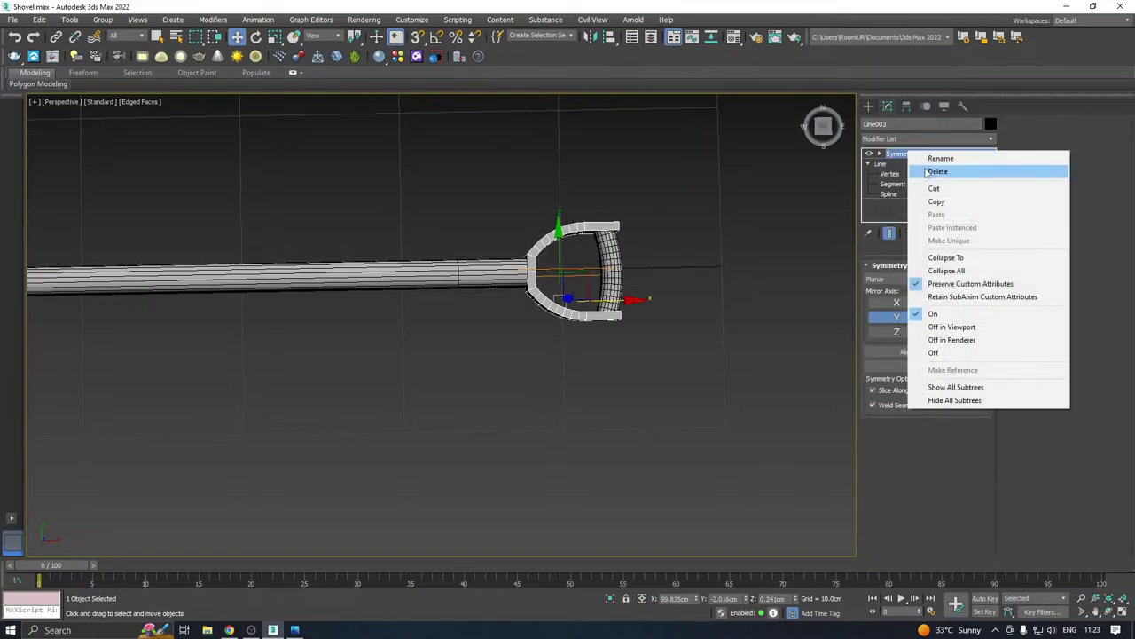
left_click(949, 167)
scroll(526, 281, "up", 2)
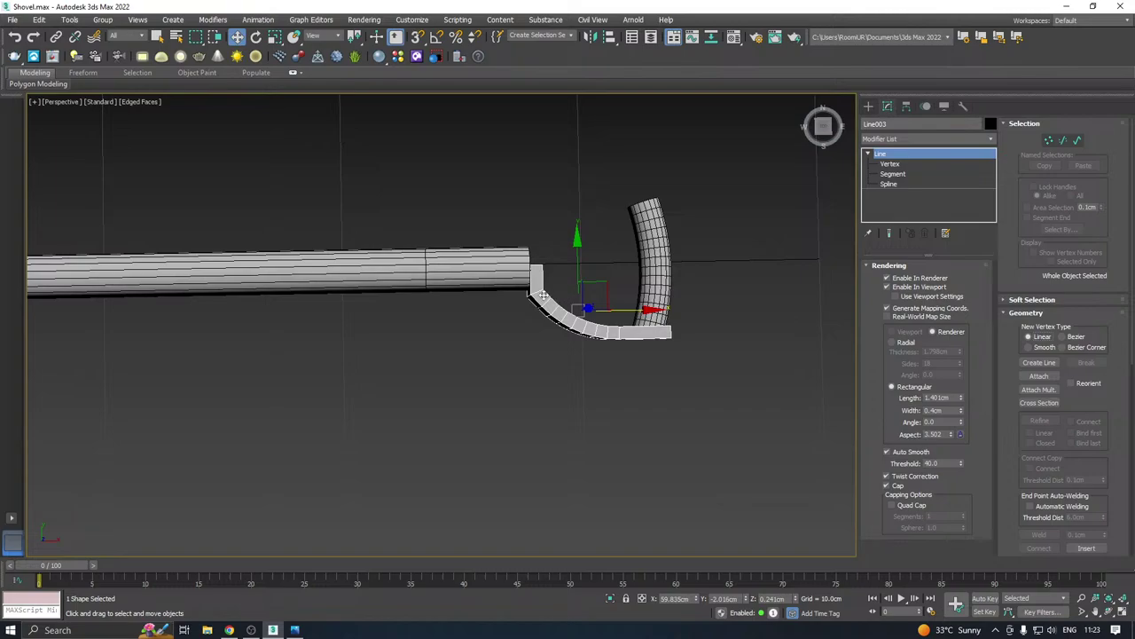
Select the crossbar and save two copies of the scene as Shovel03.max and Shovel04.max
left_click(723, 261)
left_click(655, 266)
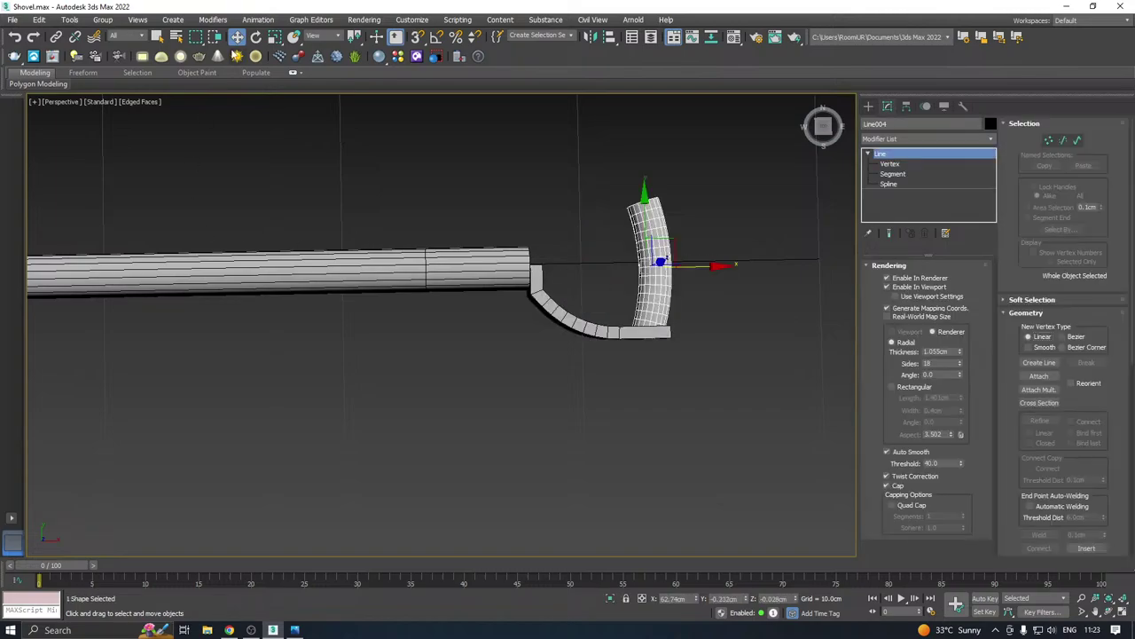
left_click(13, 19)
left_click(40, 136)
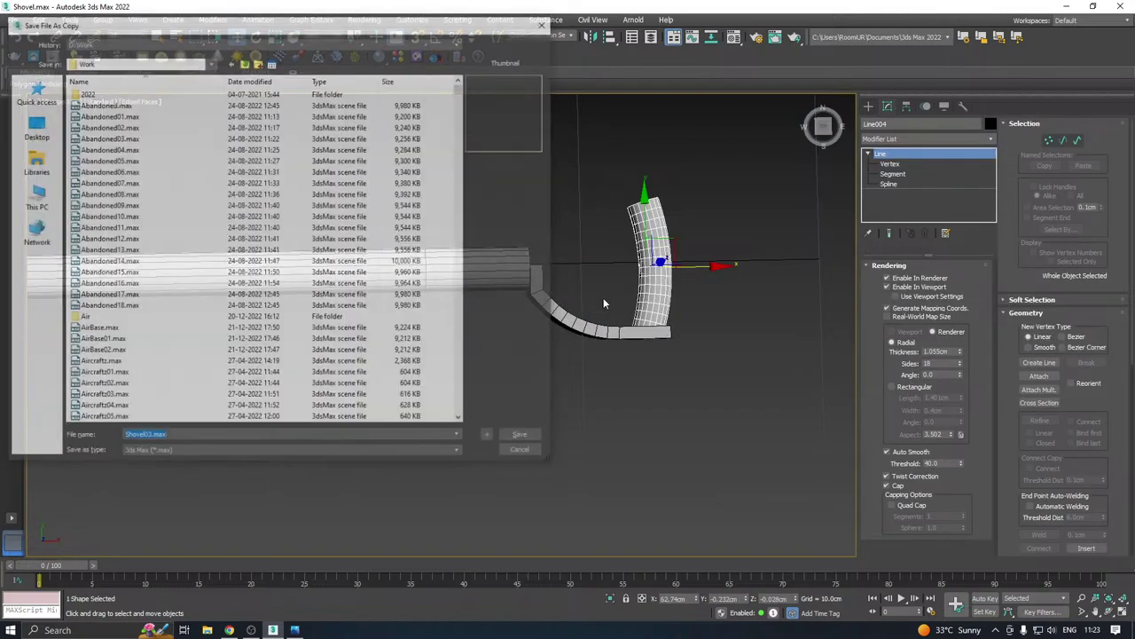
left_click(523, 437)
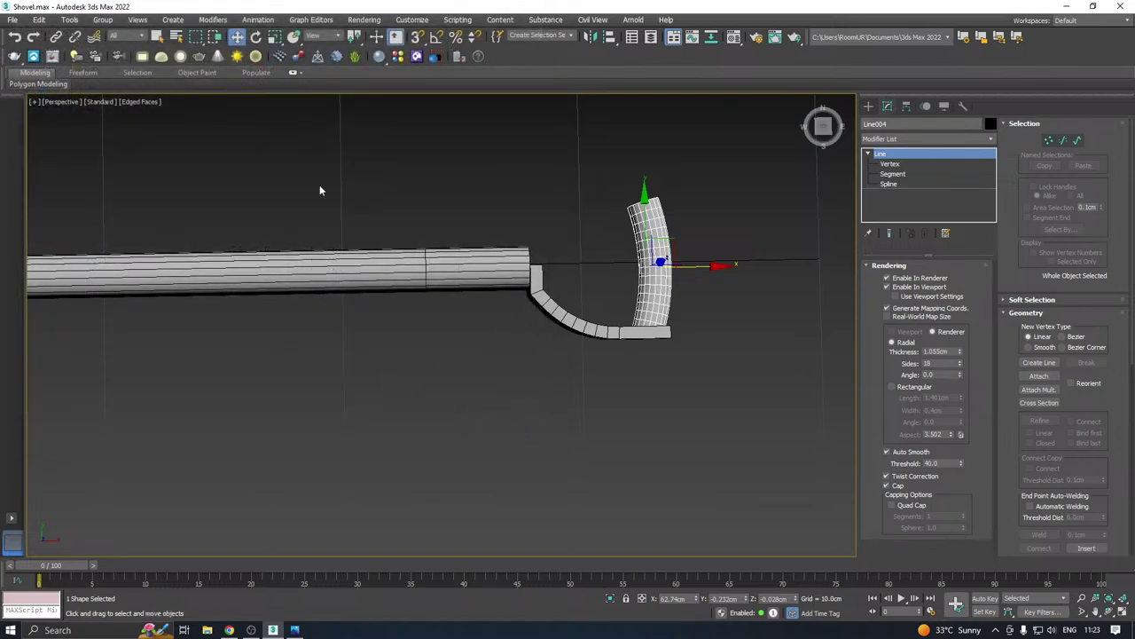
left_click(13, 19)
left_click(59, 138)
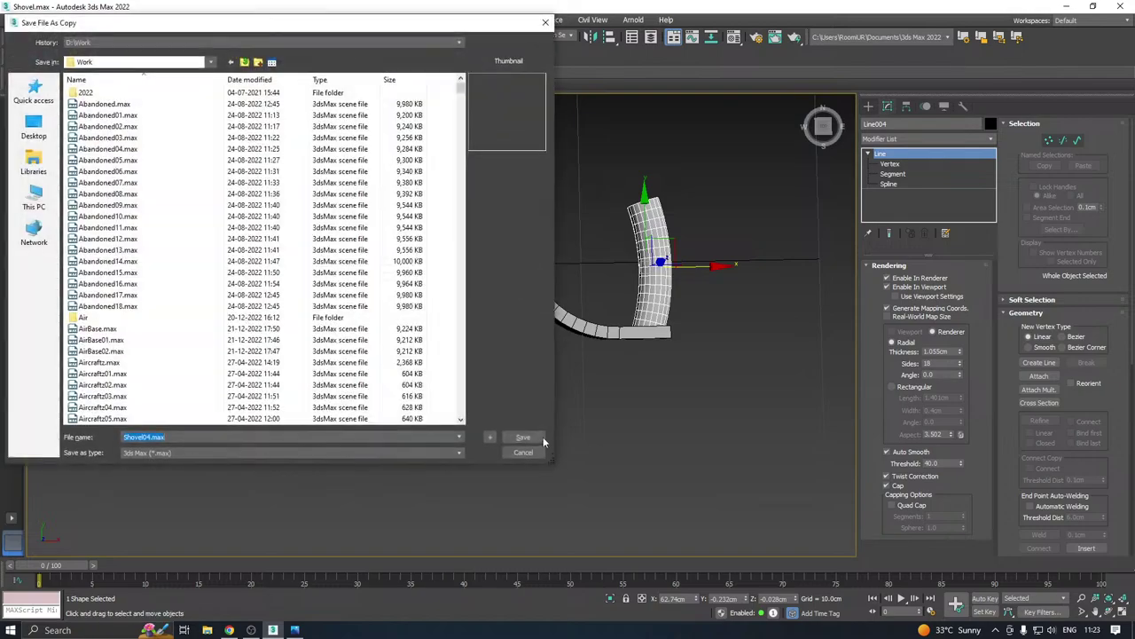
left_click(527, 438)
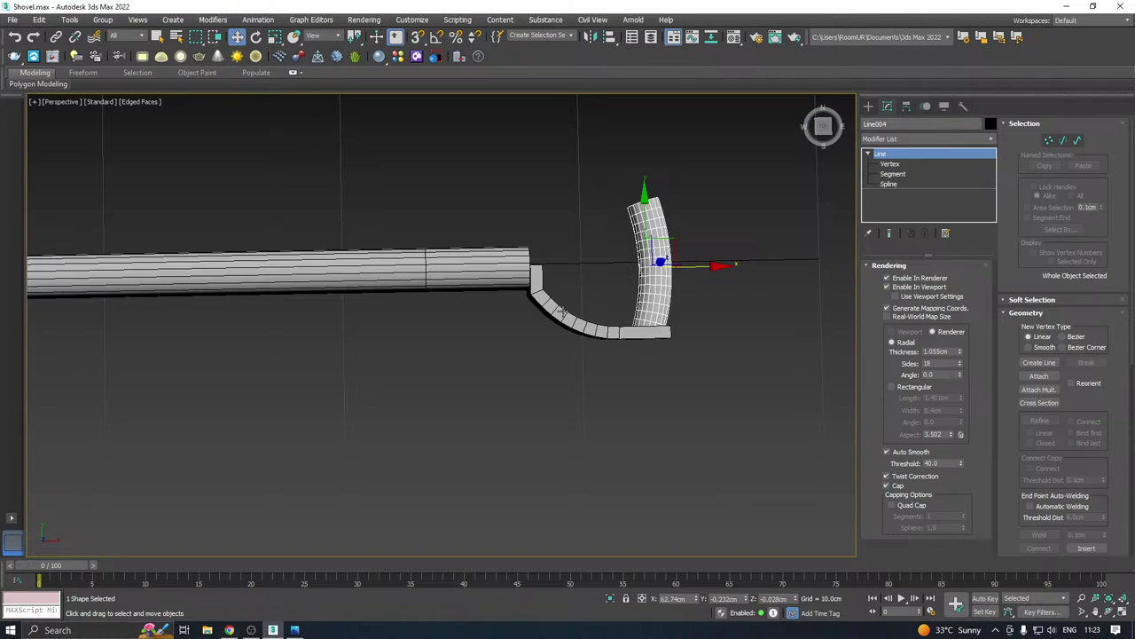
Add the fork half to the crossbar selection and scale both up uniformly to about 111 percent
left_click(561, 310)
left_click_drag(605, 362, 601, 362)
key("r")
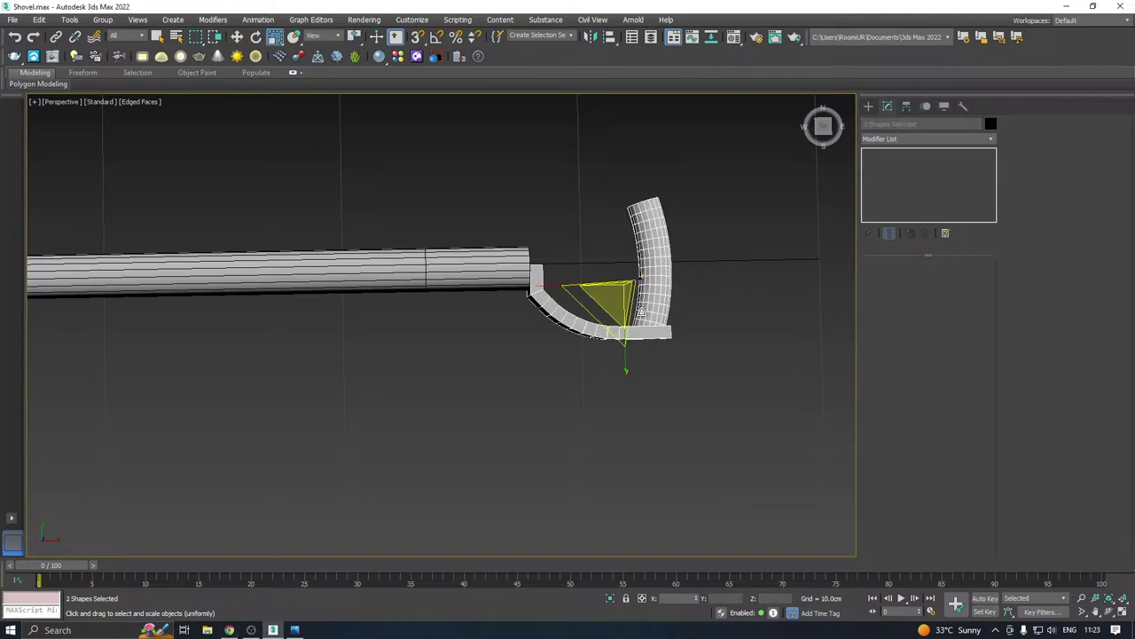
left_click_drag(622, 294, 612, 288)
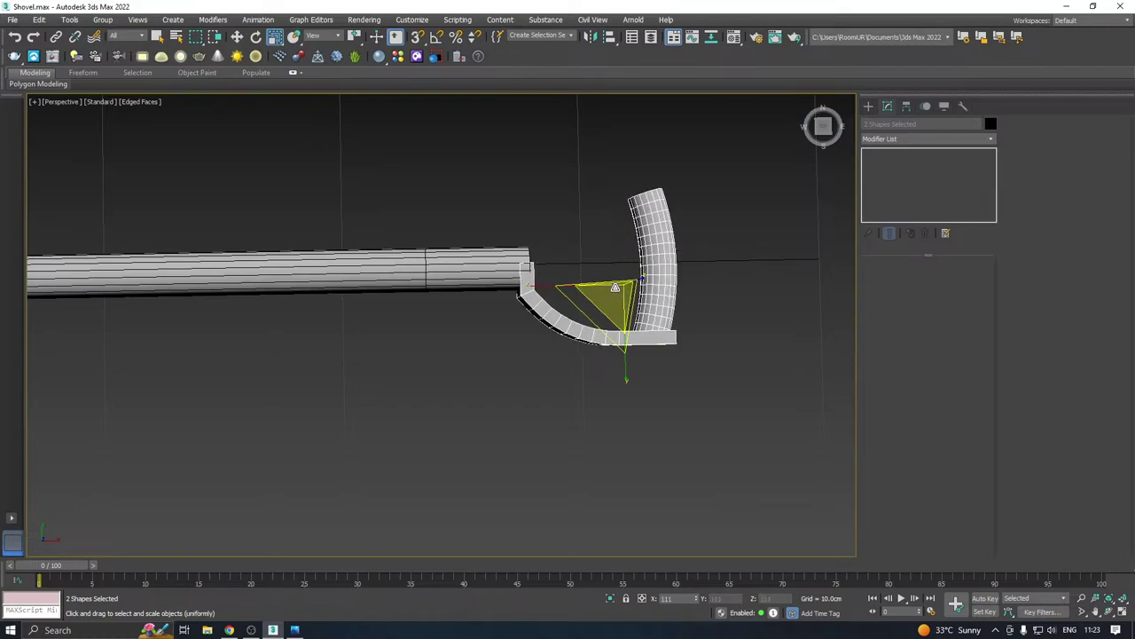
Move the fork half and crossbar about 0.54 cm along Y and 0.51 cm along X against the handle's end, then select only the fork half
scroll(612, 287, "up", 3)
key("w")
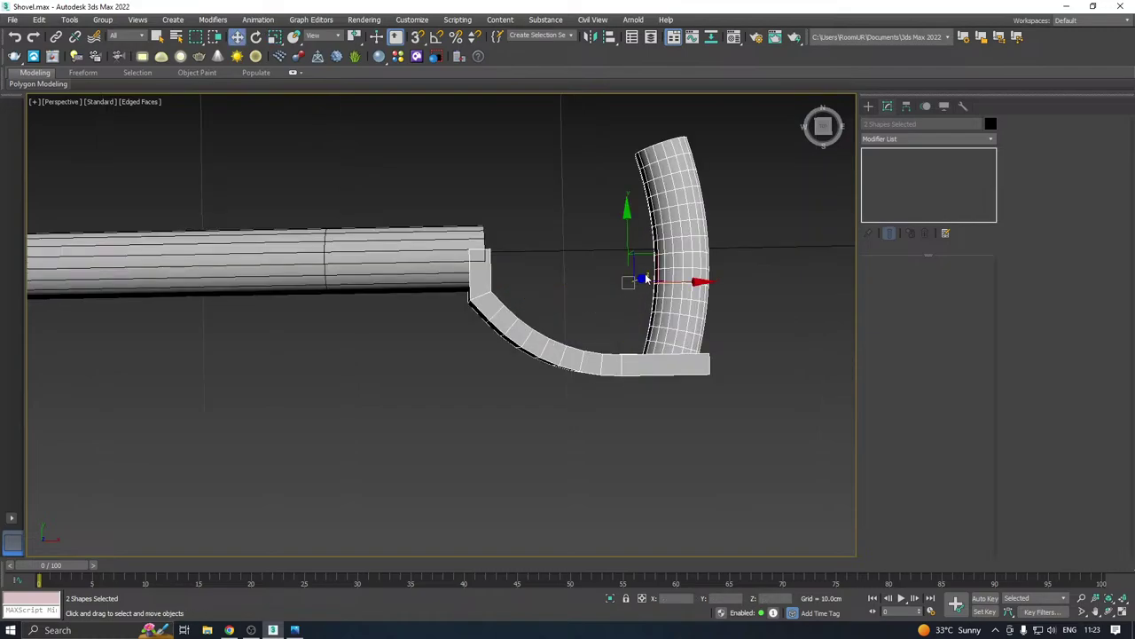
left_click_drag(626, 250, 626, 229)
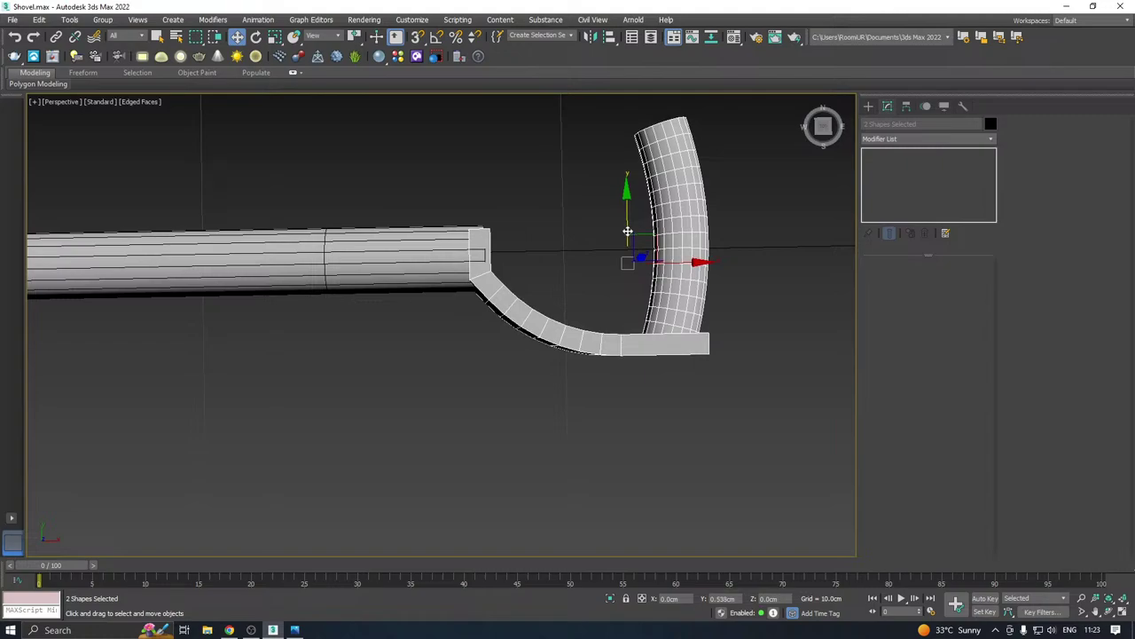
left_click_drag(678, 260, 698, 261)
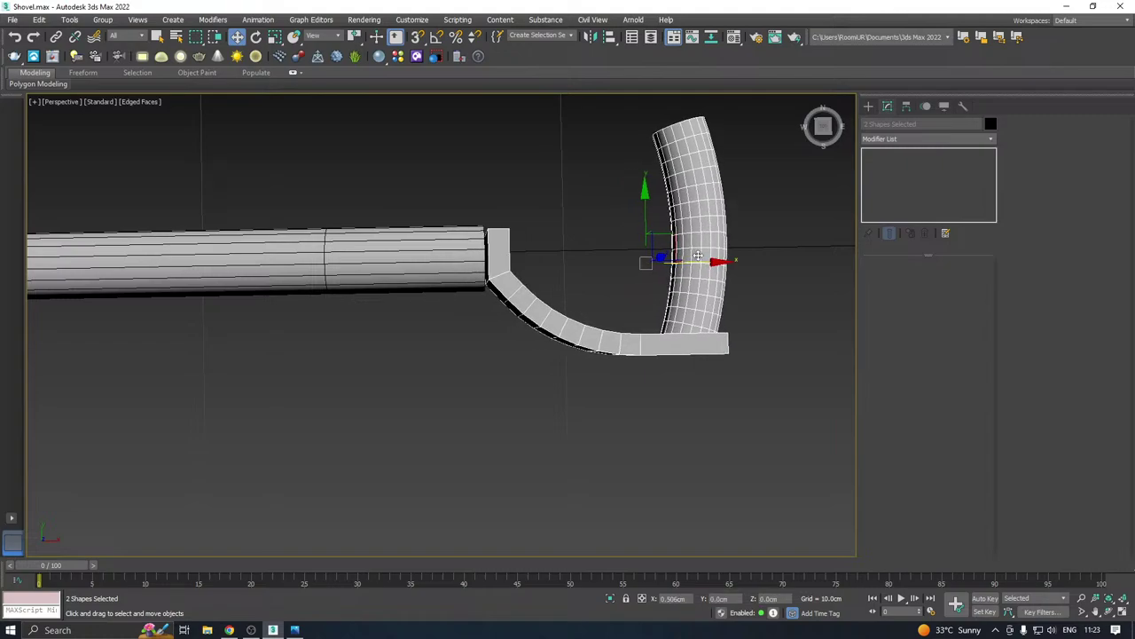
left_click(532, 309)
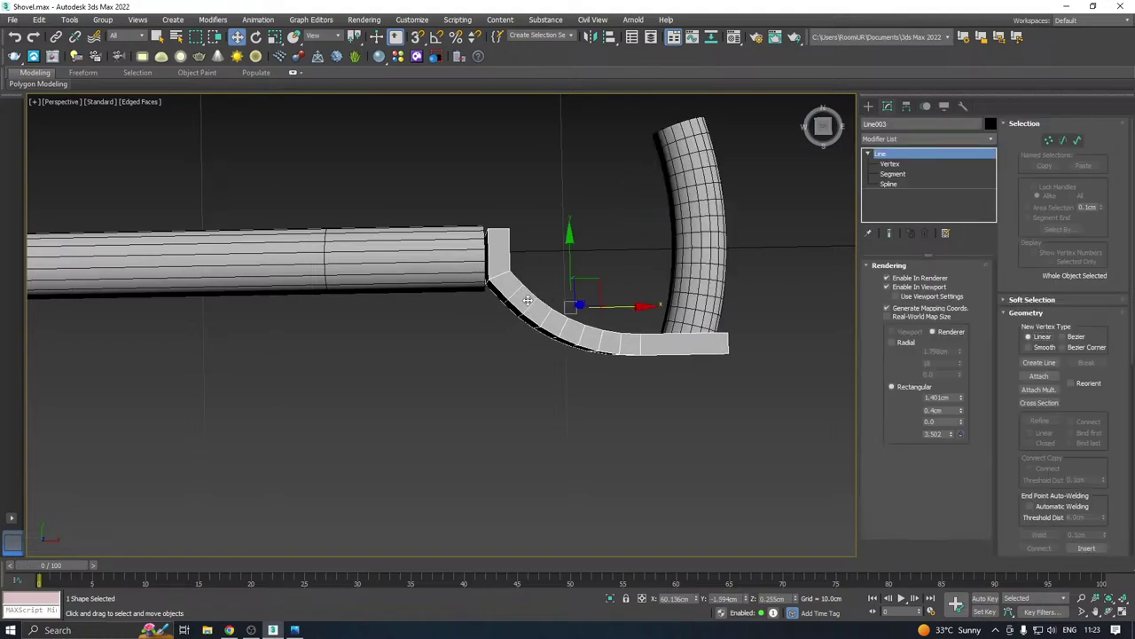
Convert the fork half to an Editable Poly and attach the handle to it
scroll(532, 310, "up", 3)
right_click(951, 191)
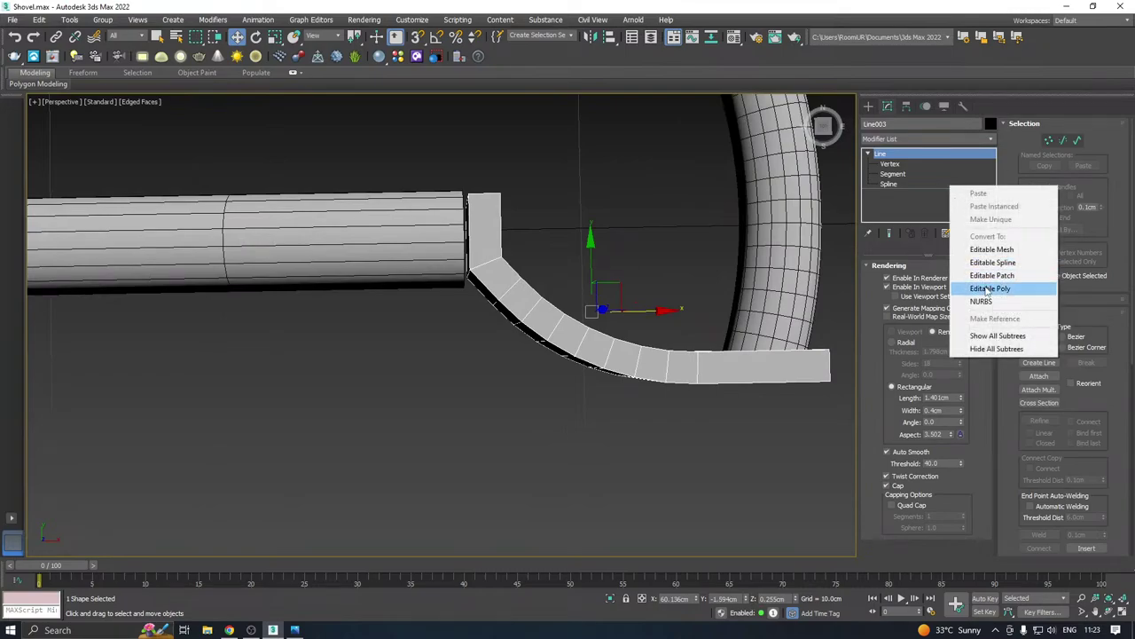
left_click(980, 287)
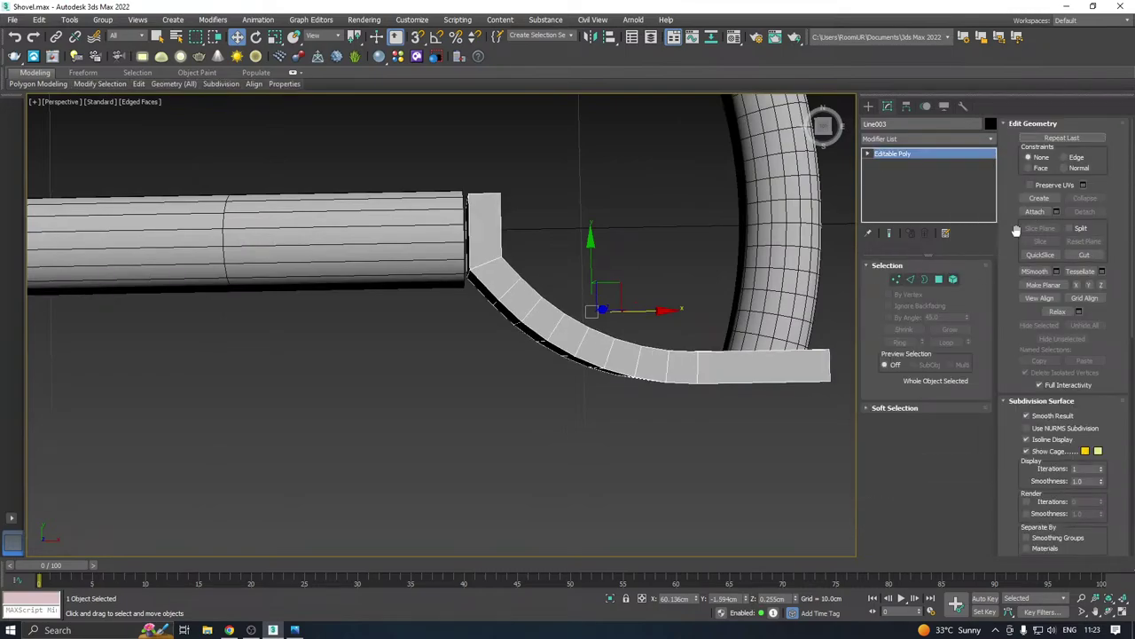
left_click(1034, 211)
left_click(454, 253)
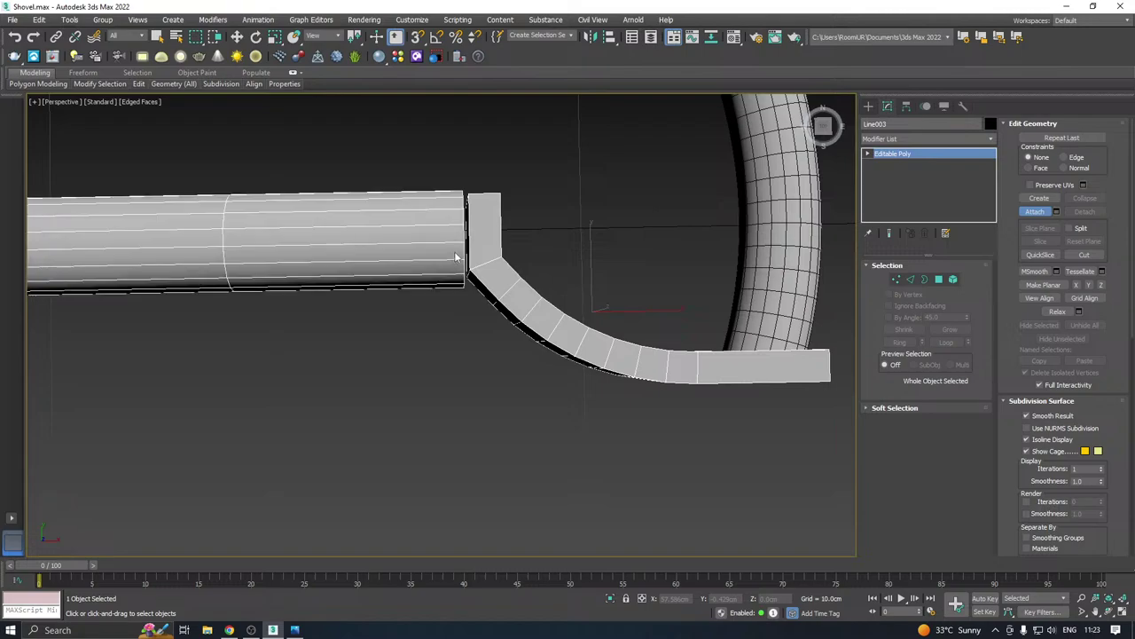
key("w")
Select the handle's end-cap polygon together with the fork half's end polygon facing it
left_click(887, 265)
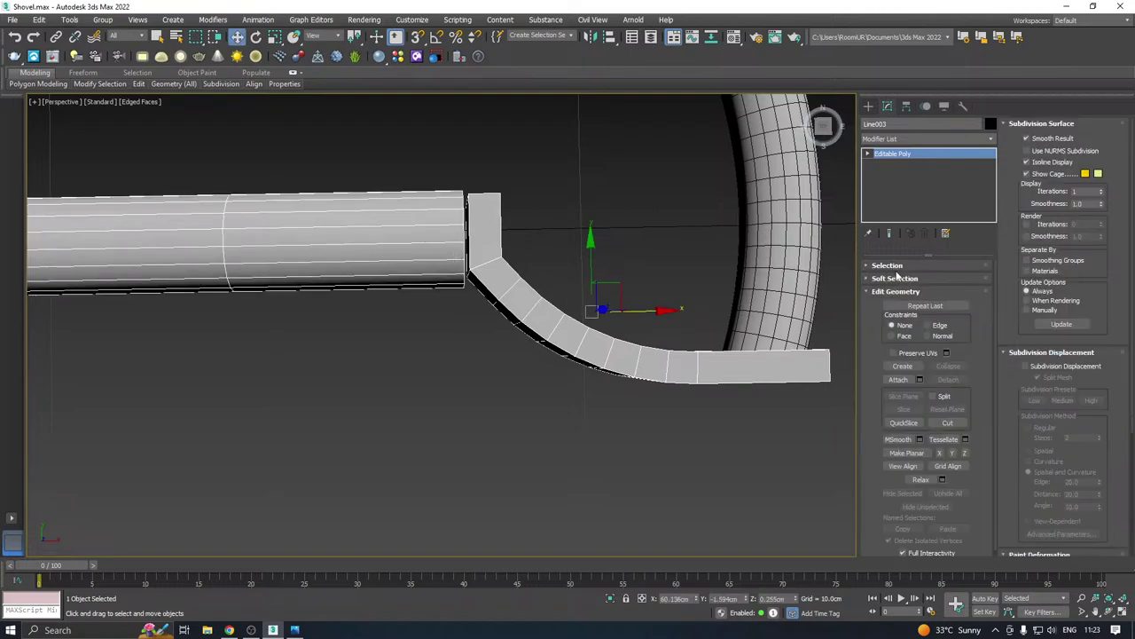
left_click(890, 265)
left_click(896, 278)
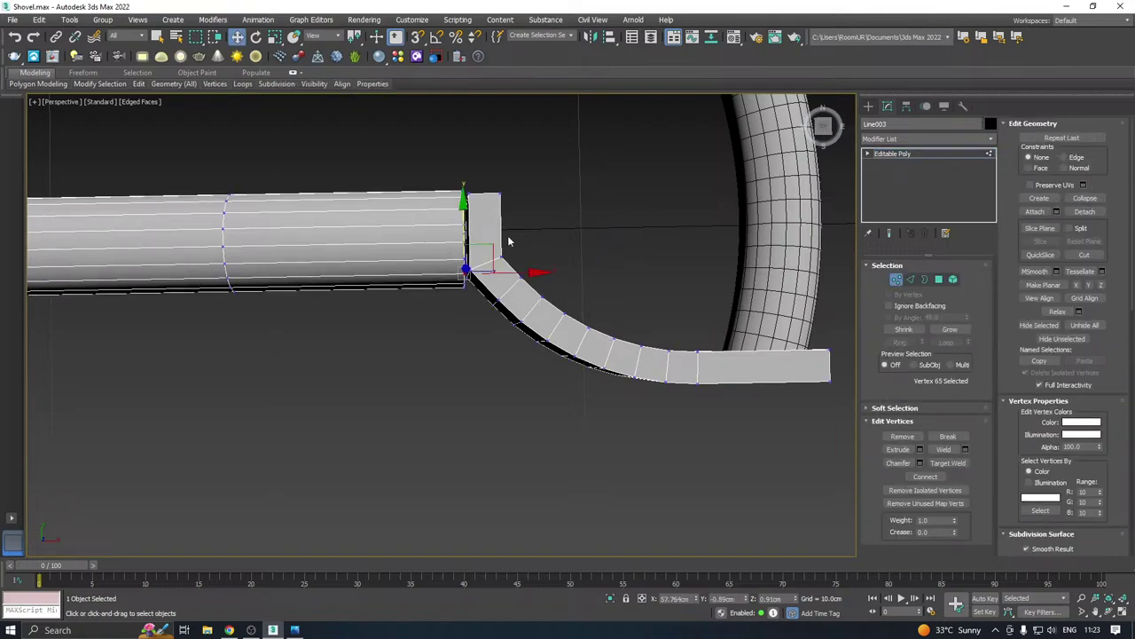
left_click(466, 257)
middle_click_drag(491, 257, 511, 223, "alt")
scroll(471, 259, "up", 4)
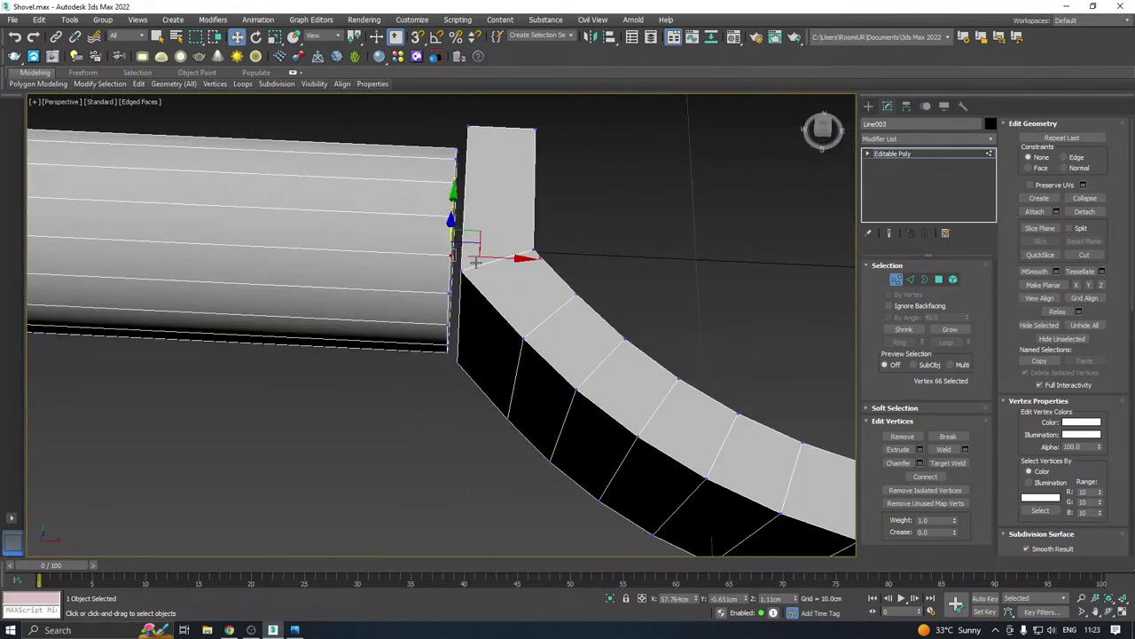
middle_click_drag(475, 267, 460, 254, "alt")
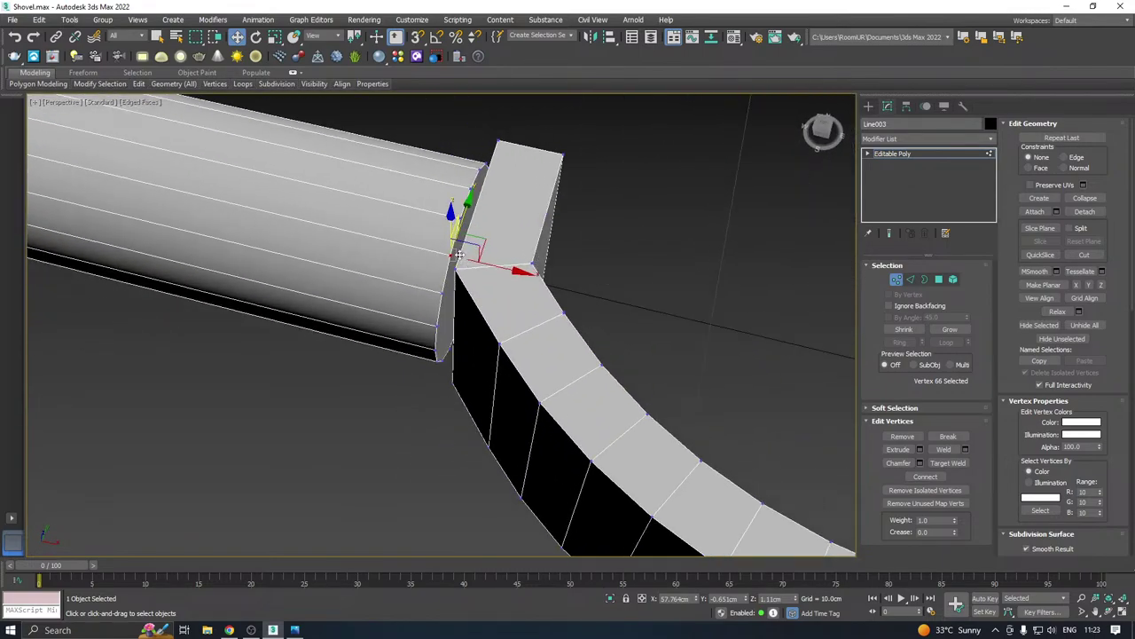
left_click(938, 278)
left_click(447, 307)
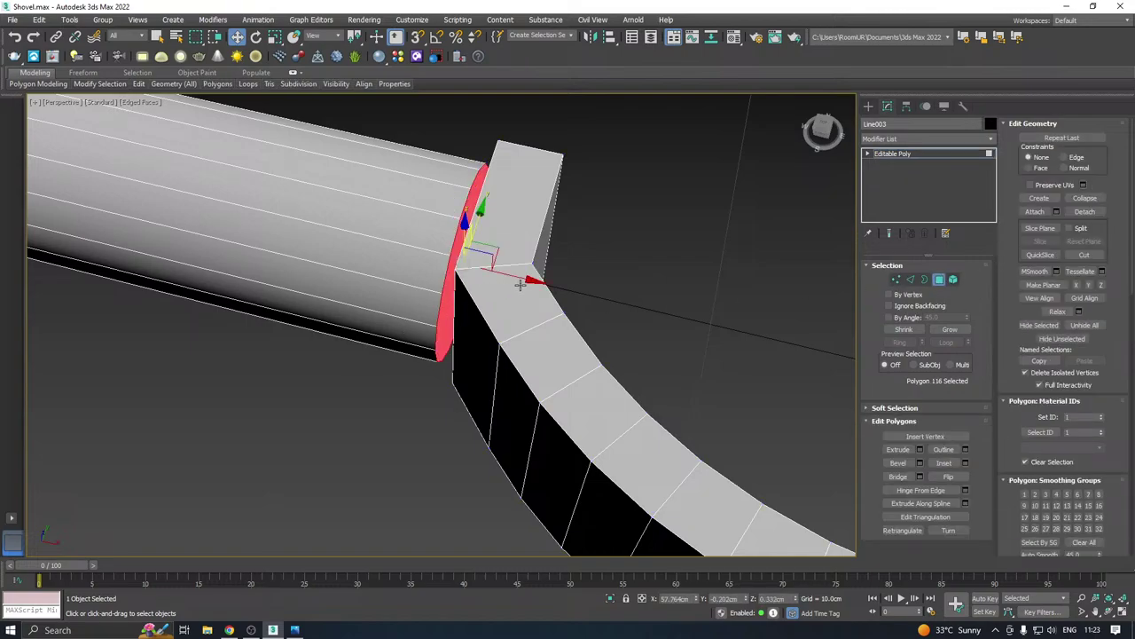
middle_click_drag(520, 278, 519, 234, "alt")
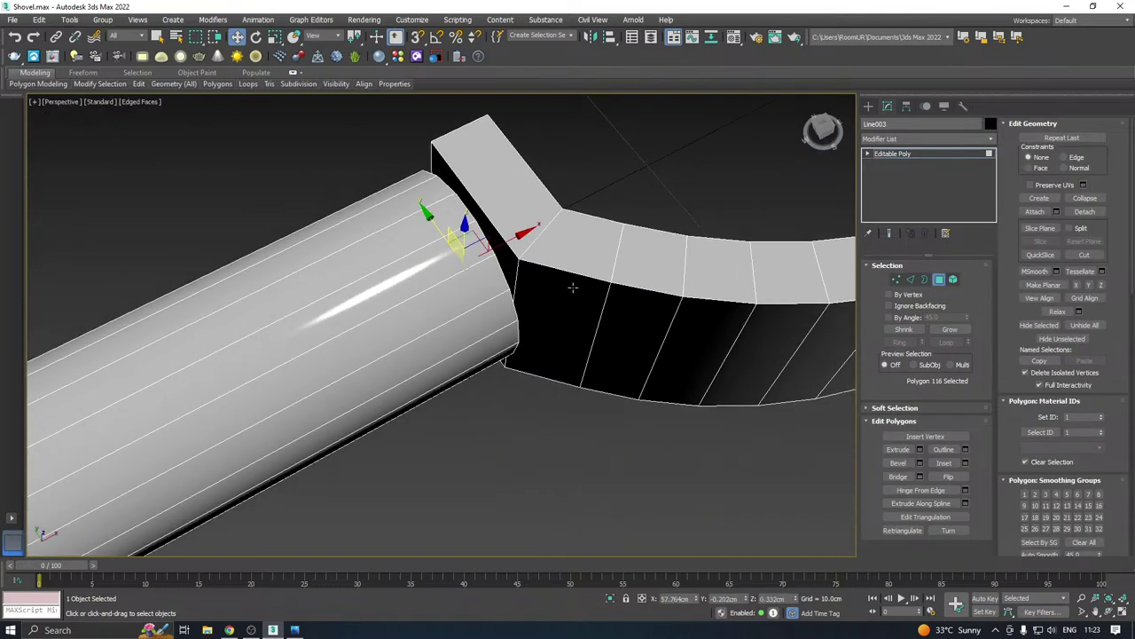
Try to bridge the handle's end polygon to the fork's facing polygon with 1 segment, and undo the bridge
left_click(920, 477)
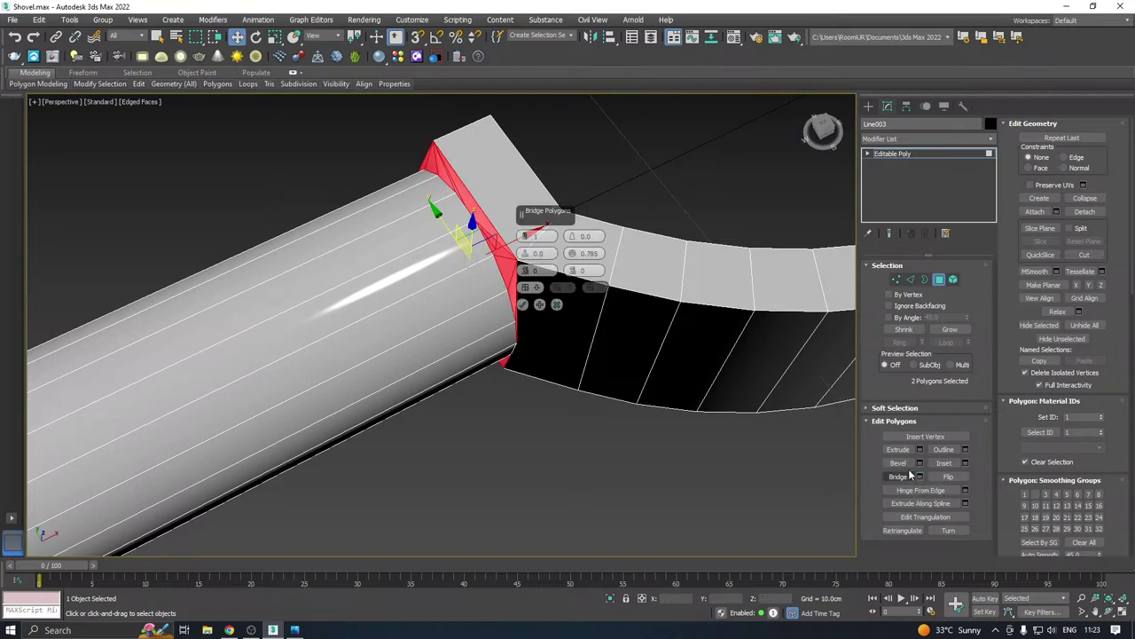
left_click_drag(550, 218, 665, 163)
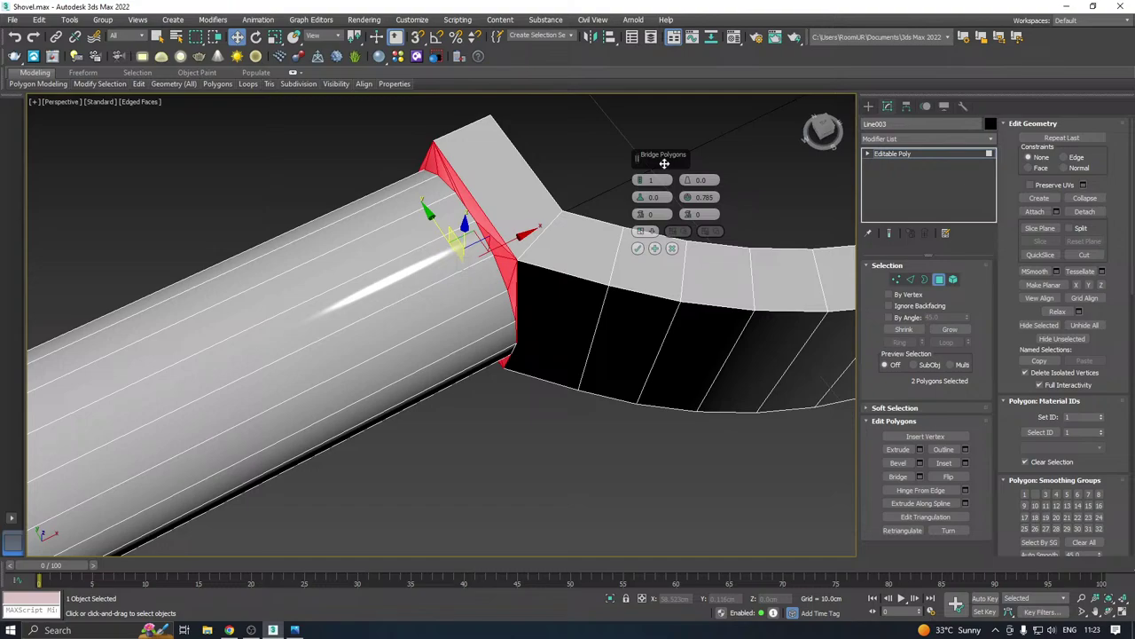
middle_click_drag(502, 292, 515, 166, "alt")
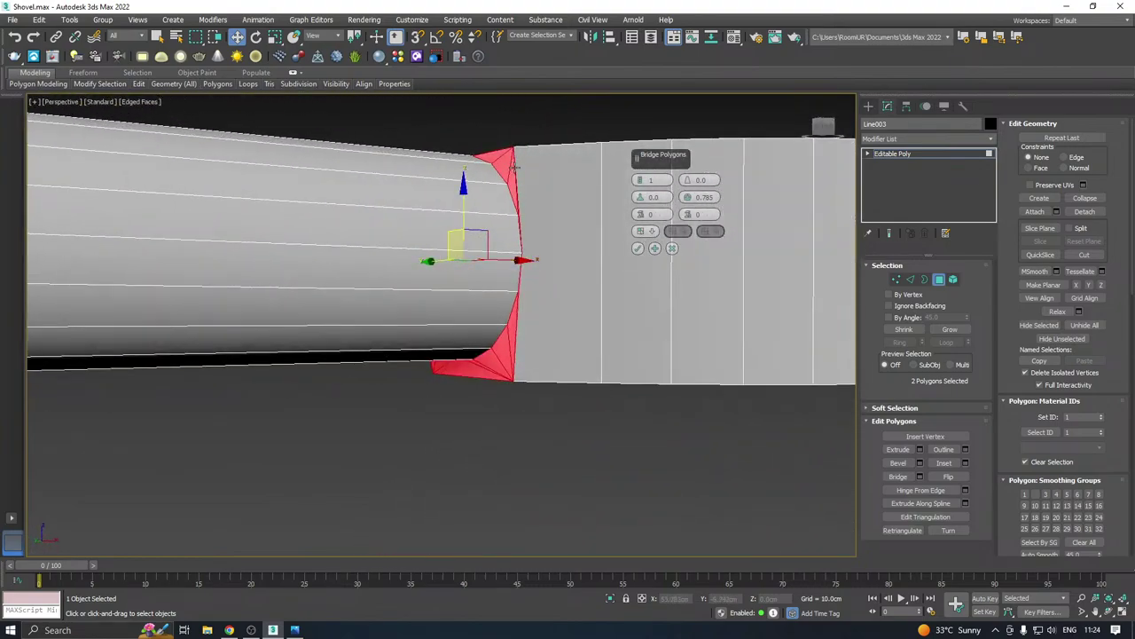
left_click(637, 249)
middle_click_drag(636, 240, 657, 289, "alt")
key("ctrl+z")
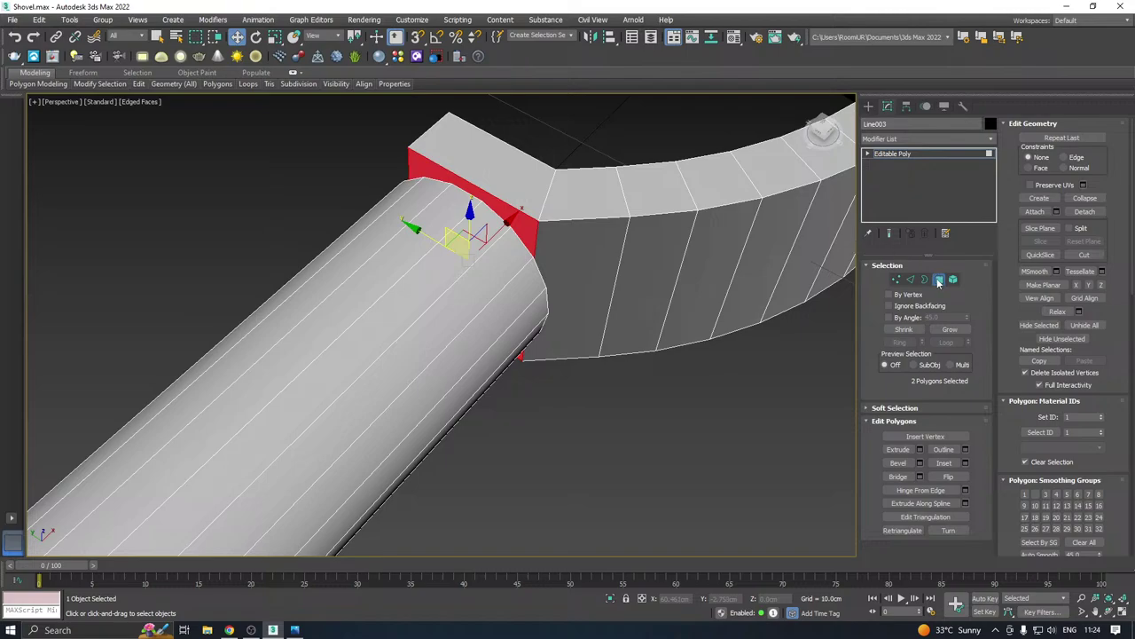
Select the four-edge loop at the fork's corner and slide it outward about 0.23 cm along Y with the Edge constraint
left_click(910, 279)
left_click(537, 232)
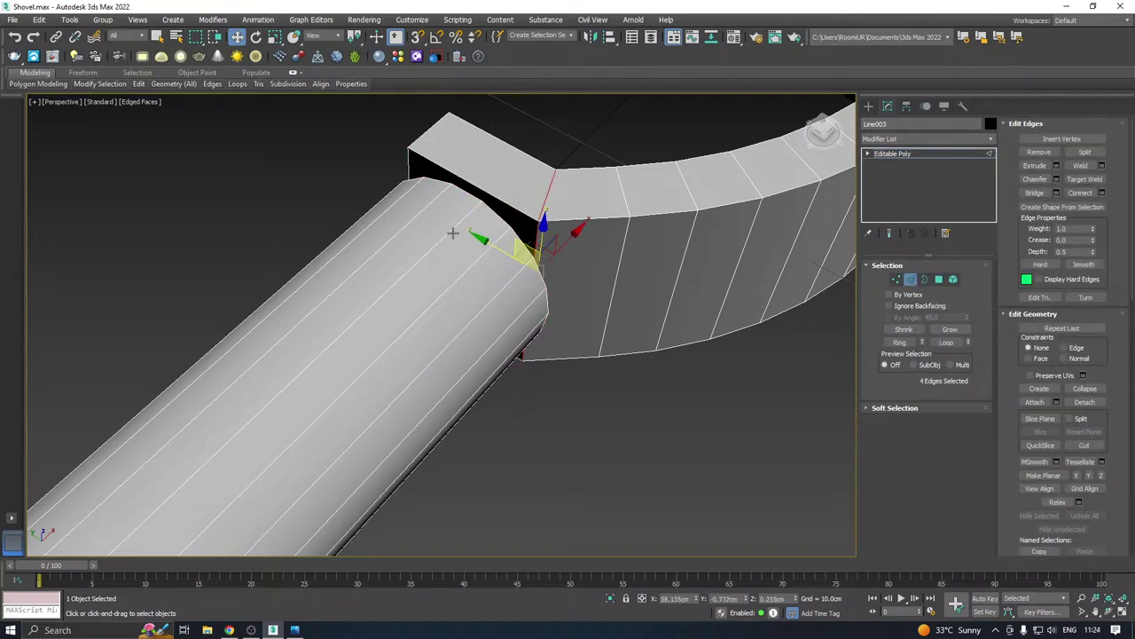
mouse_move(138, 84)
left_click(199, 193)
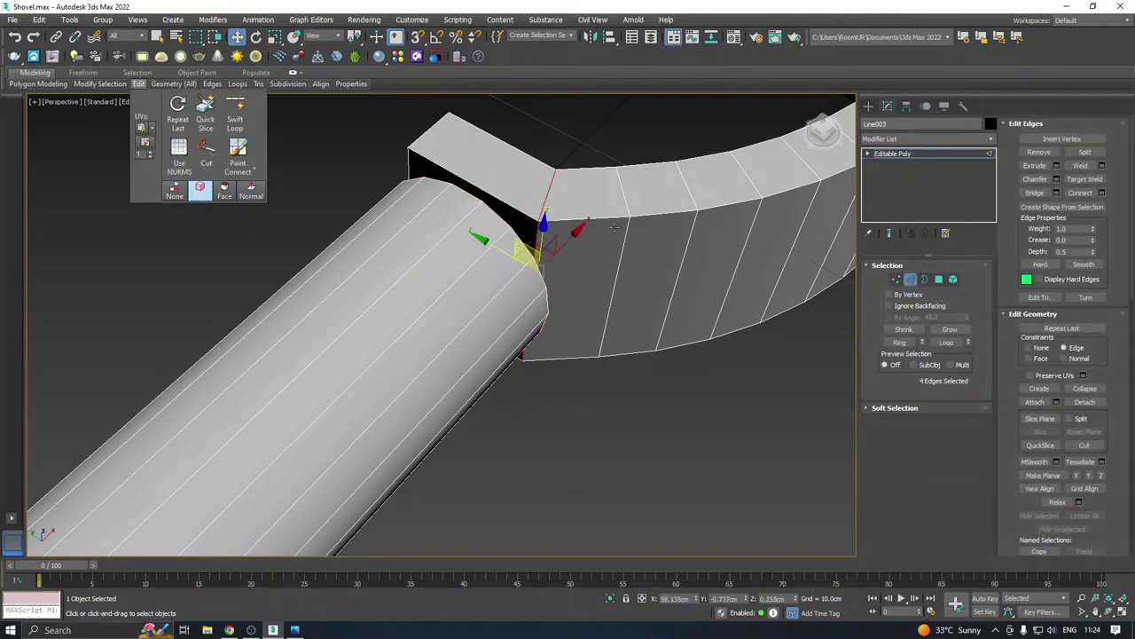
left_click_drag(497, 246, 520, 255)
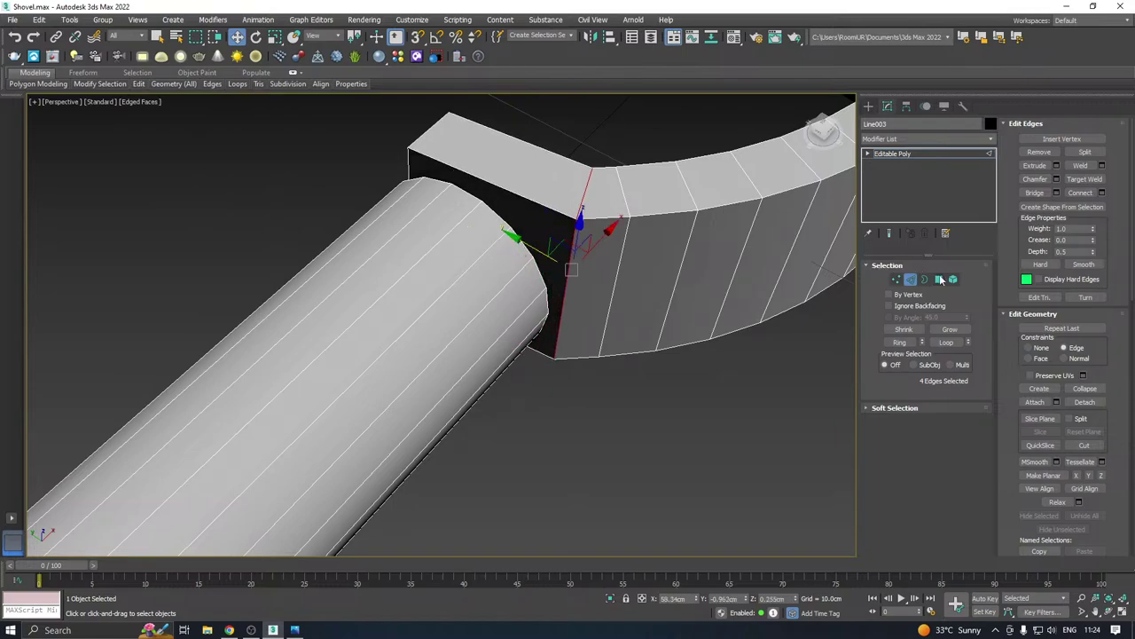
Bridge the handle's end polygon to the fork's widened end face with 1 segment
left_click(940, 279)
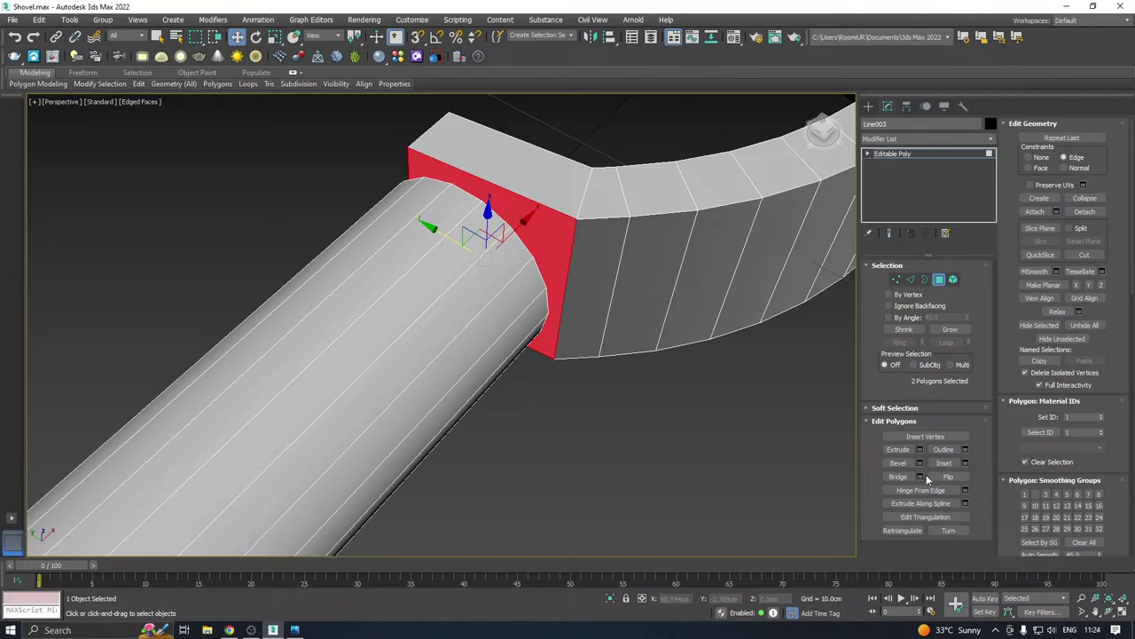
left_click(920, 476)
middle_click_drag(722, 361, 520, 295, "alt")
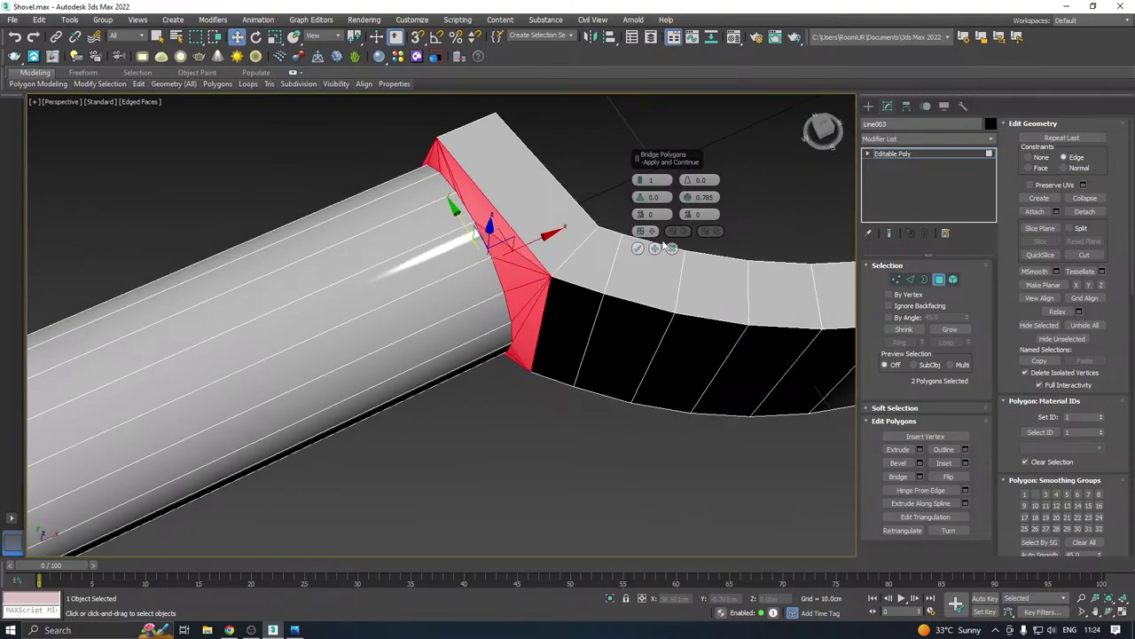
Apply the polygon bridge joining the round shaft's end to the flat bracket and switch to vertex editing
left_click(637, 248)
middle_click_drag(607, 227, 594, 190, "alt")
left_click(896, 280)
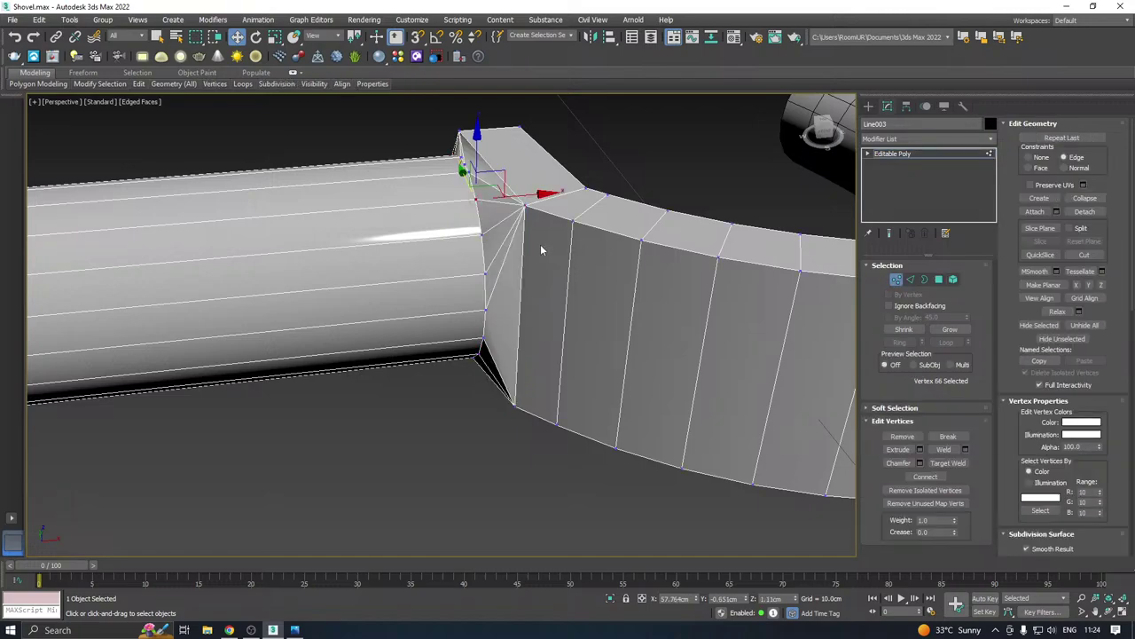
Try to target-weld the bracket's lower outer corner vertex onto a vertex of the shaft's end ring
middle_click_drag(581, 224, 565, 136, "alt")
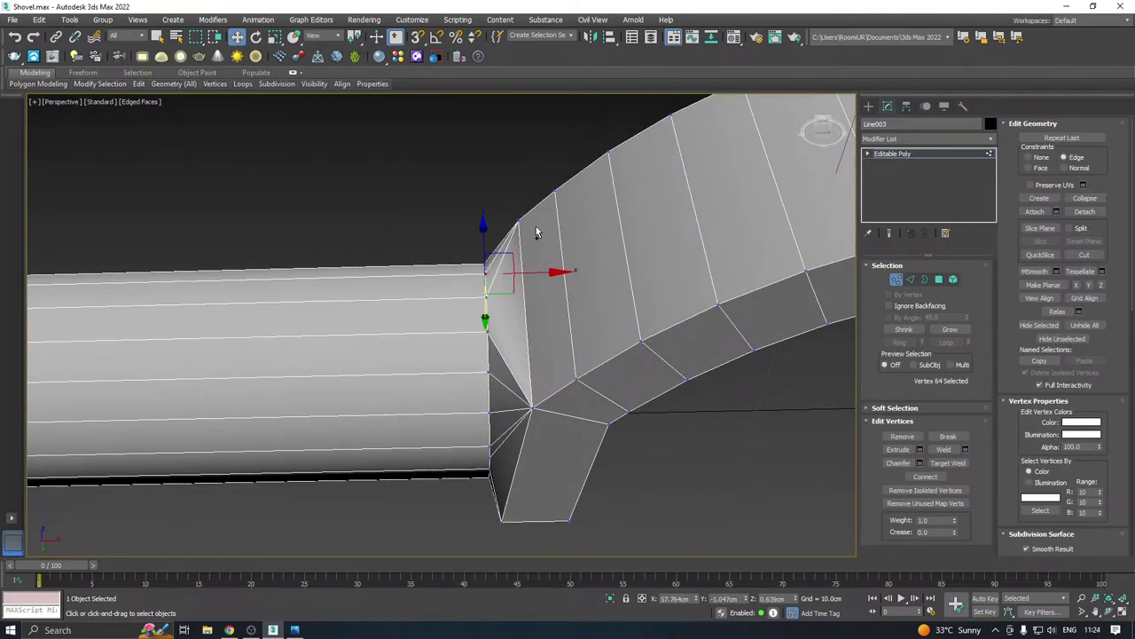
middle_click_drag(536, 233, 565, 241, "alt")
left_click(575, 326)
middle_click_drag(575, 325, 526, 301, "alt")
right_click(525, 293)
left_click(496, 367)
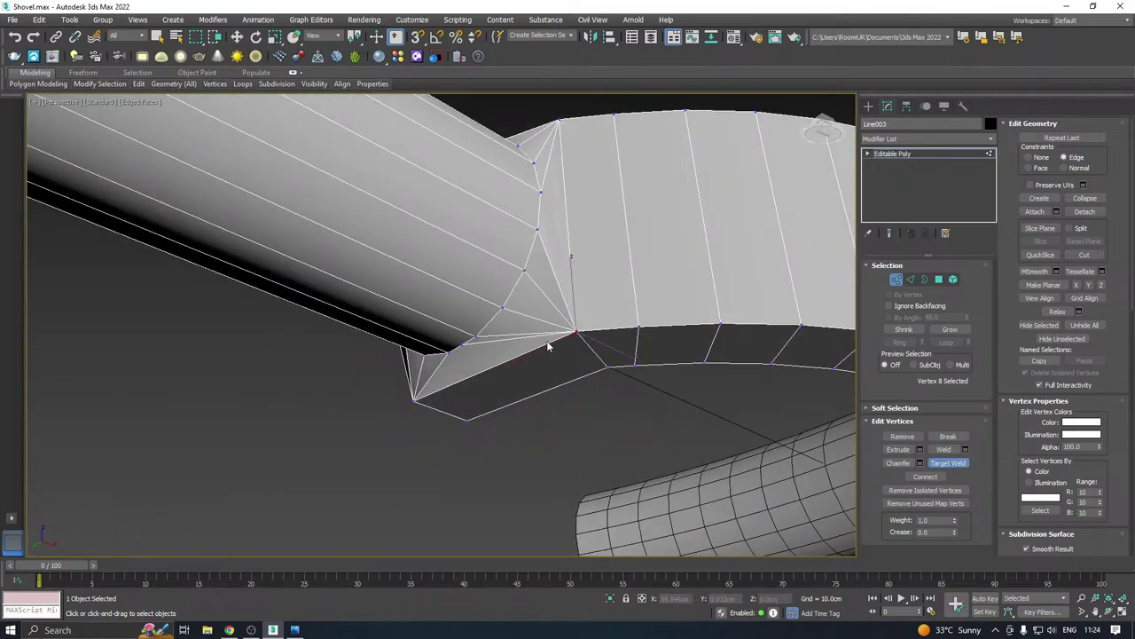
left_click(503, 306)
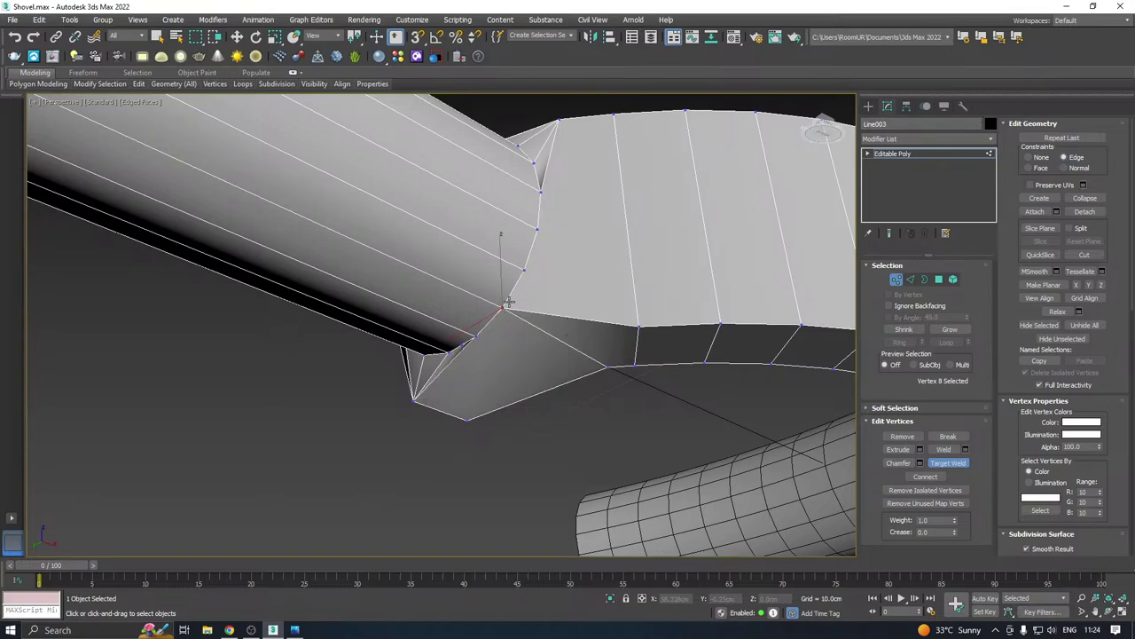
key("w")
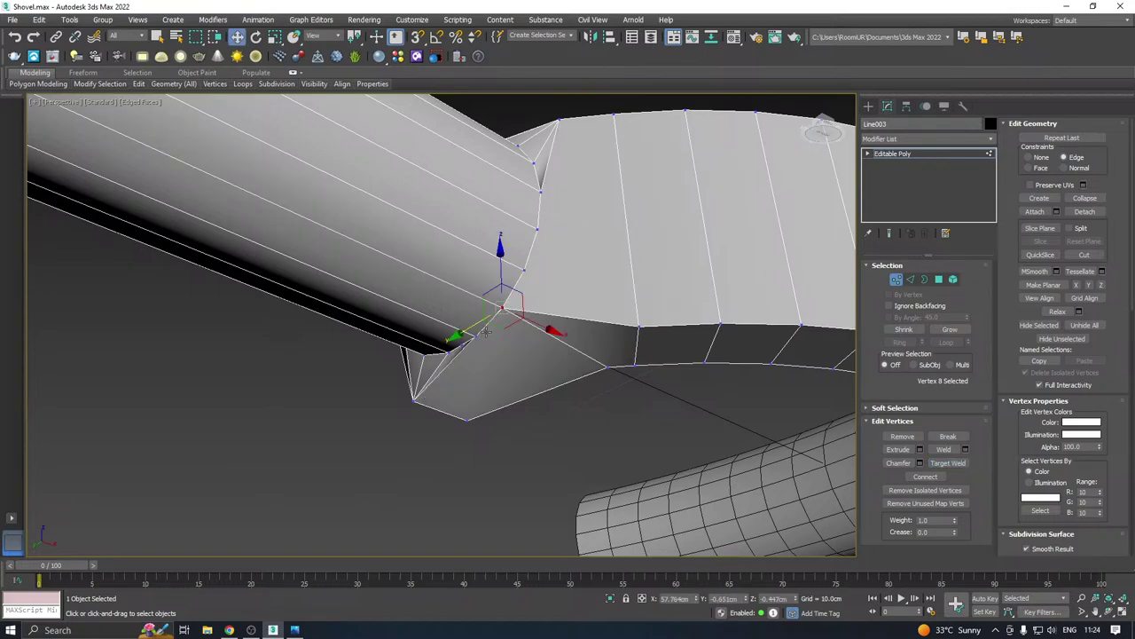
Try to target-weld the bracket's upper outer corner vertex onto a neighbouring vertex of the shaft's end ring
left_click(447, 351)
middle_click_drag(557, 350, 573, 314, "alt")
right_click(584, 255)
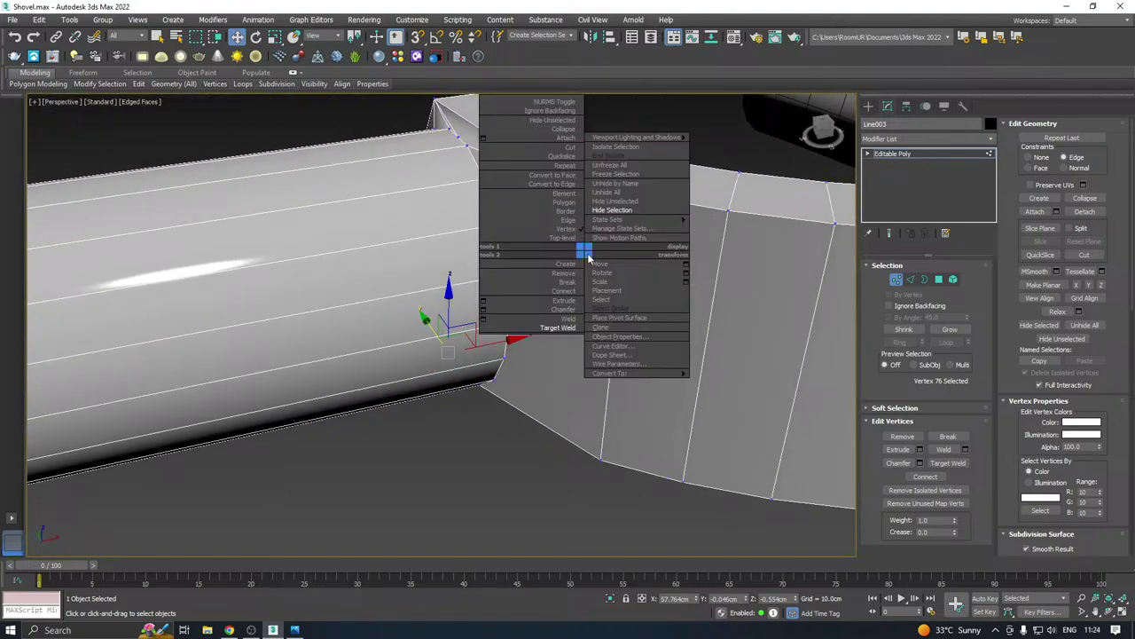
left_click(558, 327)
left_click(509, 276)
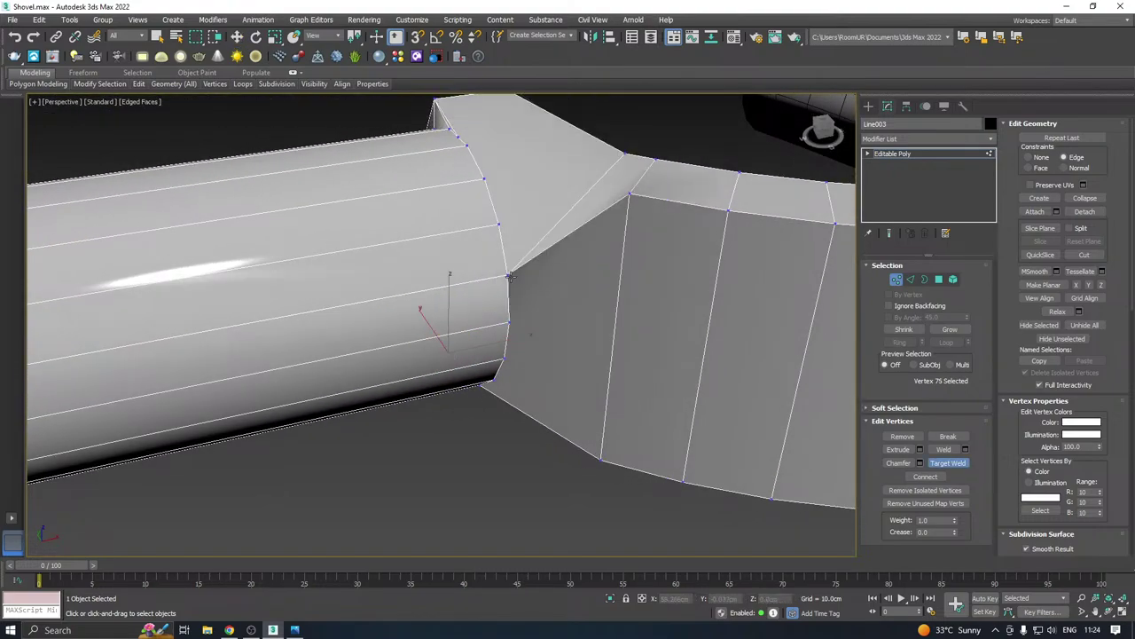
key("w")
left_click(629, 193)
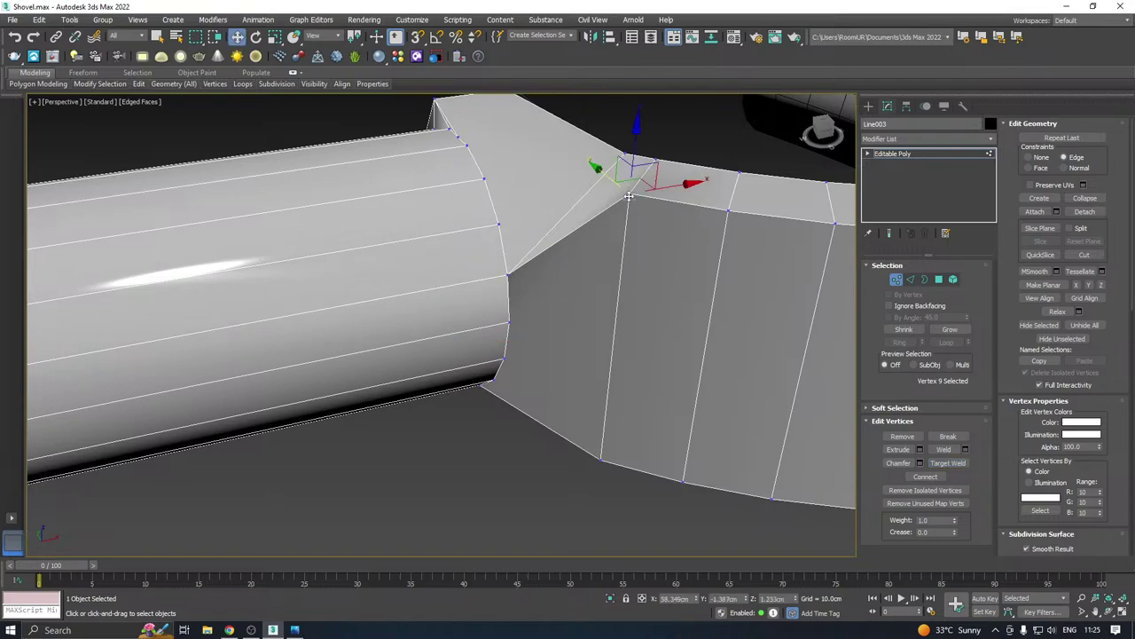
middle_click_drag(641, 224, 664, 222, "alt")
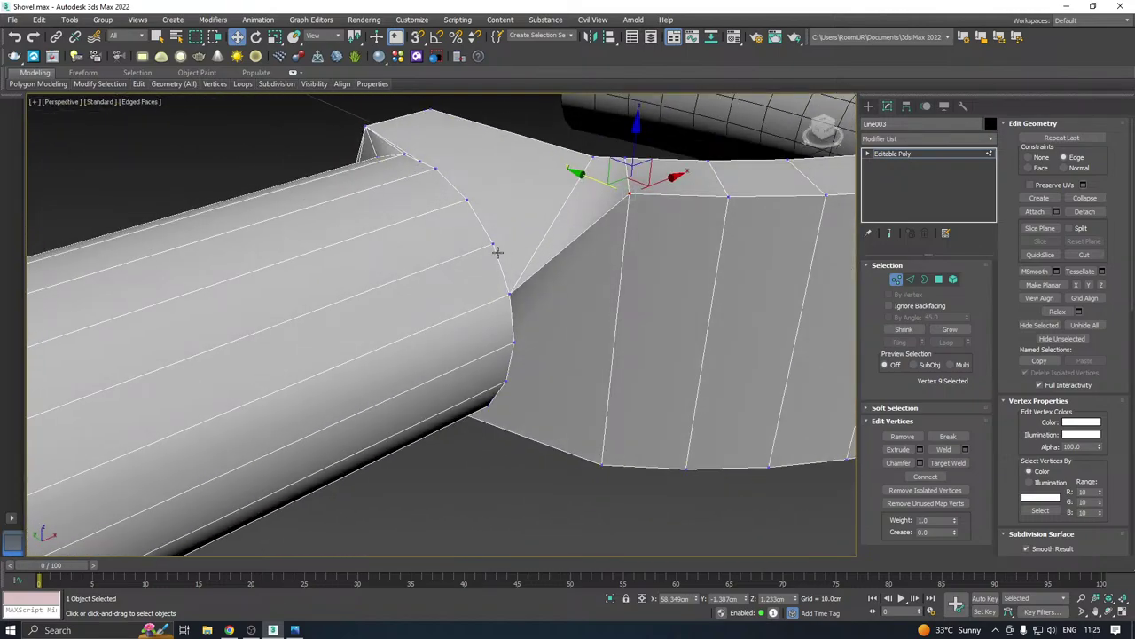
key("alt+Tab")
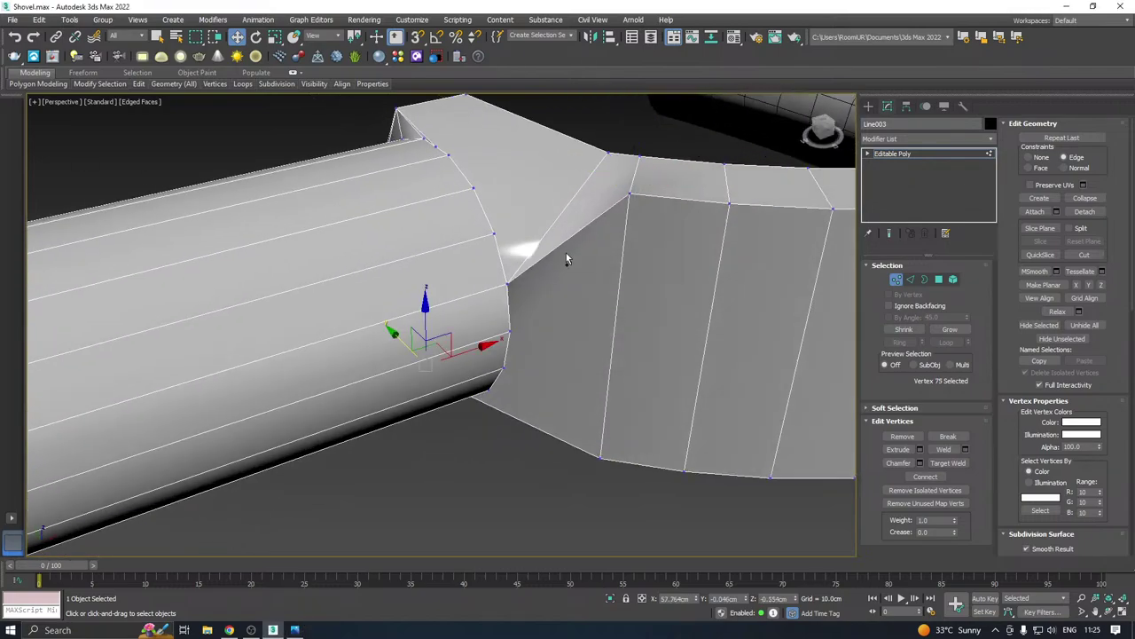
Undo the target welds made between the bracket's corners and the shaft's end ring
key("ctrl+z")
middle_click_drag(553, 245, 609, 285, "alt")
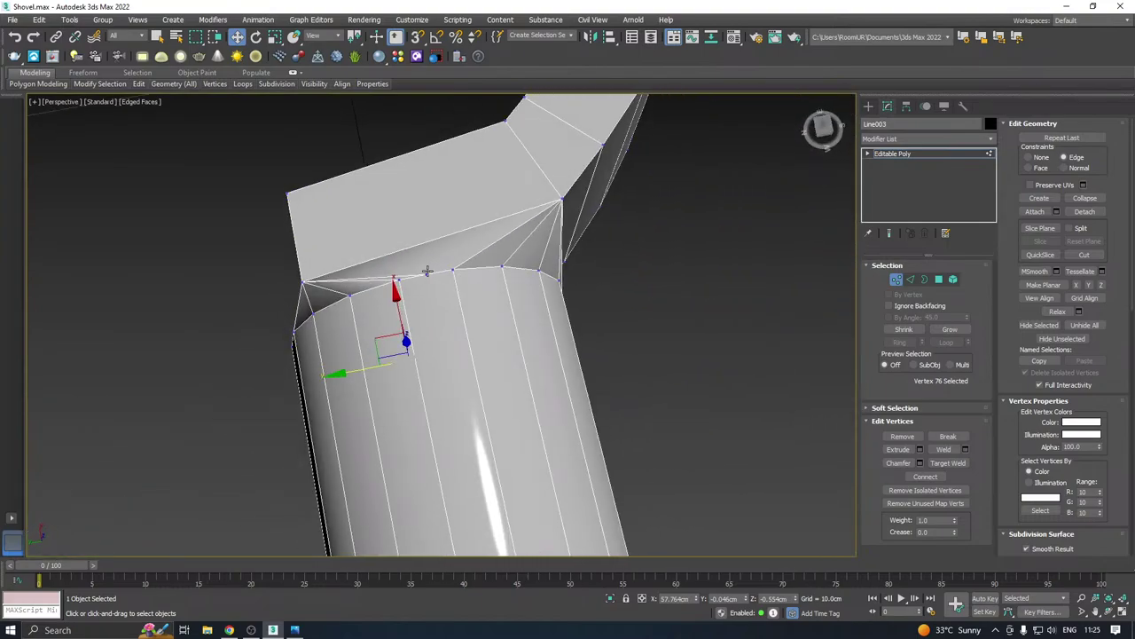
scroll(408, 274, "up", 2)
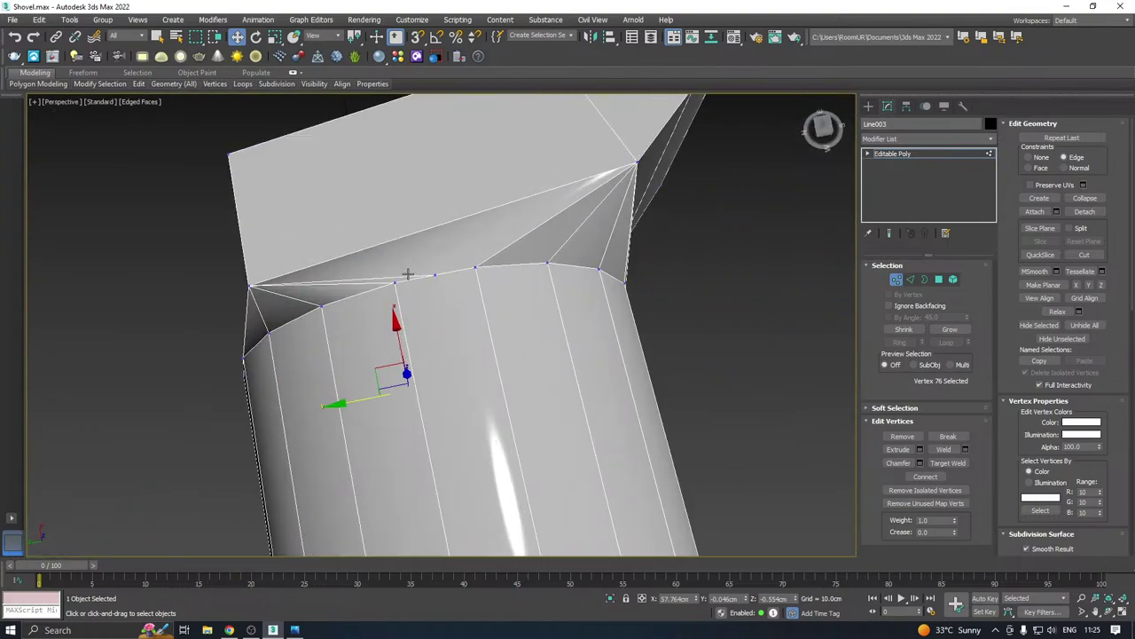
left_click(548, 263)
middle_click_drag(548, 263, 645, 173, "alt")
key("ctrl+z")
key("ctrl+z")
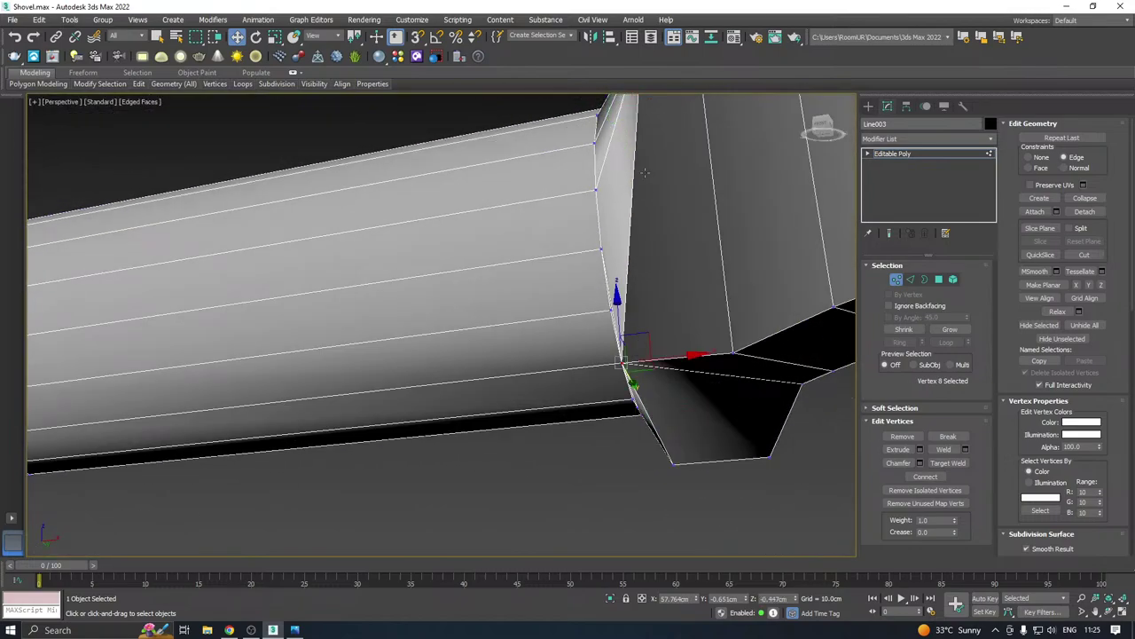
key("ctrl+z")
middle_click_drag(687, 234, 568, 304, "alt")
Target-weld the bracket's upper outer, upper inner and lower outer corner vertices onto the adjacent vertices of its curved section
right_click(616, 252)
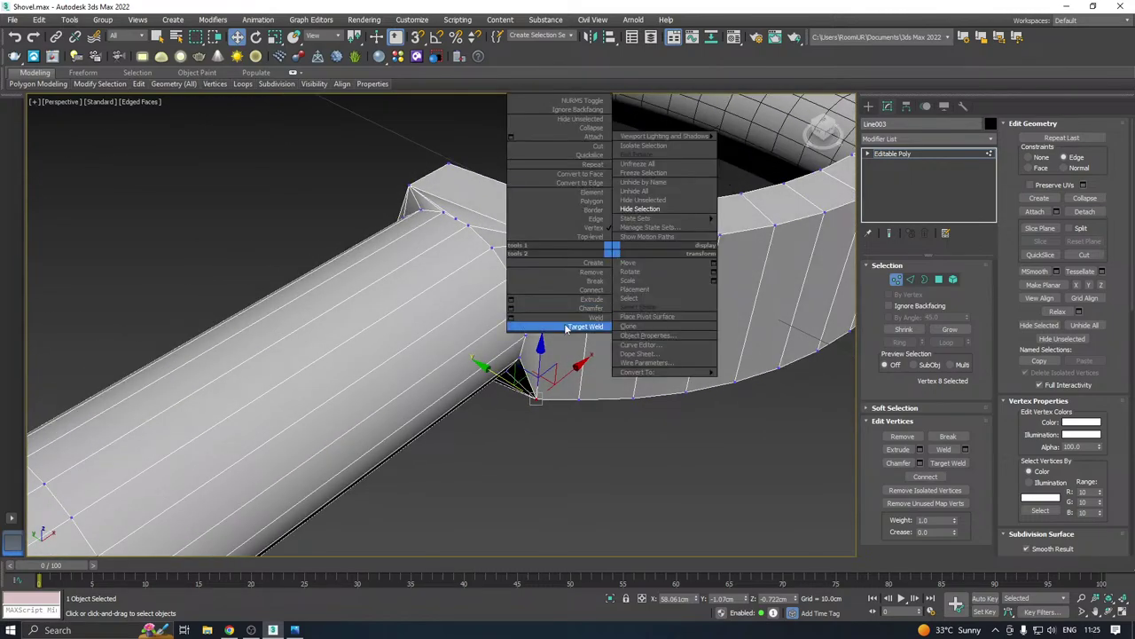
left_click(532, 327)
left_click(593, 241)
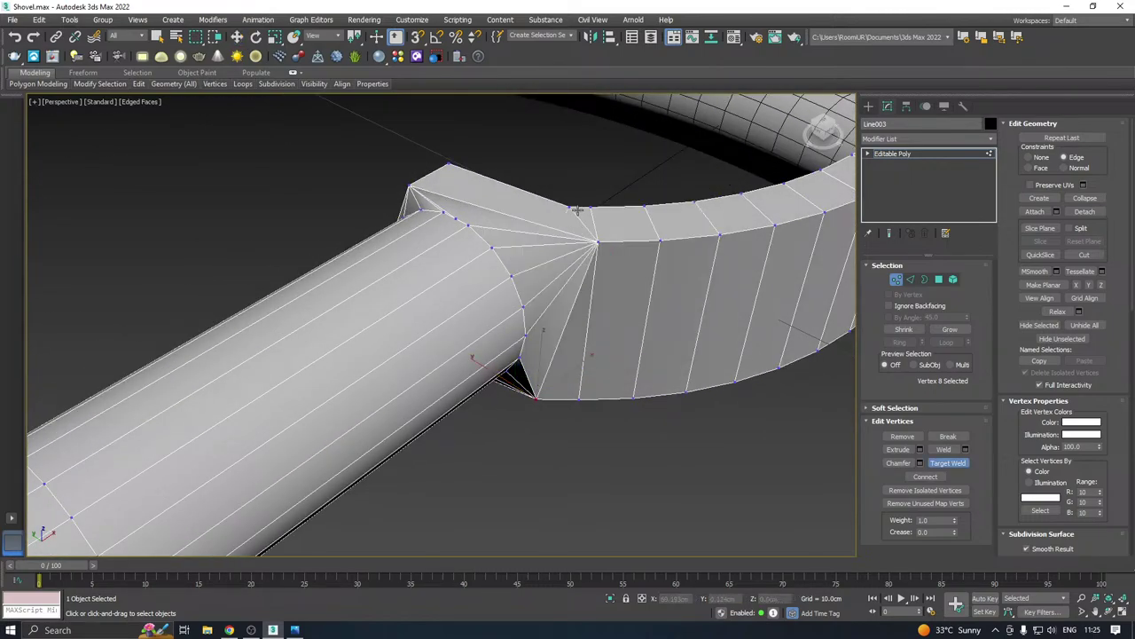
left_click(594, 208)
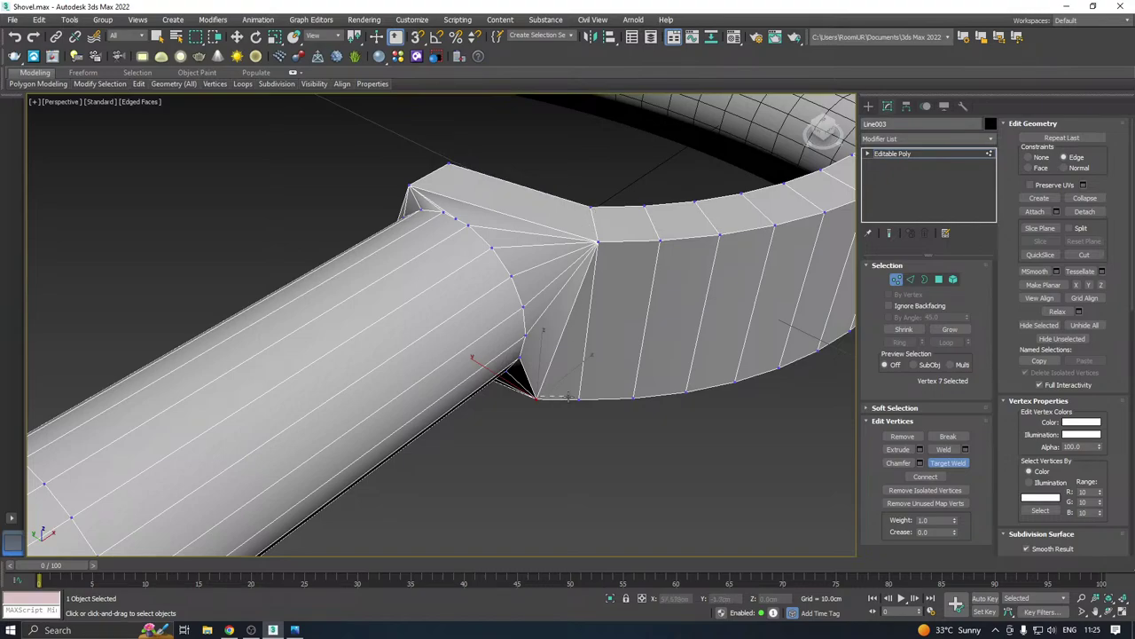
left_click(578, 399)
key("w")
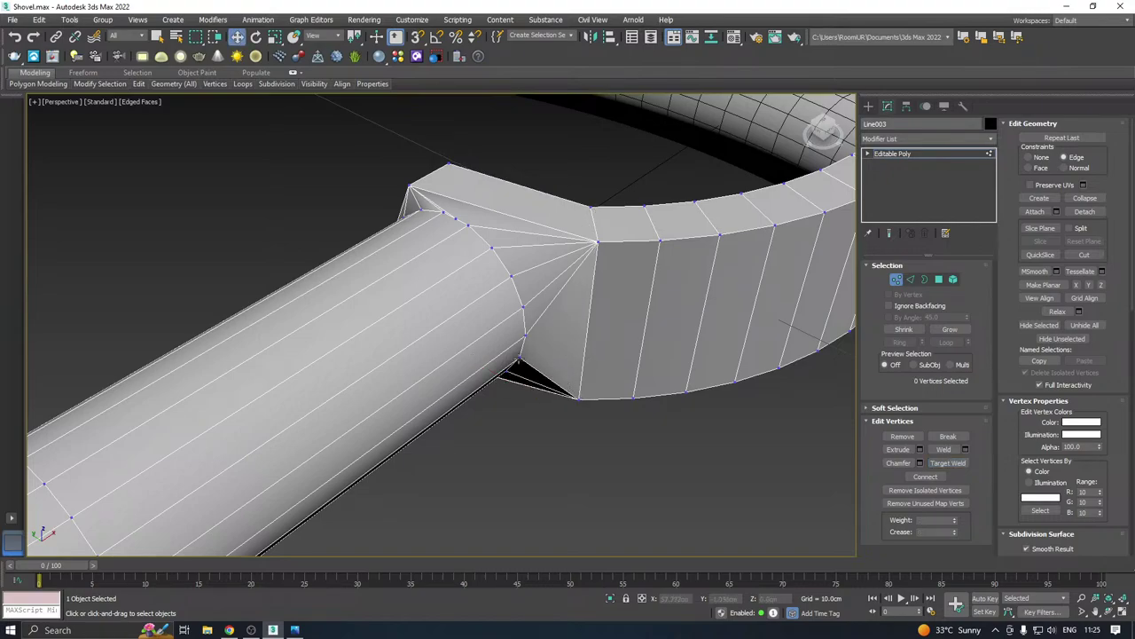
Set the edit constraint to None and move the bracket's short end polygon outward along Y to about 0.94 cm
left_click(524, 337)
middle_click_drag(524, 337, 657, 298, "alt")
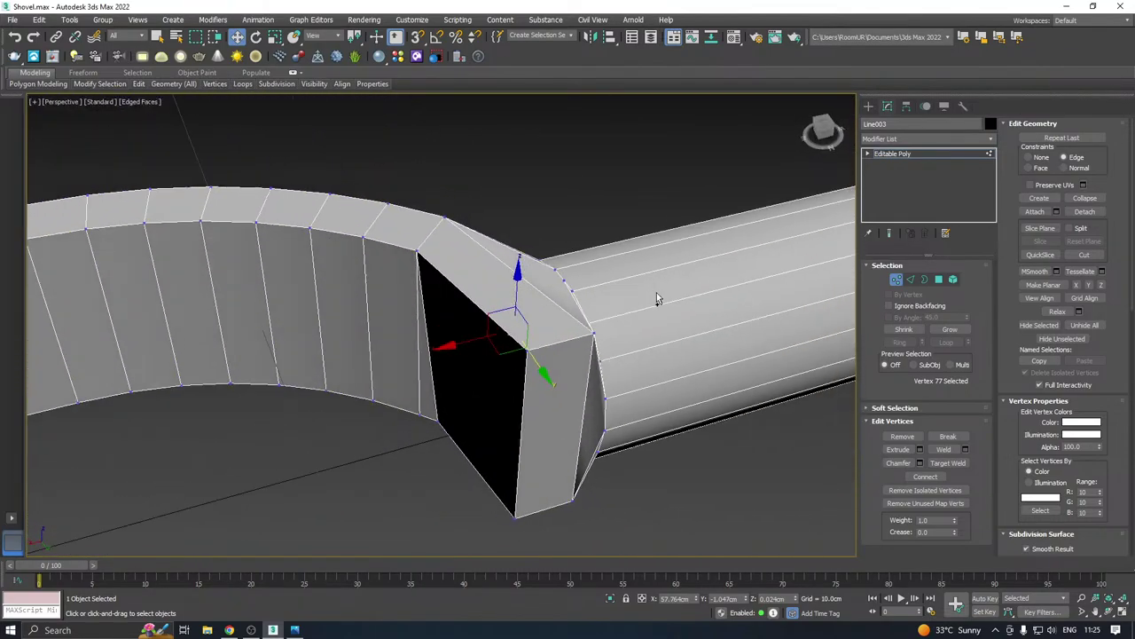
middle_click_drag(628, 335, 532, 342, "alt")
left_click(939, 278)
left_click(486, 249)
middle_click_drag(486, 248, 432, 394, "alt")
left_click_drag(463, 383, 479, 382)
key("ctrl+z")
mouse_move(140, 84)
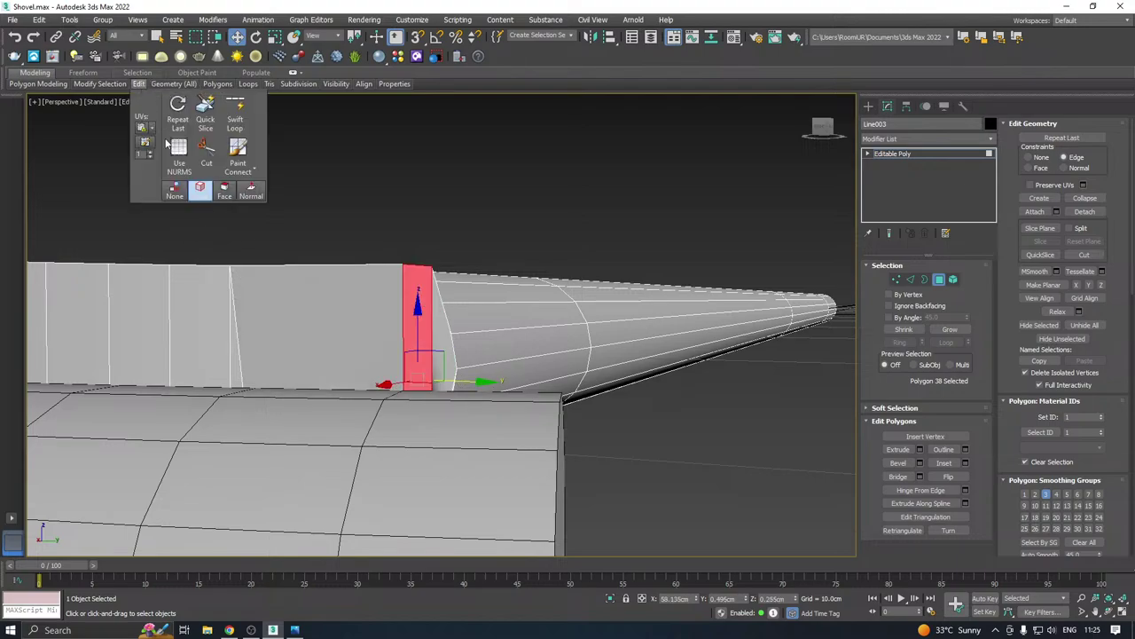
left_click(174, 190)
middle_click_drag(531, 332, 384, 373, "alt")
middle_click_drag(404, 421, 581, 367, "alt")
Move the bracket's upper outer bend vertex to about X 58.09 cm and the next vertex along the curve to about X 58.6 cm
left_click(896, 279)
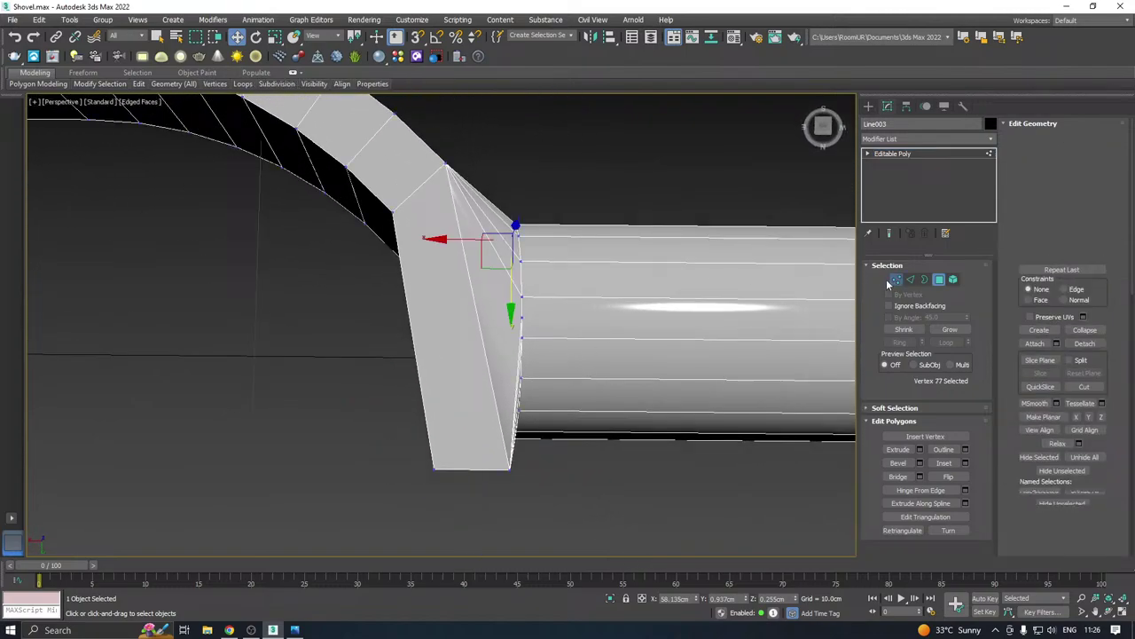
left_click(447, 167)
left_click_drag(398, 164, 431, 169)
middle_click_drag(431, 170, 614, 207, "alt")
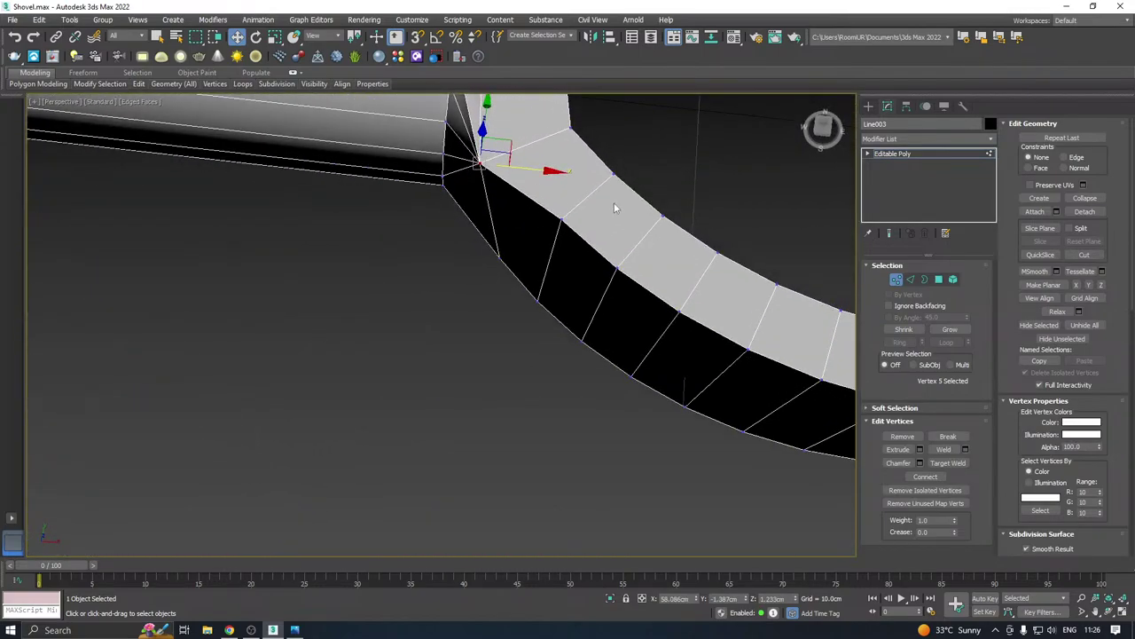
left_click(559, 219)
left_click_drag(611, 227, 593, 222)
middle_click_drag(592, 222, 657, 197, "alt")
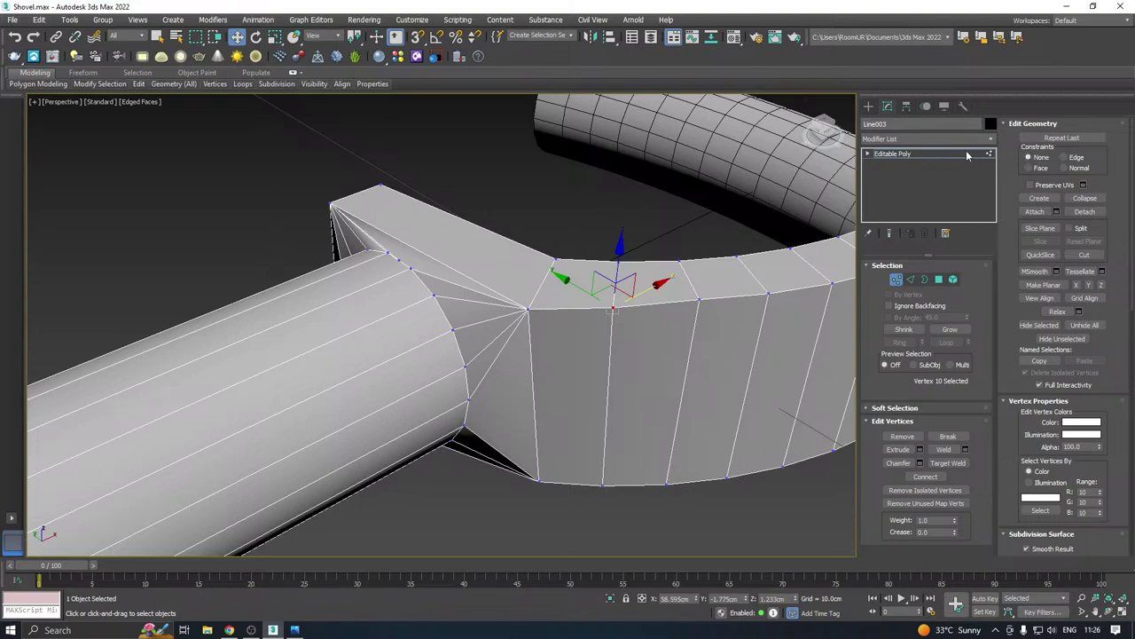
Leave vertex editing, add a TurboSmooth modifier to the shaft and bracket, and check the smoothed joint
left_click(968, 154)
left_click(992, 139)
scroll(958, 417, "down", 5)
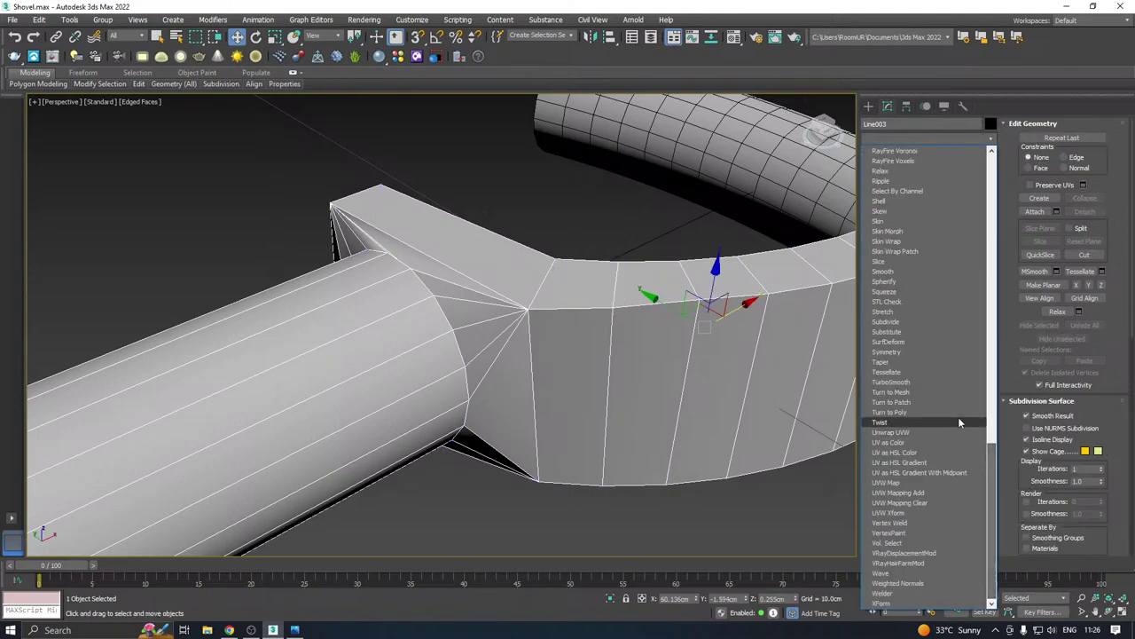
left_click(923, 379)
scroll(566, 331, "down", 3)
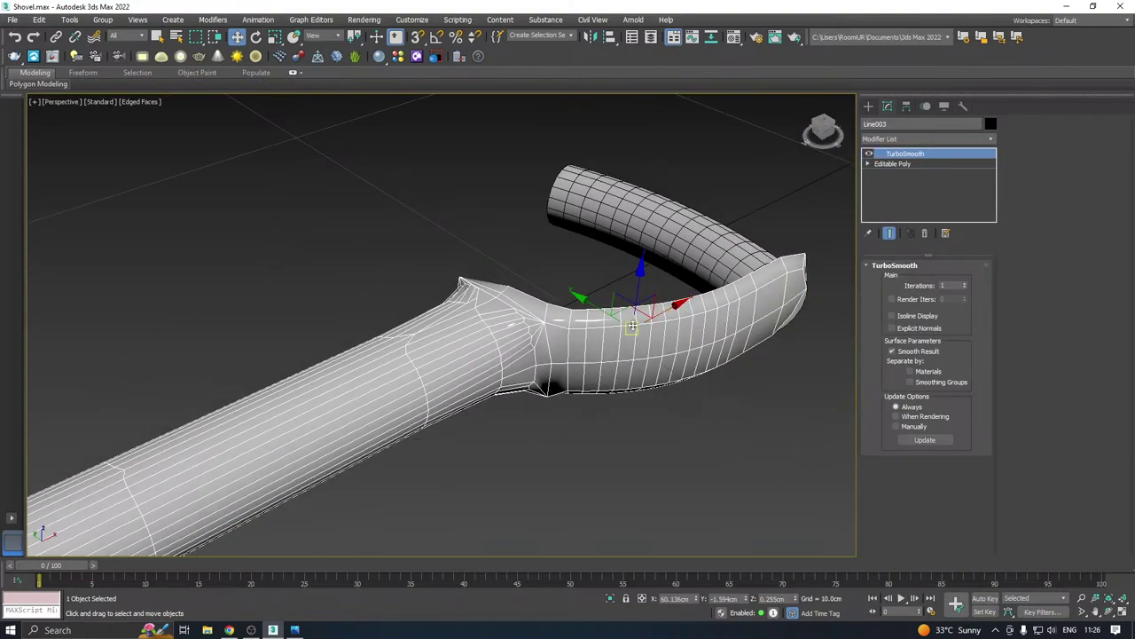
middle_click_drag(631, 327, 622, 358, "alt")
scroll(622, 359, "up", 4)
scroll(630, 333, "down", 5)
middle_click_drag(752, 315, 517, 380, "alt")
scroll(448, 340, "up", 2)
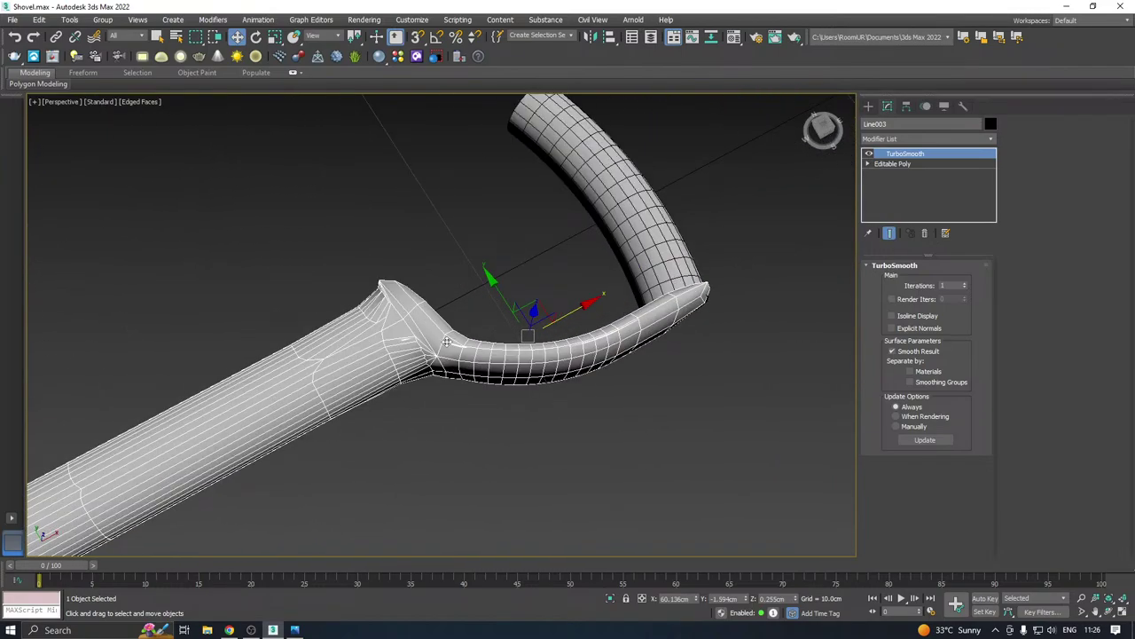
scroll(397, 337, "up", 2)
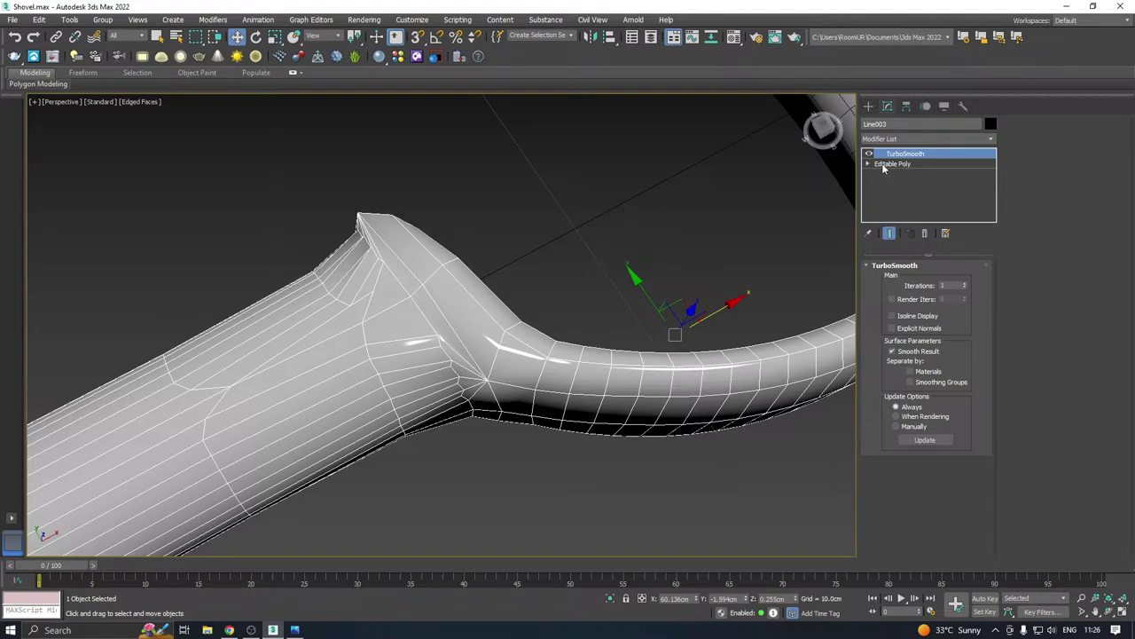
Insert a Chamfer modifier beneath TurboSmooth with an amount of 0.01 cm and its smoothing filter set to Unsmoothed Edges
left_click(887, 164)
left_click(989, 139)
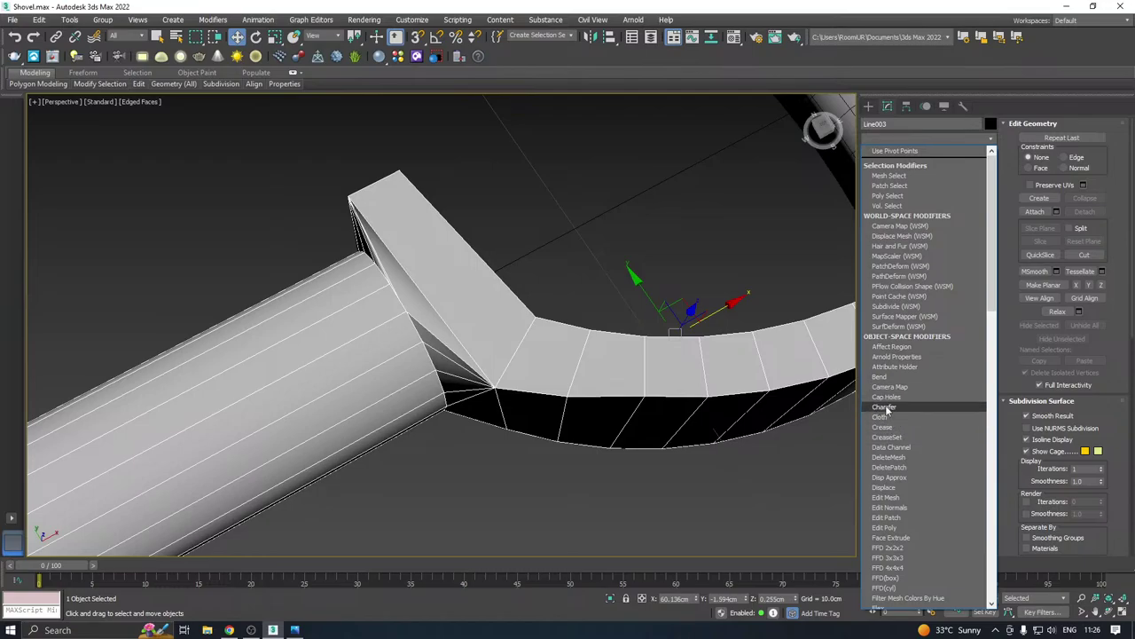
key("Return")
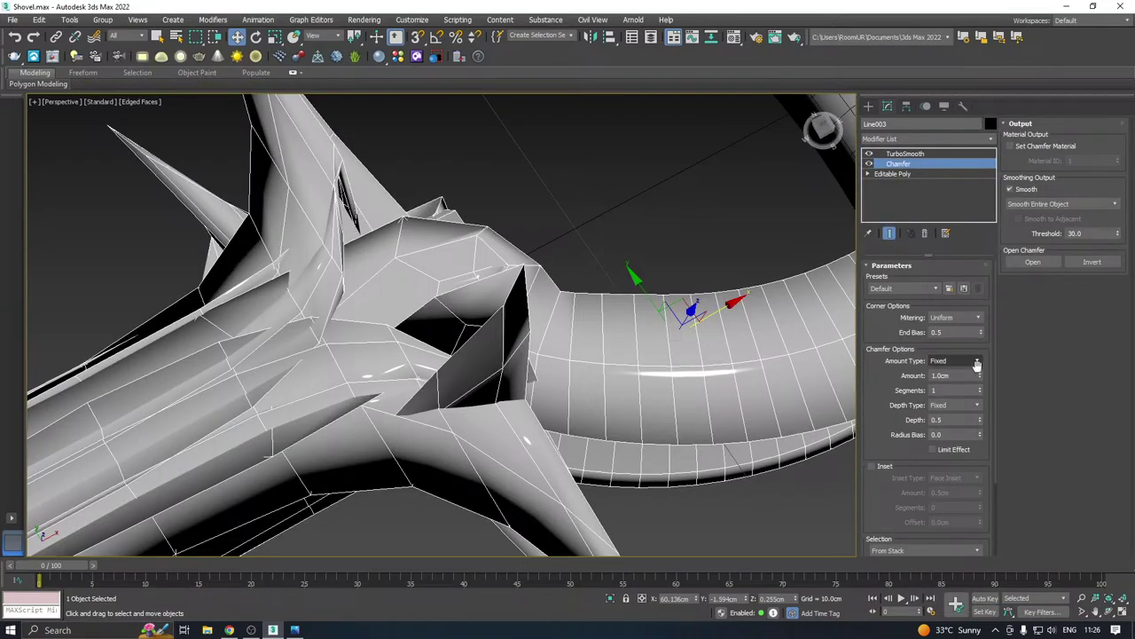
left_click_drag(980, 376, 989, 442)
scroll(914, 470, "down", 3)
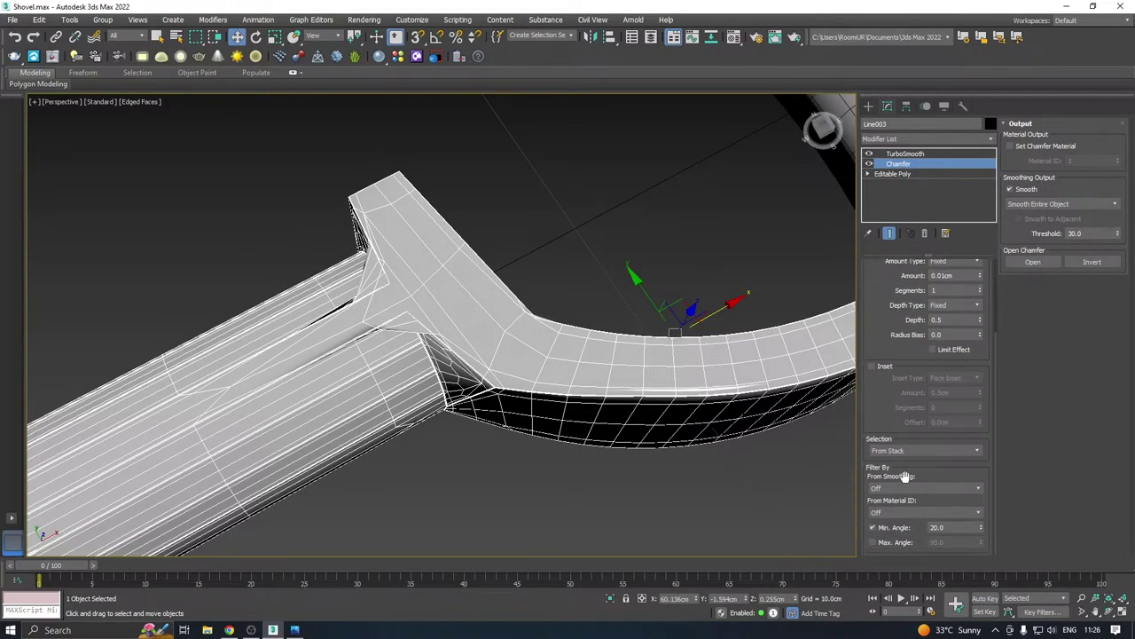
left_click(906, 487)
left_click(894, 522)
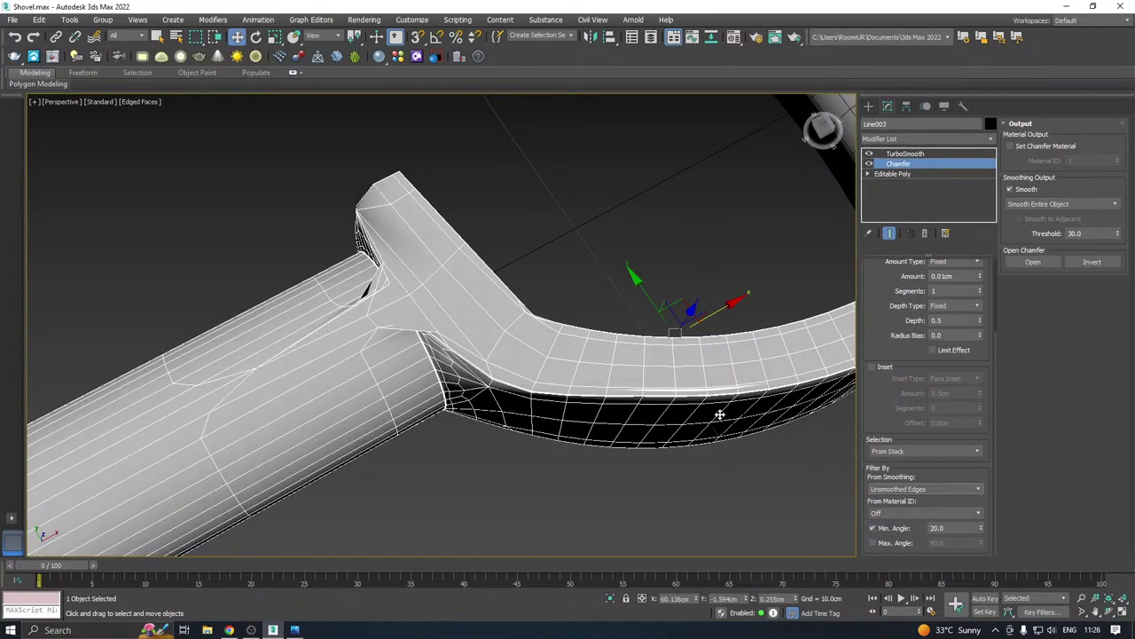
Examine the chamfered and smoothed joint between shaft and bracket from close up and along the whole handle
middle_click_drag(501, 347, 505, 323, "alt")
middle_click_drag(377, 452, 450, 307)
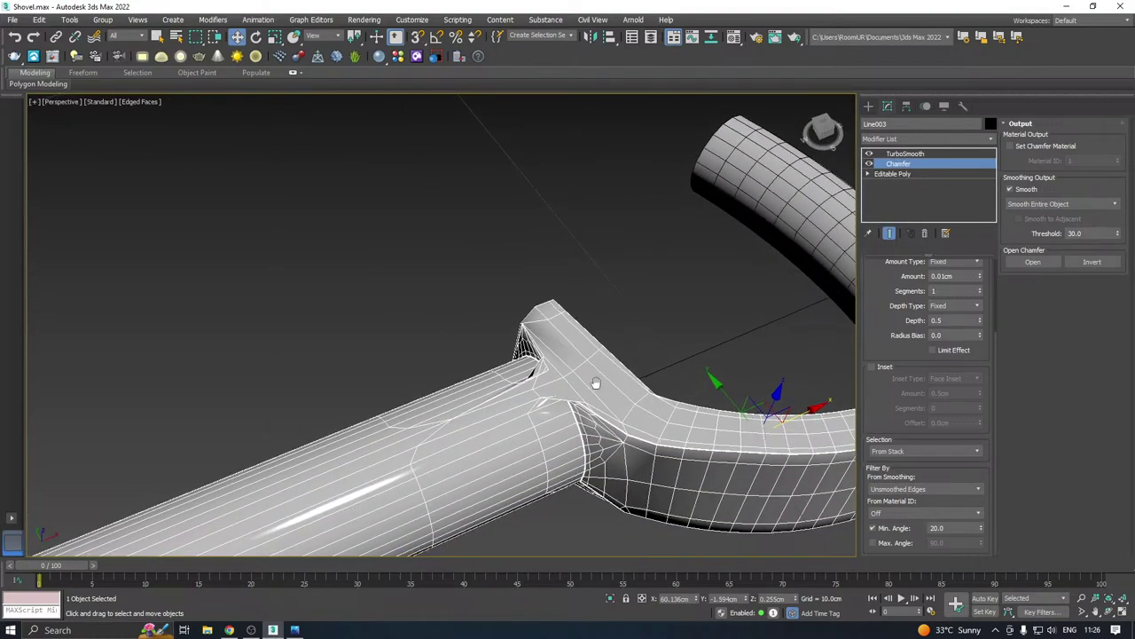
middle_click_drag(595, 385, 579, 321)
scroll(565, 330, "up", 2)
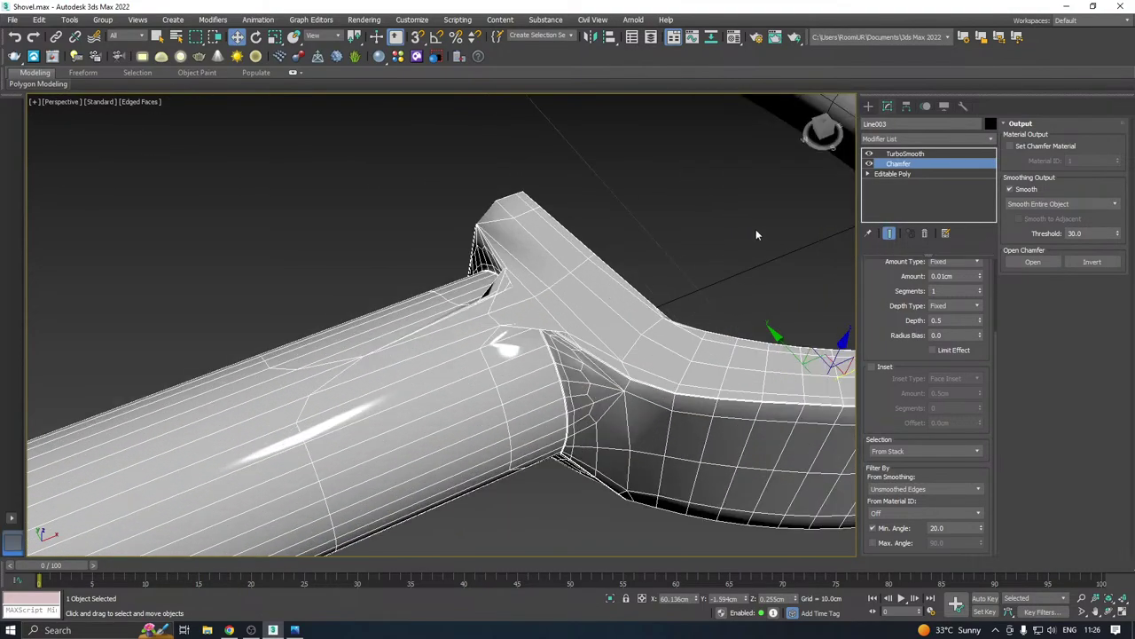
left_click(906, 157)
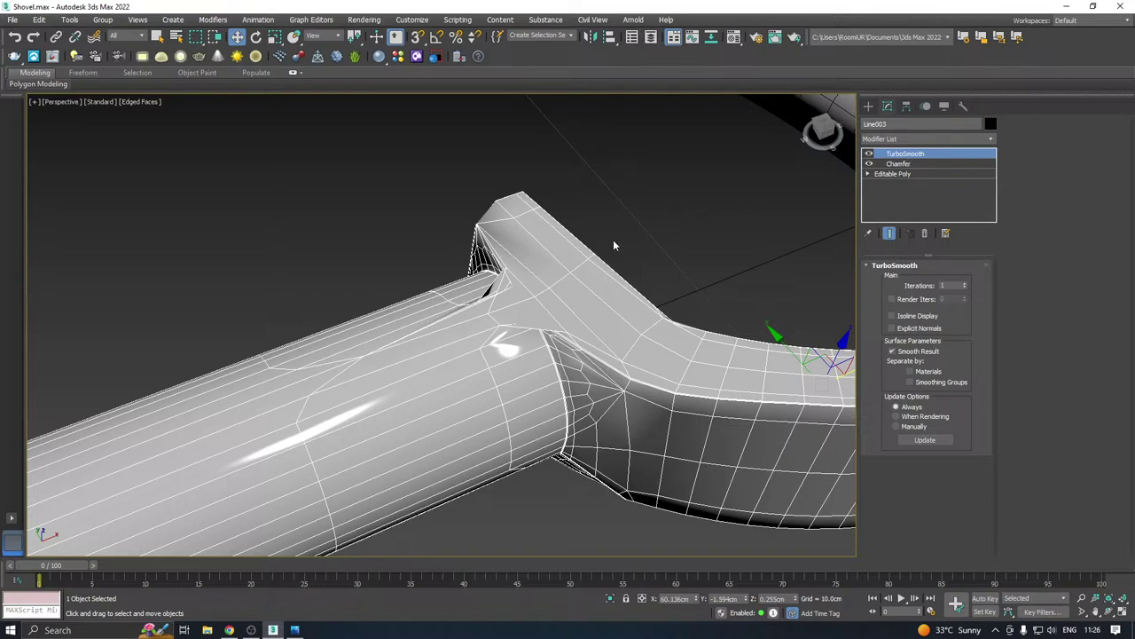
scroll(614, 246, "down", 4)
scroll(599, 268, "up", 5)
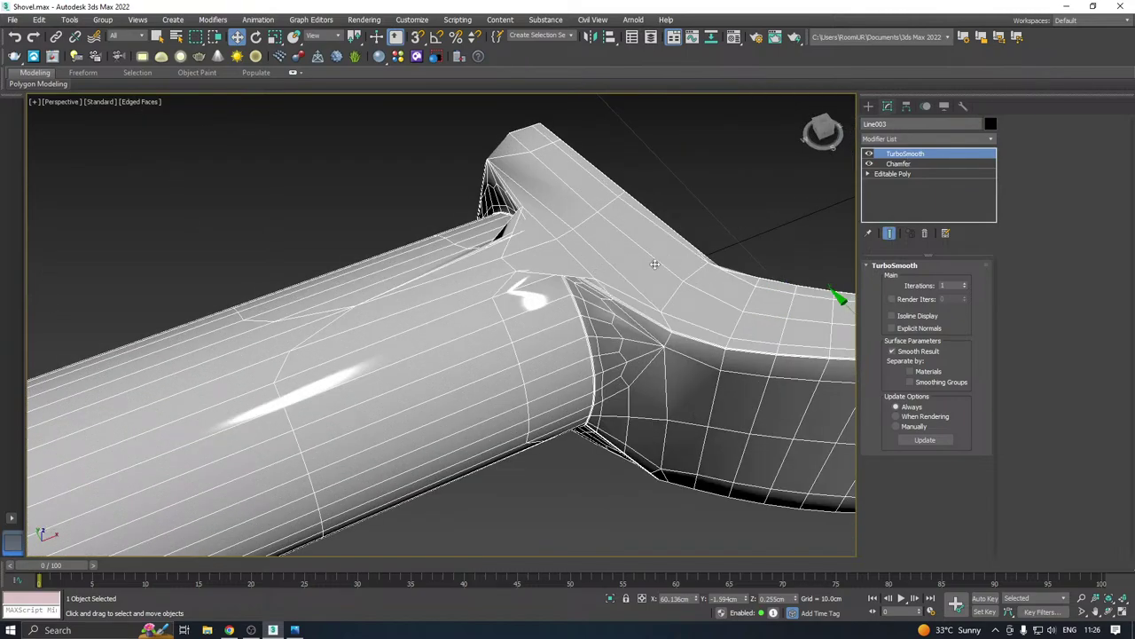
scroll(654, 263, "down", 8)
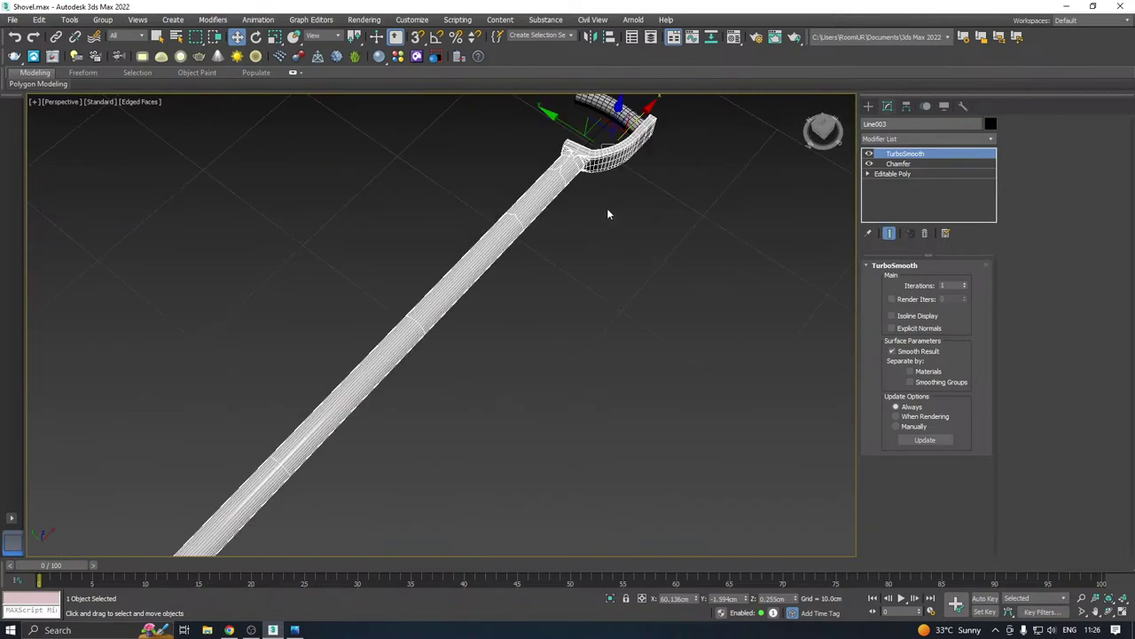
Set the TurboSmooth iterations to 2 and check the smoothed joint between shaft and bracket
middle_click_drag(608, 214, 618, 309)
scroll(555, 267, "up", 6)
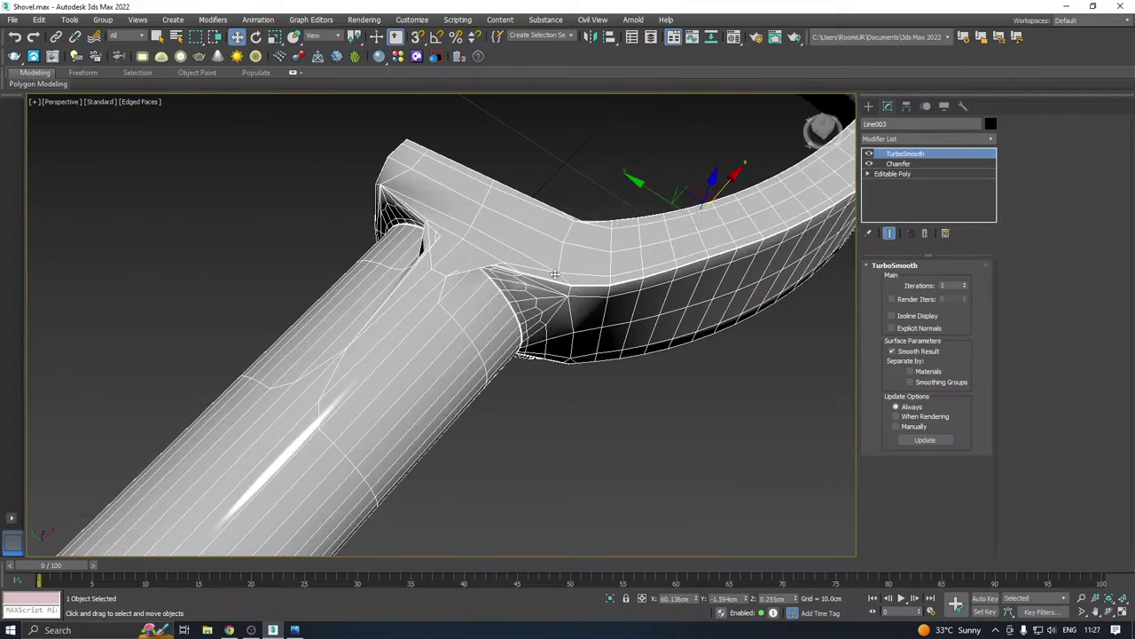
left_click(965, 283)
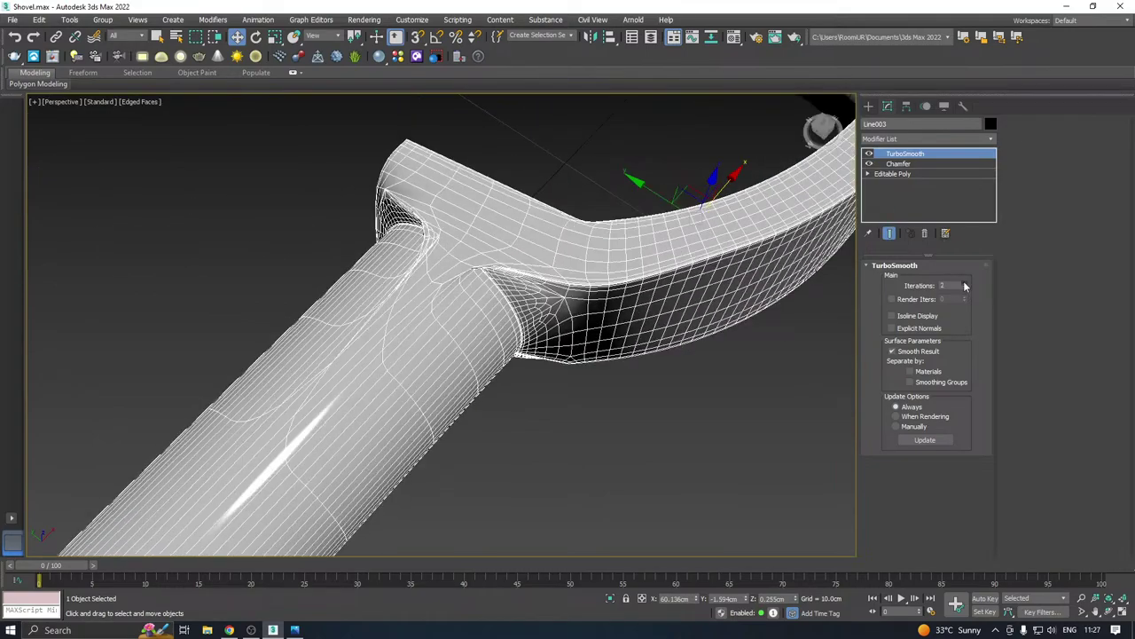
middle_click_drag(796, 304, 783, 304, "alt")
middle_click_drag(585, 369, 526, 299)
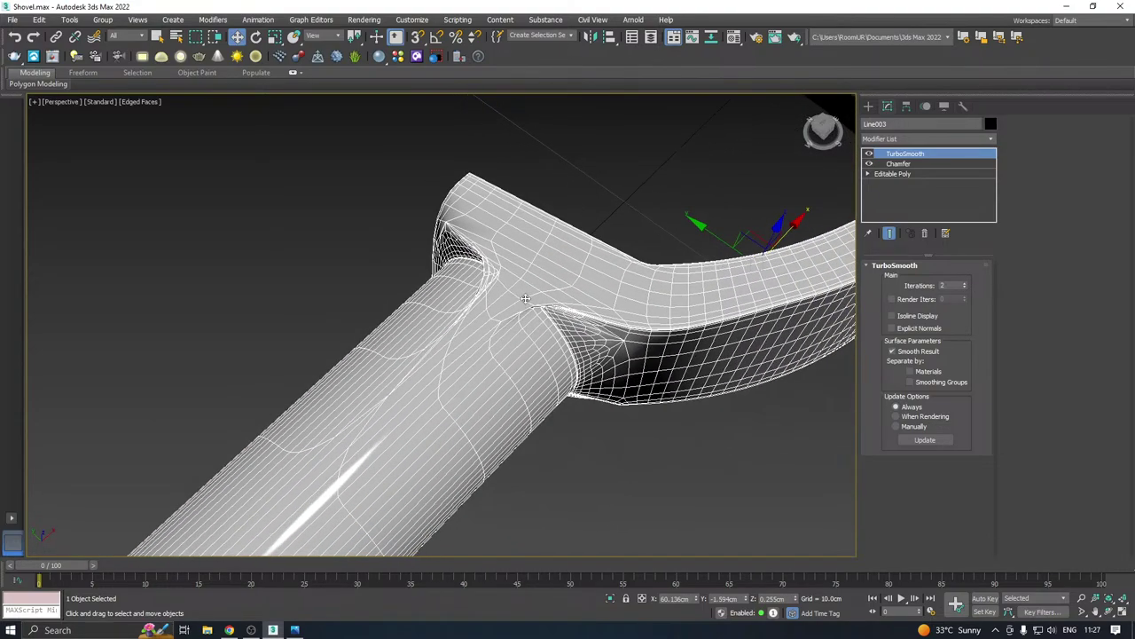
Turn off TurboSmooth and, at the Editable Poly's vertex level, cut two edges from the shaft's rim across the bracket's upper face
left_click(868, 153)
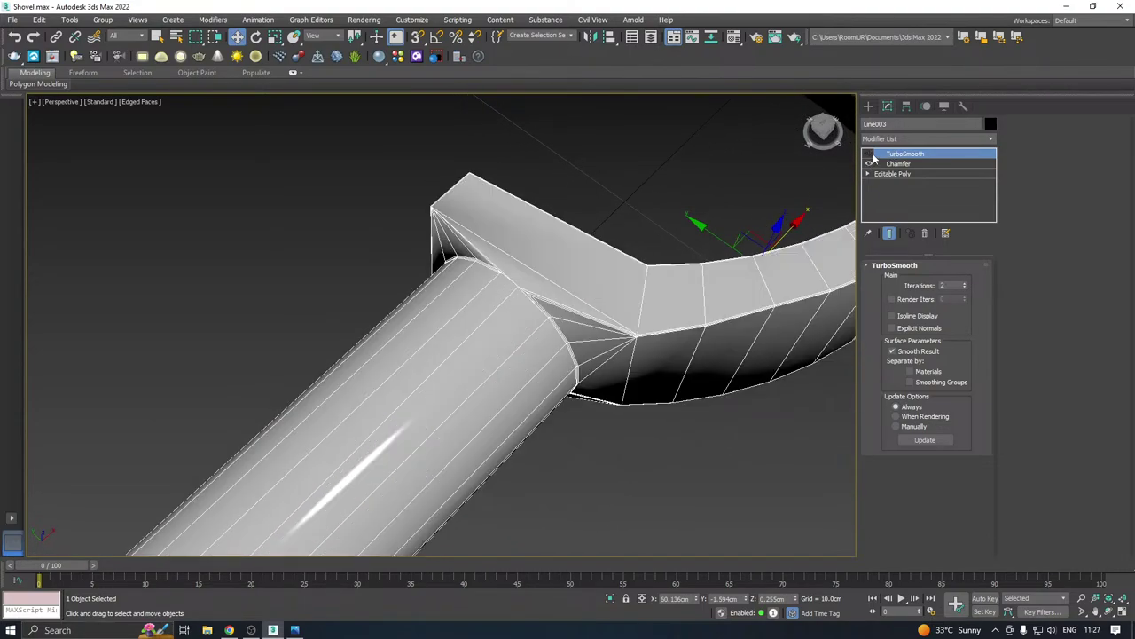
left_click(892, 174)
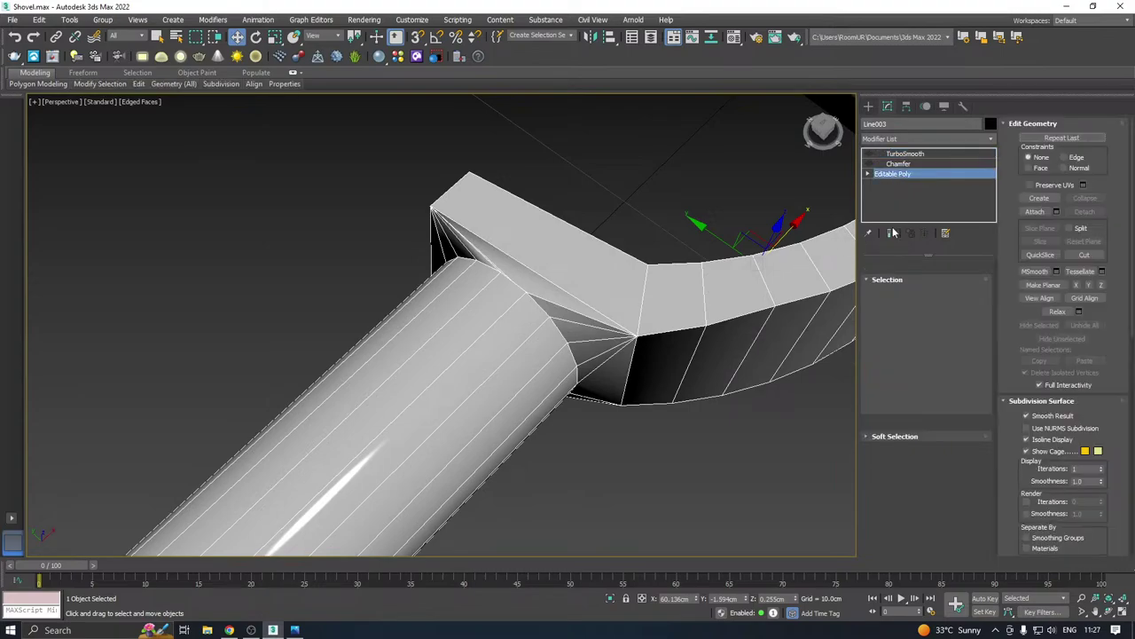
key("1")
left_click(526, 290)
middle_click_drag(612, 302, 567, 296, "alt")
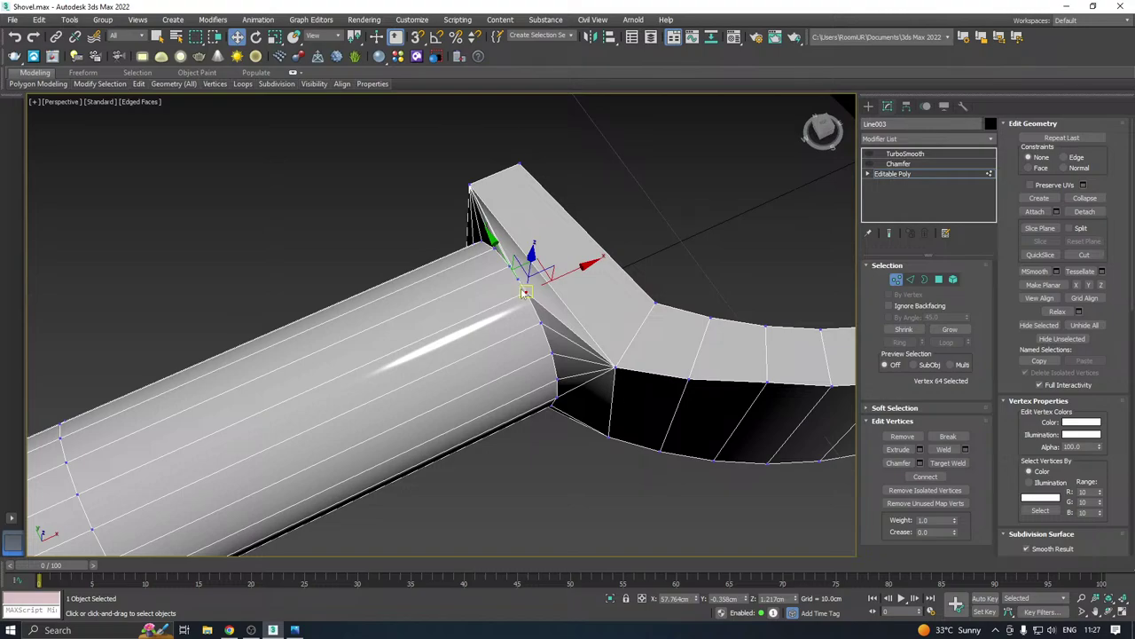
right_click(524, 292)
left_click(464, 172)
scroll(550, 293, "up", 4)
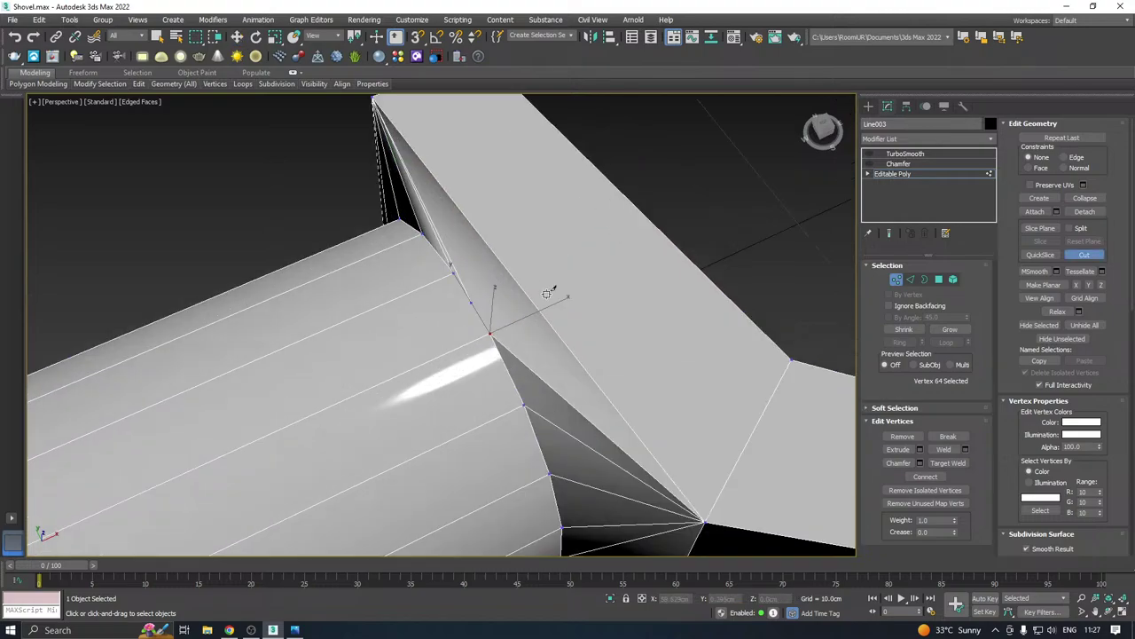
left_click(491, 333)
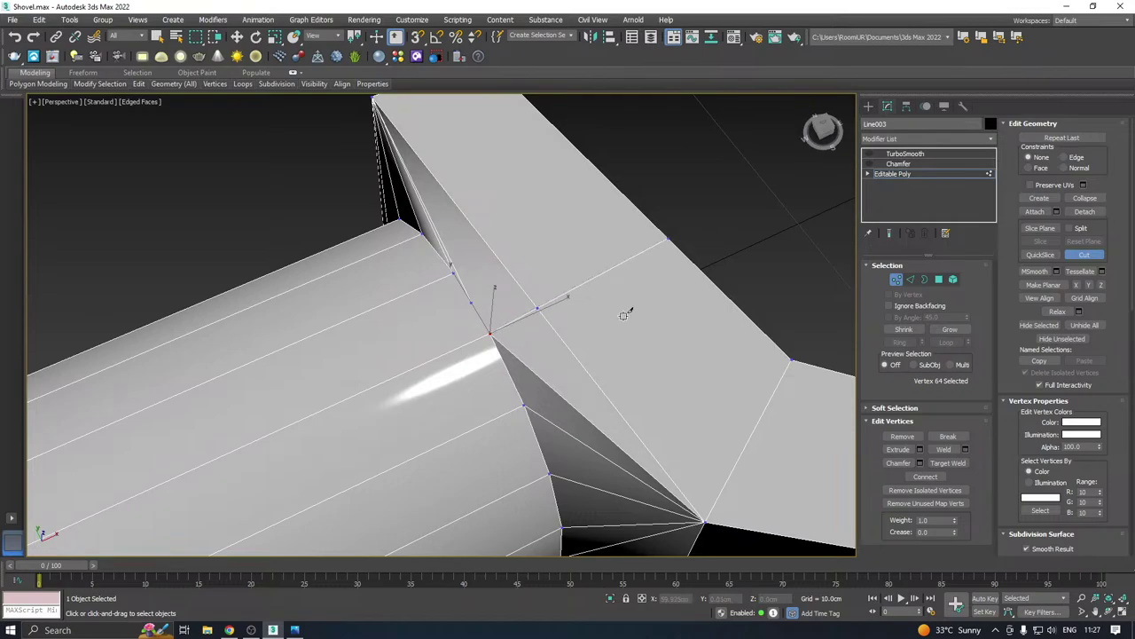
left_click(552, 389)
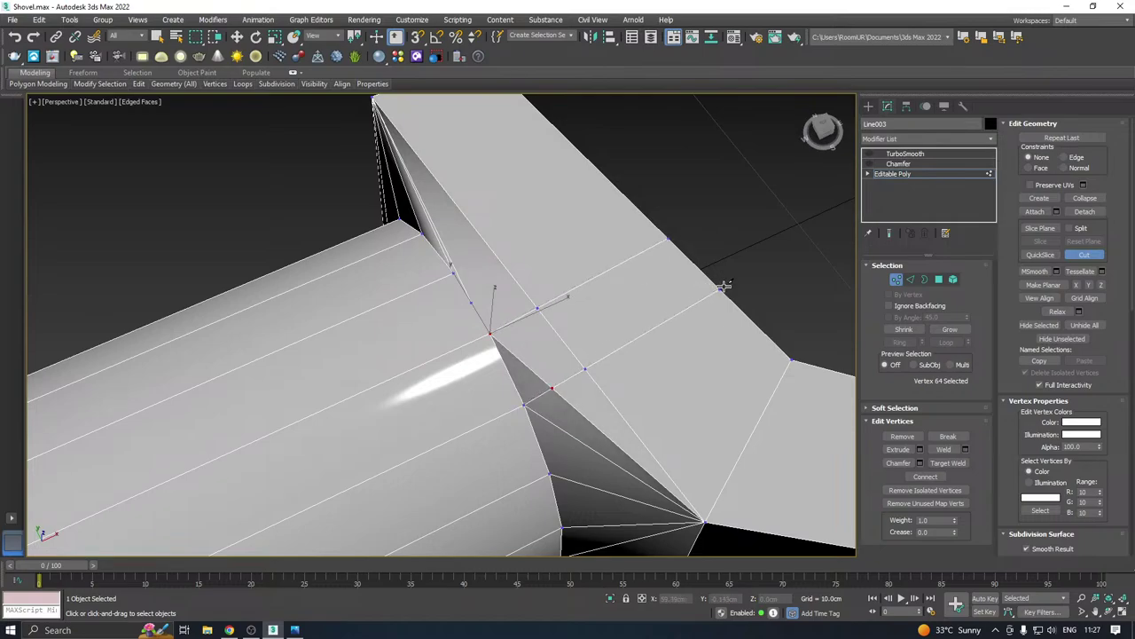
middle_click_drag(727, 310, 682, 251)
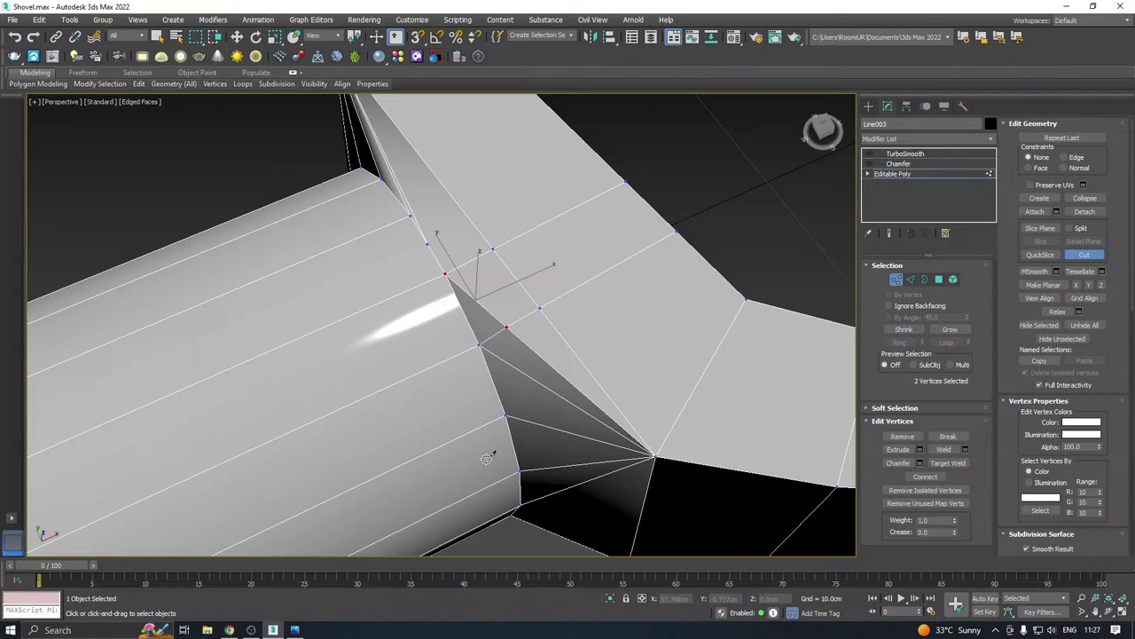
Cut two more edges from the shaft's rim across the bracket's upper face, one on each side of the existing pair
left_click(504, 415)
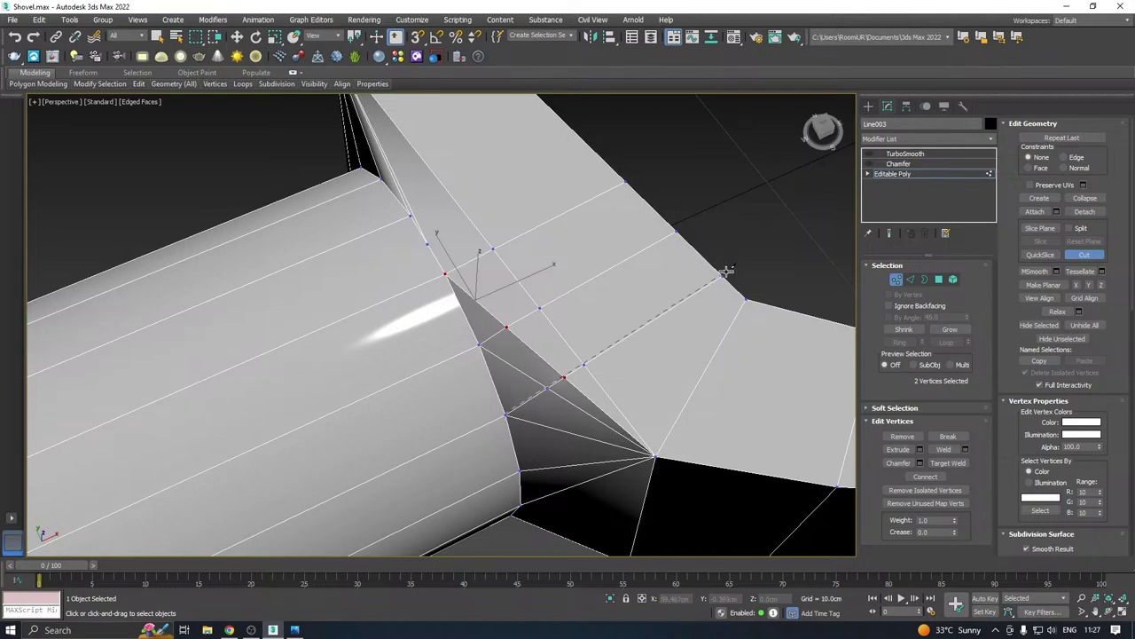
left_click(724, 275)
middle_click_drag(533, 233, 604, 266)
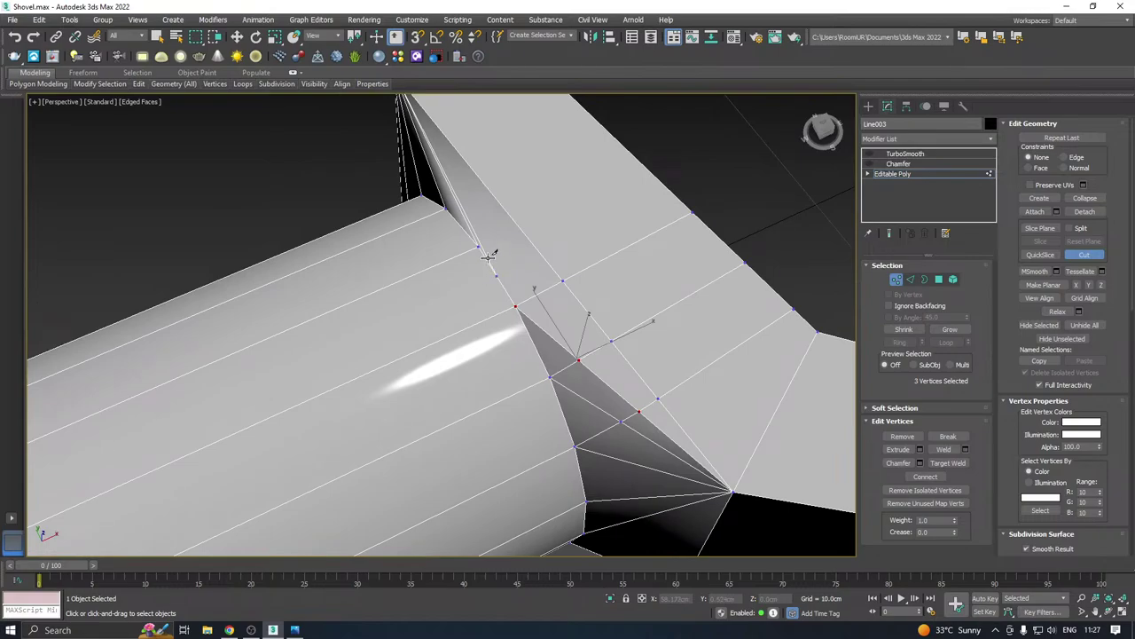
left_click(480, 244)
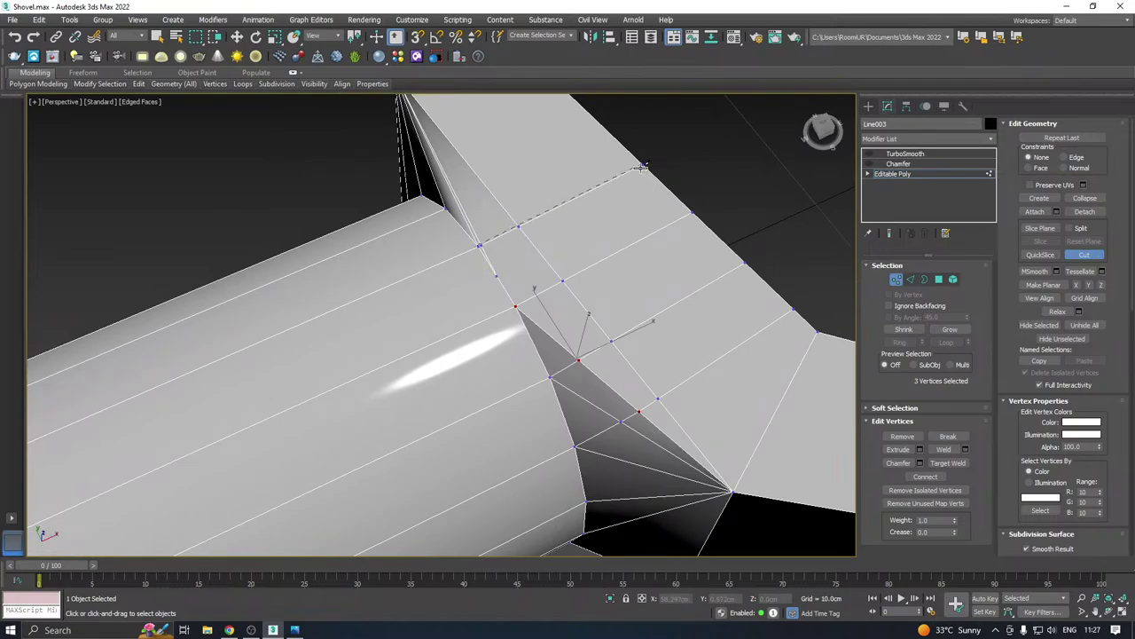
key("w")
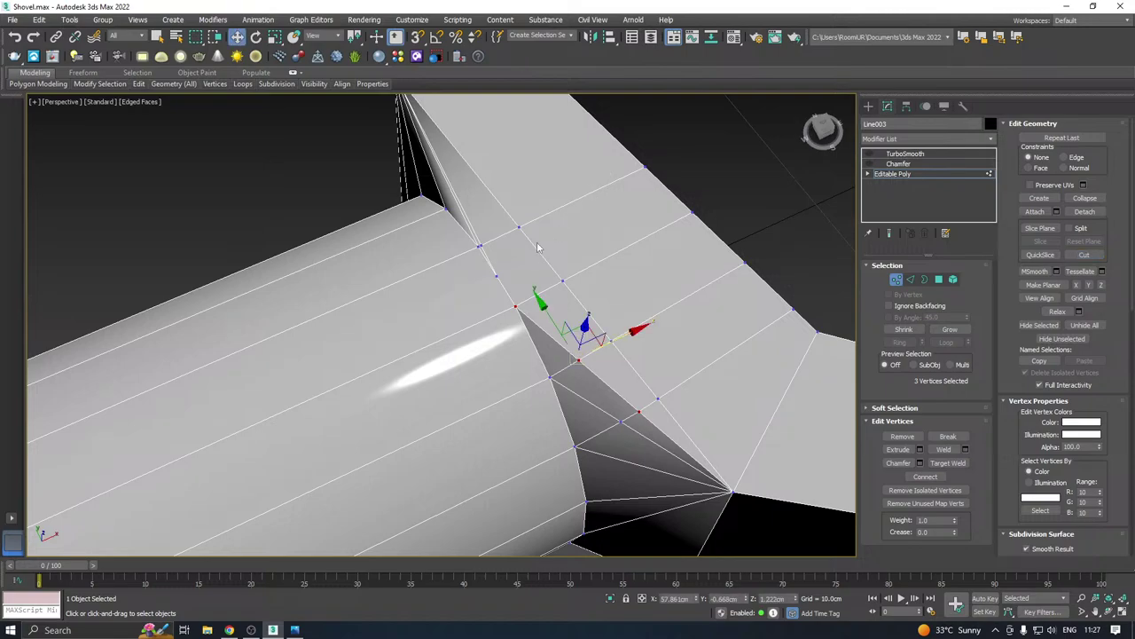
Pull the stray vertex between the cuts out of the shaft's rim and target-weld it onto the neighbouring rim vertex
left_click(496, 274)
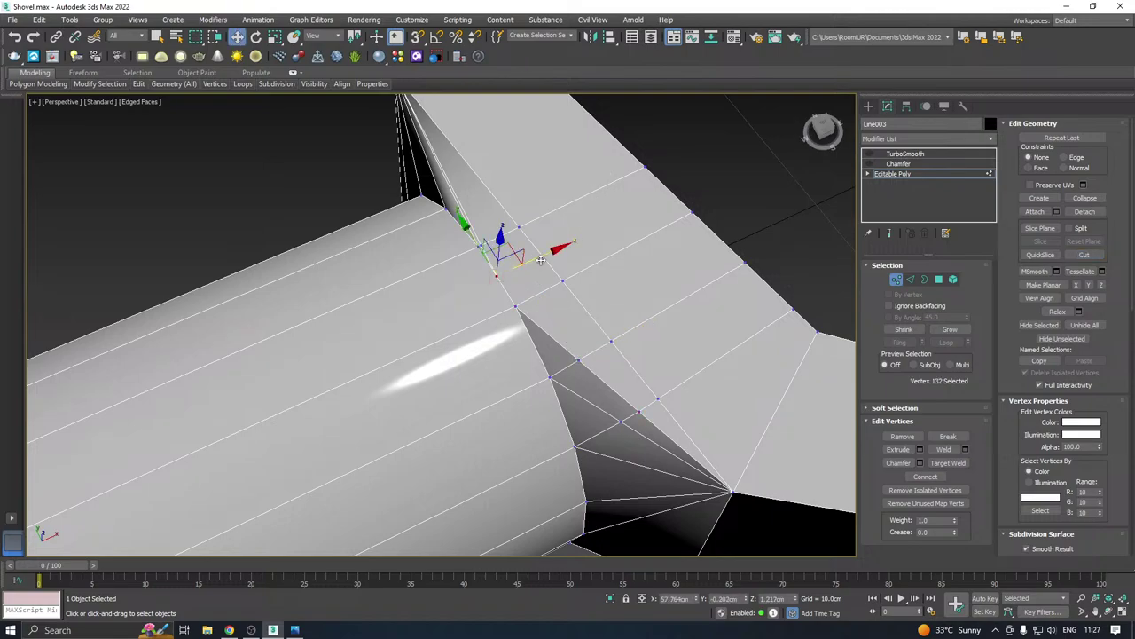
left_click_drag(544, 252, 563, 245)
right_click(537, 262)
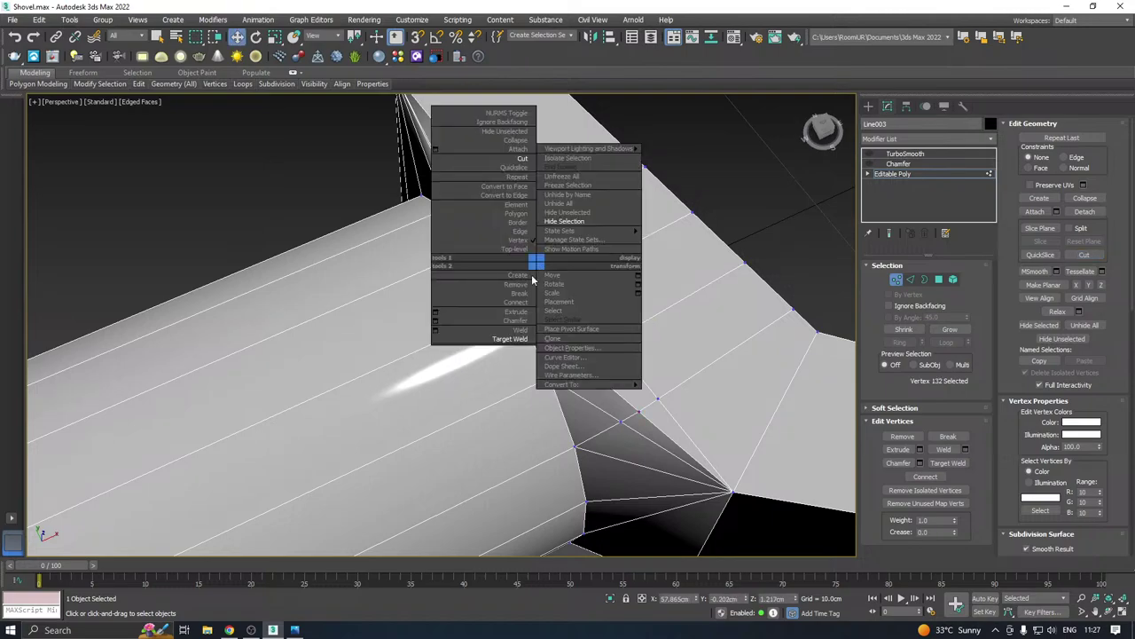
left_click(512, 339)
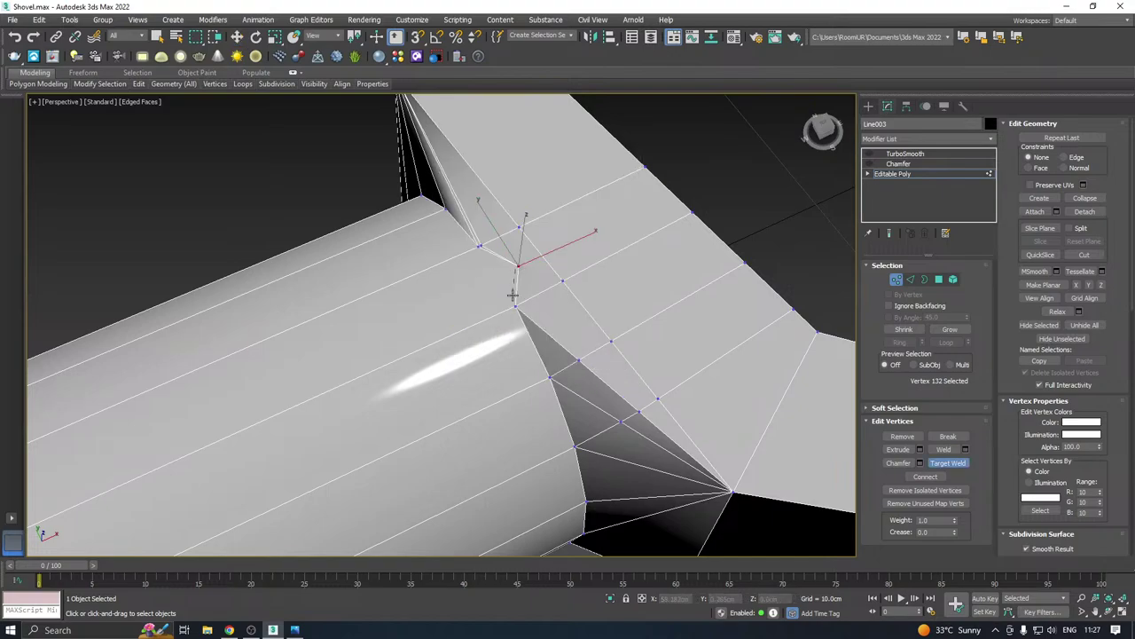
left_click(512, 304)
right_click(536, 304)
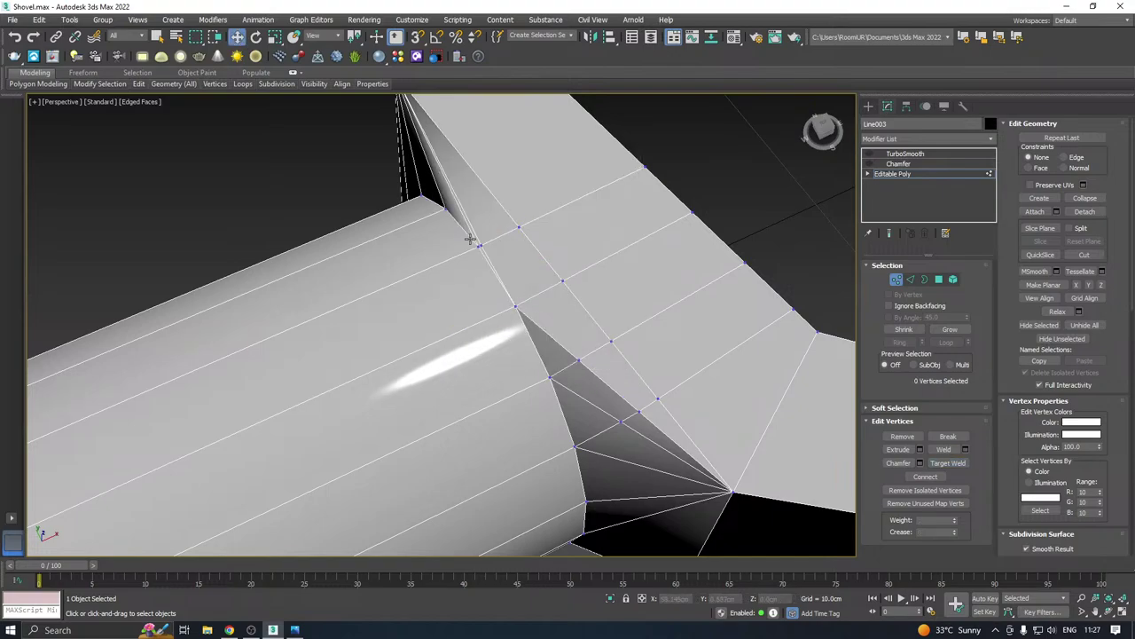
Remove the redundant diagonal edges fanning from the shaft's rim to the bracket's corners, and preview the smoothed joint
scroll(518, 226, "down", 2)
right_click(668, 283)
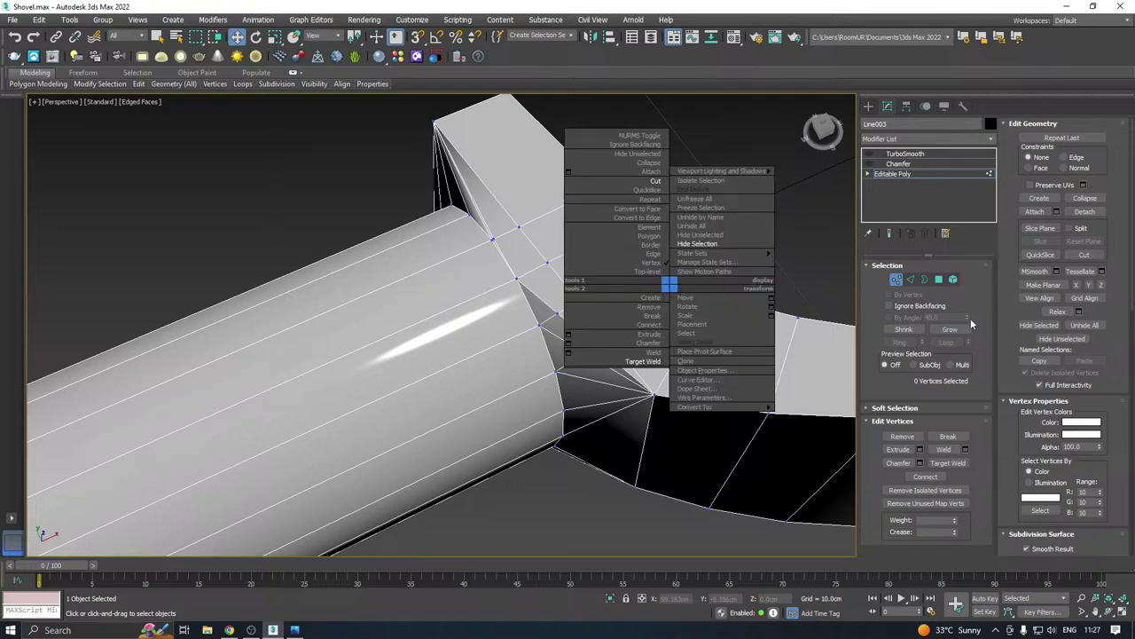
left_click(909, 281)
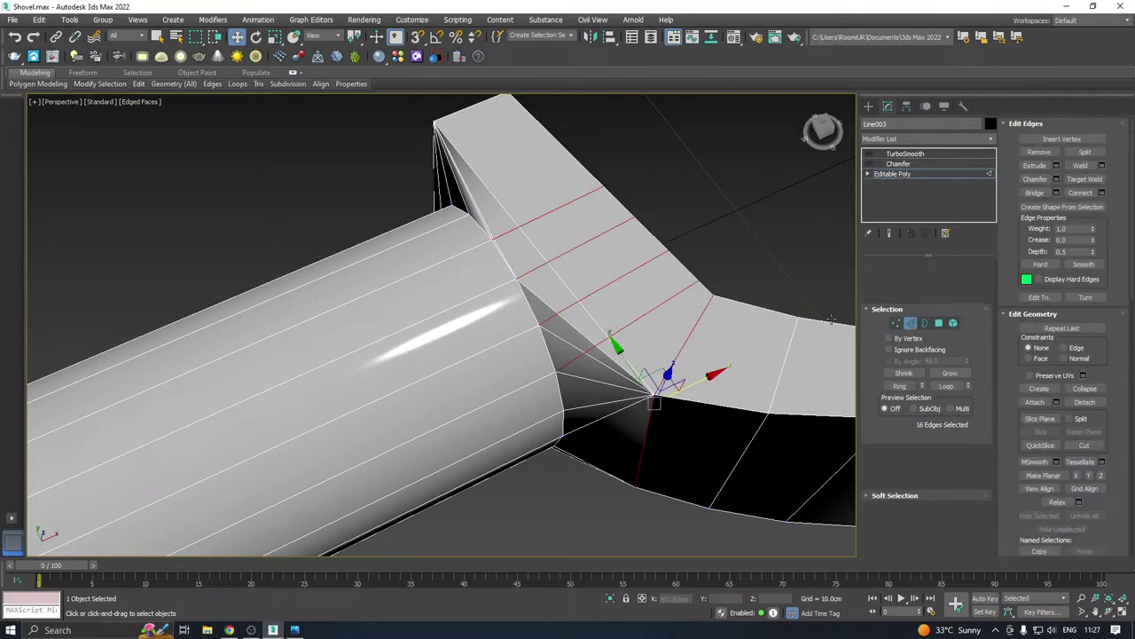
scroll(608, 393, "up", 3)
left_click(594, 377)
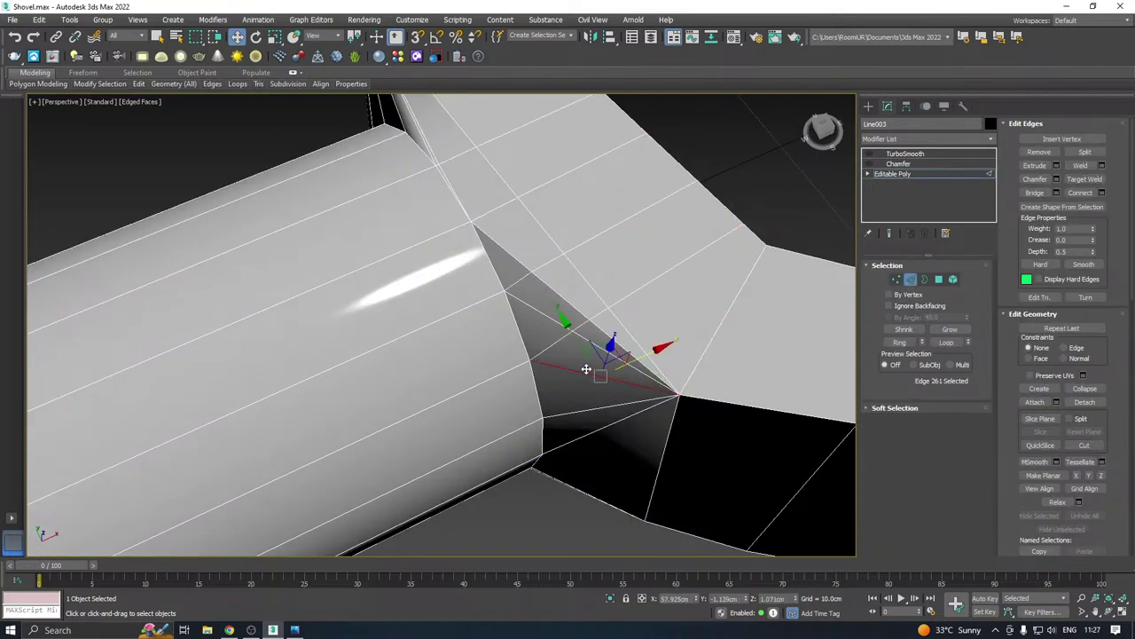
double_click(587, 337, "ctrl")
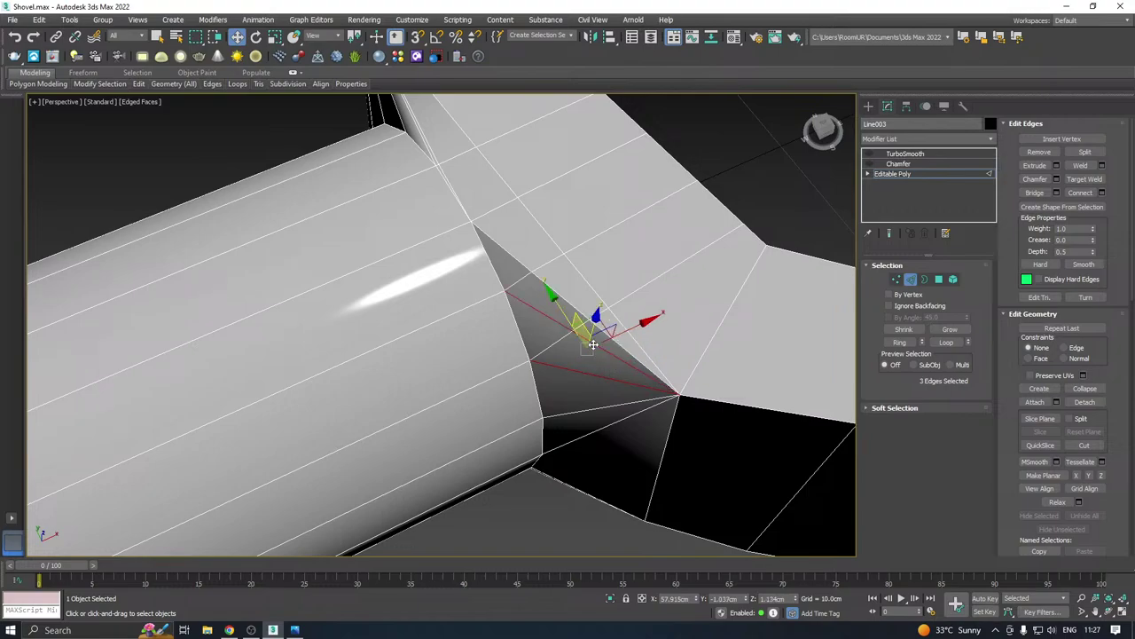
double_click(567, 302, "ctrl")
middle_click_drag(604, 278, 732, 383)
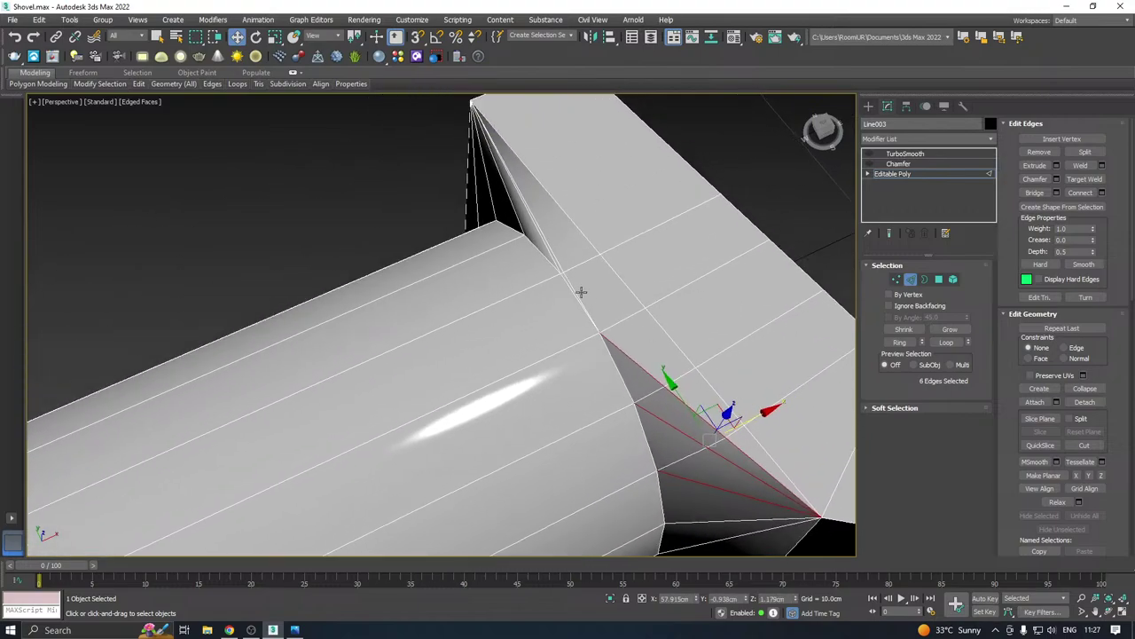
left_click(557, 249, "ctrl")
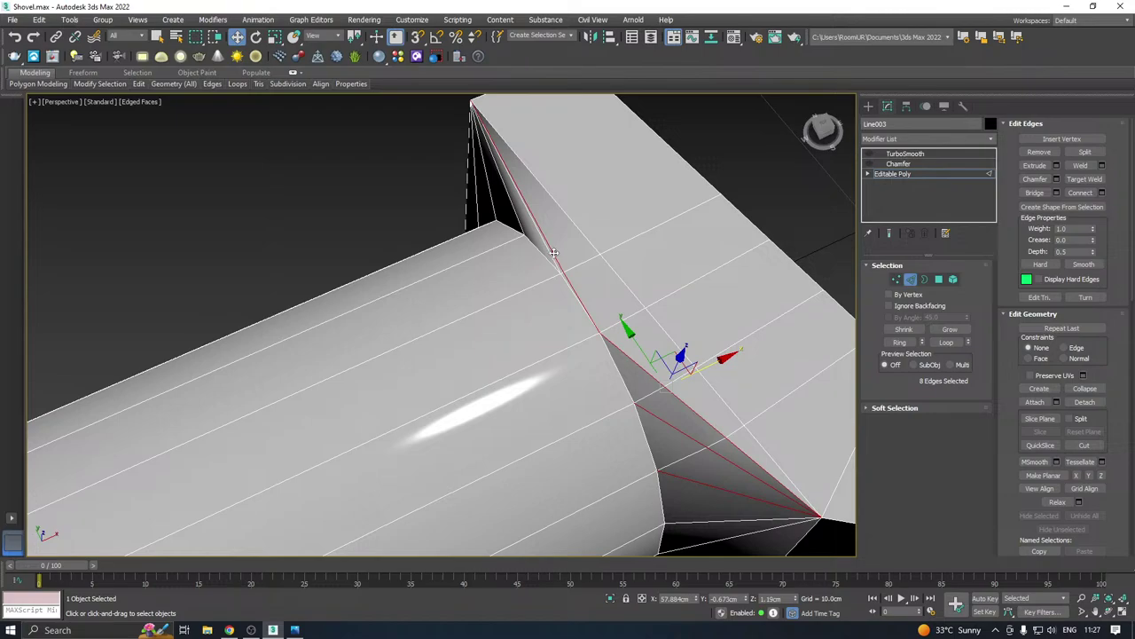
left_click(540, 241, "ctrl")
scroll(541, 233, "down", 3)
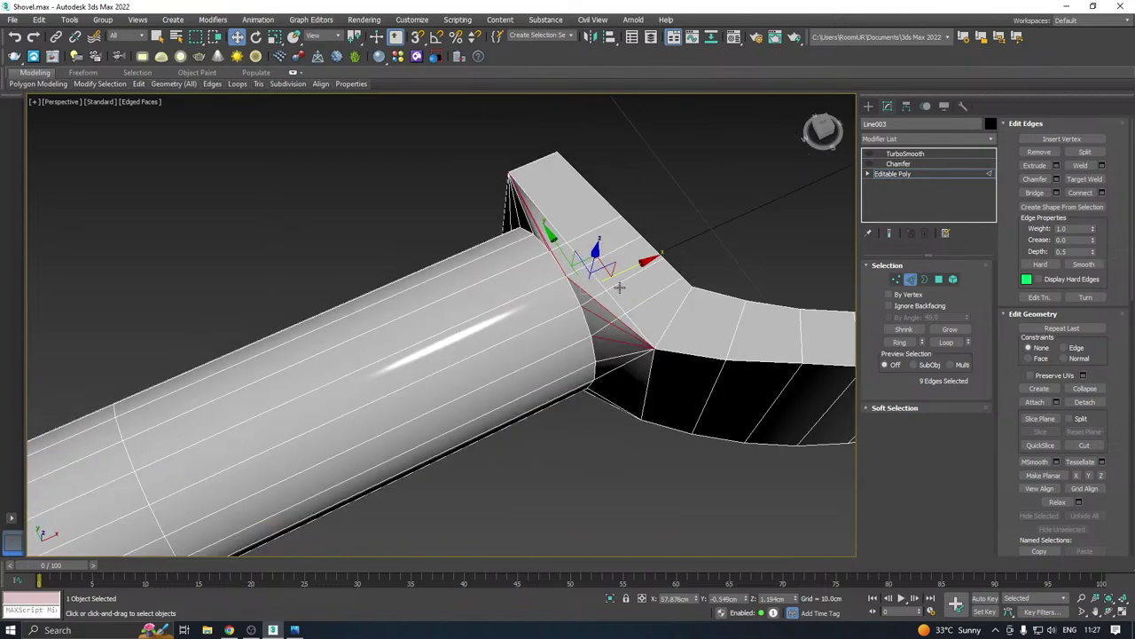
double_click(611, 371, "ctrl")
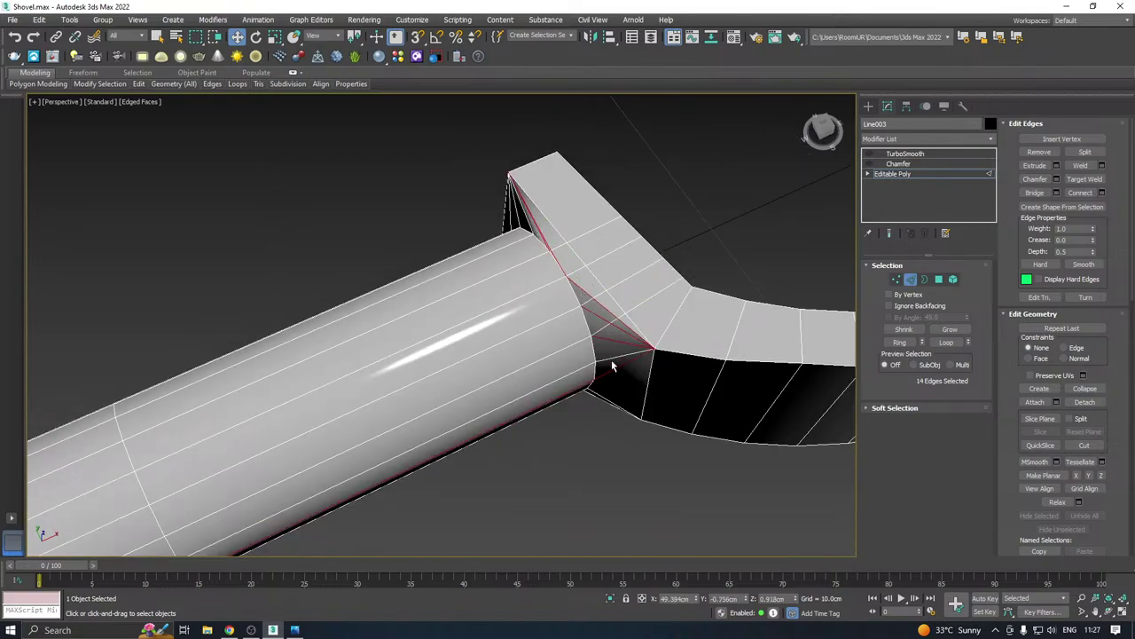
key("ctrl+z")
left_click(611, 359, "ctrl")
middle_click_drag(616, 349, 595, 334, "alt")
left_click(606, 327)
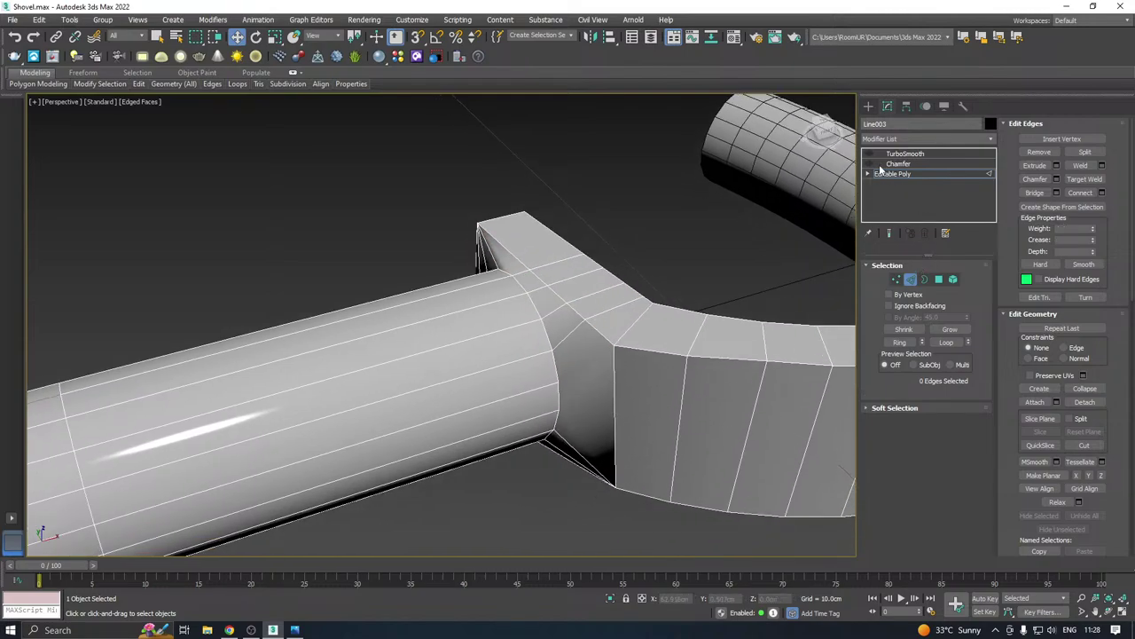
left_click(889, 234)
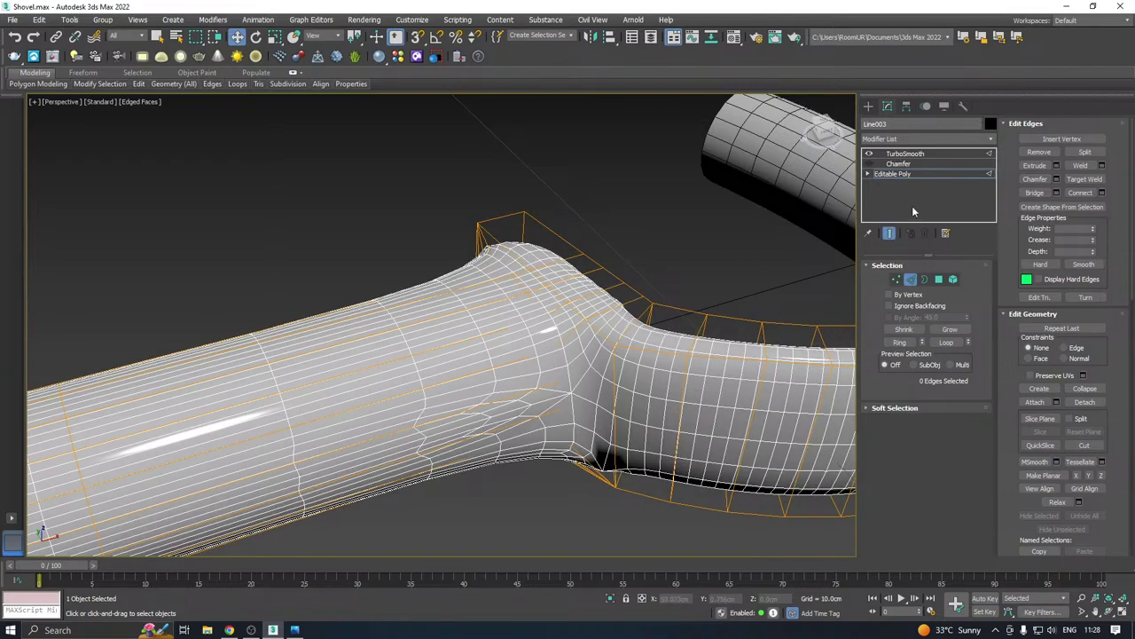
left_click(887, 232)
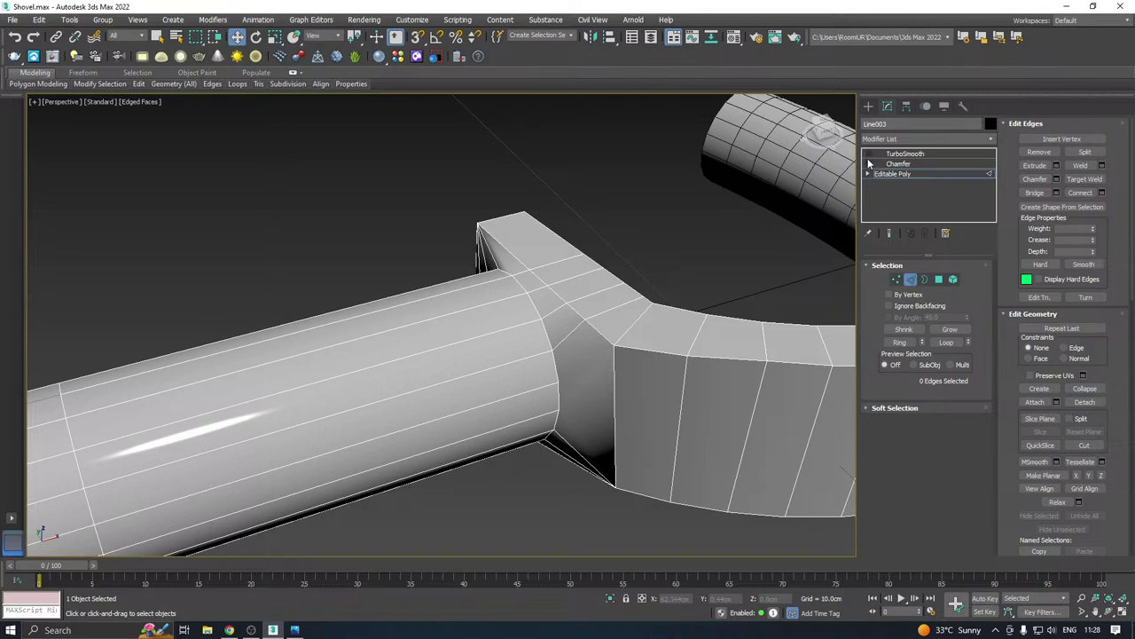
Return to vertex editing and target-weld the stray rim vertex on the joint's underside onto its neighbour
left_click(896, 278)
left_click(558, 410)
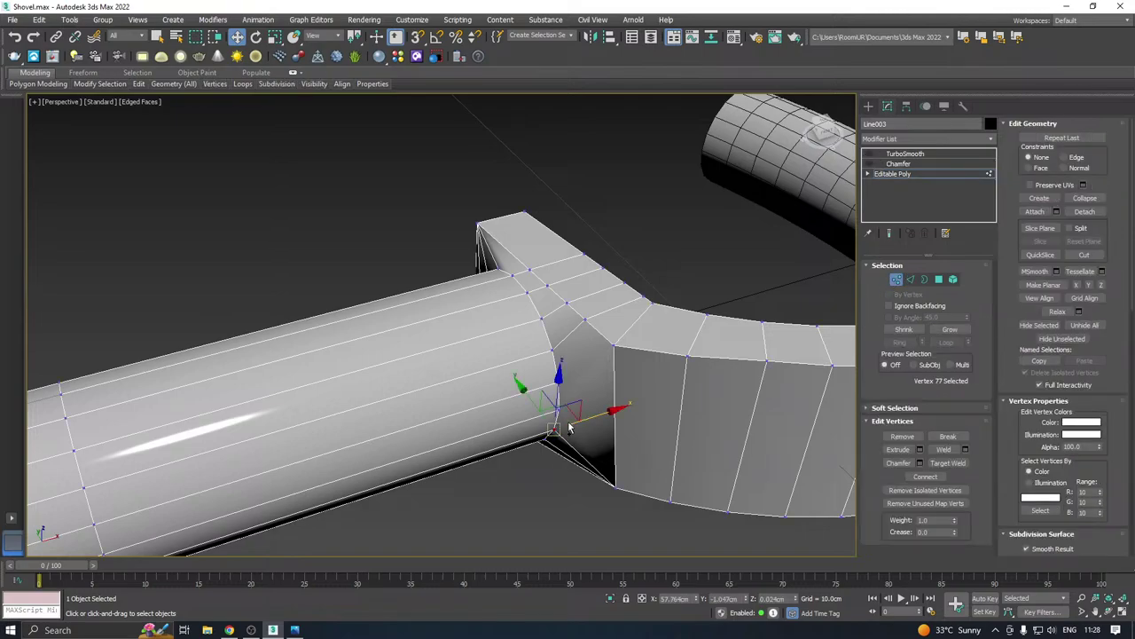
middle_click_drag(570, 426, 617, 310, "alt")
scroll(644, 325, "up", 2)
right_click(625, 301)
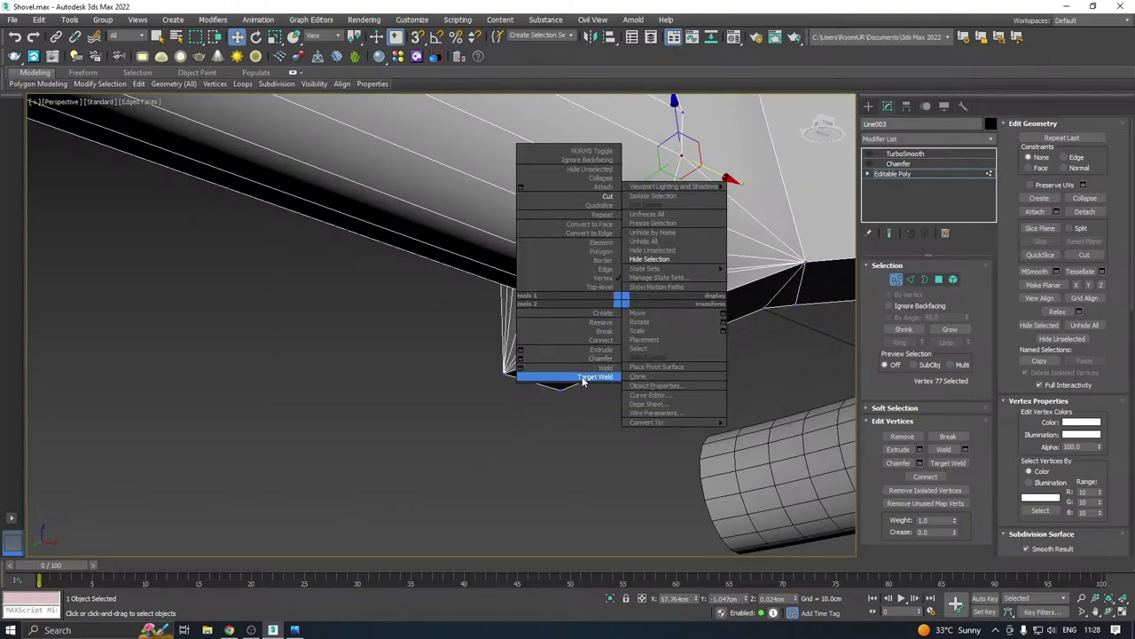
left_click(577, 376)
left_click(613, 279)
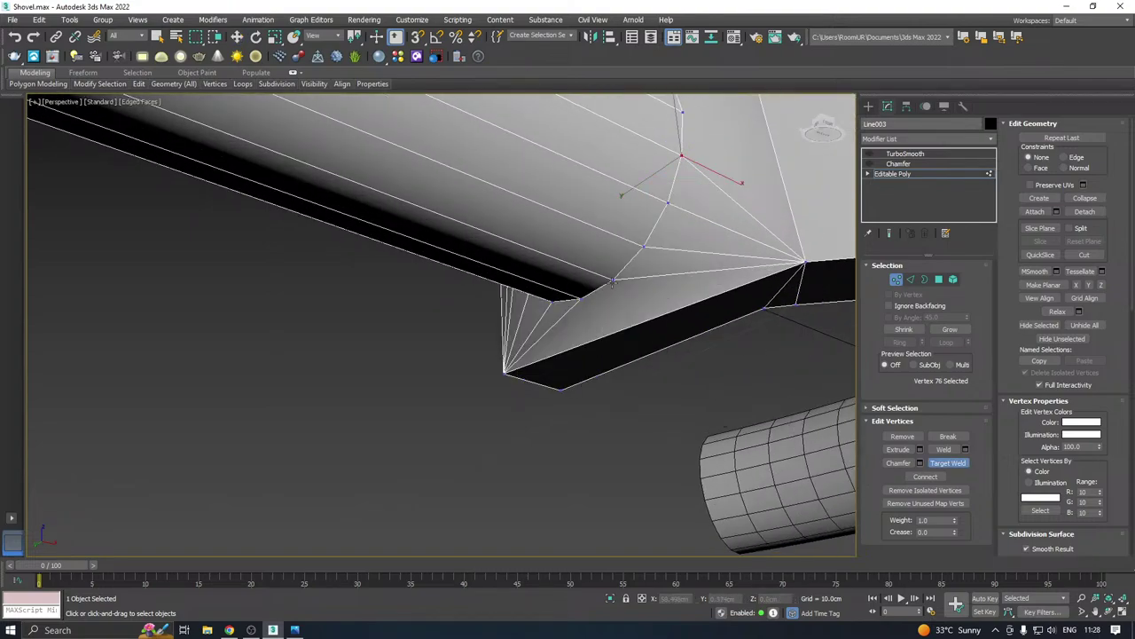
right_click(636, 298)
Cut three edges from the shaft's lower rim vertices down and across the bracket's underside
right_click(592, 289)
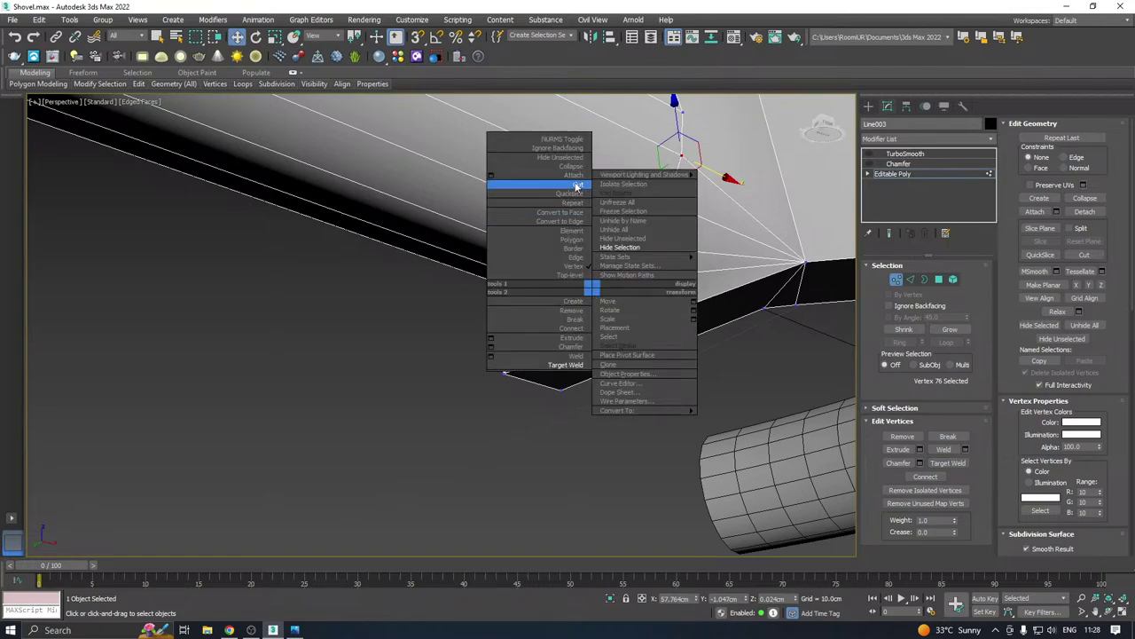
left_click(576, 184)
left_click(613, 280)
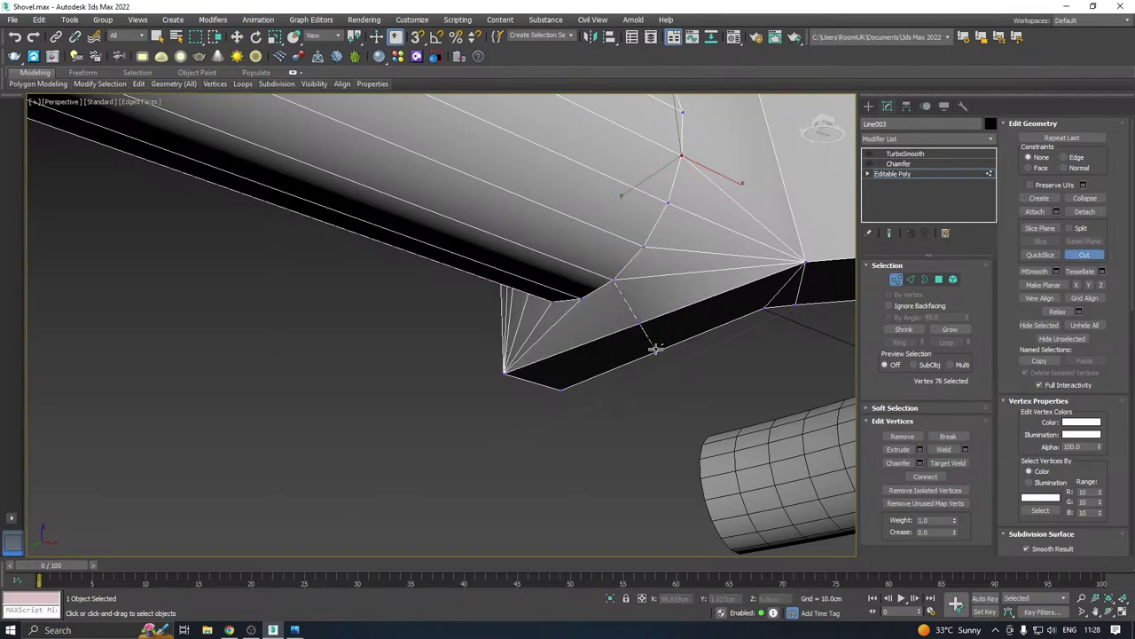
left_click(646, 249)
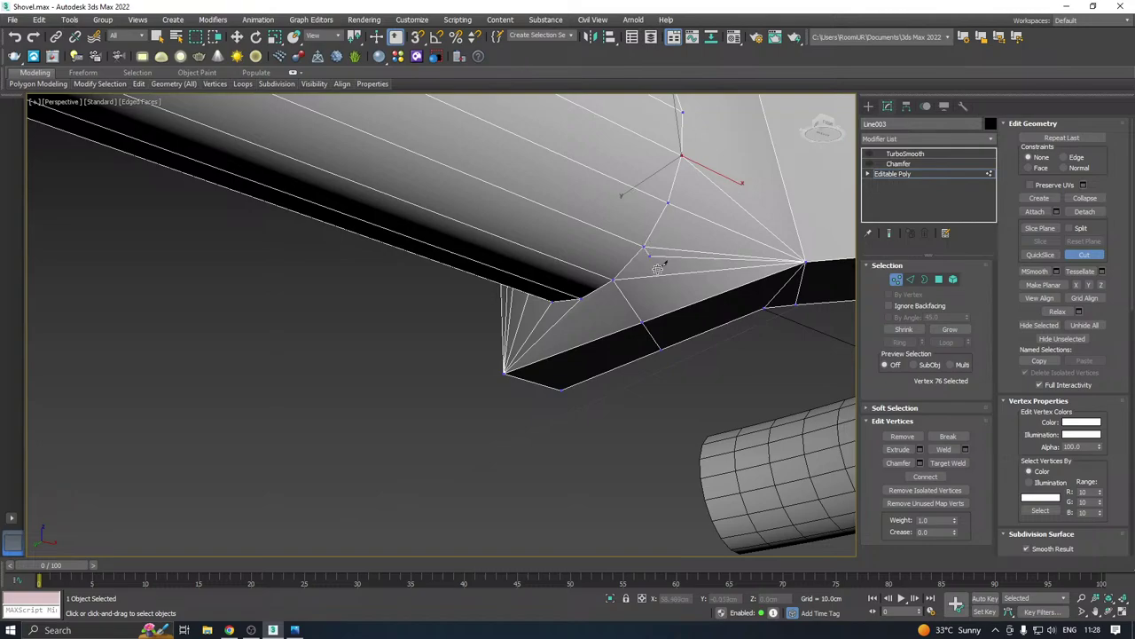
left_click(581, 297)
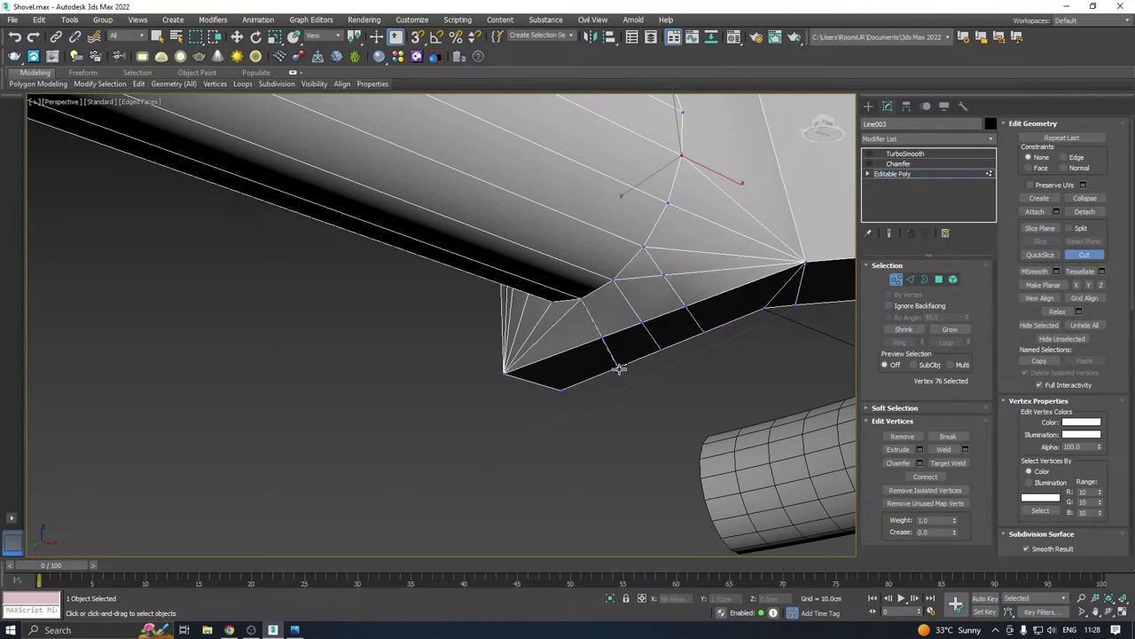
right_click(662, 332)
Connect the ring of vertical edges around the bracket's side with 3 segments, starting from the corner edge beside the shaft
middle_click_drag(709, 258, 539, 310, "alt")
middle_click_drag(618, 256, 485, 357, "alt")
right_click(485, 357)
middle_click_drag(624, 300, 656, 291)
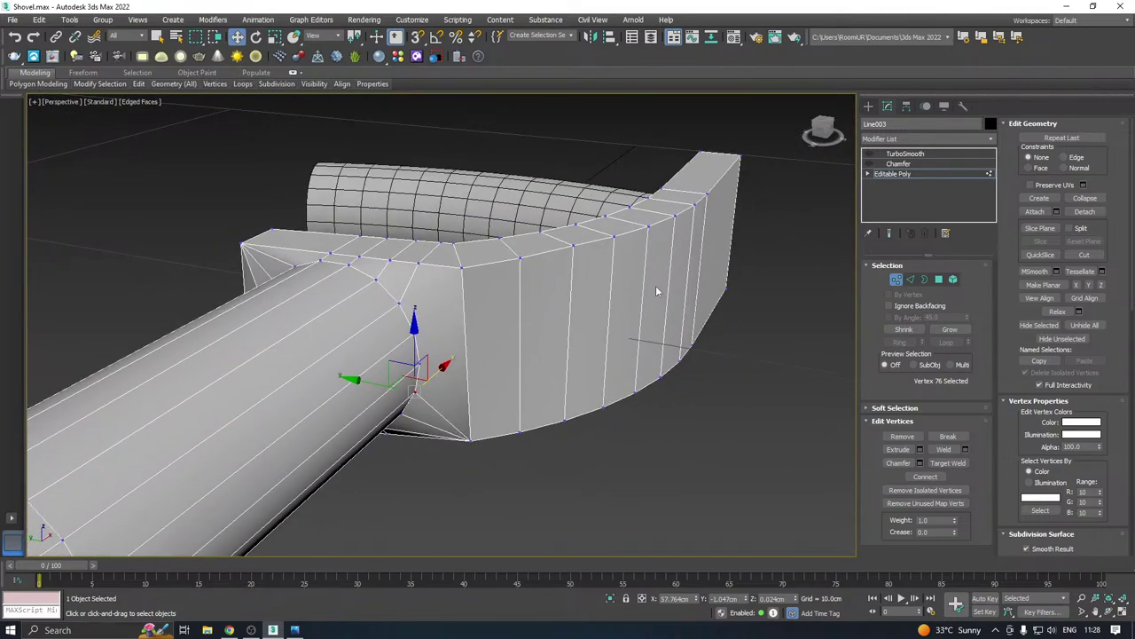
left_click(910, 280)
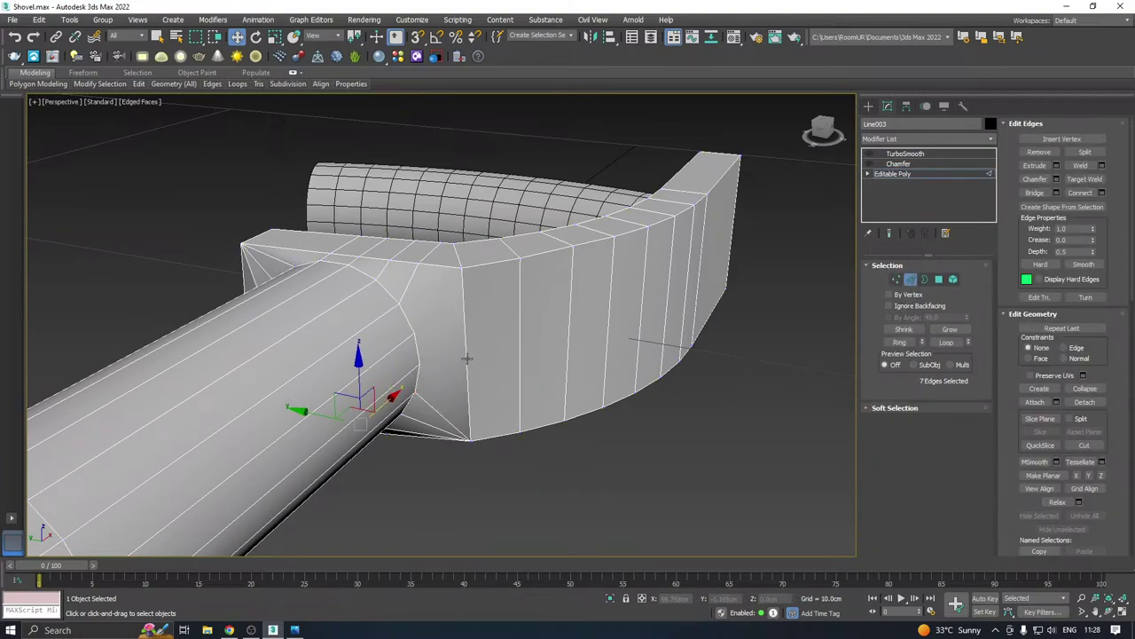
left_click(467, 359)
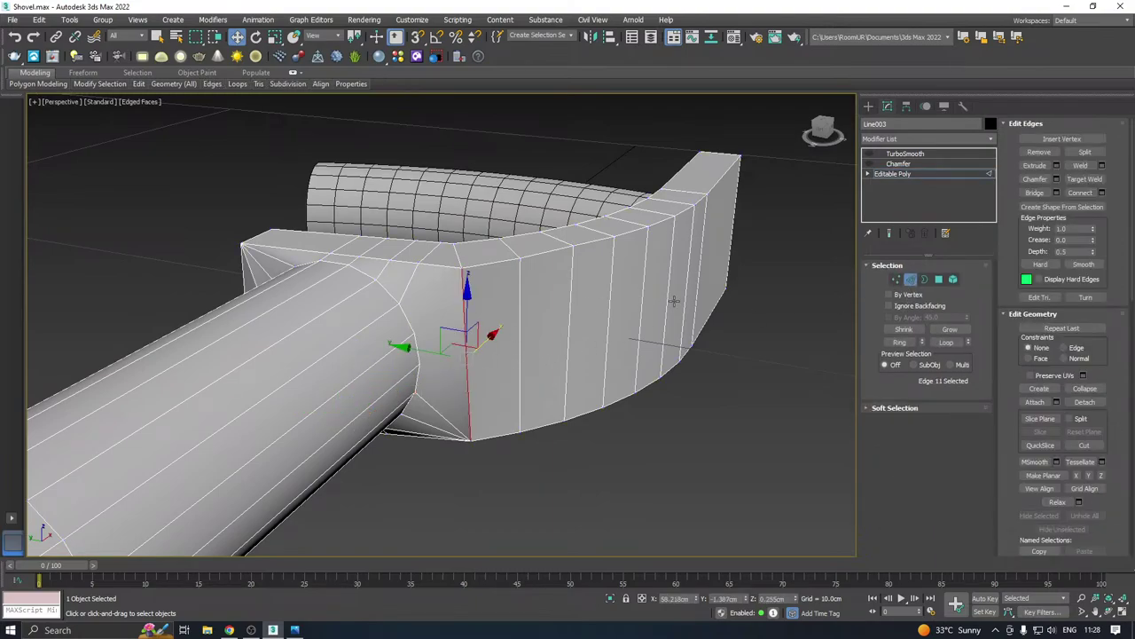
left_click(898, 342)
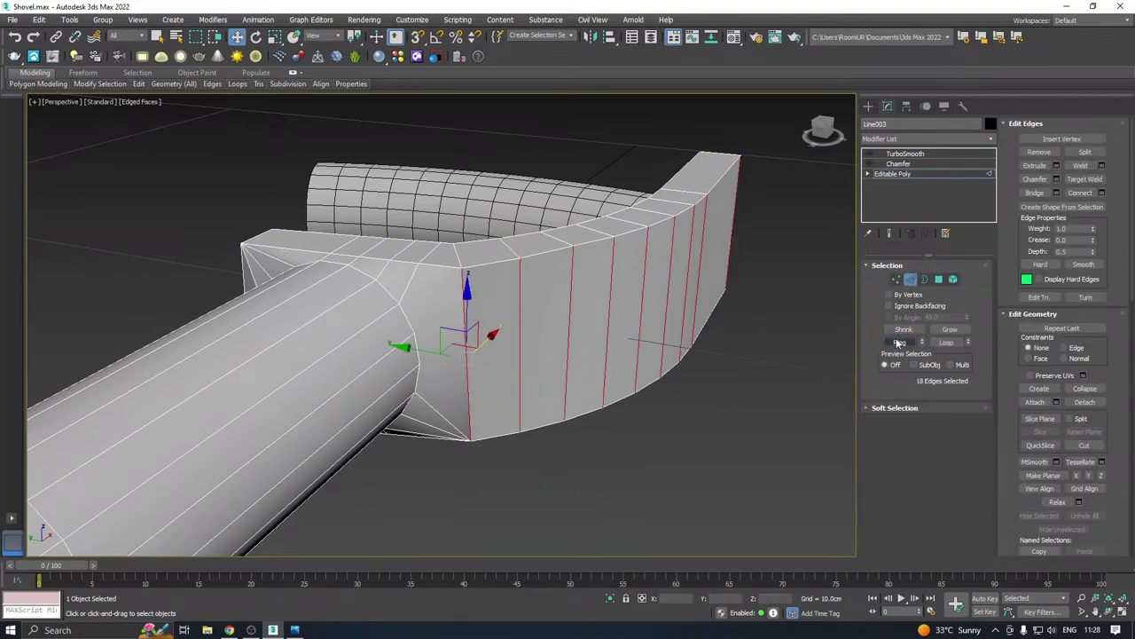
left_click(1102, 192)
scroll(432, 383, "up", 3)
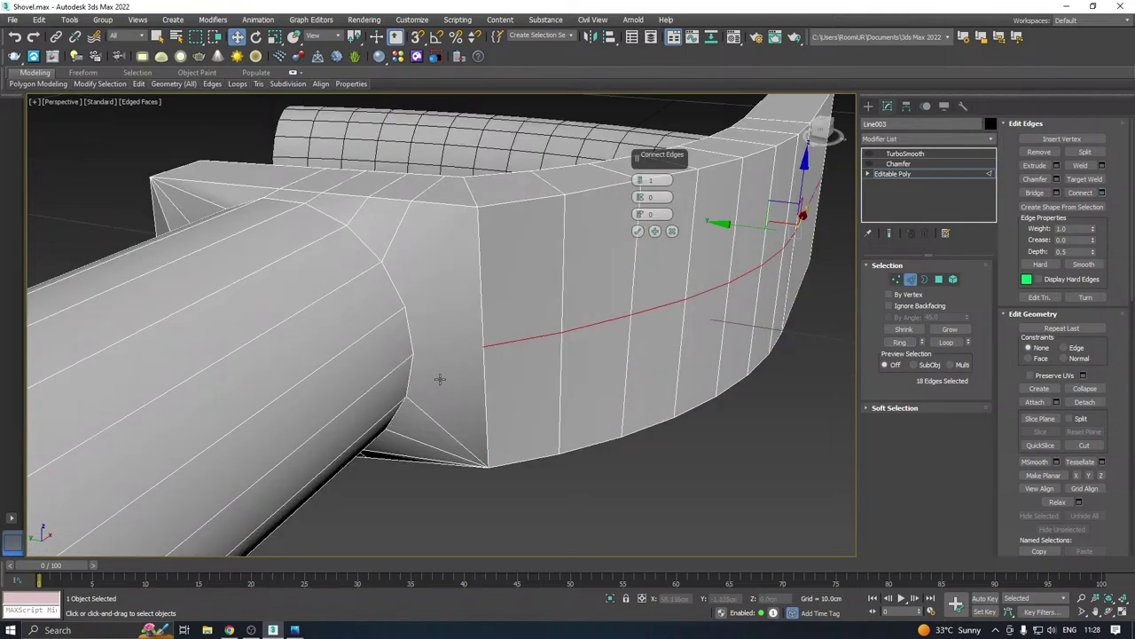
middle_click_drag(439, 378, 370, 308, "alt")
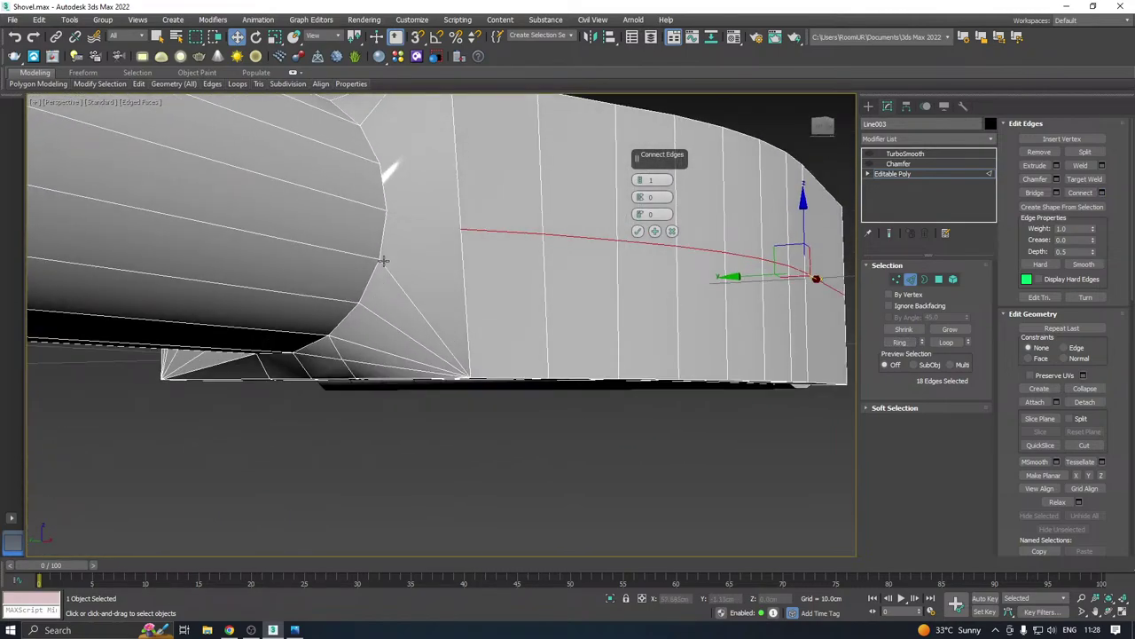
left_click(478, 245)
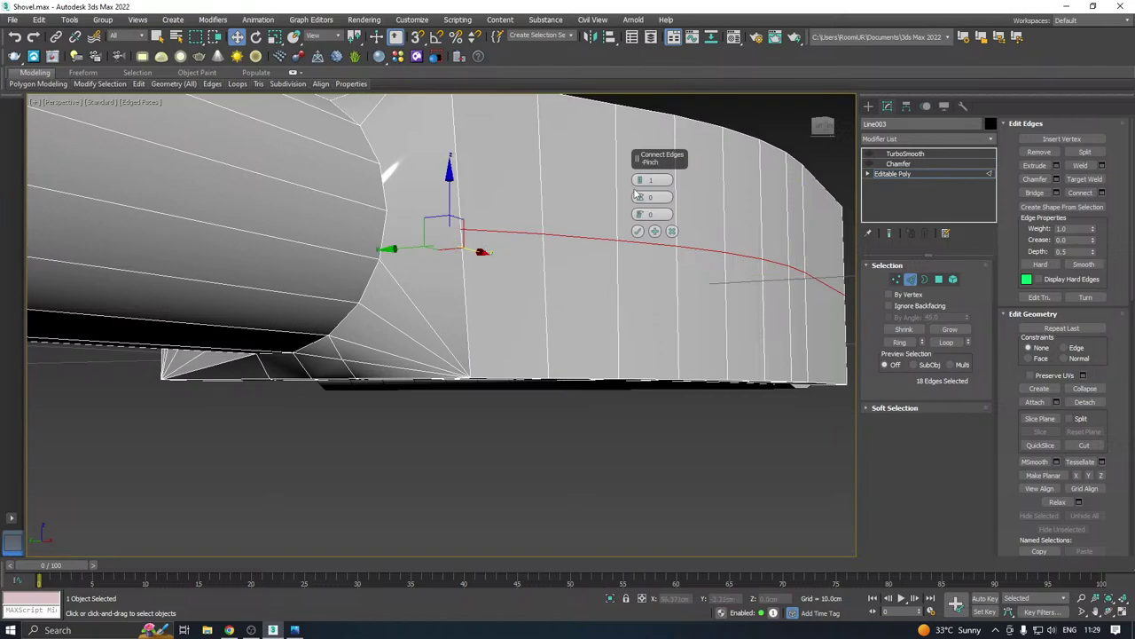
scroll(640, 180, "up", 2)
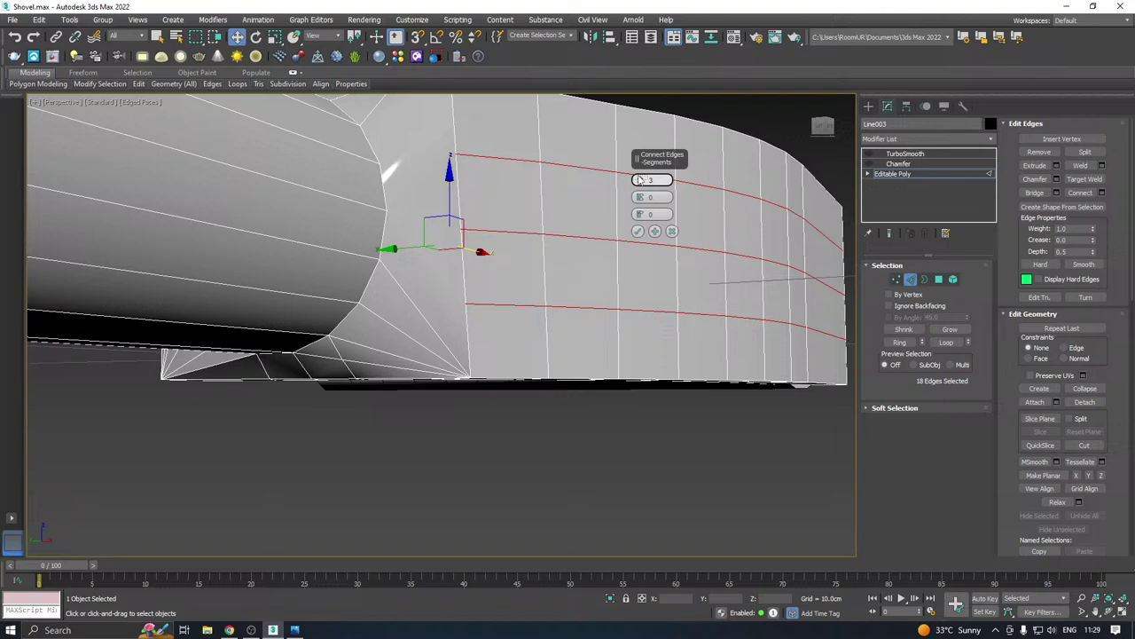
left_click(637, 231)
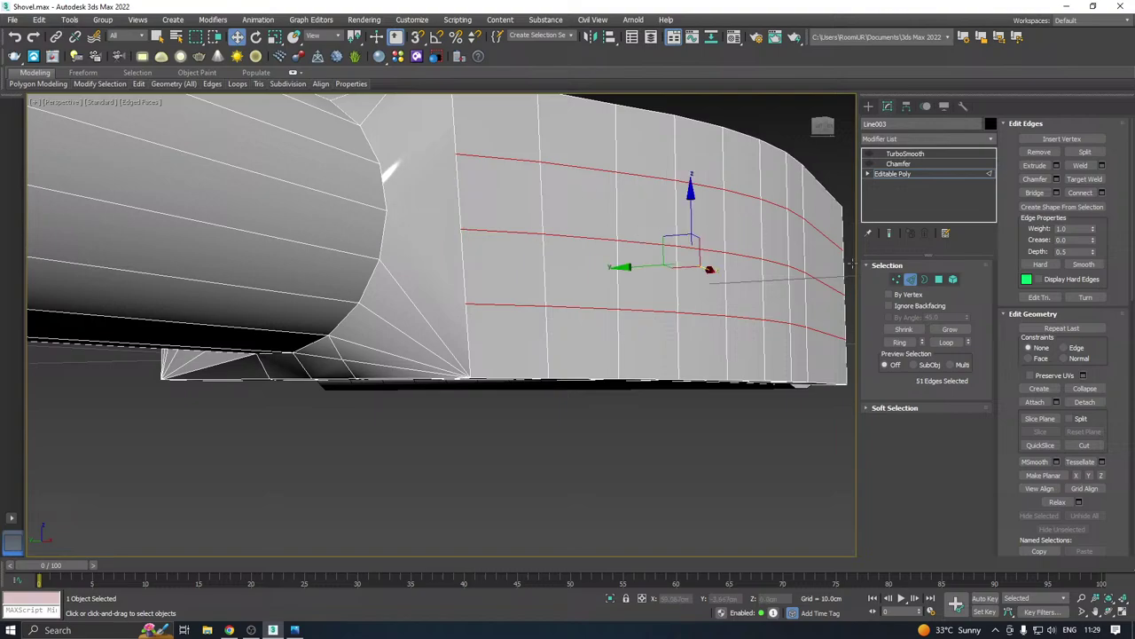
Connect two shaft rim vertices to the bracket corner's middle and upper loop vertices
left_click(895, 280)
left_click(381, 211)
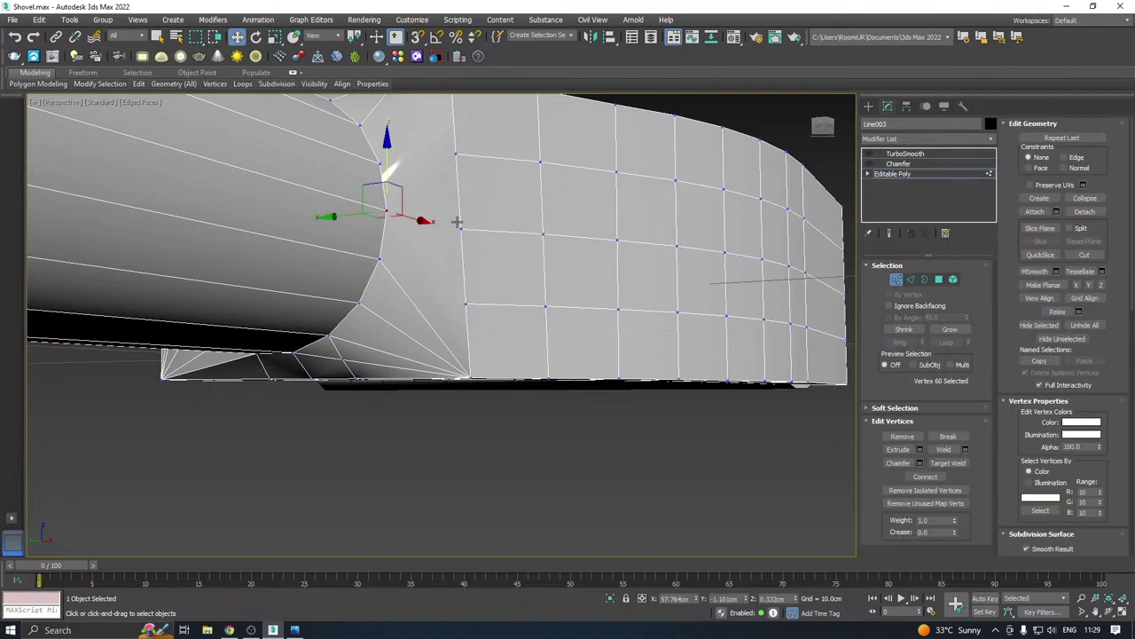
left_click(459, 229, "ctrl")
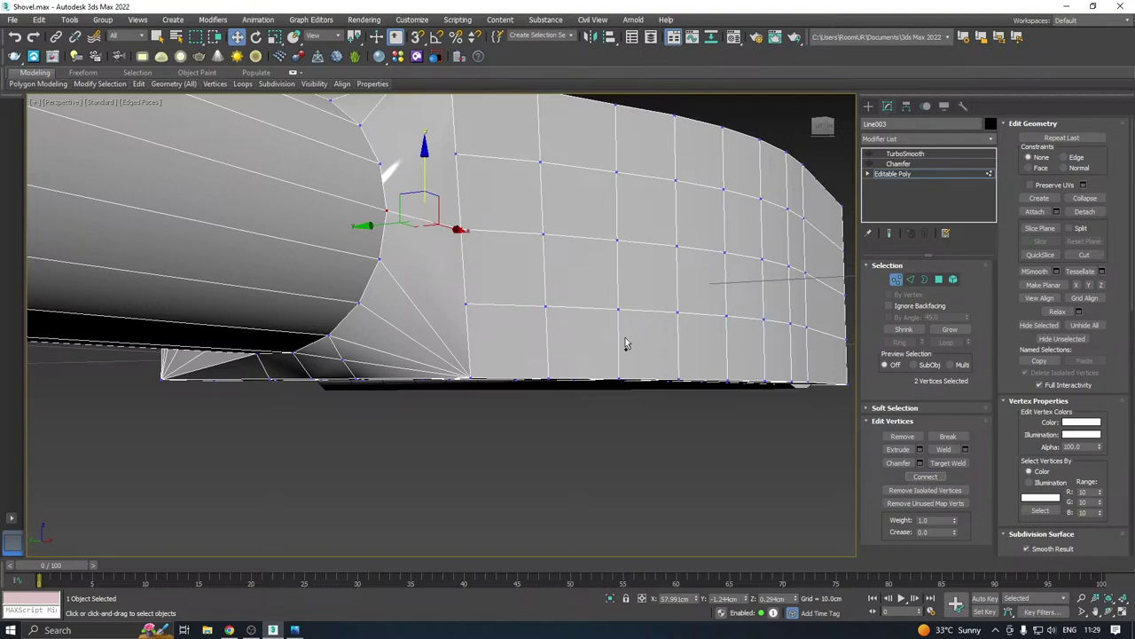
middle_click_drag(623, 340, 622, 369, "alt")
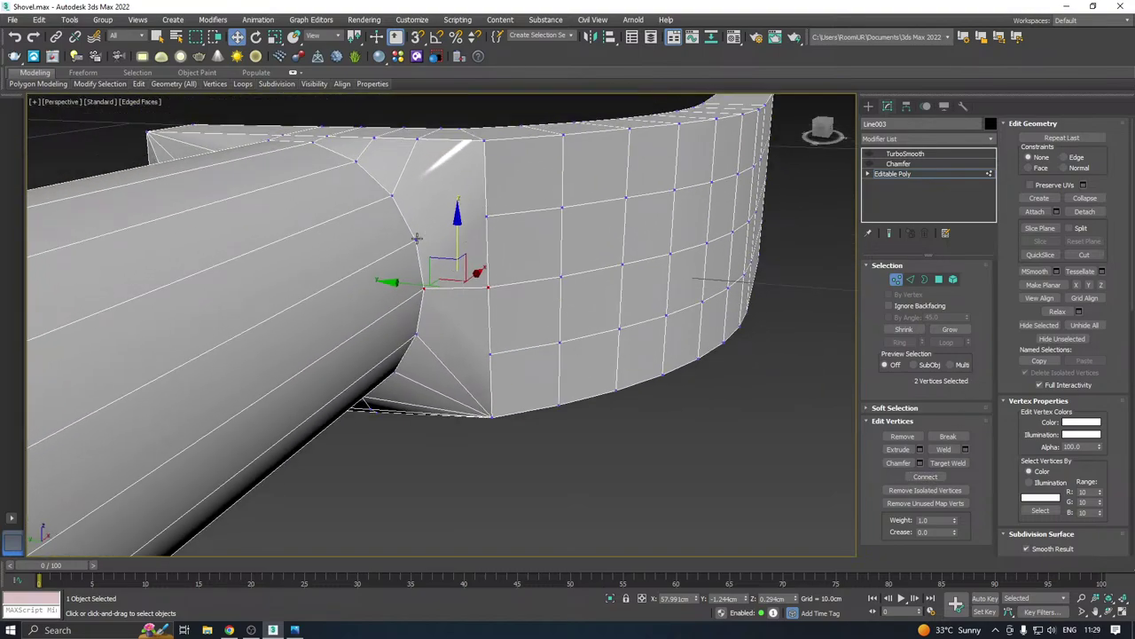
left_click_drag(456, 233, 452, 180)
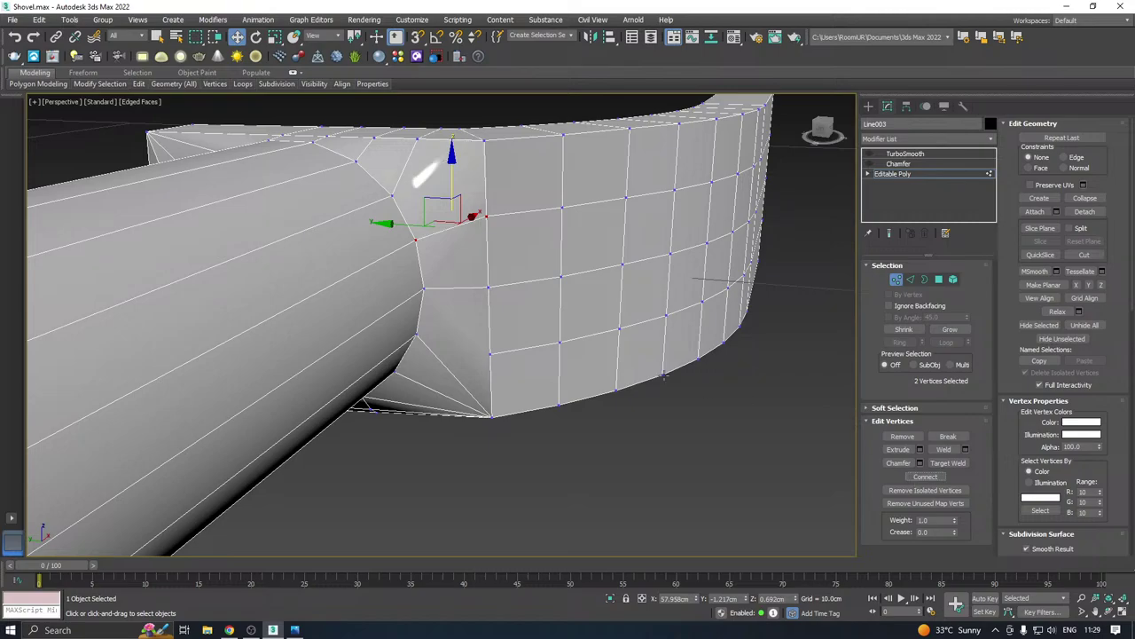
Cut an edge from the lower rim vertex to the lowest loop's vertex on the bracket's corner edge
middle_click_drag(664, 376, 585, 338, "alt")
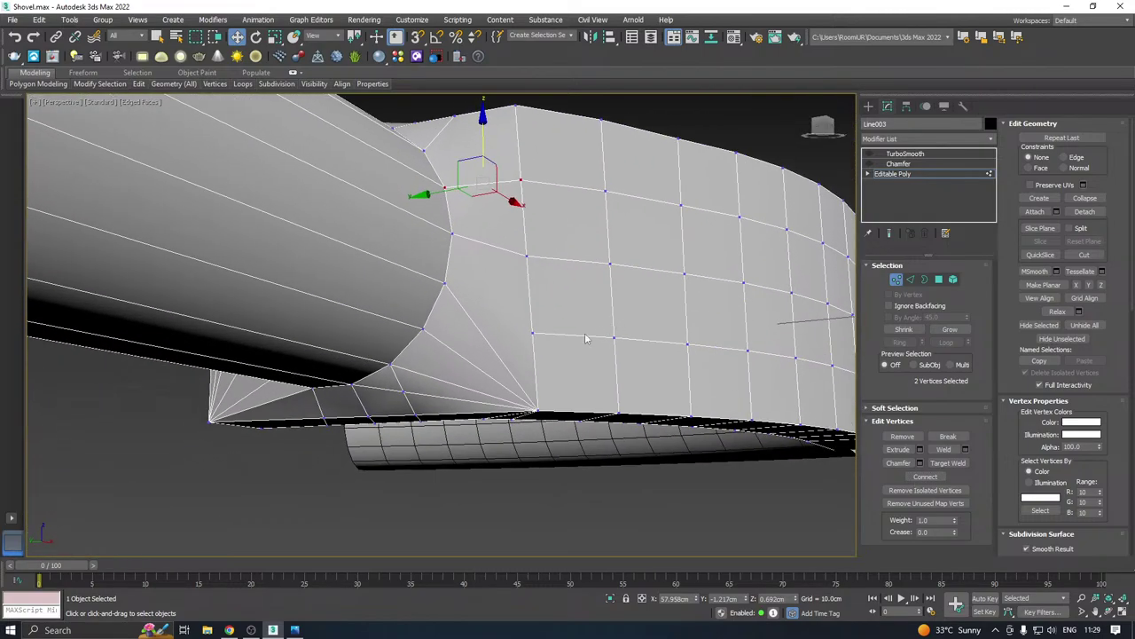
right_click(448, 335)
left_click(424, 224)
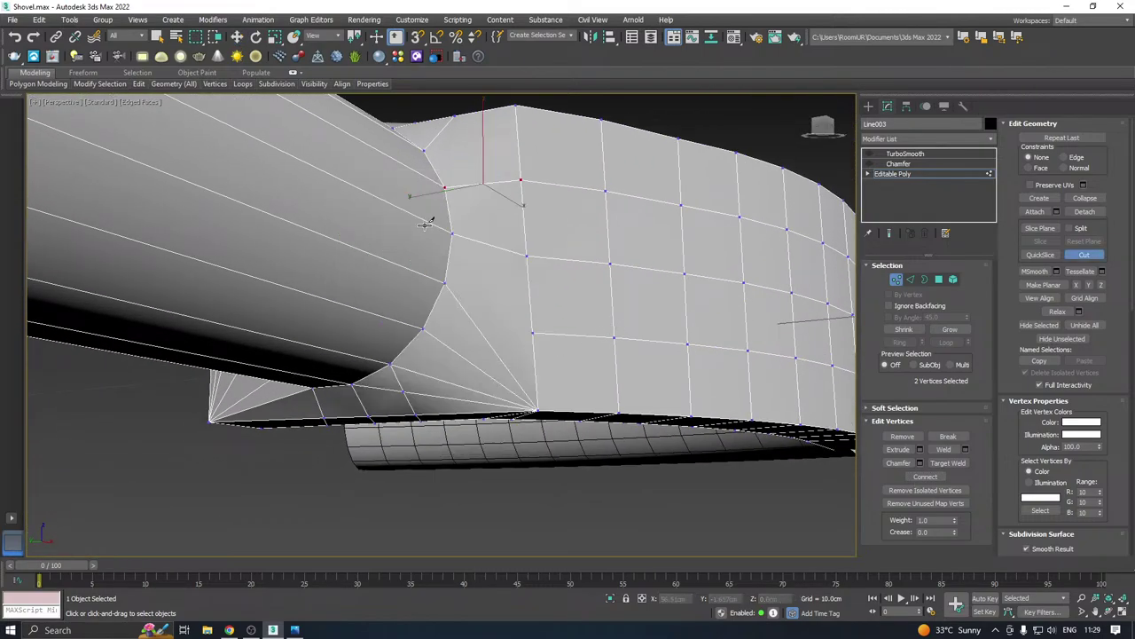
left_click(425, 327)
right_click(561, 286)
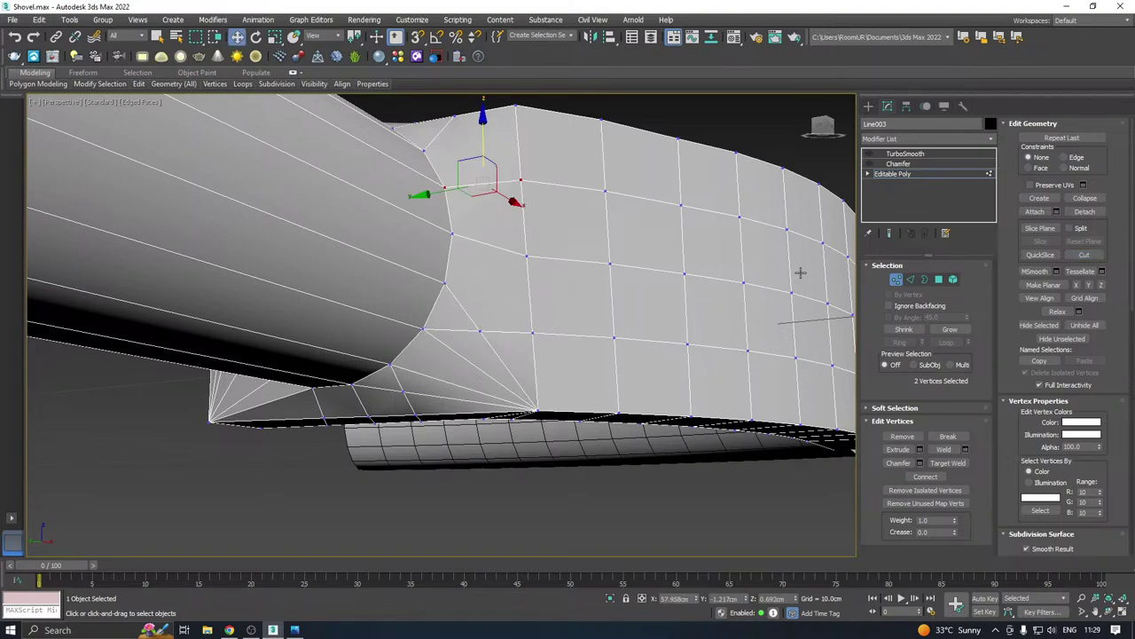
Remove the redundant diagonal edges running from the shaft's rim to the bracket's lower corner
left_click(911, 279)
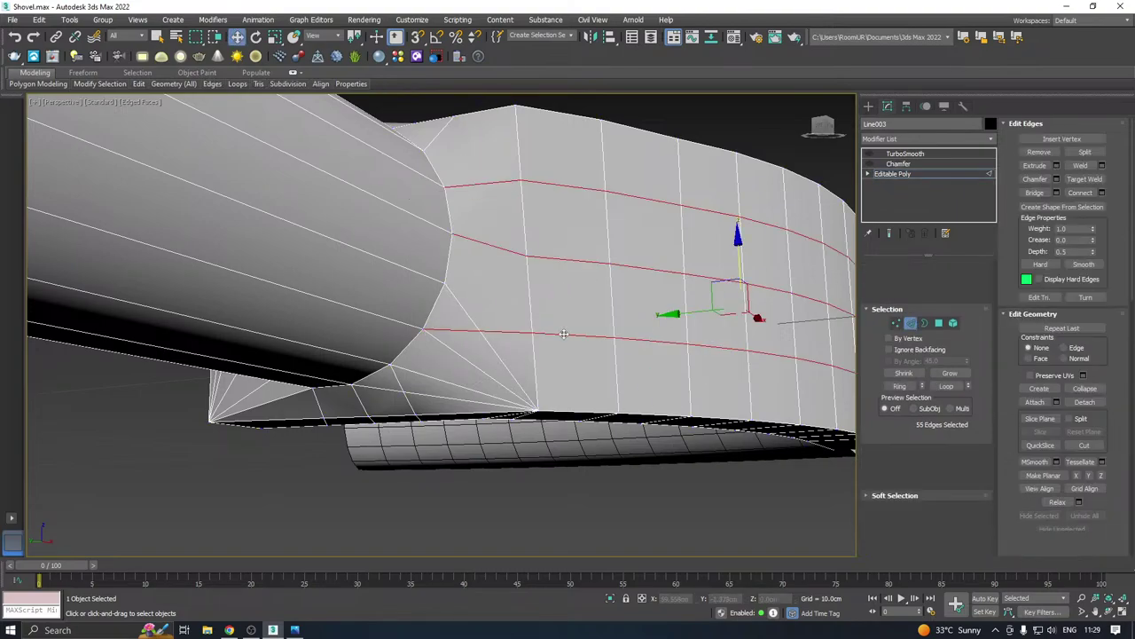
double_click(494, 342)
left_click(467, 310)
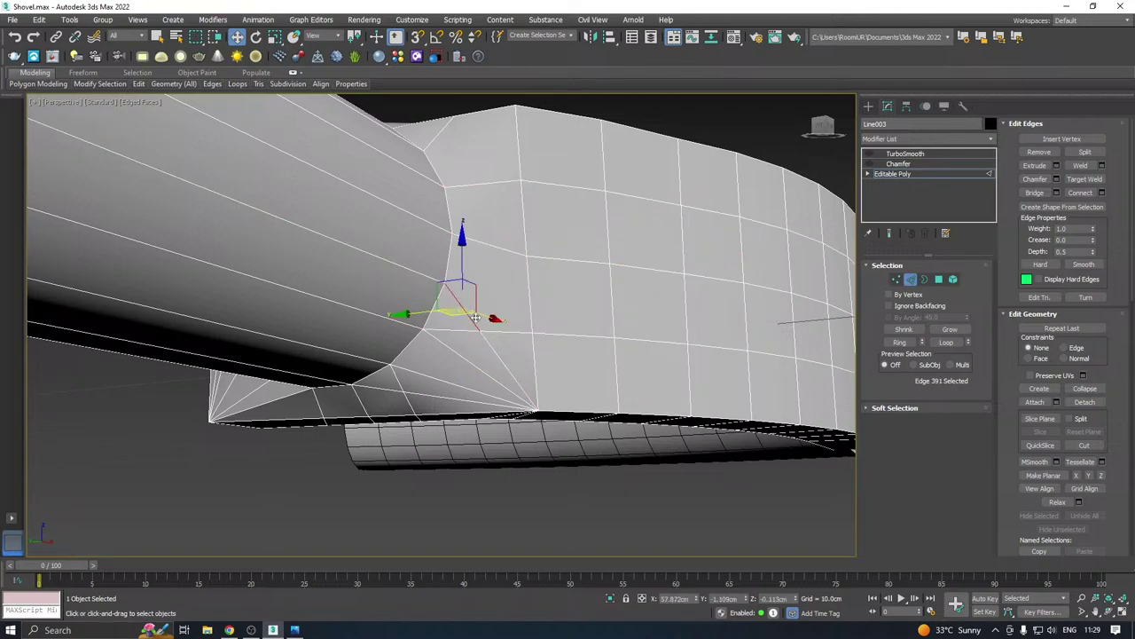
left_click(506, 358)
middle_click_drag(506, 358, 535, 350, "alt")
left_click(500, 344)
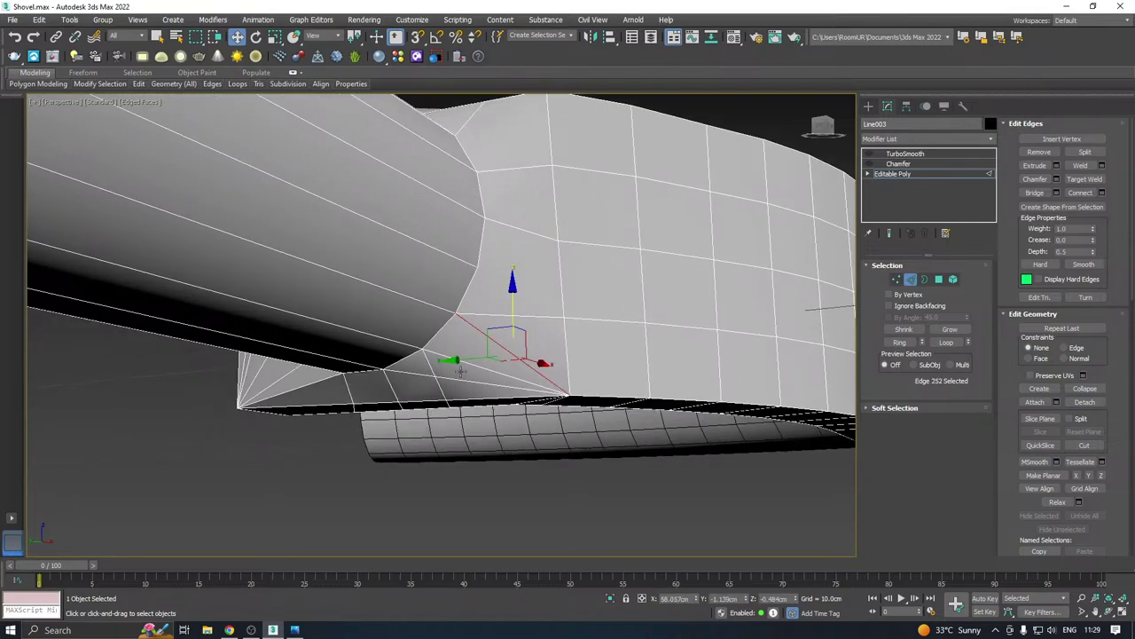
key("BackSpace")
left_click(457, 361)
key("BackSpace")
left_click(454, 378)
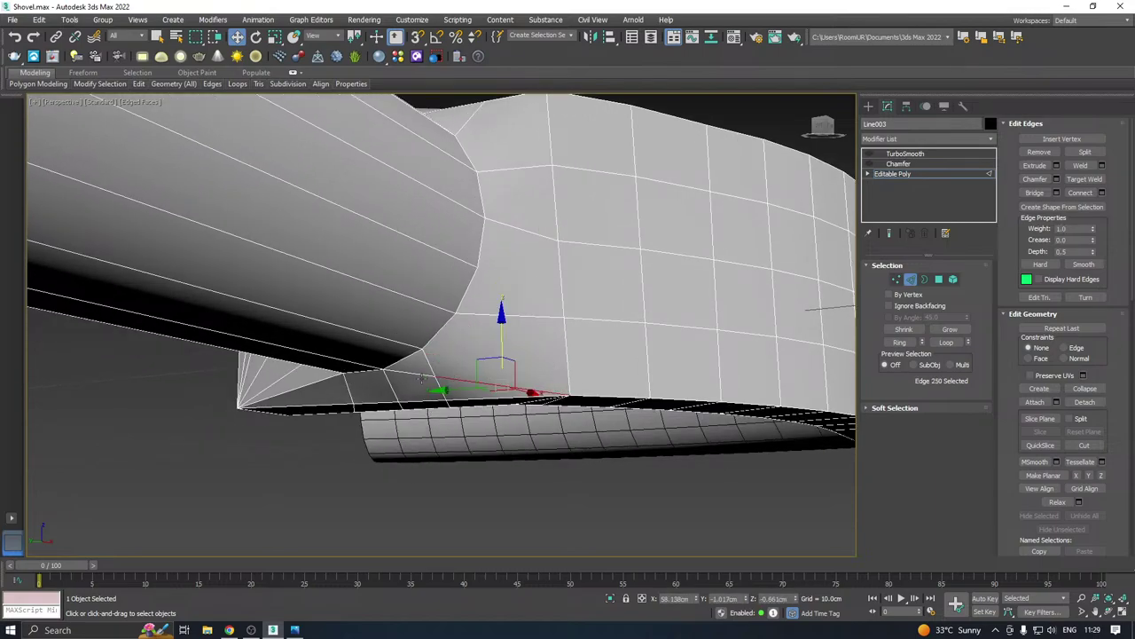
left_click(418, 373)
middle_click_drag(510, 345, 469, 404, "alt")
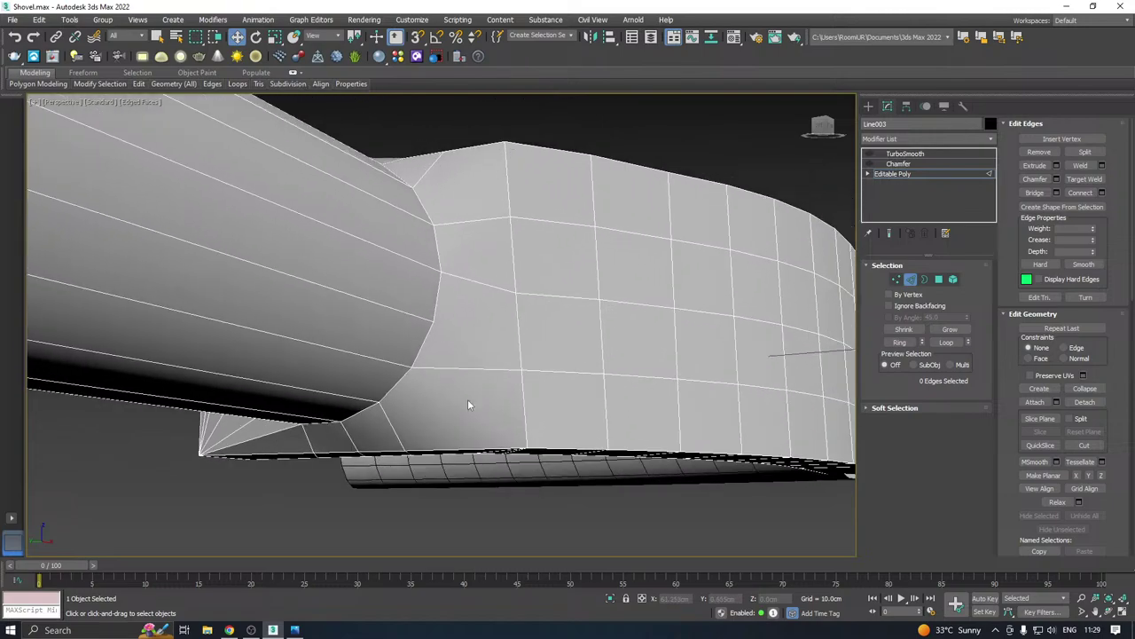
Undo the accidental vertex removal beside the rim, and connect the unconnected rim vertex to the lowest loop's vertex on the bracket corner
left_click(895, 278)
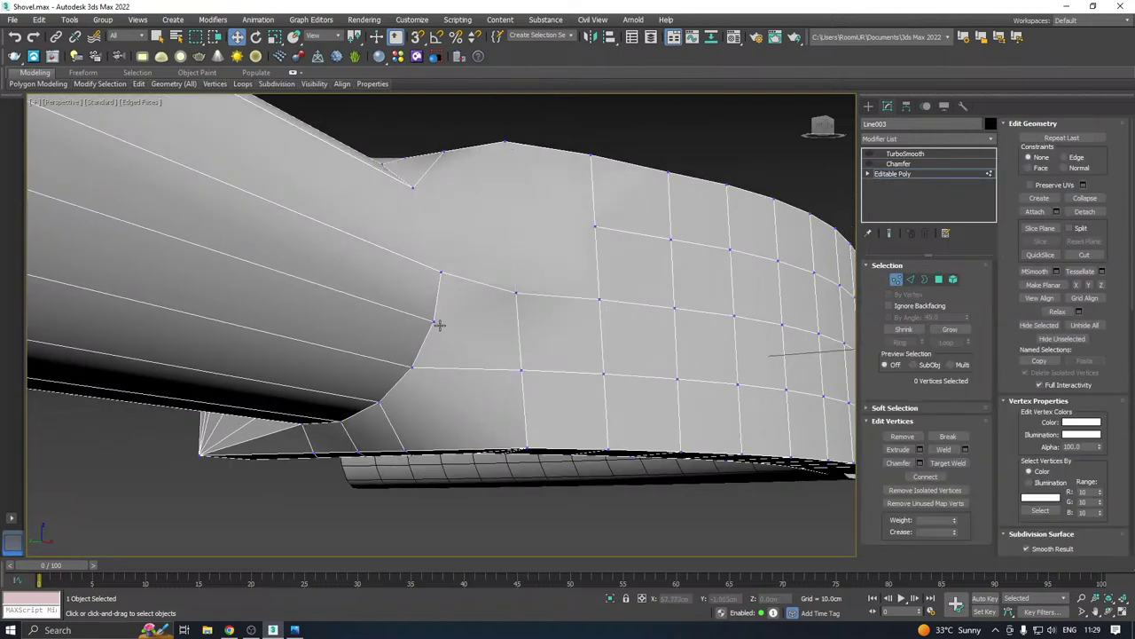
key("ctrl+z")
key("ctrl+z")
key("ctrl+z")
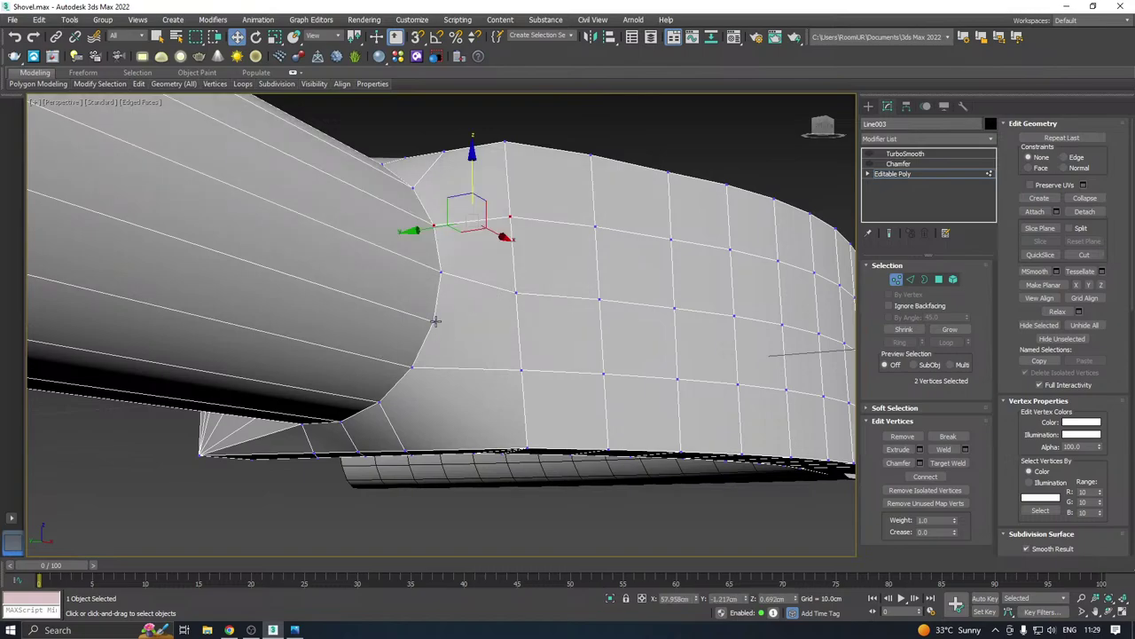
left_click(435, 322)
left_click(523, 368, "ctrl")
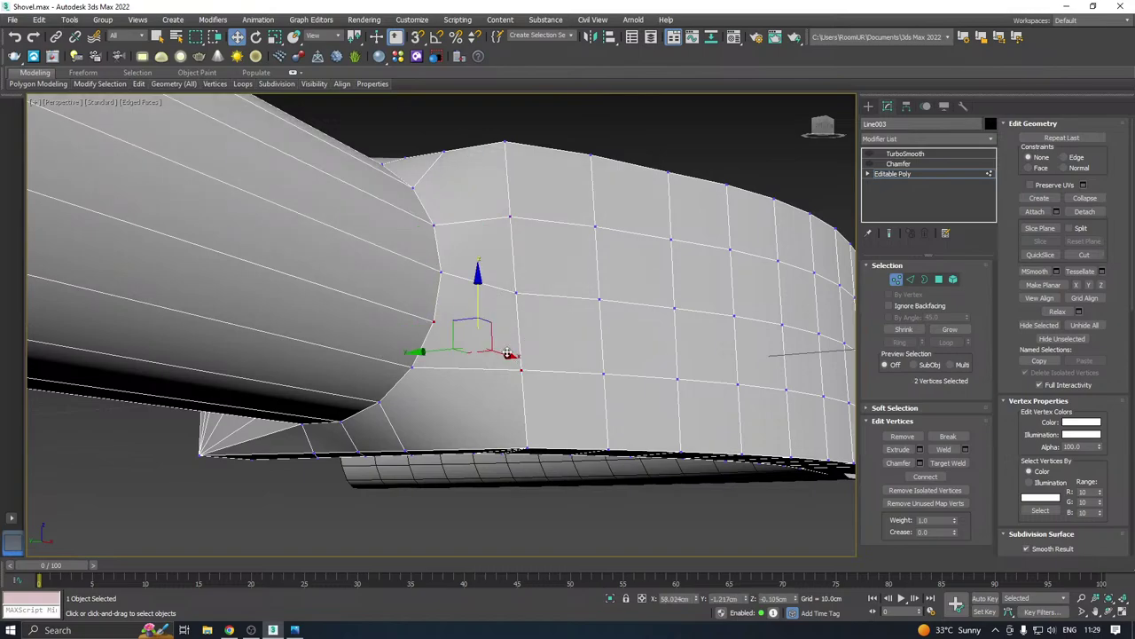
scroll(495, 375, "down", 3)
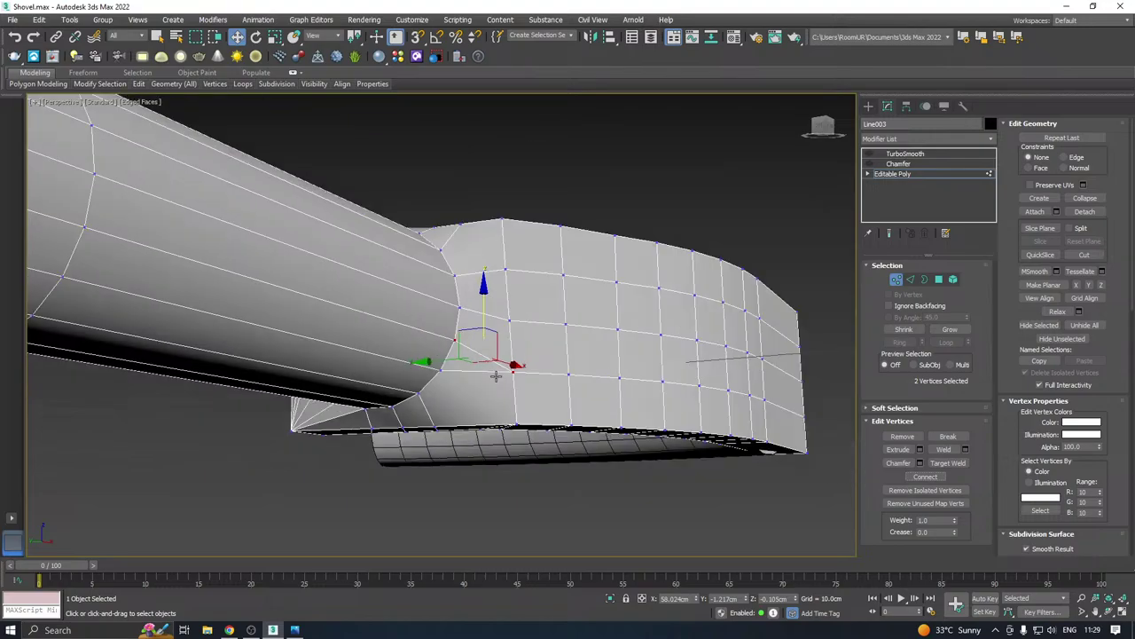
Move the two upper shaft-side vertices of the bracket's bend along X, to about 58.26 cm and 58.69 cm
middle_click_drag(498, 375, 544, 330, "alt")
left_click(497, 320)
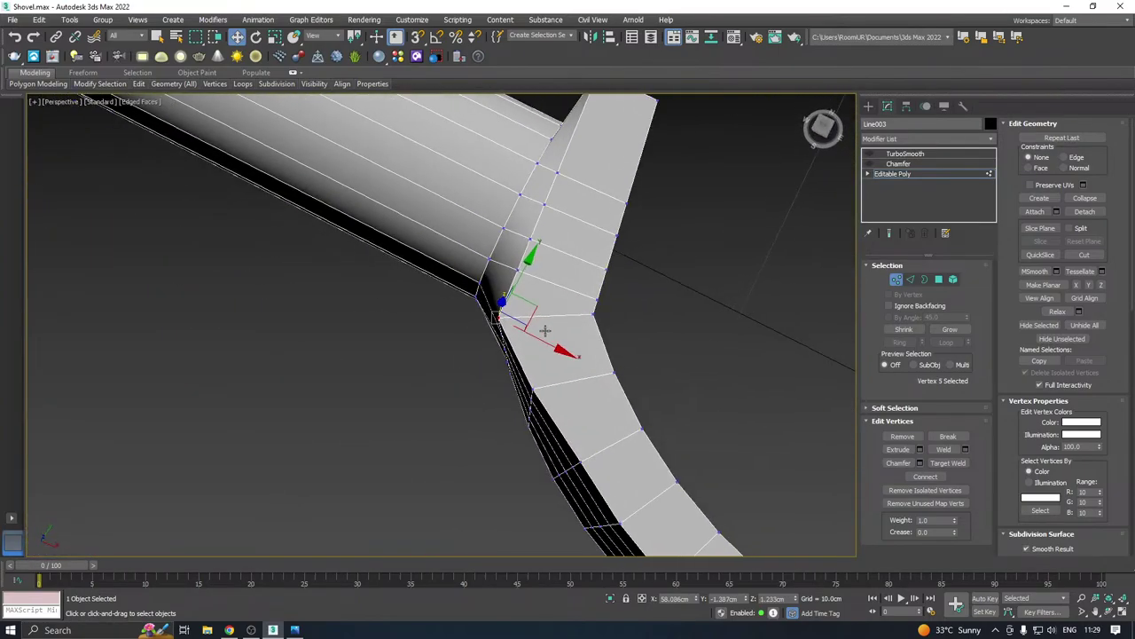
left_click_drag(556, 348, 585, 353)
middle_click_drag(585, 353, 465, 364, "alt")
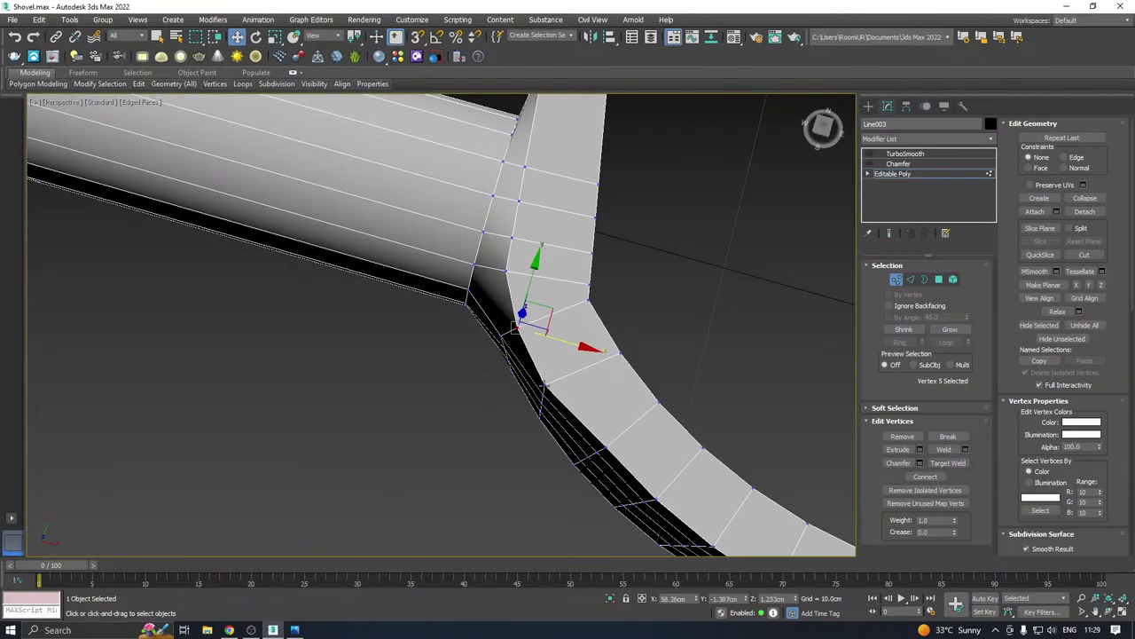
left_click(544, 383)
middle_click_drag(615, 389, 593, 392, "alt")
left_click_drag(590, 411, 601, 417)
middle_click_drag(538, 328, 587, 350, "alt")
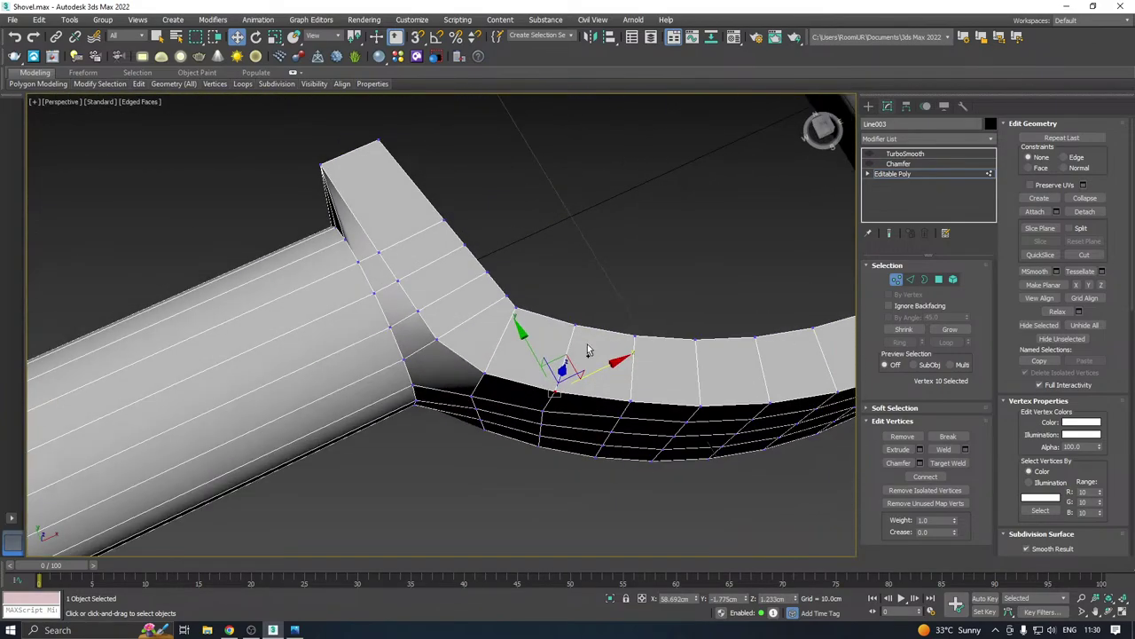
Move the two underside vertices at the bracket's bend along X to about 58.19 cm
middle_click_drag(475, 417, 531, 412, "alt")
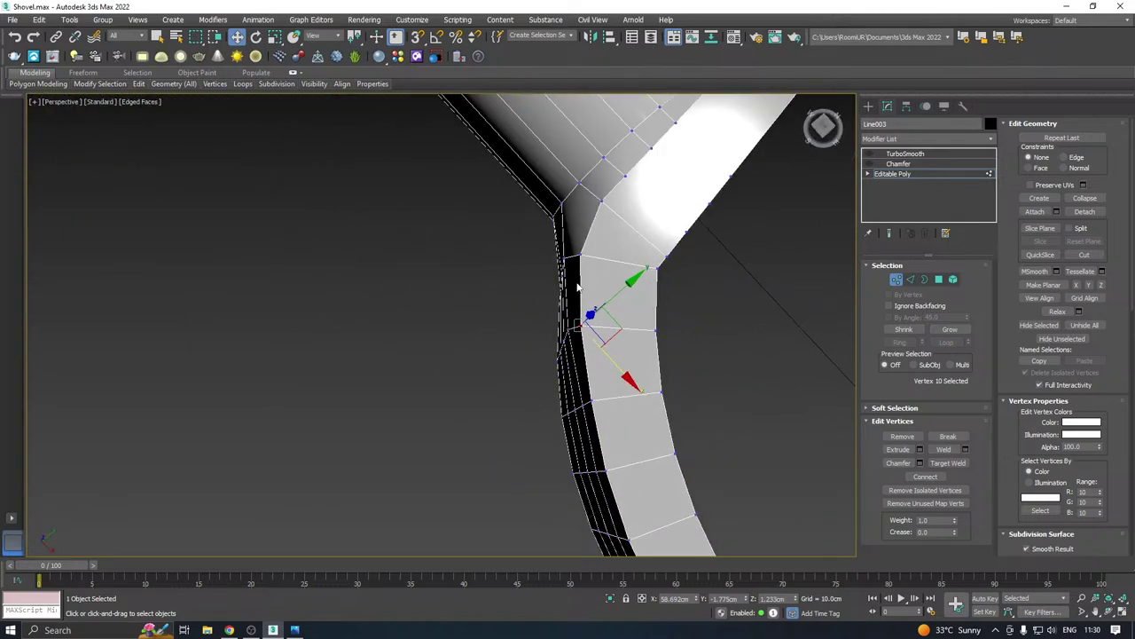
scroll(577, 285, "up", 4)
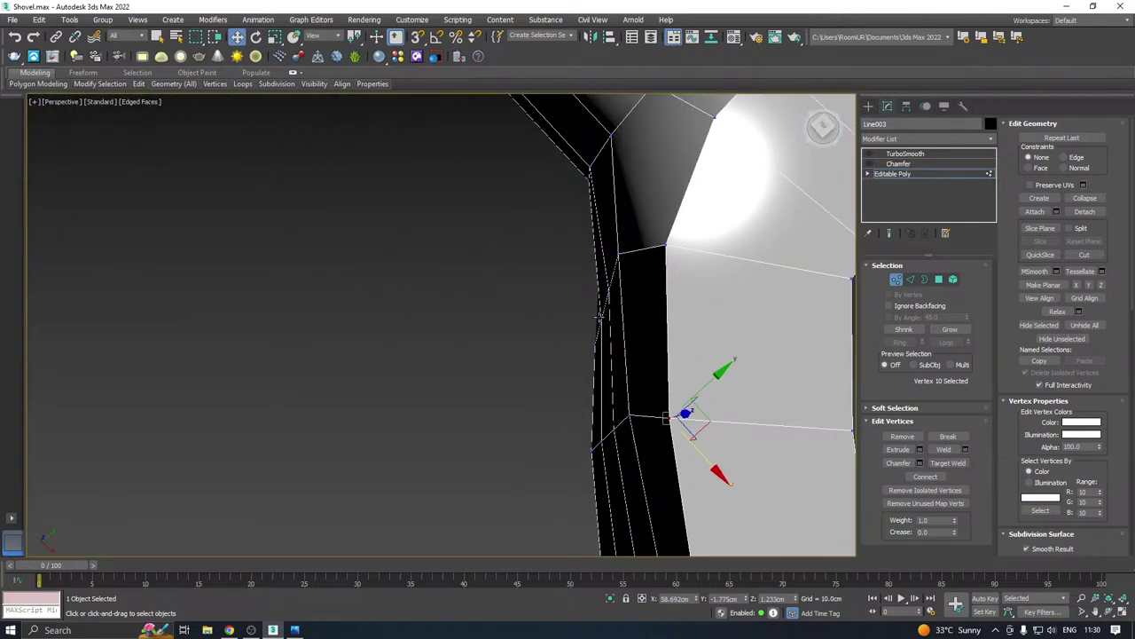
left_click(601, 315)
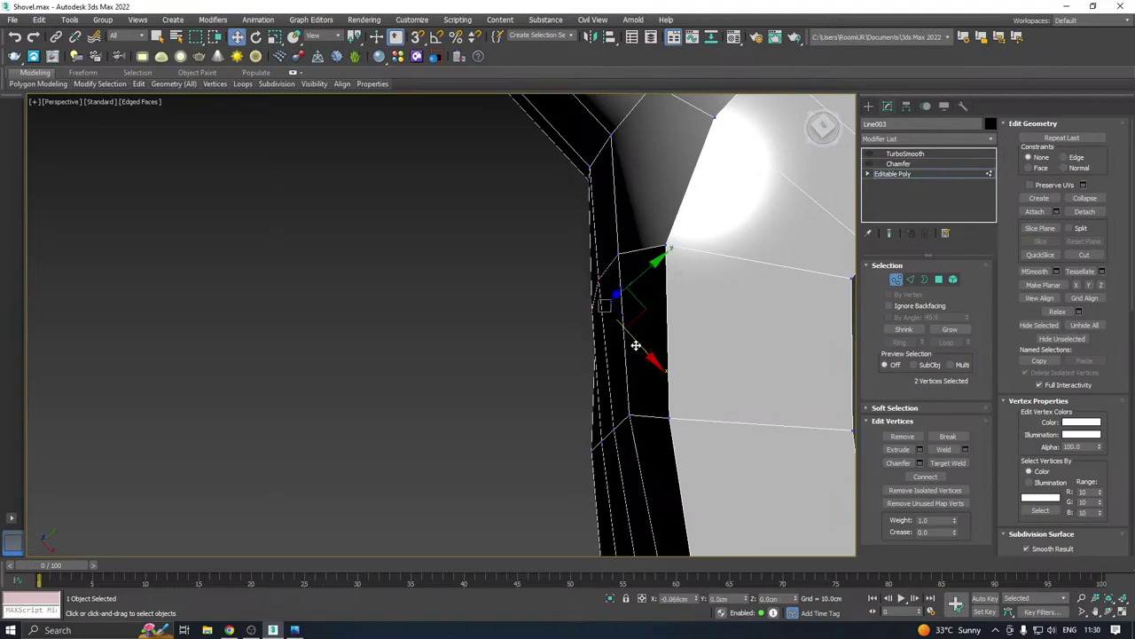
middle_click_drag(644, 341, 651, 381, "alt")
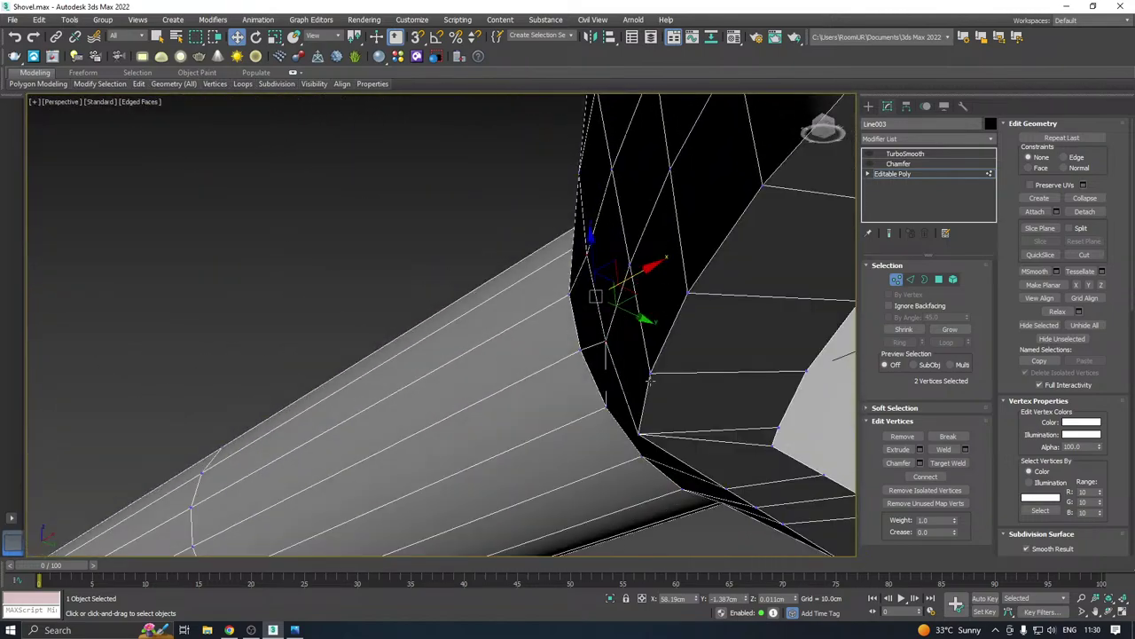
Move the lowest bend vertex to about X 58.40 cm, Y -1.30 cm, and the two vertices of the neighbouring loop to about X 58.63 cm
left_click(638, 430)
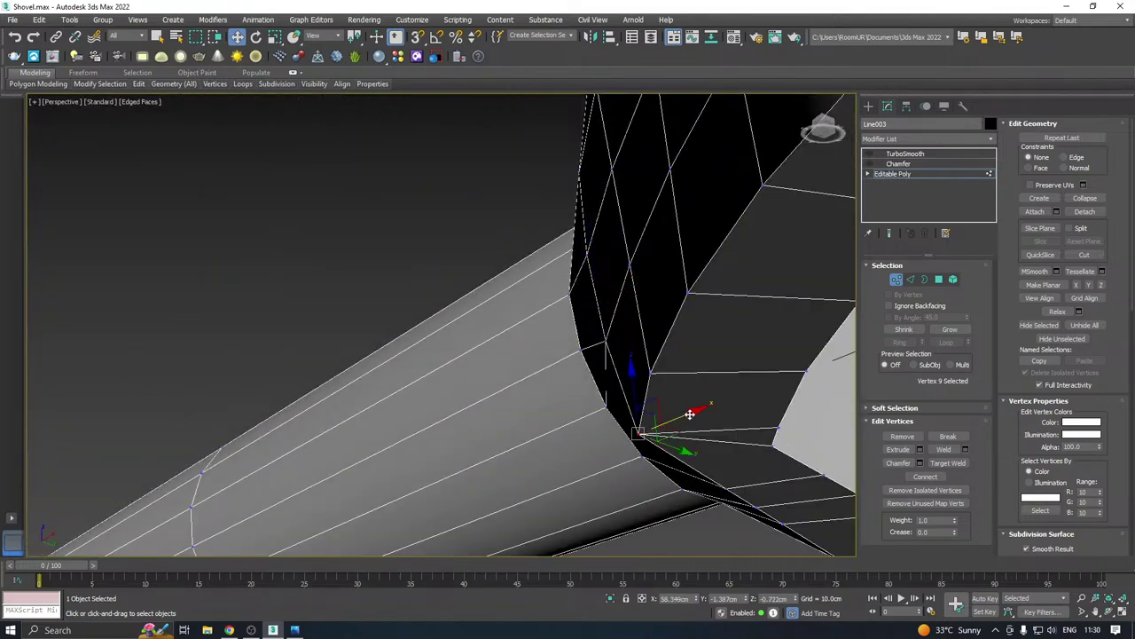
middle_click_drag(689, 414, 660, 456, "alt")
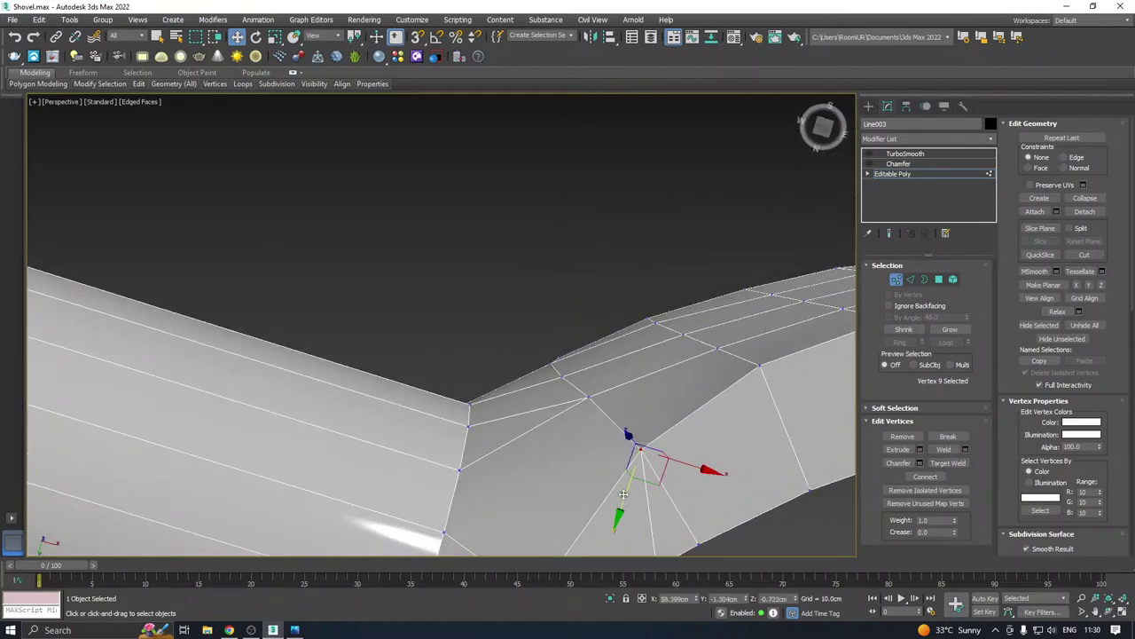
middle_click_drag(625, 493, 713, 494, "alt")
scroll(683, 390, "up", 2)
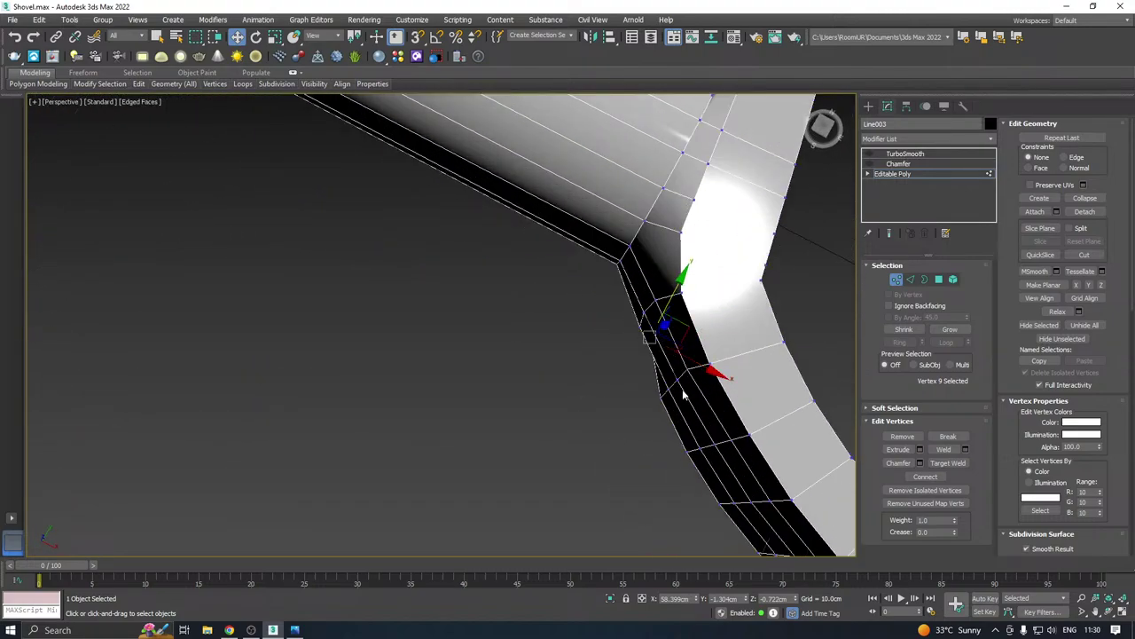
left_click(672, 384, "ctrl")
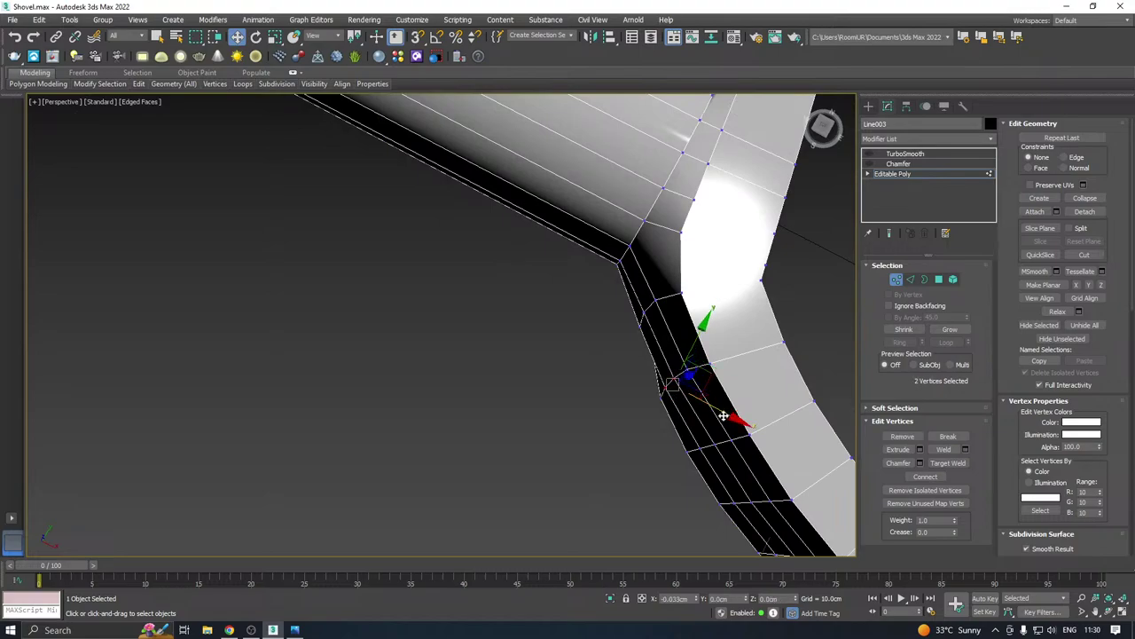
Target-weld the extra vertex at the bend on the bracket's inner side onto the adjacent vertex
middle_click_drag(698, 365, 838, 345, "alt")
scroll(568, 356, "down", 1)
middle_click_drag(613, 361, 681, 355, "alt")
scroll(681, 355, "up", 3)
right_click(681, 355)
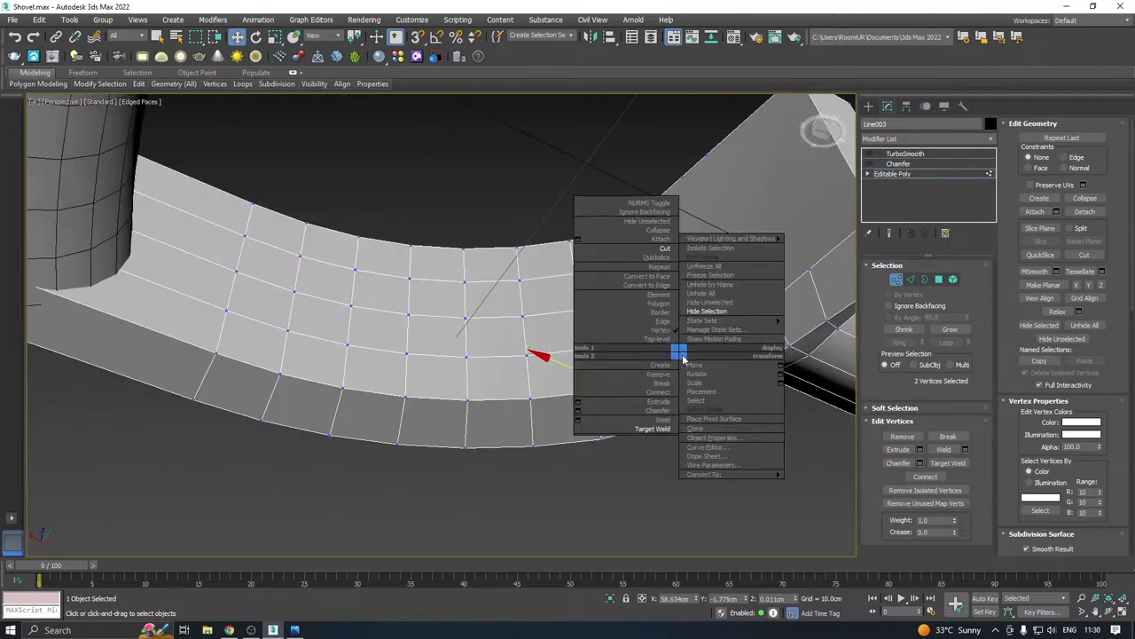
left_click(635, 434)
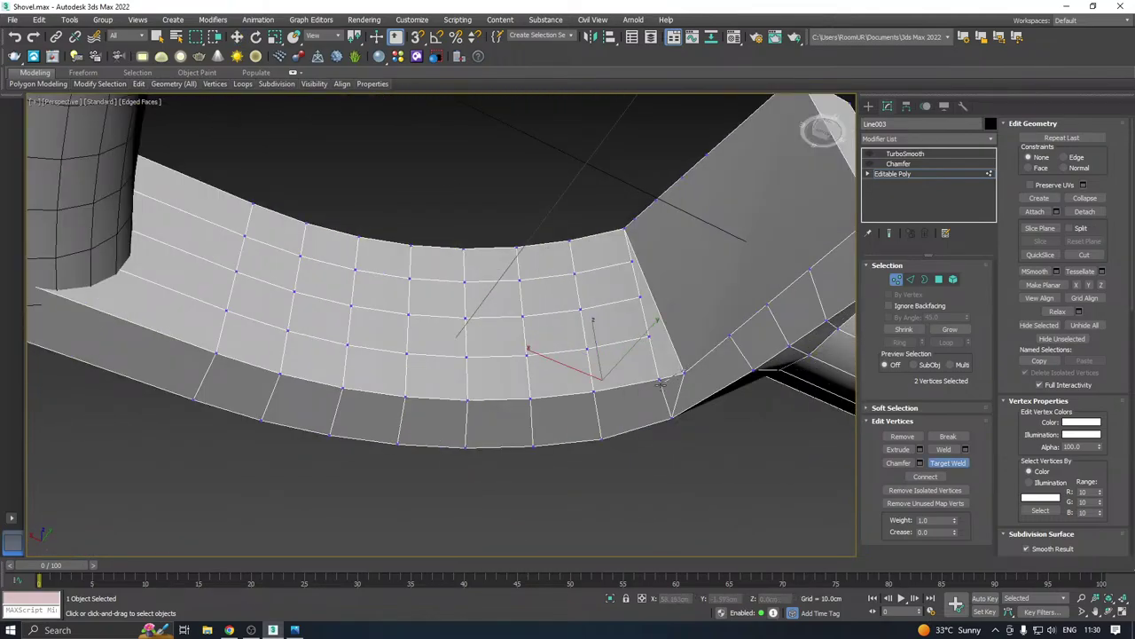
left_click(661, 383)
key("w")
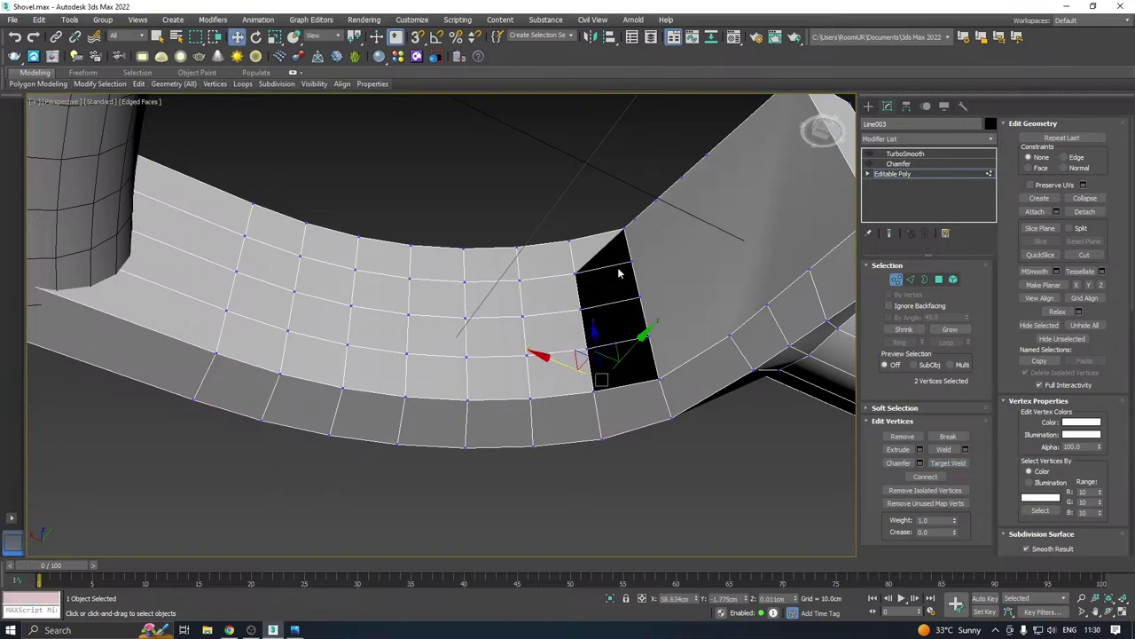
Delete the Chamfer modifier from the handle and turn on TurboSmooth
middle_click_drag(675, 295, 564, 352, "alt")
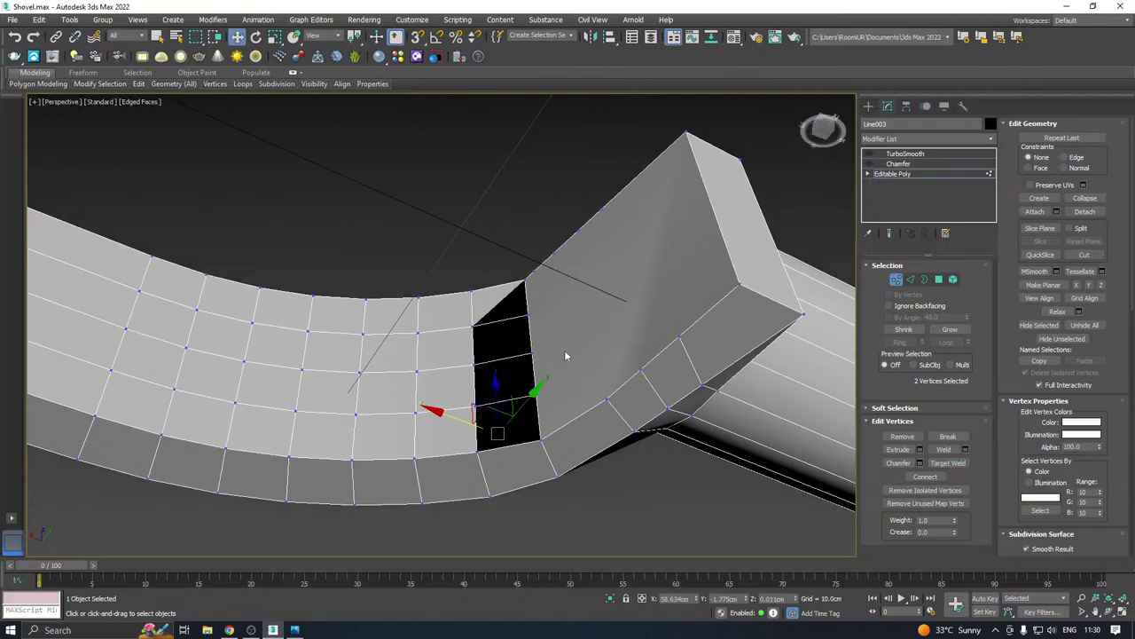
left_click(743, 284)
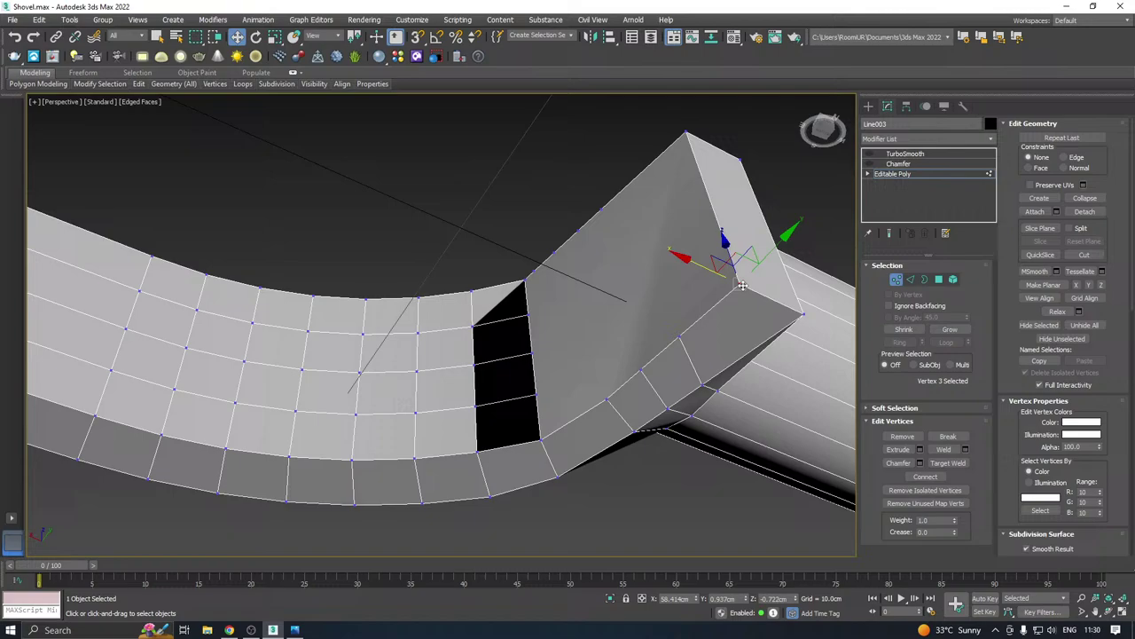
left_click(914, 175)
left_click(906, 166)
right_click(904, 164)
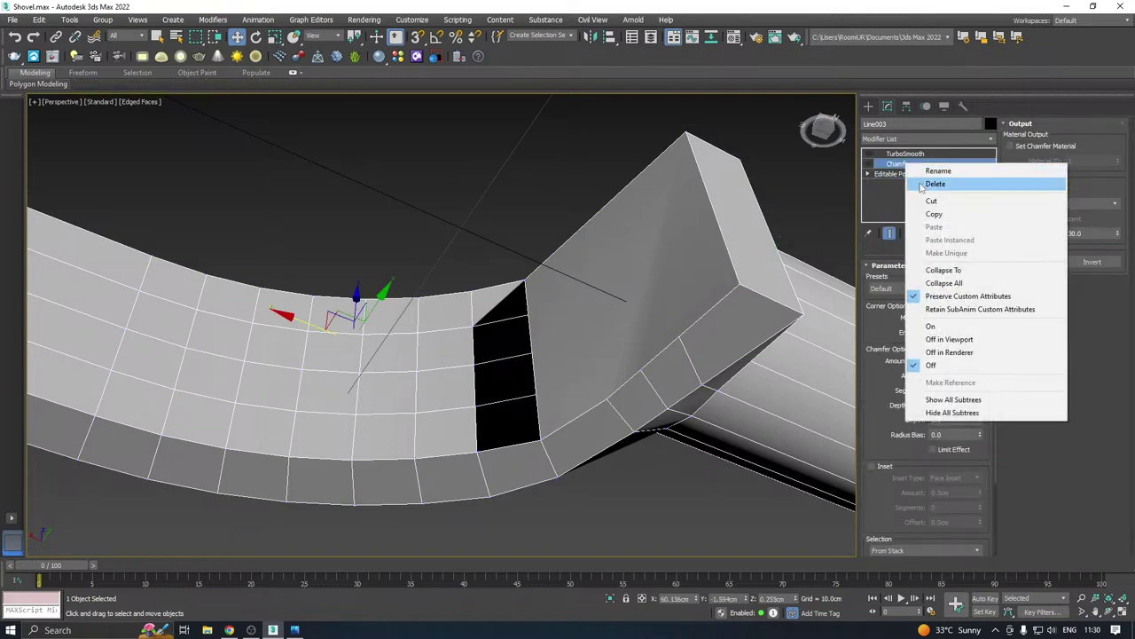
left_click(923, 175)
left_click(906, 154)
Examine the smoothed joint between the shaft and the grip bracket from several angles
scroll(640, 285, "down", 2)
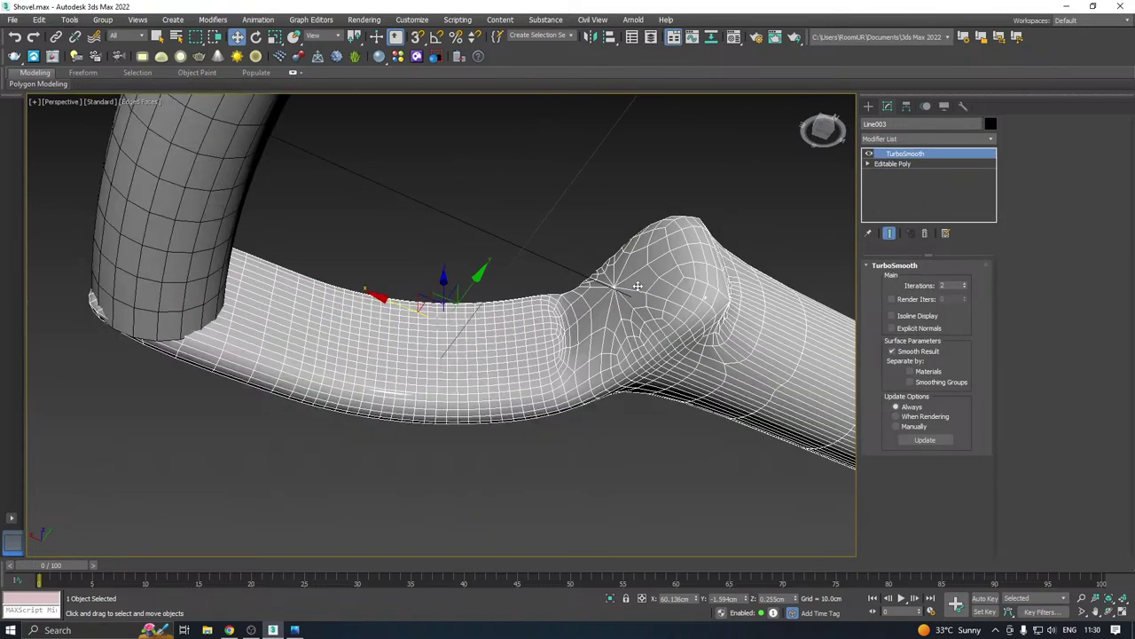
right_click(704, 263)
left_click(707, 277)
middle_click_drag(693, 264, 593, 368, "alt")
scroll(537, 353, "down", 5)
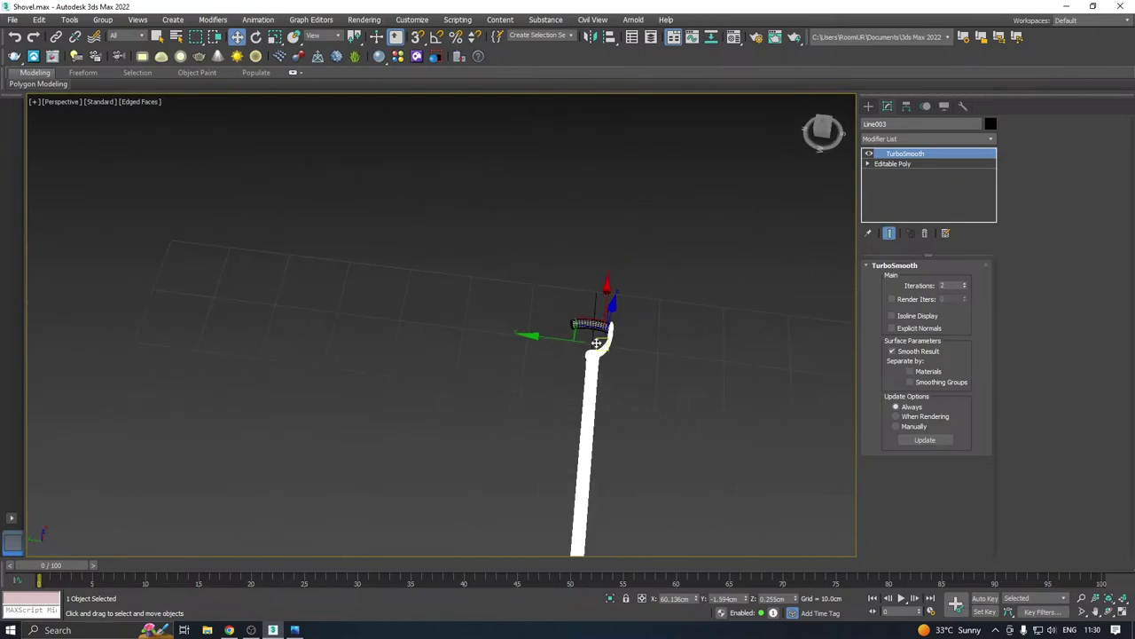
scroll(589, 366, "up", 5)
scroll(590, 365, "down", 4)
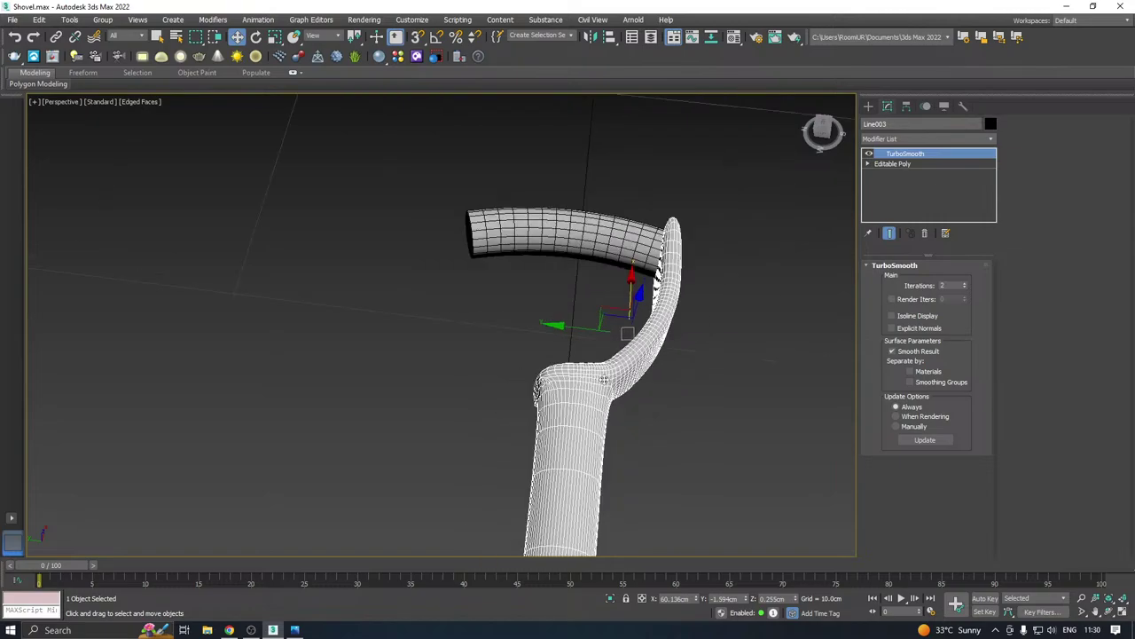
scroll(606, 373, "up", 3)
Add a Symmetry modifier directly above the Editable Poly, mirroring the handle on the Y axis only, with Flip enabled
left_click(896, 164)
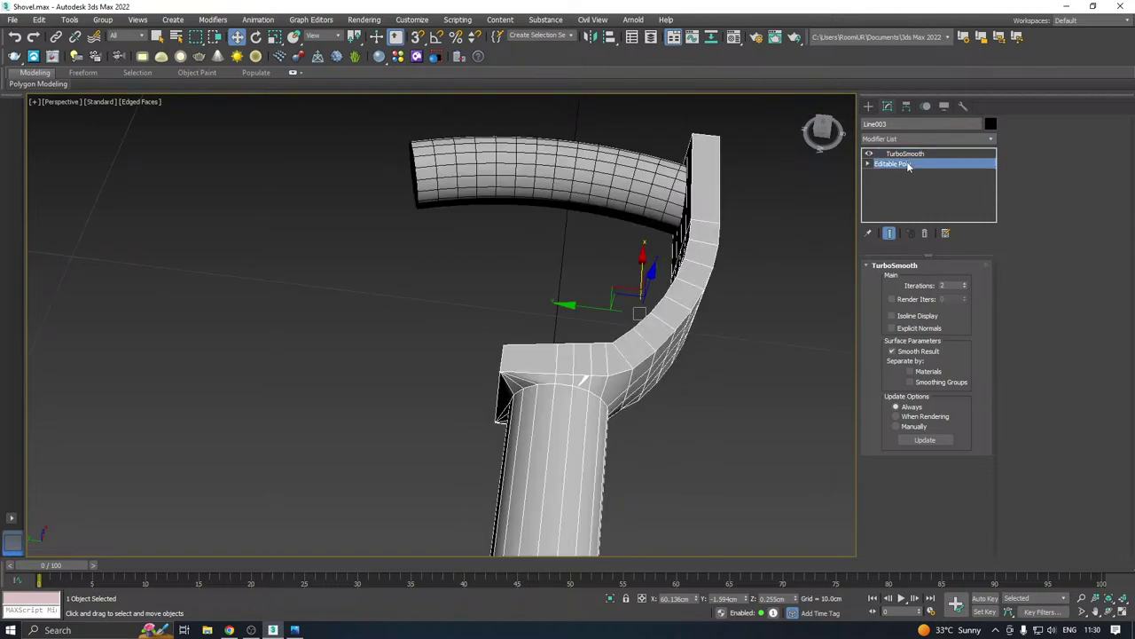
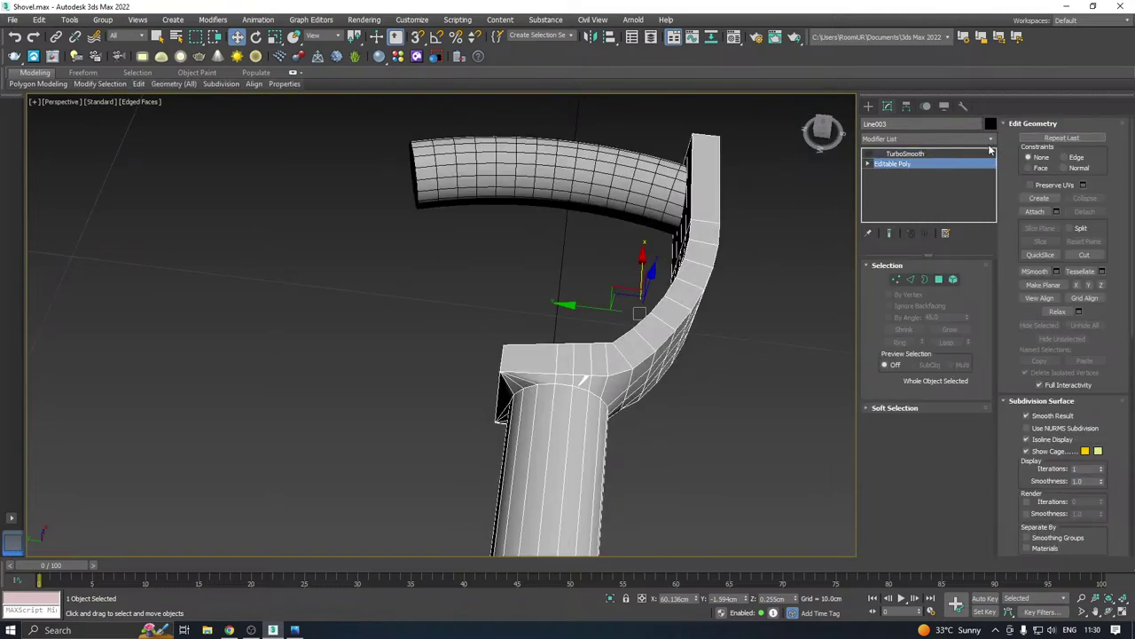
left_click(991, 139)
scroll(896, 399, "down", 15)
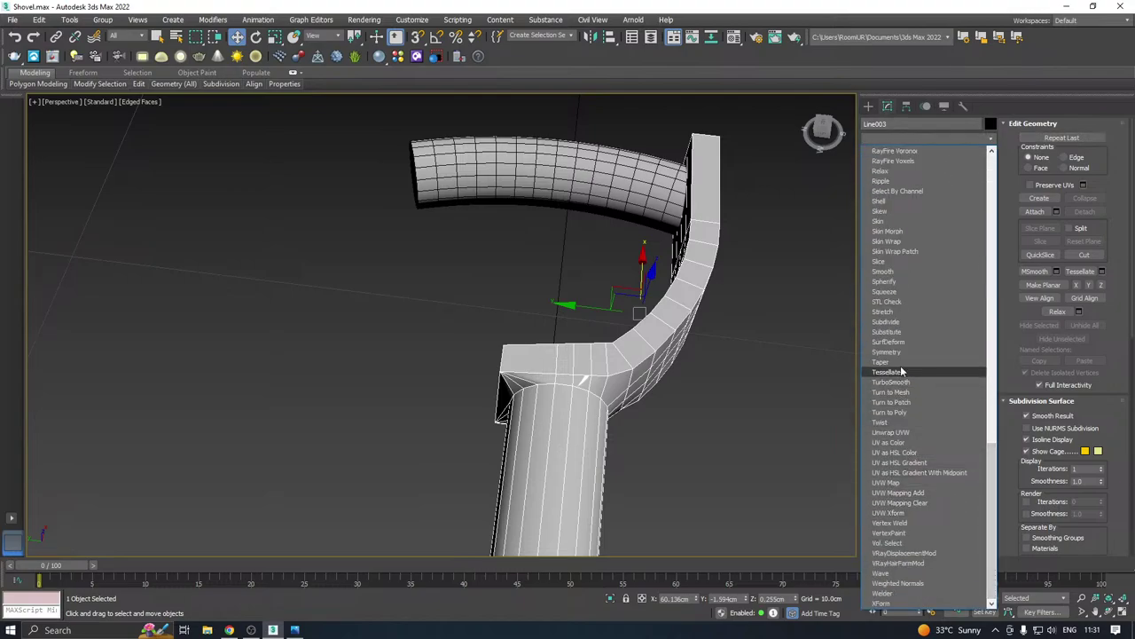
left_click(886, 351)
left_click(905, 330)
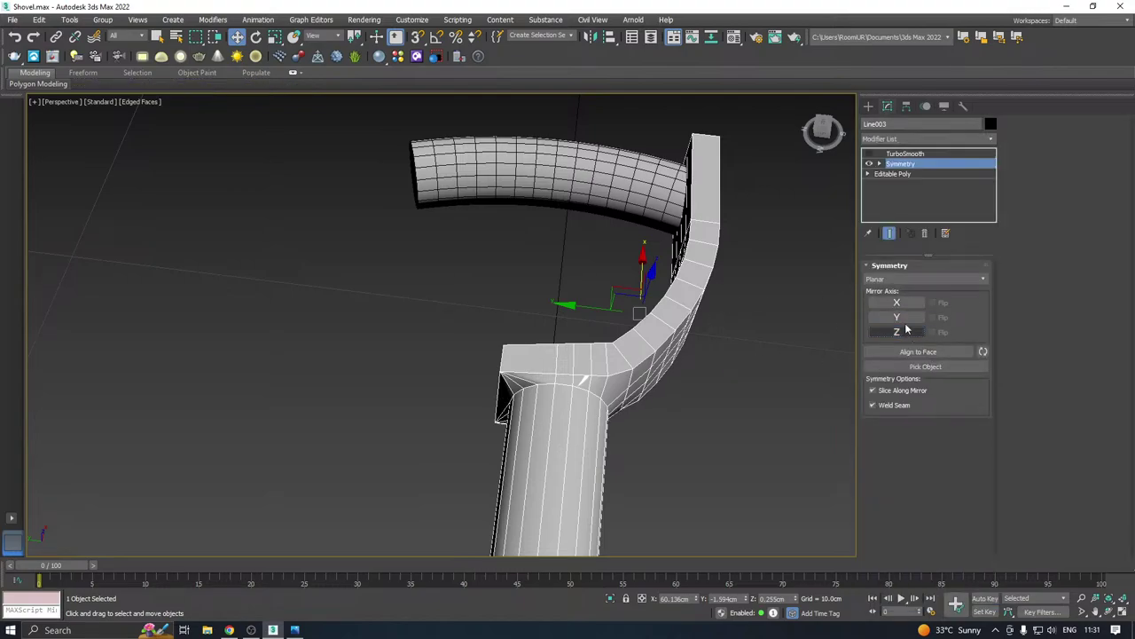
left_click(903, 318)
left_click(932, 318)
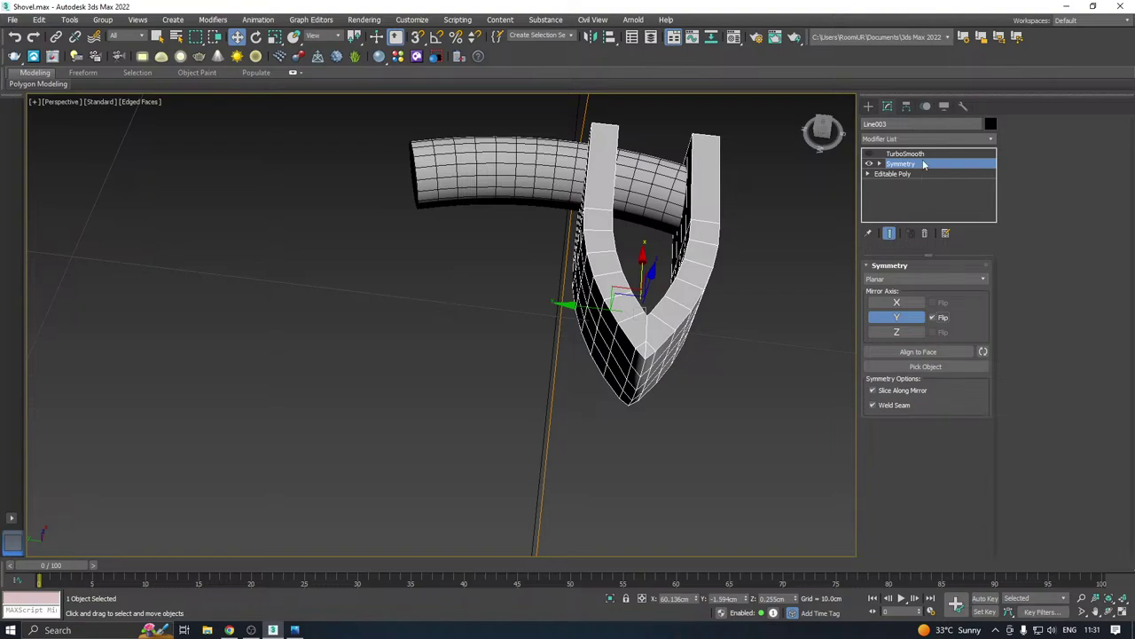
Move the Symmetry mirror plane along Y to about -0.22 cm, near the shaft's centreline
left_click(895, 177)
left_click_drag(587, 304, 496, 304)
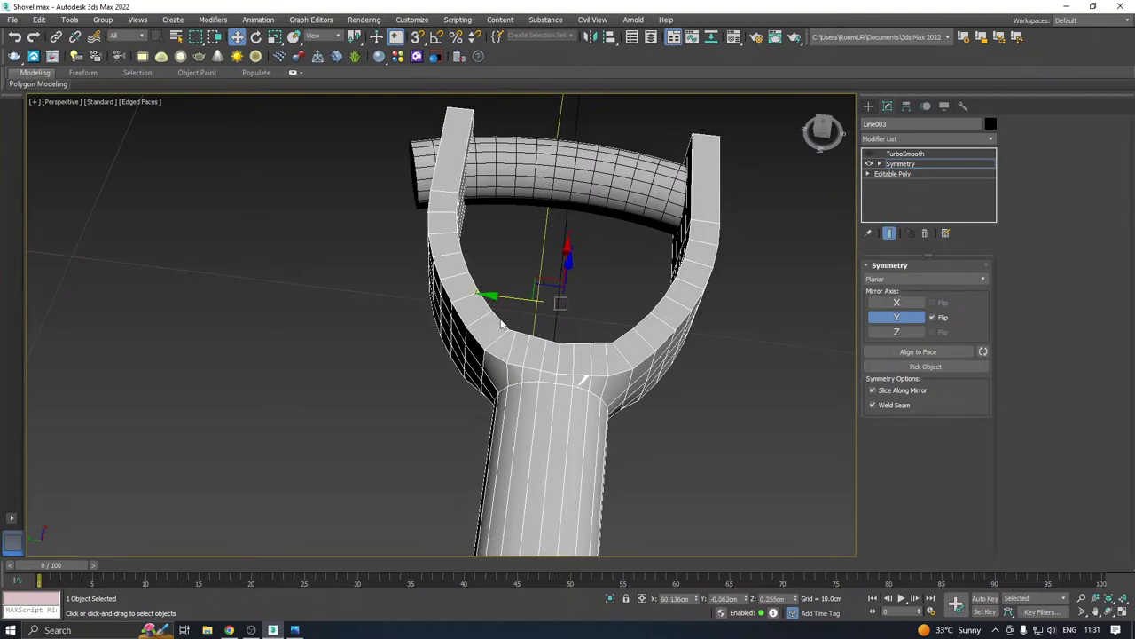
scroll(539, 280, "down", 5)
middle_click_drag(586, 317, 687, 245, "alt")
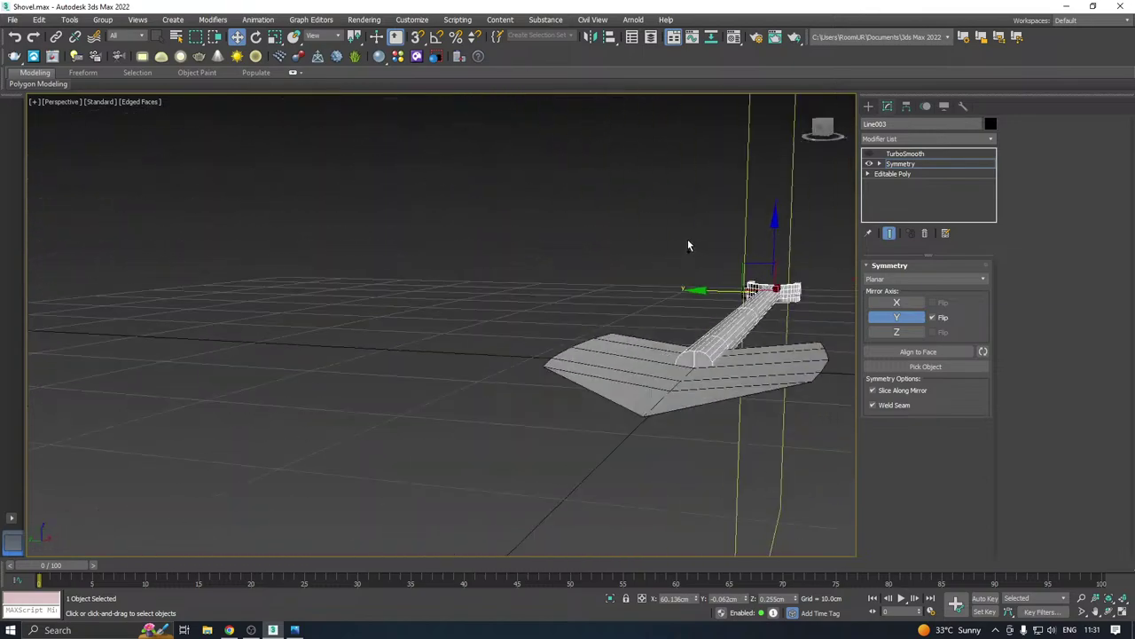
scroll(690, 353, "up", 3)
middle_click_drag(730, 342, 635, 346)
mouse_move(635, 346)
middle_mouse_down("alt")
mouse_move(738, 337)
mouse_move(652, 344)
middle_mouse_up("alt")
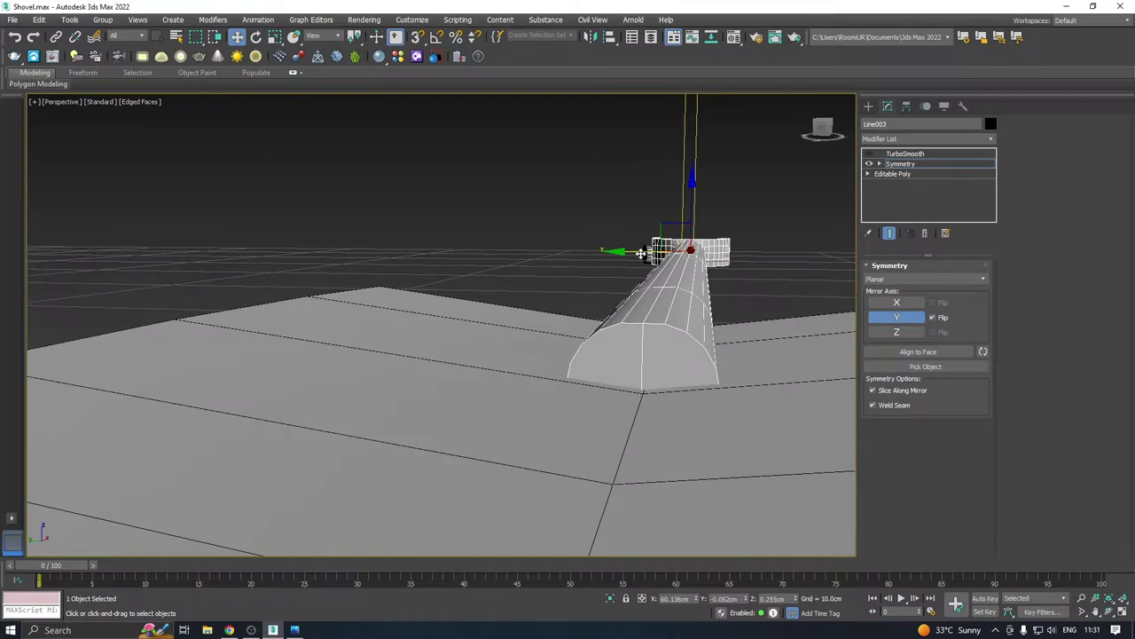
left_click_drag(640, 254, 641, 253)
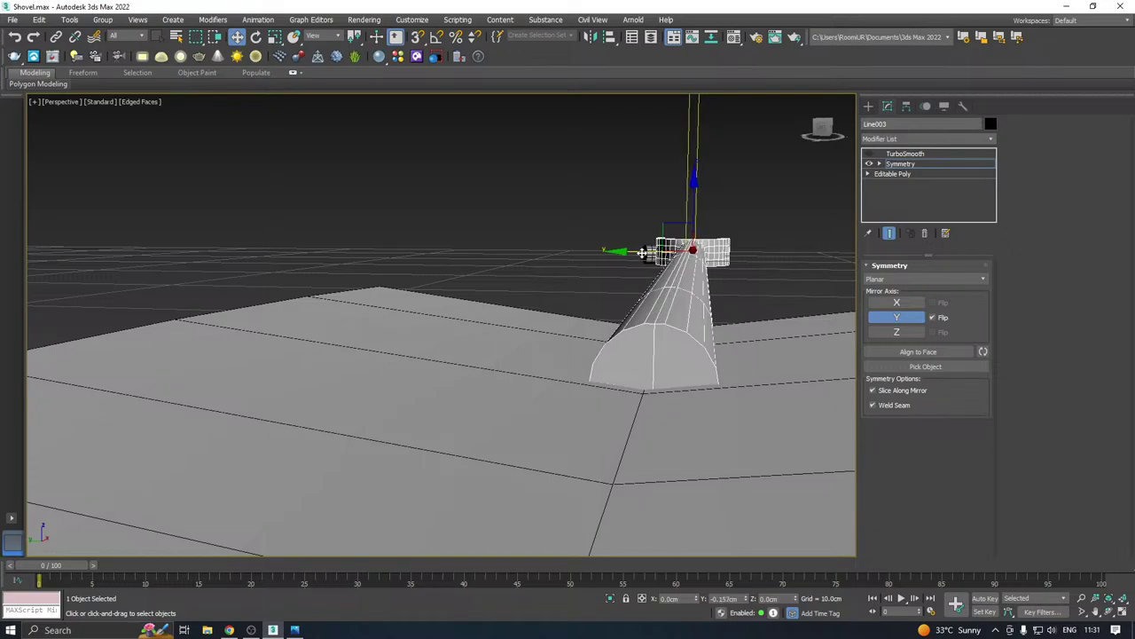
Fine-tune the mirror plane to about Y -0.195 cm, comparing the handle with Symmetry off and on
left_click(869, 165)
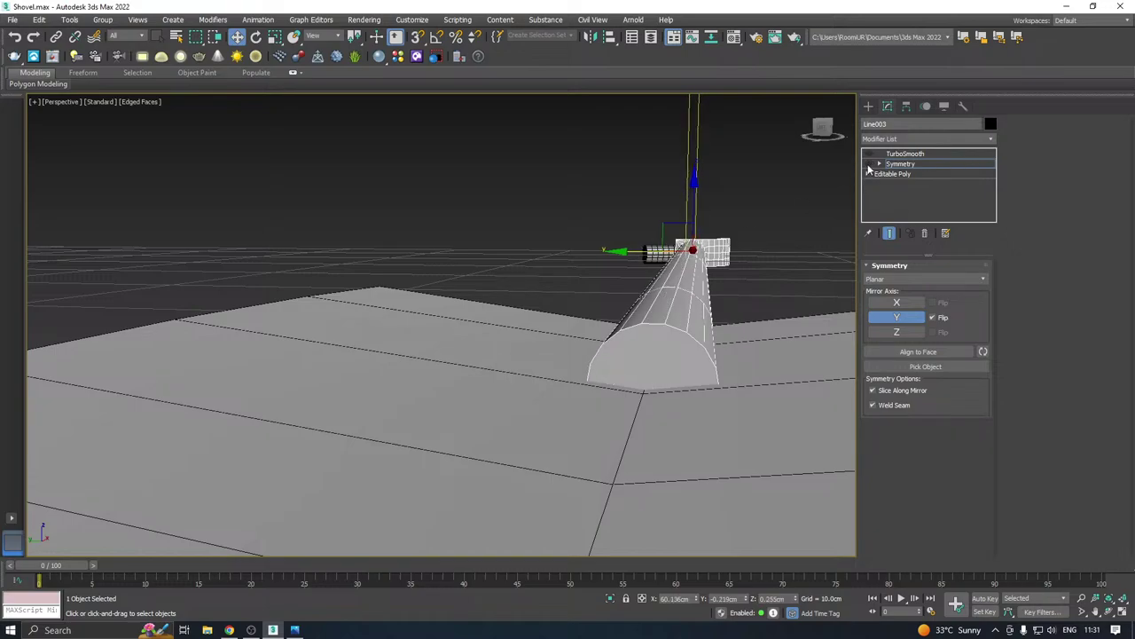
left_click(870, 164)
left_click_drag(642, 252, 642, 249)
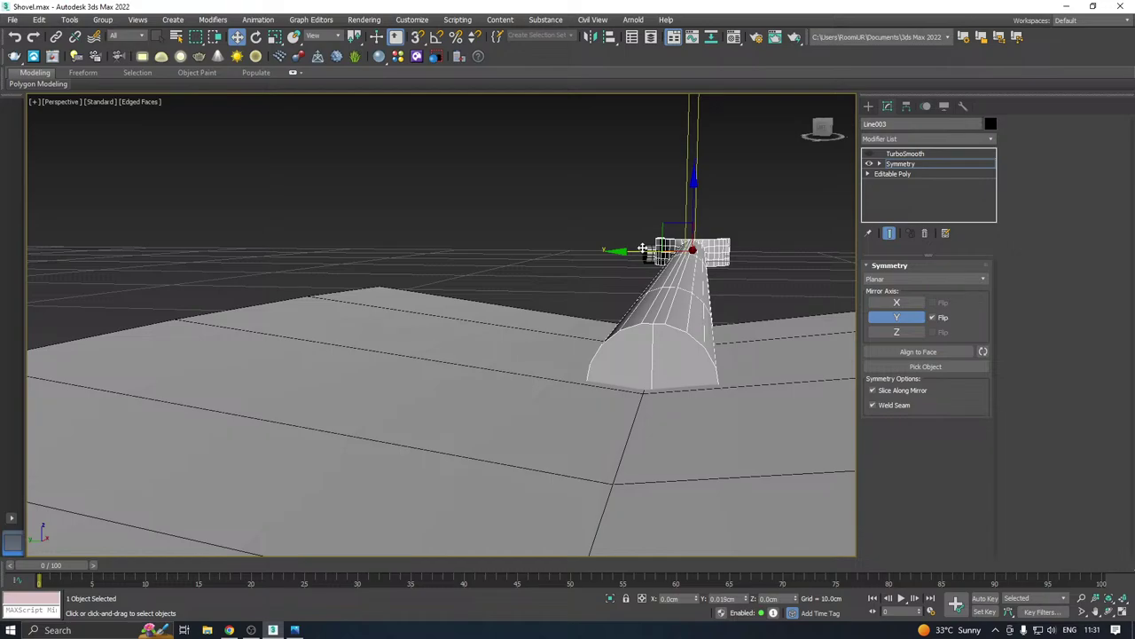
left_click_drag(642, 246, 635, 248)
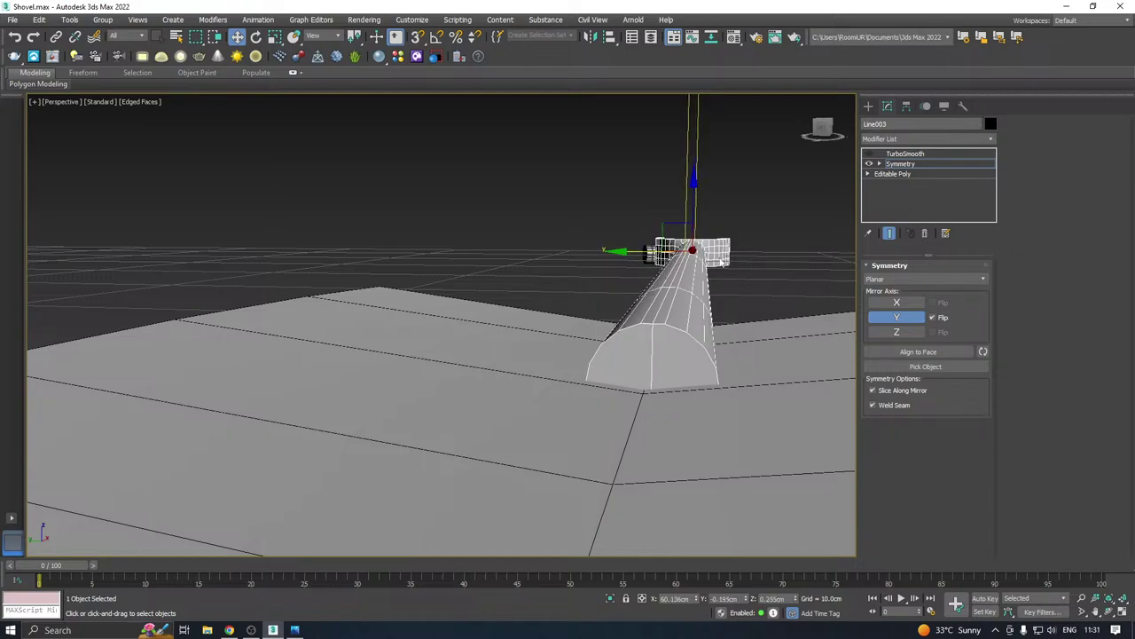
left_click(869, 163)
left_click(869, 165)
left_click(869, 165)
middle_click_drag(642, 320, 666, 331, "alt")
left_click(870, 165)
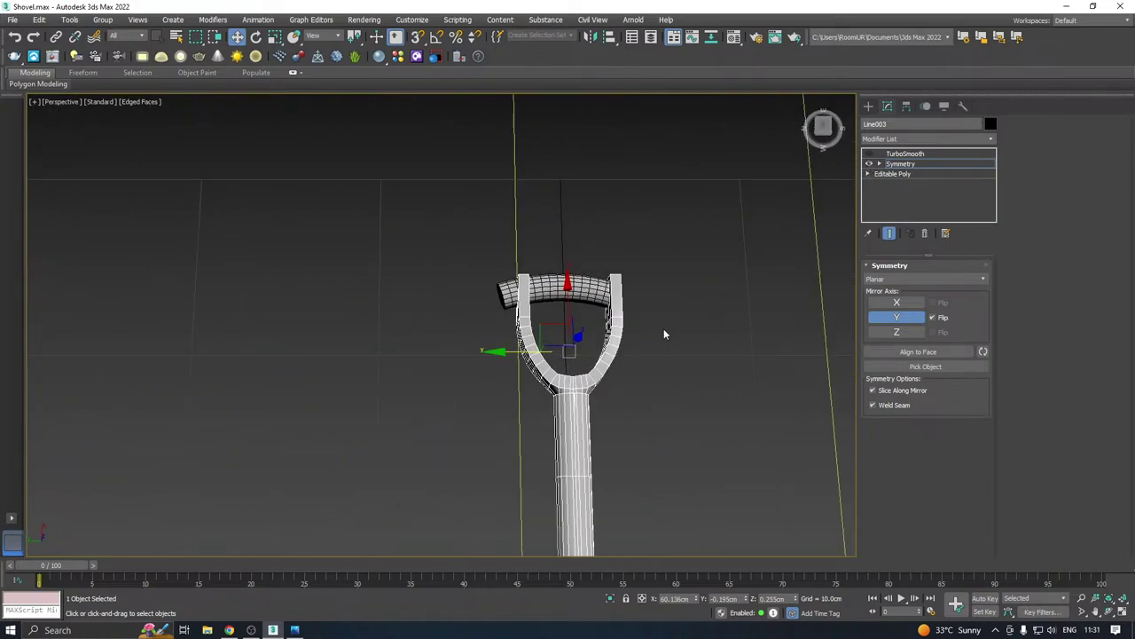
Inspect the mirrored grip bracket in the Top view and select TurboSmooth in the modifier stack
key("t")
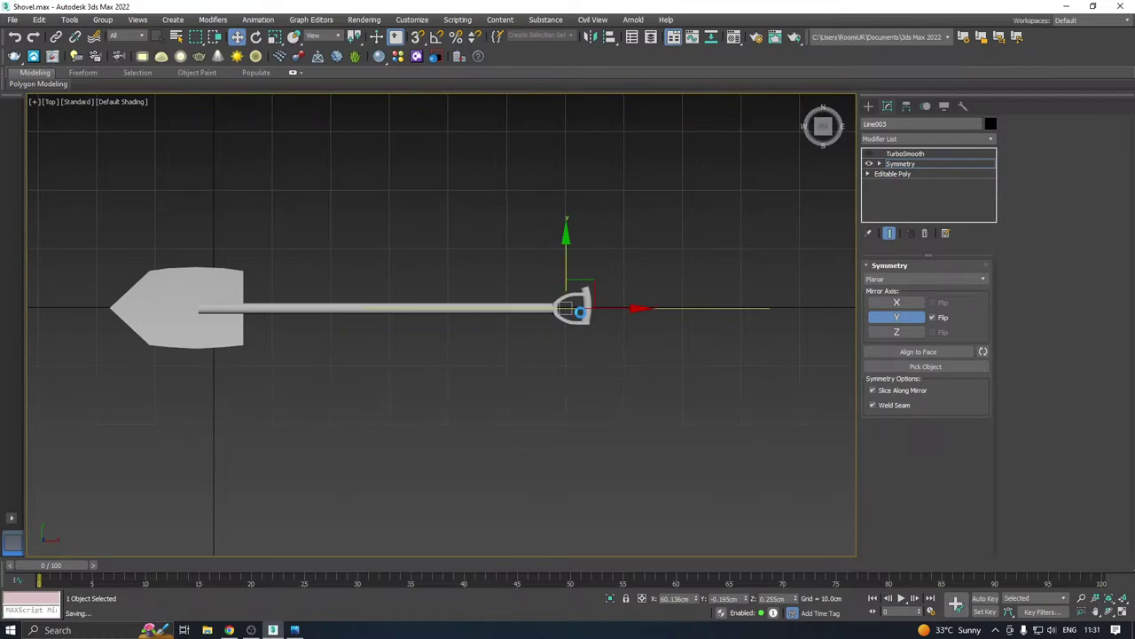
scroll(572, 306, "up", 5)
scroll(544, 284, "up", 2)
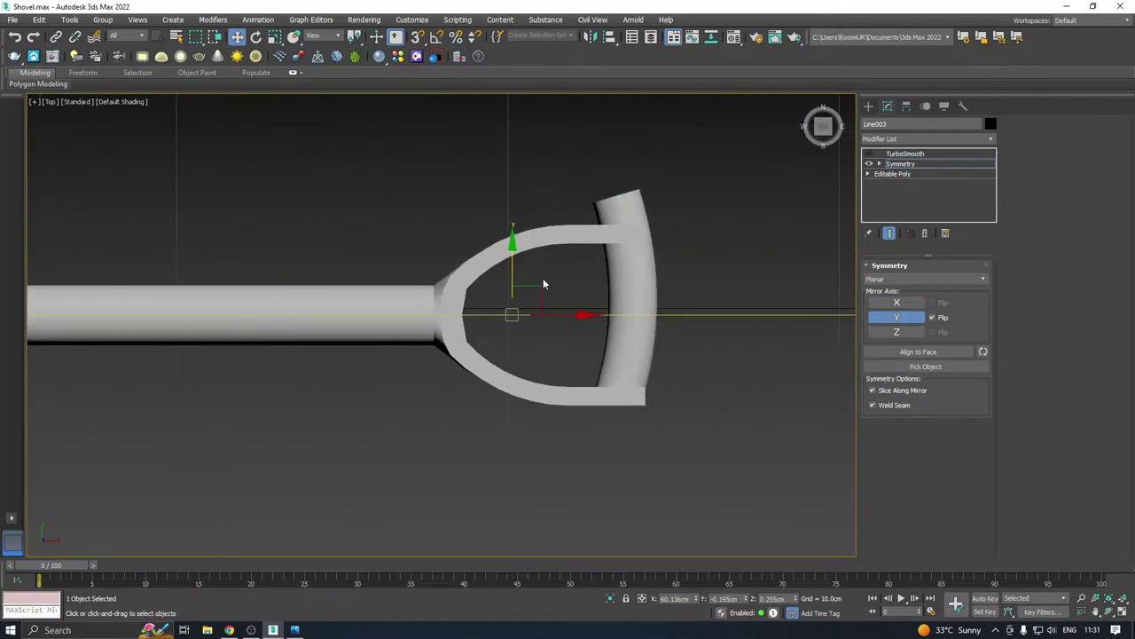
middle_click_drag(565, 261, 639, 252)
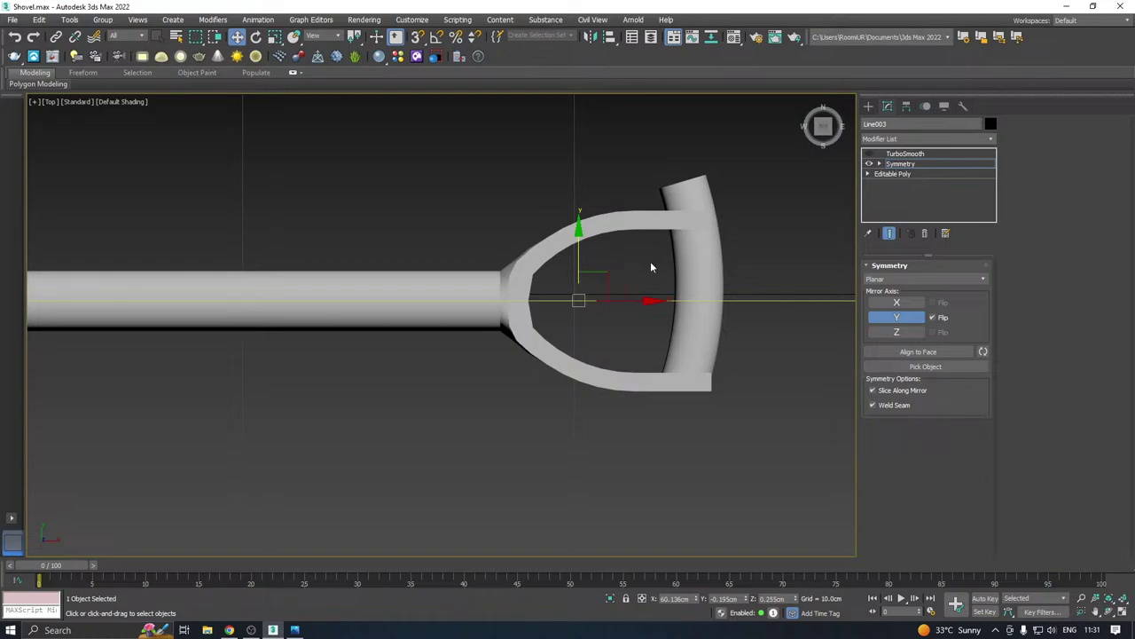
left_click(894, 165)
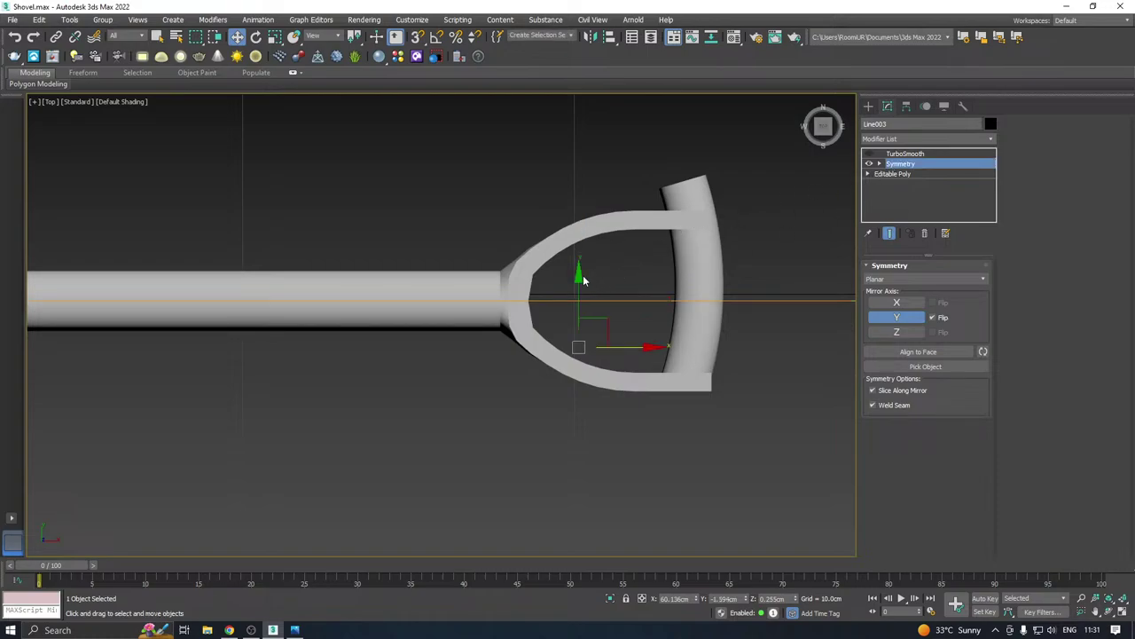
key("Up")
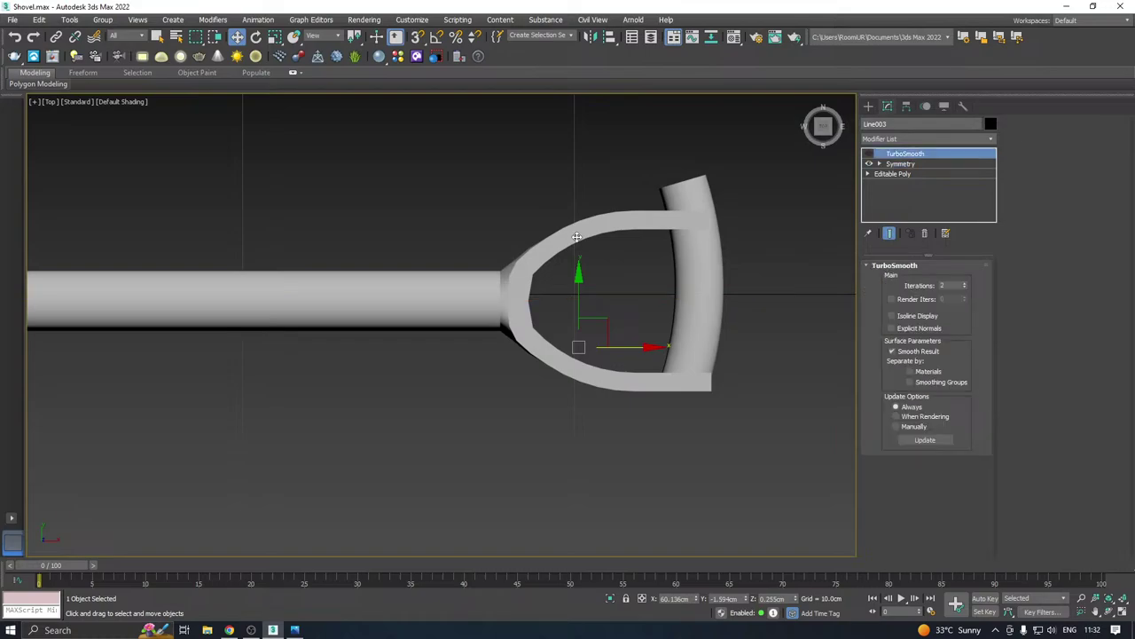
Display Edged Faces in the Top view around the grip bracket
scroll(519, 287, "up", 1)
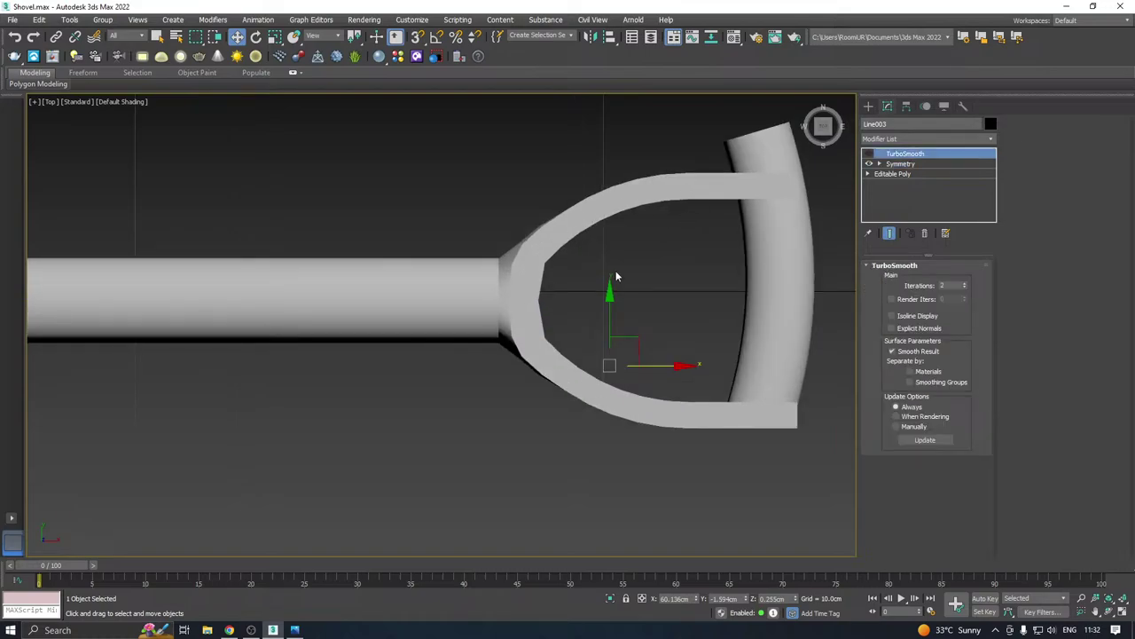
left_click(125, 102)
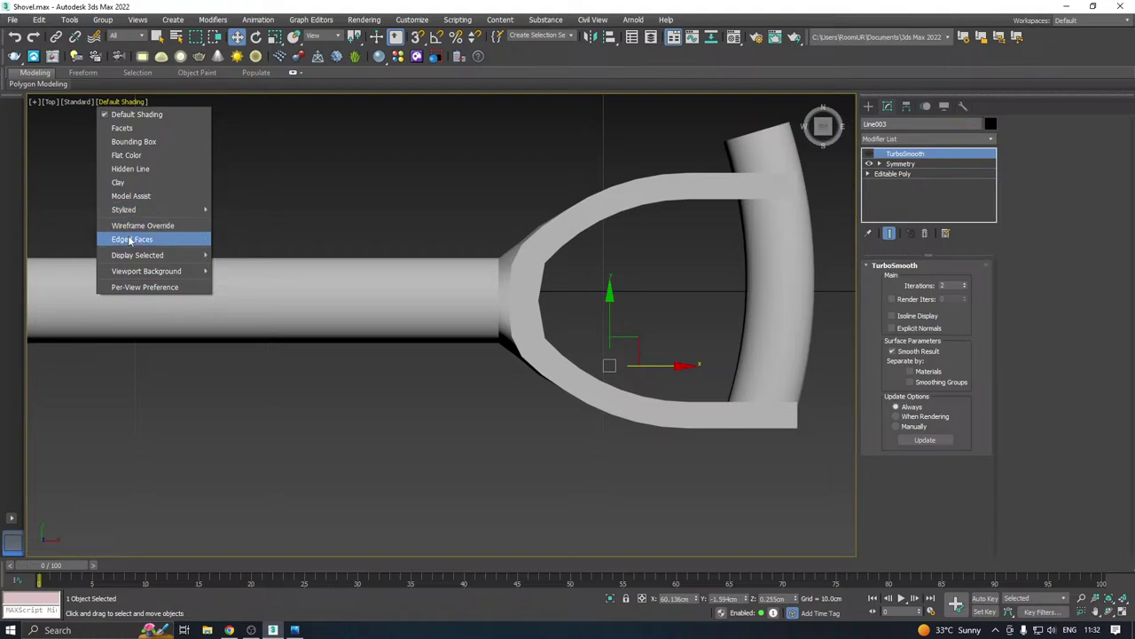
left_click(142, 240)
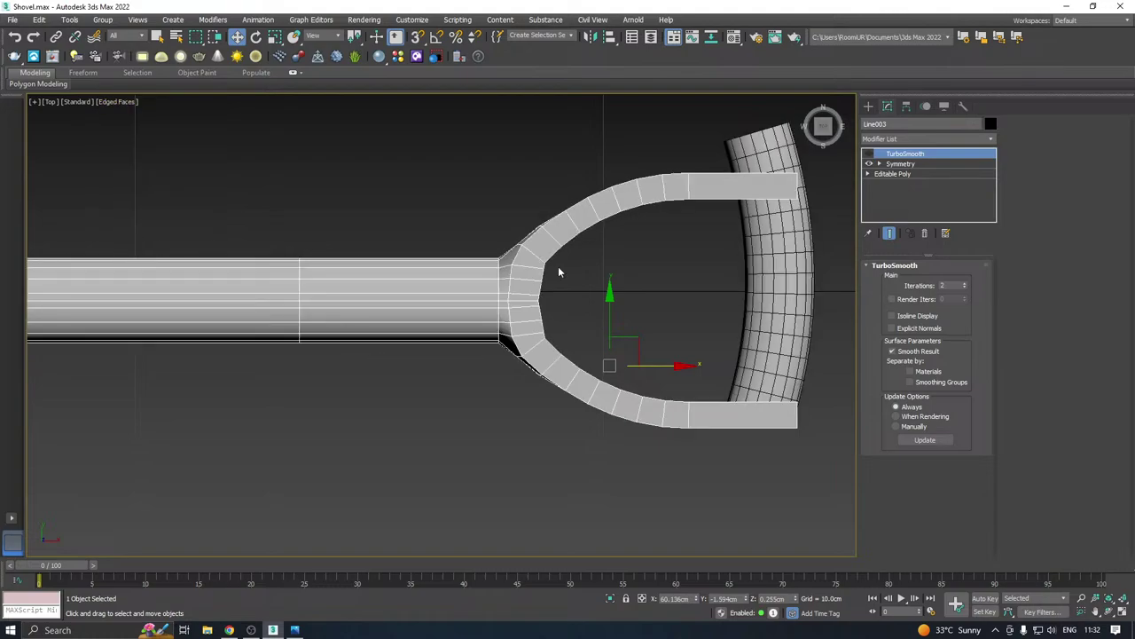
Switch off the handle's Symmetry and detach the half grip bracket's polygons from the shaft as a separate object named Object001
left_click(869, 164)
left_click(879, 174)
middle_click_drag(809, 339, 762, 325)
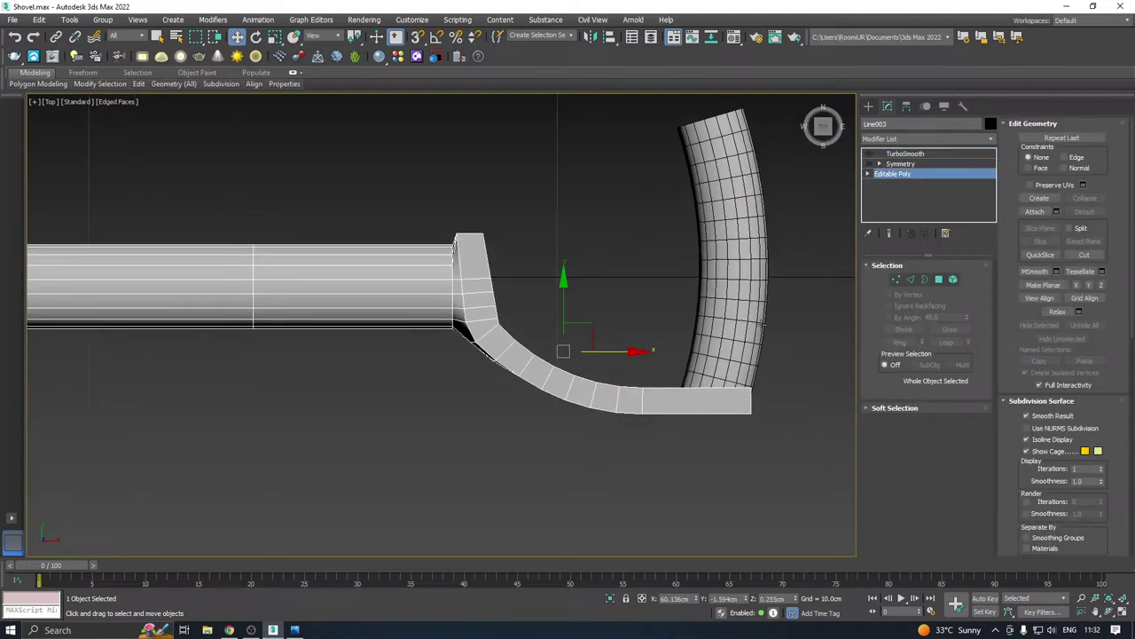
left_click(939, 280)
left_click_drag(532, 456, 457, 467)
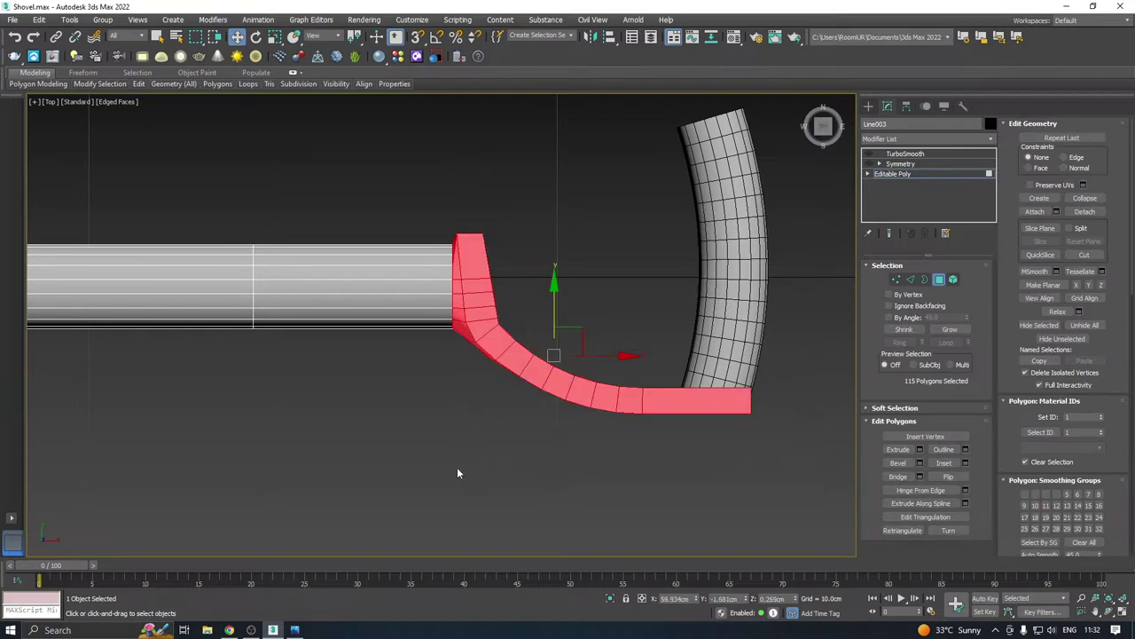
left_click(1084, 211)
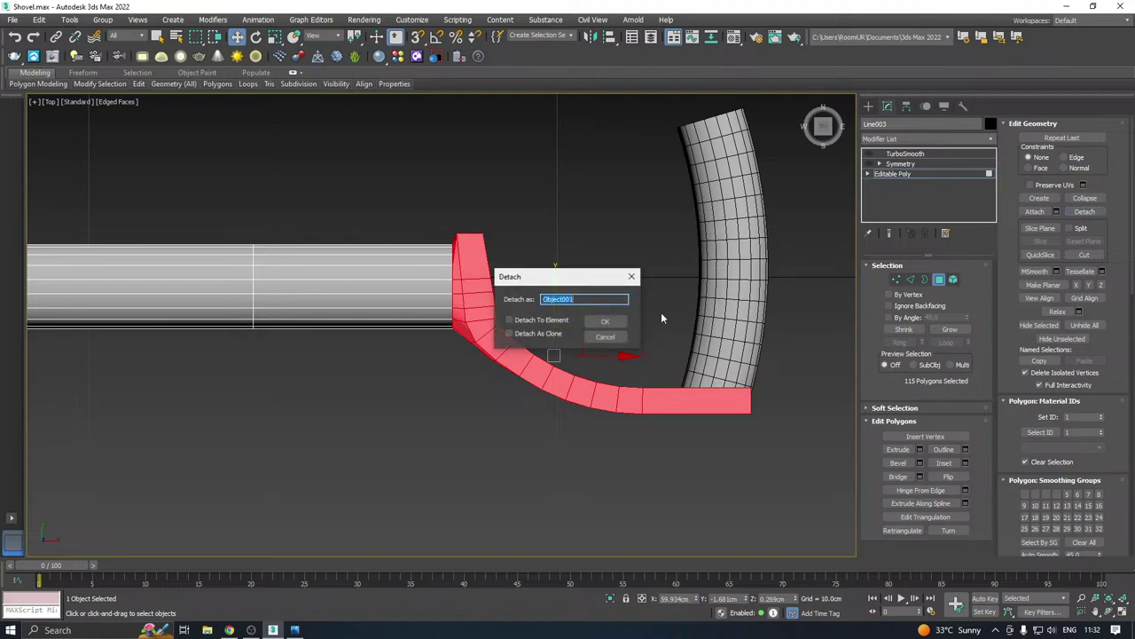
left_click(592, 317)
left_click(931, 172)
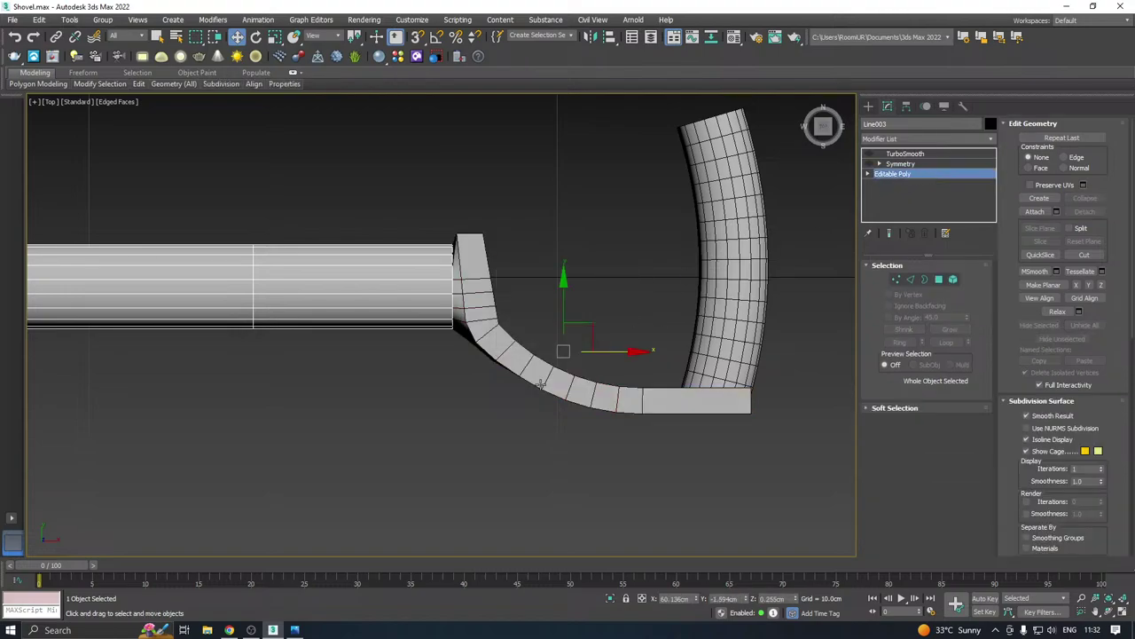
Delete the Symmetry modifier from the shaft, keeping its TurboSmooth and Editable Poly
left_click(530, 369)
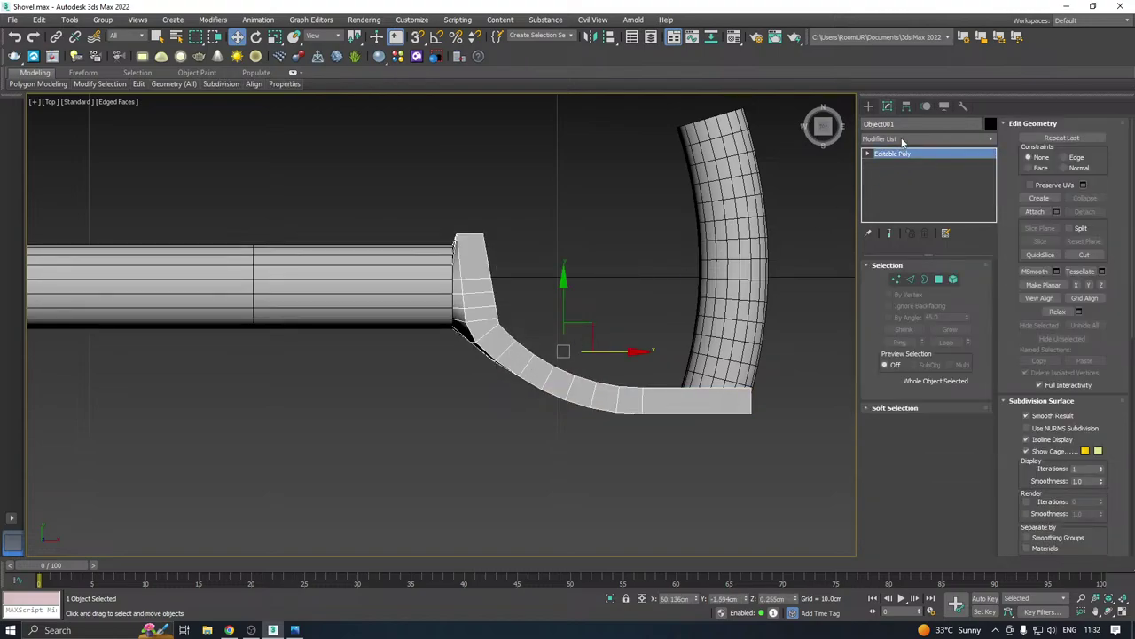
left_click(991, 139)
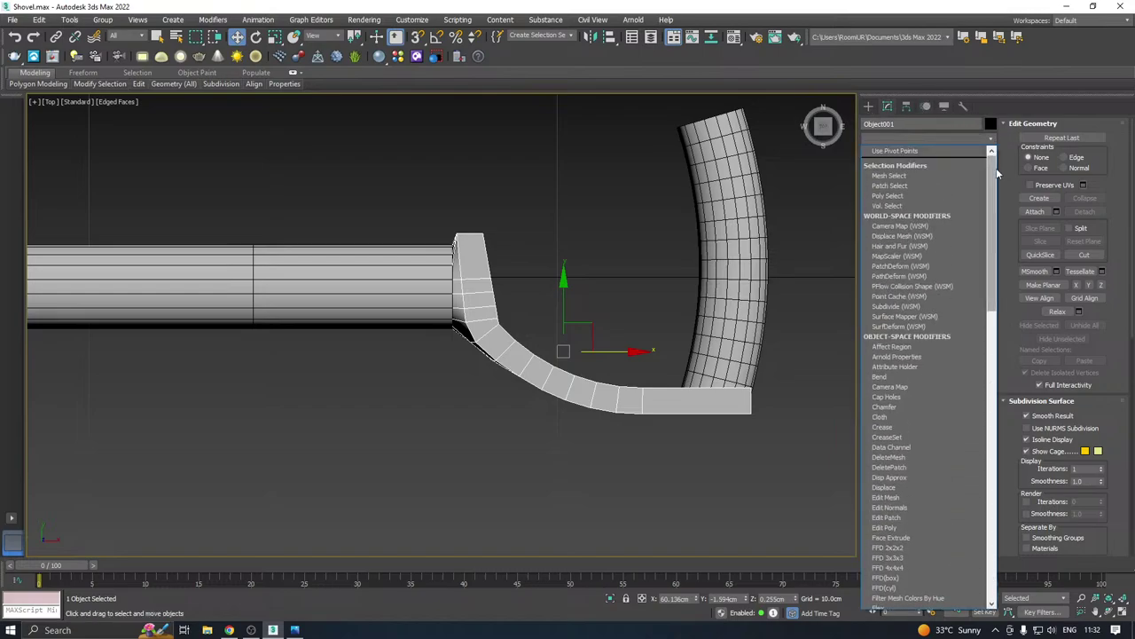
left_click(305, 306)
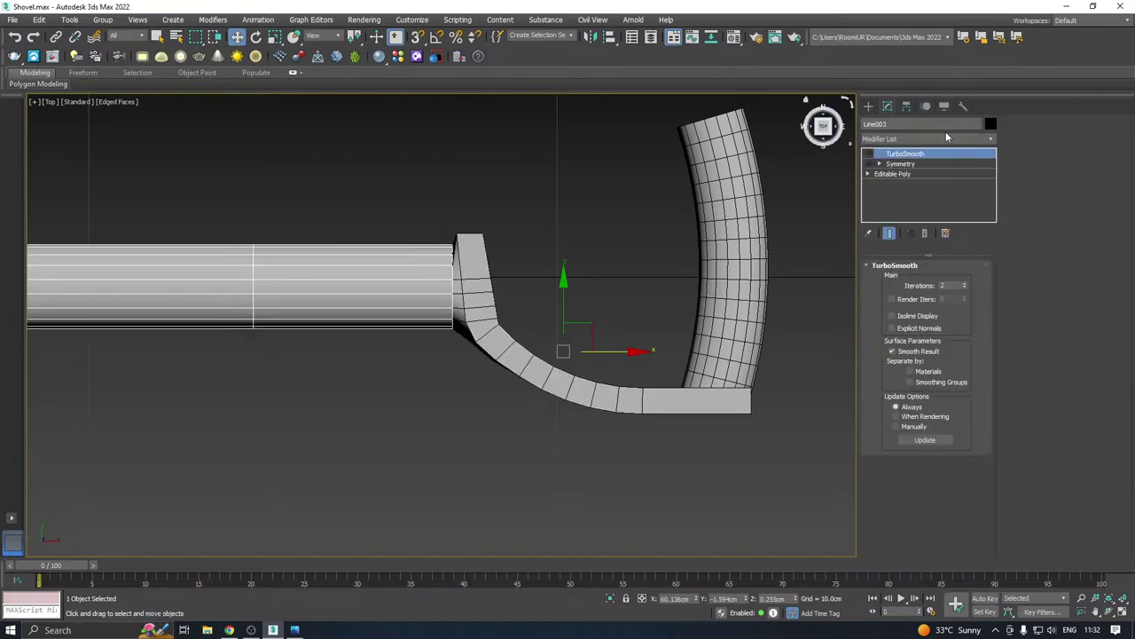
left_click(903, 165)
right_click(903, 165)
left_click(922, 183)
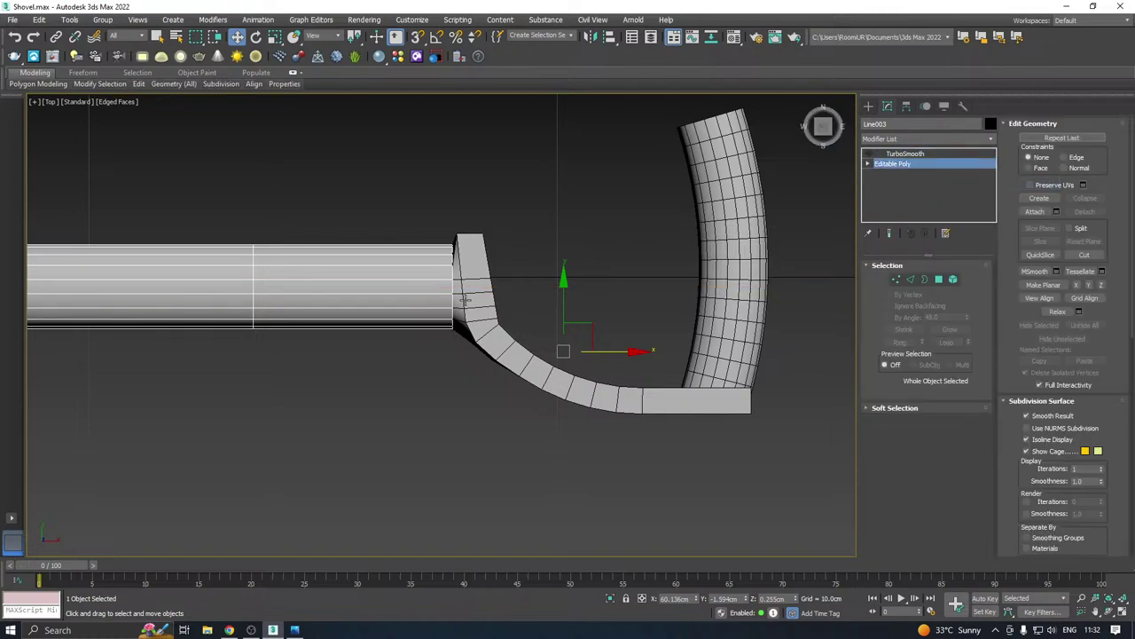
Add a Symmetry modifier to the detached half bracket, mirroring it on the Y axis with Flip enabled
left_click(473, 301)
left_click(991, 139)
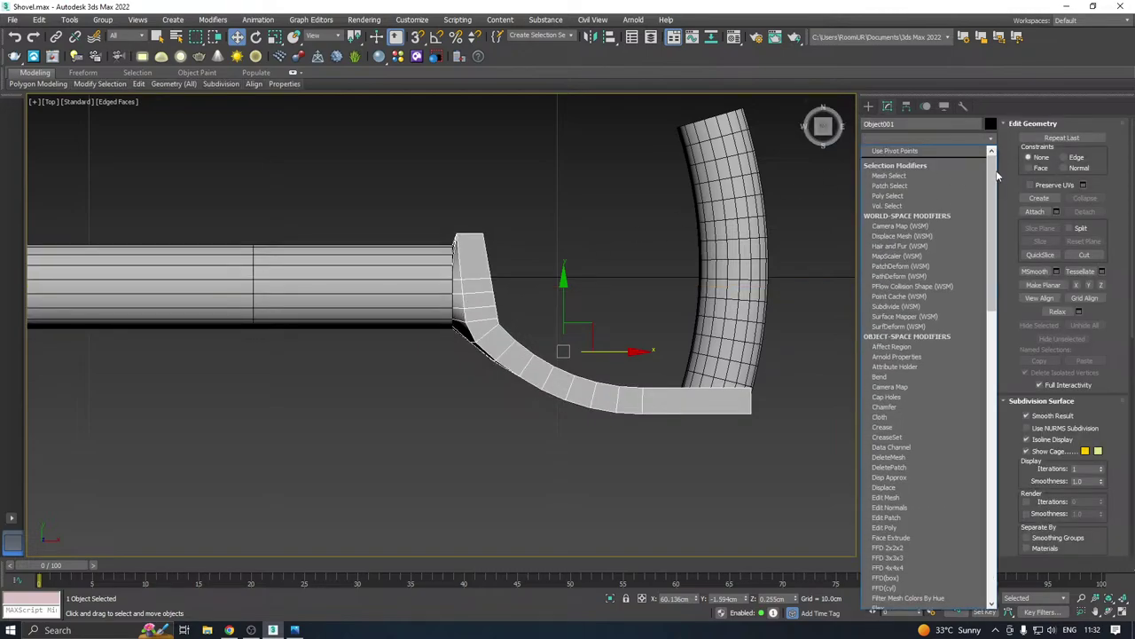
scroll(924, 427, "down", 15)
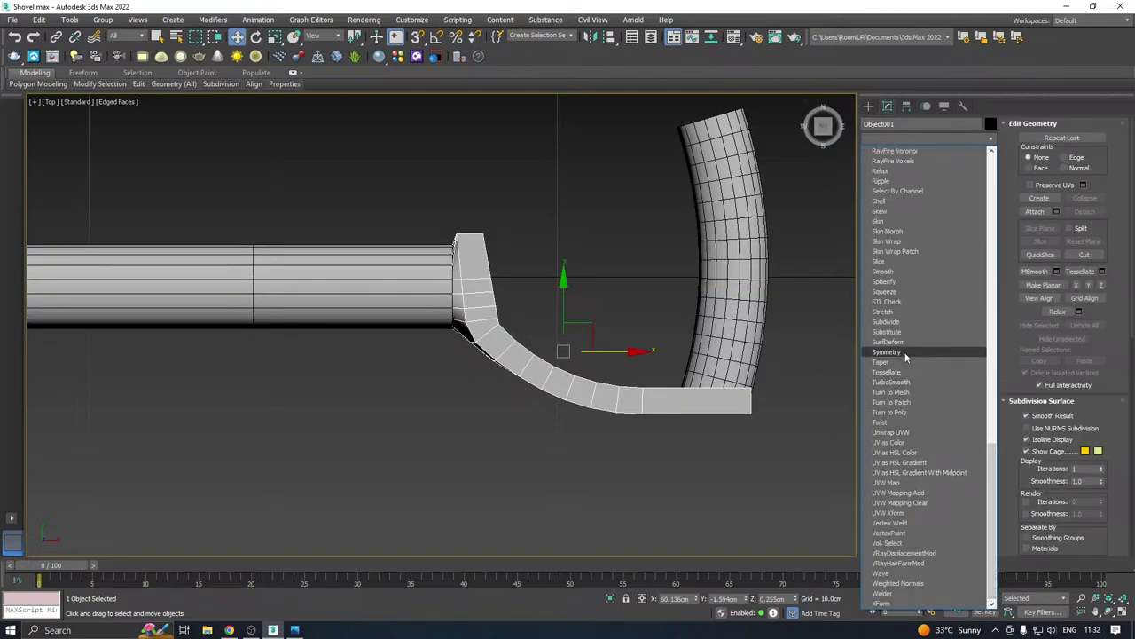
left_click(905, 352)
left_click(905, 317)
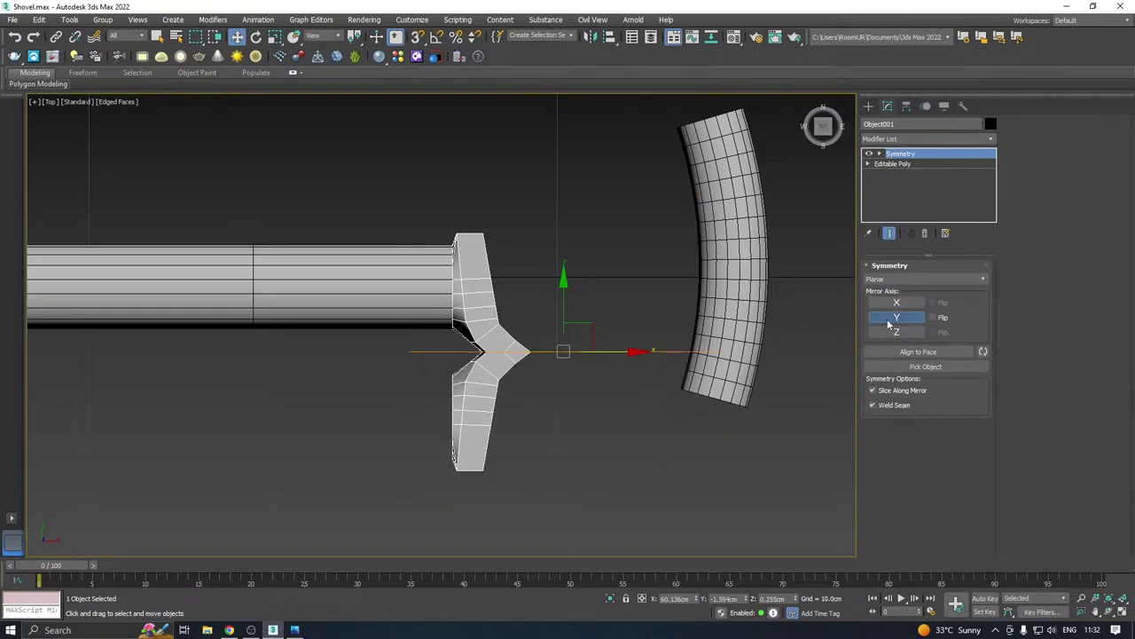
left_click(933, 318)
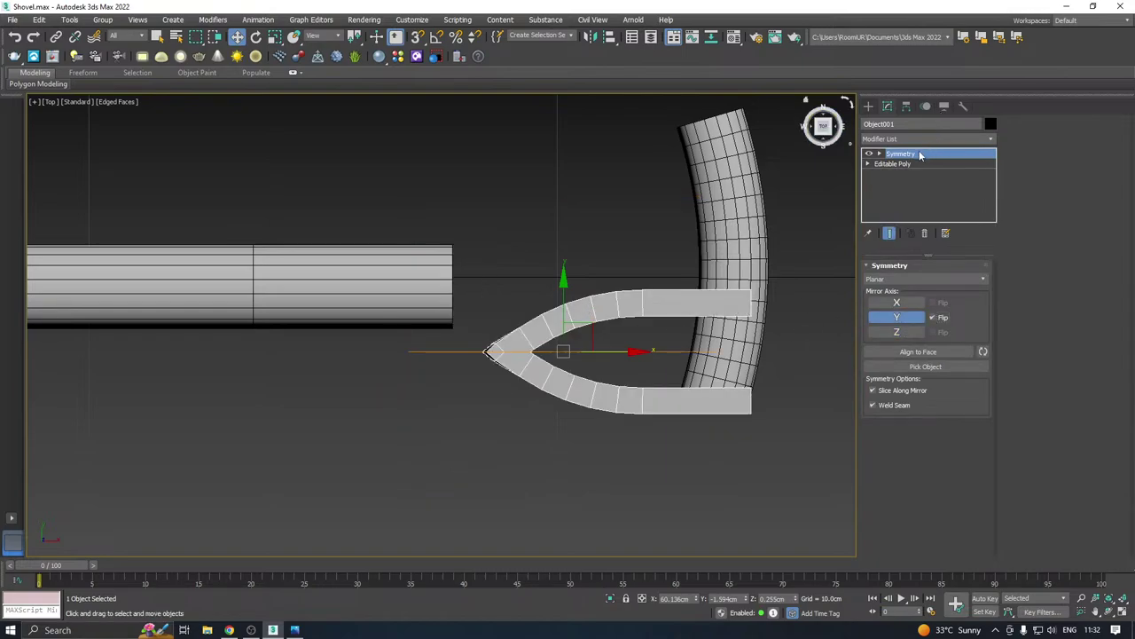
Move the bracket's mirror plane to about Y 0.124 cm, and shift the bracket and grip together along Y towards the shaft's centreline
left_click_drag(564, 306, 552, 226)
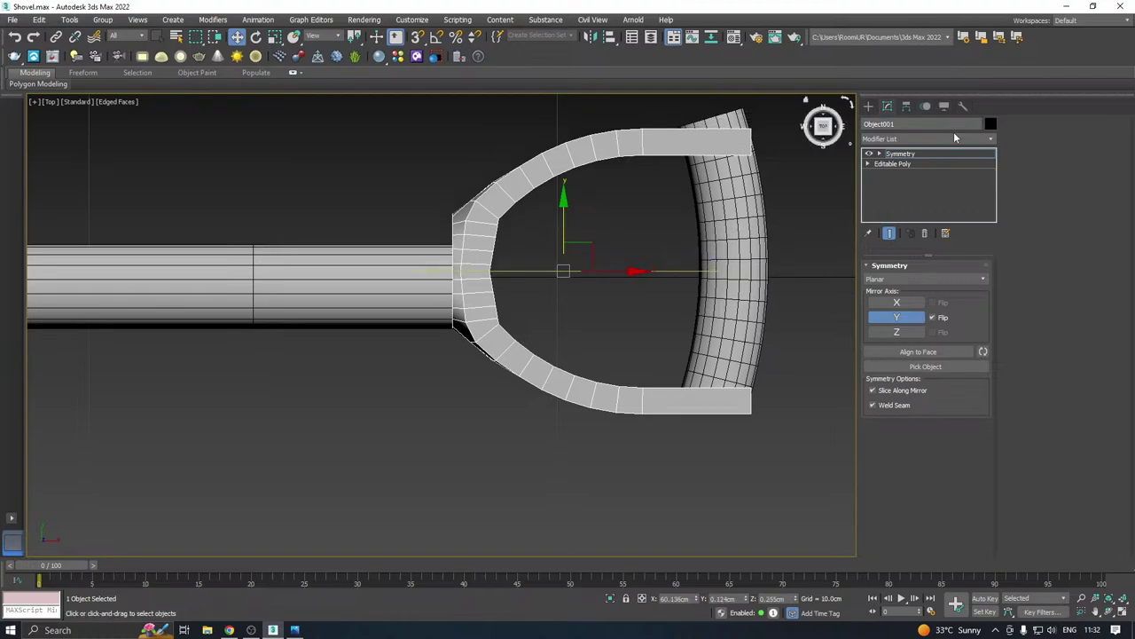
left_click(900, 155)
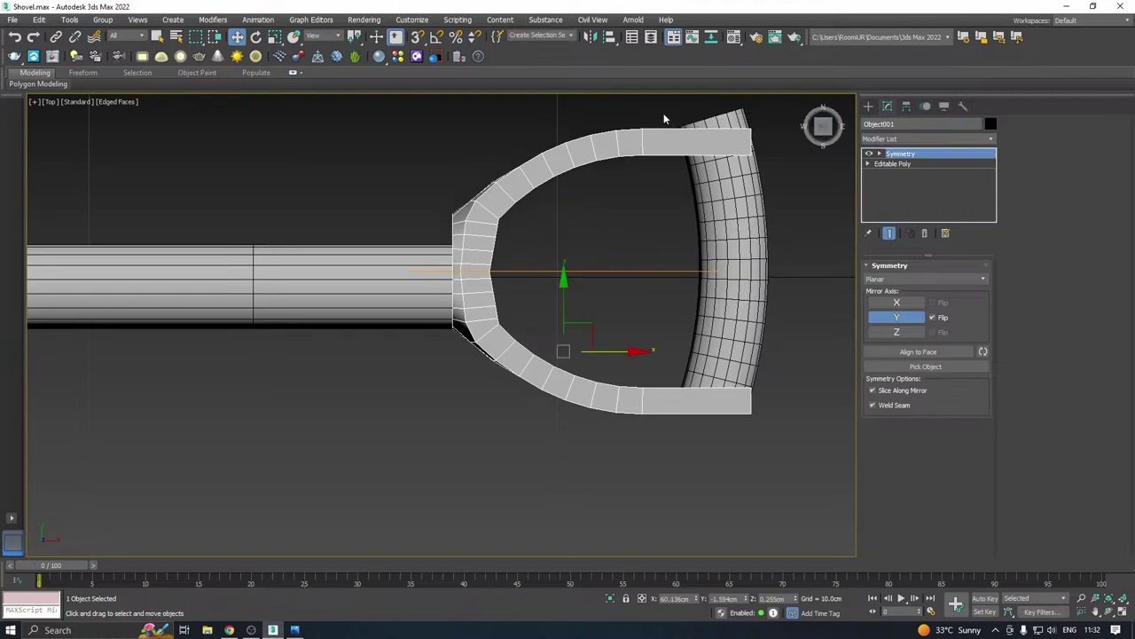
left_click(752, 182, "ctrl")
left_click_drag(663, 203, 670, 218)
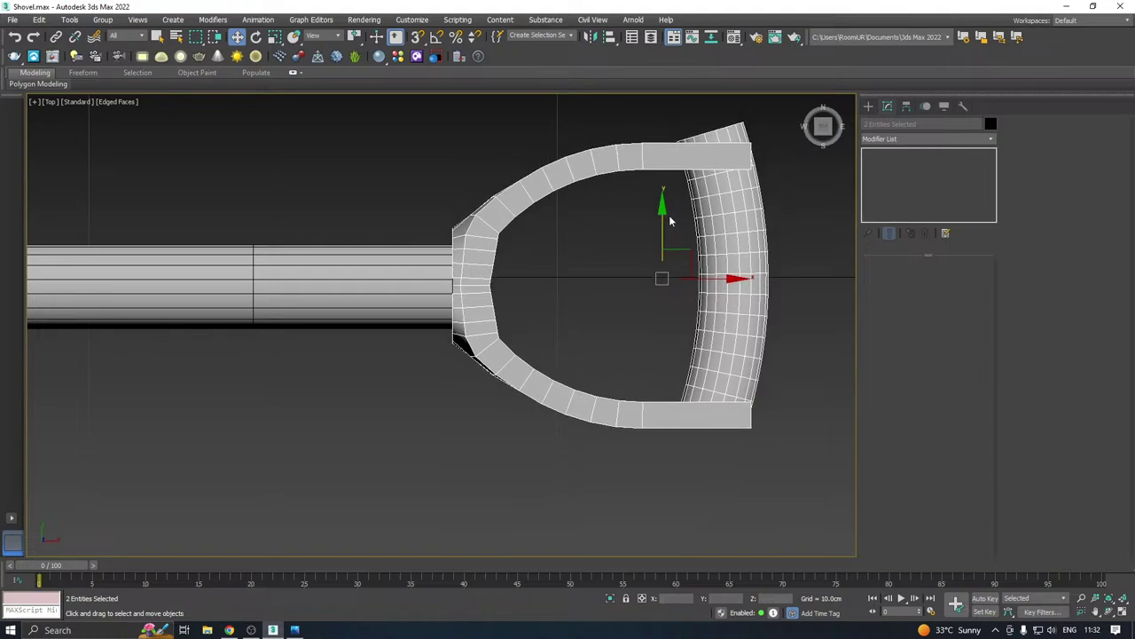
Widen the bracket by moving its Symmetry mirror plane along Y to about 0.134 cm
left_click(635, 164)
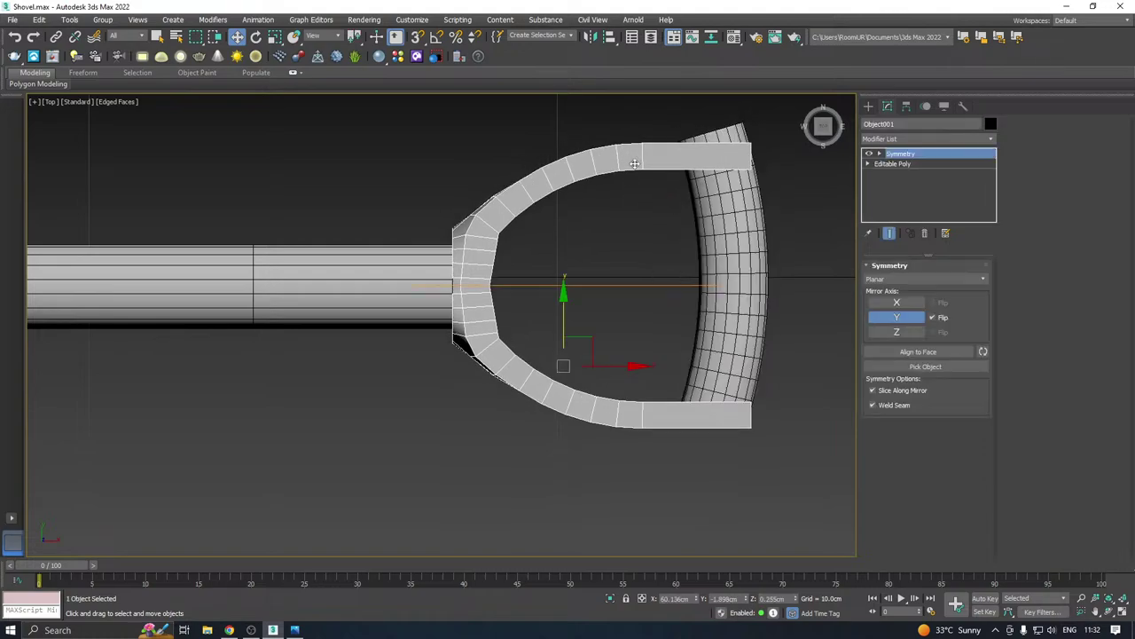
left_click_drag(564, 302, 562, 286)
key("ctrl+z")
key("1")
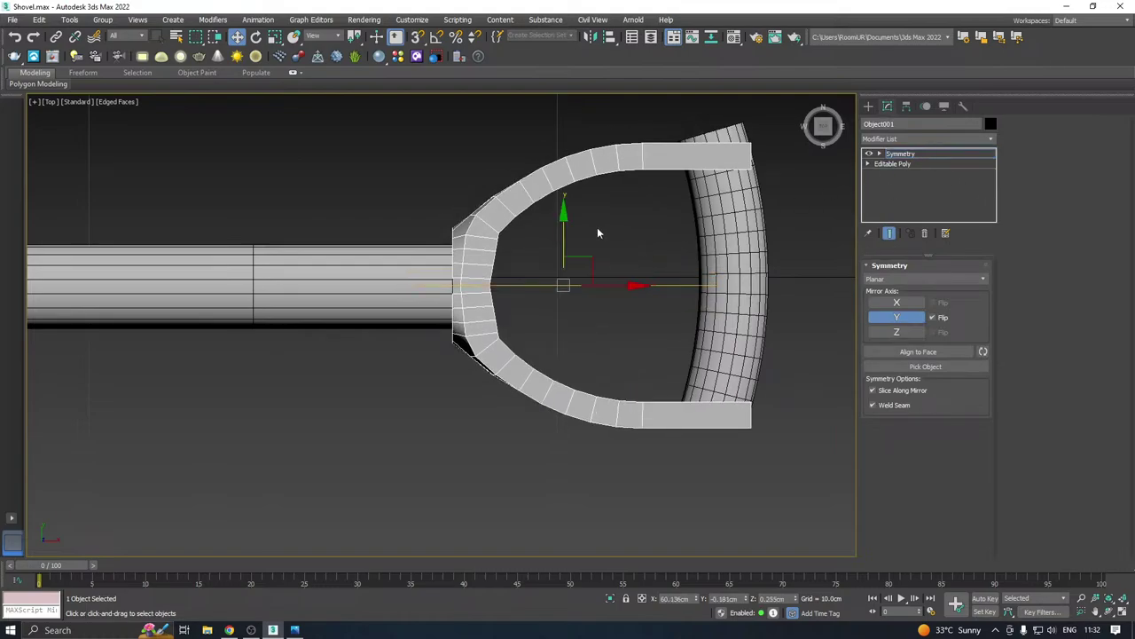
left_click_drag(563, 231, 561, 215)
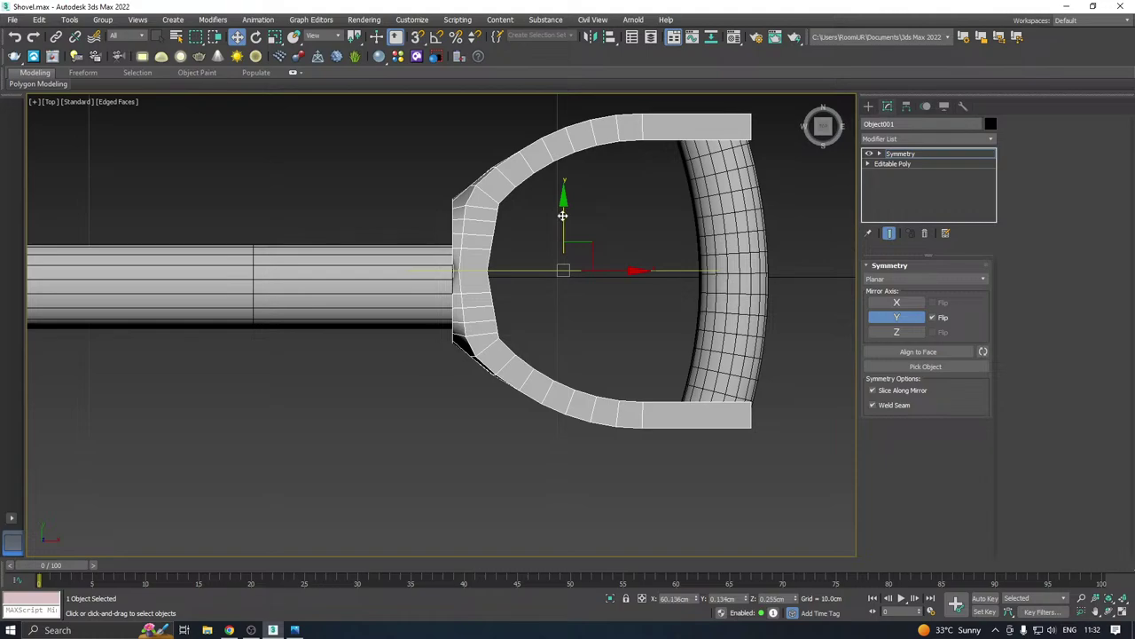
Centre the bracket and grip together on the shaft along Y and scale both down slightly and uniformly
left_click(913, 158)
left_click_drag(668, 106, 729, 148)
left_click_drag(659, 207, 666, 217)
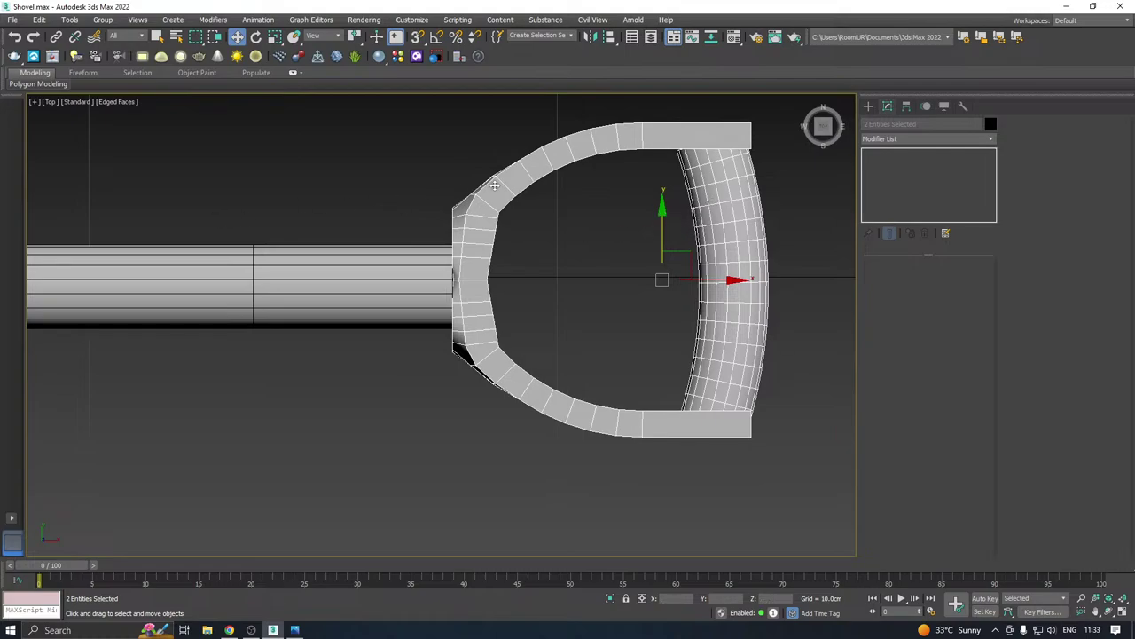
middle_click_drag(632, 259, 593, 277)
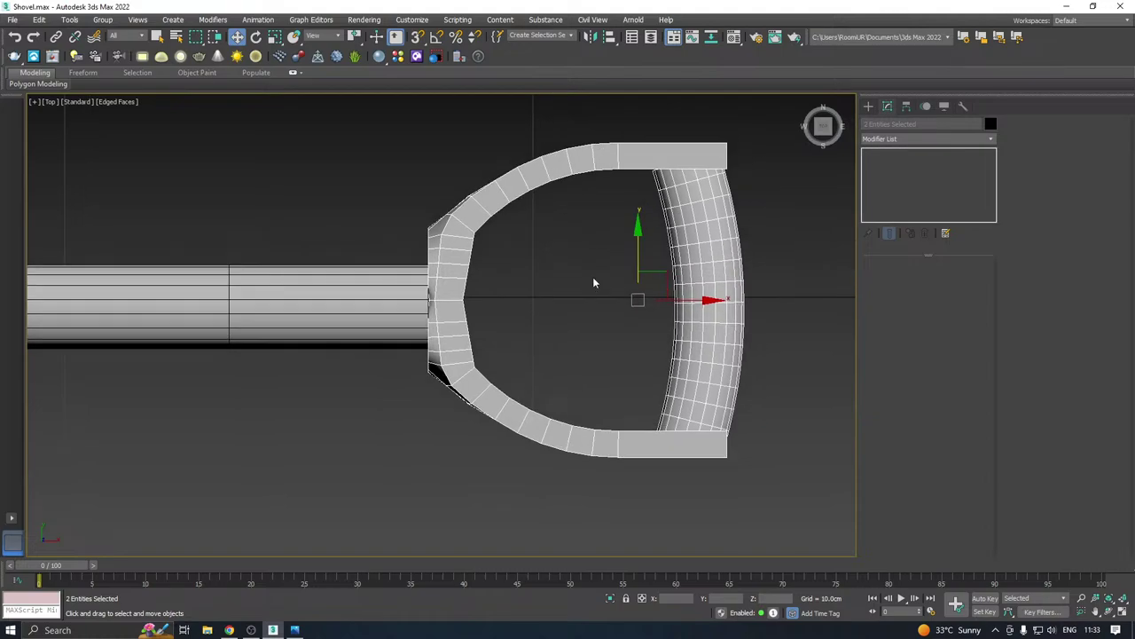
key("r")
left_click_drag(650, 283, 672, 296)
key("w")
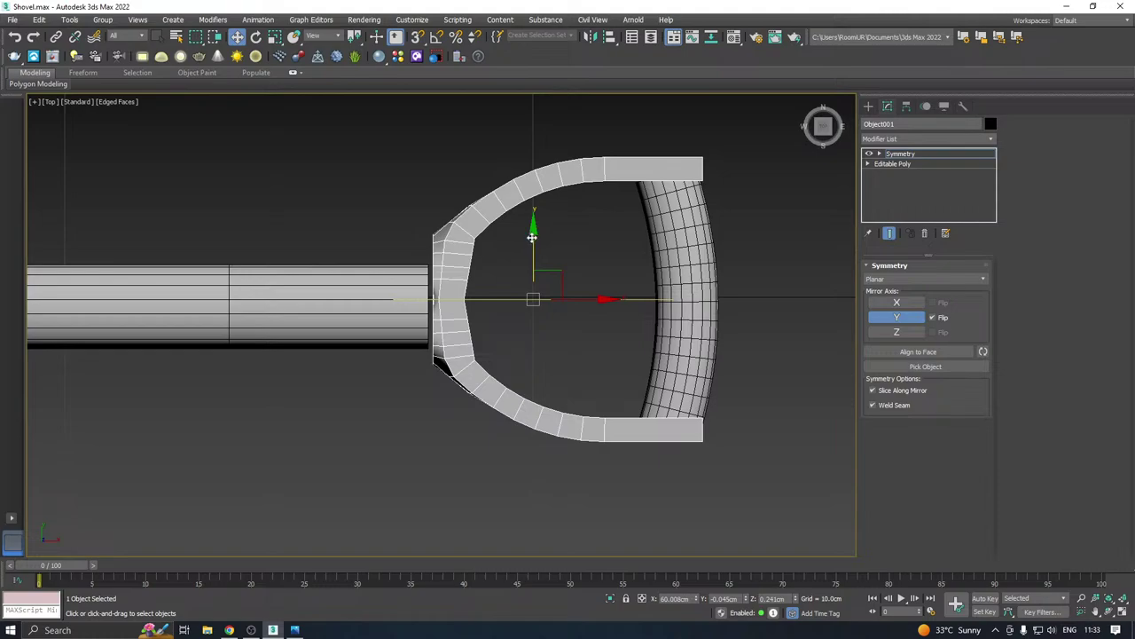
Adjust the bracket's mirror plane to about Y -0.121 cm and check the handle's proportions against the full shaft
left_click_drag(532, 236, 535, 242)
scroll(625, 253, "down", 2)
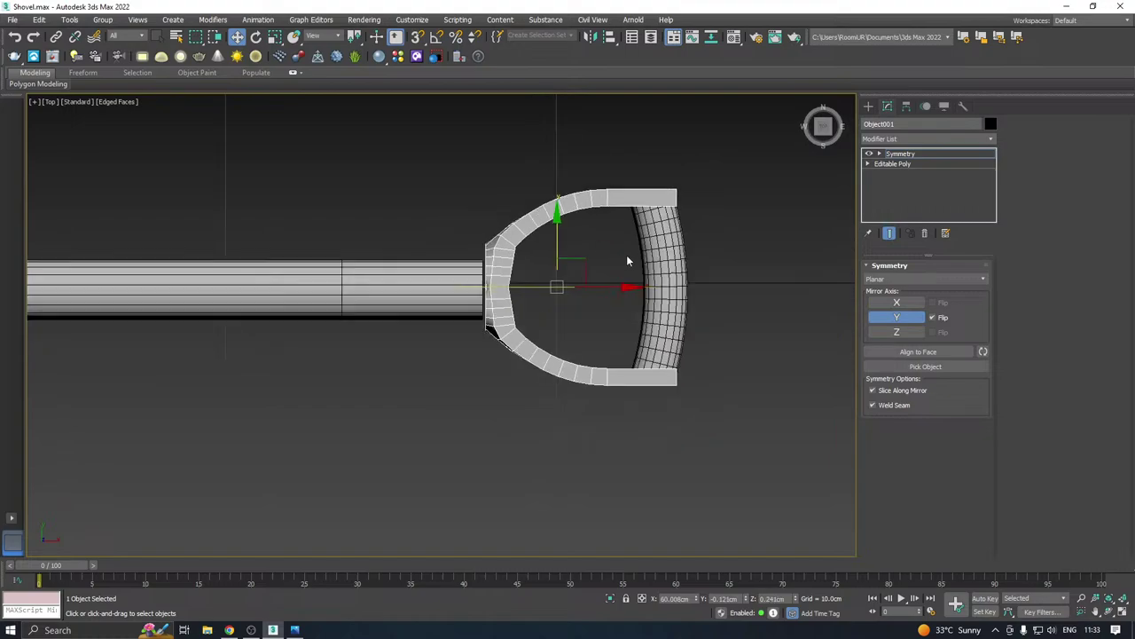
scroll(630, 261, "down", 10)
scroll(635, 272, "up", 10)
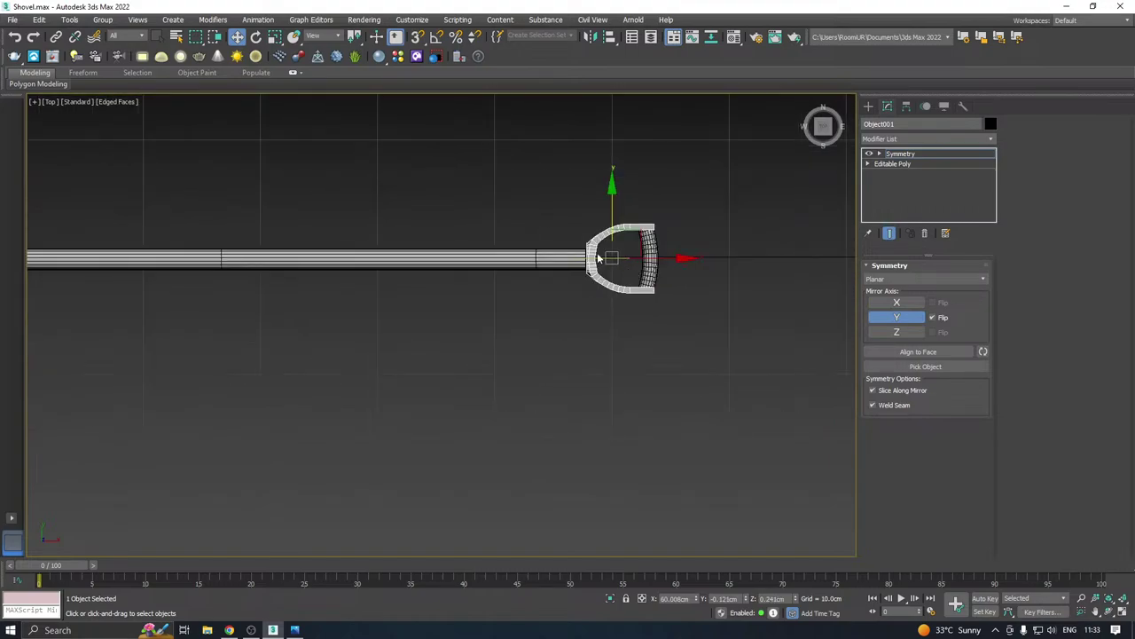
middle_click_drag(600, 254, 528, 256)
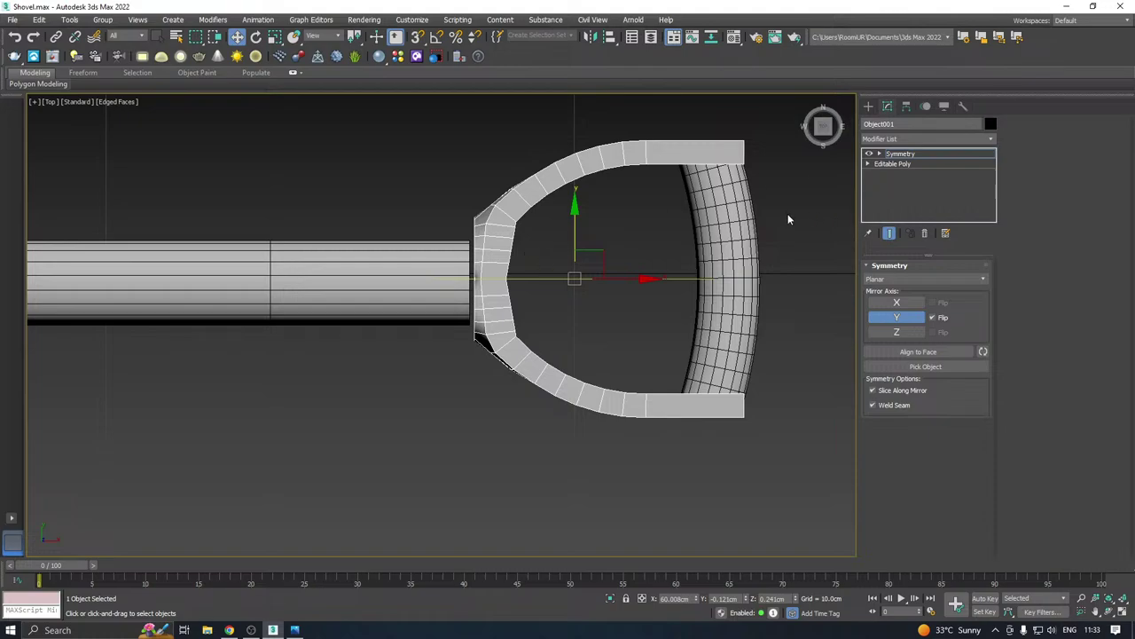
Move the bracket and grip together along X away from the shaft, leaving a clear gap at its end
left_click(922, 153)
left_click_drag(745, 199, 748, 204)
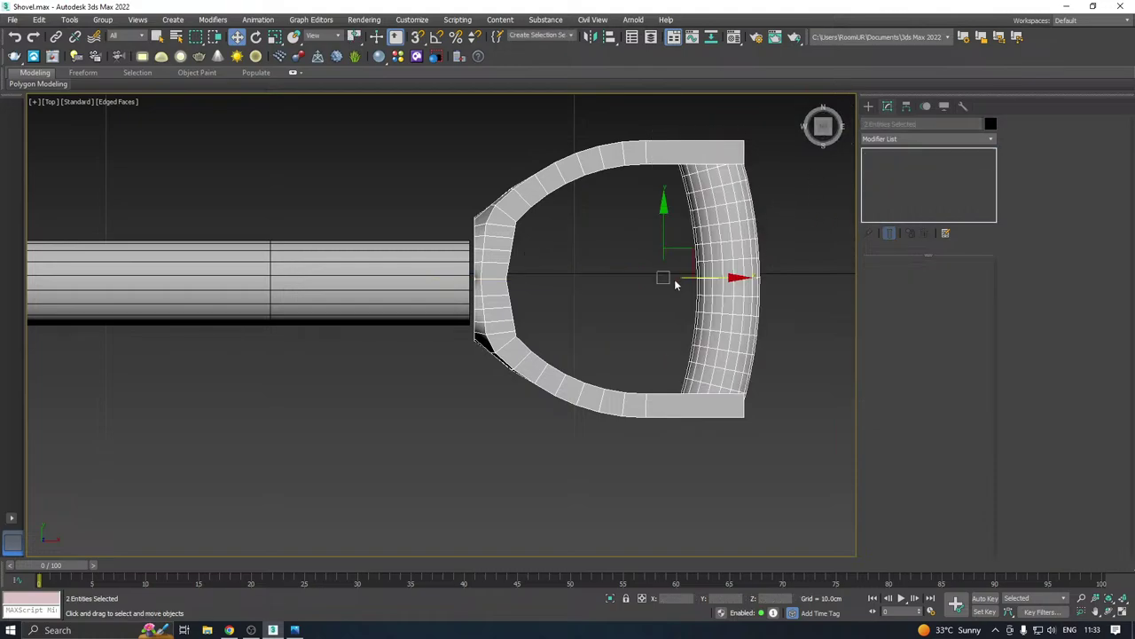
left_click_drag(714, 278, 735, 276)
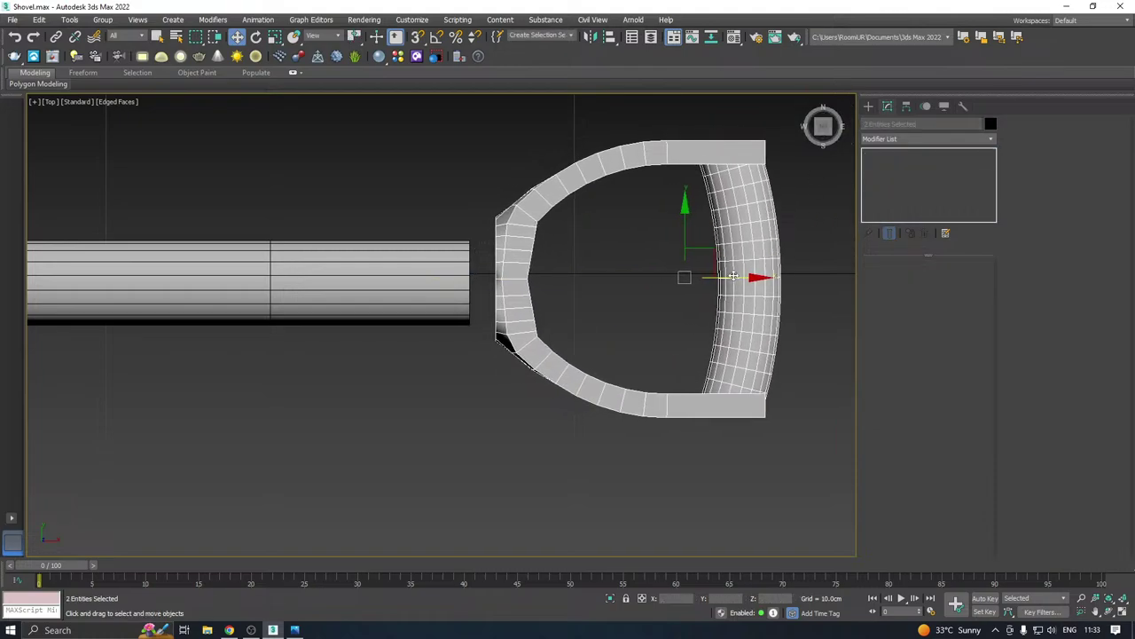
left_click(519, 312)
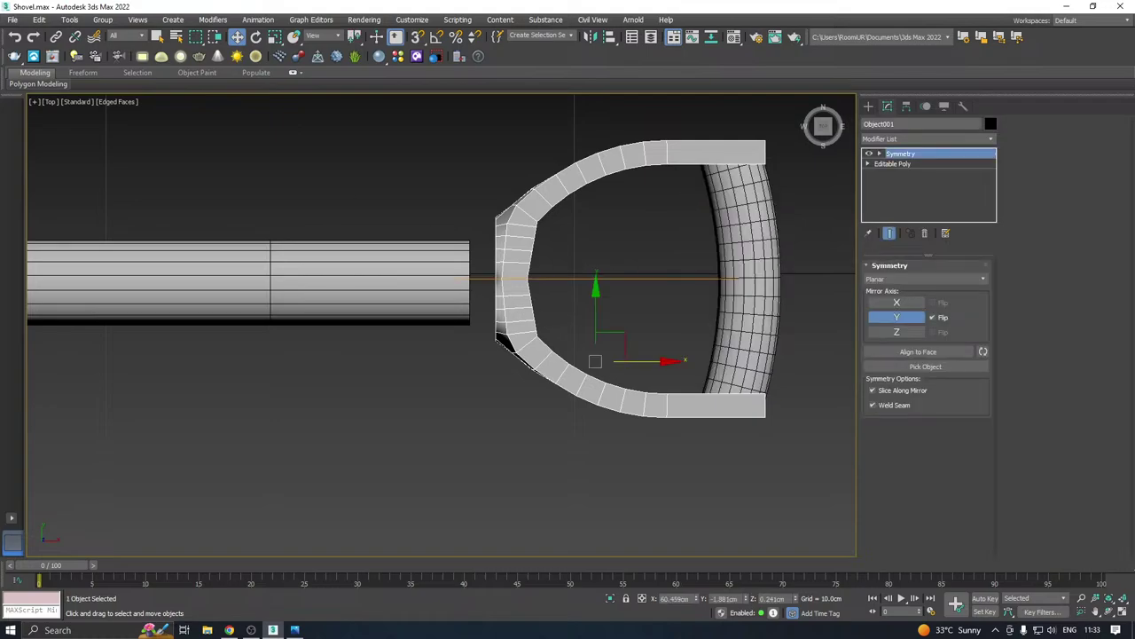
Save a copy of the scene as Shovel05.max
left_click(11, 19)
left_click(55, 137)
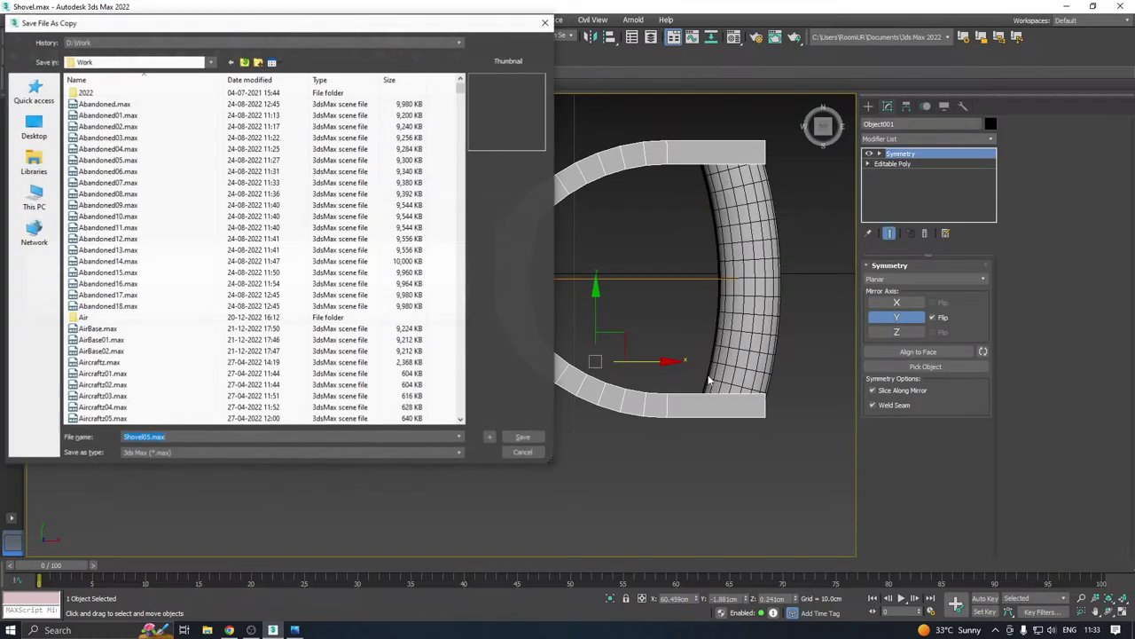
left_click(522, 436)
Collapse the bracket's whole modifier stack into an Editable Poly and select all of its polygons
right_click(905, 186)
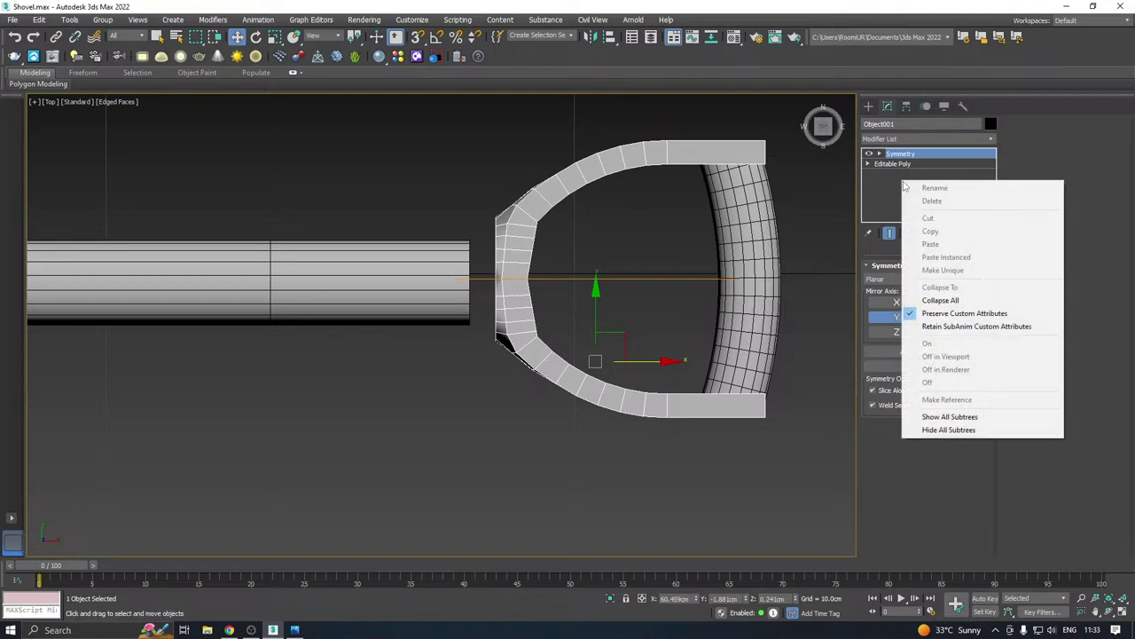
left_click(940, 300)
scroll(514, 278, "up", 2)
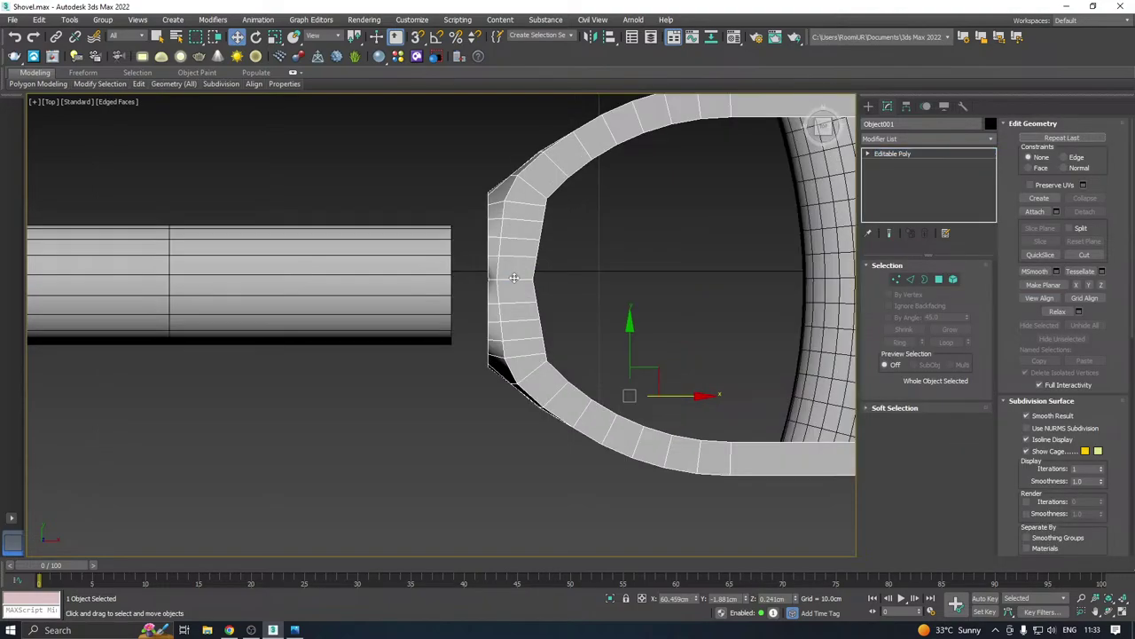
left_click(939, 280)
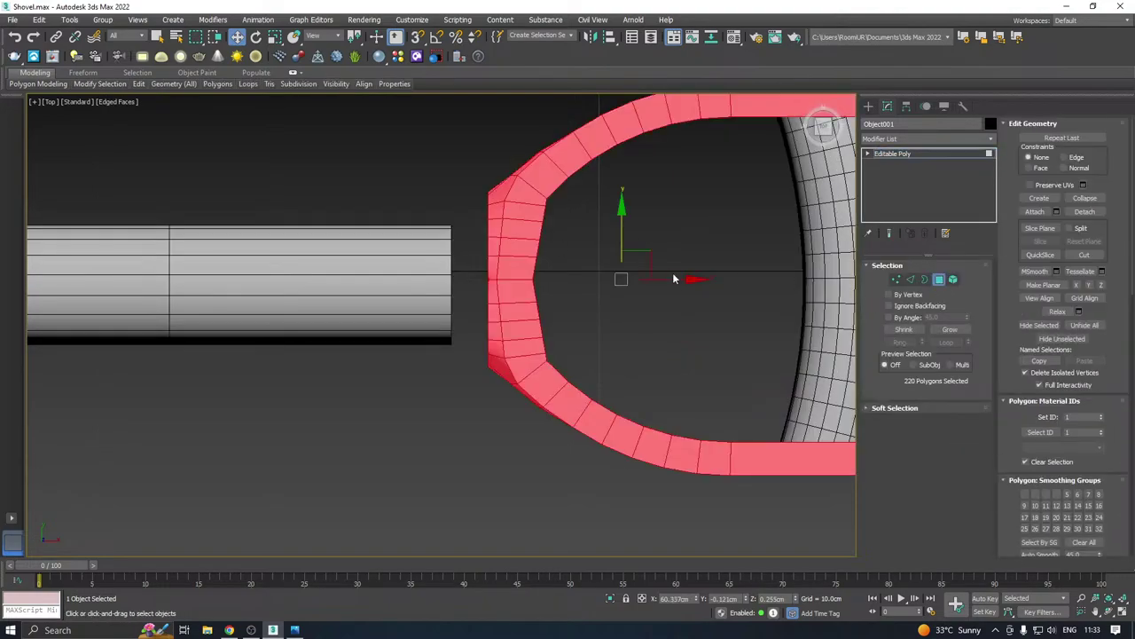
key("ctrl+a")
left_click(1034, 211)
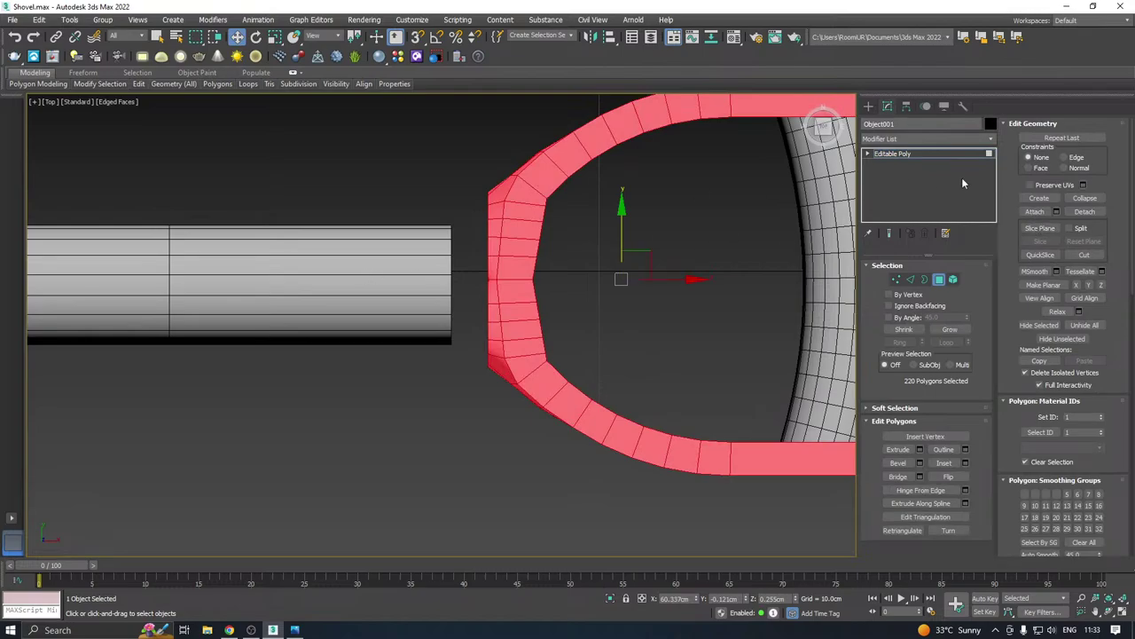
Attach the shaft to the grip bracket so both form one editable object
left_click(1034, 211)
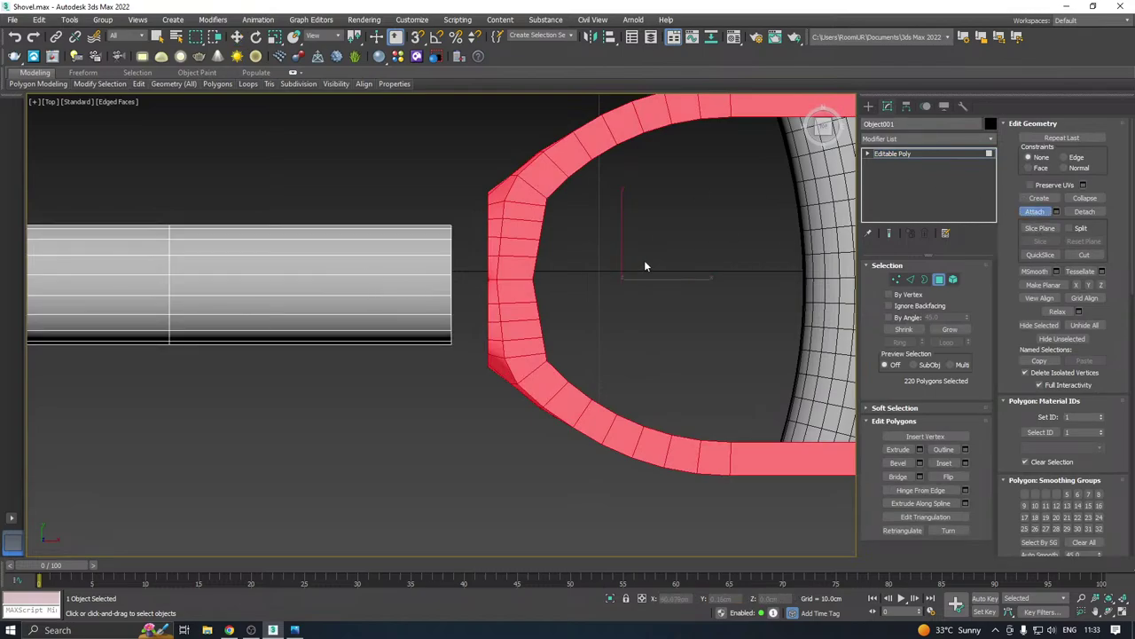
key("w")
key("p")
middle_click_drag(562, 269, 681, 199, "alt")
scroll(585, 323, "up", 5)
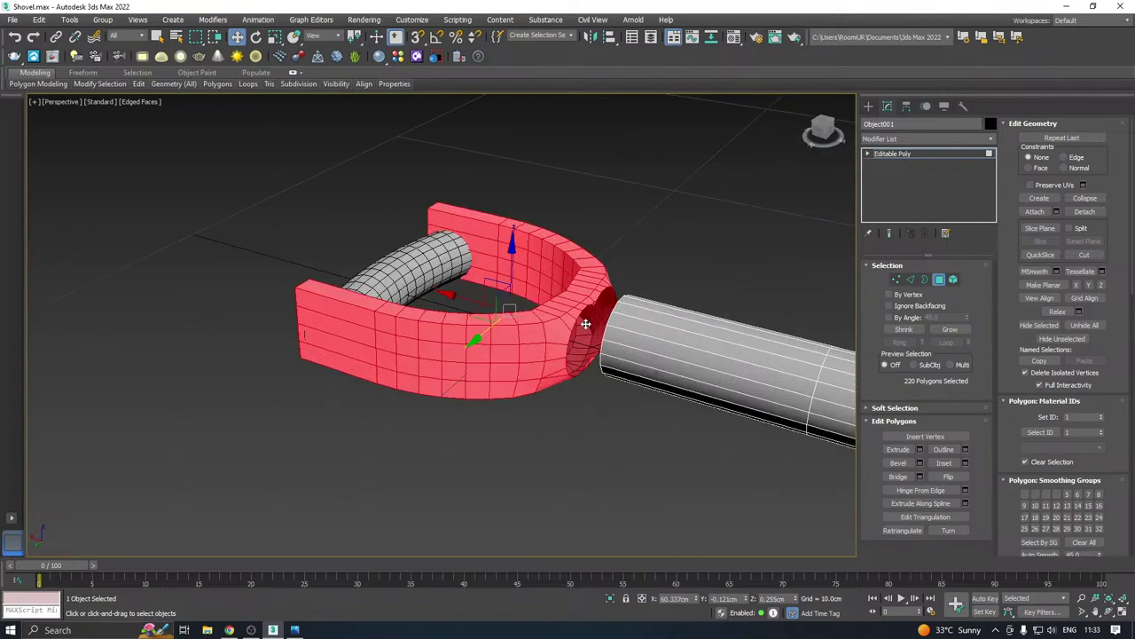
scroll(585, 324, "up", 2)
Target-weld the stray vertices on the upper rim of the bracket's shaft opening onto the rim's middle vertex
left_click(896, 279)
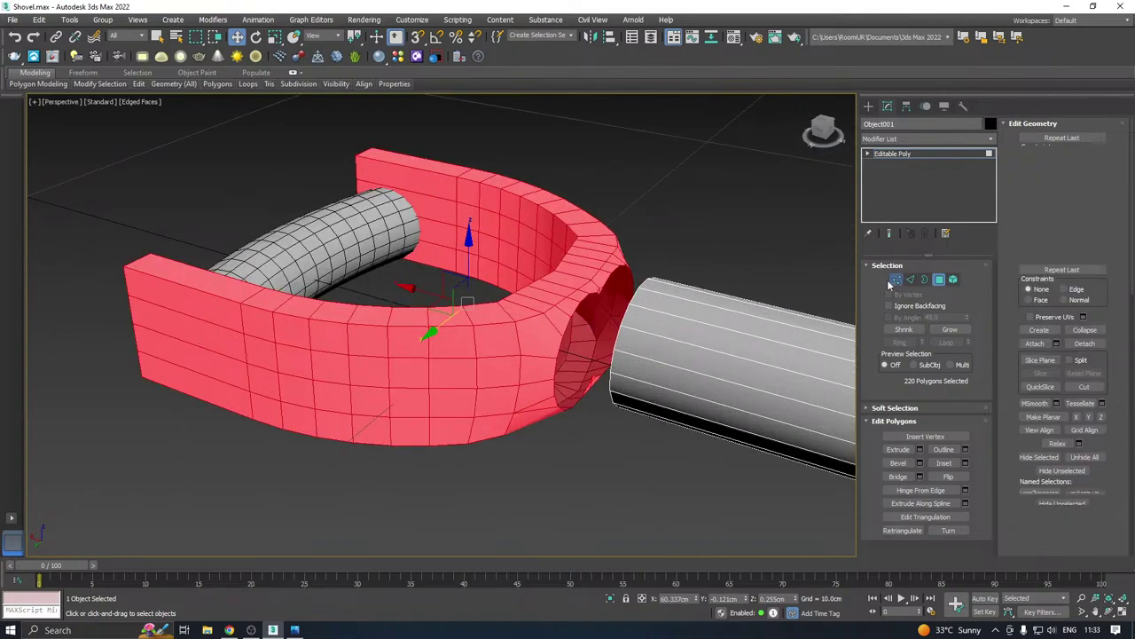
left_click(612, 301)
middle_click_drag(612, 302, 609, 300, "alt")
scroll(609, 299, "up", 3)
right_click(594, 288)
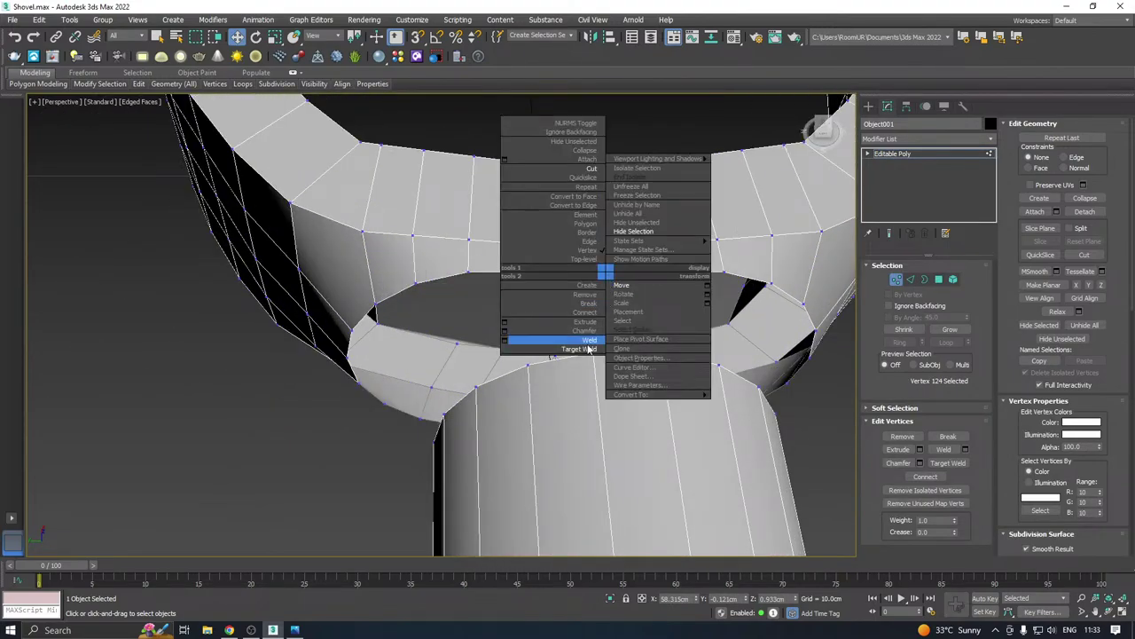
left_click(586, 346)
left_click(595, 280)
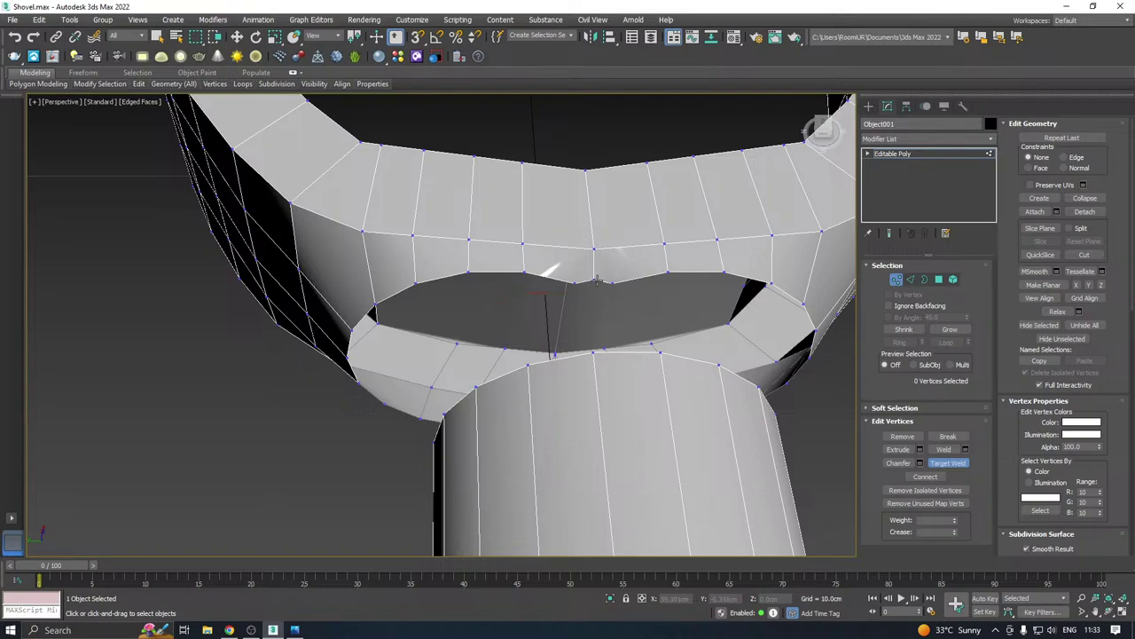
left_click(576, 283)
left_click(594, 278)
left_click(597, 280)
mouse_move(621, 278)
middle_mouse_down("alt")
mouse_move(645, 276)
mouse_move(617, 277)
middle_mouse_up("alt")
right_click(616, 276)
Target-weld the cluster of stray vertices on the lower rim of the bracket's shaft opening onto the adjacent rim vertex
left_click(244, 261)
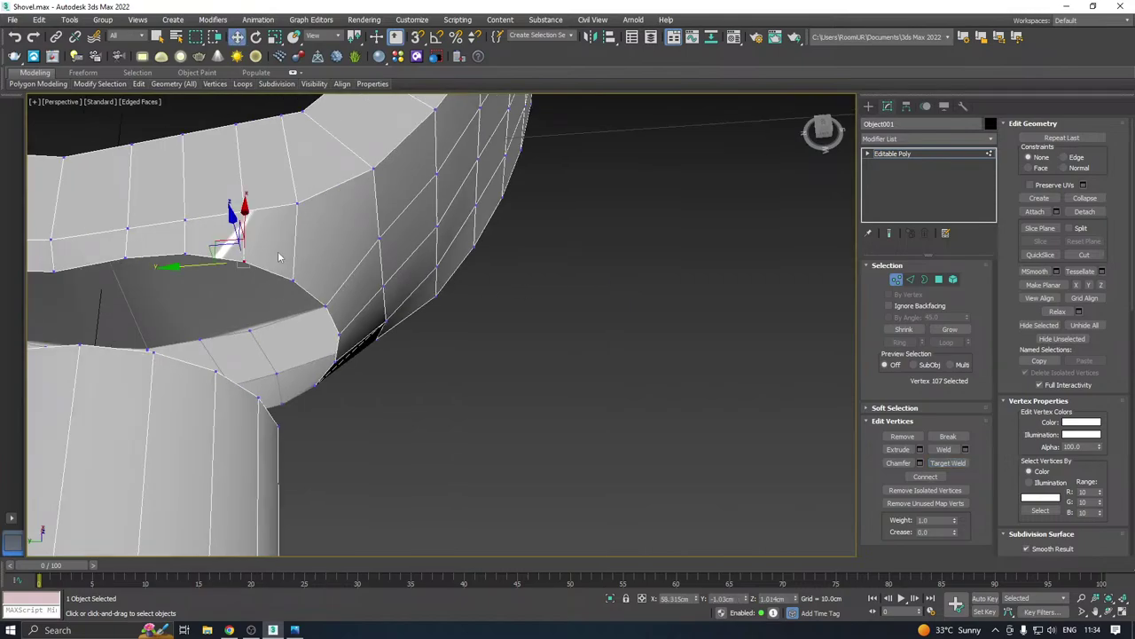
scroll(470, 261, "down", 5)
middle_click_drag(513, 260, 366, 308, "alt")
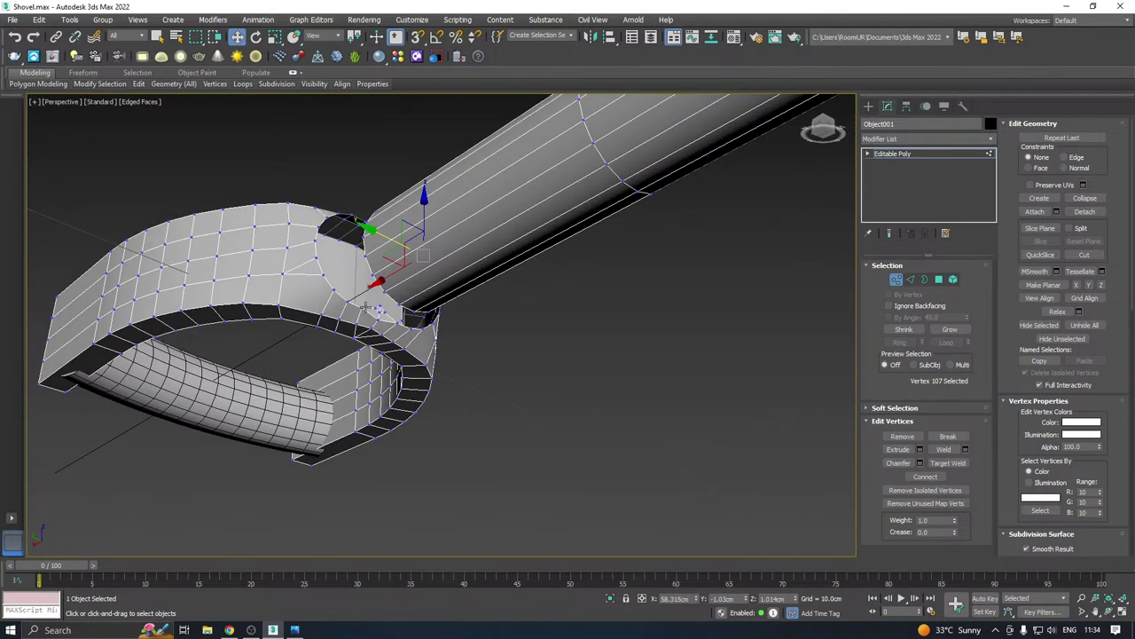
scroll(378, 313, "up", 5)
right_click(379, 313)
left_click(361, 383)
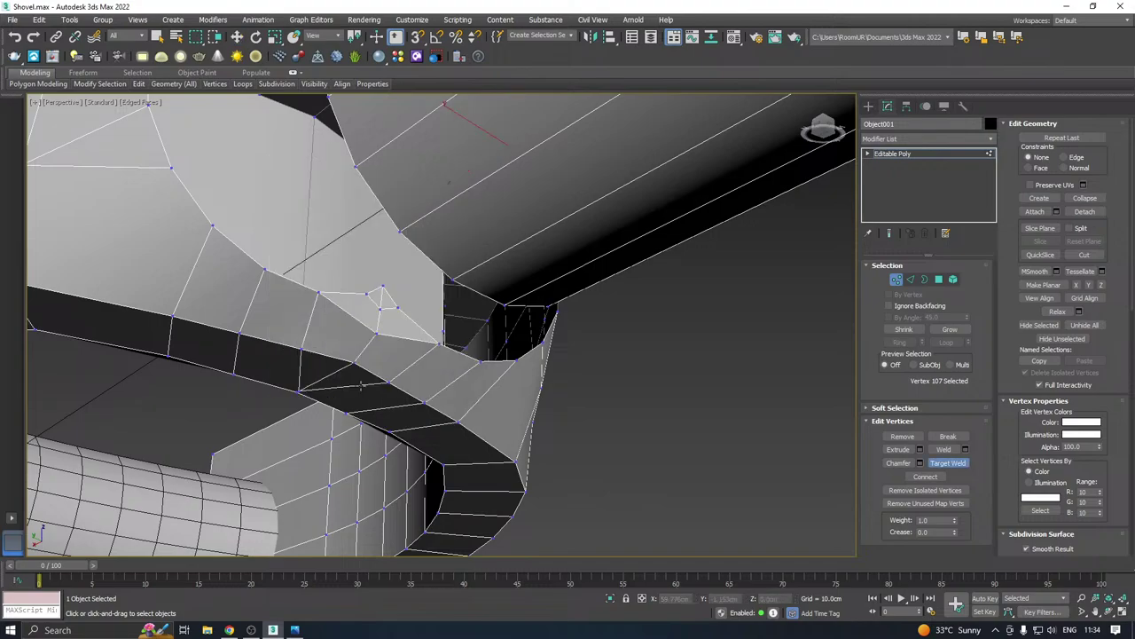
left_click(373, 294)
left_click(394, 308)
left_click(377, 333)
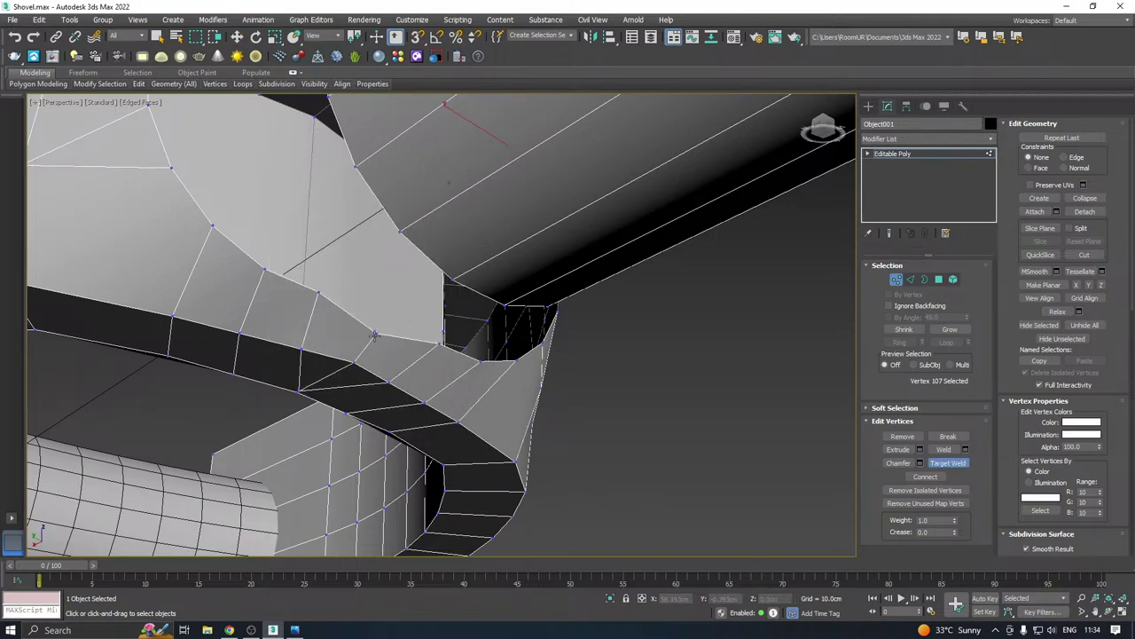
key("w")
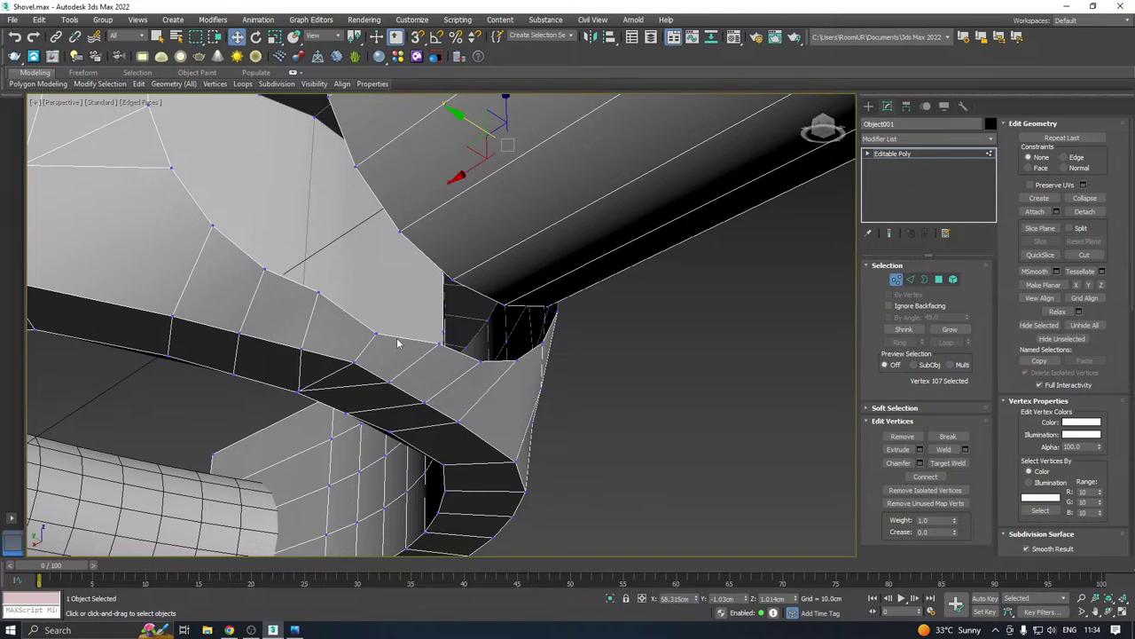
Bridge the bracket's open border to the shaft's facing end border with one segment, saving the scene before bridging
left_click(453, 279)
left_click(925, 279)
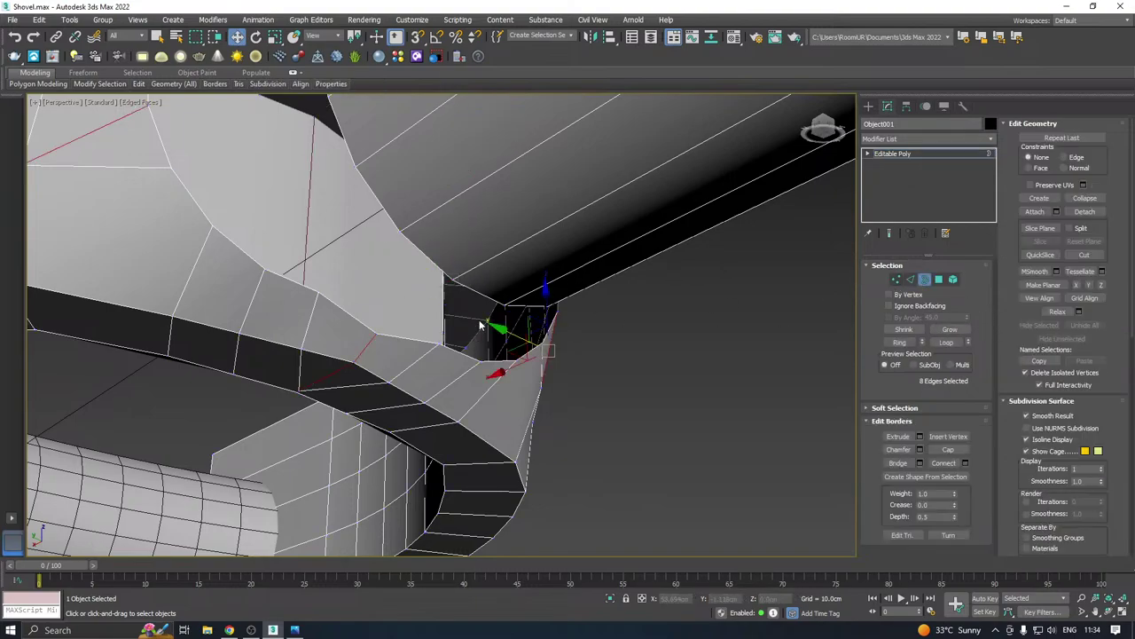
left_click(479, 291)
left_click(453, 351, "ctrl")
scroll(447, 367, "down", 2)
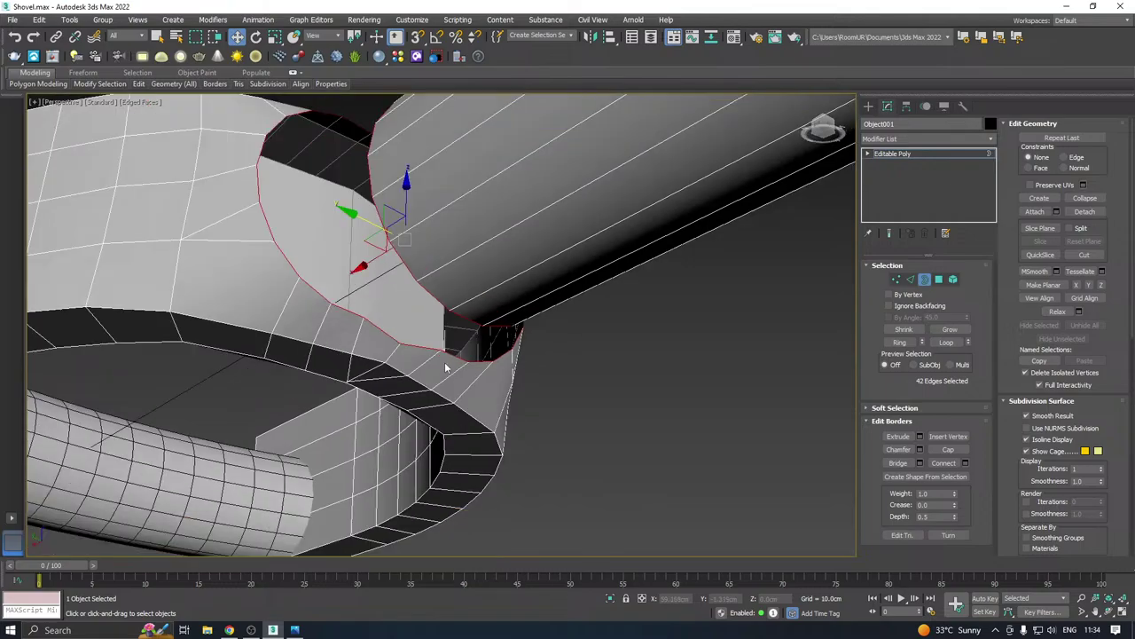
key("ctrl+s")
middle_click_drag(504, 246, 386, 348, "alt")
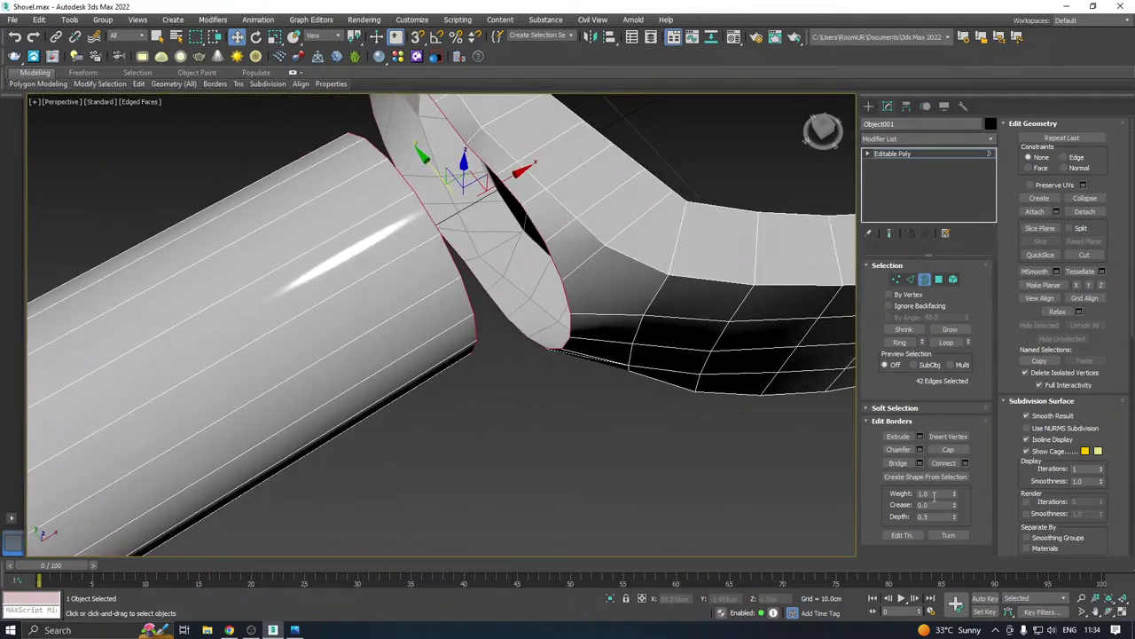
left_click(920, 462)
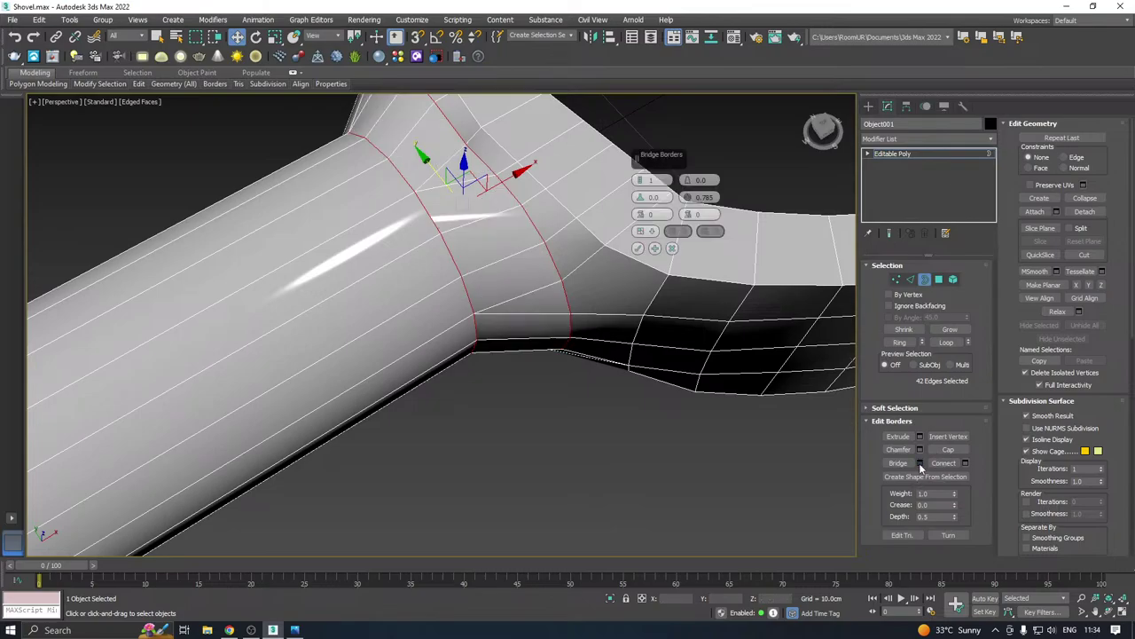
middle_click_drag(576, 406, 588, 434, "alt")
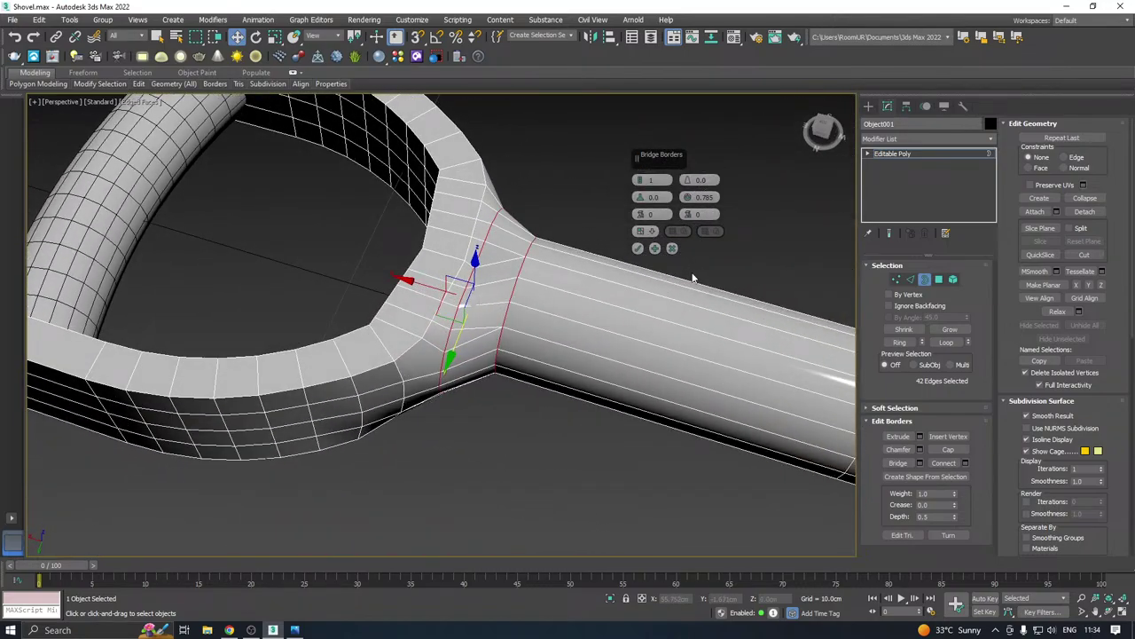
left_click(636, 250)
Remove the edge loop on the bracket side of the new bridge together with its vertices
scroll(826, 253, "up", 2)
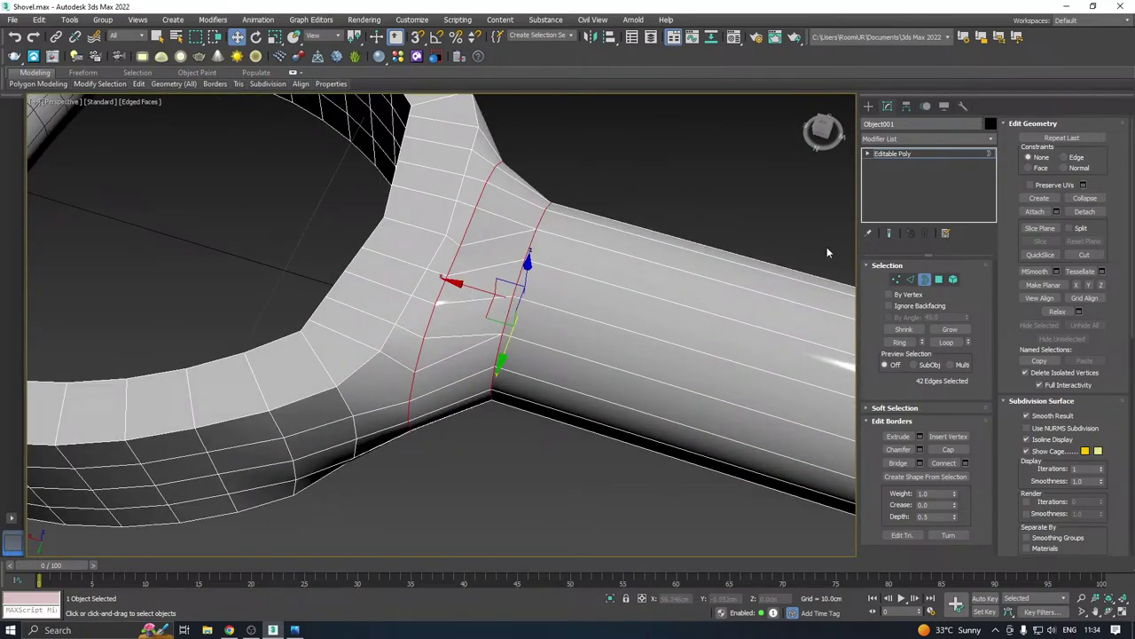
left_click(910, 280)
double_click(413, 384)
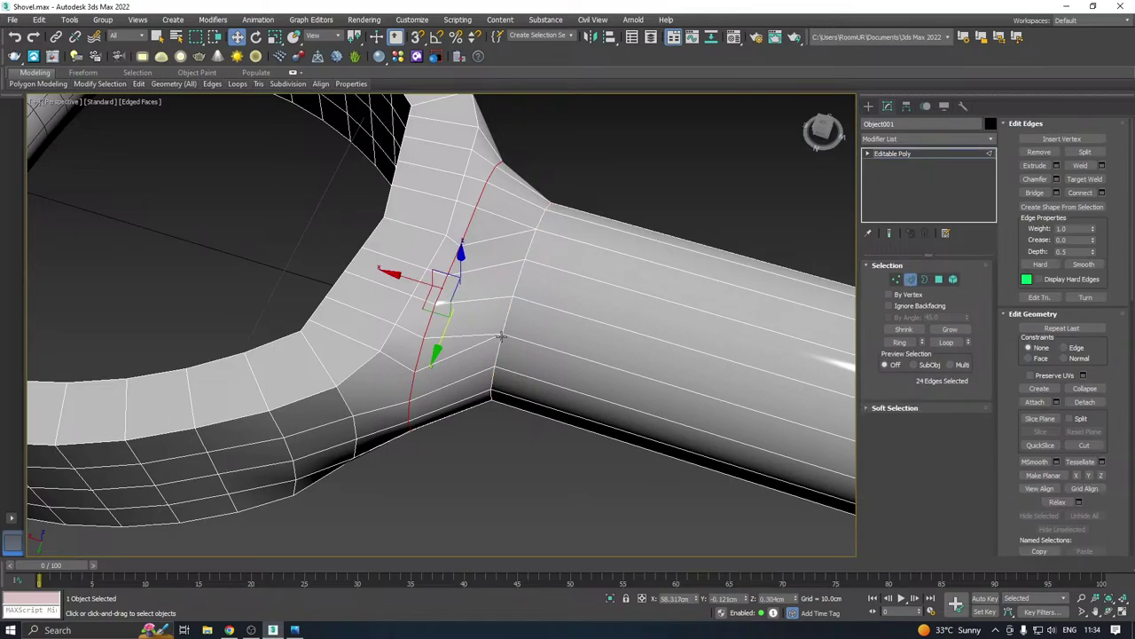
middle_click_drag(501, 337, 391, 244, "alt")
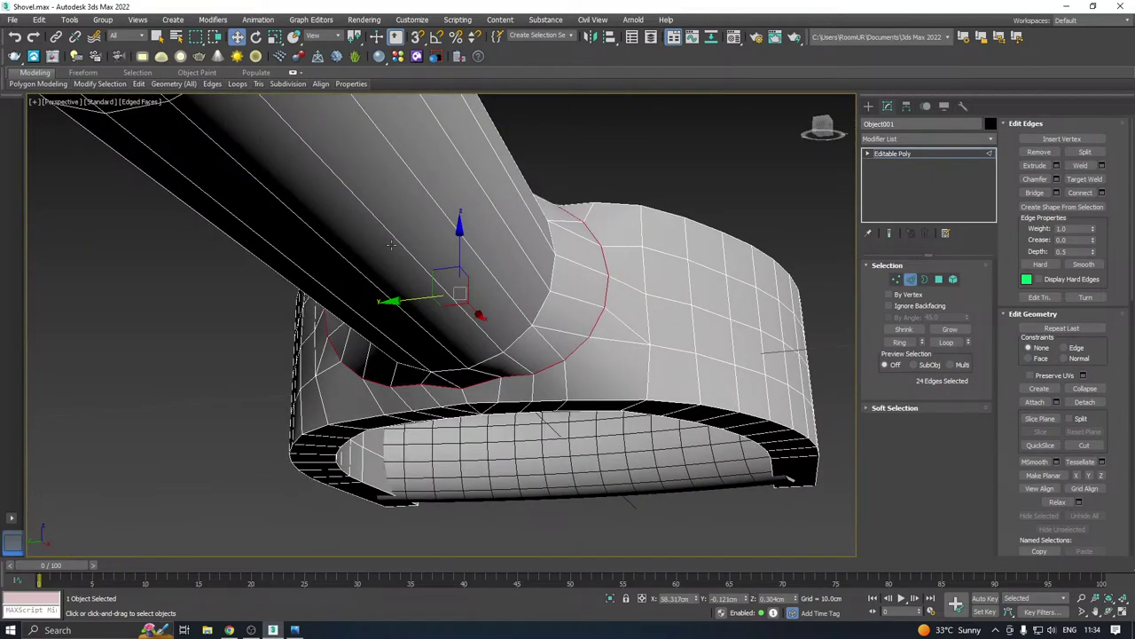
key("ctrl+BackSpace")
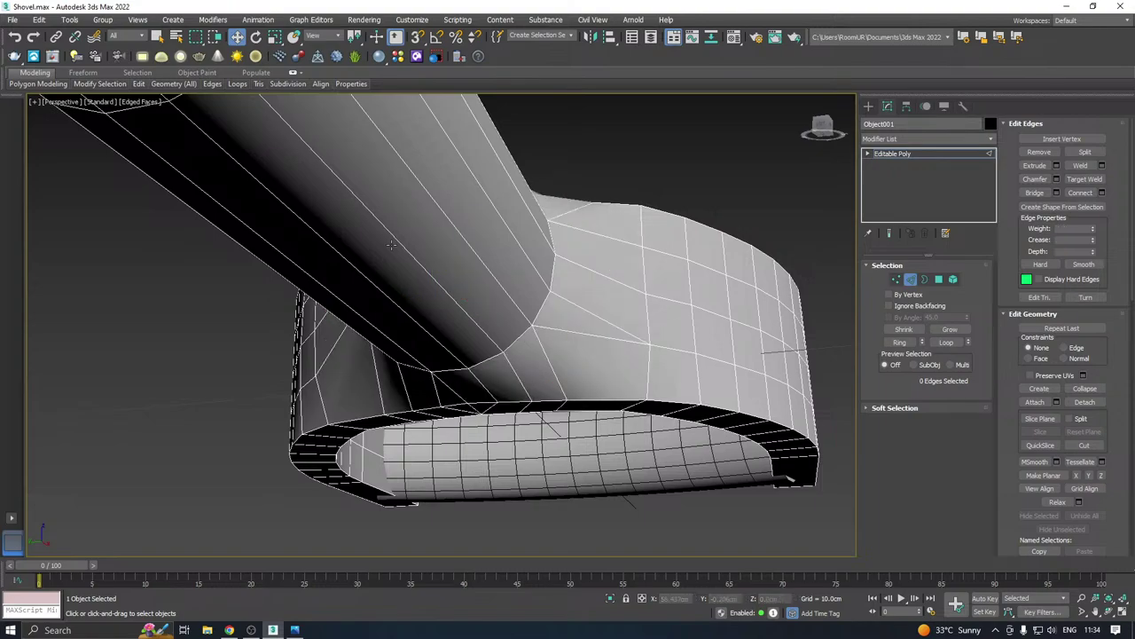
Move the two outer vertex pairs on the neck's underside rim outward along Y, to about 0.783 cm and -0.93 cm
left_click(895, 280)
middle_click_drag(559, 373, 516, 310, "alt")
middle_click_drag(431, 370, 524, 341)
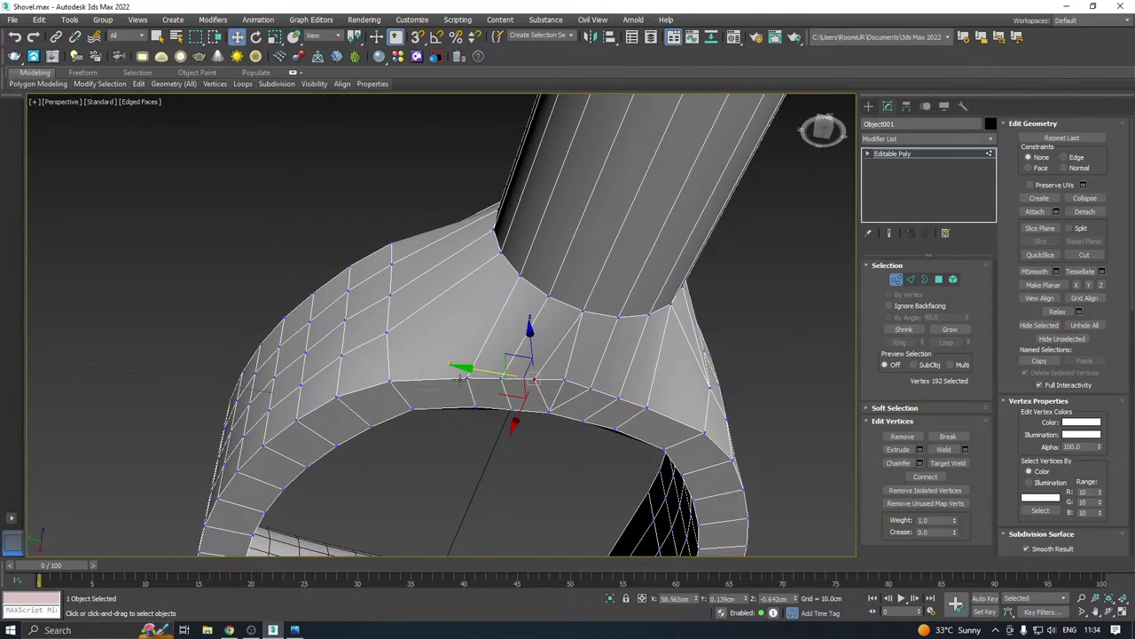
left_click(467, 378)
left_click(475, 405, "ctrl")
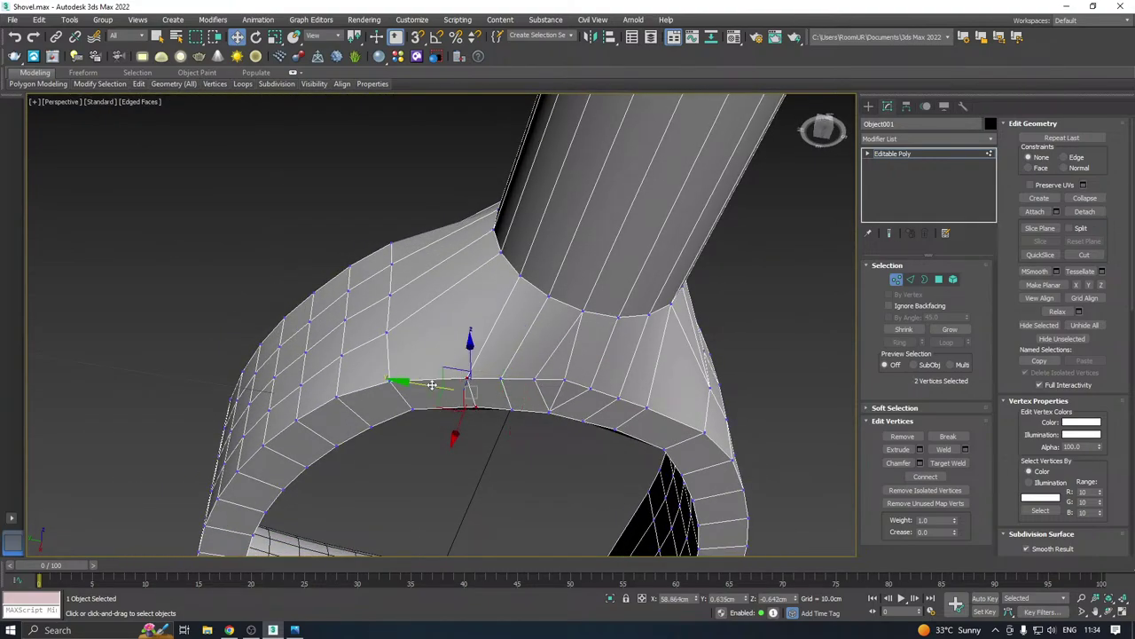
left_click_drag(432, 384, 454, 377)
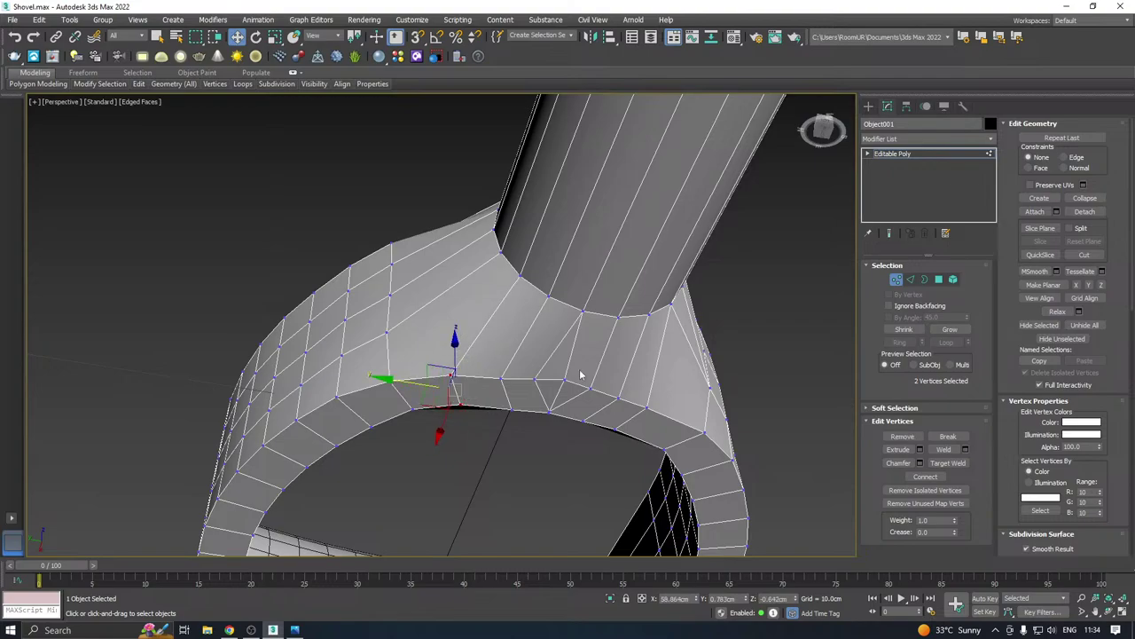
middle_click_drag(581, 375, 523, 368, "alt")
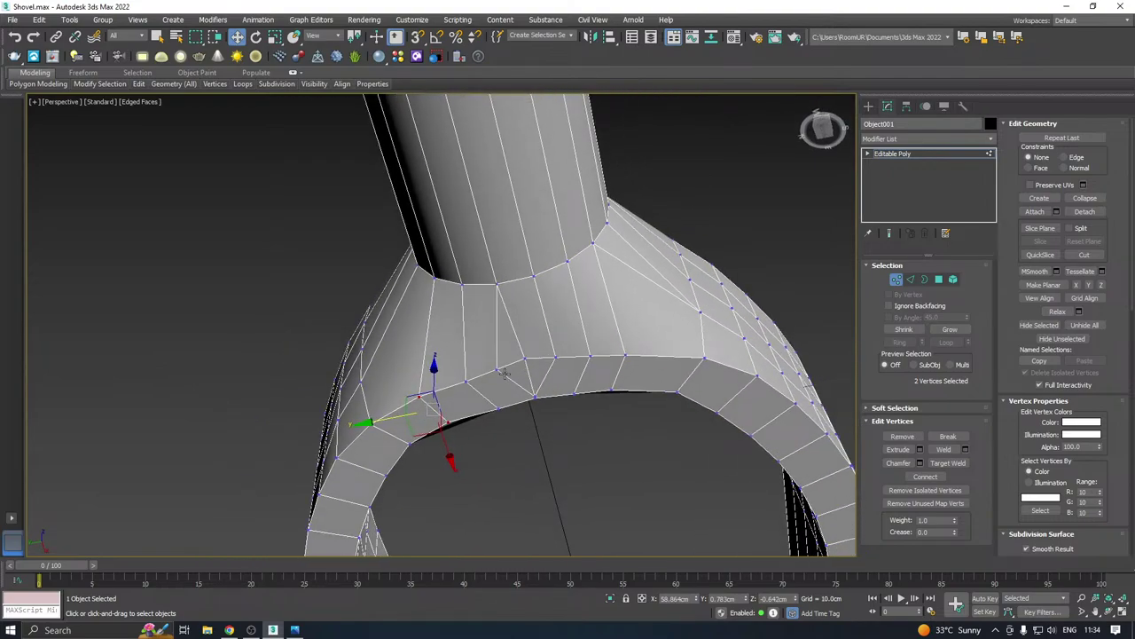
left_click(576, 384, "ctrl")
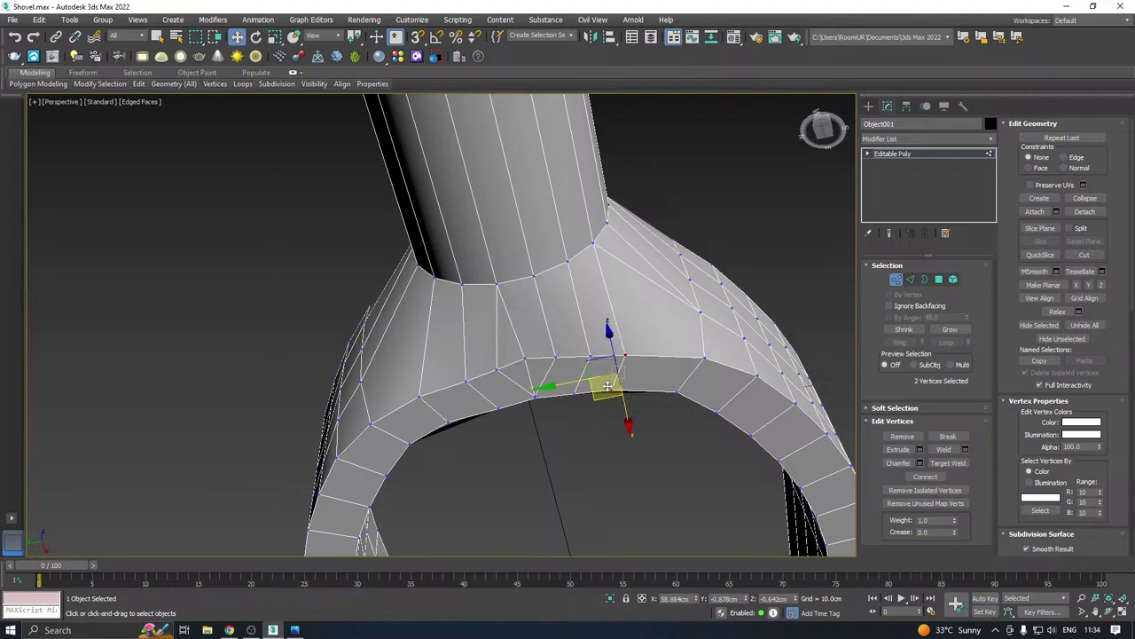
middle_click_drag(575, 383, 646, 293, "alt")
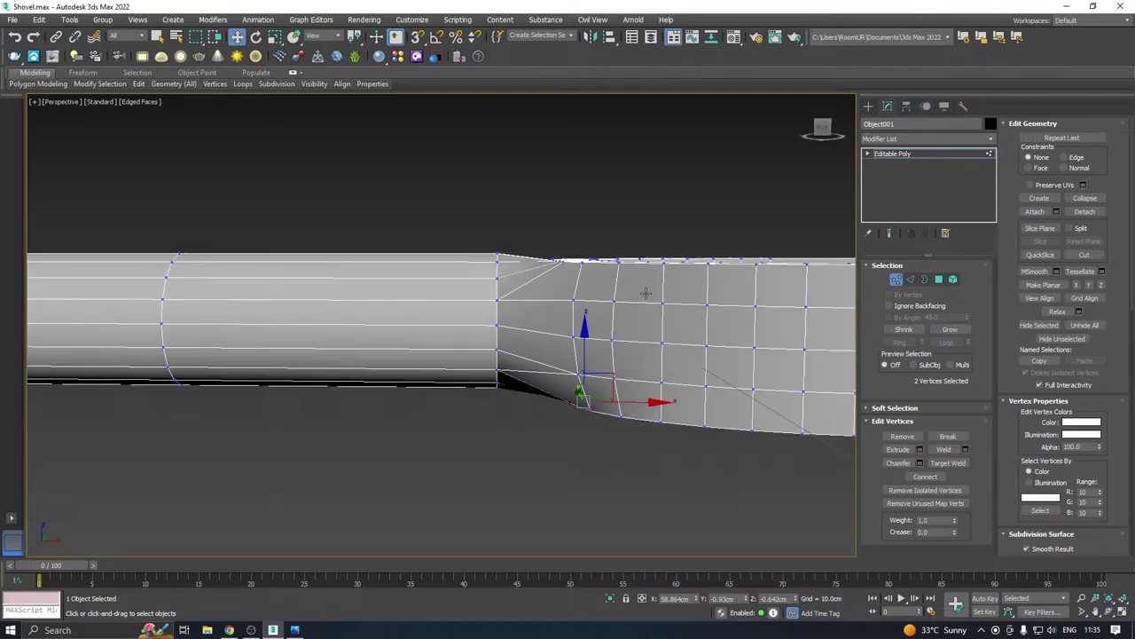
Apply a TurboSmooth modifier to the whole joined handle and check the smoothed neck
left_click(946, 153)
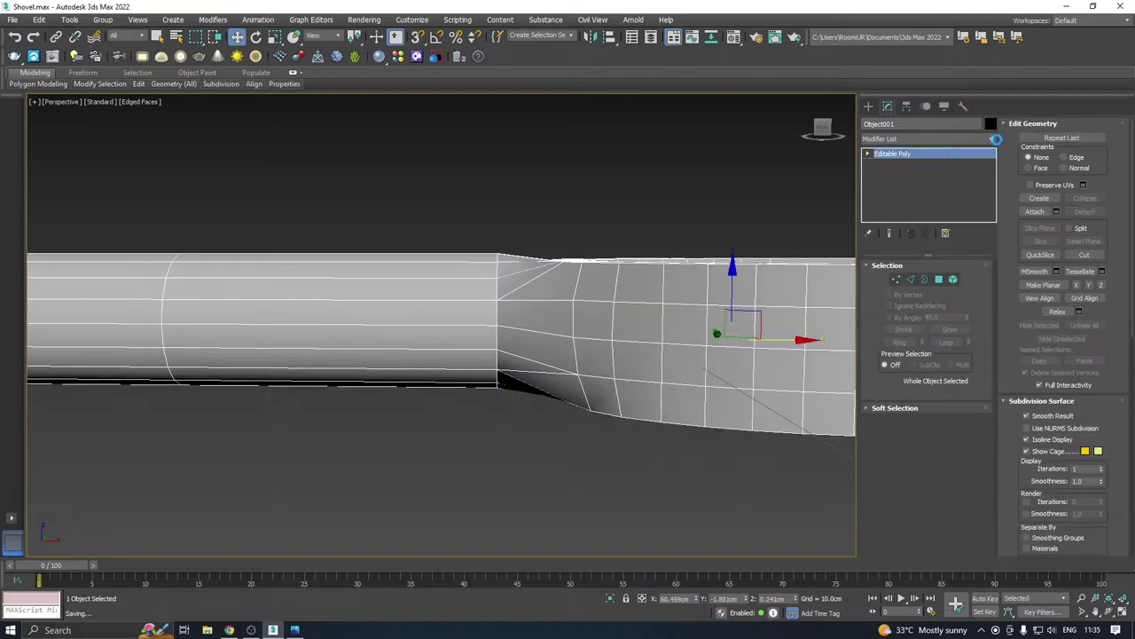
left_click(991, 139)
scroll(995, 158, "down", 10)
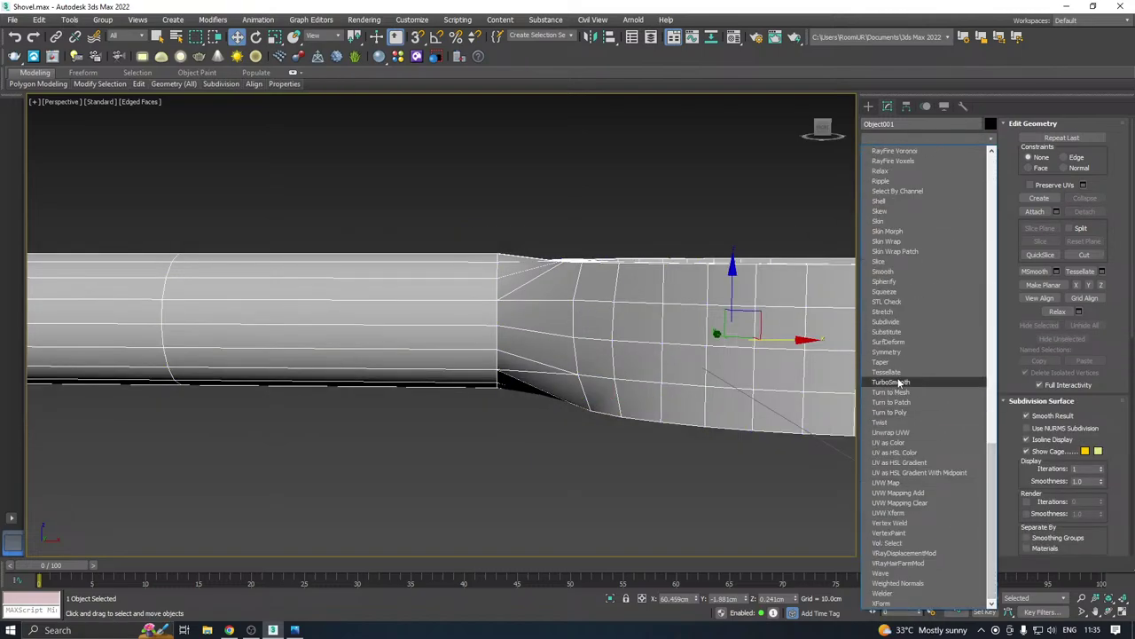
left_click(914, 381)
scroll(560, 337, "down", 4)
middle_click_drag(679, 320, 691, 407, "alt")
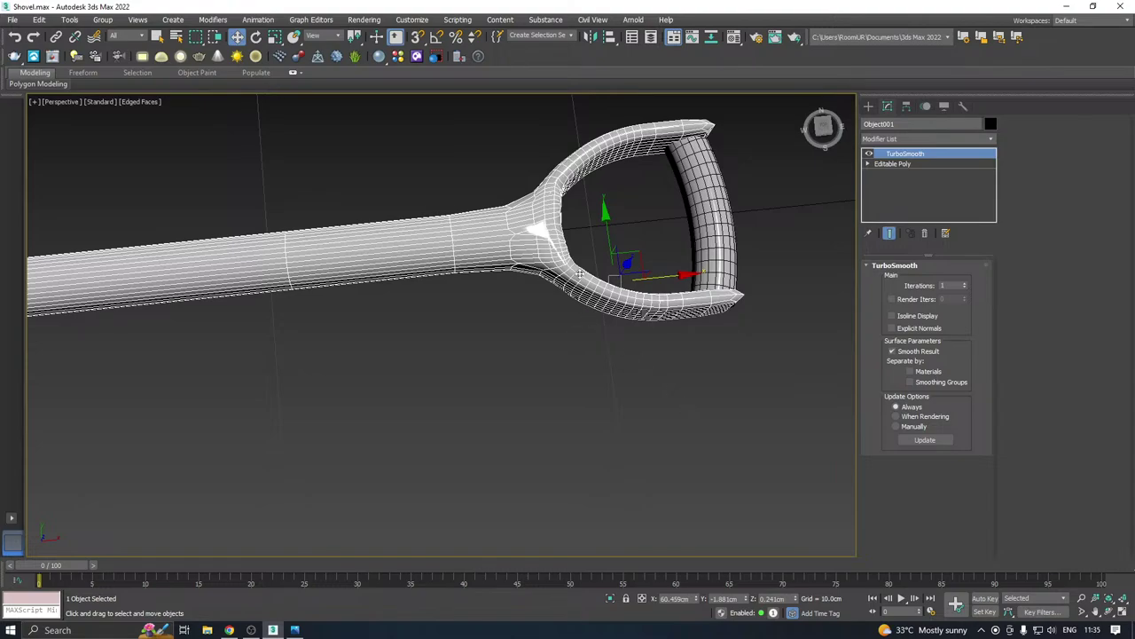
scroll(557, 255, "up", 3)
In the handle's Editable Poly, raise the grip bracket's entire upper rim of vertices to Z about 1.401 cm in the front view
left_click(925, 164)
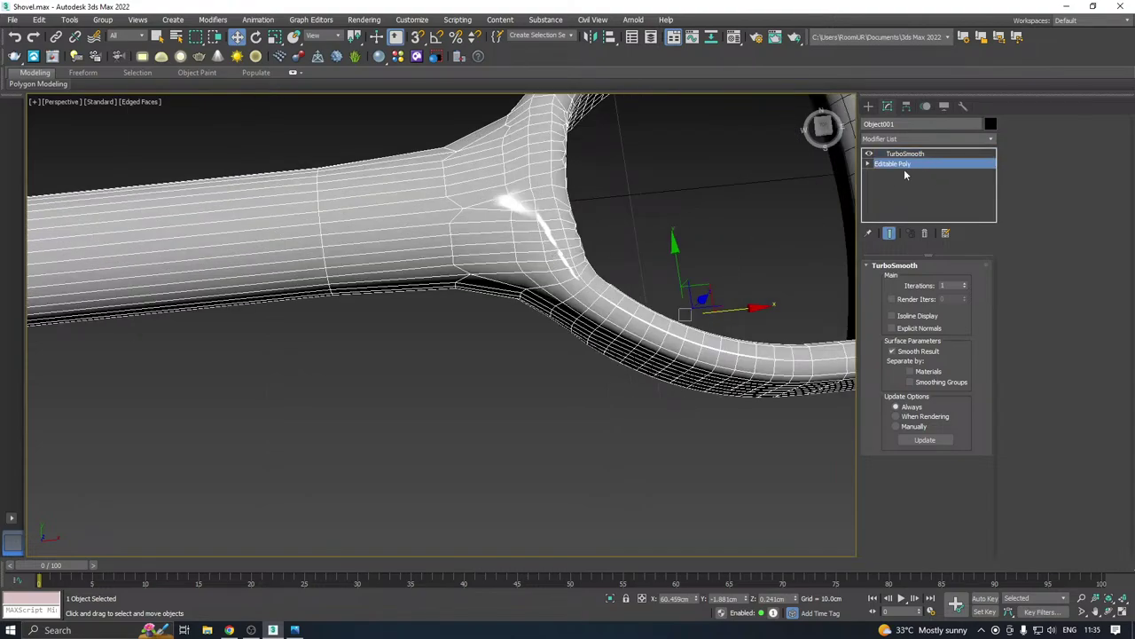
middle_click_drag(553, 307, 705, 373, "alt")
scroll(613, 321, "up", 4)
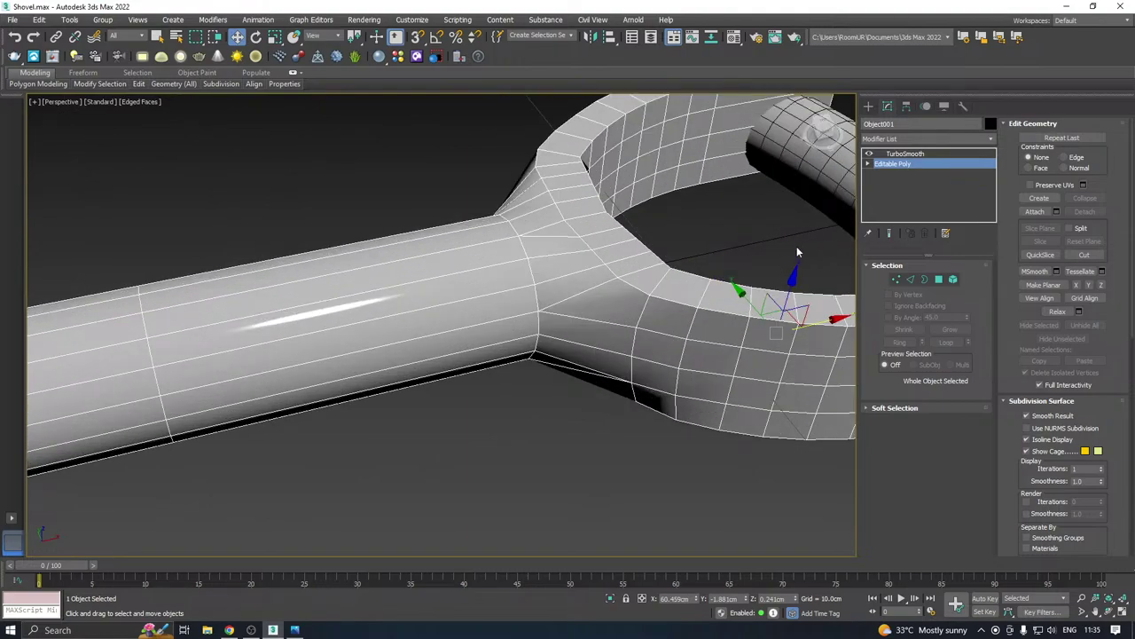
scroll(613, 321, "down", 2)
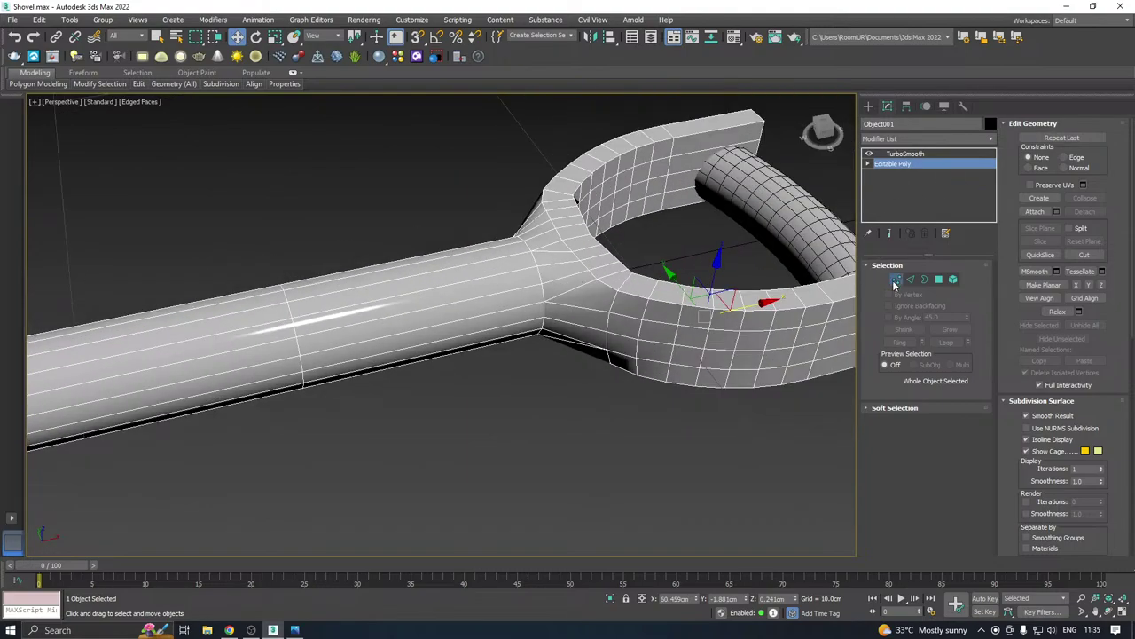
left_click(896, 279)
left_click(601, 282)
middle_click_drag(602, 283, 664, 241, "alt")
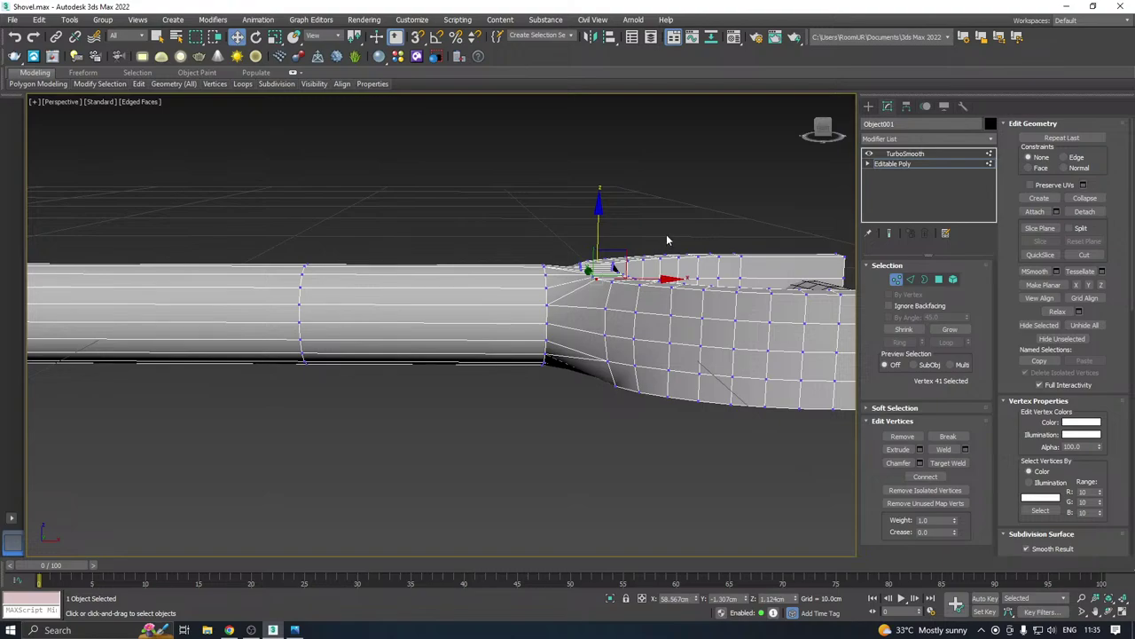
key("f")
scroll(576, 315, "up", 6)
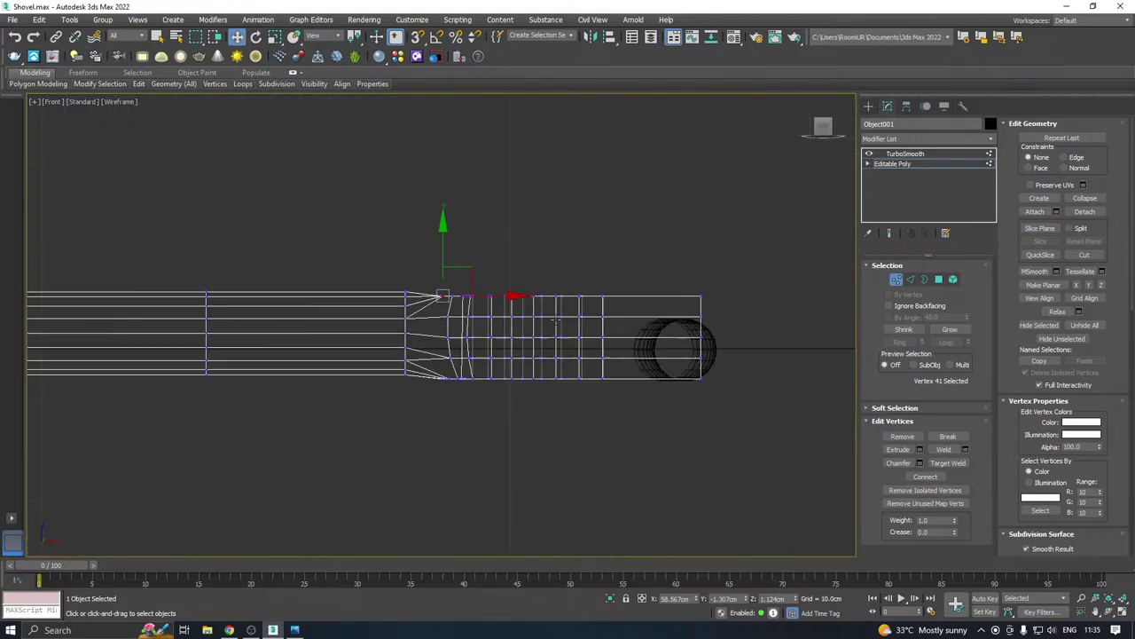
scroll(411, 323, "down", 3)
left_click(428, 299)
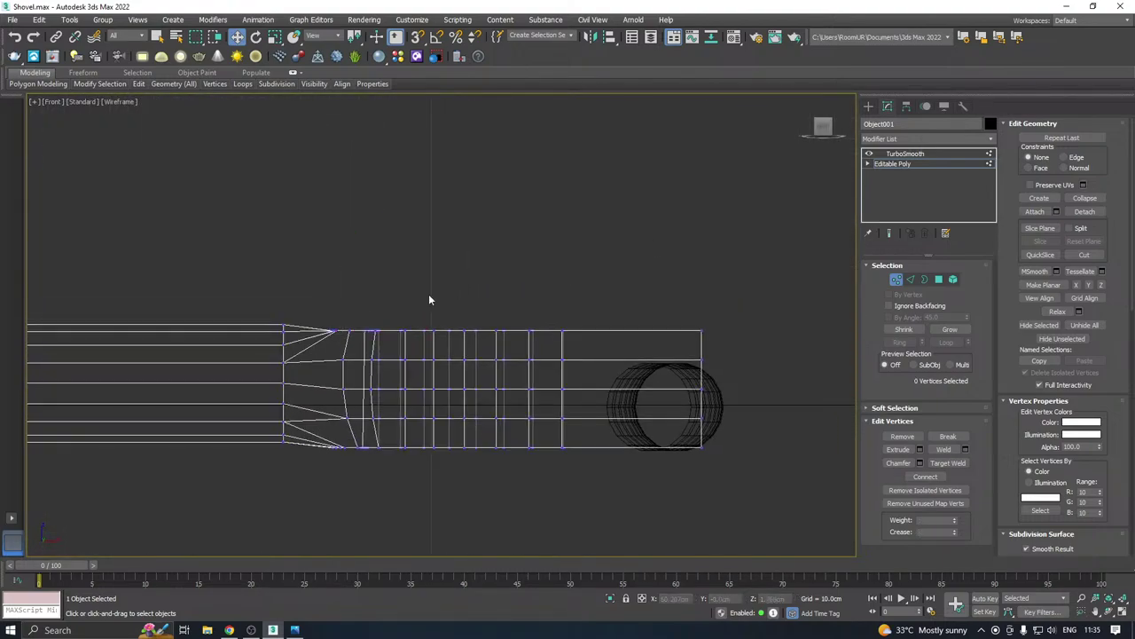
left_click_drag(734, 339, 735, 341)
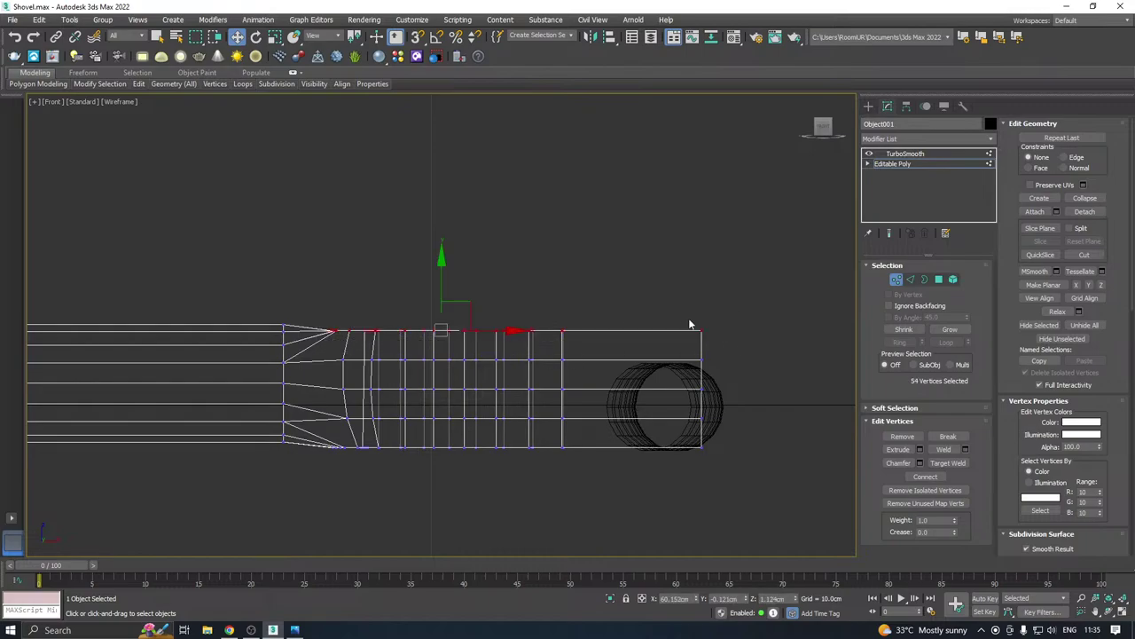
left_click_drag(441, 293, 444, 272)
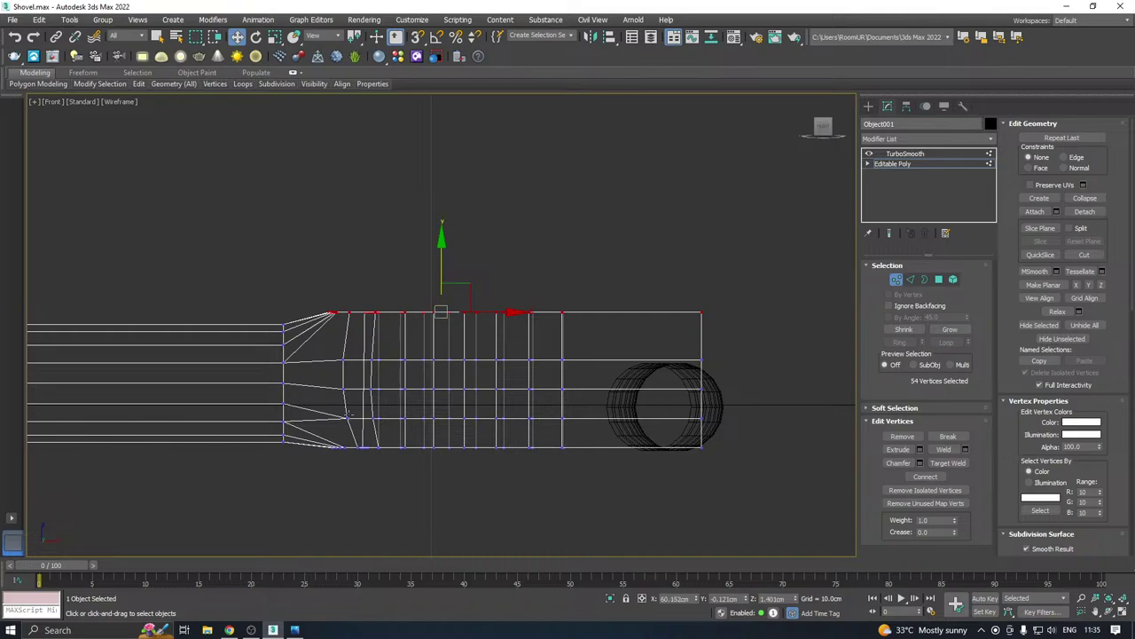
Lower the bracket's entire lower rim of vertices to Z about -0.702 cm, leave vertex editing and deselect the handle
left_click_drag(800, 478, 800, 478)
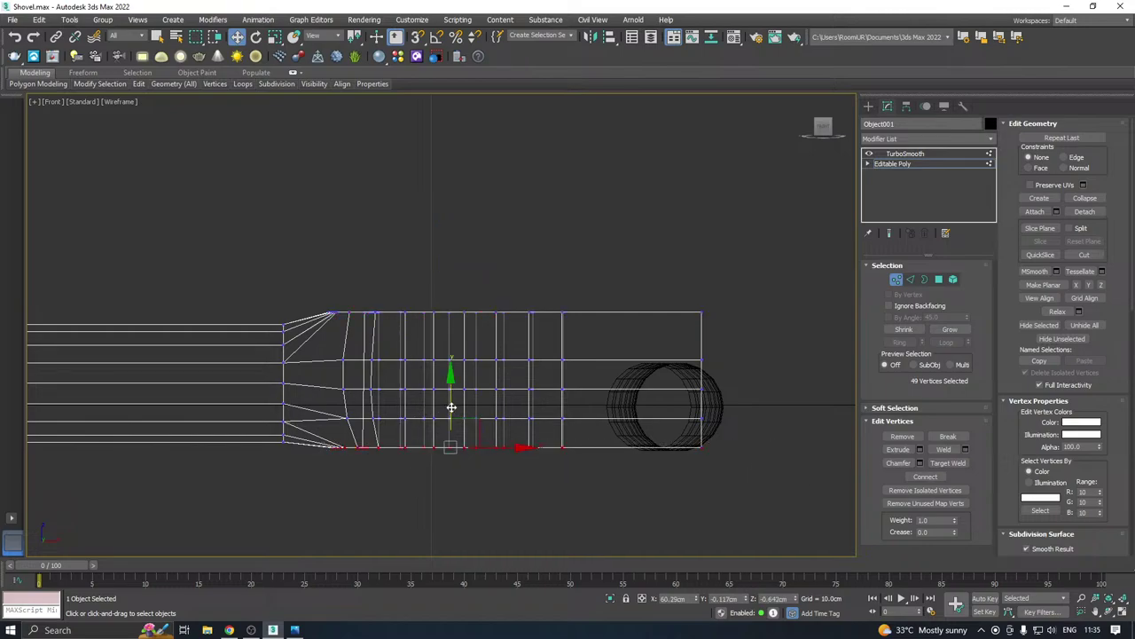
left_click_drag(451, 399, 453, 404)
key("p")
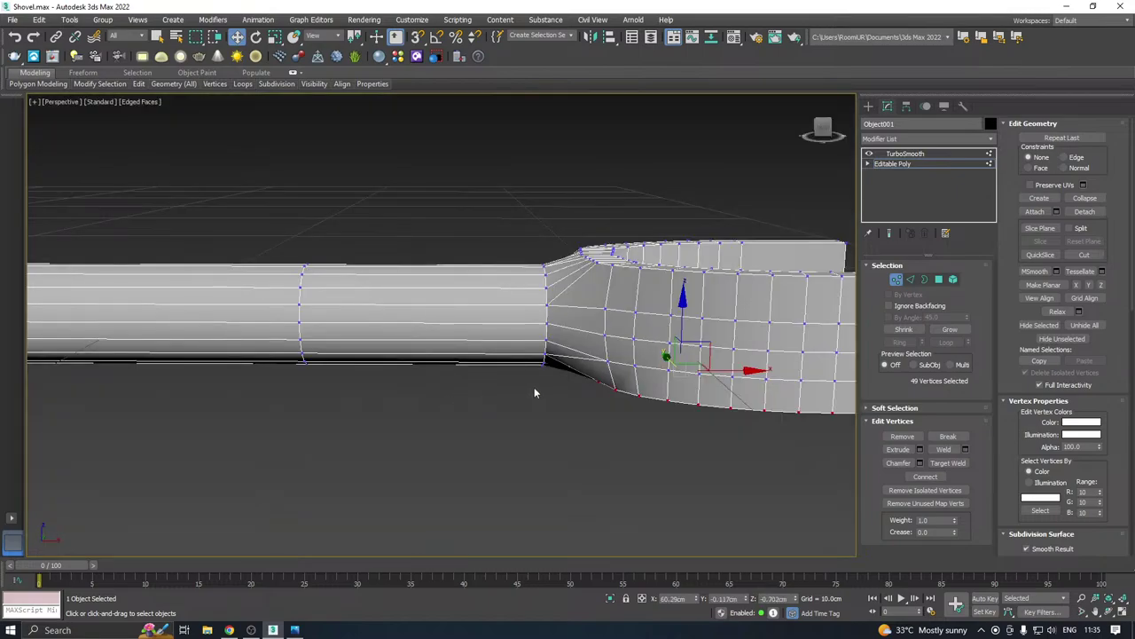
middle_click_drag(534, 388, 570, 401, "alt")
key("ctrl+a")
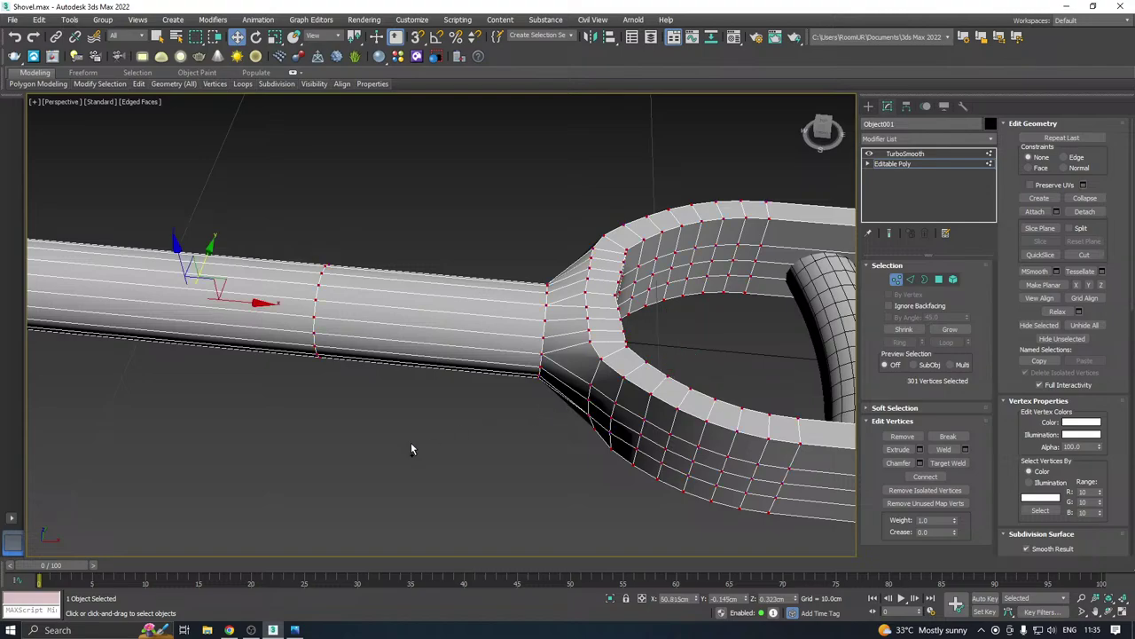
left_click(400, 472)
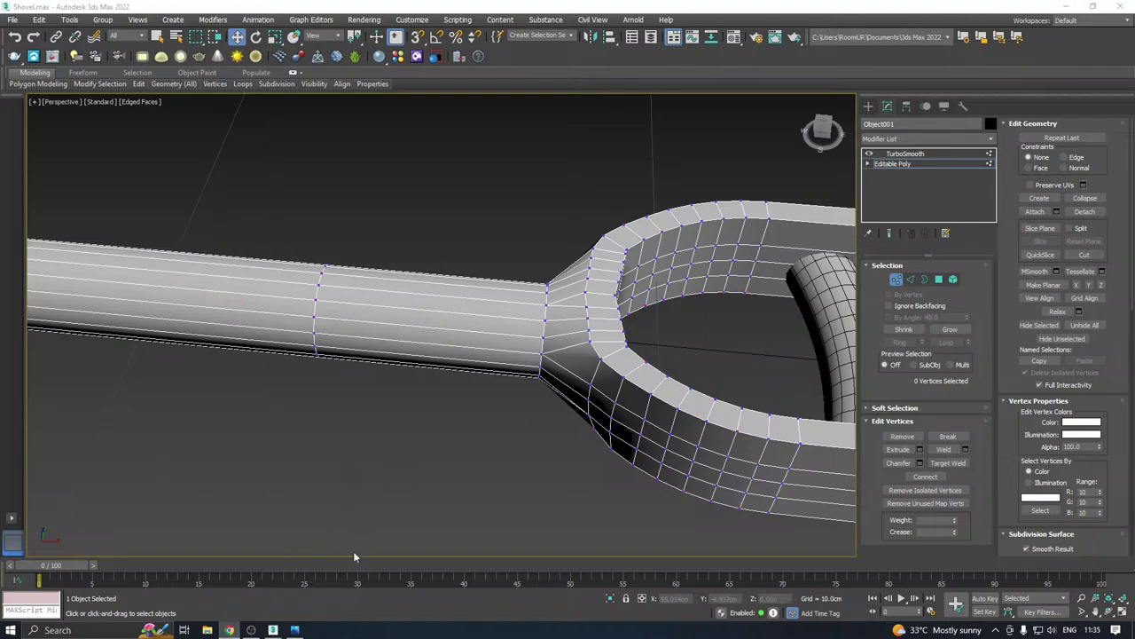
left_click(906, 163)
left_click(696, 333)
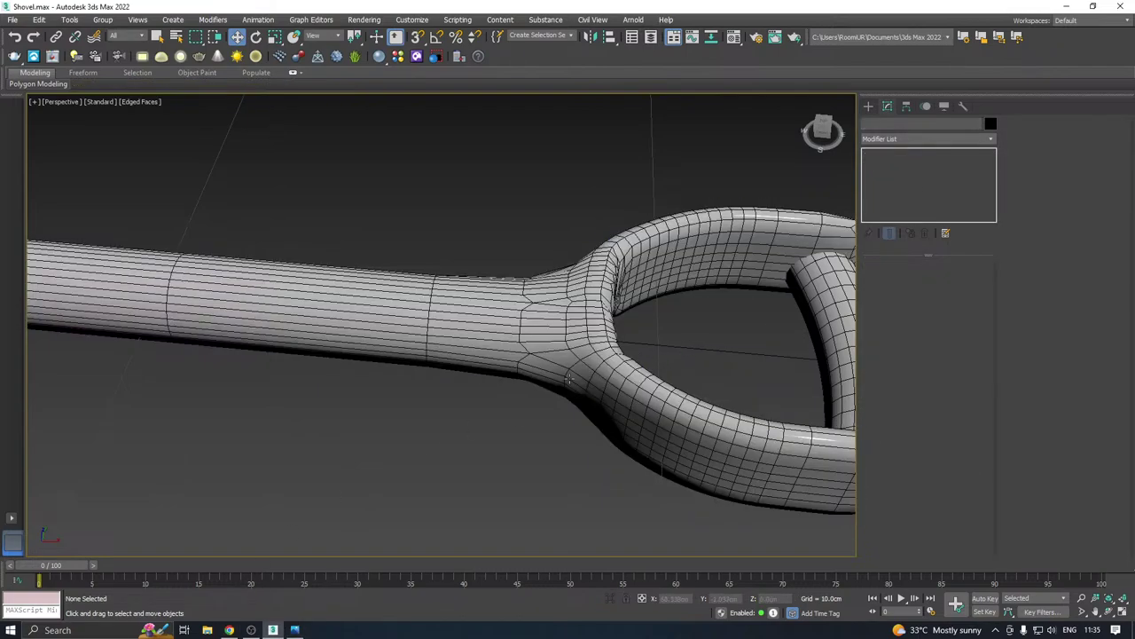
Examine the smoothed handle from several angles, focusing on the grip bracket and its junction with the shaft
scroll(570, 379, "down", 8)
middle_click_drag(606, 363, 86, 293, "alt")
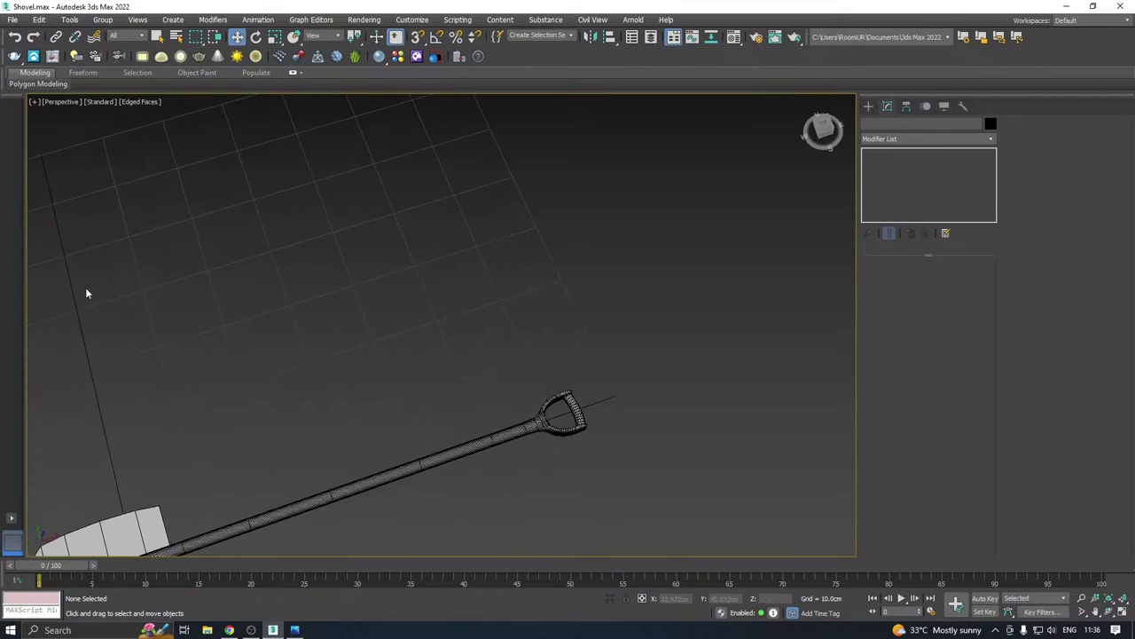
key("alt+Tab")
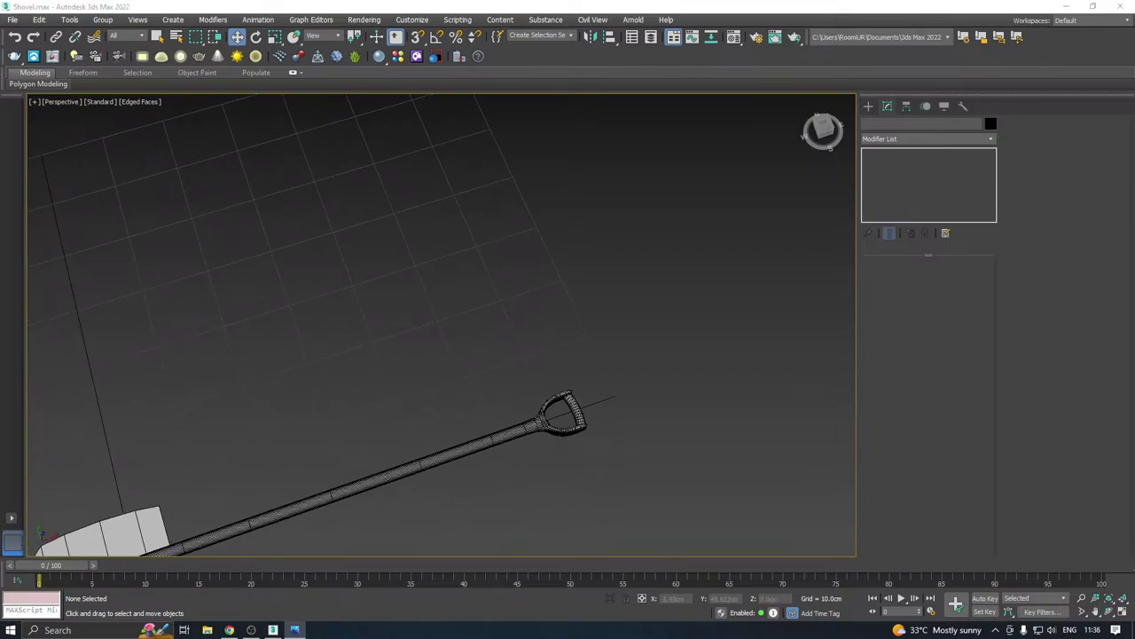
scroll(579, 438, "up", 8)
left_click(563, 428)
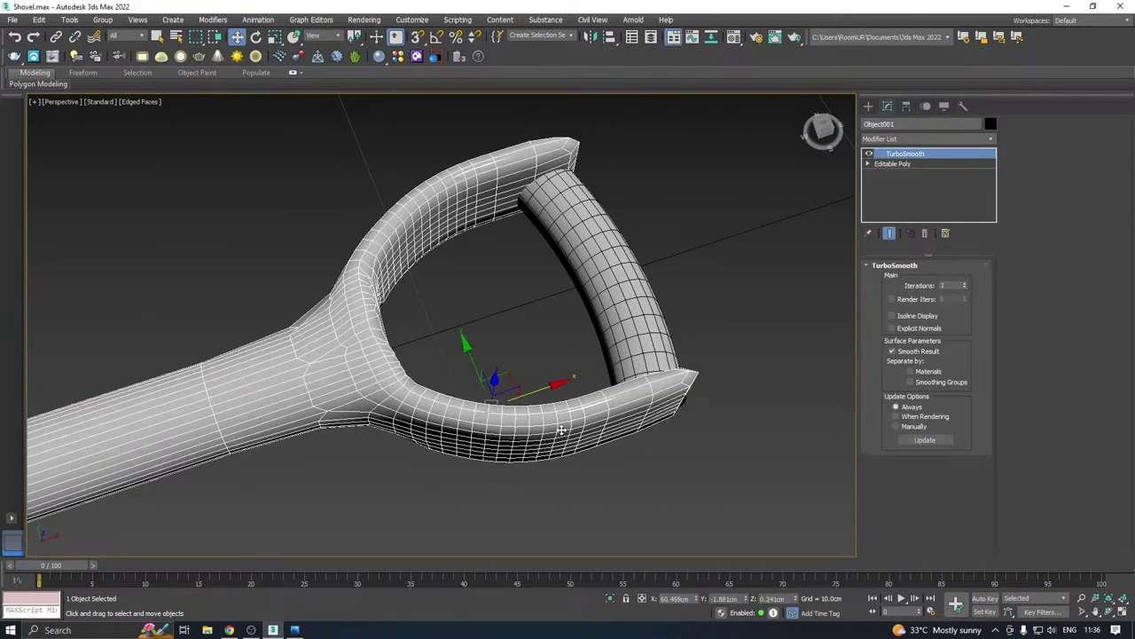
scroll(514, 398, "down", 5)
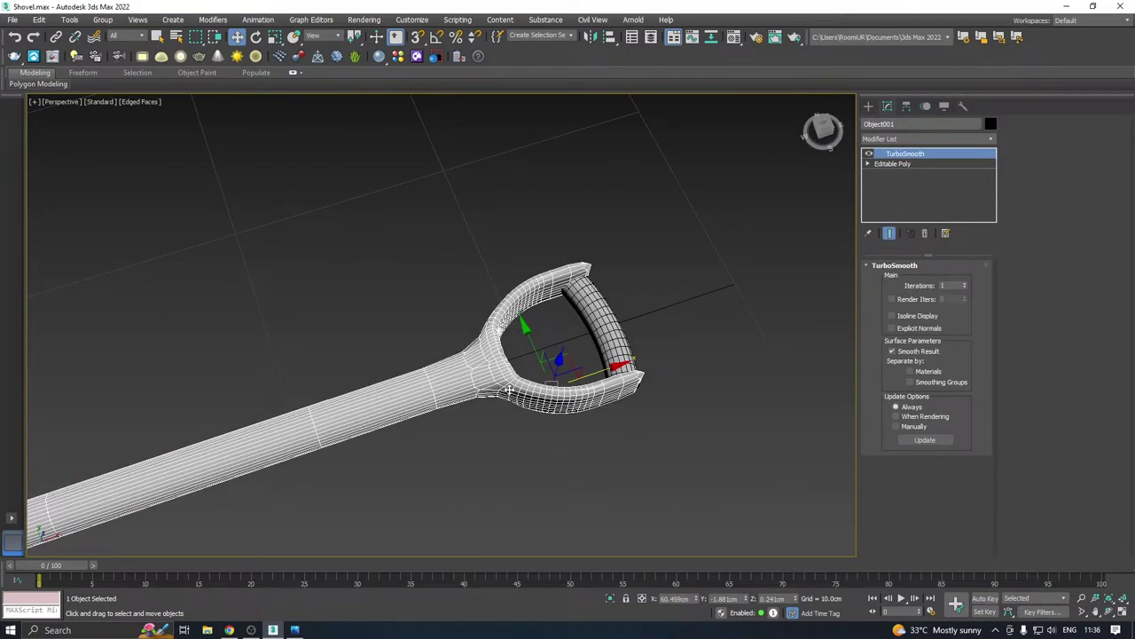
scroll(510, 391, "up", 4)
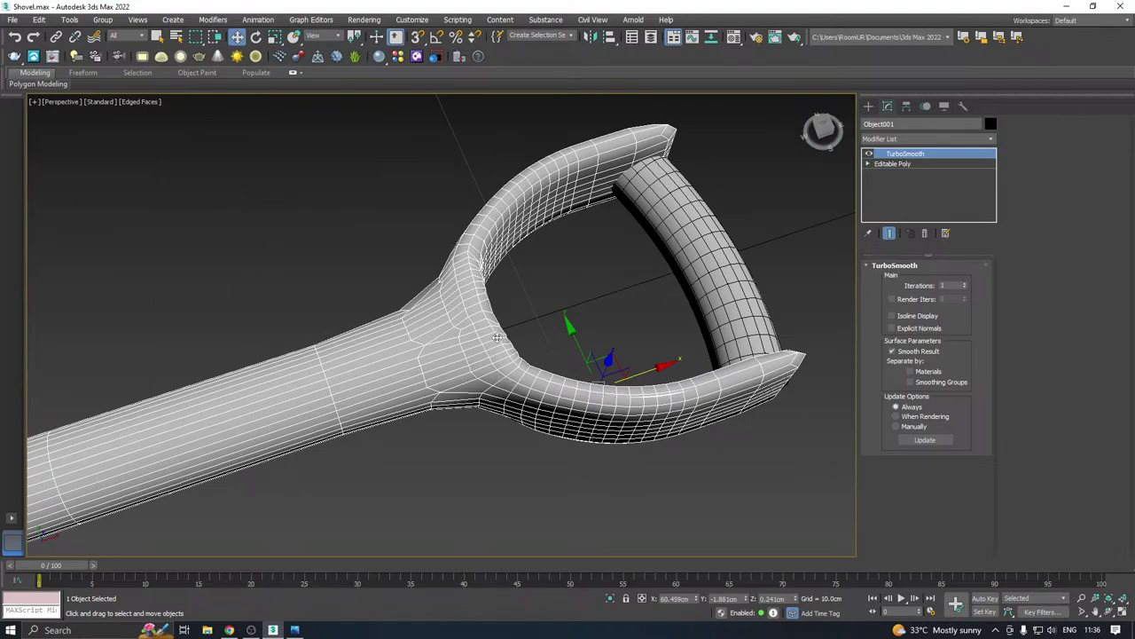
scroll(498, 337, "up", 2)
scroll(490, 359, "up", 4)
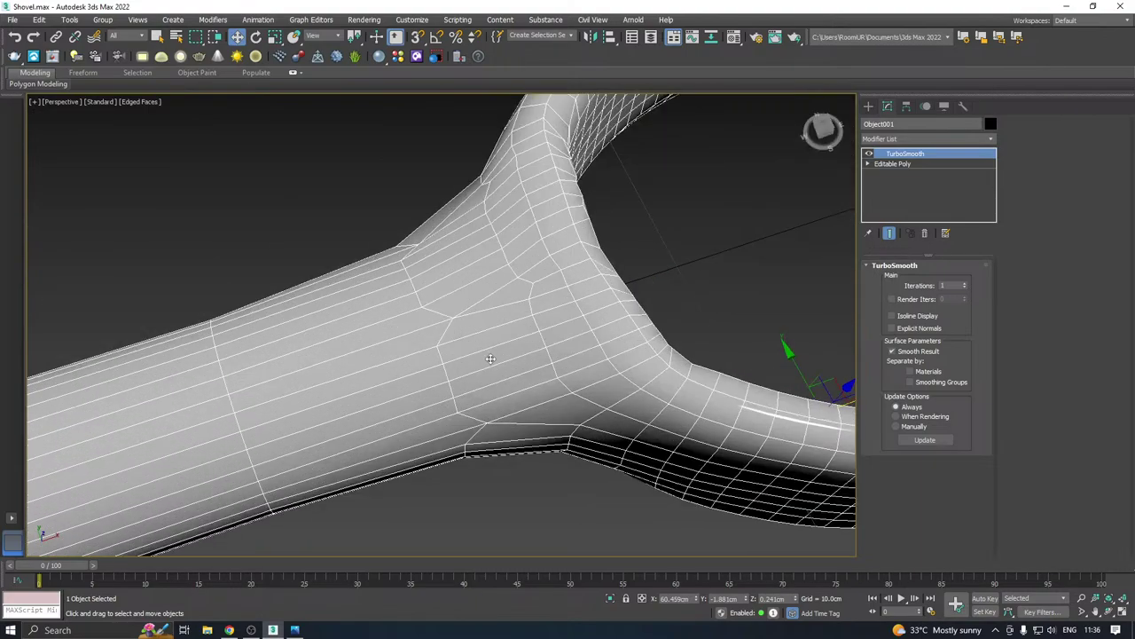
scroll(659, 305, "down", 8)
middle_click_drag(618, 319, 611, 373, "alt")
scroll(533, 357, "up", 5)
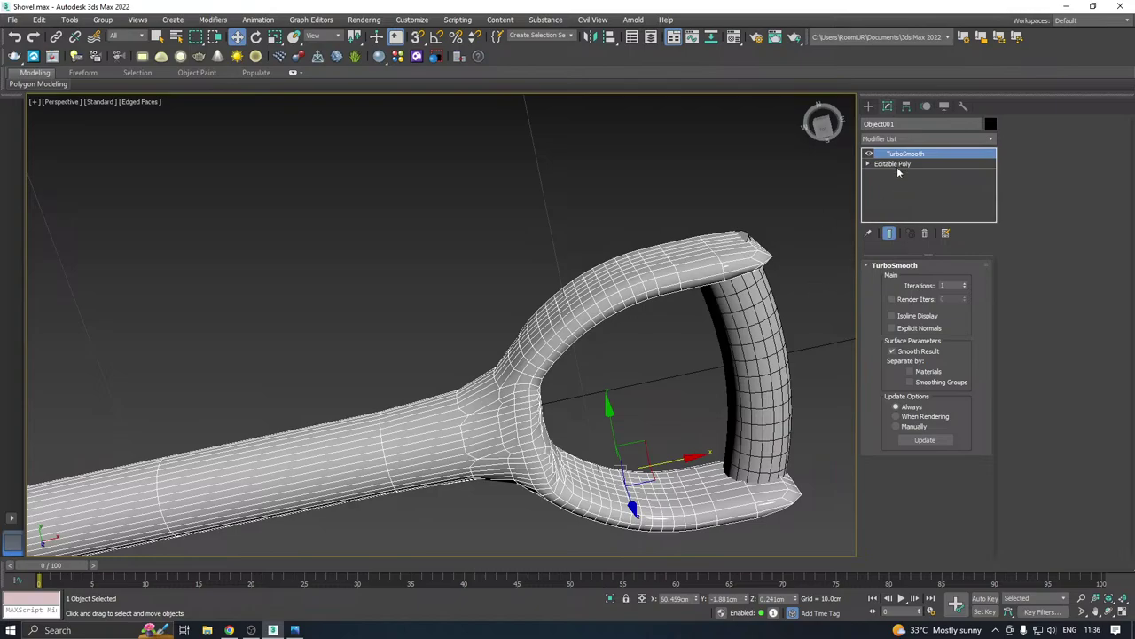
Compare the handle's TurboSmooth at 0 and 2 iterations, ending at 1 iteration
left_click(965, 288)
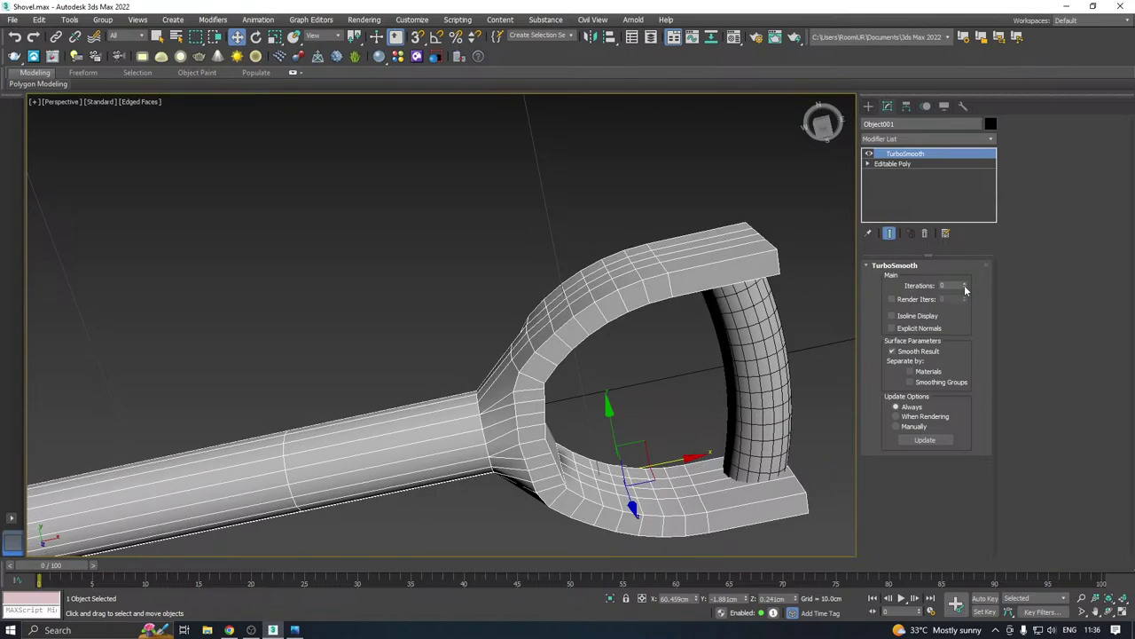
left_click(965, 284)
left_click(965, 284)
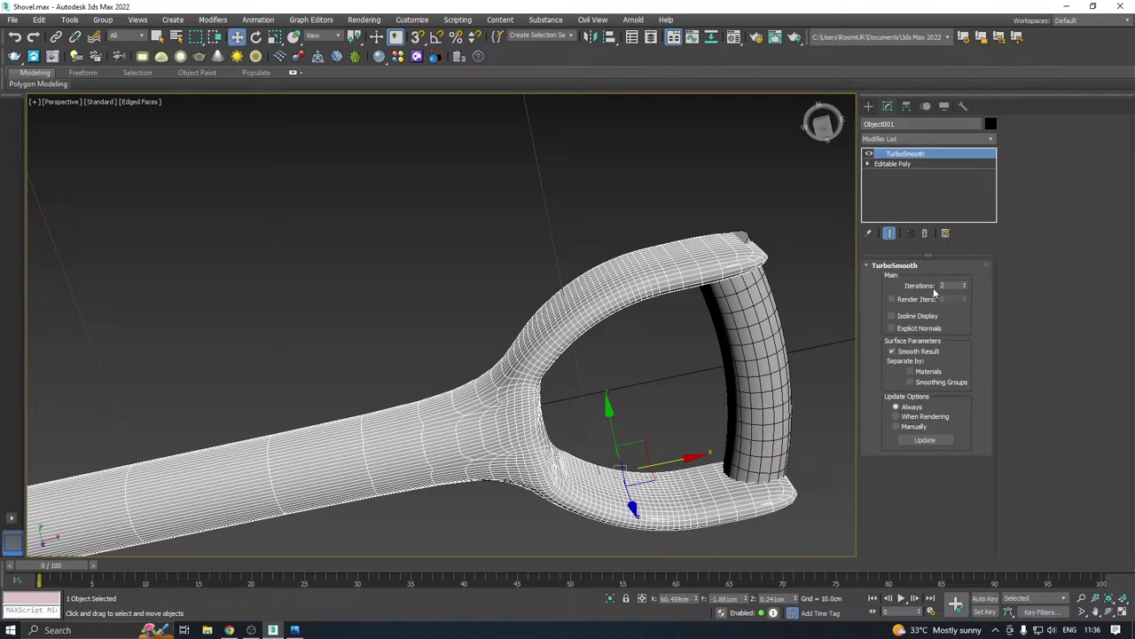
scroll(612, 330, "down", 8)
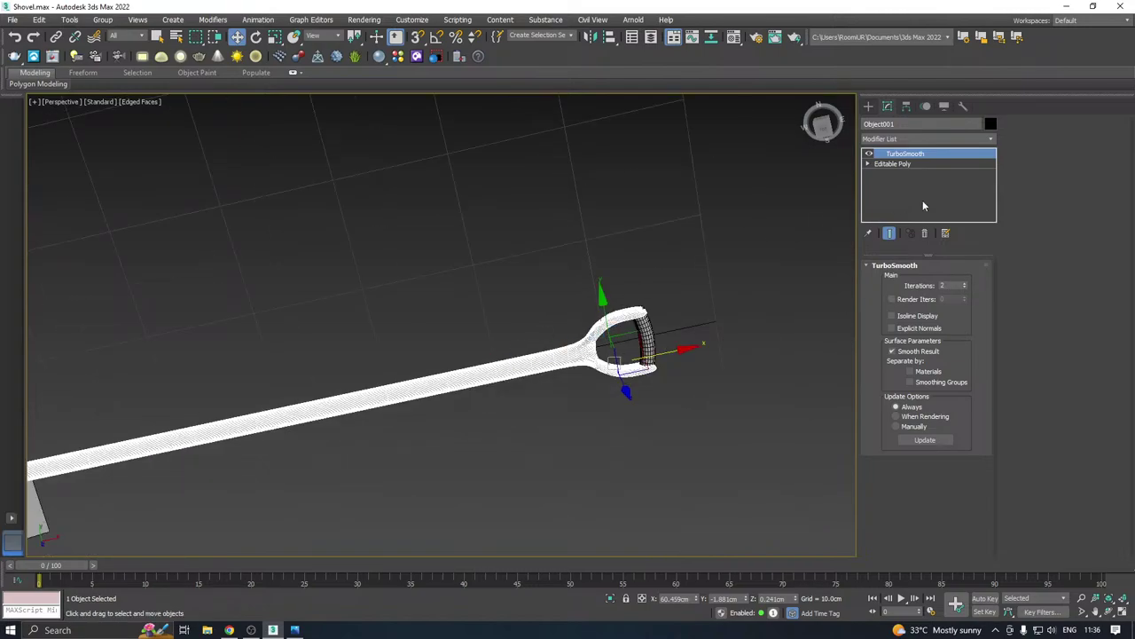
left_click(965, 288)
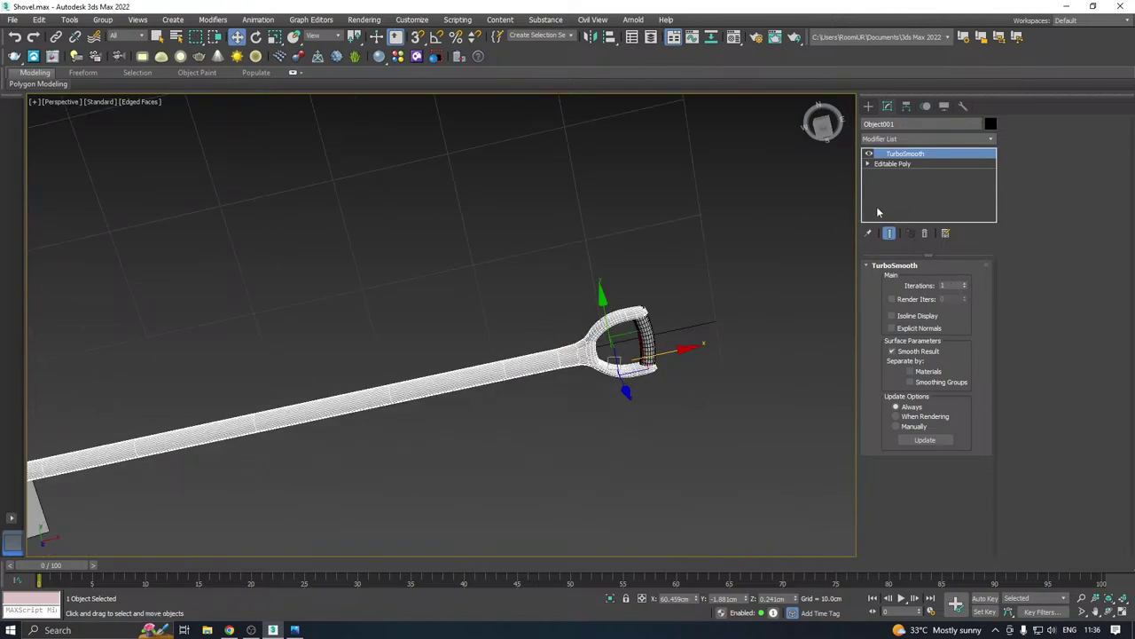
Delete the TurboSmooth modifier from the handle, leaving only its Editable Poly
right_click(909, 165)
left_click(923, 175)
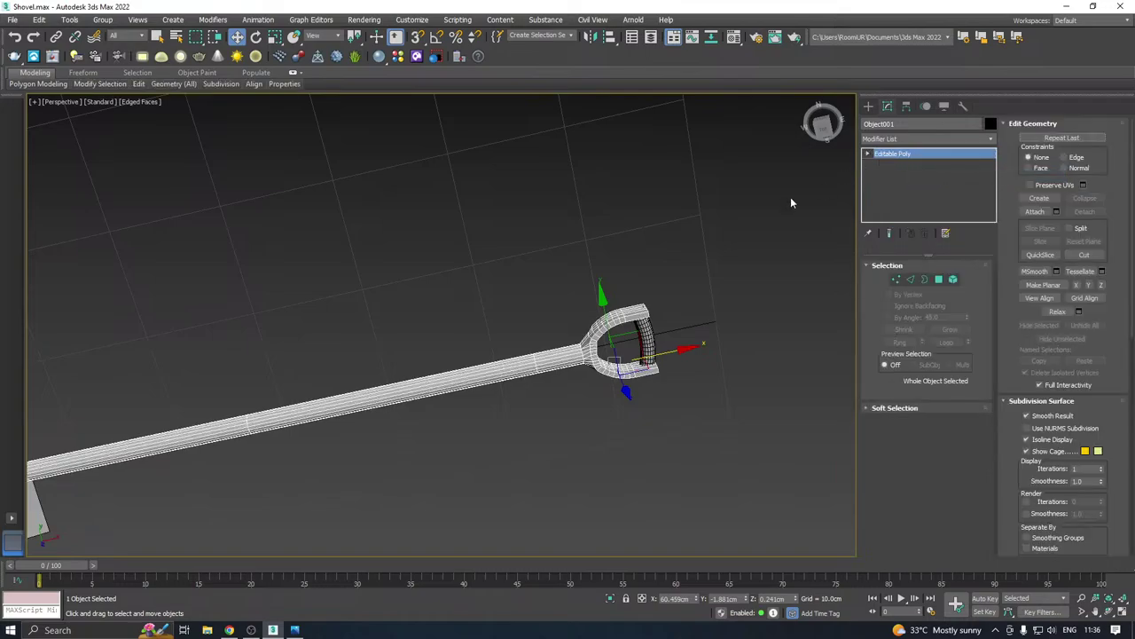
middle_click_drag(492, 322, 598, 269)
scroll(600, 292, "up", 2)
scroll(330, 327, "up", 3)
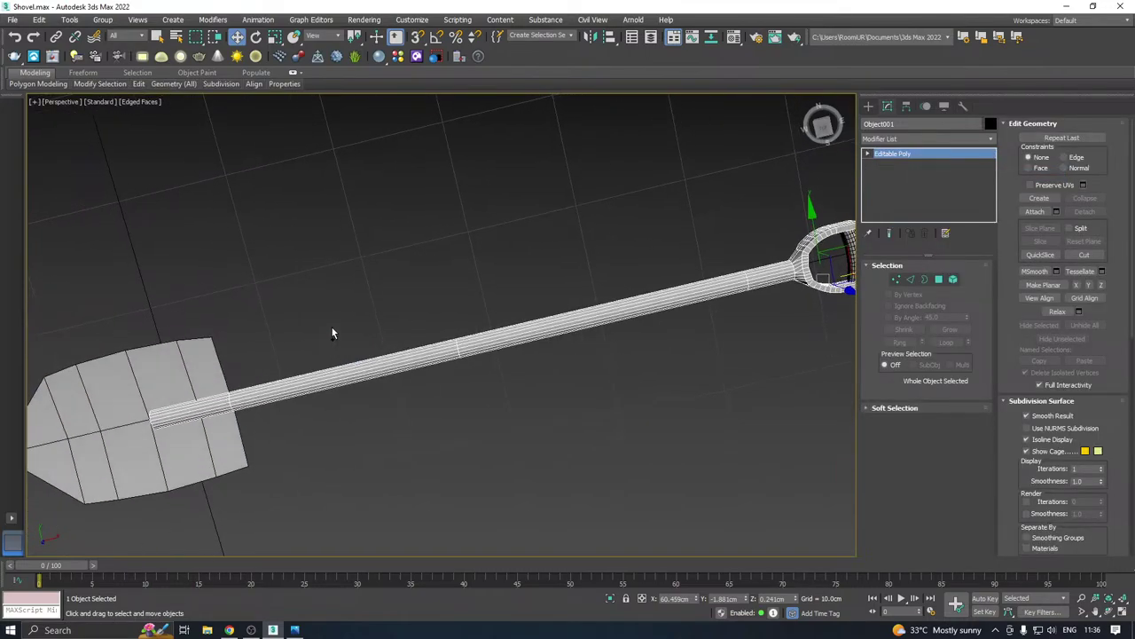
scroll(263, 362, "up", 2)
scroll(399, 342, "up", 2)
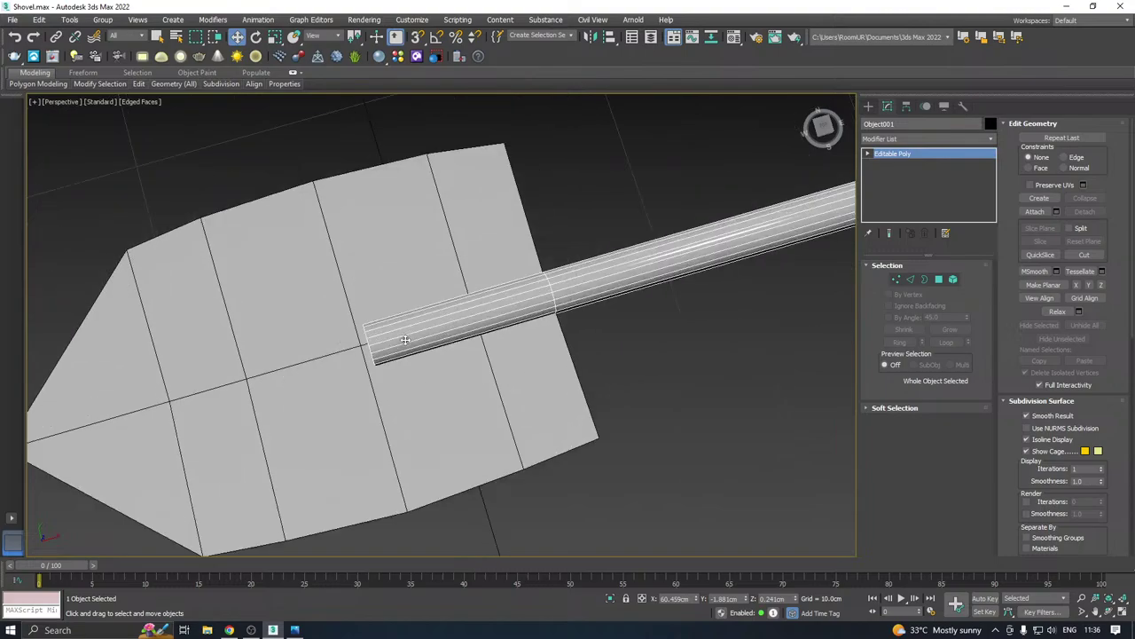
middle_click_drag(369, 353, 421, 330)
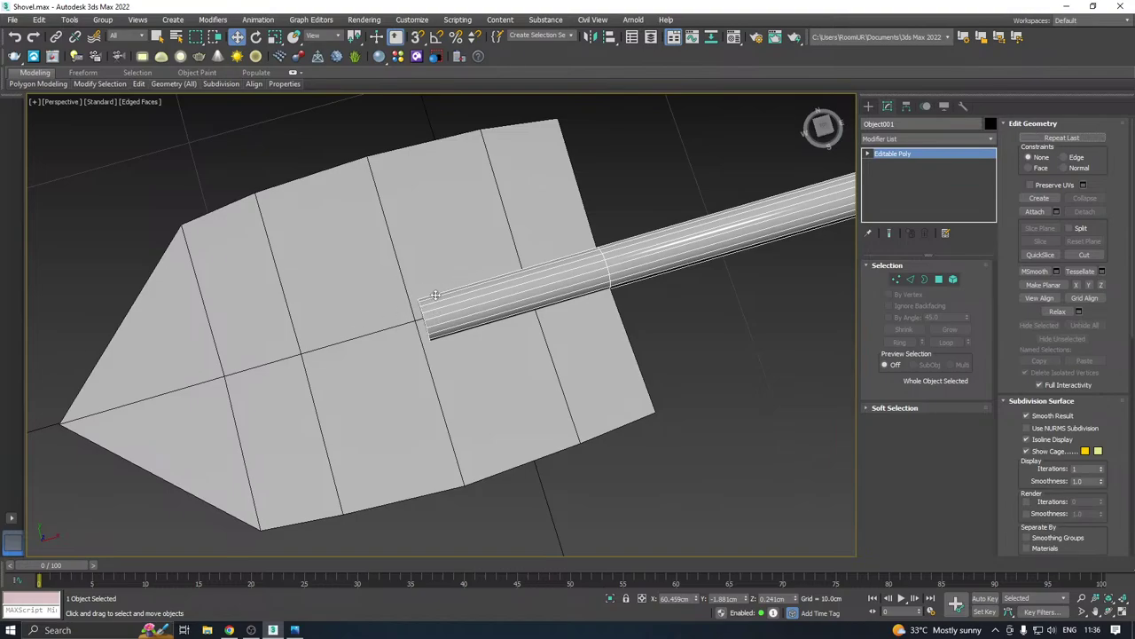
Save a copy of the scene as Shovel06.max in the Work folder
left_click(11, 20)
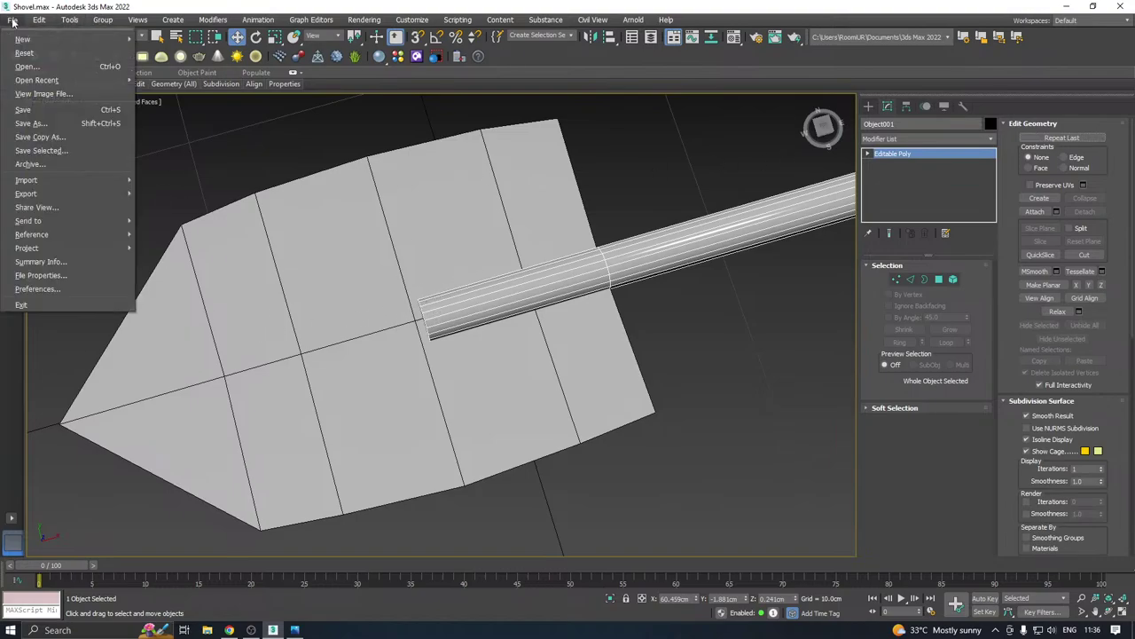
left_click(59, 134)
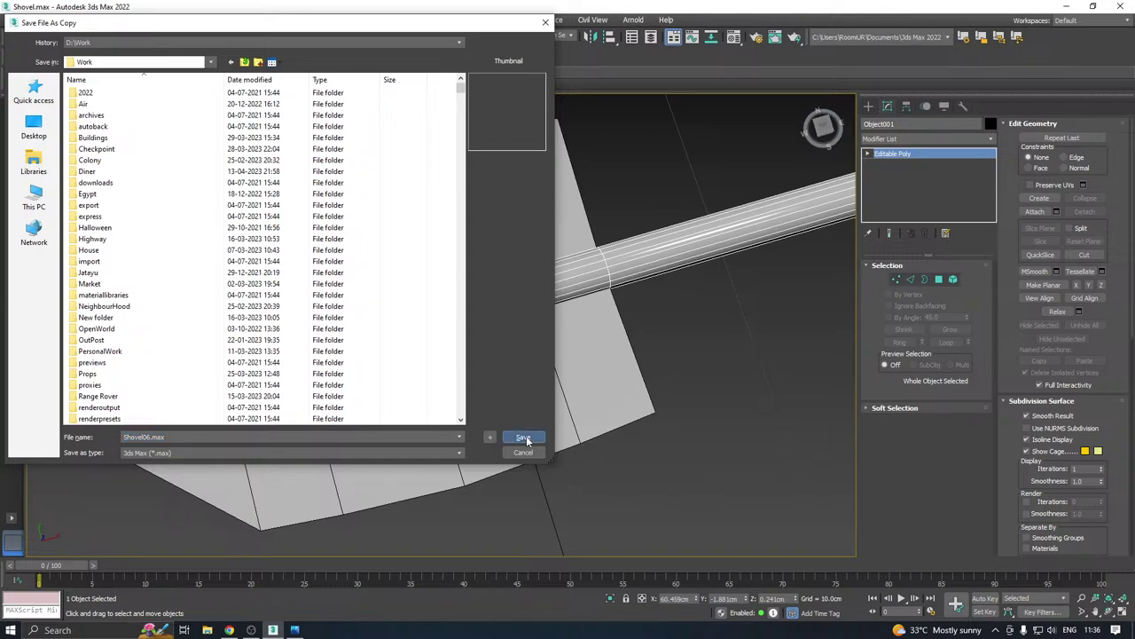
left_click(523, 437)
Clone the shovel blade and place the duplicate beside the original along Y, at about 21.729 cm
left_click(497, 433)
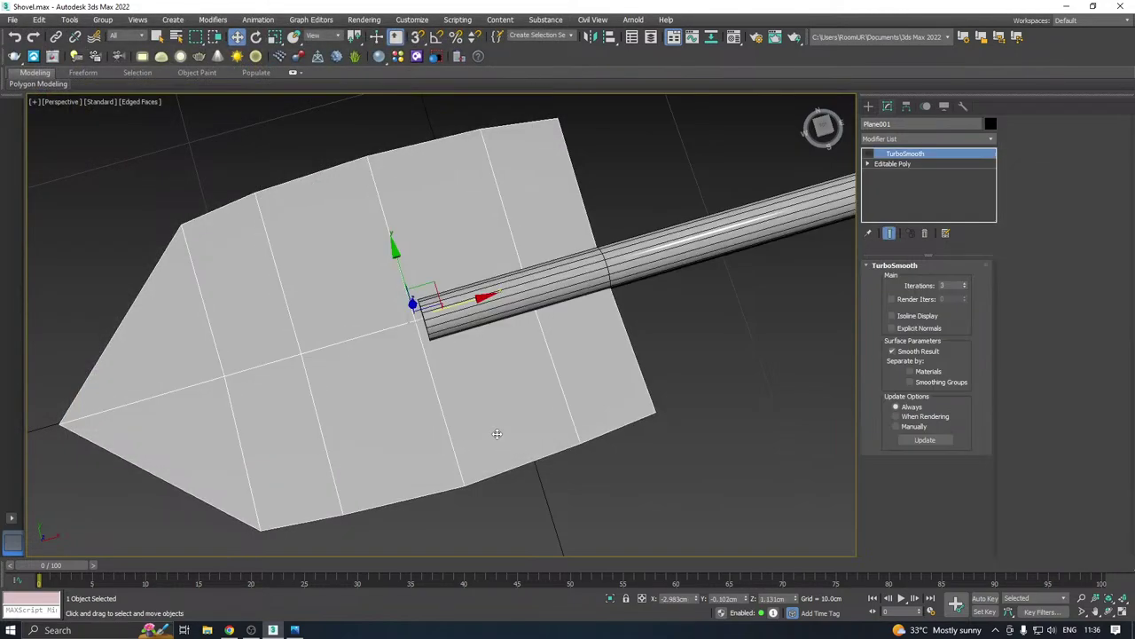
scroll(497, 433, "down", 2)
left_click_drag(425, 312, 370, 124, "shift")
left_click(569, 366)
middle_click_drag(526, 329, 619, 408)
left_click_drag(466, 215, 357, 77)
scroll(523, 321, "down", 2)
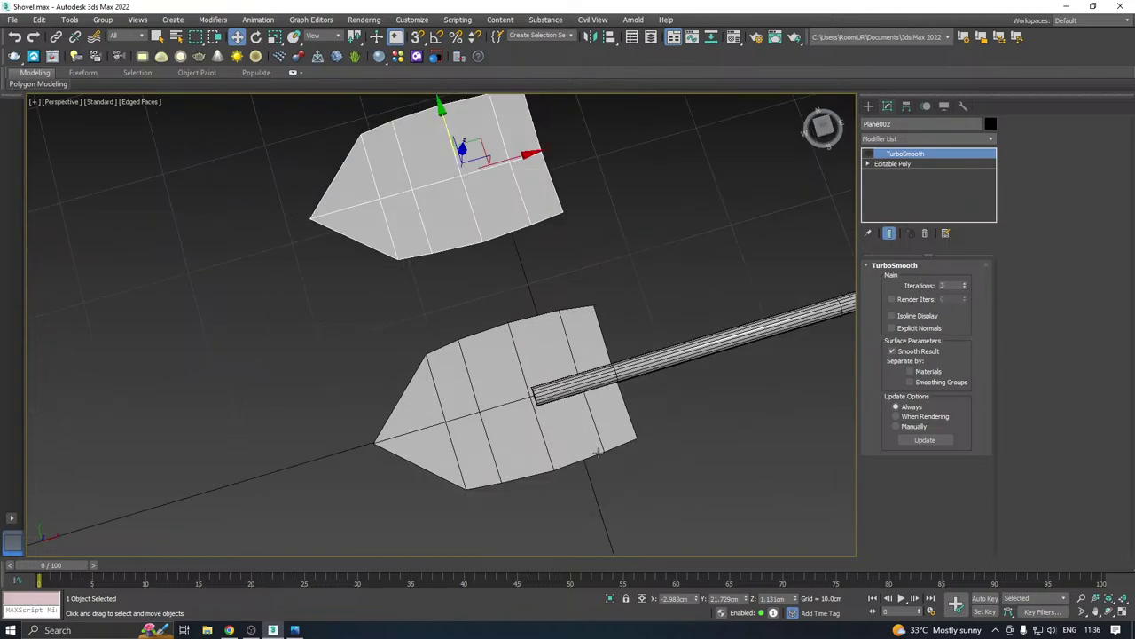
Move the original blade slightly along Y to about 0.25 cm and check its alignment with the shaft from above
left_click(565, 426)
scroll(544, 393, "up", 2)
middle_click_drag(544, 395, 527, 370, "alt")
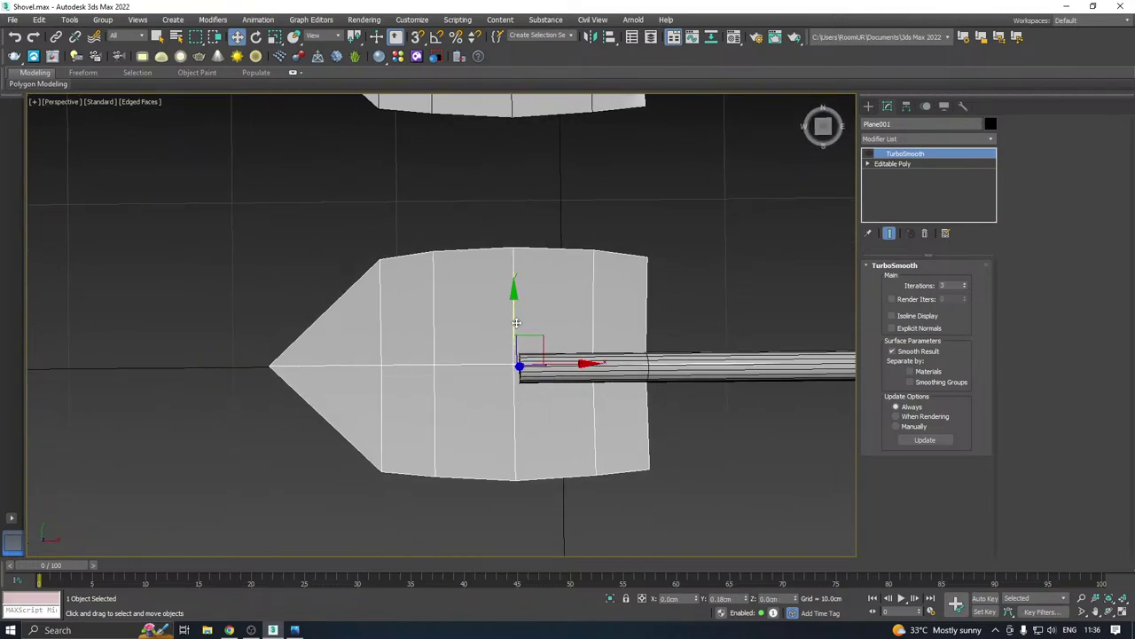
left_click_drag(517, 328, 518, 320)
key("t")
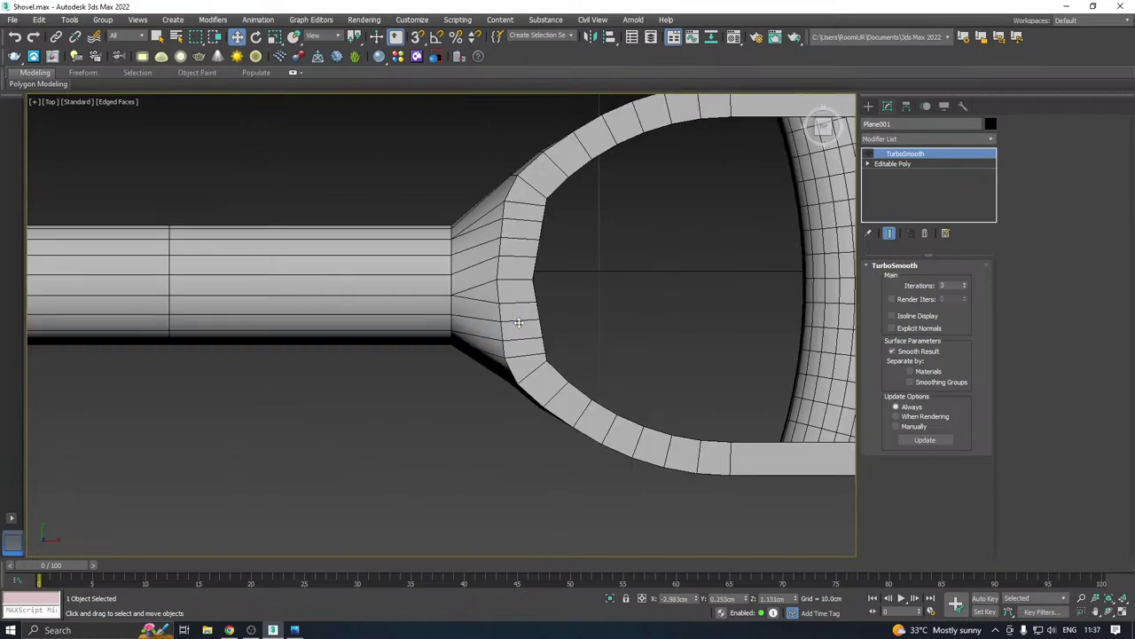
scroll(799, 326, "down", 10)
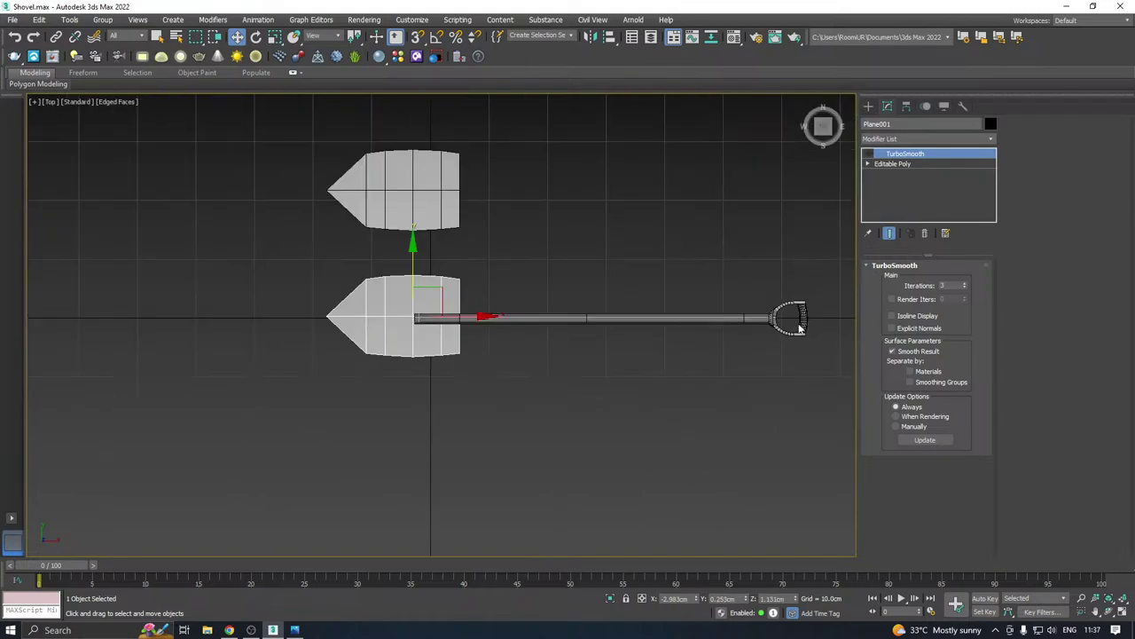
Centre the blade on the shaft at about -0.05 cm along Y and delete its TurboSmooth modifier
scroll(458, 308, "up", 6)
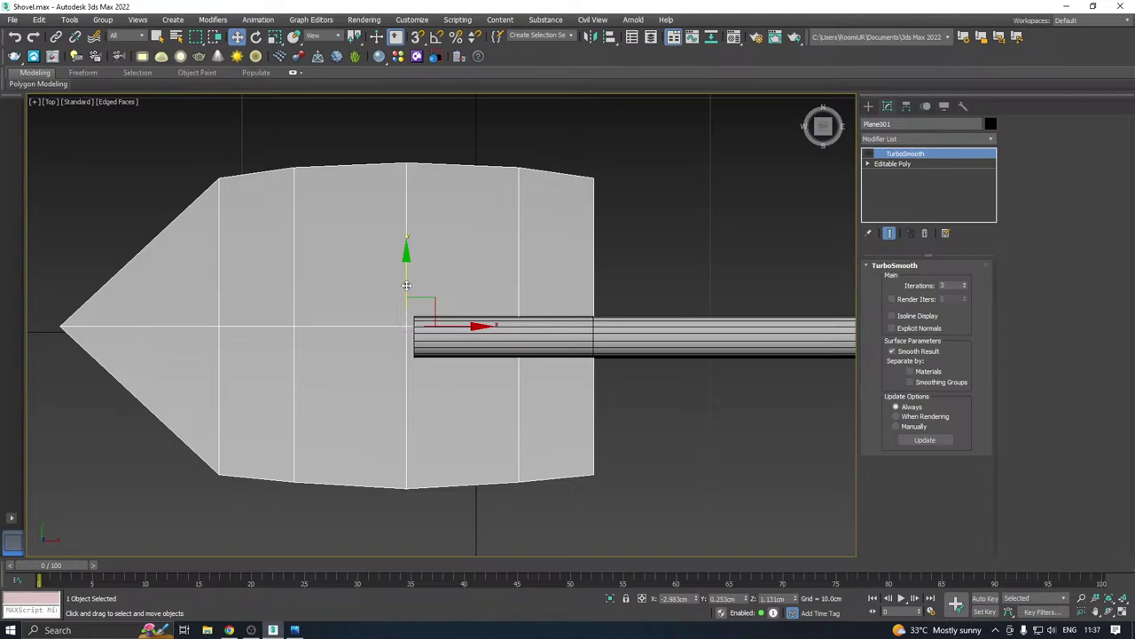
left_click_drag(410, 288, 410, 291)
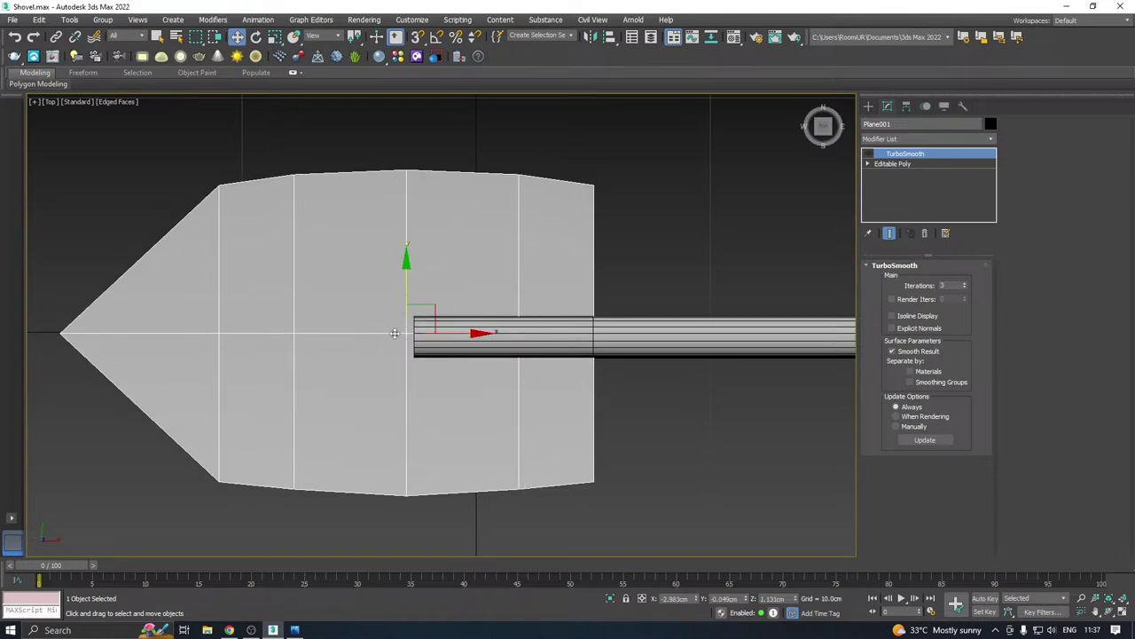
right_click(908, 158)
right_click(898, 154)
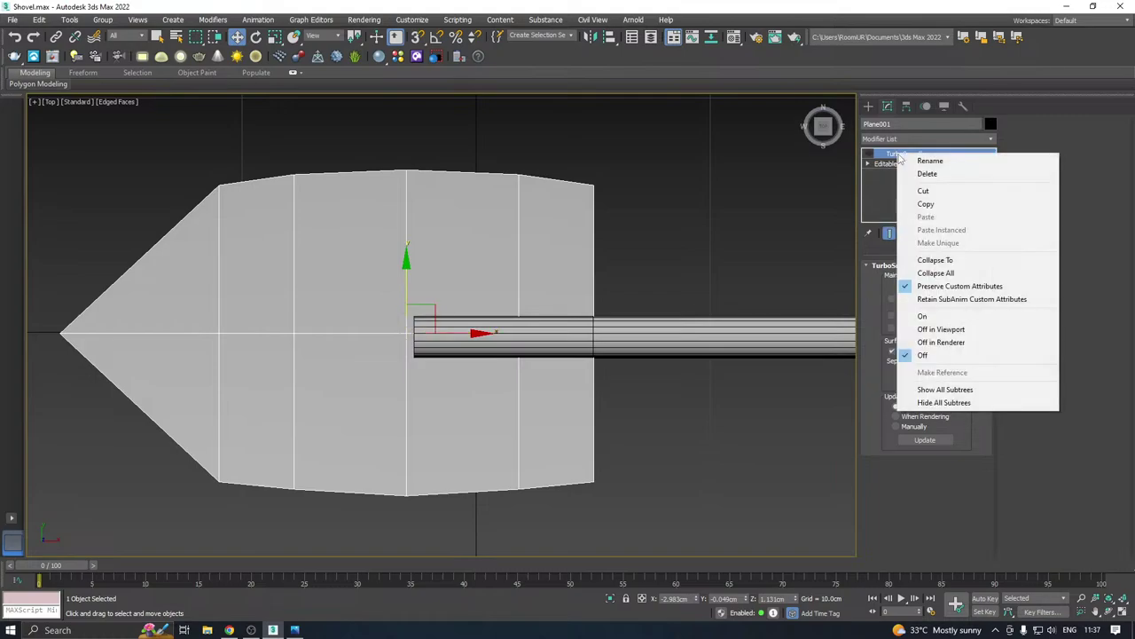
left_click(937, 177)
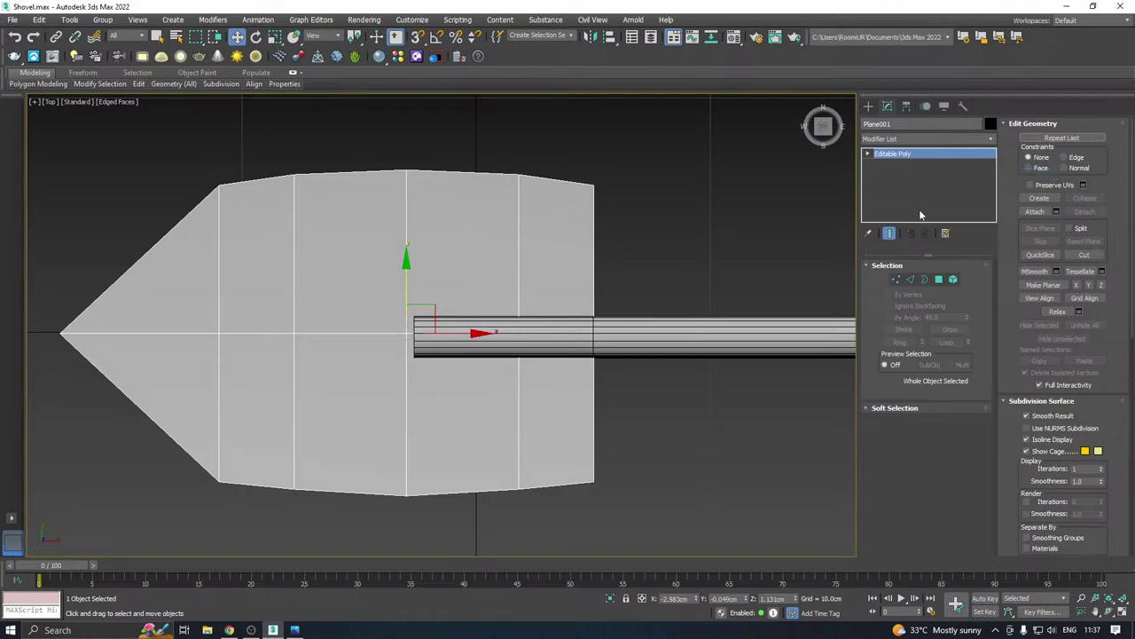
Cut new edges into the blade around the overlapping shaft, from the rear edge to the middle cross edge and back
left_click(898, 280)
scroll(552, 329, "up", 3)
right_click(546, 312)
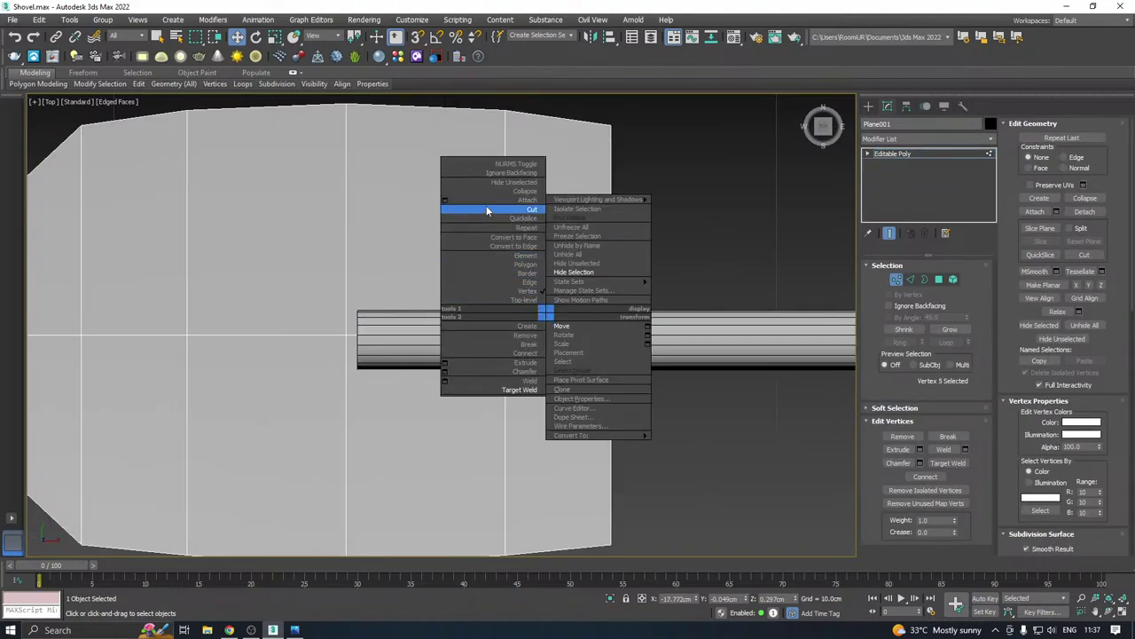
left_click(515, 212)
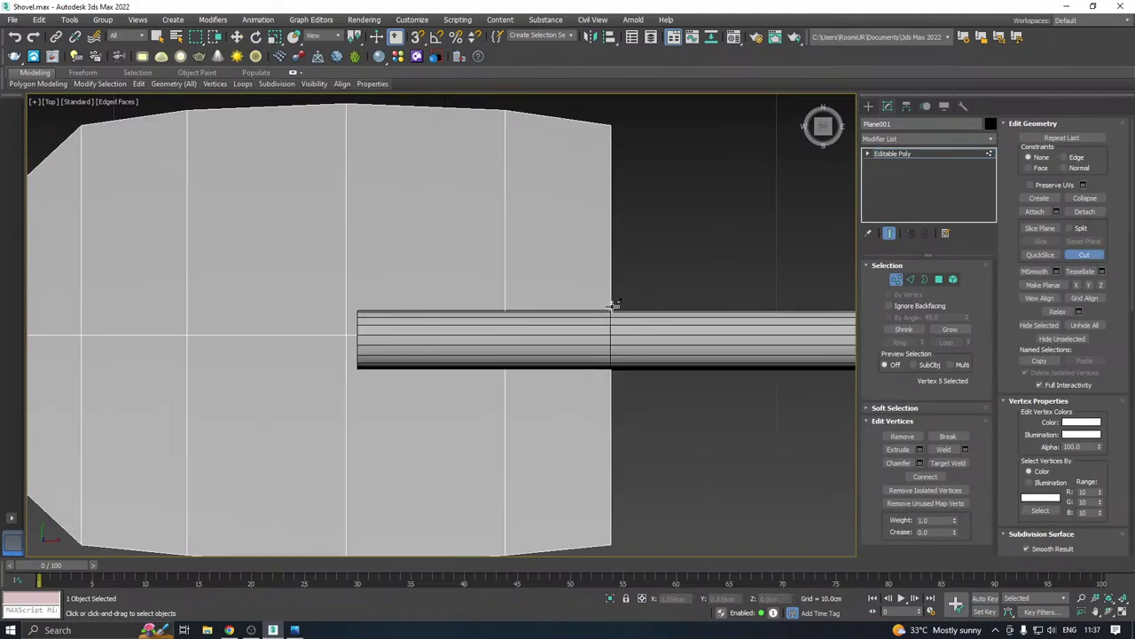
left_click(612, 306)
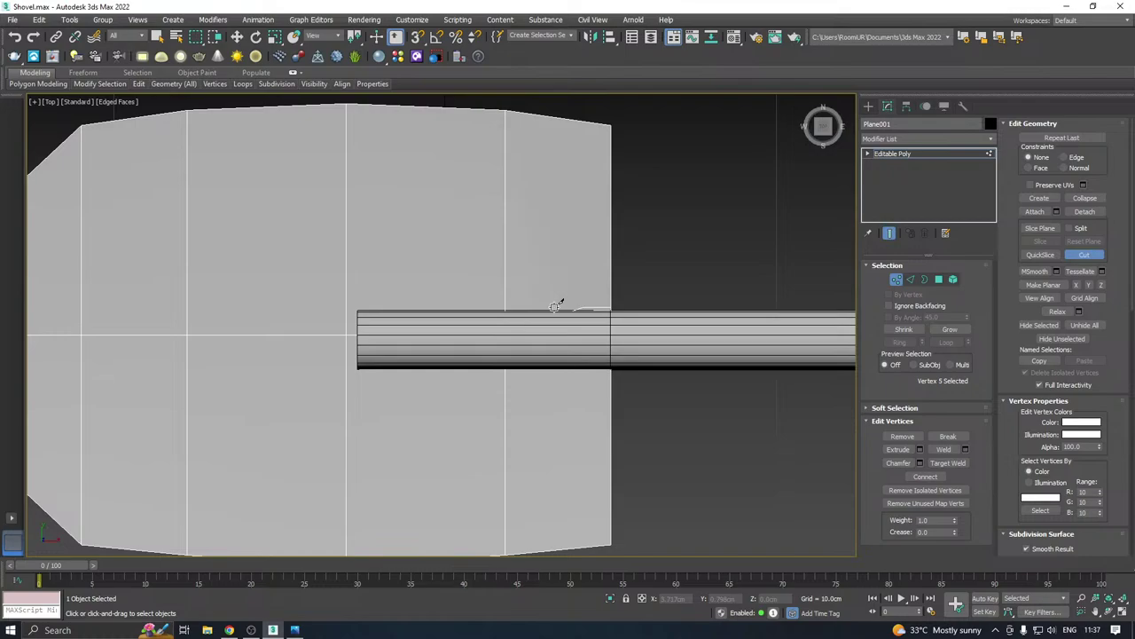
left_click(346, 307)
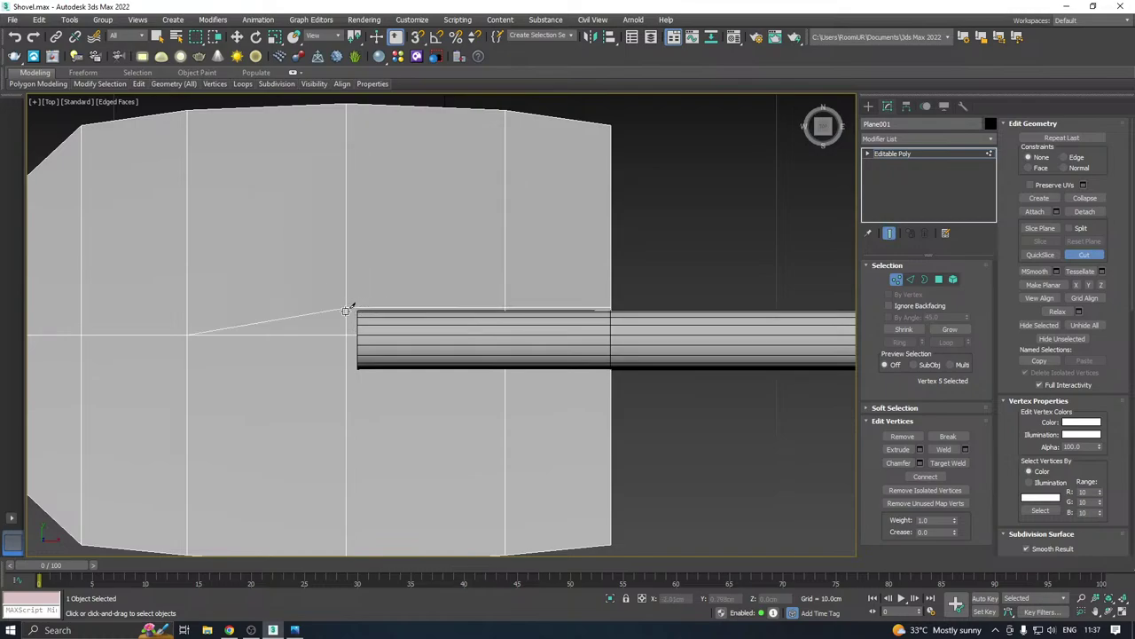
left_click(346, 371)
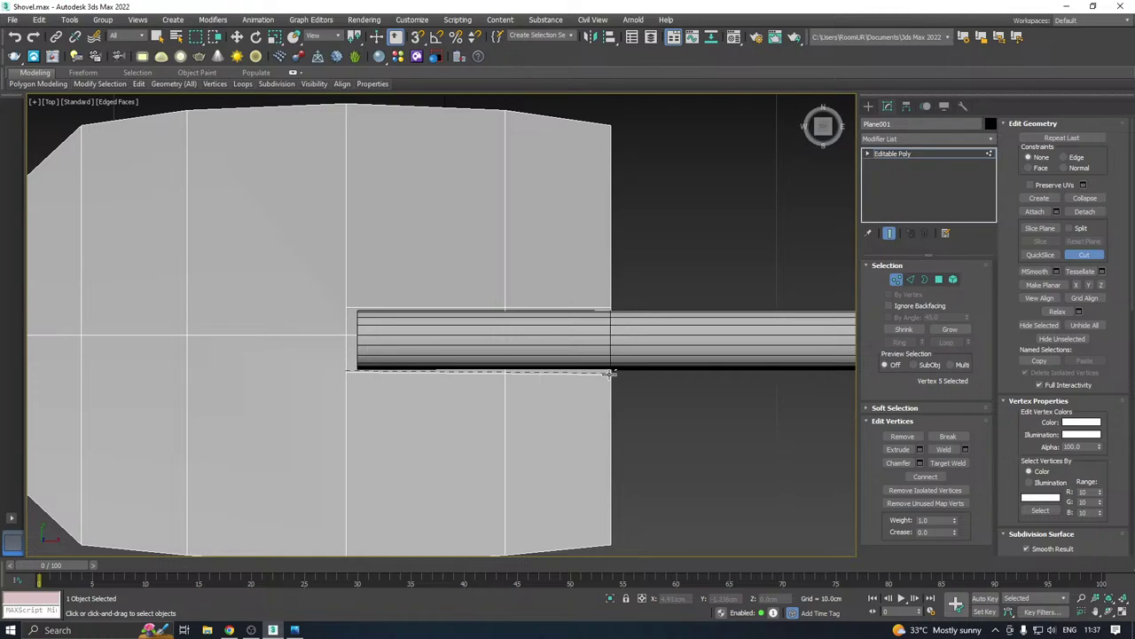
left_click(611, 370)
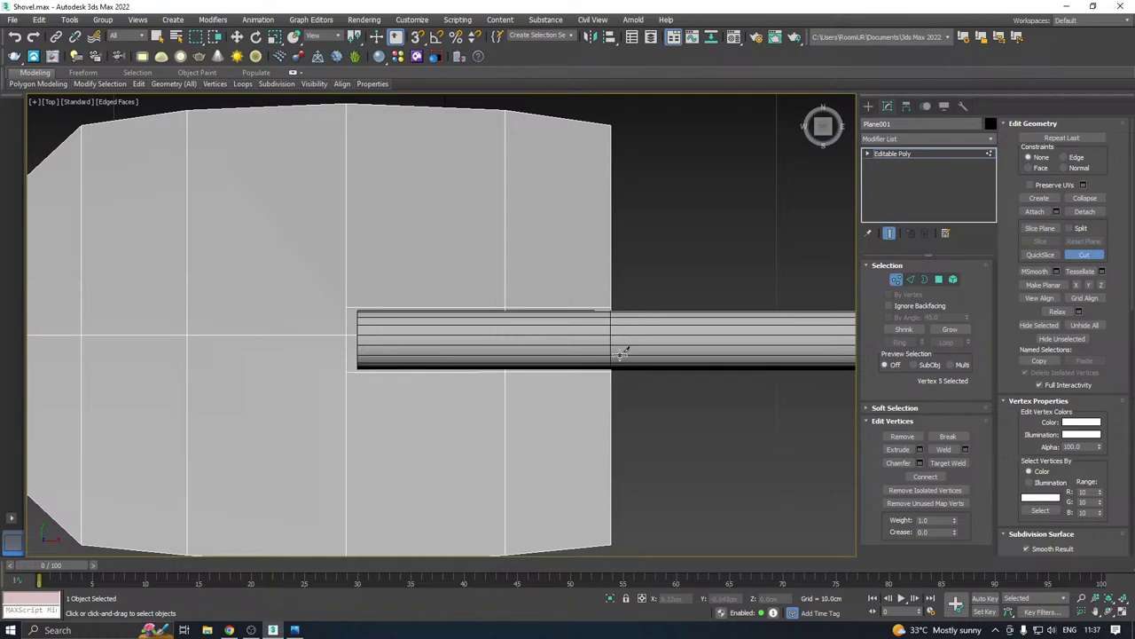
right_click(624, 350)
Delete the four blade polygons beneath the shaft to open a slot from the rear edge
middle_click_drag(478, 324, 452, 320)
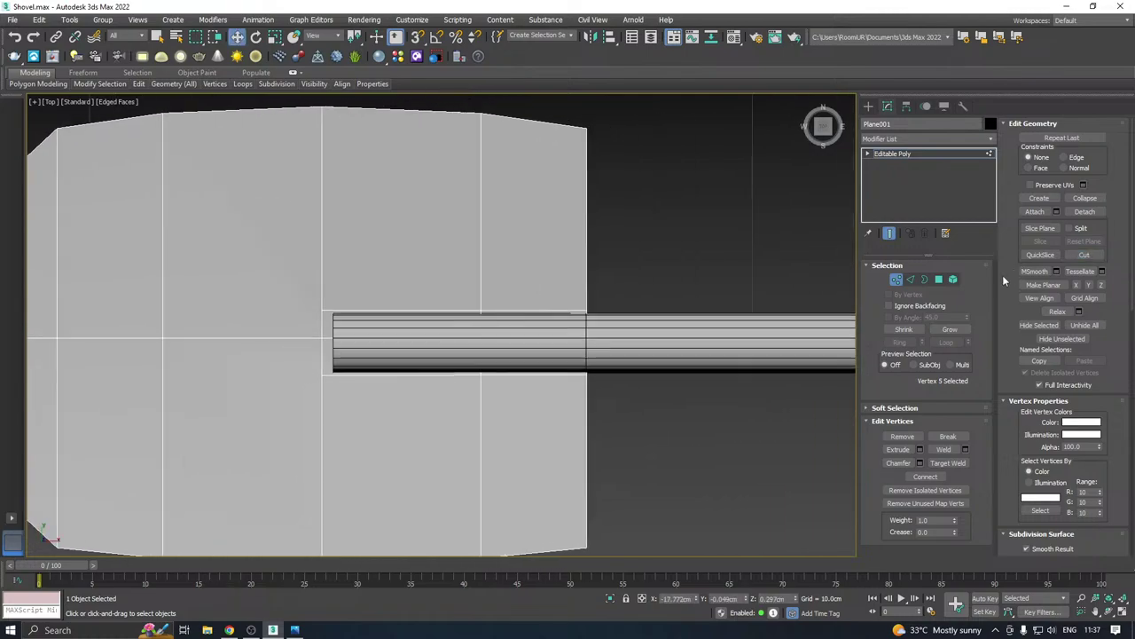
key("4")
left_click(353, 341)
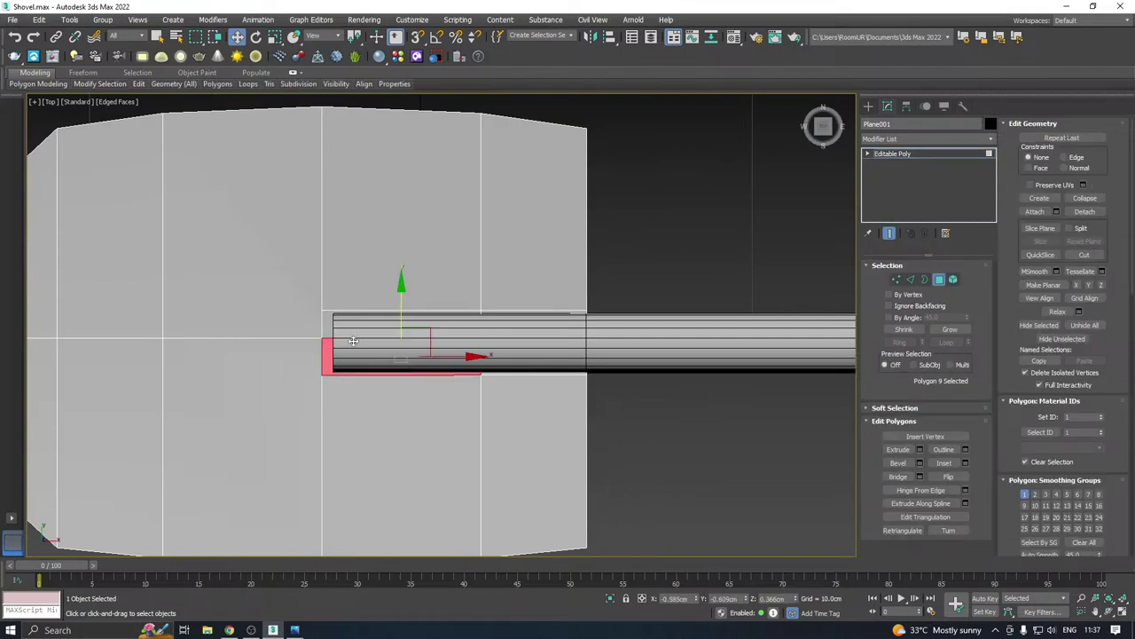
left_click(517, 361, "ctrl")
left_click(408, 324, "ctrl")
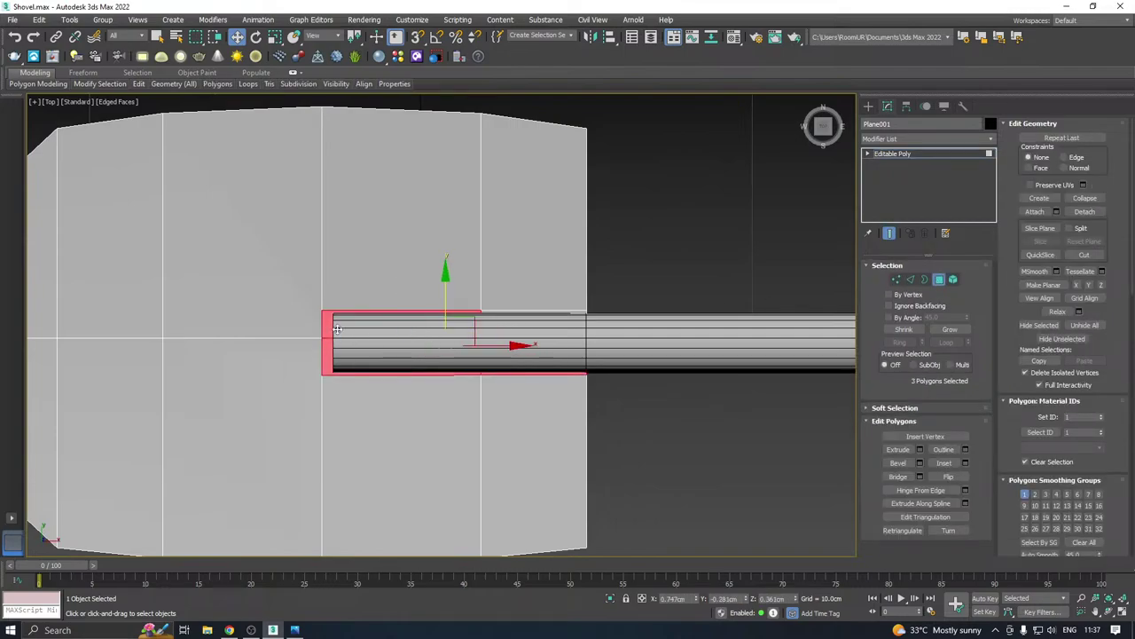
left_click(486, 312, "ctrl")
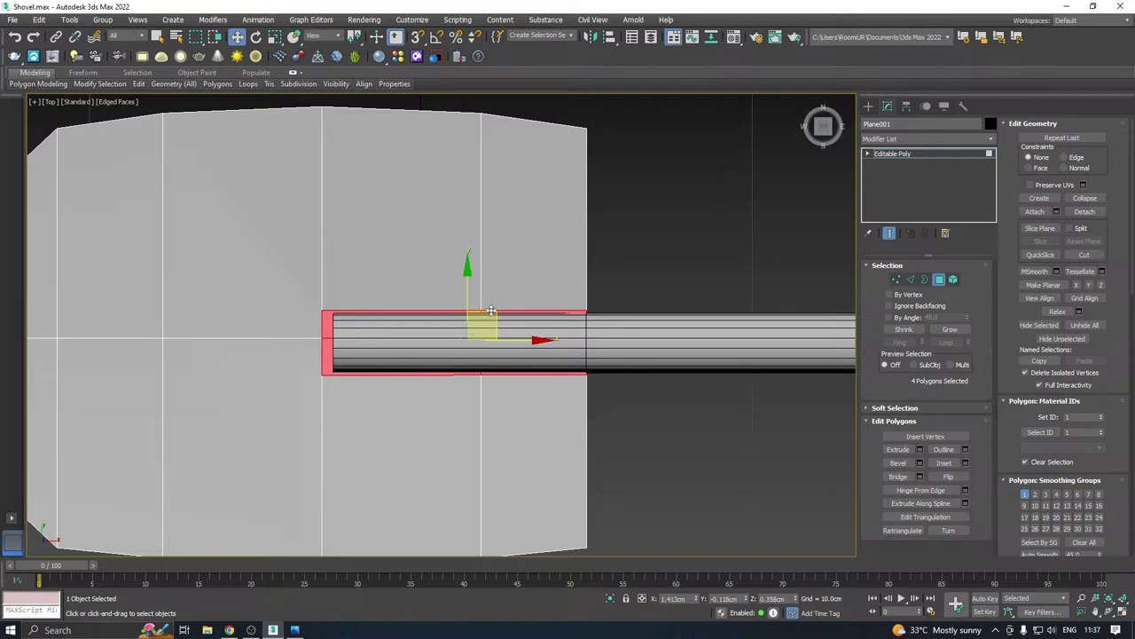
key("Delete")
middle_click_drag(475, 332, 494, 348)
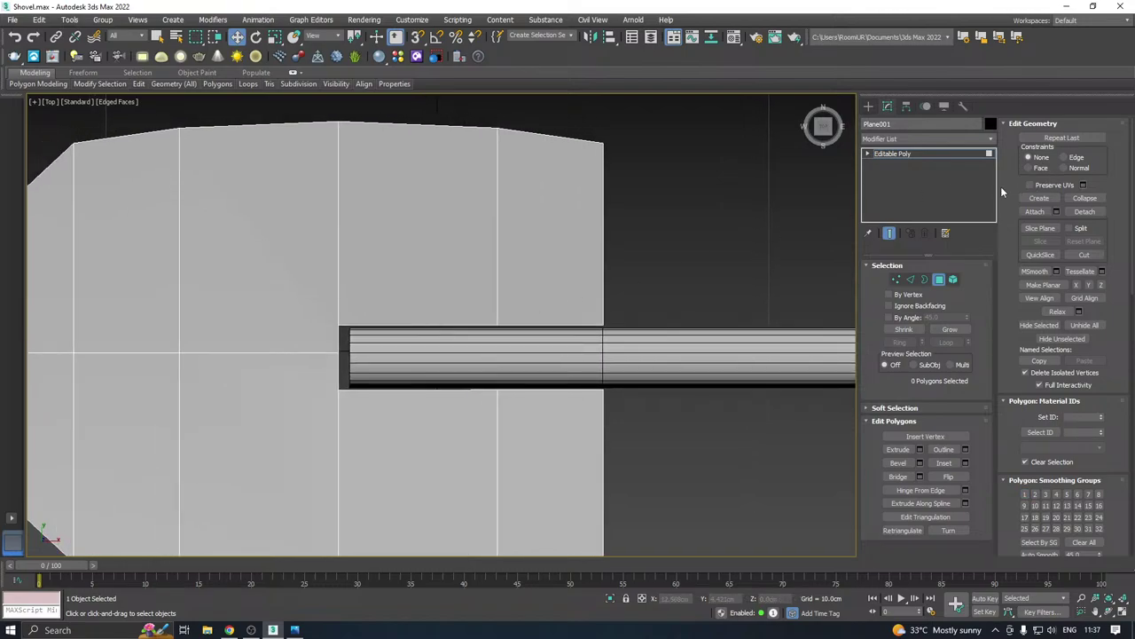
Move the centre vertex at the slot's inner end towards the blade tip, to about -3.82 cm along X, forming a pointed notch
left_click(912, 154)
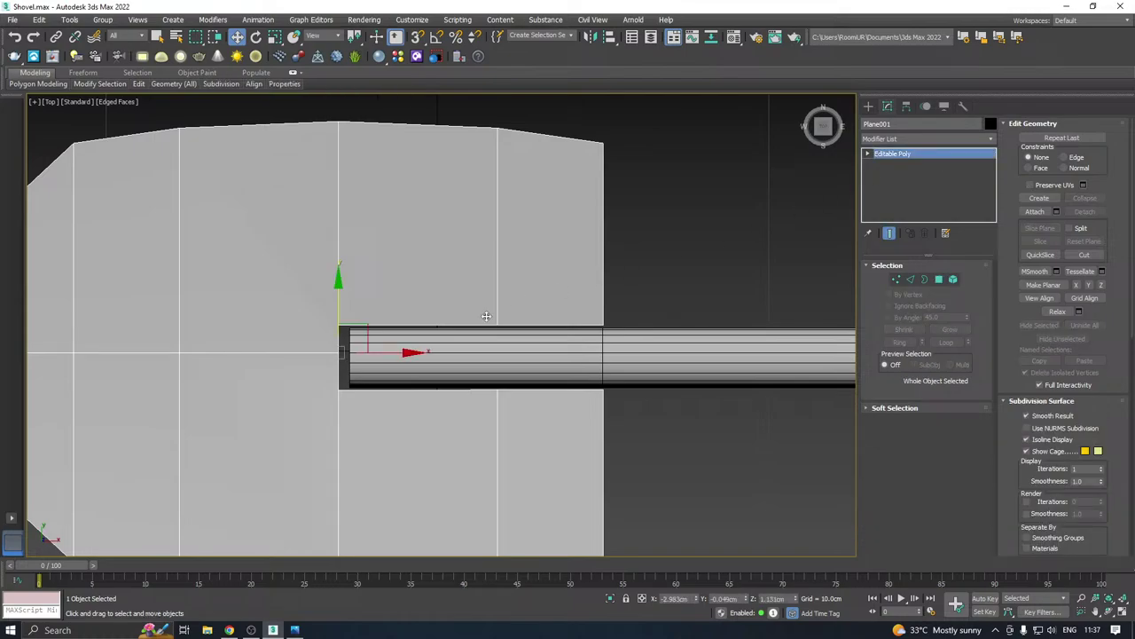
left_click(445, 348)
middle_click_drag(445, 349, 530, 333)
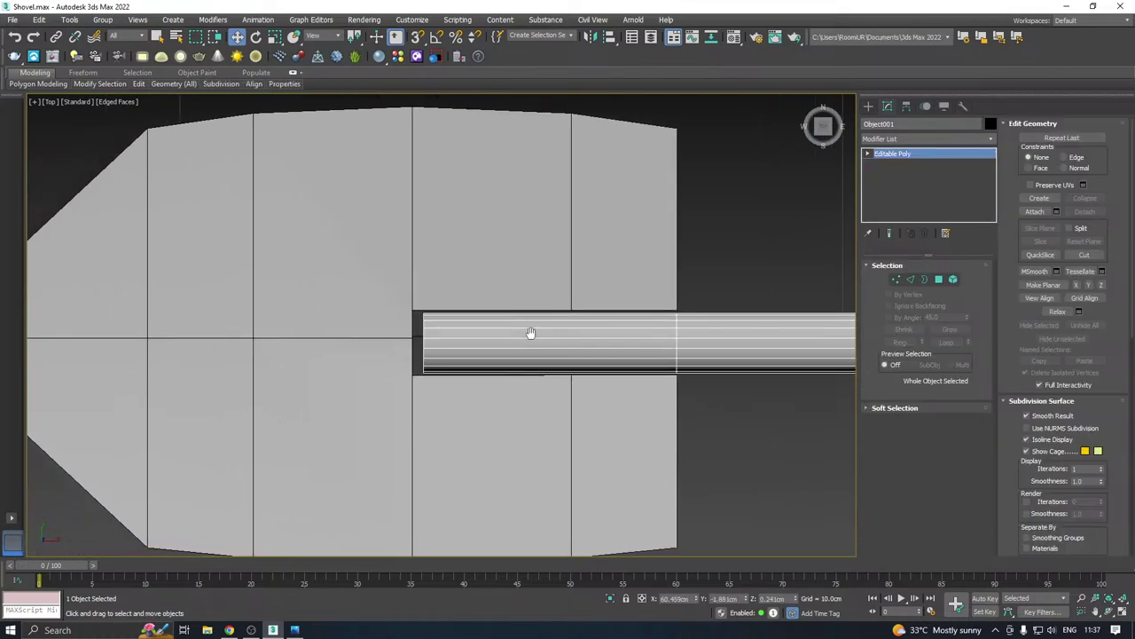
left_click(377, 351)
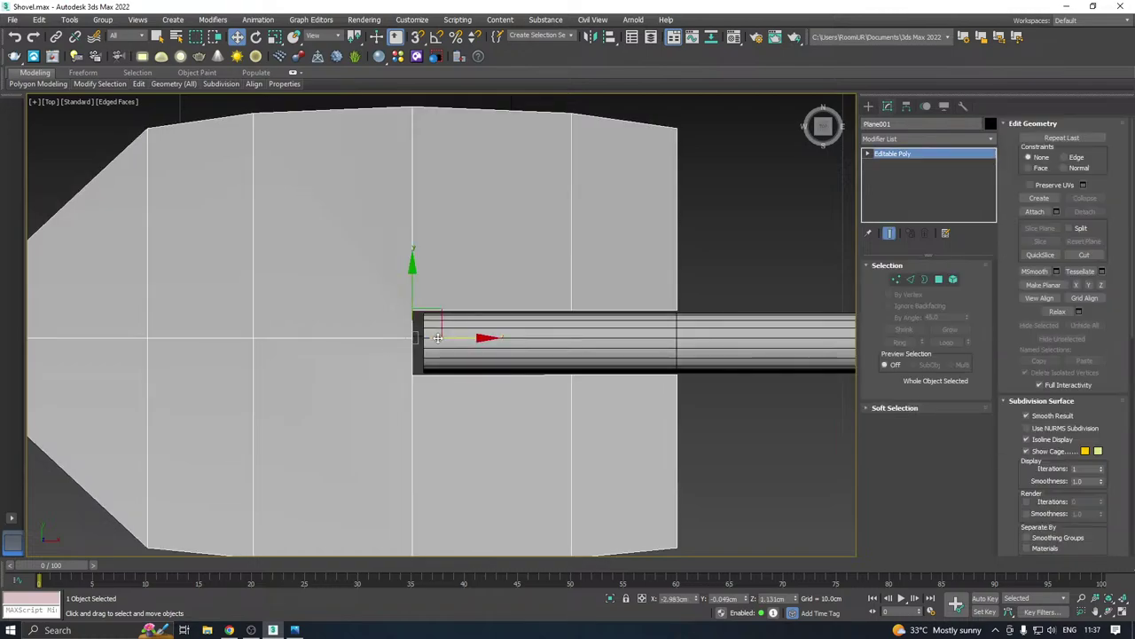
left_click(896, 279)
left_click_drag(410, 334, 448, 338)
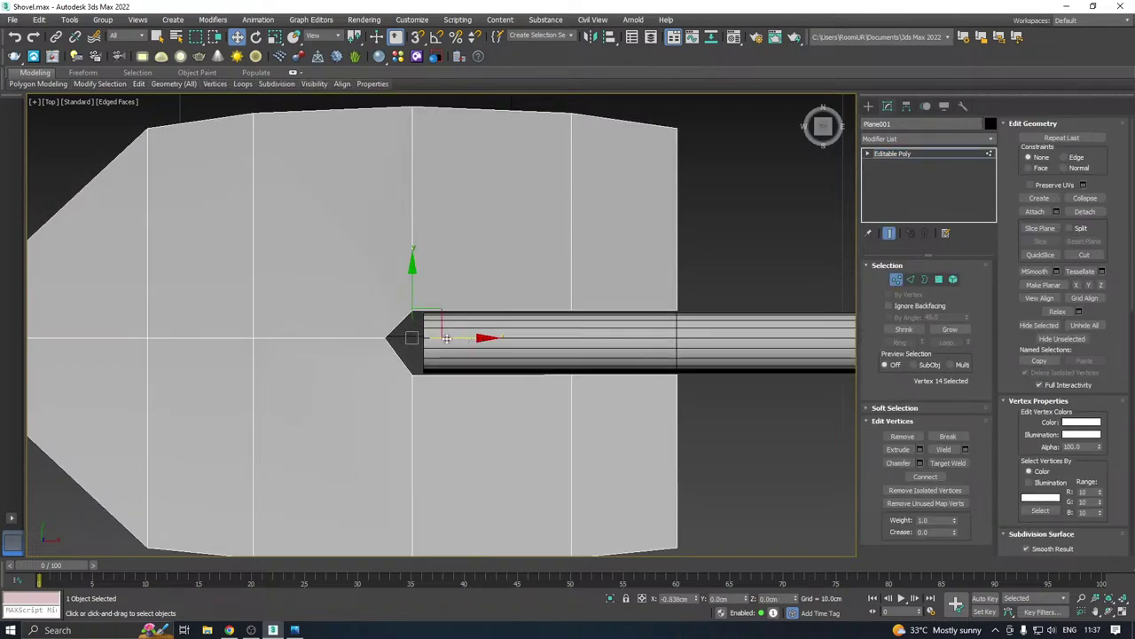
middle_click_drag(482, 323, 532, 323)
scroll(533, 330, "down", 2)
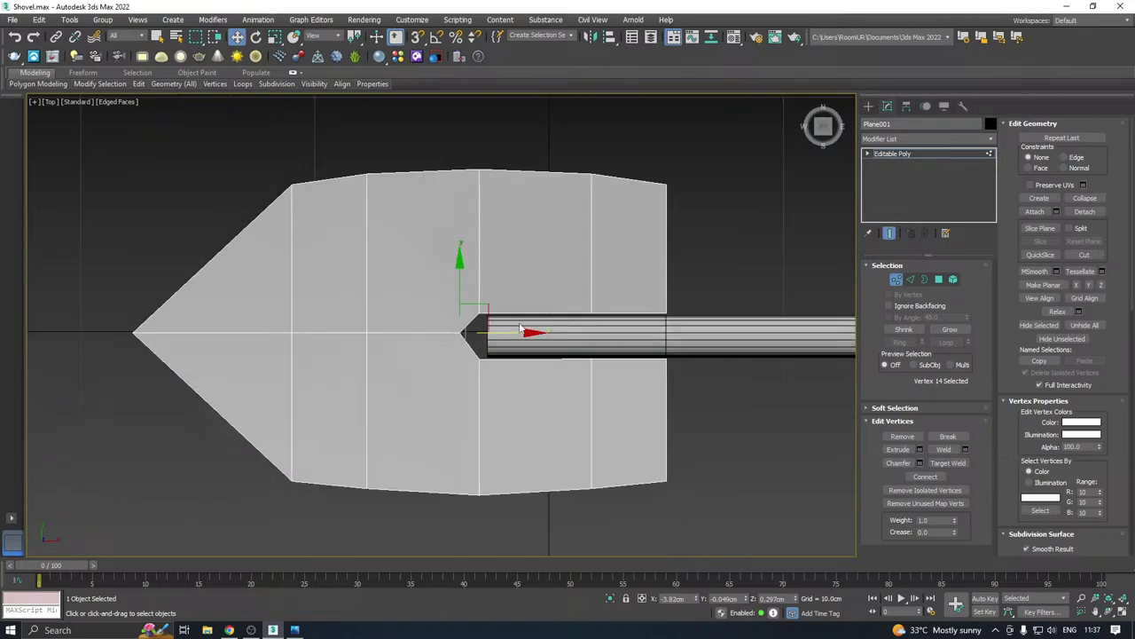
scroll(502, 332, "up", 4)
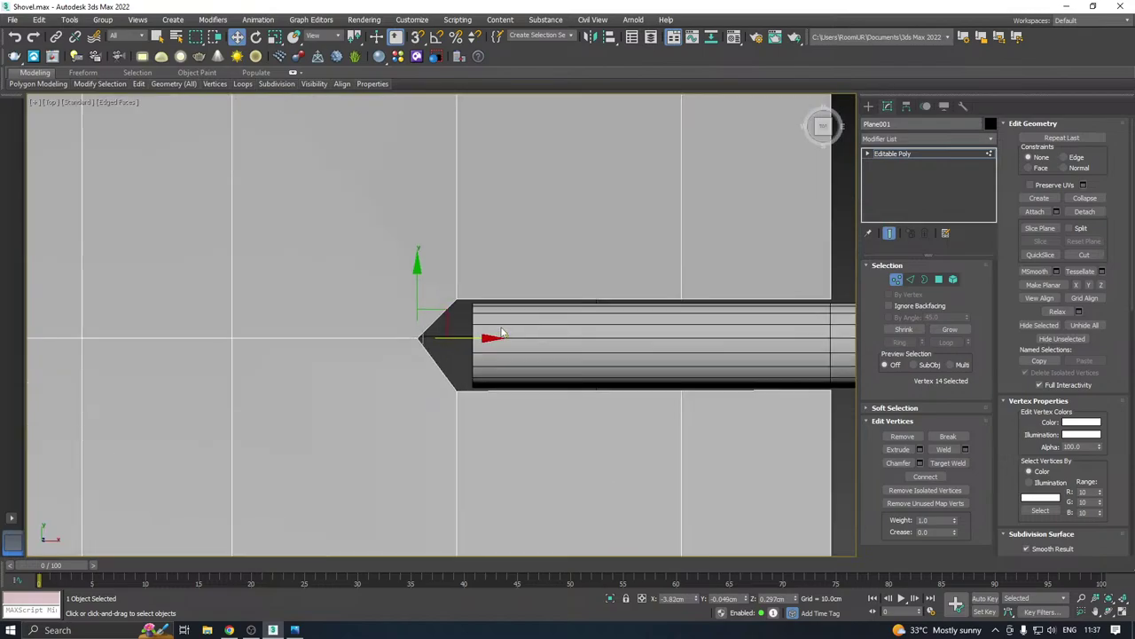
left_click(892, 154)
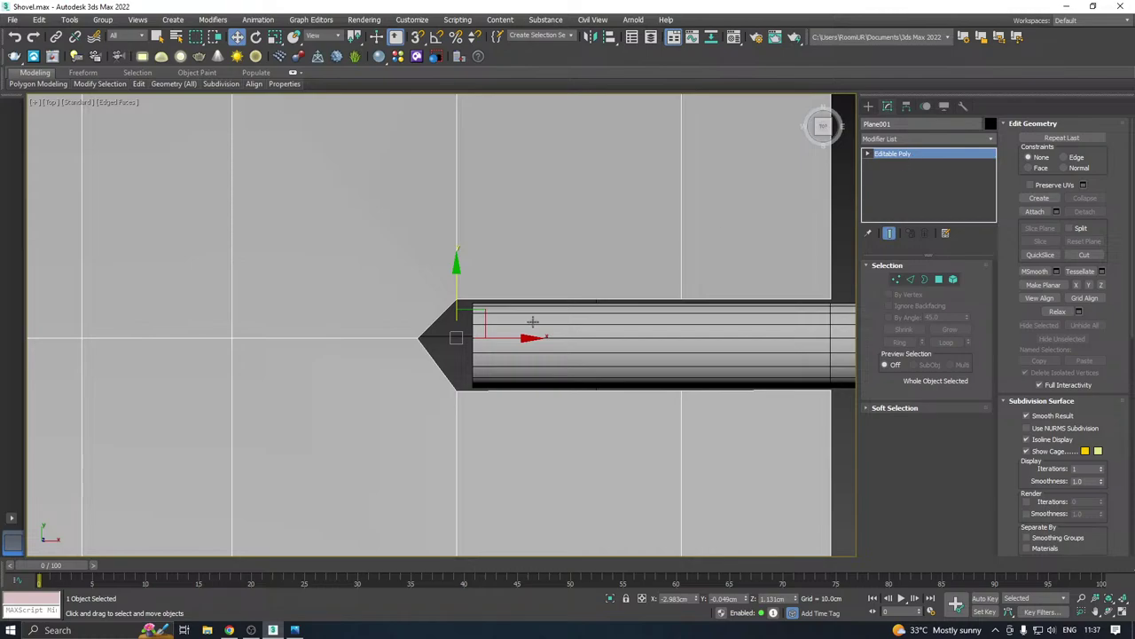
Hide the duplicate blade beside the shovel
middle_click_drag(532, 320, 454, 322)
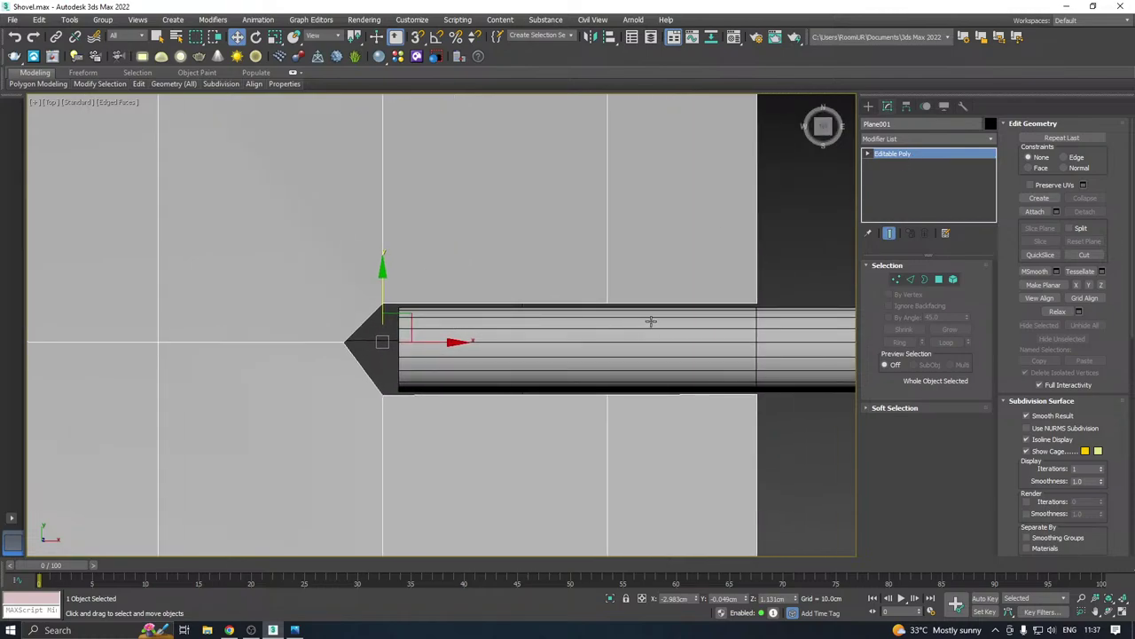
middle_click_drag(651, 322, 582, 316)
left_click(545, 349)
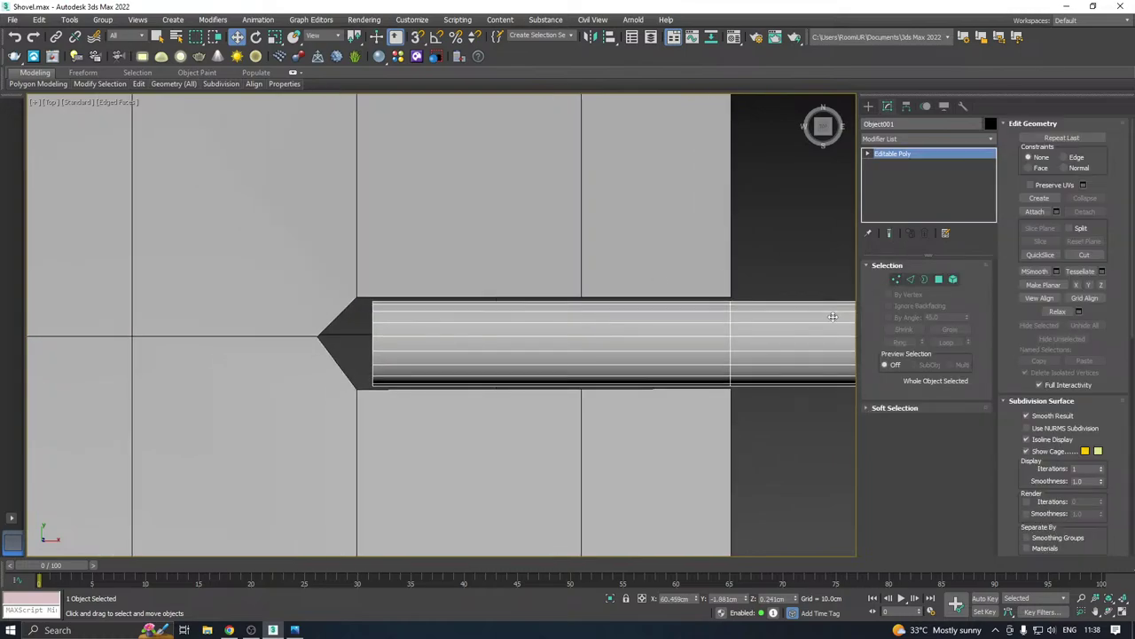
scroll(755, 314, "down", 6)
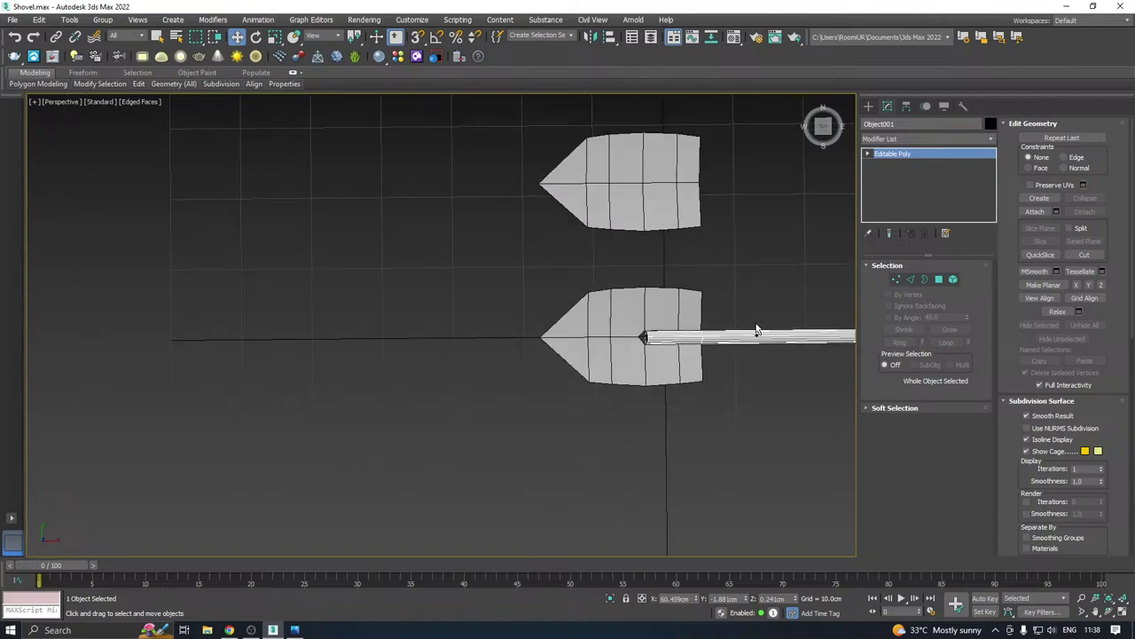
middle_click_drag(755, 329, 673, 278, "alt")
left_click(459, 340)
right_click(455, 309)
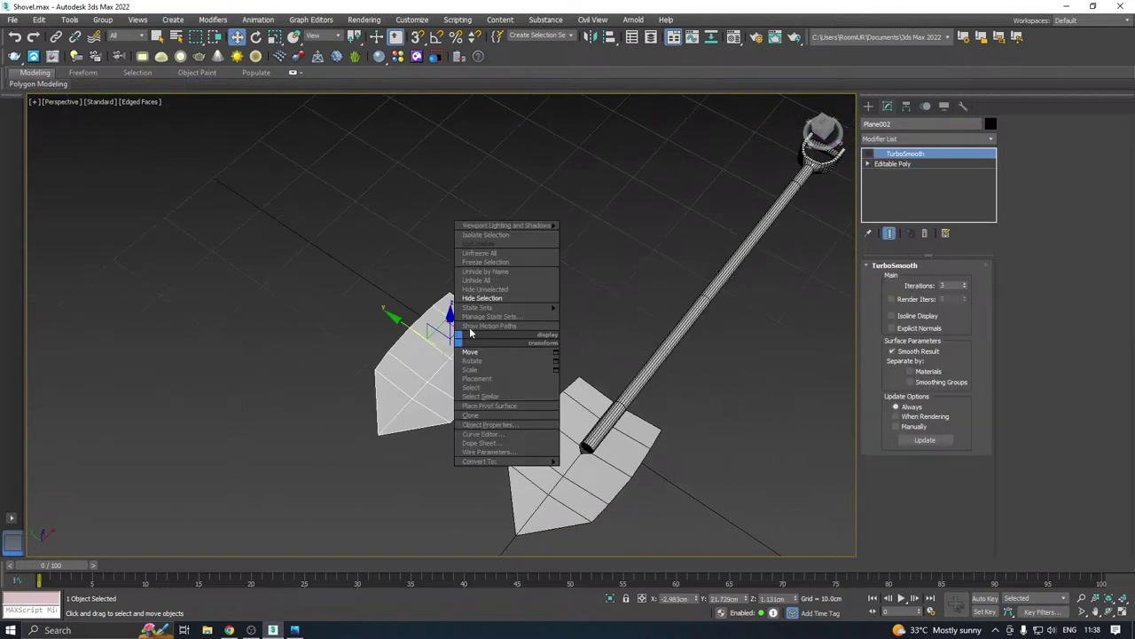
left_click(490, 299)
Attach the handle to the blade so both form a single editable poly
scroll(536, 386, "up", 6)
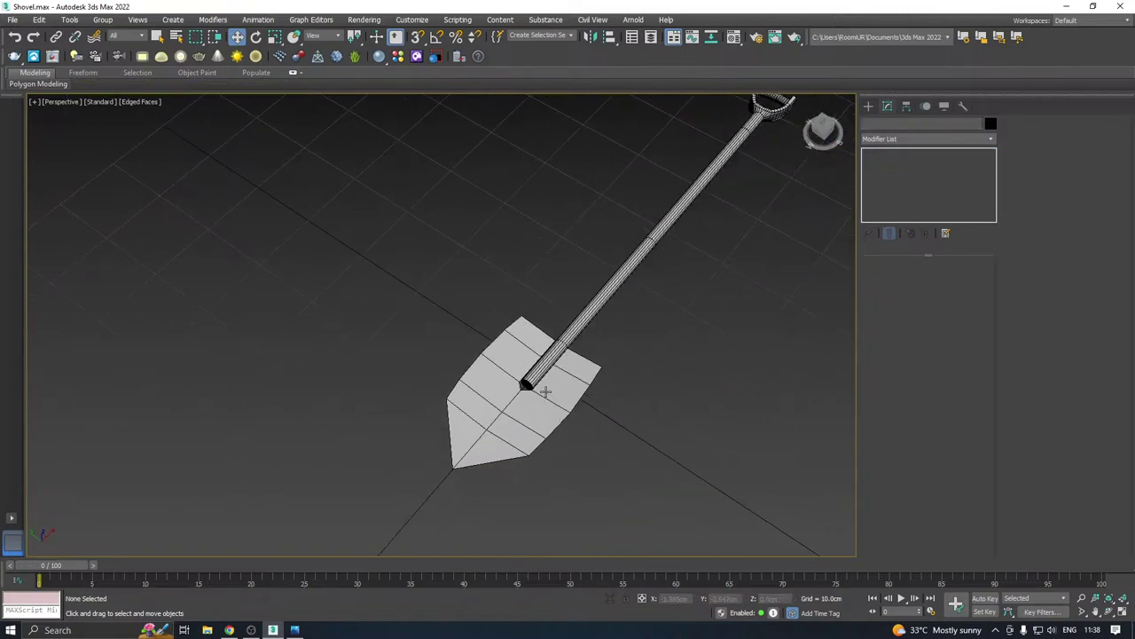
left_click(580, 414)
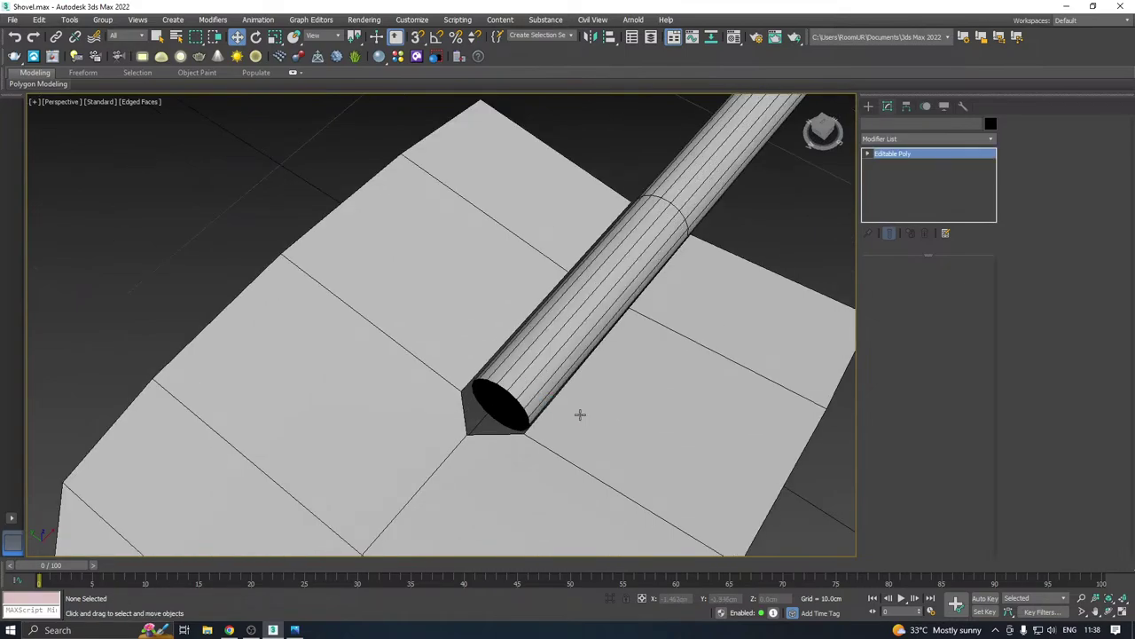
left_click(1036, 211)
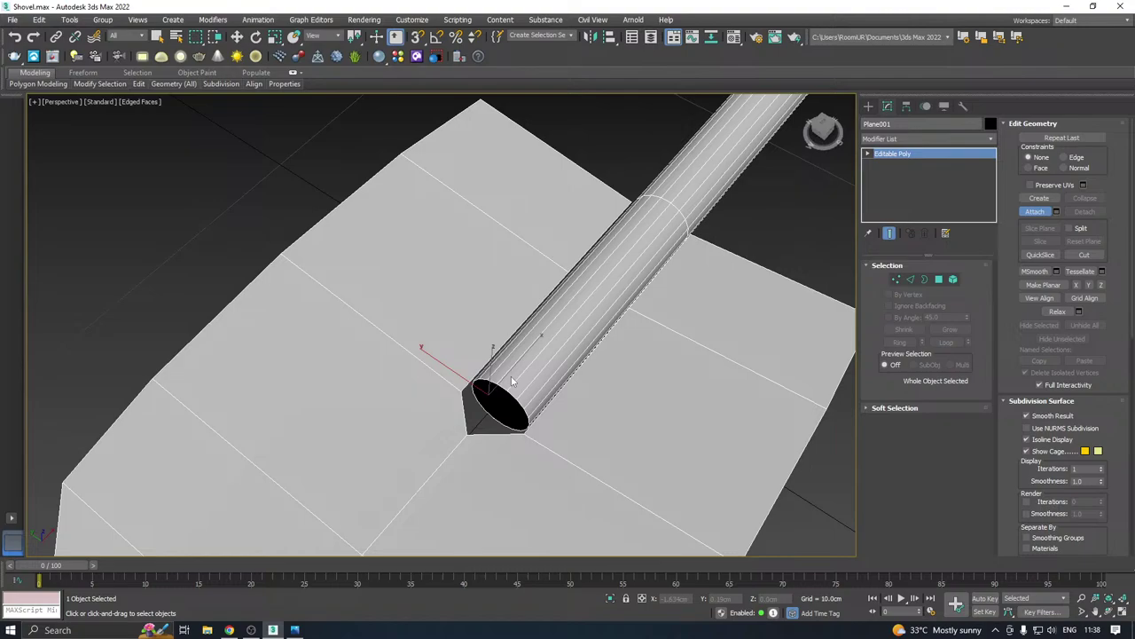
key("w")
Delete the cap polygon closing the shaft's end at the blade notch
scroll(609, 375, "up", 5)
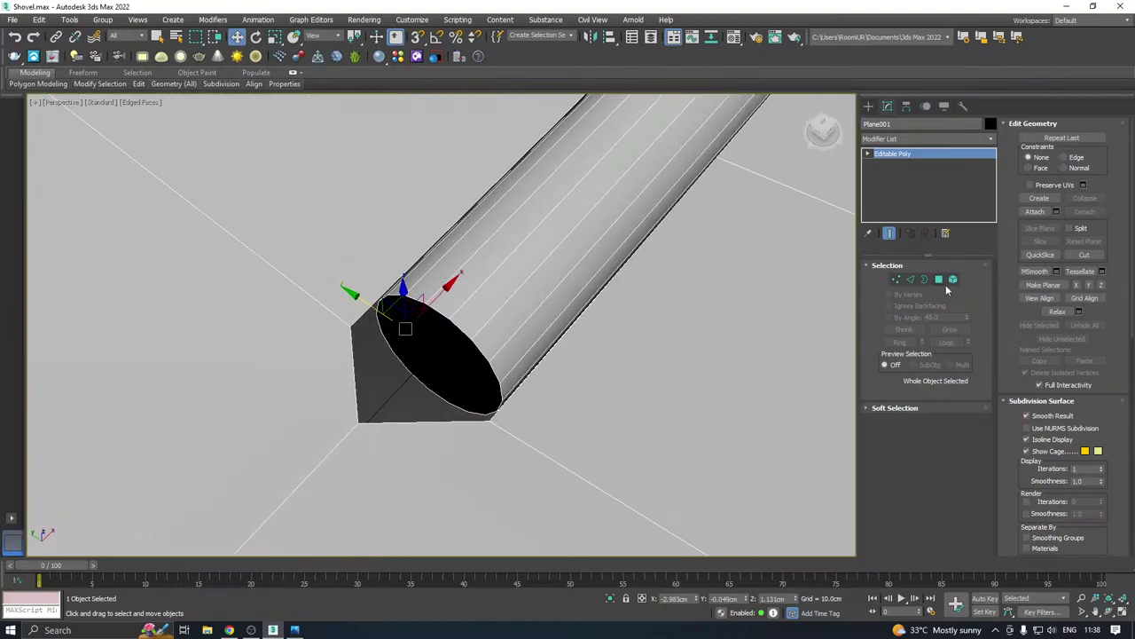
left_click(939, 279)
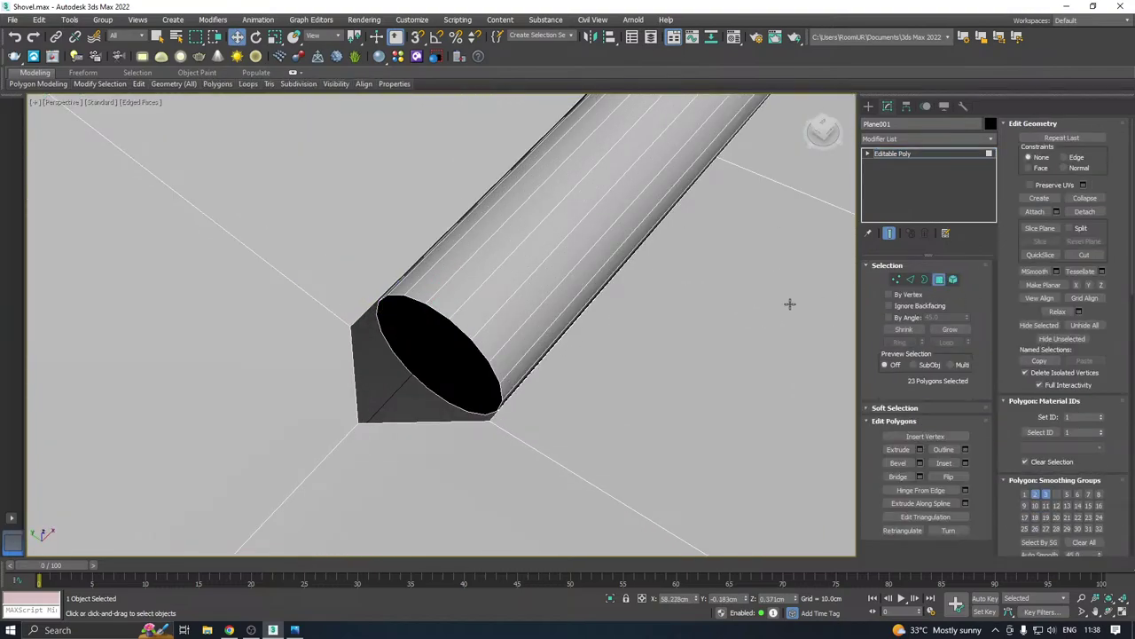
left_click(453, 368)
key("Delete")
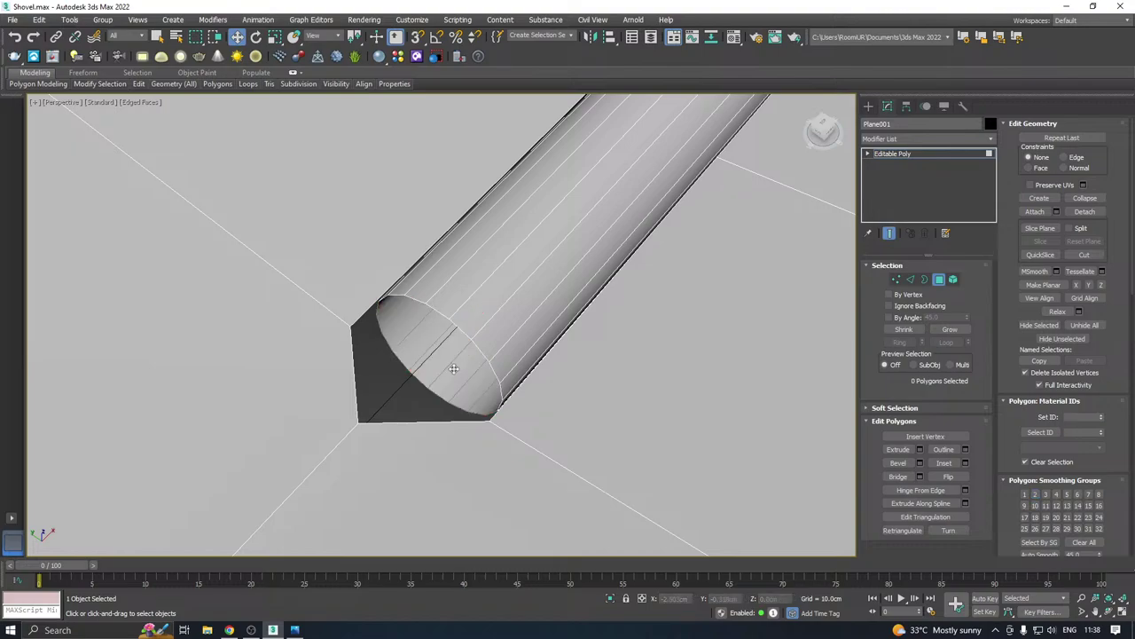
Examine the vertices around the shaft's open end and the blade notch from several angles
left_click(895, 280)
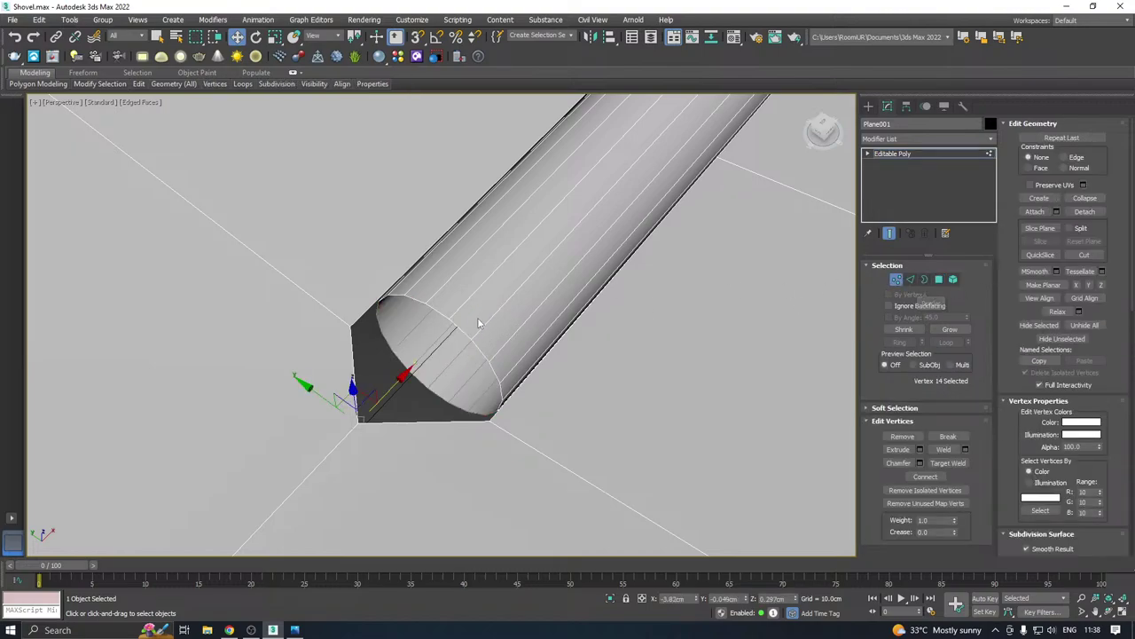
left_click(450, 319)
middle_click_drag(564, 298, 482, 314, "alt")
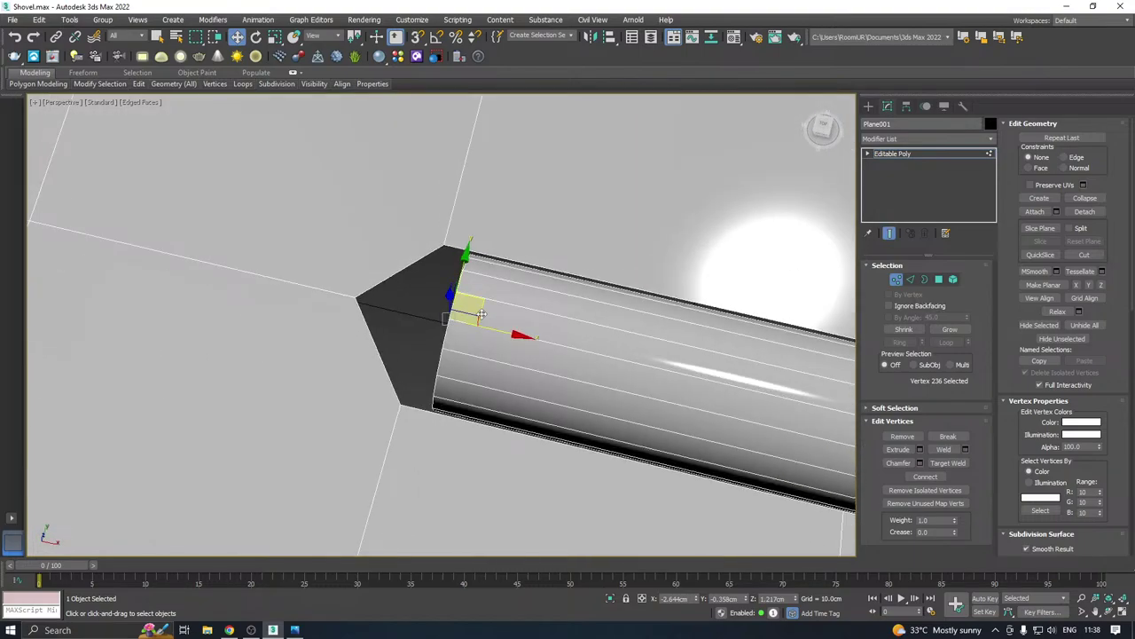
key("1")
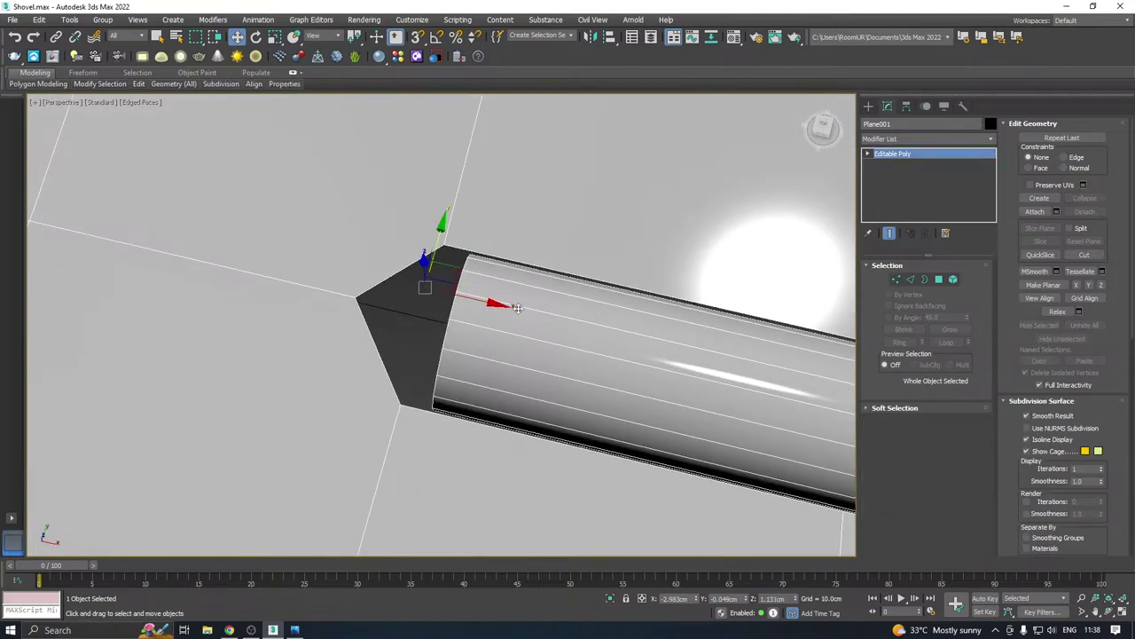
left_click(894, 280)
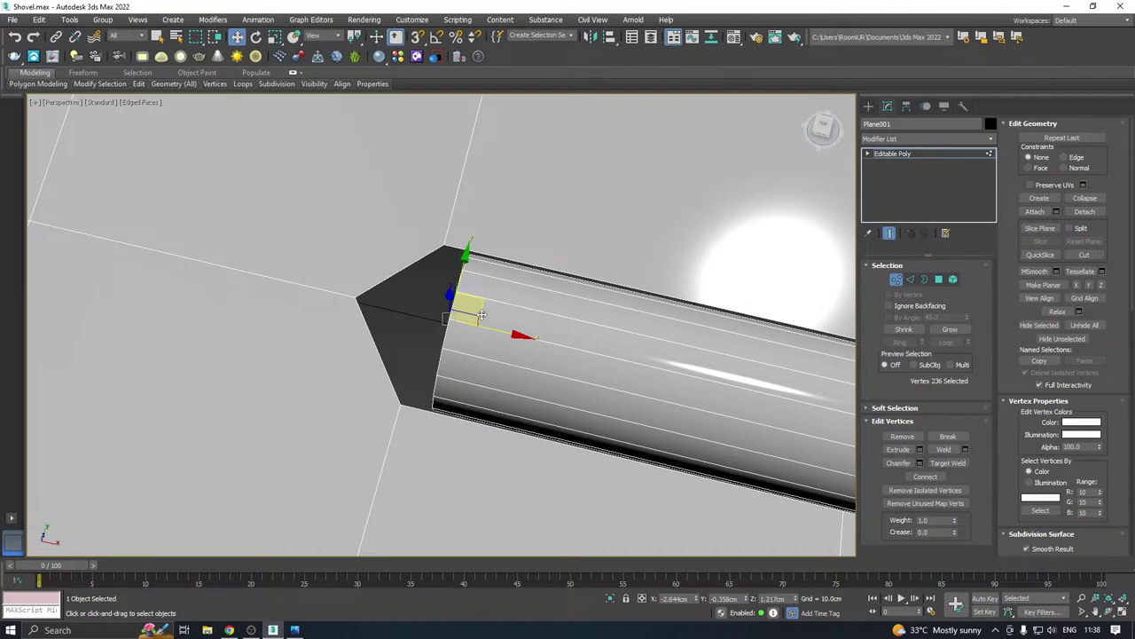
middle_click_drag(531, 320, 578, 315, "alt")
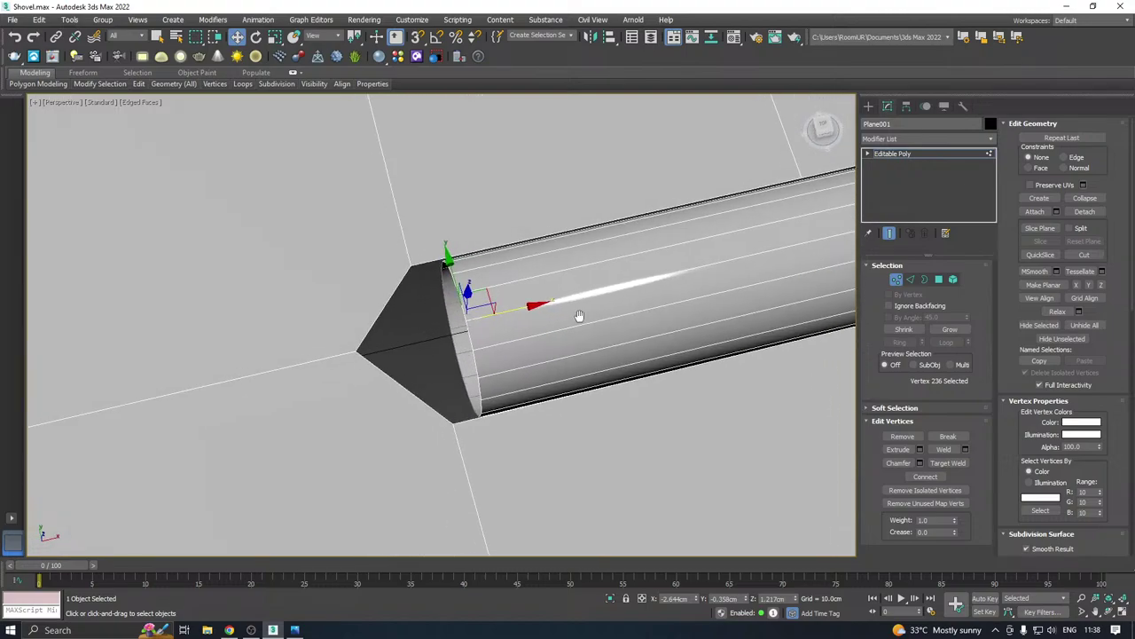
middle_click_drag(617, 282, 575, 289, "alt")
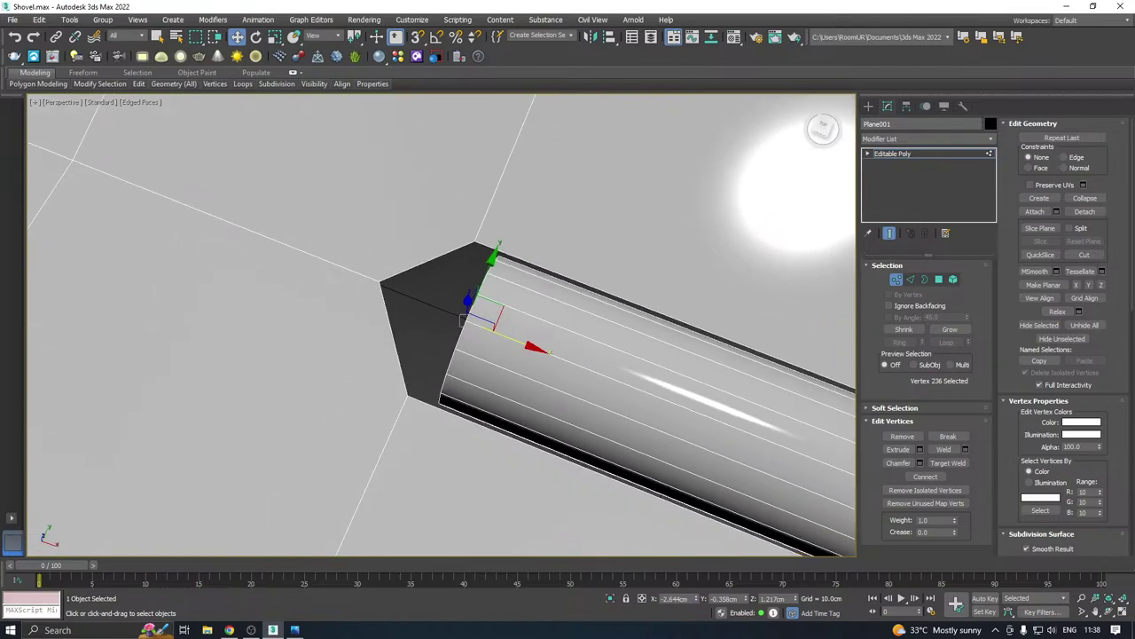
key("alt+Tab")
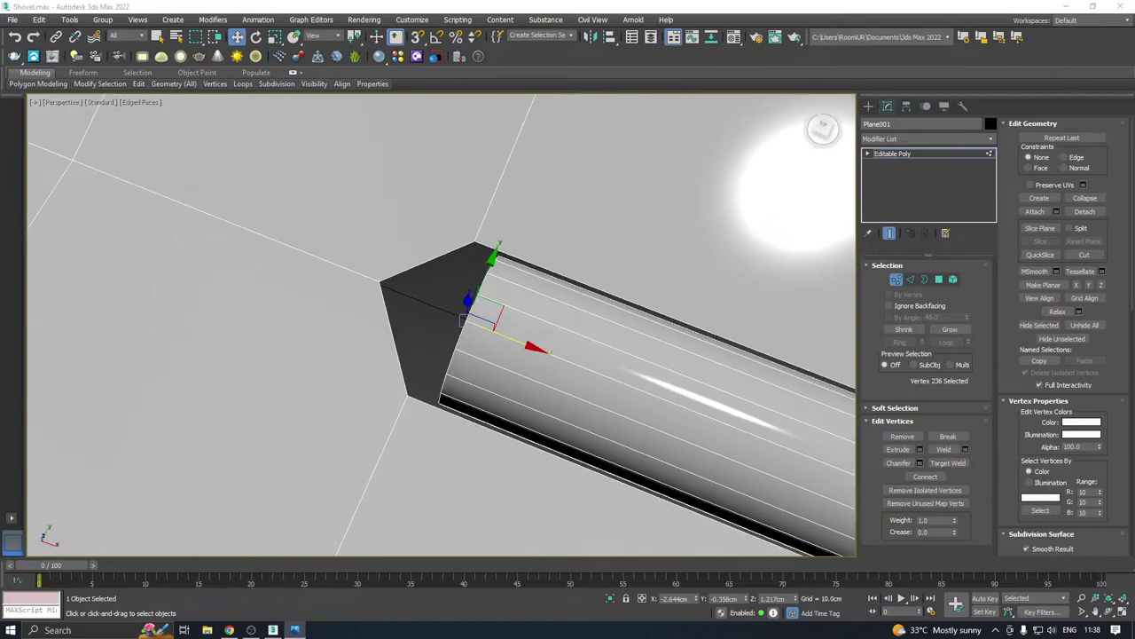
middle_click_drag(408, 266, 517, 227, "alt")
scroll(417, 246, "down", 3)
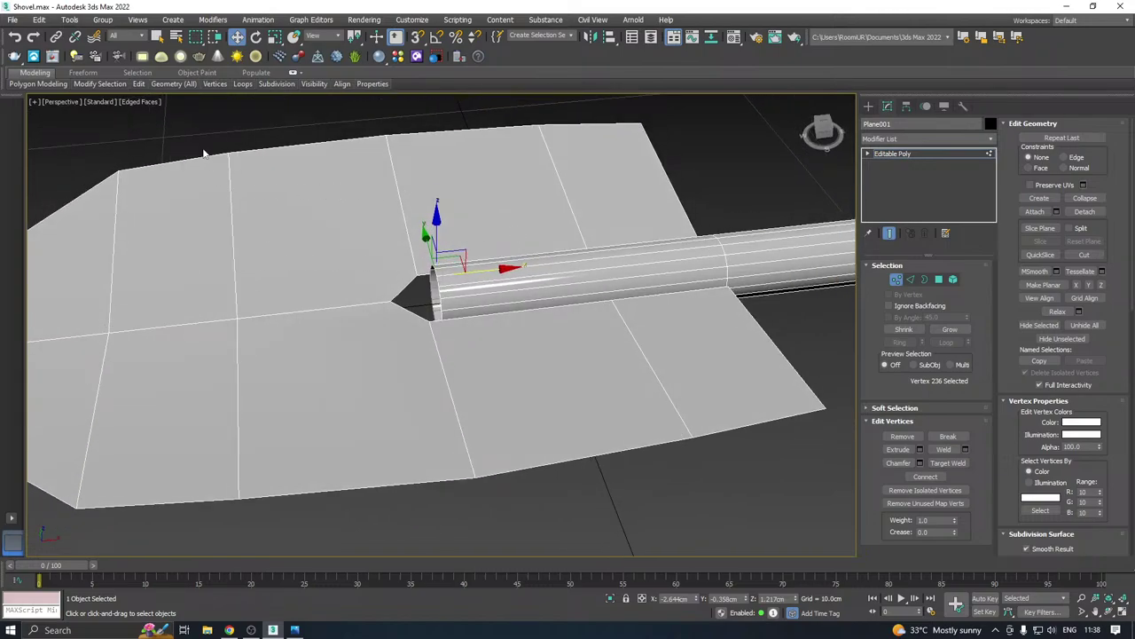
Insert an edge loop around the shaft behind its open end with SwiftLoop, at about 1.5 cm along X
mouse_move(139, 84)
left_click(235, 111)
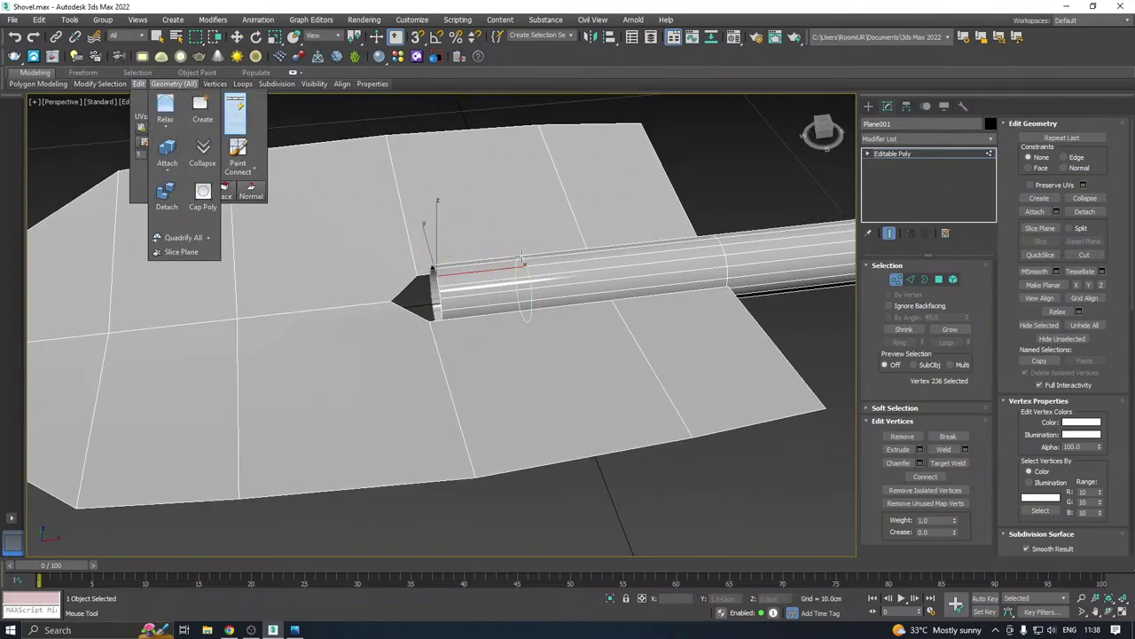
left_click(592, 257)
key("w")
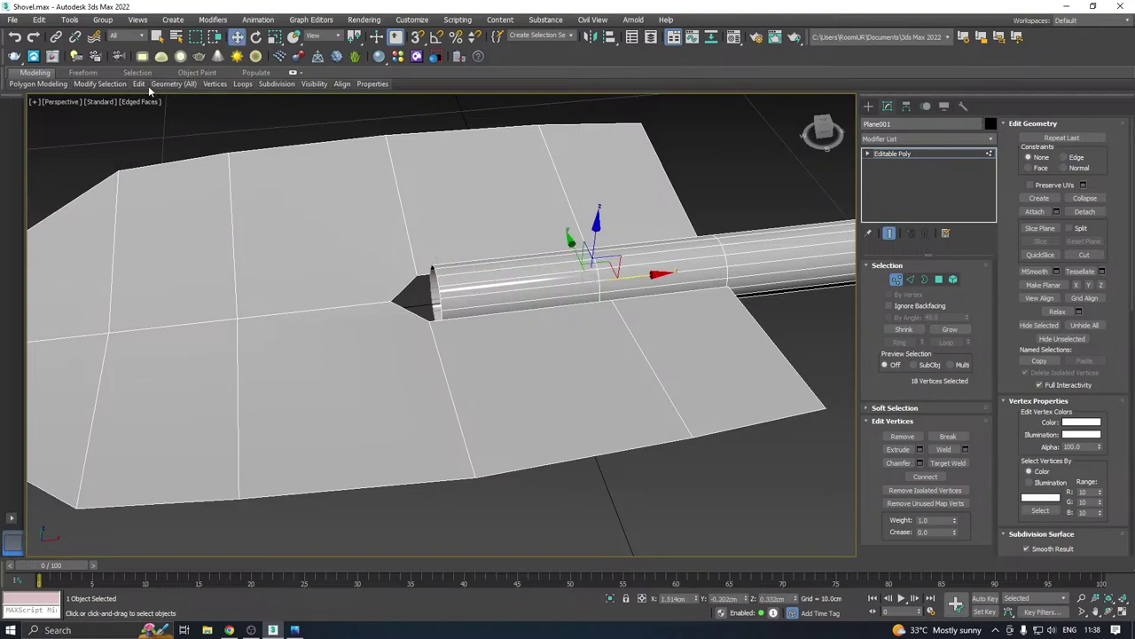
Flatten the open border at the shaft's end by scaling it along Z to roughly half its height
left_click(925, 278)
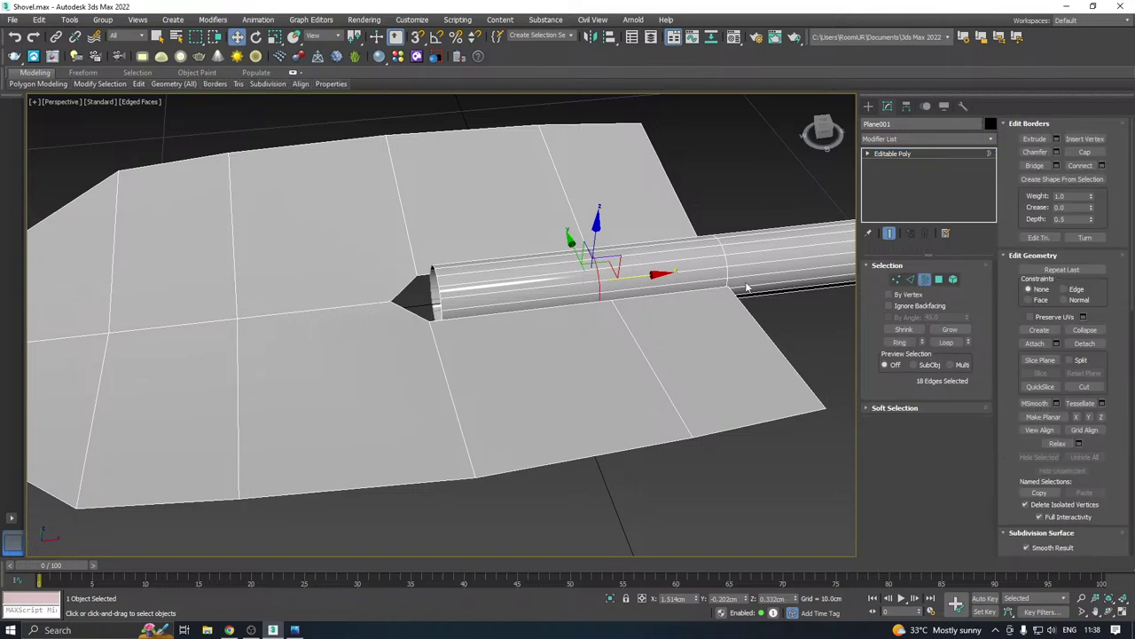
left_click(438, 289)
middle_click_drag(455, 293, 461, 266)
key("r")
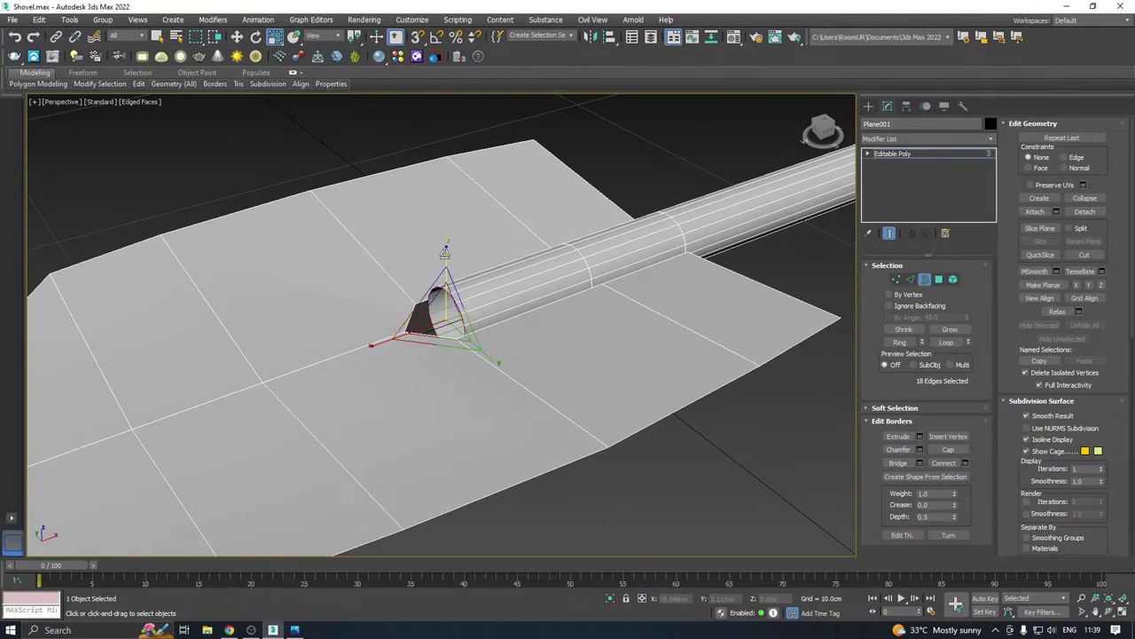
left_click_drag(444, 252, 444, 287)
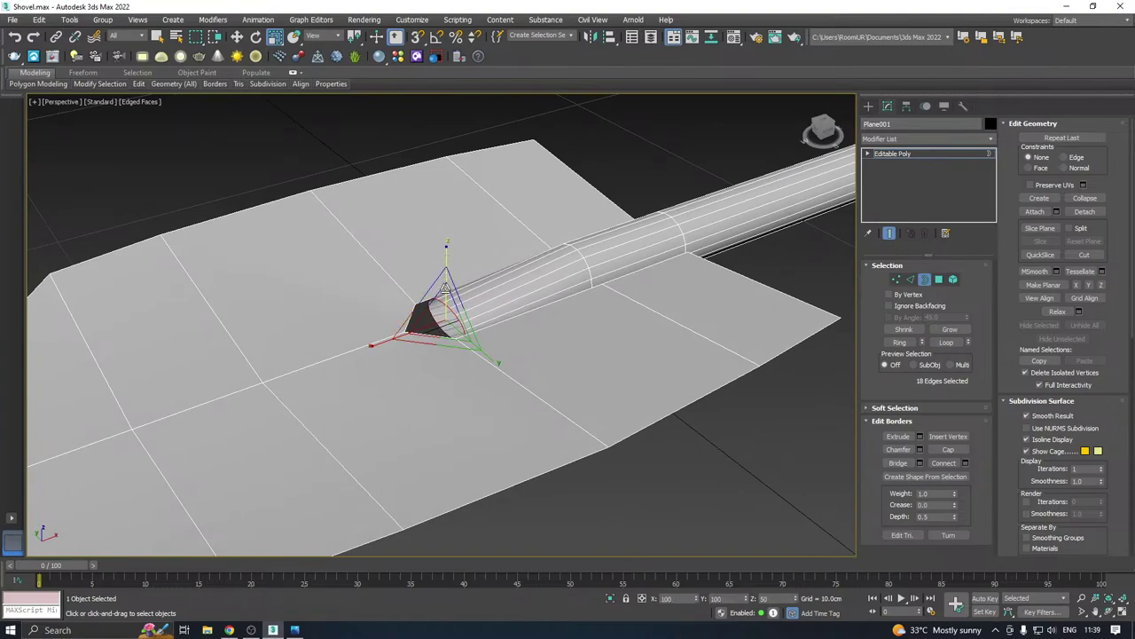
mouse_move(444, 288)
middle_mouse_down("alt")
mouse_move(414, 264)
mouse_move(433, 231)
mouse_move(446, 312)
mouse_move(446, 281)
middle_mouse_up("alt")
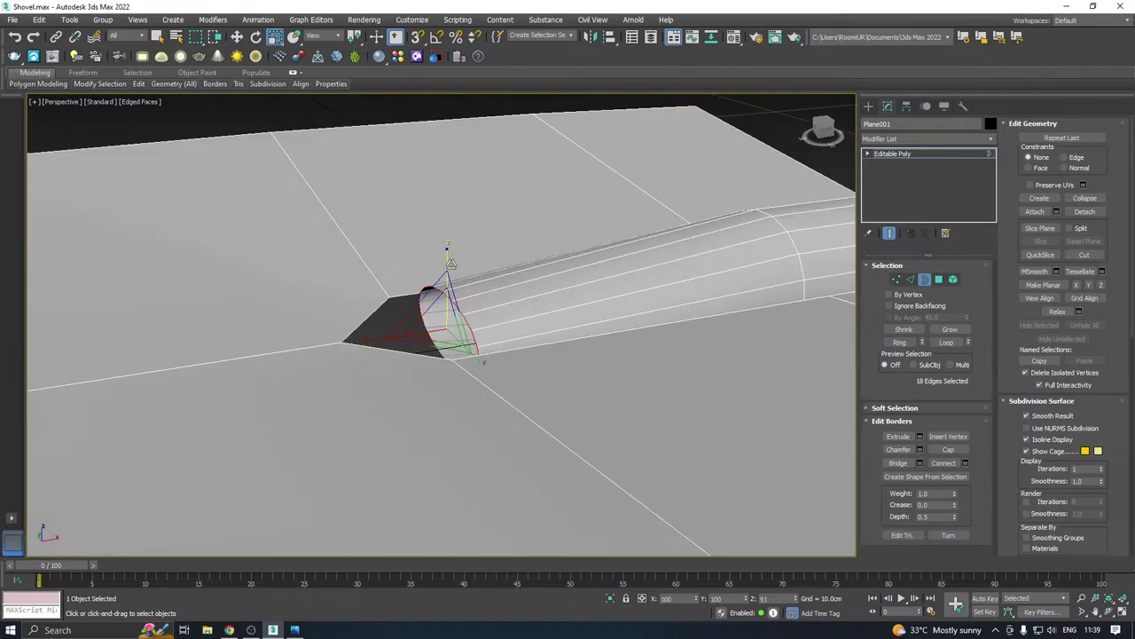
Apply a TurboSmooth modifier to the whole shovel and check the smoothed blade and shaft
left_click(905, 154)
key("w")
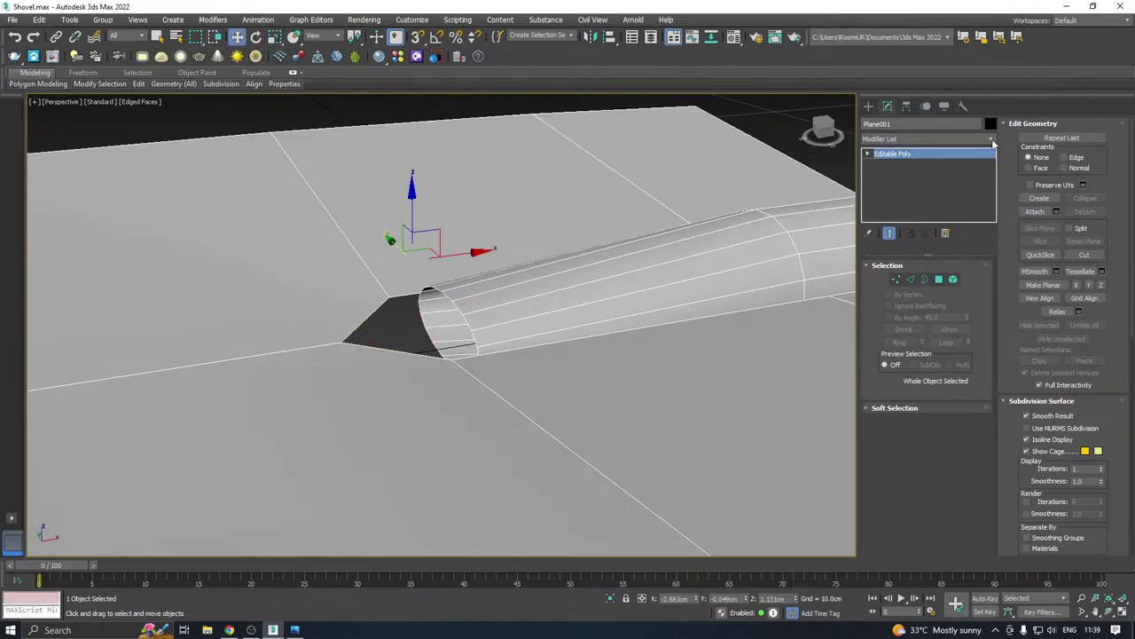
left_click(992, 140)
scroll(972, 448, "down", 5)
left_click(885, 371)
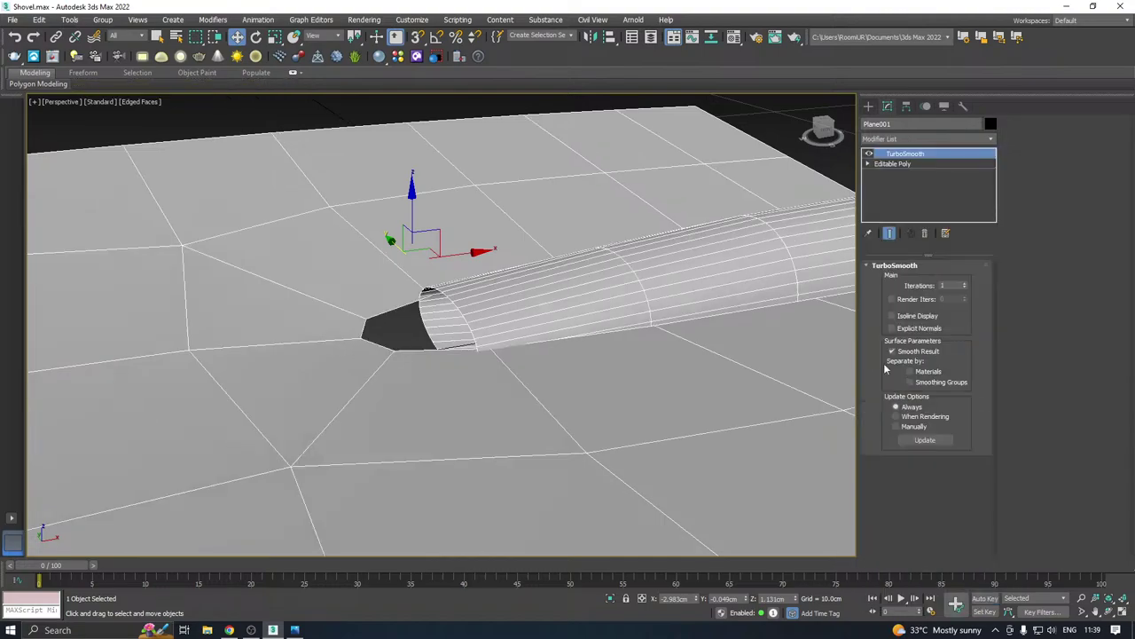
scroll(813, 362, "down", 3)
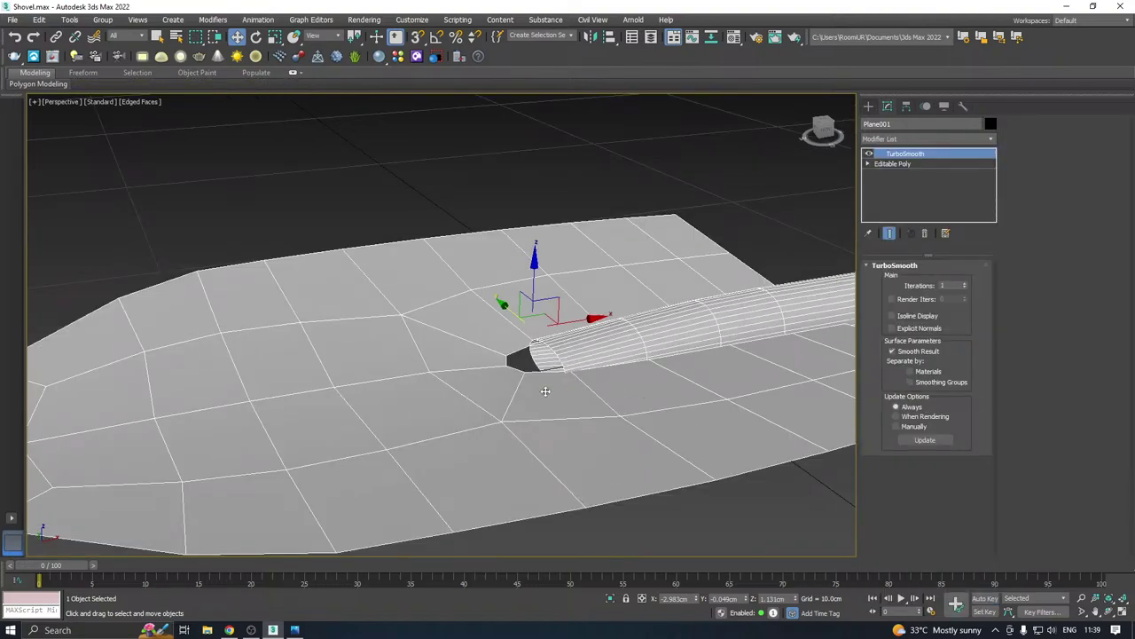
scroll(546, 391, "down", 4)
middle_click_drag(545, 392, 643, 385, "alt")
scroll(529, 373, "up", 3)
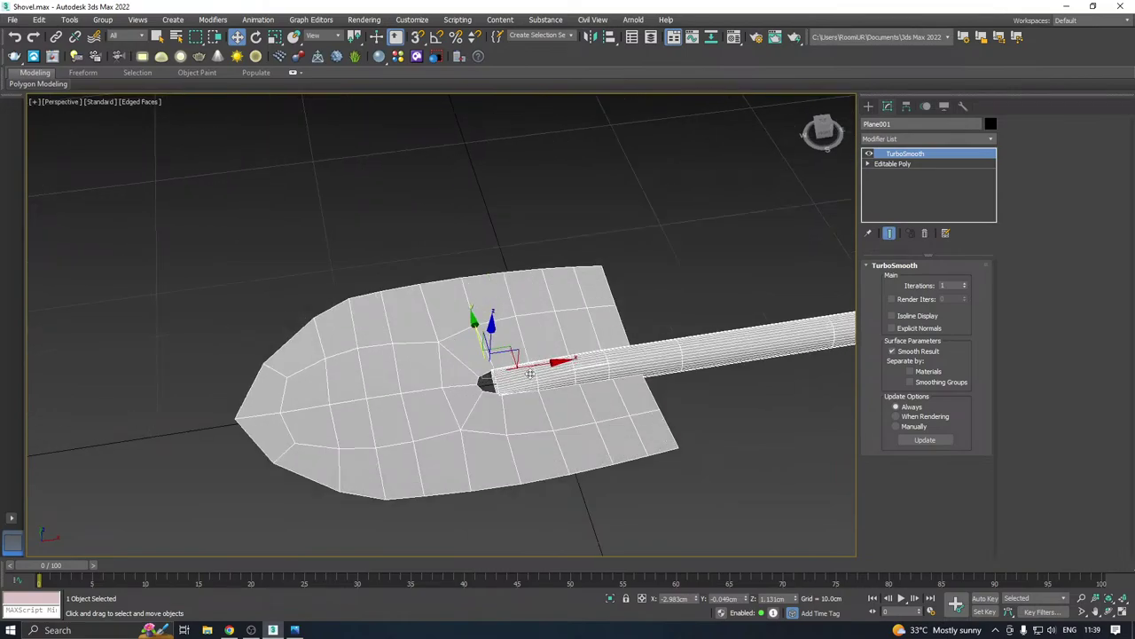
scroll(530, 373, "up", 3)
Return to the Editable Poly level with TurboSmooth hidden and narrow the shaft's open border along Y to about 76 percent
left_click(892, 164)
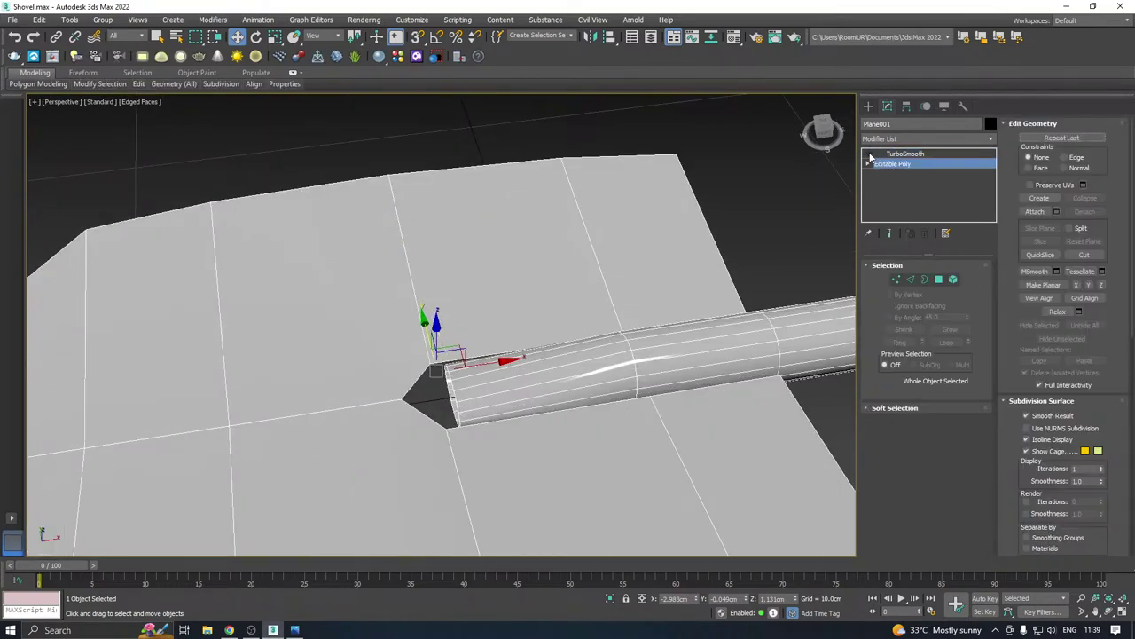
left_click(924, 280)
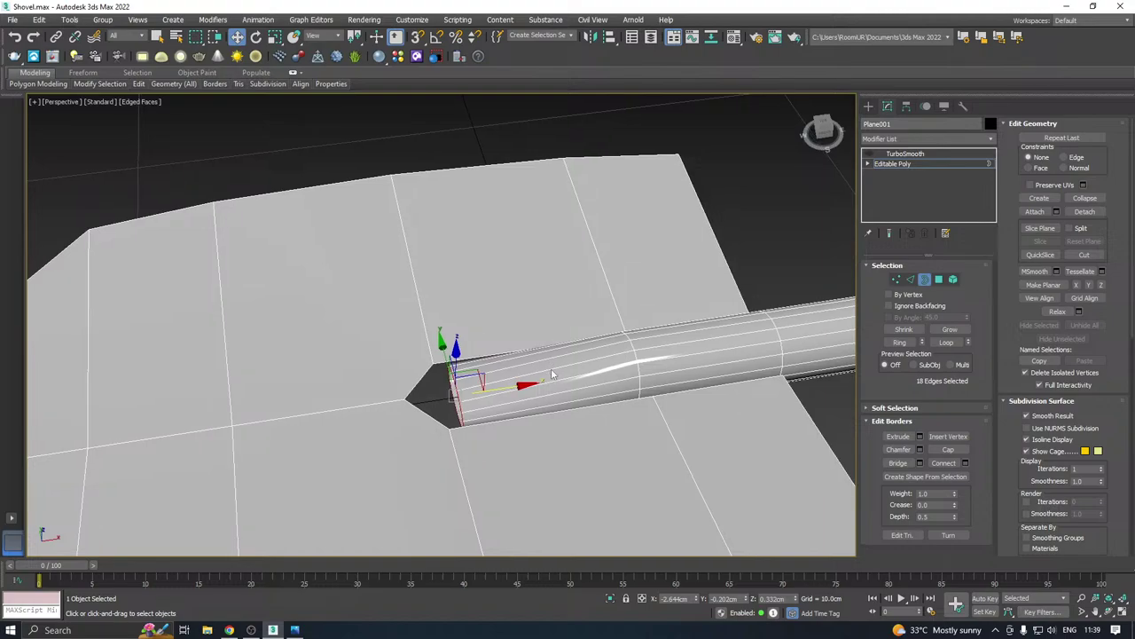
key("r")
middle_click_drag(506, 375, 559, 396, "alt")
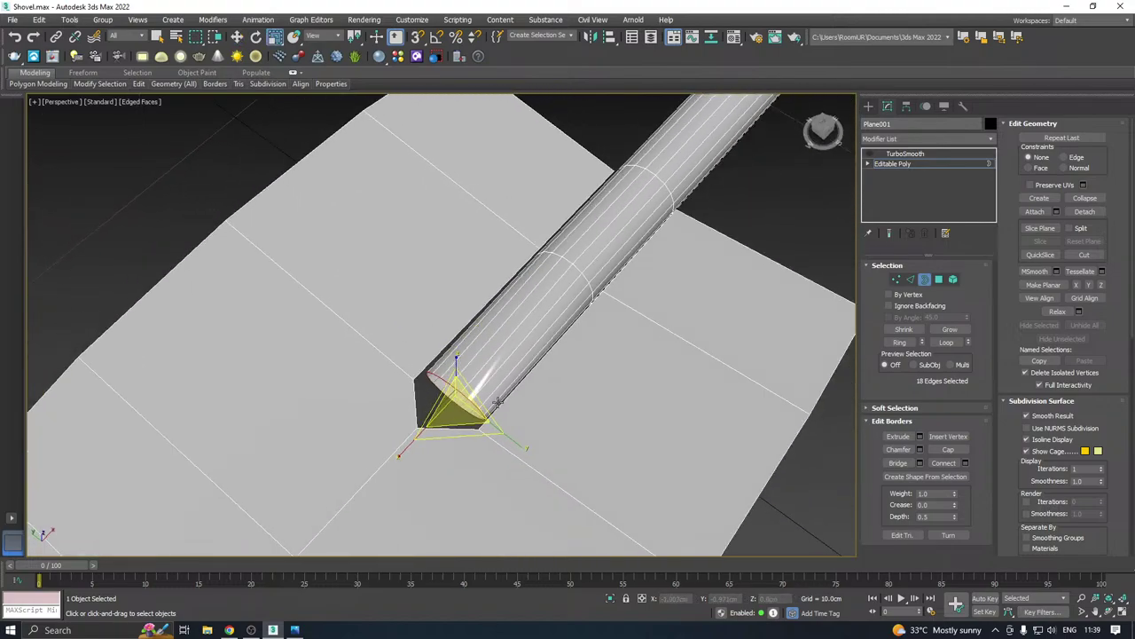
key("r")
left_click_drag(514, 434, 500, 436)
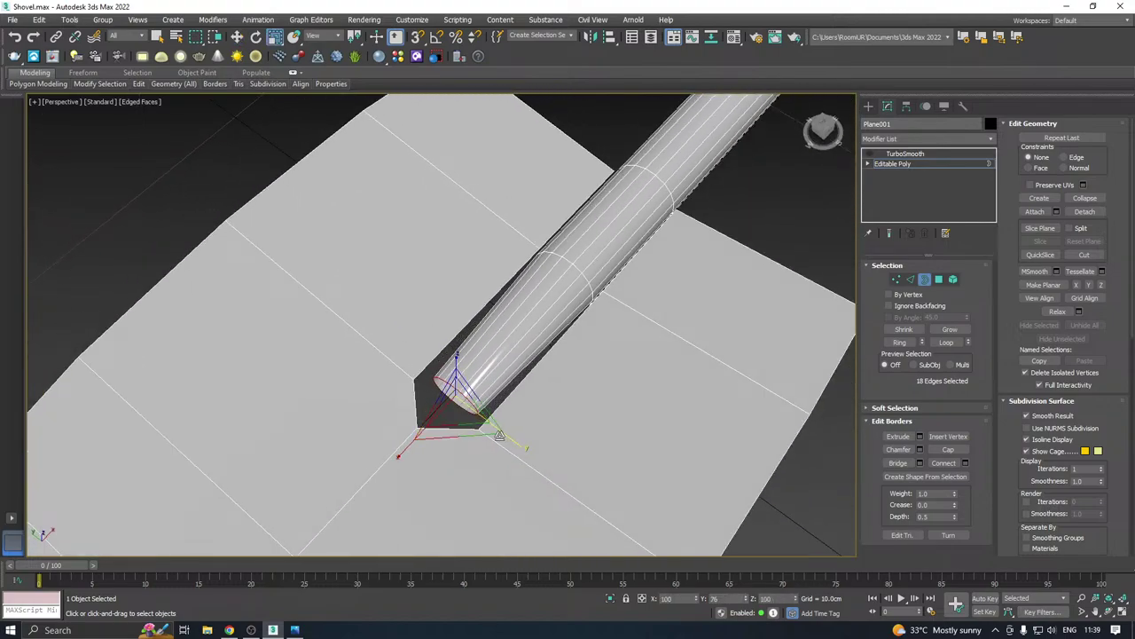
middle_click_drag(585, 406, 561, 403, "alt")
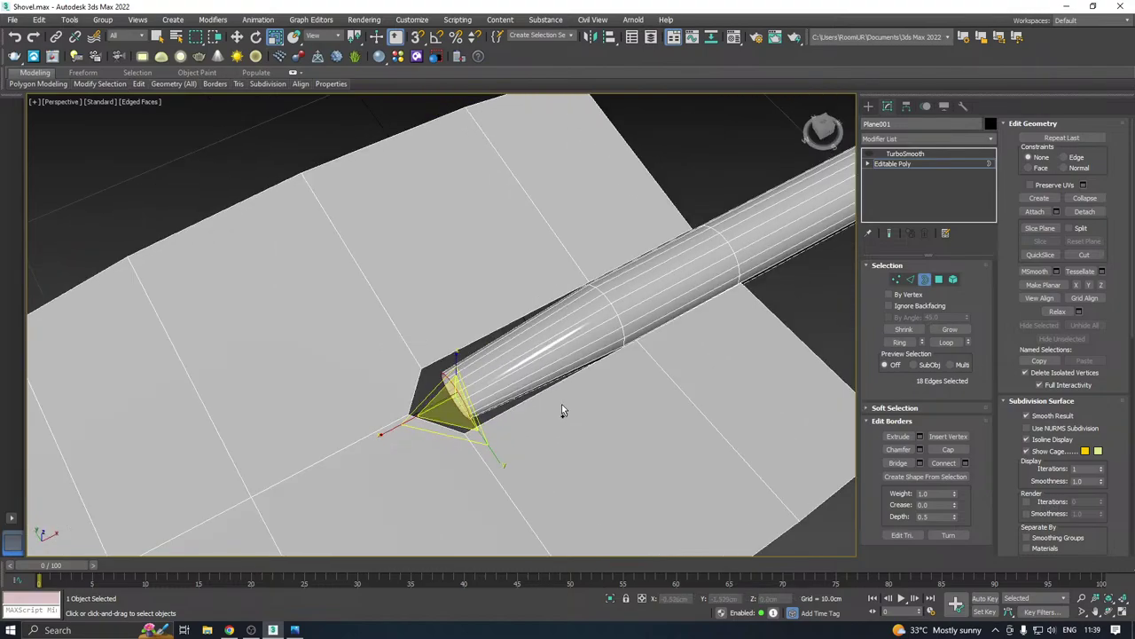
key("w")
scroll(492, 408, "up", 2)
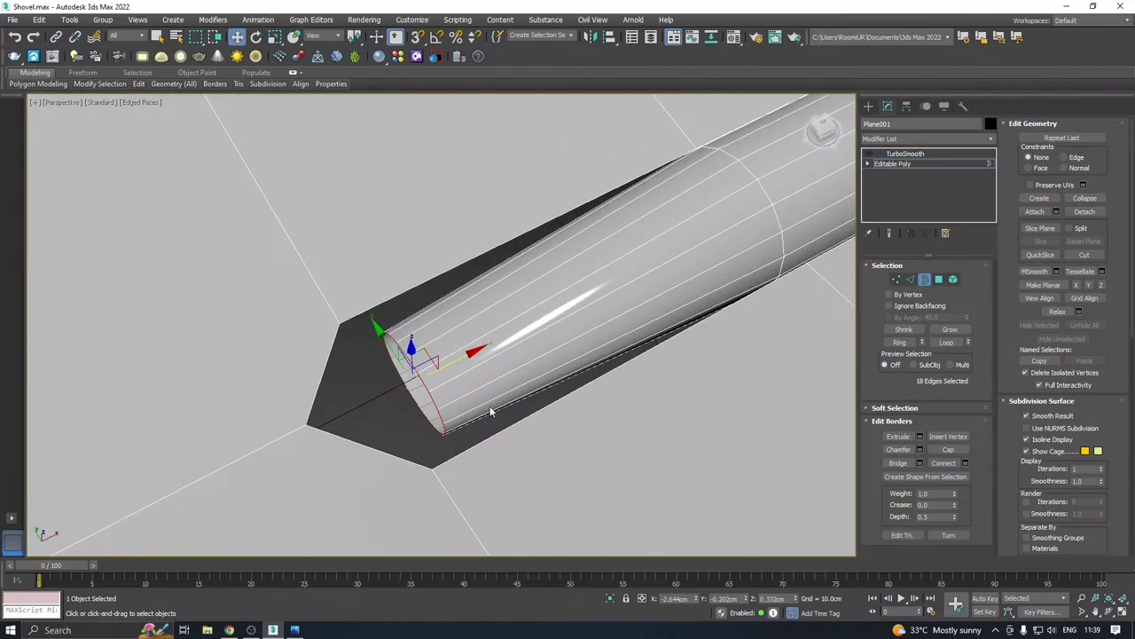
Delete the two opposite side polygons of the shaft's end segment at the blade notch
left_click(938, 278)
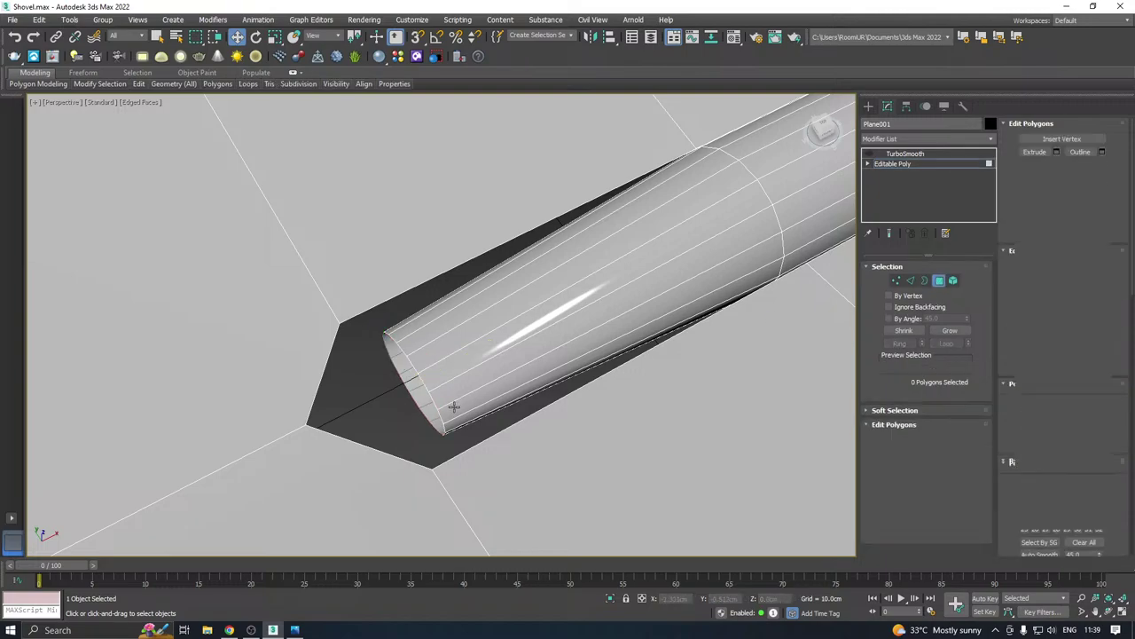
left_click(527, 395)
middle_click_drag(527, 395, 640, 374, "alt")
left_click(553, 418)
left_click(527, 441)
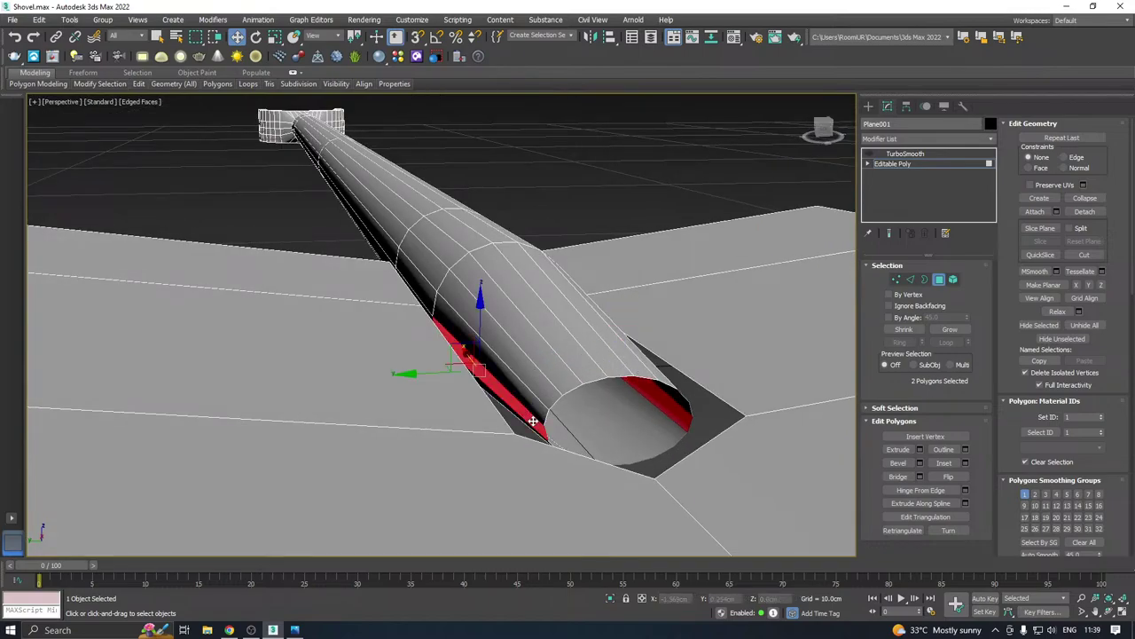
middle_click_drag(526, 441, 511, 399, "alt")
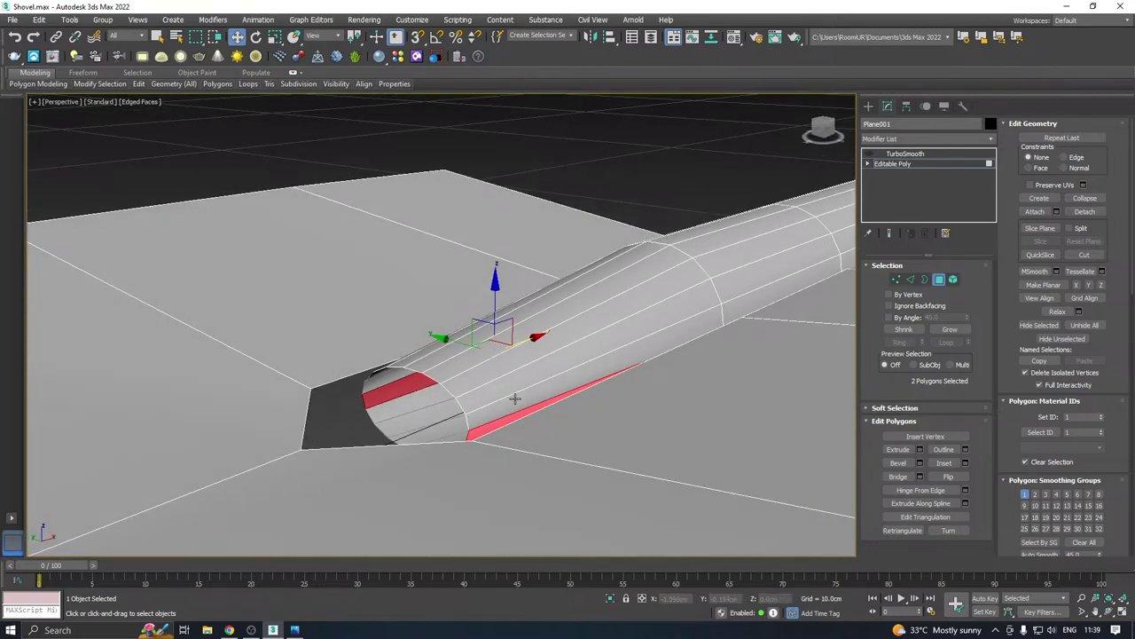
key("ctrl+d")
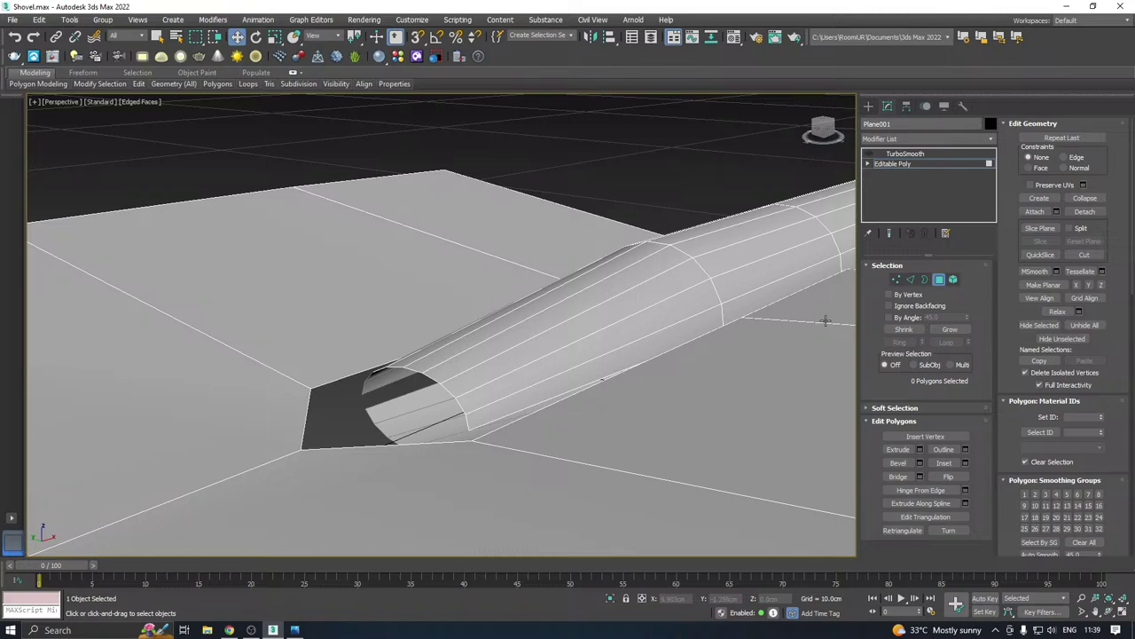
Target-weld the blade notch's two side vertices to the corresponding side vertices of the shaft's open end
left_click(895, 280)
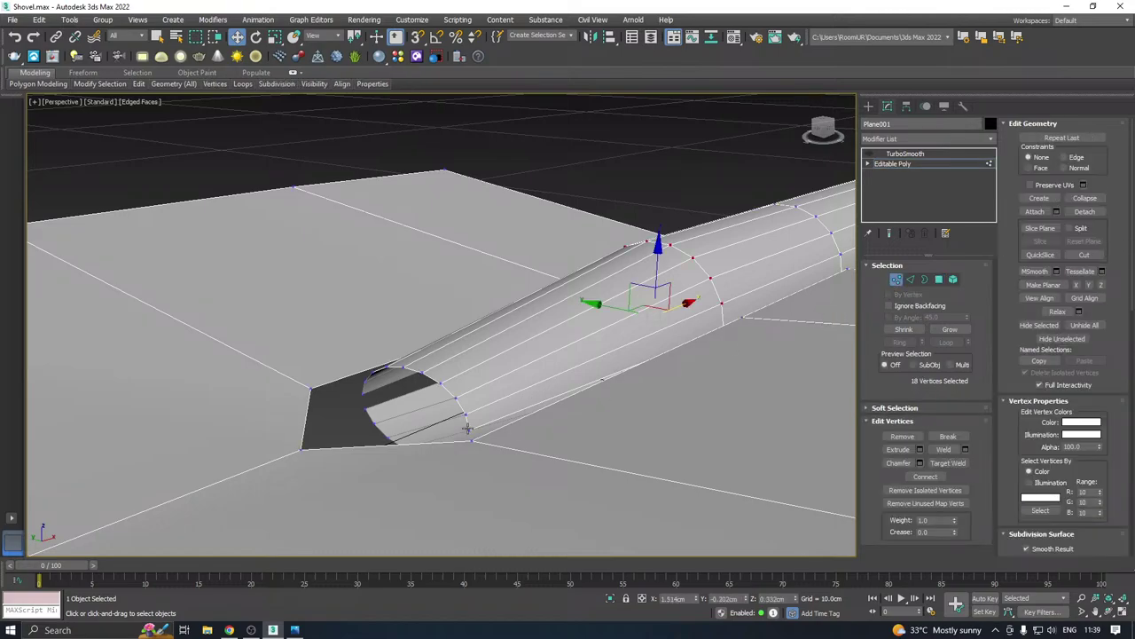
left_click(468, 428)
middle_click_drag(467, 429, 545, 432, "alt")
right_click(510, 437)
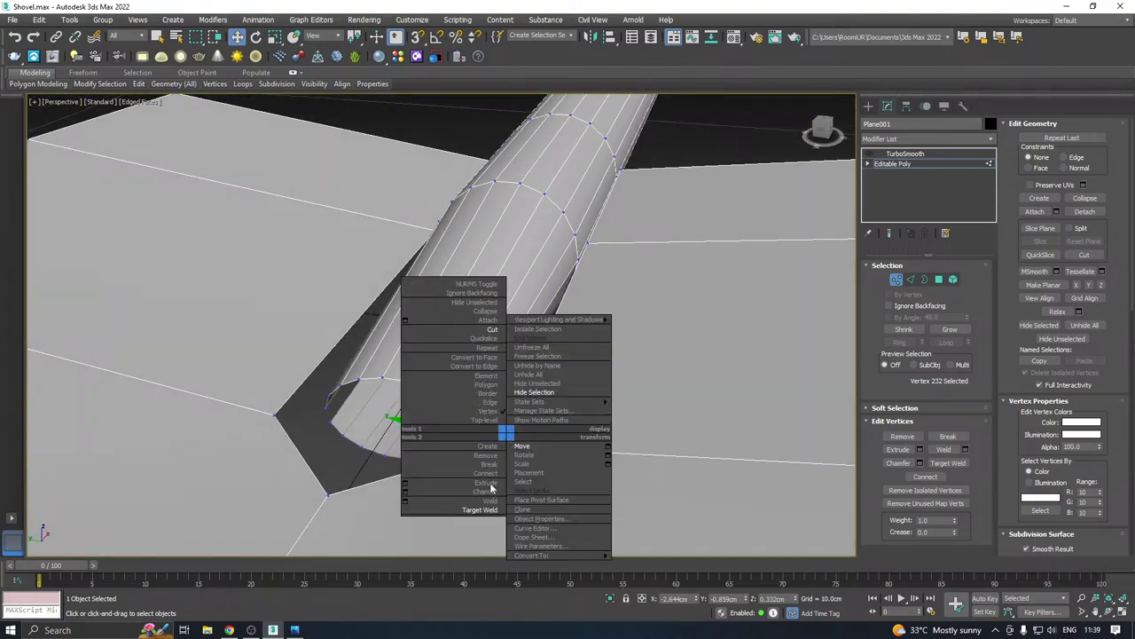
left_click(483, 510)
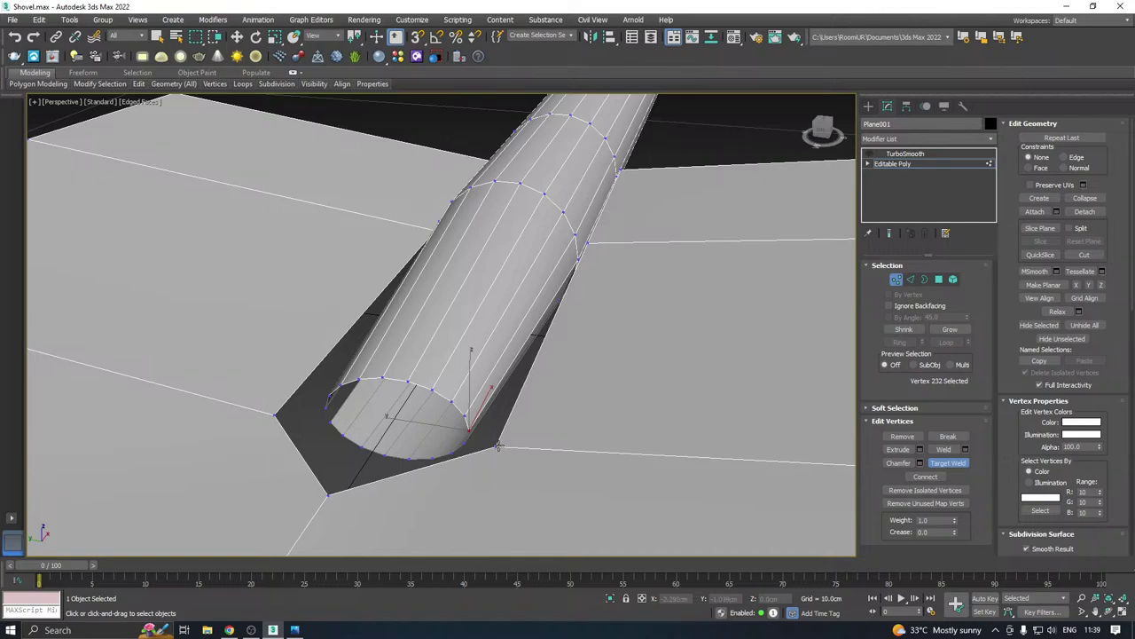
left_click(472, 431)
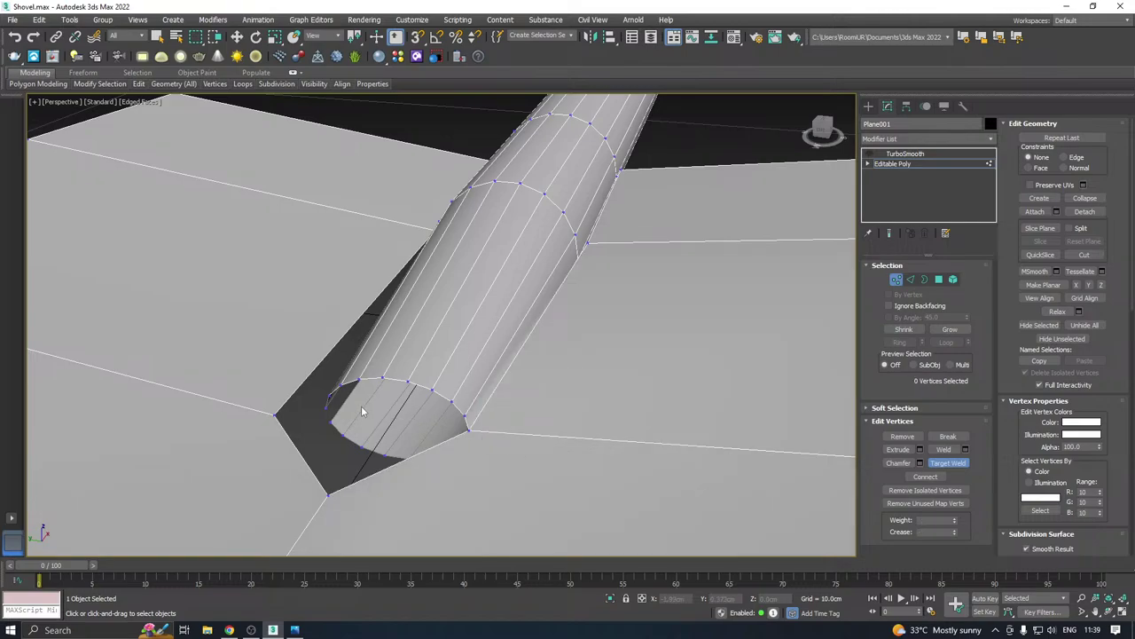
left_click(330, 401)
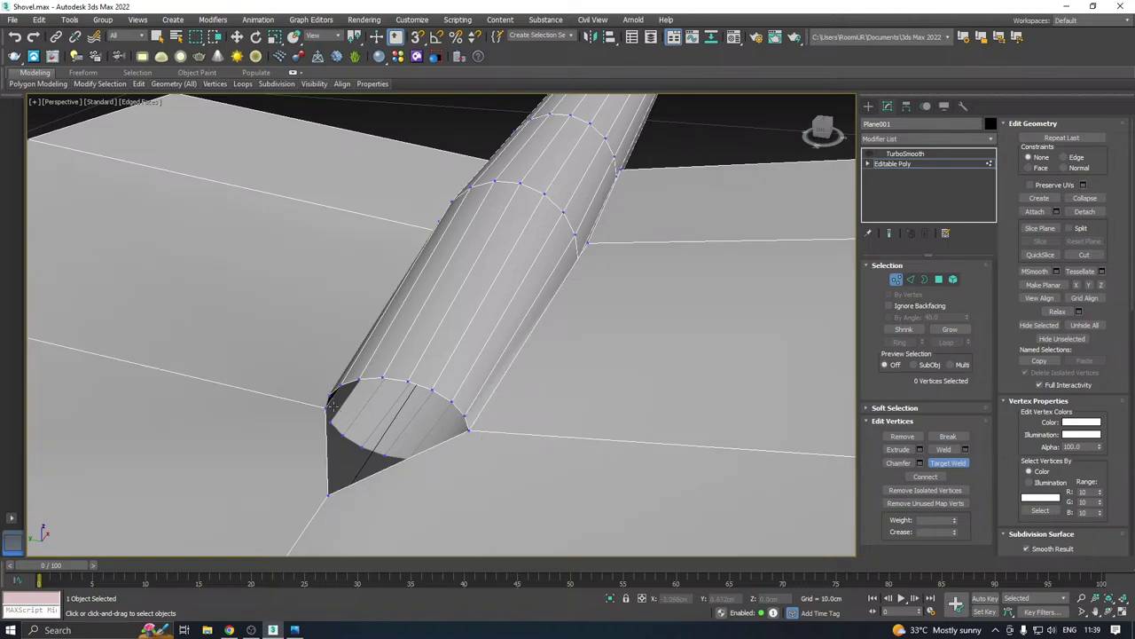
key("w")
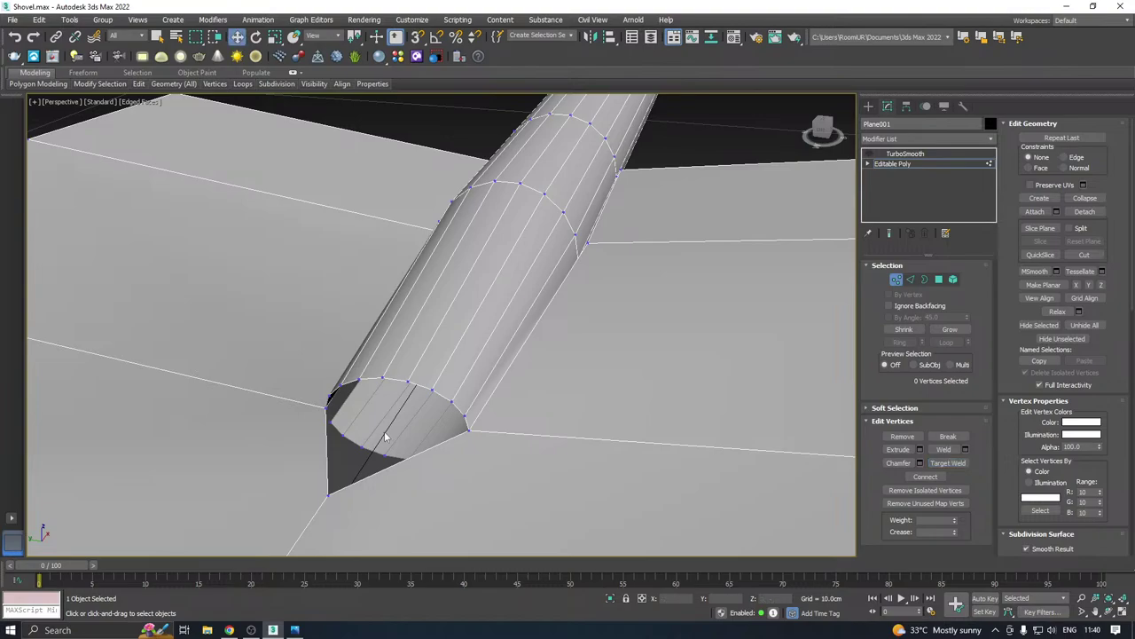
Move the shaft's edge loop nearest its open end along X until it lines up with the blade's cross edge
left_click(409, 381)
middle_click_drag(547, 385, 508, 401, "alt")
middle_click_drag(655, 346, 427, 433)
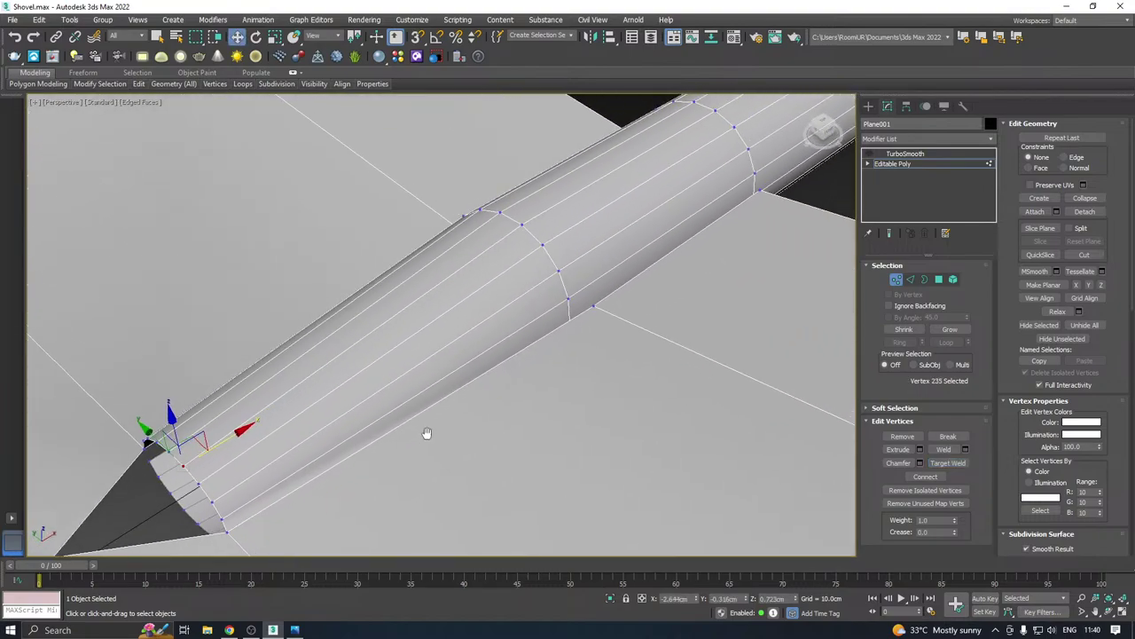
left_click(593, 305)
middle_click_drag(600, 372, 574, 272, "alt")
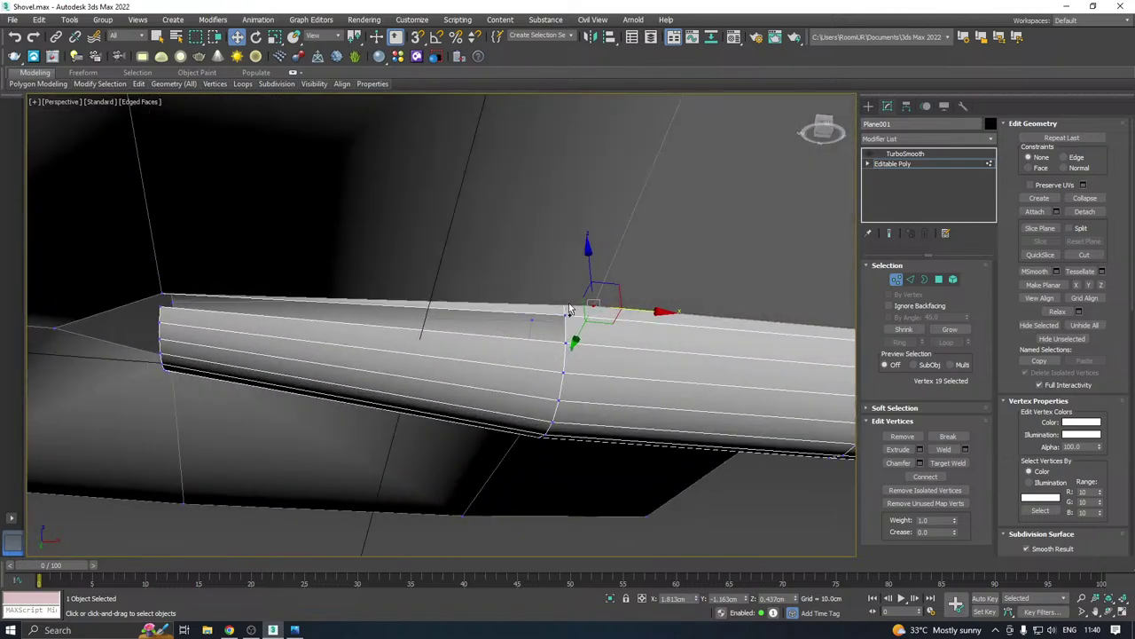
left_click(910, 280)
middle_click_drag(626, 364, 608, 376, "alt")
double_click(565, 348)
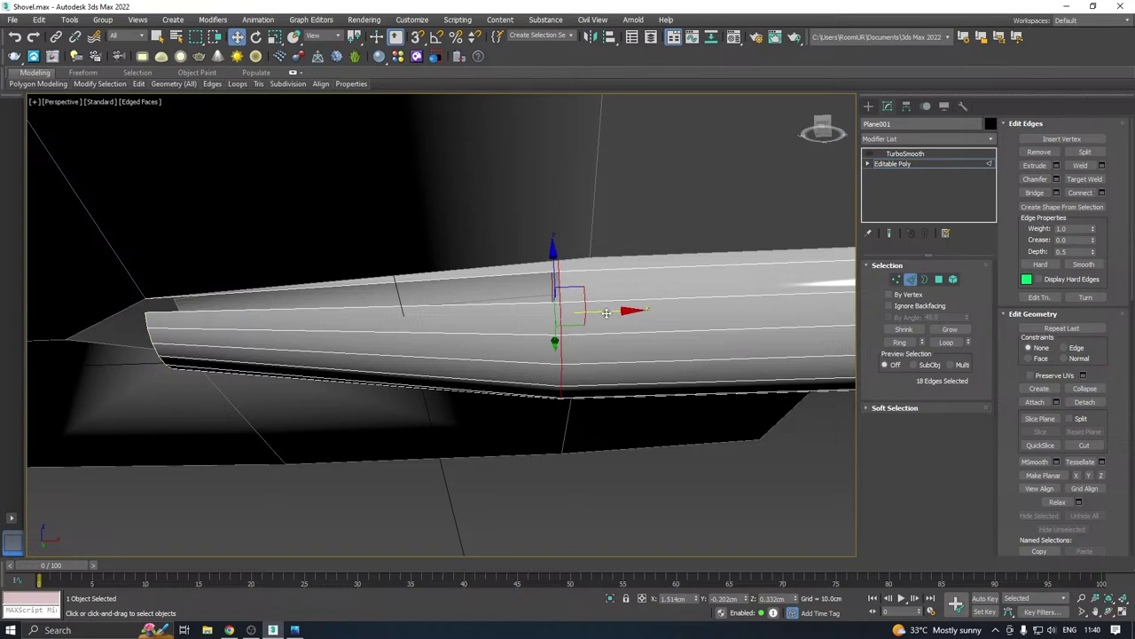
key("t")
scroll(578, 348, "up", 2)
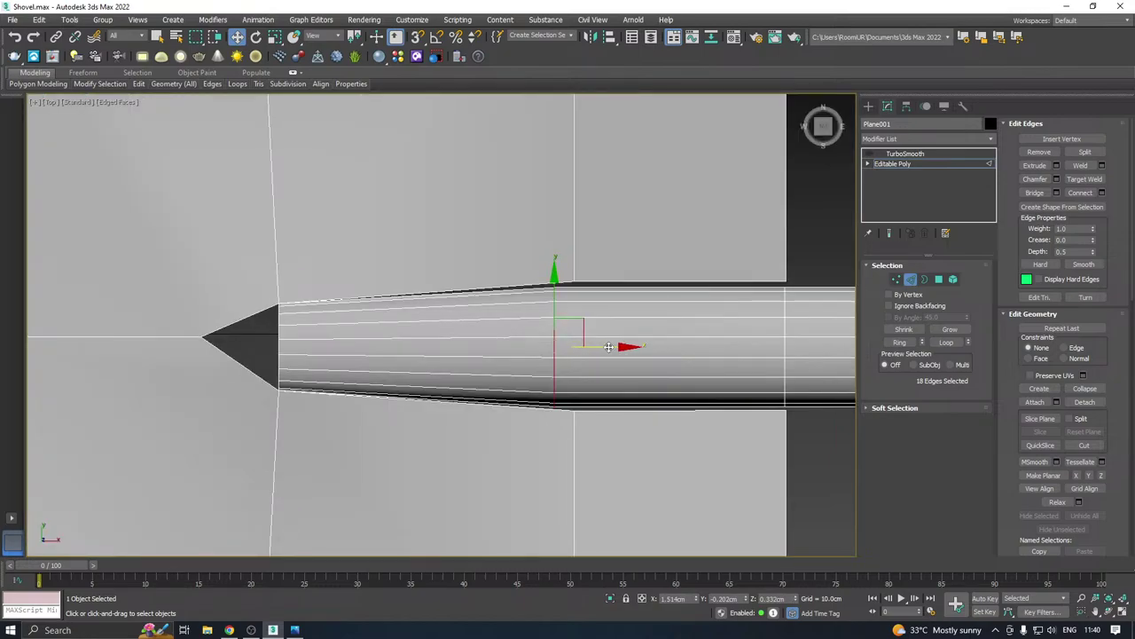
left_click_drag(609, 347, 627, 344)
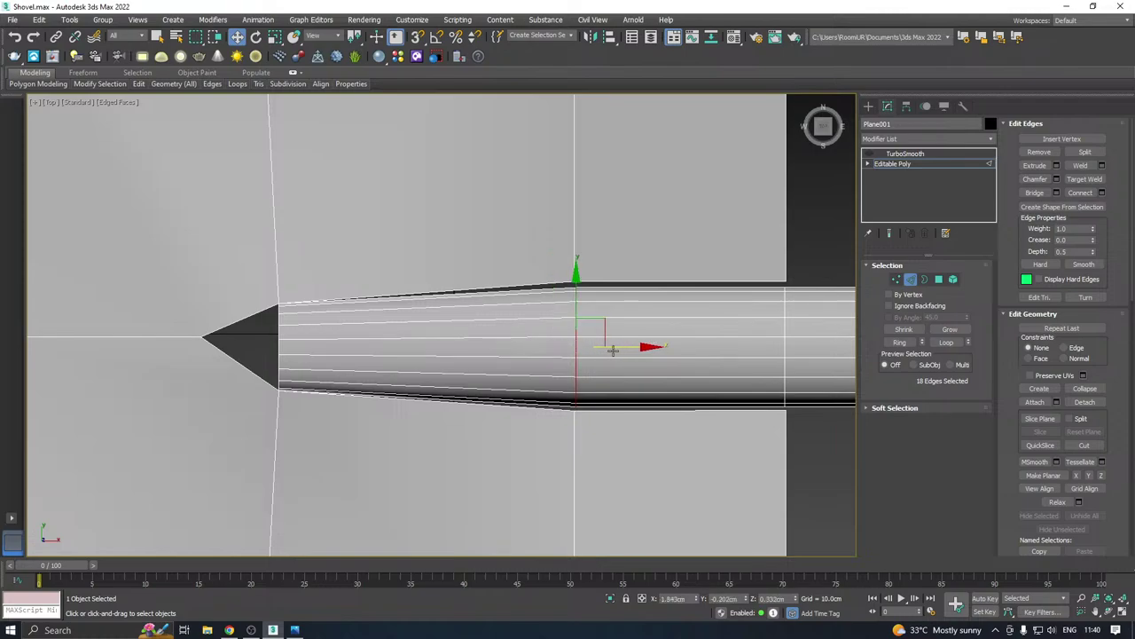
Target-weld the blade's inner vertex on the negative Y side to the matching side vertex of the aligned shaft loop
key("p")
scroll(560, 363, "down", 4)
scroll(576, 335, "up", 4)
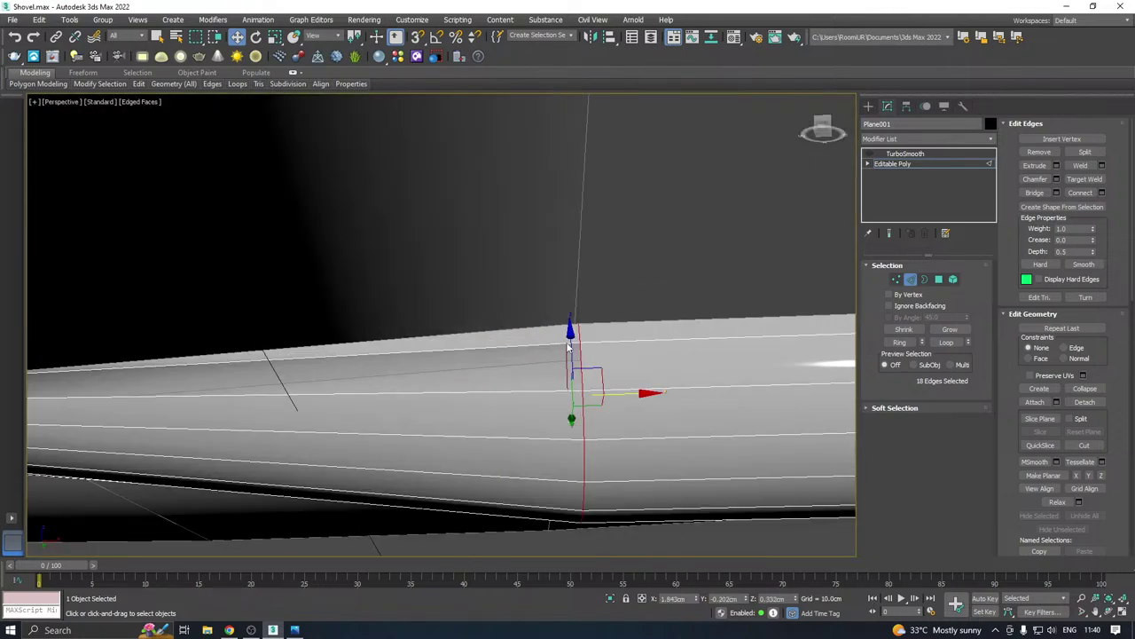
left_click(552, 339)
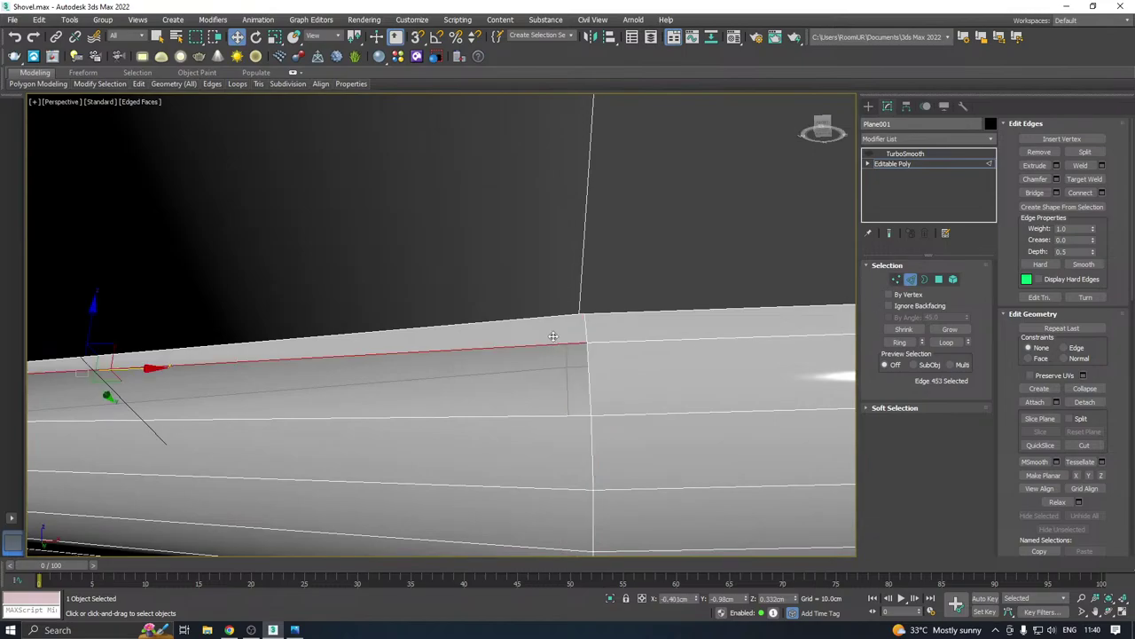
scroll(602, 312, "down", 3)
key("1")
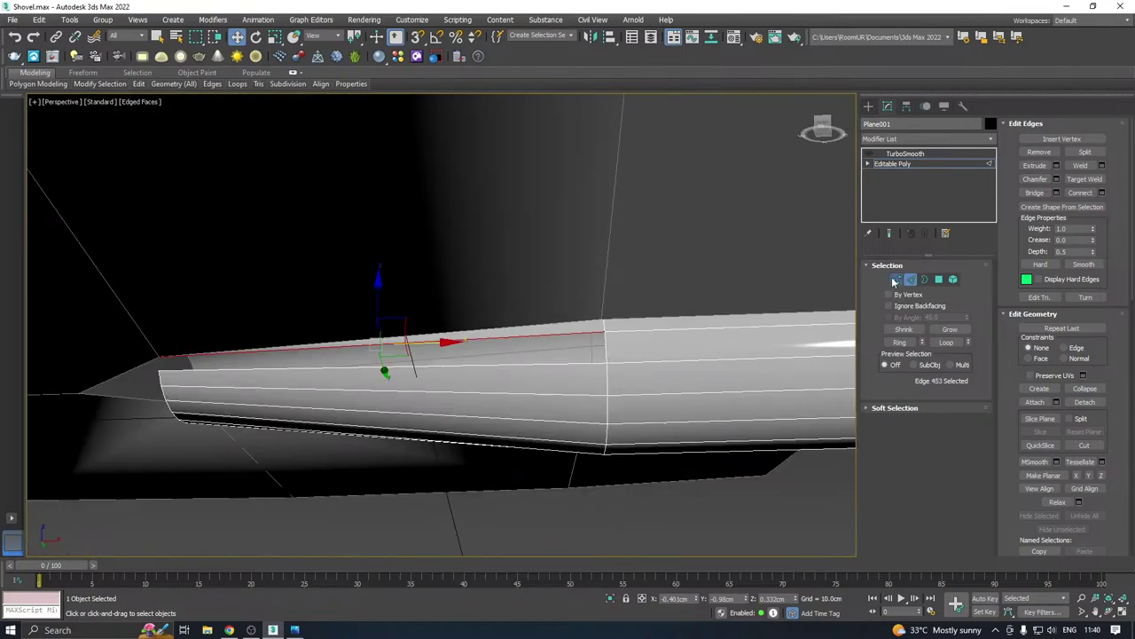
left_click(600, 316)
mouse_move(600, 316)
middle_mouse_down("alt")
mouse_move(646, 373)
mouse_move(602, 319)
middle_mouse_up("alt")
middle_click_drag(567, 284, 617, 353, "alt")
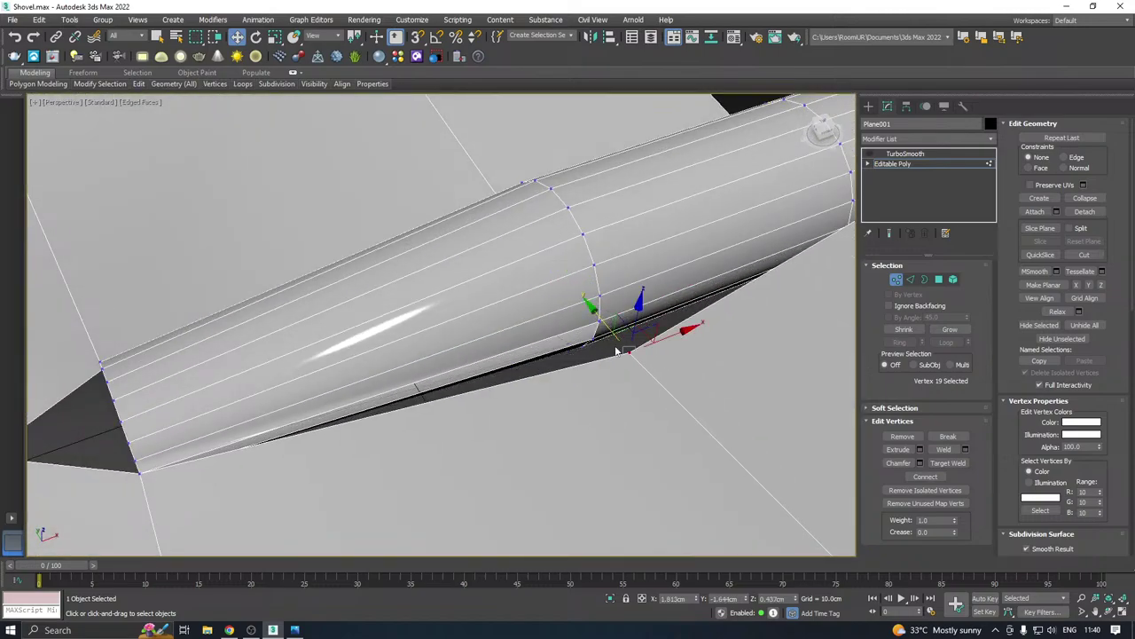
right_click(626, 377)
left_click(582, 455)
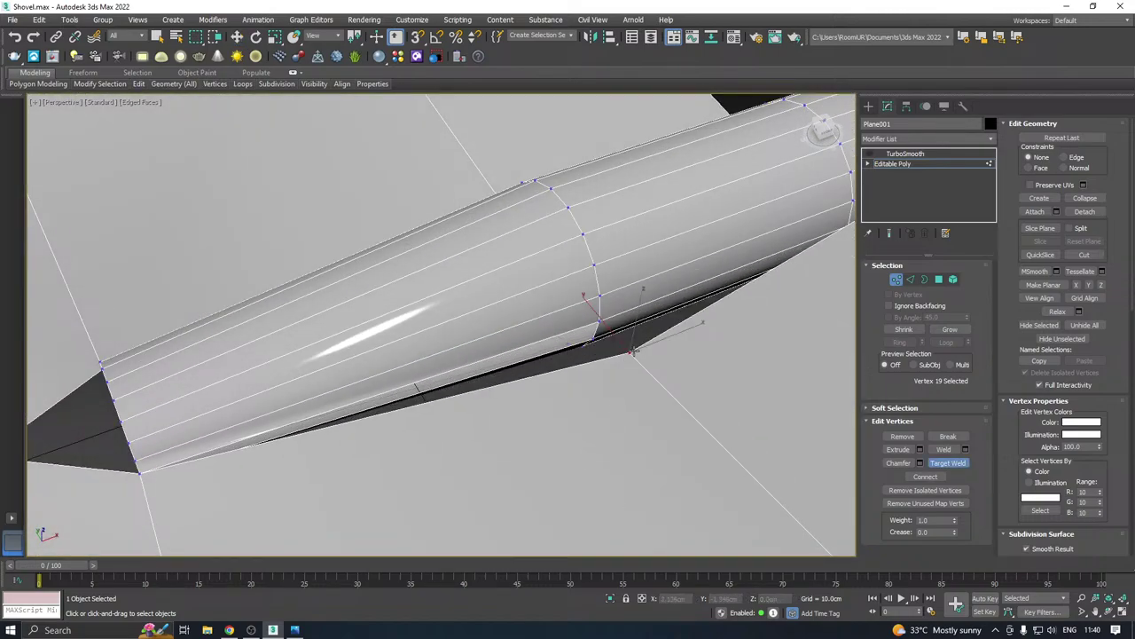
middle_click_drag(600, 321, 694, 326, "alt")
scroll(572, 452, "up", 5)
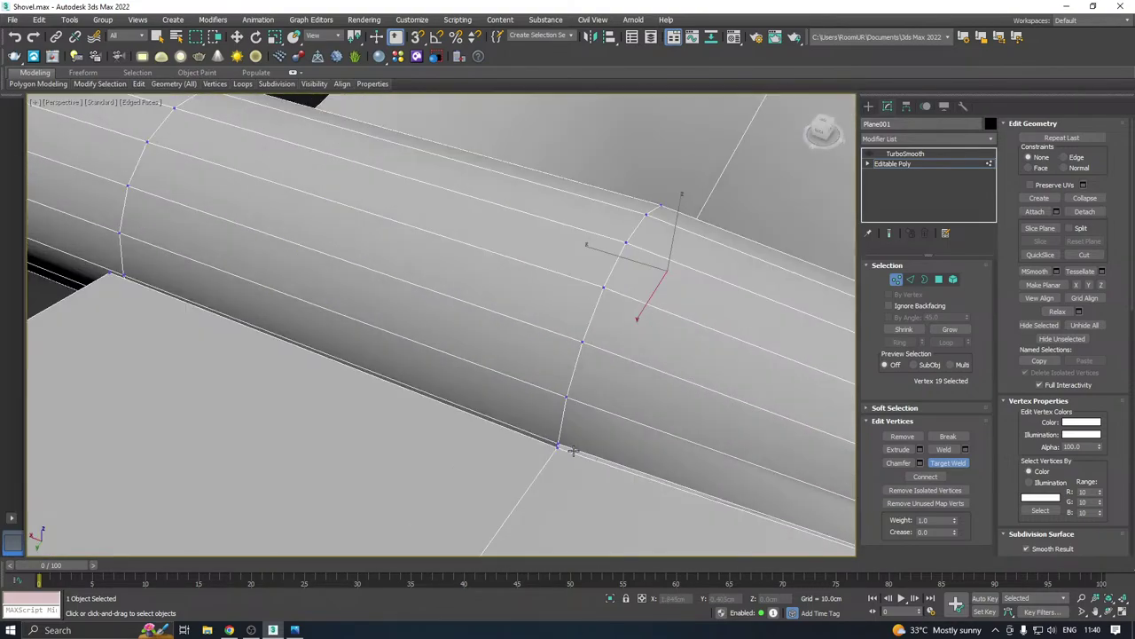
Pull the opposite inner blade vertex away from the shaft and target-weld it to the adjacent side vertex of the shaft loop
key("w")
left_click(542, 433)
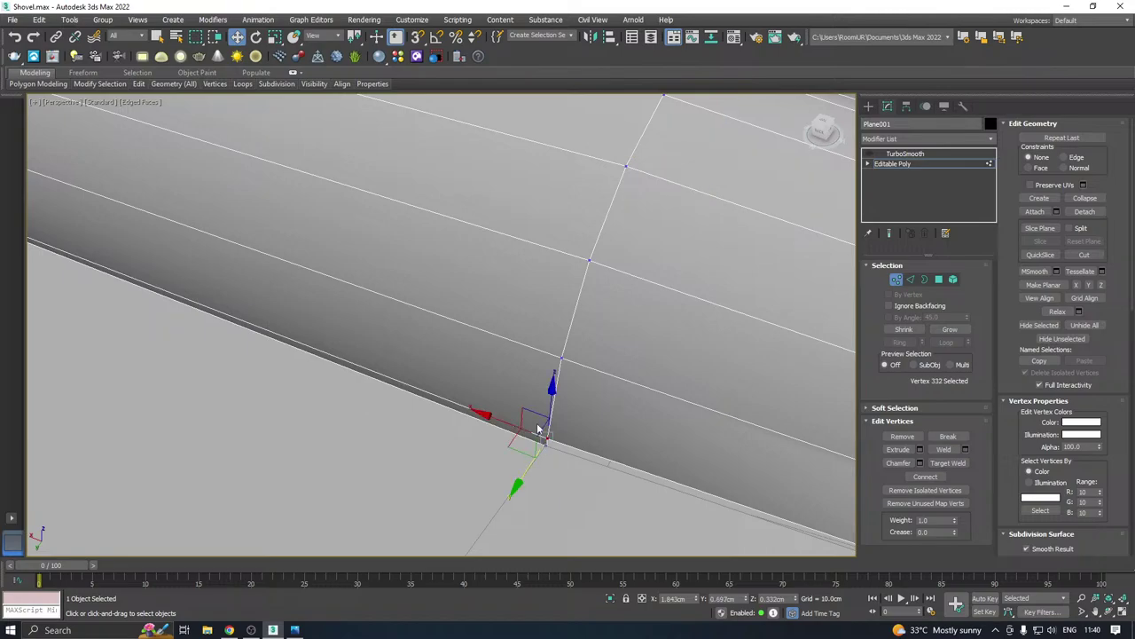
scroll(533, 456, "down", 3)
left_click(539, 432)
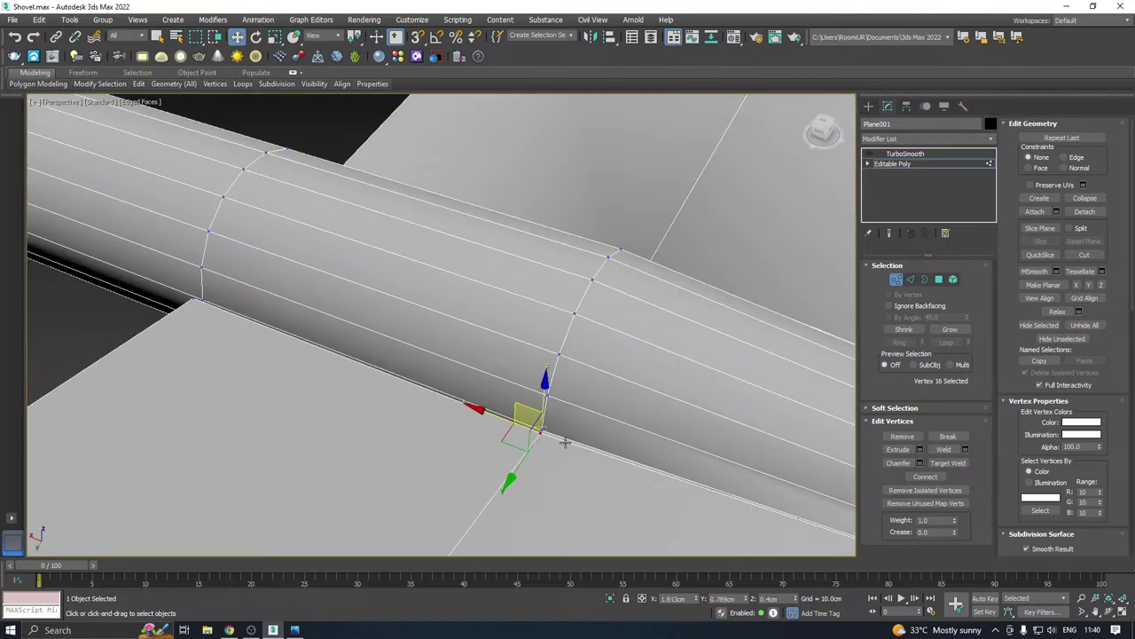
middle_click_drag(565, 442, 506, 464, "alt")
left_click_drag(506, 464, 471, 488)
right_click(464, 485)
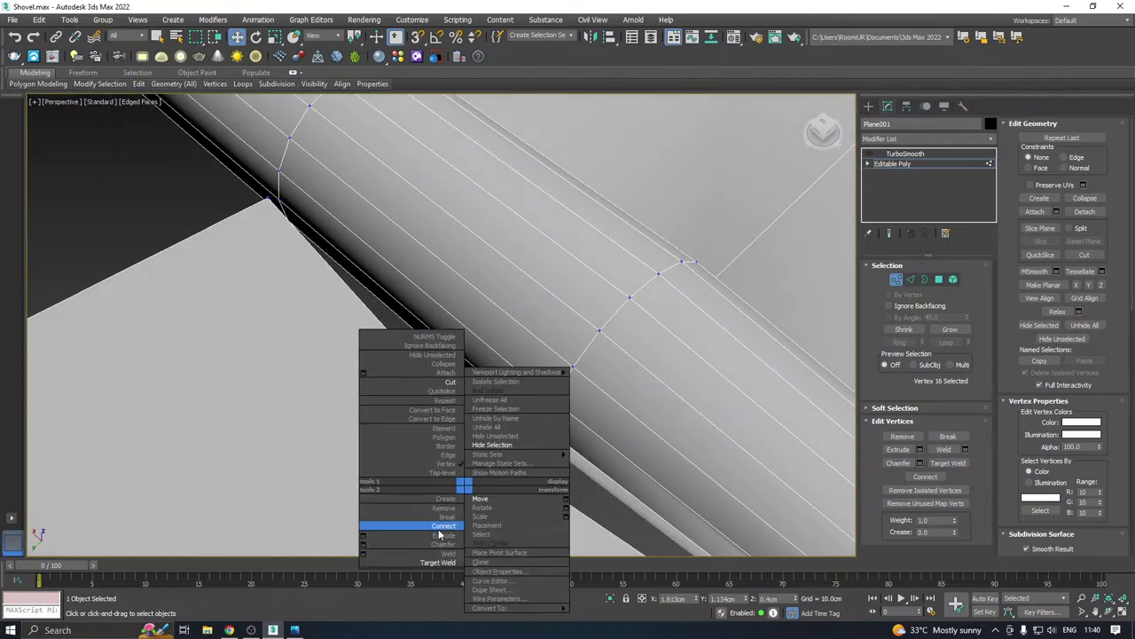
left_click(432, 565)
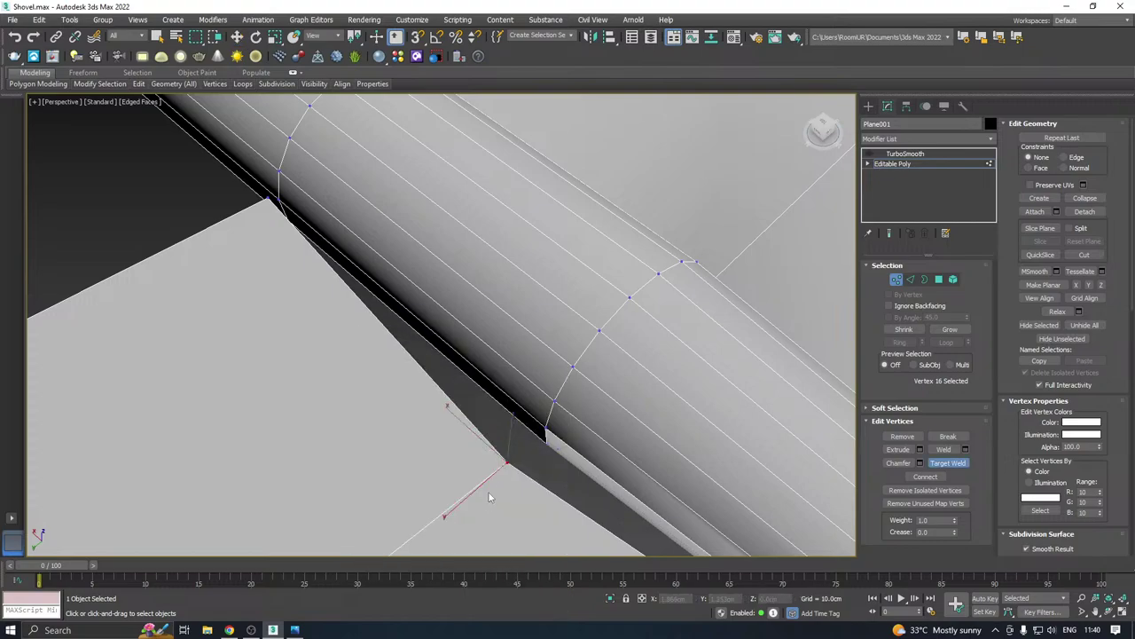
left_click(545, 429)
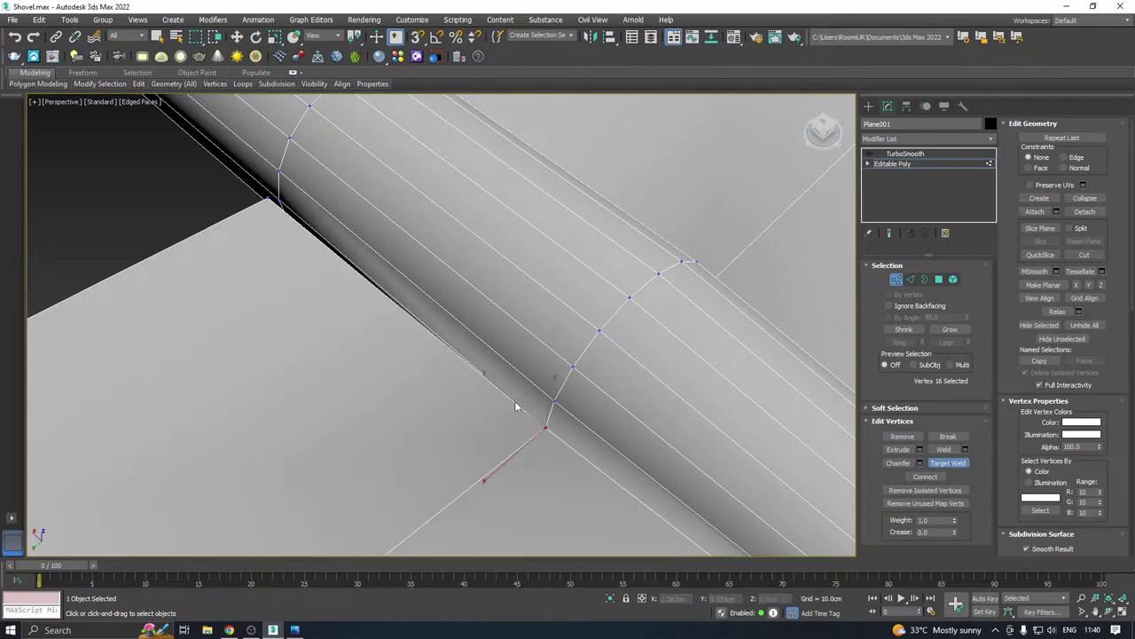
scroll(515, 406, "down", 3)
key("w")
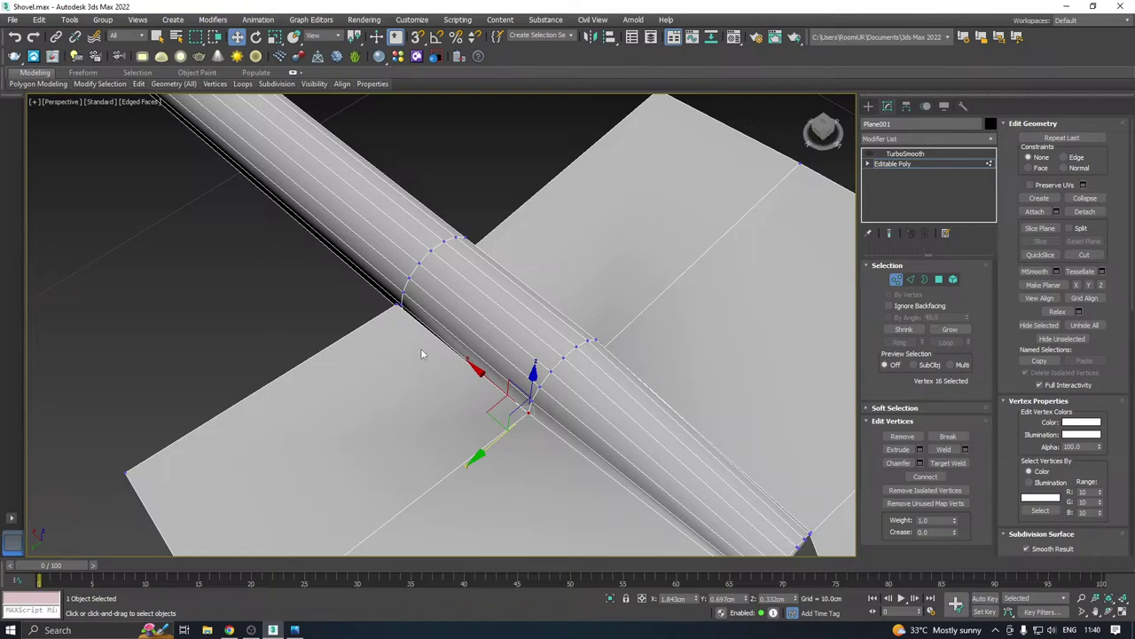
Delete the shaft's side polygon between the welded loop and the blade's rear edge on the positive Y side
left_click(399, 307)
middle_click_drag(430, 311, 559, 297, "alt")
scroll(421, 292, "up", 4)
middle_click_drag(404, 312, 461, 273, "alt")
left_click(941, 280)
scroll(674, 303, "up", 3)
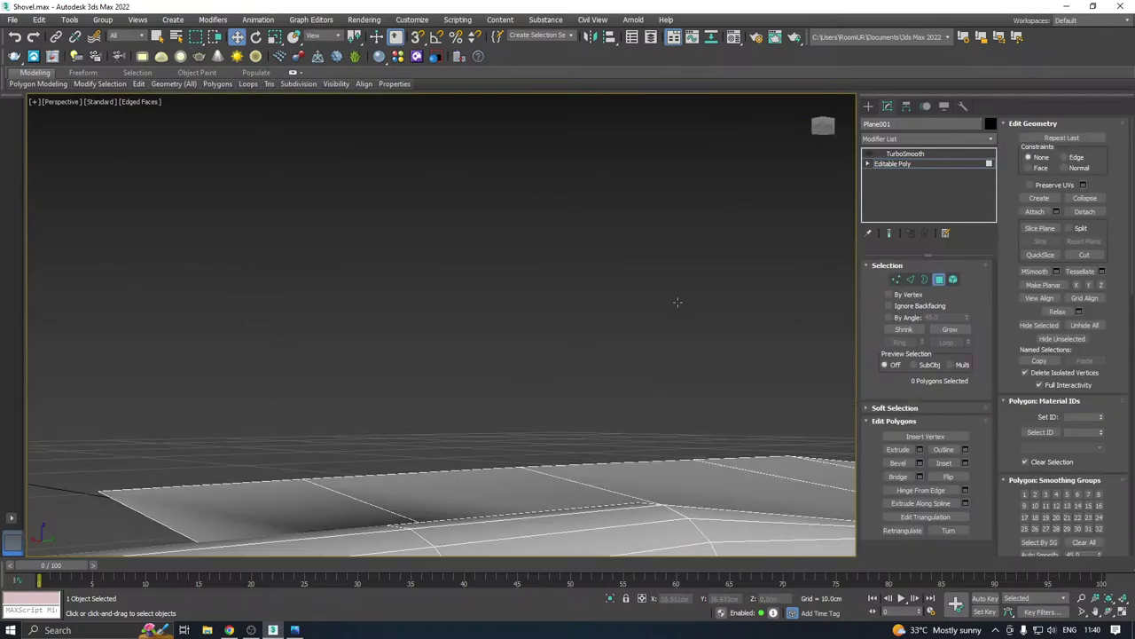
scroll(682, 312, "down", 3)
left_click(578, 339)
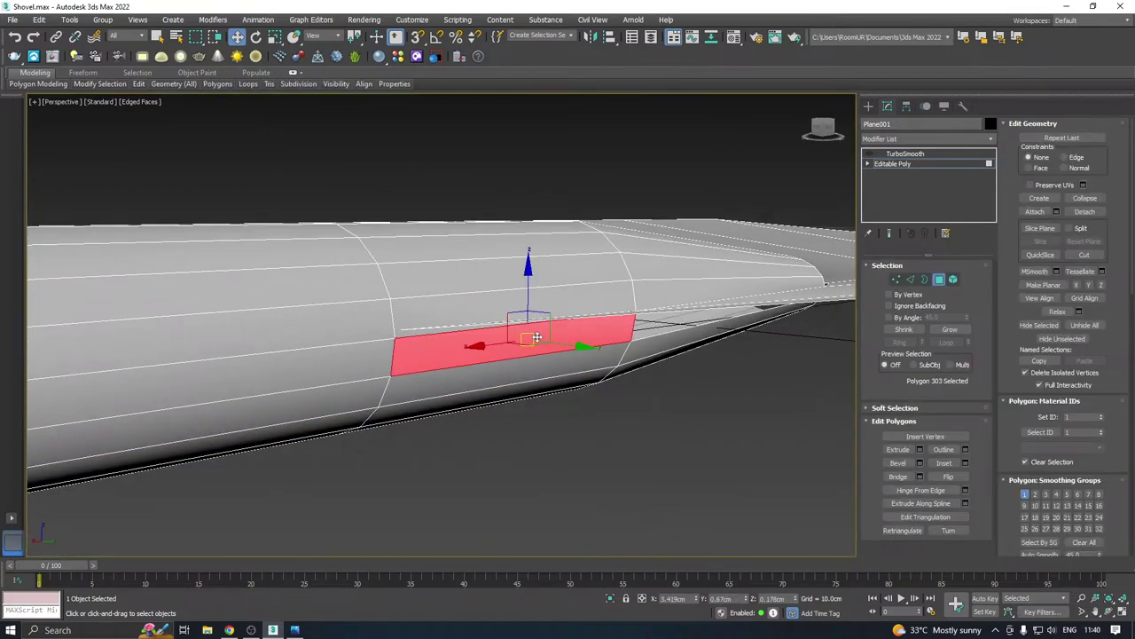
key("Delete")
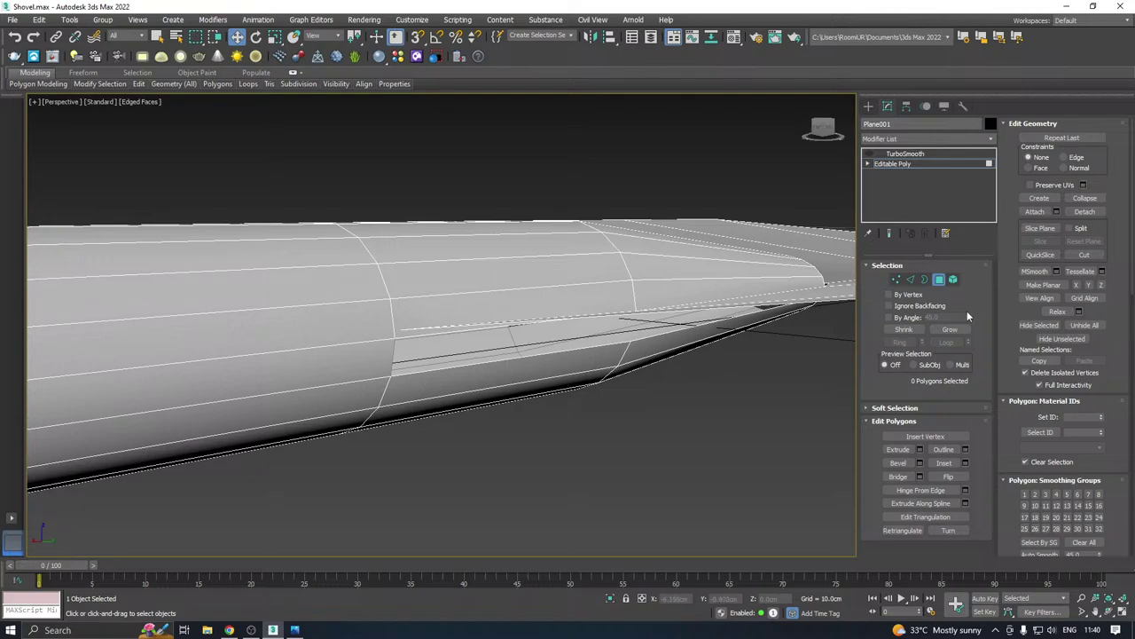
Target-weld the blade's rear inner corner to the adjacent shaft vertex on the positive Y side
left_click(896, 279)
right_click(535, 288)
left_click(479, 344)
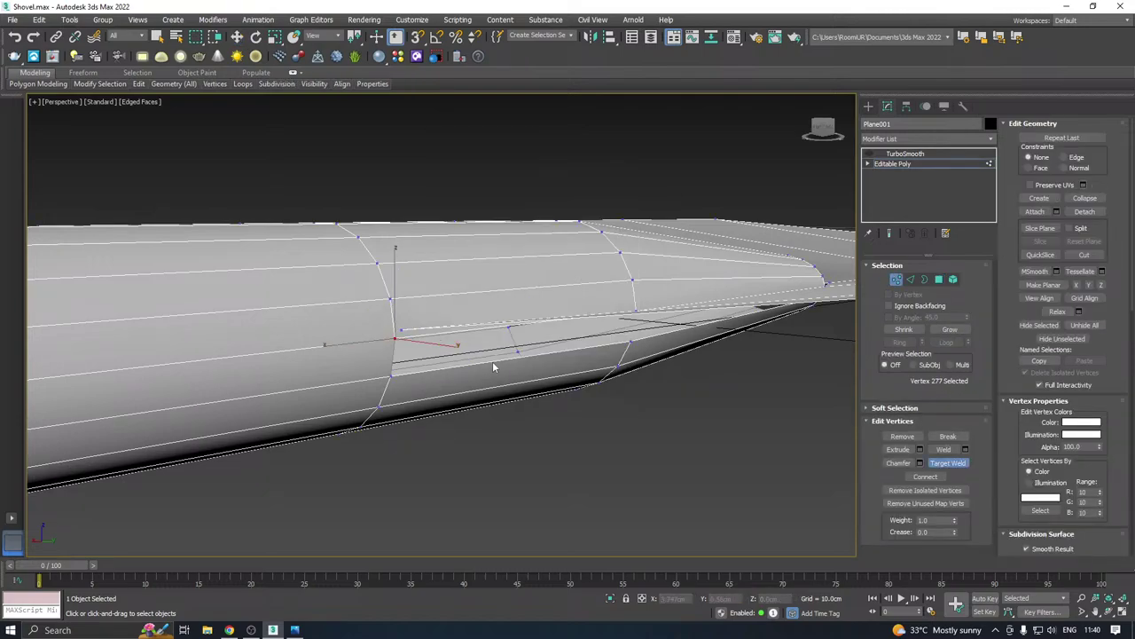
left_click(403, 330)
left_click(395, 338)
right_click(484, 341)
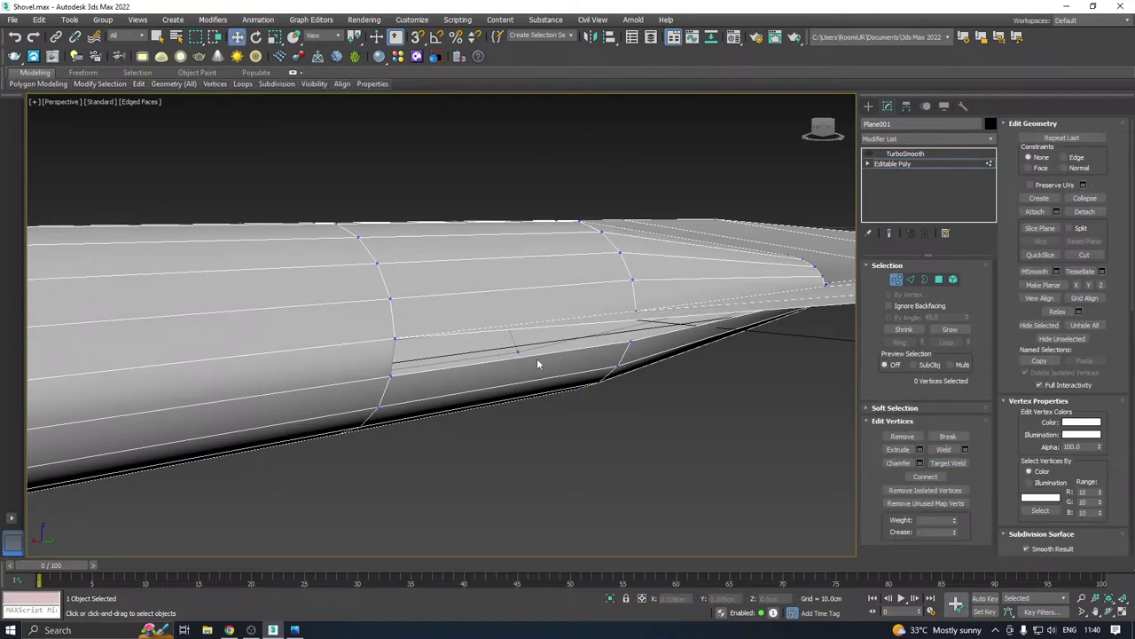
Delete the matching side polygon of the shaft beside the blade's rear edge on the negative Y side
scroll(550, 362, "down", 2)
middle_click_drag(458, 336, 679, 354, "alt")
scroll(516, 341, "down", 5)
middle_click_drag(339, 400, 465, 344)
scroll(395, 400, "up", 9)
left_click(462, 381)
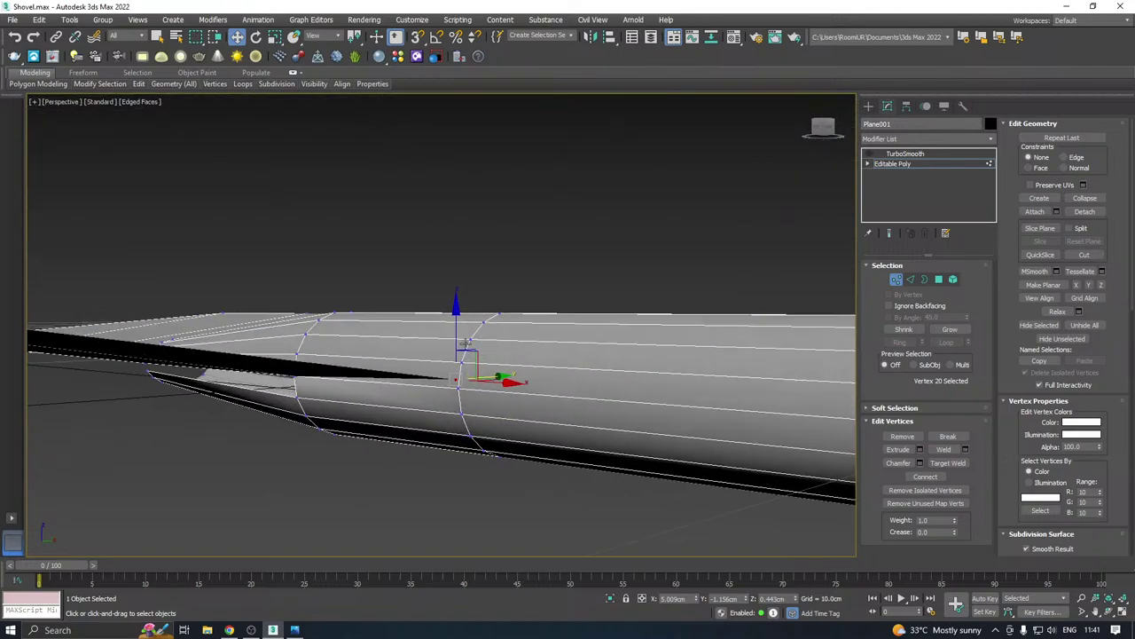
left_click(940, 279)
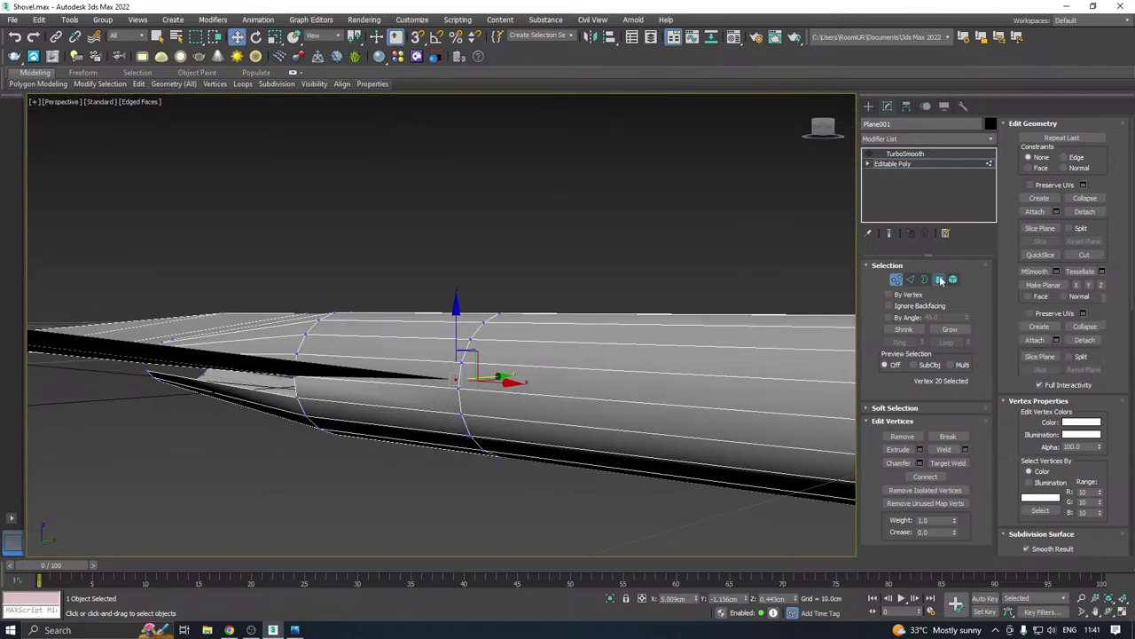
left_click(375, 396)
key("Delete")
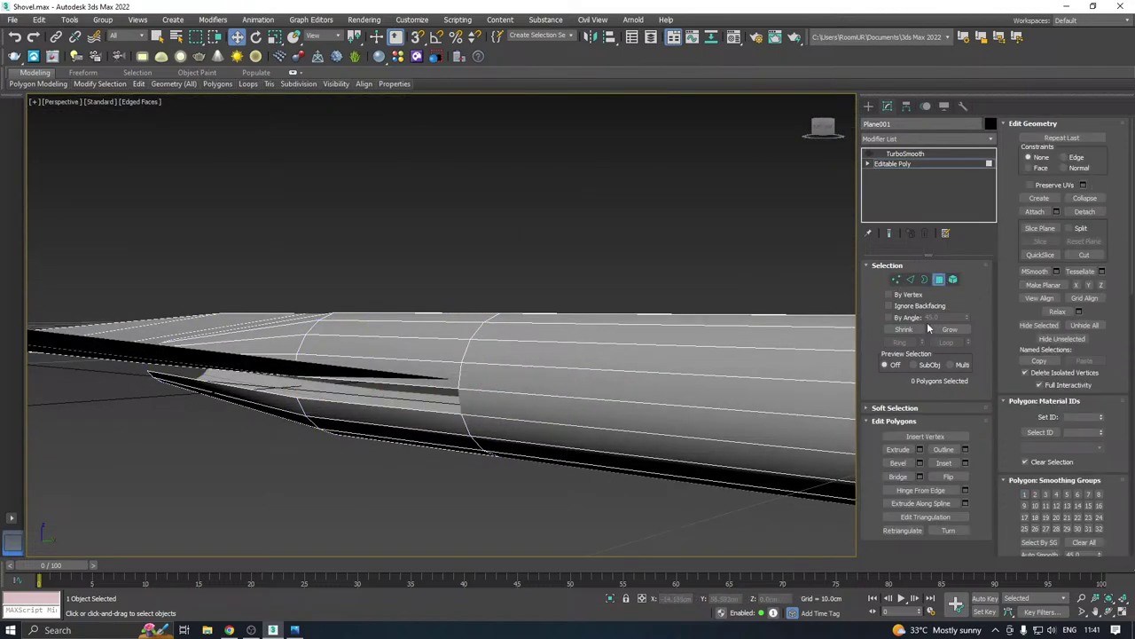
Target-weld the blade's other rear inner corner to the shaft vertex at the deleted polygon's corner on the negative Y side
left_click(896, 279)
right_click(482, 364)
left_click(455, 432)
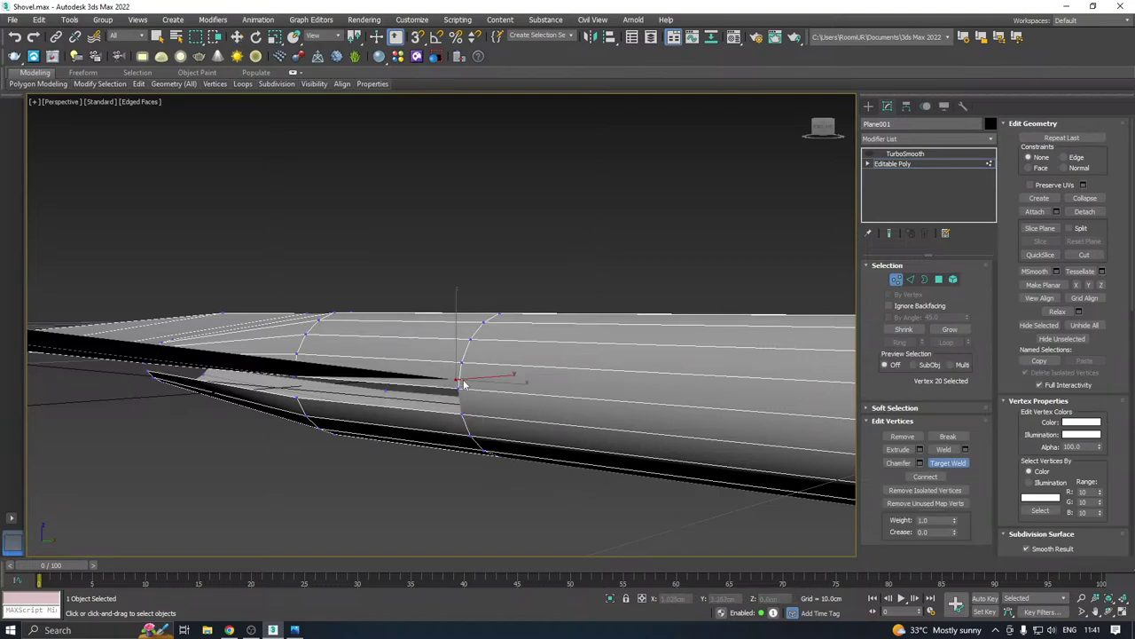
right_click(463, 380)
scroll(458, 381, "up", 3)
right_click(459, 380)
left_click(410, 448)
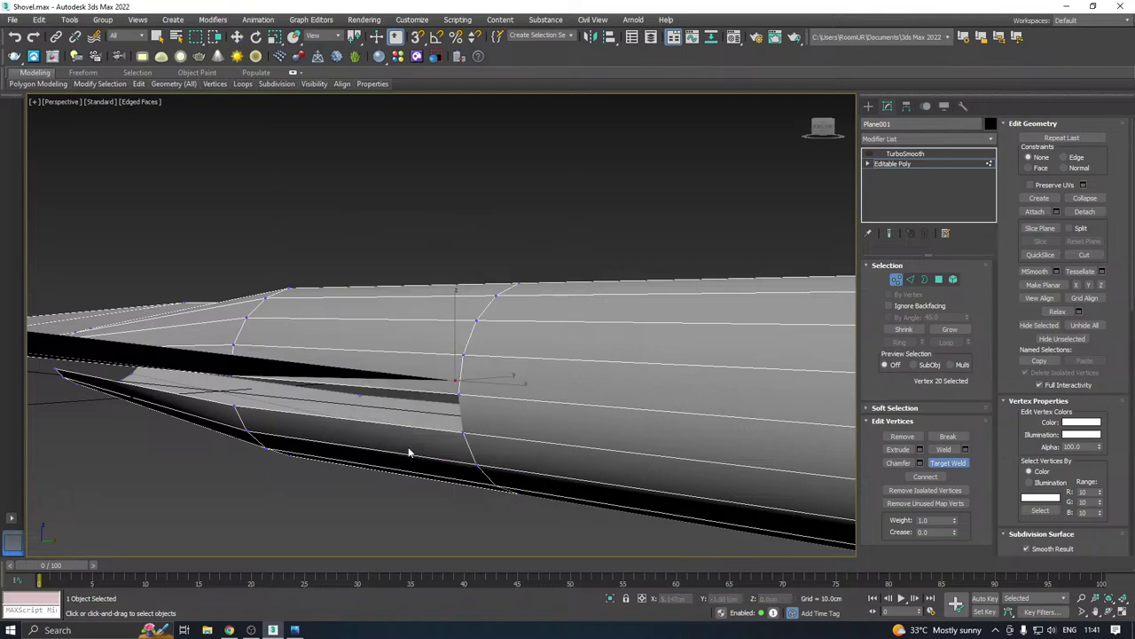
left_click(459, 392)
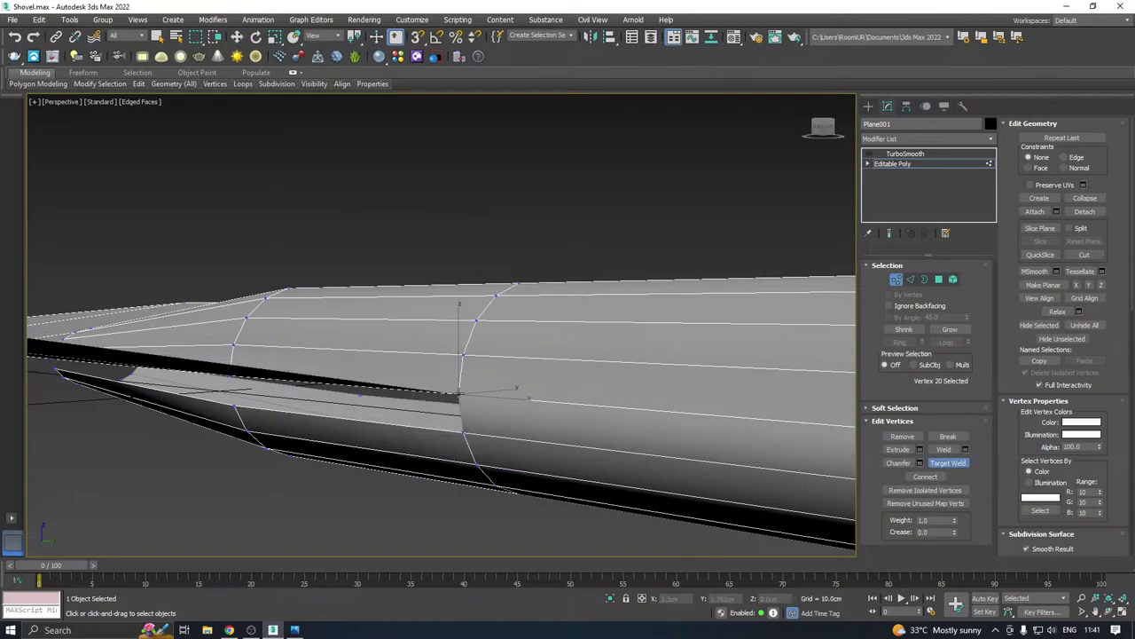
key("w")
Check the joined mesh as one element, select only the blade's polygons and assign them to smoothing group 2
middle_click_drag(511, 367, 563, 377, "alt")
left_click(953, 280)
left_click(707, 361)
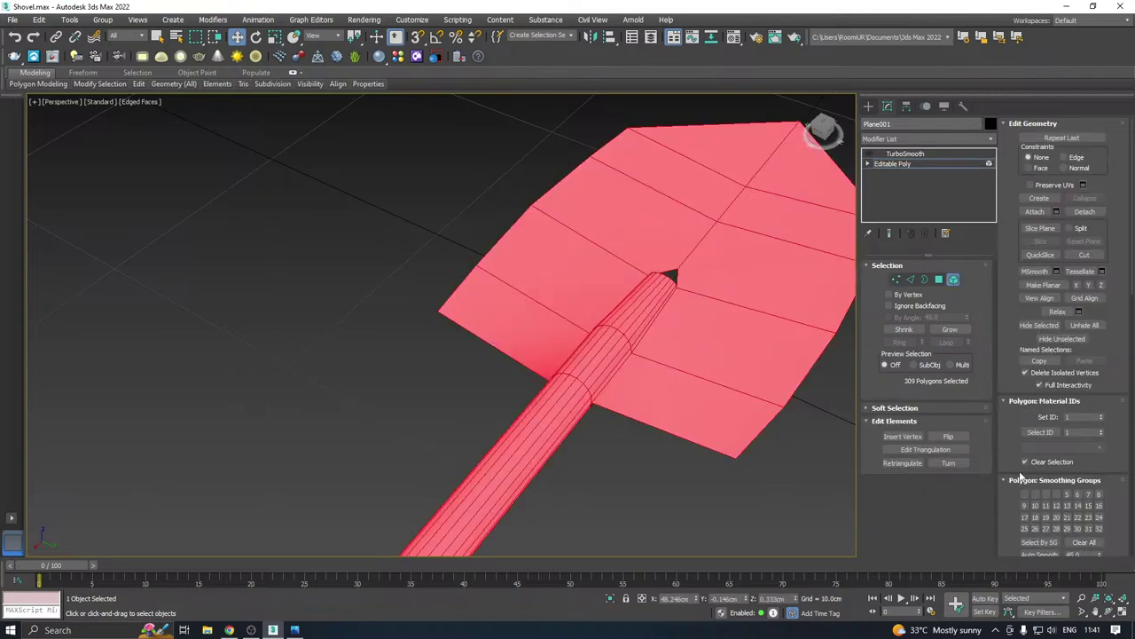
scroll(600, 338, "down", 3)
left_click(938, 280)
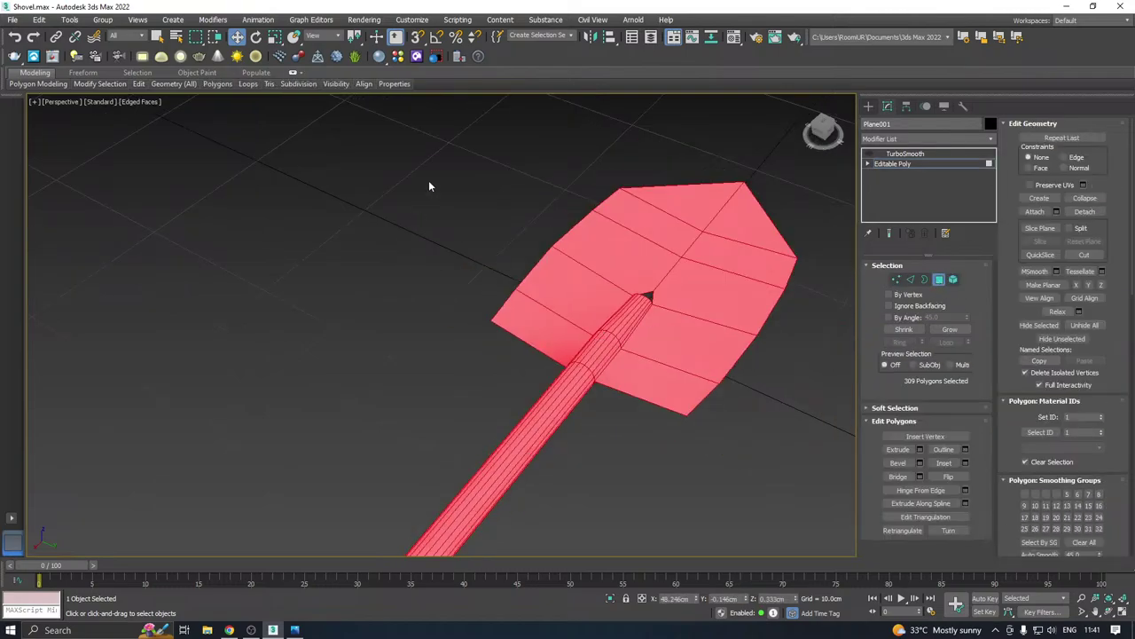
left_click_drag(580, 291, 581, 292)
left_click_drag(704, 218, 748, 238, "ctrl")
left_click_drag(800, 224, 730, 385, "ctrl")
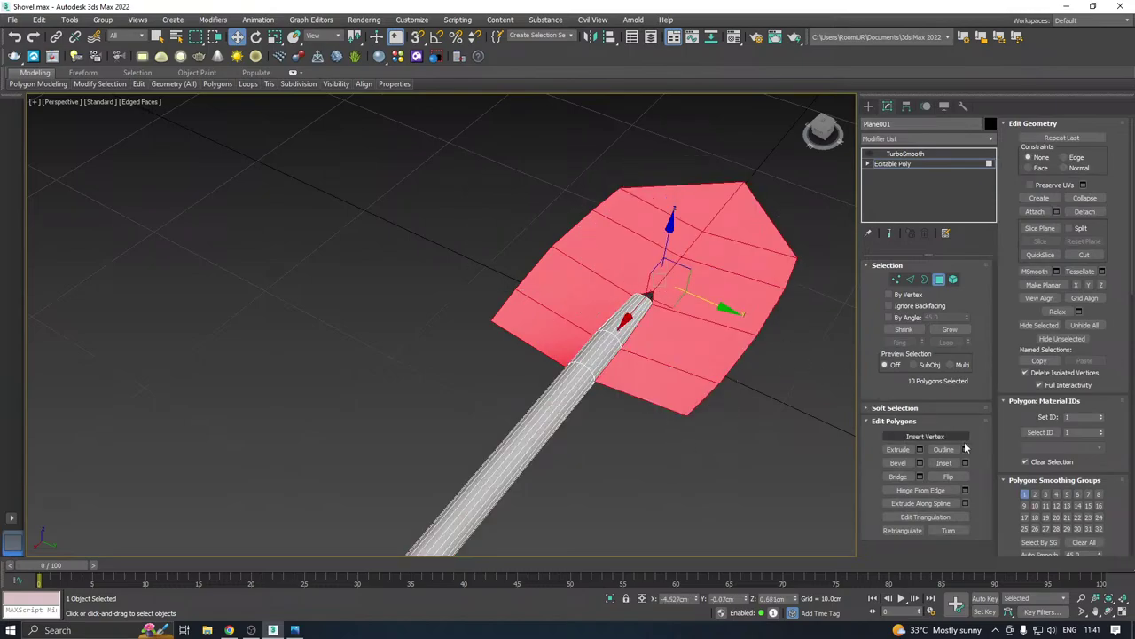
scroll(1072, 523, "down", 1)
left_click(1047, 523)
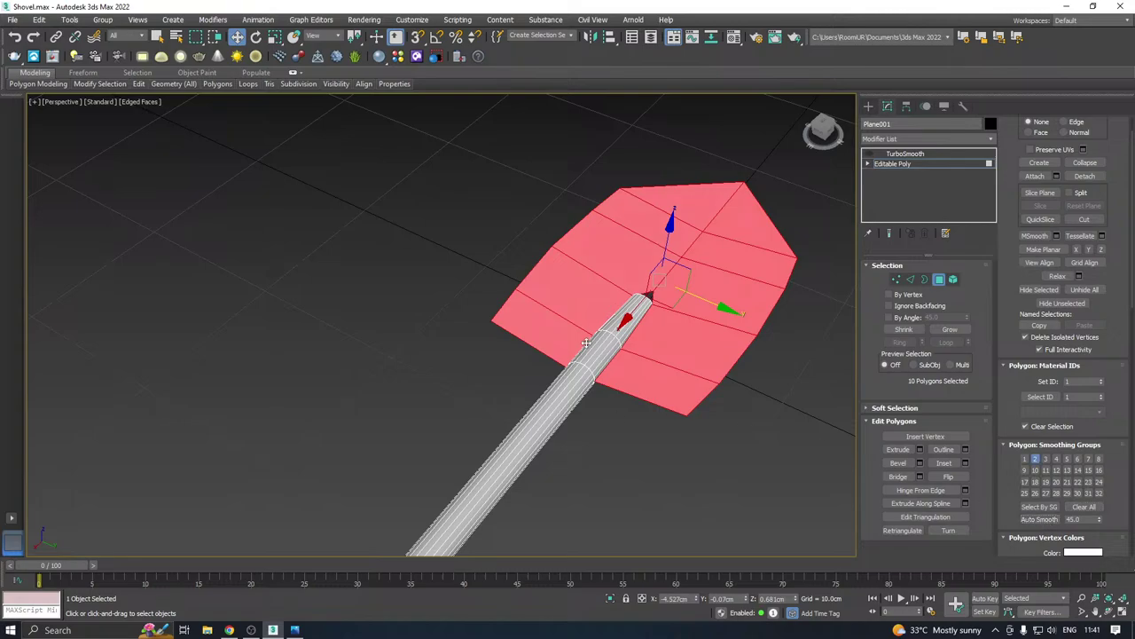
Examine the open gap between the shaft's front end and the tip of the blade's notch
middle_click_drag(588, 343, 715, 357, "alt")
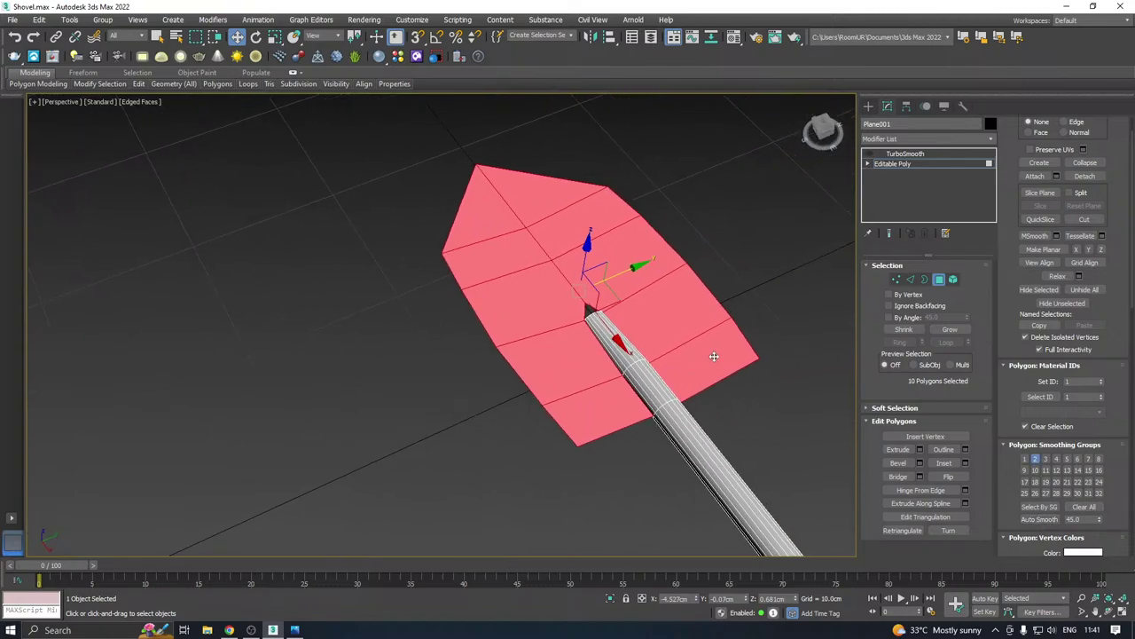
left_click(895, 279)
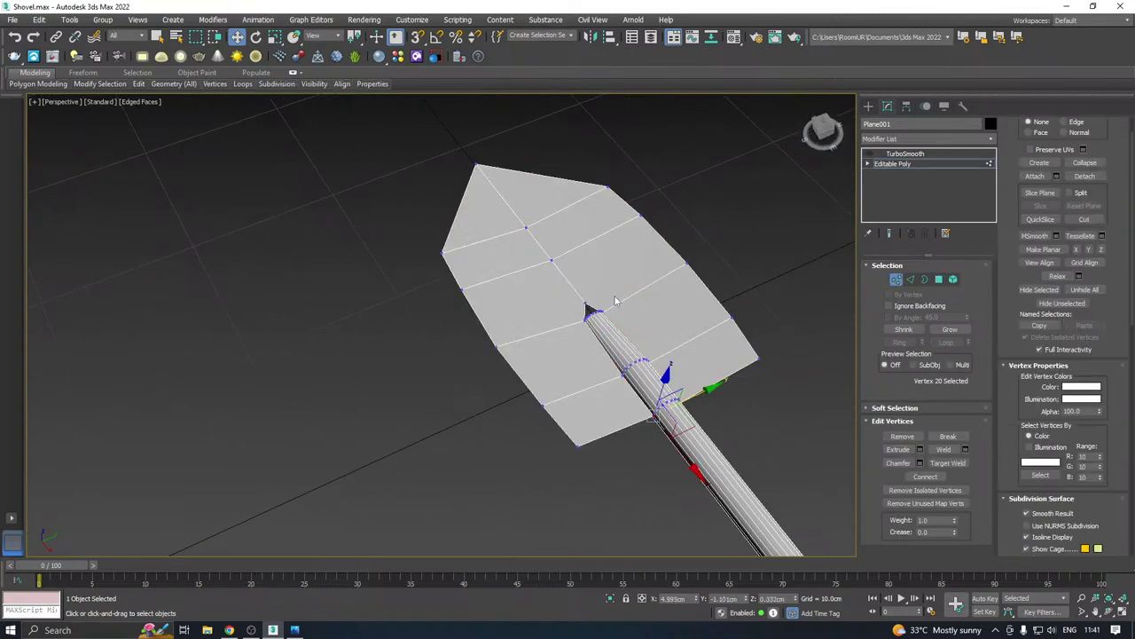
left_click(587, 304)
middle_click_drag(612, 316, 705, 303, "alt")
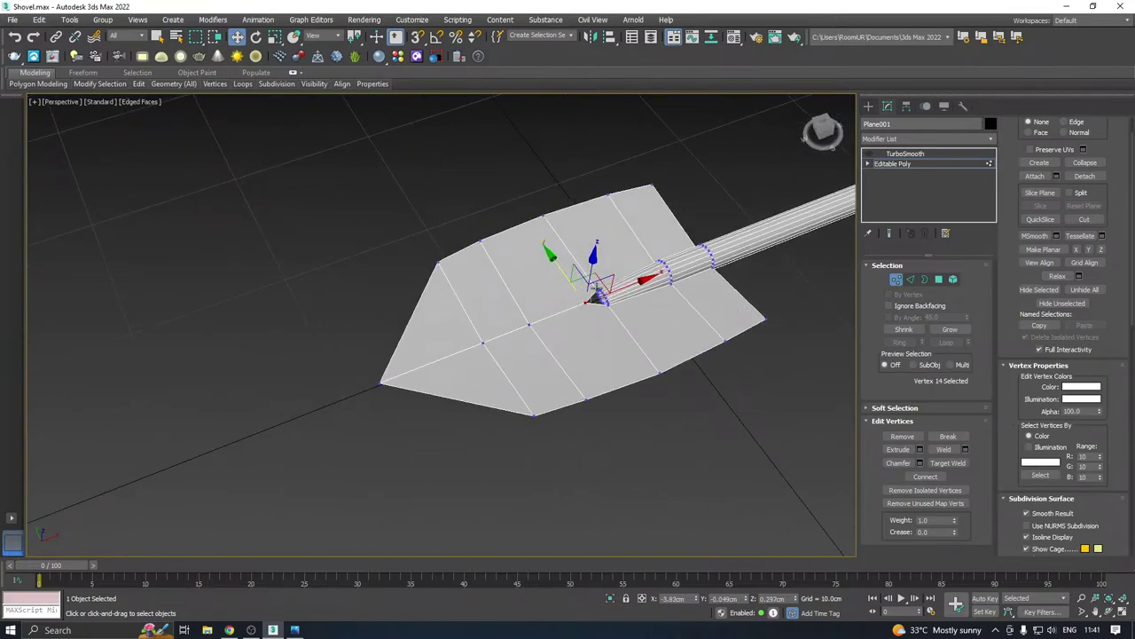
scroll(610, 304, "up", 8)
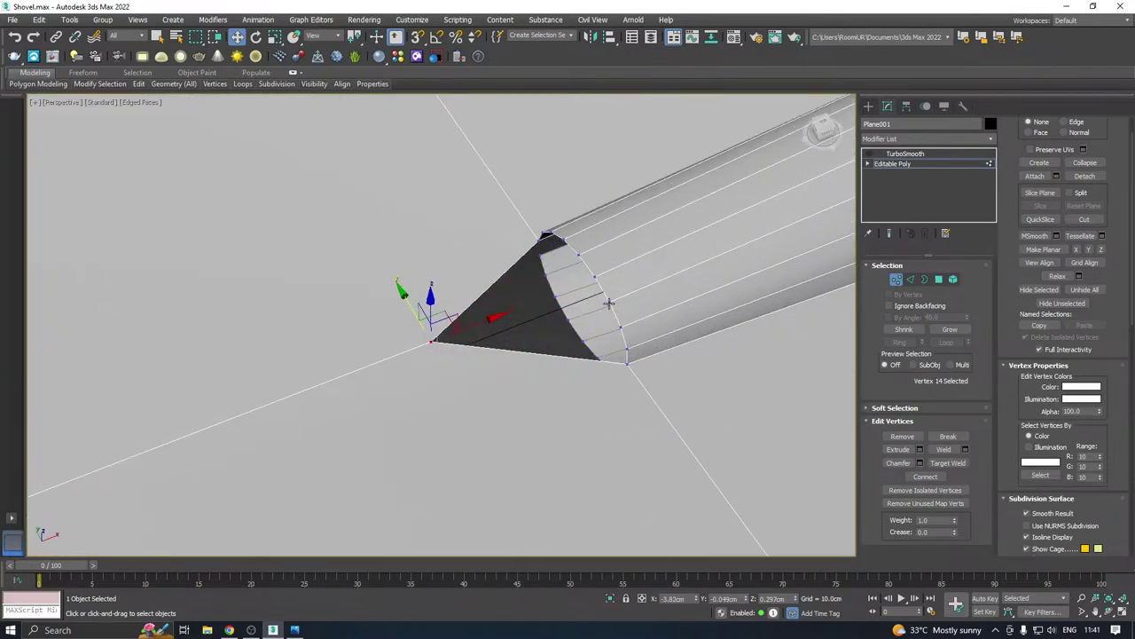
mouse_move(609, 306)
middle_mouse_down("alt")
mouse_move(591, 296)
mouse_move(621, 308)
middle_mouse_up("alt")
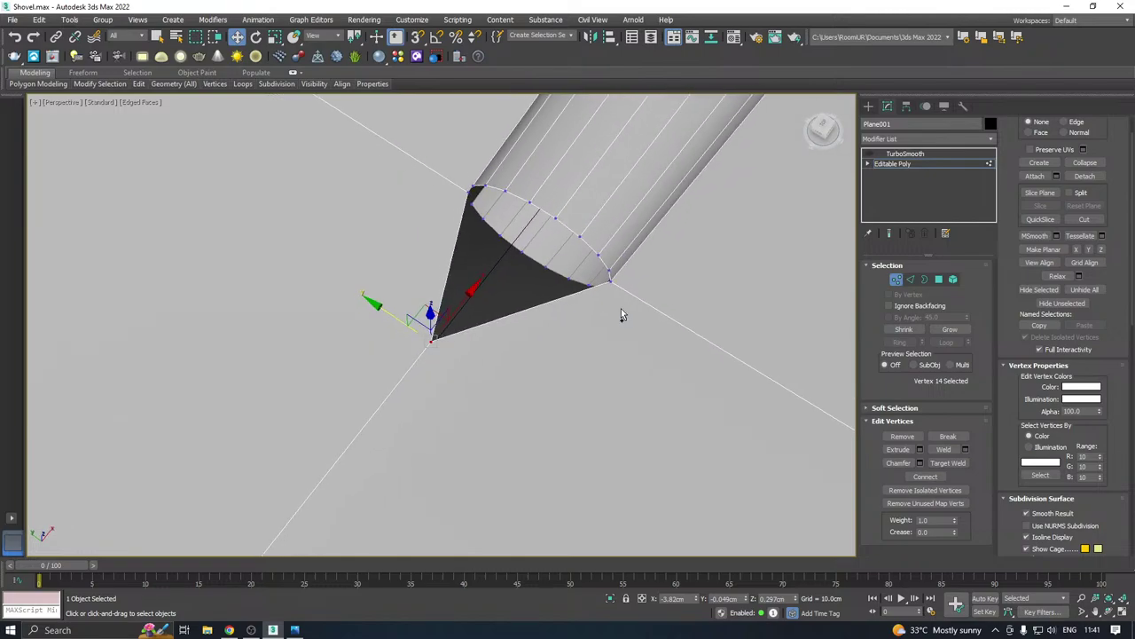
left_click(911, 280)
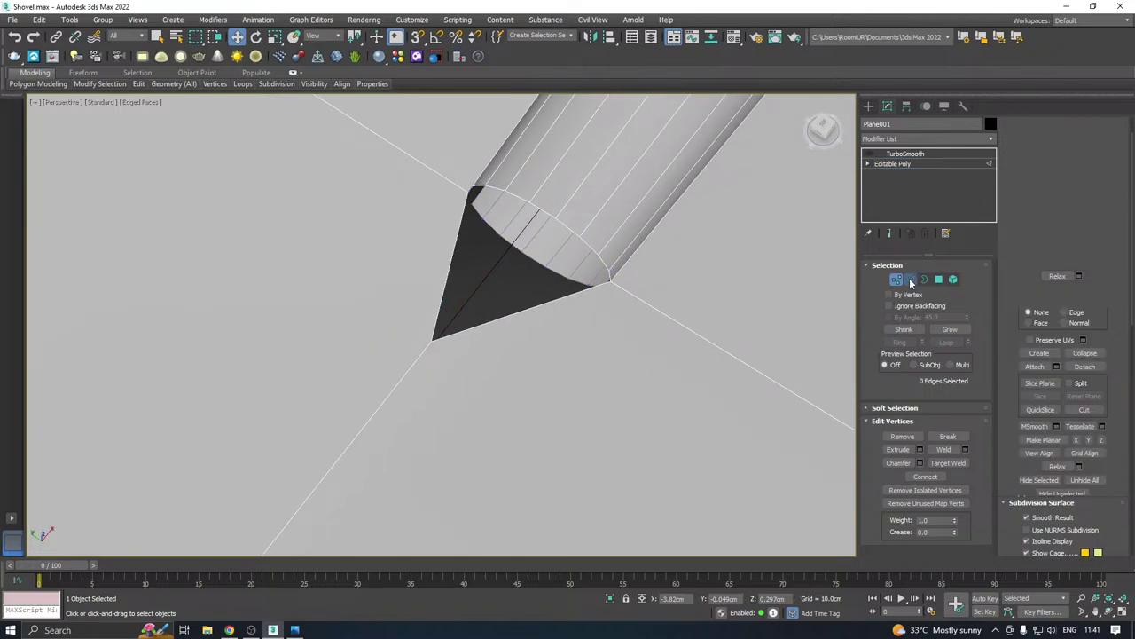
left_click(545, 206)
mouse_move(545, 206)
middle_mouse_down("alt")
mouse_move(575, 205)
mouse_move(537, 182)
middle_mouse_up("alt")
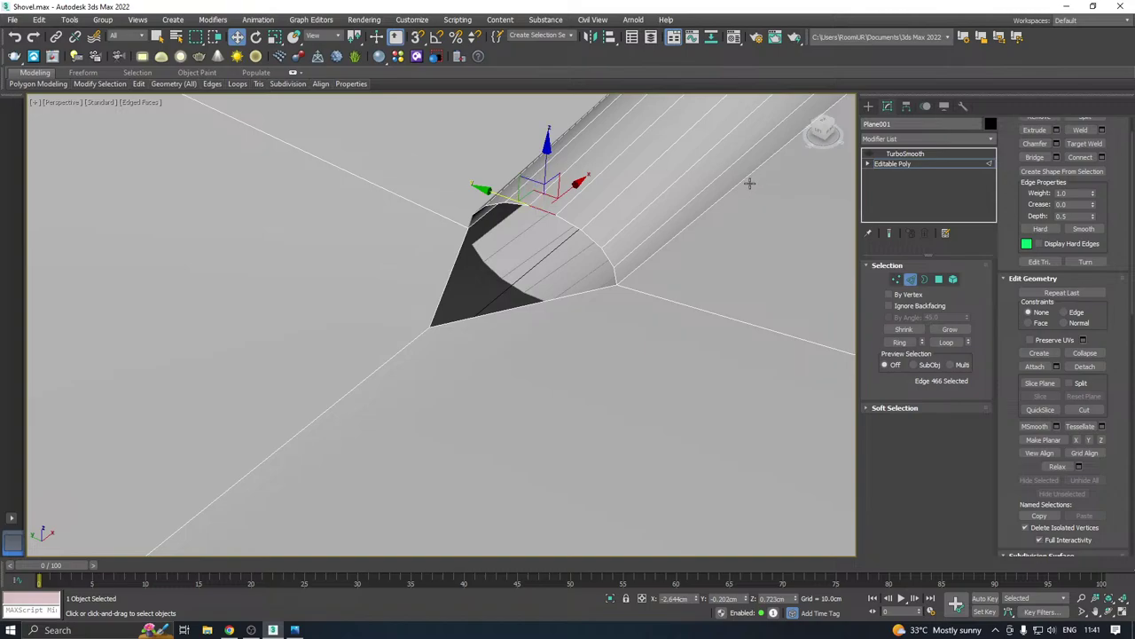
Select the open border around the shaft's front end and the blade's notch, and cap it
left_click(924, 279)
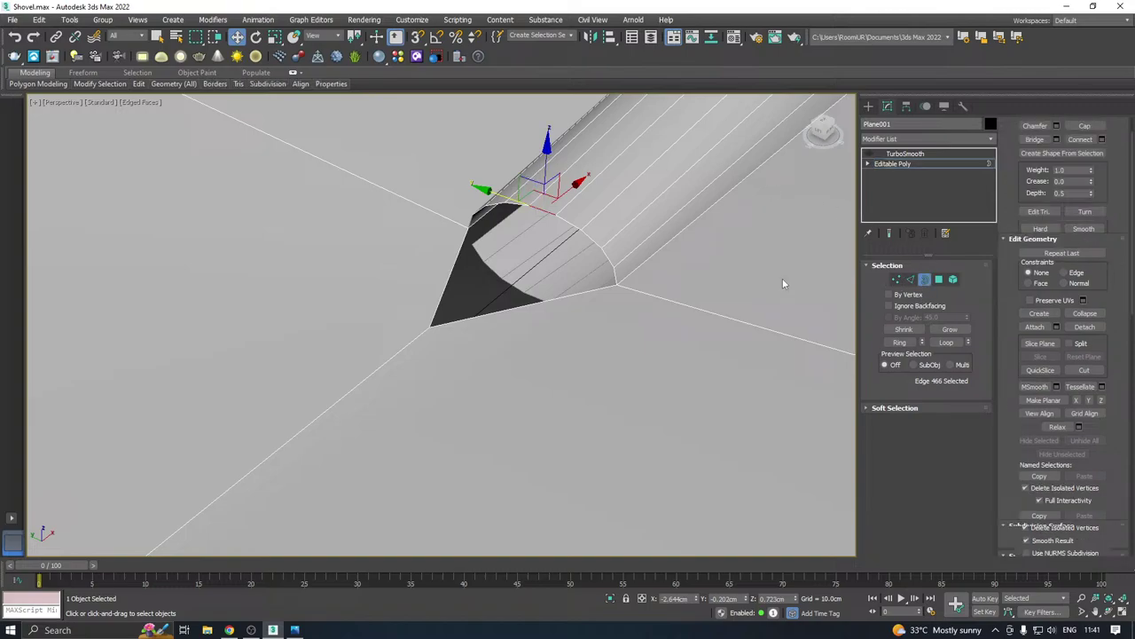
left_click(463, 321)
mouse_move(463, 321)
middle_mouse_down("alt")
mouse_move(563, 285)
mouse_move(596, 202)
mouse_move(619, 188)
mouse_move(613, 222)
mouse_move(570, 286)
mouse_move(581, 293)
middle_mouse_up("alt")
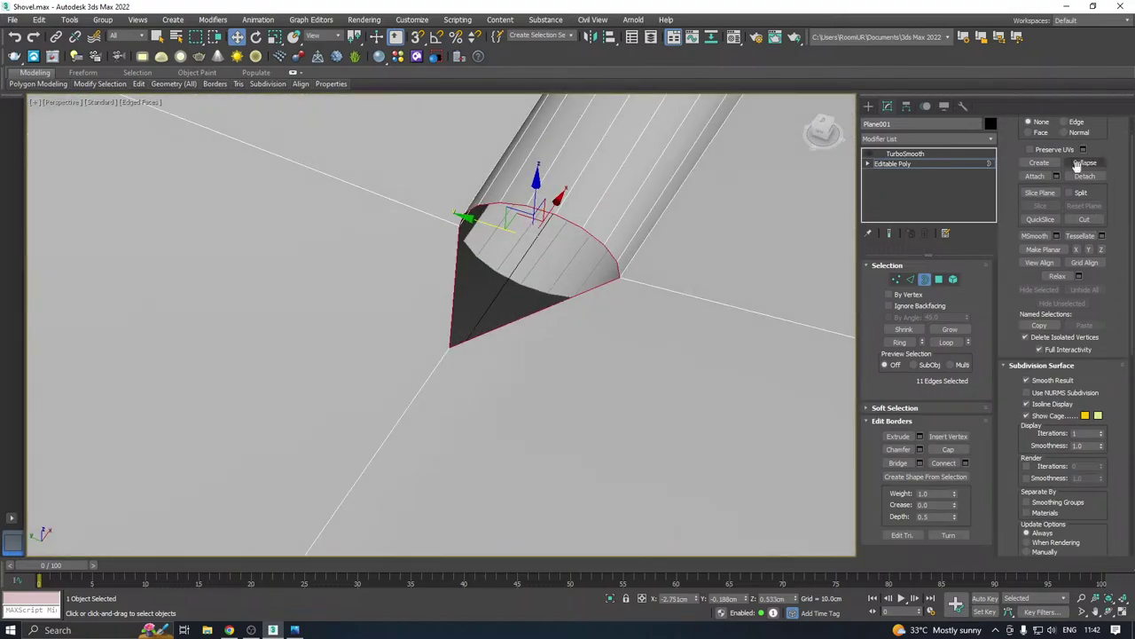
left_click(965, 451)
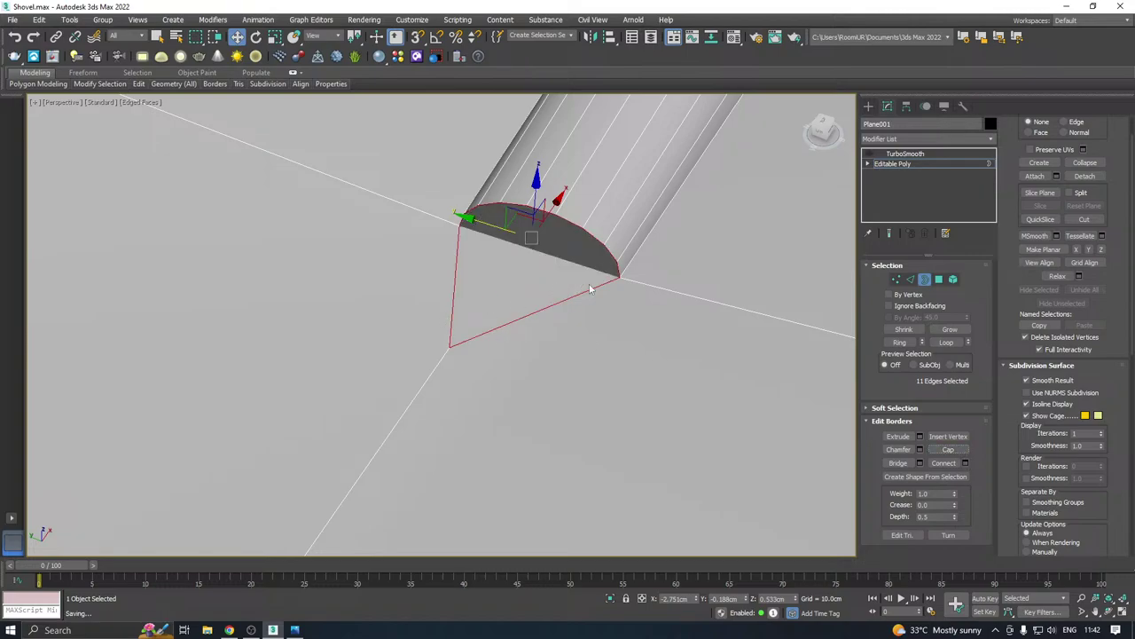
Connect the blade's notch tip vertex to the two vertices at the top middle of the shaft's front rim
left_click(896, 279)
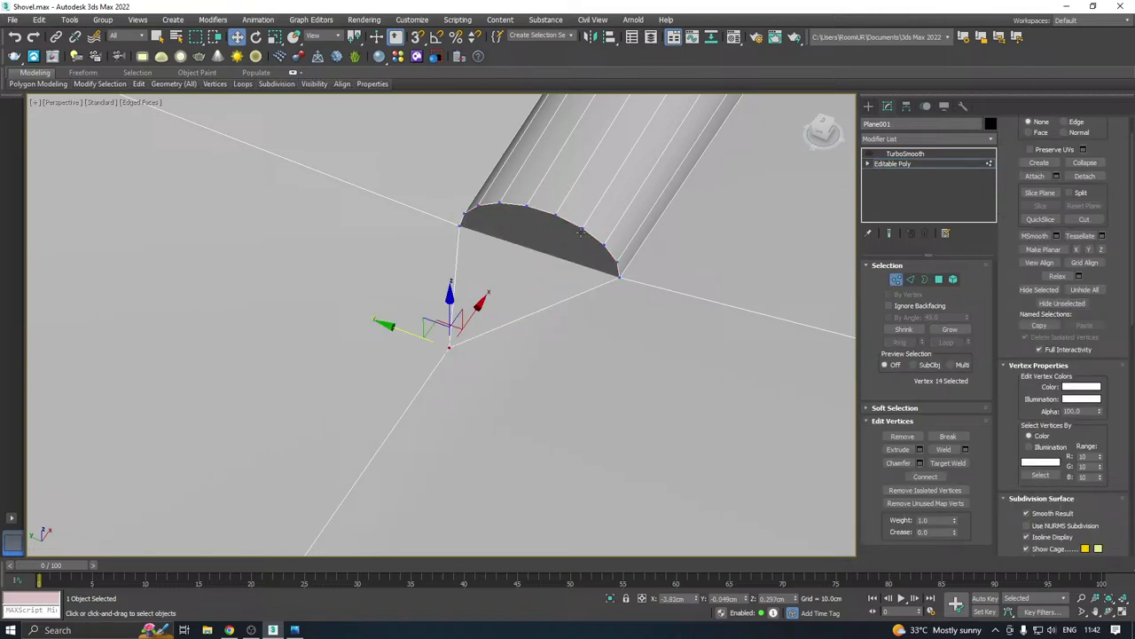
left_click(529, 207)
left_click(451, 347, "ctrl")
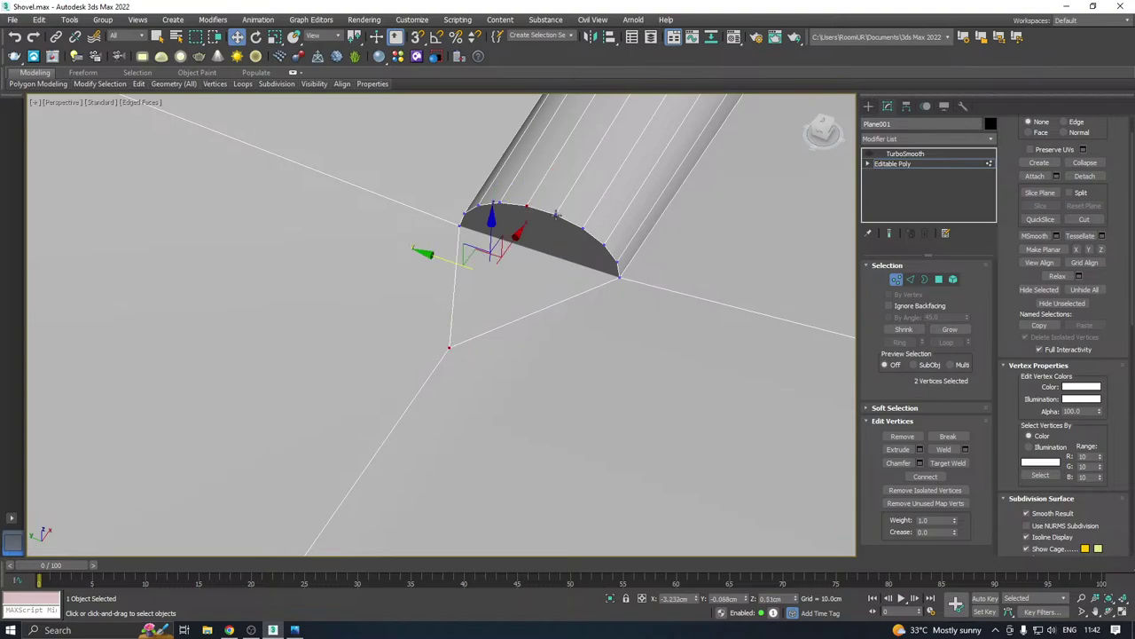
left_click(556, 215, "ctrl")
left_click(913, 477)
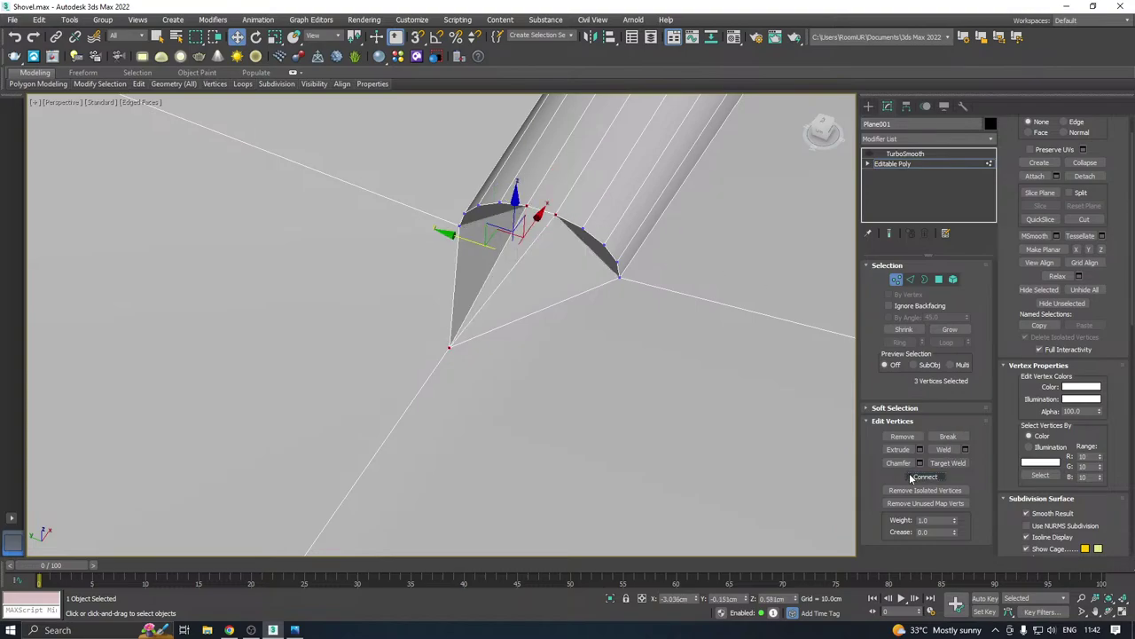
Connect the notch tip vertex to each of the three remaining rim vertices on the shaft's negative Y side
left_click(561, 224)
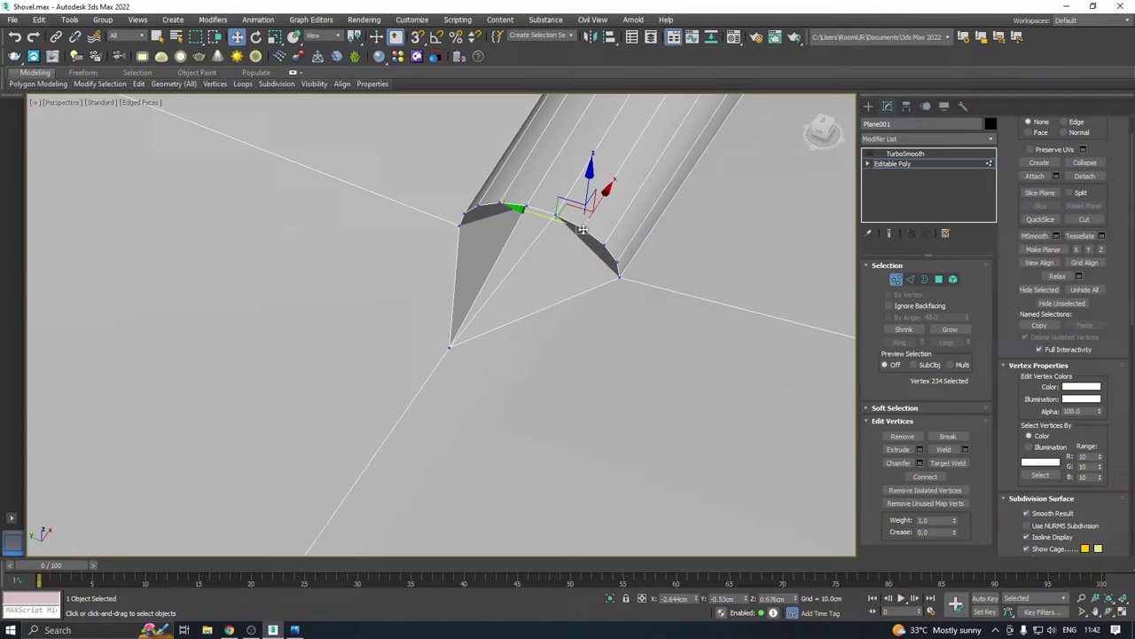
left_click(470, 350, "ctrl")
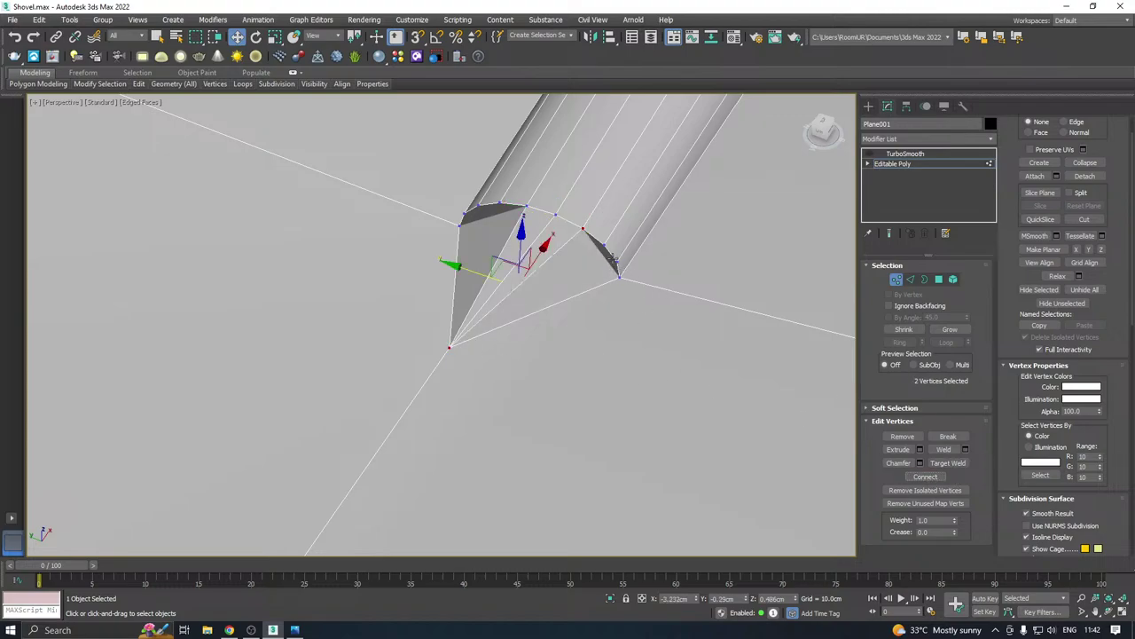
left_click(607, 250)
left_click(449, 346, "ctrl")
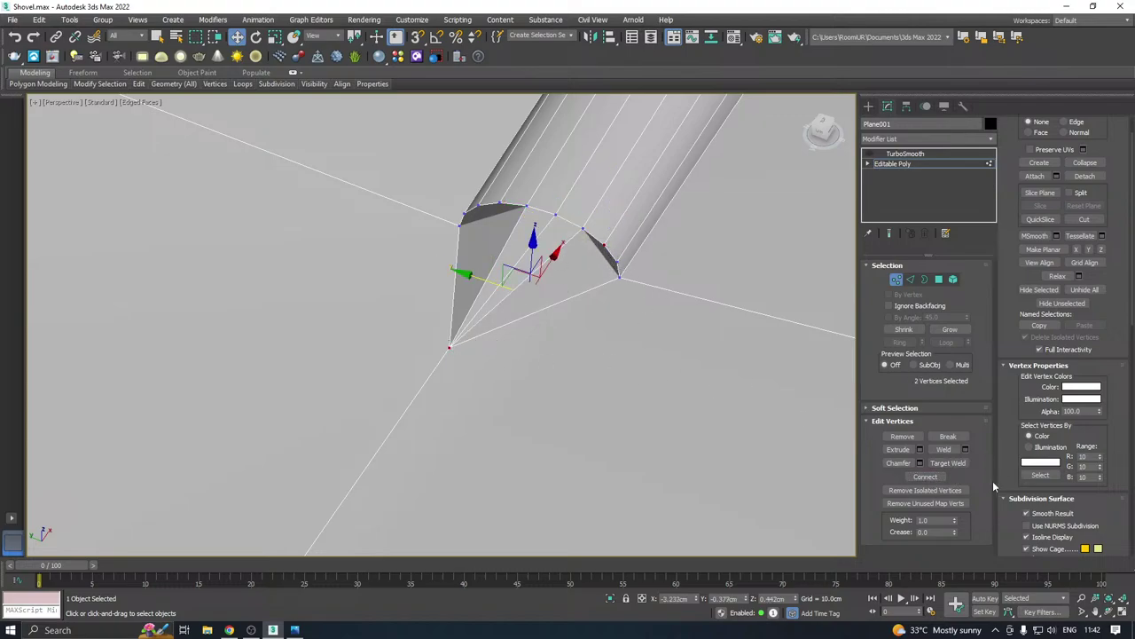
left_click(925, 476)
left_click(607, 248)
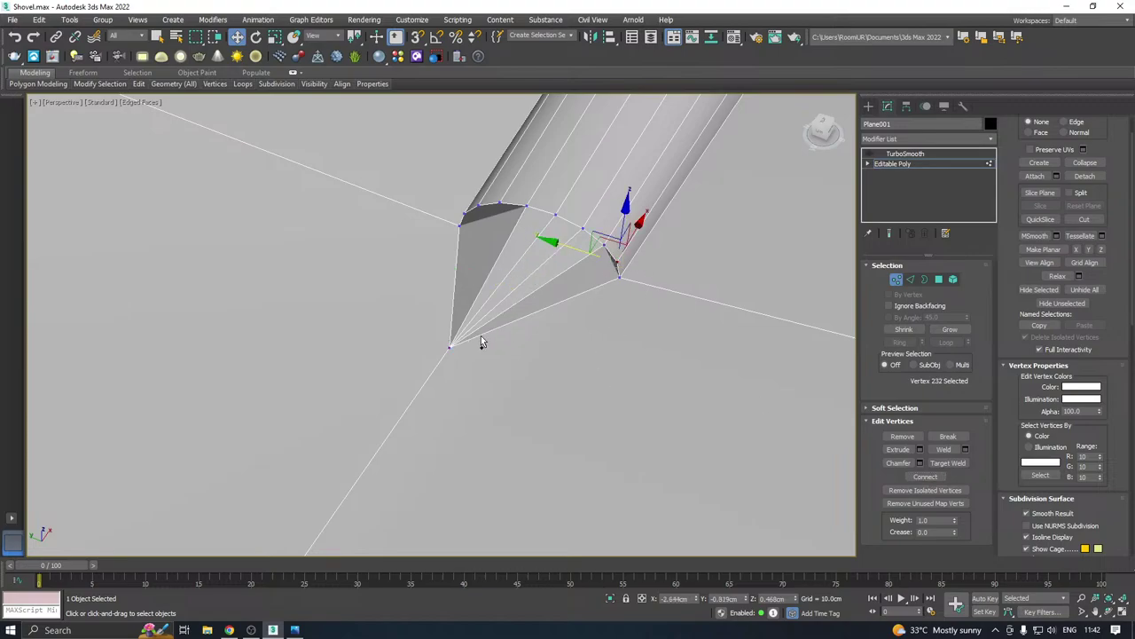
left_click(450, 346, "ctrl")
left_click(925, 477)
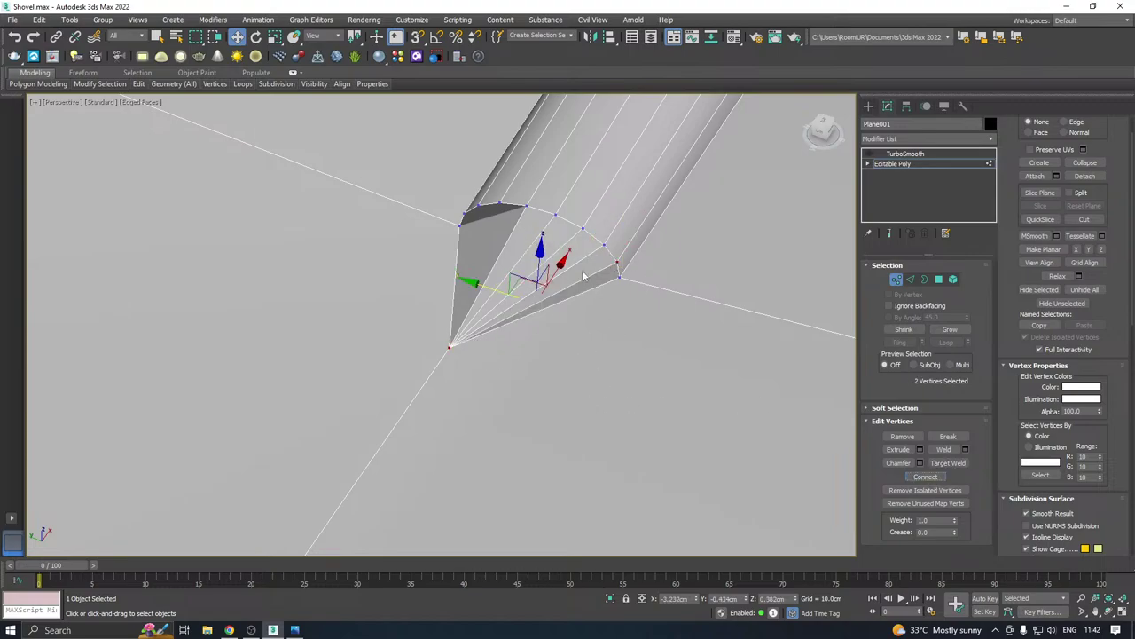
Connect the notch tip vertex to the three remaining rim vertices on the shaft's positive Y side
left_click(499, 205)
left_click(449, 346, "ctrl")
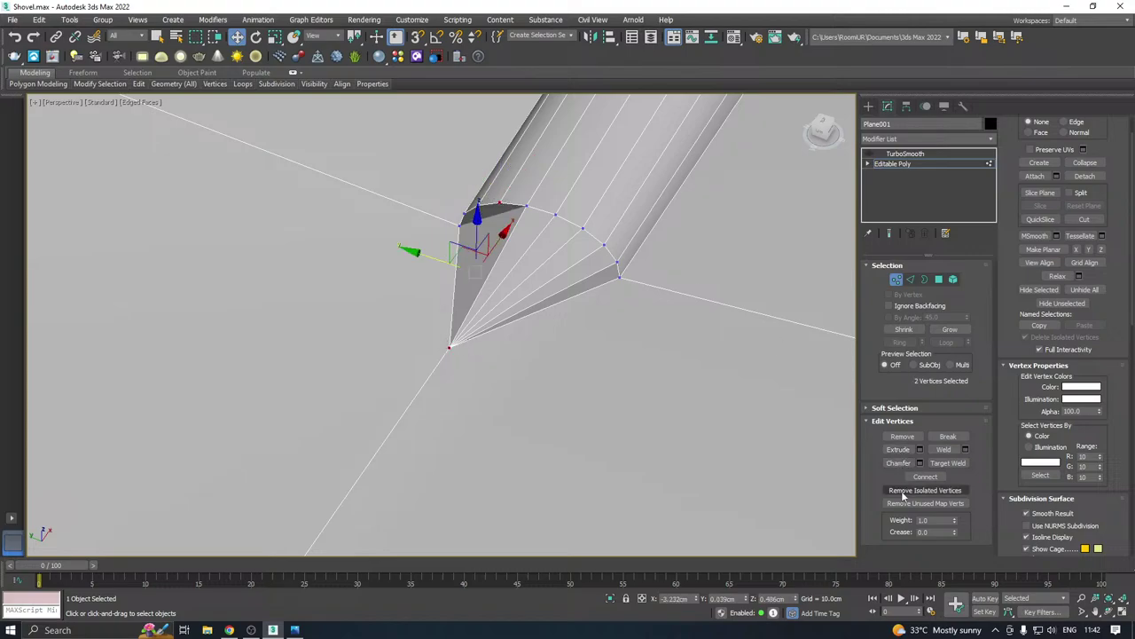
left_click(925, 476)
middle_click_drag(621, 403, 679, 405, "alt")
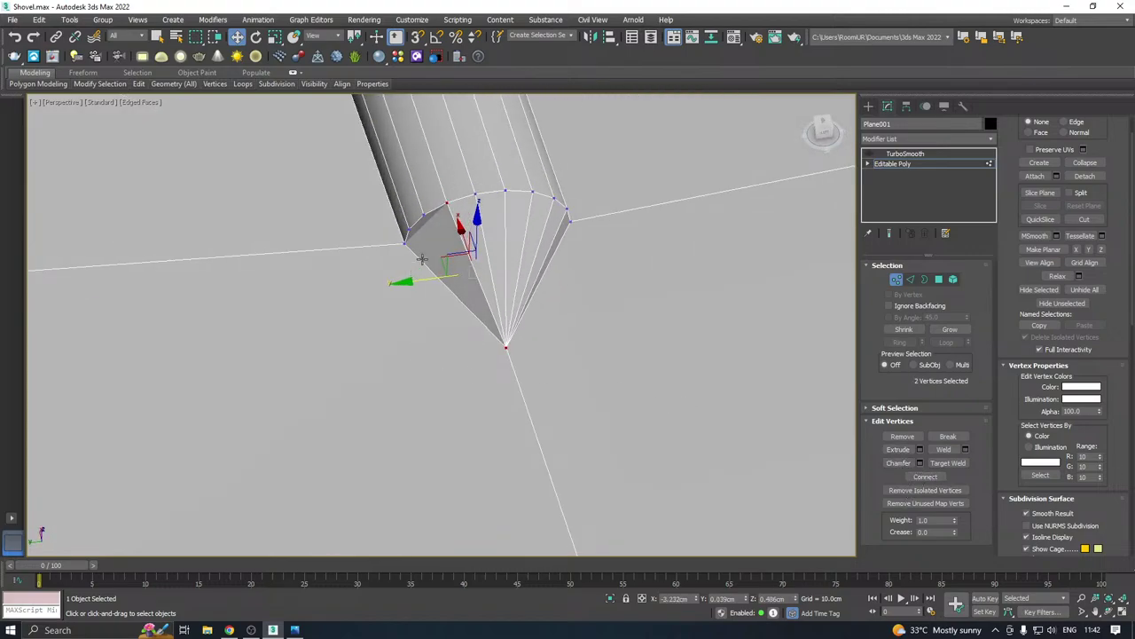
left_click(427, 214)
left_click(507, 347, "ctrl")
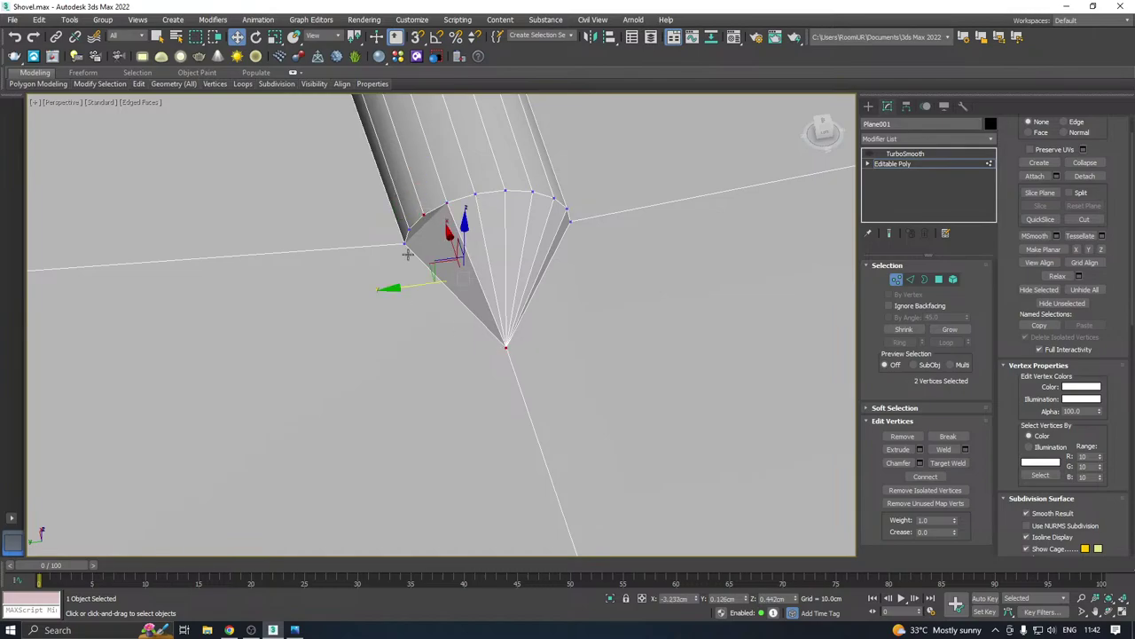
left_click(405, 235, "ctrl")
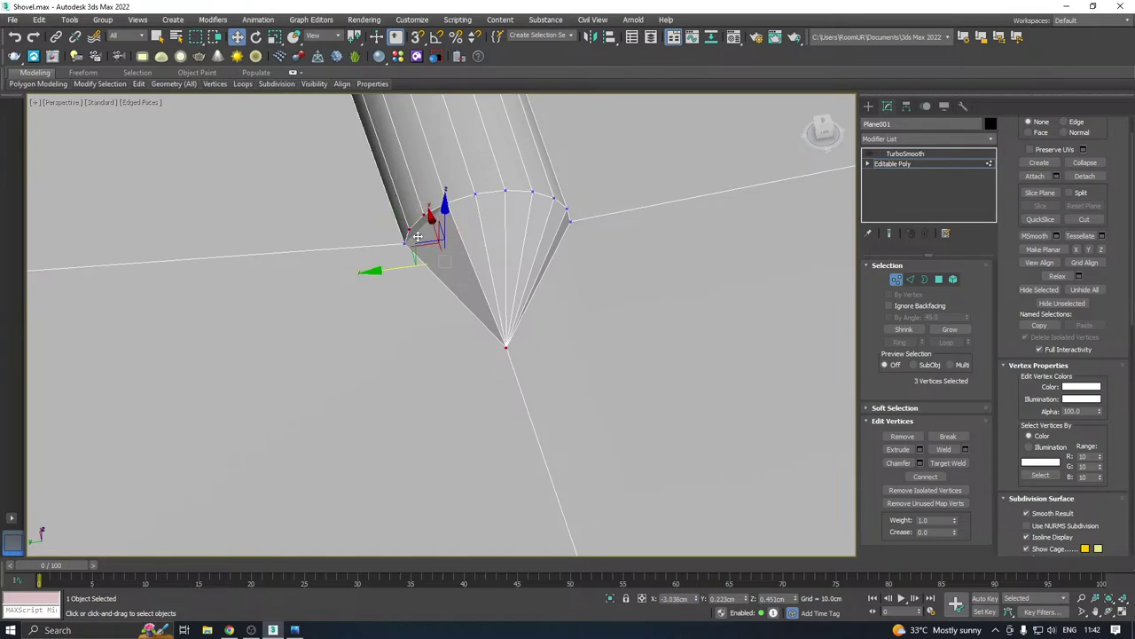
left_click(926, 477)
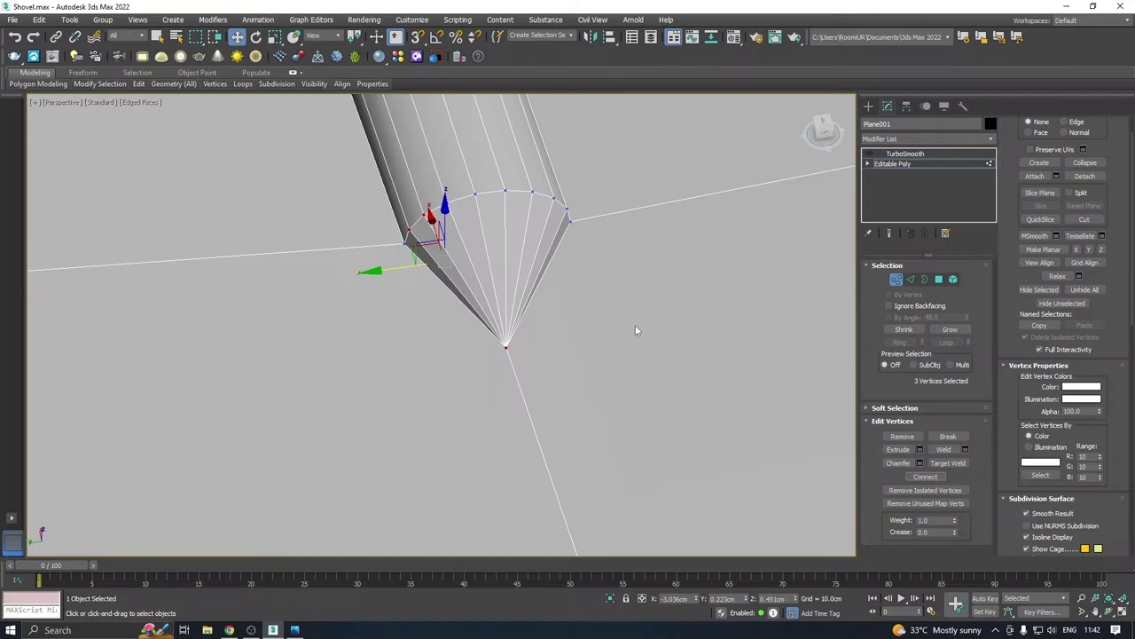
In top view, centre the notch tip vertex on the shaft at about Y -0.14 cm and extend it forward to about X -5.62 cm
left_click(568, 208)
middle_click_drag(568, 209, 361, 310, "alt")
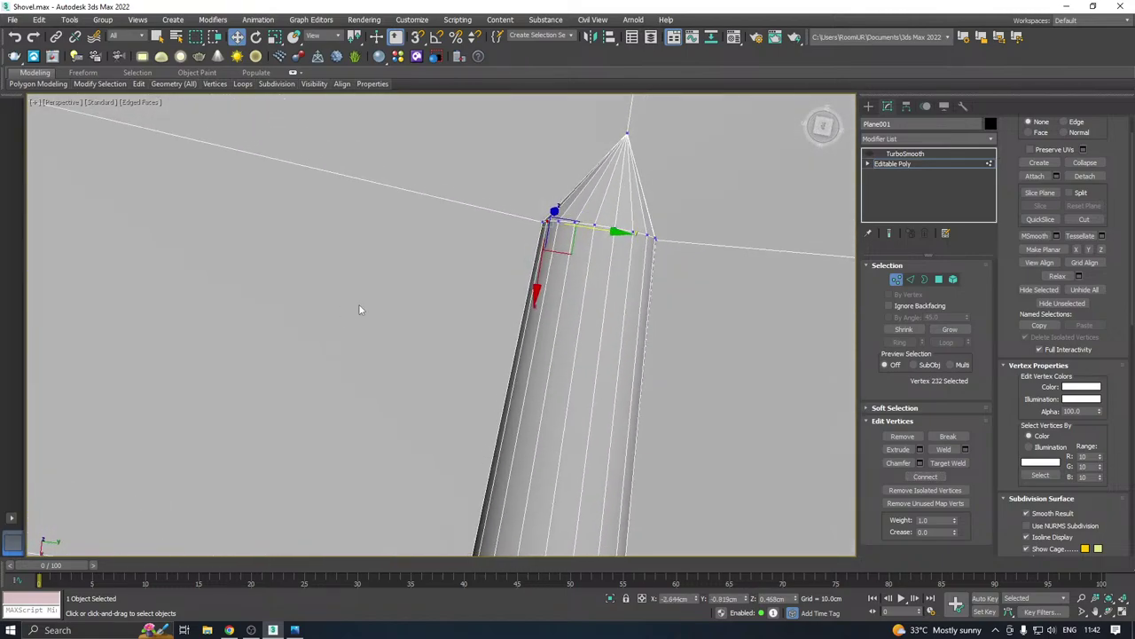
key("t")
middle_click_drag(460, 313, 667, 256)
middle_click_drag(531, 282, 654, 261)
scroll(534, 263, "up", 2)
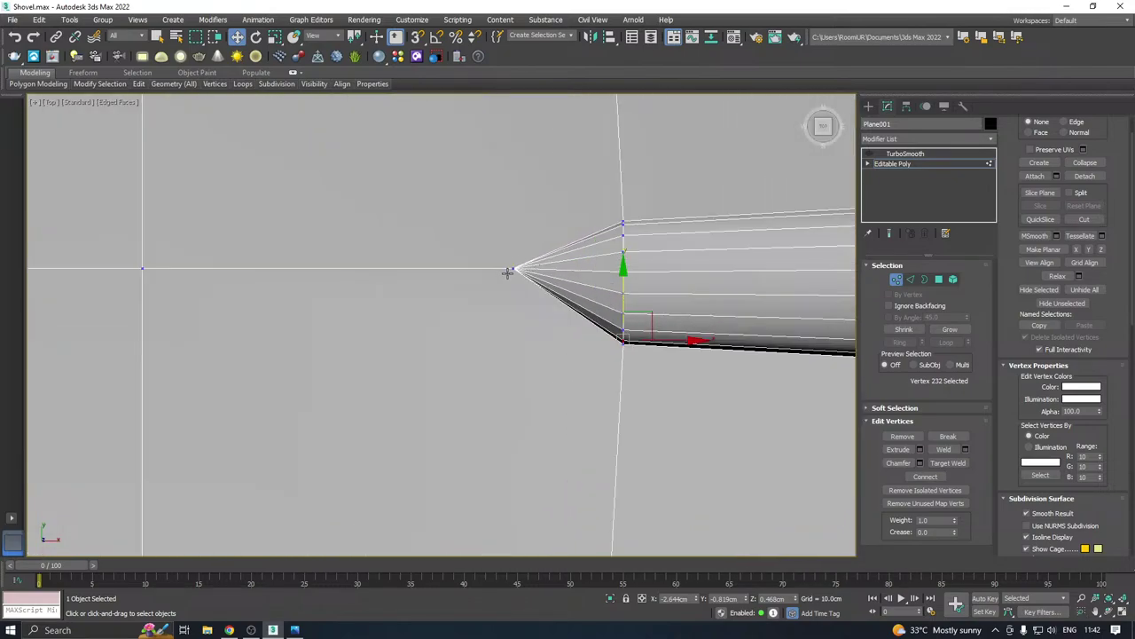
left_click(514, 268)
left_click_drag(514, 217, 515, 226)
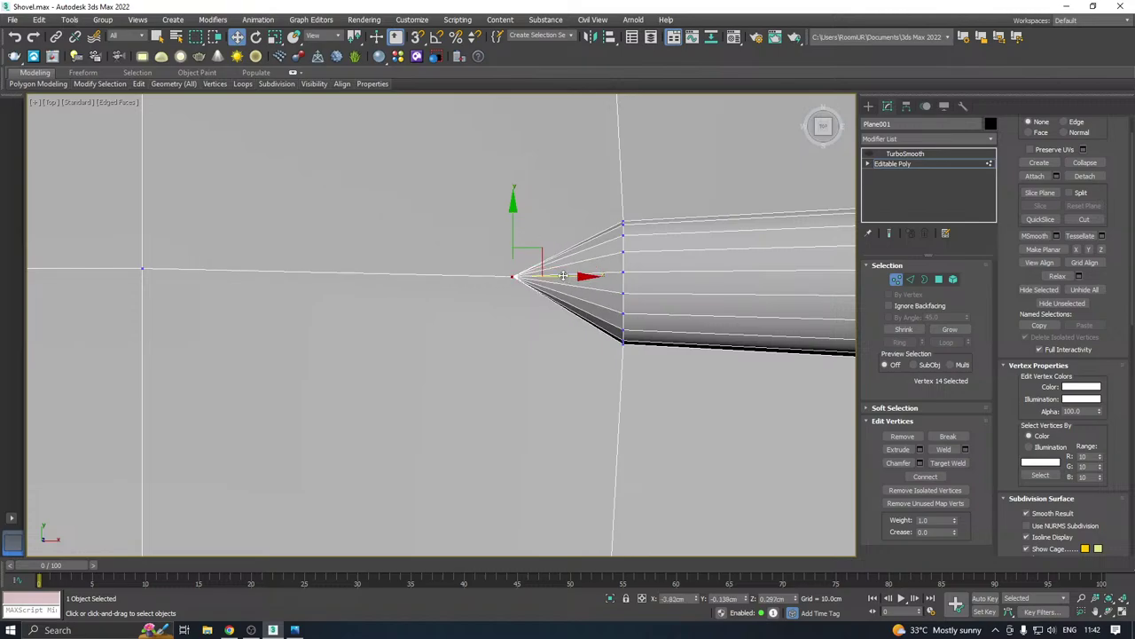
left_click_drag(562, 276, 396, 277)
scroll(395, 279, "down", 3)
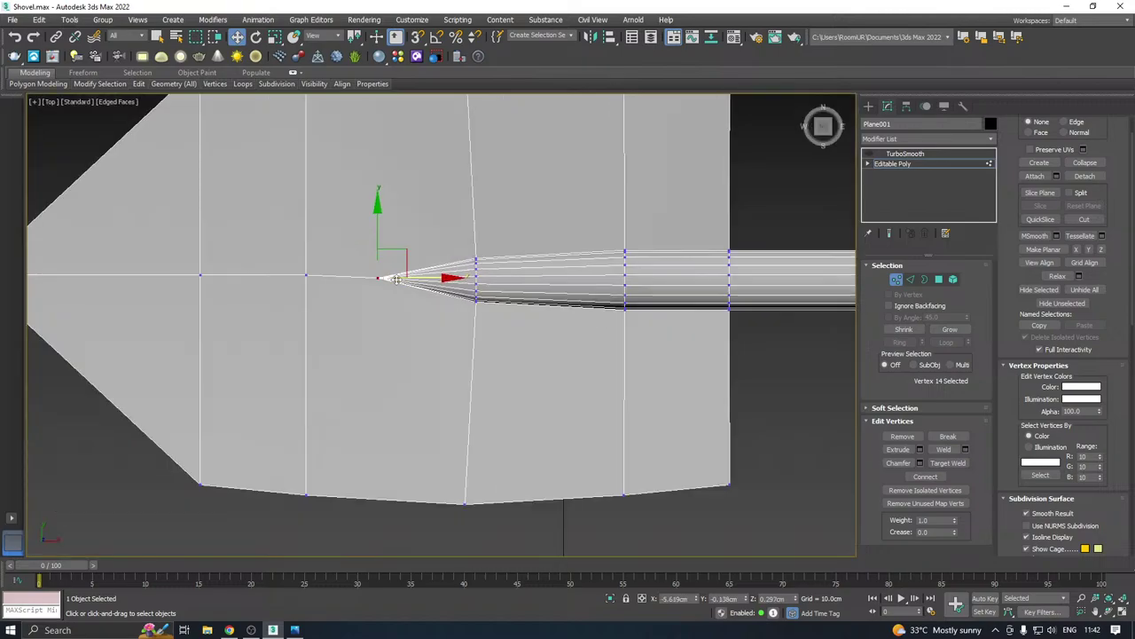
scroll(396, 279, "down", 2)
Check in perspective how the lengthened shaft tip runs into the blade
key("p")
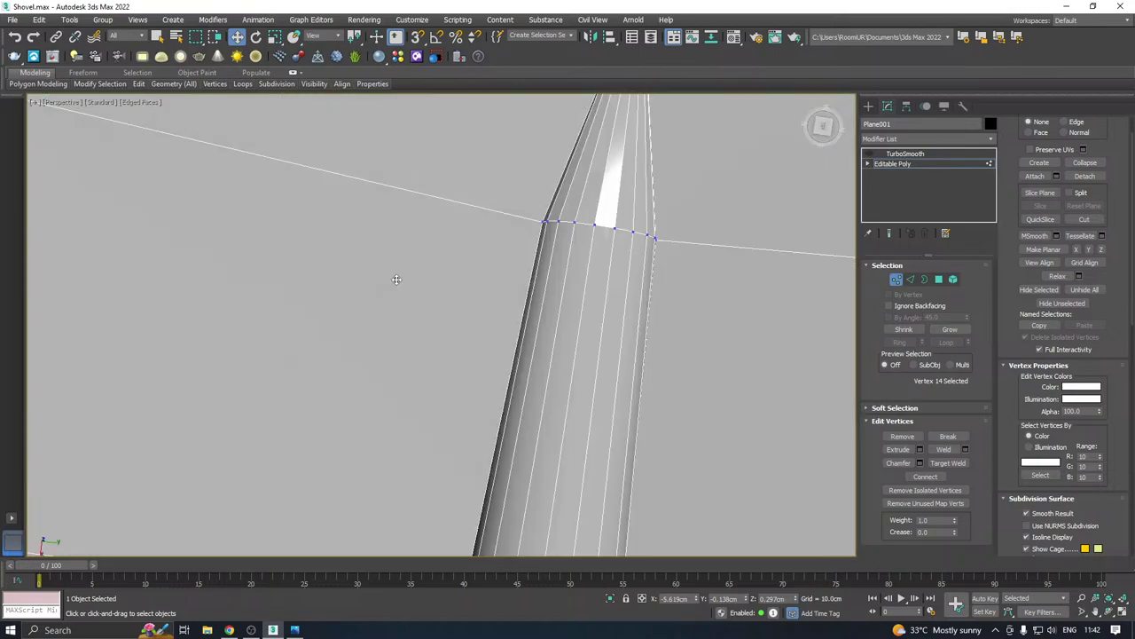
scroll(396, 280, "down", 6)
middle_click_drag(447, 308, 585, 232, "alt")
scroll(461, 232, "up", 6)
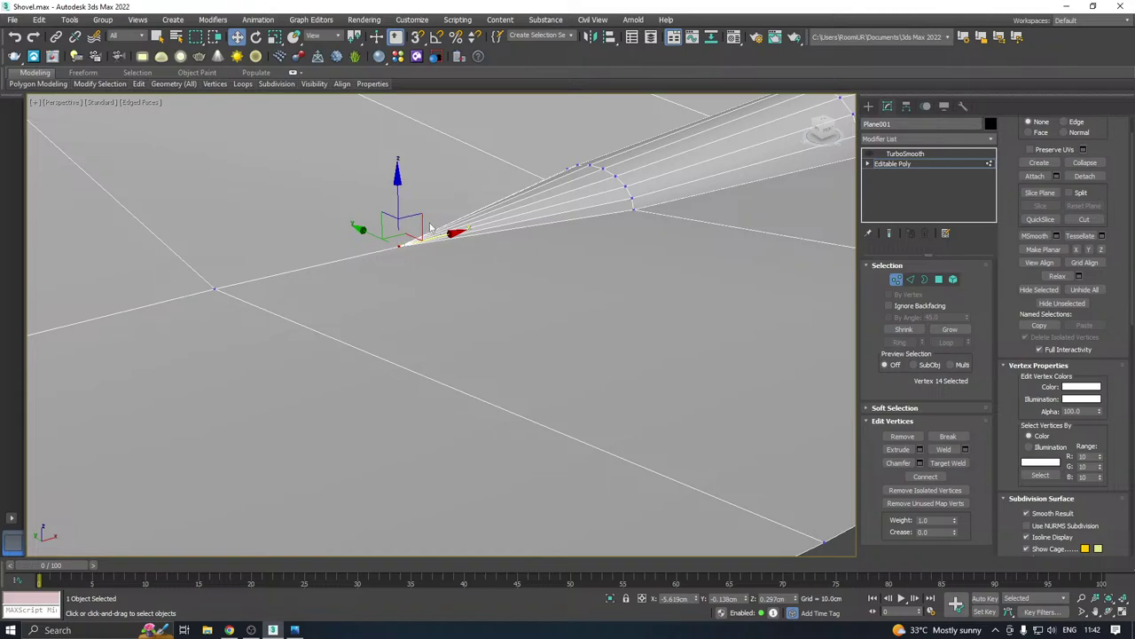
scroll(447, 276, "down", 2)
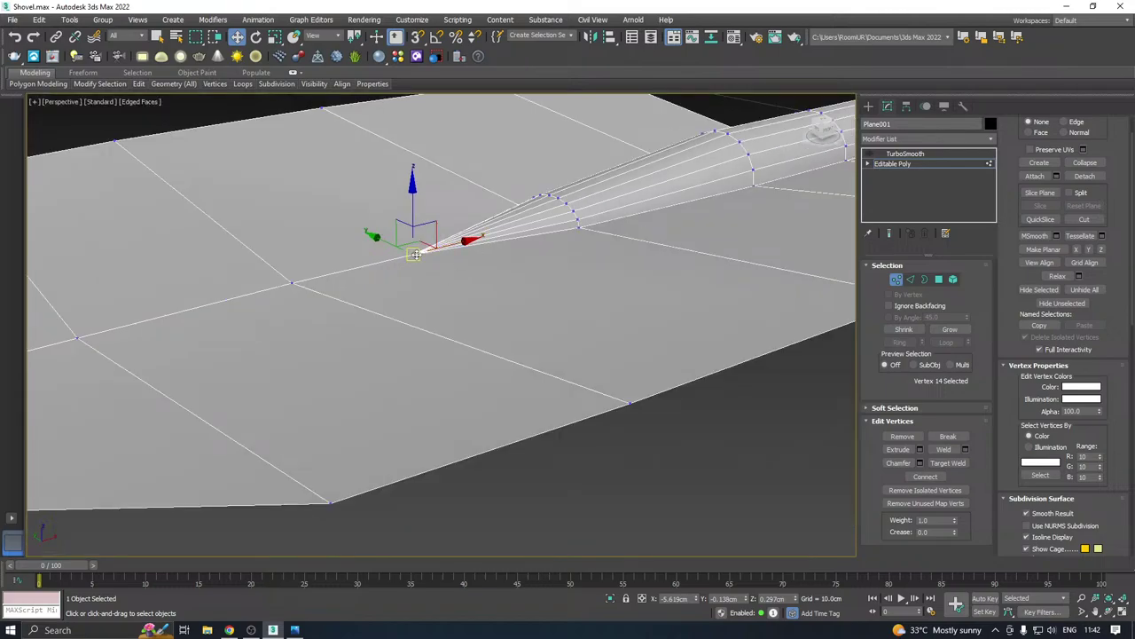
Connect the handle socket's tip vertex to the neighbouring rim vertex on each side of the blade, and save the file
middle_click_drag(428, 266, 502, 328, "alt")
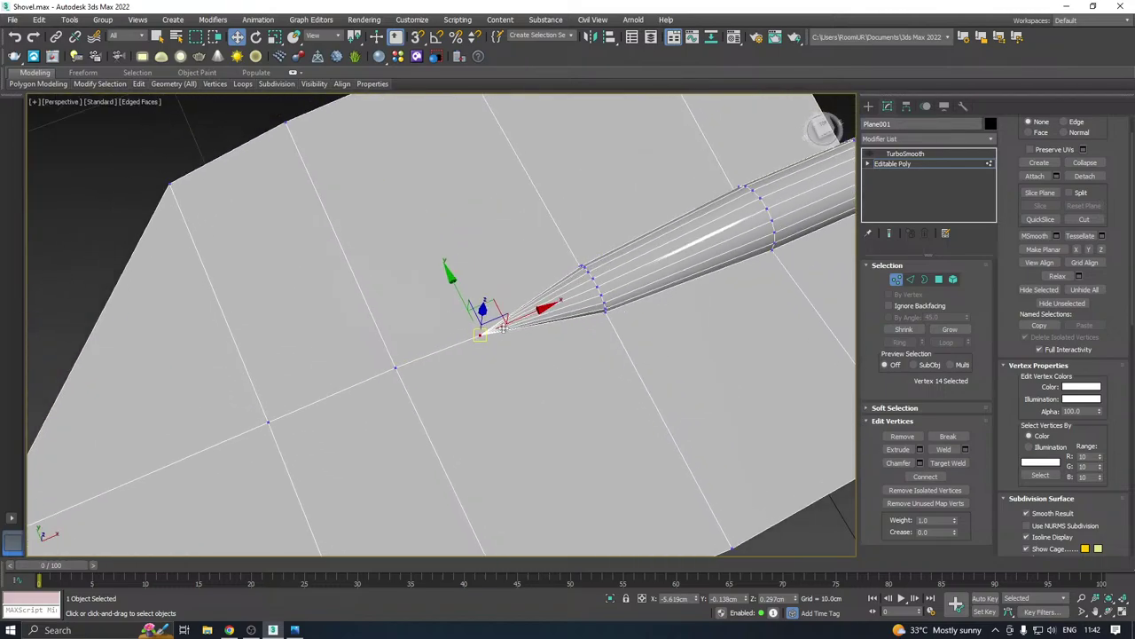
scroll(482, 301, "down", 3)
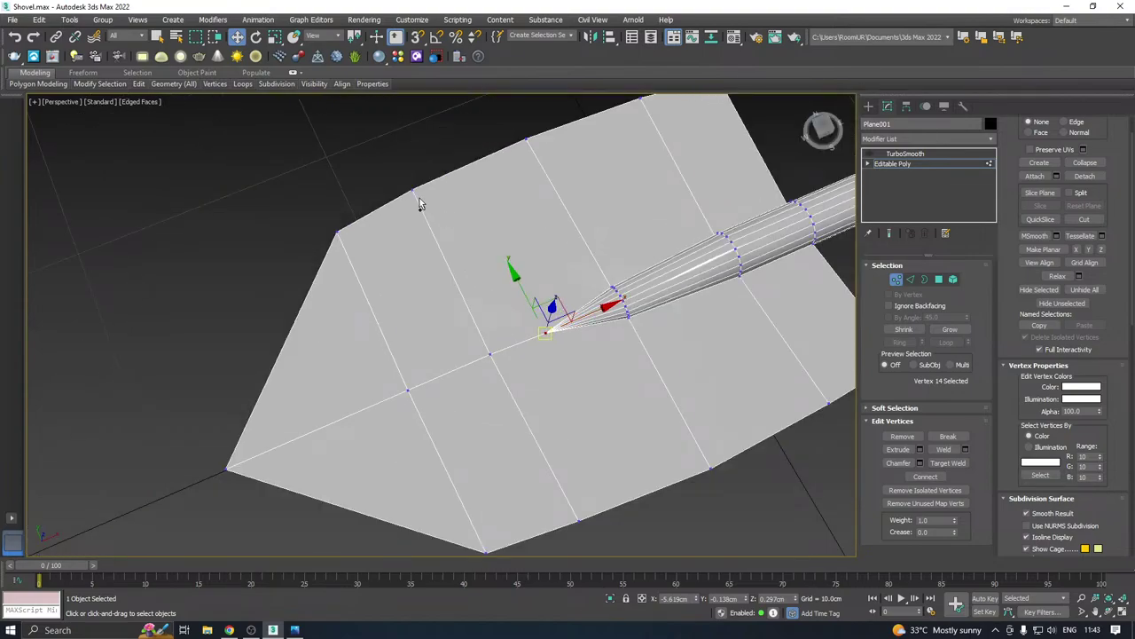
left_click(412, 191, "ctrl")
middle_click_drag(641, 431, 633, 382)
left_click(541, 285)
left_click(572, 470, "ctrl")
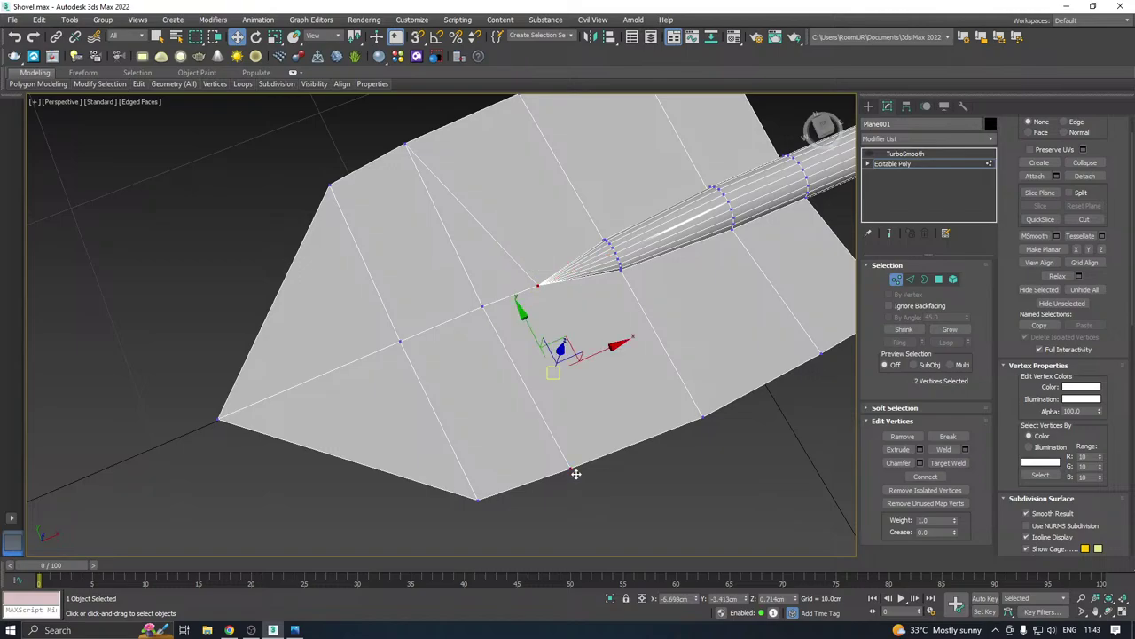
left_click(937, 479)
middle_click_drag(647, 416, 720, 357, "alt")
key("ctrl+s")
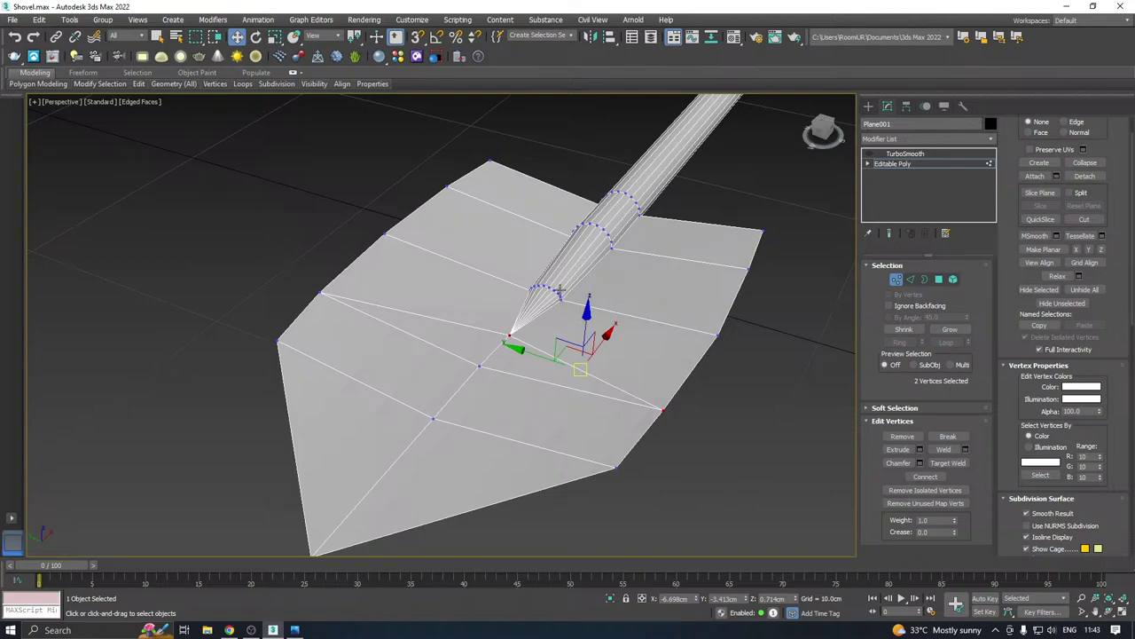
Select all polygons of the blade together with its tapered socket section and detach them as a separate object
middle_click_drag(560, 290, 634, 247, "alt")
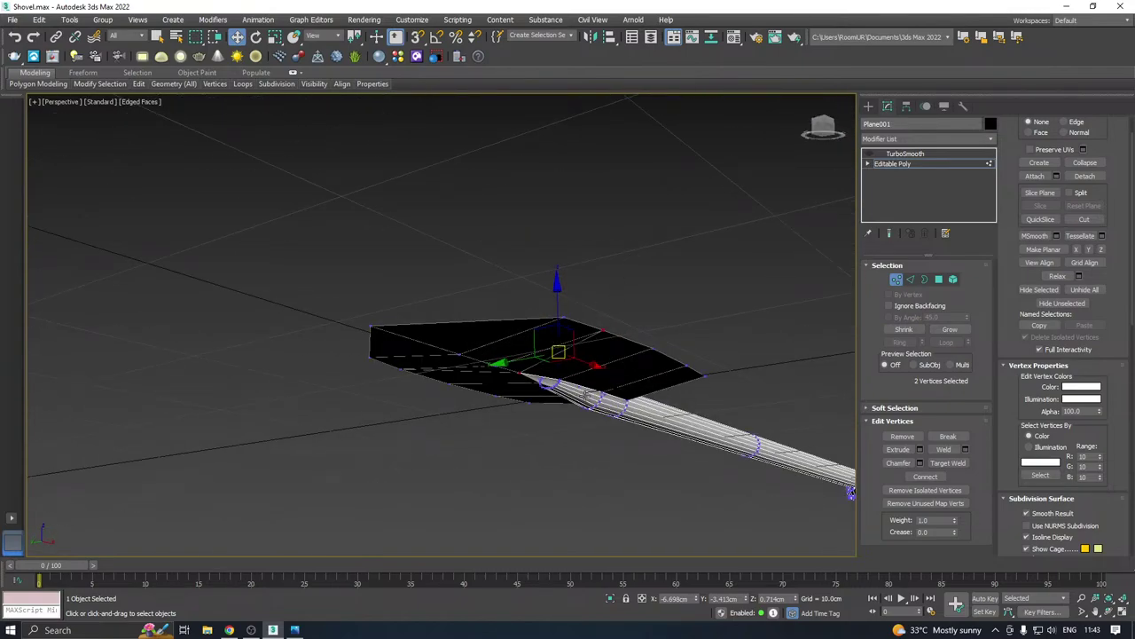
scroll(587, 395, "up", 4)
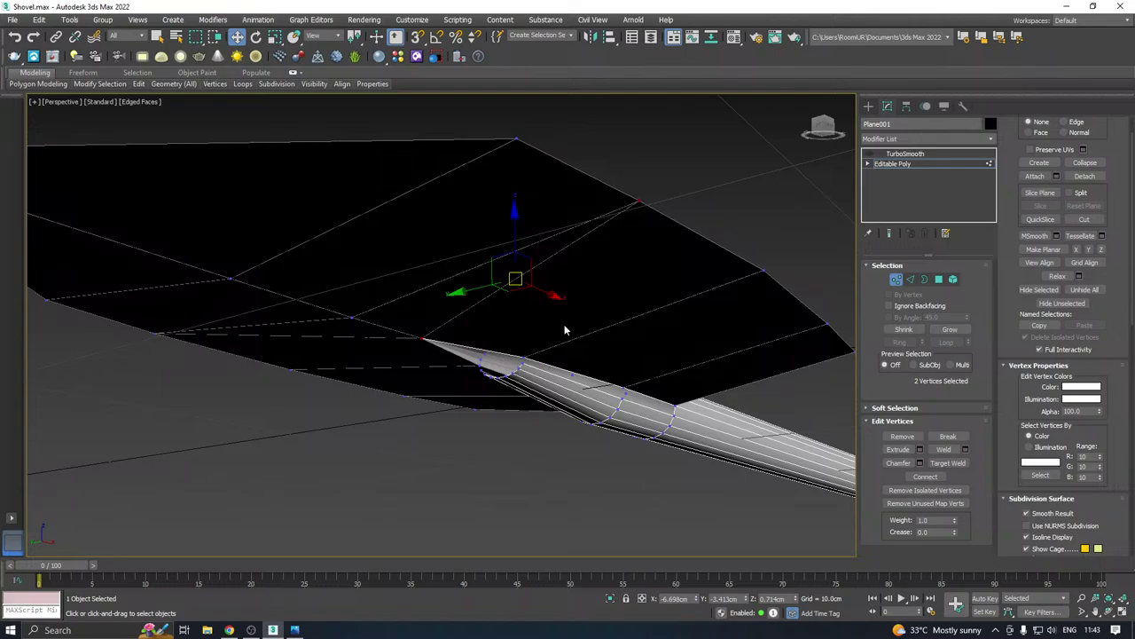
scroll(564, 330, "down", 3)
middle_click_drag(642, 316, 521, 362, "alt")
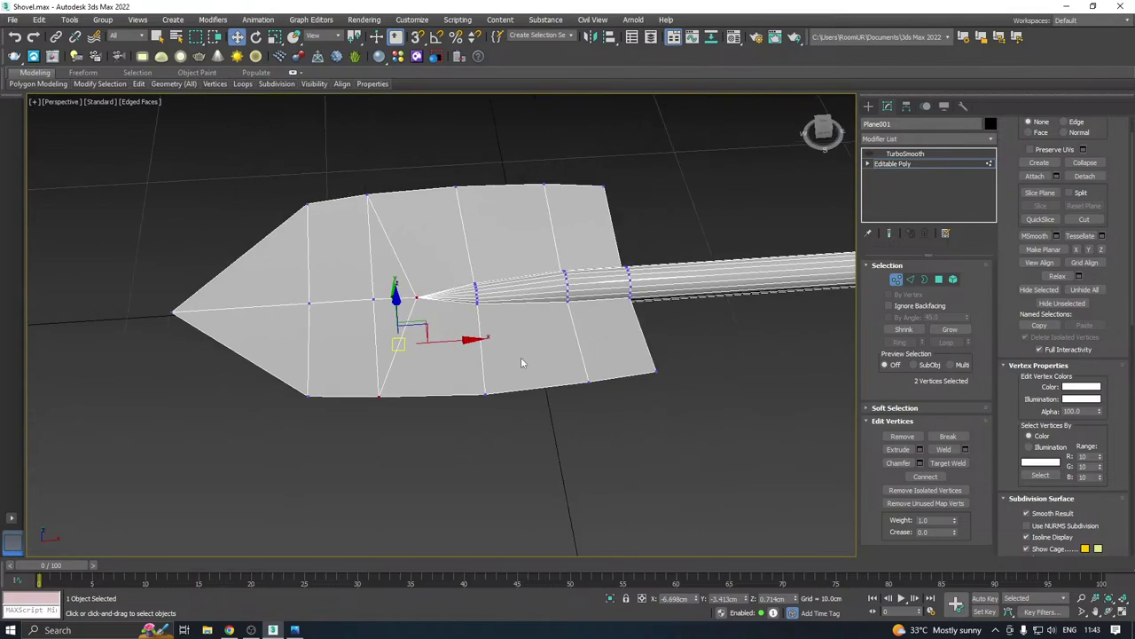
left_click(940, 280)
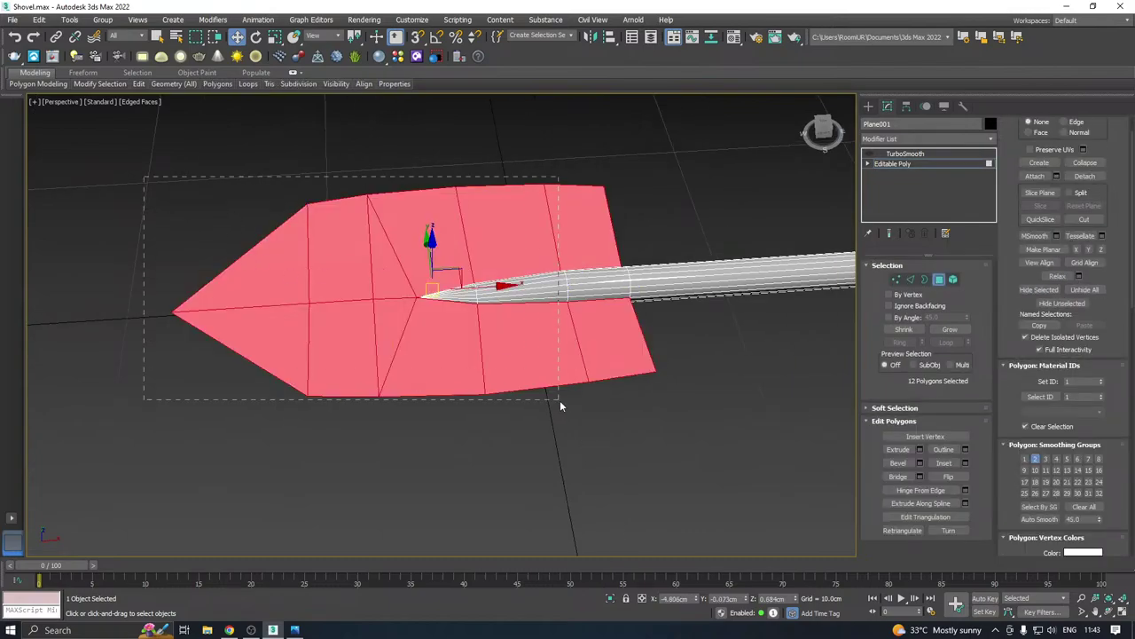
left_click_drag(560, 400, 611, 414)
middle_click_drag(611, 414, 601, 306, "alt")
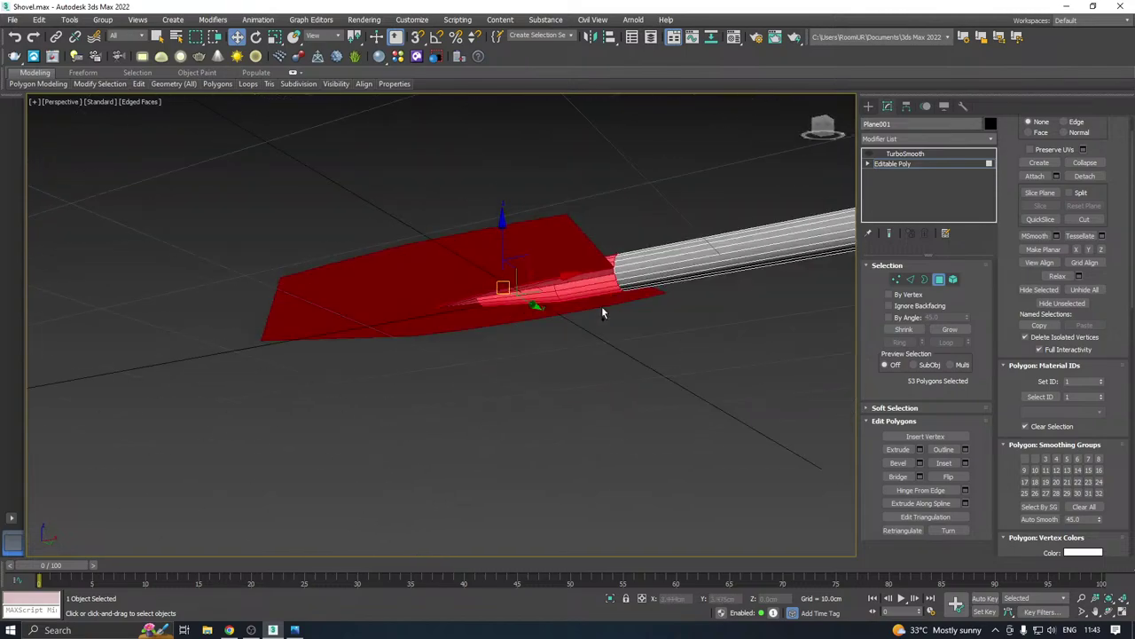
left_click(1085, 176)
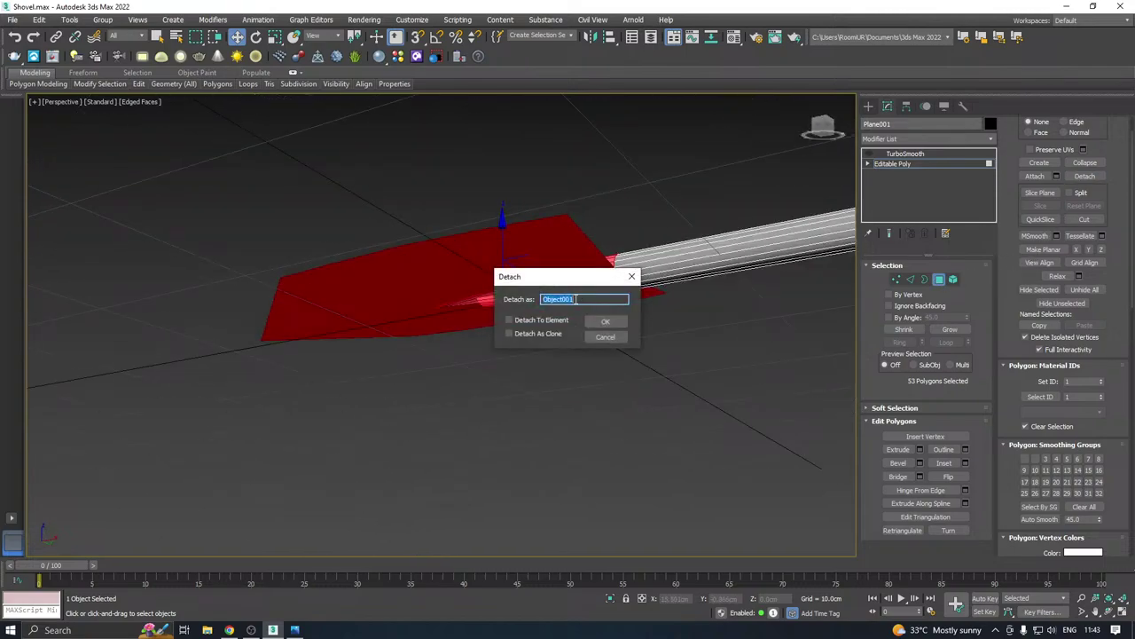
left_click(603, 321)
Delete the TurboSmooth modifier from the remaining handle object and save the scene
middle_click_drag(596, 334, 690, 318, "alt")
left_click(894, 163)
middle_click_drag(742, 228, 637, 324)
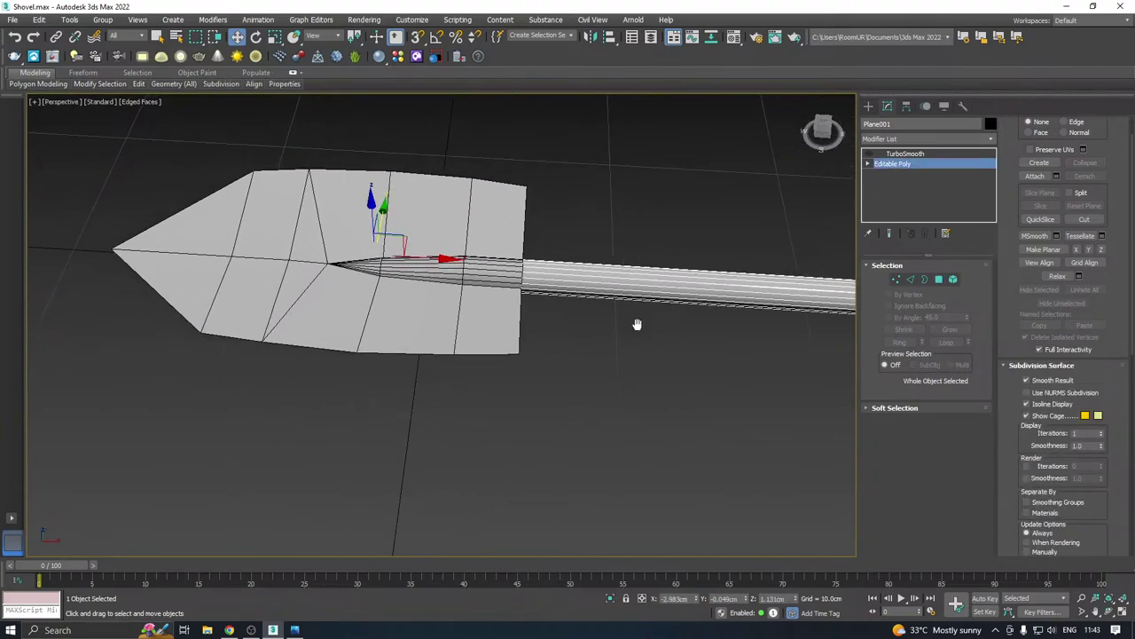
left_click(896, 153)
right_click(896, 153)
left_click(919, 169)
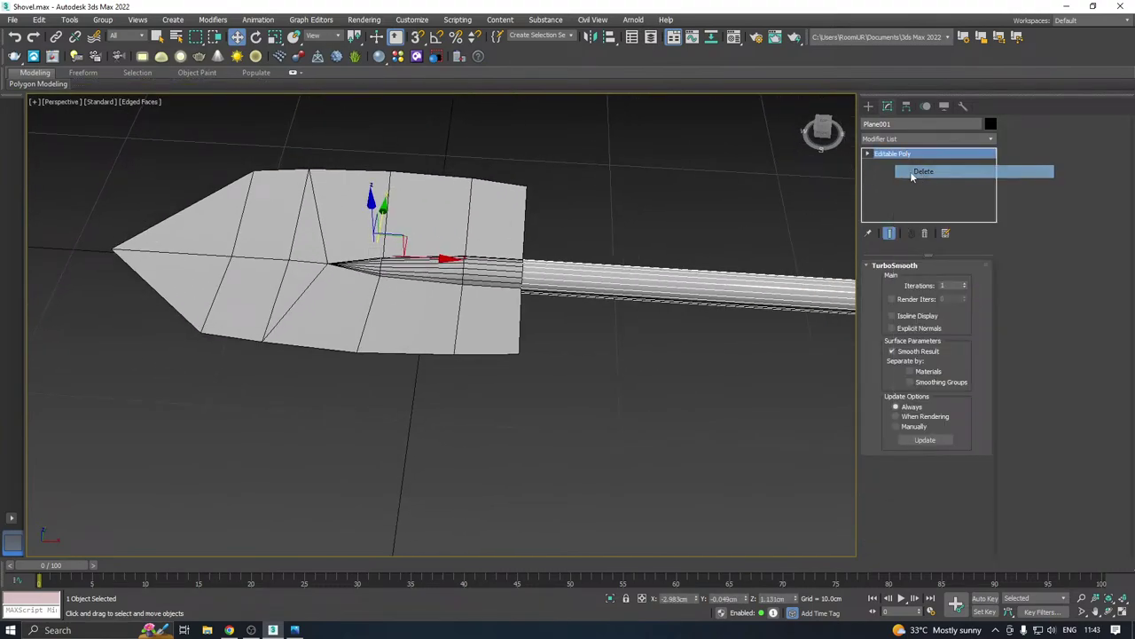
left_click(14, 19)
left_click(48, 135)
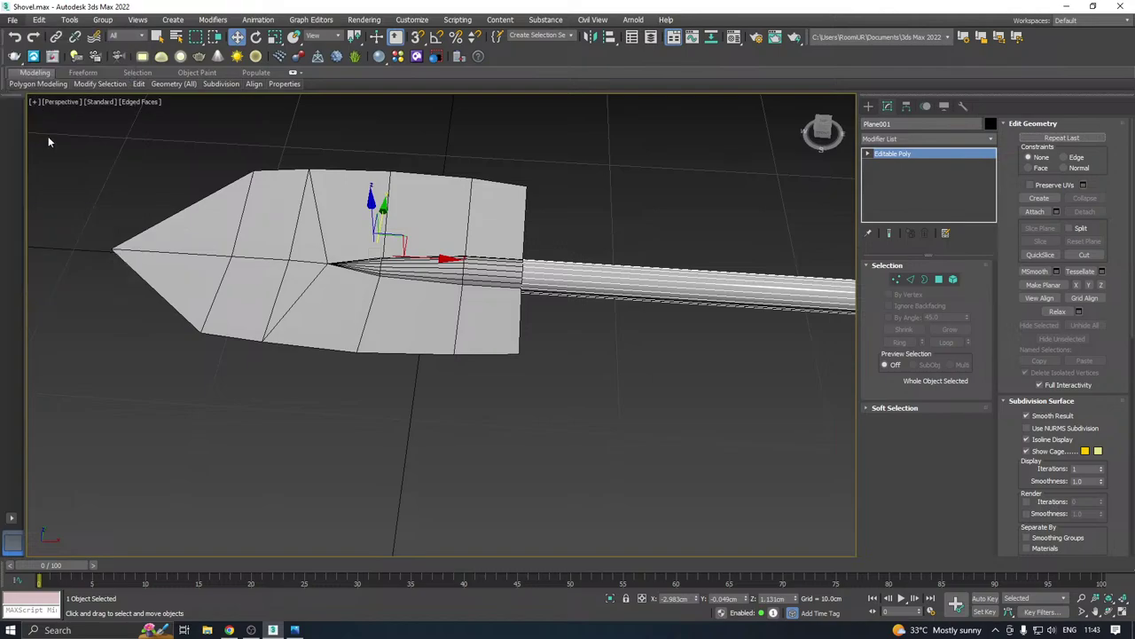
Select the detached blade and center its pivot to the object
left_click(522, 437)
left_click(347, 282)
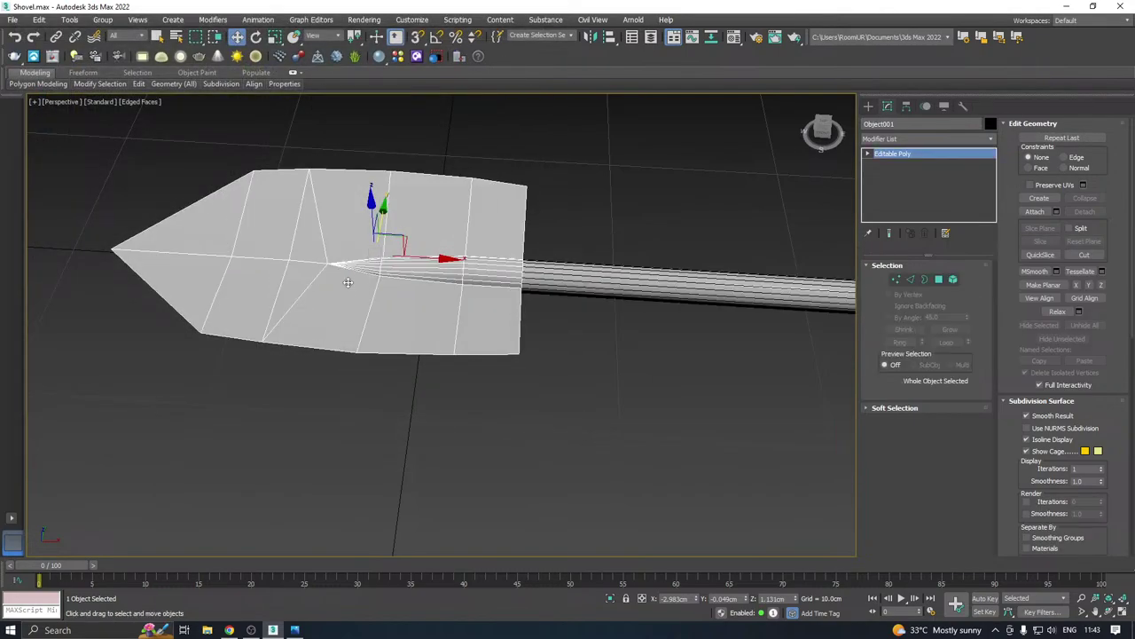
left_click(905, 105)
left_click(926, 188)
left_click(928, 250)
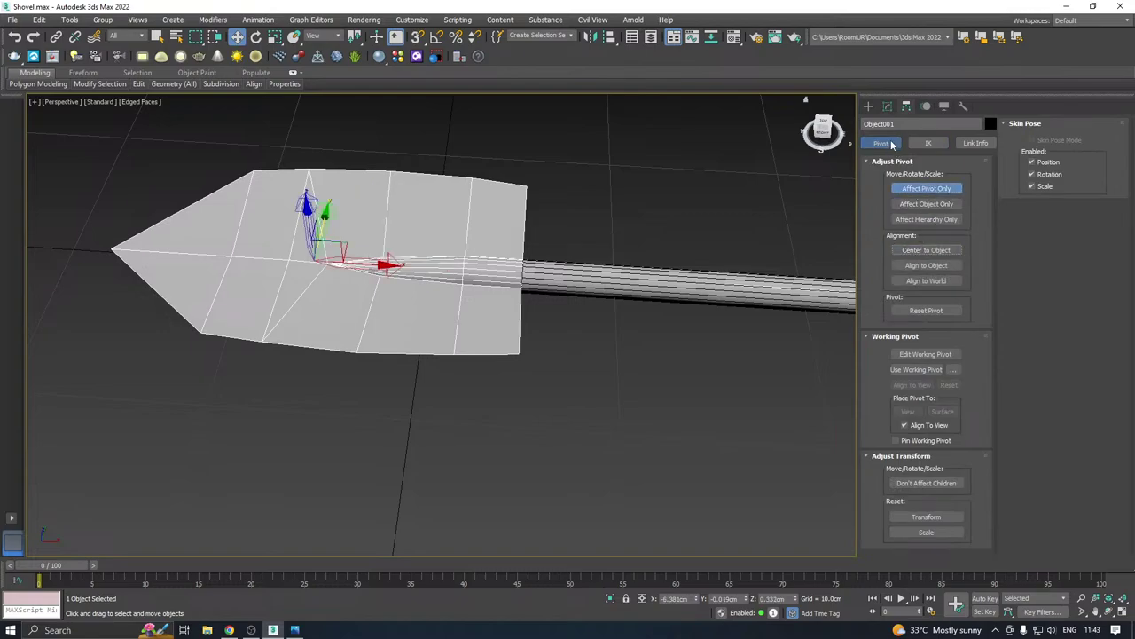
Add a Symmetry modifier to the detached blade
left_click(887, 106)
left_click(990, 142)
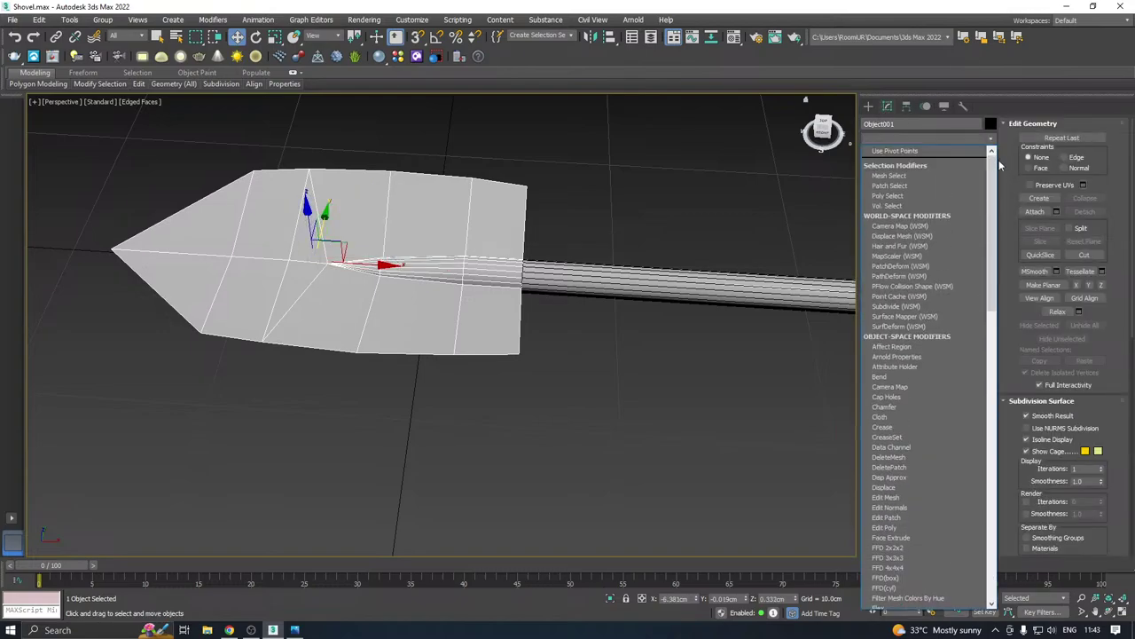
scroll(967, 448, "down", 15)
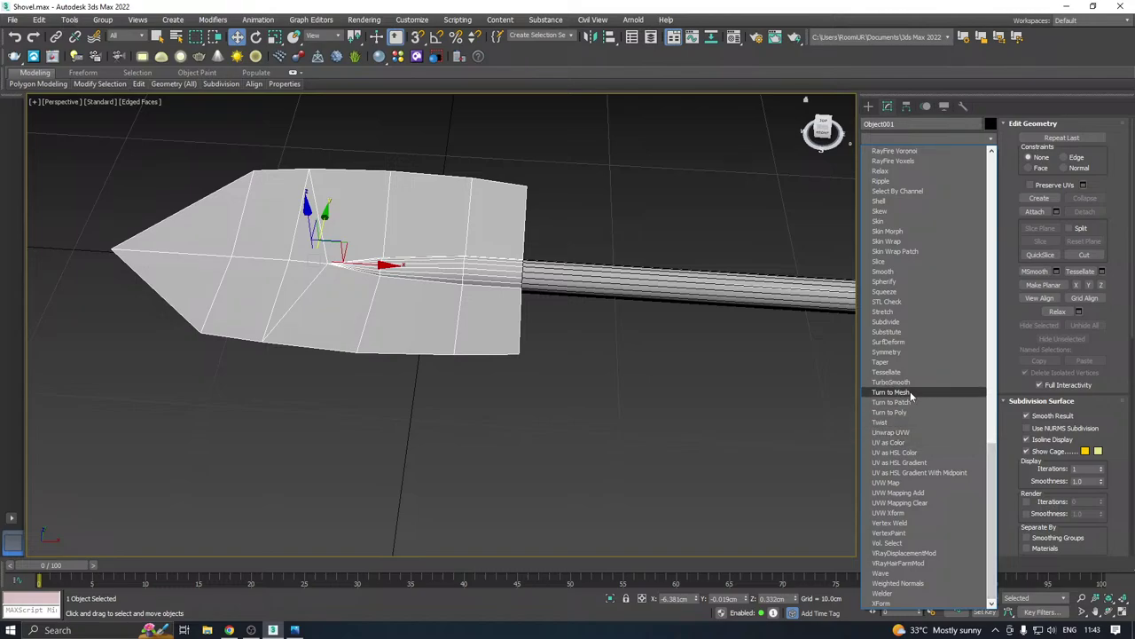
left_click(887, 351)
middle_click_drag(691, 281, 736, 214, "alt")
scroll(385, 220, "up", 3)
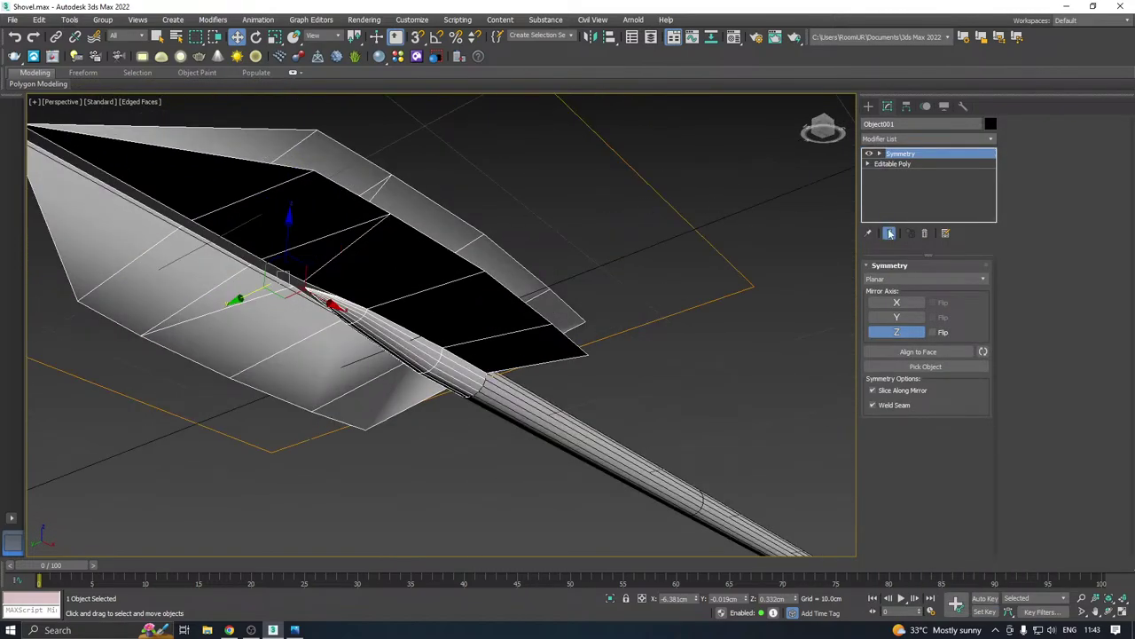
Compare the X and Y mirror axes of the Symmetry modifier and set the axis to Z
left_click(896, 303)
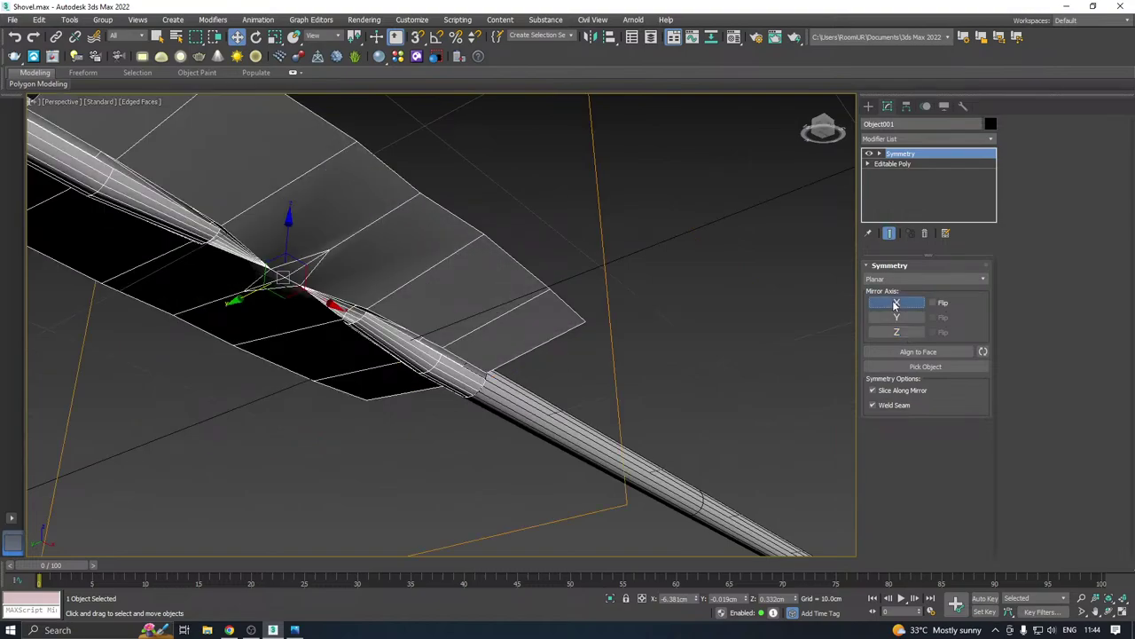
left_click(896, 316)
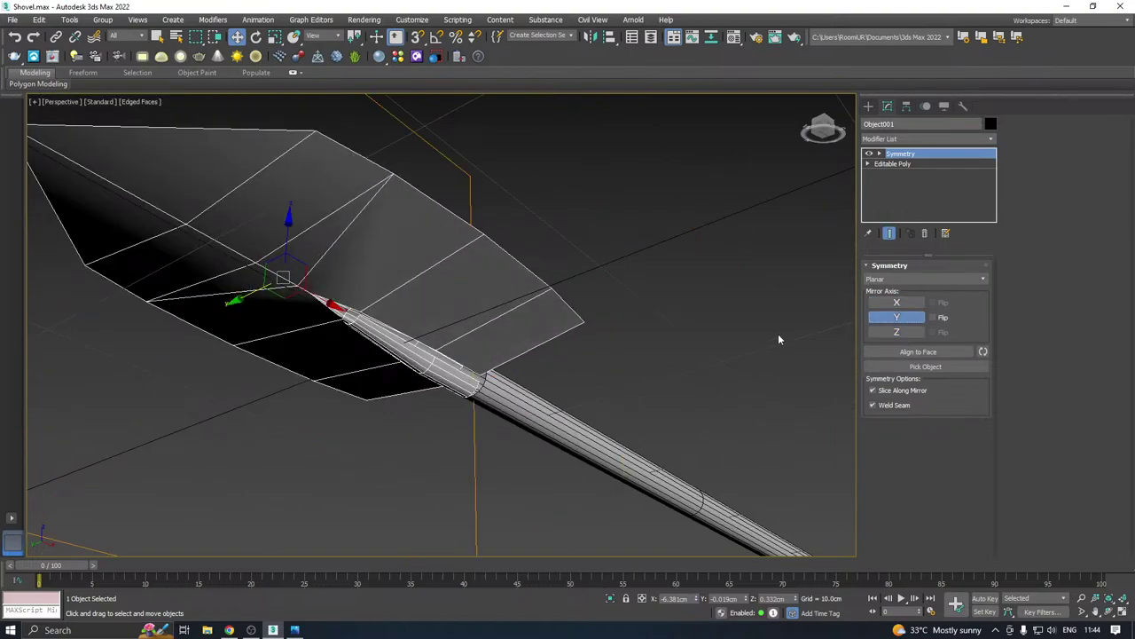
middle_click_drag(778, 333, 635, 403, "alt")
scroll(568, 362, "down", 5)
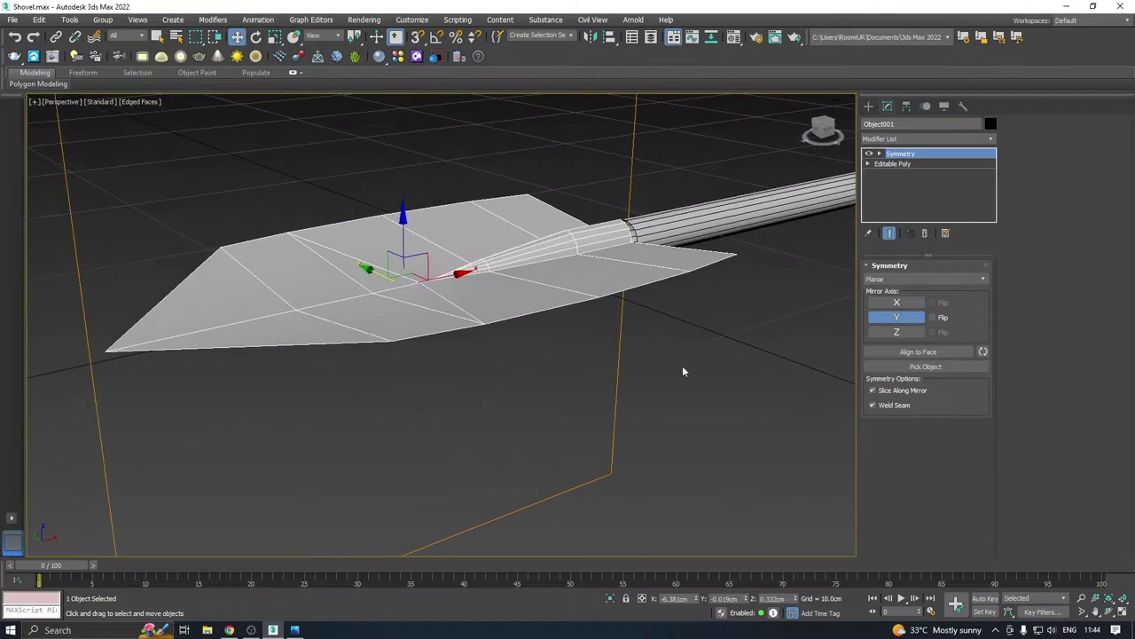
left_click(897, 303)
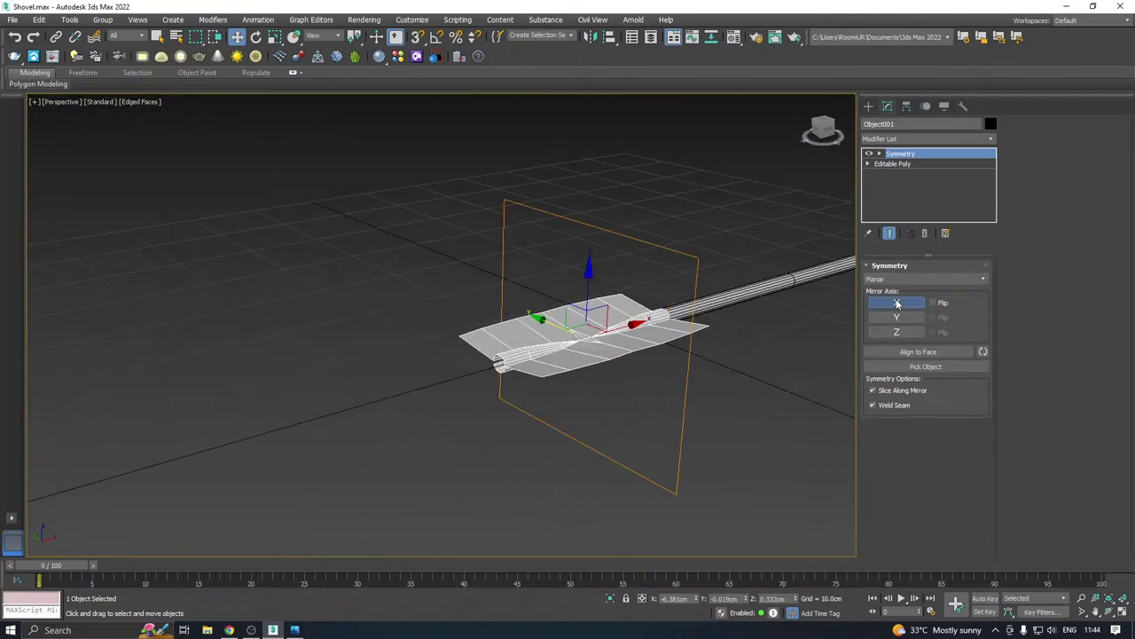
left_click(896, 331)
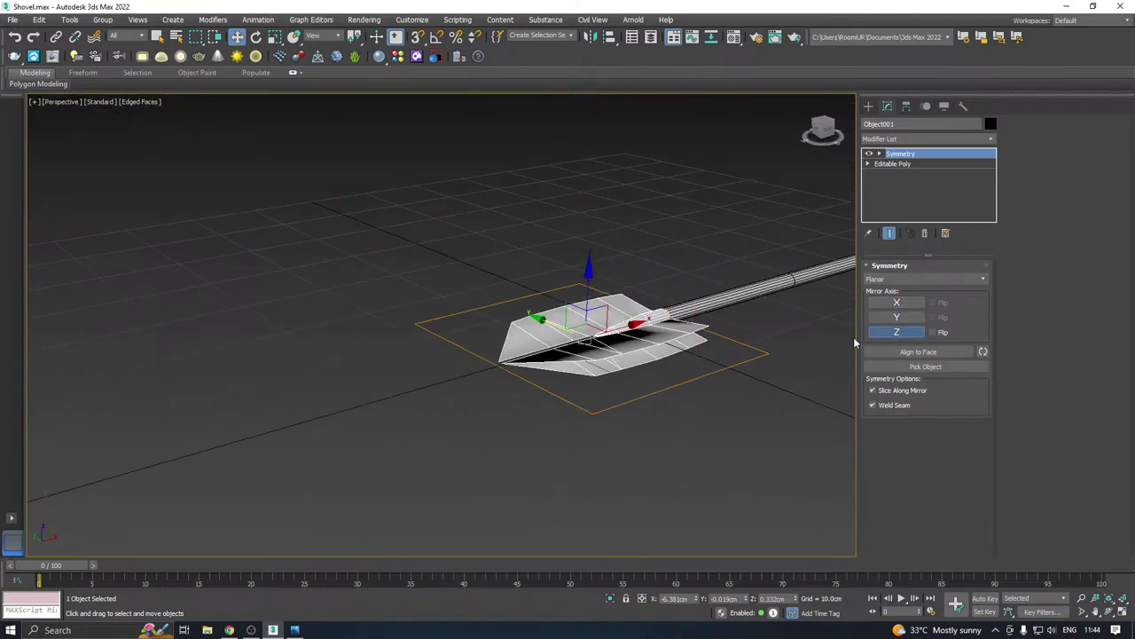
Move the Symmetry mirror plane down along Z by about 0.156 cm to leave a gap between the two blade surfaces
middle_click_drag(565, 354, 571, 321, "alt")
scroll(609, 350, "up", 2)
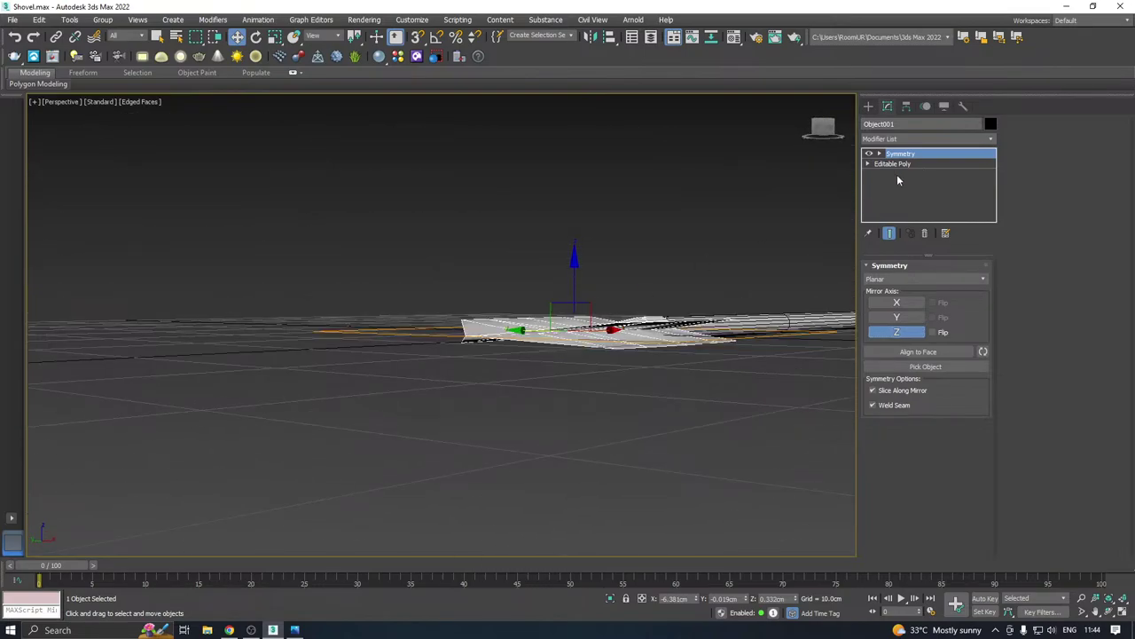
key("1")
scroll(582, 302, "up", 2)
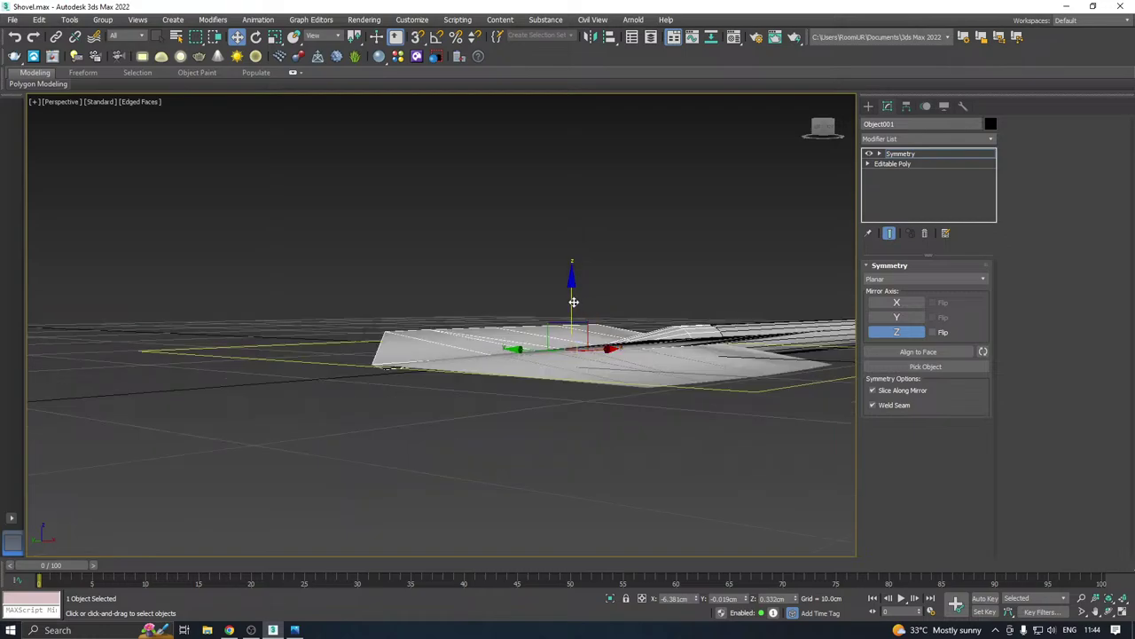
left_click_drag(576, 301, 580, 307)
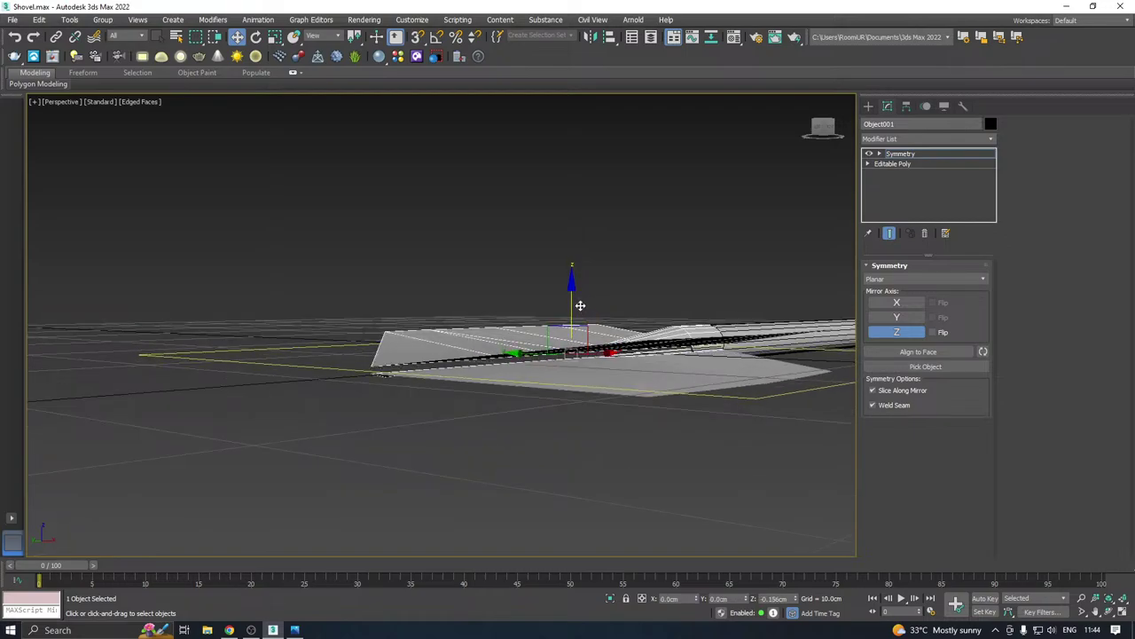
middle_click_drag(580, 308, 787, 264, "alt")
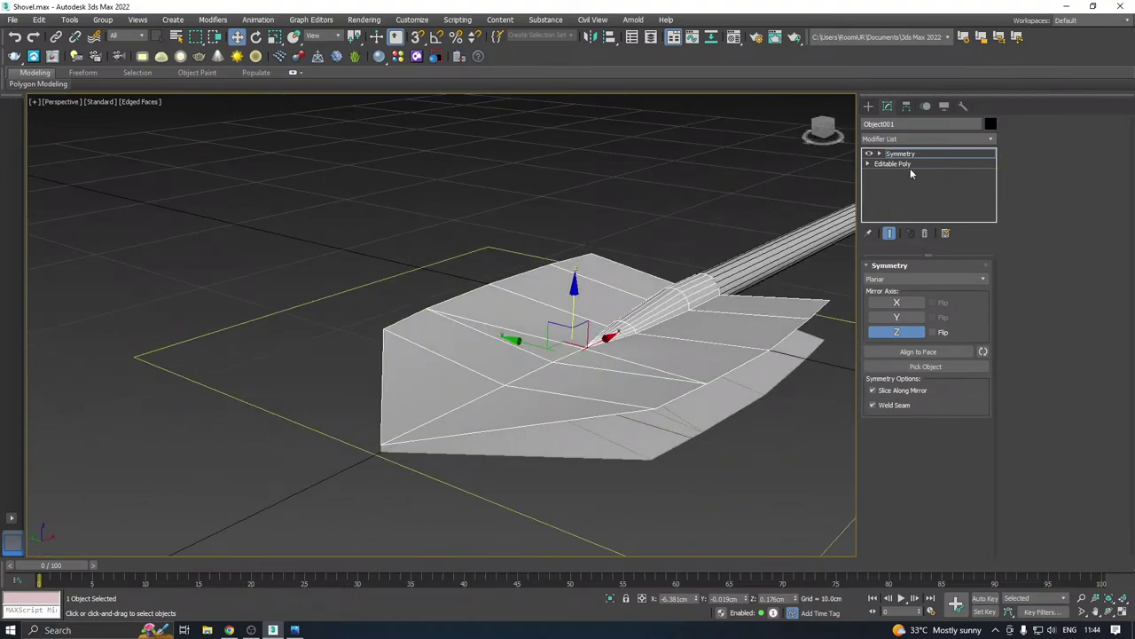
Disable the Symmetry modifier and select the blade's open border at the Editable Poly level
left_click(870, 154)
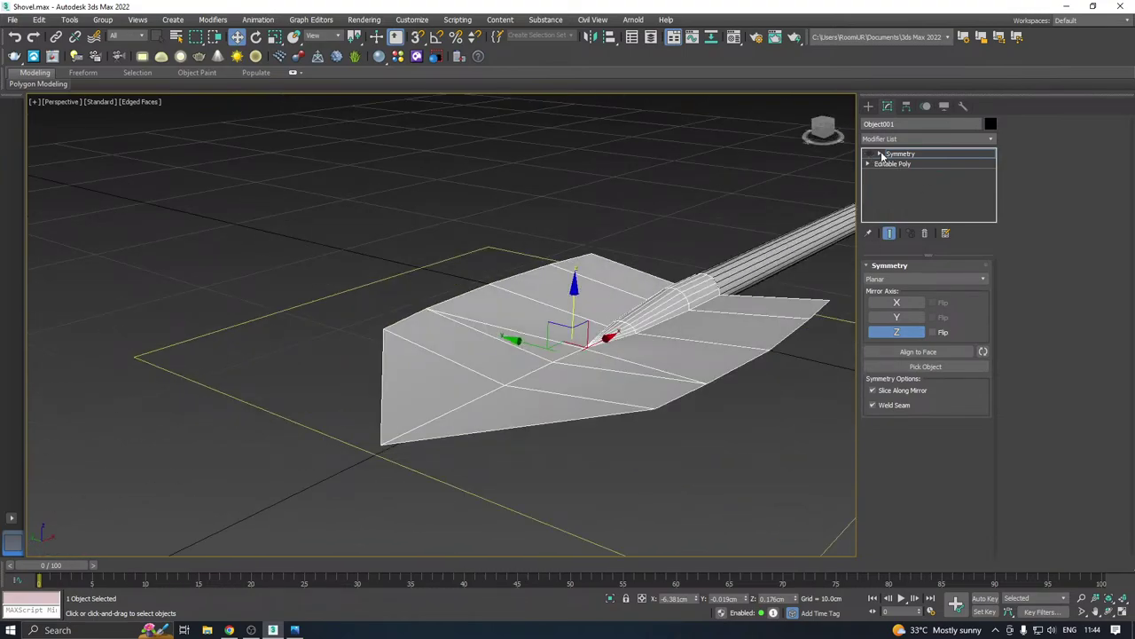
left_click(905, 163)
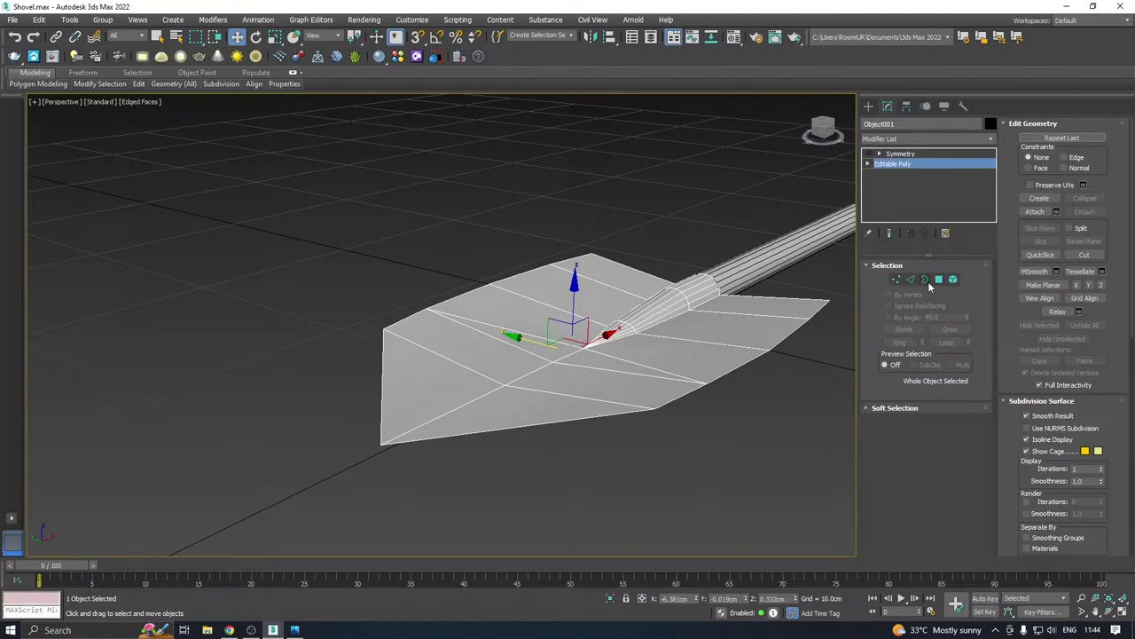
left_click(926, 280)
left_click(570, 425)
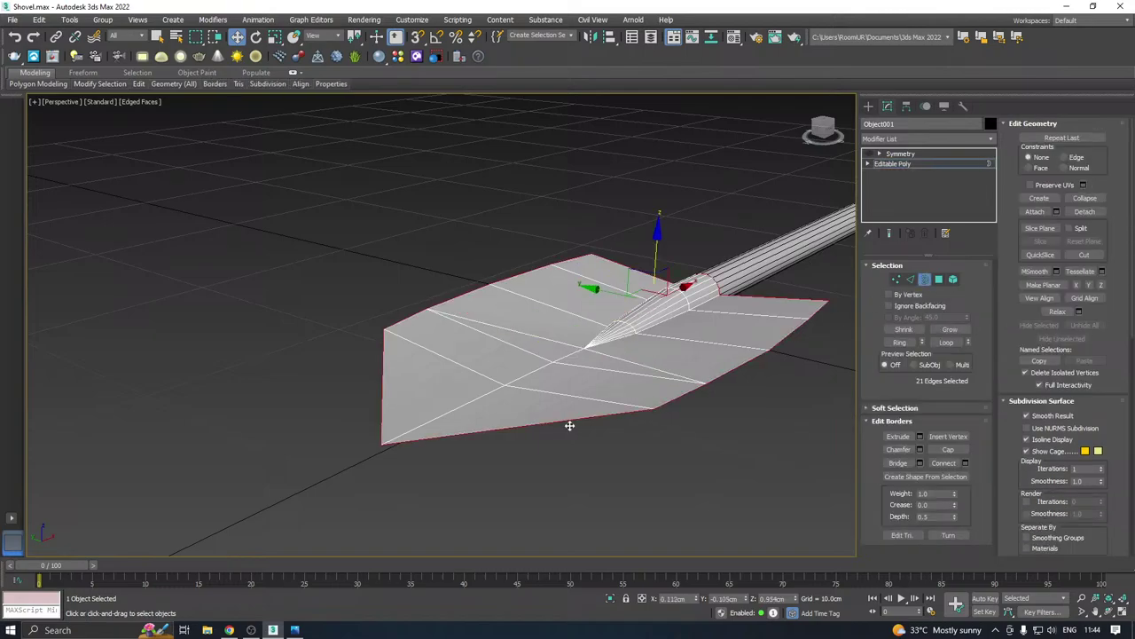
middle_click_drag(781, 342, 679, 310, "alt")
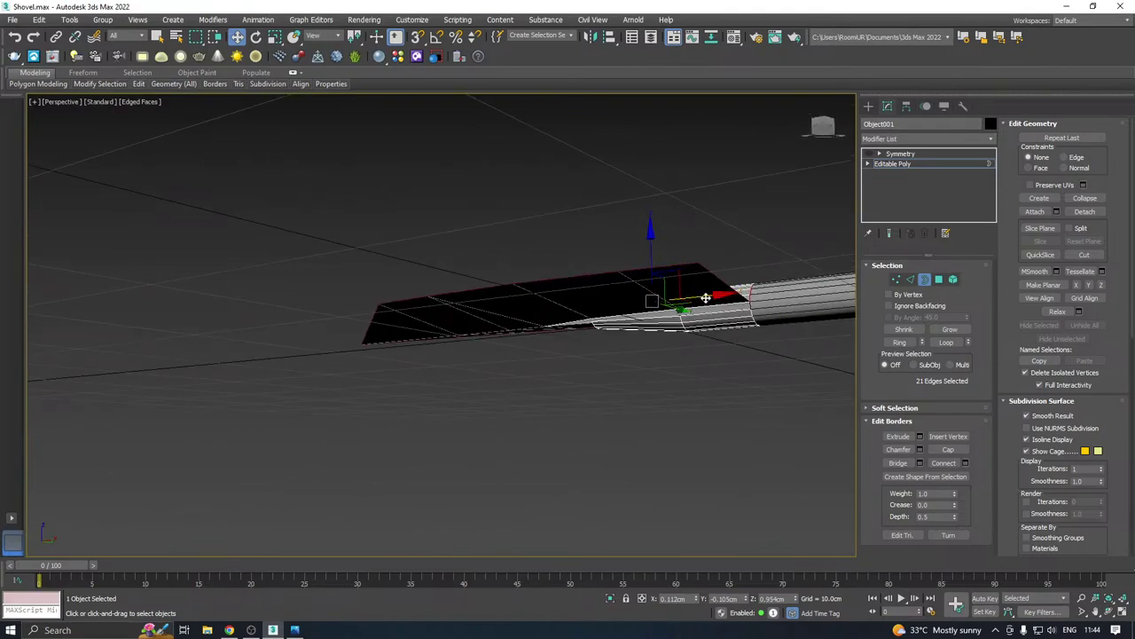
scroll(752, 287, "up", 5)
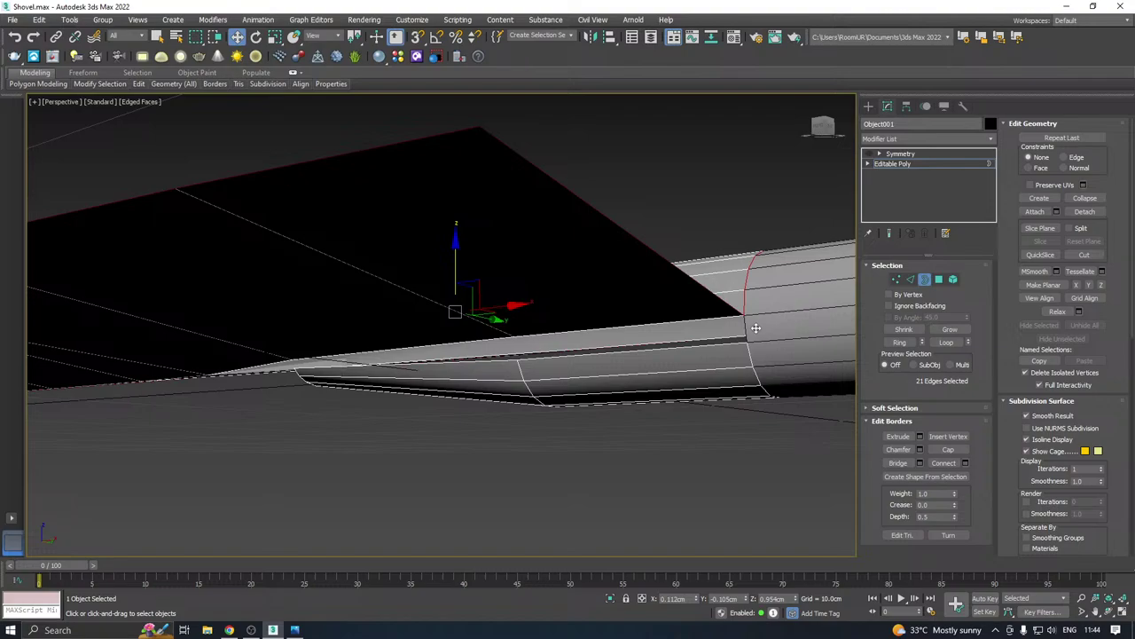
At the Edge level, remove the socket's curved rim edges from the selection, keeping only the blade's outer boundary edges
left_click(912, 279)
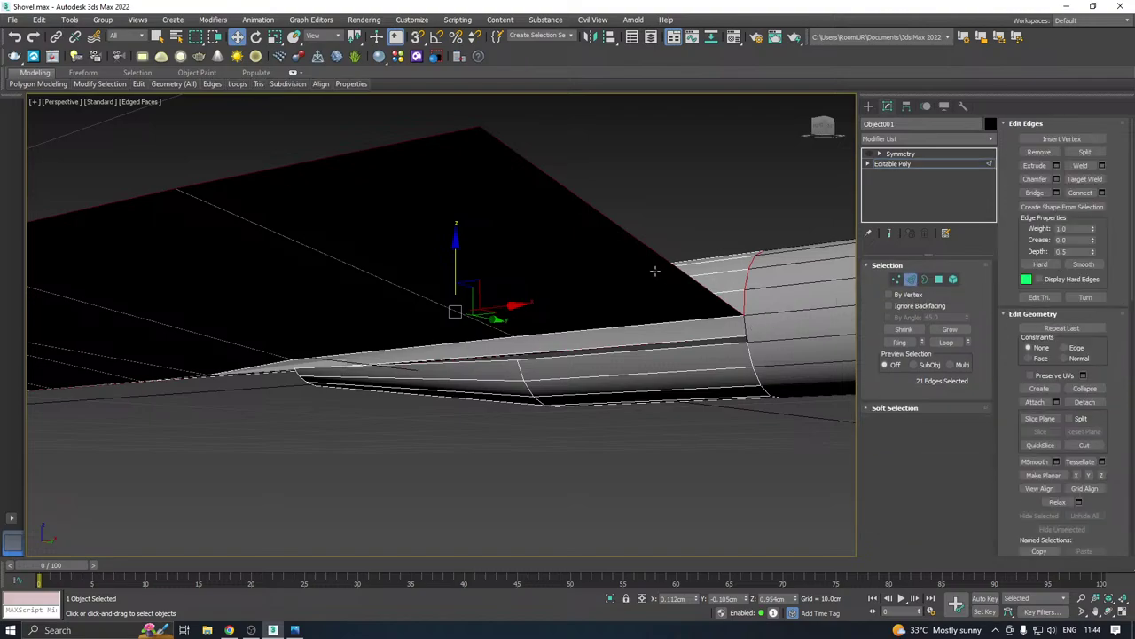
scroll(653, 270, "down", 5)
middle_click_drag(654, 270, 659, 388, "alt")
scroll(637, 413, "up", 4)
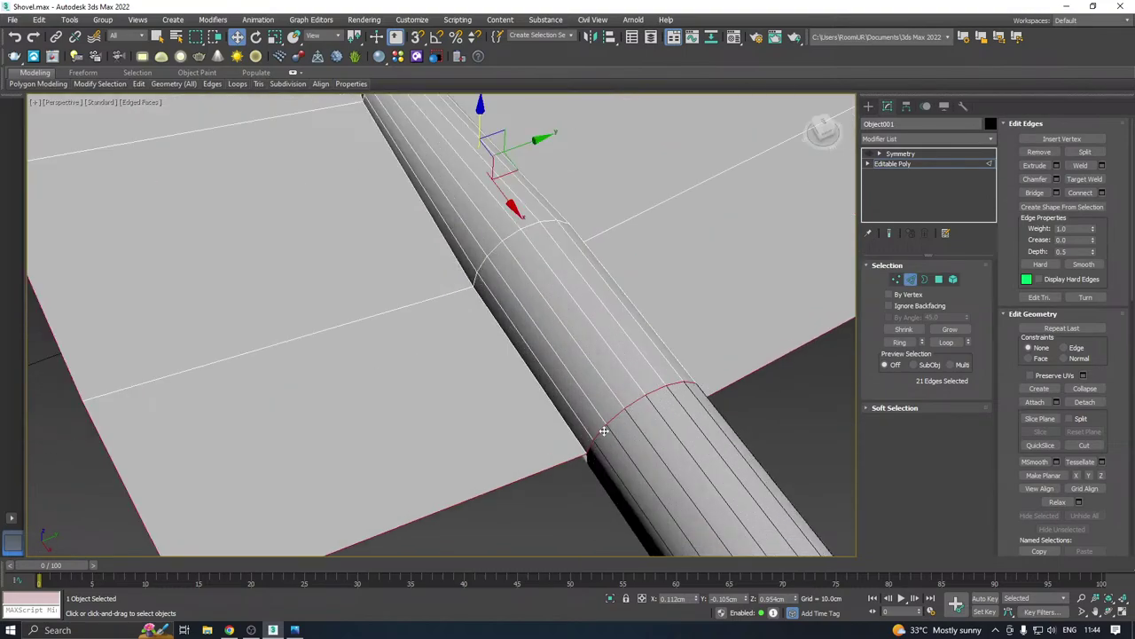
left_click(590, 442, "alt")
left_click(602, 431, "alt")
left_click(637, 400, "alt")
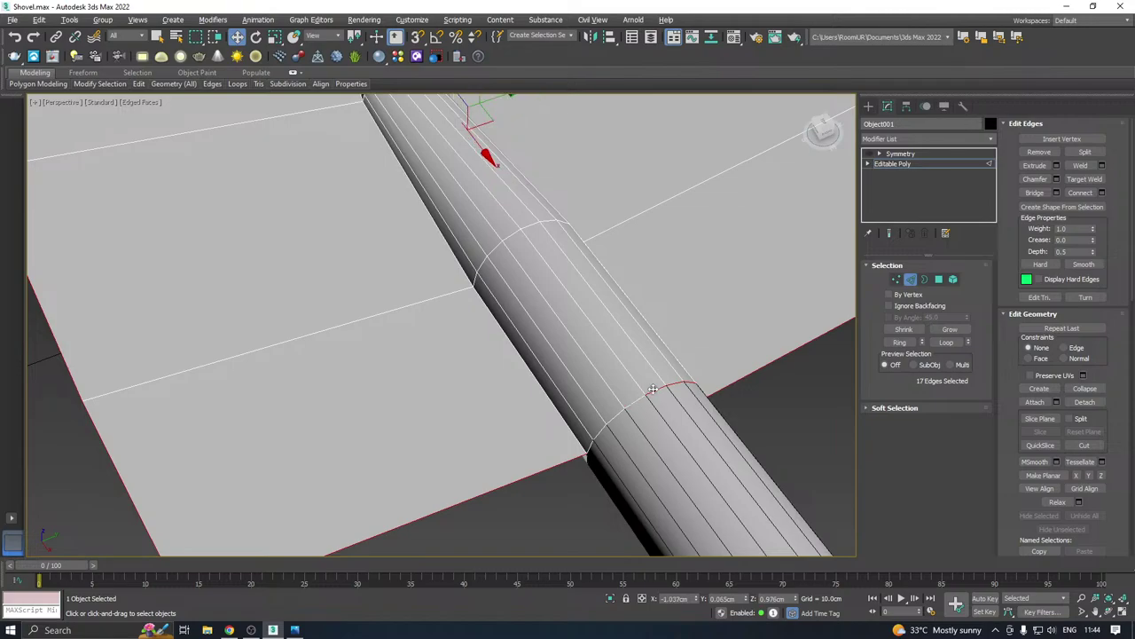
left_click(657, 391, "alt")
left_click(676, 381, "alt")
middle_click_drag(707, 373, 506, 378, "alt")
scroll(386, 370, "up", 2)
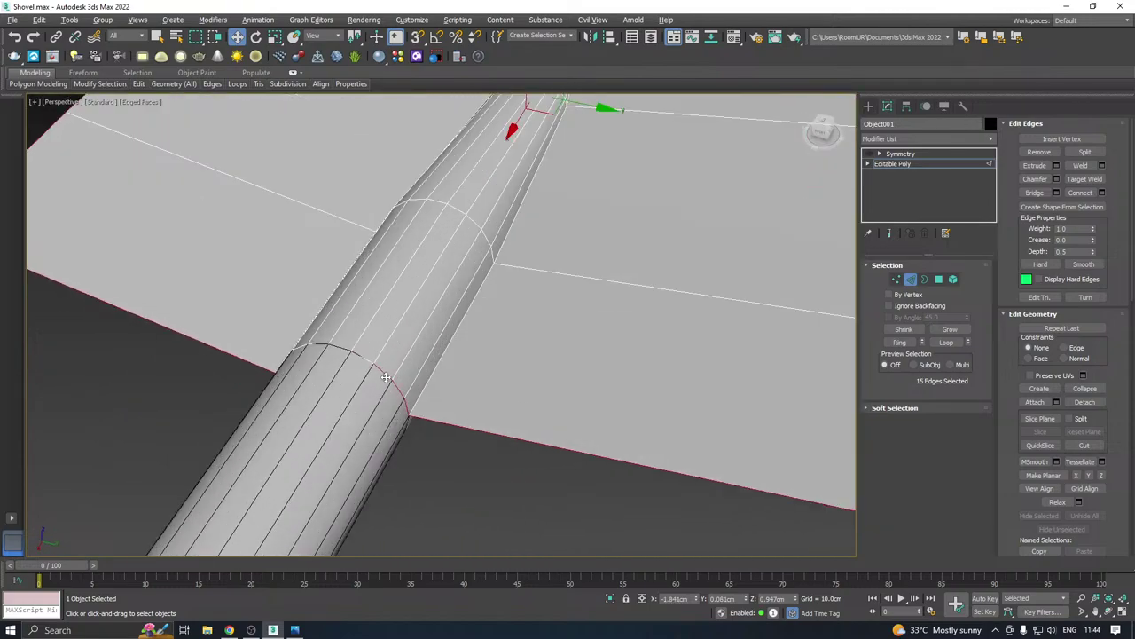
left_click(385, 374, "alt")
left_click(397, 385, "alt")
left_click(407, 401, "alt")
Extend the selected blade boundary edges downward as a new rim, then shorten it to a Z position of about 0.681 cm
scroll(518, 364, "down", 5)
middle_click_drag(577, 329, 644, 351, "alt")
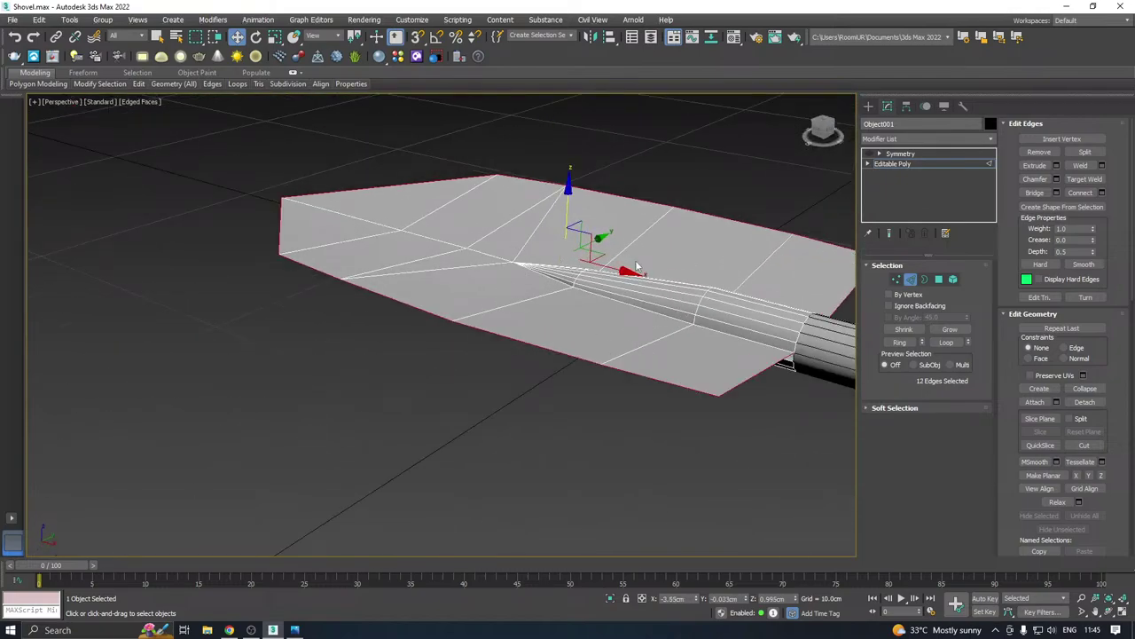
left_click_drag(568, 208, 568, 228, "shift")
middle_click_drag(618, 244, 530, 289, "alt")
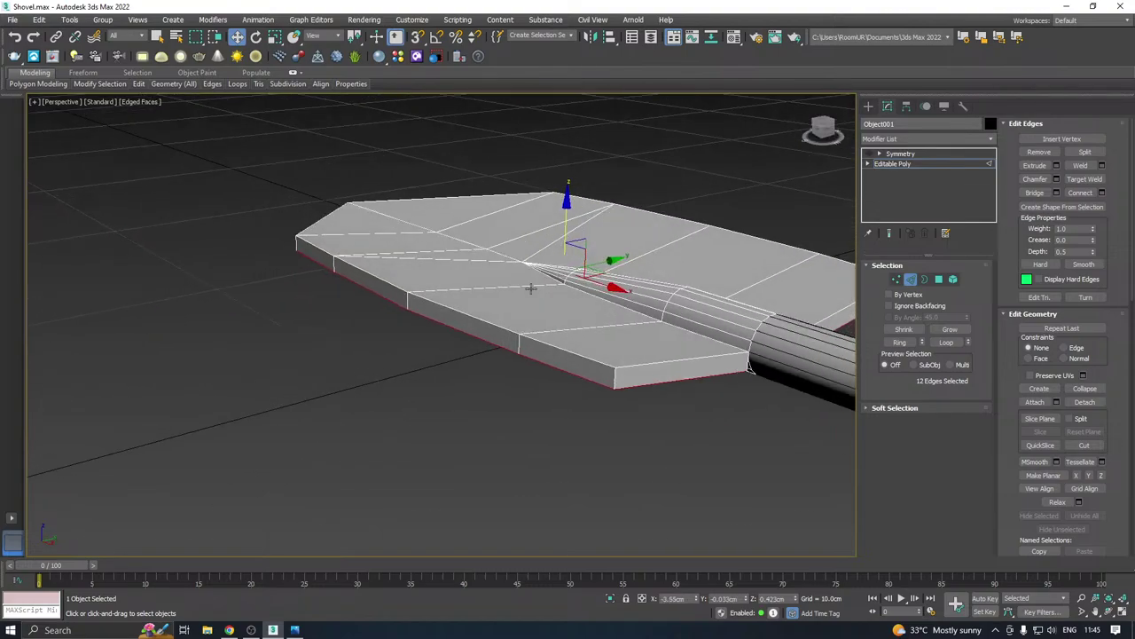
scroll(586, 305, "up", 2)
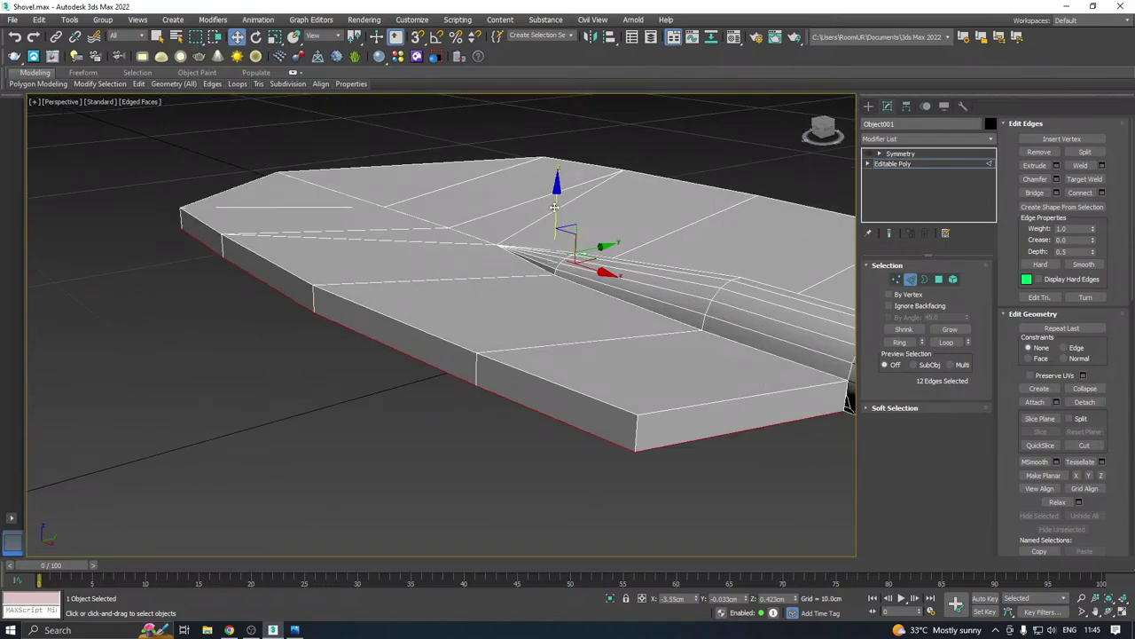
left_click_drag(553, 206, 561, 195)
Re-enable the Symmetry modifier, lower its mirror plane to about Z 0.062 cm, and save the scene
left_click(904, 165)
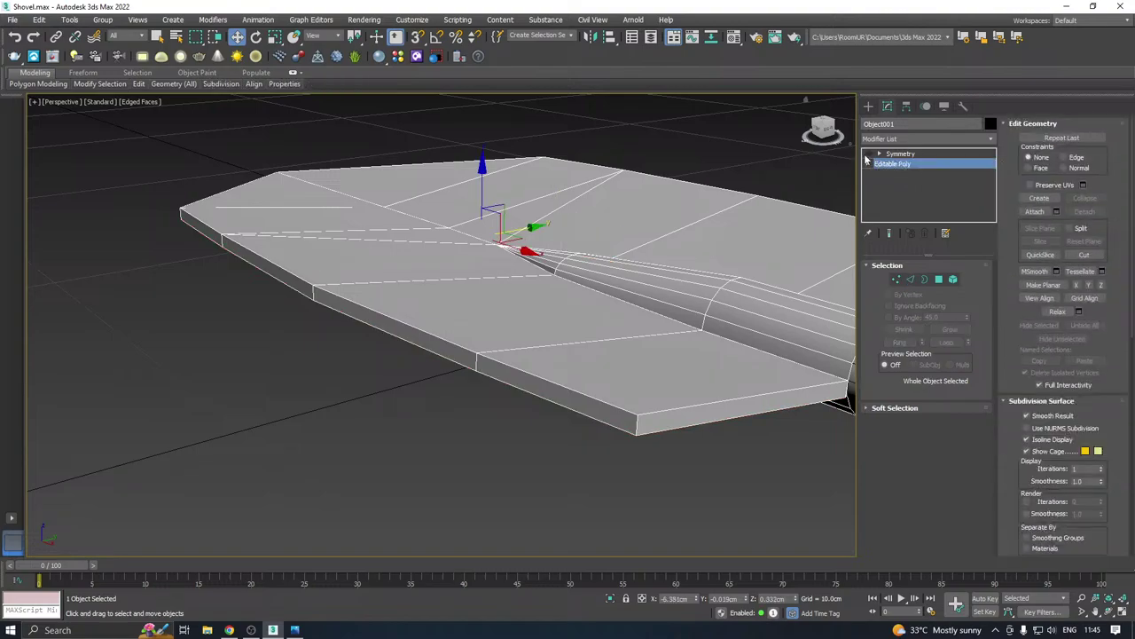
left_click(897, 154)
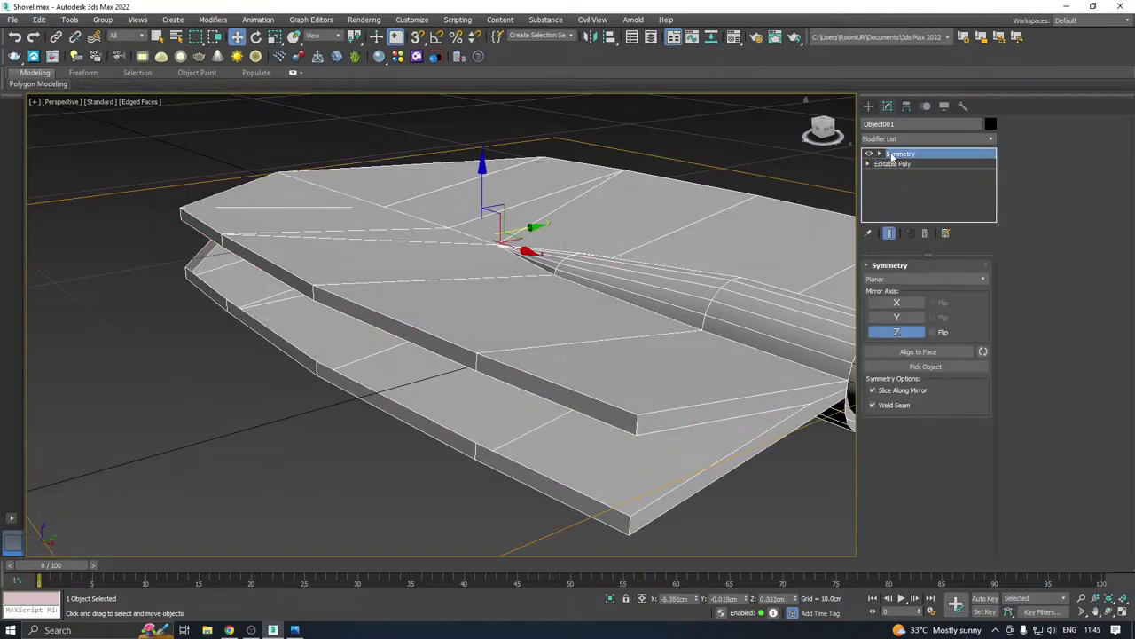
left_click(891, 155)
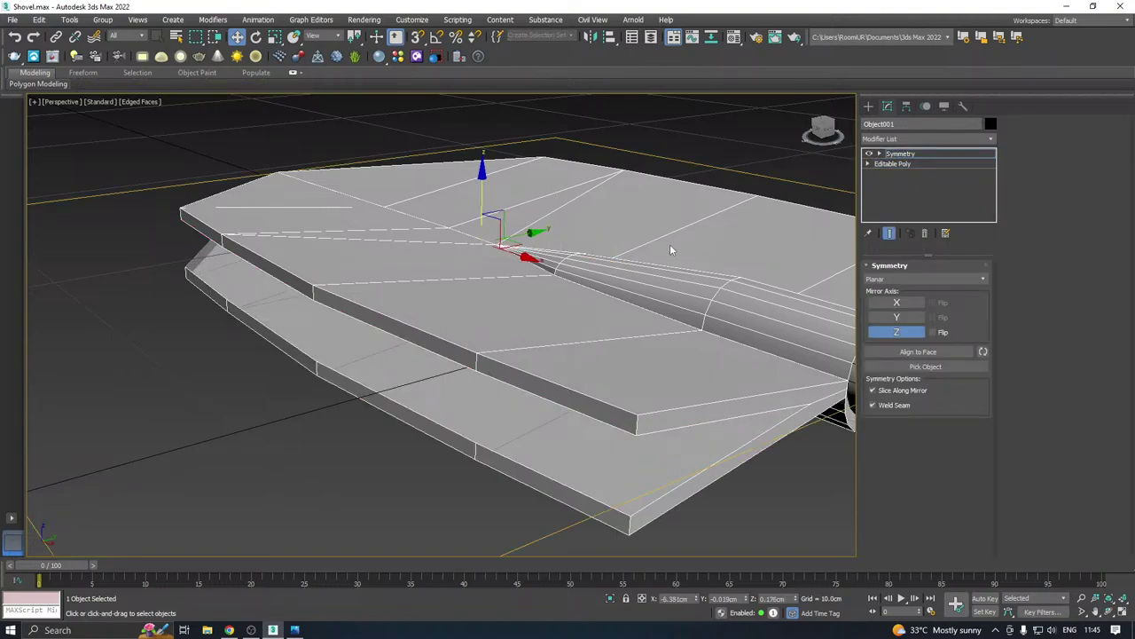
middle_click_drag(670, 249, 583, 347, "alt")
middle_click_drag(625, 307, 616, 273, "alt")
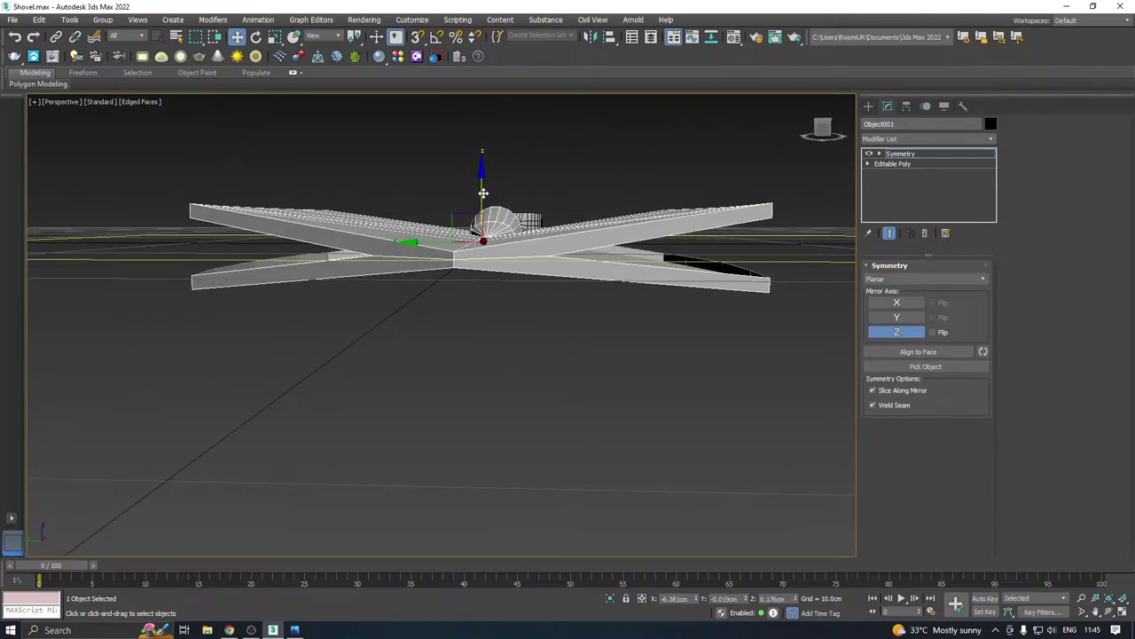
mouse_move(483, 191)
middle_mouse_down("alt")
mouse_move(491, 160)
mouse_move(503, 187)
mouse_move(490, 178)
mouse_move(488, 194)
middle_mouse_up("alt")
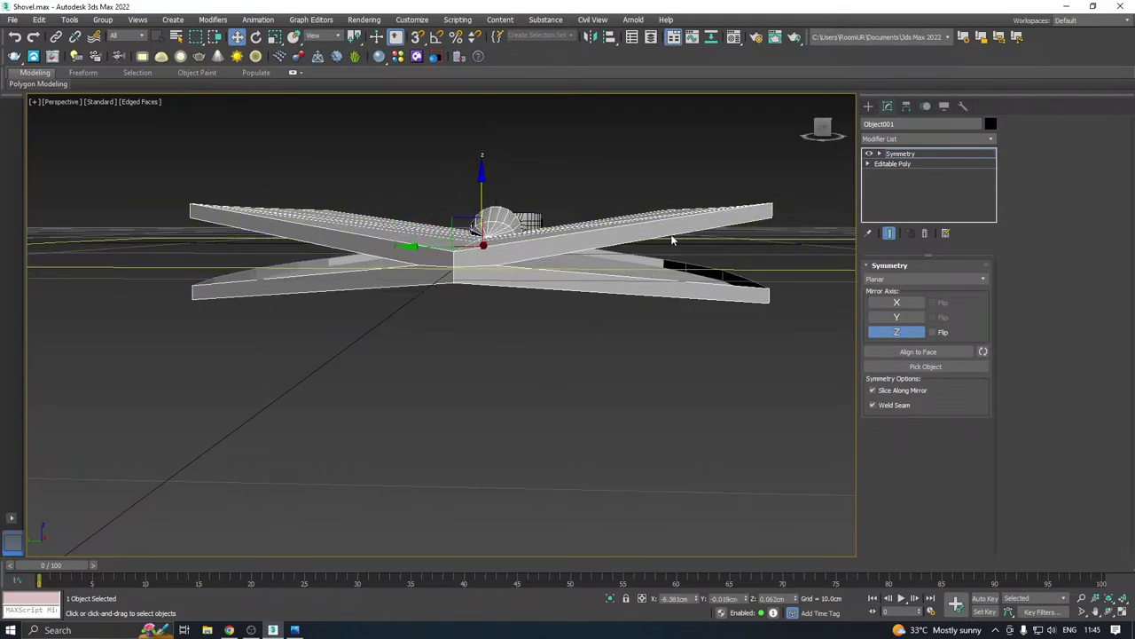
middle_click_drag(672, 240, 703, 231, "alt")
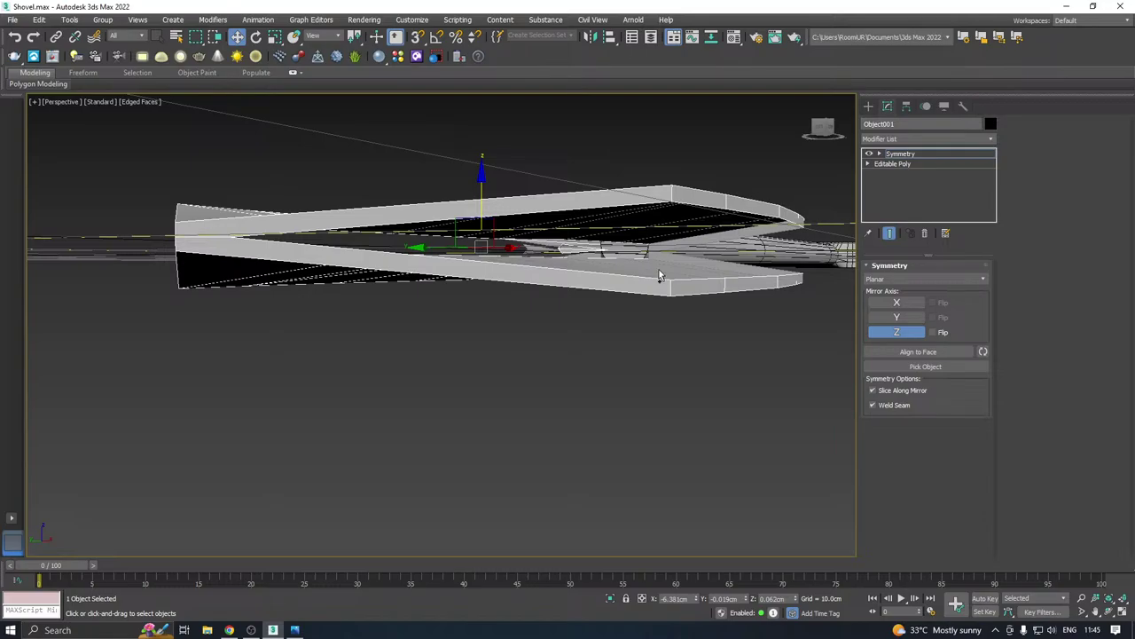
middle_click_drag(659, 275, 585, 258, "alt")
key("ctrl+s")
Thin the blade's rim by raising its open border to about Z 0.852 cm
left_click(916, 165)
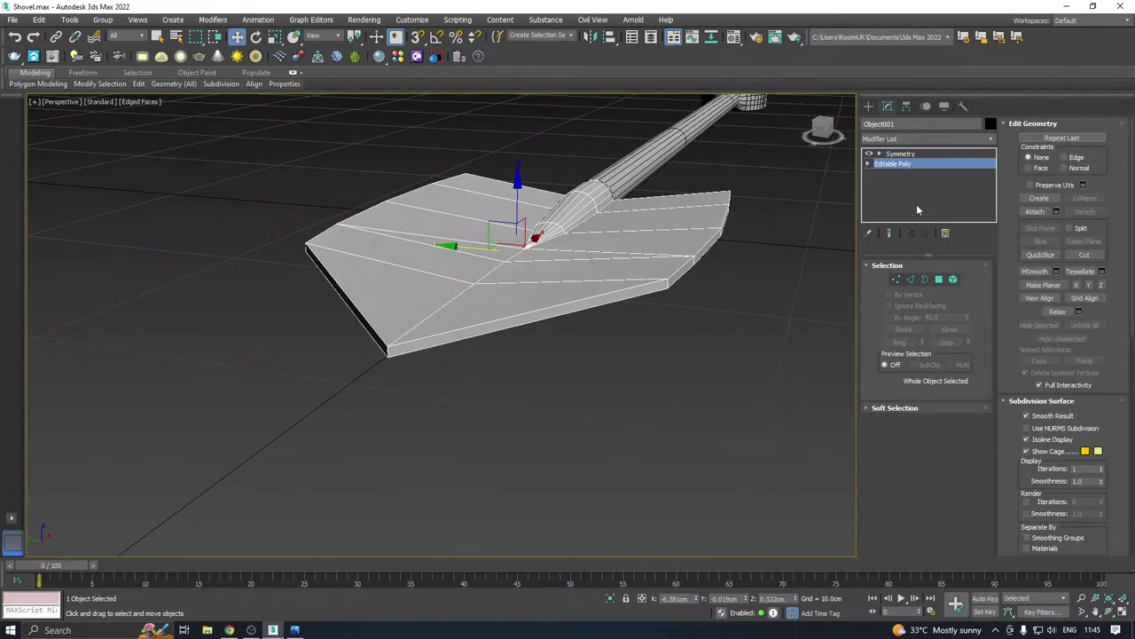
left_click(924, 279)
scroll(514, 275, "up", 2)
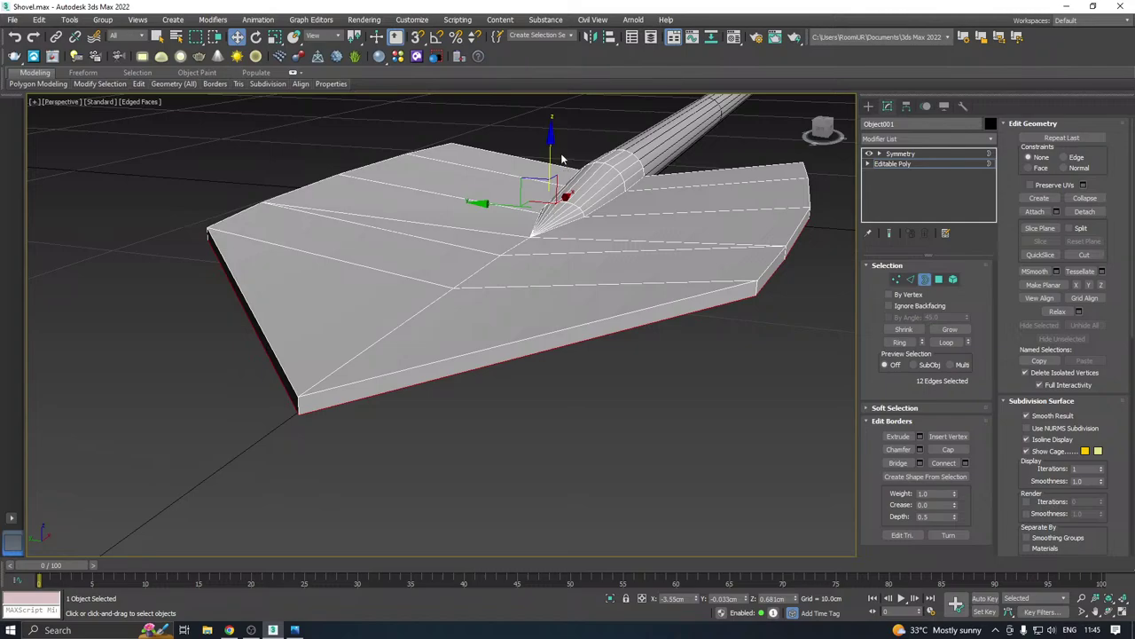
left_click_drag(548, 156, 544, 144)
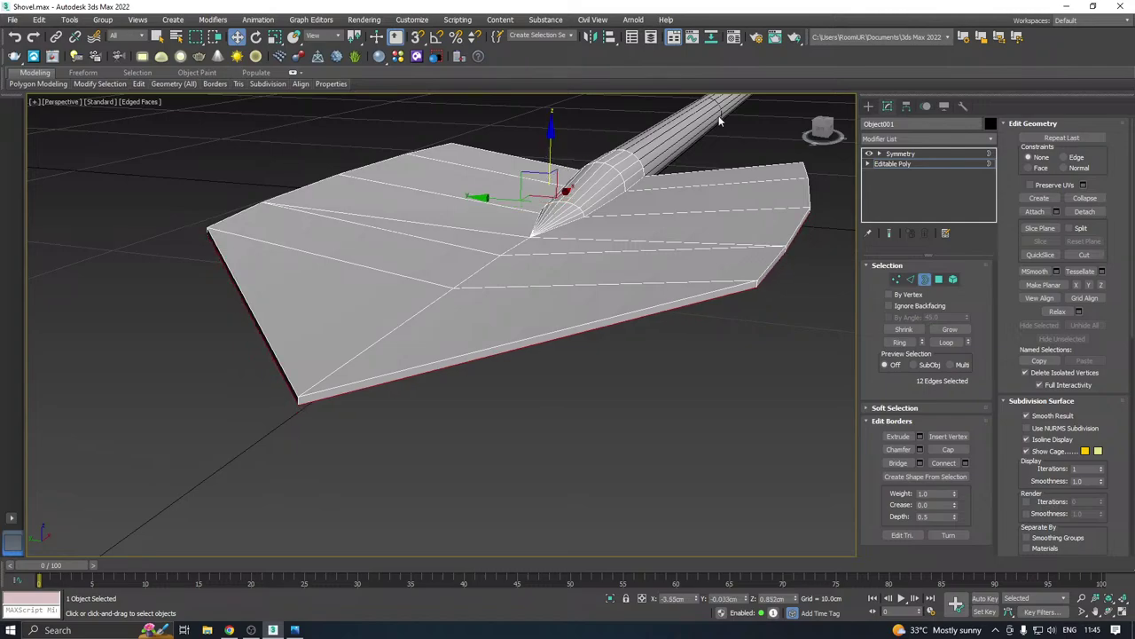
Raise the Symmetry mirror plane to Z 0.2 cm to bring the two blade halves closer together
left_click(895, 154)
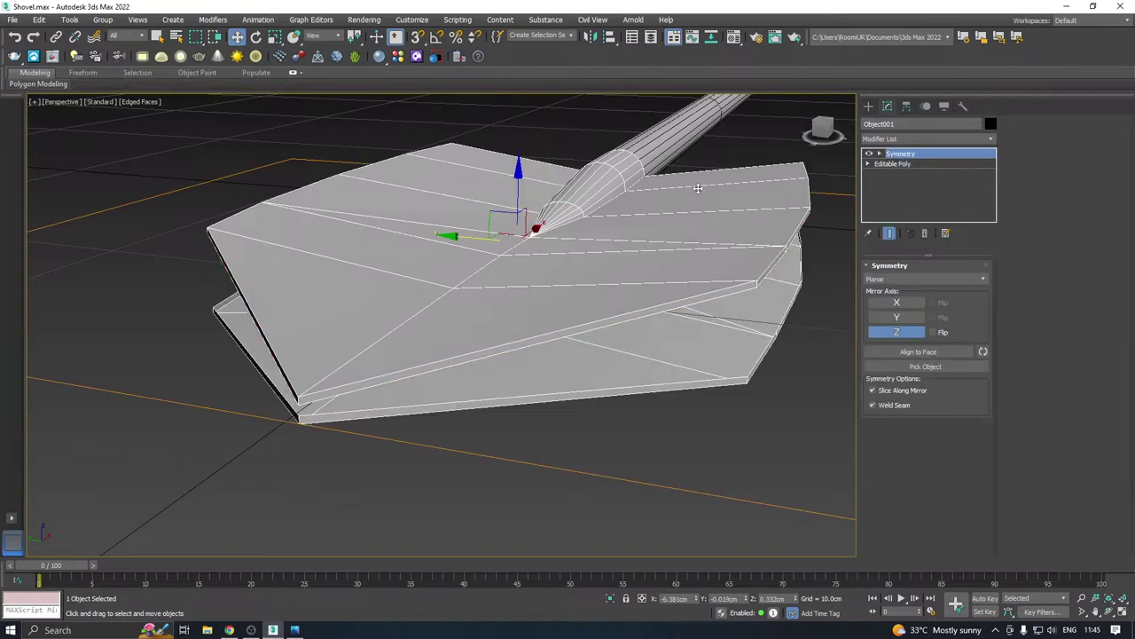
middle_click_drag(699, 185, 527, 170, "alt")
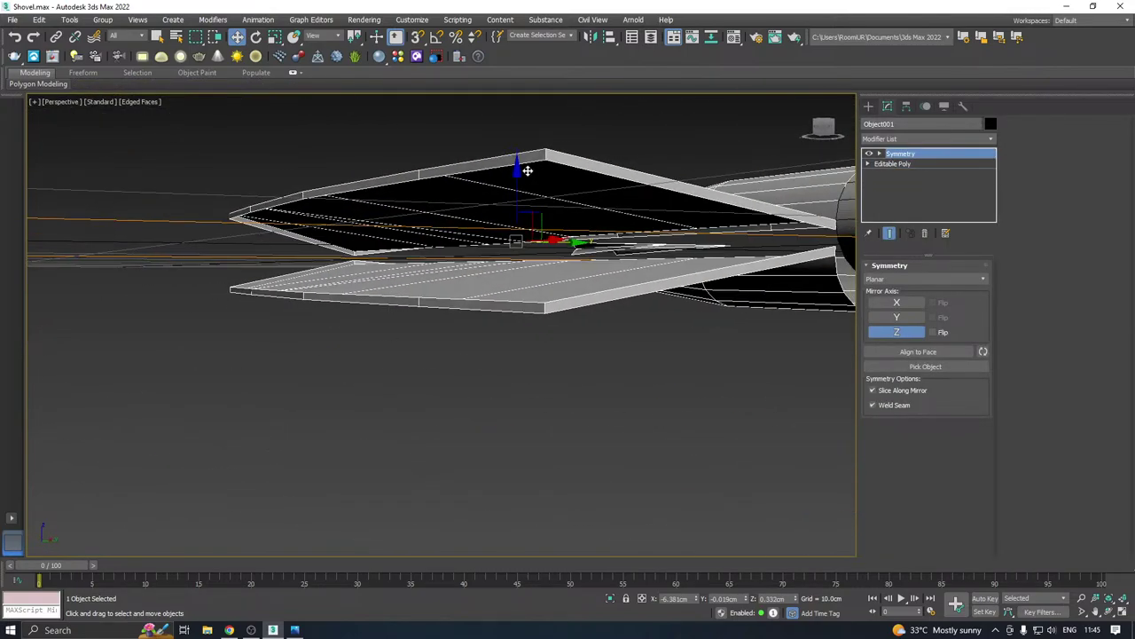
middle_click_drag(588, 216, 506, 221, "alt")
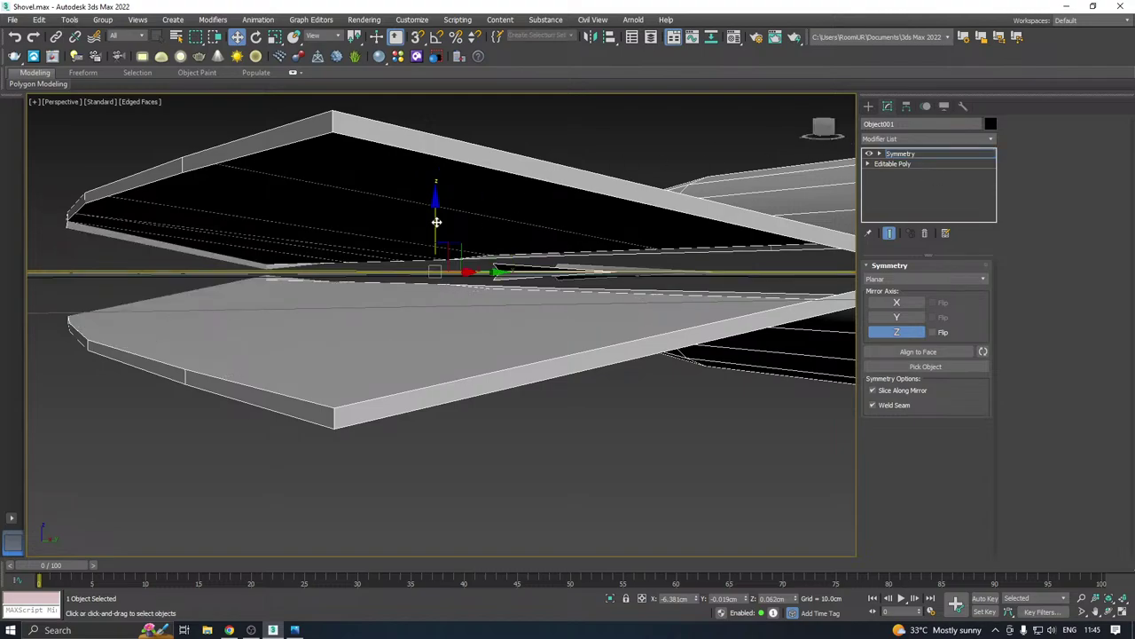
left_click_drag(436, 221, 428, 216)
middle_click_drag(451, 223, 527, 295, "alt")
Save a copy of the scene and collapse the Symmetry modifier into the blade's Editable Poly
right_click(912, 164)
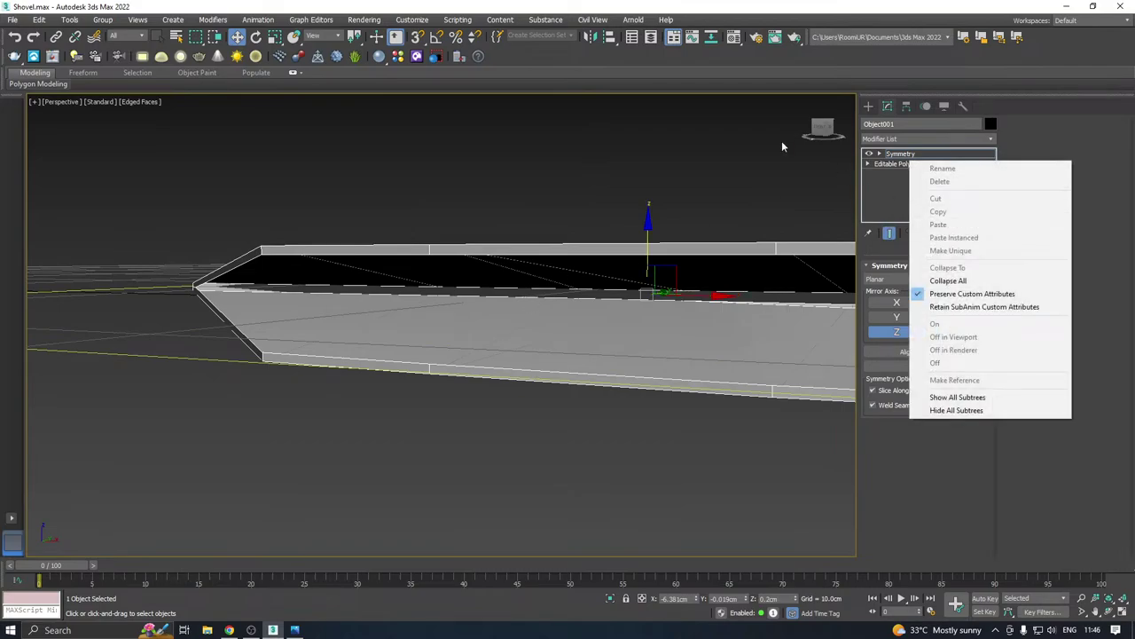
left_click(392, 5)
left_click(13, 20)
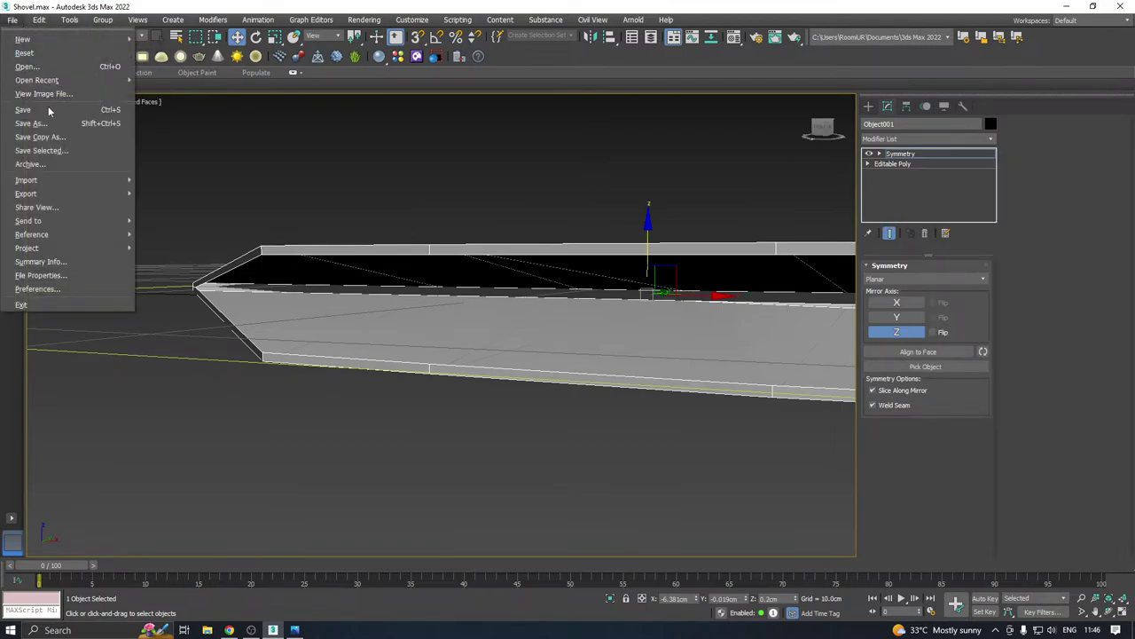
left_click(55, 140)
left_click(522, 436)
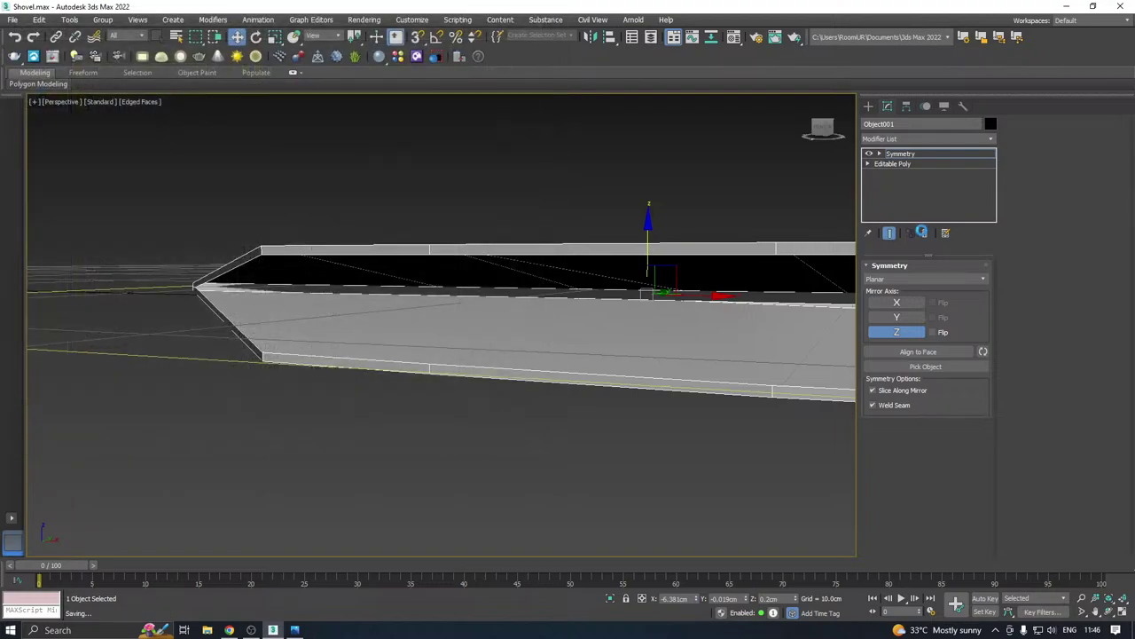
right_click(931, 182)
left_click(969, 300)
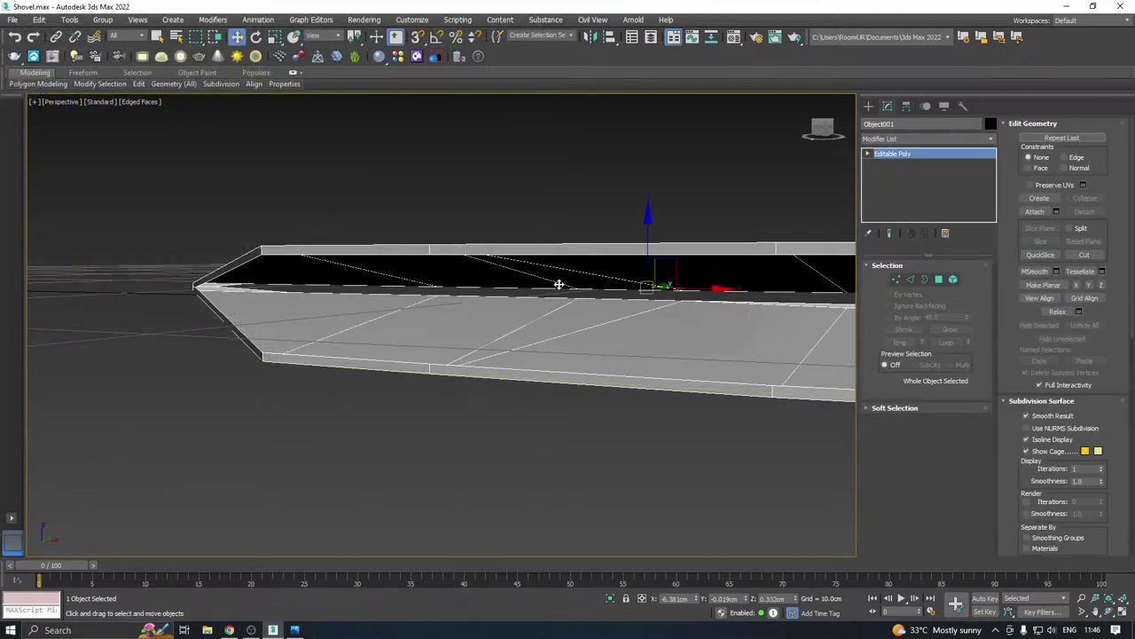
Select the outer vertices on both sides of the mirrored lower blade and raise them to about Z 0.81 cm
middle_click_drag(558, 281, 819, 340, "alt")
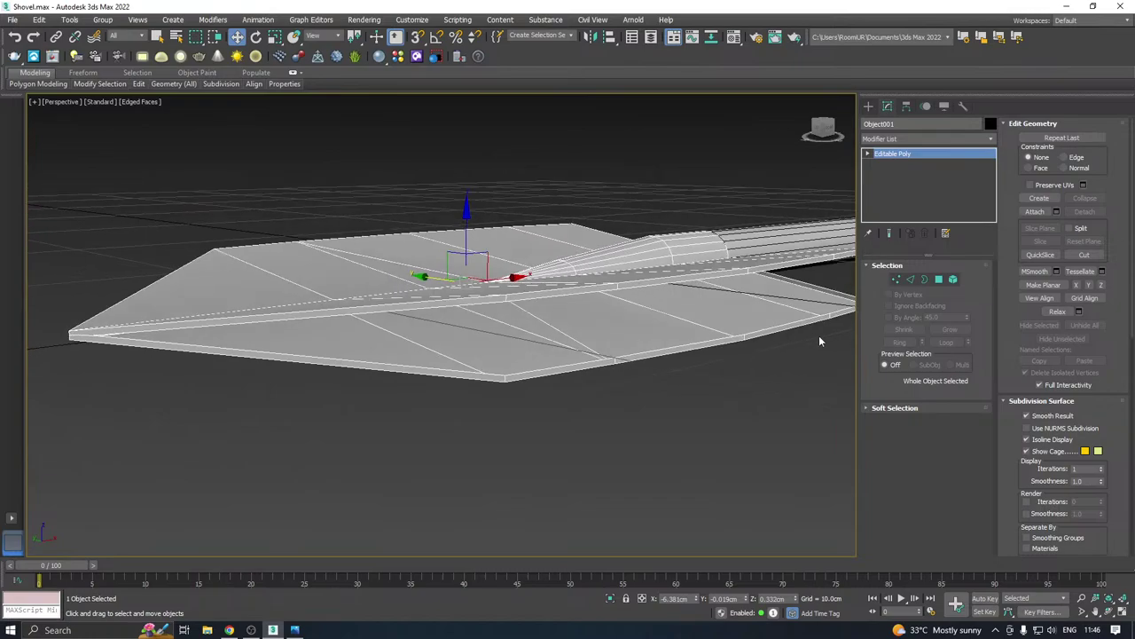
left_click(896, 280)
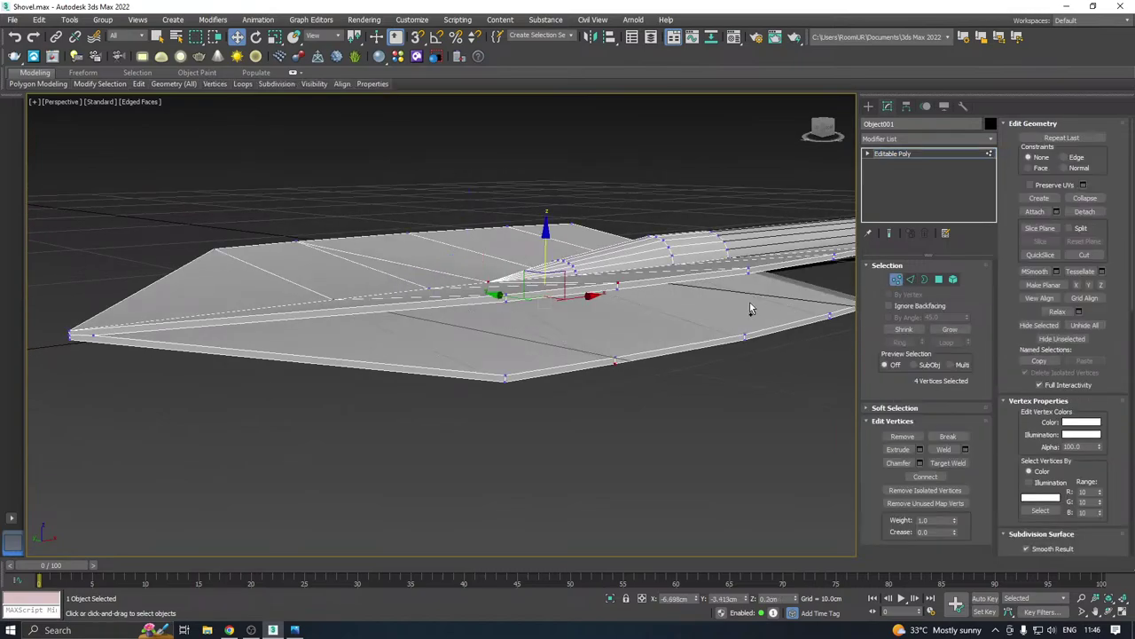
middle_click_drag(750, 307, 444, 309, "alt")
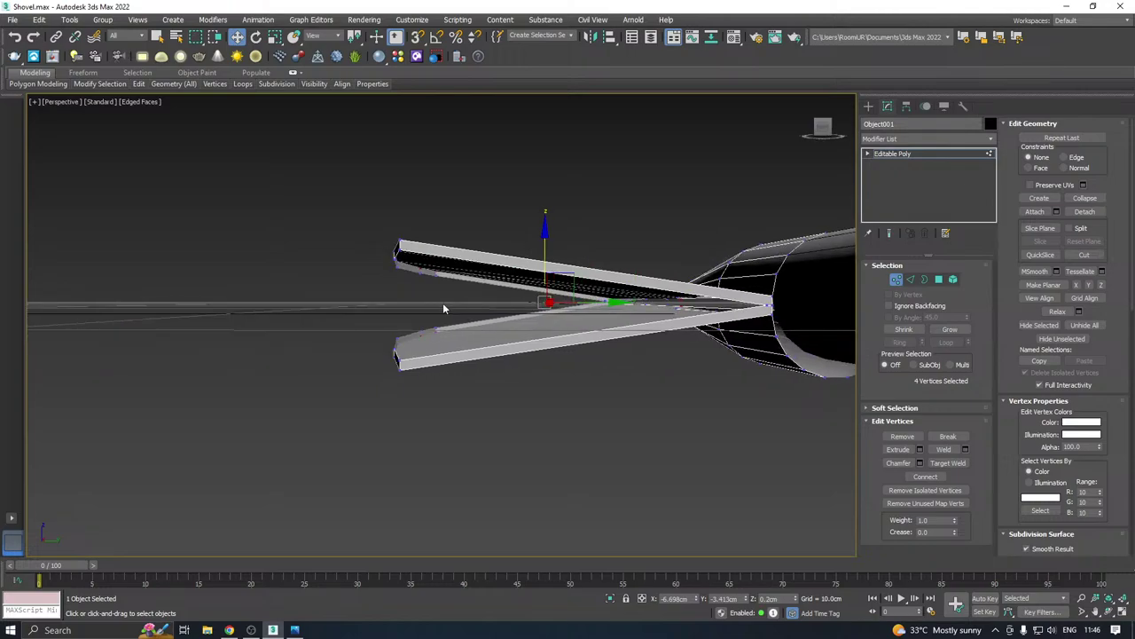
left_click_drag(474, 419, 474, 419)
middle_click_drag(474, 418, 823, 375, "alt")
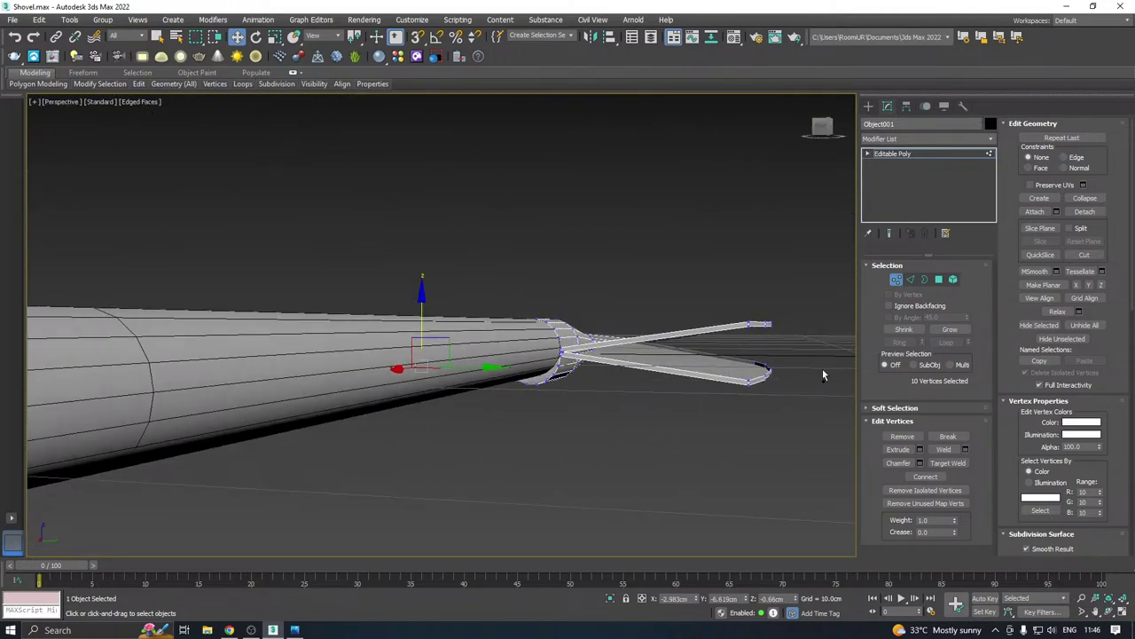
left_click_drag(726, 419, 726, 418, "ctrl")
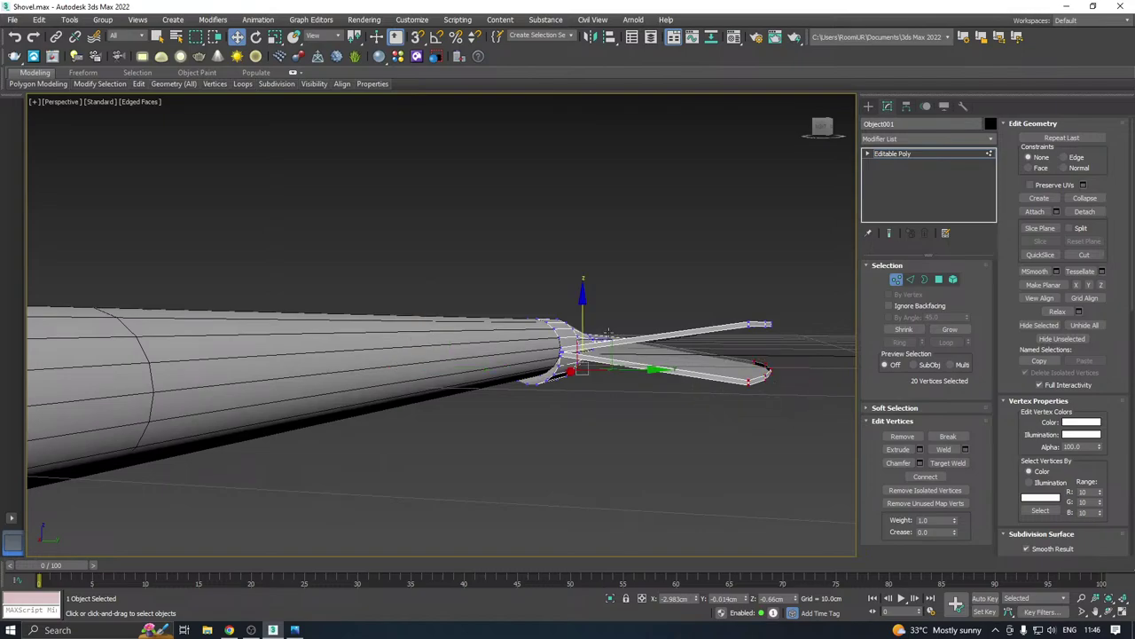
left_click_drag(582, 316, 570, 277)
Enable vertex snapping and move the selected lower-blade vertices up to meet the upper rim's bottom edge, at about Z 0.916 cm
scroll(753, 331, "up", 2)
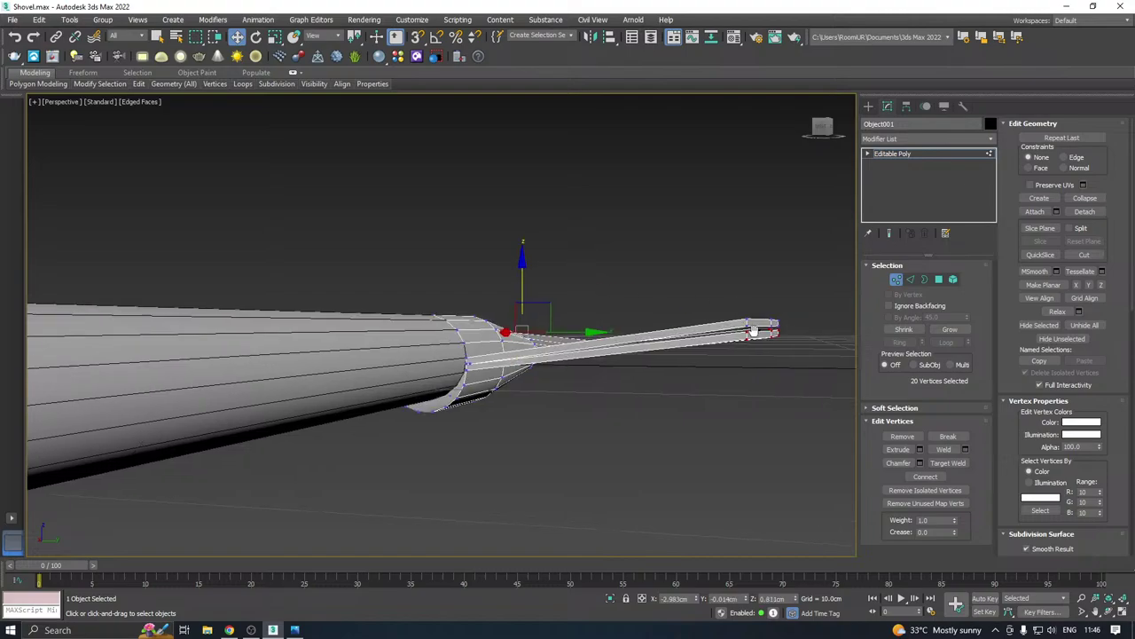
middle_click_drag(755, 332, 670, 345)
scroll(655, 345, "up", 3)
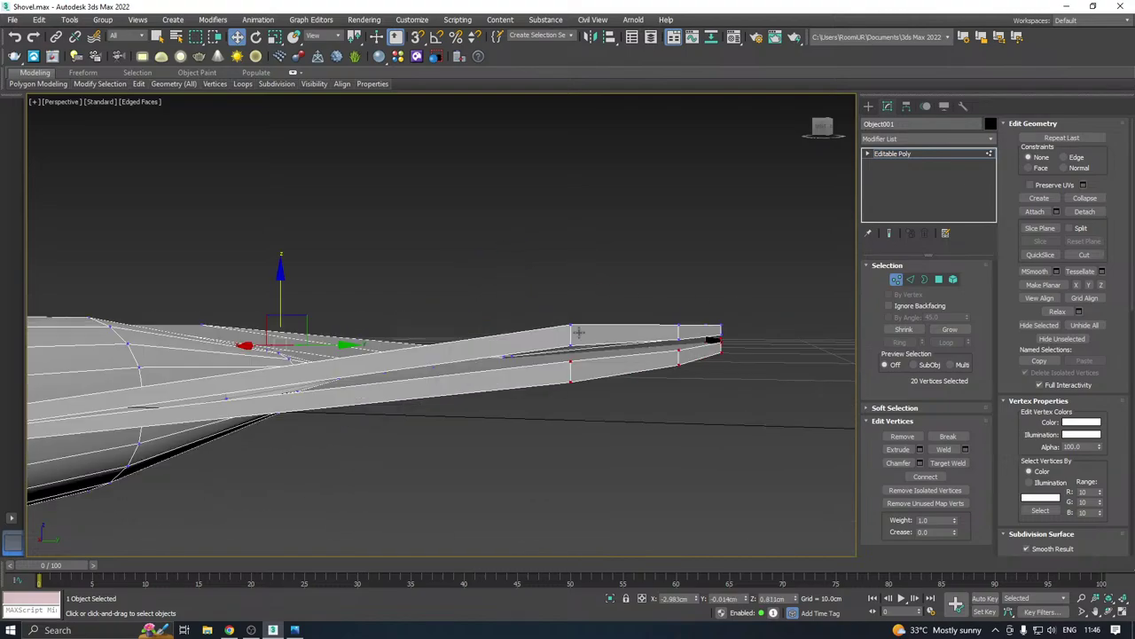
right_click(415, 37)
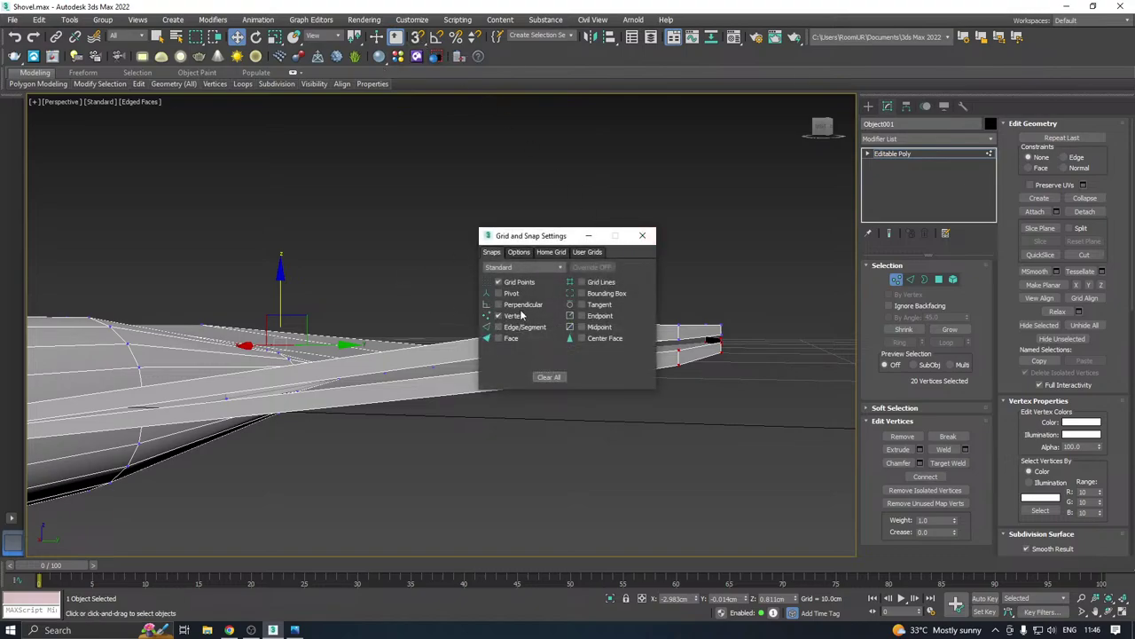
left_click(642, 236)
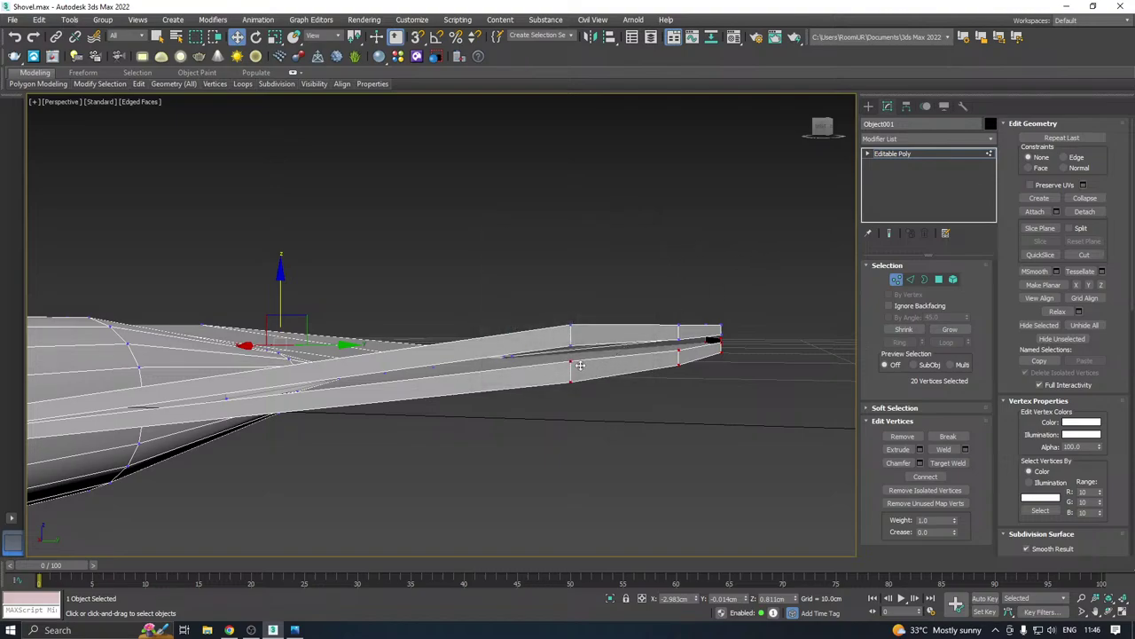
key("s")
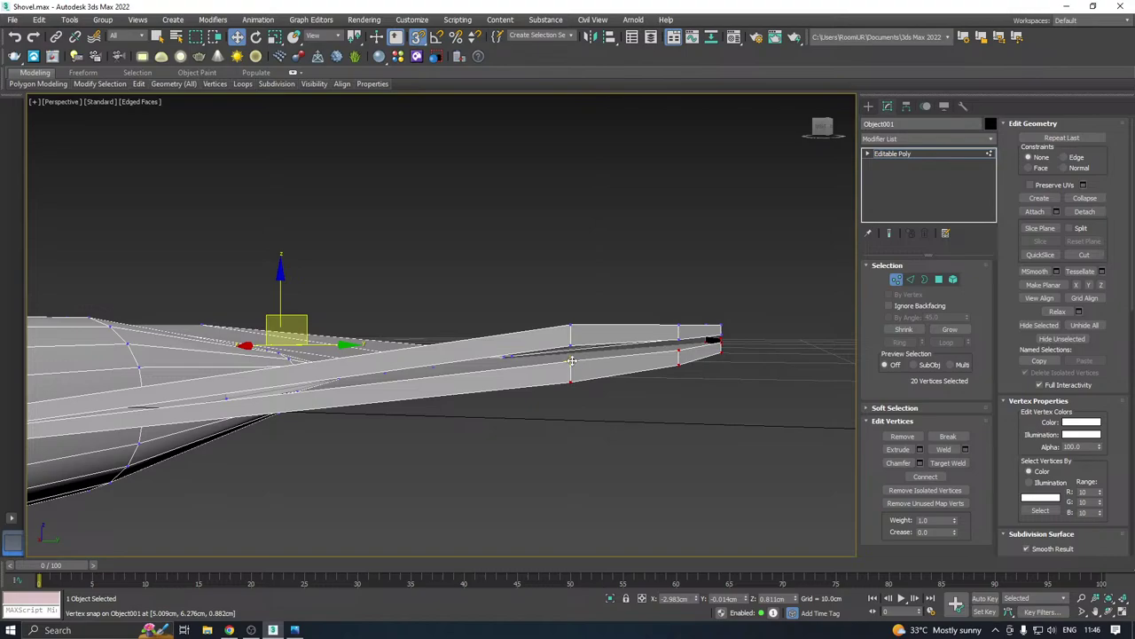
left_click_drag(572, 360, 573, 345)
scroll(573, 345, "down", 3)
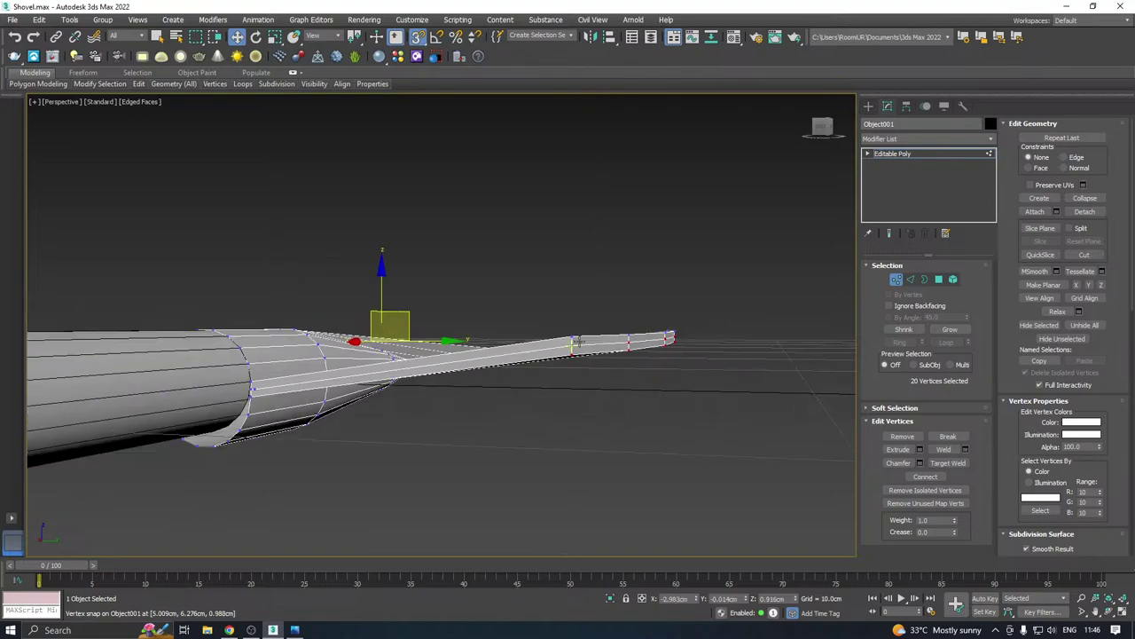
middle_click_drag(544, 352, 623, 357, "alt")
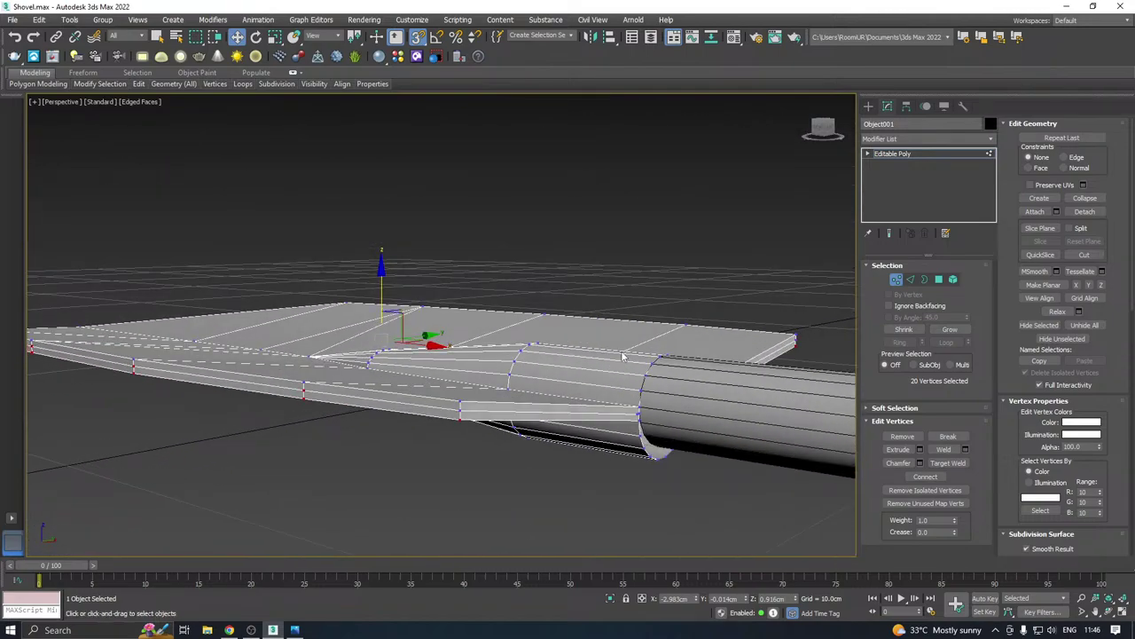
Select all of the blade's vertices and weld them with a threshold of 0.01 cm
left_click(900, 155)
scroll(486, 315, "down", 3)
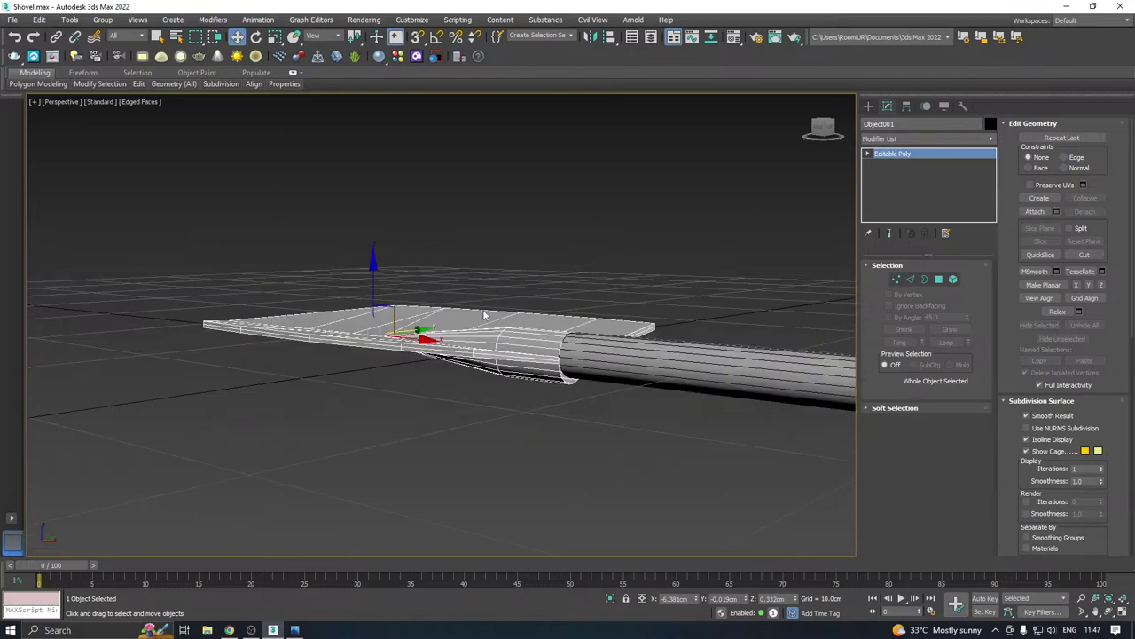
left_click(896, 279)
key("ctrl+a")
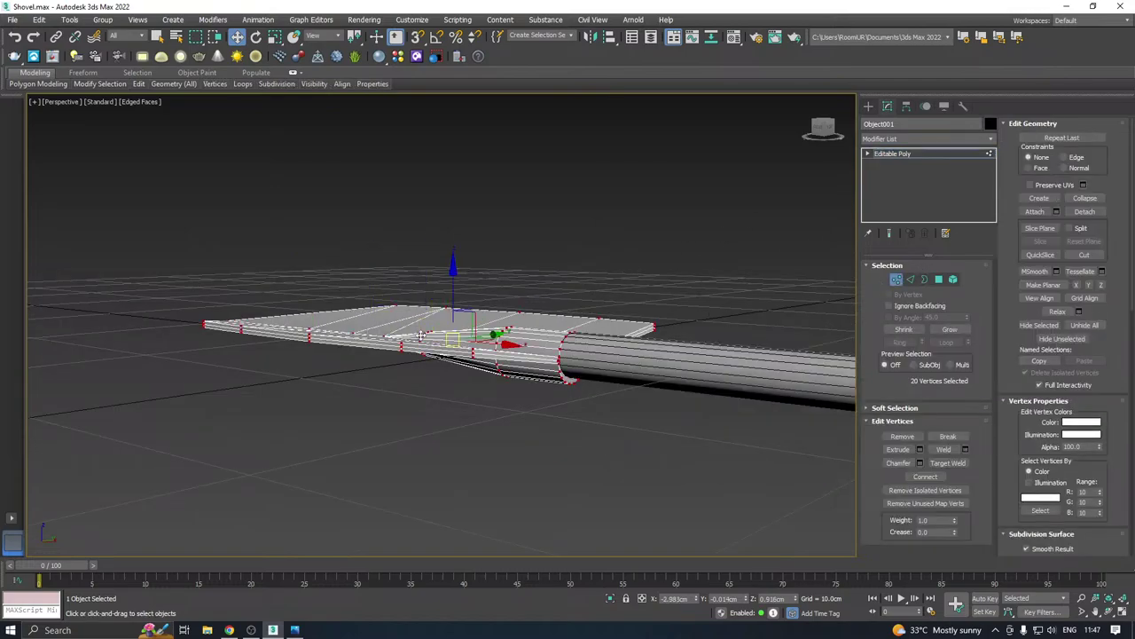
scroll(466, 355, "up", 3)
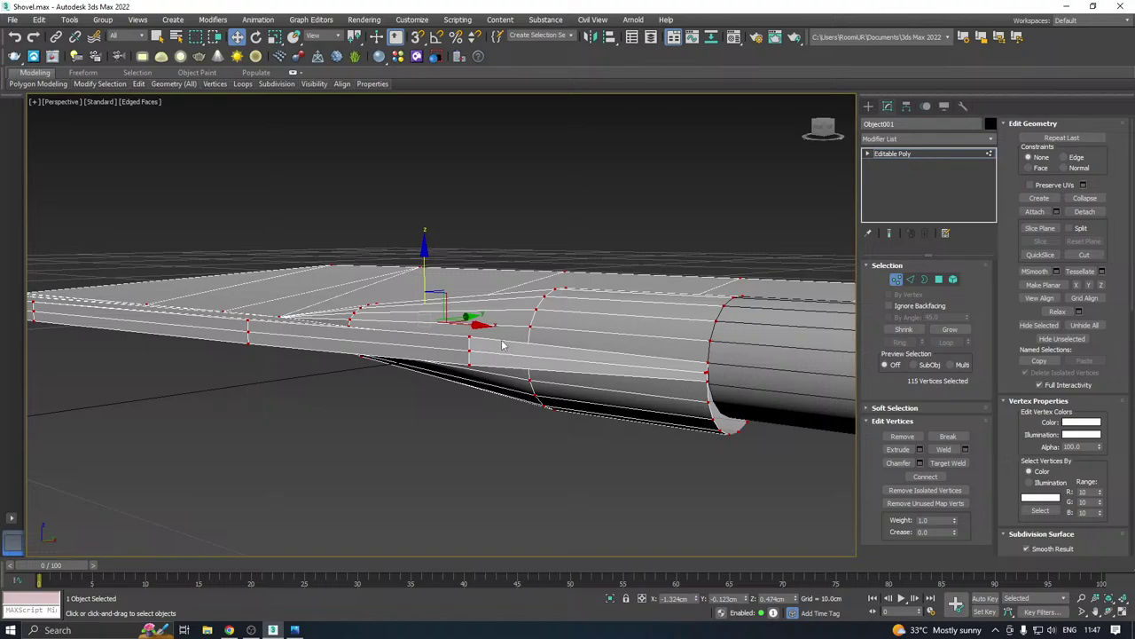
left_click(965, 449)
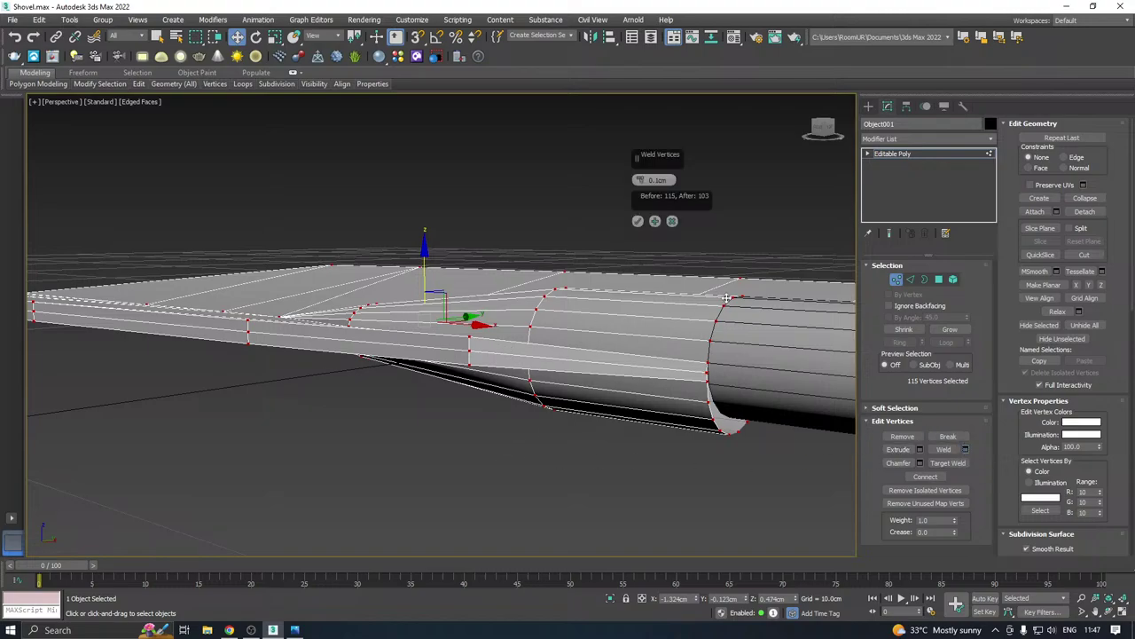
left_click_drag(640, 183, 638, 226)
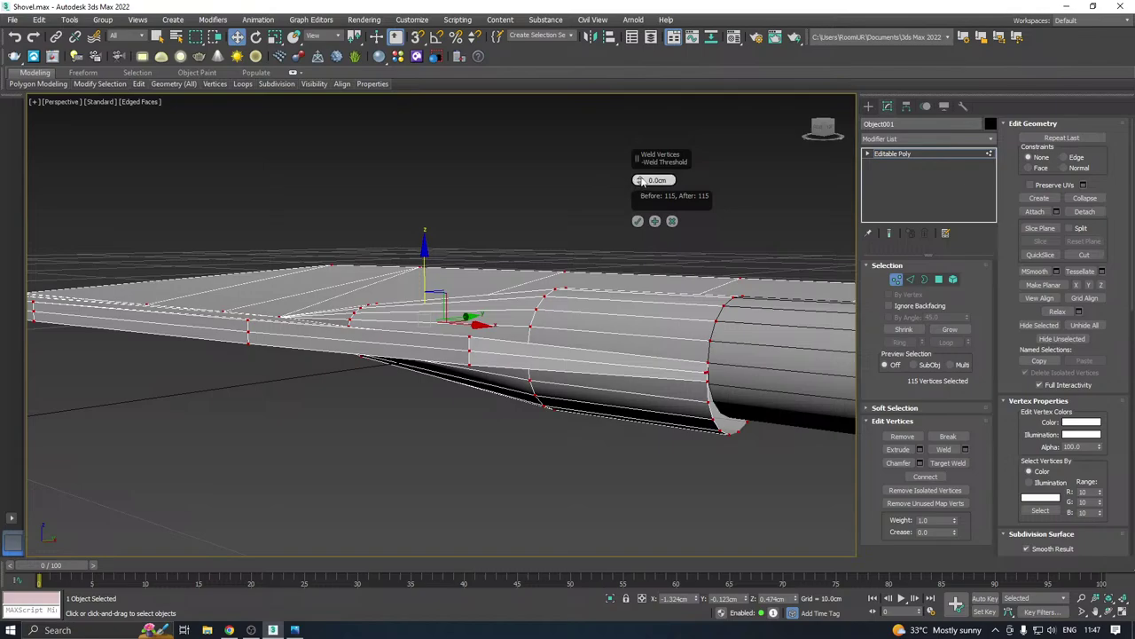
left_click_drag(641, 181, 640, 178)
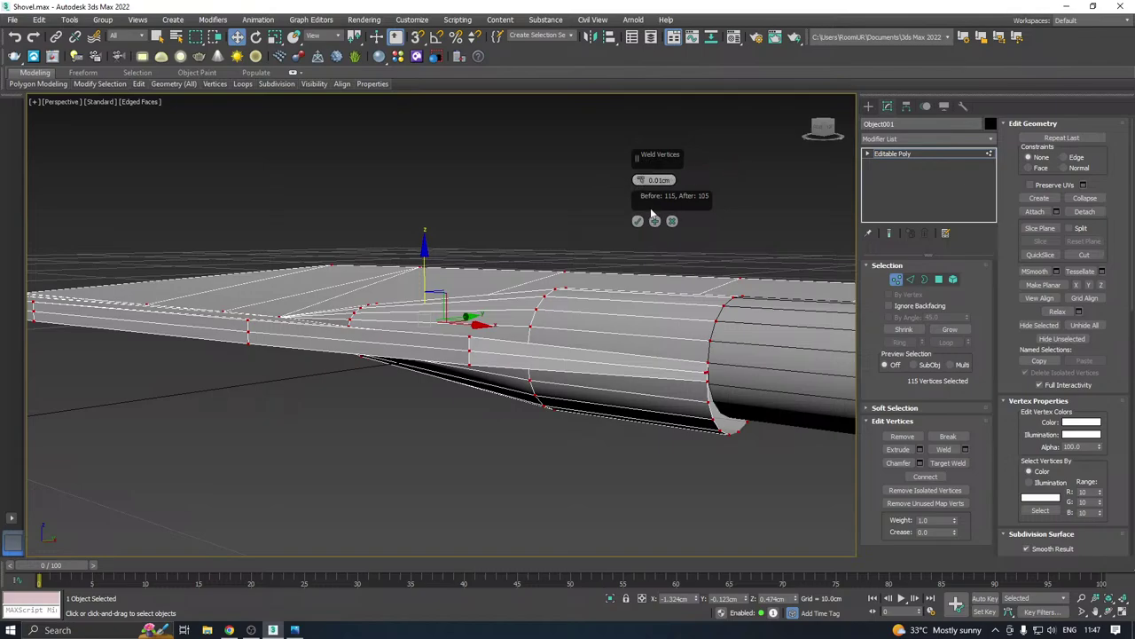
left_click(638, 222)
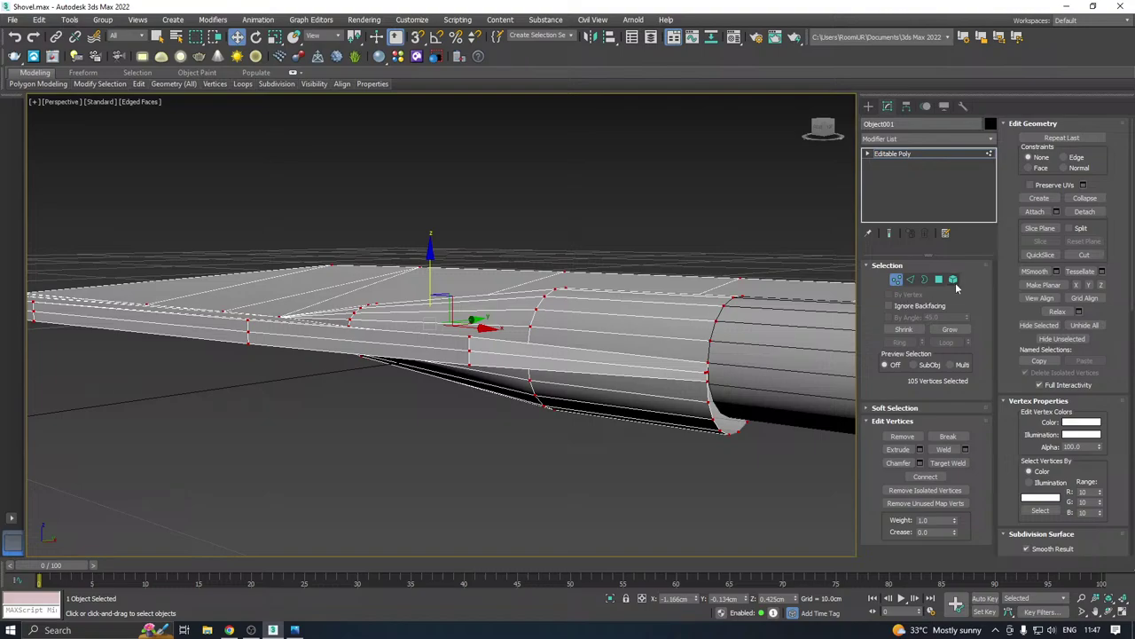
Inspect whether the welded blade forms one continuous element and whether its rim corner vertices are joined
left_click(953, 280)
left_click(667, 226)
left_click(522, 356)
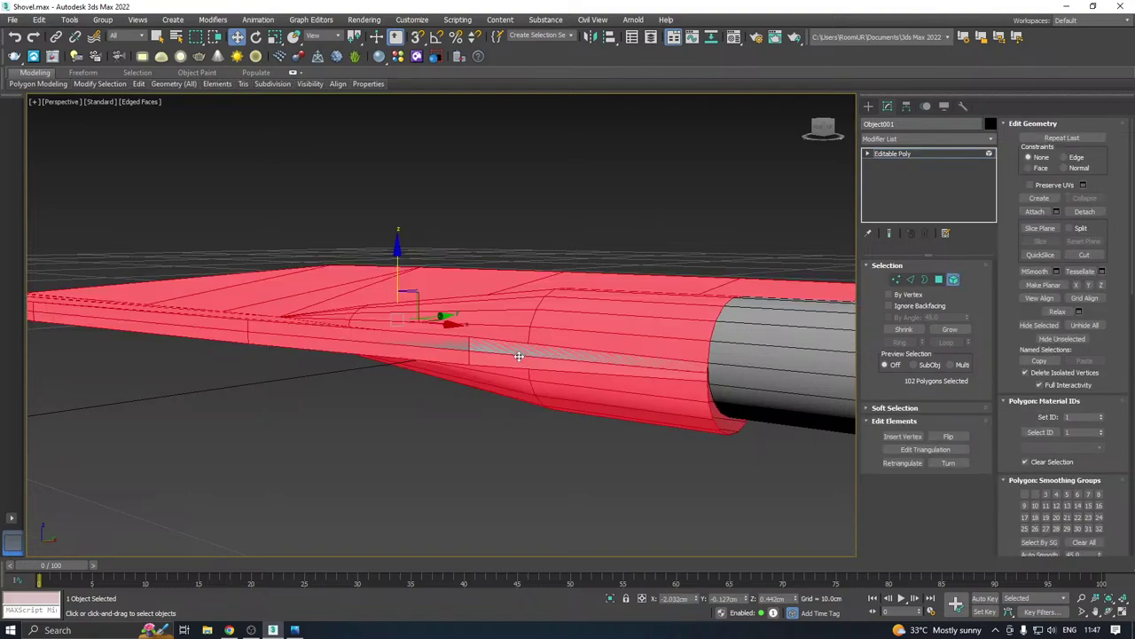
scroll(518, 356, "down", 2)
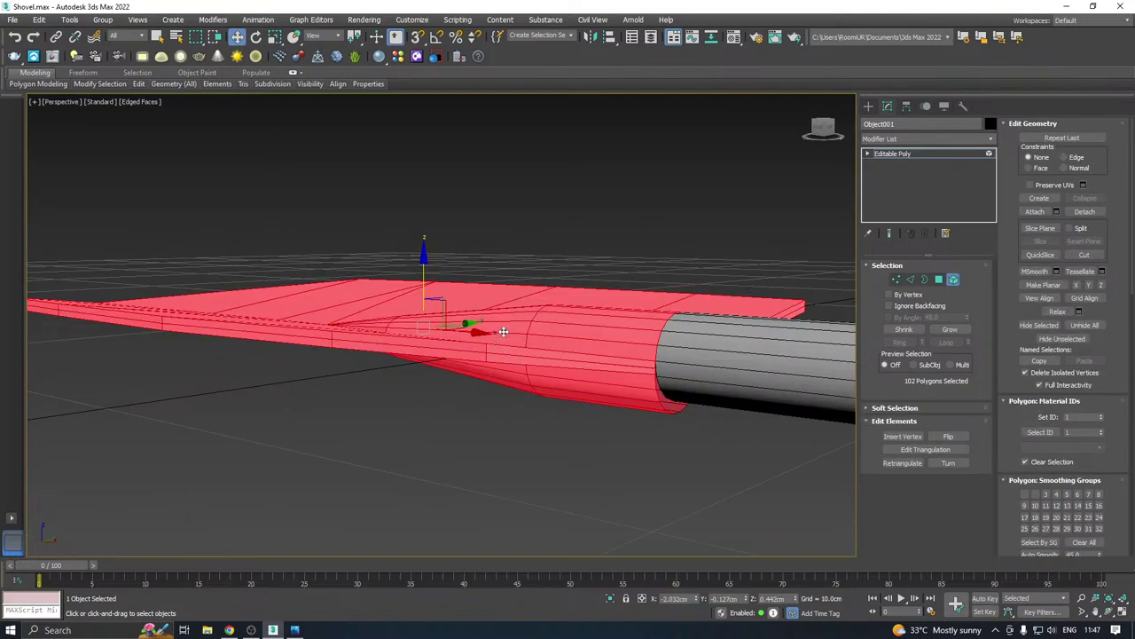
left_click(896, 279)
scroll(498, 359, "up", 3)
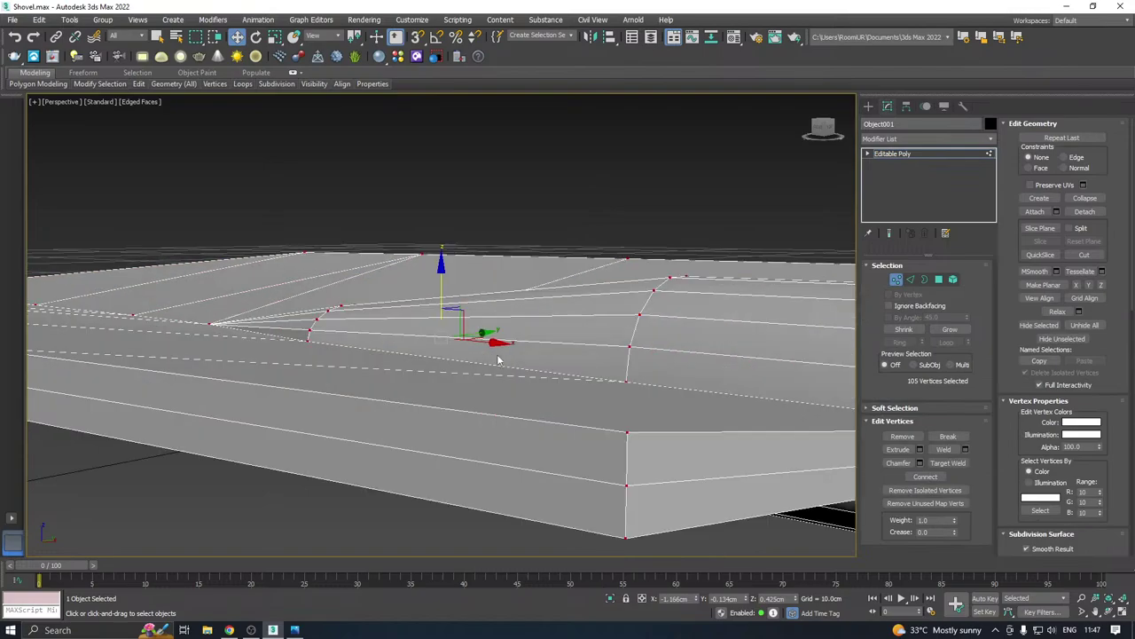
left_click(624, 485)
left_click_drag(629, 427, 628, 430)
scroll(510, 416, "down", 2)
middle_click_drag(510, 416, 544, 446, "alt")
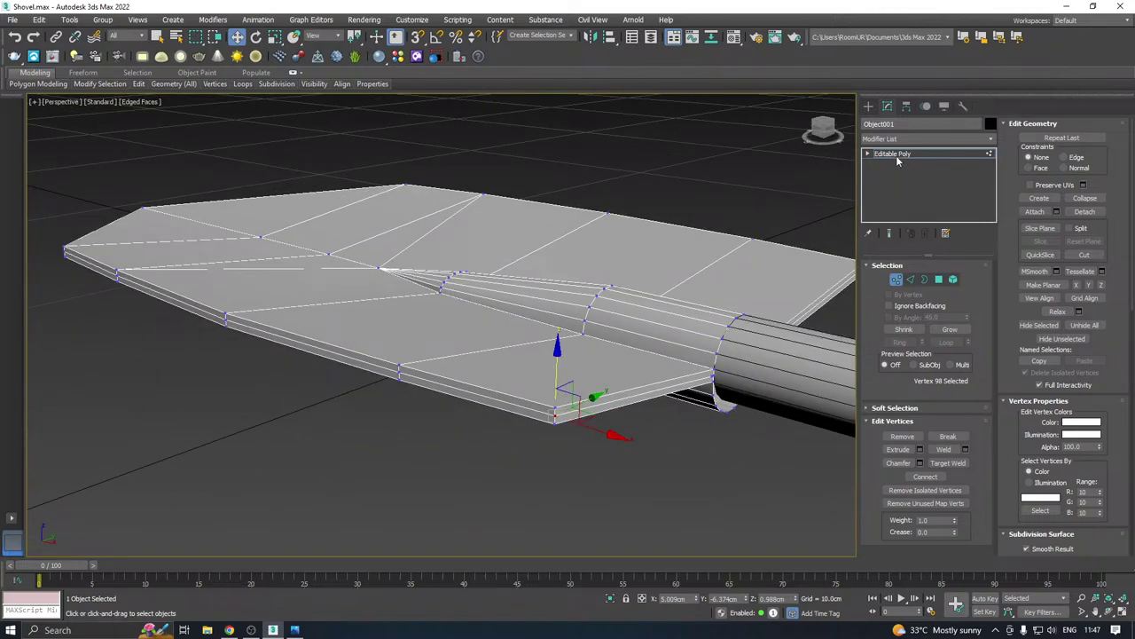
Raise the whole blade to about Z 0.463 cm so its socket fits around the handle, checking the alignment from above
left_click(894, 154)
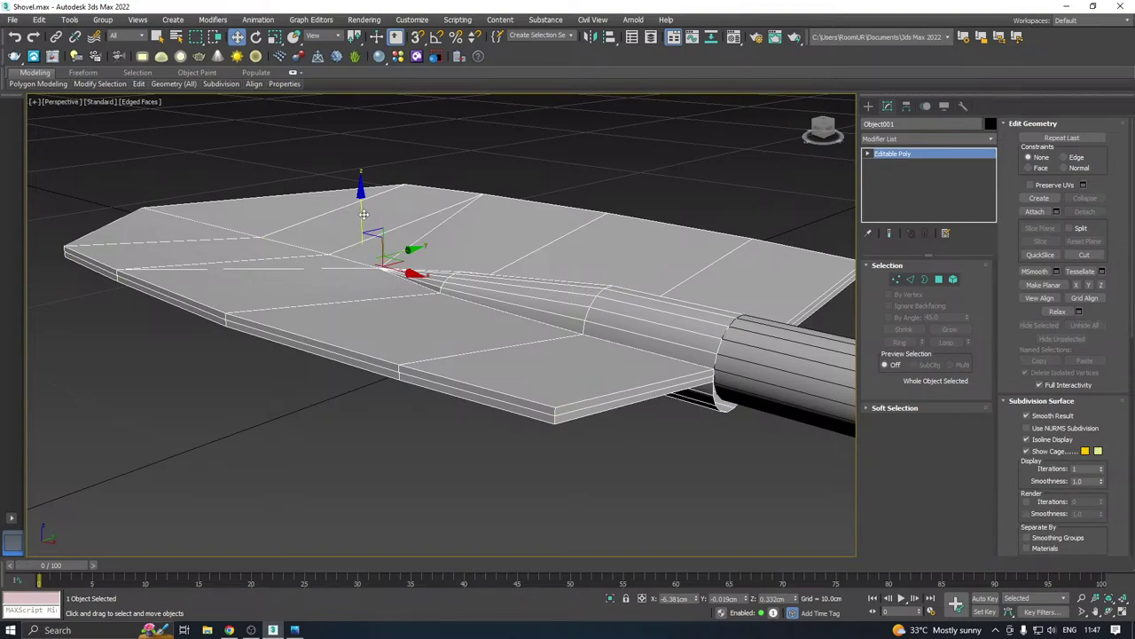
left_click_drag(364, 215, 358, 210)
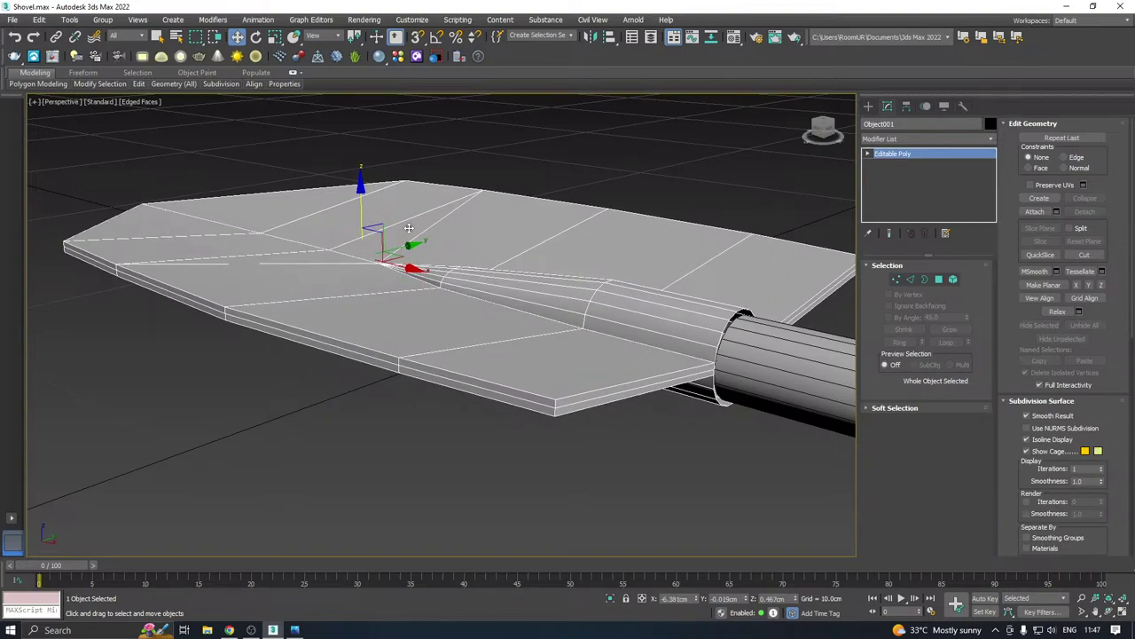
middle_click_drag(450, 233, 435, 221, "alt")
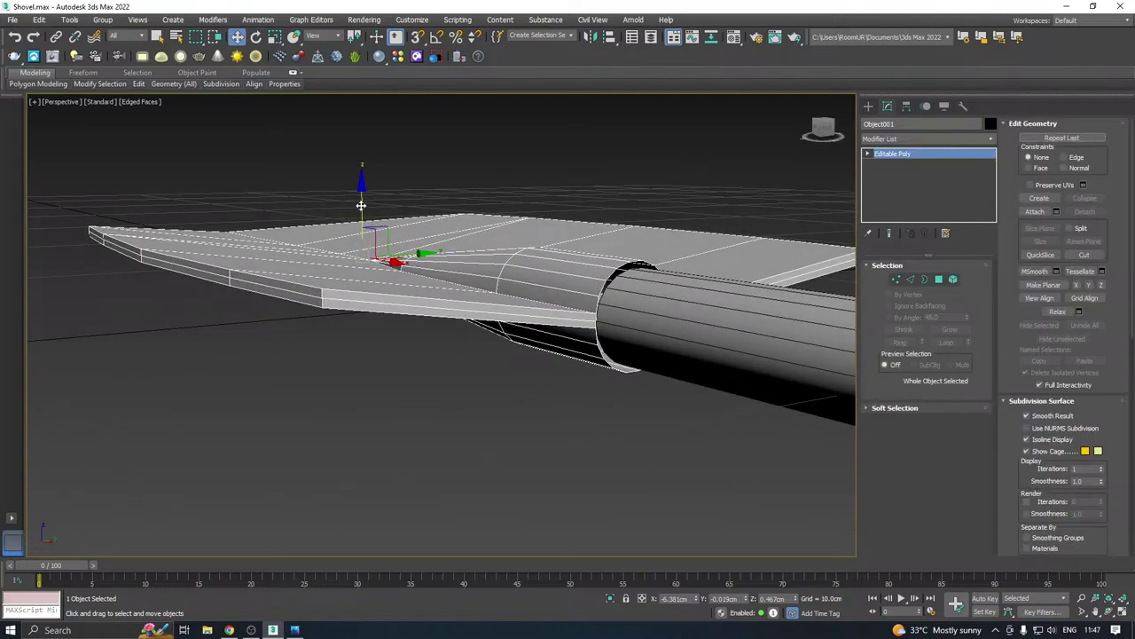
left_click_drag(361, 205, 363, 208)
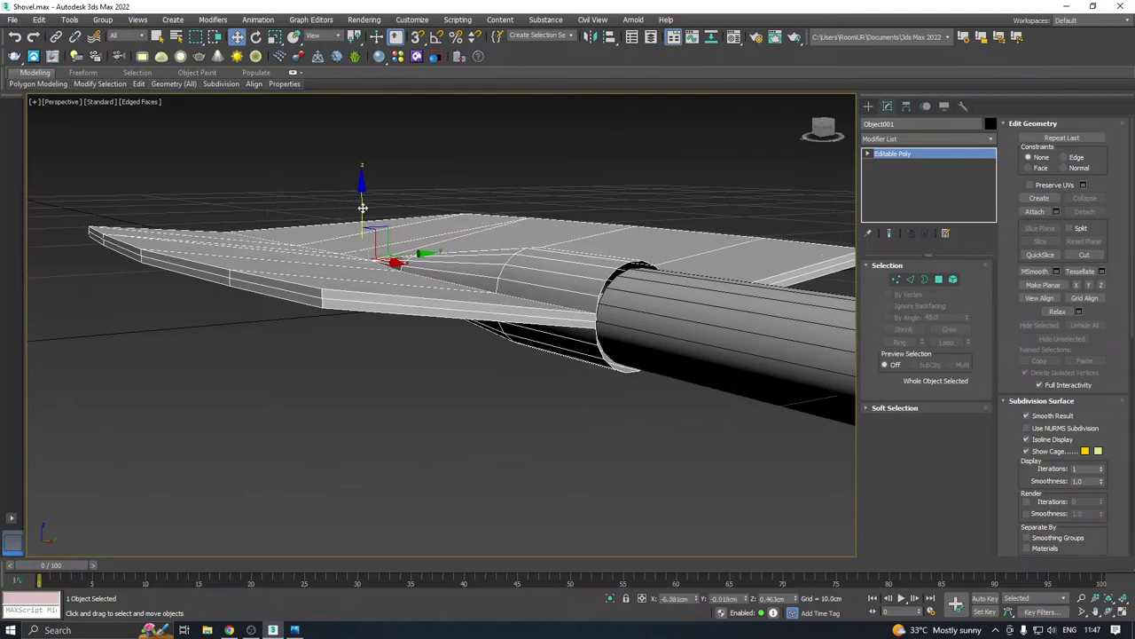
key("t")
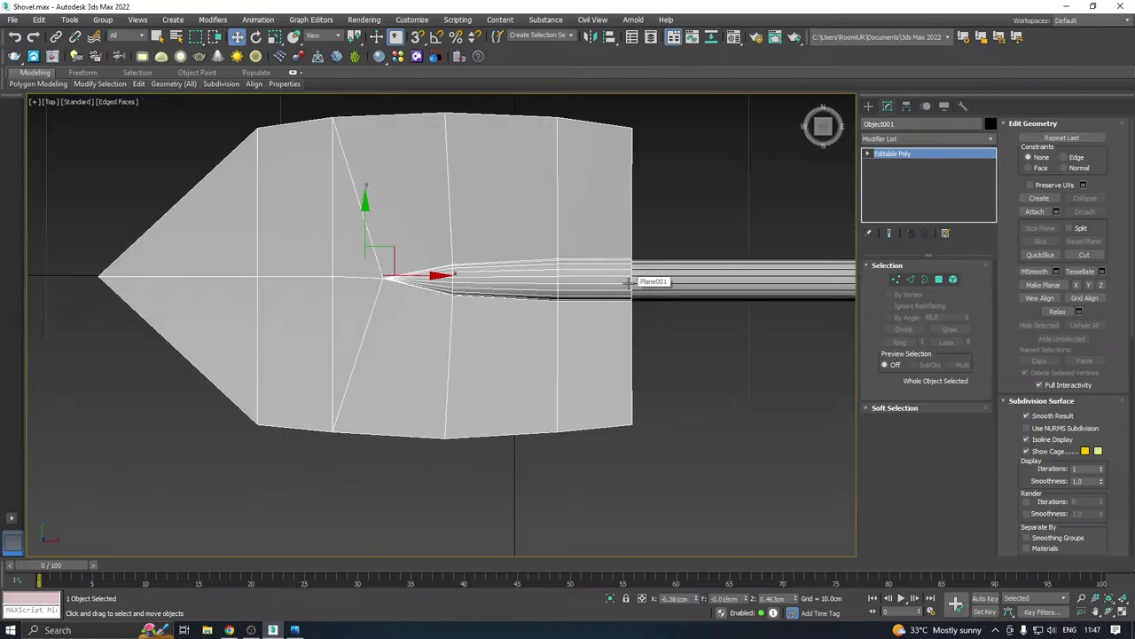
scroll(621, 280, "up", 2)
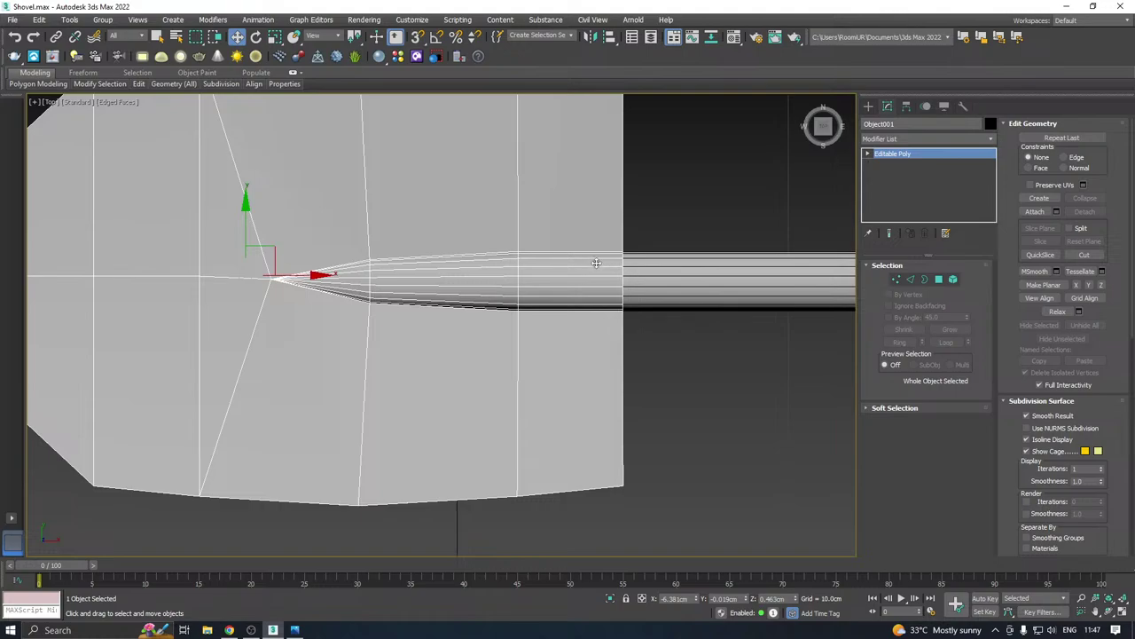
key("p")
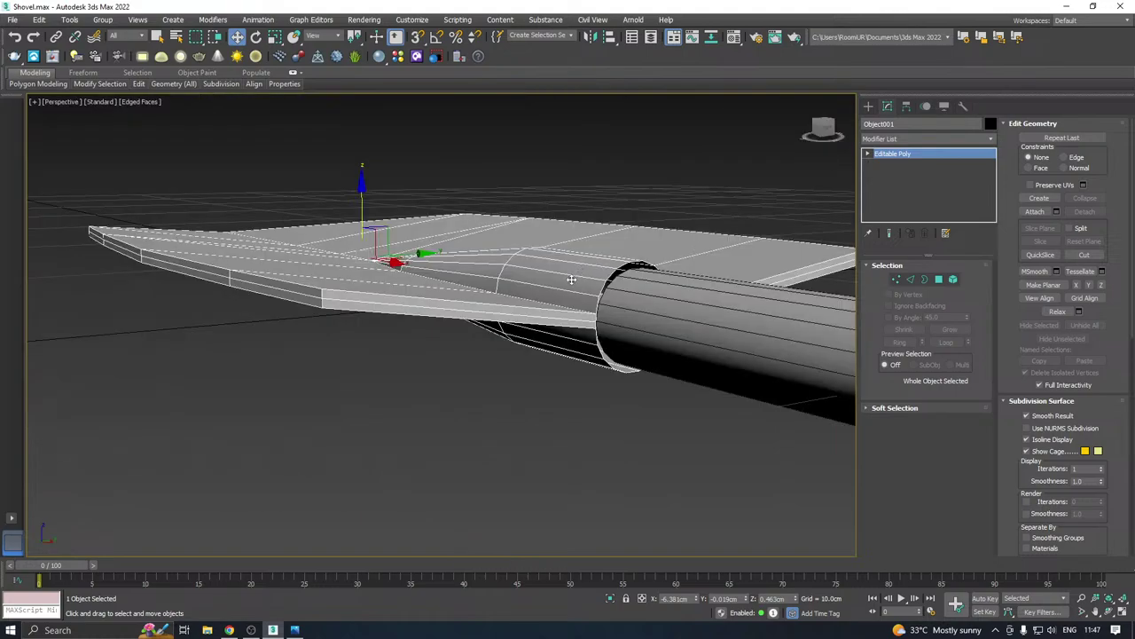
middle_click_drag(626, 266, 599, 308, "alt")
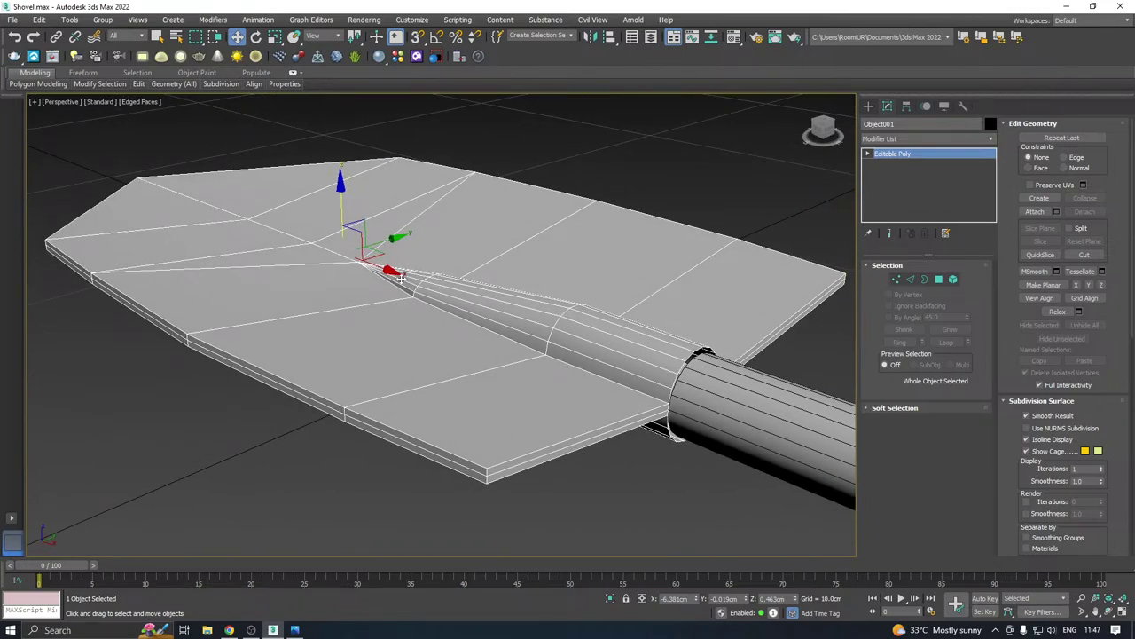
Attach the handle to the blade object
middle_click_drag(682, 349, 592, 332)
left_click(1042, 213)
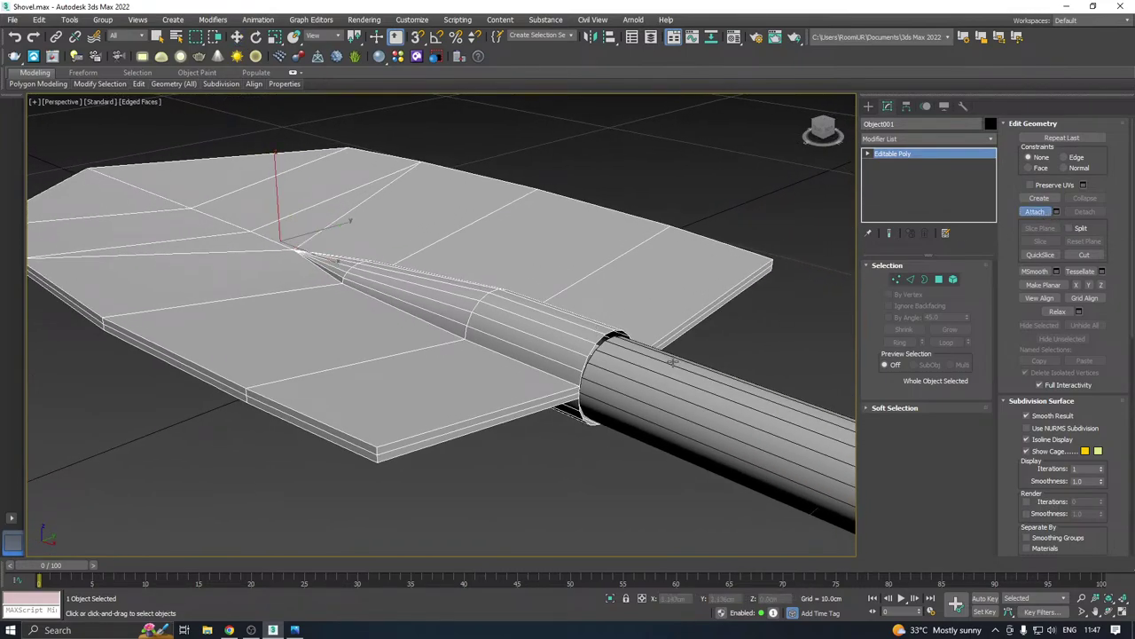
left_click(649, 370)
right_click(649, 370)
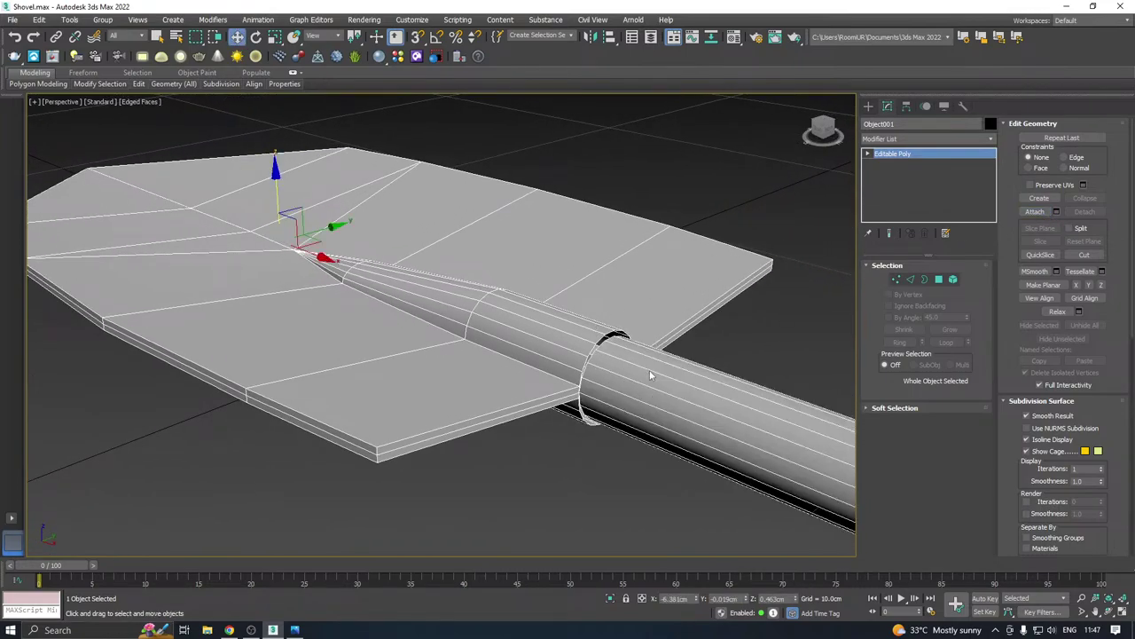
Select the open borders of both the blade socket and the adjoining handle end
left_click(927, 278)
left_click(597, 352)
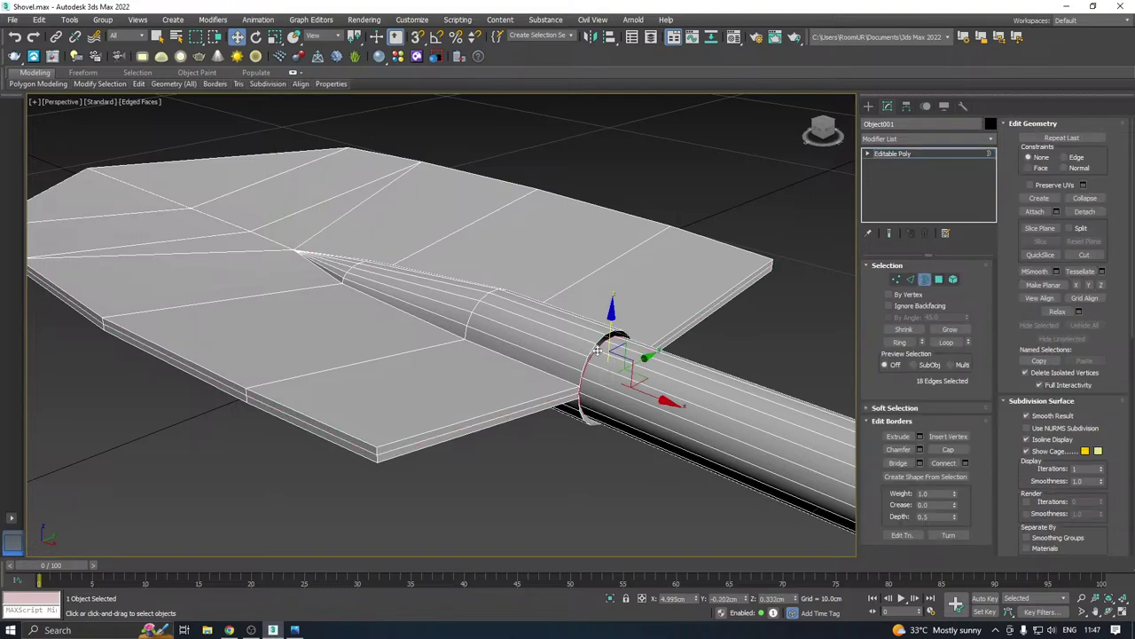
scroll(598, 351, "up", 2)
left_click(586, 350, "ctrl")
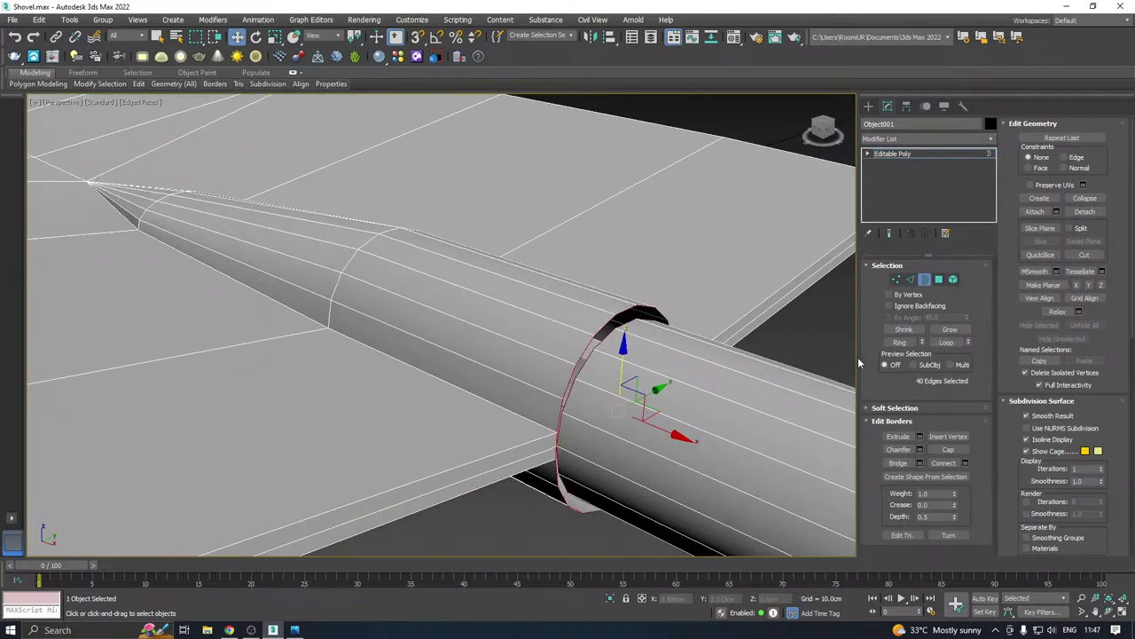
Try capping the selected socket and handle borders and sliding the blade element along X against the handle
left_click(955, 449)
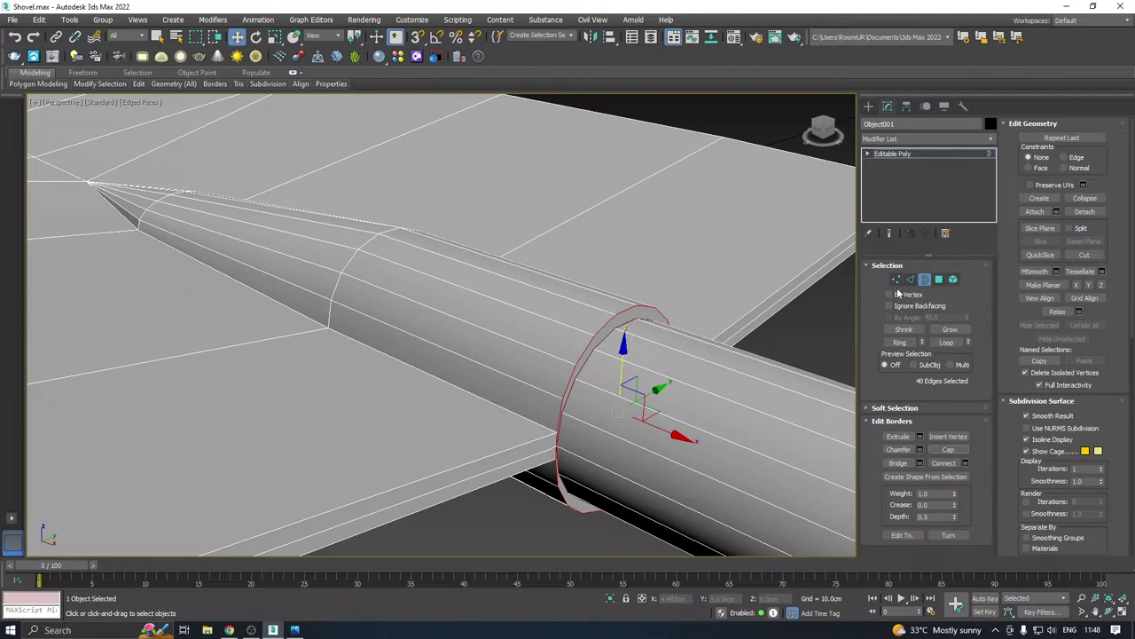
left_click(955, 279)
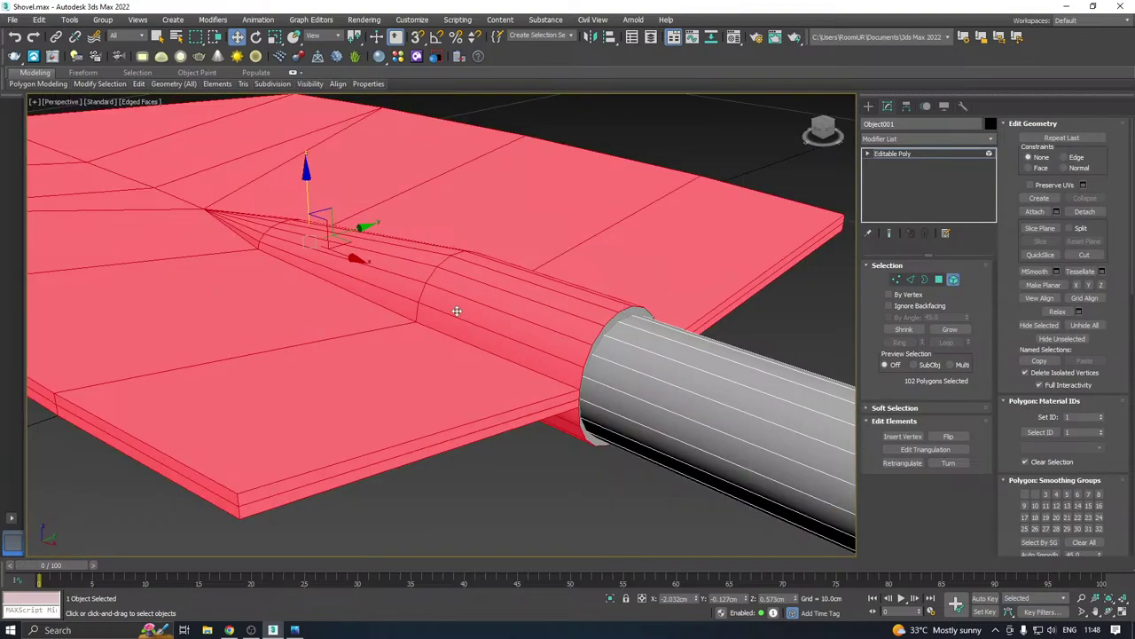
left_click_drag(343, 257, 322, 248)
middle_click_drag(486, 269, 550, 298, "alt")
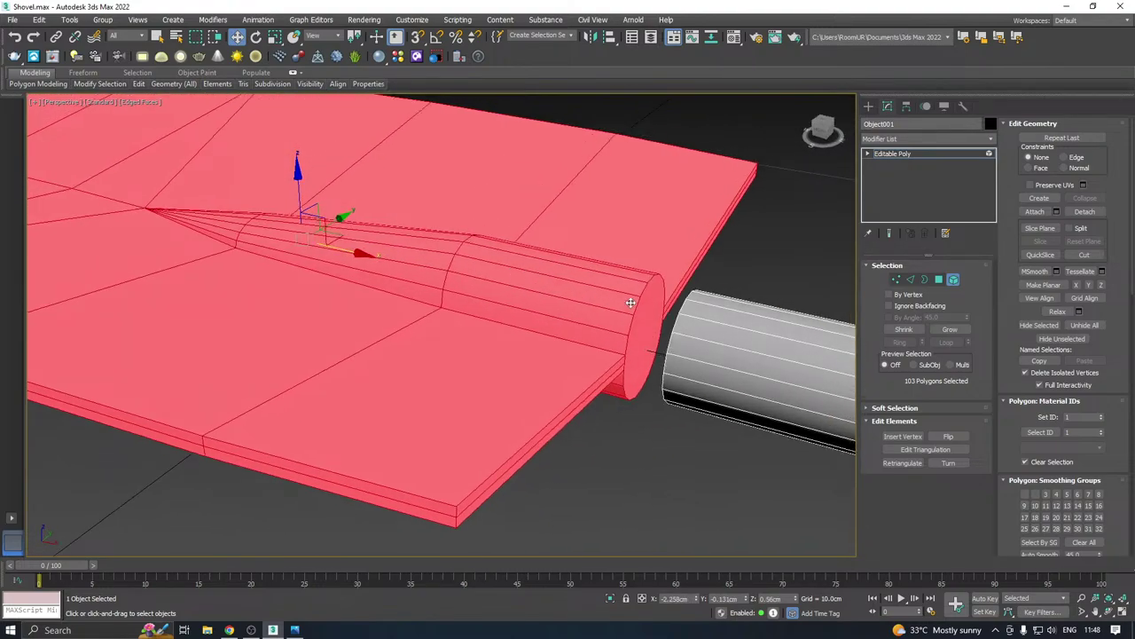
middle_click_drag(630, 303, 569, 292, "alt")
scroll(576, 288, "up", 2)
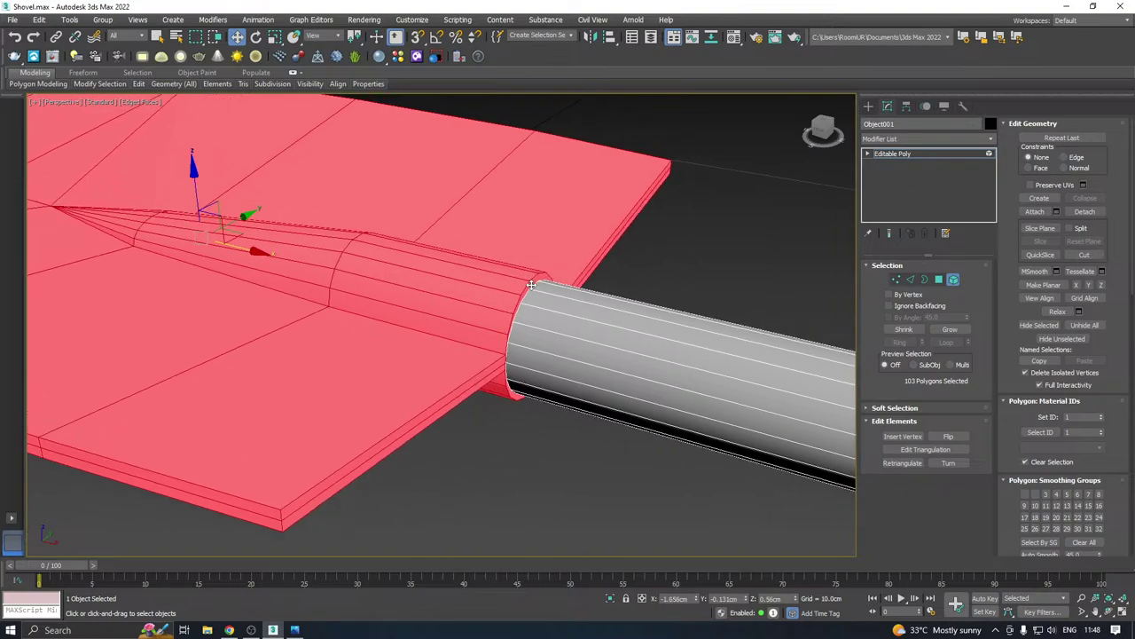
scroll(499, 309, "up", 2)
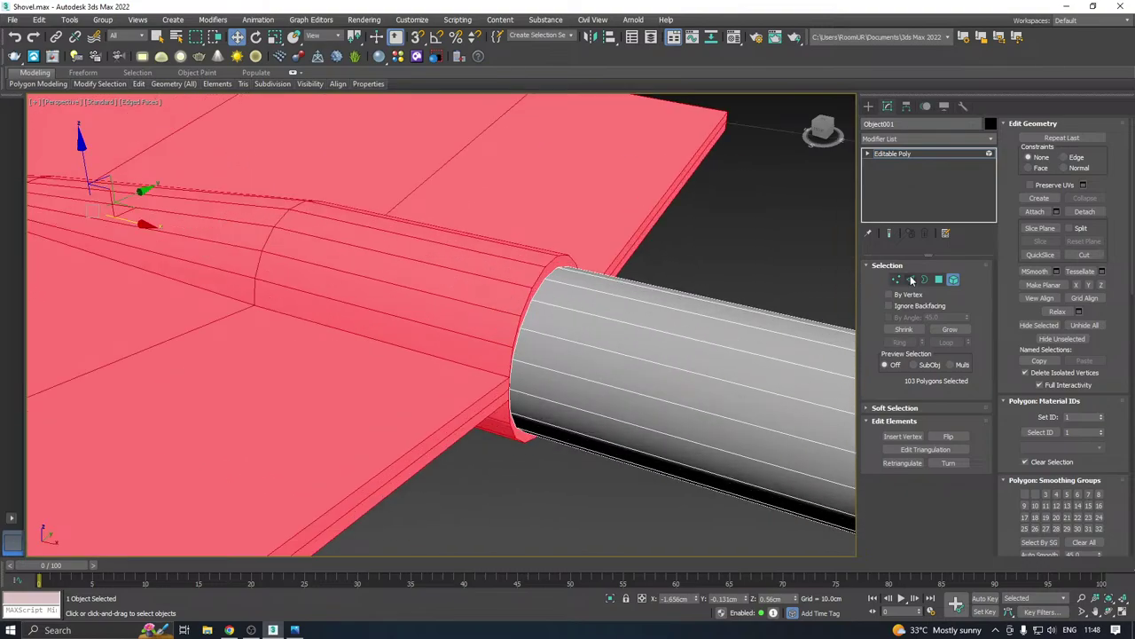
scroll(639, 315, "down", 2)
key("r")
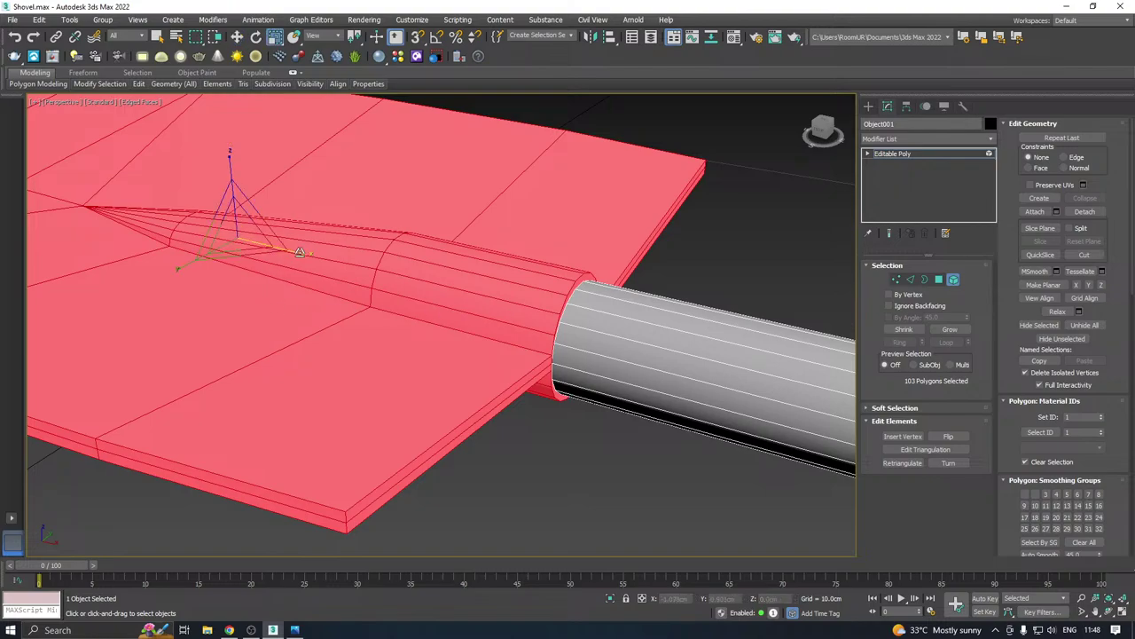
key("ctrl+z")
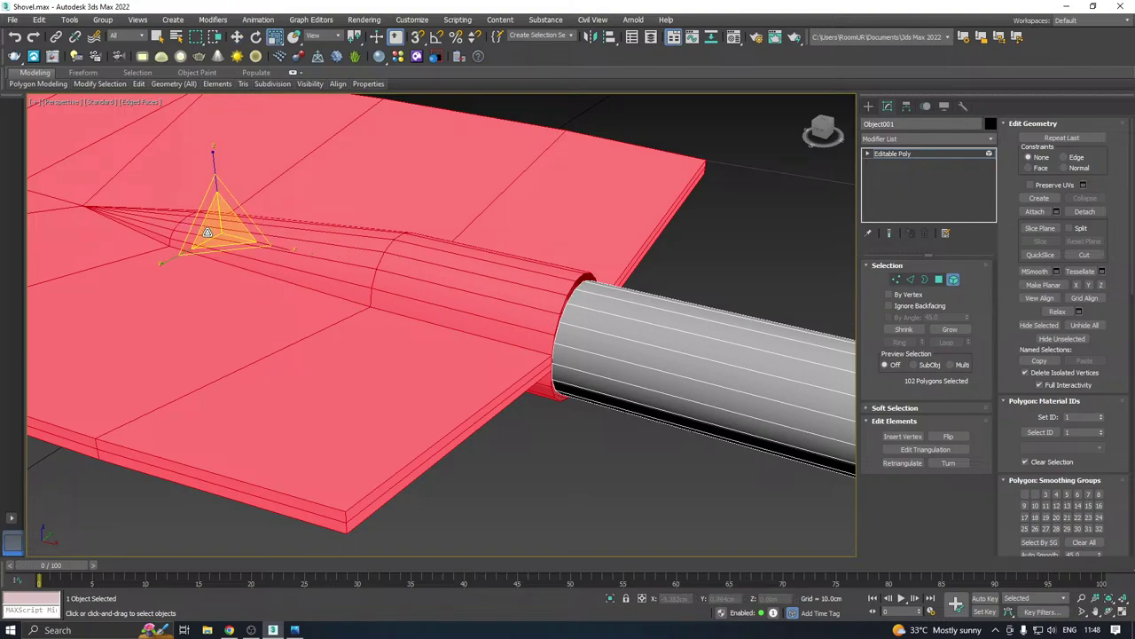
Scale the blade element down slightly to open a gap at the socket, and bridge the socket and handle borders with one segment
left_click_drag(215, 234, 225, 240)
key("w")
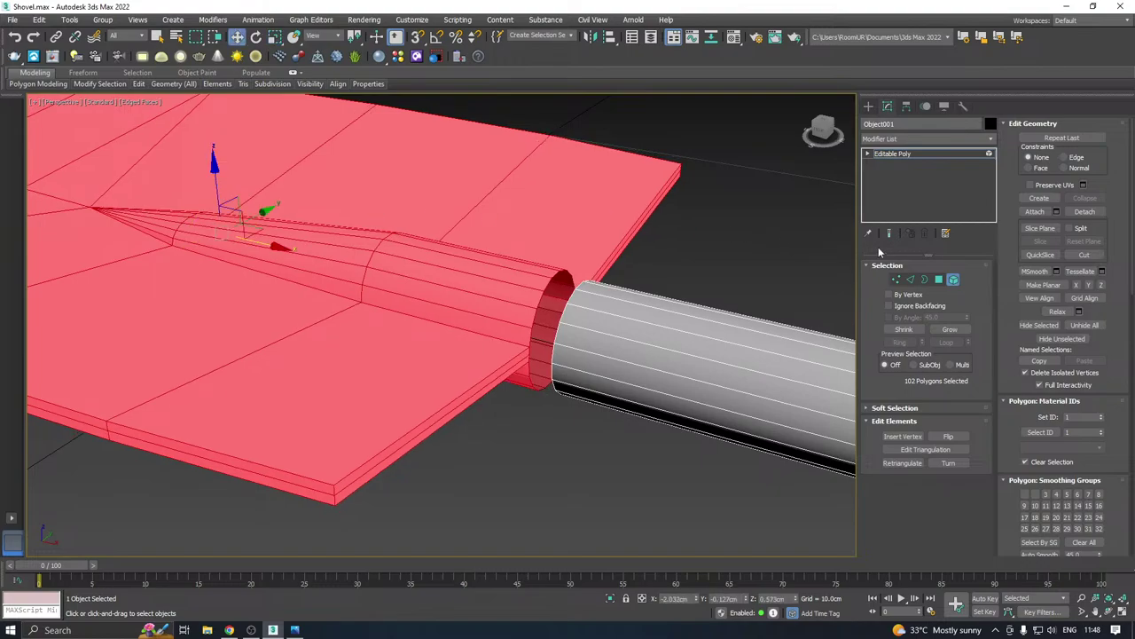
left_click(924, 279)
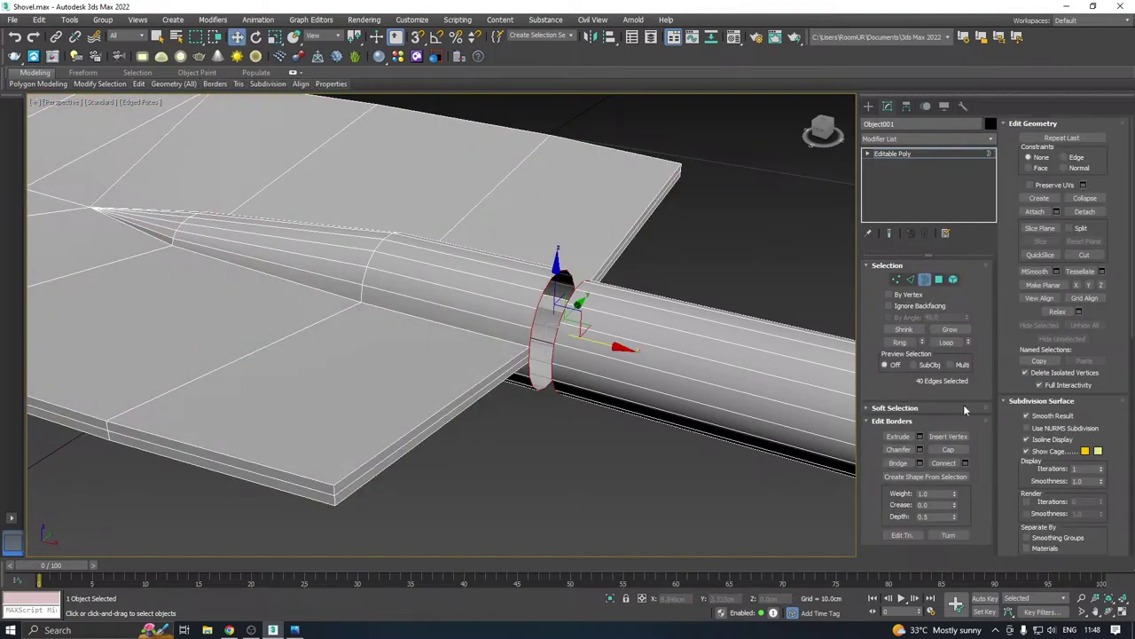
left_click(919, 462)
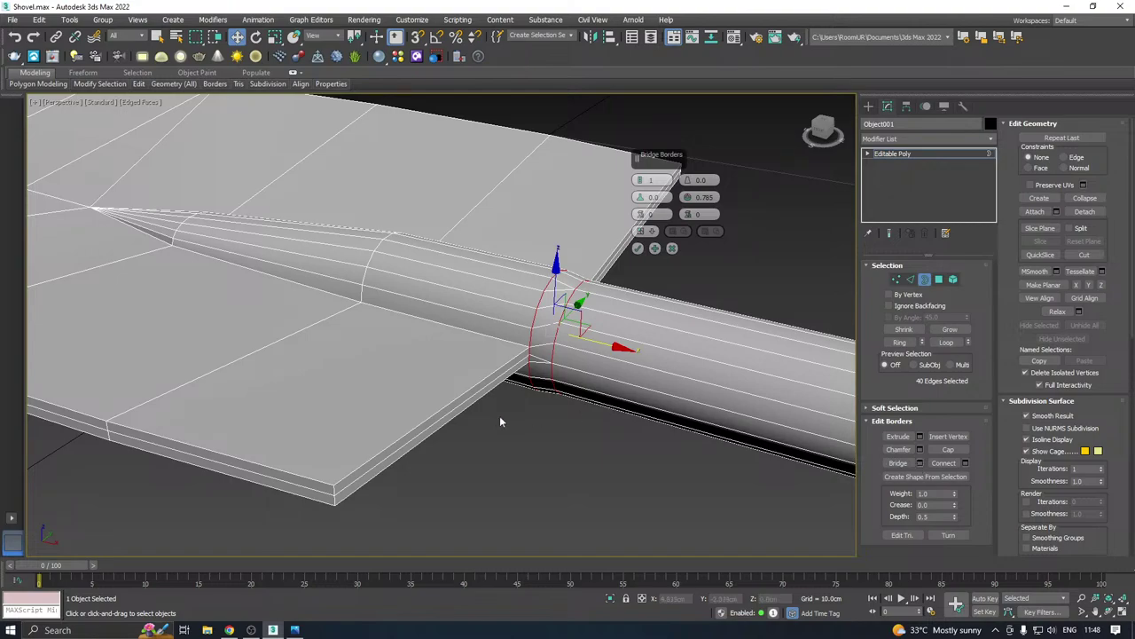
middle_click_drag(541, 377, 495, 399, "alt")
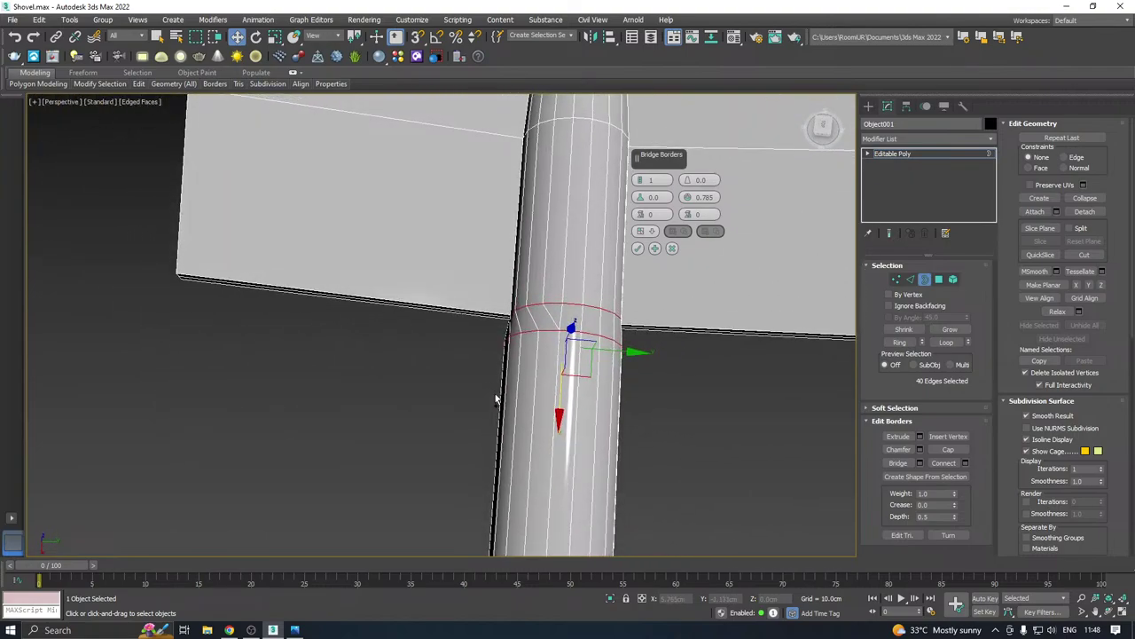
scroll(559, 330, "up", 2)
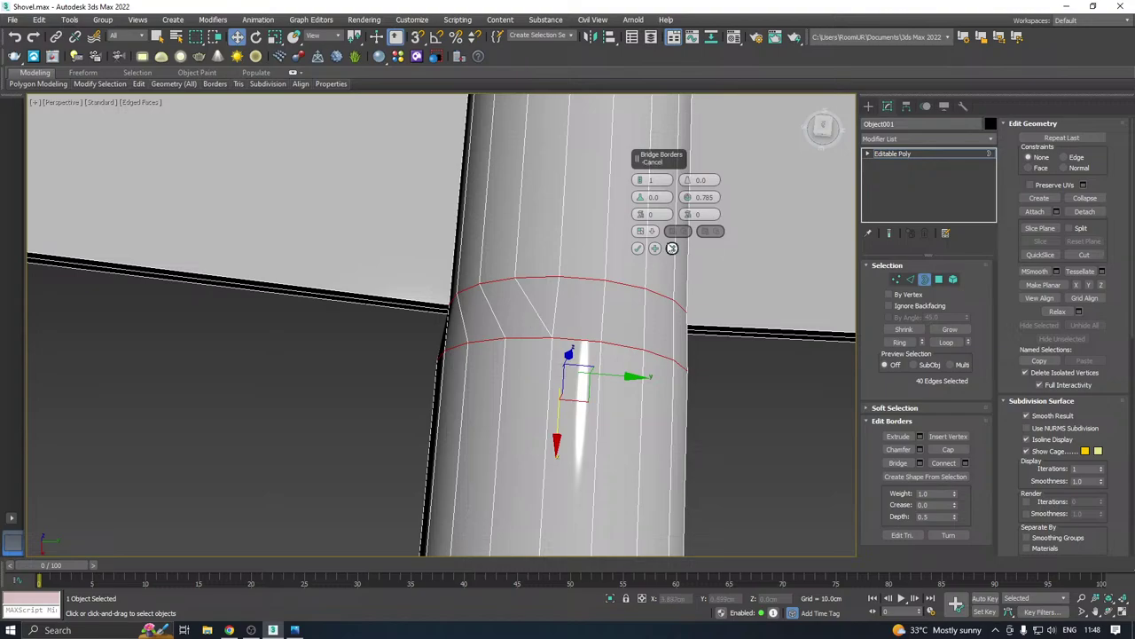
scroll(579, 303, "down", 2)
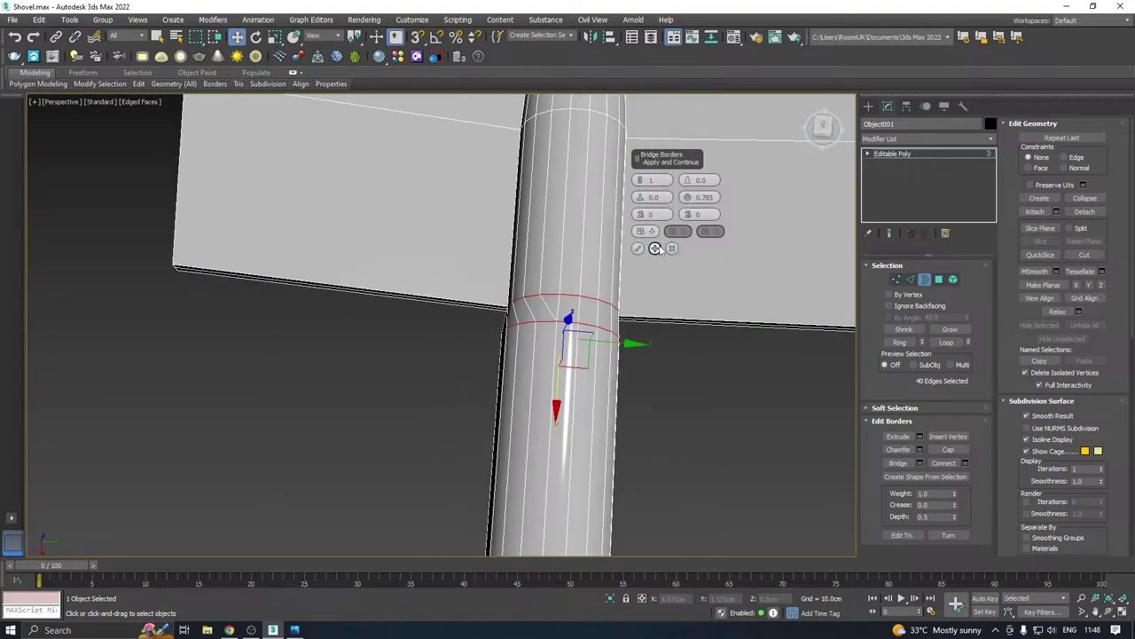
left_click(638, 248)
Try target-welding the handle's end vertices onto the matching socket vertices along the lower side of the joint
middle_click_drag(636, 256, 570, 223, "alt")
middle_click_drag(574, 373, 483, 373, "alt")
middle_click_drag(566, 349, 532, 319, "alt")
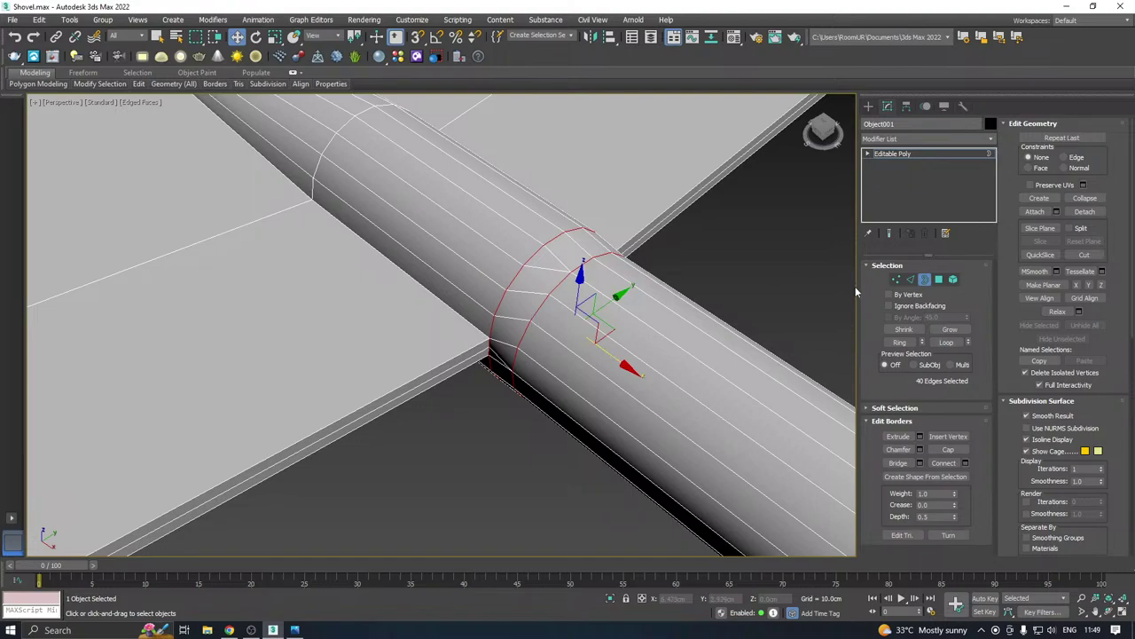
left_click(896, 278)
scroll(568, 302, "up", 3)
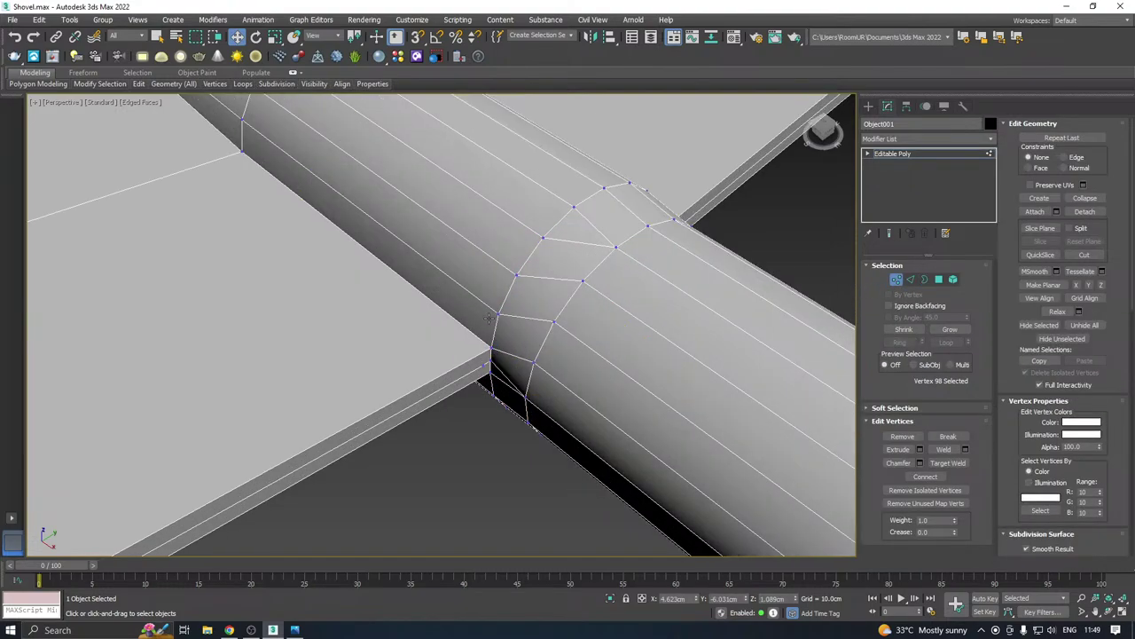
right_click(558, 292)
left_click(532, 369)
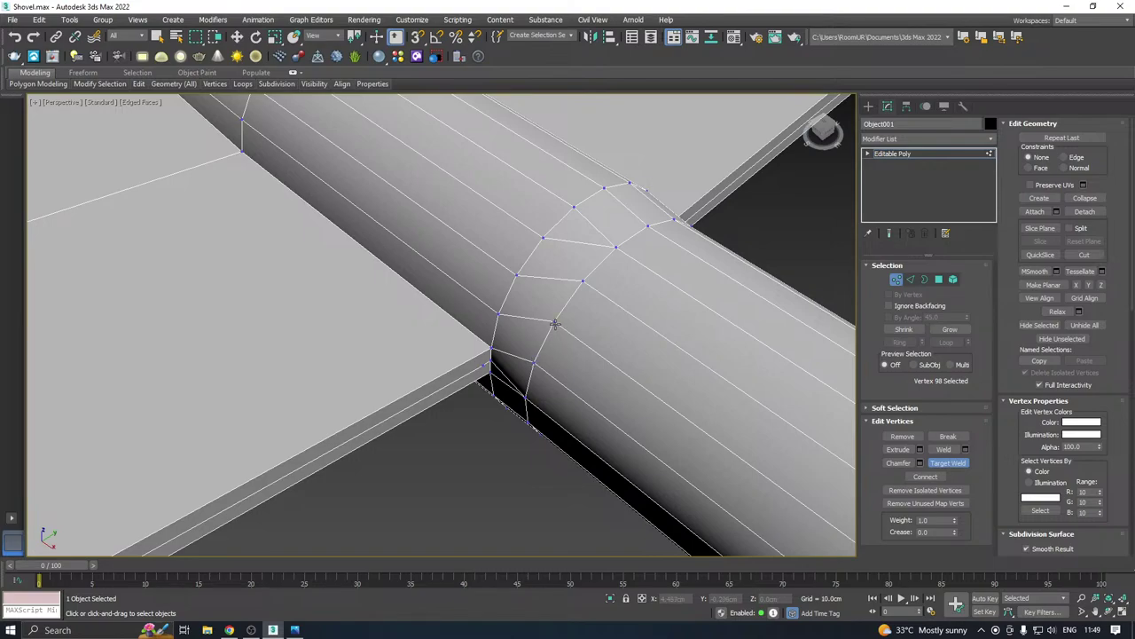
left_click(496, 313)
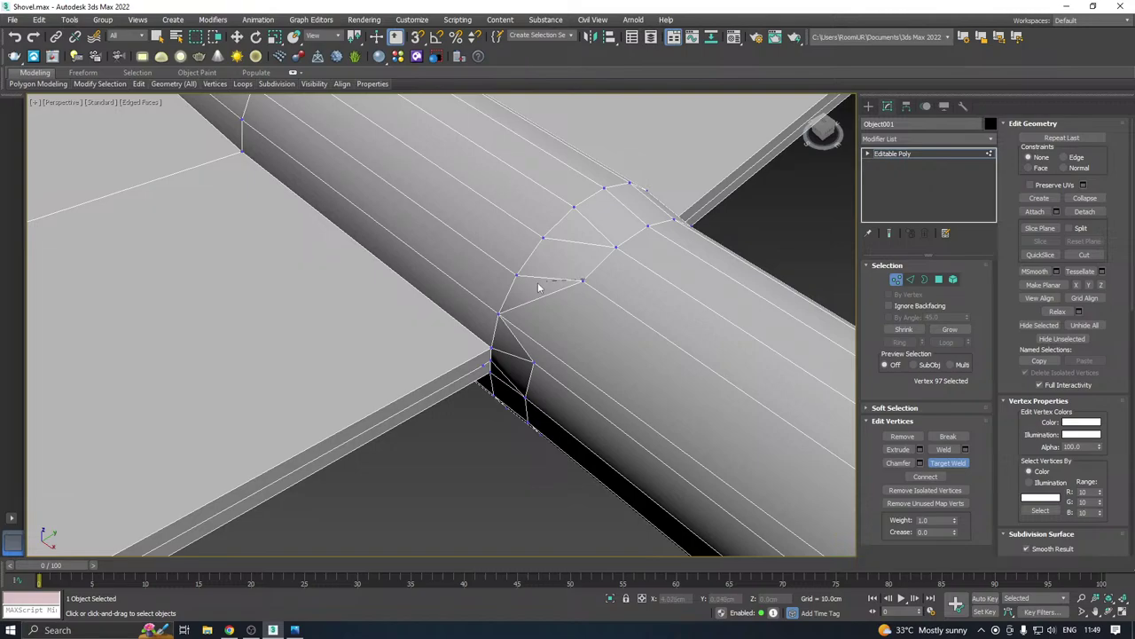
left_click(516, 277)
left_click(493, 346)
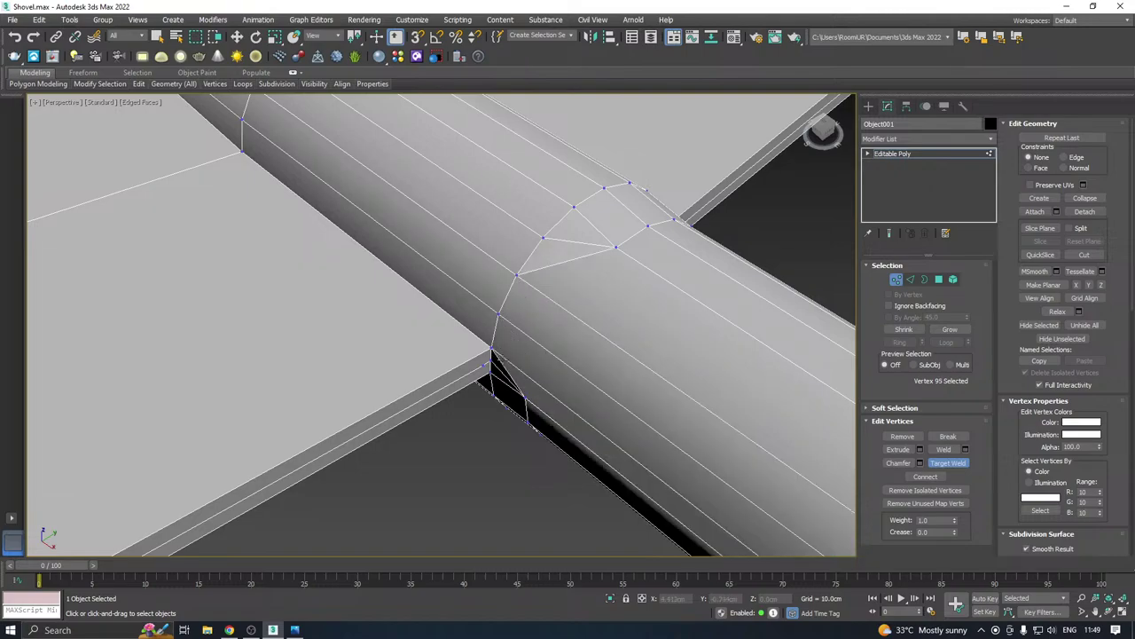
left_click(490, 375)
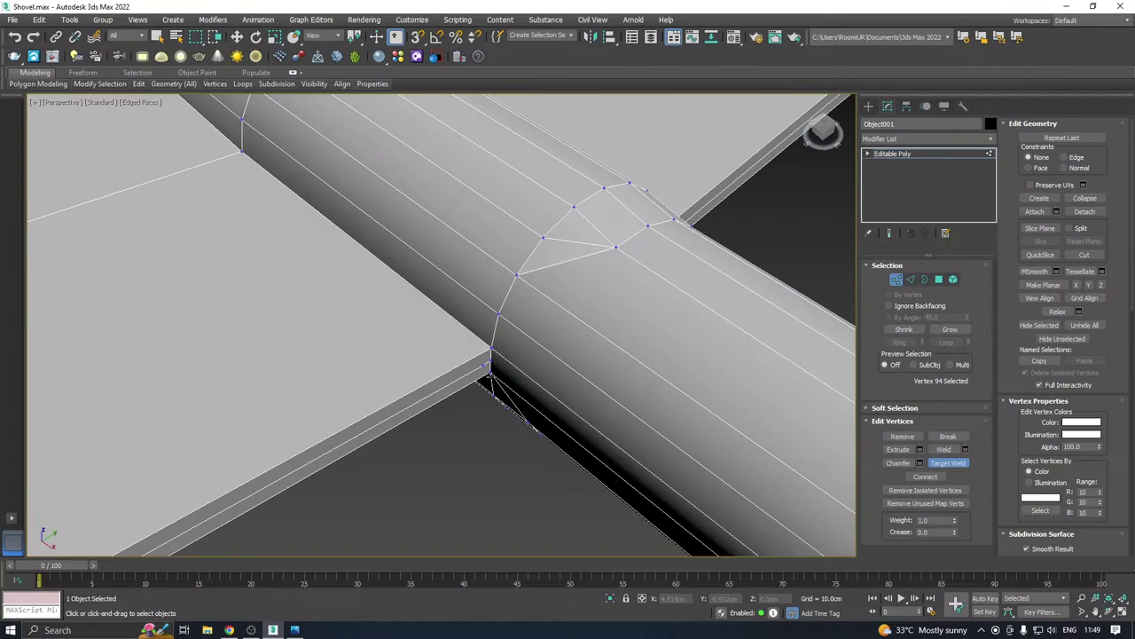
Try target-welding the next handle-end vertex higher up the joint onto its neighbouring socket vertex
left_click(540, 238)
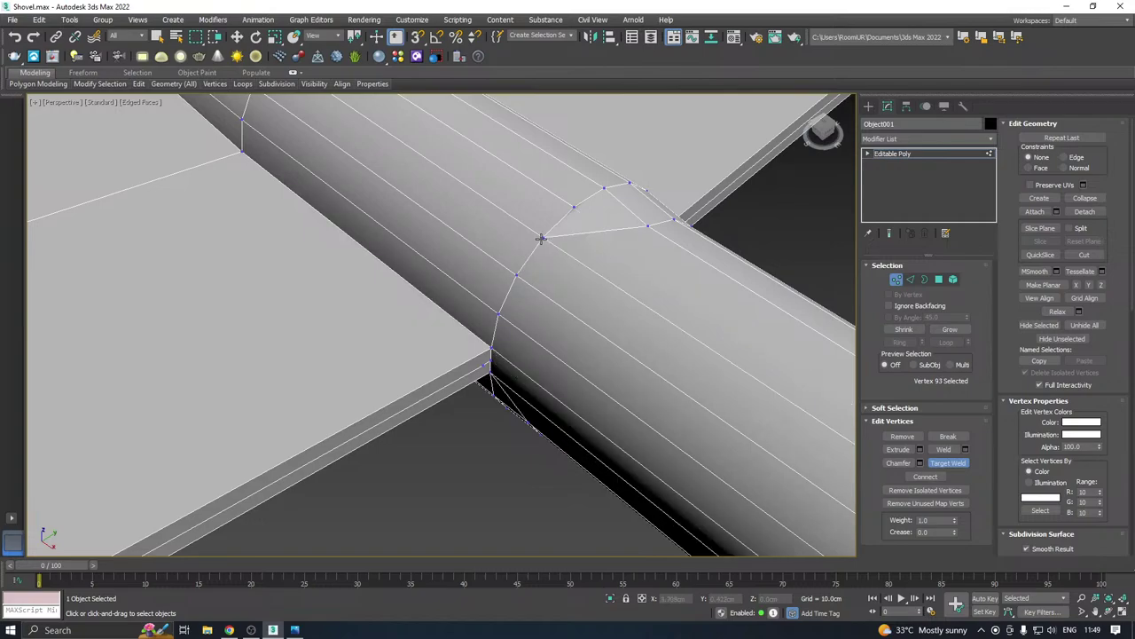
middle_click_drag(633, 233, 483, 333)
key("ctrl+z")
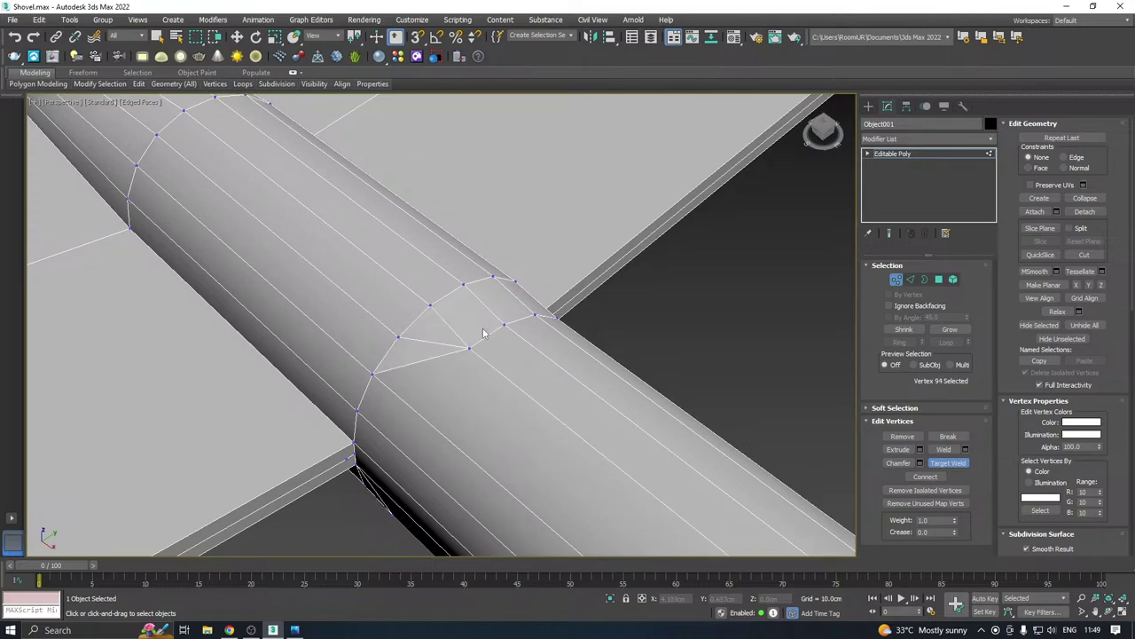
left_click(400, 334)
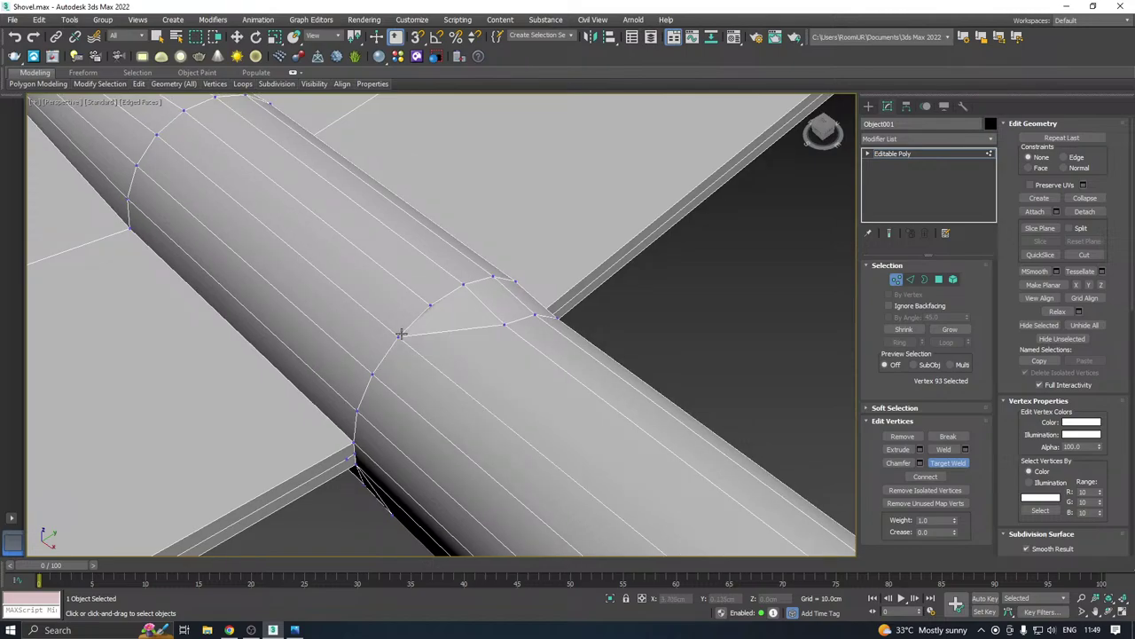
right_click(464, 316)
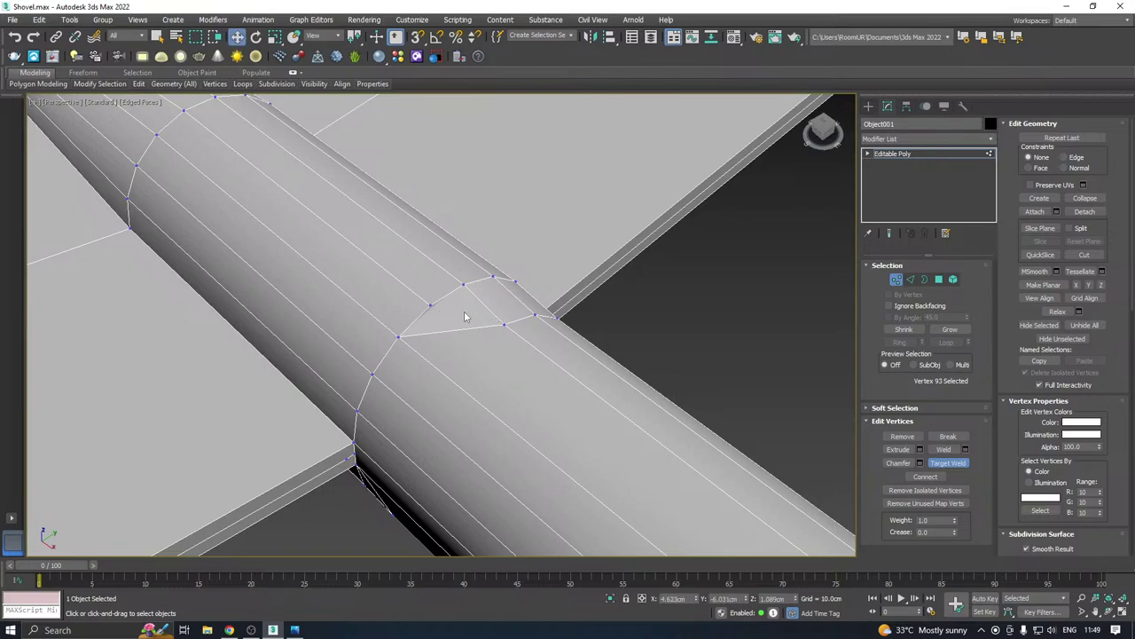
left_click(502, 323)
middle_click_drag(523, 330, 518, 302, "alt")
Undo the vertex welds at the joint while keeping the bridge between socket and handle
key("ctrl+z")
key("ctrl+z")
key("ctrl+z")
key("ctrl+z")
key("ctrl+z")
key("ctrl+z")
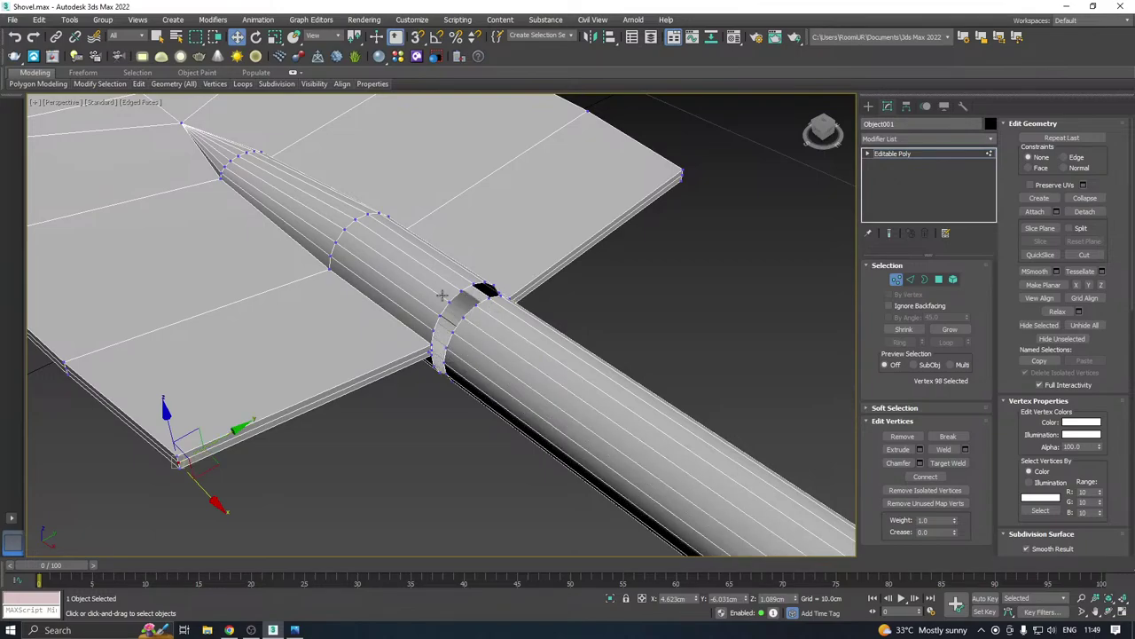
left_click(32, 37)
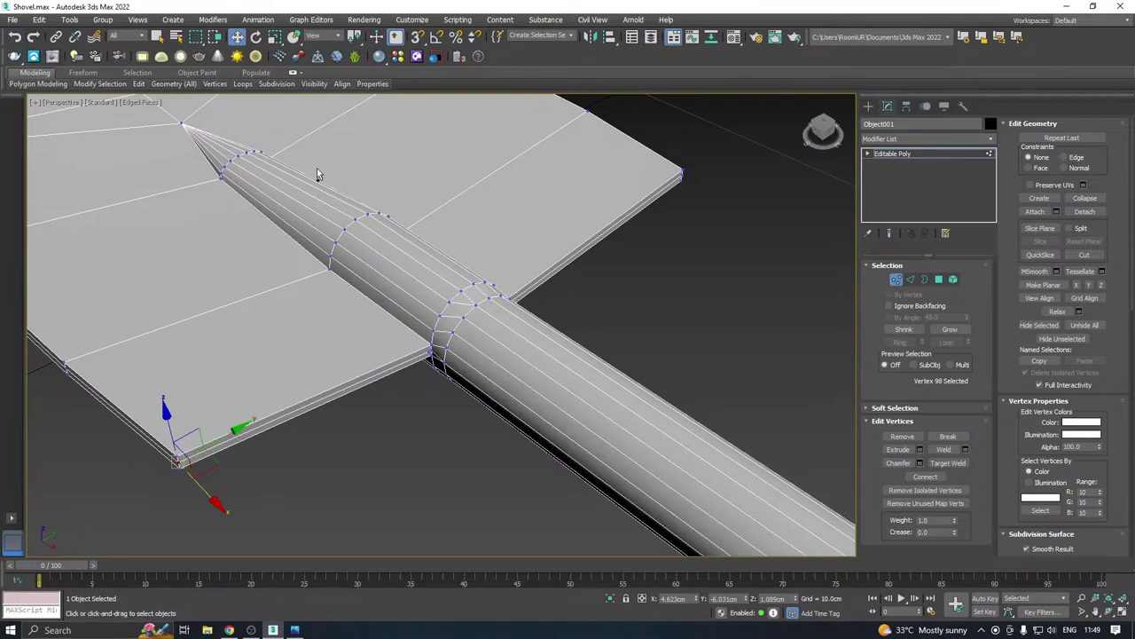
Try removing the partial edge loop on the handle side of the bridged section
middle_click_drag(317, 175, 447, 294, "alt")
middle_click_drag(537, 350, 499, 315, "alt")
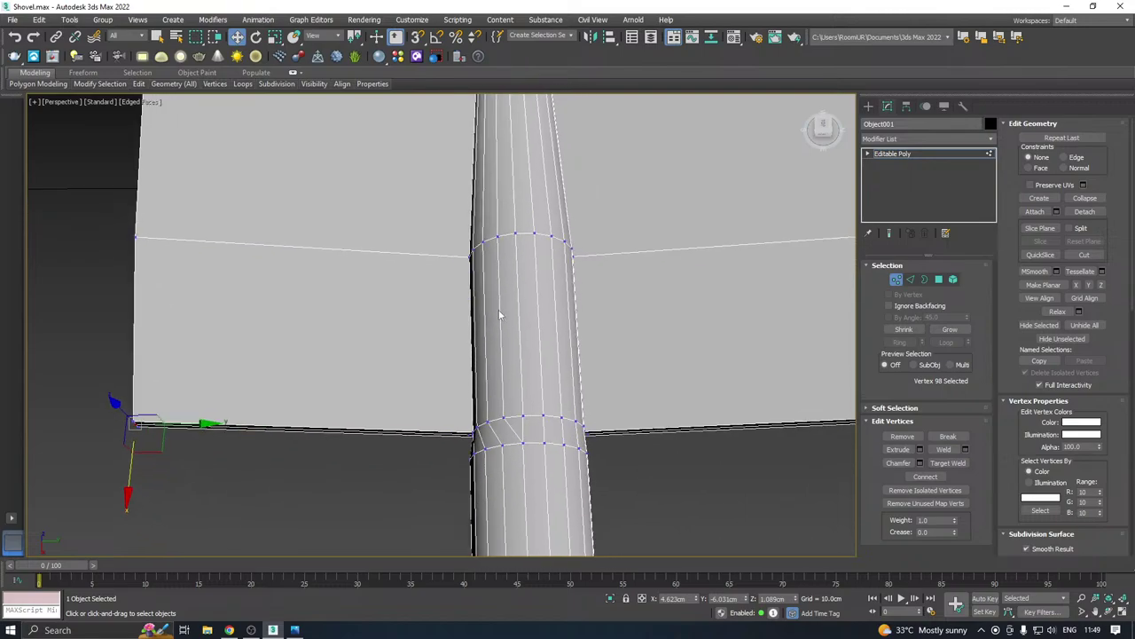
scroll(499, 314, "down", 2)
scroll(519, 422, "up", 2)
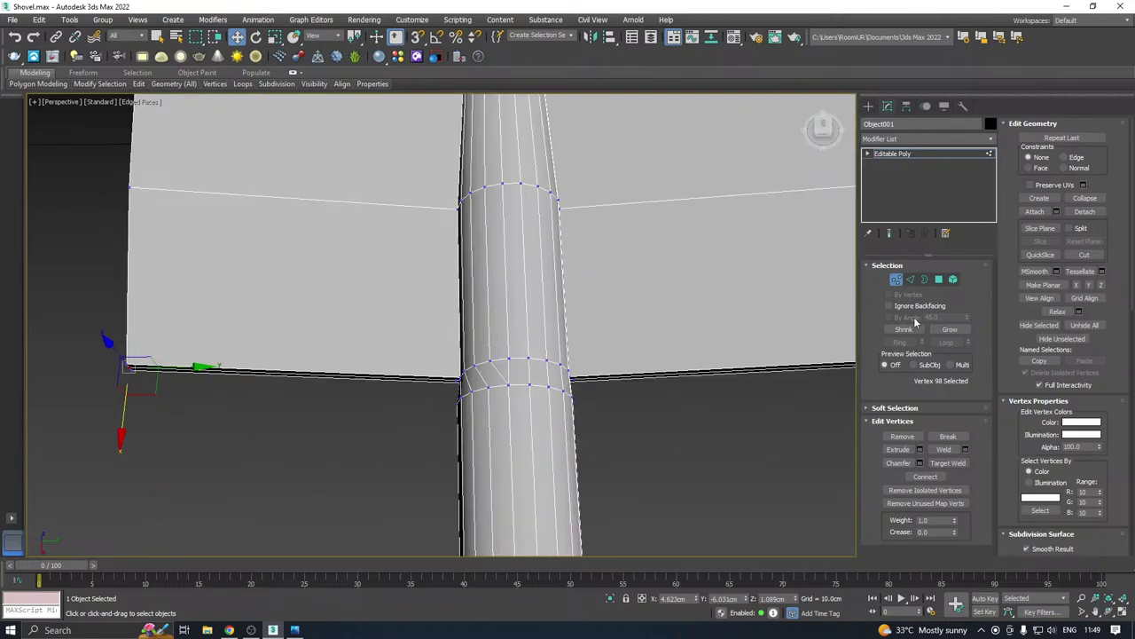
left_click(910, 279)
scroll(537, 399, "up", 2)
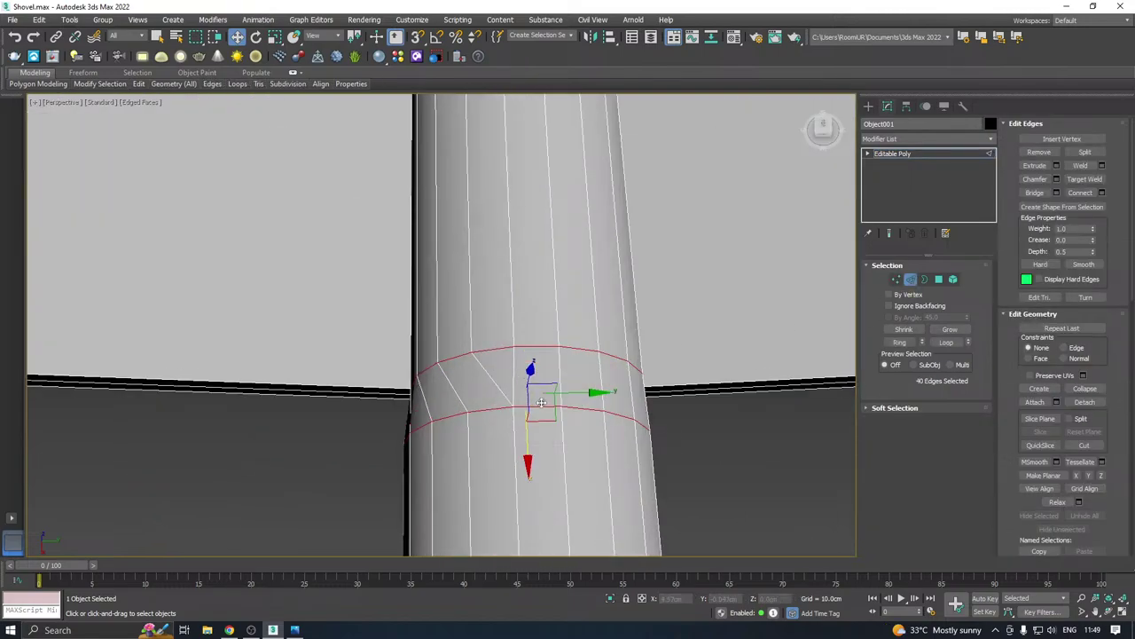
double_click(491, 413)
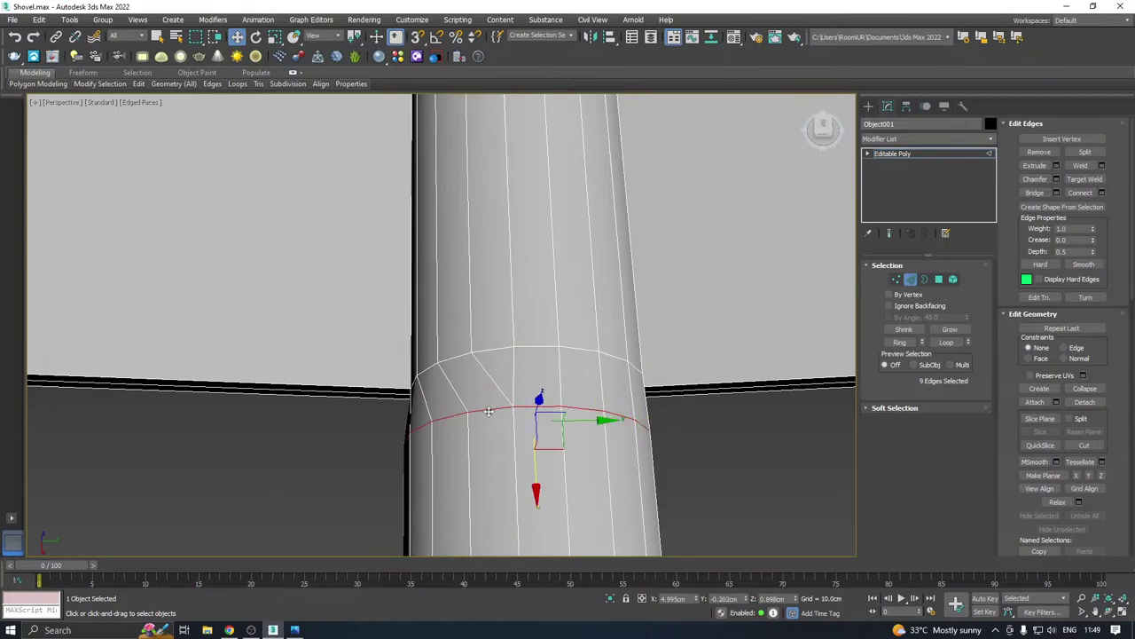
key("BackSpace")
scroll(505, 388, "down", 5)
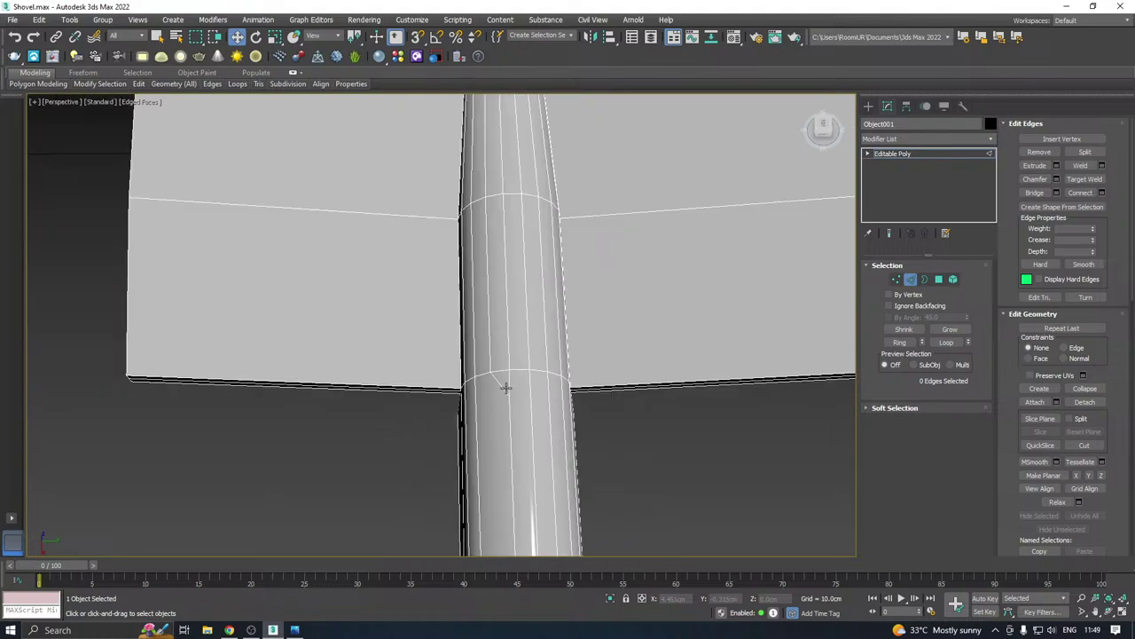
Check the vertices left around the joint and undo the edge removal
left_click(896, 278)
left_click(507, 389)
middle_click_drag(507, 388, 595, 272, "alt")
scroll(509, 413, "up", 5)
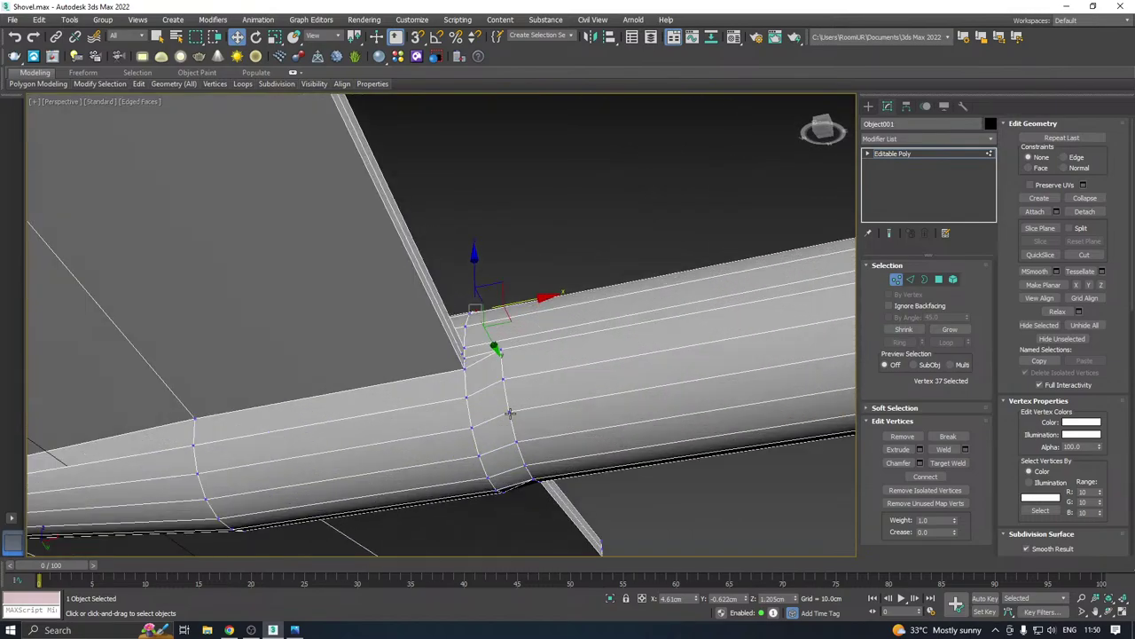
key("ctrl+z")
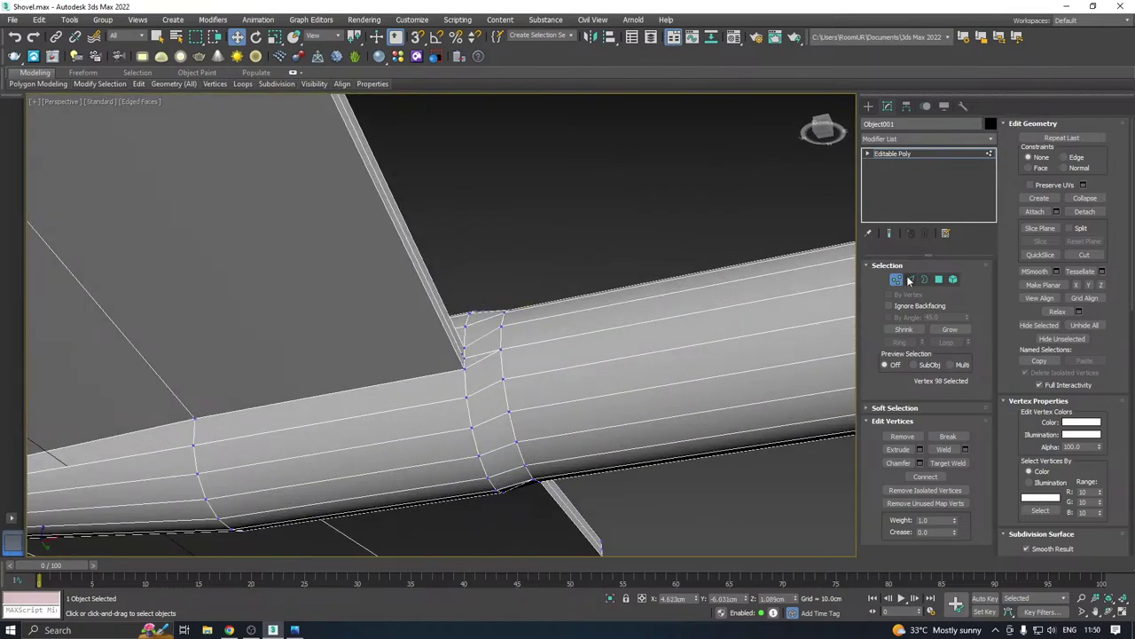
Try selecting the handle-side edges all around the bridged section and removing them together
left_click(909, 279)
double_click(506, 399, "ctrl")
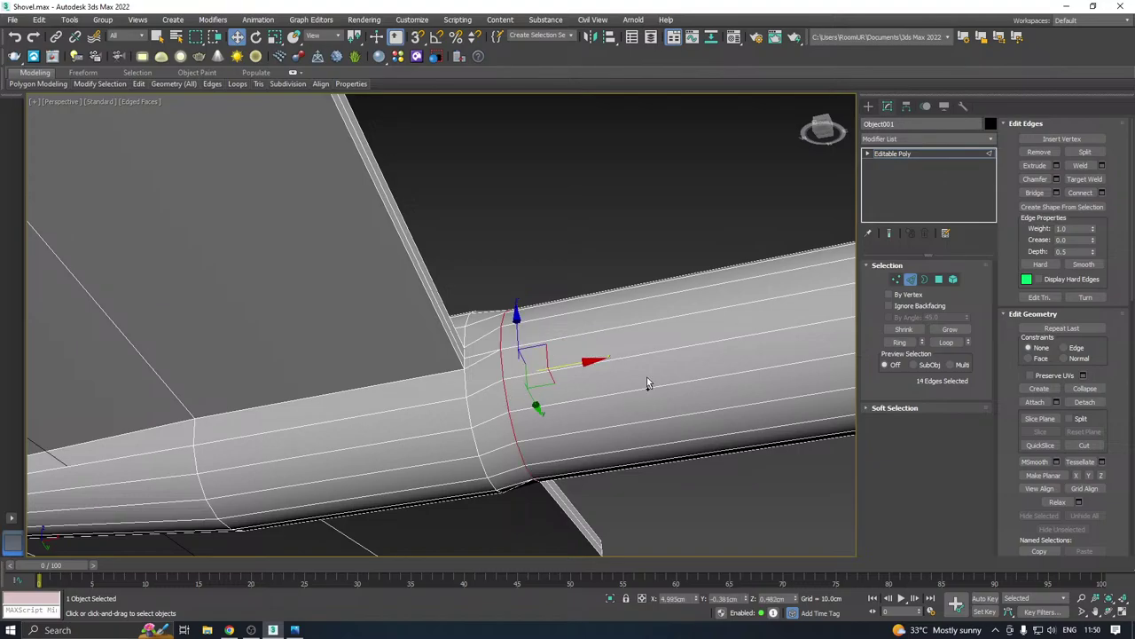
middle_click_drag(647, 379, 536, 392, "alt")
left_click(593, 435, "ctrl")
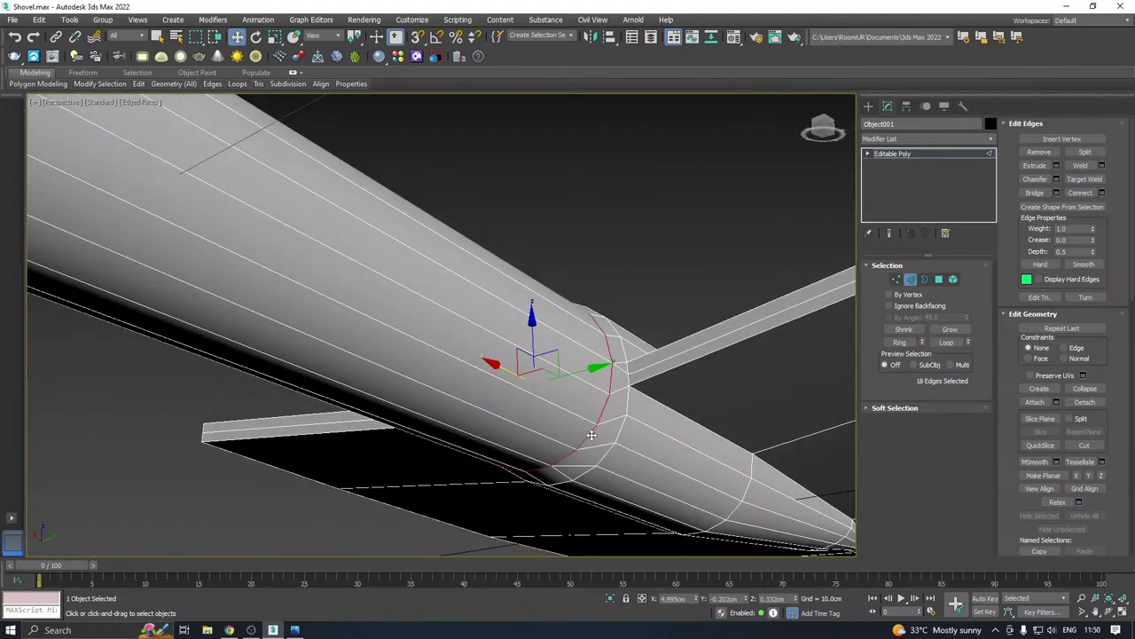
middle_click_drag(621, 404, 685, 410, "alt")
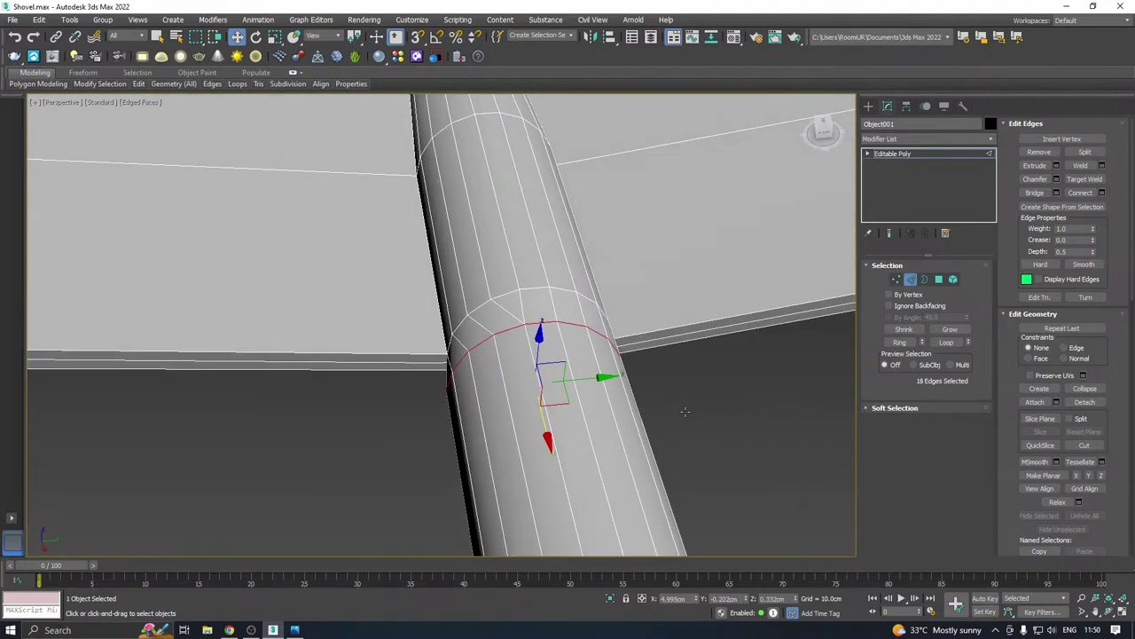
left_click(667, 409)
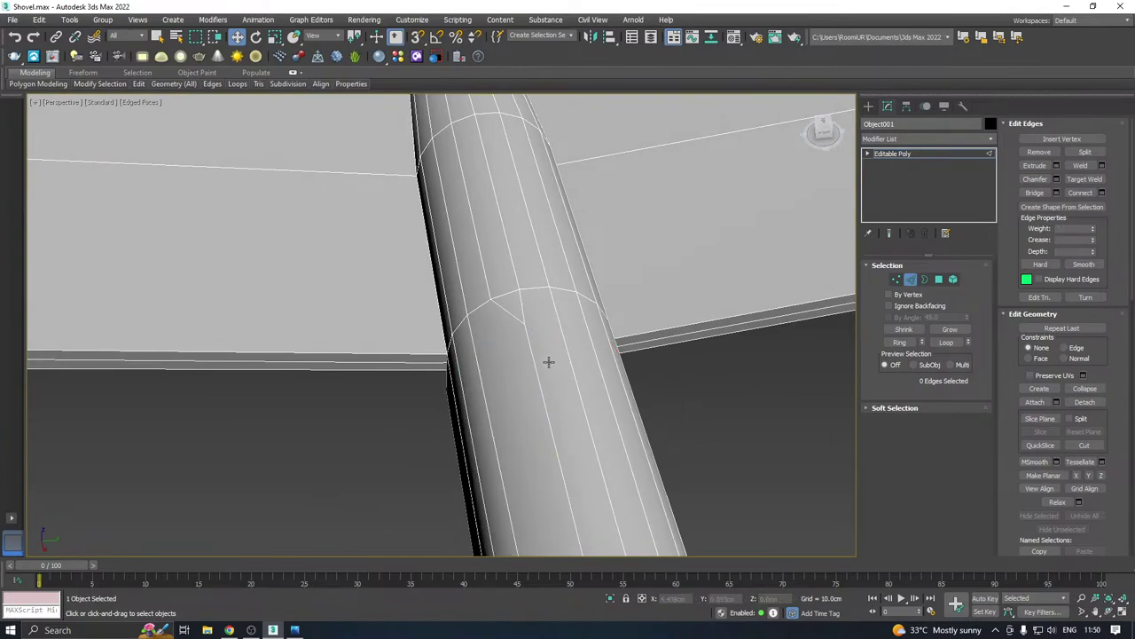
Examine the leftover vertices at the joint and along the handle, and undo the edge removal
left_click(896, 280)
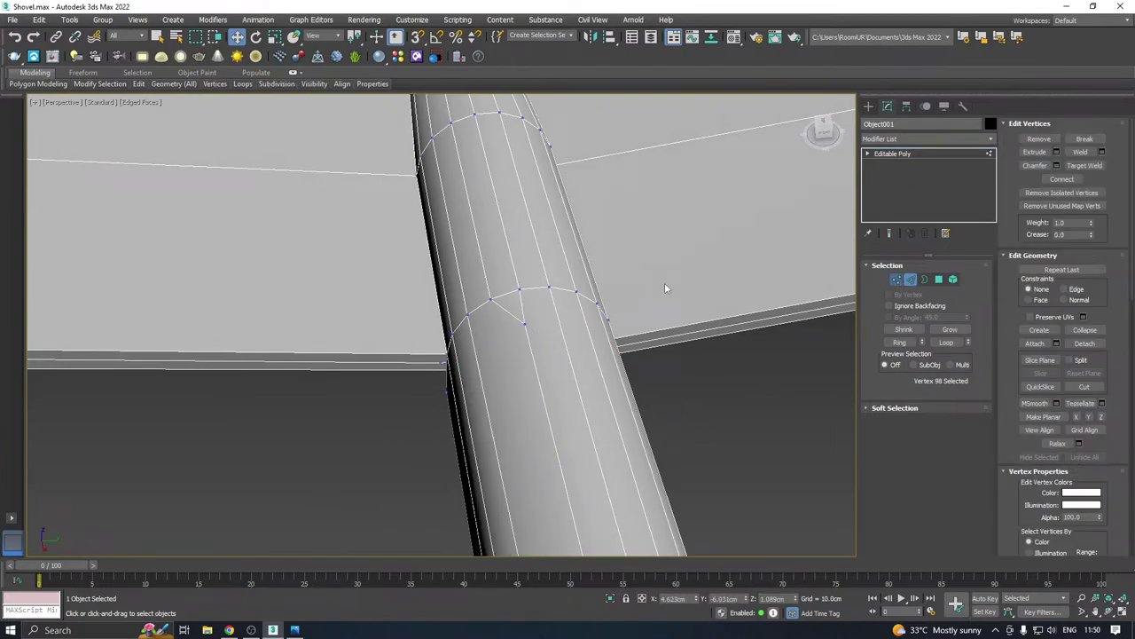
left_click(492, 300)
scroll(520, 268, "down", 5)
scroll(519, 269, "down", 6)
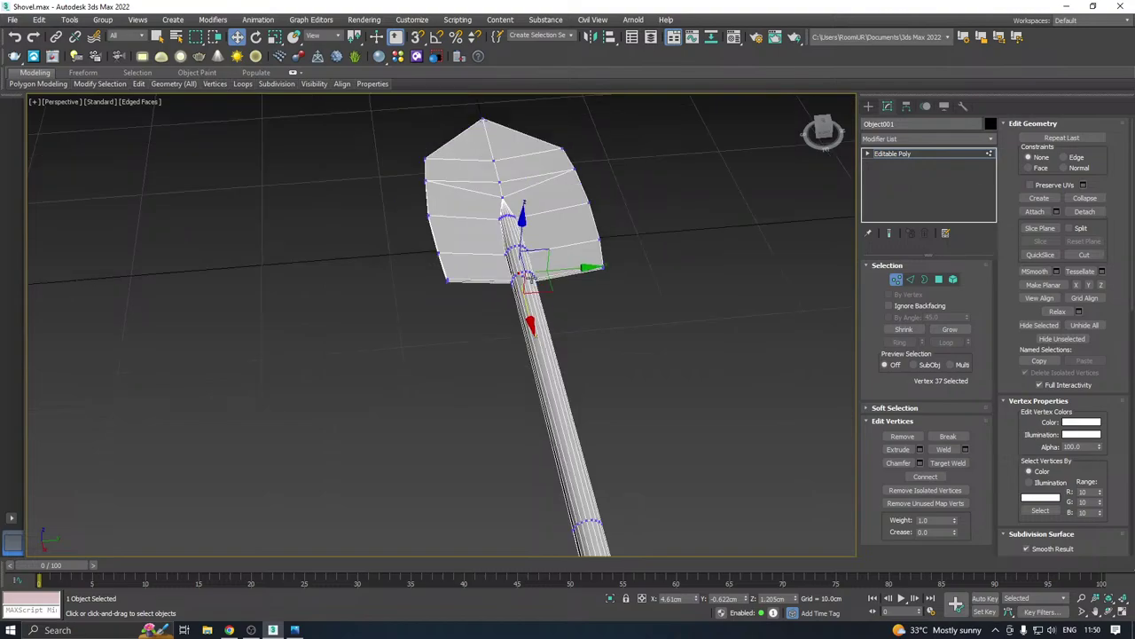
middle_click_drag(519, 268, 647, 330, "alt")
scroll(618, 282, "up", 4)
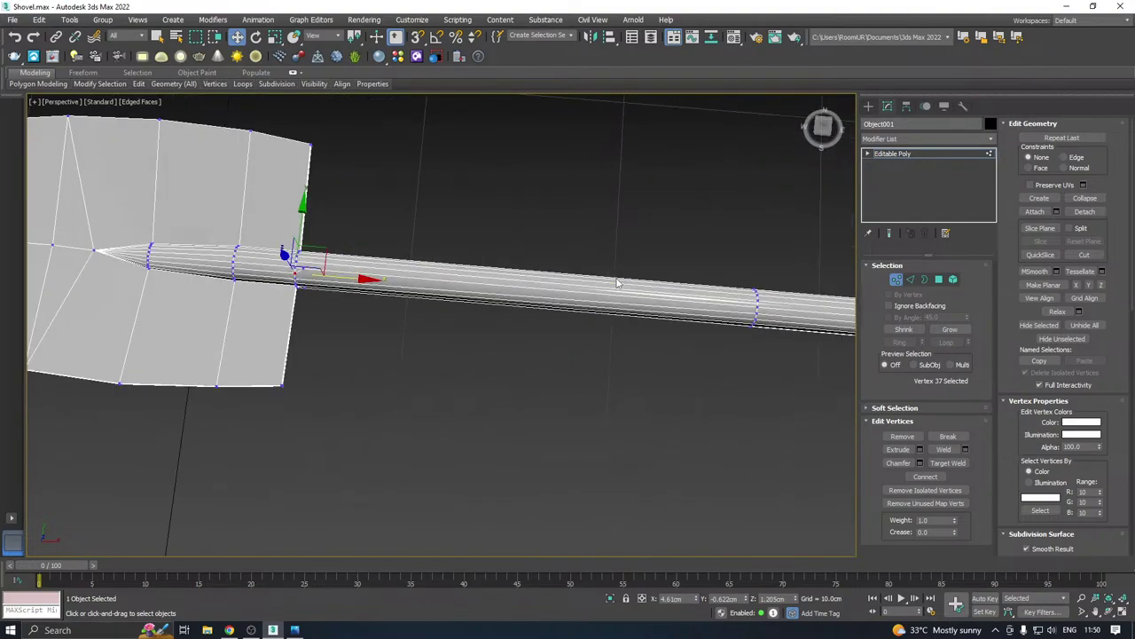
middle_click_drag(610, 289, 609, 315, "alt")
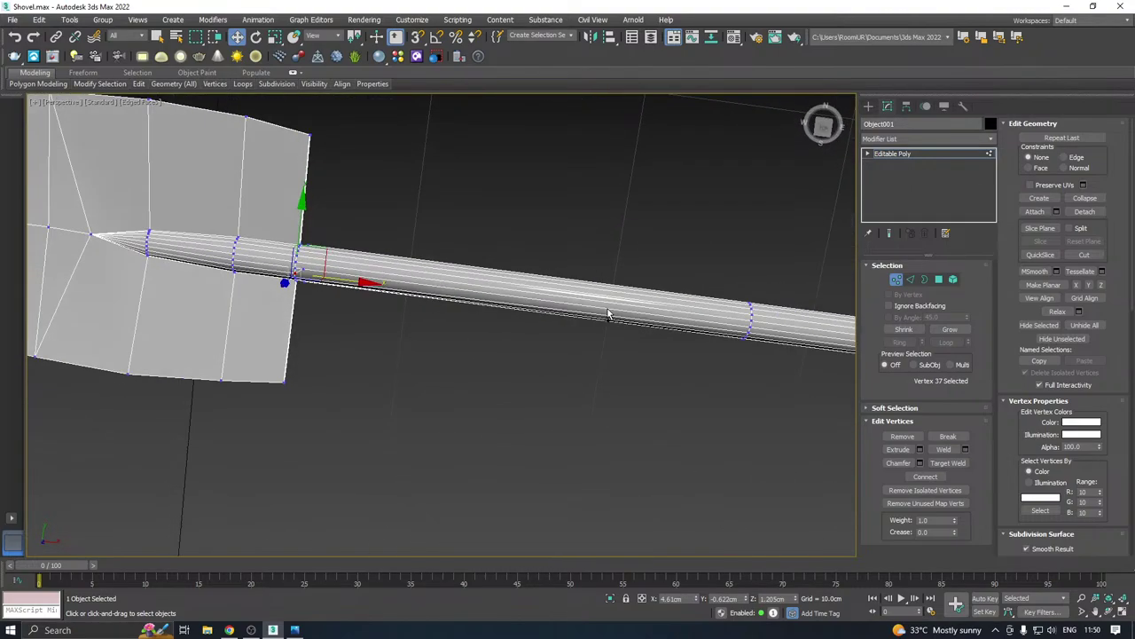
key("ctrl+z")
key("ctrl+z")
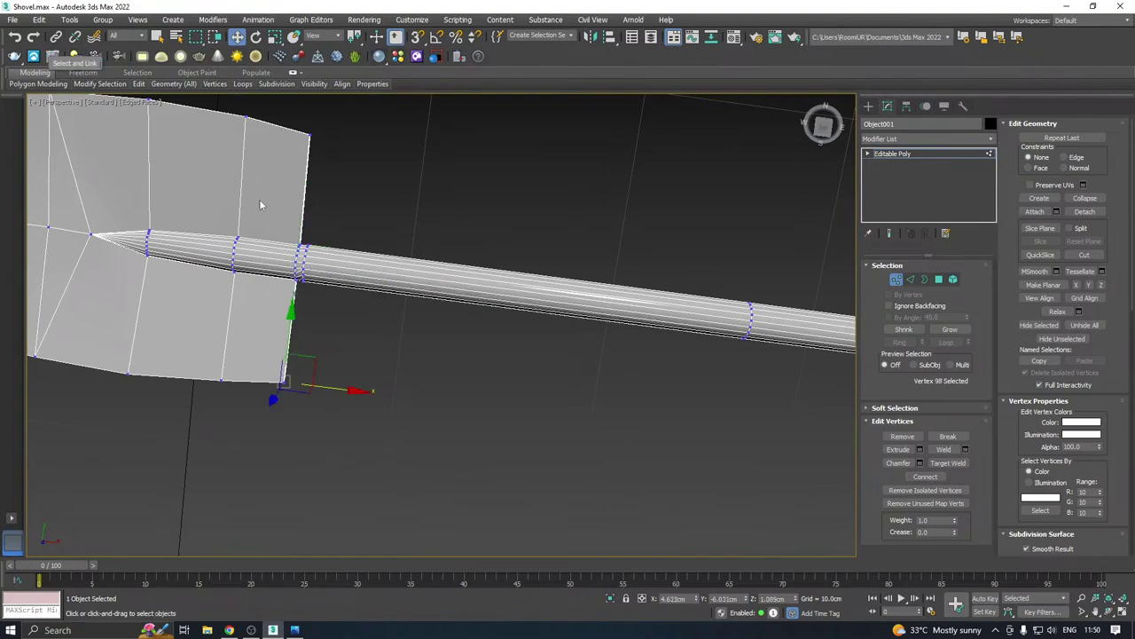
scroll(297, 261, "up", 2)
scroll(296, 263, "up", 3)
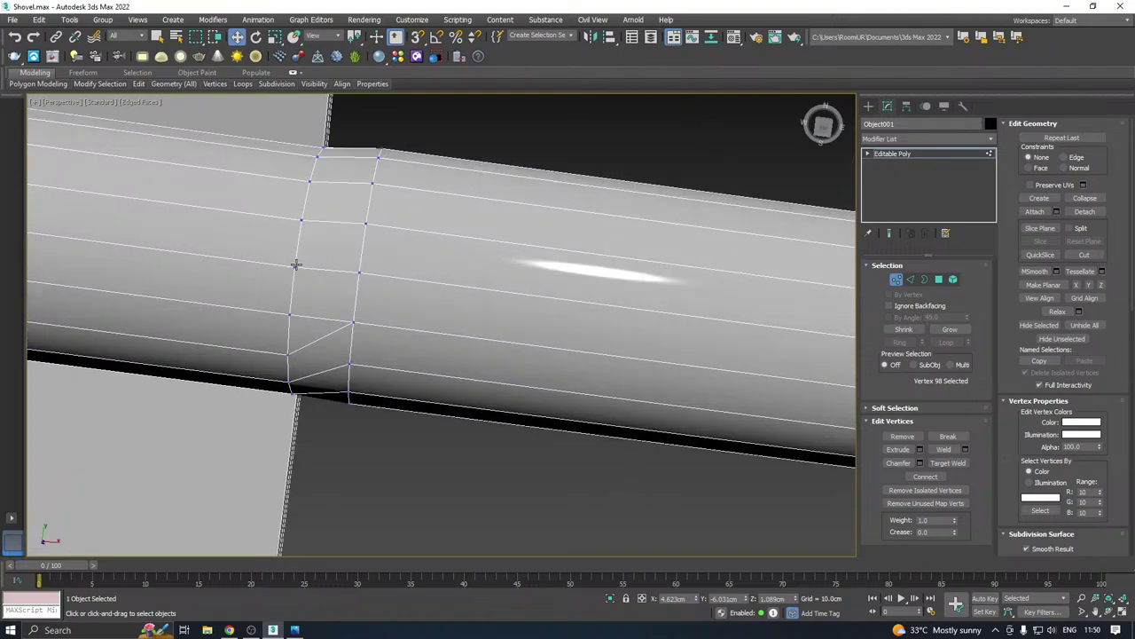
Leave vertex editing and turn off the edged-face display in the Perspective viewport
middle_click_drag(297, 264, 531, 284)
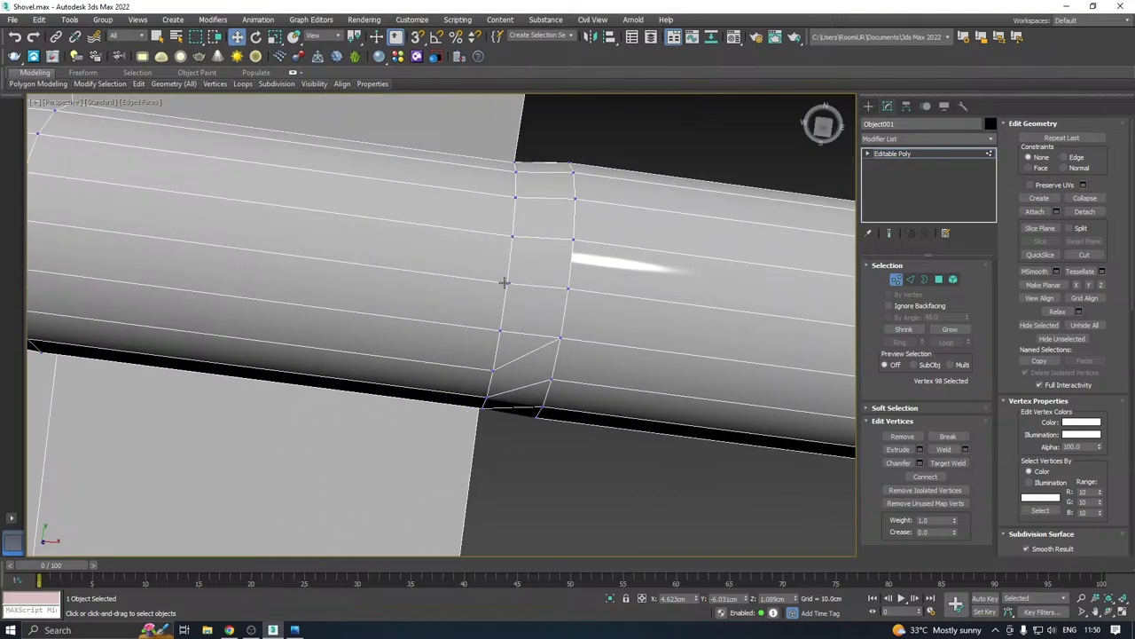
scroll(504, 282, "down", 3)
left_click(905, 153)
scroll(435, 275, "down", 2)
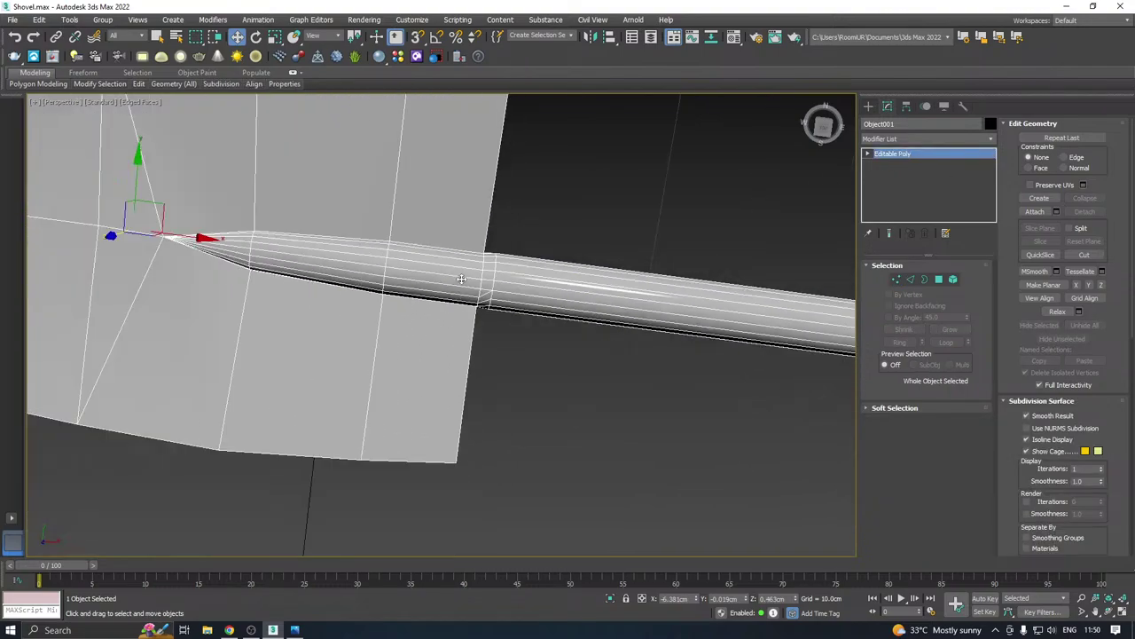
left_click(142, 102)
left_click(163, 239)
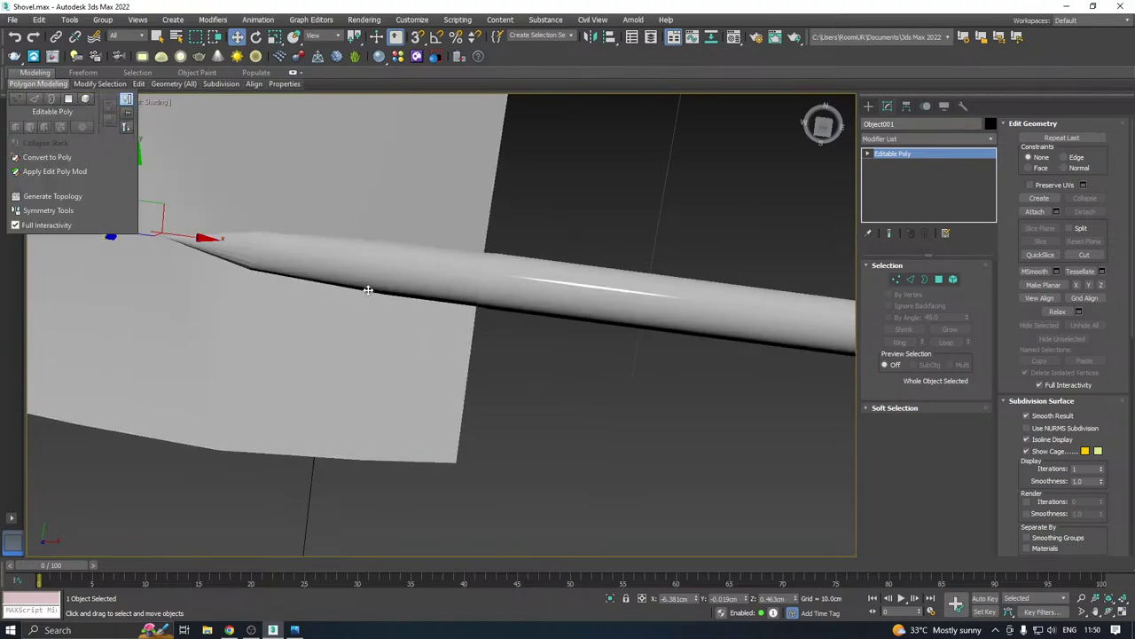
Examine the plain shading where the handle meets the blade, and across the whole shovel
scroll(405, 314, "down", 2)
scroll(406, 314, "down", 2)
middle_click_drag(476, 324, 446, 298, "alt")
scroll(443, 288, "up", 8)
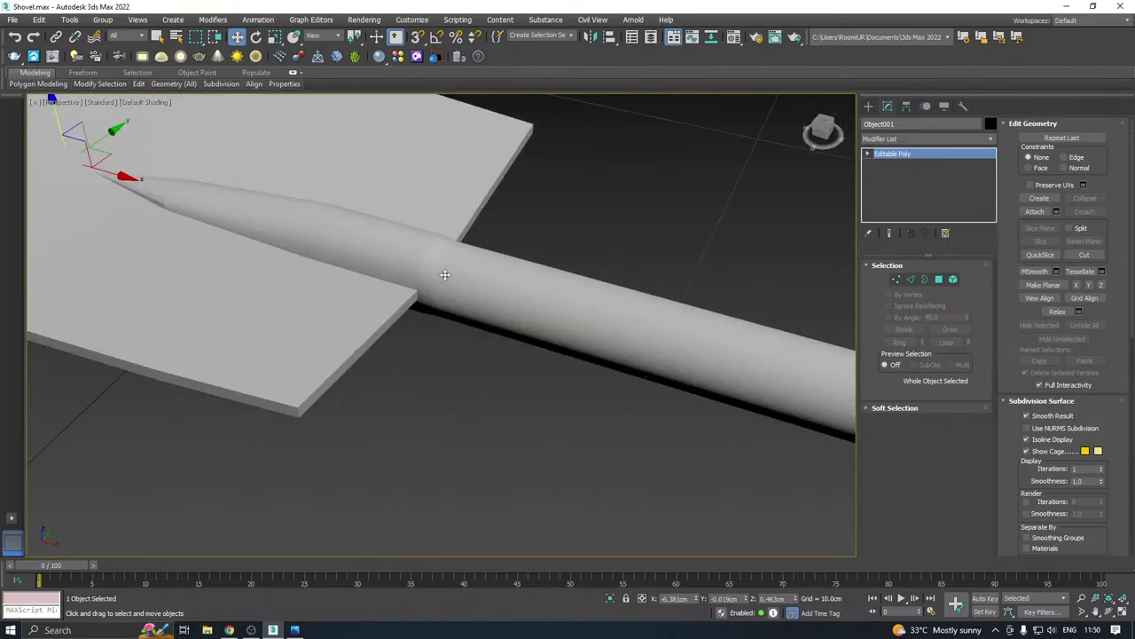
scroll(430, 242, "up", 2)
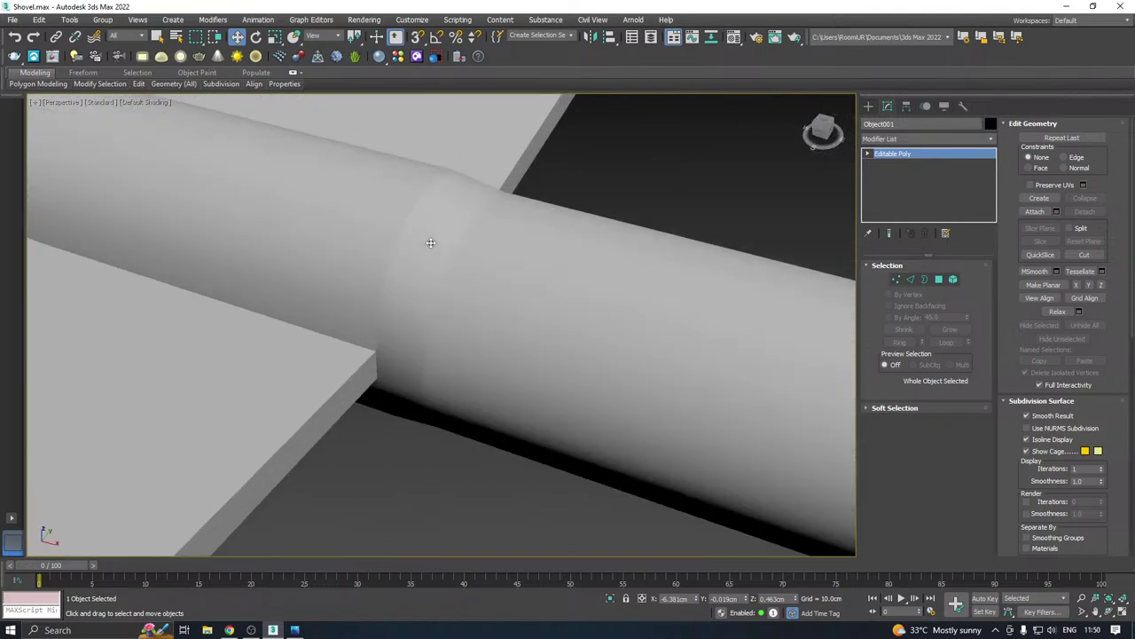
scroll(430, 242, "down", 6)
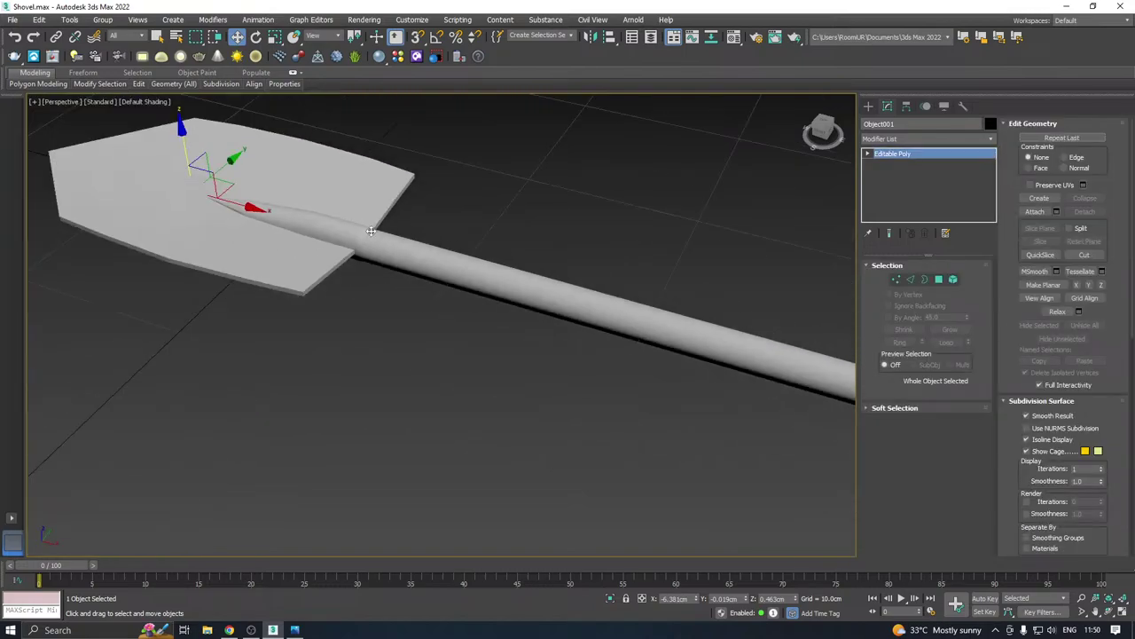
middle_click_drag(509, 230, 536, 274, "alt")
scroll(558, 262, "down", 6)
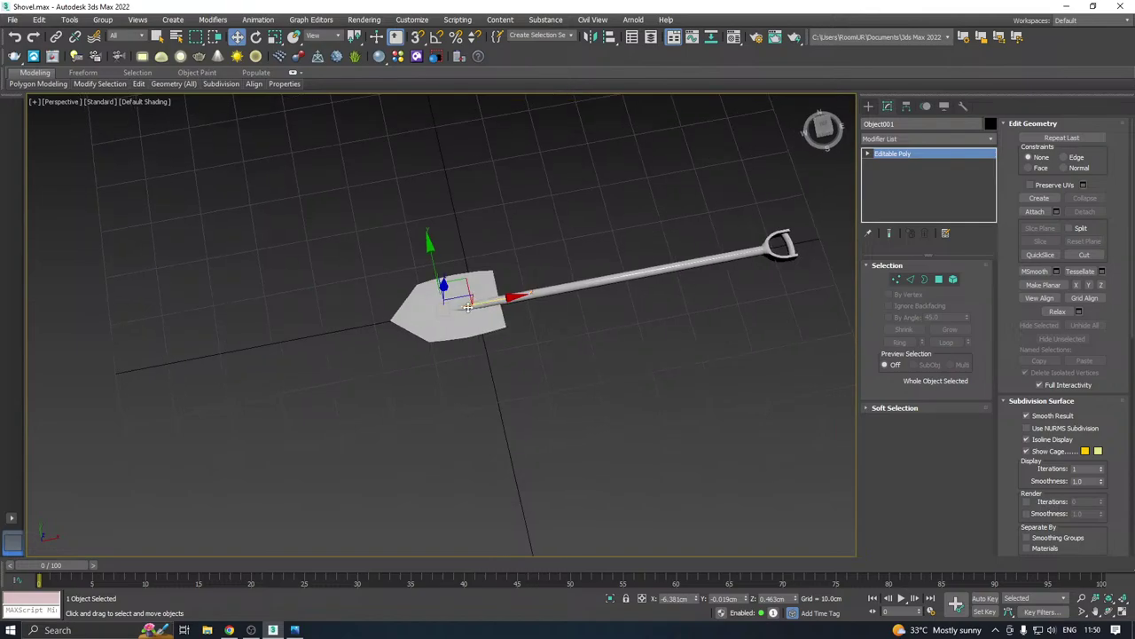
scroll(536, 274, "up", 3)
Turn the edged-face display back on in the Perspective viewport
left_click(130, 103)
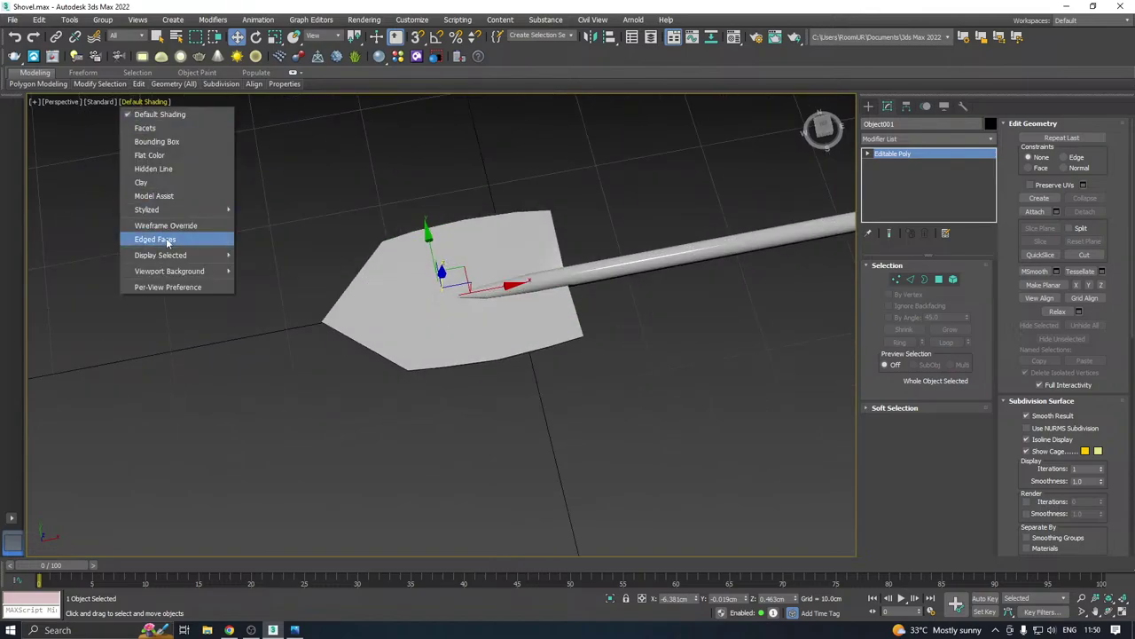
left_click(169, 236)
scroll(452, 317, "up", 2)
middle_click_drag(597, 278, 591, 325, "alt")
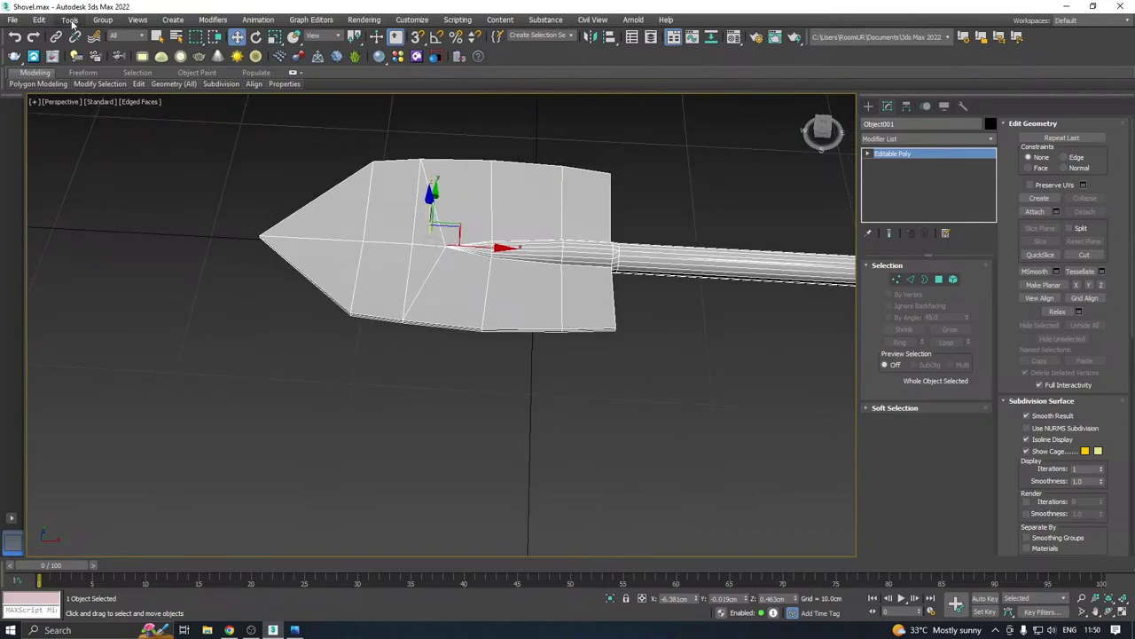
Save a copy of the scene as Shovel09.max in the Work folder
left_click(12, 19)
left_click(49, 141)
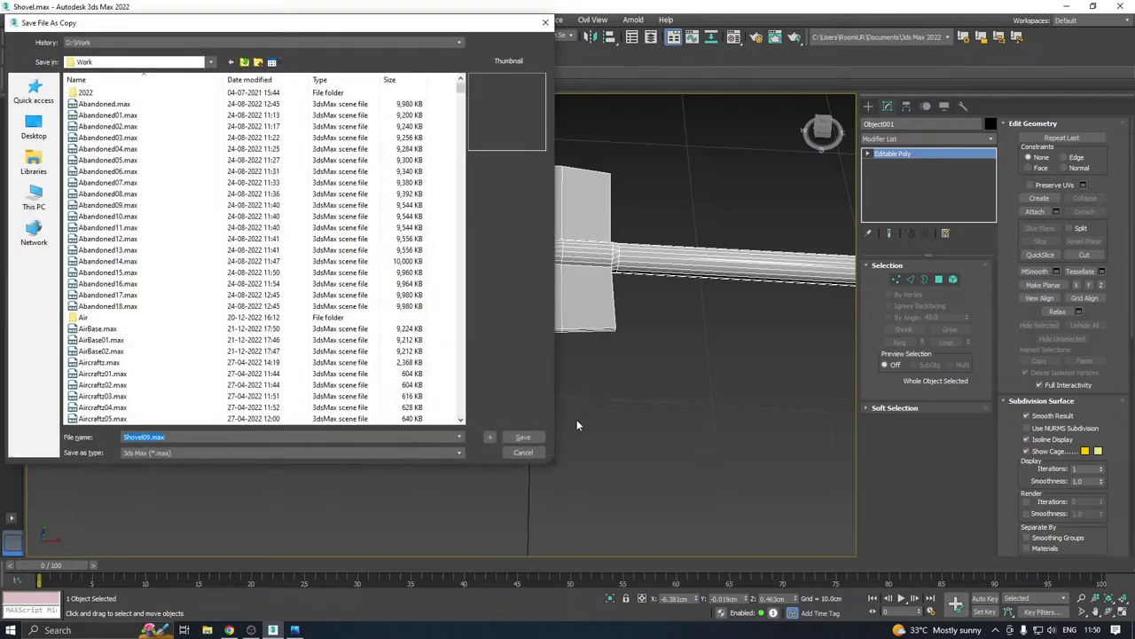
left_click(521, 372)
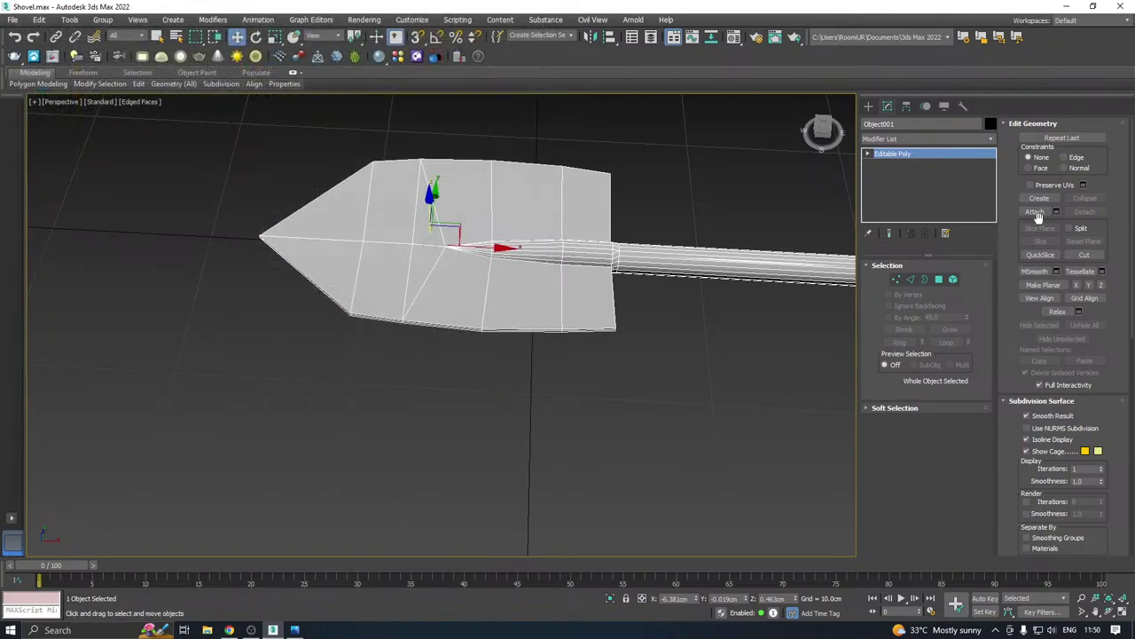
Apply a TurboSmooth modifier to the shovel and set its iterations to 2
left_click(983, 139)
scroll(887, 443, "down", 15)
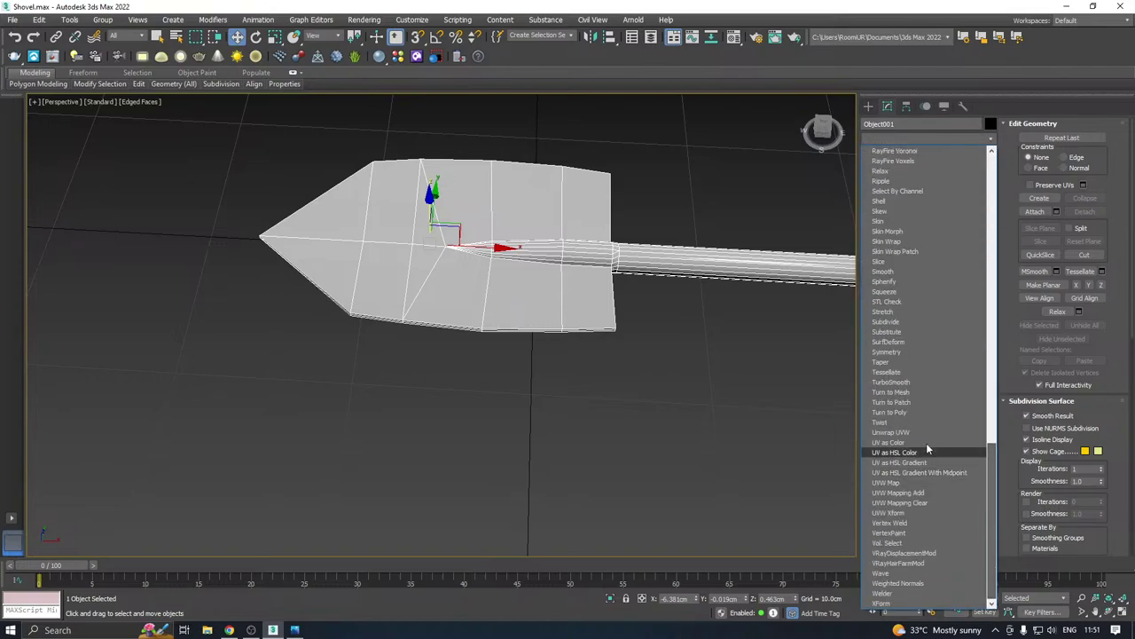
left_click(894, 383)
middle_click_drag(699, 361, 607, 366, "alt")
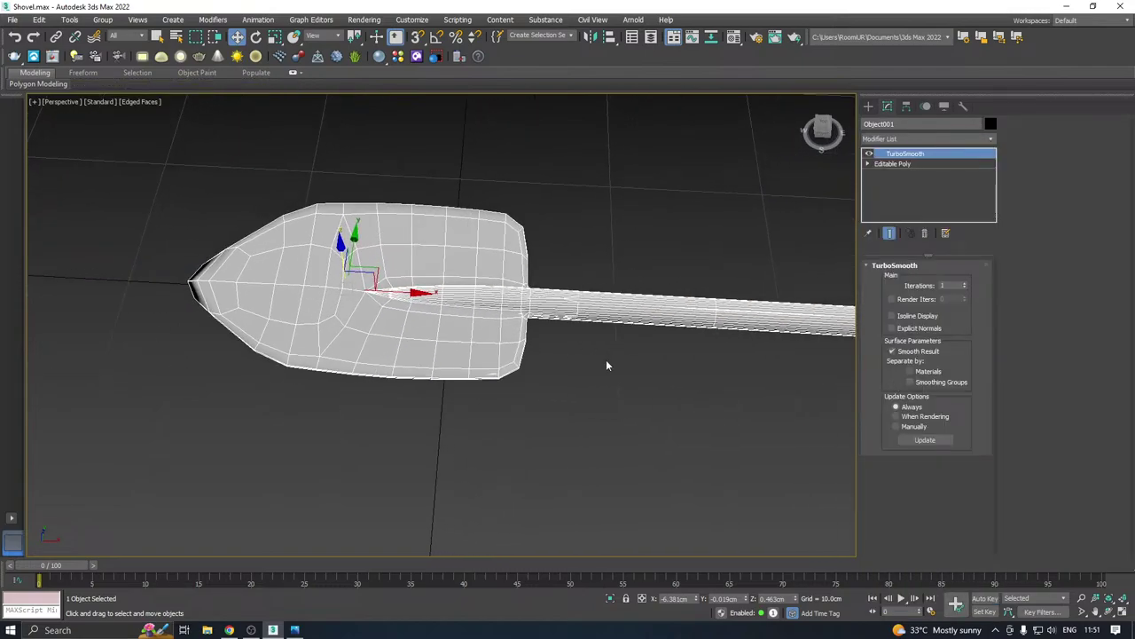
left_click(964, 283)
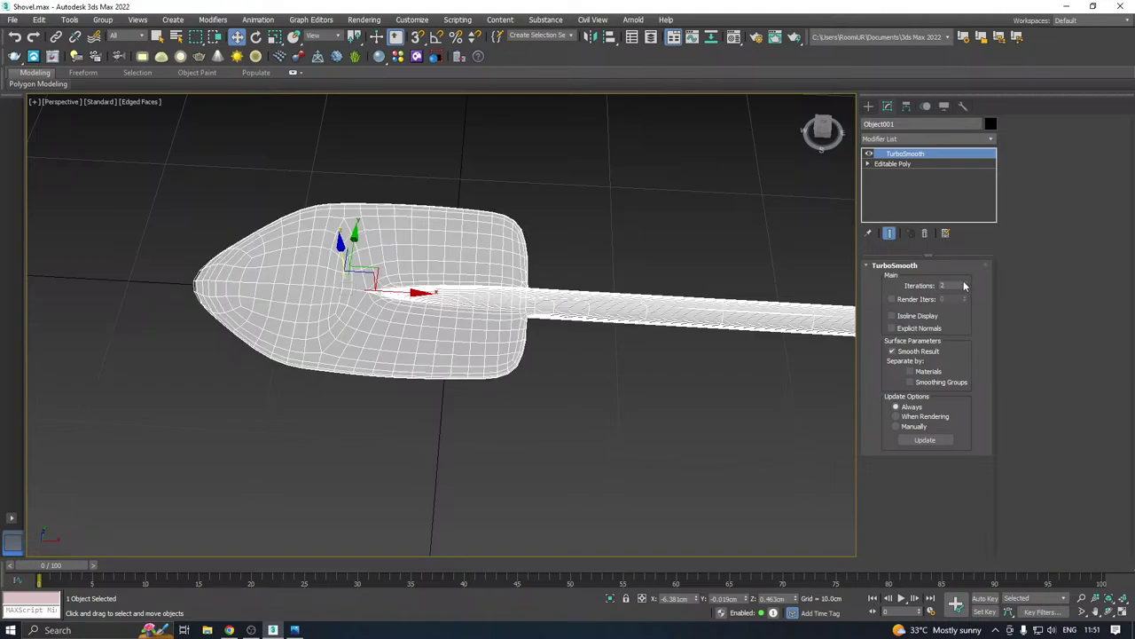
Examine the smoothed blade from below, above and the side, including its tip, outer corners and the socket's pointed end
middle_click_drag(693, 321, 710, 226, "alt")
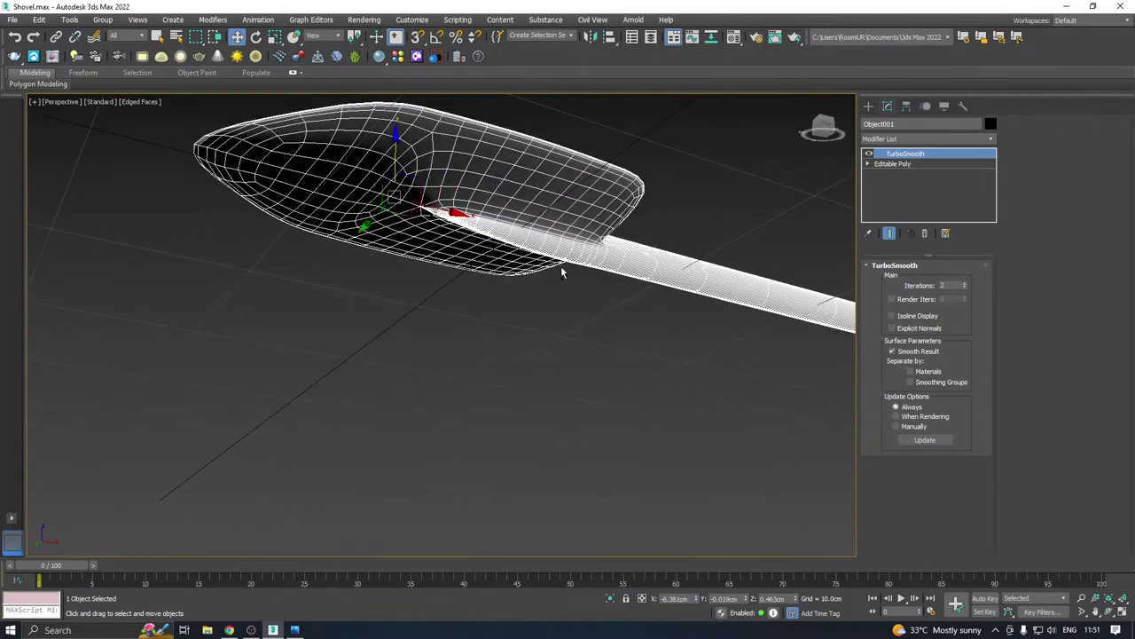
scroll(439, 213, "up", 6)
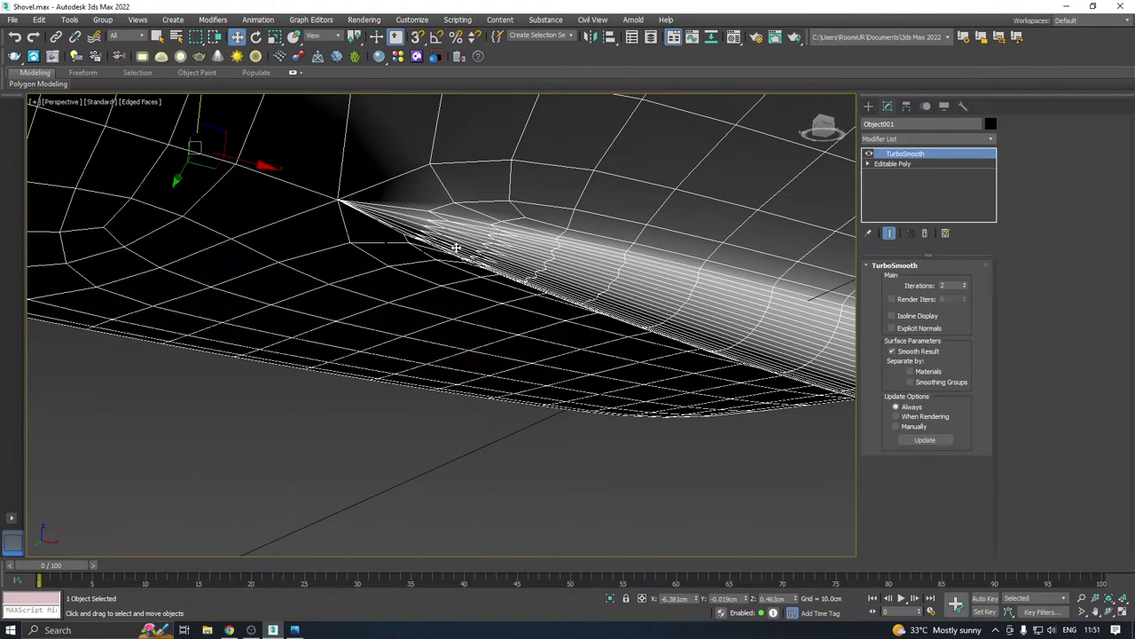
scroll(455, 248, "down", 6)
middle_click_drag(456, 248, 539, 400, "alt")
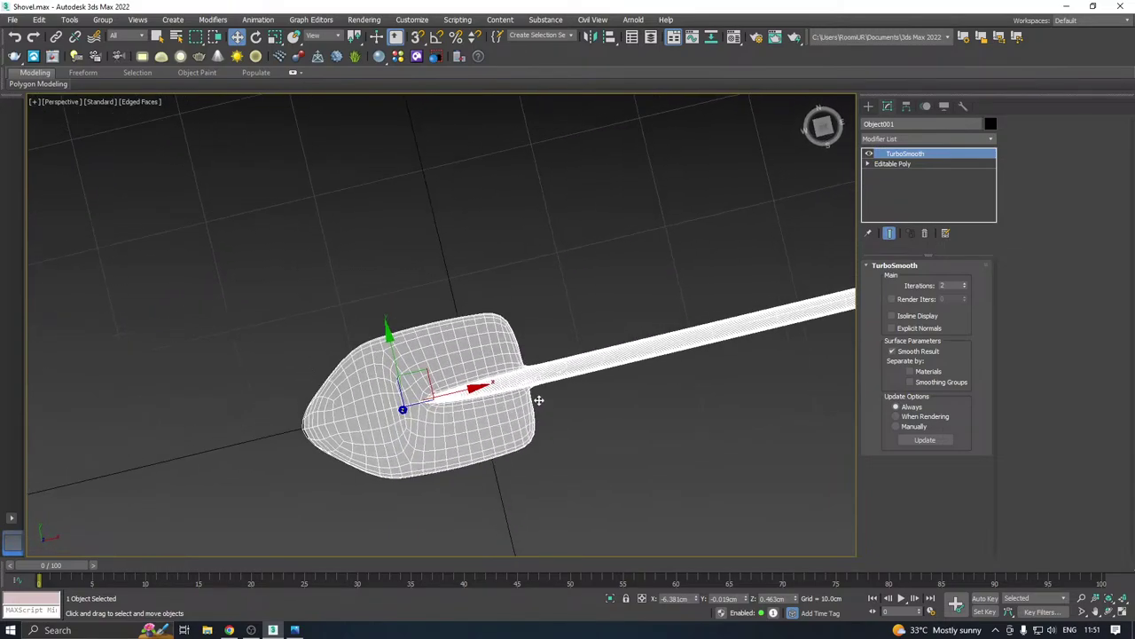
scroll(538, 400, "down", 5)
scroll(457, 373, "up", 7)
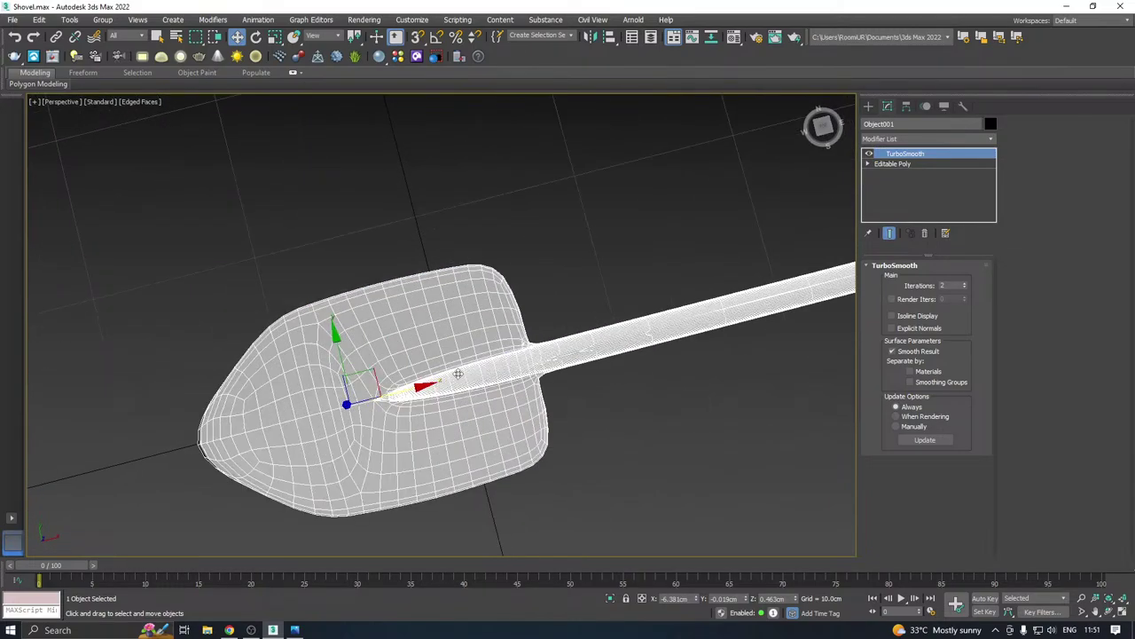
middle_click_drag(457, 373, 590, 317)
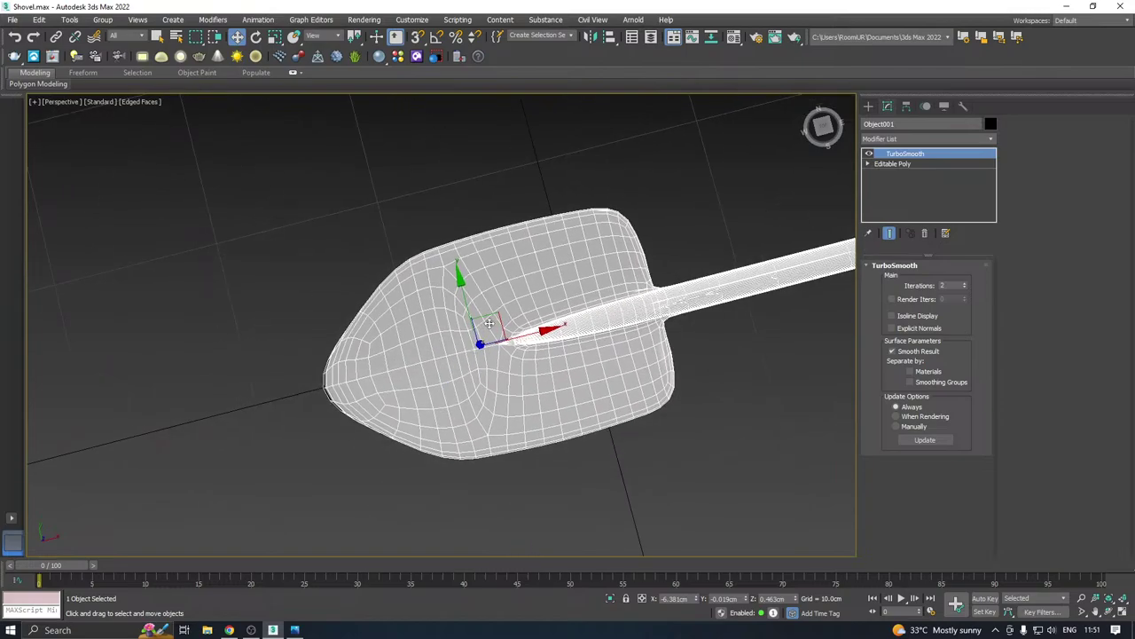
scroll(618, 296, "down", 5)
middle_click_drag(674, 312, 637, 308)
scroll(443, 339, "up", 5)
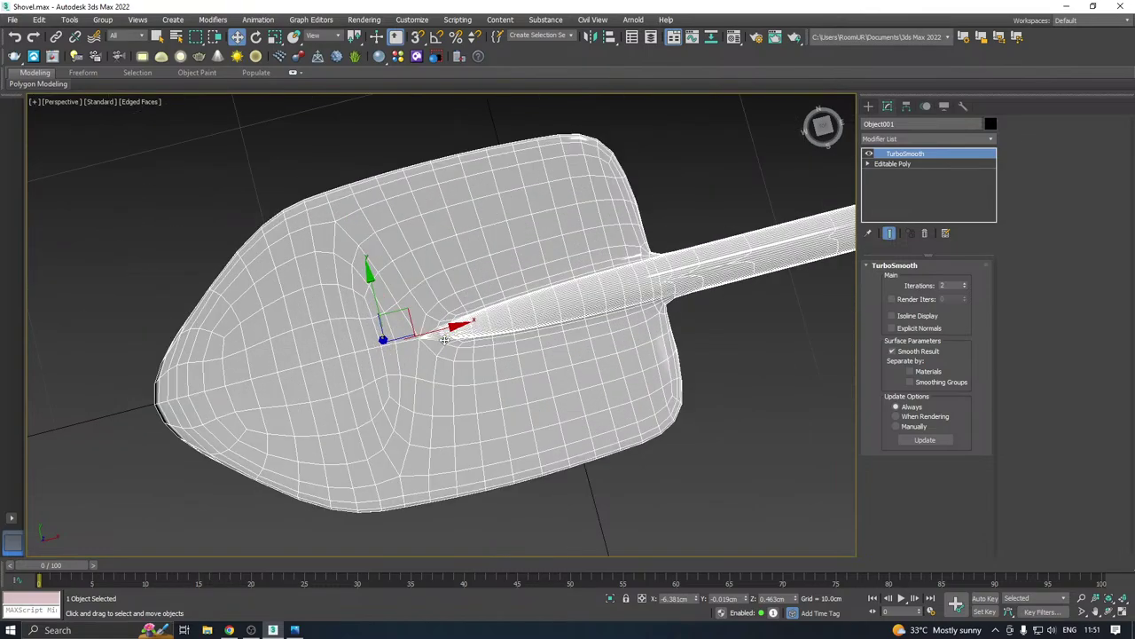
scroll(430, 337, "up", 3)
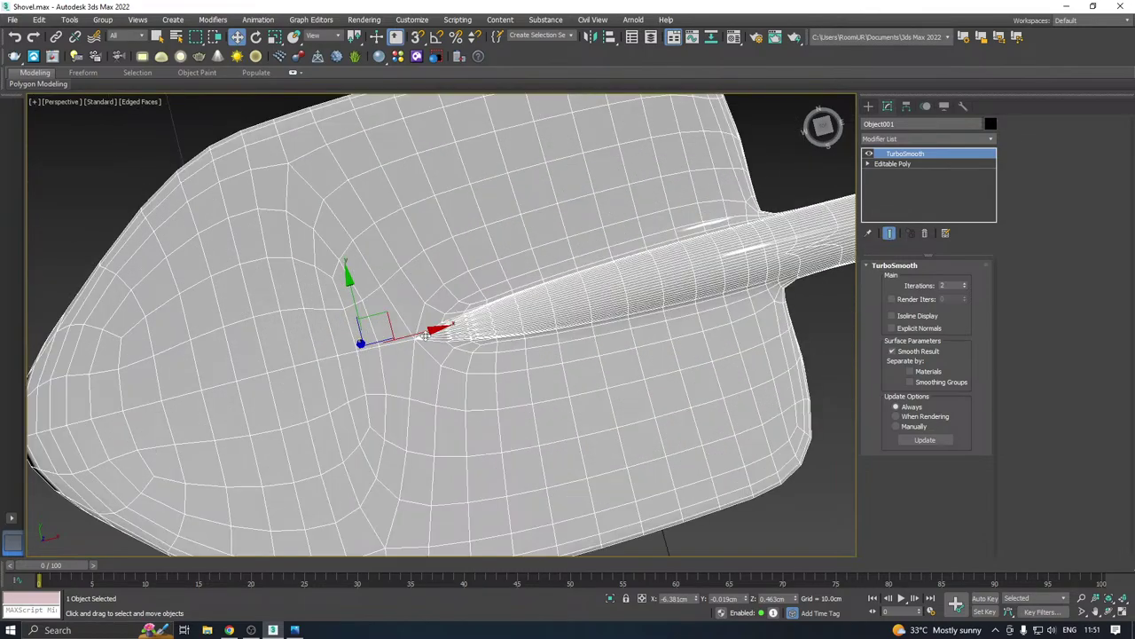
middle_click_drag(444, 332, 486, 326)
scroll(486, 326, "down", 3)
middle_click_drag(402, 336, 712, 208, "alt")
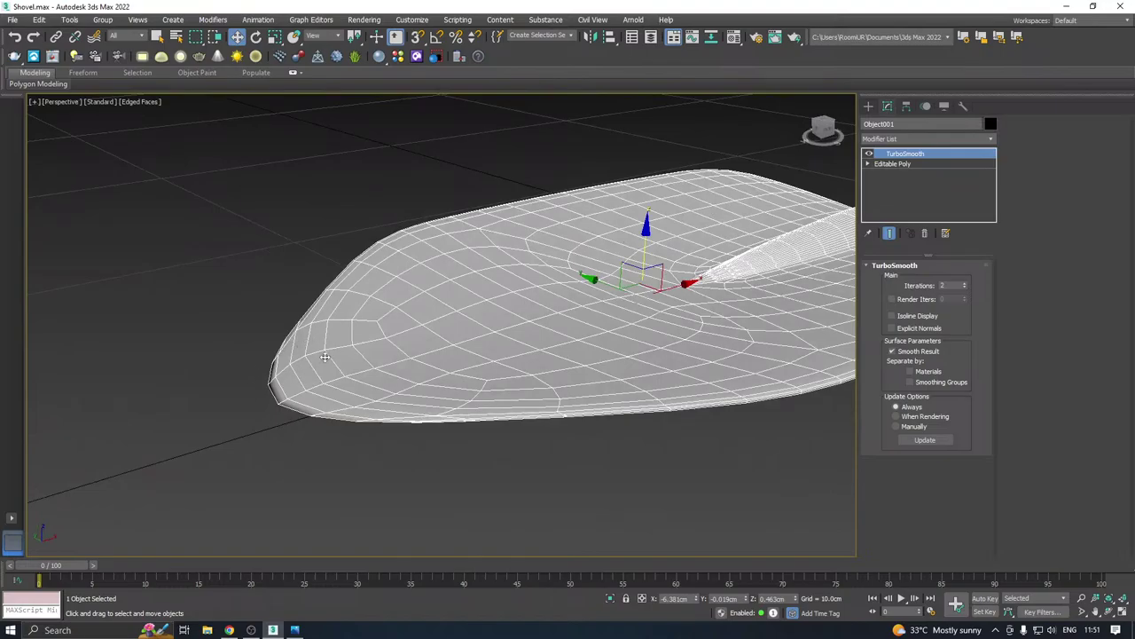
scroll(331, 363, "down", 2)
mouse_move(533, 319)
middle_mouse_down("alt")
mouse_move(526, 290)
mouse_move(524, 308)
mouse_move(538, 321)
middle_mouse_up("alt")
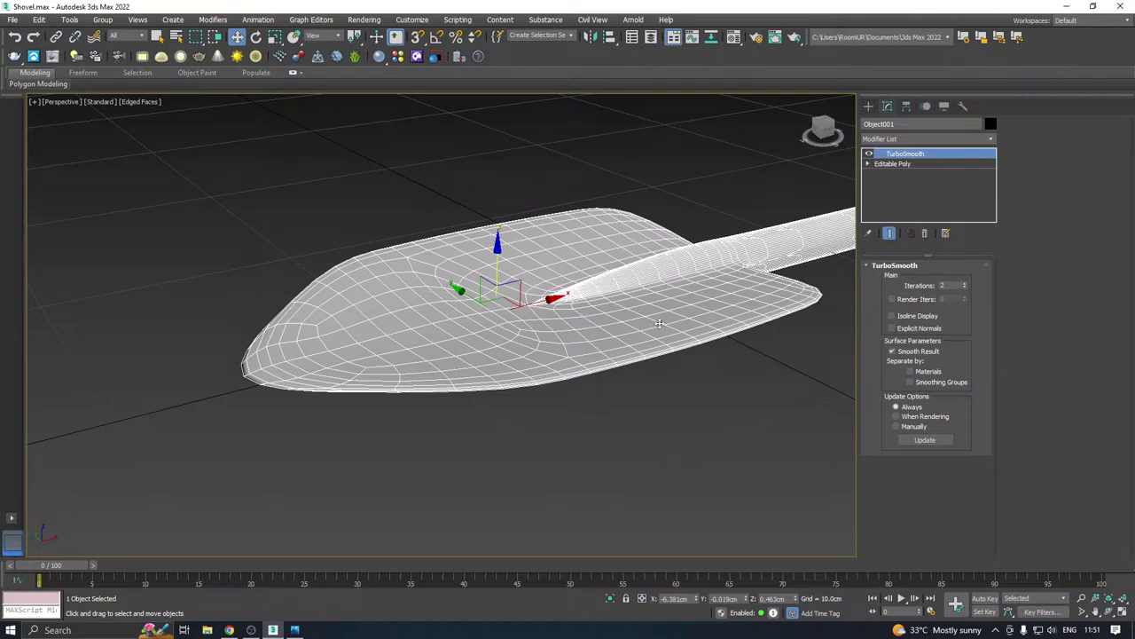
Examine the smoothed handle shaft, the fork at the grip and the blade's curvature seen from the tip
middle_click_drag(659, 324, 510, 363, "alt")
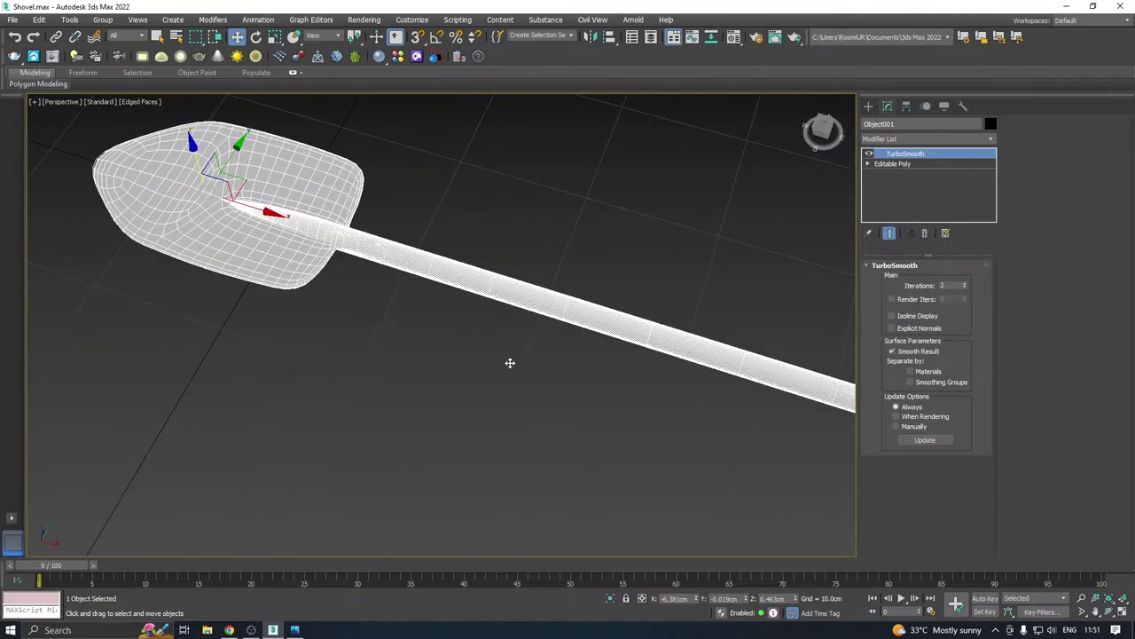
middle_click_drag(709, 404, 466, 369)
scroll(582, 364, "down", 3)
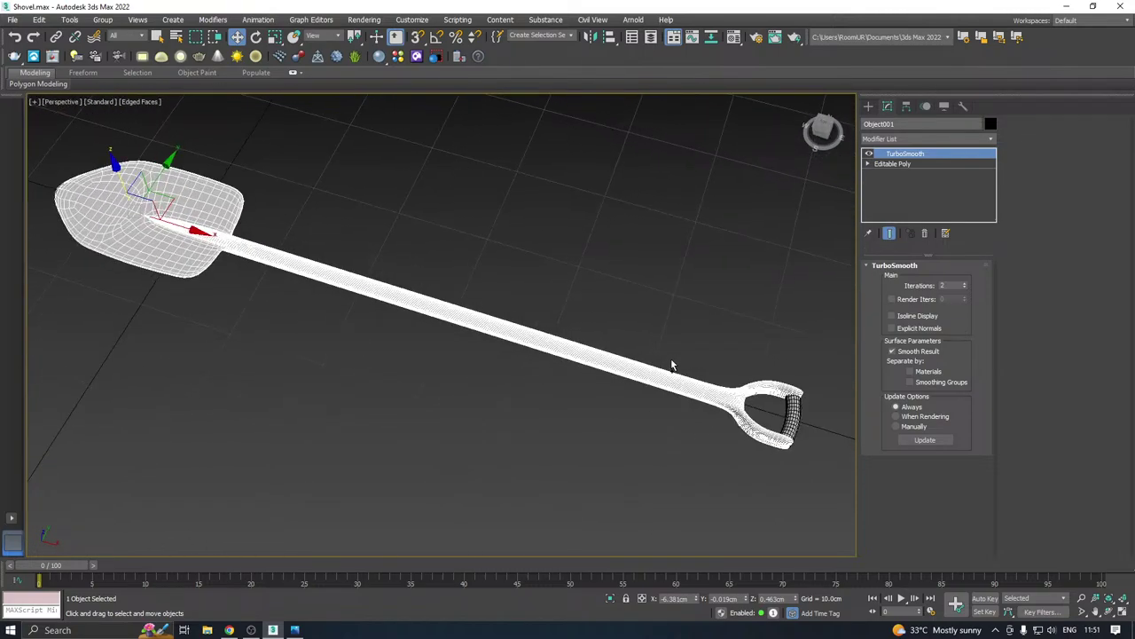
middle_click_drag(671, 363, 693, 391, "alt")
scroll(773, 307, "up", 10)
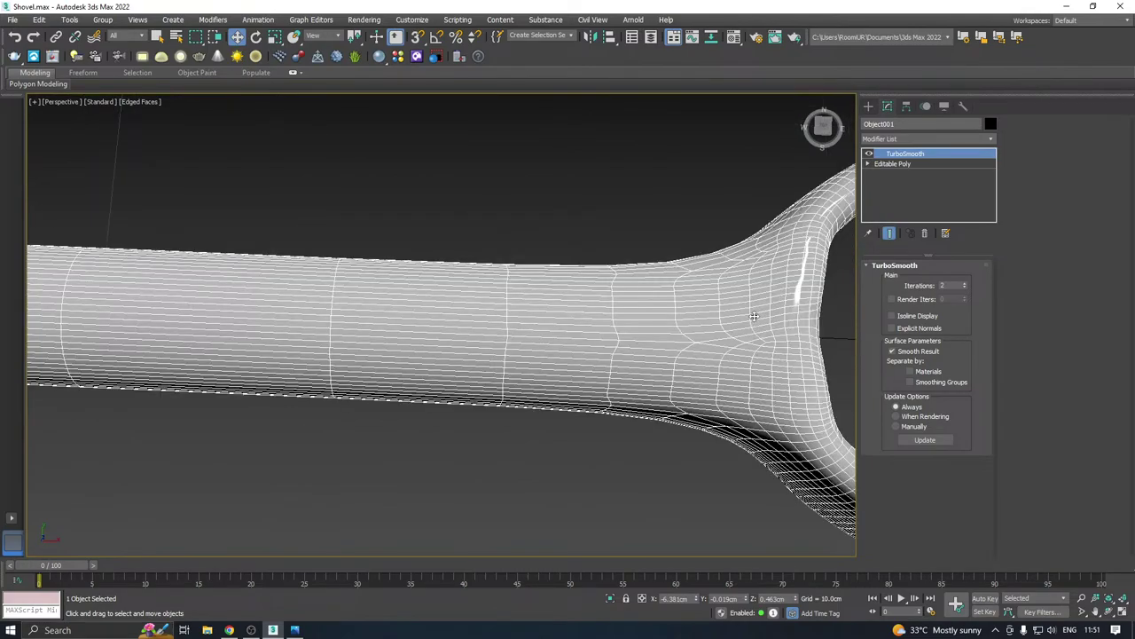
scroll(776, 307, "down", 8)
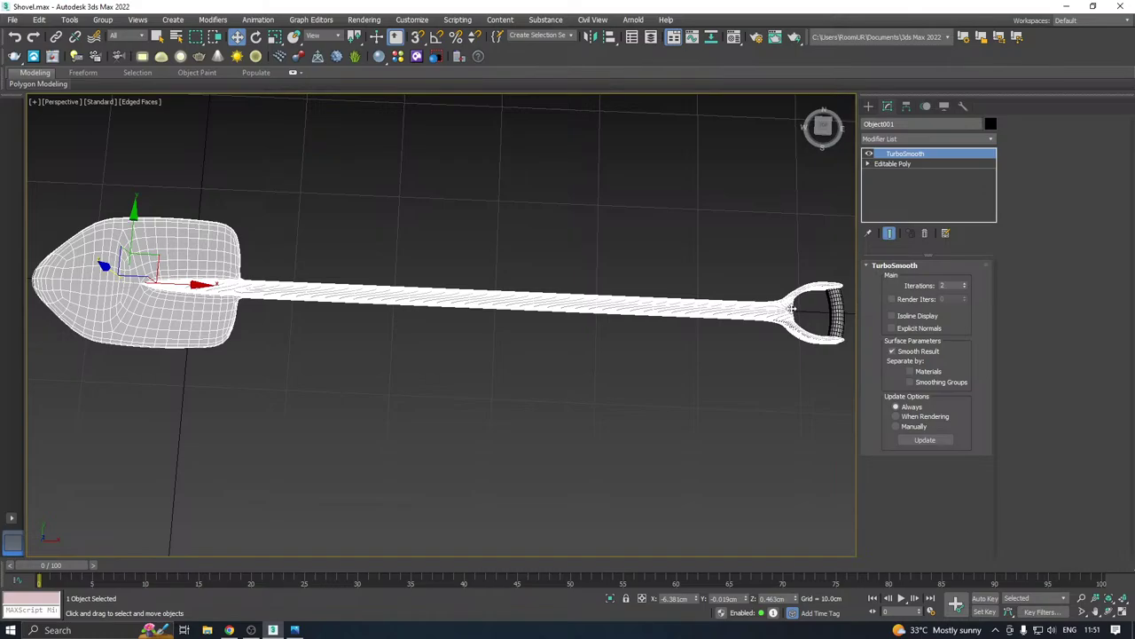
middle_click_drag(792, 307, 517, 307, "alt")
scroll(471, 362, "up", 2)
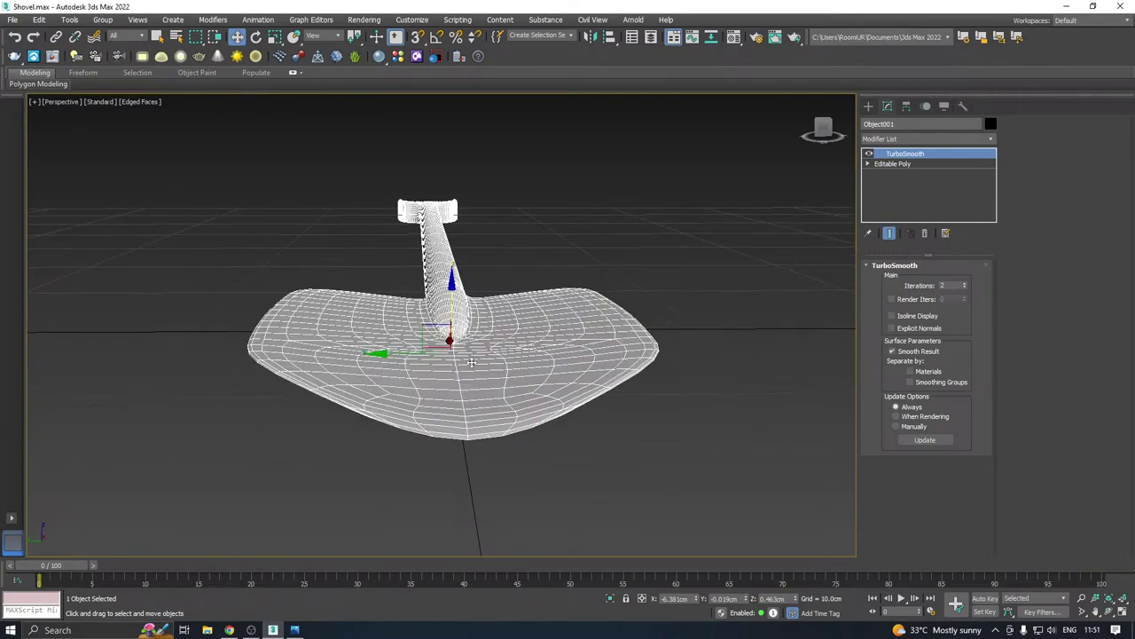
Return to the shovel's Editable Poly level and try the Swift Loop tool on the blade near its centre line
left_click(910, 162)
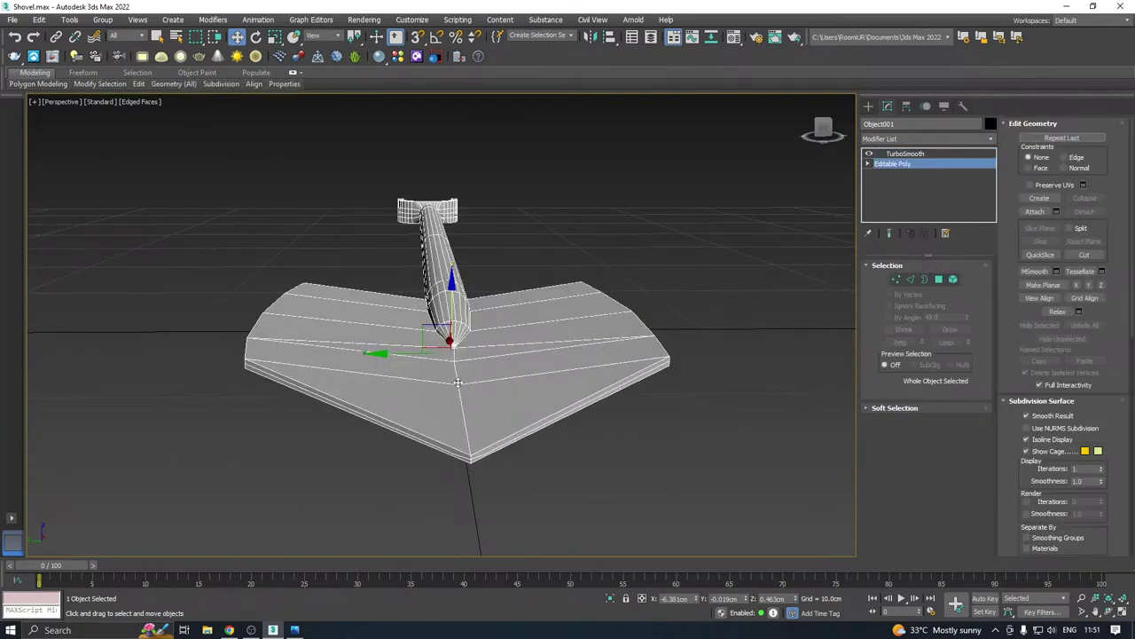
mouse_move(138, 83)
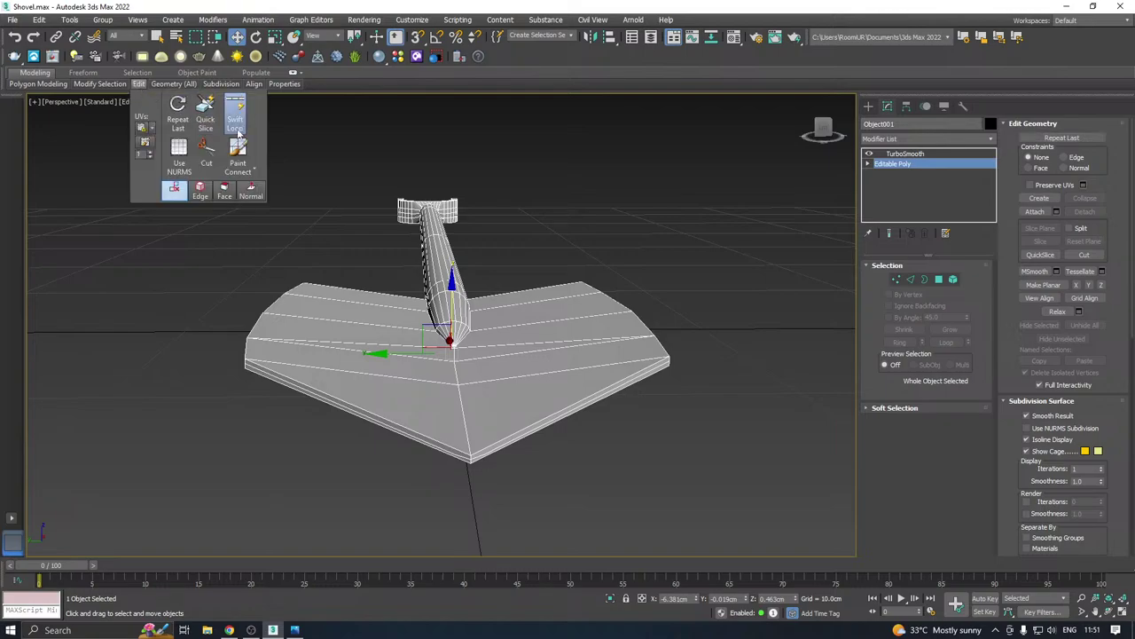
left_click(234, 115)
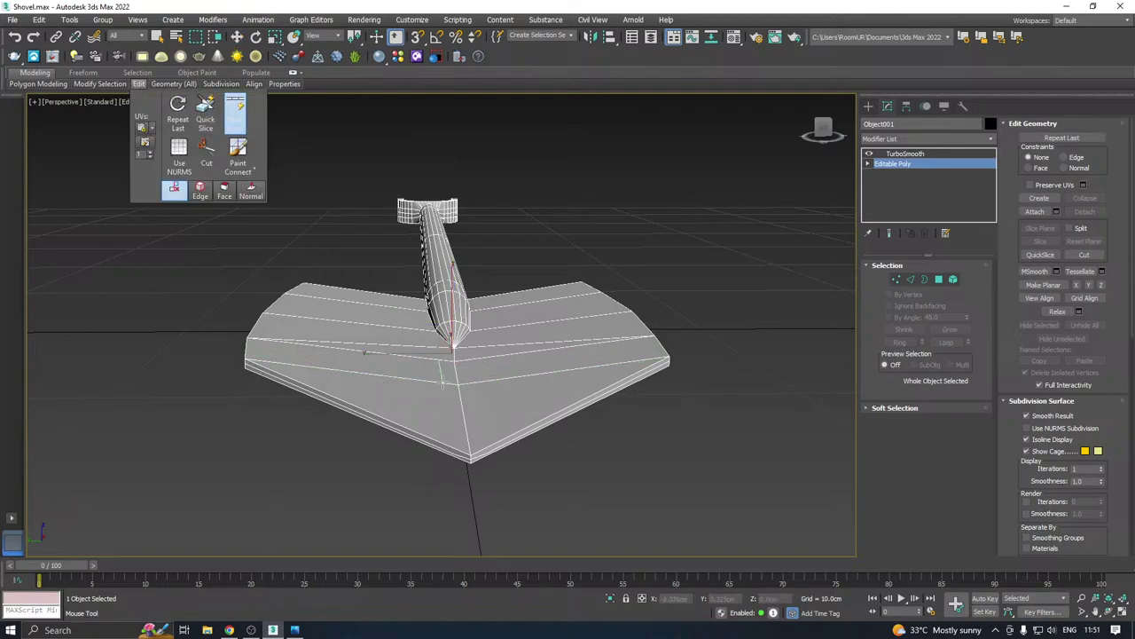
right_click(448, 385)
Switch the shovel to edge editing with the front of the blade in view
middle_click_drag(460, 378, 524, 274, "alt")
left_click(910, 279)
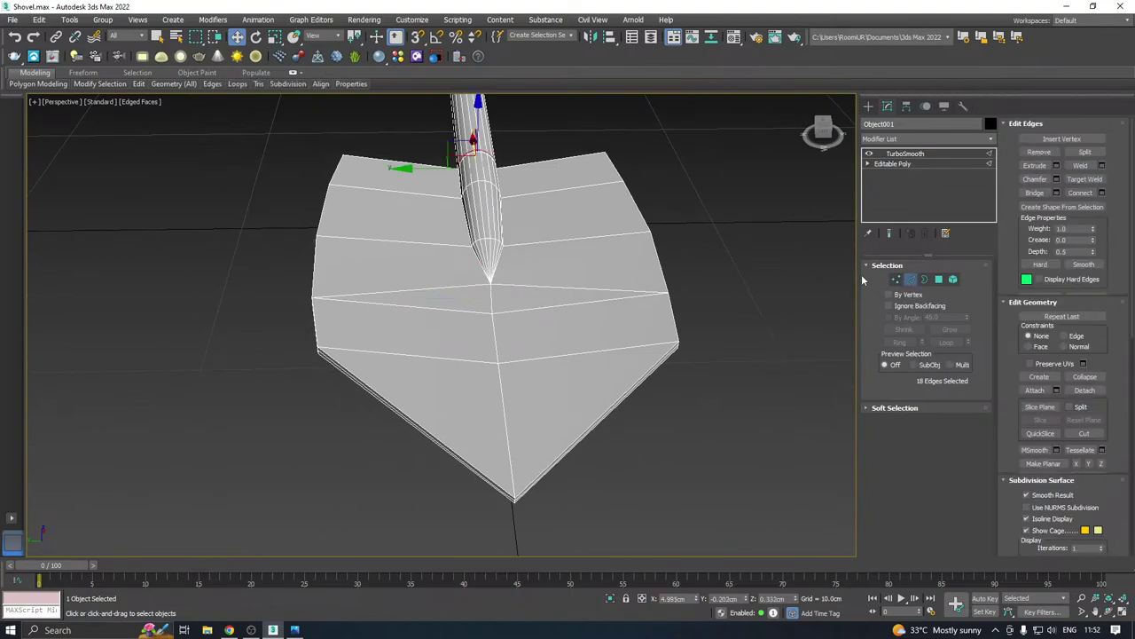
left_click_drag(567, 536, 566, 537)
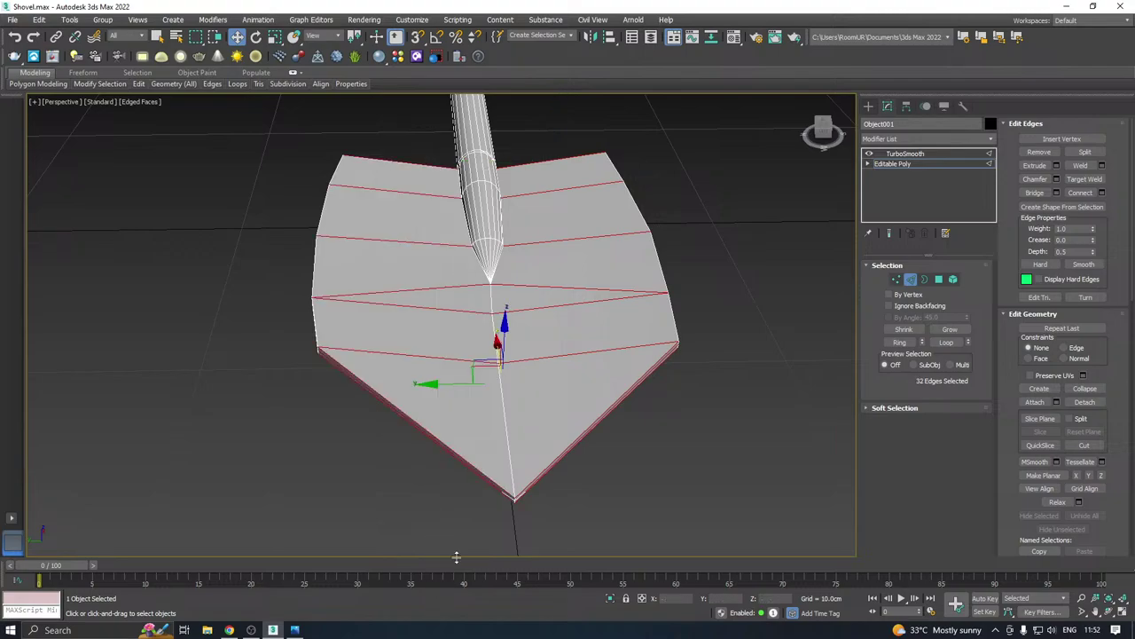
left_click(1102, 192)
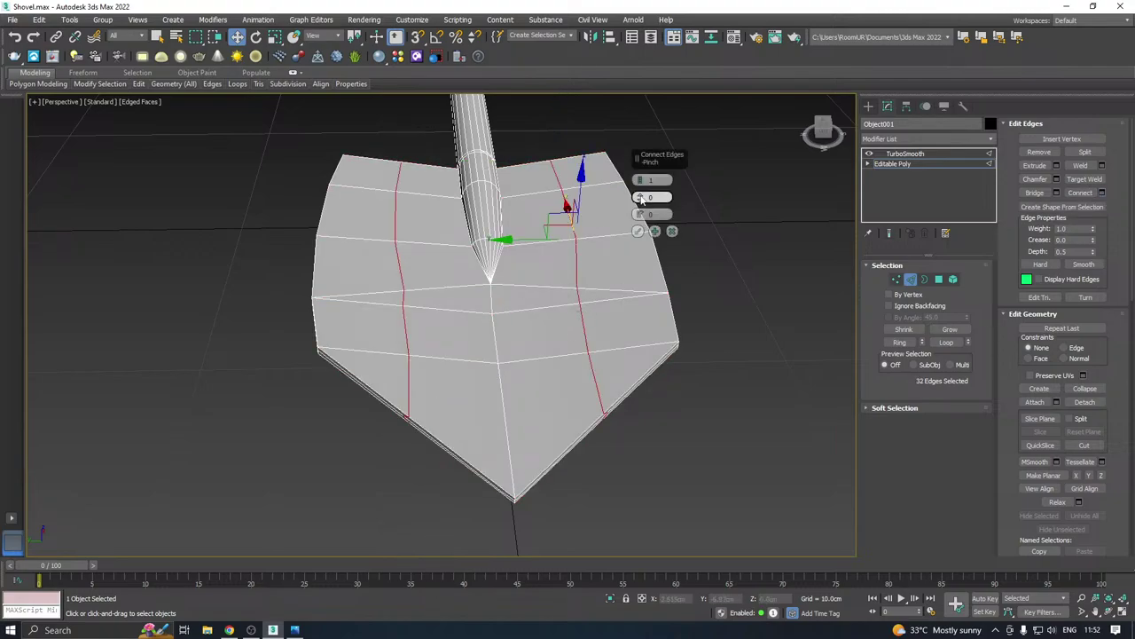
mouse_move(639, 214)
left_mouse_down()
mouse_move(650, 280)
mouse_move(655, 224)
left_mouse_up()
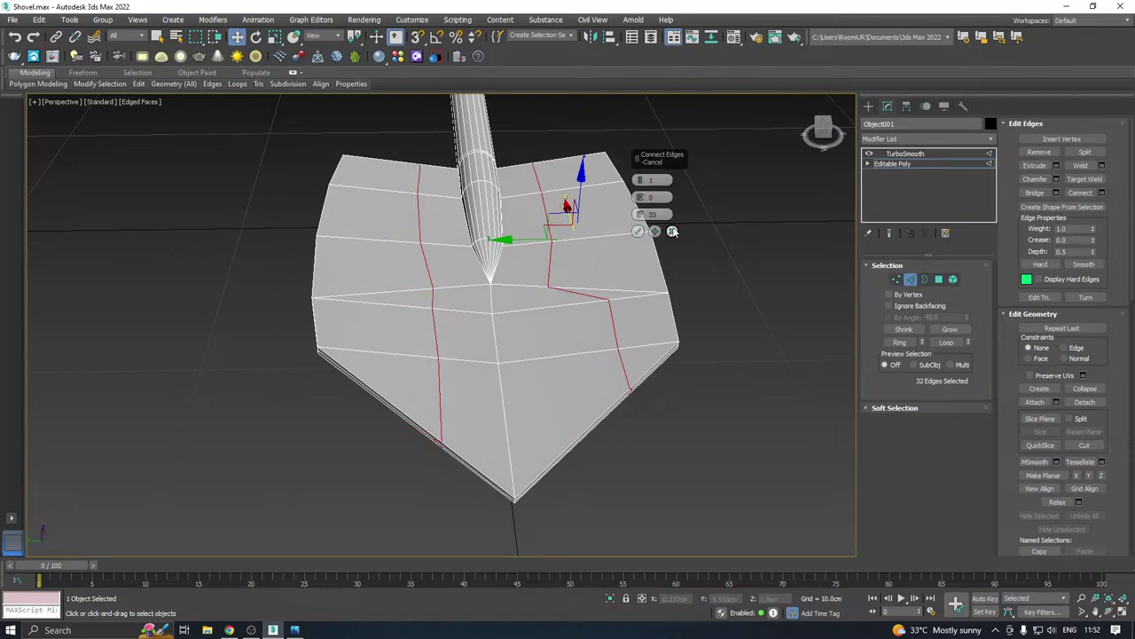
left_click(672, 230)
Connect the crosswise edges of the blade's right half with one loop and slide it beside the centre line using the Edge constraint
left_click_drag(585, 412, 587, 510)
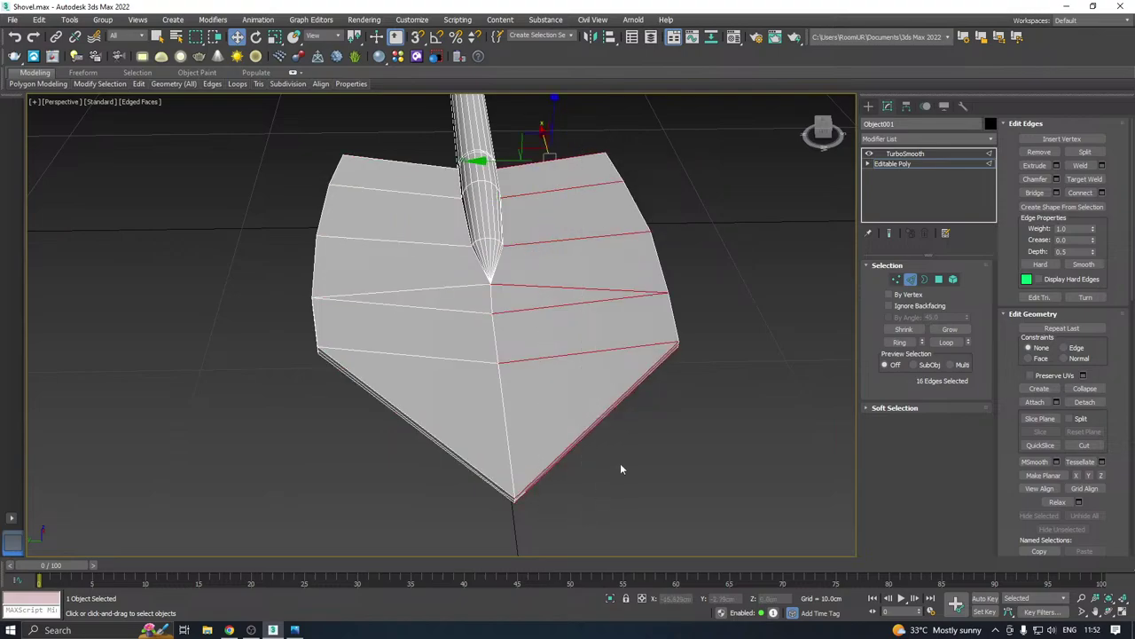
left_click(1081, 193)
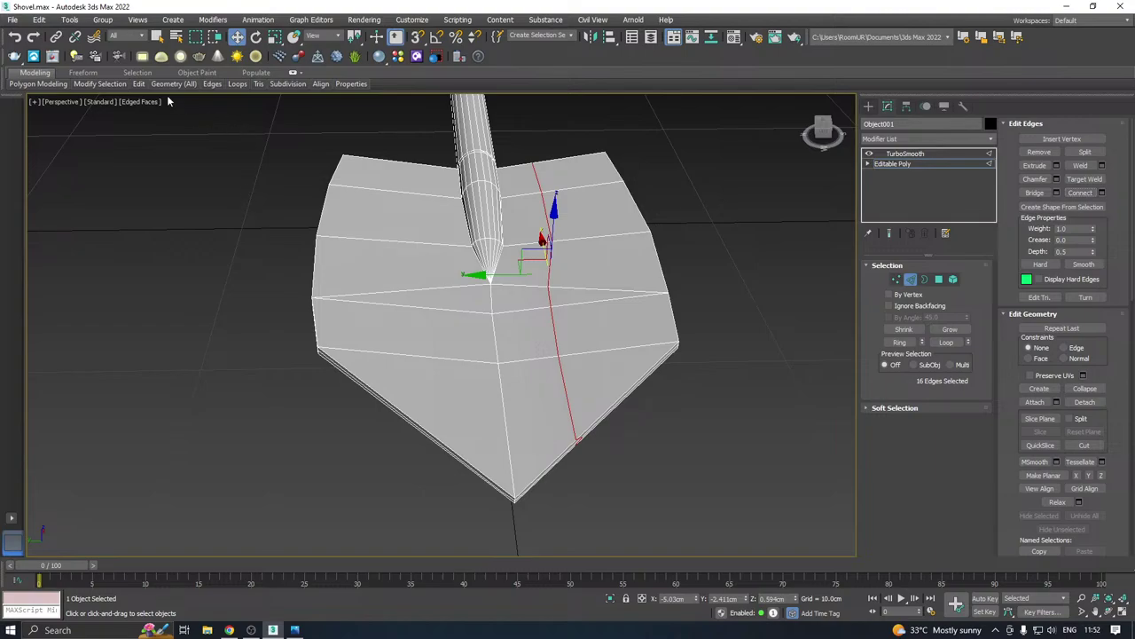
mouse_move(138, 84)
left_click(196, 188)
left_click_drag(491, 275, 434, 282)
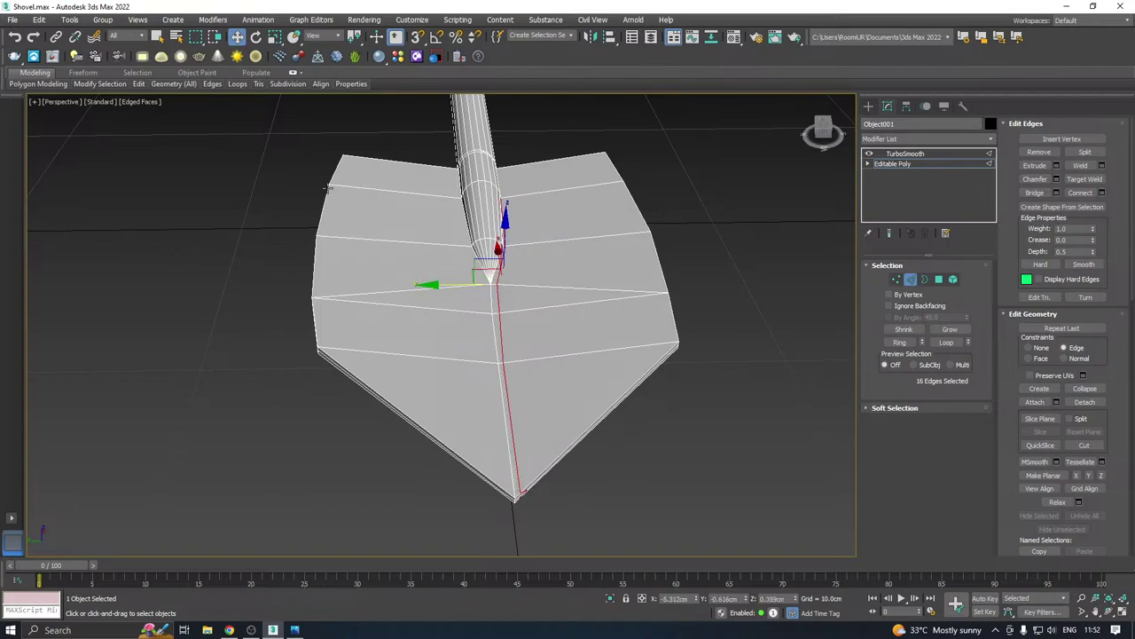
mouse_move(138, 86)
left_click(234, 115)
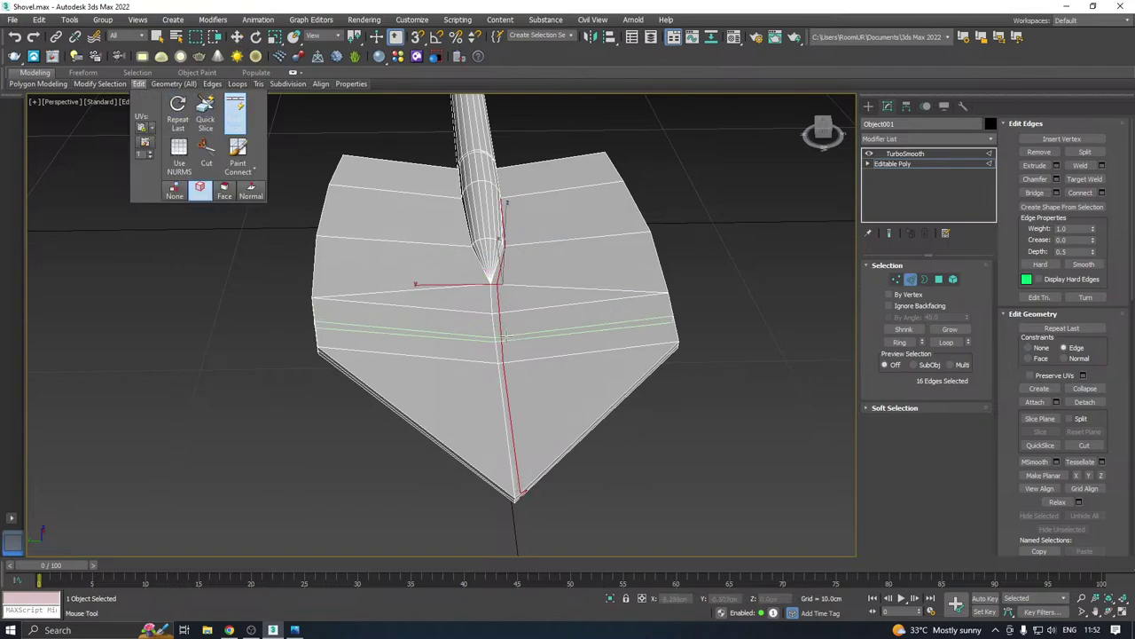
right_click(506, 336)
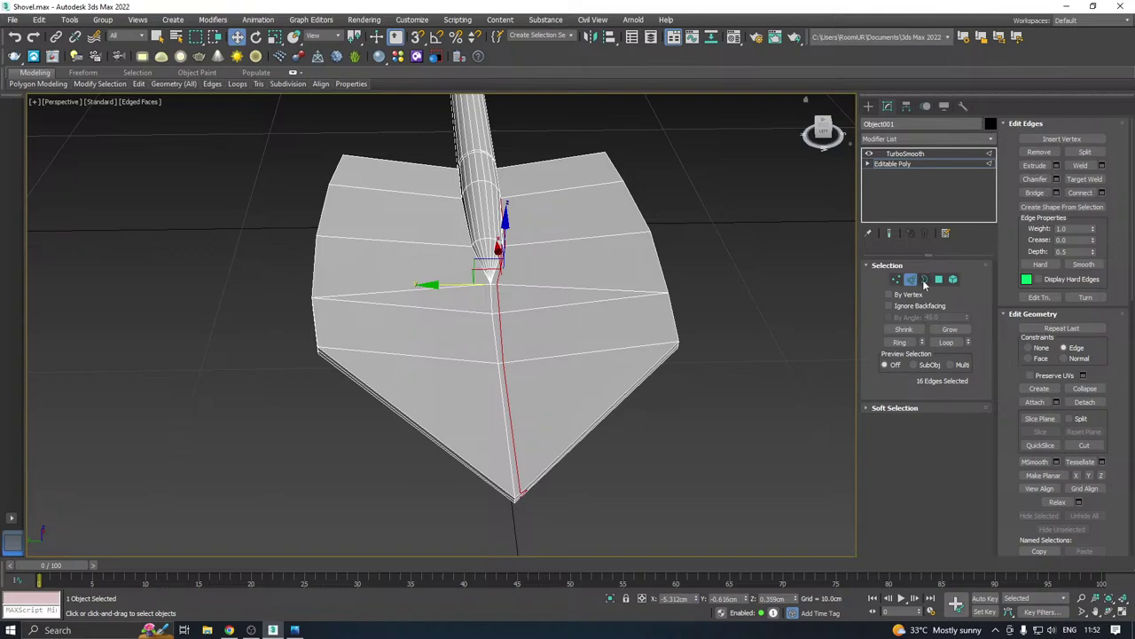
Add a matching connecting loop across the blade's left half, slide it beside the centre line, and leave edge editing
left_click_drag(426, 205, 410, 554)
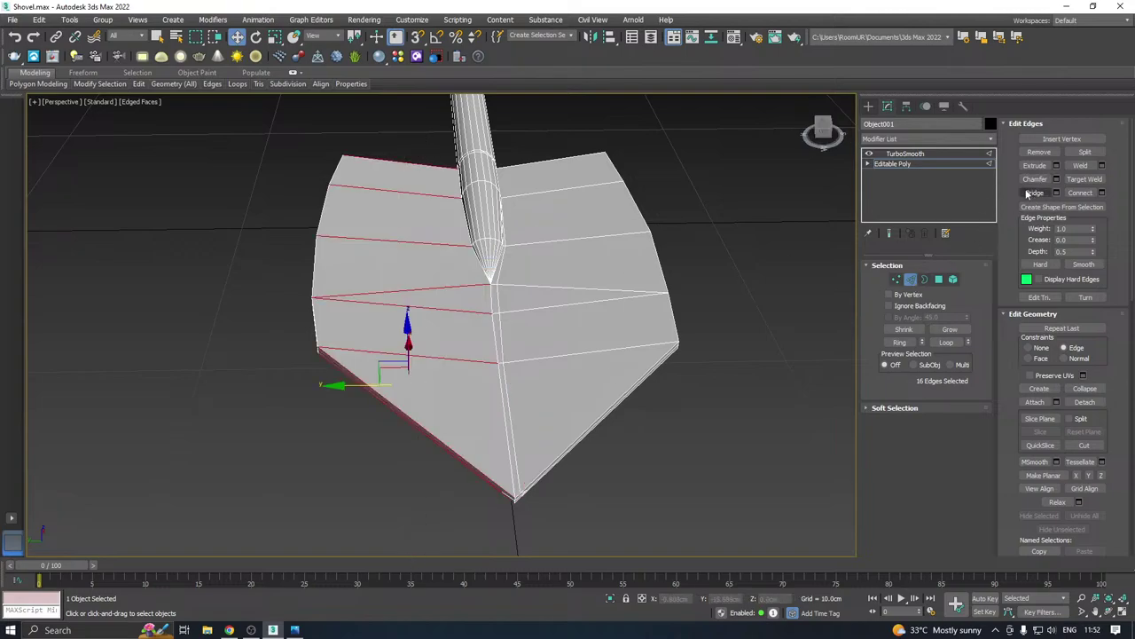
left_click(1084, 193)
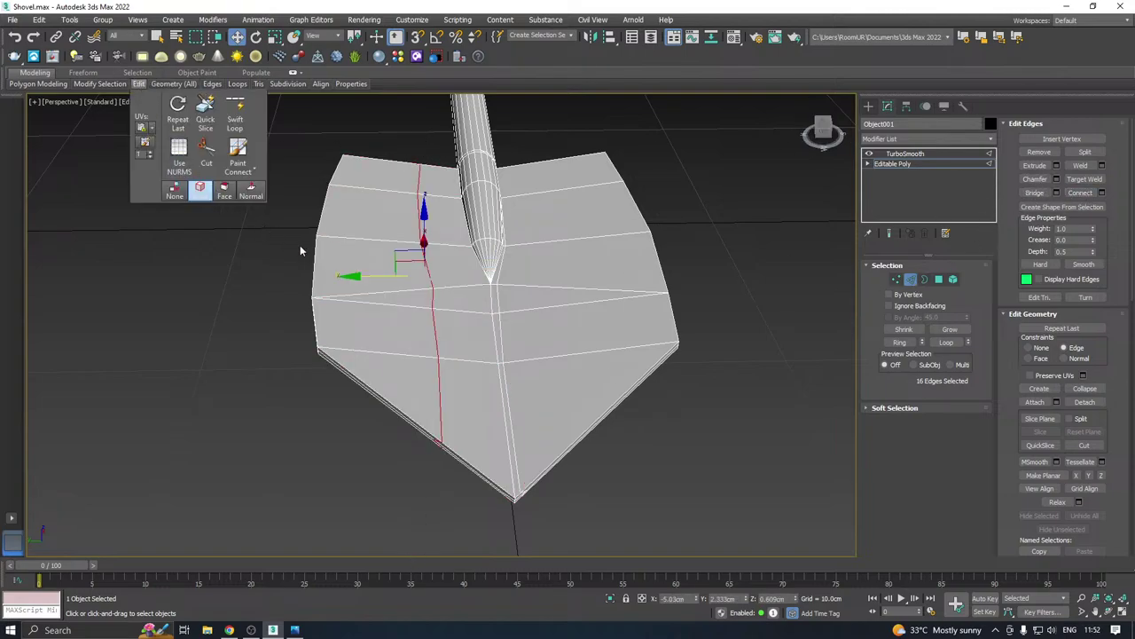
left_click_drag(367, 278, 560, 236)
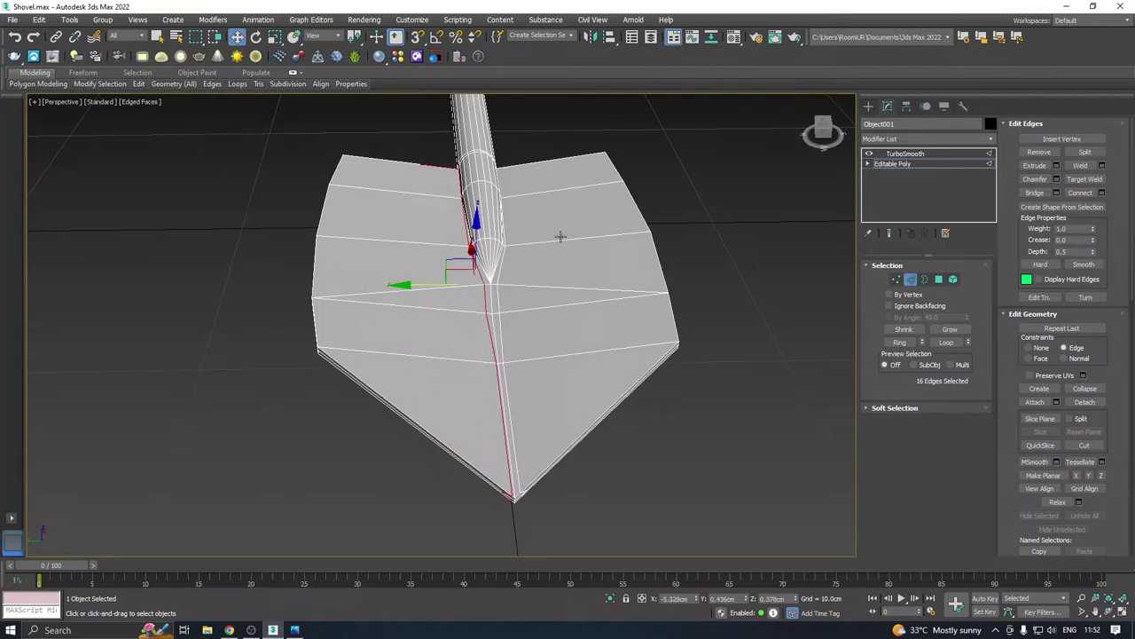
left_click(892, 164)
left_click(748, 222)
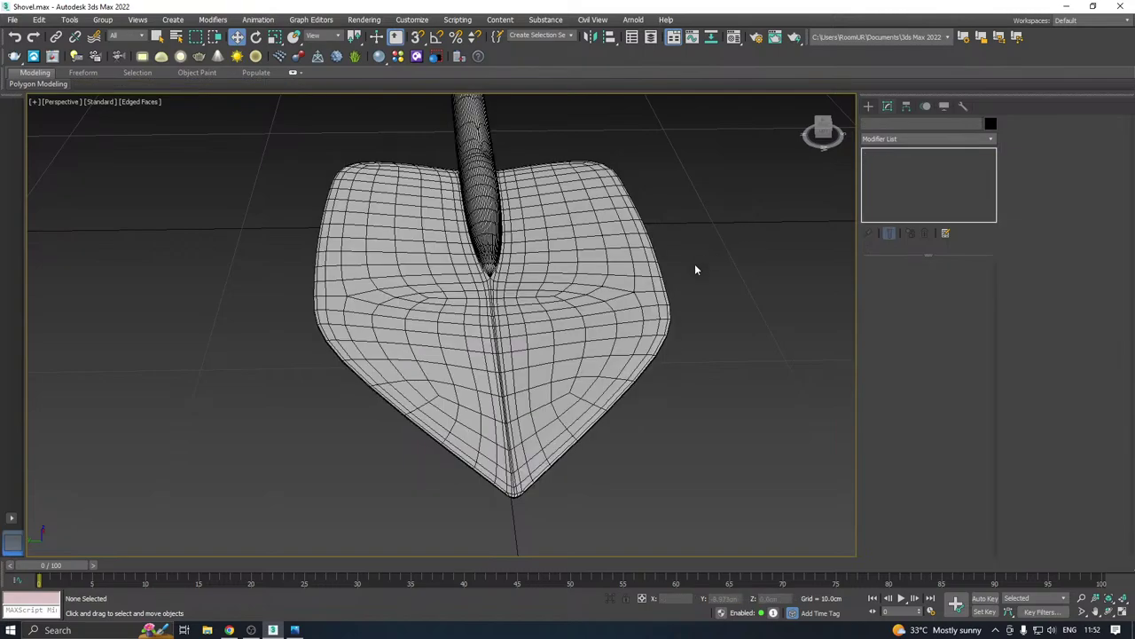
Reselect the shovel and turn off the Edged Faces display
scroll(600, 329, "down", 2)
scroll(600, 328, "down", 2)
left_click(603, 325)
middle_click_drag(603, 325, 548, 353, "alt")
middle_click_drag(580, 291, 671, 321)
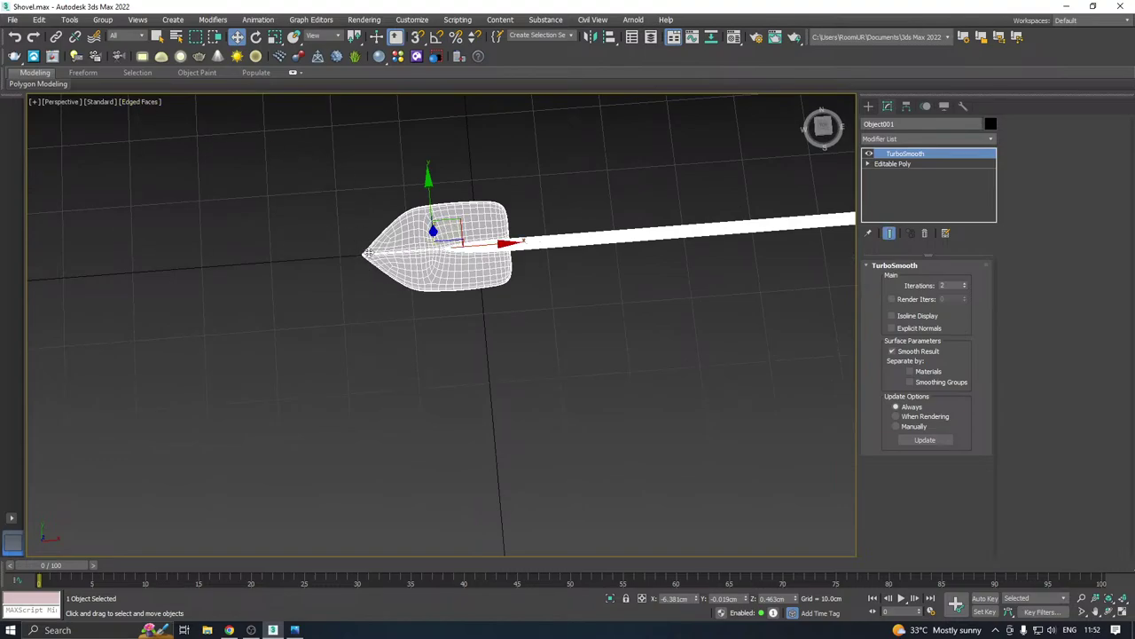
left_click(142, 102)
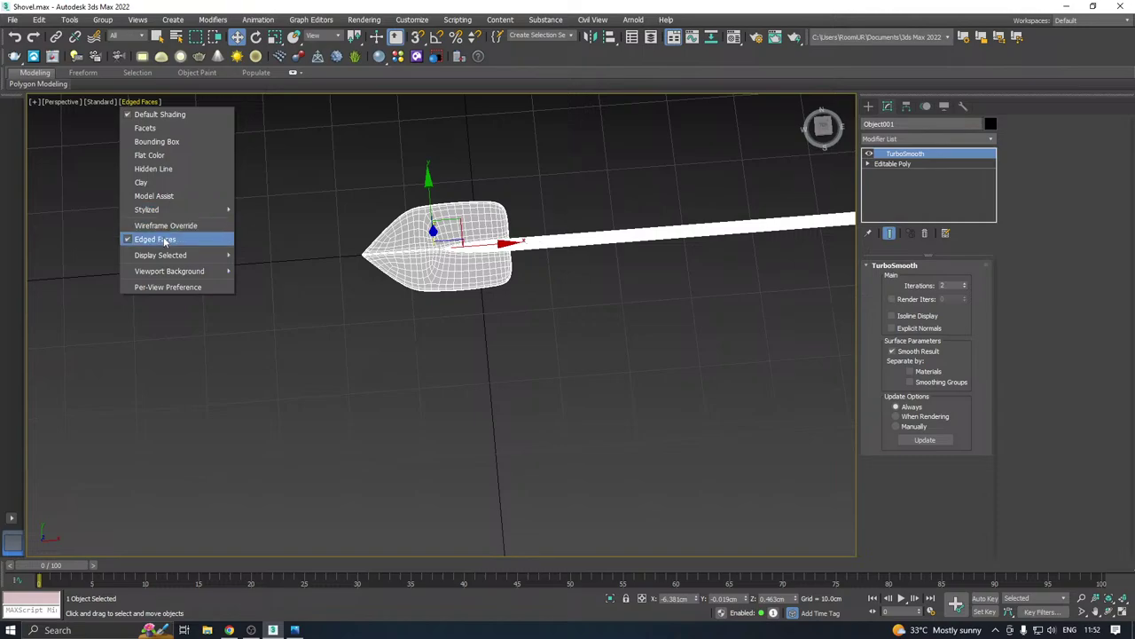
left_click(203, 236)
Examine the smoothed shovel from several sides, including the blade's tip, centre crease and handle joint
mouse_move(452, 244)
middle_mouse_down("alt")
mouse_move(473, 272)
mouse_move(507, 186)
mouse_move(698, 221)
mouse_move(562, 314)
middle_mouse_up("alt")
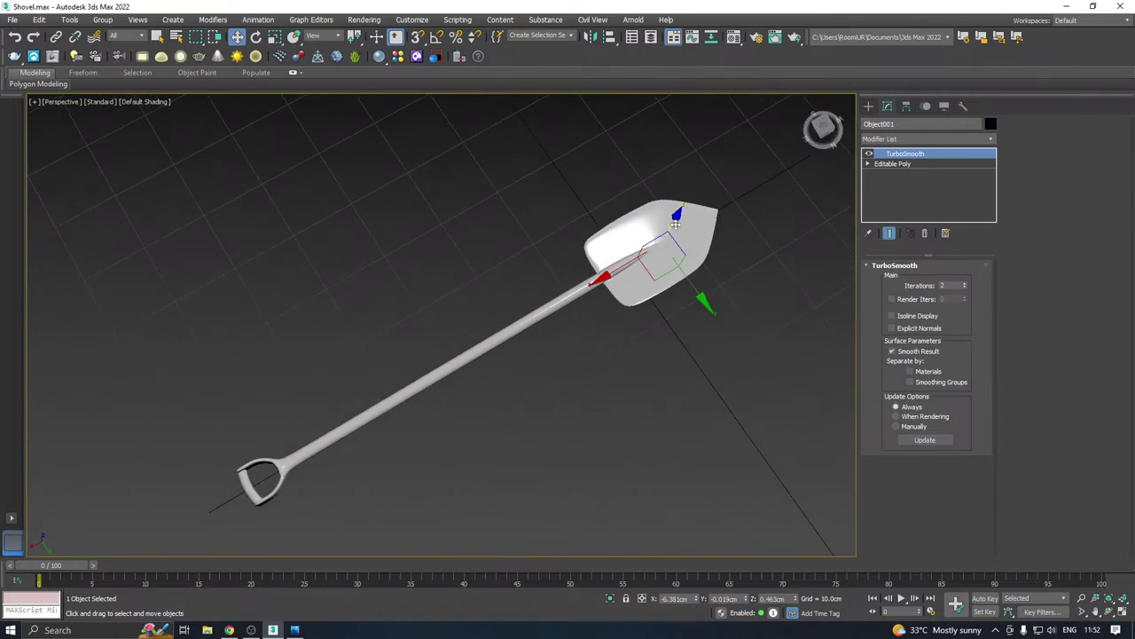
middle_click_drag(683, 224, 506, 240, "alt")
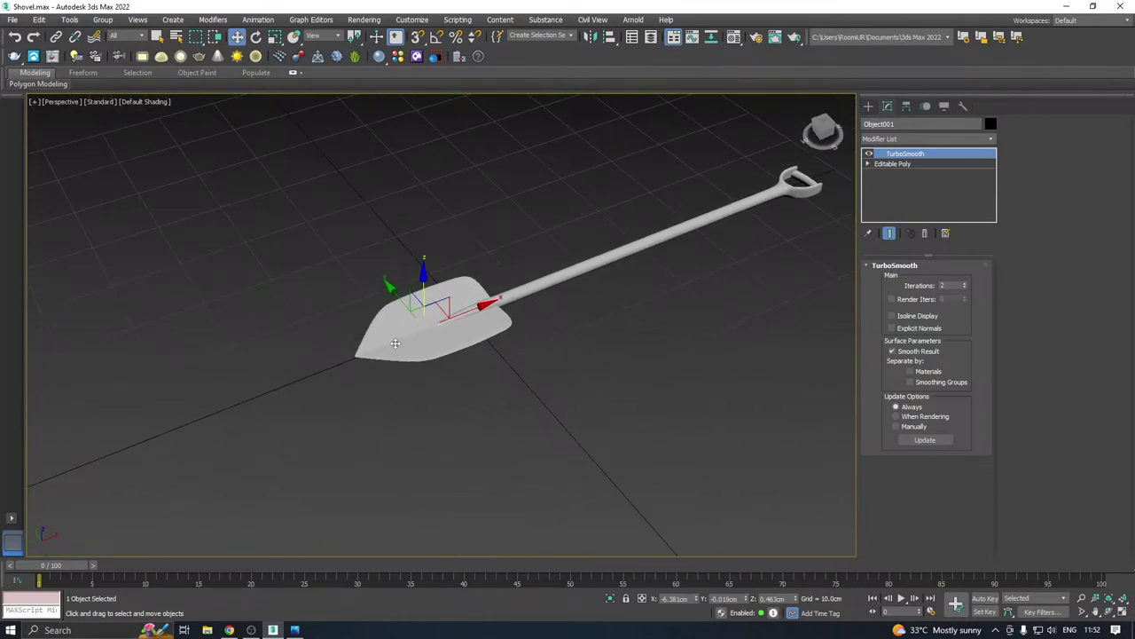
scroll(394, 362, "up", 5)
middle_click_drag(394, 363, 418, 341, "alt")
scroll(327, 399, "up", 6)
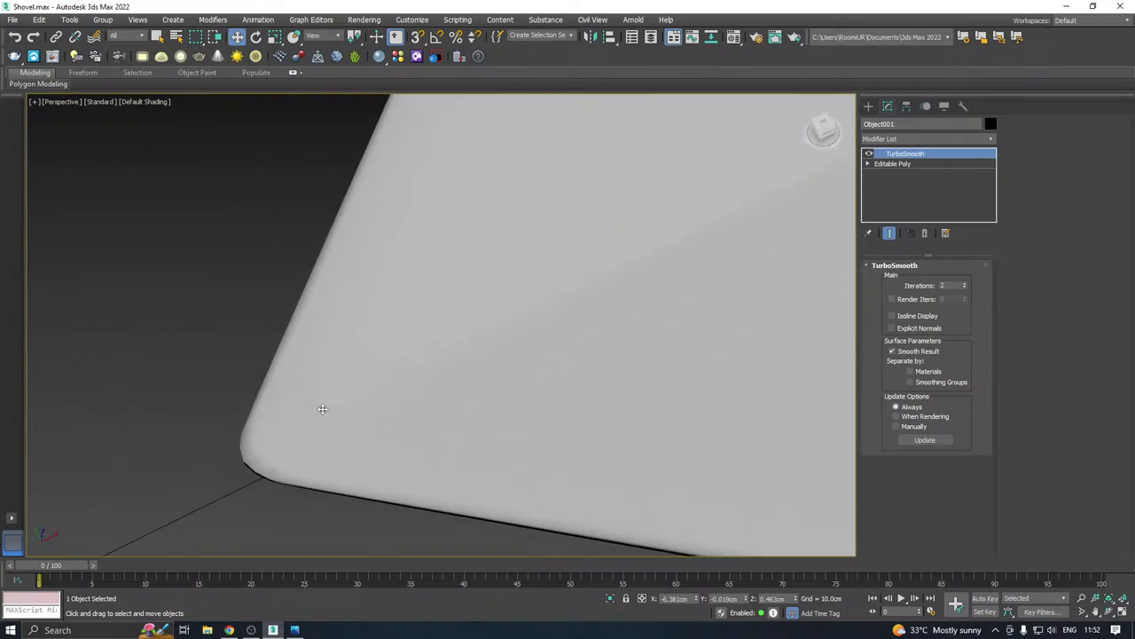
scroll(321, 404, "down", 7)
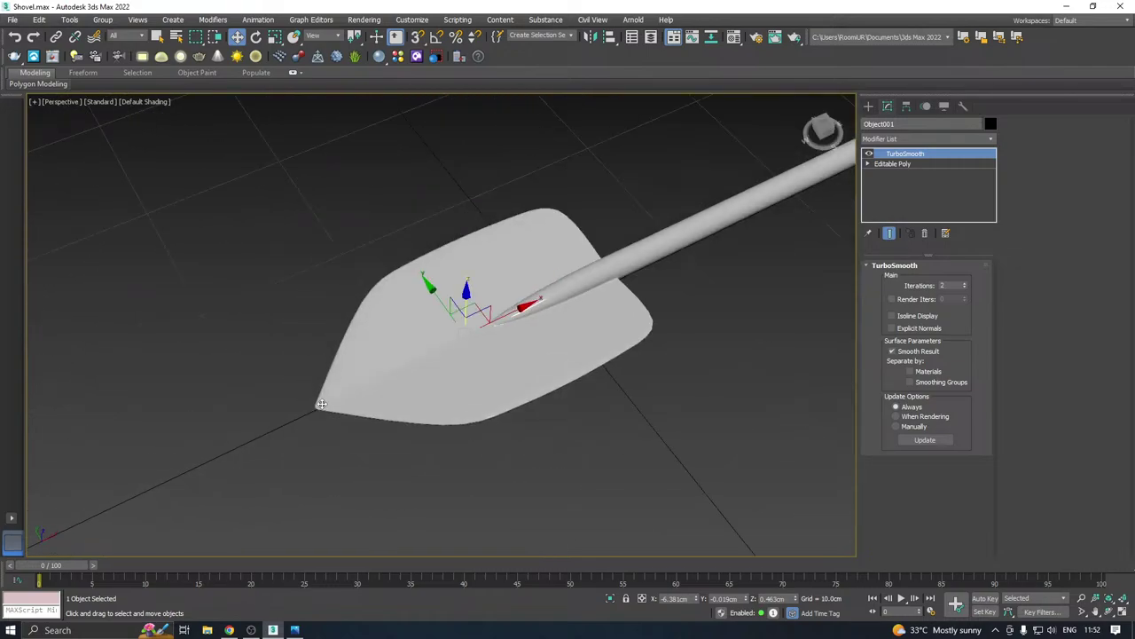
middle_click_drag(450, 333, 495, 331, "alt")
scroll(391, 341, "down", 8)
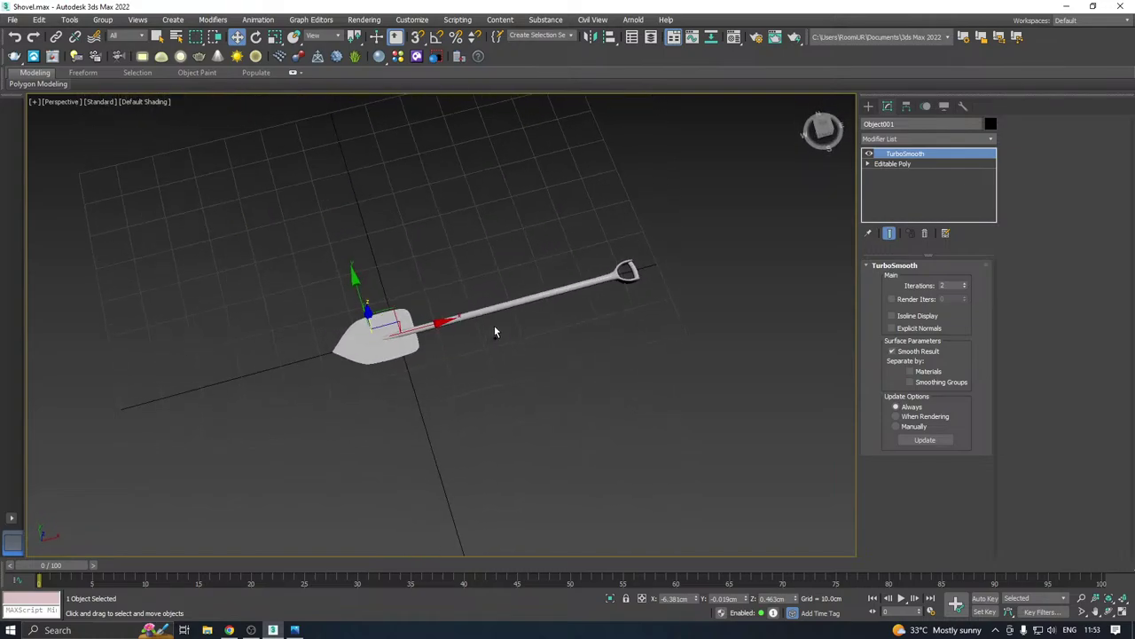
Turn the Edged Faces display back on and save a copy of the scene as Shovel10.max in the Work folder
left_click(151, 103)
left_click(170, 239)
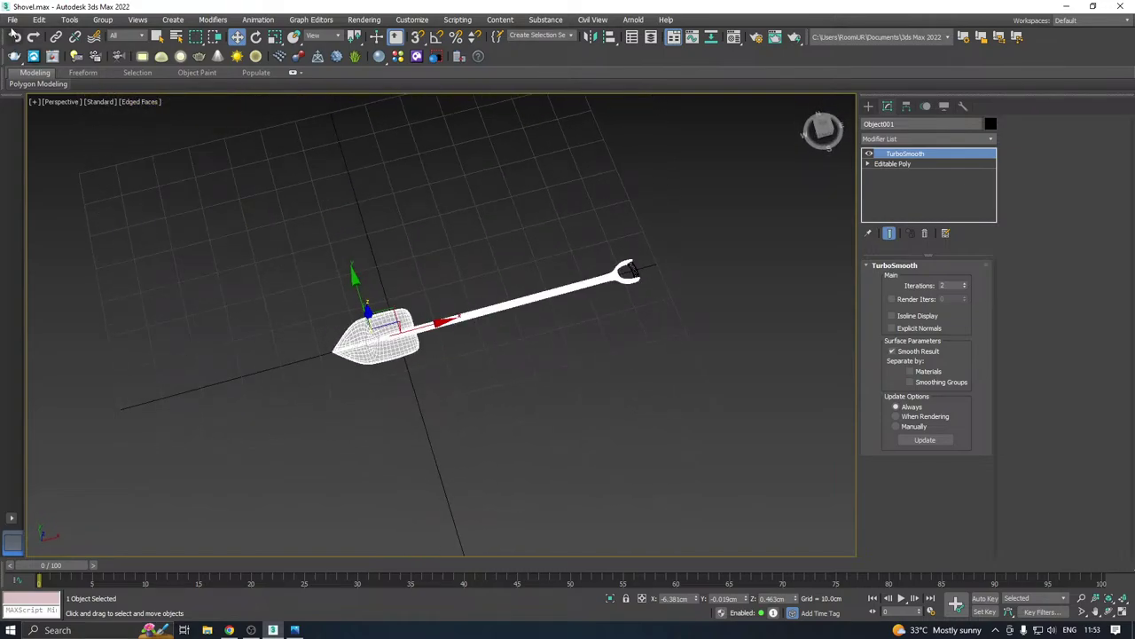
left_click(12, 19)
left_click(44, 136)
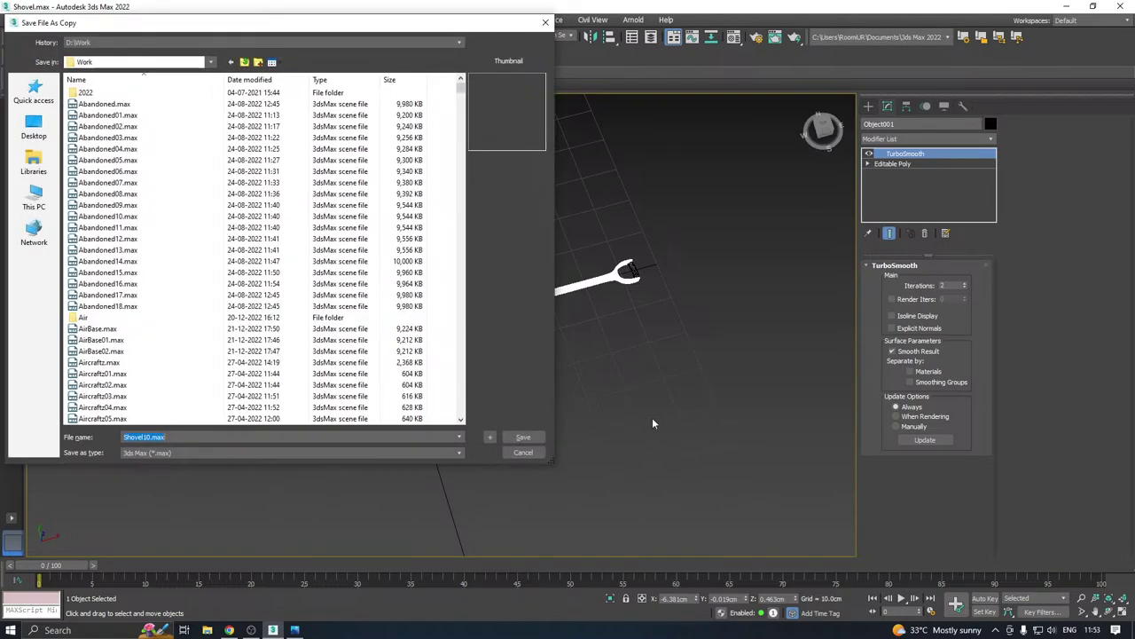
left_click(537, 437)
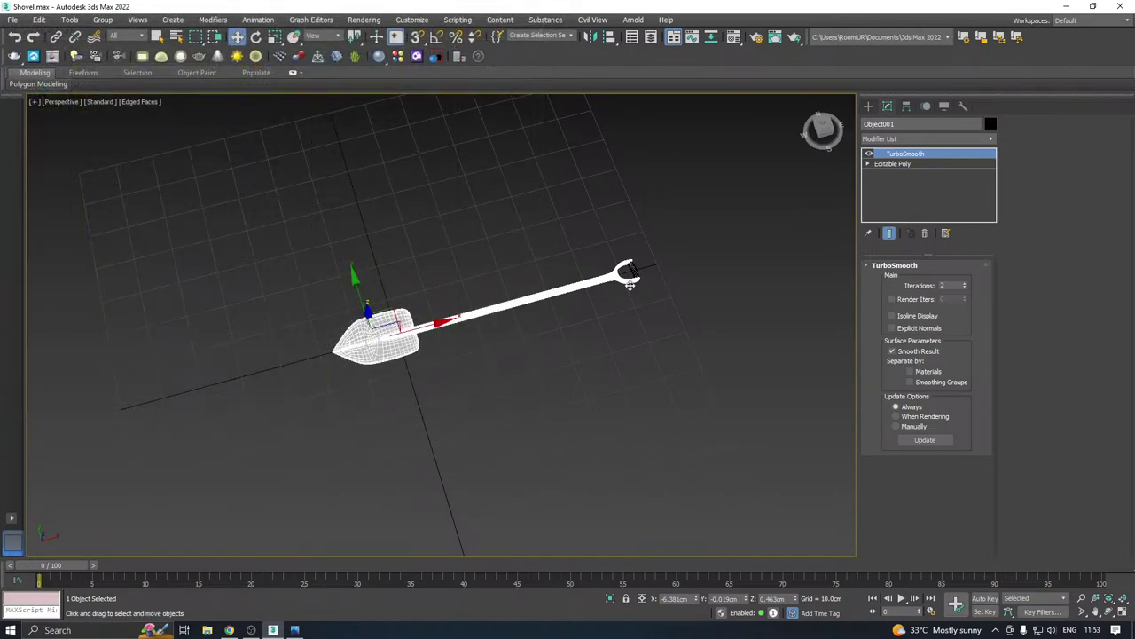
Examine the smoothed mesh at the grip, the ends of its fork, and the blade with its handle joint
scroll(630, 284, "up", 6)
middle_click_drag(634, 266, 596, 333, "alt")
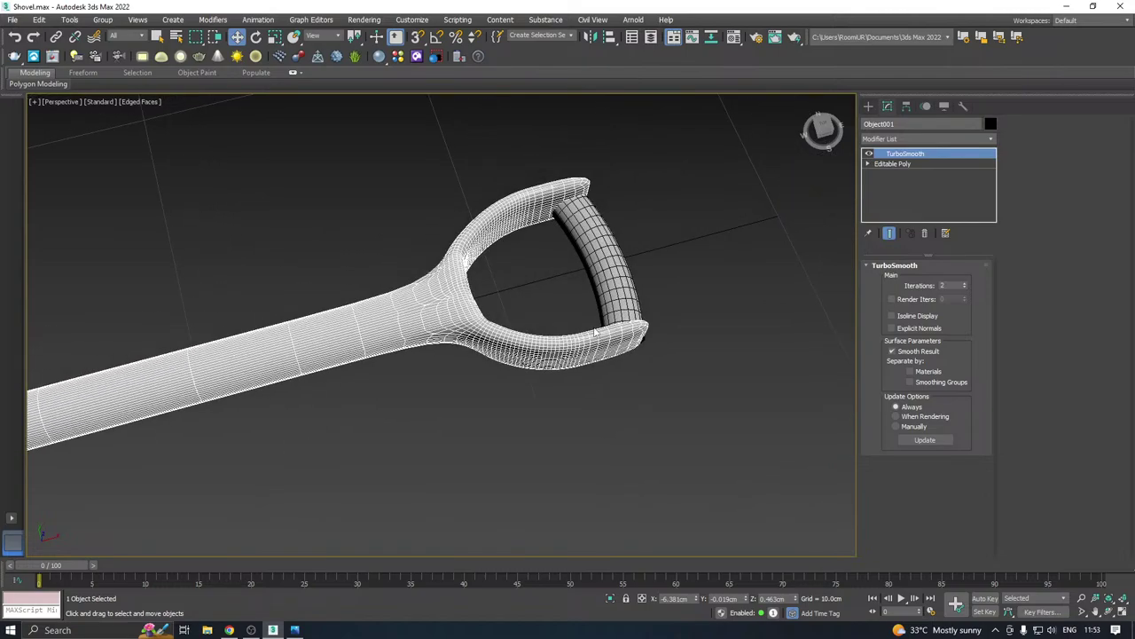
scroll(594, 332, "up", 4)
scroll(603, 325, "down", 5)
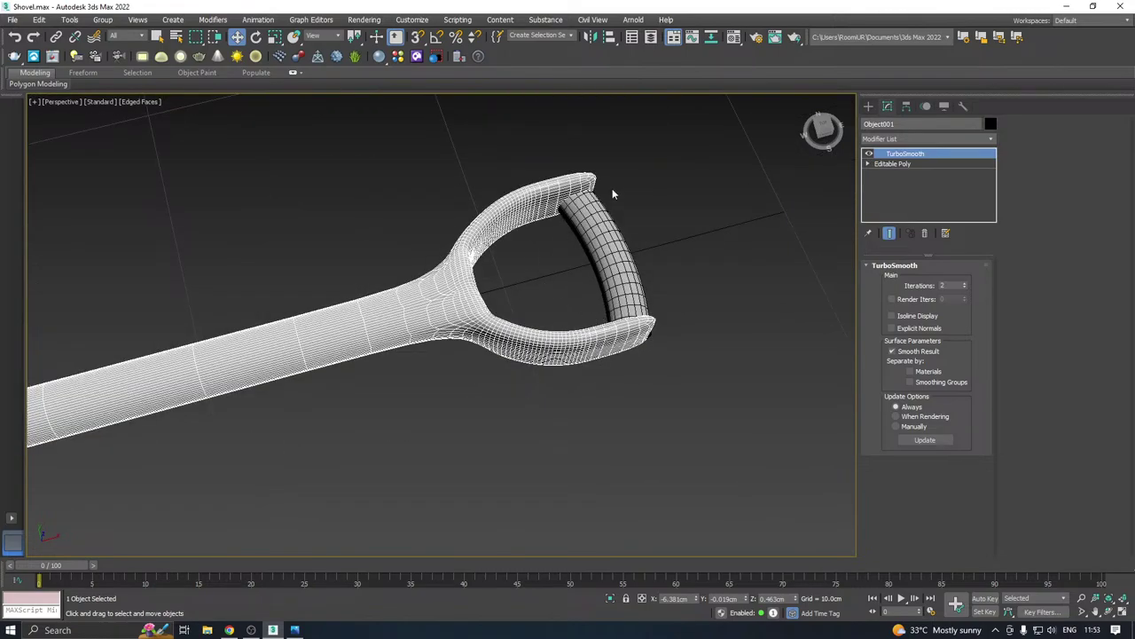
scroll(593, 177, "up", 4)
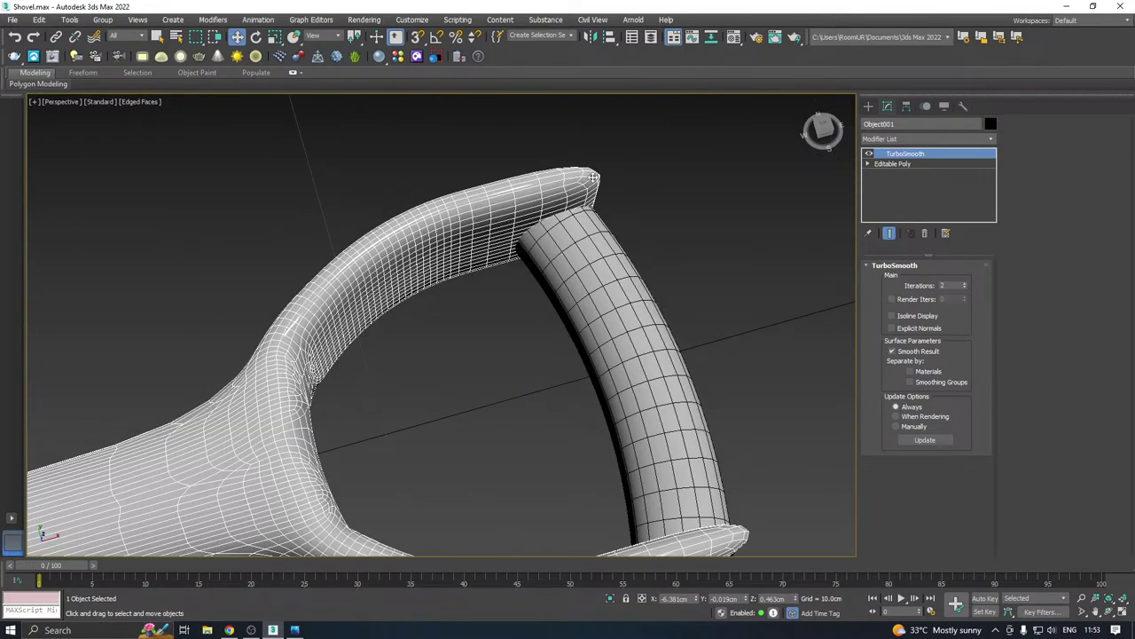
scroll(681, 197, "down", 5)
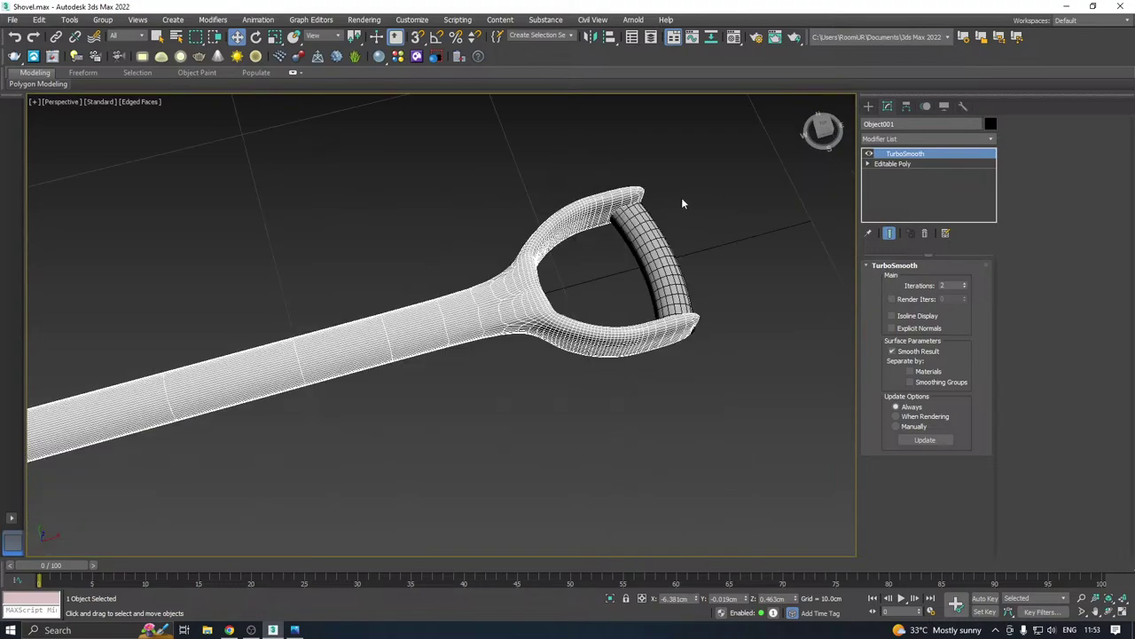
scroll(672, 236, "down", 2)
middle_click_drag(391, 287, 628, 232)
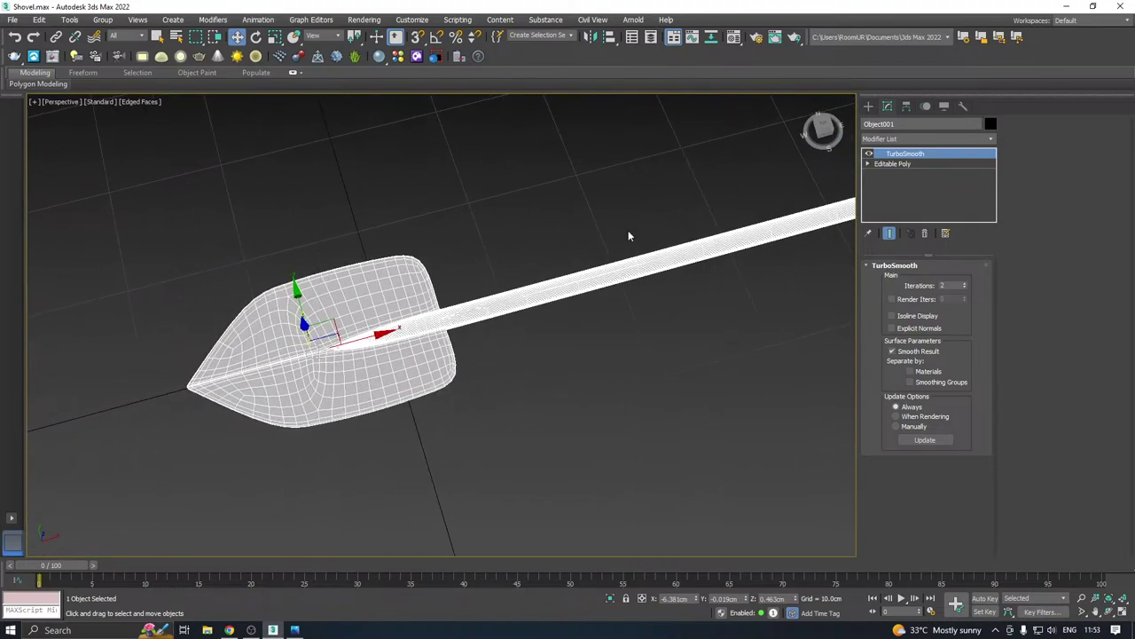
scroll(407, 282, "down", 3)
mouse_move(545, 273)
middle_mouse_down("alt")
mouse_move(621, 223)
mouse_move(545, 258)
middle_mouse_up("alt")
scroll(420, 332, "up", 2)
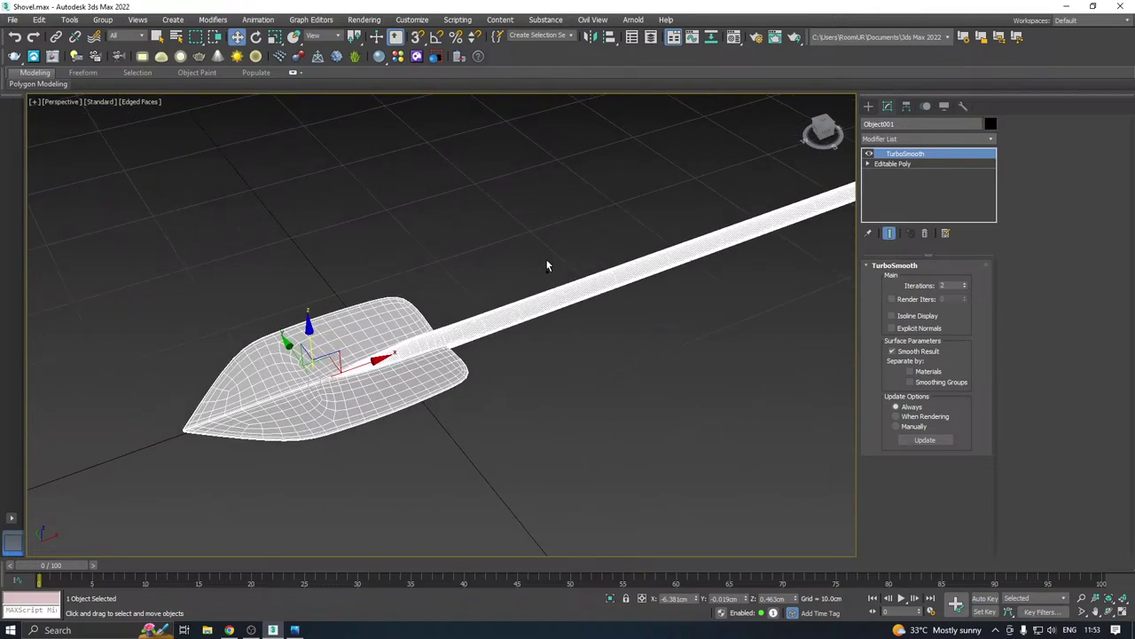
Add a Chamfer modifier to the shovel between the Editable Poly and TurboSmooth levels
left_click(928, 164)
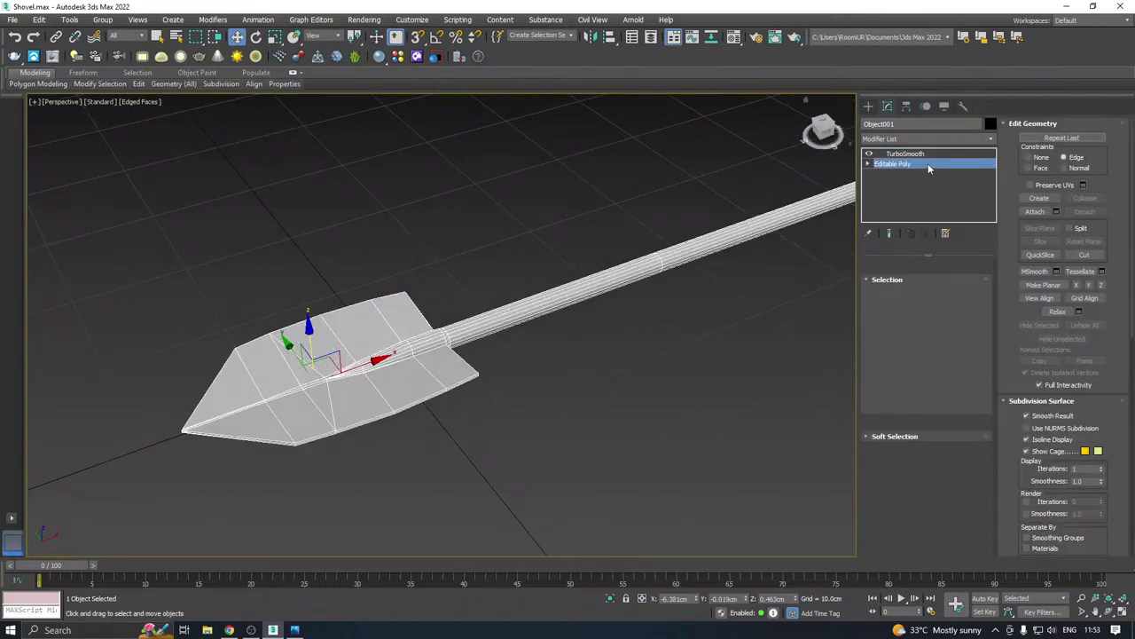
left_click(991, 139)
mouse_move(991, 177)
left_mouse_down()
mouse_move(988, 309)
mouse_move(1011, 174)
left_mouse_up()
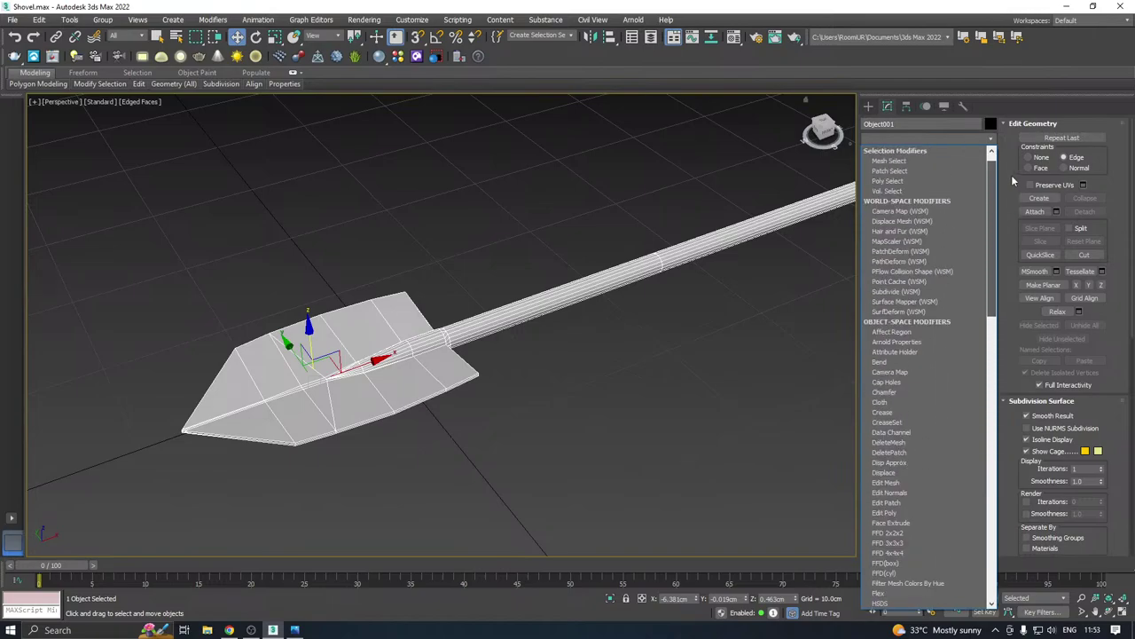
left_click(894, 389)
Disable the TurboSmooth effect and reduce the Chamfer amount to 0.0 cm
scroll(311, 435, "up", 3)
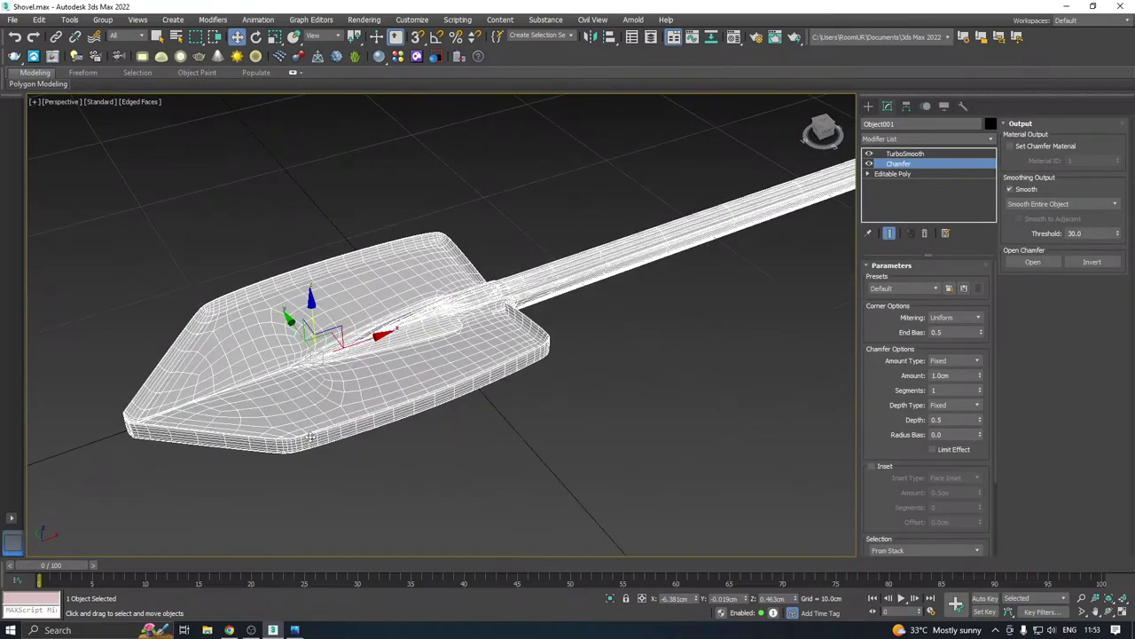
middle_click_drag(494, 379, 522, 356, "alt")
scroll(477, 384, "up", 3)
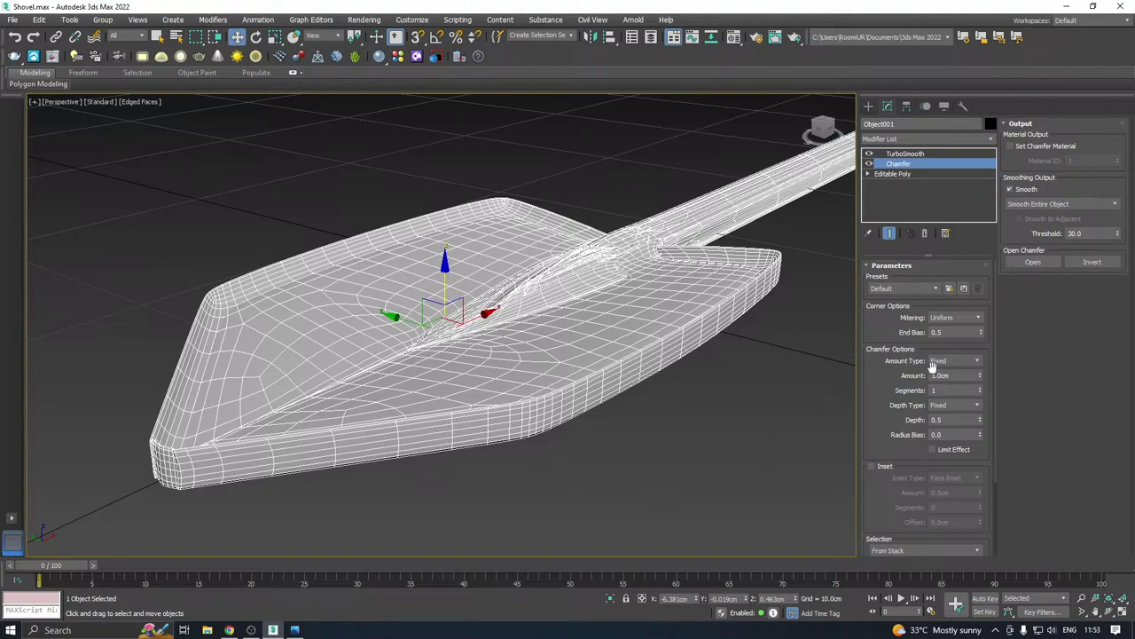
left_click(869, 154)
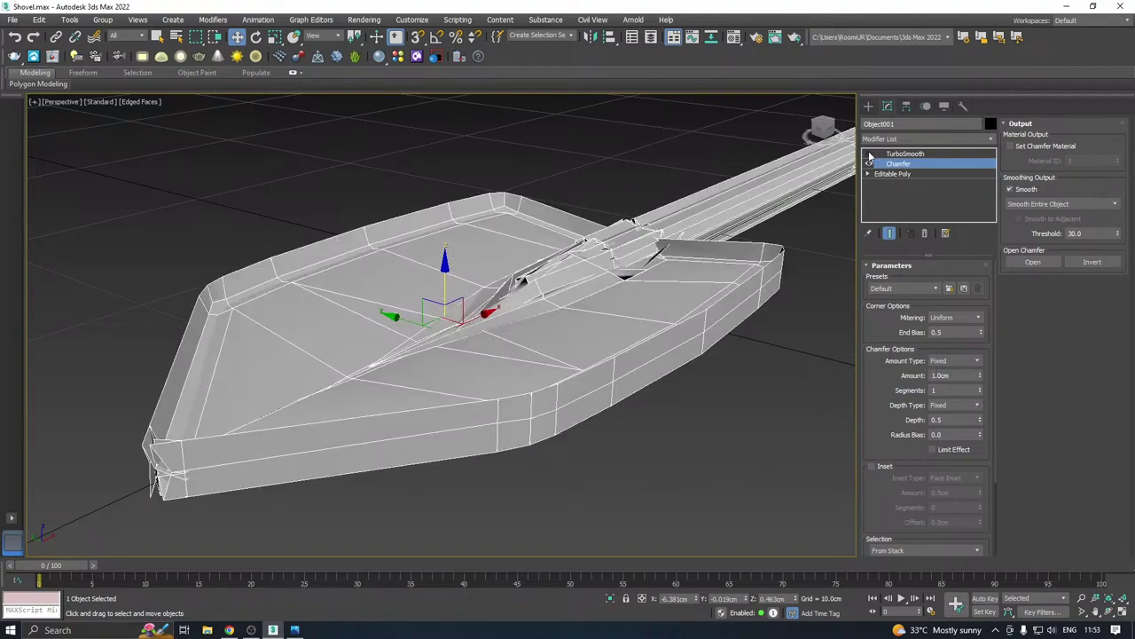
left_click_drag(979, 375, 988, 440)
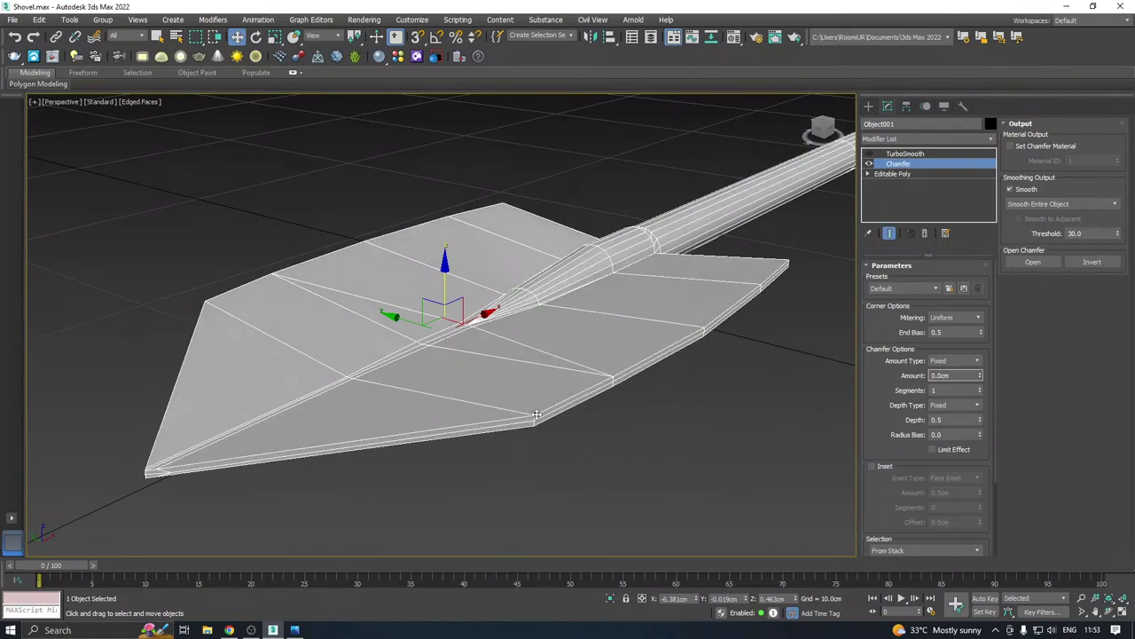
Set the Chamfer amount to 0.024 cm, checking the result at the blade's corner edge
scroll(537, 414, "up", 5)
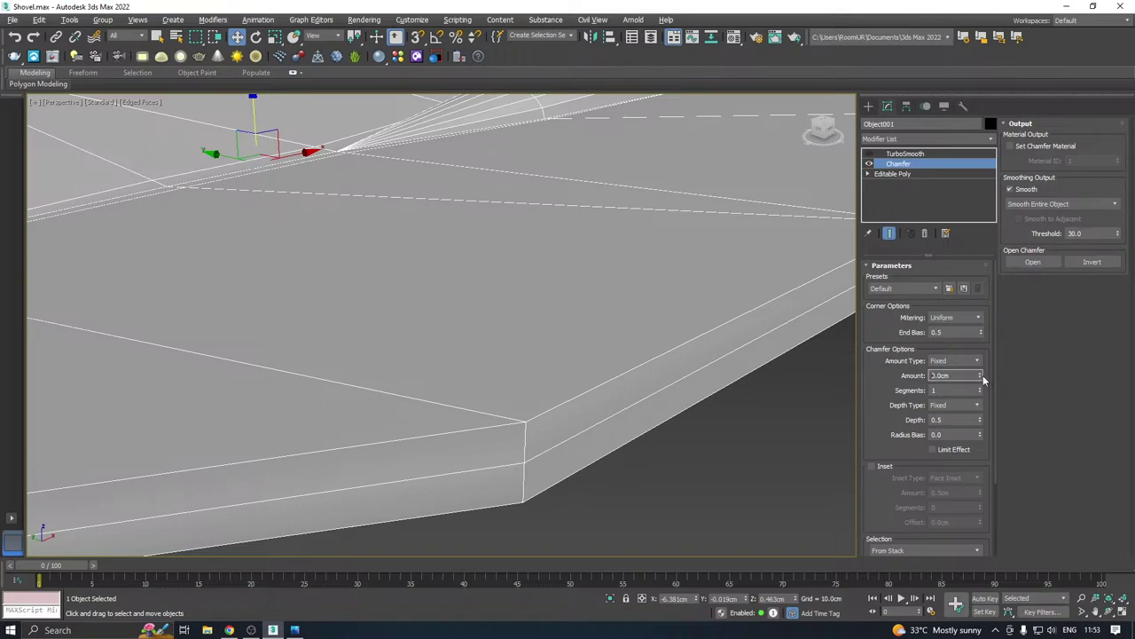
left_click_drag(981, 379, 978, 362)
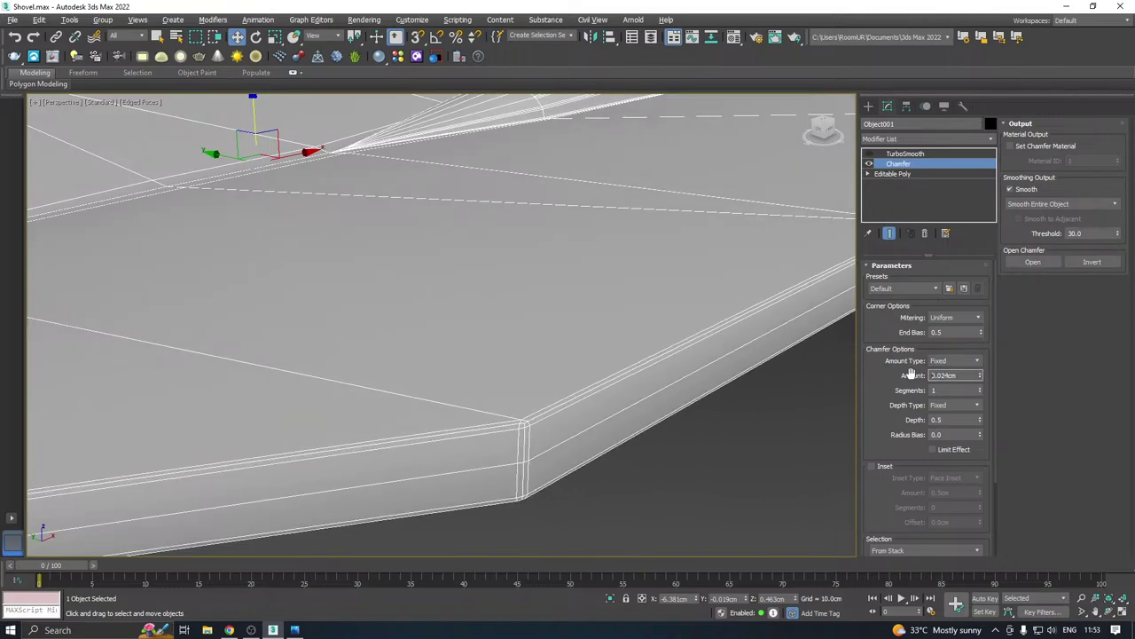
scroll(519, 428, "down", 5)
scroll(519, 428, "down", 2)
scroll(520, 427, "up", 6)
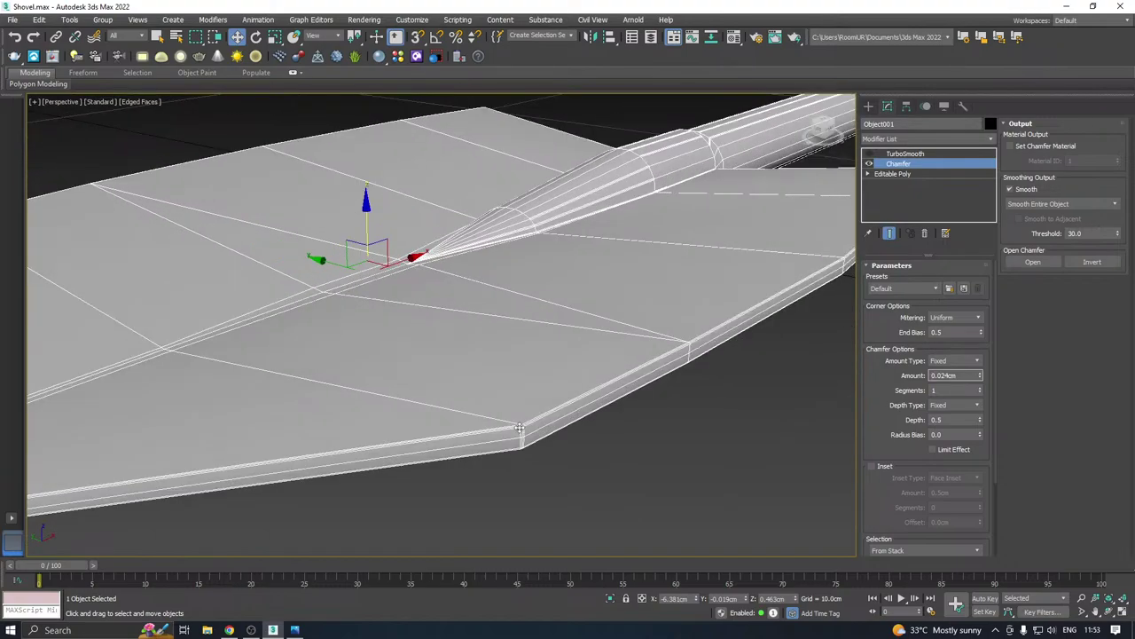
Set the Chamfer modifier's From Smoothing filter to Unsmoothed Edges
scroll(940, 439, "down", 3)
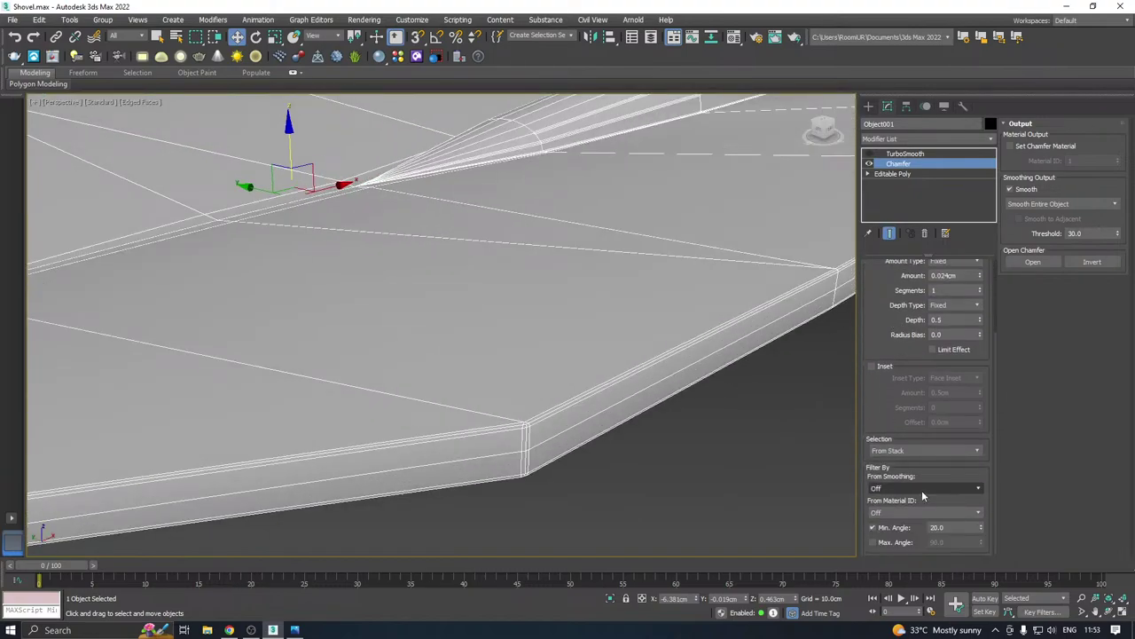
left_click(921, 488)
left_click(898, 521)
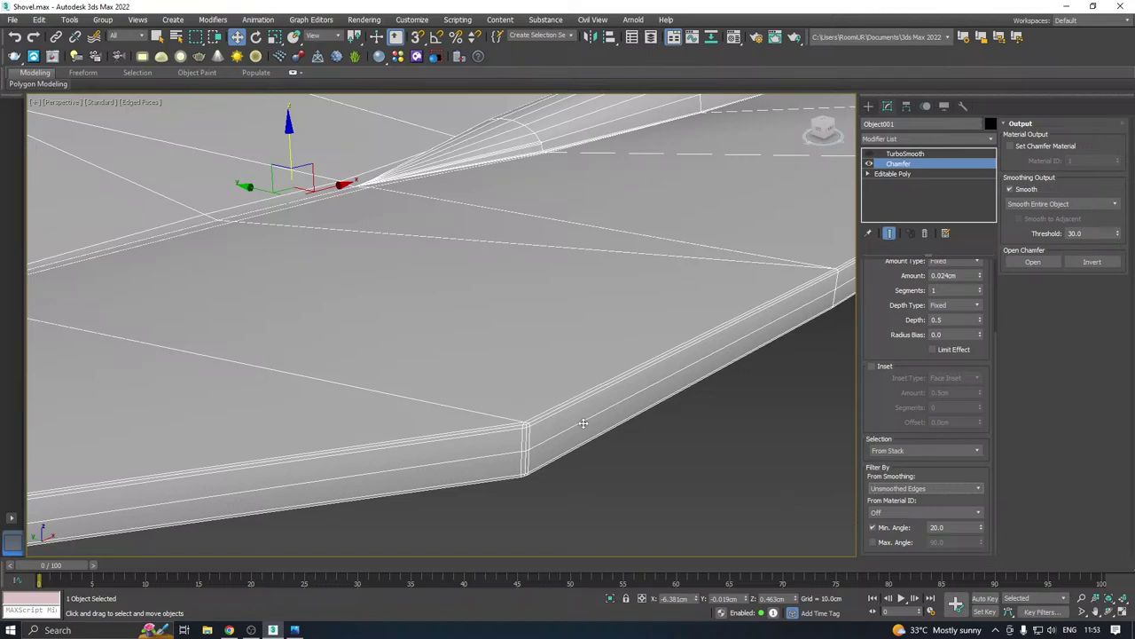
Select all elements of the shovel at the Editable Poly level and auto smooth them with a 45.0 threshold
left_click(897, 174)
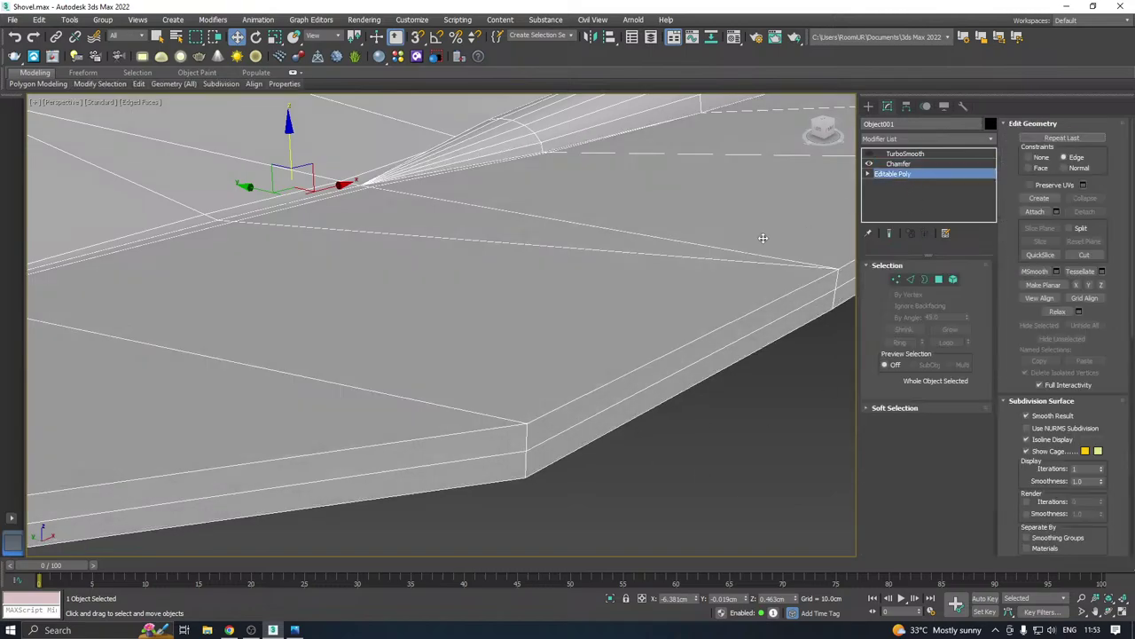
scroll(512, 329, "down", 10)
left_click(952, 280)
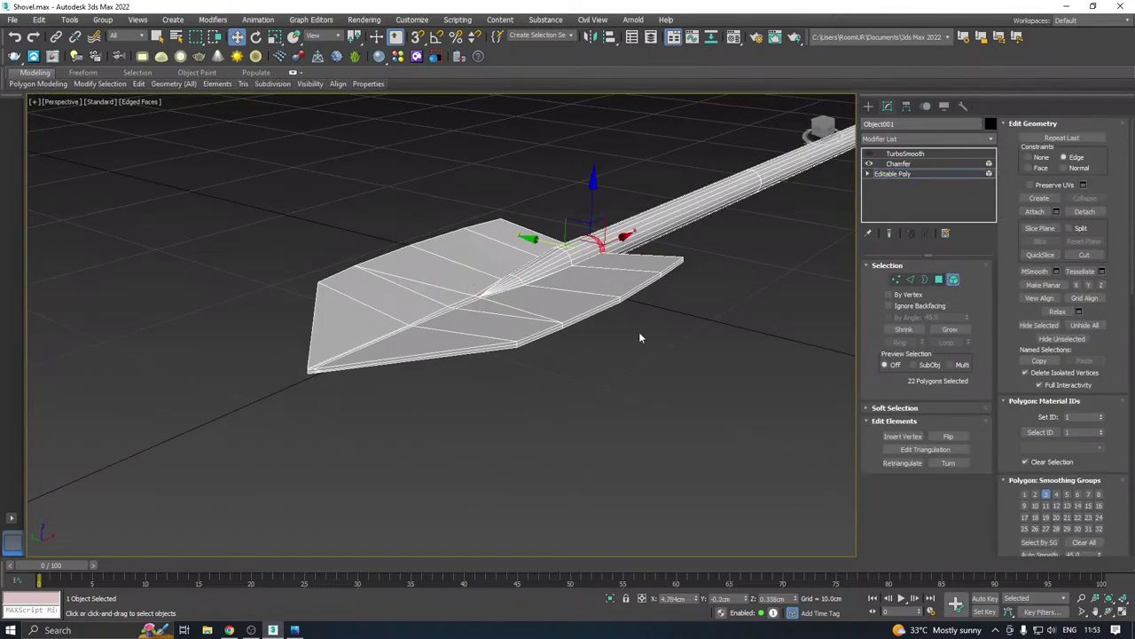
key("ctrl+a")
scroll(1071, 488, "down", 2)
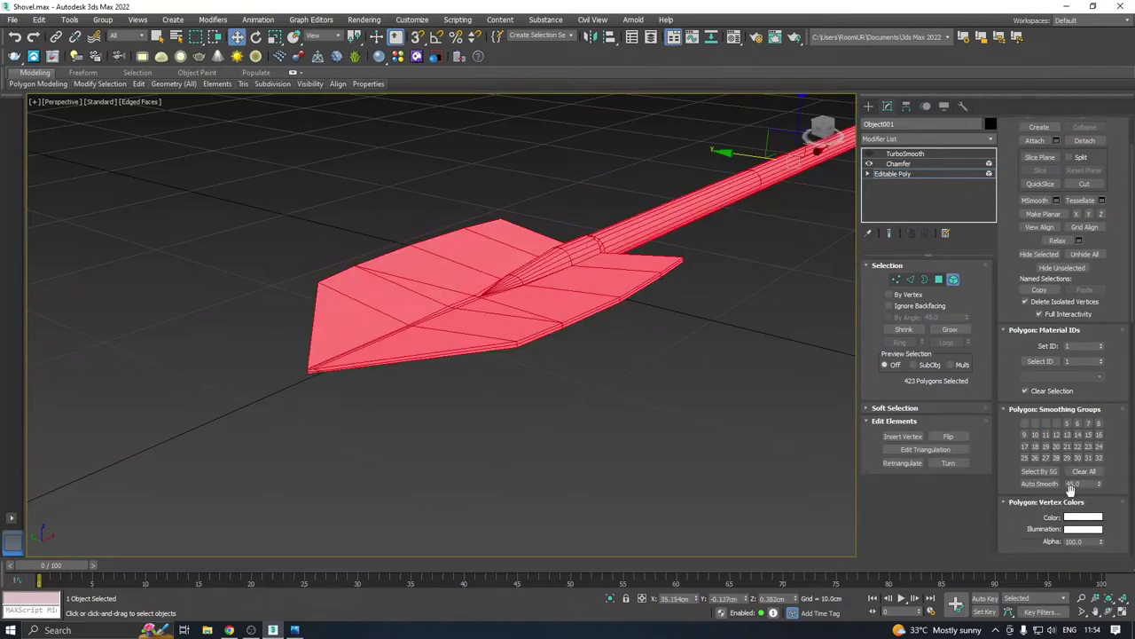
left_click(1039, 483)
left_click(896, 175)
scroll(564, 311, "up", 4)
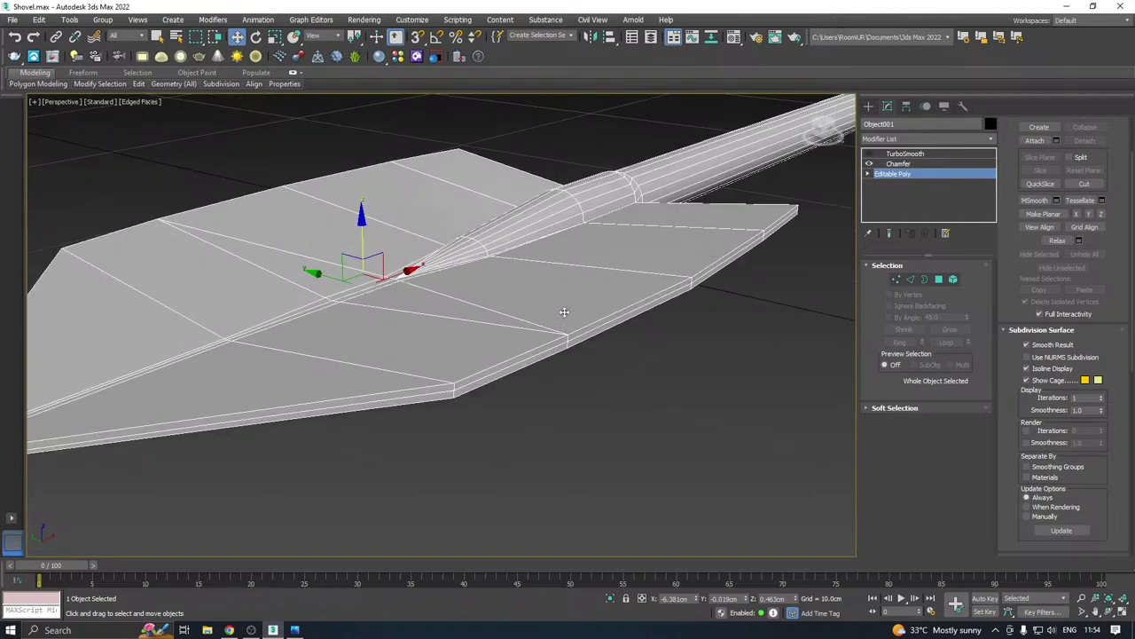
Return to the Chamfer level, check the blade edges, and re-enable the TurboSmooth effect
left_click(901, 165)
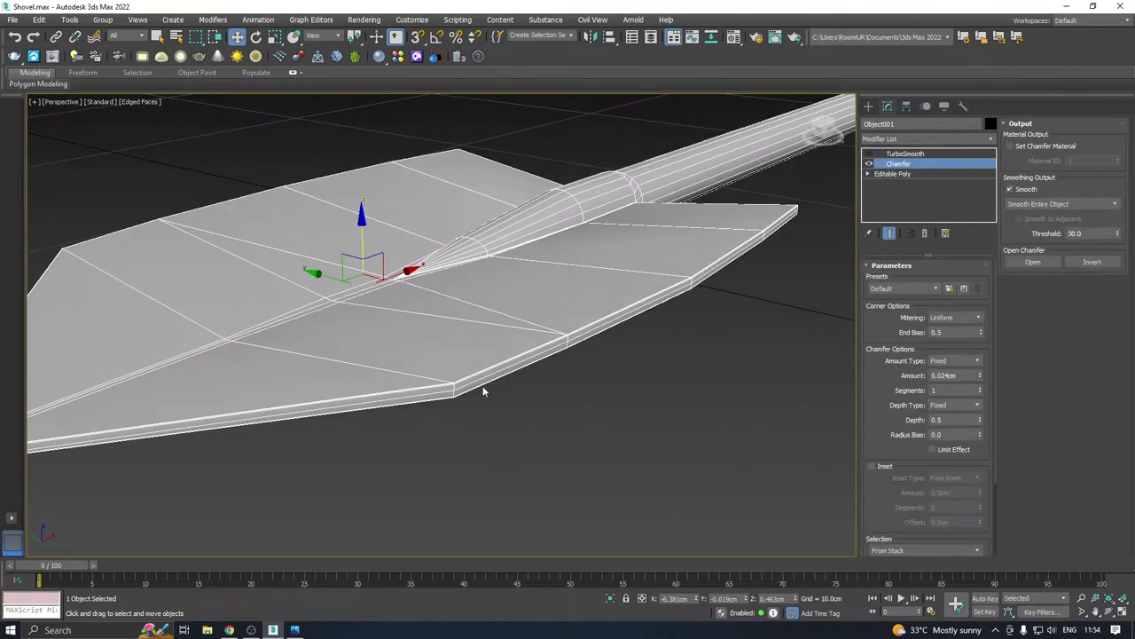
scroll(451, 387, "up", 4)
scroll(444, 392, "down", 8)
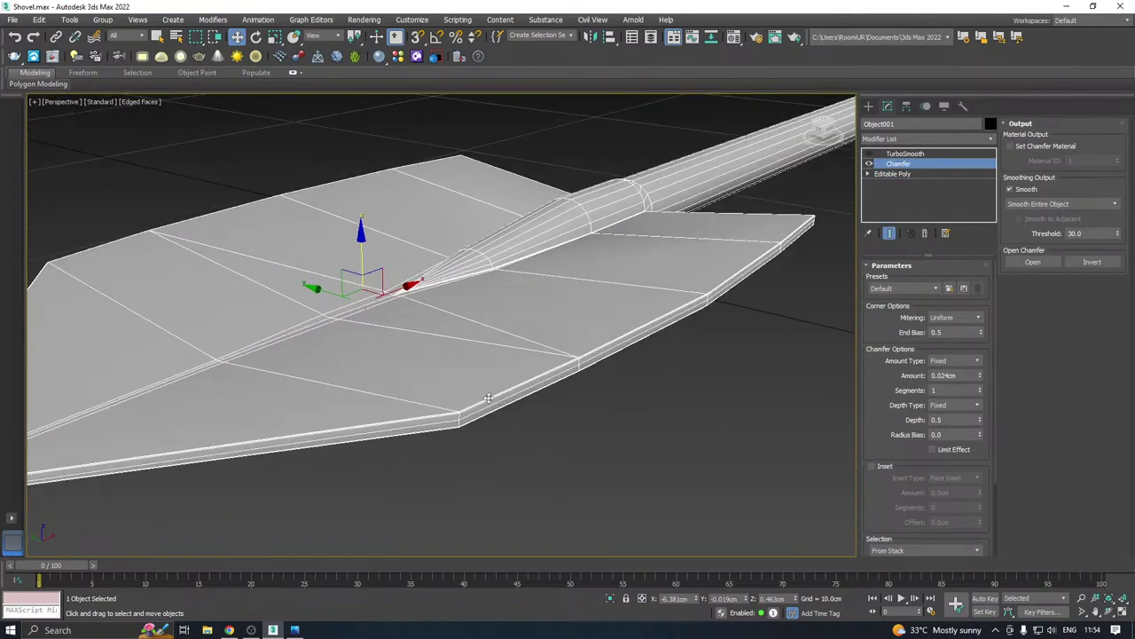
middle_click_drag(535, 371, 522, 404, "alt")
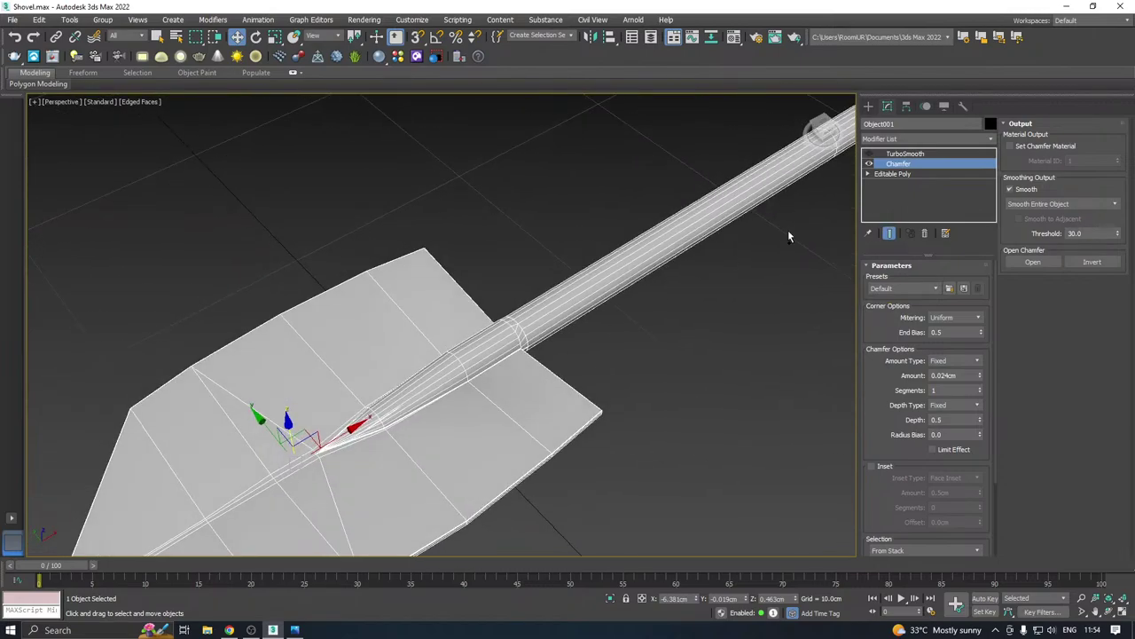
left_click(870, 155)
scroll(710, 305, "down", 6)
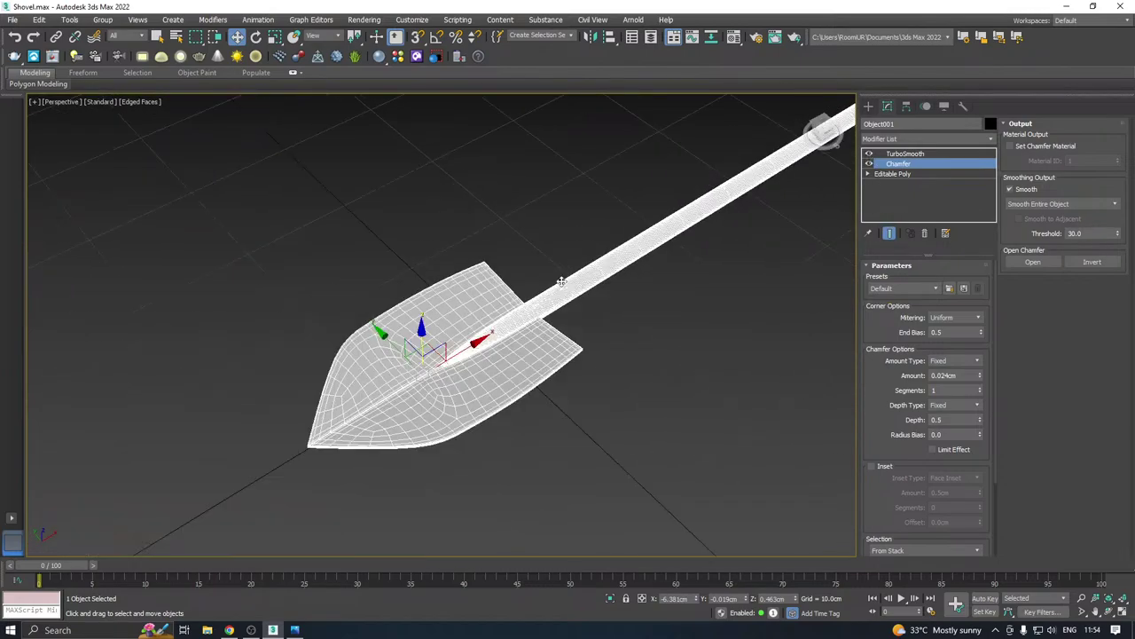
Deselect the shovel and turn off the Edged Faces display
left_click(731, 314)
left_click(132, 101)
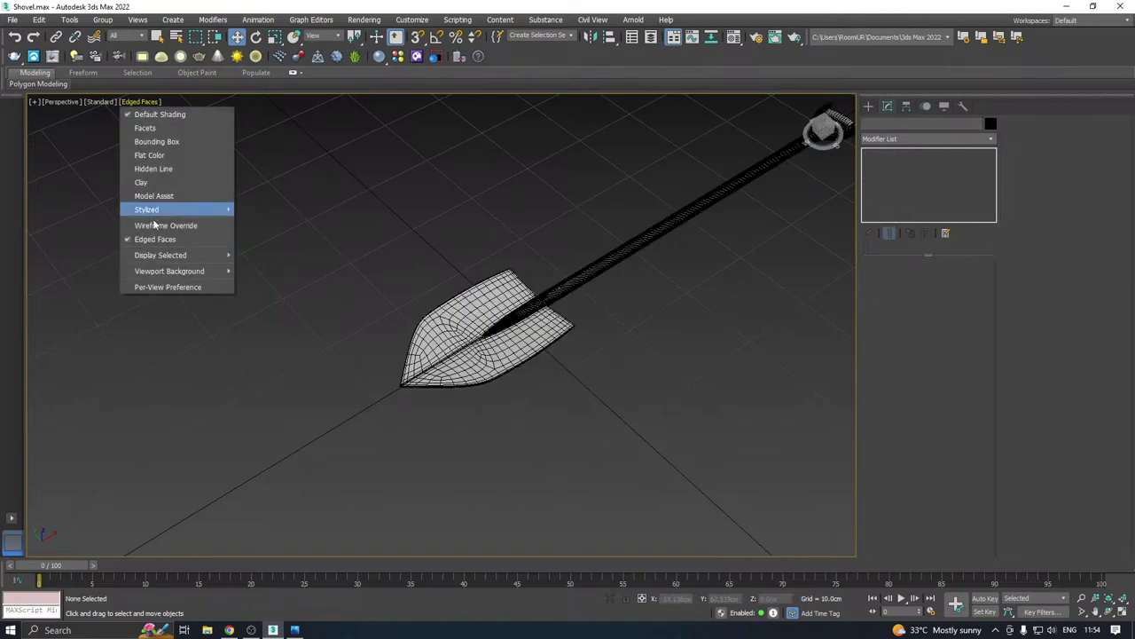
left_click(156, 239)
Examine the smoothed shading of the blade, the pointed tip of the handle joint, and the grip with its fork
scroll(430, 374, "up", 5)
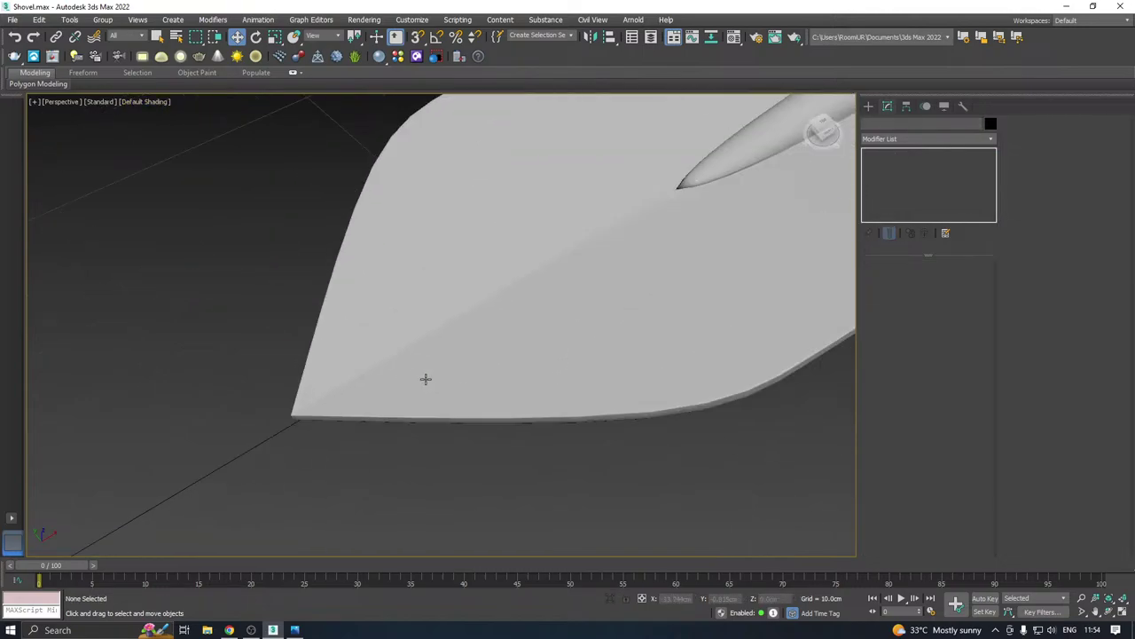
scroll(567, 332, "down", 2)
middle_click_drag(635, 297, 507, 364, "alt")
scroll(572, 329, "up", 3)
middle_click_drag(579, 329, 381, 375, "alt")
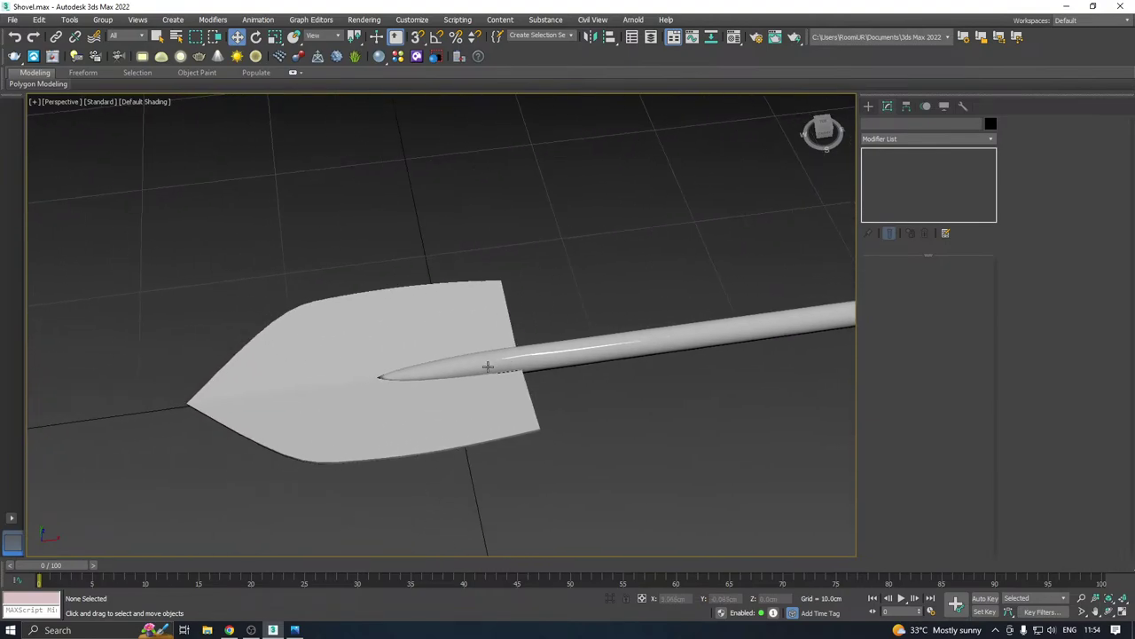
scroll(381, 377, "up", 10)
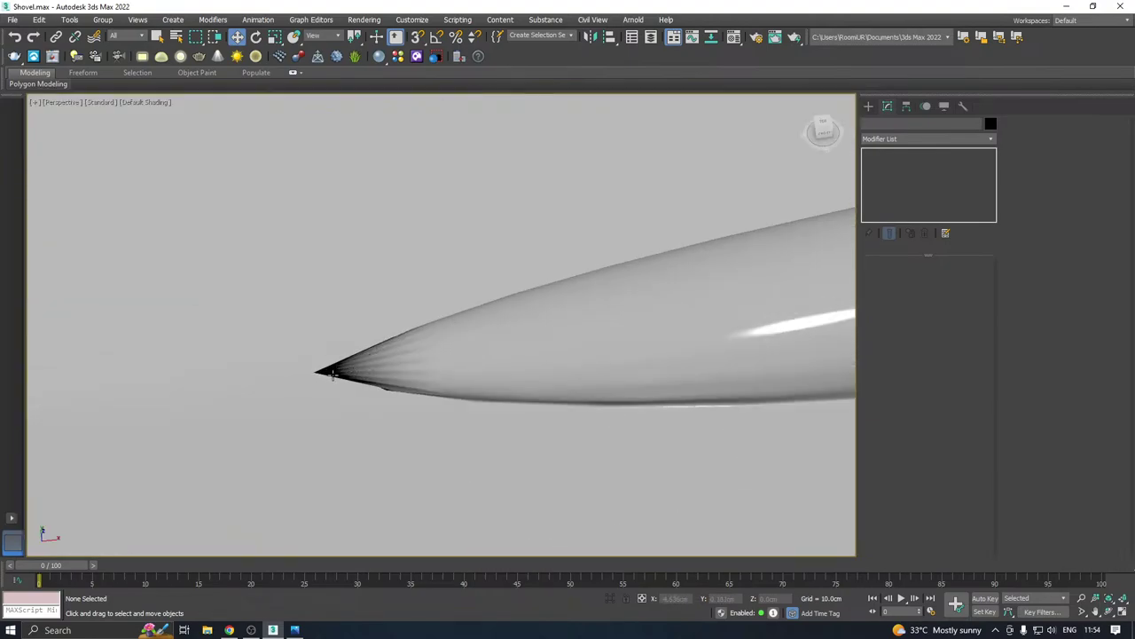
scroll(222, 391, "down", 10)
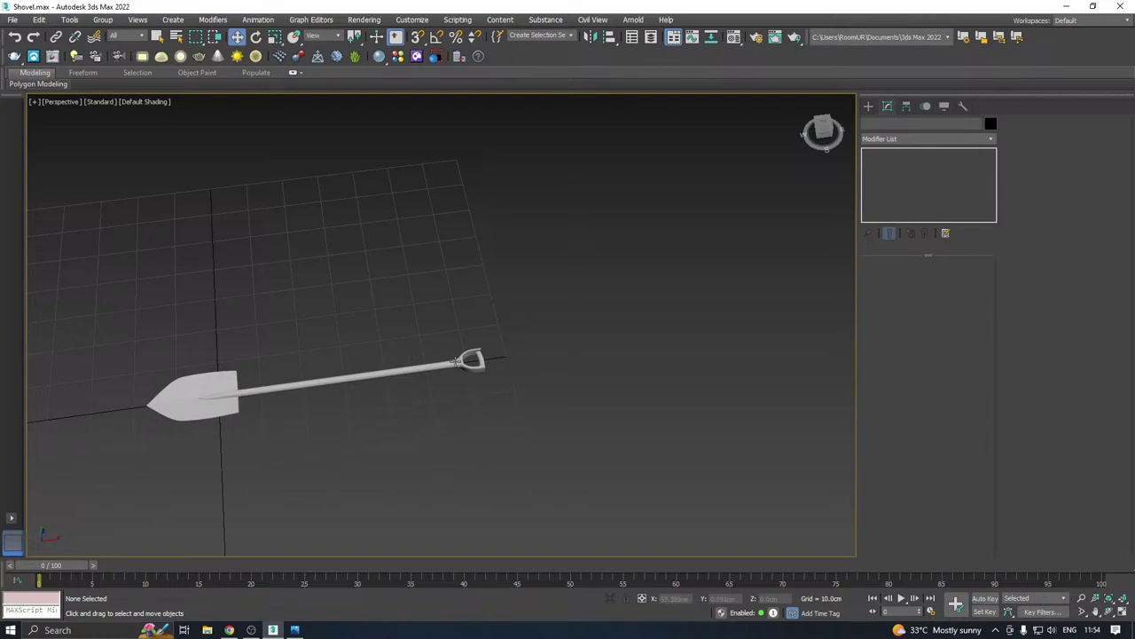
scroll(479, 361, "up", 4)
scroll(480, 364, "up", 3)
scroll(466, 368, "up", 1)
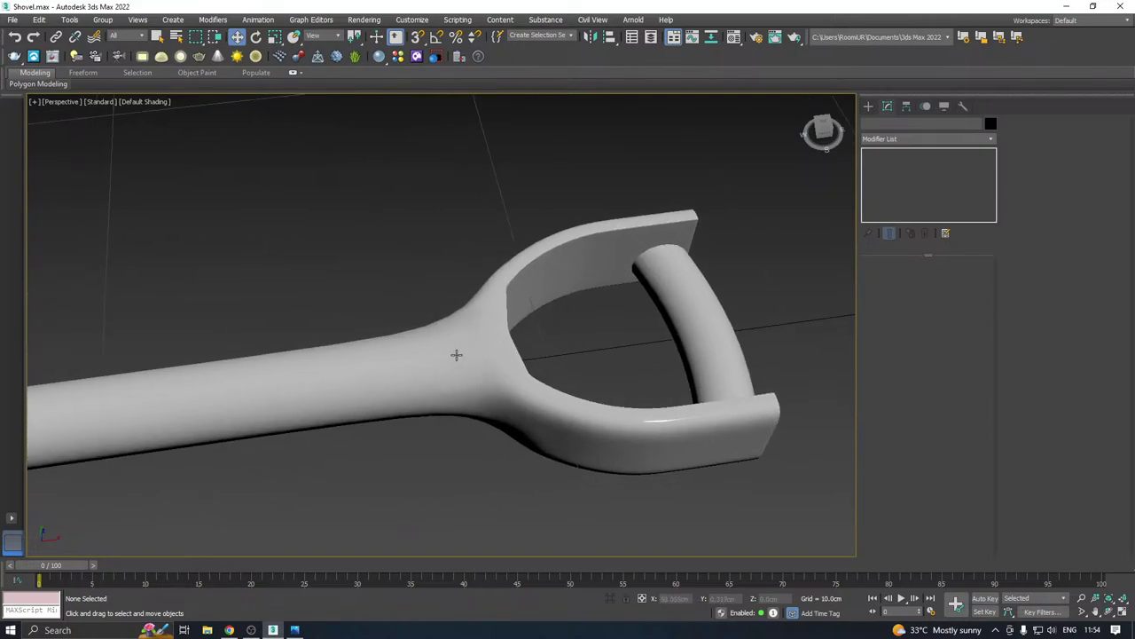
left_click(138, 104)
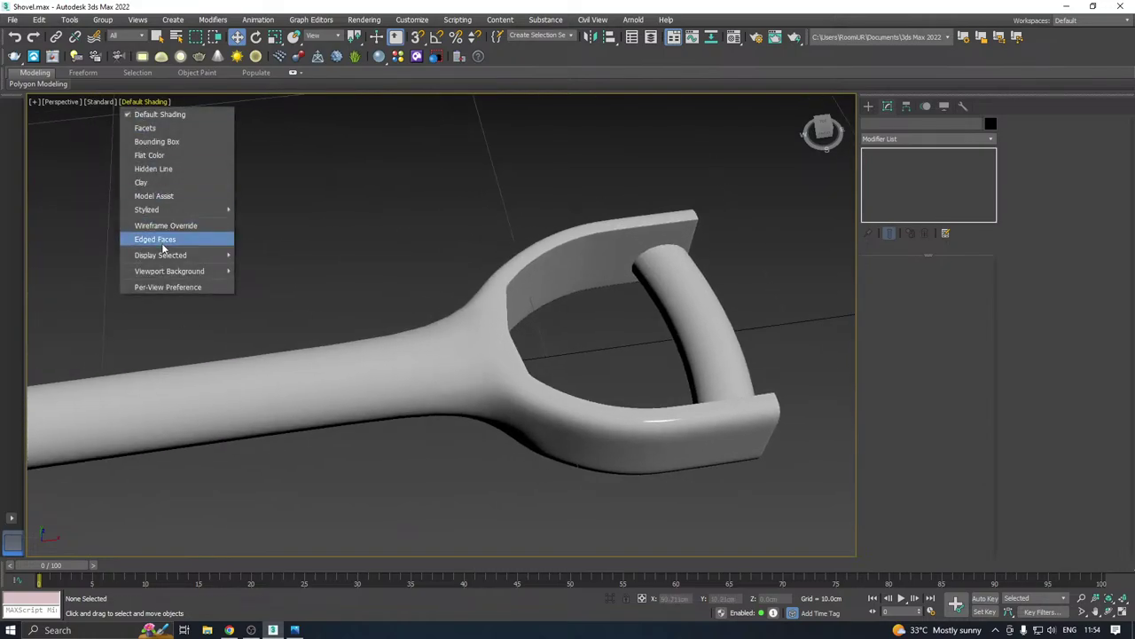
left_click(584, 381)
scroll(494, 379, "down", 2)
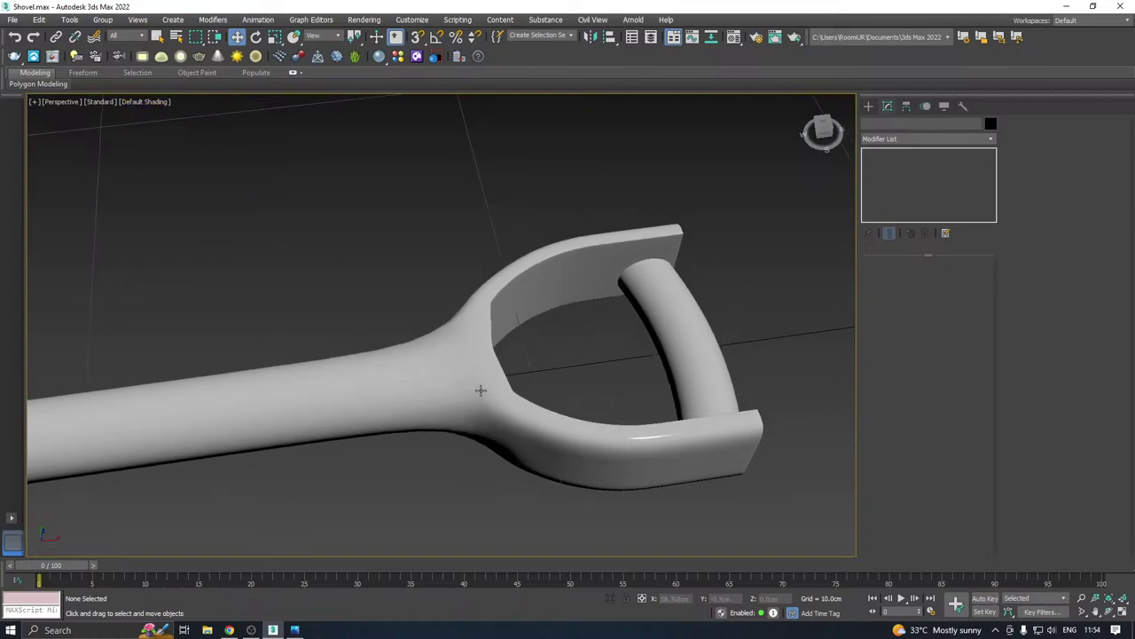
Select the shovel, turn Edged Faces back on, and inspect the smoothed mesh inside the handle's fork
left_click(480, 390)
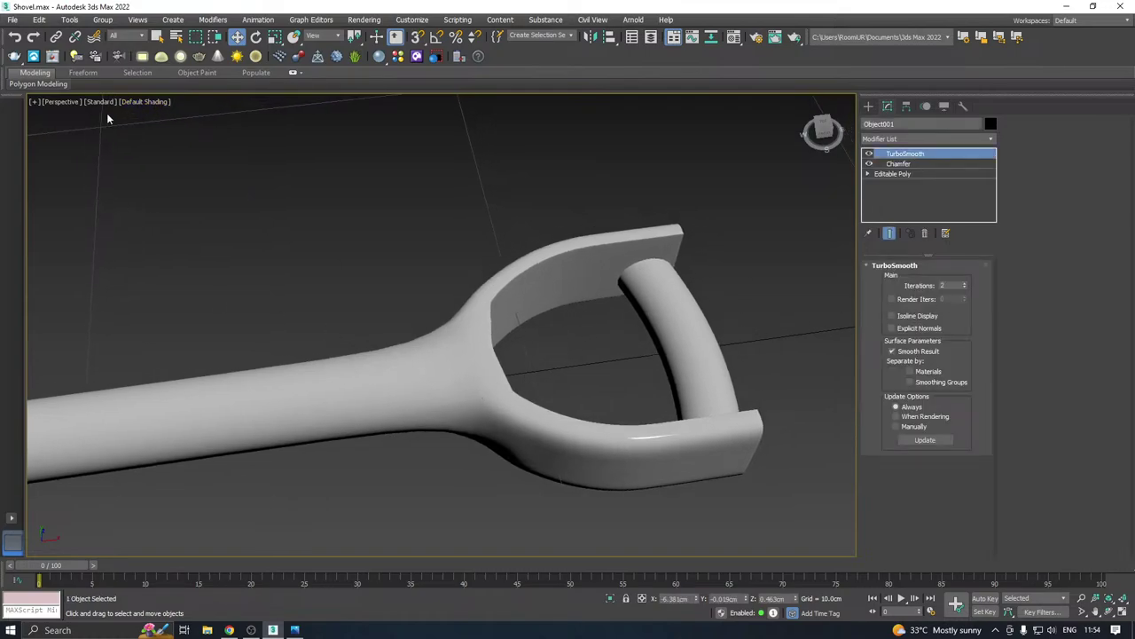
left_click(146, 101)
left_click(157, 240)
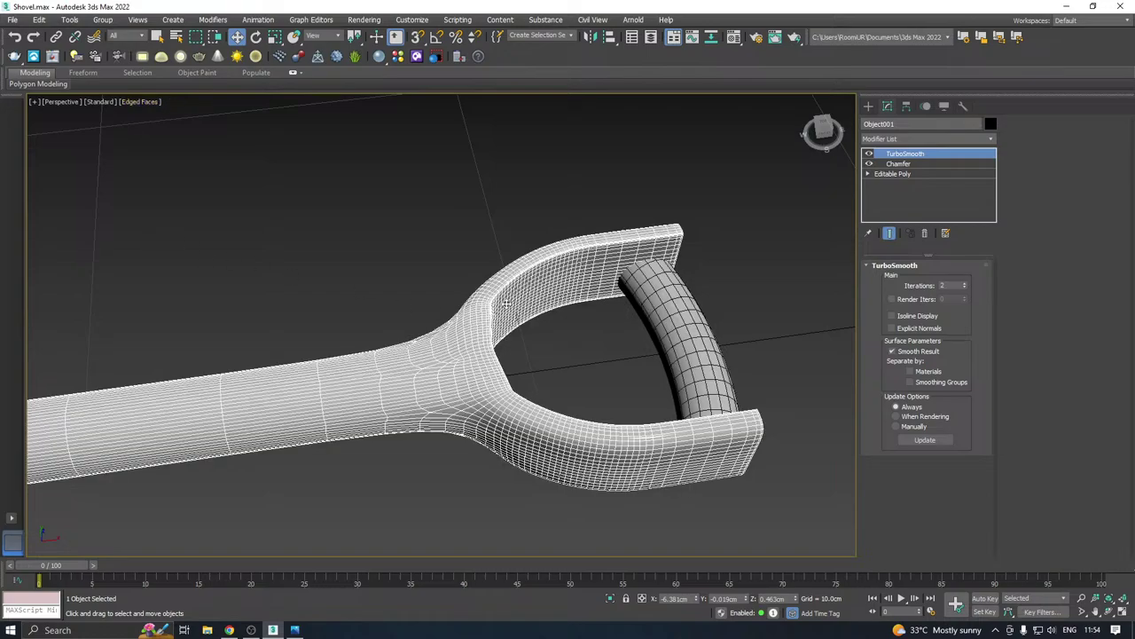
scroll(506, 303, "down", 4)
middle_click_drag(506, 303, 382, 345, "alt")
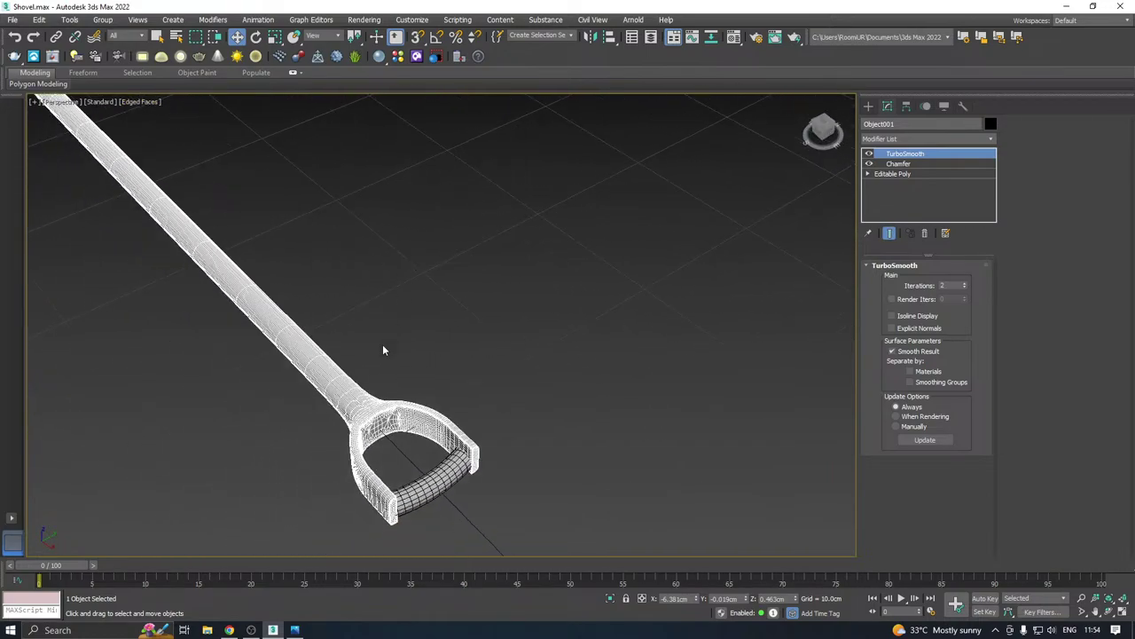
scroll(384, 350, "up", 10)
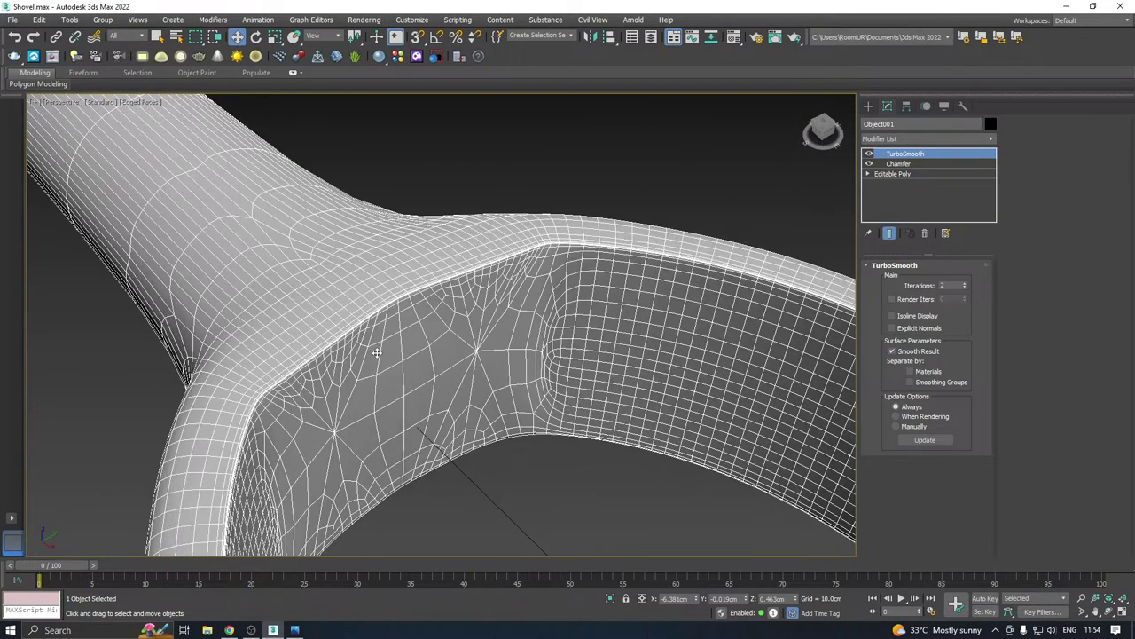
left_click(227, 630)
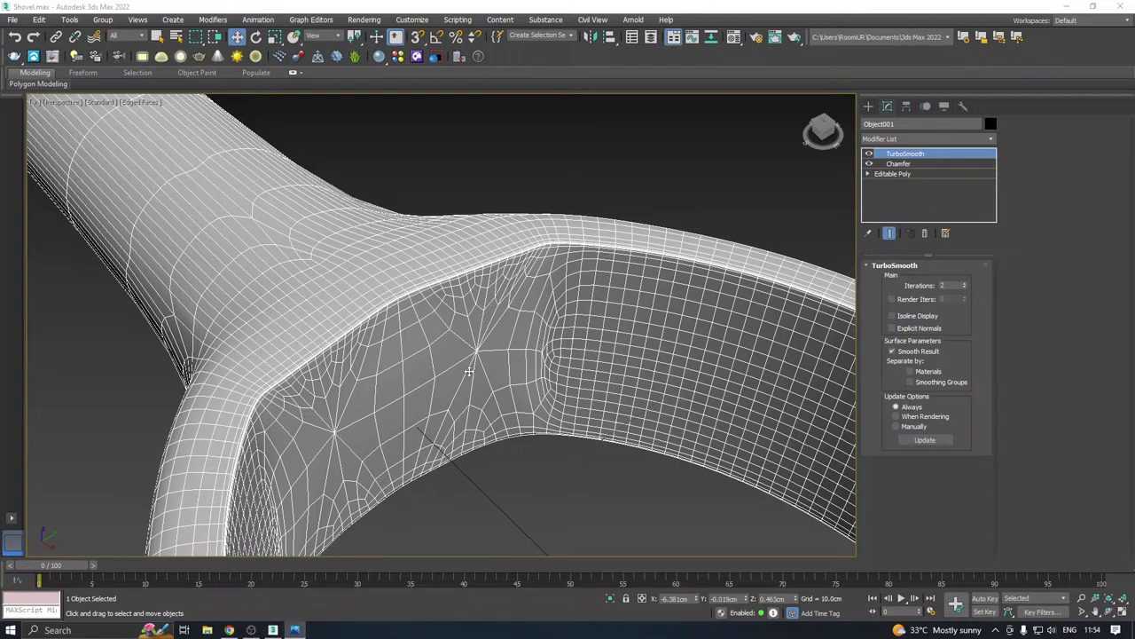
Go down to the vertex level of the Editable Poly, facing the fork's inner surface
left_click(896, 174)
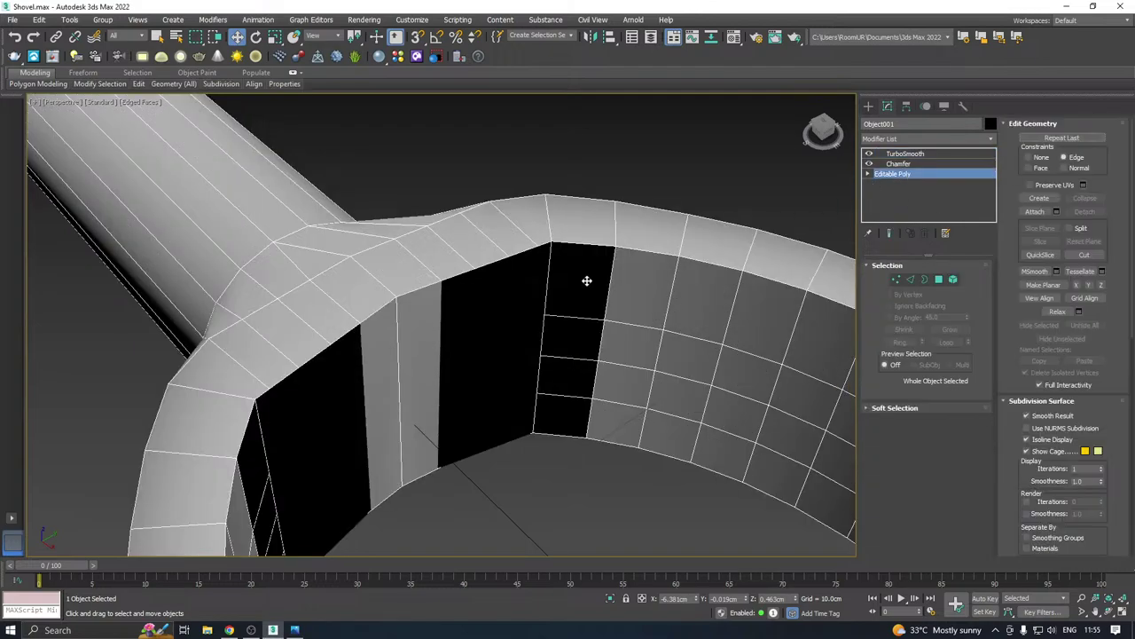
middle_click_drag(589, 278, 409, 290, "alt")
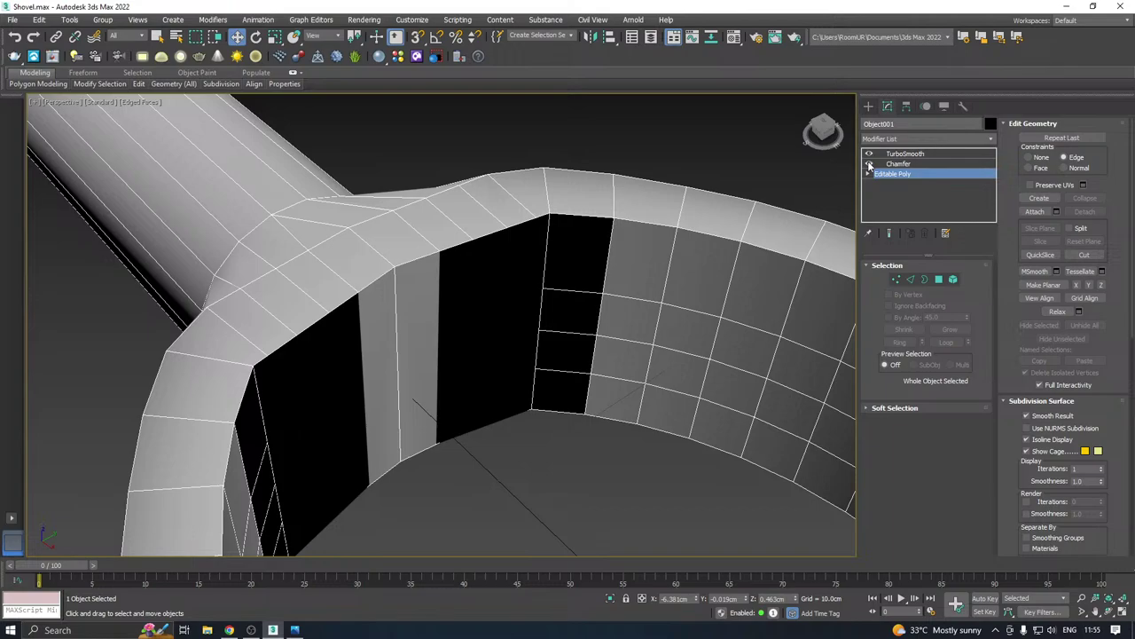
left_click(896, 279)
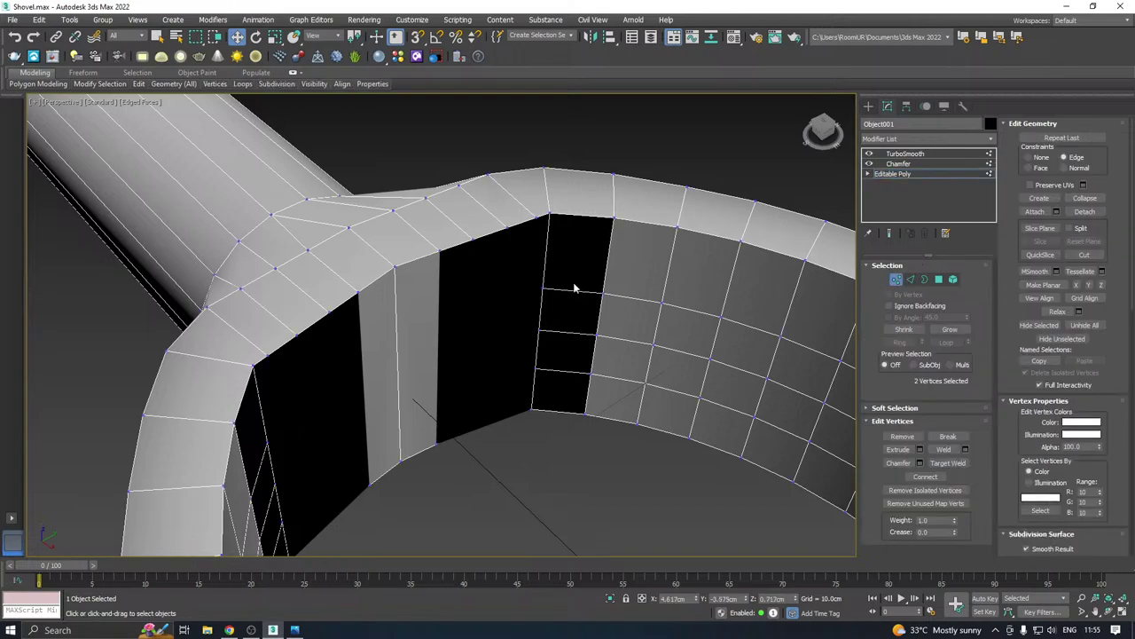
left_click(542, 286)
middle_click_drag(542, 287, 518, 282, "alt")
right_click(519, 282)
left_click(486, 183)
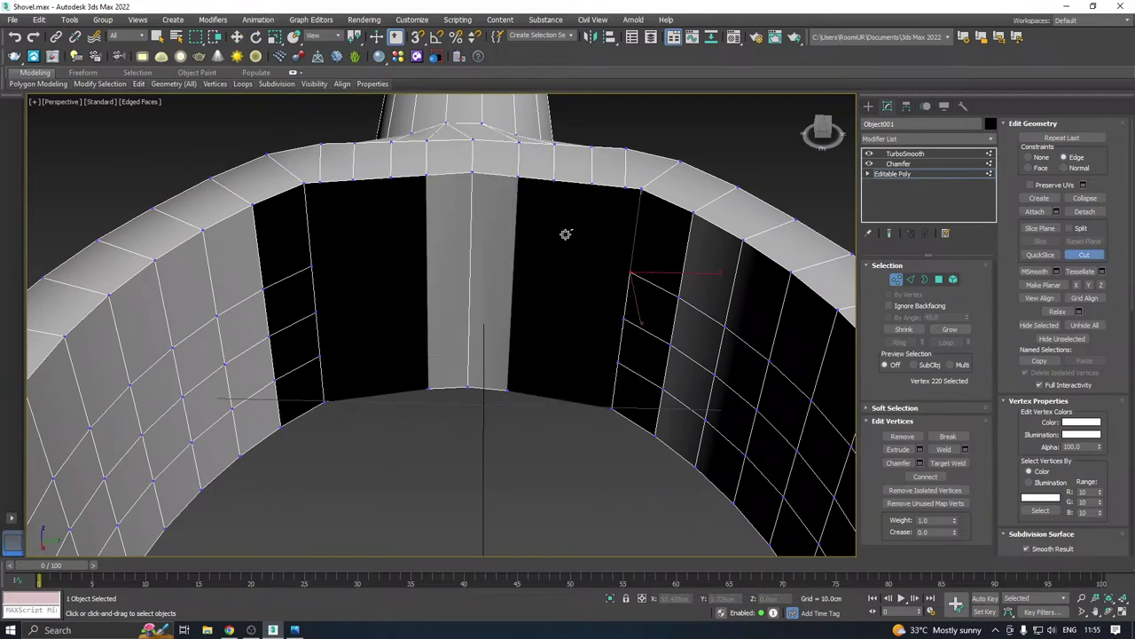
left_click(632, 272)
key("w")
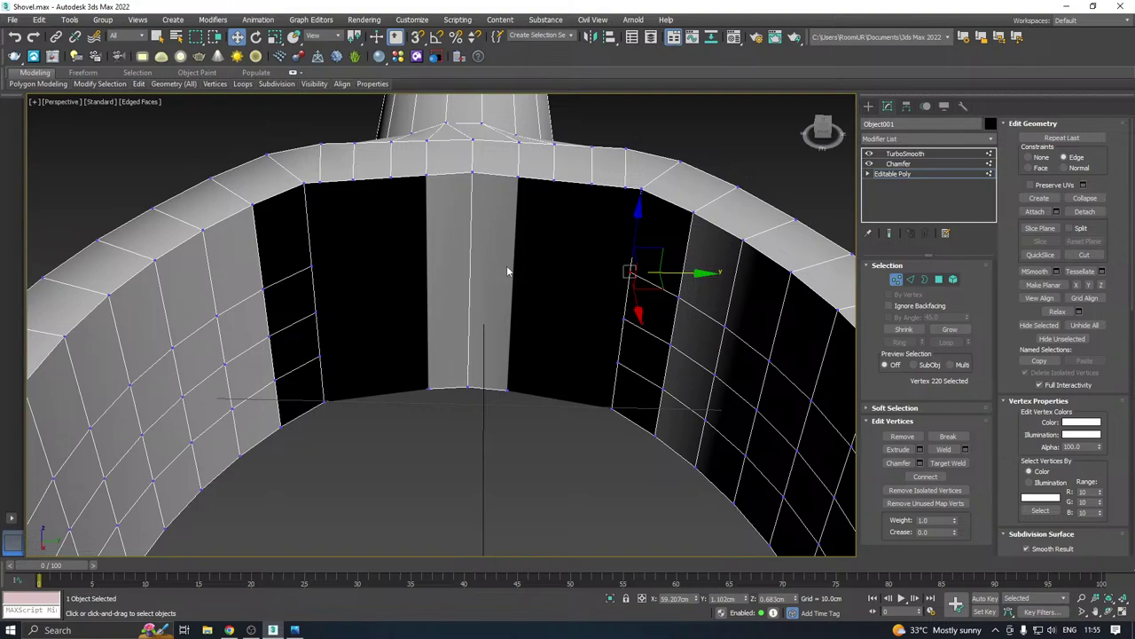
Connect two opposite pairs of rim vertices across the fork's inner surface on one side of its centre
left_click(596, 185)
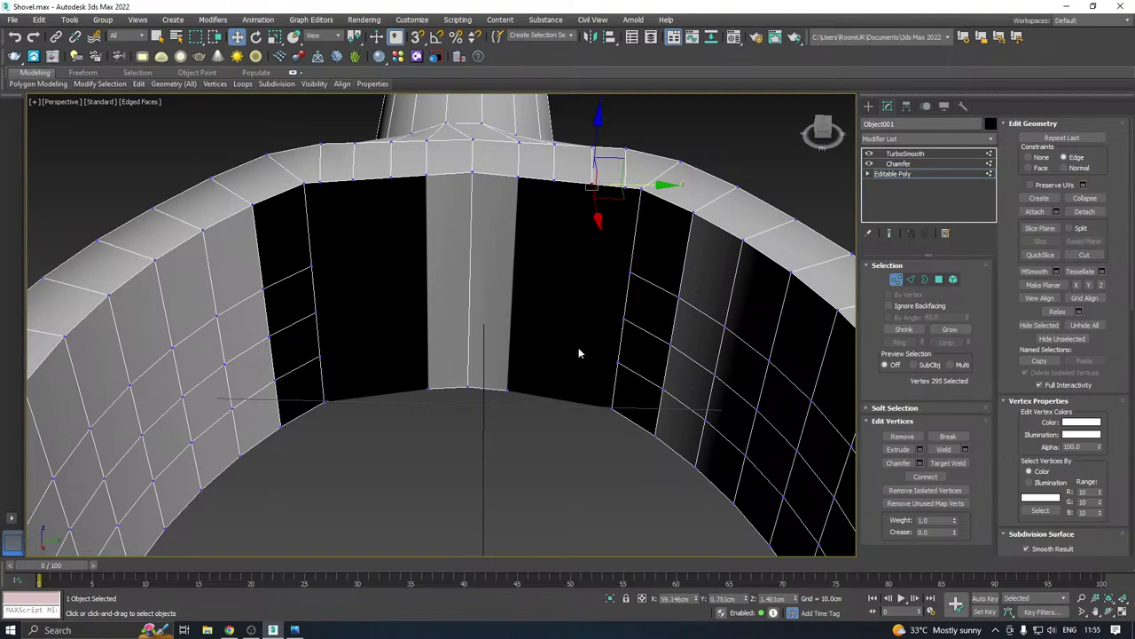
middle_click_drag(579, 353, 575, 241, "alt")
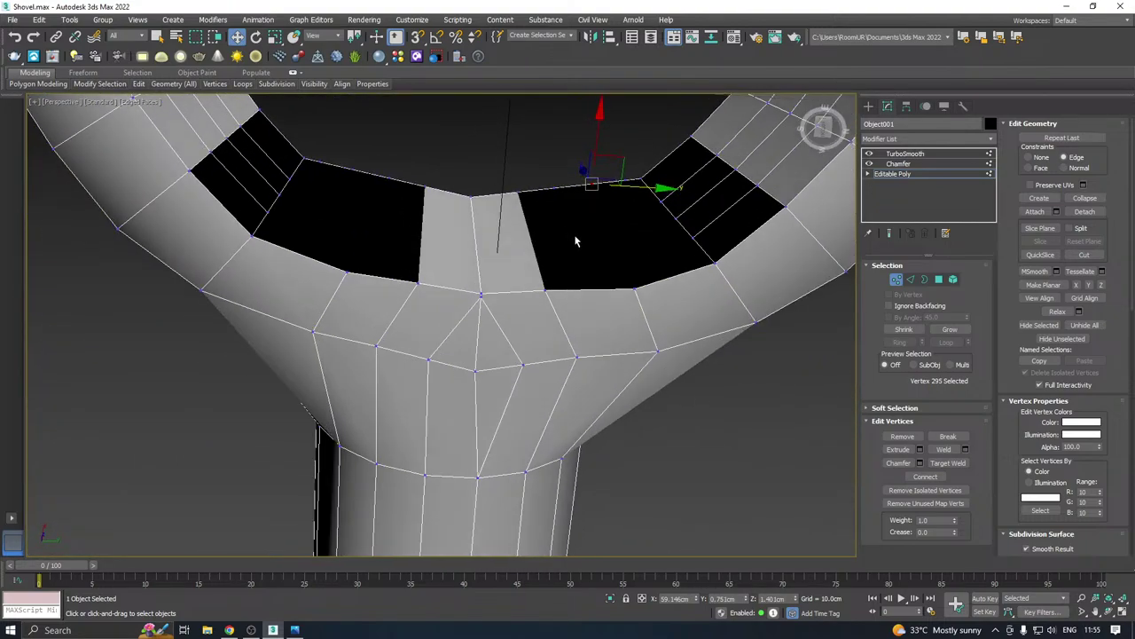
left_click(636, 290, "ctrl")
left_click(920, 478)
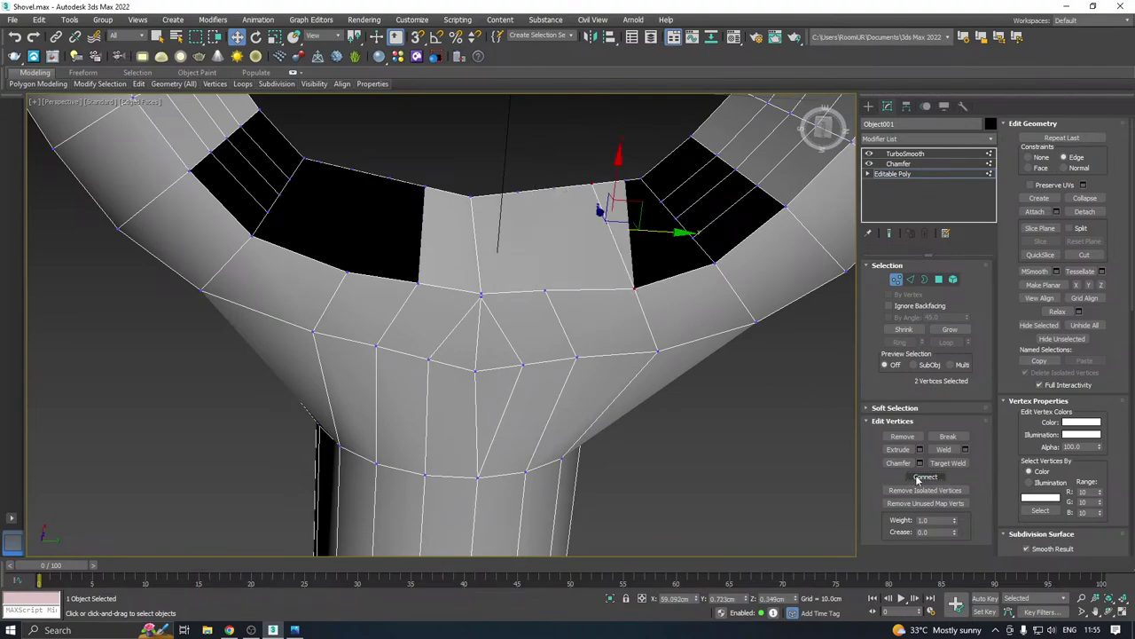
left_click(545, 289)
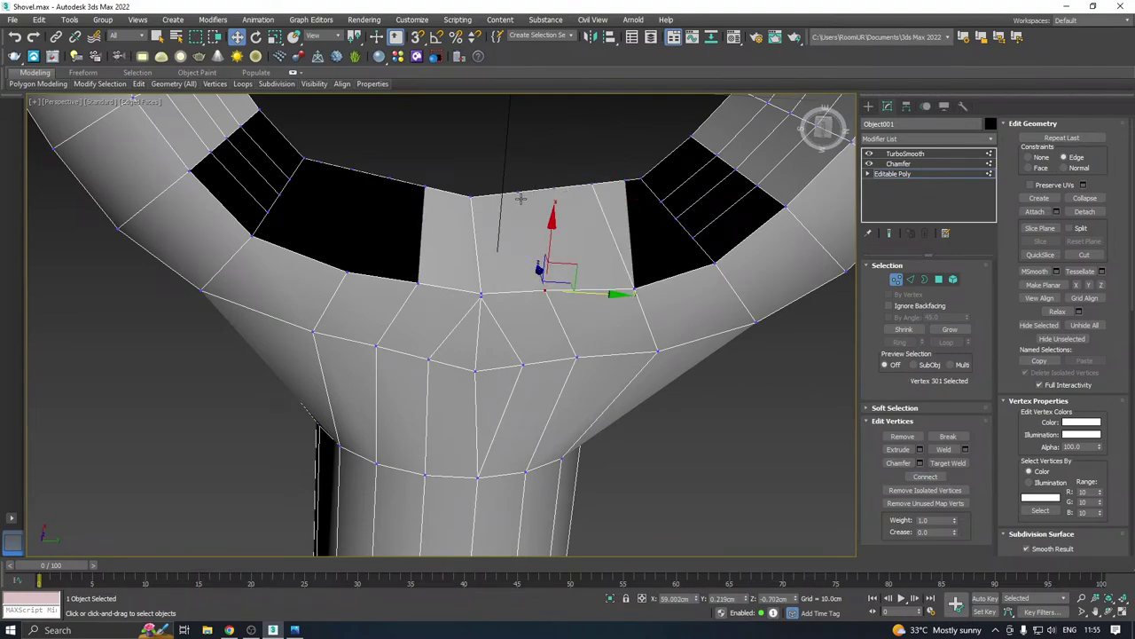
left_click(520, 192, "ctrl")
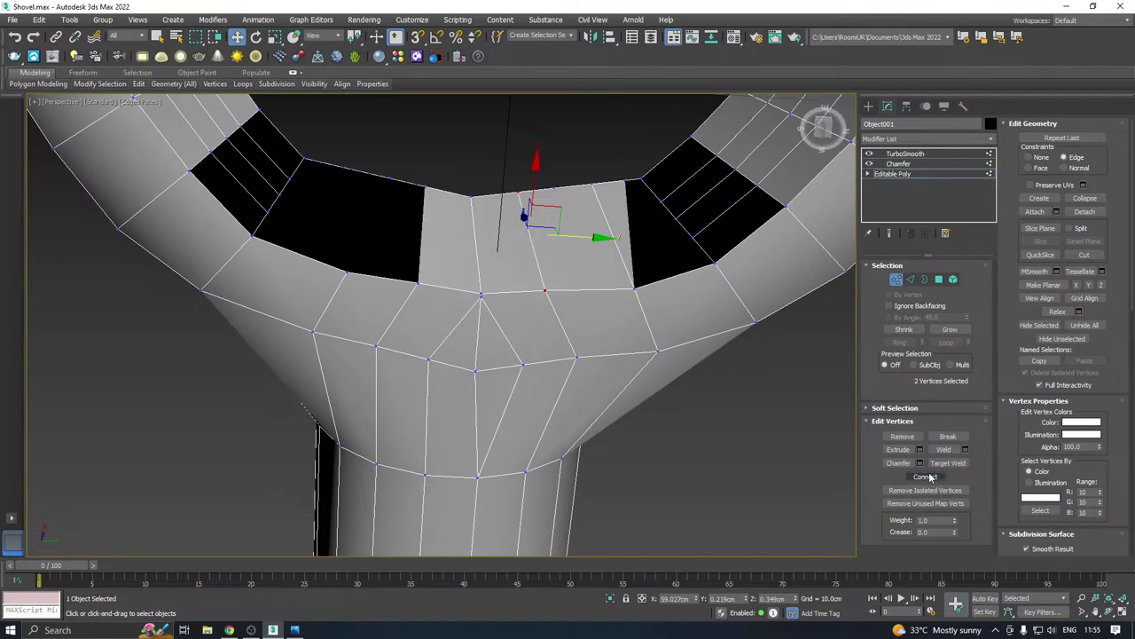
Connect two matching pairs of rim vertices across the inner surface on the other side of the fork's centre
left_click(349, 269)
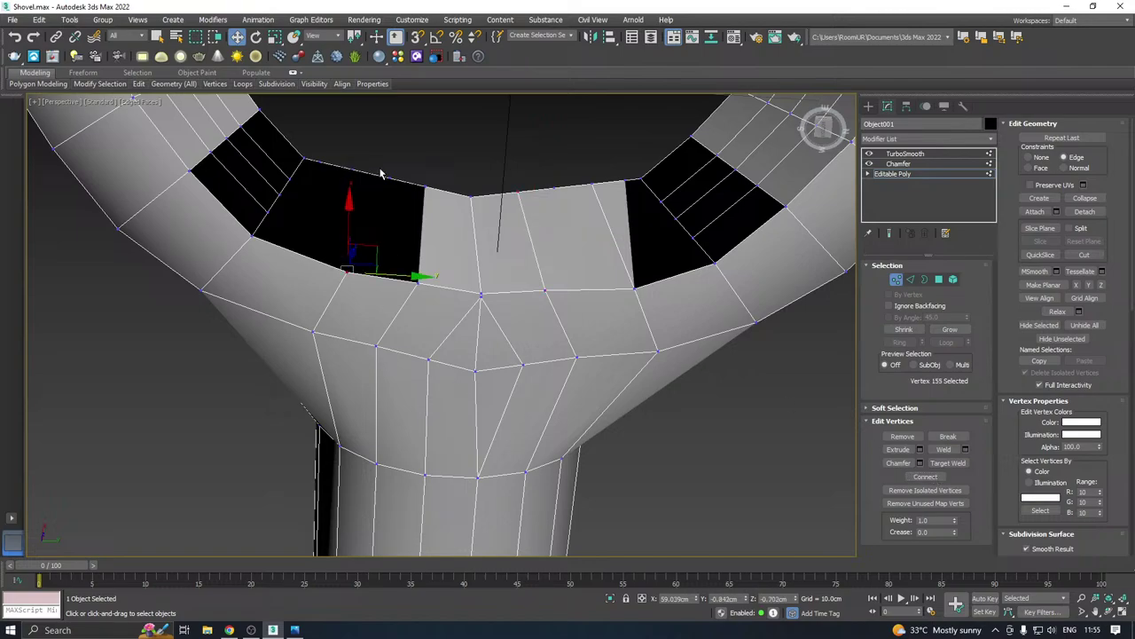
left_click(387, 175, "ctrl")
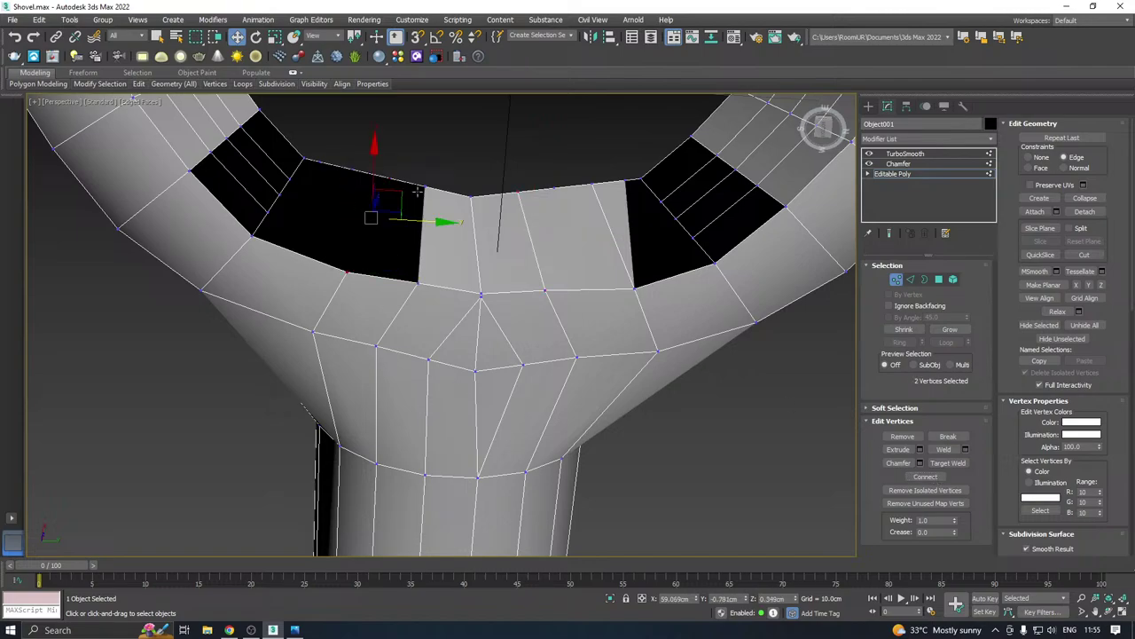
left_click(925, 476)
left_click(418, 282)
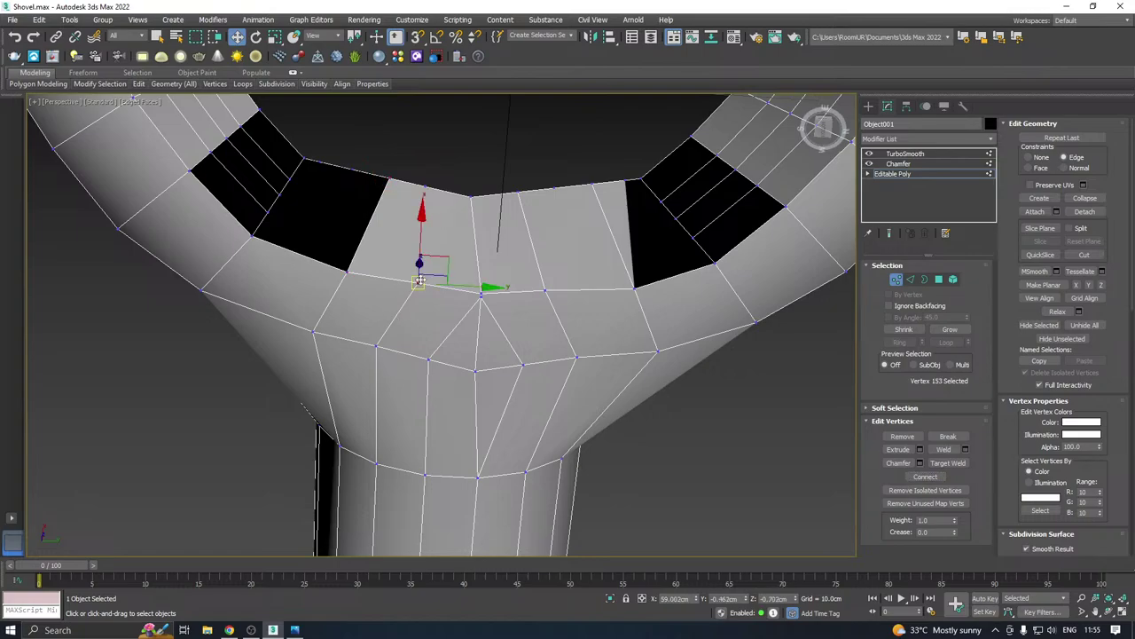
left_click(422, 187, "ctrl")
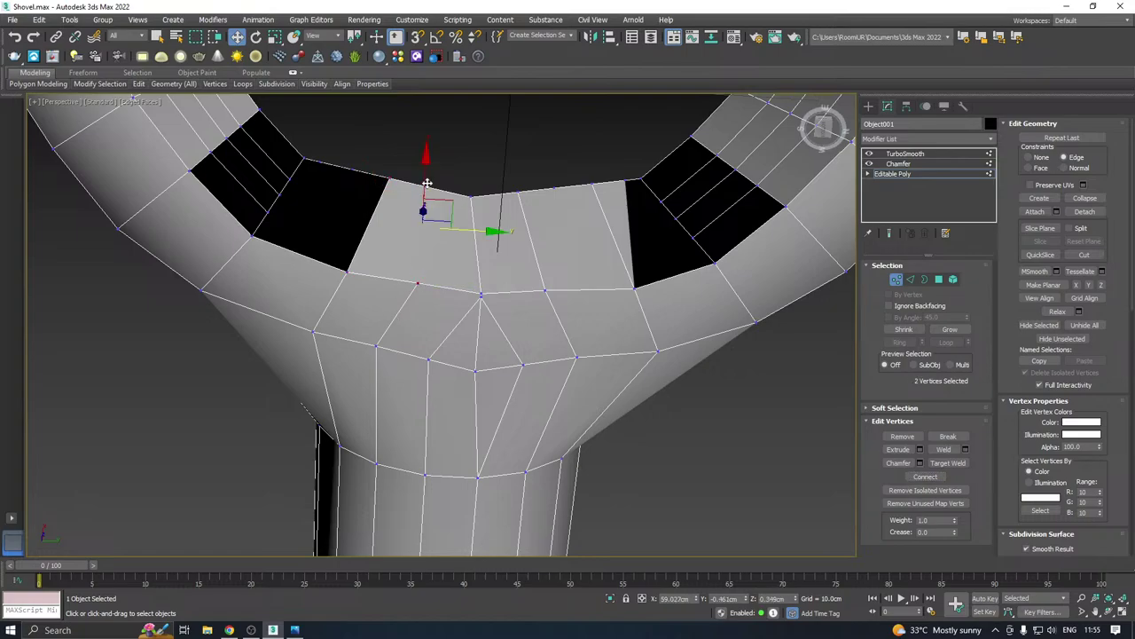
left_click(925, 476)
middle_click_drag(612, 315, 573, 277, "alt")
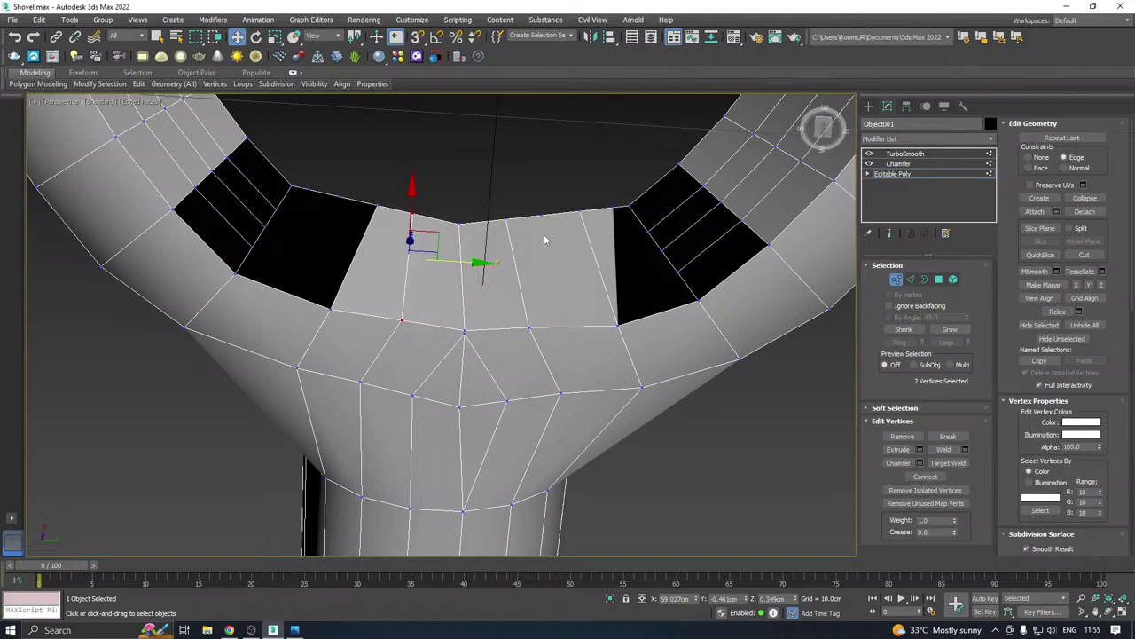
Target-weld the extra rim vertex beside the black strip onto the adjacent corner vertex of the gridded area
left_click(621, 325)
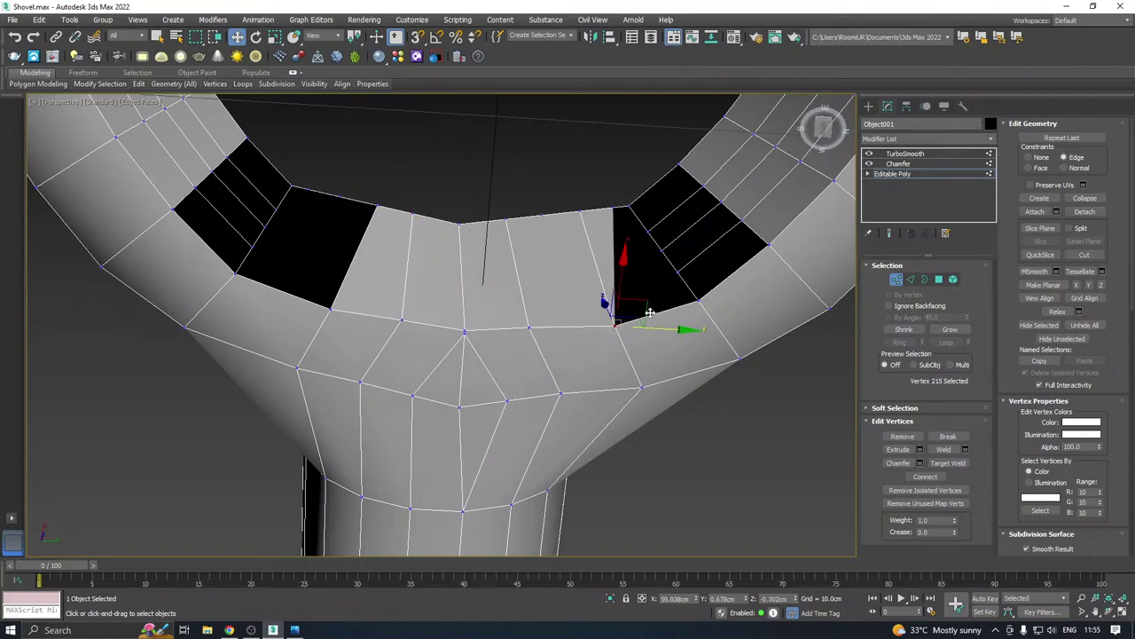
left_click(619, 209)
middle_click_drag(636, 208, 646, 304, "alt")
right_click(647, 304)
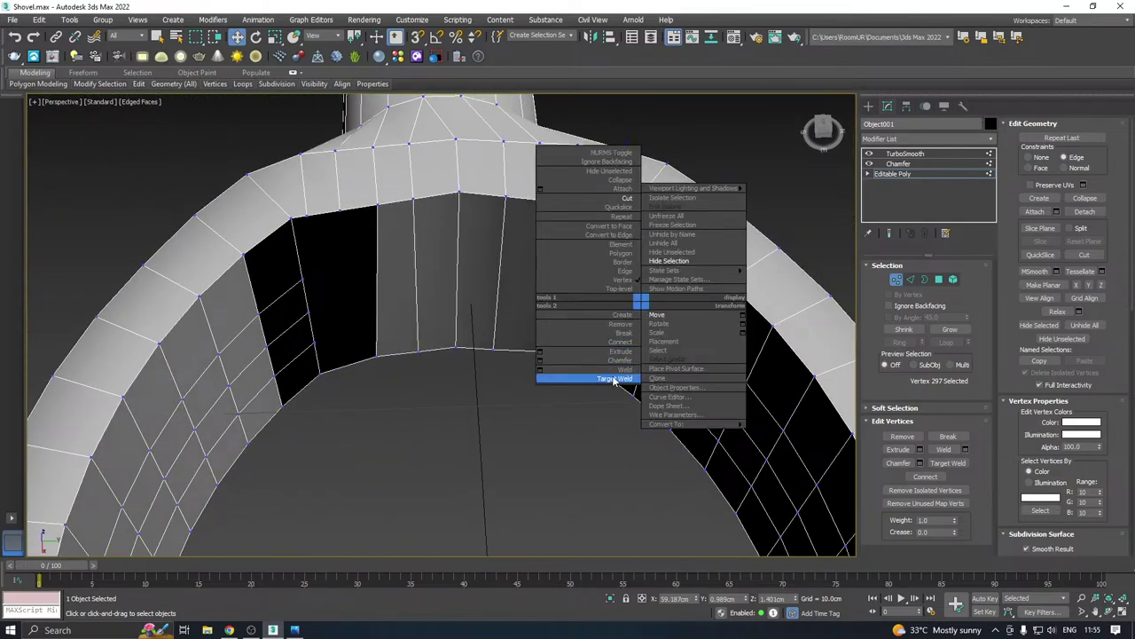
left_click(616, 376)
left_click(631, 210)
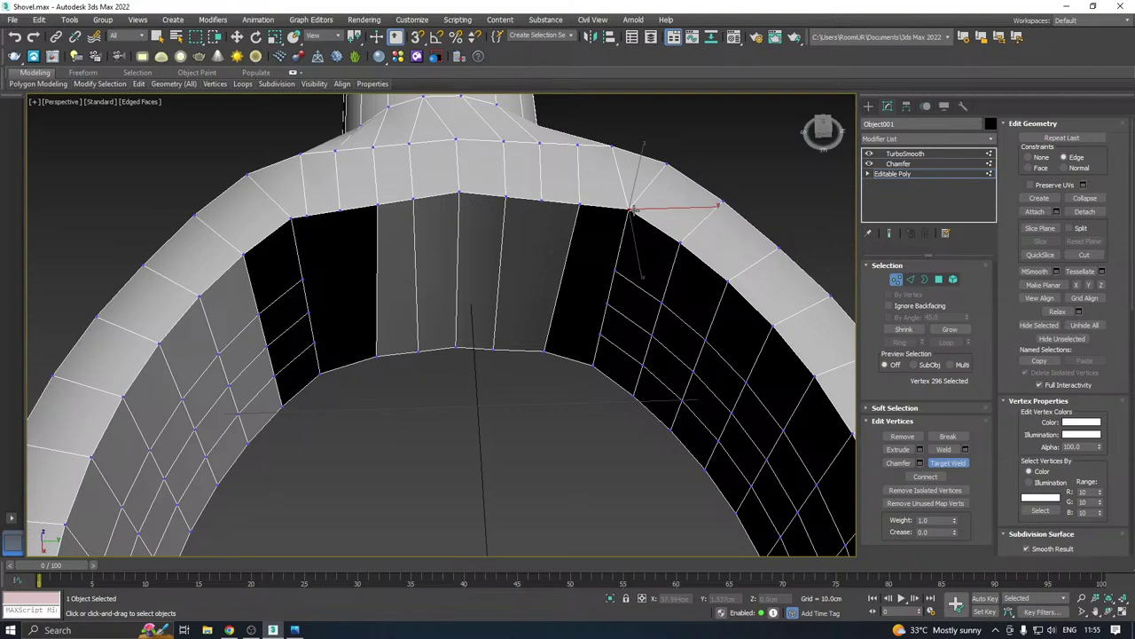
key("w")
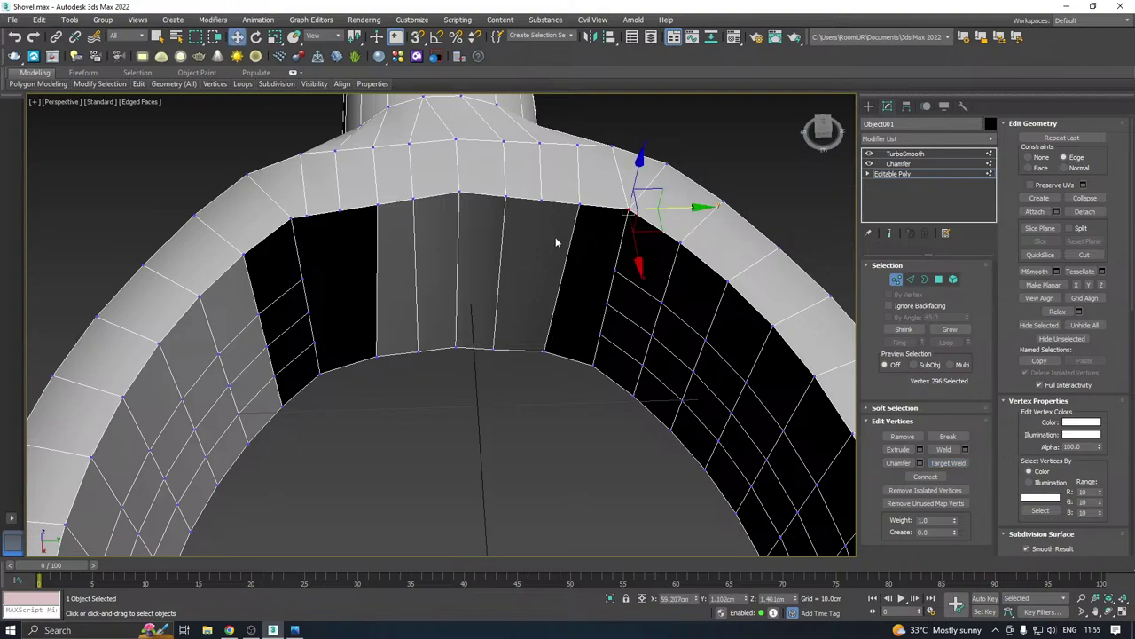
left_click(541, 203)
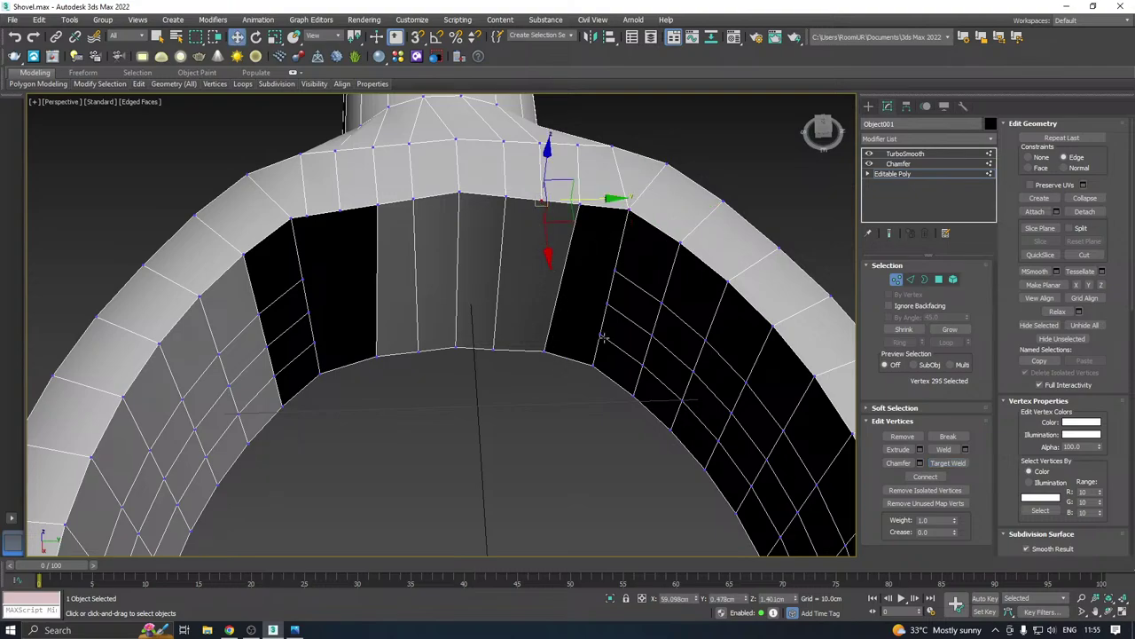
right_click(602, 337)
left_click(558, 234)
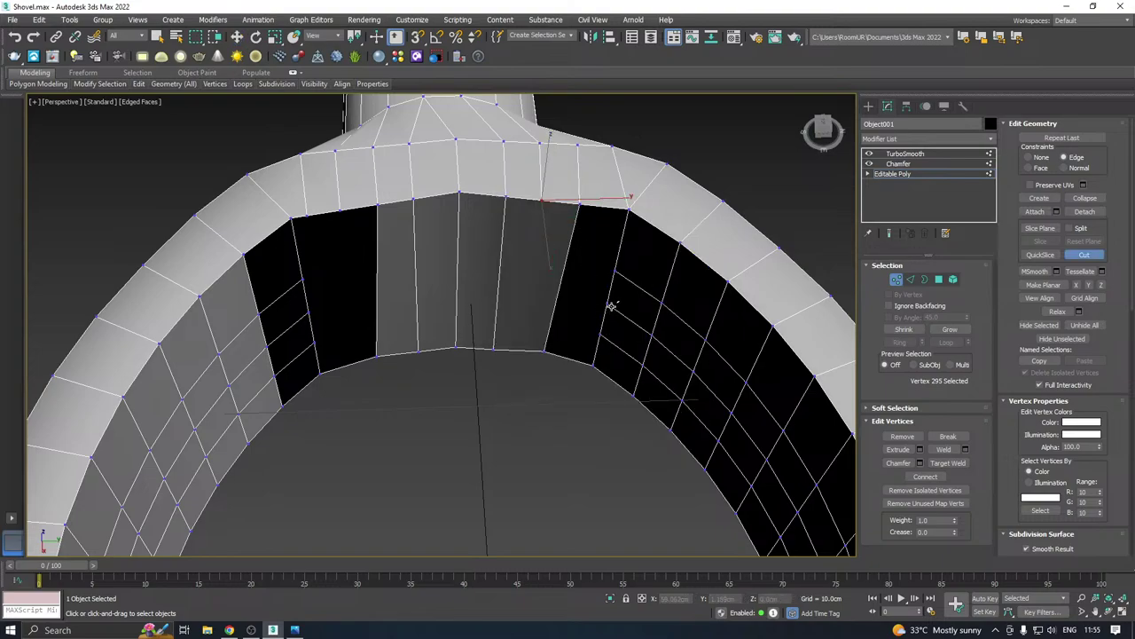
left_click(609, 303)
right_click(558, 289)
middle_click_drag(629, 287, 648, 305, "alt")
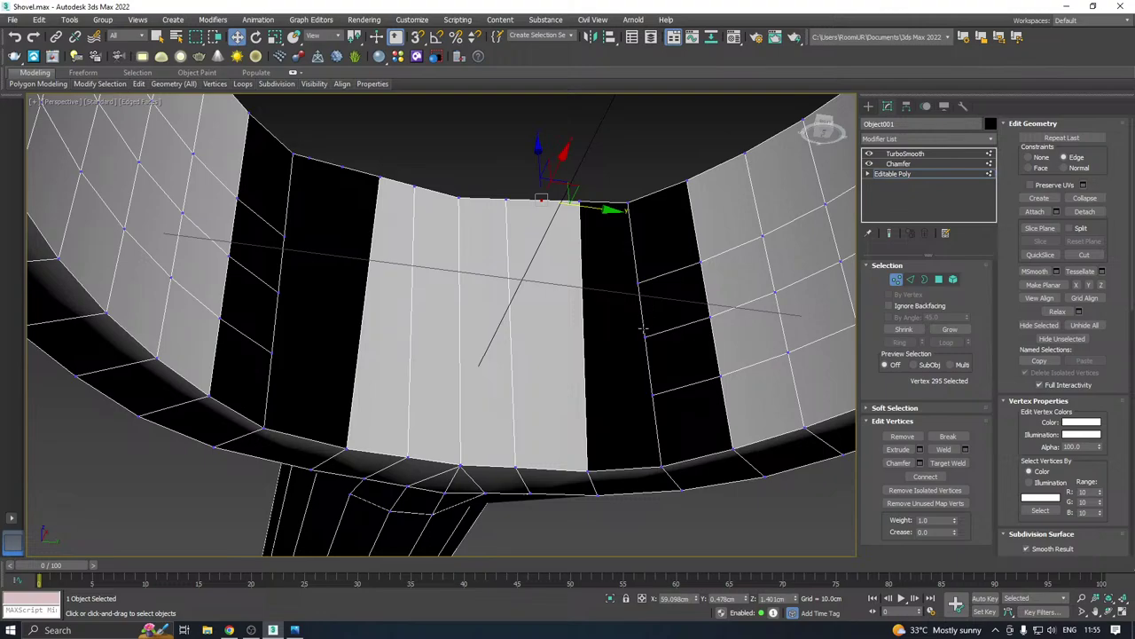
left_click_drag(644, 328, 675, 309)
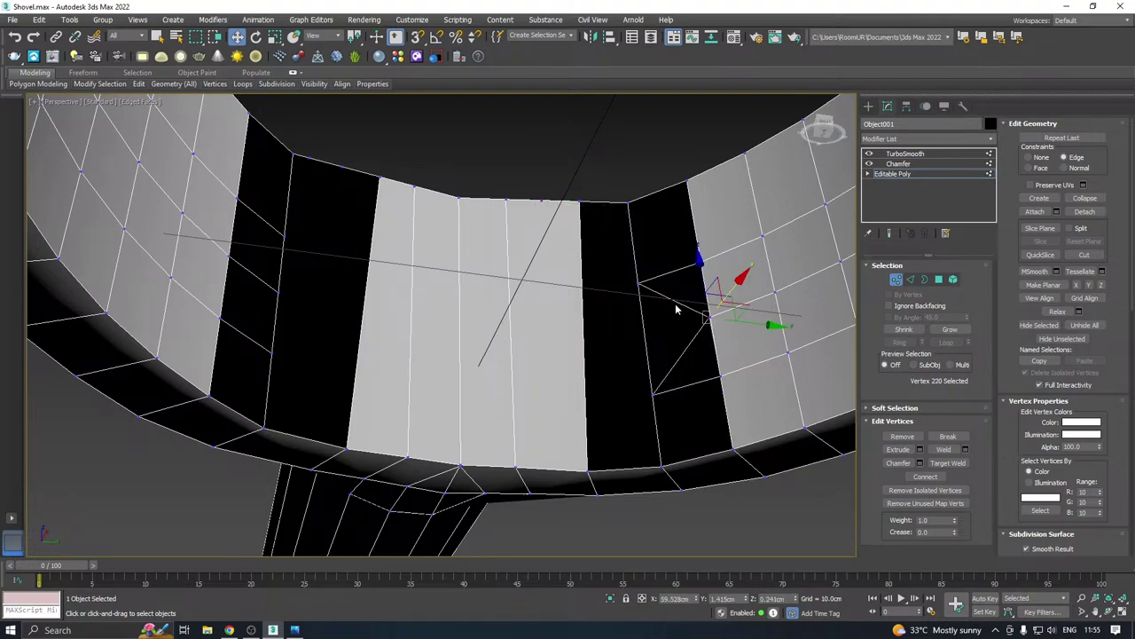
key("ctrl+z")
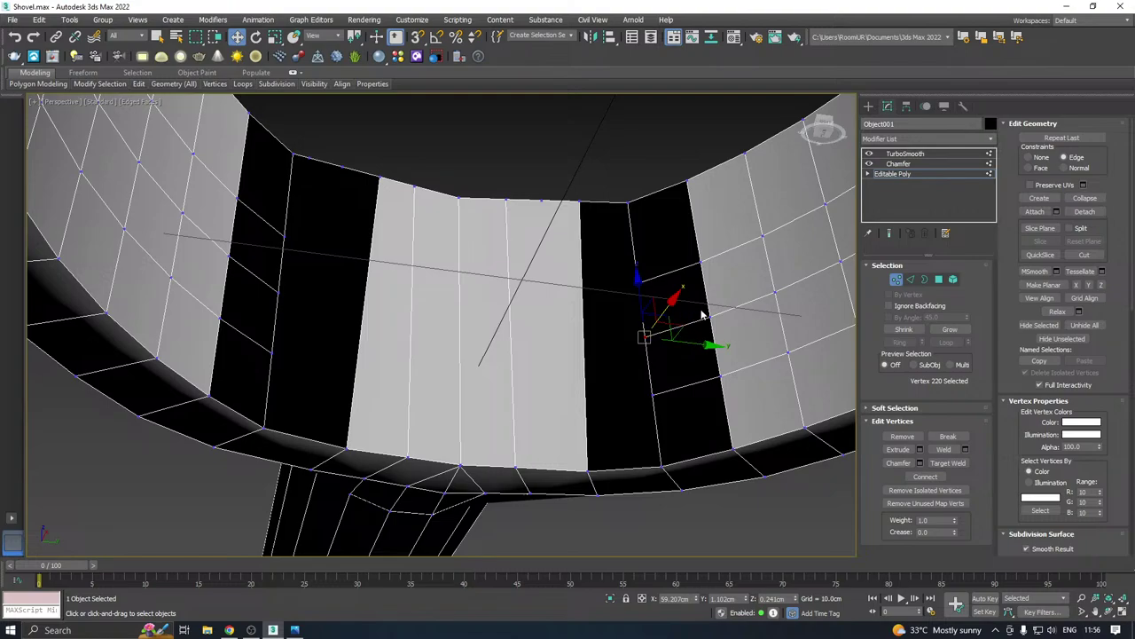
Remove the middle vertex on the edge between the fork's central strips and the adjoining grid
left_click(710, 317)
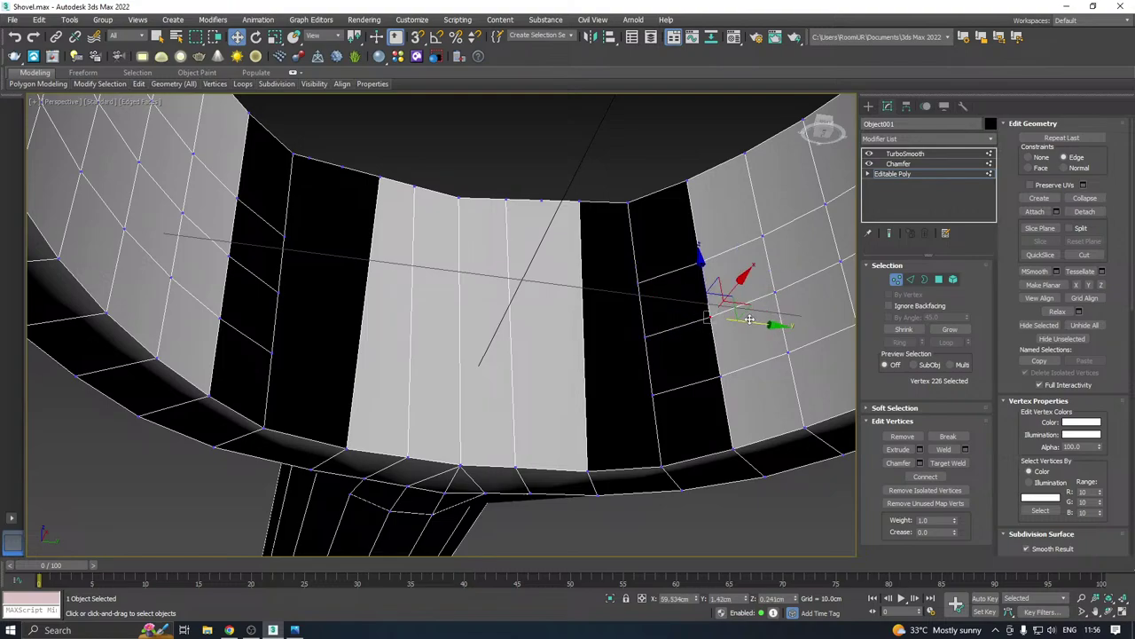
left_click(648, 336)
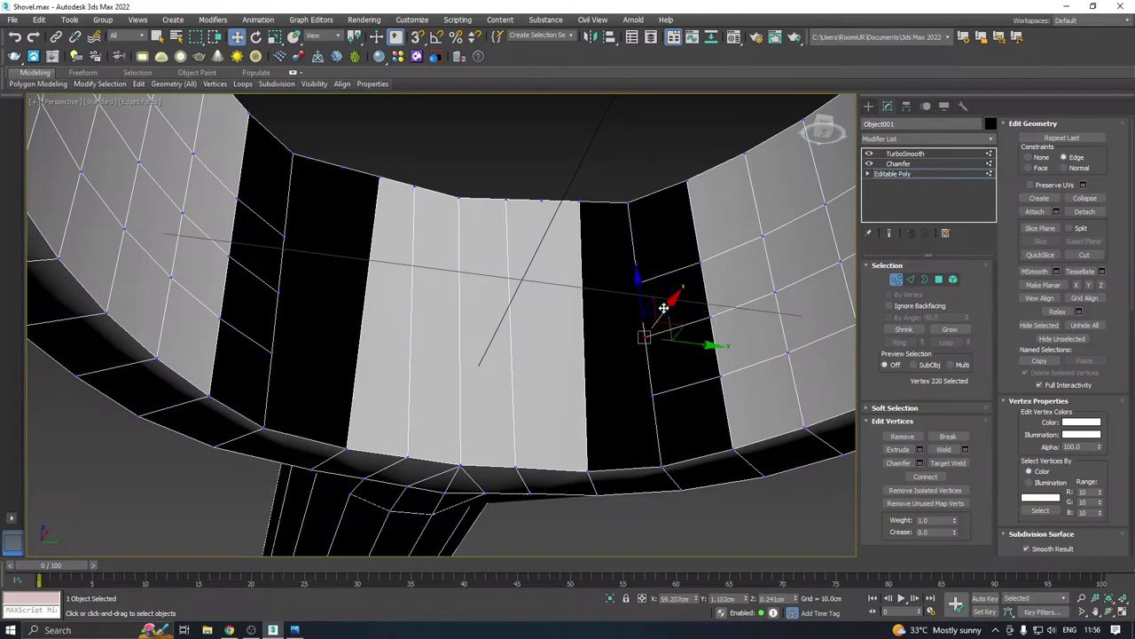
mouse_move(661, 315)
left_mouse_down()
mouse_move(671, 302)
mouse_move(669, 321)
left_mouse_up()
right_click(666, 320)
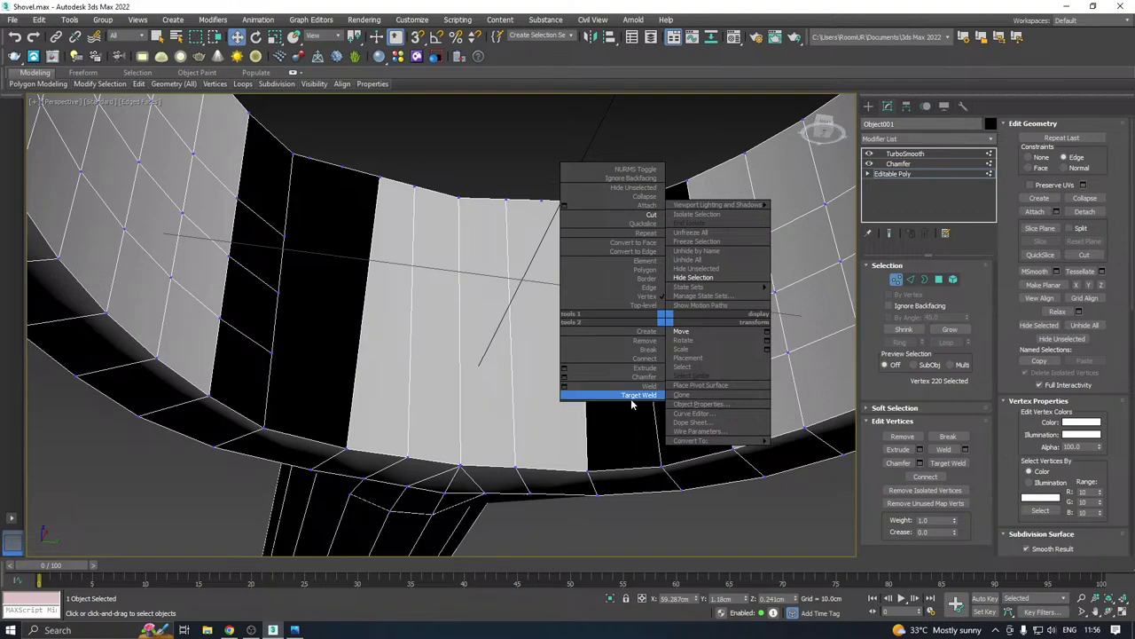
left_click(629, 397)
middle_click_drag(621, 376, 599, 402)
key("BackSpace")
Remove the two remaining intermediate vertices, lower and upper, on that same edge beside the central strips
left_click(604, 429)
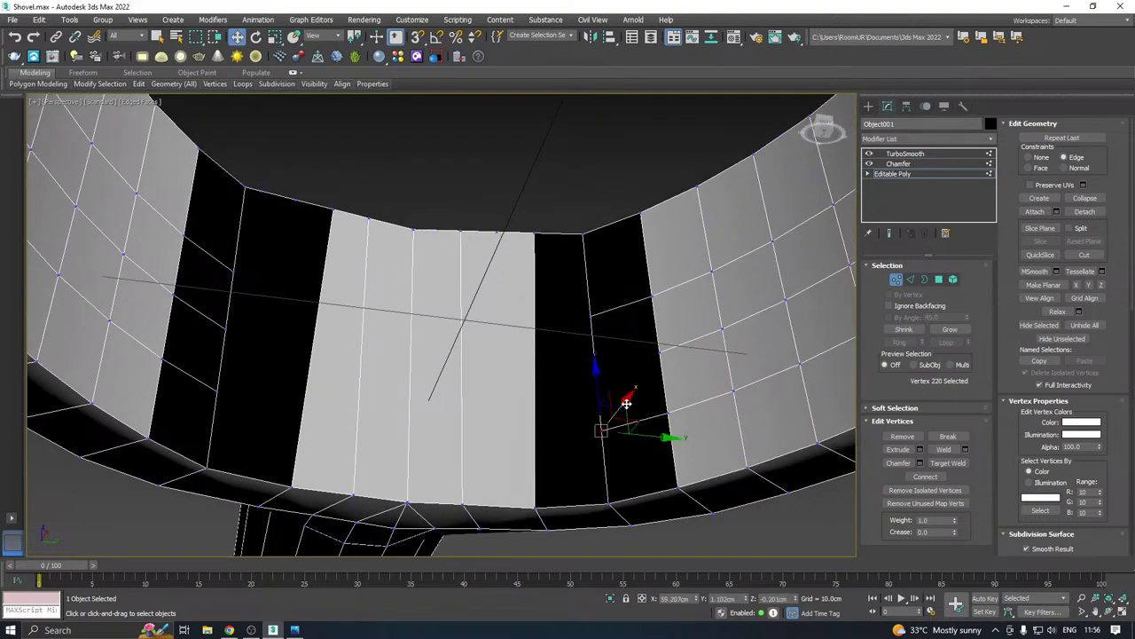
left_click_drag(627, 404, 633, 404)
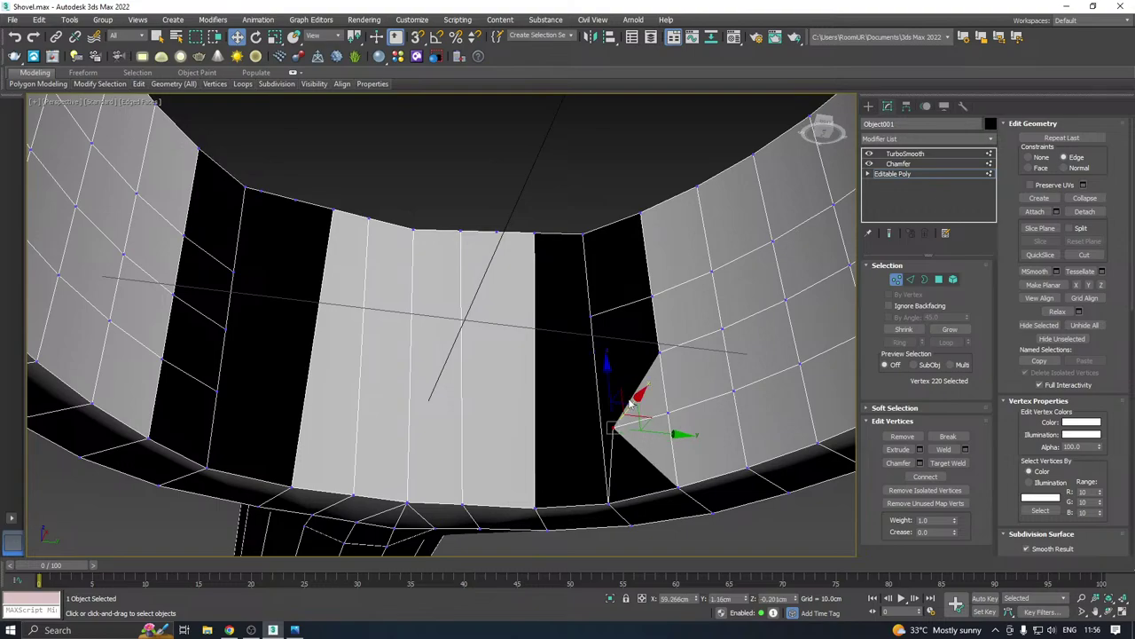
key("BackSpace")
middle_click_drag(630, 407, 618, 434)
left_click(576, 338)
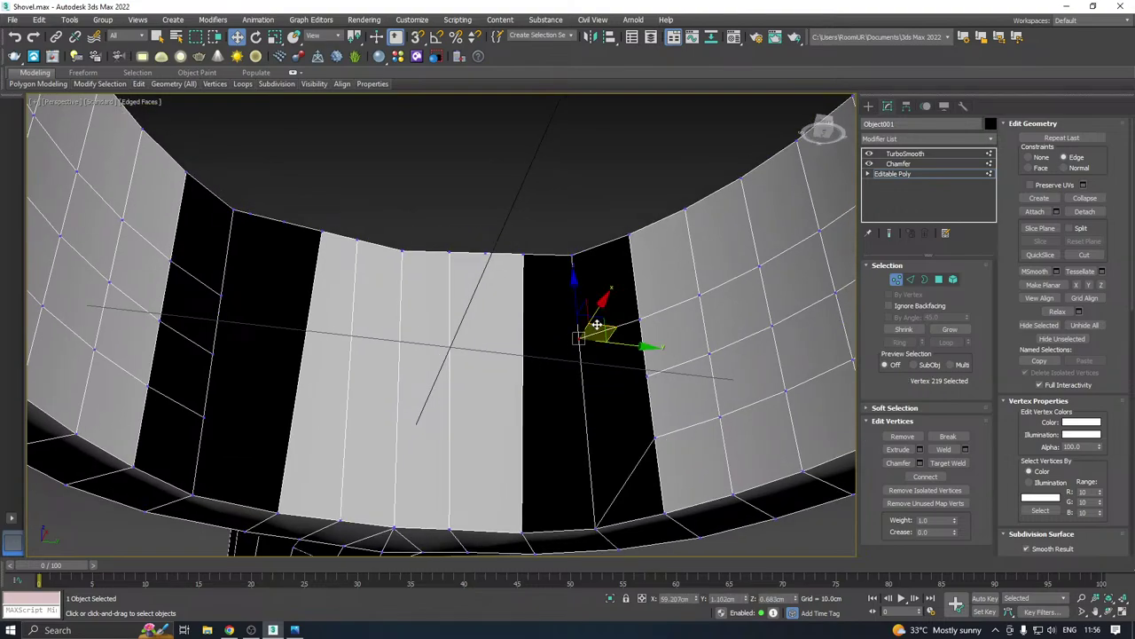
left_click_drag(597, 325, 600, 304)
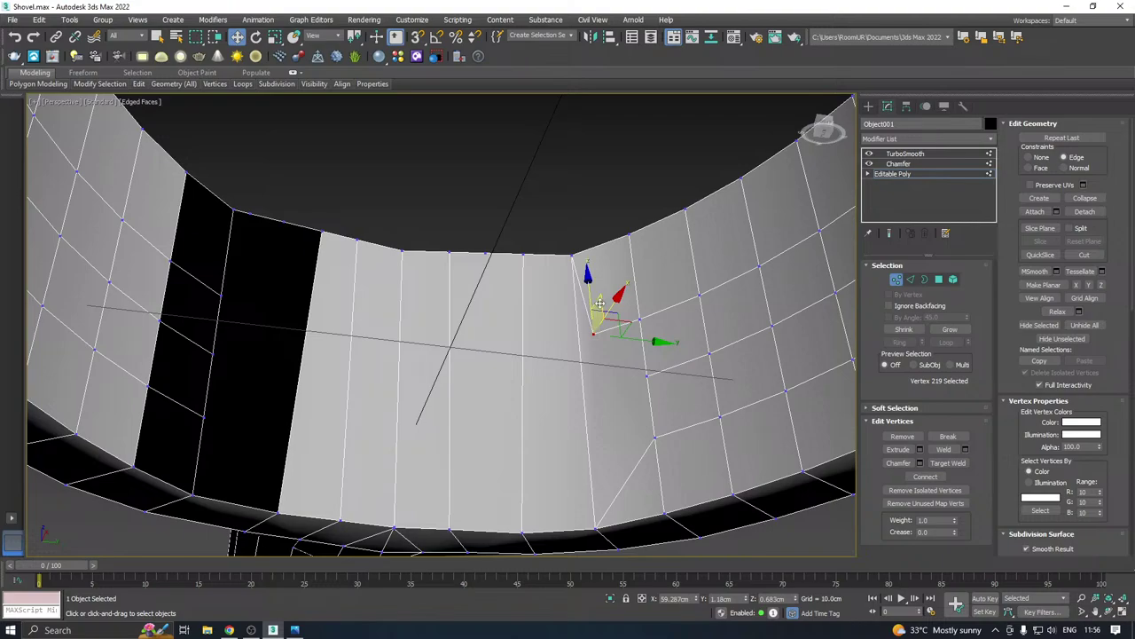
key("BackSpace")
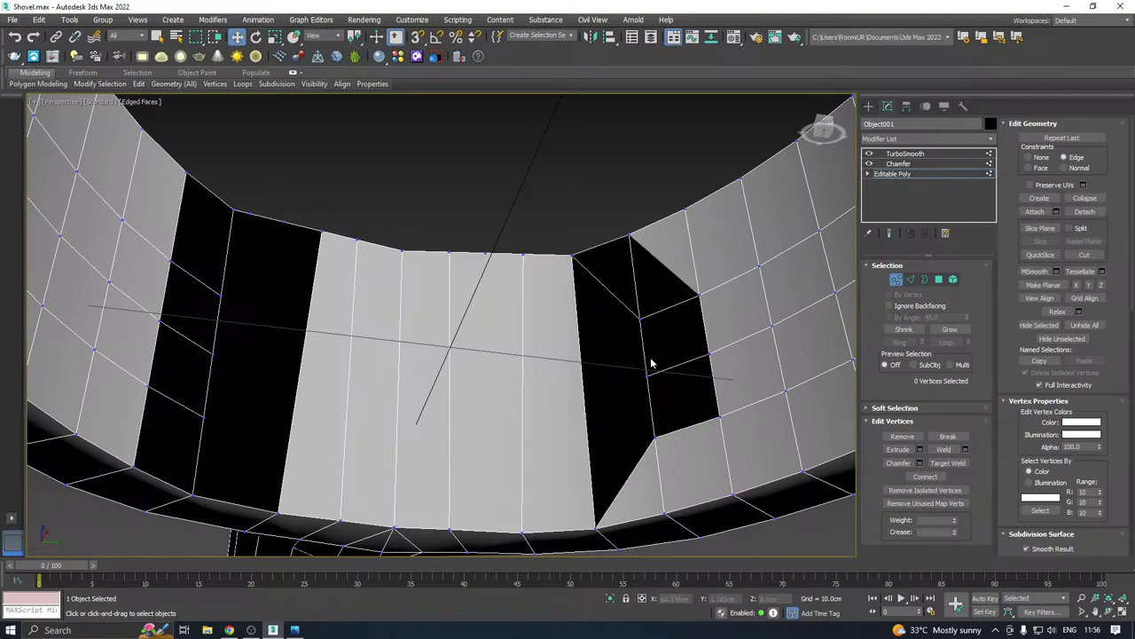
Cut an edge from the grid's middle vertex across the strips to the fork's central vertical edge
middle_click_drag(651, 363, 666, 342)
right_click(610, 328)
left_click(563, 234)
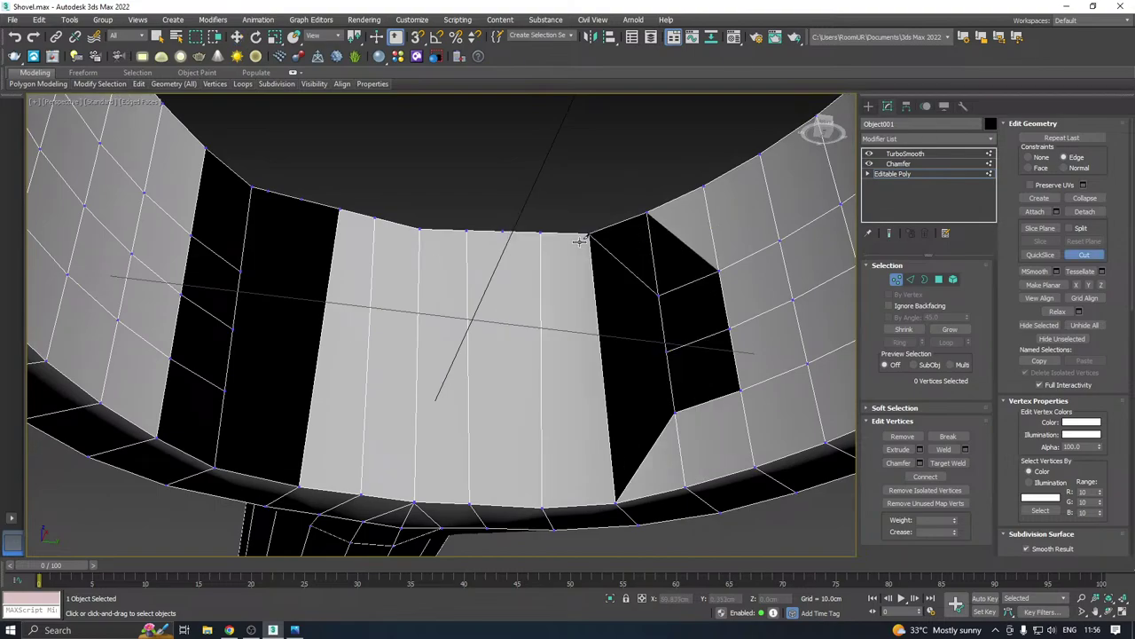
left_click(666, 351)
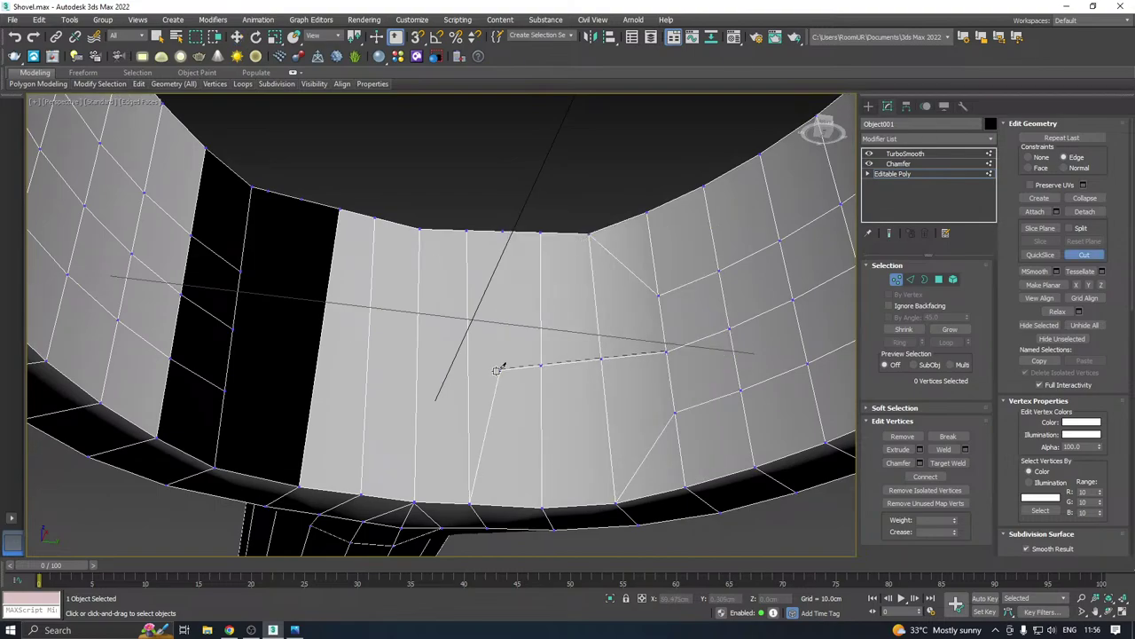
left_click(414, 355)
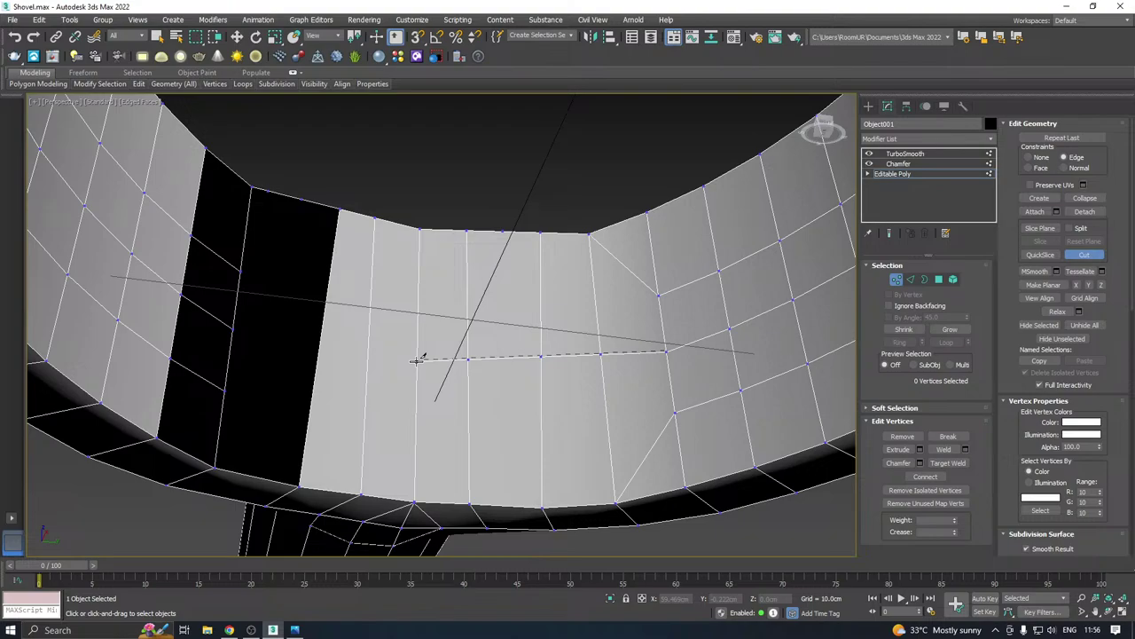
middle_click_drag(417, 359, 538, 335, "alt")
key("w")
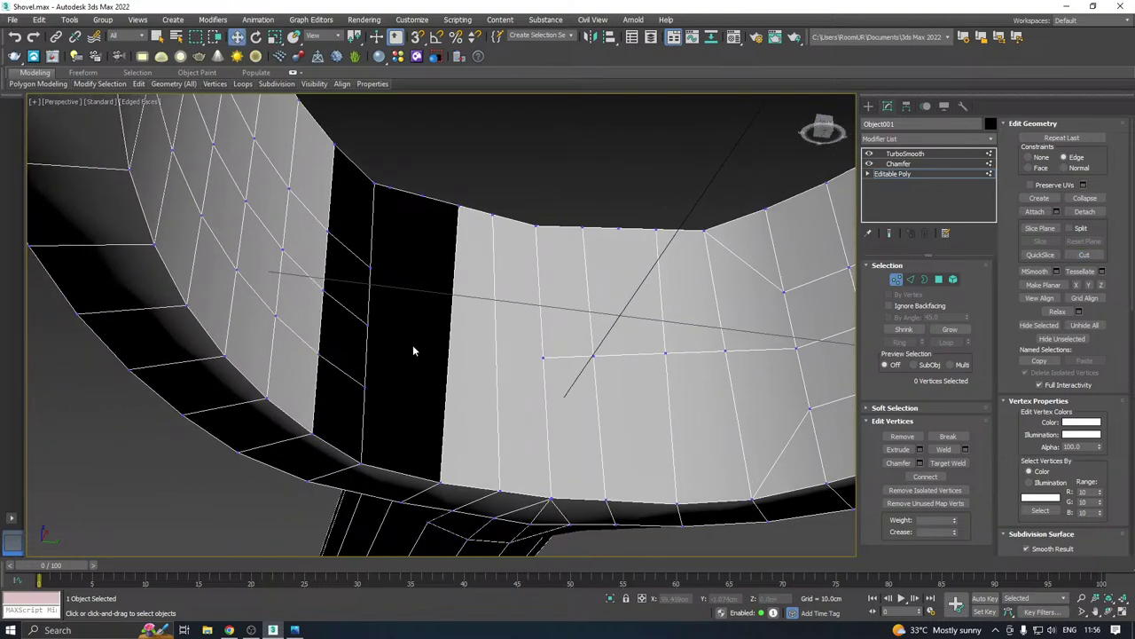
Remove the three intermediate vertices on the matching edge at the opposite side of the central strips
left_click(368, 325)
left_click_drag(429, 332, 414, 332)
key("BackSpace")
left_click(368, 264)
left_click_drag(403, 269, 393, 269)
key("BackSpace")
left_click(366, 386)
left_click_drag(413, 392, 404, 391)
key("BackSpace")
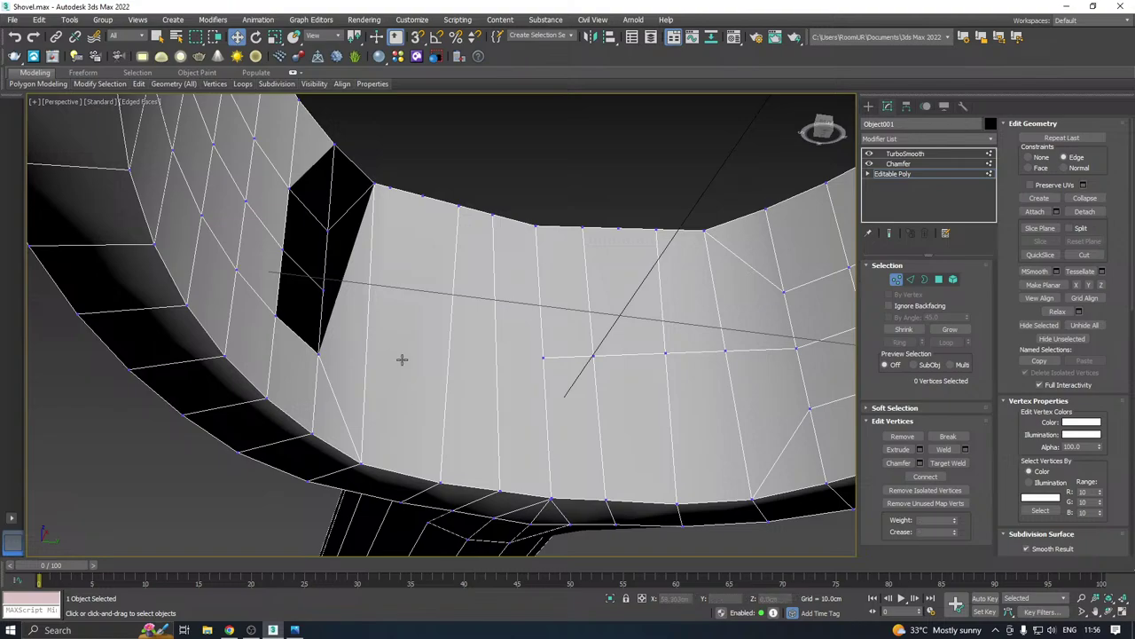
Cut an edge from the opposite grid's middle vertex across the strips to the end of the existing central cut
middle_click_drag(401, 359, 337, 378, "alt")
right_click(337, 376)
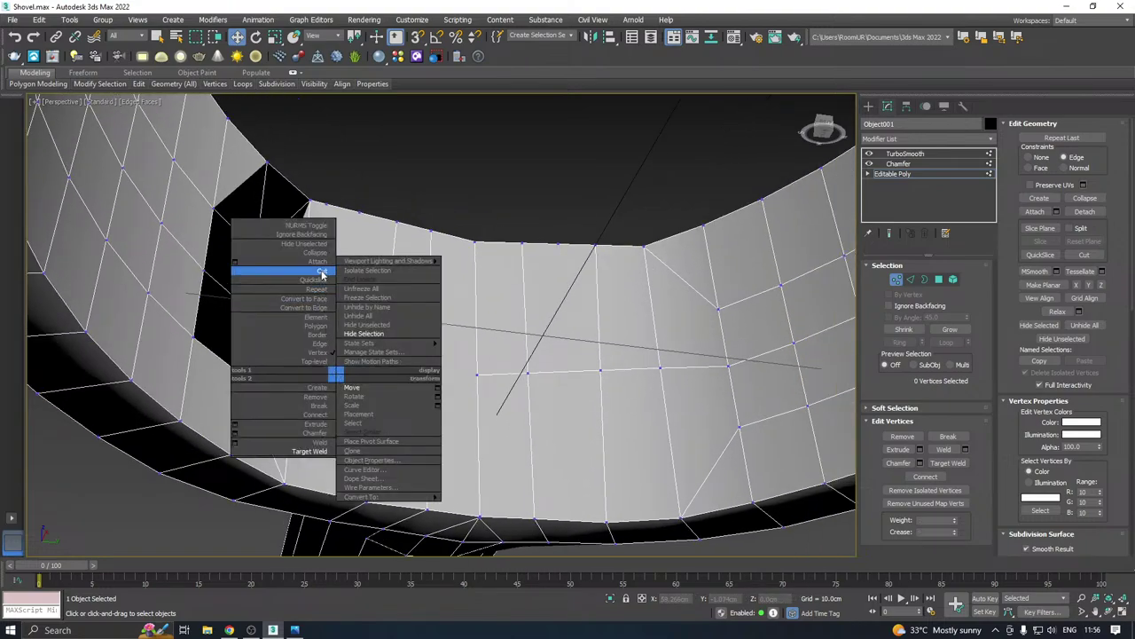
left_click(323, 273)
left_click(249, 307)
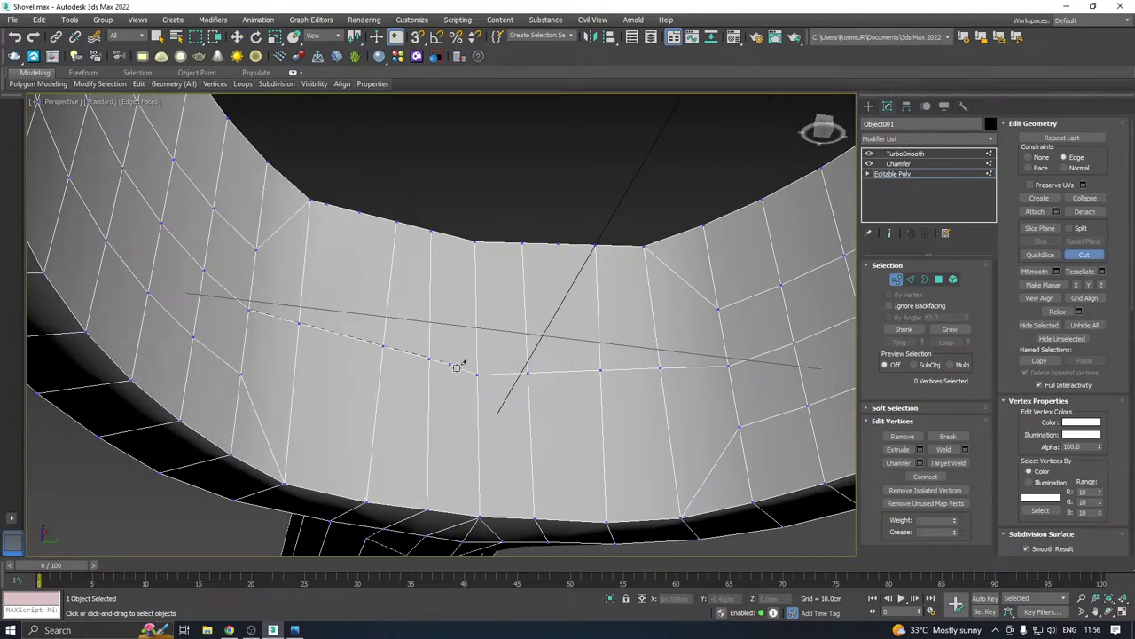
right_click(479, 369)
scroll(492, 362, "down", 5)
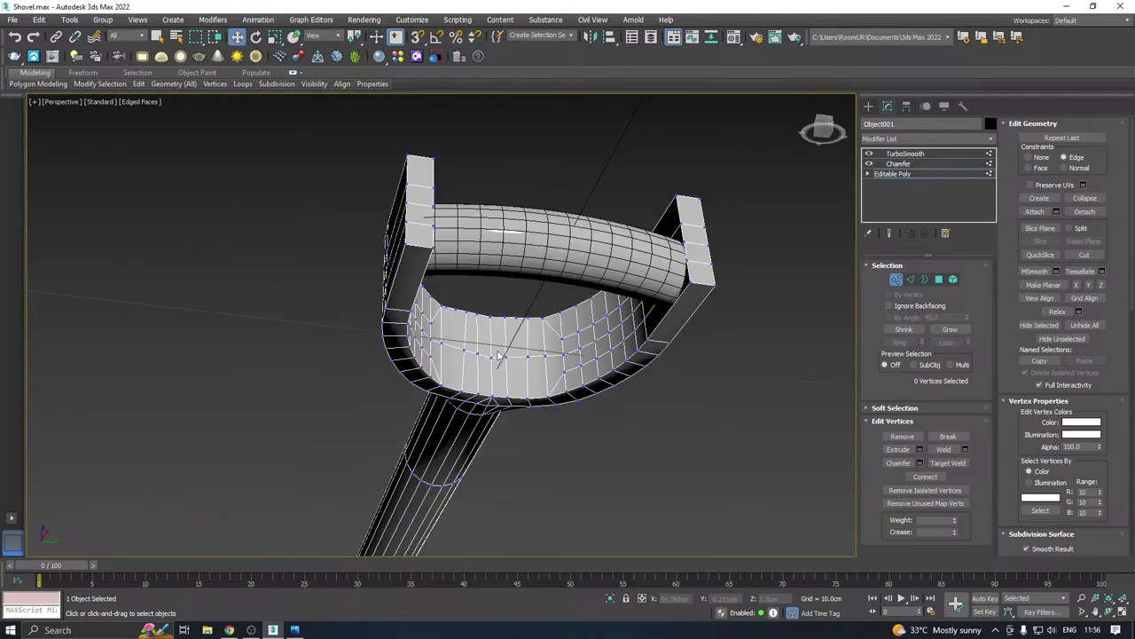
Examine the smoothed mesh around the junction between the shaft and the fork
middle_click_drag(502, 356, 619, 388, "alt")
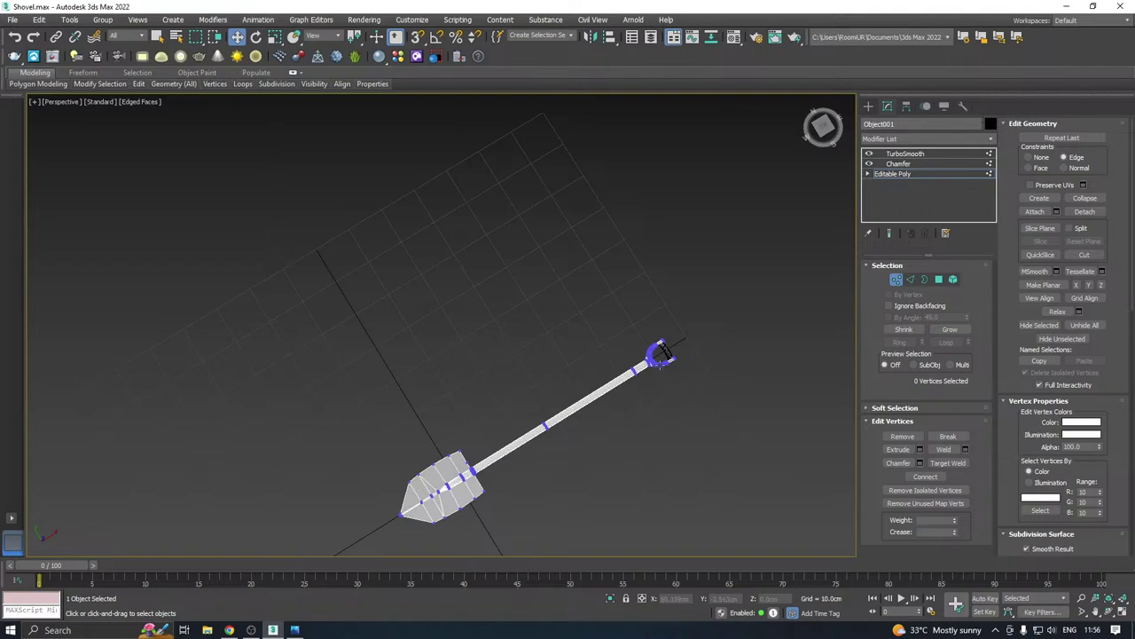
scroll(660, 354, "up", 8)
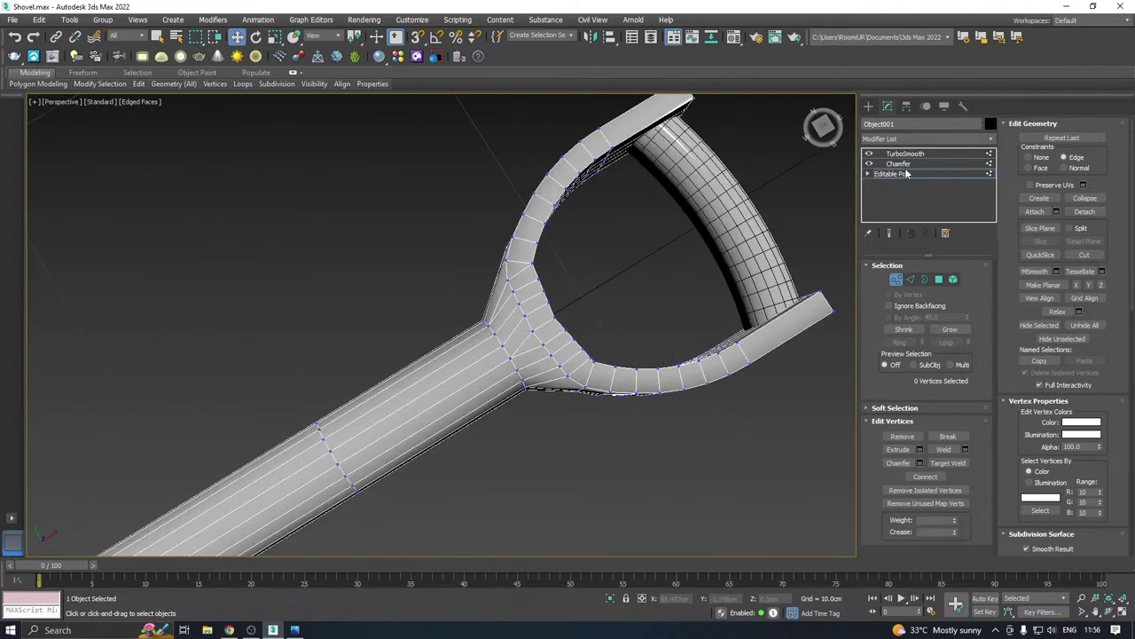
left_click(905, 175)
left_click(899, 163)
middle_click_drag(819, 188, 499, 359, "alt")
scroll(580, 258, "down", 5)
middle_click_drag(448, 425, 451, 216)
middle_click_drag(443, 387, 470, 216)
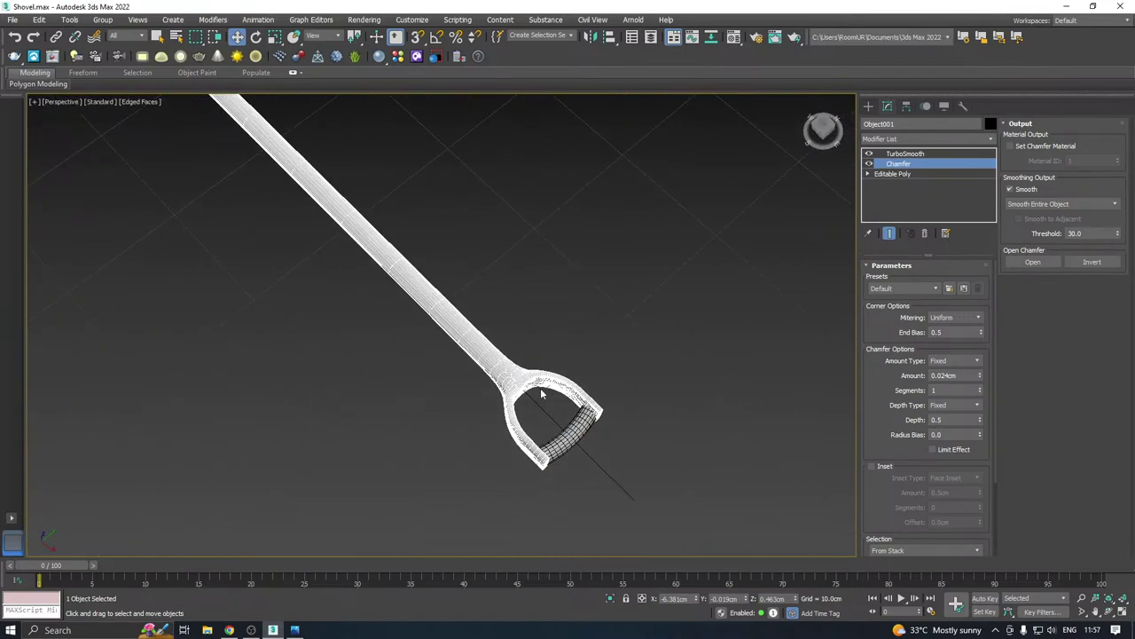
scroll(525, 388, "up", 10)
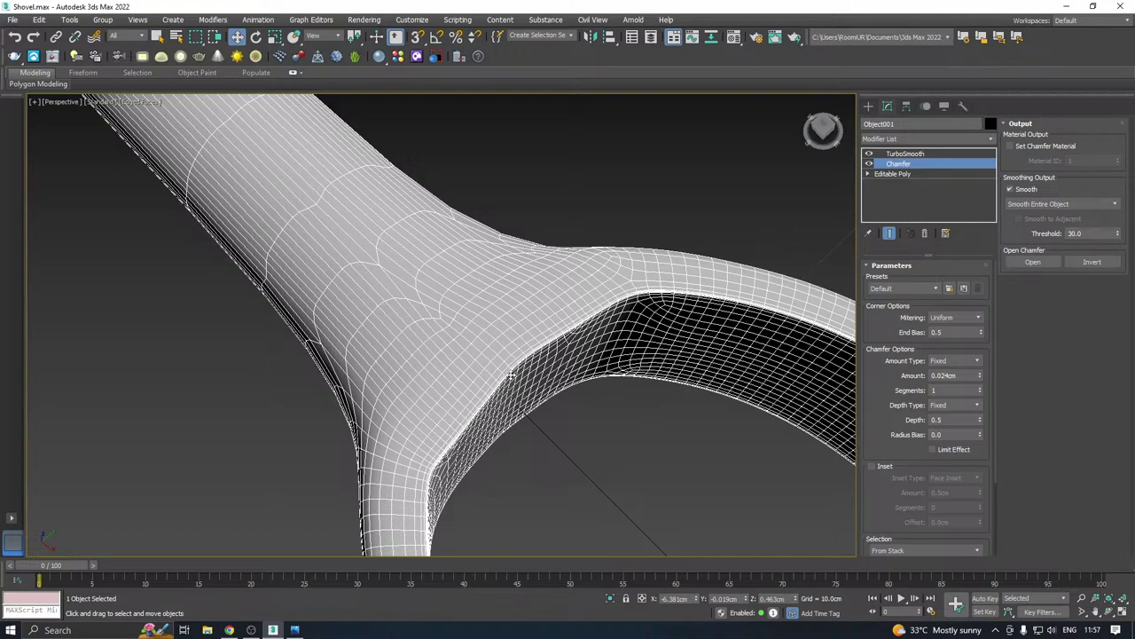
middle_click_drag(511, 373, 467, 343, "alt")
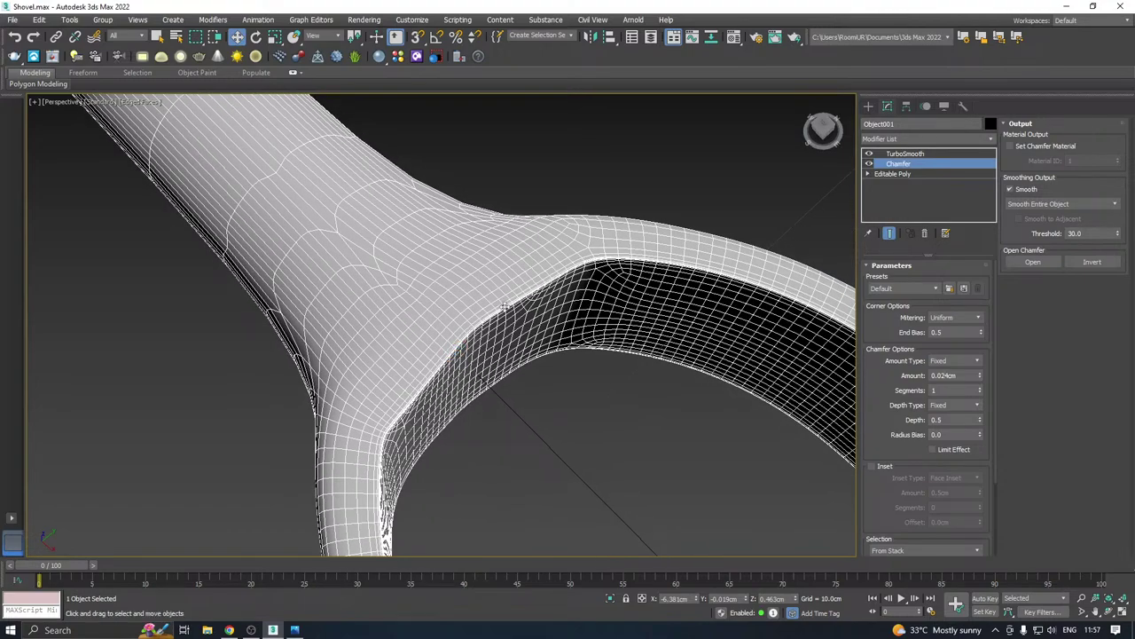
Target-weld the column of vertices beside the fork's central inner edge onto the matching vertices of that edge
left_click(886, 175)
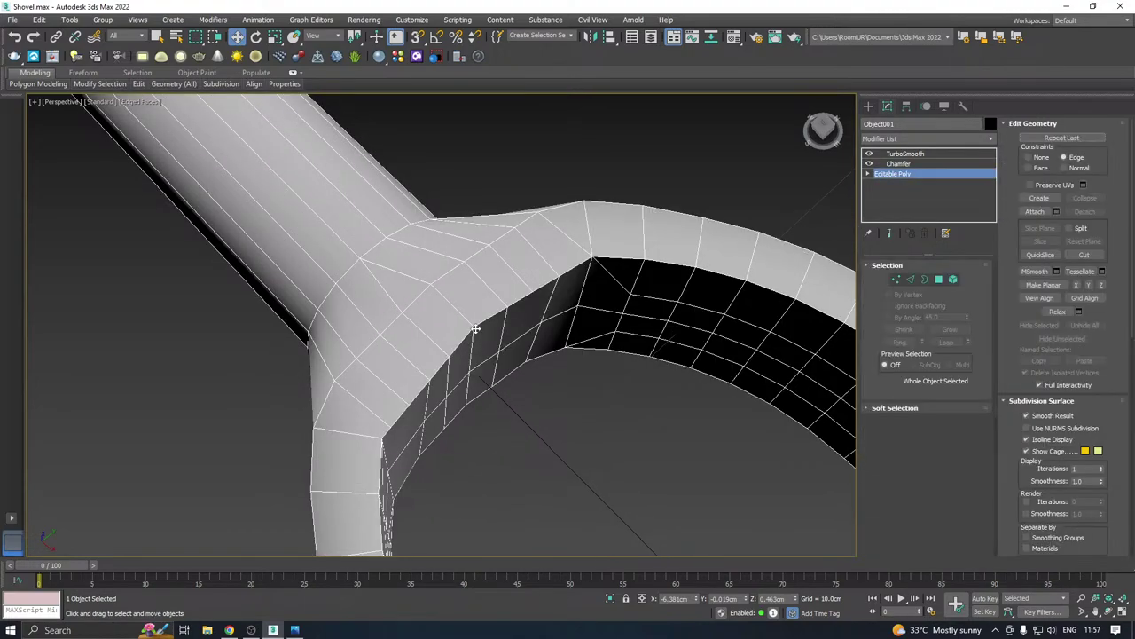
left_click(898, 280)
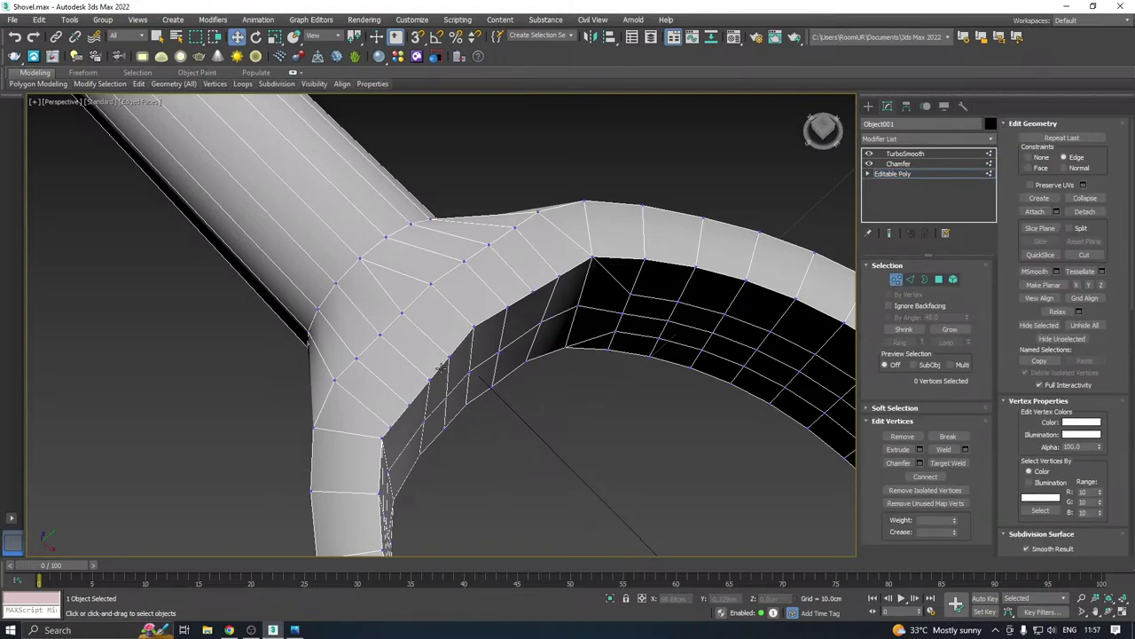
left_click(472, 371)
mouse_move(471, 371)
middle_mouse_down("alt")
mouse_move(601, 333)
mouse_move(465, 361)
middle_mouse_up("alt")
right_click(443, 396)
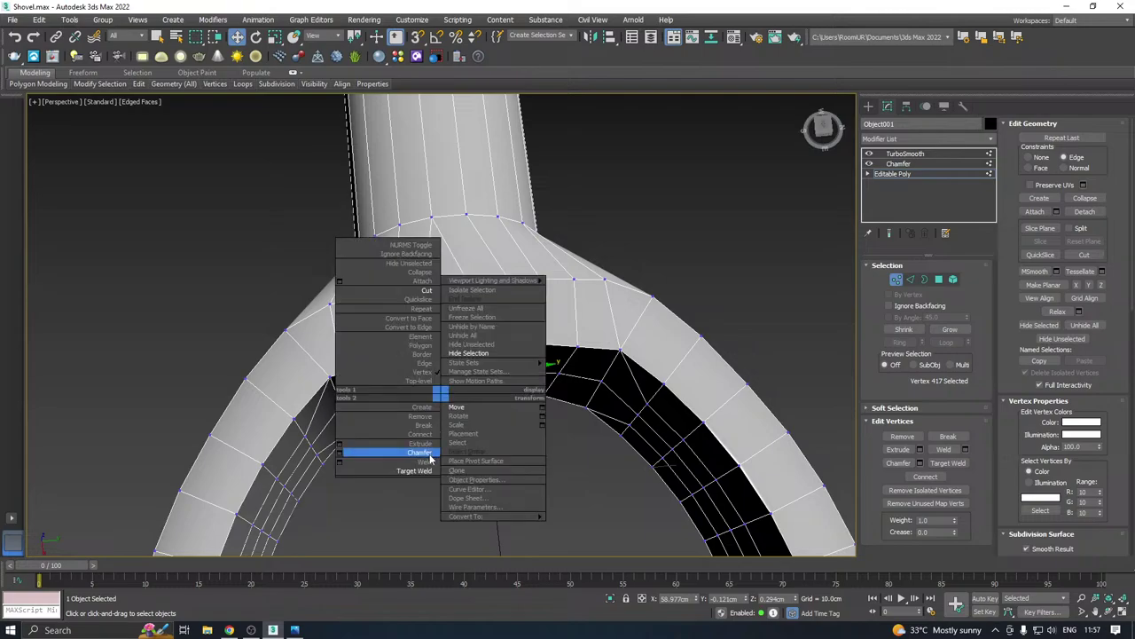
left_click(423, 467)
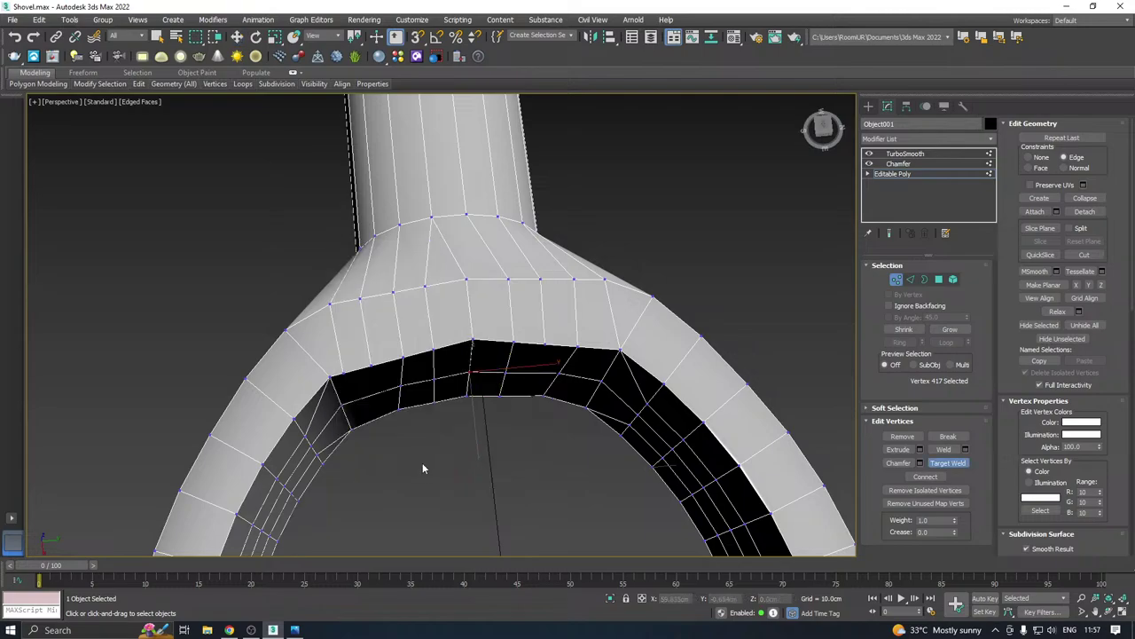
left_click(472, 338)
left_click(463, 372)
left_click(468, 382)
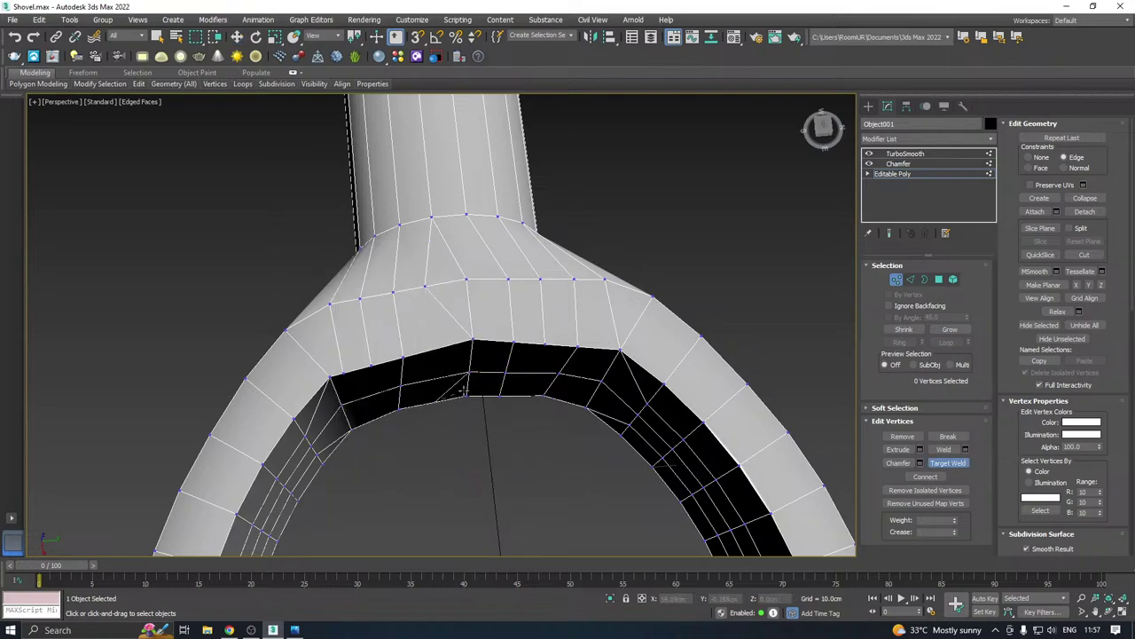
left_click(463, 391)
left_click(452, 398)
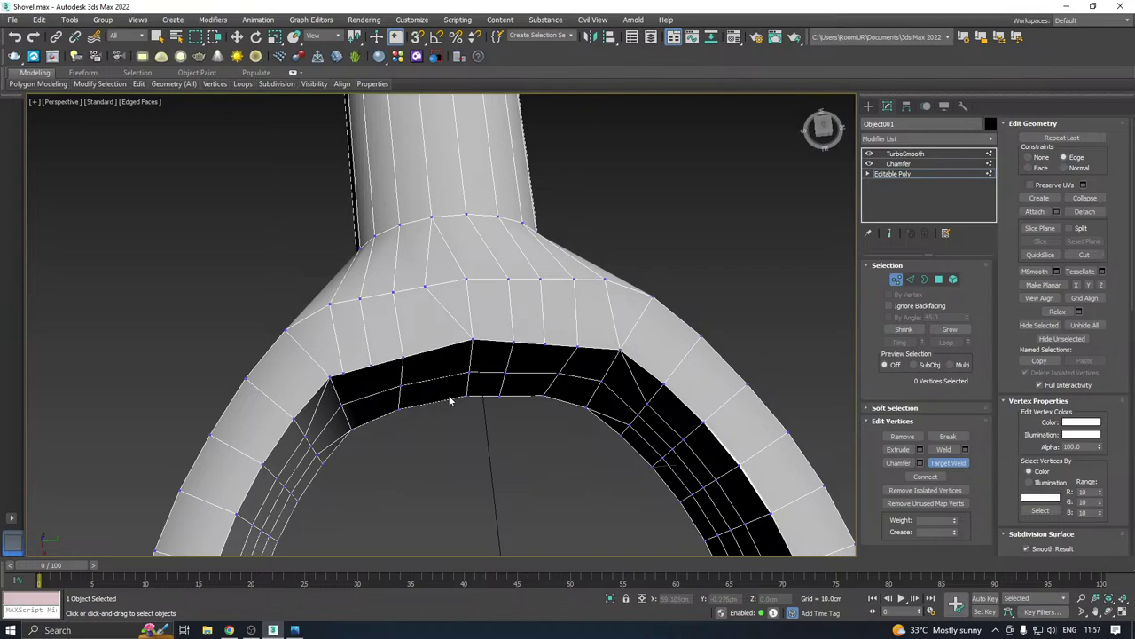
Target-weld the remaining intermediate vertices farther out on both sides of the central inner edge to their neighbouring vertices
left_click(402, 359)
left_click(366, 364)
key("w")
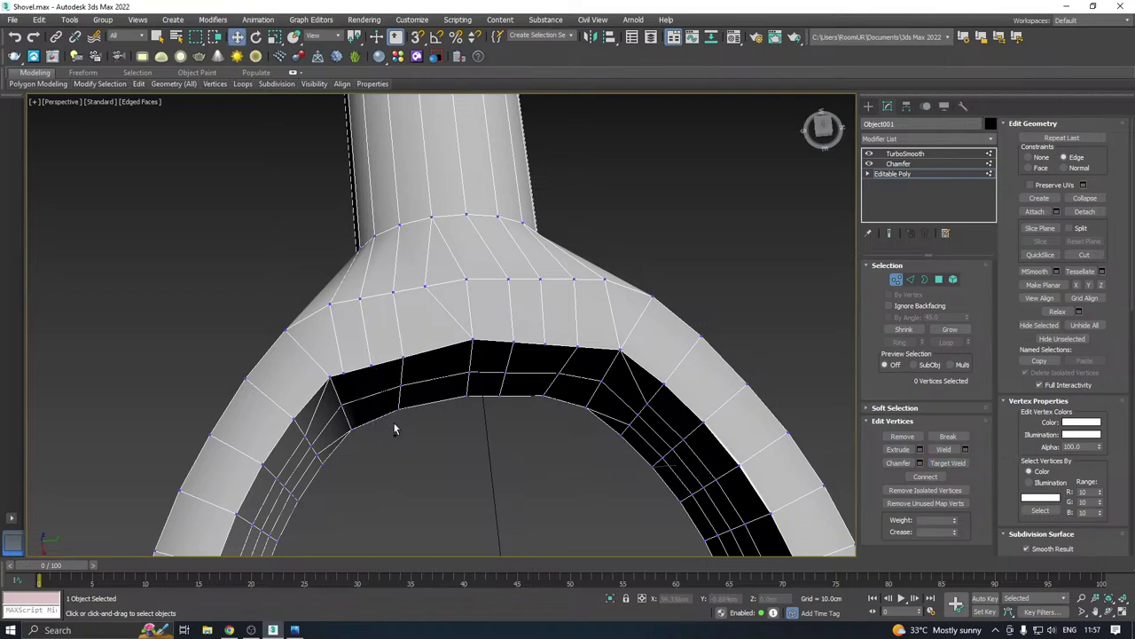
right_click(397, 385)
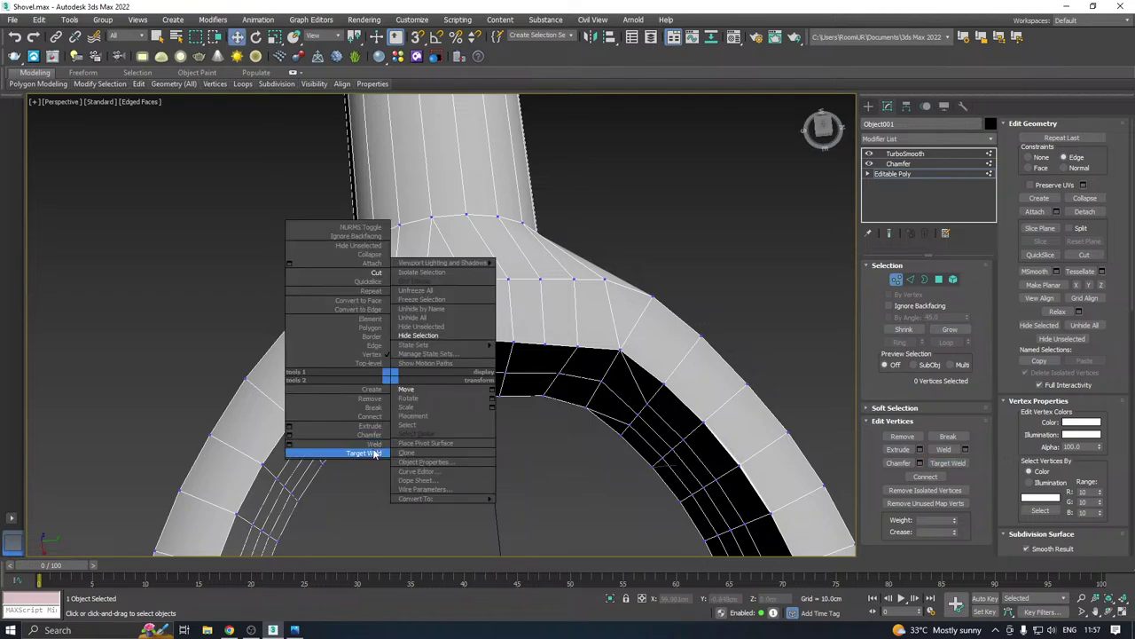
left_click(378, 451)
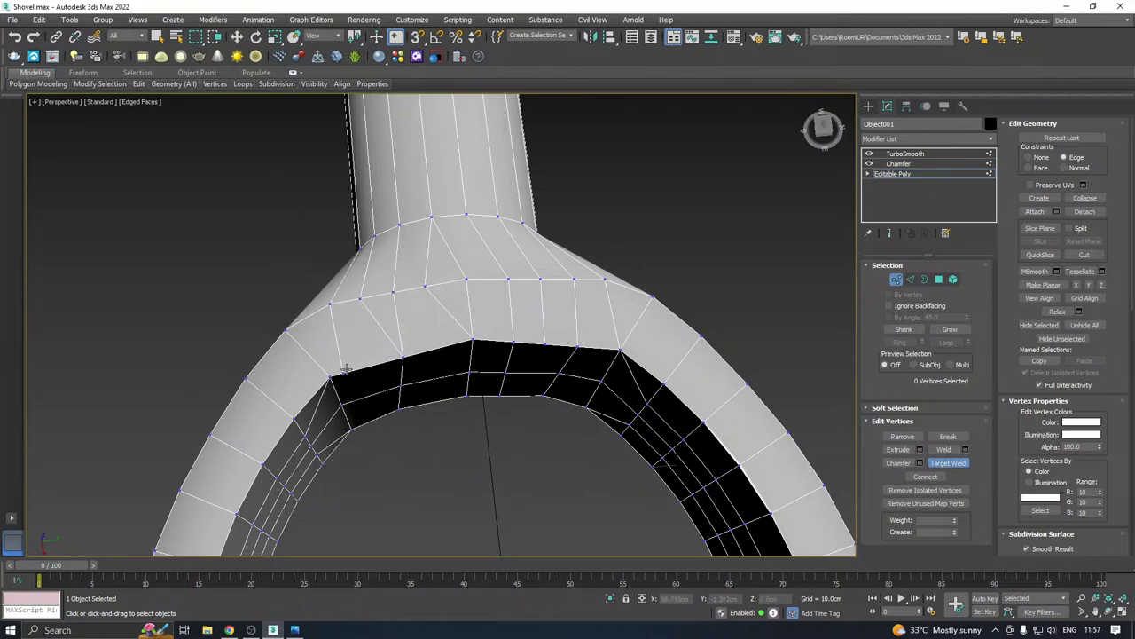
left_click(576, 346)
left_click(544, 397)
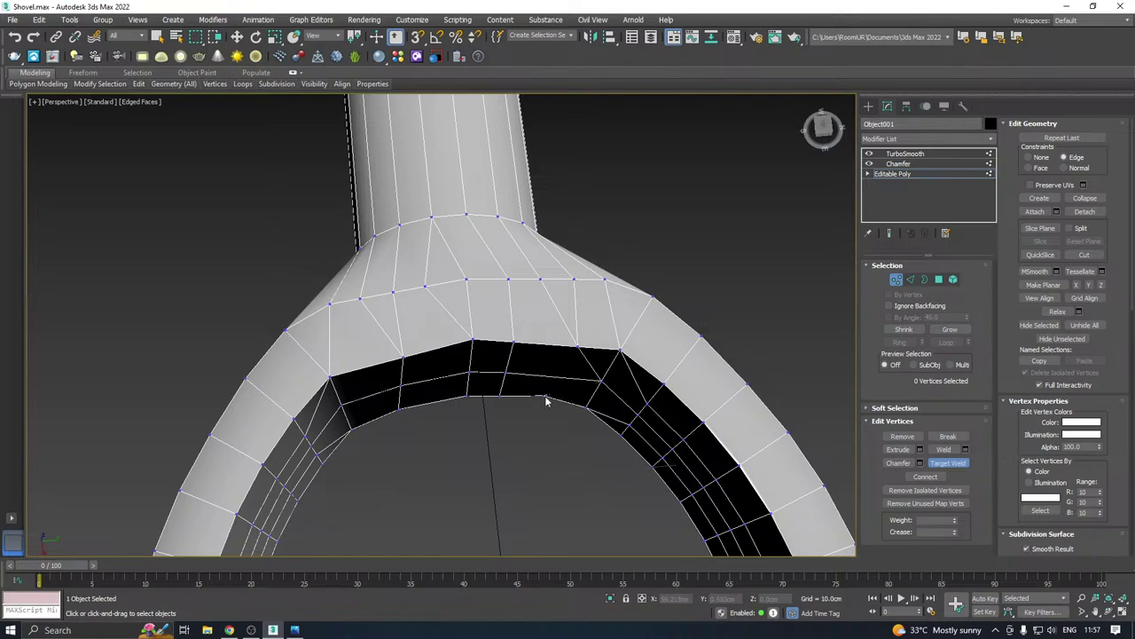
key("w")
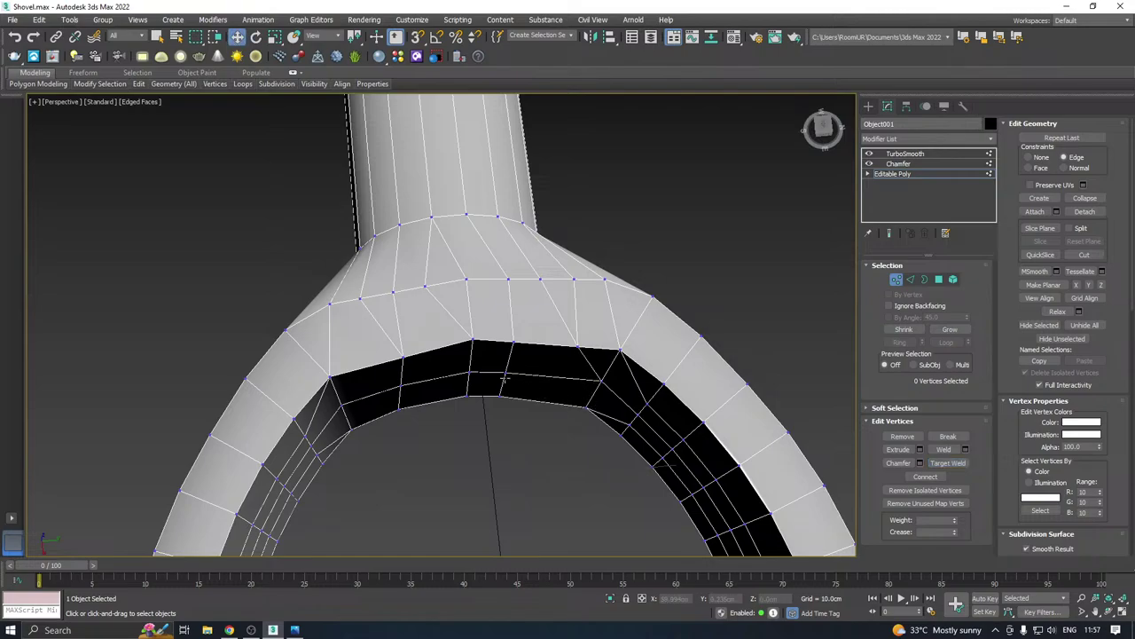
Target-weld the vertex column on the other side of the central inner edge onto the central edge's vertices
right_click(510, 341)
left_click(480, 417)
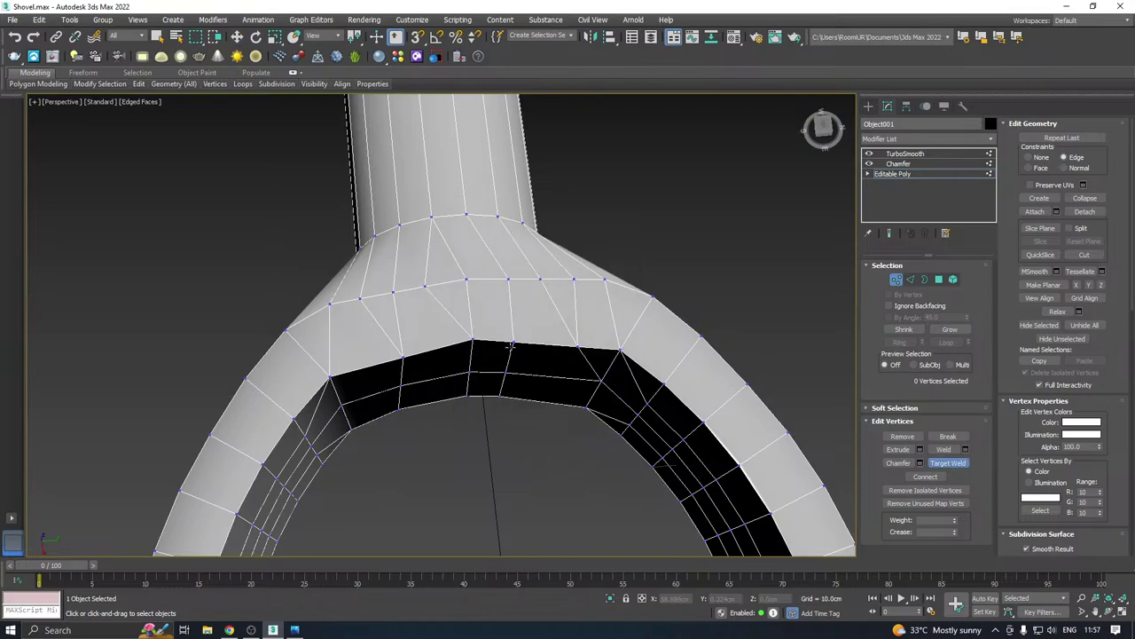
left_click(475, 344)
left_click(471, 371)
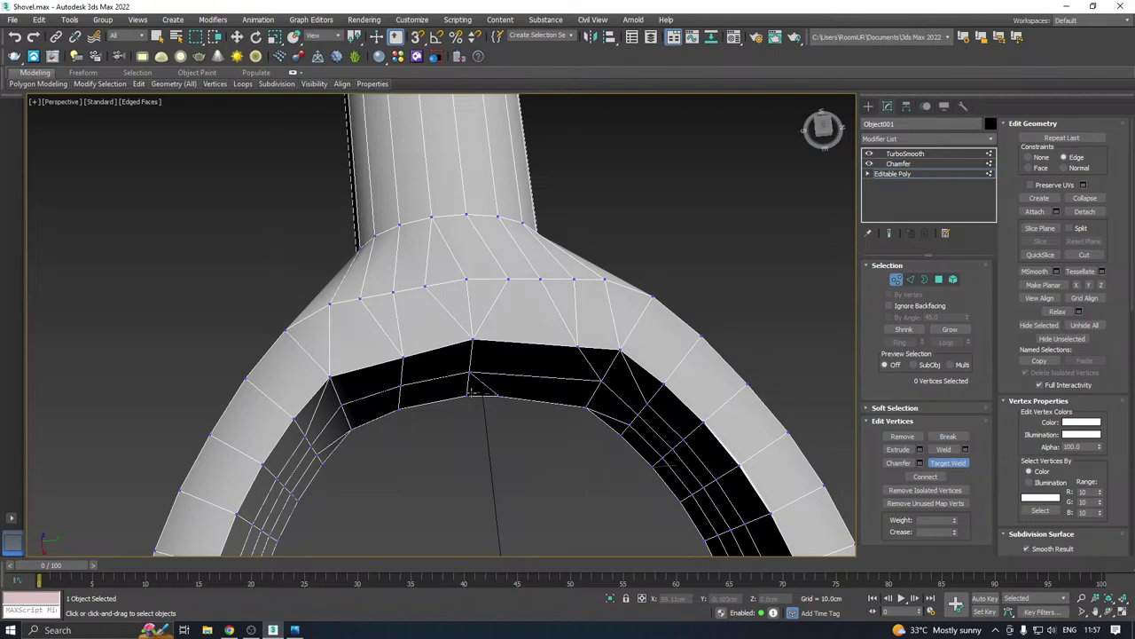
key("w")
Move the three vertices of the central inner edge about 0.118 cm along Y toward the fork's middle
left_click(478, 340)
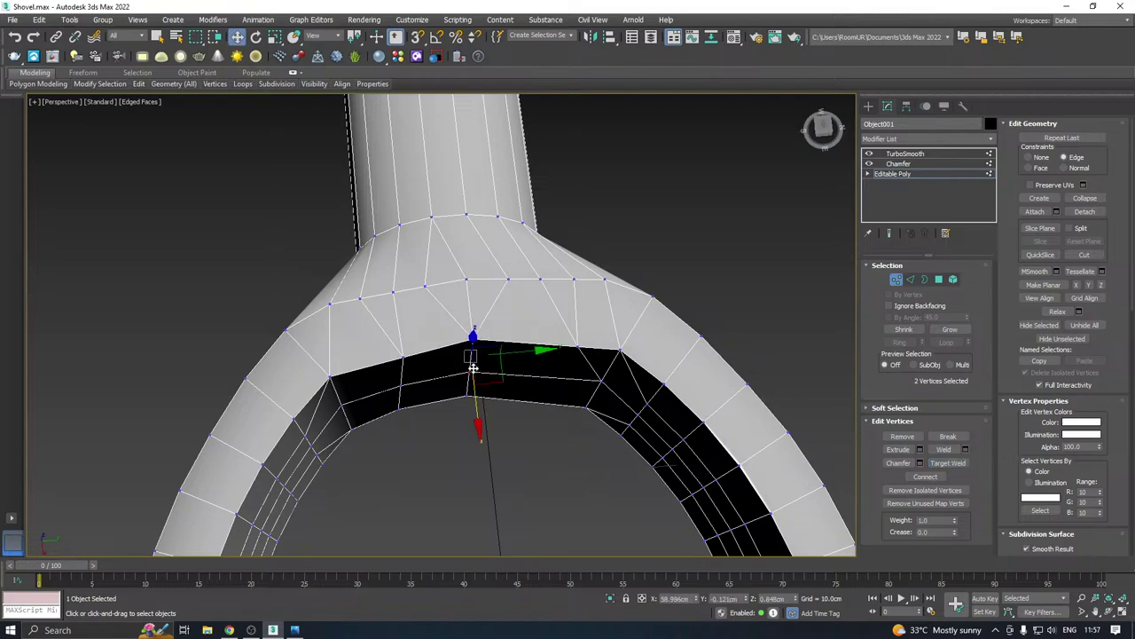
left_click(469, 396, "ctrl")
left_click_drag(517, 367, 530, 368)
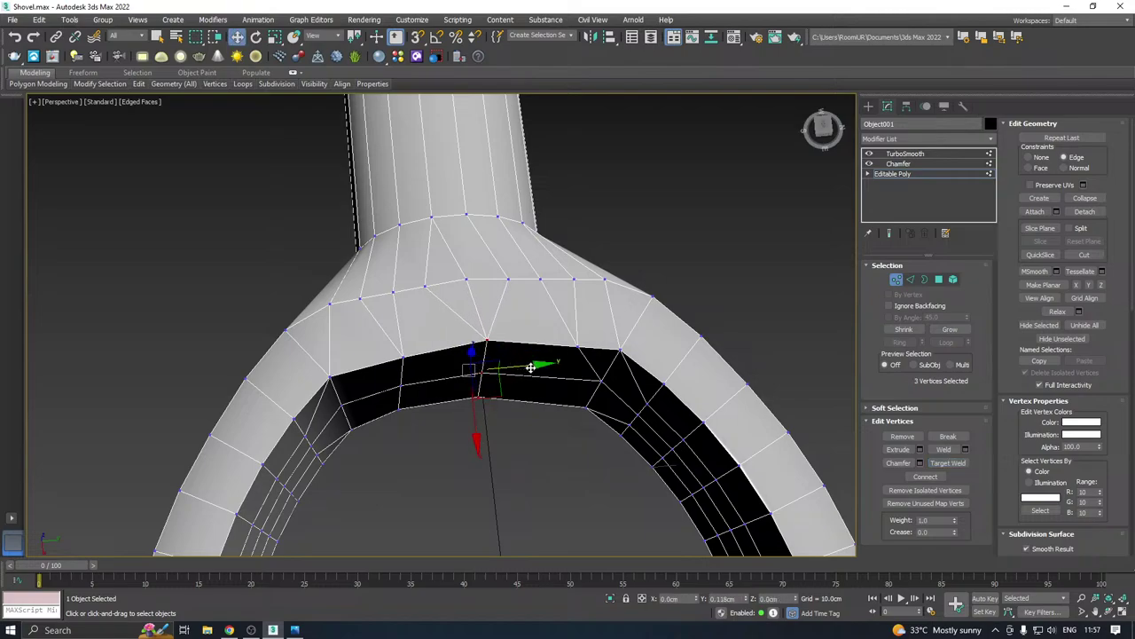
Show the smoothed end result and examine the mesh around the fork junction and the grip
left_click(890, 232)
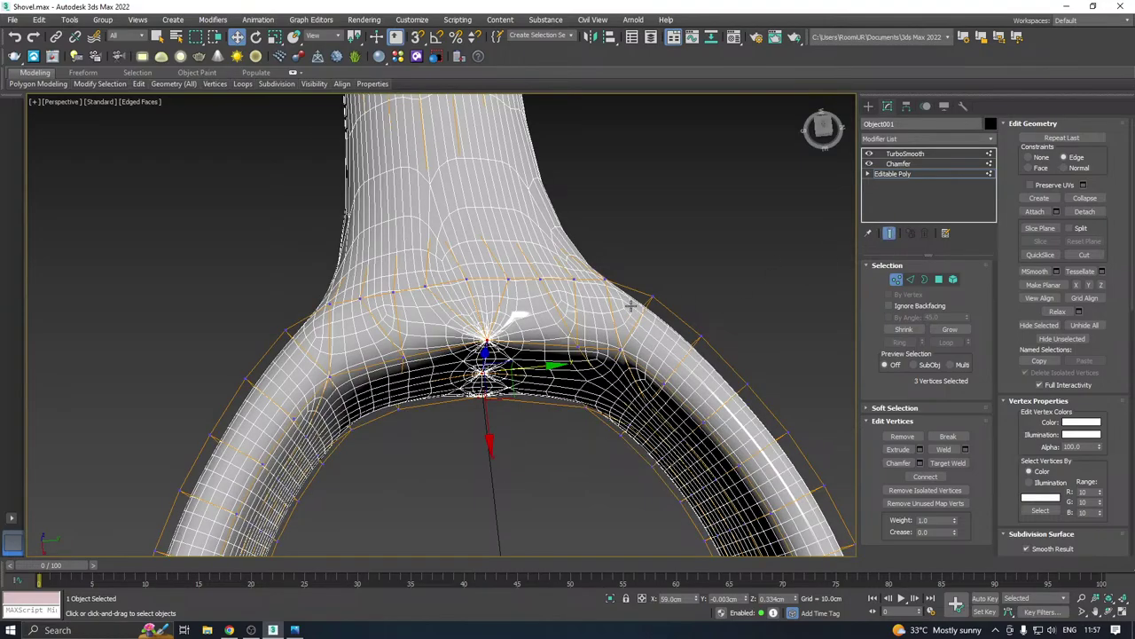
middle_click_drag(630, 304, 726, 278, "alt")
middle_click_drag(586, 337, 538, 315, "alt")
scroll(498, 329, "up", 2)
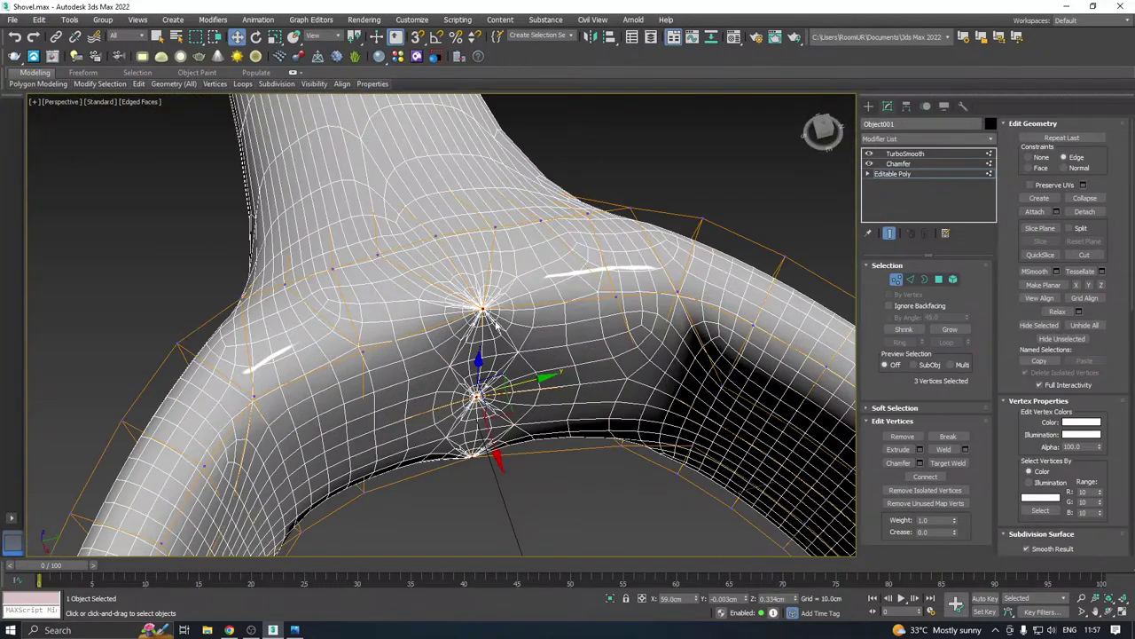
left_click(896, 174)
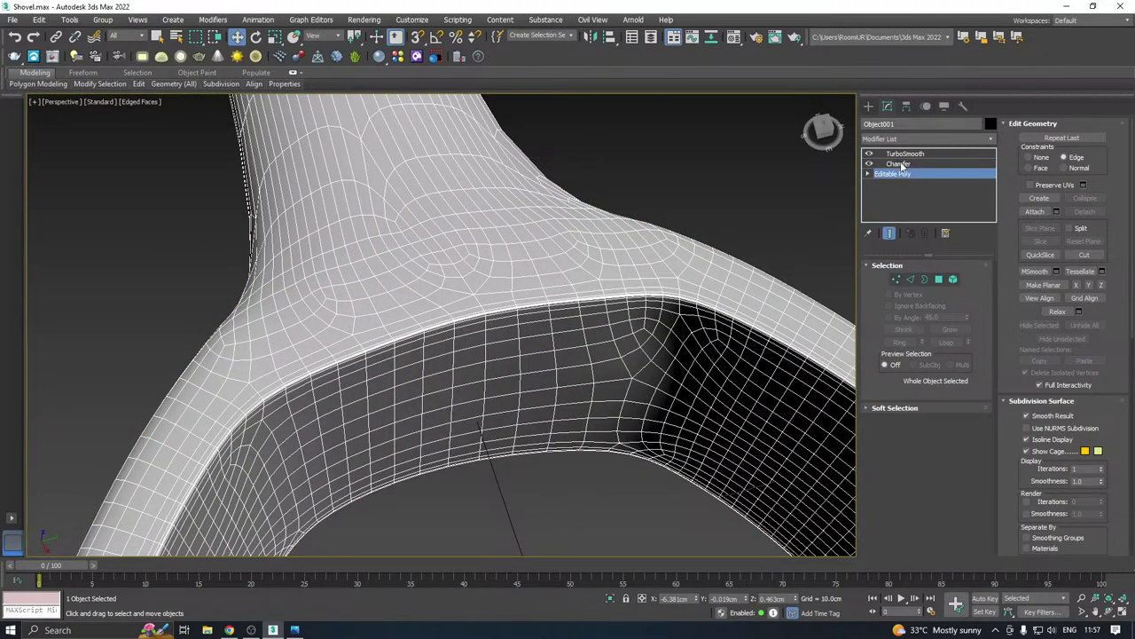
left_click(898, 164)
left_click(900, 154)
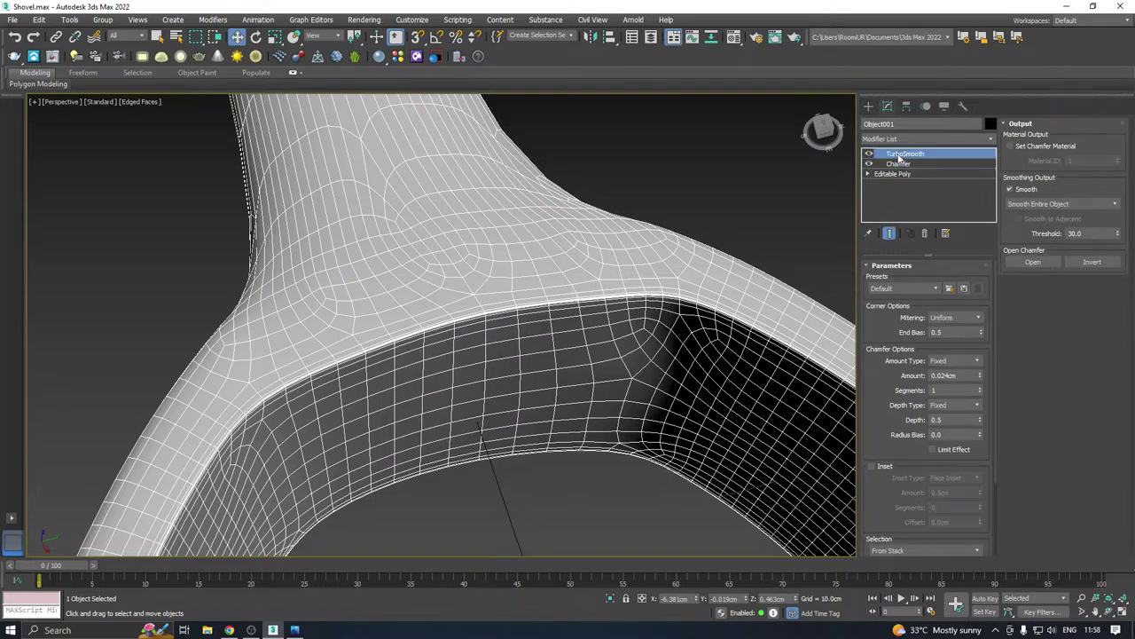
scroll(551, 255, "down", 10)
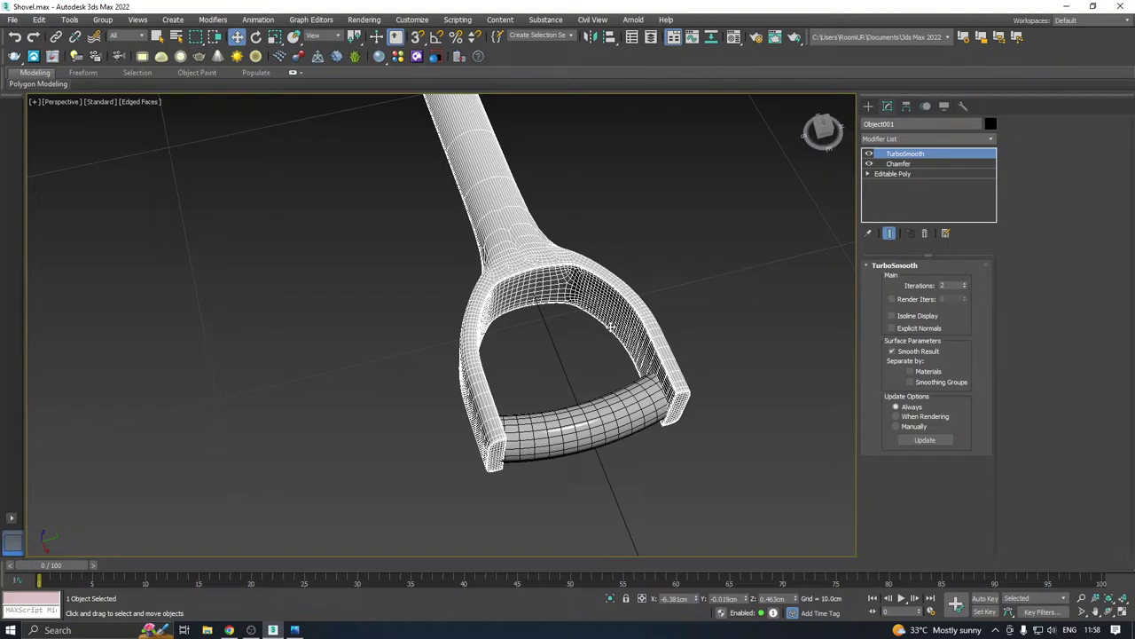
middle_click_drag(644, 307, 772, 282, "alt")
scroll(677, 330, "down", 3)
middle_click_drag(772, 282, 760, 319)
scroll(654, 288, "up", 3)
scroll(647, 271, "up", 5)
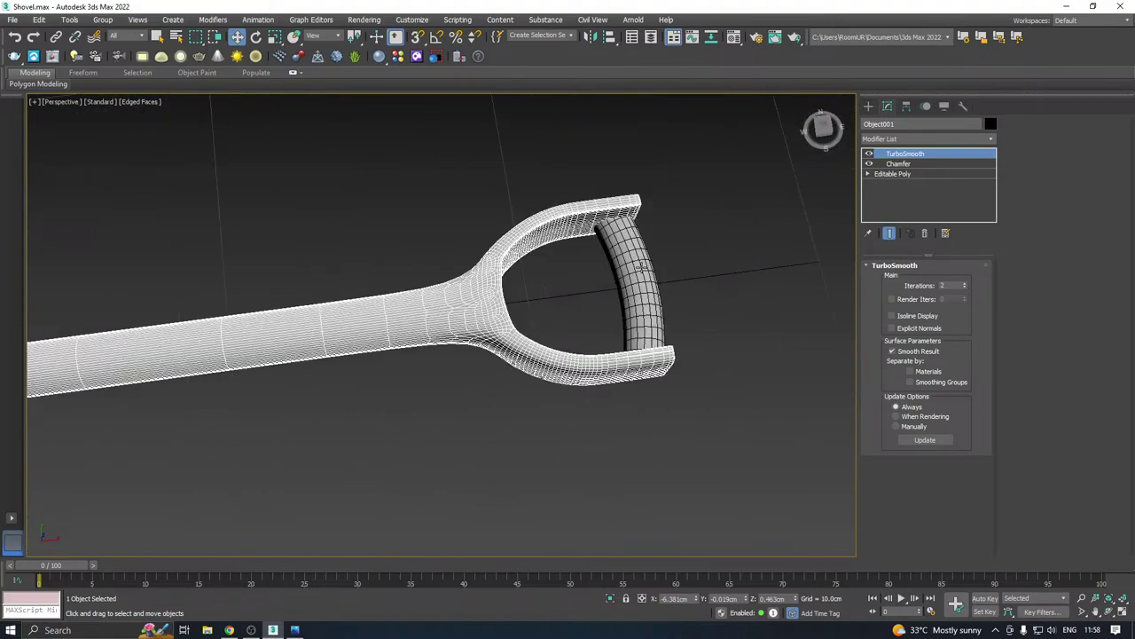
Move the curved grip bar up to a Z of about 0.407 cm and toward the shaft, to an X of about 63.256 cm
left_click(656, 286)
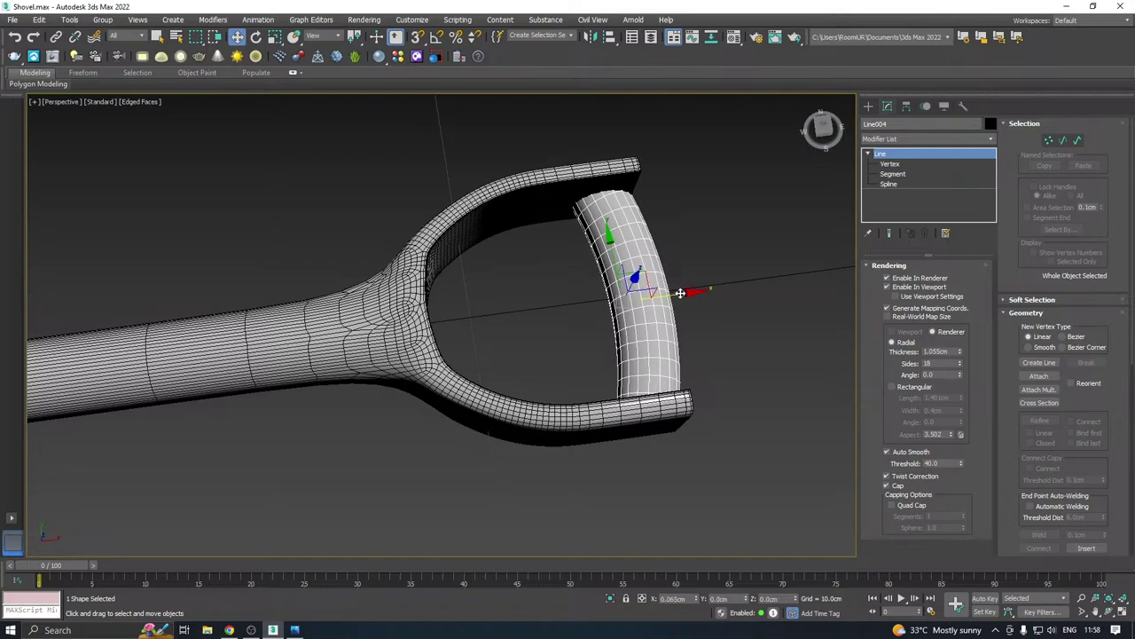
middle_click_drag(676, 290, 630, 238, "alt")
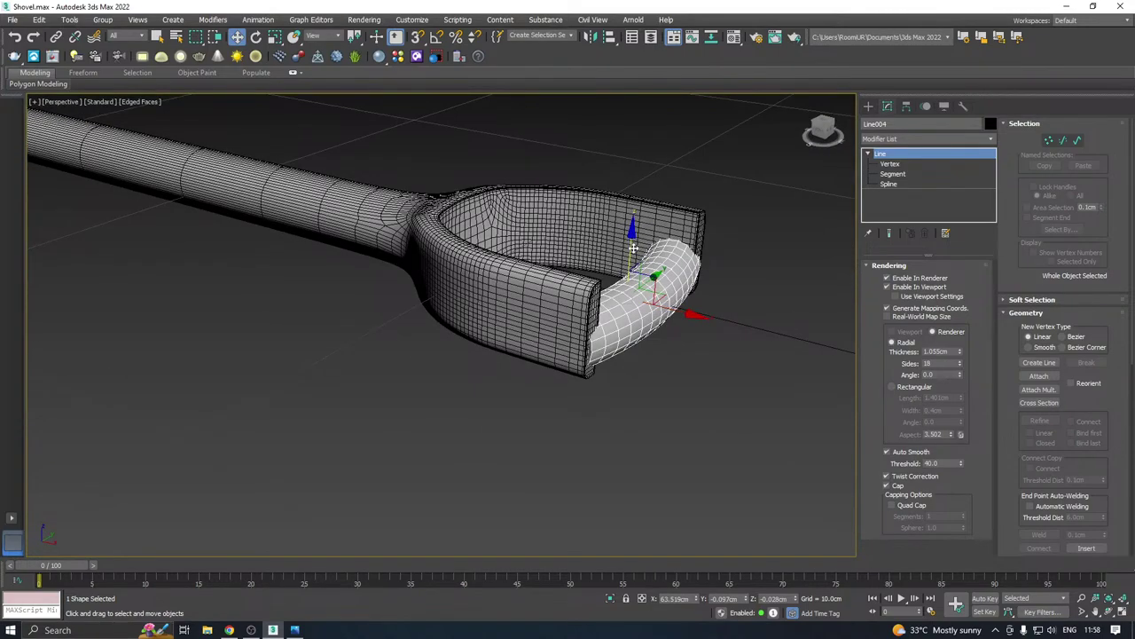
left_click_drag(630, 238, 629, 220)
left_click_drag(683, 291, 674, 289)
middle_click_drag(637, 272, 669, 304, "alt")
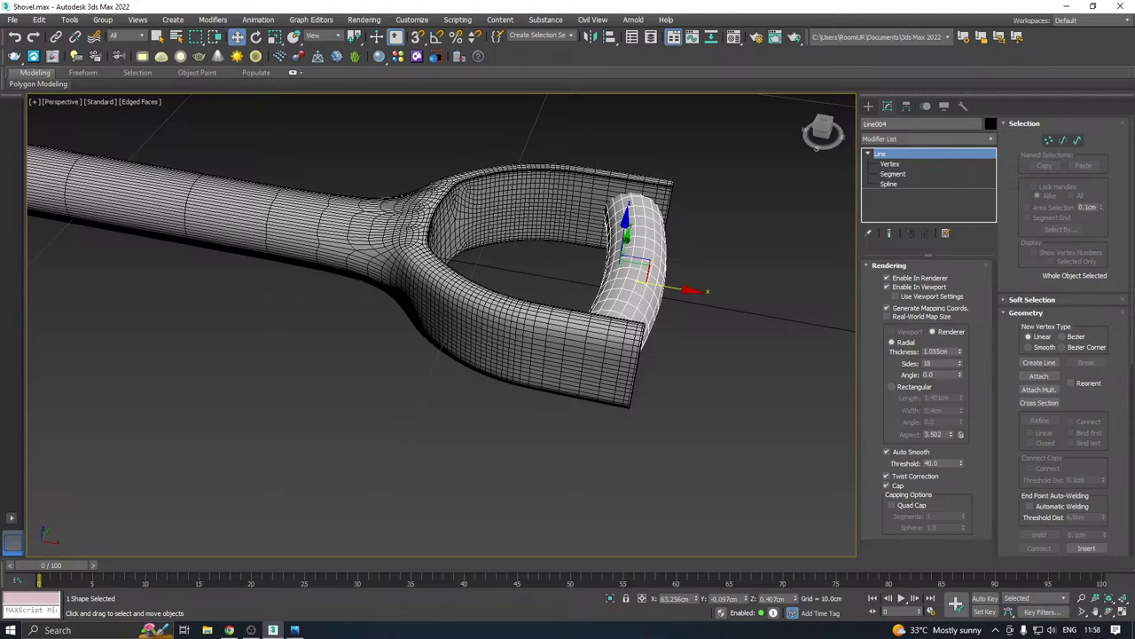
Scale the end vertices of both fork arms down along Z to narrow the fork's open ends
key("alt+Tab")
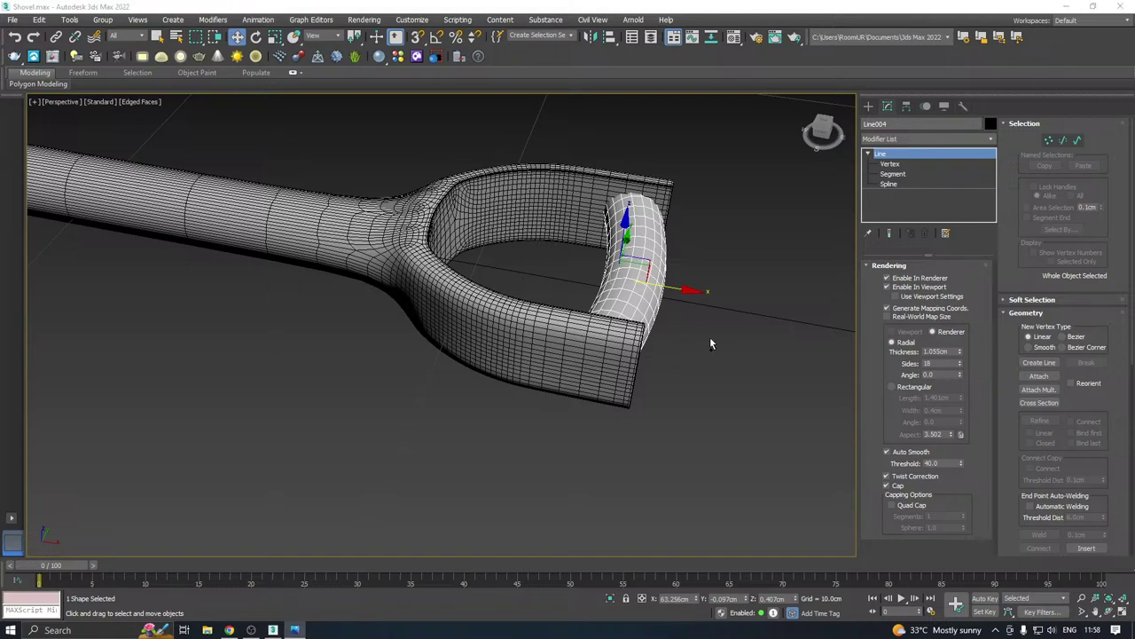
middle_click_drag(709, 343, 679, 297, "alt")
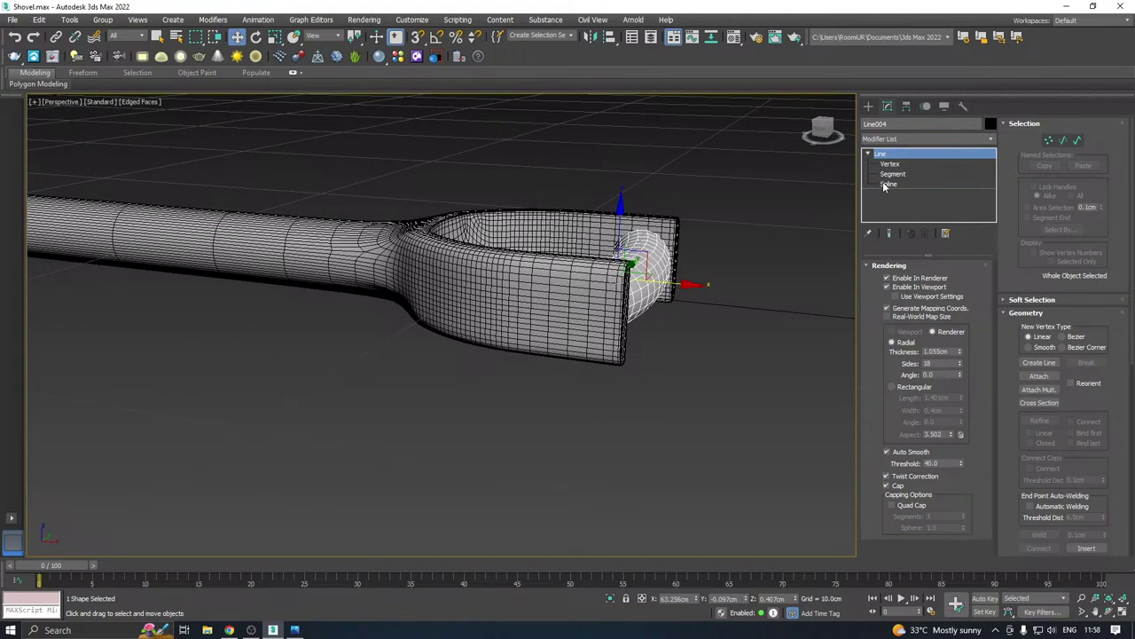
left_click(550, 286)
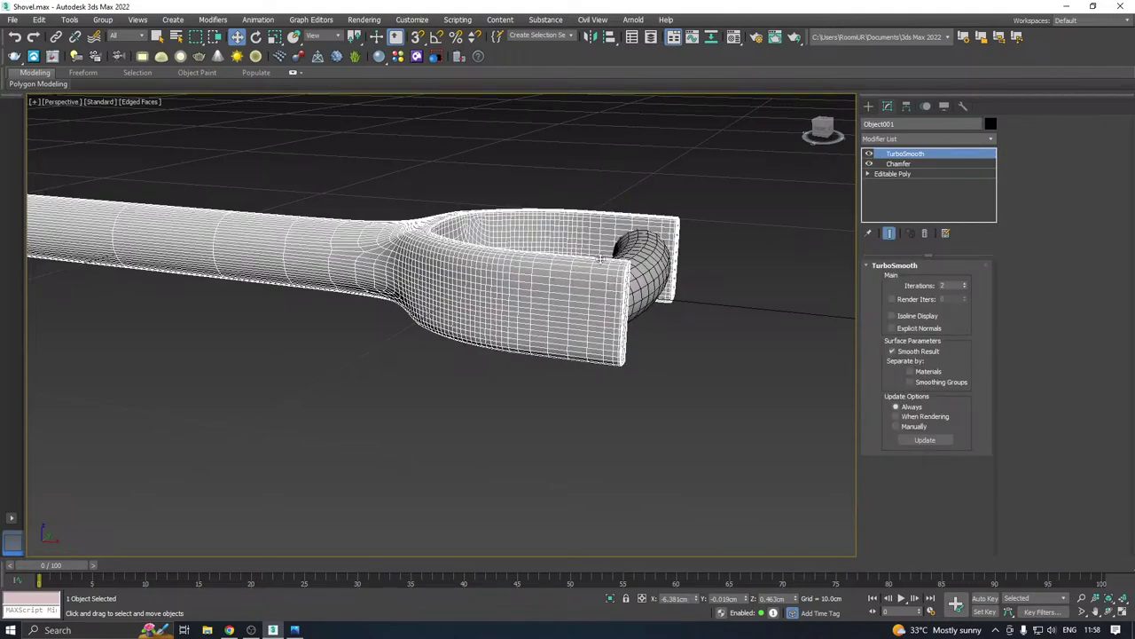
left_click(894, 175)
middle_click_drag(844, 191, 911, 210, "alt")
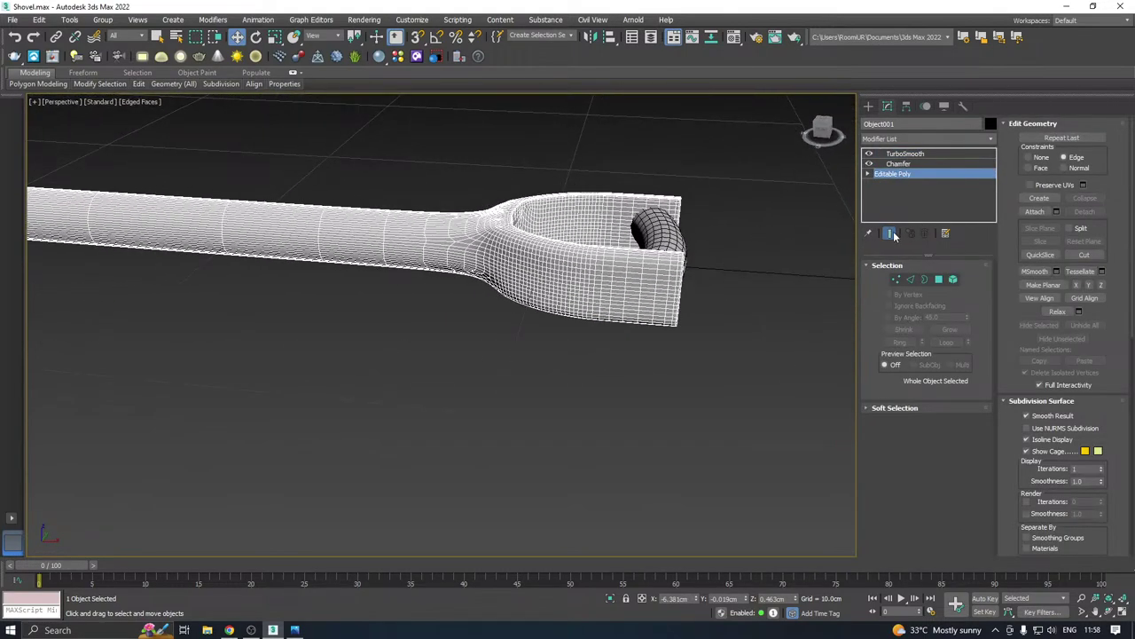
left_click(890, 235)
left_click(896, 278)
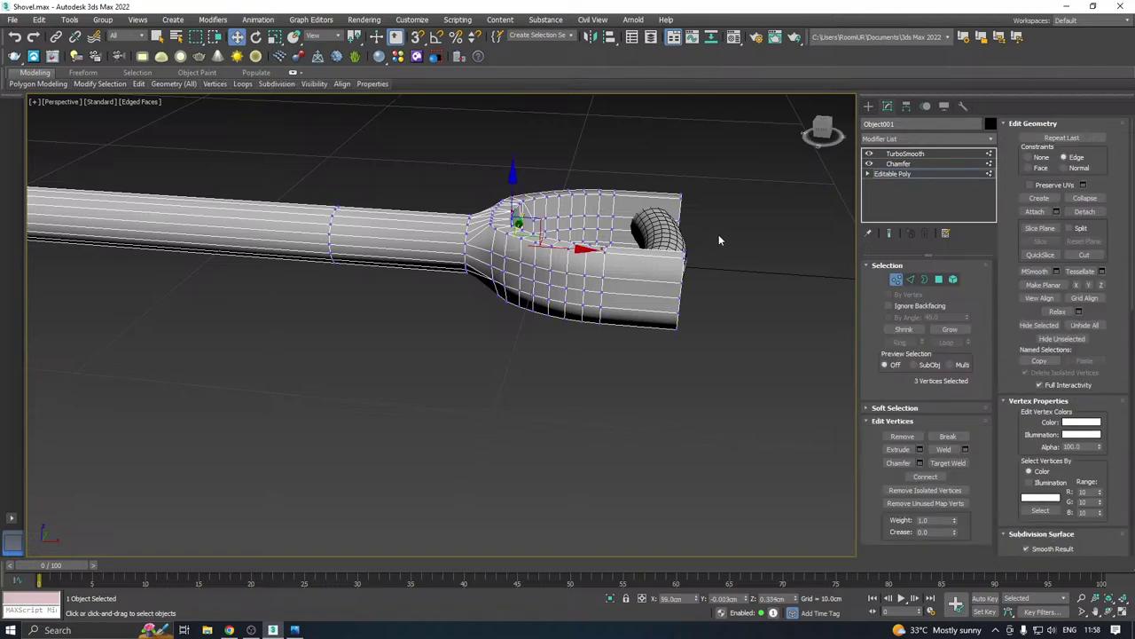
left_click_drag(729, 161, 638, 365)
middle_click_drag(638, 365, 638, 340, "alt")
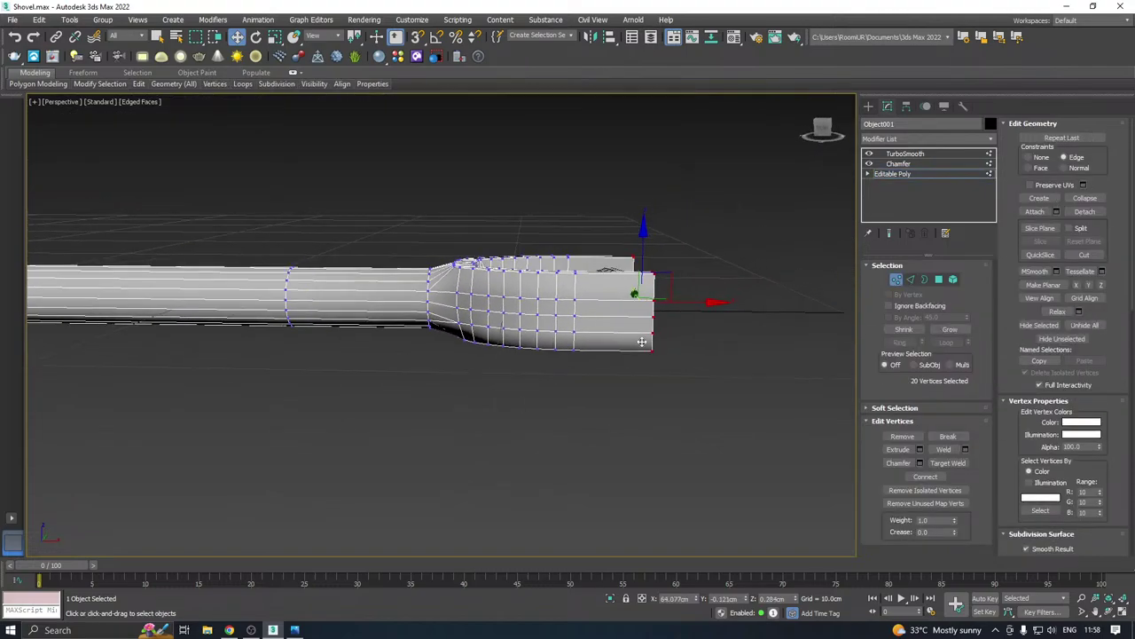
key("r")
left_click_drag(653, 286, 657, 295)
key("ctrl+z")
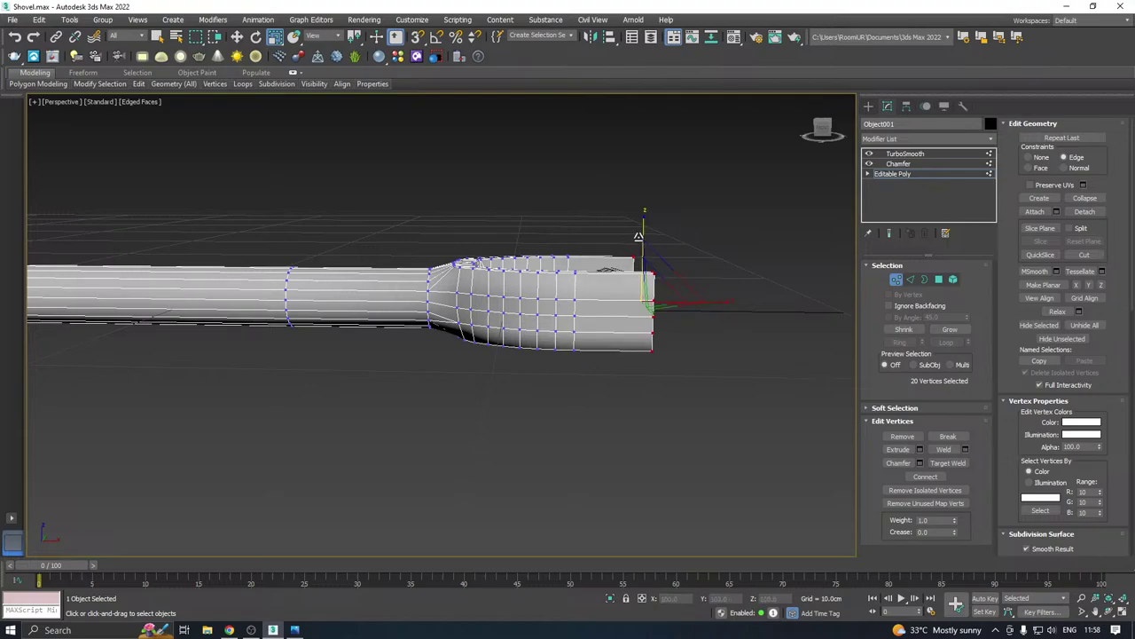
left_click_drag(645, 227, 648, 250)
middle_click_drag(647, 238, 727, 217, "alt")
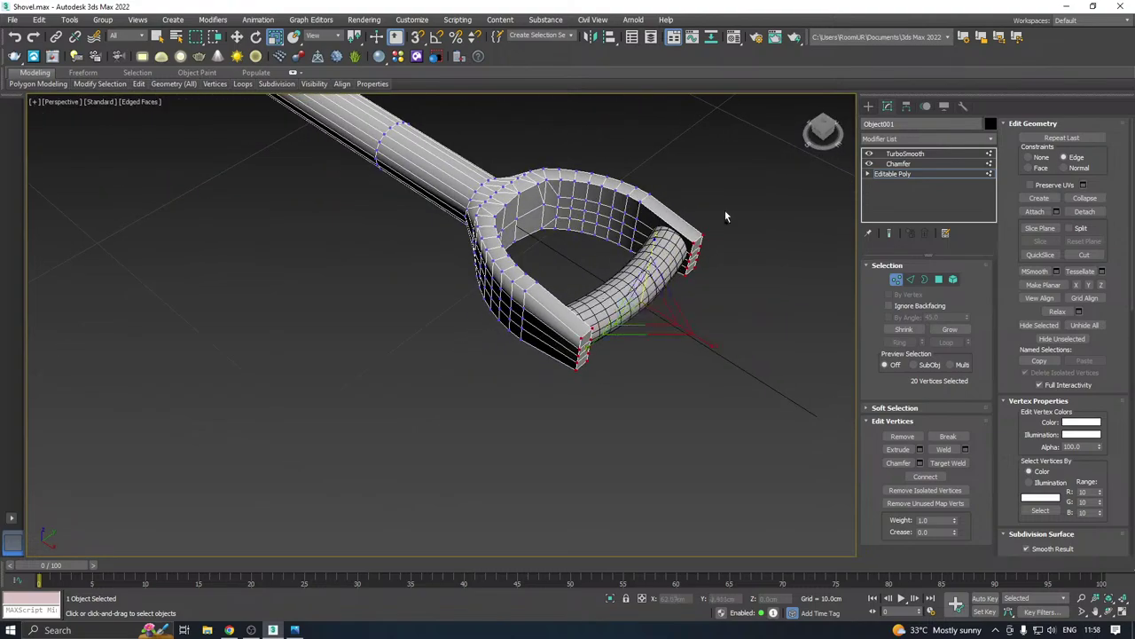
left_click(893, 175)
Move the curved grip bar slightly outward along the fork to an X of about 63.351 cm
left_click(643, 297)
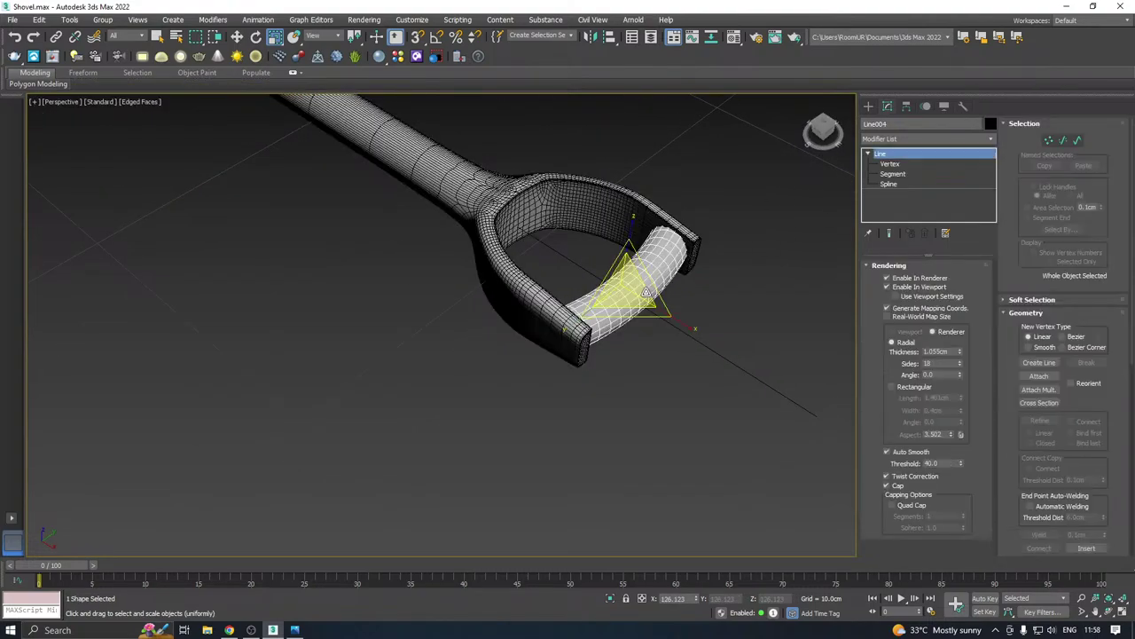
key("w")
left_click_drag(667, 312, 670, 313)
middle_click_drag(685, 300, 746, 306, "alt")
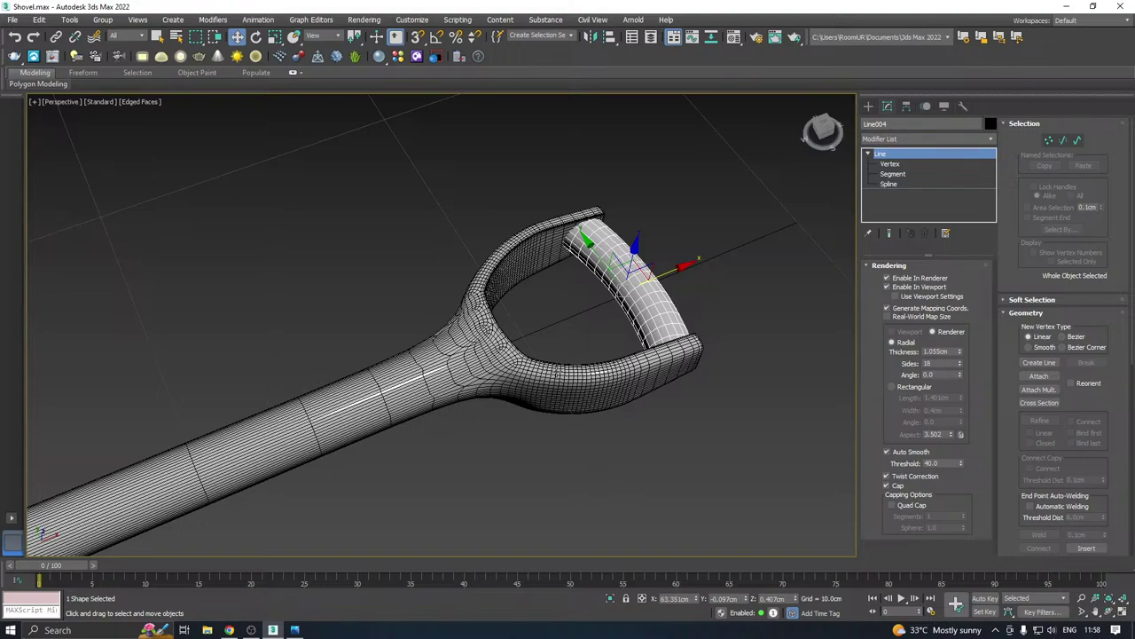
Save a copy of the scene as Shovel11.max in the Work folder
middle_click_drag(550, 369, 593, 358)
scroll(545, 298, "up", 2)
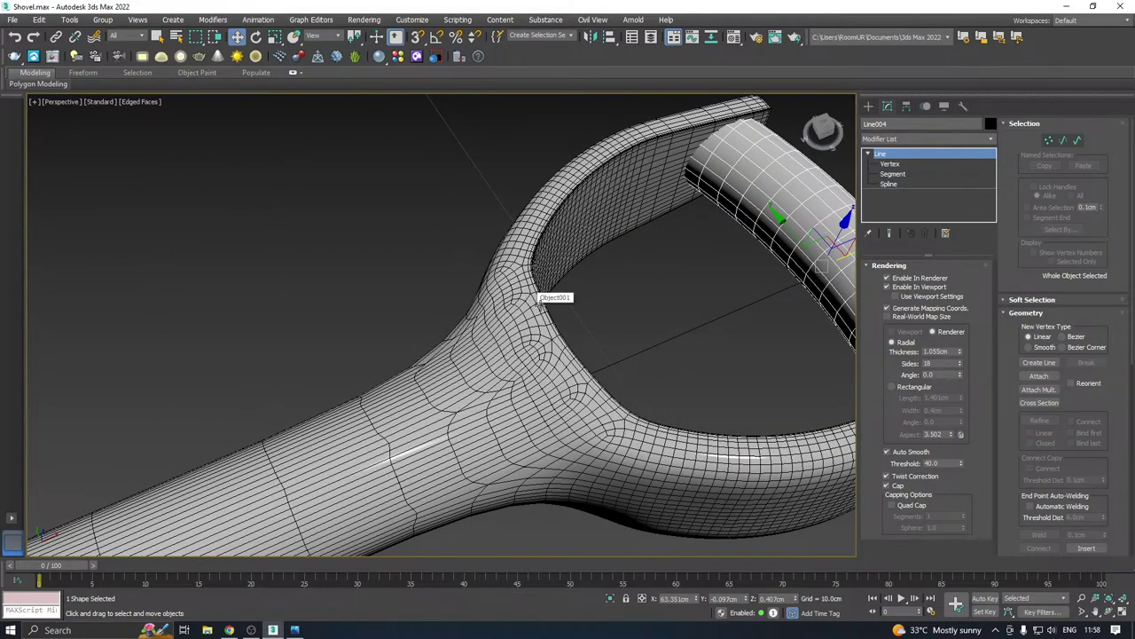
scroll(709, 286, "down", 6)
scroll(731, 284, "down", 4)
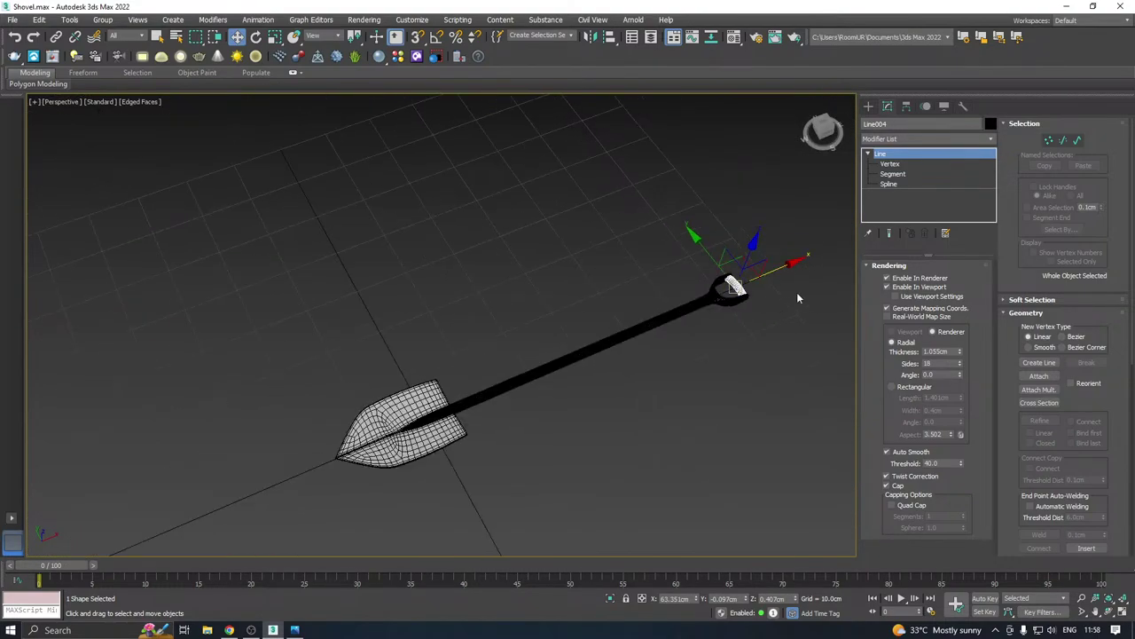
middle_click_drag(667, 311, 677, 277)
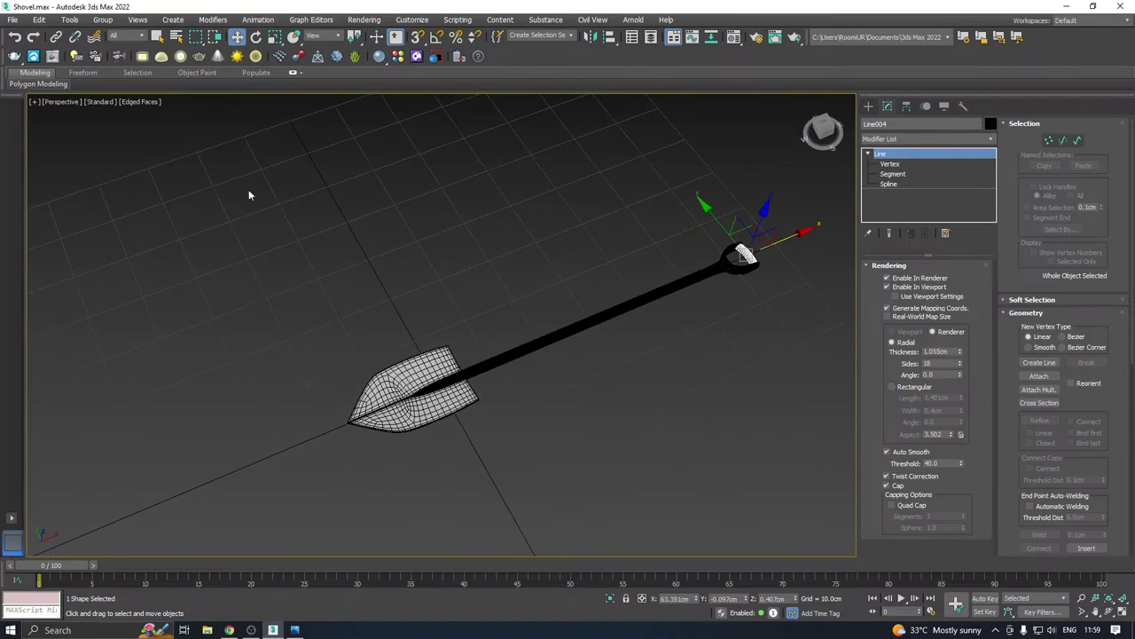
left_click(12, 20)
left_click(39, 140)
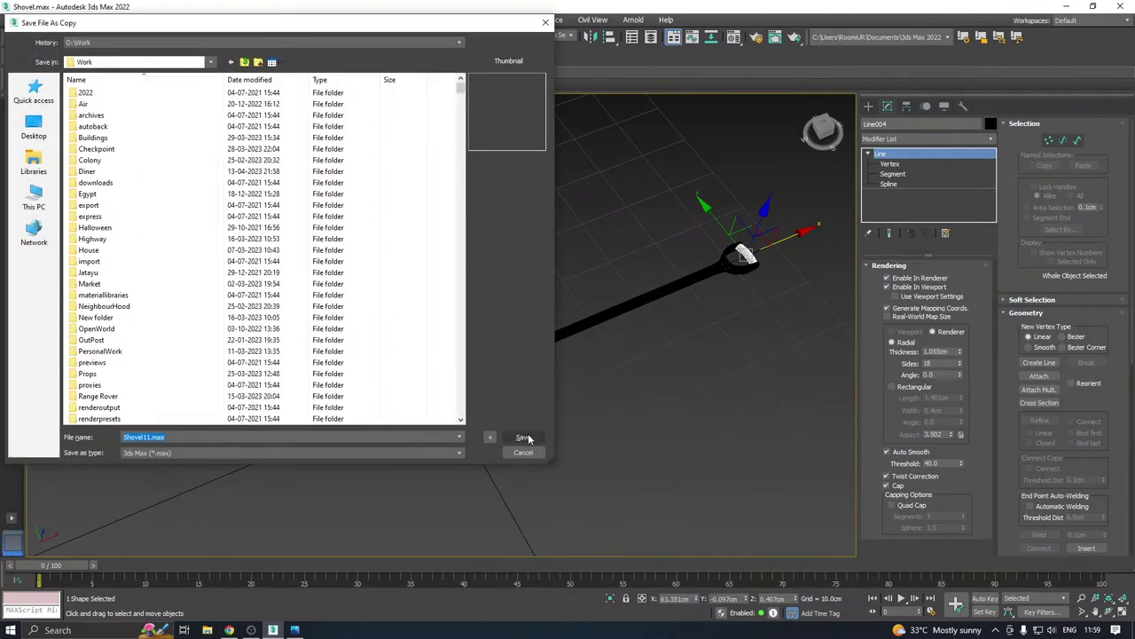
left_click(523, 436)
Compare the shaft and fork junction of the shovel with TurboSmooth hidden and shown
left_click(591, 325)
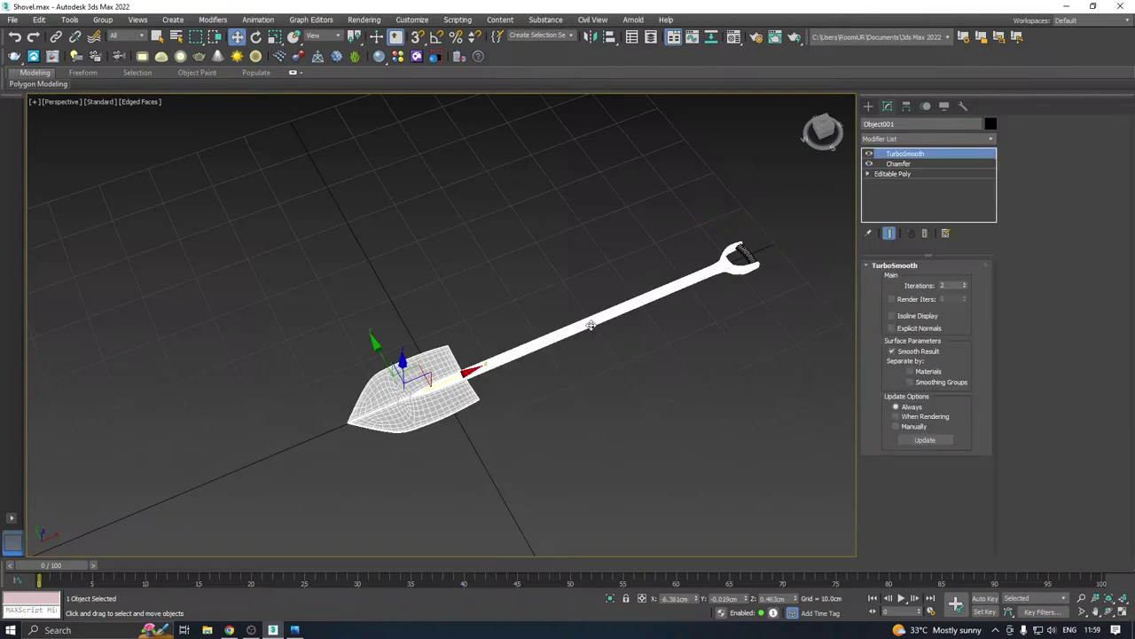
scroll(729, 262, "up", 10)
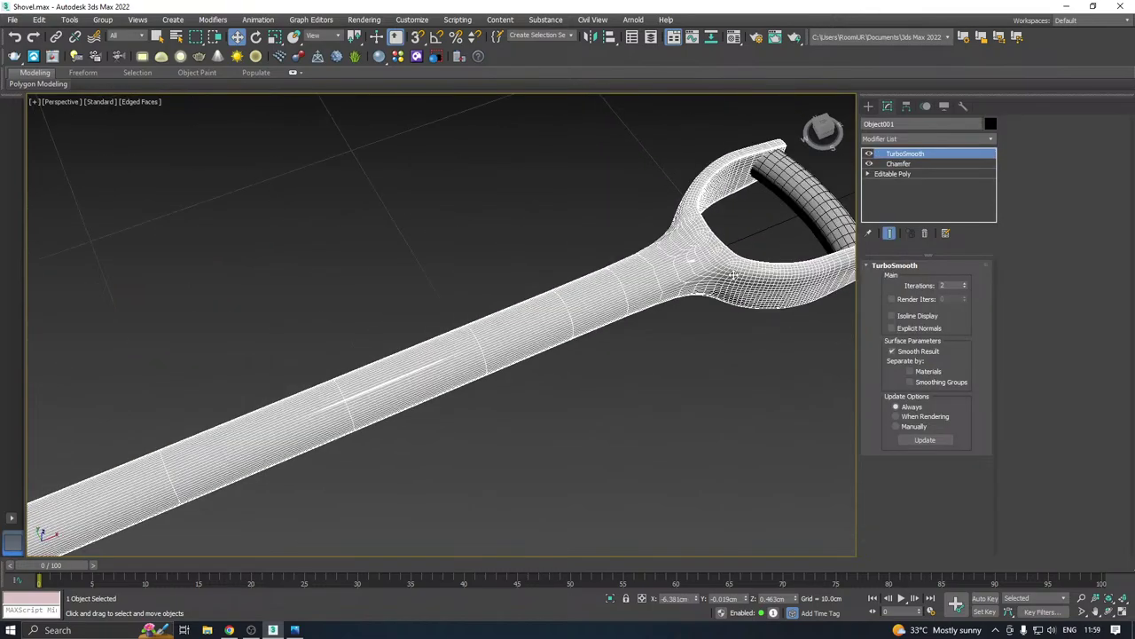
left_click(869, 153)
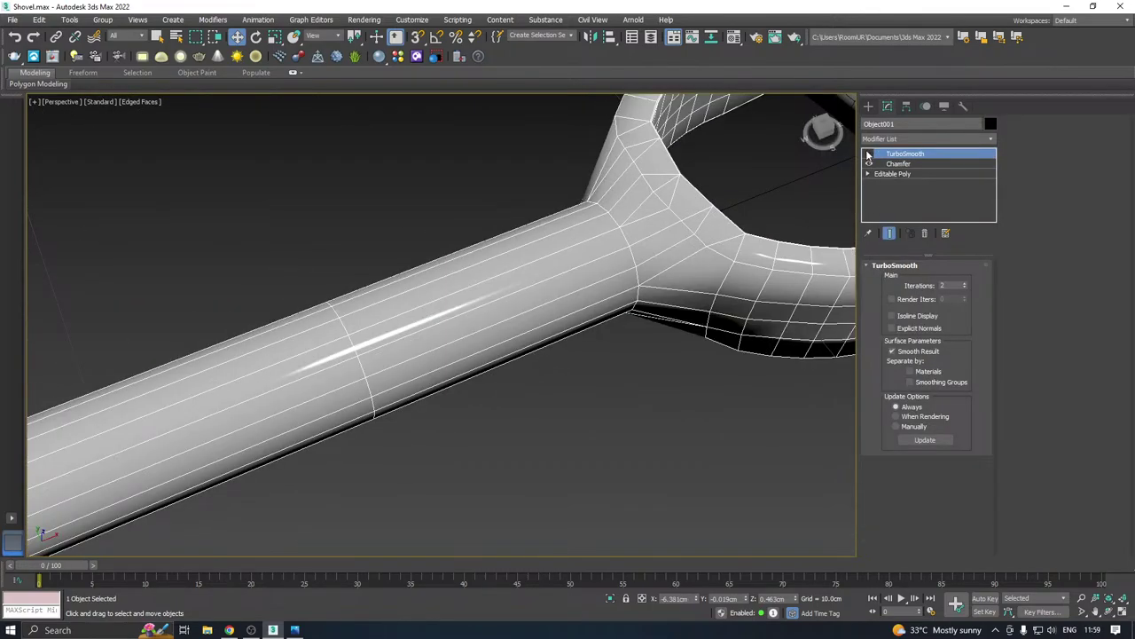
left_click(869, 154)
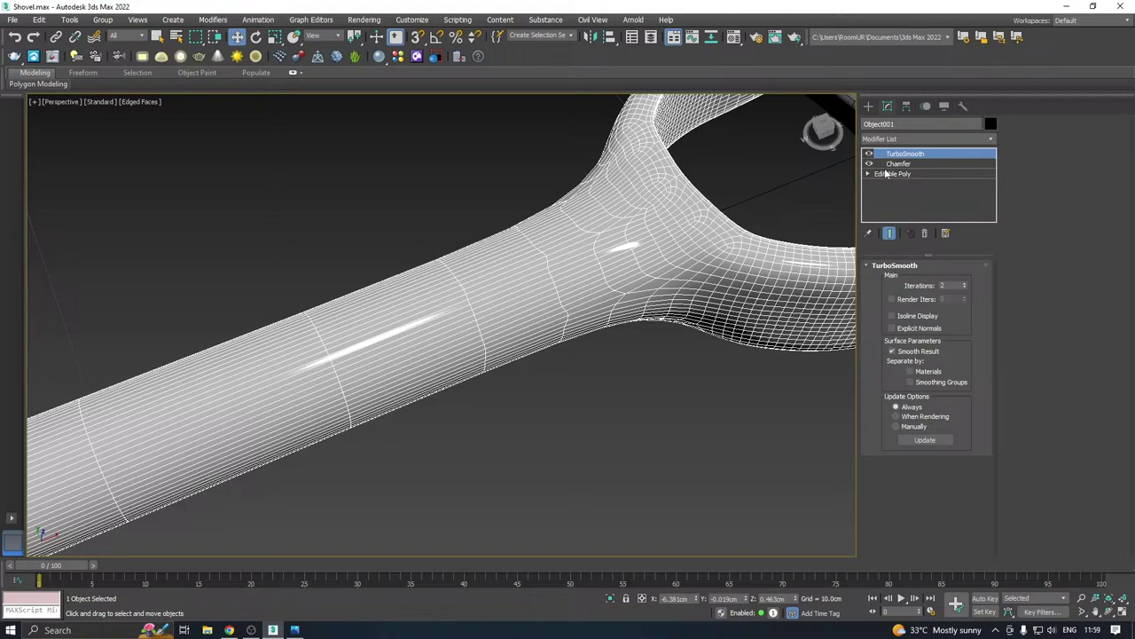
Insert an edge loop around the shaft with Swift Loop, just before the fork junction on the base Editable Poly
left_click(898, 164)
left_click(896, 174)
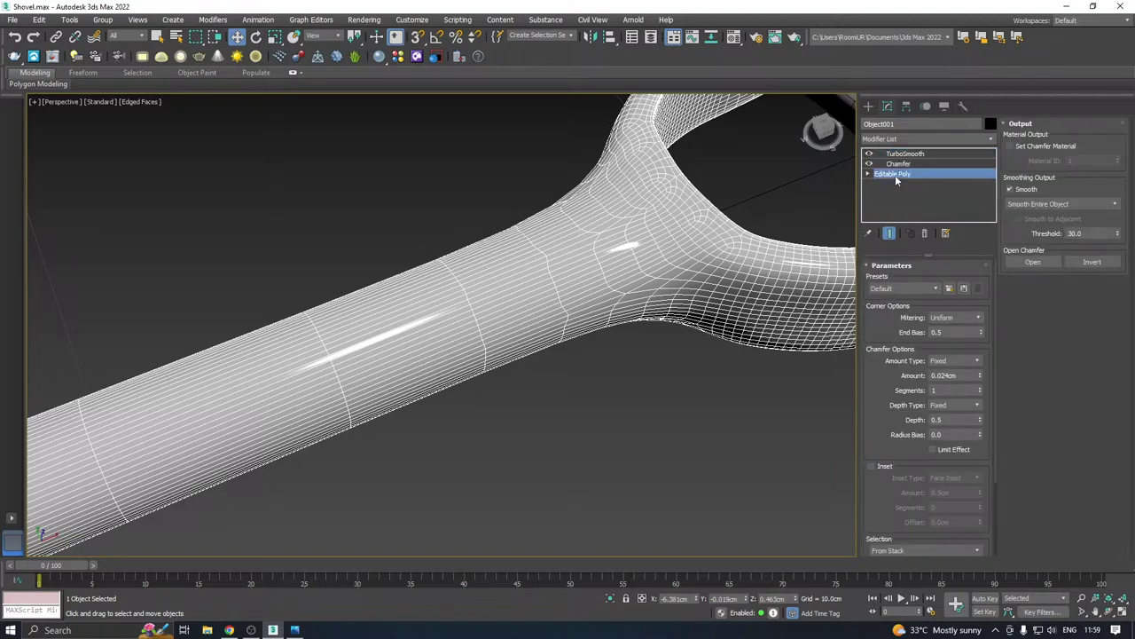
left_click(910, 280)
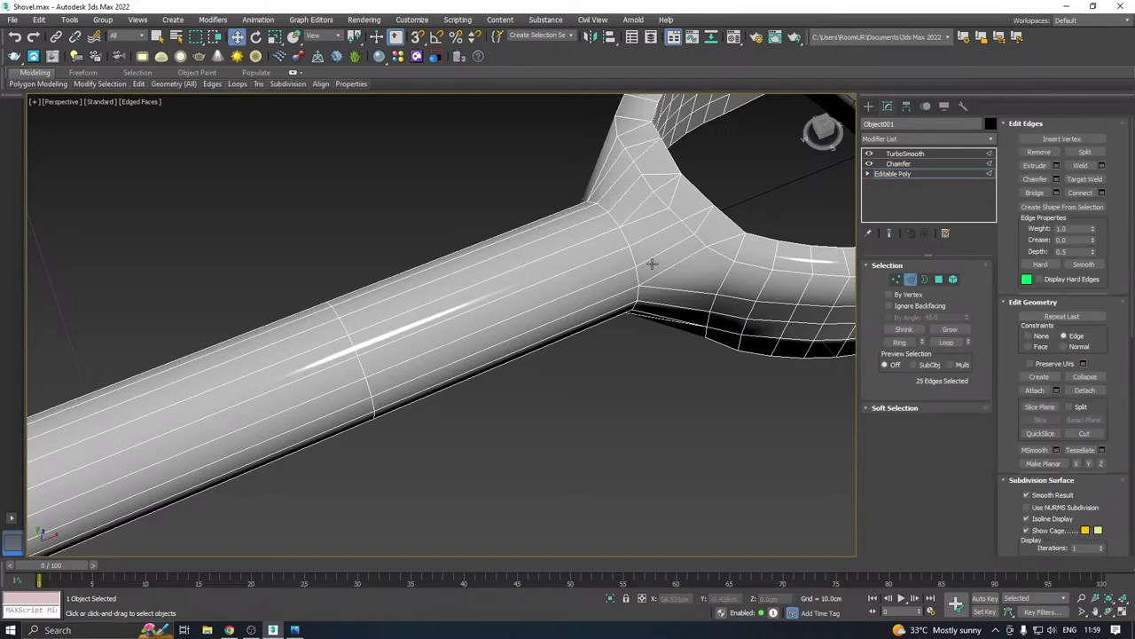
double_click(633, 254)
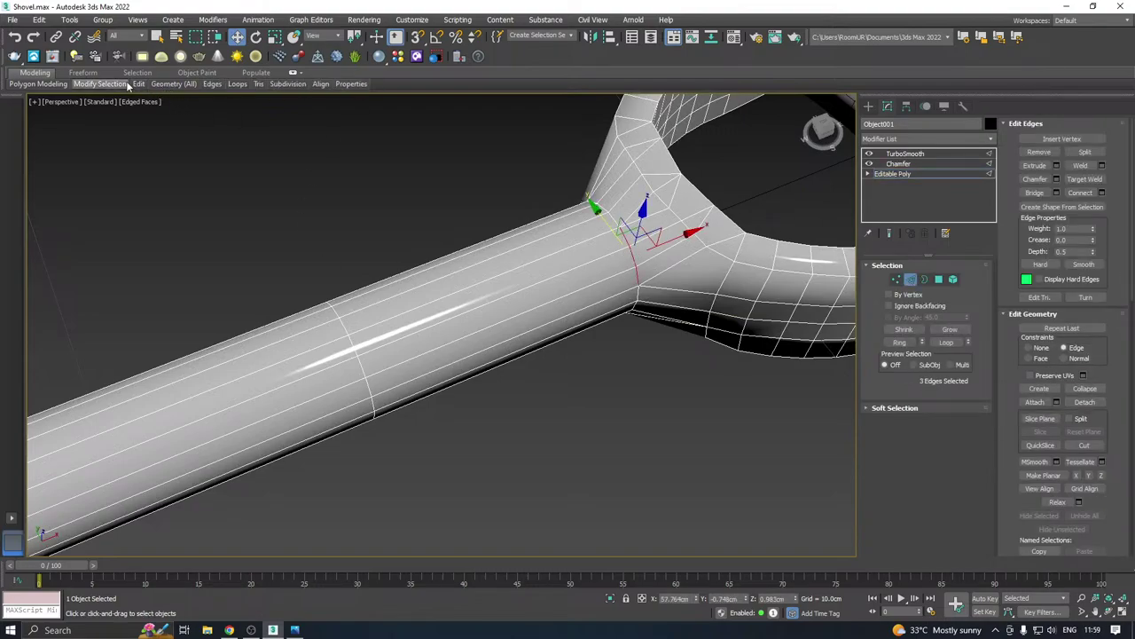
mouse_move(145, 86)
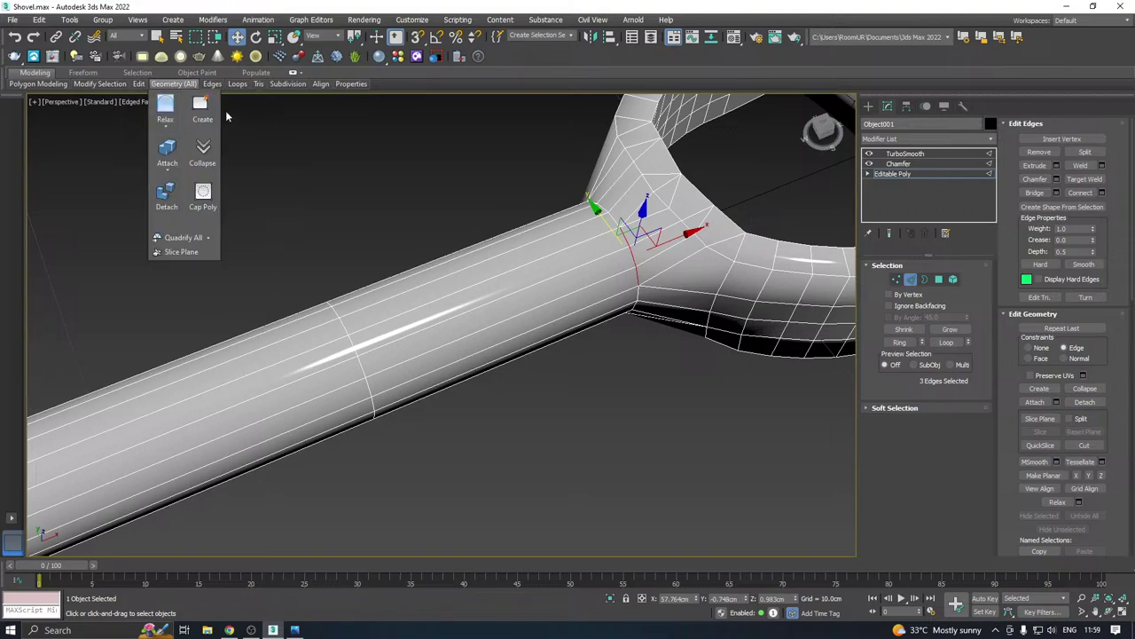
left_click(235, 111)
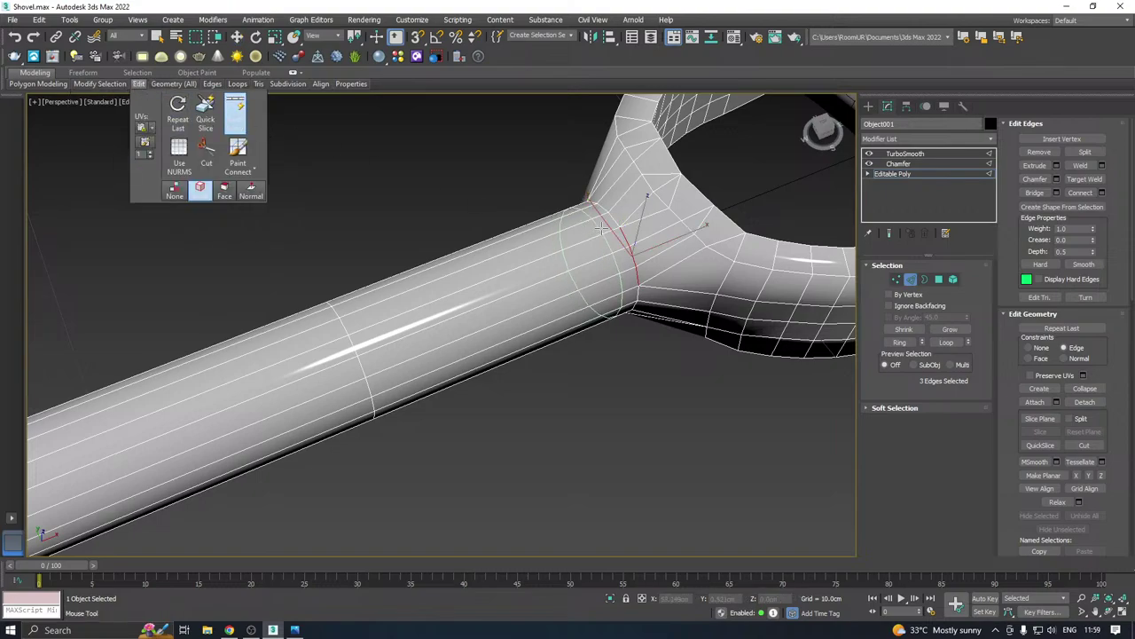
left_click(633, 266)
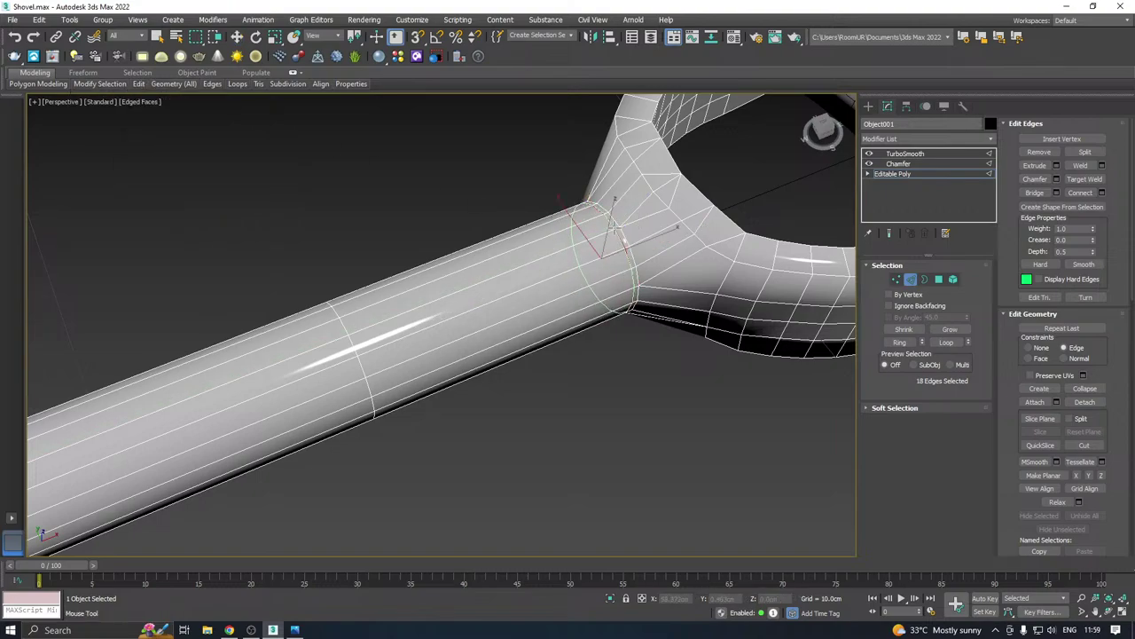
key("w")
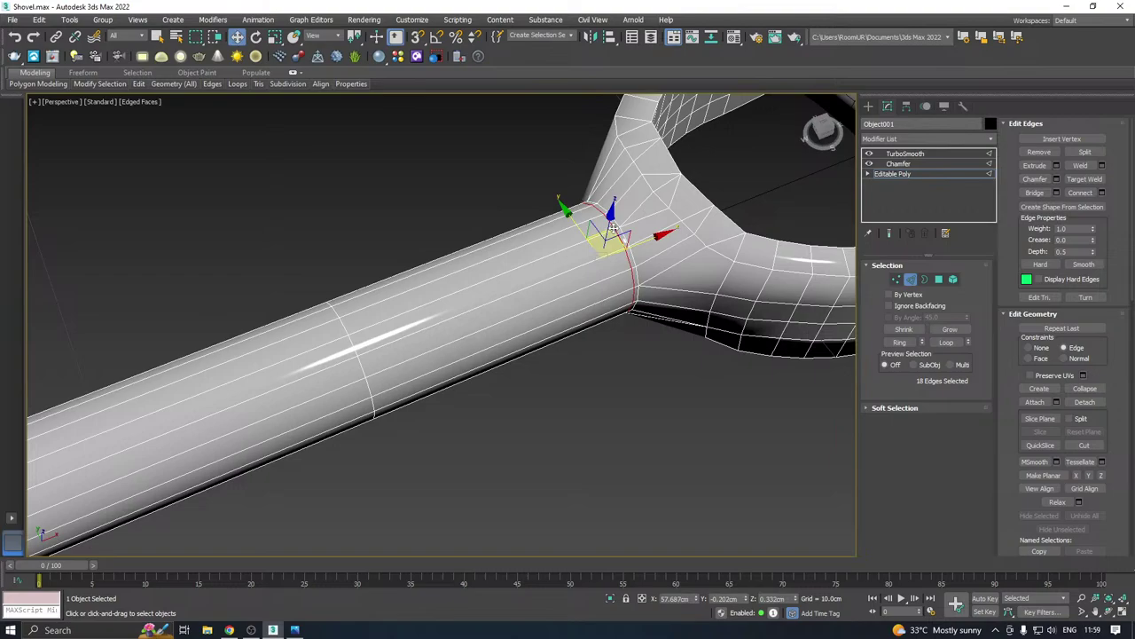
left_click(892, 173)
left_click(387, 200)
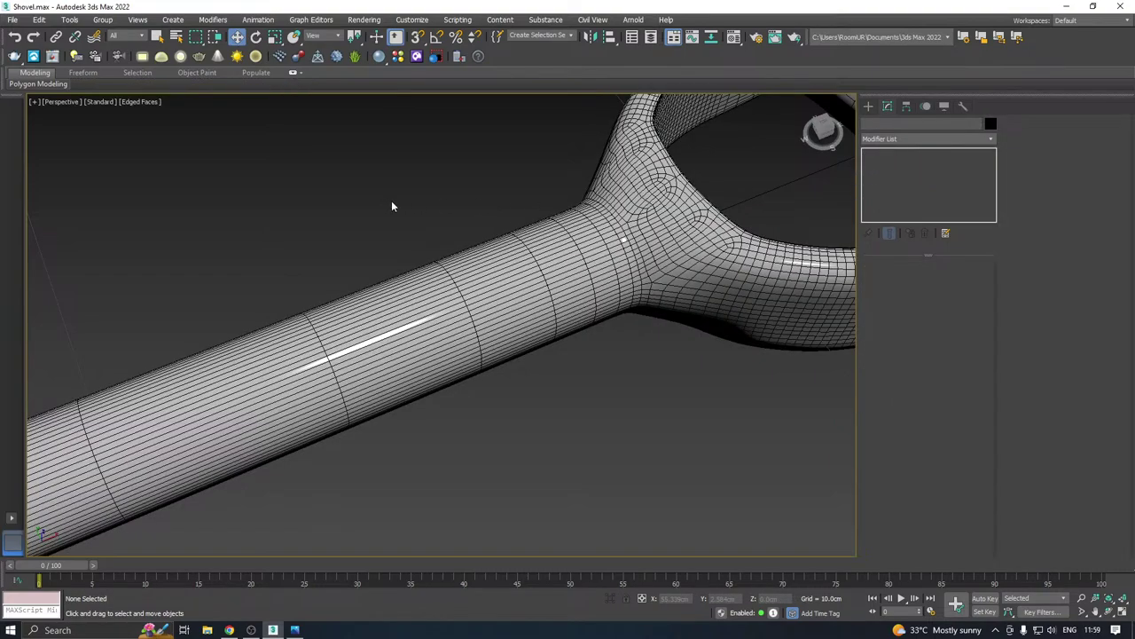
Examine the shaft and fork junction with TurboSmooth hidden and shown, and at one and two iterations
scroll(713, 265, "down", 5)
scroll(545, 280, "up", 6)
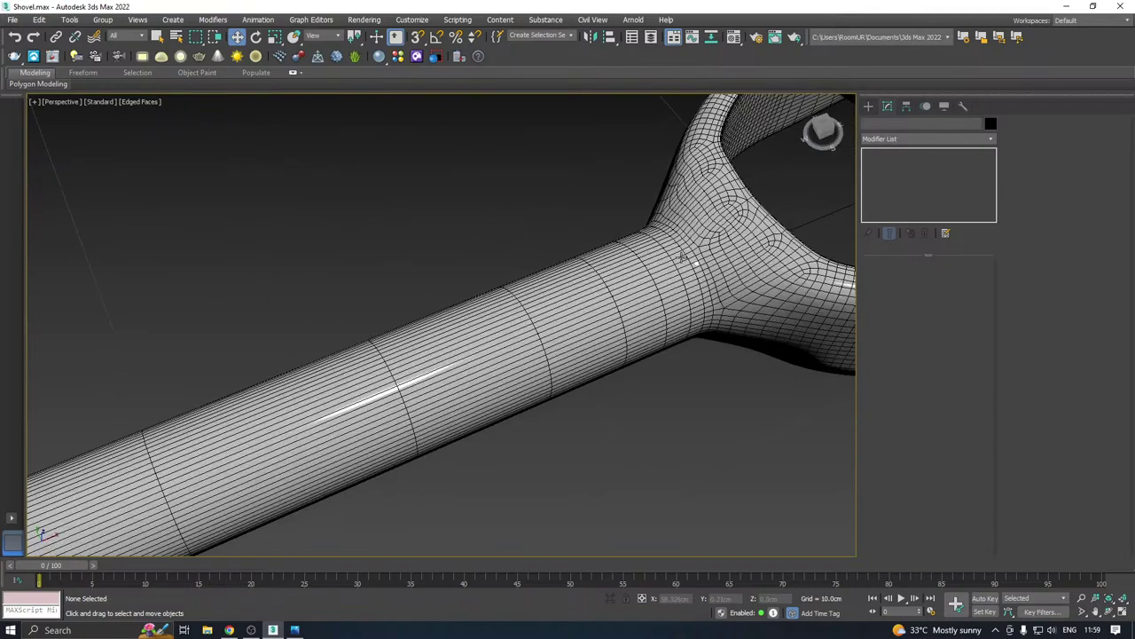
left_click(545, 280)
left_click(870, 154)
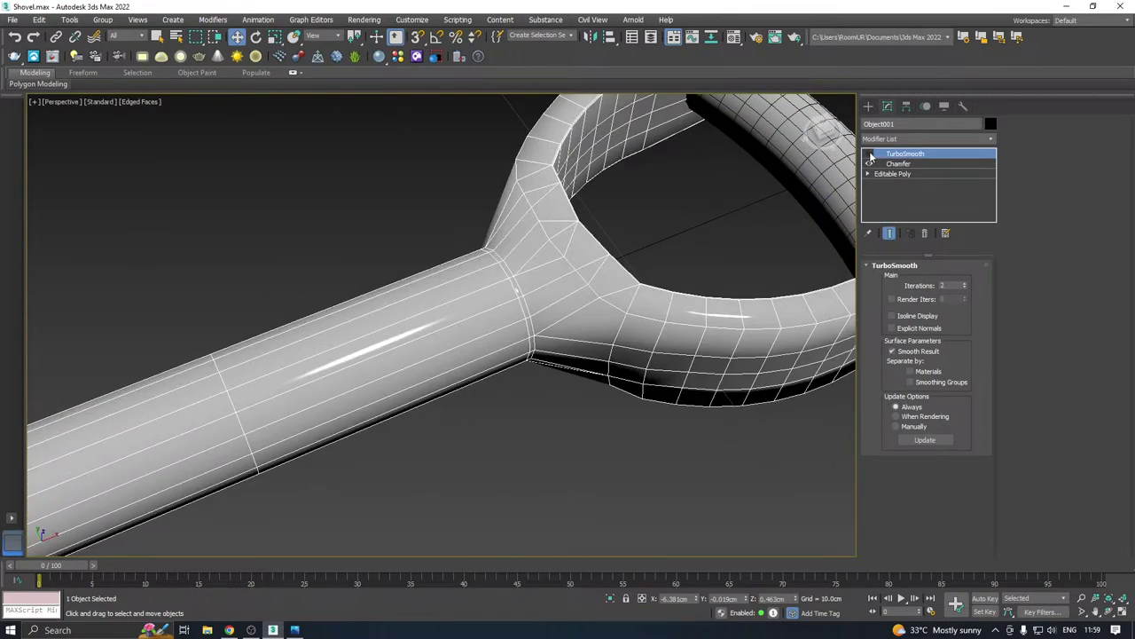
left_click(870, 155)
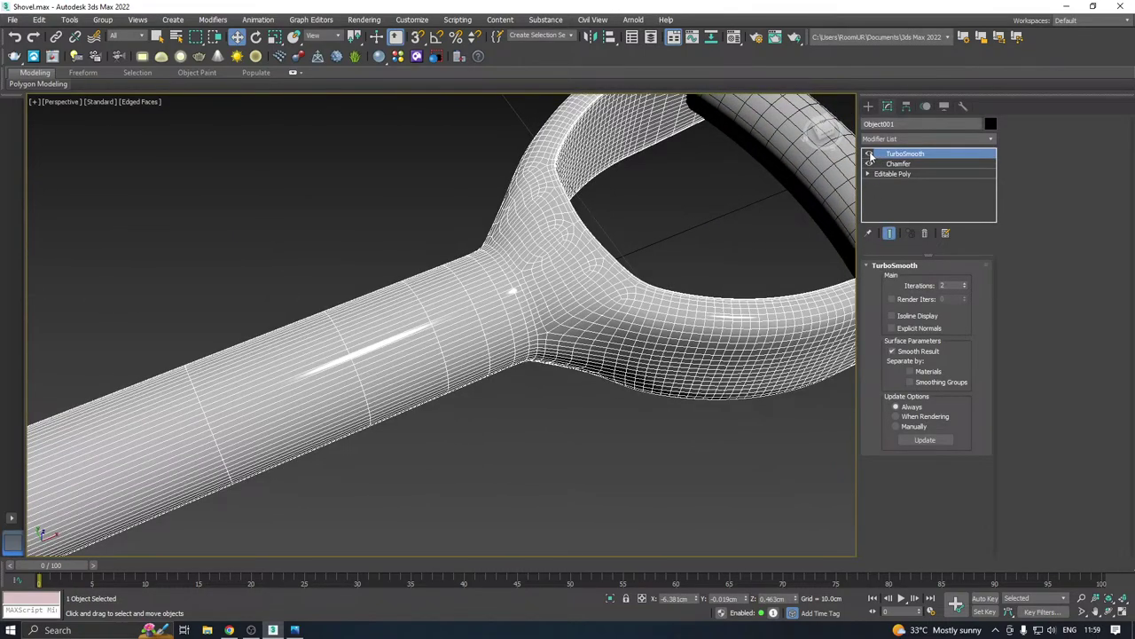
left_click(870, 155)
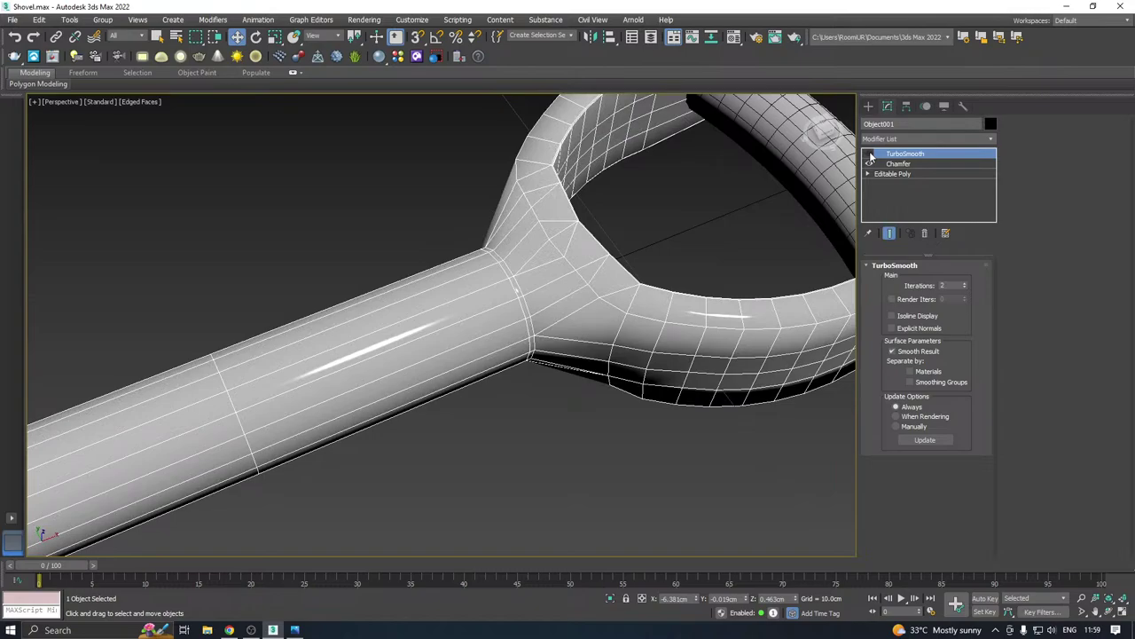
left_click(870, 155)
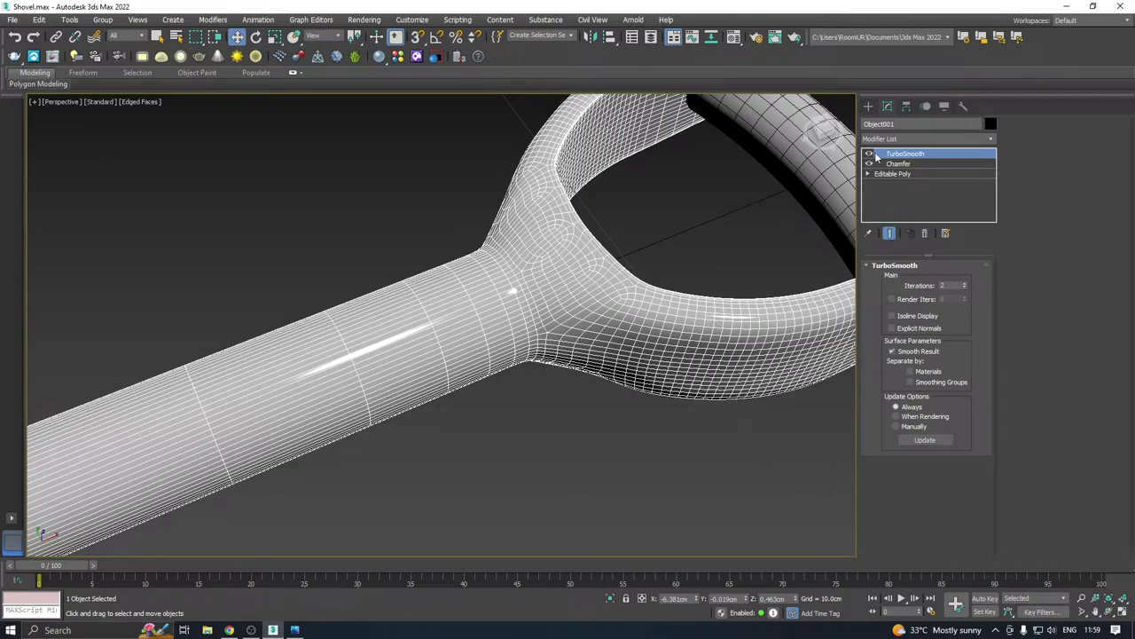
left_click(965, 287)
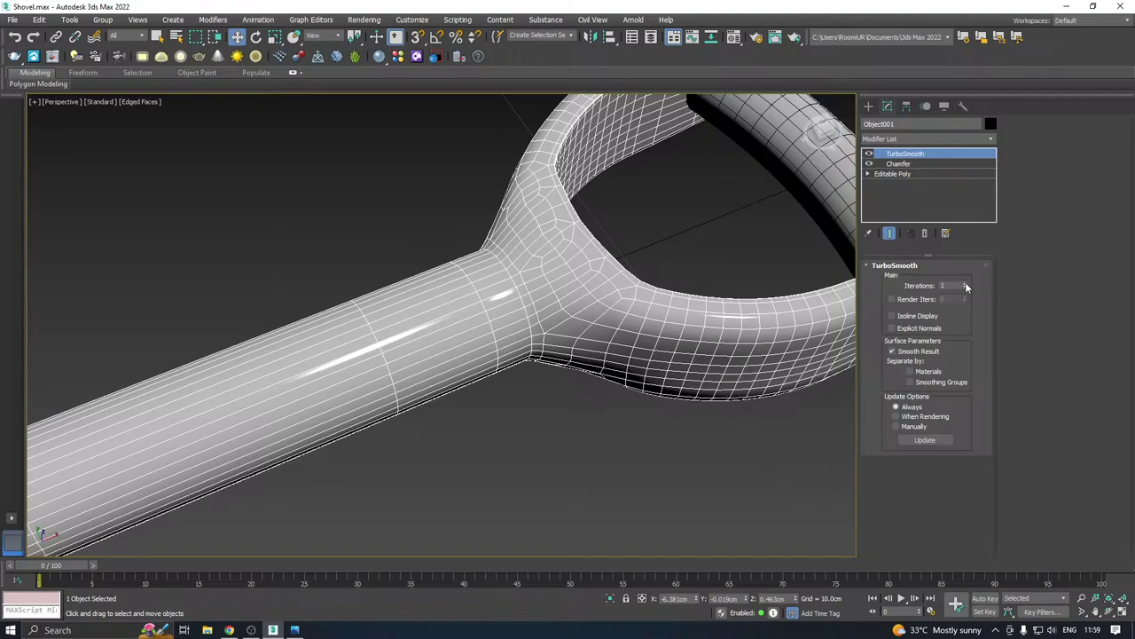
left_click(965, 283)
Attach the separate grip bar to the shovel at its base Editable Poly level and deselect the object
scroll(743, 229, "down", 10)
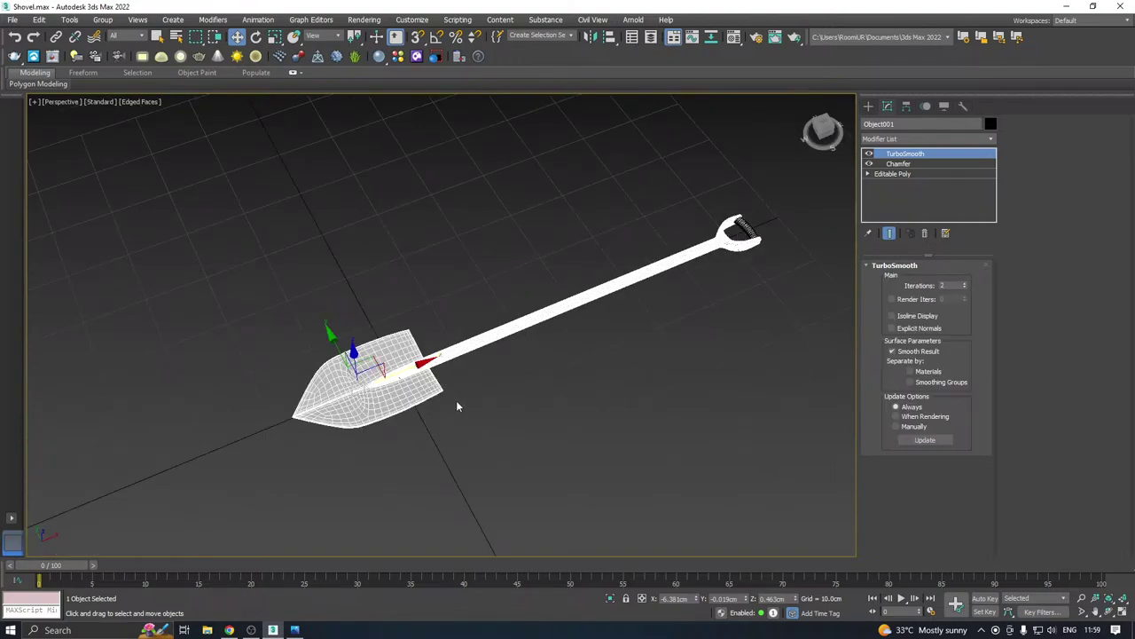
scroll(751, 227, "up", 8)
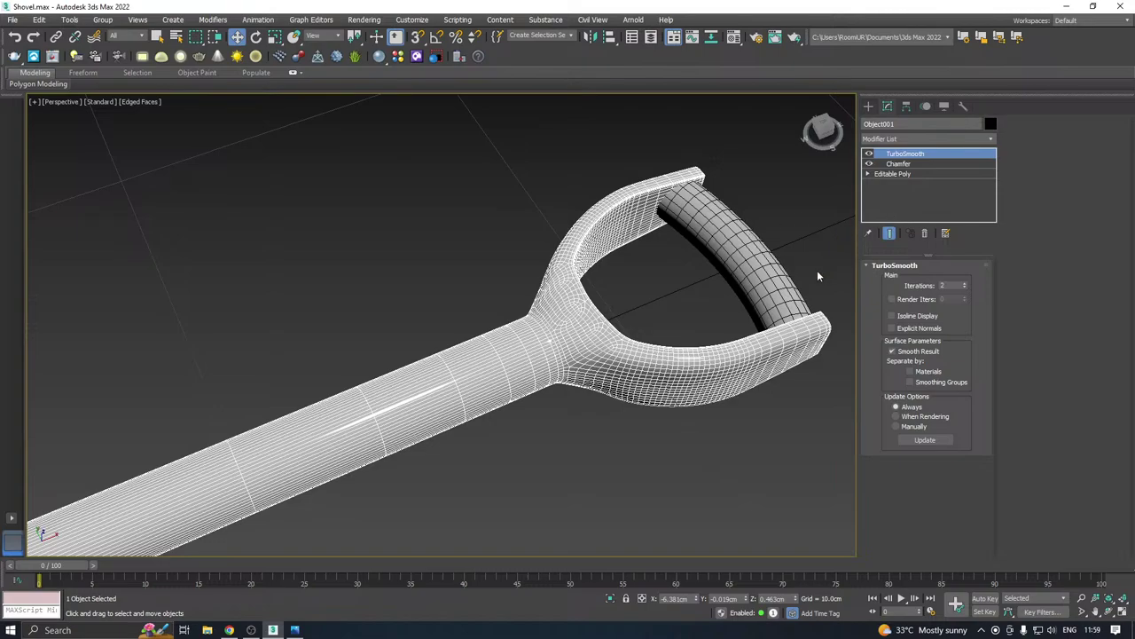
left_click(903, 174)
left_click(905, 154)
left_click(894, 174)
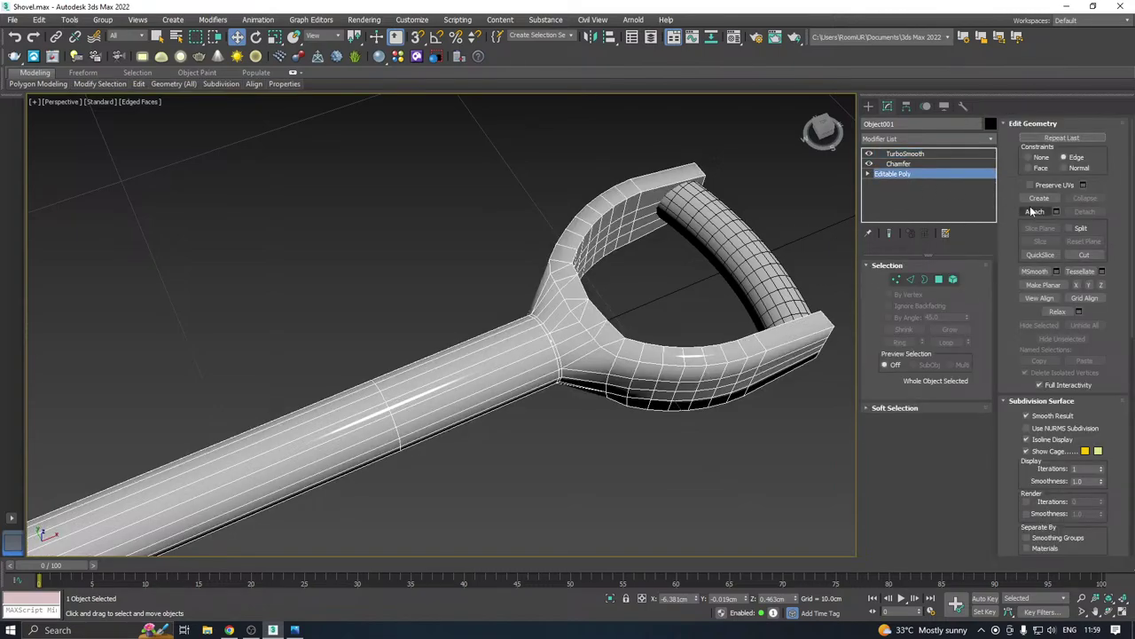
left_click(742, 252)
key("w")
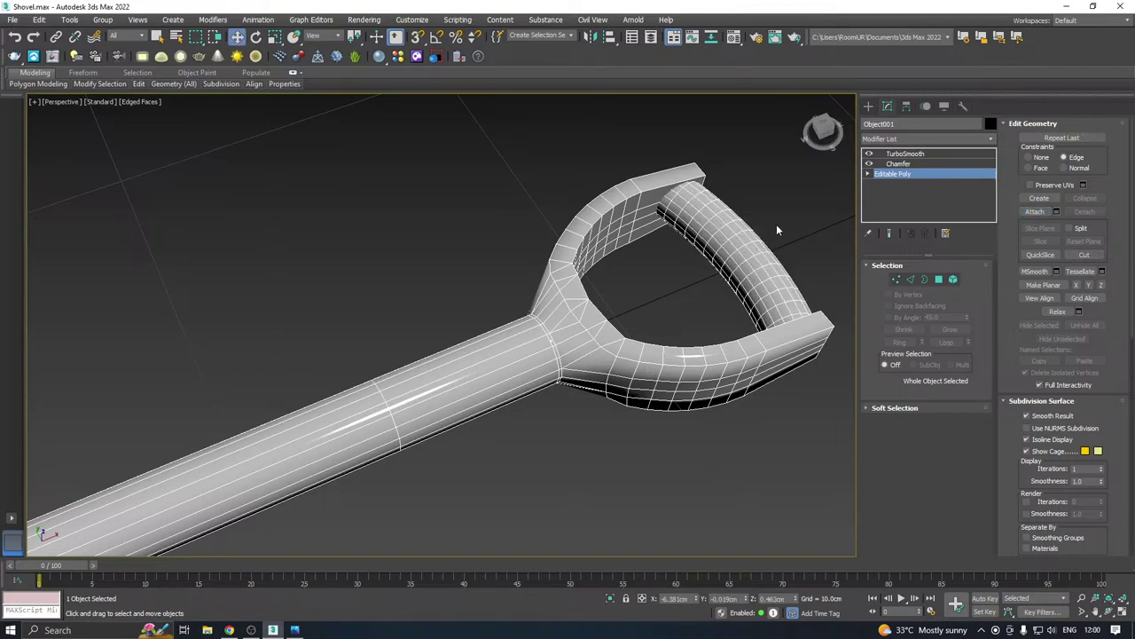
left_click(776, 230)
Save a copy of the scene as Shovel12.max in the Work folder
scroll(772, 226, "down", 5)
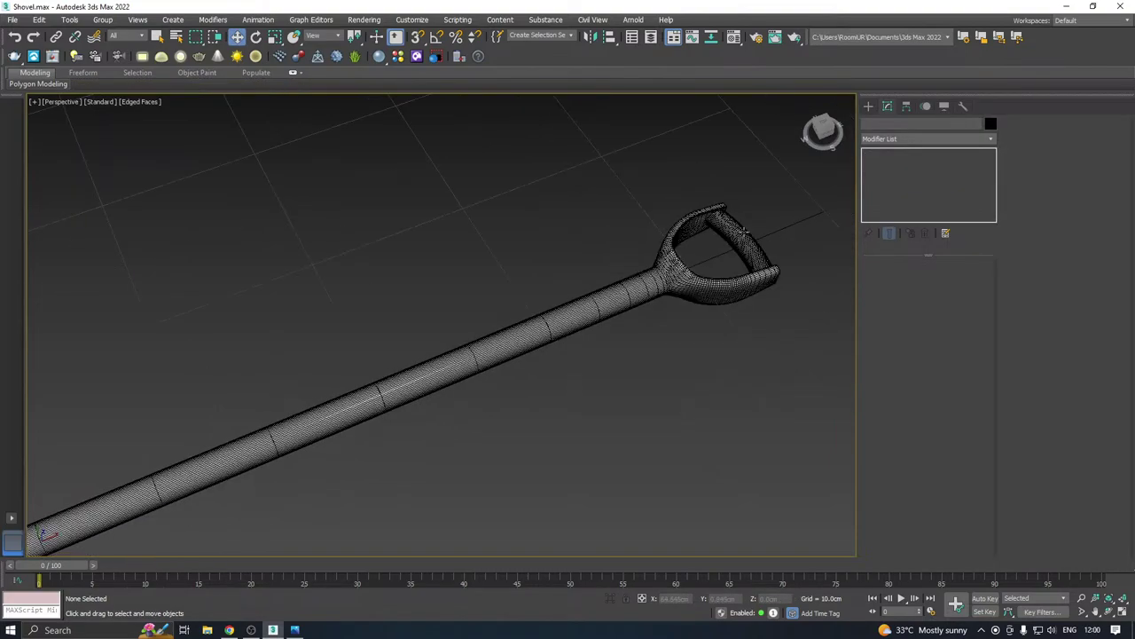
middle_click_drag(661, 273, 768, 201)
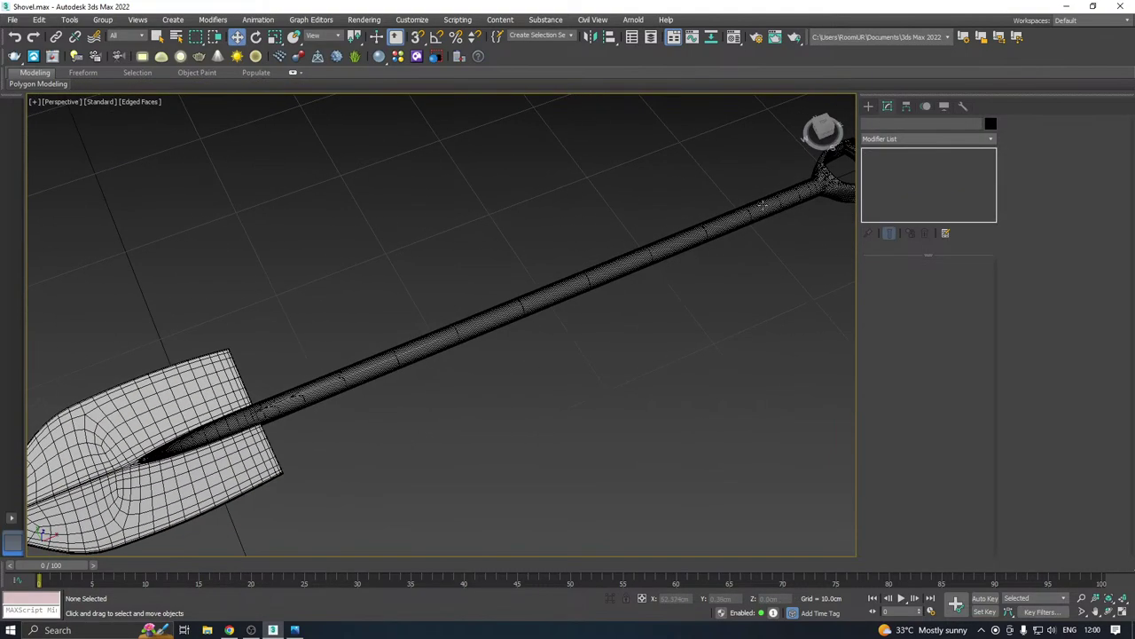
left_click(14, 20)
left_click(42, 138)
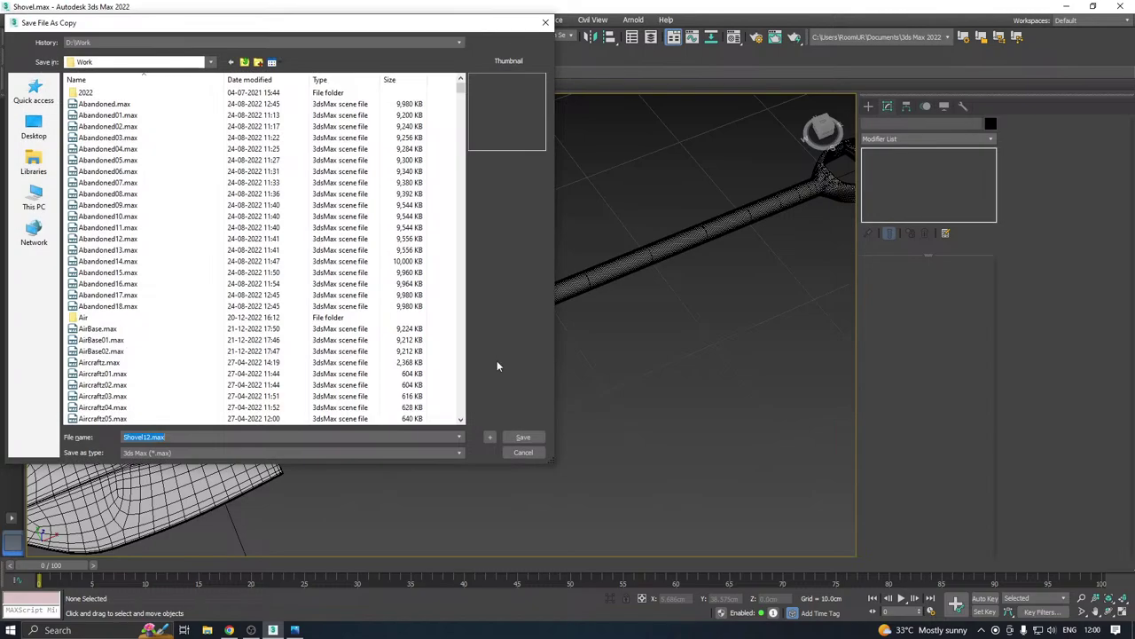
left_click(513, 435)
Clone the complete shovel in place as an independent copy named Low
left_click(441, 345)
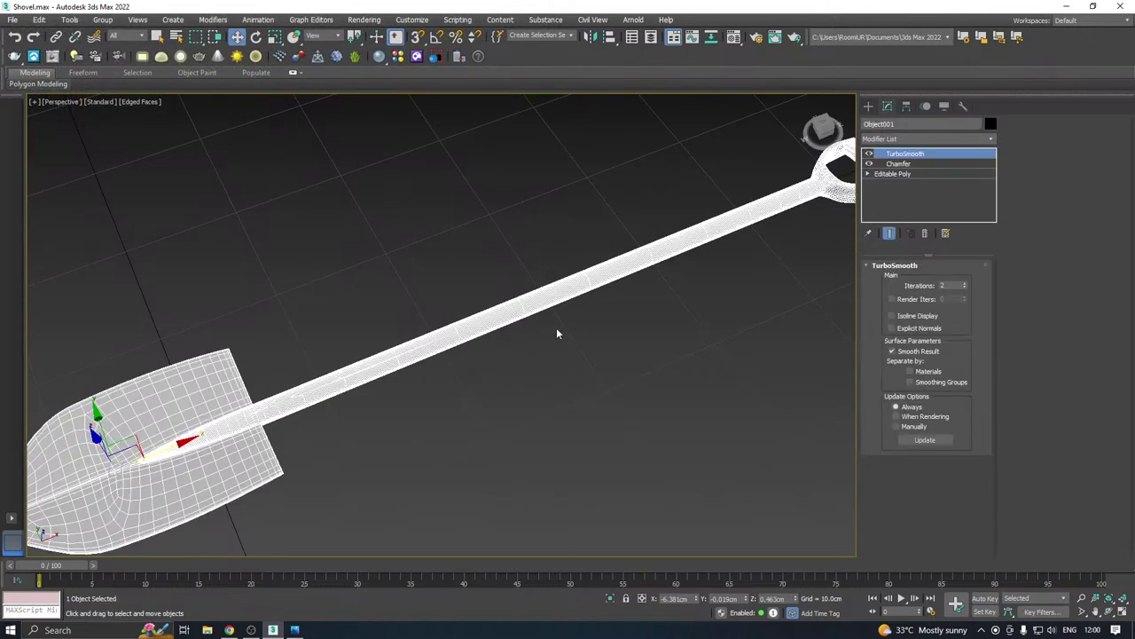
key("z")
middle_click_drag(481, 325, 552, 293)
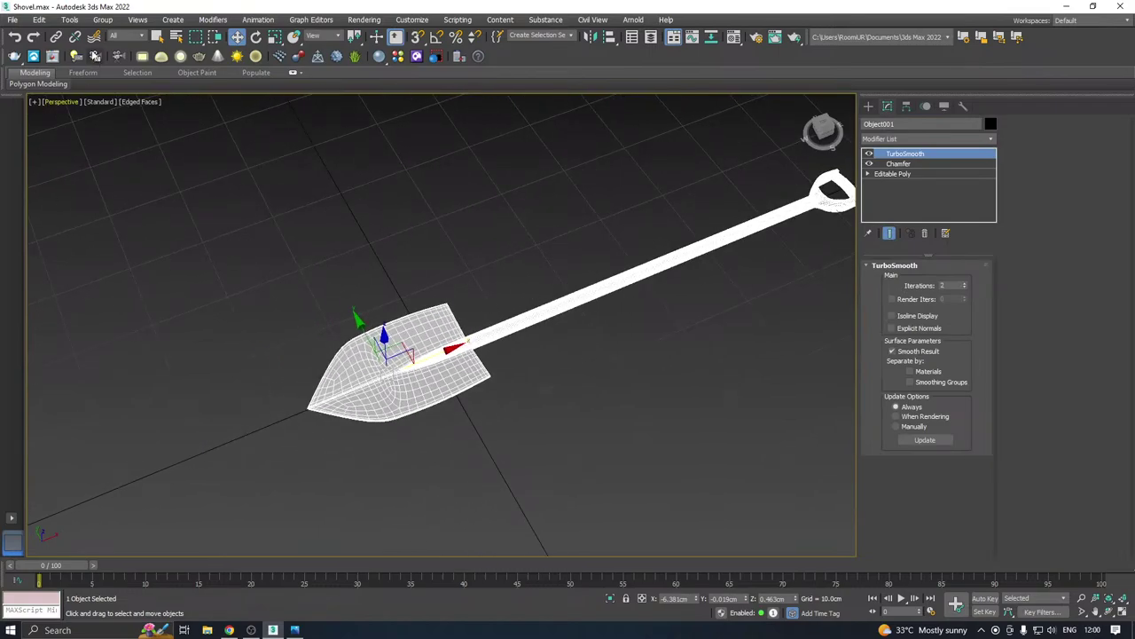
left_click(39, 20)
left_click(62, 109)
left_click(523, 286)
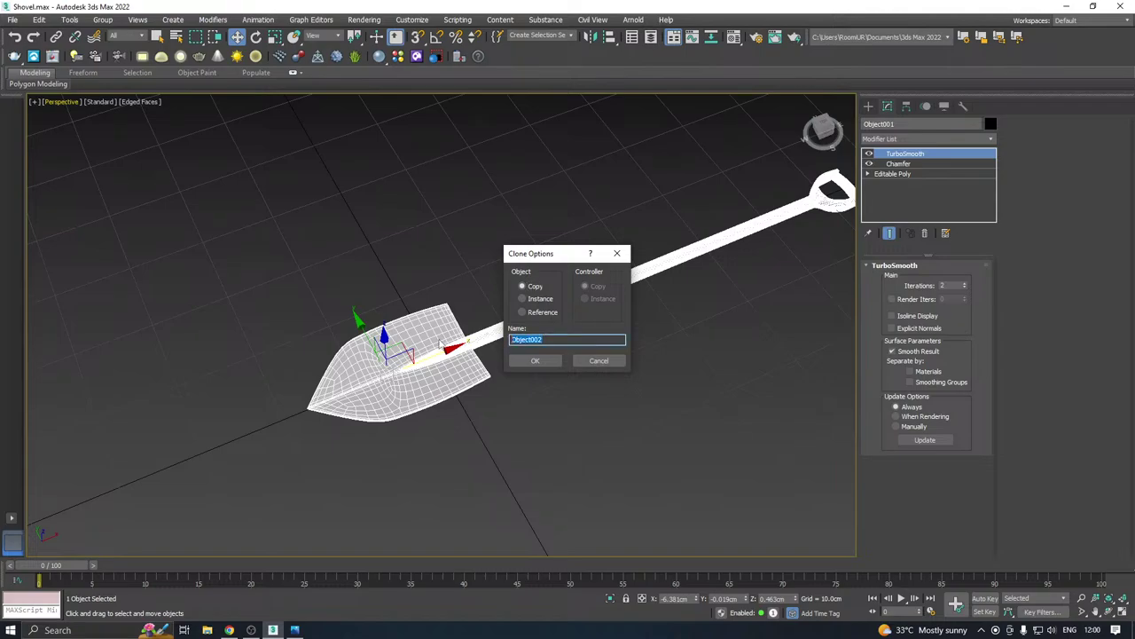
type("Low")
left_click(535, 360)
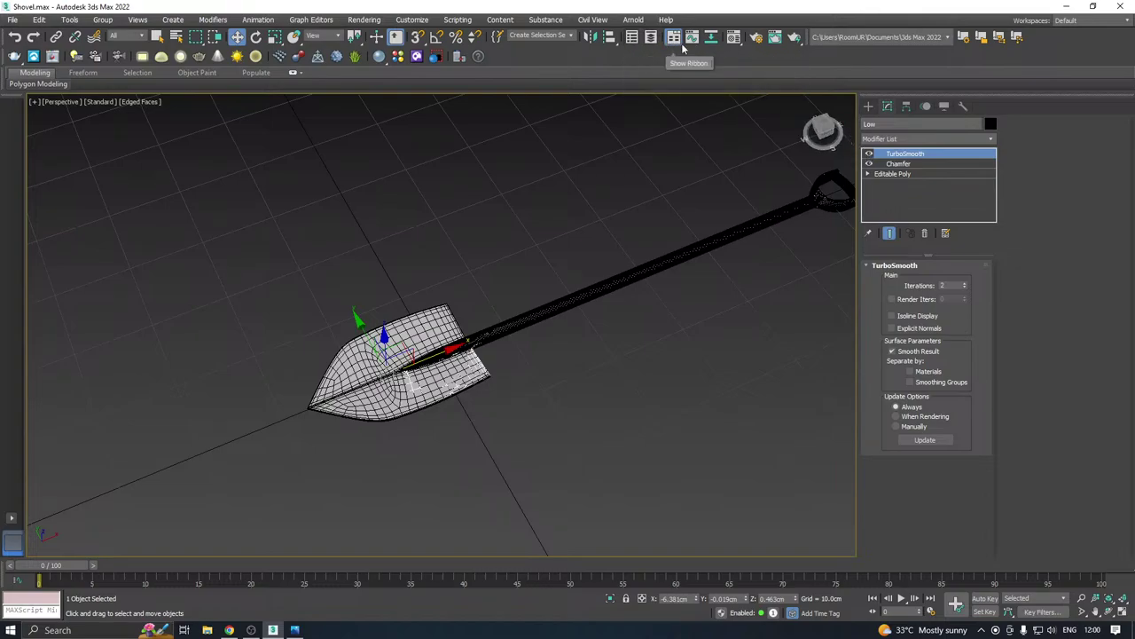
Unhide the leftover Plane002 and Line002 objects in the Scene Explorer and delete them both
left_click(635, 37)
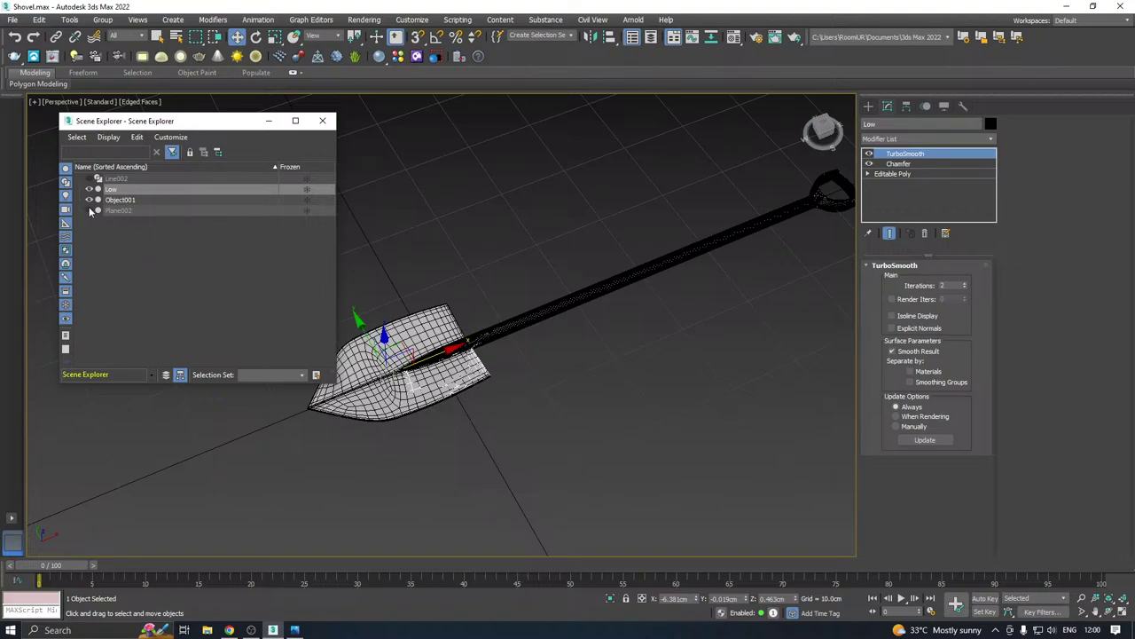
left_click(90, 210)
left_click(90, 179)
middle_click_drag(421, 242, 501, 309)
left_click(501, 309)
left_click(452, 293, "ctrl")
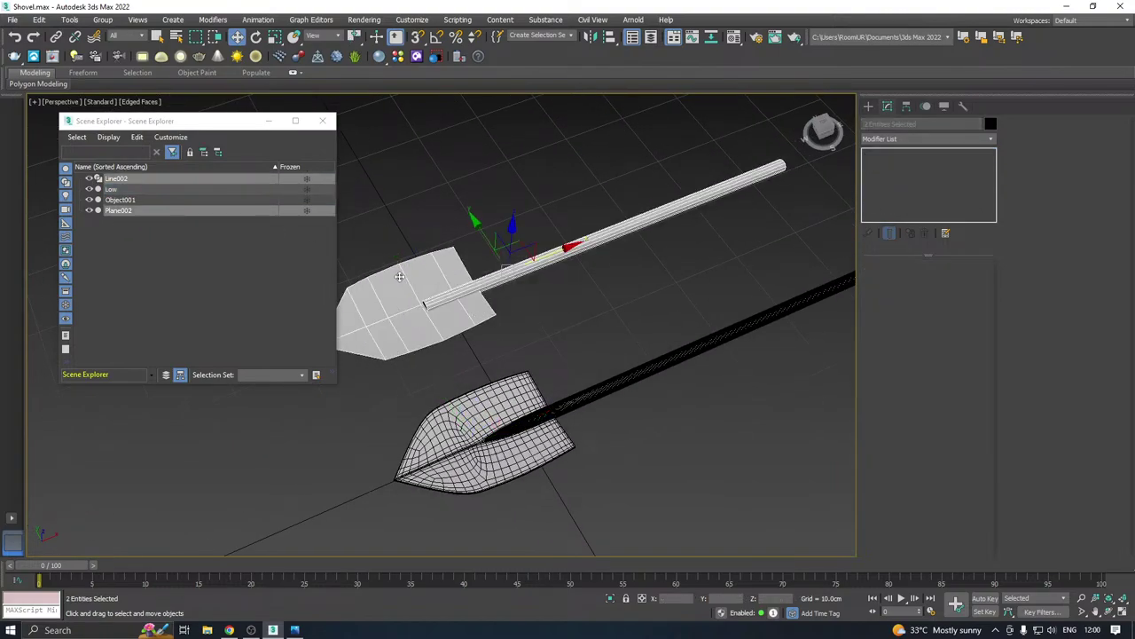
key("Delete")
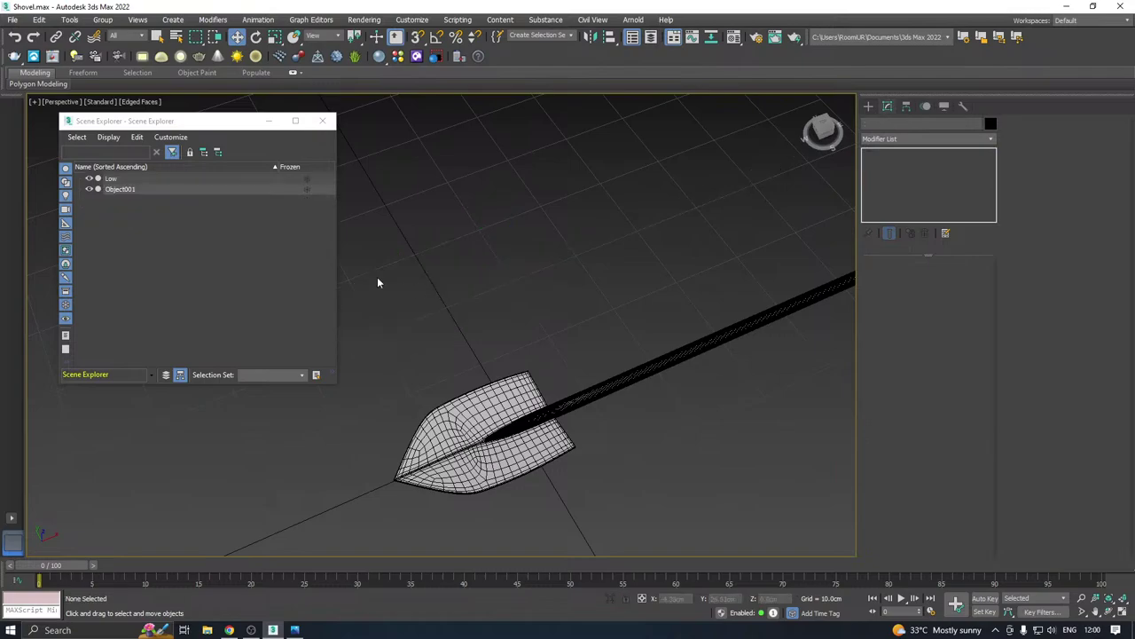
Hide the original Object001, select the Low copy and close the Scene Explorer
left_click(116, 190)
right_click(115, 193)
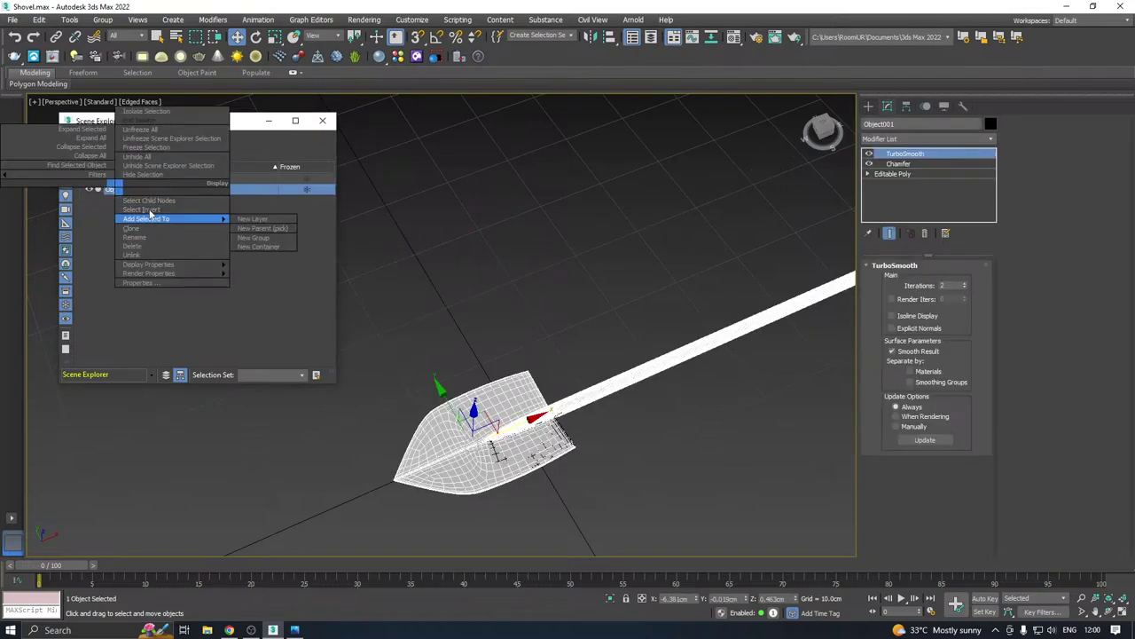
left_click(154, 175)
left_click(139, 178)
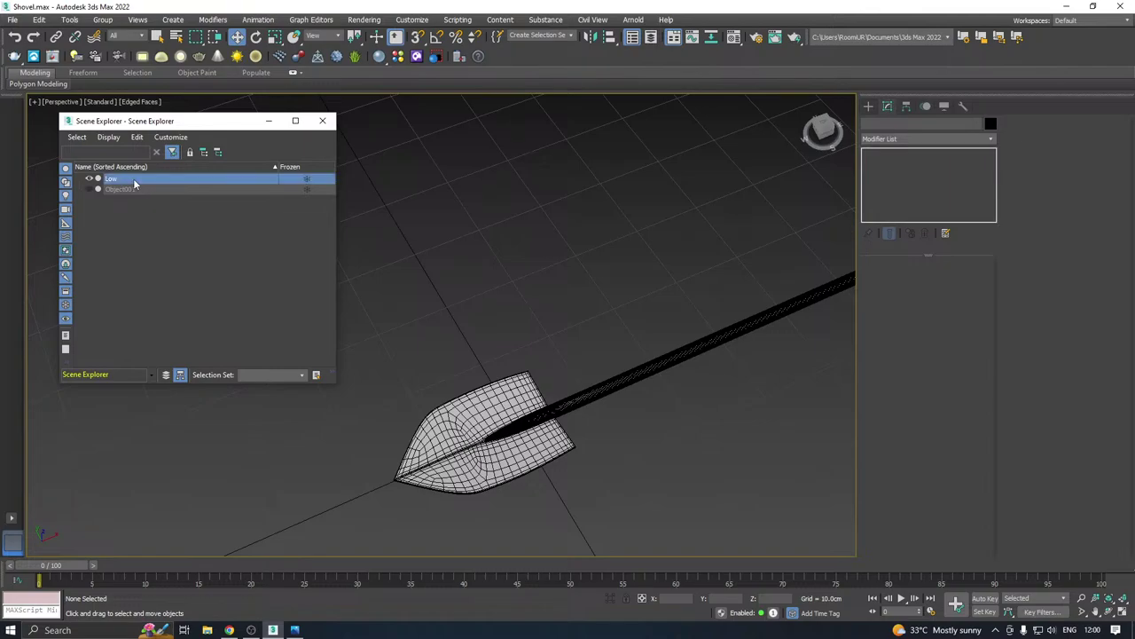
left_click(322, 120)
middle_click_drag(515, 315, 377, 293)
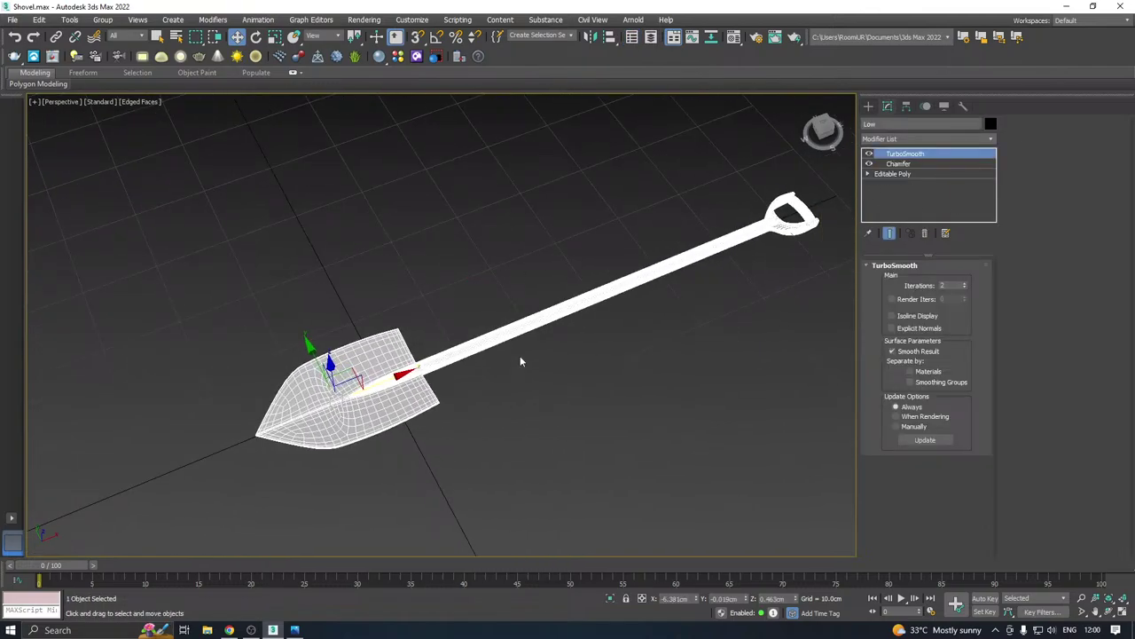
Lower the Low shovel's TurboSmooth to 1 iteration, comparing the handle's mesh with 0 iterations
middle_click_drag(723, 312, 613, 360)
scroll(655, 275, "up", 10)
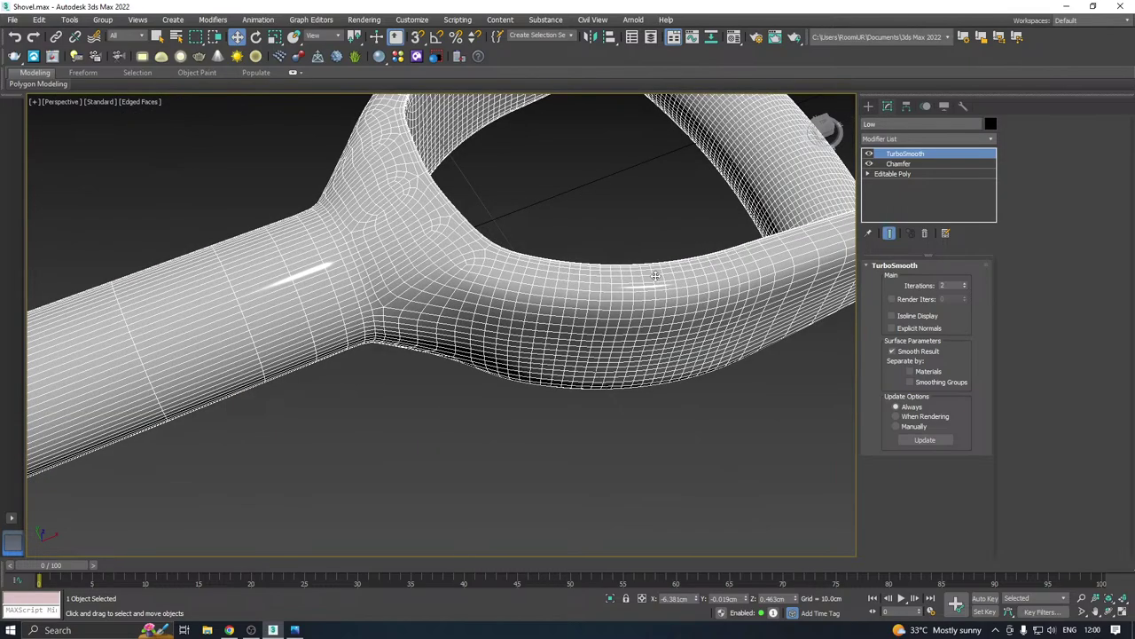
left_click(965, 289)
middle_click_drag(785, 330, 747, 339, "alt")
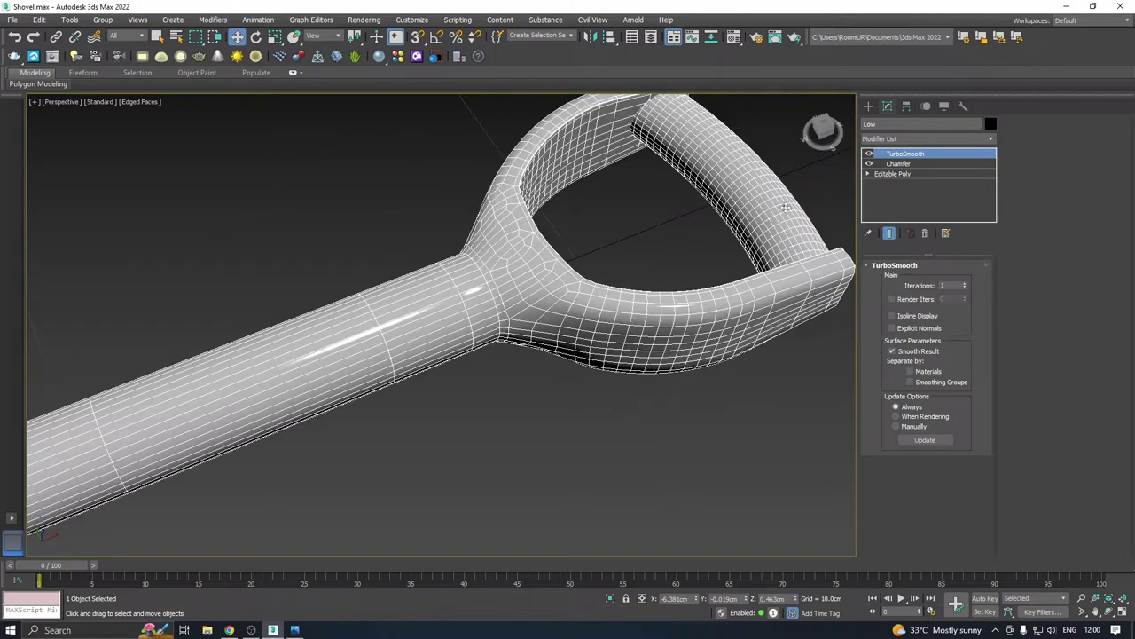
left_click(965, 288)
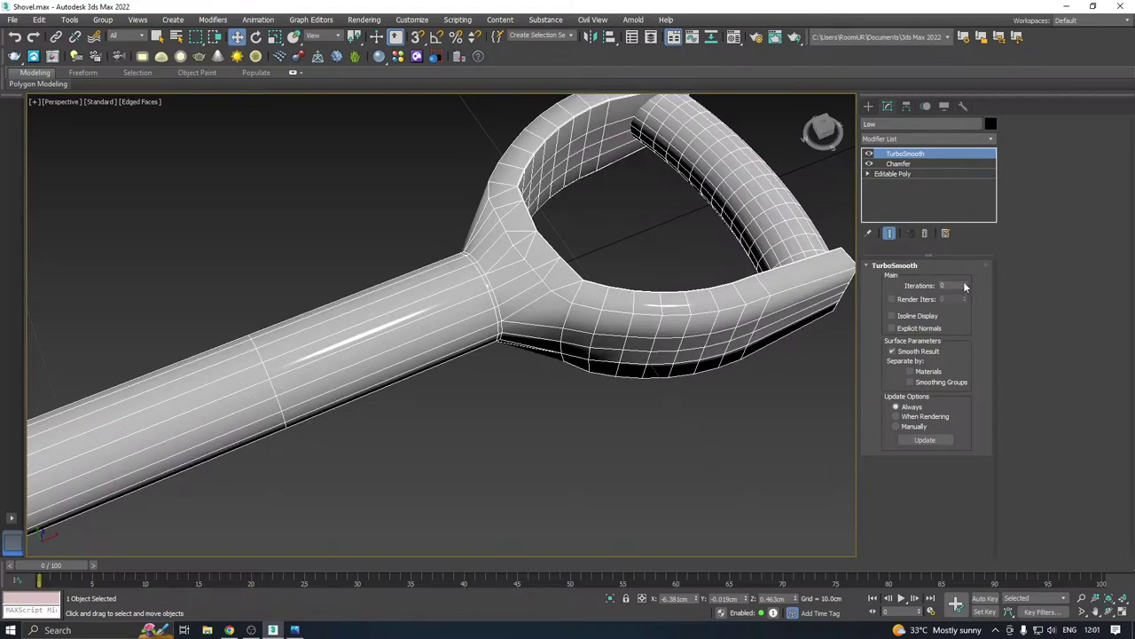
left_click(965, 283)
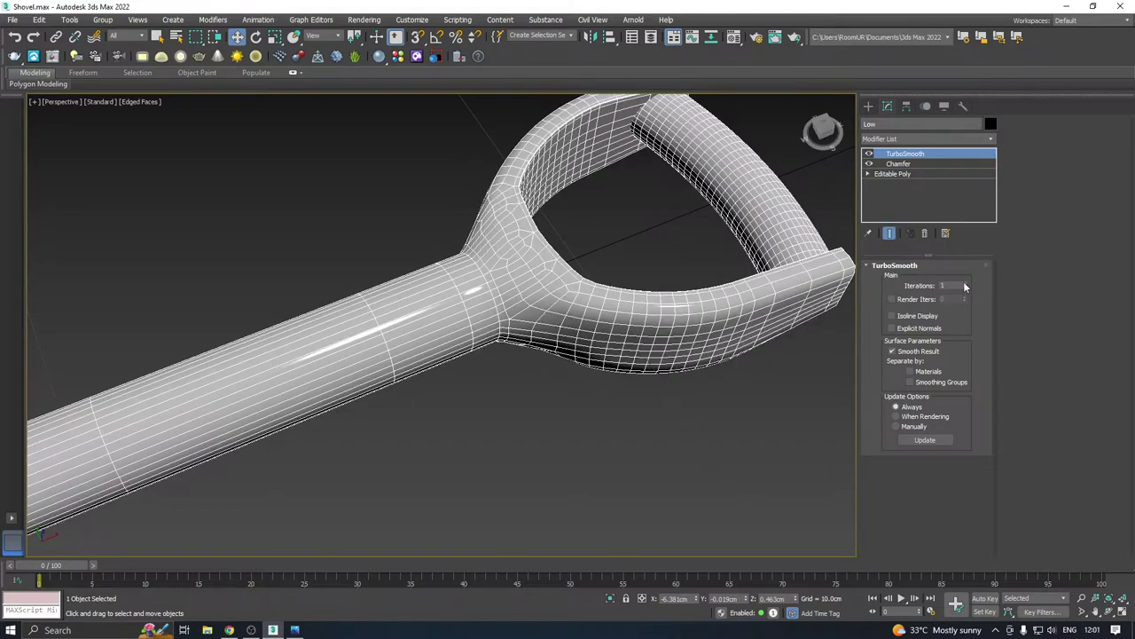
Compare the handle with the Chamfer modifier off and on, and inspect the blade with Chamfer off
left_click(869, 164)
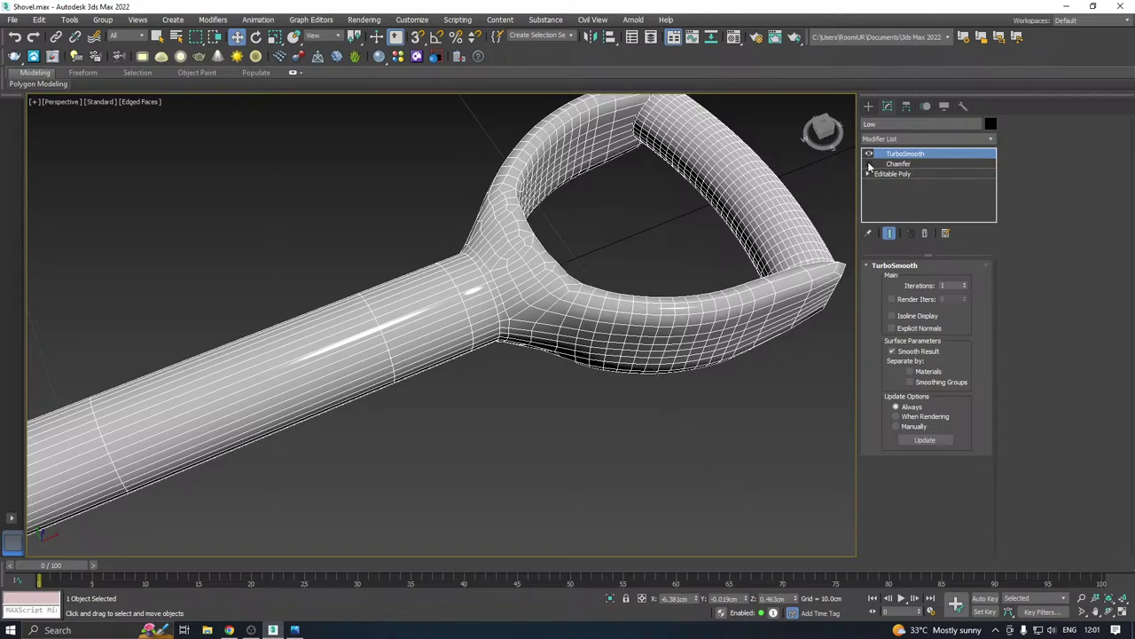
left_click(868, 163)
left_click(868, 163)
scroll(456, 307, "down", 10)
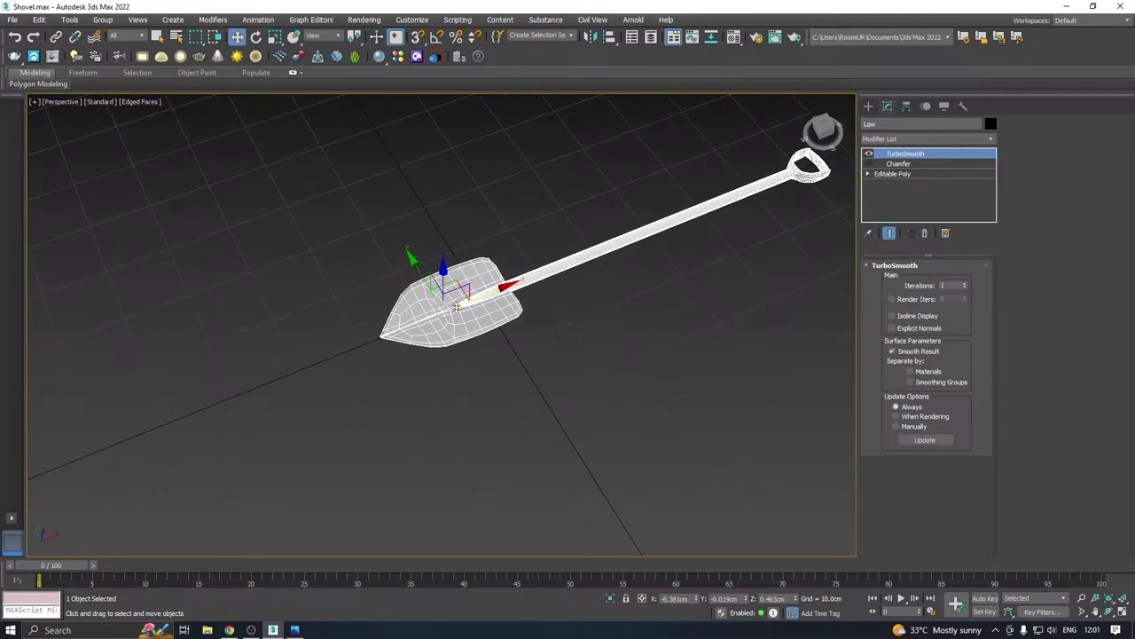
scroll(455, 307, "up", 5)
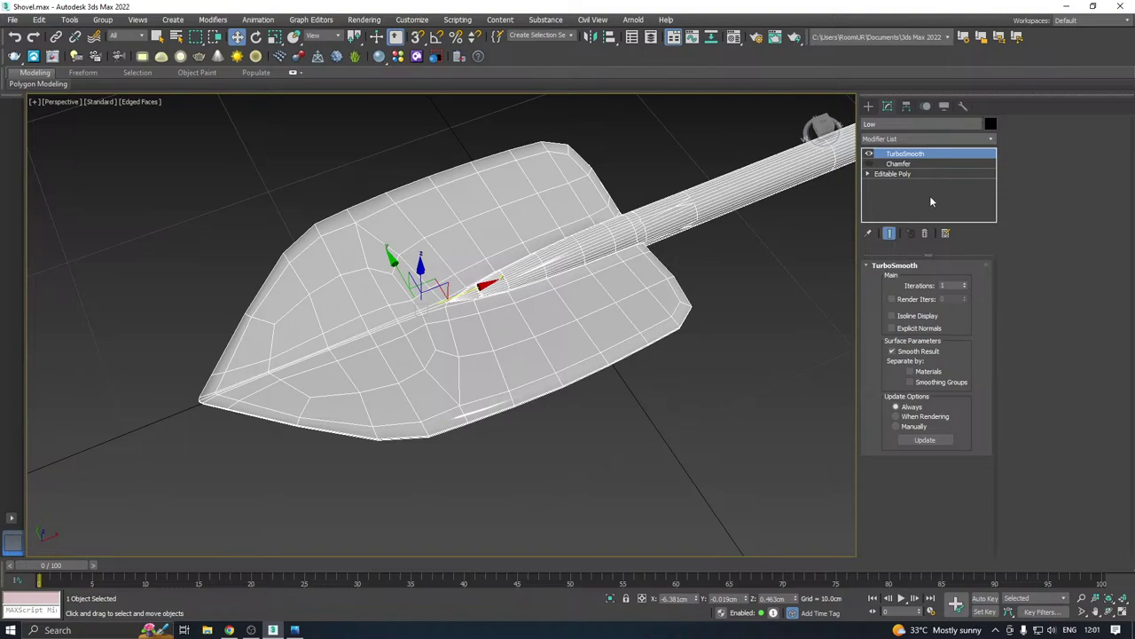
Examine the blade's edge at 2 TurboSmooth iterations, toggling the Chamfer and TurboSmooth modifiers off and on
left_click(966, 284)
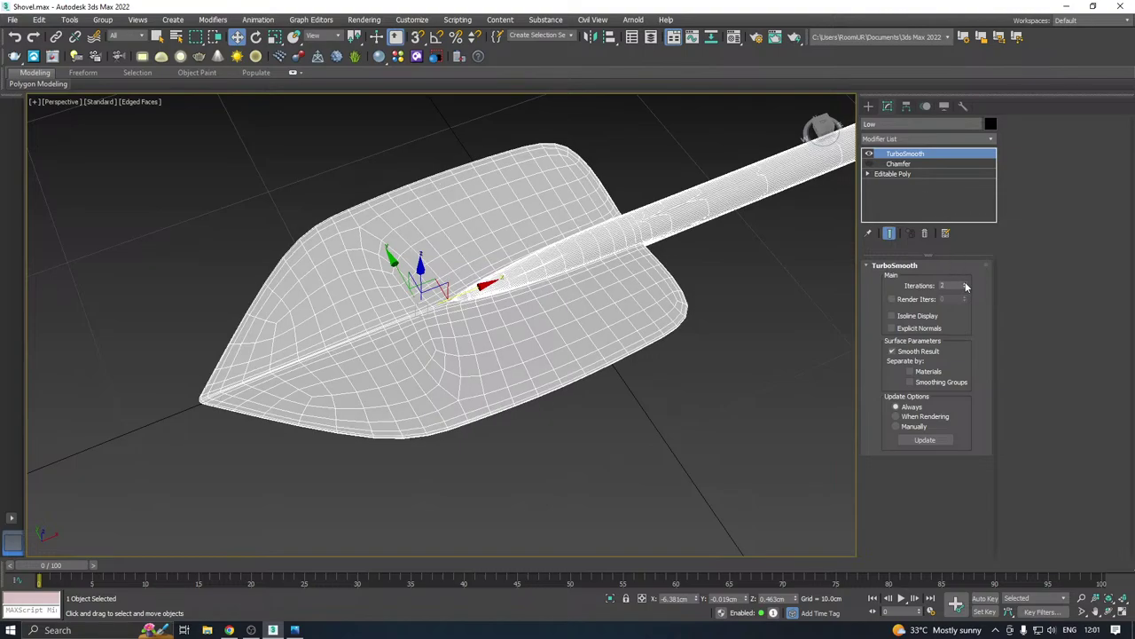
middle_click_drag(691, 296, 699, 266, "alt")
scroll(548, 278, "up", 5)
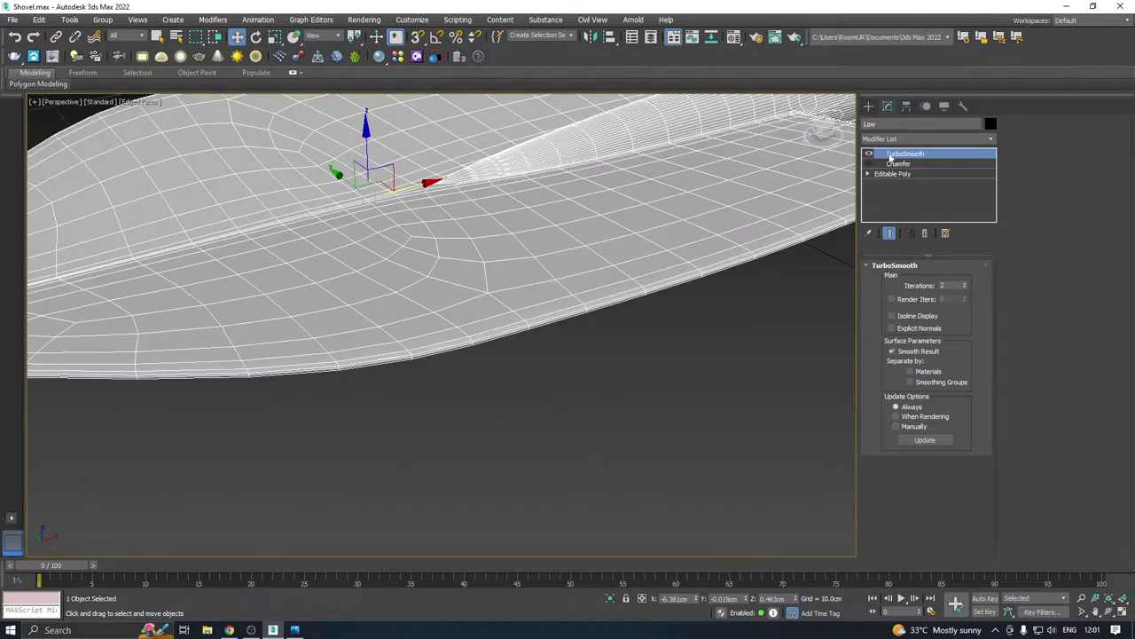
left_click(869, 164)
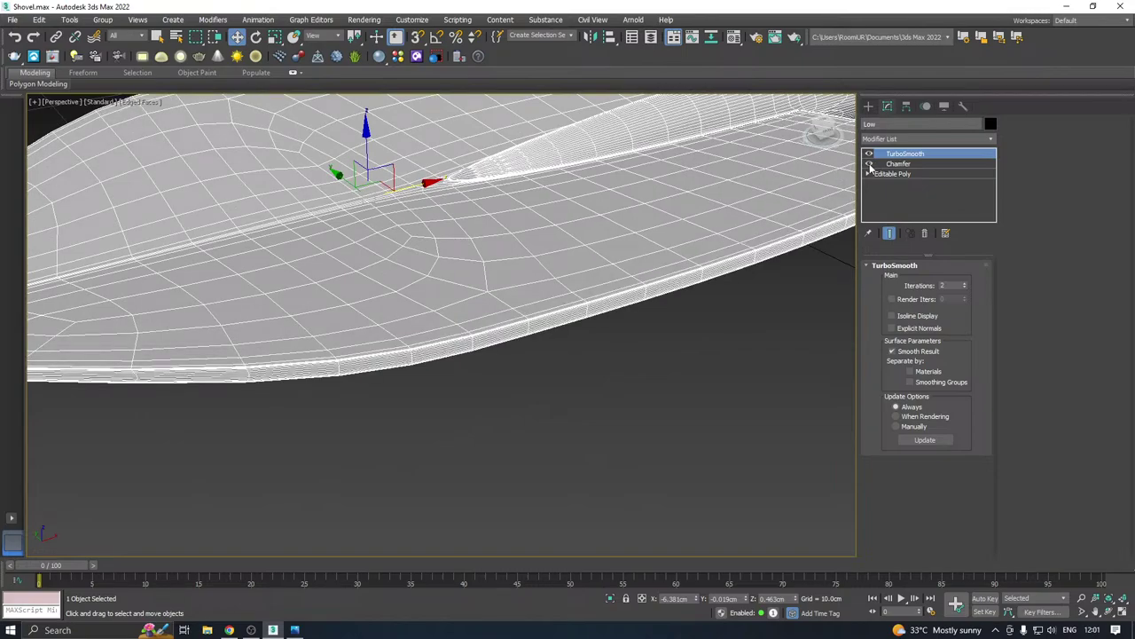
left_click(869, 164)
left_click(869, 165)
left_click(869, 164)
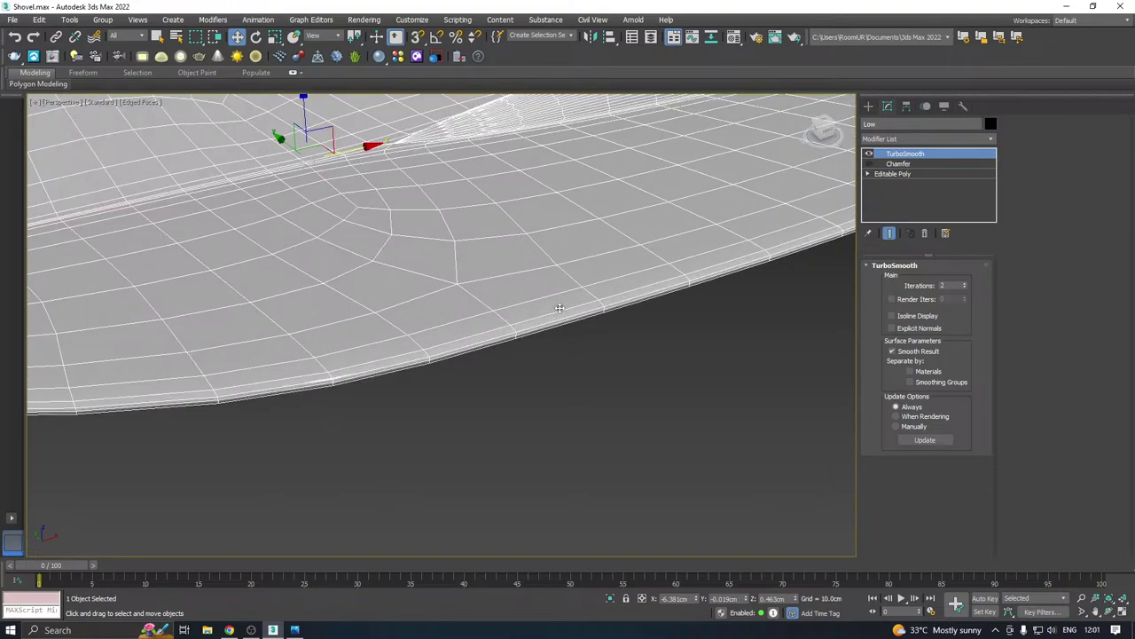
left_click(870, 154)
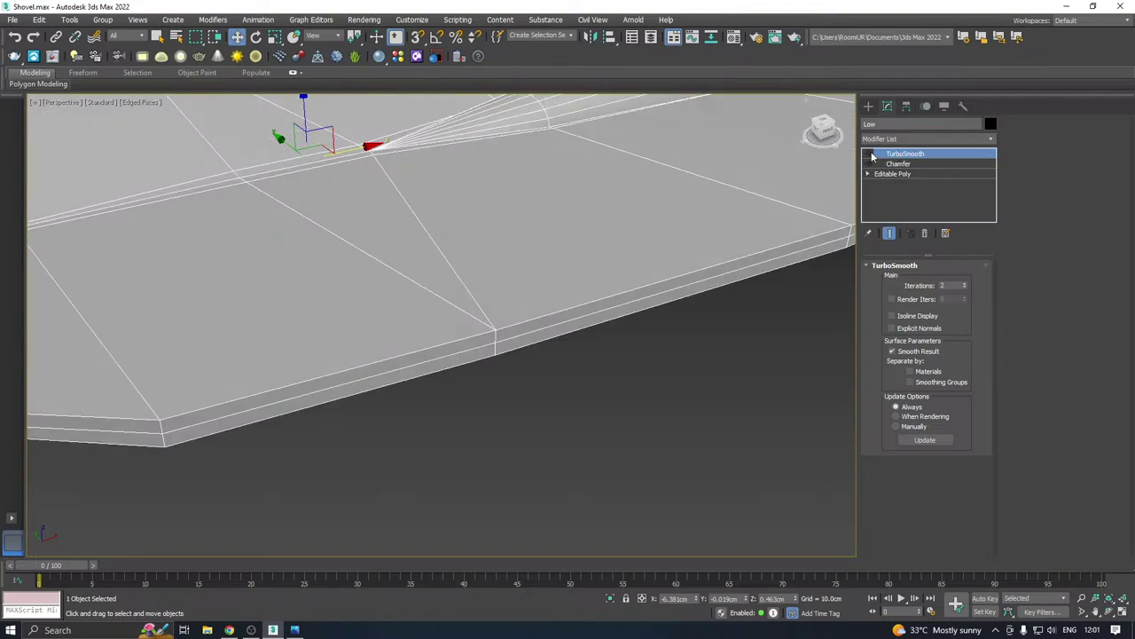
left_click(869, 155)
left_click(869, 164)
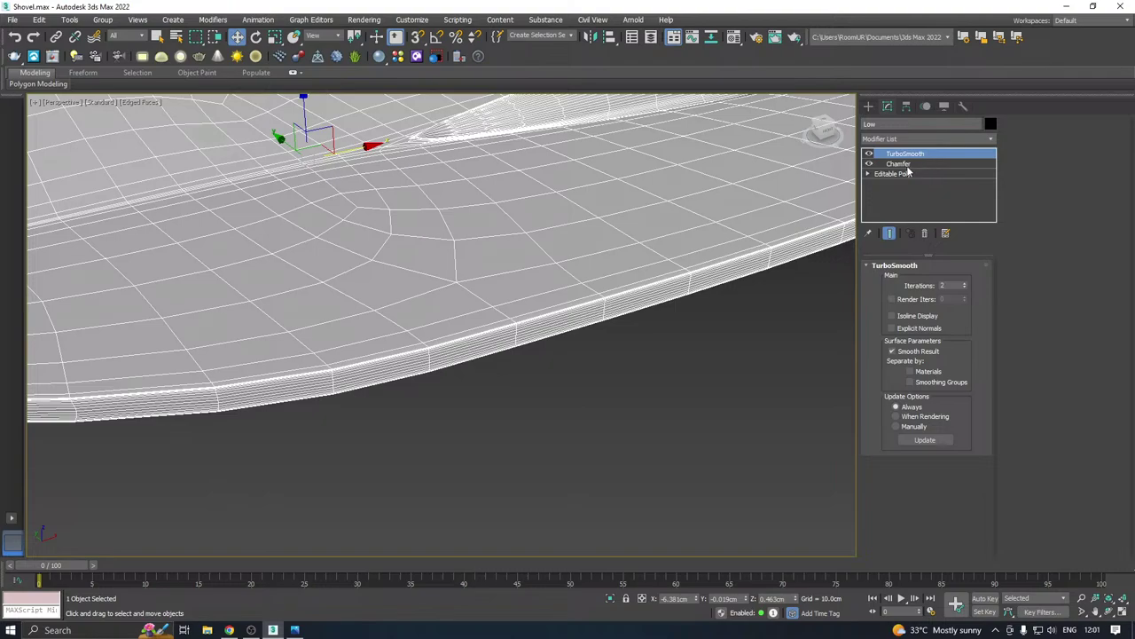
Check the blade edge with the Chamfer settings open and set TurboSmooth iterations back to 1
left_click(905, 165)
scroll(727, 264, "up", 4)
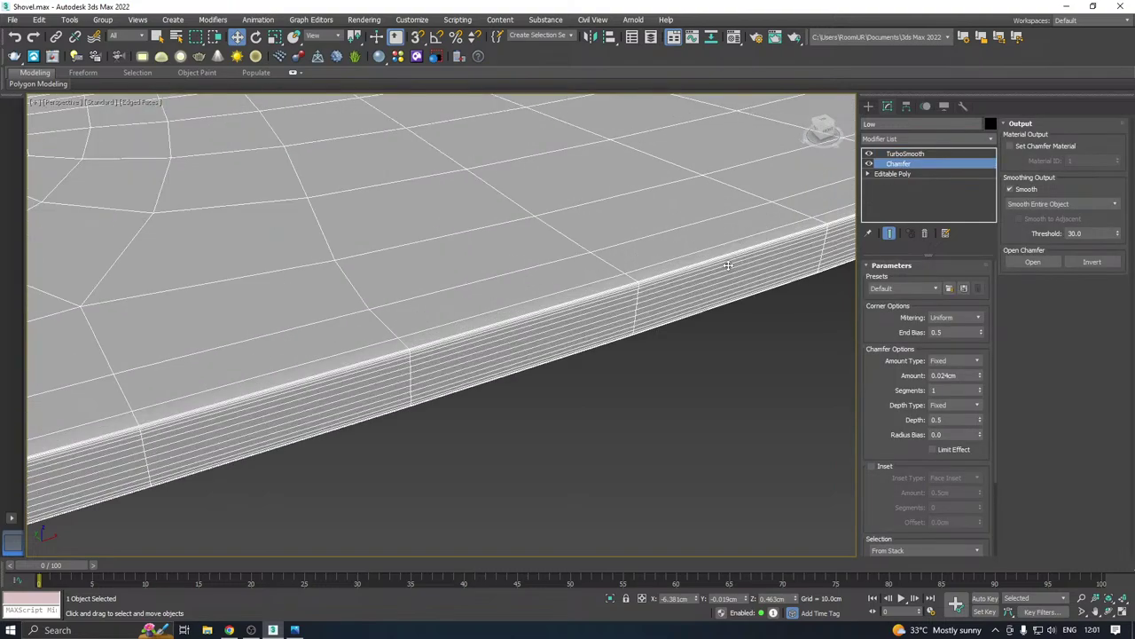
left_click(914, 155)
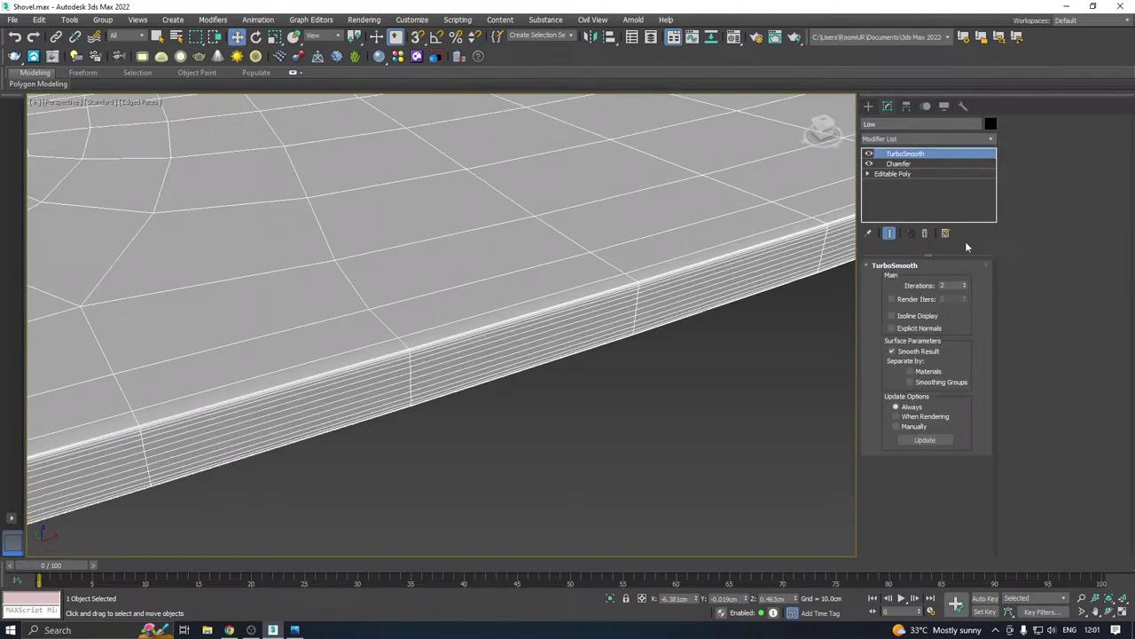
left_click(965, 287)
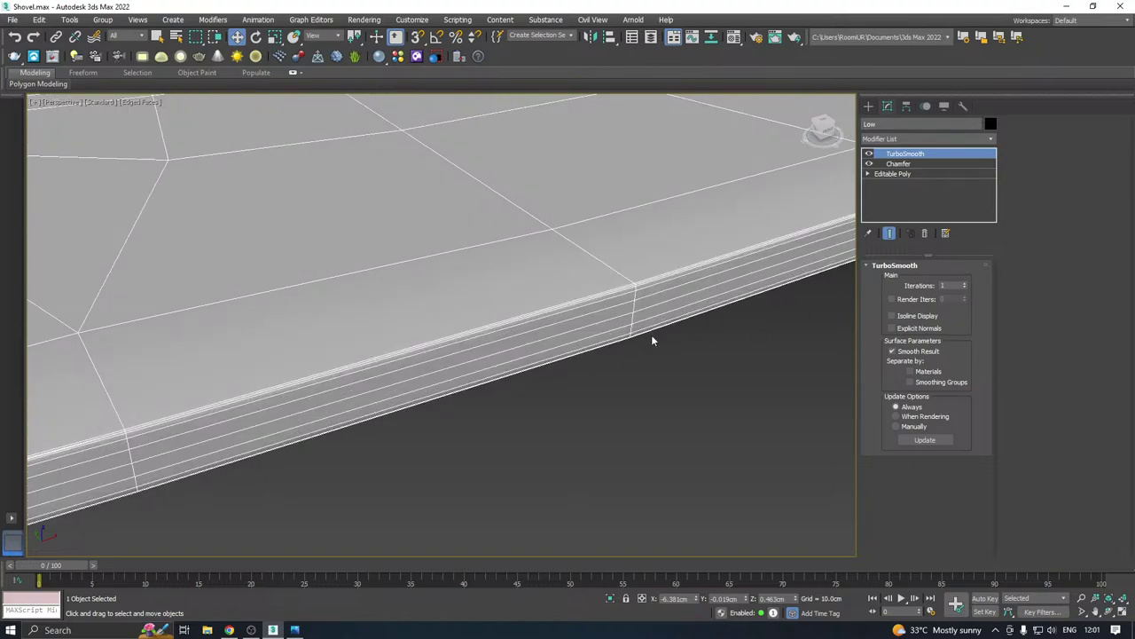
Collapse the Low shovel's entire modifier stack with Collapse All
scroll(596, 351, "down", 5)
middle_click_drag(706, 282, 508, 344)
middle_click_drag(776, 223, 778, 256, "alt")
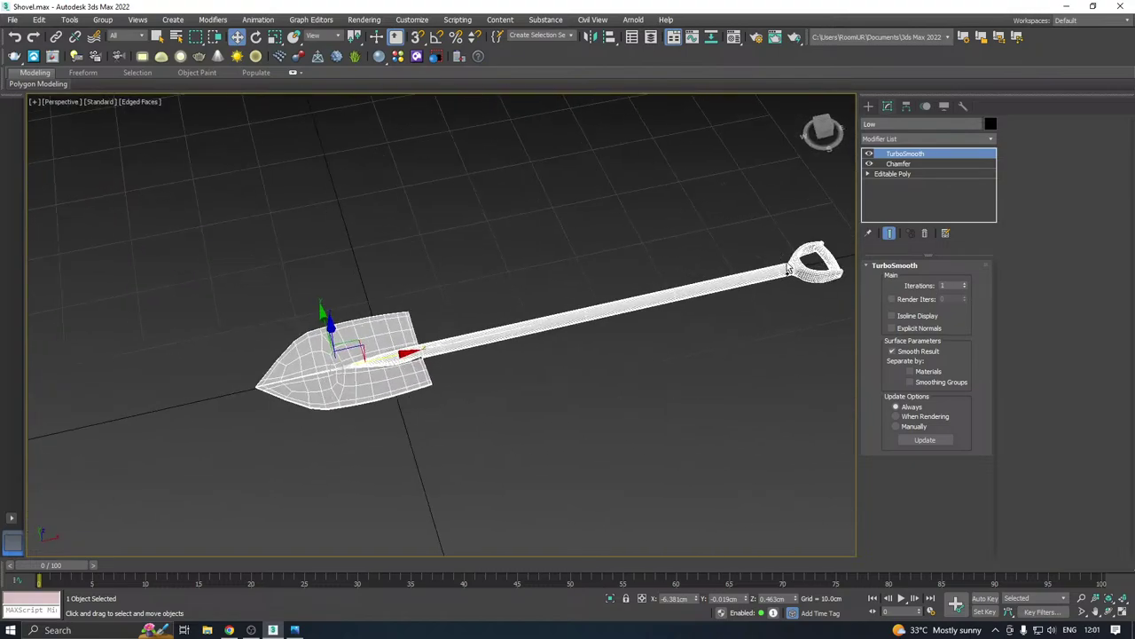
right_click(918, 174)
left_click(964, 287)
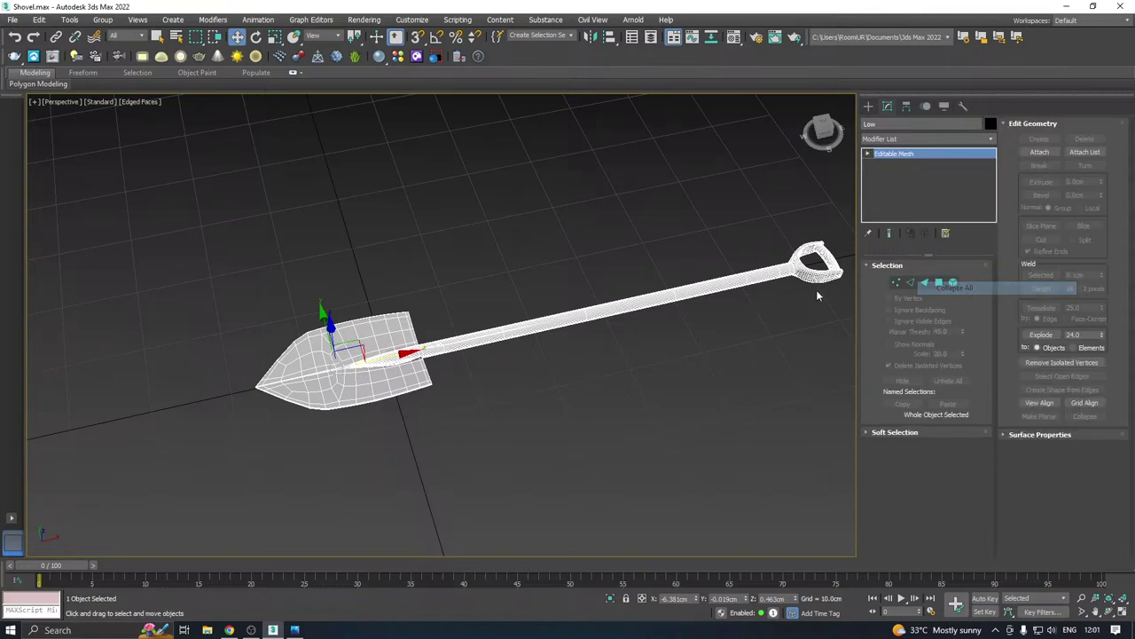
Convert the shovel mesh to an Editable Poly
middle_click_drag(688, 293, 807, 238, "alt")
right_click(891, 190)
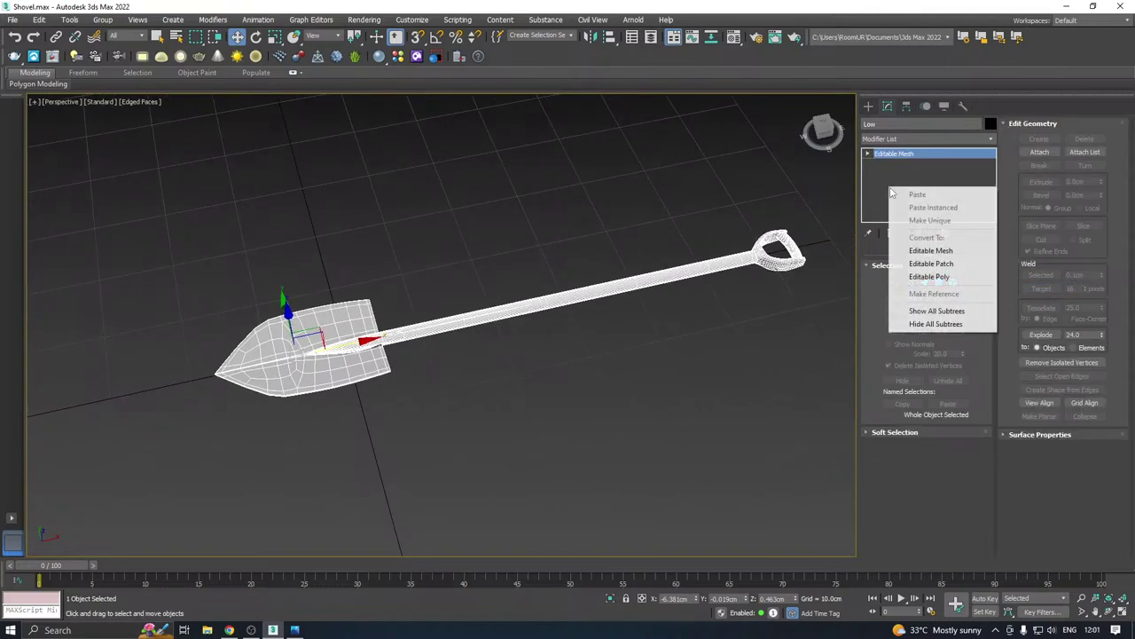
left_click(918, 282)
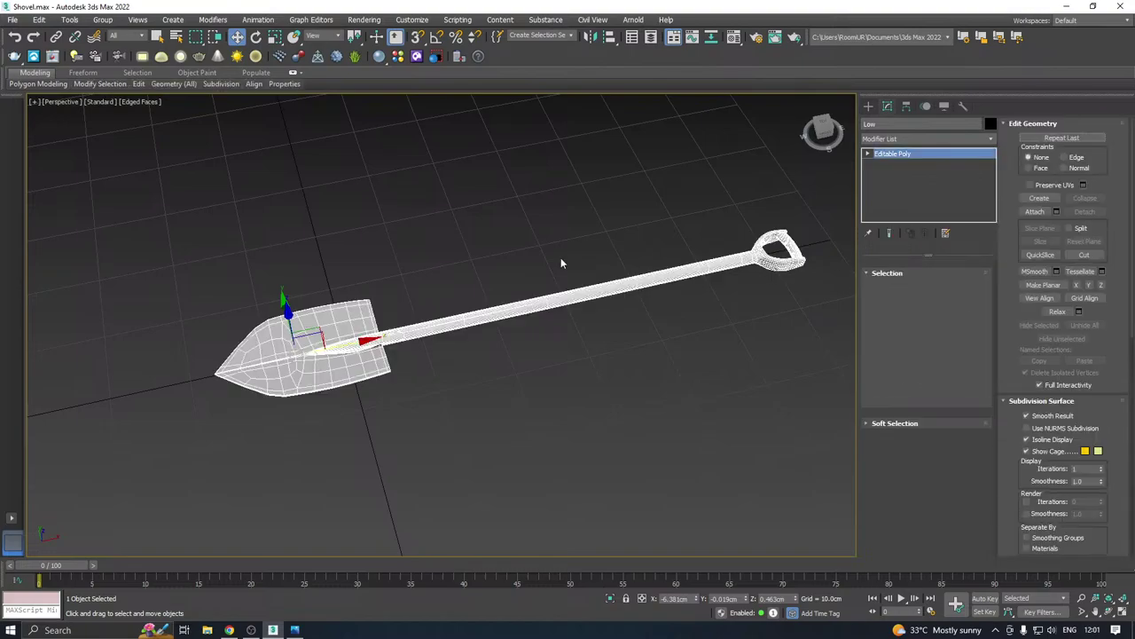
Select the closely spaced support edge loops along the end-face and inner rims of the D-shaped handle frame
middle_click_drag(560, 257, 615, 234, "alt")
middle_click_drag(723, 324, 490, 228)
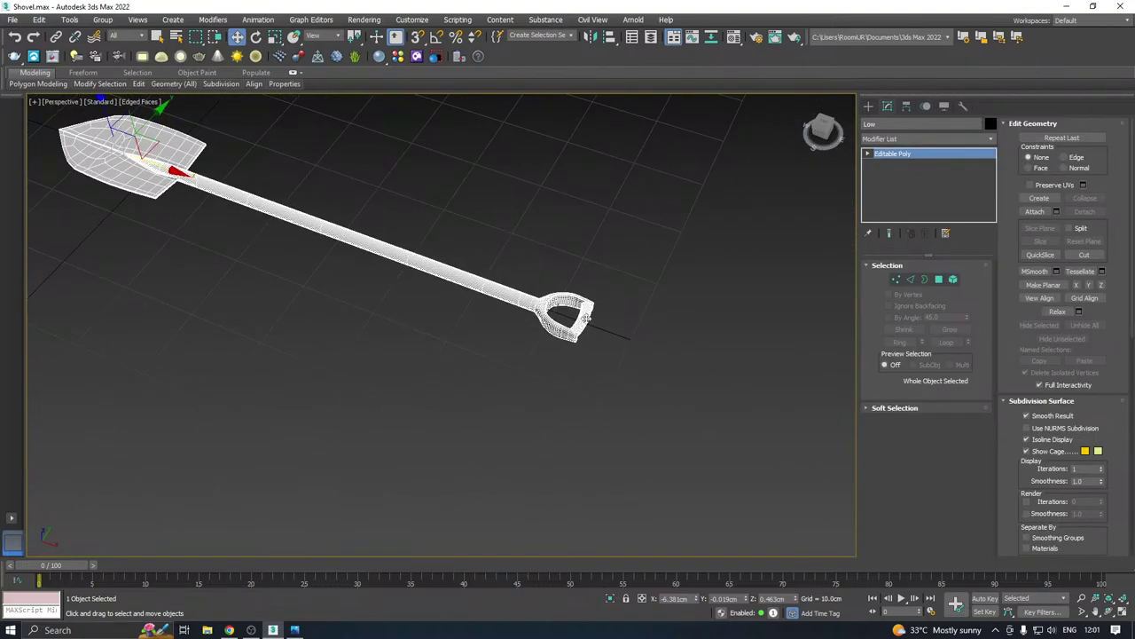
scroll(570, 329, "up", 7)
scroll(599, 344, "up", 2)
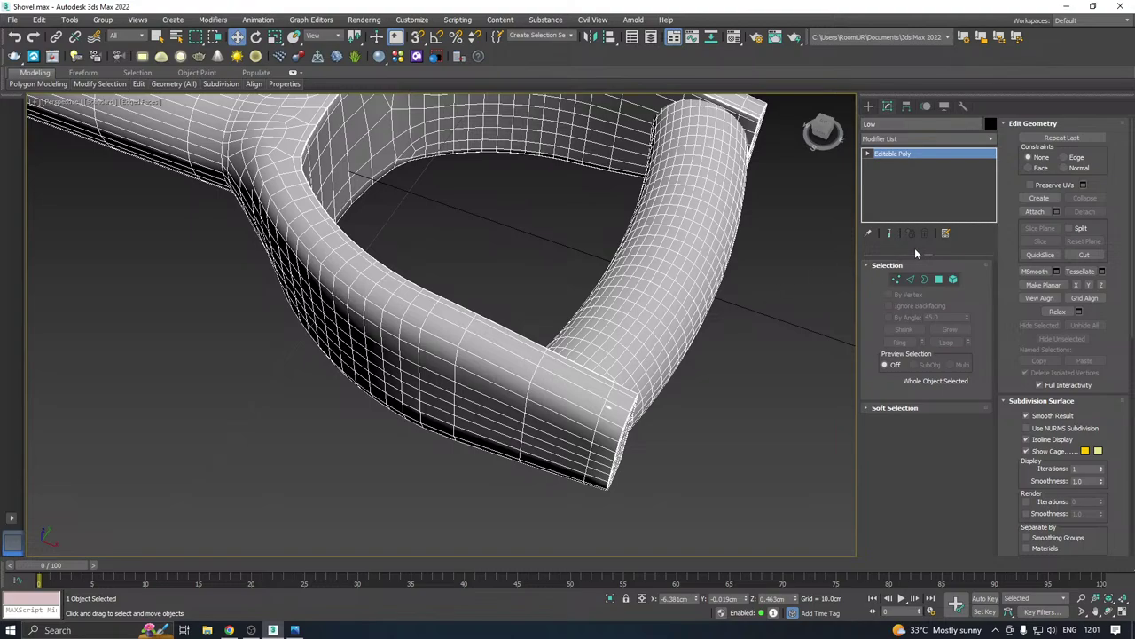
left_click(910, 279)
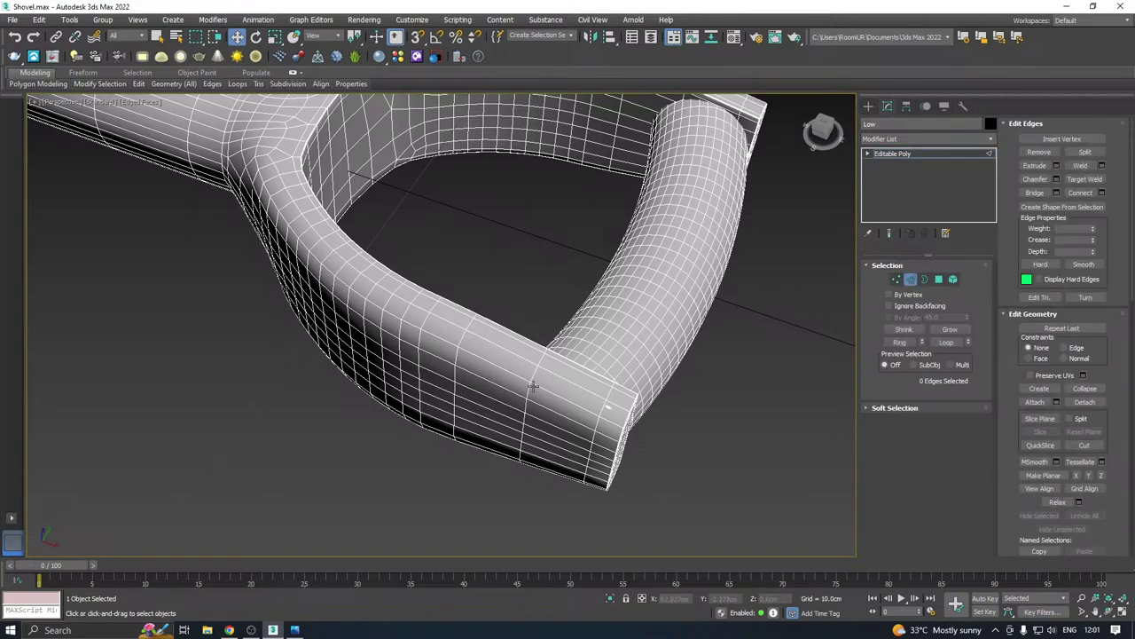
double_click(528, 388)
middle_click_drag(642, 332, 617, 351, "alt")
scroll(550, 403, "up", 8)
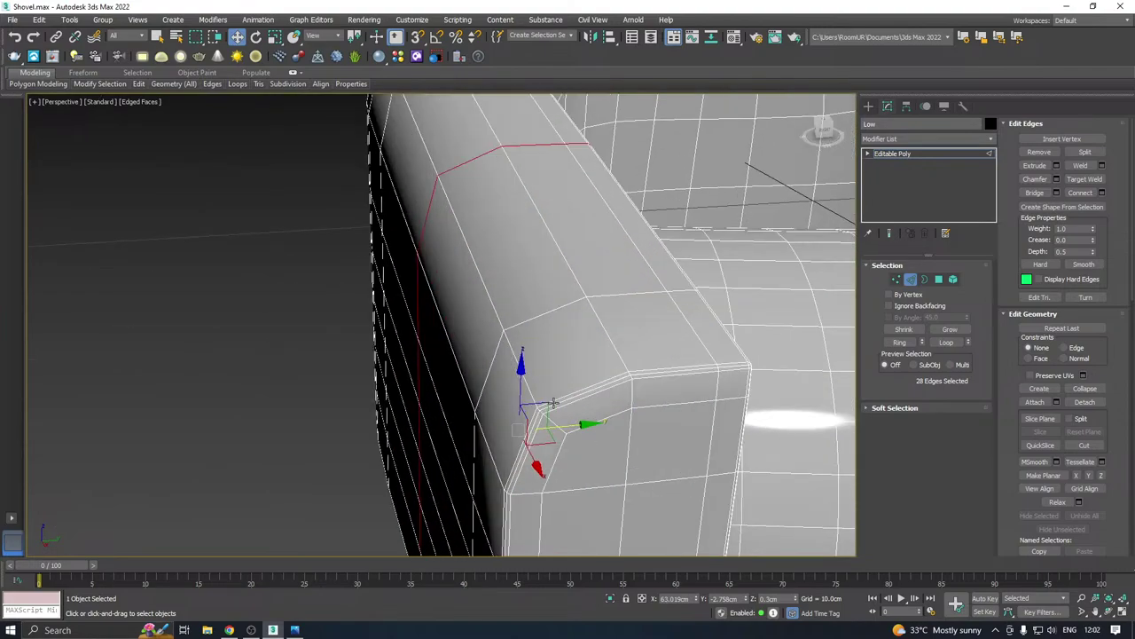
double_click(565, 410)
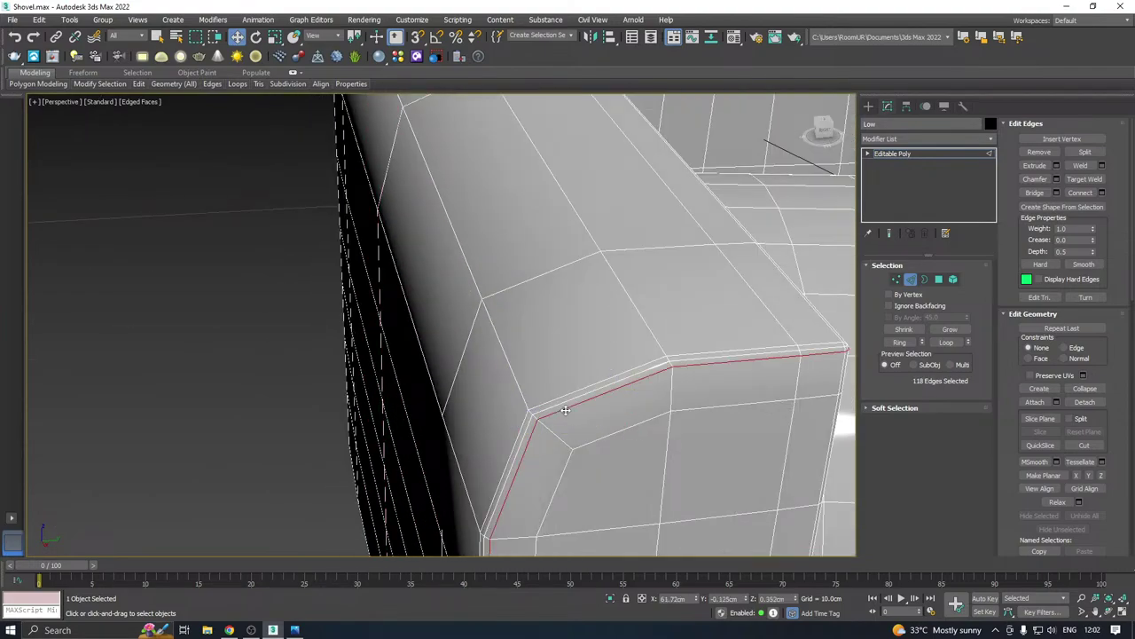
double_click(557, 398, "ctrl")
scroll(541, 358, "down", 4)
middle_click_drag(611, 363, 572, 362, "alt")
scroll(354, 200, "up", 2)
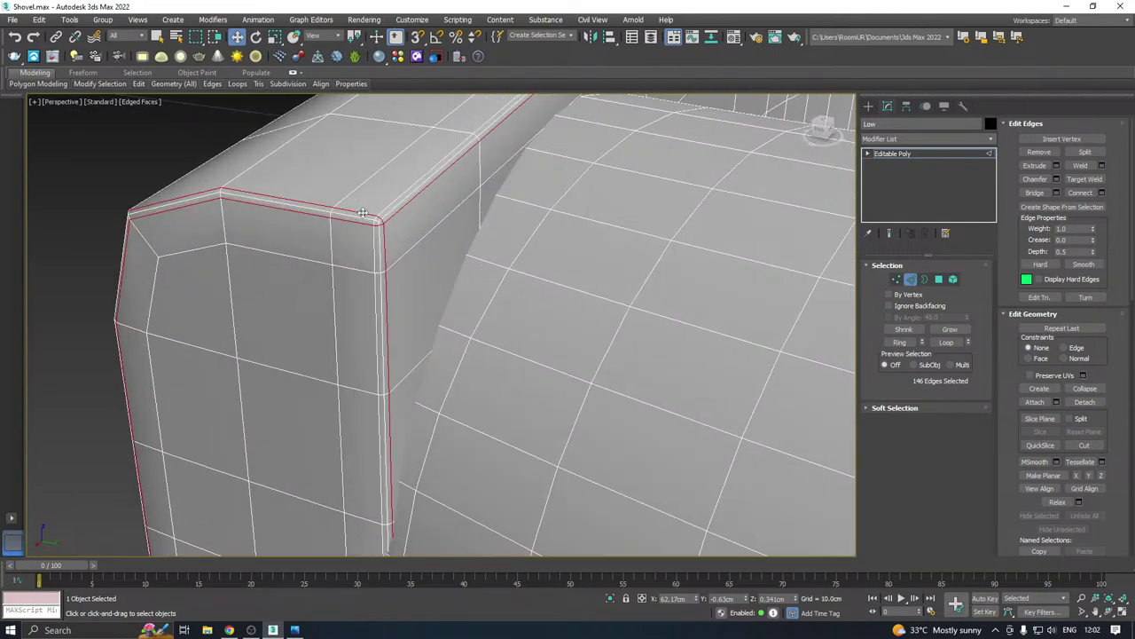
scroll(363, 214, "up", 1)
scroll(372, 235, "down", 1)
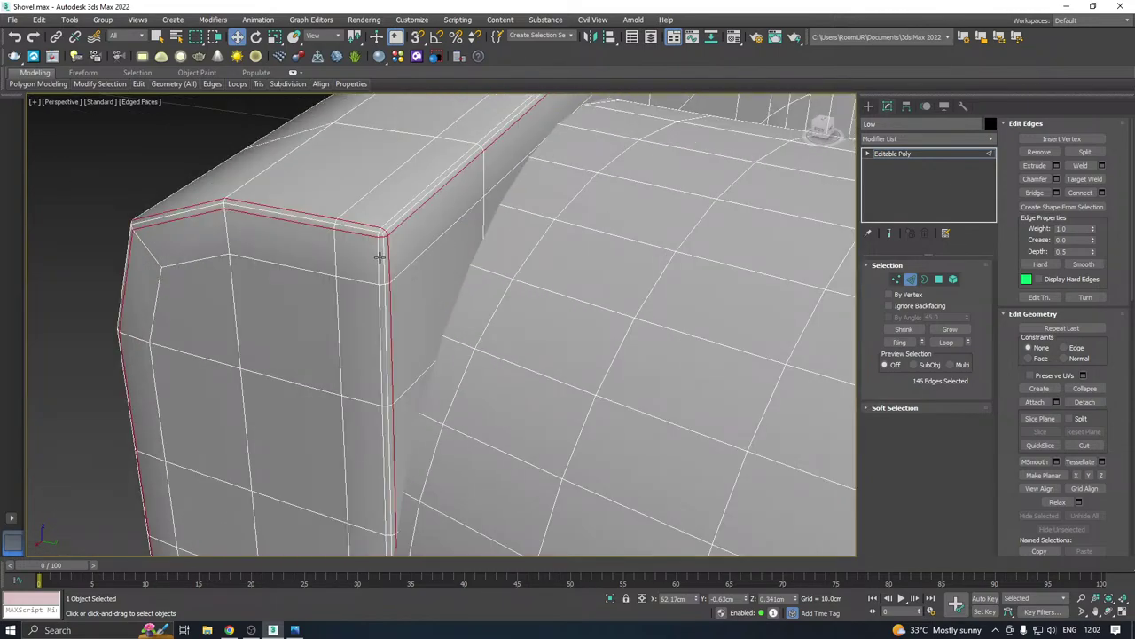
double_click(379, 257, "ctrl")
Add the missing support loop at the opposite arm end of the handle frame to the selection and remove all selected loops
scroll(267, 259, "down", 2)
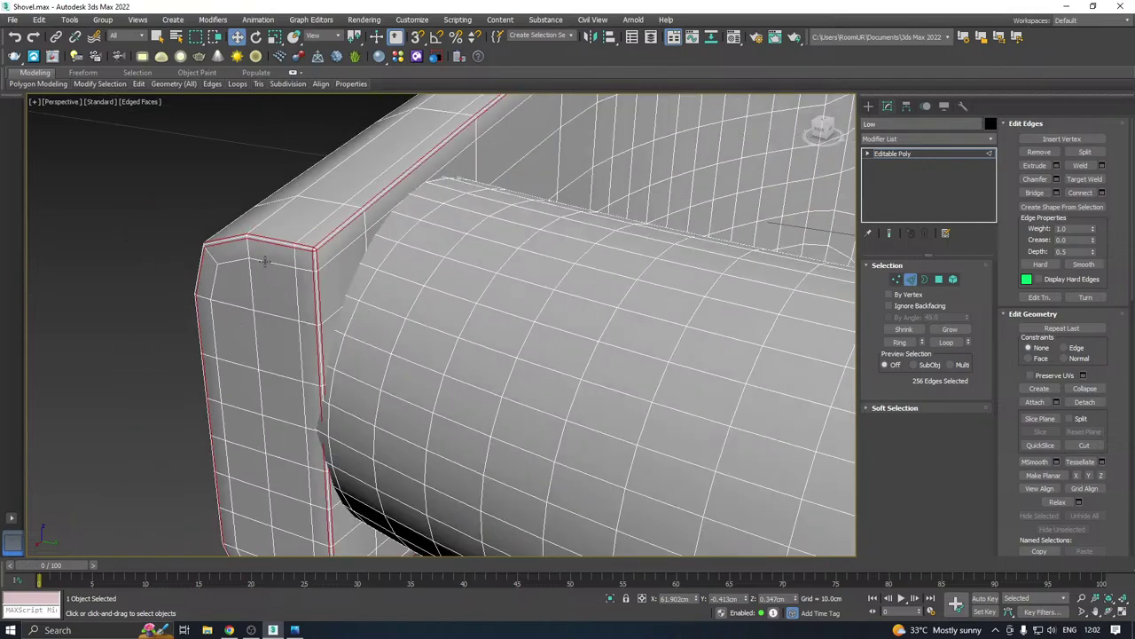
scroll(317, 229, "down", 2)
middle_click_drag(335, 253, 373, 256, "alt")
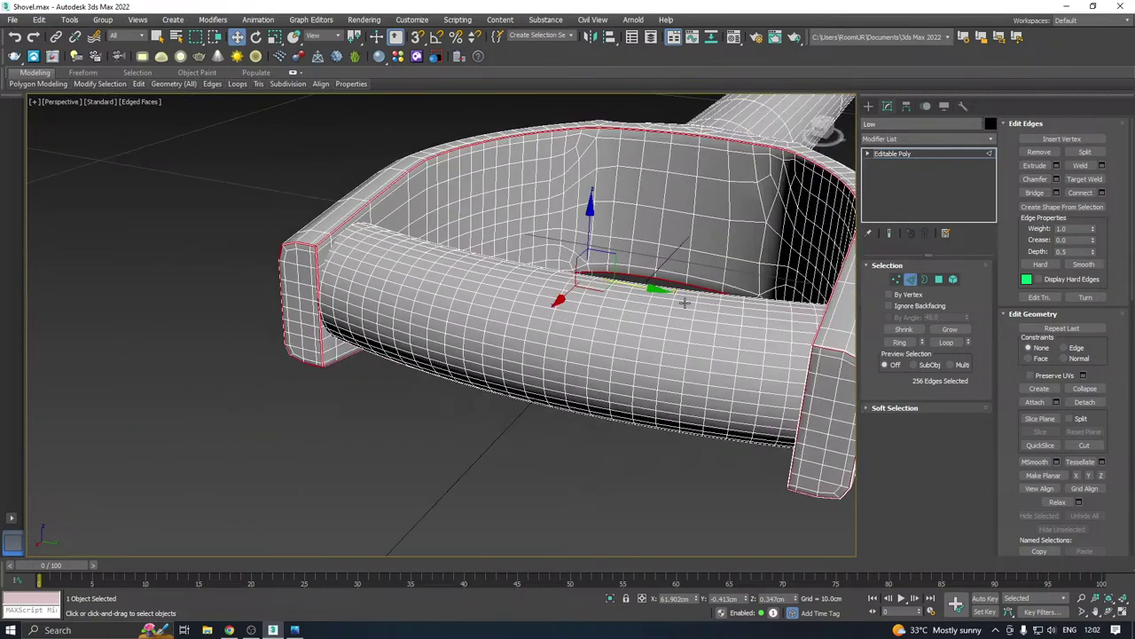
middle_click_drag(513, 327, 621, 282, "alt")
scroll(612, 271, "up", 10)
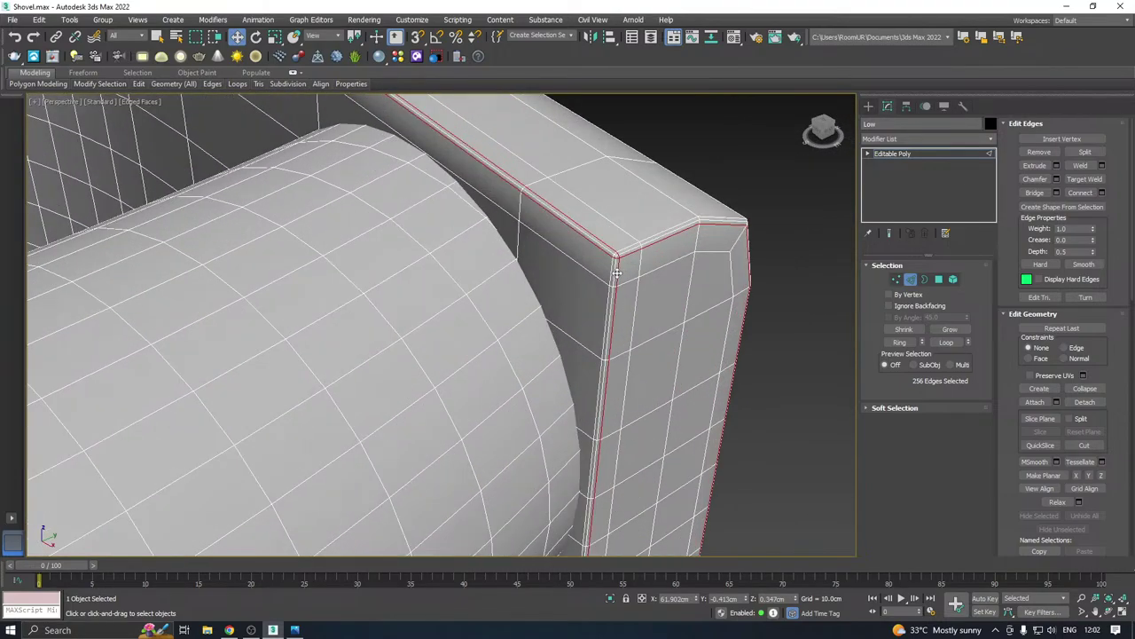
double_click(611, 260, "ctrl")
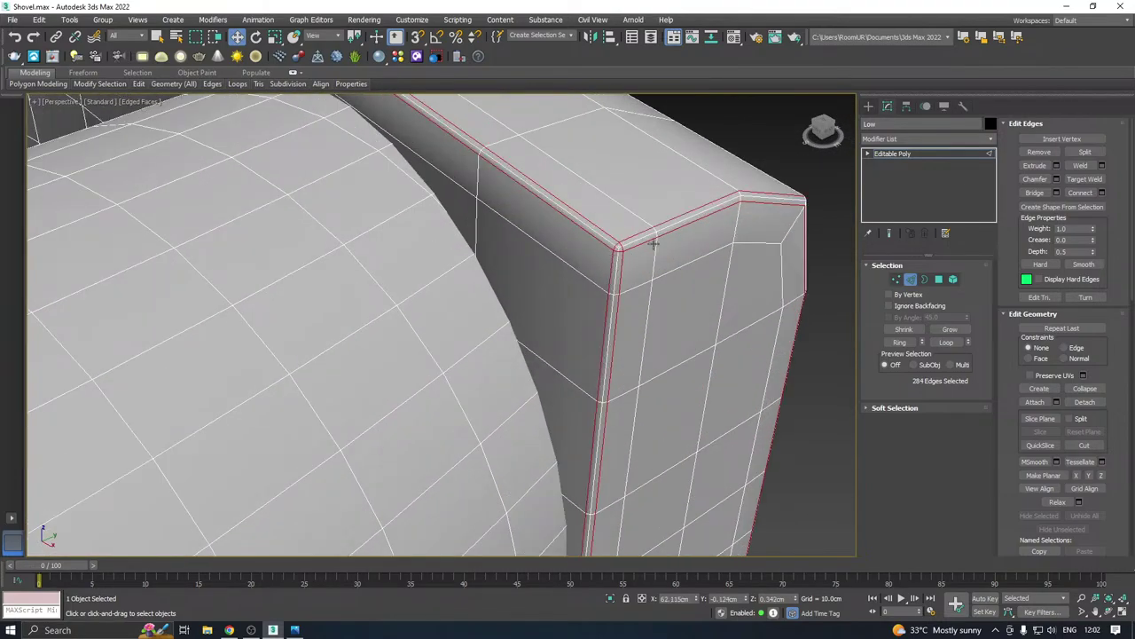
scroll(718, 231, "down", 6)
scroll(721, 229, "down", 6)
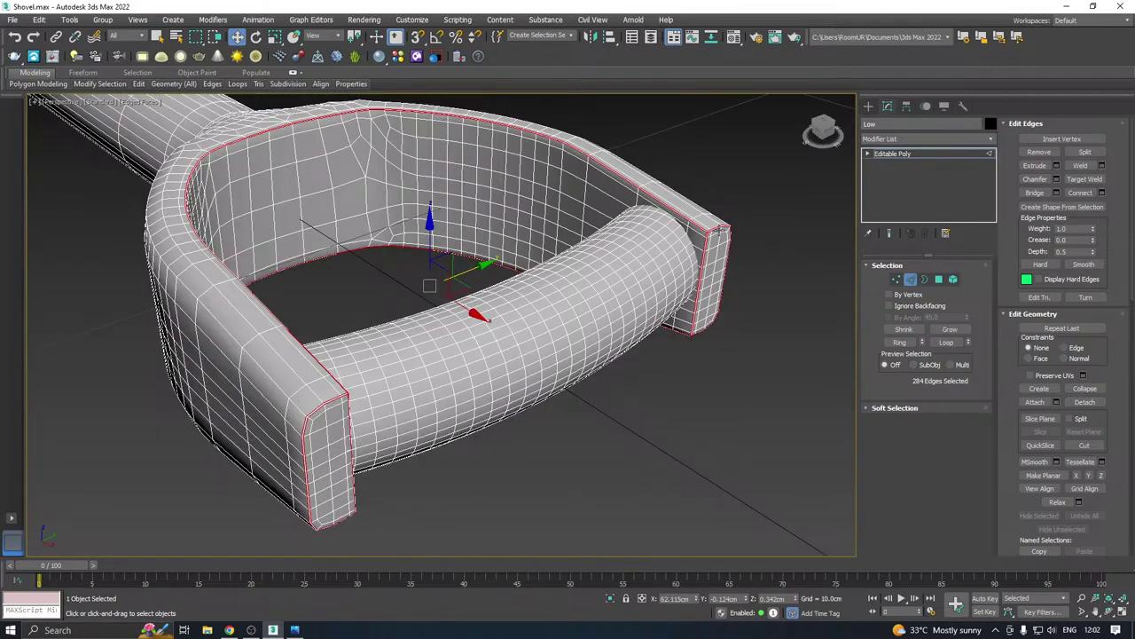
middle_click_drag(654, 257, 461, 293, "alt")
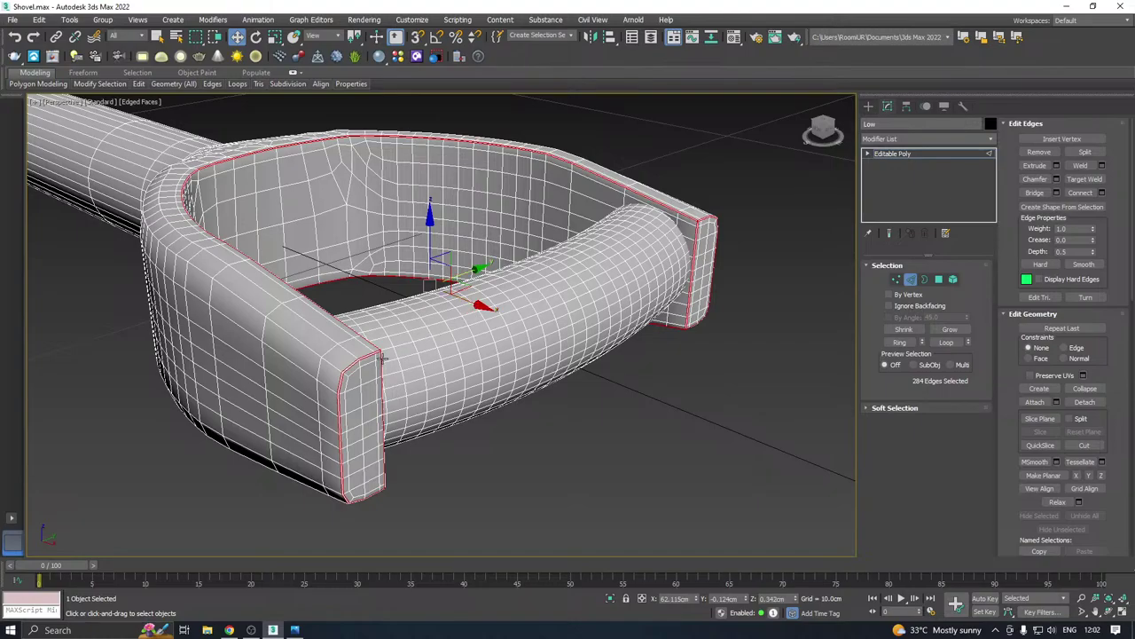
scroll(382, 357, "up", 6)
scroll(487, 309, "down", 10)
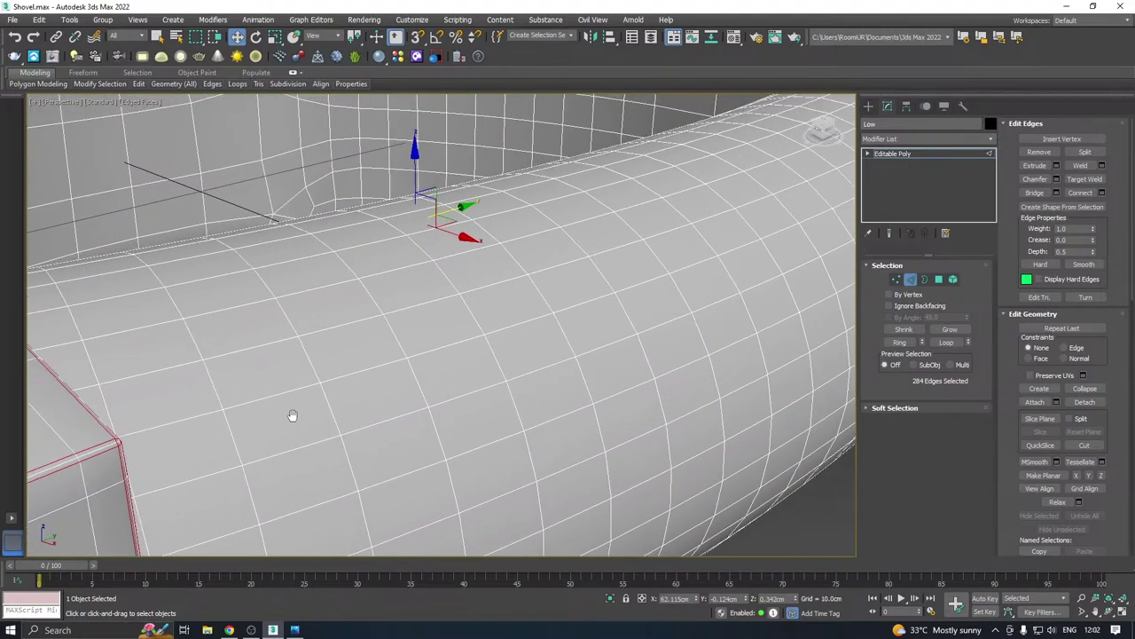
scroll(625, 262, "up", 6)
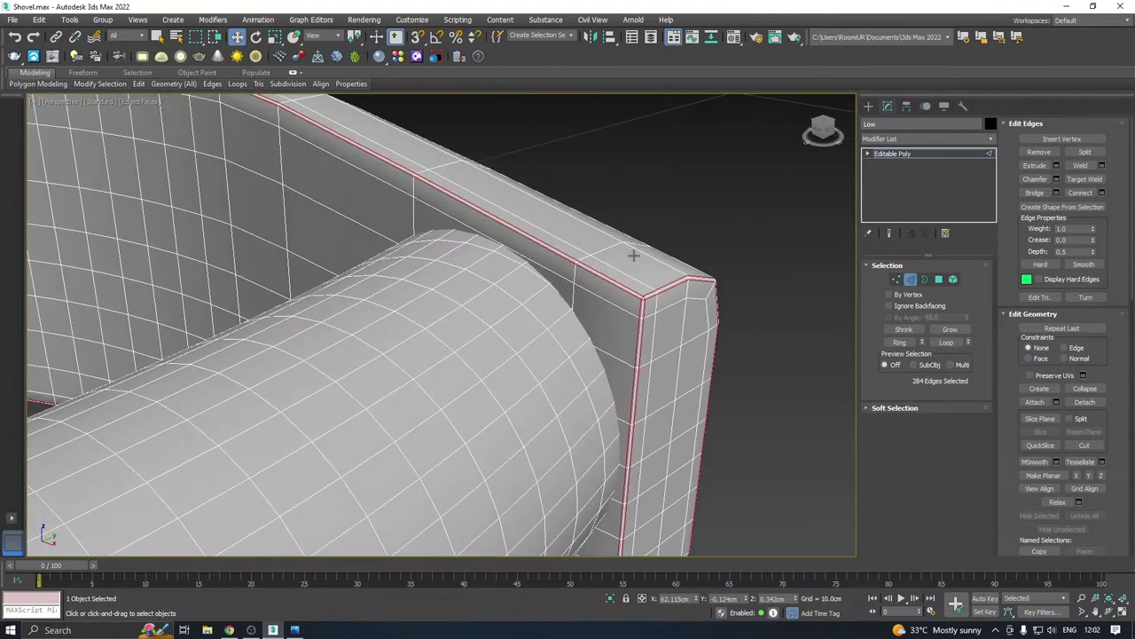
key("BackSpace")
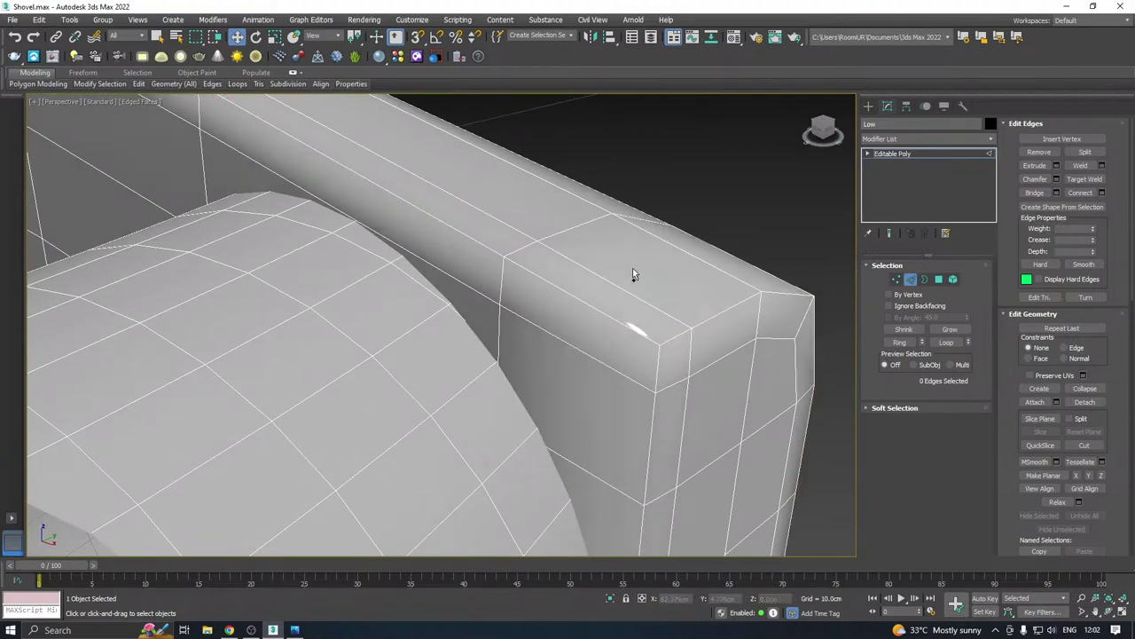
Select every second ring edge loop around the handle grip, from one end up to its middle
scroll(713, 269, "down", 8)
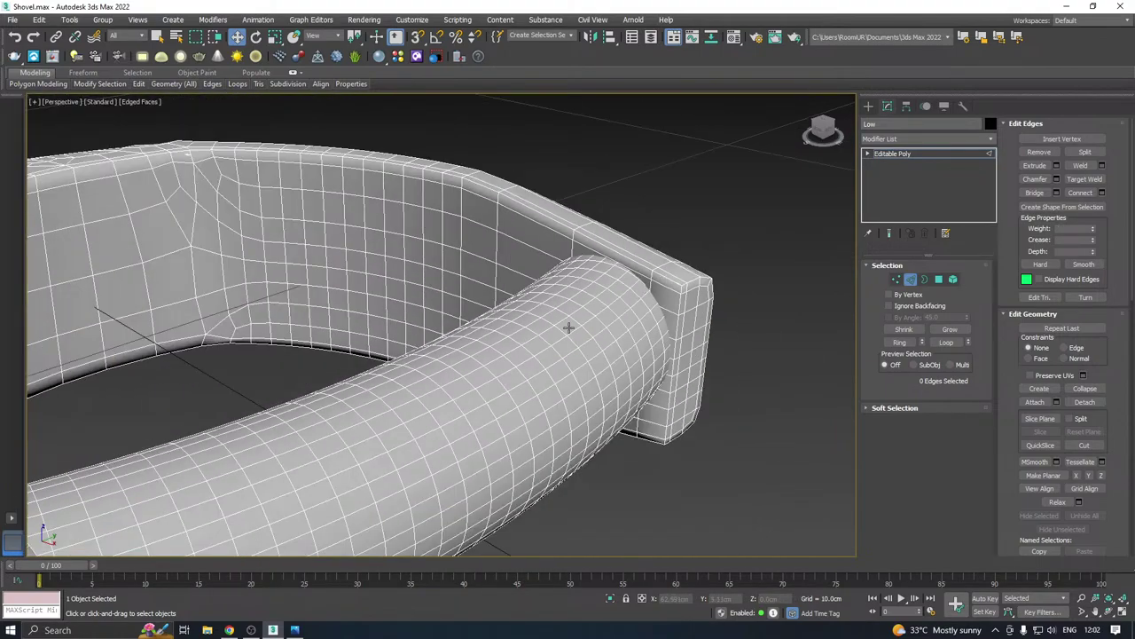
scroll(572, 309, "down", 10)
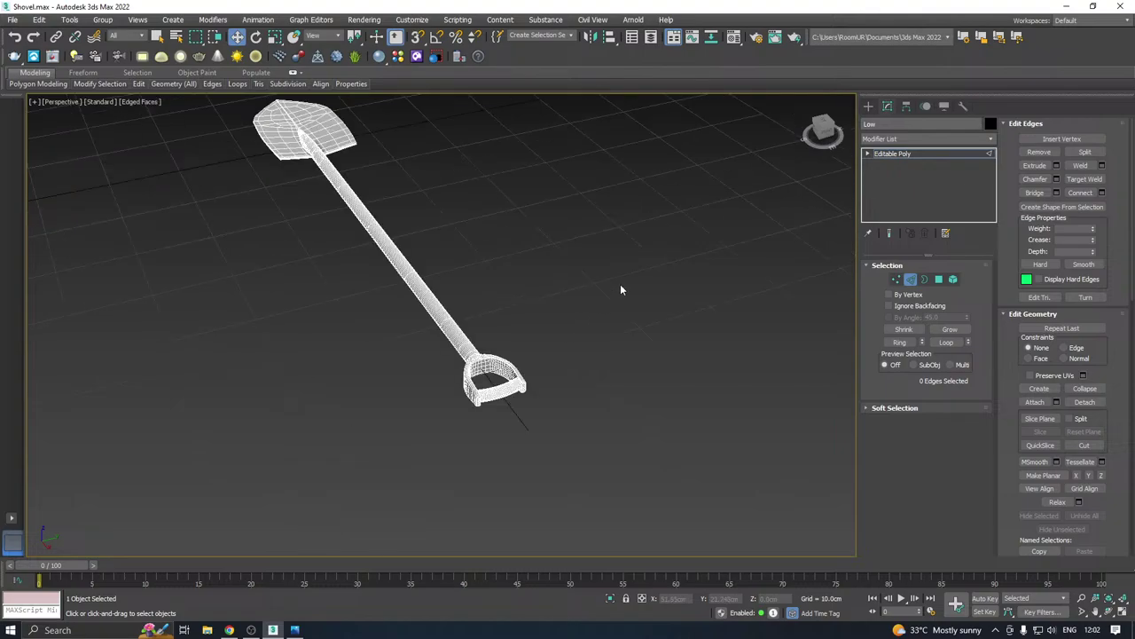
scroll(488, 391, "up", 10)
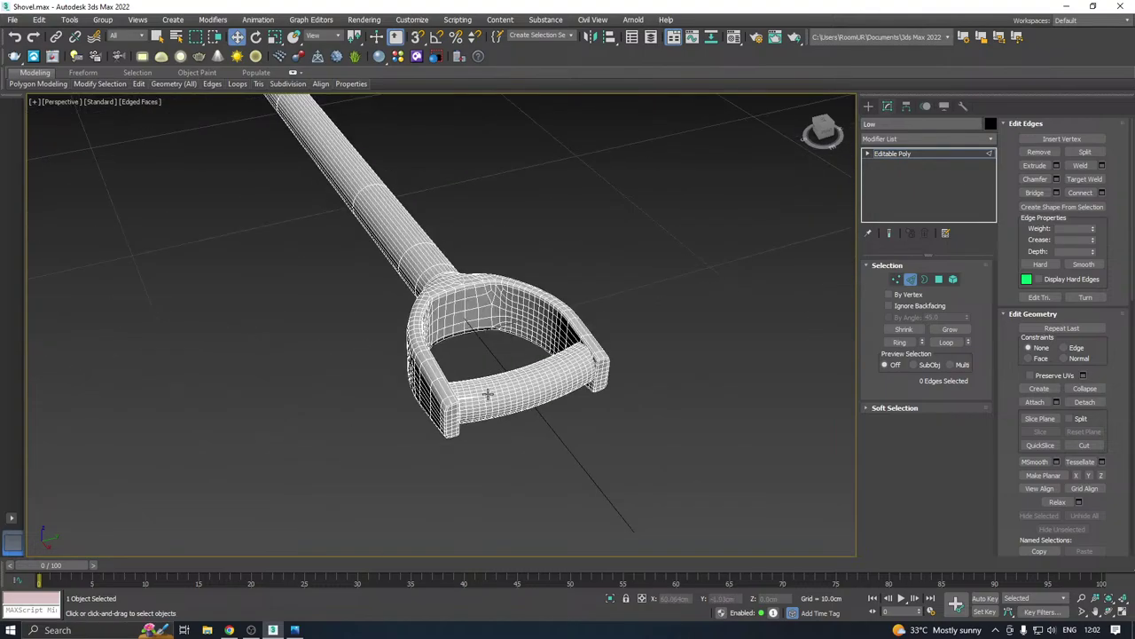
scroll(481, 397, "up", 4)
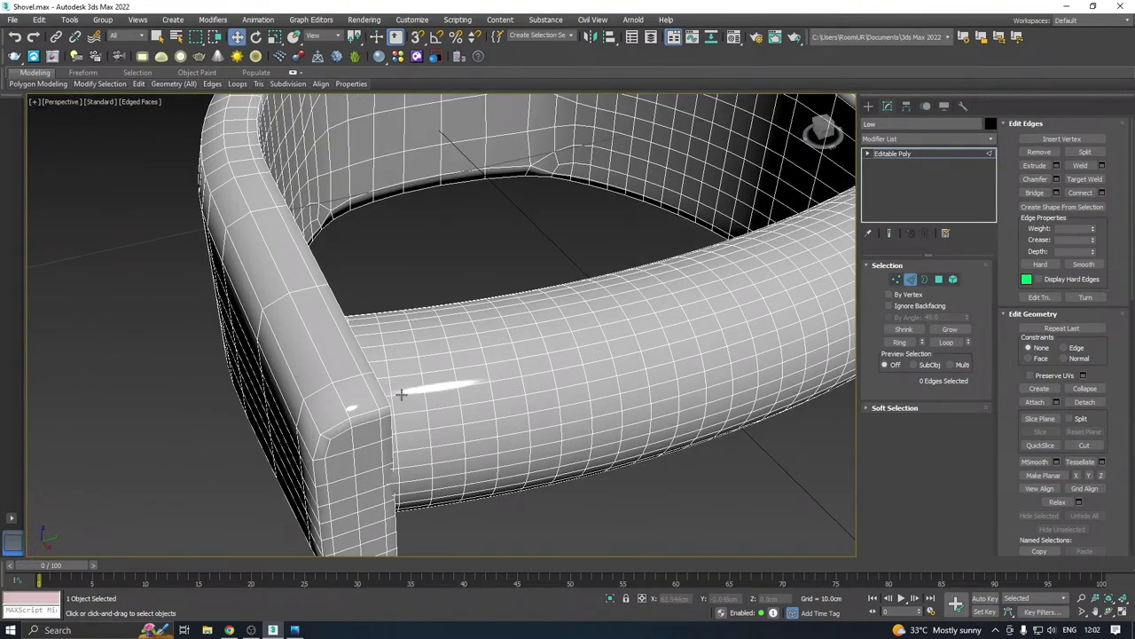
double_click(388, 387)
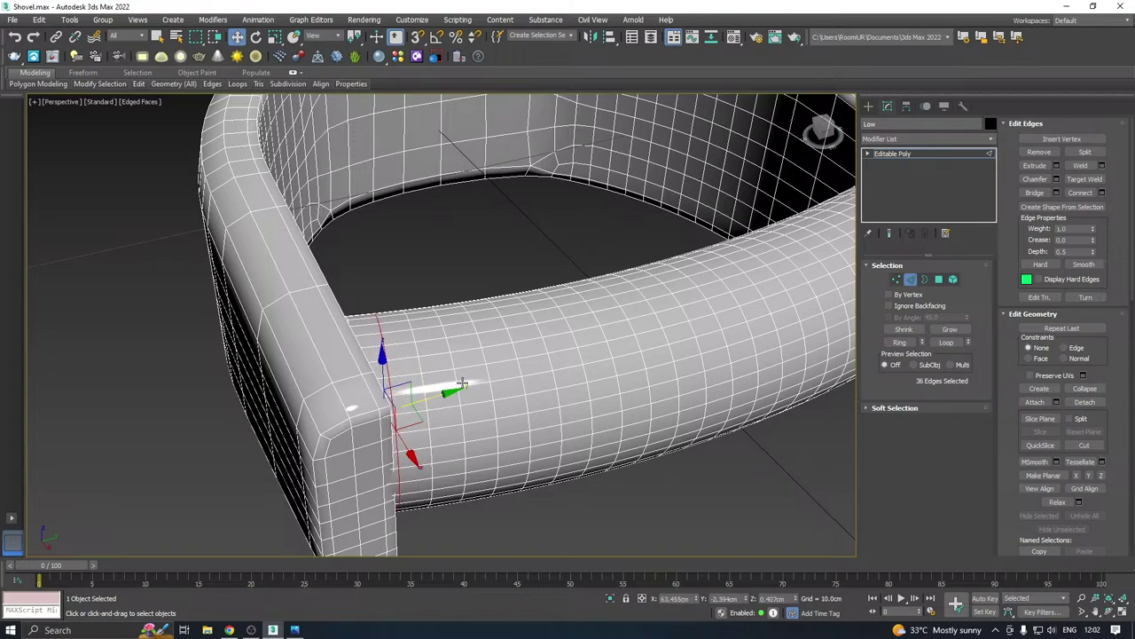
middle_click_drag(387, 387, 505, 355, "alt")
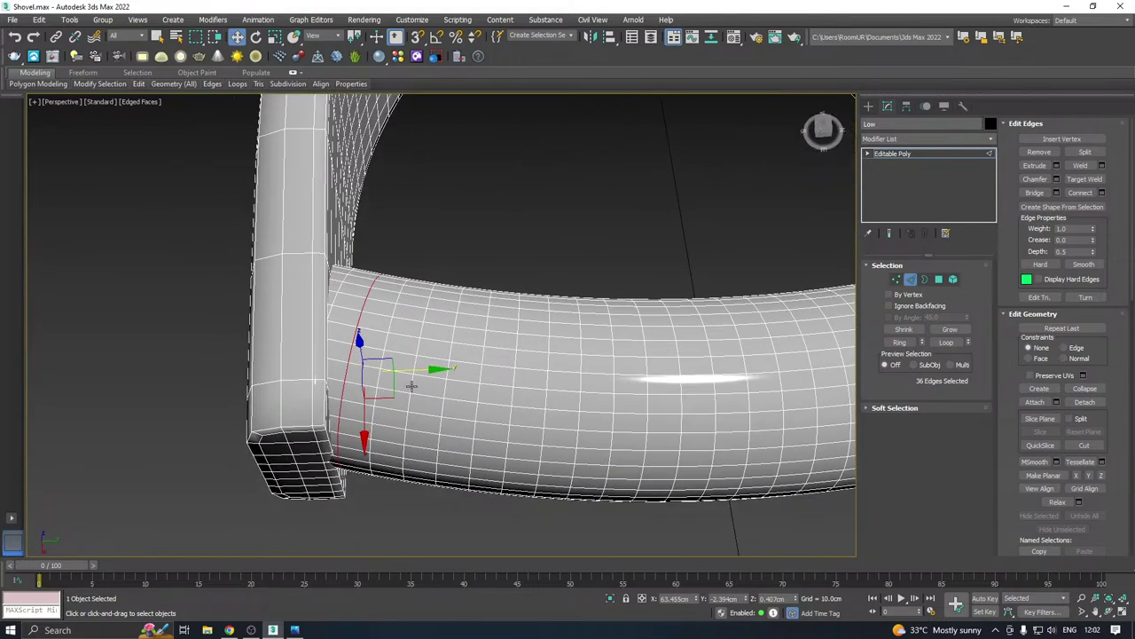
double_click(417, 391, "ctrl")
double_click(480, 396, "ctrl")
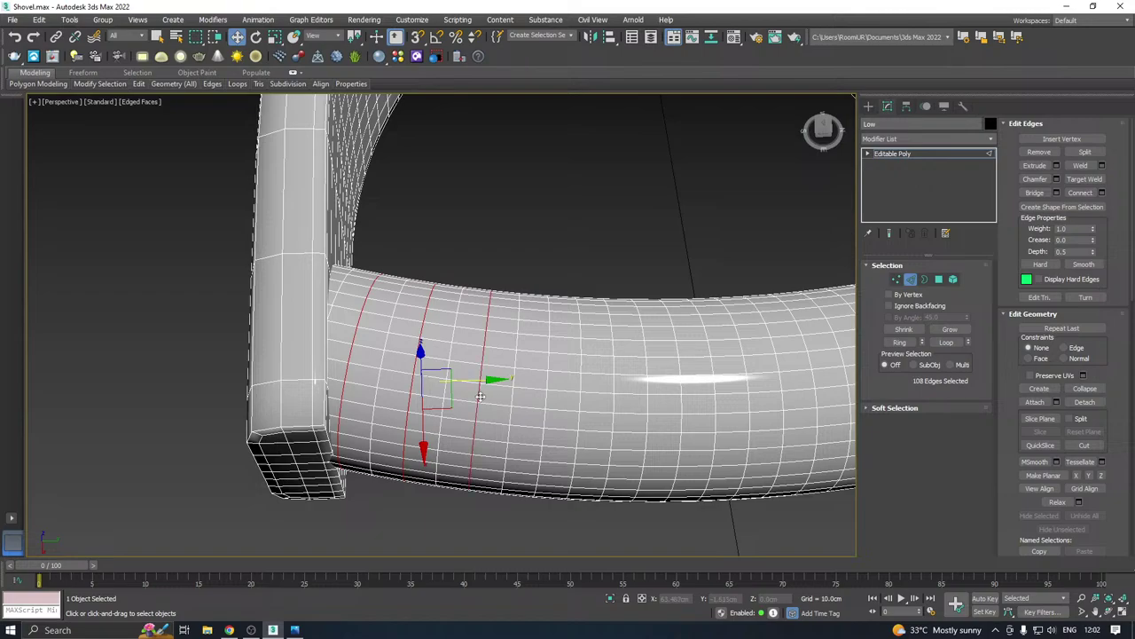
double_click(547, 399, "ctrl")
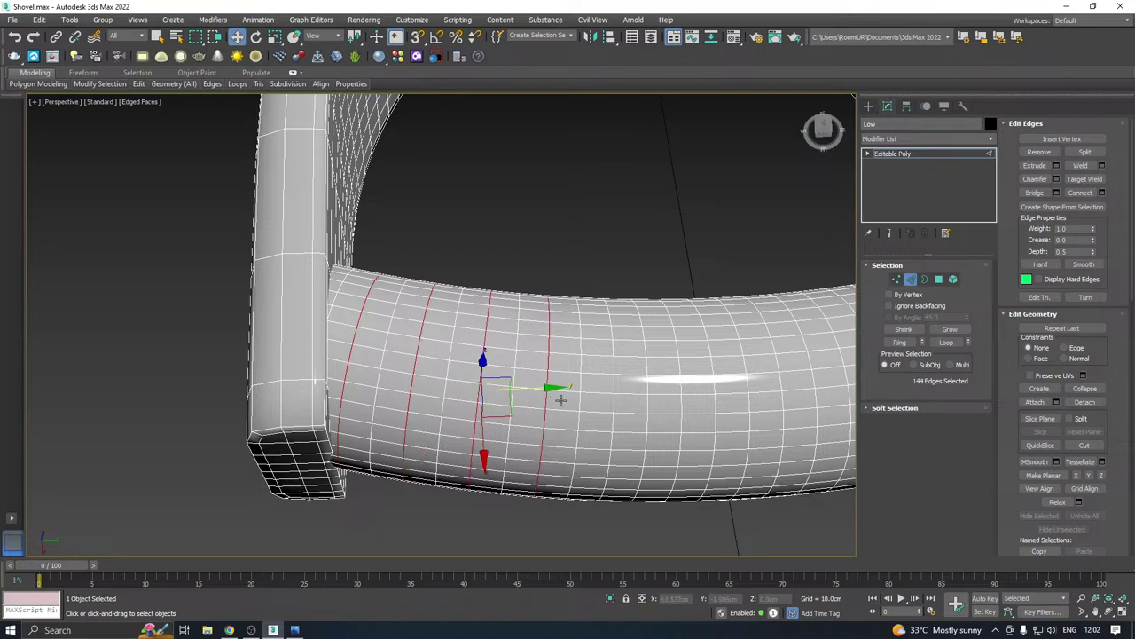
double_click(614, 401, "ctrl")
Extend the every-second-ring selection to the other end of the grip and remove the selected edge loops
middle_click_drag(666, 400, 439, 383)
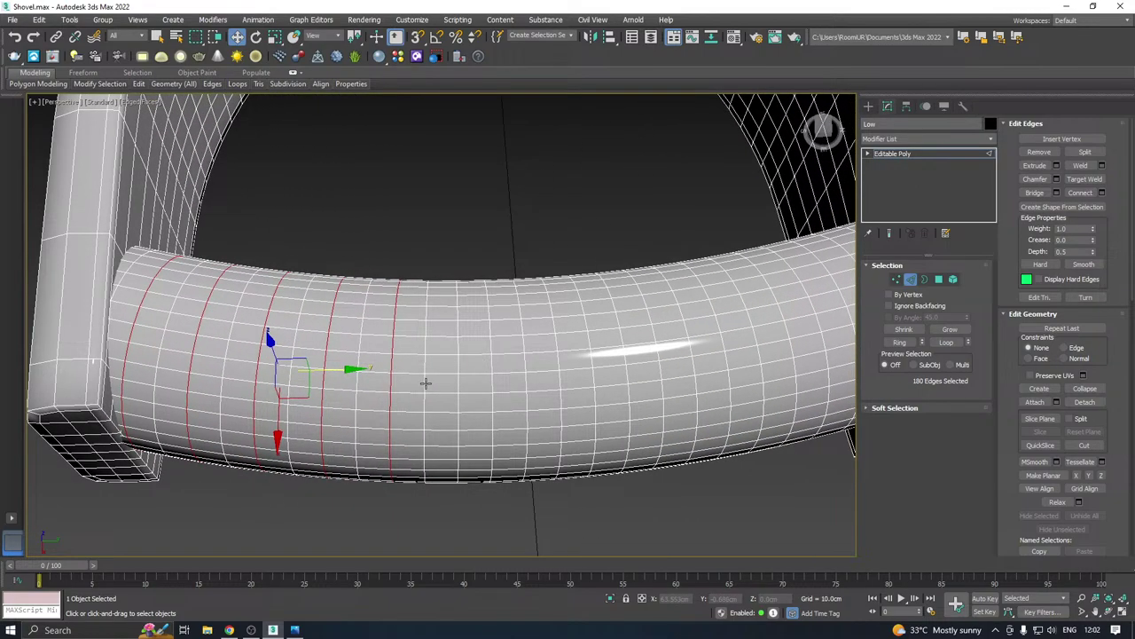
double_click(459, 385, "ctrl")
double_click(527, 382, "ctrl")
double_click(595, 378, "ctrl")
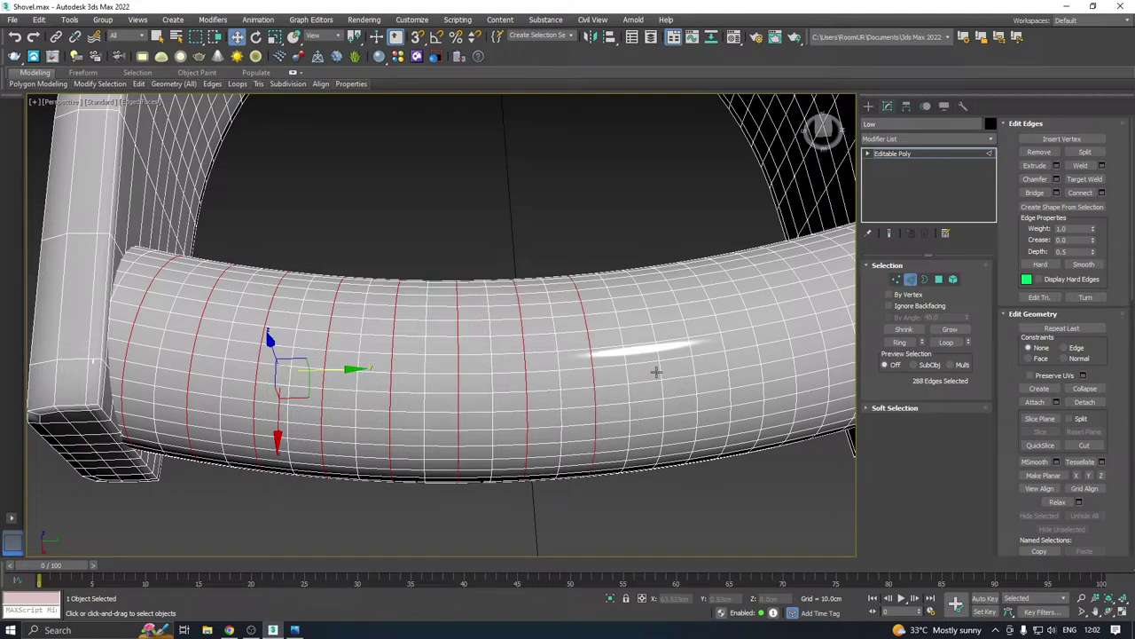
double_click(661, 370, "ctrl")
middle_click_drag(661, 370, 450, 376, "alt")
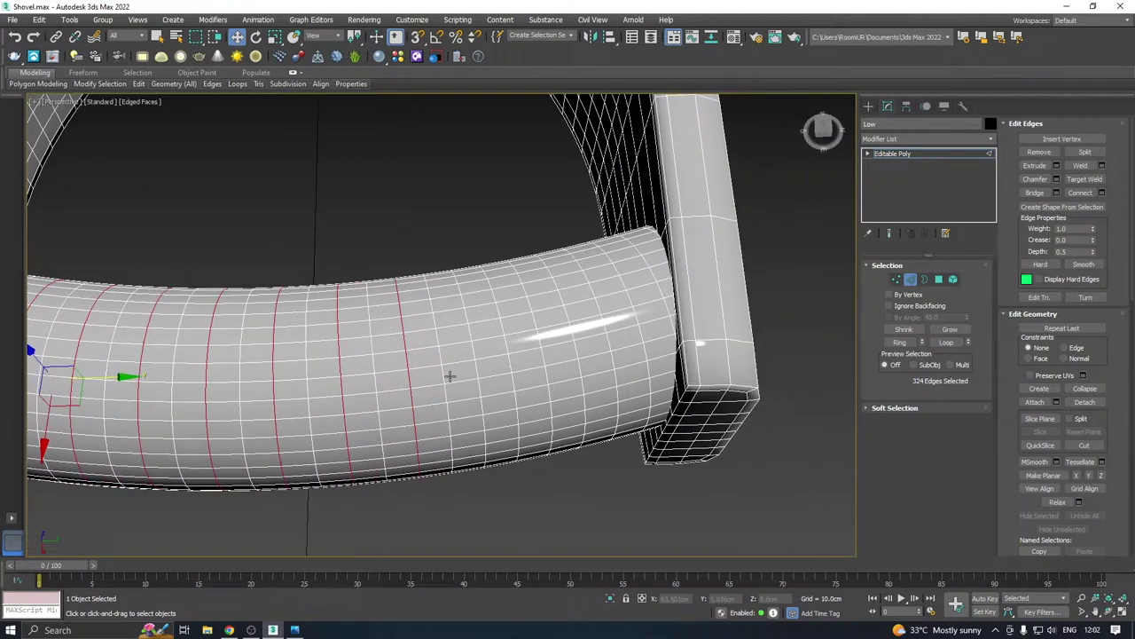
double_click(478, 369, "ctrl")
double_click(546, 358, "ctrl")
double_click(609, 334, "ctrl")
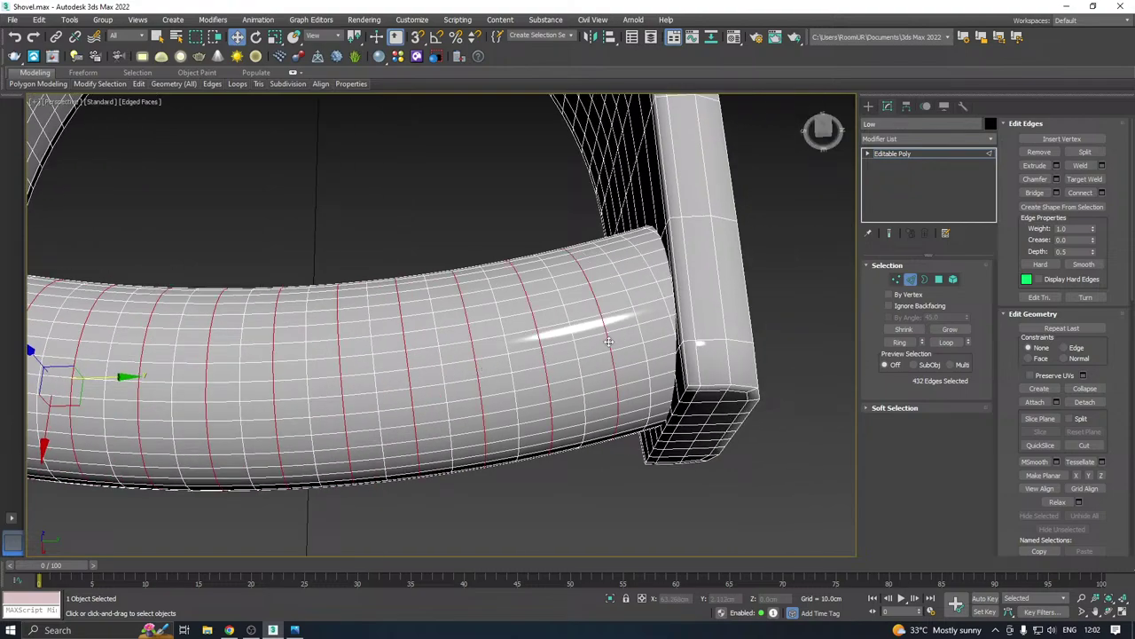
double_click(671, 326, "ctrl")
key("ctrl+z")
double_click(666, 306, "ctrl")
key("ctrl+d")
Check the grip's remaining edges for leftover vertices at vertex level
middle_click_drag(478, 348, 756, 303)
left_click(895, 278)
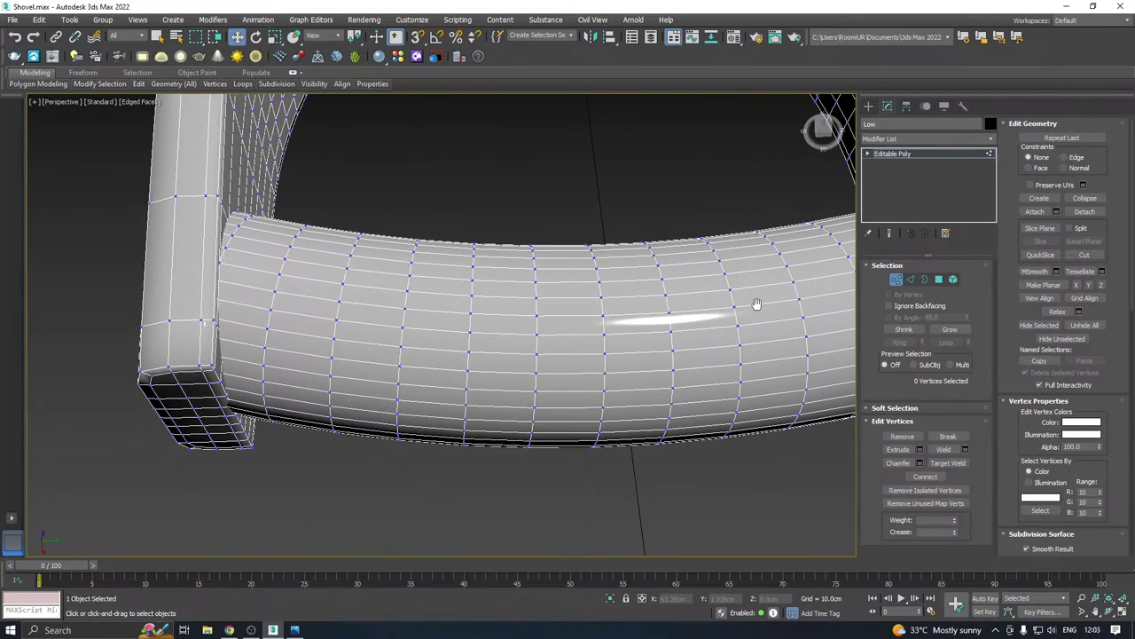
middle_click_drag(331, 365, 477, 358)
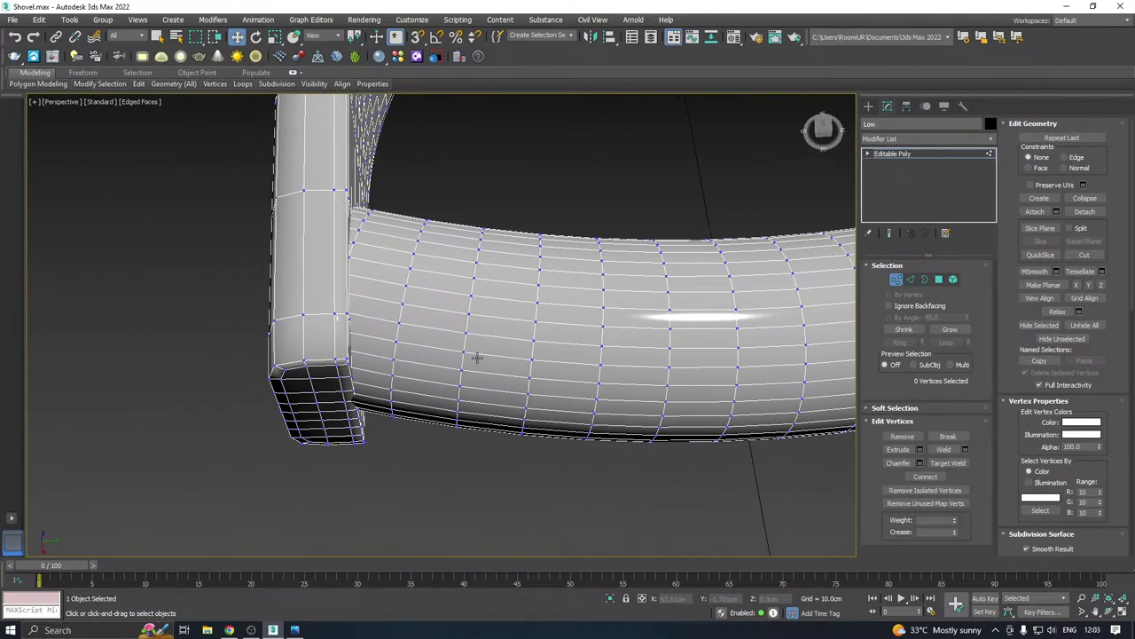
left_click(399, 340)
middle_click_drag(538, 329, 550, 286, "alt")
middle_click_drag(471, 326, 541, 325, "alt")
Select every second lengthwise edge loop along the front of the grip at edge level
left_click(910, 279)
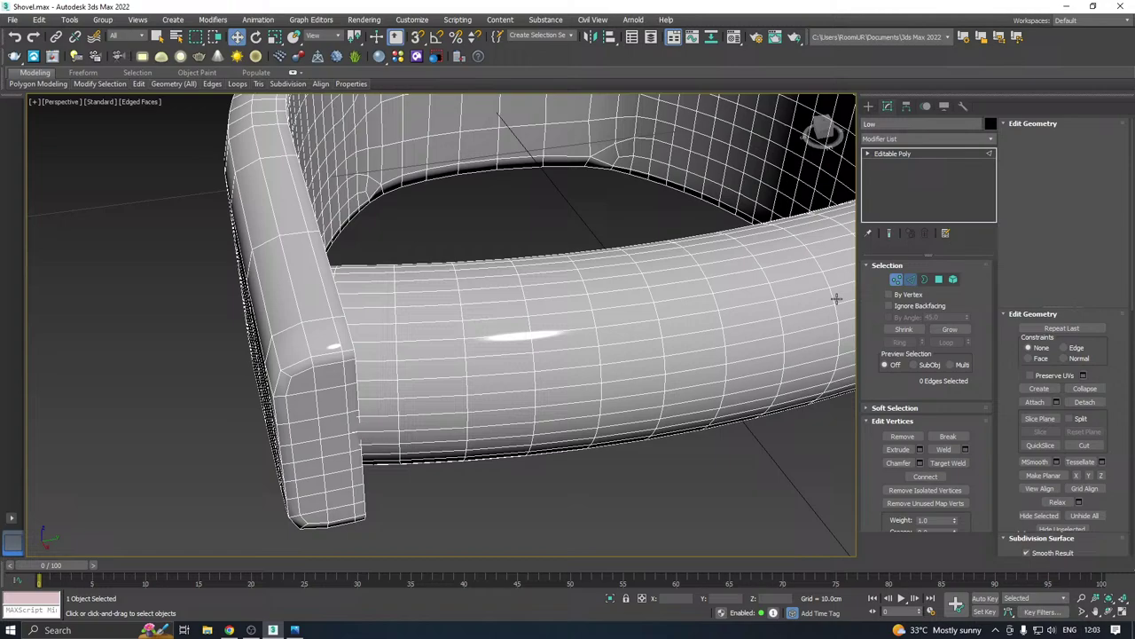
double_click(438, 359)
double_click(438, 399, "ctrl")
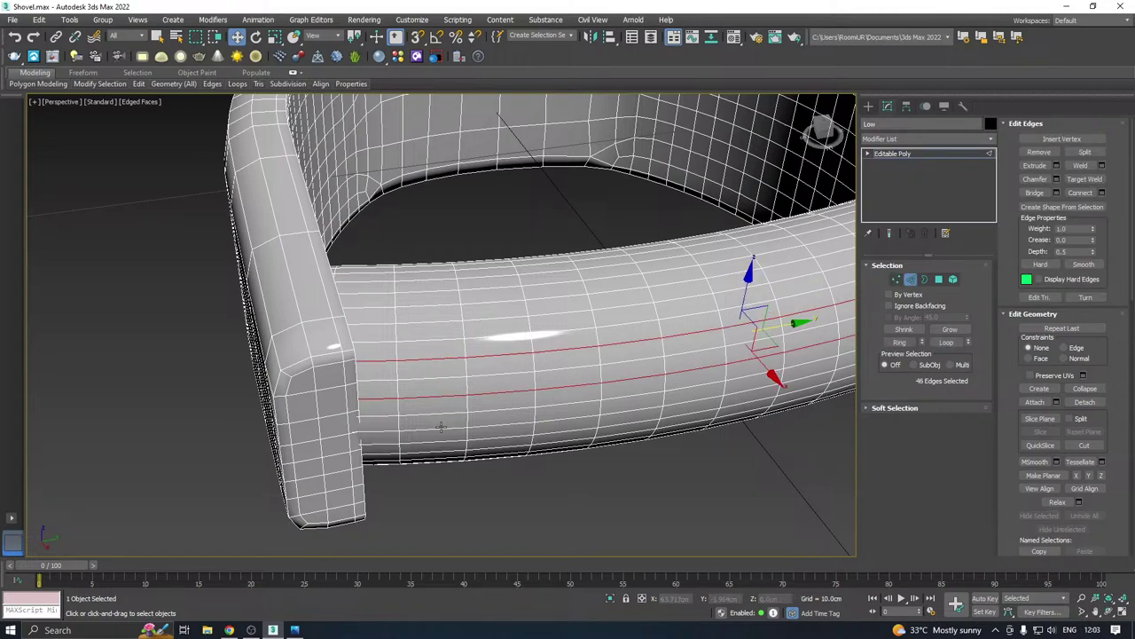
left_click(439, 430, "ctrl")
left_click(440, 429, "ctrl")
Undo the last lengthwise edge loop selections on the grip
key("ctrl+z")
key("ctrl+z")
key("ctrl+y")
key("ctrl+y")
key("ctrl+z")
key("ctrl+z")
key("ctrl+y")
key("ctrl+y")
key("ctrl+z")
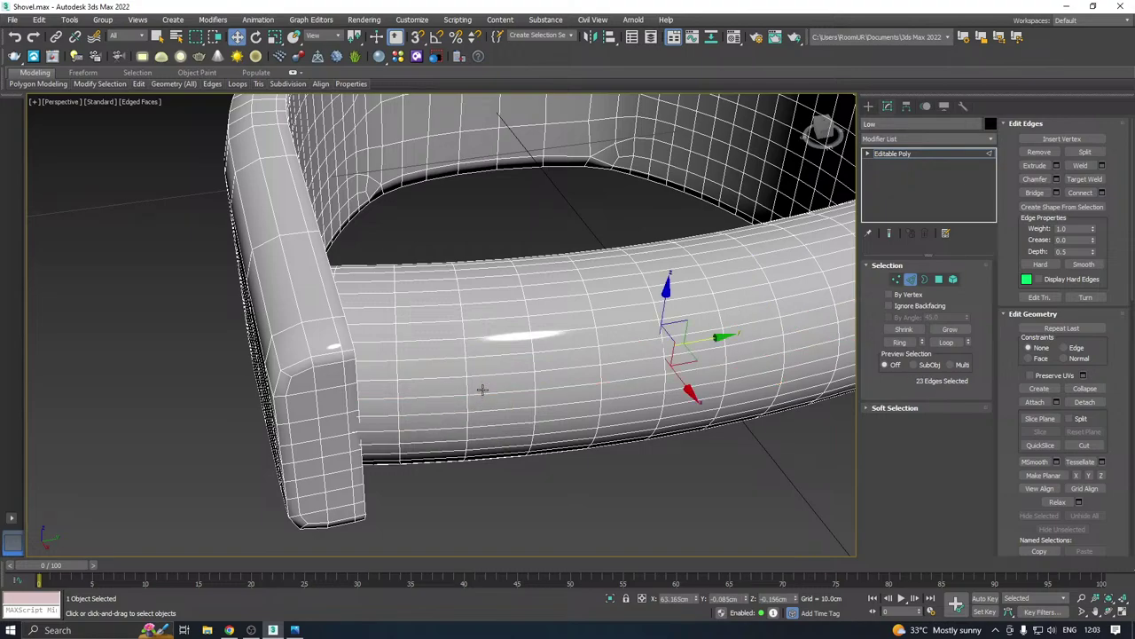
Reselect every second lengthwise edge loop from the front of the grip around its outer curve
double_click(481, 397)
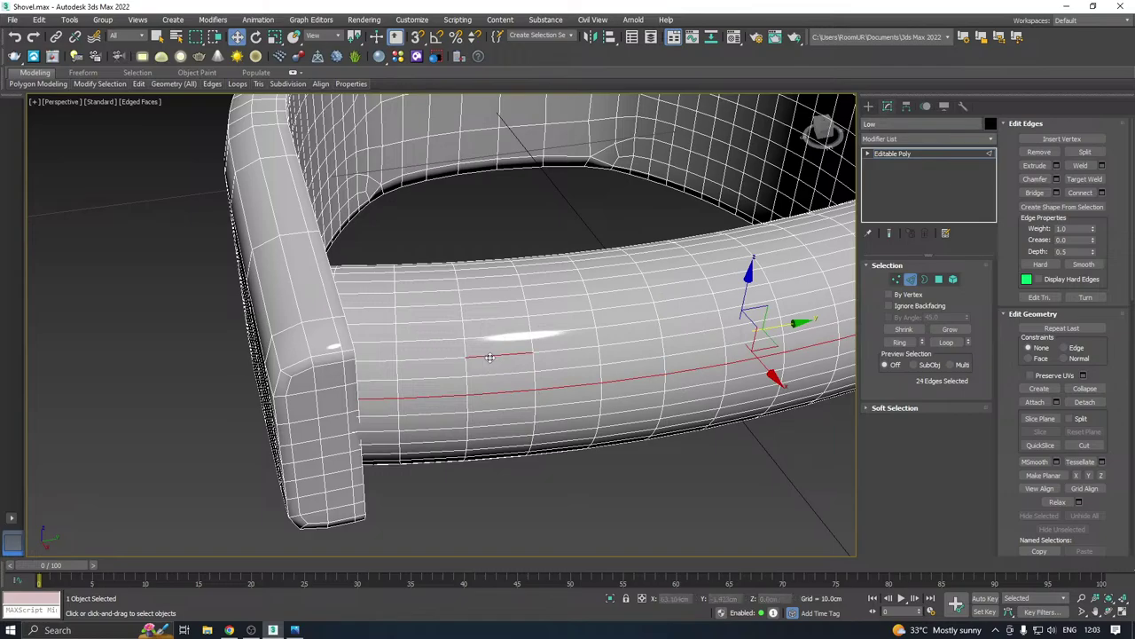
double_click(488, 356, "ctrl")
double_click(477, 425, "ctrl")
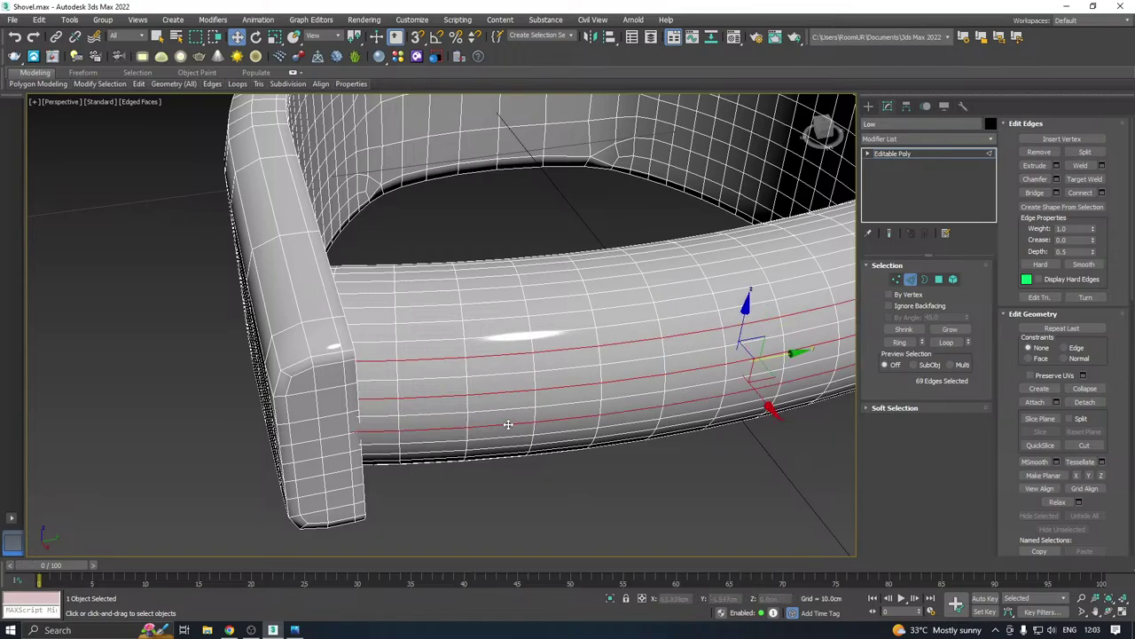
middle_click_drag(507, 426, 520, 367, "alt")
double_click(507, 391, "ctrl")
double_click(504, 429, "ctrl")
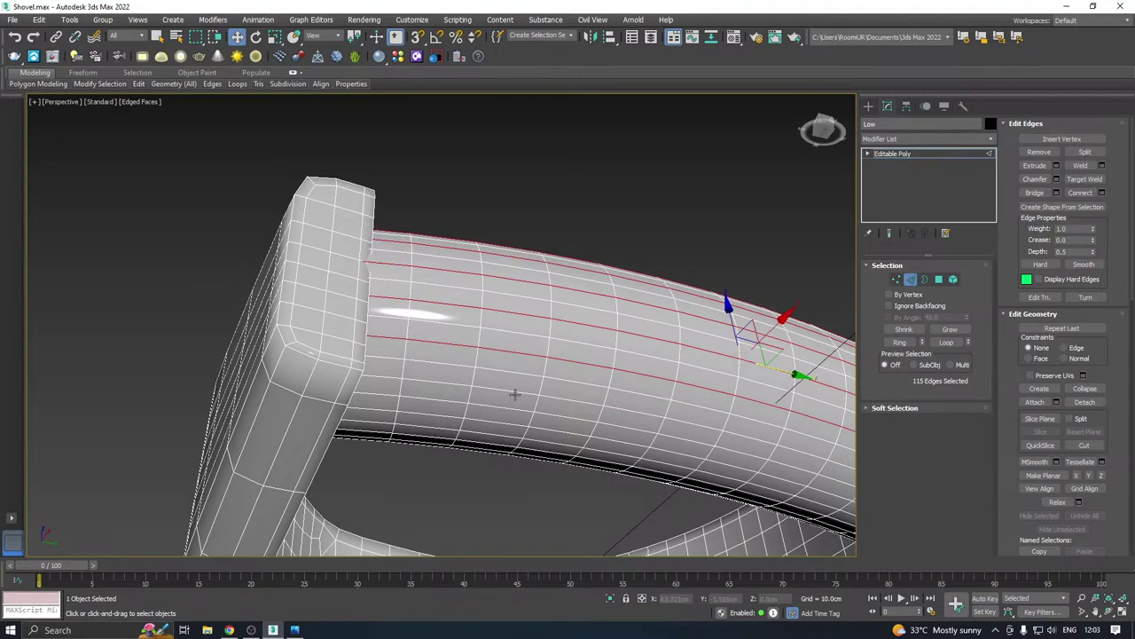
double_click(511, 421, "ctrl")
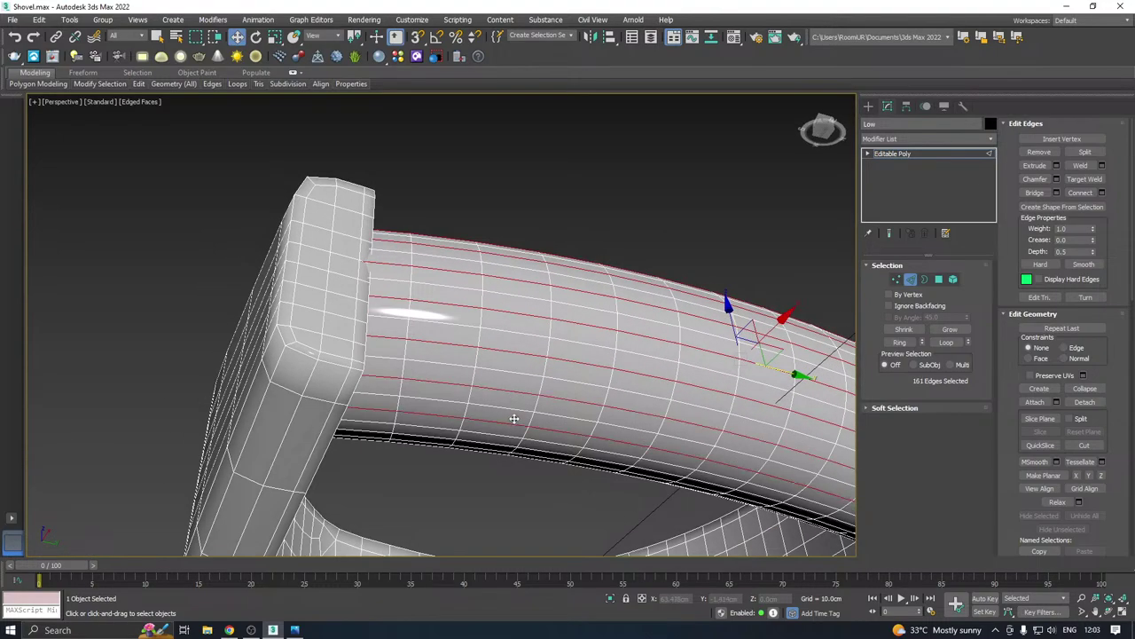
Extend the every-second-loop selection of lengthwise edges around the far side of the grip
middle_click_drag(511, 422, 520, 364, "alt")
double_click(502, 367, "ctrl")
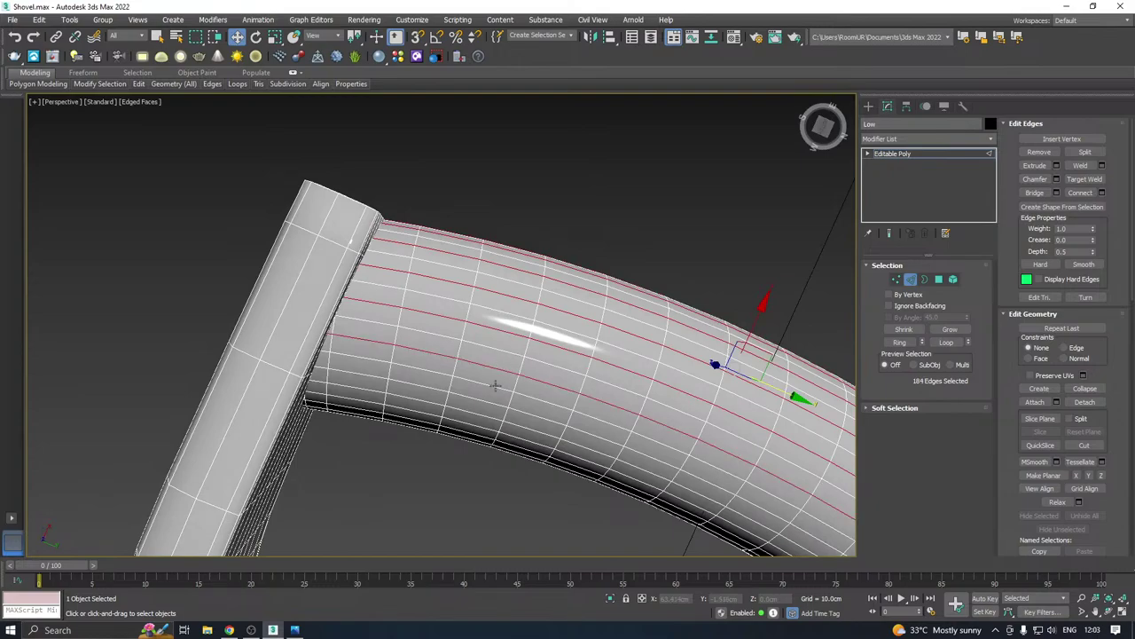
double_click(493, 401, "ctrl")
middle_click_drag(493, 401, 479, 449, "alt")
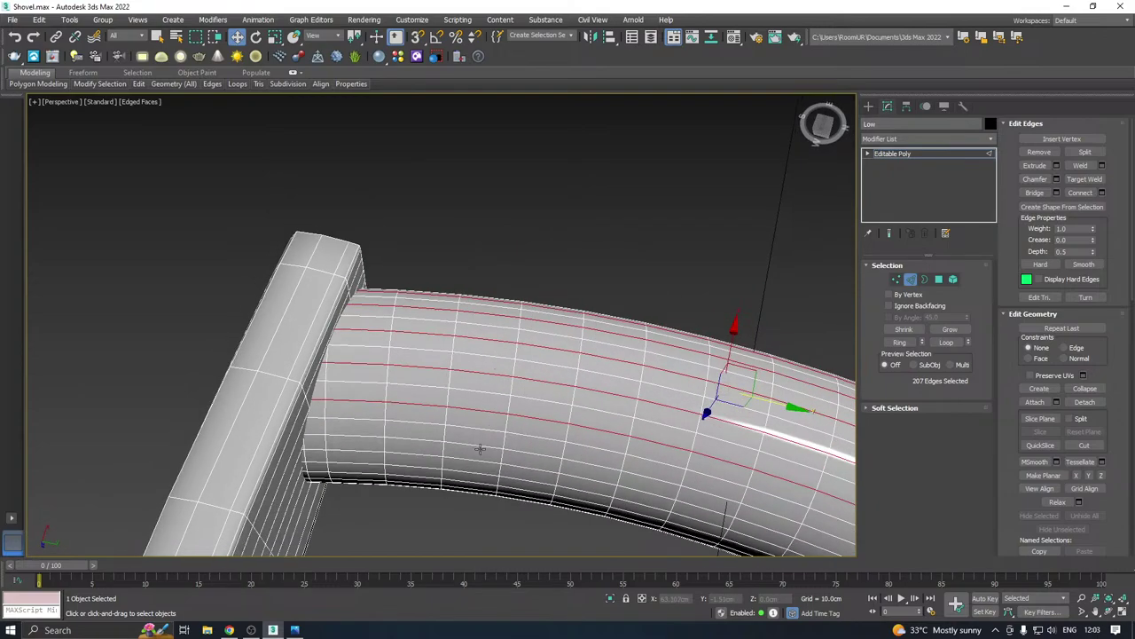
double_click(478, 444, "ctrl")
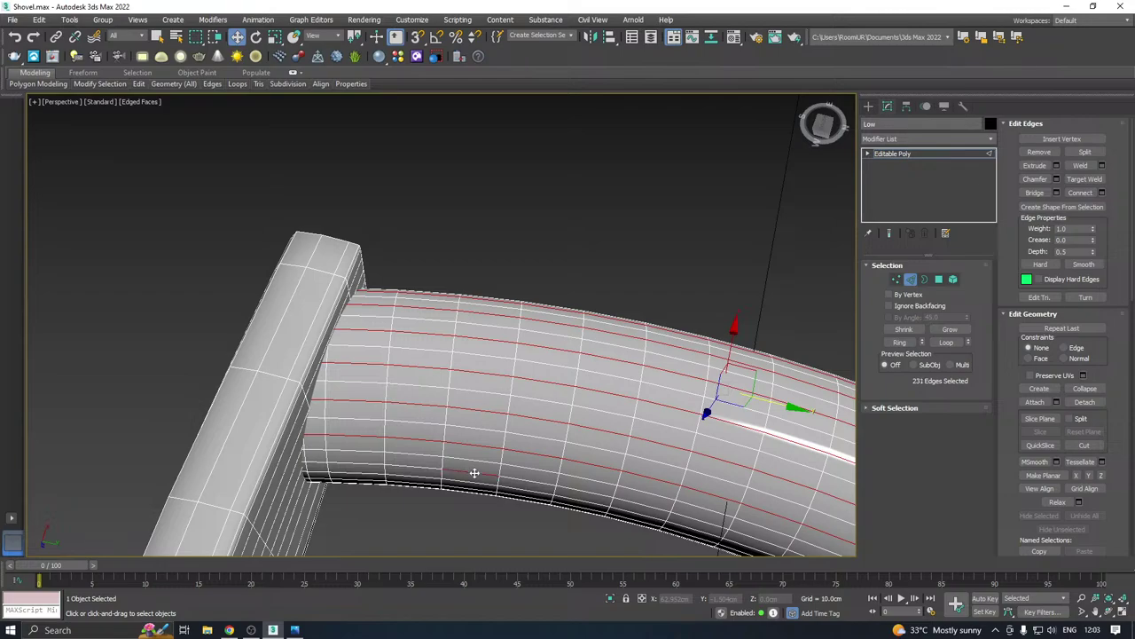
double_click(473, 470, "ctrl")
middle_click_drag(473, 470, 520, 386, "alt")
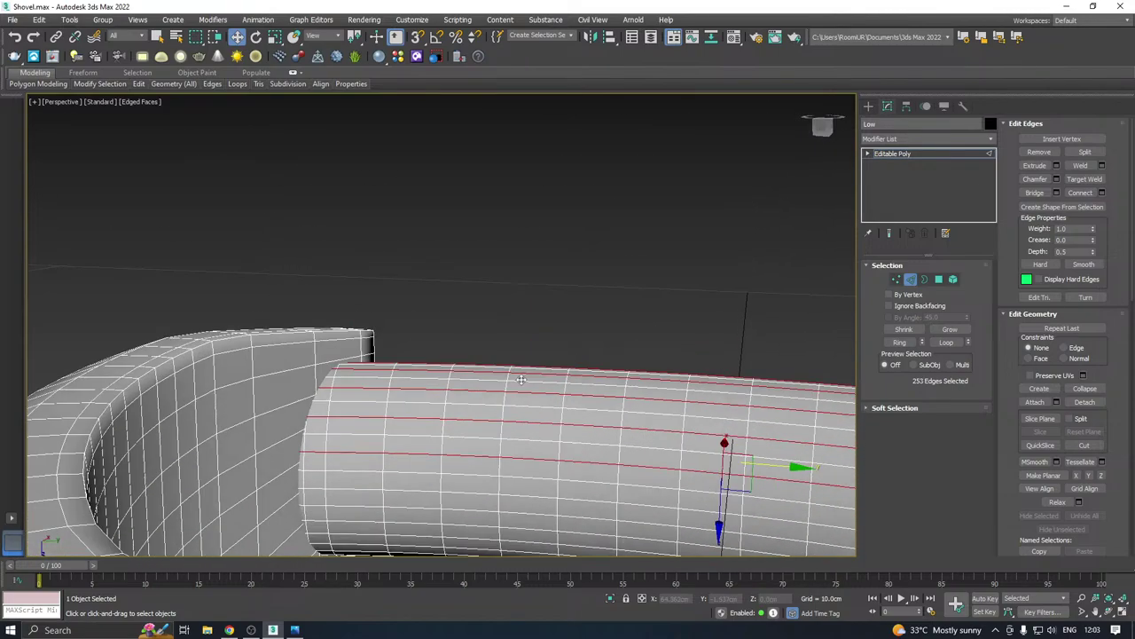
double_click(479, 493, "ctrl")
middle_click_drag(497, 487, 476, 459, "alt")
double_click(464, 456, "ctrl")
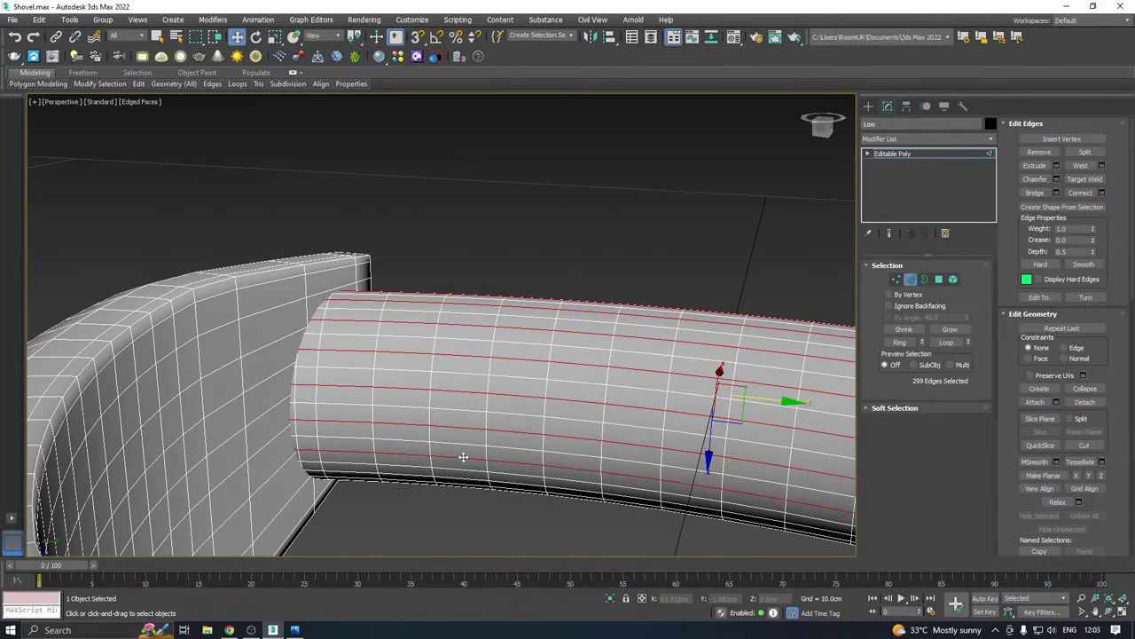
Add the remaining alternate lengthwise loops to close the selection around the grip and remove the selected edge loops
mouse_move(552, 428)
middle_mouse_down("alt")
mouse_move(496, 436)
mouse_move(523, 413)
mouse_move(556, 432)
mouse_move(562, 406)
mouse_move(553, 423)
middle_mouse_up("alt")
double_click(540, 406, "ctrl")
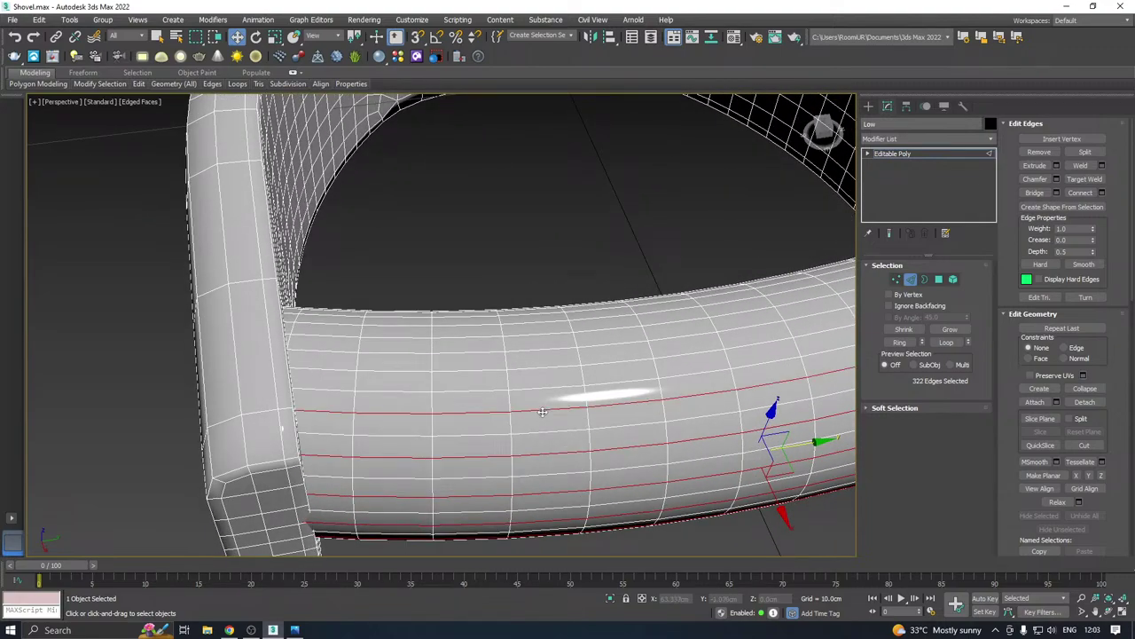
double_click(533, 367, "ctrl")
double_click(537, 334, "ctrl")
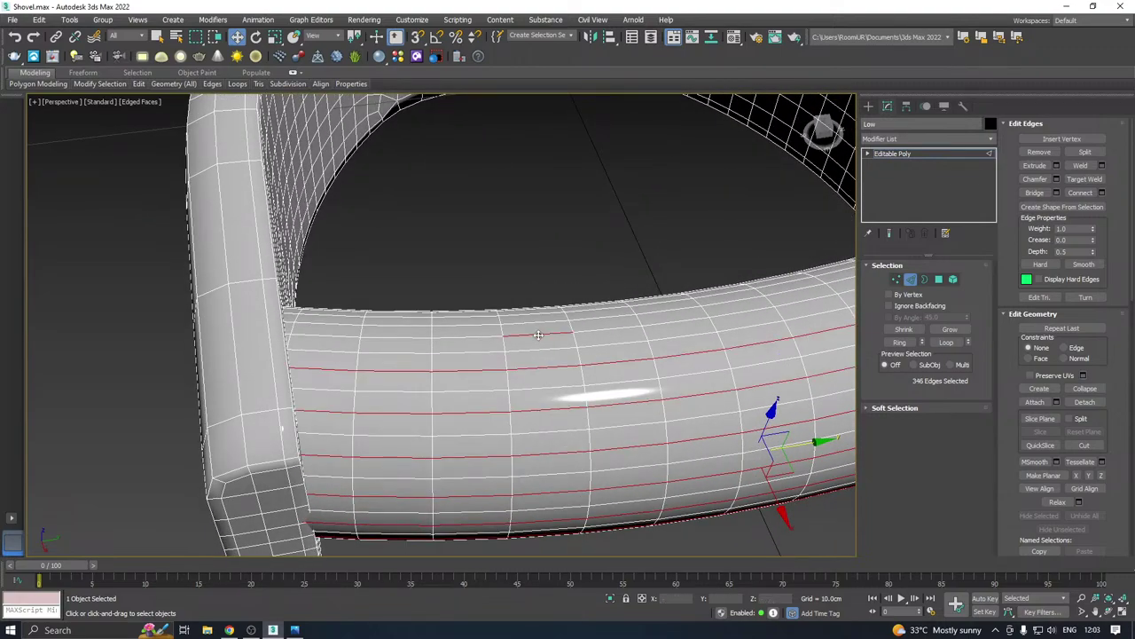
middle_click_drag(537, 333, 541, 390, "alt")
double_click(526, 368, "ctrl")
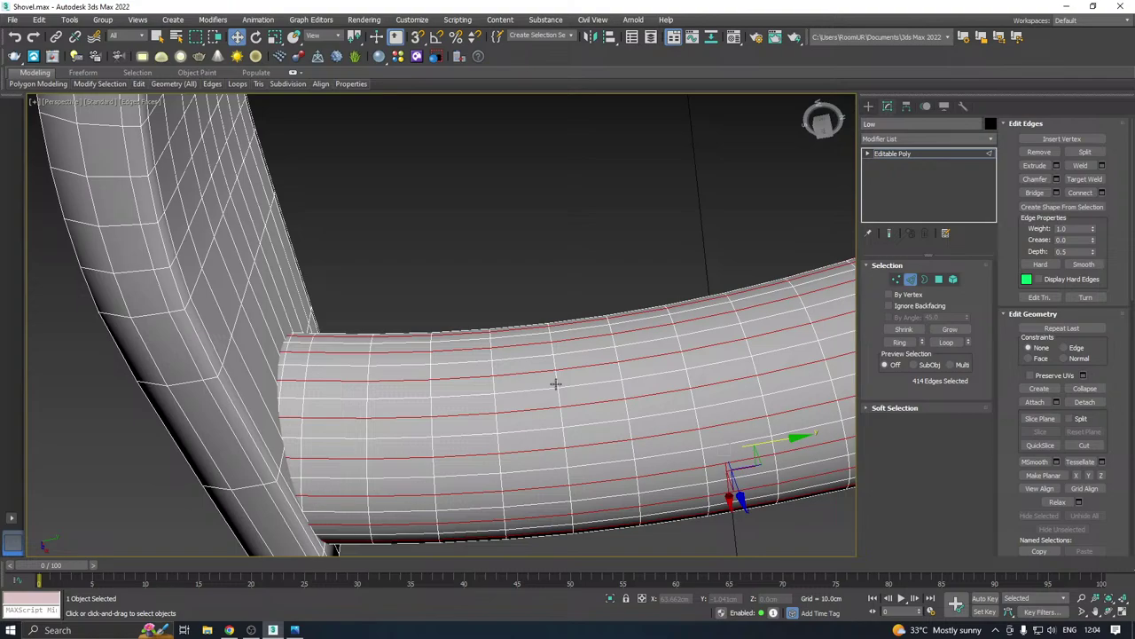
key("ctrl+d")
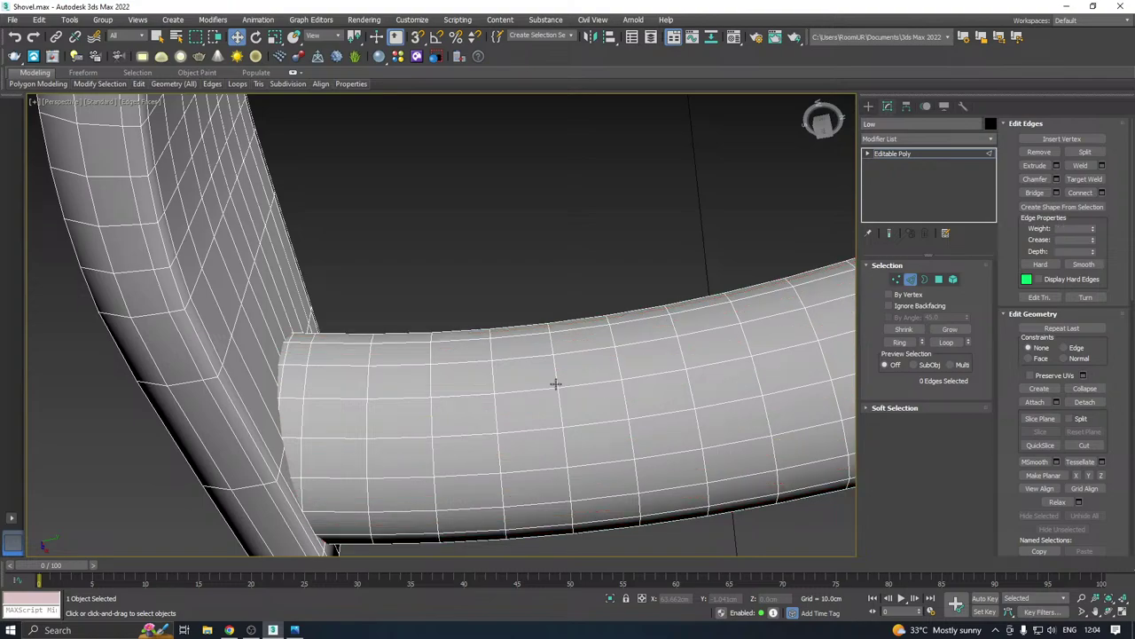
Check the grip and the surrounding handle frame for leftover vertices at vertex level
scroll(444, 405, "down", 6)
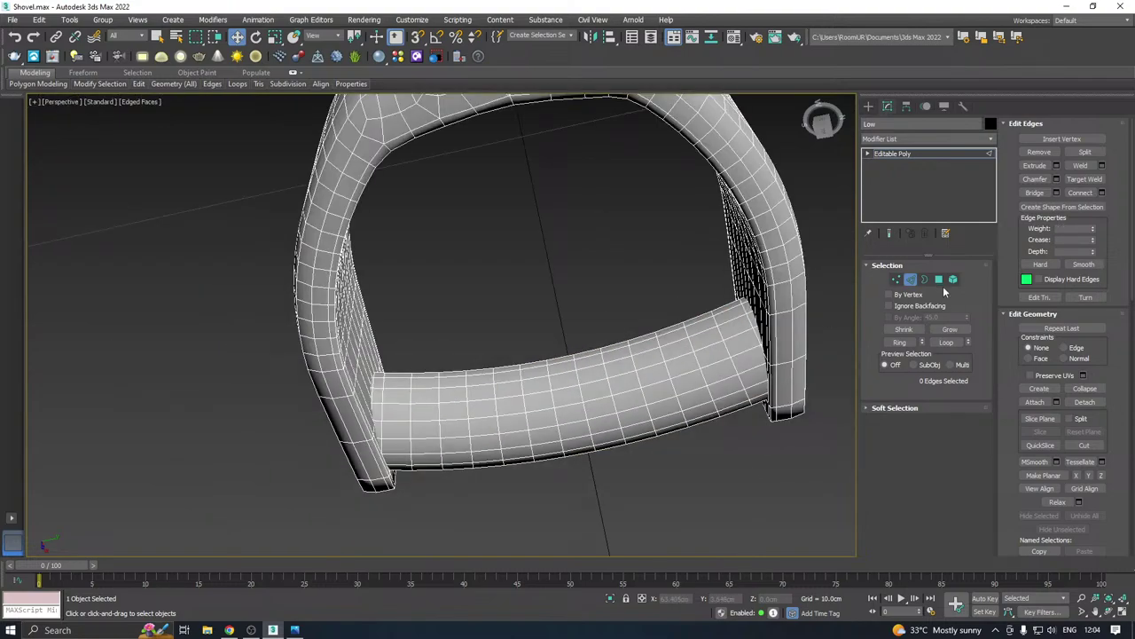
left_click(896, 278)
scroll(586, 417, "up", 3)
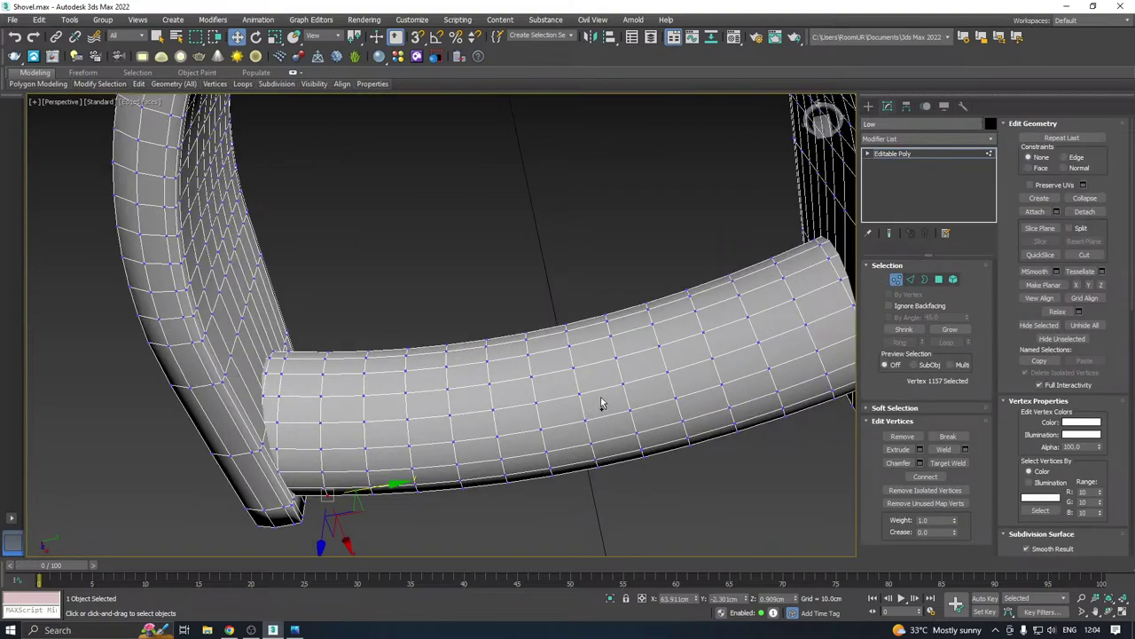
scroll(517, 430, "down", 5)
scroll(560, 405, "up", 1)
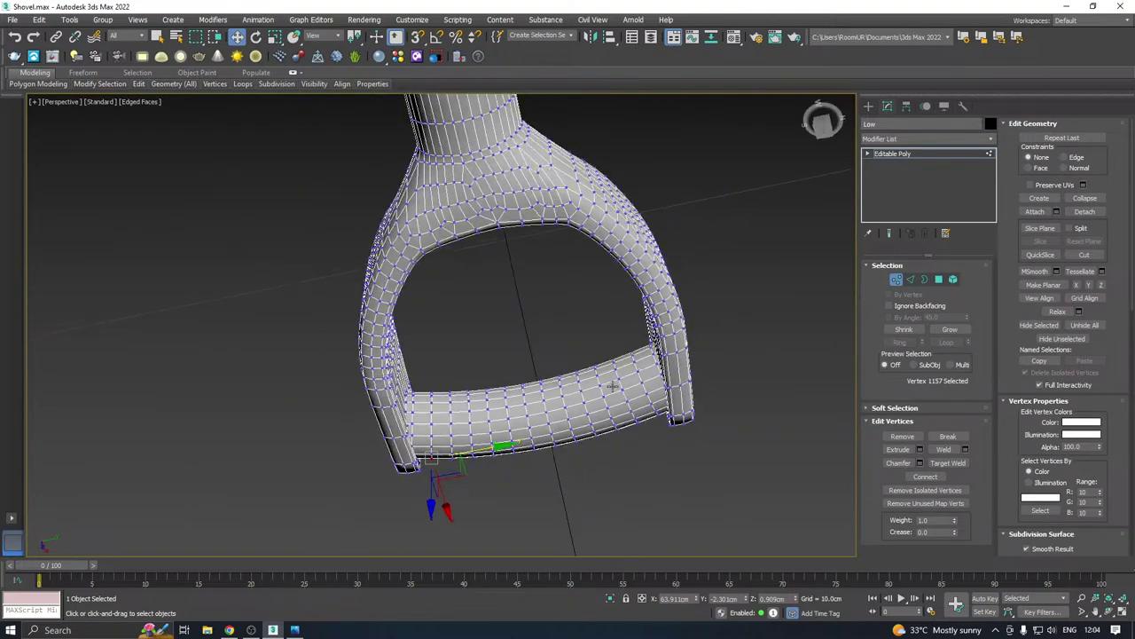
middle_click_drag(612, 386, 618, 342, "alt")
middle_click_drag(366, 437, 515, 393)
scroll(676, 352, "up", 2)
middle_click_drag(676, 353, 581, 360)
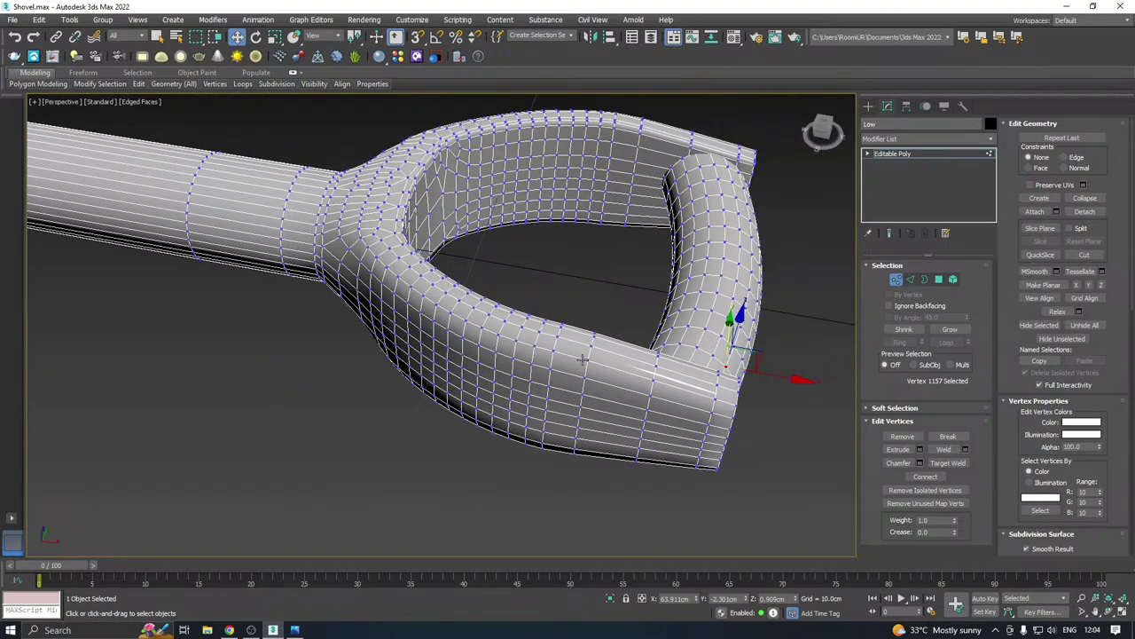
scroll(545, 374, "up", 3)
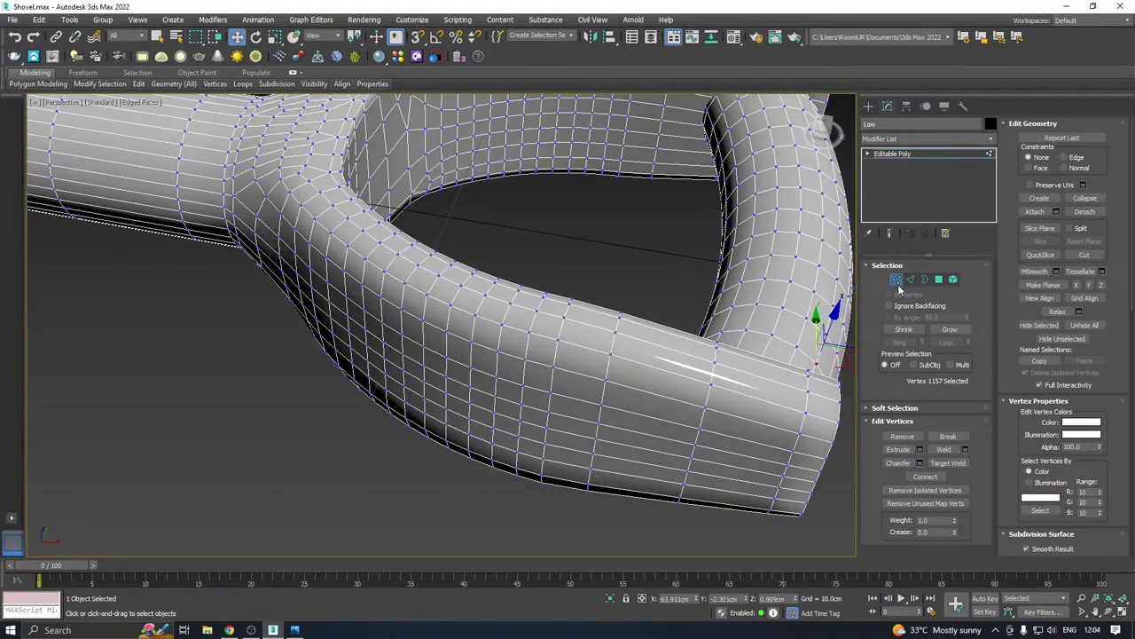
Select every second crosswise edge loop along one arm of the handle at edge level, up to the shaft junction
key("2")
scroll(542, 381, "up", 2)
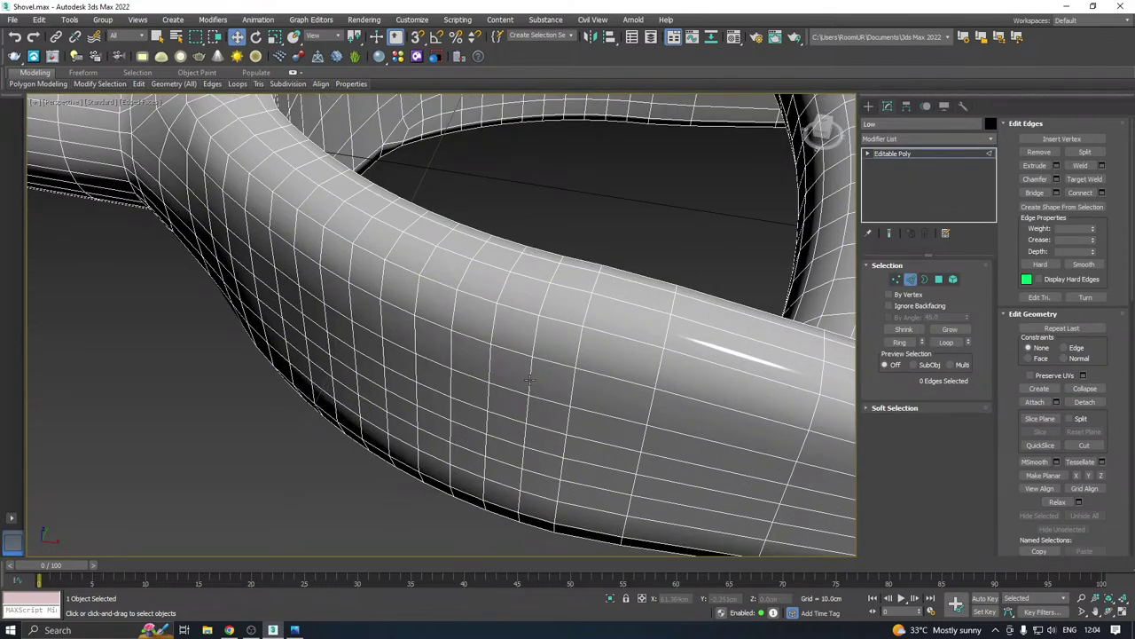
scroll(531, 380, "down", 2)
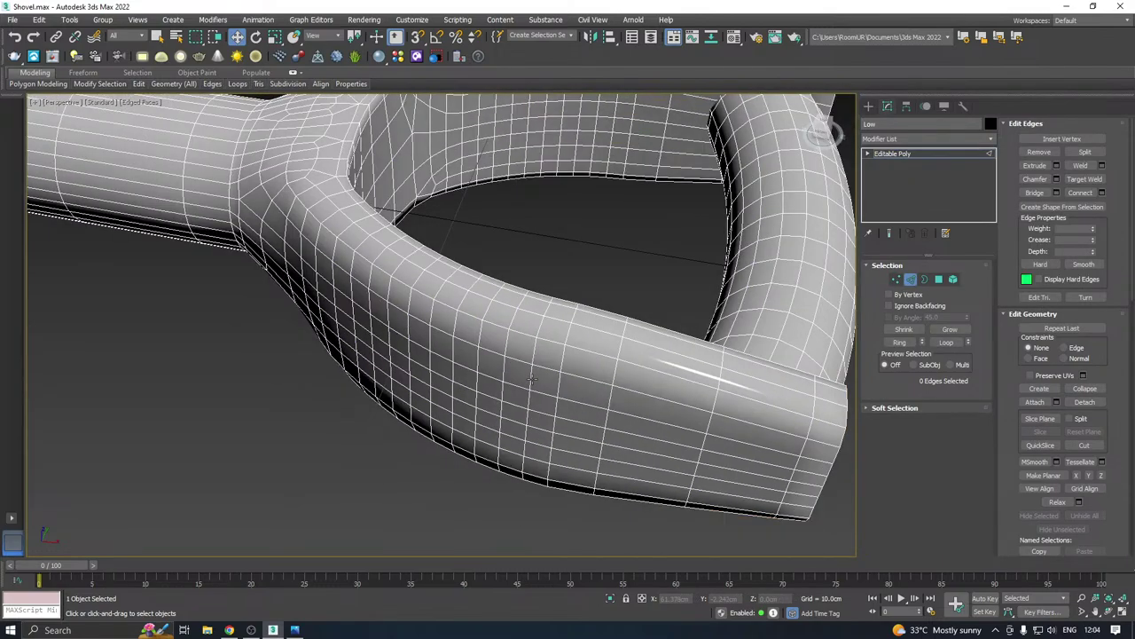
double_click(532, 380)
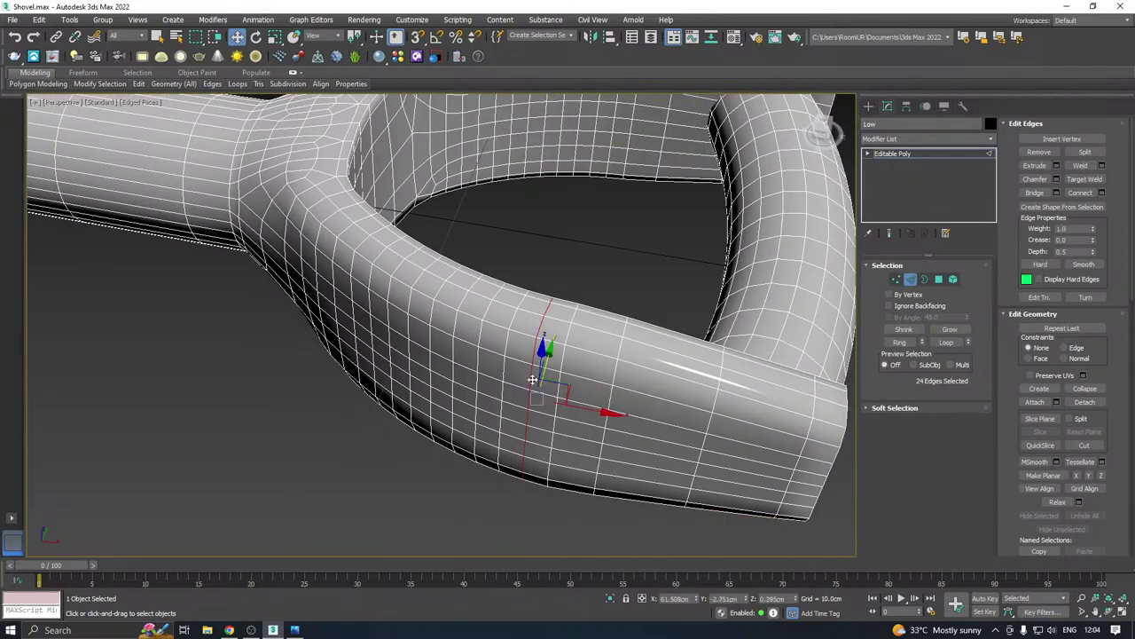
double_click(480, 362, "ctrl")
middle_click_drag(480, 362, 568, 362, "alt")
middle_click_drag(456, 379, 530, 370)
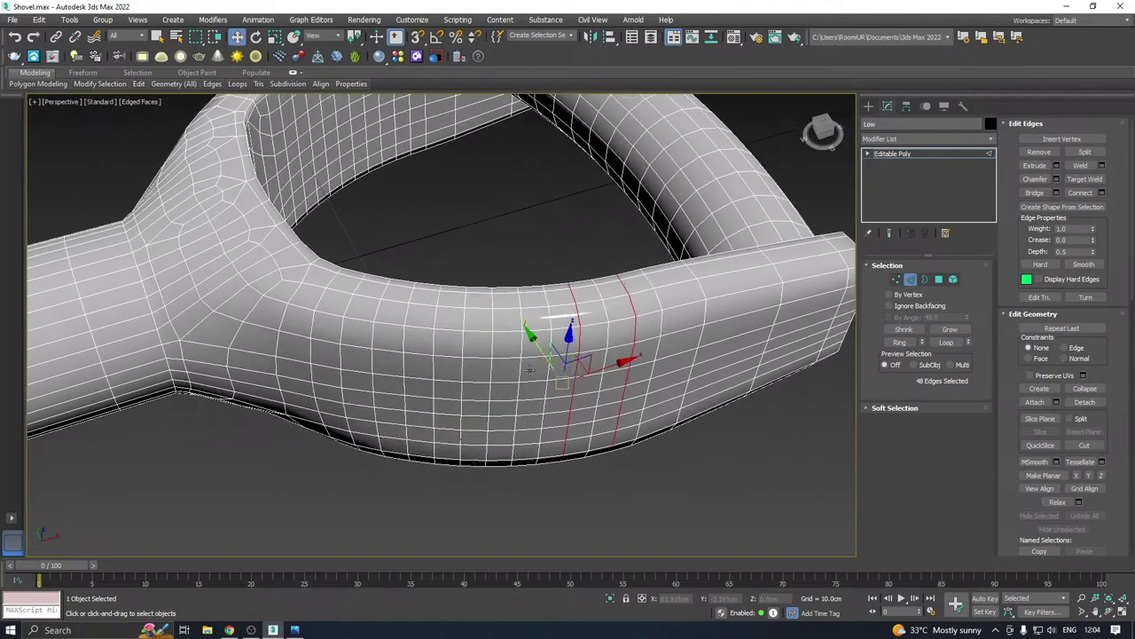
double_click(518, 366, "ctrl")
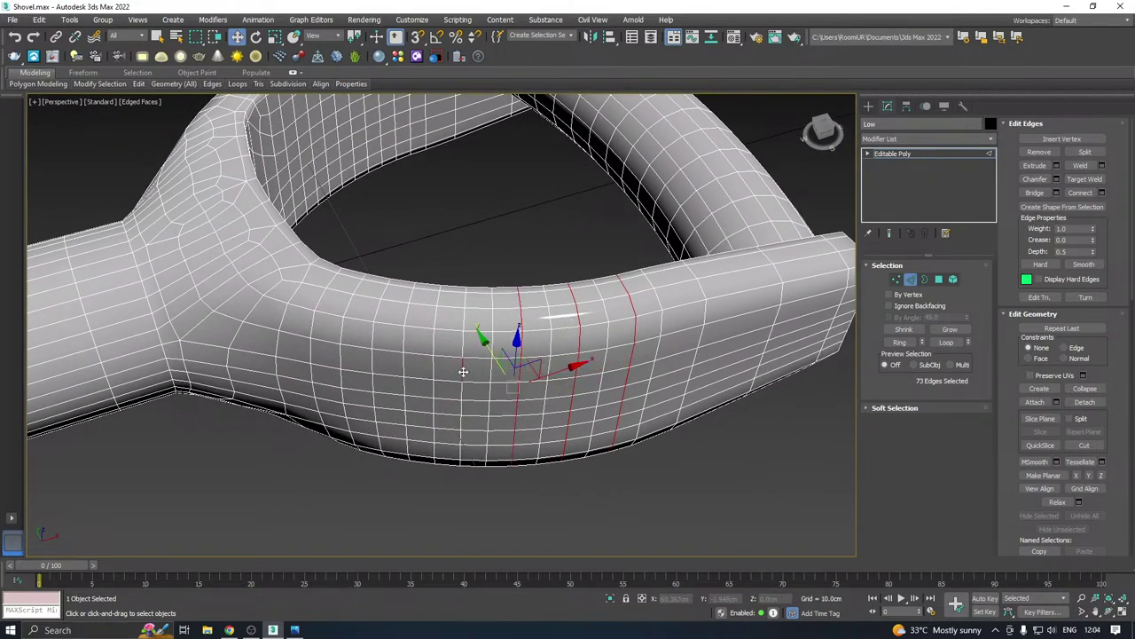
double_click(463, 371, "ctrl")
double_click(401, 372, "ctrl")
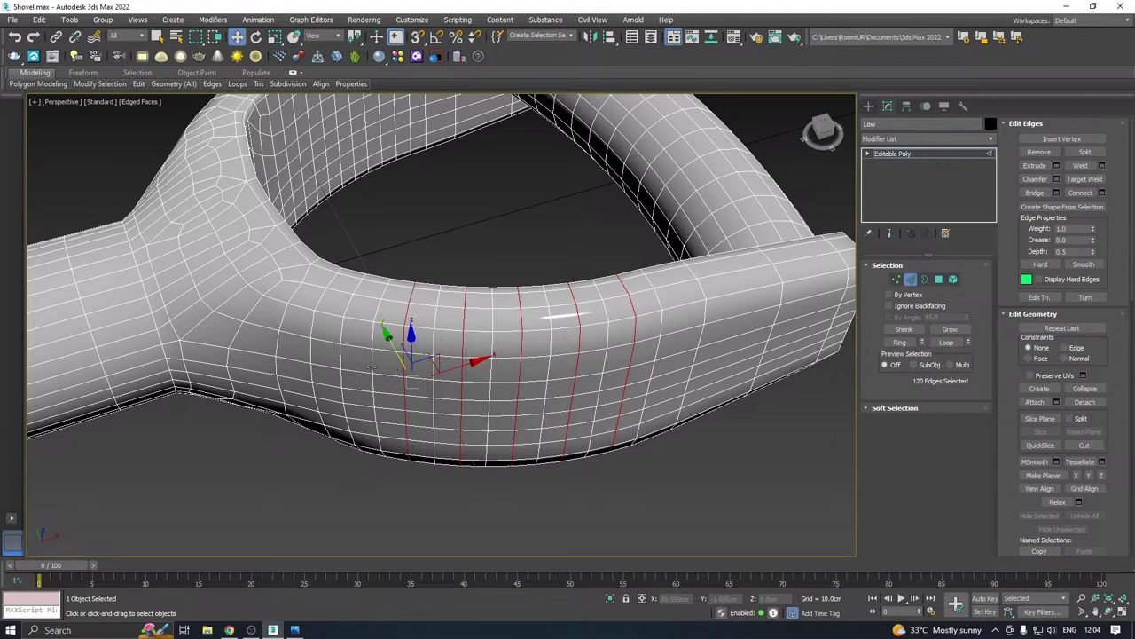
double_click(340, 357, "ctrl")
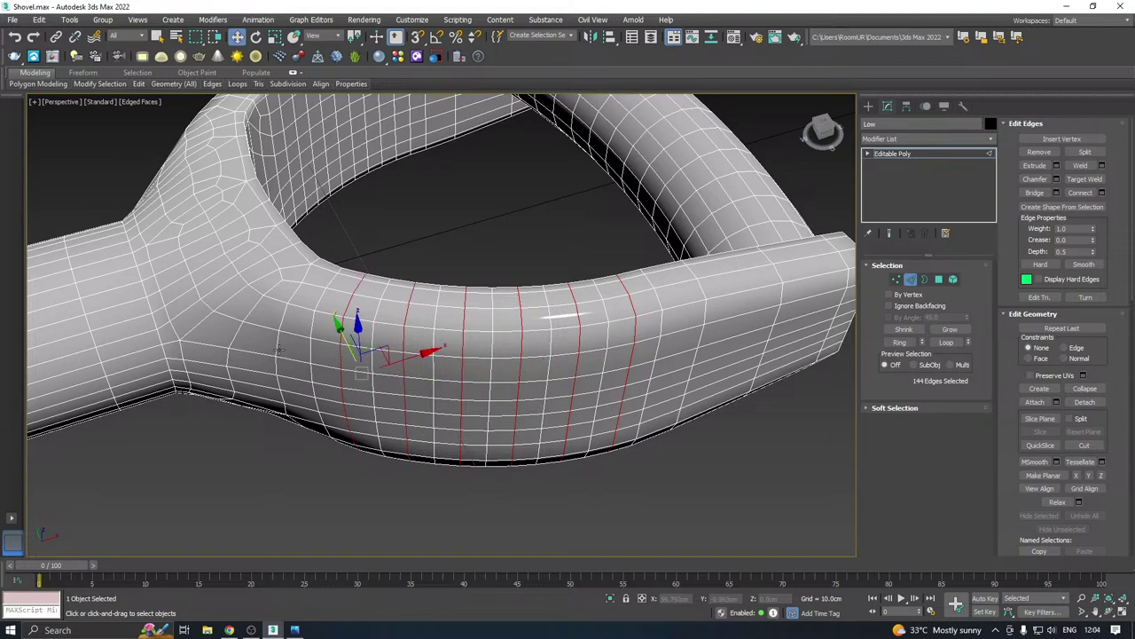
double_click(280, 348, "ctrl")
Add the missing loop segments on the arm's inner side near the shaft junction and remove the selected edge loops
middle_click_drag(279, 348, 311, 300, "alt")
scroll(576, 266, "up", 1)
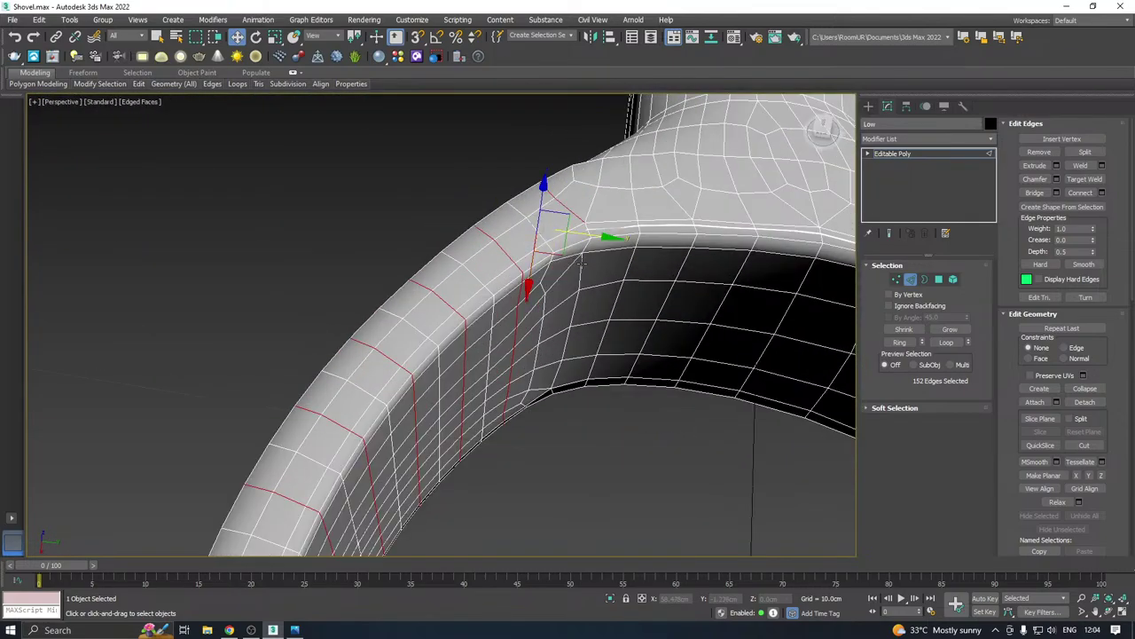
double_click(581, 266, "ctrl")
scroll(585, 248, "up", 1)
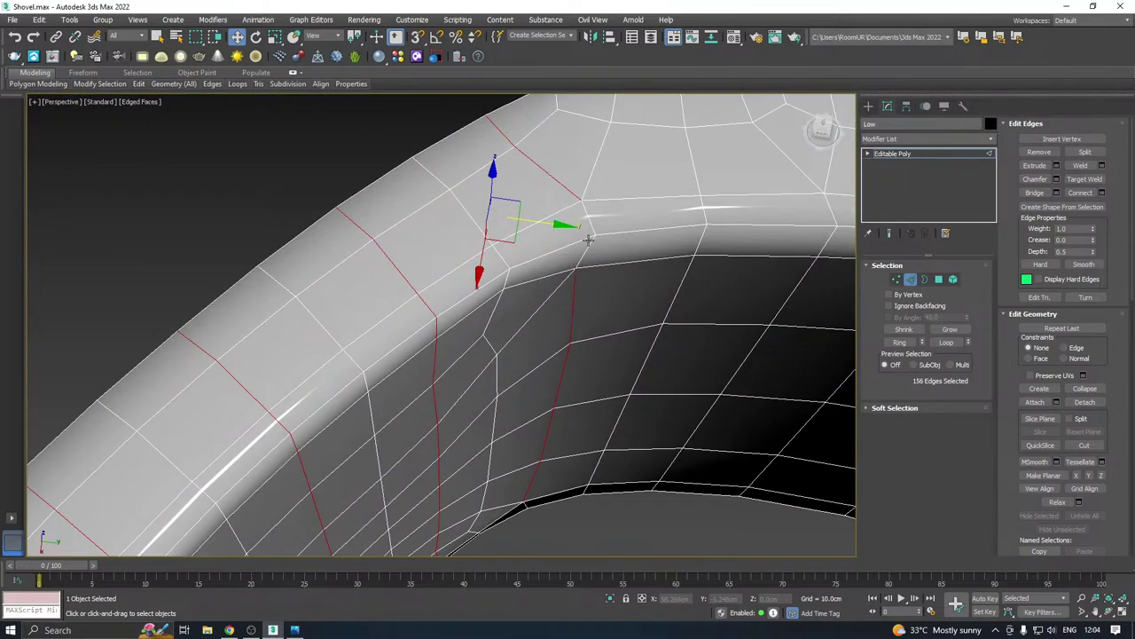
double_click(586, 253, "ctrl")
middle_click_drag(584, 244, 548, 234, "alt")
scroll(549, 234, "down", 3)
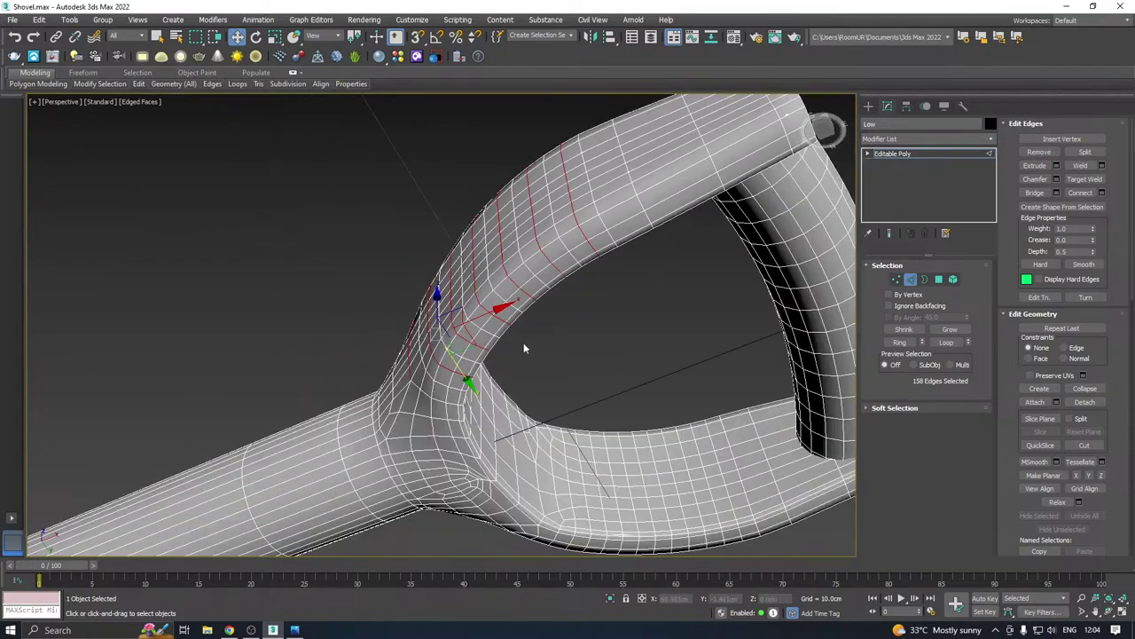
middle_click_drag(487, 378, 608, 382, "alt")
scroll(584, 361, "up", 2)
double_click(600, 375, "ctrl")
scroll(627, 347, "down", 3)
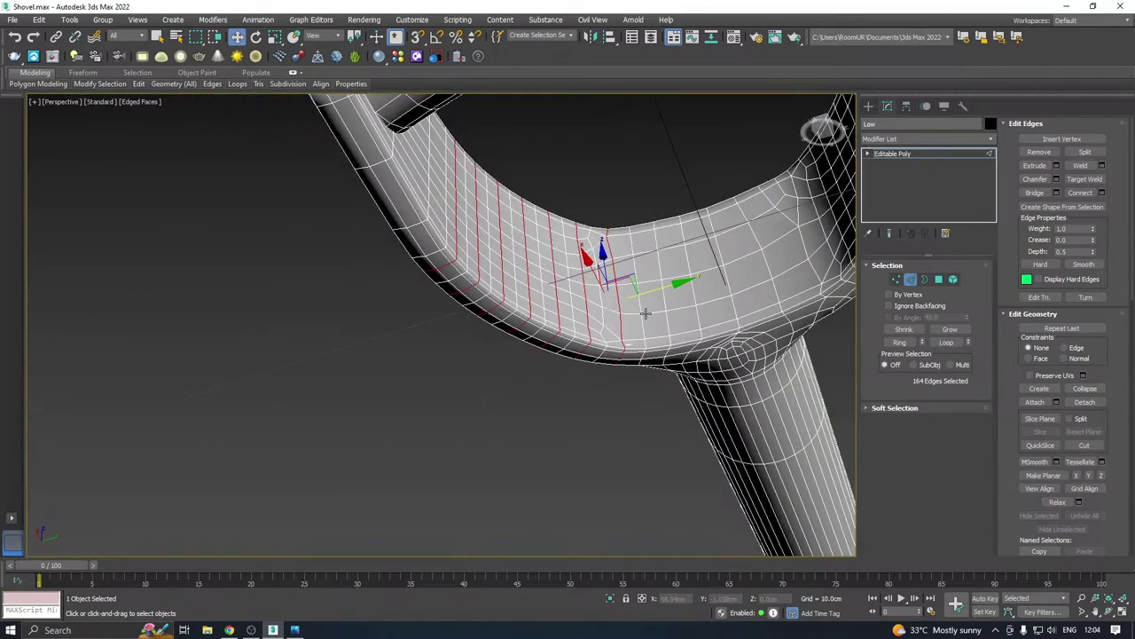
middle_click_drag(647, 312, 651, 405, "alt")
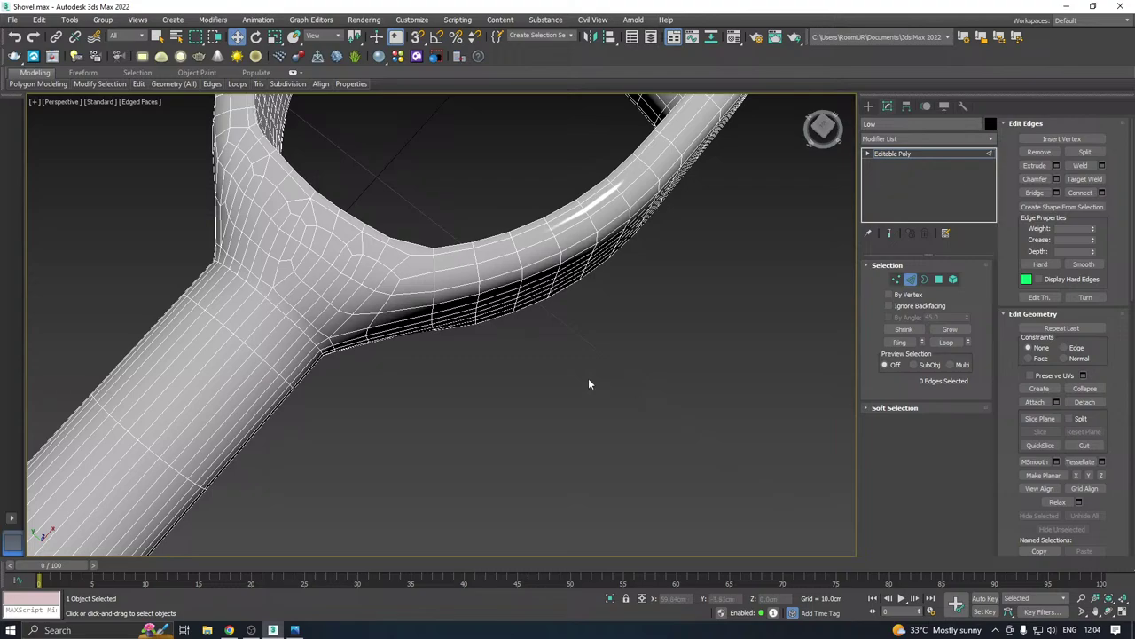
Select four alternate crosswise edge loops on the opposite arm of the handle, starting from the grip end
scroll(591, 399, "down", 4)
scroll(383, 373, "down", 3)
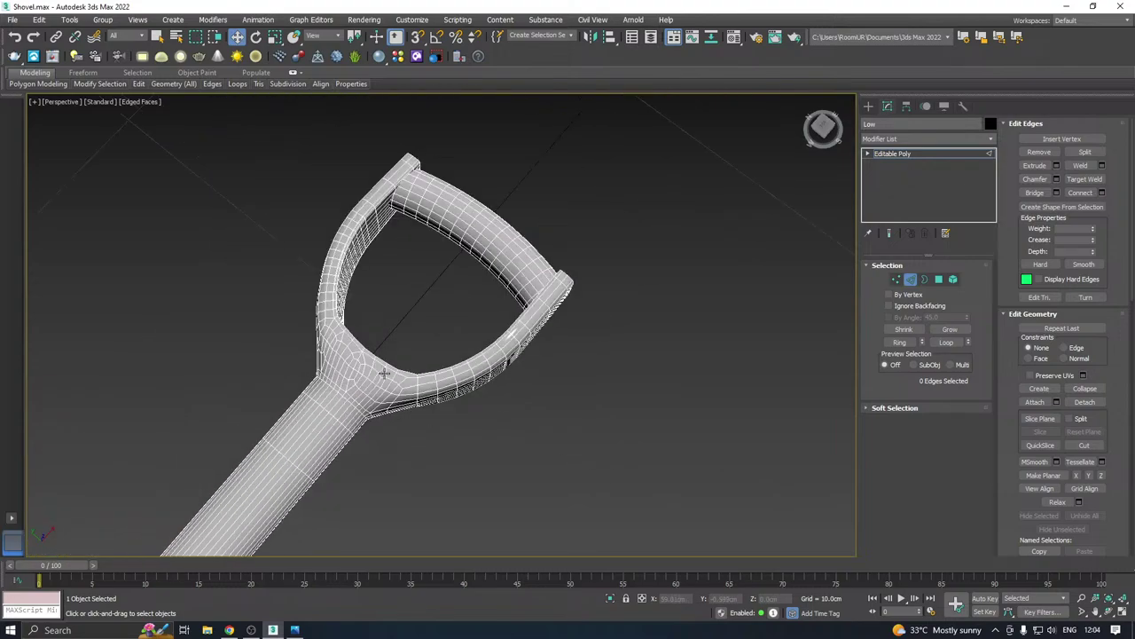
left_click(345, 308)
middle_click_drag(345, 307, 544, 287, "alt")
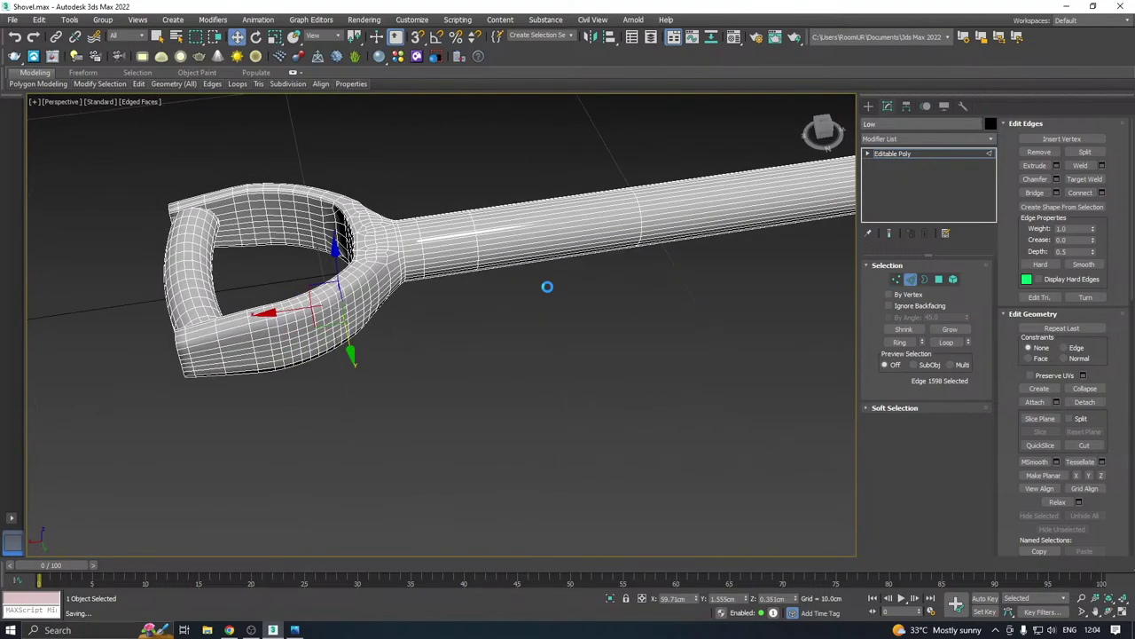
scroll(286, 324, "up", 4)
scroll(287, 336, "up", 2)
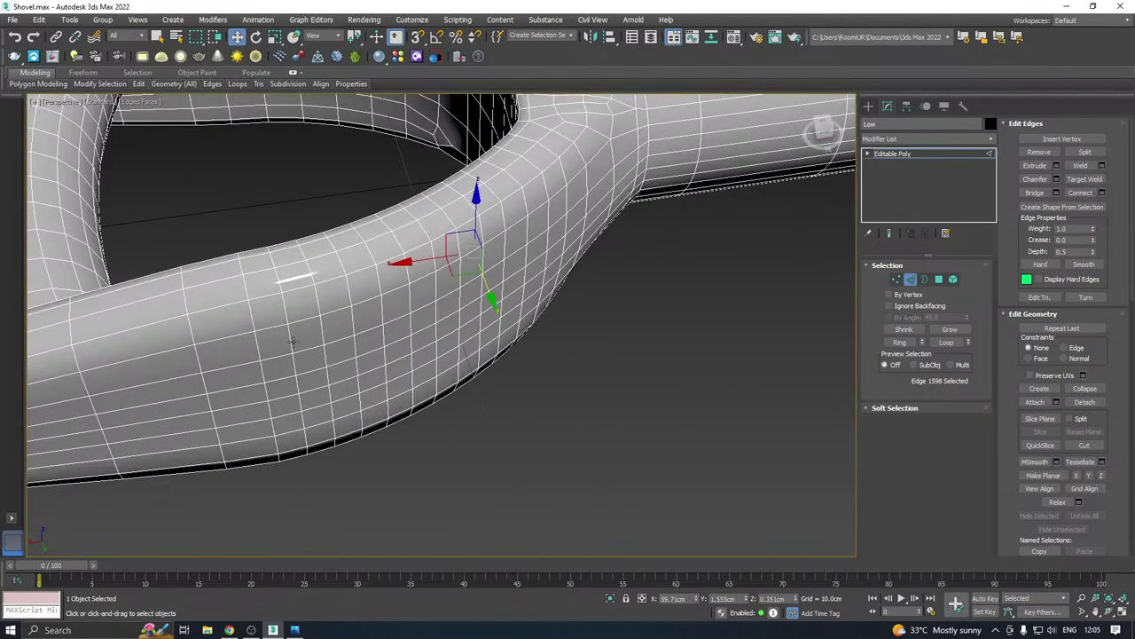
double_click(289, 342)
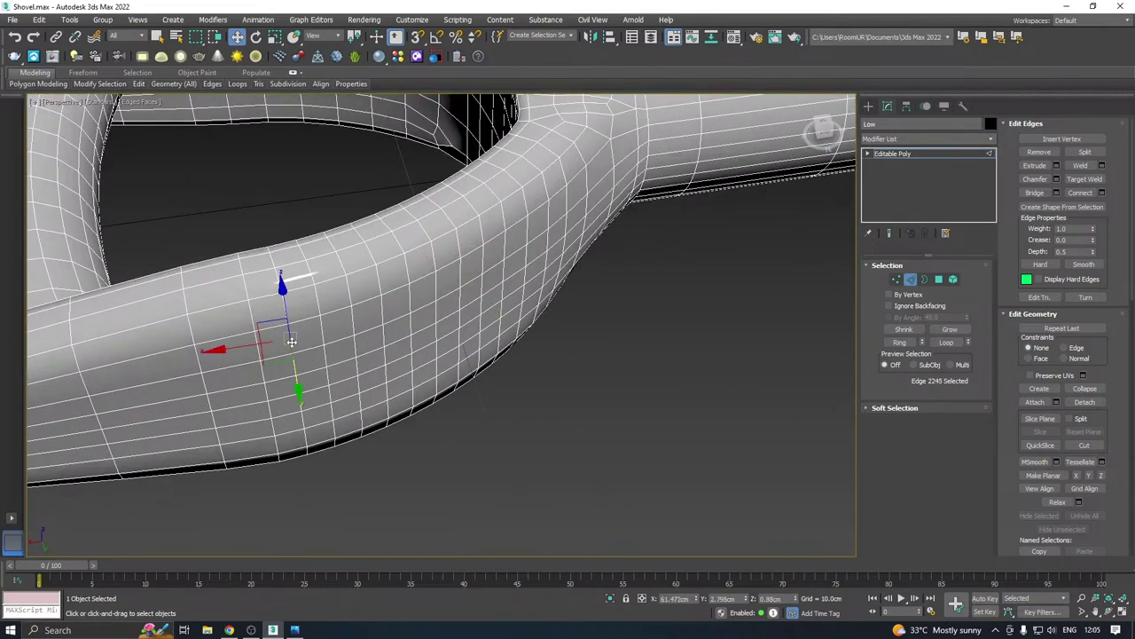
double_click(344, 324, "ctrl")
double_click(407, 299, "ctrl")
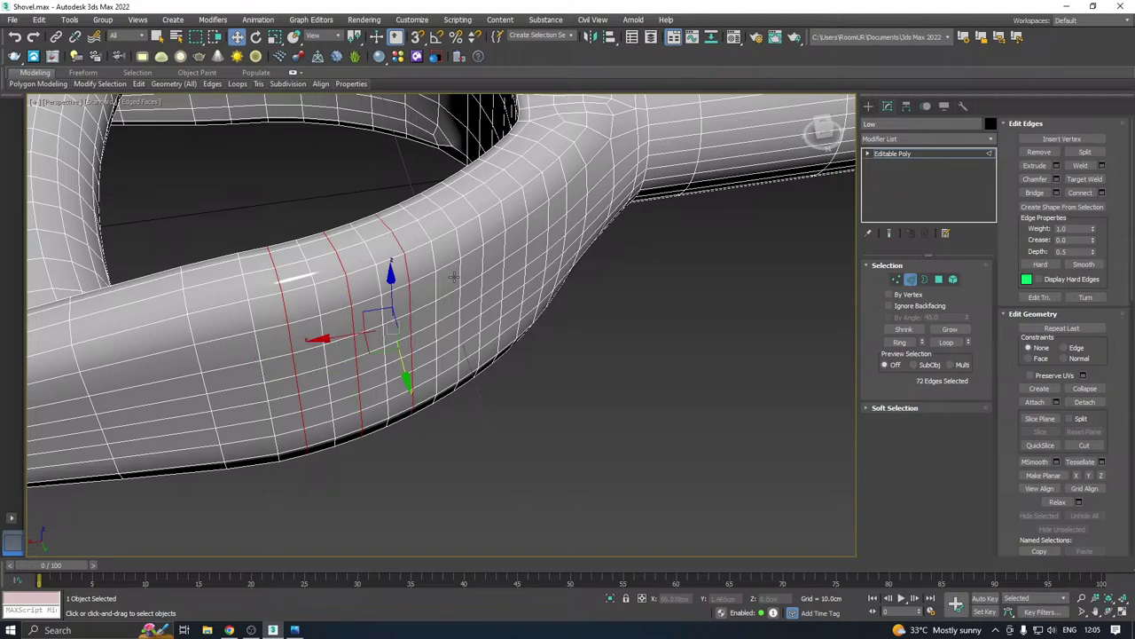
double_click(461, 271, "ctrl")
Extend the selection with every second crosswise edge loop along the same arm up to the shaft junction
middle_click_drag(461, 270, 514, 332, "alt")
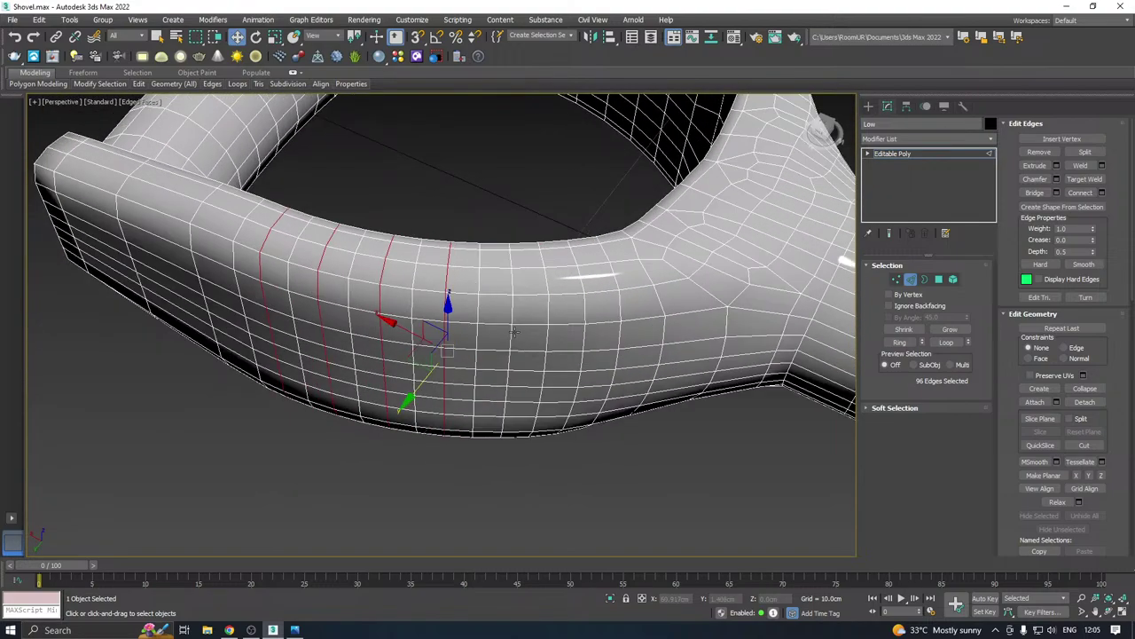
double_click(509, 336, "ctrl")
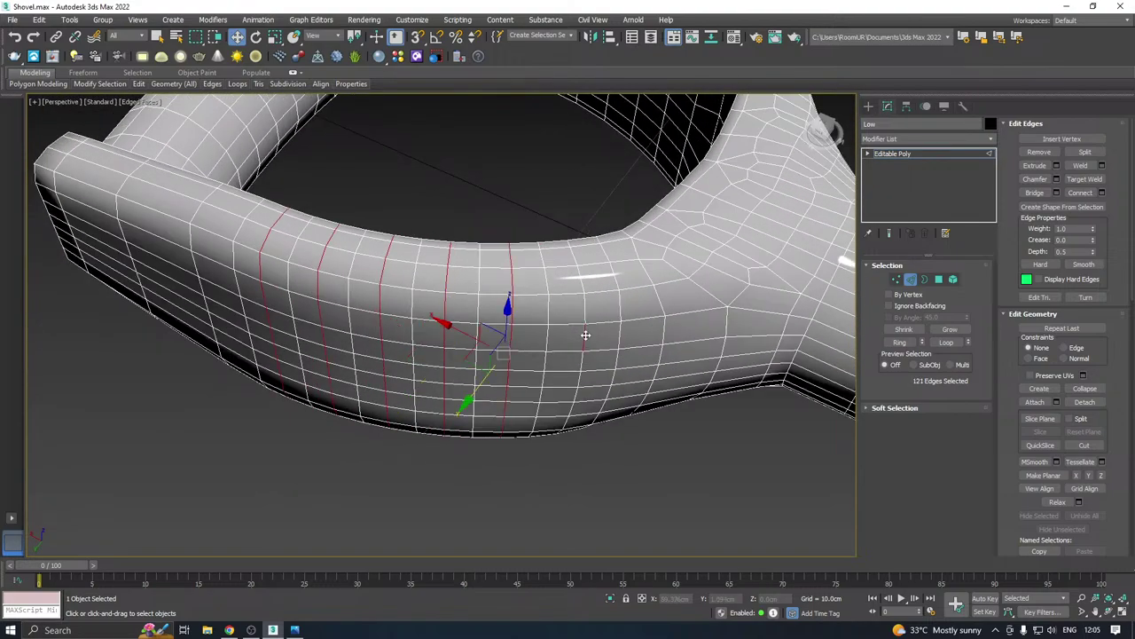
double_click(581, 333, "ctrl")
double_click(647, 337, "ctrl")
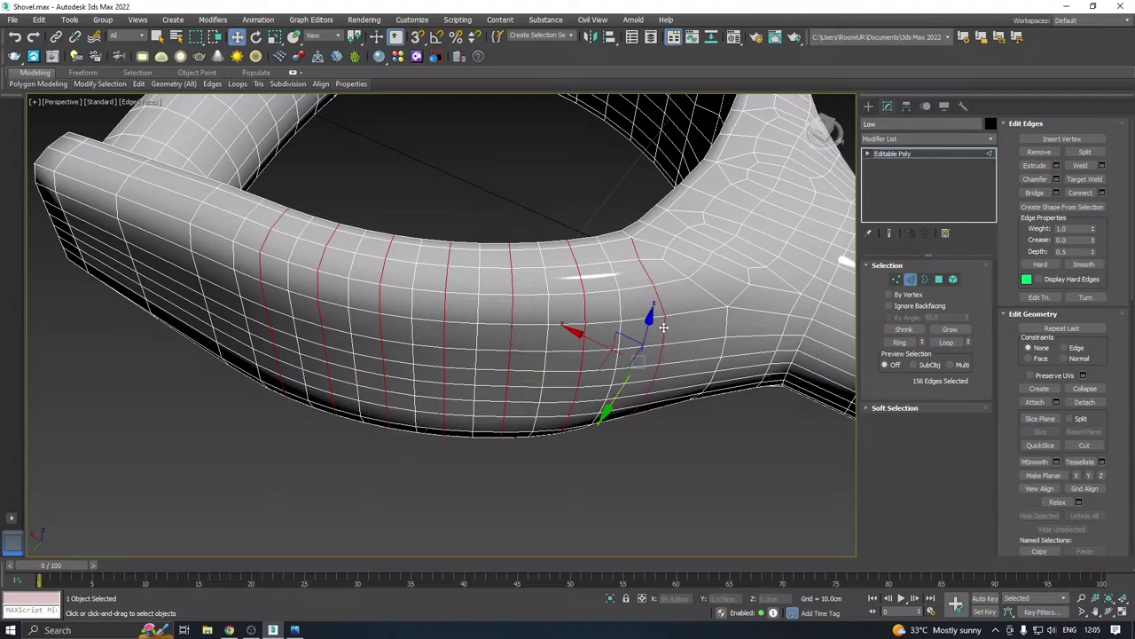
Try to add the missing loop segments on the arm's inner side near the shaft junction and remove the selected edge loops
middle_click_drag(645, 339, 443, 281, "alt")
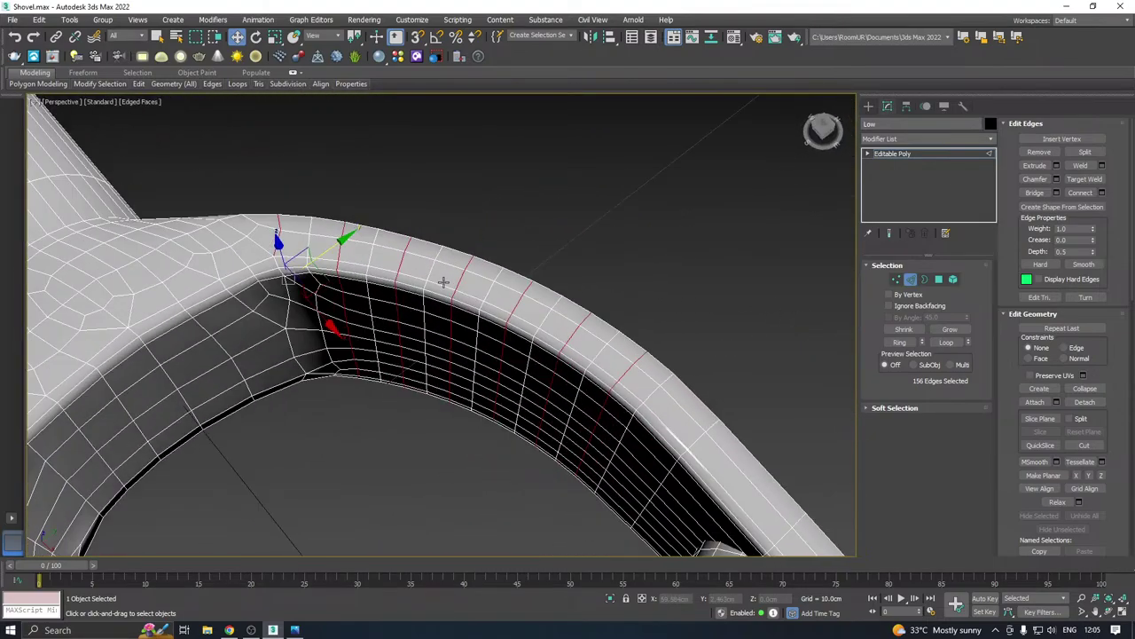
middle_click_drag(314, 285, 436, 272)
scroll(408, 269, "up", 3)
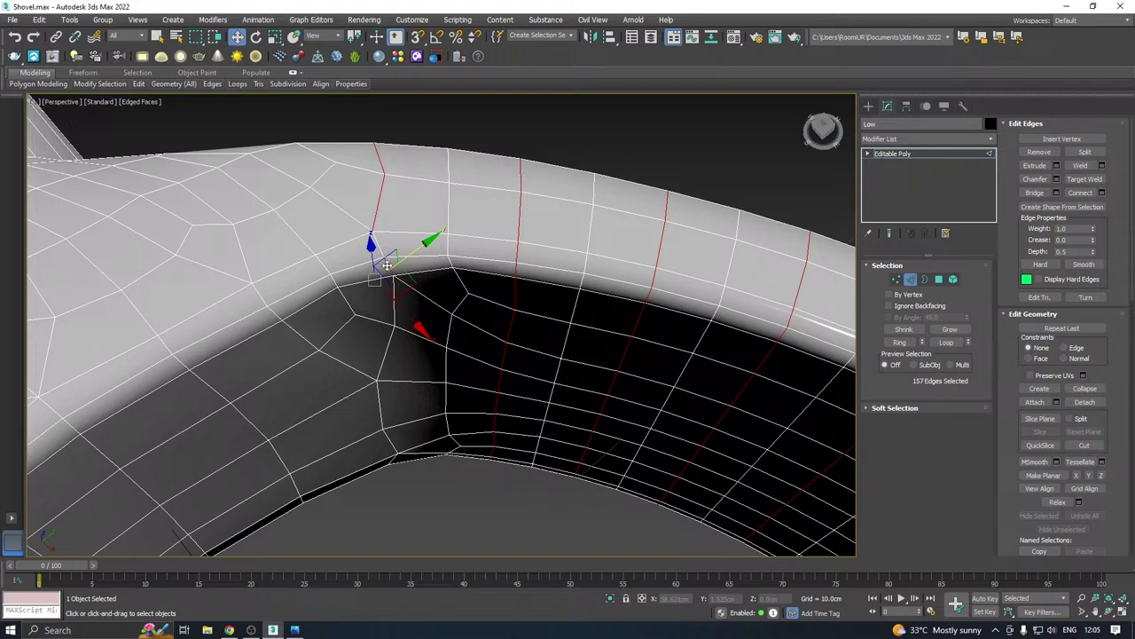
left_click(394, 306, "ctrl")
left_click(388, 344, "ctrl")
left_click(382, 414, "ctrl")
middle_click_drag(382, 413, 433, 289, "alt")
scroll(434, 289, "down", 2)
scroll(451, 448, "up", 3)
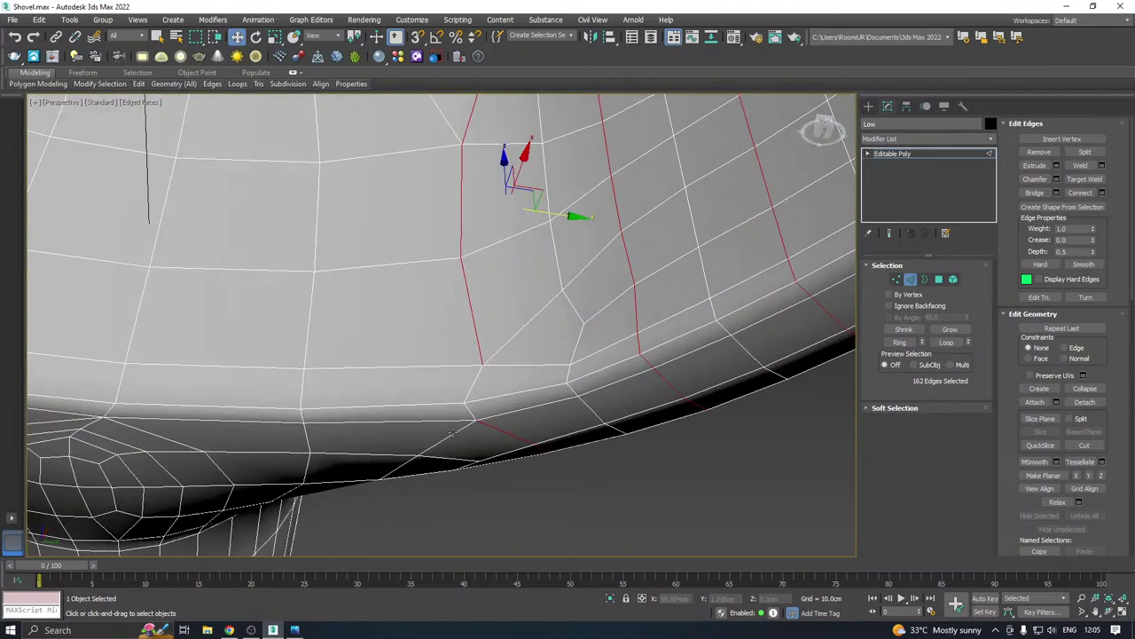
left_click(469, 413, "ctrl")
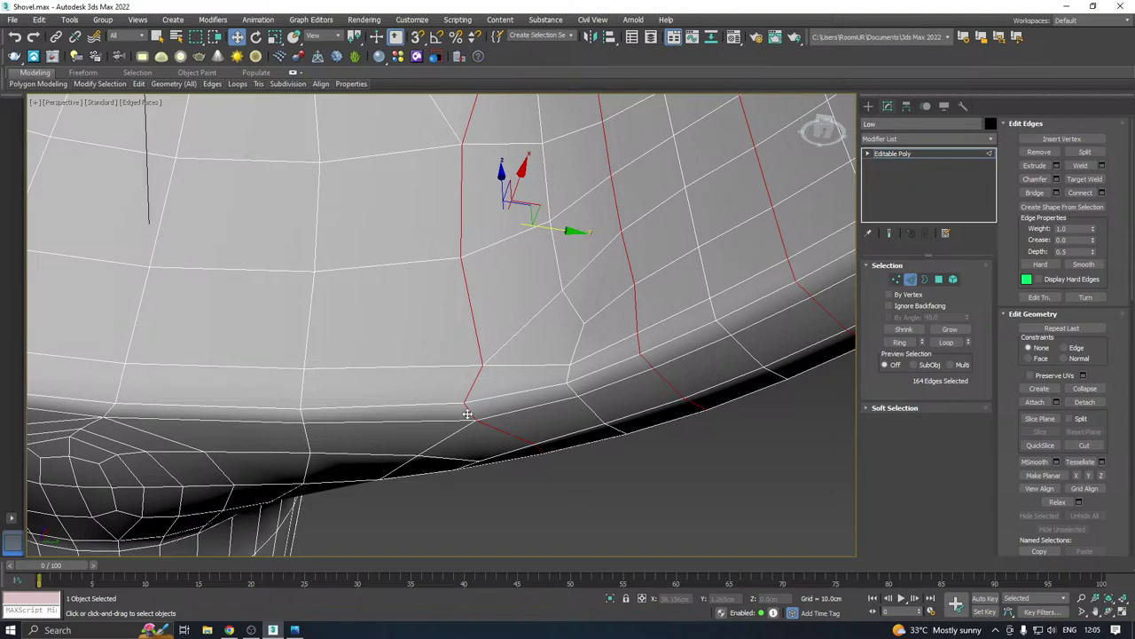
key("BackSpace")
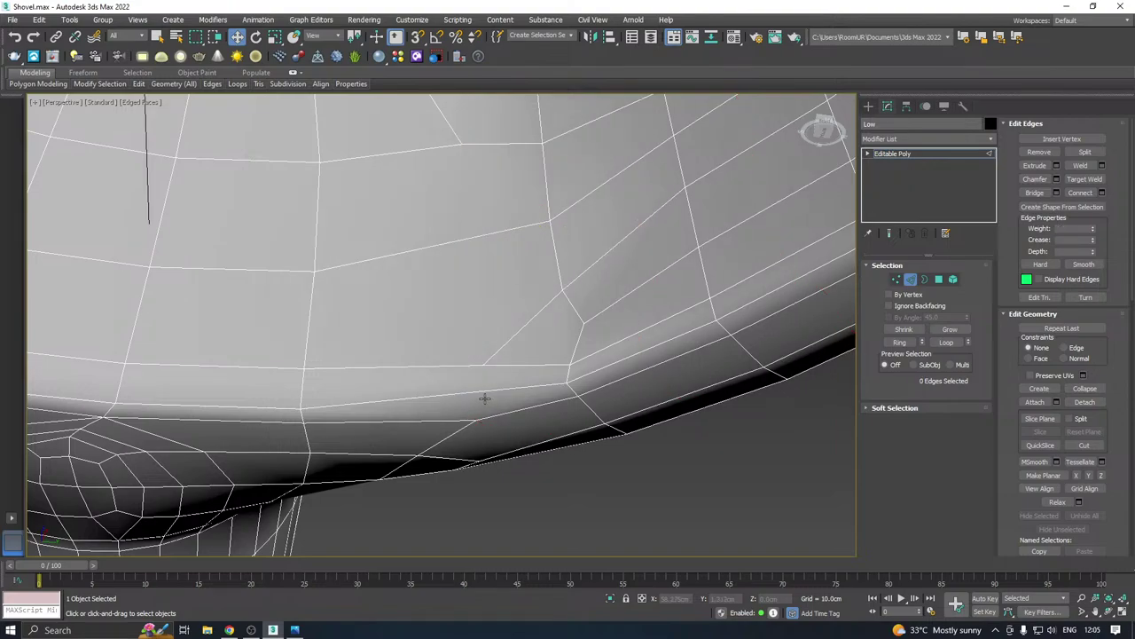
Undo the edge removal and the segment selections made for the crosswise loop nearest the shaft junction
key("ctrl+z")
middle_click_drag(470, 405, 550, 364)
scroll(550, 364, "down", 4)
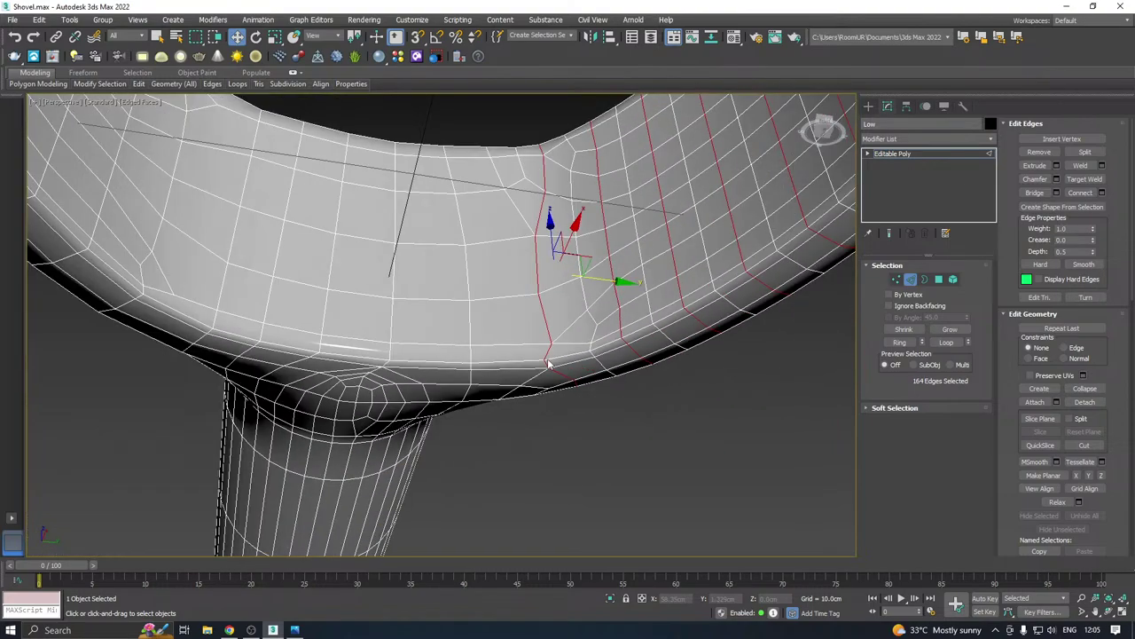
middle_click_drag(400, 361, 396, 321, "alt")
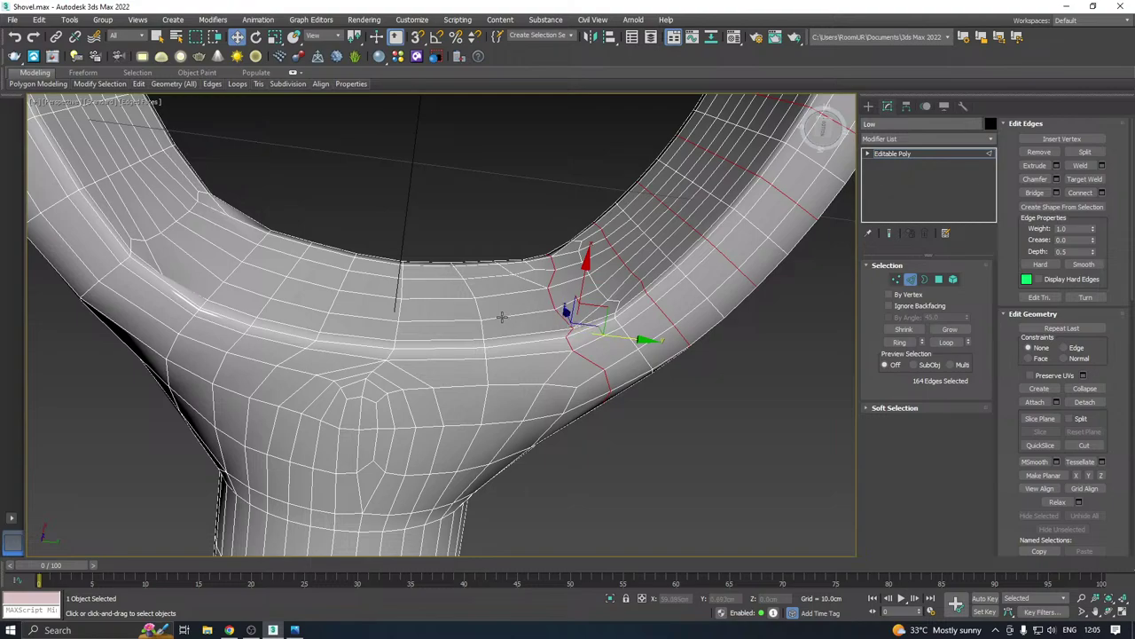
key("ctrl+z")
key("ctrl+z")
key("ctrl+z")
key("ctrl+z")
key("ctrl+z")
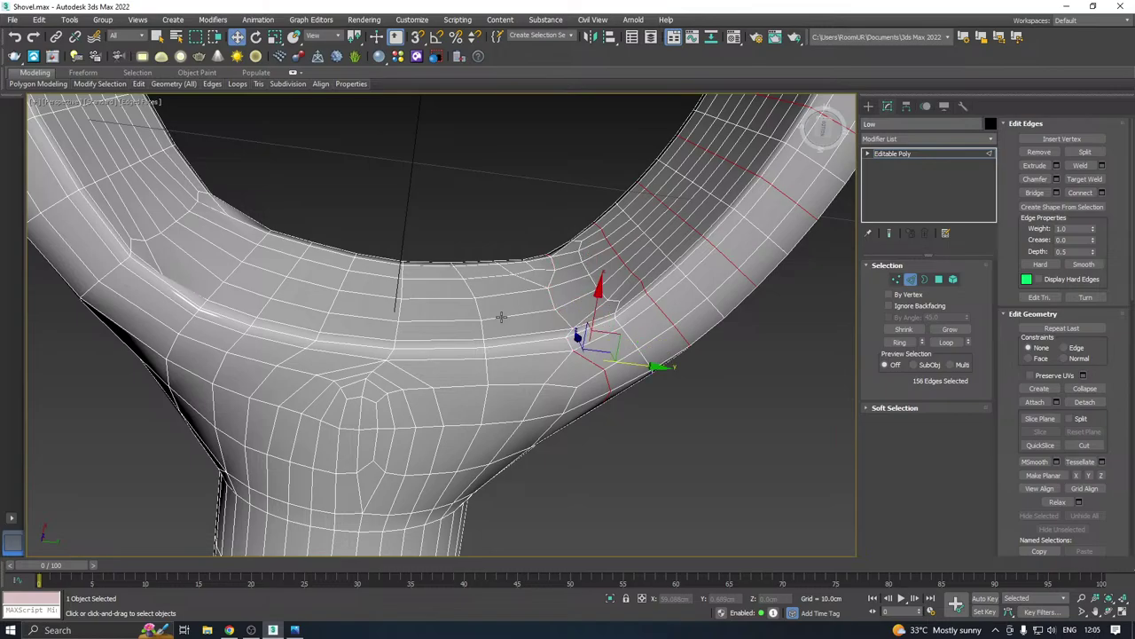
Remove the six alternate crosswise edge loops from the arm, leaving the loop nearest the shaft junction out of the selection
middle_click_drag(635, 280, 513, 359, "alt")
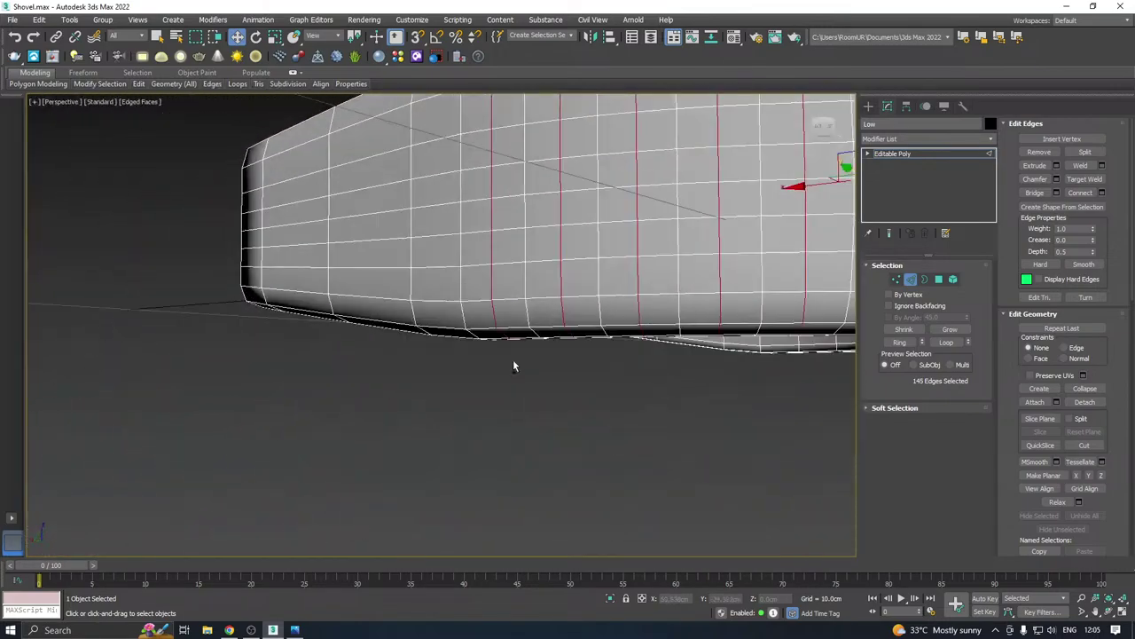
scroll(565, 330, "up", 2)
middle_click_drag(611, 342, 523, 325, "alt")
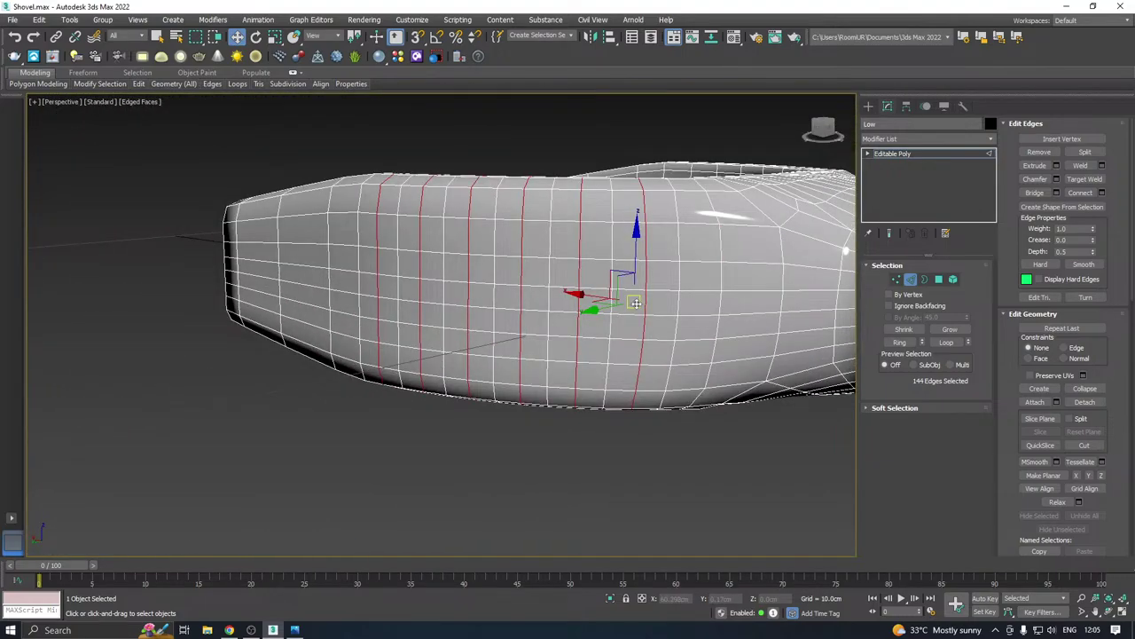
left_click(587, 363)
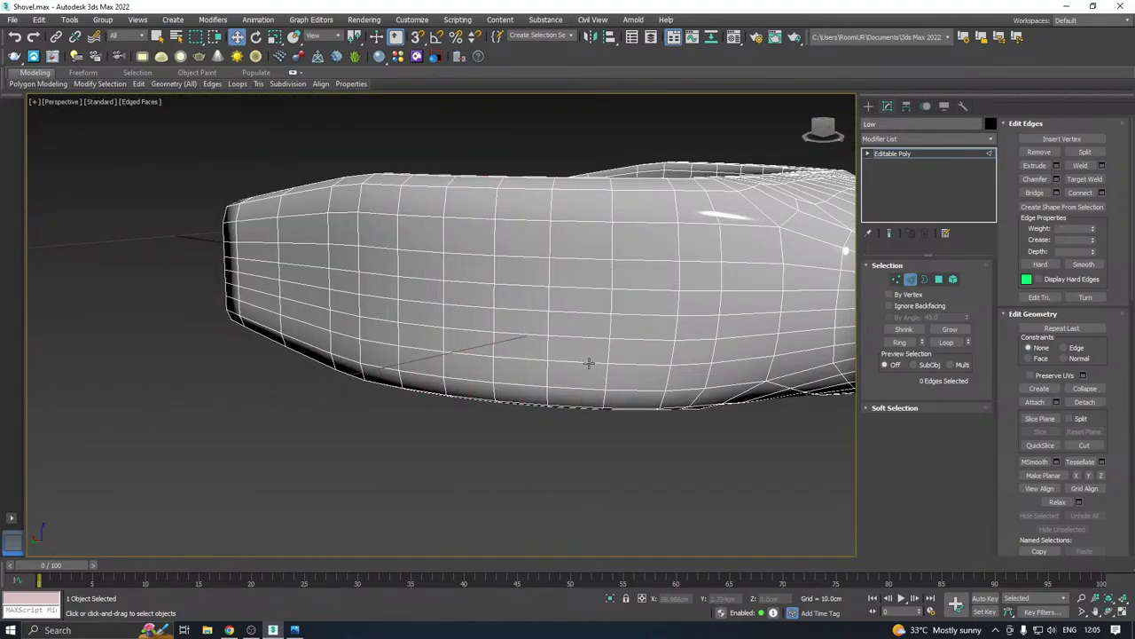
Select three alternate lengthwise edge loops on the arm's outer face, starting at its lower edge
middle_click_drag(588, 363, 391, 375, "alt")
scroll(393, 365, "up", 6)
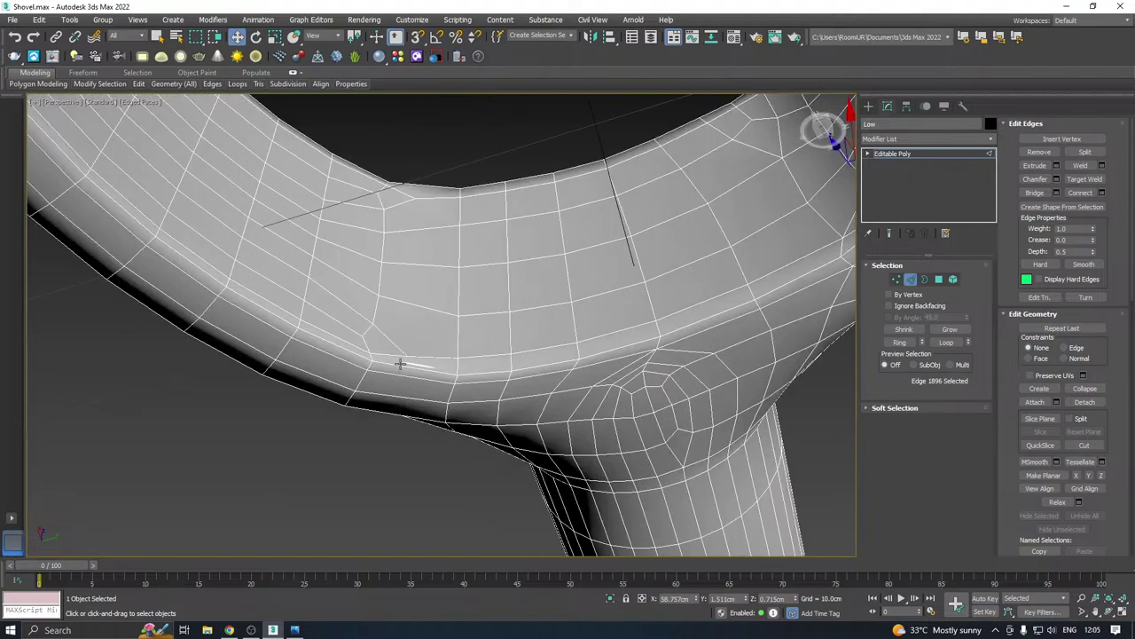
scroll(400, 364, "down", 7)
left_click(418, 363)
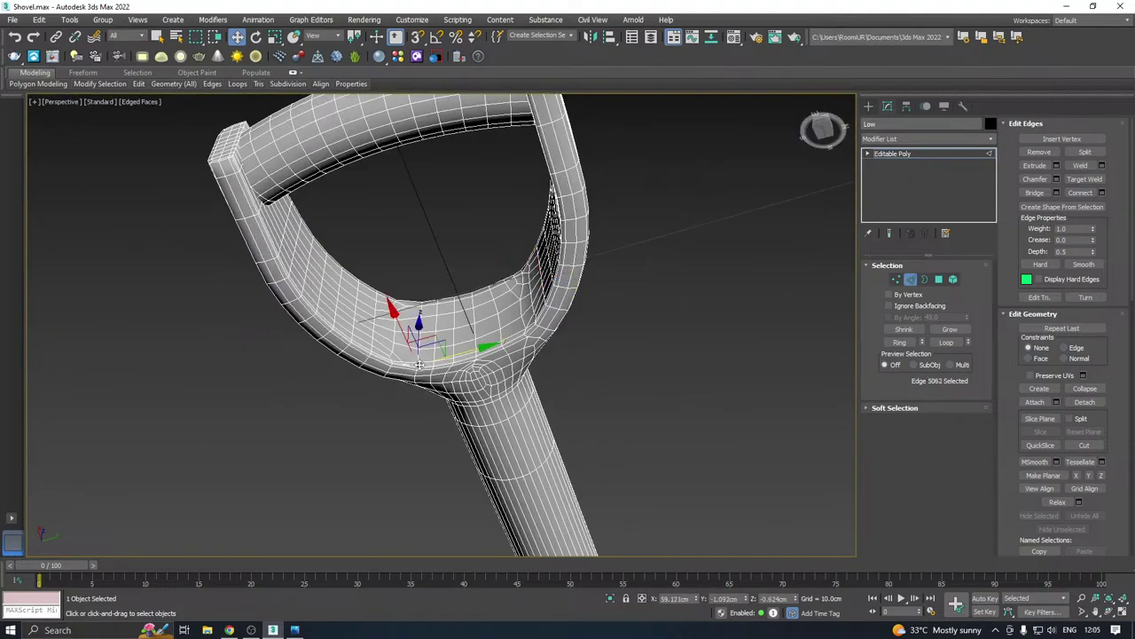
middle_click_drag(481, 340, 417, 413, "alt")
scroll(356, 411, "up", 5)
double_click(342, 441)
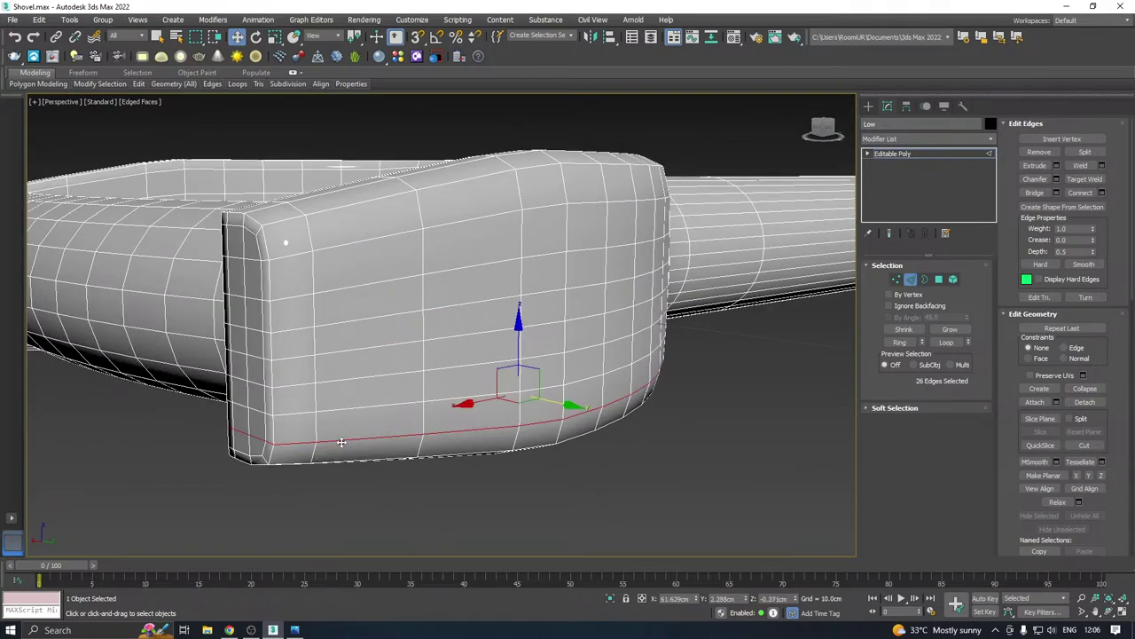
double_click(346, 380, "ctrl")
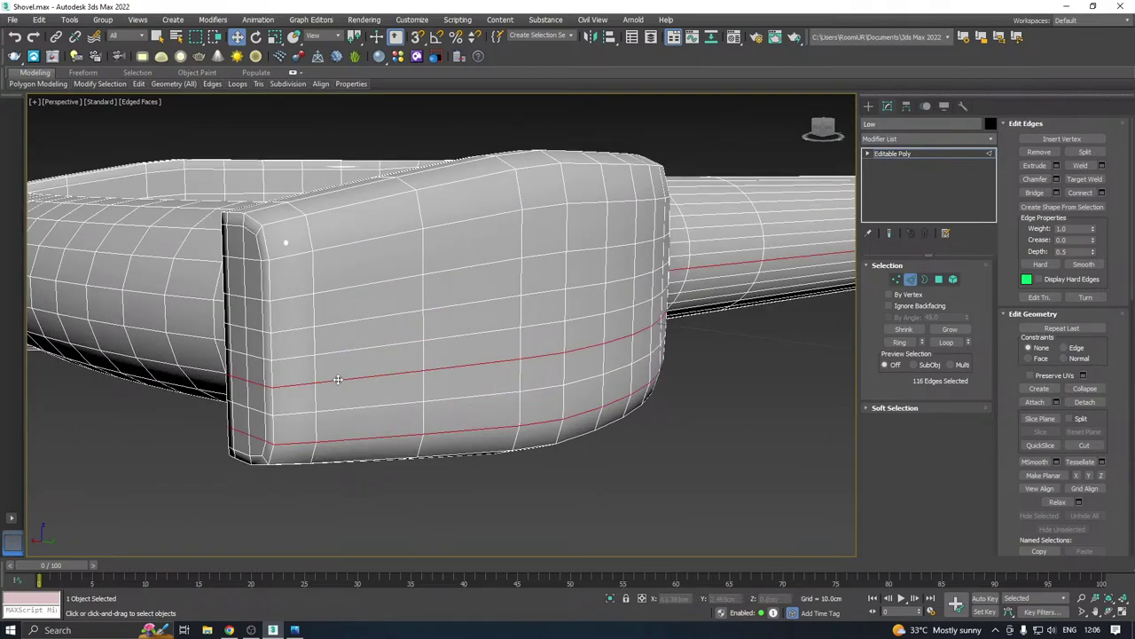
double_click(338, 323, "ctrl")
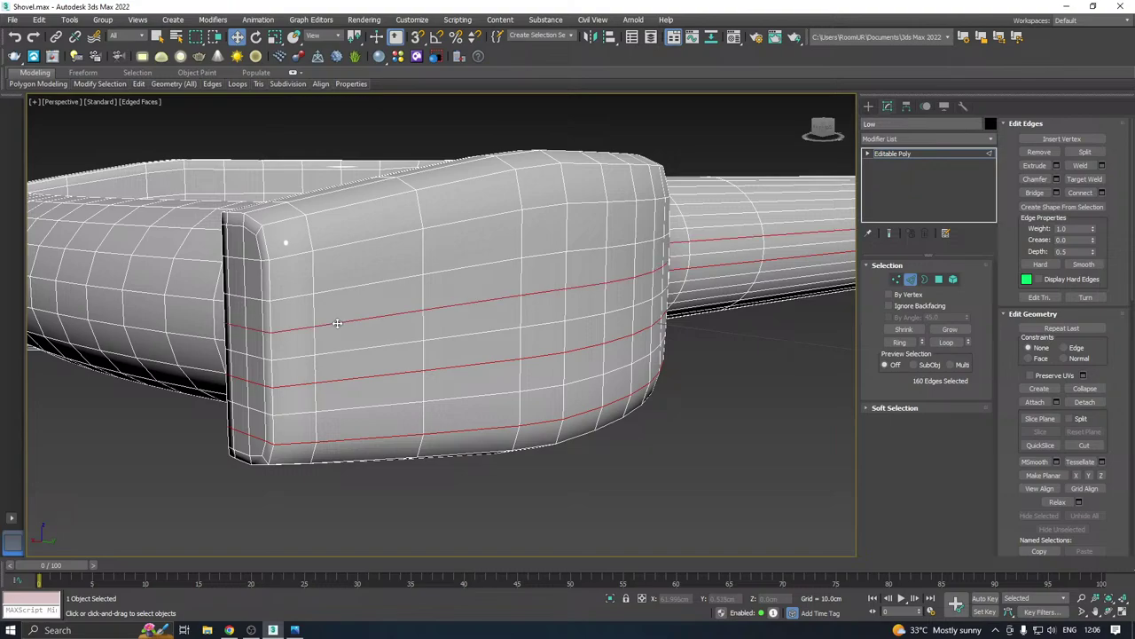
Add the next alternate lengthwise edge loop near the upper edge of the arm's outer face to the selection
key("ctrl+z")
double_click(331, 246, "ctrl")
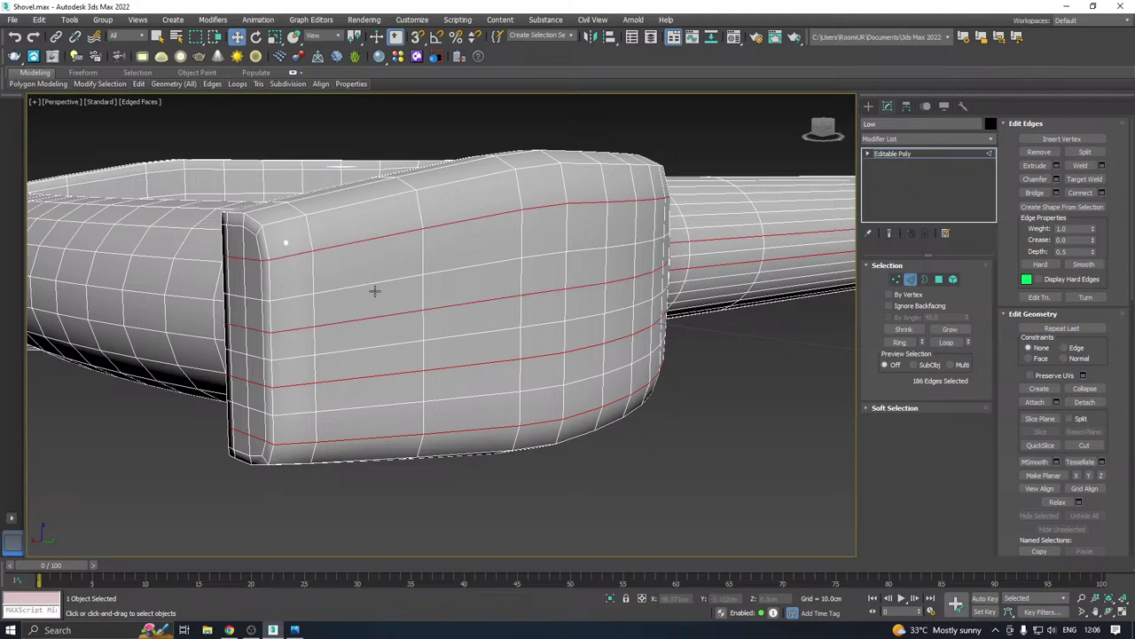
scroll(403, 321, "down", 2)
key("ctrl+z")
key("ctrl+z")
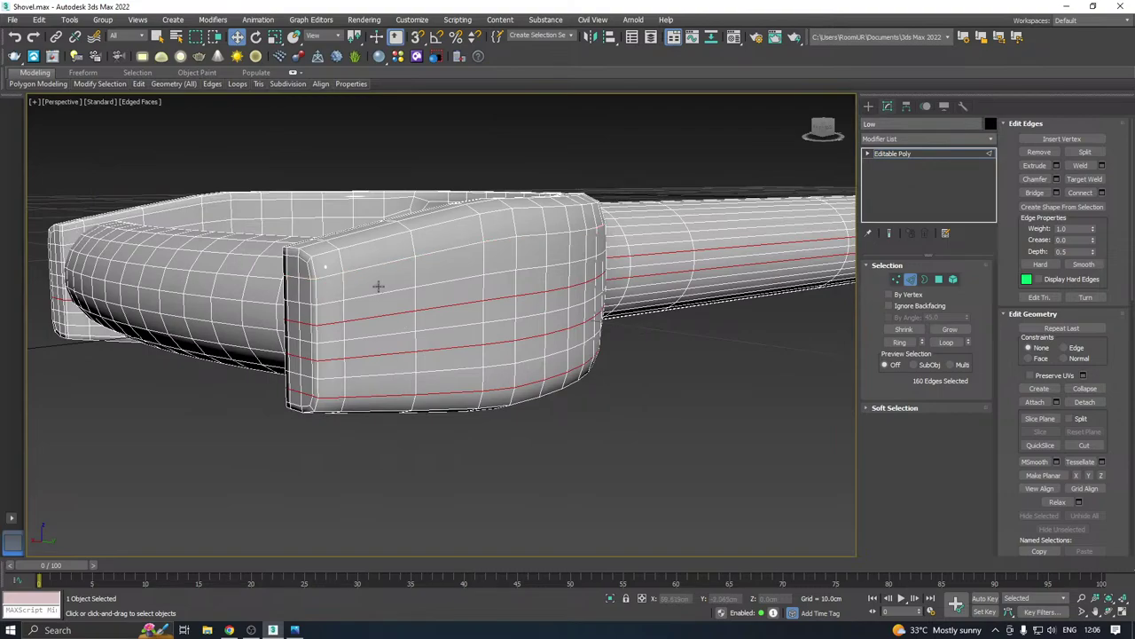
double_click(369, 266, "ctrl")
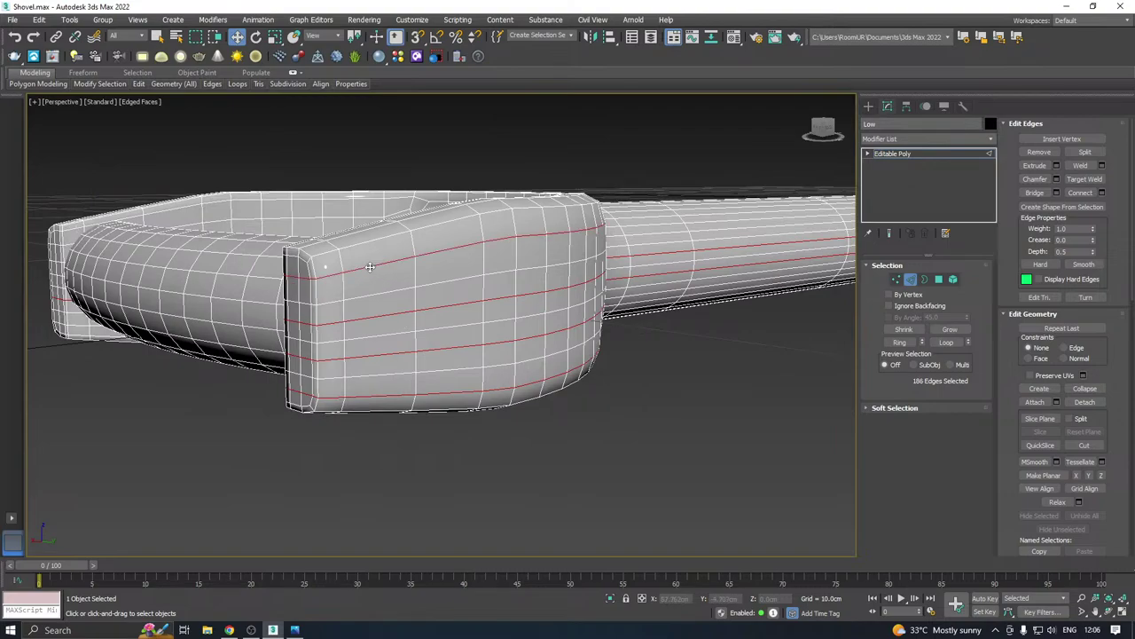
Examine how the selected lengthwise loops run around the handle frame, through the shaft junction and along the shaft
middle_click_drag(369, 266, 413, 298, "alt")
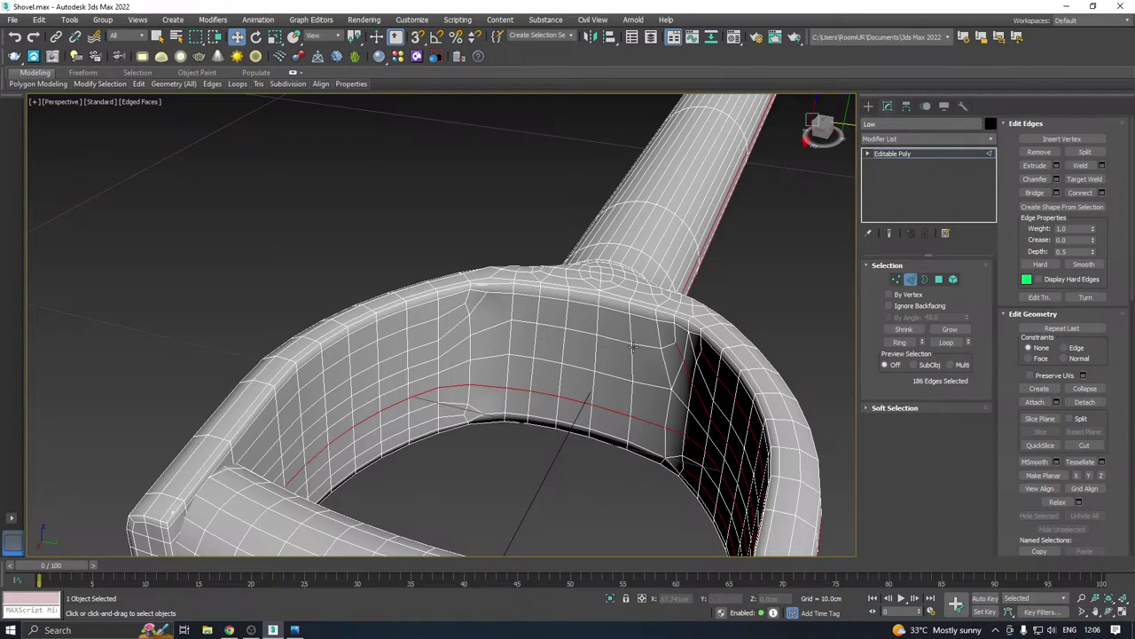
middle_click_drag(635, 357, 719, 316, "alt")
scroll(719, 316, "down", 5)
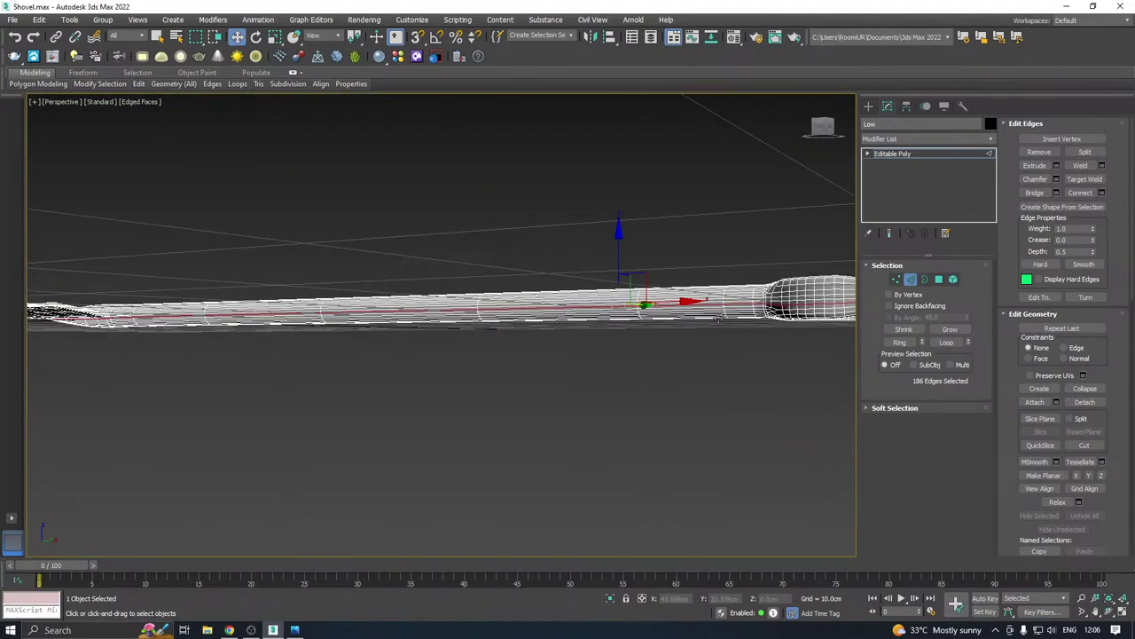
middle_click_drag(816, 312, 658, 301, "alt")
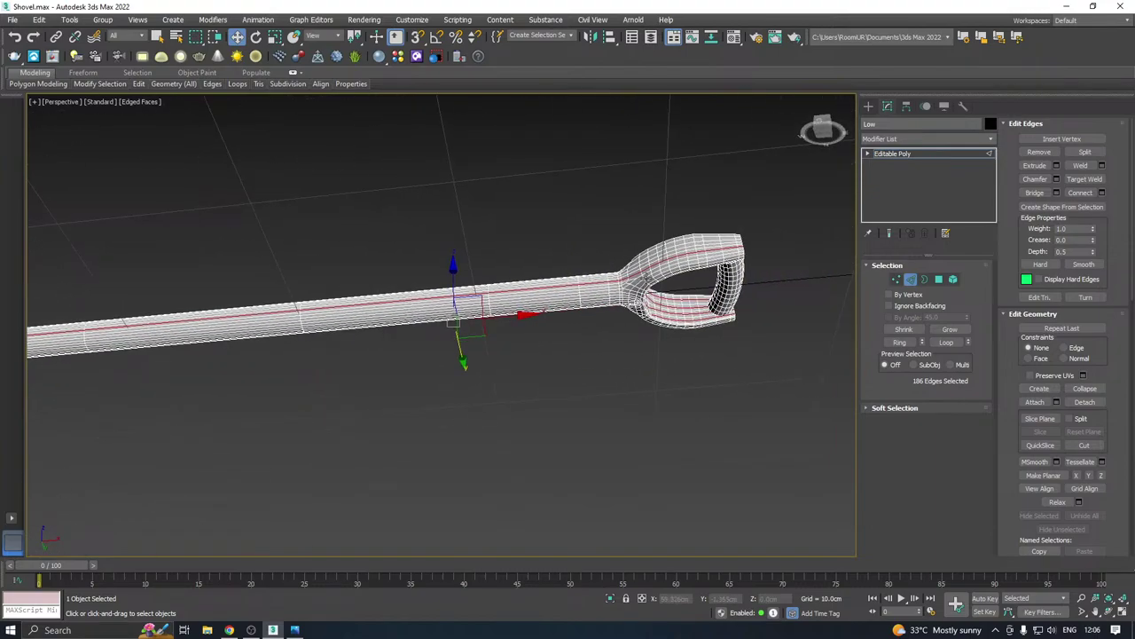
scroll(648, 292, "up", 6)
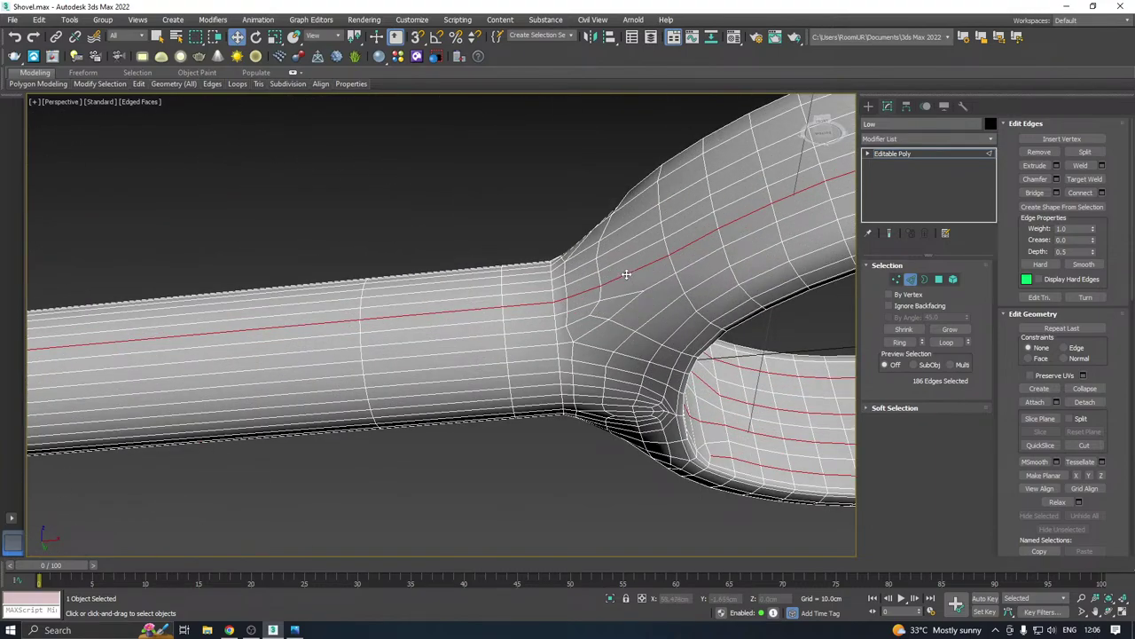
scroll(626, 273, "down", 6)
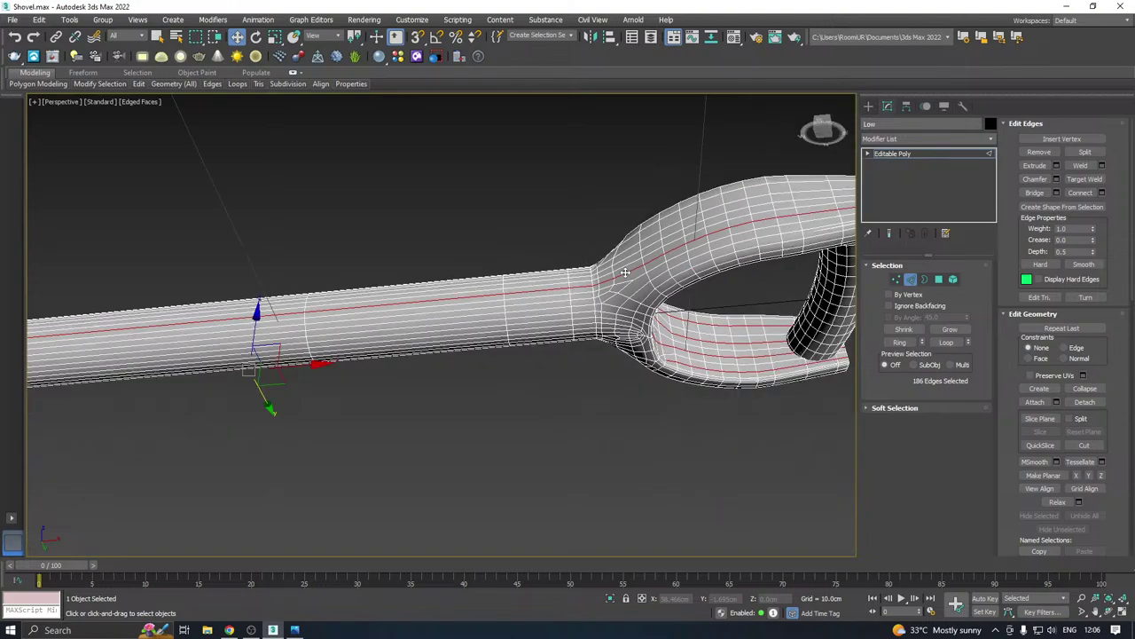
middle_click_drag(626, 272, 680, 420, "alt")
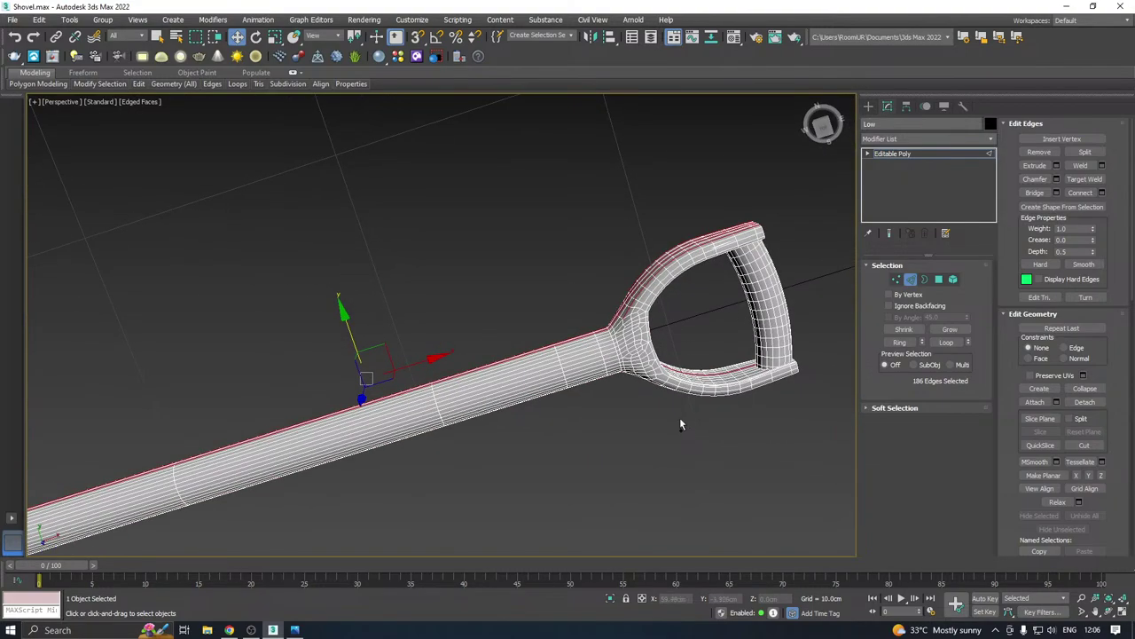
middle_click_drag(532, 379, 492, 485, "alt")
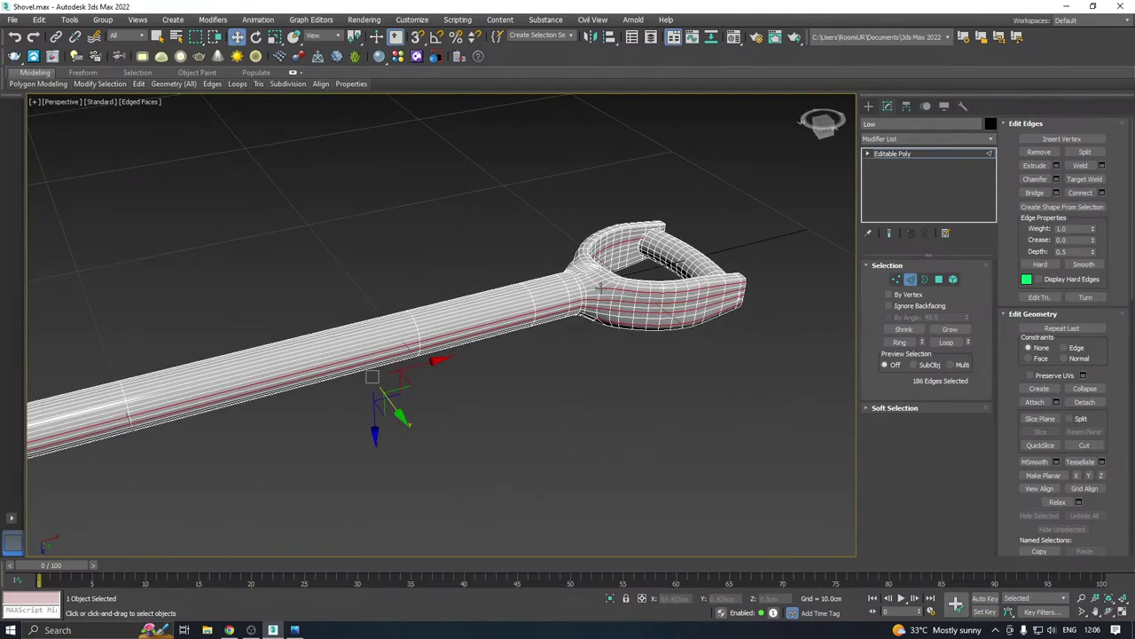
scroll(599, 287, "up", 8)
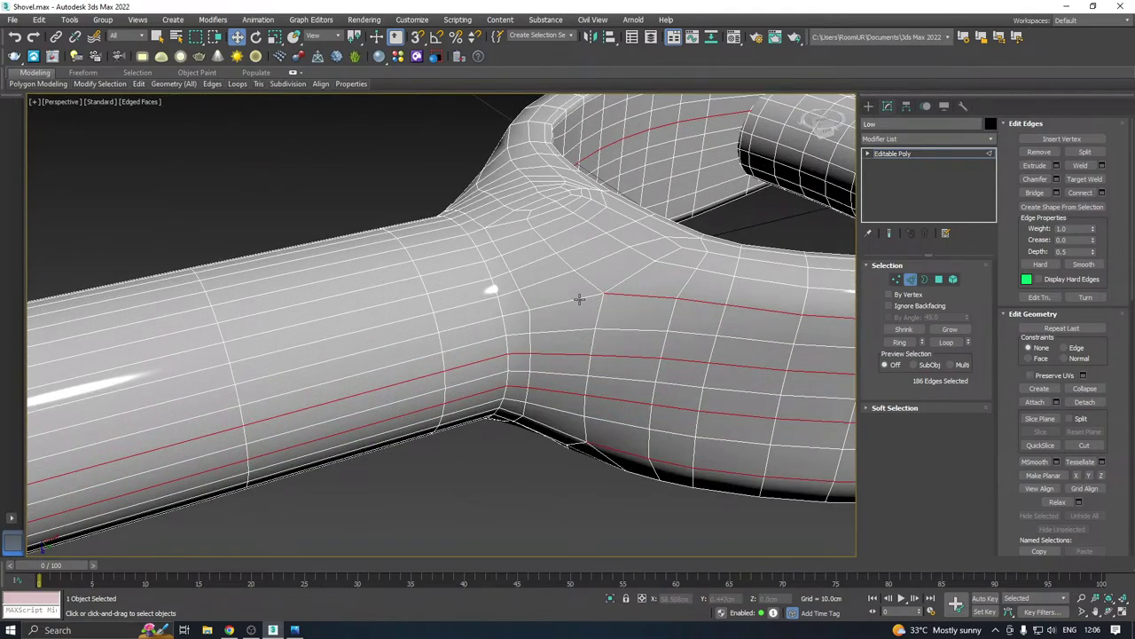
Extend the selection from the arm's loops nearest its upper and lower rims through the junction and along the shaft
double_click(579, 299, "ctrl")
scroll(605, 291, "down", 5)
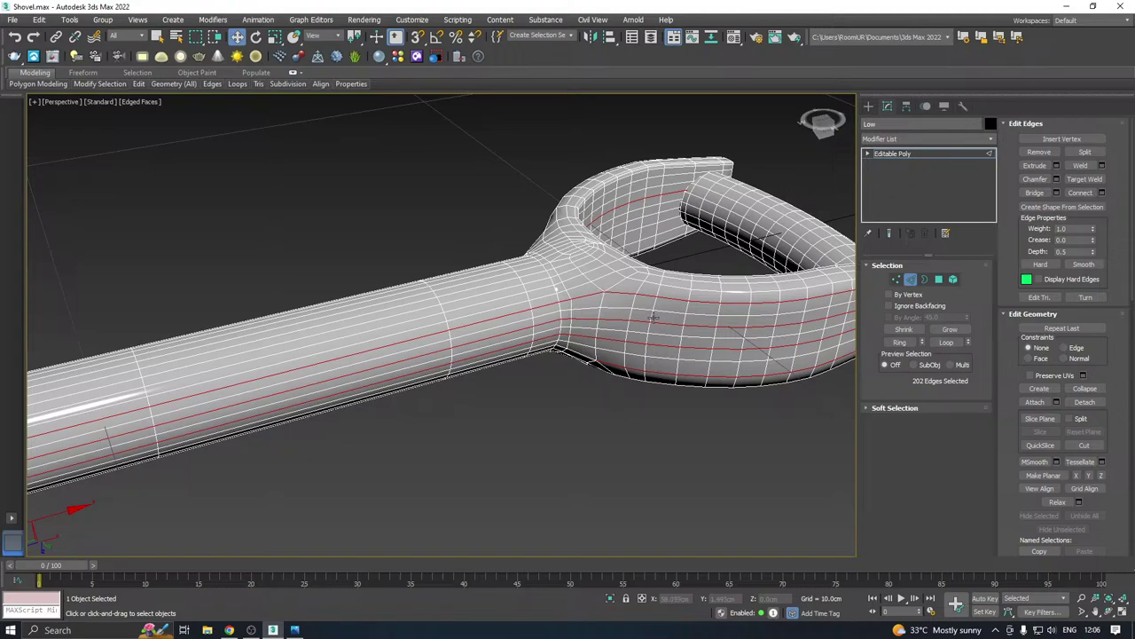
middle_click_drag(651, 317, 616, 437, "alt")
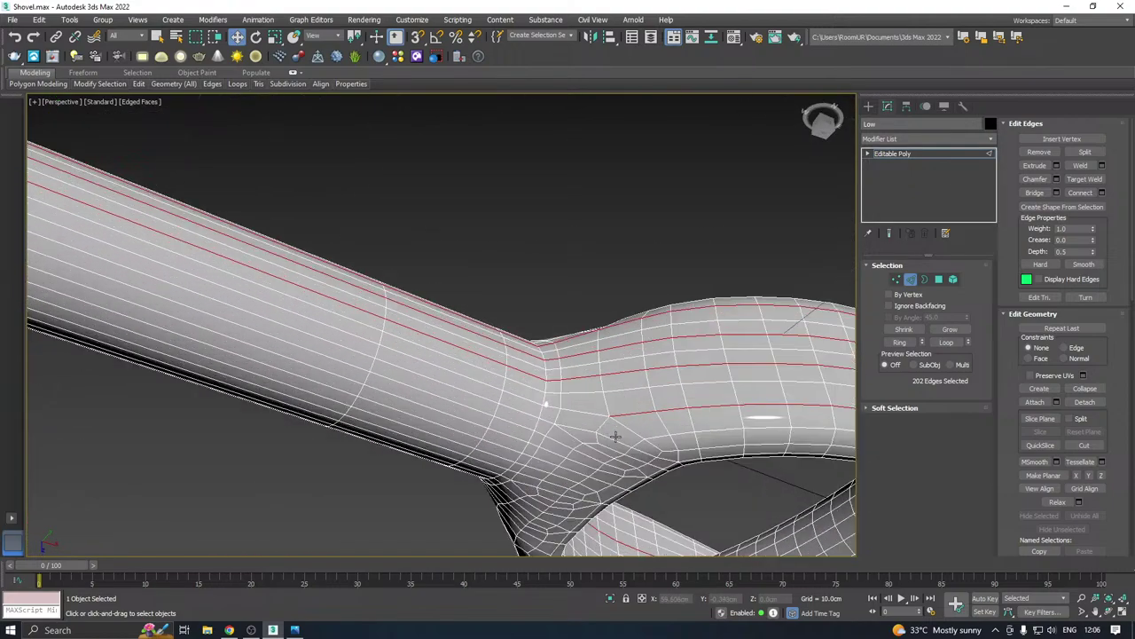
double_click(593, 412, "ctrl")
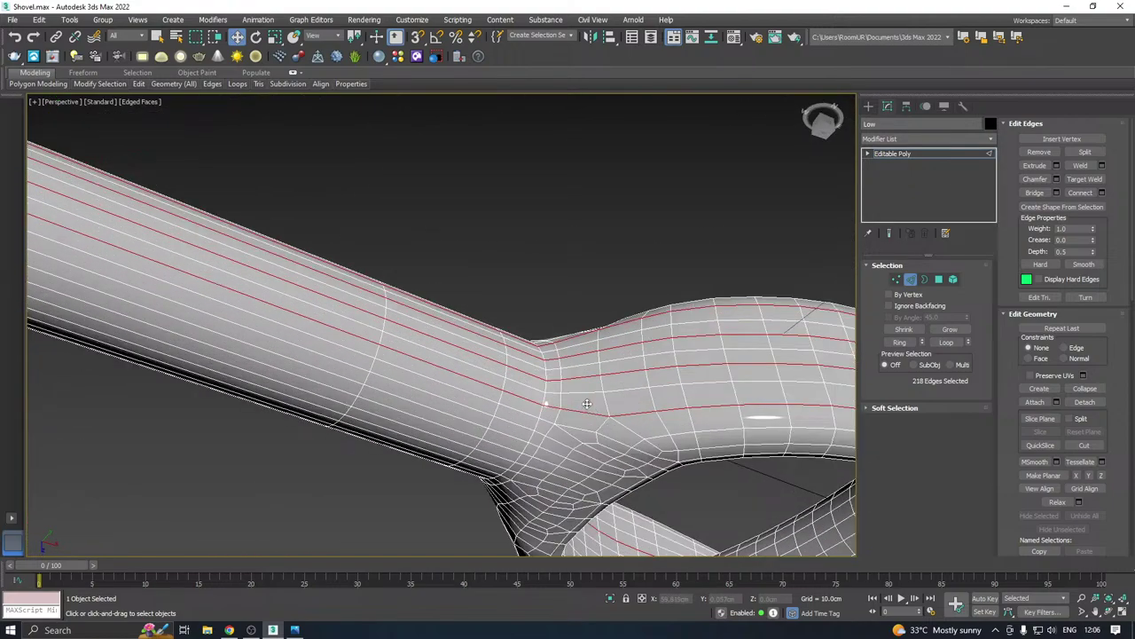
scroll(587, 403, "down", 3)
middle_click_drag(586, 403, 521, 485, "alt")
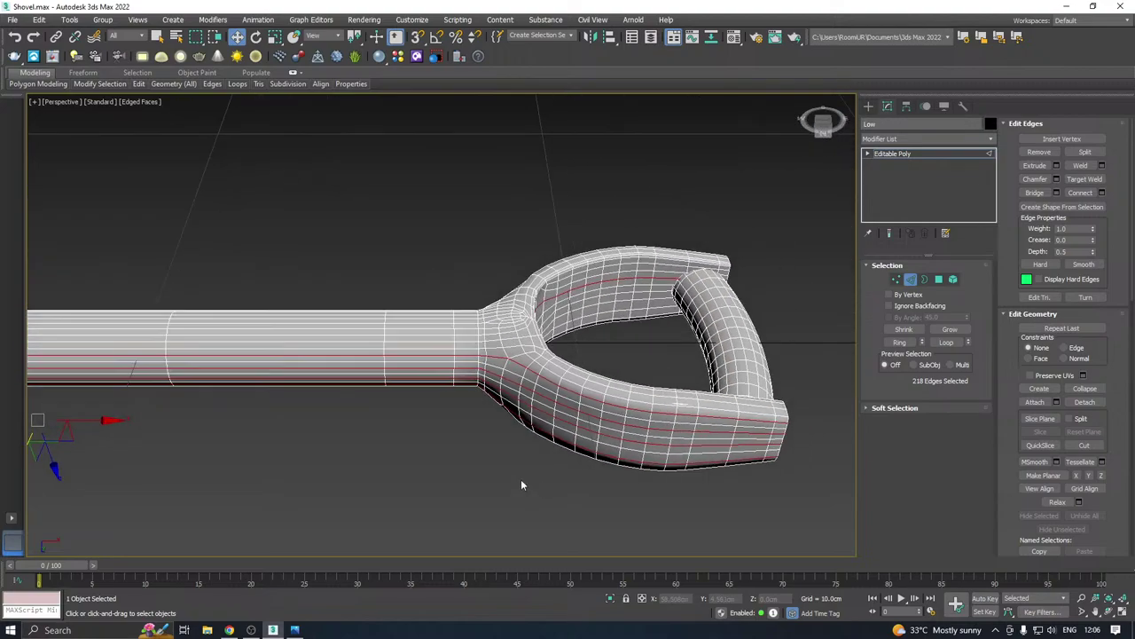
Add the next two alternate lengthwise loops on the shaft's upper side, running into the junction, to the selection
scroll(538, 363, "up", 3)
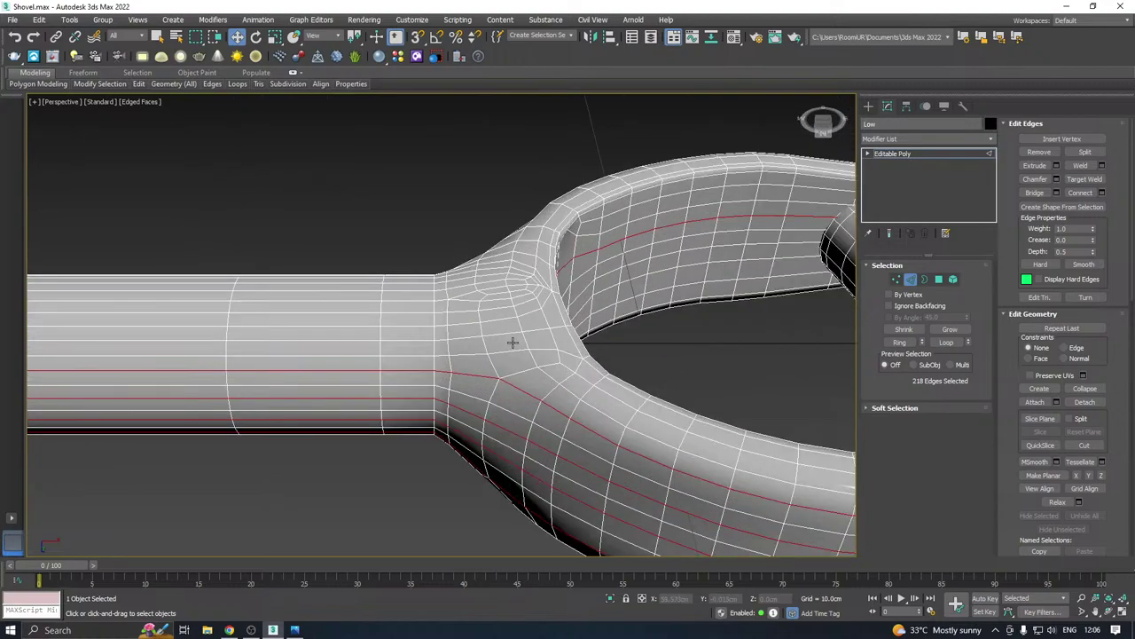
double_click(463, 337, "ctrl")
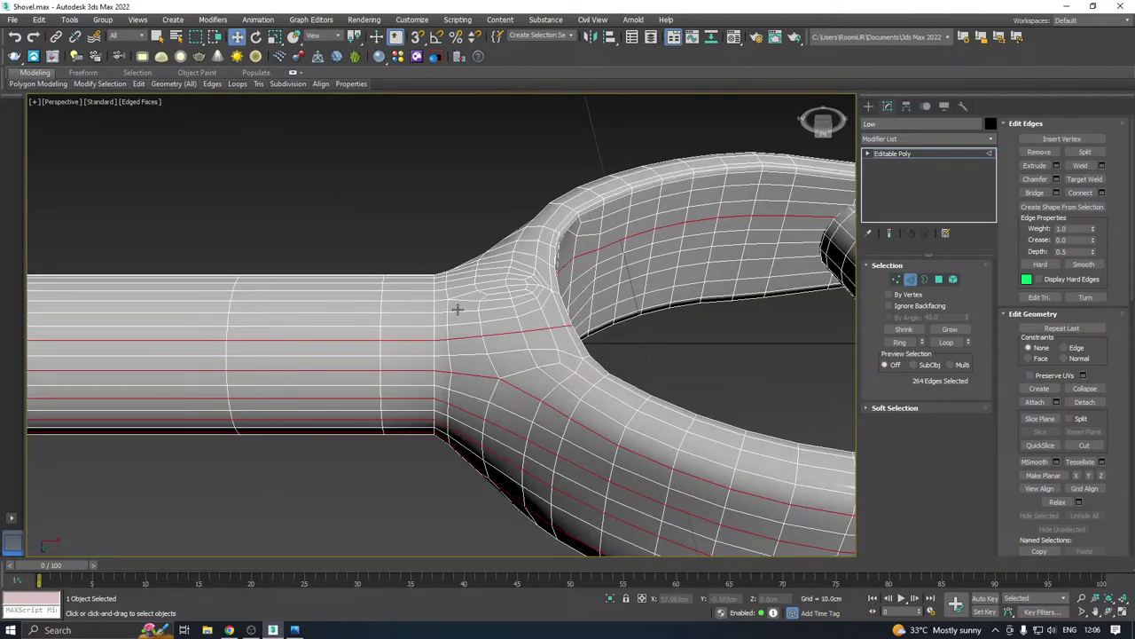
double_click(458, 308, "ctrl")
scroll(473, 314, "down", 5)
middle_click_drag(473, 315, 535, 318, "alt")
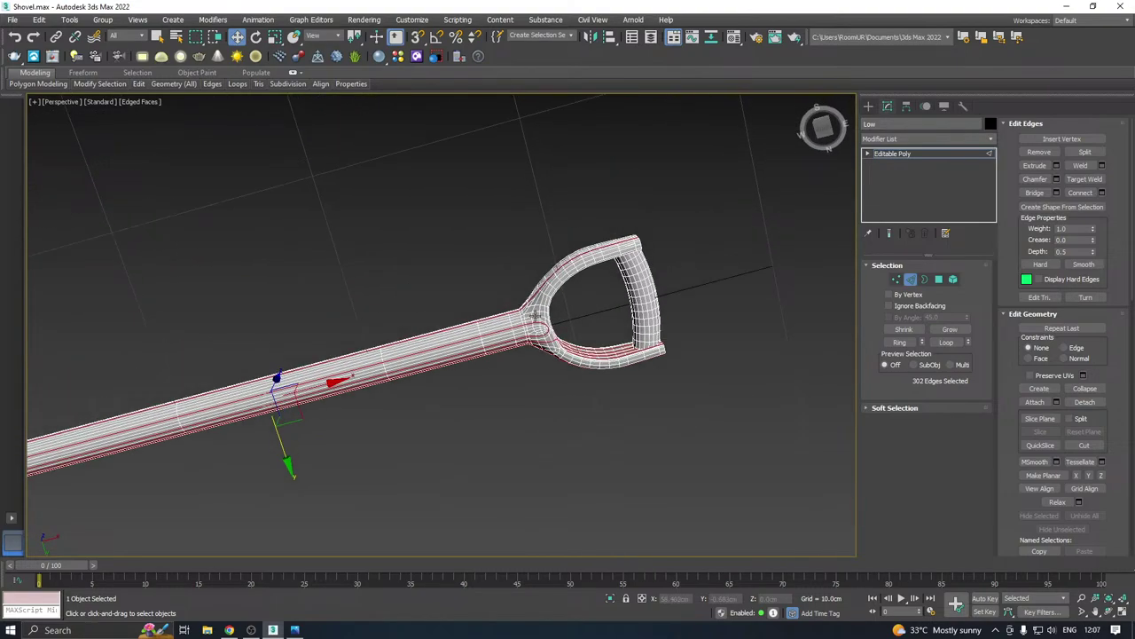
Add the shaft's lengthwise loop that ends inside the junction's rounded central patch to the selection
scroll(534, 337, "up", 5)
middle_click_drag(533, 361, 521, 337, "alt")
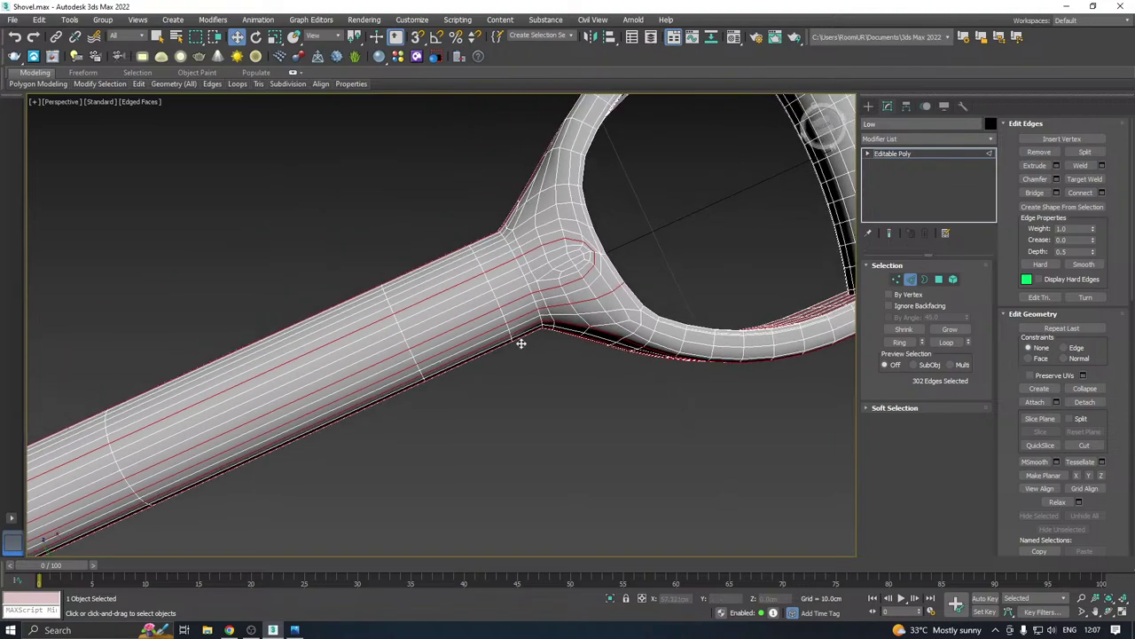
scroll(553, 256, "up", 4)
double_click(531, 276, "ctrl")
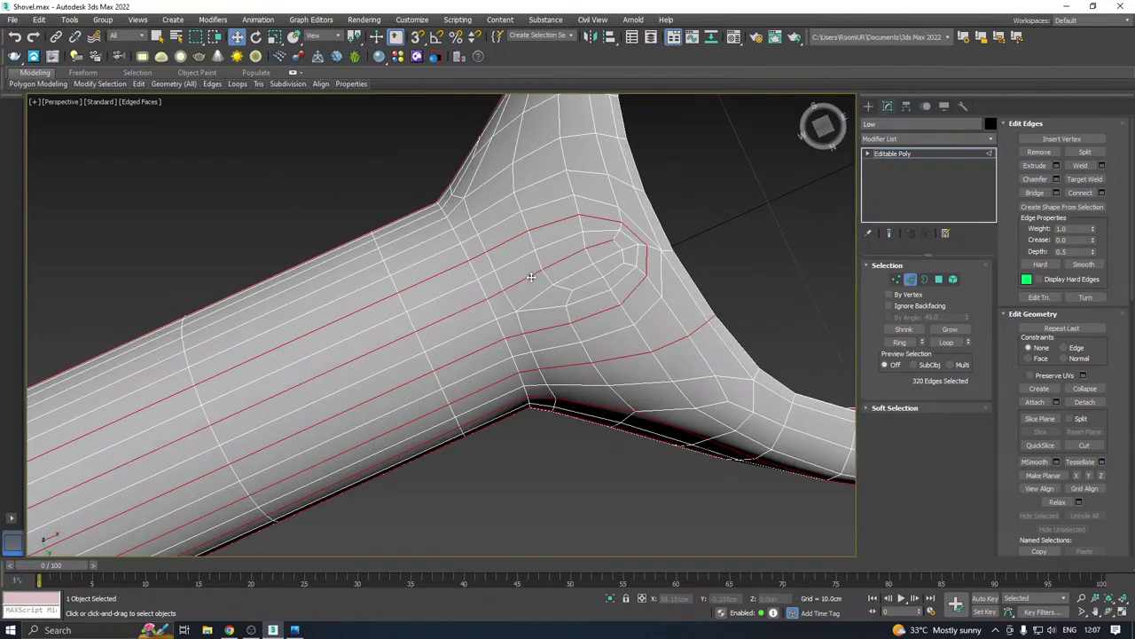
Add the connecting edges across the junction's central patch and the lengthwise loop along the arm's upper rim to the selection
scroll(621, 243, "up", 3)
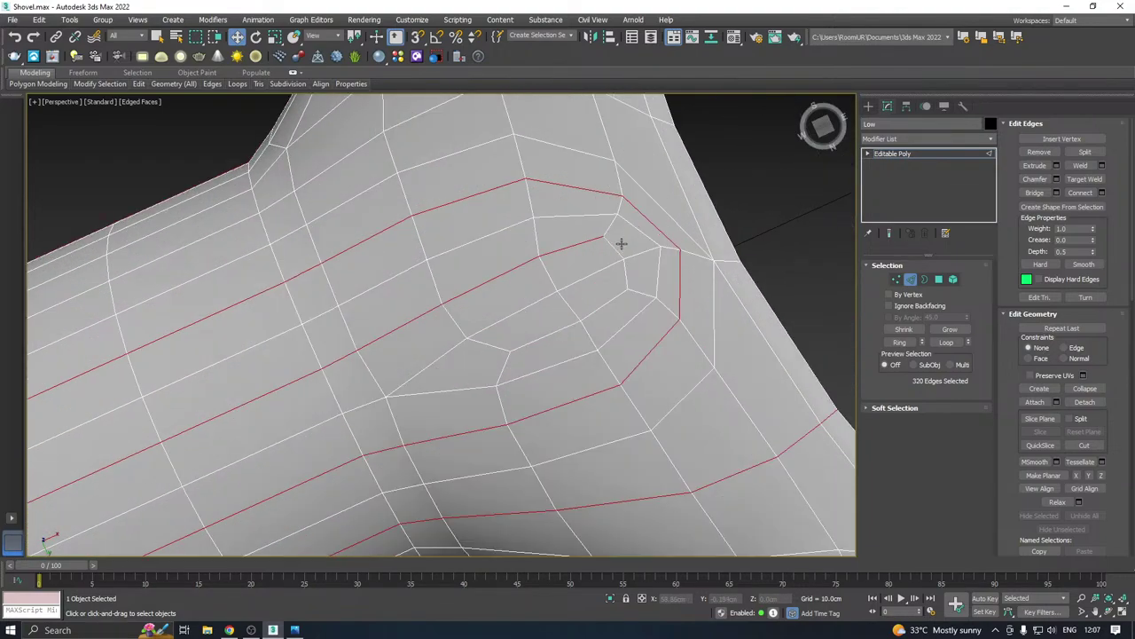
double_click(643, 293, "ctrl")
double_click(610, 227, "ctrl")
scroll(503, 286, "down", 4)
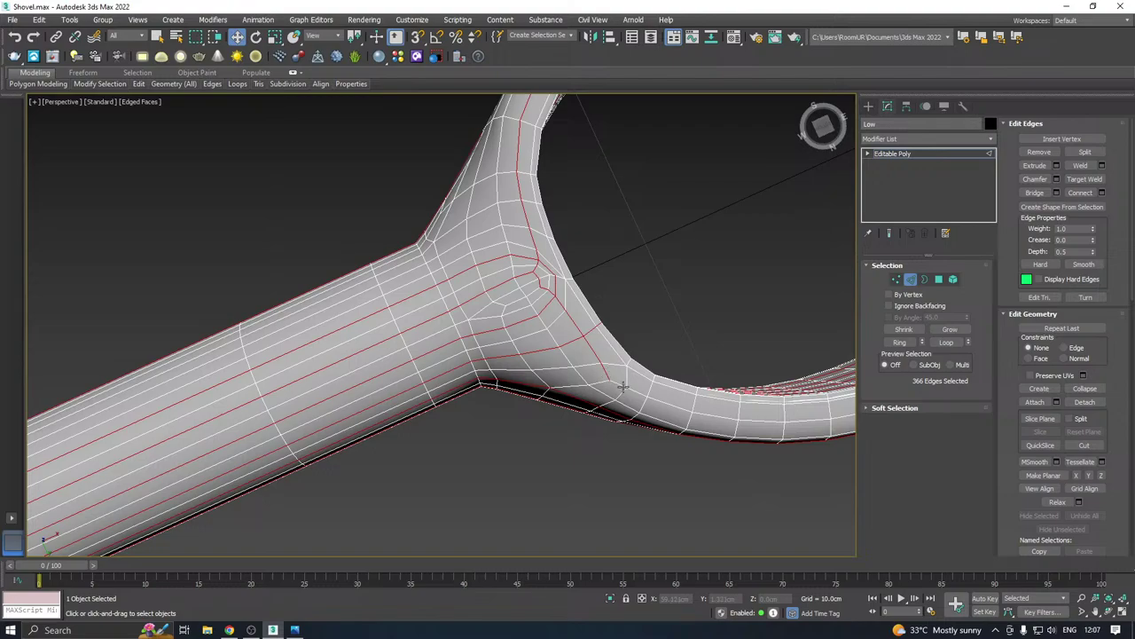
double_click(619, 383, "ctrl")
Examine how the selected loops run through the junction and along both handle arms
scroll(619, 383, "down", 4)
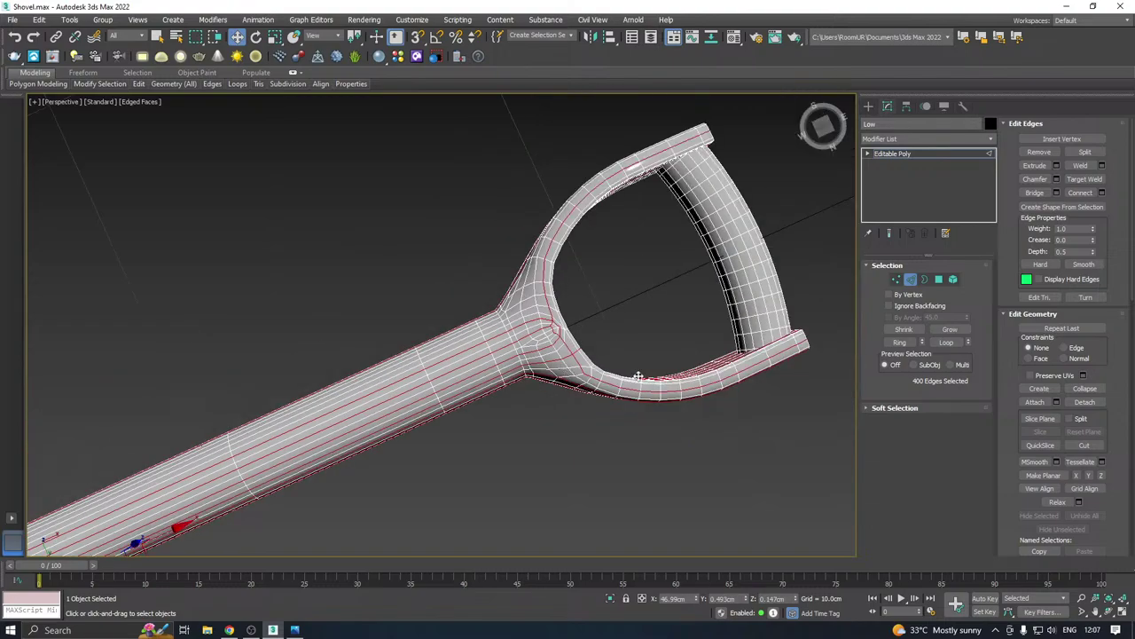
middle_click_drag(619, 383, 620, 355, "alt")
scroll(566, 393, "up", 6)
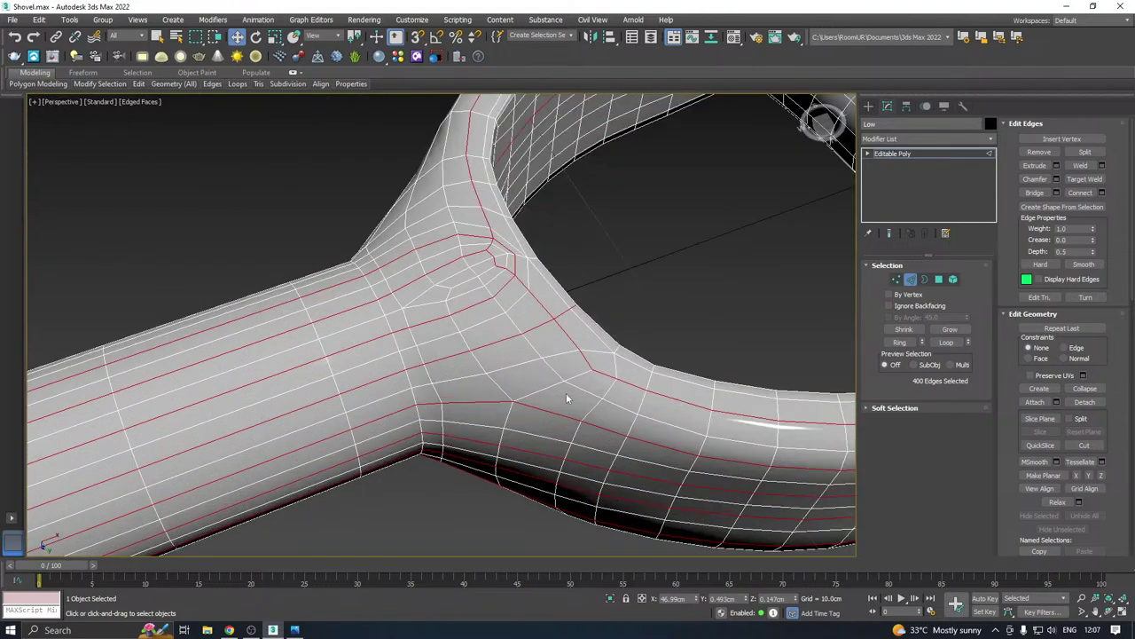
scroll(562, 353, "down", 4)
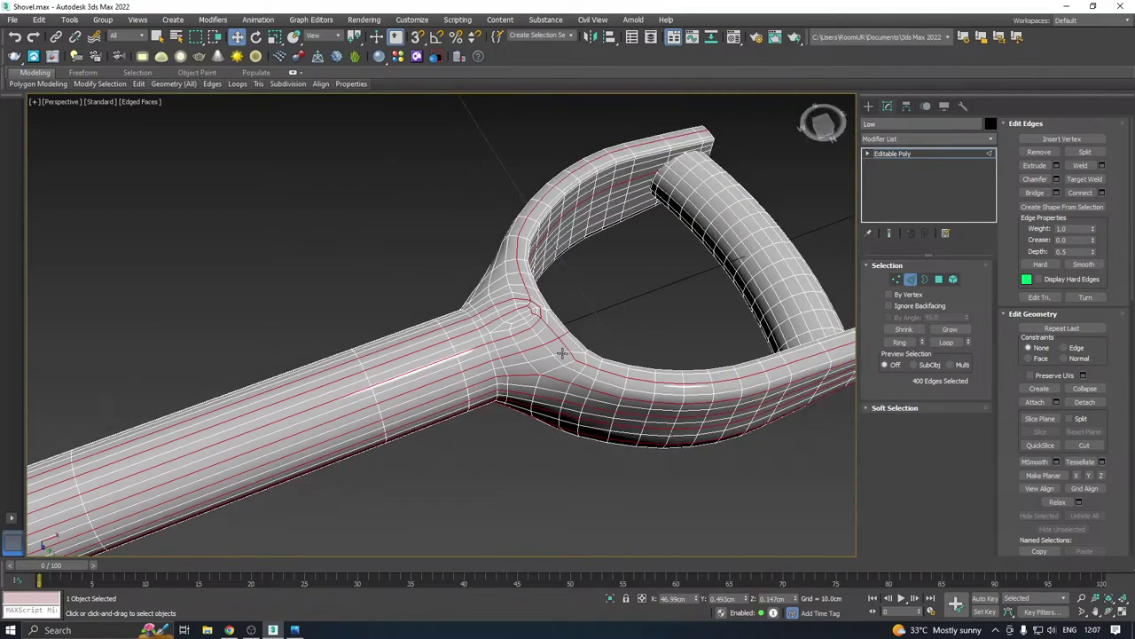
middle_click_drag(632, 344, 621, 333, "alt")
scroll(630, 381, "up", 5)
scroll(629, 380, "down", 4)
middle_click_drag(630, 380, 494, 319, "alt")
middle_click_drag(545, 390, 403, 349, "alt")
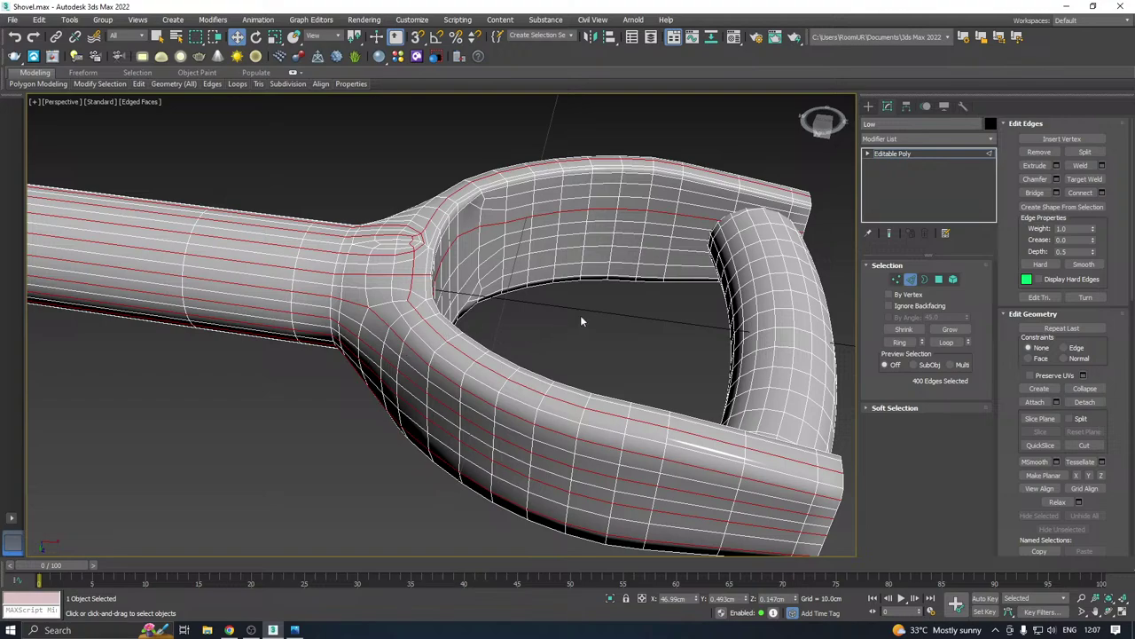
Add the next two alternate lengthwise loops on the opposite side of the shaft to the selection
scroll(581, 321, "down", 5)
middle_click_drag(637, 307, 535, 320, "alt")
scroll(413, 363, "up", 5)
scroll(559, 318, "up", 4)
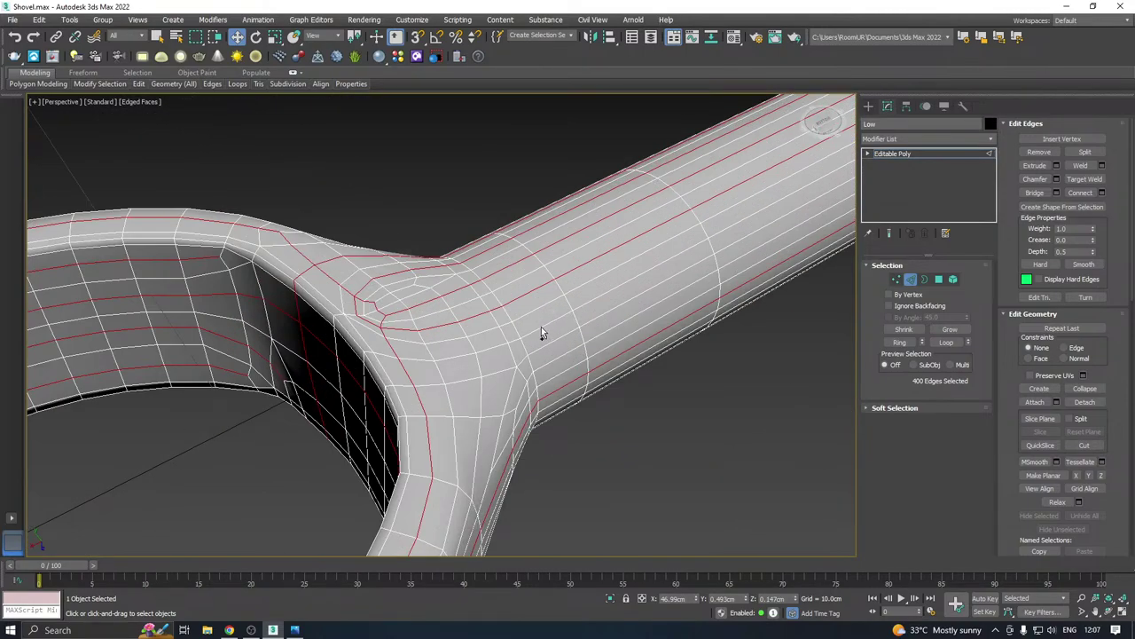
double_click(541, 327, "ctrl")
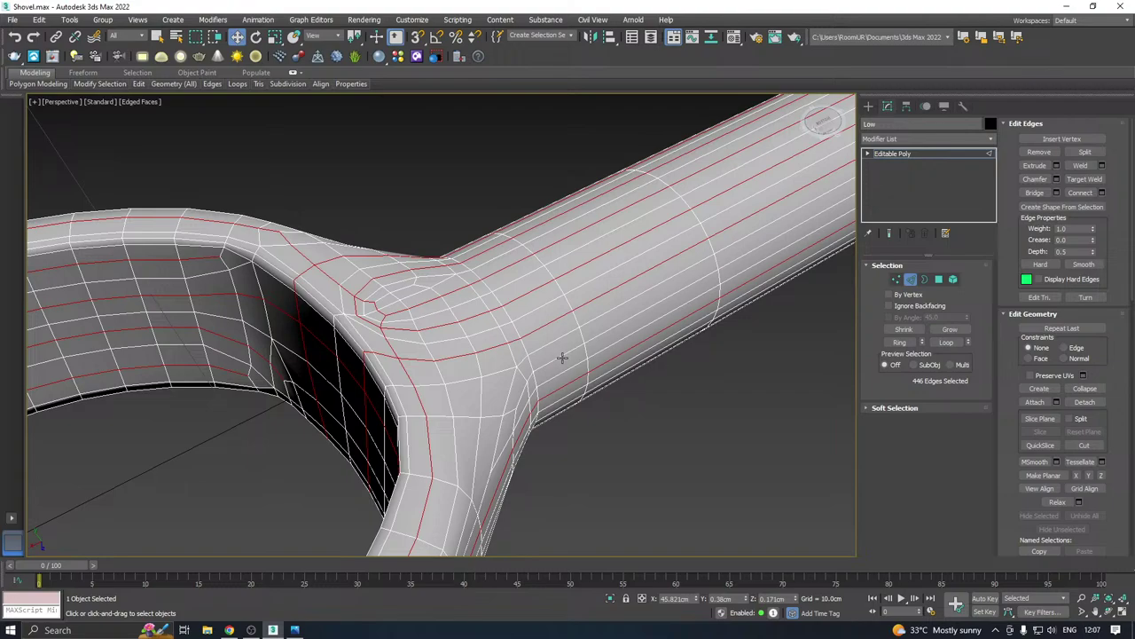
double_click(562, 358, "ctrl")
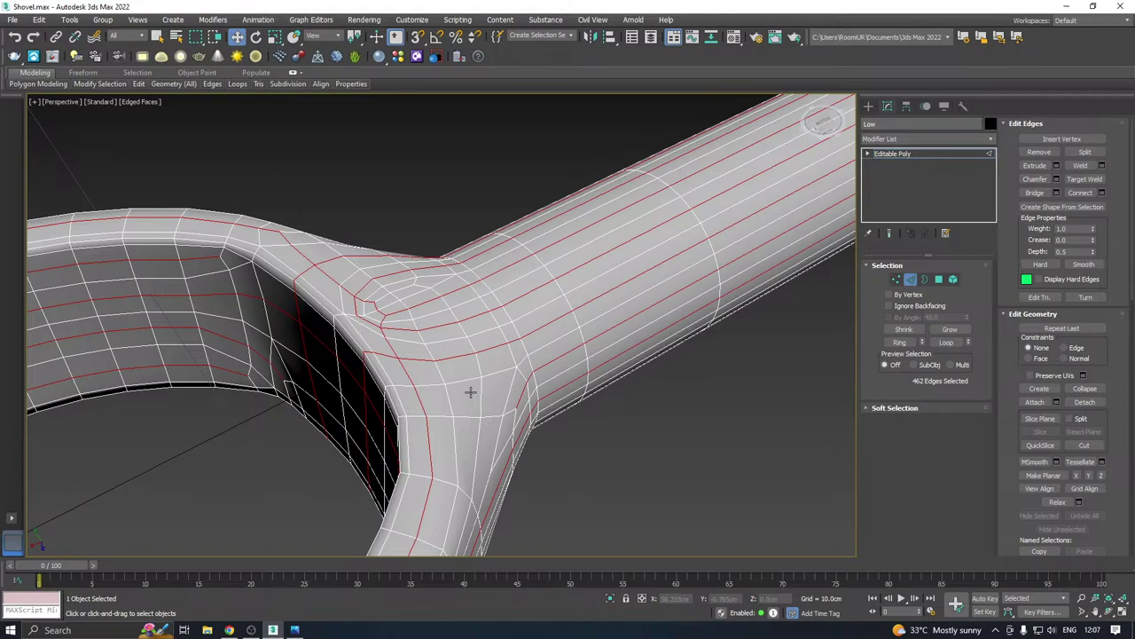
Try removing the selected lengthwise loops together with their vertices, inspect the junction, and undo back to the loop selection
key("ctrl+BackSpace")
middle_click_drag(464, 389, 406, 378, "alt")
left_click(416, 378)
scroll(414, 366, "down", 3)
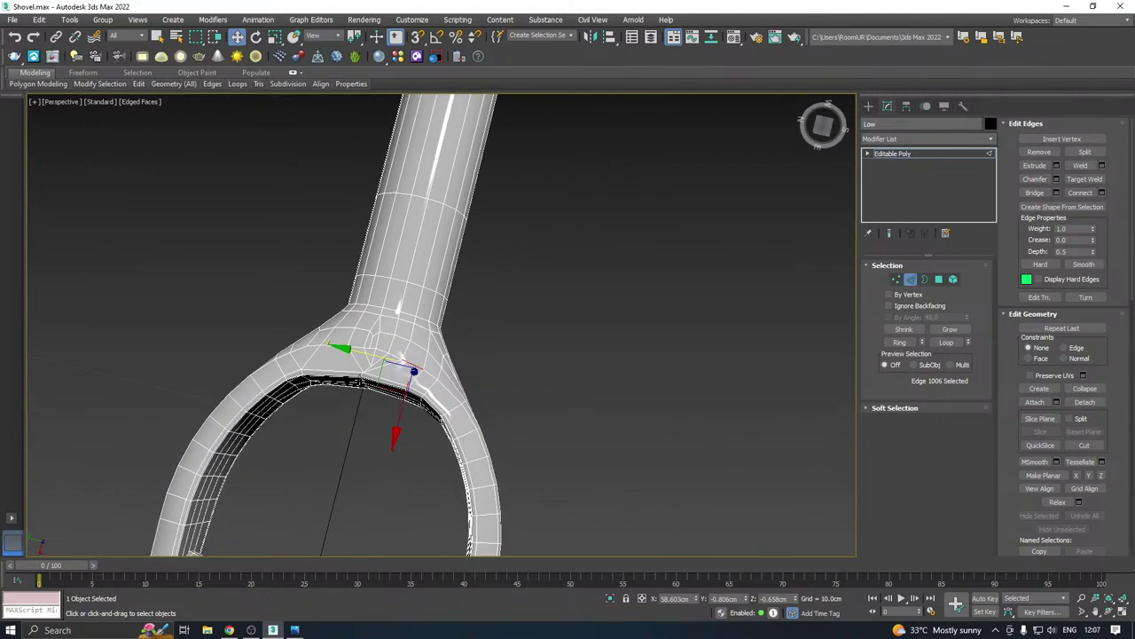
scroll(346, 368, "up", 4)
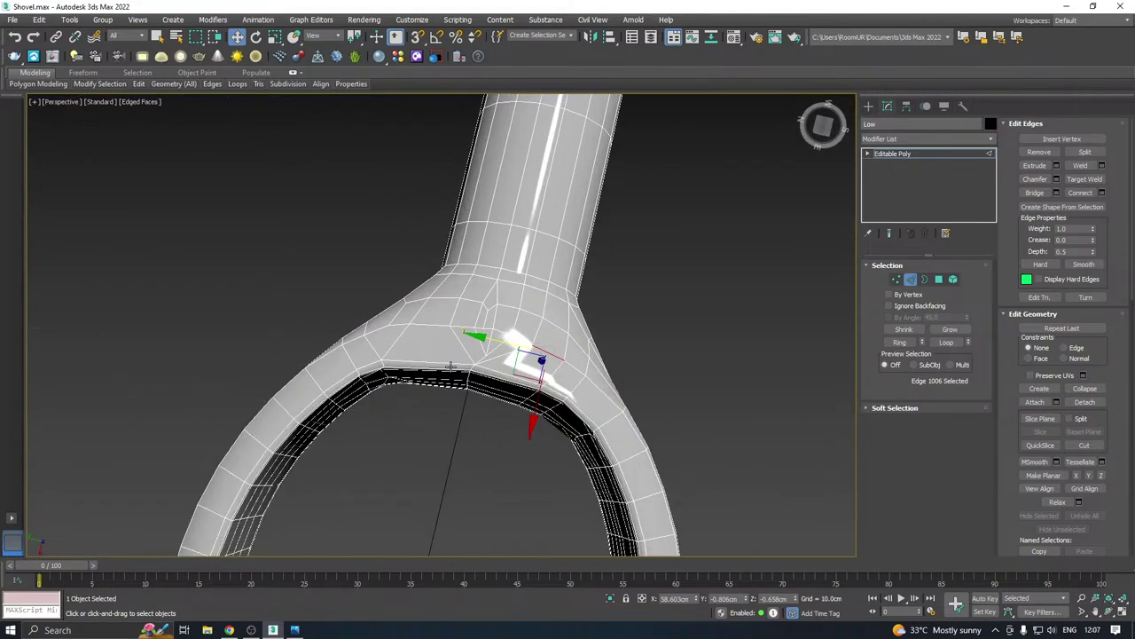
key("ctrl+z")
key("ctrl+z")
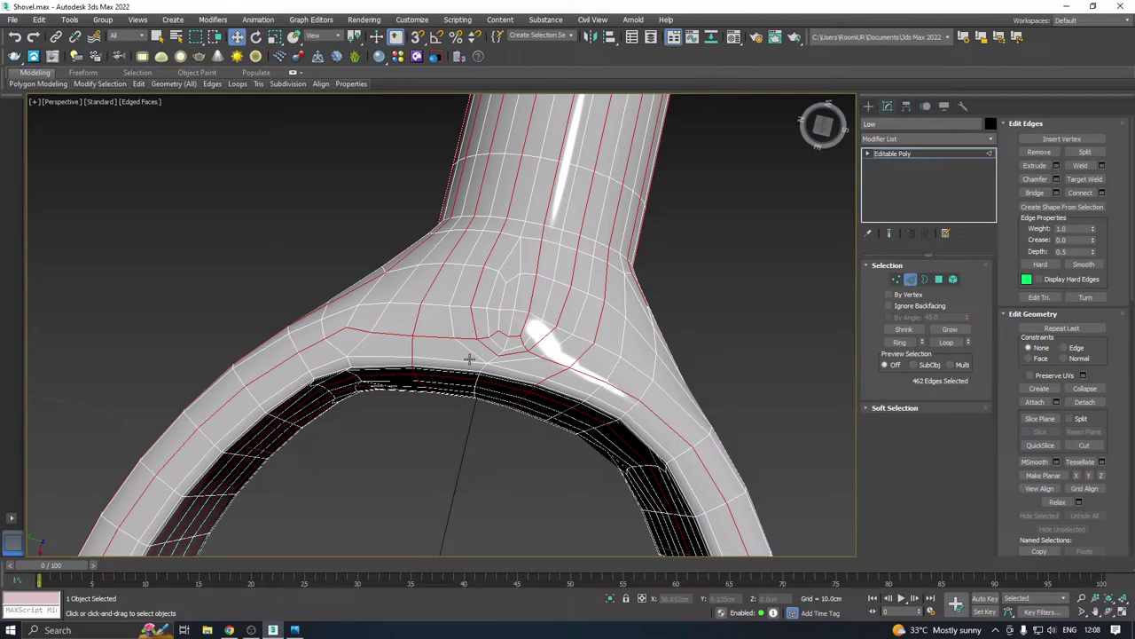
key("ctrl+z")
Add the following alternate lengthwise loops on the shaft's opposite side, including those continuing onto the arm, to the selection
scroll(435, 371, "down", 5)
middle_click_drag(559, 354, 600, 311, "alt")
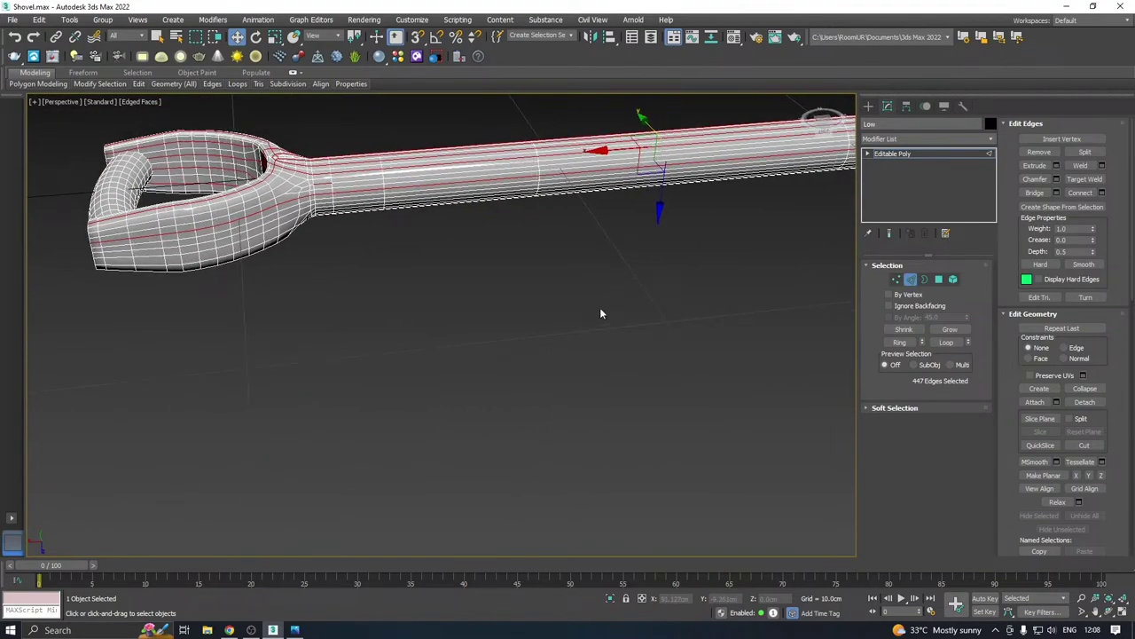
scroll(334, 182, "up", 5)
double_click(336, 190, "ctrl")
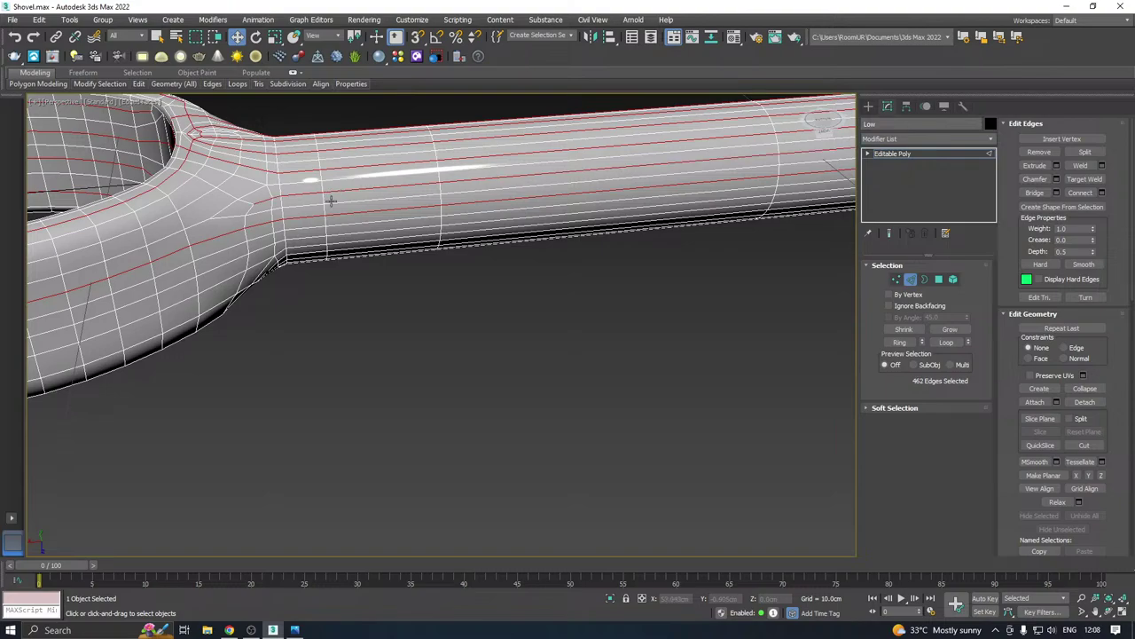
double_click(314, 235, "ctrl")
Add the next two alternate lengthwise loops toward the shaft's underside to the selection
middle_click_drag(317, 243, 391, 293, "alt")
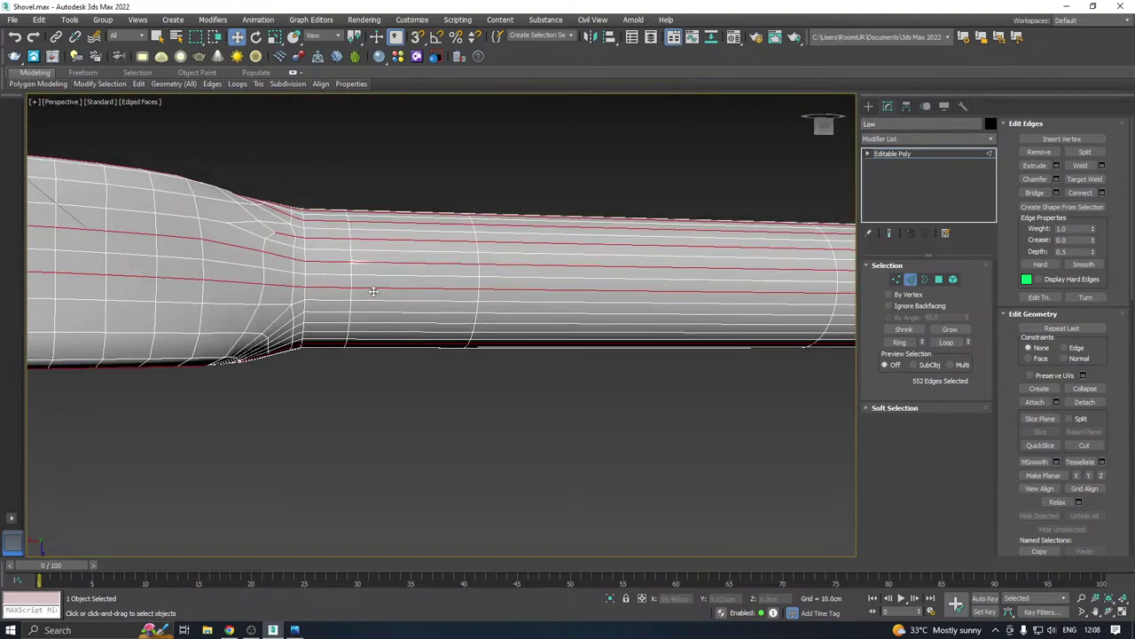
double_click(363, 312, "ctrl")
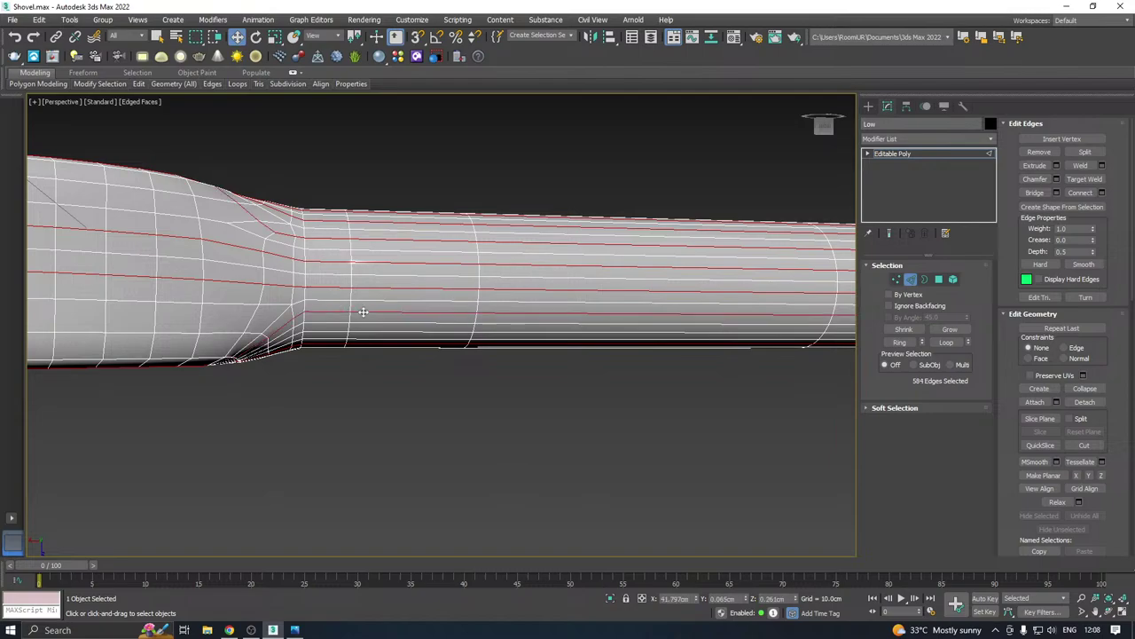
double_click(372, 329, "ctrl")
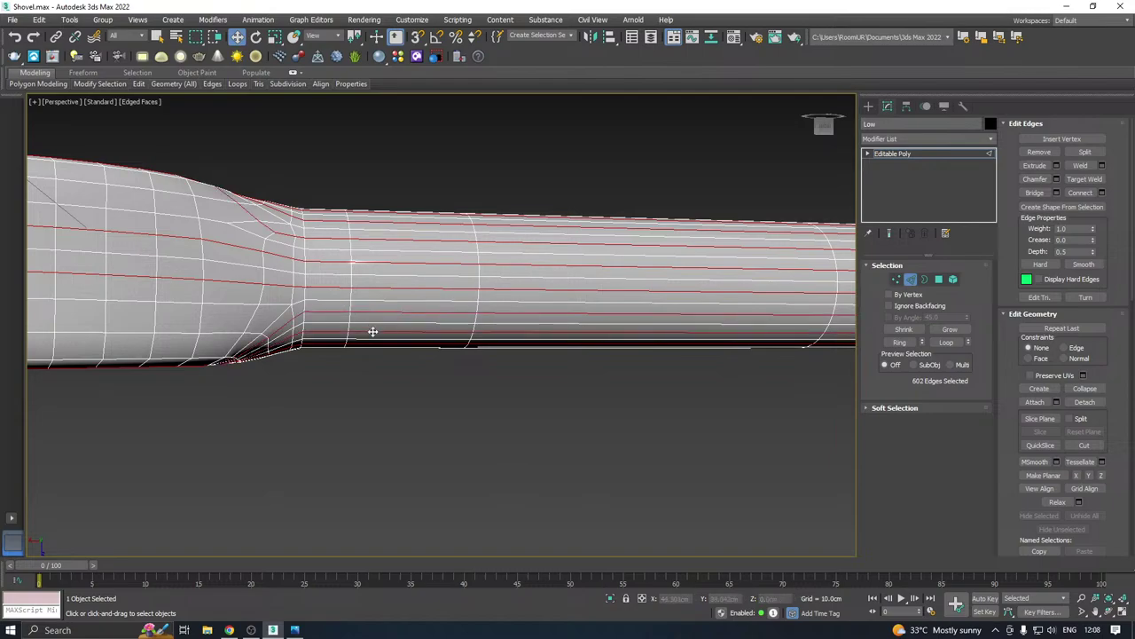
Add the remaining alternate loop on the shaft's underside and the edges linking the selected loops across the junction's underside
middle_click_drag(372, 329, 381, 298, "alt")
scroll(271, 246, "up", 3)
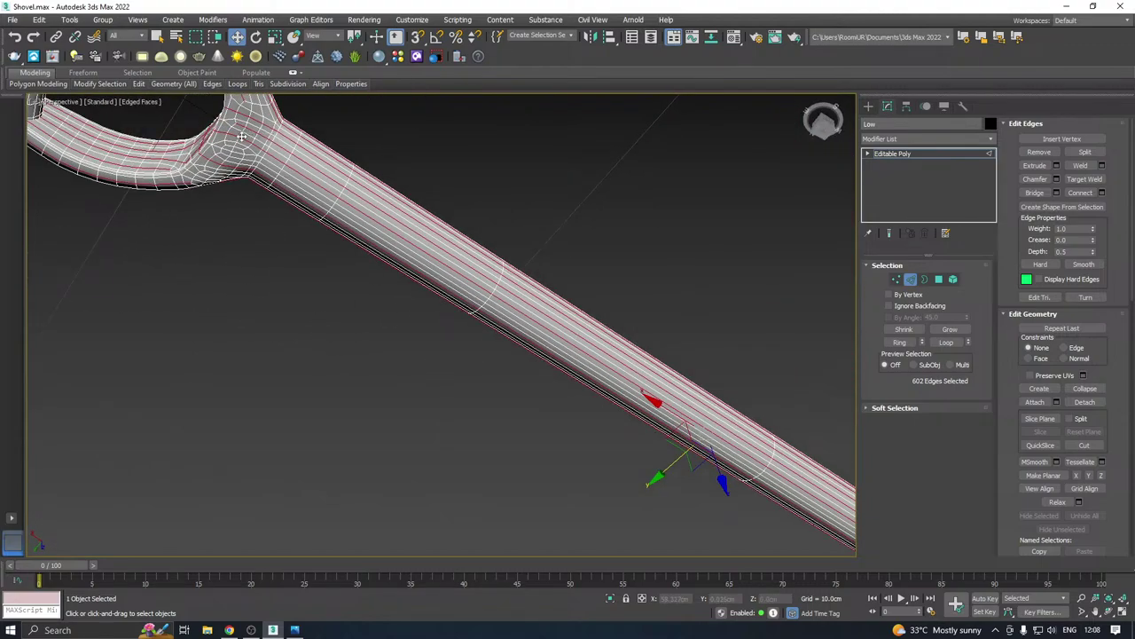
scroll(221, 145, "up", 3)
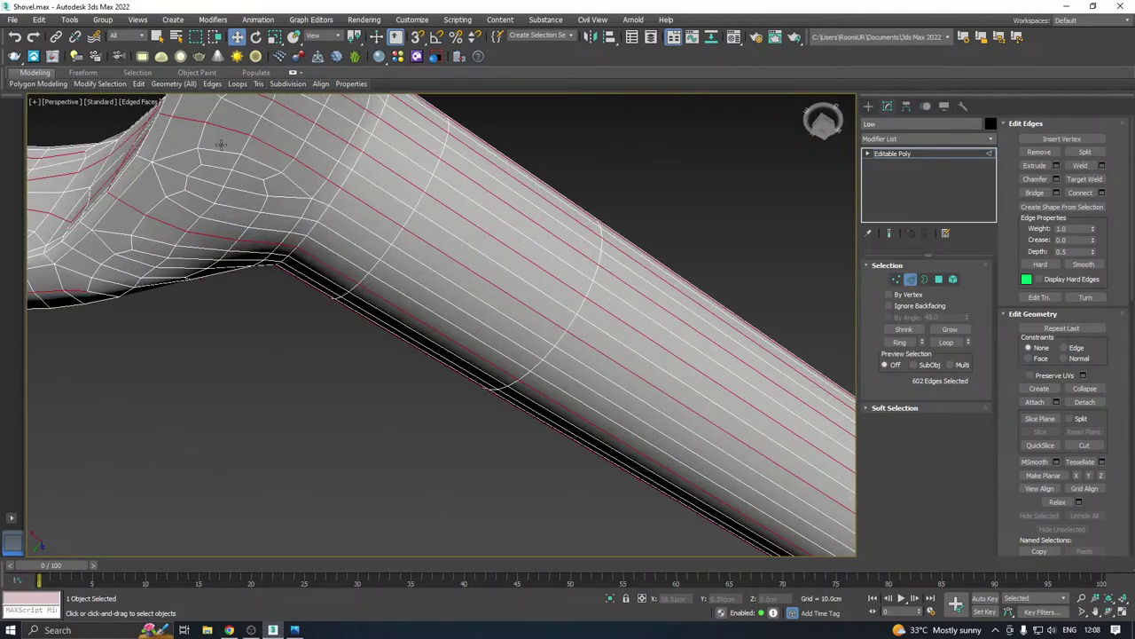
double_click(340, 234, "ctrl")
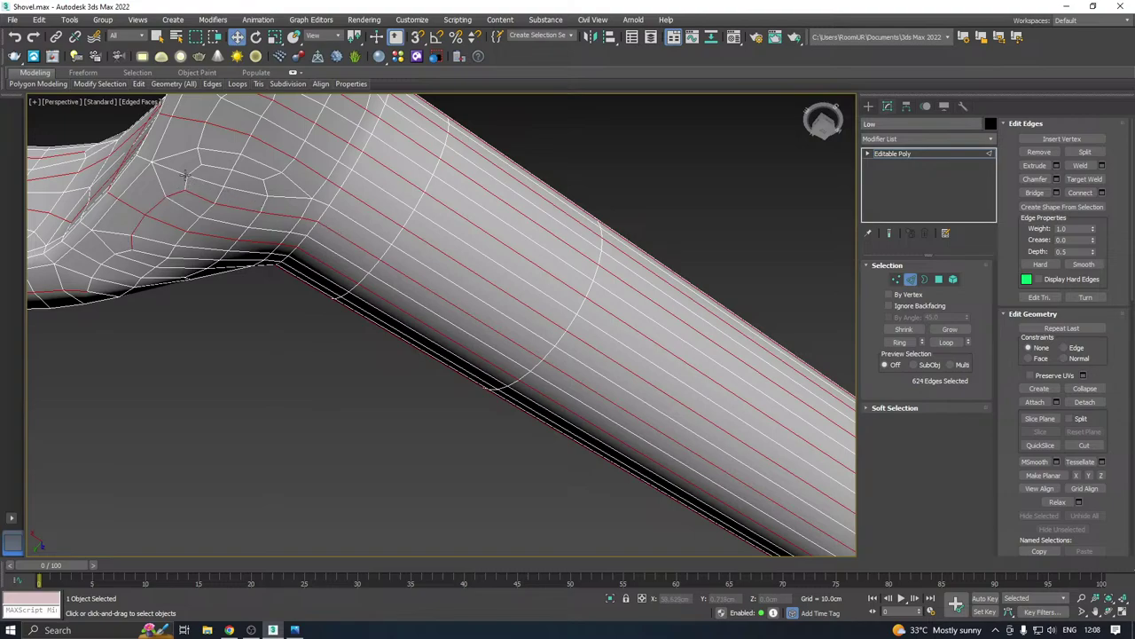
middle_click_drag(223, 166, 264, 258)
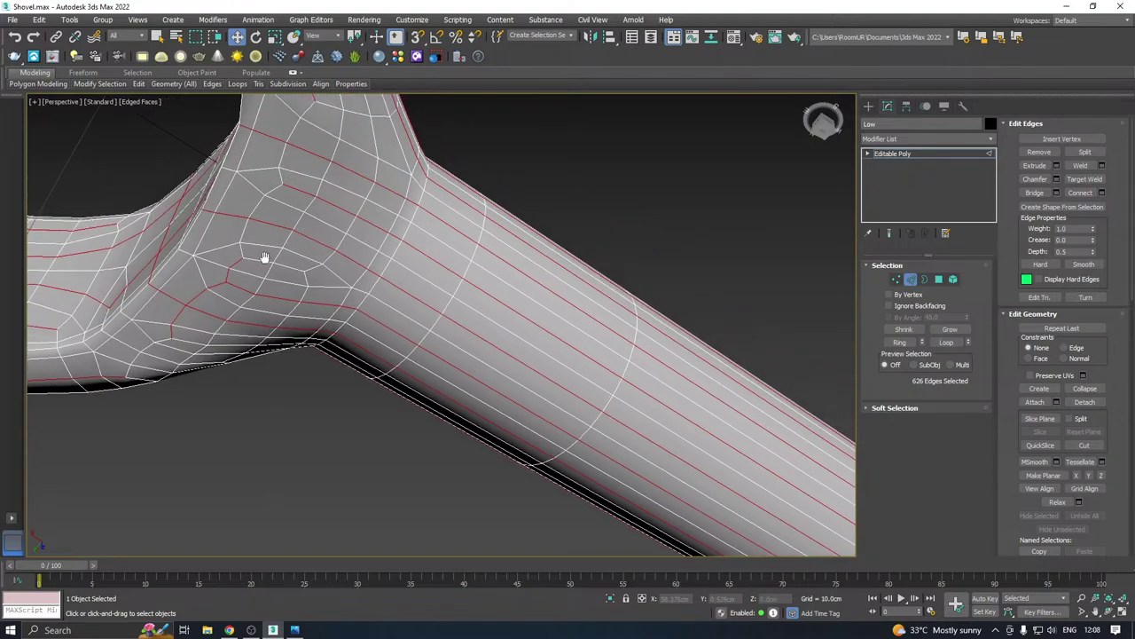
double_click(257, 209, "ctrl")
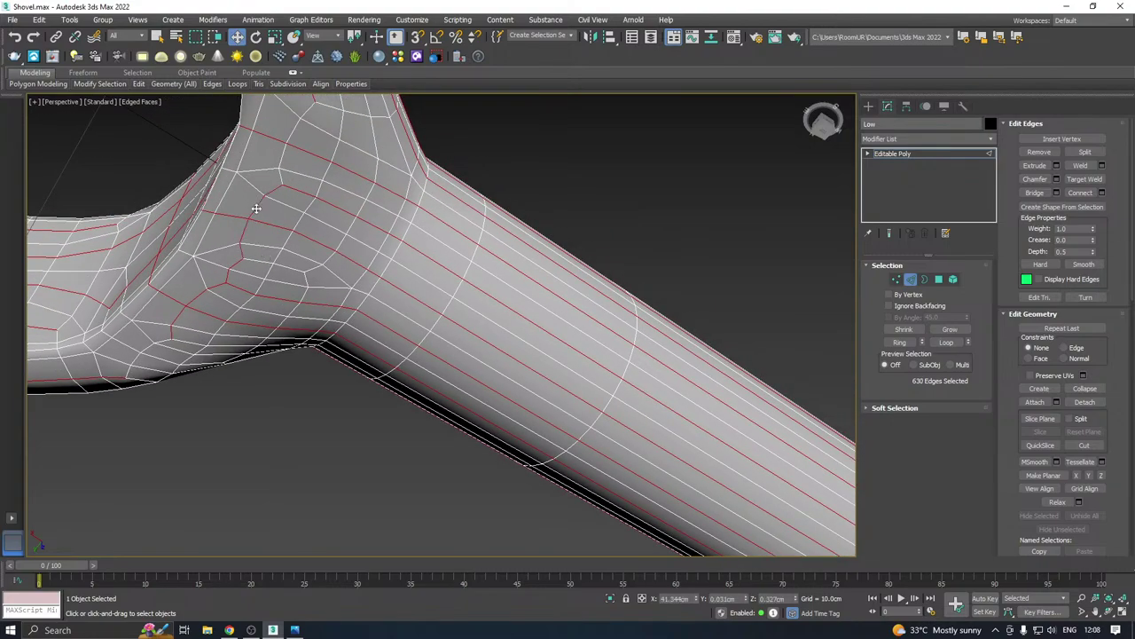
double_click(285, 155, "ctrl")
Add the short linking edges where the junction's underside meets the other arm to the selection
middle_click_drag(287, 150, 329, 160, "alt")
scroll(351, 176, "down", 2)
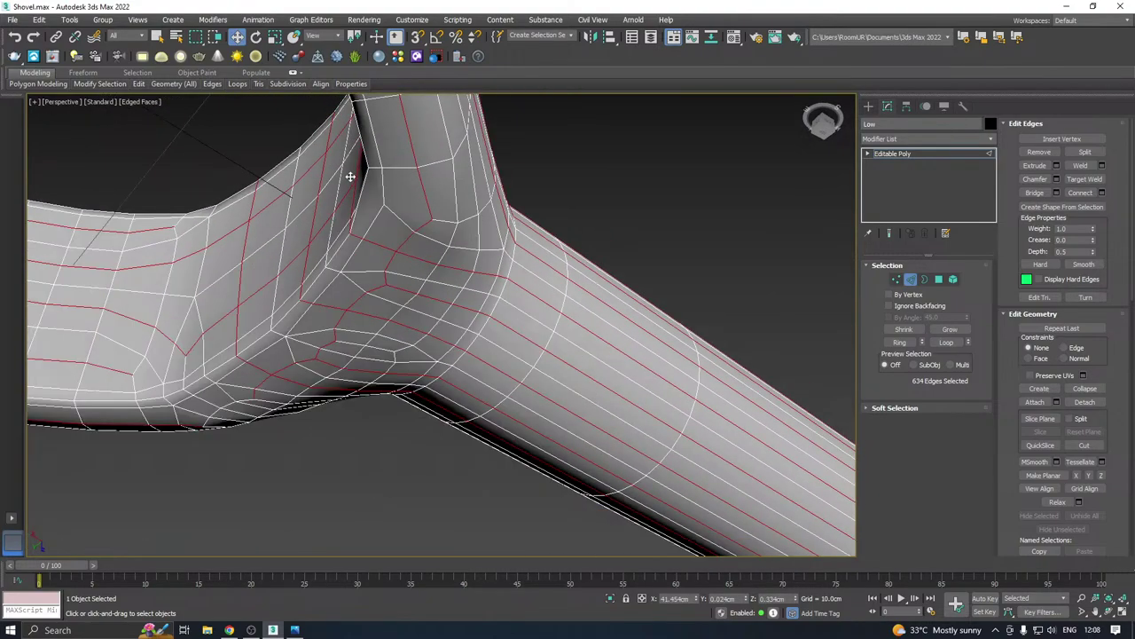
scroll(436, 225, "down", 4)
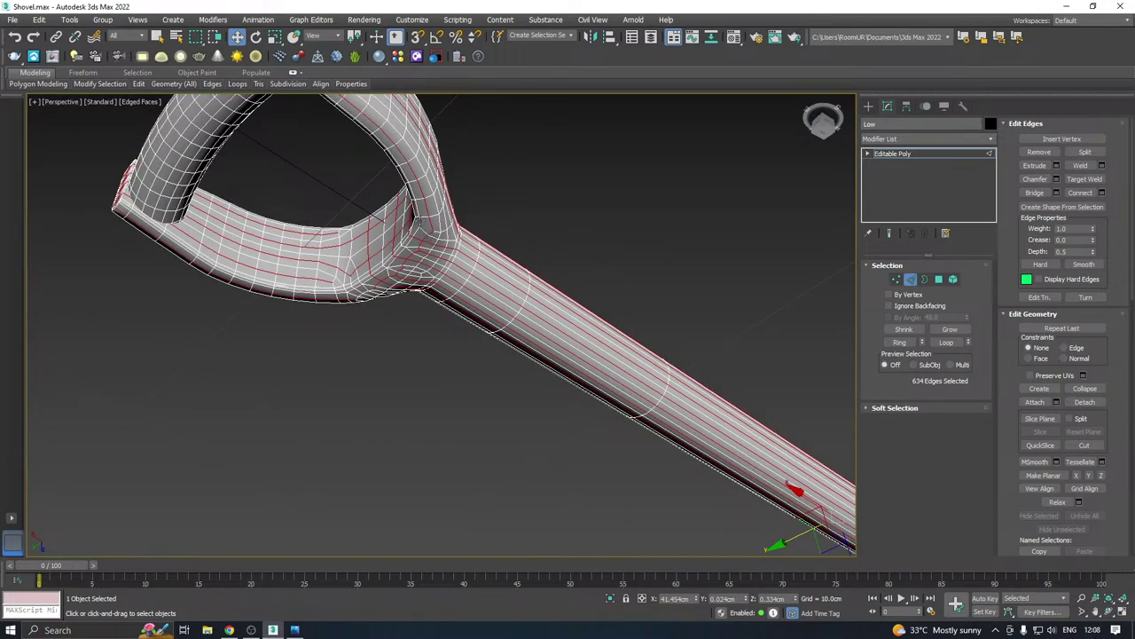
middle_click_drag(436, 226, 526, 283, "alt")
scroll(523, 313, "up", 3)
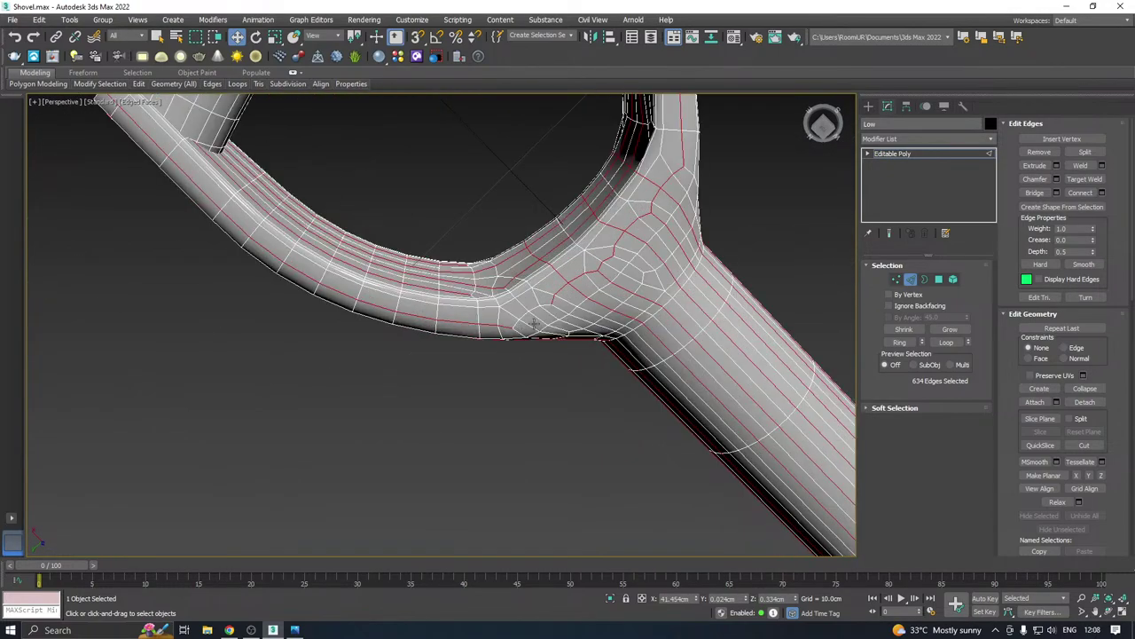
scroll(533, 324, "up", 3)
double_click(552, 292, "ctrl")
scroll(528, 314, "down", 4)
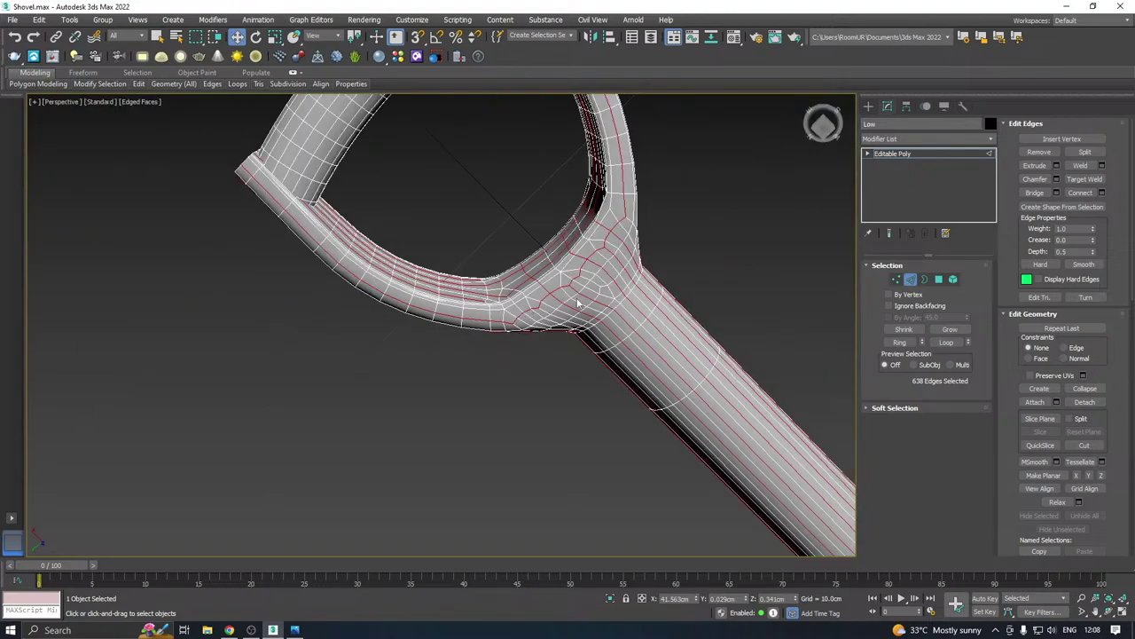
Add the alternate lengthwise loop running along the arm and across the upper face of the shaft junction to the selection
scroll(577, 303, "down", 4)
middle_click_drag(587, 250, 570, 323, "alt")
scroll(551, 353, "up", 5)
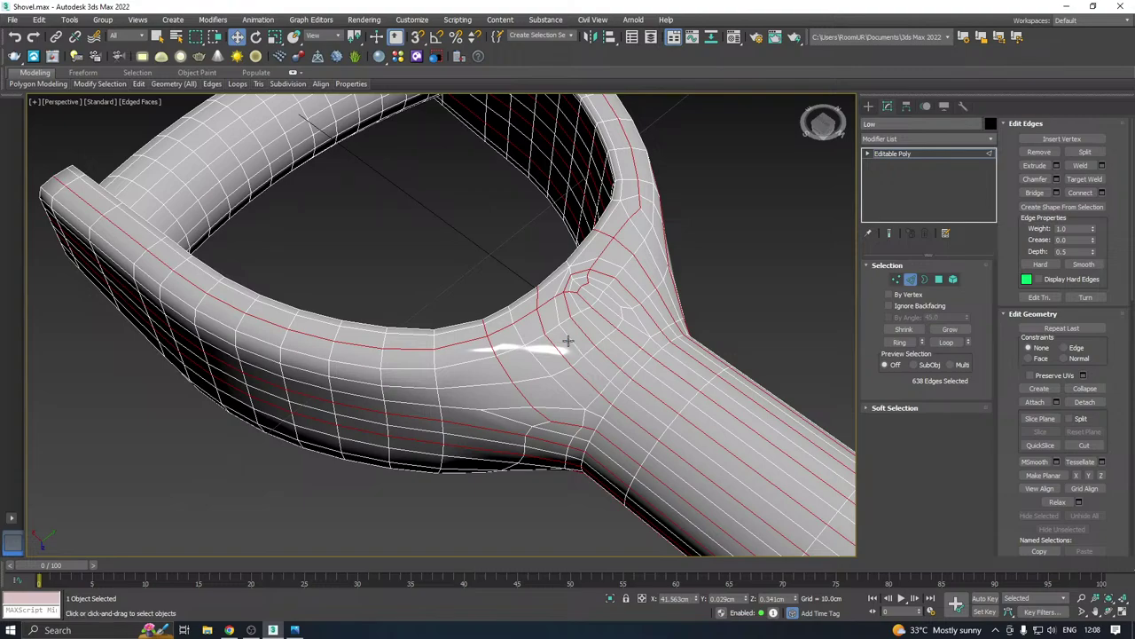
double_click(536, 378, "ctrl")
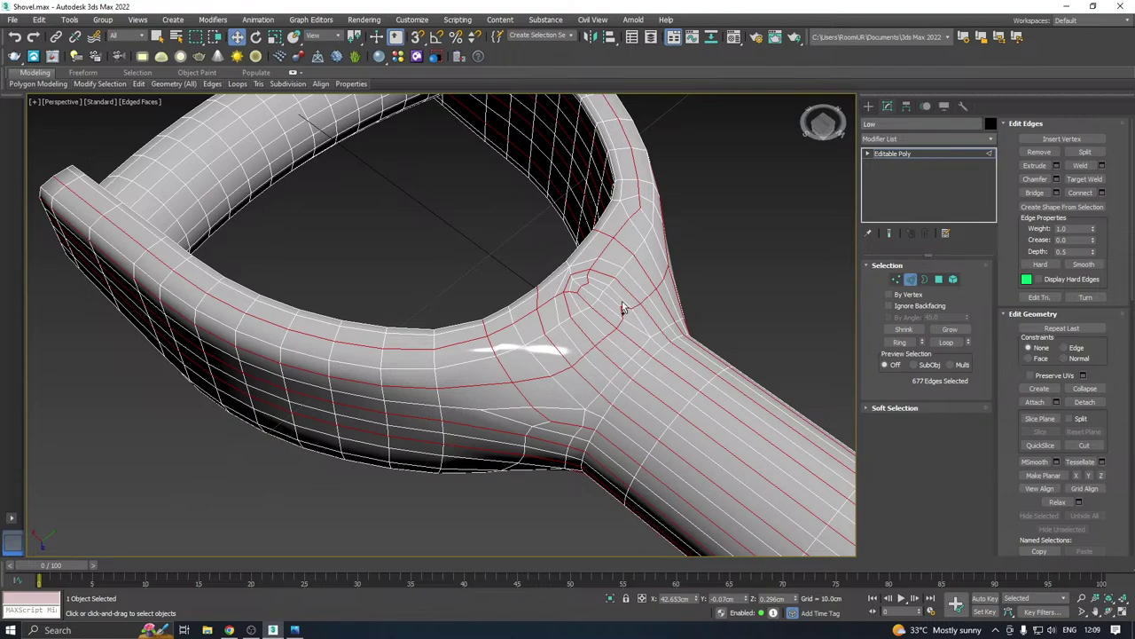
Add the matching alternate loop along the other arm and the short edges linking it across the junction to the selection
scroll(535, 305, "down", 6)
middle_click_drag(577, 303, 382, 359, "alt")
scroll(466, 368, "up", 3)
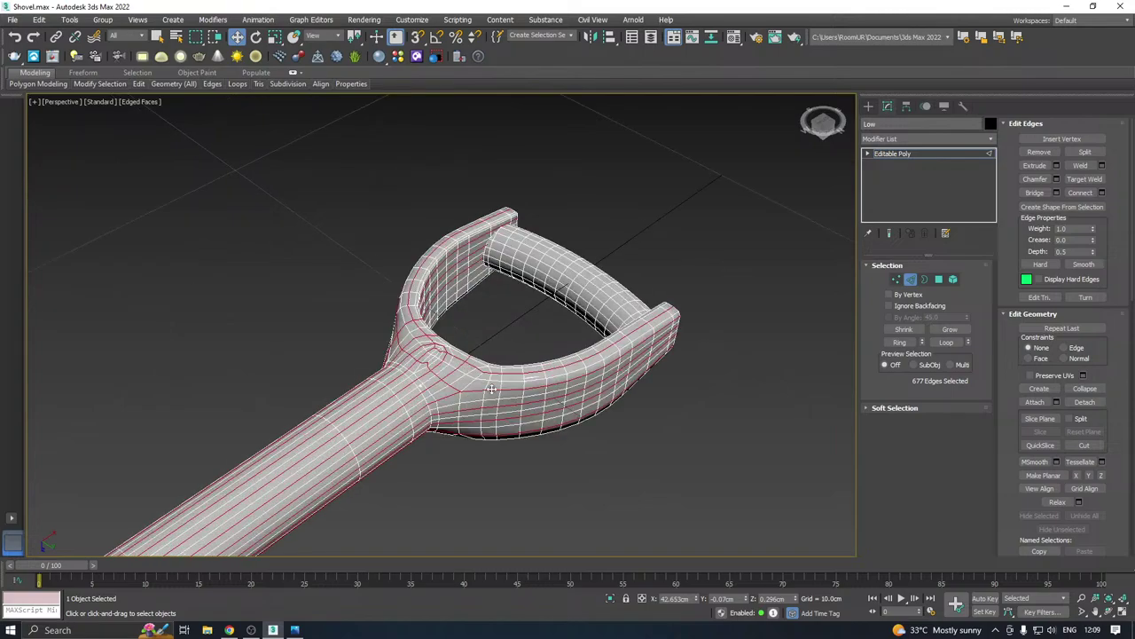
scroll(490, 388, "up", 3)
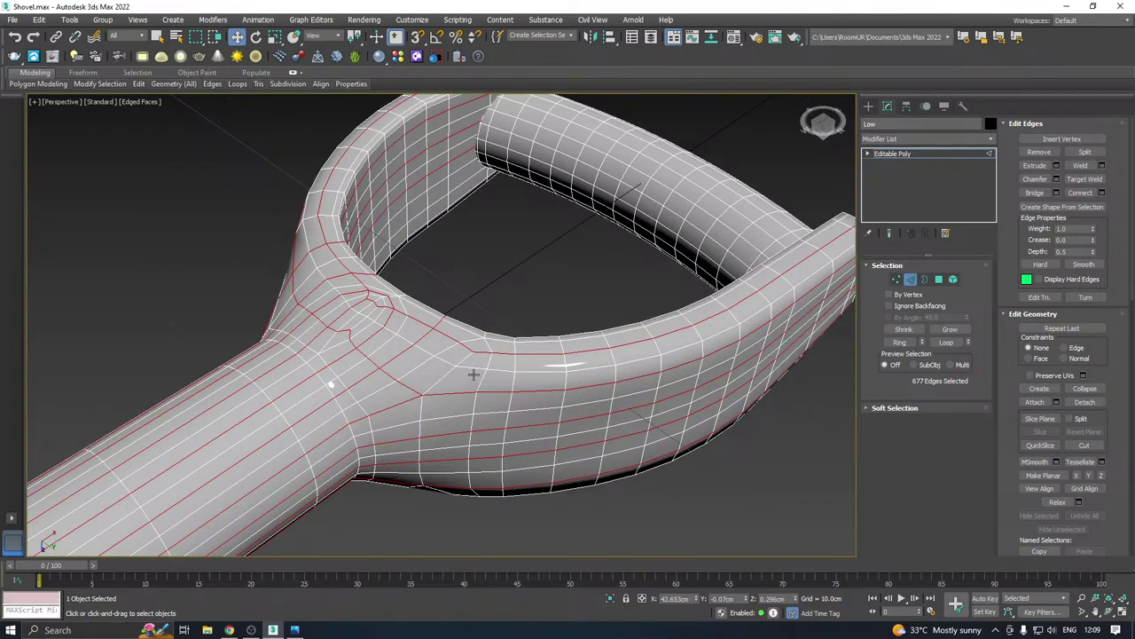
middle_click_drag(473, 374, 414, 386, "alt")
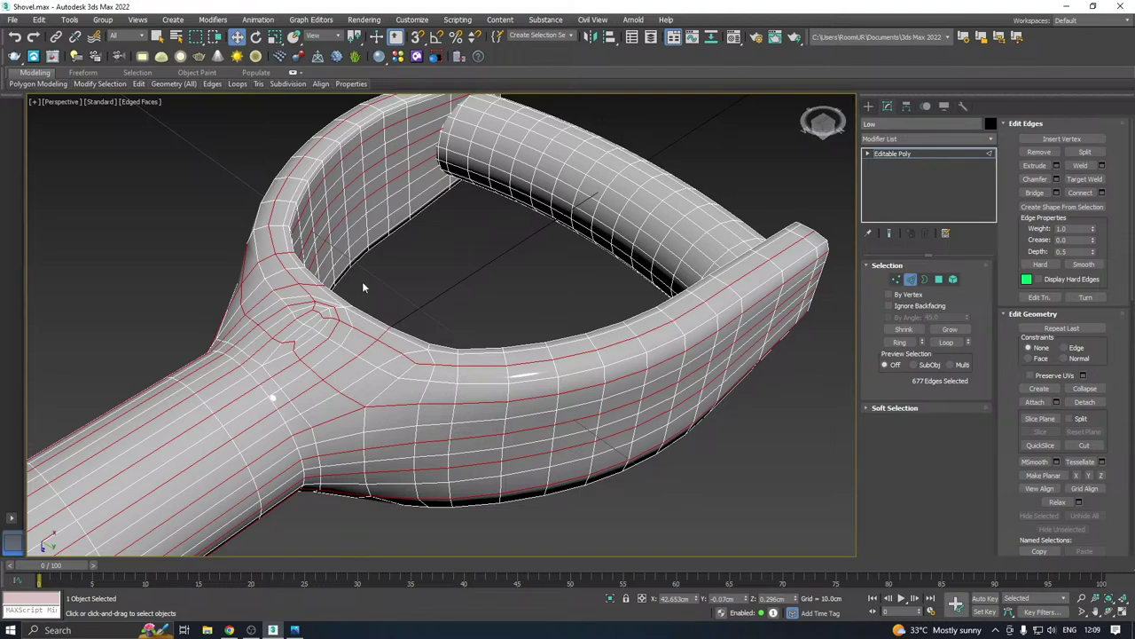
scroll(365, 282, "down", 5)
middle_click_drag(347, 331, 355, 391, "alt")
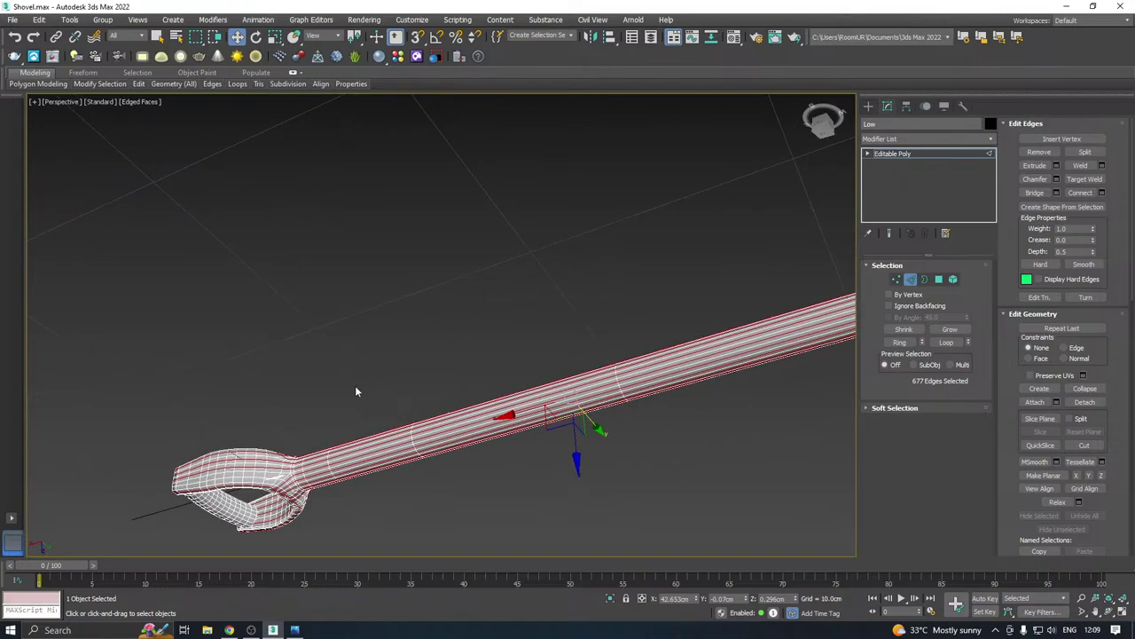
scroll(356, 391, "up", 4)
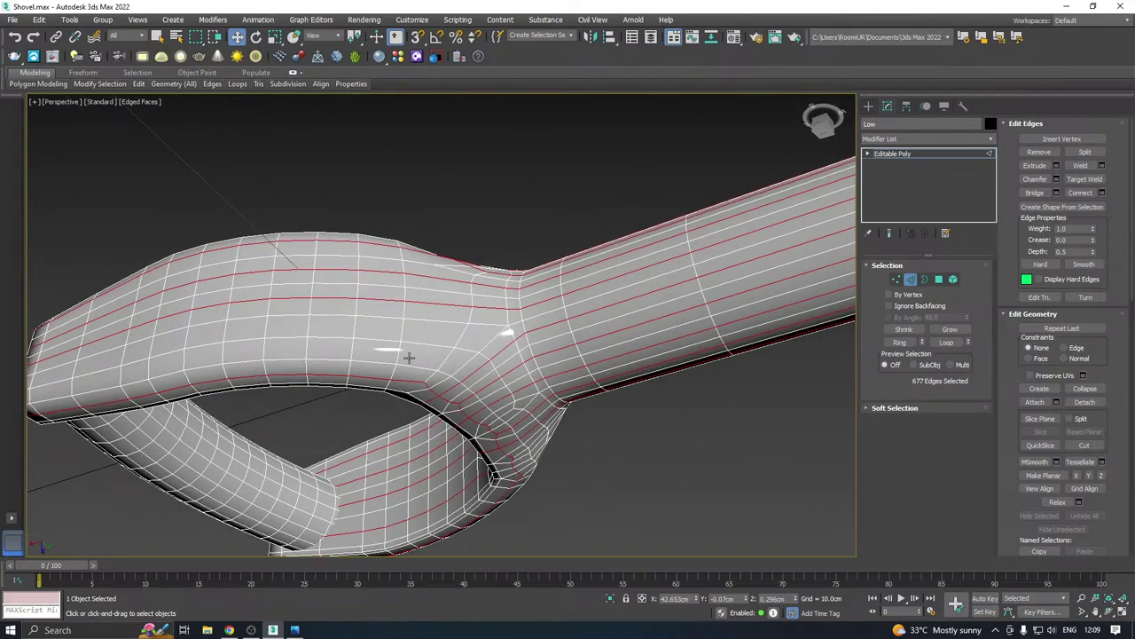
double_click(424, 344, "ctrl")
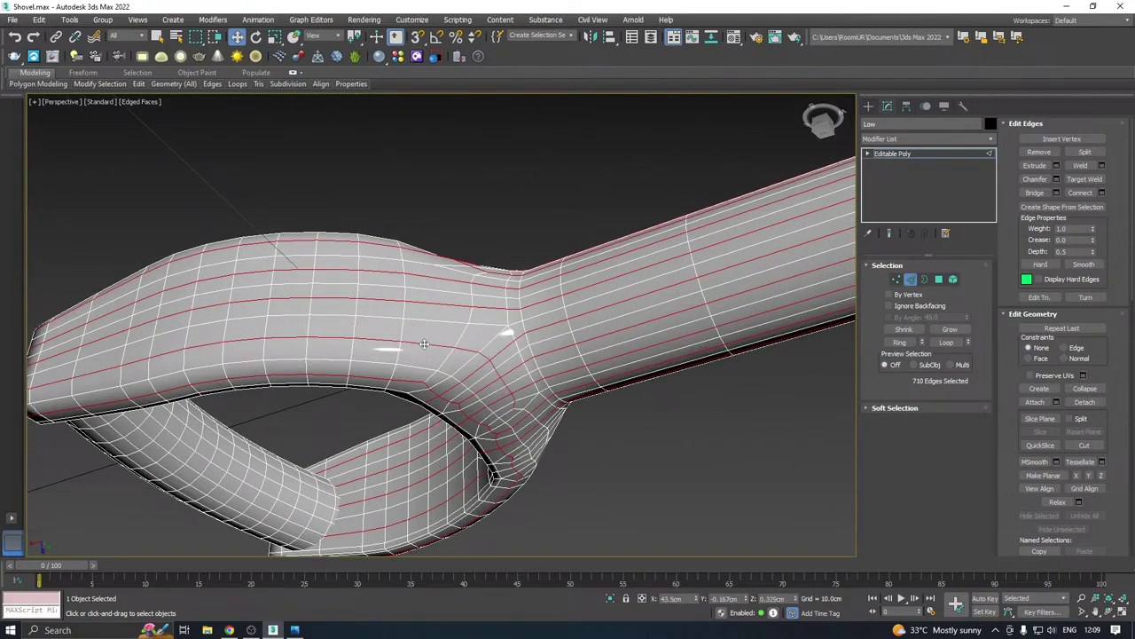
scroll(528, 415, "up", 3)
double_click(529, 410, "ctrl")
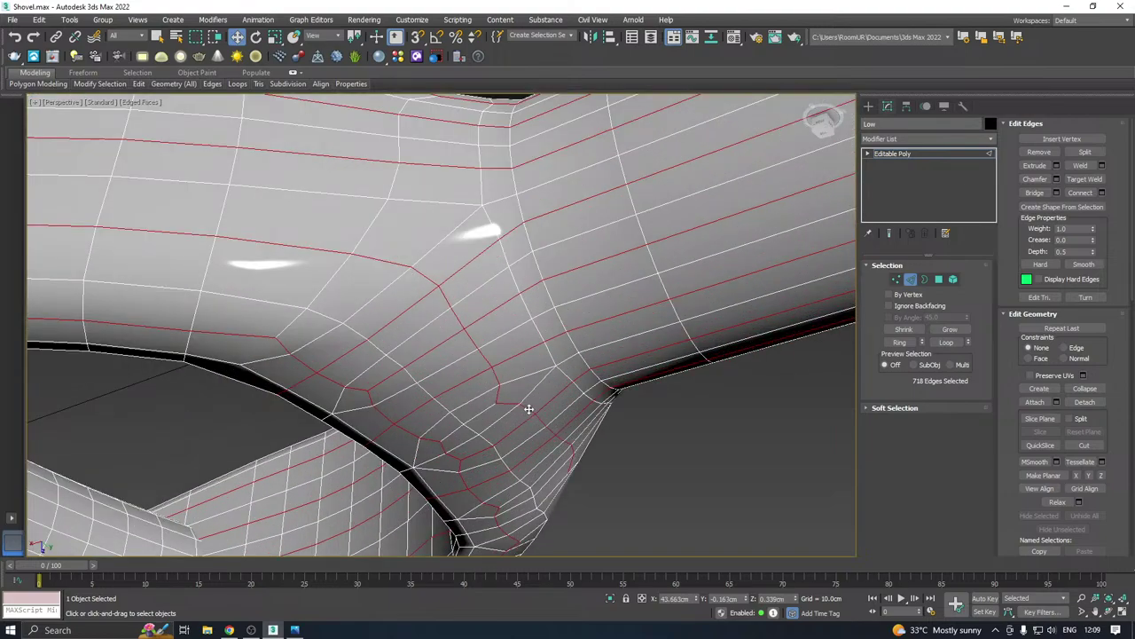
double_click(484, 410, "ctrl")
Add the short linking edges between the selected loops where the junction meets the arm to the selection
scroll(470, 413, "down", 6)
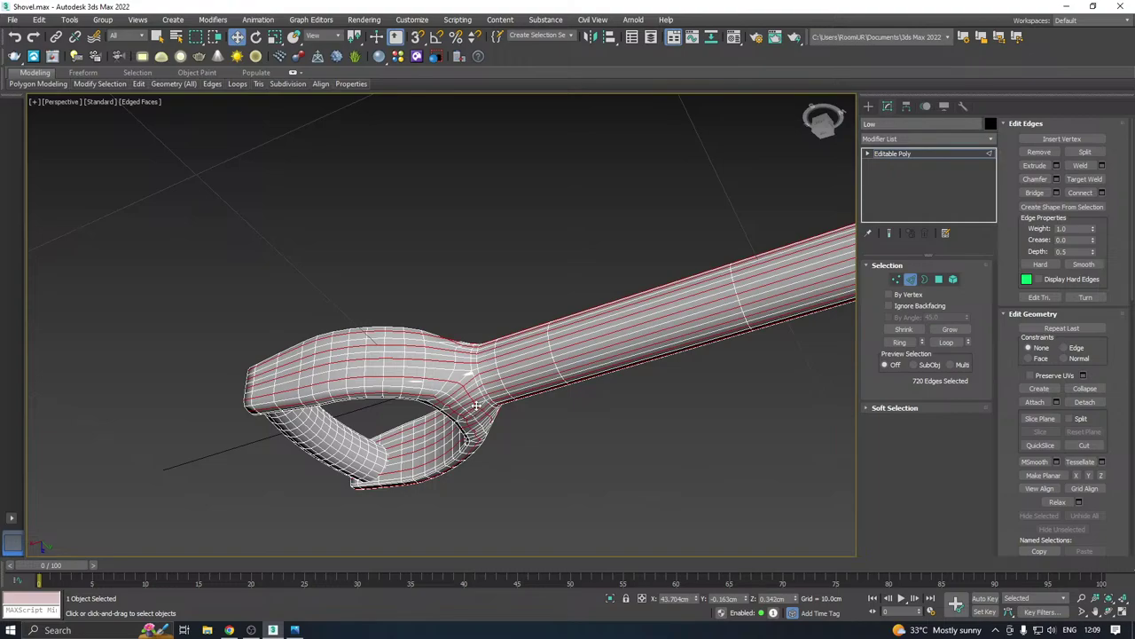
middle_click_drag(476, 404, 286, 398, "alt")
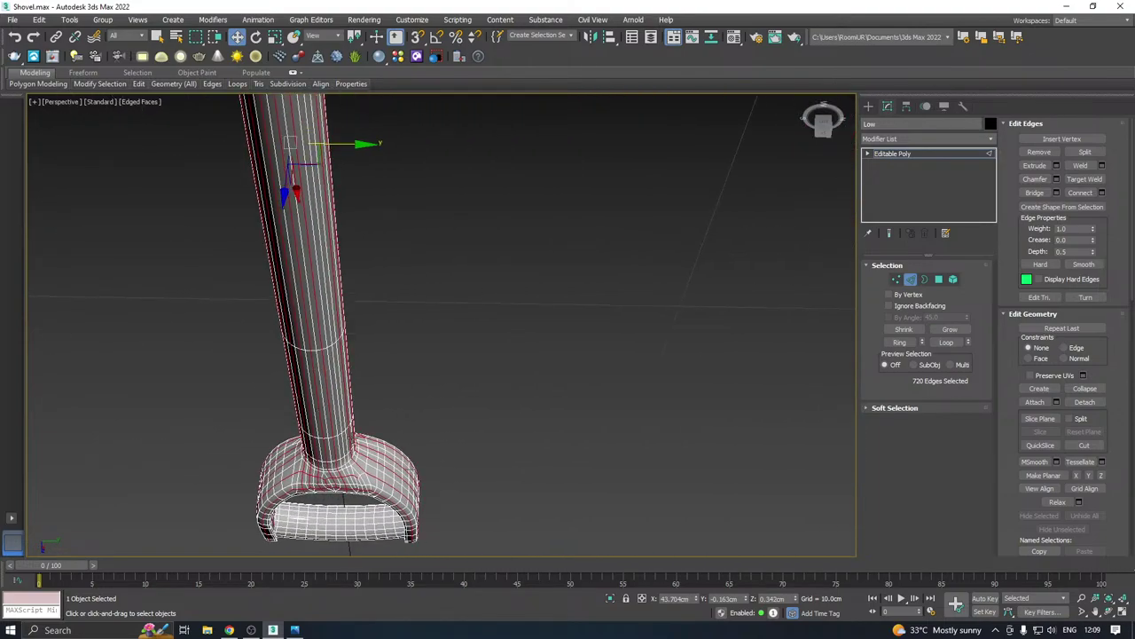
scroll(378, 455, "up", 10)
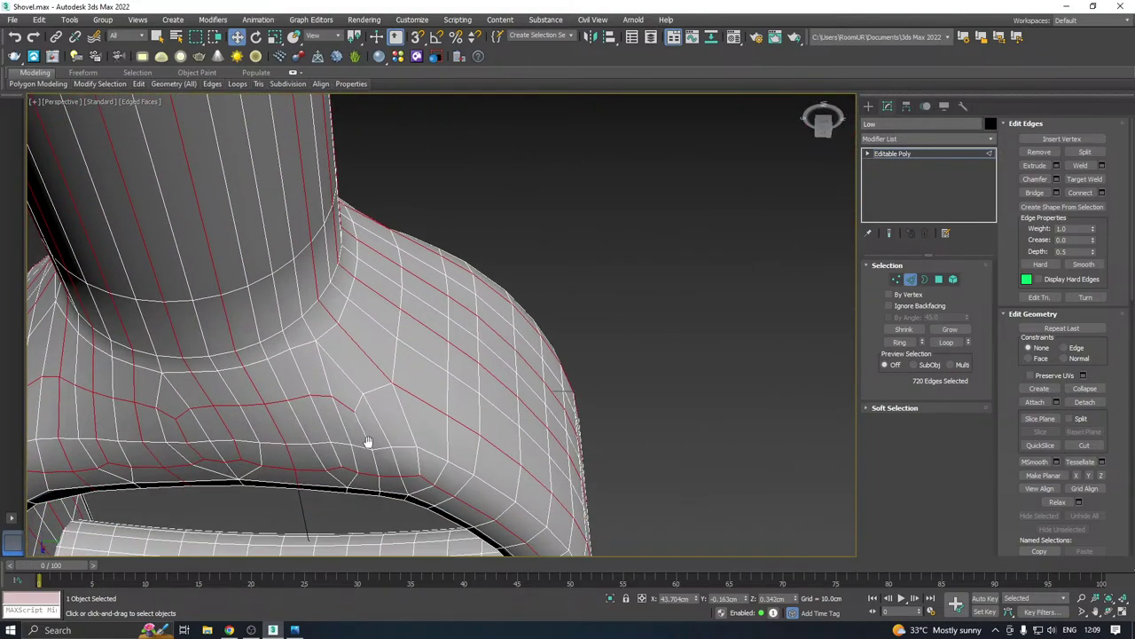
left_click(370, 429, "ctrl")
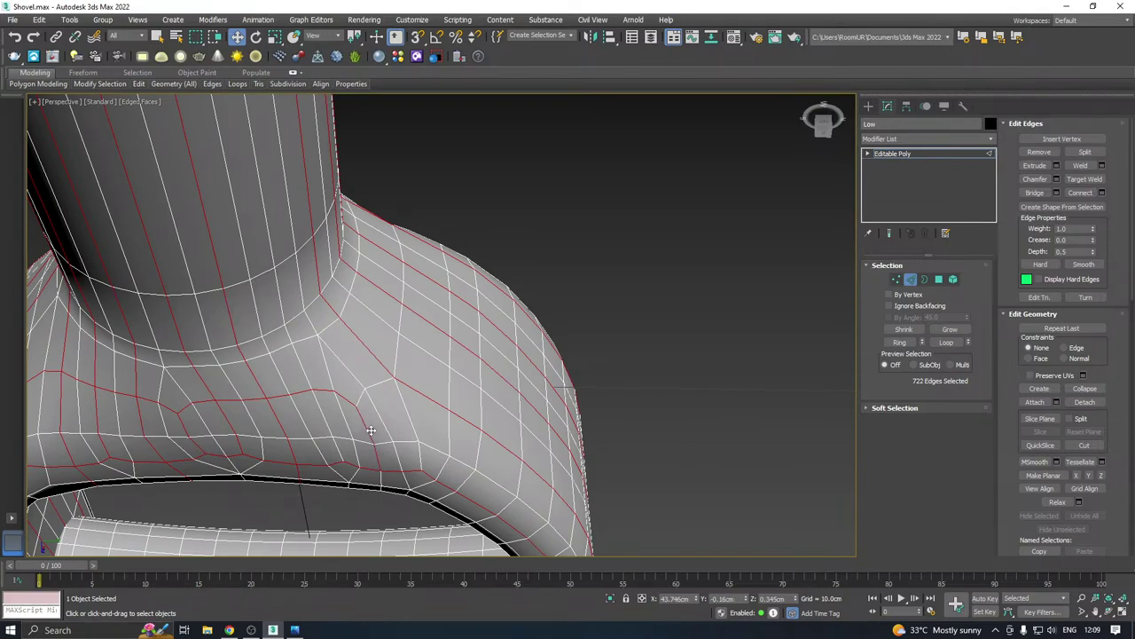
left_click(381, 380, "ctrl")
left_click(378, 384, "ctrl")
Remove all selected alternate edge loops from the shaft, junction and arms, and clear the edge selection
middle_click_drag(276, 402, 509, 394, "alt")
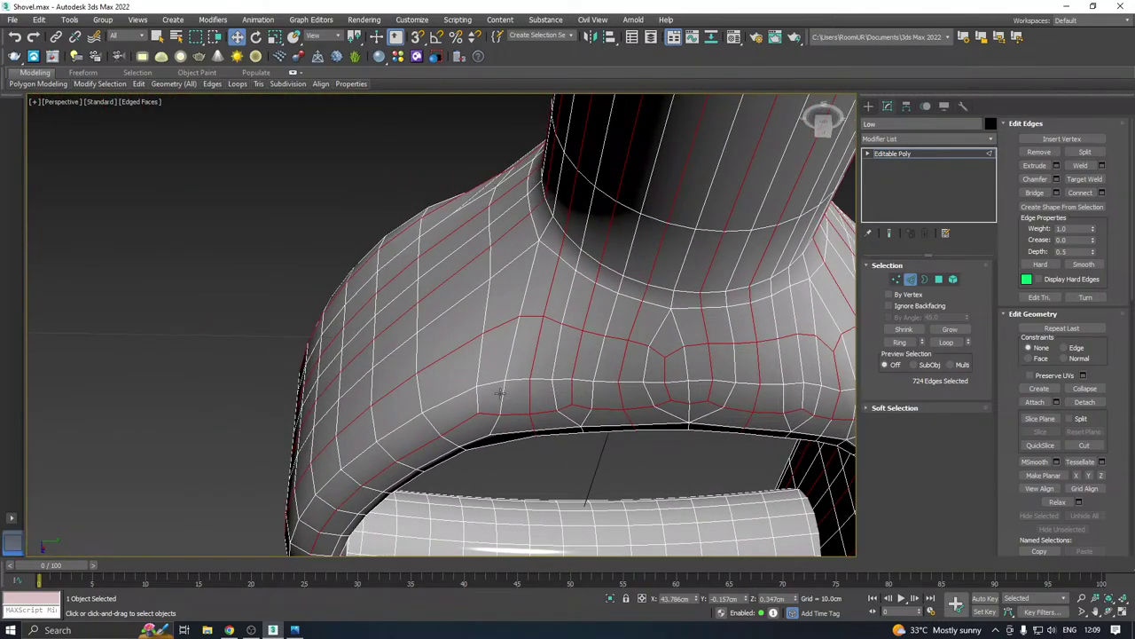
middle_click_drag(560, 366, 496, 346, "alt")
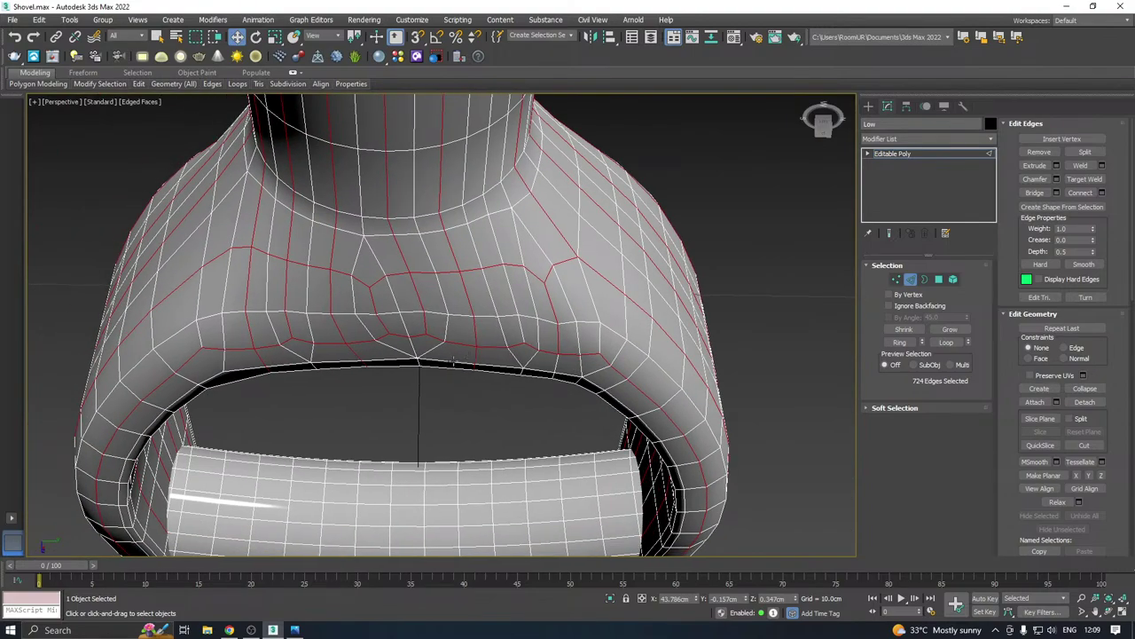
left_click(439, 386)
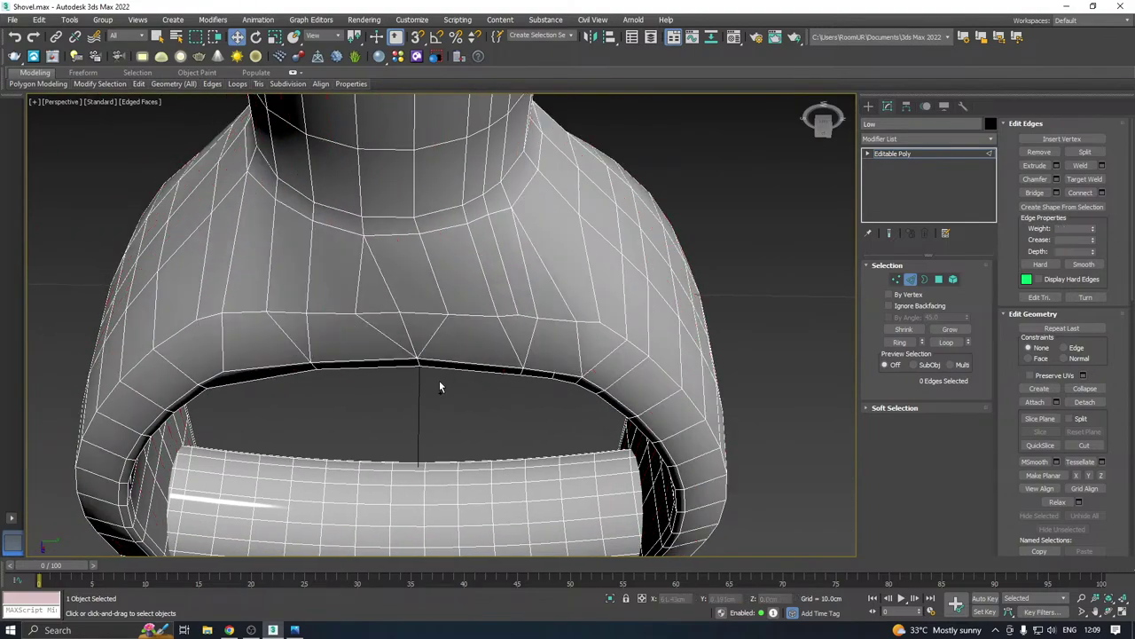
scroll(436, 382, "down", 4)
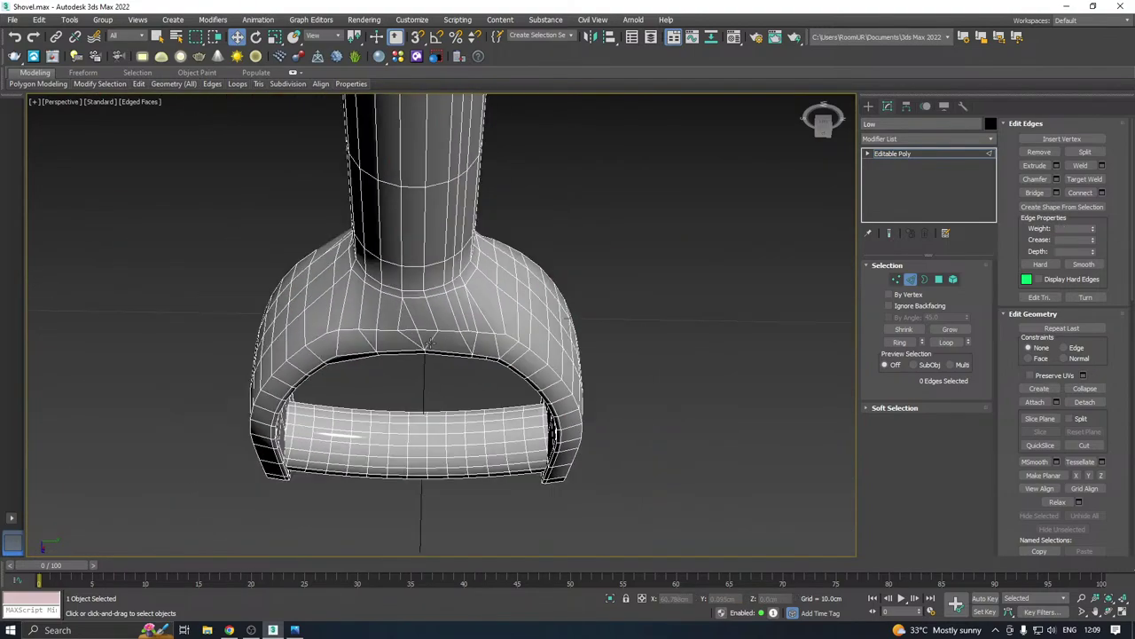
Target-weld the junction's two close side vertices into the middle one, and the stray vertex below them onto the adjacent rim vertex
left_click(896, 280)
left_click(439, 328)
middle_click_drag(417, 323, 477, 331, "alt")
scroll(477, 331, "up", 3)
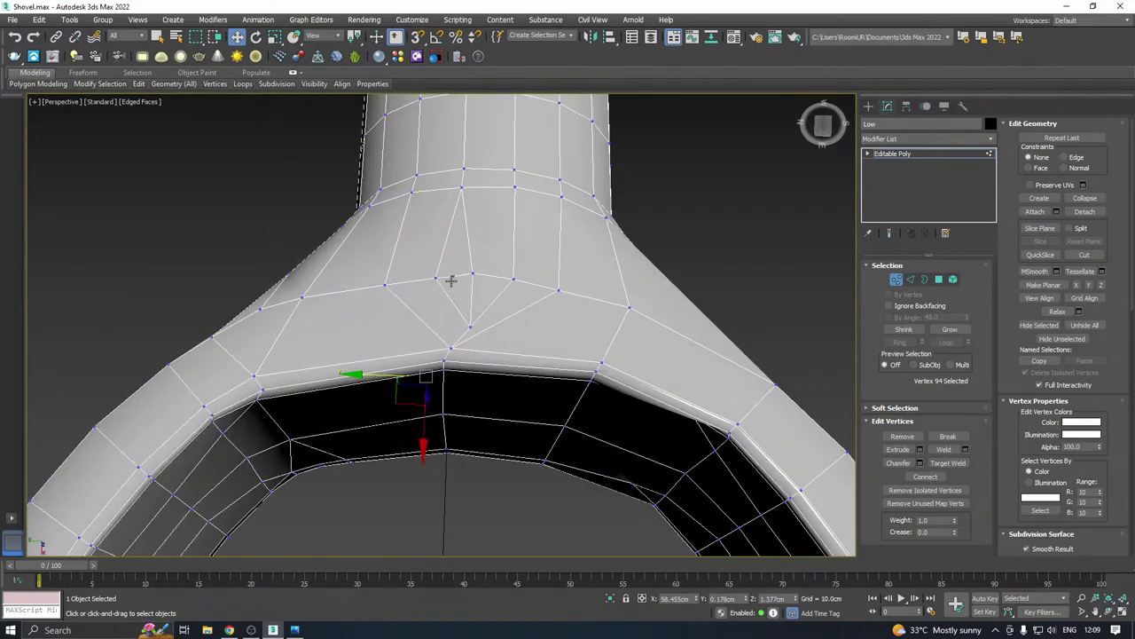
middle_click_drag(489, 282, 451, 336)
right_click(451, 336)
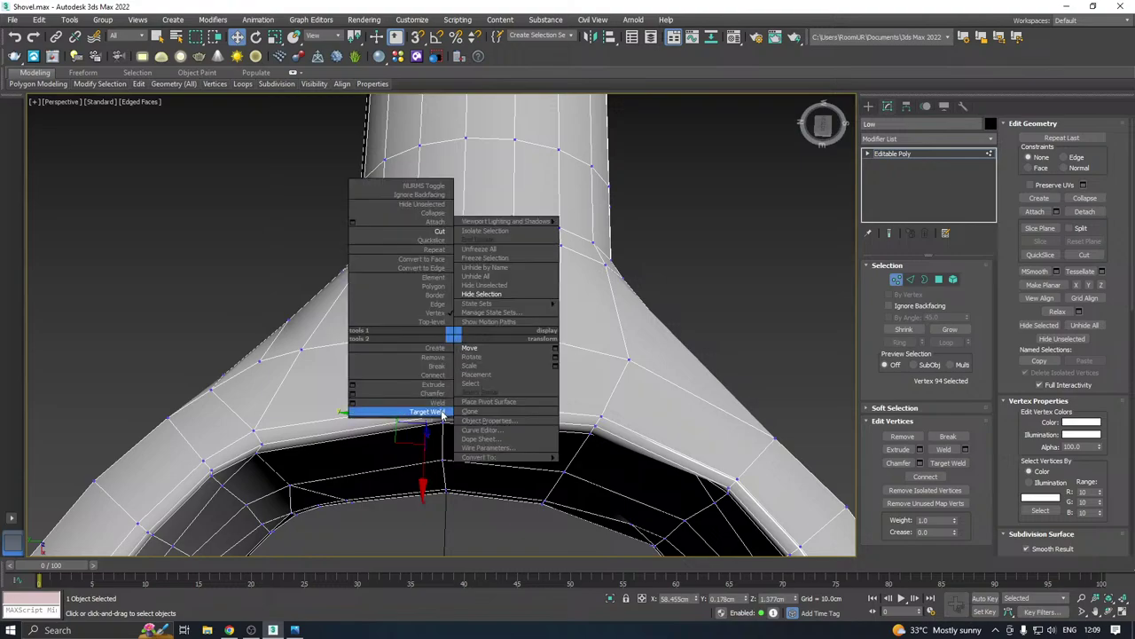
left_click(404, 414)
left_click(470, 379)
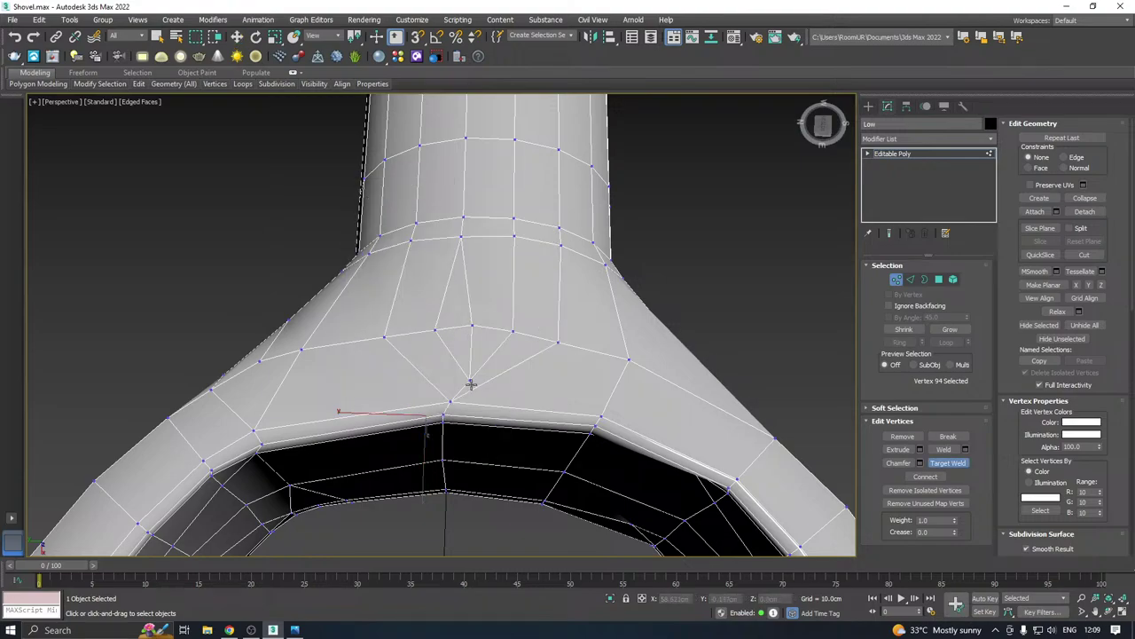
key("ctrl+z")
left_click(437, 329)
left_click(471, 324)
left_click(512, 331)
left_click(471, 327)
scroll(444, 330, "down", 5)
key("w")
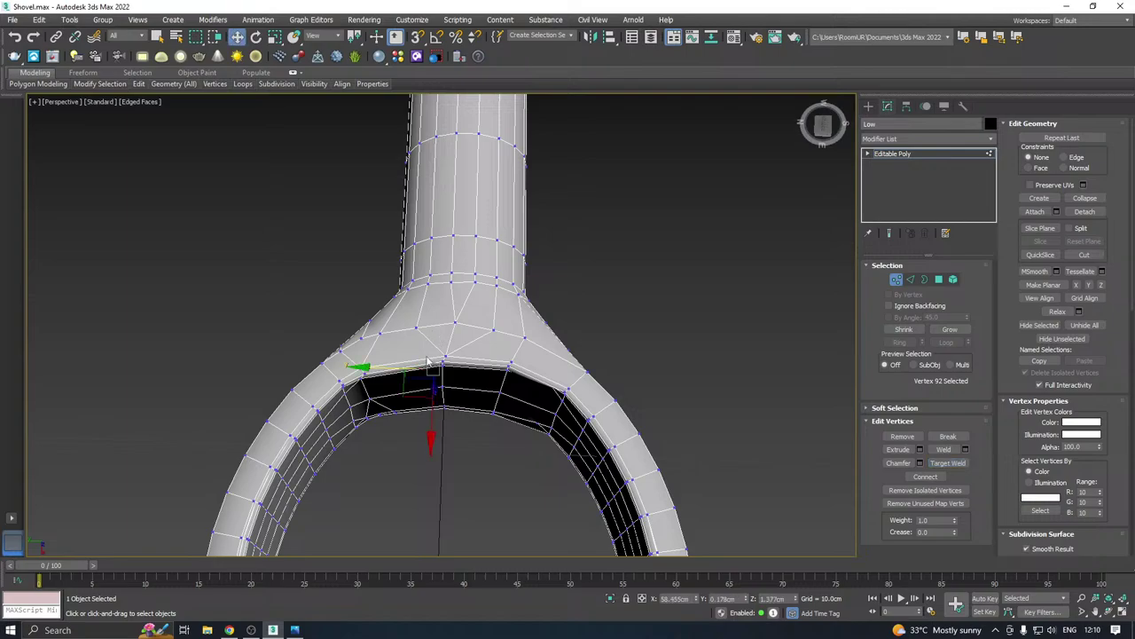
Examine the vertices around the junction's rim and the inner face of the grip opening for leftover or unconnected points
scroll(372, 377, "up", 5)
left_click(363, 365)
scroll(372, 359, "down", 2)
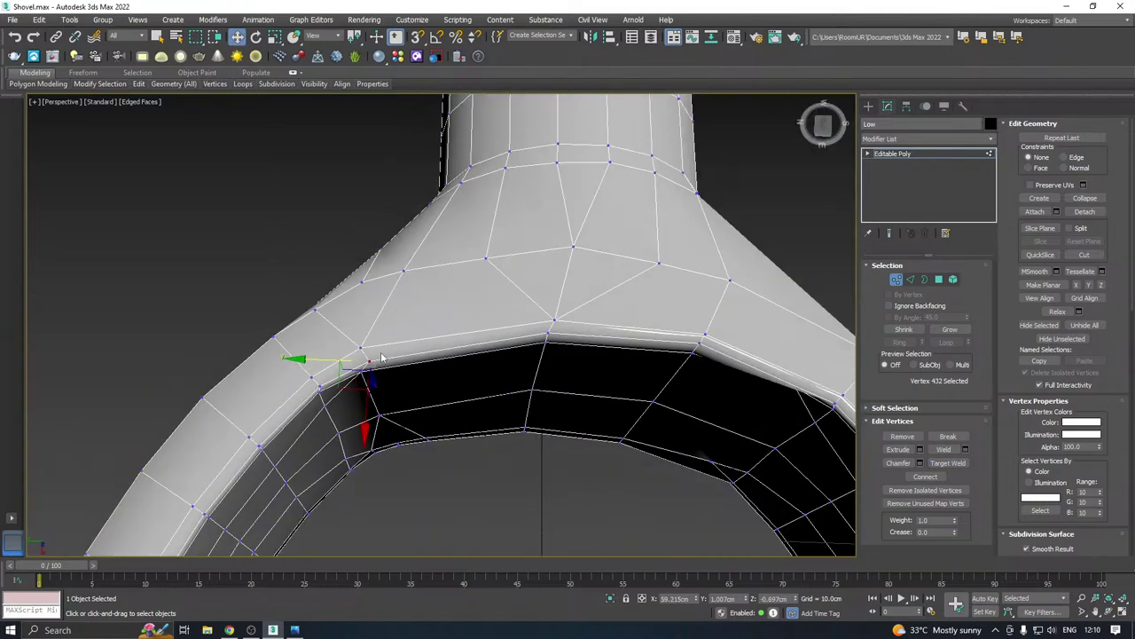
middle_click_drag(382, 357, 498, 263, "alt")
scroll(472, 271, "down", 10)
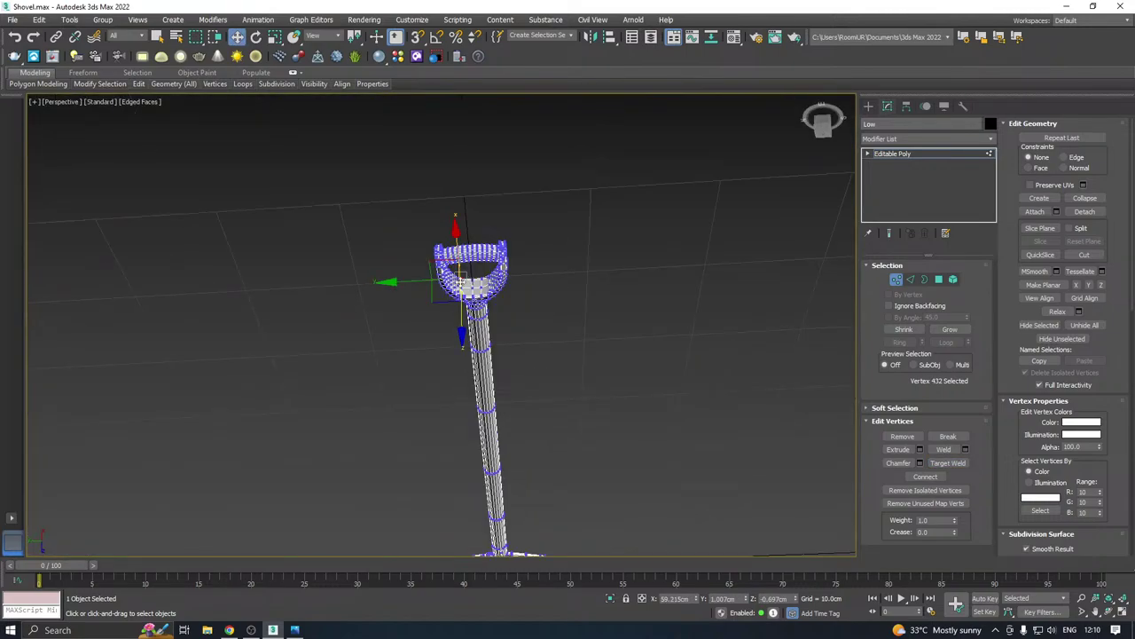
scroll(463, 319, "up", 8)
scroll(465, 325, "up", 6)
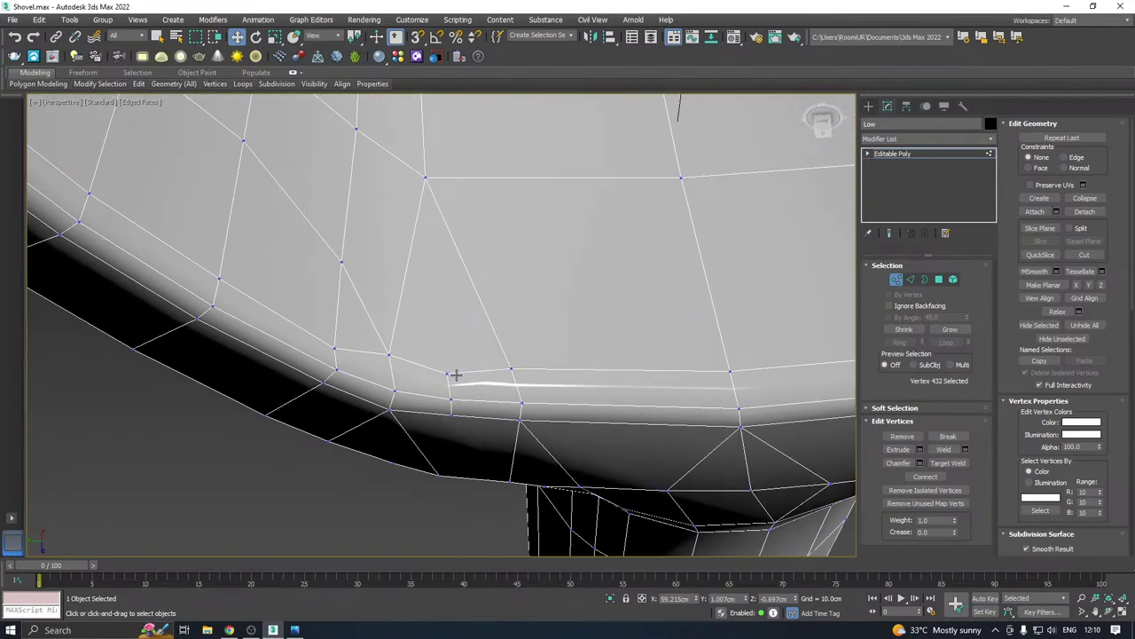
scroll(455, 375, "down", 2)
scroll(540, 329, "down", 4)
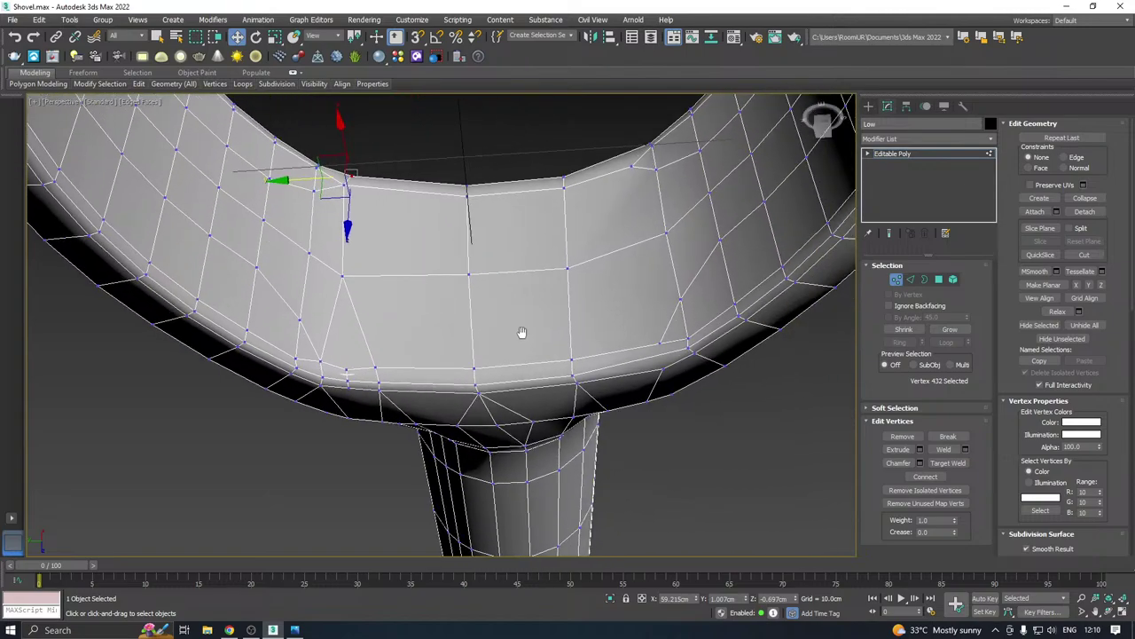
right_click(630, 346)
left_click(599, 423)
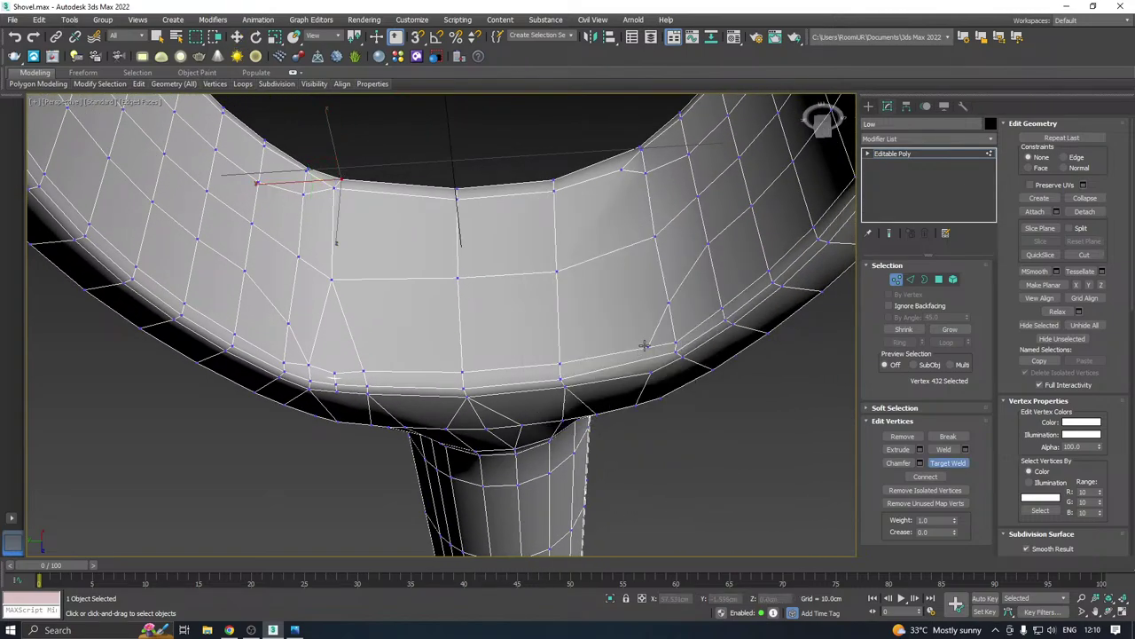
scroll(645, 345, "up", 2)
key("w")
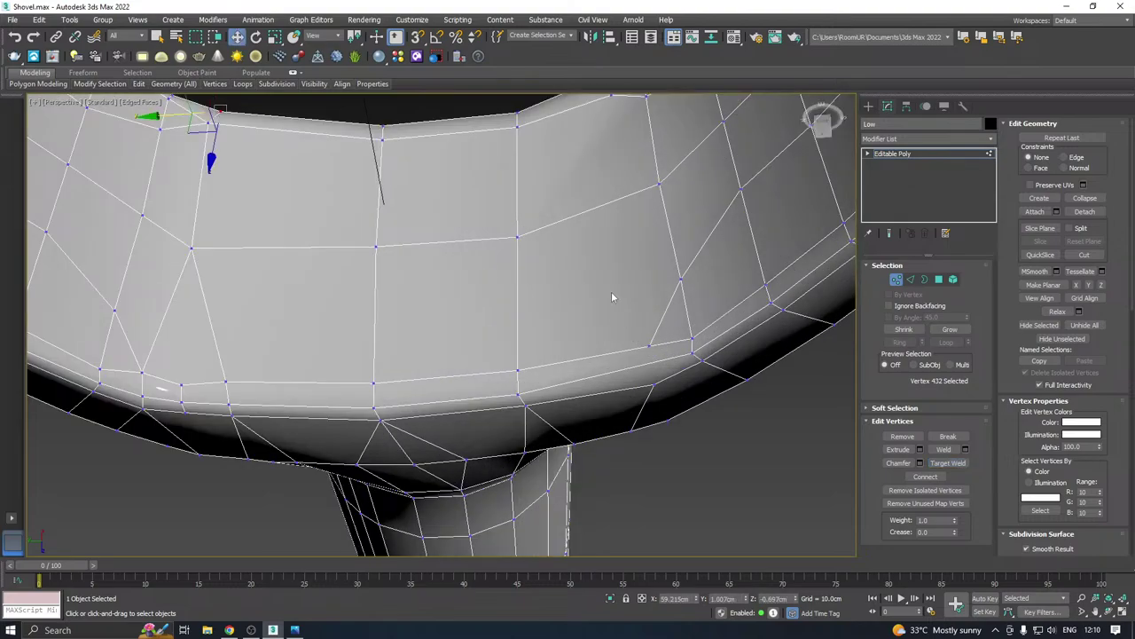
Cut an edge from the open vertex on the inner face across the narrow rim strips to the outer rim vertex
right_click(611, 275)
left_click(583, 169)
scroll(661, 330, "up", 2)
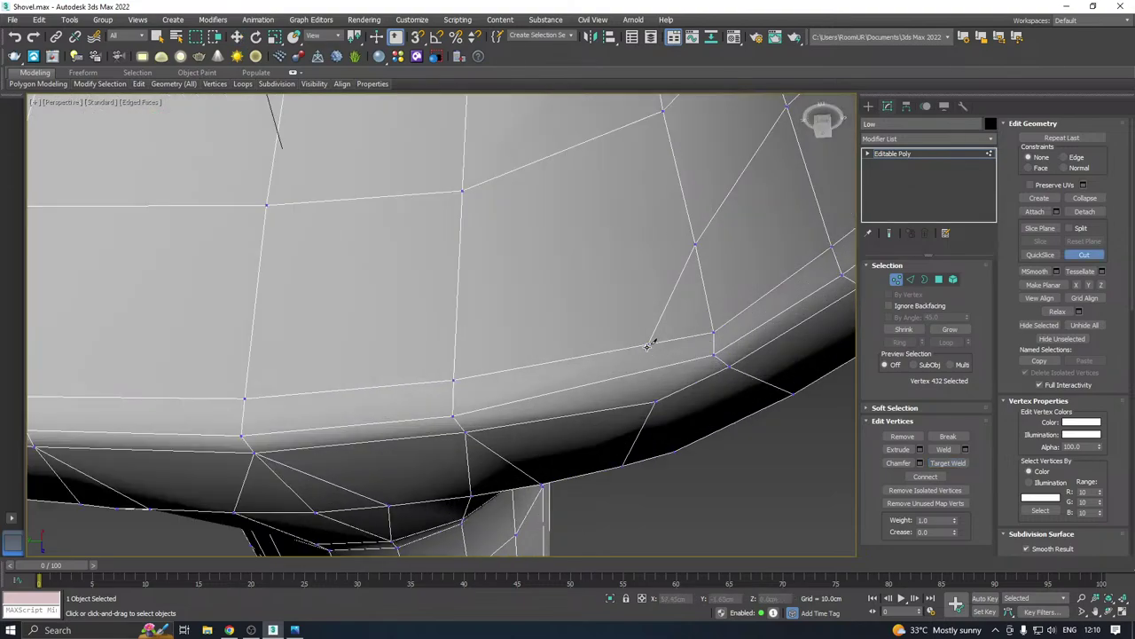
left_click(649, 346)
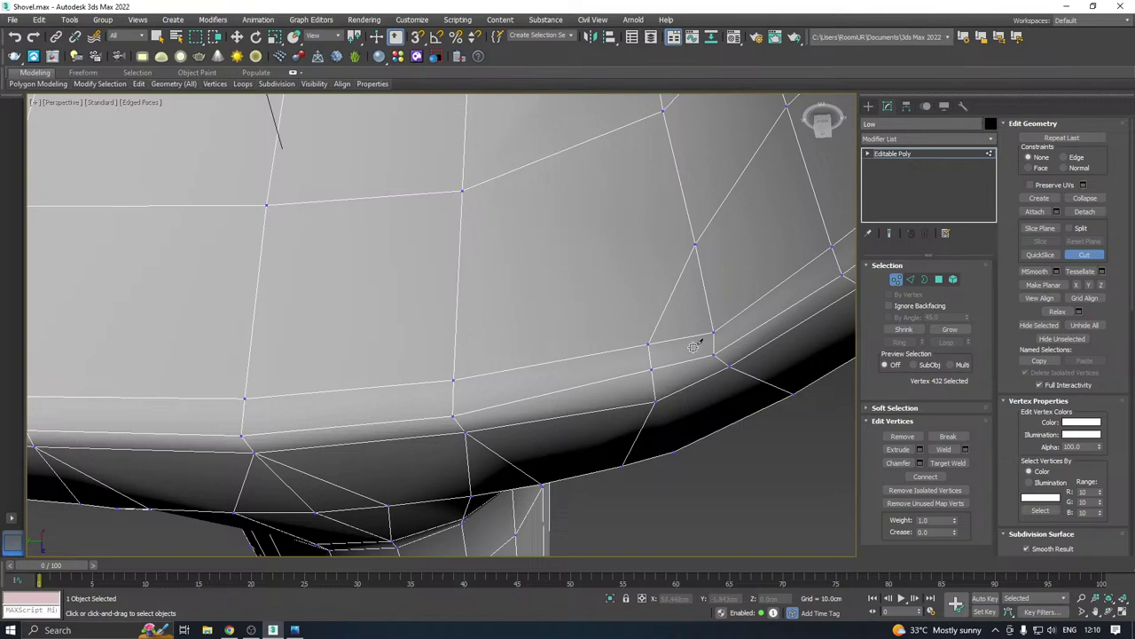
scroll(696, 346, "down", 2)
right_click(377, 375)
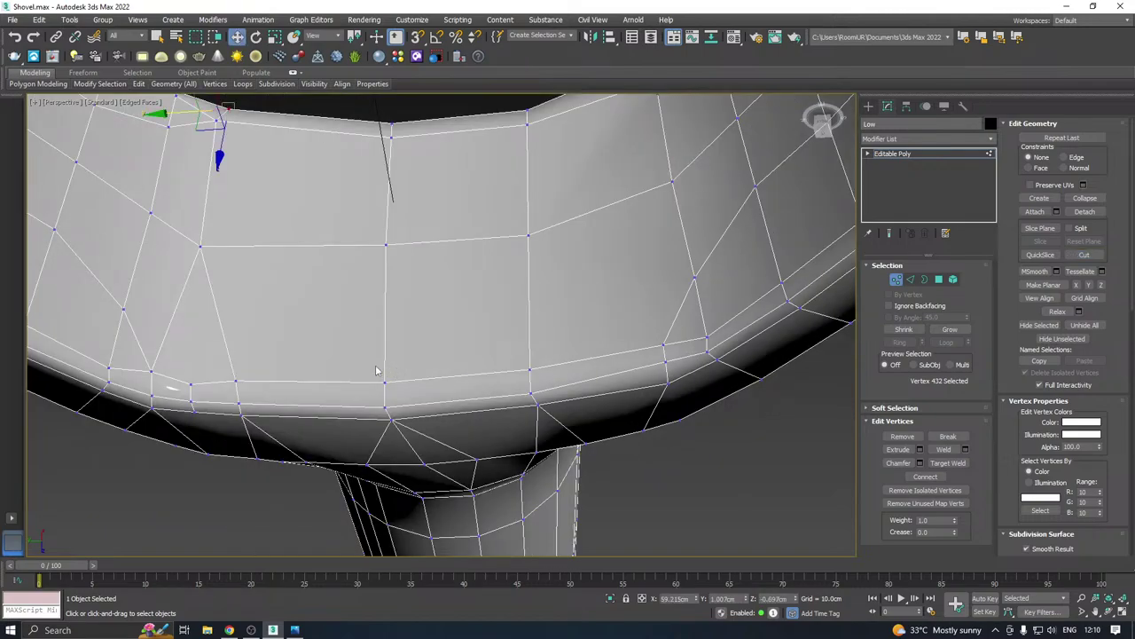
Connect the loose rim vertex on the opening's opposite side to the inner-face vertex above it with a new edge
middle_click_drag(375, 367, 574, 330)
middle_click_drag(450, 343, 433, 337, "alt")
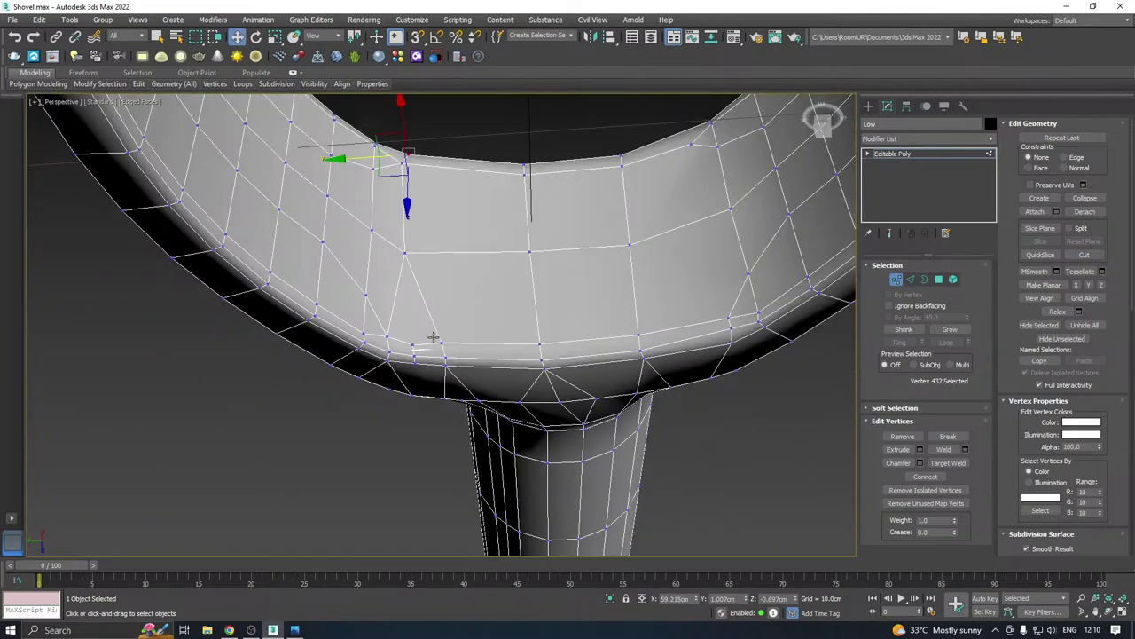
left_click(414, 345)
left_click(404, 253, "ctrl")
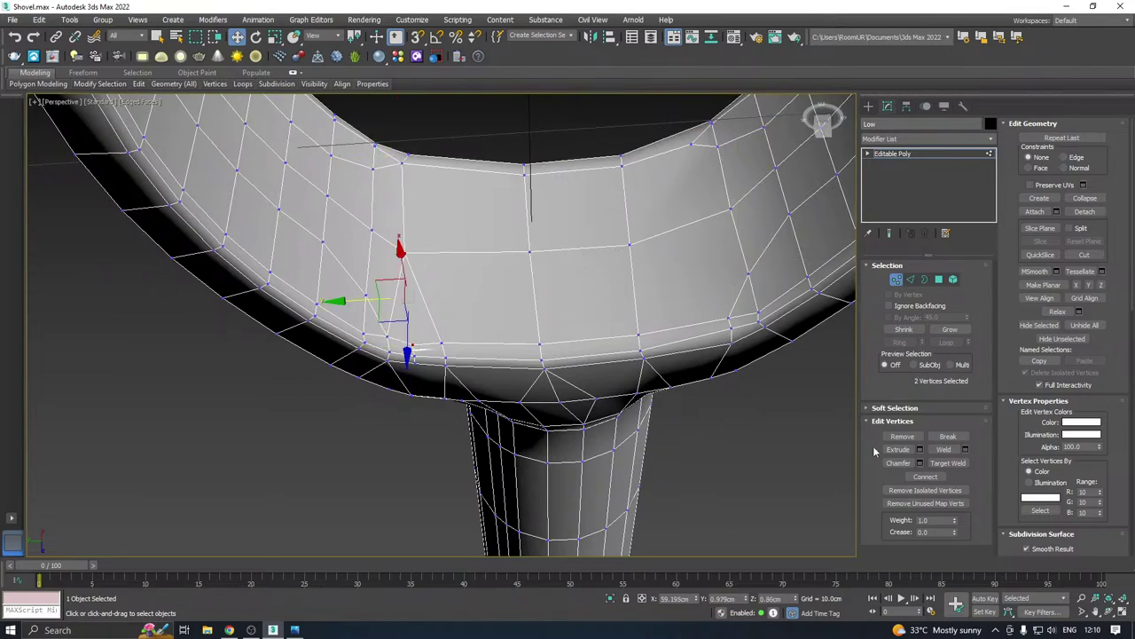
left_click(922, 478)
scroll(517, 373, "down", 3)
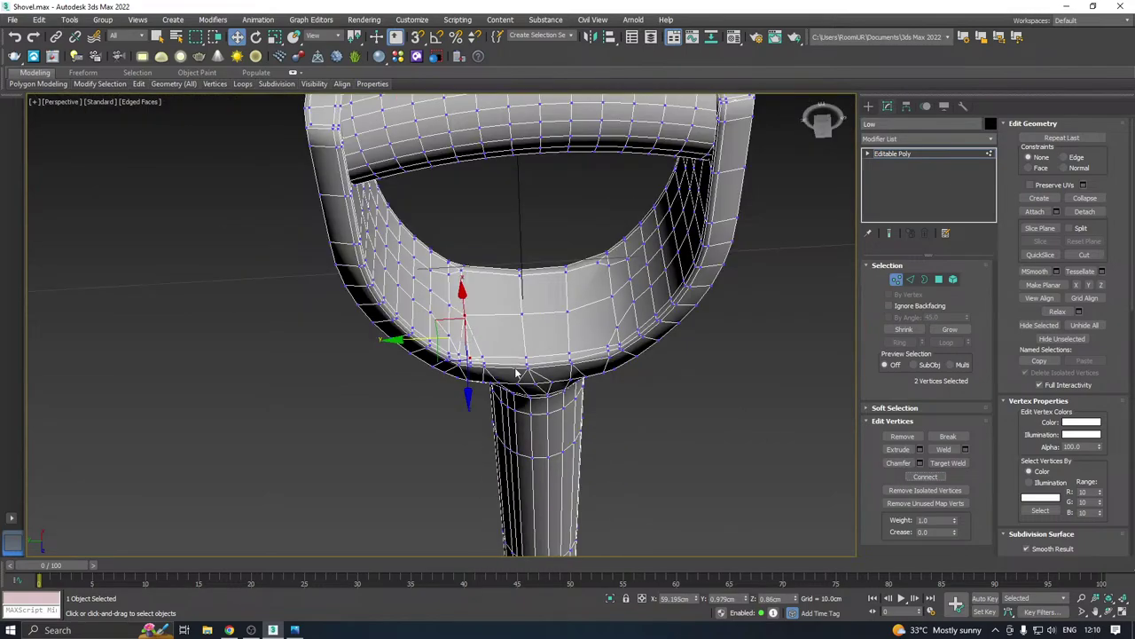
scroll(517, 374, "down", 5)
middle_click_drag(541, 328, 562, 409, "alt")
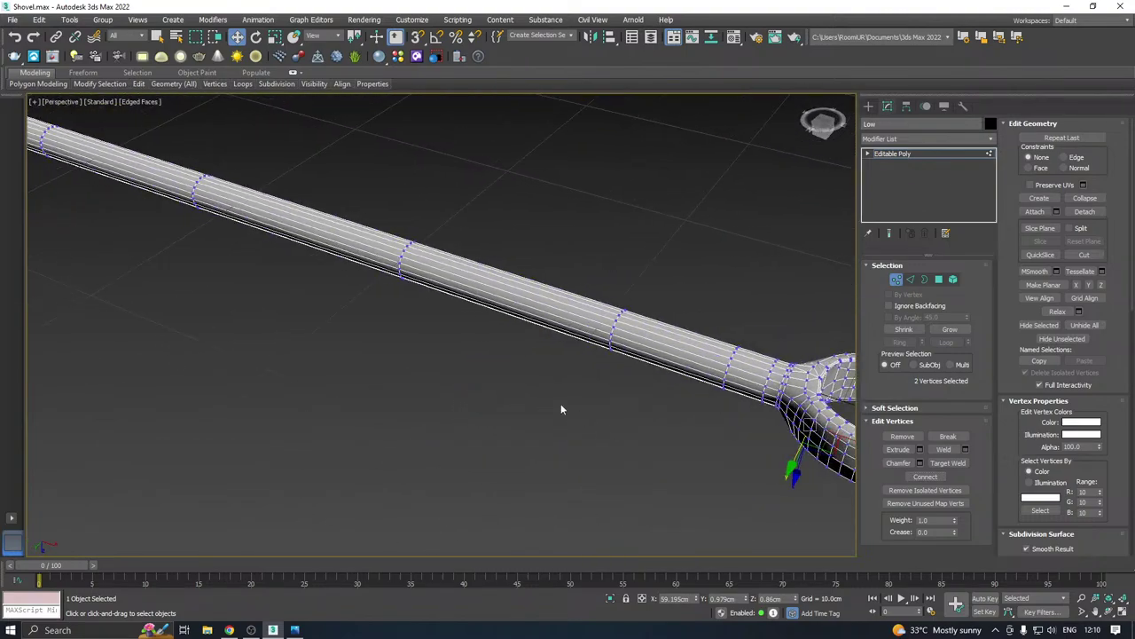
left_click(604, 330)
middle_click_drag(604, 330, 697, 380, "alt")
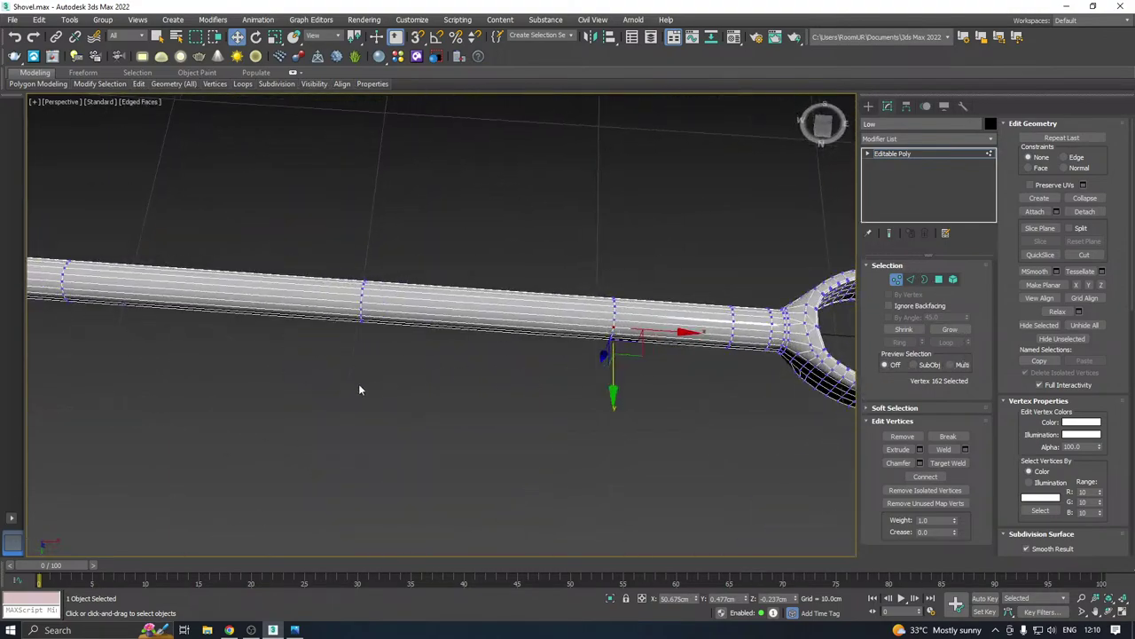
Examine the vertices where the handle meets the blade and around the blade's inner corner beside the socket
middle_click_drag(360, 387, 699, 388)
scroll(525, 384, "down", 2)
middle_click_drag(386, 358, 654, 382, "alt")
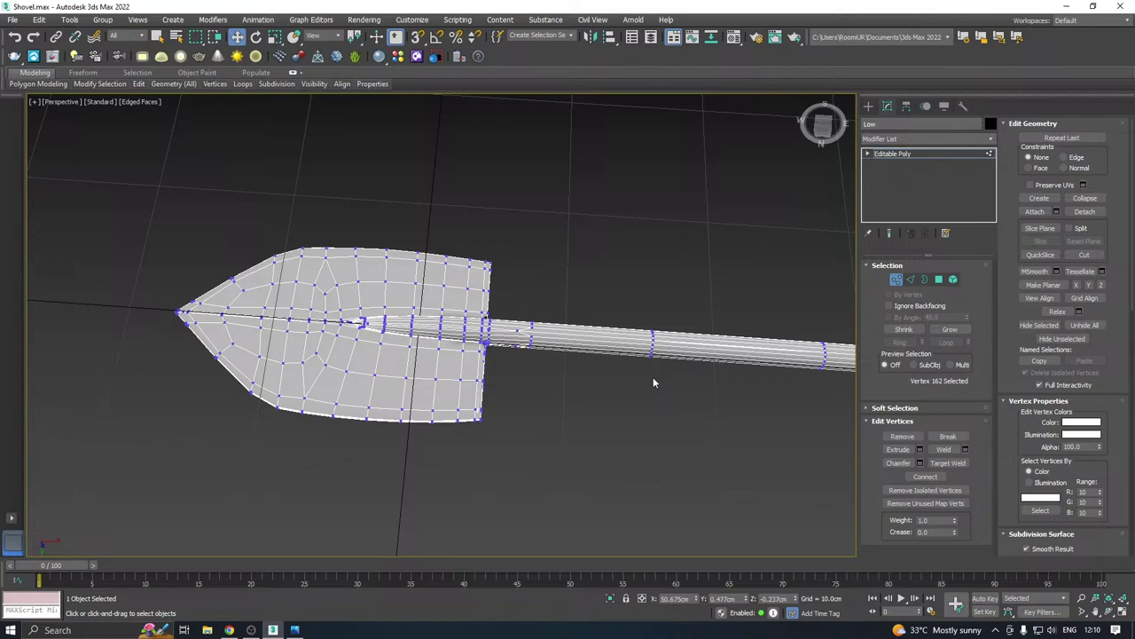
scroll(504, 328, "up", 6)
left_click(503, 337)
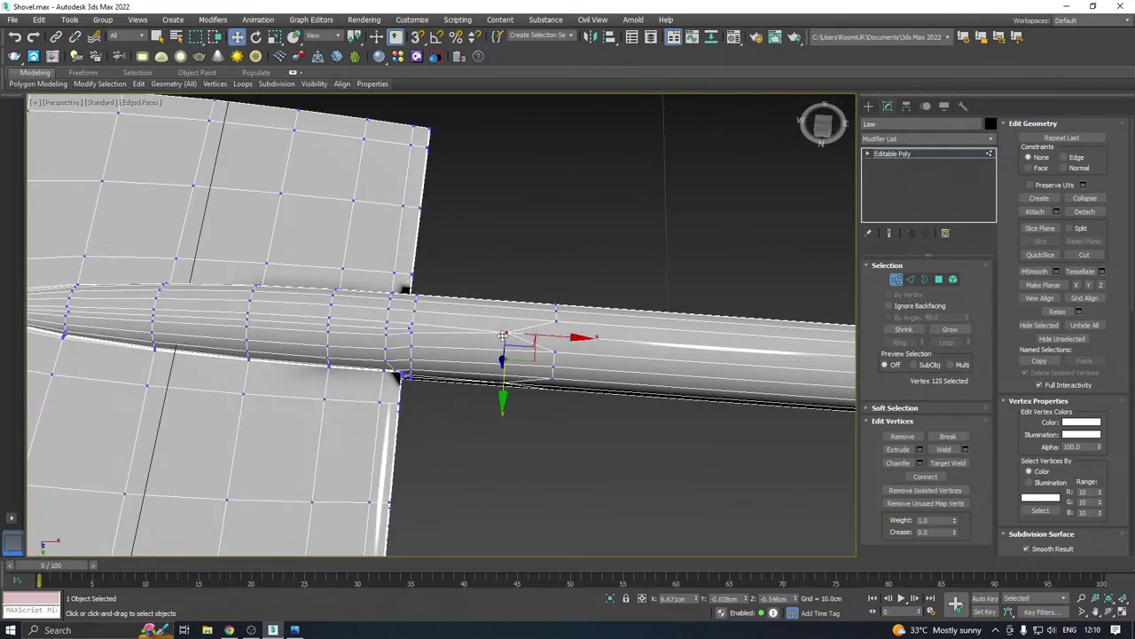
middle_click_drag(557, 351, 604, 279, "alt")
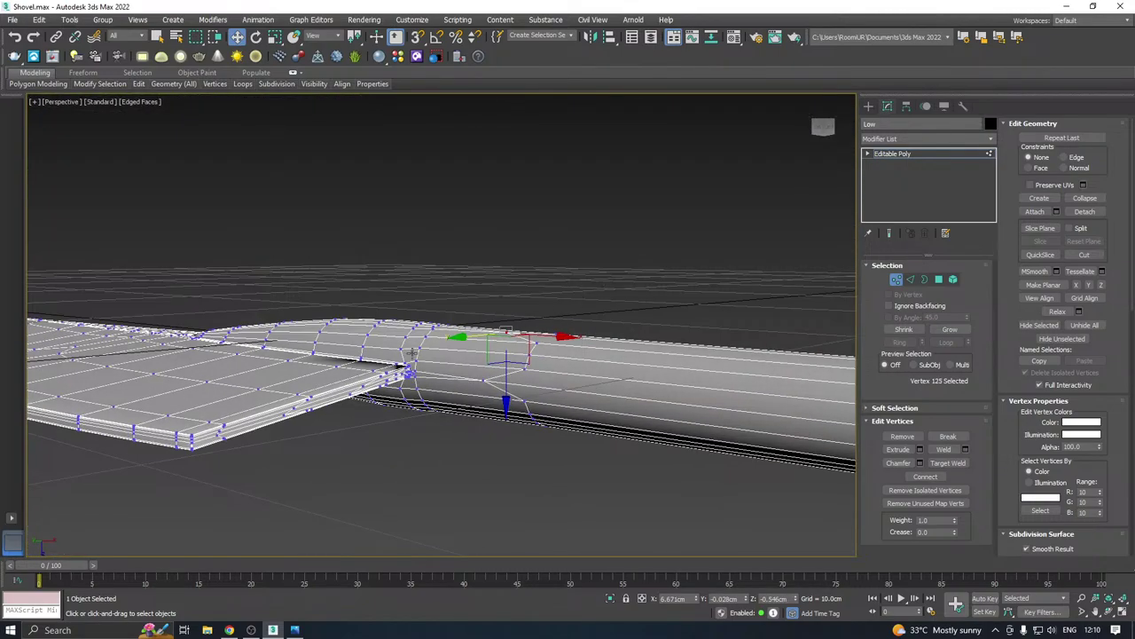
scroll(411, 353, "up", 6)
middle_click_drag(424, 348, 532, 367)
left_click(484, 370)
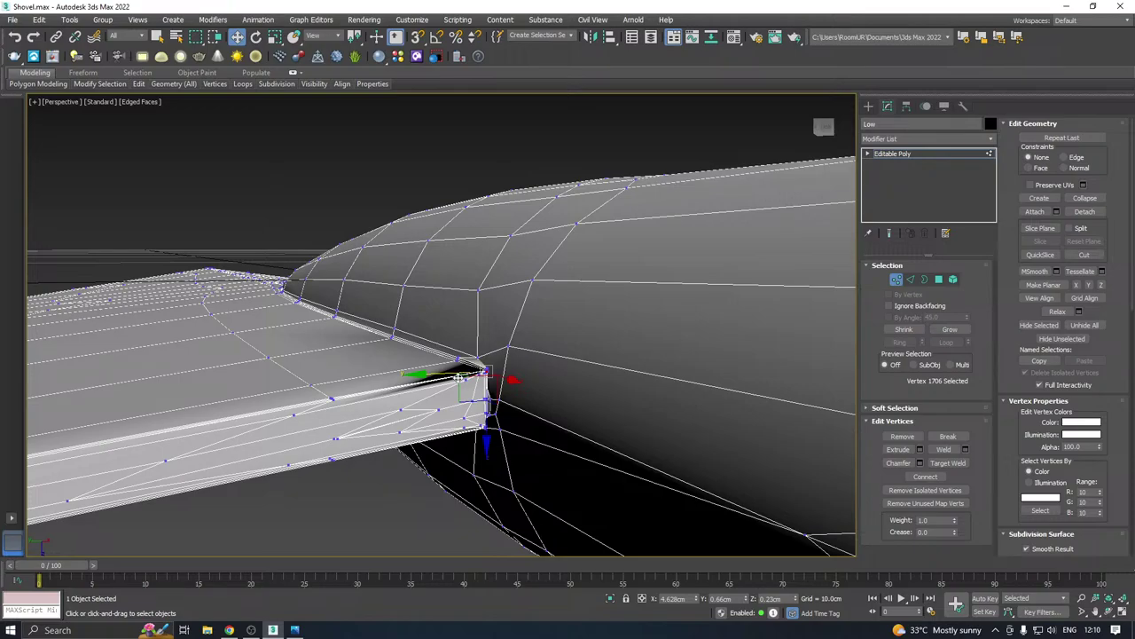
middle_click_drag(459, 377, 574, 378, "alt")
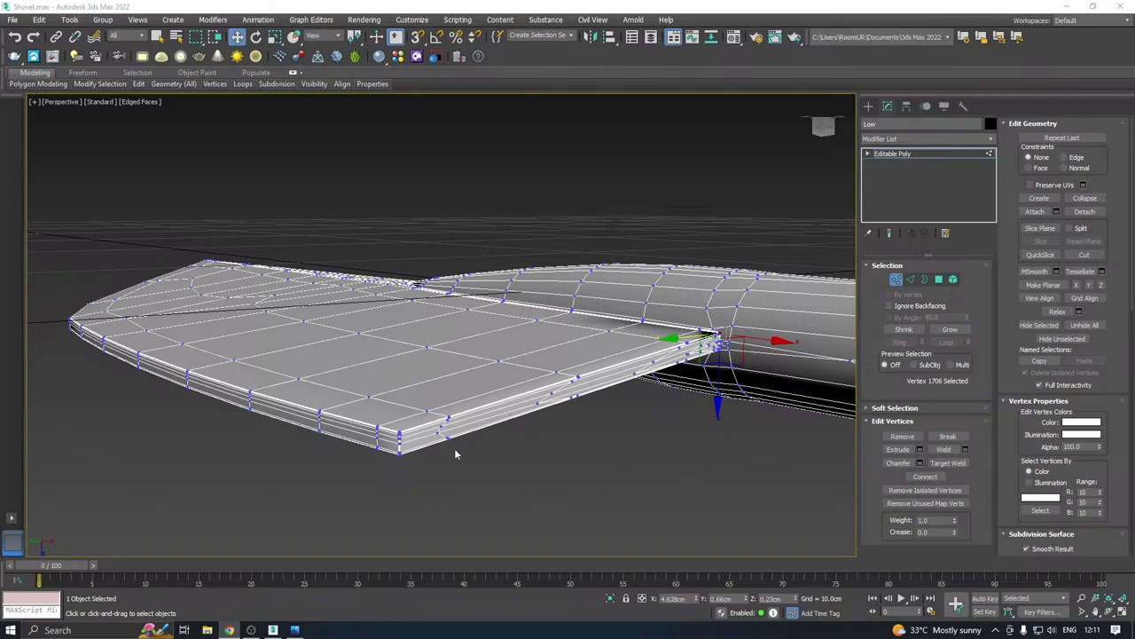
Select the narrow bevel edge loops along the blade's upper rim and beside the vertical edge of its rear outer corner
scroll(403, 435, "up", 5)
scroll(382, 426, "down", 4)
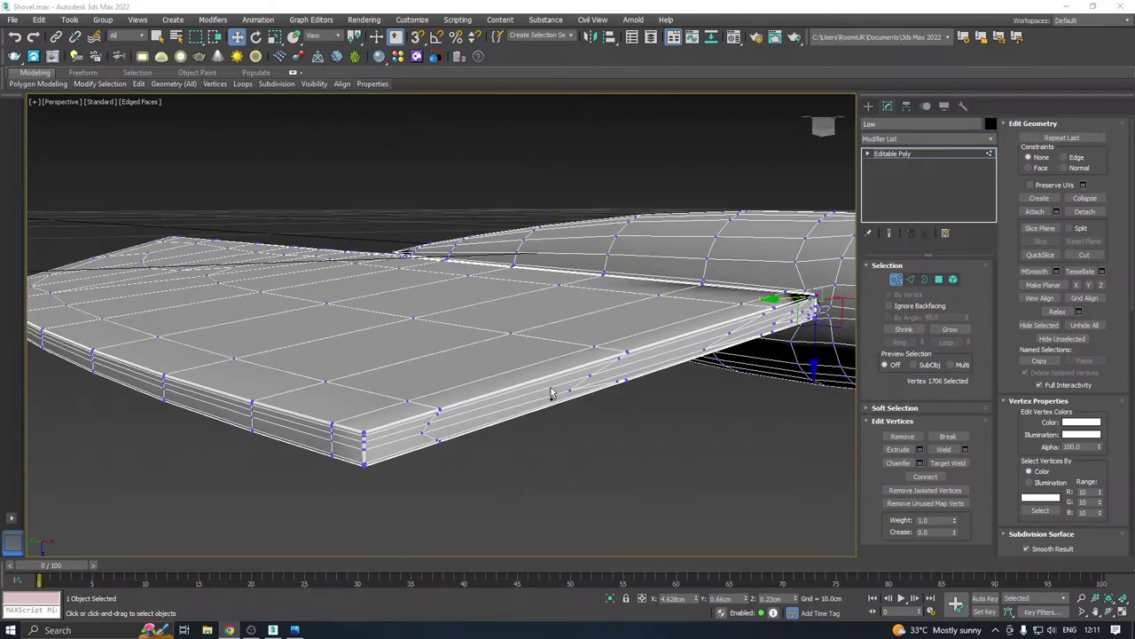
middle_click_drag(551, 392, 657, 372, "alt")
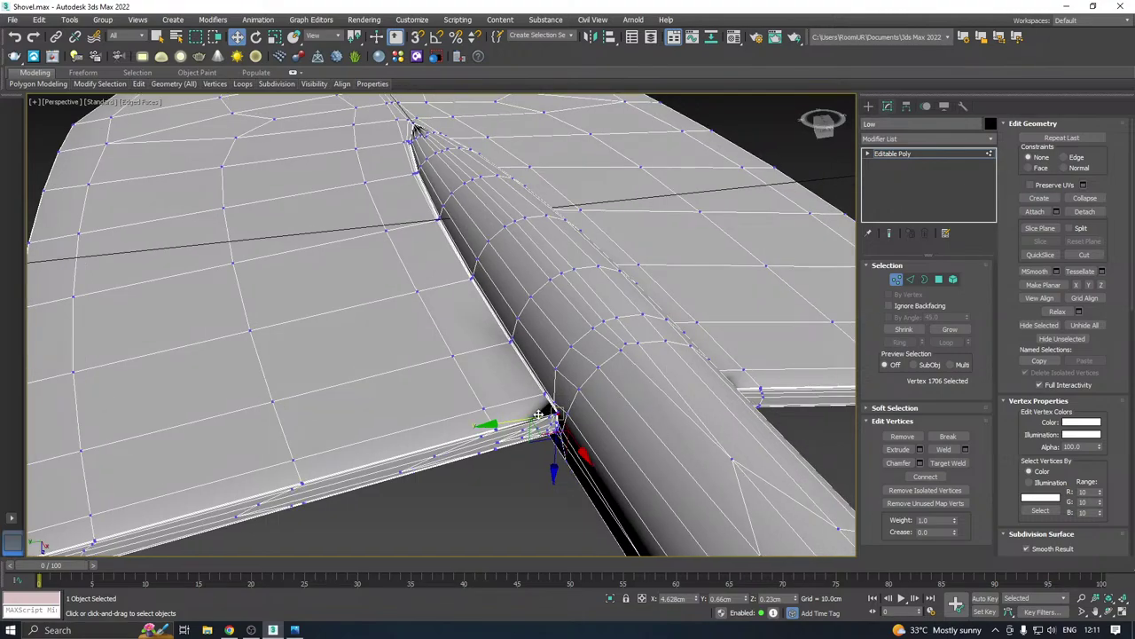
middle_click_drag(502, 422, 506, 381, "alt")
scroll(432, 429, "up", 5)
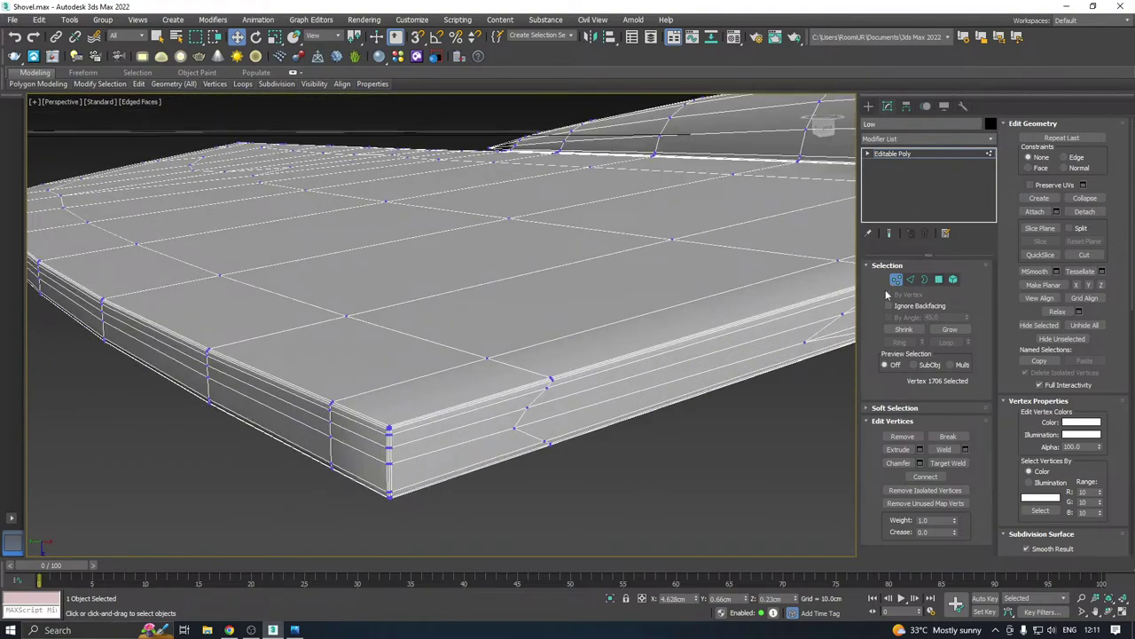
left_click(910, 279)
scroll(371, 415, "up", 4)
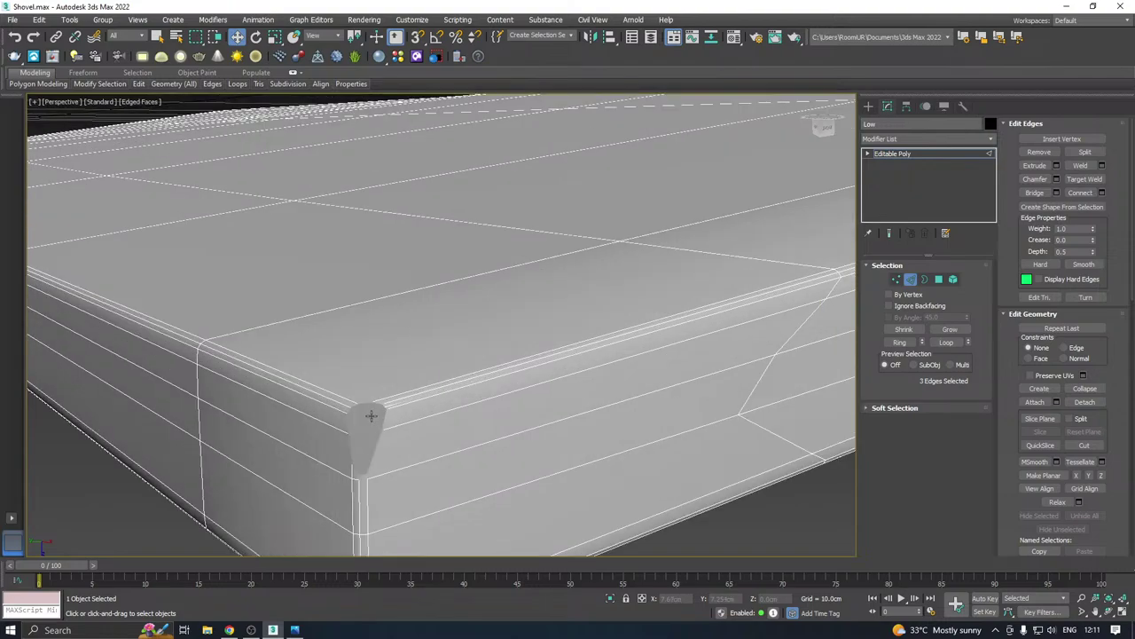
middle_click_drag(369, 428, 372, 443, "alt")
double_click(363, 448)
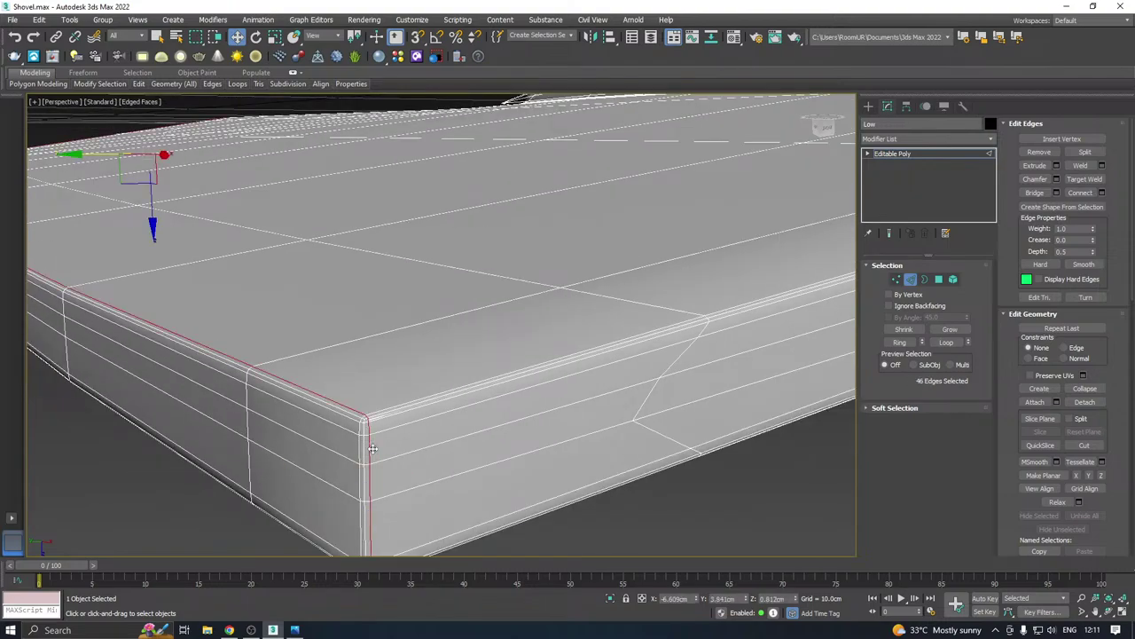
double_click(360, 446, "ctrl")
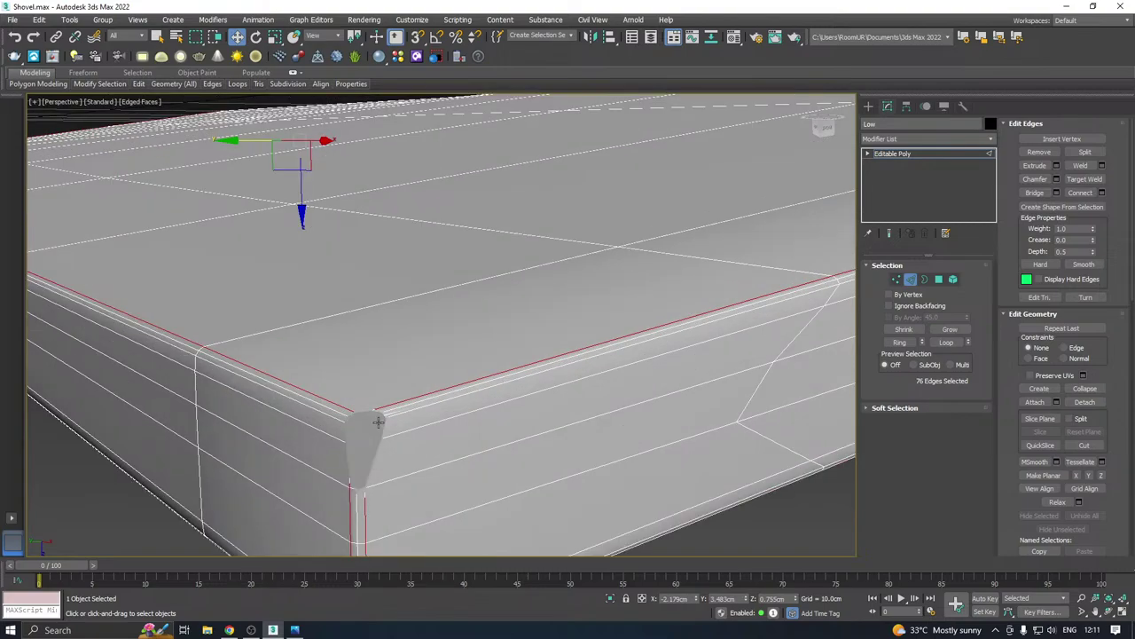
double_click(387, 418, "ctrl")
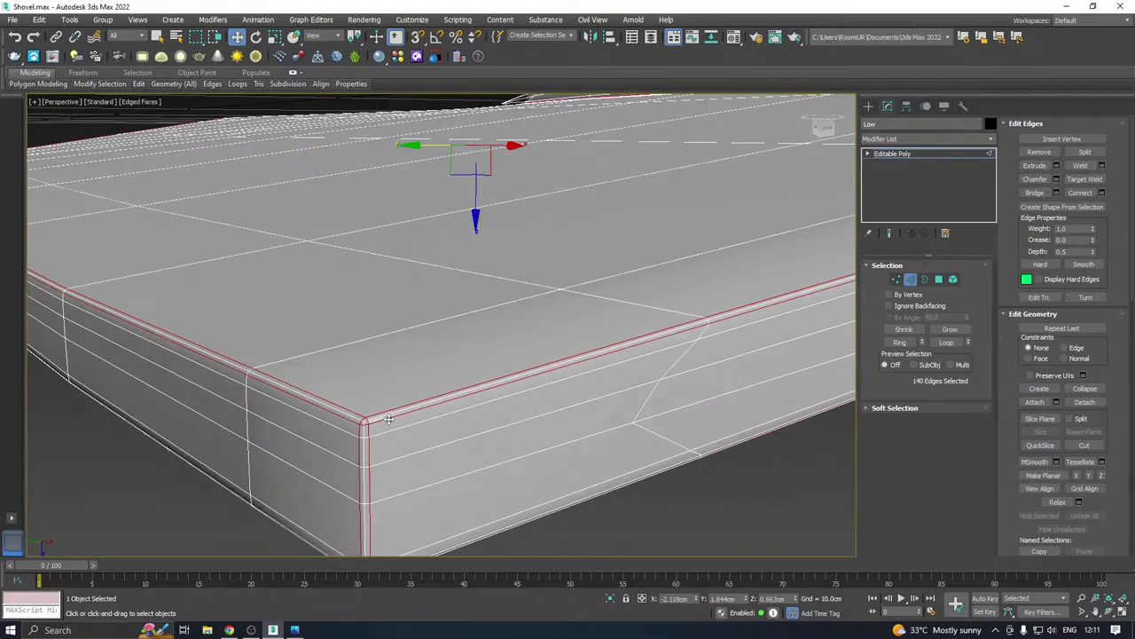
Add the bevel edge loop along the blade's lower rim to the edge selection
scroll(389, 419, "down", 2)
middle_click_drag(390, 422, 384, 379, "alt")
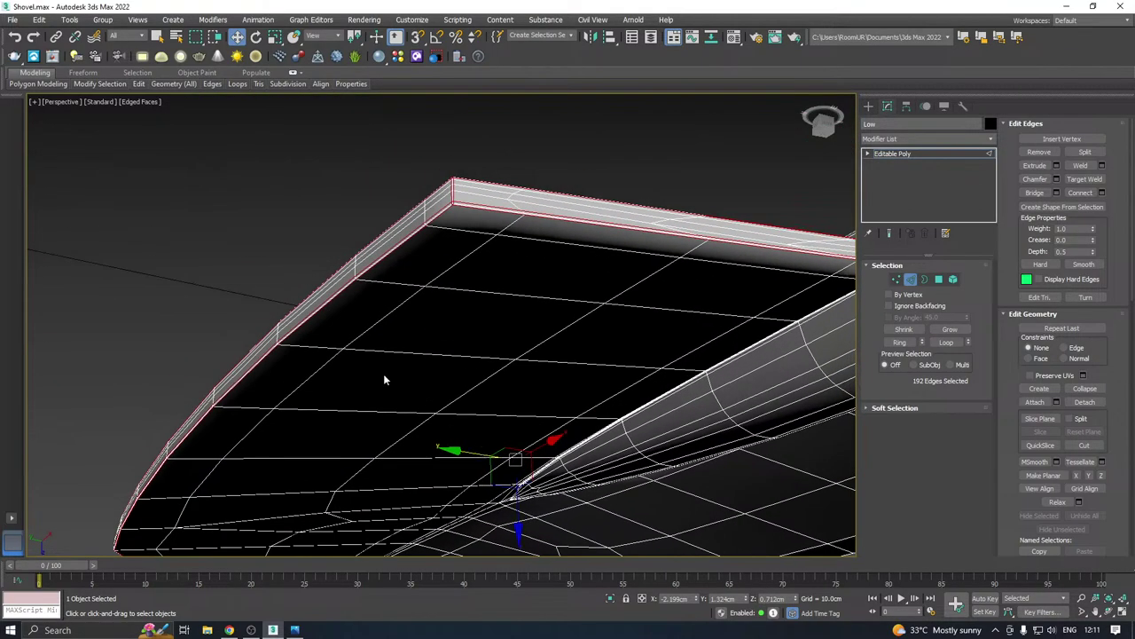
scroll(470, 200, "up", 3)
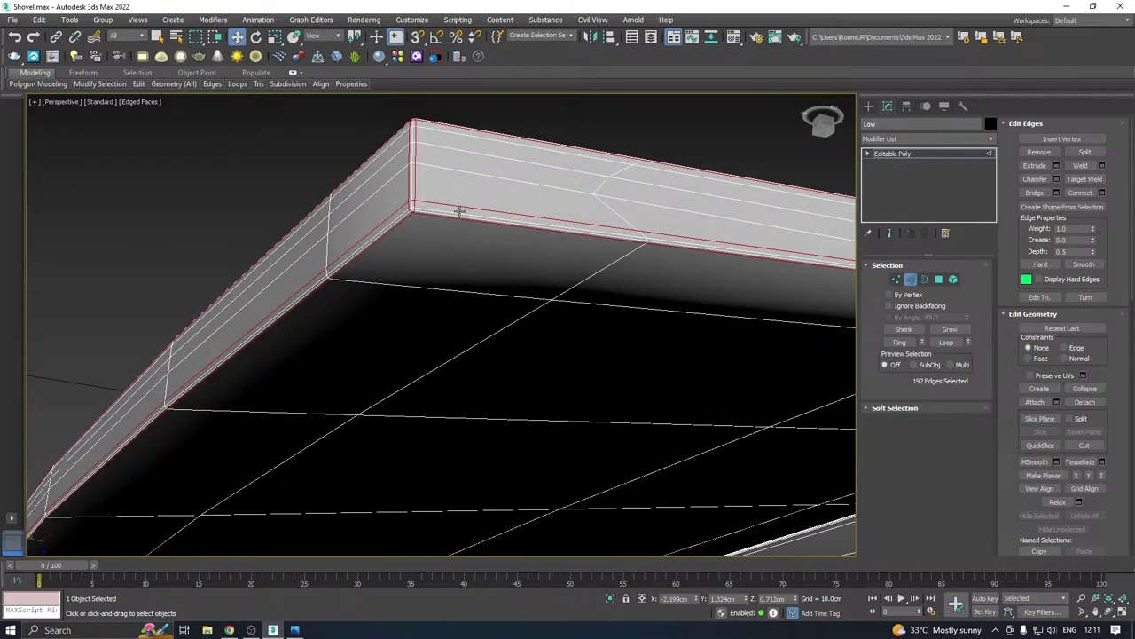
scroll(426, 207, "up", 1)
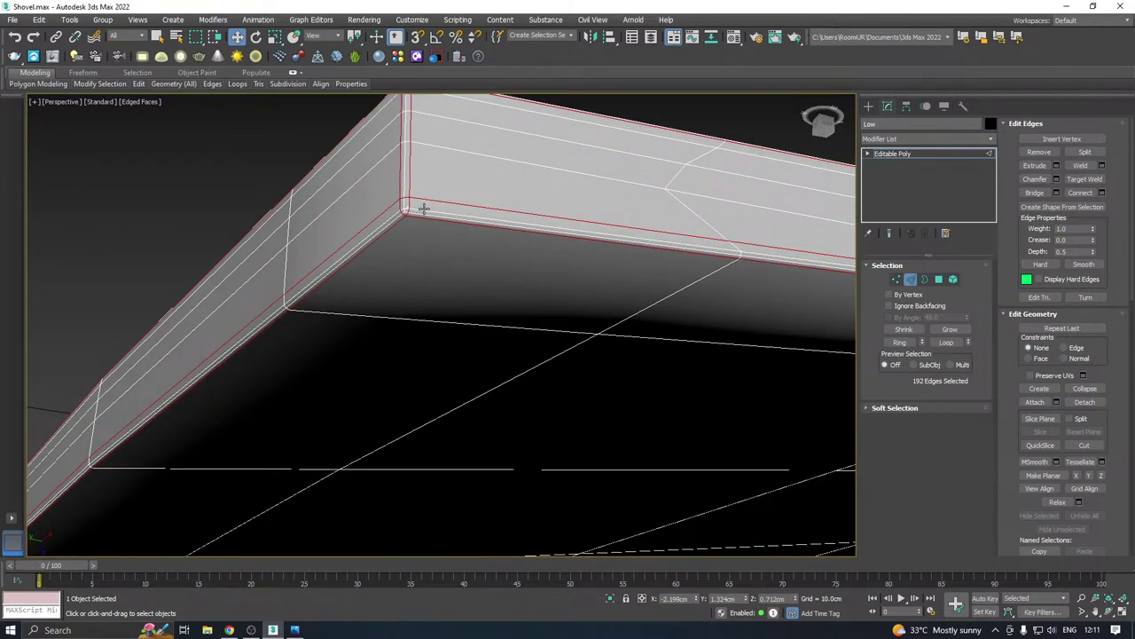
double_click(424, 208, "ctrl")
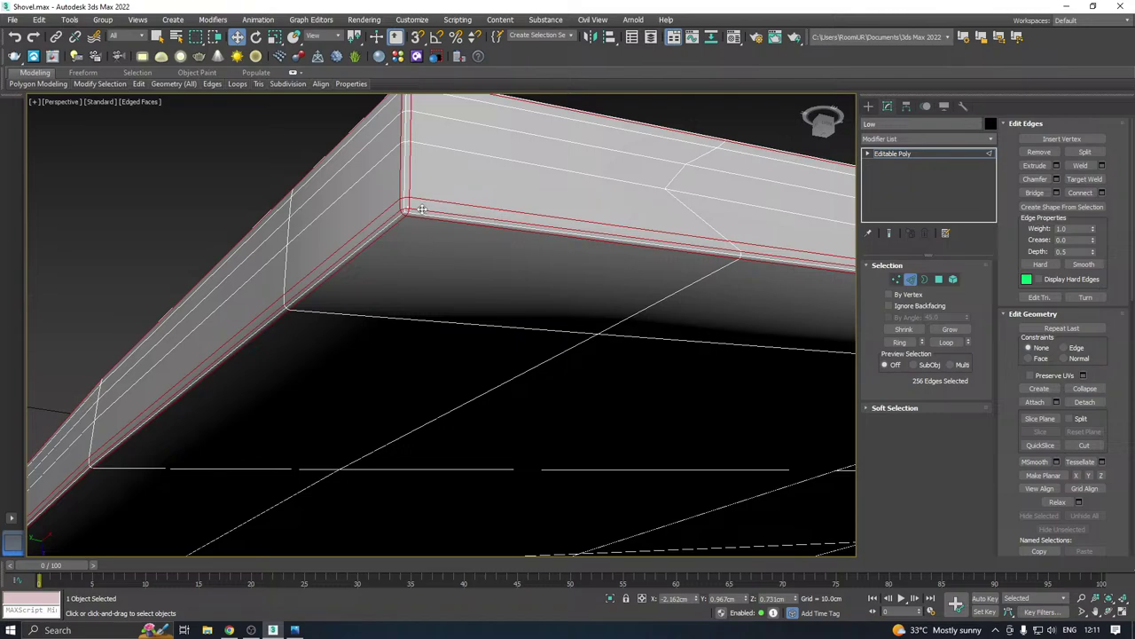
scroll(415, 208, "down", 5)
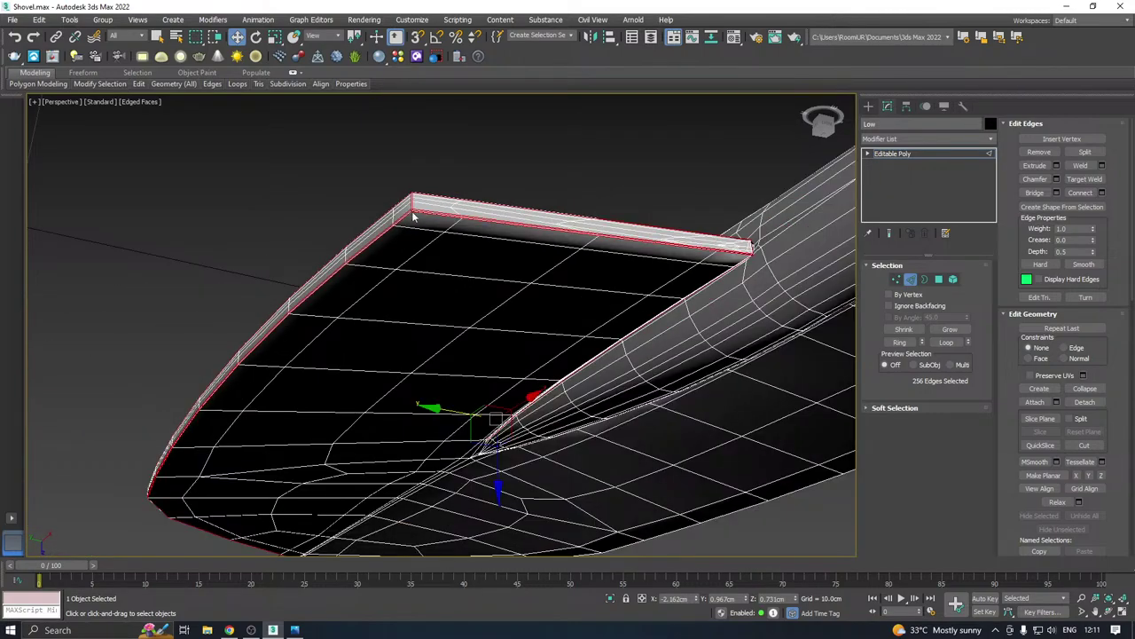
middle_click_drag(499, 227, 223, 315, "alt")
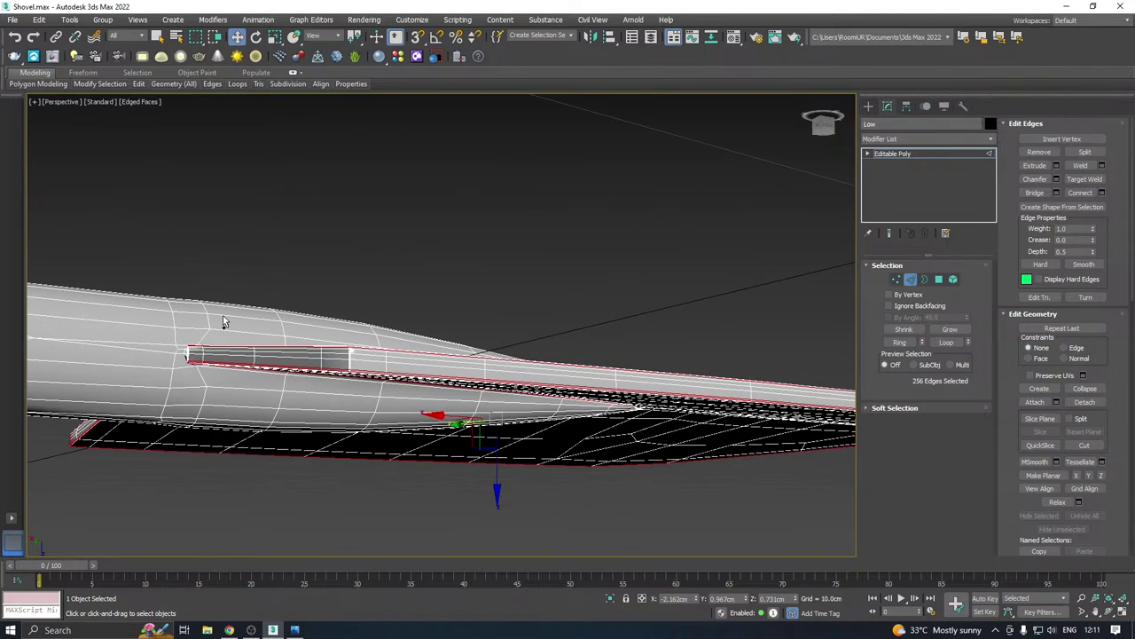
Add the vertical bevel loops at the blade's opposite rear corner to the selection and remove all selected loops with their vertices
scroll(332, 347, "up", 3)
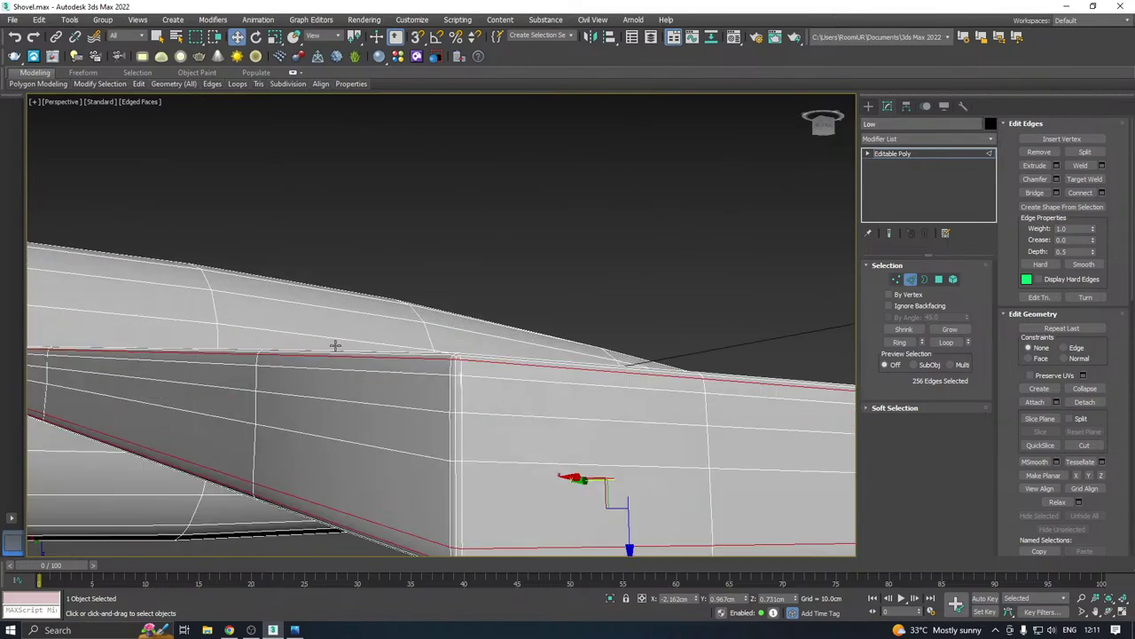
double_click(462, 394, "ctrl")
double_click(451, 393, "ctrl")
scroll(423, 385, "down", 2)
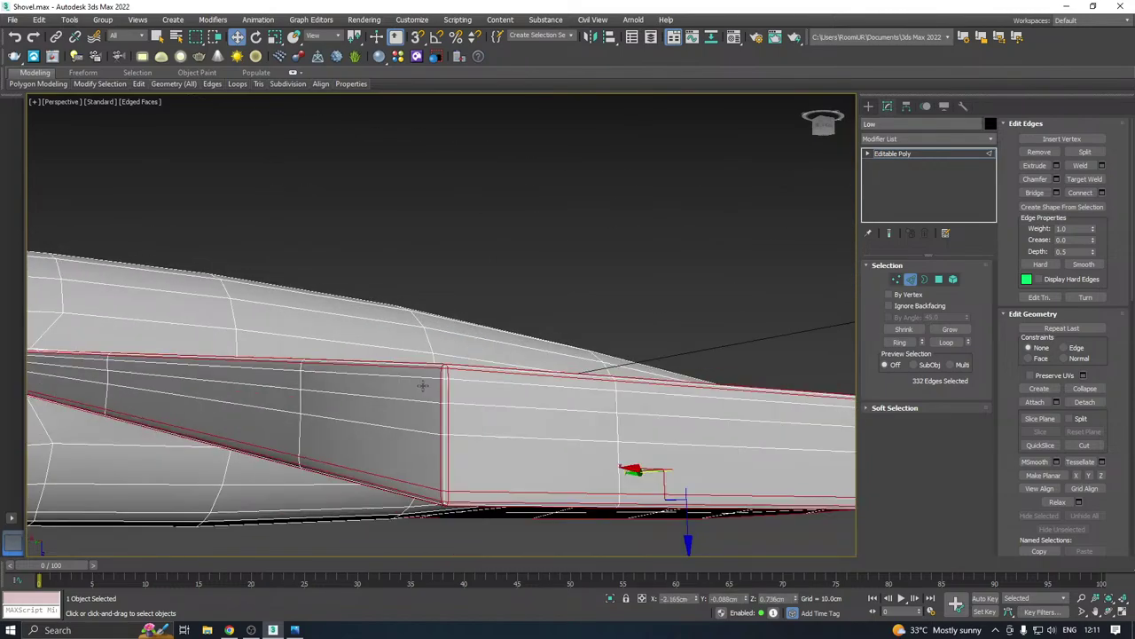
middle_click_drag(424, 385, 658, 353, "alt")
scroll(310, 430, "up", 3)
scroll(460, 406, "up", 6)
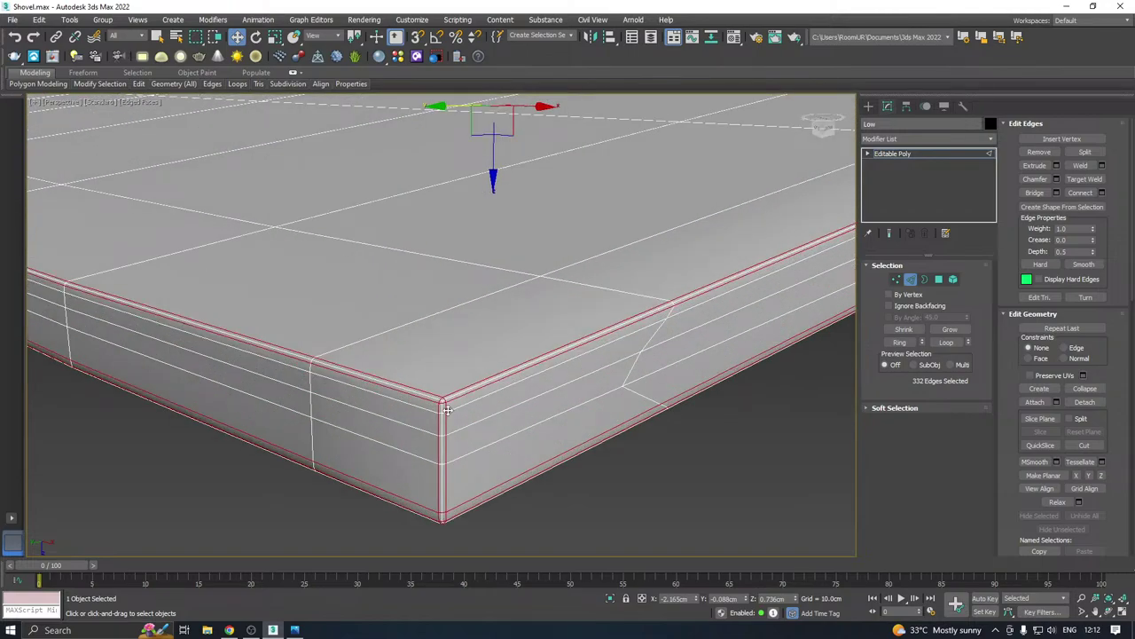
key("ctrl+BackSpace")
scroll(448, 434, "down", 6)
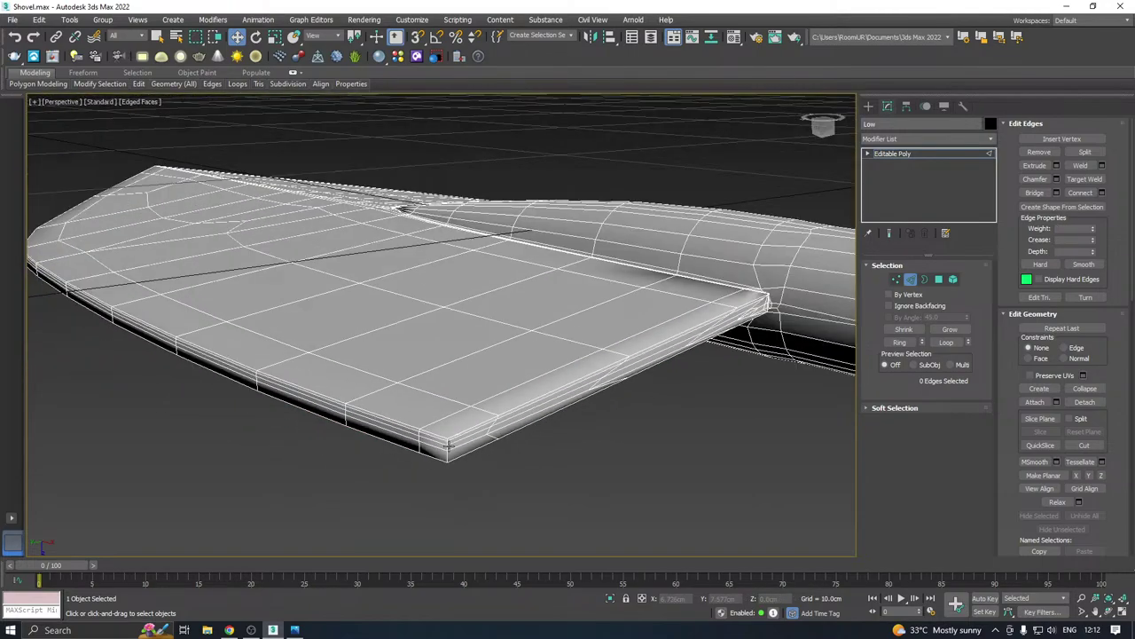
Remove the two middle edge loops running around the blade's side thickness, including their vertices
left_click(895, 280)
scroll(399, 466, "up", 8)
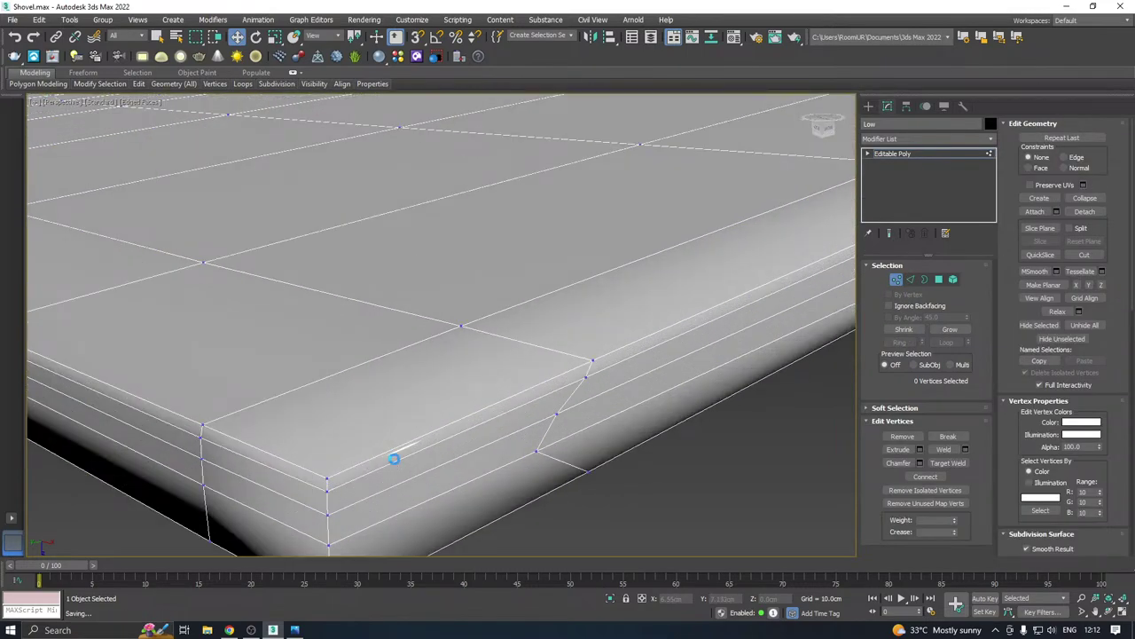
left_click(911, 279)
double_click(394, 513)
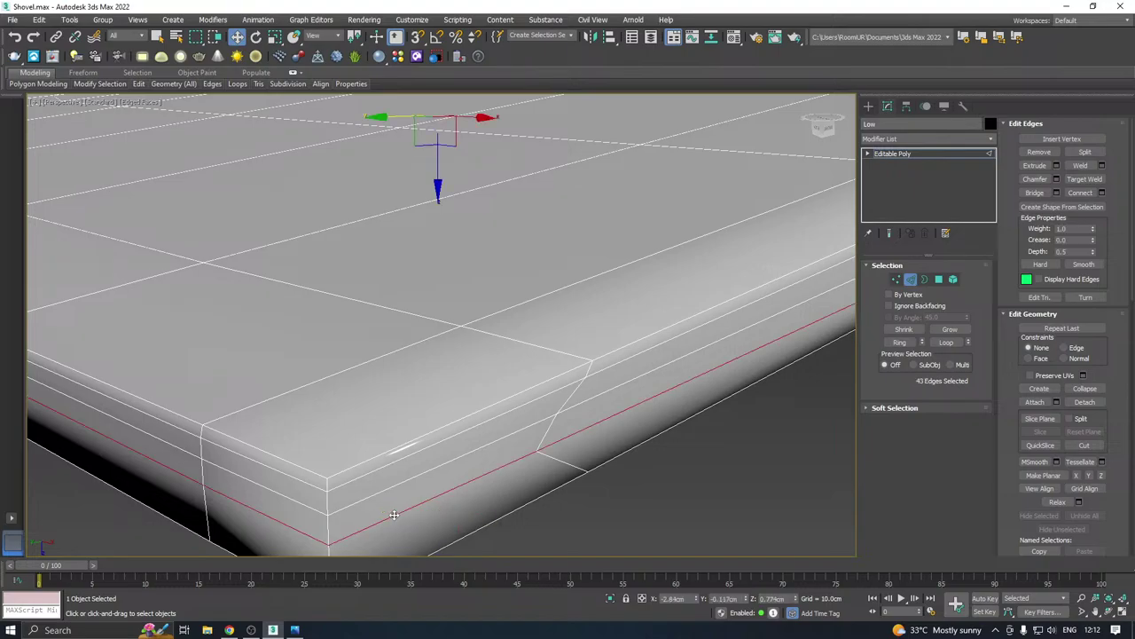
double_click(364, 496, "ctrl")
scroll(308, 503, "down", 3)
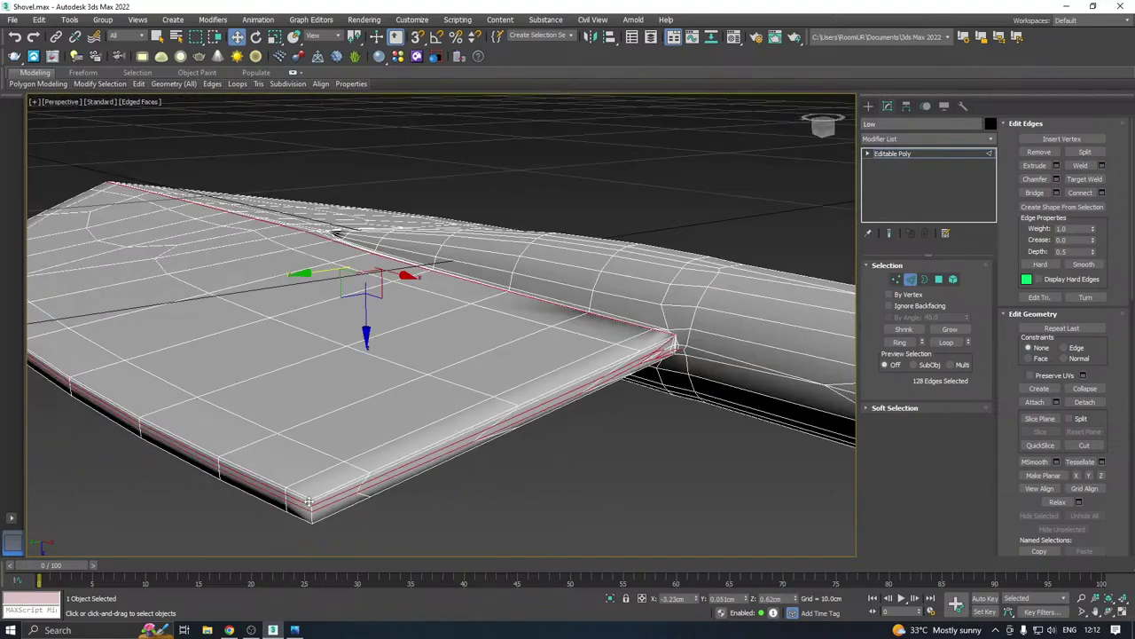
middle_click_drag(309, 500, 573, 421, "alt")
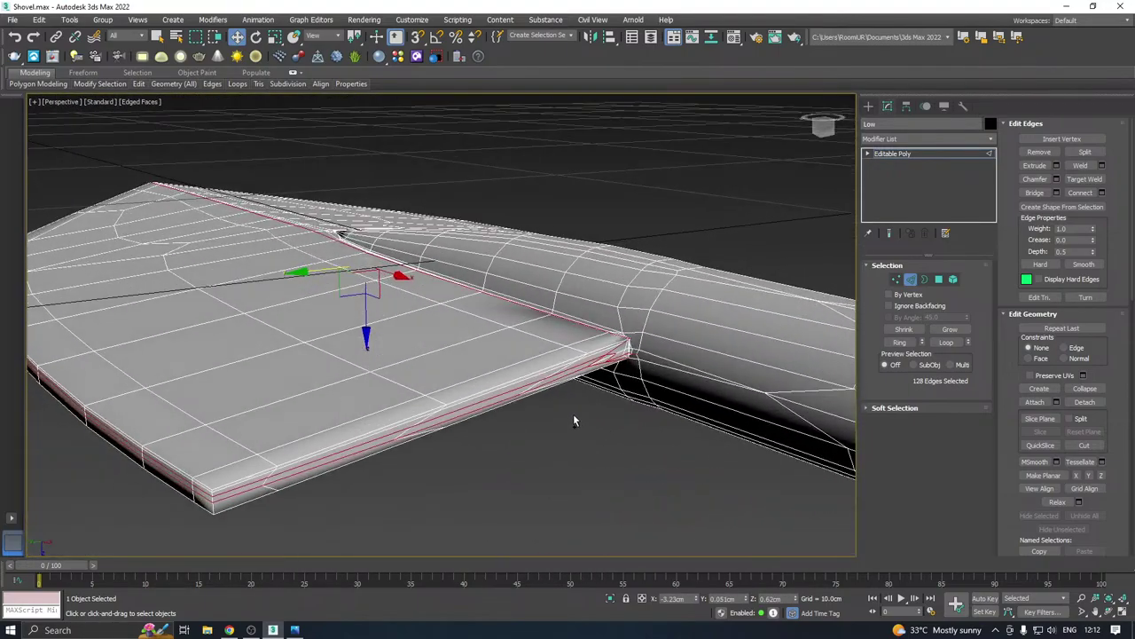
scroll(615, 355, "up", 3)
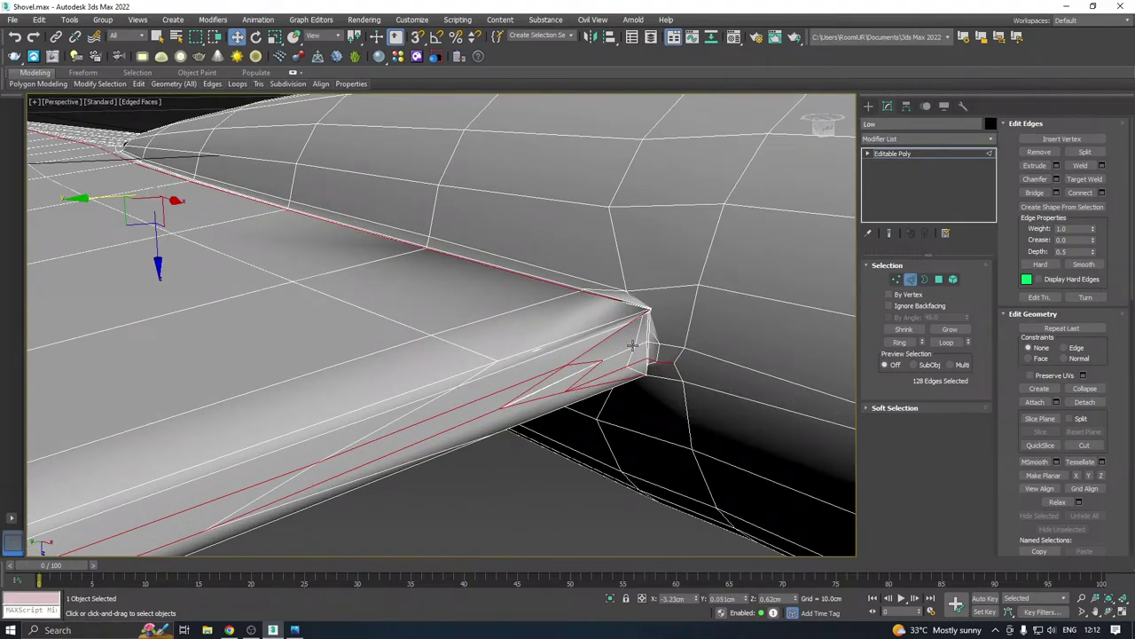
scroll(632, 346, "down", 5)
middle_click_drag(718, 340, 766, 341, "alt")
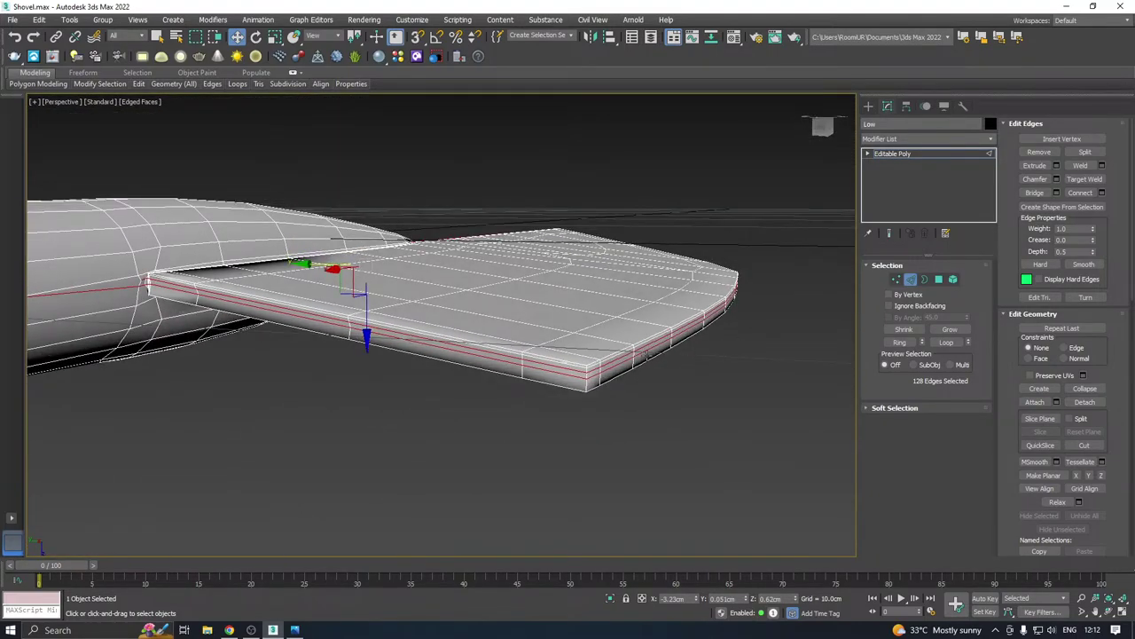
middle_click_drag(647, 353, 802, 374, "alt")
scroll(528, 494, "up", 2)
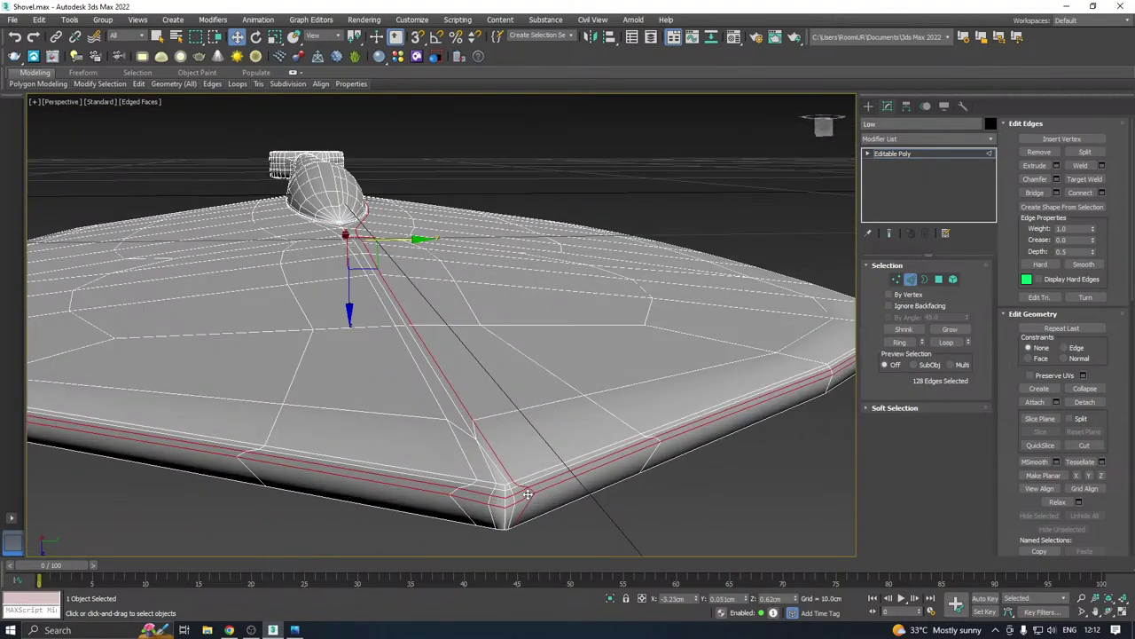
key("ctrl+d")
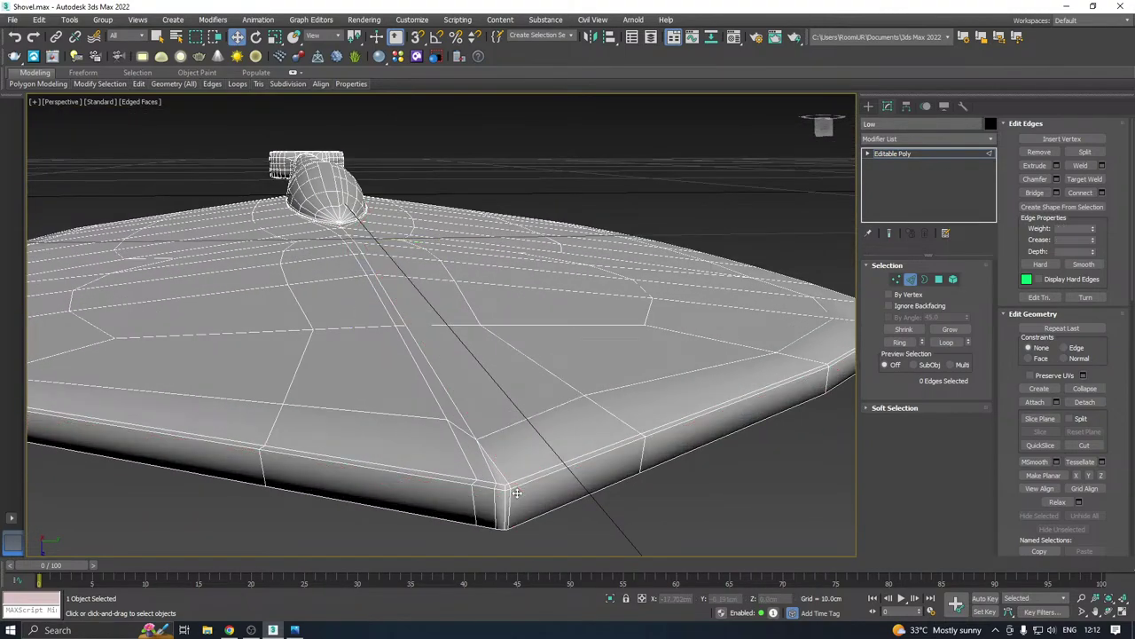
Target-weld the upper and lower ends of the extra vertical edge beside the blade's tip onto the adjacent tip edge
left_click(508, 493)
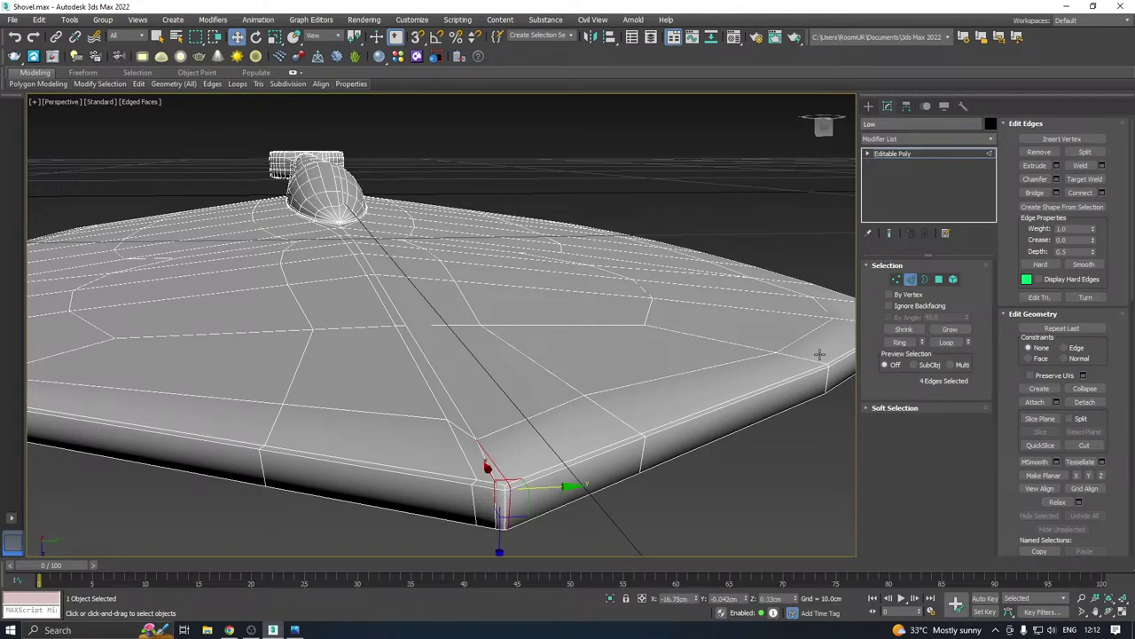
left_click(896, 279)
right_click(500, 479)
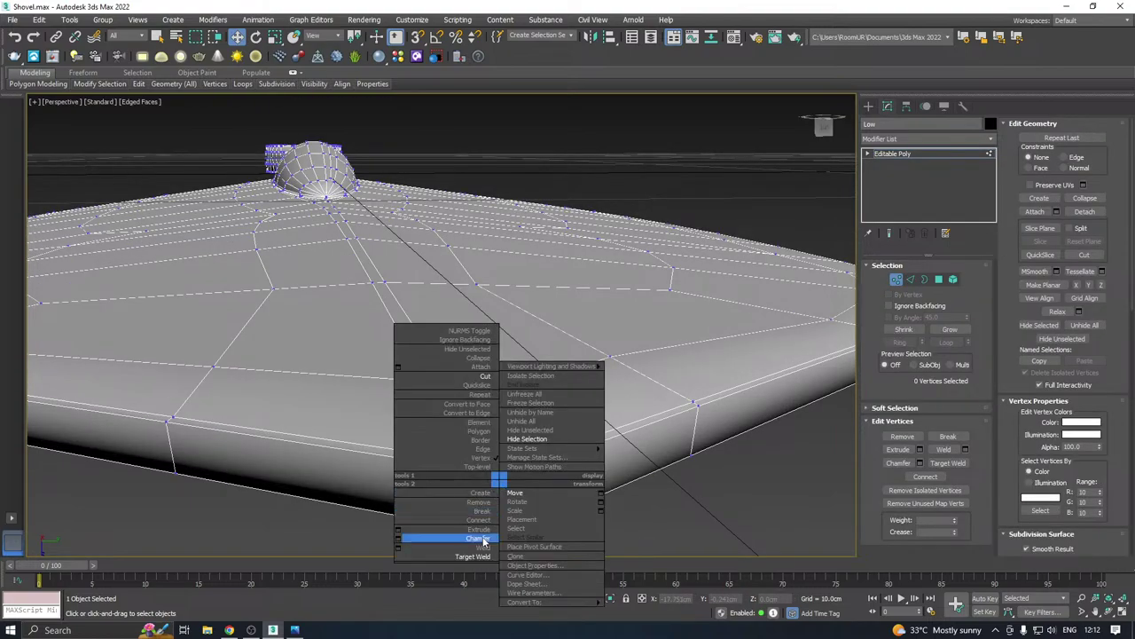
left_click(479, 556)
scroll(494, 470, "up", 2)
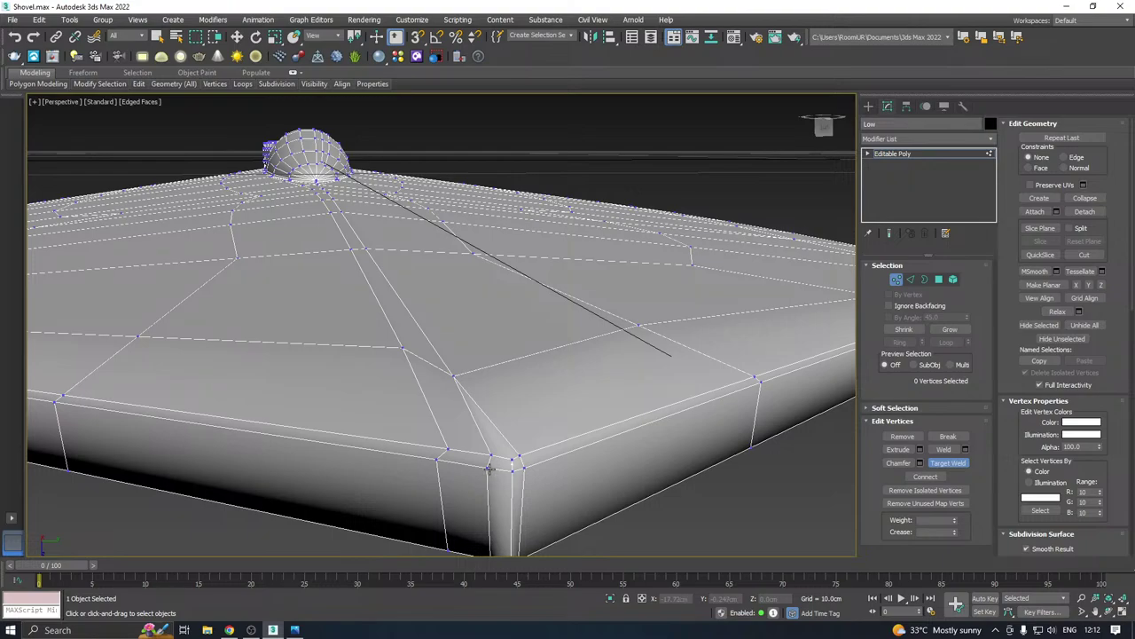
middle_click_drag(508, 467, 470, 525, "alt")
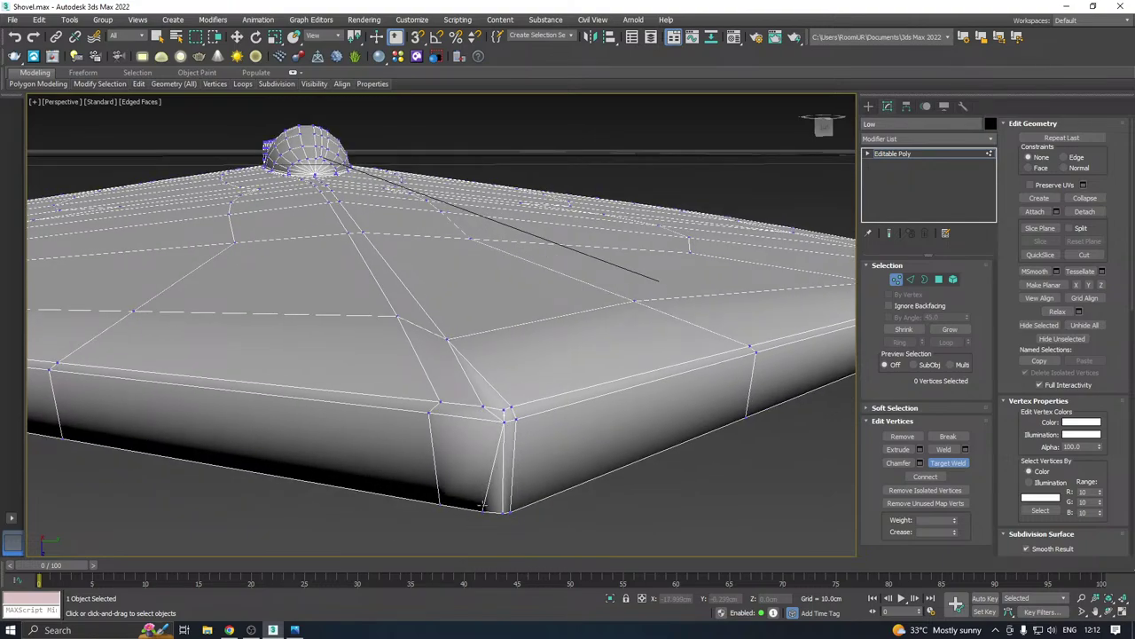
left_click(501, 514)
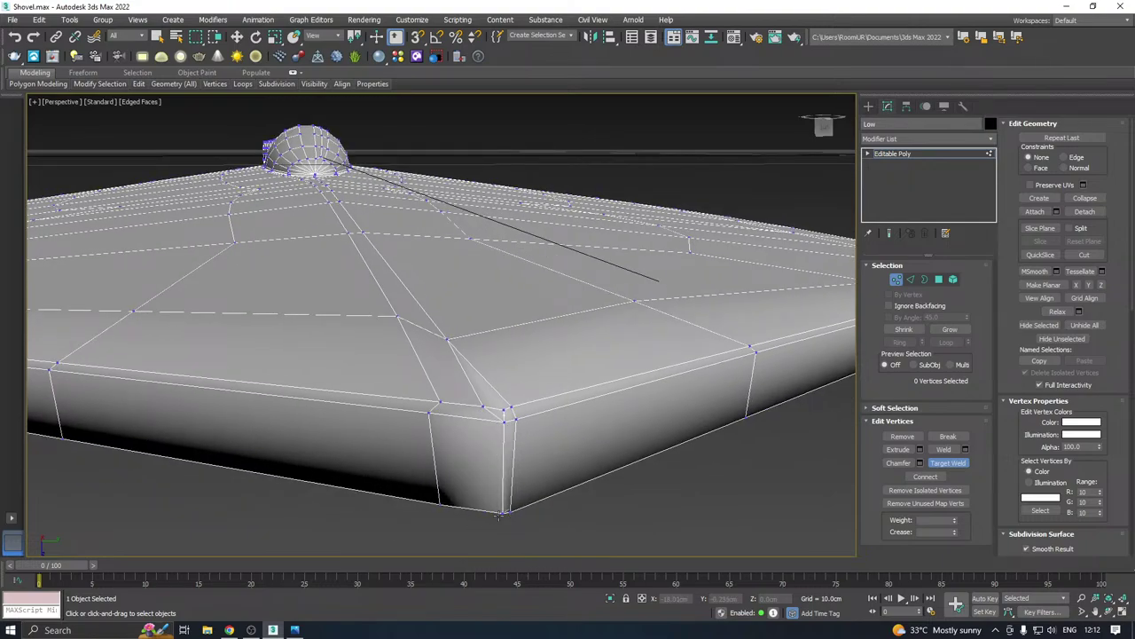
Target-weld the remaining stray vertices of the extra vertical edge at the blade's tip into the adjacent corner vertices
left_click(501, 514)
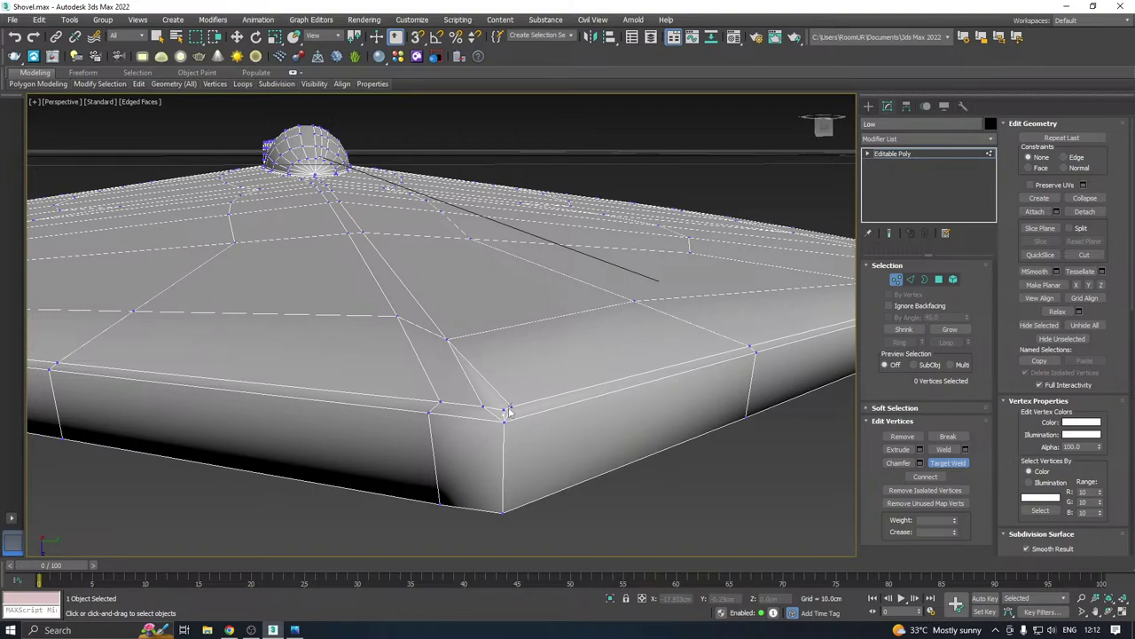
scroll(503, 412, "down", 4)
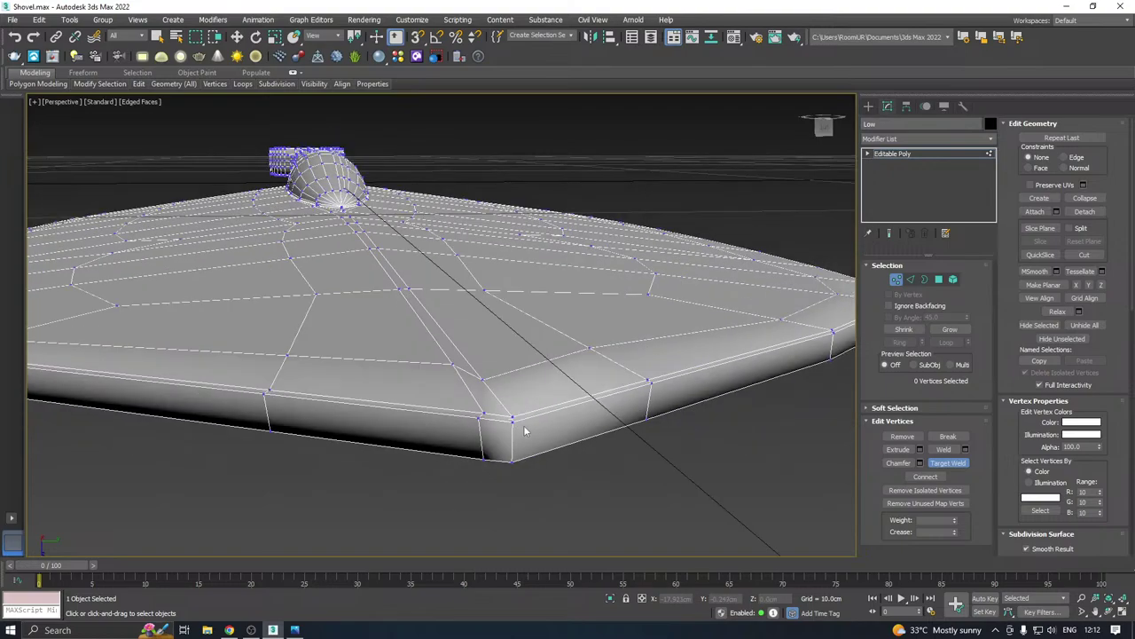
key("w")
left_click(519, 425)
Target-weld the surplus vertices on the blade's rear edge beside the handle joint into the neighbouring edge vertices
middle_click_drag(521, 424, 651, 385, "alt")
scroll(479, 438, "down", 2)
scroll(472, 416, "down", 2)
middle_click_drag(471, 415, 400, 382, "alt")
scroll(400, 382, "up", 6)
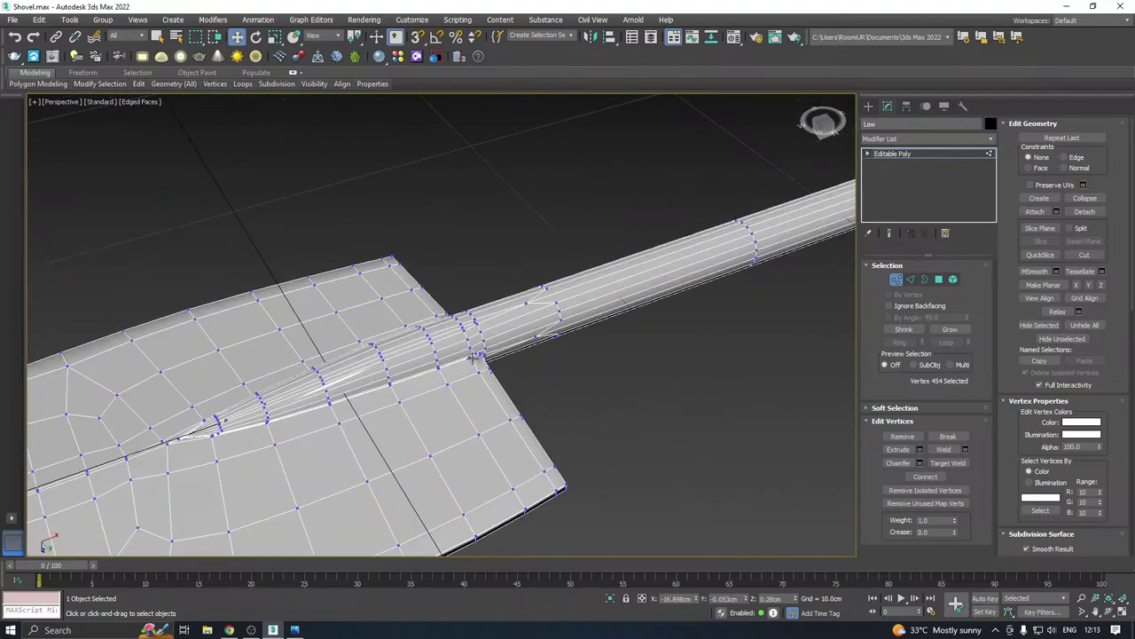
left_click(489, 349)
middle_click_drag(488, 348, 692, 346, "alt")
scroll(471, 363, "up", 4)
middle_click_drag(461, 364, 499, 384, "alt")
scroll(443, 353, "up", 2)
left_click(459, 352)
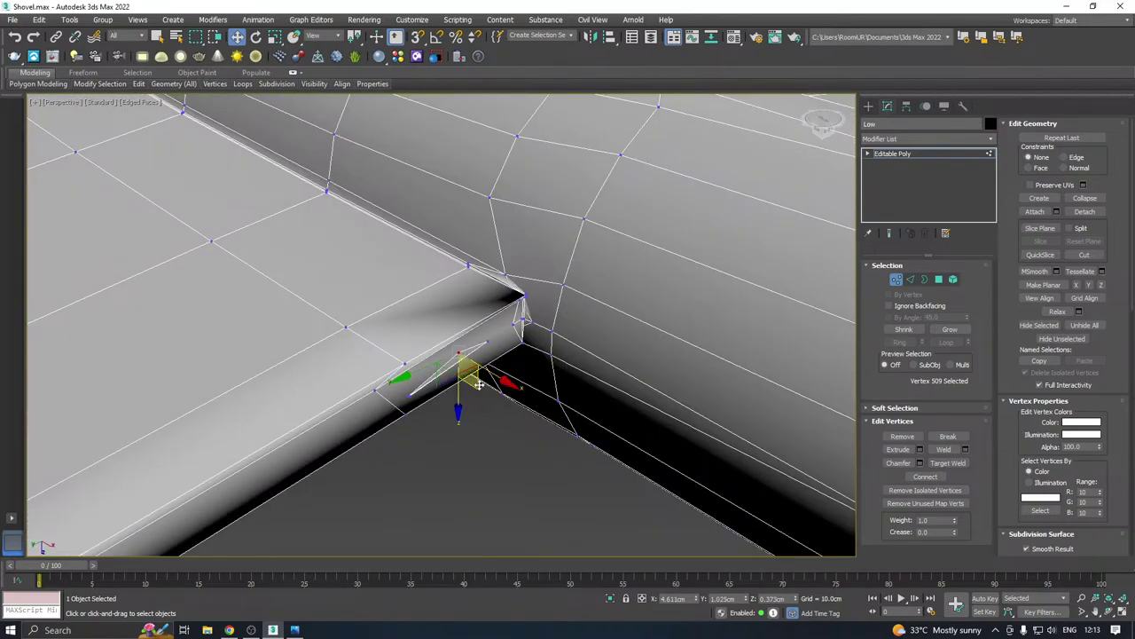
right_click(479, 383)
left_click(421, 458)
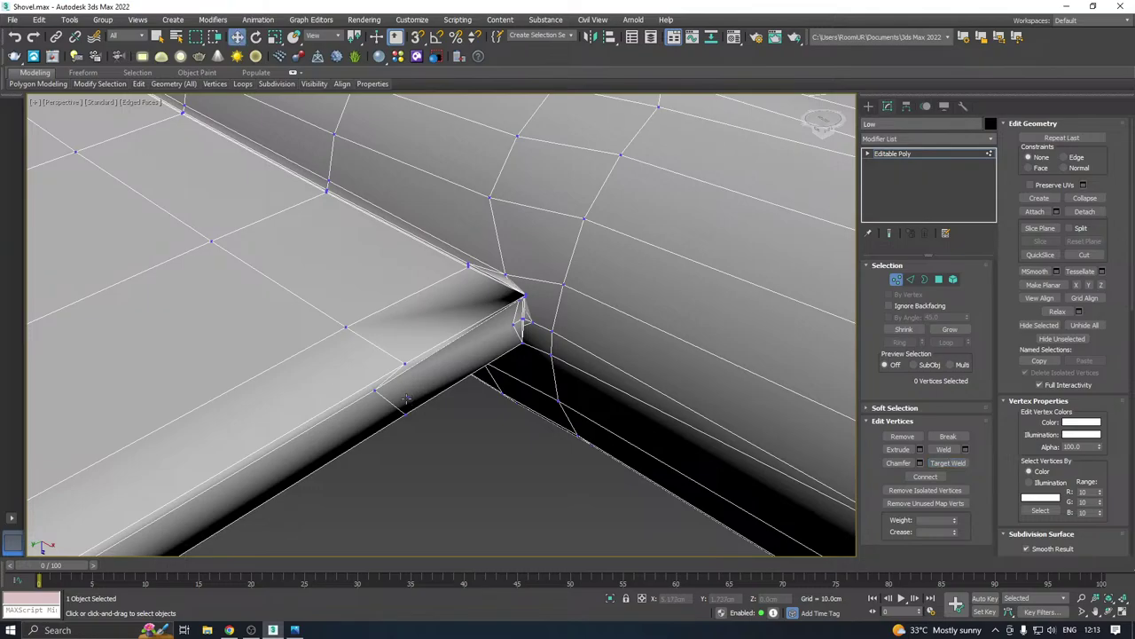
Try moving the stray vertex on the blade's rear side face along Y and X, and undo the moves
left_click(405, 412)
middle_click_drag(435, 412, 435, 355, "alt")
middle_click_drag(408, 392, 447, 381, "alt")
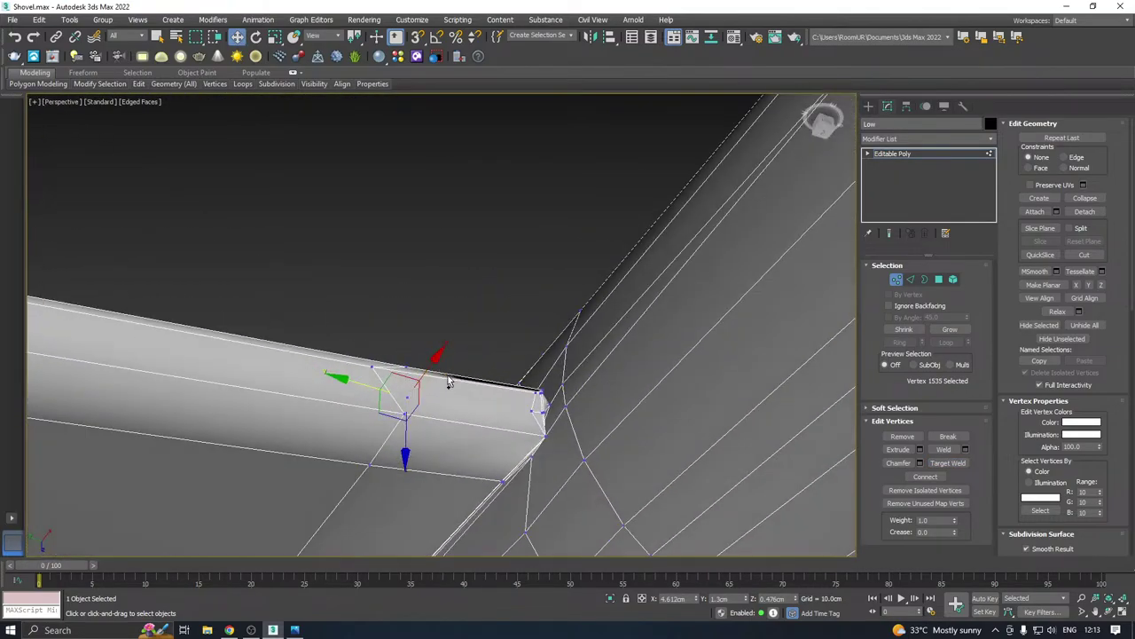
middle_click_drag(511, 462, 564, 383)
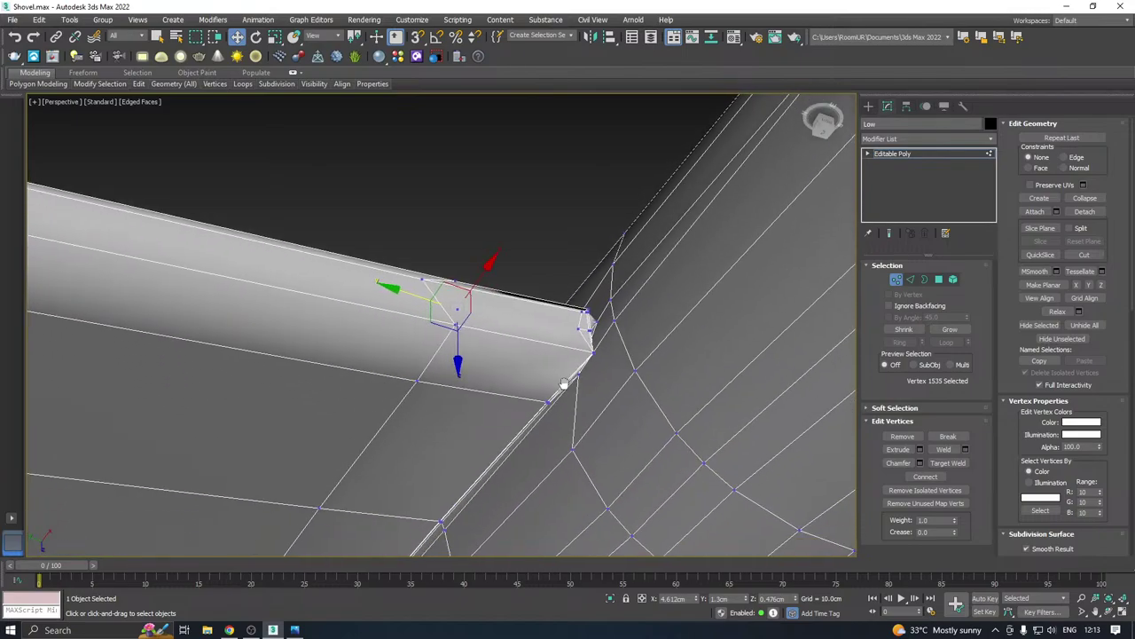
scroll(587, 314, "up", 4)
middle_click_drag(457, 365, 516, 399)
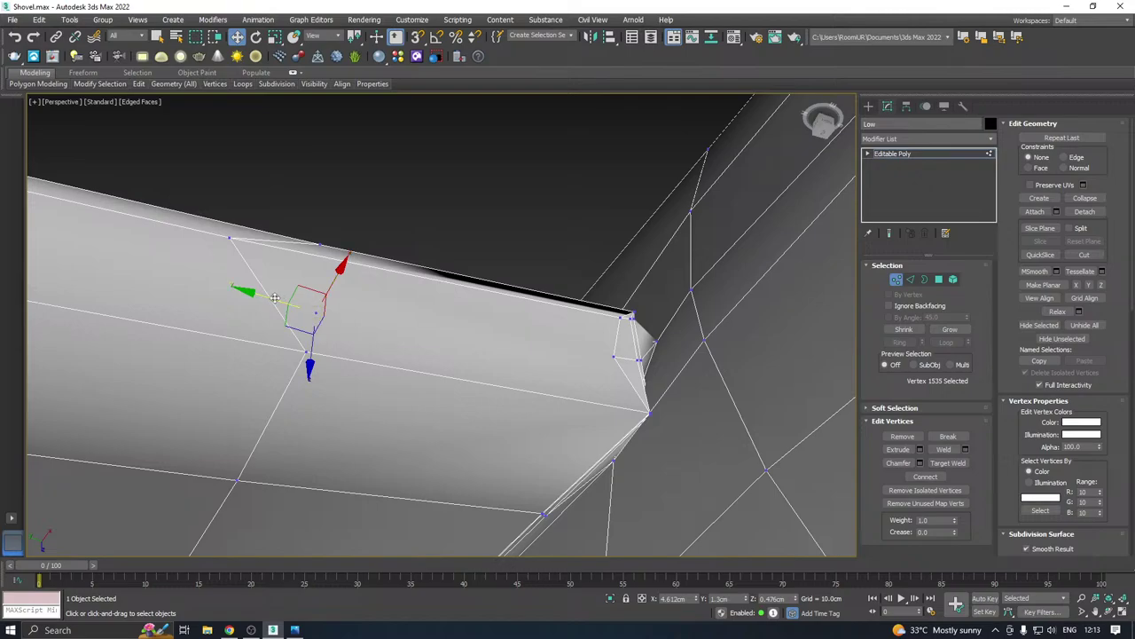
left_click_drag(298, 298, 351, 322)
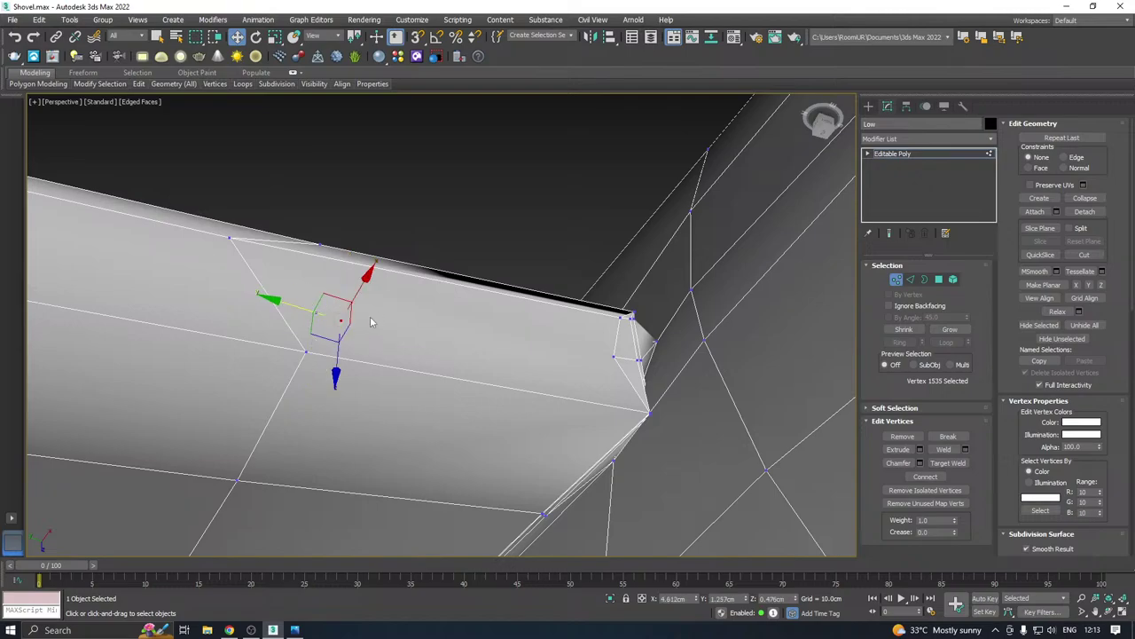
middle_click_drag(370, 316, 280, 357, "alt")
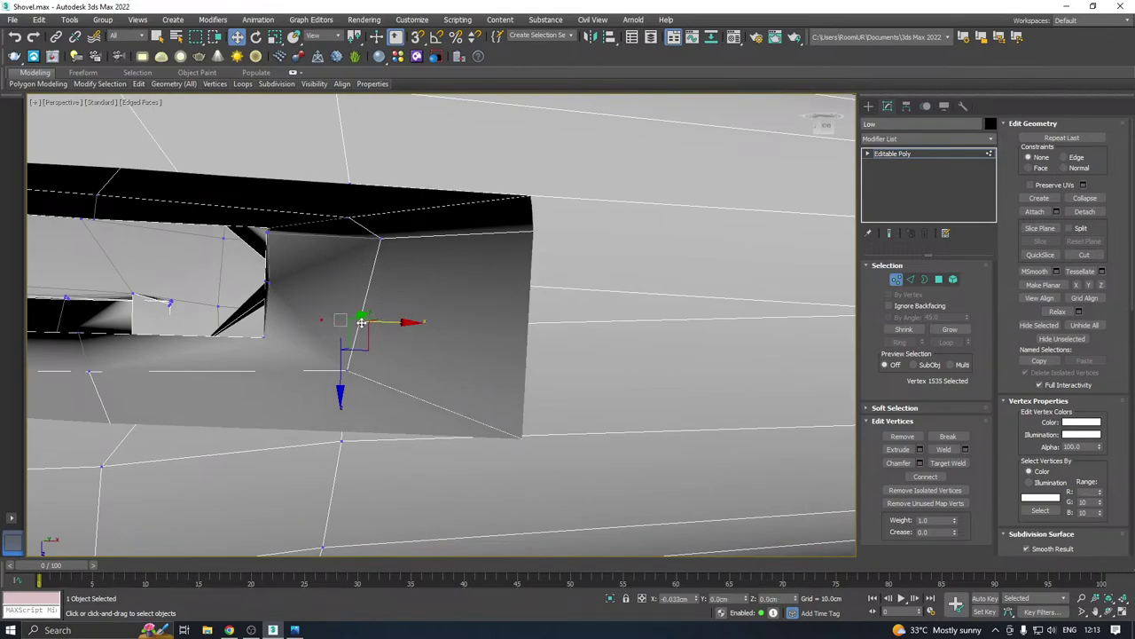
left_click_drag(361, 323, 351, 320)
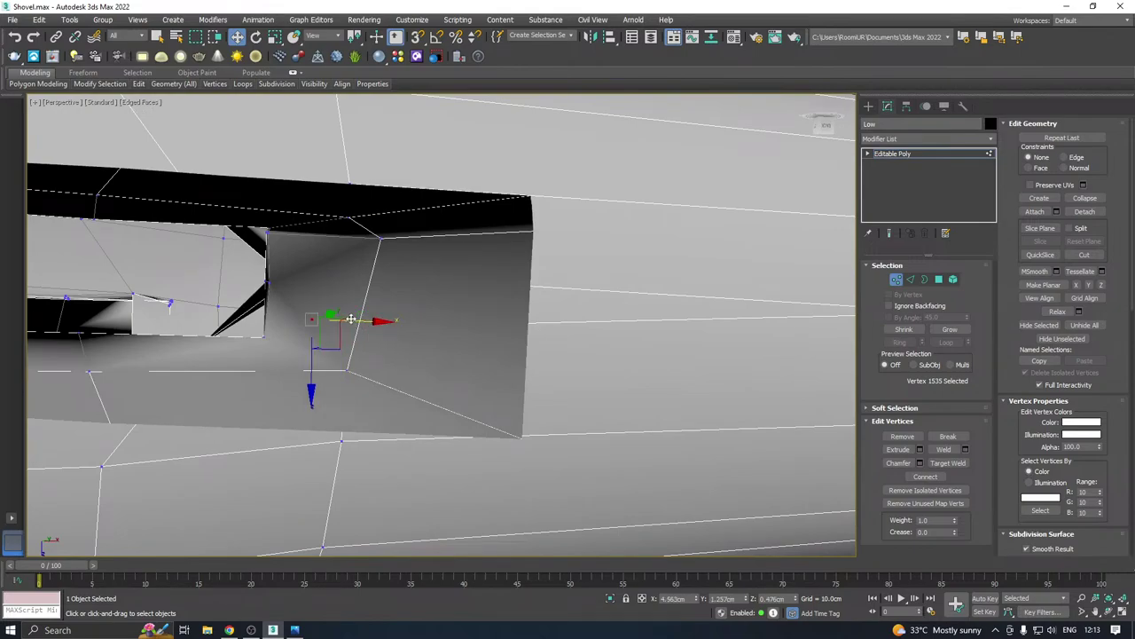
key("ctrl+d")
Delete the isolated vertex floating on the blade's rear side face near the handle joint
left_click(348, 364)
middle_click_drag(348, 364, 373, 329, "alt")
left_click(350, 319)
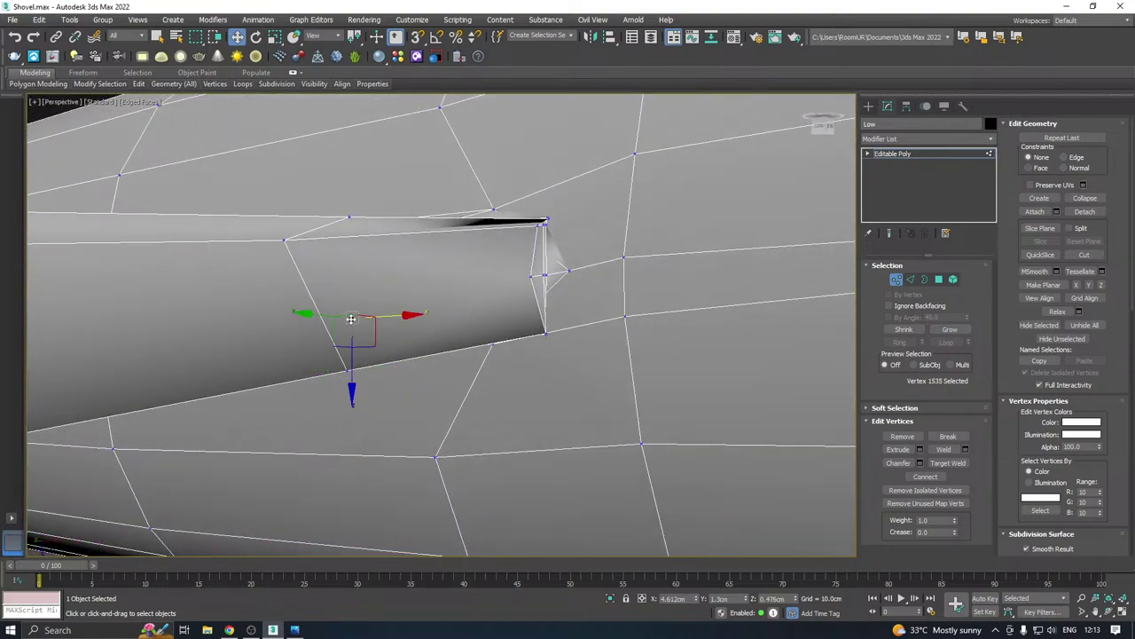
key("ctrl+d")
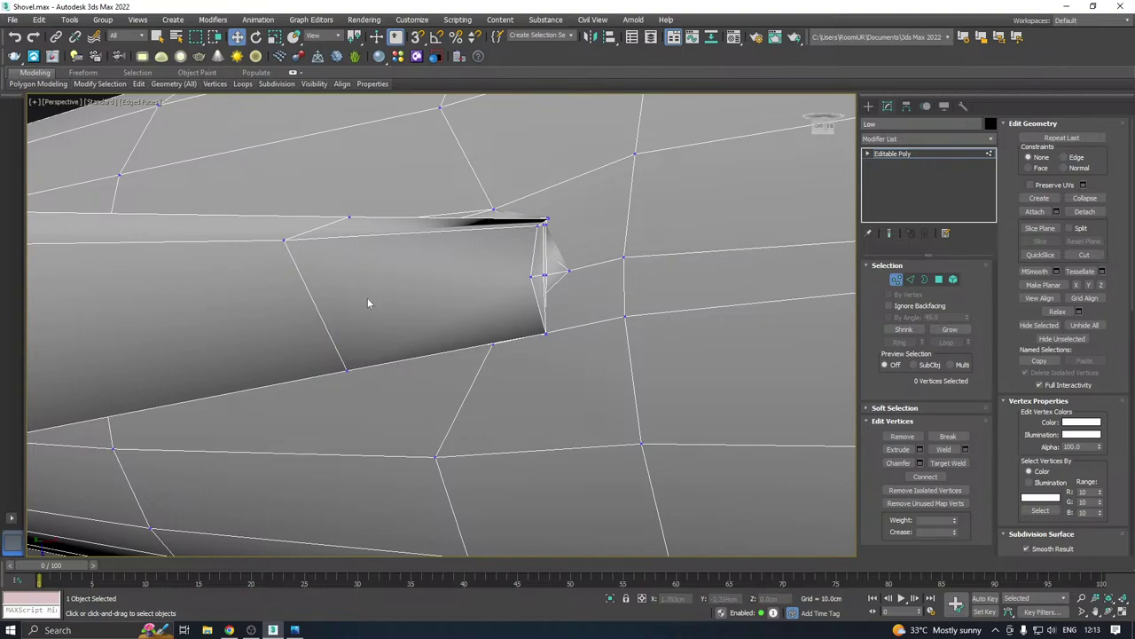
Shift the underside seam vertex beside the blade's rear corner along X, away from the handle joint
left_click(533, 276)
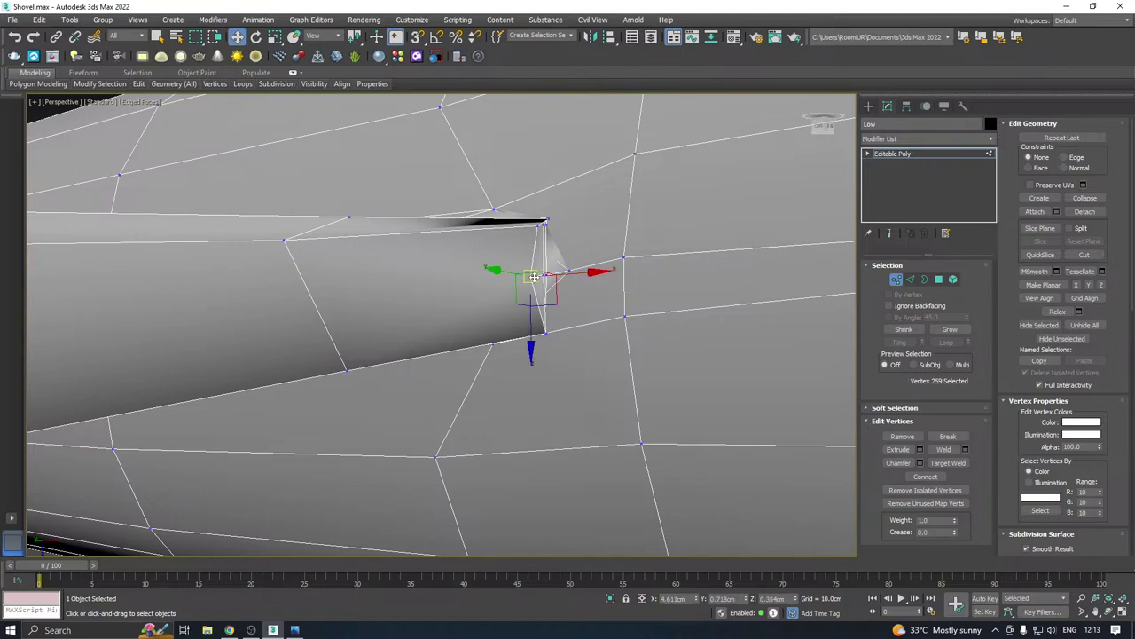
middle_click_drag(533, 277, 577, 309, "alt")
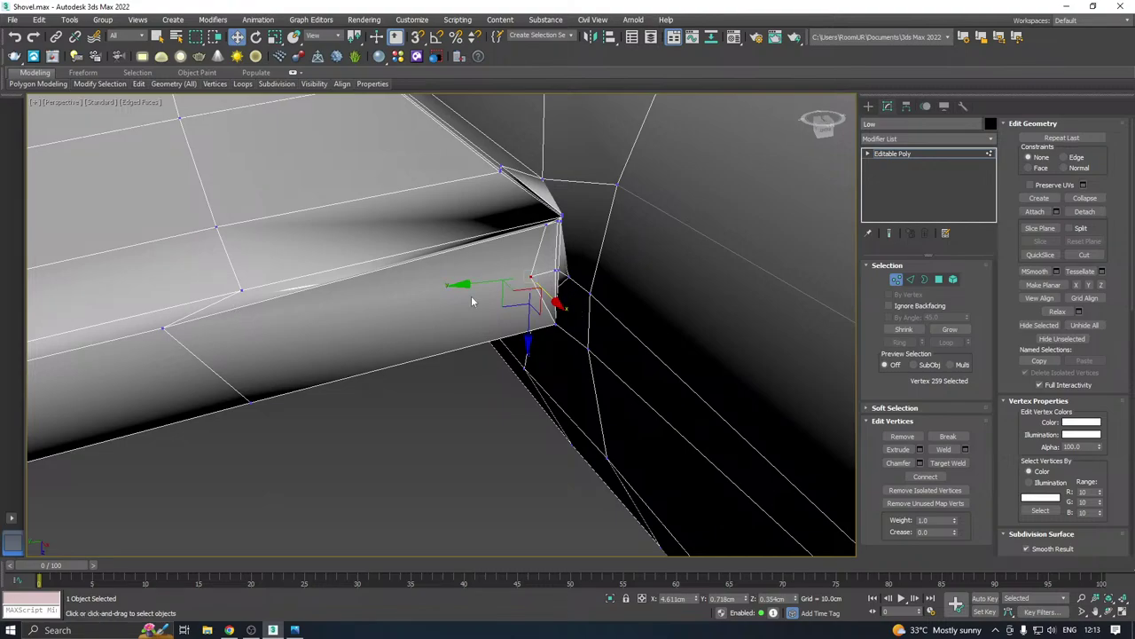
middle_click_drag(570, 295, 549, 255, "alt")
left_click(521, 357)
mouse_move(522, 356)
middle_mouse_down("alt")
mouse_move(523, 317)
mouse_move(531, 358)
middle_mouse_up("alt")
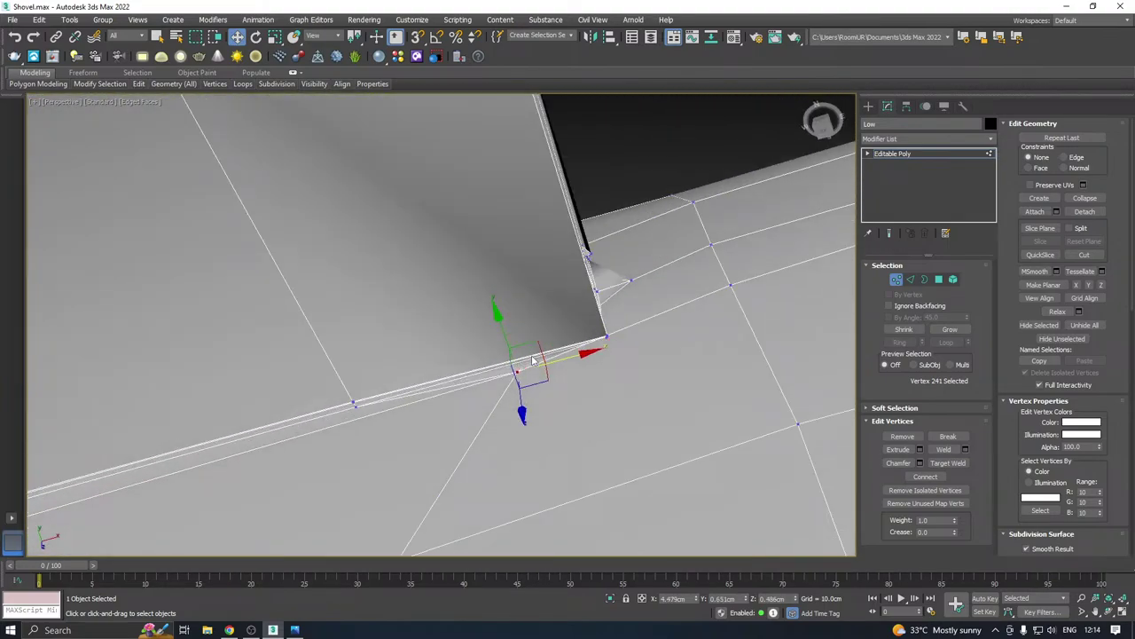
left_click_drag(578, 355, 423, 381)
Move the side vertex between the upper and lower points of the blade's rear corner to about Y 0.654 cm
left_click(608, 334)
middle_click_drag(608, 334, 539, 408, "alt")
left_click(637, 315)
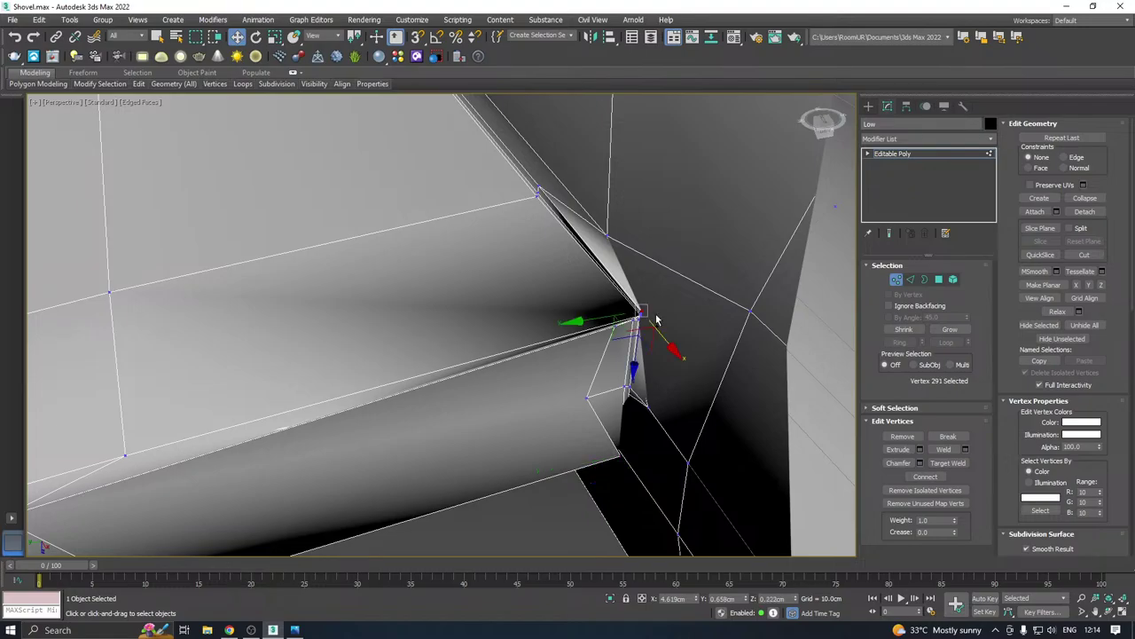
middle_click_drag(637, 315, 596, 309, "alt")
left_click(606, 415)
middle_click_drag(606, 415, 690, 455, "alt")
mouse_move(596, 426)
left_mouse_down()
mouse_move(621, 431)
mouse_move(604, 428)
left_mouse_up()
right_click(608, 429)
middle_click_drag(611, 429, 399, 379, "alt")
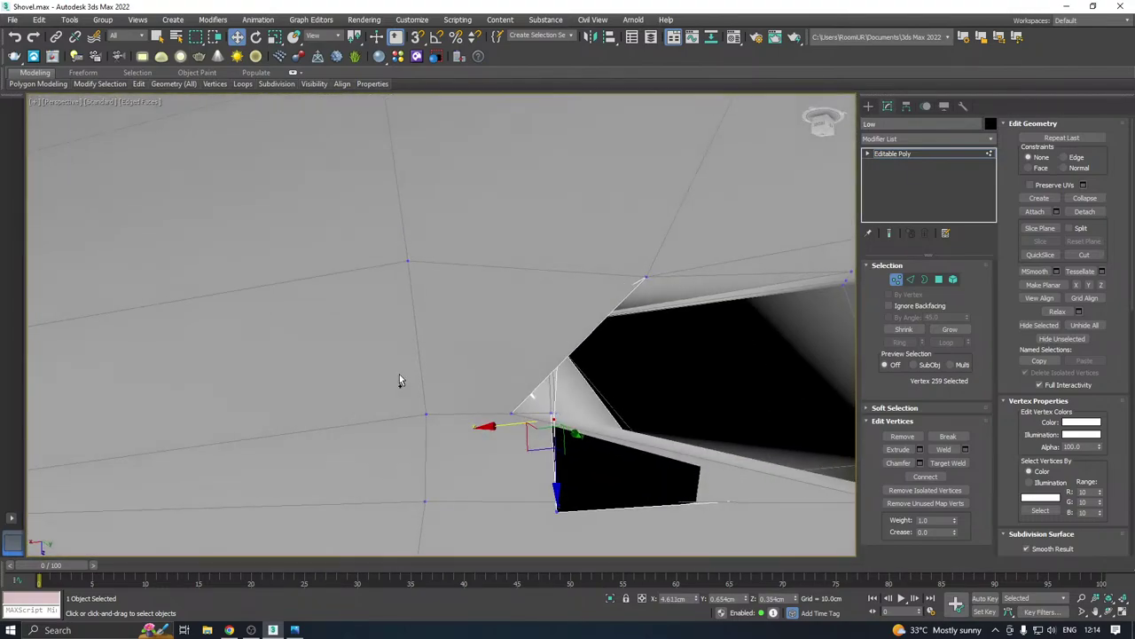
Move the handle vertex behind the rear corner along X toward the neighbouring corner side vertex
left_click(508, 416)
mouse_move(474, 421)
left_mouse_down()
mouse_move(558, 415)
mouse_move(513, 417)
mouse_move(532, 414)
left_mouse_up()
left_click(547, 415)
middle_click_drag(573, 407, 750, 433, "alt")
Select and remove the bevel edge loop running just below the blade's upper rim
left_click(910, 279)
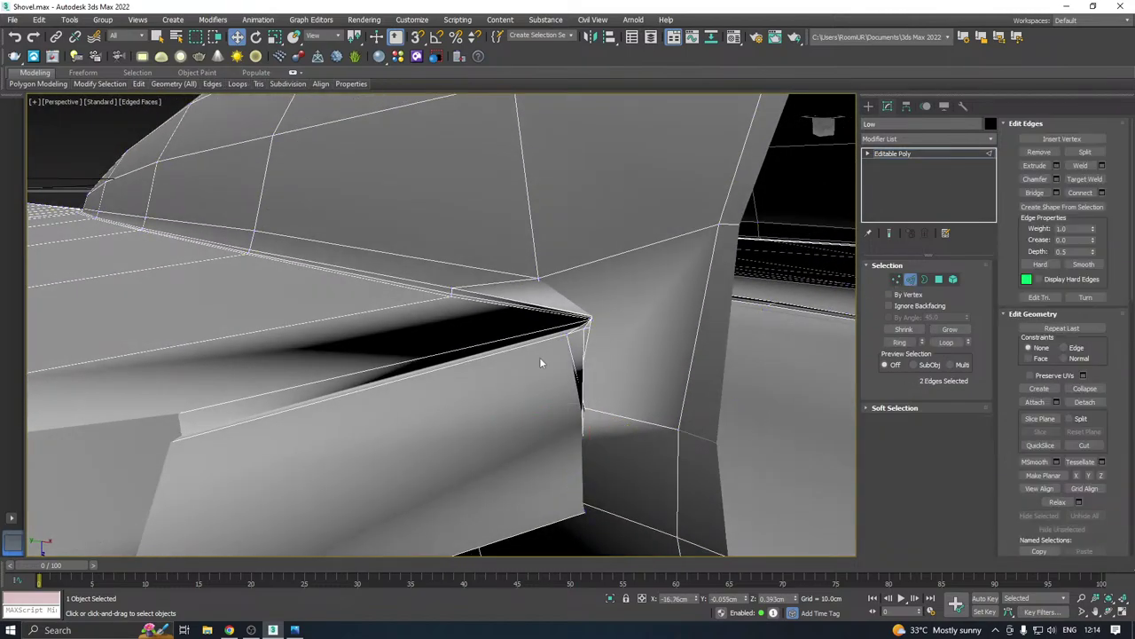
double_click(489, 356)
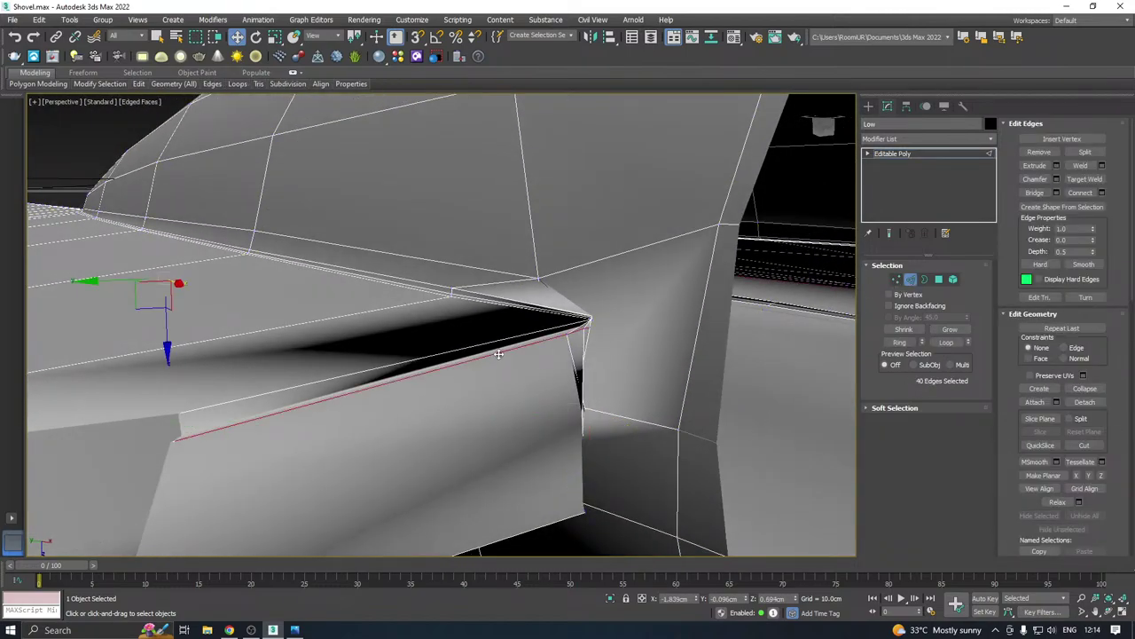
scroll(498, 354, "down", 4)
middle_click_drag(451, 371, 574, 327)
scroll(619, 326, "down", 2)
scroll(403, 367, "up", 2)
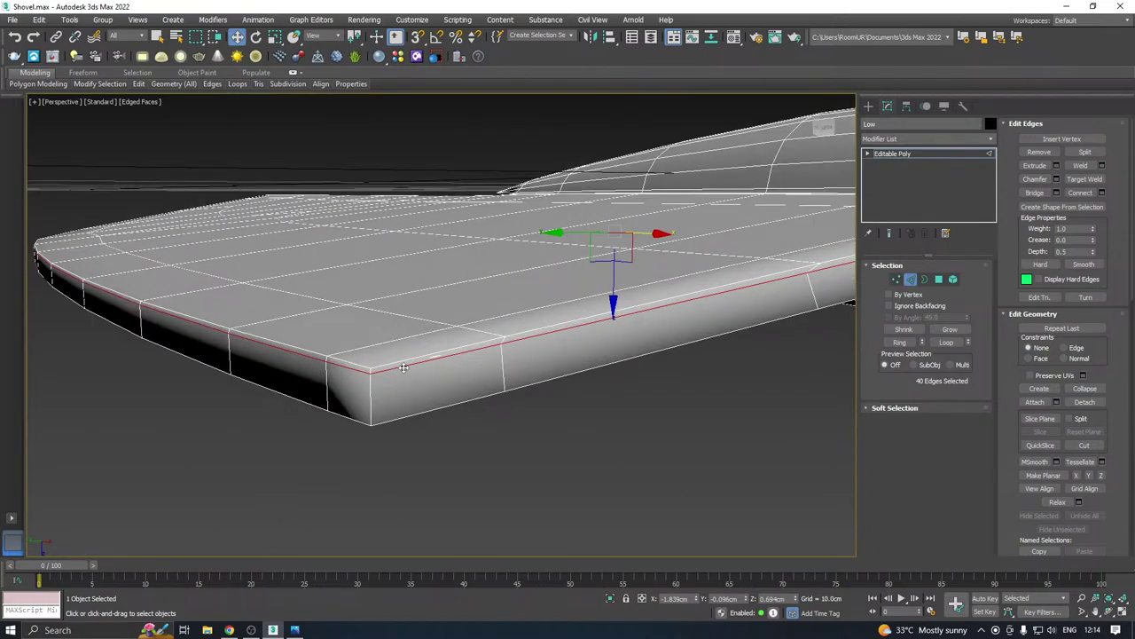
scroll(432, 388, "down", 4)
middle_click_drag(595, 382, 656, 379, "alt")
scroll(436, 364, "up", 4)
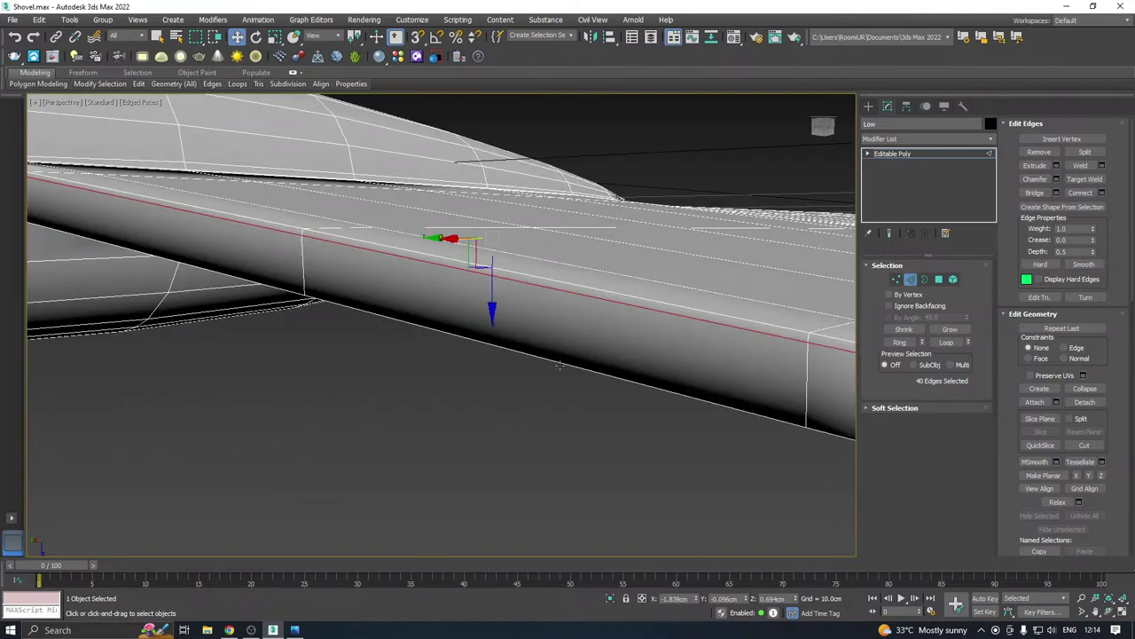
left_click(467, 347)
scroll(467, 347, "down", 5)
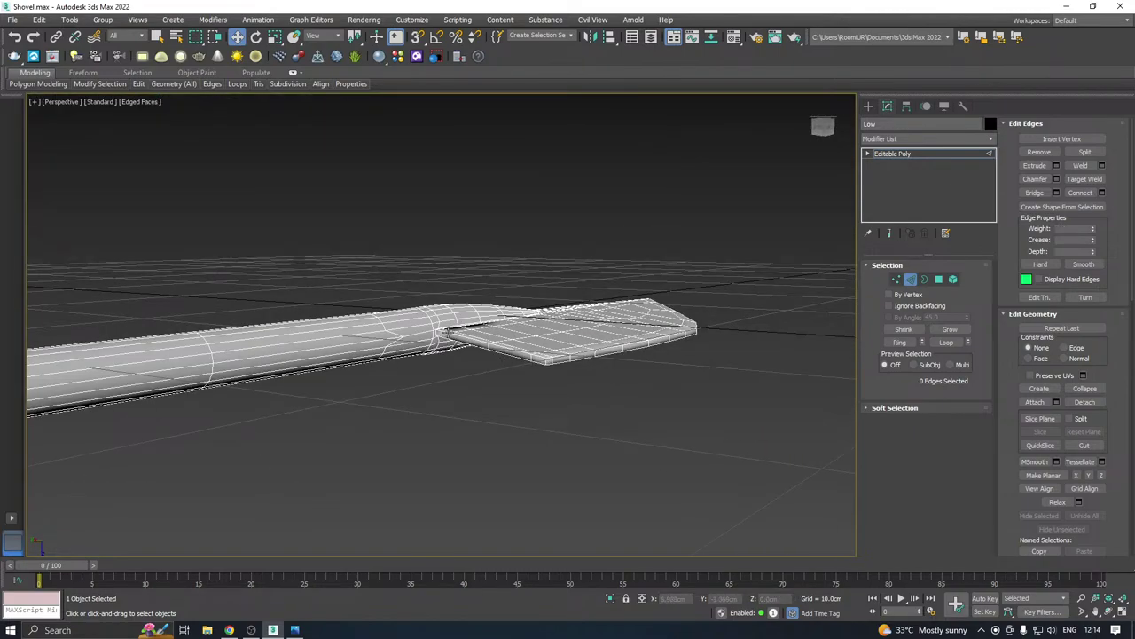
Move the handle seam vertex beside the blade's opposite rear corner about 0.26 cm along X toward the adjacent joint vertices
scroll(426, 325, "up", 6)
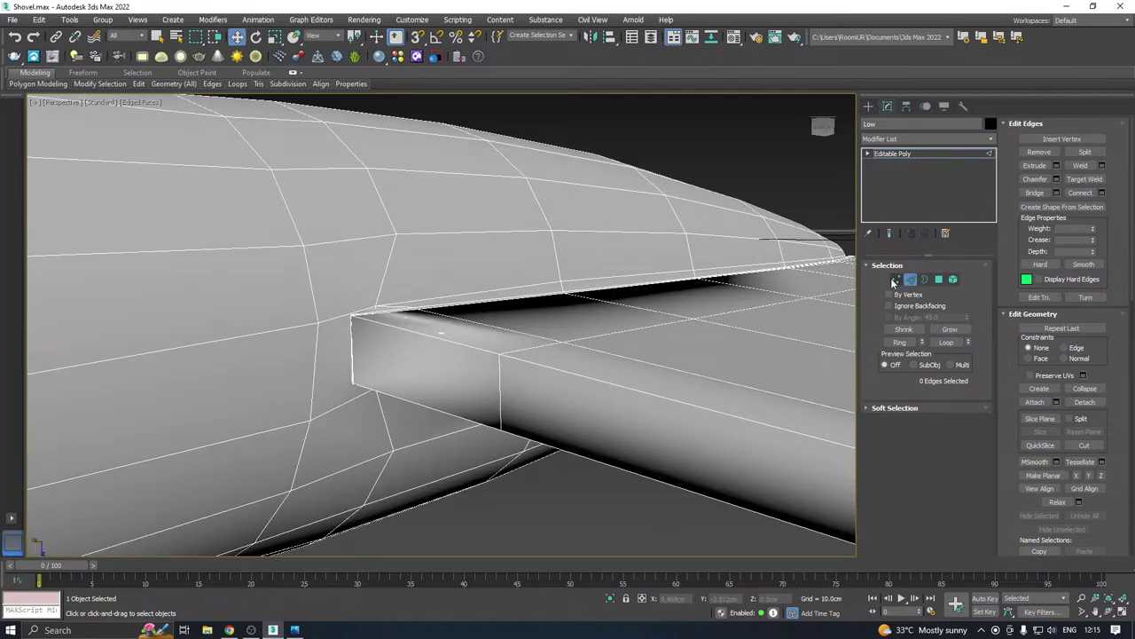
left_click(896, 279)
left_click(352, 315)
middle_click_drag(416, 328, 489, 270, "alt")
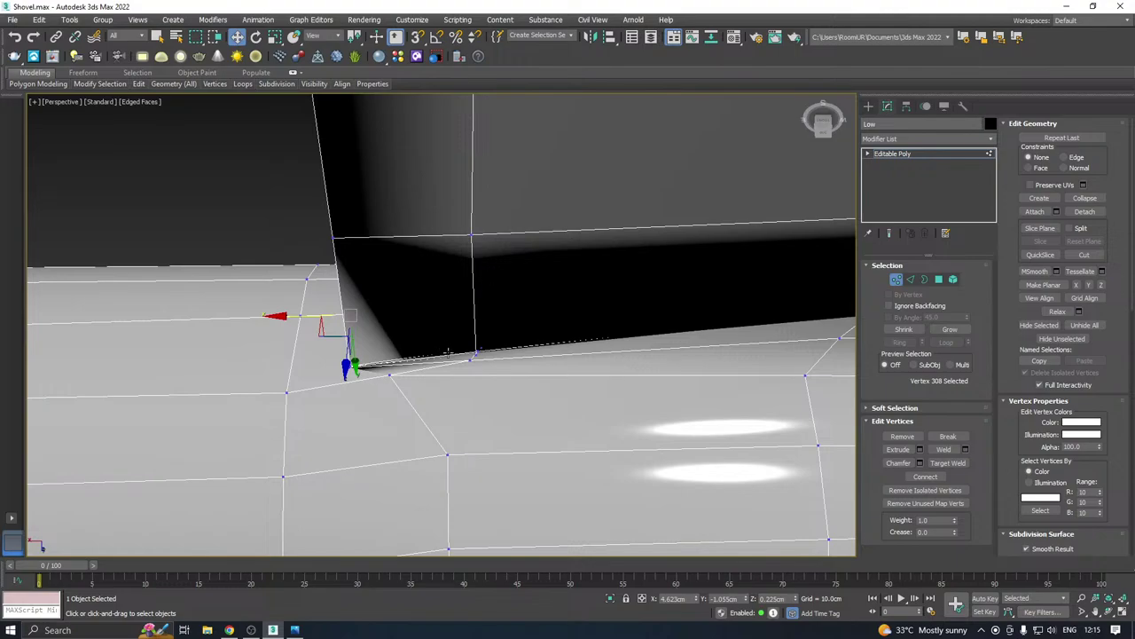
left_click(388, 375)
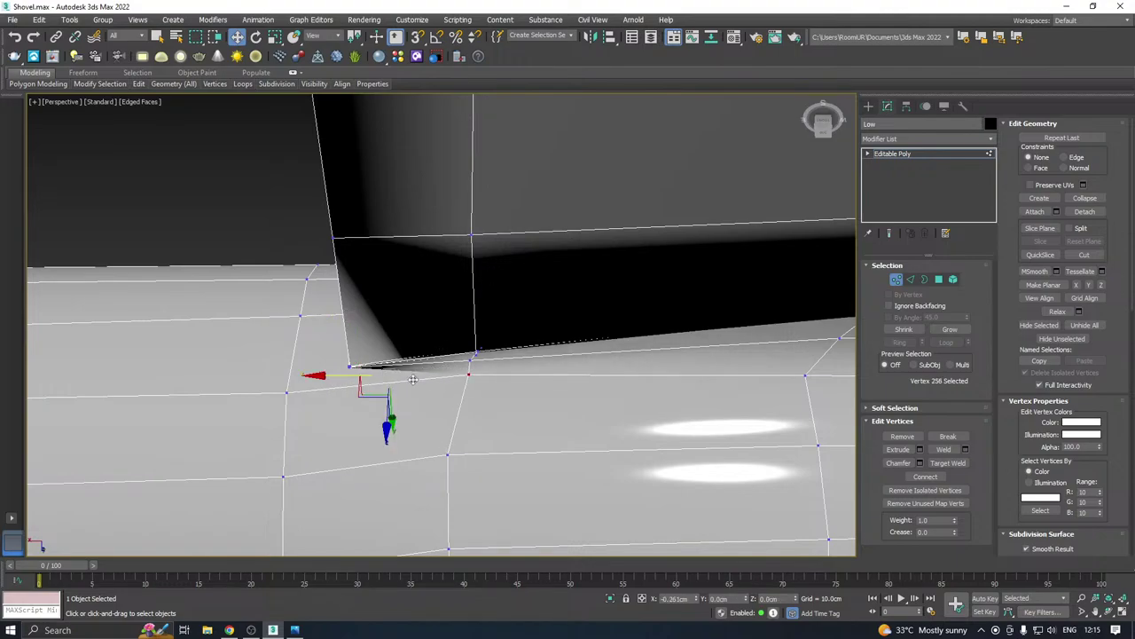
left_click(475, 355)
middle_click_drag(476, 358, 408, 358, "alt")
left_click(390, 317)
middle_click_drag(390, 318, 483, 361, "alt")
Select the edge loop along the seam between handle and blade to examine where it runs
left_click(910, 280)
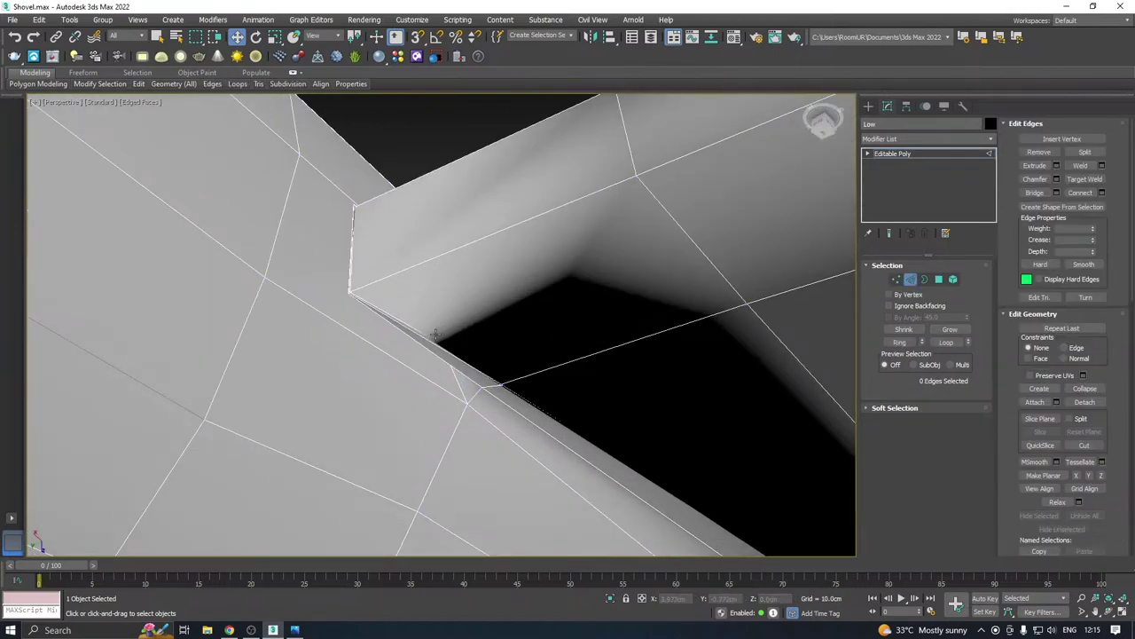
double_click(403, 324)
key("z")
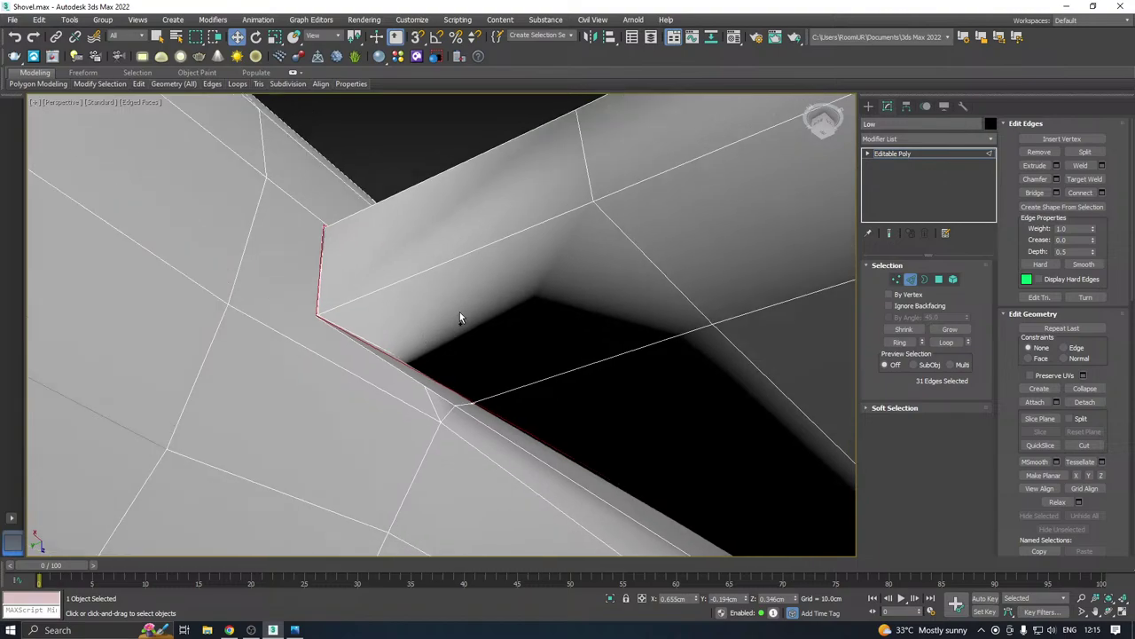
scroll(429, 433, "down", 10)
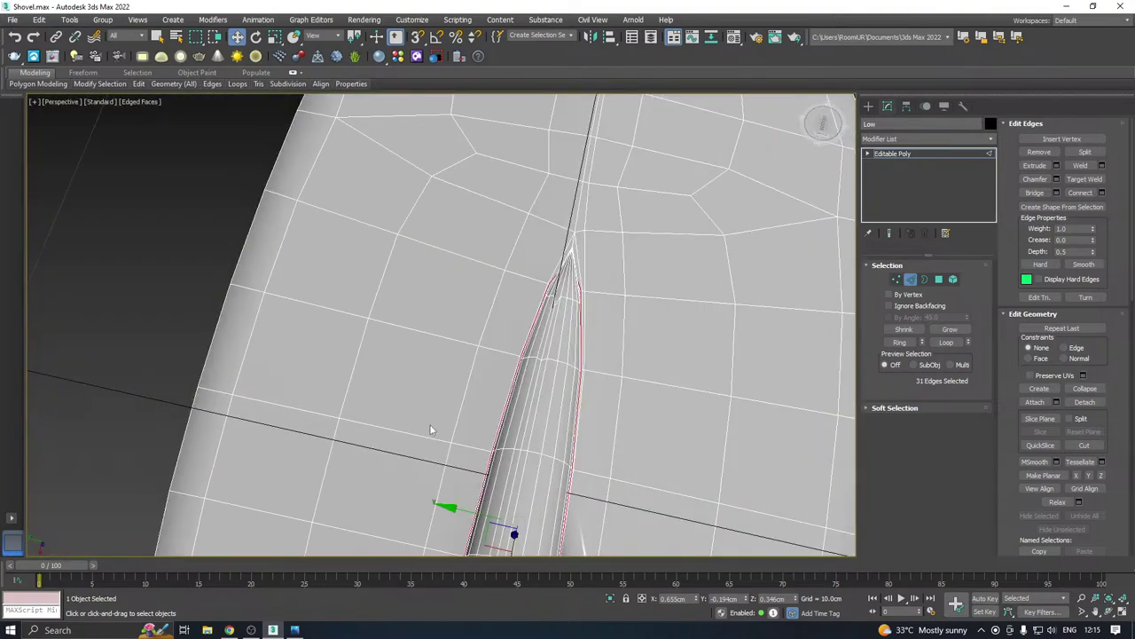
middle_click_drag(431, 429, 386, 360, "alt")
scroll(375, 507, "up", 6)
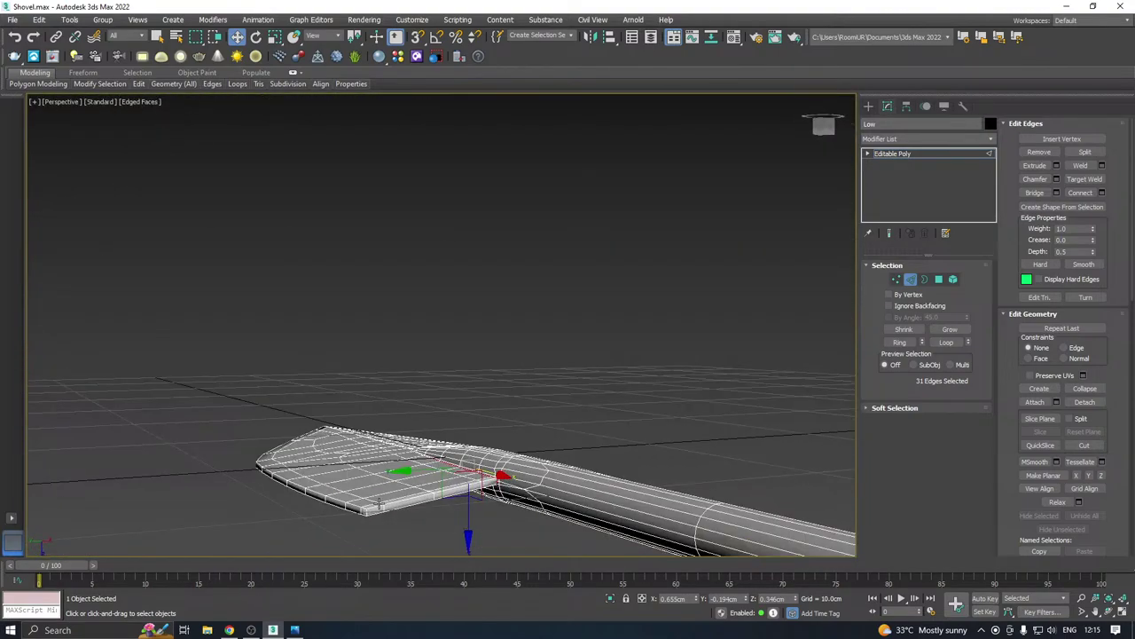
middle_click_drag(410, 469, 561, 479, "alt")
scroll(557, 479, "up", 6)
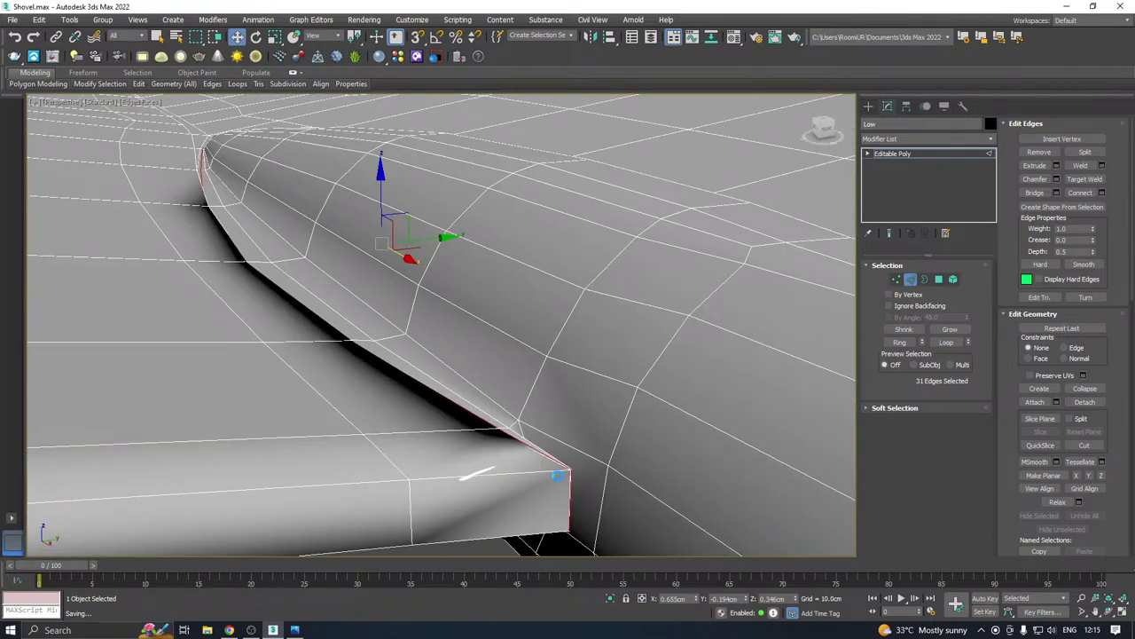
left_click(553, 477)
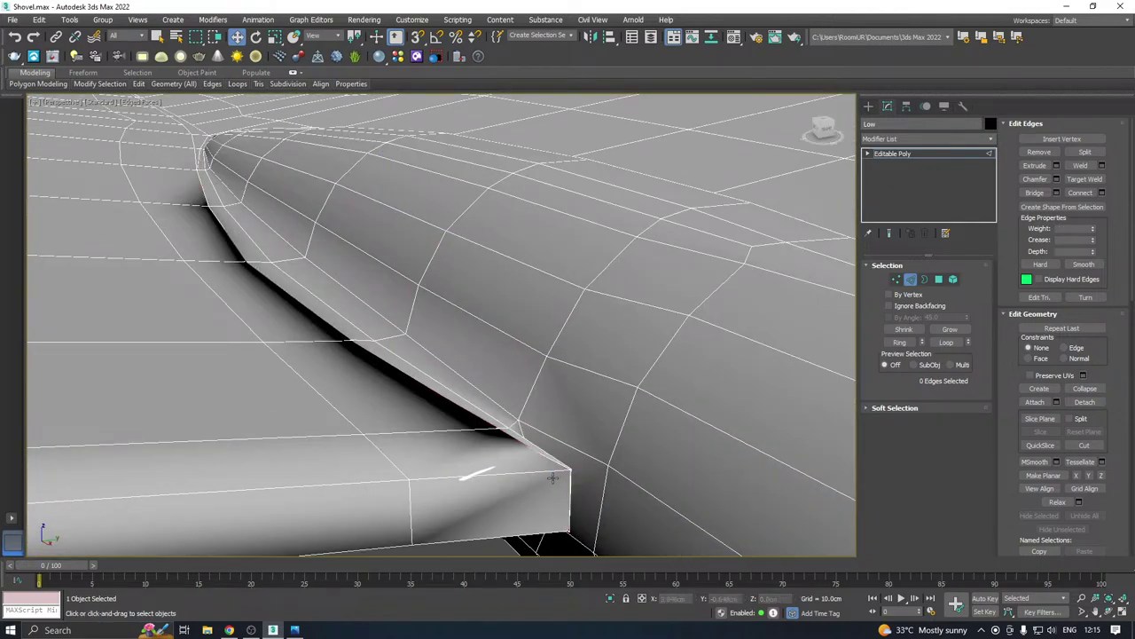
Remove the surplus edge loop along the blade's seam with the handle, including its vertices
scroll(553, 478, "up", 4)
scroll(551, 475, "up", 1)
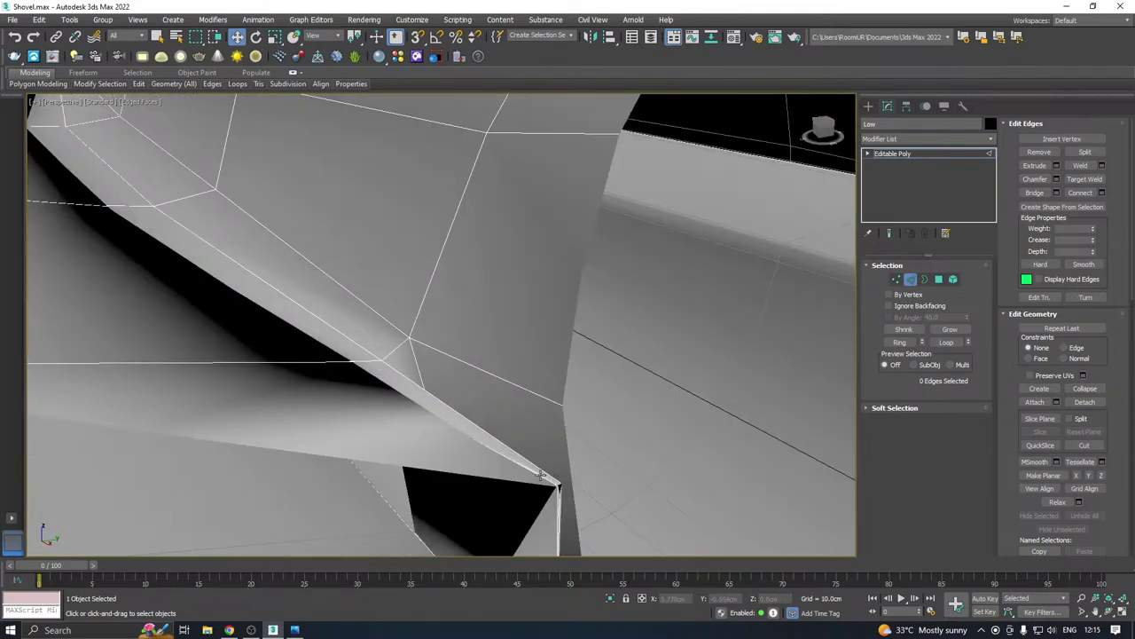
double_click(537, 474)
scroll(535, 473, "down", 2)
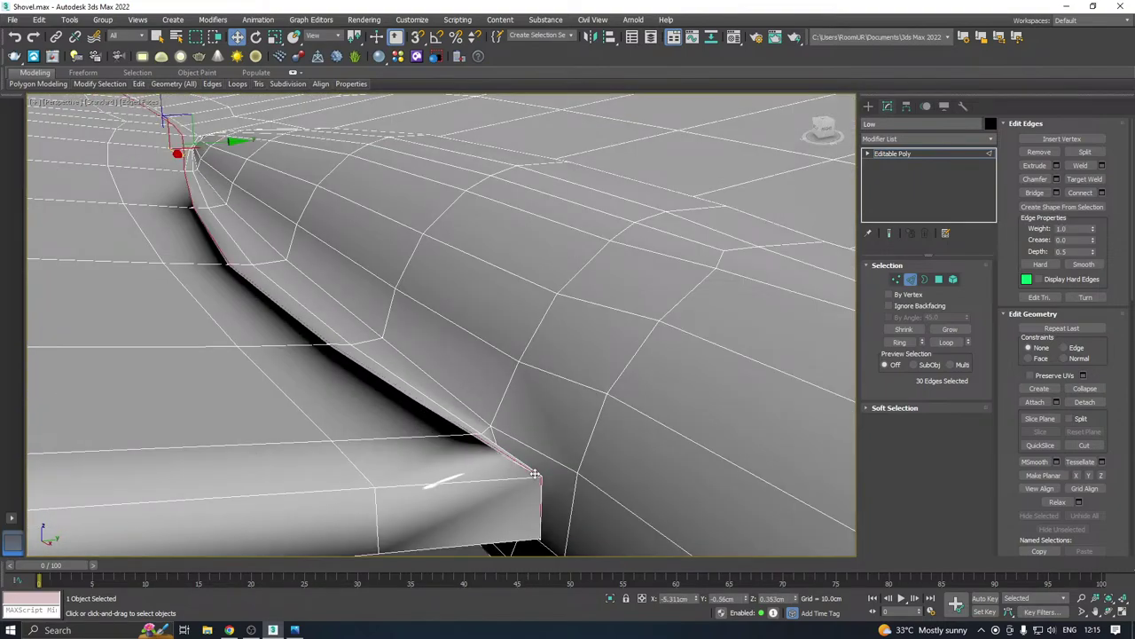
key("ctrl+BackSpace")
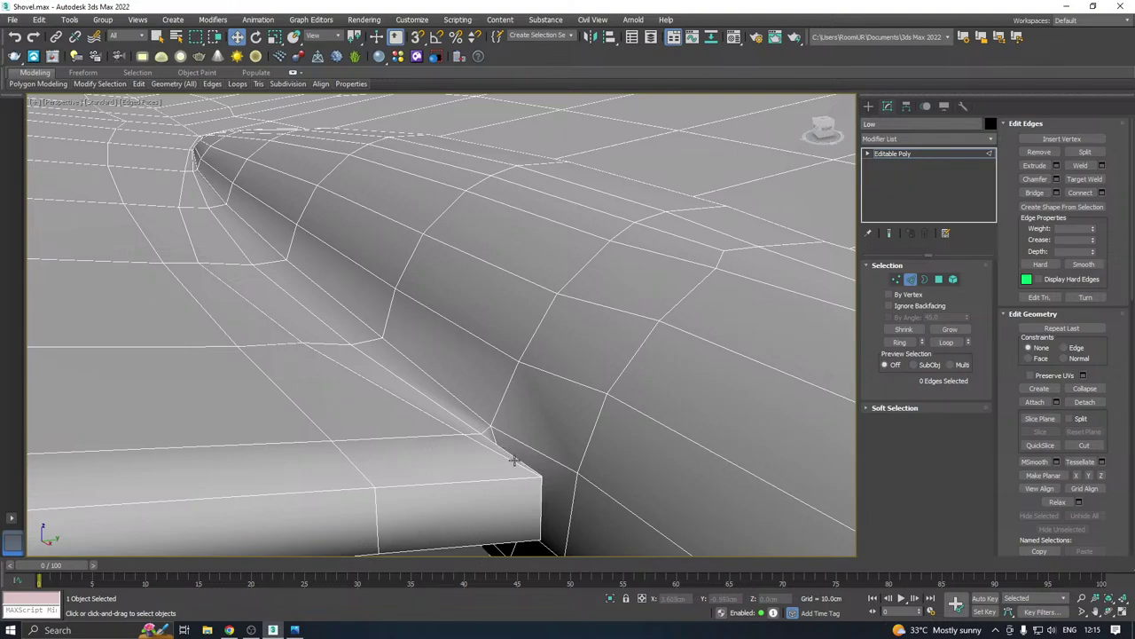
Move the two stacked vertices at the blade's rear corner beside the handle along Y, away from the handle
left_click(894, 280)
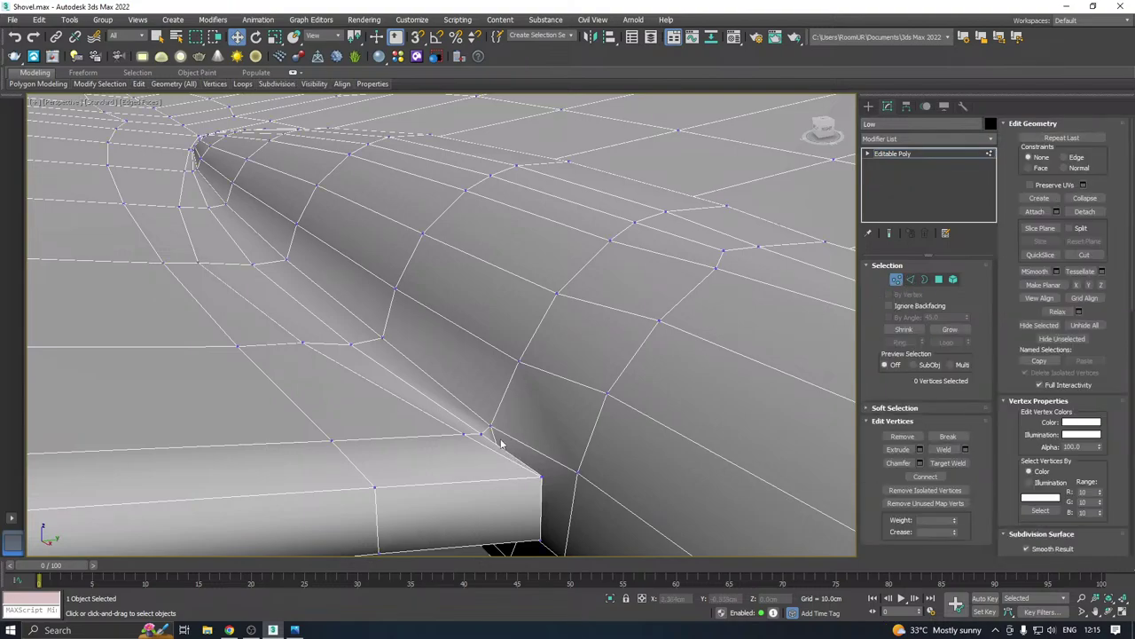
left_click(540, 476)
scroll(497, 408, "up", 6)
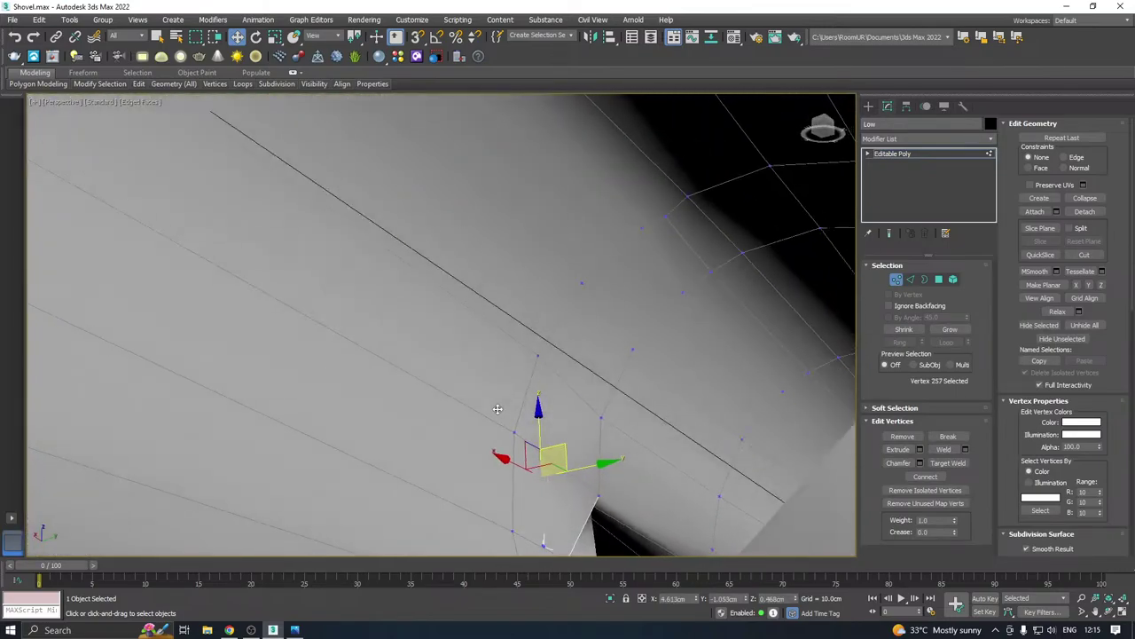
middle_click_drag(498, 408, 610, 376, "alt")
left_click(584, 394, "ctrl")
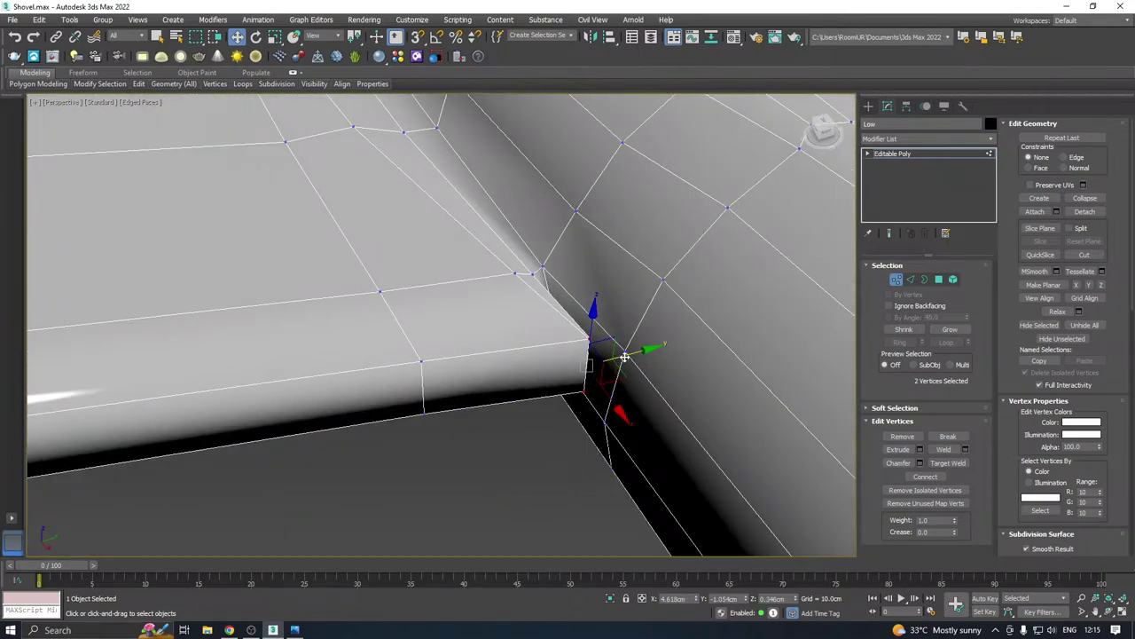
left_click_drag(624, 356, 552, 364)
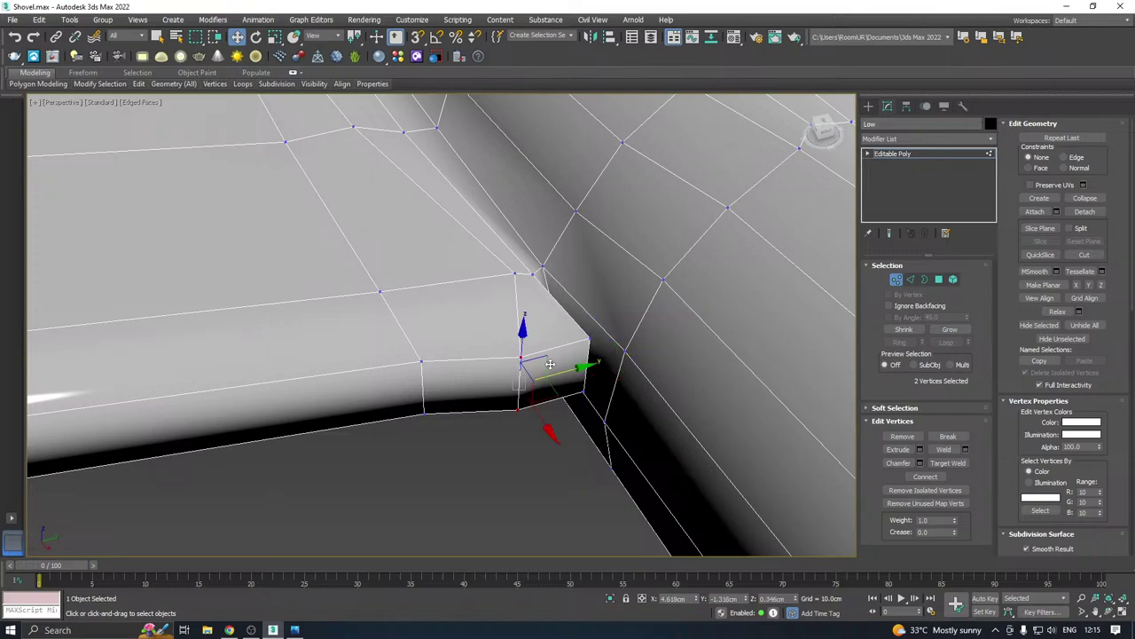
key("ctrl+z")
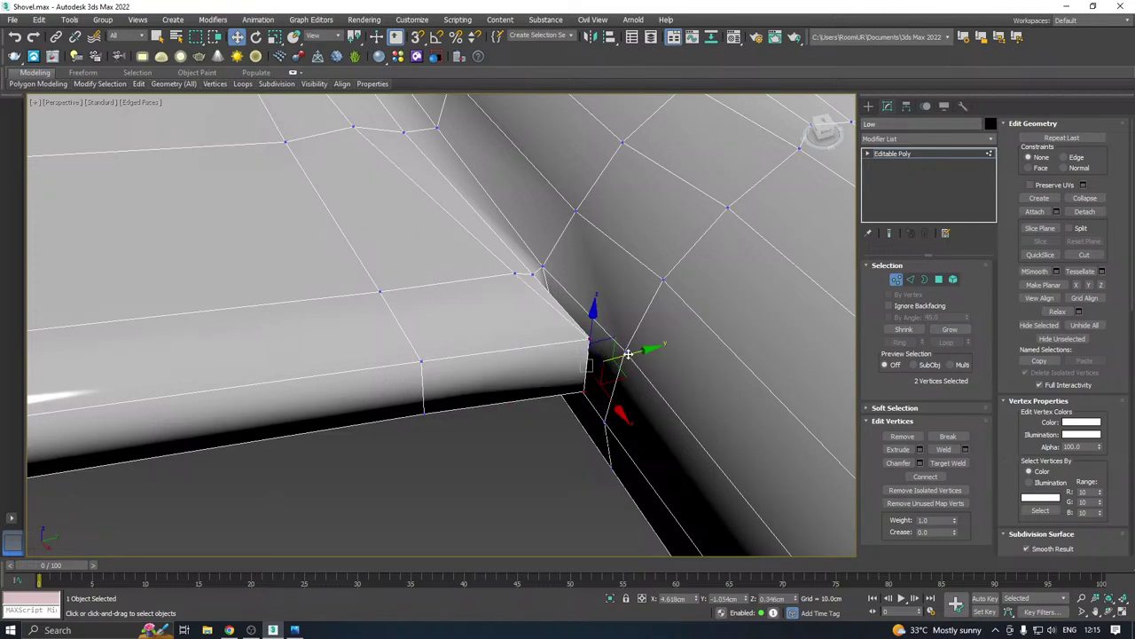
left_click_drag(597, 355, 550, 374)
Target weld the two shifted vertices onto the upper and lower corner vertices of the blade's rear edge
right_click(547, 367)
left_click(513, 441)
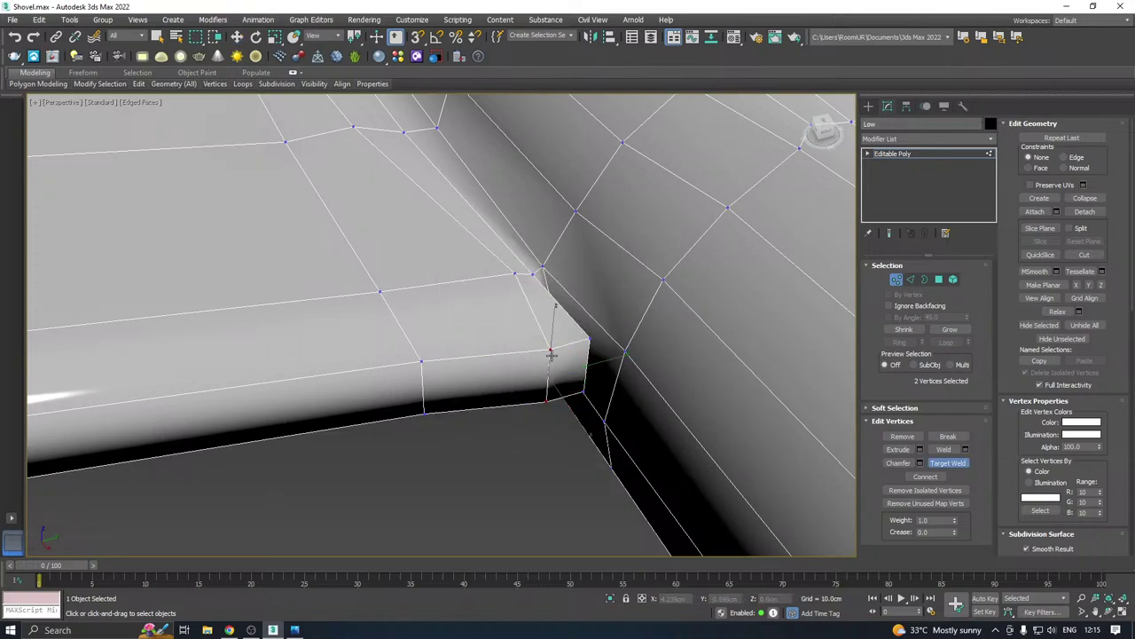
left_click(587, 339)
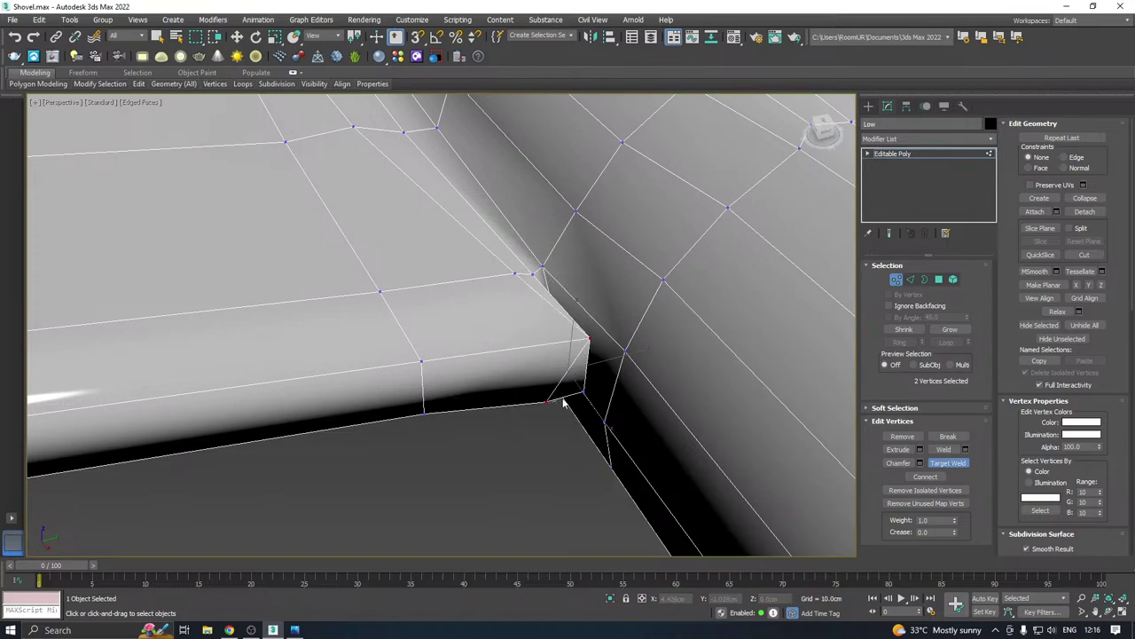
left_click(582, 391)
Move the upper and lower corner vertices of the rear edge about 0.25 cm along Y, away from the handle
key("w")
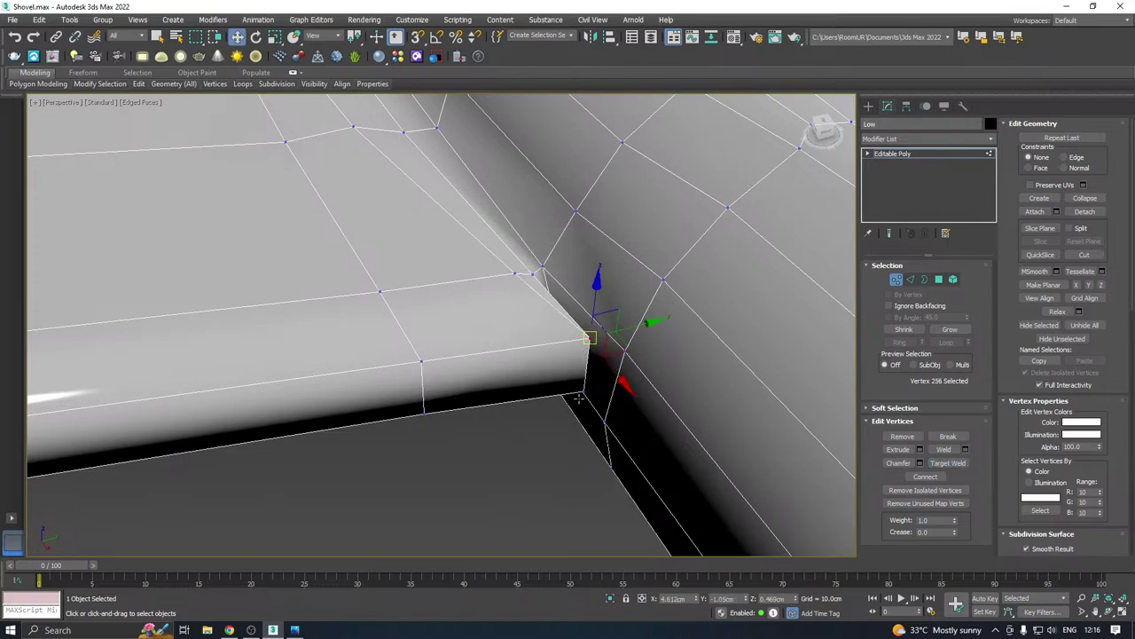
left_click(583, 392, "ctrl")
left_click_drag(641, 351, 559, 358)
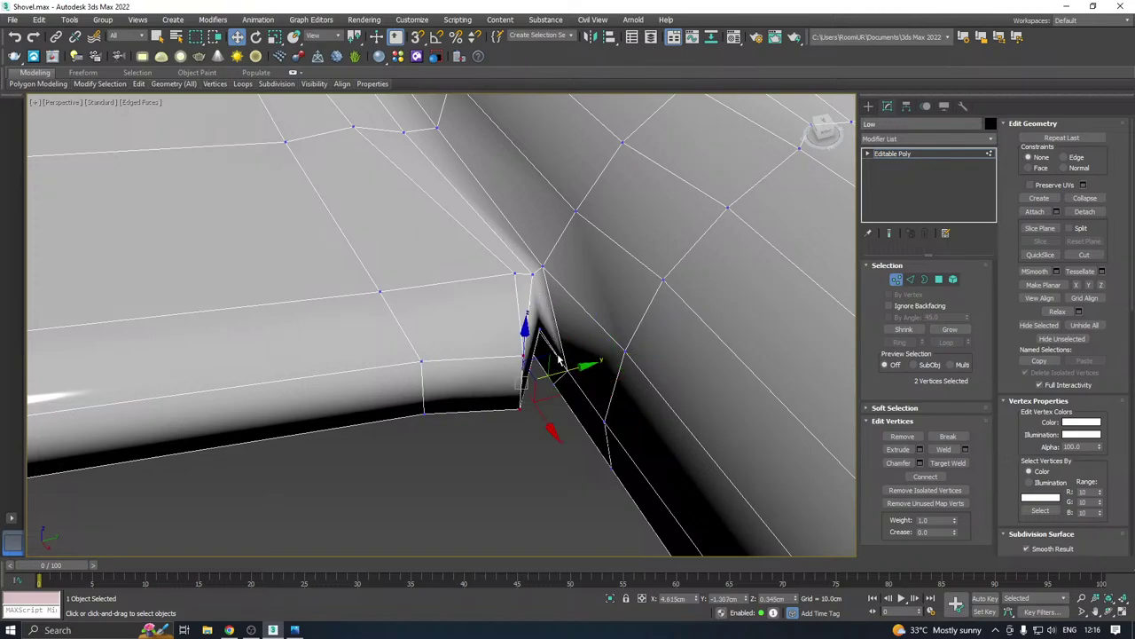
mouse_move(582, 357)
middle_mouse_down("alt")
mouse_move(573, 347)
mouse_move(582, 368)
middle_mouse_up("alt")
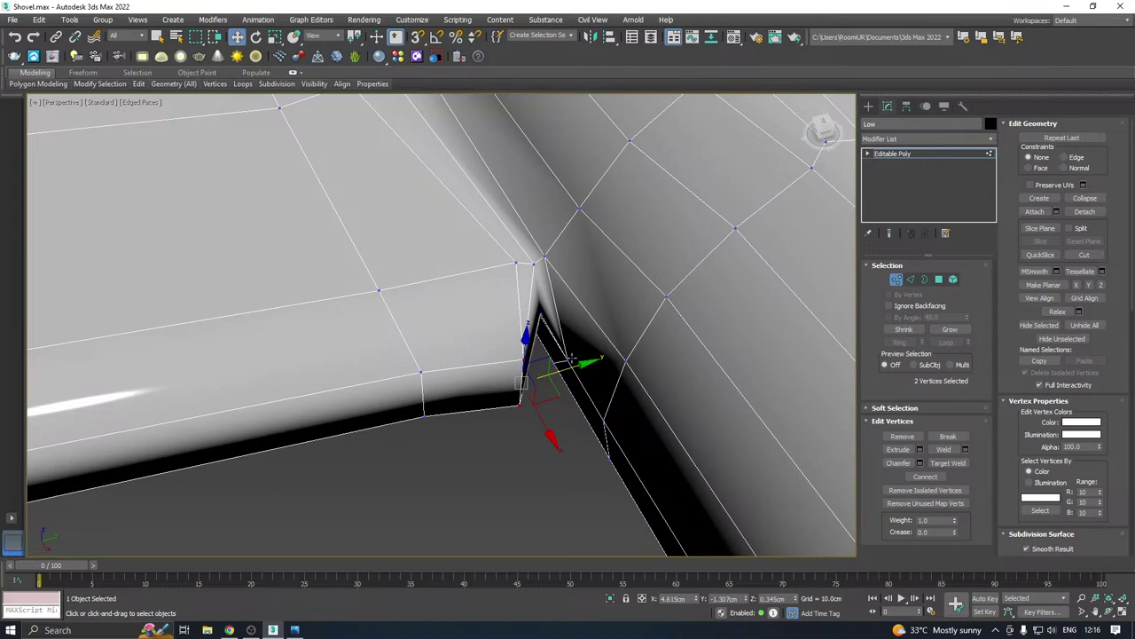
Target weld the shifted upper and lower corner vertices onto the matching vertices of the handle seam
right_click(570, 356)
left_click(545, 434)
scroll(546, 361, "up", 2)
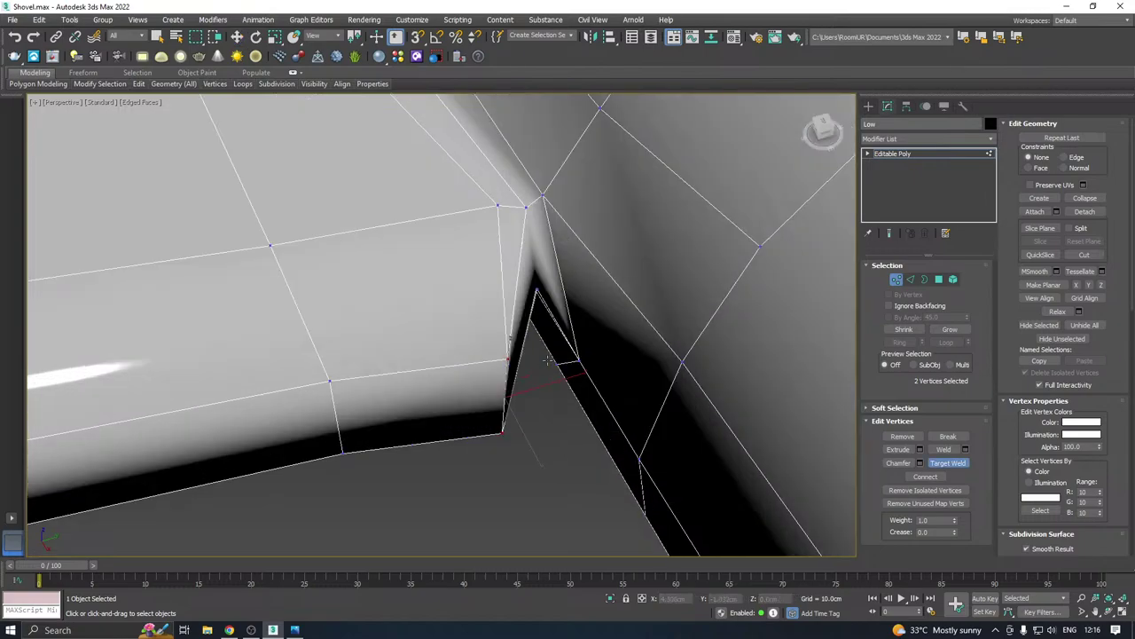
left_click(524, 206)
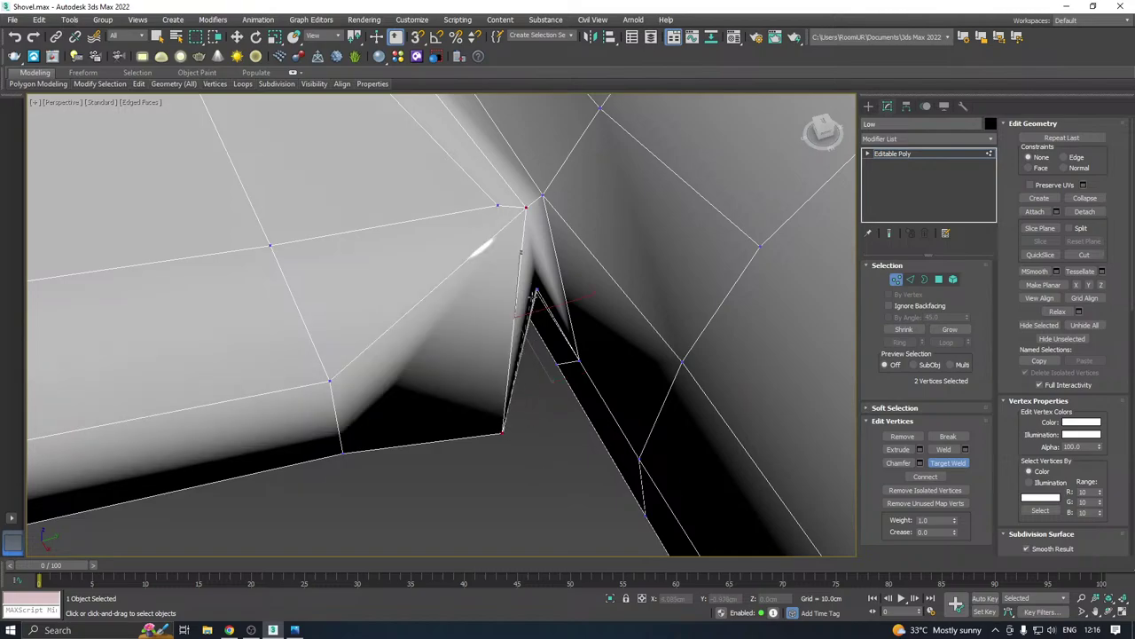
left_click(535, 292)
key("w")
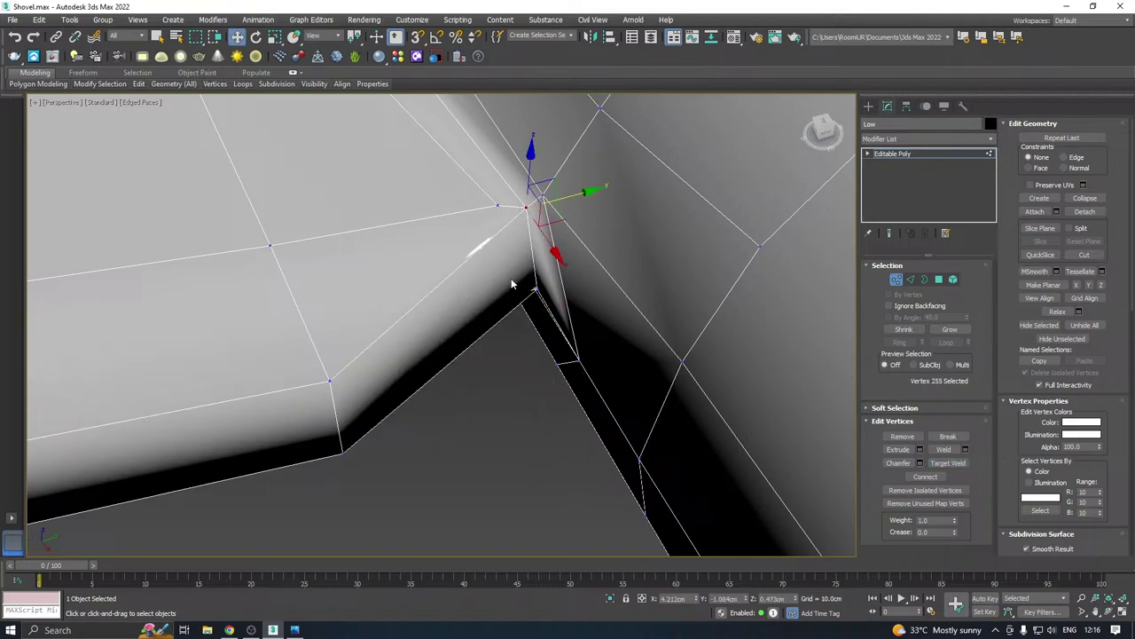
Move the lower joint vertex on the blade's underside slightly along Y, away from the handle
left_click(499, 207)
left_click(535, 289)
middle_click_drag(540, 297, 577, 192, "alt")
left_click(536, 285)
middle_click_drag(550, 278, 574, 299, "alt")
left_click_drag(574, 299, 548, 289)
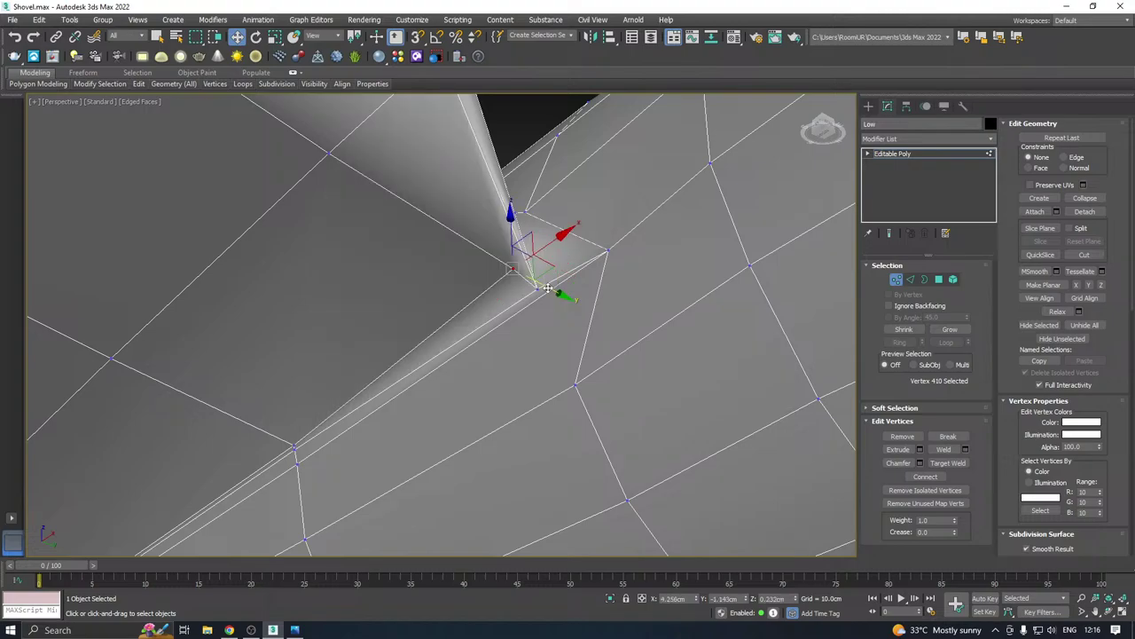
right_click(548, 293)
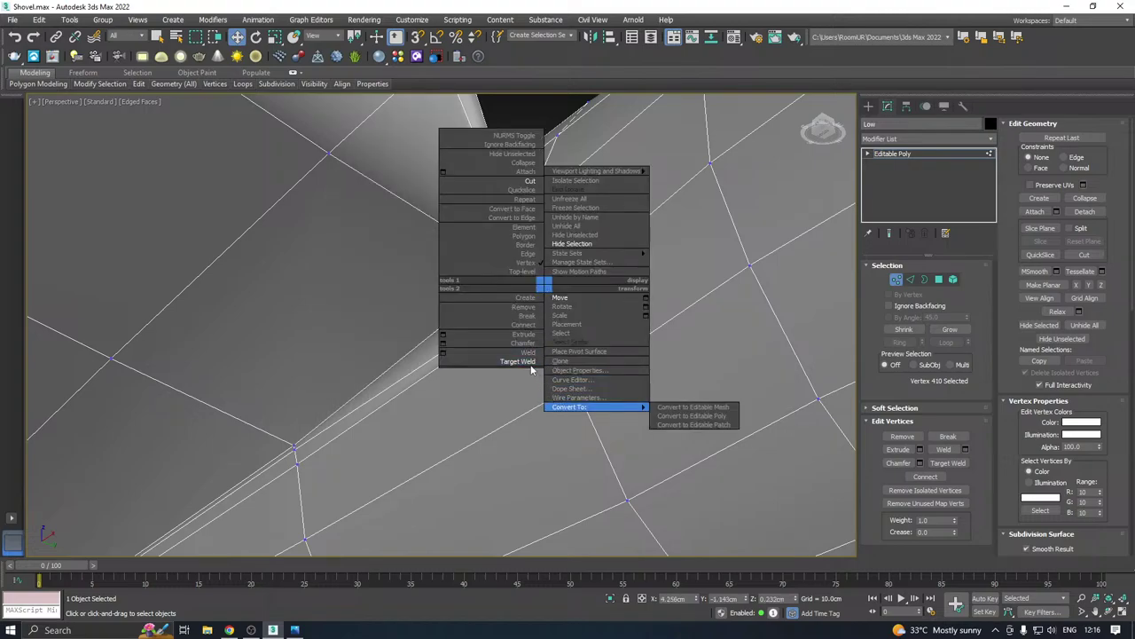
left_click(398, 396)
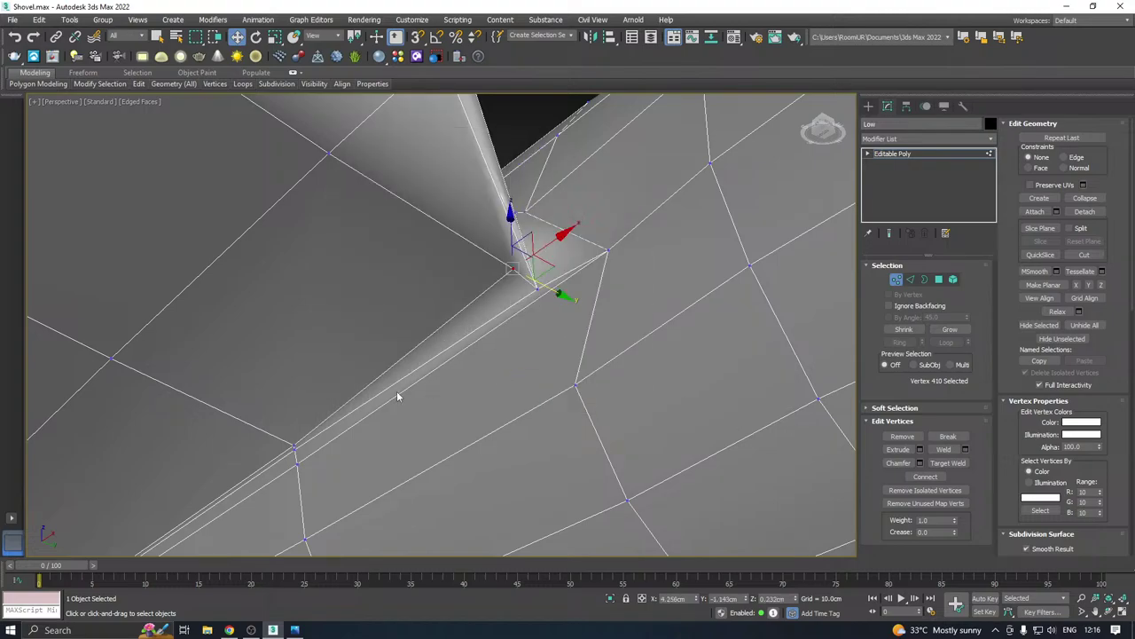
Select the edge loop along the underside seam between blade and handle to examine where it runs
left_click(909, 280)
double_click(495, 290)
scroll(508, 277, "down", 3)
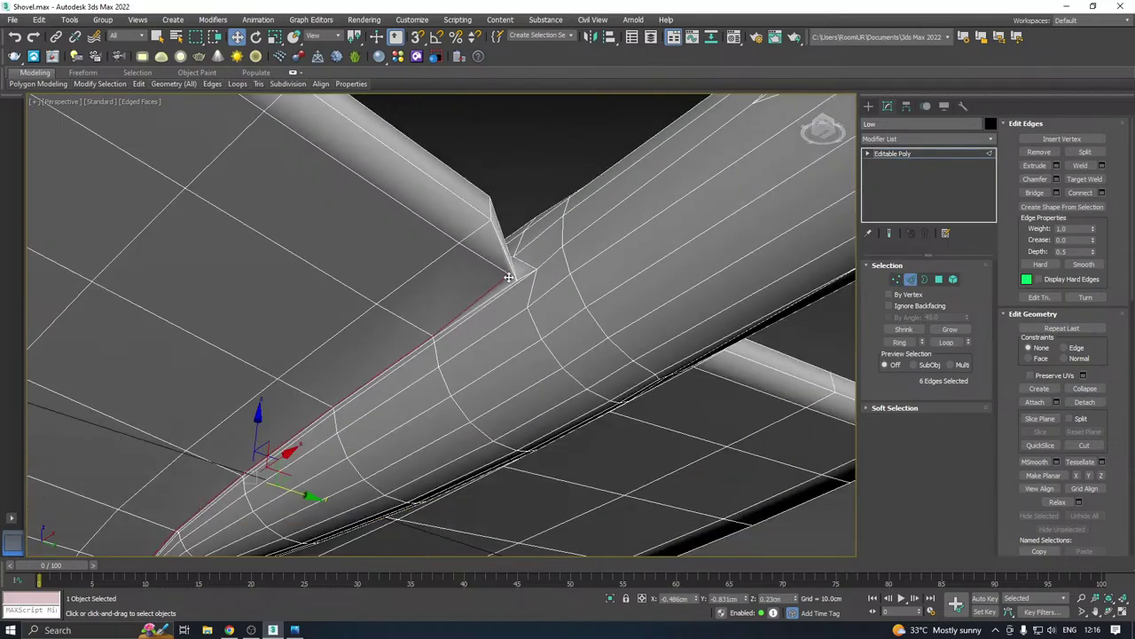
scroll(509, 277, "down", 4)
middle_click_drag(546, 271, 497, 277, "alt")
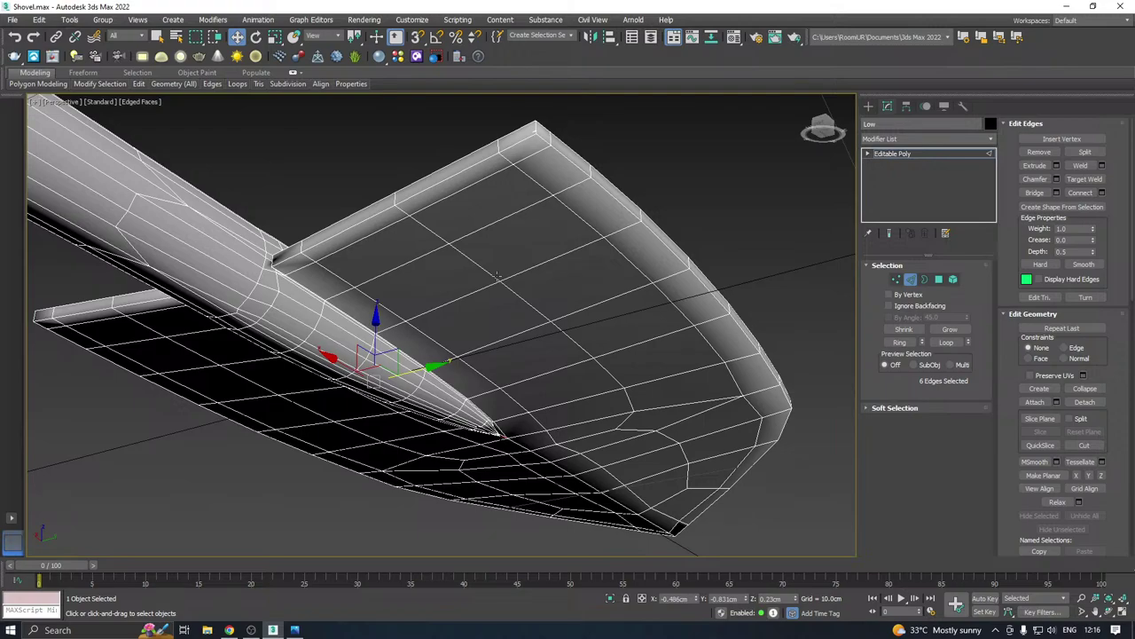
left_click(497, 277)
Select the two stacked corner vertices at the joint on the handle's opposite side and inspect them from above and below
scroll(398, 278, "up", 4)
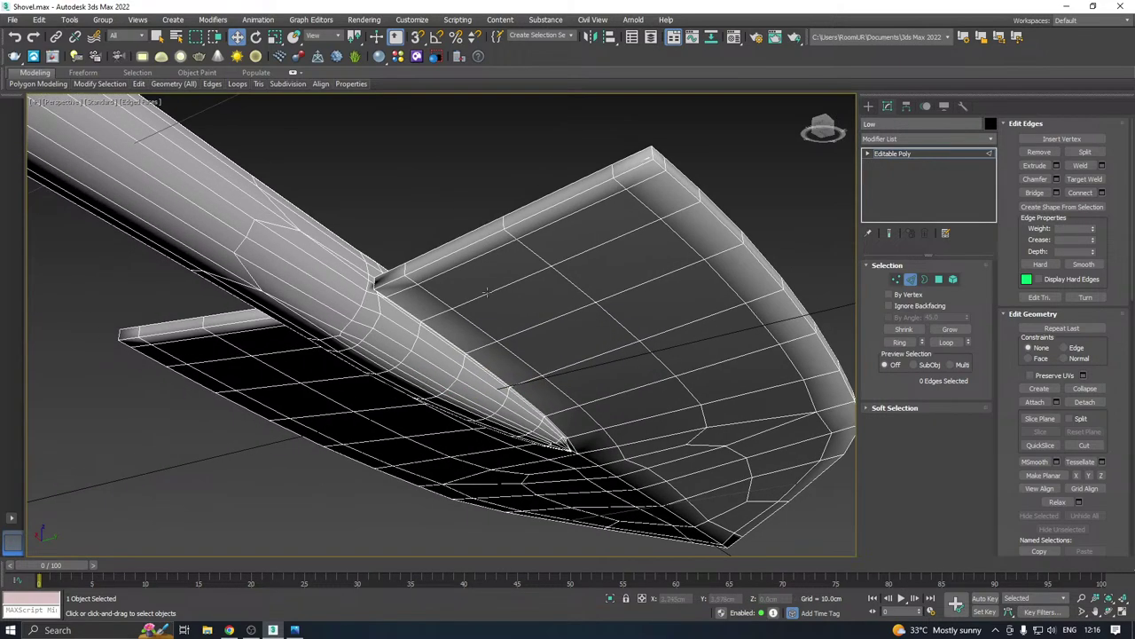
scroll(378, 280, "up", 2)
key("1")
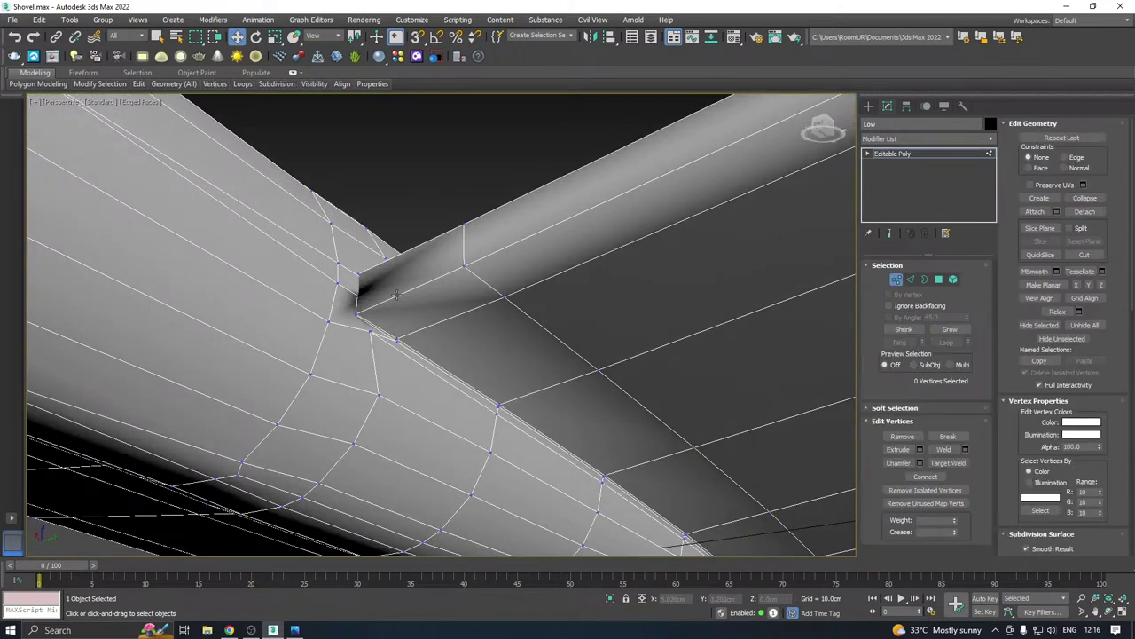
left_click(357, 315)
mouse_move(363, 318)
middle_mouse_down("alt")
mouse_move(451, 322)
mouse_move(426, 347)
mouse_move(359, 300)
middle_mouse_up("alt")
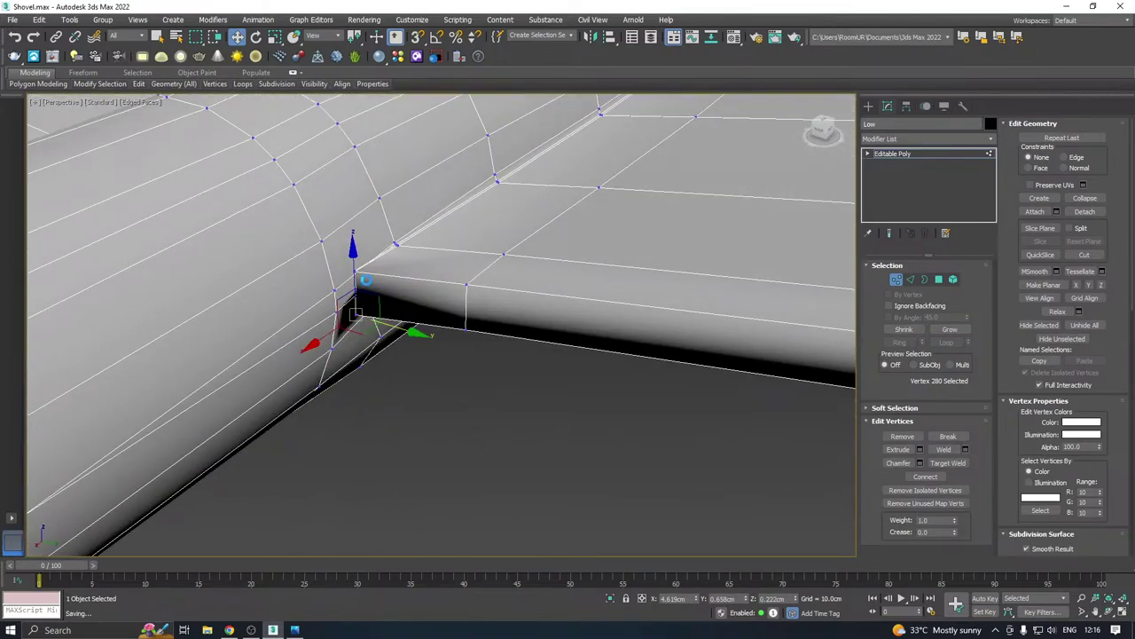
scroll(361, 270, "up", 3)
left_click(338, 275, "ctrl")
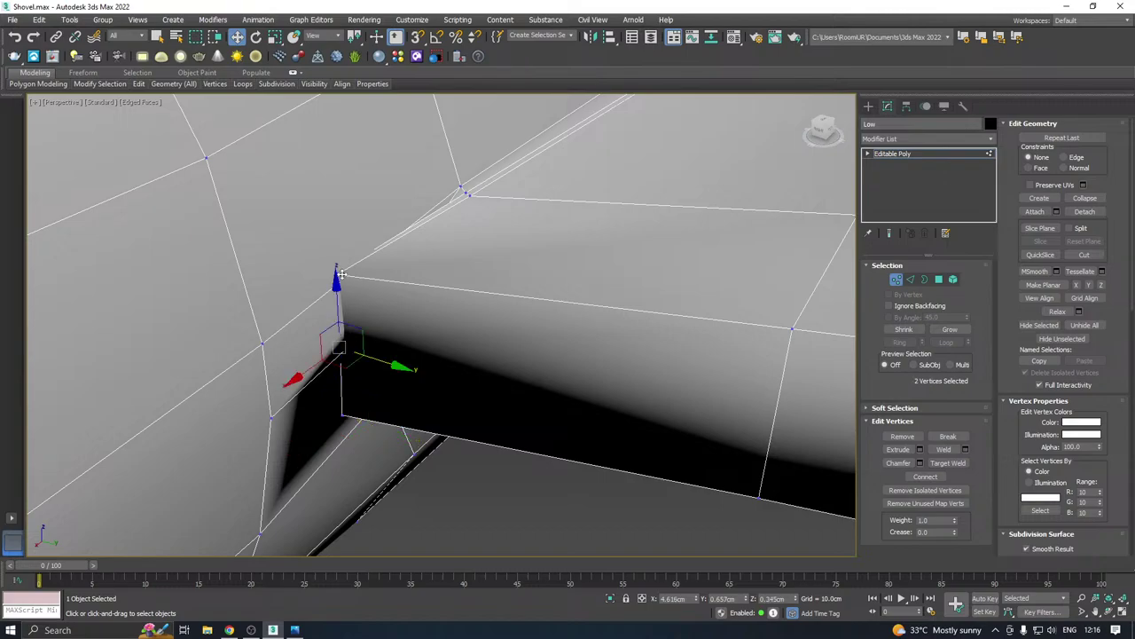
middle_click_drag(388, 362, 448, 293, "alt")
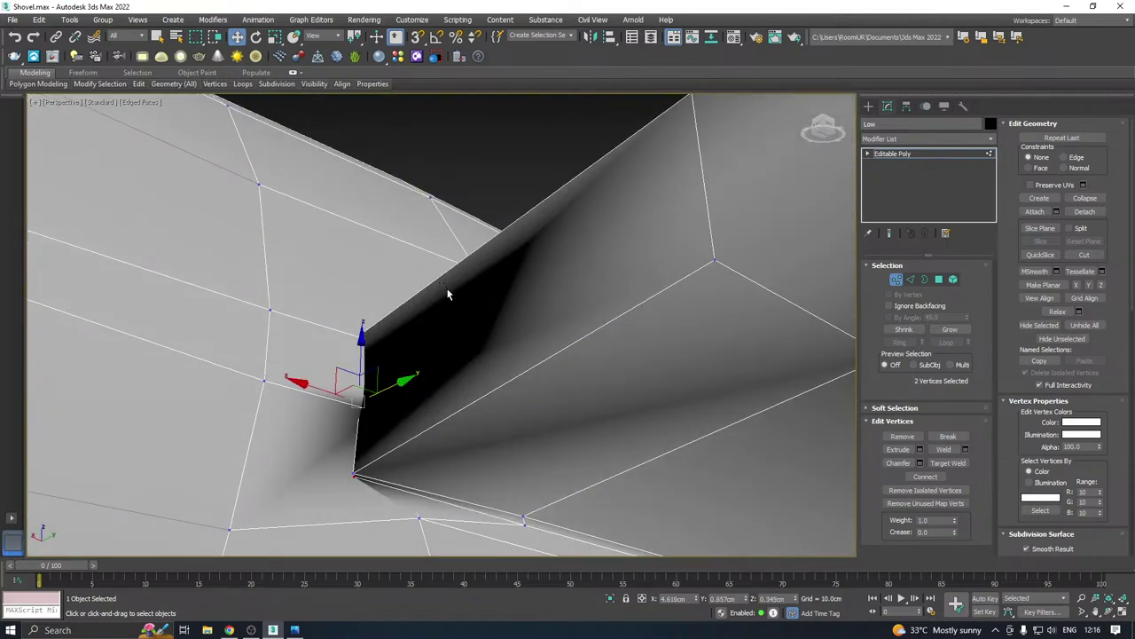
Select the edge loop along the underside seam on the opposite side of the handle to examine its course
left_click(910, 280)
double_click(535, 527)
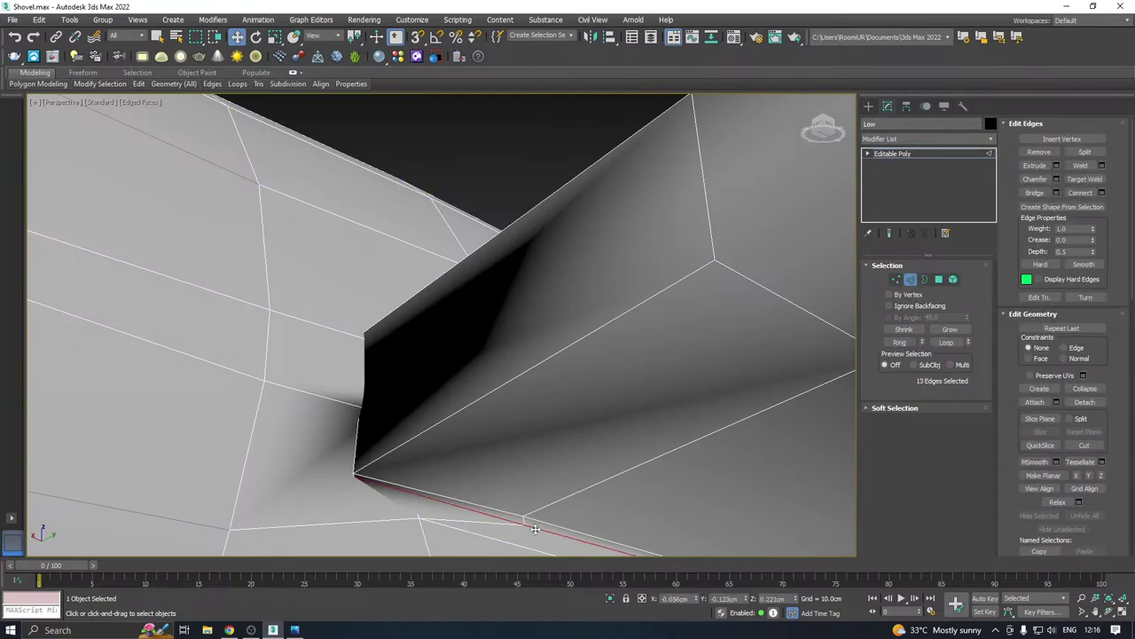
scroll(520, 478, "down", 3)
middle_click_drag(595, 427, 581, 381, "alt")
scroll(582, 382, "down", 2)
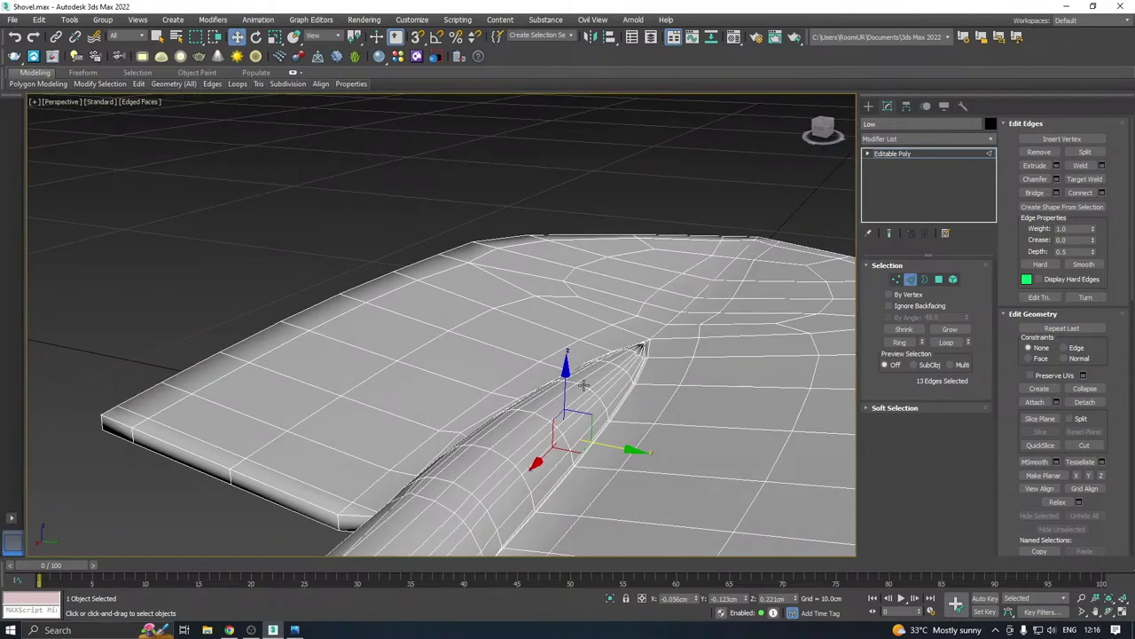
left_click(577, 385)
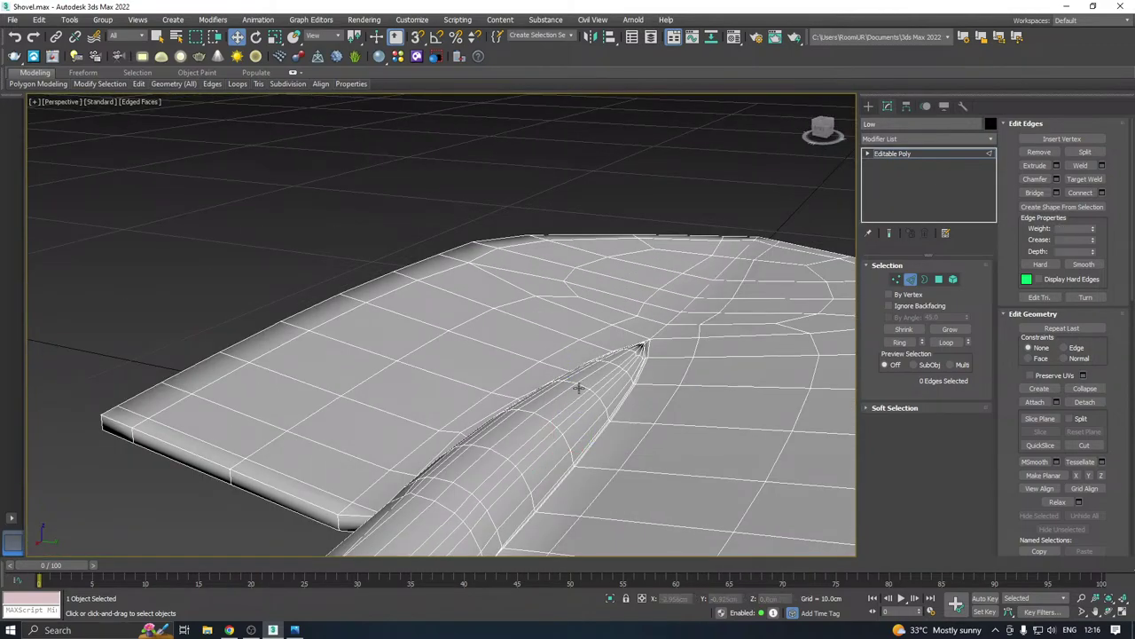
Move the two overlapping upper vertices at the opposite rear joint along Y, away from the handle and onto the blade
scroll(606, 395, "up", 2)
scroll(517, 448, "up", 3)
scroll(517, 448, "up", 4)
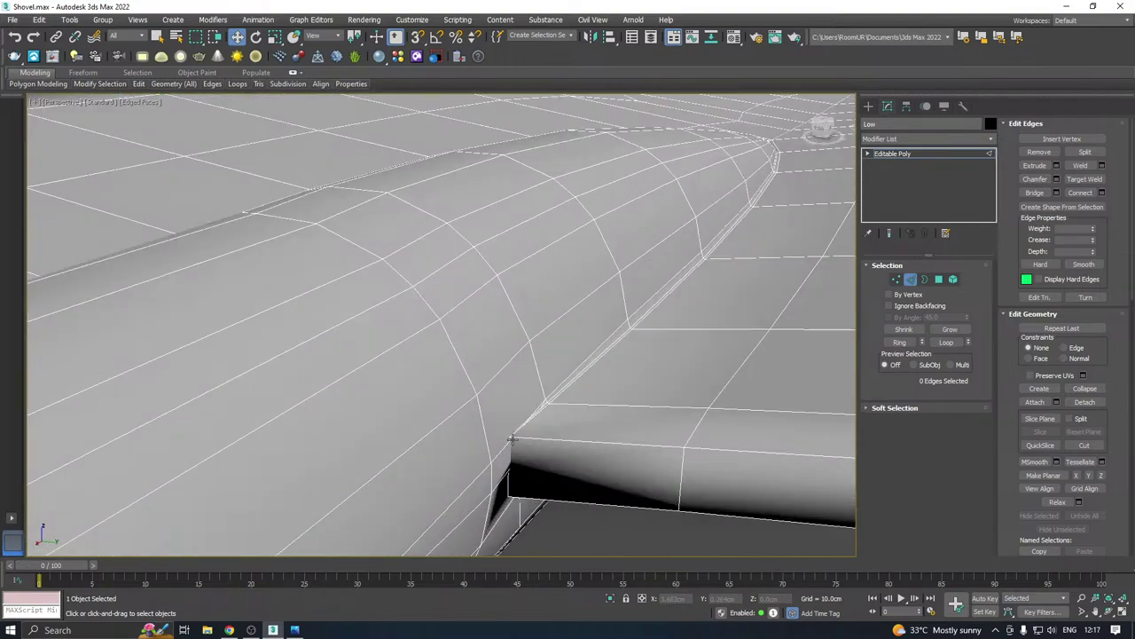
left_click(895, 279)
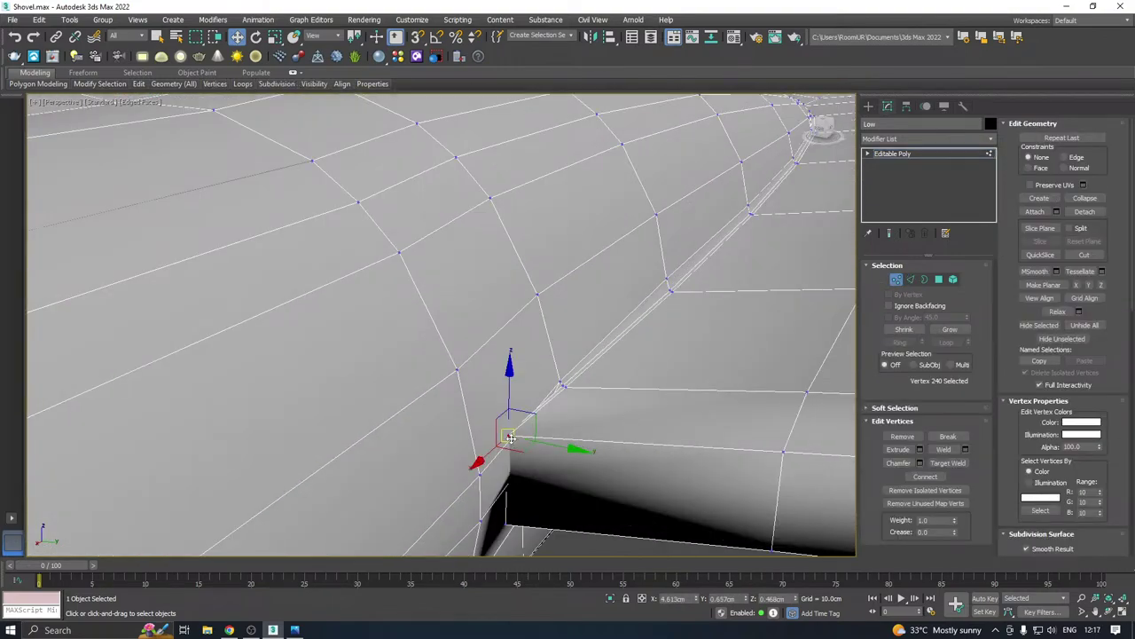
mouse_move(552, 445)
left_mouse_down()
mouse_move(609, 456)
mouse_move(581, 447)
mouse_move(597, 452)
left_mouse_up()
left_click(511, 435)
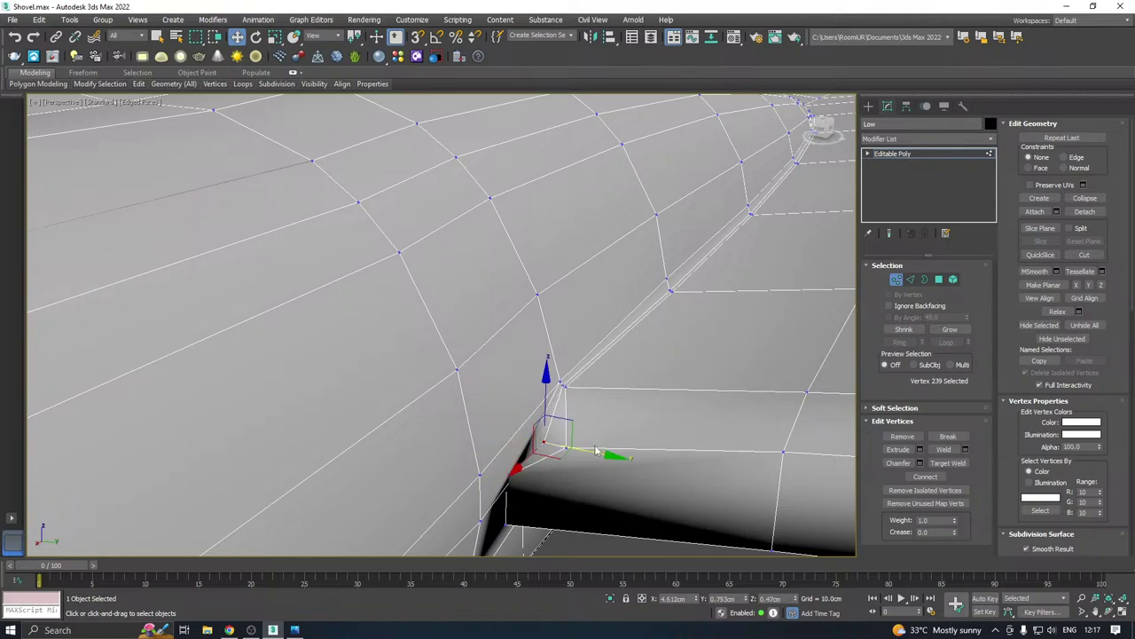
Remove the two surplus edge loops running along the opposite blade-handle seam, including their vertices
left_click(910, 279)
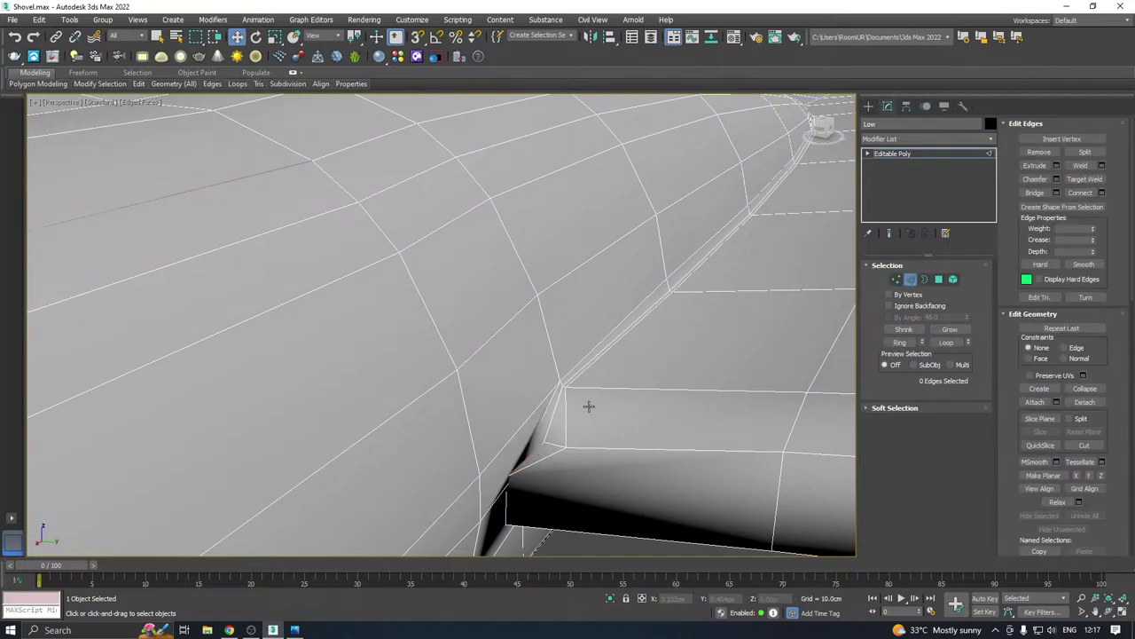
left_click(559, 410)
double_click(558, 411)
key("ctrl+BackSpace")
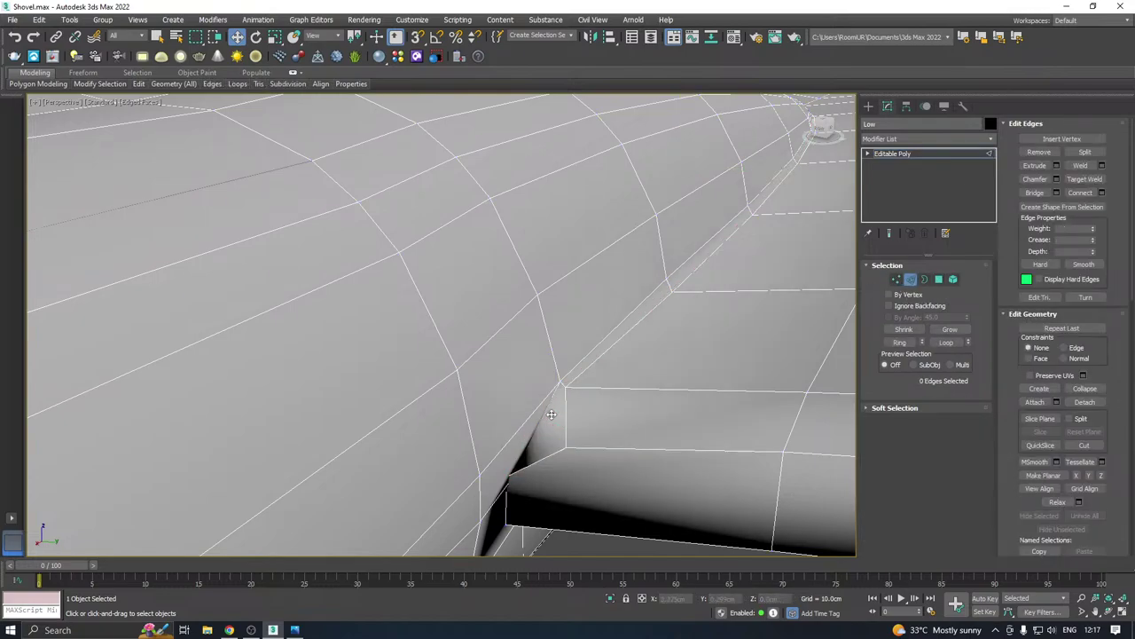
double_click(582, 373)
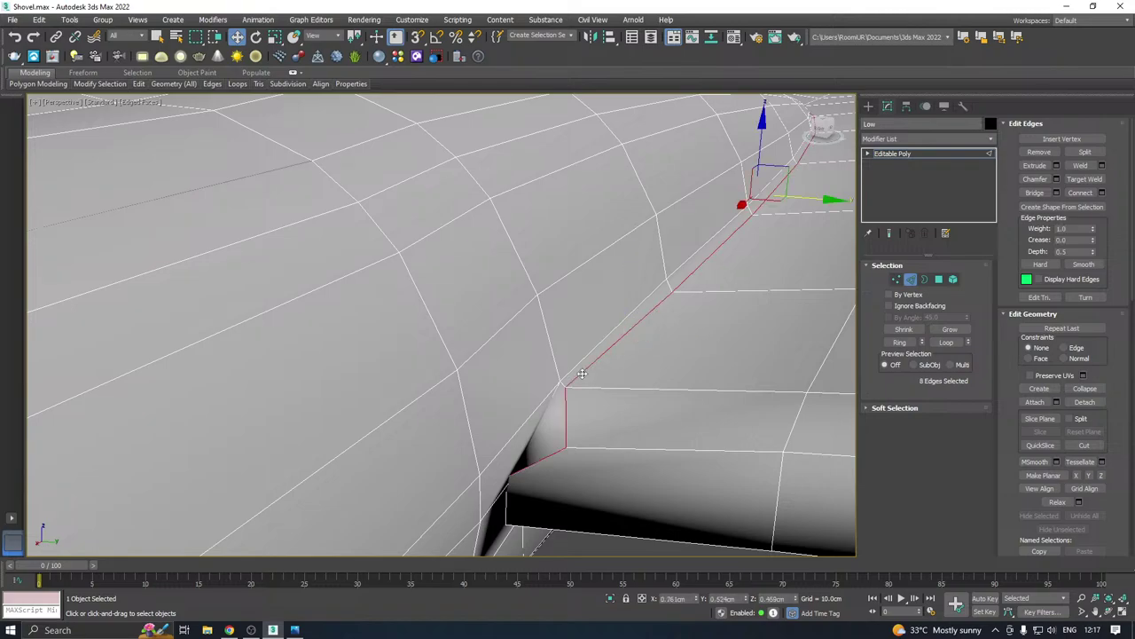
key("ctrl+BackSpace")
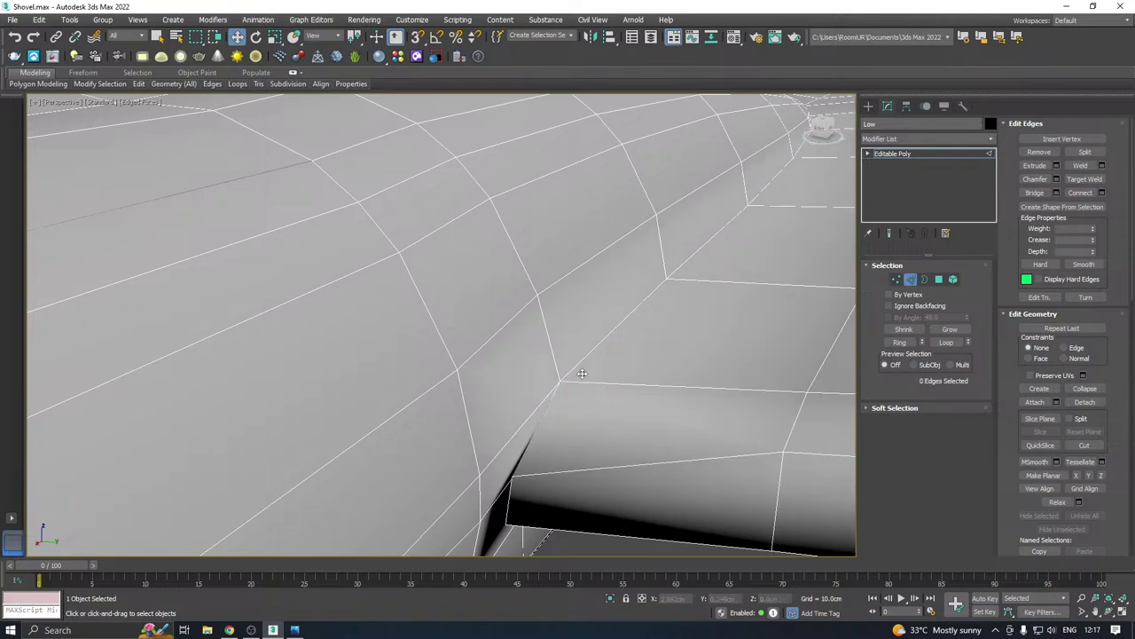
Try to move the two stacked corner vertices along Y toward the handle and target weld the lower one to the adjacent underside vertex
left_click(897, 279)
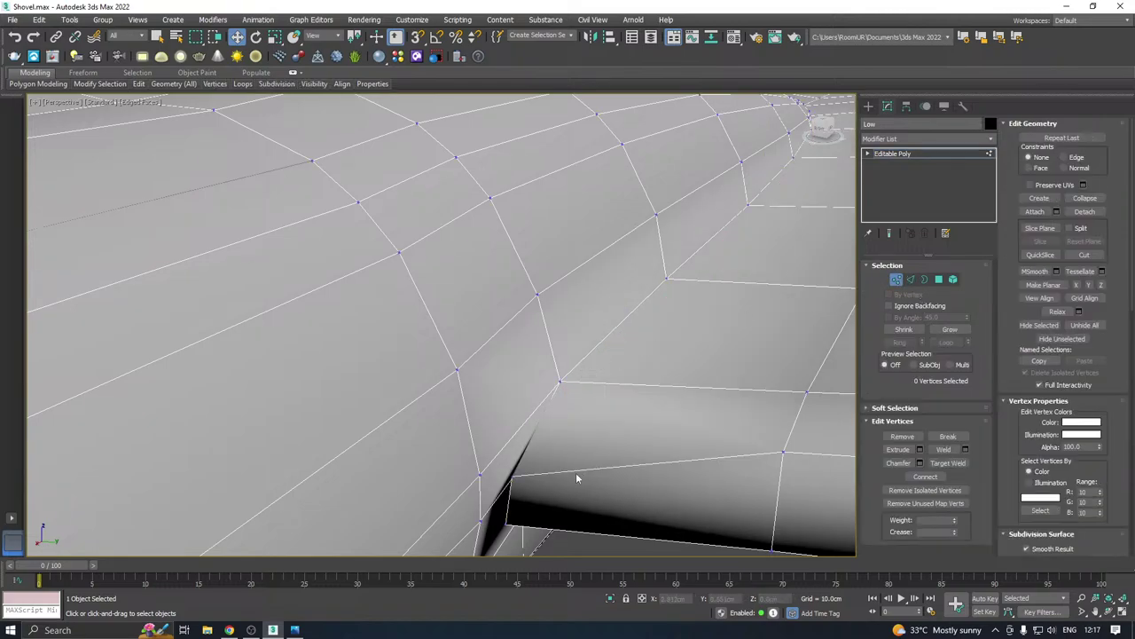
left_click(516, 477)
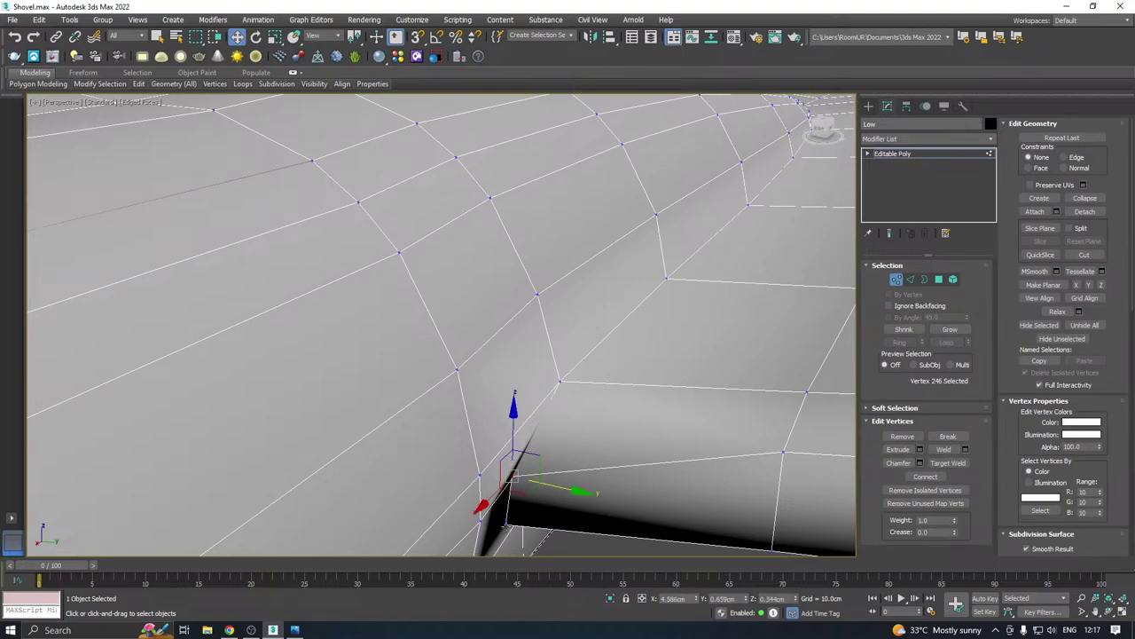
left_click(505, 525, "ctrl")
middle_click_drag(556, 515, 630, 387, "alt")
right_click(596, 402)
left_click(578, 479)
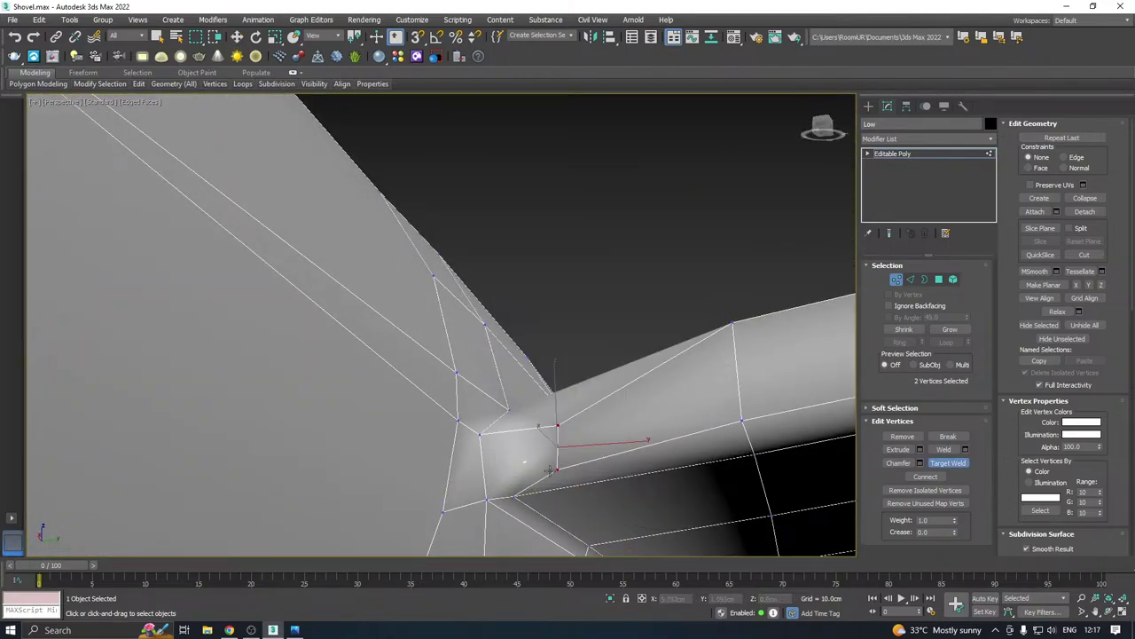
left_click(515, 499)
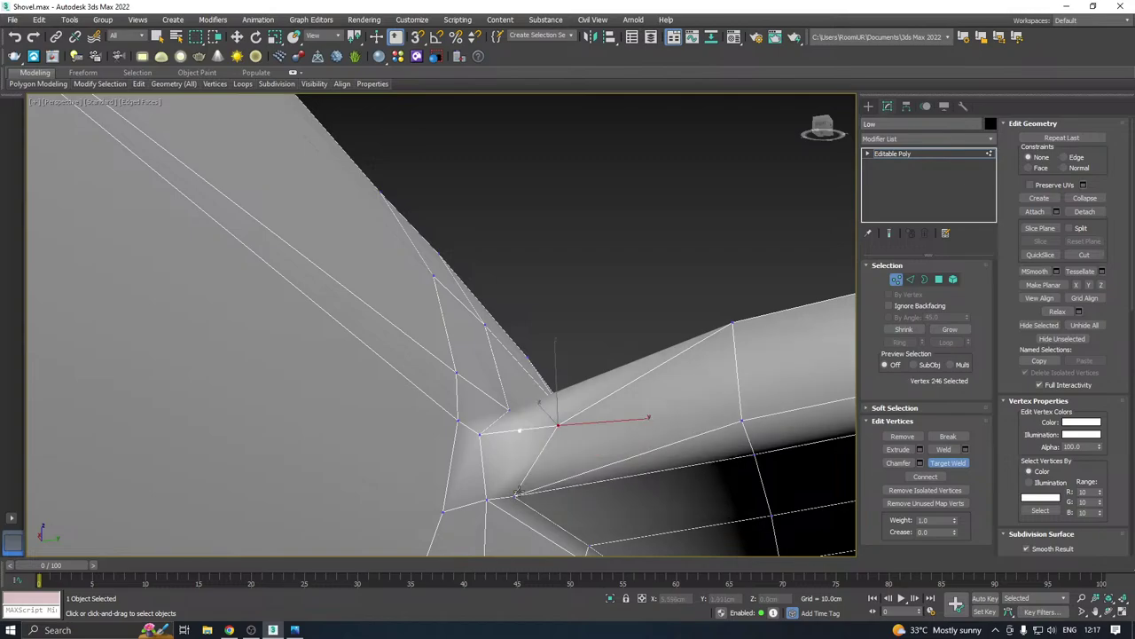
key("w")
Try to target weld the remaining upper corner vertex at the joint to its neighbour on the handle
middle_click_drag(561, 433, 567, 476, "alt")
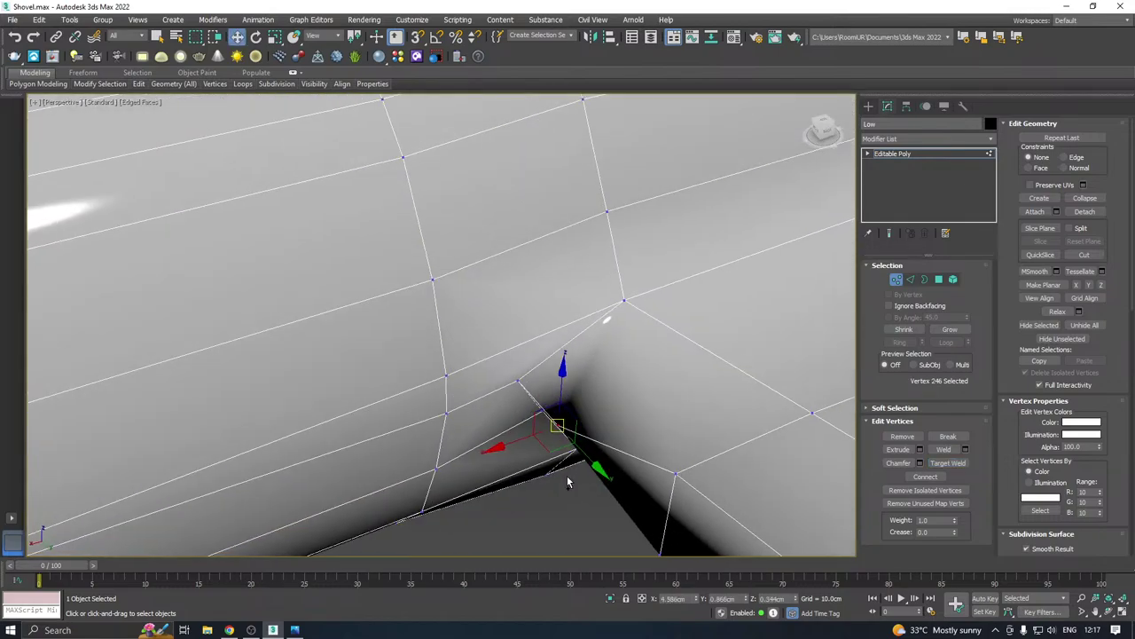
right_click(609, 417)
left_click(568, 492)
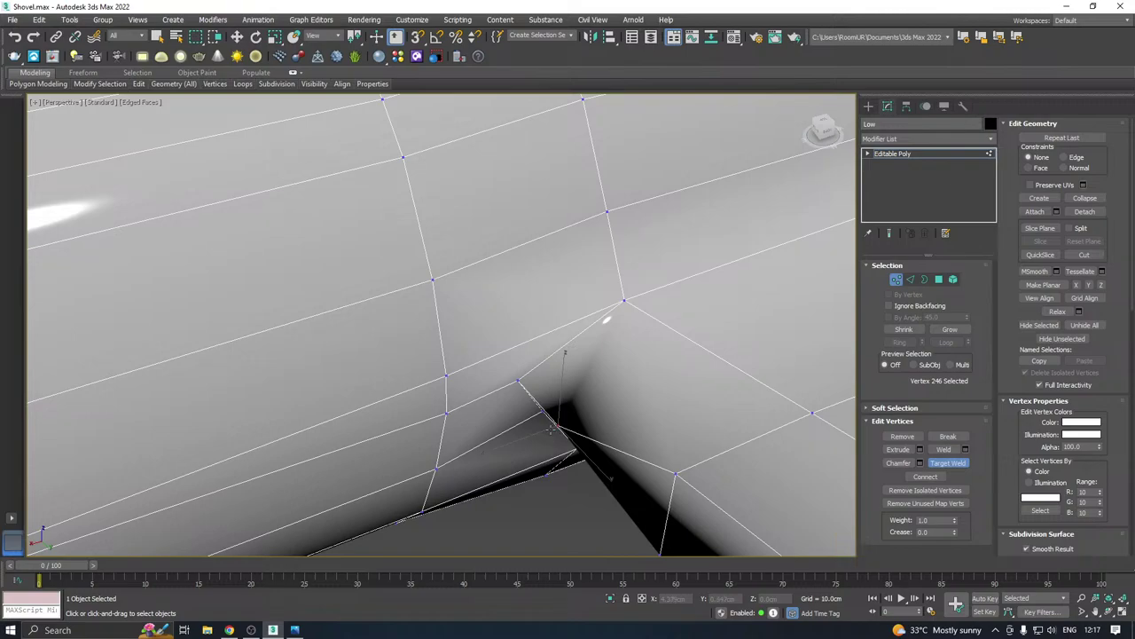
left_click(570, 384)
left_click(623, 302)
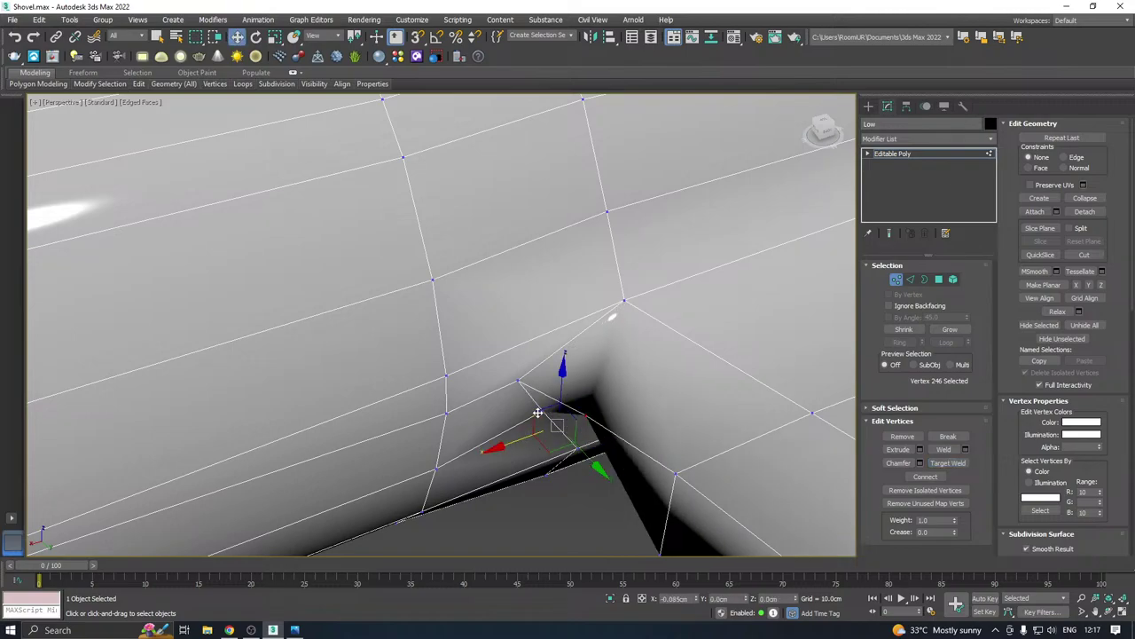
middle_click_drag(616, 309, 629, 345, "alt")
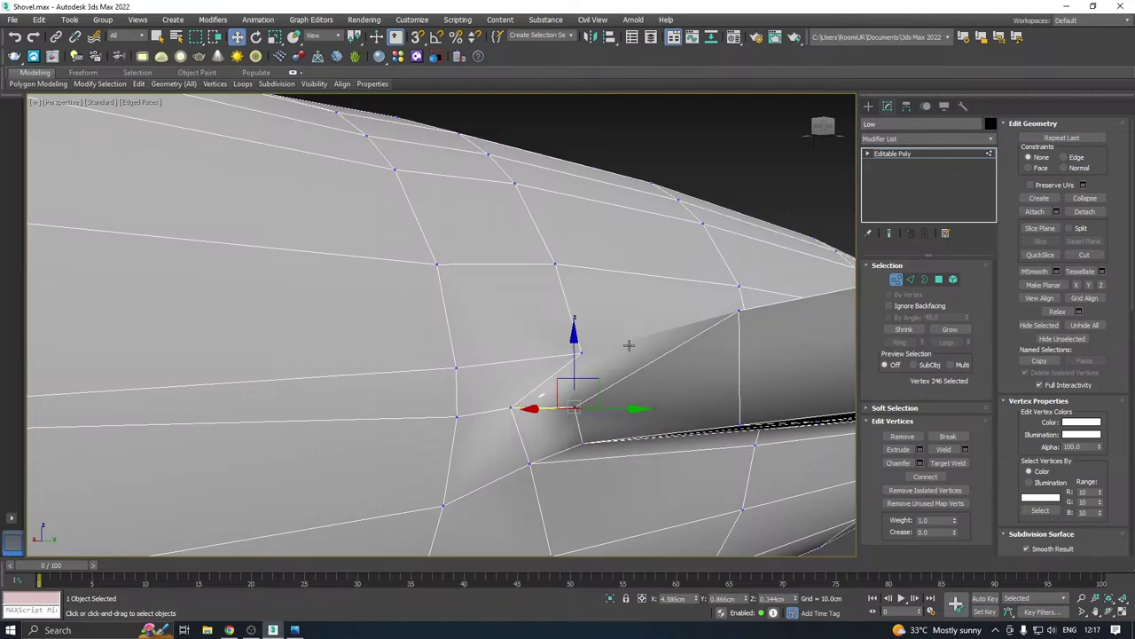
Undo the recent vertex welds and moves at the blade-handle joint
key("ctrl+z")
key("ctrl+z")
key("ctrl+z")
key("ctrl+z")
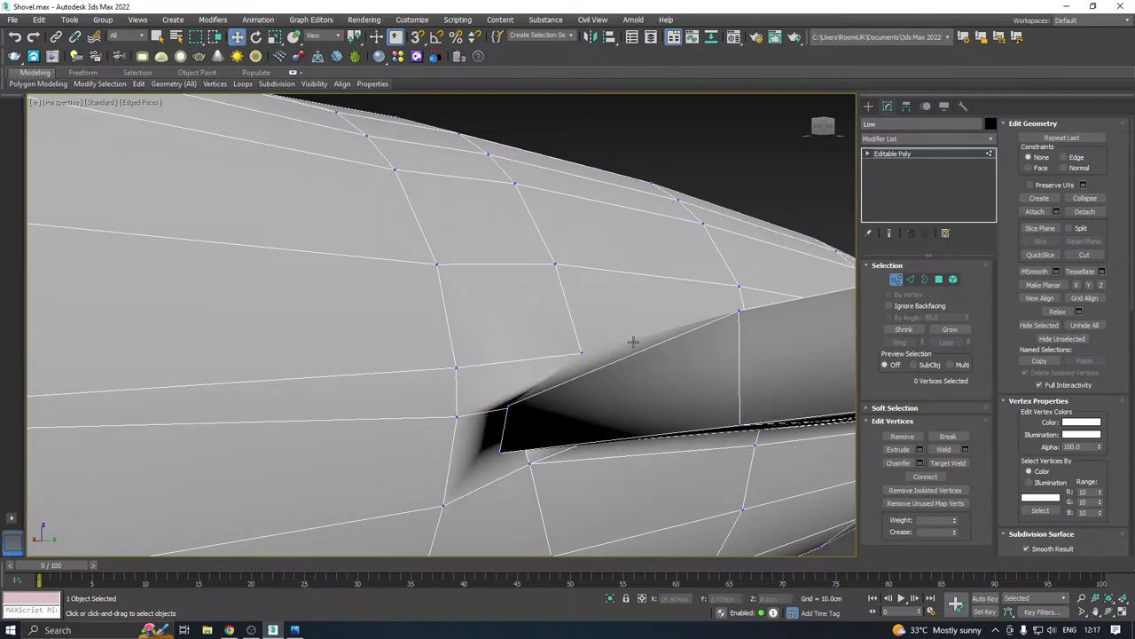
Move the two overlapping upper corner vertices at the joint individually along Y, toward the handle
left_click(551, 360)
middle_click_drag(551, 360, 675, 397, "alt")
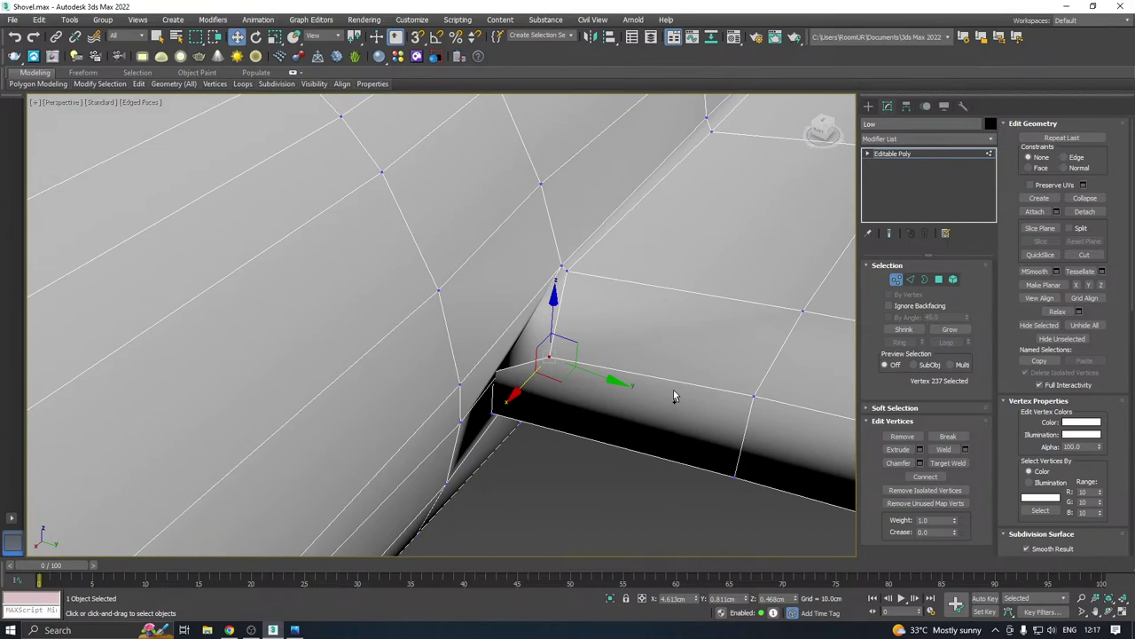
left_click(497, 371)
left_click_drag(547, 387, 581, 394)
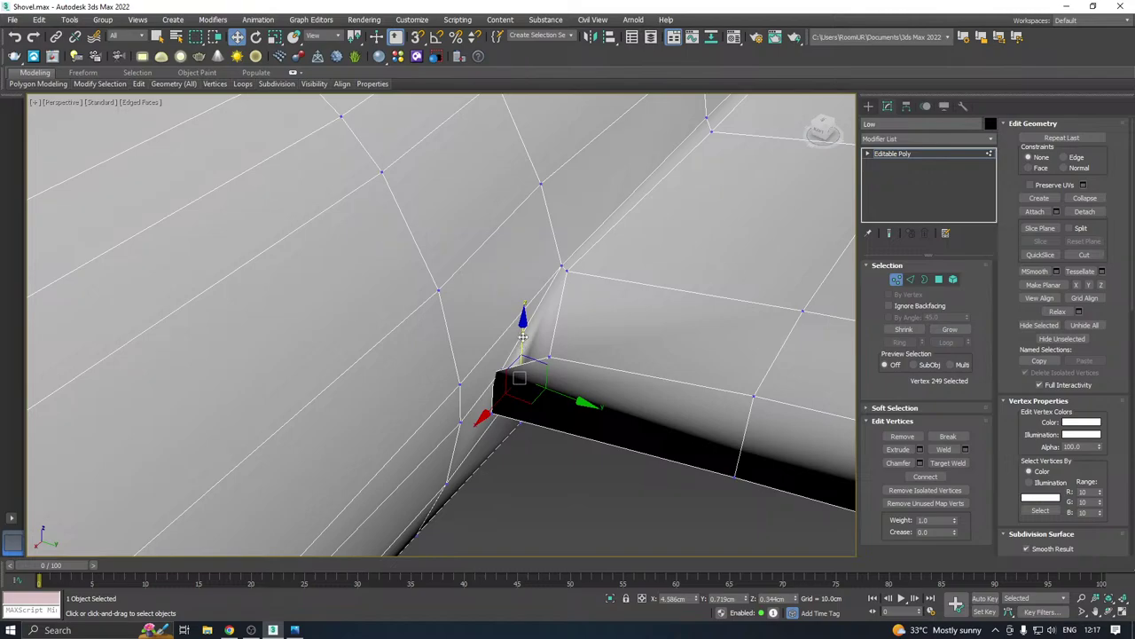
left_click(495, 371)
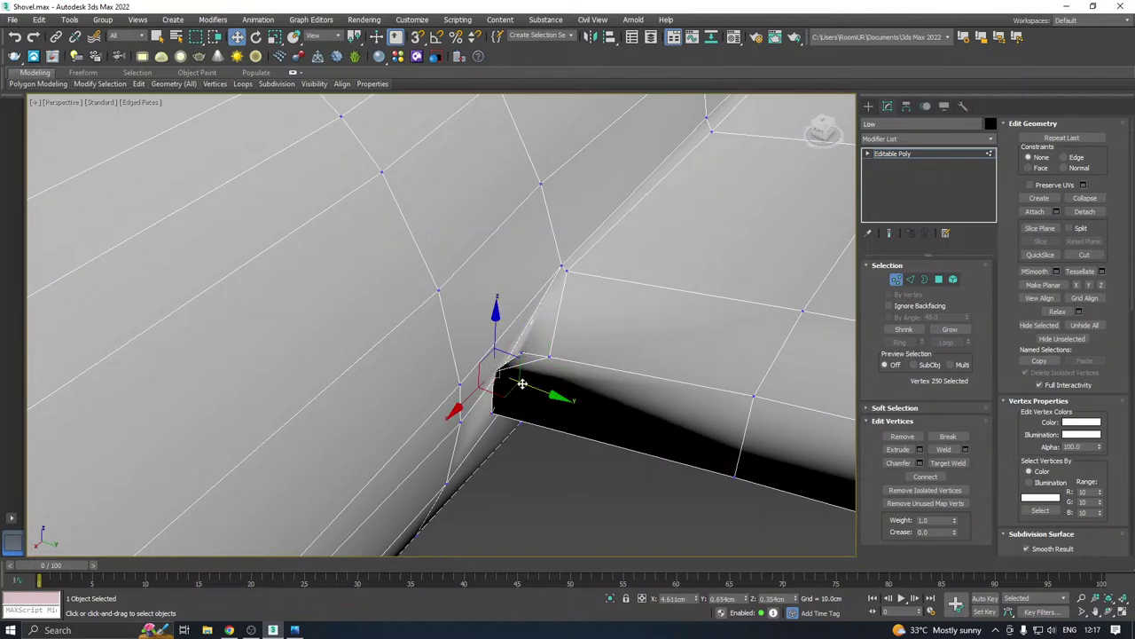
left_click_drag(523, 383, 555, 392)
middle_click_drag(558, 389, 538, 406, "alt")
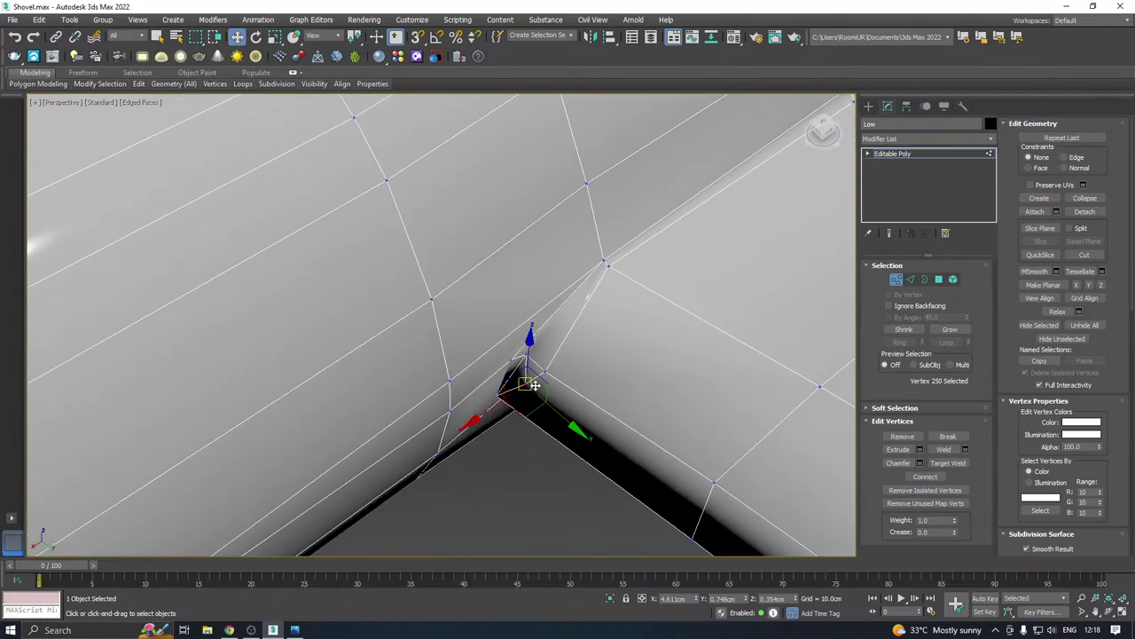
Target weld the overlapping upper corner vertices at the handle's edge and move the lower corner vertex along Y toward the handle
right_click(574, 377)
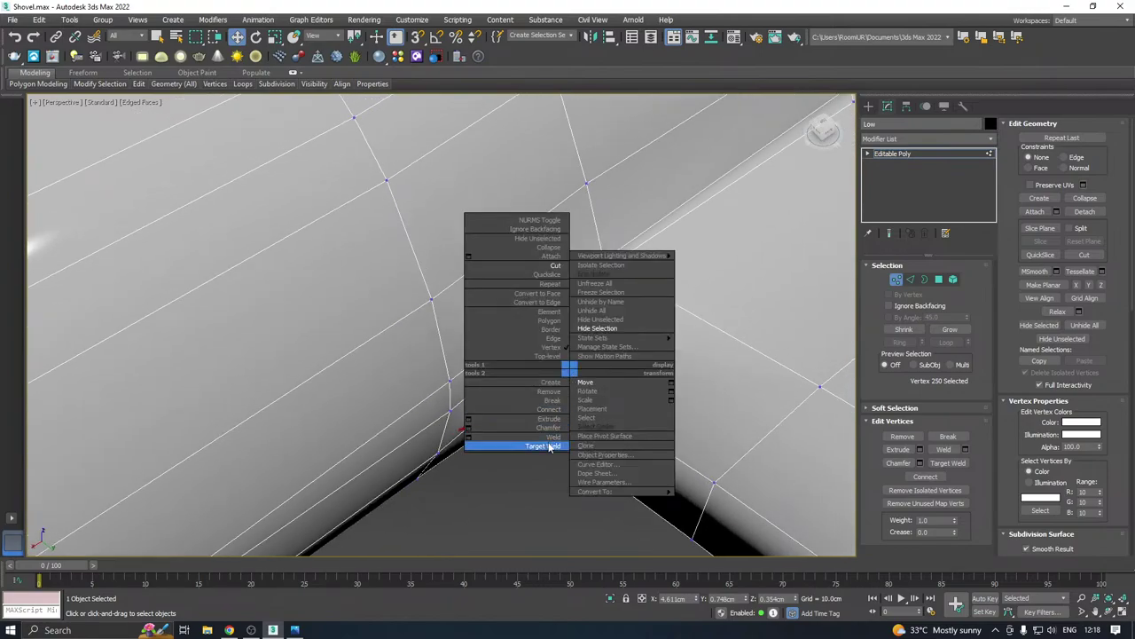
left_click(550, 447)
middle_click_drag(545, 411, 537, 387, "alt")
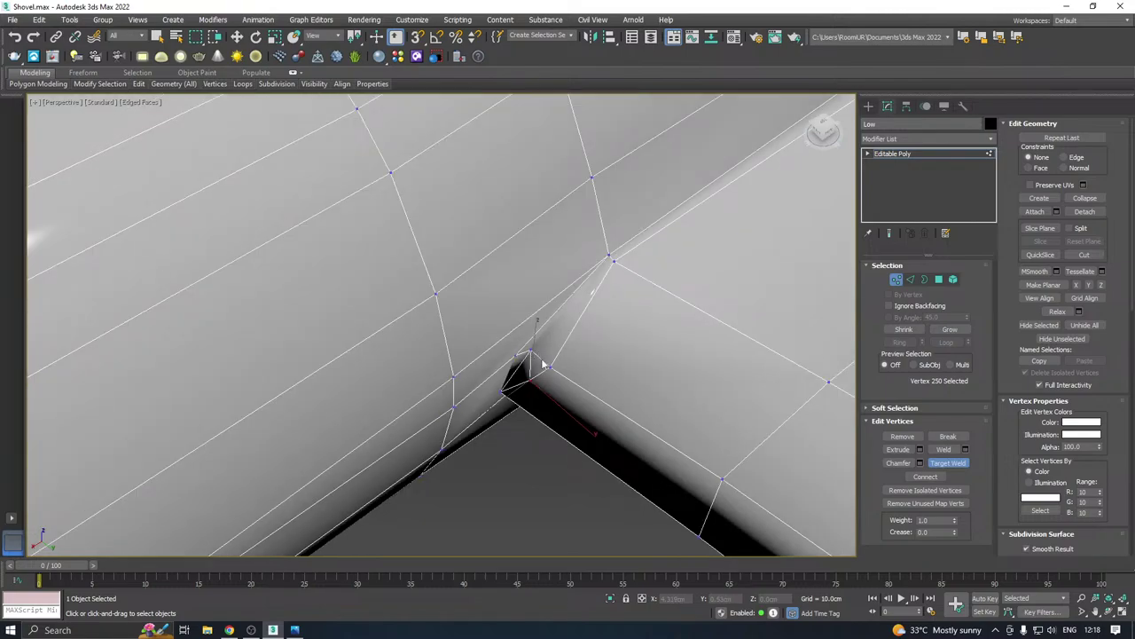
left_click(552, 366)
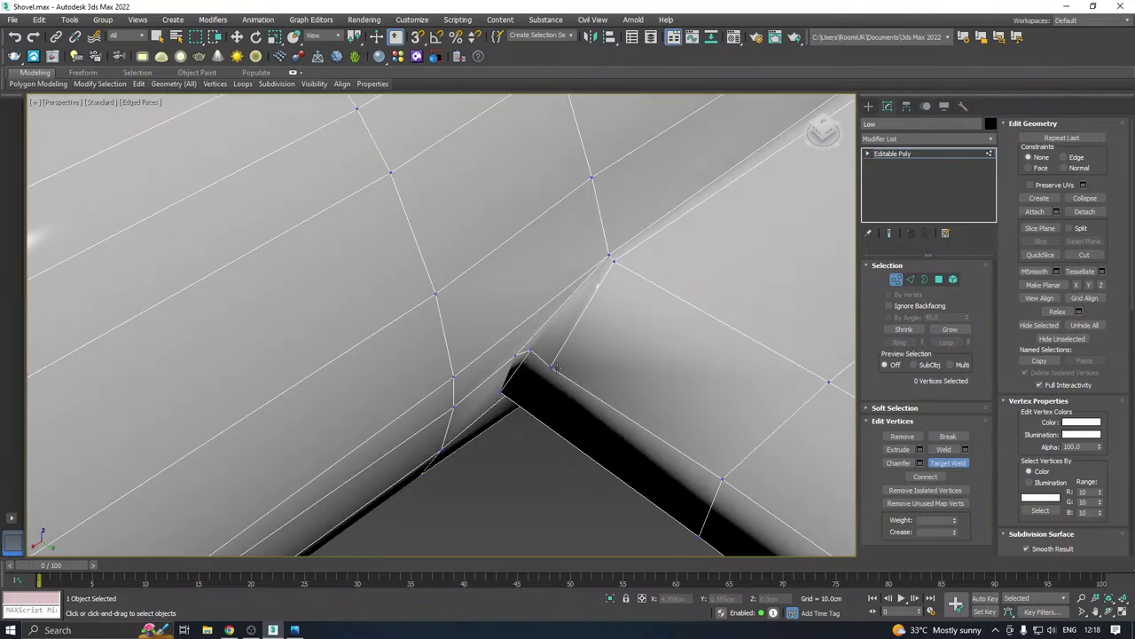
left_click(533, 349)
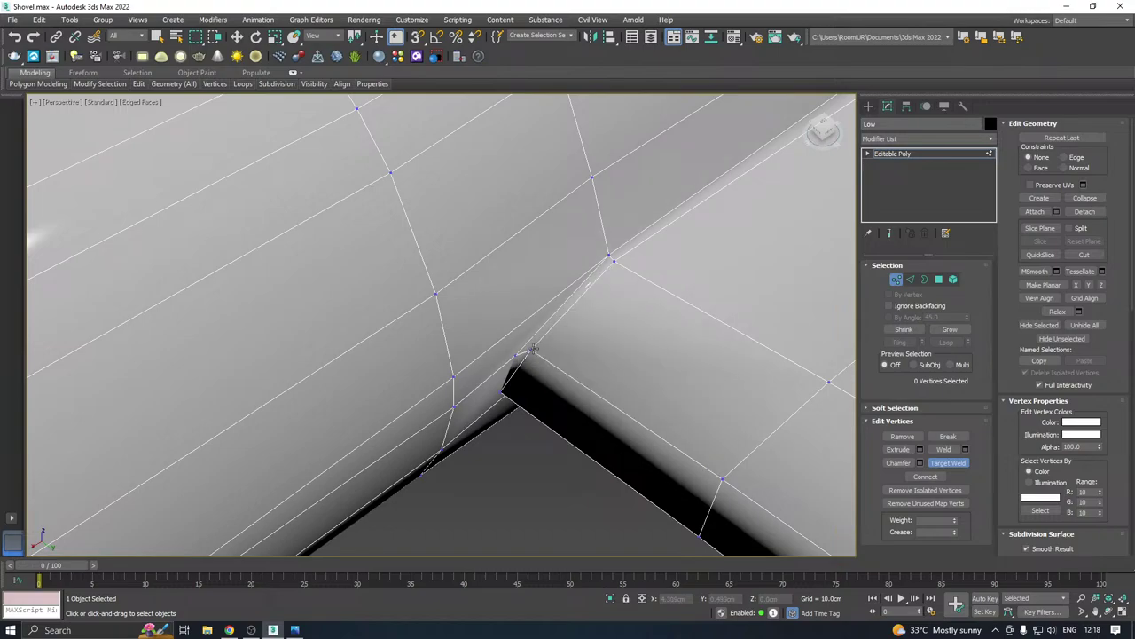
key("w")
left_click(517, 397)
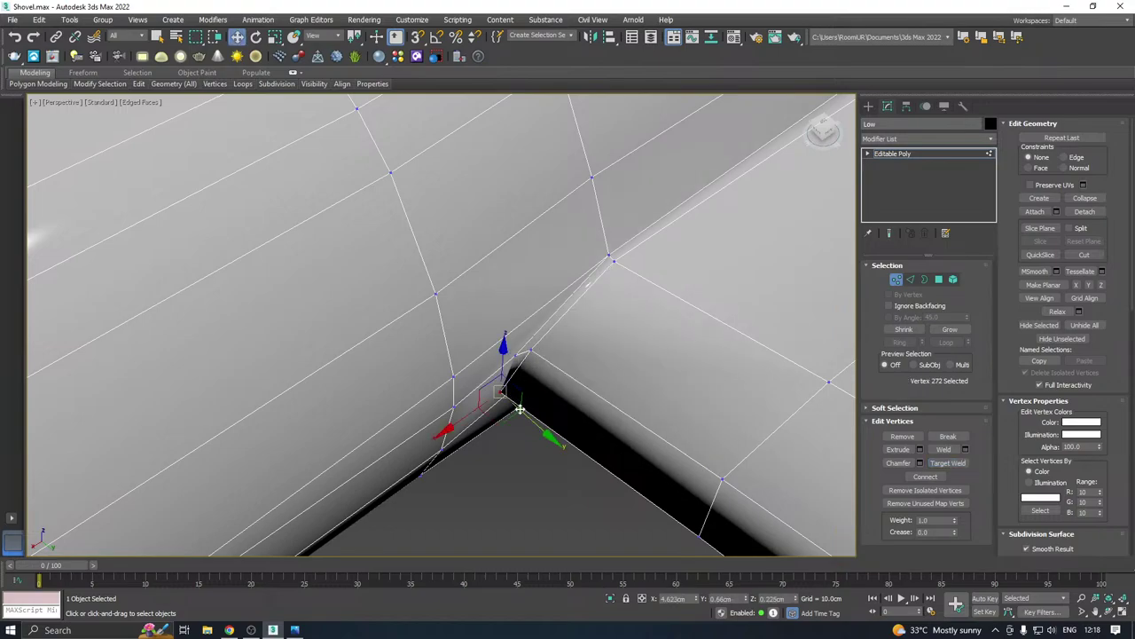
left_click(532, 352)
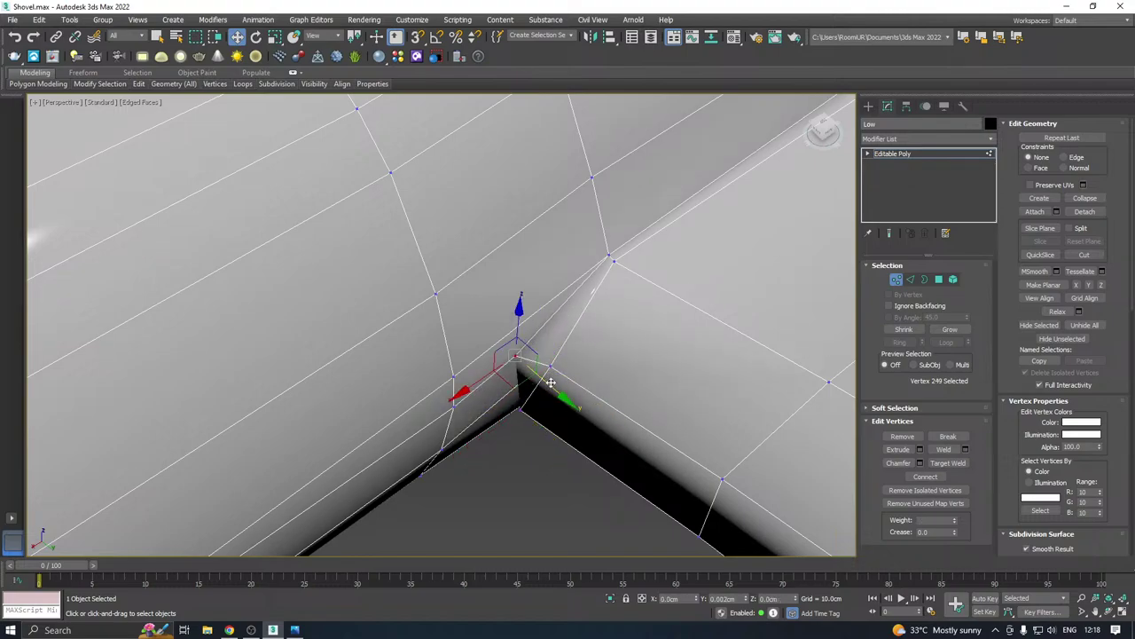
Target weld the handle's lower and upper corner vertices onto their matching vertices on the blade side of the joint
middle_click_drag(545, 383, 613, 316, "alt")
right_click(610, 319)
left_click(586, 397)
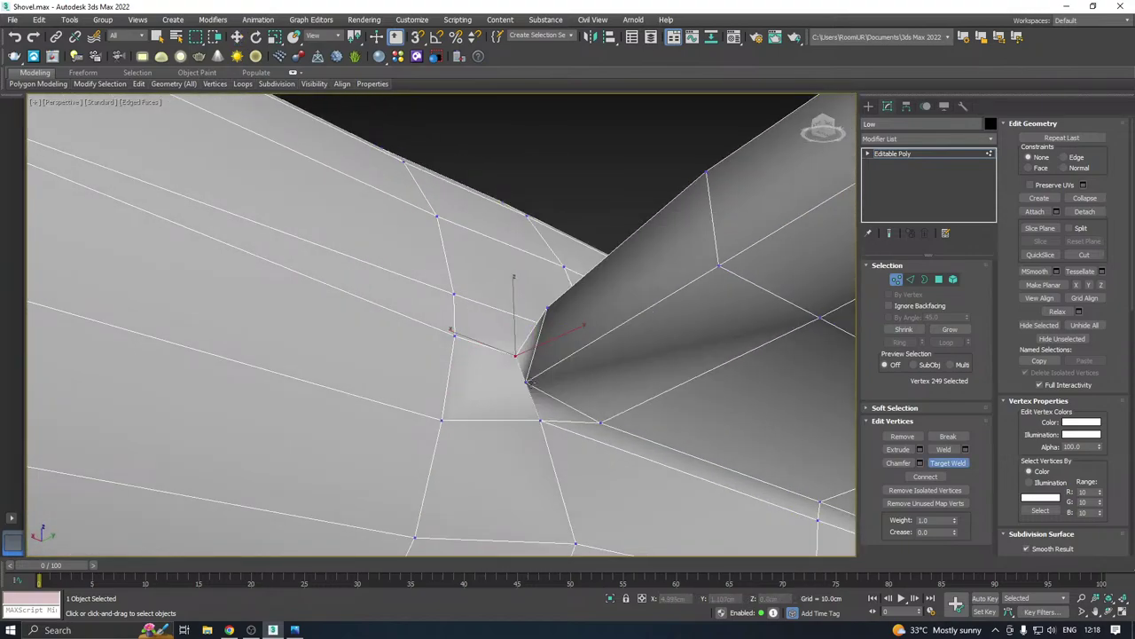
left_click(603, 423)
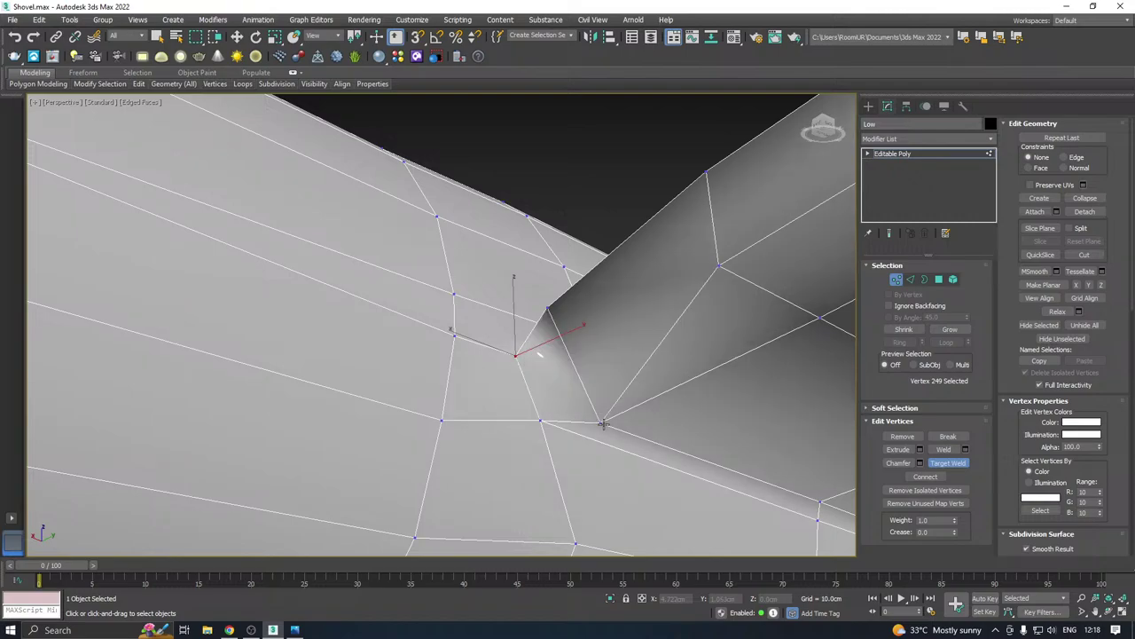
left_click(517, 356)
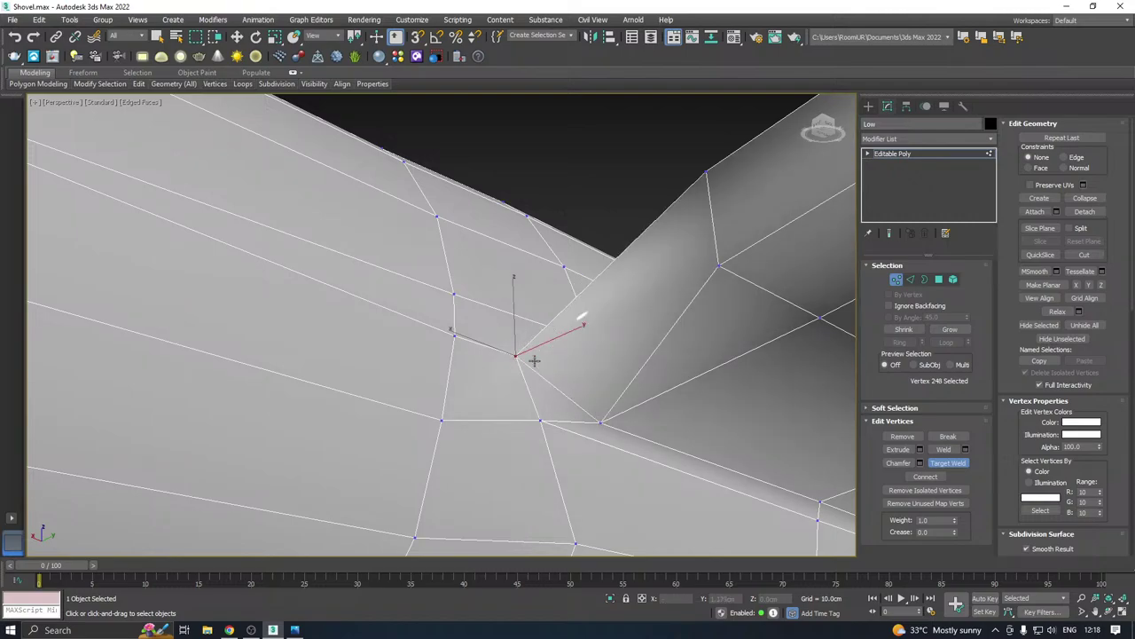
right_click(611, 417)
Move the welded underside corner vertex along X toward the blade, then shift it together with its neighbouring seam vertex
left_click(601, 424)
middle_click_drag(628, 374, 603, 387, "alt")
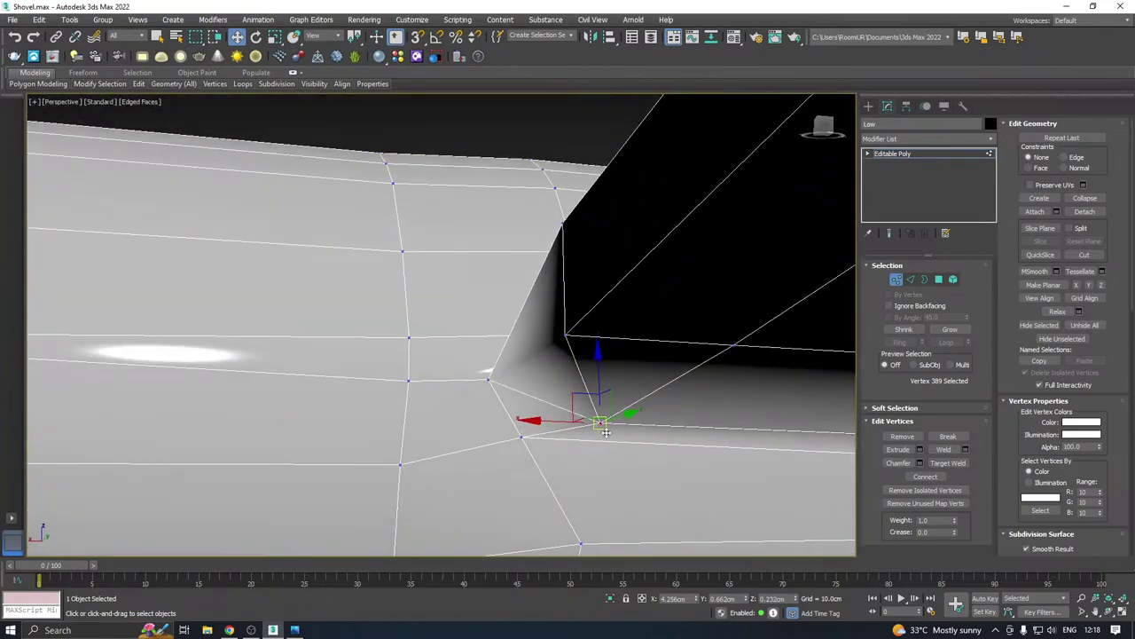
left_click_drag(563, 421, 496, 411)
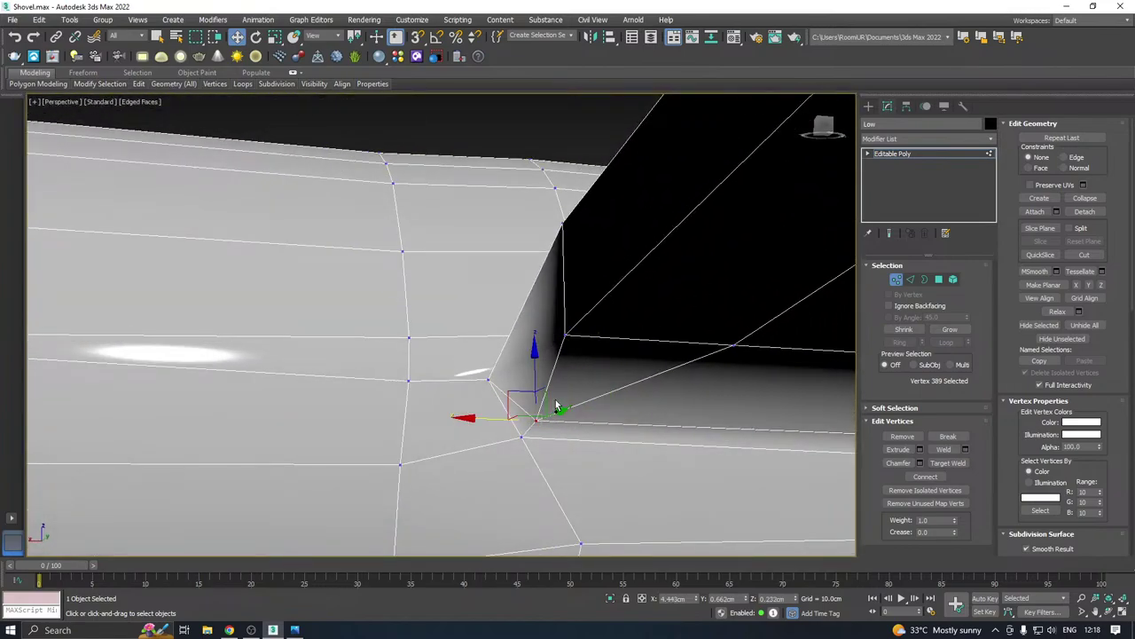
middle_click_drag(557, 407, 531, 433, "alt")
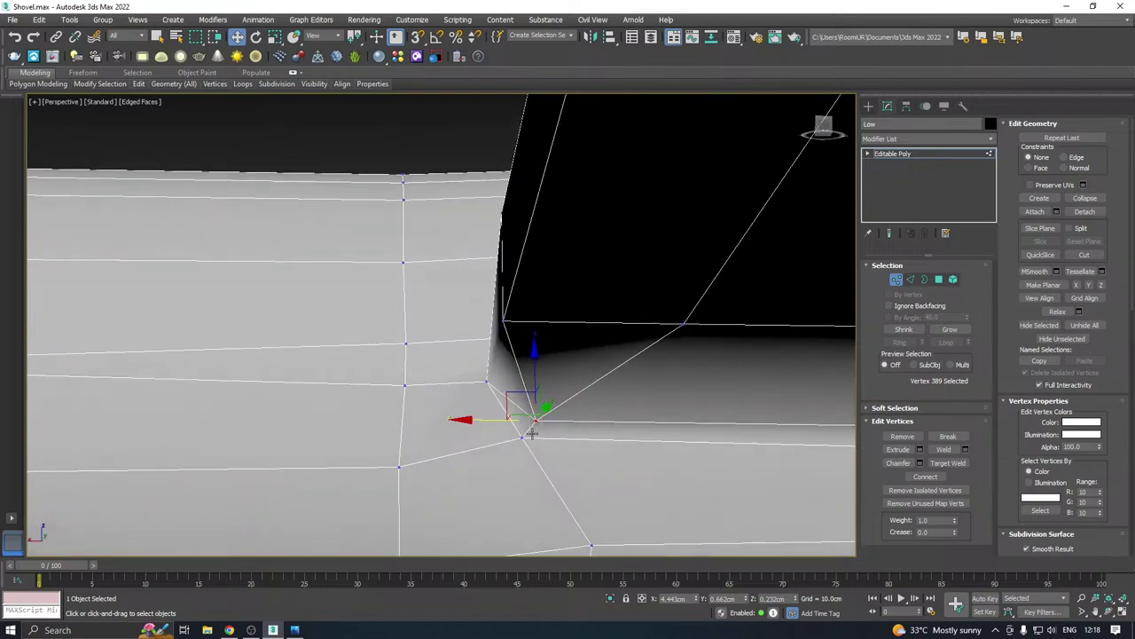
left_click(521, 437, "ctrl")
left_click_drag(479, 428, 444, 427)
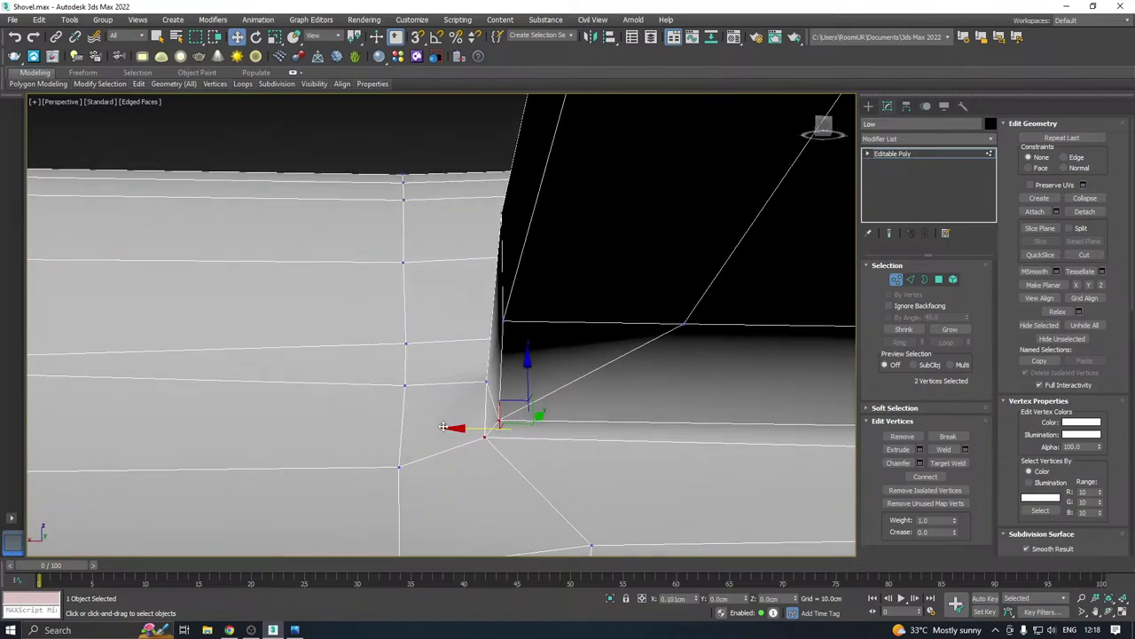
Target weld the underside corner vertex to the adjacent seam vertex on the blade and save the scene
middle_click_drag(543, 364, 493, 398, "alt")
left_click(595, 332)
right_click(493, 397)
left_click(473, 474)
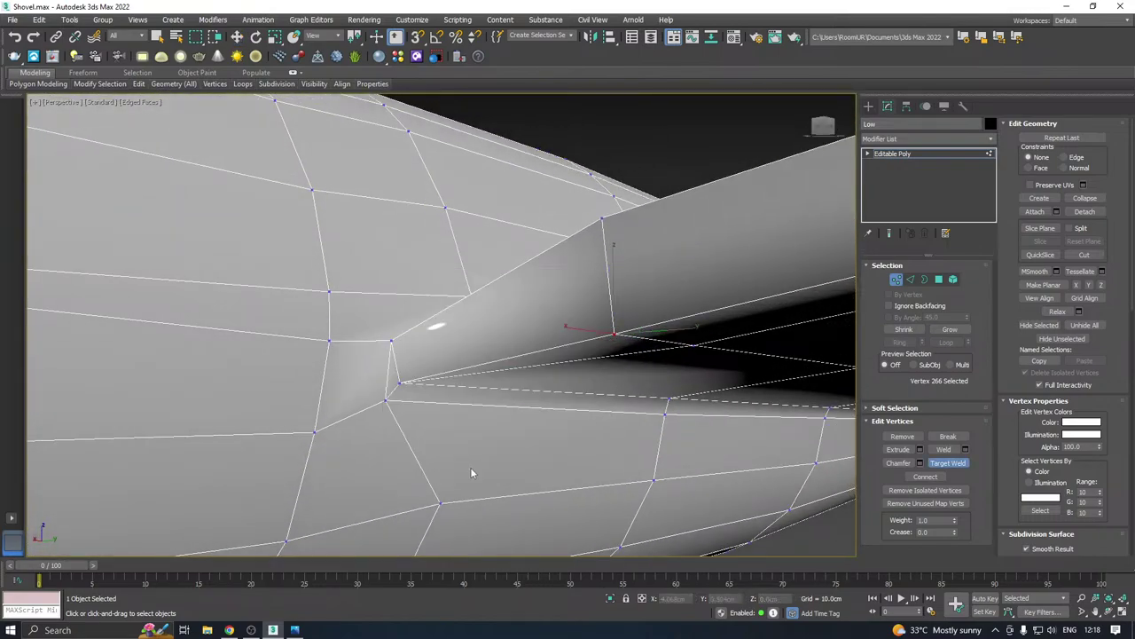
left_click(402, 382)
left_click(386, 400)
right_click(546, 279)
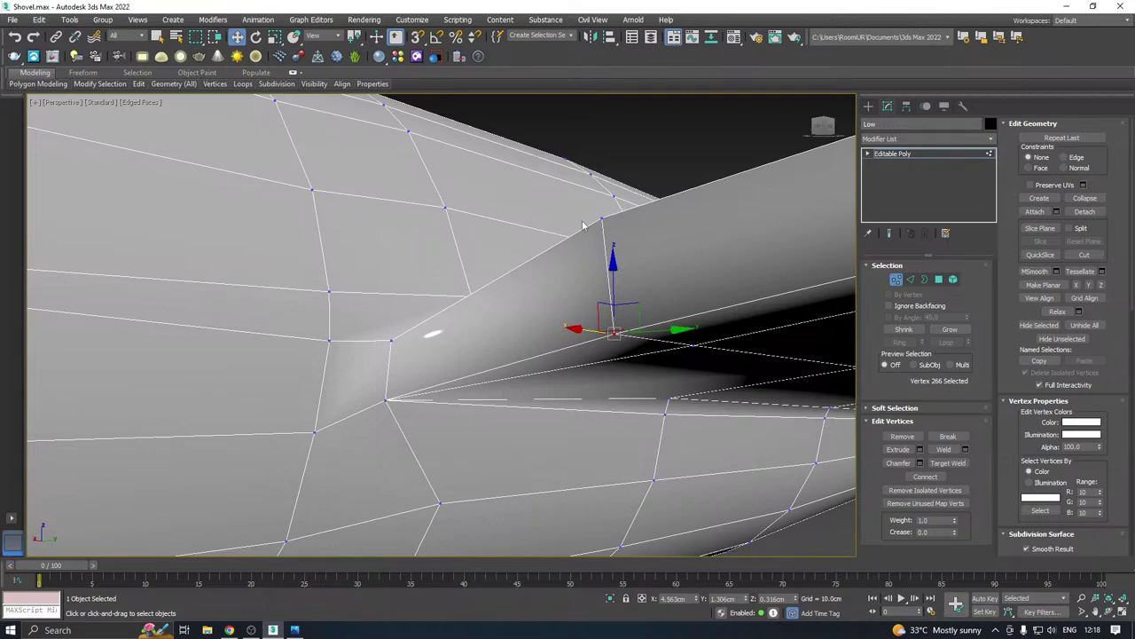
middle_click_drag(582, 225, 641, 299, "alt")
mouse_move(544, 297)
middle_mouse_down("alt")
mouse_move(590, 264)
mouse_move(561, 312)
middle_mouse_up("alt")
key("ctrl+s")
Target weld the doubled vertices on the upper seam just above the joint's corner
scroll(491, 286, "up", 5)
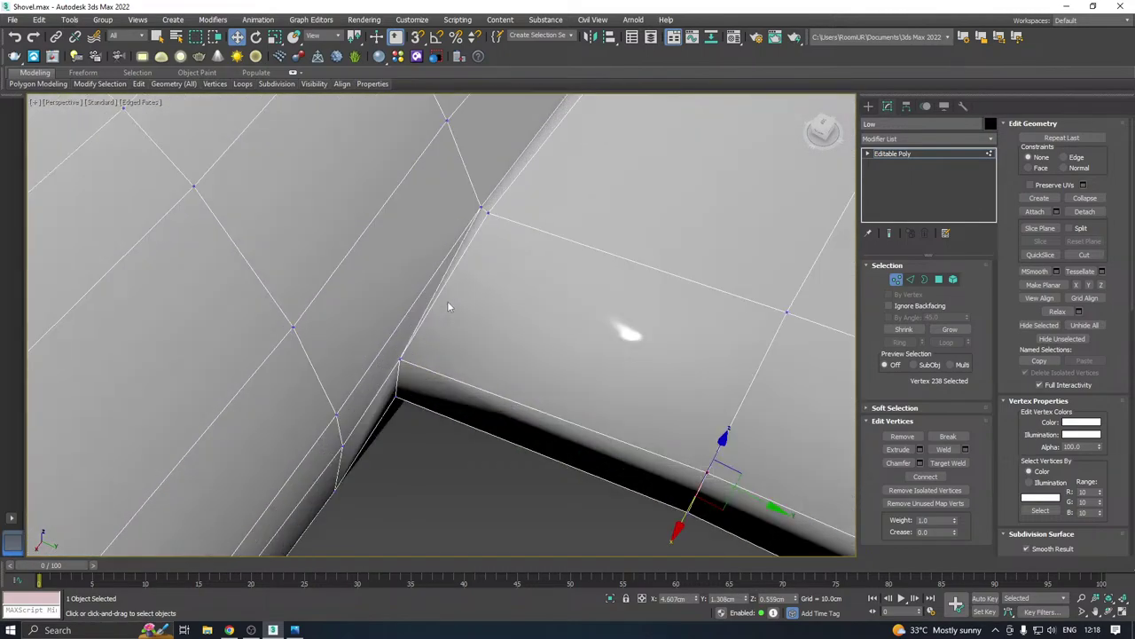
scroll(492, 218, "up", 2)
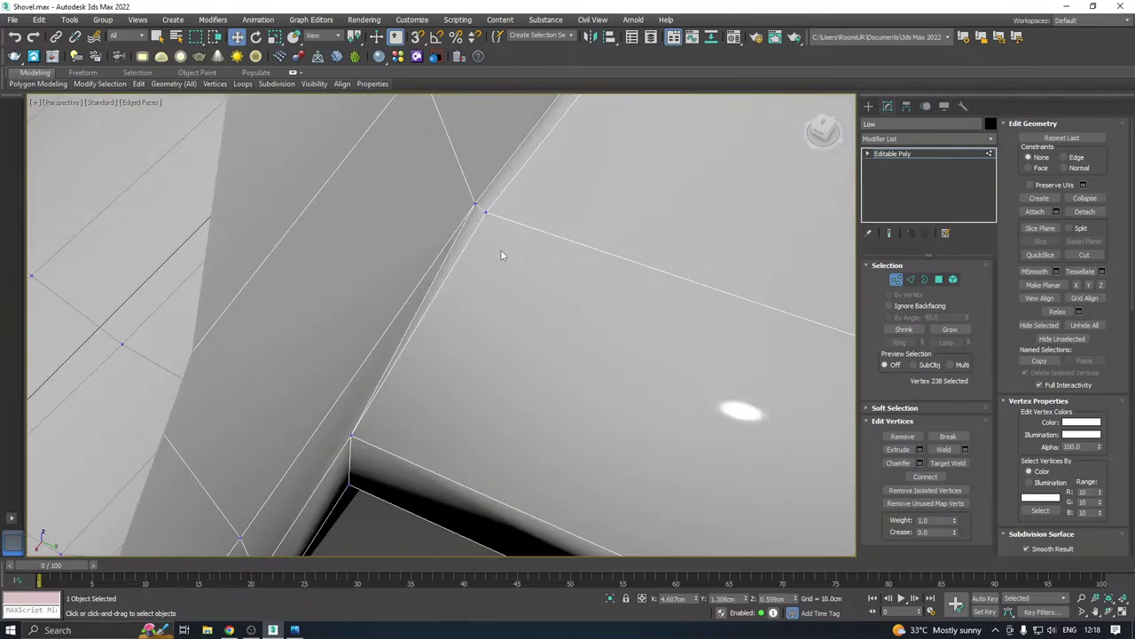
right_click(520, 238)
left_click(510, 208)
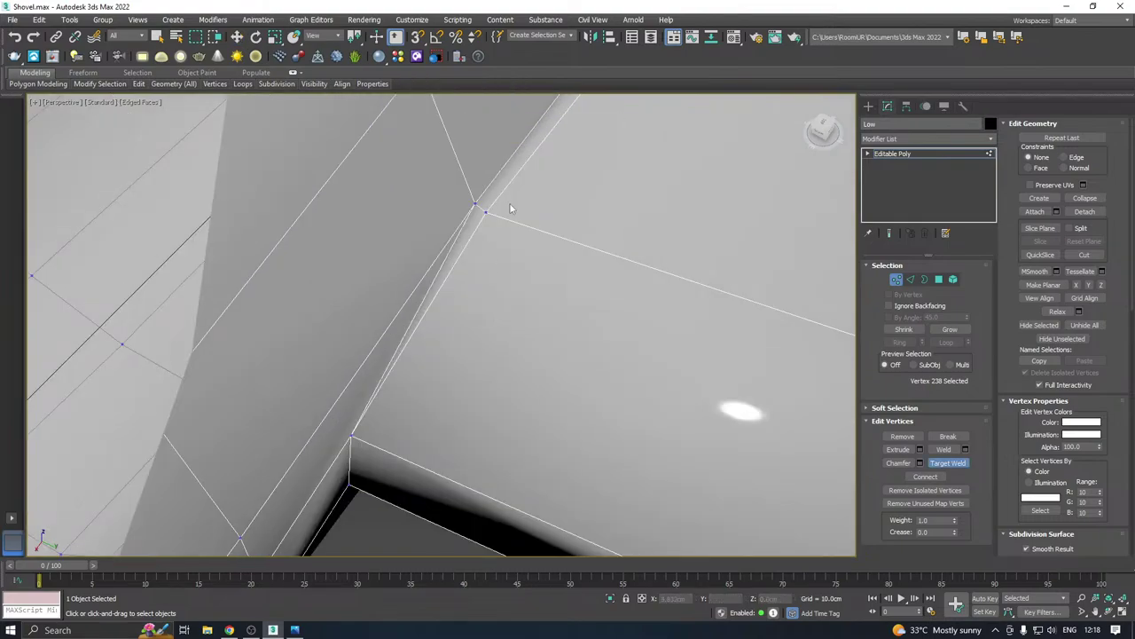
left_click(486, 210)
left_click(474, 203)
Target weld the remaining doubled vertices along the upper seam between the handle and the blade, working toward the handle's pointed end
scroll(441, 327, "down", 4)
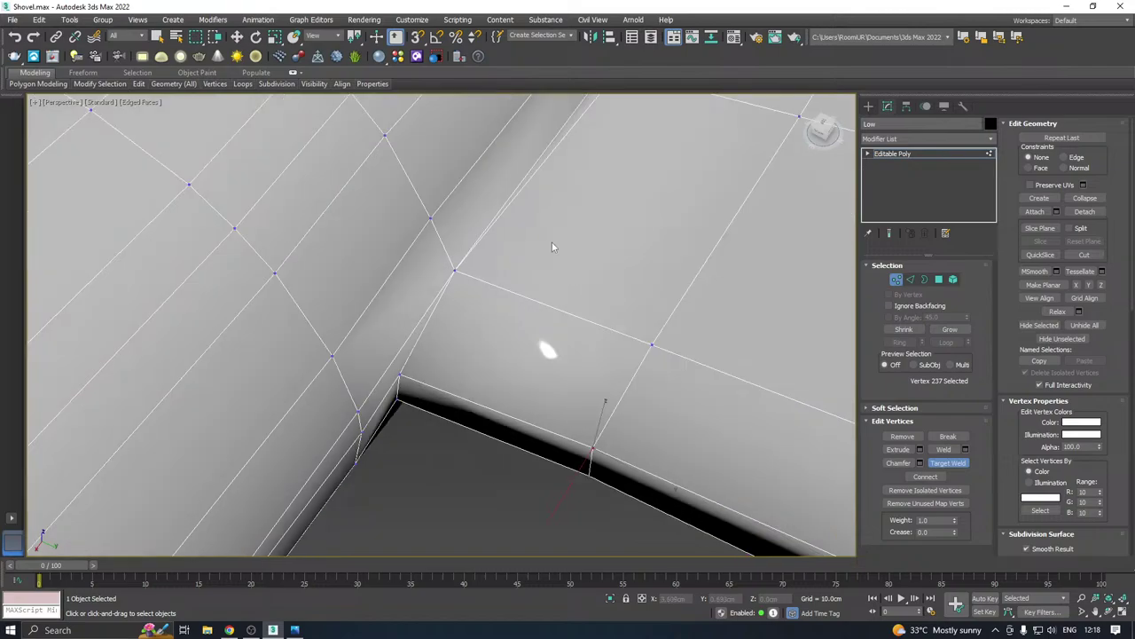
middle_click_drag(552, 244, 319, 444)
scroll(318, 444, "up", 2)
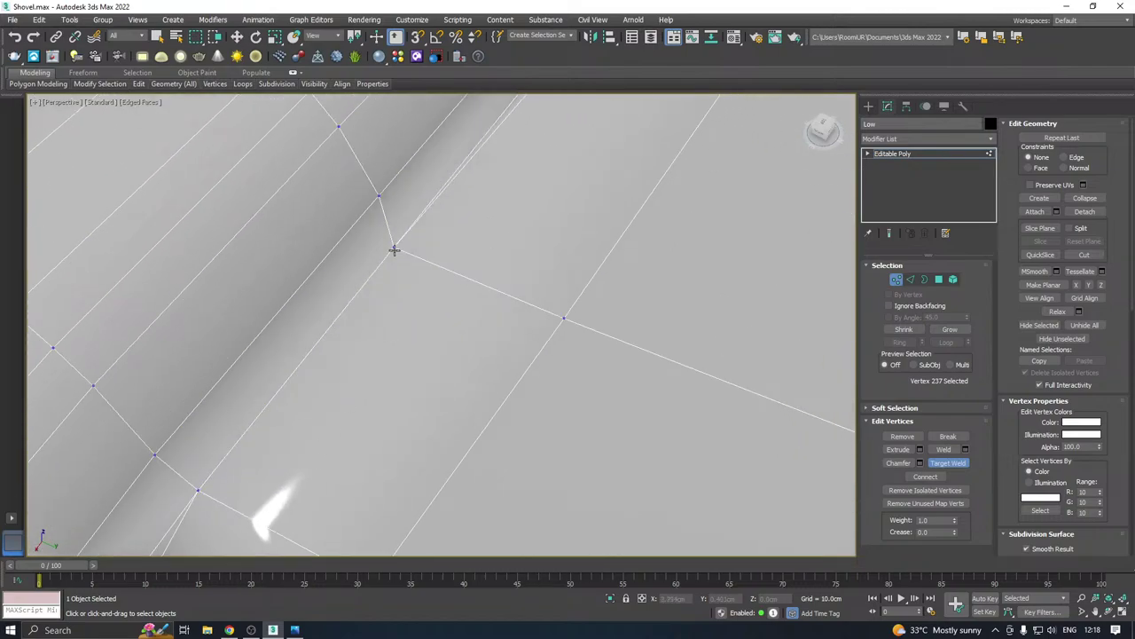
scroll(381, 320, "down", 6)
scroll(495, 182, "up", 6)
scroll(494, 183, "up", 2)
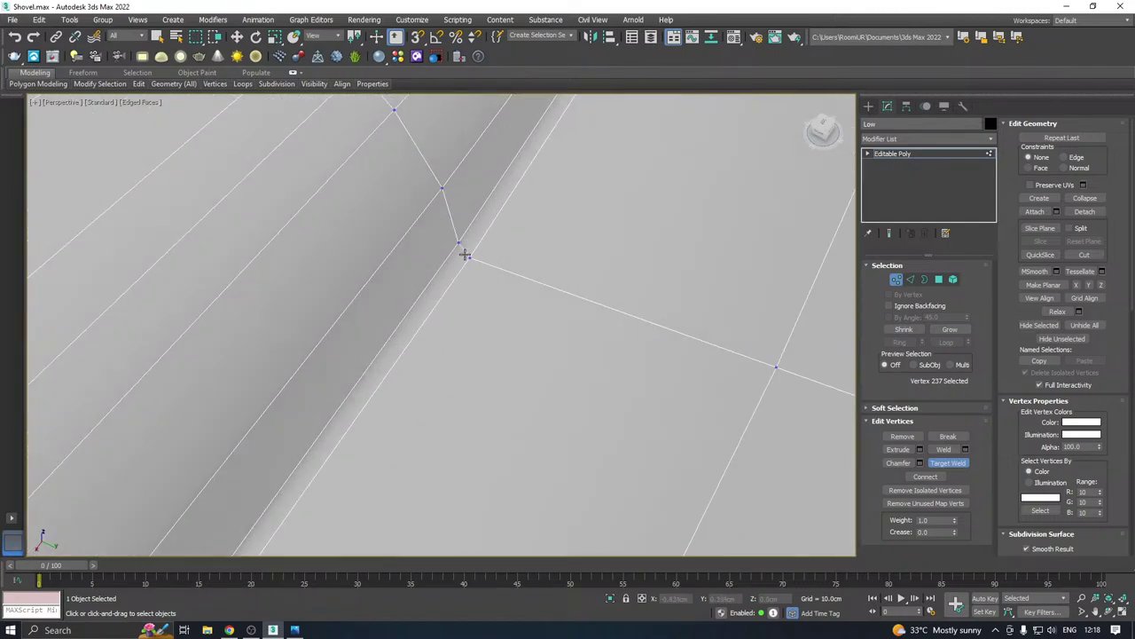
scroll(459, 245, "down", 5)
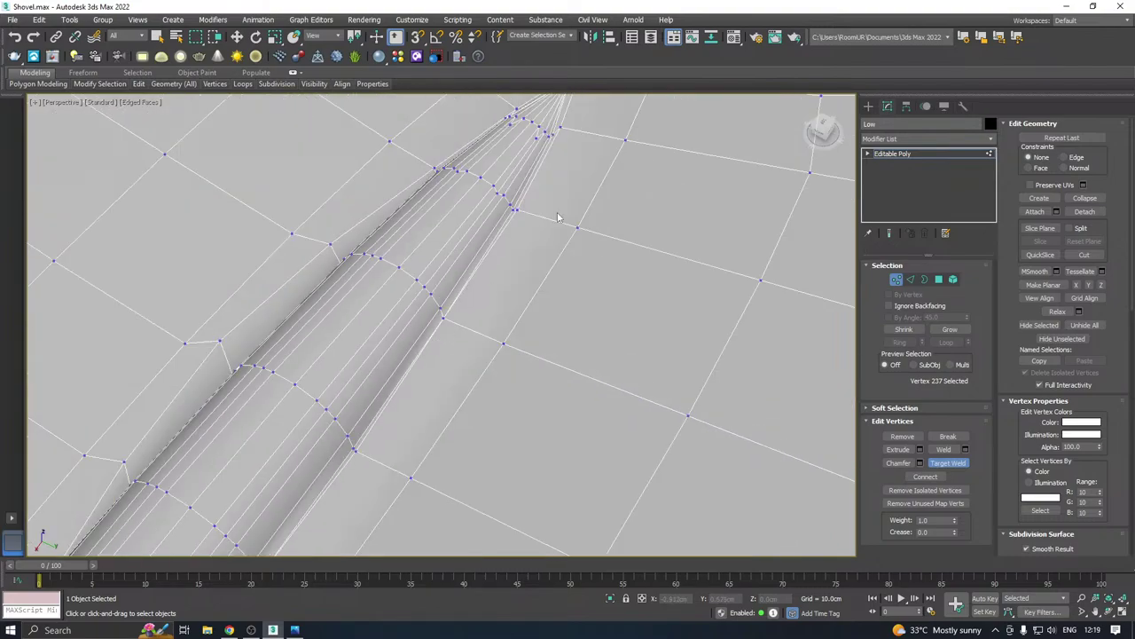
scroll(504, 219, "up", 2)
middle_click_drag(461, 276, 456, 348)
left_click(377, 418)
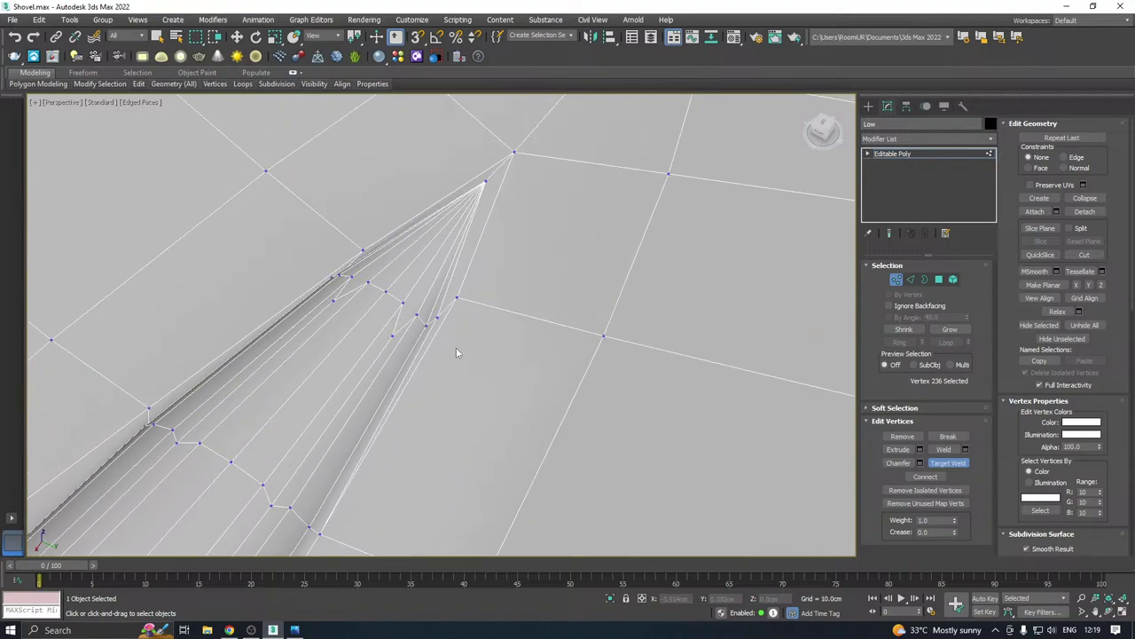
Target weld the doubled seam vertices beside the handle's pointed end on the blade
scroll(487, 244, "up", 3)
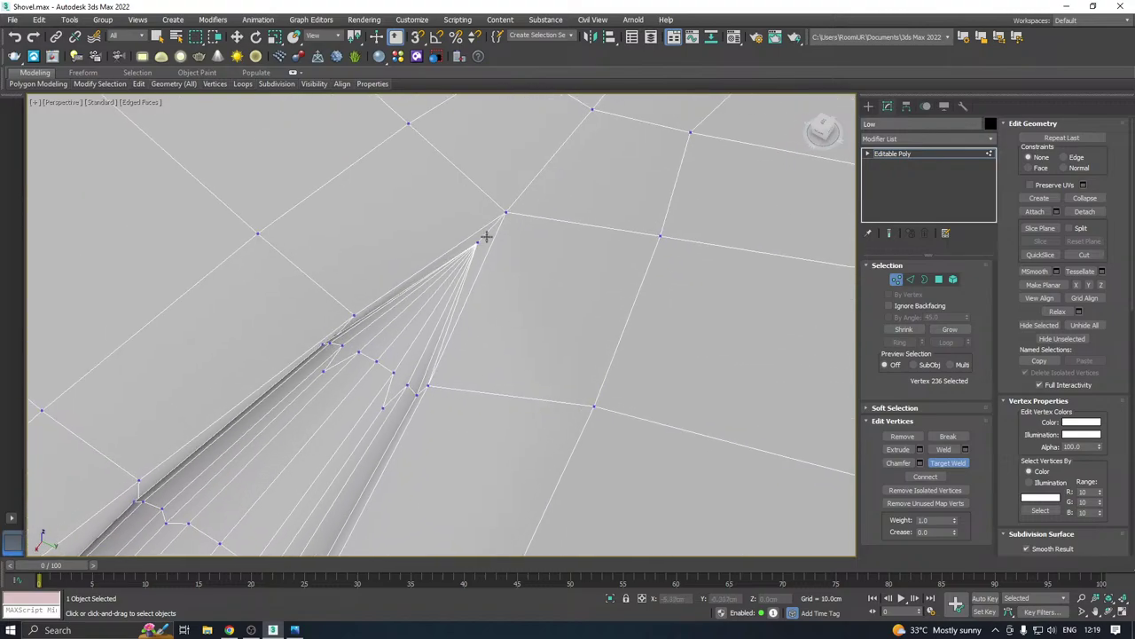
scroll(486, 243, "up", 1)
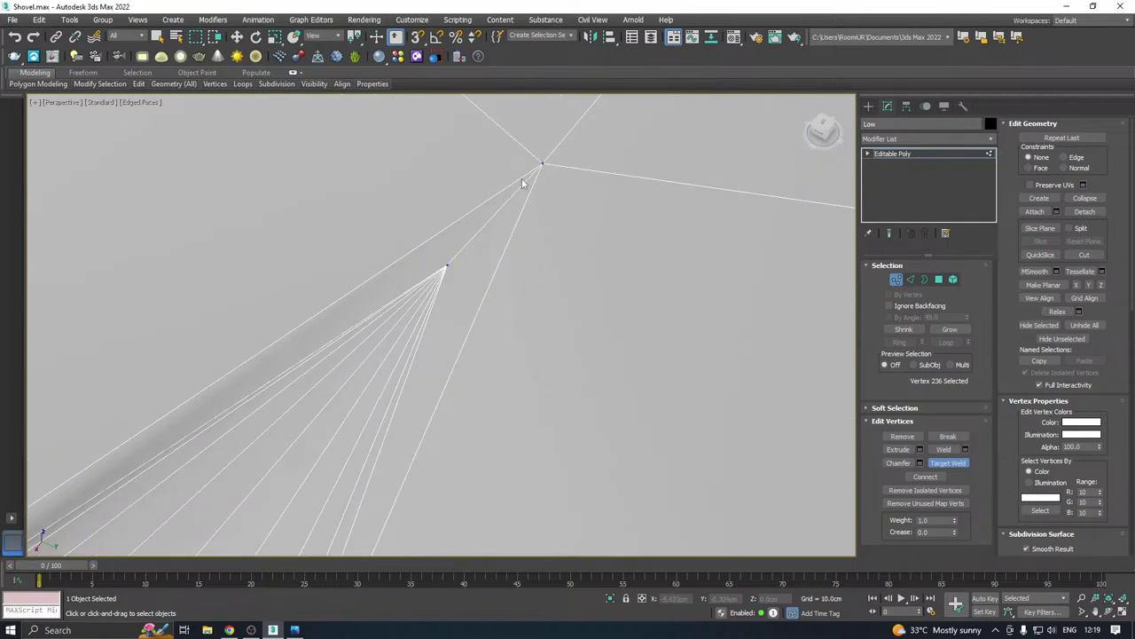
scroll(561, 169, "down", 4)
right_click(574, 166)
left_click(561, 163)
middle_click_drag(561, 164, 446, 207, "alt")
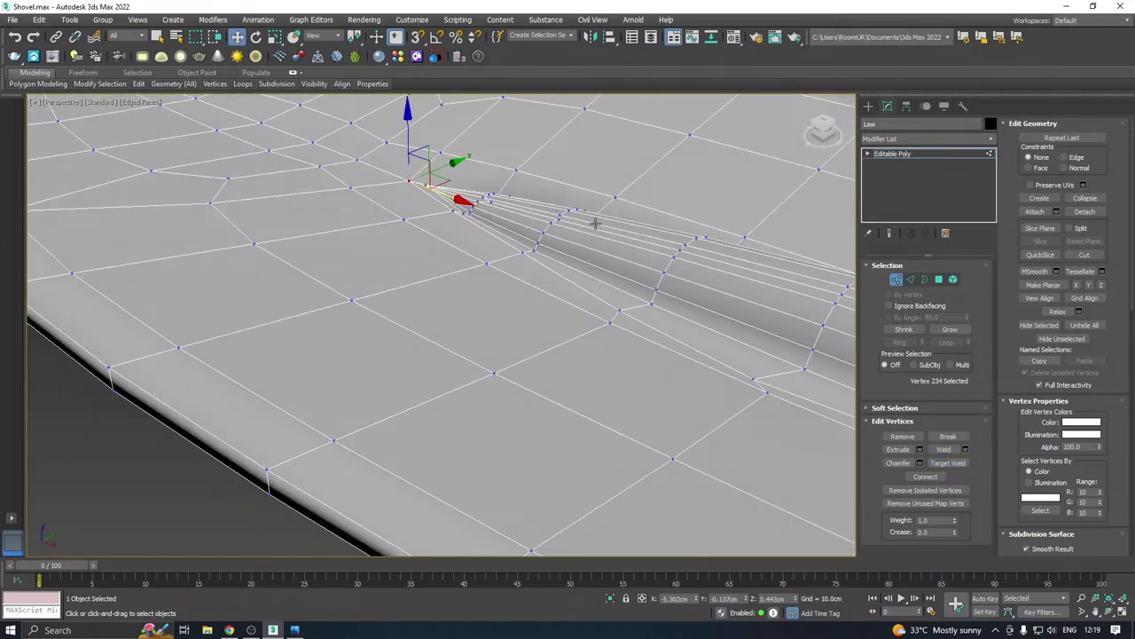
middle_click_drag(596, 223, 645, 247, "alt")
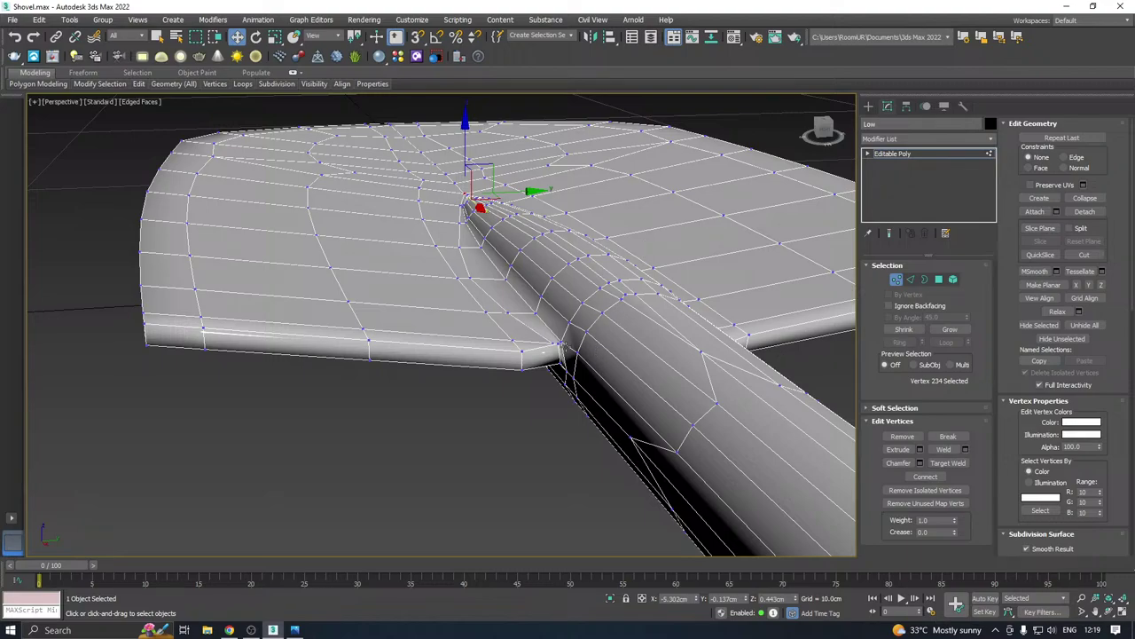
Save the scene and target weld the stray blade vertex onto the adjacent corner vertex of the blade-handle joint
scroll(563, 346, "up", 3)
left_click(558, 339)
key("ctrl+s")
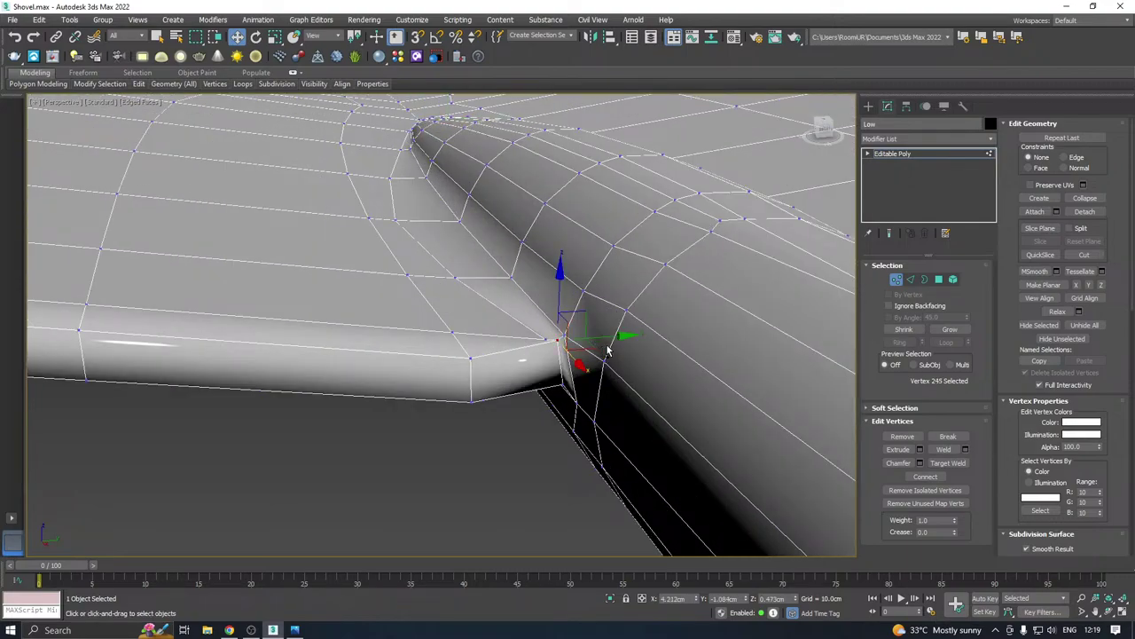
middle_click_drag(608, 345, 603, 380, "alt")
scroll(553, 345, "up", 2)
right_click(552, 345)
left_click(528, 423)
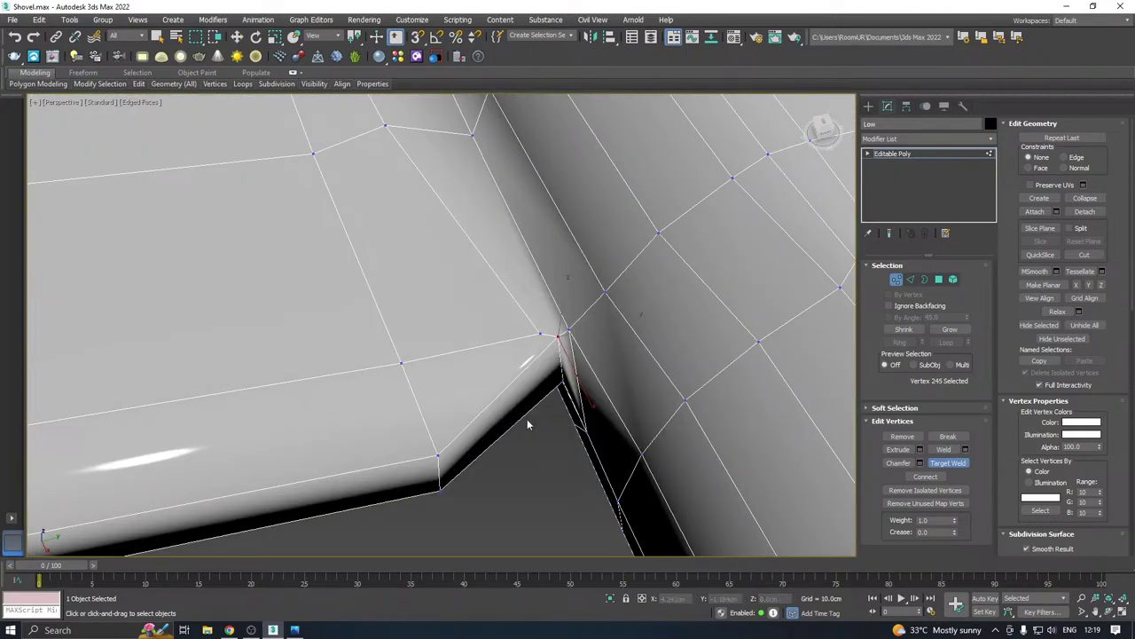
left_click(558, 336)
right_click(561, 337)
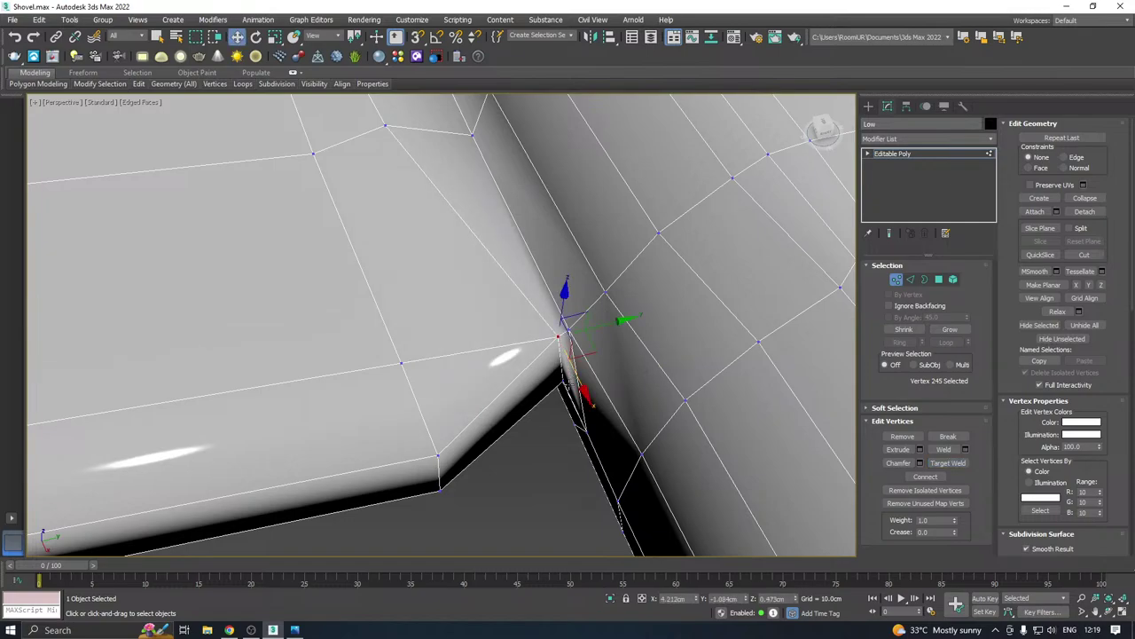
Raise the underside corner vertex along Z to about 0.312 cm and connect it to the diagonally opposite blade vertex
middle_click_drag(572, 372, 585, 322, "alt")
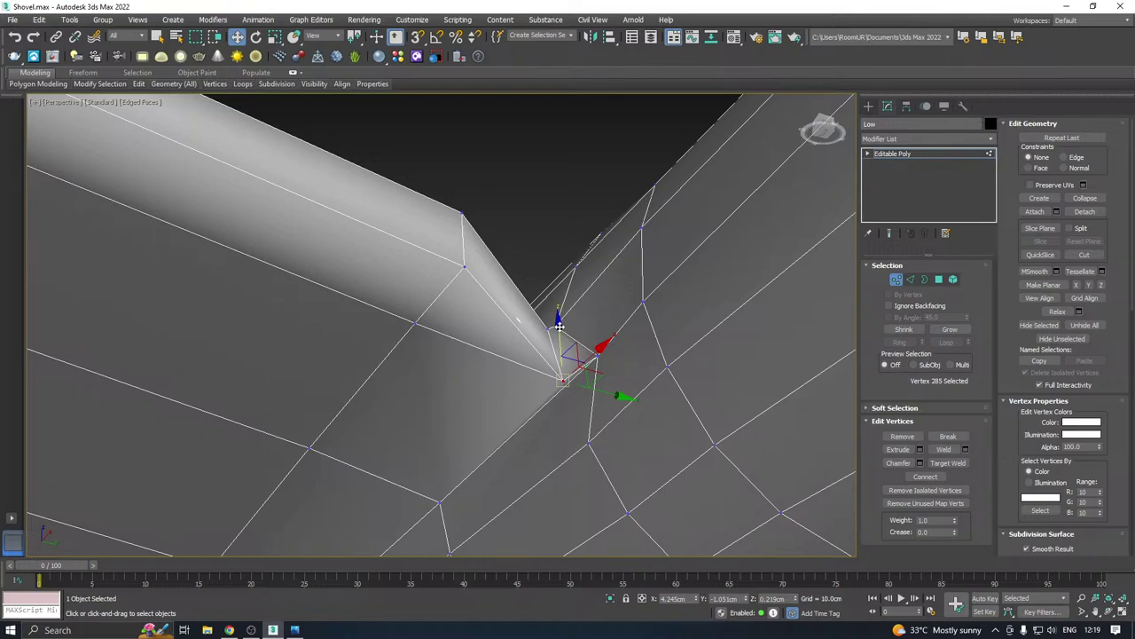
left_click_drag(559, 326, 559, 304)
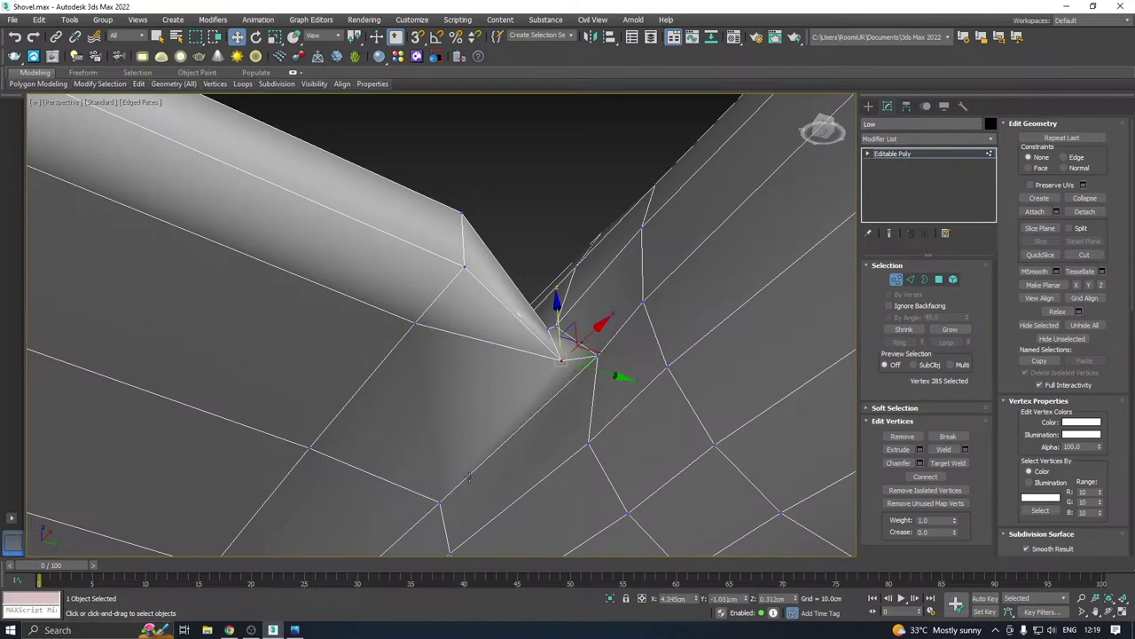
left_click(312, 449, "ctrl")
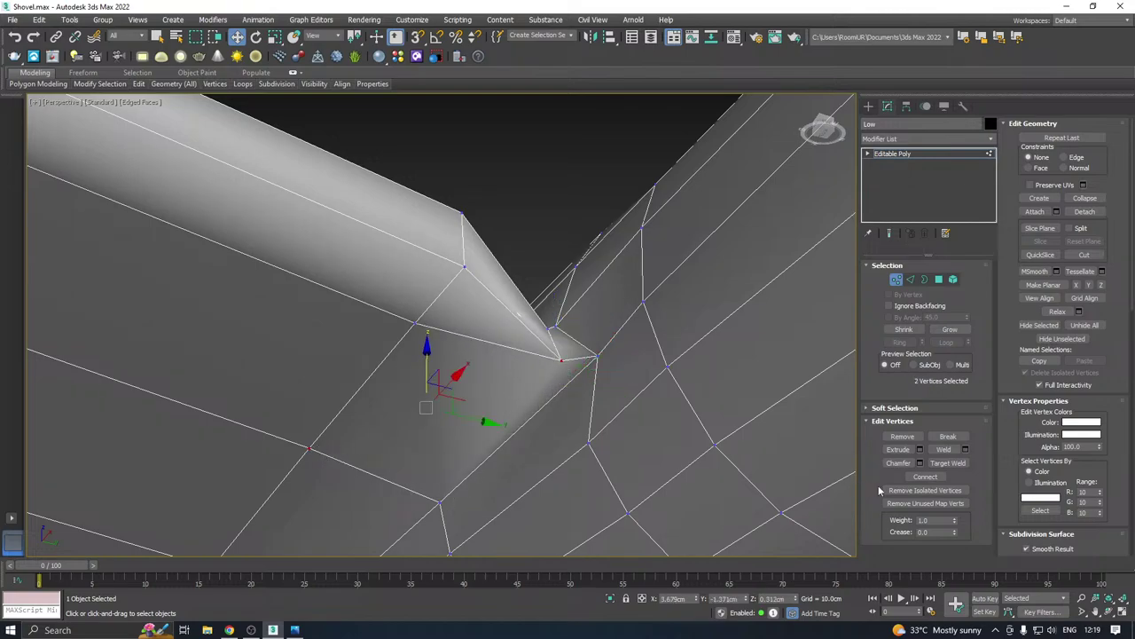
left_click(925, 476)
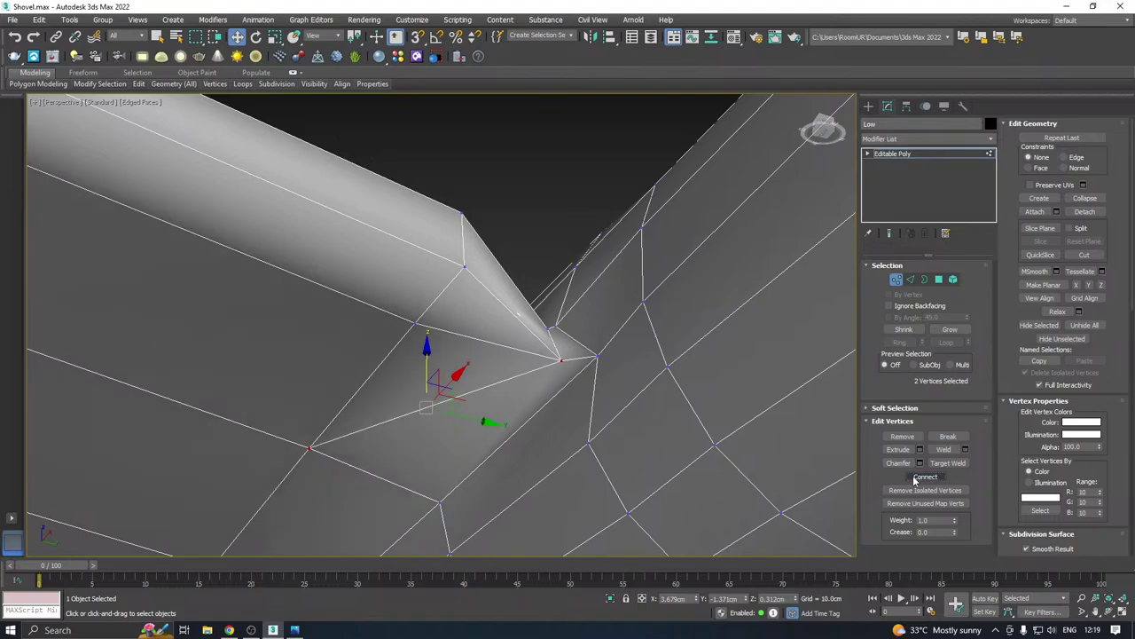
left_click(564, 362)
Select the two lower handle vertices beside the opposite joint corner and move them along X toward the blade
middle_click_drag(611, 338, 436, 400, "alt")
scroll(476, 378, "up", 4)
left_click(432, 399)
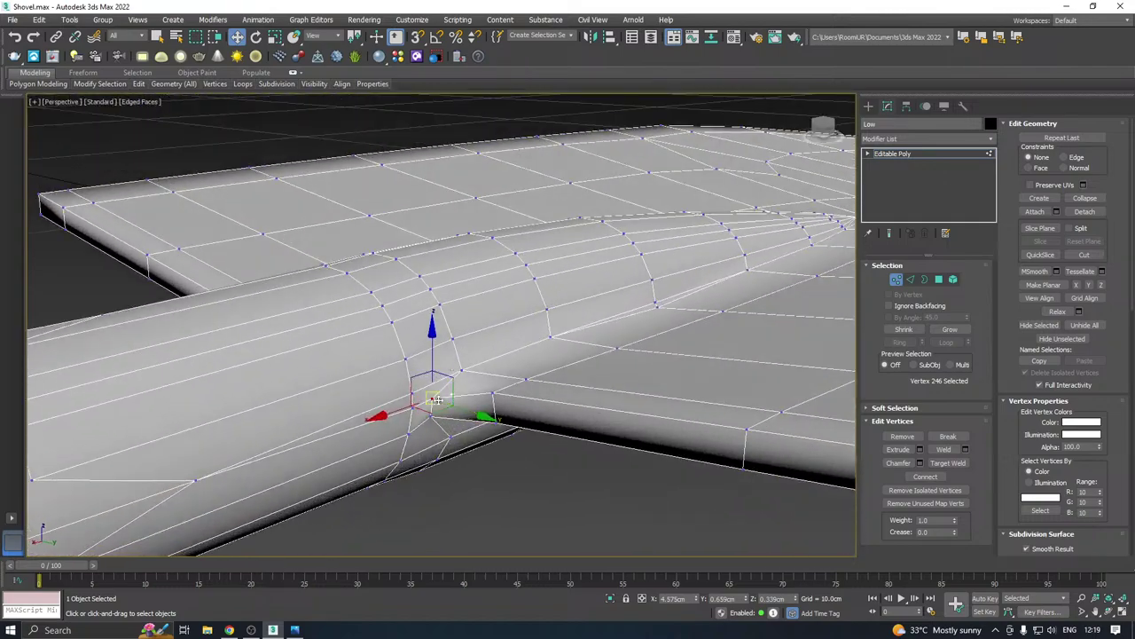
left_click(431, 419, "ctrl")
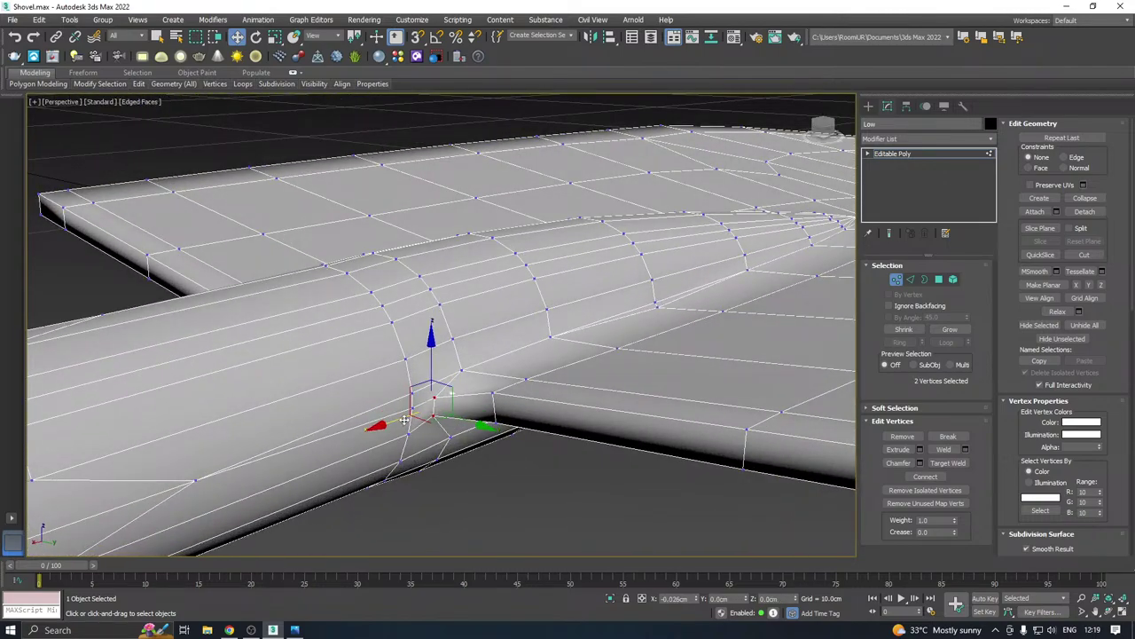
left_click_drag(405, 419, 430, 410)
Target weld the upper of the two moved handle vertices onto the corner seam vertex just above it
middle_click_drag(431, 409, 611, 308, "alt")
scroll(591, 346, "up", 5)
right_click(619, 308)
left_click(591, 385)
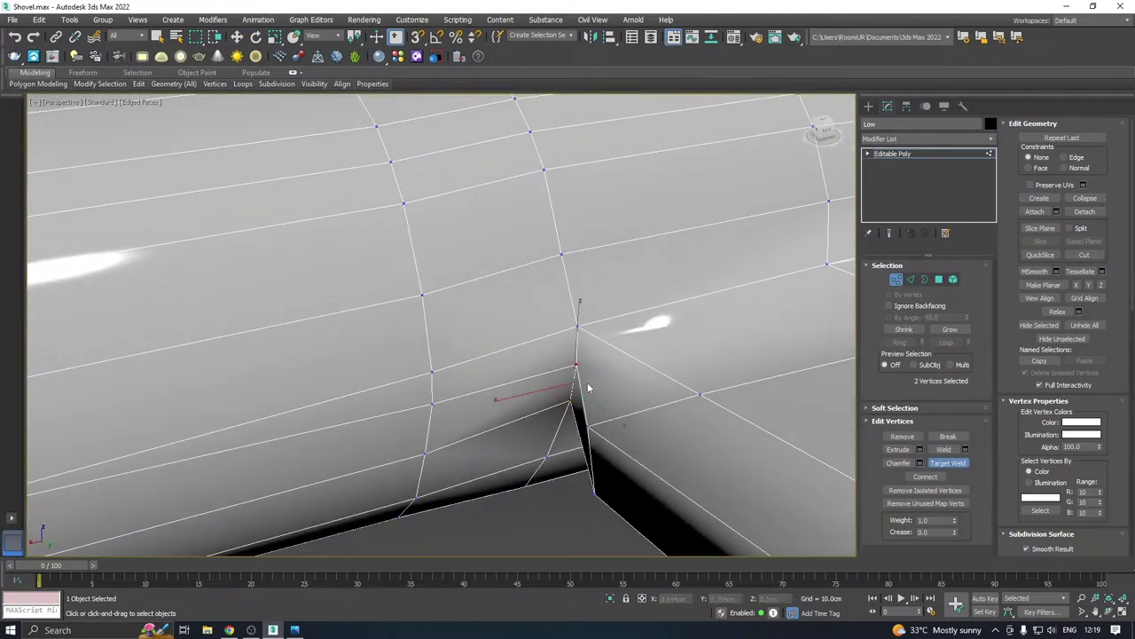
left_click(579, 332)
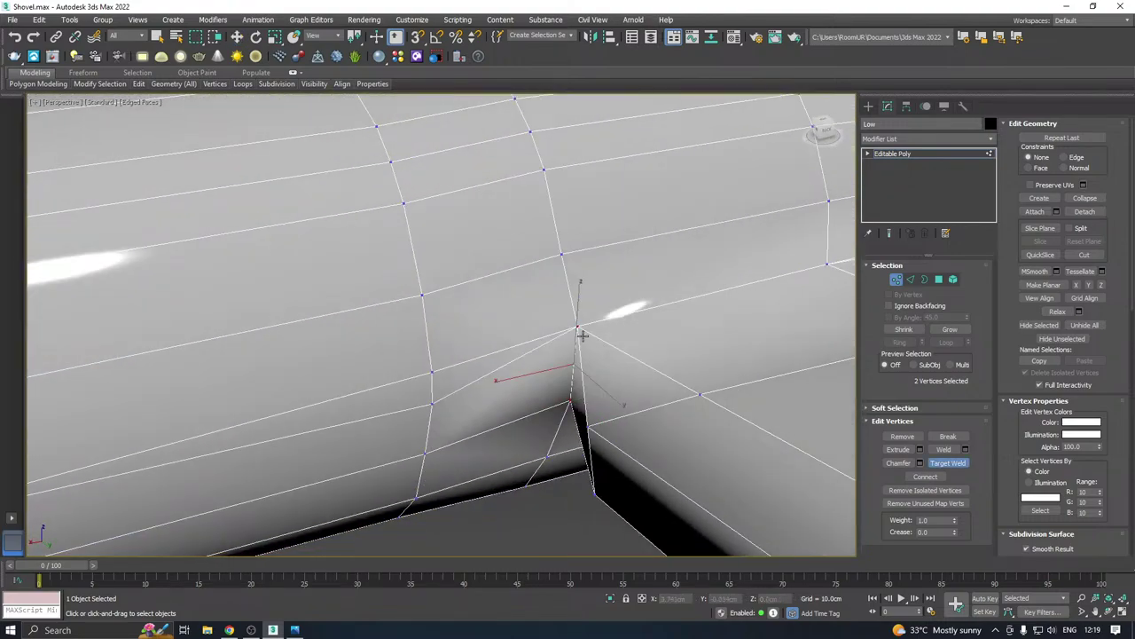
key("w")
Select the two vertices at the blade's rear inner corner and shift them along Y toward the handle, to about 1.218 cm
left_click(590, 425)
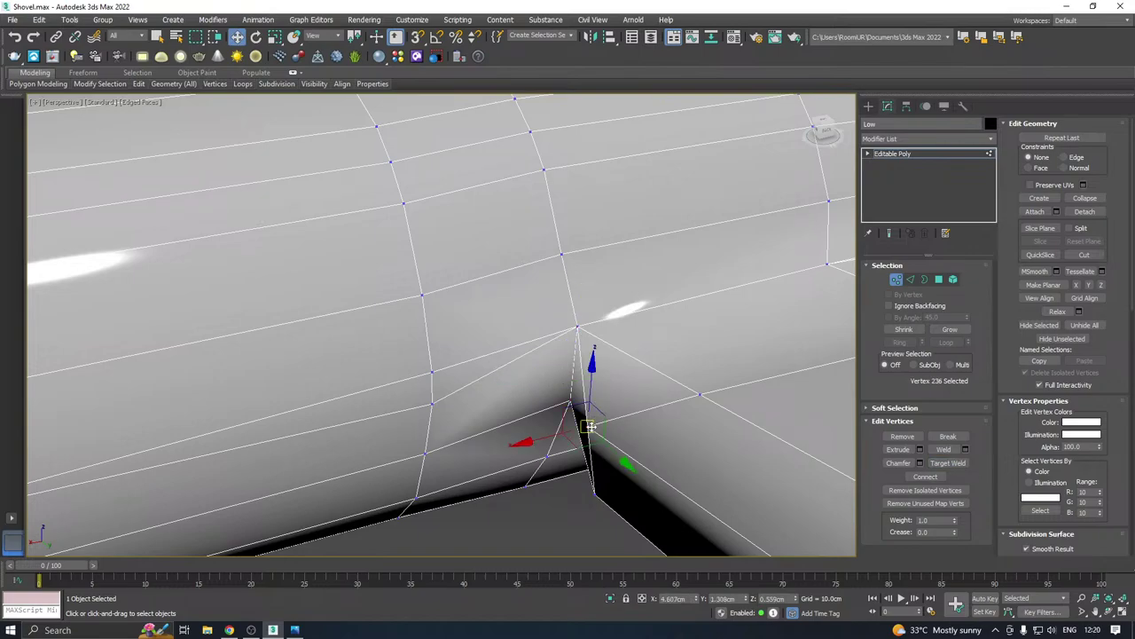
left_click(596, 494, "ctrl")
scroll(651, 396, "down", 3)
middle_click_drag(651, 396, 726, 459, "alt")
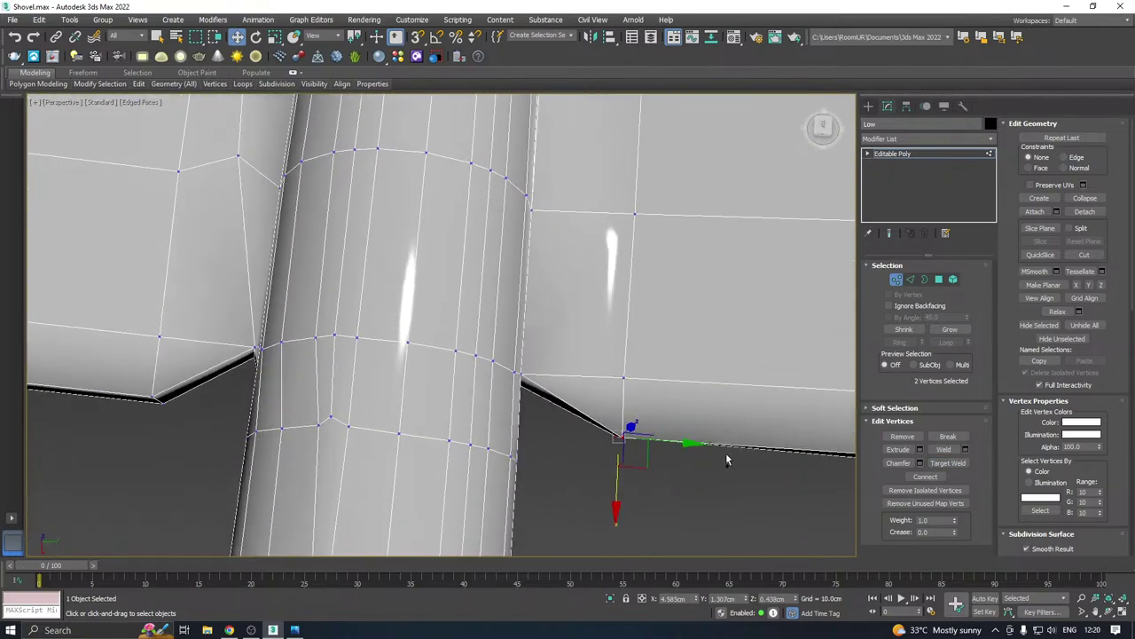
middle_click_drag(684, 422, 697, 416)
mouse_move(682, 435)
left_mouse_down()
mouse_move(648, 446)
mouse_move(659, 446)
mouse_move(652, 435)
mouse_move(683, 451)
left_mouse_up()
middle_click_drag(601, 436, 594, 436, "alt")
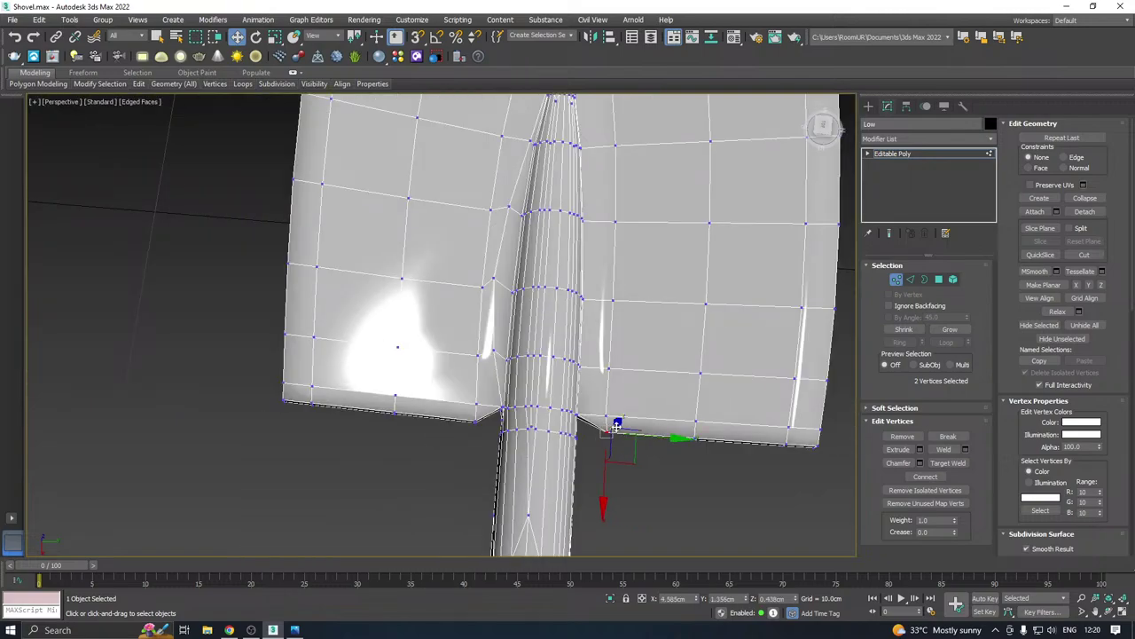
scroll(633, 434, "up", 3)
left_click_drag(635, 434, 621, 432)
scroll(596, 420, "down", 4)
Target weld the two stray vertices beside the first ring at the handle's pointed end onto that ring
middle_click_drag(616, 418, 591, 391, "alt")
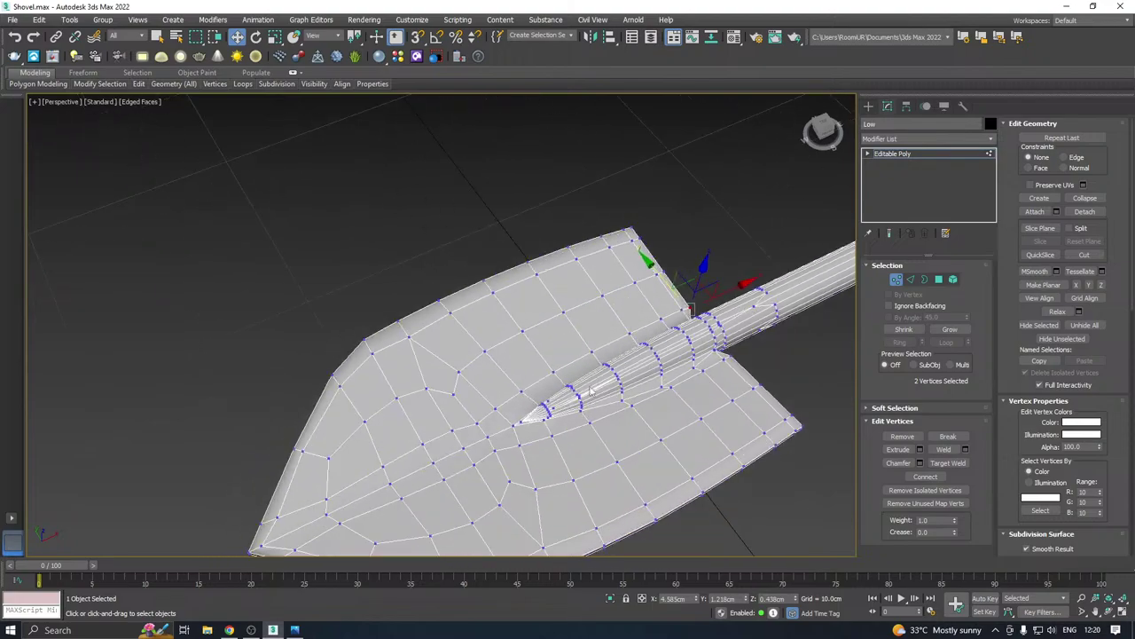
scroll(557, 415, "up", 3)
scroll(557, 415, "up", 4)
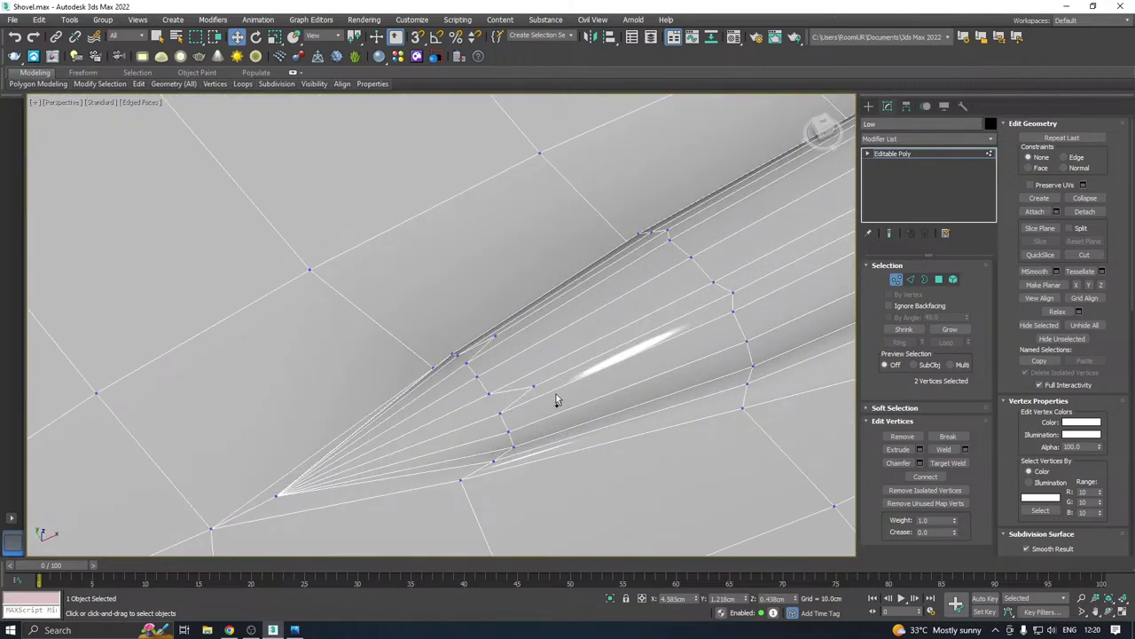
right_click(537, 338)
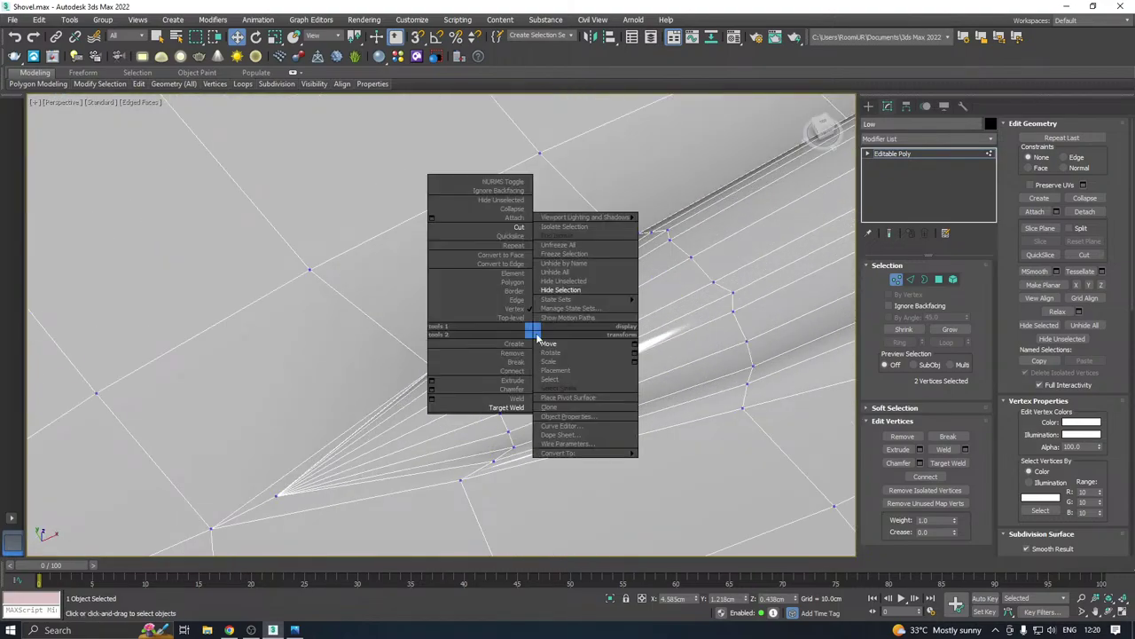
left_click(519, 400)
scroll(523, 395, "up", 2)
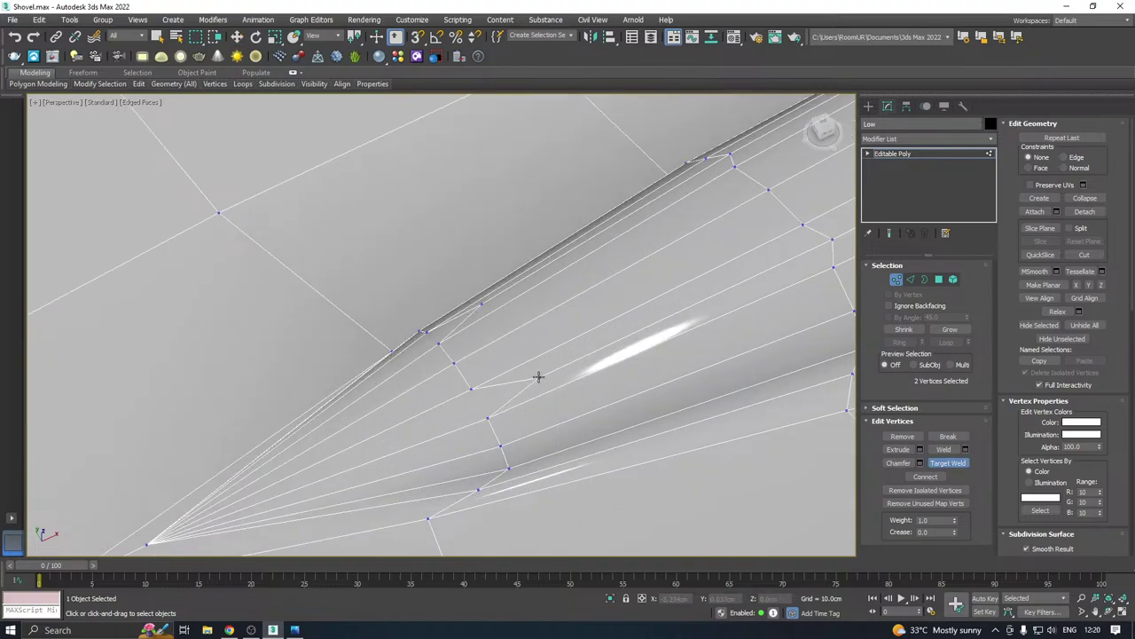
left_click(490, 415)
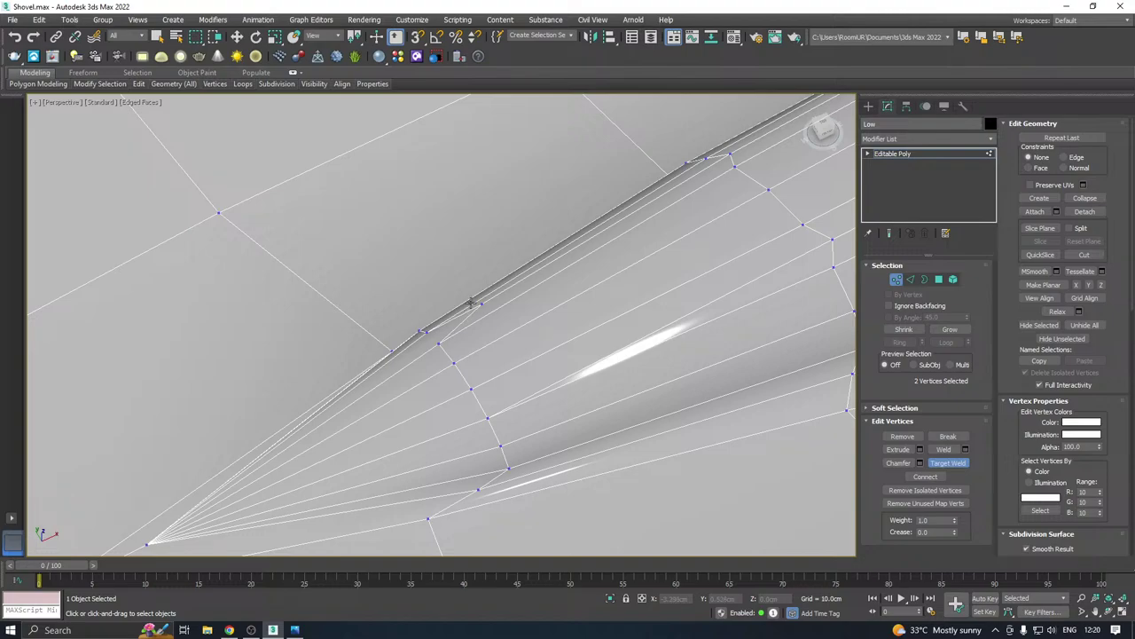
left_click(423, 332)
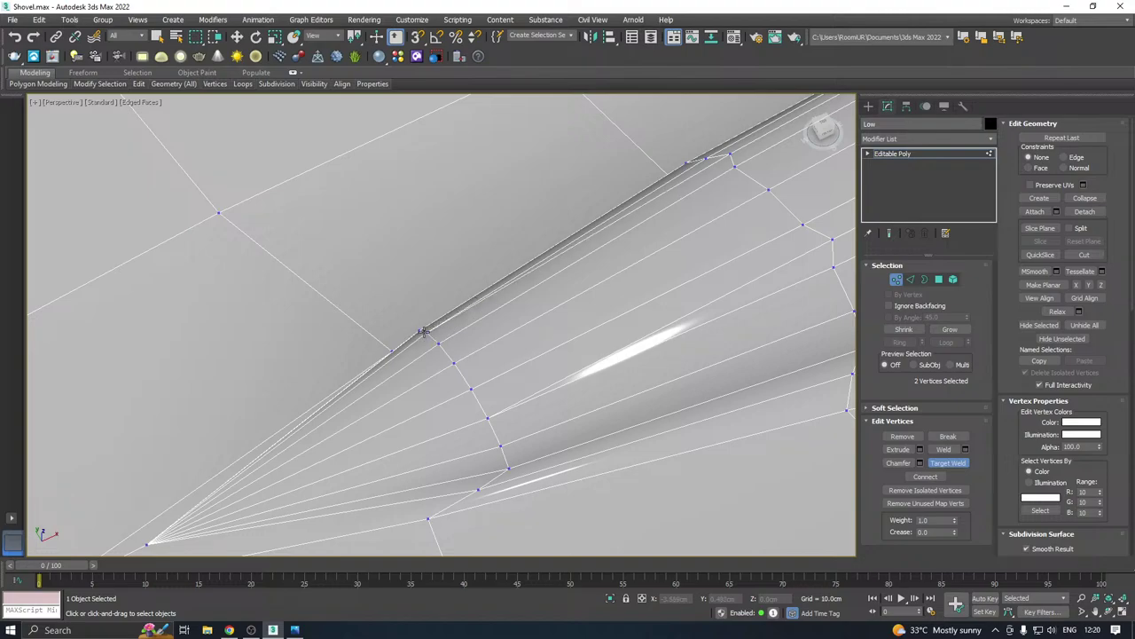
key("w")
scroll(435, 346, "down", 3)
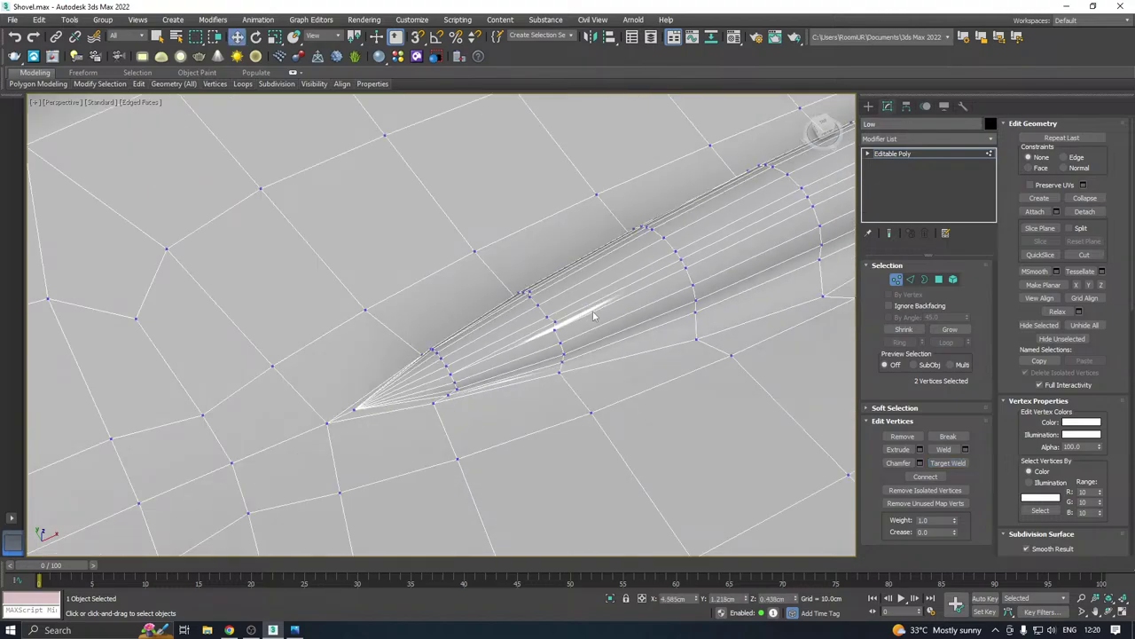
Target weld the doubled vertices where a handle ring meets the blade on the opposite seam
middle_click_drag(661, 281, 508, 365)
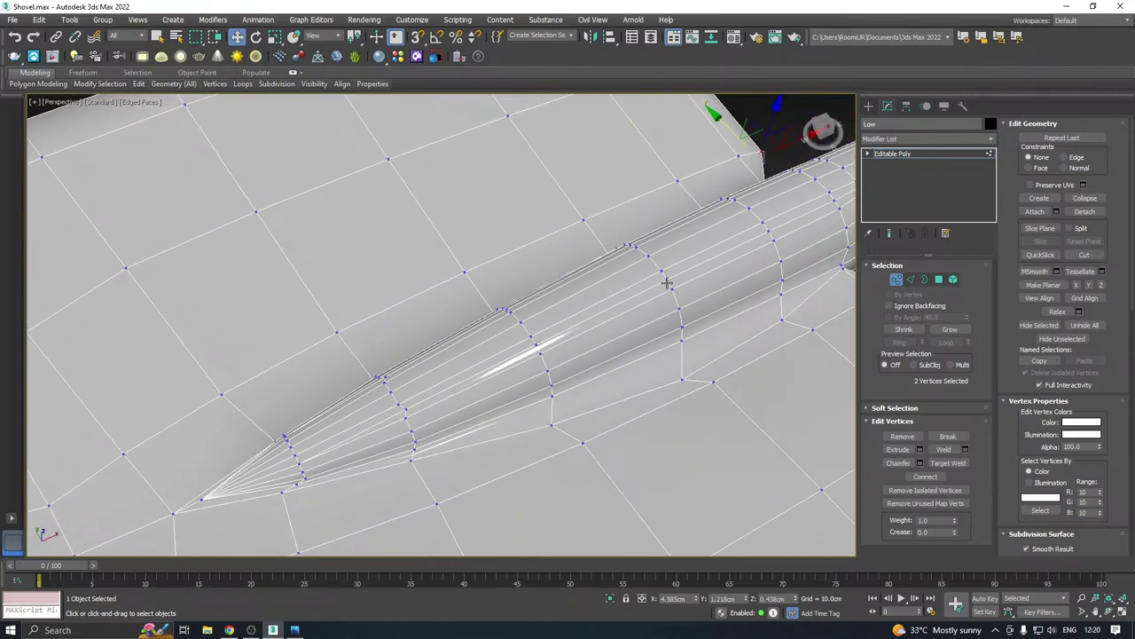
left_click(667, 283)
middle_click_drag(670, 306, 640, 325, "alt")
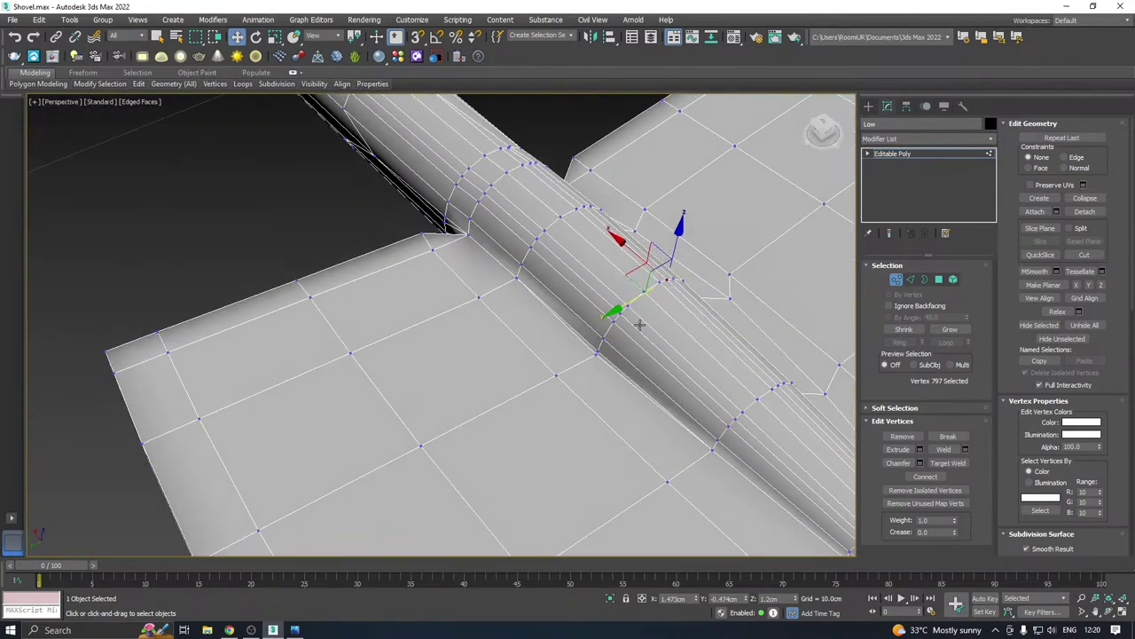
scroll(620, 337, "up", 5)
right_click(600, 337)
left_click(555, 421)
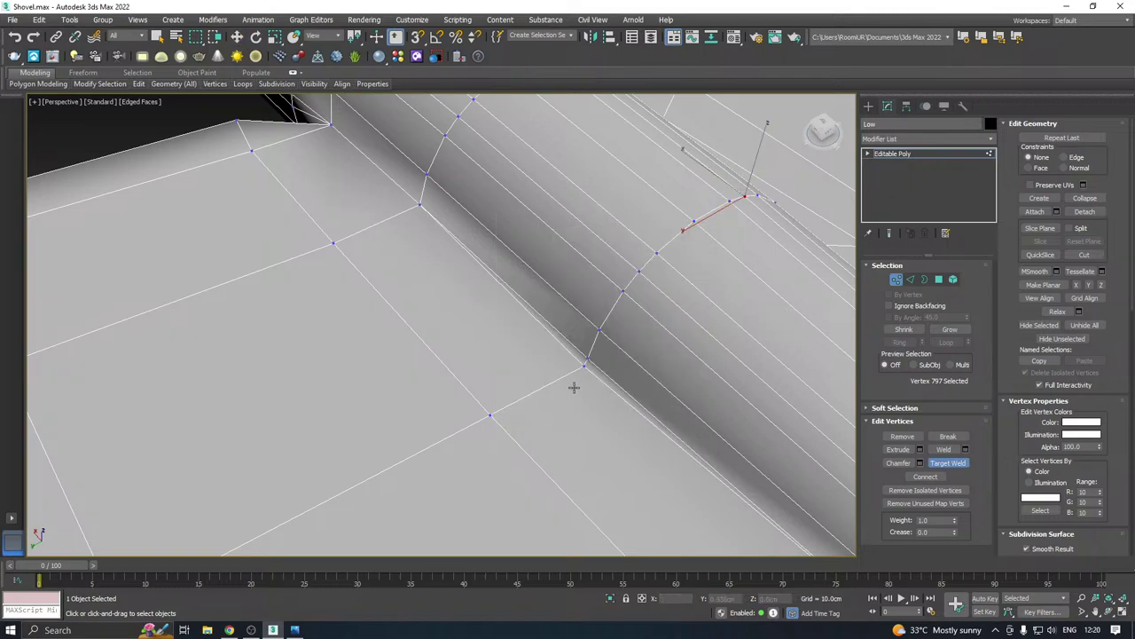
left_click(585, 361)
scroll(583, 363, "down", 6)
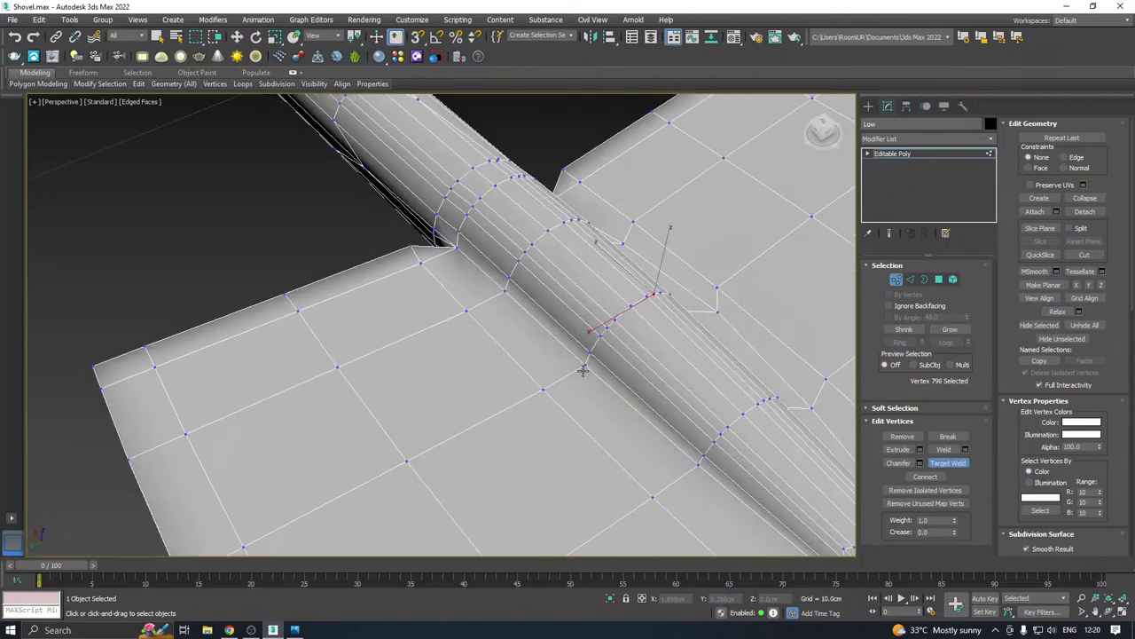
middle_click_drag(519, 375, 471, 355, "alt")
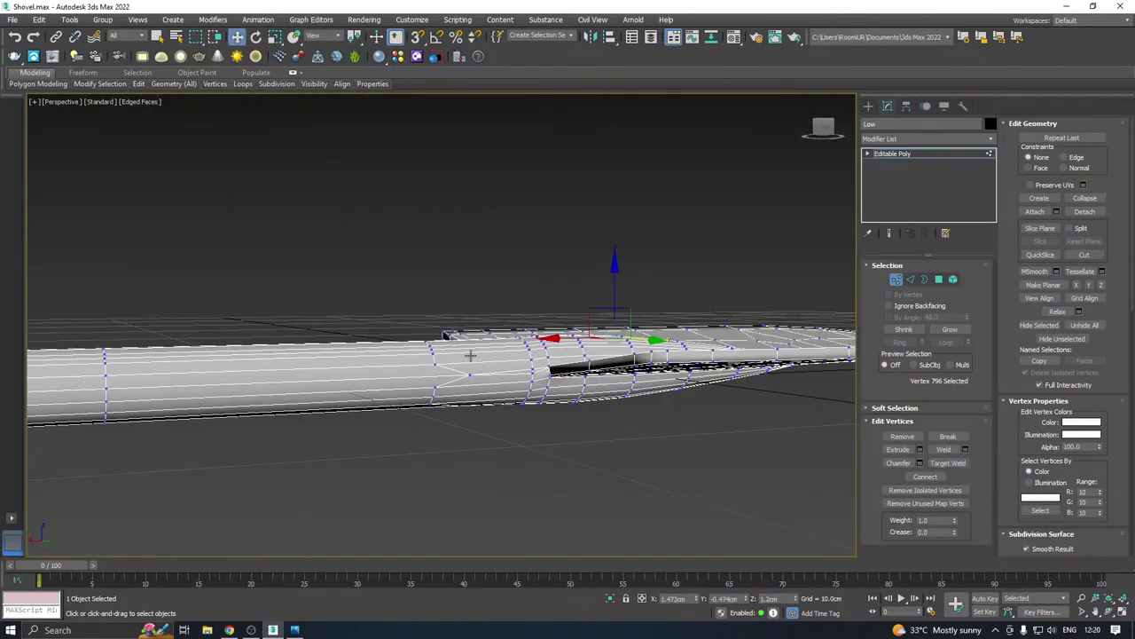
Select the stray vertex forward of the handle ring and slide it back along X to about 7.648 cm
scroll(464, 383, "up", 2)
left_click(501, 383)
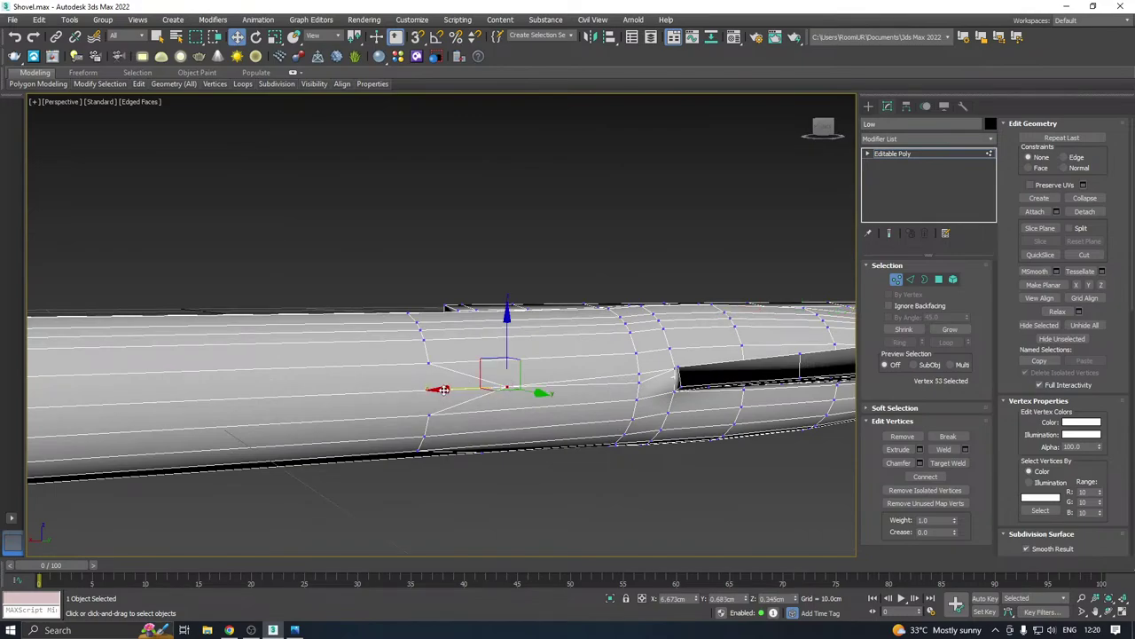
left_click_drag(443, 389, 369, 390)
middle_click_drag(537, 337, 485, 371, "alt")
Target weld the doubled vertex on the handle ring beside the blade's inner corner onto the vertex just above it
scroll(583, 372, "up", 5)
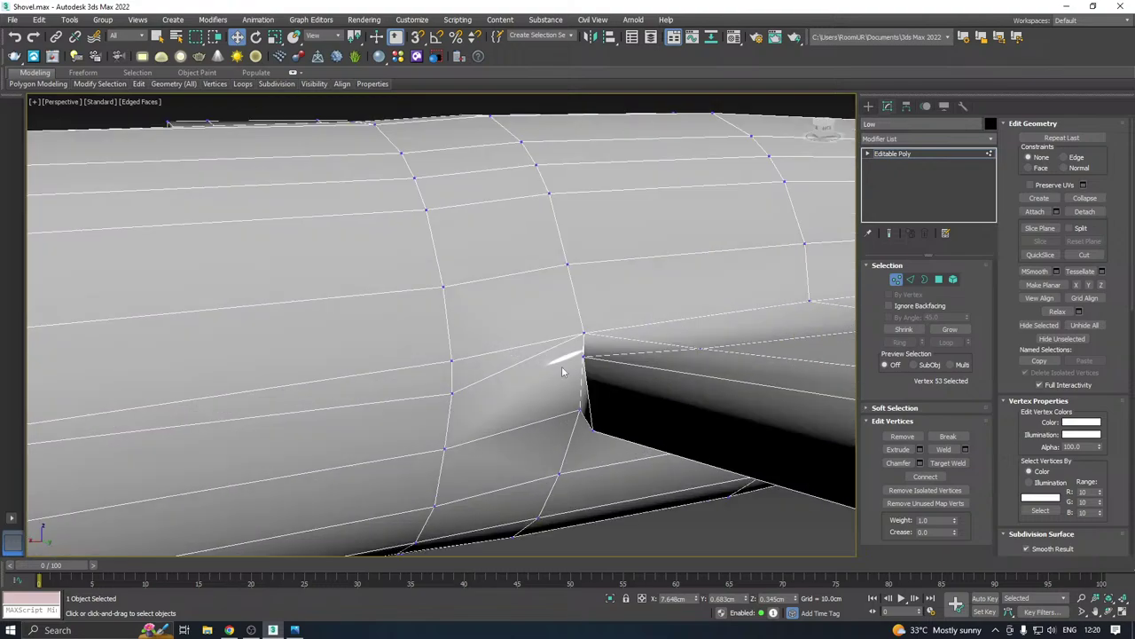
right_click(415, 381)
left_click(385, 460)
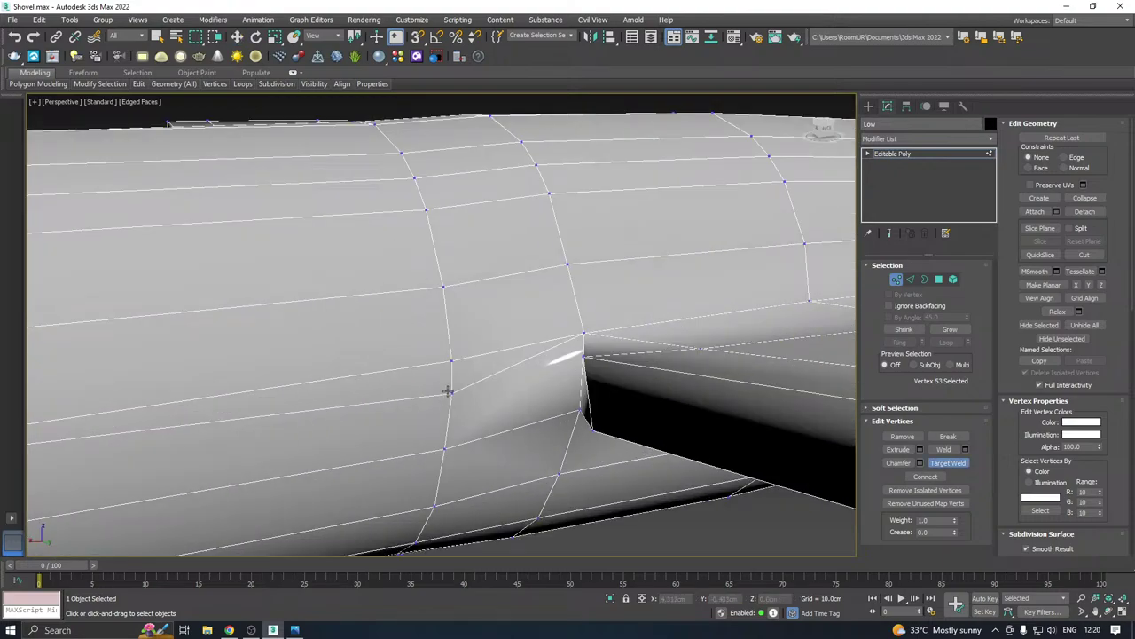
left_click(451, 361)
right_click(506, 378)
left_click(584, 357)
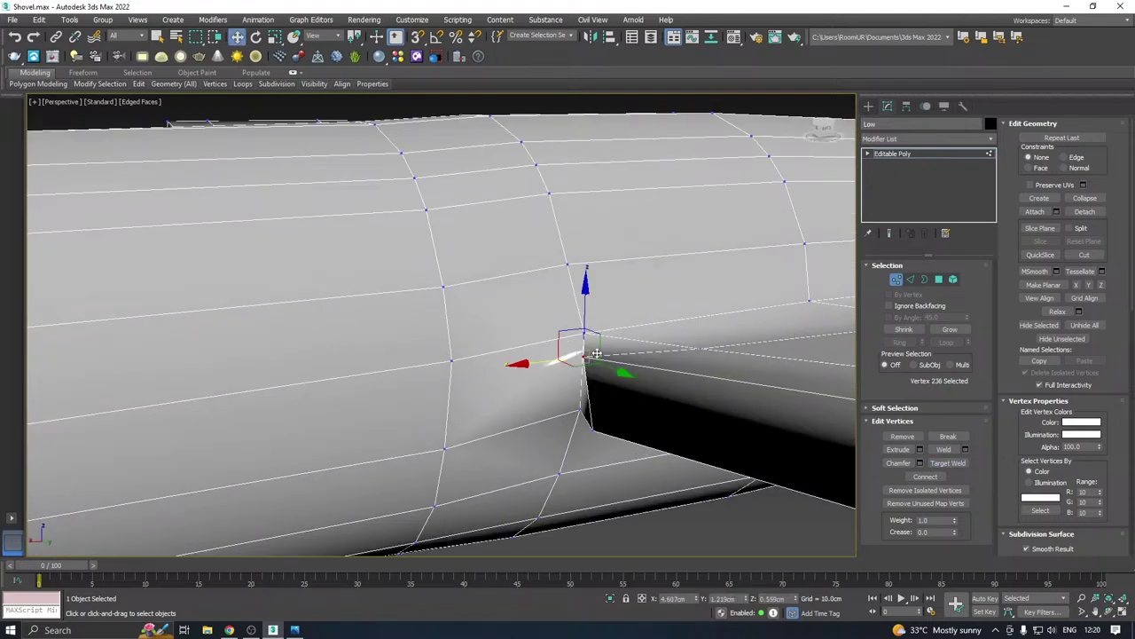
Slide the matching stray vertex on the handle's opposite side back along X to about 7.621 cm and save the scene
middle_click_drag(595, 353, 662, 377, "alt")
scroll(632, 337, "down", 6)
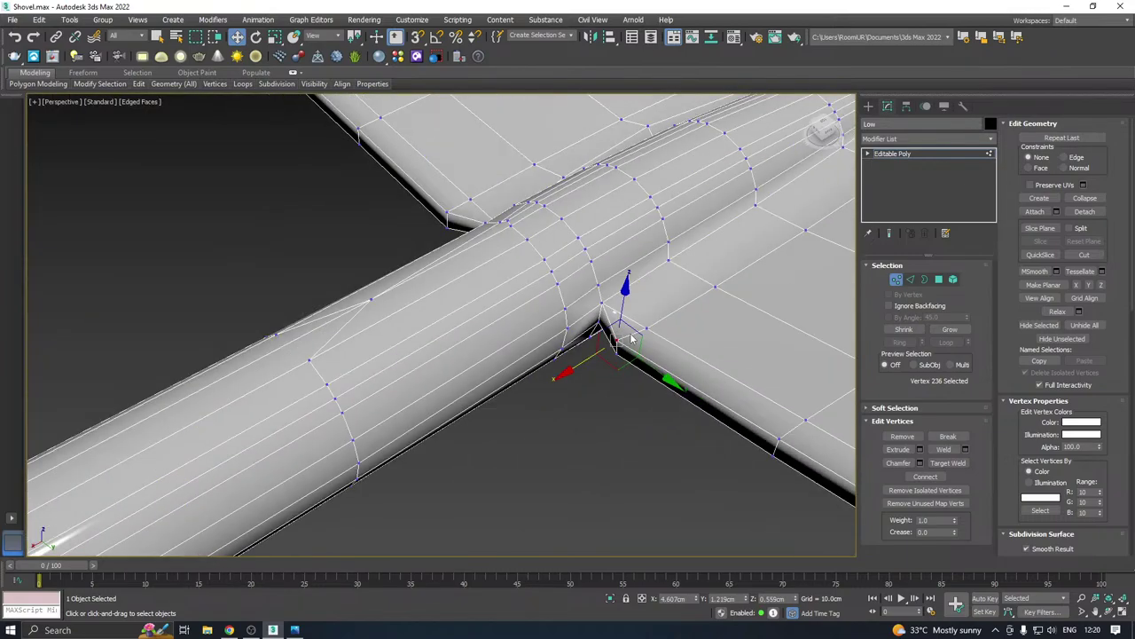
scroll(556, 299, "down", 5)
left_click(572, 292)
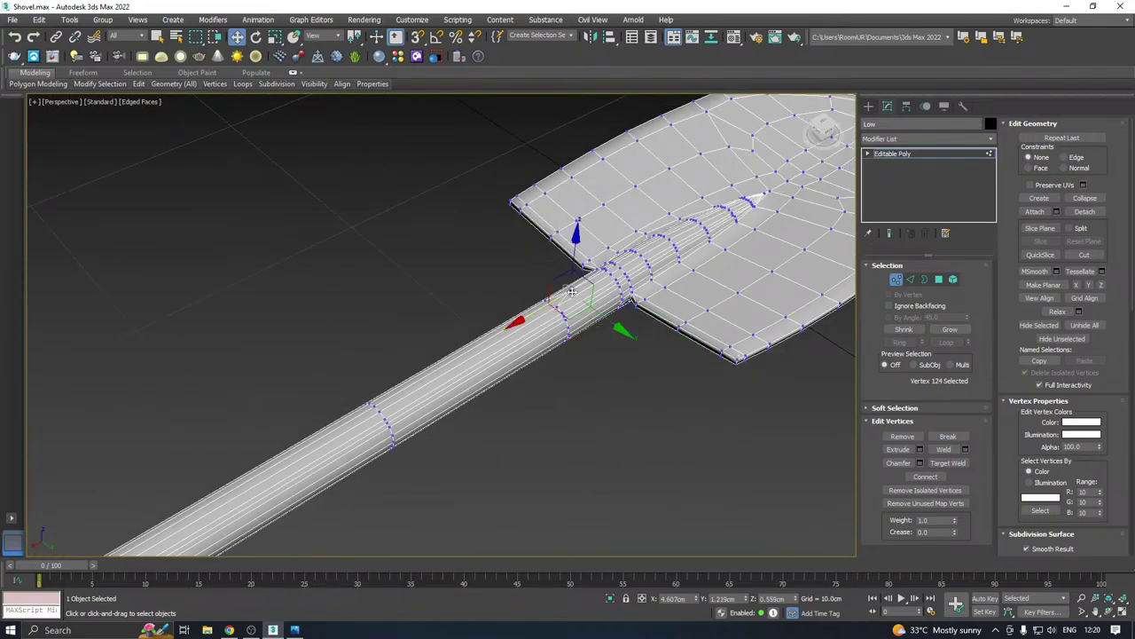
middle_click_drag(624, 281, 590, 308, "alt")
scroll(529, 303, "up", 5)
right_click(615, 286)
left_click(438, 348)
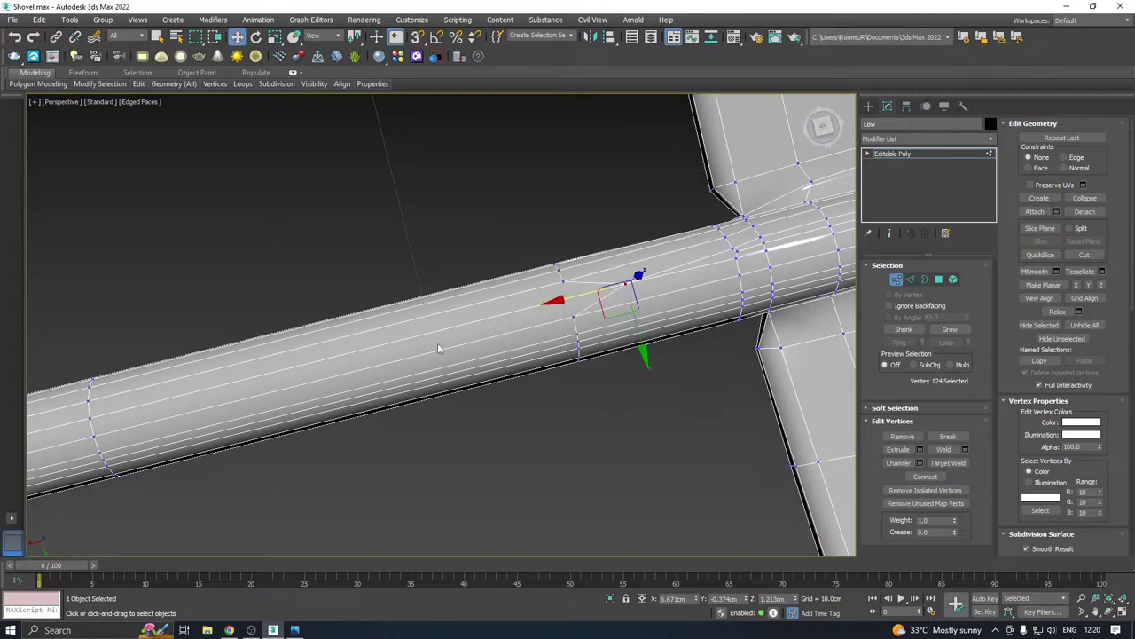
left_click_drag(576, 298, 464, 323)
middle_click_drag(717, 253, 396, 350)
key("ctrl+s")
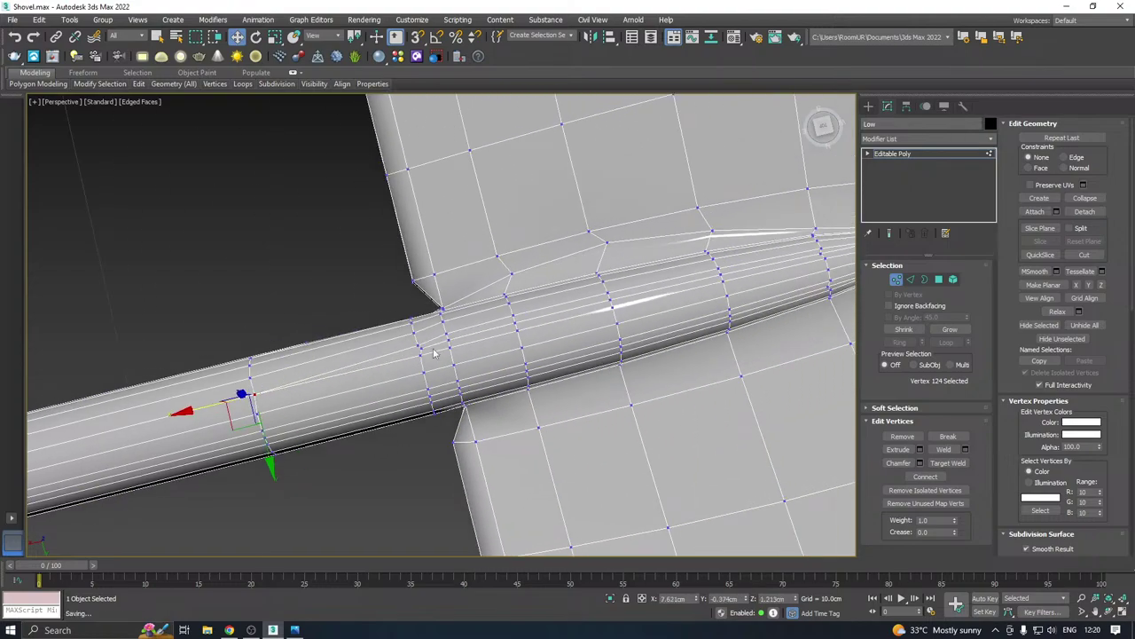
Target weld the doubled vertices on the handle ring just behind the opposite blade corner
scroll(432, 350, "up", 3)
right_click(443, 358)
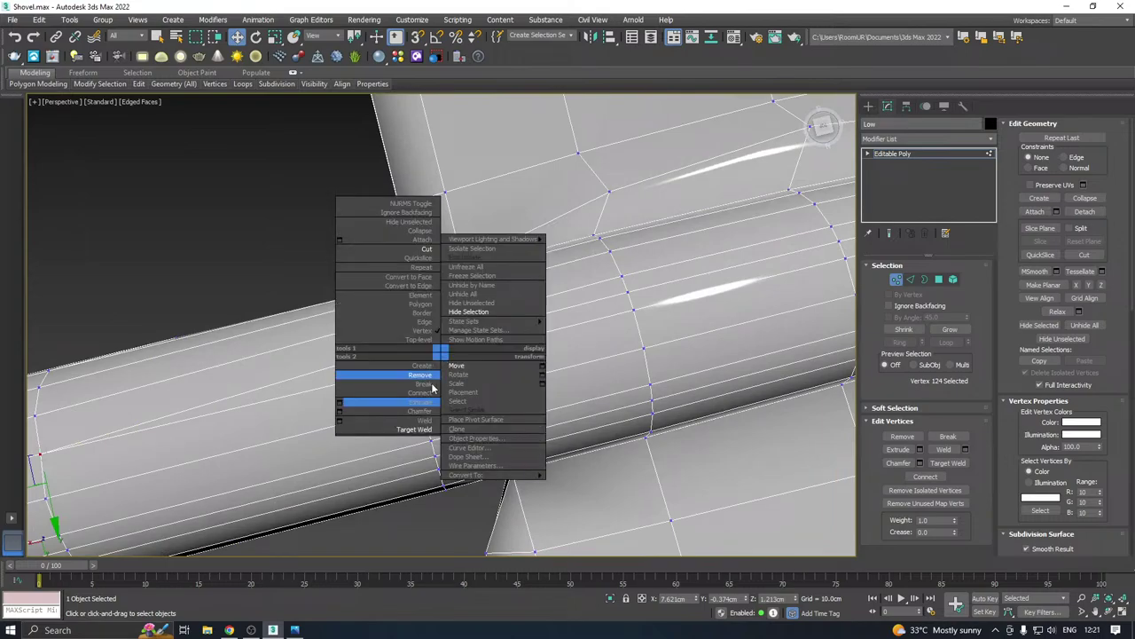
left_click(410, 433)
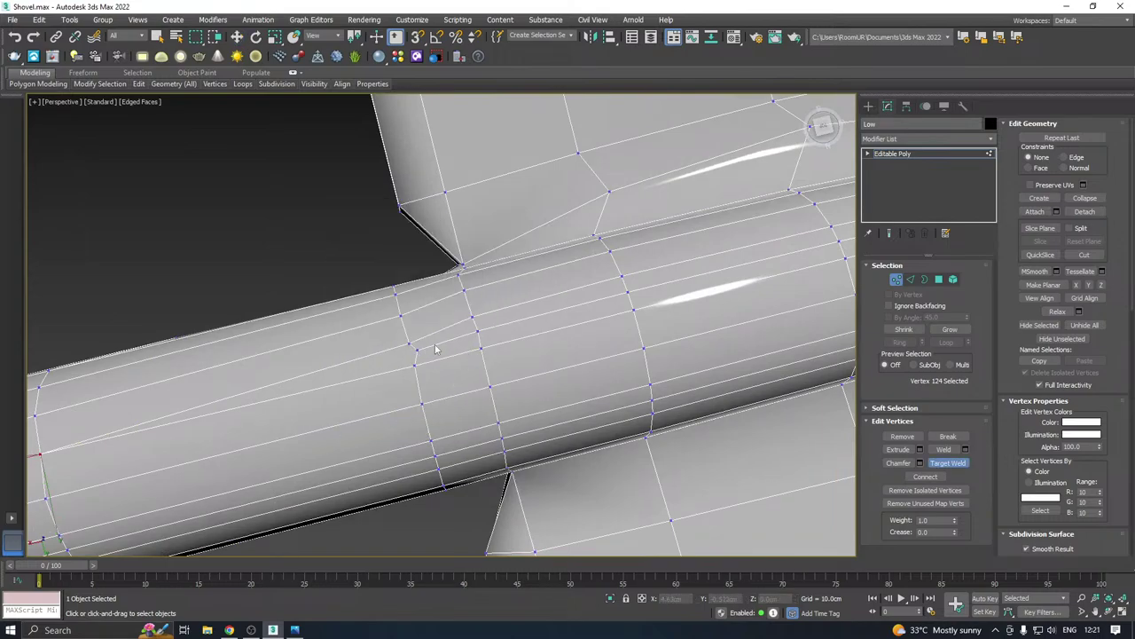
middle_click_drag(434, 349, 406, 379)
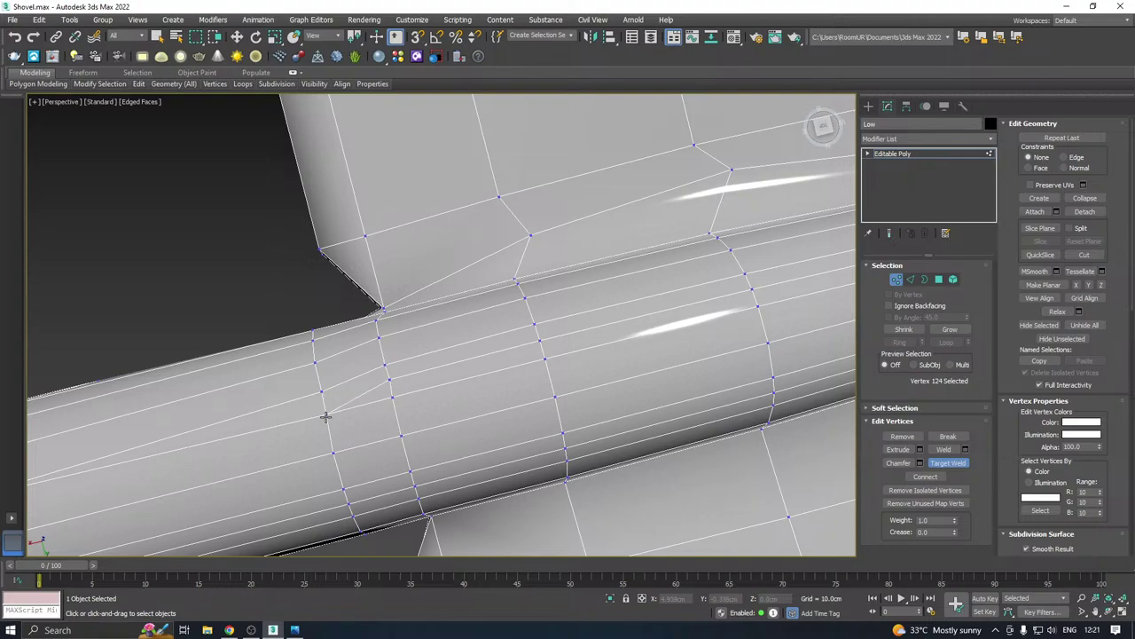
scroll(502, 324, "down", 5)
key("w")
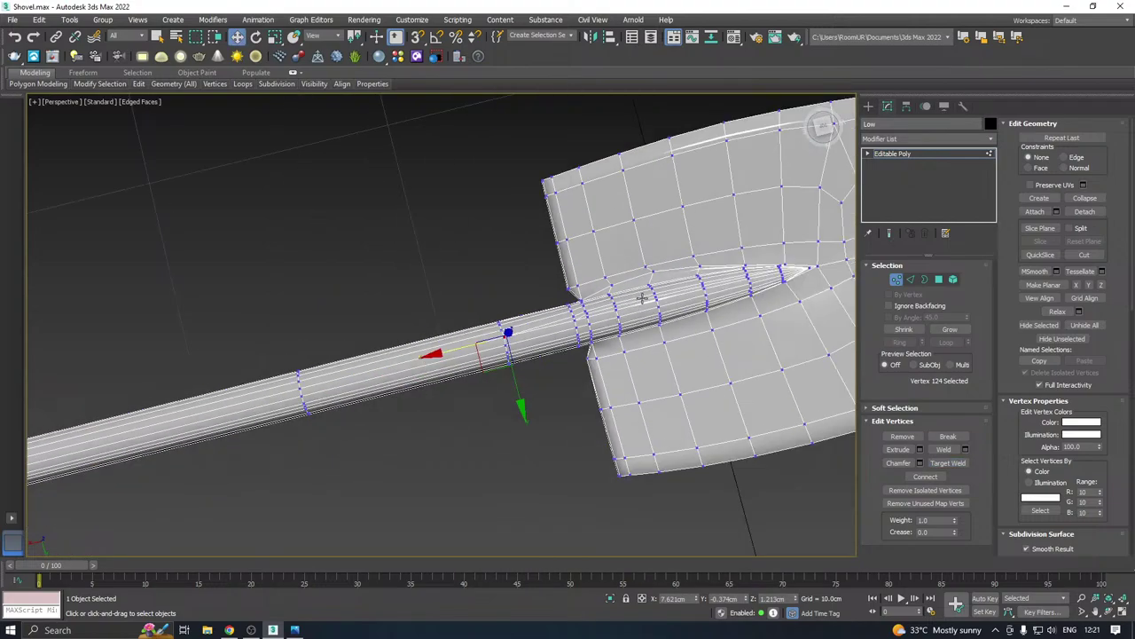
Examine the grip junction, the handle shaft and the blade tip for remaining stray vertices
scroll(621, 294, "down", 10)
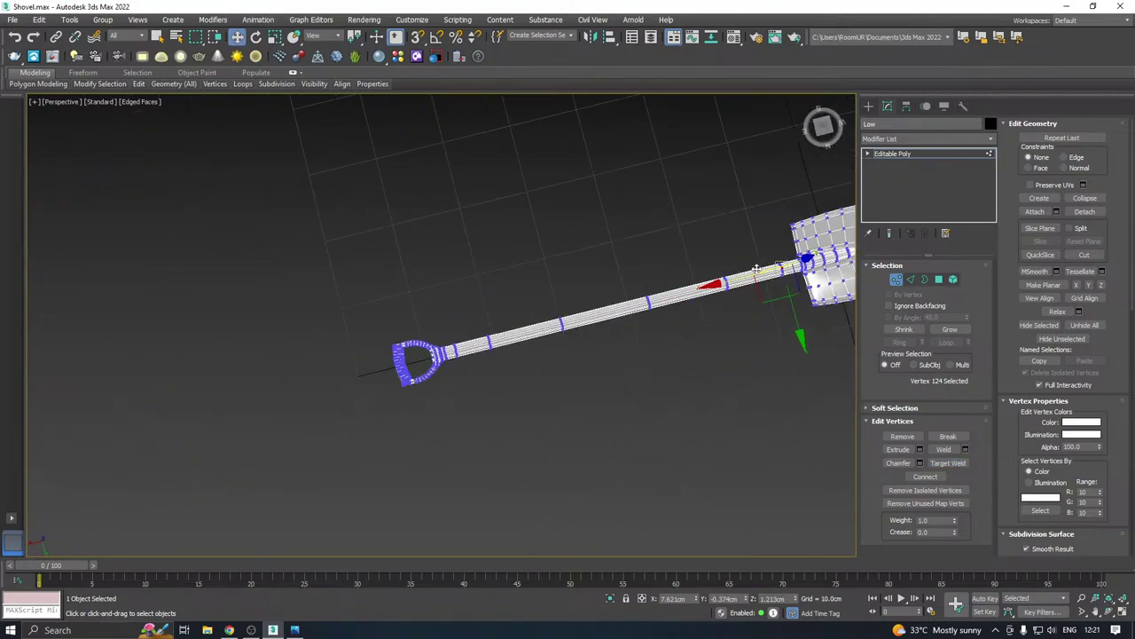
scroll(429, 358, "up", 10)
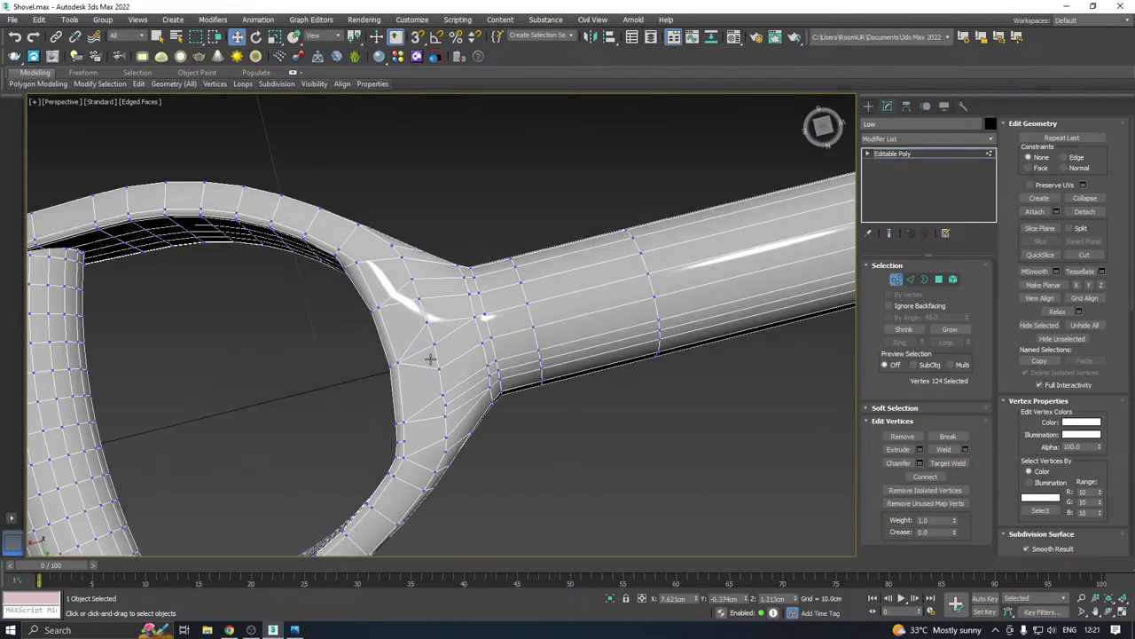
left_click(379, 308)
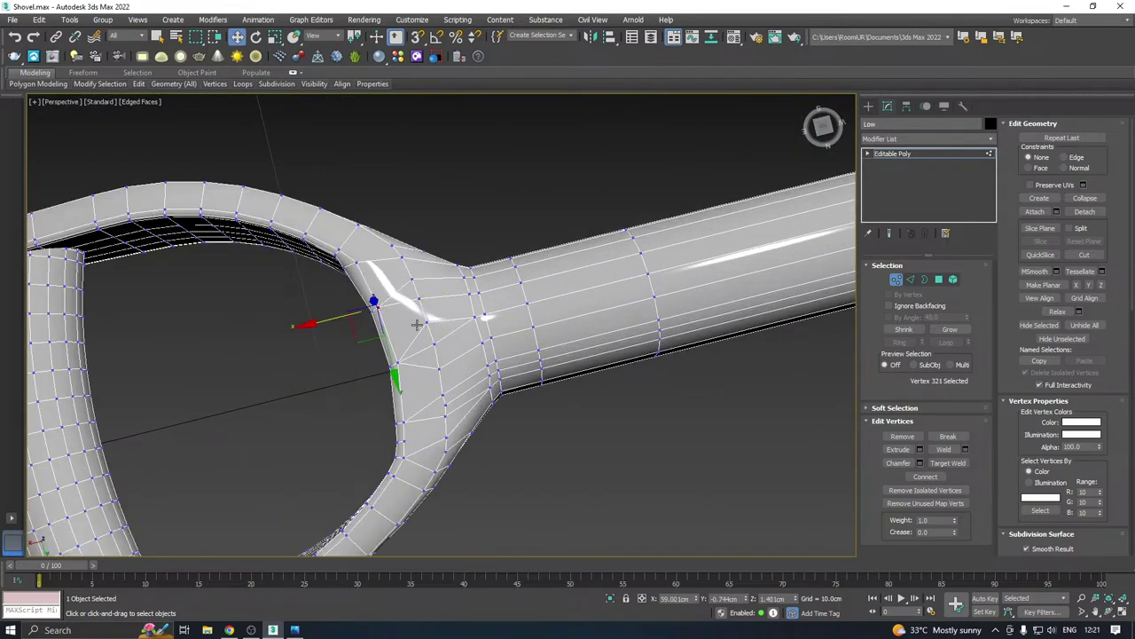
middle_click_drag(416, 325, 690, 303, "alt")
scroll(691, 301, "down", 7)
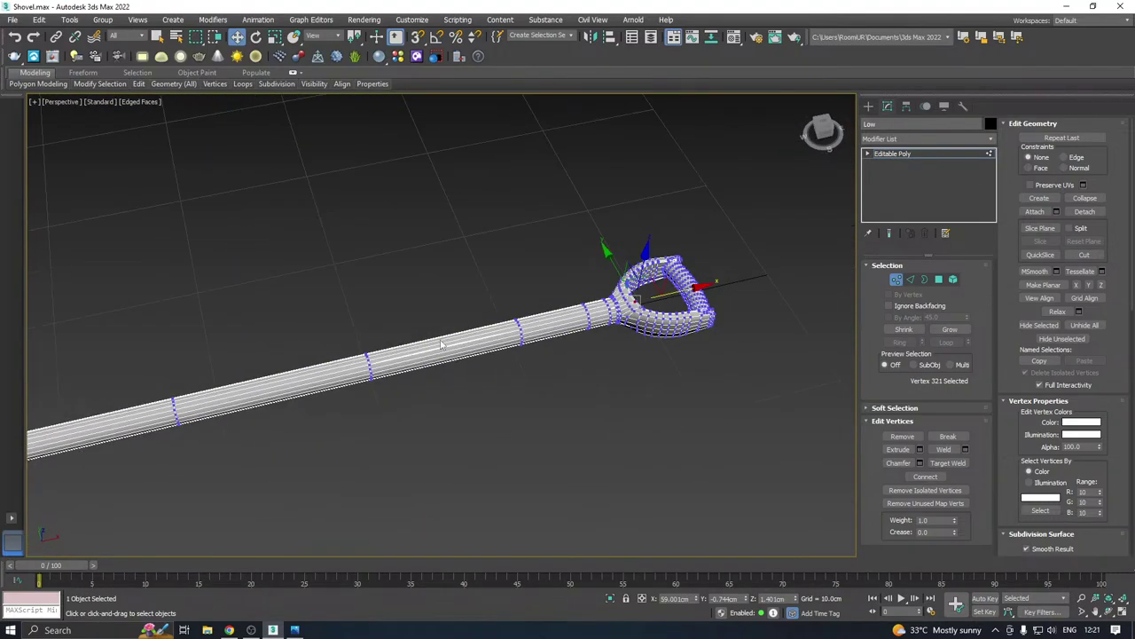
scroll(710, 295, "down", 4)
scroll(356, 361, "up", 10)
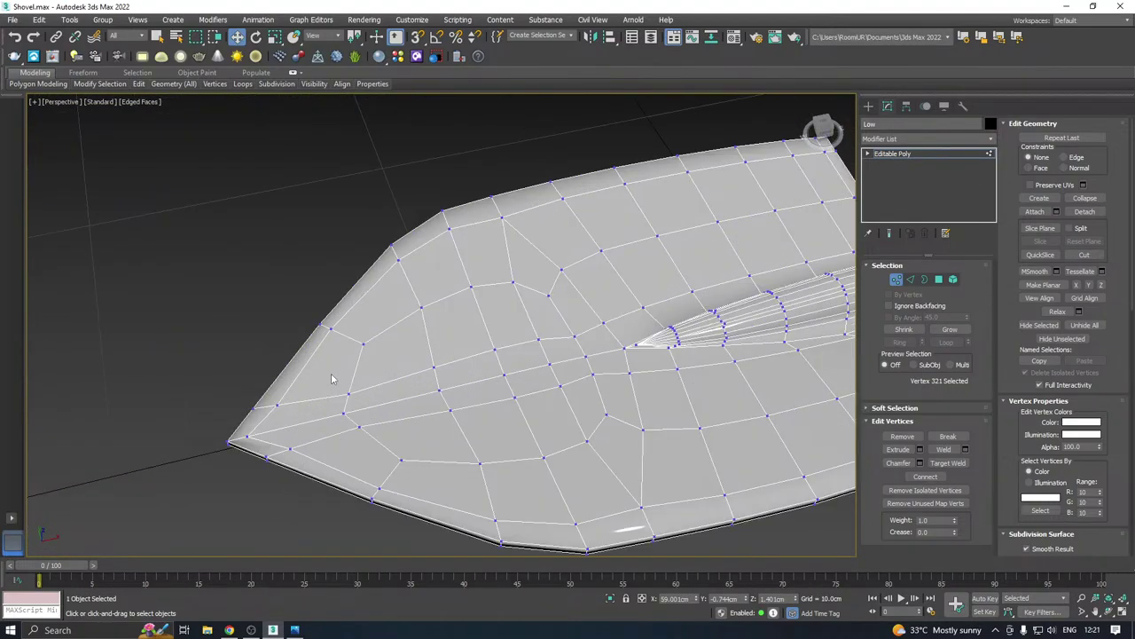
Leave vertex editing, apply a TurboSmooth modifier to the whole shovel and inspect the smoothed handle and grip
left_click(889, 154)
scroll(692, 119, "down", 5)
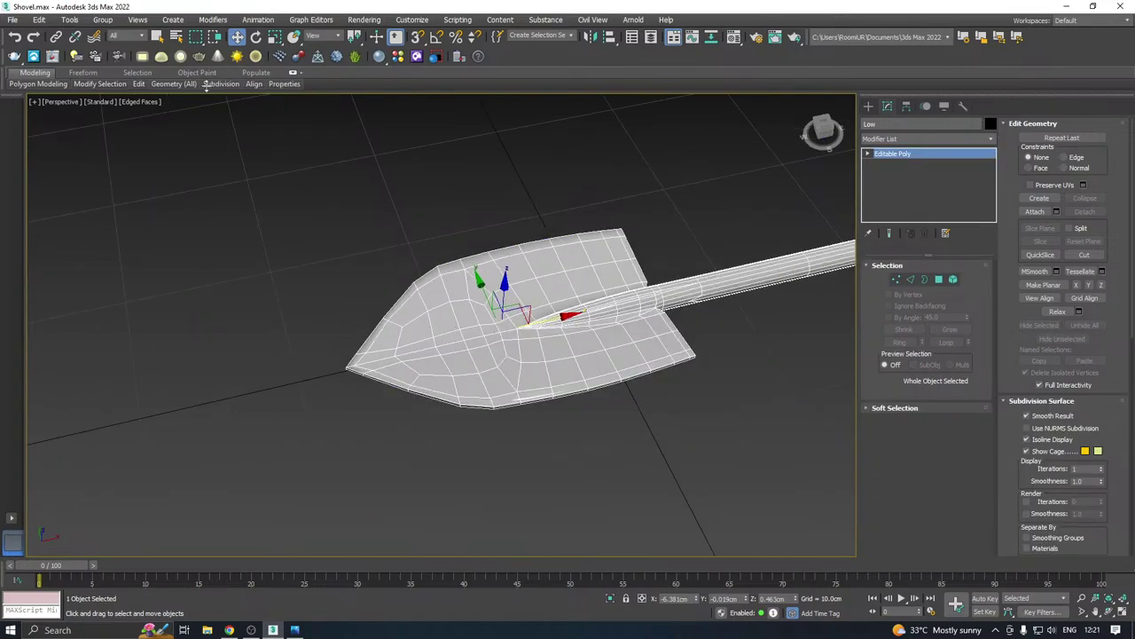
left_click(10, 19)
left_click(40, 137)
left_click(522, 436)
left_click(991, 142)
scroll(920, 390, "down", 10)
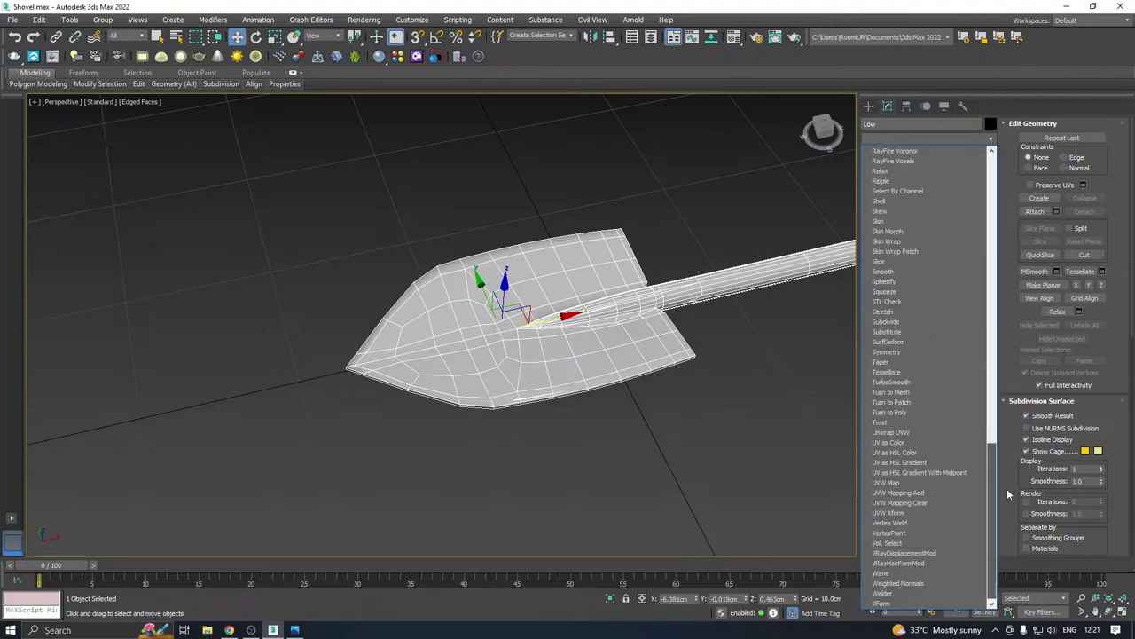
left_click(912, 382)
middle_click_drag(677, 412, 322, 477)
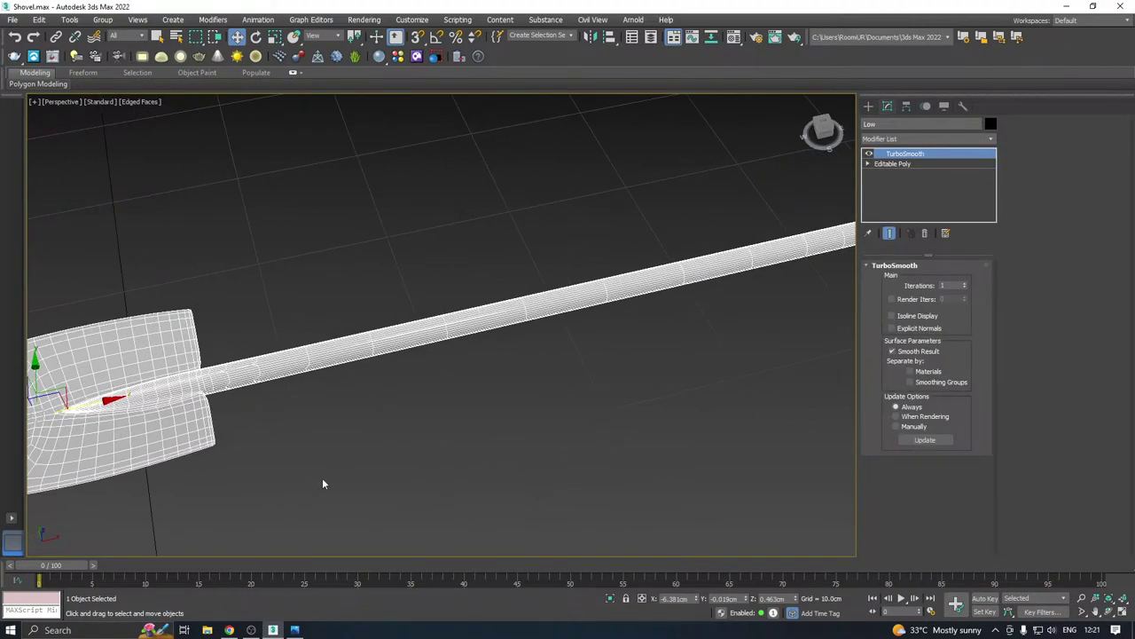
scroll(322, 477, "down", 4)
middle_click_drag(545, 405, 589, 403, "alt")
scroll(603, 399, "up", 8)
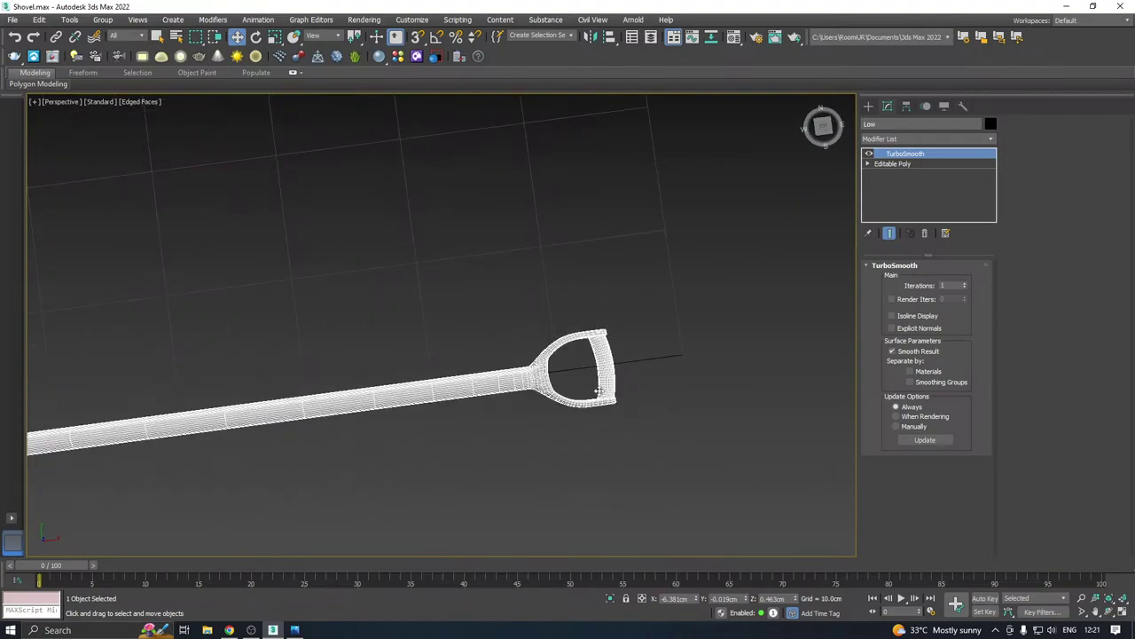
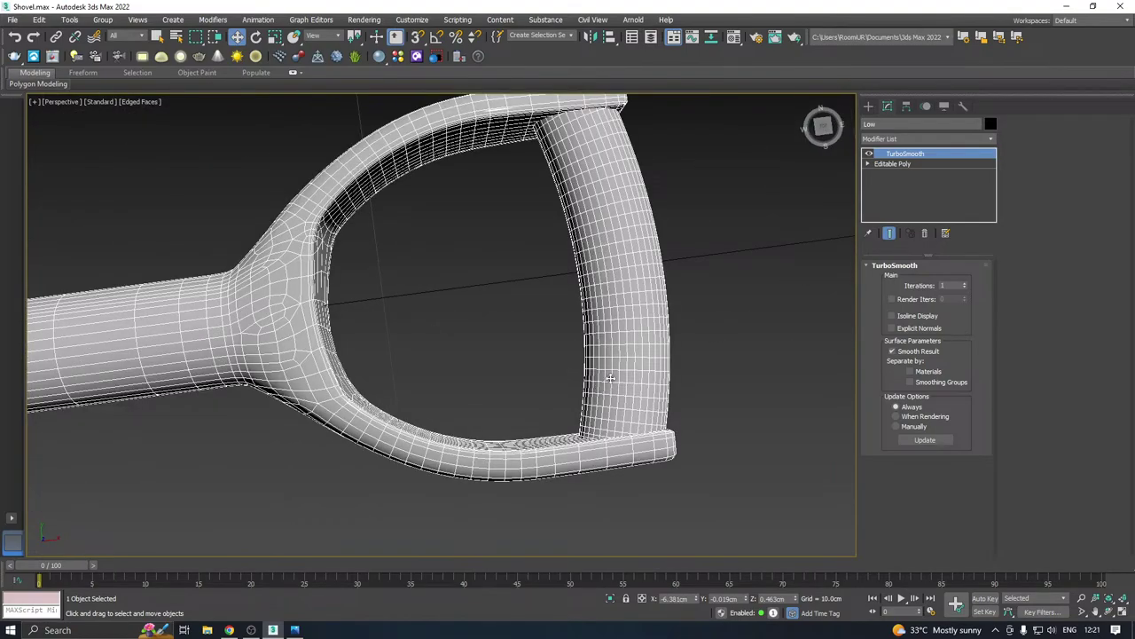
Set the shovel's TurboSmooth iterations to 2 and turn off the edged faces display
scroll(610, 378, "down", 4)
middle_click_drag(413, 383, 667, 334)
scroll(698, 318, "down", 4)
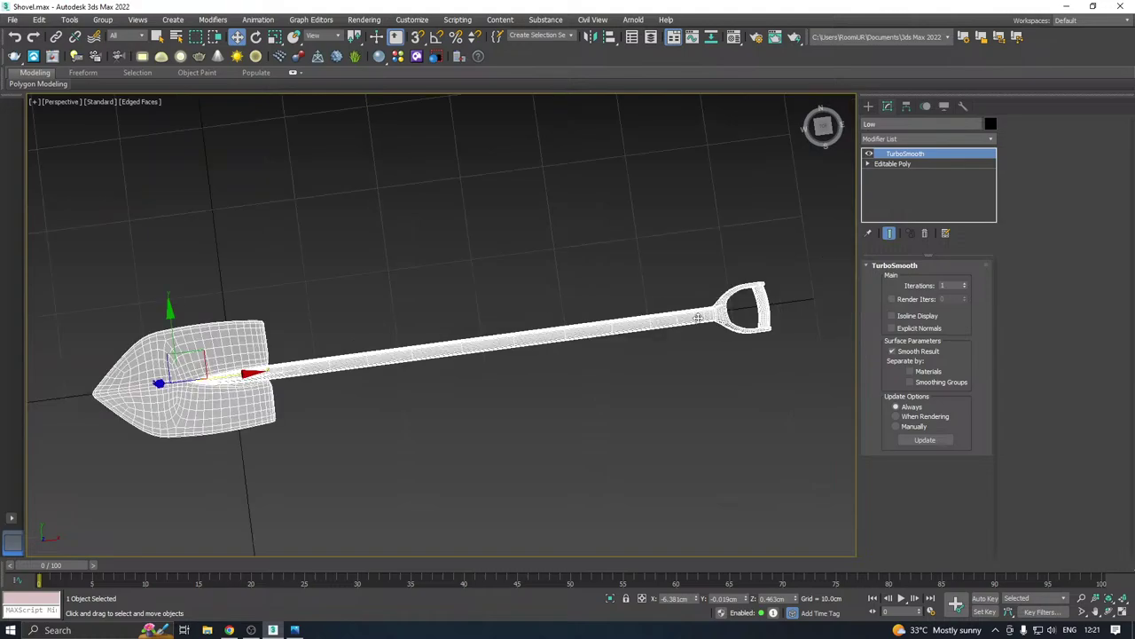
middle_click_drag(698, 318, 359, 395, "alt")
middle_click_drag(296, 519, 544, 343)
scroll(502, 382, "up", 3)
middle_click_drag(499, 277, 496, 306, "alt")
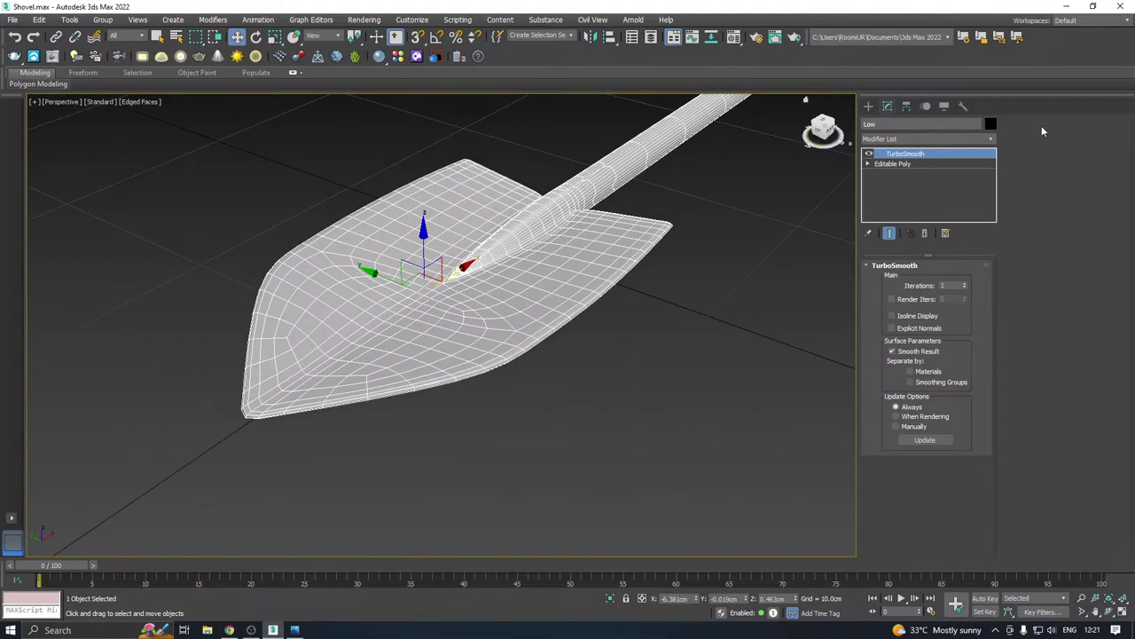
left_click(965, 283)
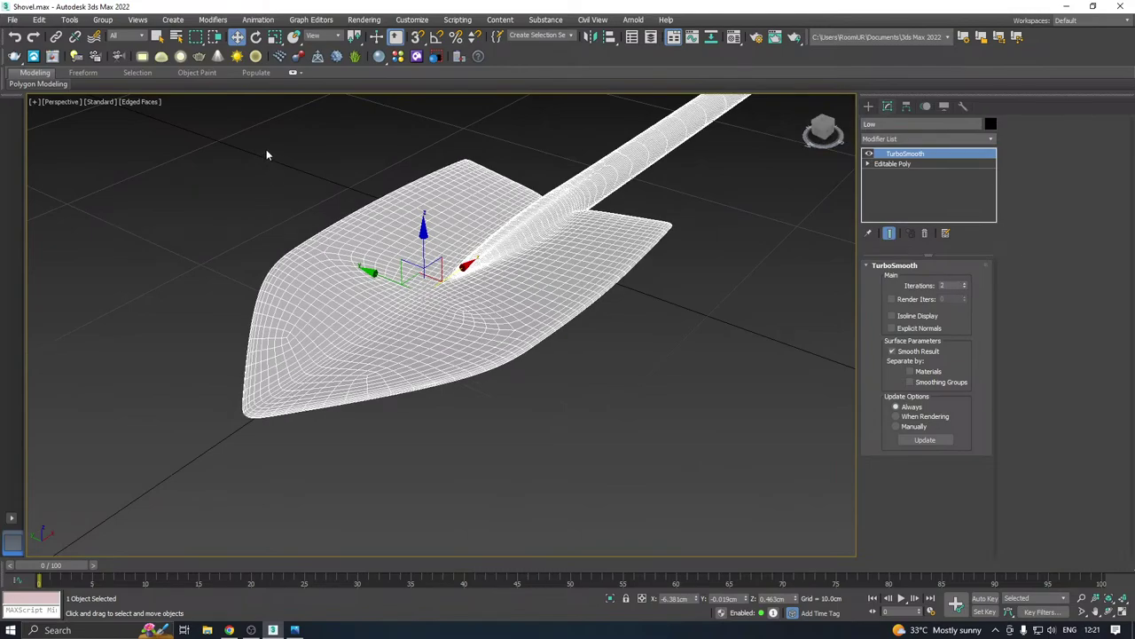
left_click(151, 102)
left_click(146, 238)
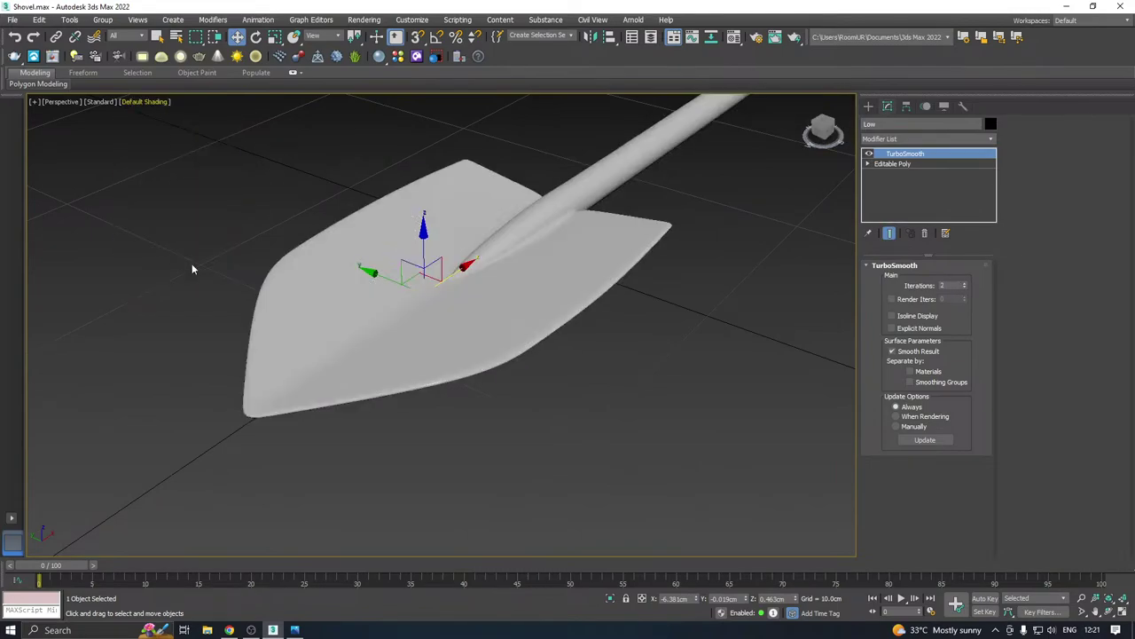
Examine the smoothed shovel's shading on the blade, the shaft joint and the D-shaped handle
scroll(503, 343, "up", 3)
scroll(549, 343, "down", 5)
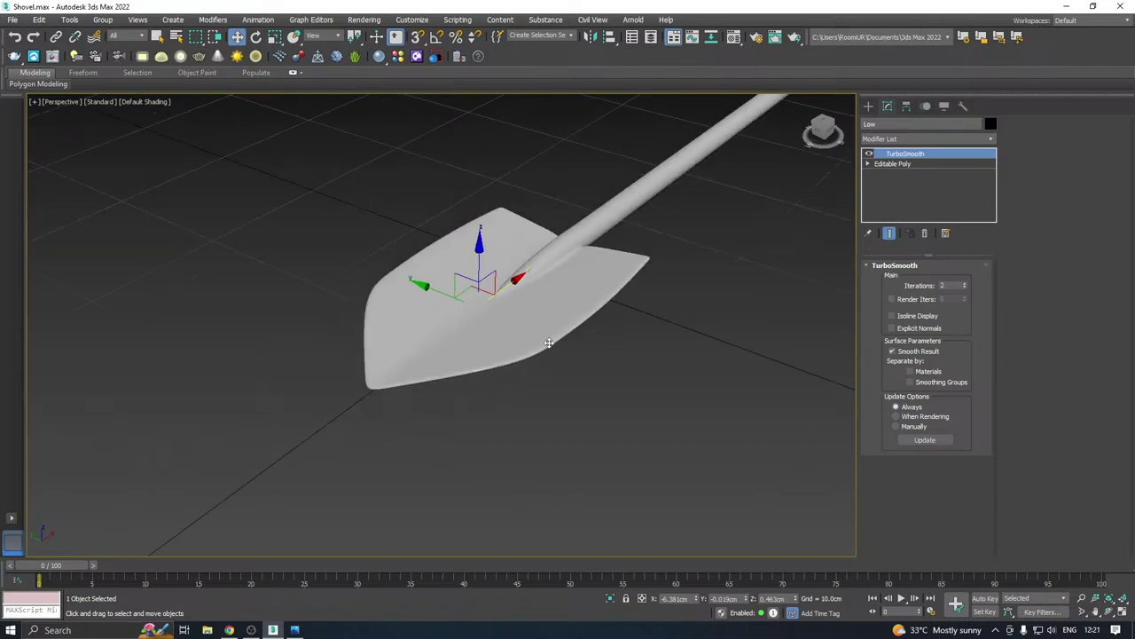
scroll(561, 257, "up", 4)
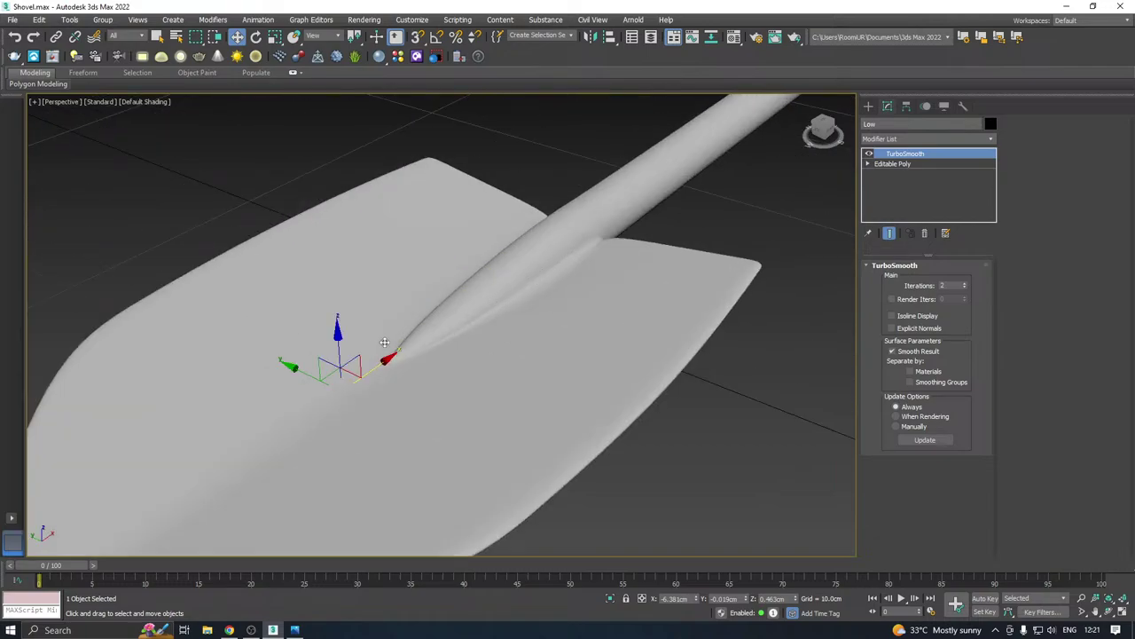
scroll(372, 348, "up", 3)
scroll(377, 355, "down", 7)
middle_click_drag(541, 293, 562, 330, "alt")
middle_click_drag(627, 282, 507, 337)
scroll(607, 238, "up", 5)
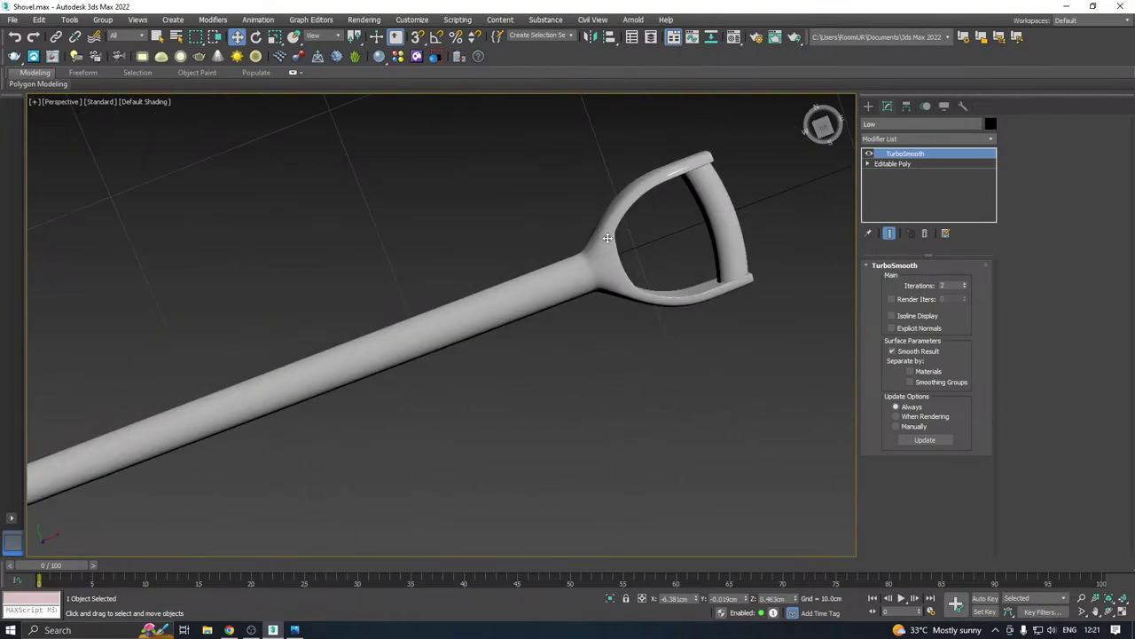
scroll(773, 200, "down", 7)
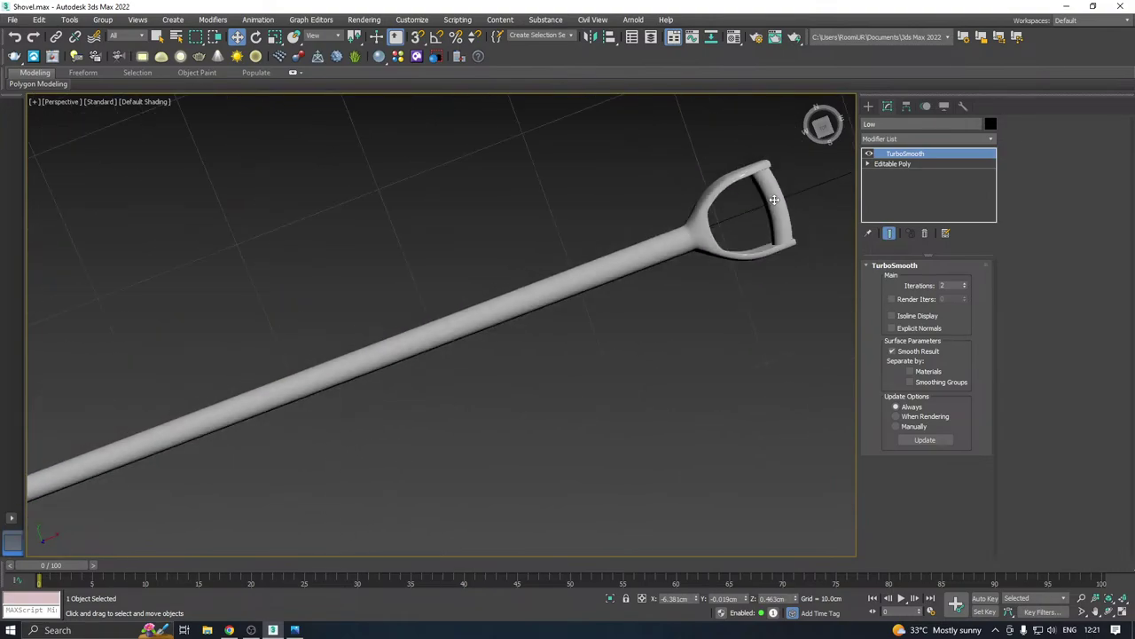
Delete the TurboSmooth modifier from the Low shovel and turn the edged faces display back on
right_click(904, 154)
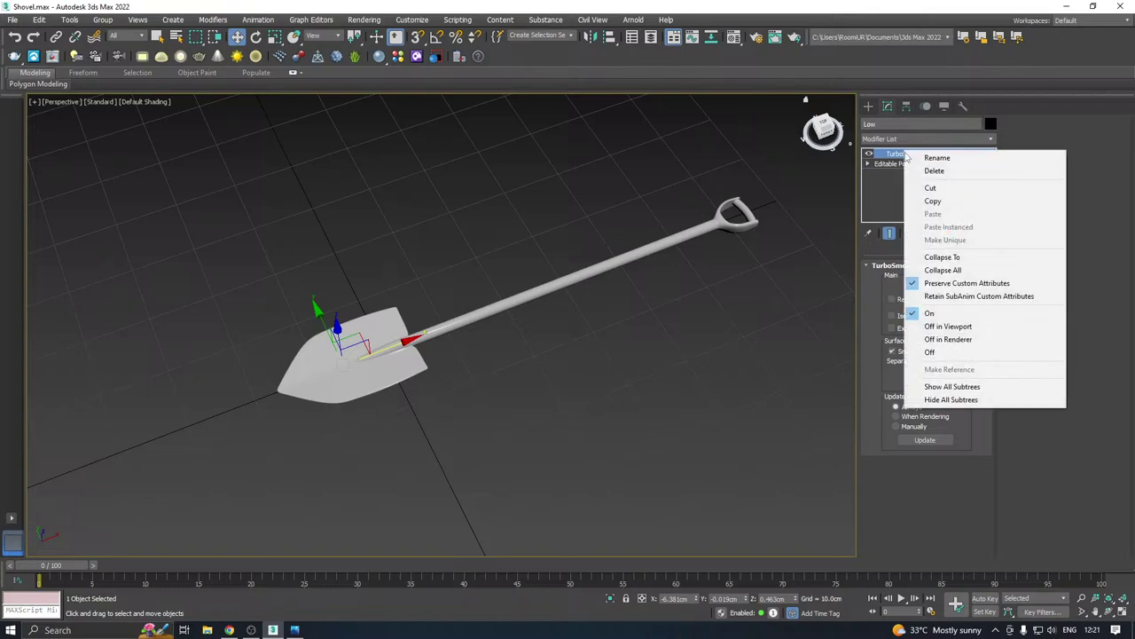
left_click(922, 167)
left_click(133, 102)
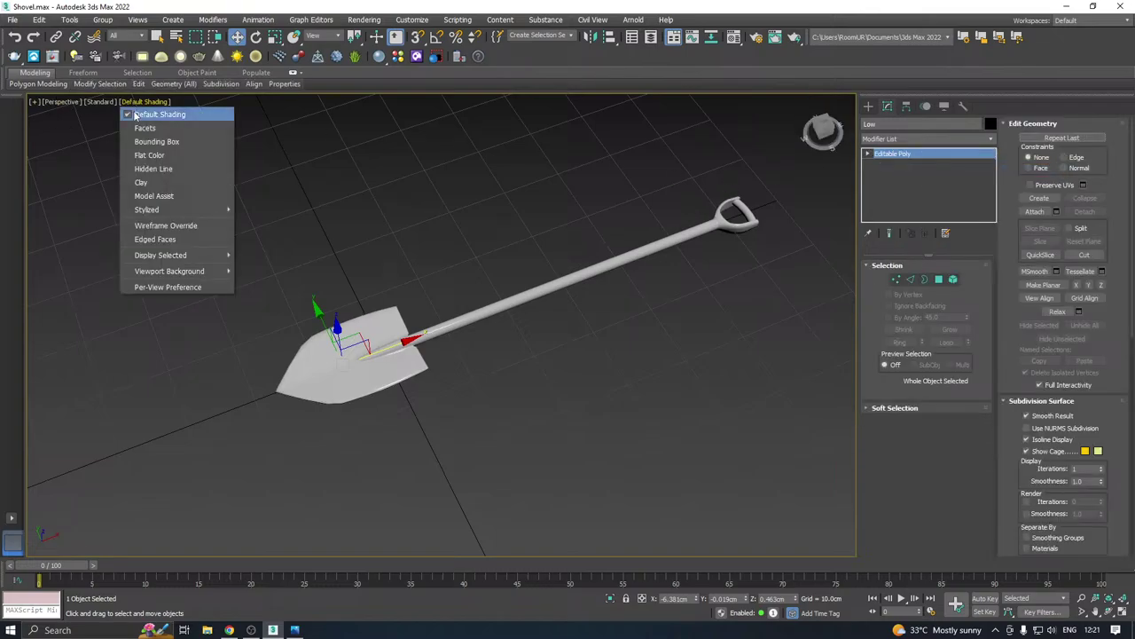
left_click(177, 239)
Save a copy of the shovel scene
left_click(12, 19)
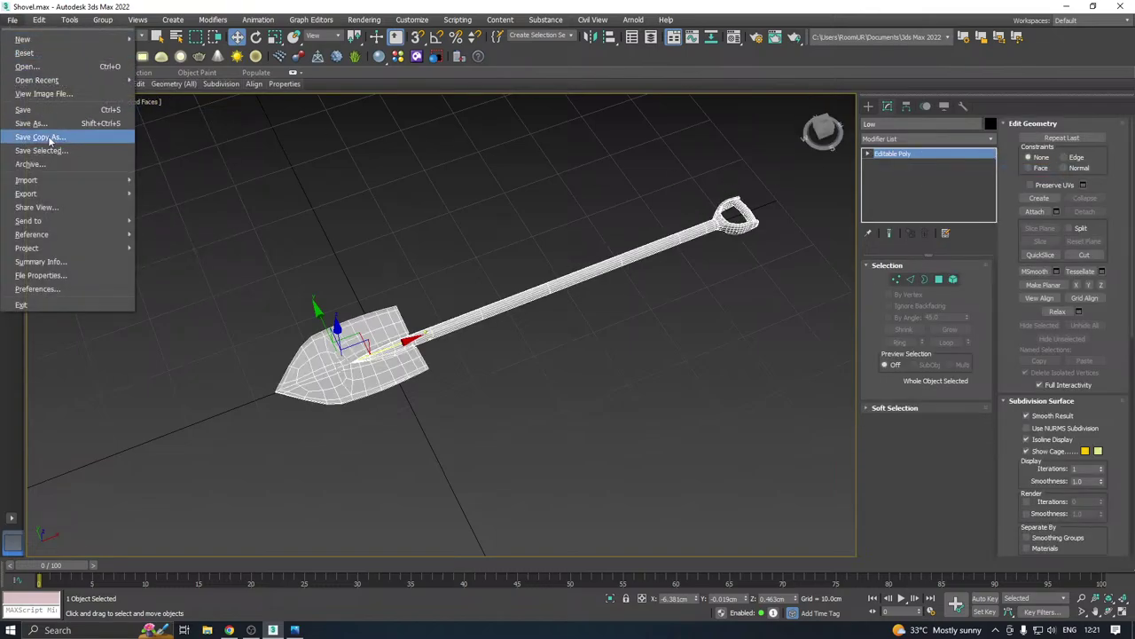
left_click(51, 137)
left_click(528, 436)
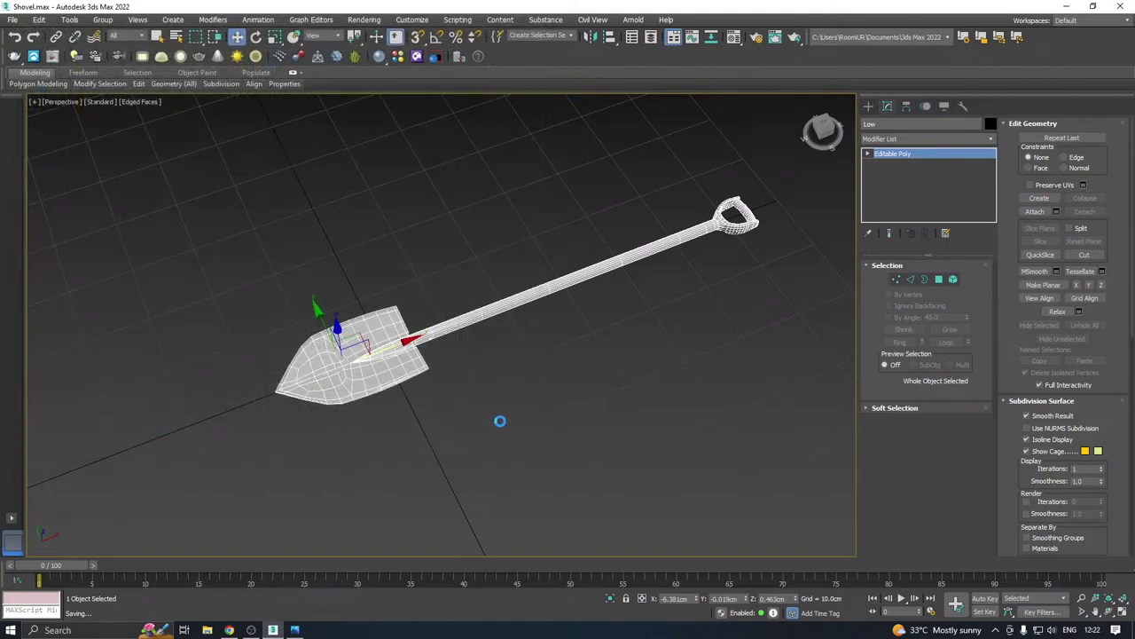
Unhide the hidden geometry and delete Object001, the older shovel overlapping the Low mesh
right_click(460, 348)
left_click(501, 293)
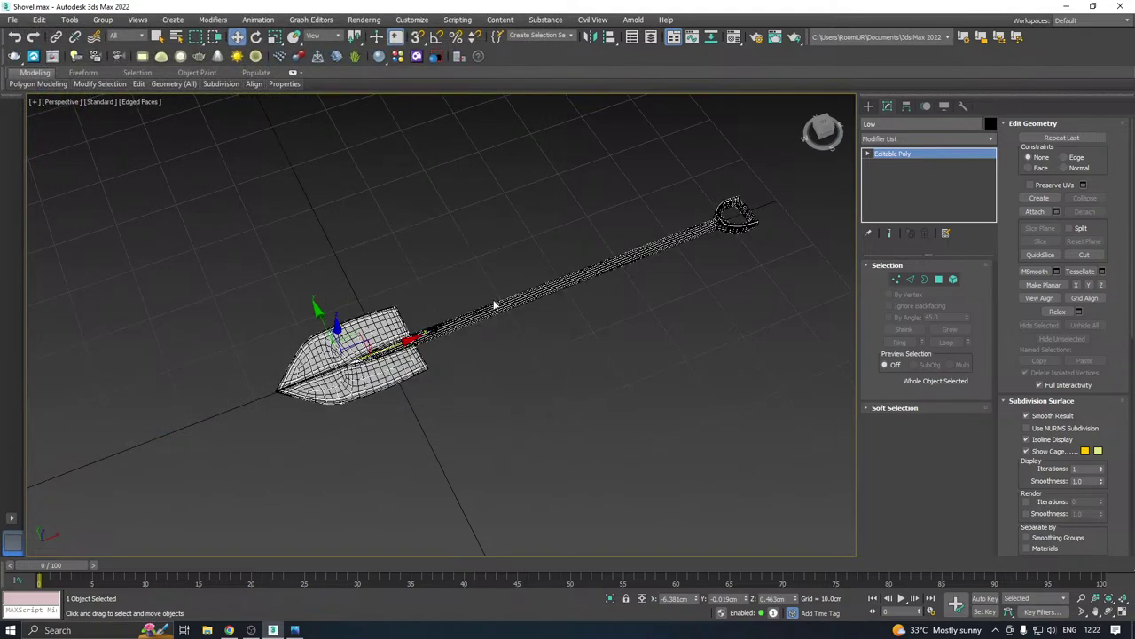
left_click(429, 335)
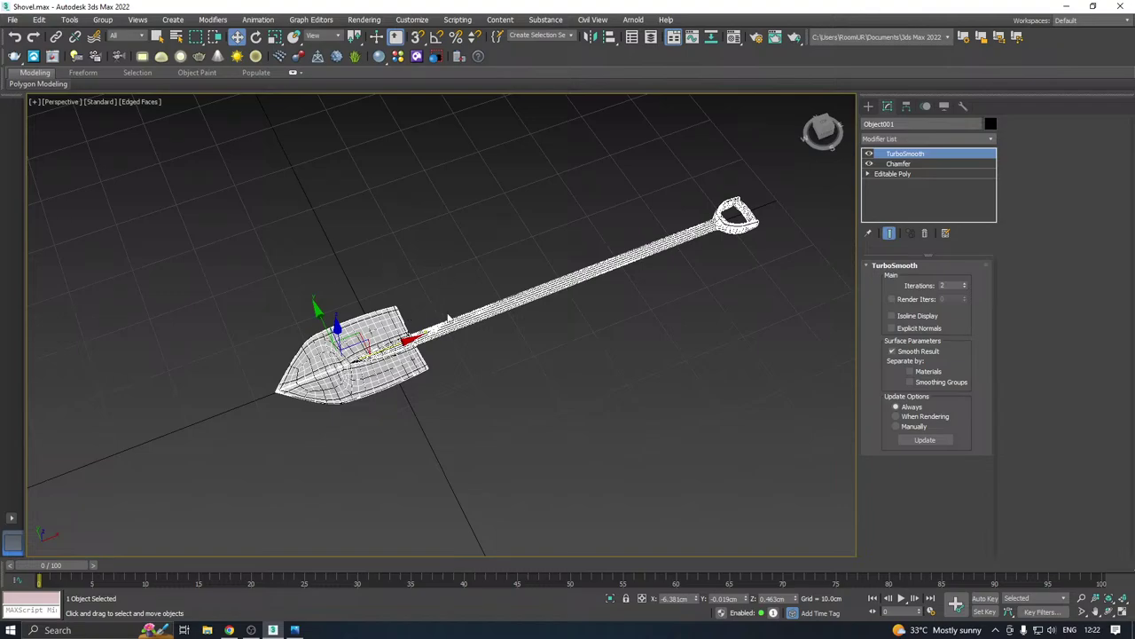
left_click_drag(403, 296, 578, 226)
left_click_drag(480, 251, 366, 180)
key("Delete")
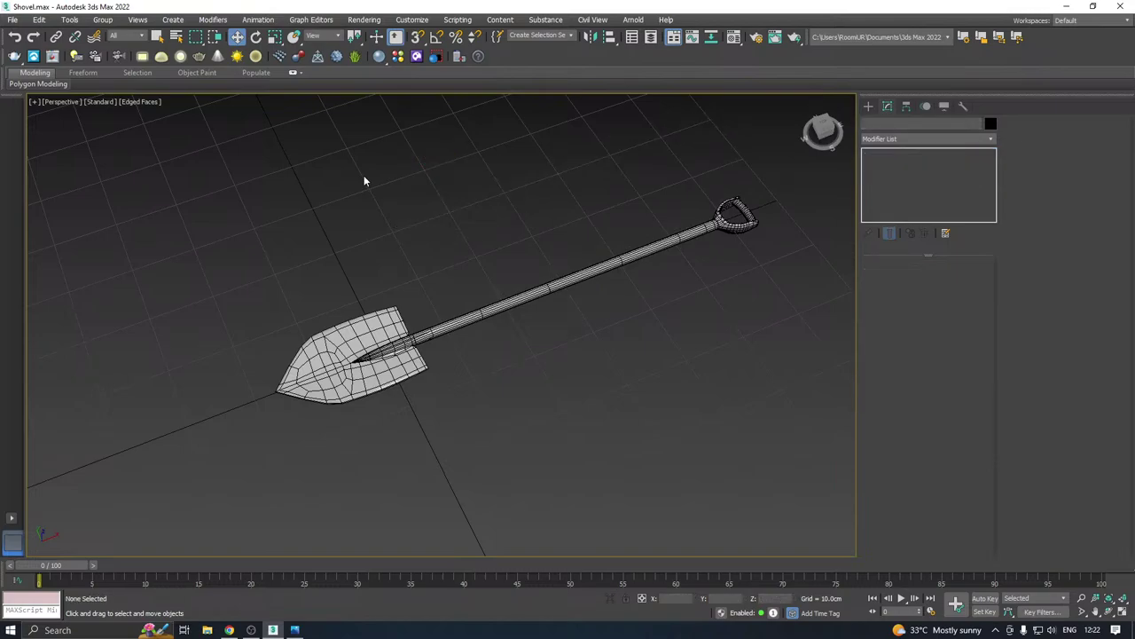
Clone the Low shovel in place as an independent copy named High
left_click(395, 335)
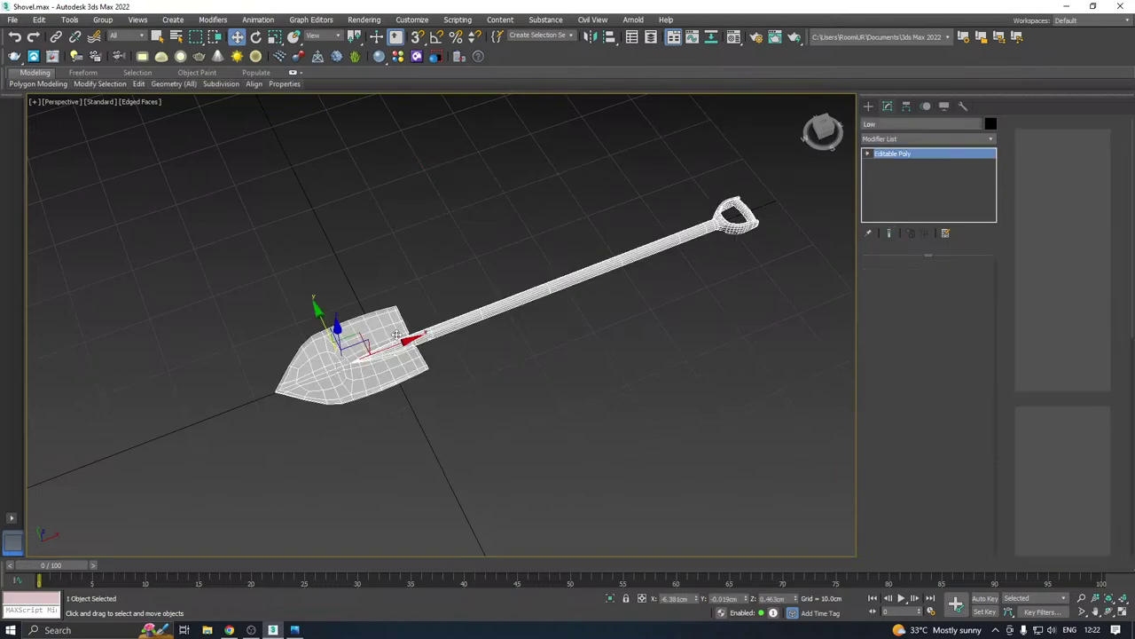
left_click(991, 142)
left_click(410, 340)
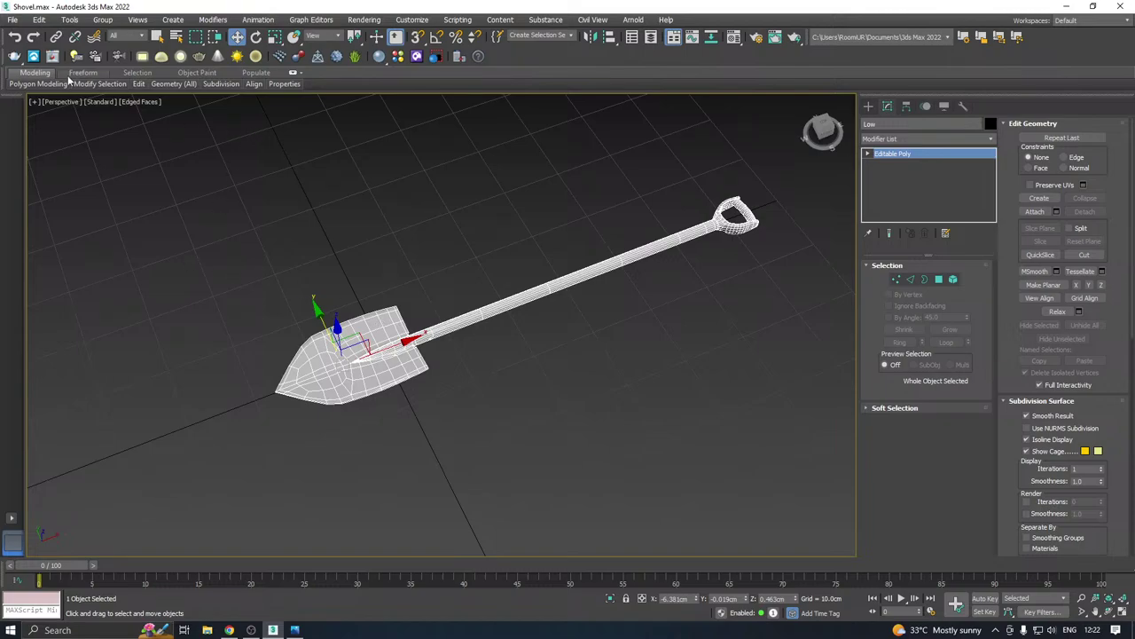
left_click(39, 20)
left_click(53, 98)
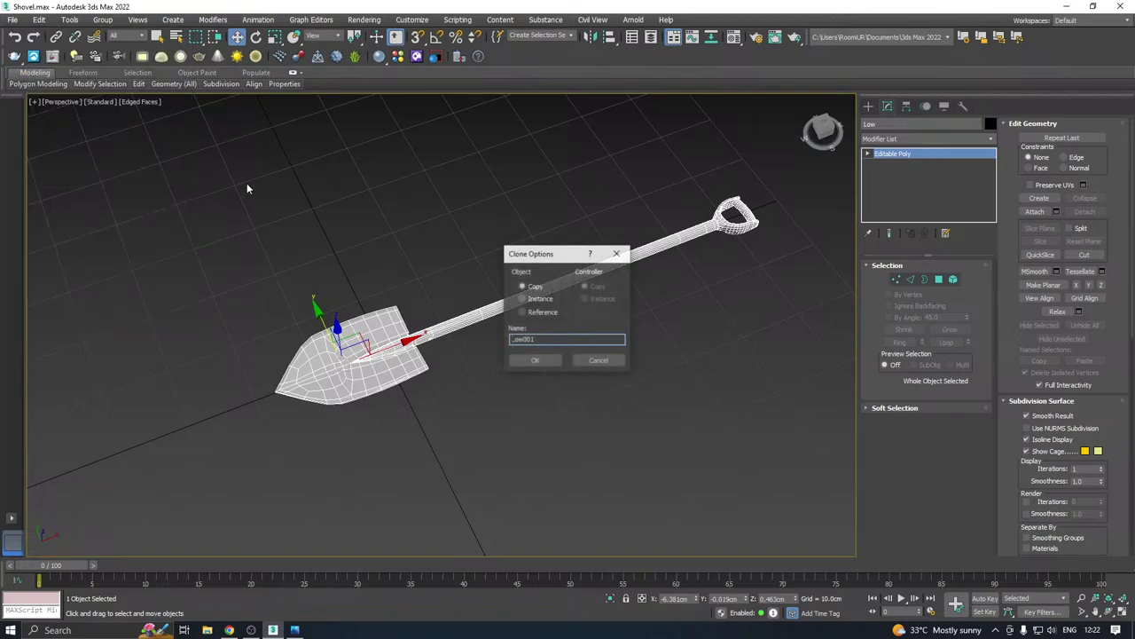
double_click(538, 340)
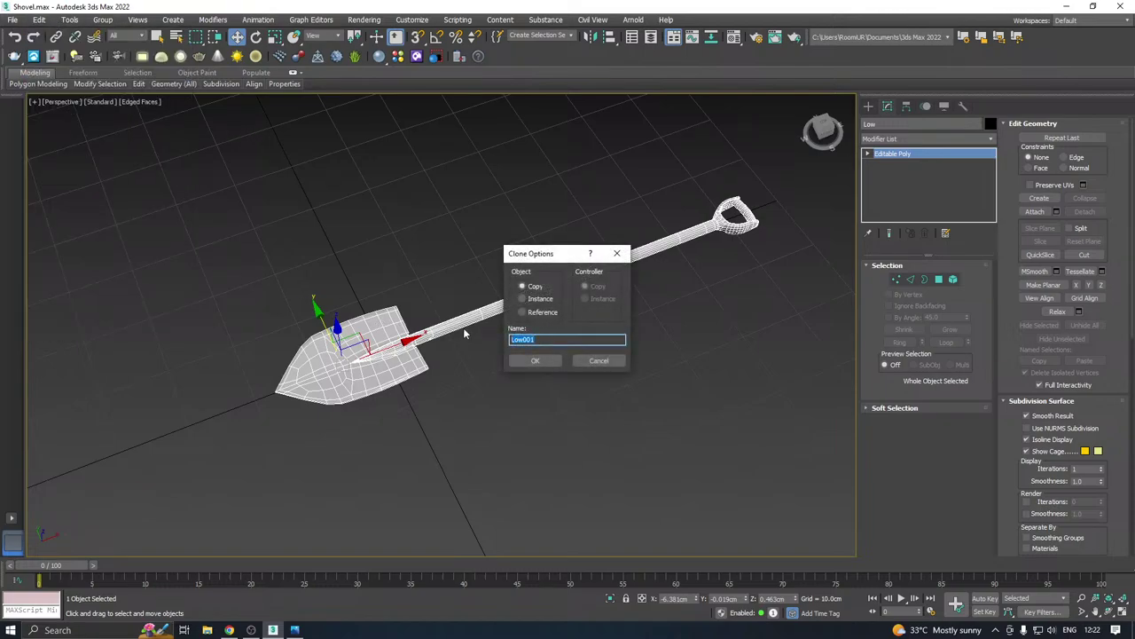
type("High")
left_click(557, 363)
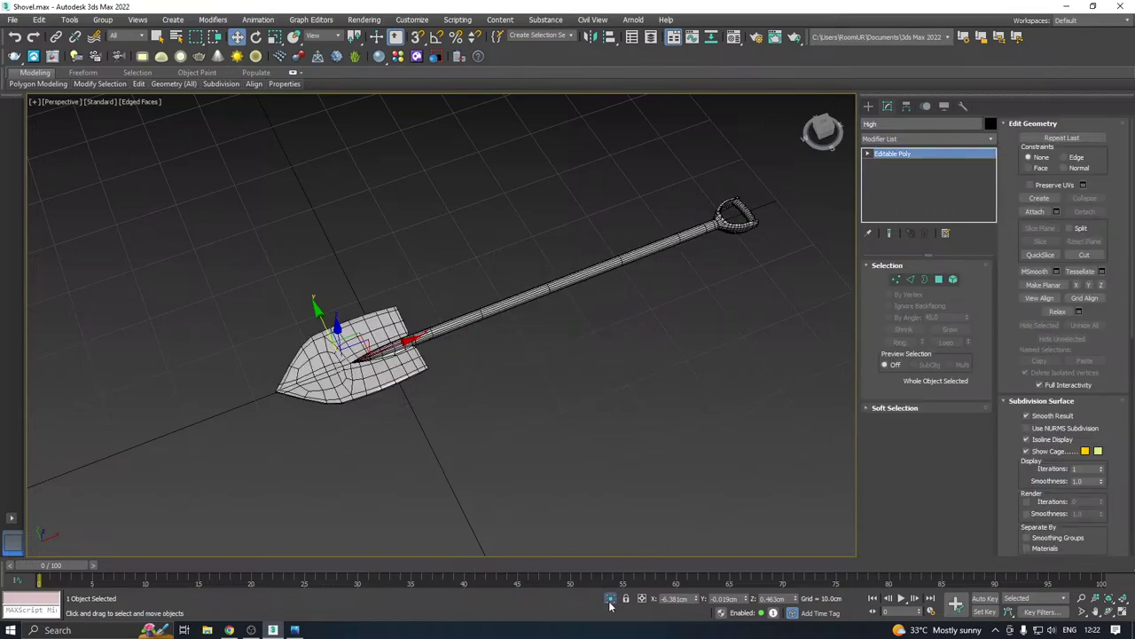
Hide the Low shovel through the Scene Explorer and select the High shovel
left_click(632, 36)
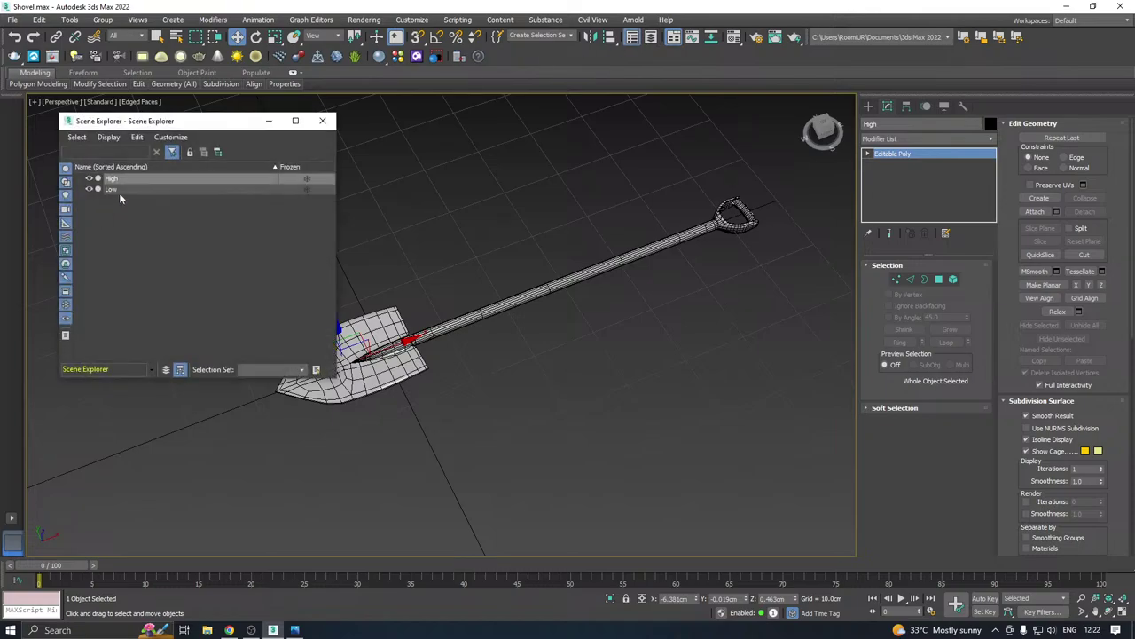
left_click(109, 189)
right_click(112, 188)
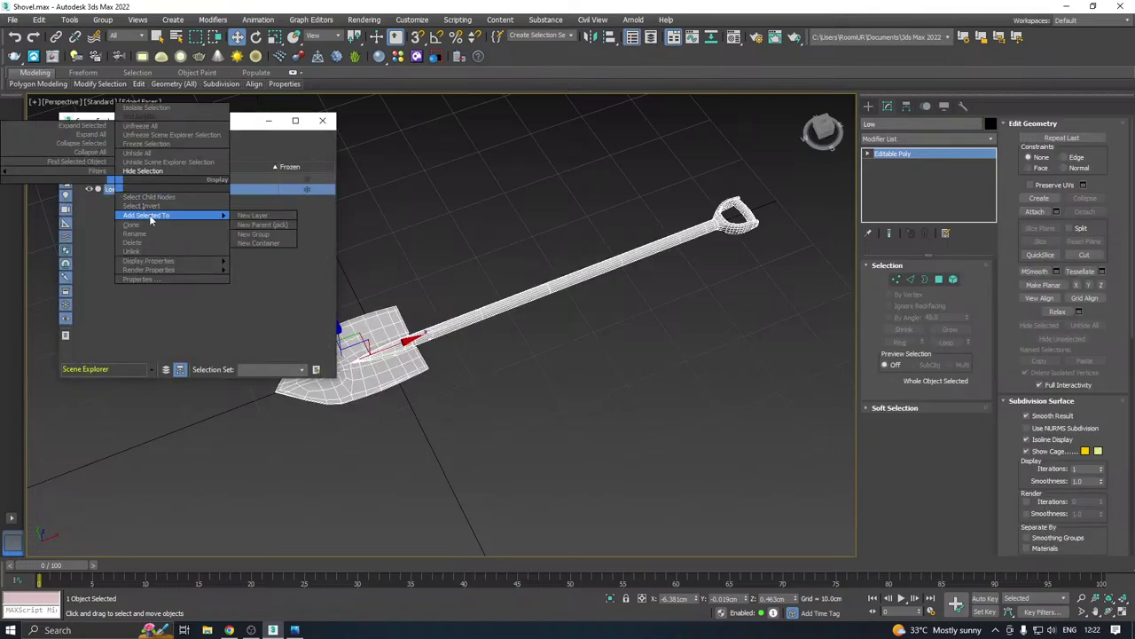
left_click(150, 173)
left_click(142, 179)
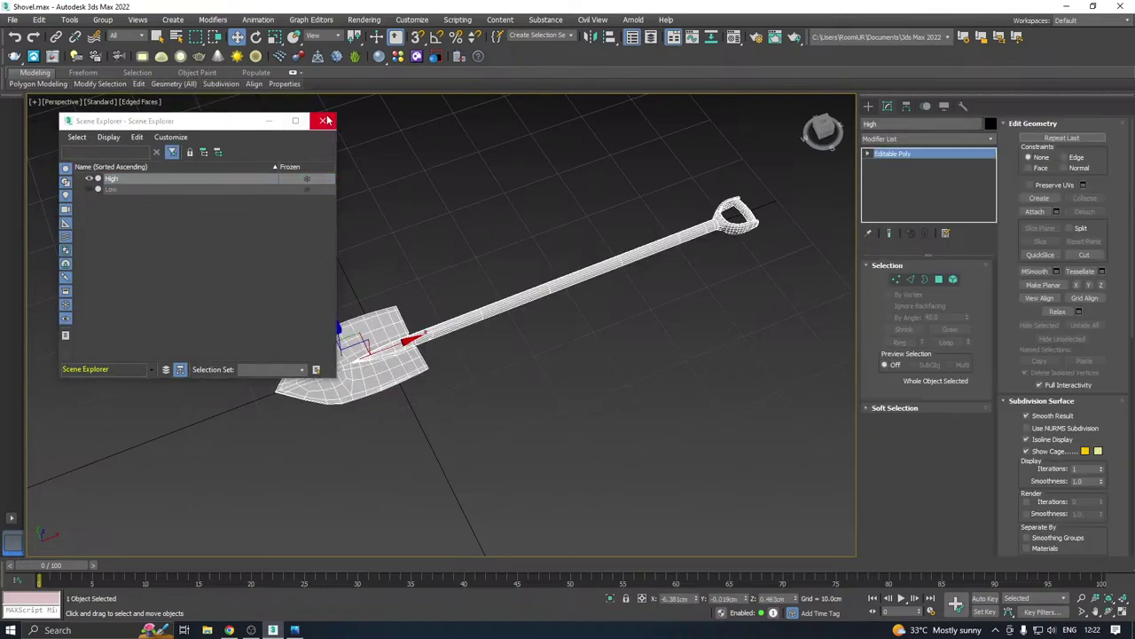
left_click(322, 120)
Add a Chamfer modifier to the High shovel with an amount of 0.032 cm and 2 segments
middle_click_drag(364, 166, 516, 232, "alt")
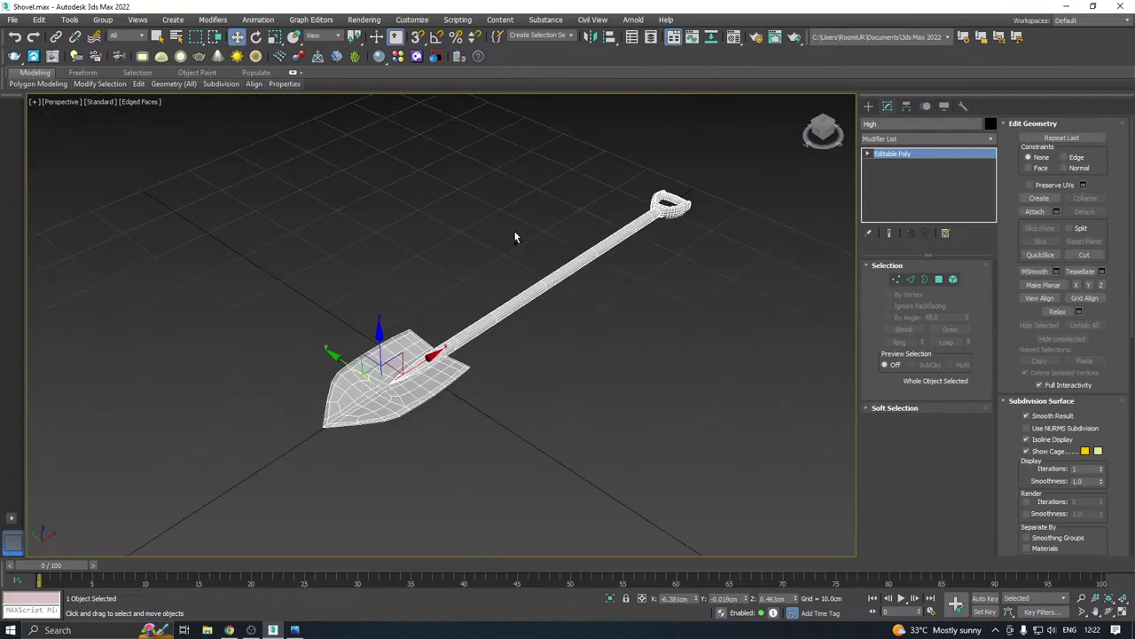
left_click(987, 139)
left_click(892, 407)
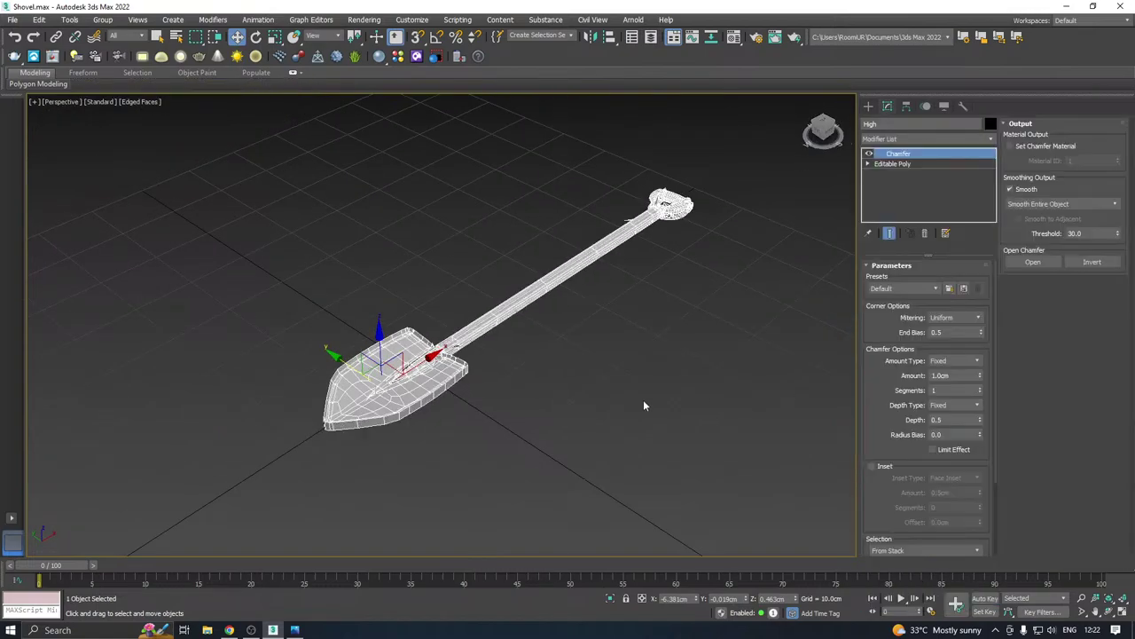
scroll(455, 390, "up", 3)
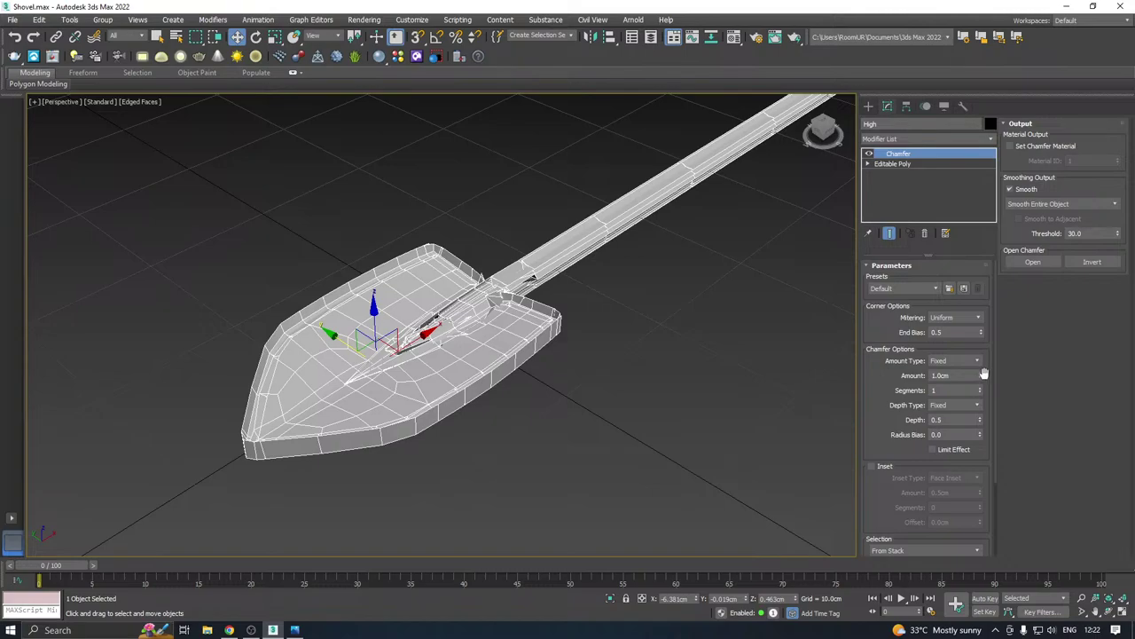
left_click_drag(983, 375, 983, 443)
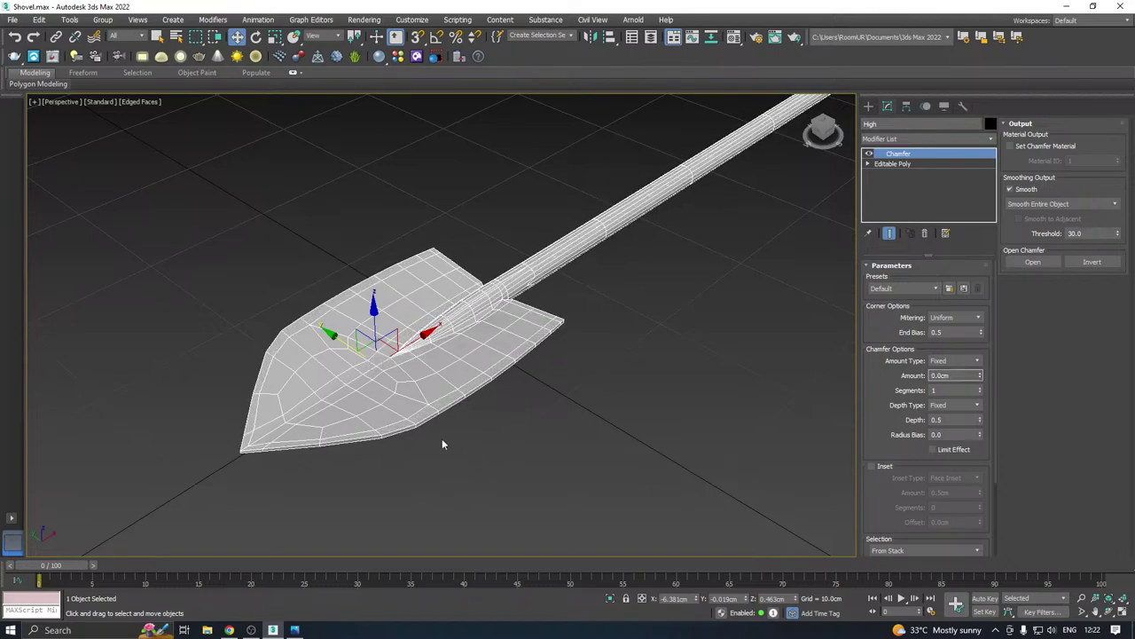
scroll(425, 426, "up", 8)
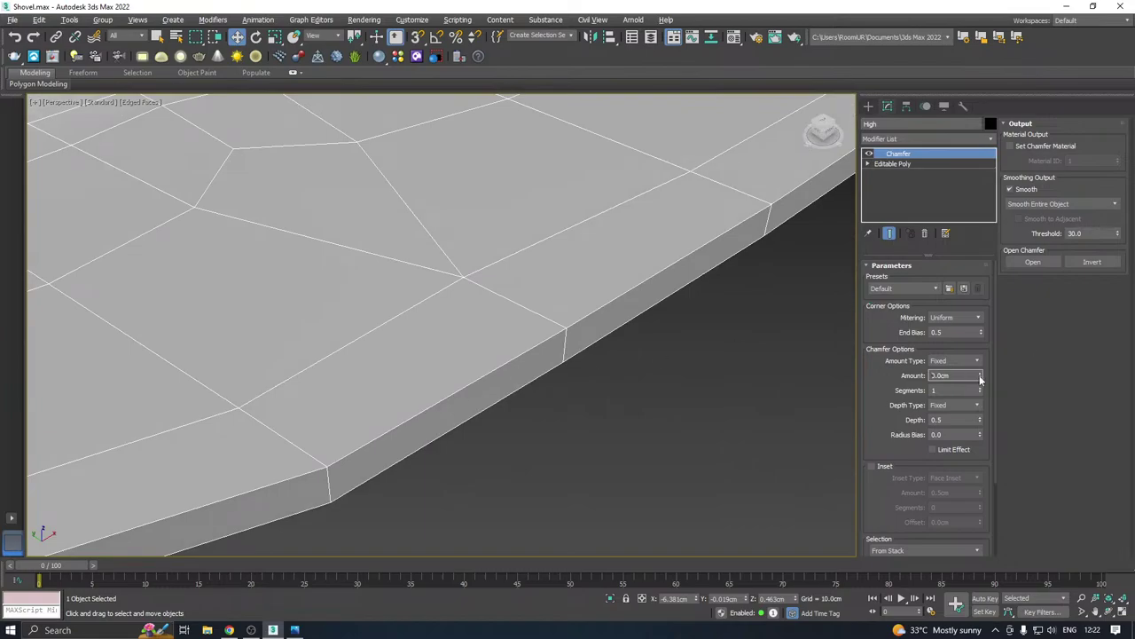
left_click_drag(979, 374, 979, 367)
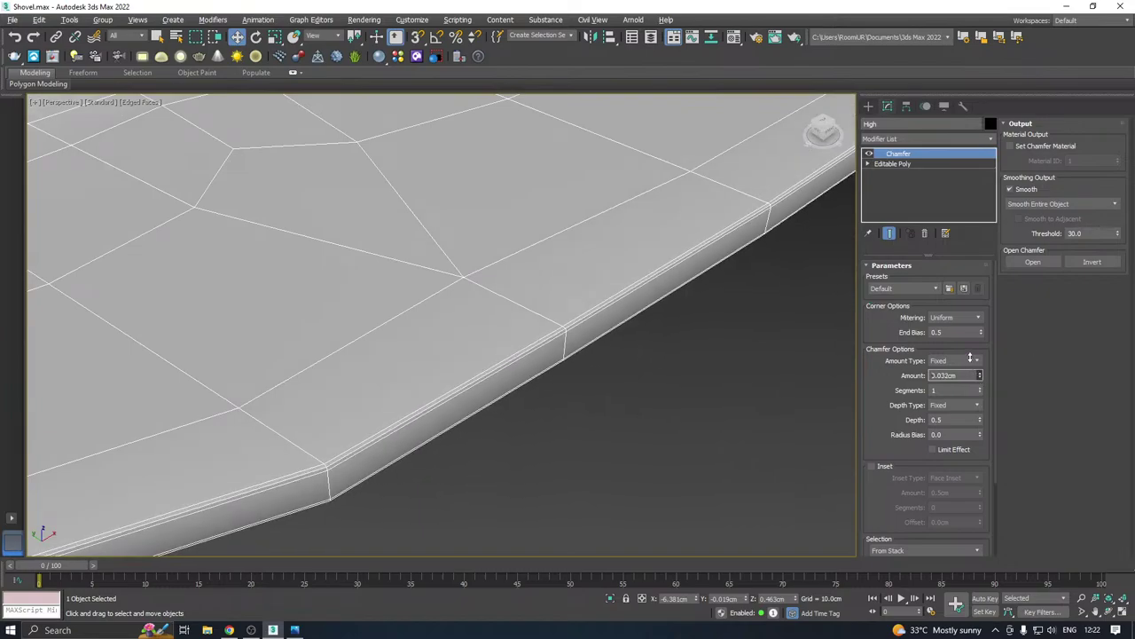
left_click(980, 388)
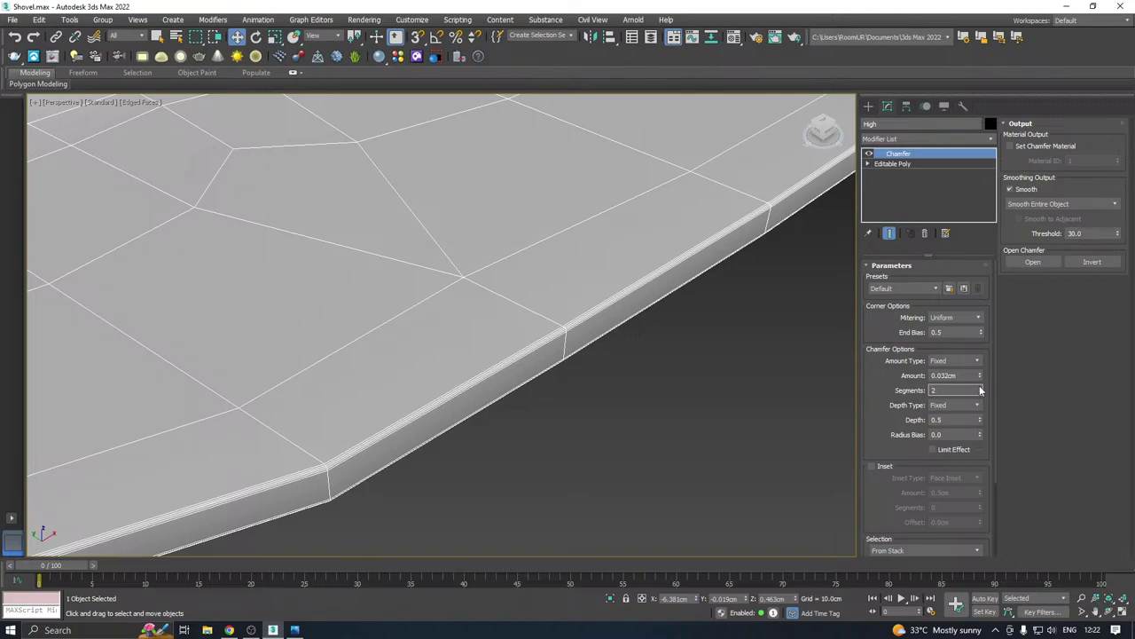
Filter the Chamfer by smoothing so that it affects Unsmoothed Edges only
left_click_drag(890, 403, 880, 299)
left_click(894, 487)
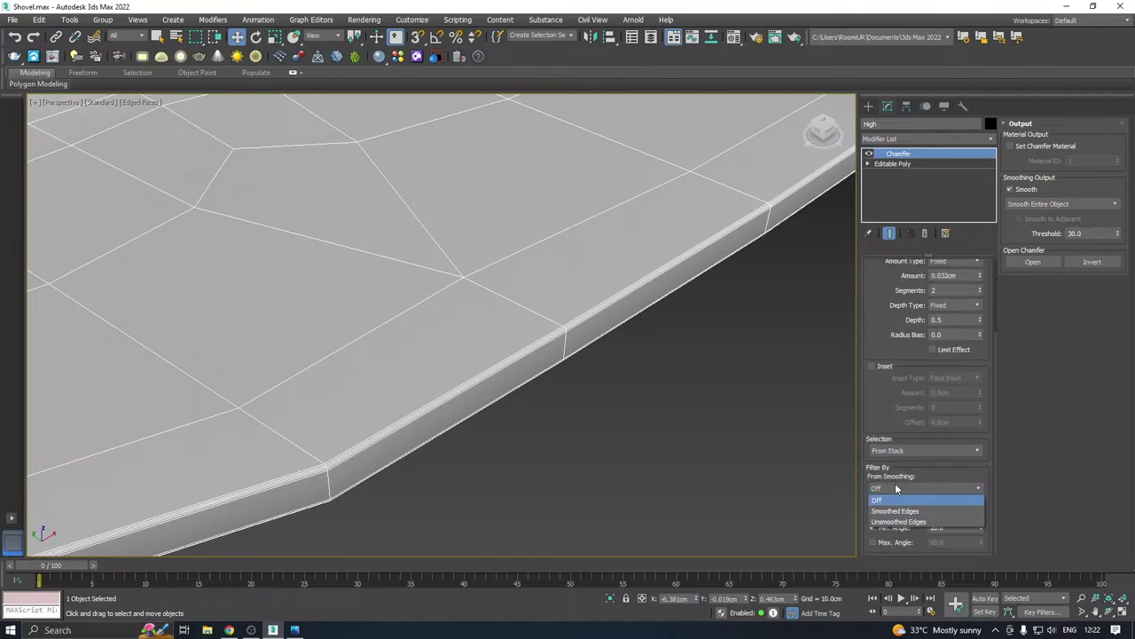
left_click(898, 522)
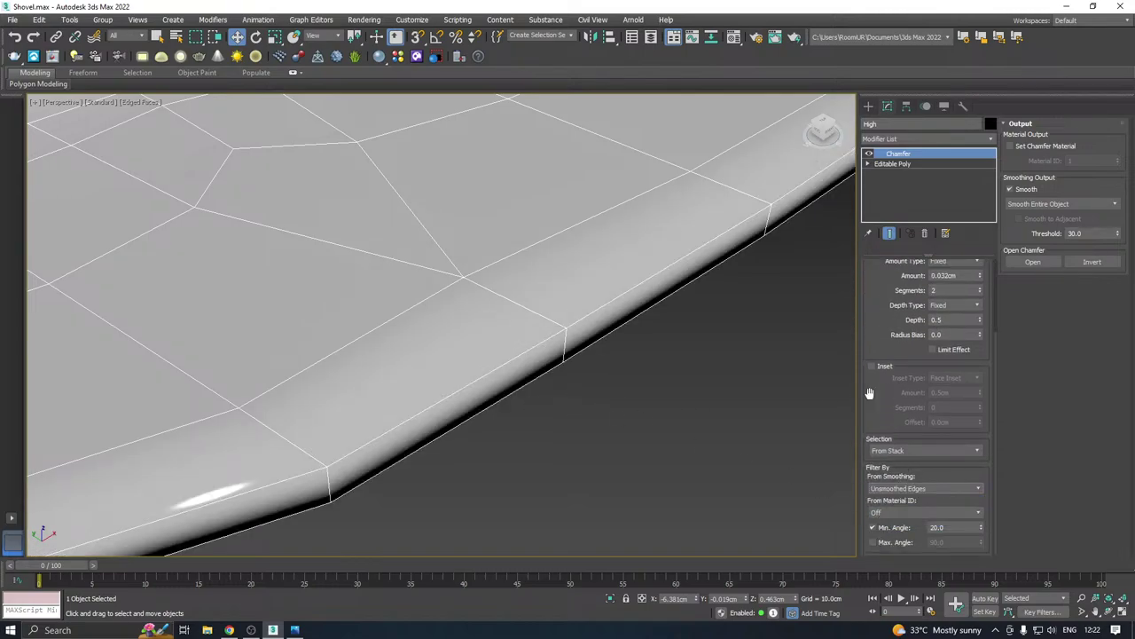
Clear all smoothing groups from the entire mesh in the High shovel's base Editable Poly
left_click(896, 164)
key("z")
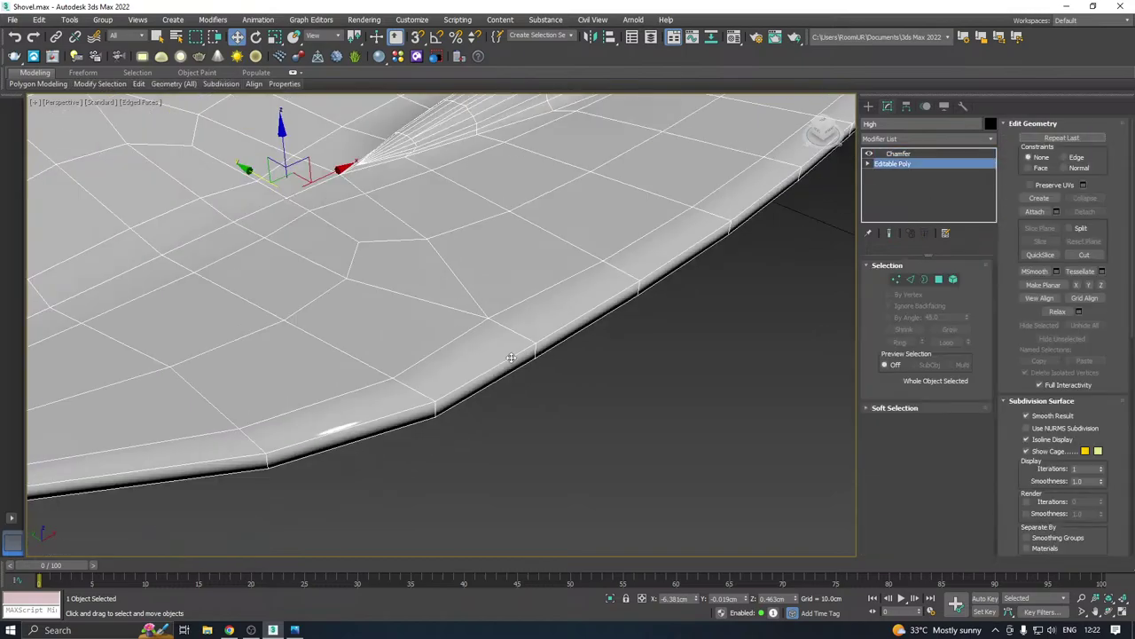
left_click(949, 279)
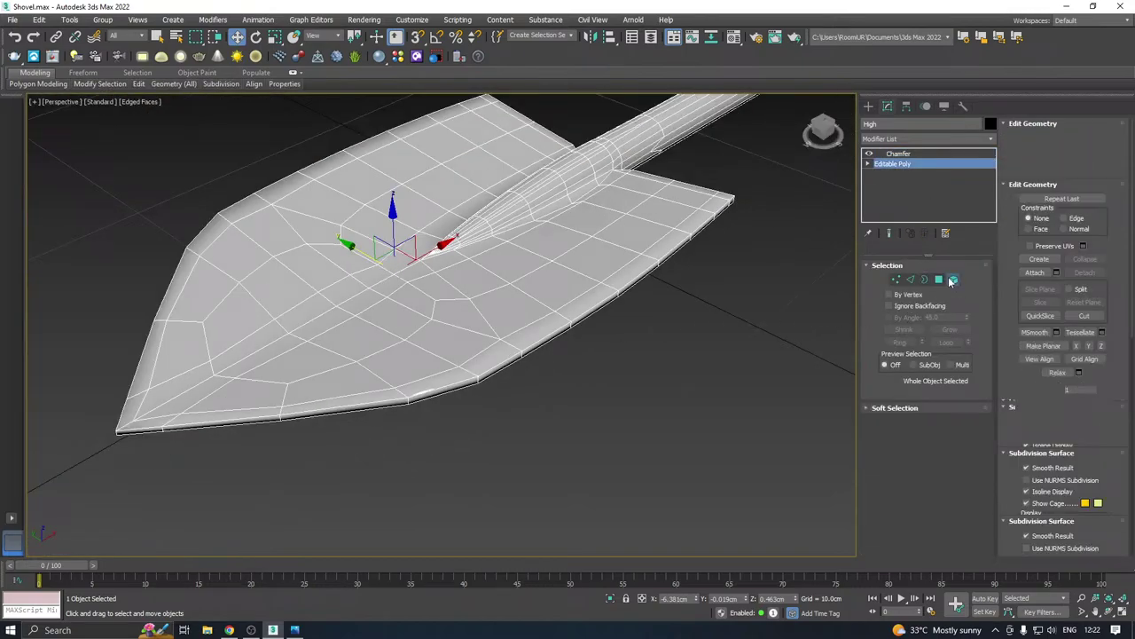
left_click(471, 337)
scroll(1055, 522, "down", 2)
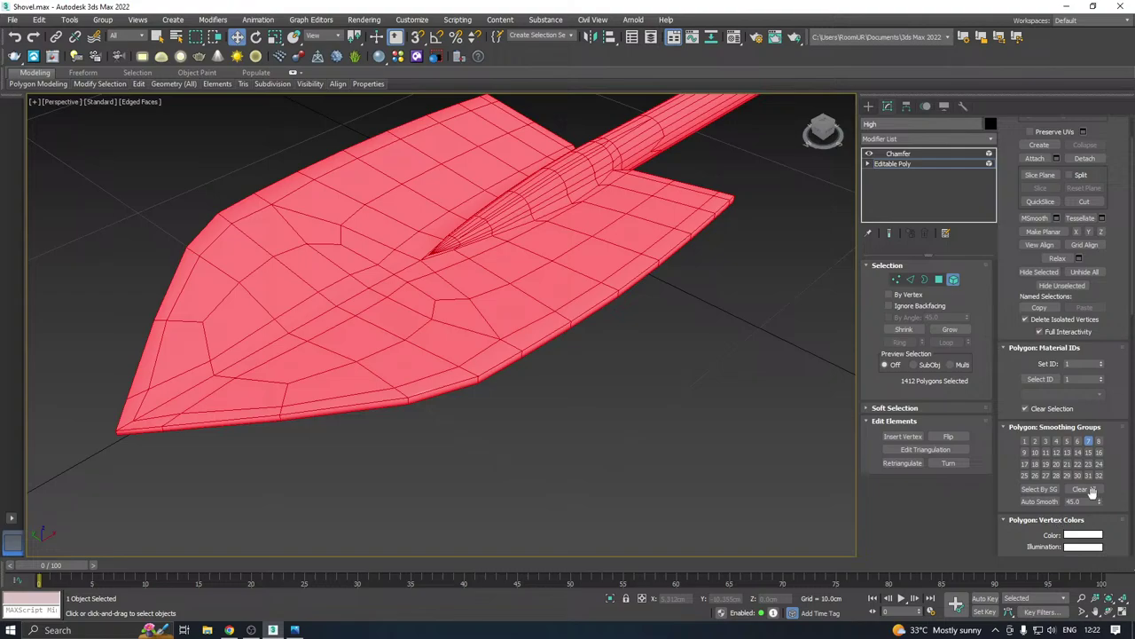
left_click(1090, 490)
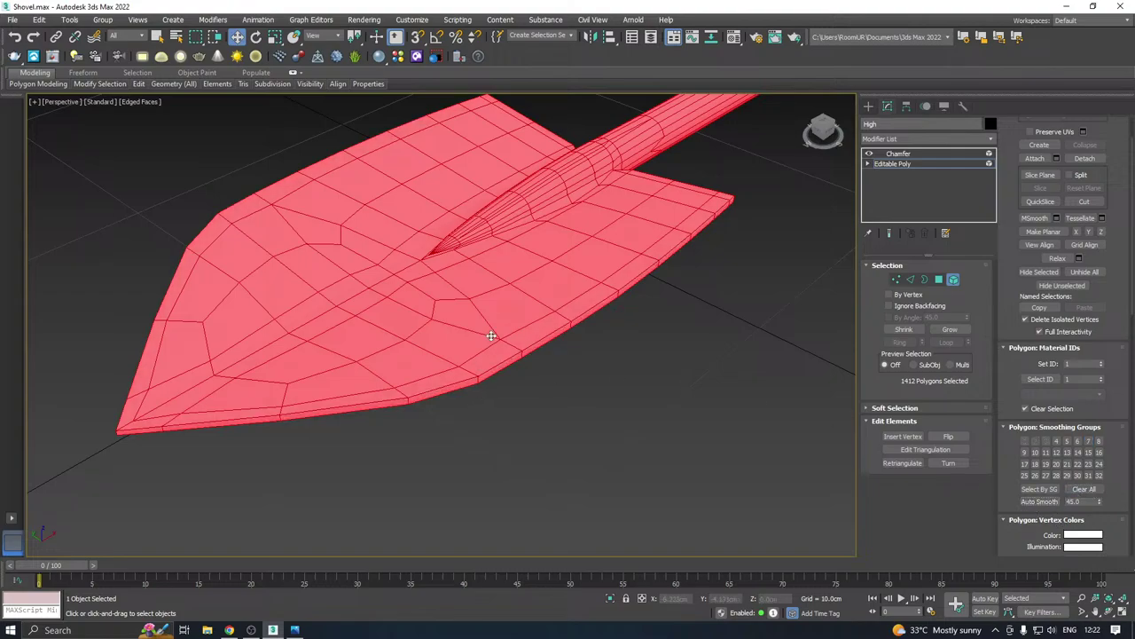
scroll(490, 335, "up", 3)
left_click(932, 163)
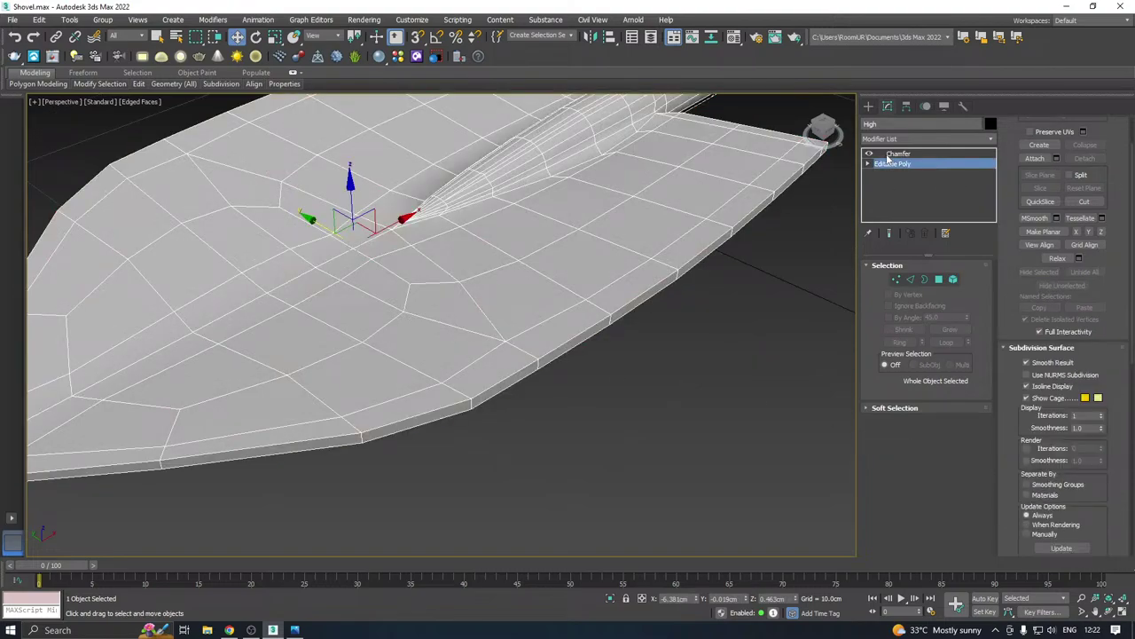
Return to the Chamfer modifier on the High shovel and add a TurboSmooth modifier above it
left_click(898, 154)
scroll(529, 366, "up", 4)
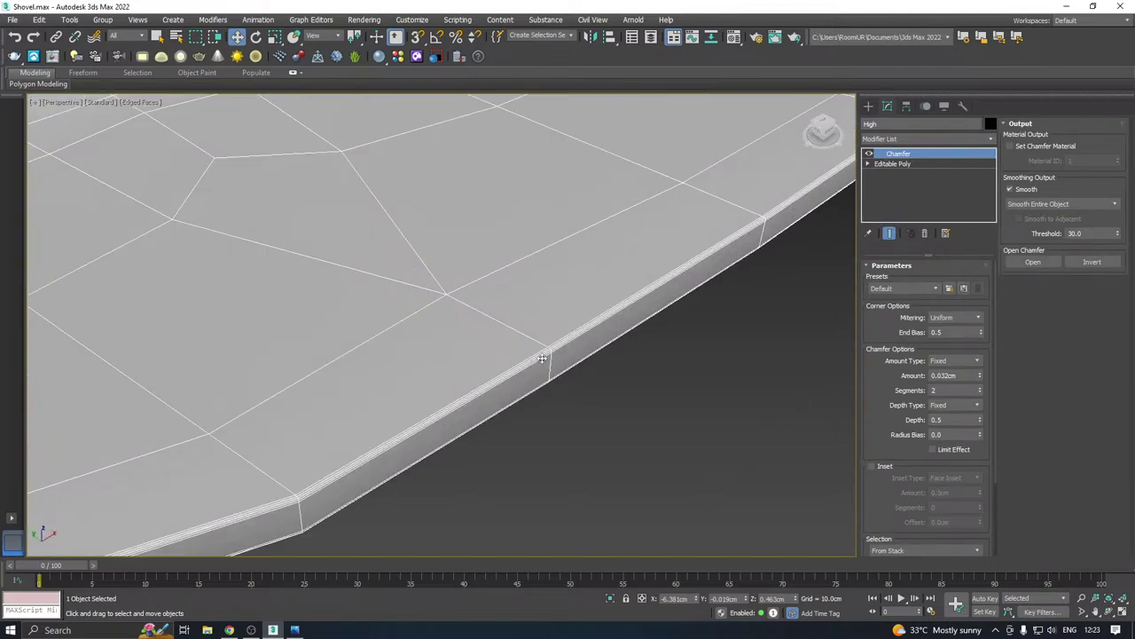
left_click(991, 139)
scroll(926, 416, "down", 10)
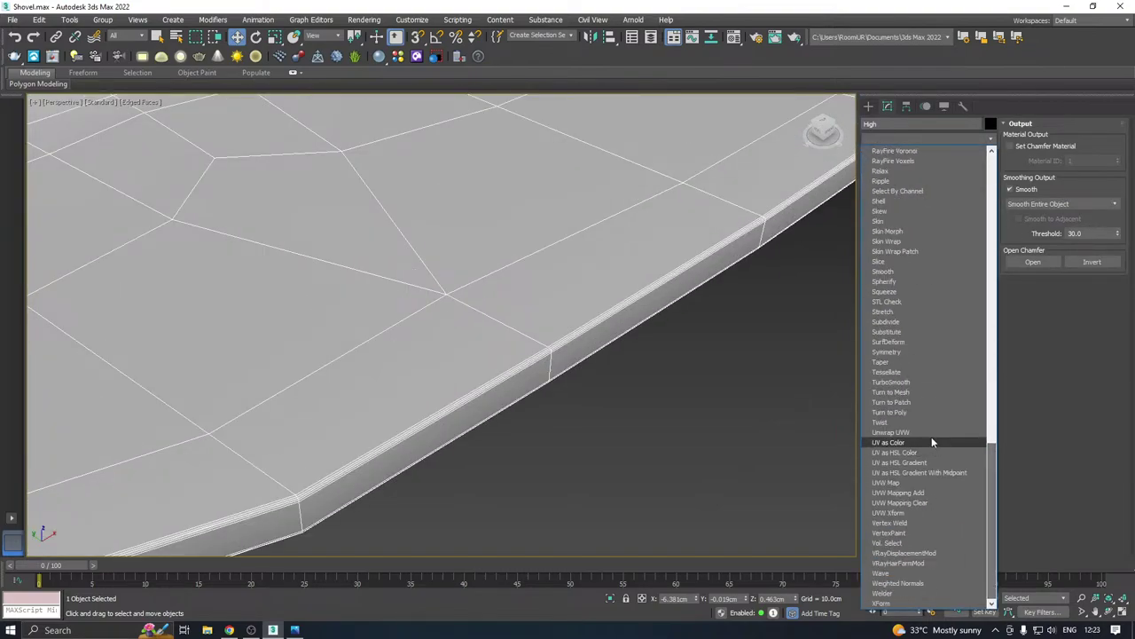
left_click(911, 381)
Examine the smoothed shovel, especially the inner blade corners where the blade meets the shaft
scroll(551, 452, "down", 8)
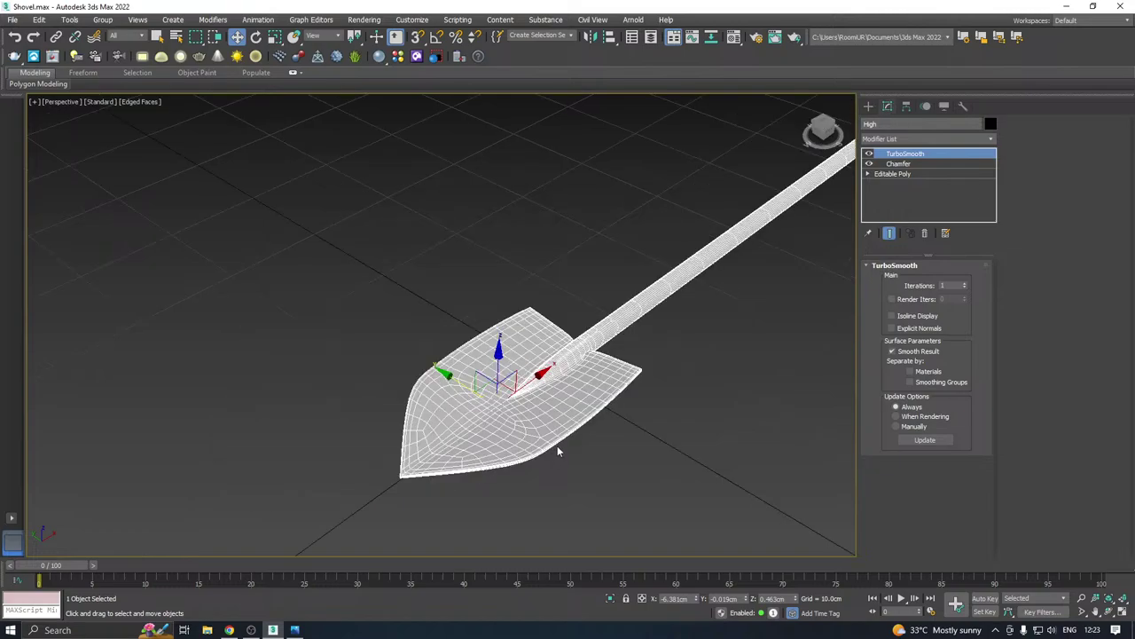
scroll(630, 400, "up", 2)
scroll(621, 417, "down", 1)
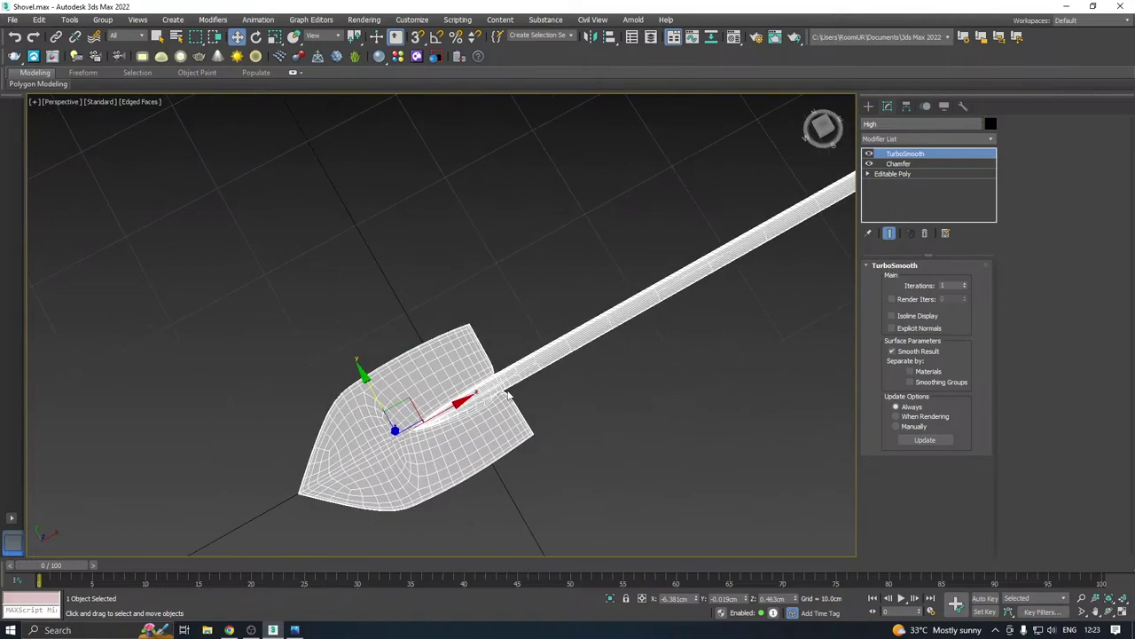
scroll(502, 391, "up", 5)
scroll(502, 391, "up", 3)
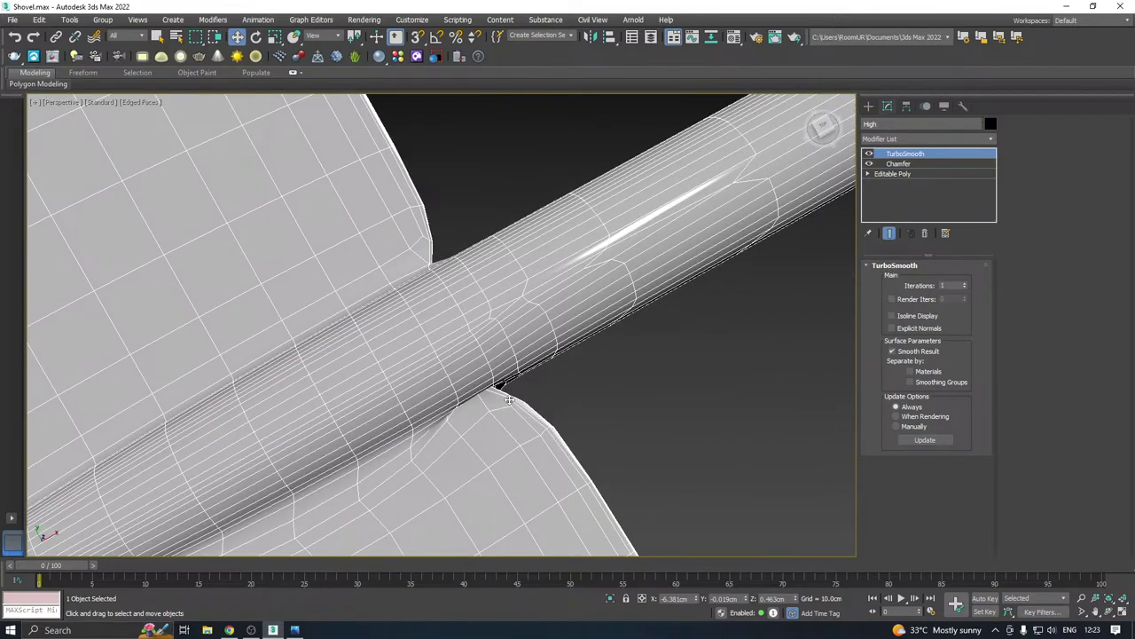
scroll(509, 400, "down", 4)
middle_click_drag(630, 368, 636, 273, "alt")
scroll(580, 390, "down", 5)
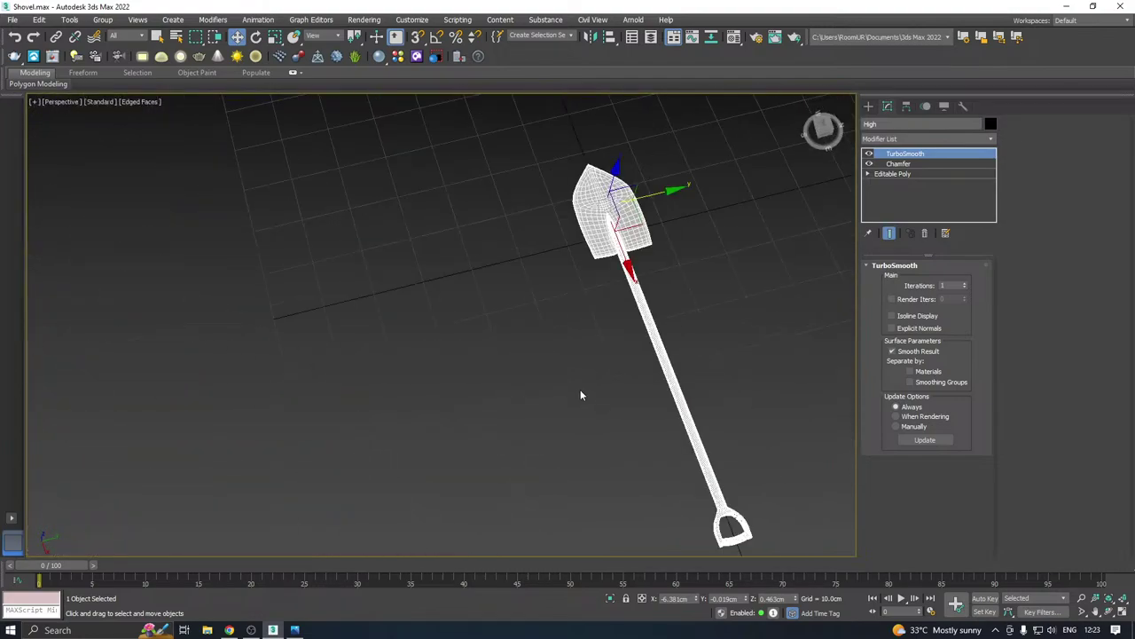
scroll(641, 248, "up", 8)
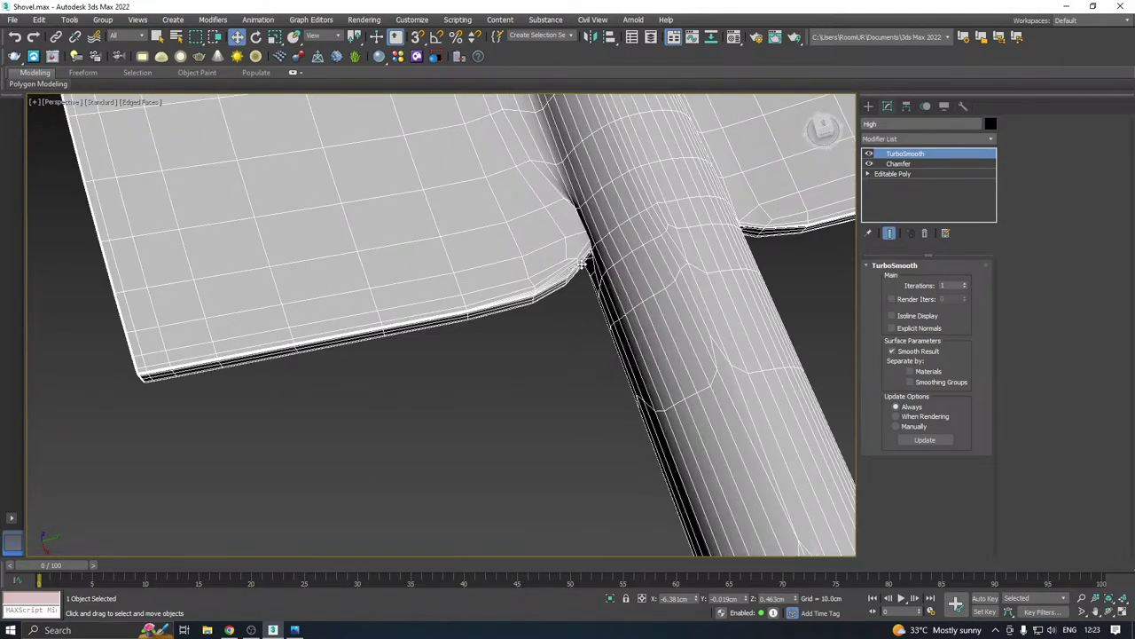
scroll(577, 275, "up", 4)
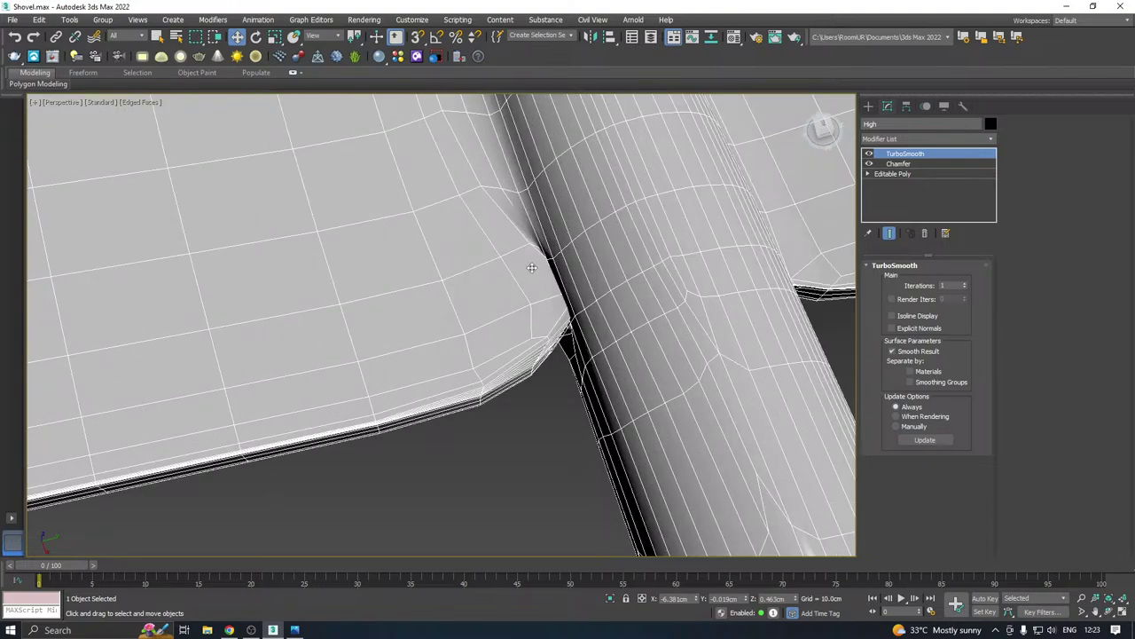
scroll(512, 281, "down", 2)
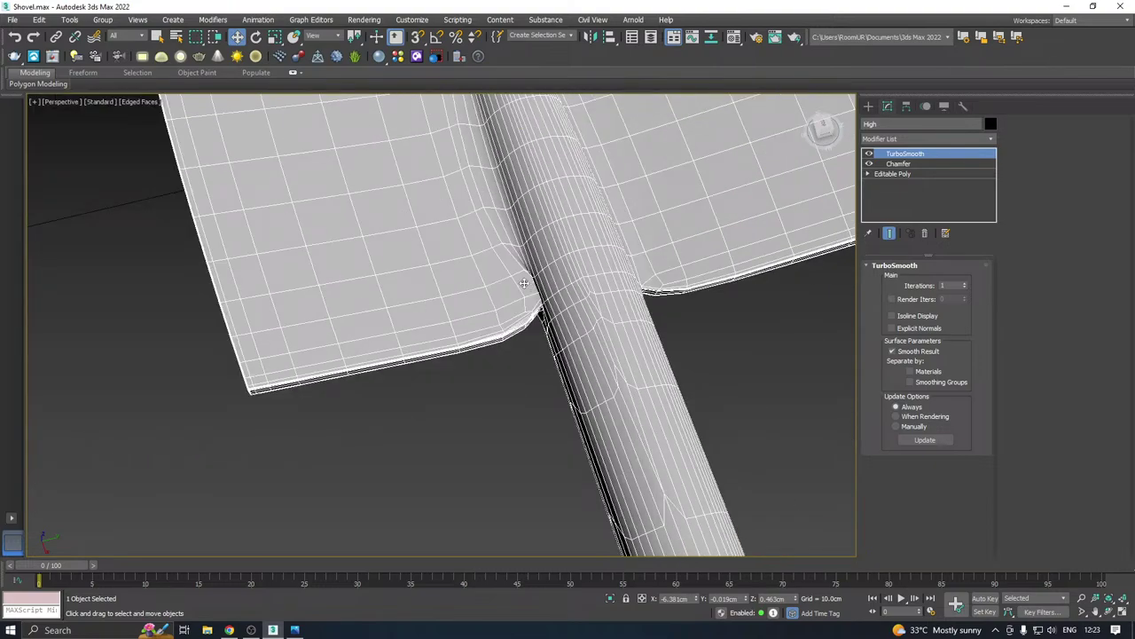
scroll(531, 279, "up", 2)
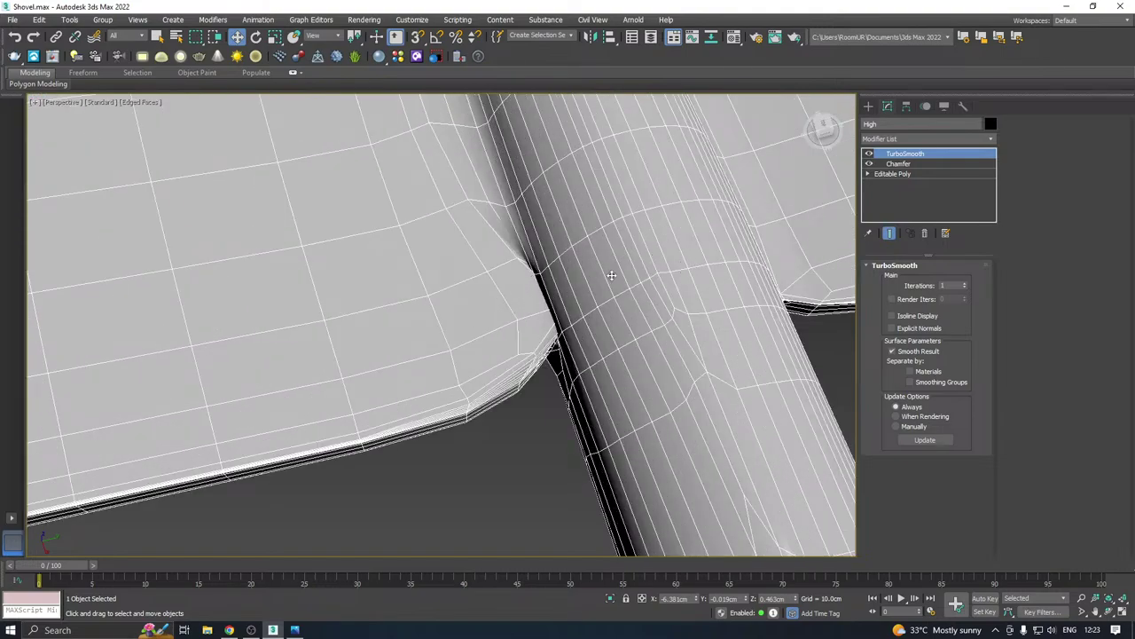
Return to the base Editable Poly and try SwiftLoop on the blade corner beside the shaft
left_click(895, 175)
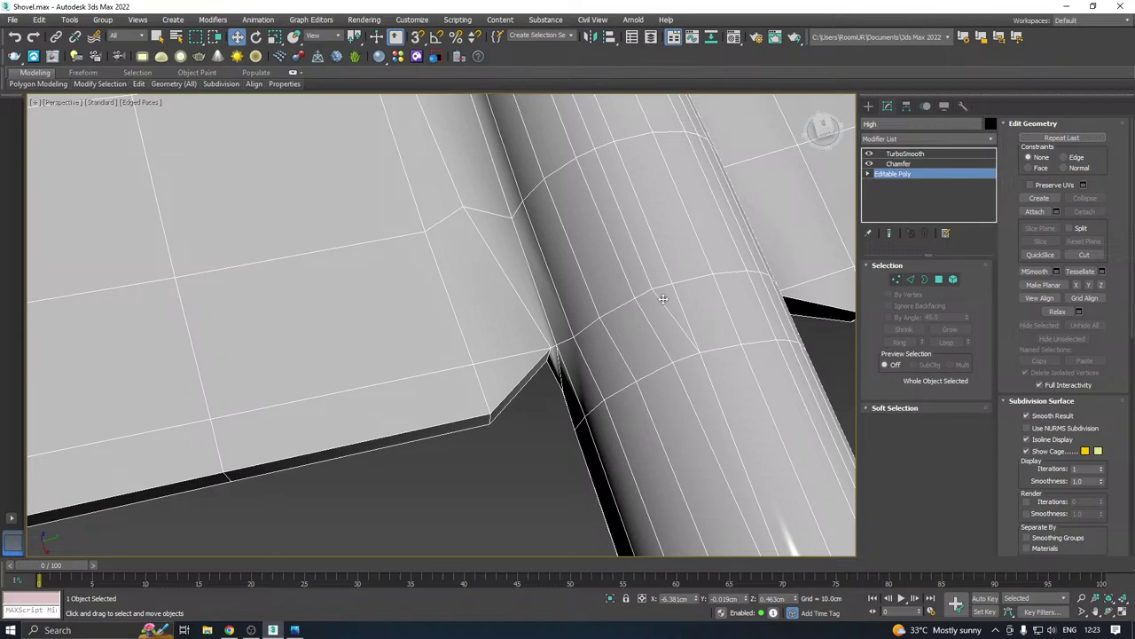
mouse_move(138, 87)
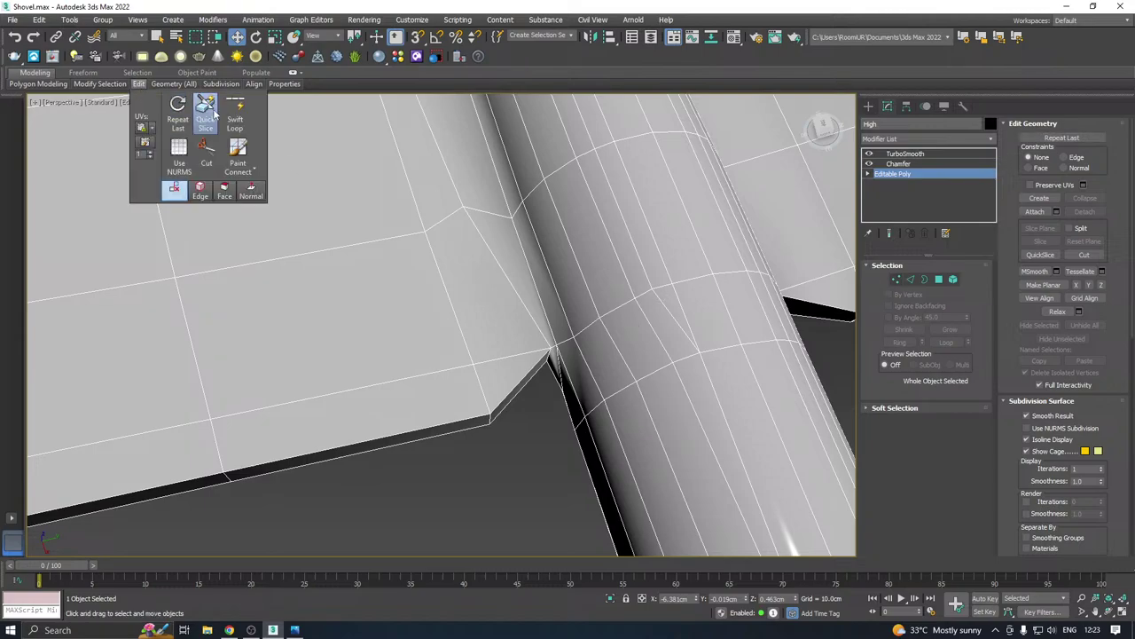
left_click(235, 112)
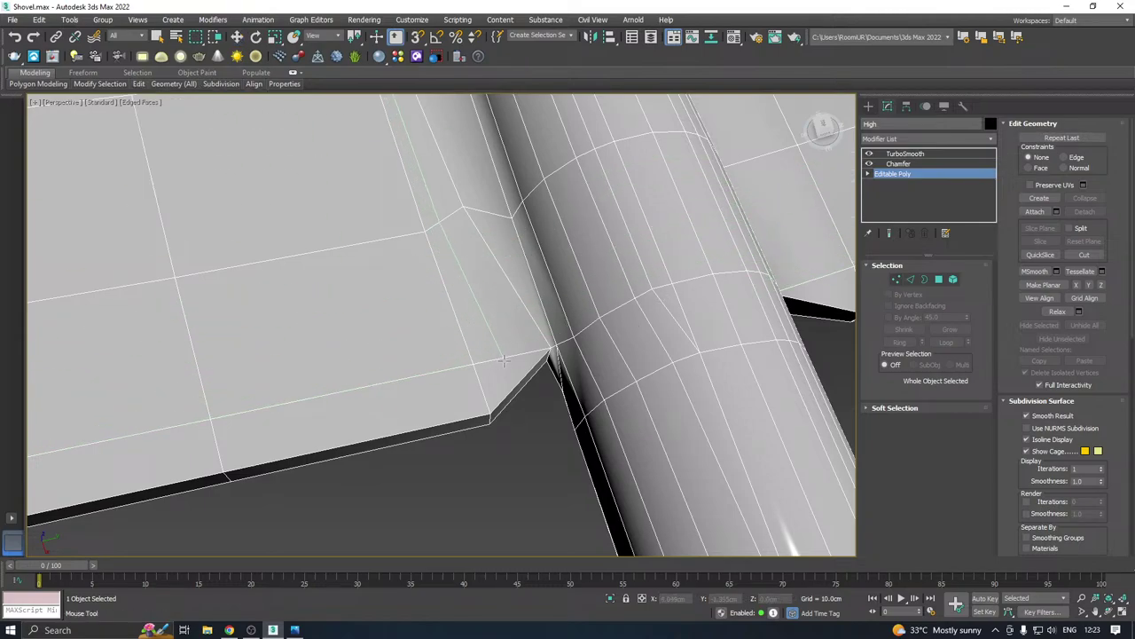
scroll(547, 350, "up", 3)
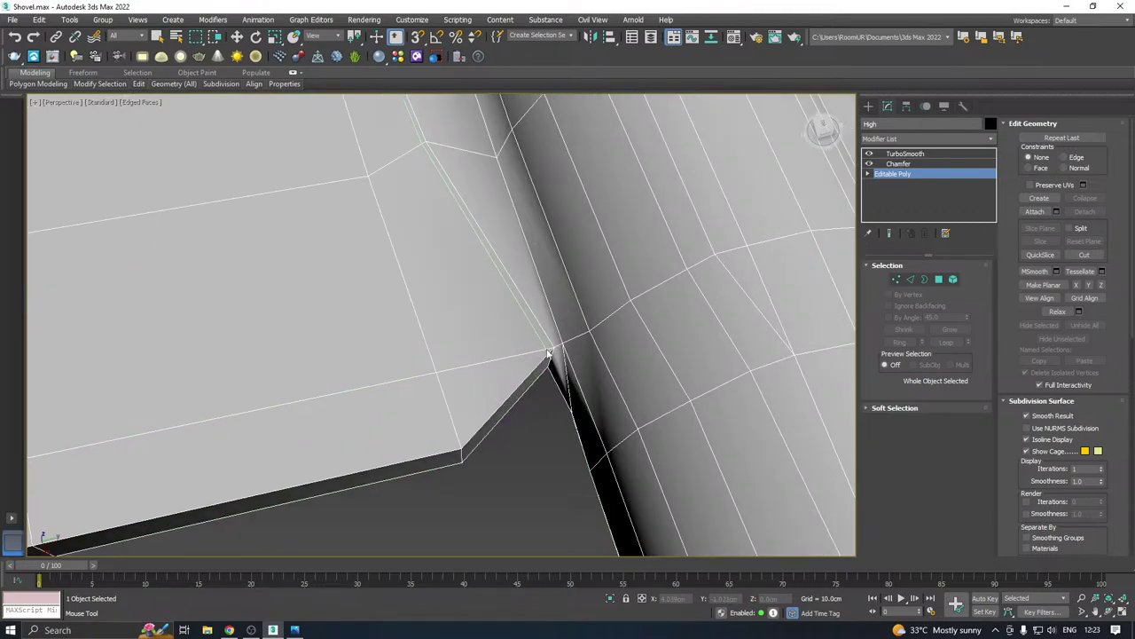
Select the edge ring across the blade strip beside the shaft and add the slanted corner edges
key("2")
left_click(492, 358)
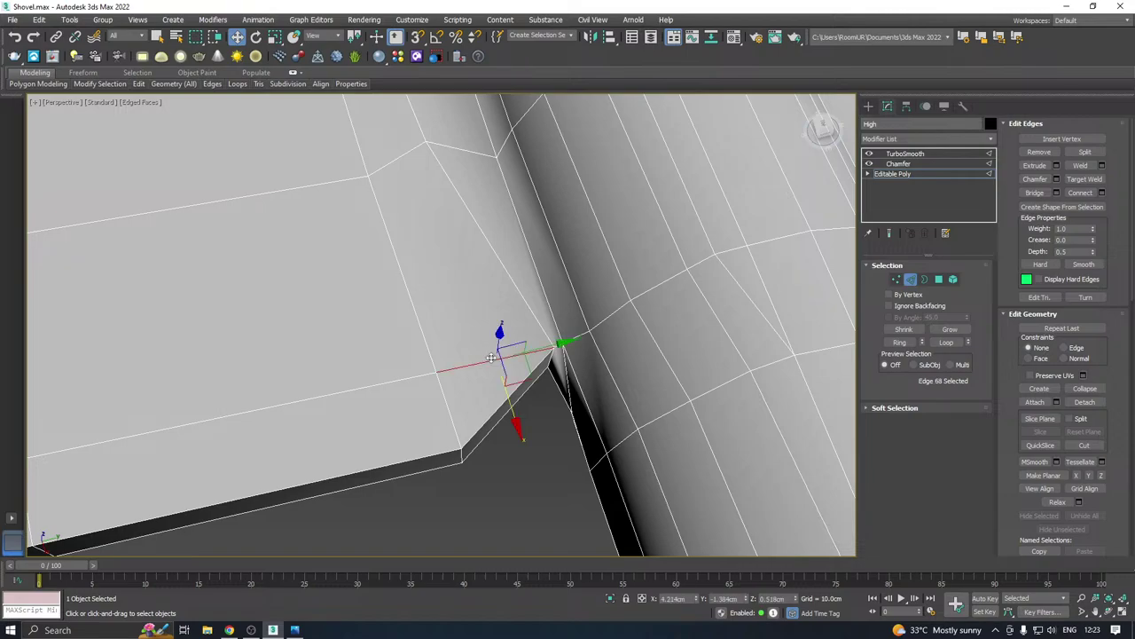
left_click(900, 341)
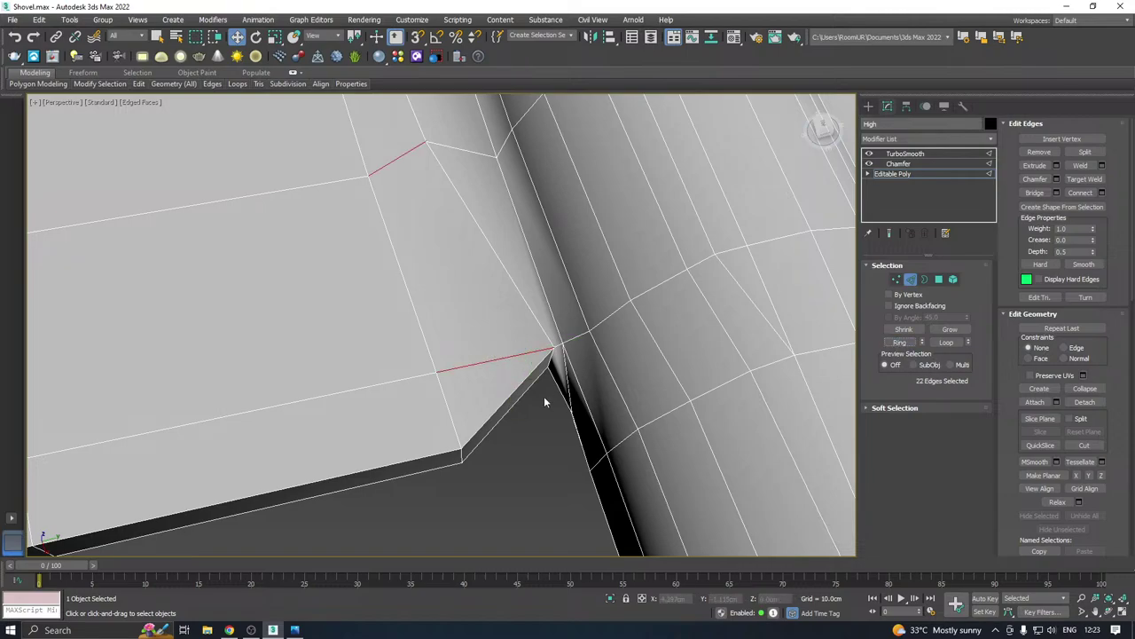
left_click(512, 397, "ctrl")
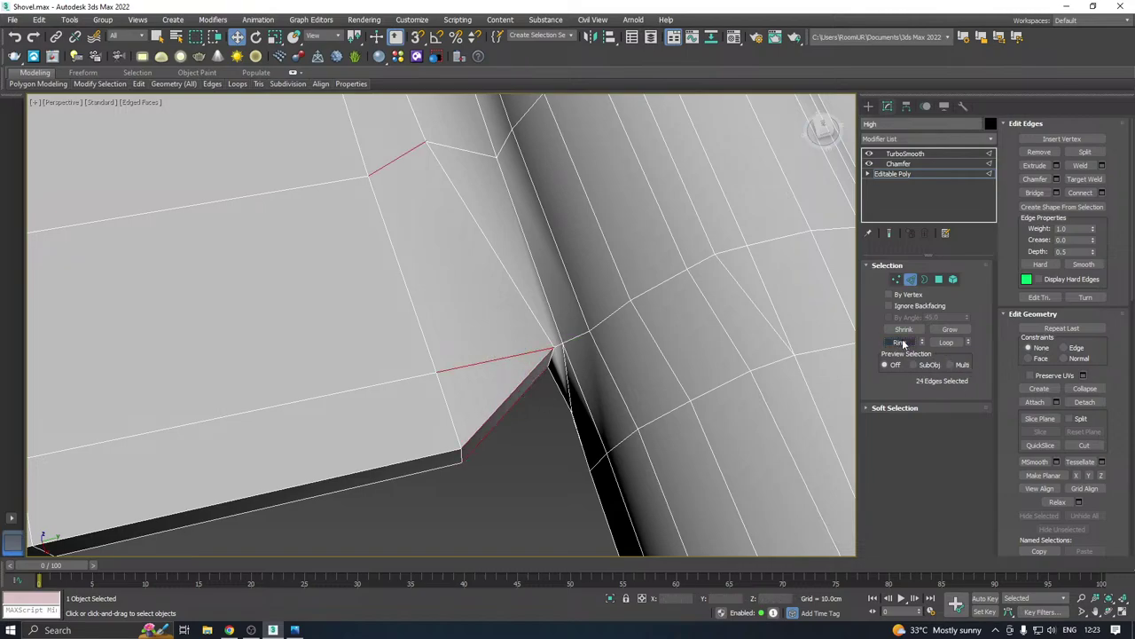
Add the matching crosswise edges on the blade's underside beside the shaft and extend the selection to their edge rings
scroll(523, 415, "down", 6)
middle_click_drag(523, 413, 553, 255, "alt")
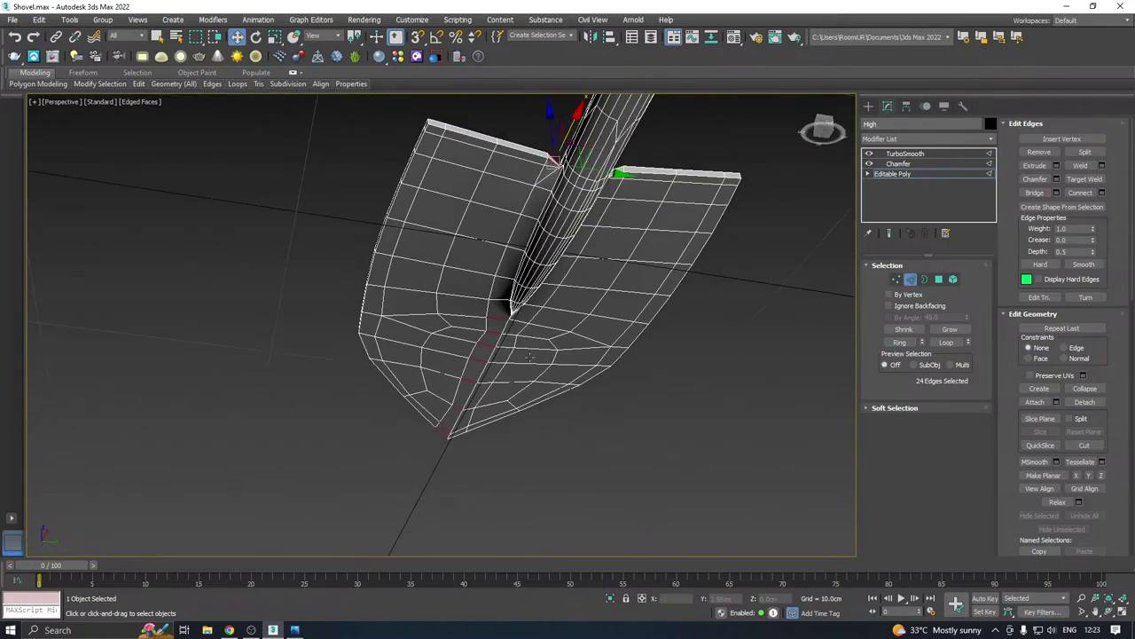
left_click(530, 219, "ctrl")
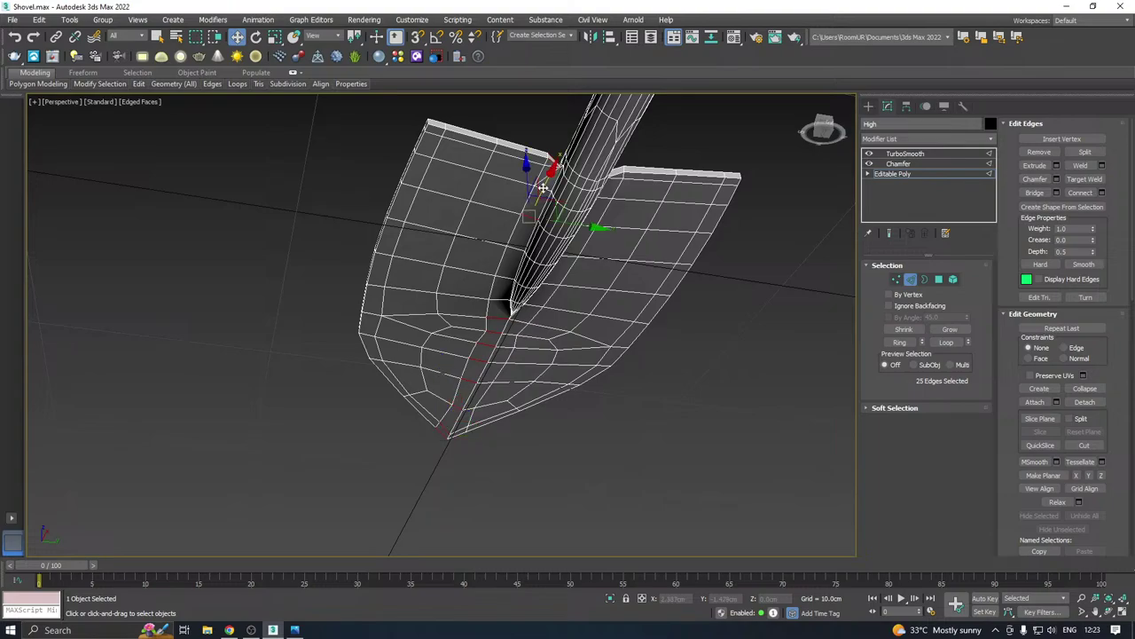
scroll(541, 187, "up", 3)
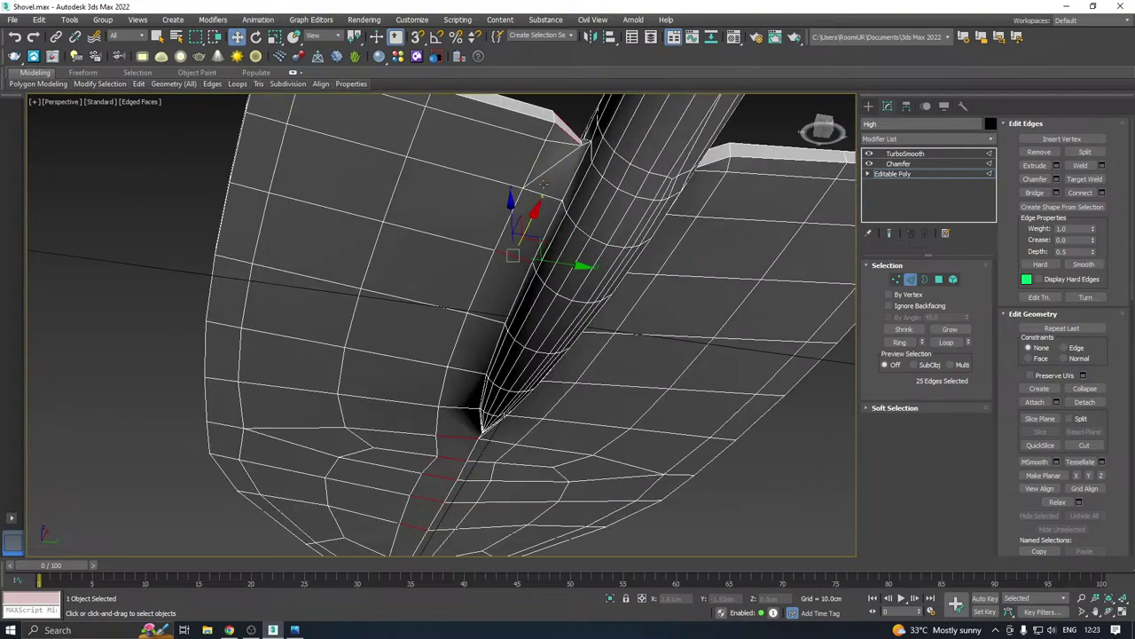
left_click(900, 342)
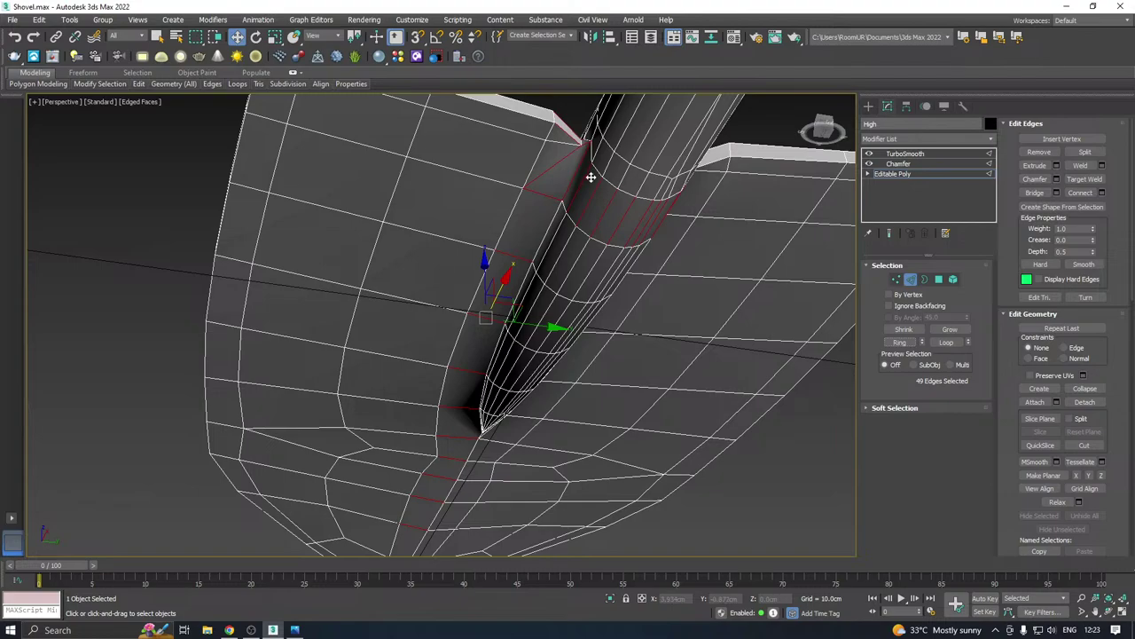
key("ctrl+z")
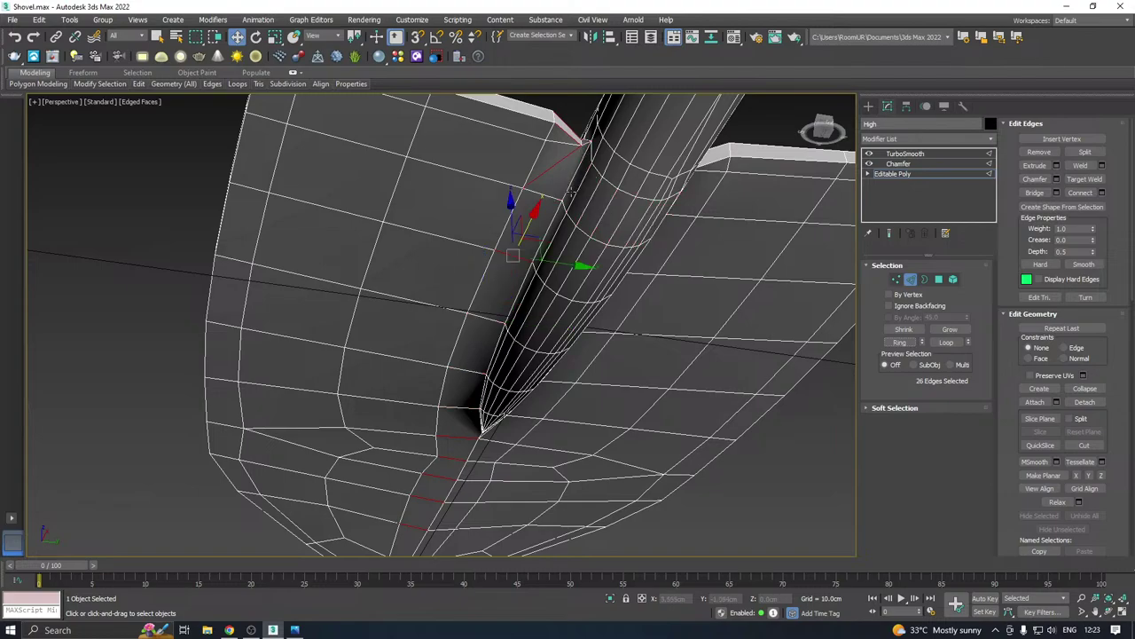
left_click(898, 342)
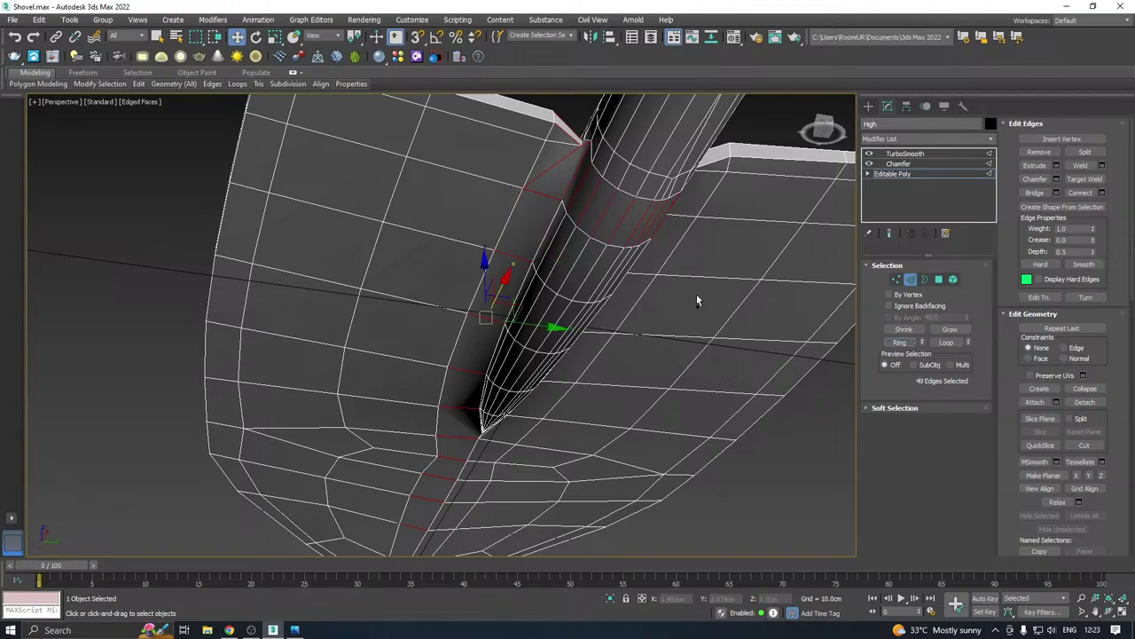
Connect the selected edge rings on the blade strip beside the shaft with 2 segments and a pinch of 72
middle_click_drag(696, 297, 538, 247, "alt")
scroll(512, 450, "up", 4)
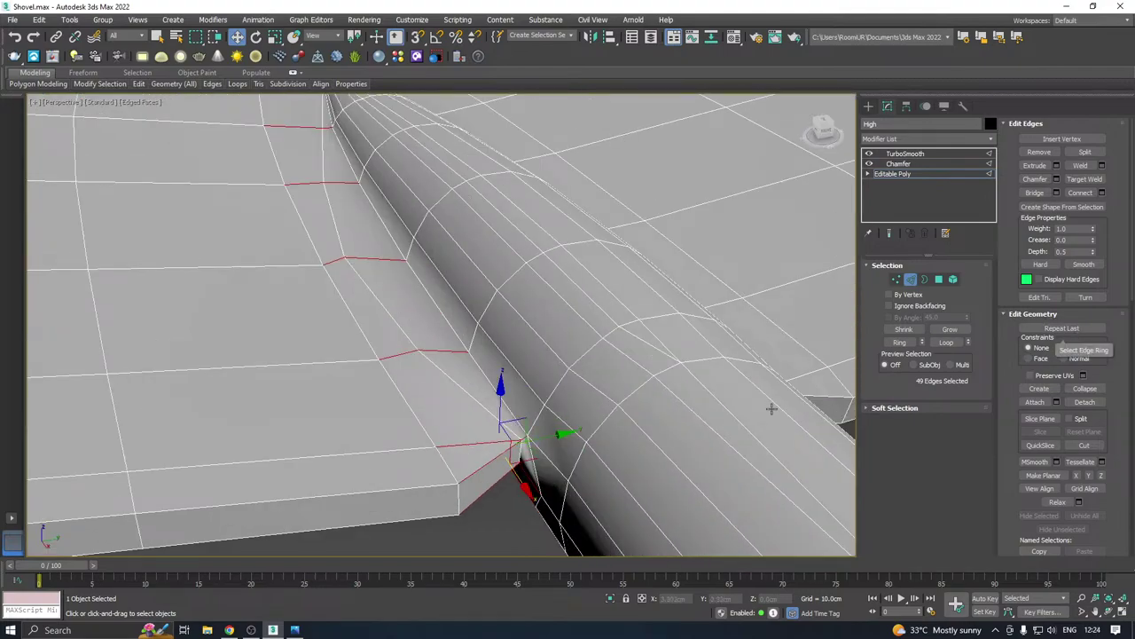
scroll(512, 456, "up", 2)
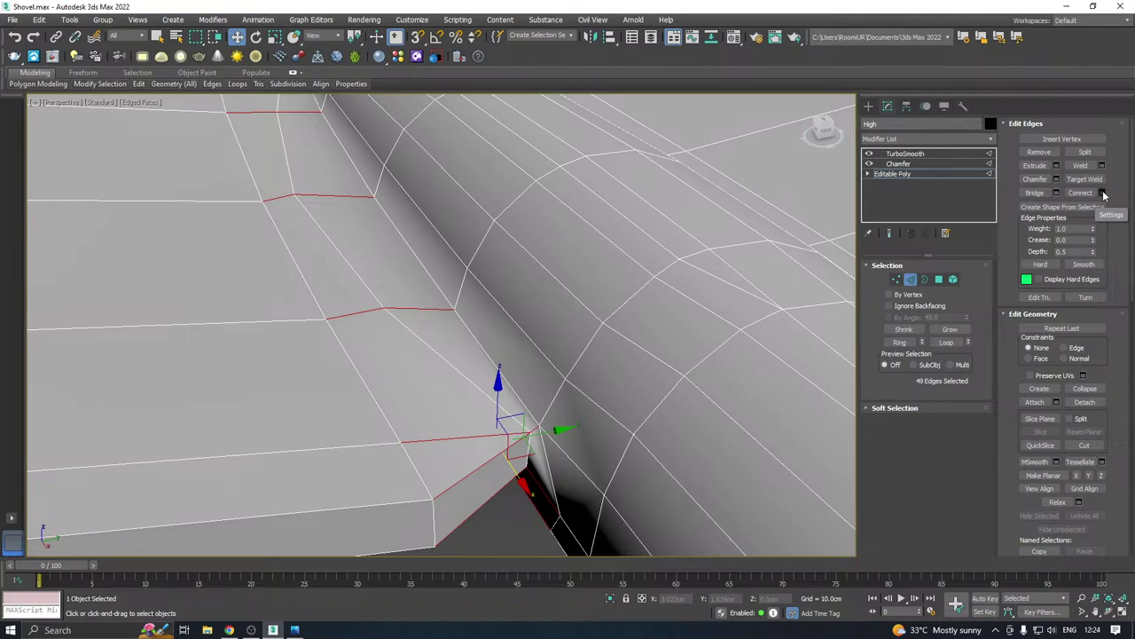
left_click(1102, 192)
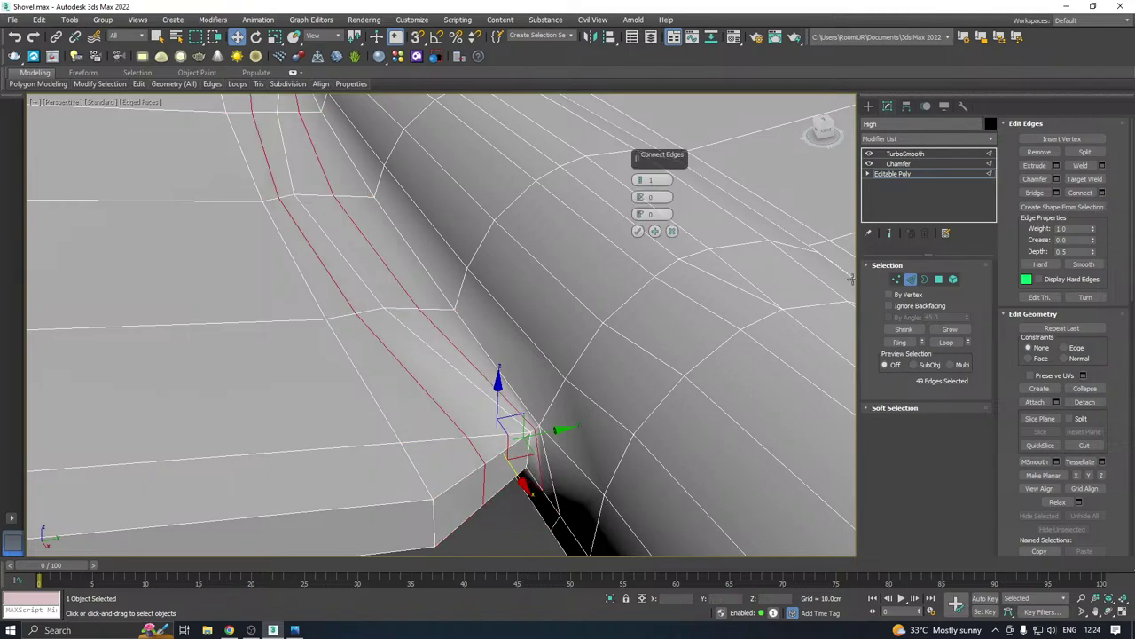
left_click(642, 181)
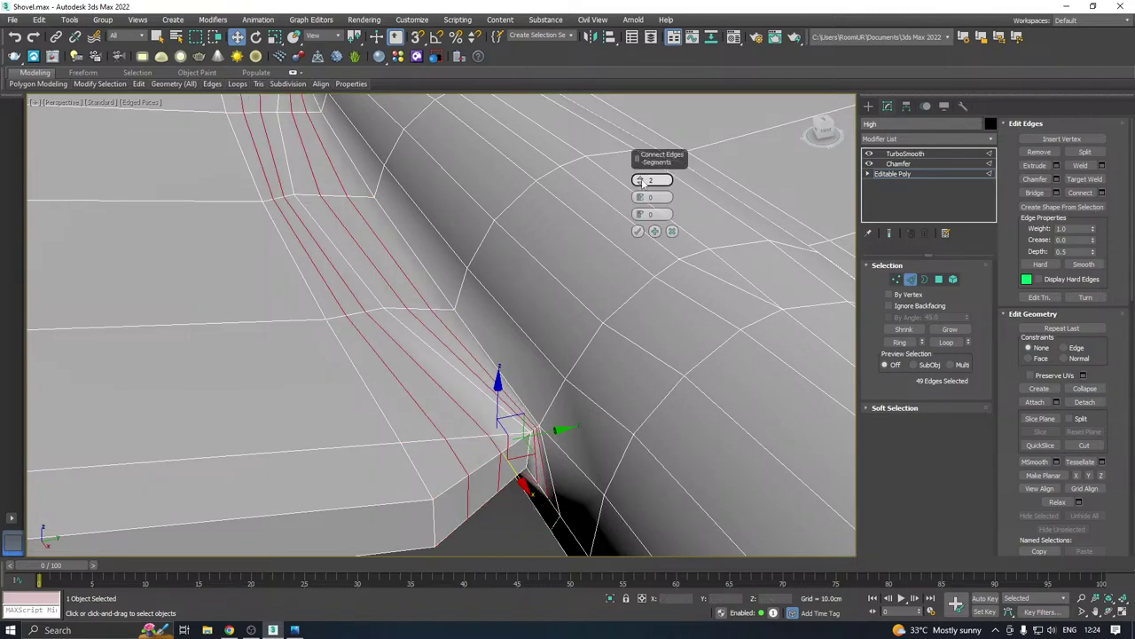
left_click_drag(643, 197, 645, 62)
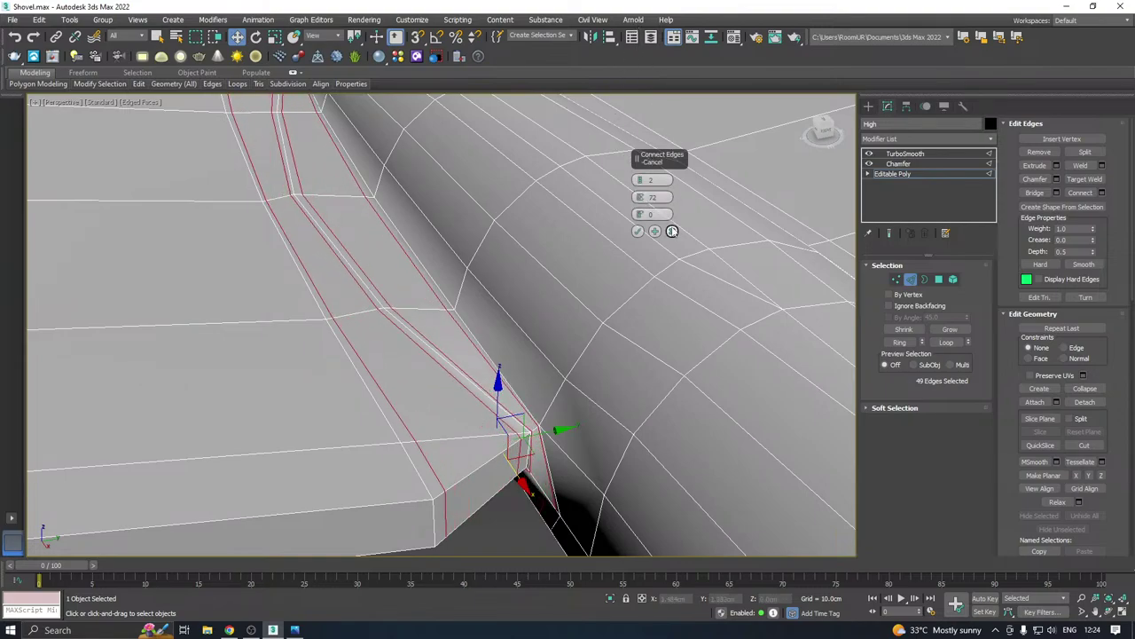
left_click(673, 232)
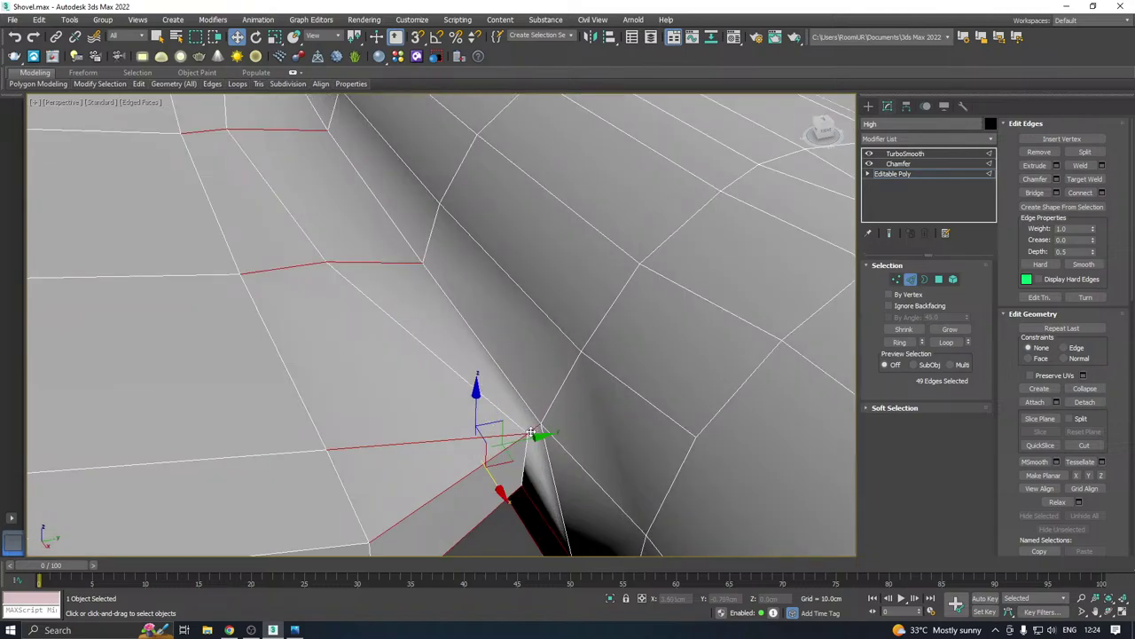
left_click(1101, 193)
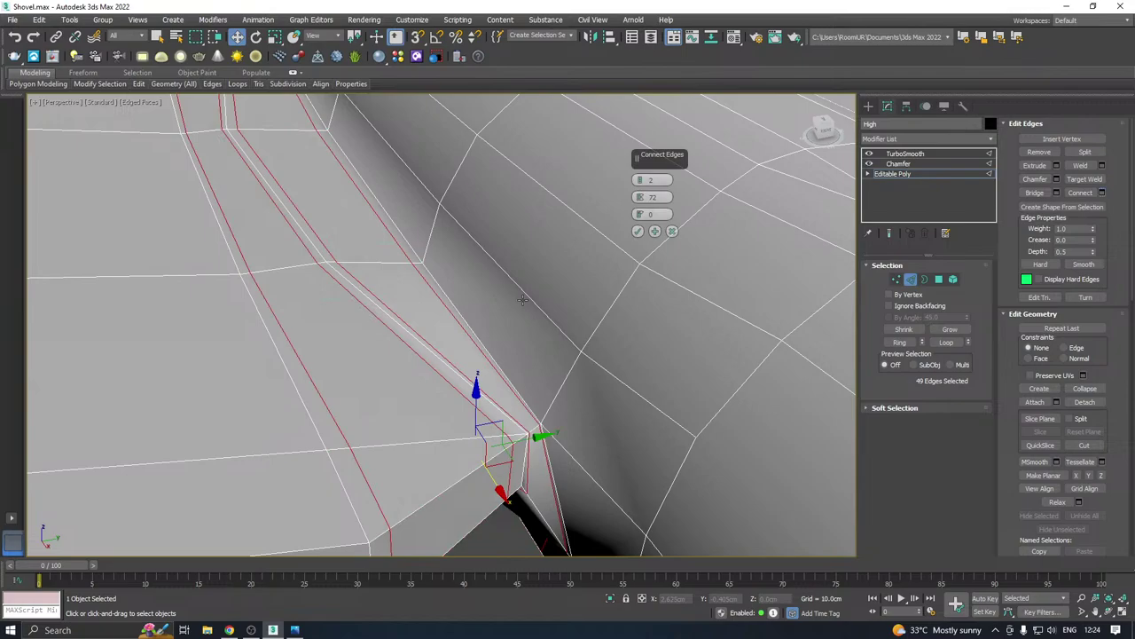
left_click(638, 231)
Check the chamfered blade corner beside the shaft and undo the connected edges on the base Editable Poly
left_click(904, 176)
left_click(901, 165)
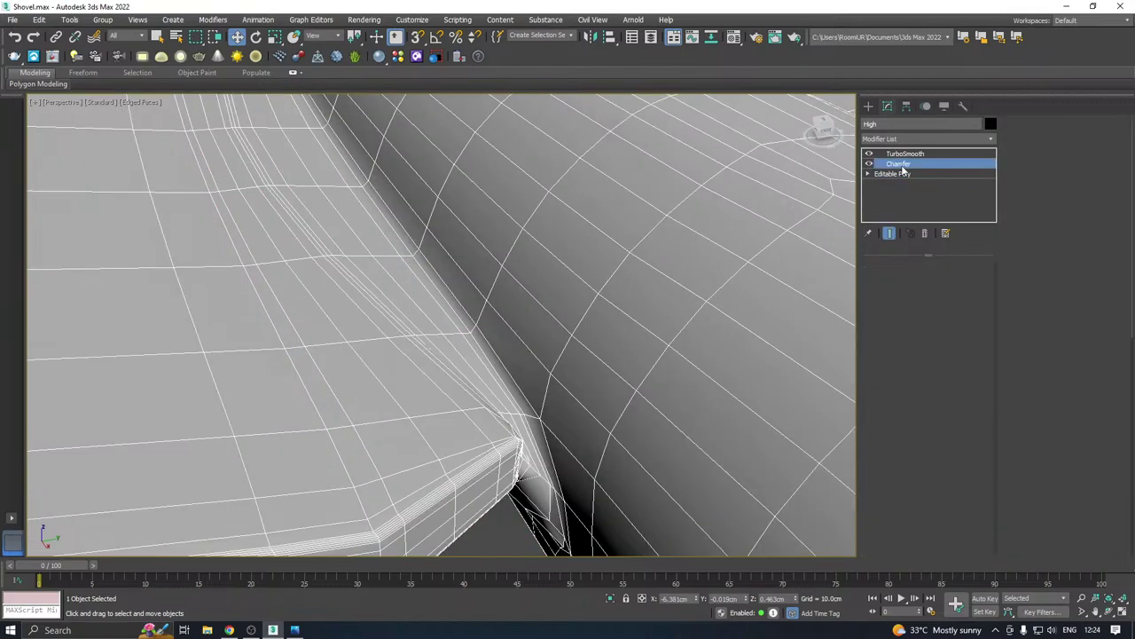
middle_click_drag(525, 352, 572, 358, "alt")
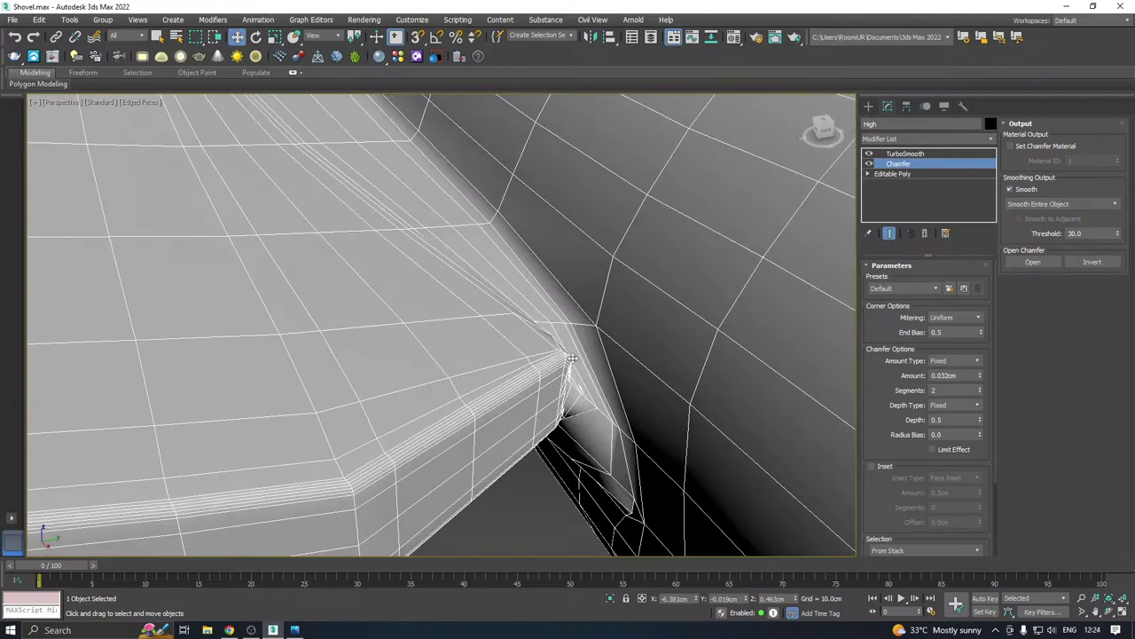
left_click(901, 175)
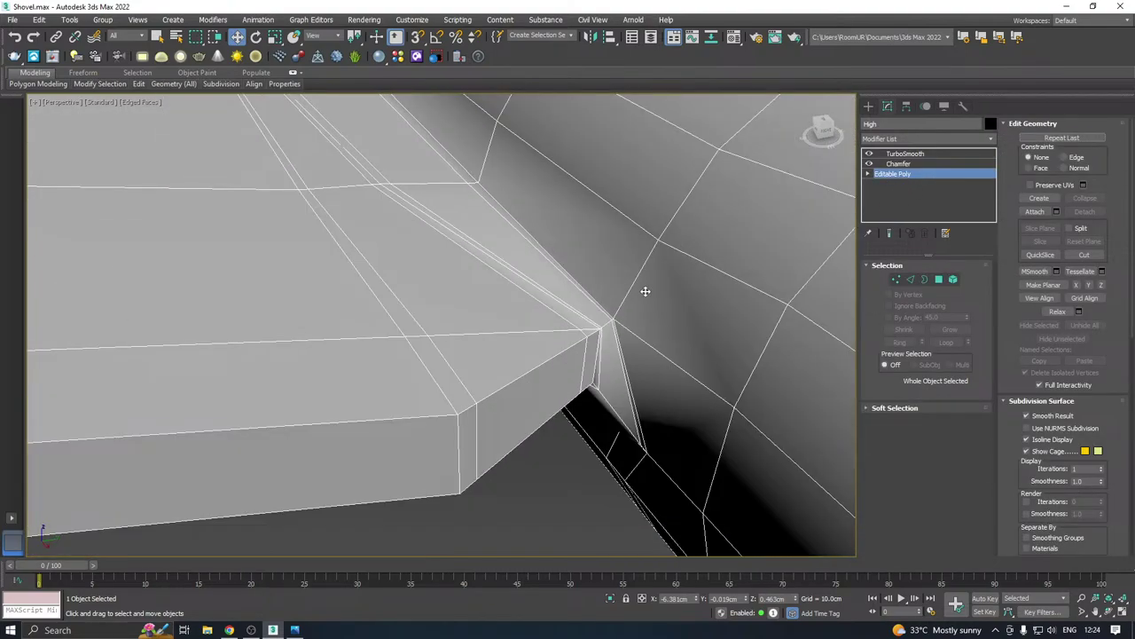
scroll(645, 291, "down", 2)
key("ctrl+z")
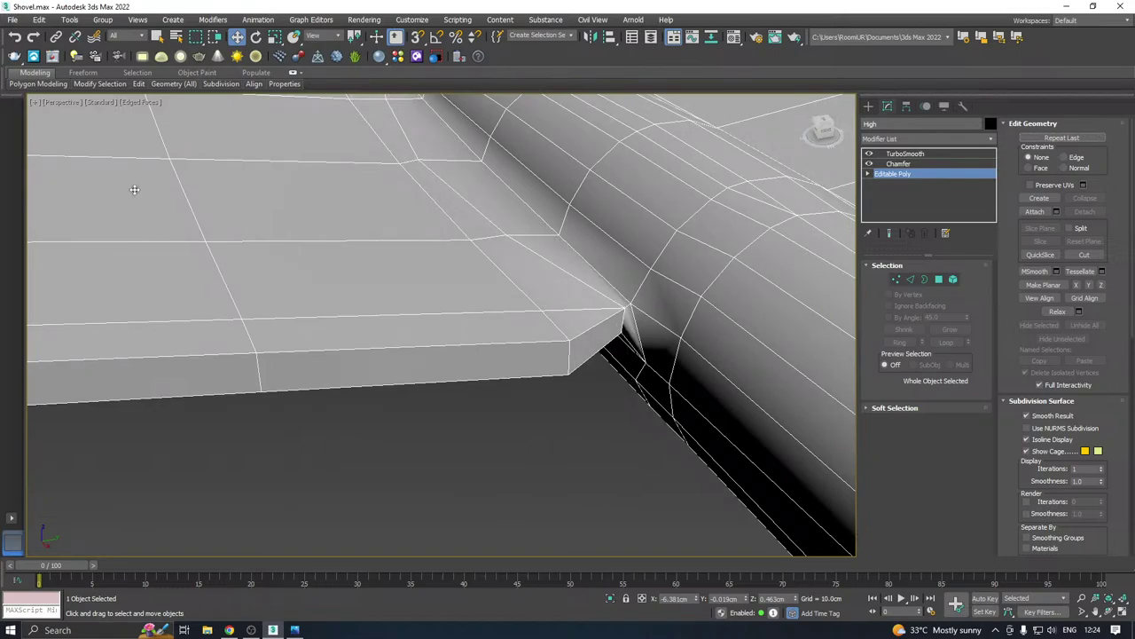
Add a SwiftLoop along the blade's shaft-side edge, close to the inner corner, and view it with Chamfer and TurboSmooth
mouse_move(138, 83)
left_click(234, 114)
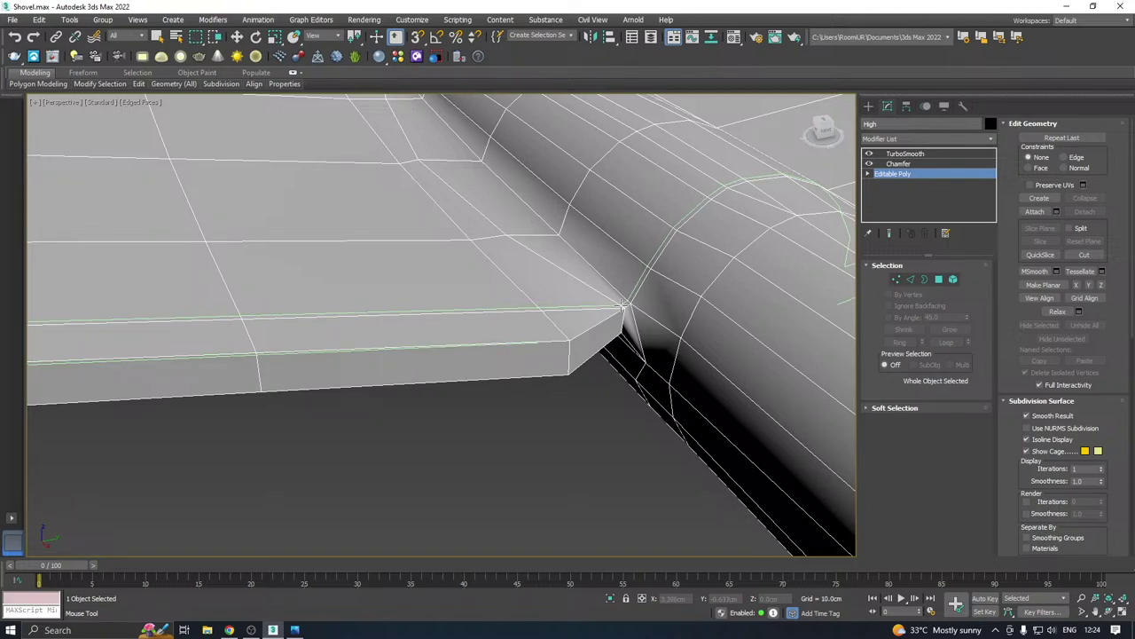
left_click(623, 306)
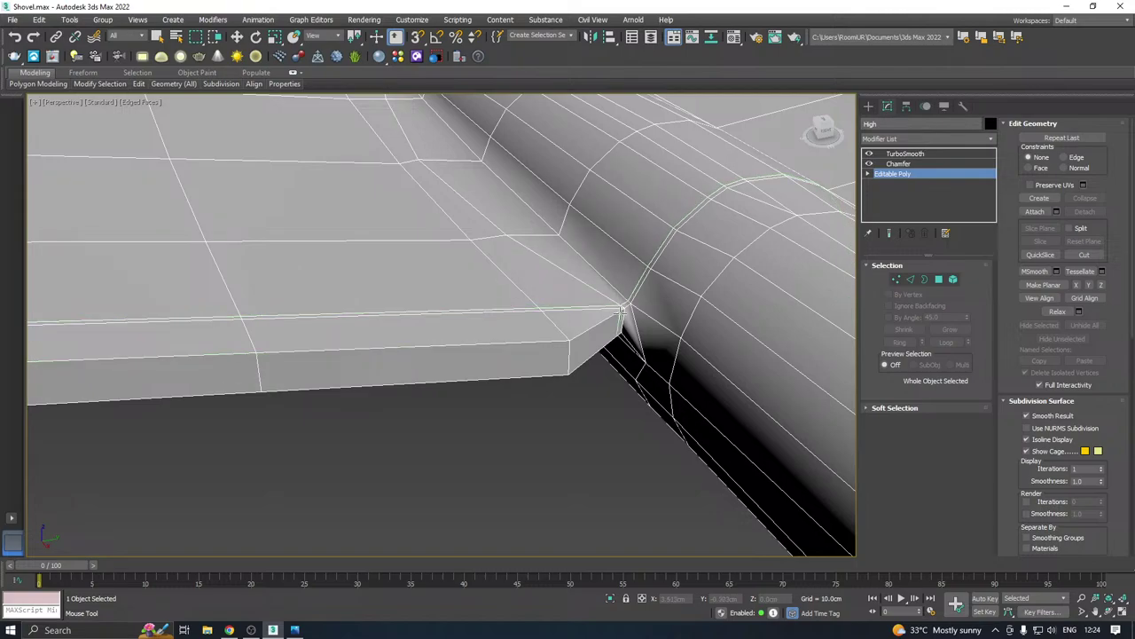
key("w")
left_click(900, 164)
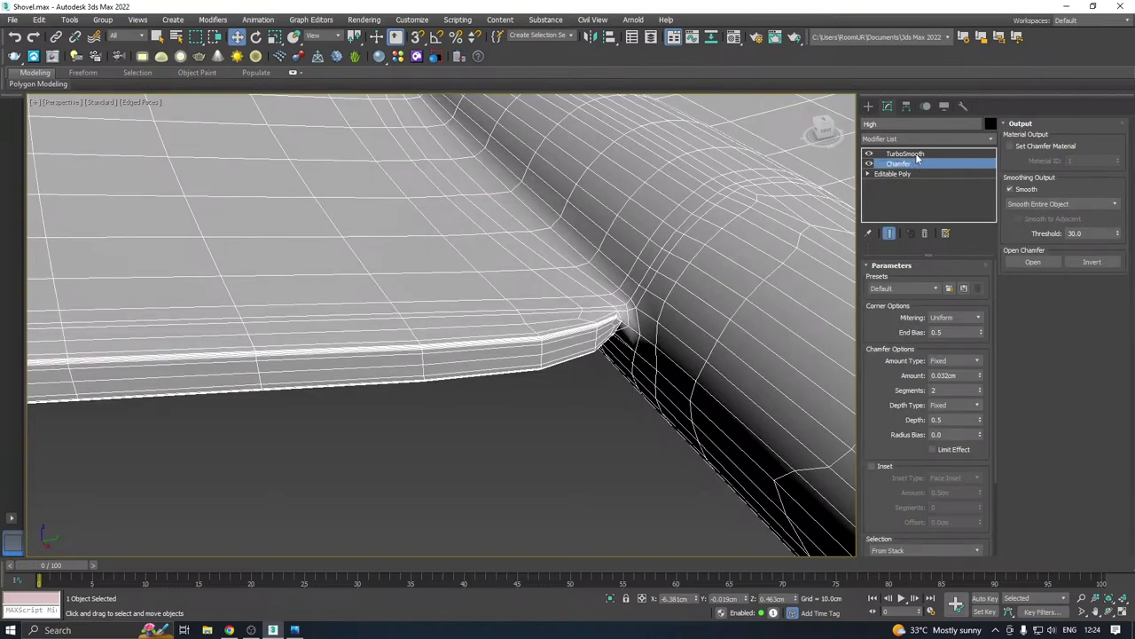
left_click(918, 155)
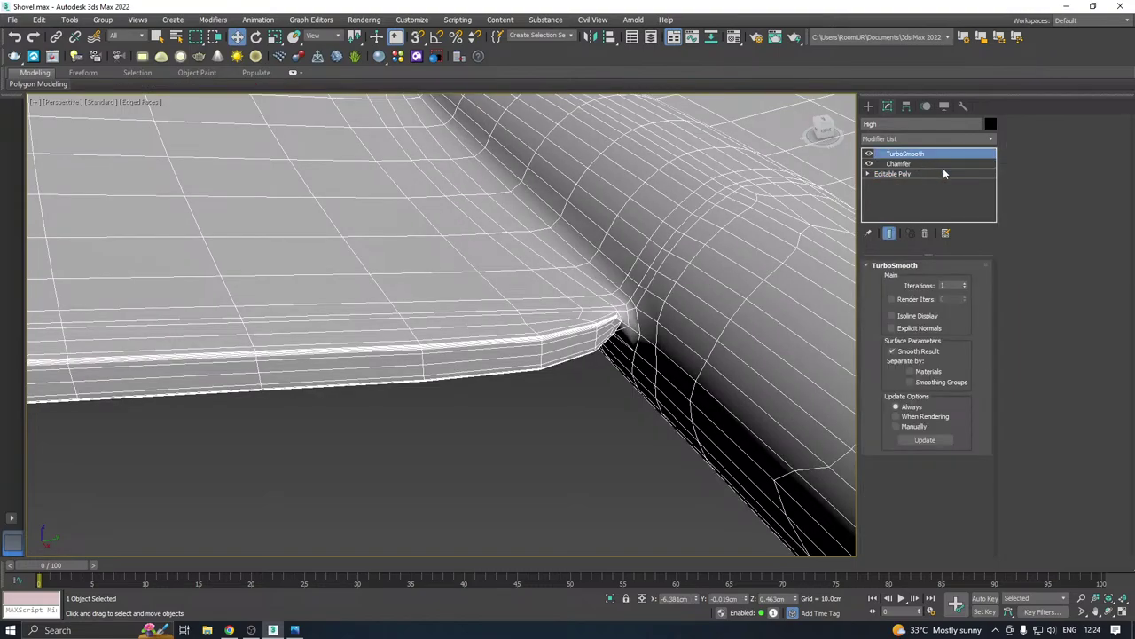
Add SwiftLoops on the base mesh around the shaft at the blade corner and lengthwise along the blade strip beside the shaft
left_click(931, 174)
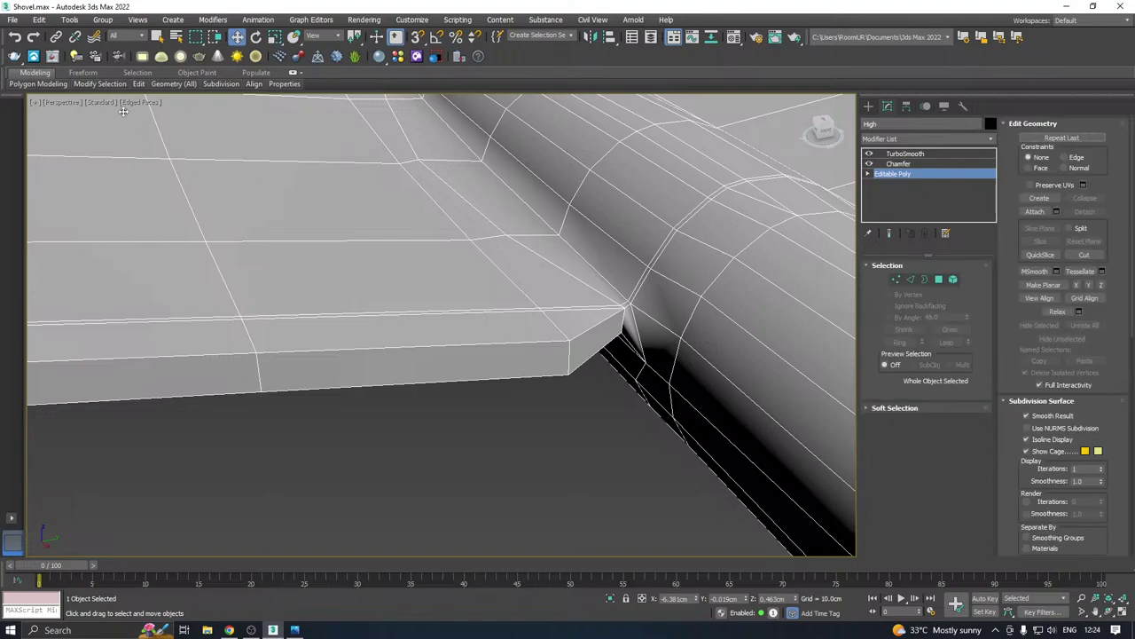
mouse_move(173, 84)
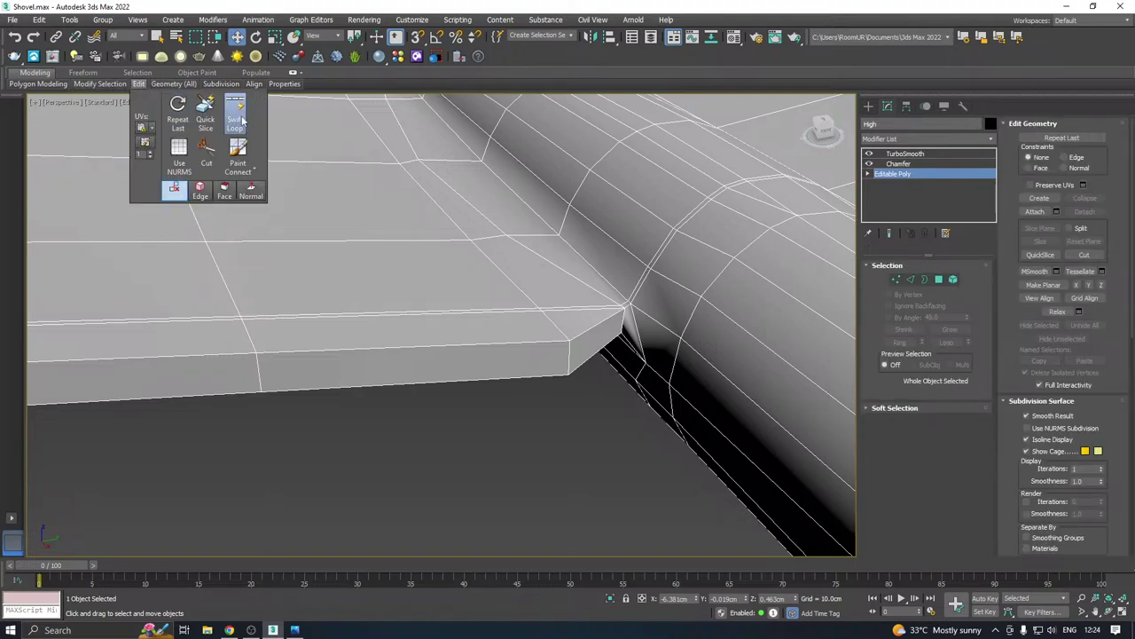
left_click(236, 111)
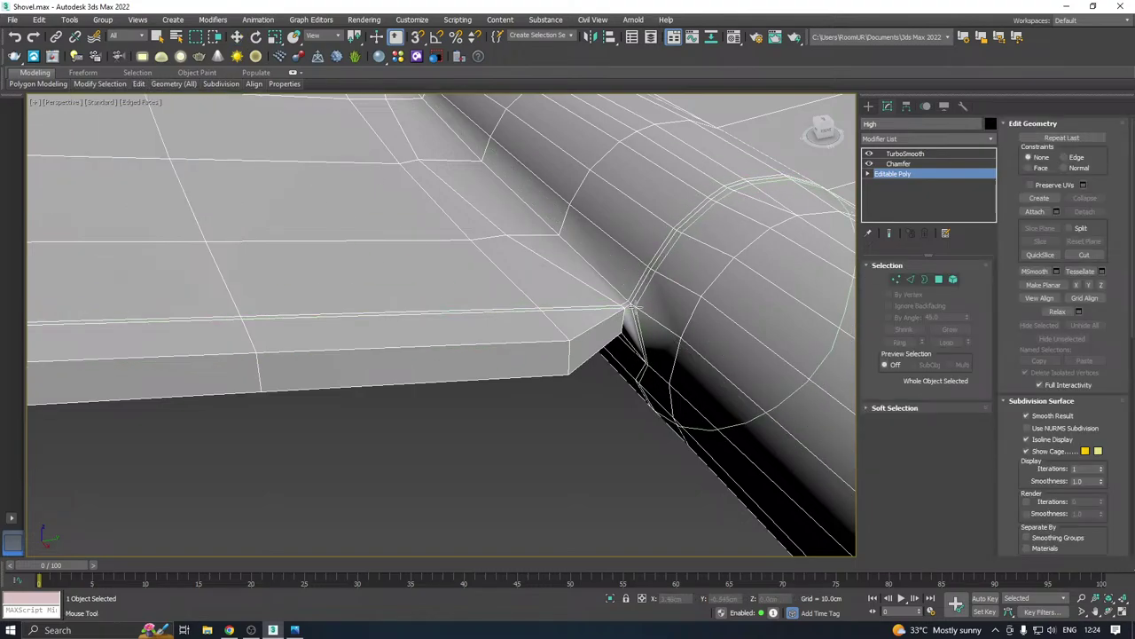
left_click(629, 305)
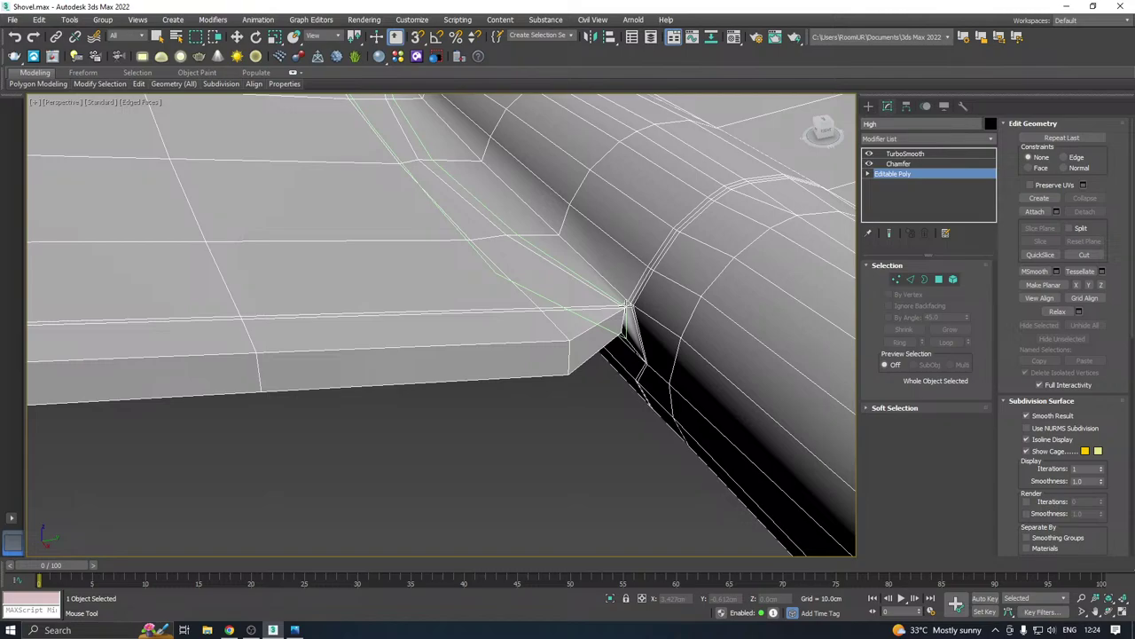
key("w")
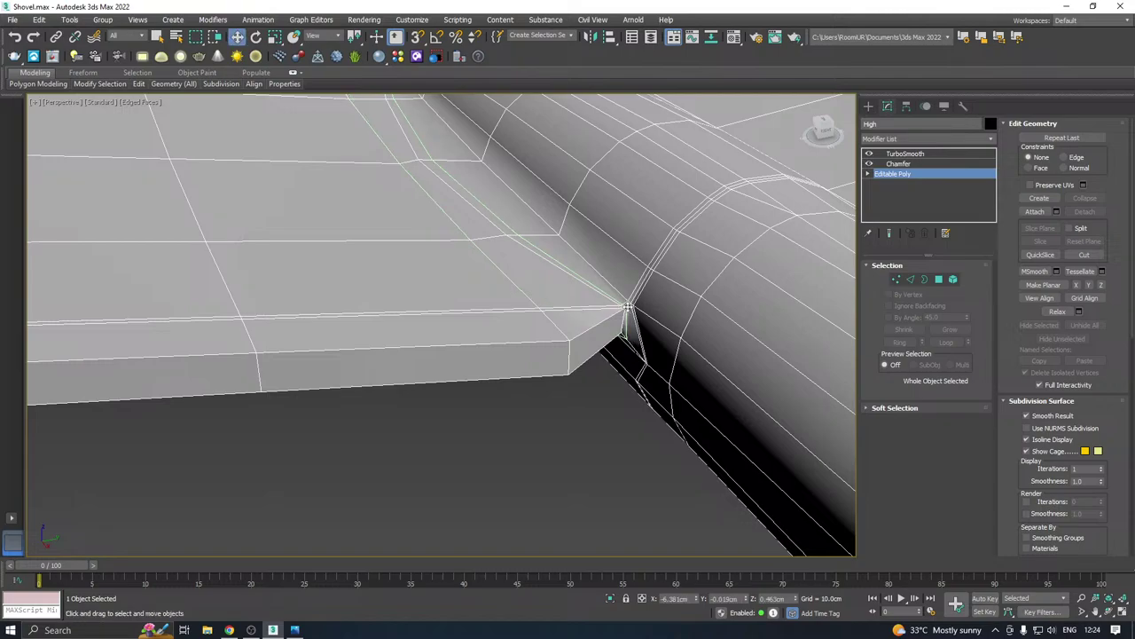
Set the TurboSmooth iterations to 2 and examine the smoothed corners where the blade meets the shaft
left_click(899, 164)
left_click(596, 445)
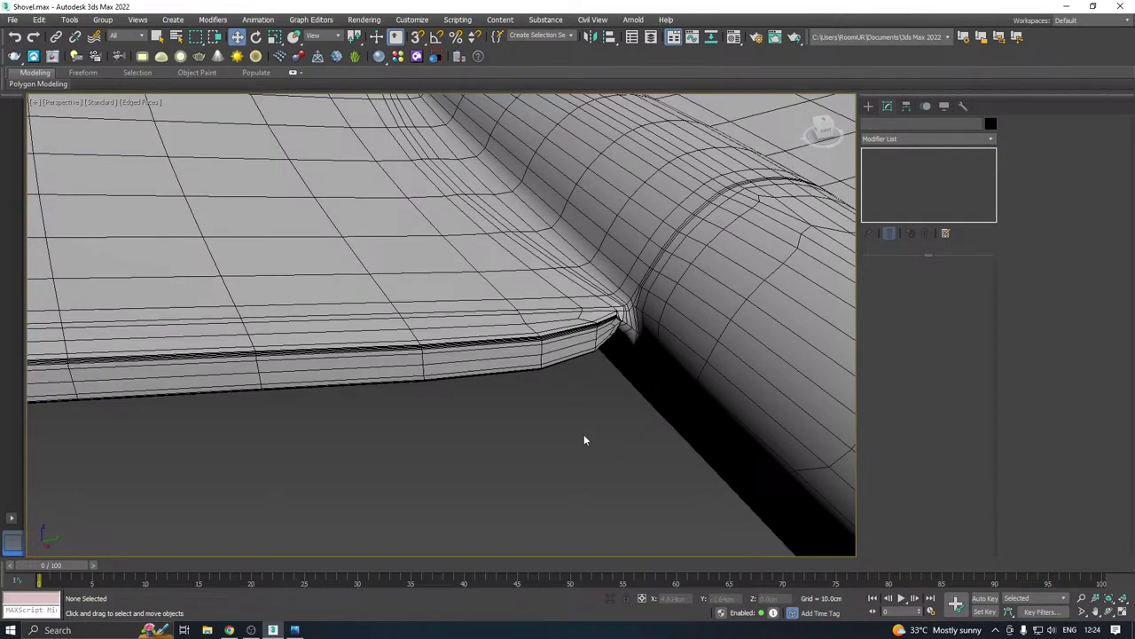
scroll(623, 324, "up", 3)
middle_click_drag(630, 310, 456, 373)
scroll(384, 369, "up", 2)
left_click(456, 373)
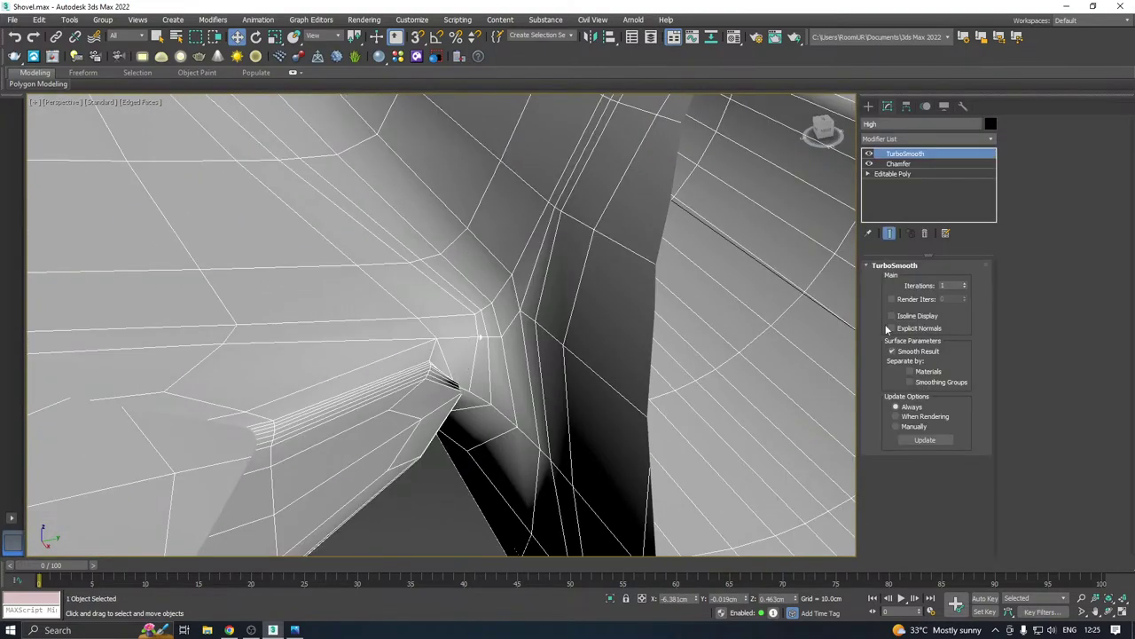
left_click(965, 283)
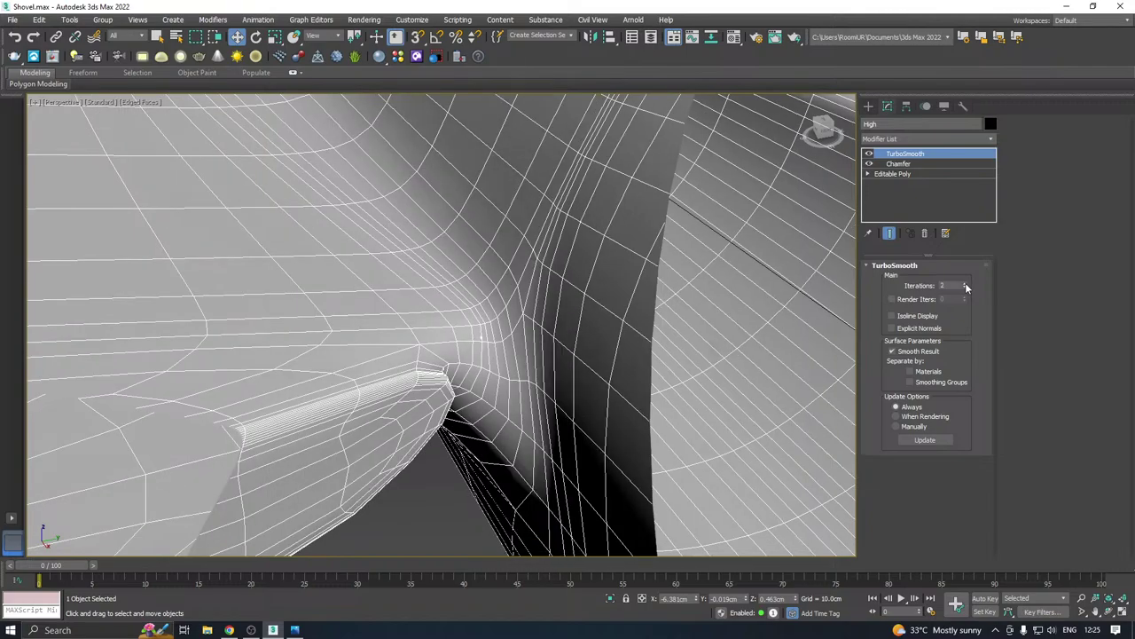
middle_click_drag(665, 365, 393, 504, "alt")
scroll(663, 366, "down", 5)
scroll(678, 359, "up", 5)
middle_click_drag(799, 335, 569, 392)
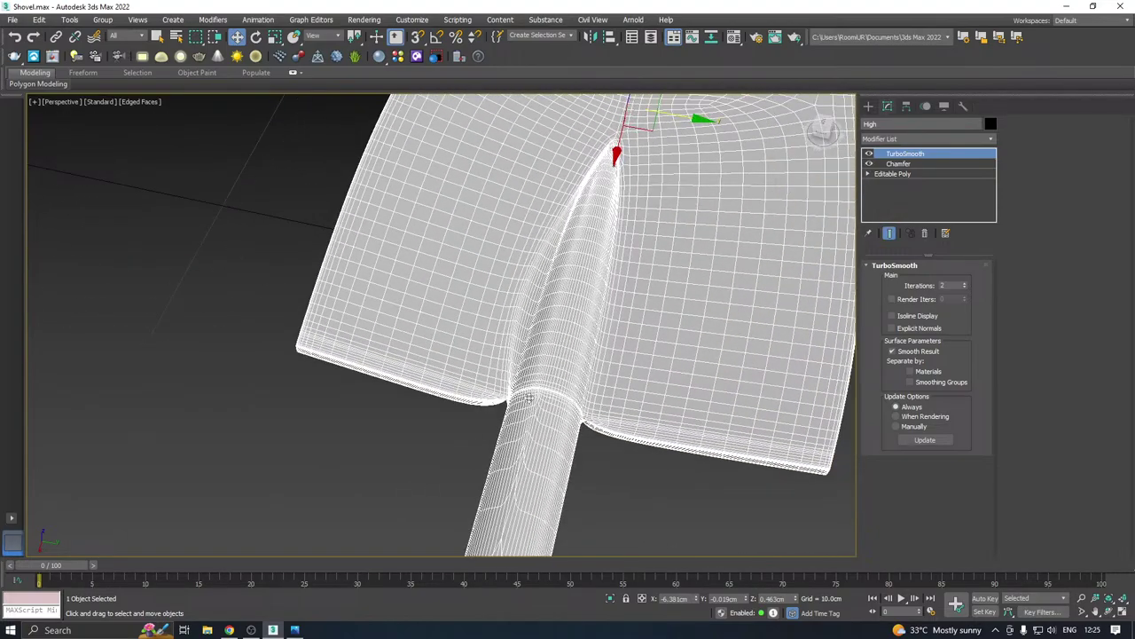
scroll(504, 398, "up", 4)
scroll(505, 398, "up", 4)
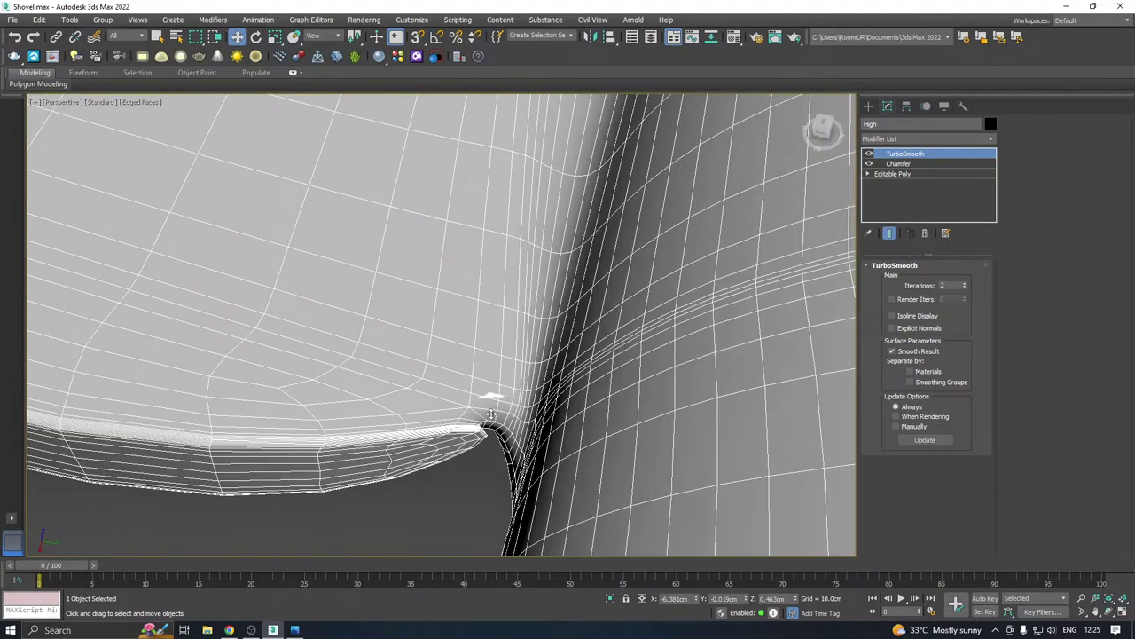
Select the ring of short thickness edges around the blade's rim on the base Editable Poly
left_click(897, 174)
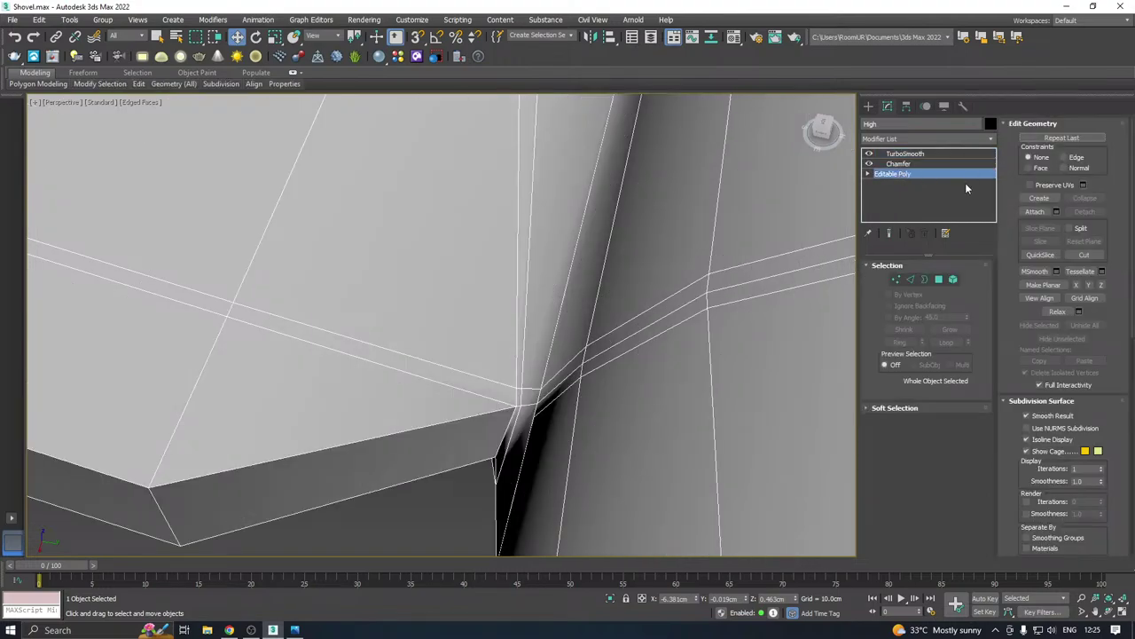
left_click(914, 280)
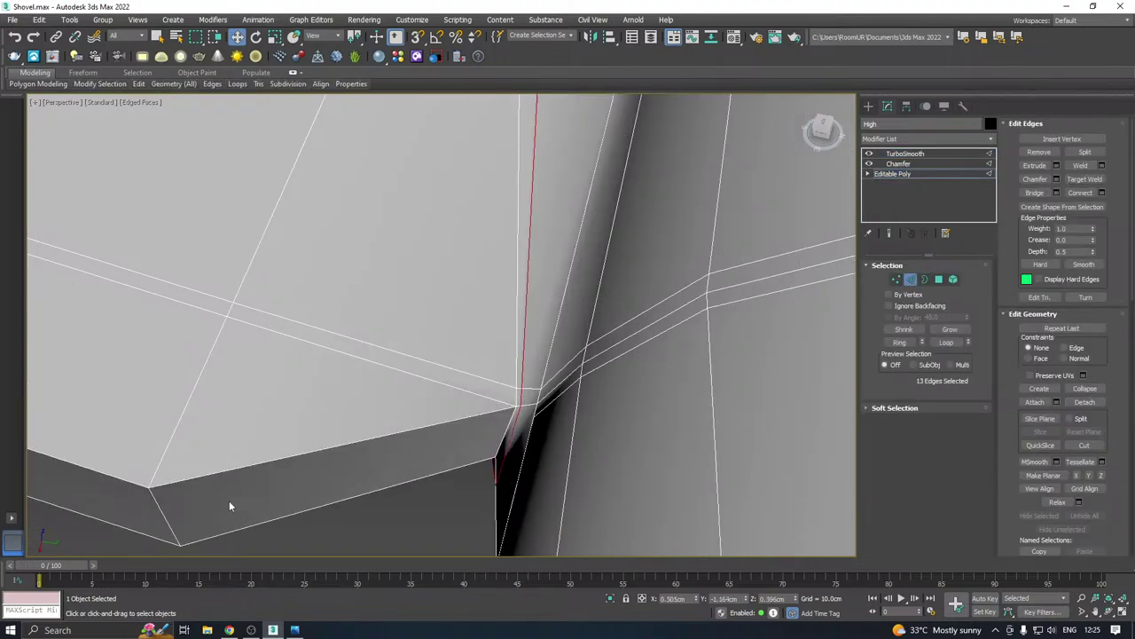
left_click(164, 508)
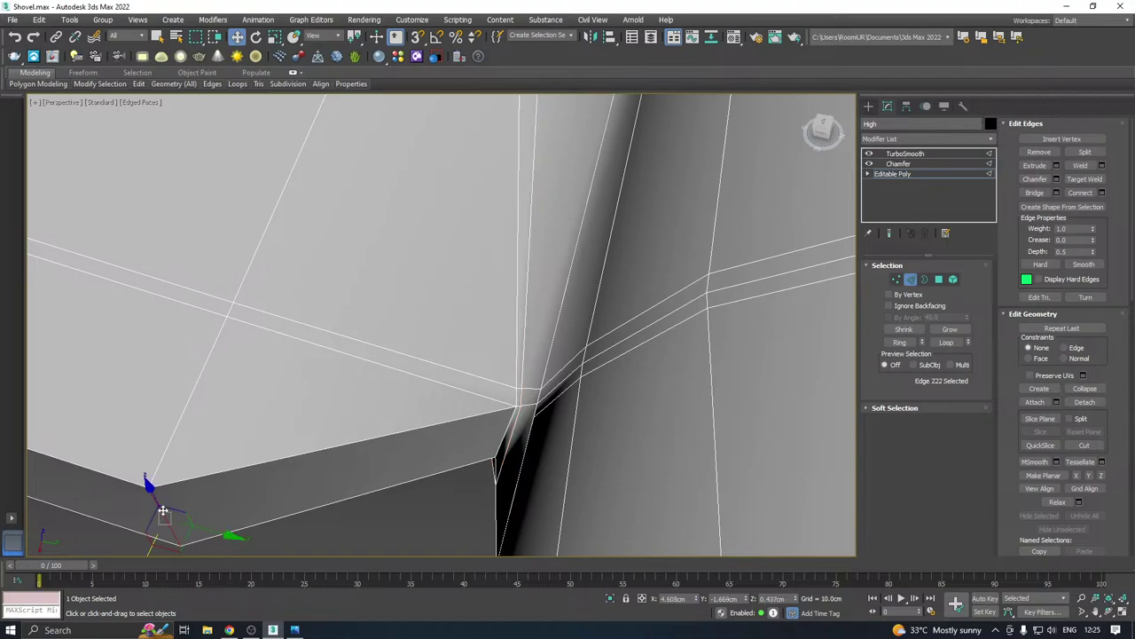
left_click(900, 341)
scroll(596, 382, "down", 3)
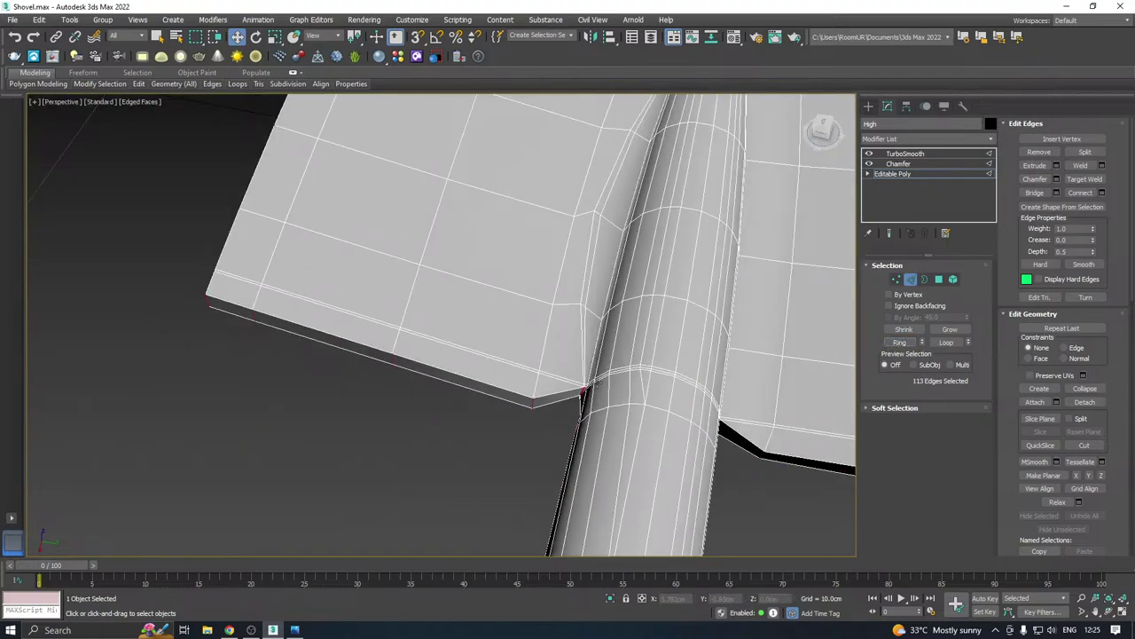
scroll(593, 384, "down", 5)
middle_click_drag(674, 483, 593, 271)
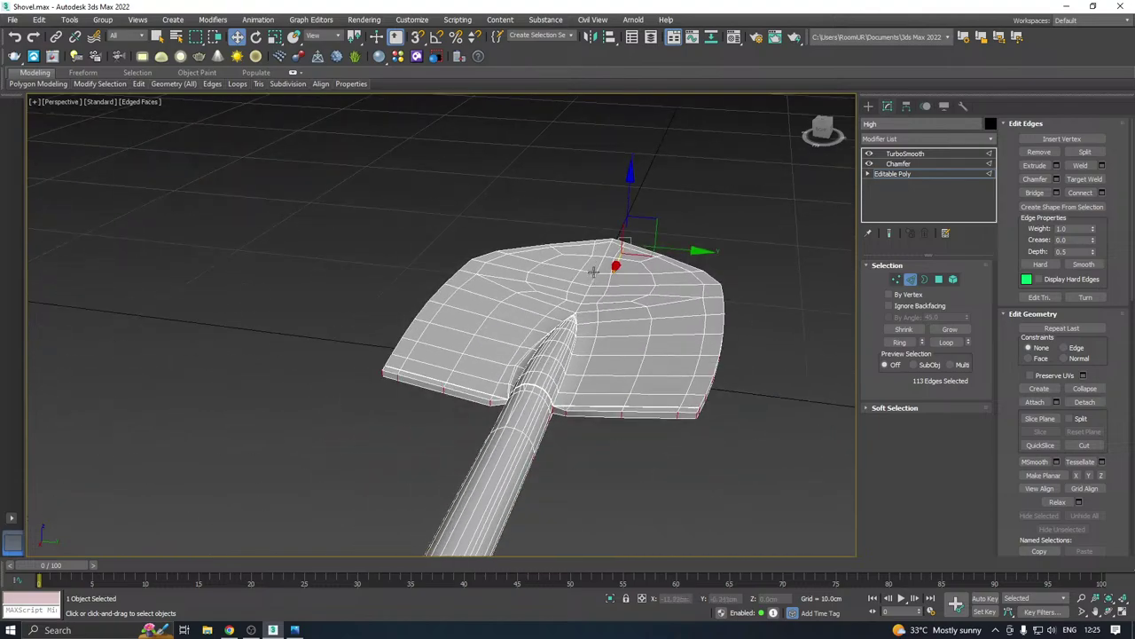
left_click(552, 410)
Connect the rim's edge ring with 2 segments pinched tightly toward both borders, and return to the Chamfer modifier
scroll(550, 408, "up", 4)
scroll(514, 361, "down", 4)
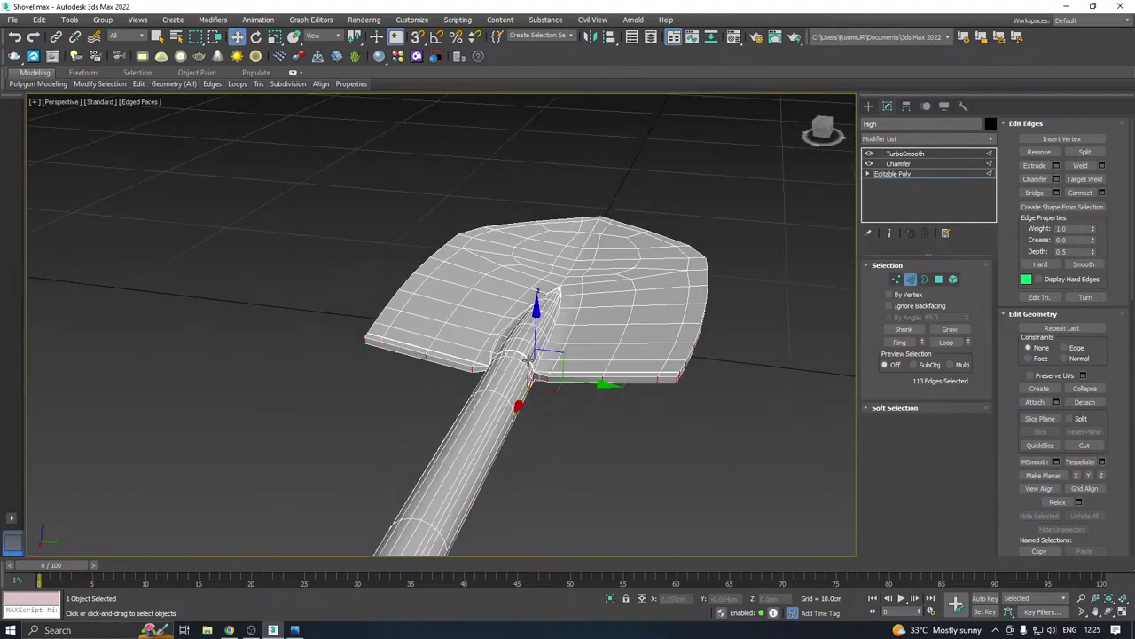
scroll(488, 363, "up", 10)
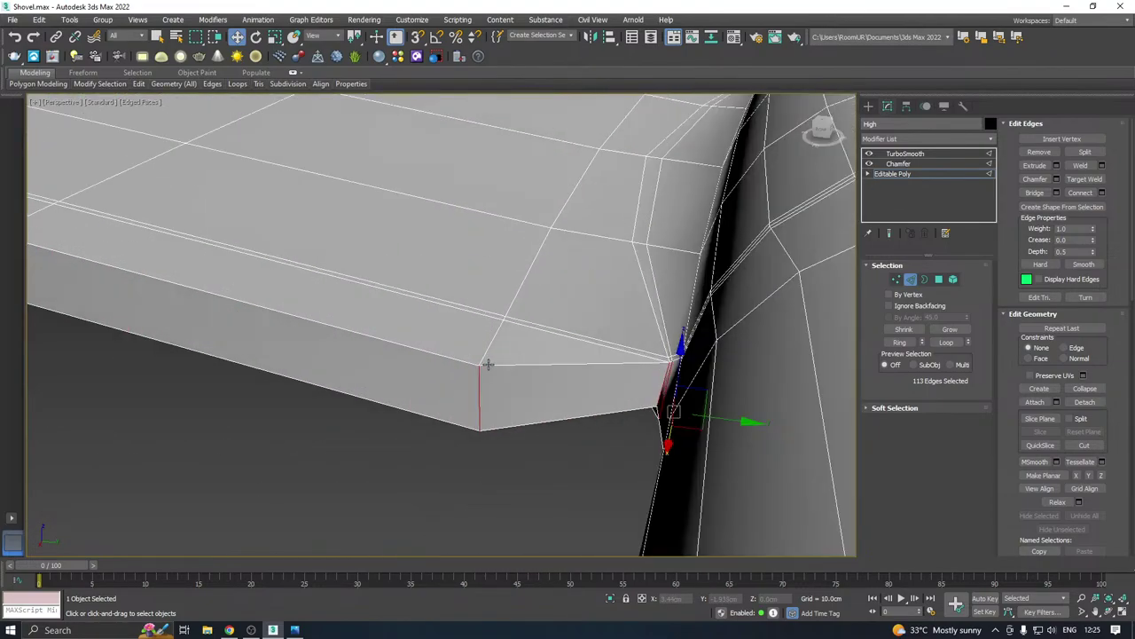
scroll(488, 364, "up", 2)
left_click(1102, 192)
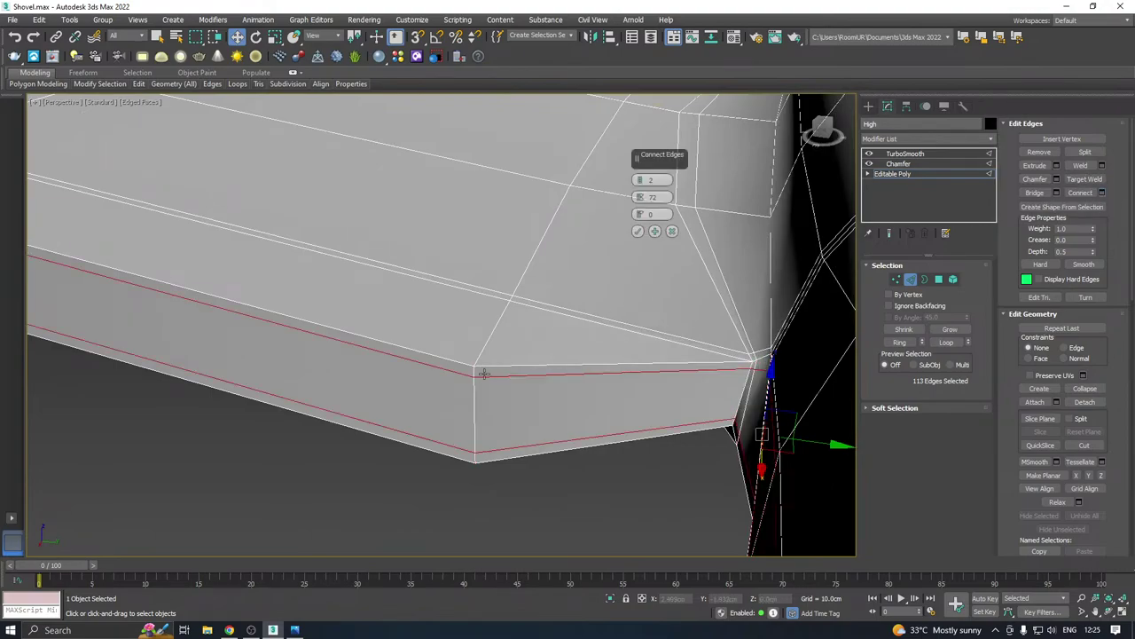
left_click_drag(639, 197, 638, 172)
left_click(637, 231)
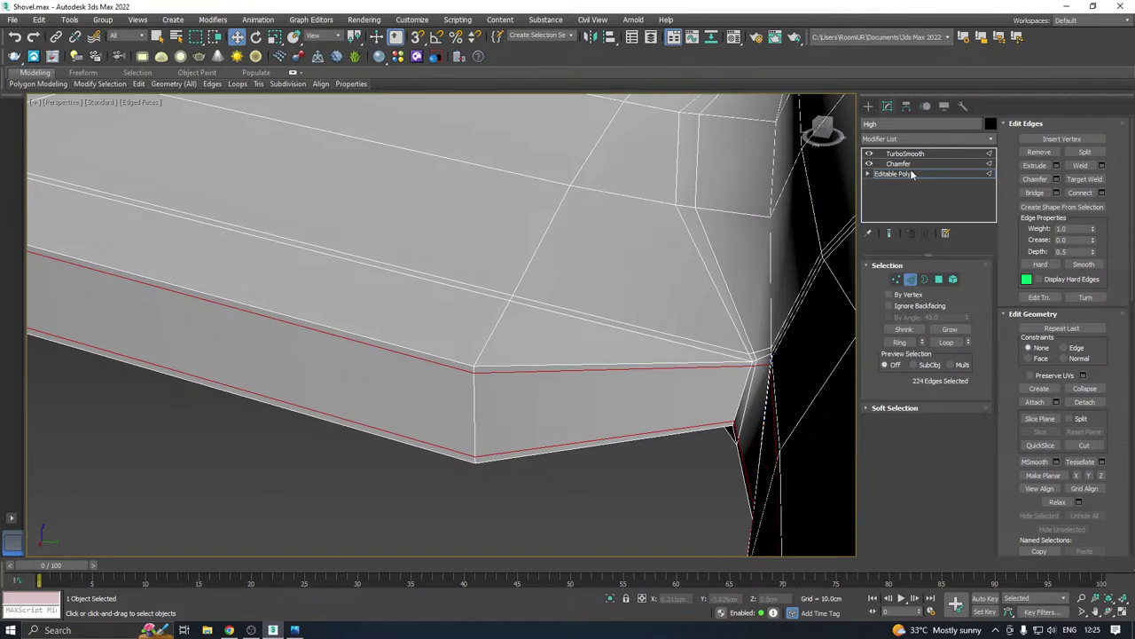
left_click(911, 174)
left_click(900, 164)
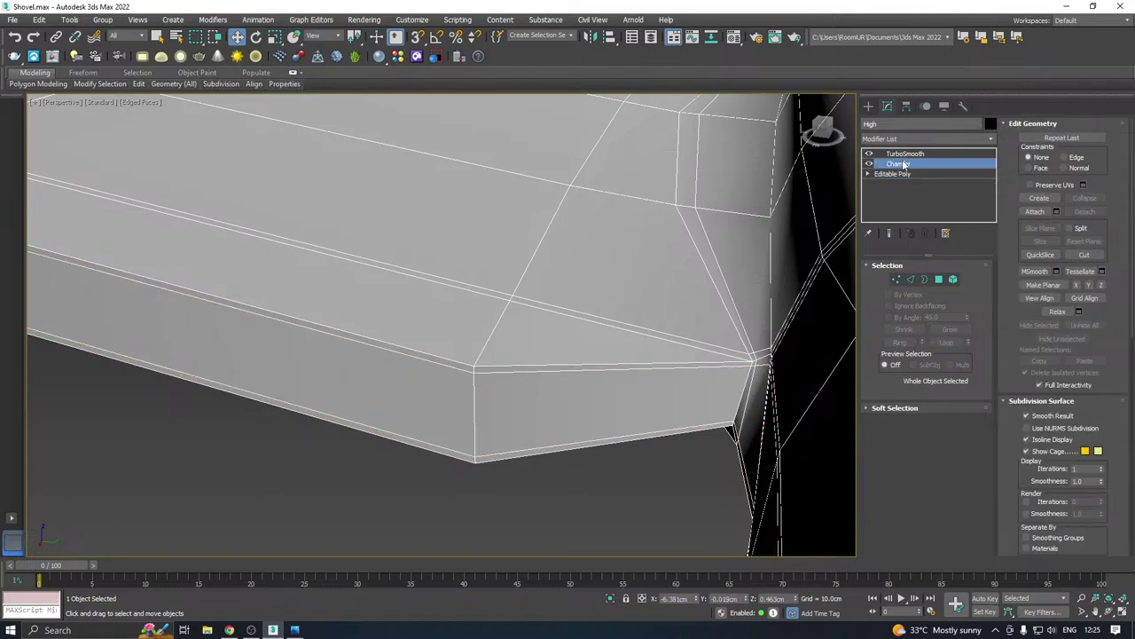
Return to the TurboSmooth result and examine the smoothed blade rim and the corner where the blade meets the shaft
left_click(922, 154)
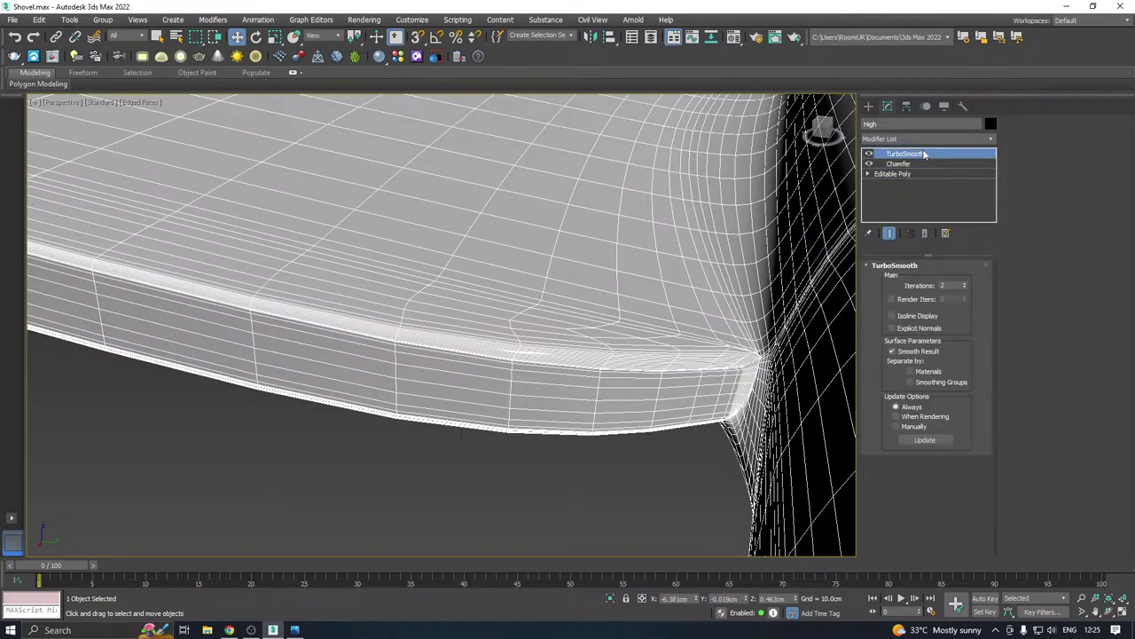
left_click(638, 468)
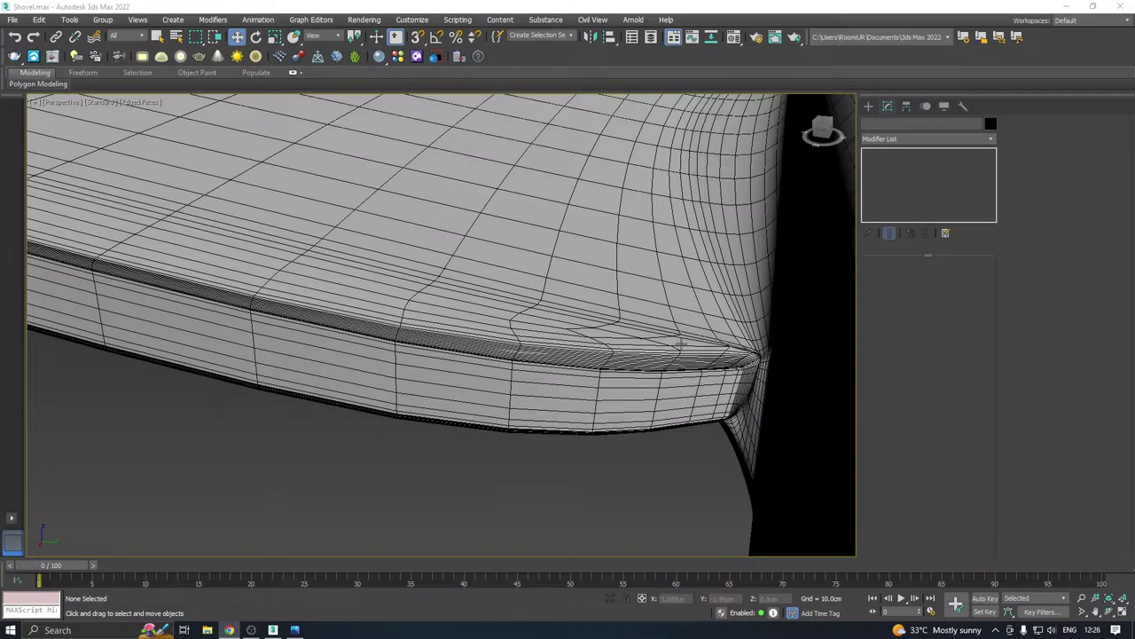
middle_click_drag(701, 380, 685, 386, "alt")
left_click(619, 382)
scroll(617, 391, "down", 6)
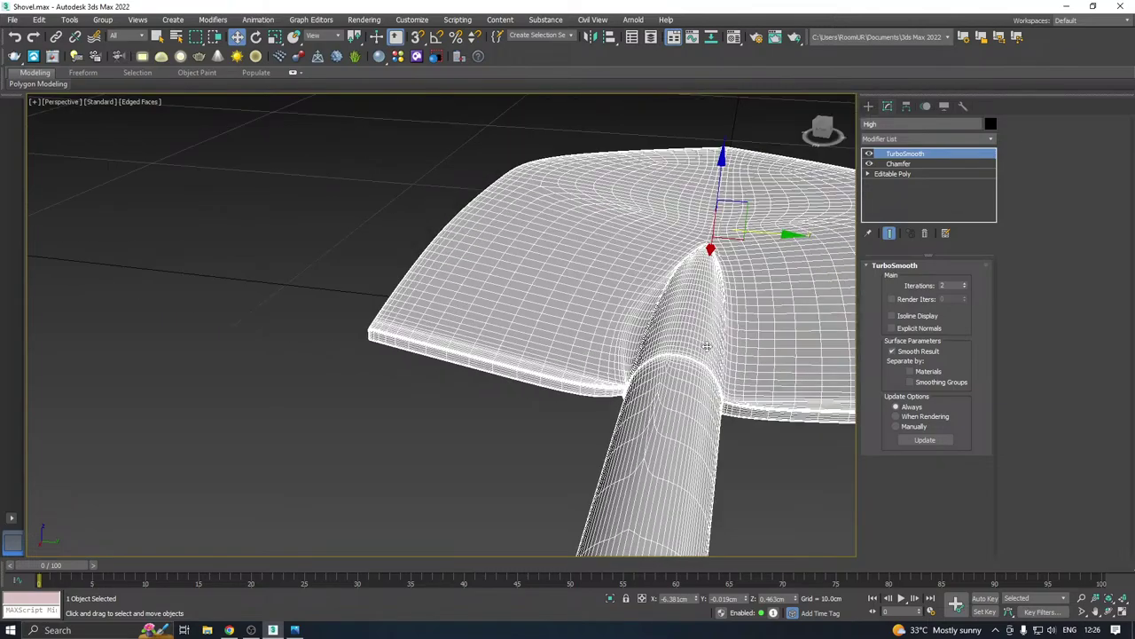
middle_click_drag(707, 346, 467, 360, "alt")
scroll(489, 379, "up", 4)
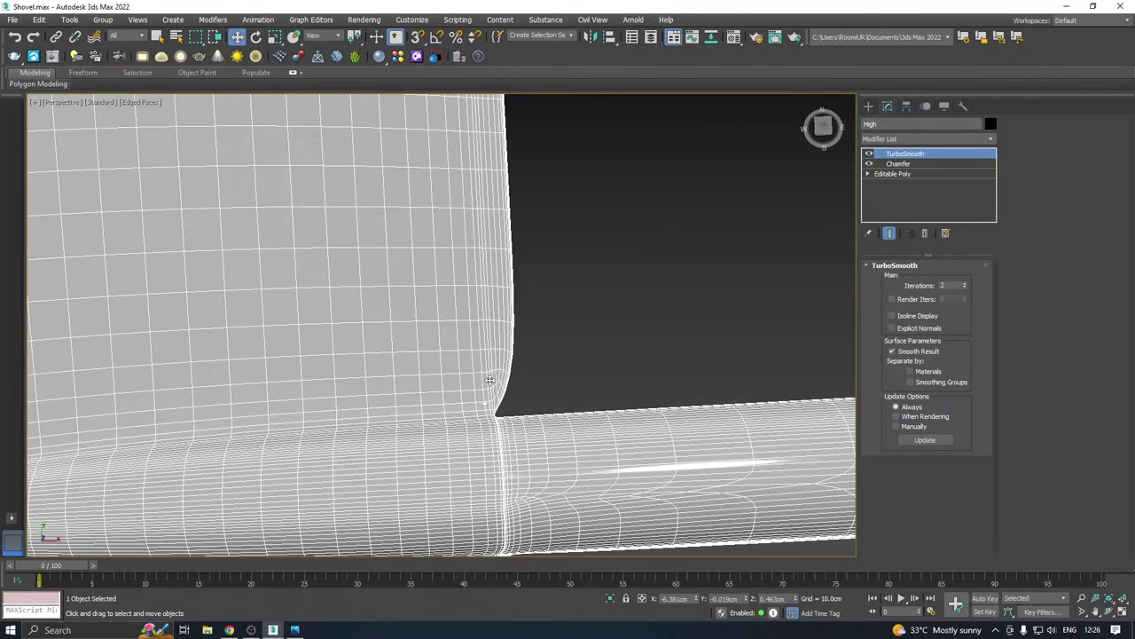
scroll(494, 382, "up", 2)
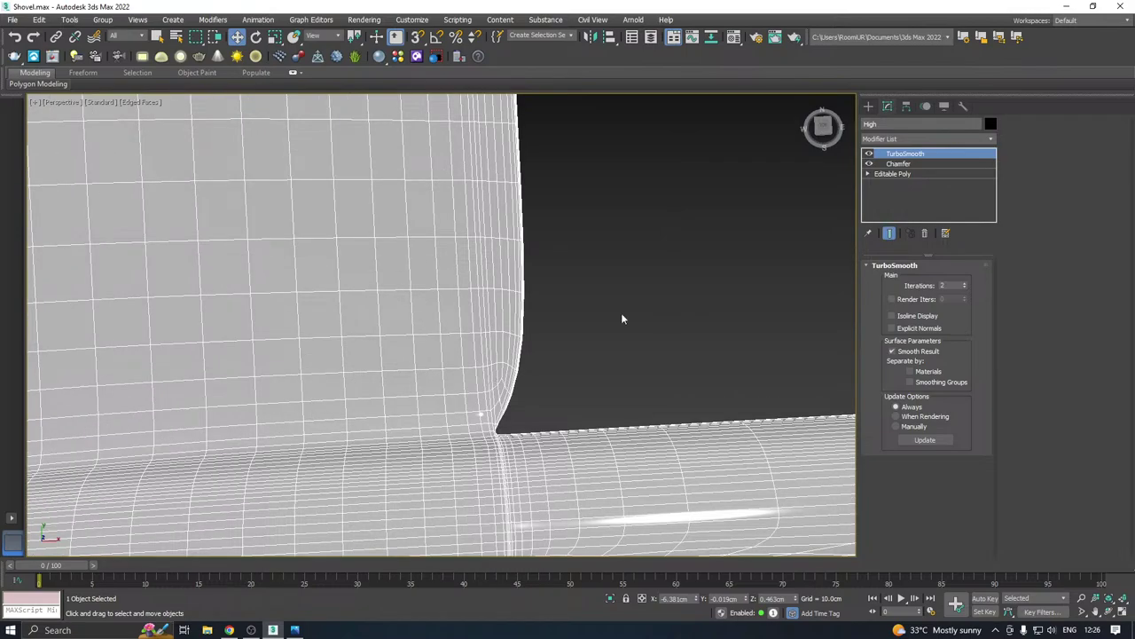
Add SwiftLoops on the base Editable Poly lengthwise through the blade, tight against the corner edges on both sides of the shaft
left_click(927, 174)
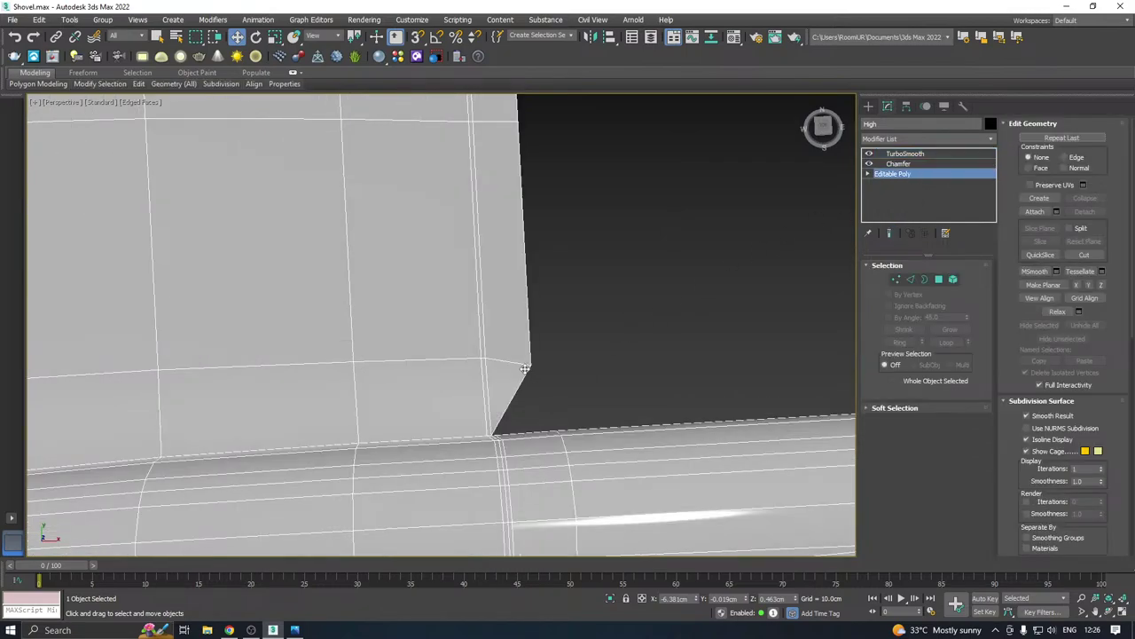
middle_click_drag(525, 367, 843, 303)
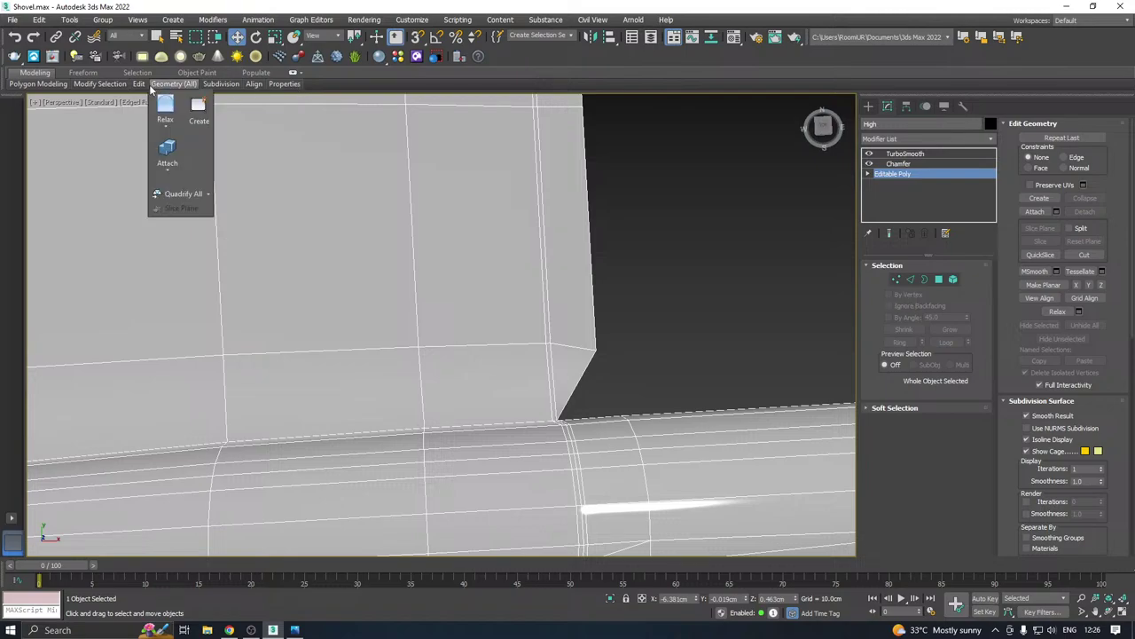
mouse_move(140, 84)
left_click(235, 113)
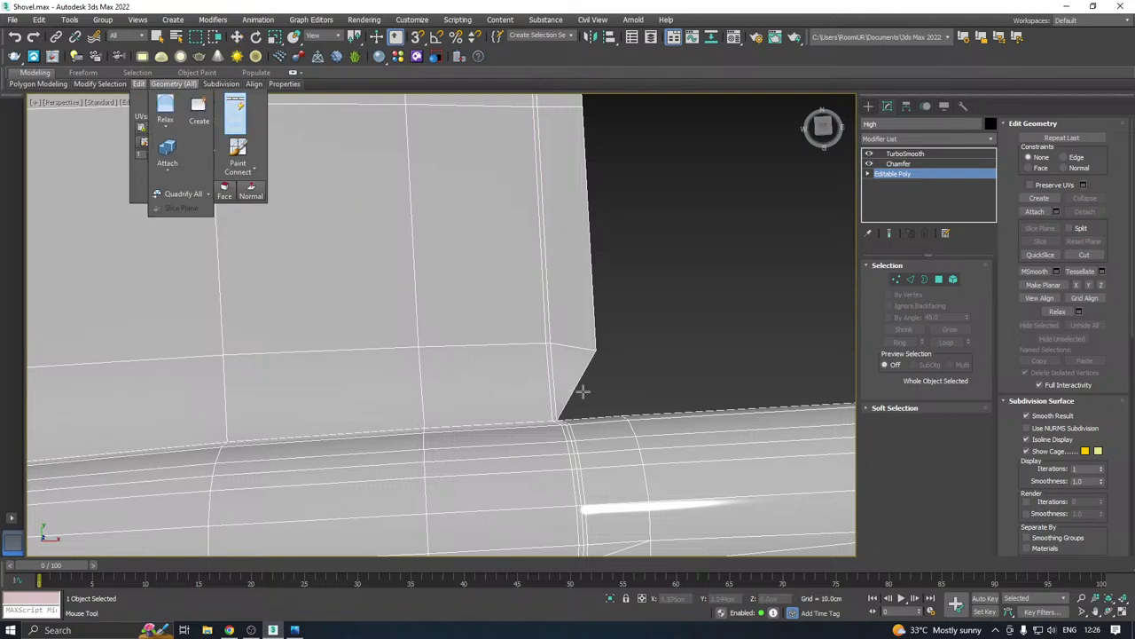
left_click(547, 352)
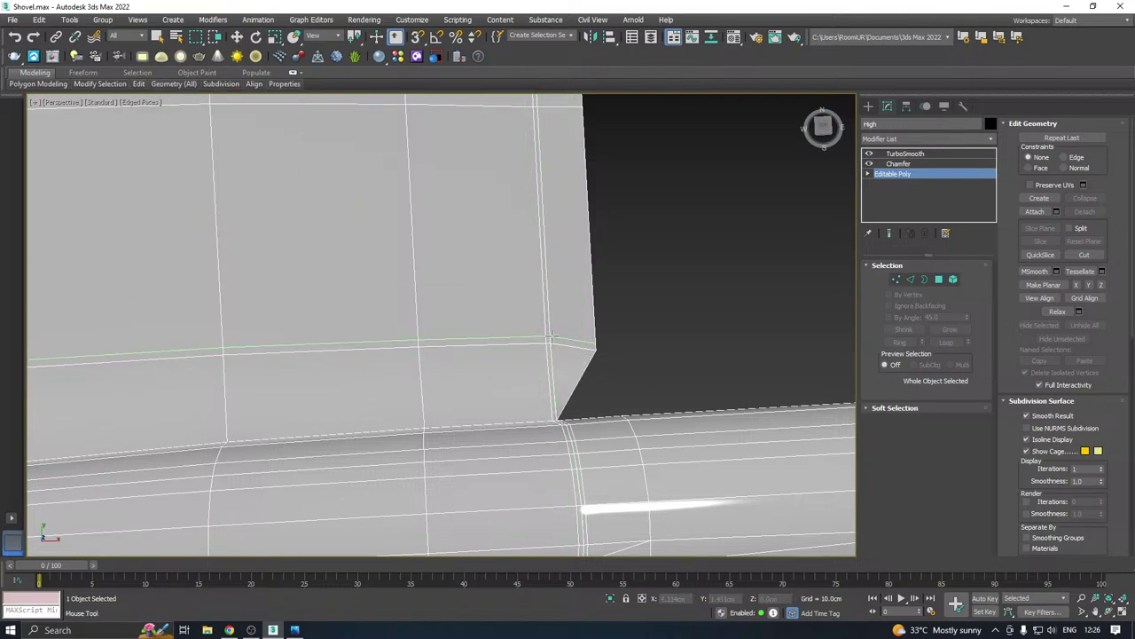
scroll(550, 341, "up", 2)
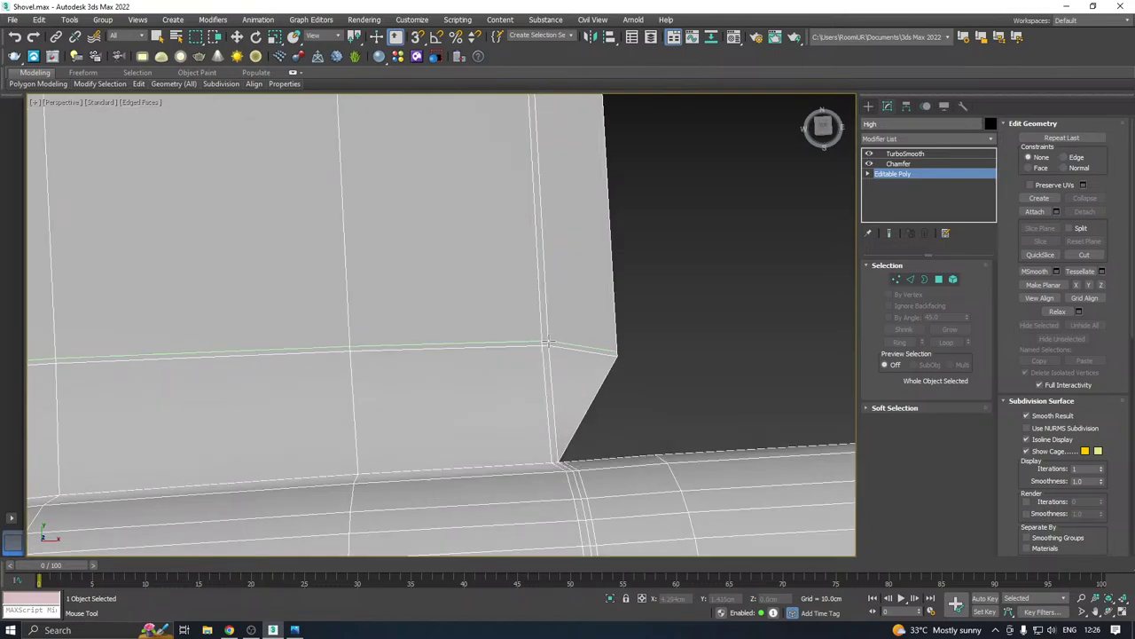
left_click(547, 342)
scroll(547, 345, "down", 2)
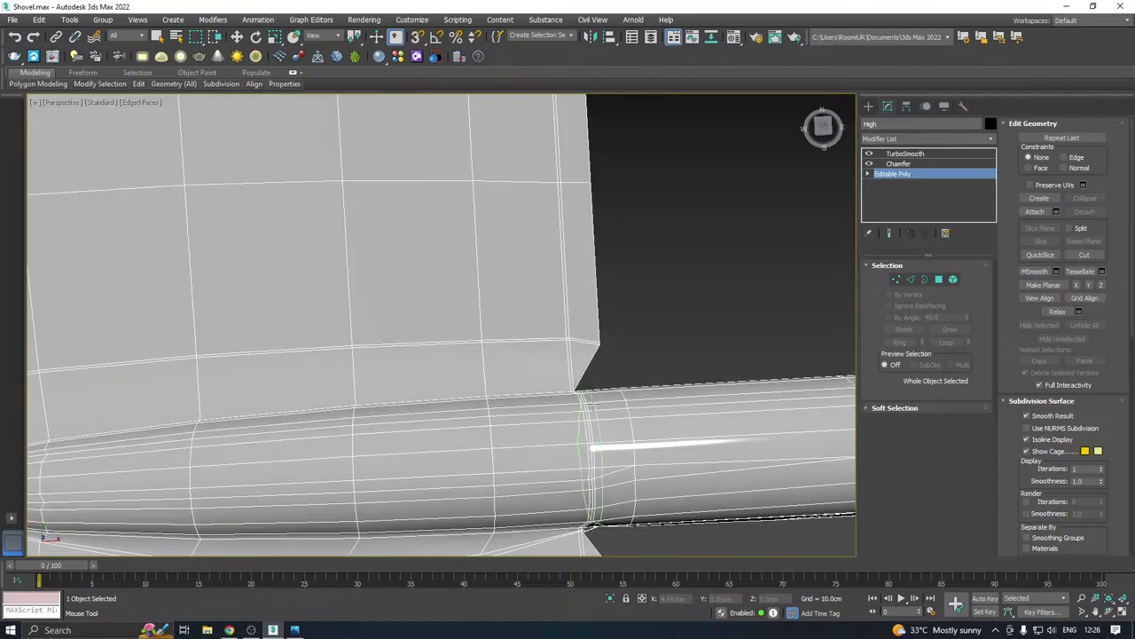
scroll(592, 426, "down", 3)
scroll(578, 403, "up", 1)
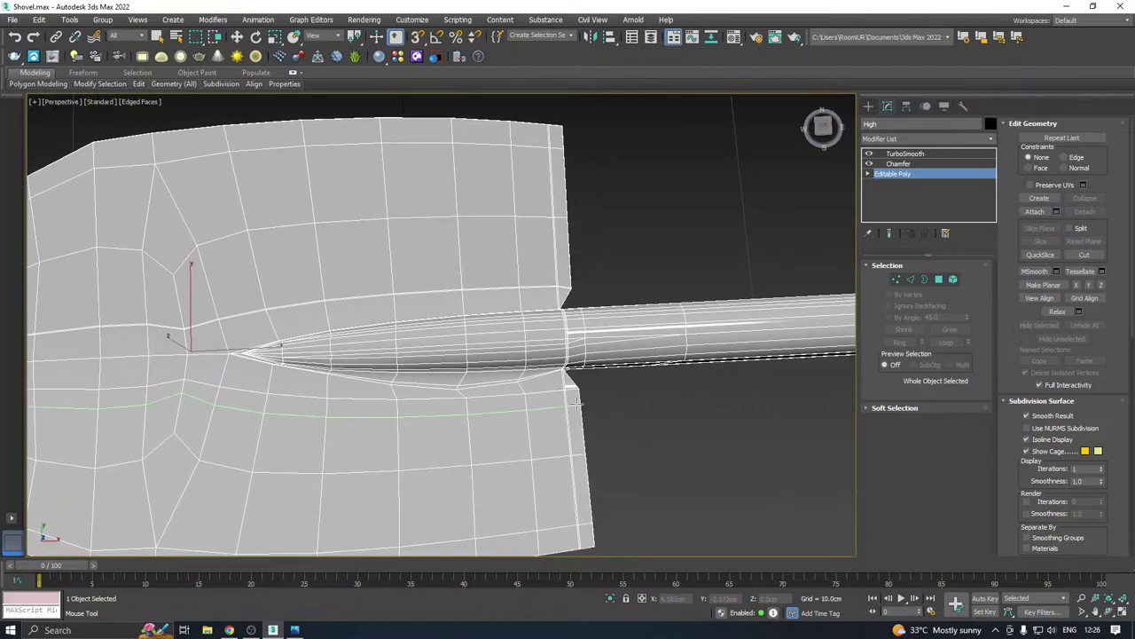
scroll(578, 403, "up", 2)
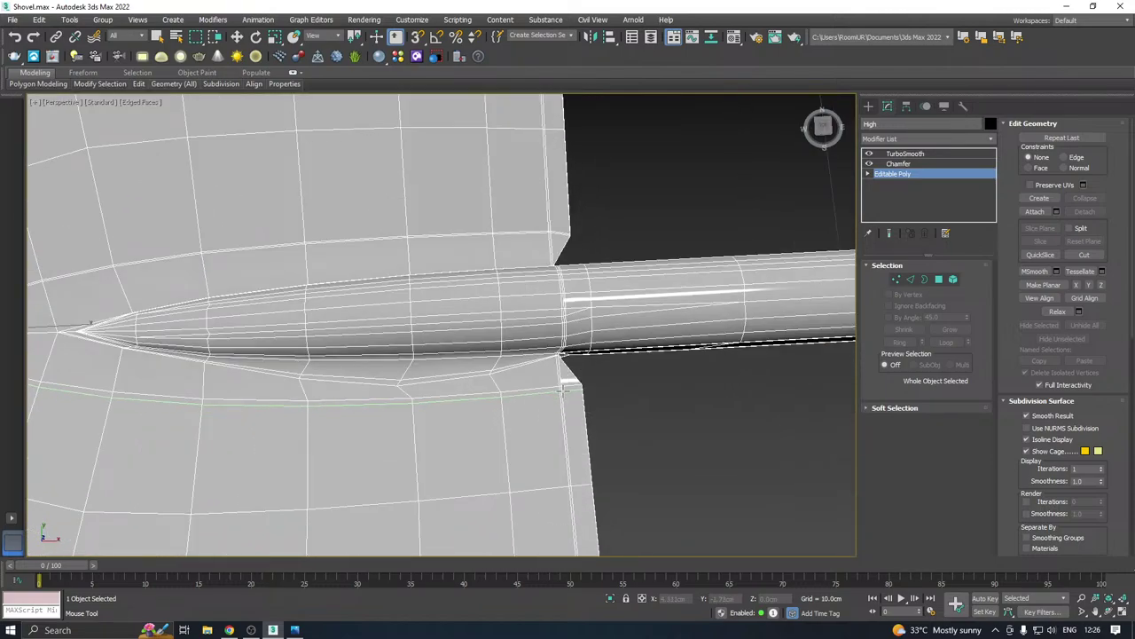
key("w")
scroll(563, 378, "down", 2)
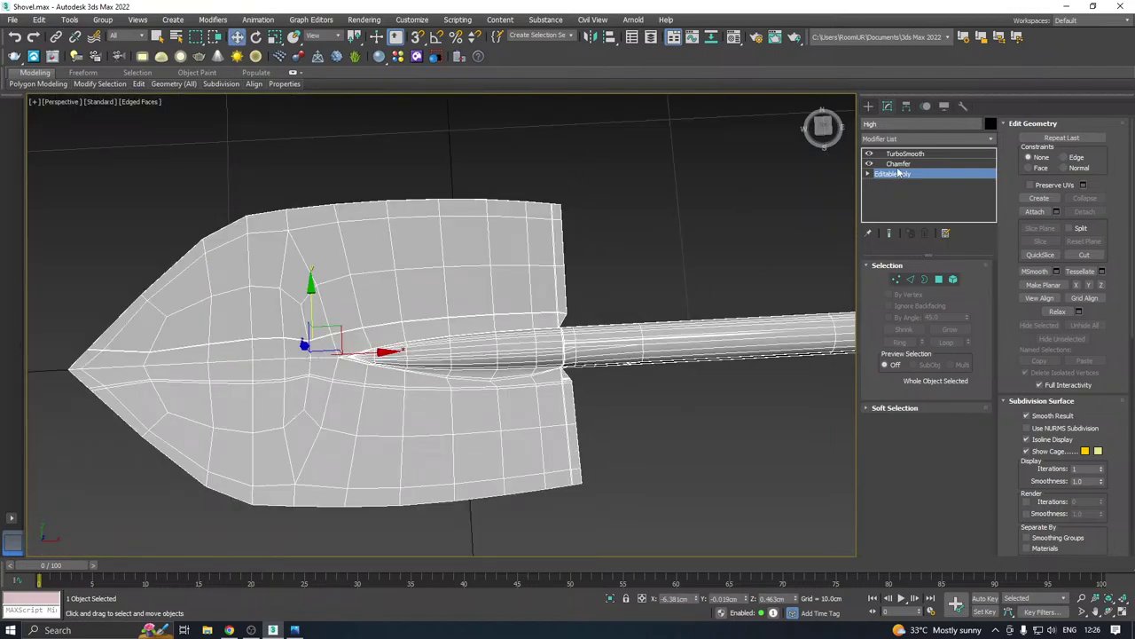
Deselect the shovel and examine the smoothed mesh around both blade-shaft corners
left_click(752, 447)
scroll(704, 431, "down", 2)
middle_click_drag(704, 431, 588, 411, "alt")
scroll(518, 301, "up", 5)
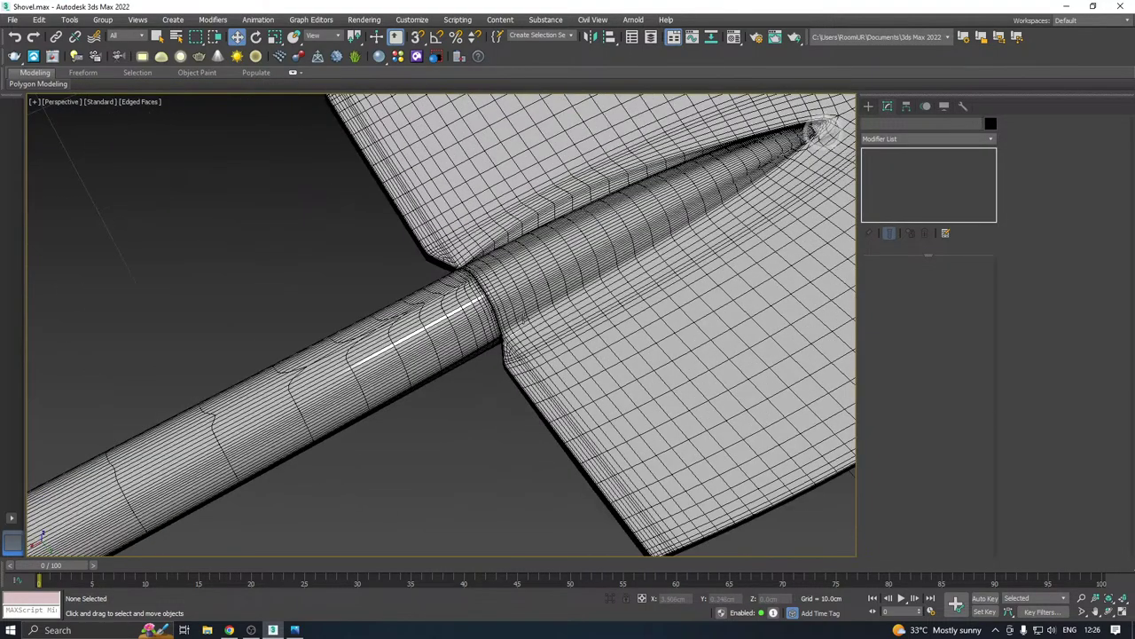
scroll(359, 202, "down", 2)
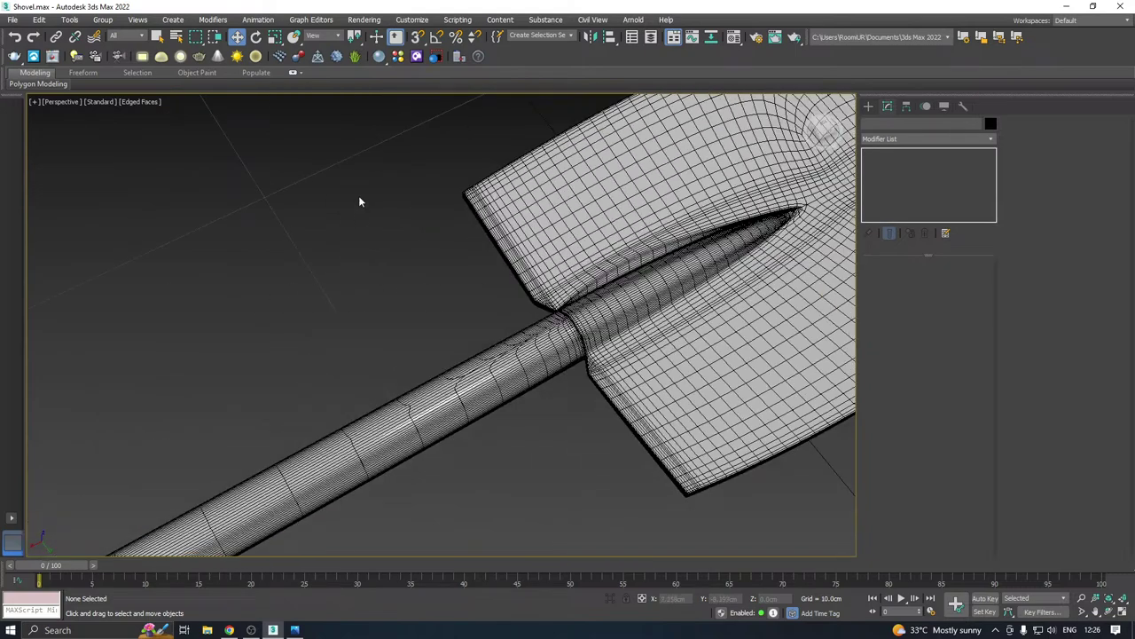
Turn off Edged Faces and examine the shovel's smooth shading from the blade to the handle grip
left_click(139, 104)
left_click(177, 236)
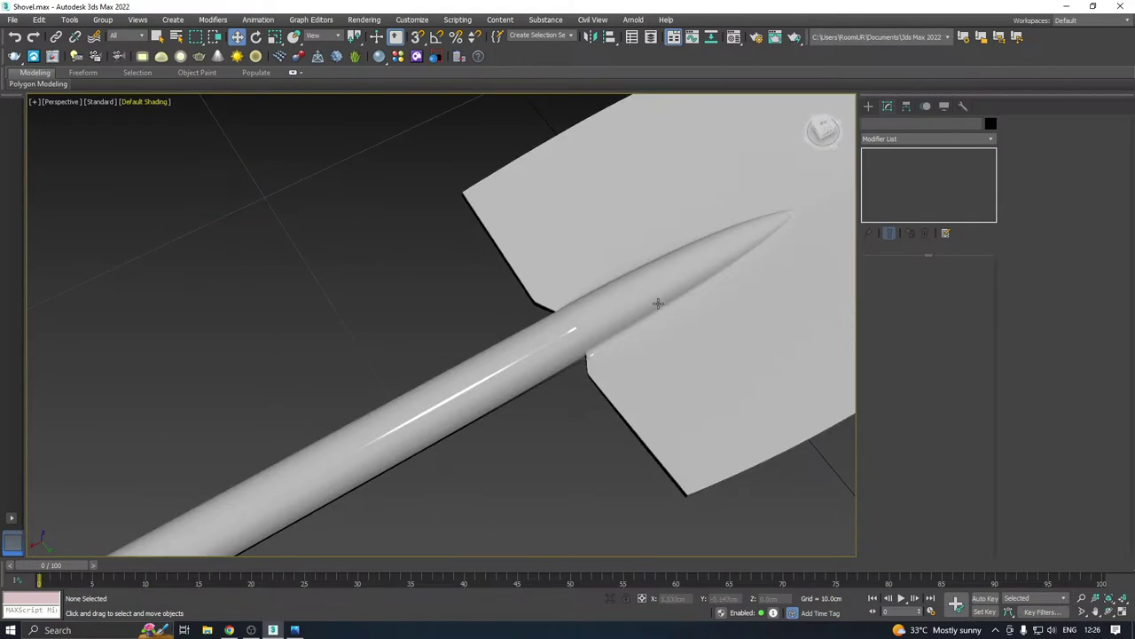
scroll(520, 349, "down", 2)
scroll(520, 348, "down", 2)
scroll(542, 344, "down", 2)
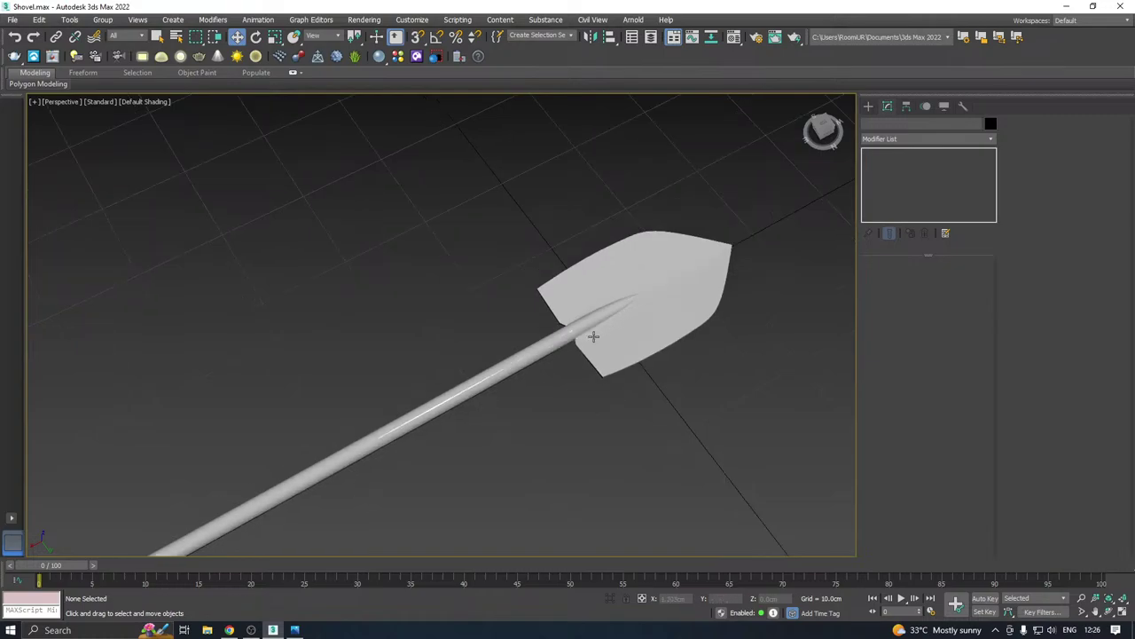
scroll(554, 358, "down", 3)
middle_click_drag(505, 377, 697, 288)
scroll(442, 425, "up", 6)
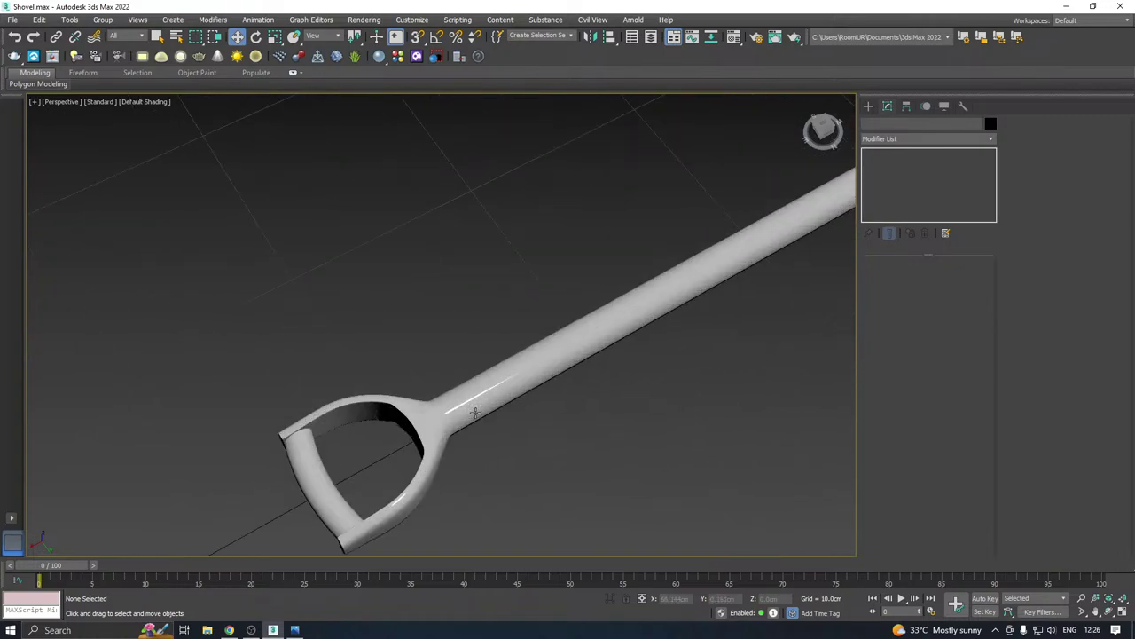
scroll(444, 401, "down", 3)
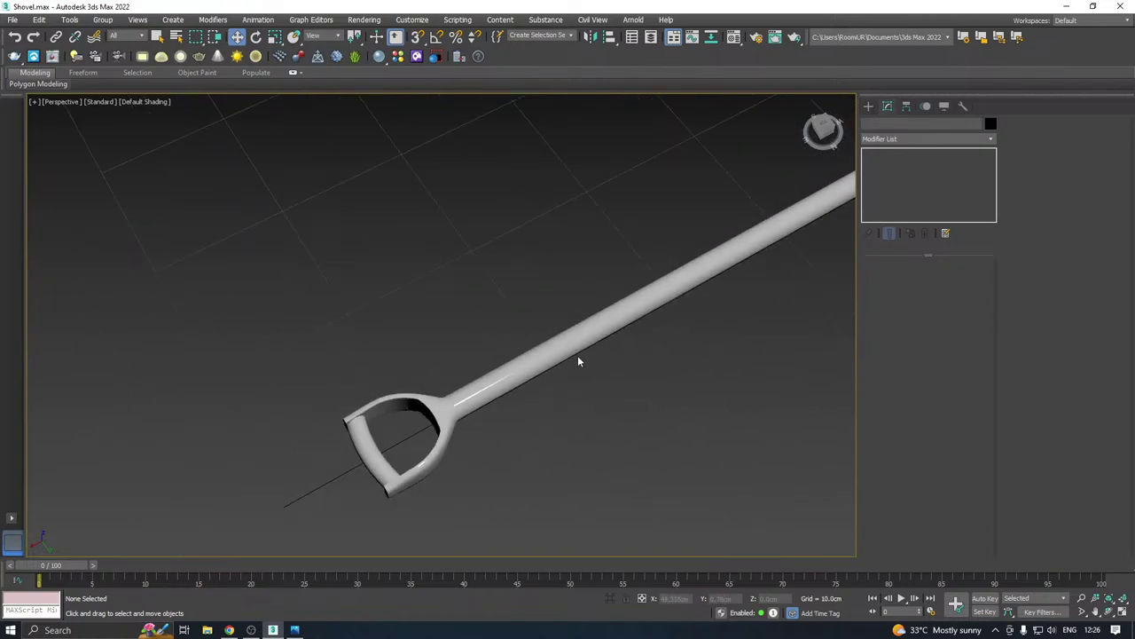
Turn Edged Faces back on and disable the TurboSmooth modifier on the high-poly shovel
left_click(156, 103)
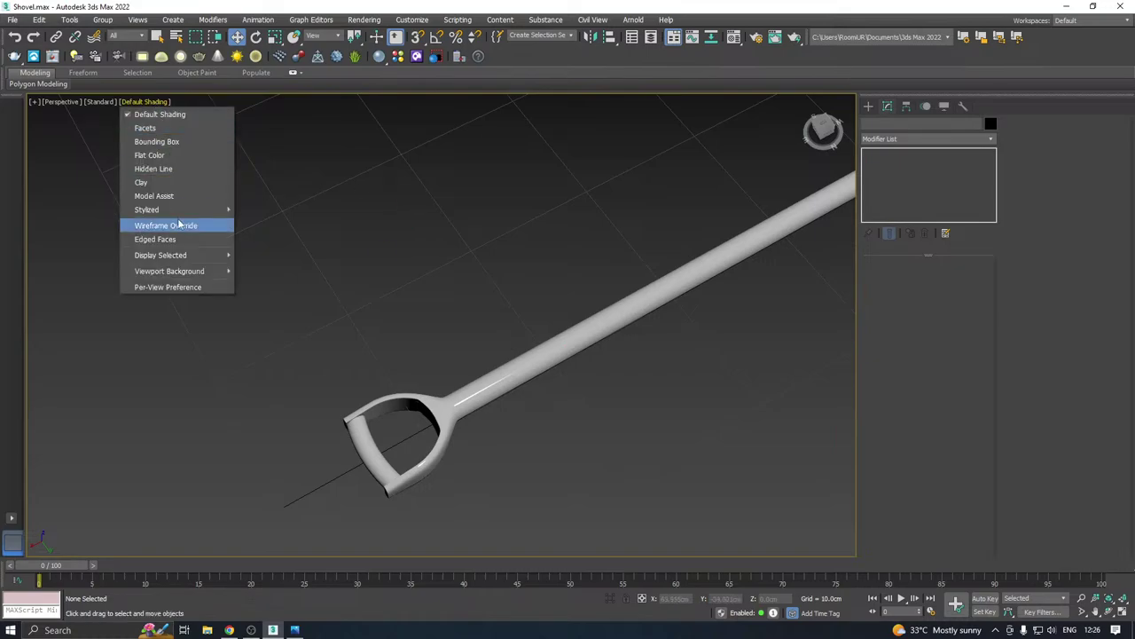
left_click(173, 228)
scroll(531, 364, "down", 4)
middle_click_drag(531, 365, 480, 404, "alt")
left_click(363, 445)
key("z")
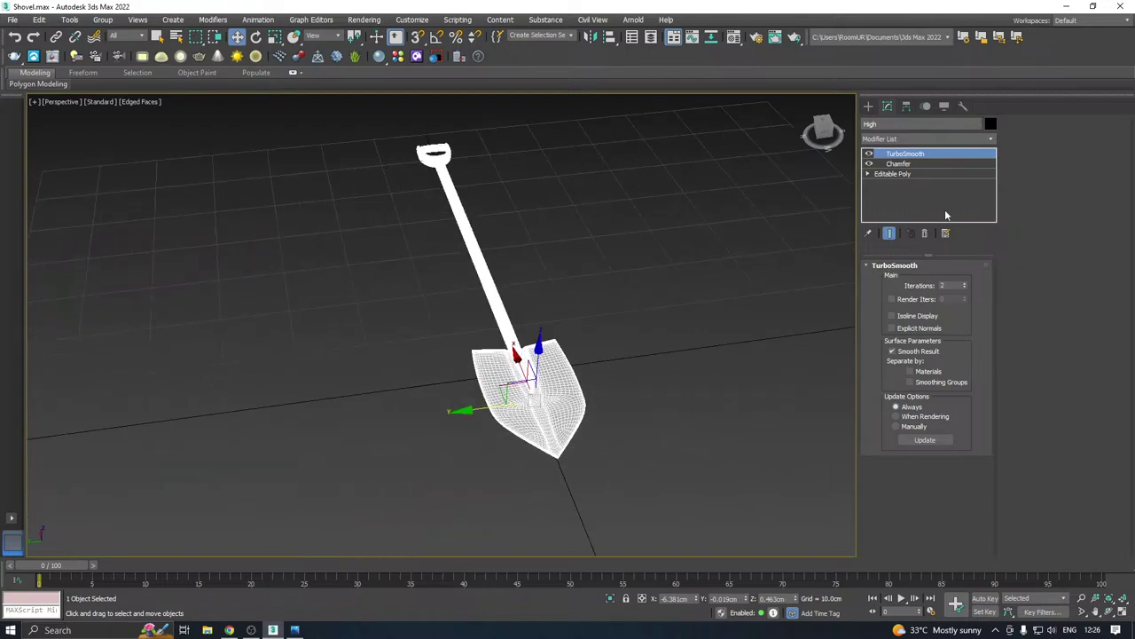
left_click(870, 154)
middle_click_drag(578, 362, 553, 360, "alt")
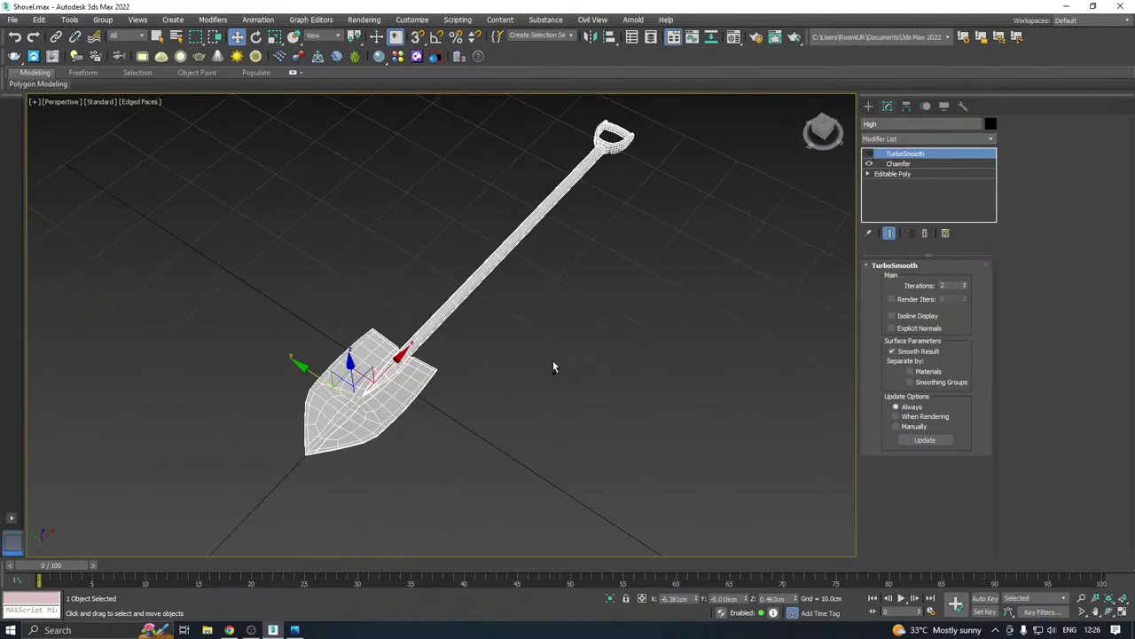
Unhide all objects, select the Low shovel, and hide everything unselected
right_click(444, 422)
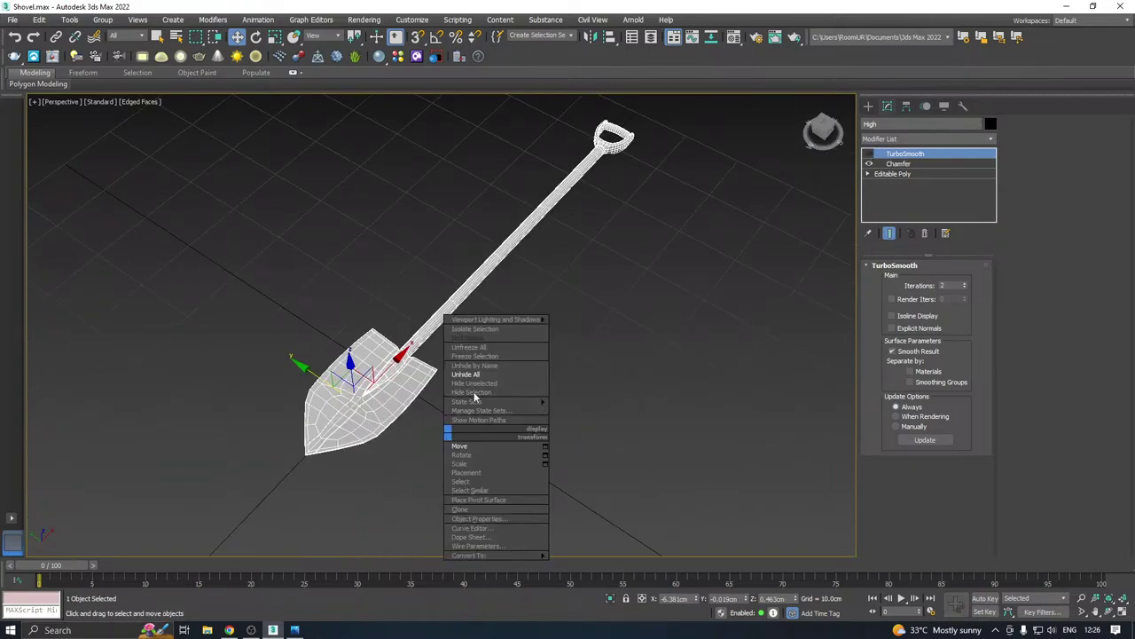
left_click(483, 372)
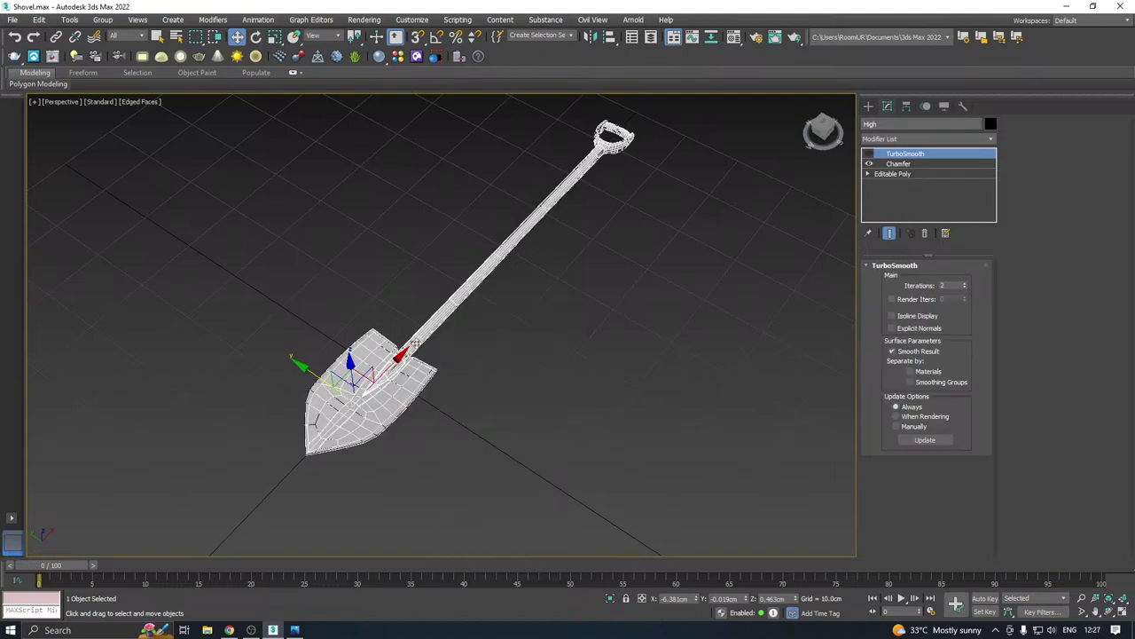
left_click(411, 343)
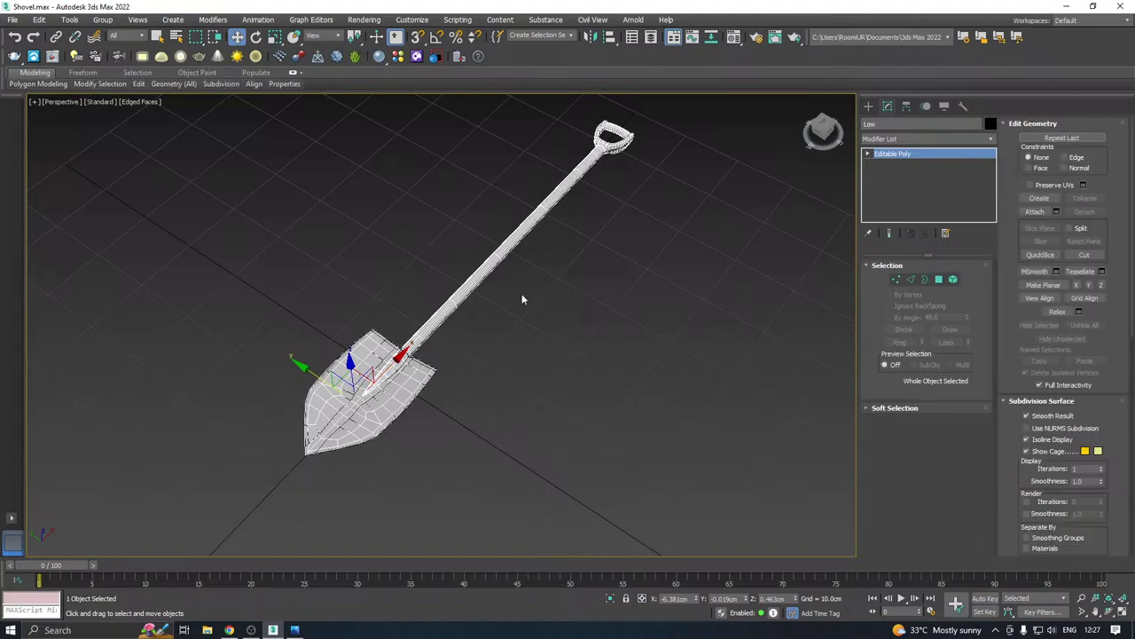
right_click(396, 399)
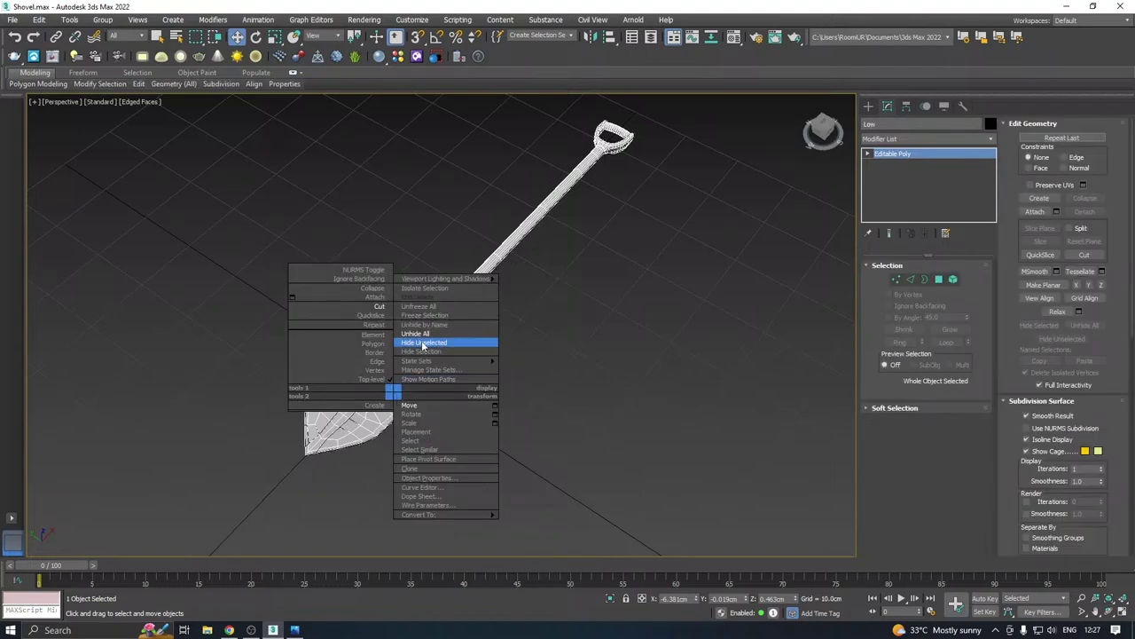
left_click(423, 344)
Apply an Unwrap UVW modifier to the Low shovel, open the UV editor, and turn off Ignore Backfacing
scroll(381, 372, "up", 4)
left_click(985, 139)
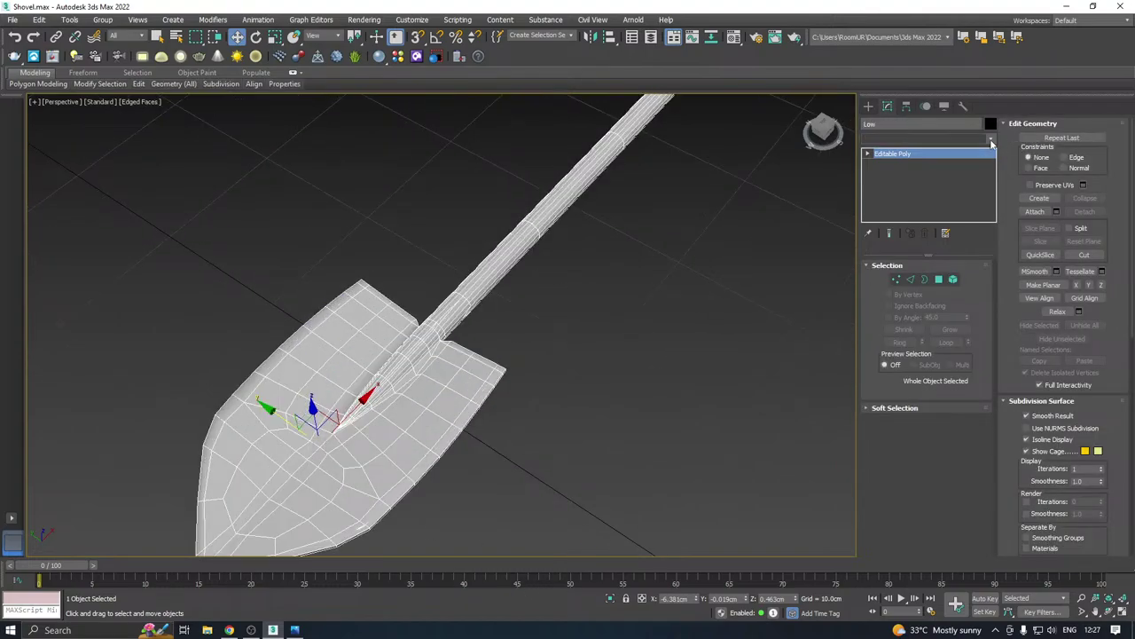
scroll(971, 504, "down", 15)
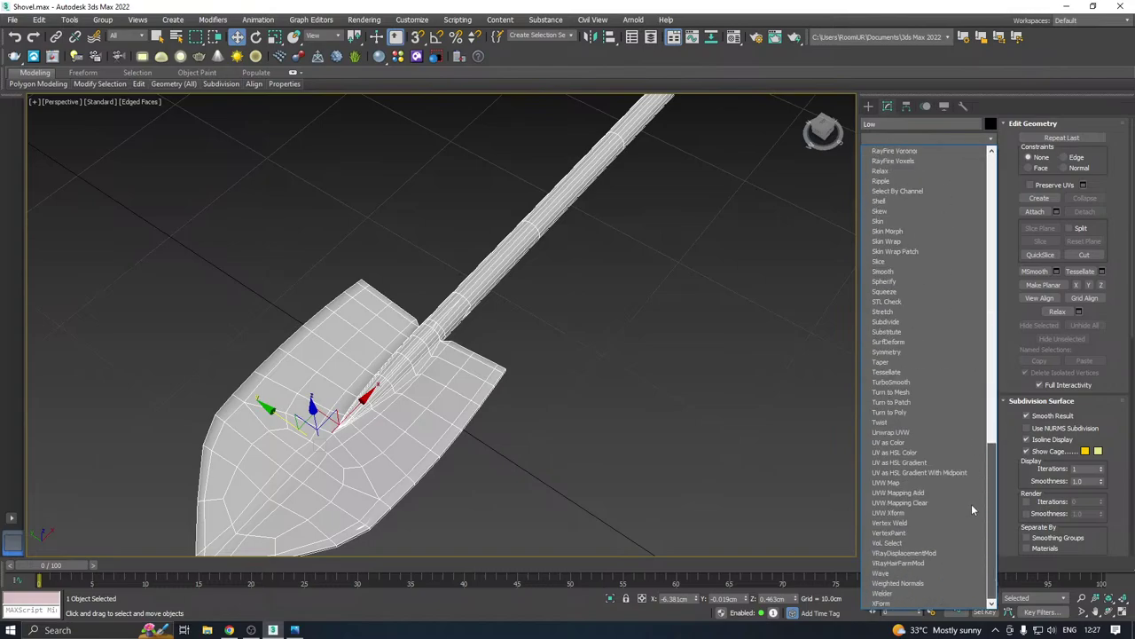
left_click(890, 432)
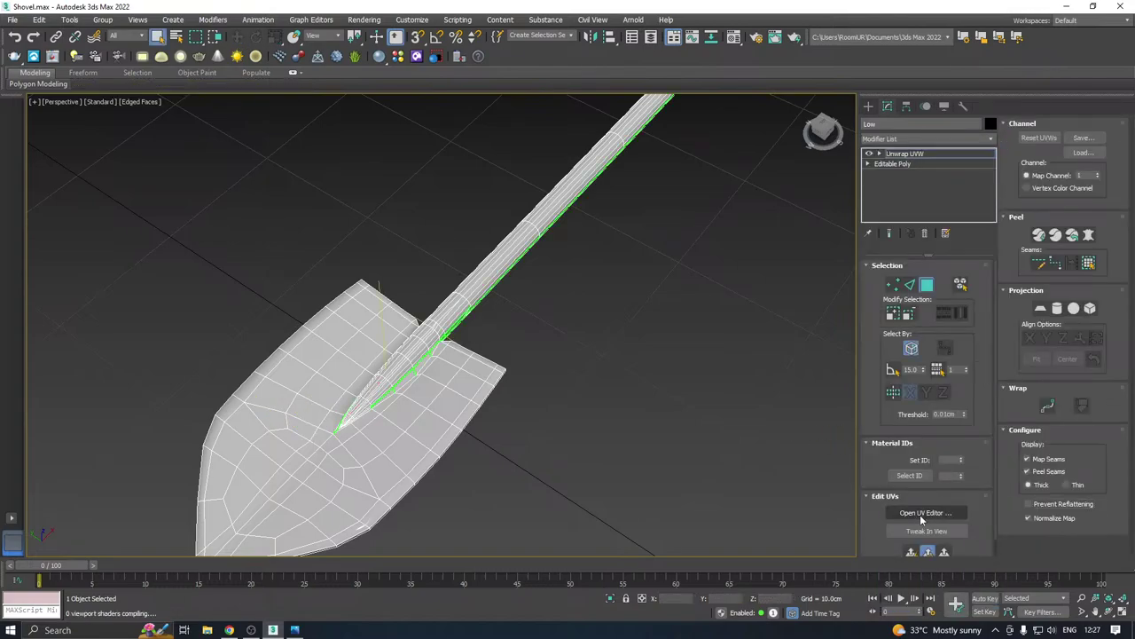
left_click(920, 514)
left_click(912, 347)
middle_click_drag(606, 359, 735, 347)
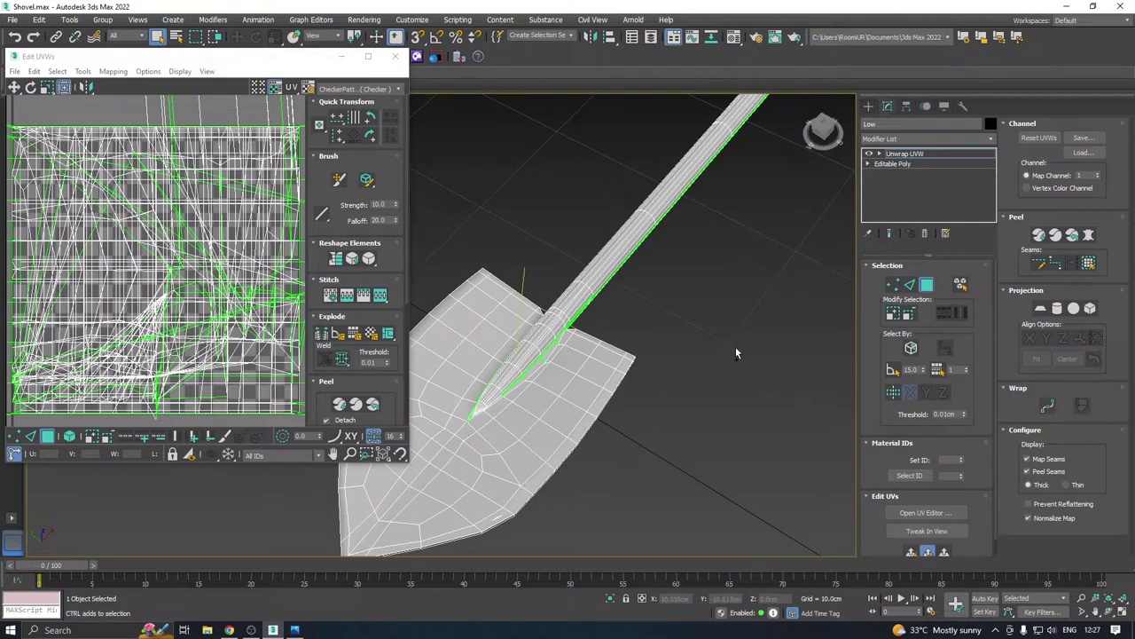
Select all of the Low shovel's polygons and pack their UV elements with Rescale enabled
key("ctrl+a")
scroll(197, 262, "down", 3)
left_click(327, 382)
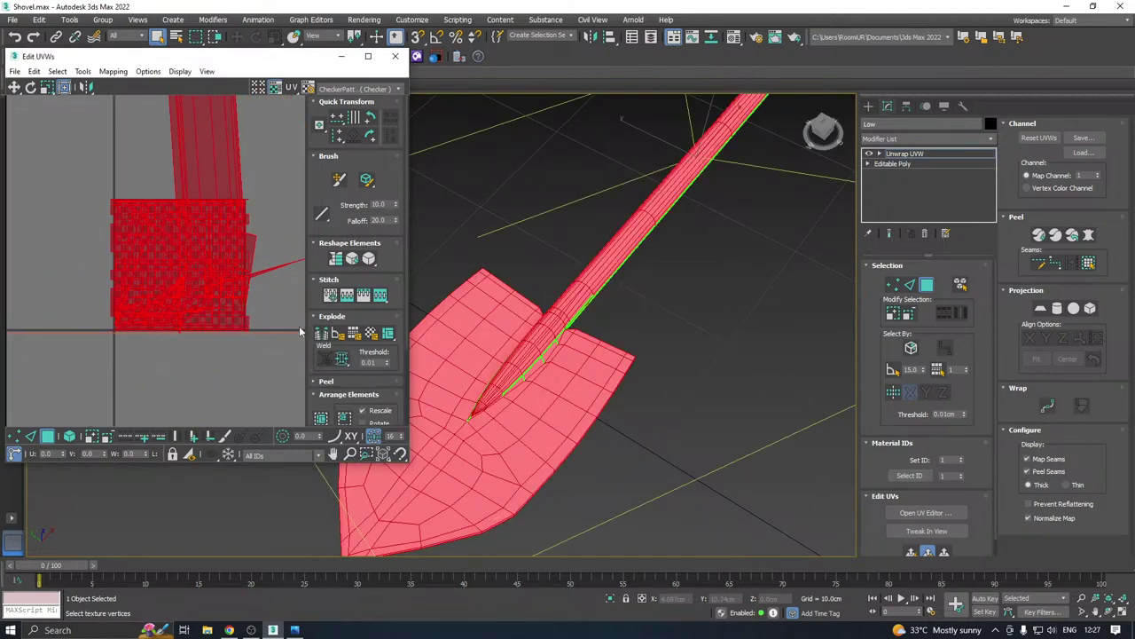
left_click(320, 420)
Set the UV editor's background texture to CheckerPattern (Checker)
left_click(363, 89)
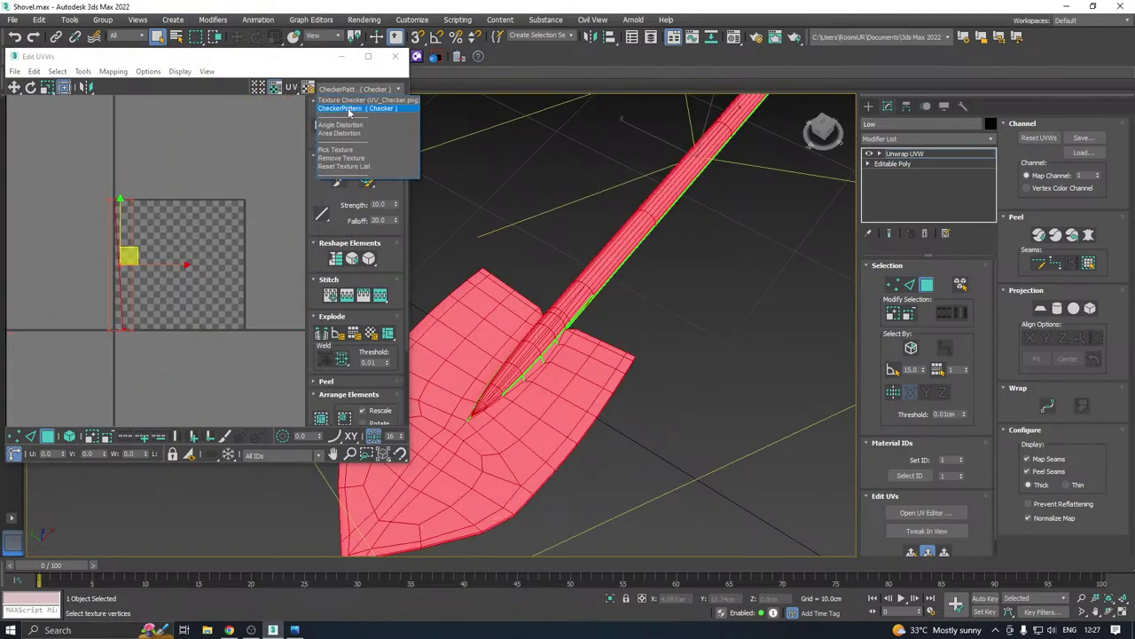
left_click(349, 112)
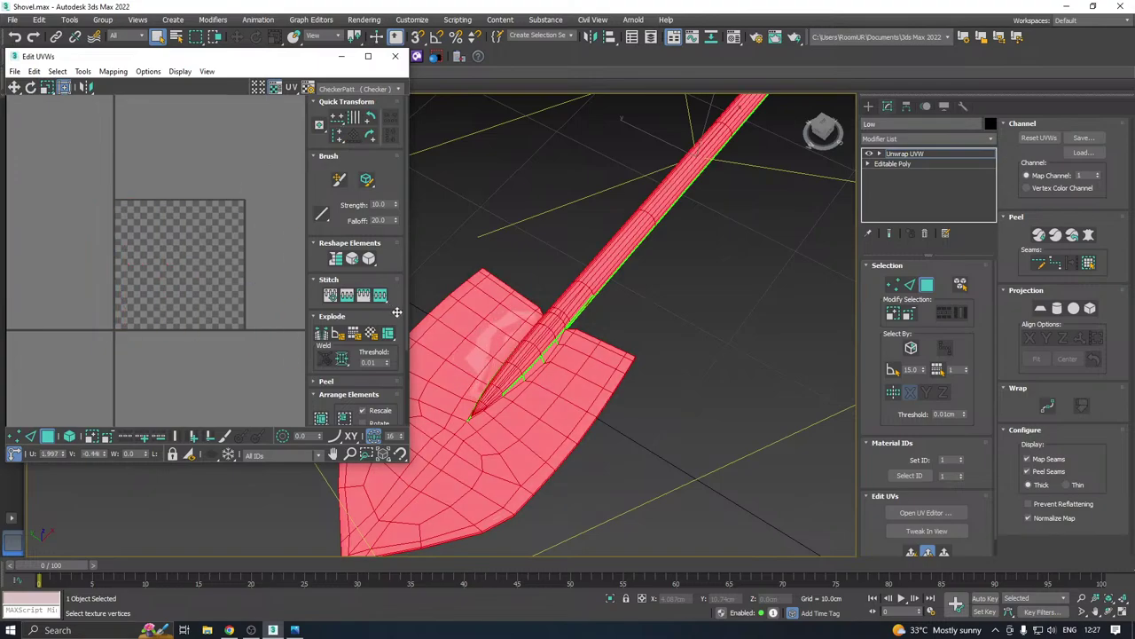
left_click(366, 89)
left_click(368, 108)
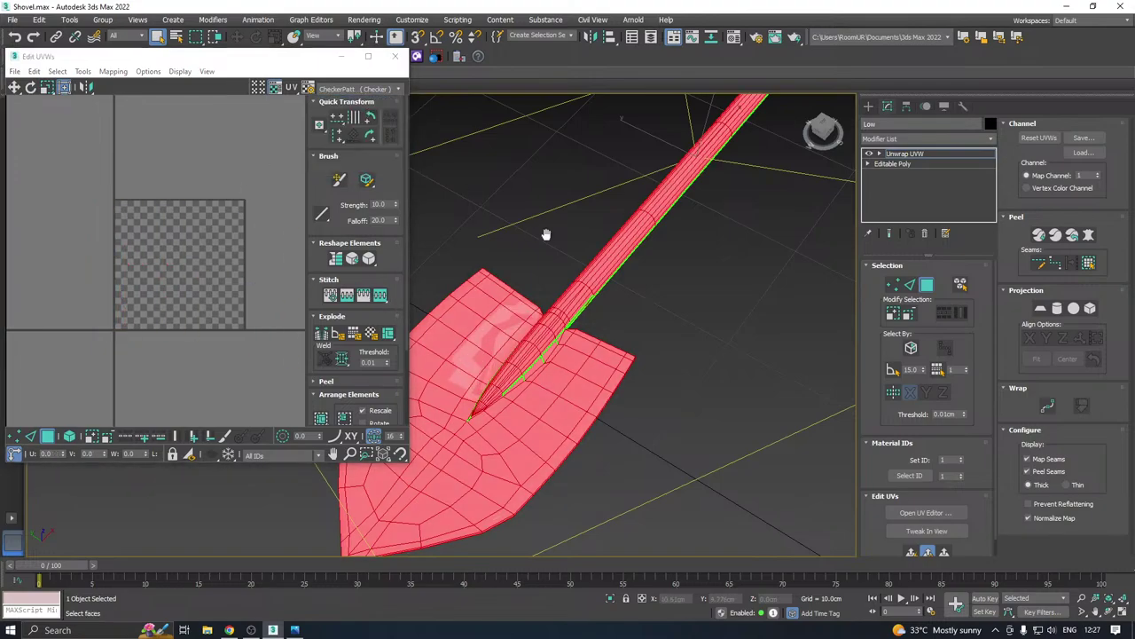
Select the front faces of both blade halves and the socket polygons on the Low shovel using 15.0 planar-angle selection
middle_click_drag(544, 231, 823, 344, "alt")
left_click(891, 371)
left_click(535, 408)
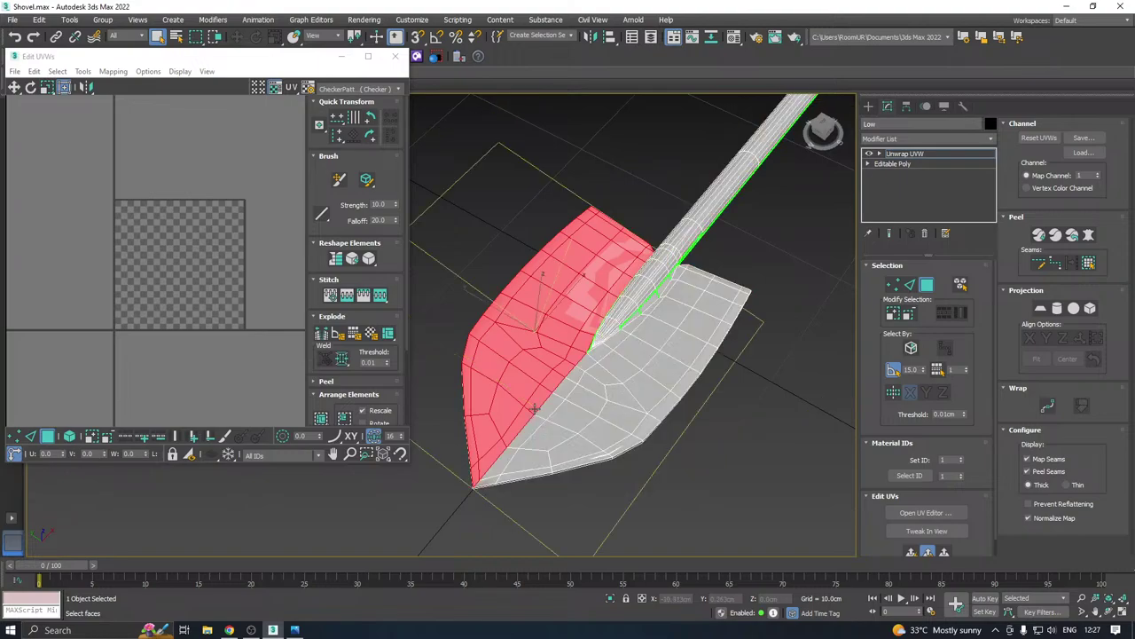
left_click(603, 365, "ctrl")
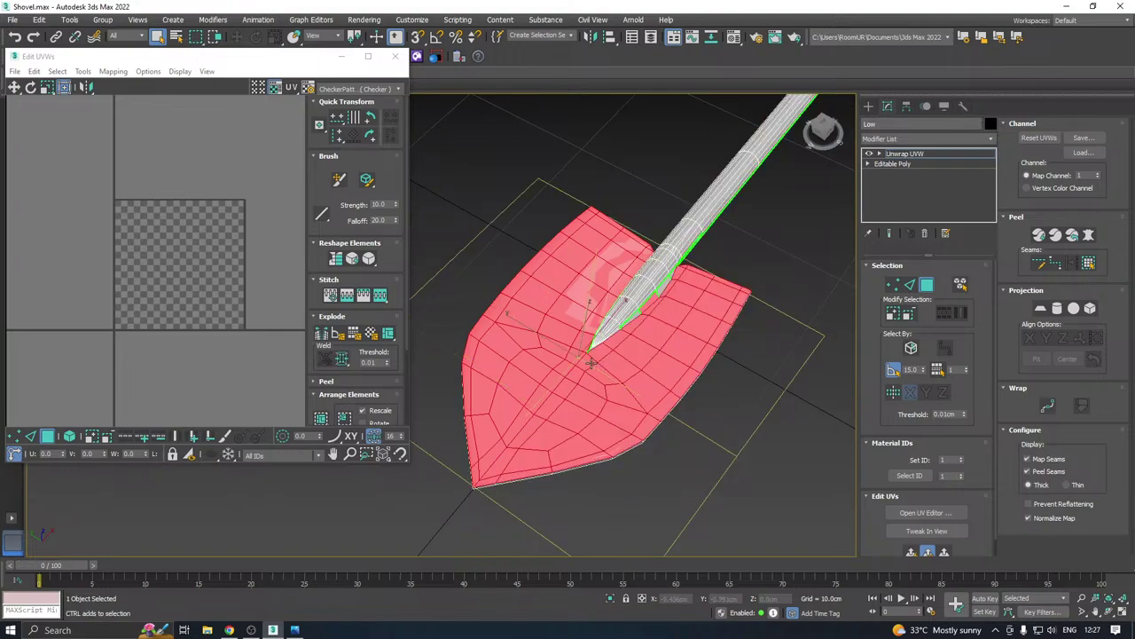
scroll(621, 322, "up", 3)
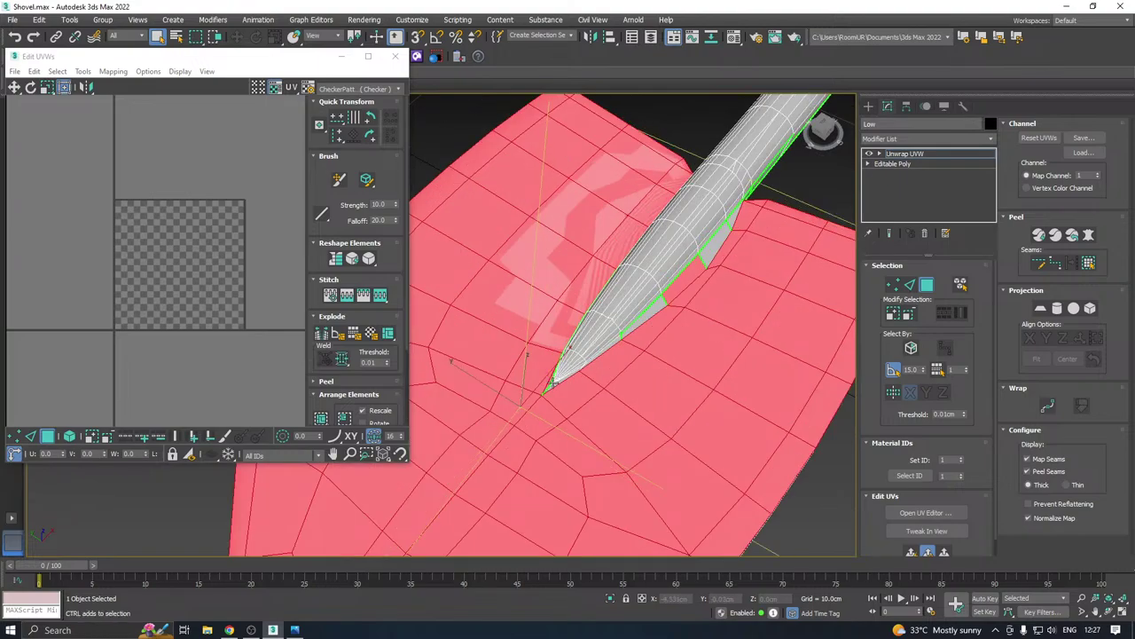
scroll(552, 380, "up", 4)
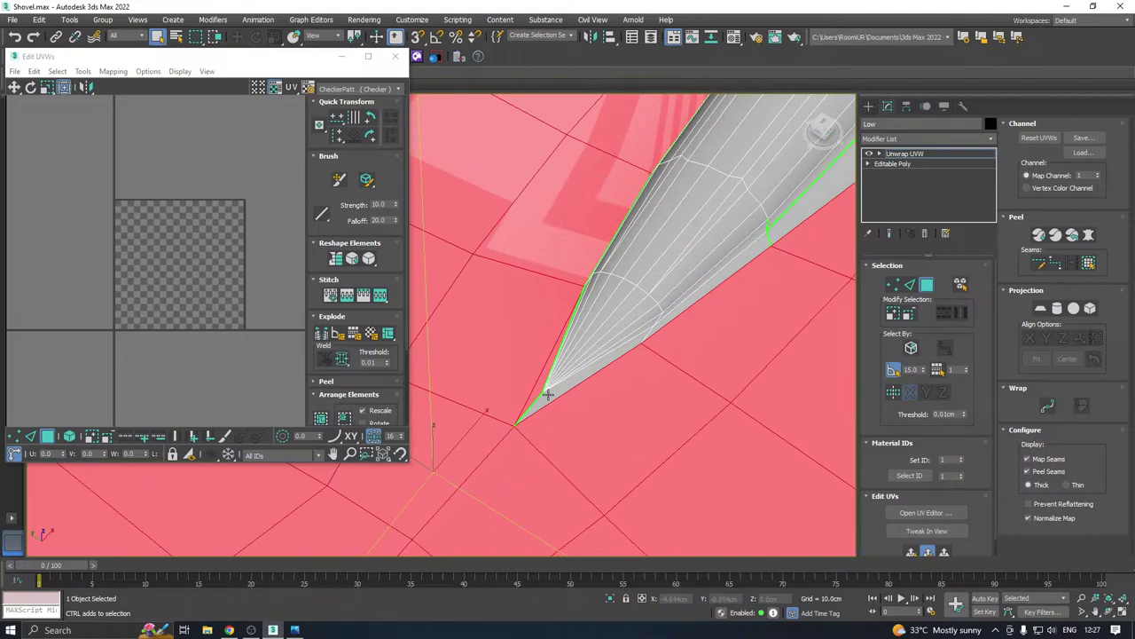
left_click(590, 359, "ctrl")
left_click(577, 327, "ctrl")
left_click(587, 312, "ctrl")
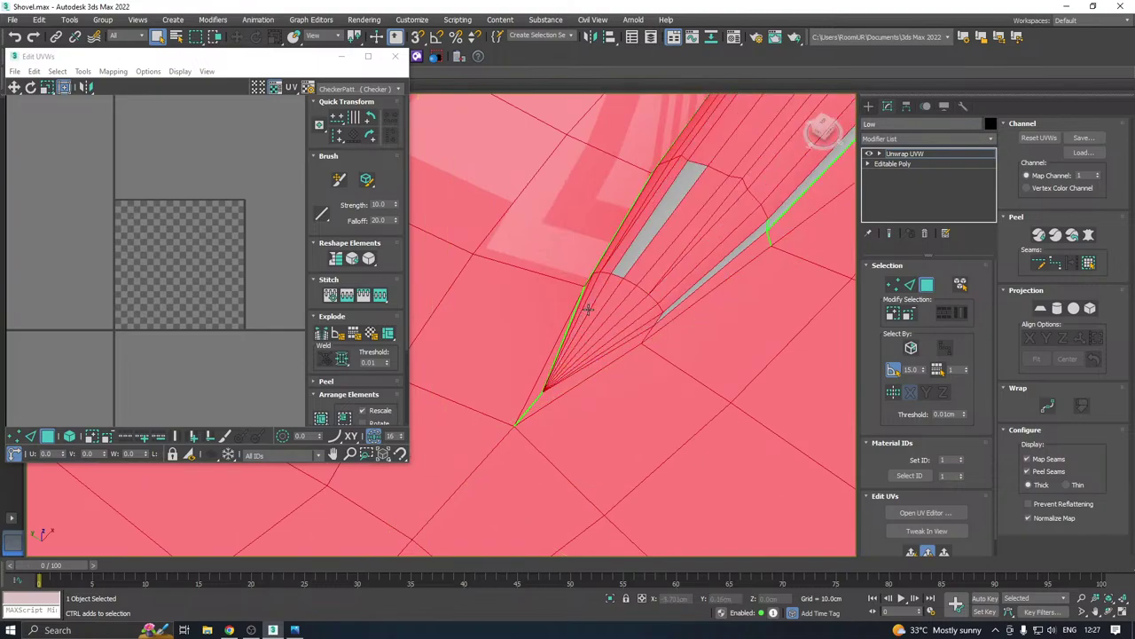
left_click(621, 266, "ctrl")
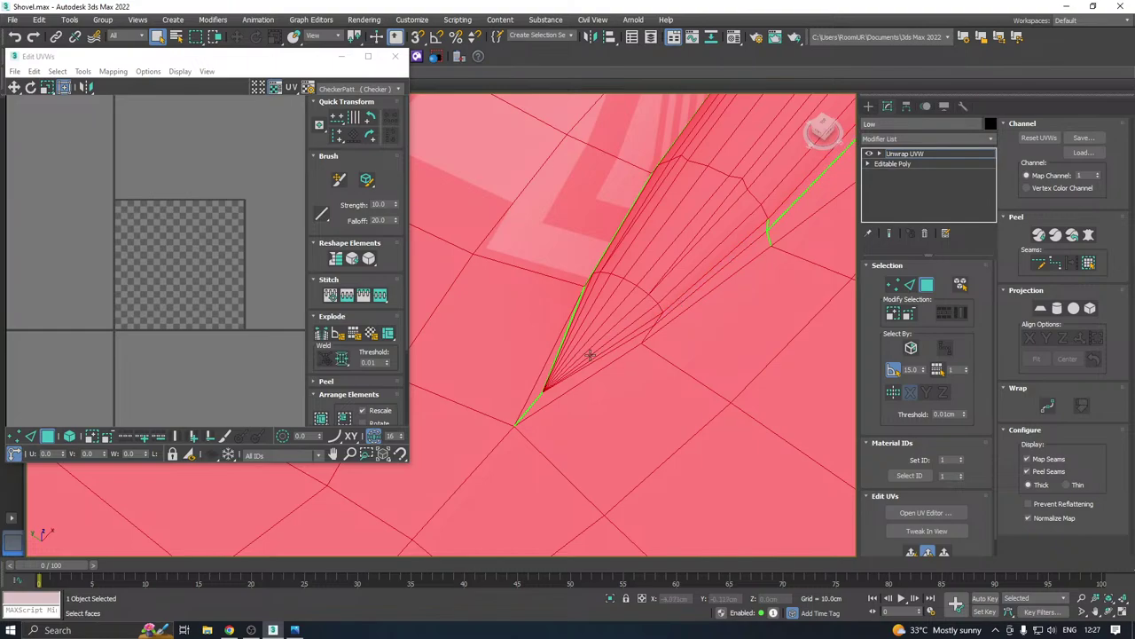
Deselect the handle shaft and grip polygons so that only the blade front and its socket stay selected
scroll(590, 355, "down", 5)
middle_click_drag(606, 343, 515, 370, "alt")
scroll(514, 371, "down", 4)
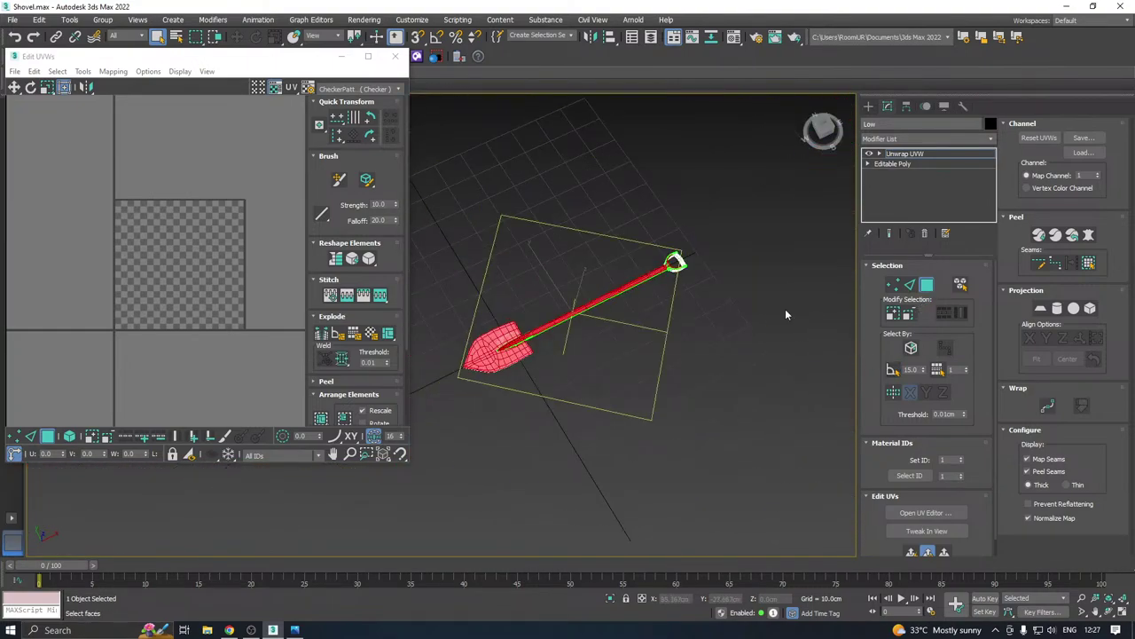
left_click_drag(734, 225, 530, 346, "alt")
scroll(530, 346, "up", 6)
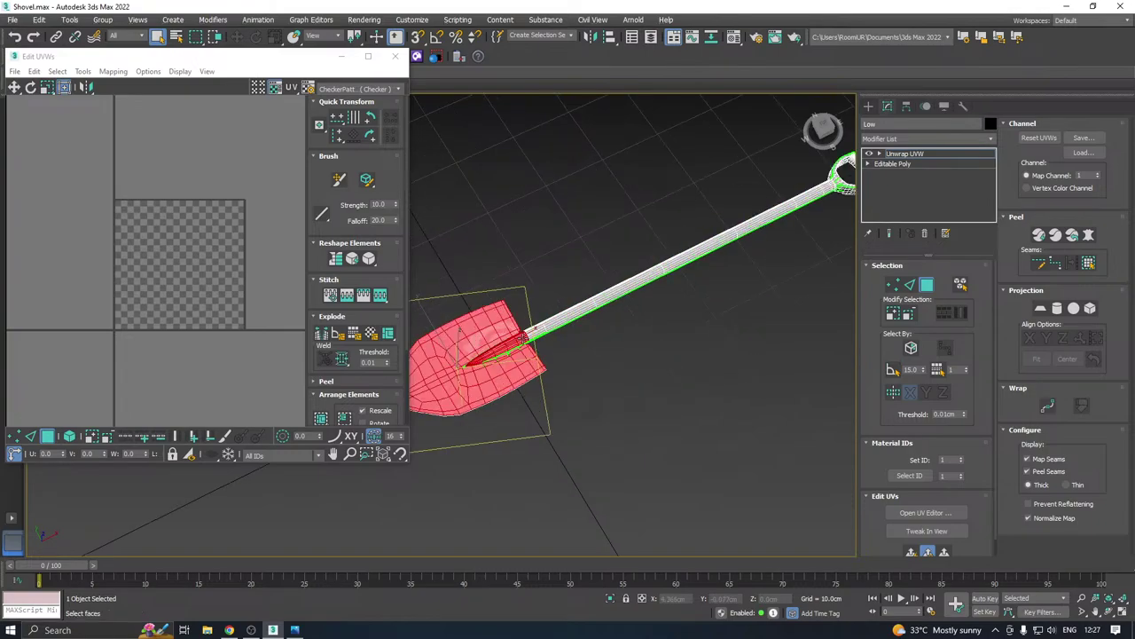
scroll(532, 344, "up", 2)
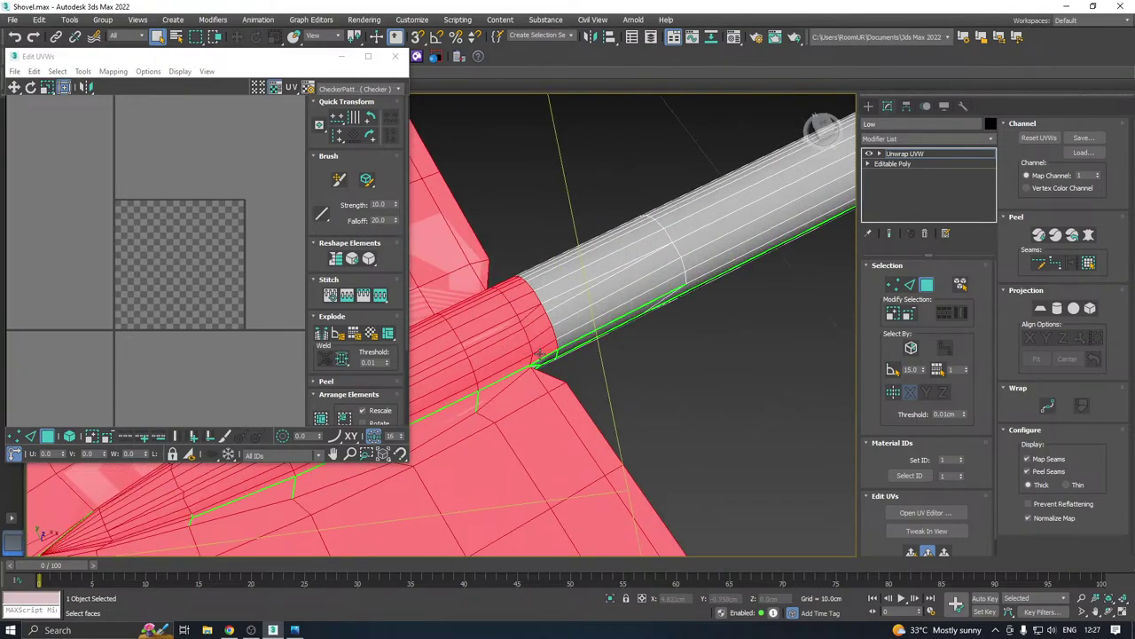
scroll(669, 331, "down", 8)
middle_click_drag(679, 320, 654, 320, "alt")
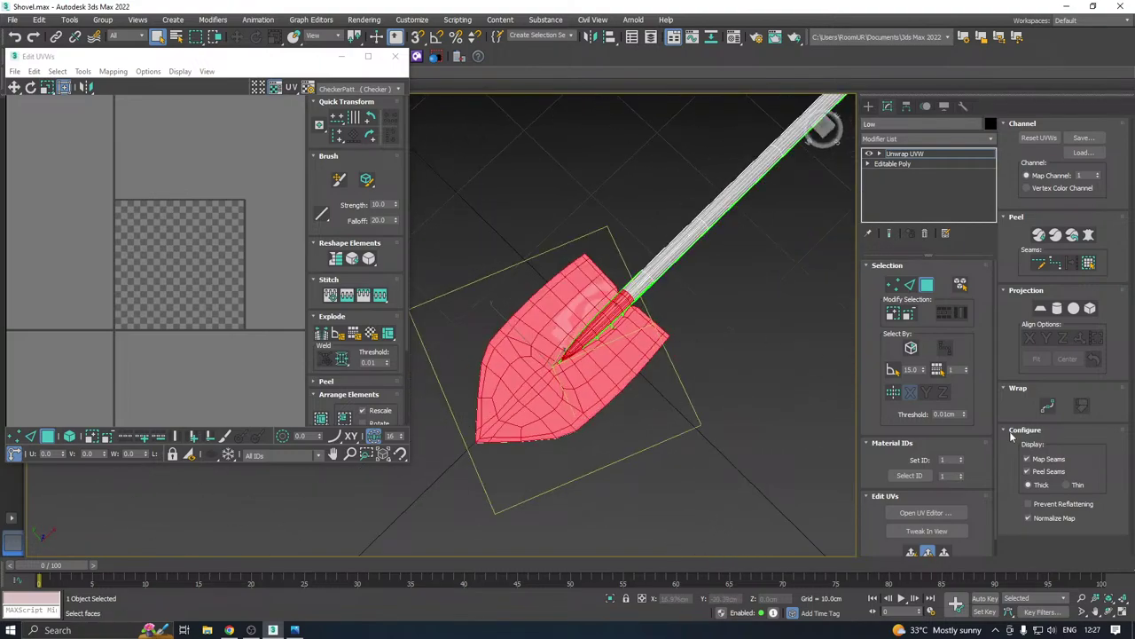
Quick-planar-map the selected blade front, and apply a Planar projection aligned to Z
left_click(911, 550)
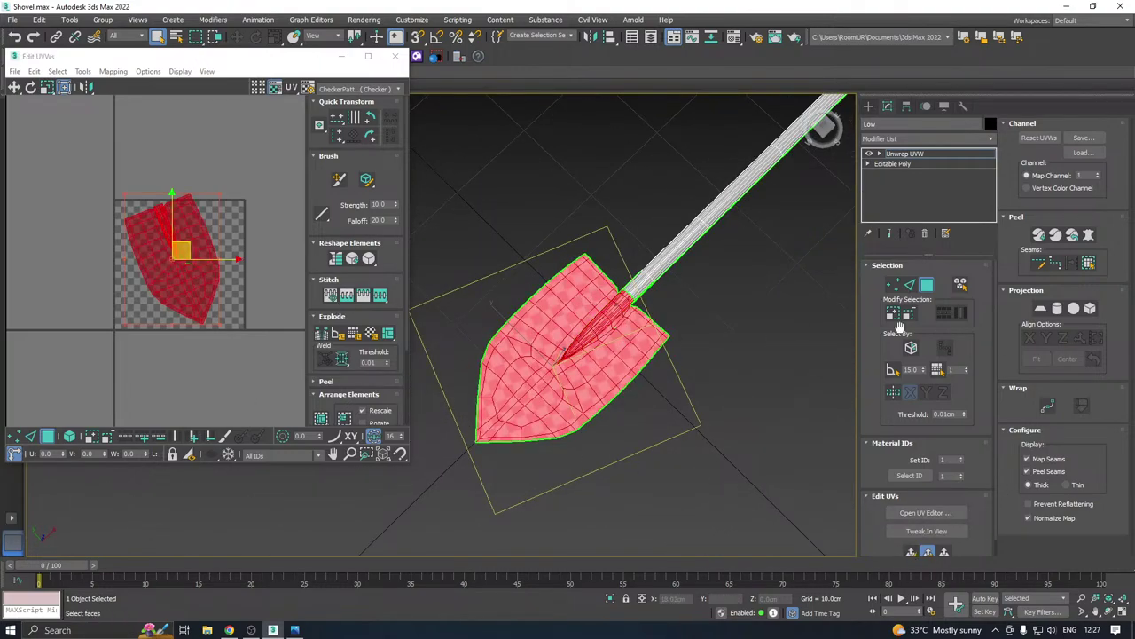
left_click(1042, 310)
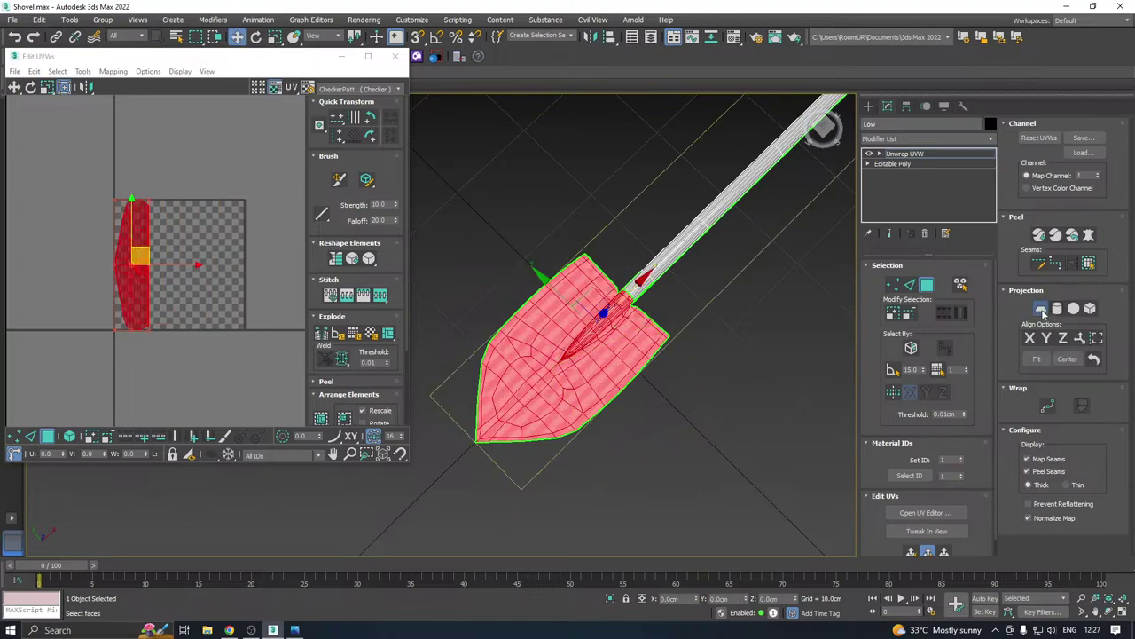
left_click(1062, 339)
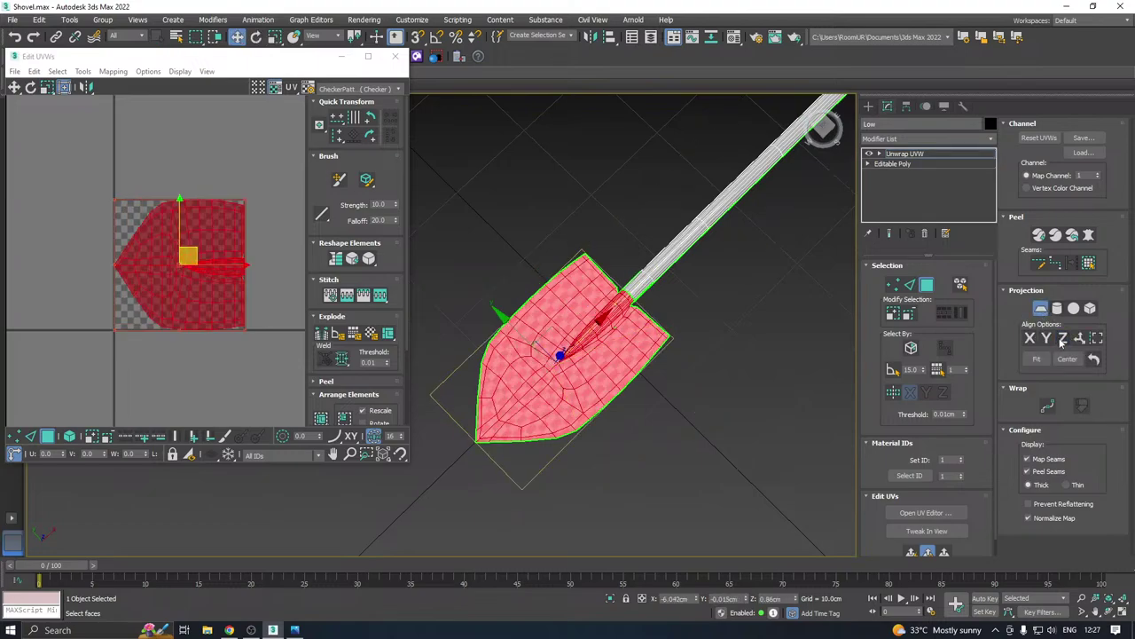
left_click(1041, 308)
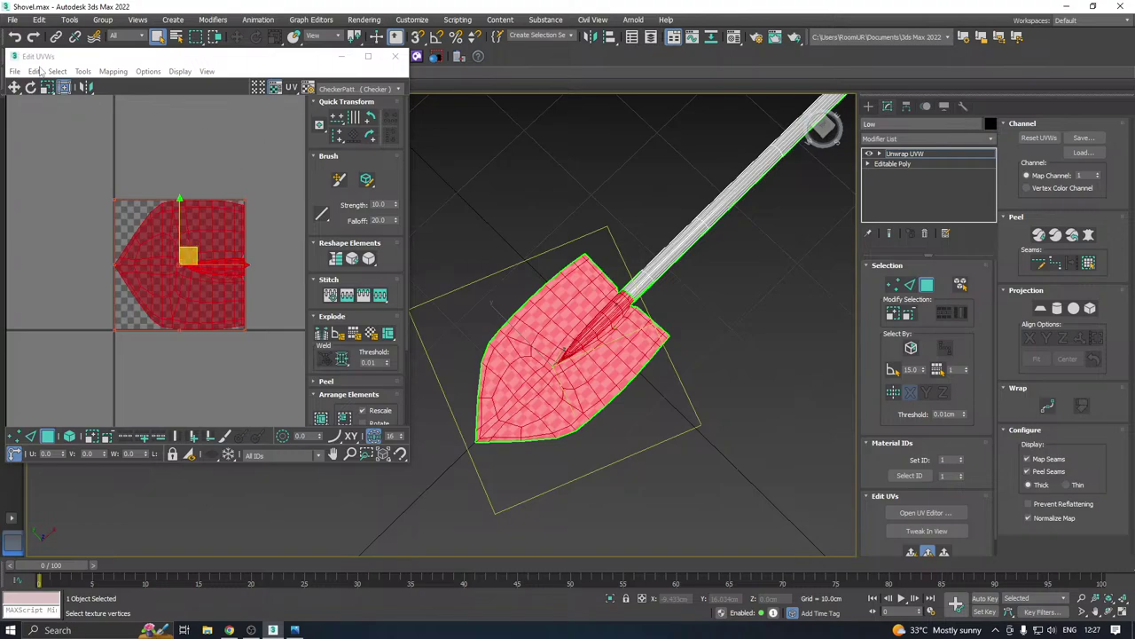
Relax the blade front's UV shell by polygon angles and move it below the UV tile
left_click(93, 73)
left_click(102, 269)
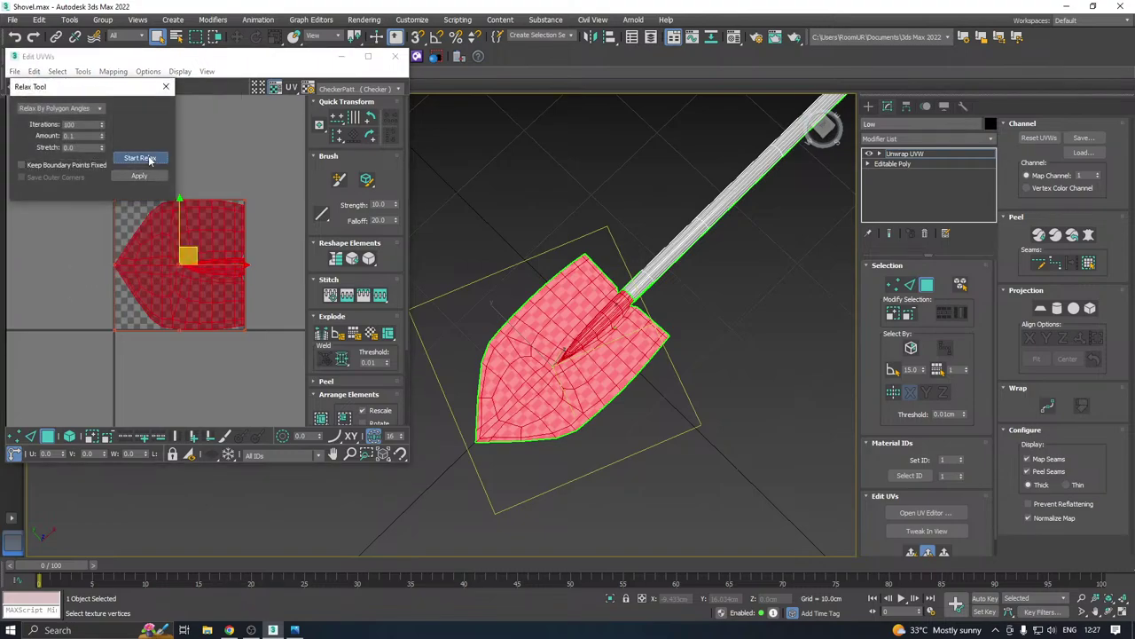
left_click(142, 158)
left_click(144, 157)
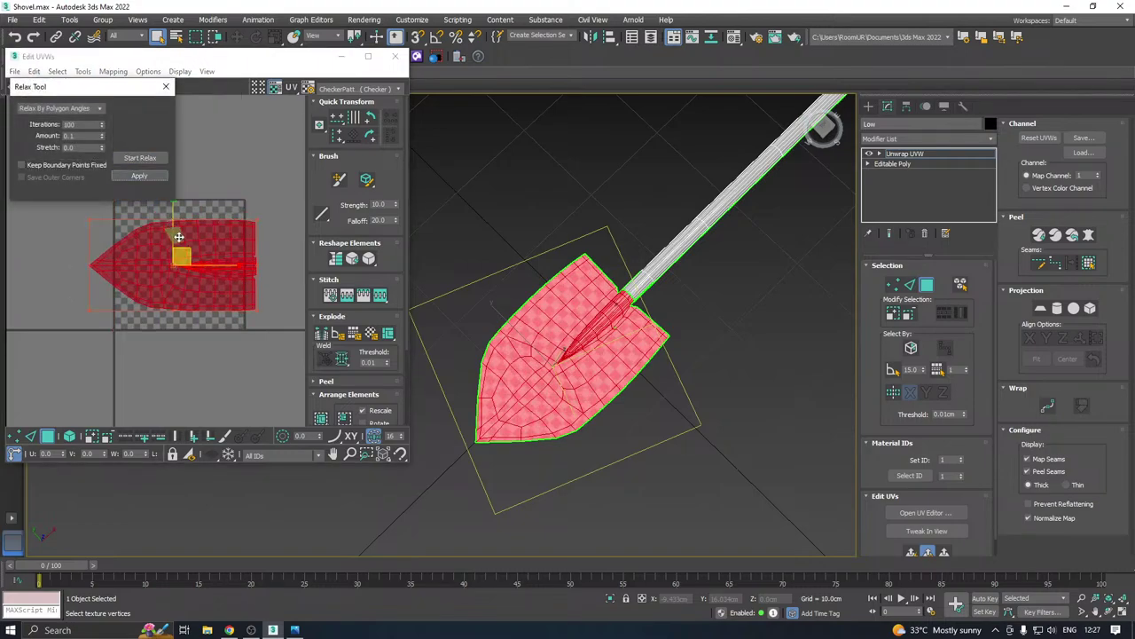
left_click_drag(245, 226, 226, 390)
Select the reverse side of the blade and its socket polygons using 15.0 planar-angle selection
middle_click_drag(675, 381, 644, 207, "alt")
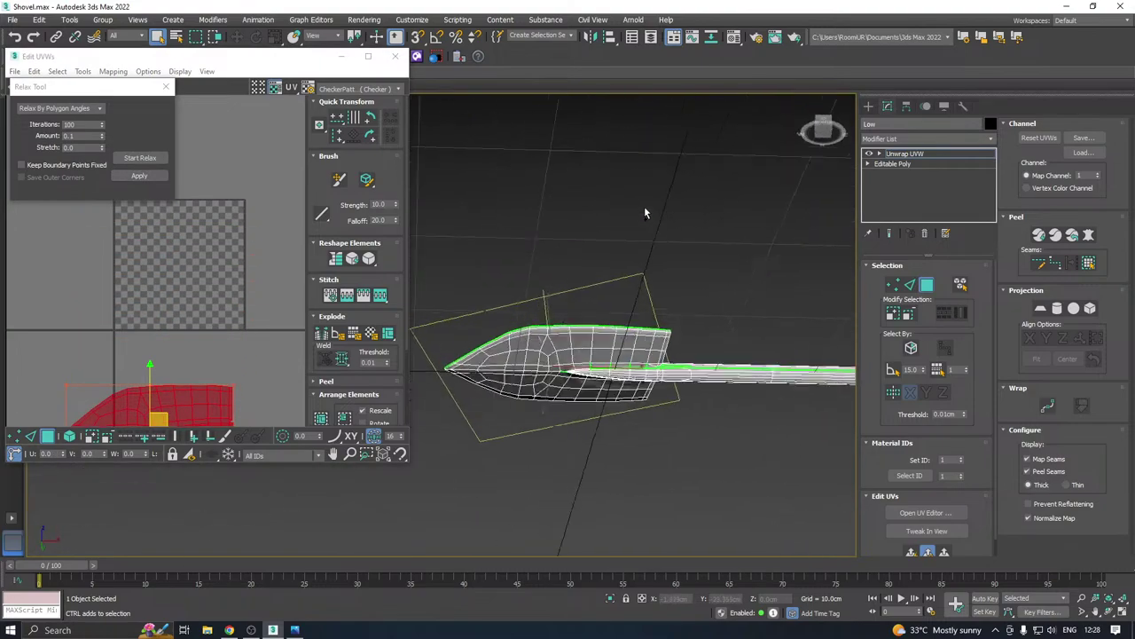
scroll(516, 360, "up", 3)
left_click(893, 370)
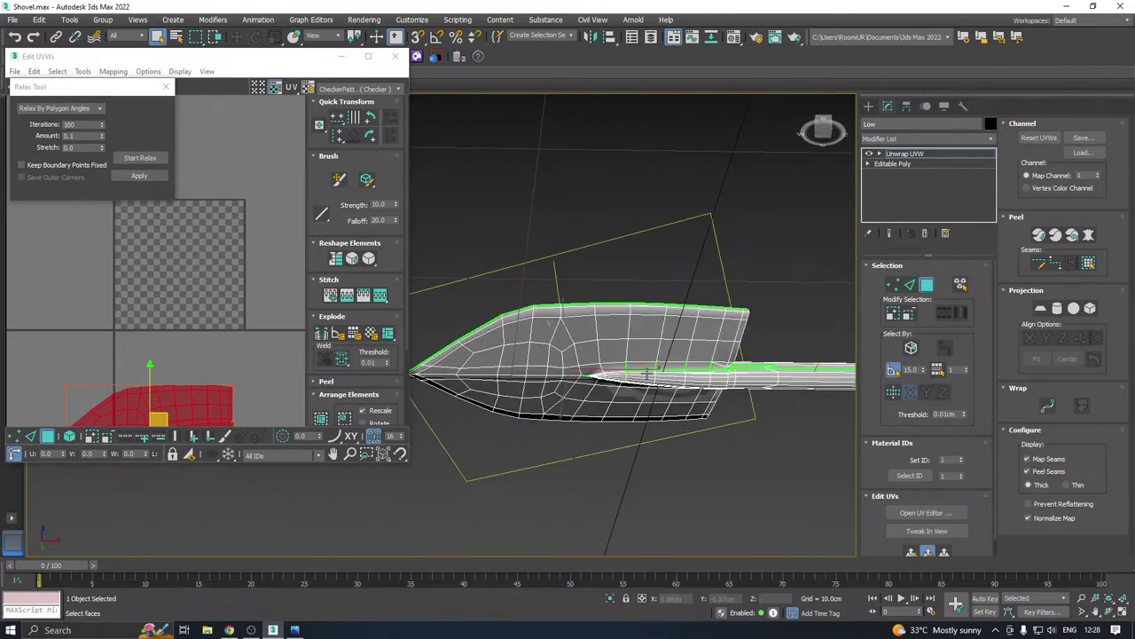
left_click(499, 375)
middle_click_drag(708, 382, 604, 360, "alt")
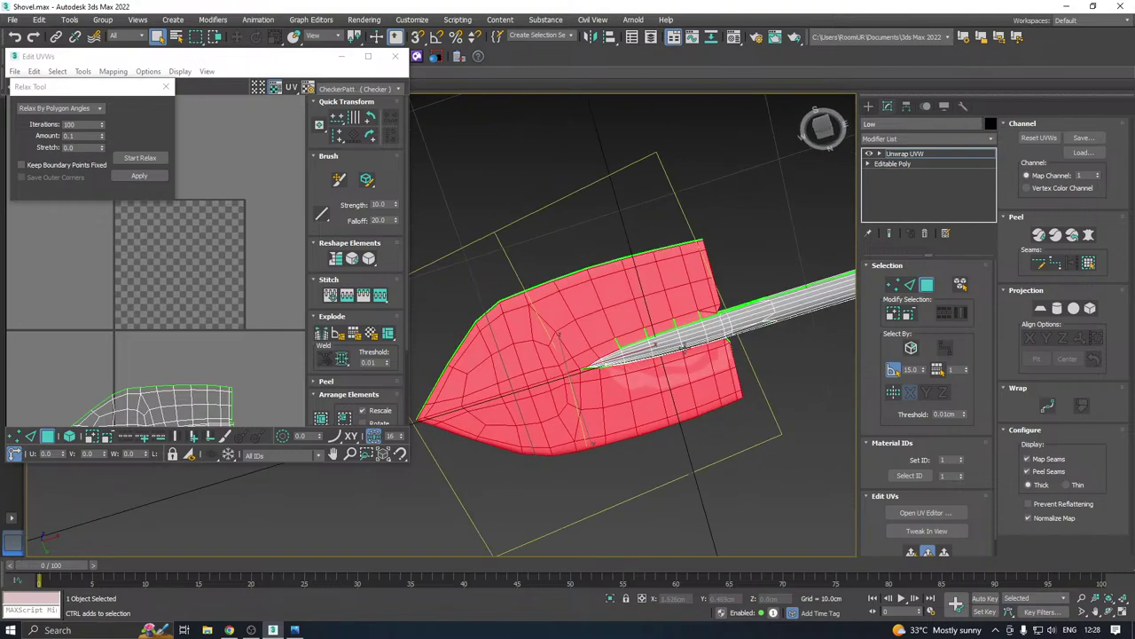
scroll(604, 360, "up", 5)
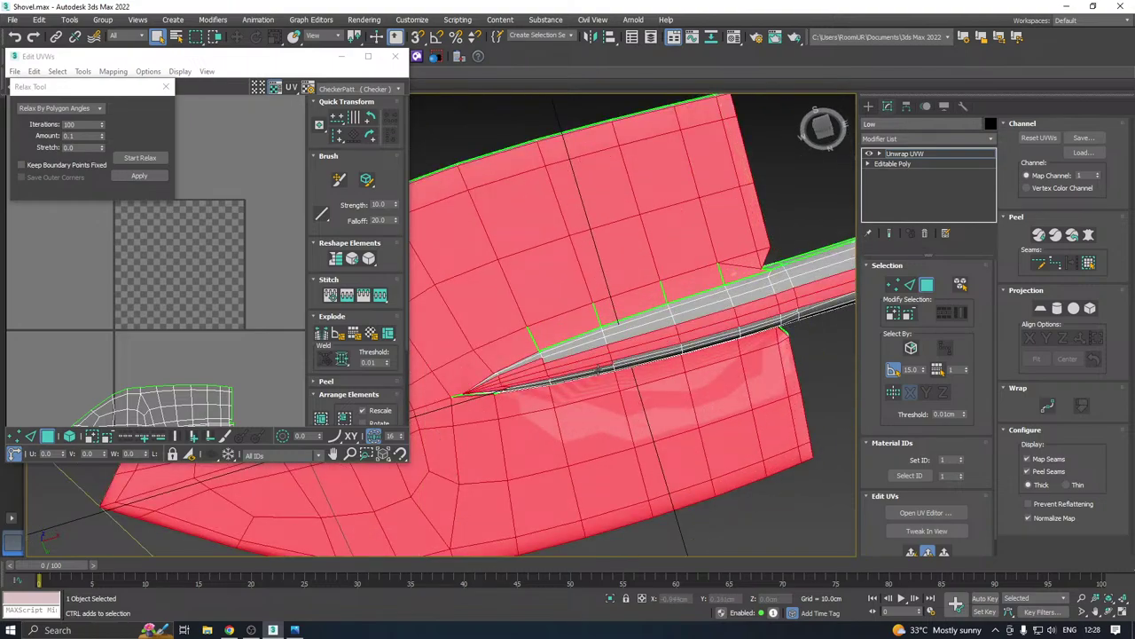
left_click(597, 371, "ctrl")
left_click(579, 355, "ctrl")
left_click(571, 349, "ctrl")
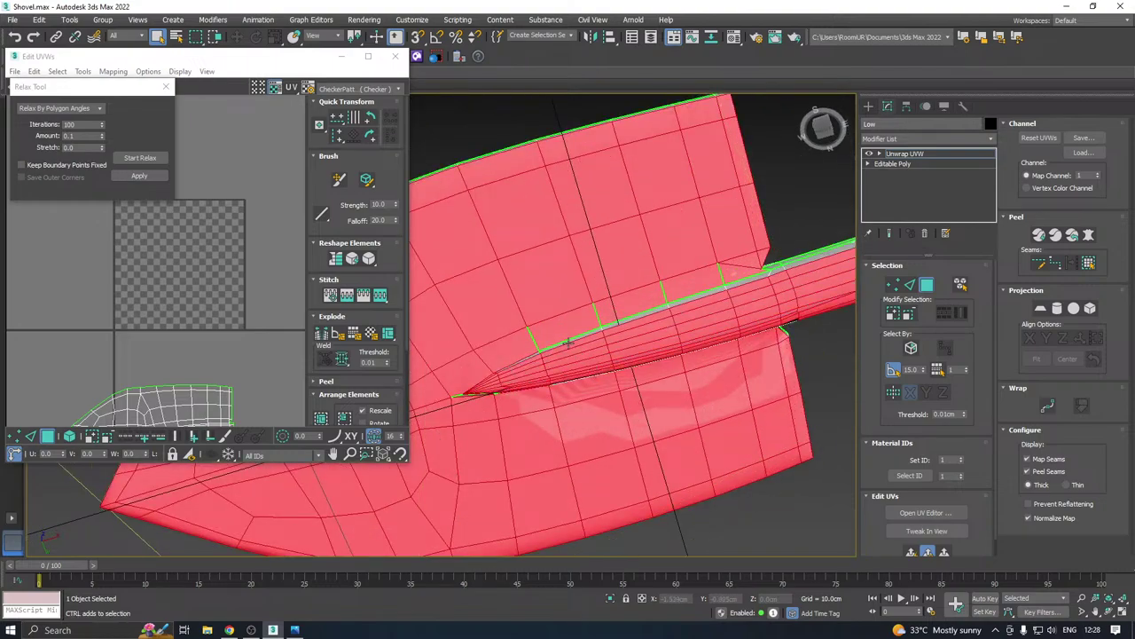
Extend the selection with a region around the blade to include its remaining polygons up to the socket end
scroll(569, 341, "down", 3)
middle_click_drag(569, 342, 676, 395, "alt")
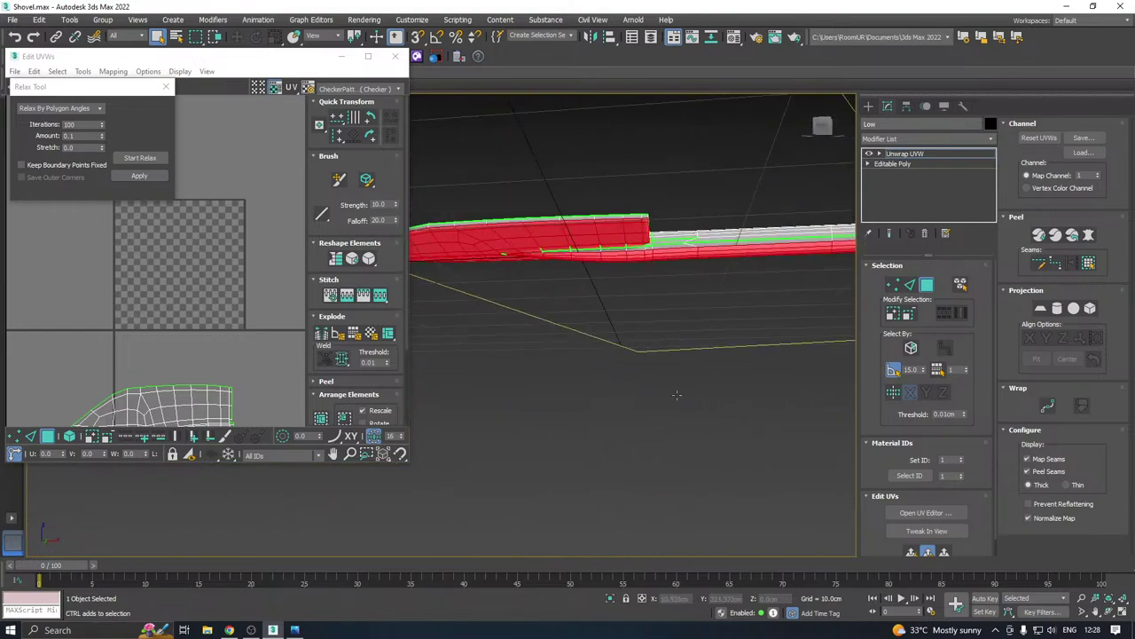
middle_click_drag(834, 358, 692, 342, "alt")
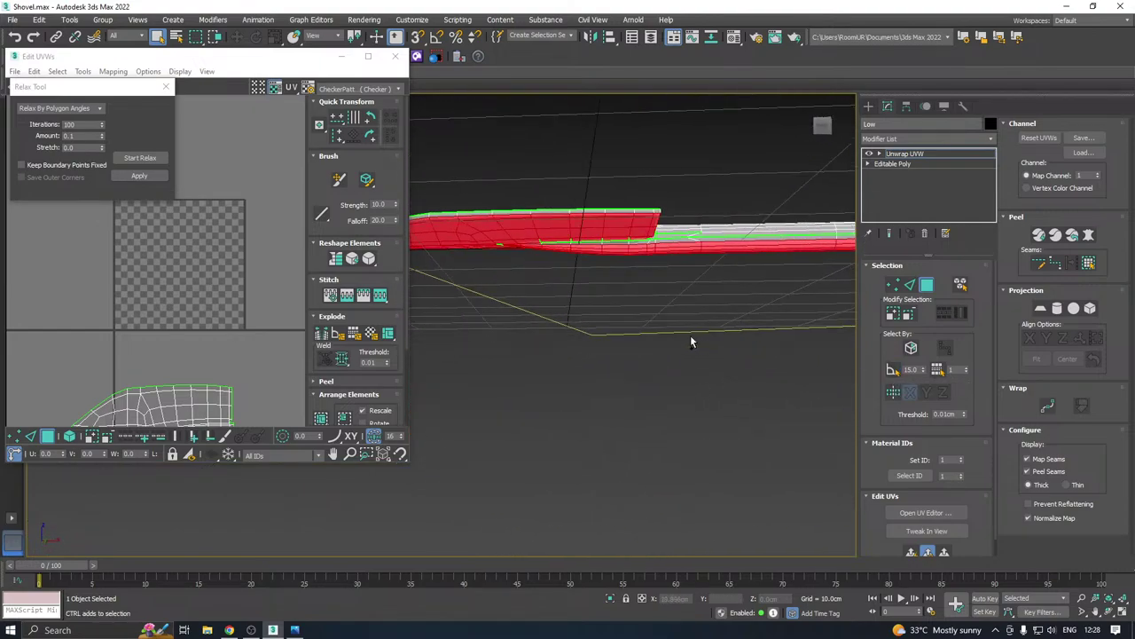
middle_click_drag(588, 189, 618, 242, "alt")
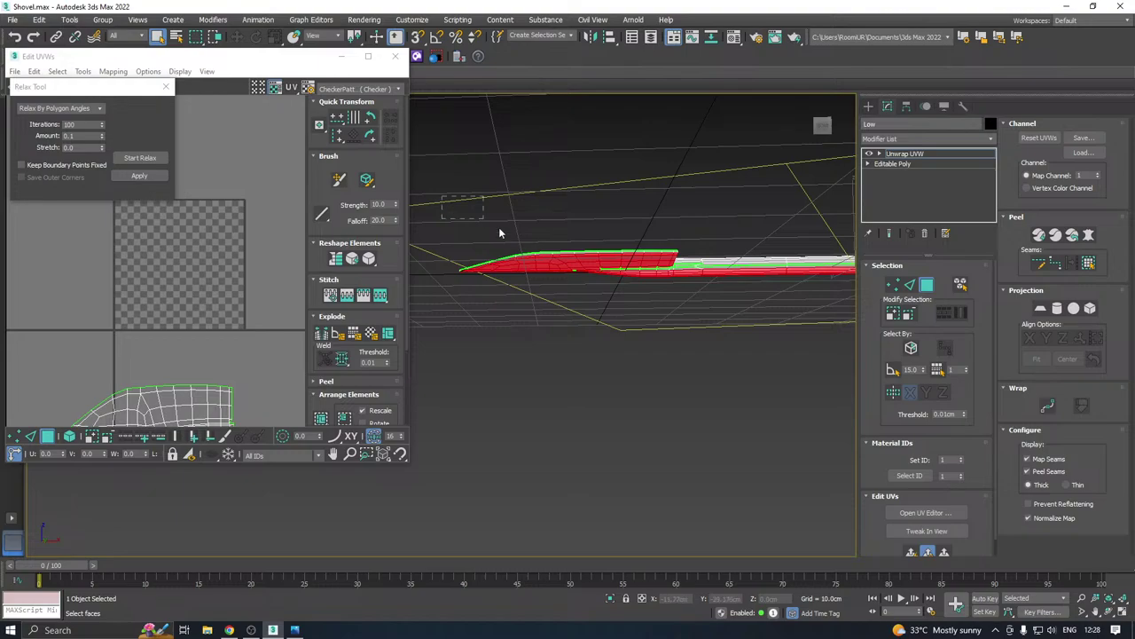
left_click_drag(668, 337, 670, 341)
middle_click_drag(670, 340, 665, 208, "alt")
scroll(664, 209, "up", 4)
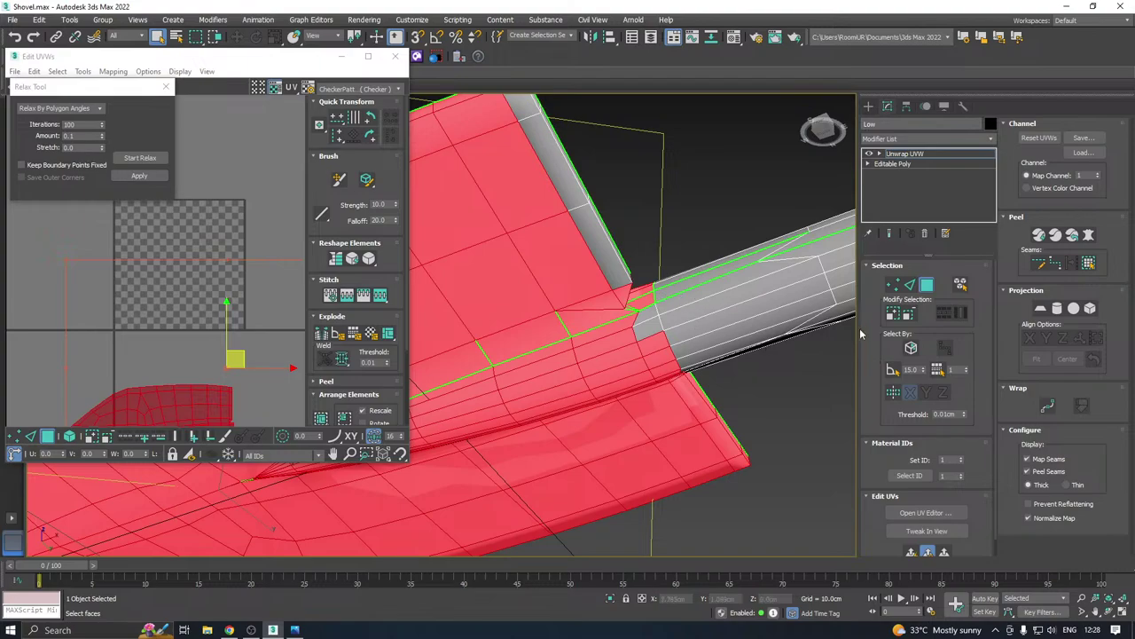
Add the unselected polygons at the blade's rear edge and socket by planar angle, and turn planar-angle selection off
left_click(893, 370)
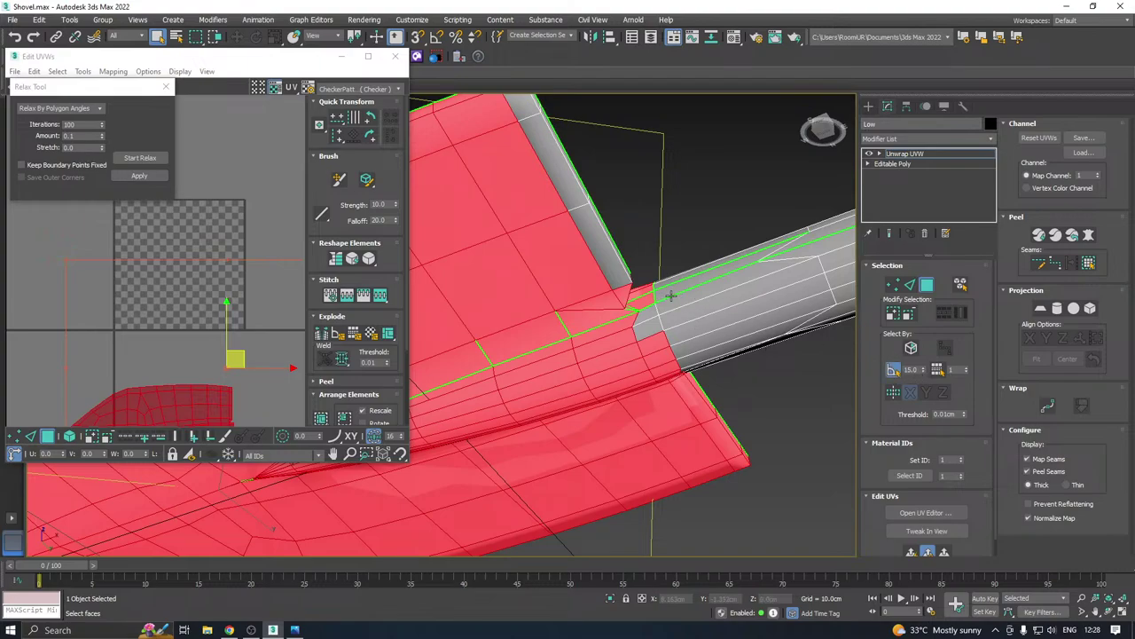
left_click(614, 270, "ctrl")
scroll(581, 314, "down", 4)
left_click(893, 370)
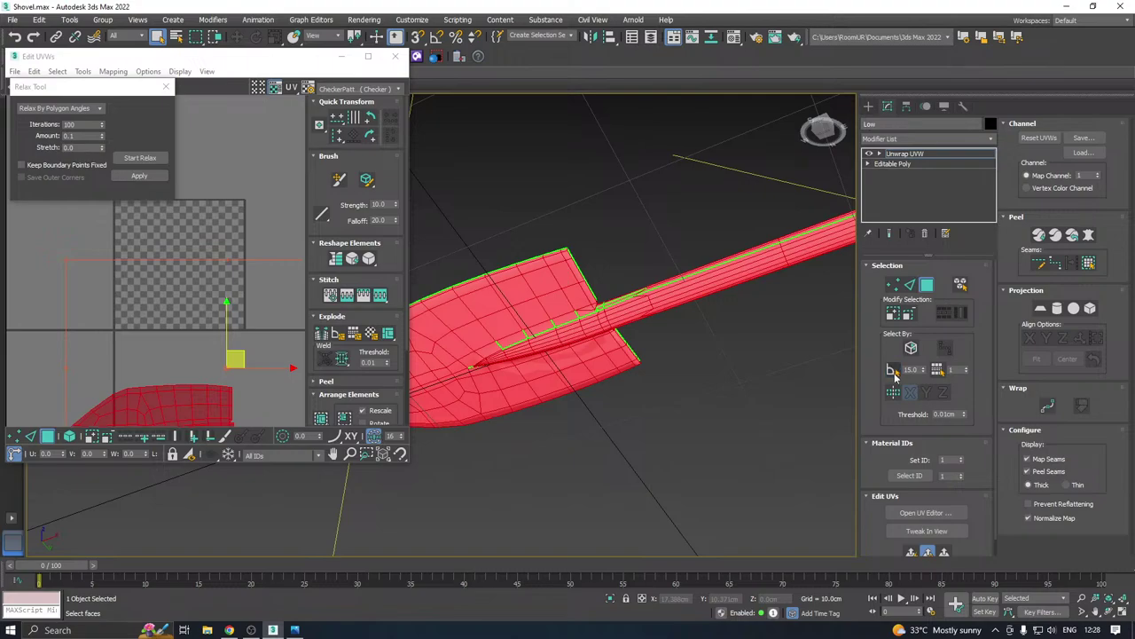
Remove the handle shaft and grip polygons from the selection up to the socket's end
middle_click_drag(585, 390, 610, 412, "alt")
scroll(610, 412, "down", 4)
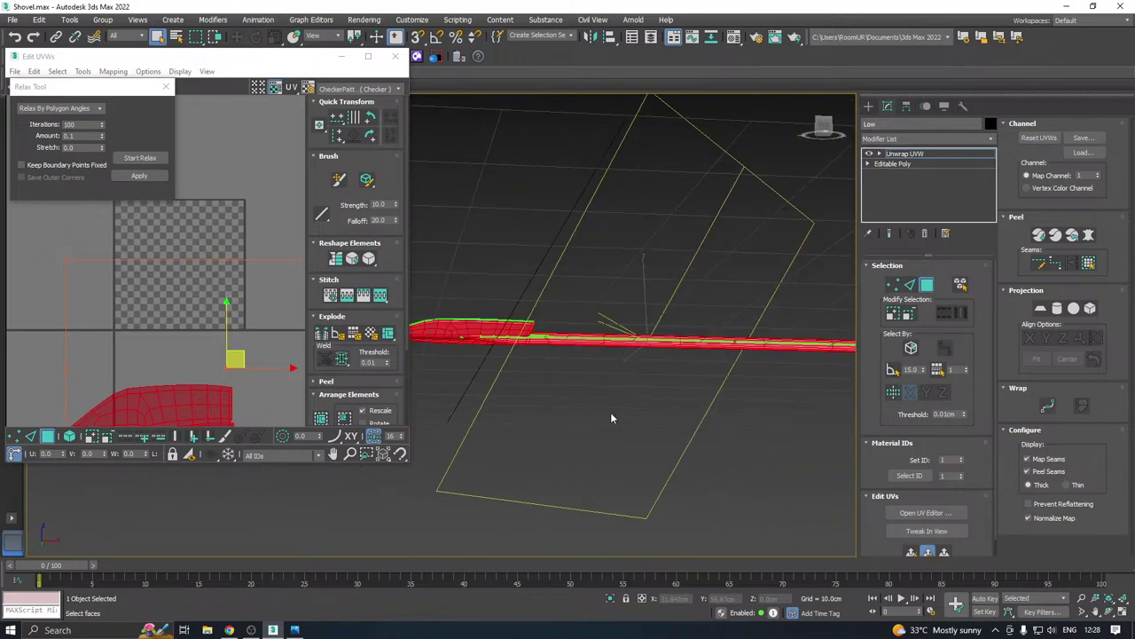
left_click_drag(841, 331, 818, 372, "alt")
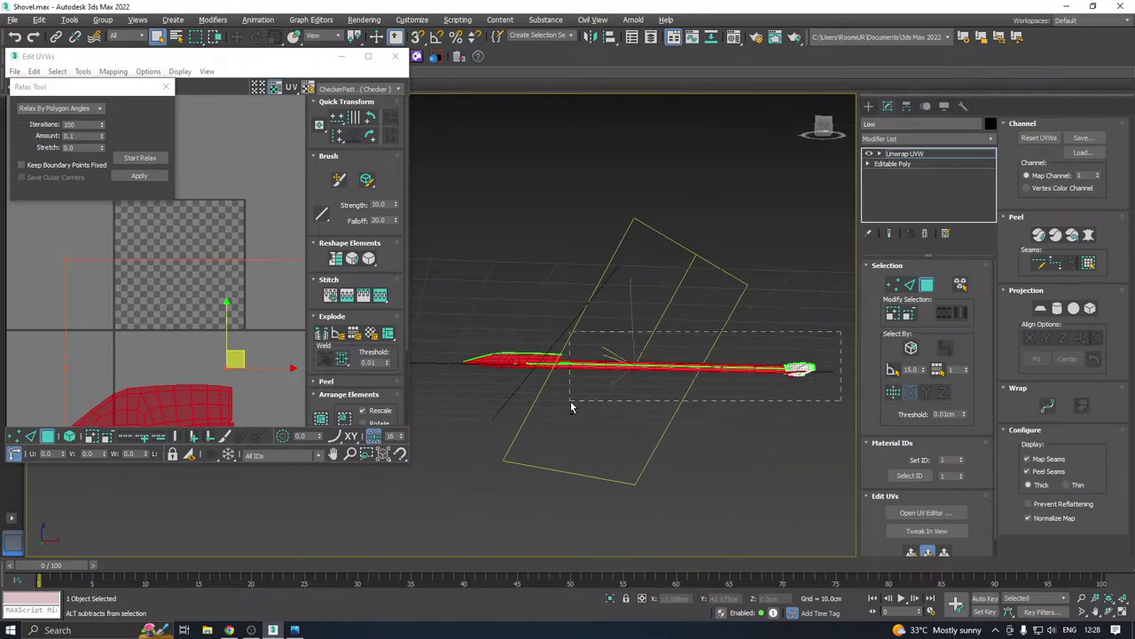
scroll(571, 364, "up", 6)
scroll(548, 362, "up", 1)
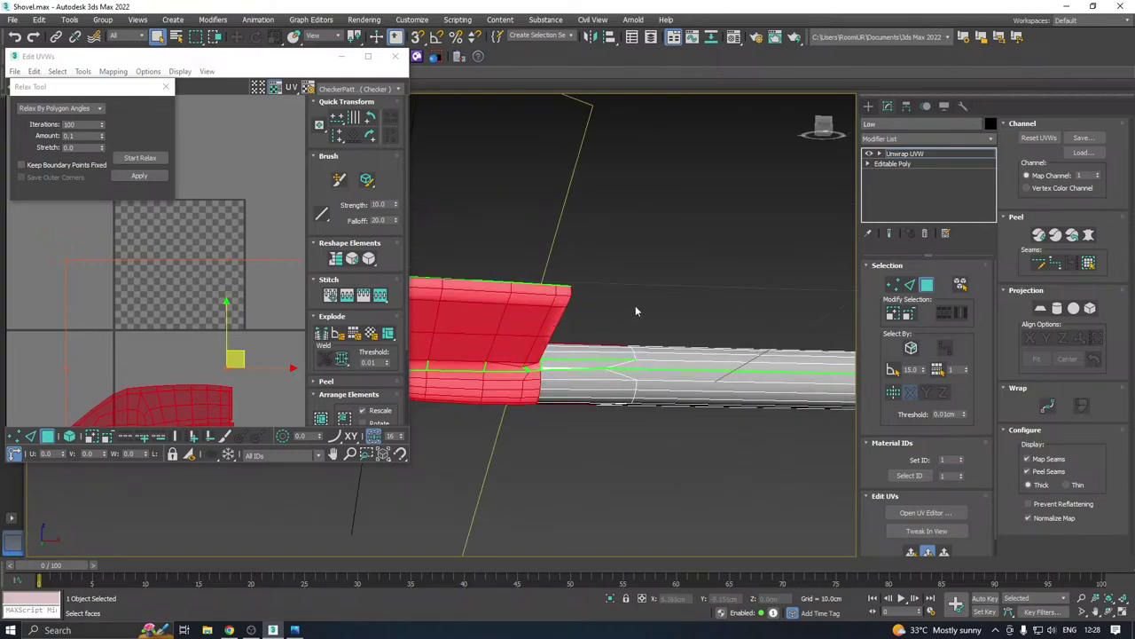
left_click_drag(660, 295, 588, 469)
Deselect the already mapped blade-front shell in the UV editor, keeping the reverse-side polygons selected
scroll(655, 370, "down", 5)
middle_click_drag(654, 370, 688, 426, "alt")
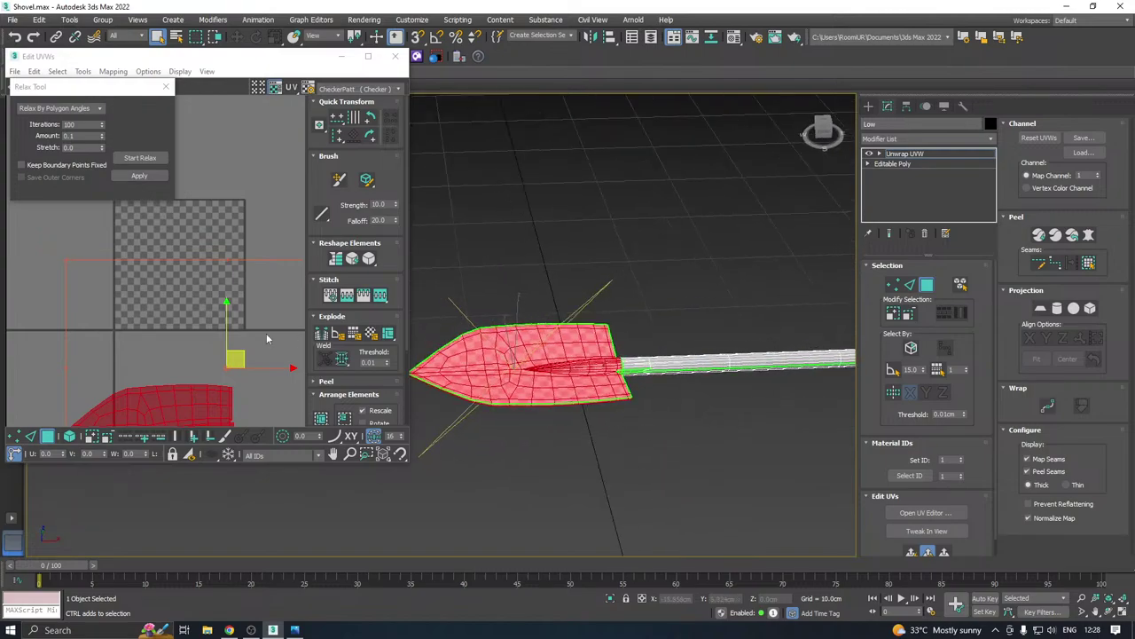
scroll(185, 293, "down", 4)
middle_click_drag(175, 350, 171, 308)
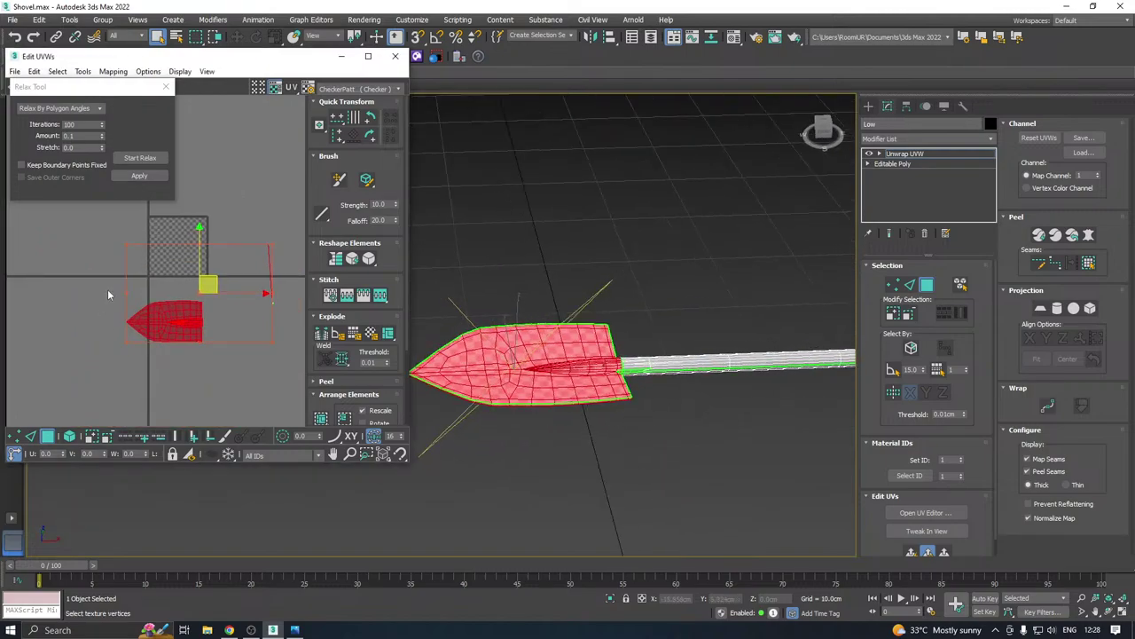
left_click(222, 371)
Quick-planar-map the selected reverse side of the blade and socket as its own UV shell
middle_click_drag(661, 343, 613, 261, "alt")
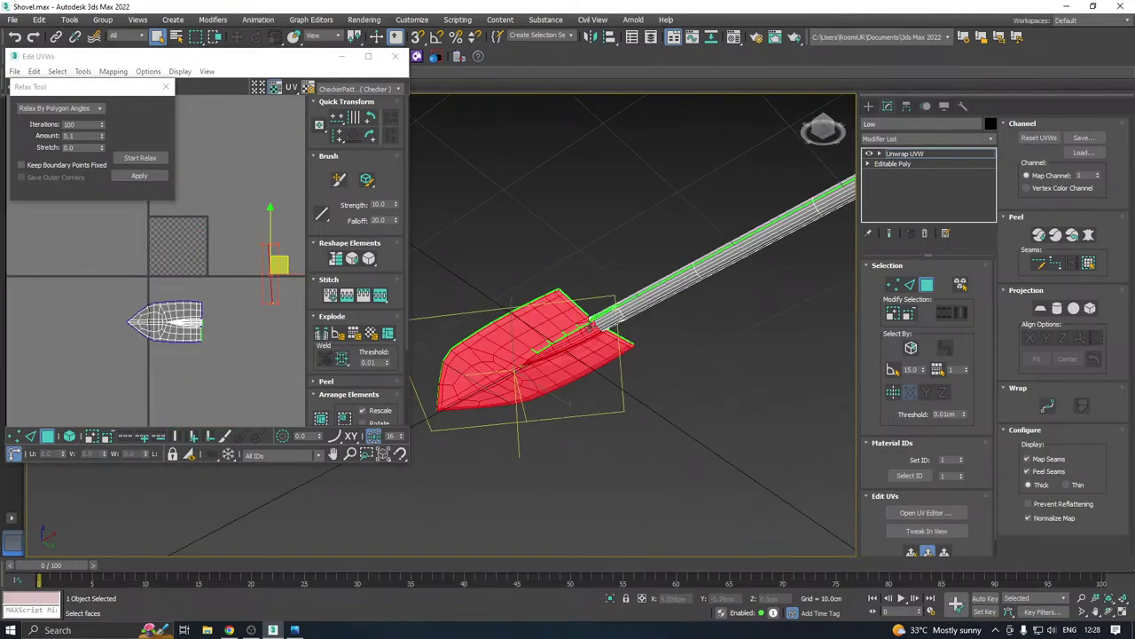
scroll(592, 310, "up", 6)
middle_click_drag(588, 304, 621, 310)
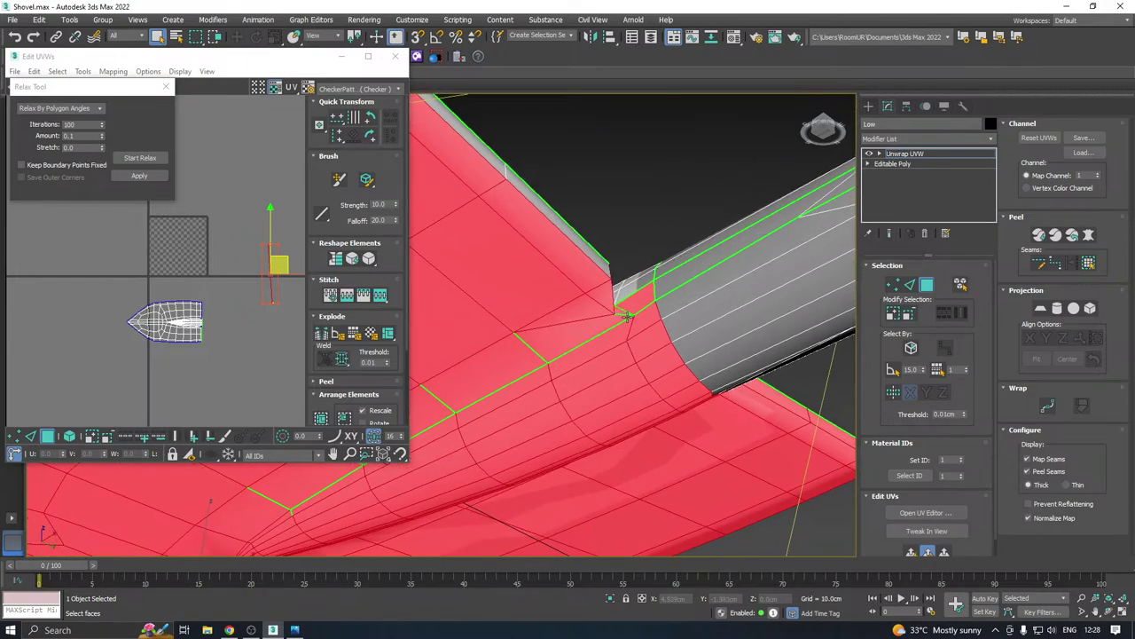
left_click(911, 550)
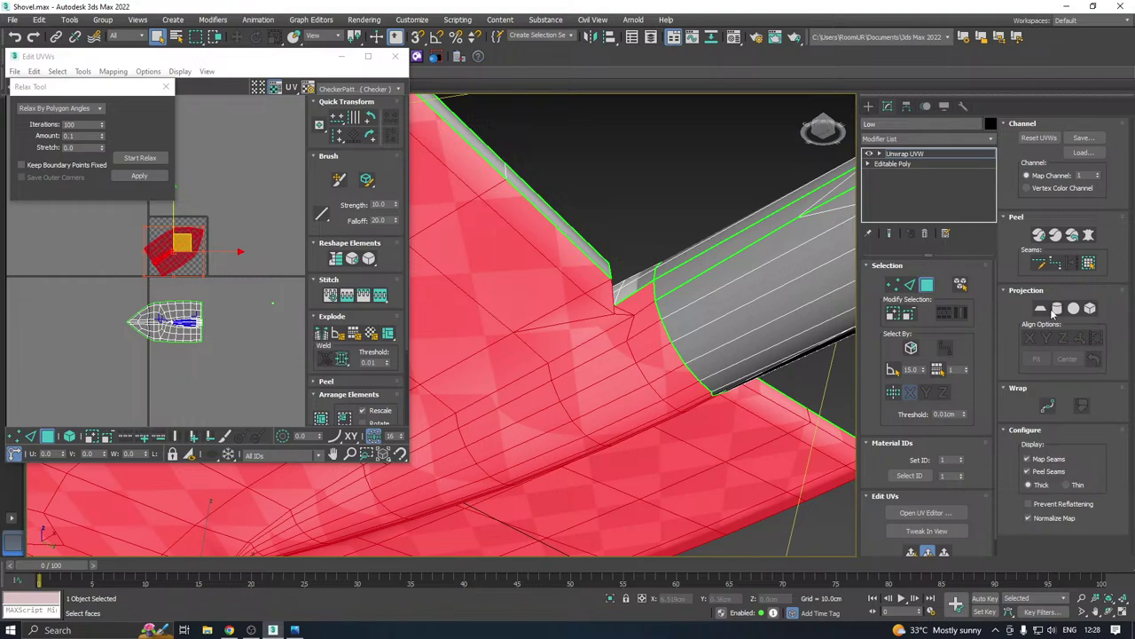
Apply a planar projection to the selected reverse side of the blade and socket, and relax its shell by polygon angles
left_click(1041, 307)
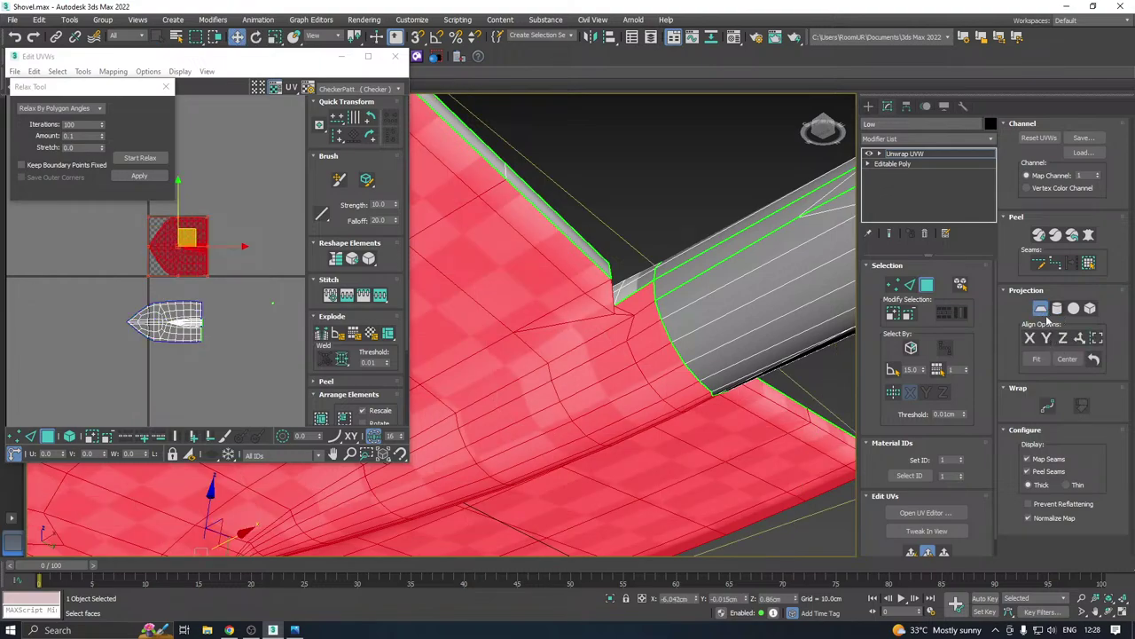
left_click(1042, 308)
left_click(139, 158)
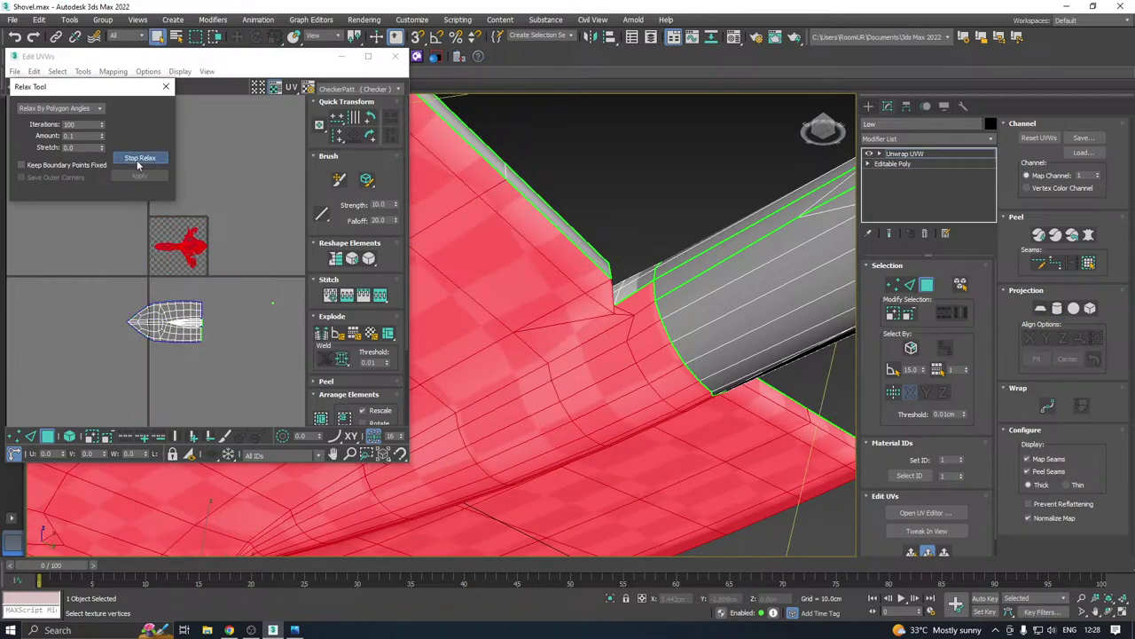
left_click(139, 158)
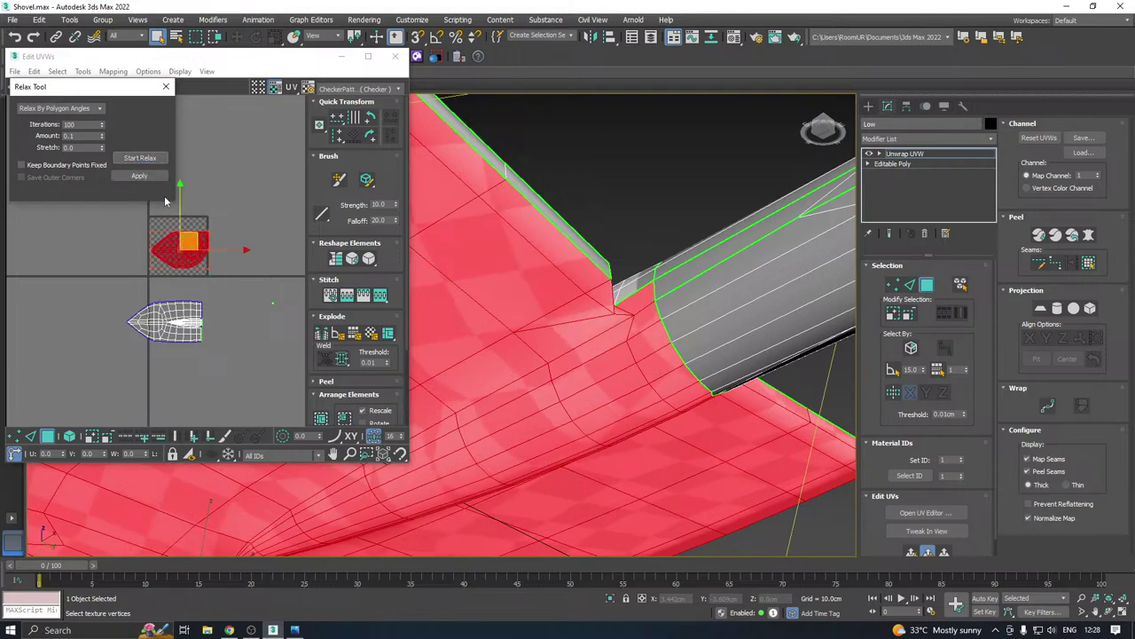
Flip the blade's reverse-side shell horizontally, relax it again, and move it out of the UV tile below the blade-front shell
right_click(189, 249)
left_click(228, 298)
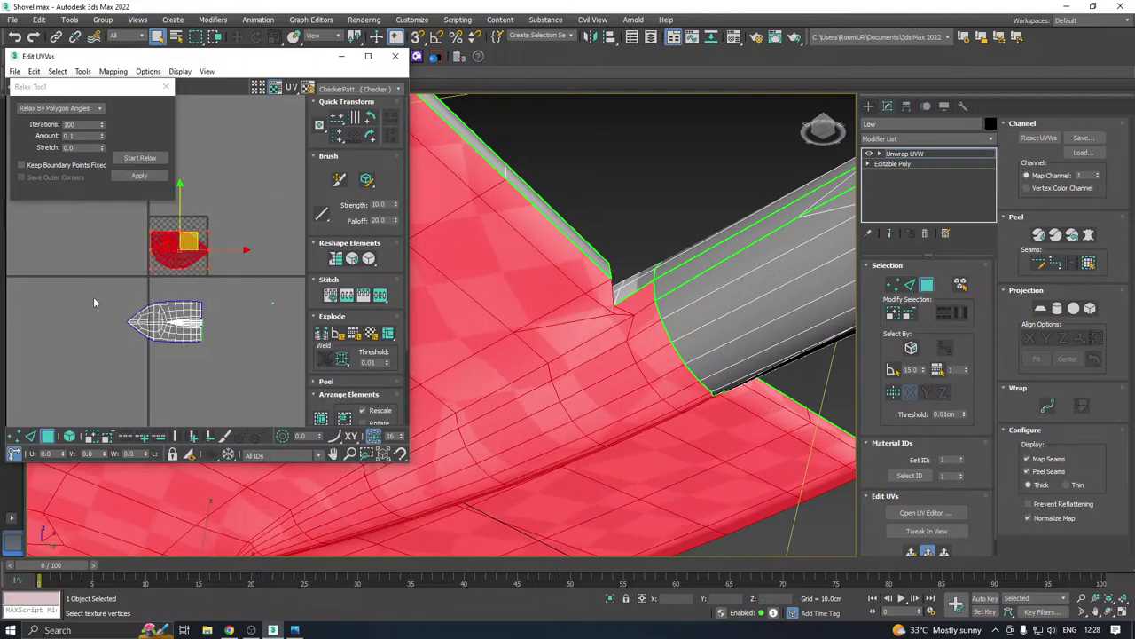
left_click(142, 158)
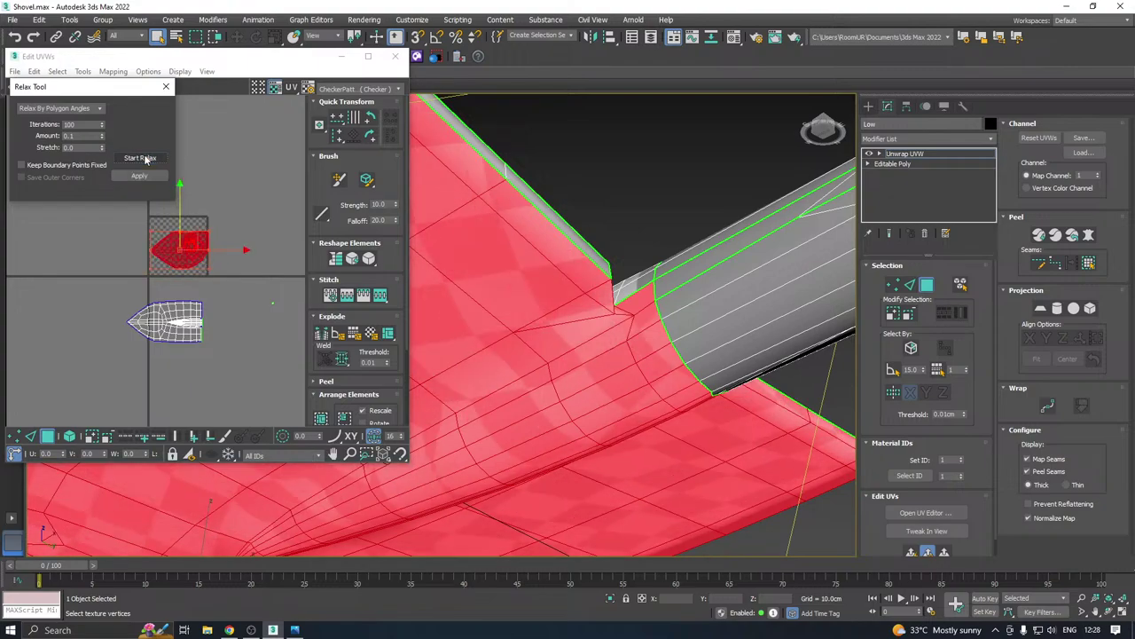
left_click(144, 158)
right_click(206, 258)
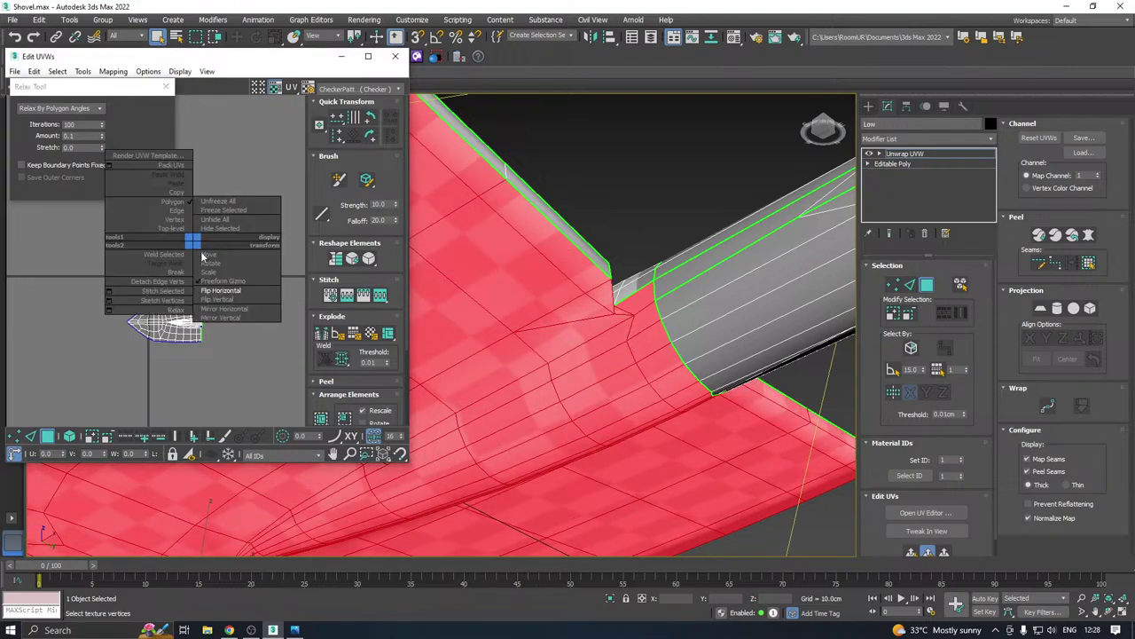
left_click(228, 294)
left_click(131, 160)
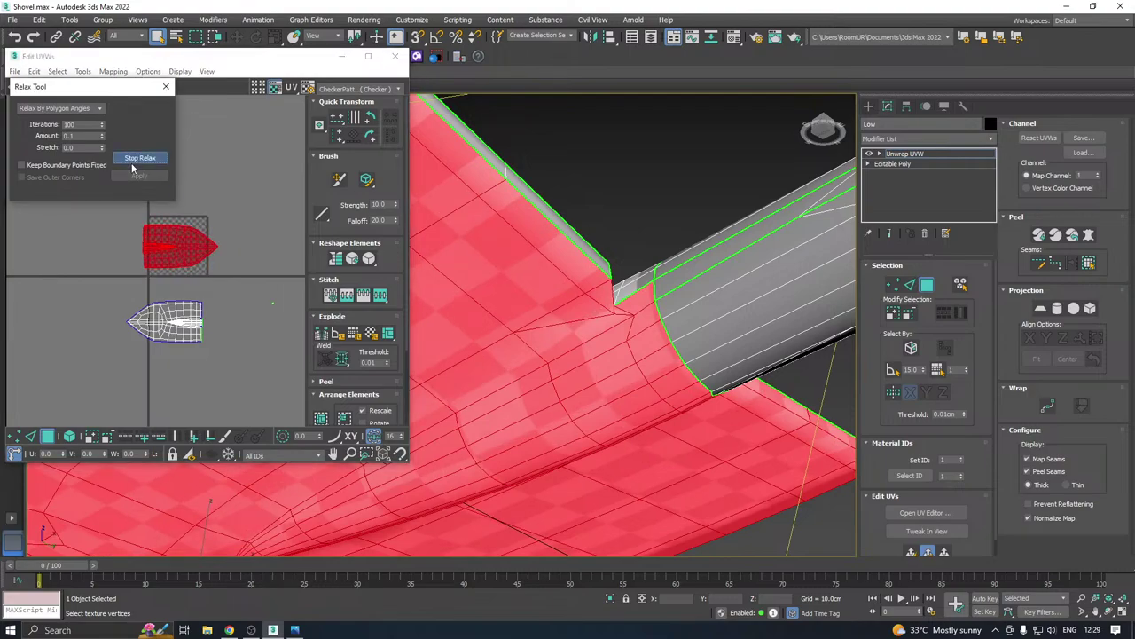
left_click(133, 160)
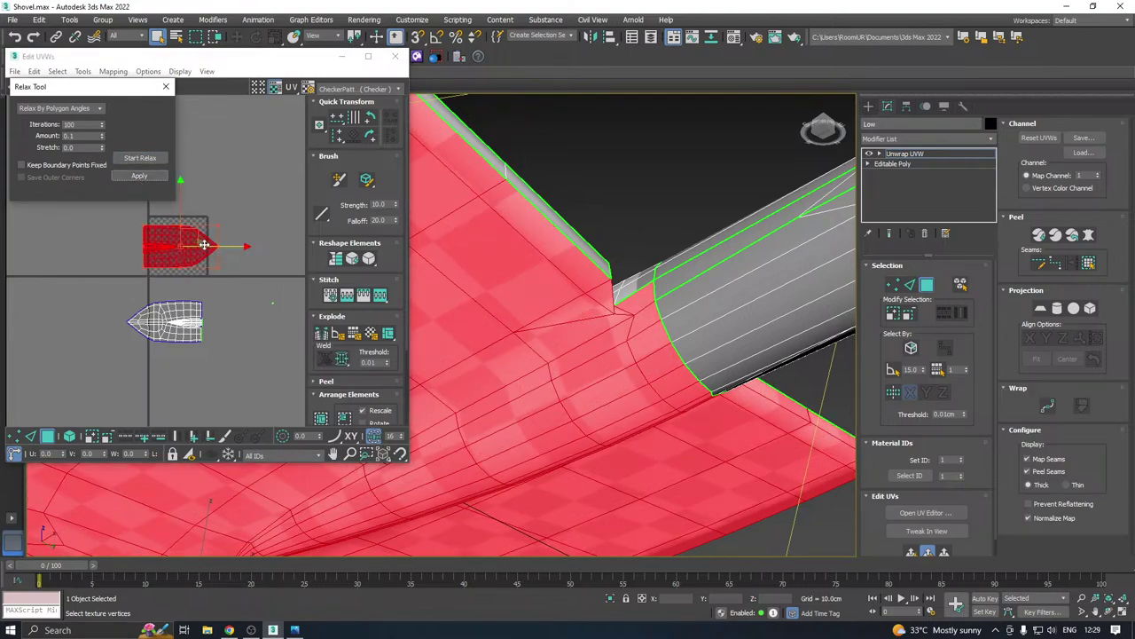
left_click_drag(193, 242, 142, 353)
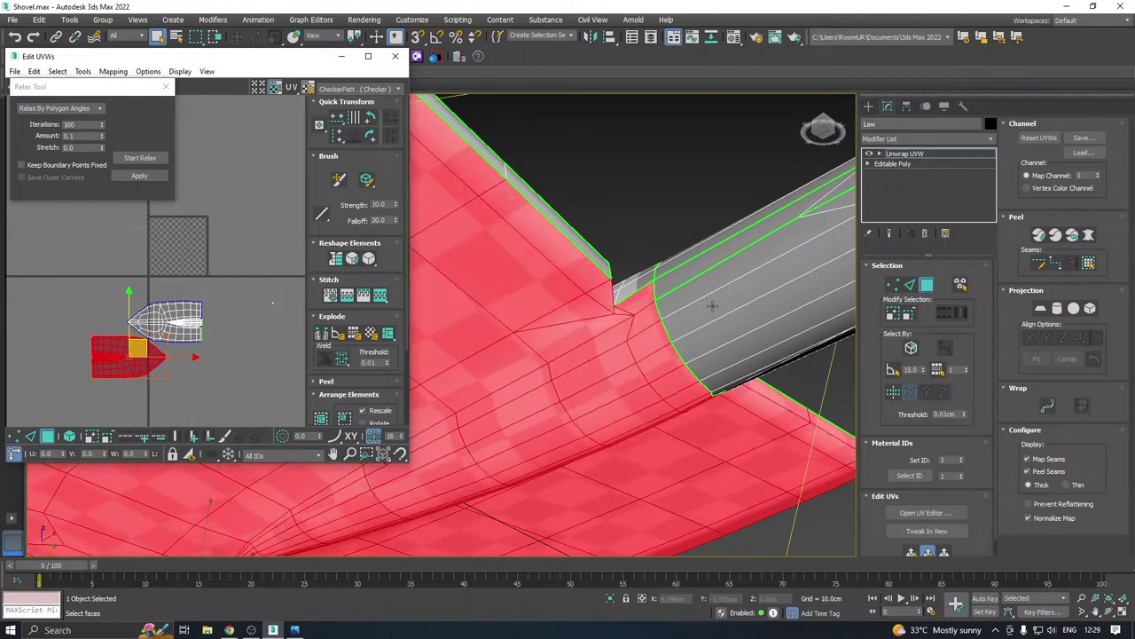
key("z")
middle_click_drag(612, 314, 728, 365, "alt")
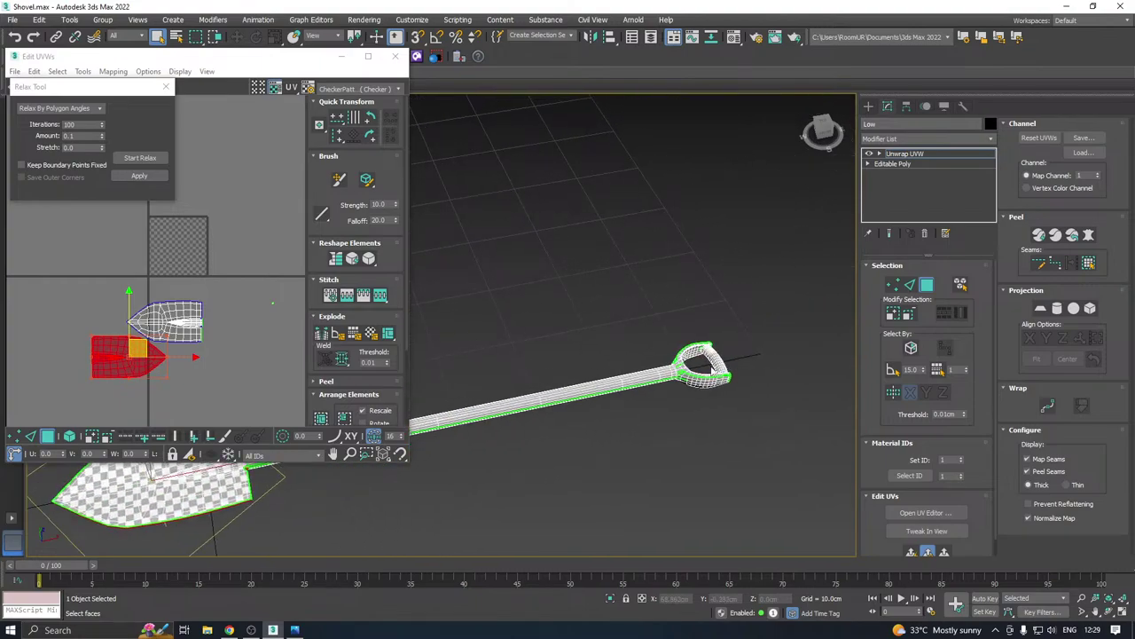
scroll(713, 368, "up", 5)
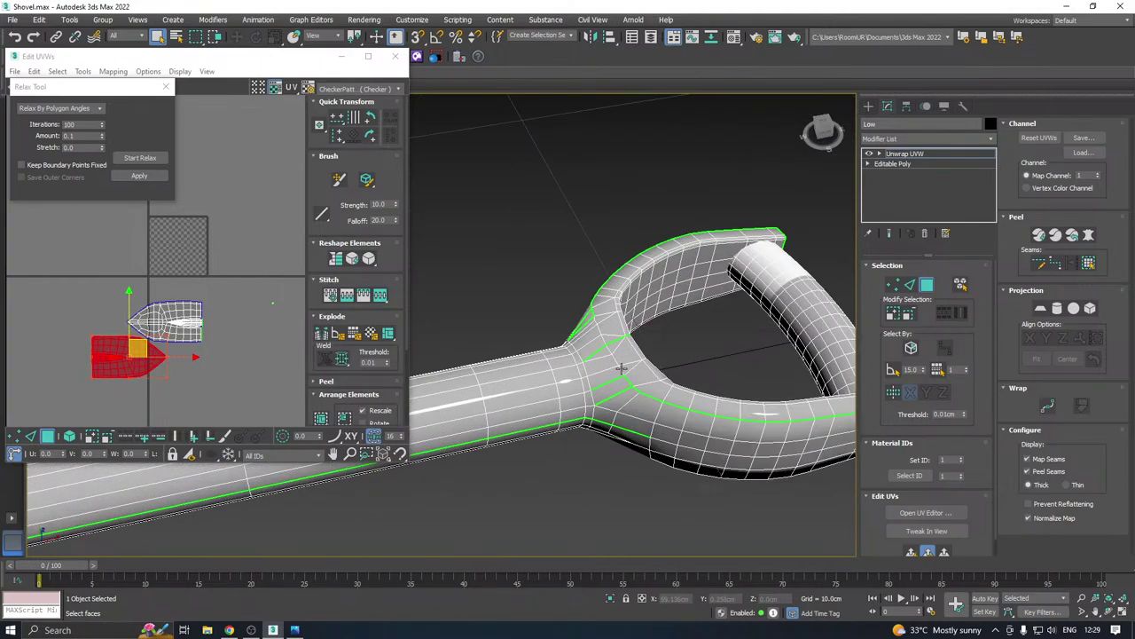
left_click(893, 369)
left_click(632, 375)
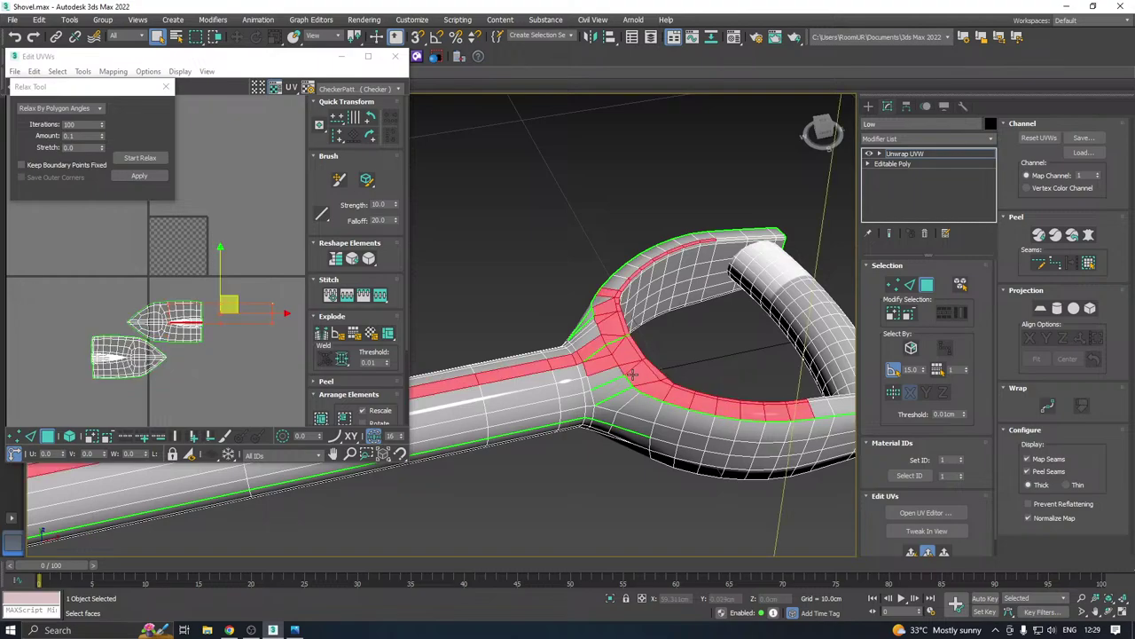
scroll(631, 368, "down", 2)
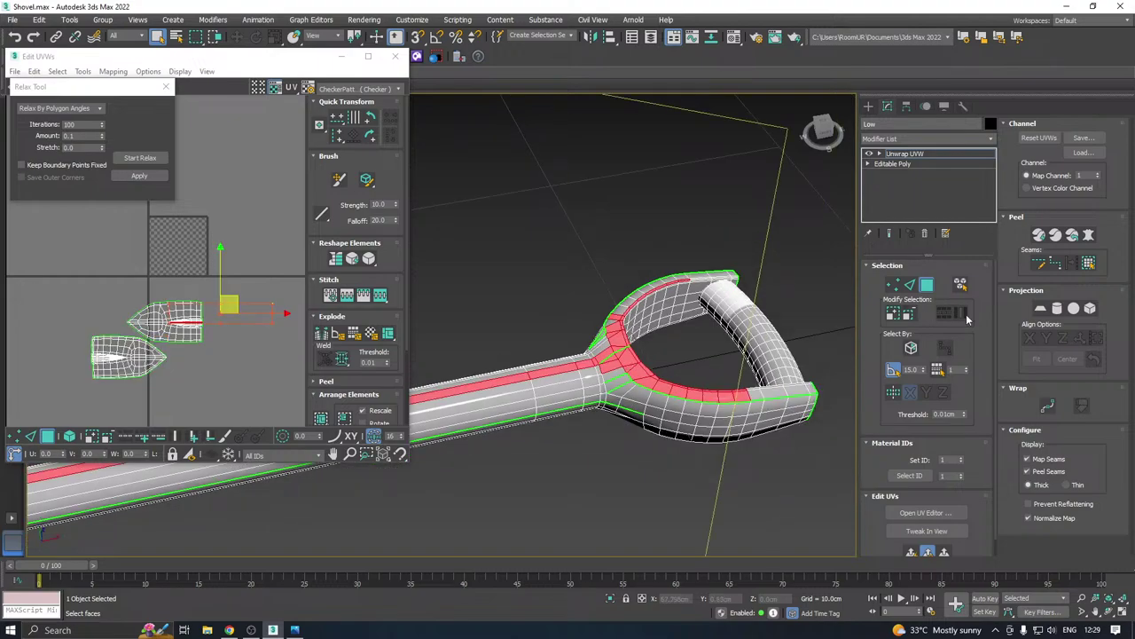
left_click(894, 369)
Select all polygons of the D-shaped grip and remove its lower half from the selection in a side view
middle_click_drag(727, 362, 692, 353, "alt")
scroll(693, 347, "down", 3)
middle_click_drag(701, 401, 675, 352)
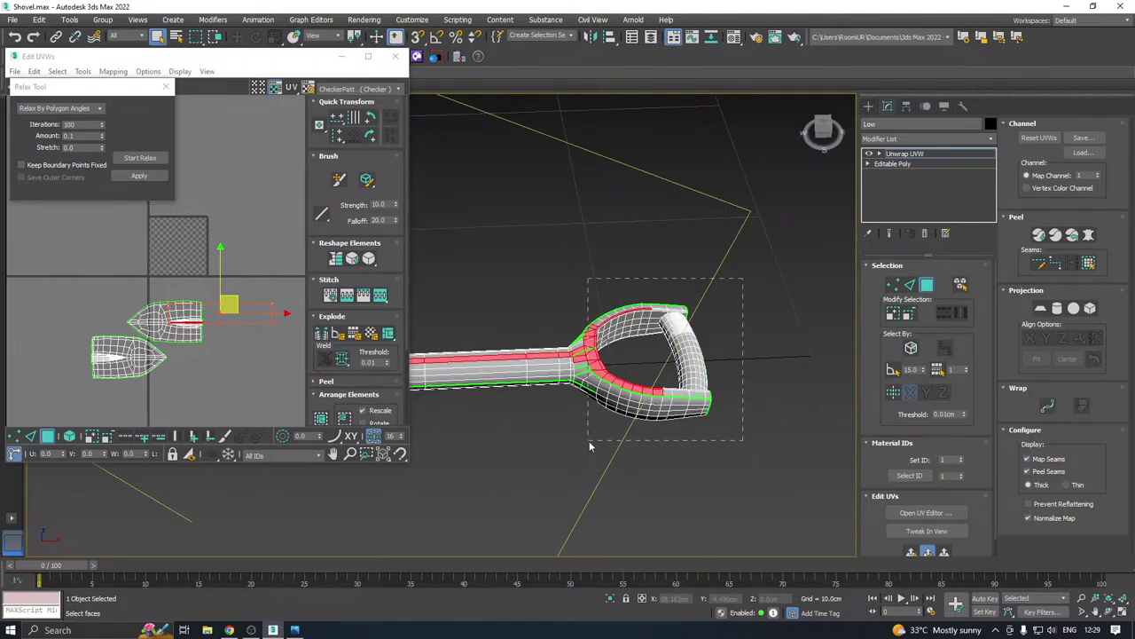
left_click_drag(589, 441, 589, 440)
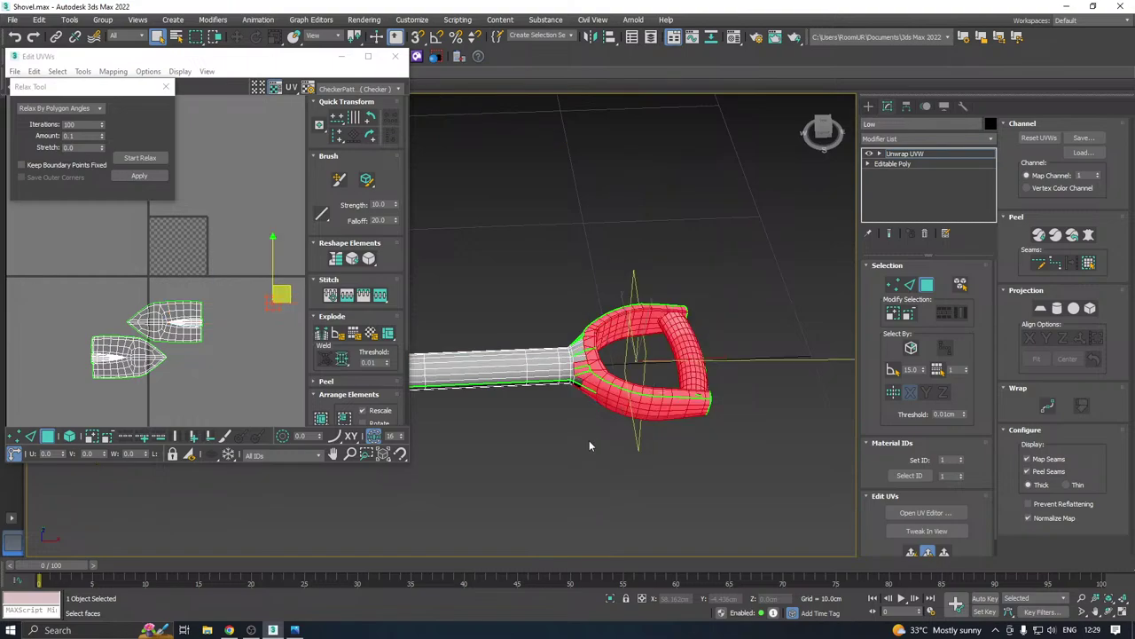
left_click_drag(747, 273, 581, 406)
middle_click_drag(695, 371, 806, 263, "alt")
left_click_drag(570, 432, 578, 432)
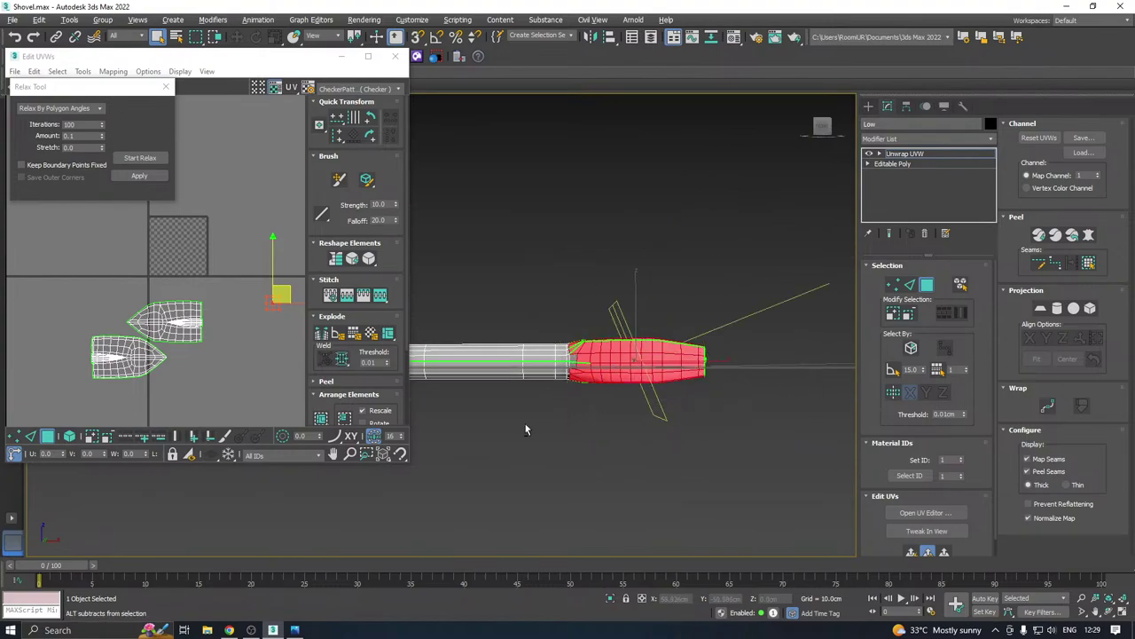
left_click_drag(760, 387, 777, 370, "alt")
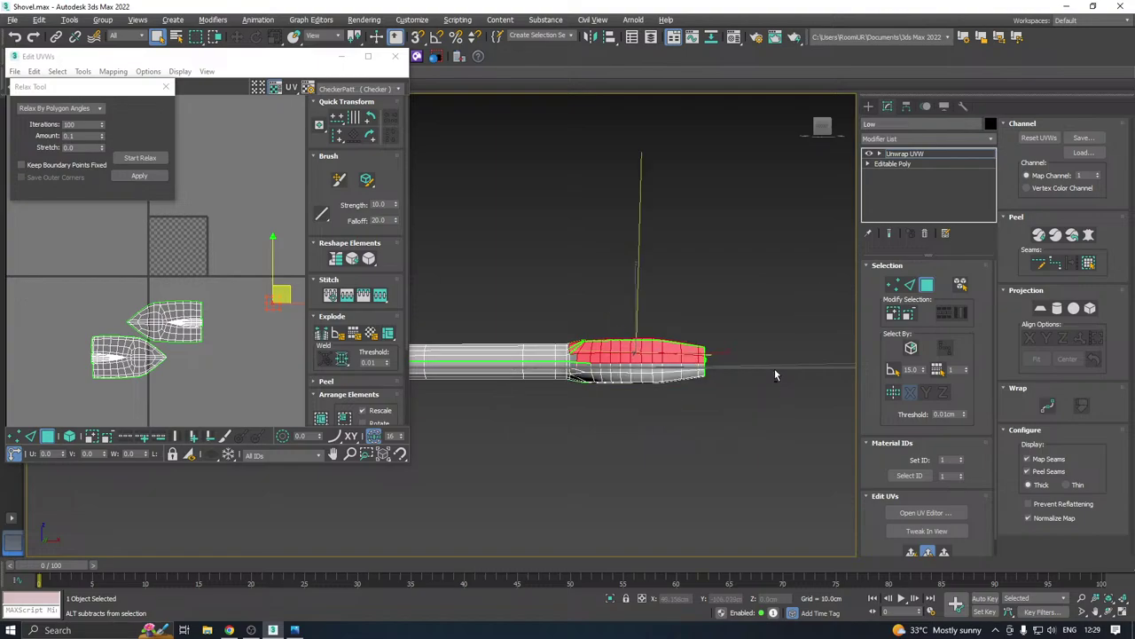
Remove the grip's crossbar from the selection using element selection
middle_click_drag(707, 357, 716, 412, "alt")
left_click(960, 284)
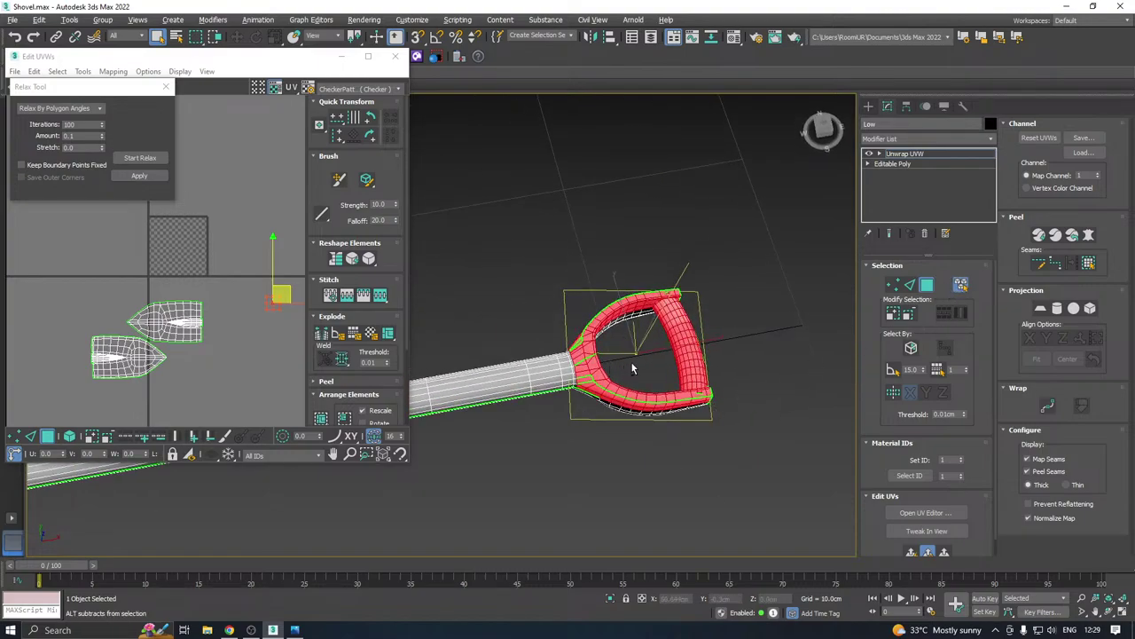
left_click(681, 353, "alt")
middle_click_drag(743, 337, 756, 381, "alt")
Turn element selection off and deselect the first inner-side polygons and both end faces of the grip frame by planar angle
left_click(894, 373)
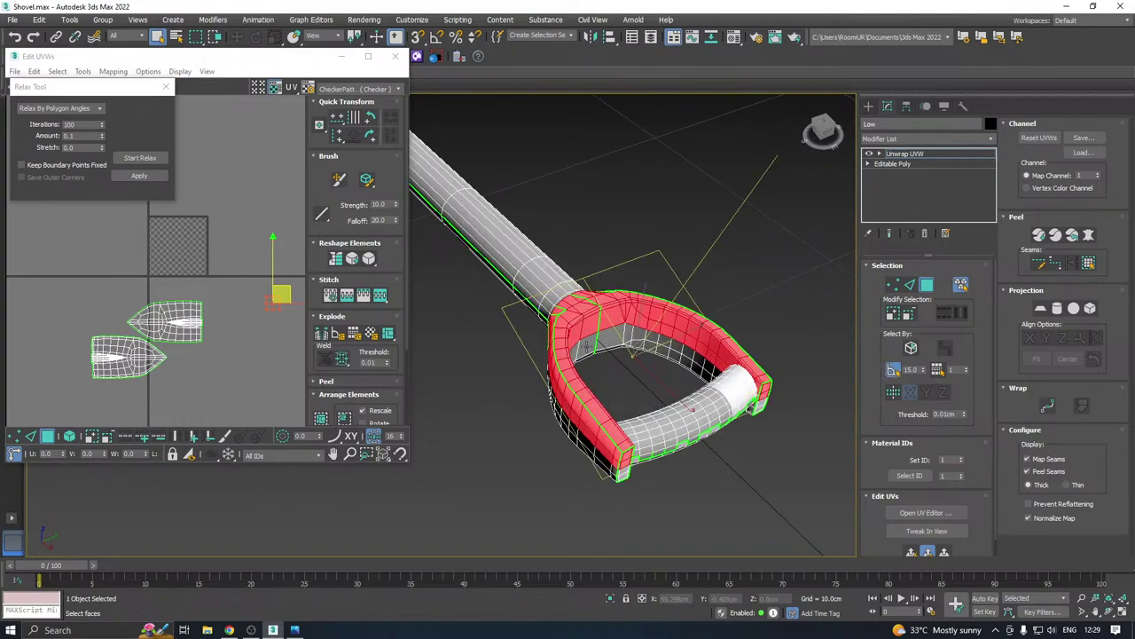
left_click(581, 333, "alt")
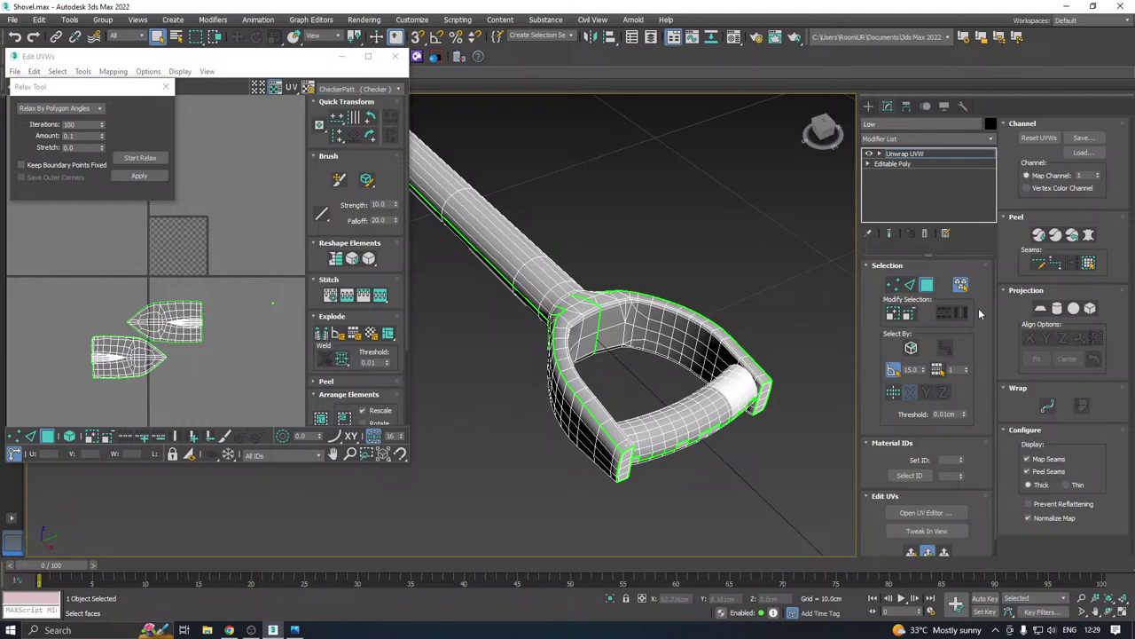
key("ctrl+z")
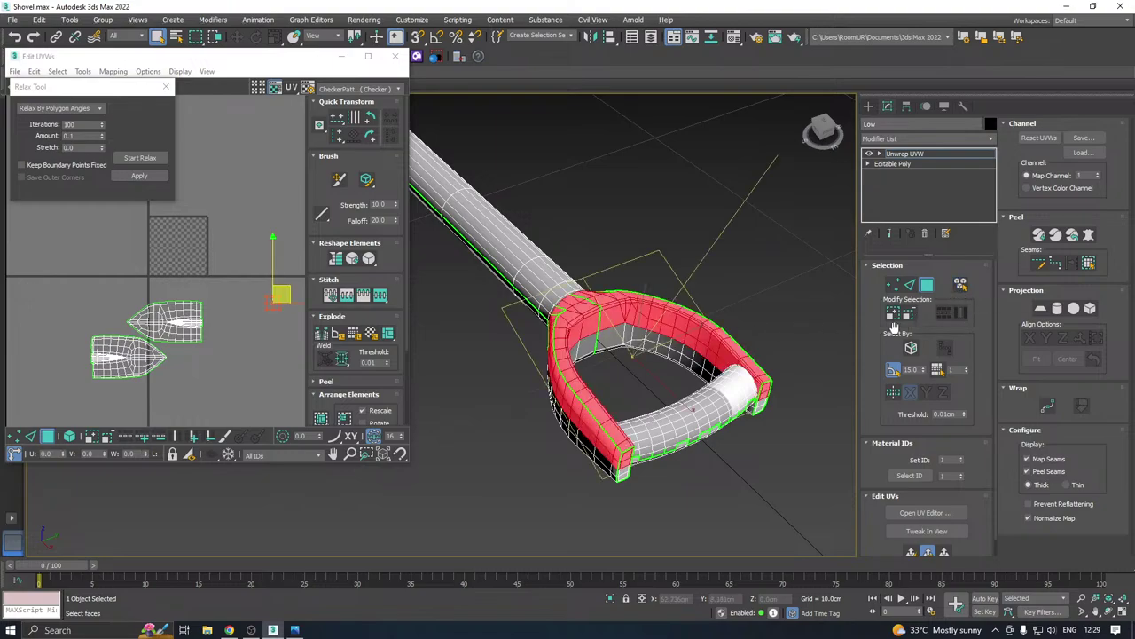
left_click(582, 337, "alt")
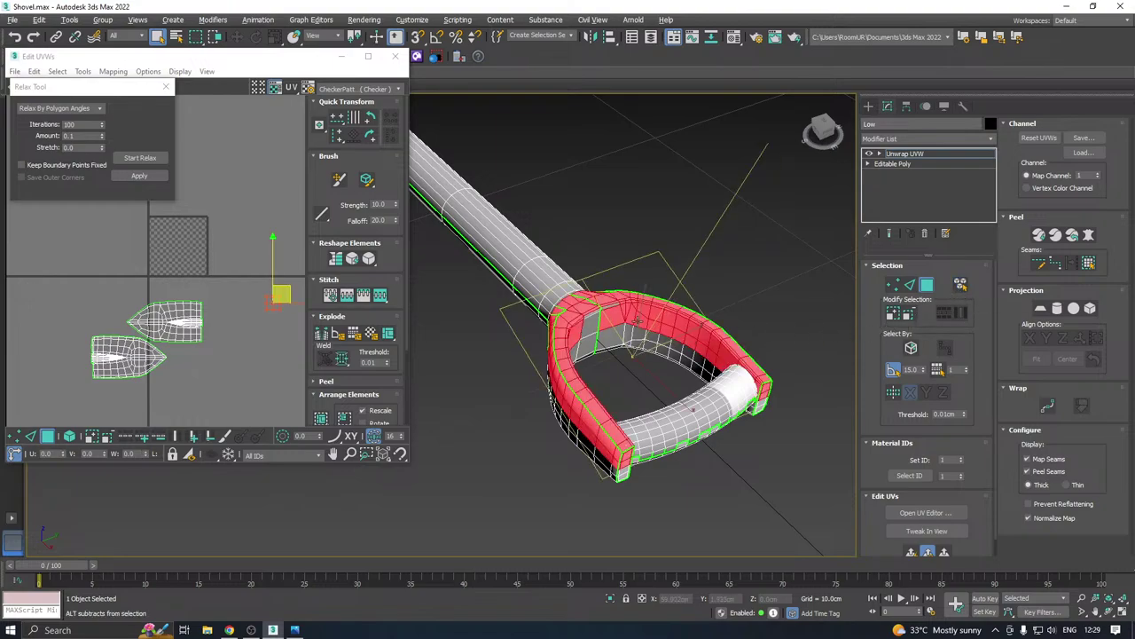
left_click(637, 318, "alt")
left_click(693, 328, "alt")
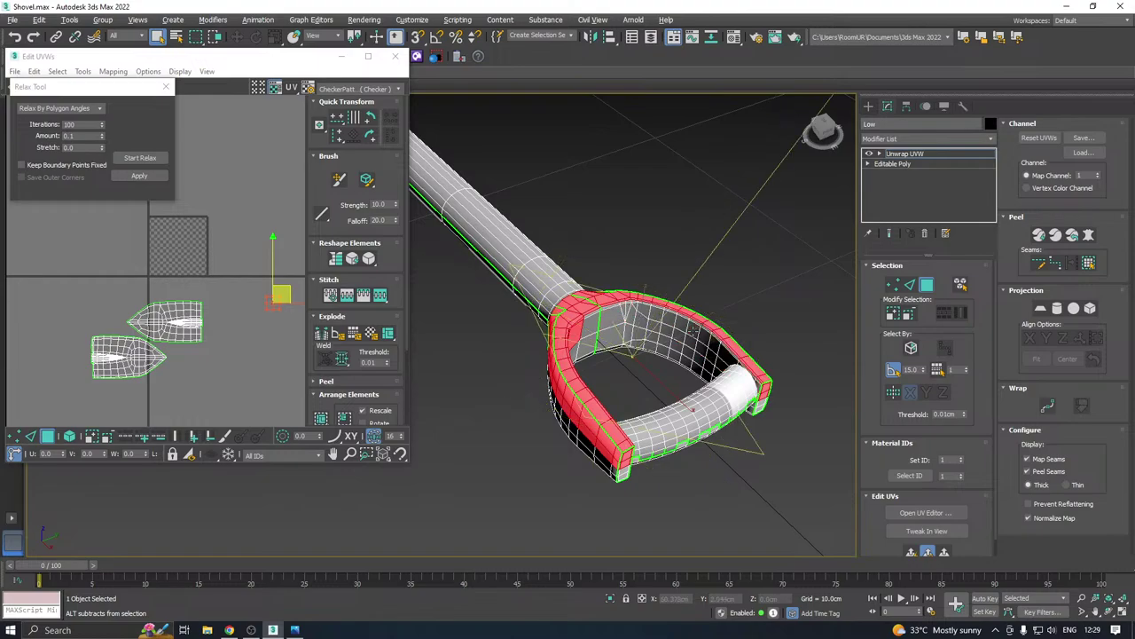
left_click(755, 396, "alt")
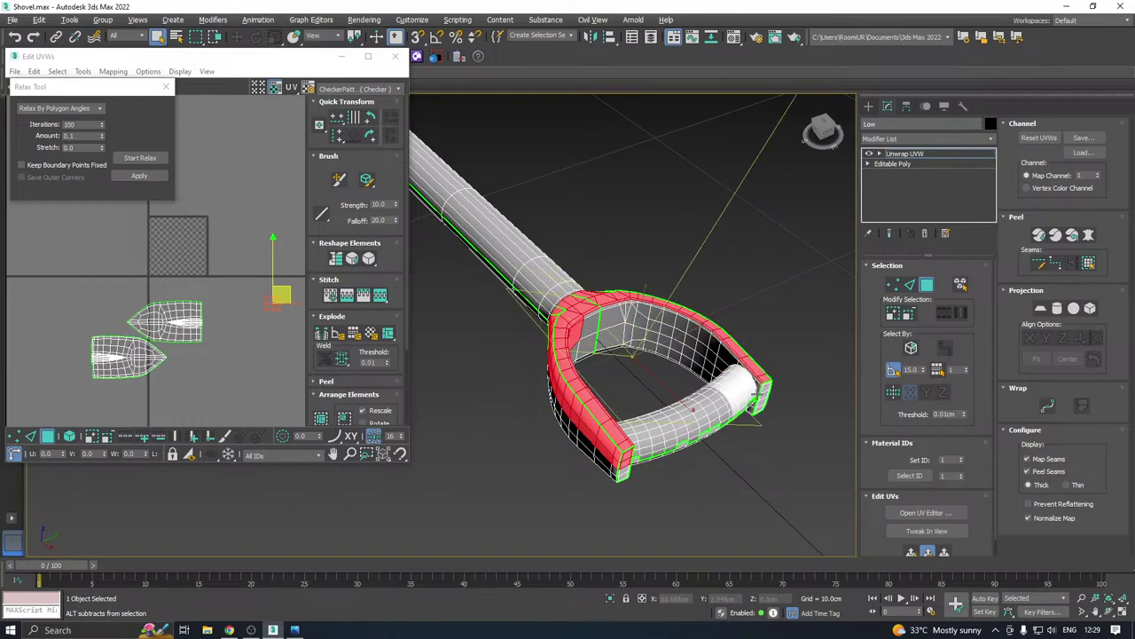
left_click(624, 451, "alt")
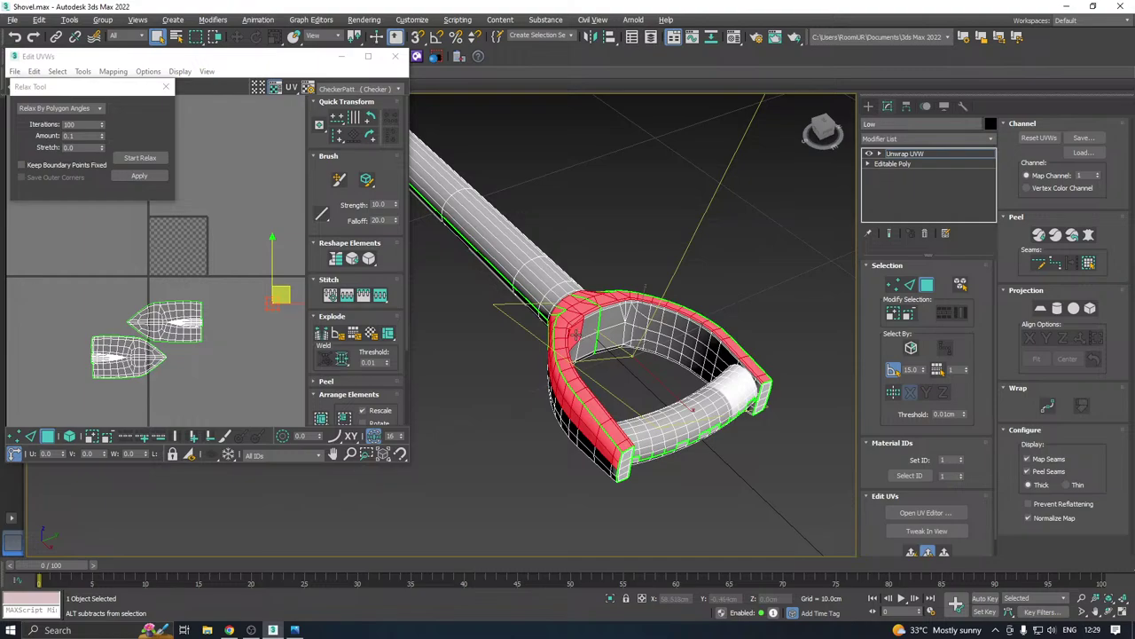
Deselect the remaining inner-side polygons of the grip frame, including the small leftover face near the shaft junction
middle_click_drag(575, 332, 591, 319, "alt")
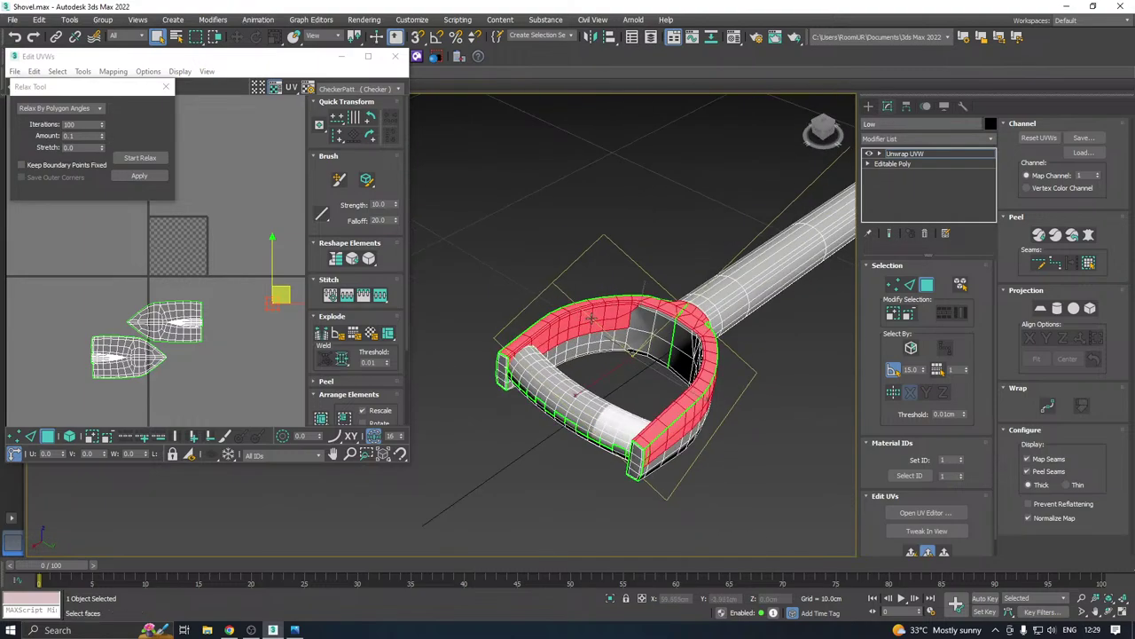
left_click(590, 317, "alt")
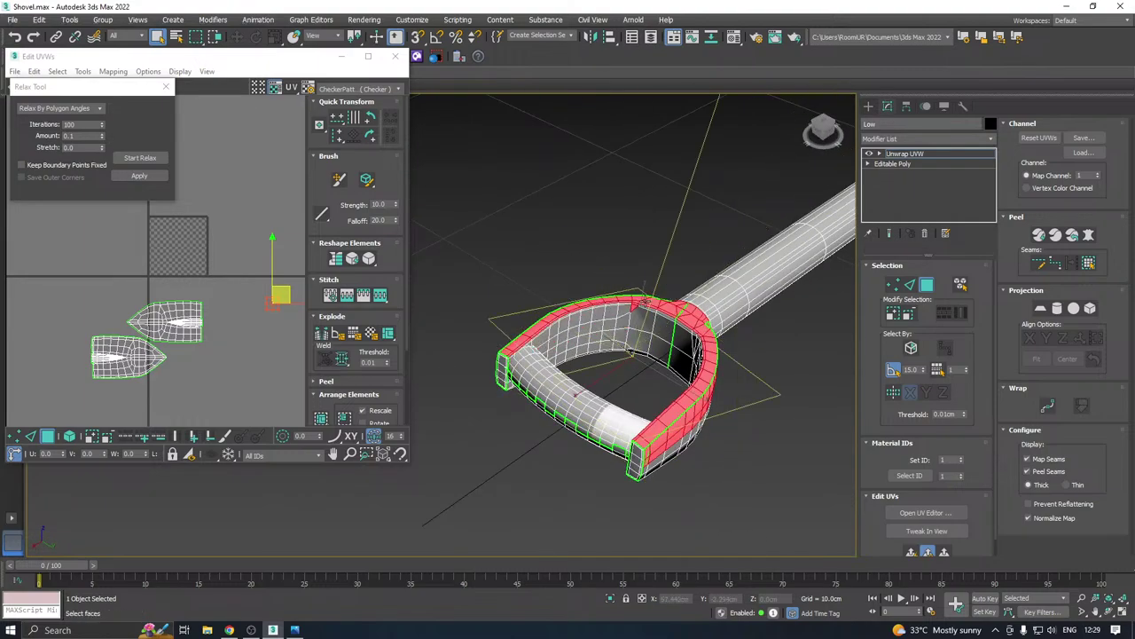
scroll(639, 301, "up", 4)
left_click(620, 327, "alt")
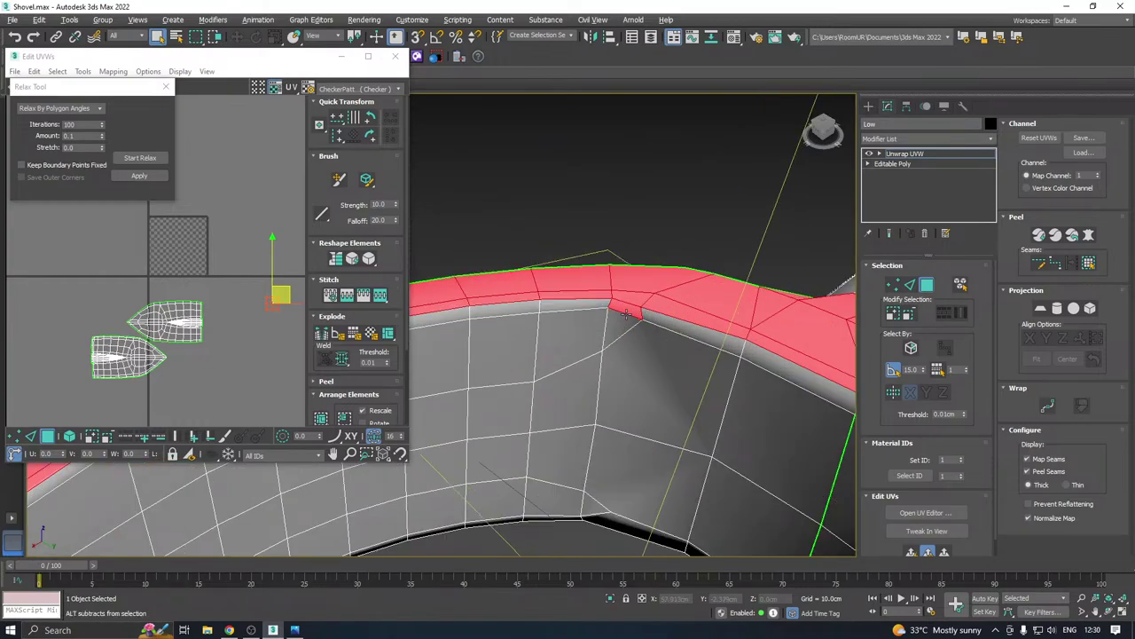
scroll(626, 312, "down", 5)
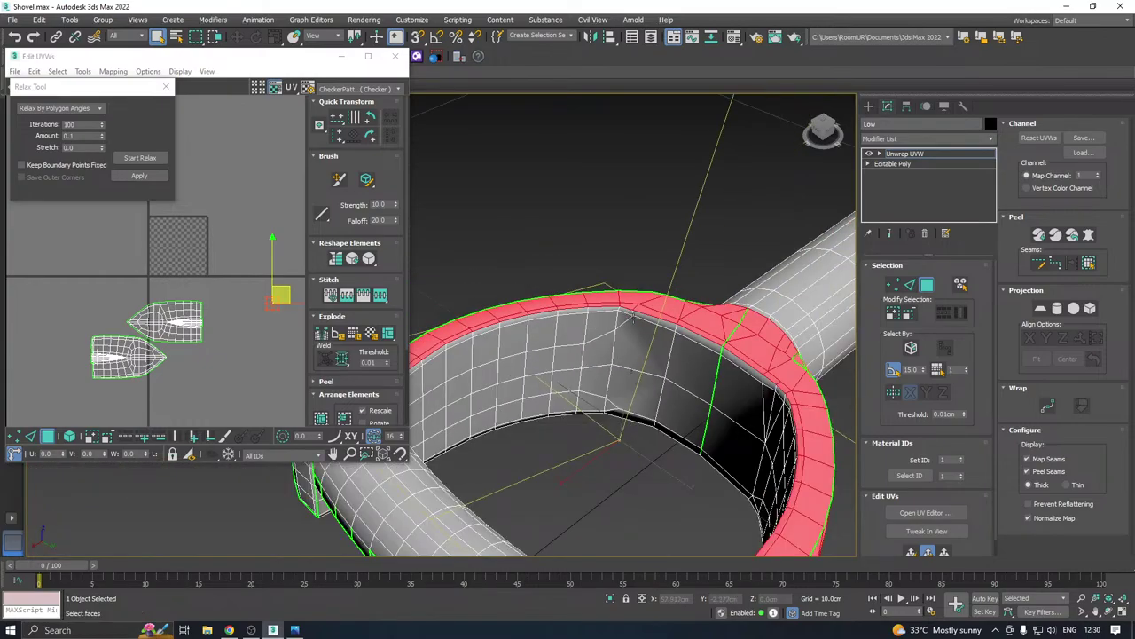
Quick-planar-map the selected upper half of the grip frame and relax the resulting shell by polygon angles
middle_click_drag(630, 313, 795, 337, "alt")
scroll(796, 337, "down", 2)
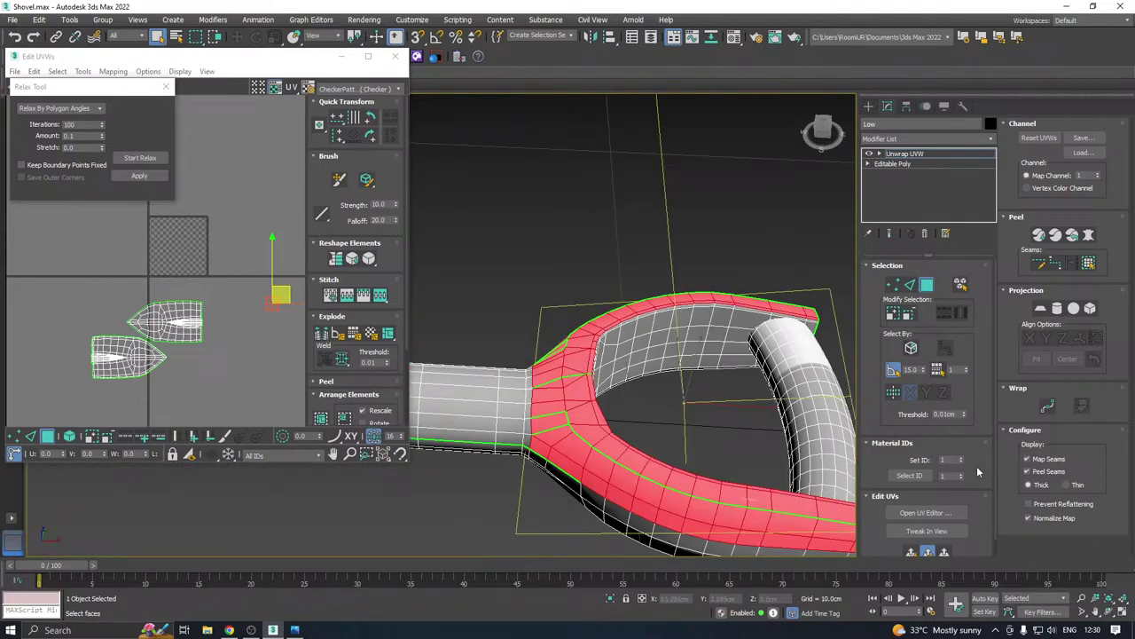
left_click(911, 552)
scroll(168, 239, "up", 4)
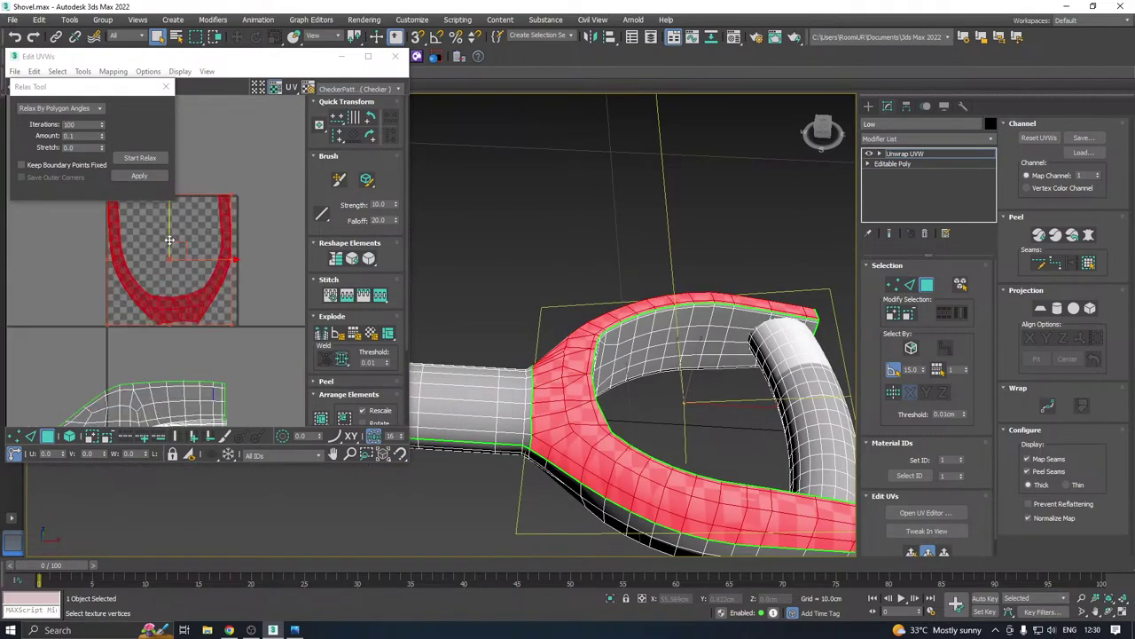
left_click(141, 158)
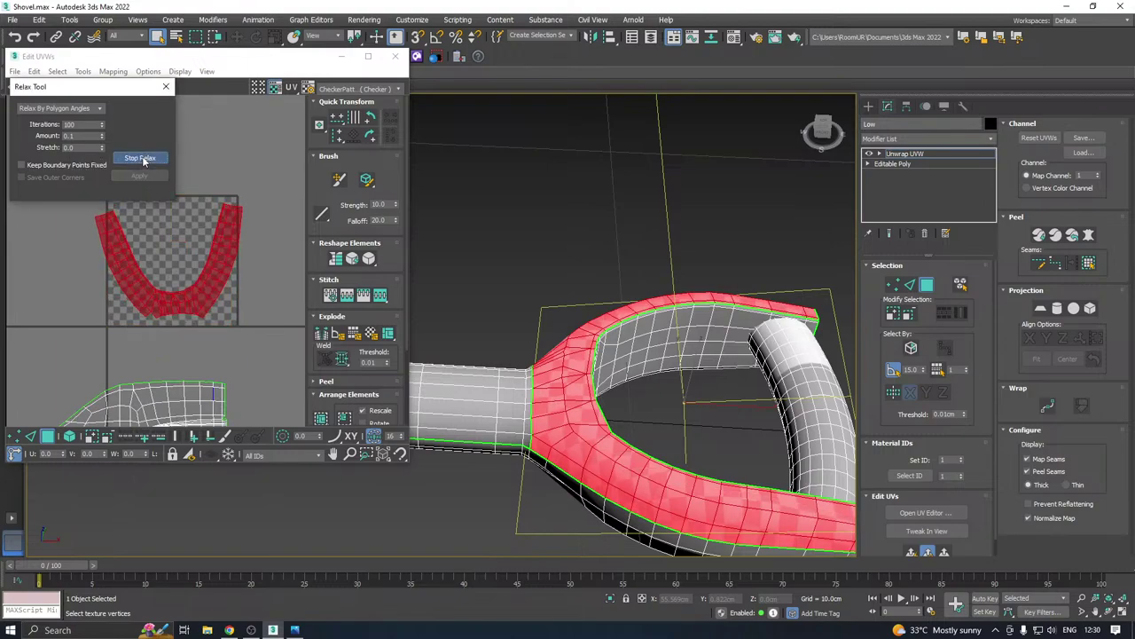
left_click(142, 159)
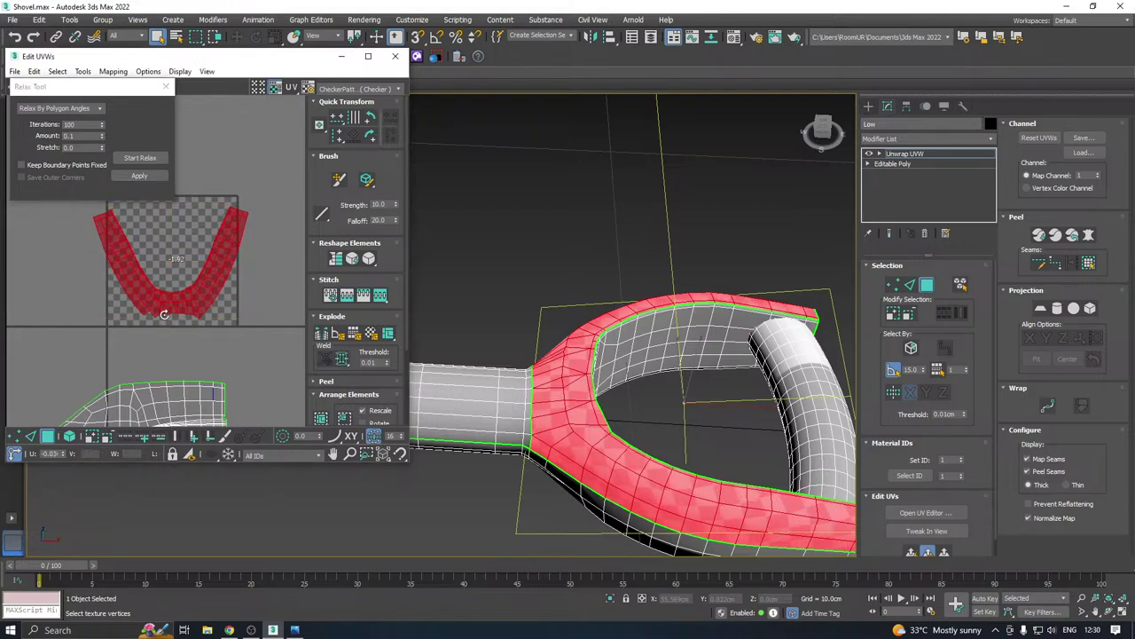
Rotate the U-shaped grip shell slightly and move it out of the UV tile, down to the blade shells
scroll(164, 300, "down", 3)
left_click_drag(181, 273, 163, 422)
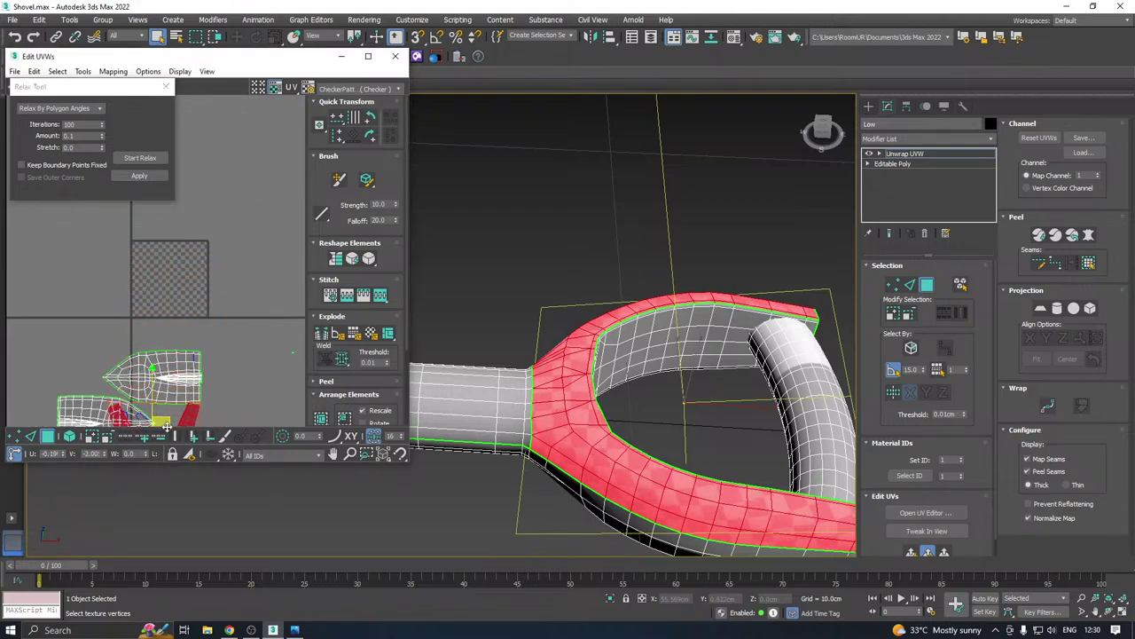
middle_click_drag(443, 317, 625, 324, "alt")
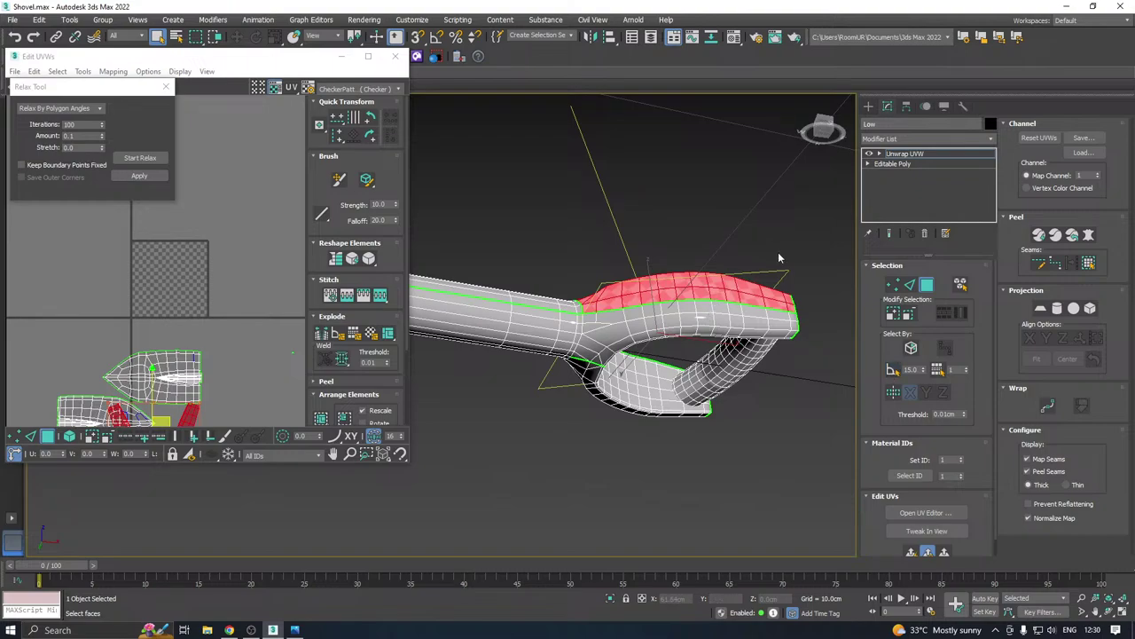
Select the whole grip frame, then deselect the shaft polygons and the already mapped upper grip shell
left_click_drag(796, 283, 551, 464)
middle_click_drag(552, 463, 589, 255, "alt")
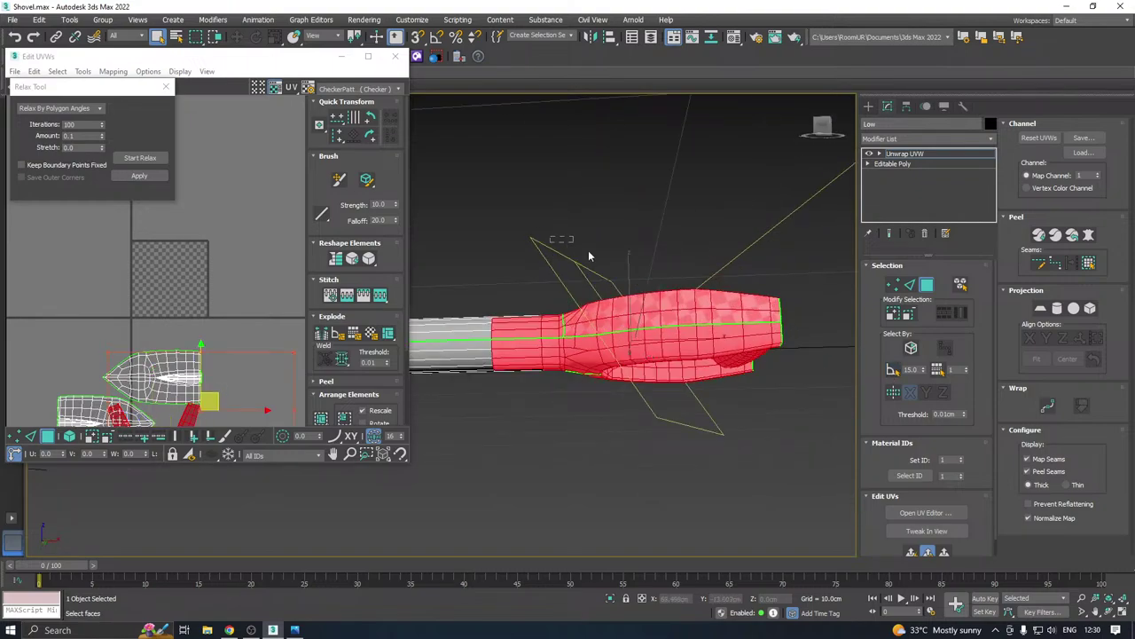
left_click_drag(880, 479, 880, 479)
left_click_drag(561, 432, 553, 442, "alt")
middle_click_drag(118, 369, 118, 286)
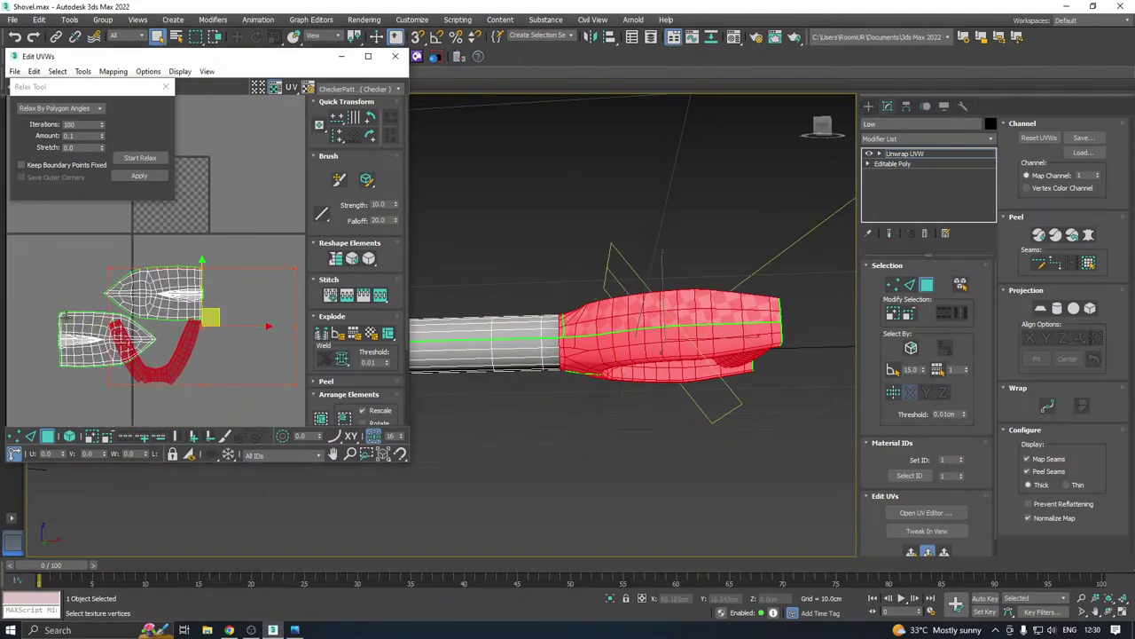
left_click_drag(227, 440, 71, 318, "alt")
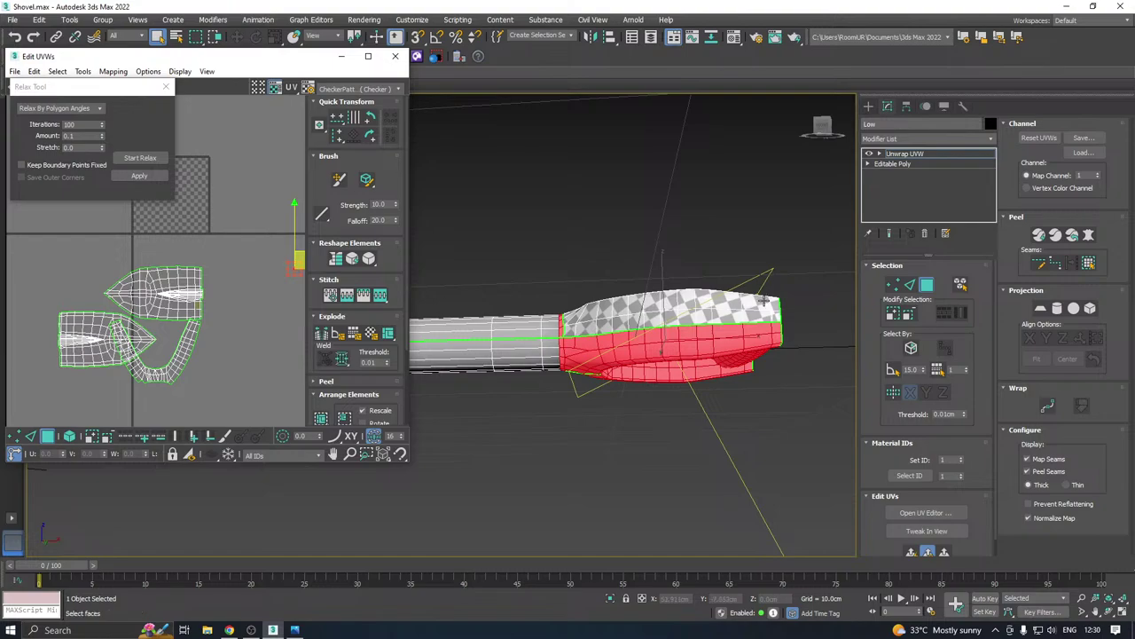
left_click_drag(536, 285, 585, 336, "alt")
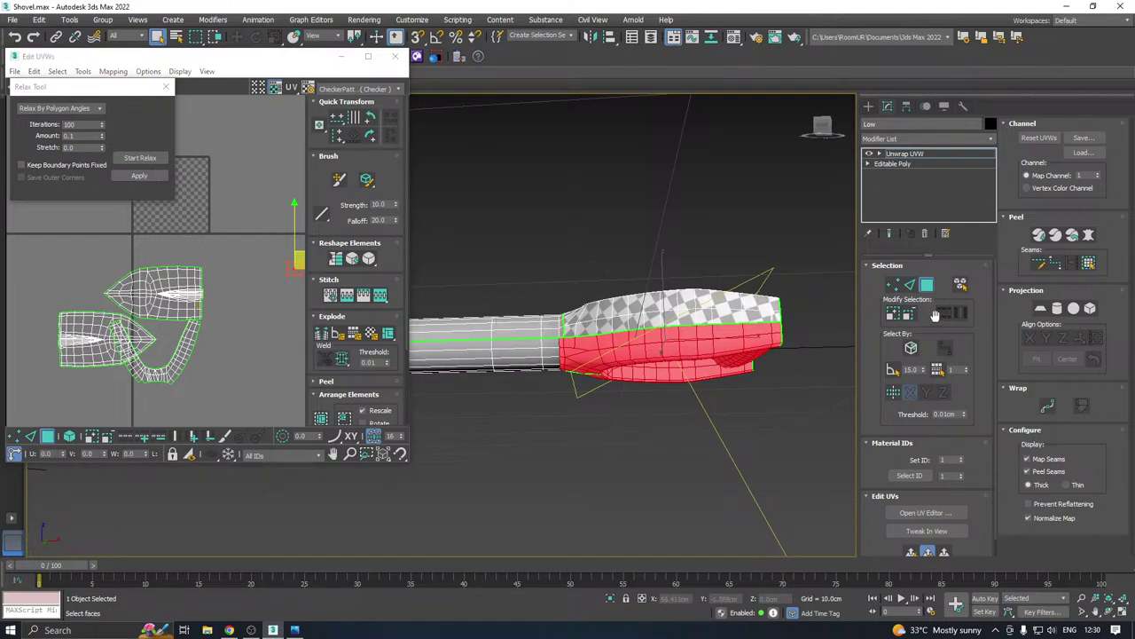
Use element selection to drop the crossbar and select only the unmapped remainder of the grip frame
left_click(961, 284)
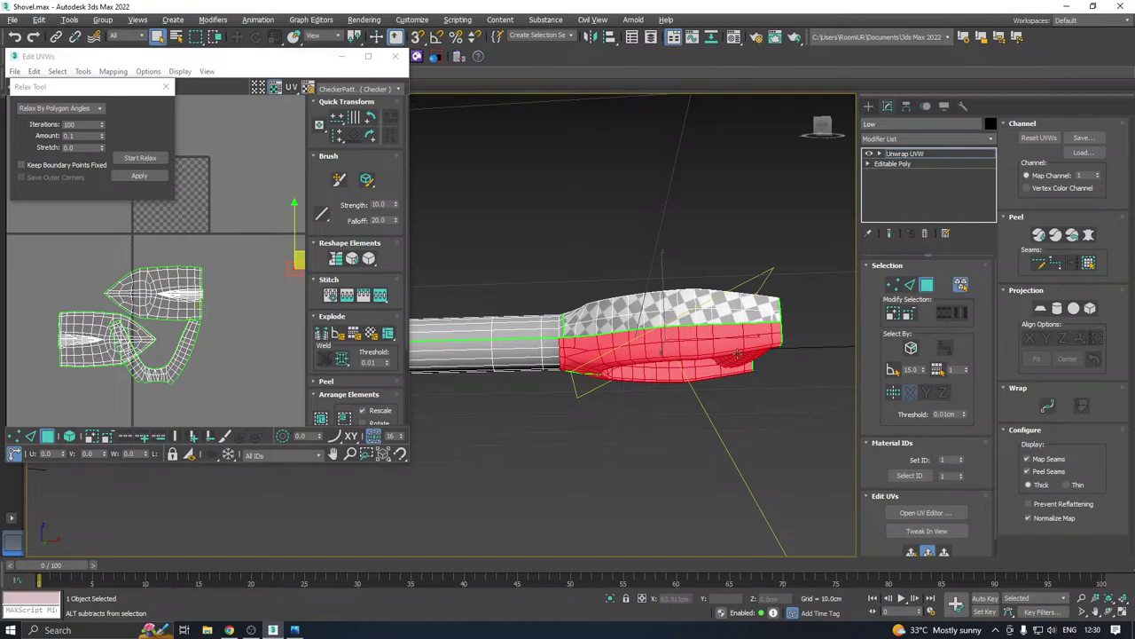
middle_click_drag(679, 314, 608, 371, "alt")
left_click(659, 311, "alt")
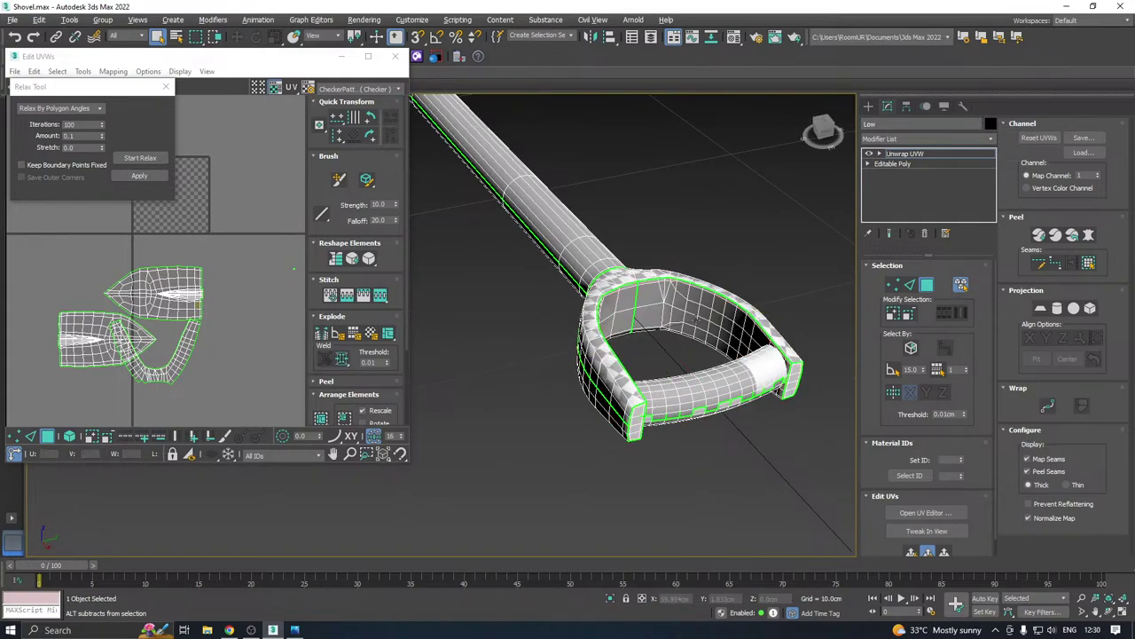
left_click(690, 313)
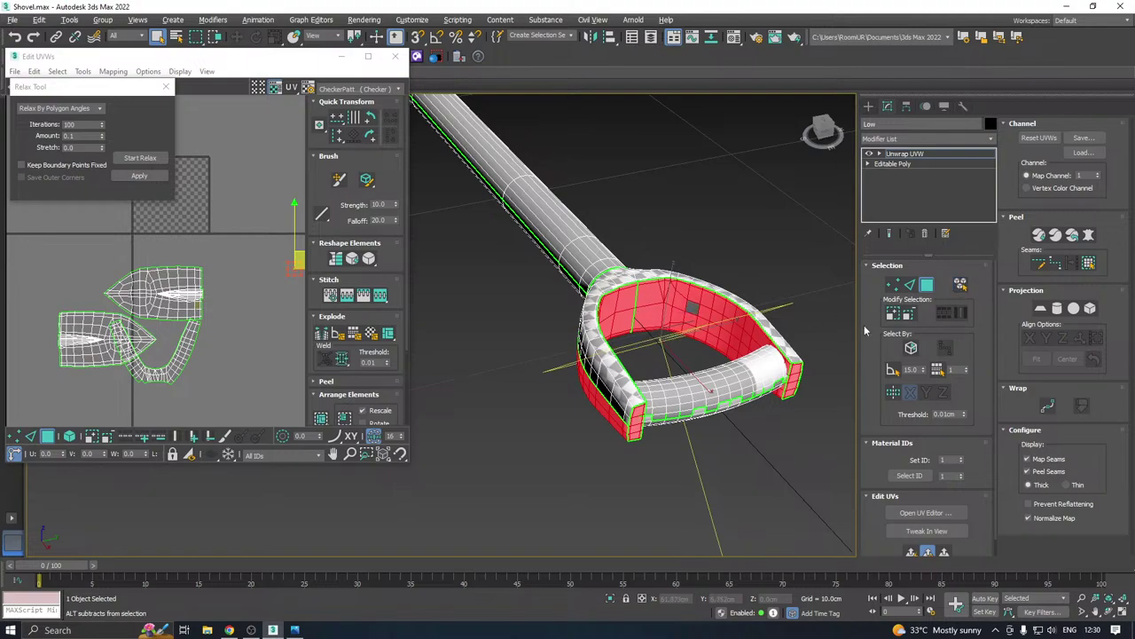
Enable planar-angle selection at 15 degrees and deselect the inner-side polygons along both arms of the grip frame
left_click(892, 370)
left_click(692, 309, "alt")
left_click(702, 321, "alt")
left_click(706, 321, "alt")
left_click(642, 308, "alt")
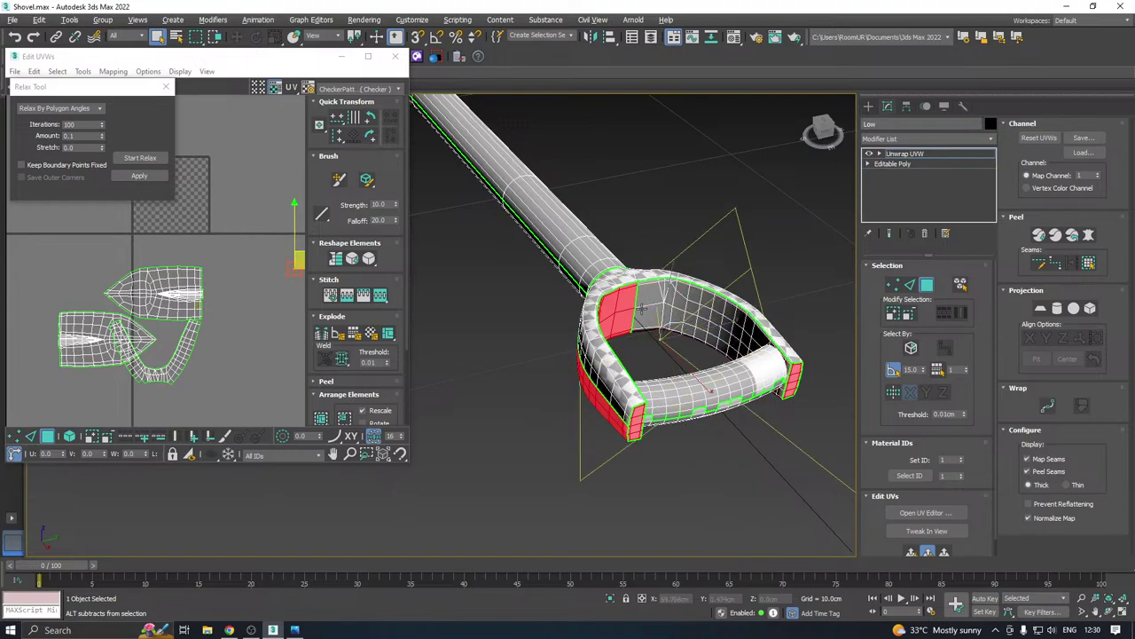
left_click(628, 317, "alt")
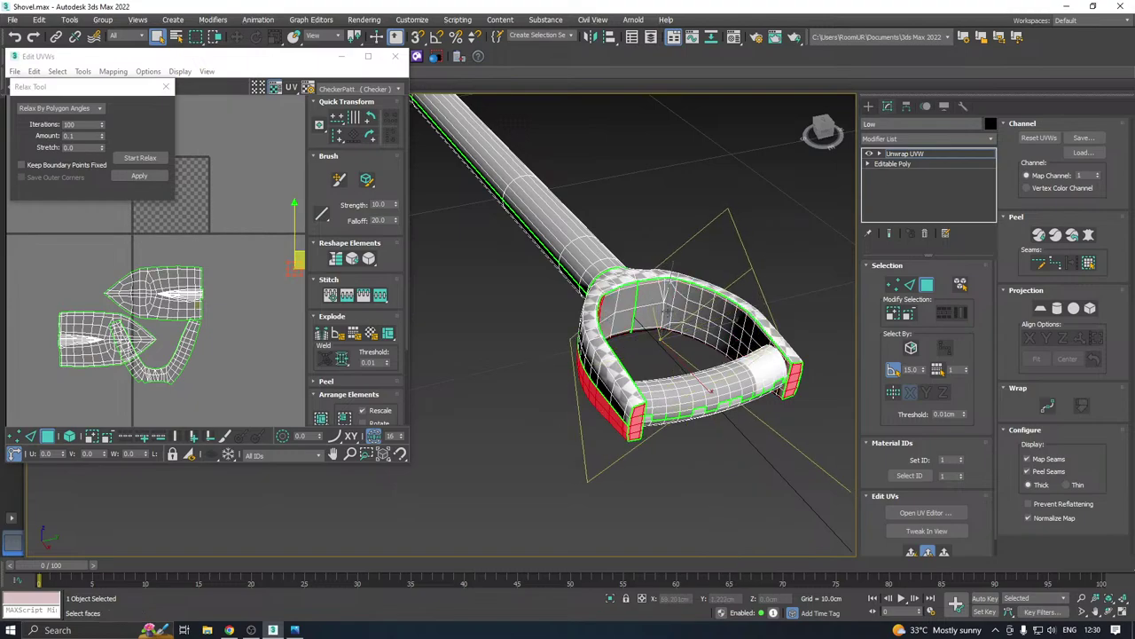
Deselect both end faces of the grip frame and the small leftover inner face near the shaft junction
middle_click_drag(606, 315, 574, 300, "alt")
left_click(635, 313, "alt")
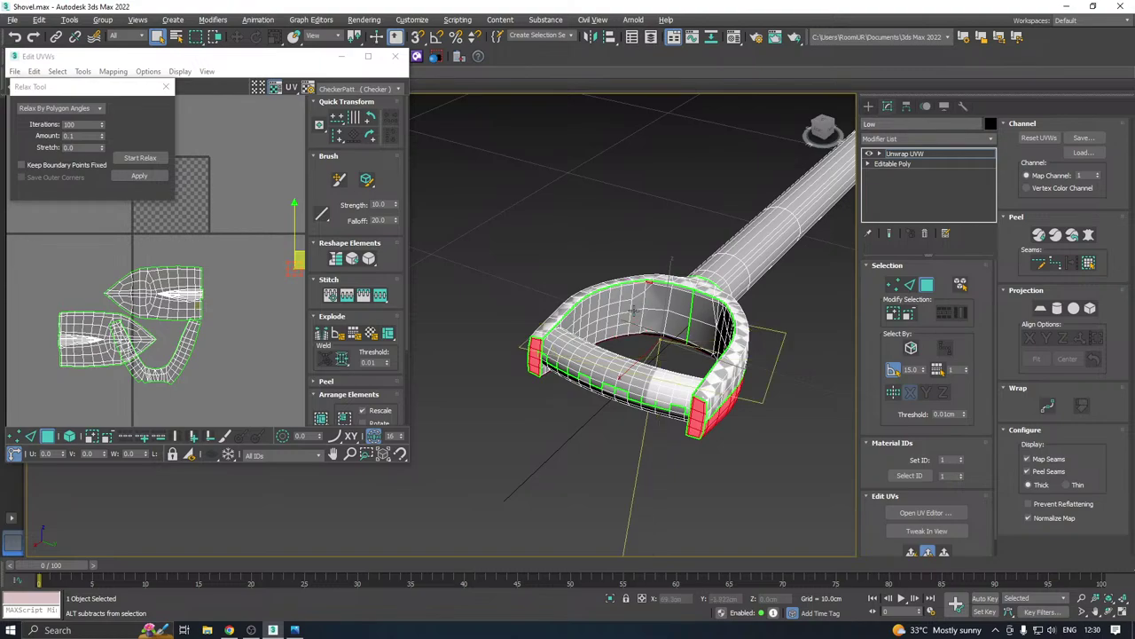
left_click(533, 354, "alt")
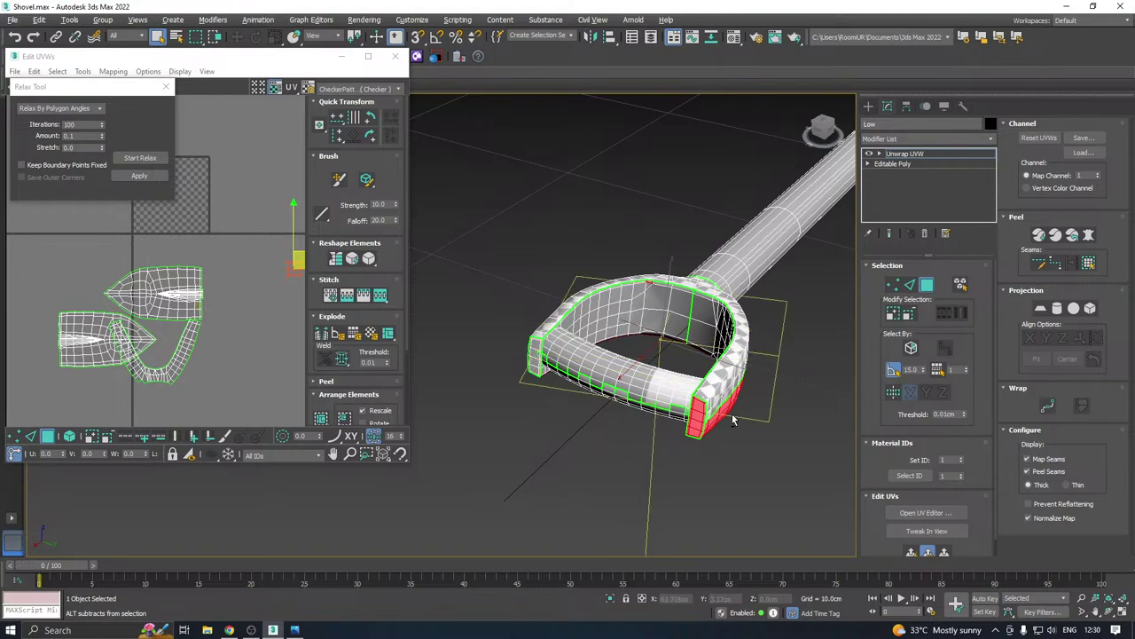
scroll(632, 284, "up", 5)
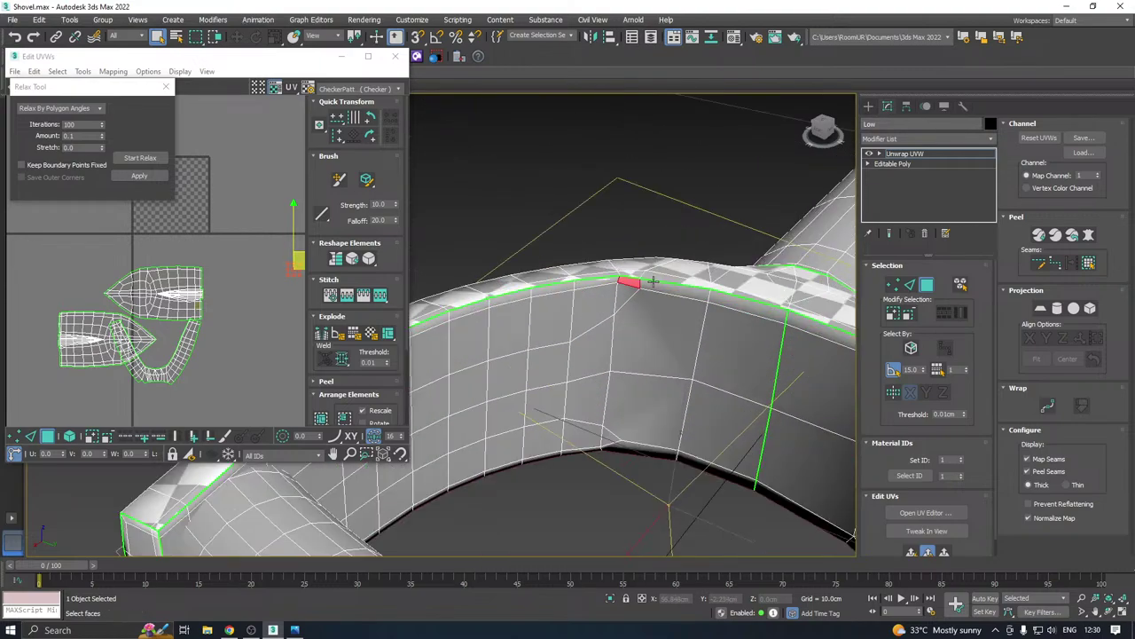
scroll(631, 282, "down", 7)
Quick-planar-map the selected lower half of the grip frame and relax the resulting shell by polygon angles
middle_click_drag(678, 301, 790, 210, "alt")
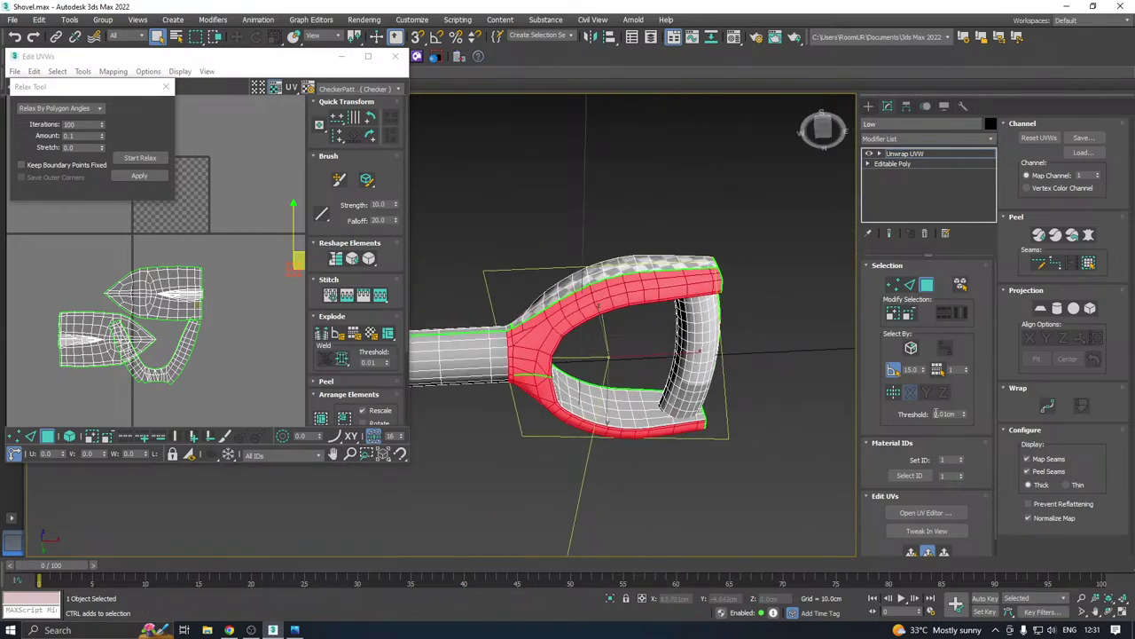
left_click(907, 551)
middle_click_drag(196, 213, 223, 274)
left_click(126, 158)
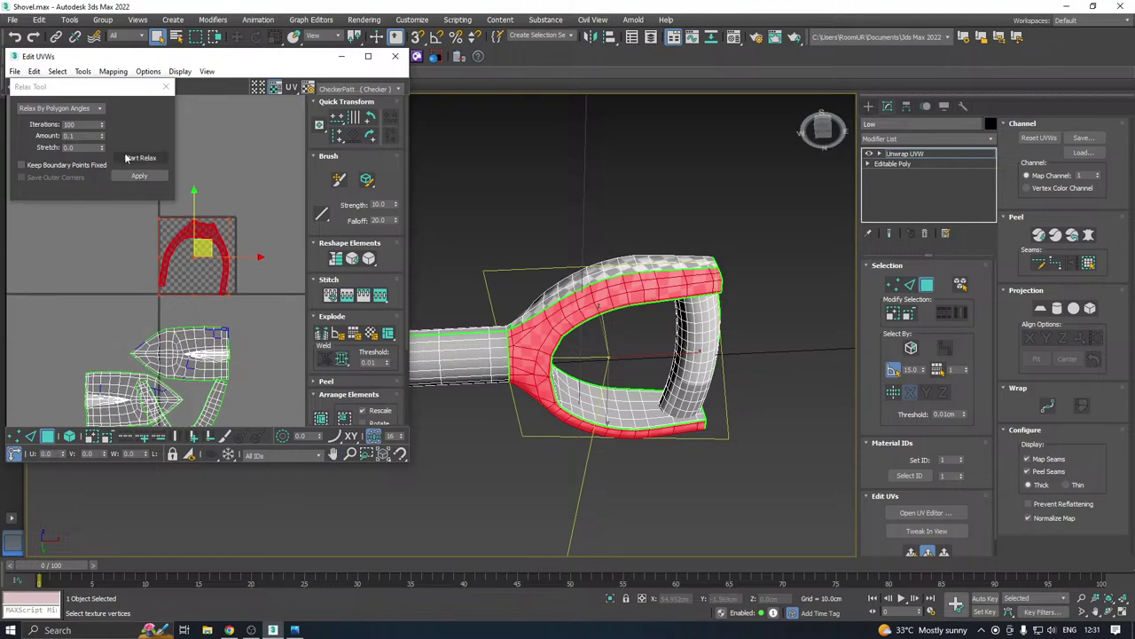
left_click(139, 158)
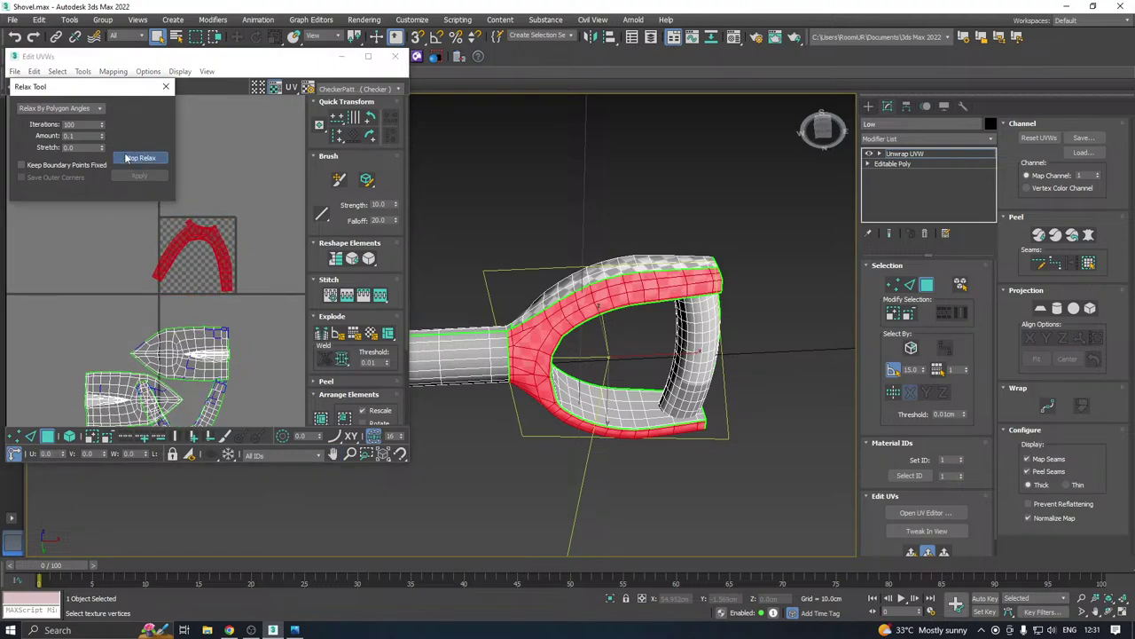
left_click(126, 158)
Move the relaxed lower grip shell out of the UV tile, down to the other shells, and save the scene
left_click_drag(194, 219, 137, 386)
key("w")
key("ctrl+s")
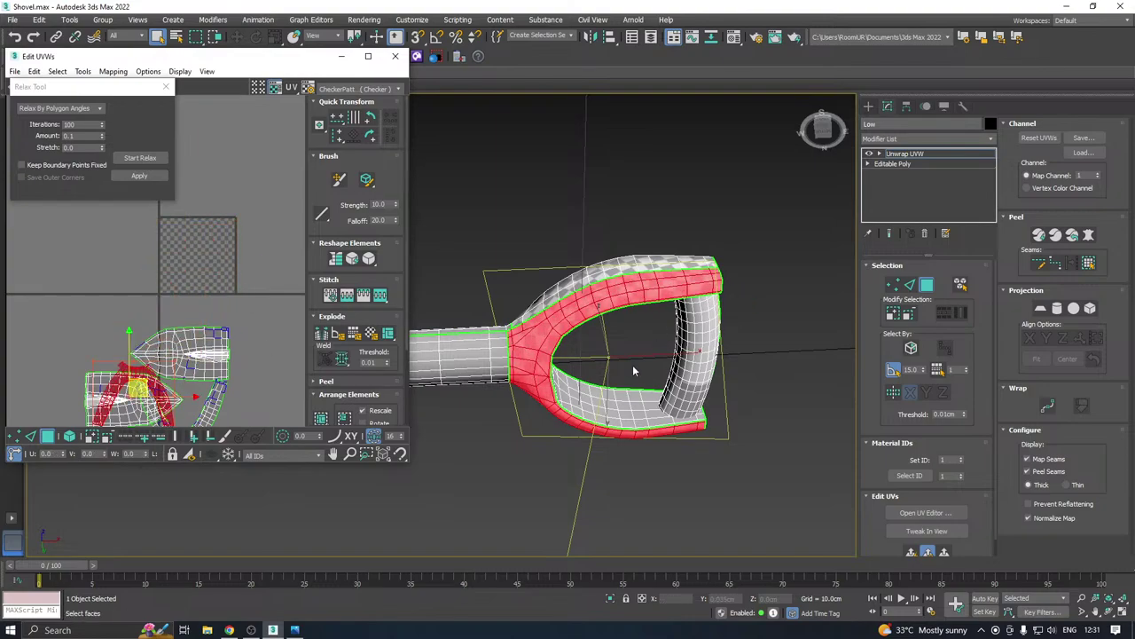
Select the inner-side polygons all around the grip frame by planar angle
left_click(623, 401)
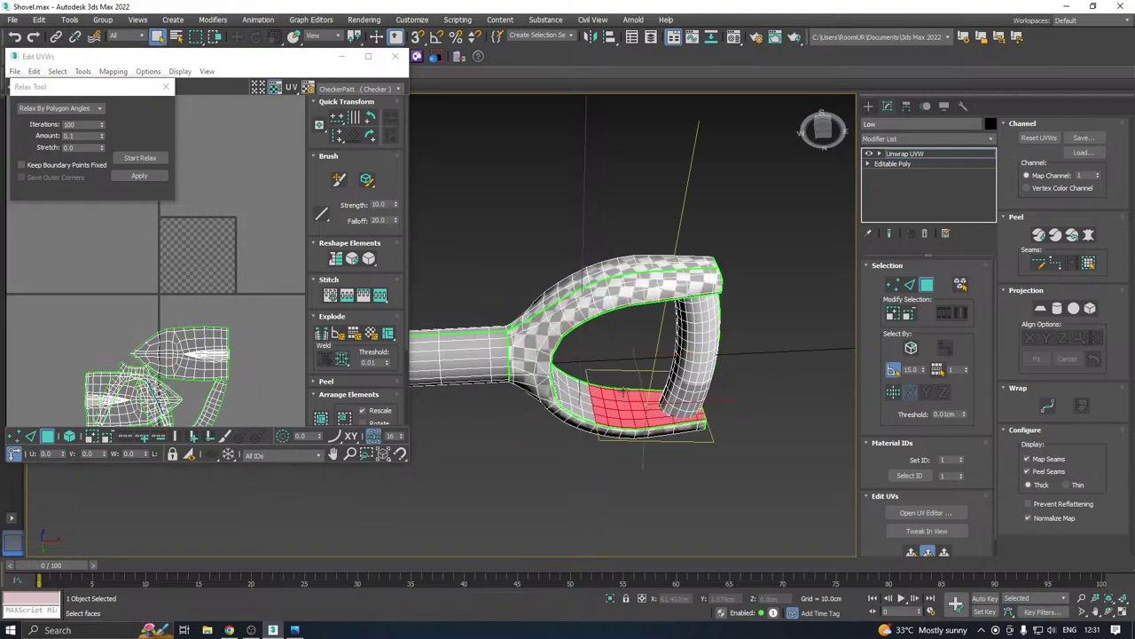
middle_click_drag(623, 401, 509, 454, "alt")
left_click(575, 370, "ctrl")
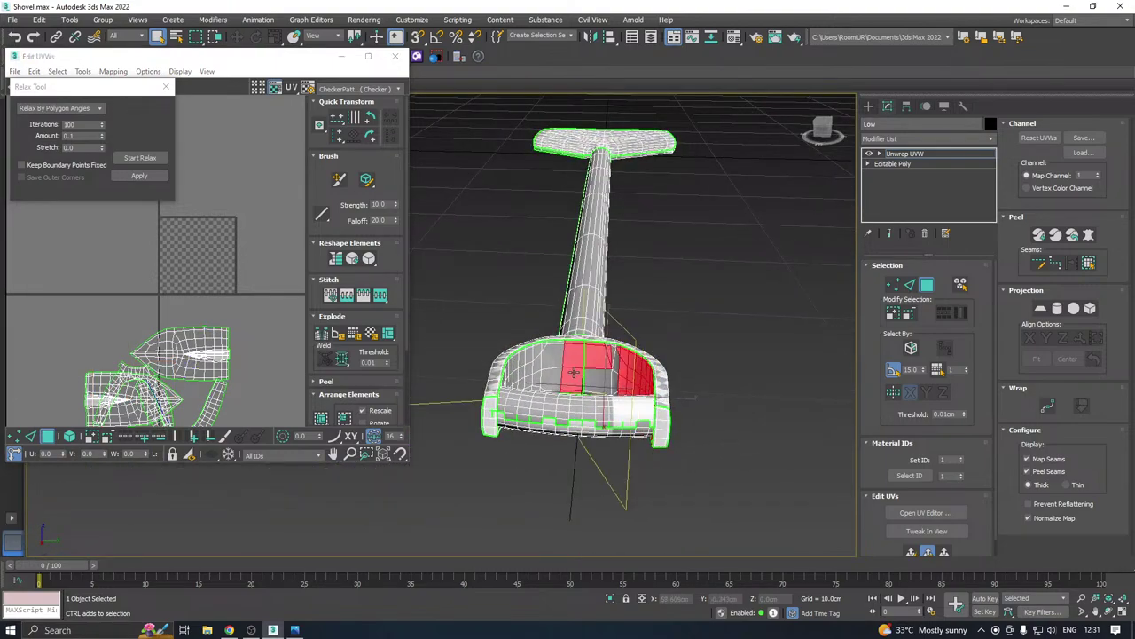
left_click(549, 374, "ctrl")
left_click(515, 371, "ctrl")
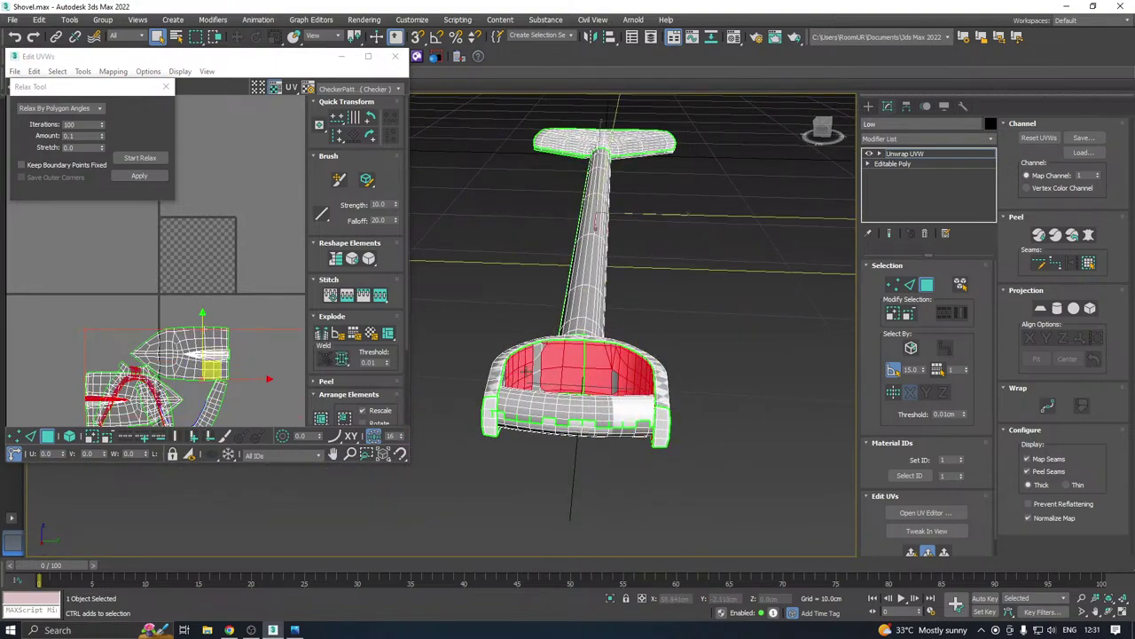
Add the end faces of both grip frame arms to the inner-side selection
middle_click_drag(614, 380, 797, 333, "alt")
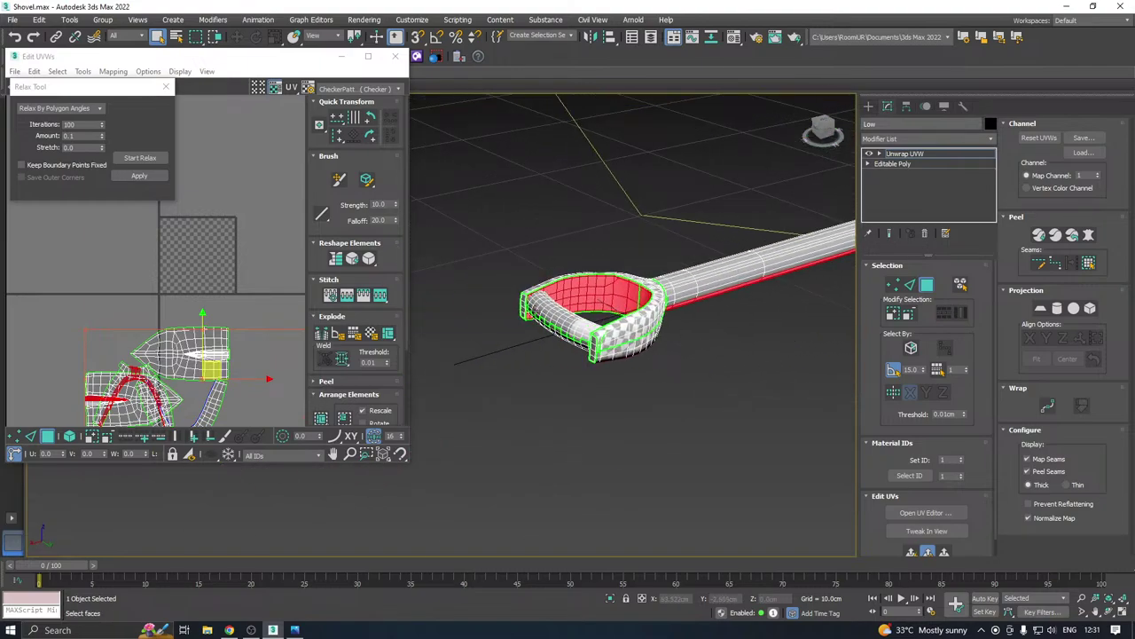
scroll(529, 308, "up", 10)
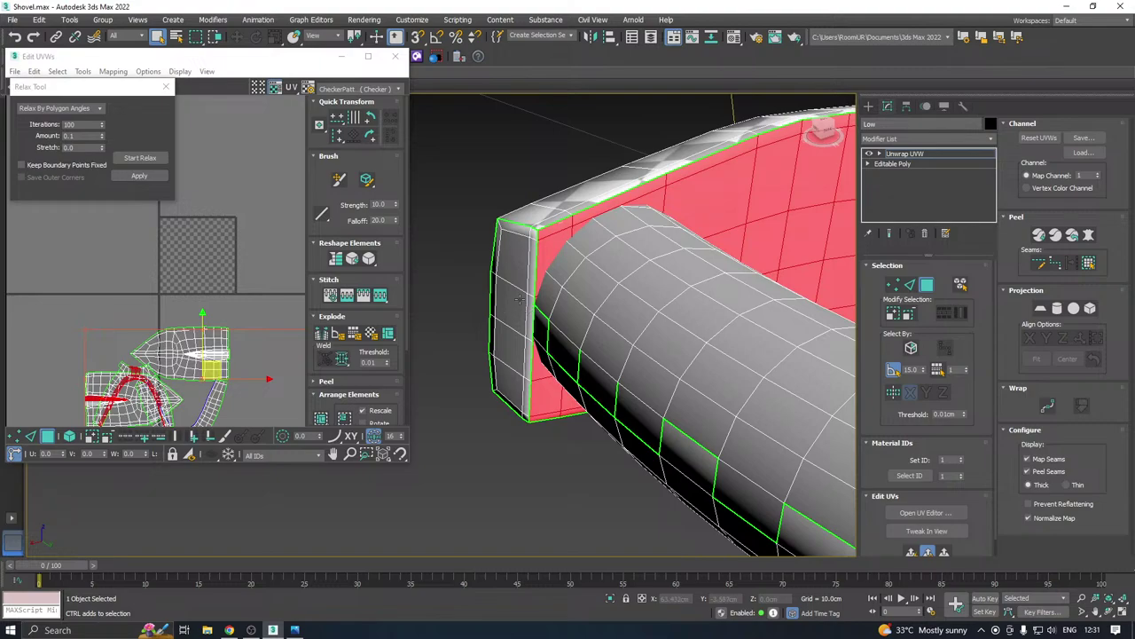
left_click(520, 299, "ctrl")
scroll(529, 295, "down", 15)
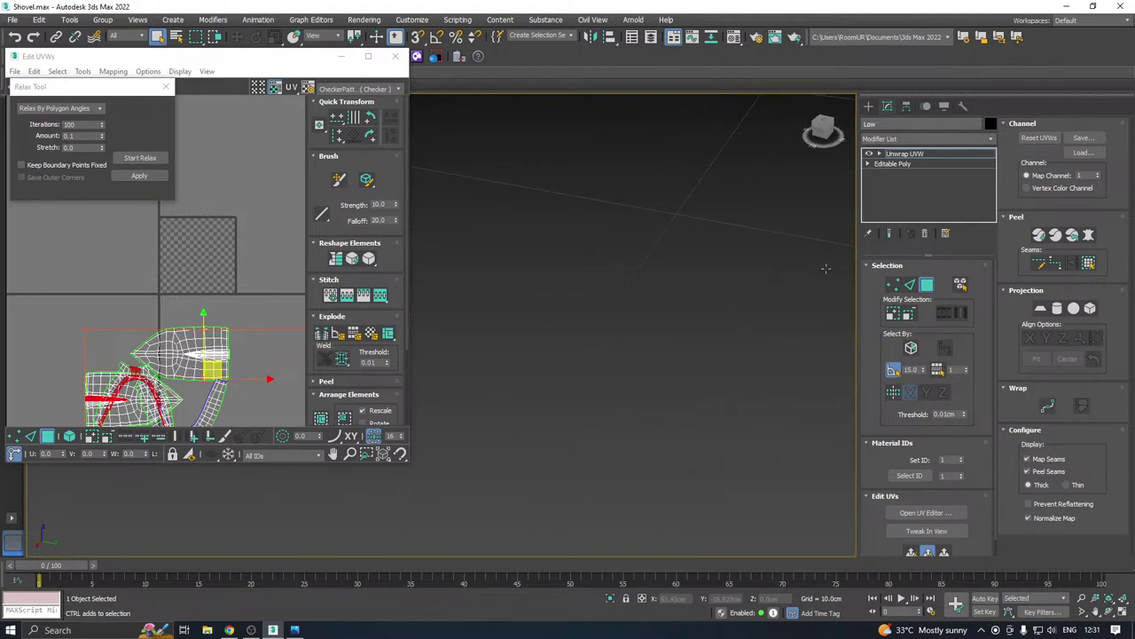
middle_click_drag(641, 304, 706, 324, "alt")
scroll(718, 359, "up", 10)
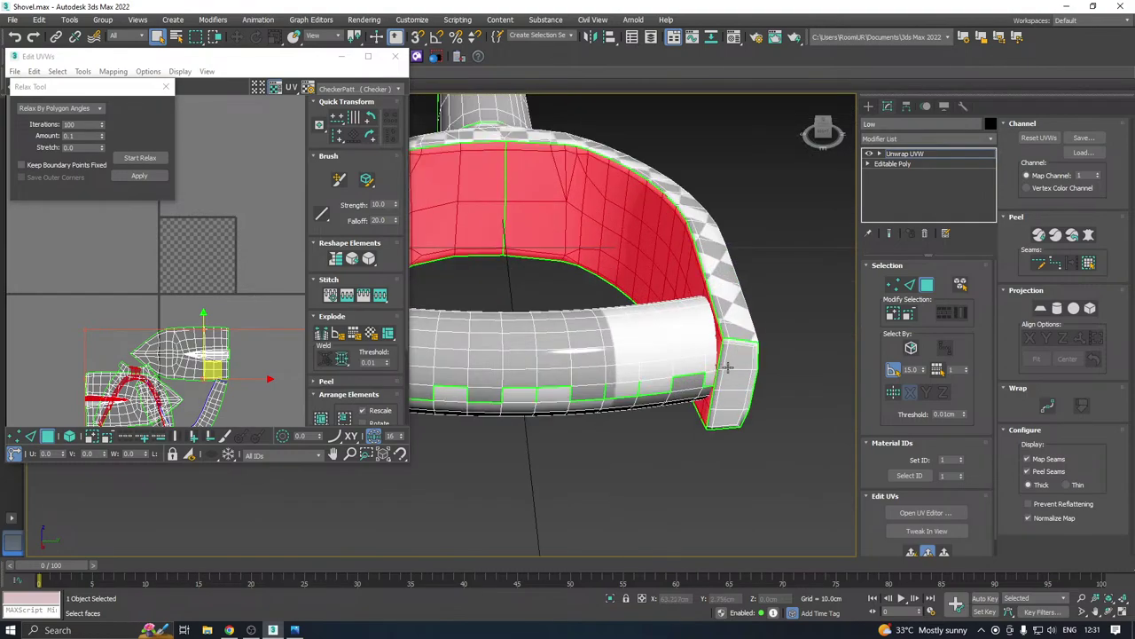
left_click(729, 369, "ctrl")
scroll(796, 355, "down", 10)
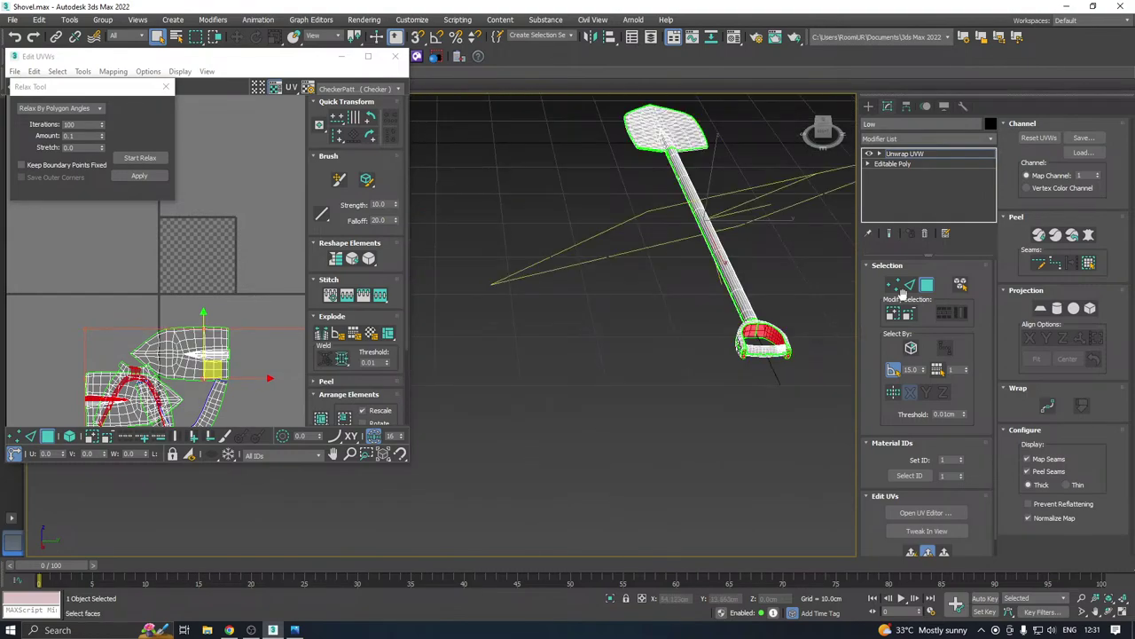
Turn planar-angle selection off and deselect the stray blade and shaft polygons
left_click(893, 372)
middle_click_drag(712, 321, 598, 284, "alt")
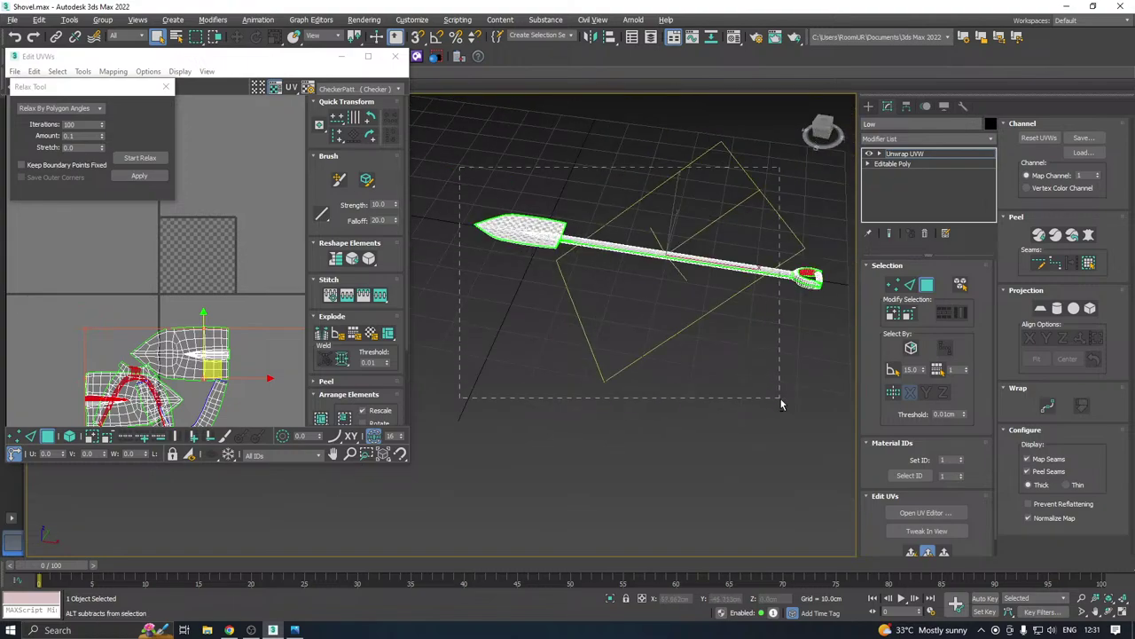
left_click_drag(780, 405, 750, 358, "alt")
scroll(780, 275, "up", 6)
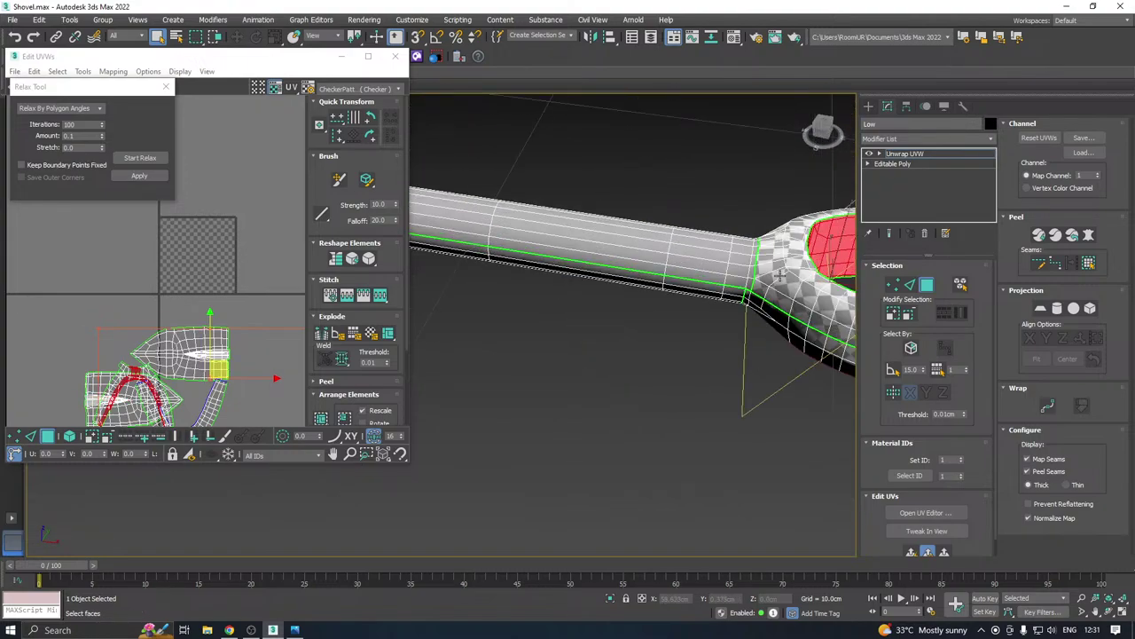
scroll(780, 275, "down", 5)
middle_click_drag(781, 275, 841, 171, "alt")
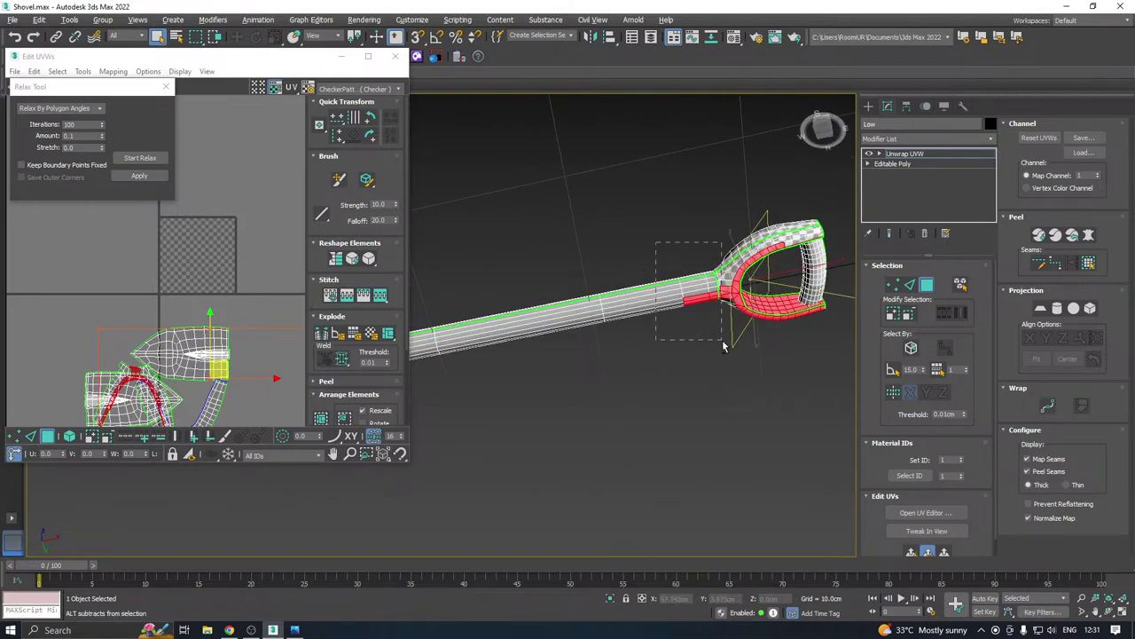
left_click_drag(723, 342, 715, 331, "alt")
Deselect the stray polygons that belong to the already mapped shells below the UV tile
middle_click_drag(715, 332, 660, 289, "alt")
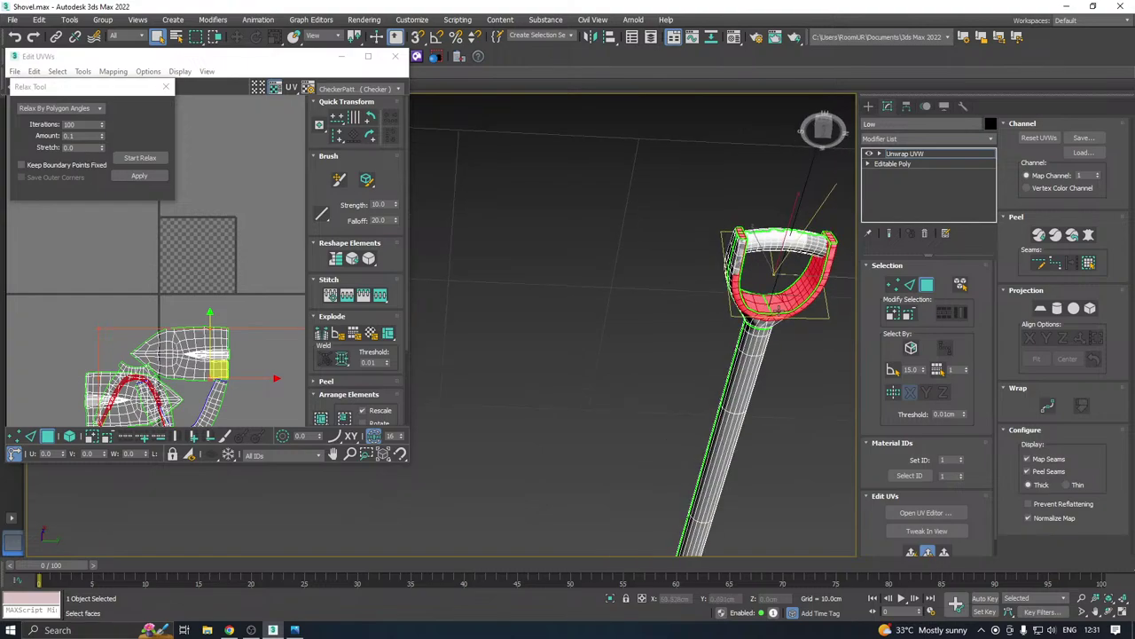
scroll(139, 327, "down", 3)
left_click_drag(71, 336, 208, 415, "alt")
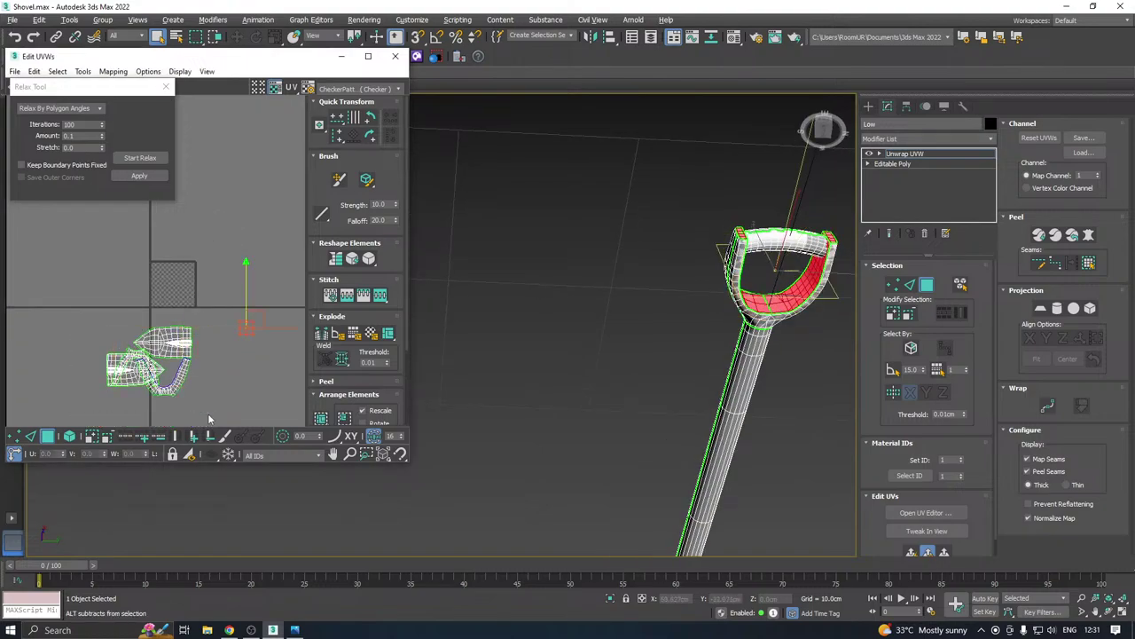
Quick-planar-map the selected inner side and end faces of the grip frame
middle_click_drag(705, 281, 673, 324, "alt")
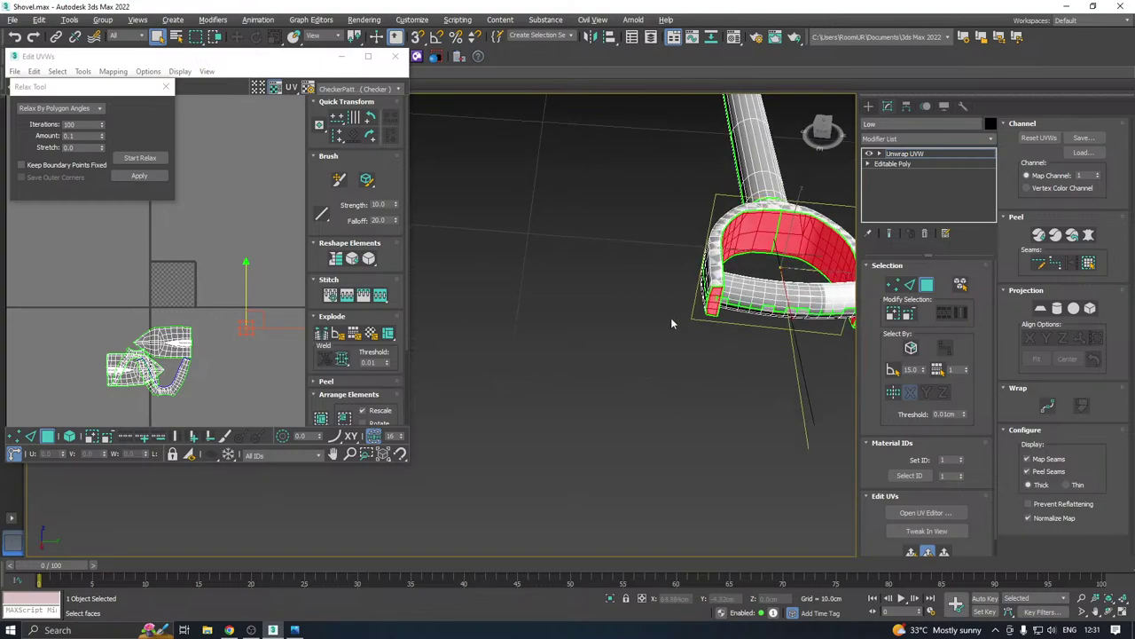
left_click(914, 554)
scroll(213, 252, "up", 1)
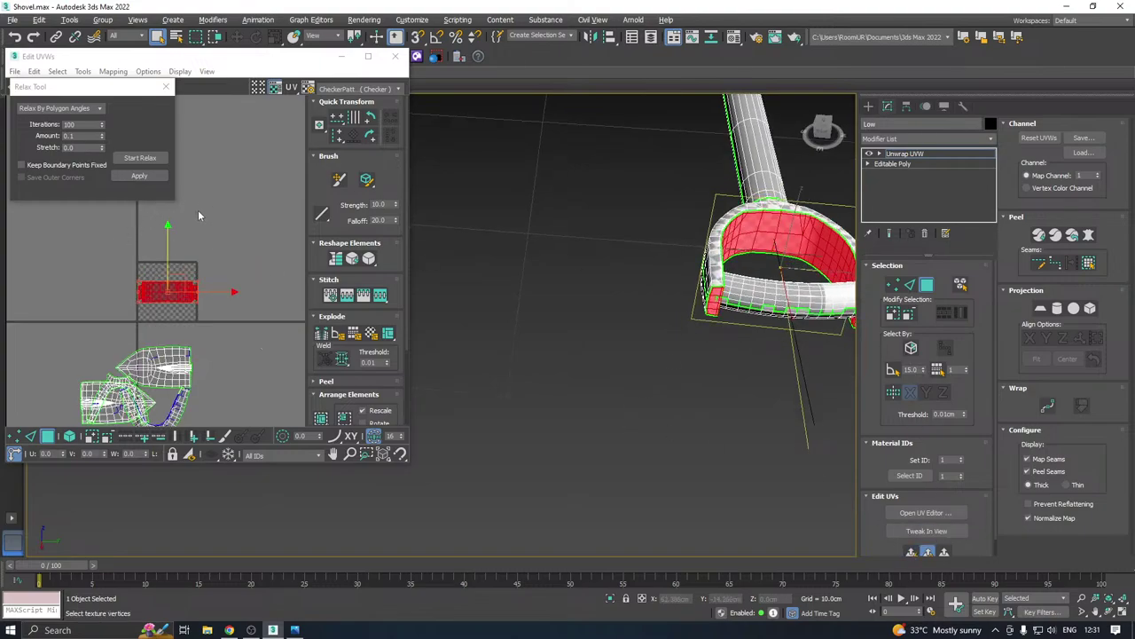
Relax the inner-side strip by polygon angles and move it out of the UV tile, down to the other shells
left_click(142, 159)
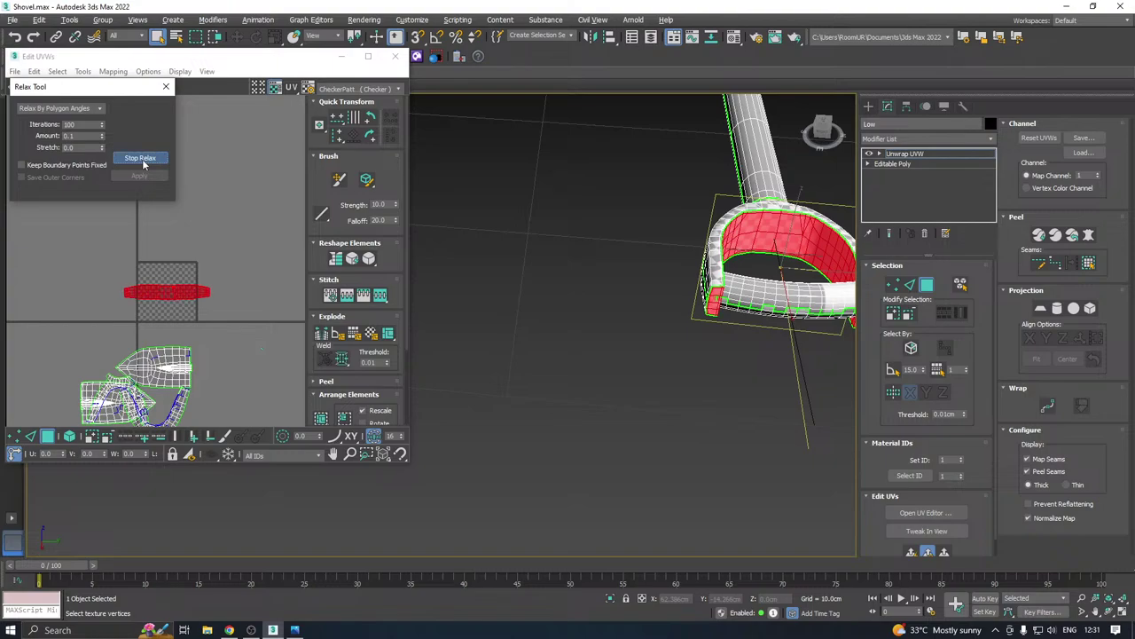
left_click(140, 158)
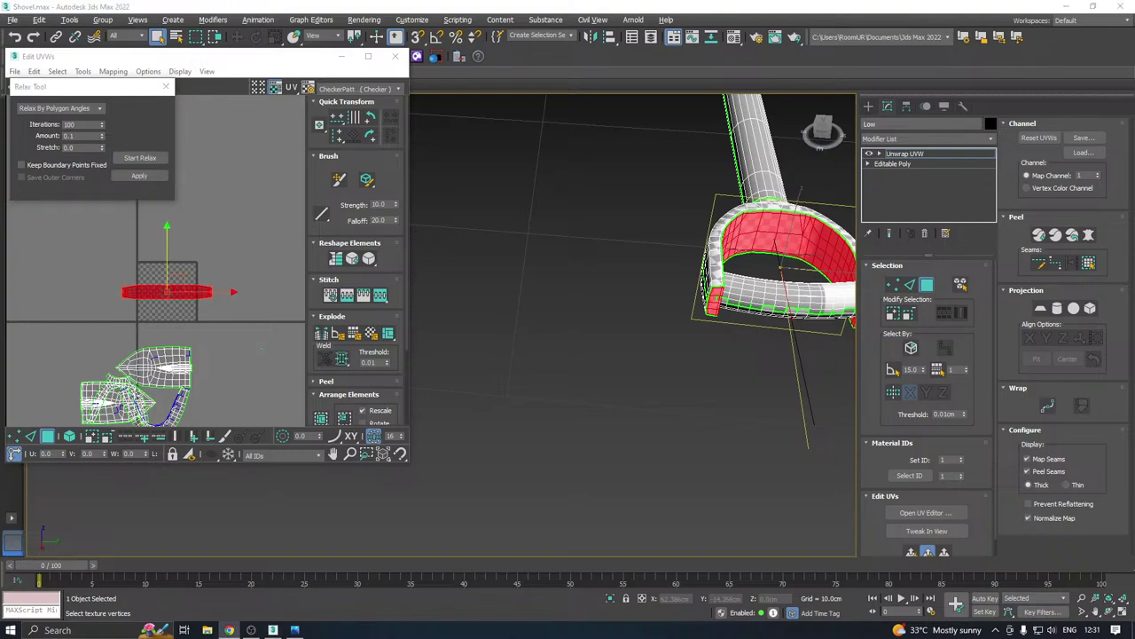
left_click(140, 158)
left_click(140, 158)
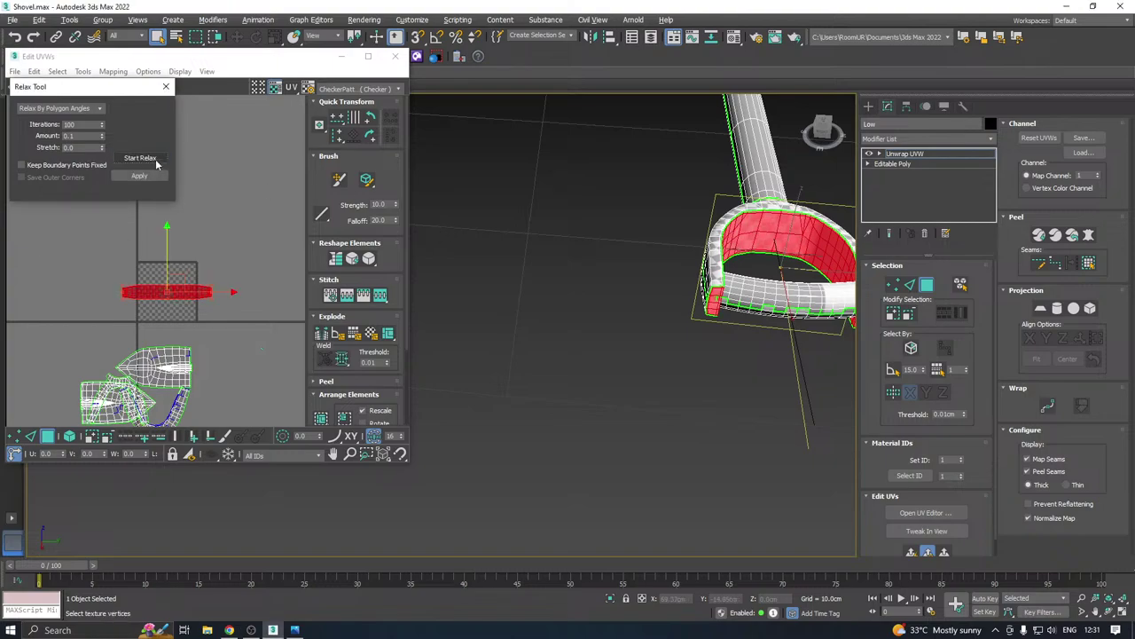
left_click_drag(174, 282, 154, 382)
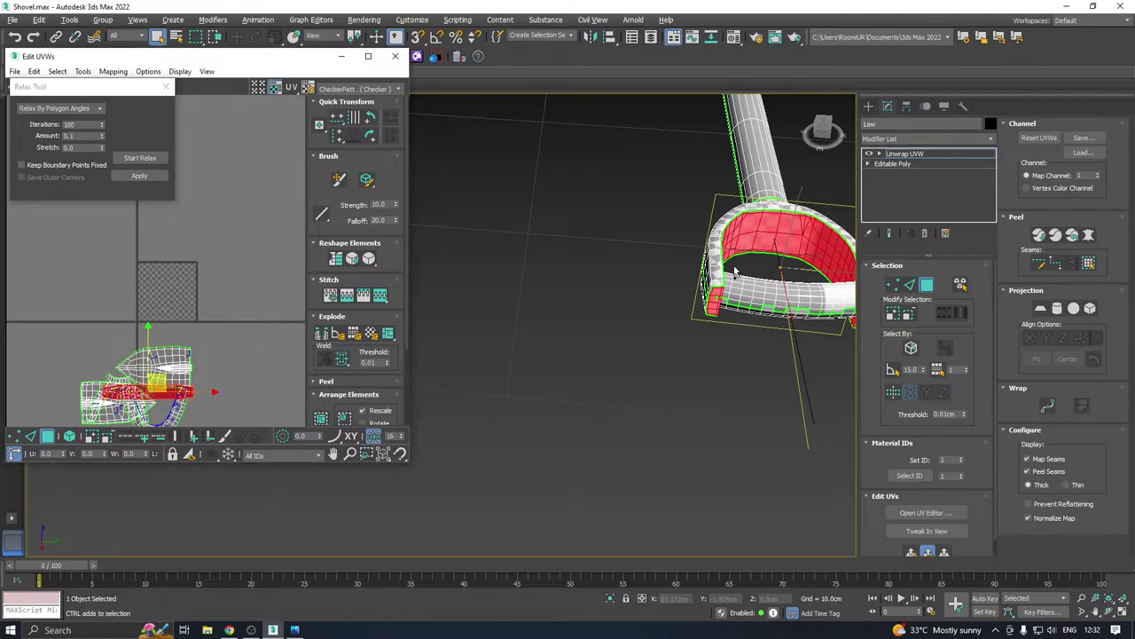
Select all polygons of the grip's curved crossbar in the viewport
middle_click_drag(732, 266, 633, 296, "alt")
left_click(722, 292)
scroll(621, 302, "up", 5)
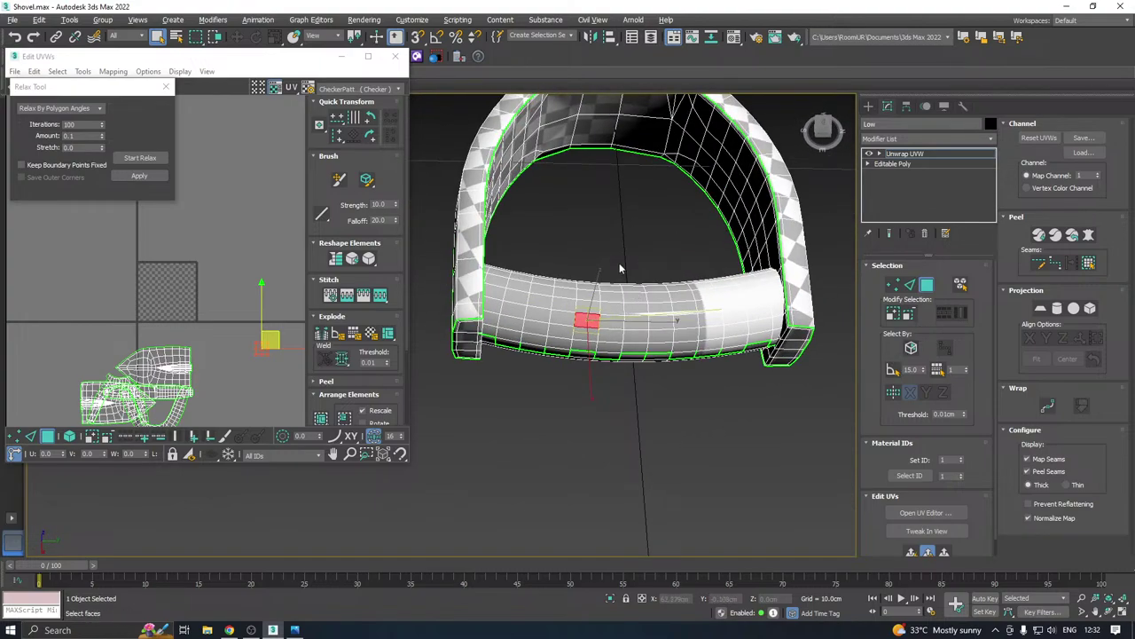
left_click(622, 312)
double_click(620, 317)
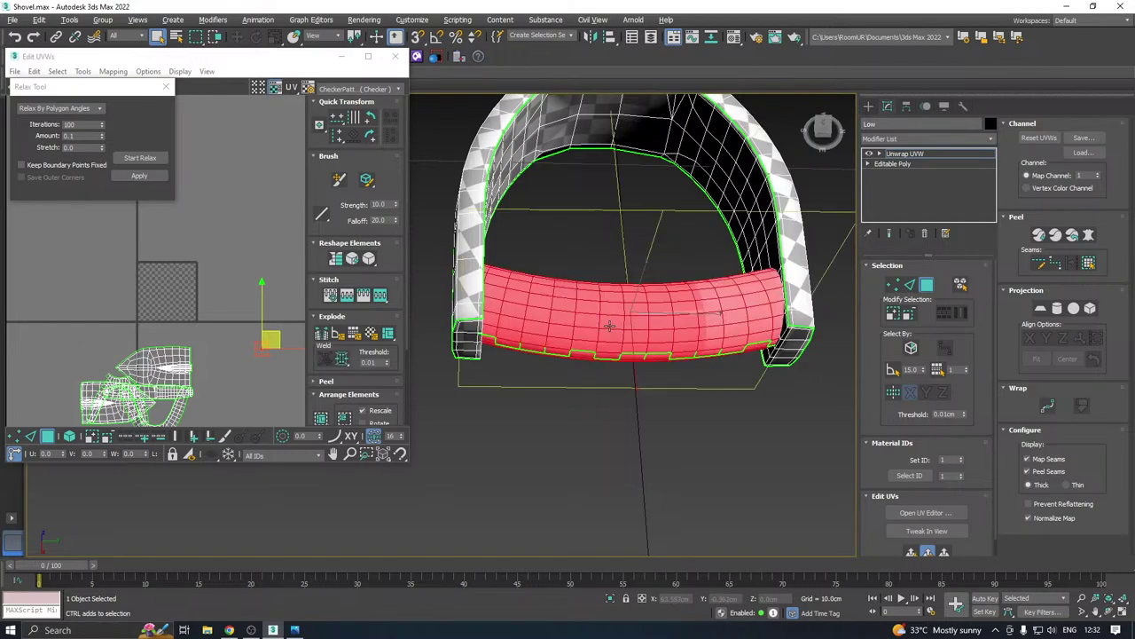
middle_click_drag(784, 283, 652, 246, "alt")
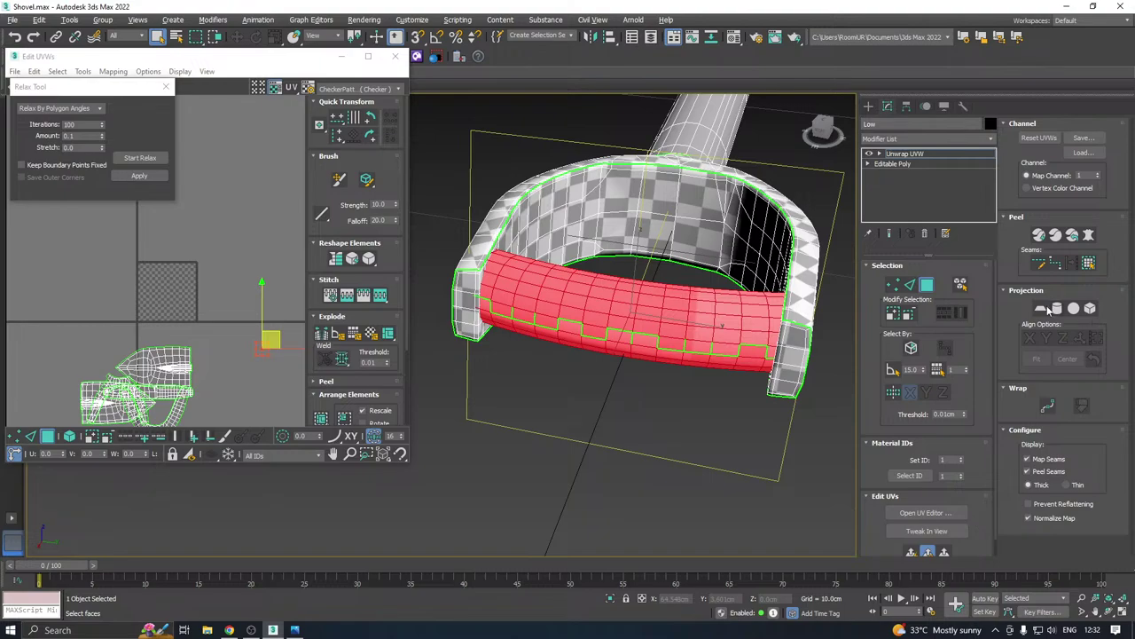
Map the crossbar polygons with a cylindrical projection aligned to Y and weld the selected UVs within the 0.01 threshold
left_click(1057, 309)
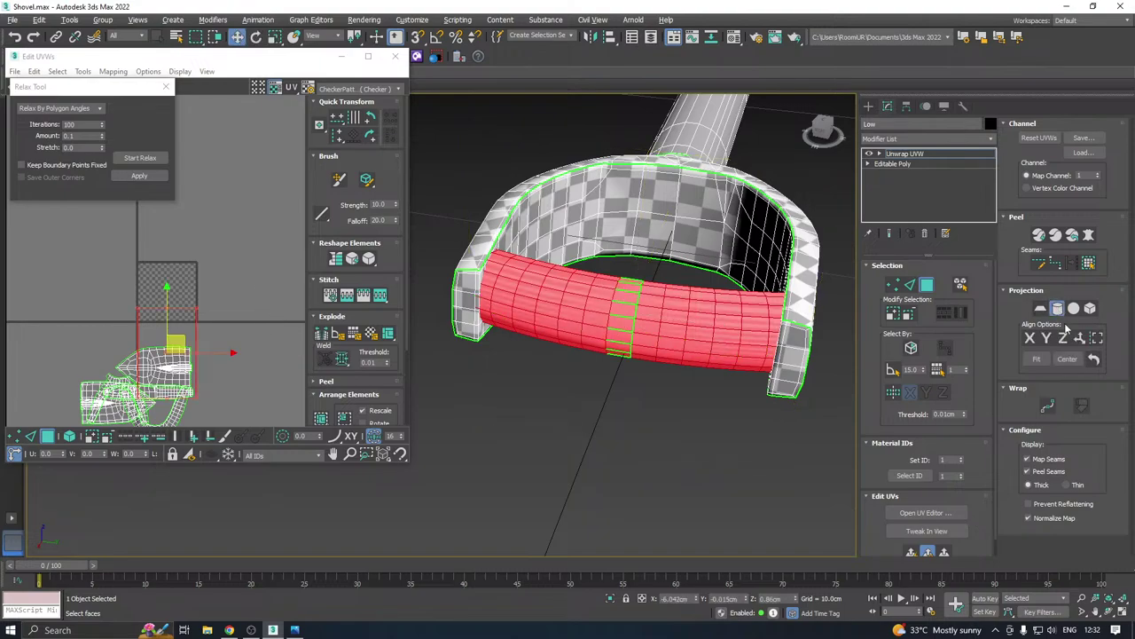
left_click(1047, 338)
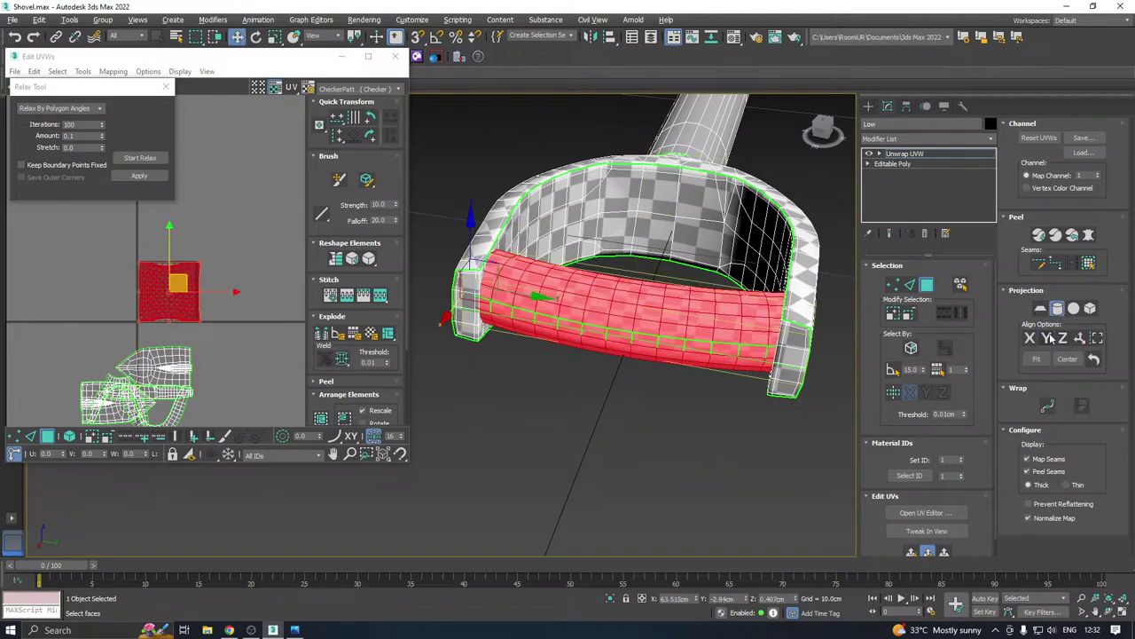
left_click(1057, 309)
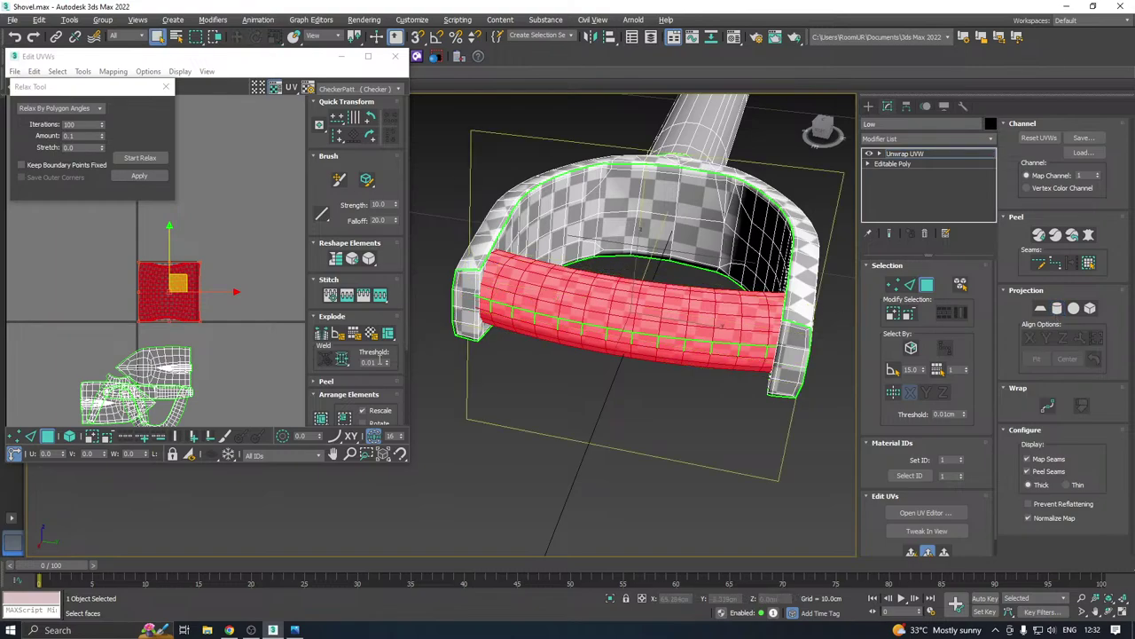
middle_click_drag(605, 318, 650, 303, "alt")
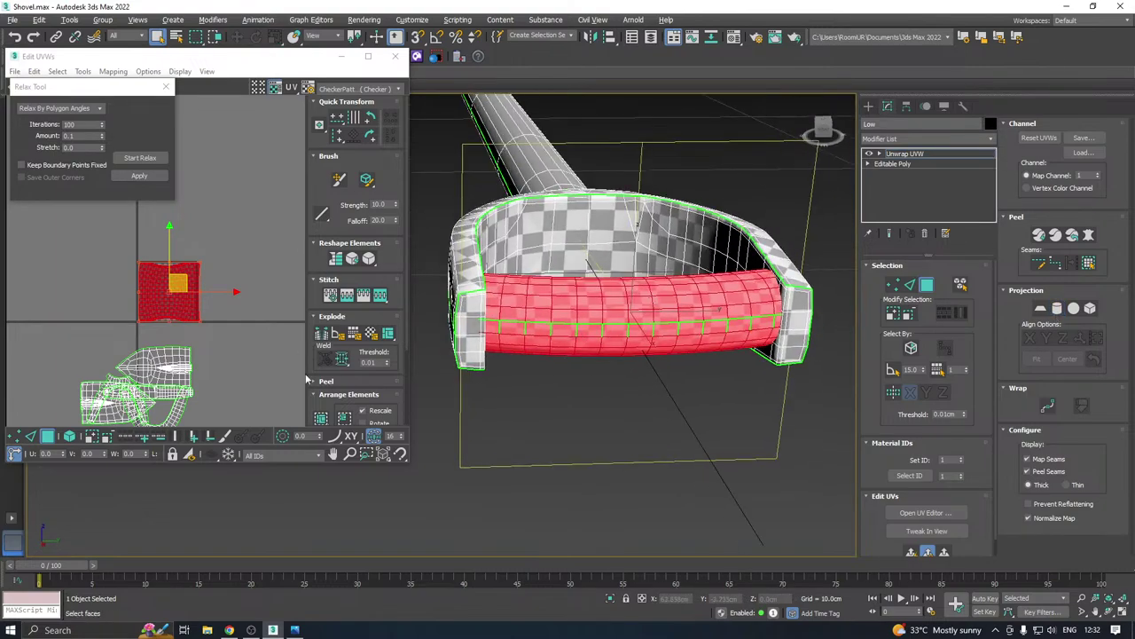
left_click(343, 361)
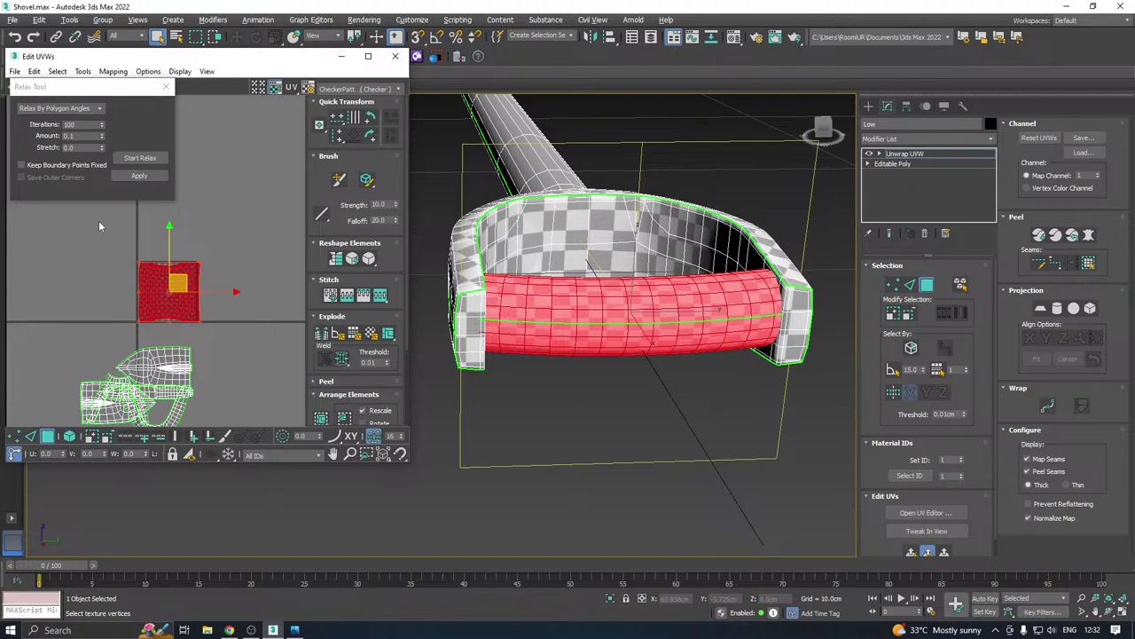
left_click(140, 158)
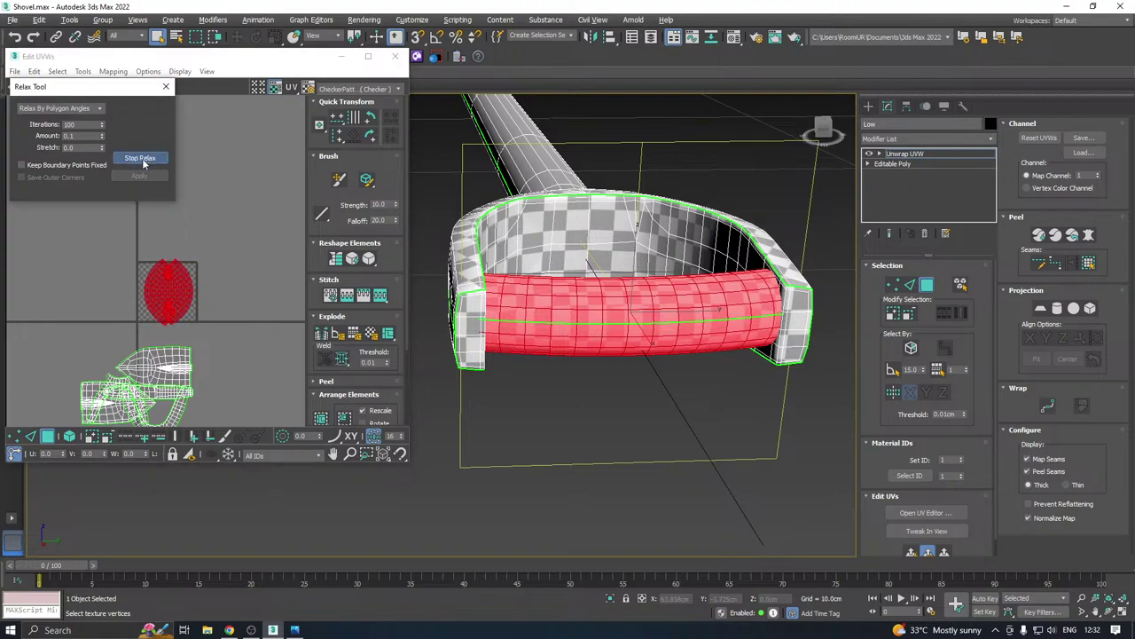
left_click(142, 158)
key("ctrl+z")
Flip the crossbar shell horizontally and relax it by polygon angles, placing it with the other shells below the UV tile
right_click(179, 293)
left_click(206, 337)
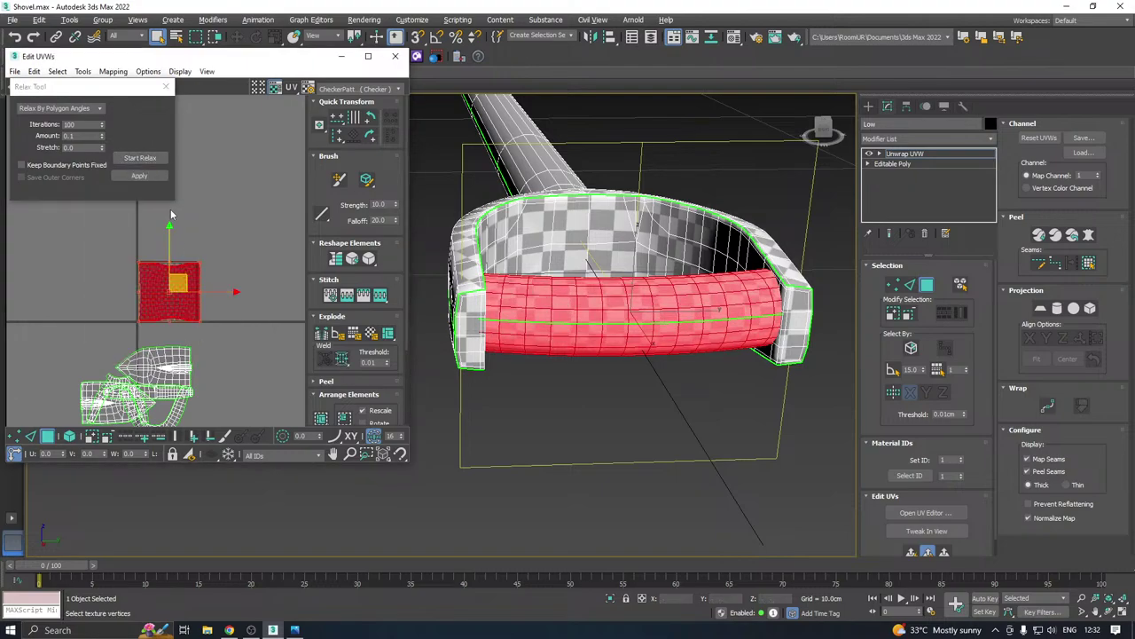
left_click(139, 159)
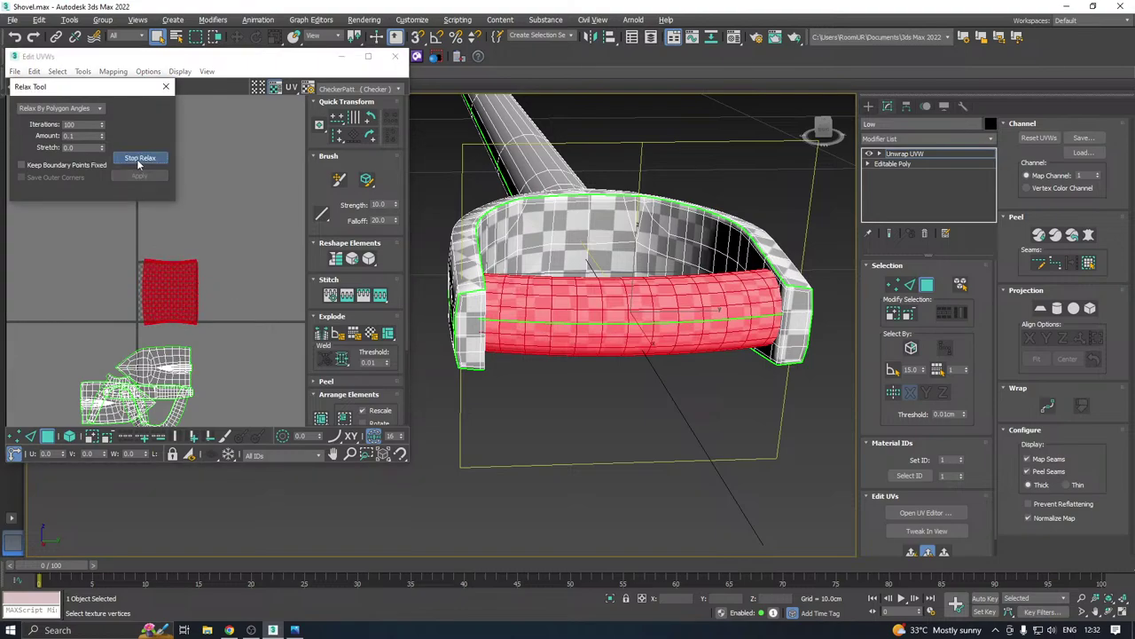
left_click(139, 159)
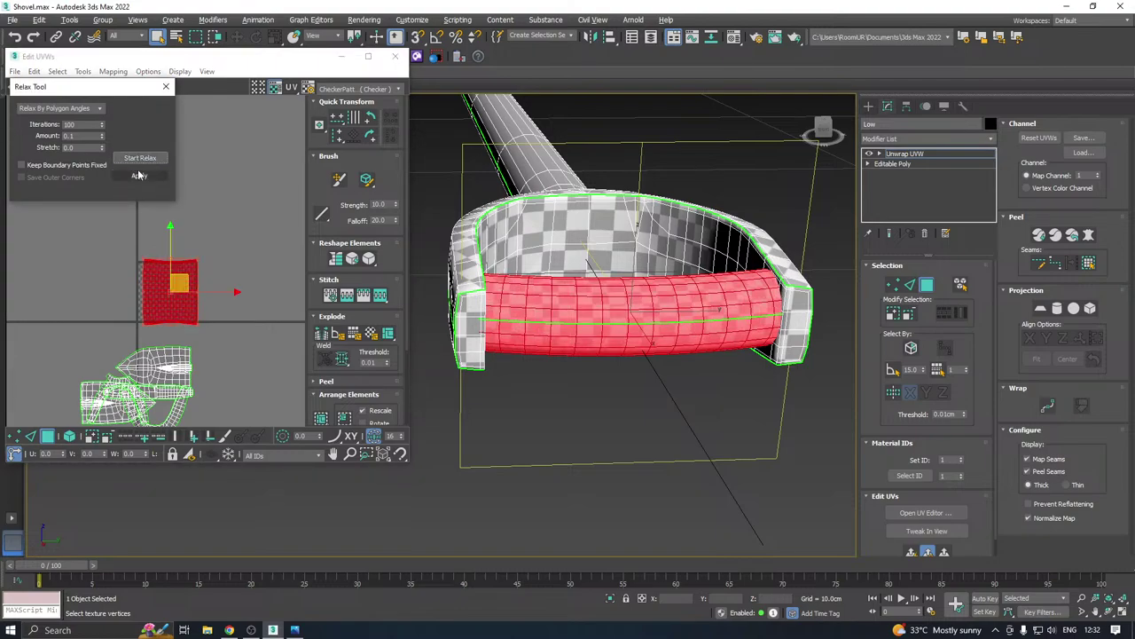
left_click_drag(179, 287, 188, 399)
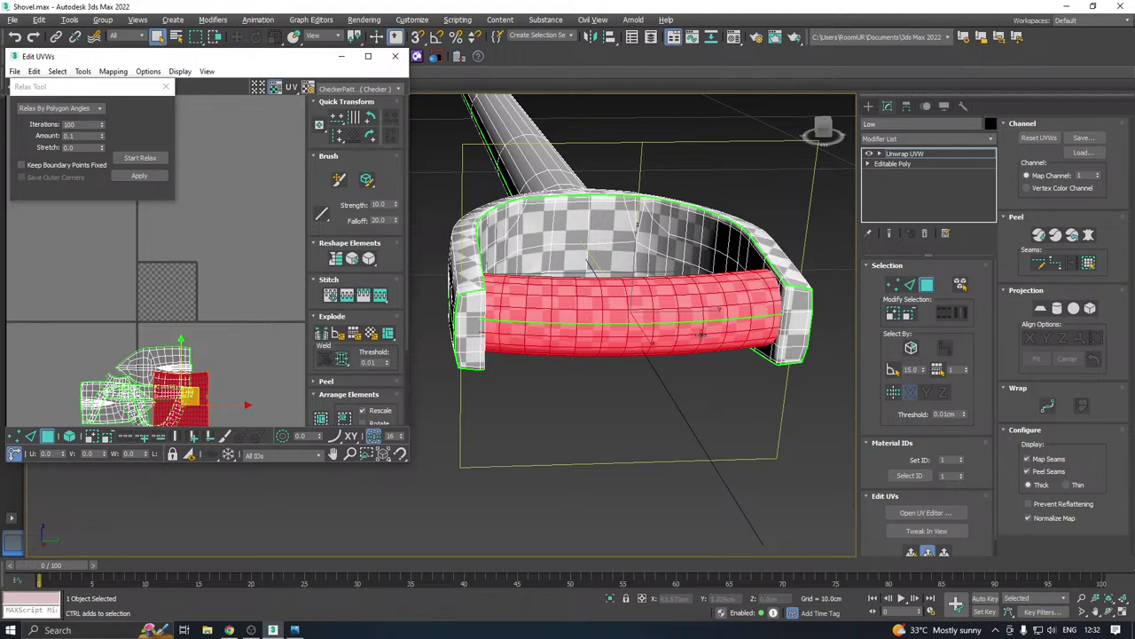
Select all polygons of the shovel's shaft along its full length from the blade to the grip frame
scroll(747, 349, "down", 3)
scroll(736, 337, "down", 3)
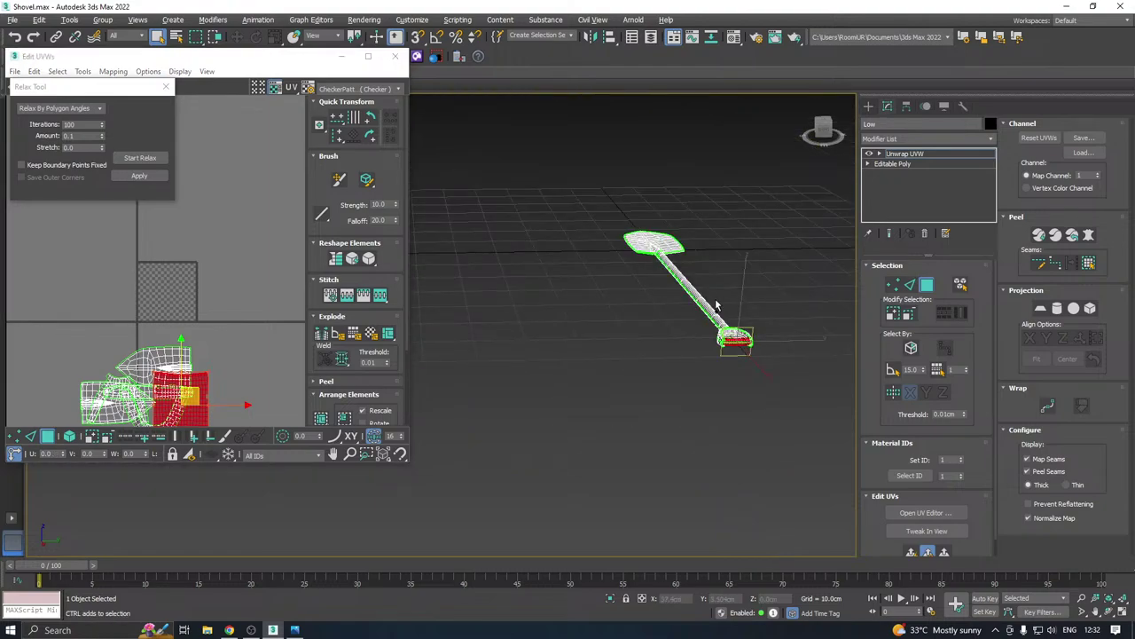
middle_click_drag(722, 325, 555, 352, "alt")
scroll(510, 355, "up", 4)
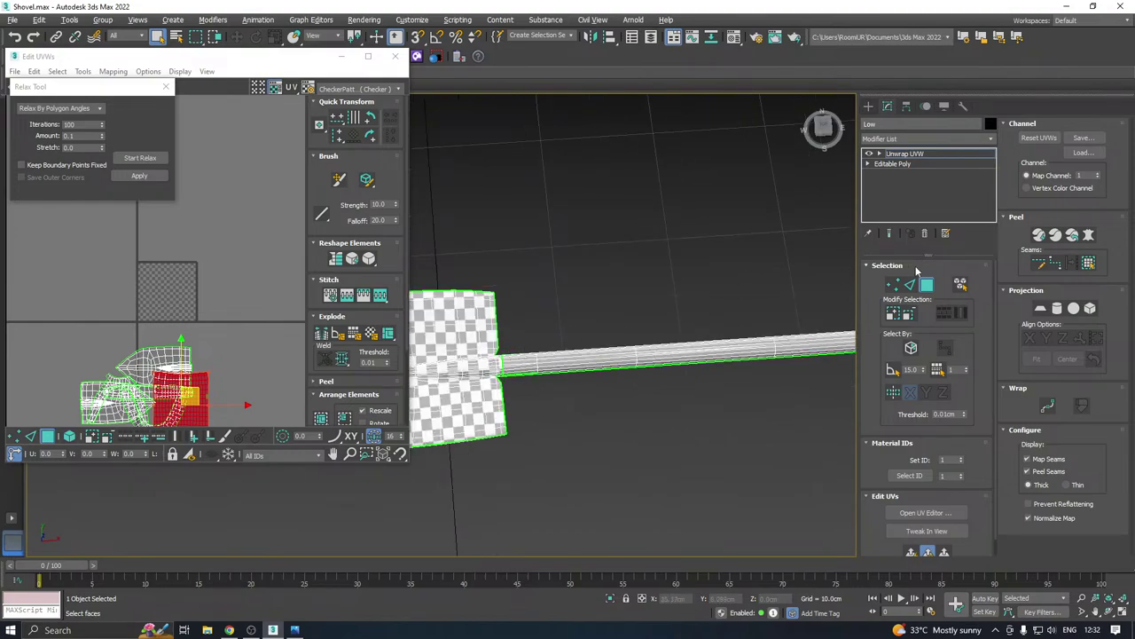
left_click_drag(613, 399, 613, 399)
middle_click_drag(717, 337, 576, 323)
left_click_drag(689, 432, 689, 432, "ctrl")
middle_click_drag(672, 351, 558, 337)
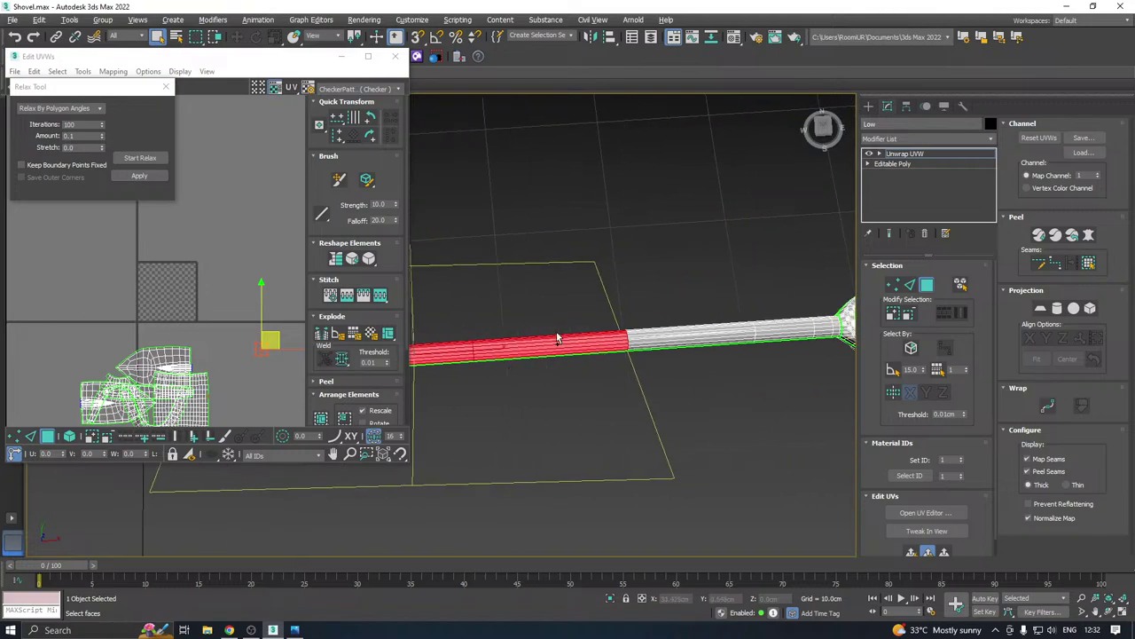
left_click_drag(577, 293, 769, 374, "ctrl")
middle_click_drag(769, 378, 560, 357, "alt")
left_click_drag(609, 436, 619, 438, "ctrl")
middle_click_drag(628, 408, 625, 369, "alt")
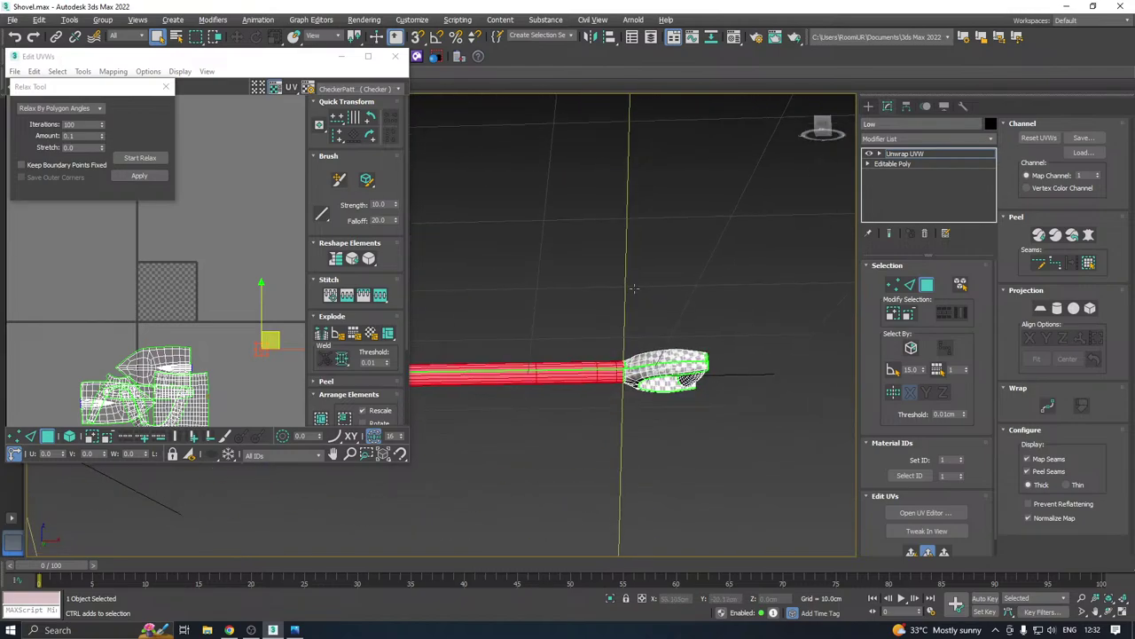
Map the shaft polygons with a cylindrical projection aligned to X and weld the selected UVs within the 0.01 threshold
scroll(623, 370, "up", 6)
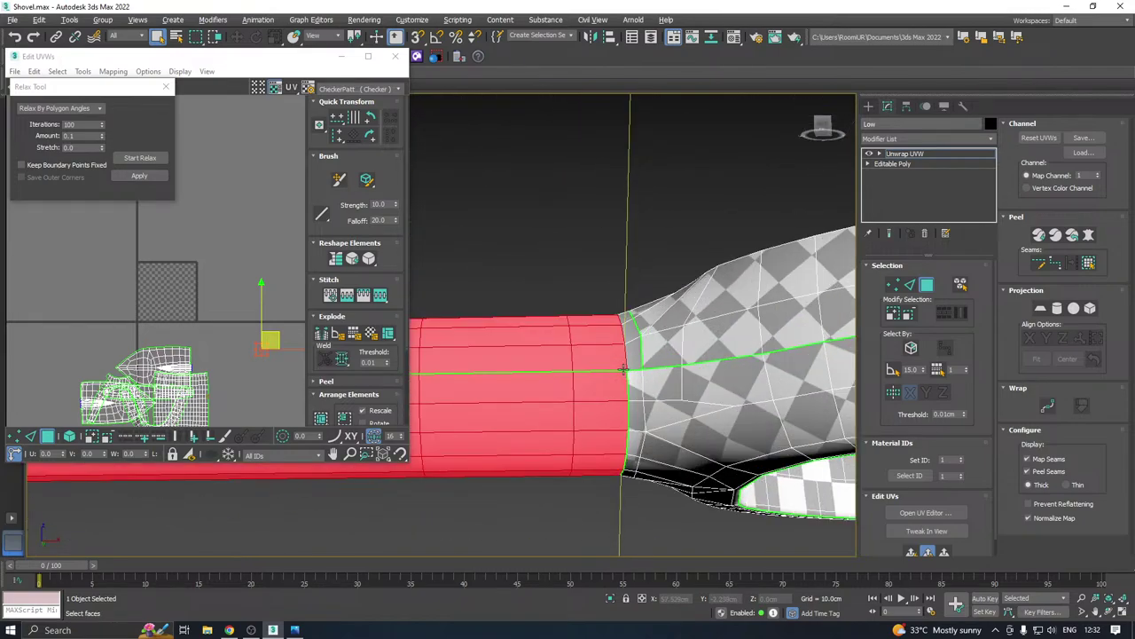
middle_click_drag(630, 367, 689, 331)
left_click(1056, 309)
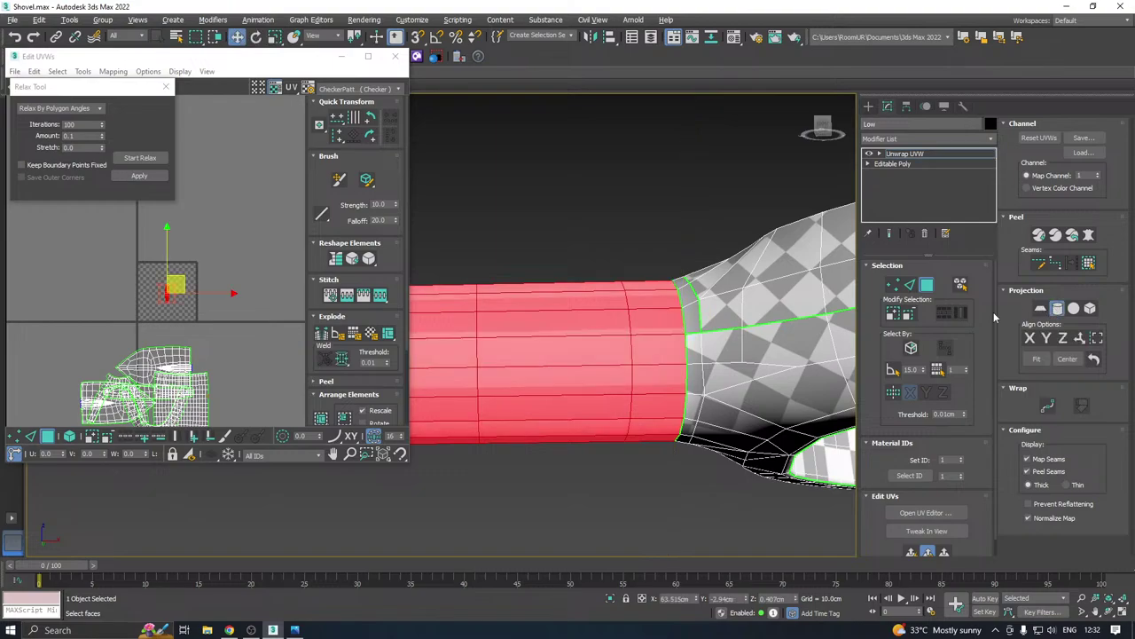
scroll(247, 308, "up", 4)
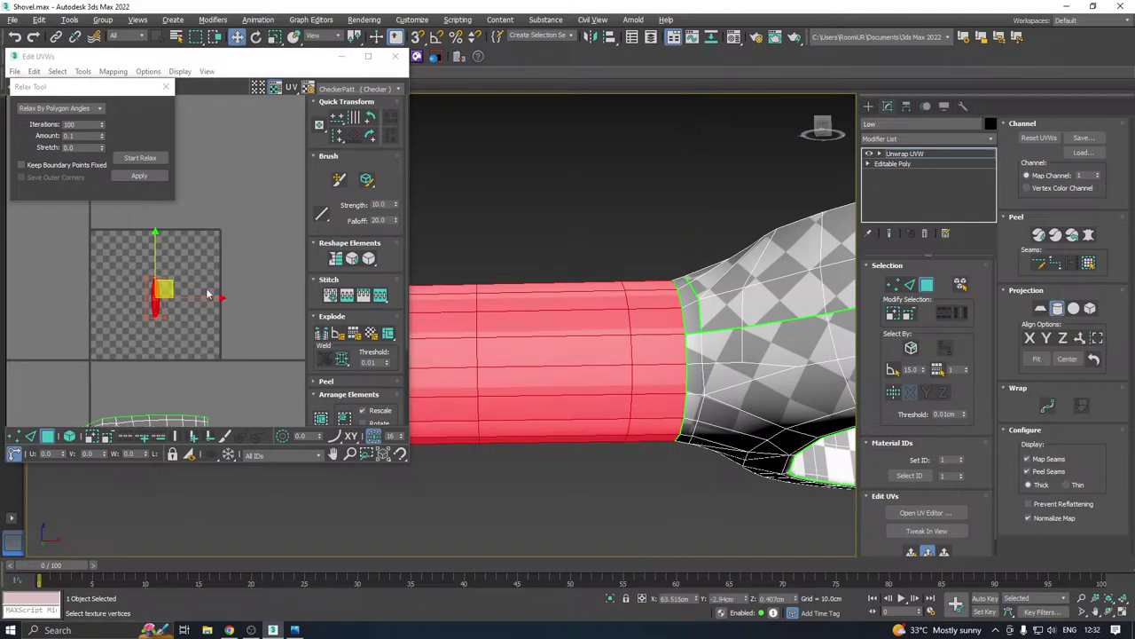
left_click(1030, 338)
left_click(1056, 308)
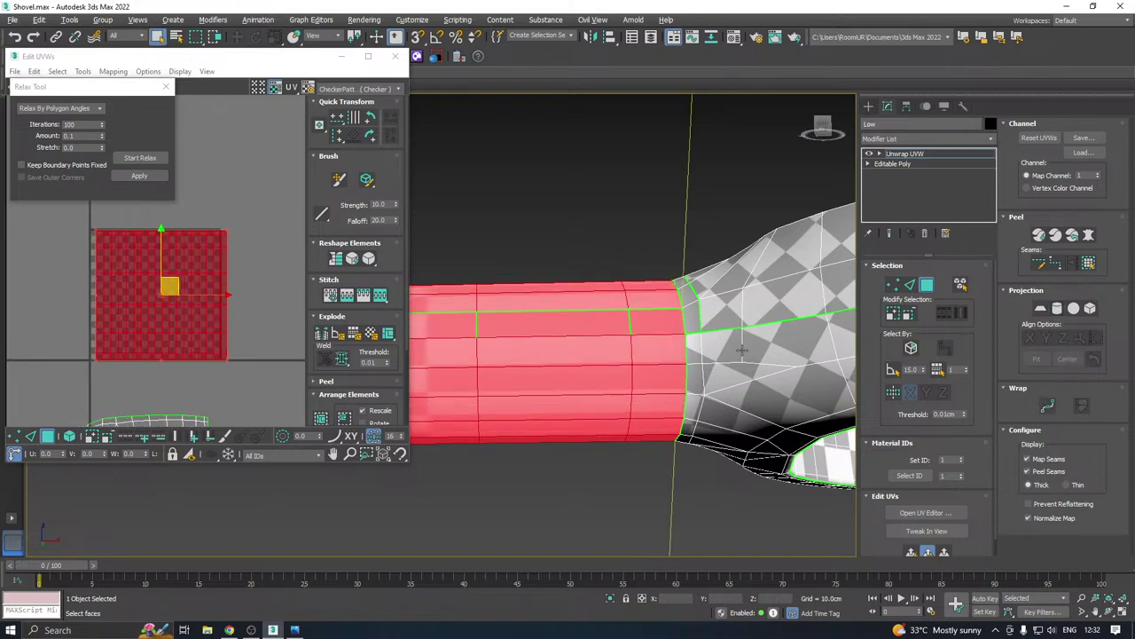
middle_click_drag(520, 308, 425, 343, "alt")
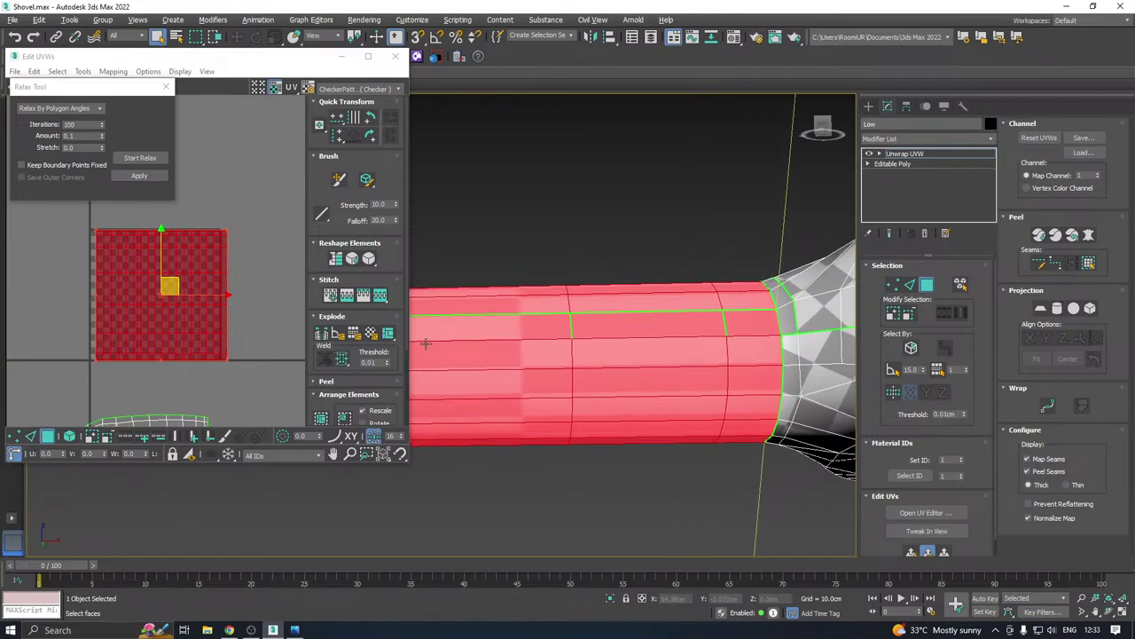
left_click(343, 360)
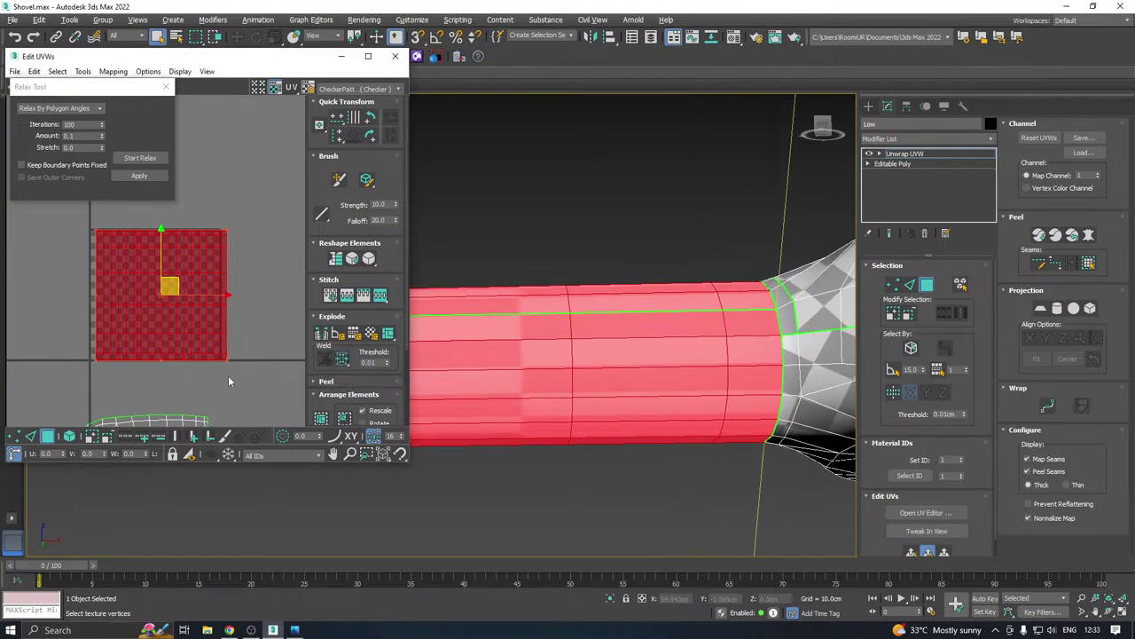
left_click(146, 162)
left_click(143, 162)
key("ctrl+z")
Flip the shaft shell horizontally and relax it by polygon angles, placing the strip with the shells below the UV tile
right_click(158, 248)
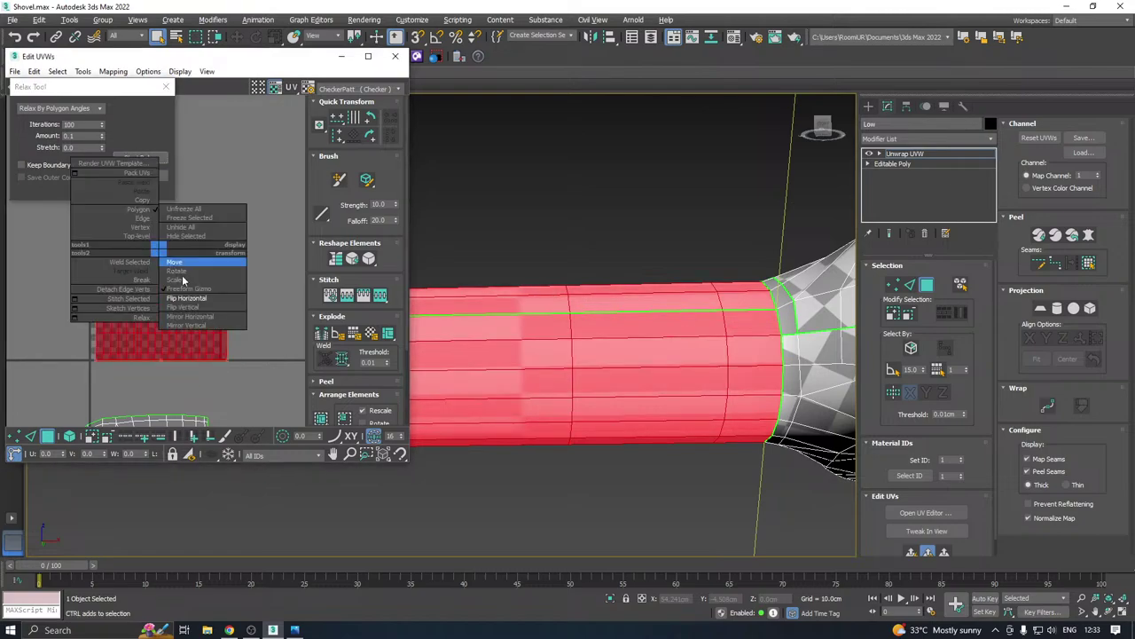
left_click(194, 300)
left_click(137, 157)
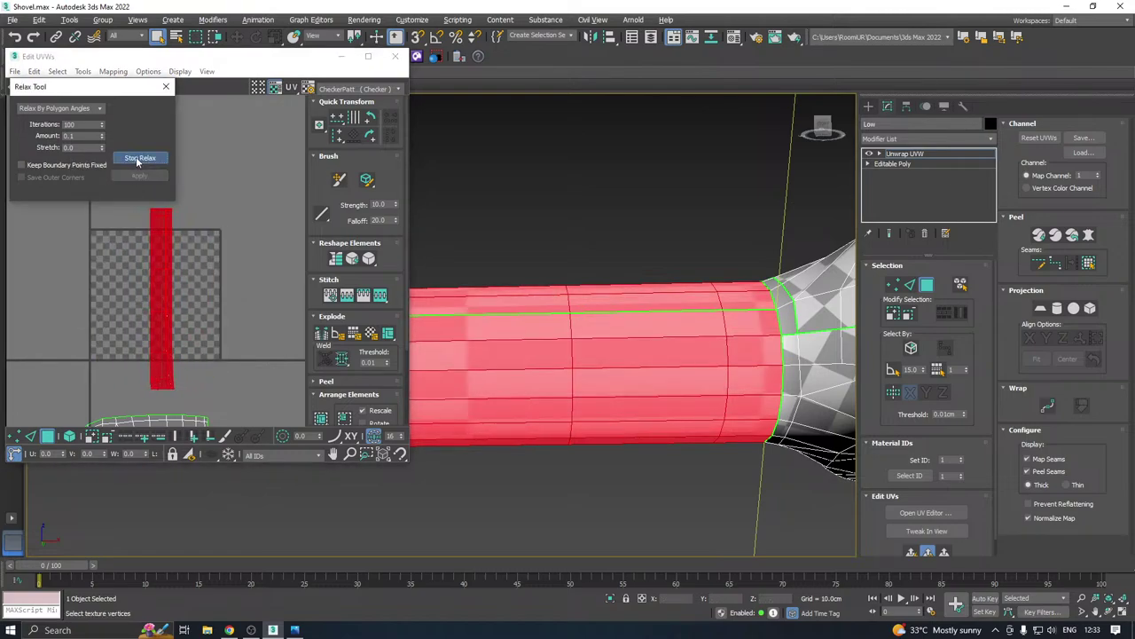
left_click(136, 156)
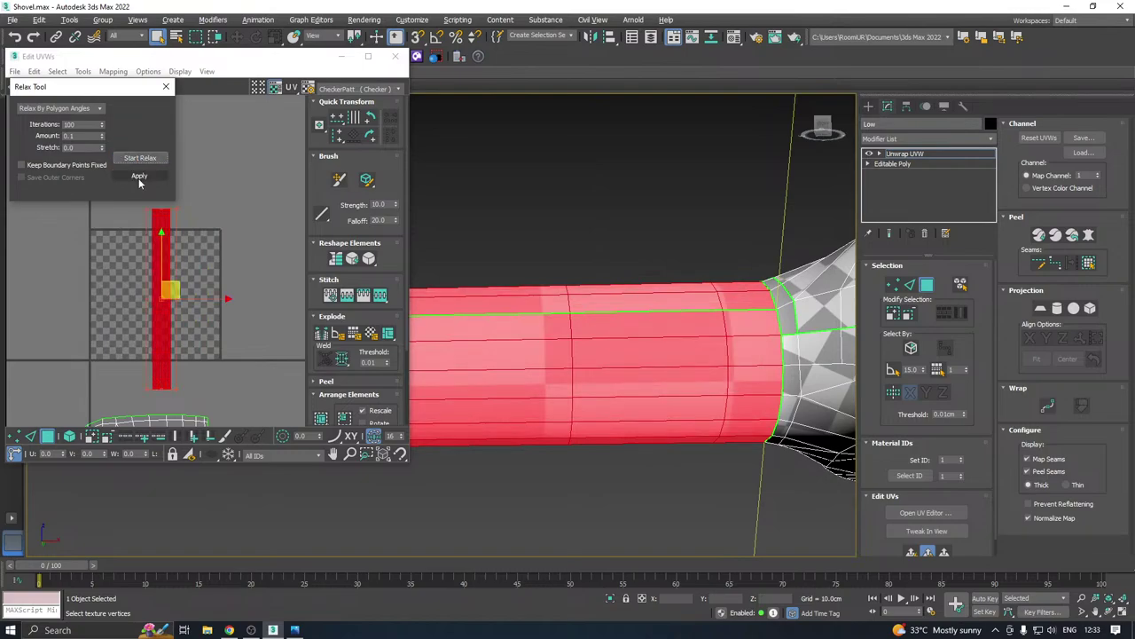
scroll(204, 257, "down", 3)
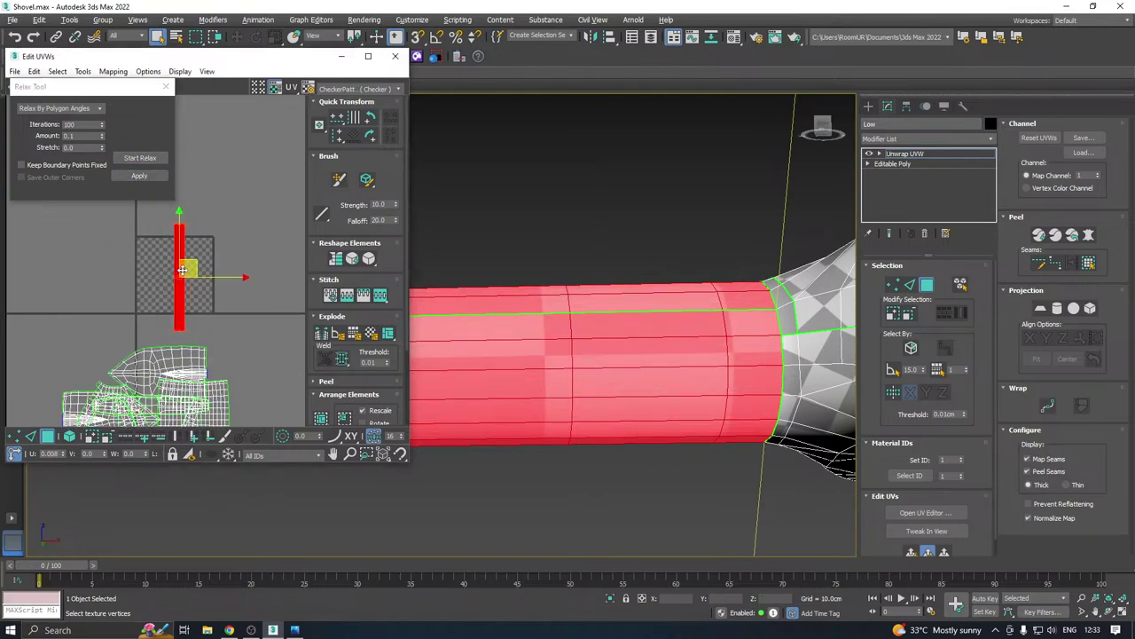
left_click_drag(174, 267, 176, 395)
Enable UV element selection and move the U-shaped shell of the grip frame's upper half clear of the other shells
scroll(667, 300, "down", 3)
left_click(753, 299)
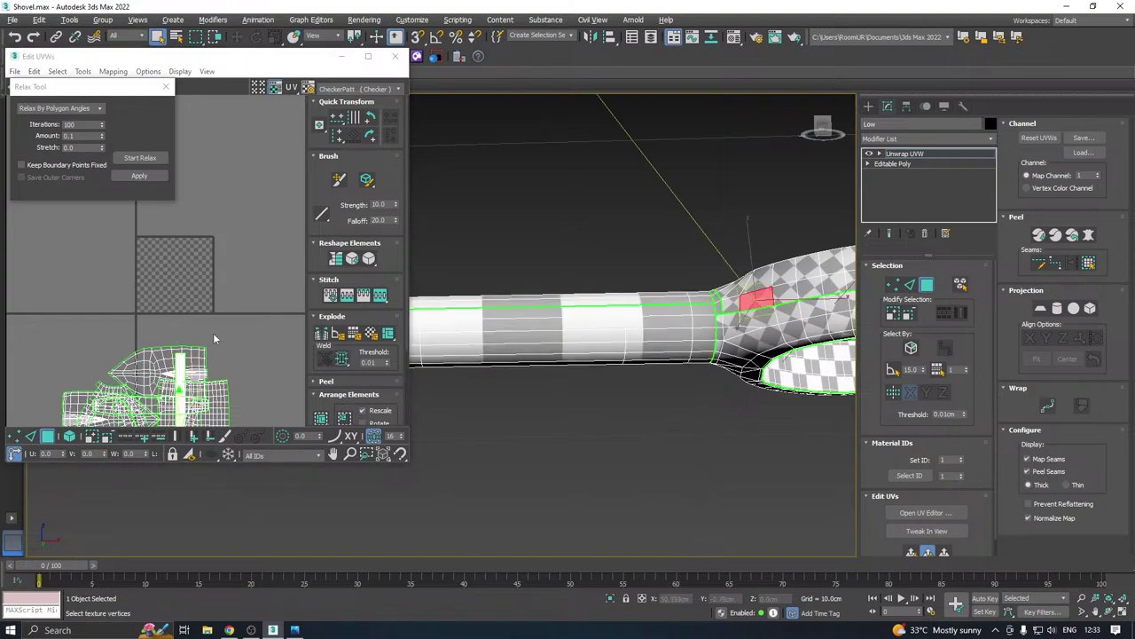
left_click(73, 437)
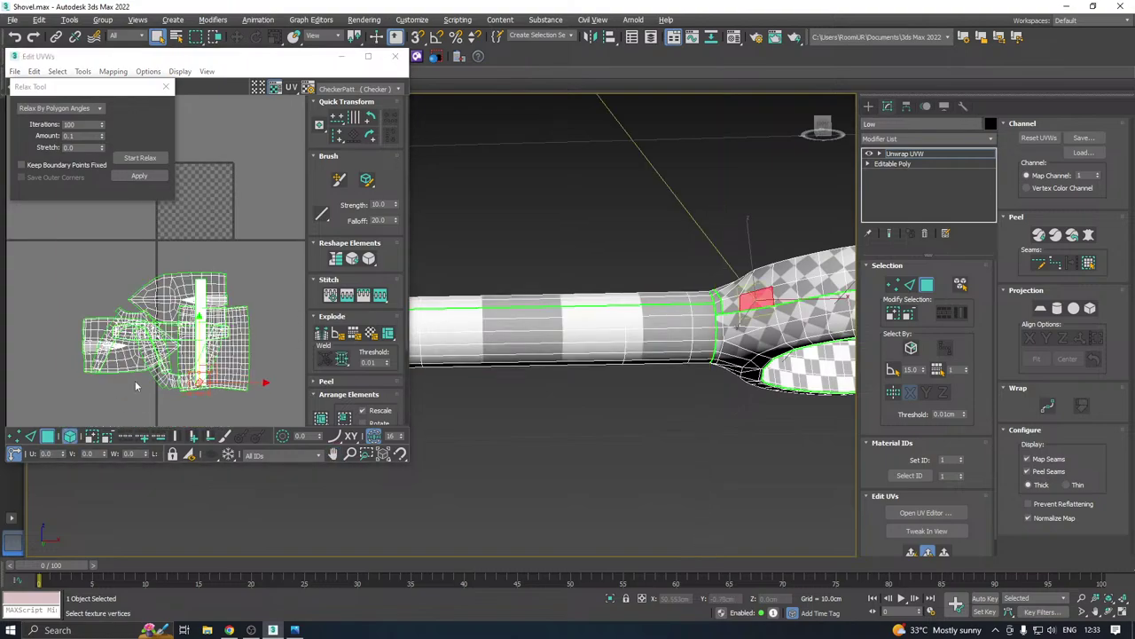
left_click(136, 385)
left_click(238, 324)
left_click_drag(200, 362, 170, 395)
Add the stray polygons around the shaft joint to the grip half's selection and quick-planar-map them together
scroll(716, 298, "up", 2)
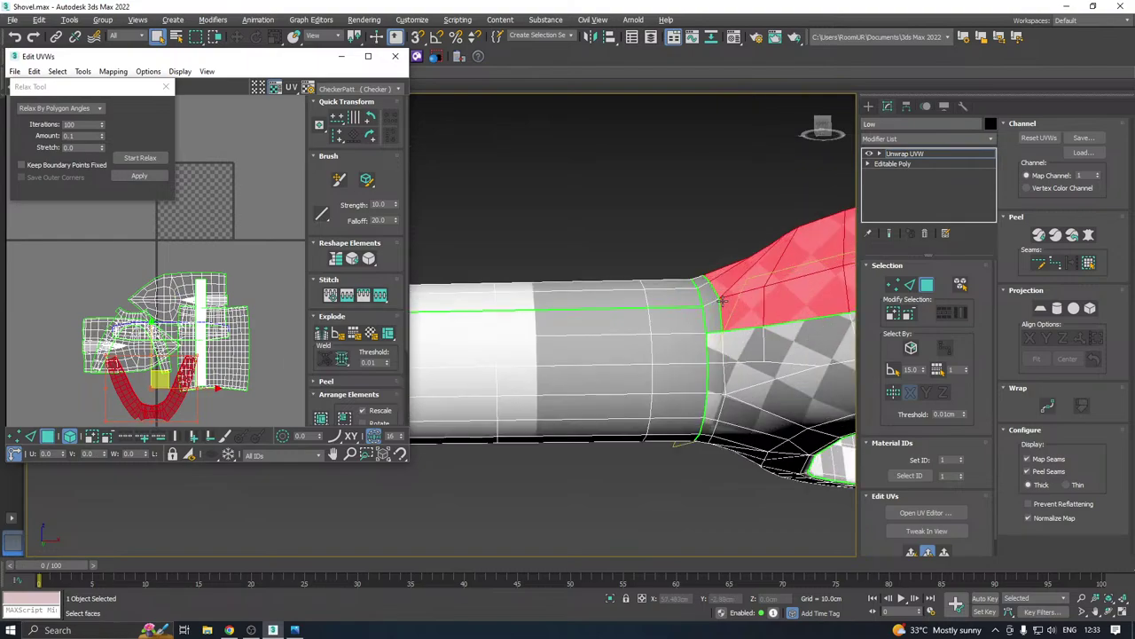
scroll(707, 289, "down", 5)
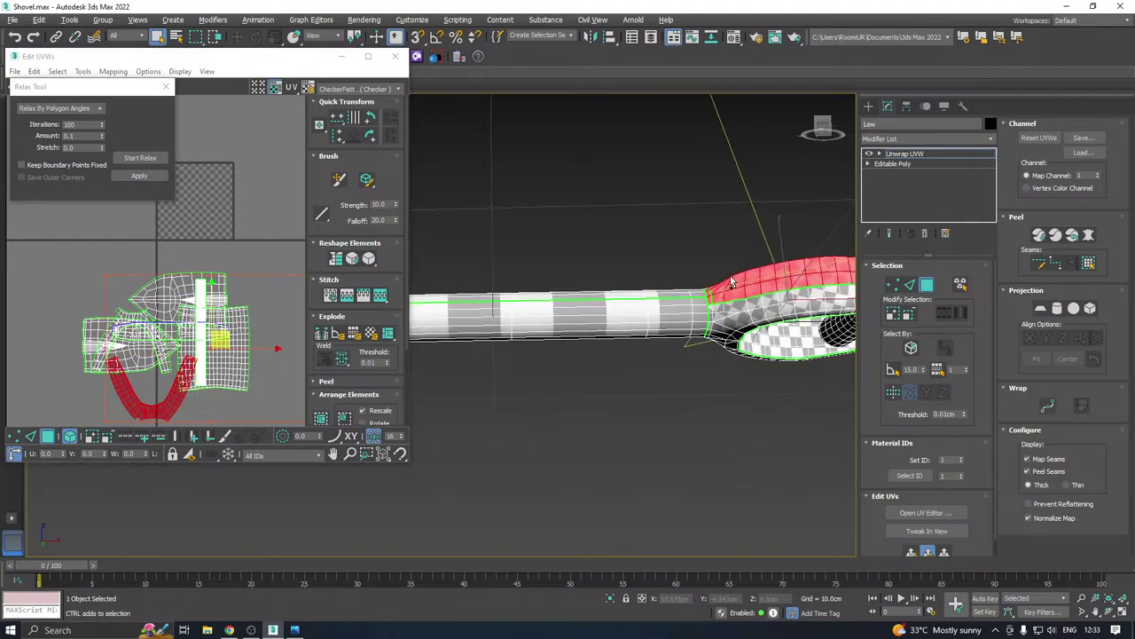
middle_click_drag(707, 289, 736, 361, "alt")
scroll(719, 302, "up", 5)
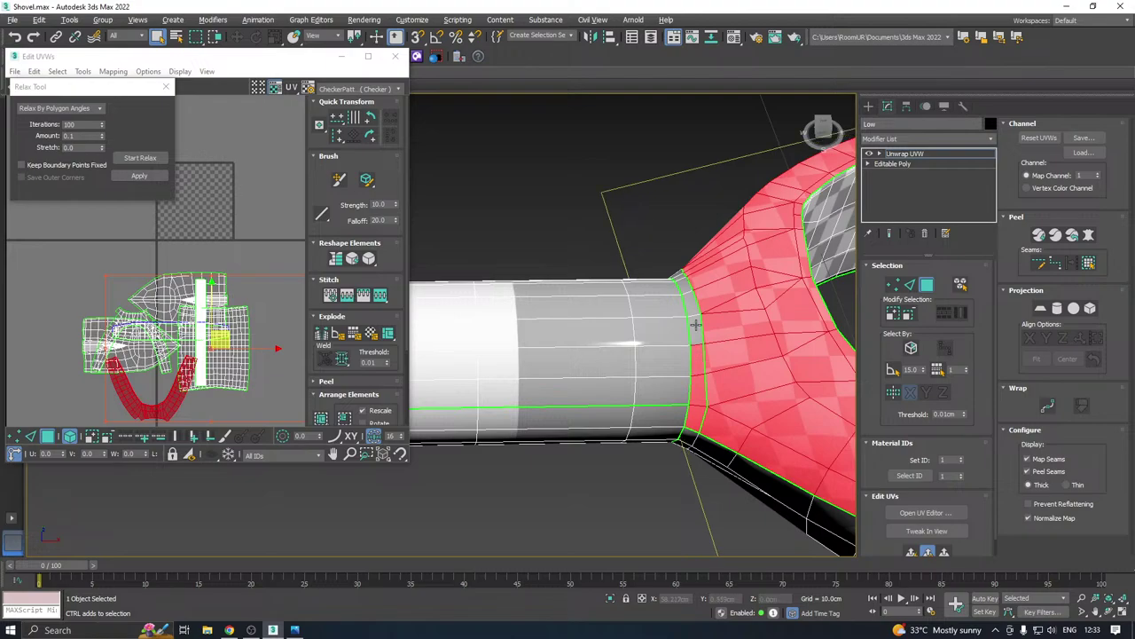
middle_click_drag(685, 279, 569, 236, "alt")
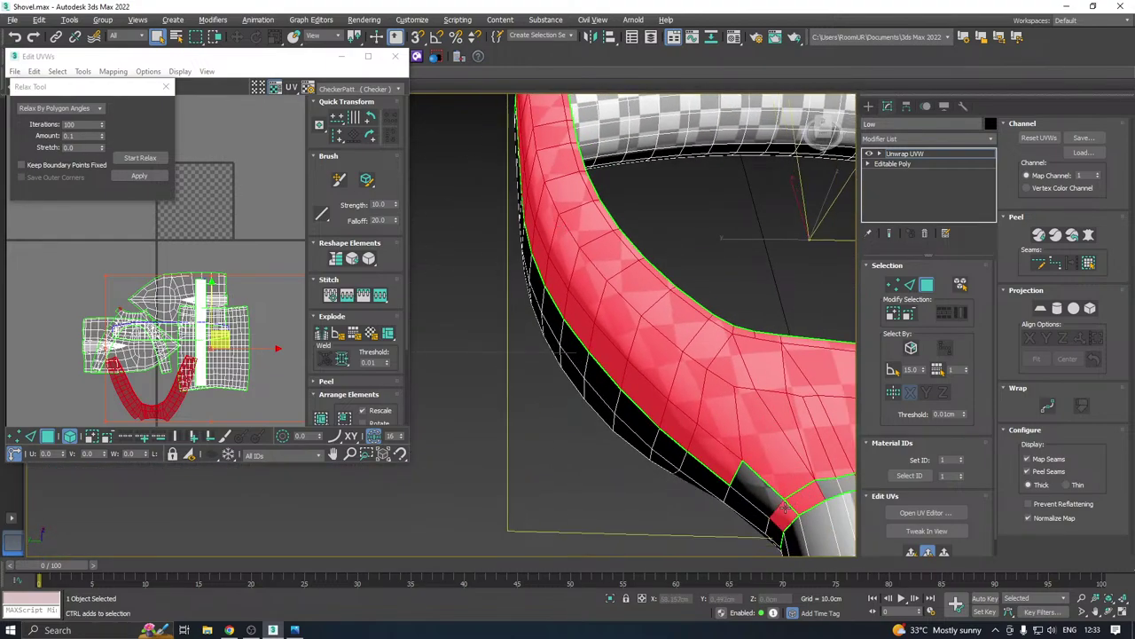
middle_click_drag(798, 471, 610, 429, "alt")
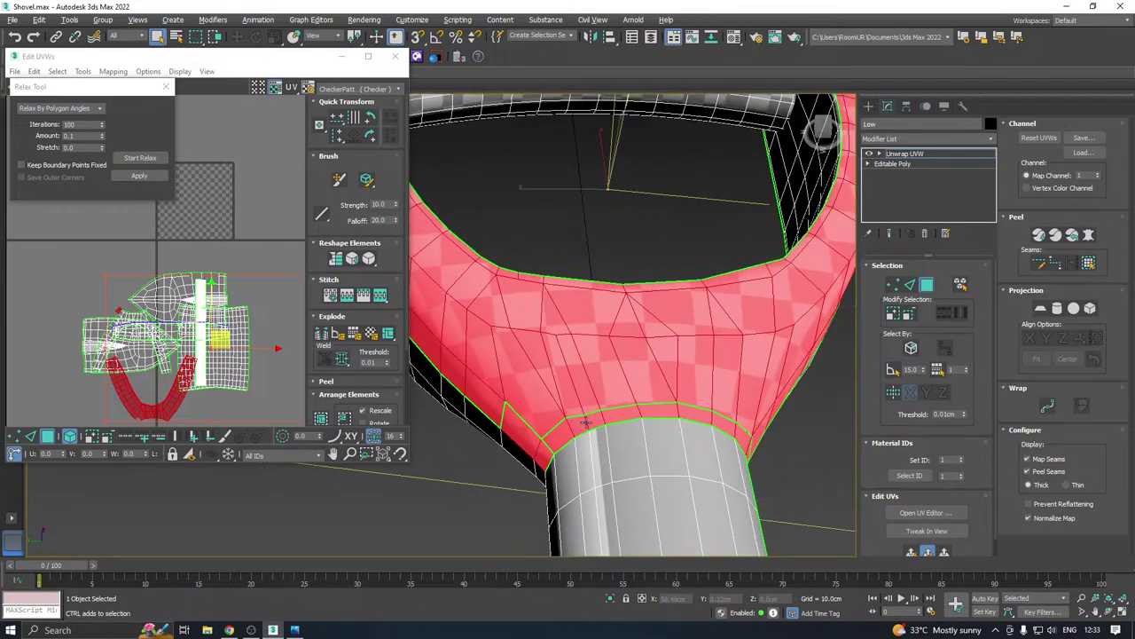
left_click(911, 554)
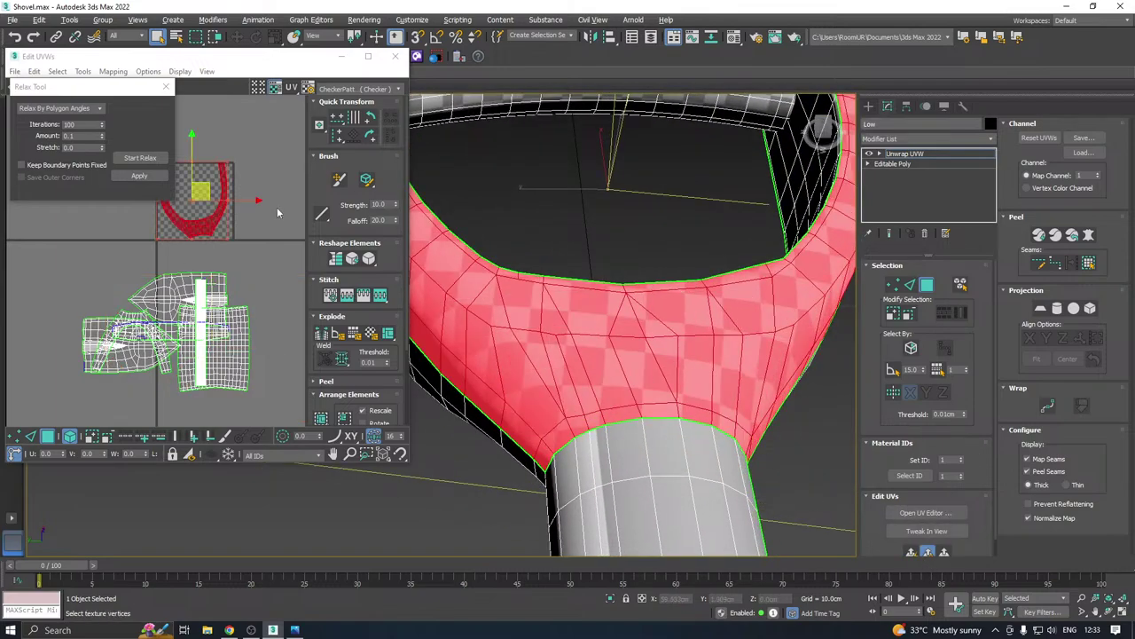
Relax the planar-mapped grip half by polygon angles and move its U-shaped shell below the UV tile with the other shells
middle_click_drag(165, 224, 172, 282)
scroll(165, 228, "up", 1)
left_click(126, 163)
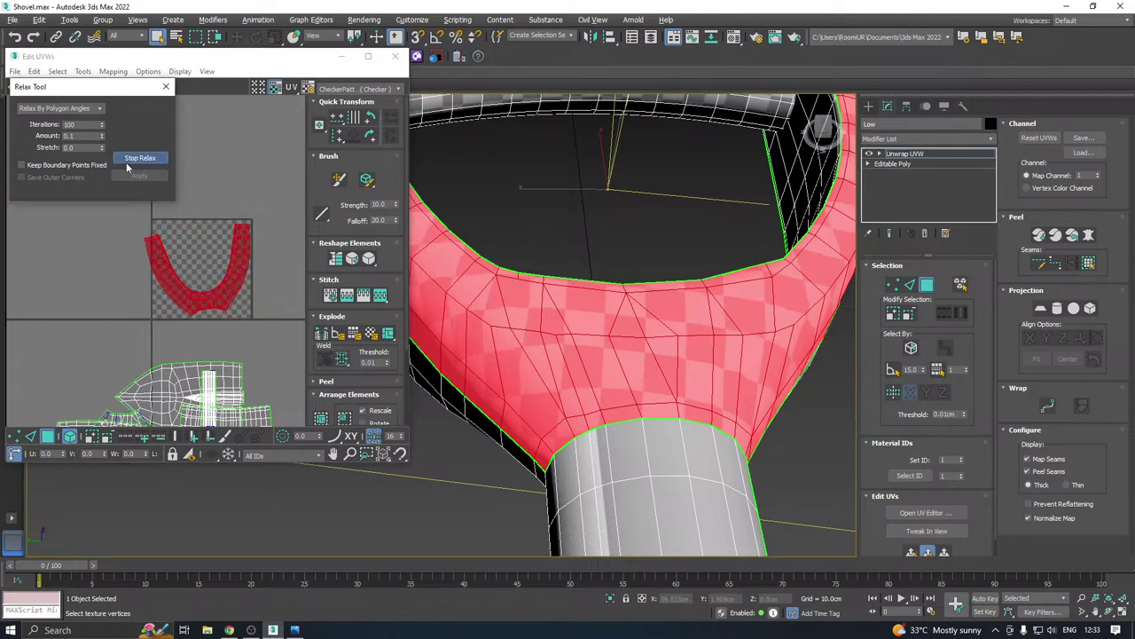
left_click(127, 160)
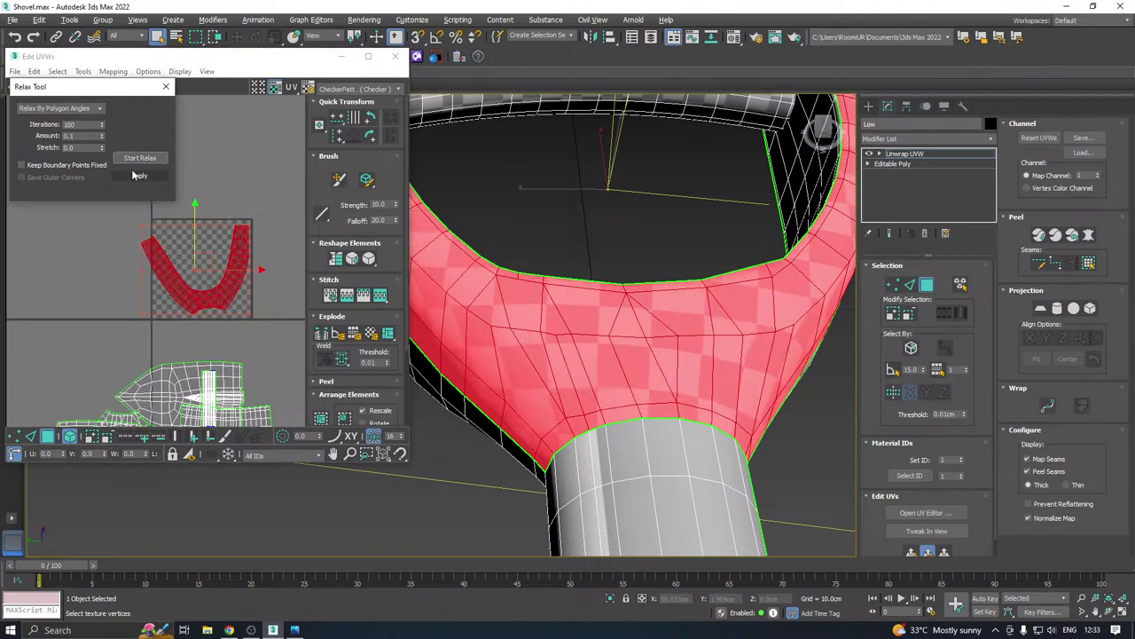
left_click_drag(194, 313, 112, 422)
scroll(651, 219, "down", 3)
Select the shell at the blade's rim in the viewport to check which polygons it covers
scroll(651, 219, "down", 8)
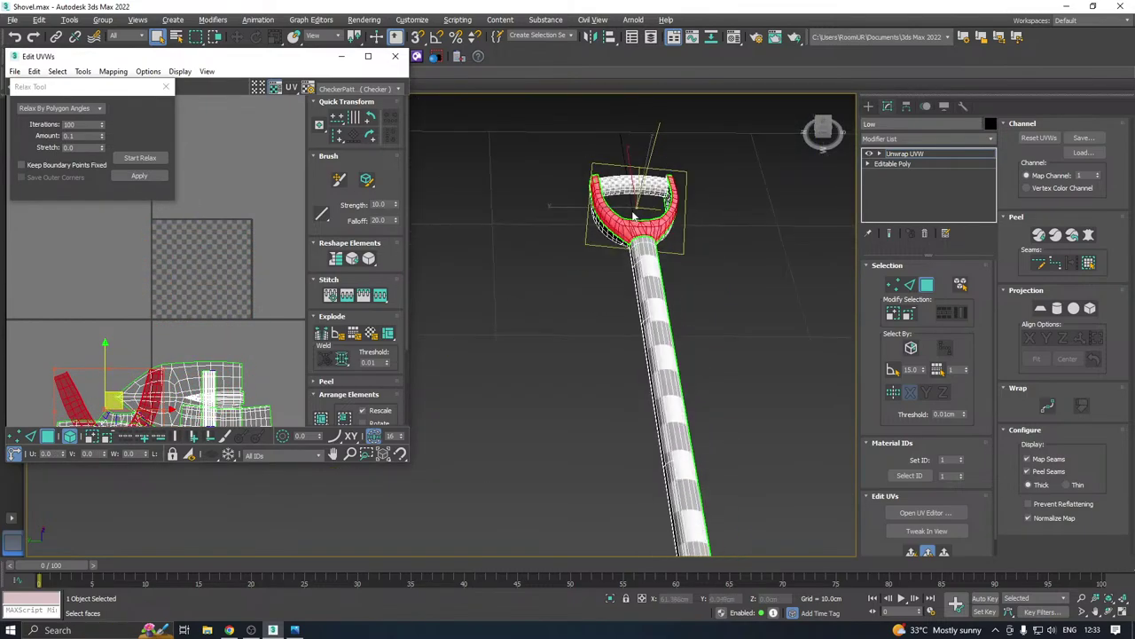
middle_click_drag(643, 213, 656, 181, "alt")
scroll(625, 242, "up", 3)
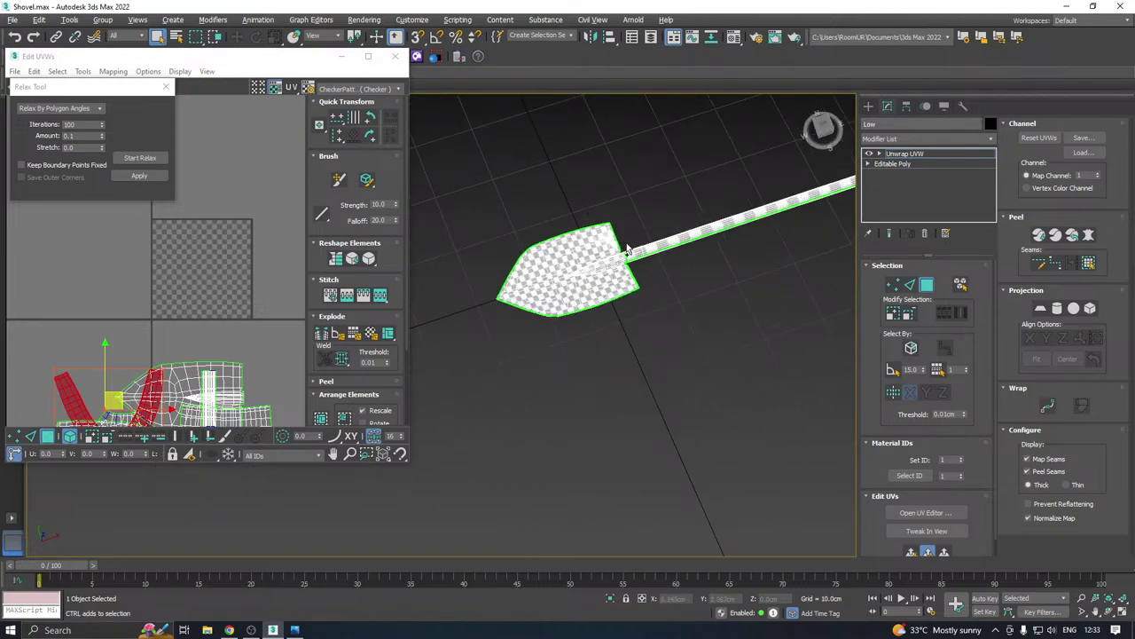
scroll(626, 246, "up", 2)
scroll(661, 275, "up", 5)
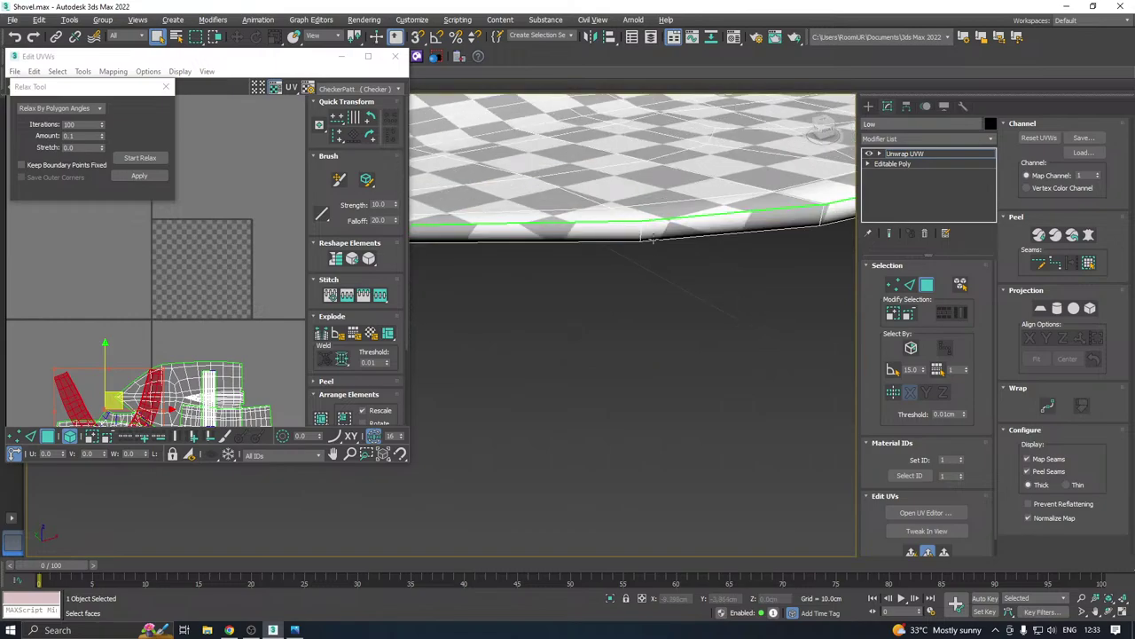
left_click(652, 238)
scroll(654, 232, "down", 8)
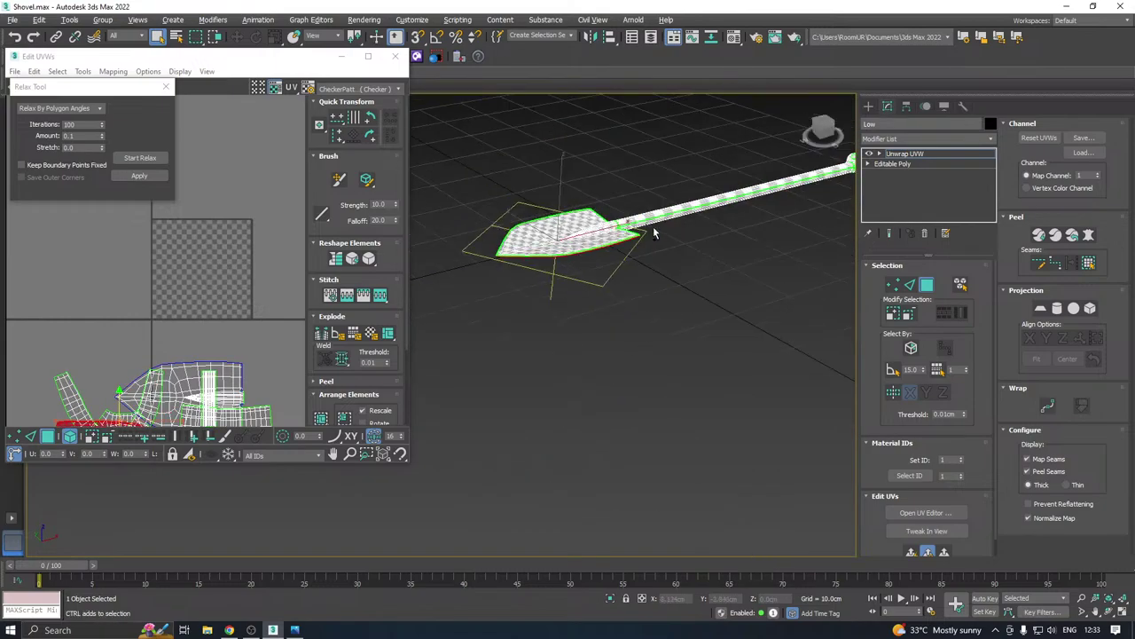
Select the blade's back-edge strip on one side of the shaft with the 15° planar angle, add its corner polygon and quick-planar-map it
middle_click_drag(654, 232, 561, 227, "alt")
scroll(573, 260, "up", 6)
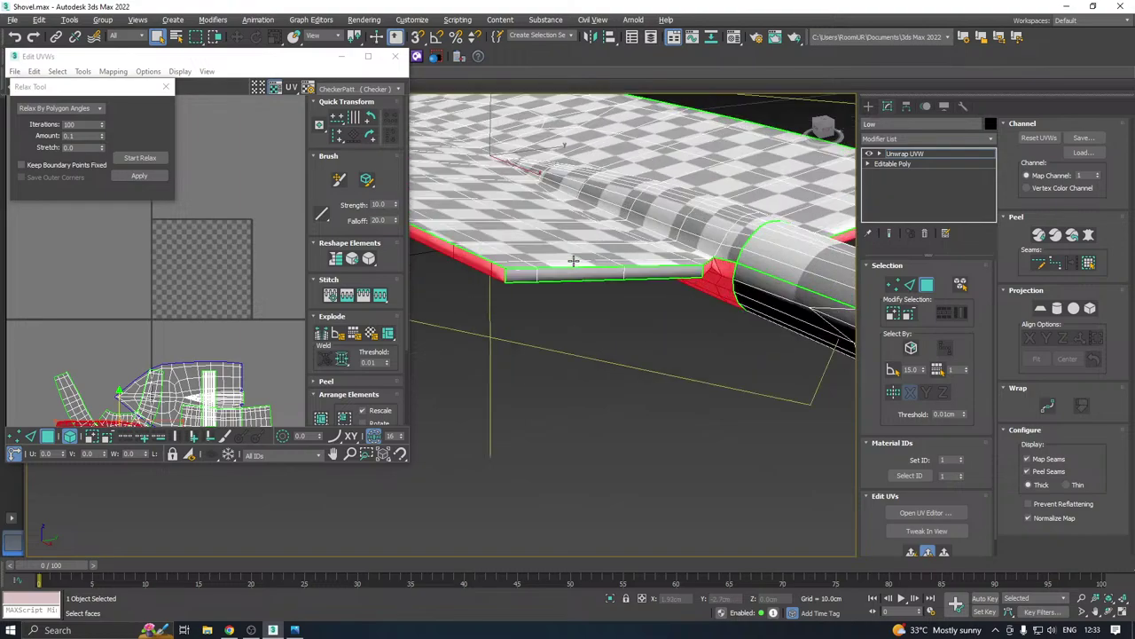
left_click(523, 276)
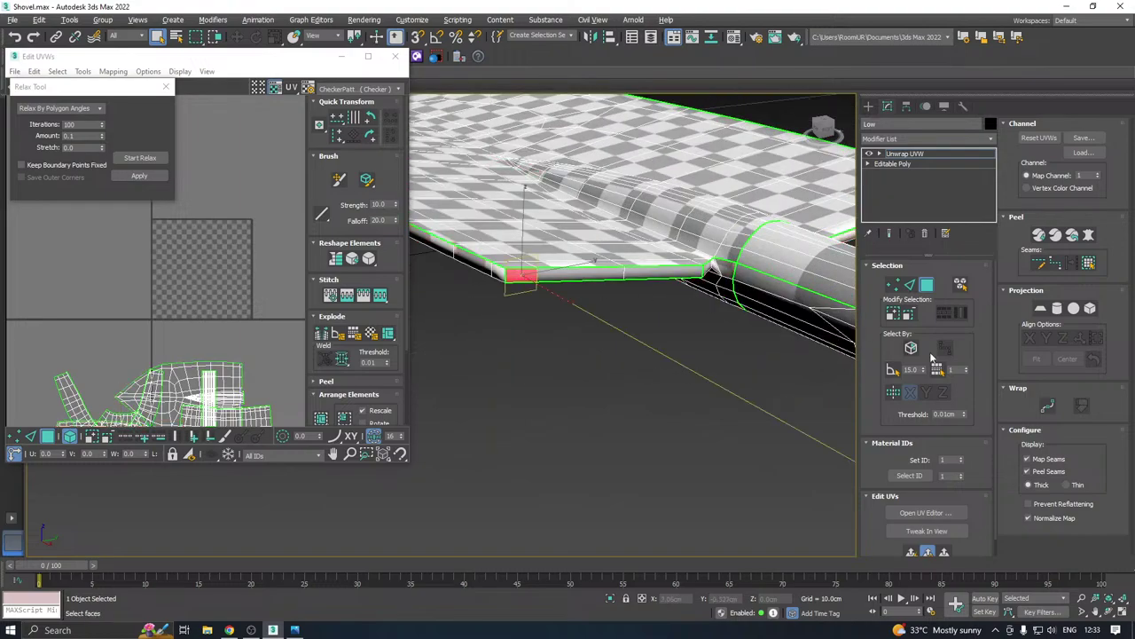
left_click(596, 272, "shift")
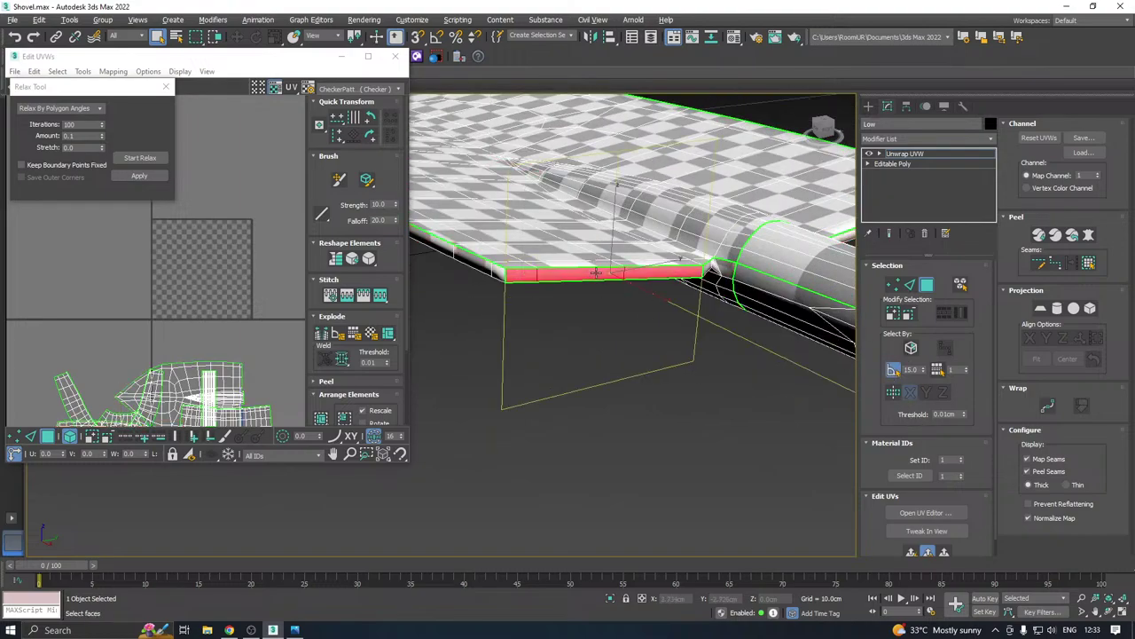
middle_click_drag(603, 272, 660, 260, "alt")
left_click(750, 292, "ctrl")
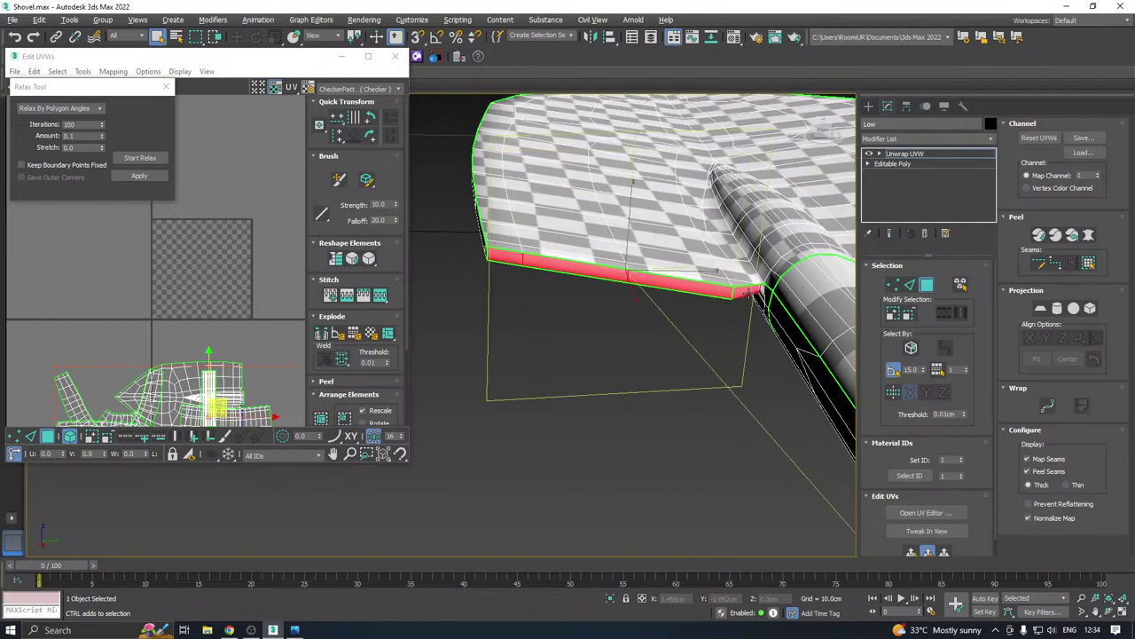
left_click(908, 554)
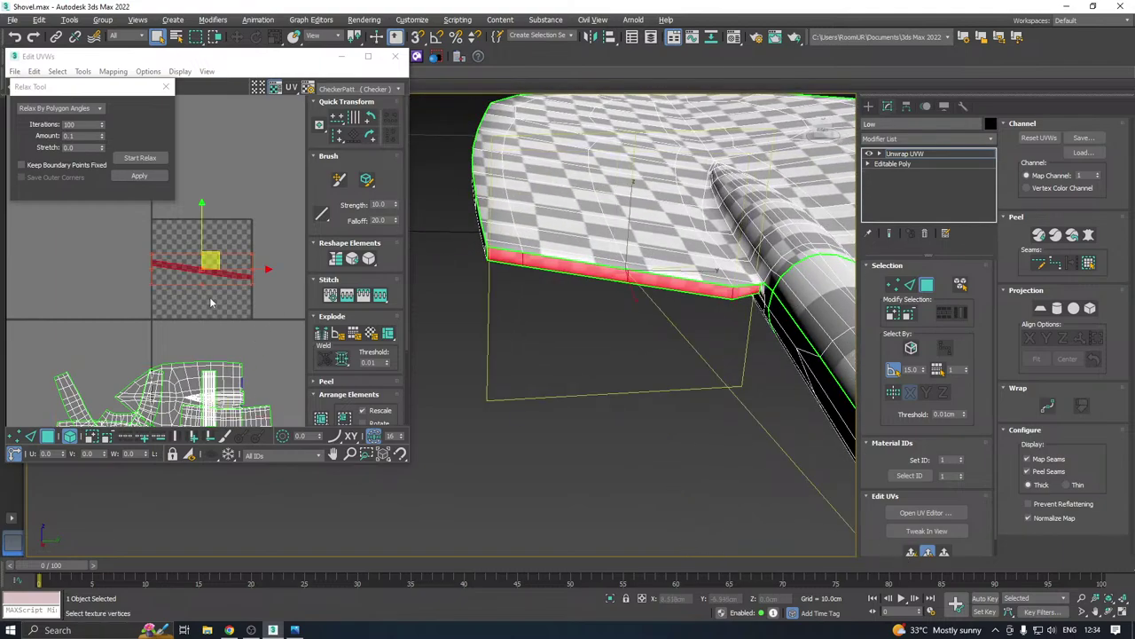
Relax the back-edge strip by polygon angles and rotate it about 9.6° so it lies horizontal in the UV tile
left_click(141, 158)
left_click(142, 158)
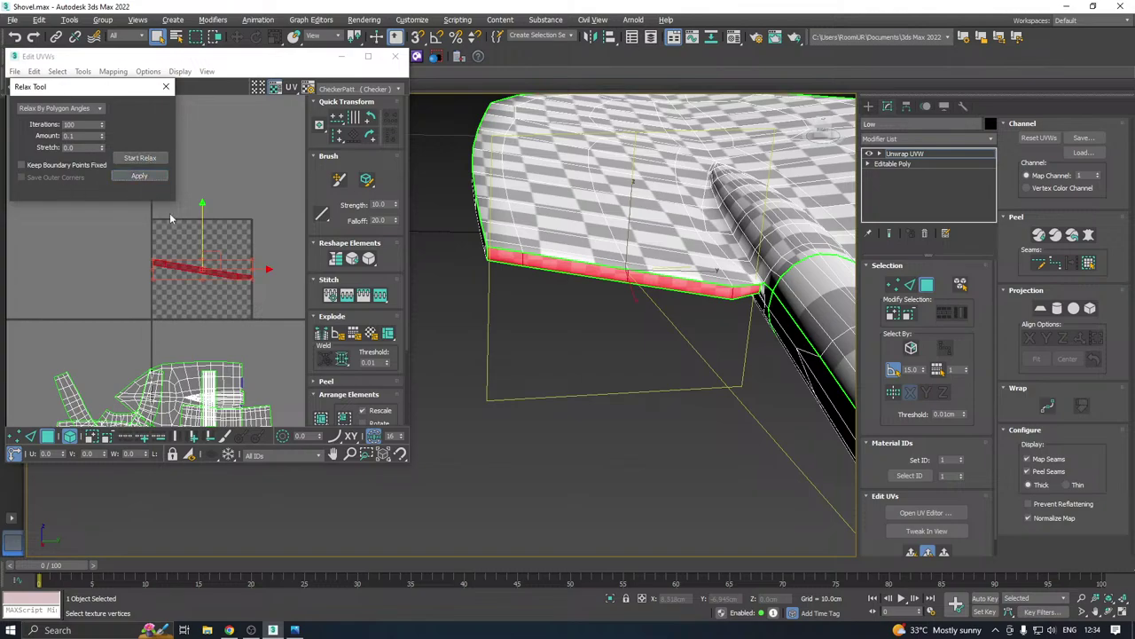
left_click_drag(202, 280, 203, 280)
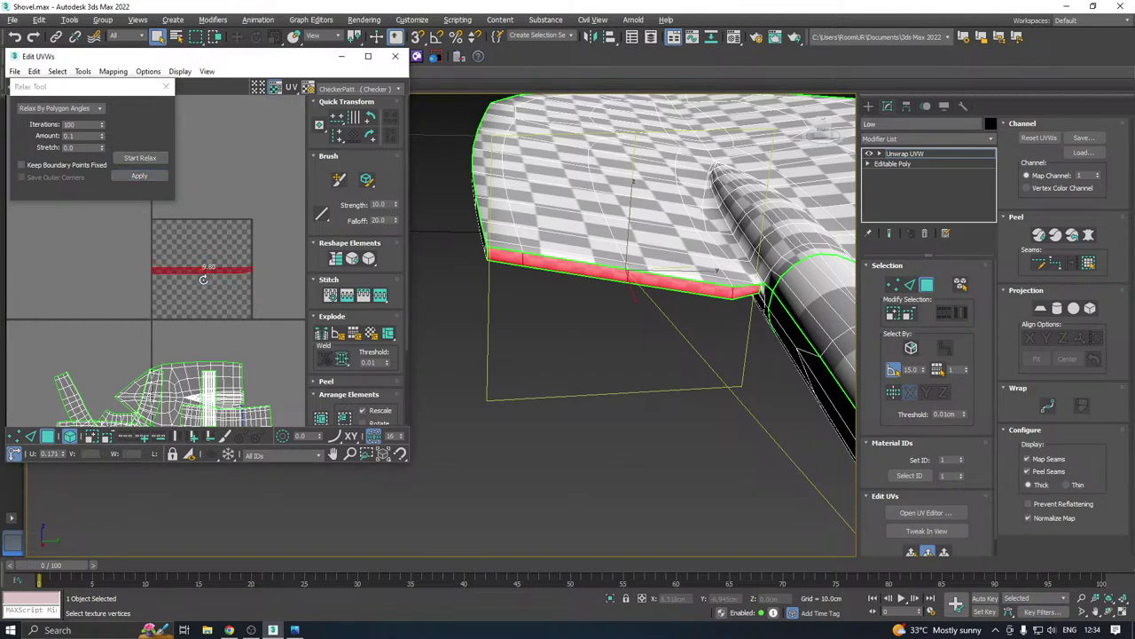
Quick-planar-map the blade's back-edge strip on the other side of the shaft and relax it by polygon angles
middle_click_drag(686, 269, 447, 309, "alt")
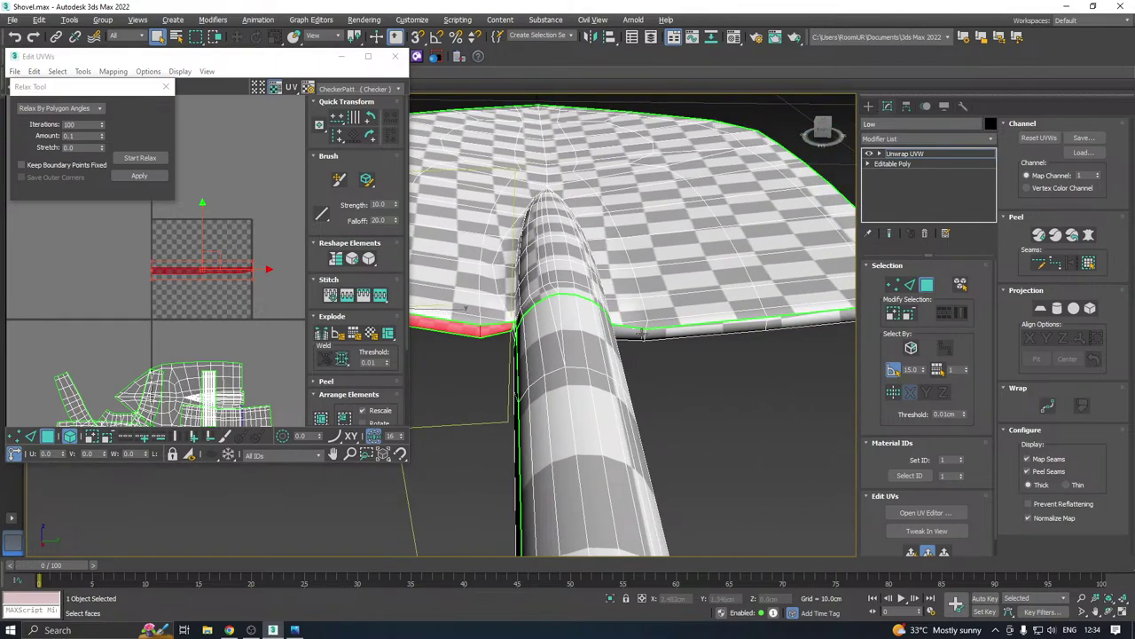
left_click(638, 333)
left_click(682, 331, "ctrl")
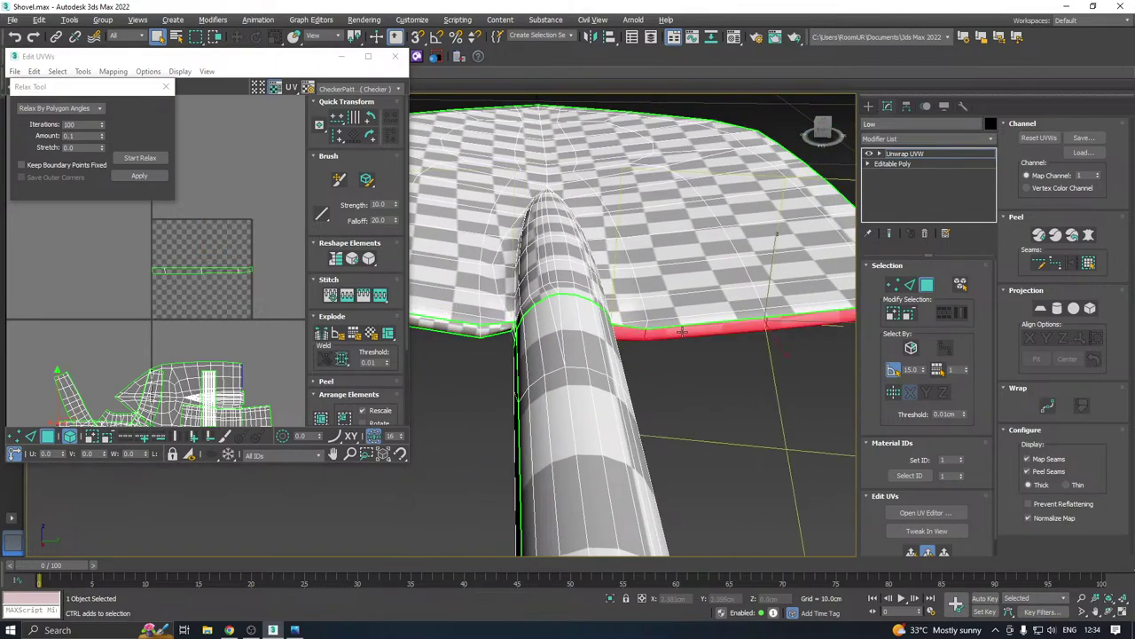
left_click(917, 552)
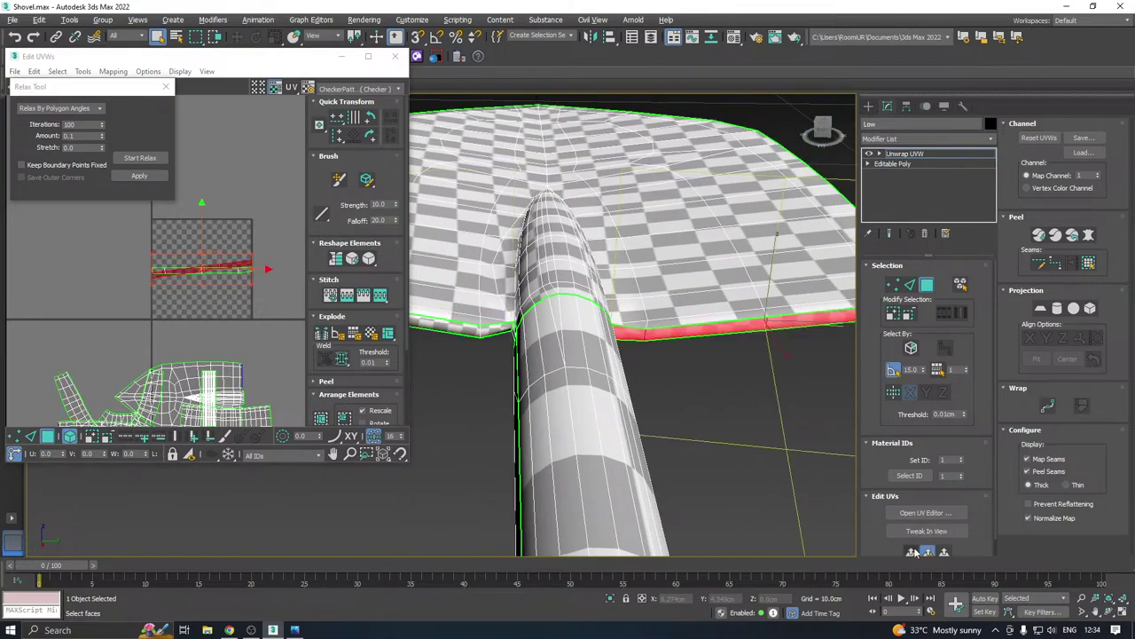
left_click(143, 158)
left_click(144, 160)
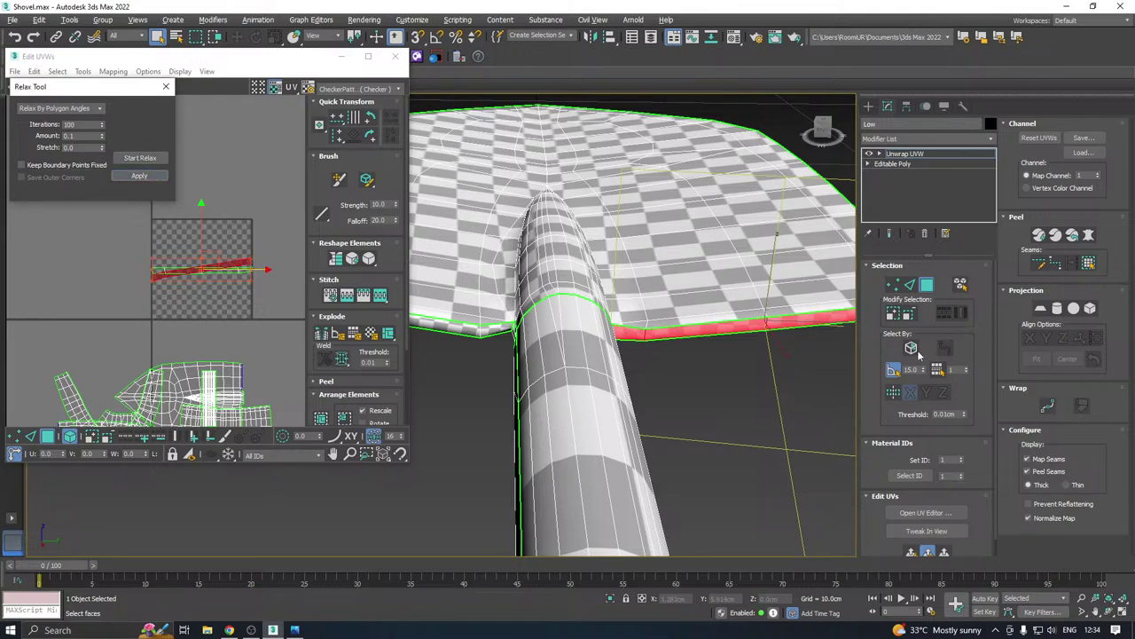
Rotate the second back-edge strip level, place it just above the UV tile, and save the scene
left_click(202, 257)
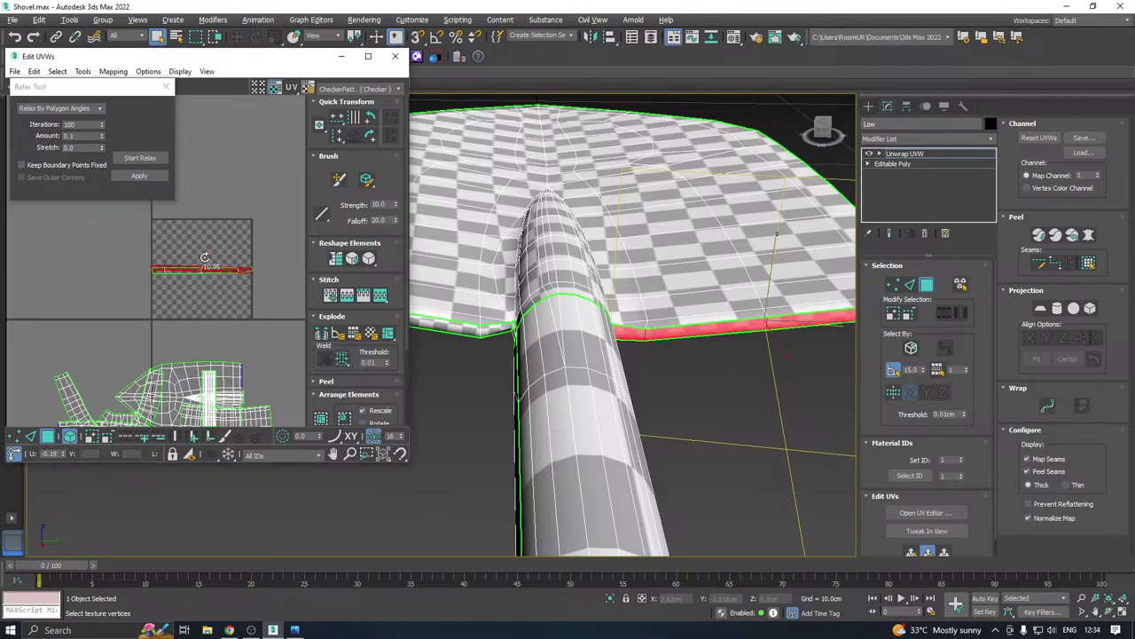
left_click_drag(202, 257, 219, 193)
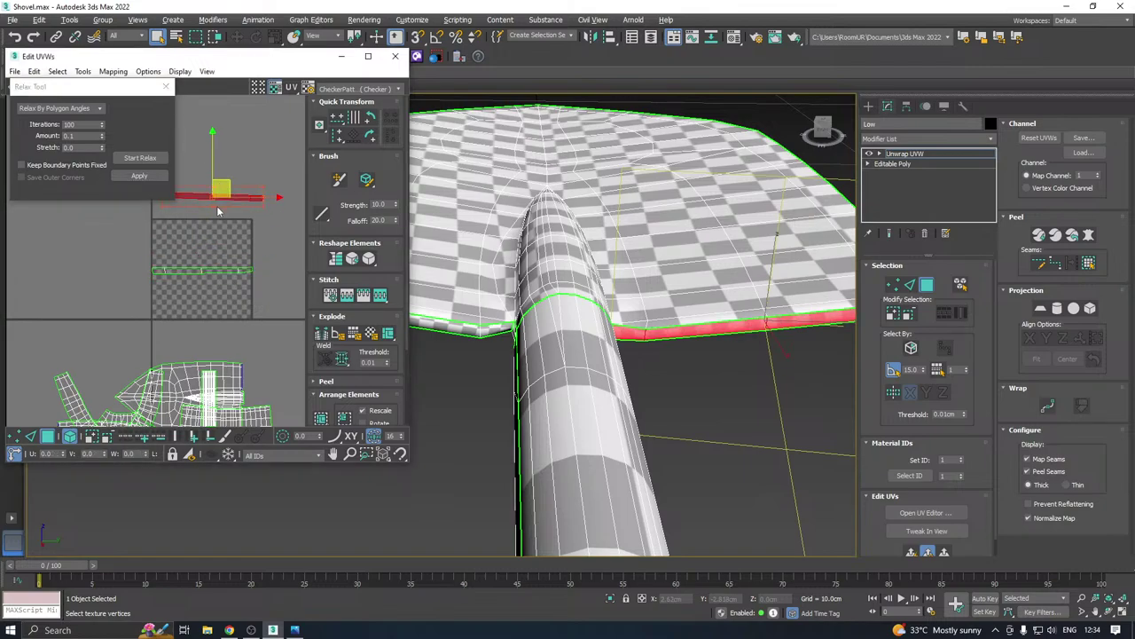
key("ctrl+s")
Select the blade's top shell together with both back-edge strips and quick-planar-map them as one group
scroll(169, 283, "down", 3)
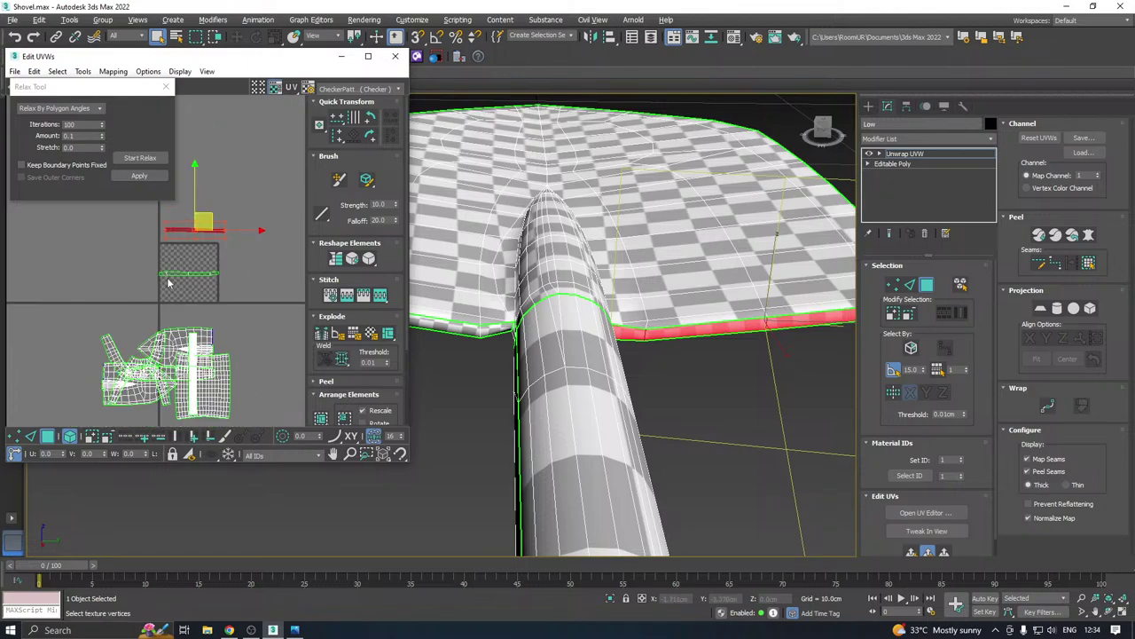
left_click(200, 333)
left_click_drag(215, 207, 185, 273)
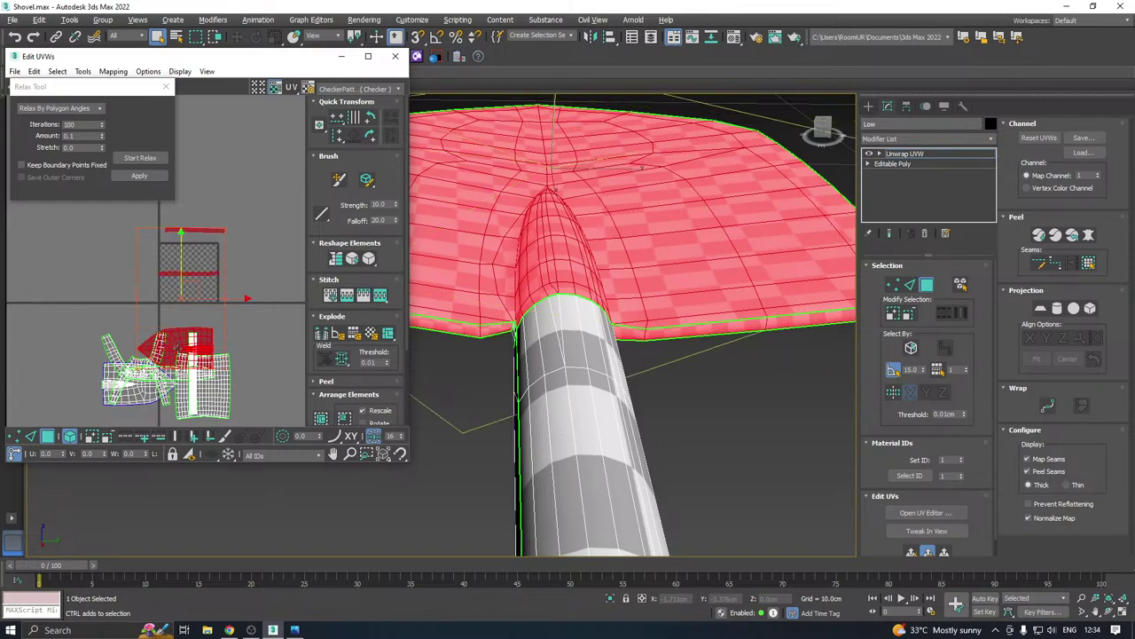
middle_click_drag(568, 246, 621, 249, "alt")
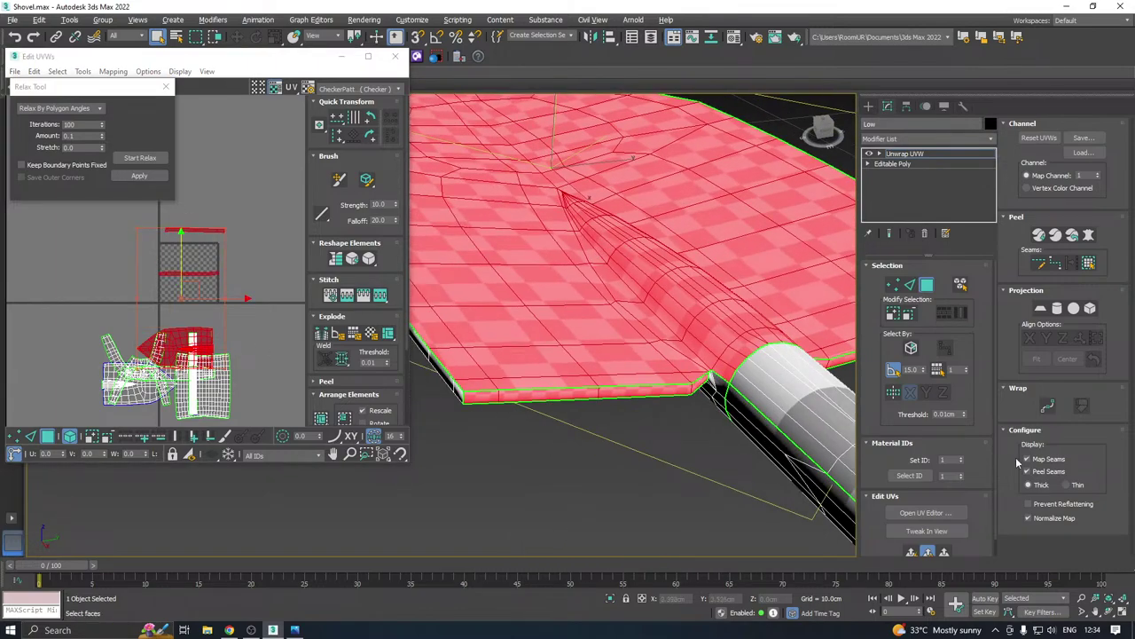
left_click(913, 553)
scroll(212, 297, "up", 2)
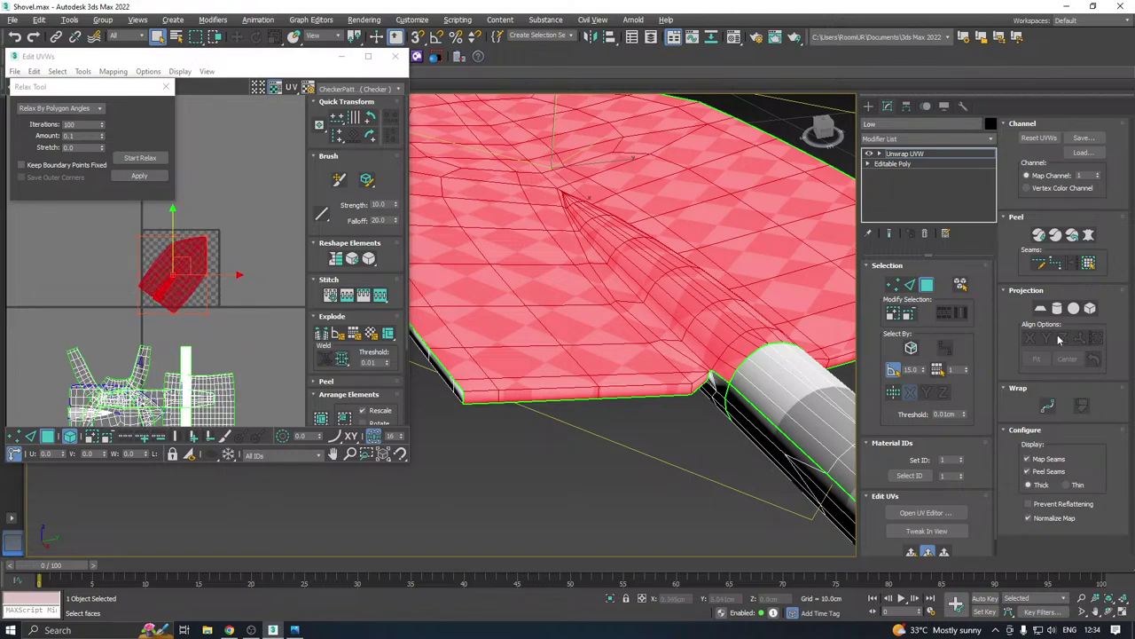
Apply a planar projection aligned to Z to the selected blade top and back-edge polygons
left_click(1042, 308)
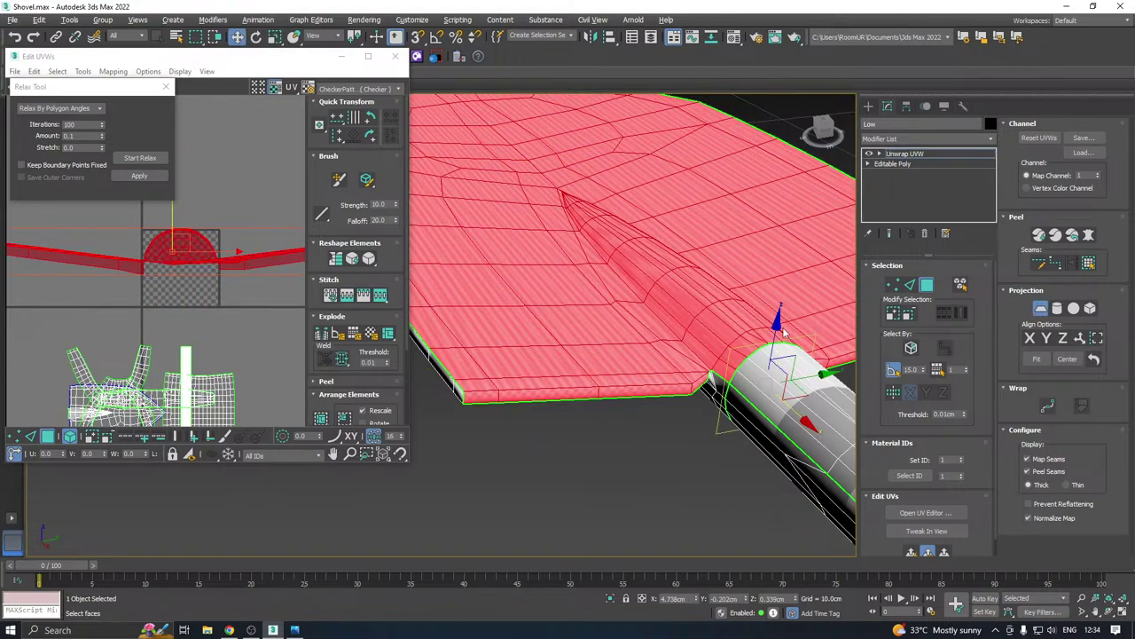
scroll(561, 348, "down", 5)
middle_click_drag(561, 349, 828, 341, "alt")
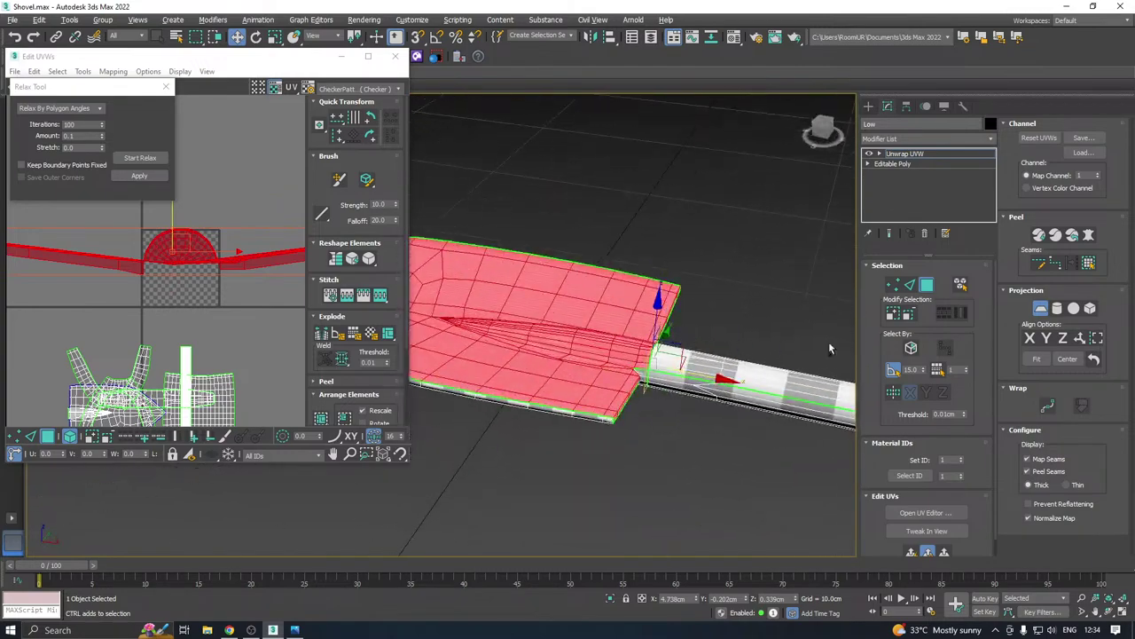
left_click(1062, 338)
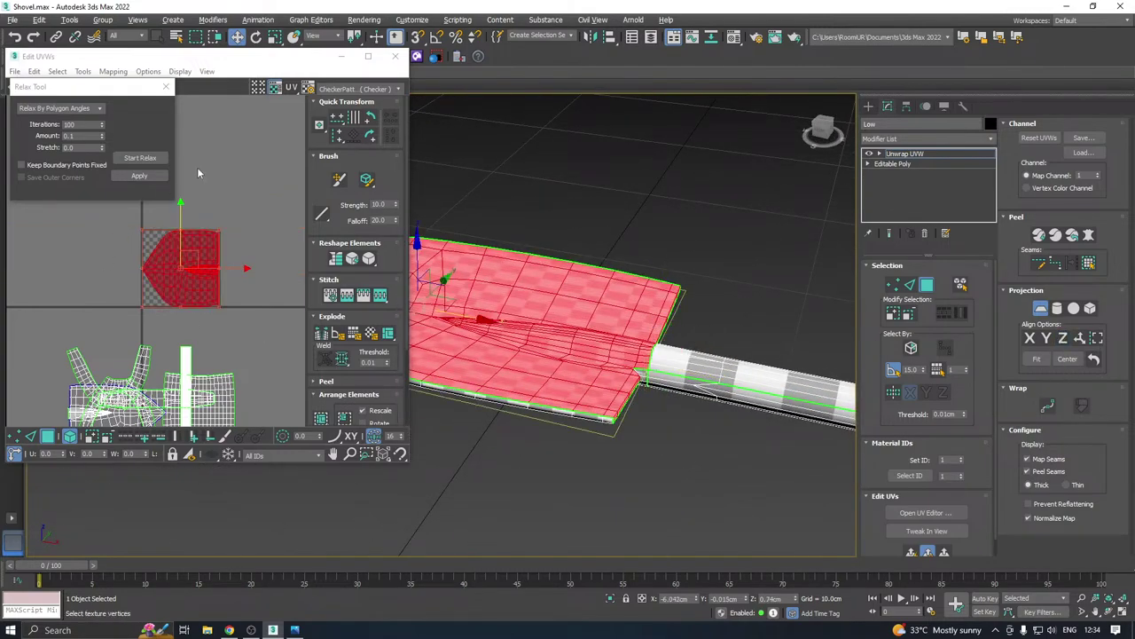
Relax the combined blade shell by polygon angles, leave the projection mode and move the shell beside the UV tile
left_click(142, 158)
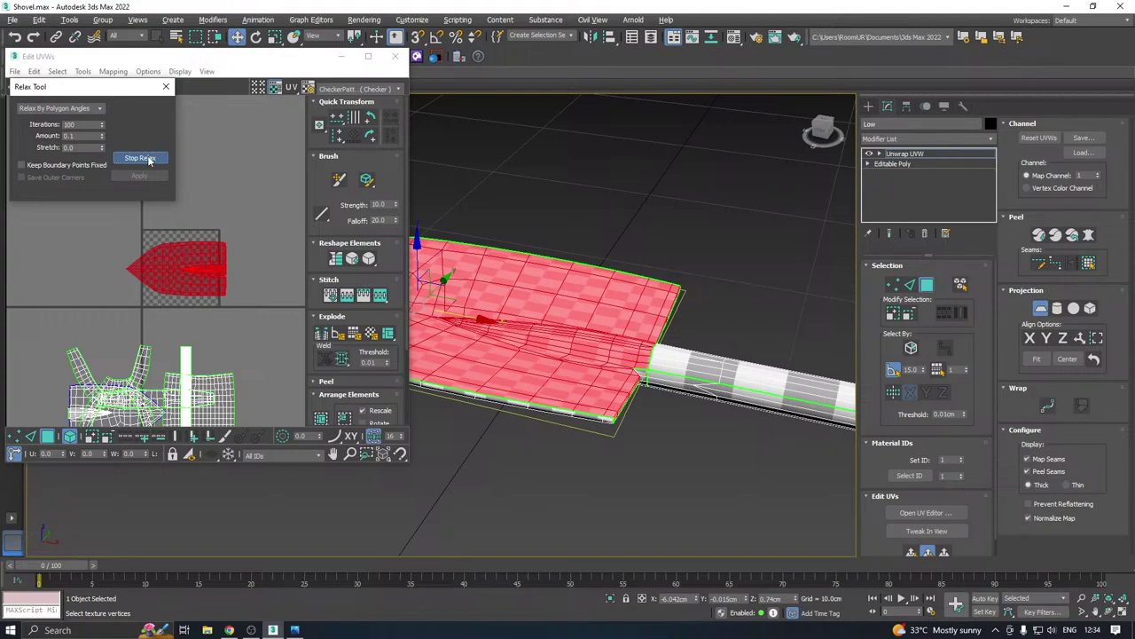
left_click(147, 158)
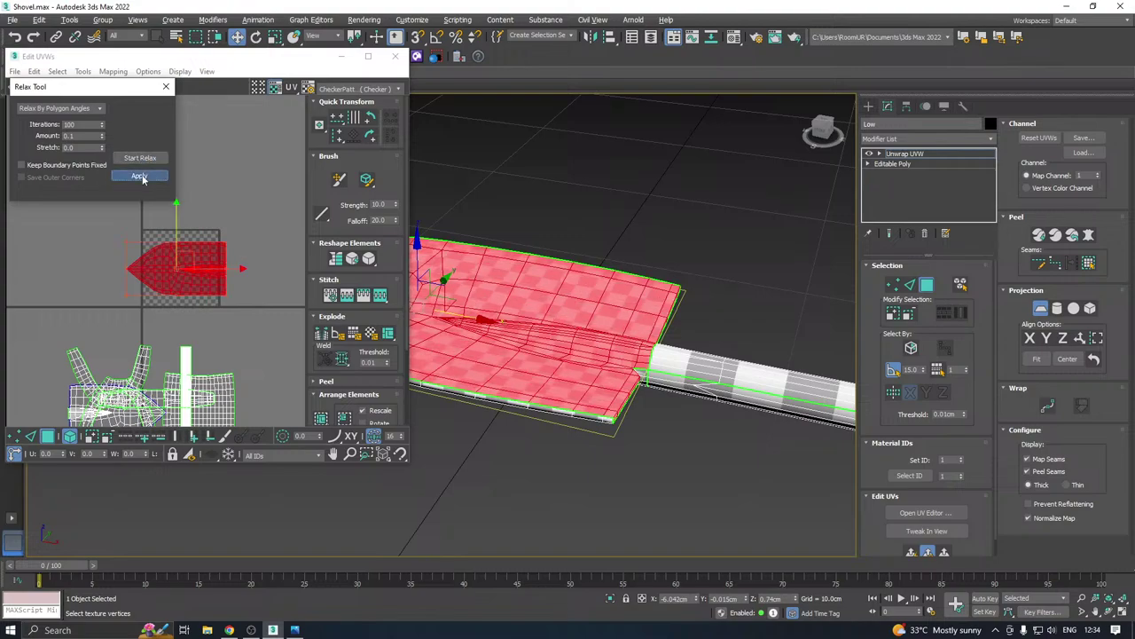
left_click(1039, 311)
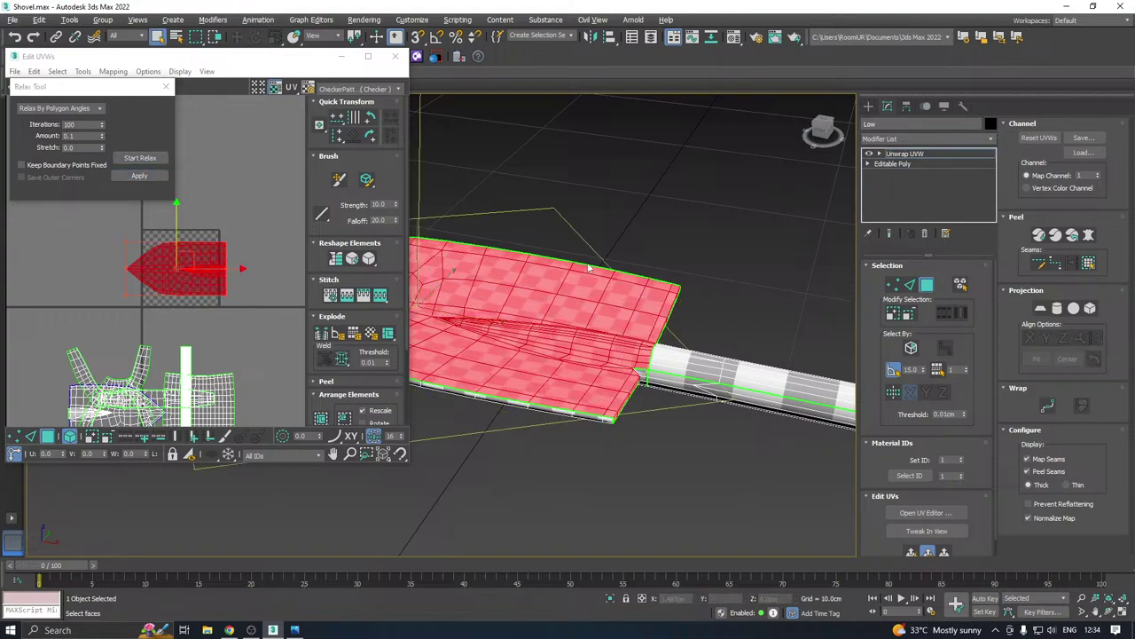
left_click_drag(187, 255, 62, 250)
Select the shell of the blade's underside and rim and move it away from the stacked shells onto the UV tile
middle_click_drag(611, 274, 625, 316, "alt")
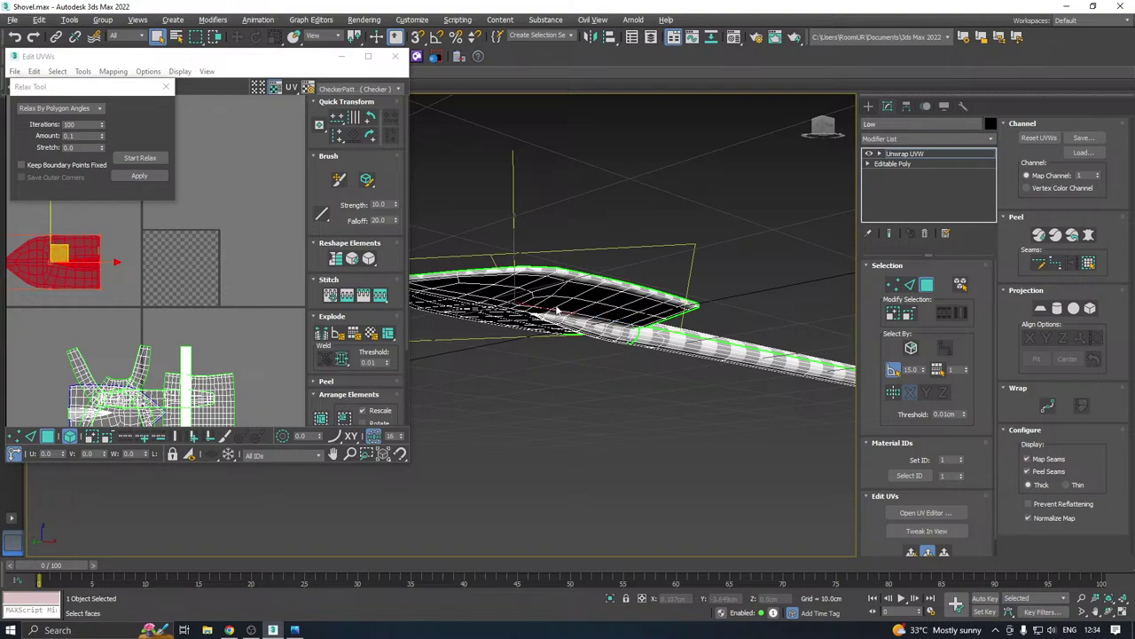
middle_click_drag(556, 306, 666, 285)
scroll(138, 359, "down", 3)
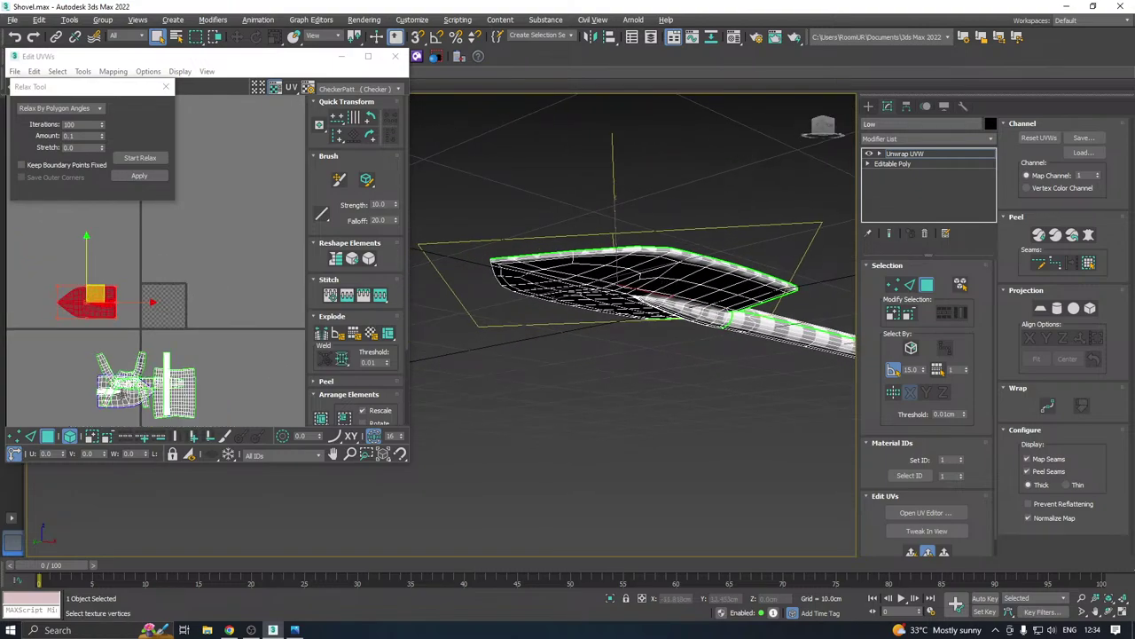
left_click(123, 397)
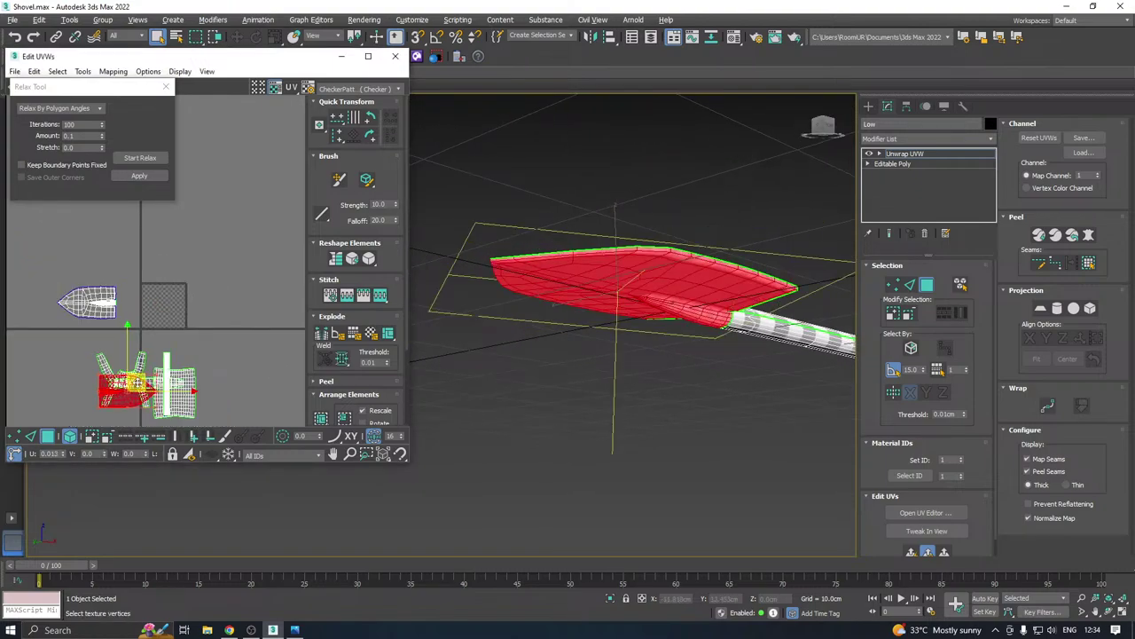
left_click_drag(128, 382, 173, 302)
middle_click_drag(652, 251, 694, 295, "alt")
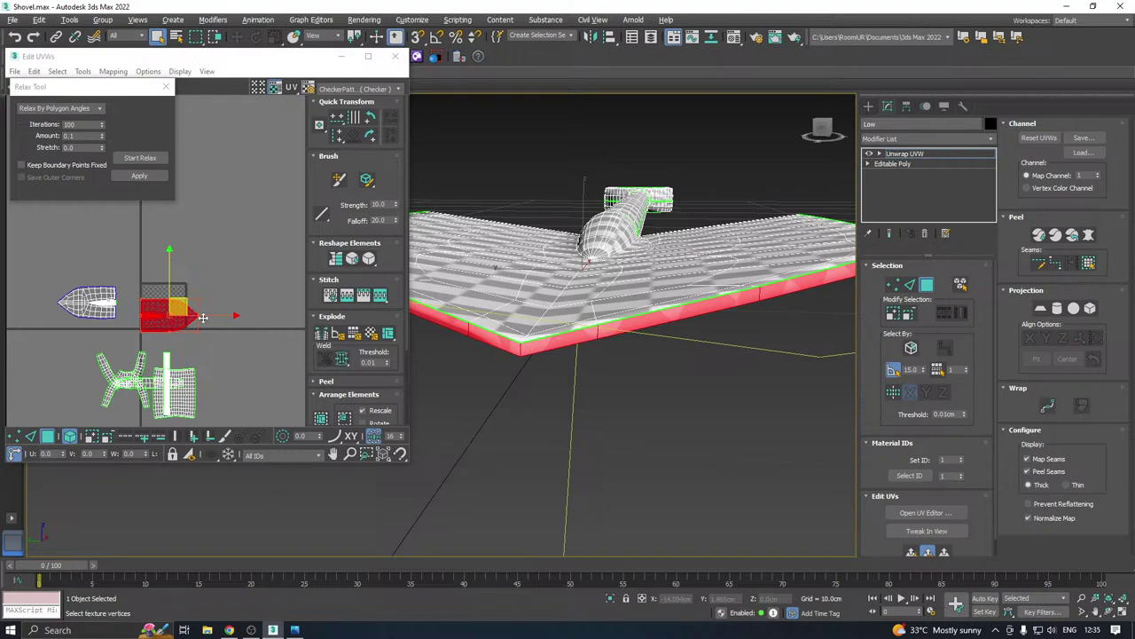
Break the short UV edge at the blade tip of the underside-and-rim shell
scroll(236, 314, "up", 6)
scroll(234, 310, "up", 5)
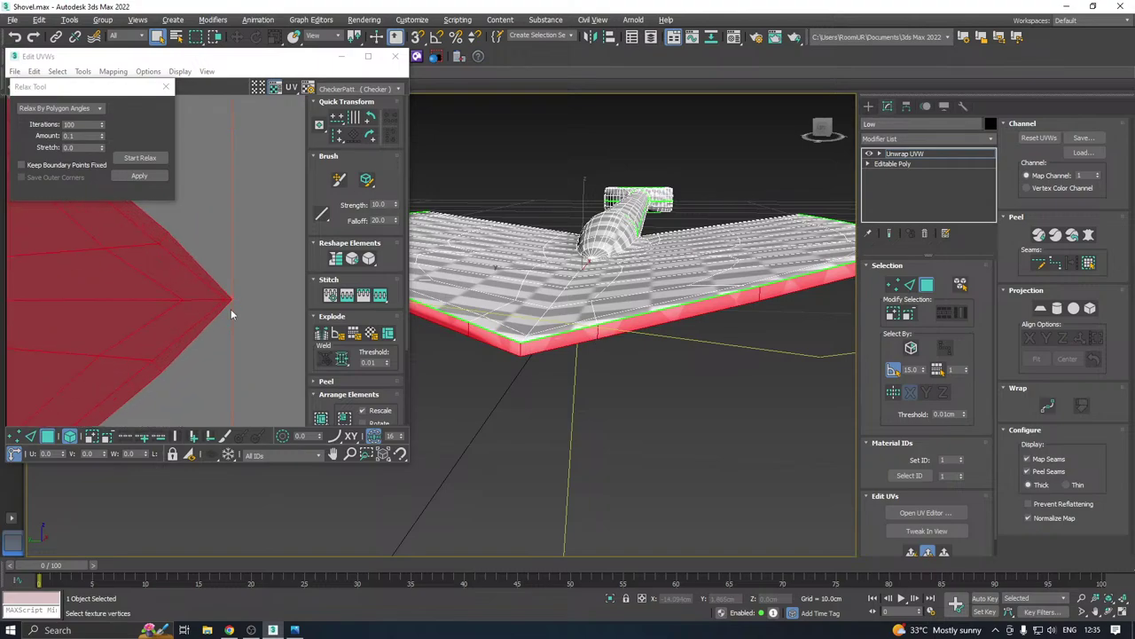
left_click(31, 437)
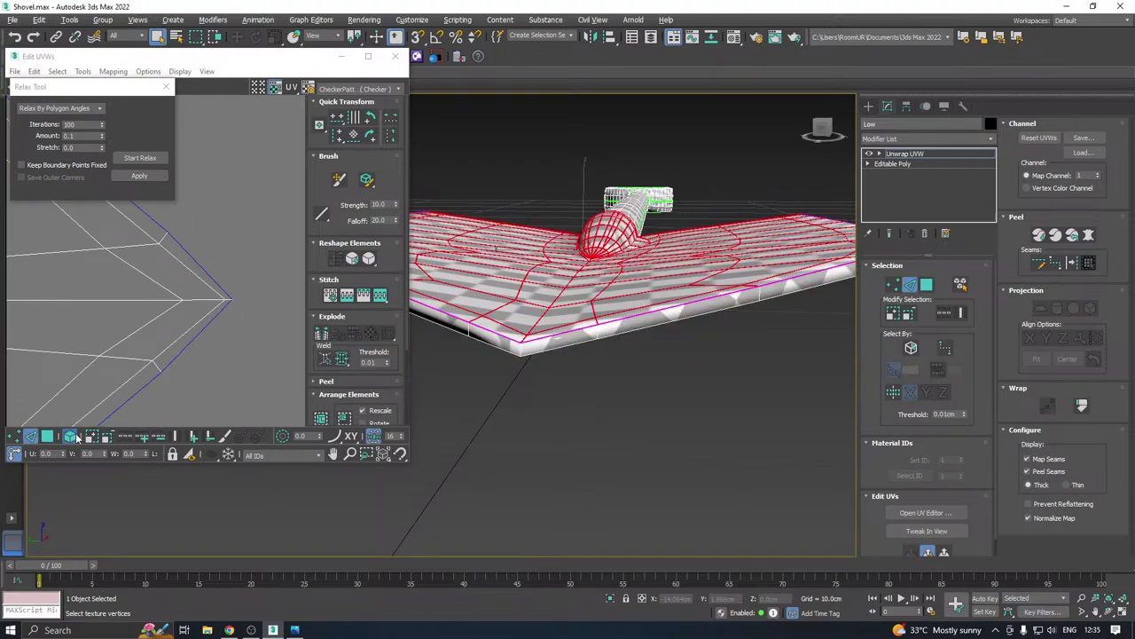
scroll(228, 302, "up", 3)
left_click(226, 306)
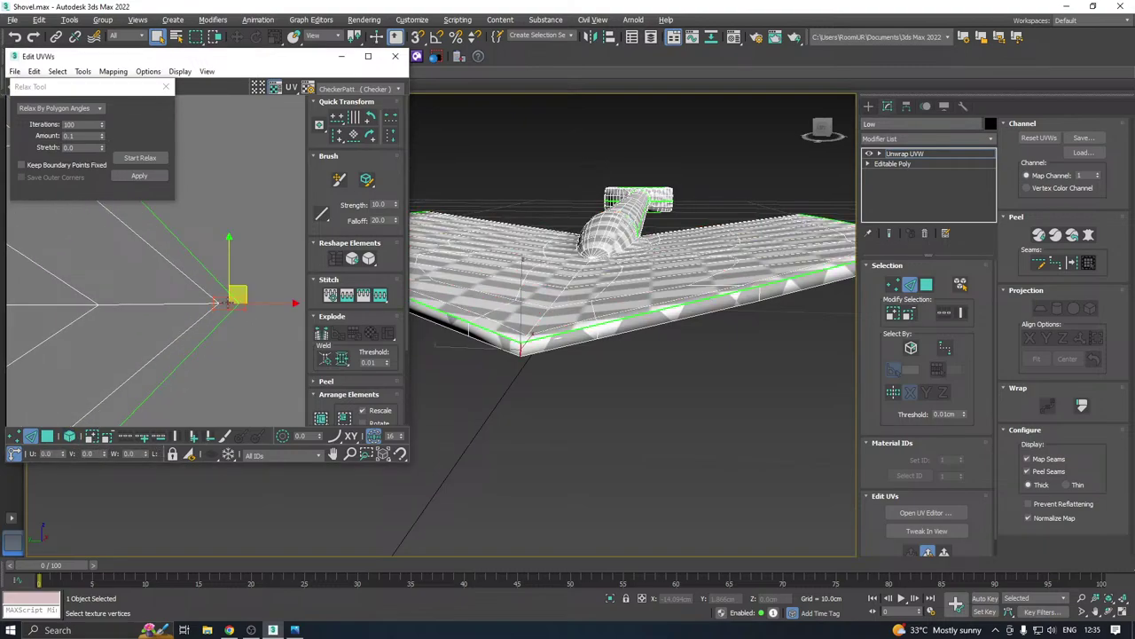
right_click(229, 306)
left_click(200, 341)
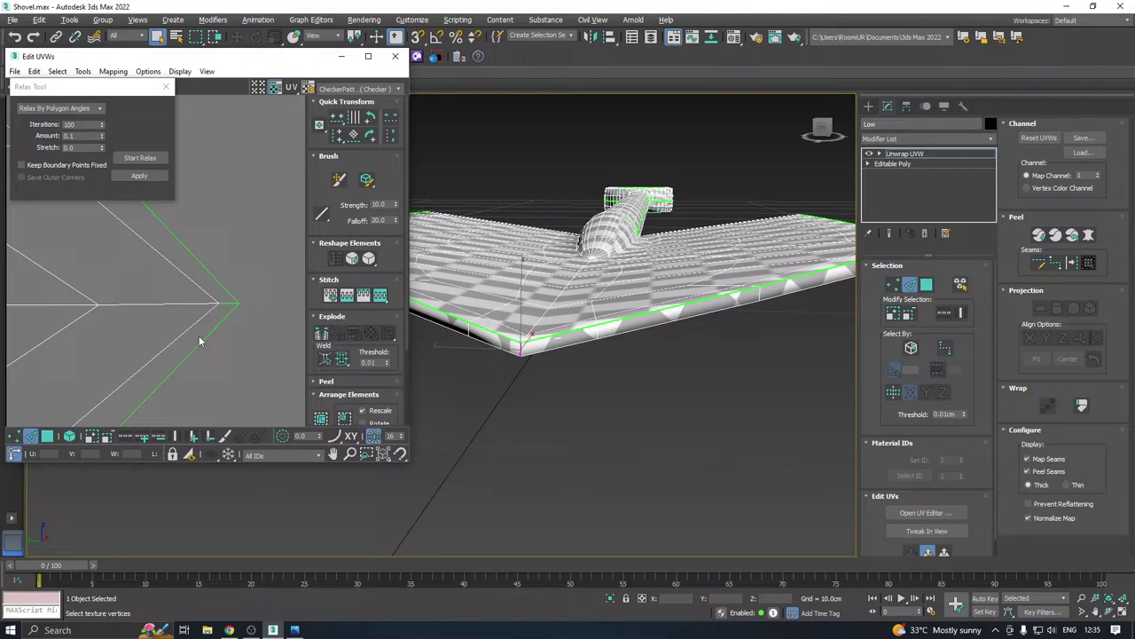
Select the whole underside-and-rim shell and relax it by polygon angles with 100 iterations
left_click(70, 436)
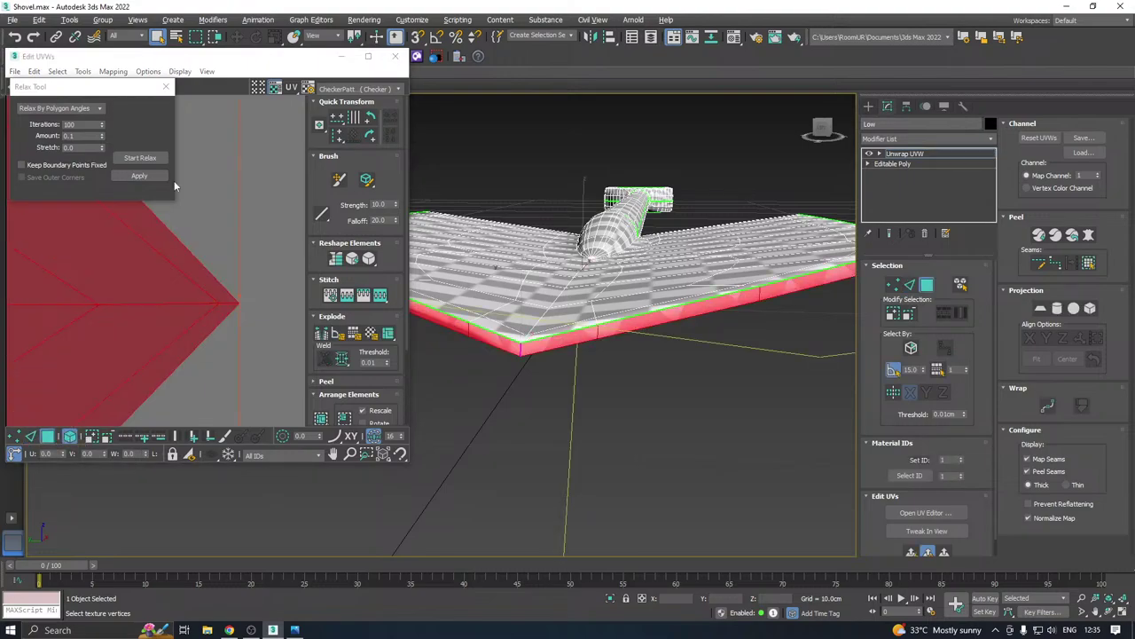
left_click(138, 158)
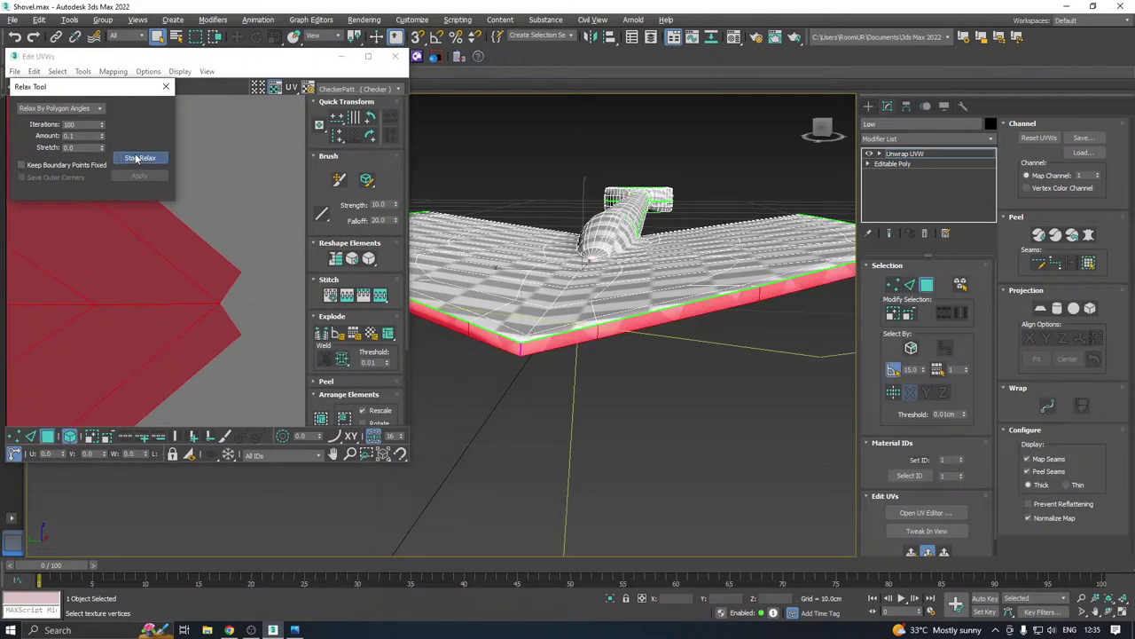
left_click(137, 158)
left_click(139, 176)
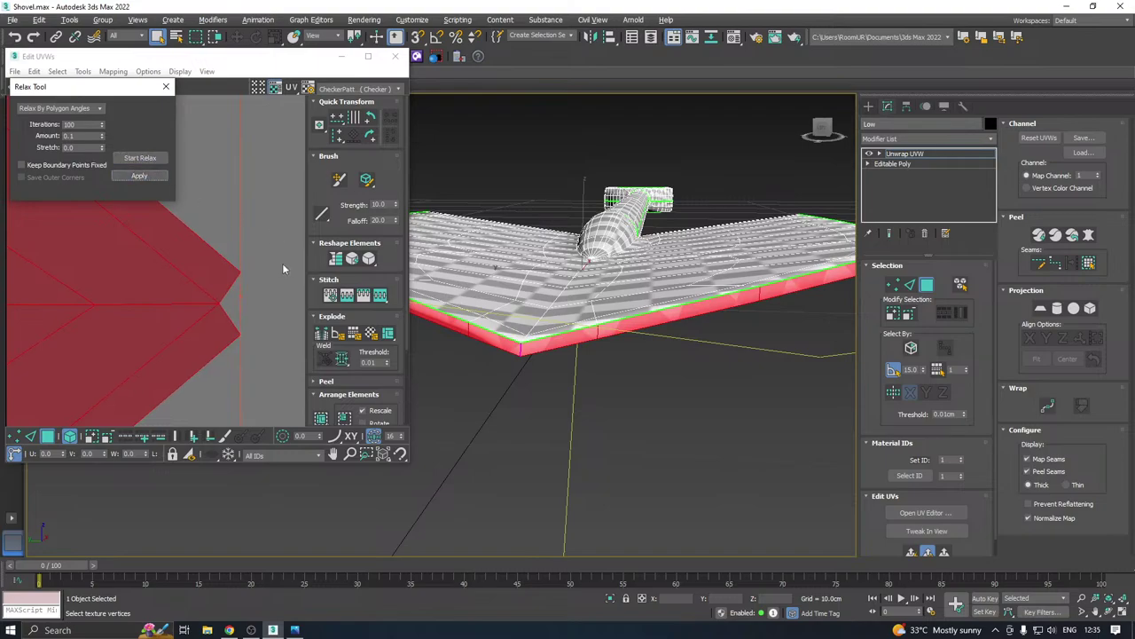
scroll(594, 274, "down", 6)
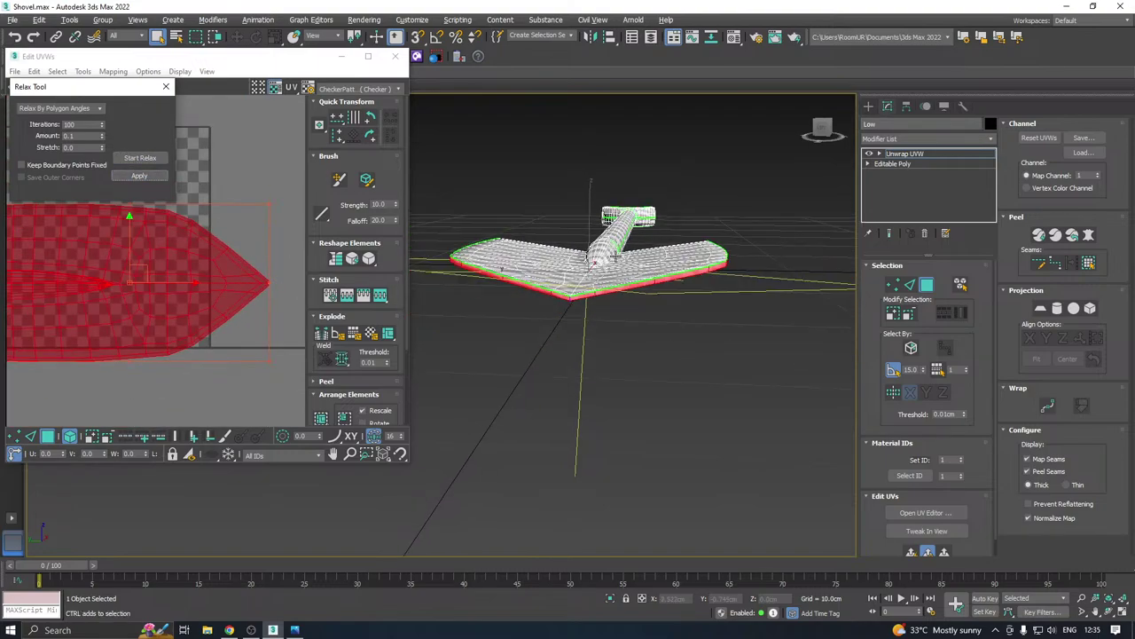
scroll(320, 295, "down", 3)
scroll(214, 303, "down", 2)
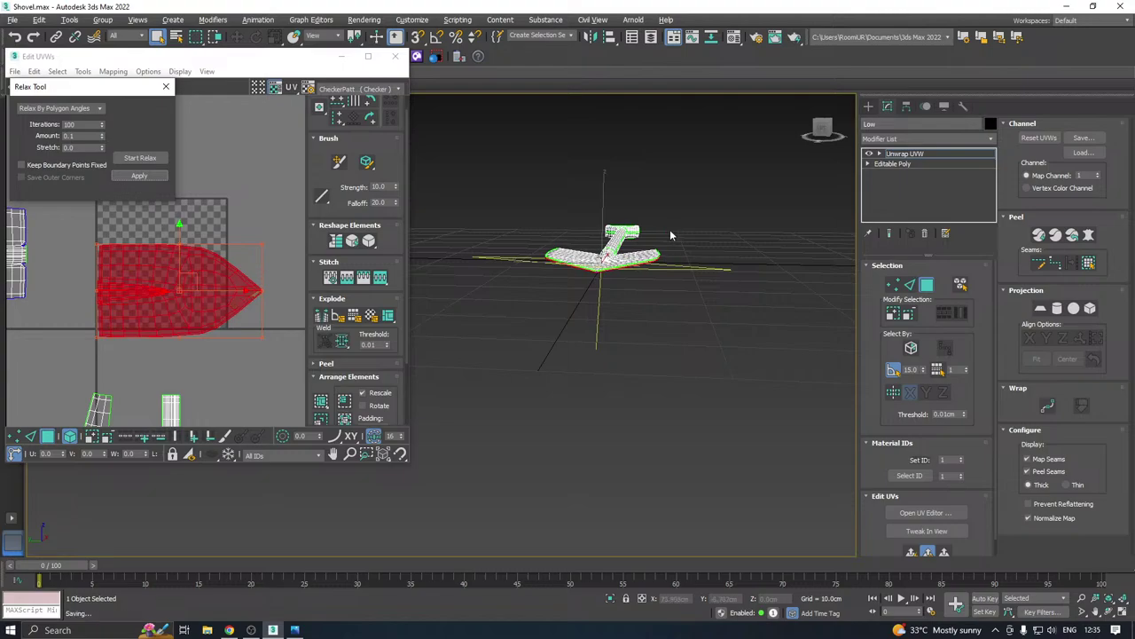
Select the grip's crossbar as a whole element, move its UV shell into empty space above the other shells, and deselect it
middle_click_drag(727, 221, 556, 242, "alt")
middle_click_drag(735, 255, 533, 213)
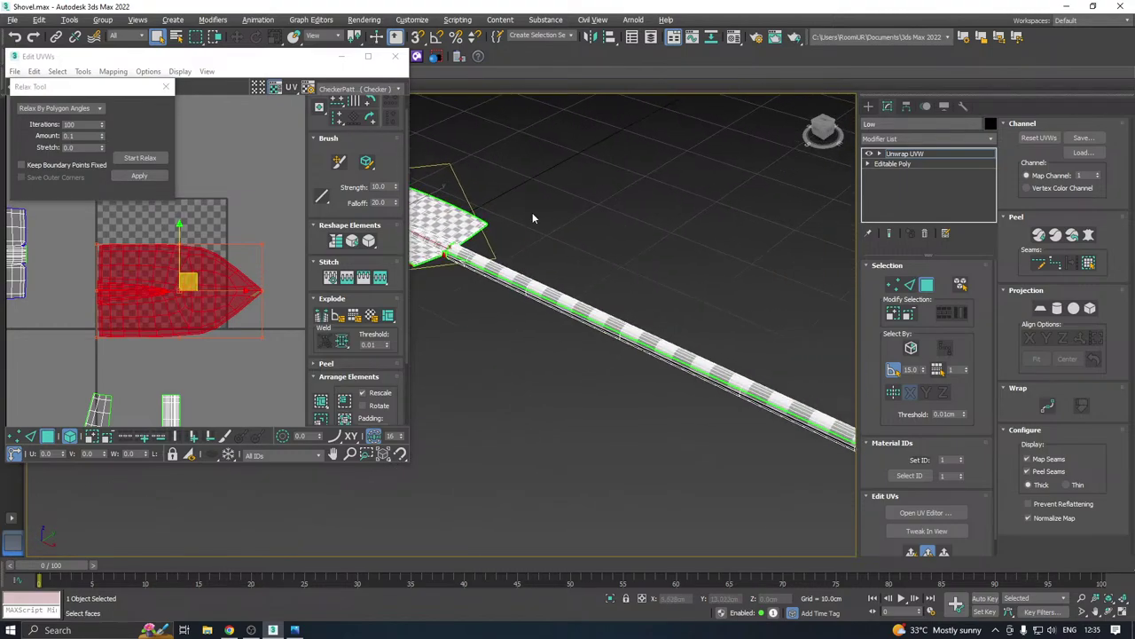
scroll(532, 213, "down", 4)
scroll(699, 318, "up", 8)
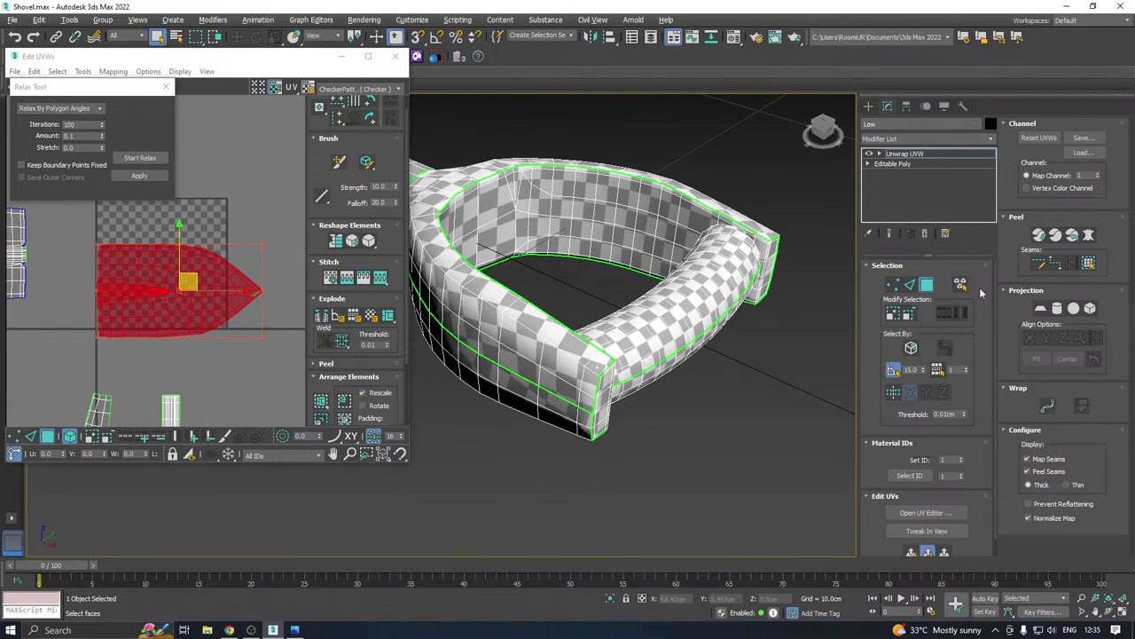
left_click(960, 284)
left_click(618, 337)
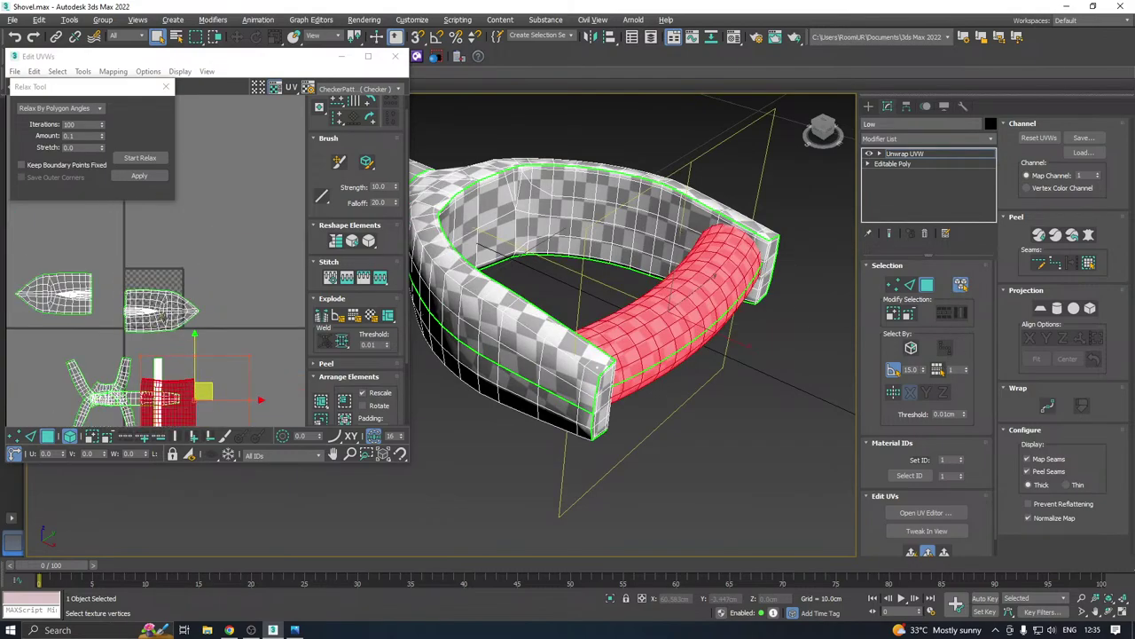
scroll(165, 317, "down", 3)
left_click_drag(195, 357, 229, 238)
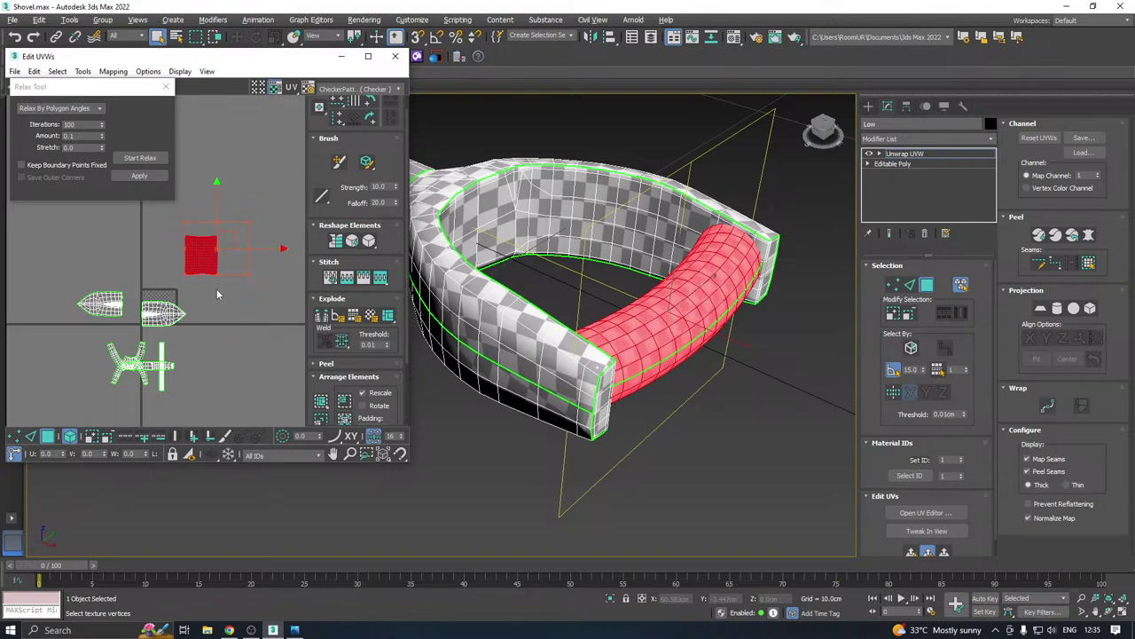
left_click(216, 291)
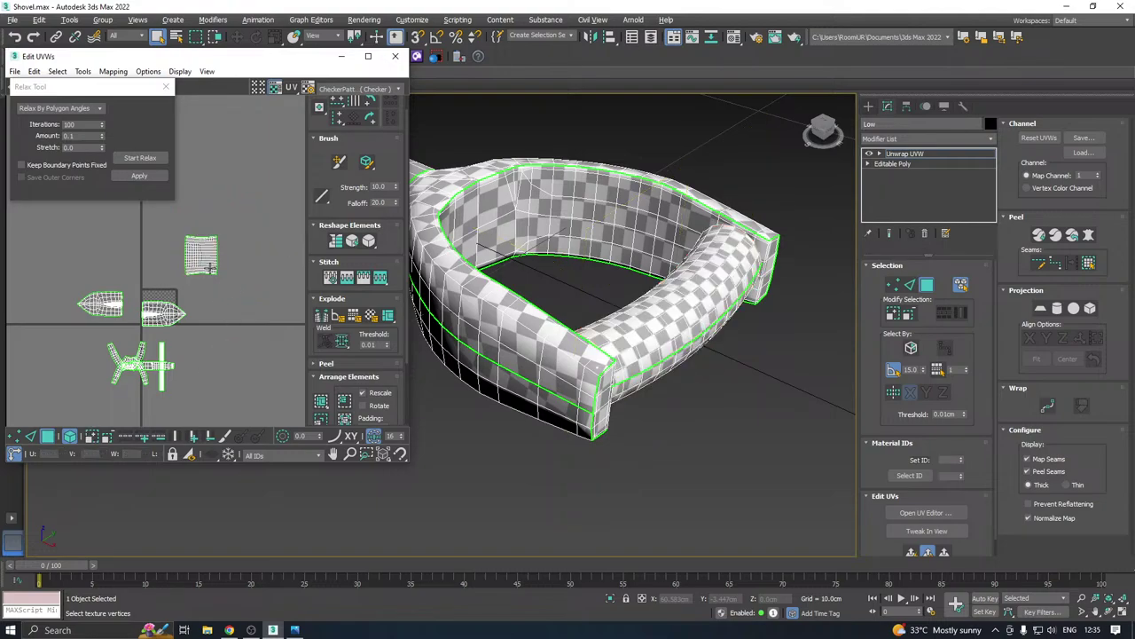
Reselect the crossbar shell, move the UV editor and Relax Tool windows clear of the viewport labels, and display the viewport in wireframe
left_click(210, 263)
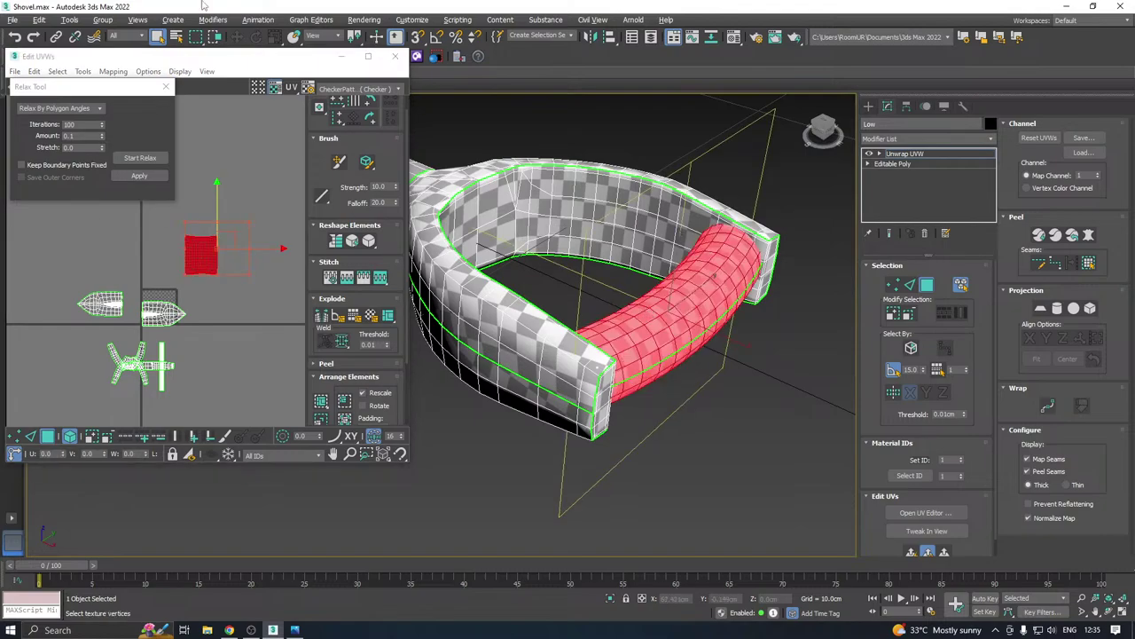
left_click_drag(253, 61, 245, 119)
left_click_drag(157, 81, 150, 120)
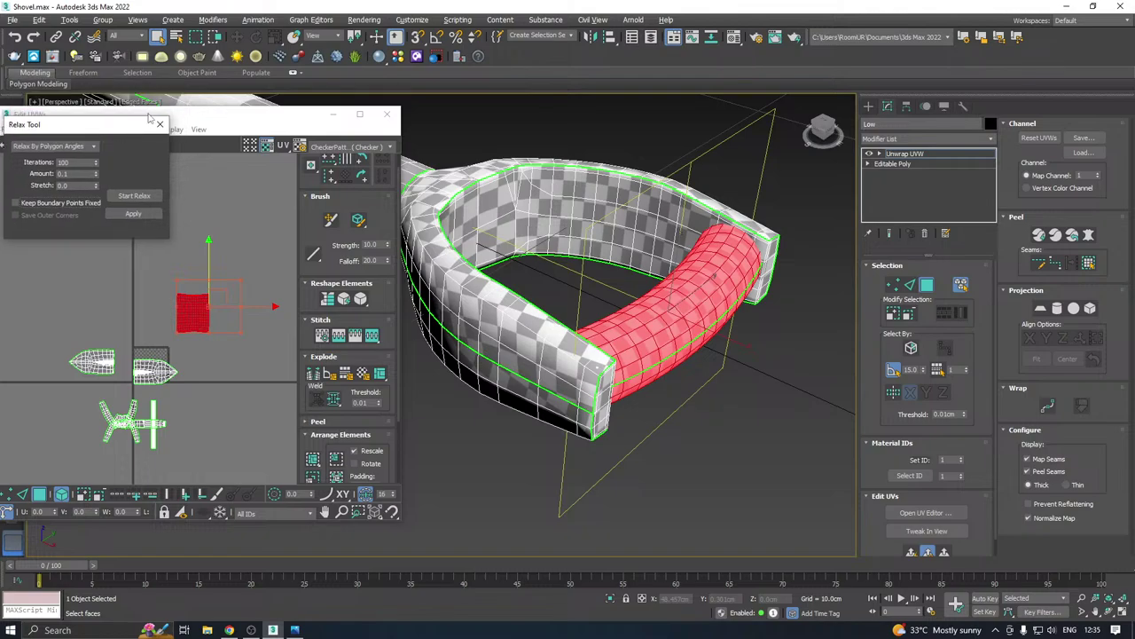
left_click(142, 104)
left_click(153, 226)
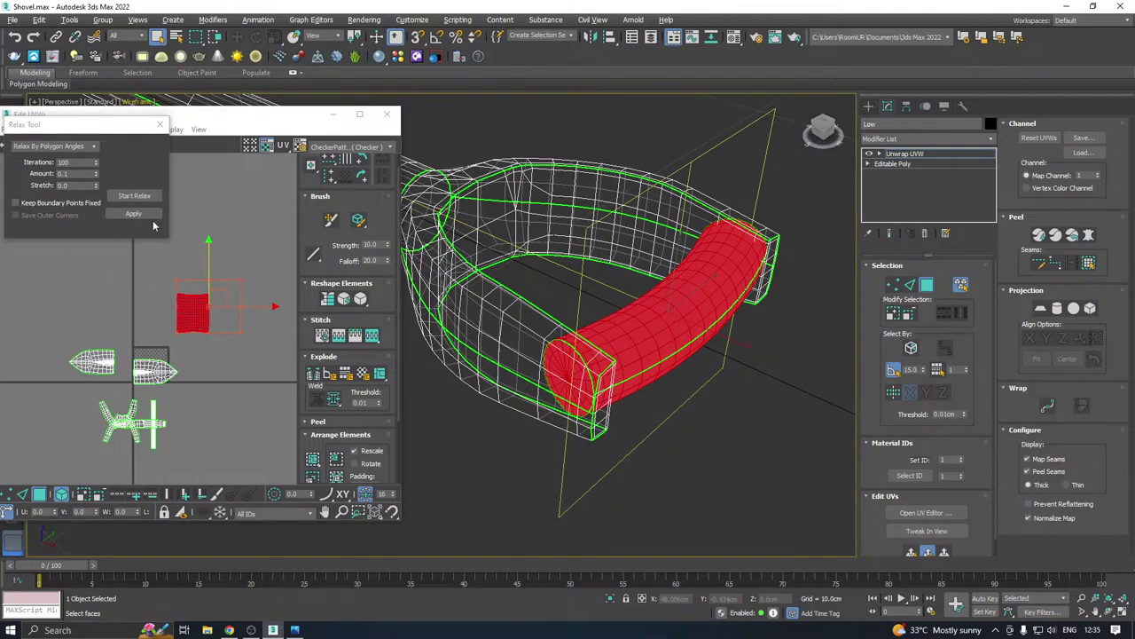
Examine the outline and grid of the crossbar's UV shell up close
scroll(213, 329, "up", 10)
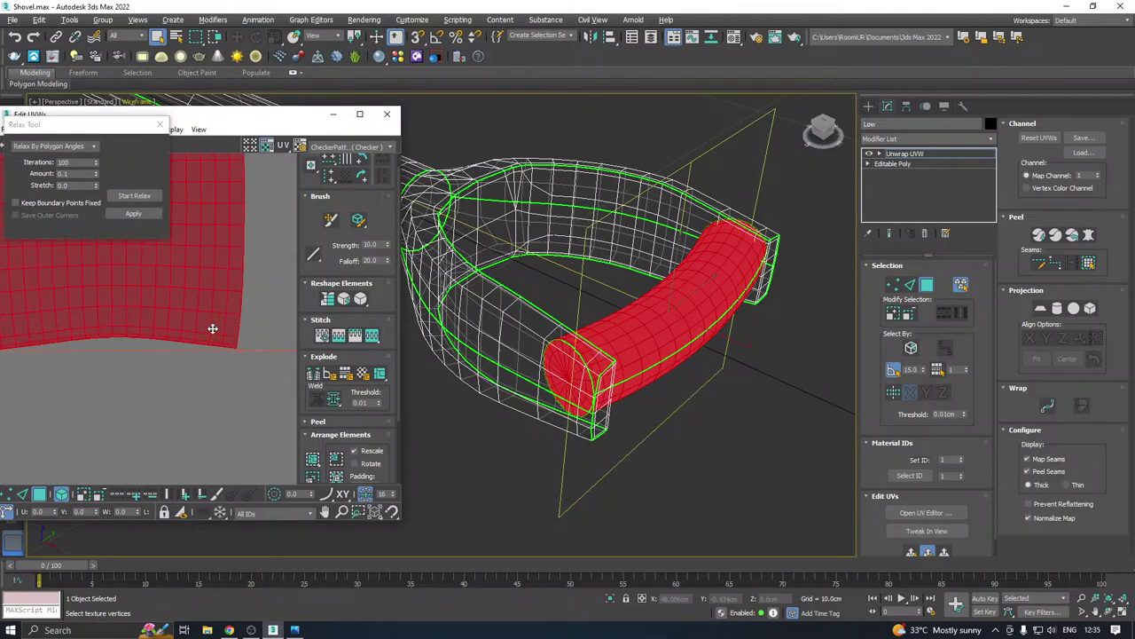
scroll(213, 329, "down", 3)
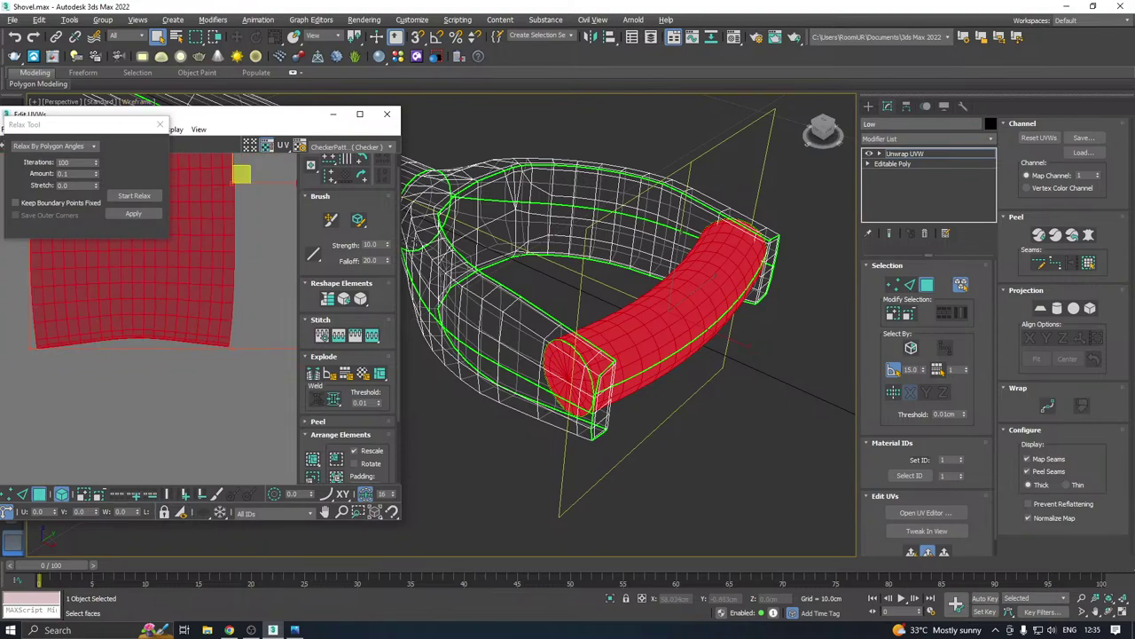
middle_click_drag(183, 299, 183, 385)
scroll(183, 385, "down", 2)
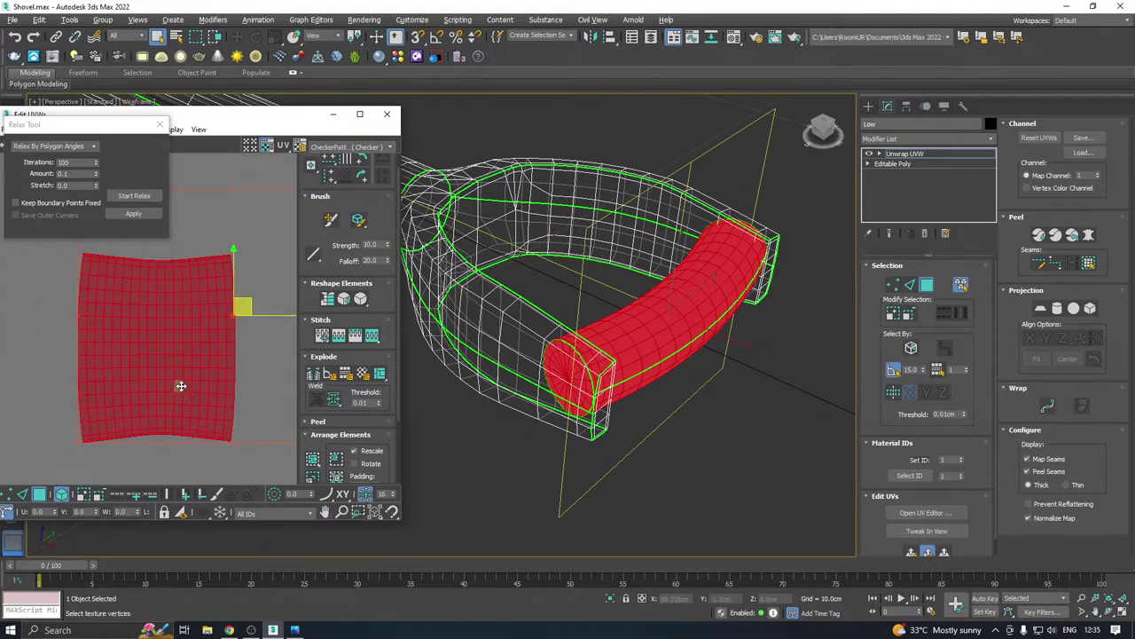
scroll(185, 287, "down", 4)
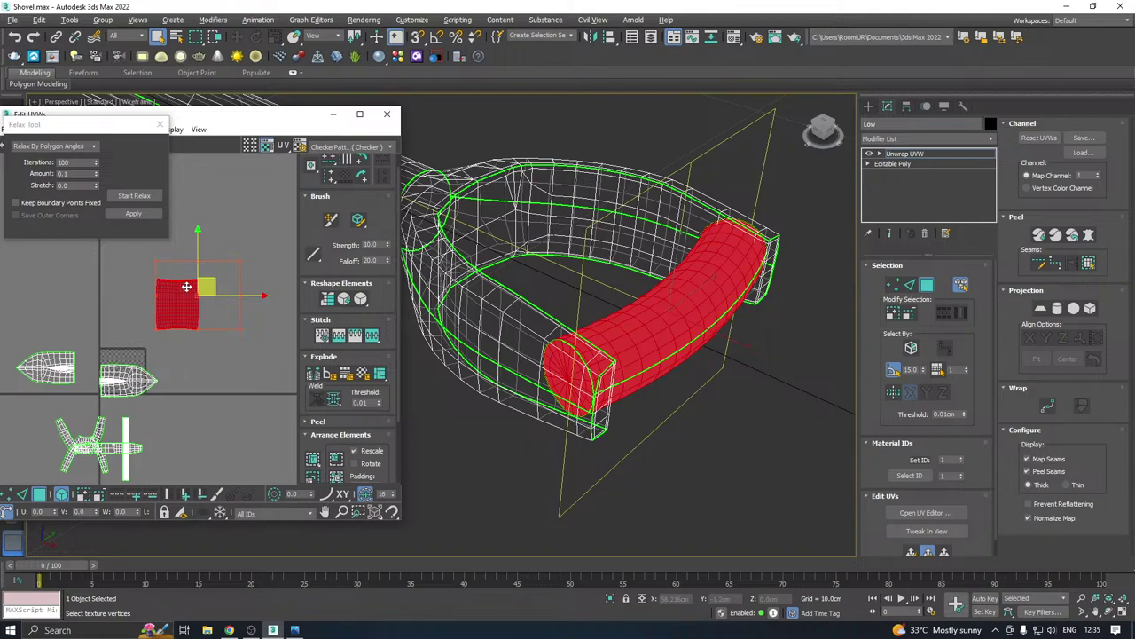
scroll(186, 287, "down", 2)
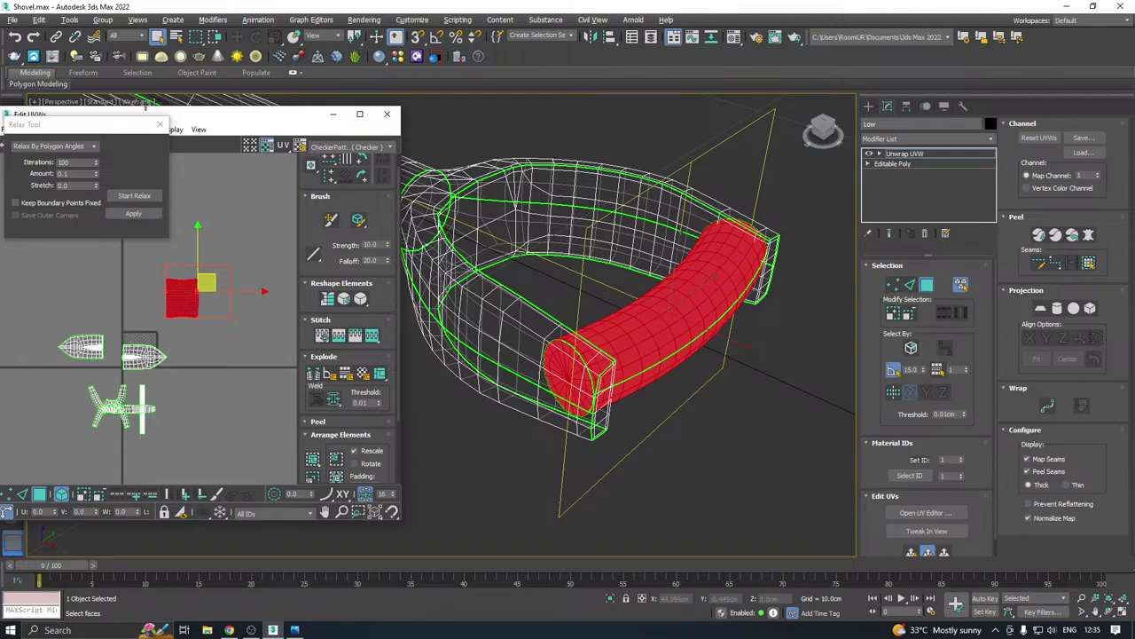
left_click(146, 102)
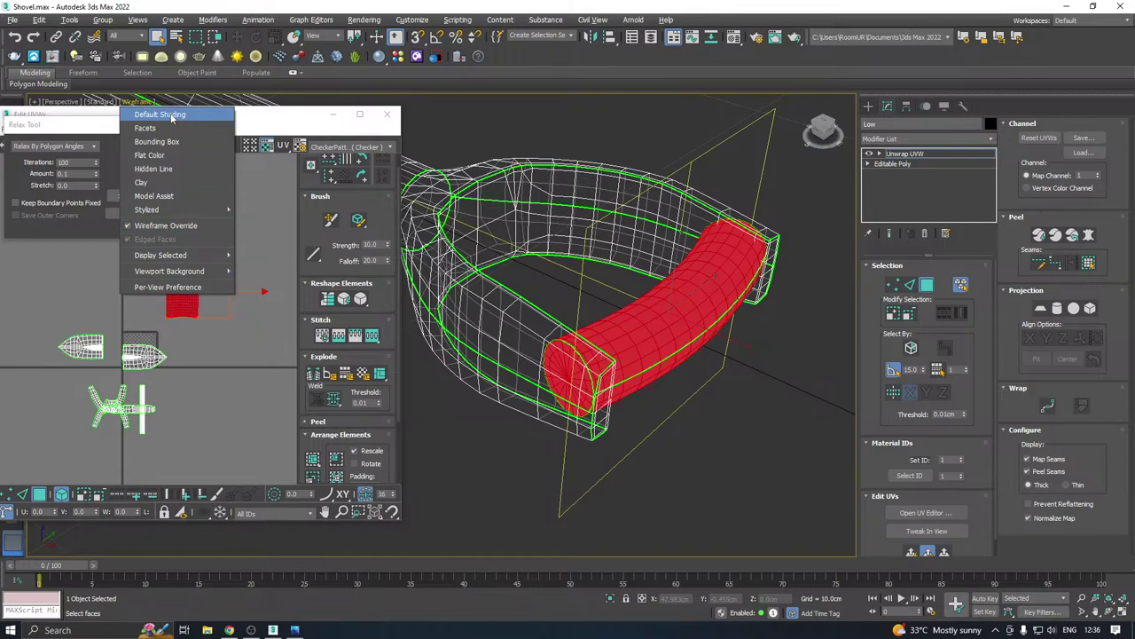
left_click(167, 286)
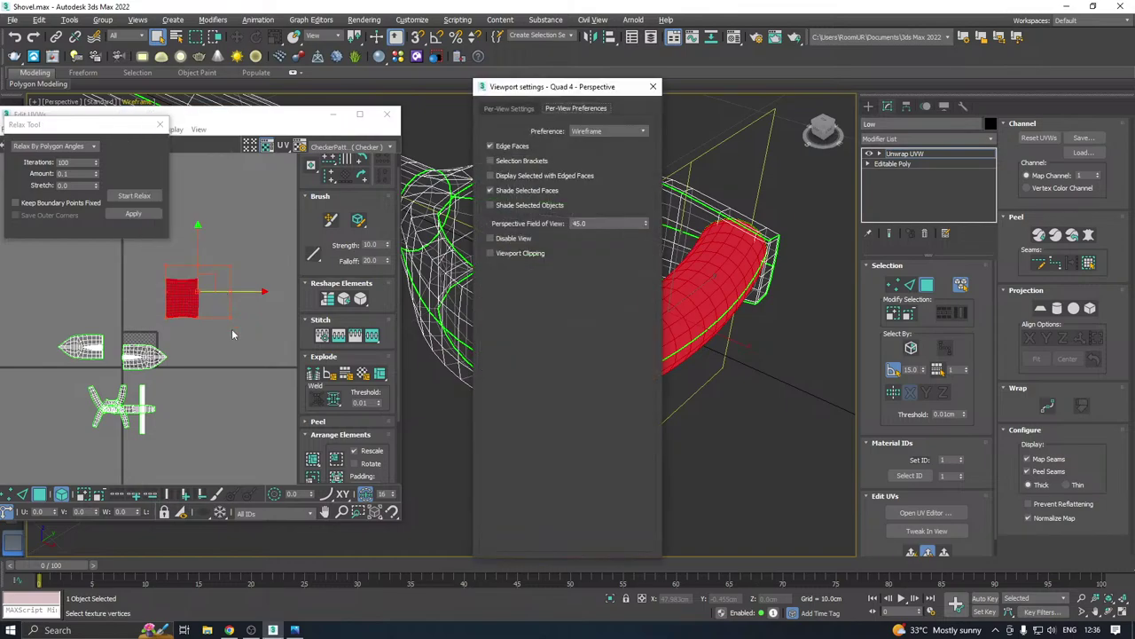
left_click(653, 87)
Turn off whole-element selection in the viewport and pick polygons directly on the crossbar
middle_click_drag(683, 230, 714, 306, "alt")
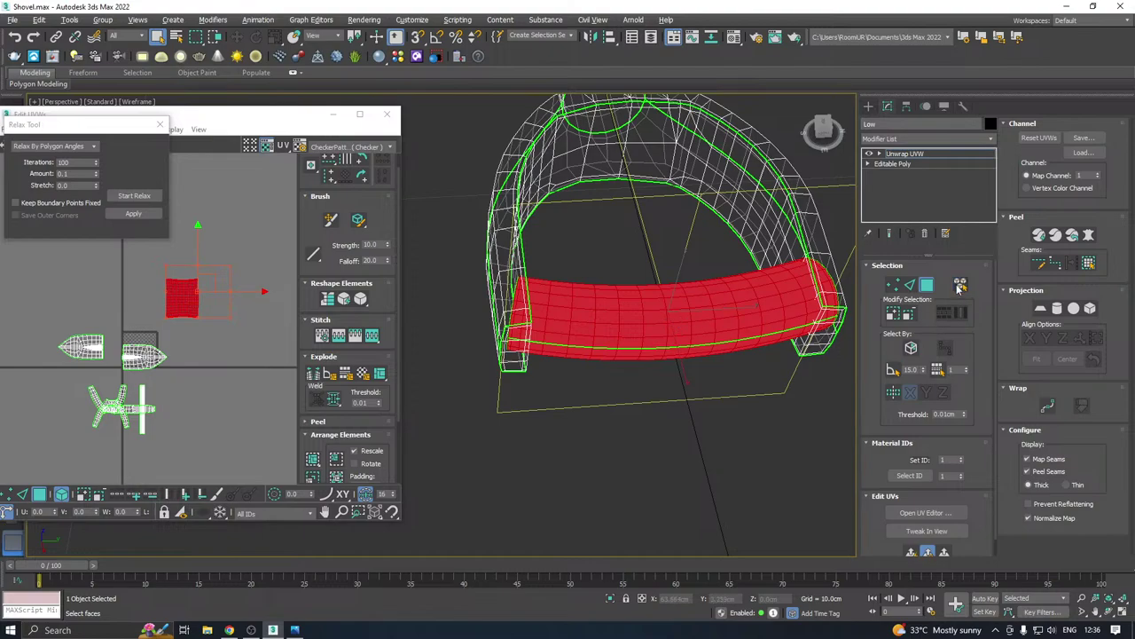
left_click(681, 327)
left_click(961, 314)
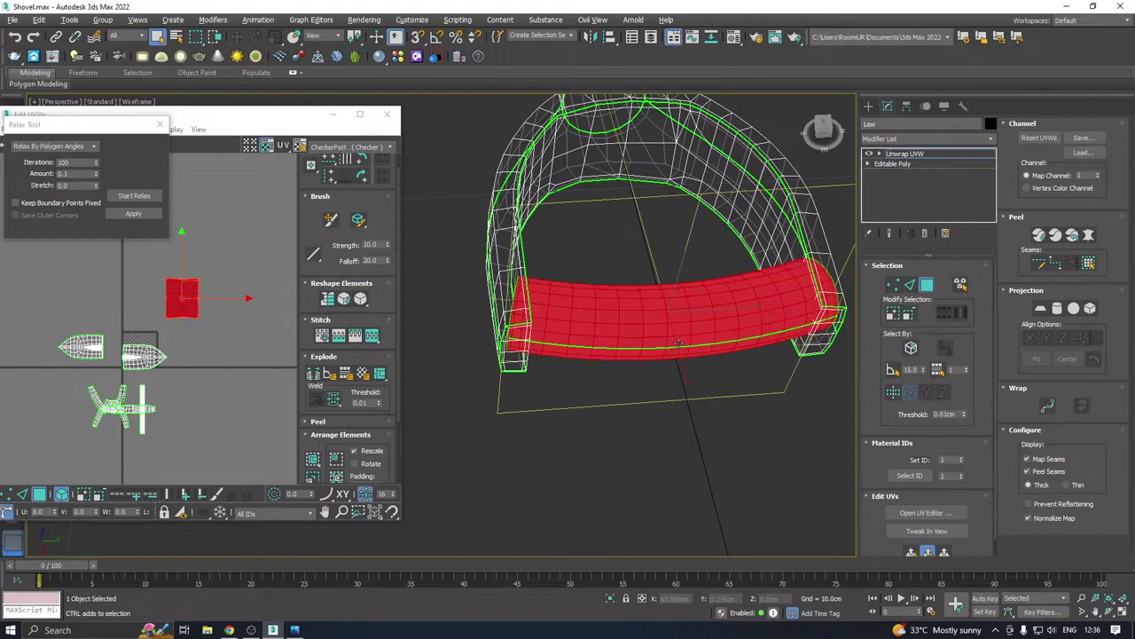
left_click(672, 315)
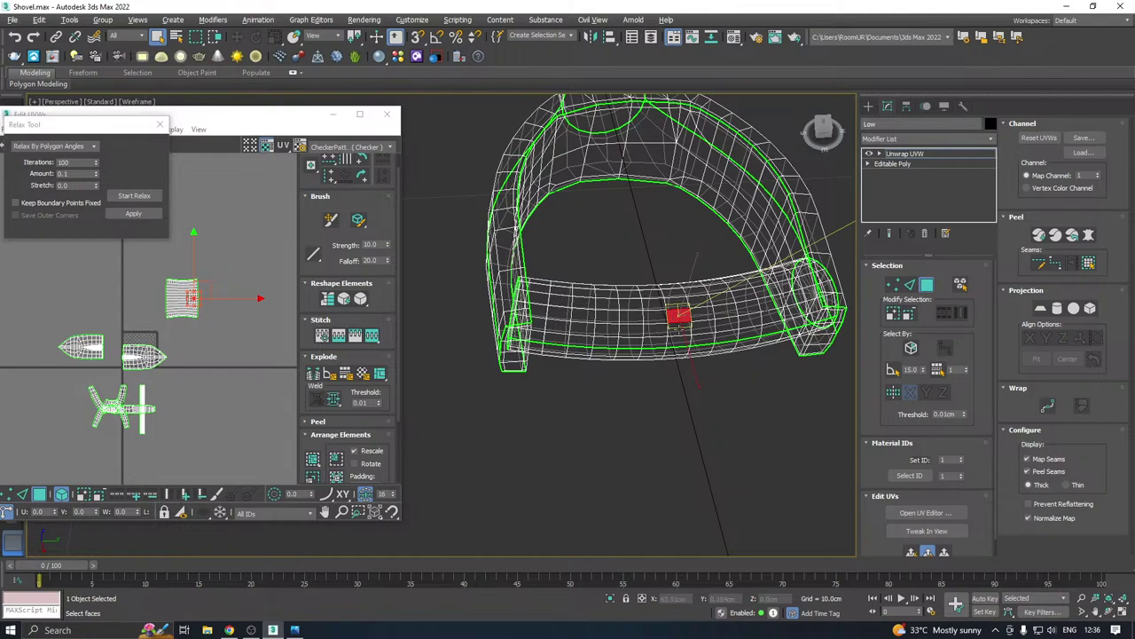
double_click(678, 327)
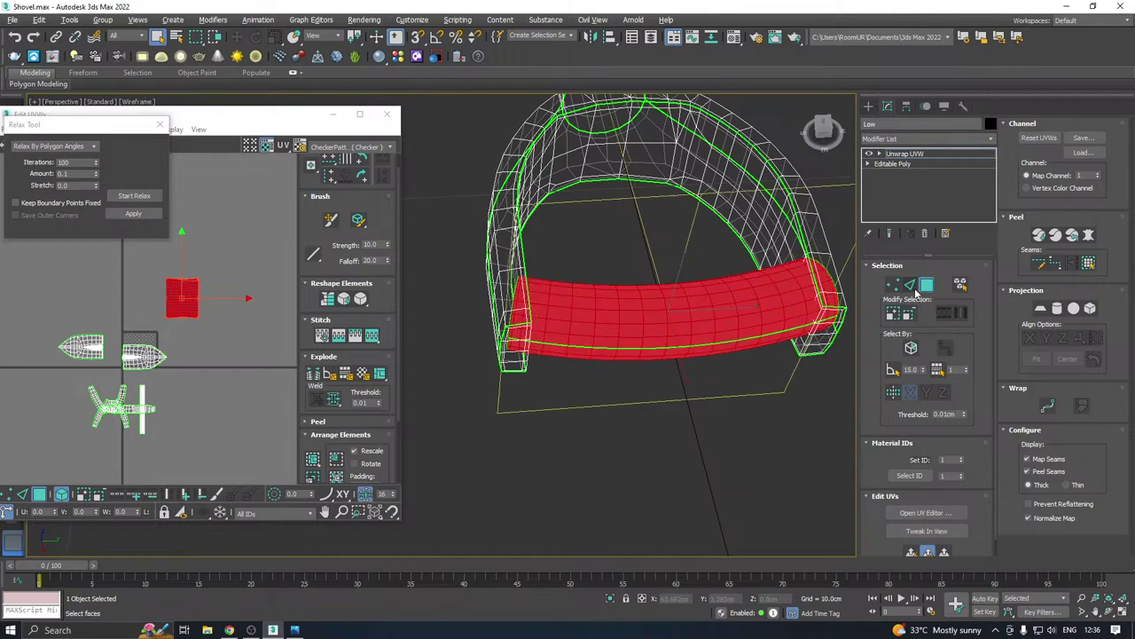
Select an edge loop around the crossbar's middle, convert it to polygons and grow the selection toward both ends of the bar
left_click(910, 285)
double_click(671, 314)
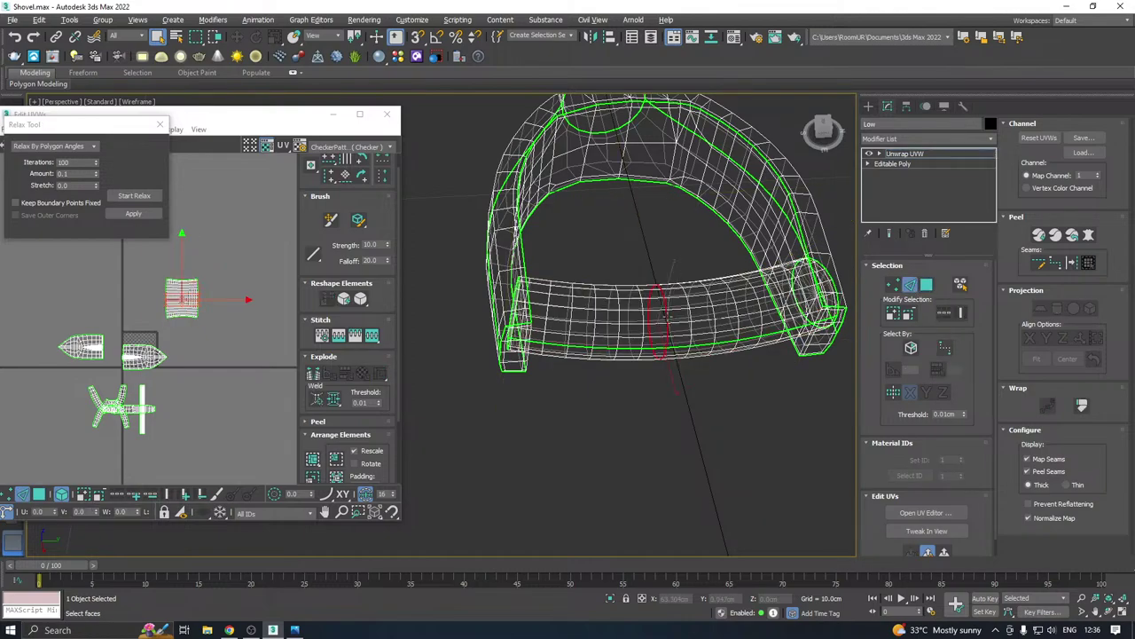
left_click(927, 288, "ctrl")
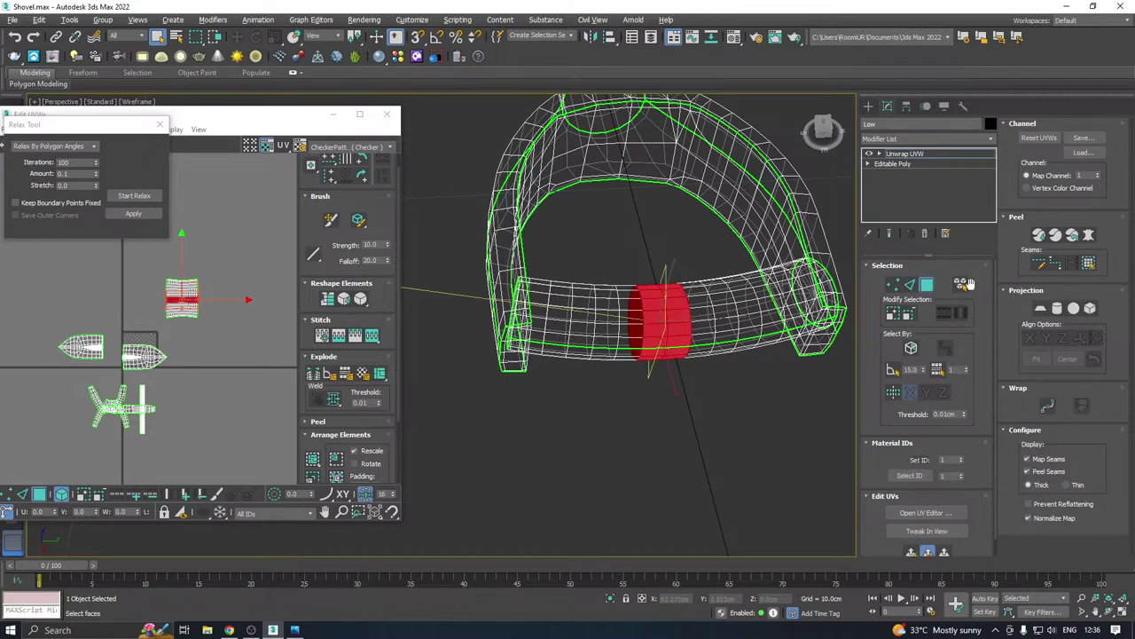
left_click(893, 315)
left_click(893, 315)
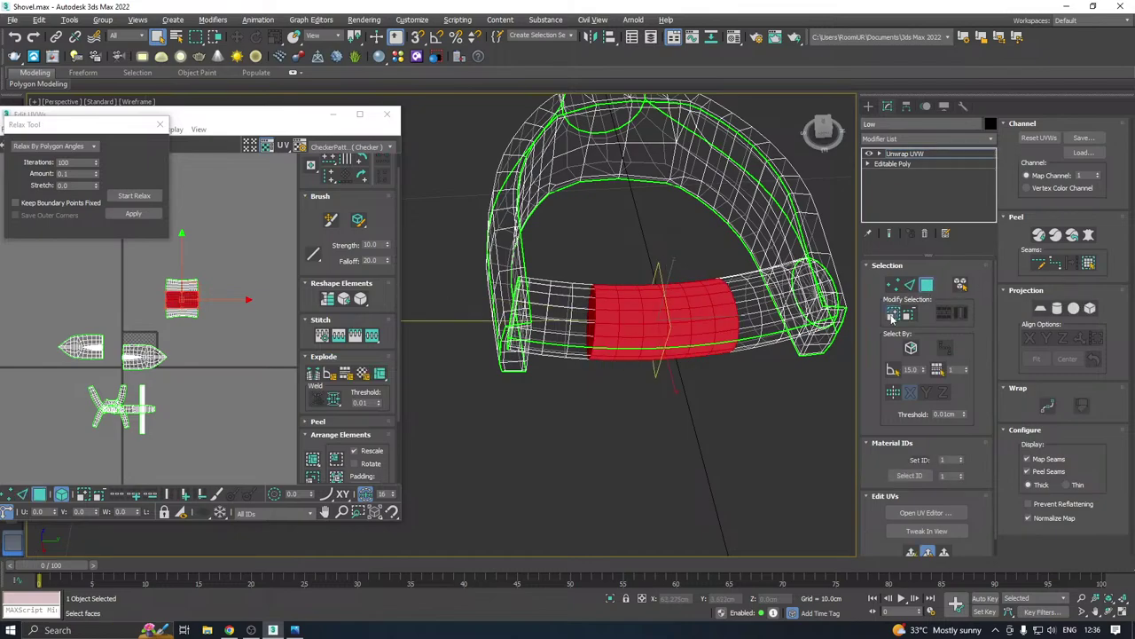
left_click(893, 315)
left_click(893, 315)
left_click(893, 315)
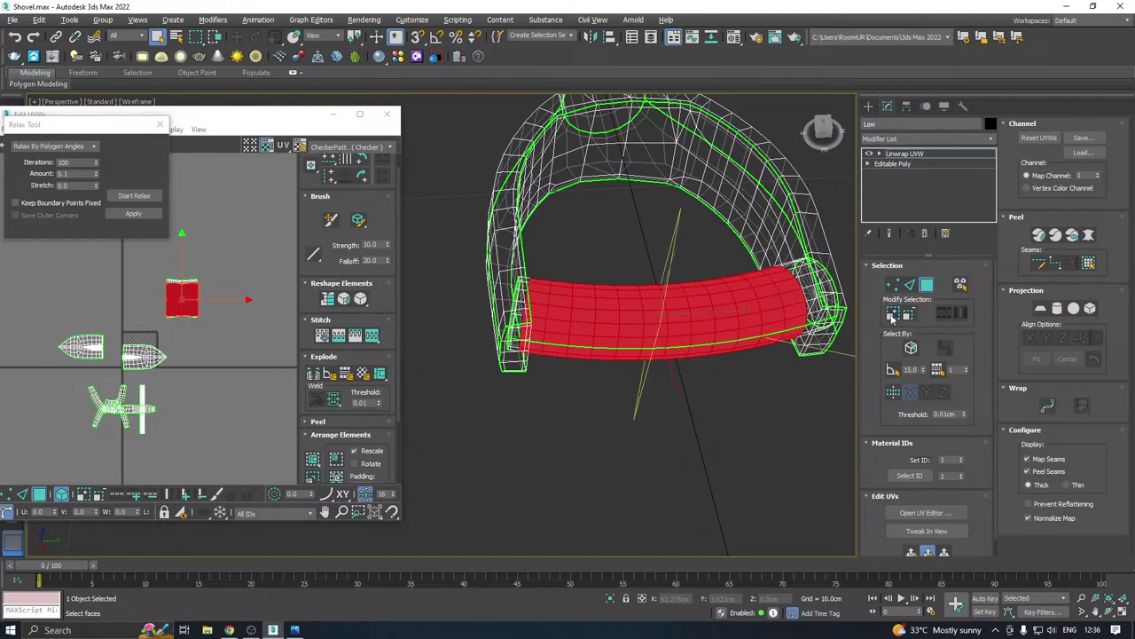
left_click(893, 314)
Reselect the crossbar's middle edge loop, convert it to polygons and grow the selection out to the rims at both bar ends
middle_click_drag(735, 319, 701, 316, "alt")
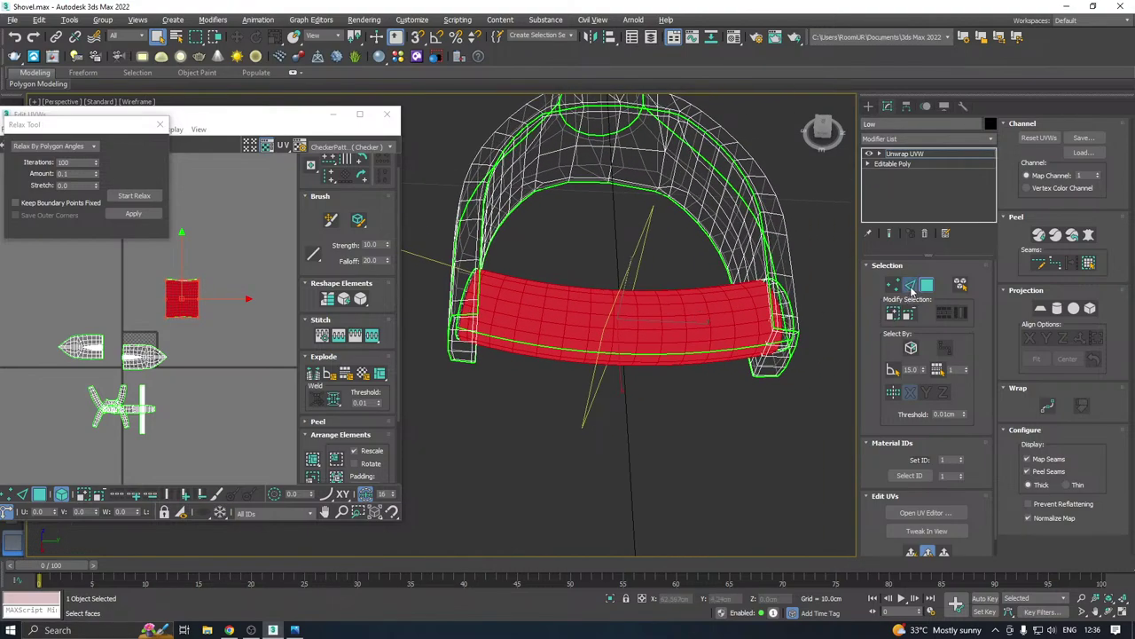
left_click(910, 285)
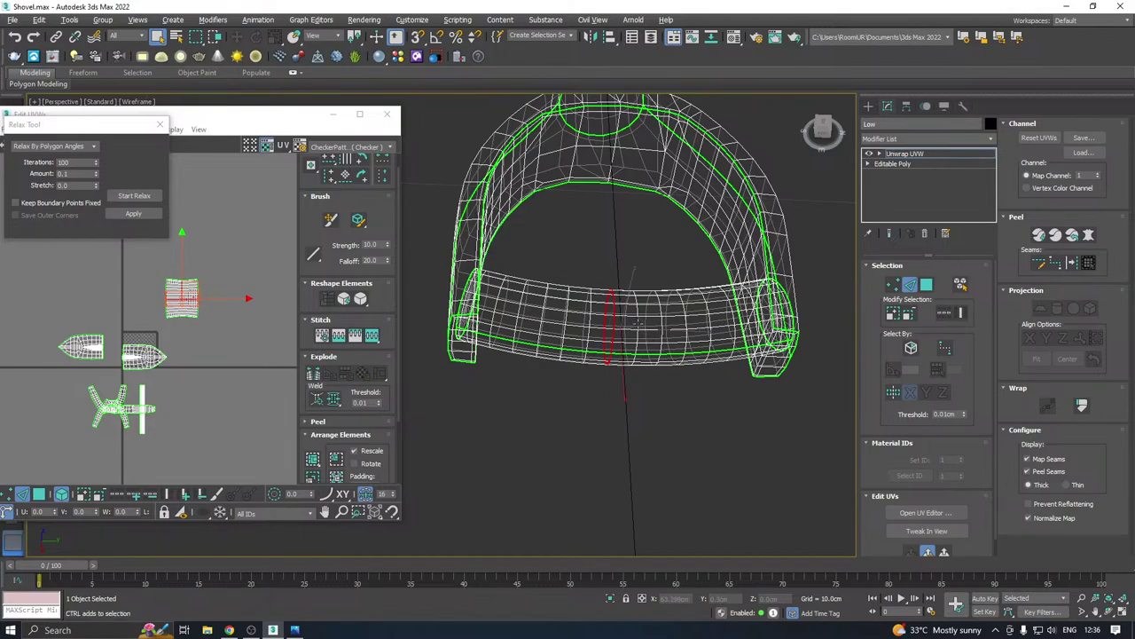
left_click(926, 284)
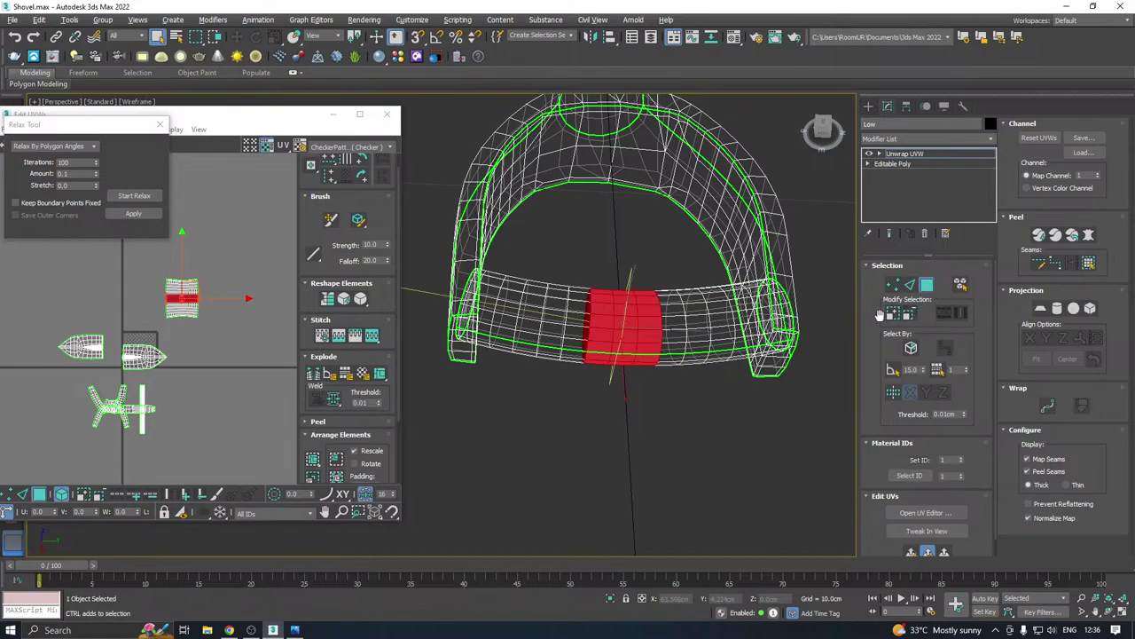
left_click(891, 316)
left_click(892, 316)
left_click(888, 317)
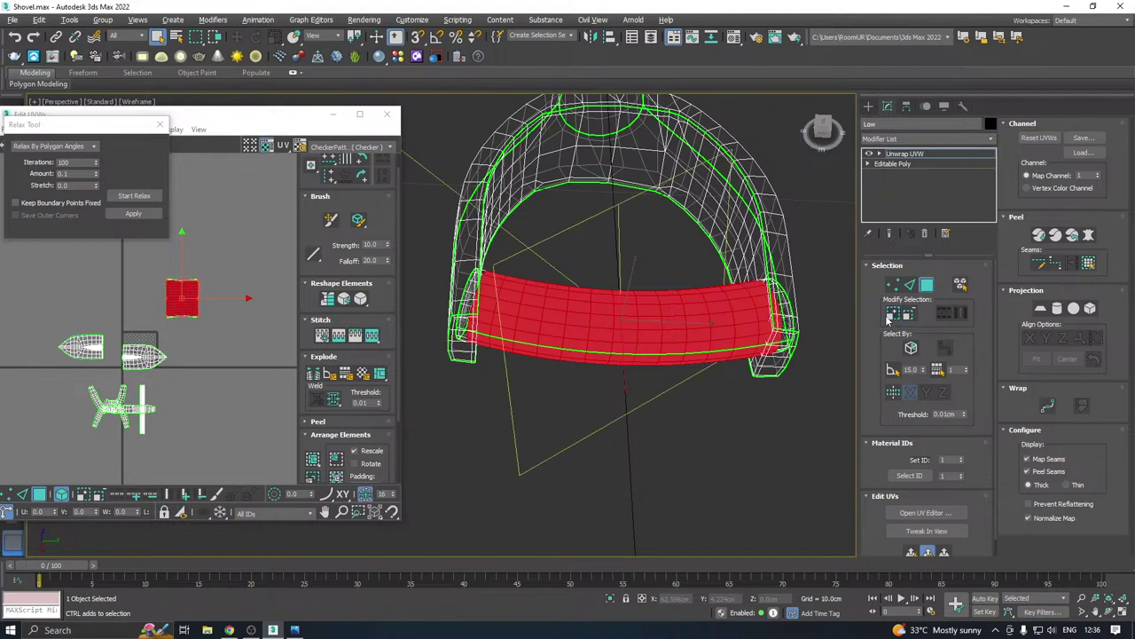
left_click(888, 317)
middle_click_drag(634, 310, 745, 297, "alt")
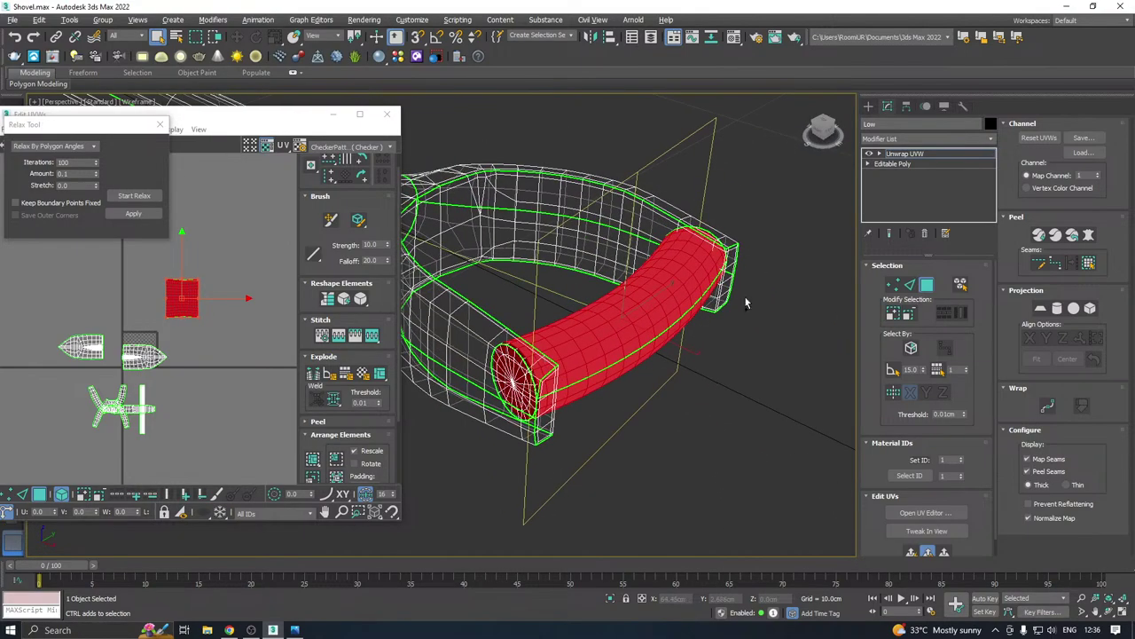
left_click(892, 316)
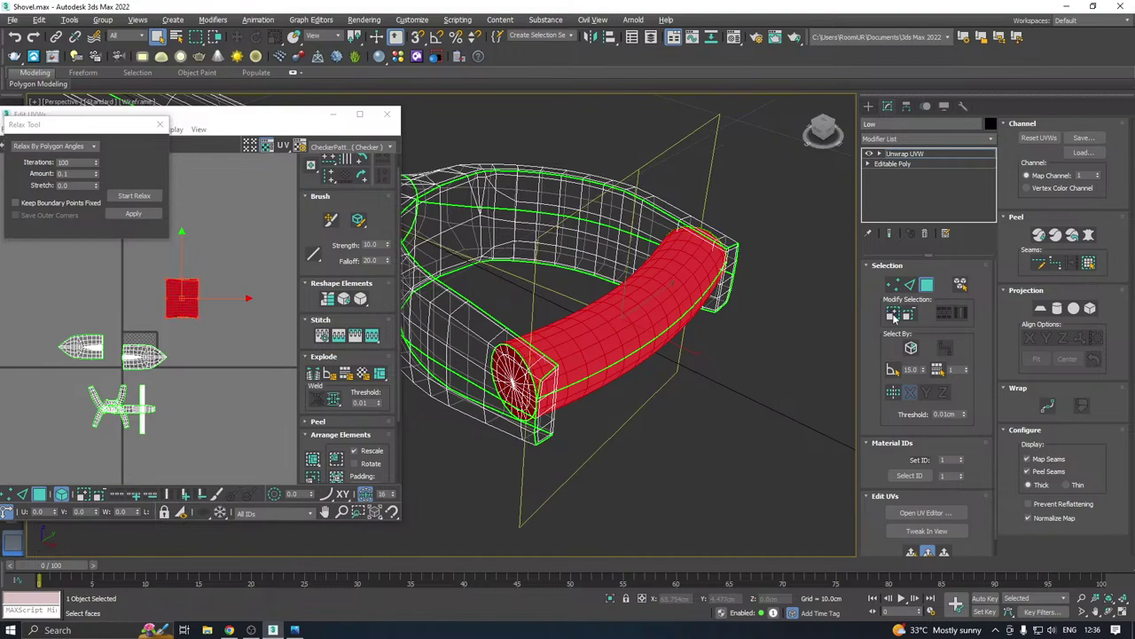
Try to break the selected crossbar polygons off as their own UV shell, move it aside and relax it by polygon angles
right_click(175, 302)
left_click(159, 335)
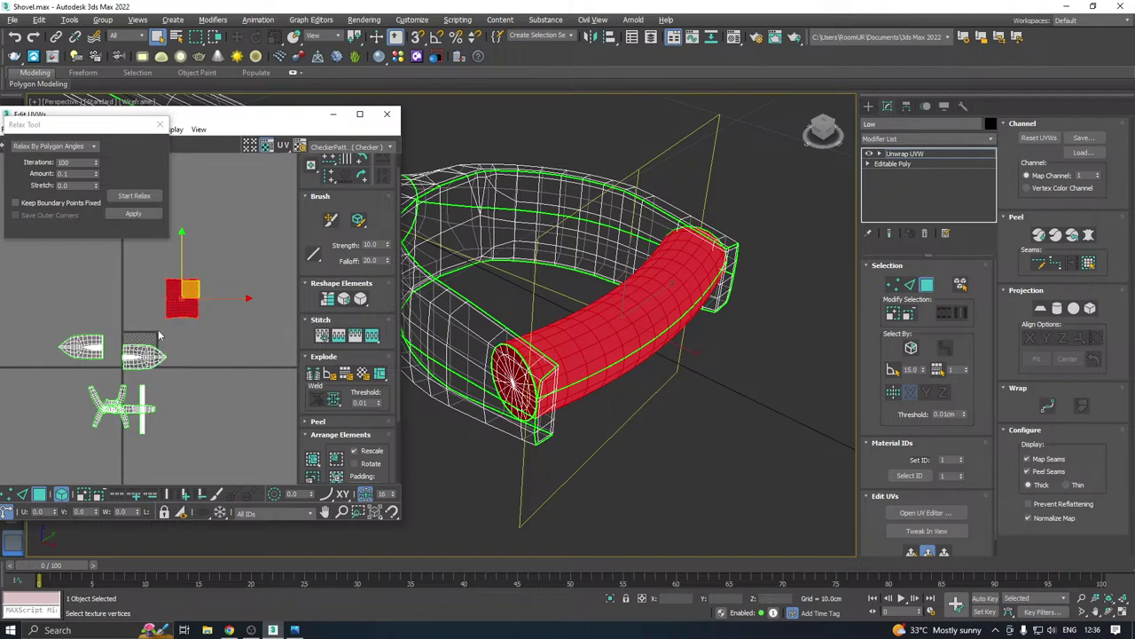
left_click_drag(200, 294, 125, 300)
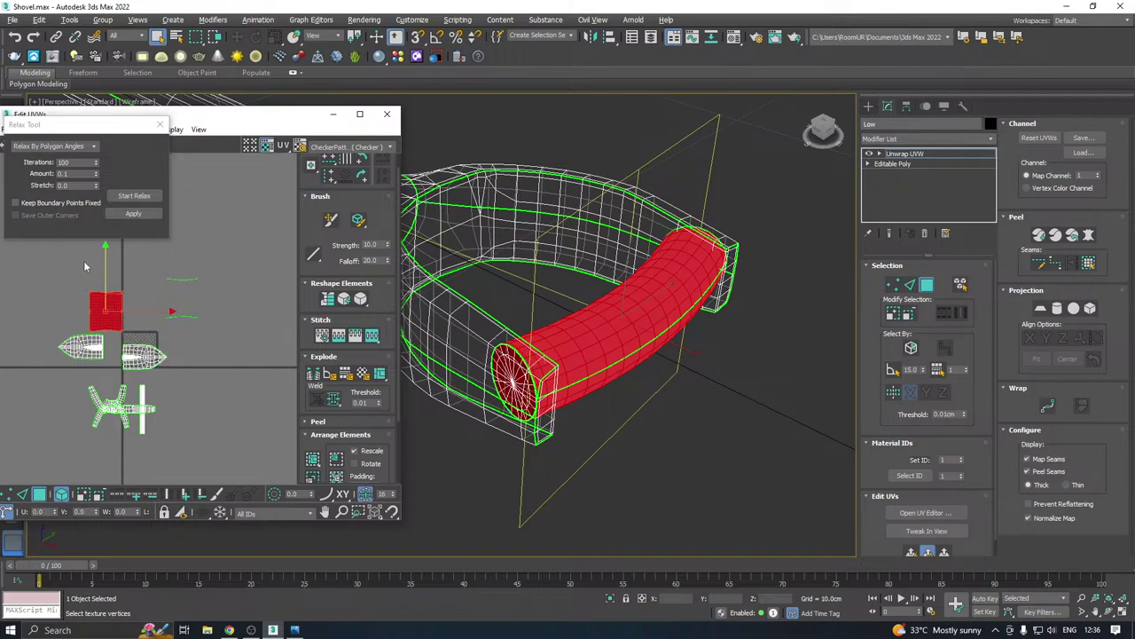
left_click(135, 196)
left_click(138, 197)
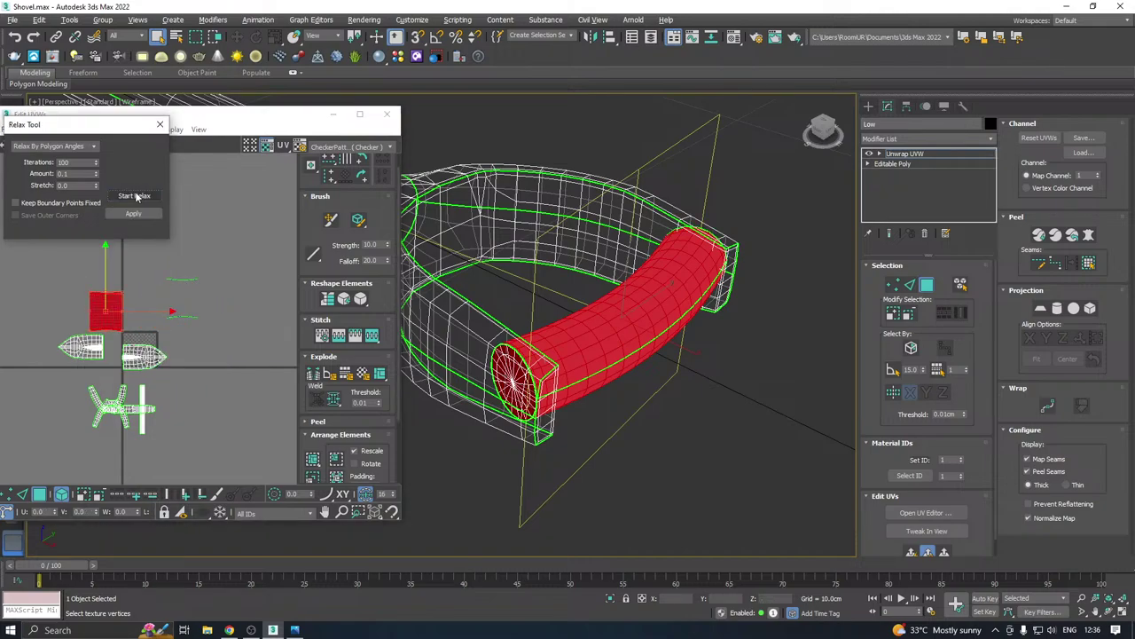
Select the thin leftover strips beside the crossbar's shell and examine the matching end of the bar up close
scroll(185, 283, "up", 3)
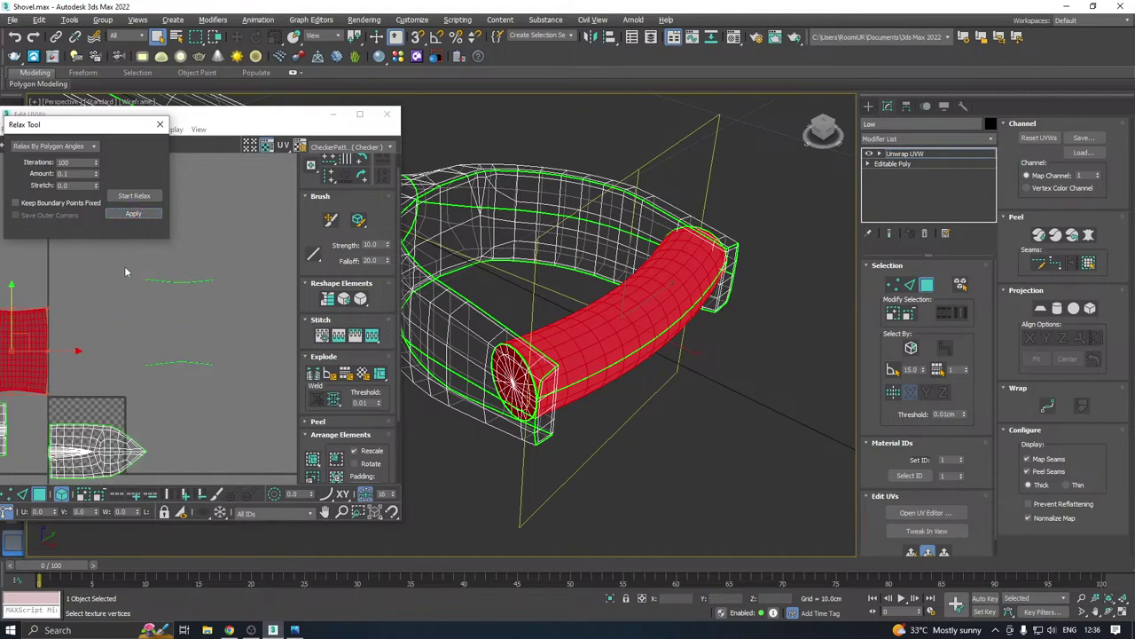
left_click_drag(125, 267, 272, 408)
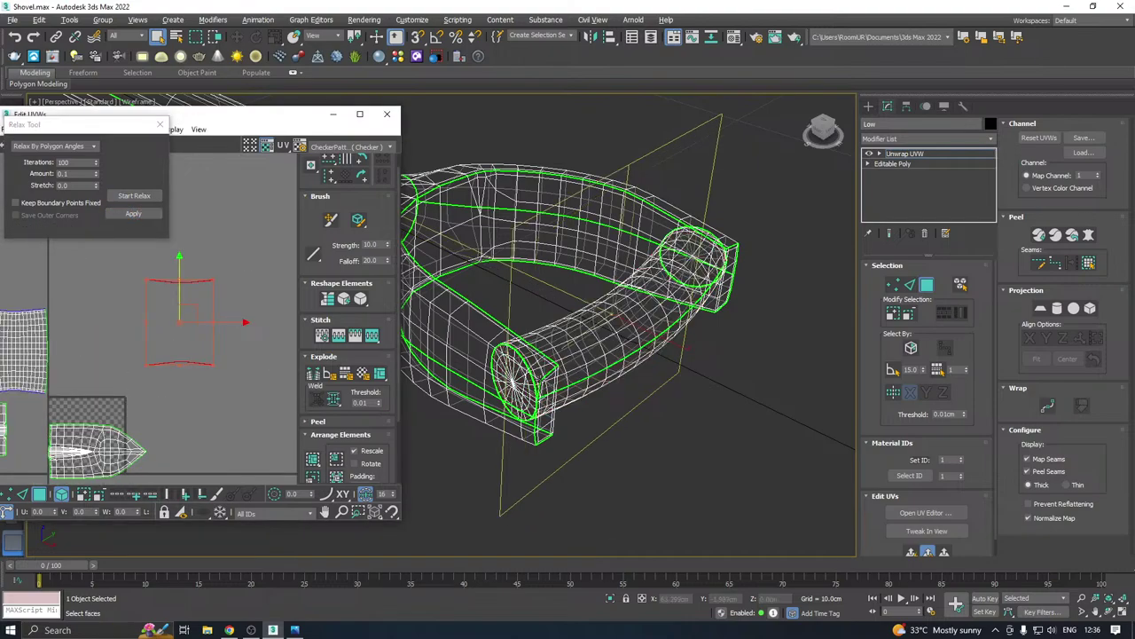
scroll(503, 367, "up", 10)
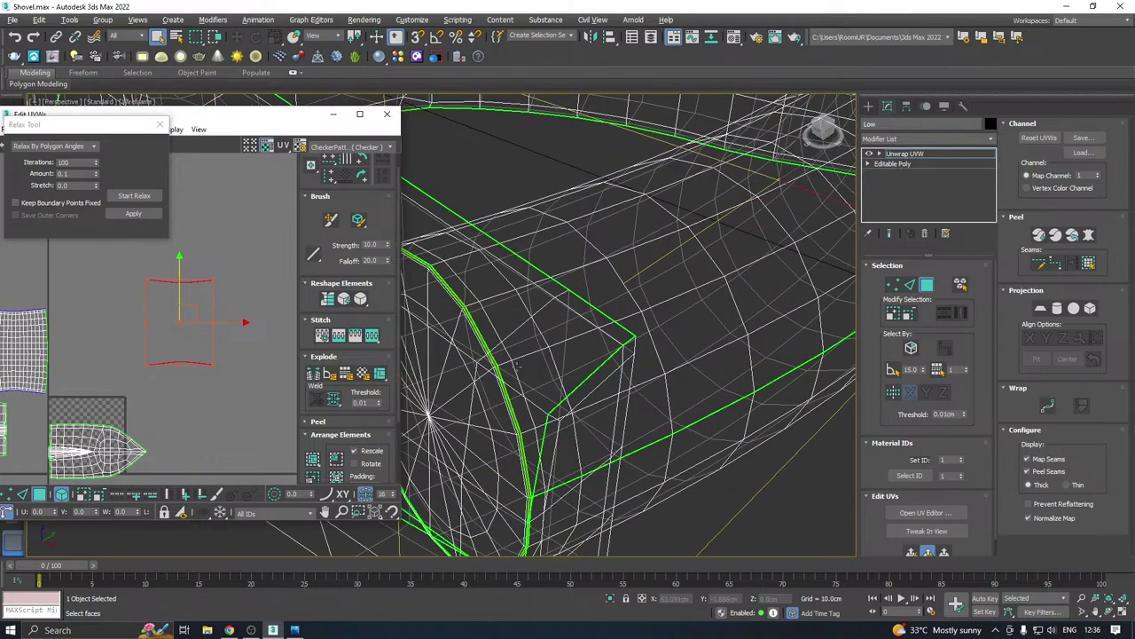
scroll(264, 312, "down", 2)
Undo the strip selection and put the crossbar's shell back in its original place against the leftover strips
key("ctrl+z")
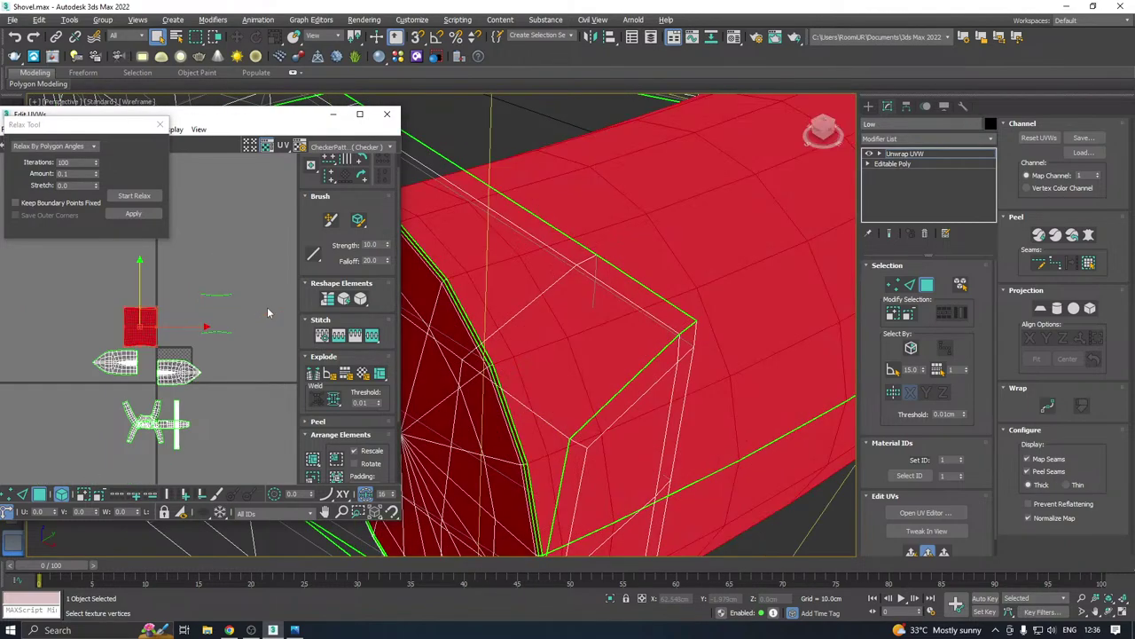
left_click_drag(137, 311, 213, 295)
scroll(209, 297, "up", 5)
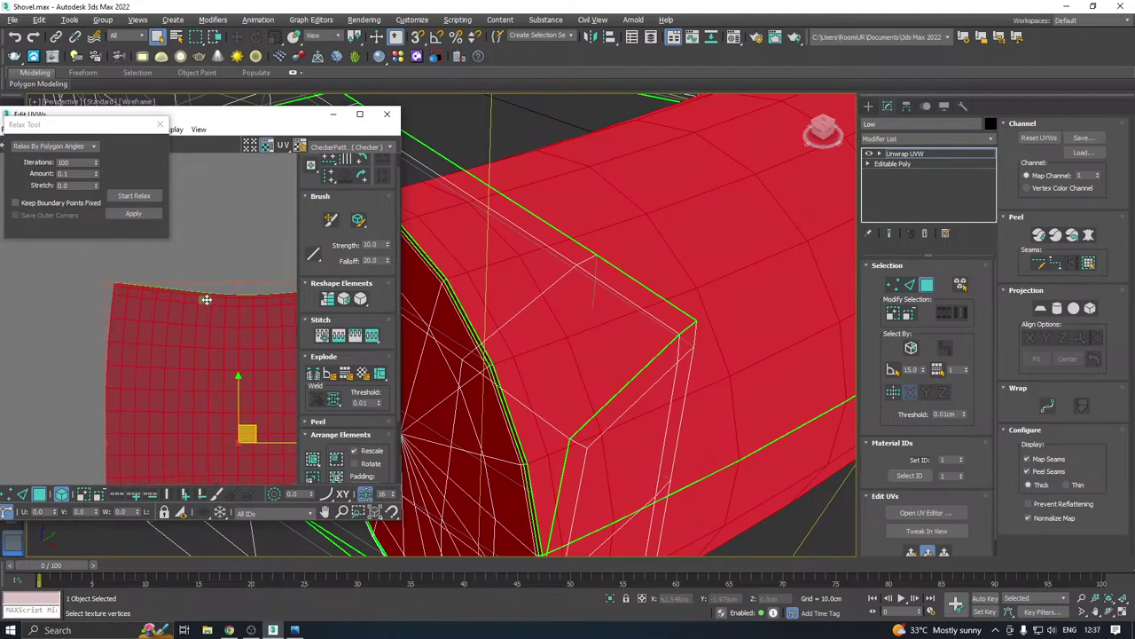
scroll(195, 299, "up", 3)
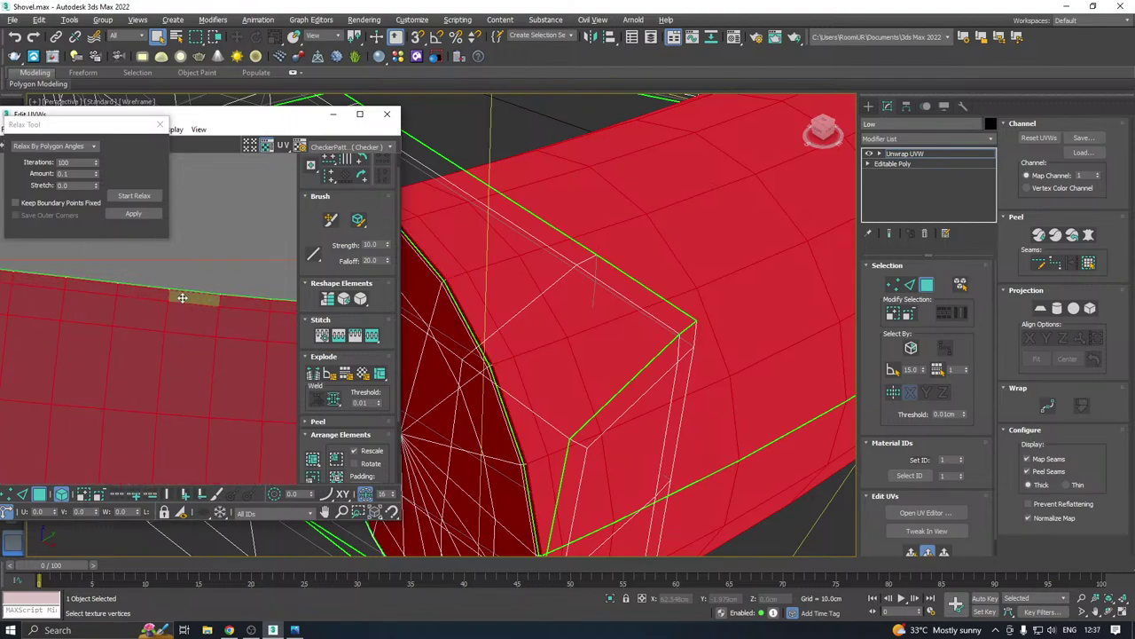
left_click(182, 298)
scroll(191, 290, "down", 2)
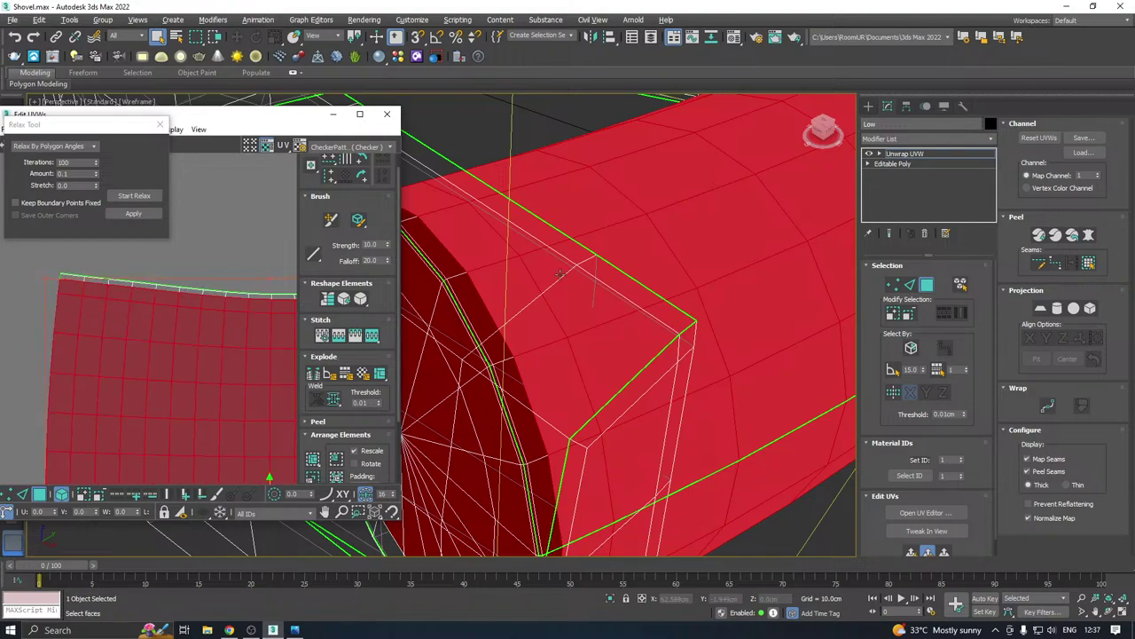
Grow the crossbar selection past the rims at both ends and break it off as a separate UV shell
left_click(894, 315)
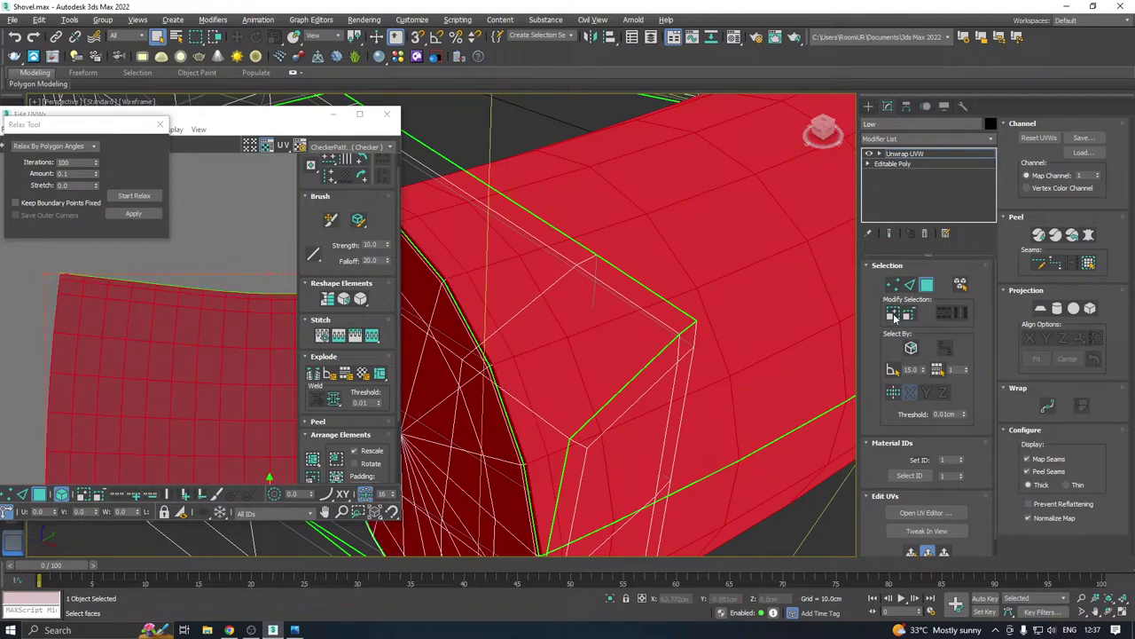
left_click(894, 315)
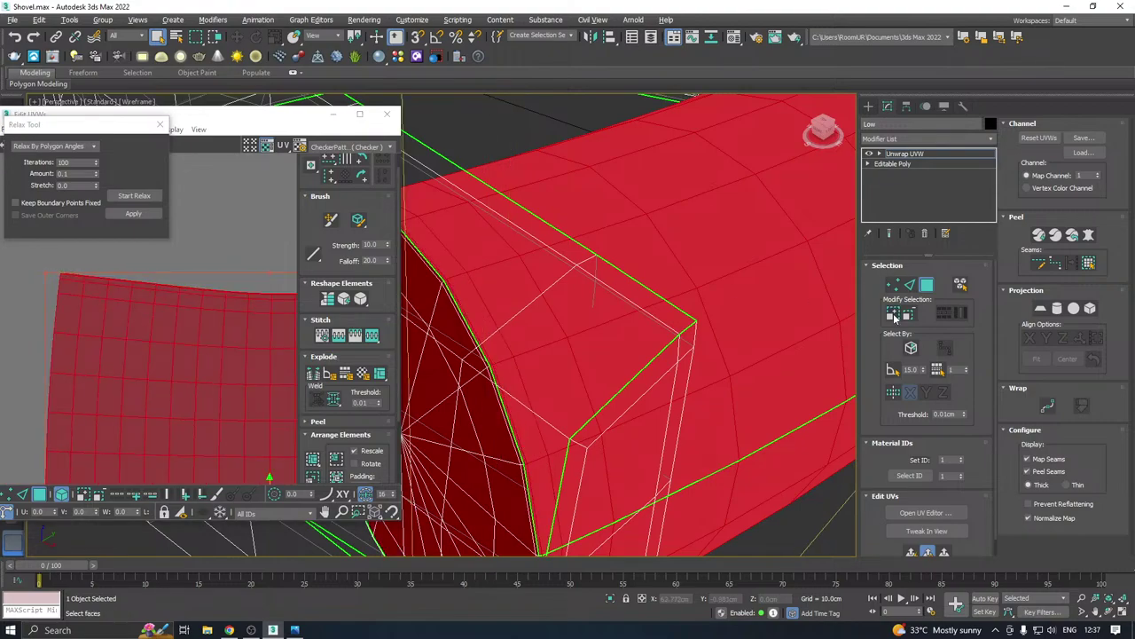
left_click(894, 315)
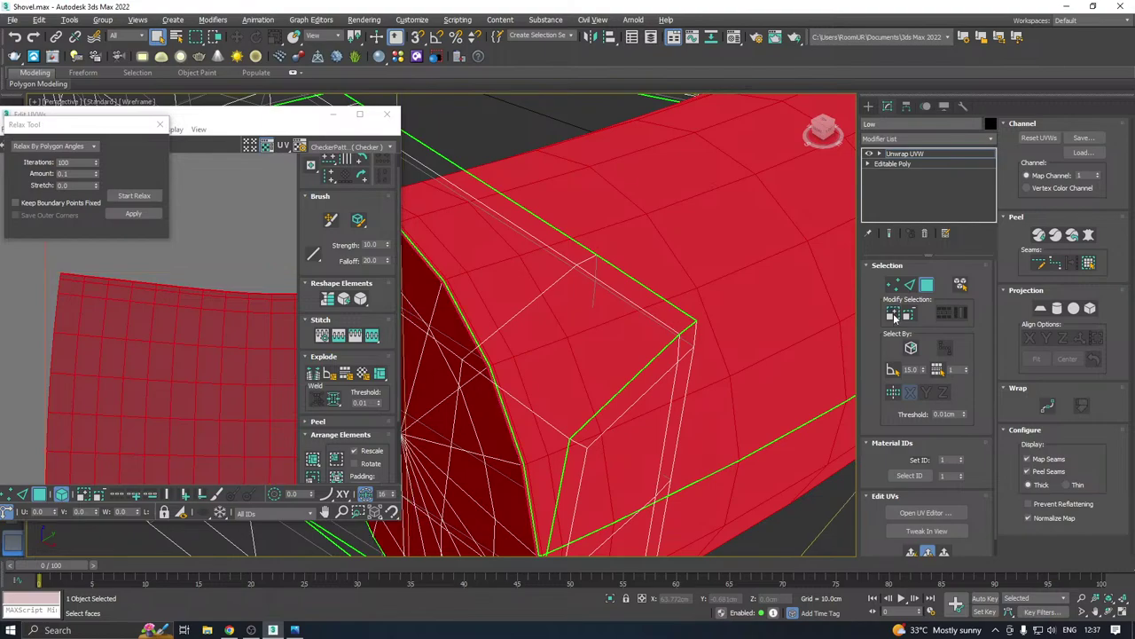
right_click(228, 367)
left_click(178, 406)
Move the separated crossbar shell into the empty area above the blade shells and relax it by polygon angles
scroll(149, 289, "down", 2)
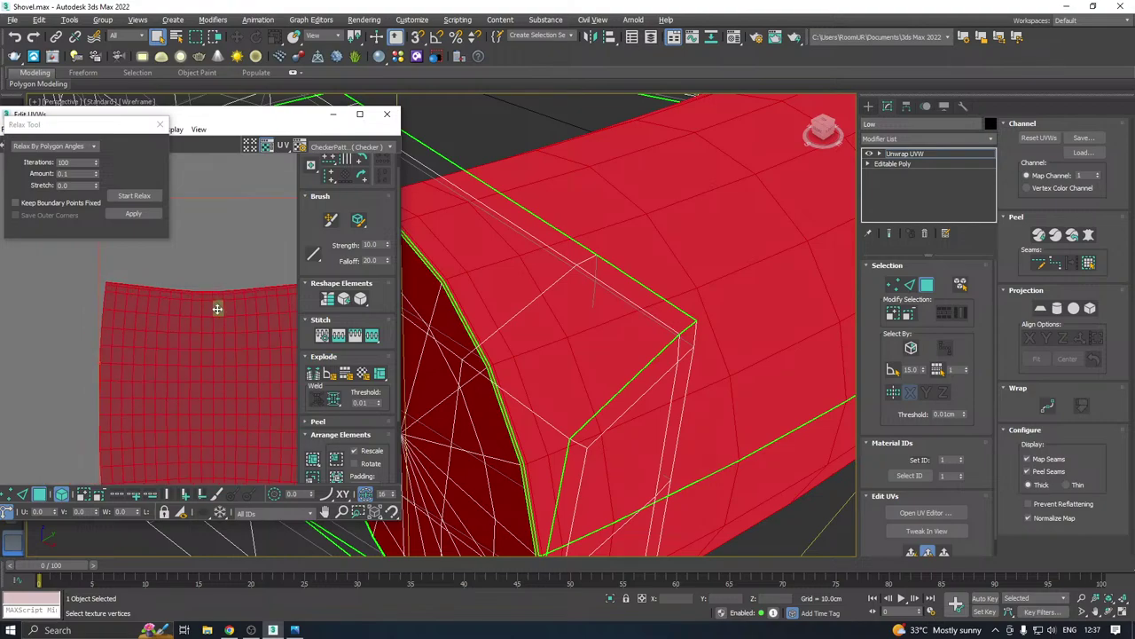
scroll(223, 312, "down", 3)
left_click_drag(226, 347, 86, 343)
left_click(132, 214)
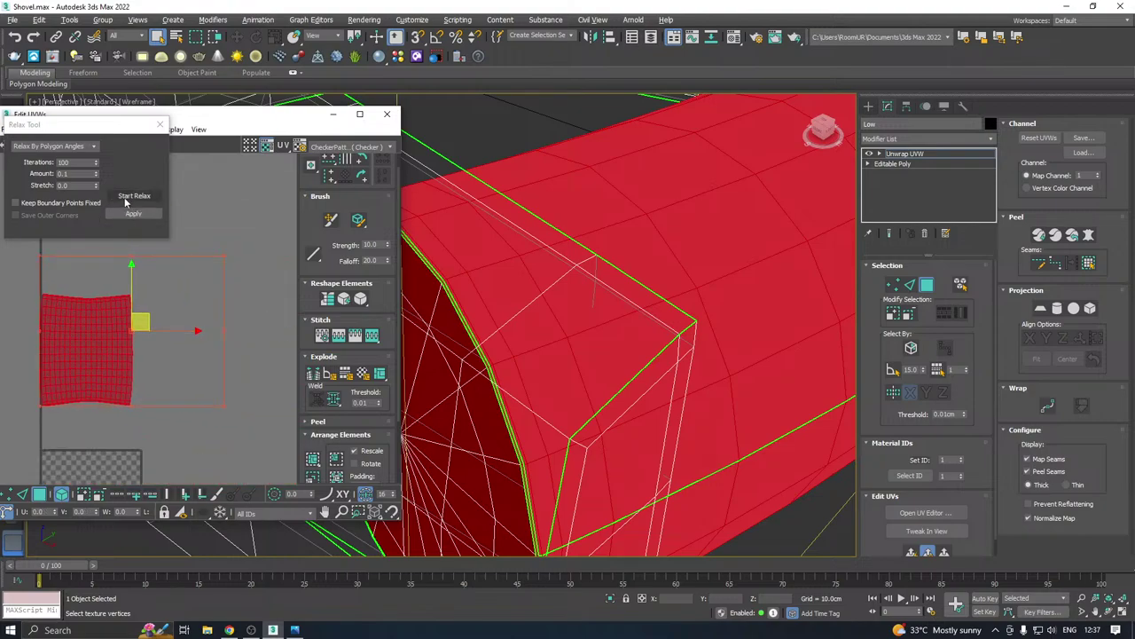
left_click(127, 197)
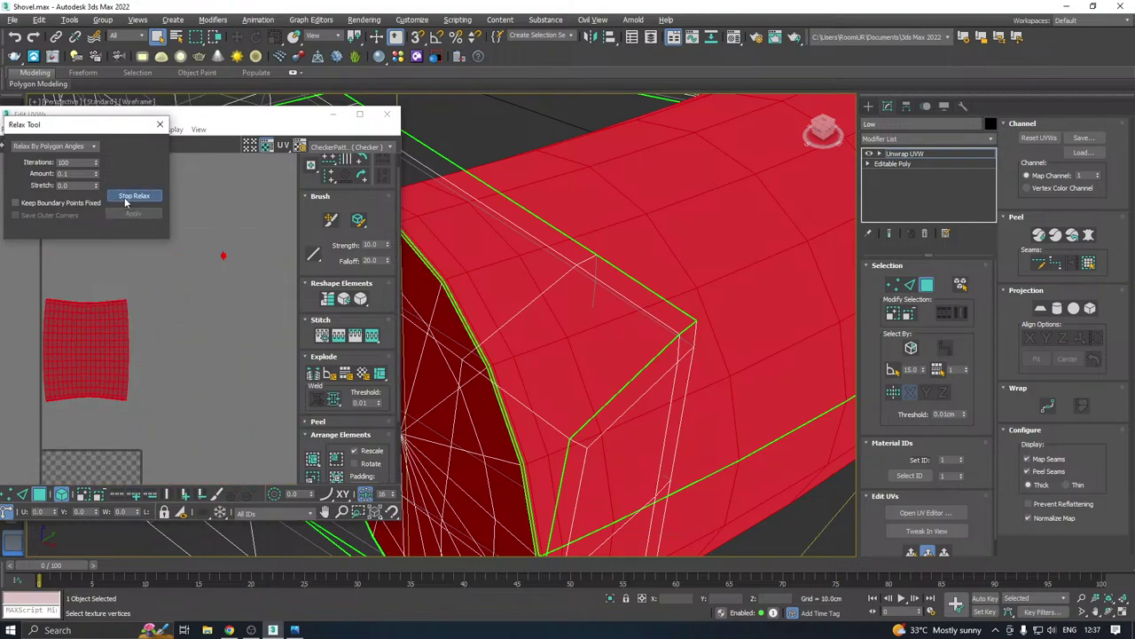
left_click(133, 196)
Deselect the crossbar's shell, select the tiny shell beside it and look for its faces on the grip
scroll(240, 292, "down", 2)
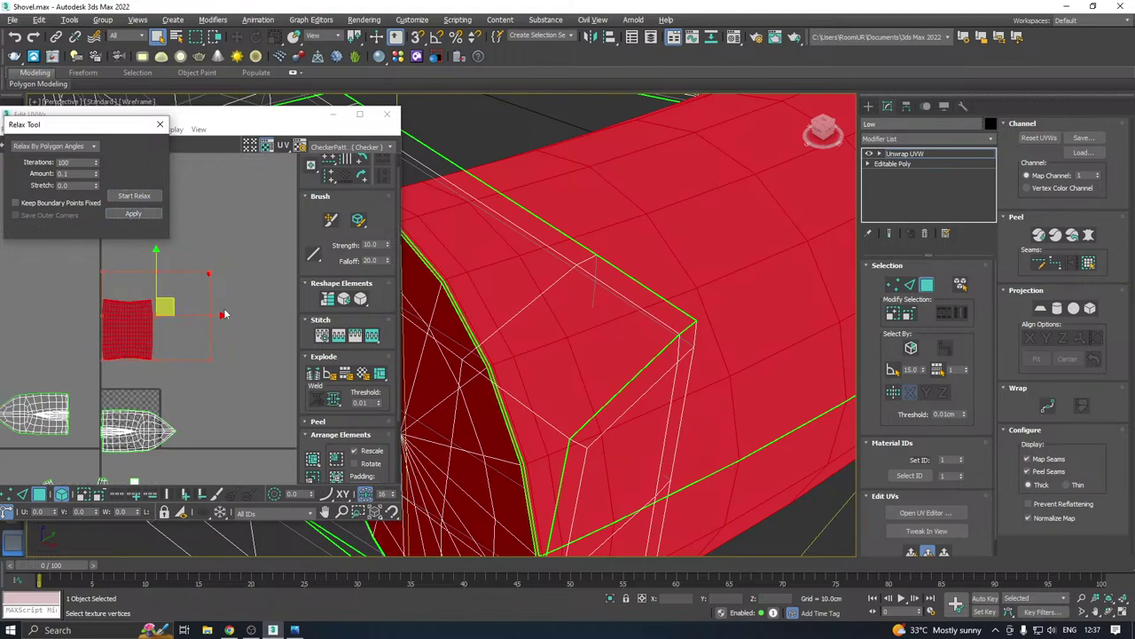
left_click(222, 294)
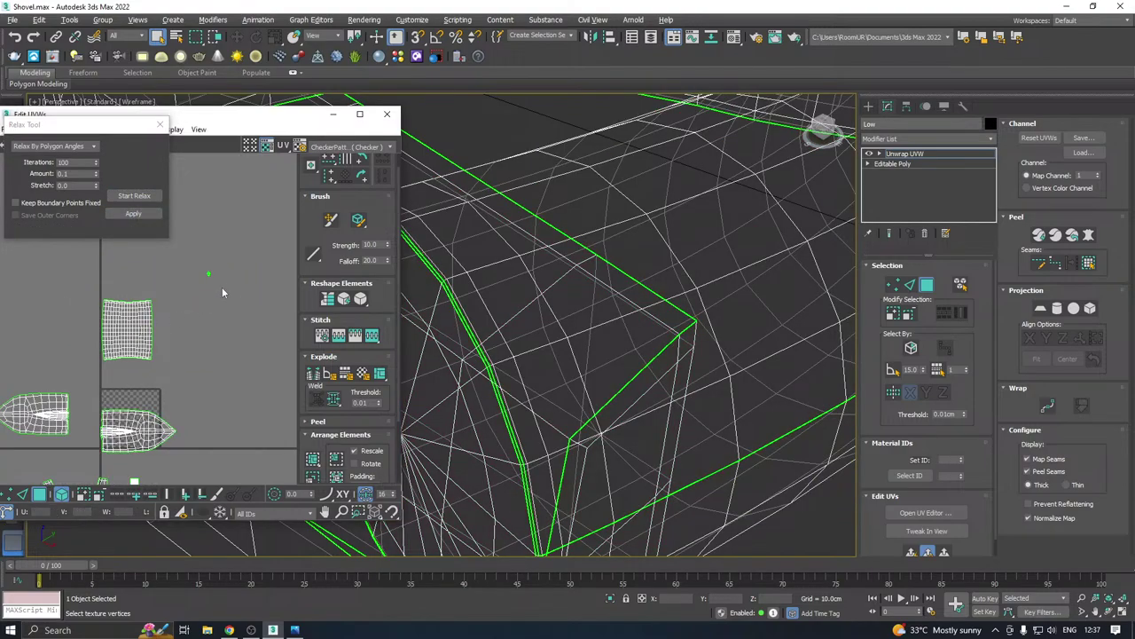
left_click_drag(202, 285, 199, 289)
scroll(635, 325, "down", 7)
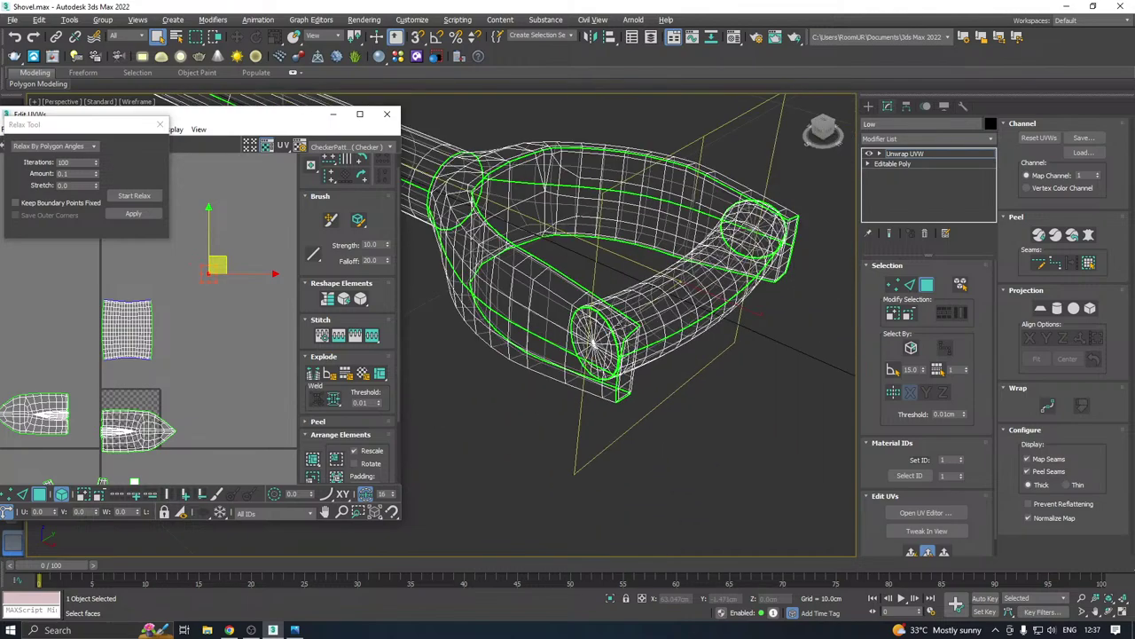
Undo the last edit to the rectangular UV island of the shovel's grip cylinder
scroll(602, 316, "up", 5)
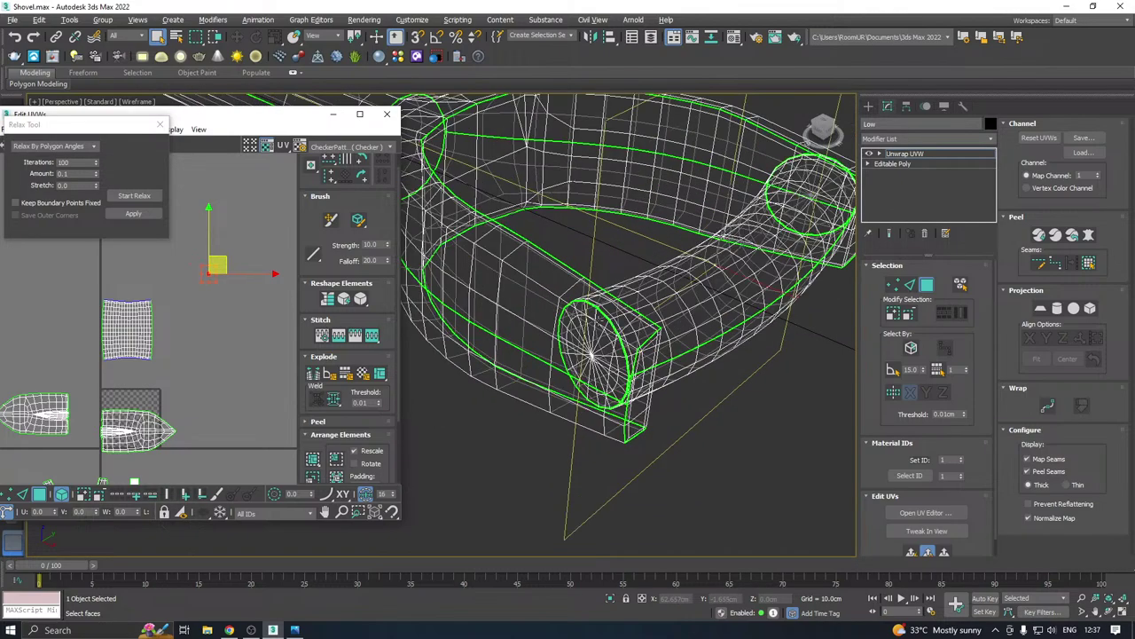
left_click(893, 284)
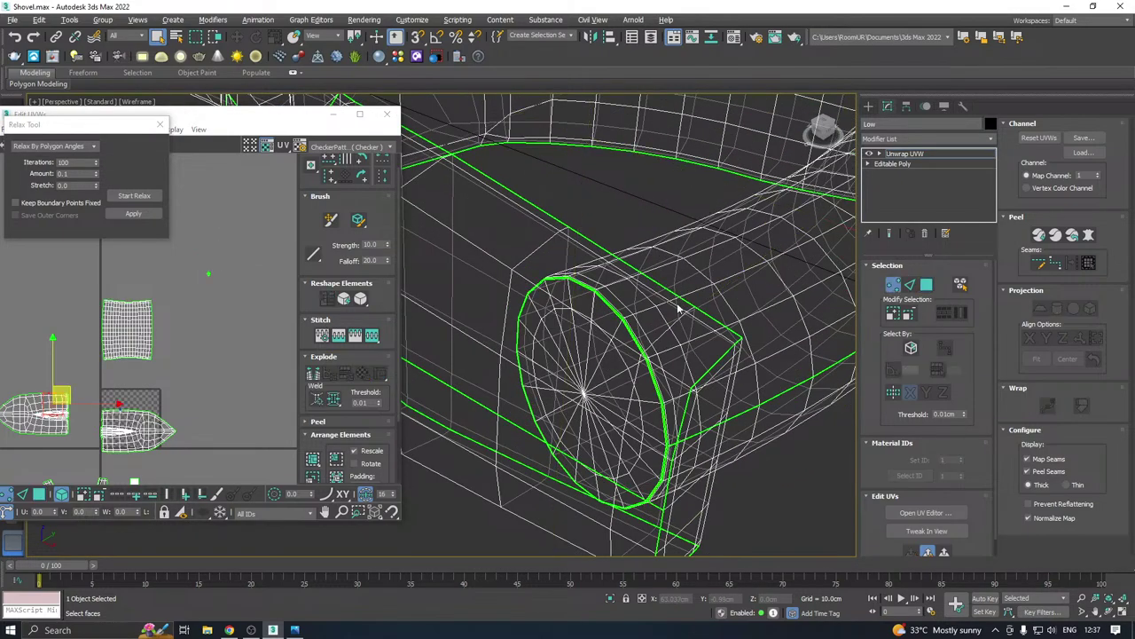
scroll(598, 320, "up", 5)
scroll(594, 322, "up", 3)
scroll(593, 317, "down", 6)
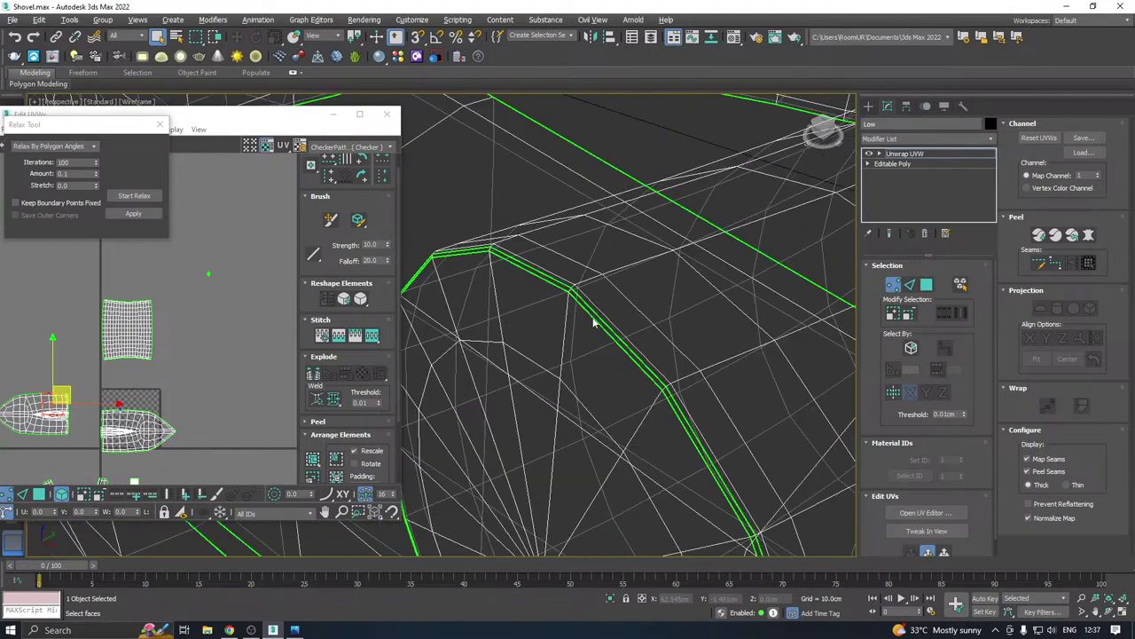
key("ctrl+z")
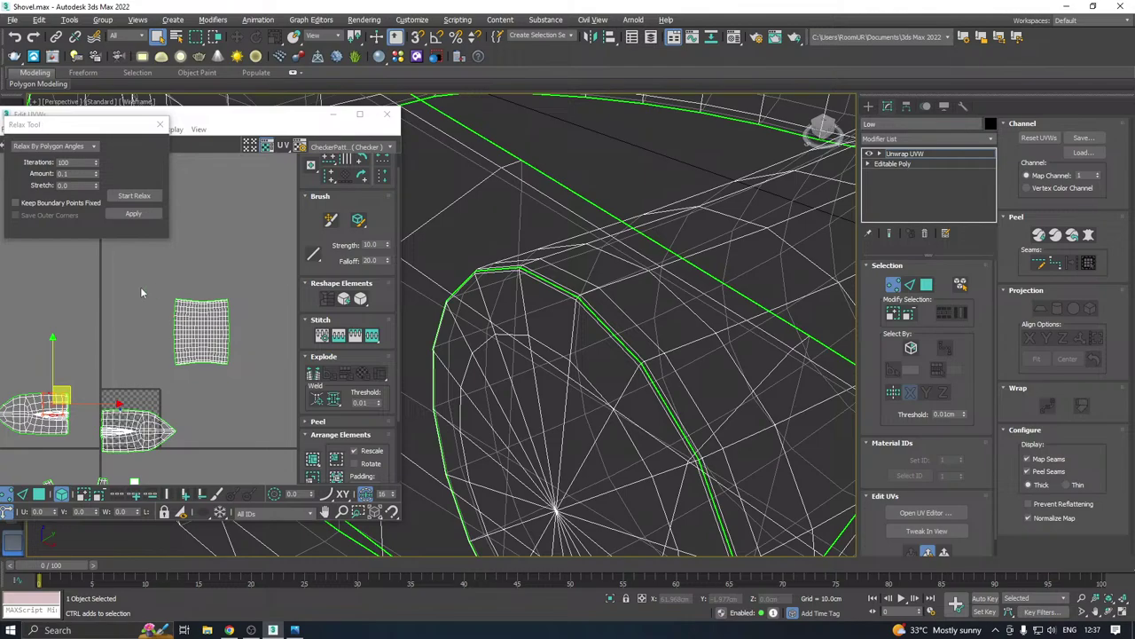
Select all faces of the grip cylinder's UV island and move it directly above the checker tile
left_click_drag(140, 293, 249, 380)
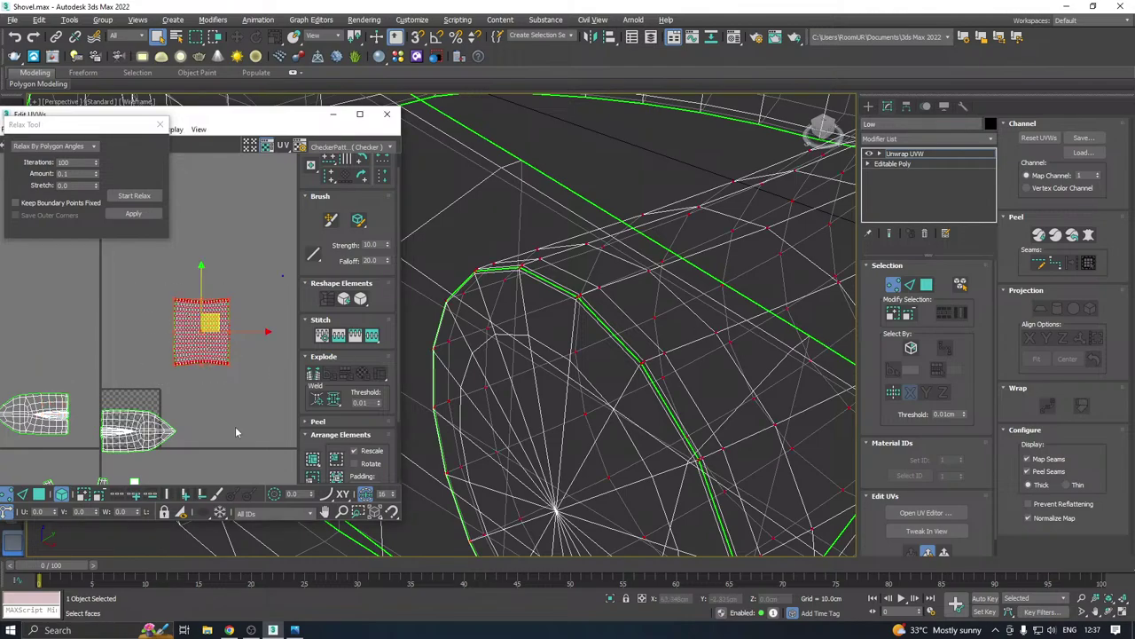
left_click(41, 494)
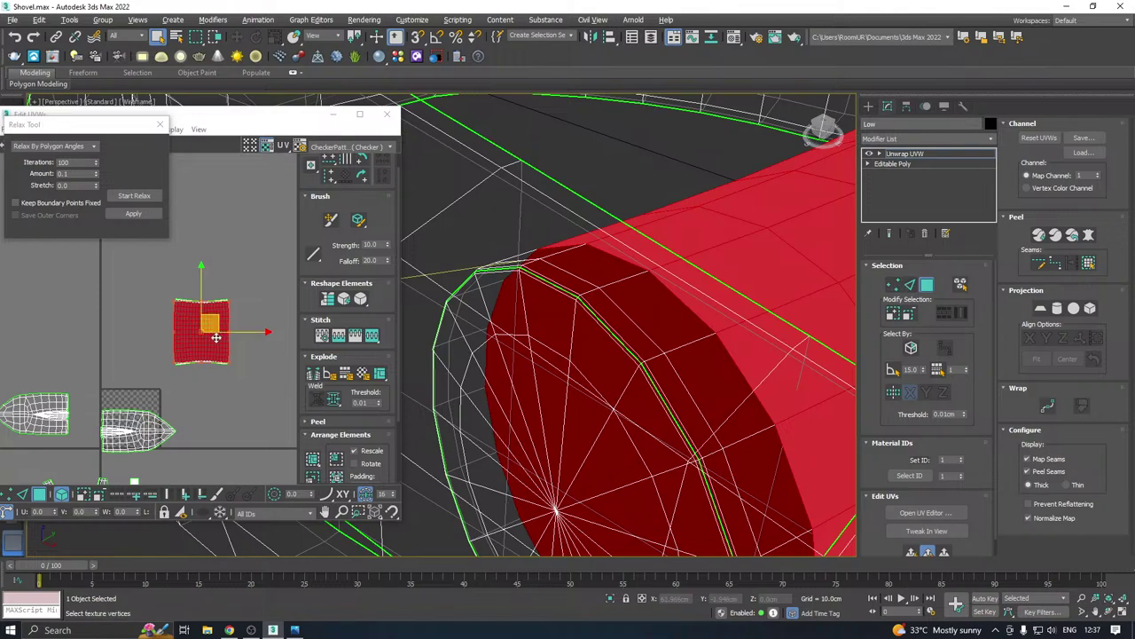
left_click(173, 418)
left_click(208, 346)
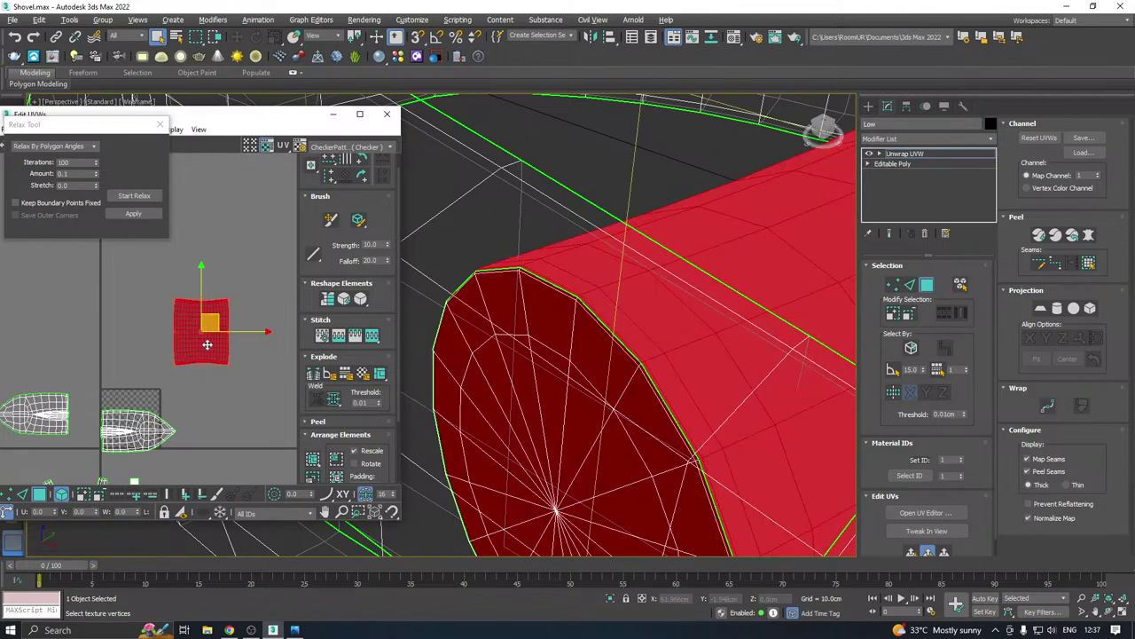
left_click_drag(209, 335, 128, 337)
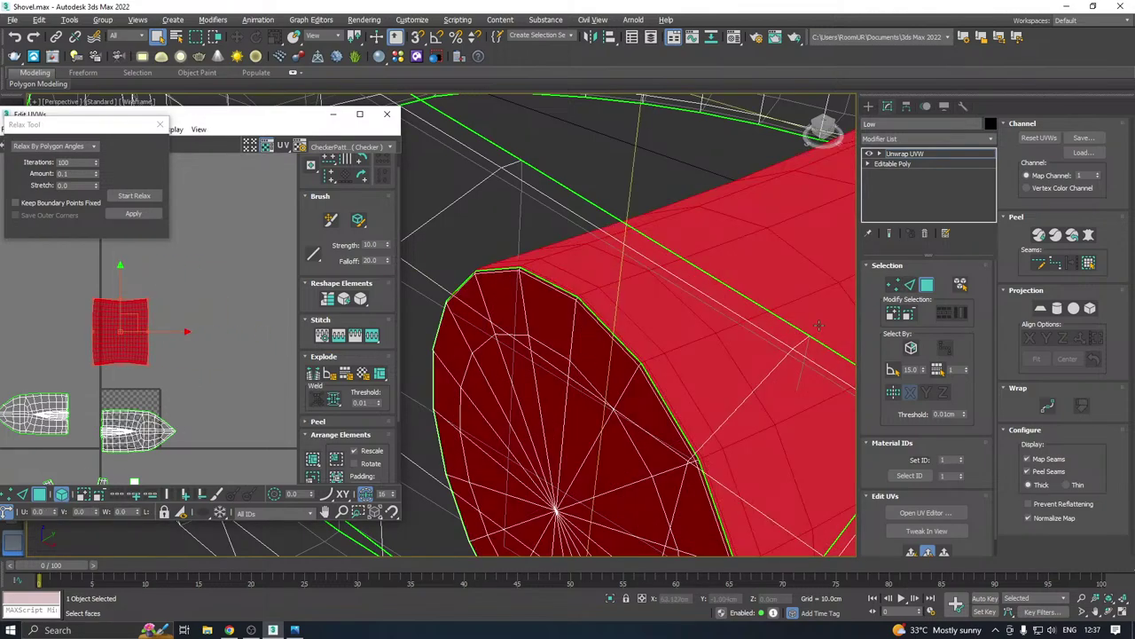
Select the centre vertex of the grip's end cap, convert it to faces and grow the selection over the whole cap
left_click(894, 284)
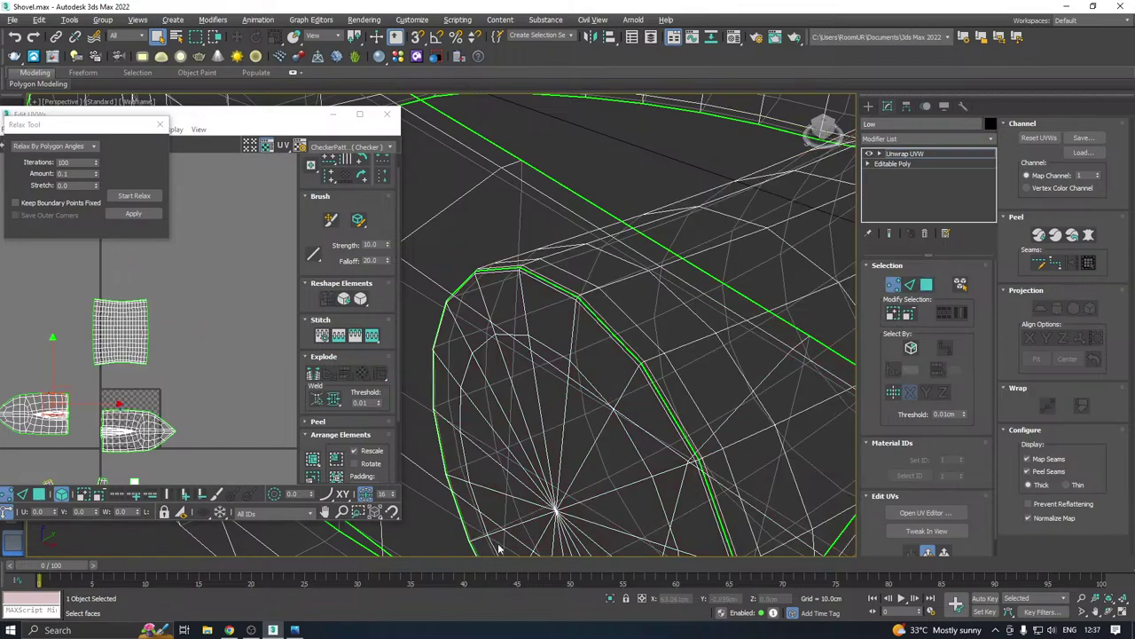
left_click(552, 512)
left_click(927, 285)
left_click(894, 317)
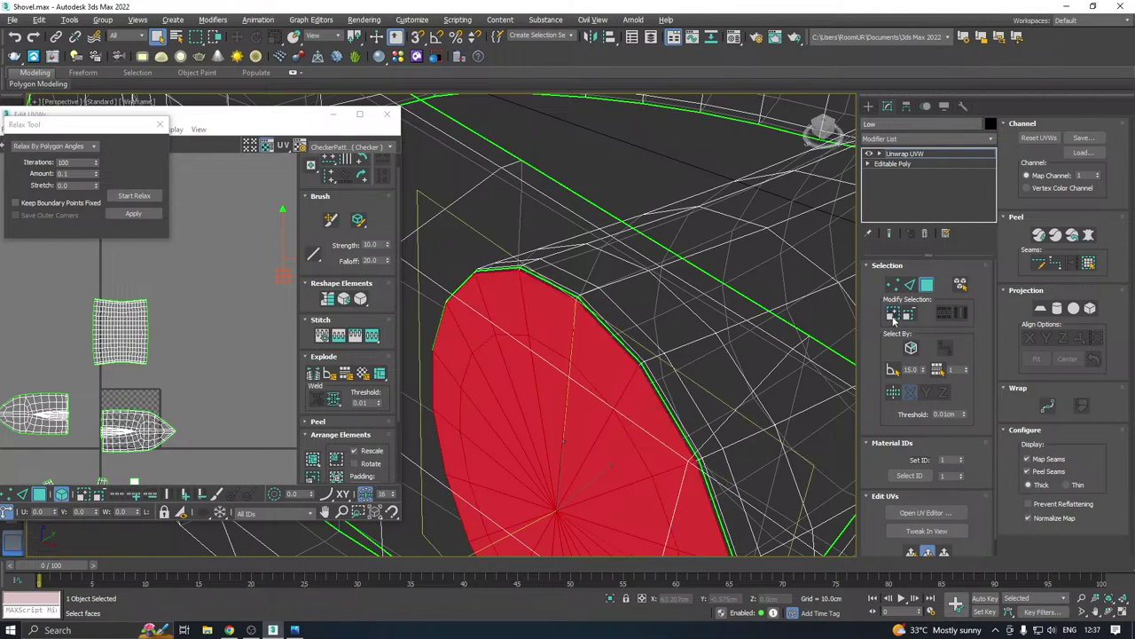
scroll(561, 340, "up", 2)
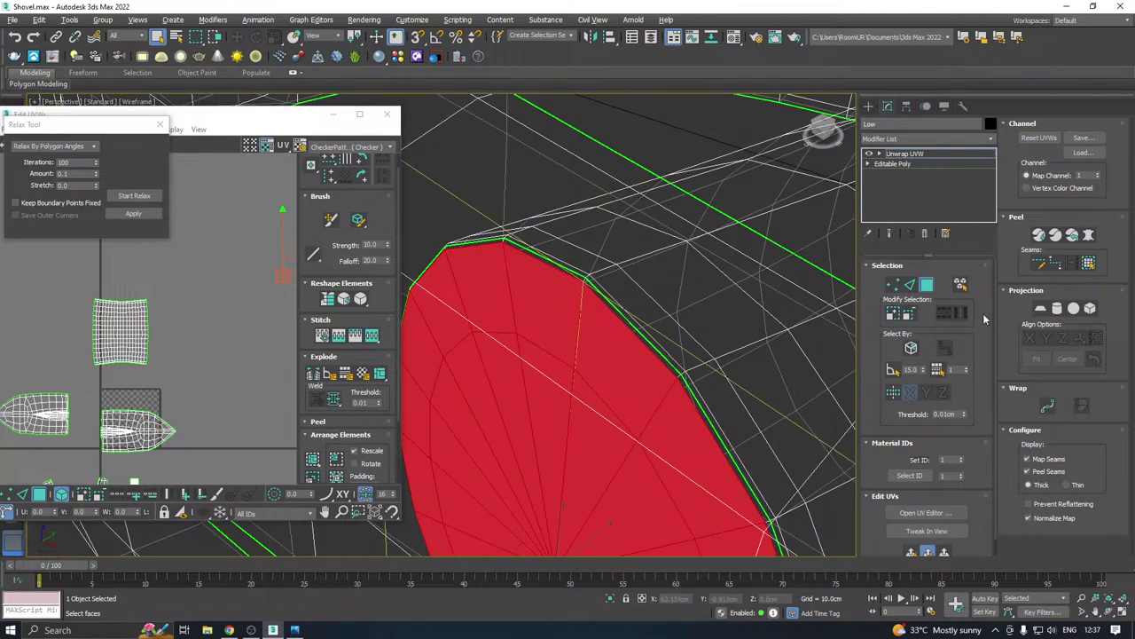
left_click(894, 318)
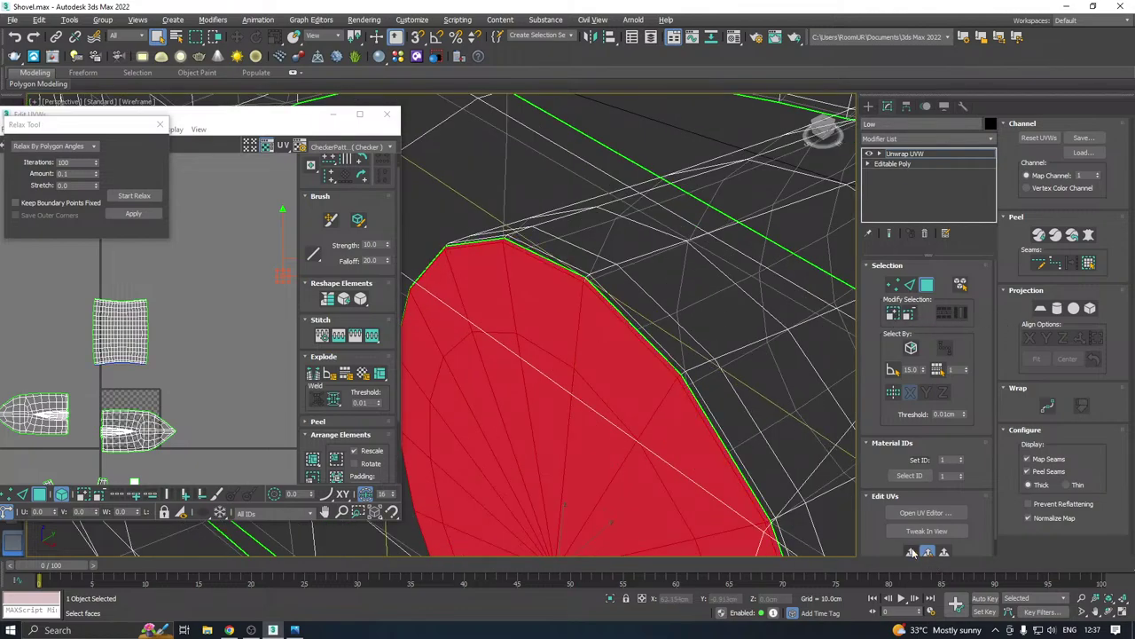
Apply a quick planar map to the selected end cap faces and relax them by polygon angles
middle_click_drag(182, 419, 192, 393)
middle_click_drag(651, 341, 647, 286)
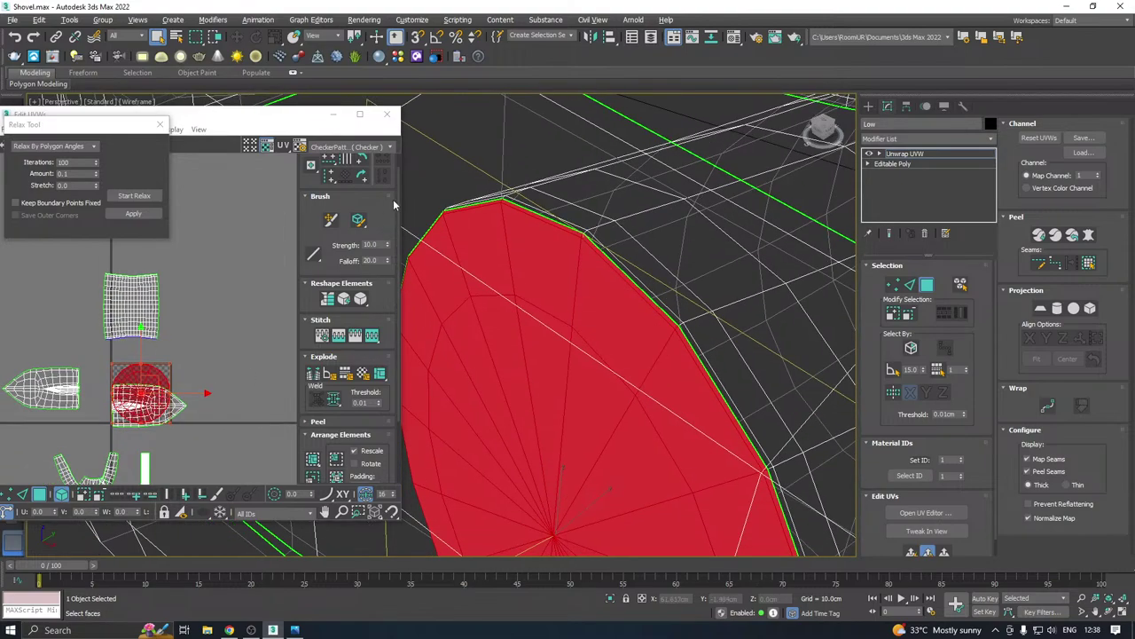
left_click(133, 196)
left_click(139, 198)
left_click(129, 218)
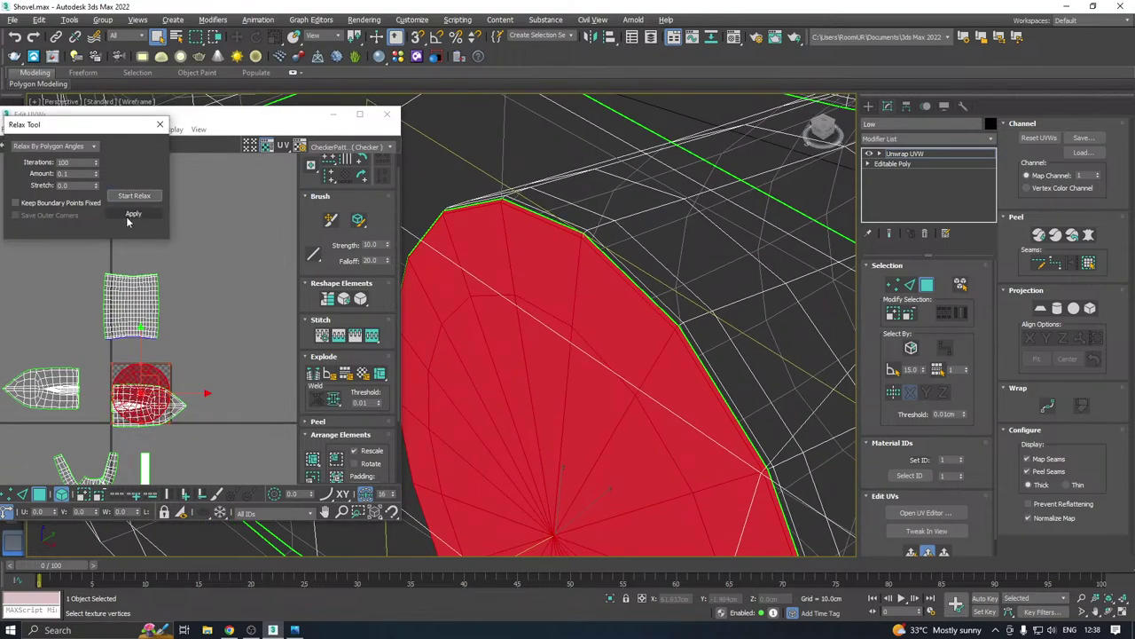
Select the opposite end cap's faces from its centre vertex, adjusting the selection so that it covers only the cap
scroll(519, 293, "down", 8)
middle_click_drag(519, 293, 532, 232, "alt")
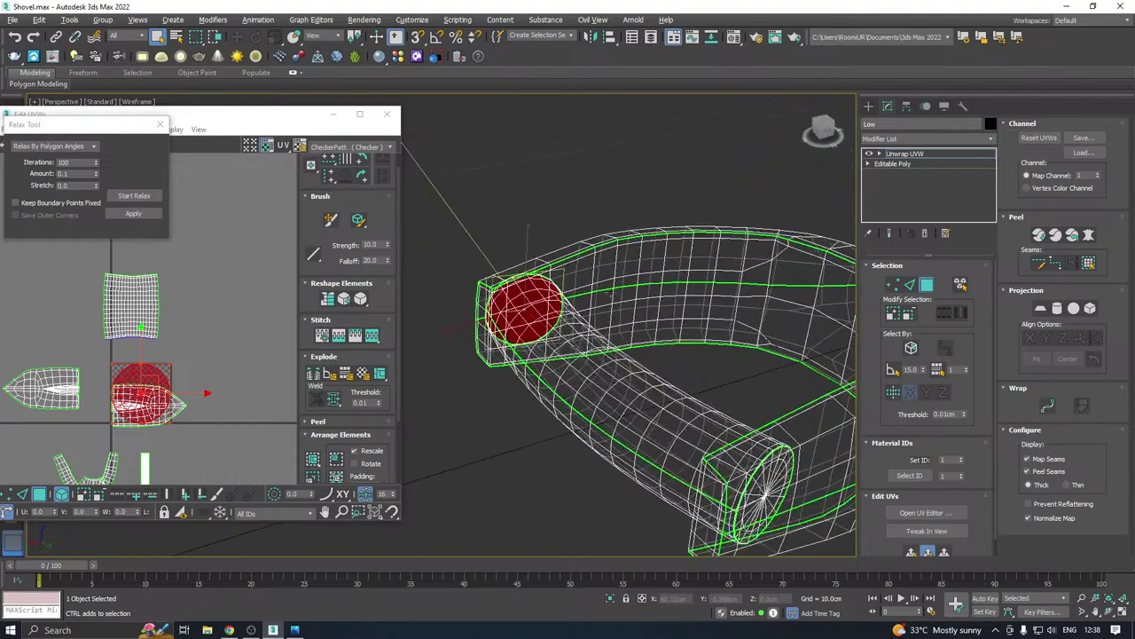
middle_click_drag(671, 352, 523, 275)
left_click(893, 285)
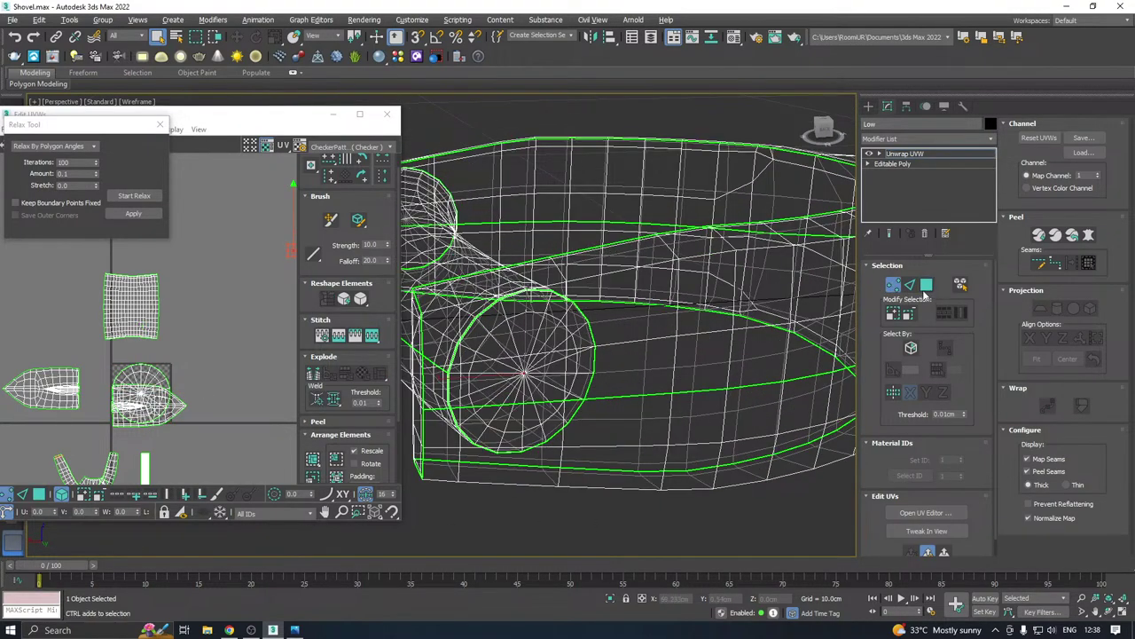
left_click(926, 283)
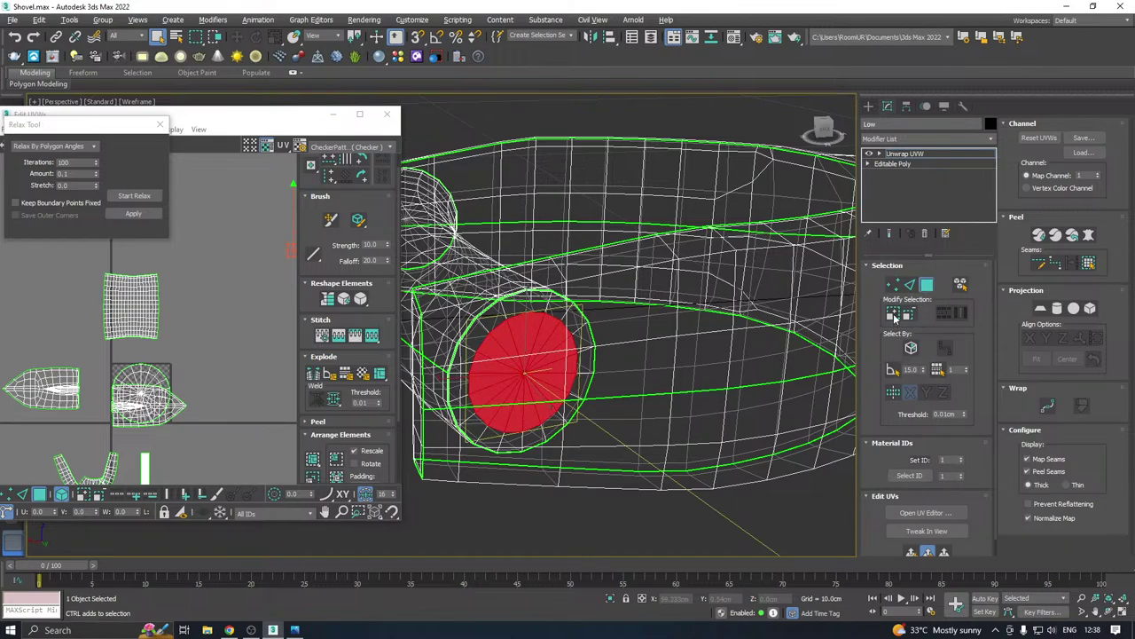
left_click(894, 315)
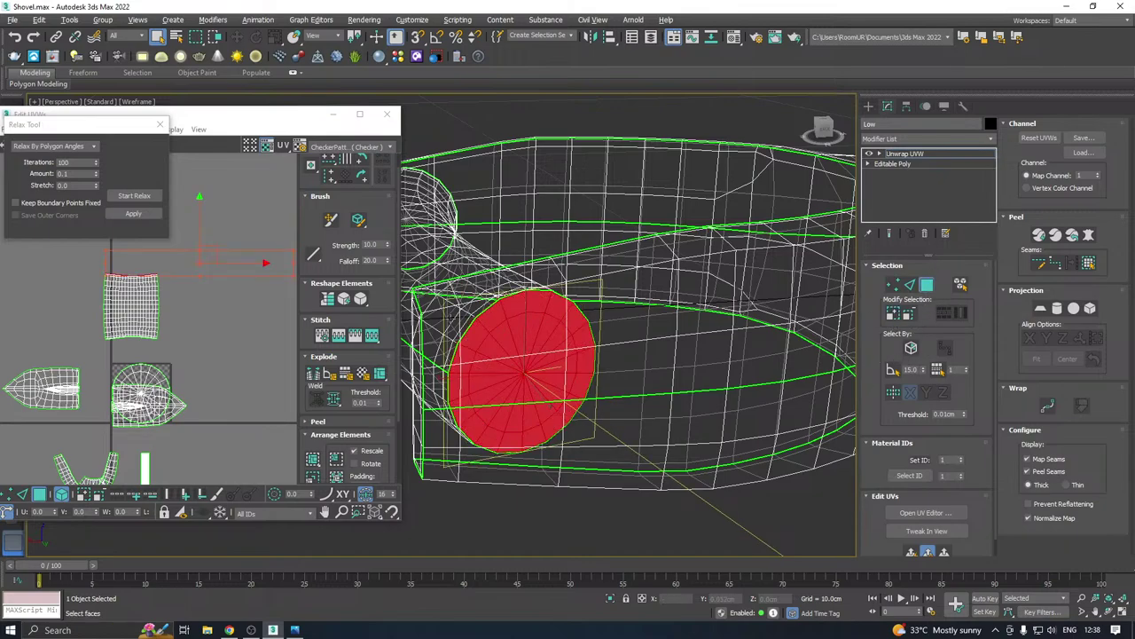
scroll(613, 303, "up", 5)
left_click(914, 314)
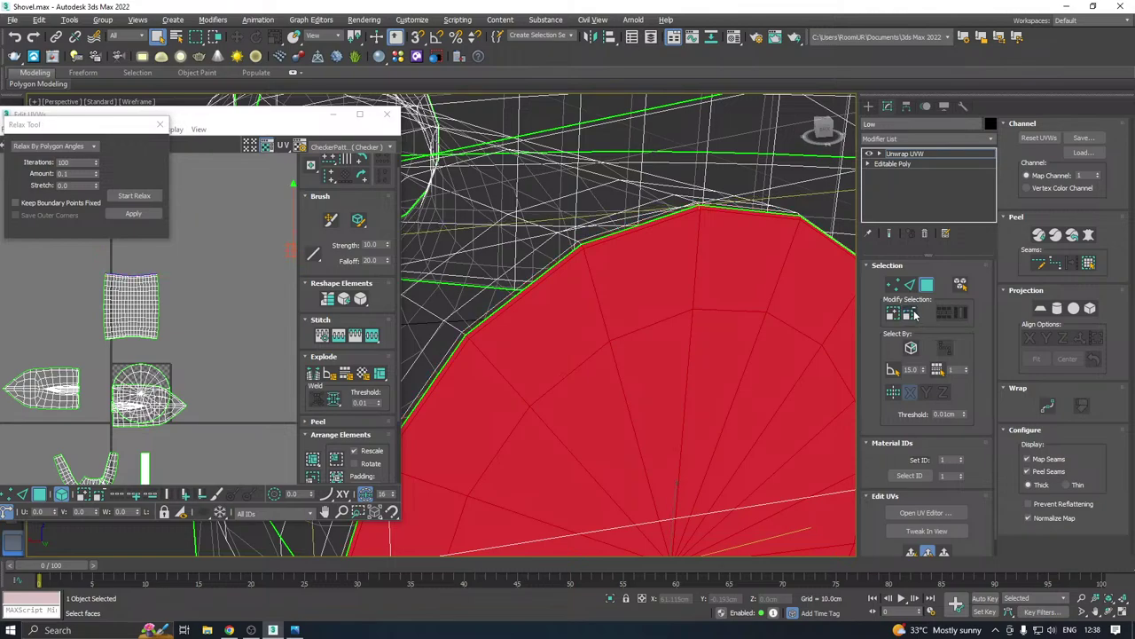
Planar-map the opposite end cap's faces and relax the new UV island by polygon angles
left_click(705, 475)
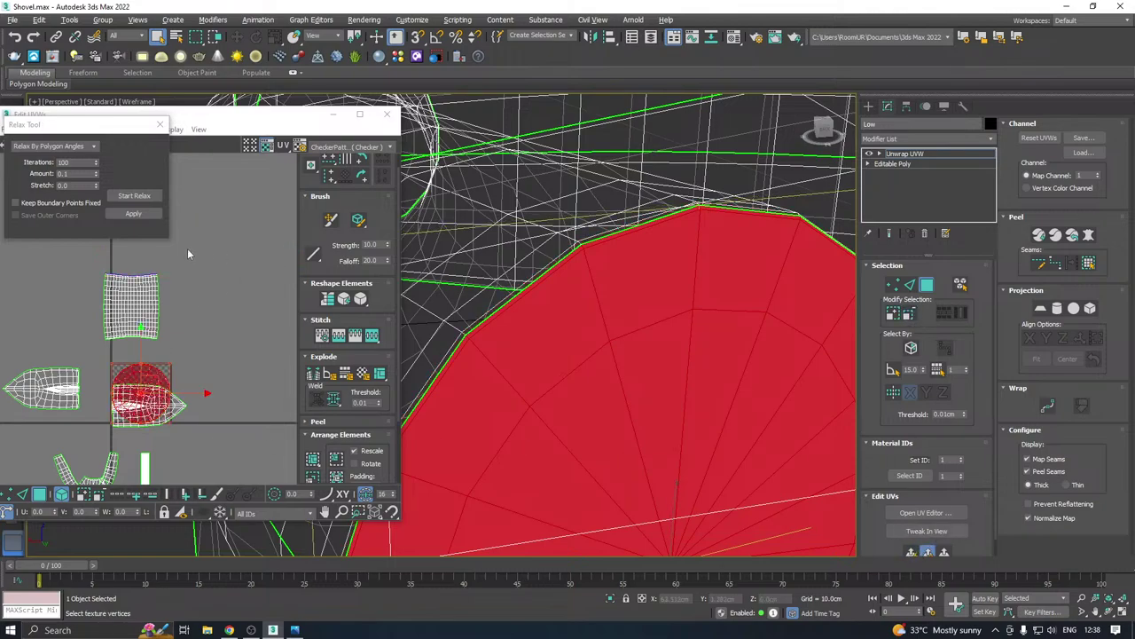
left_click(129, 197)
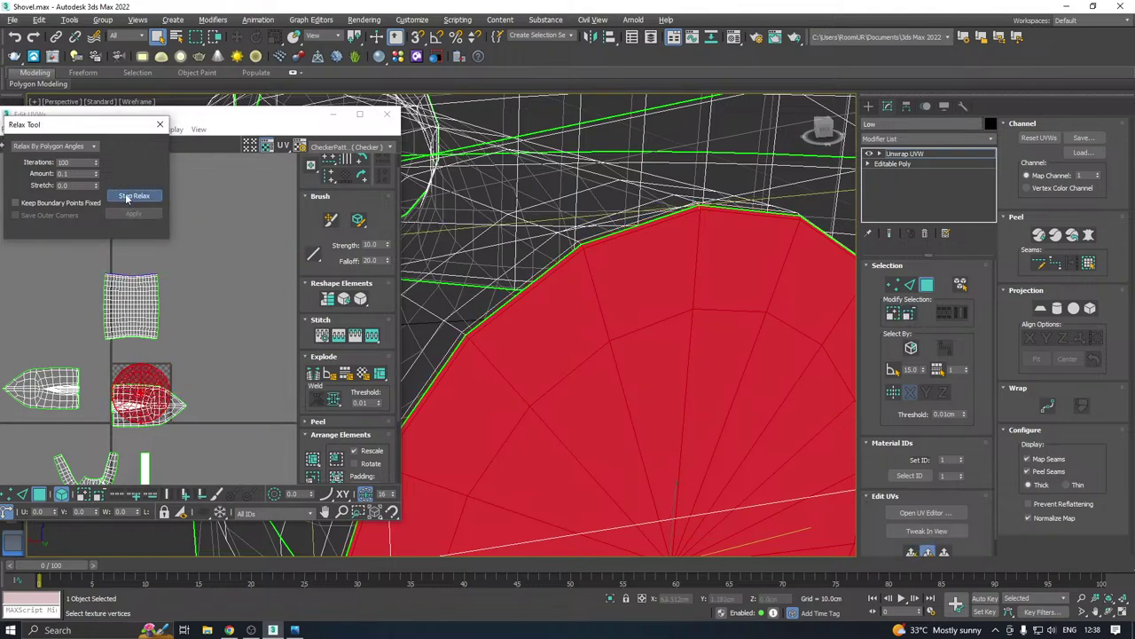
left_click(128, 197)
scroll(217, 303, "down", 4)
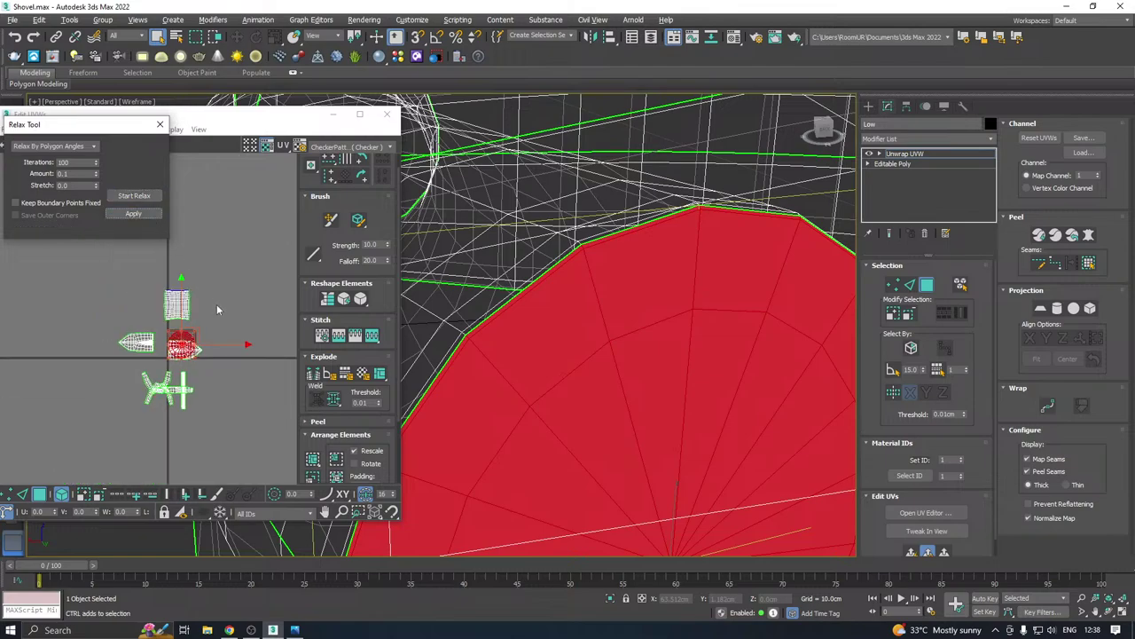
Select all UV faces and switch the viewport from wireframe to shaded with edged faces, showing the checker on the shovel blade
key("ctrl+a")
scroll(612, 355, "down", 5)
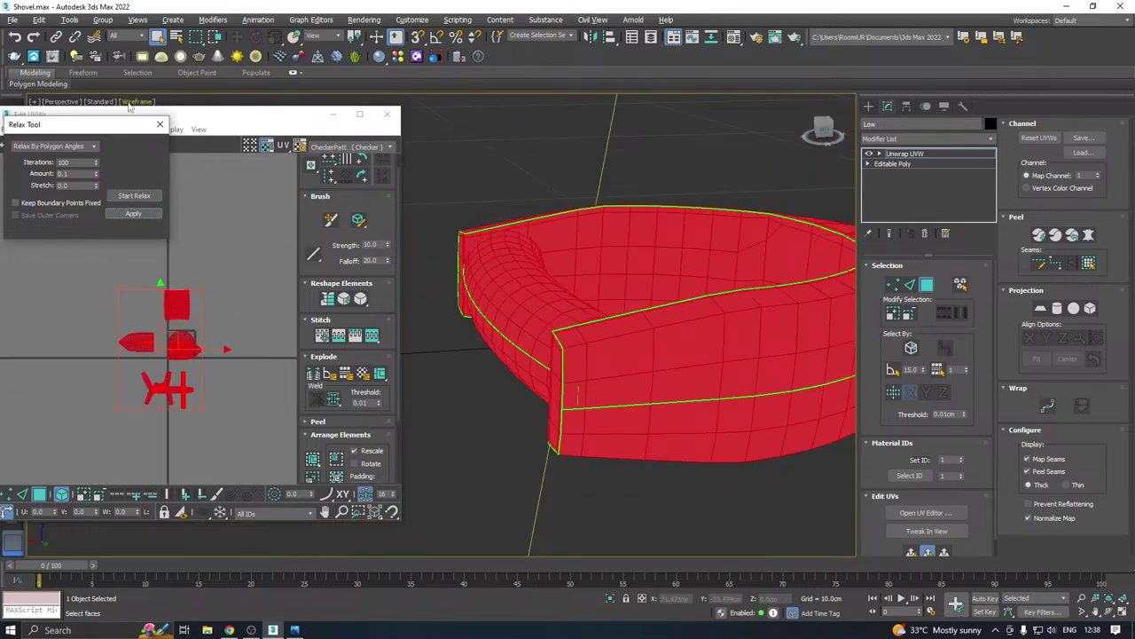
left_click(129, 104)
left_click(142, 115)
middle_click_drag(592, 269, 615, 268, "alt")
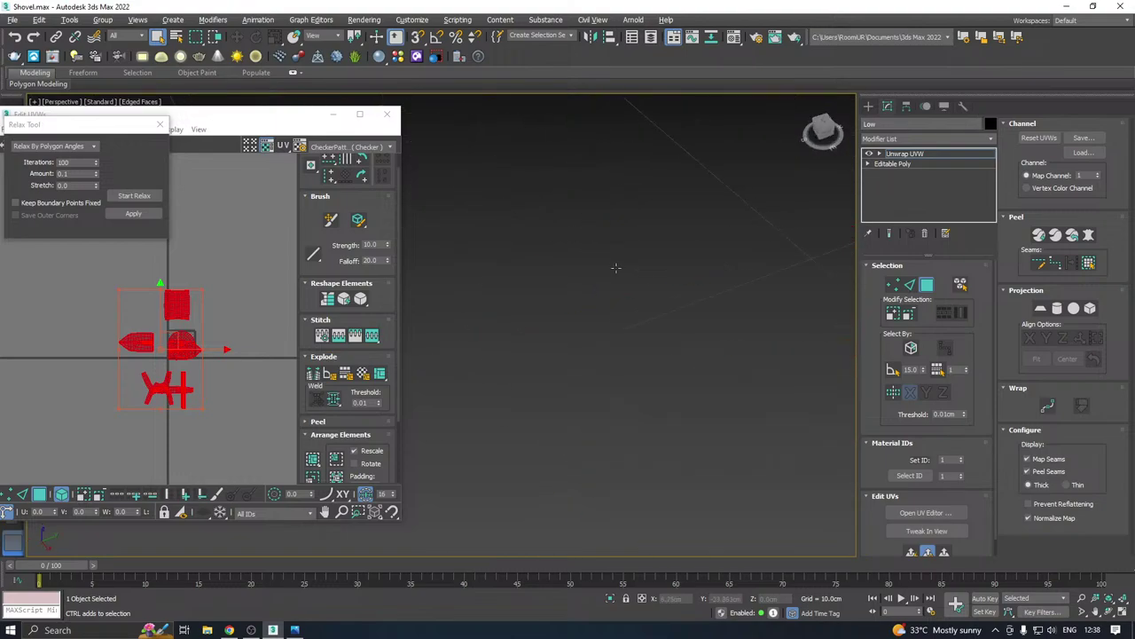
scroll(722, 281, "down", 6)
middle_click_drag(722, 281, 774, 287, "alt")
scroll(748, 279, "up", 5)
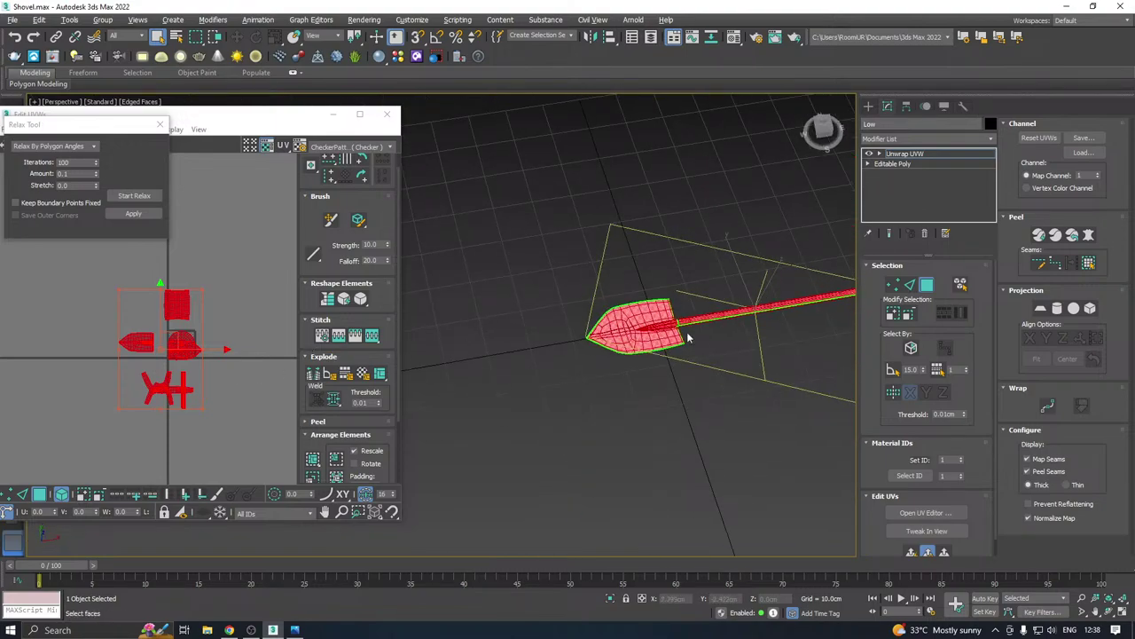
scroll(674, 332, "up", 6)
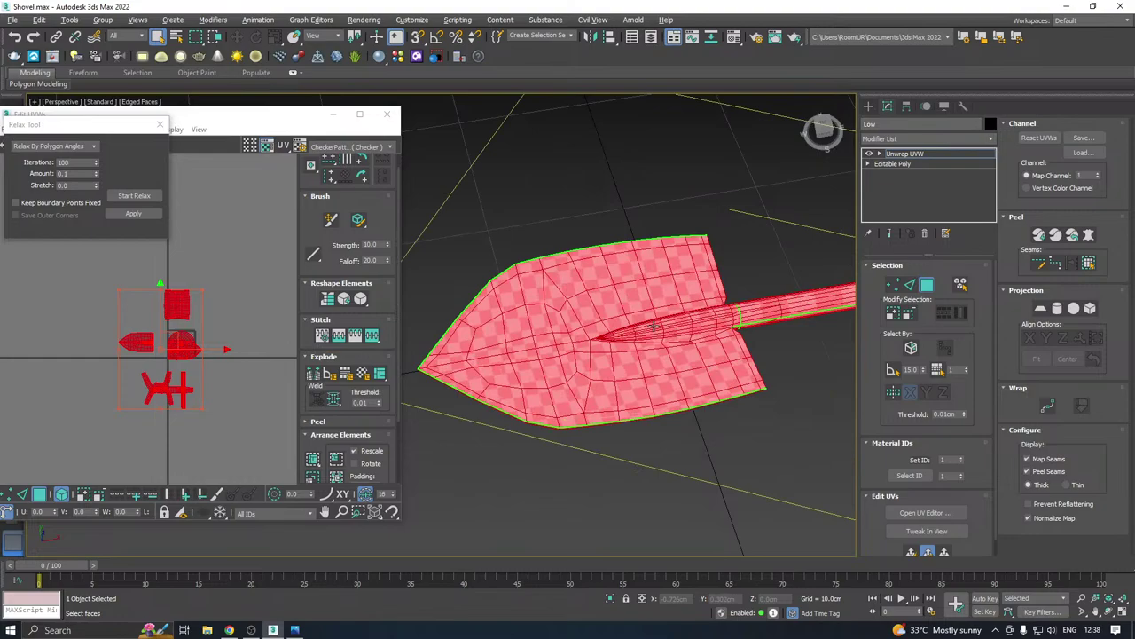
Try packing all UV islands into the checker tile, closing the Relax Tool and enlarging the UV editor window
left_click(312, 459)
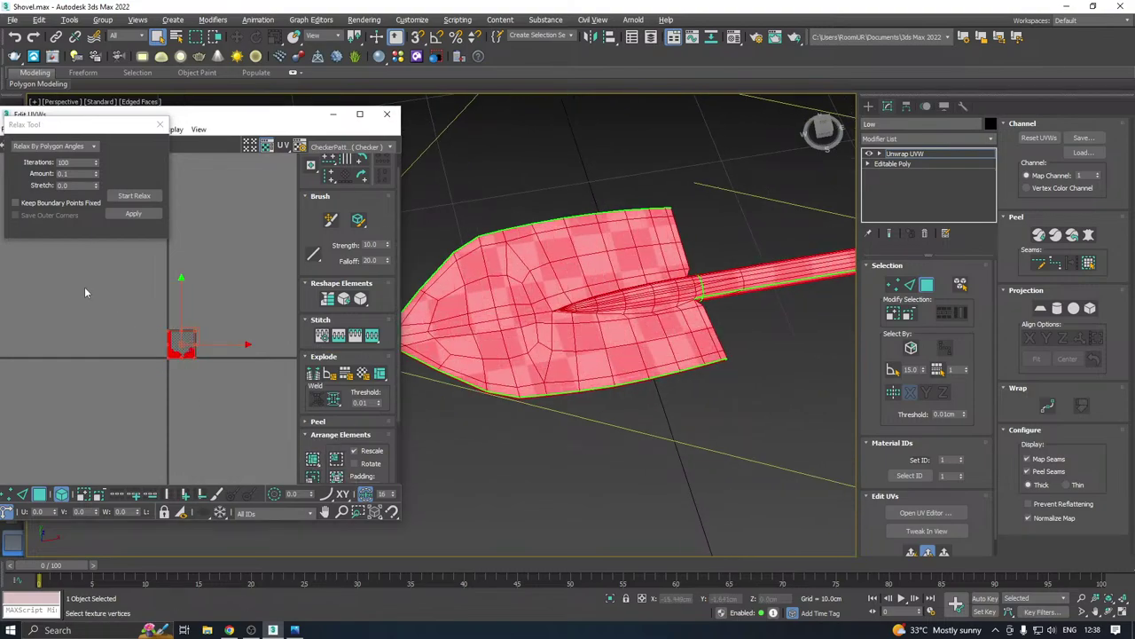
left_click(158, 127)
scroll(203, 323, "up", 4)
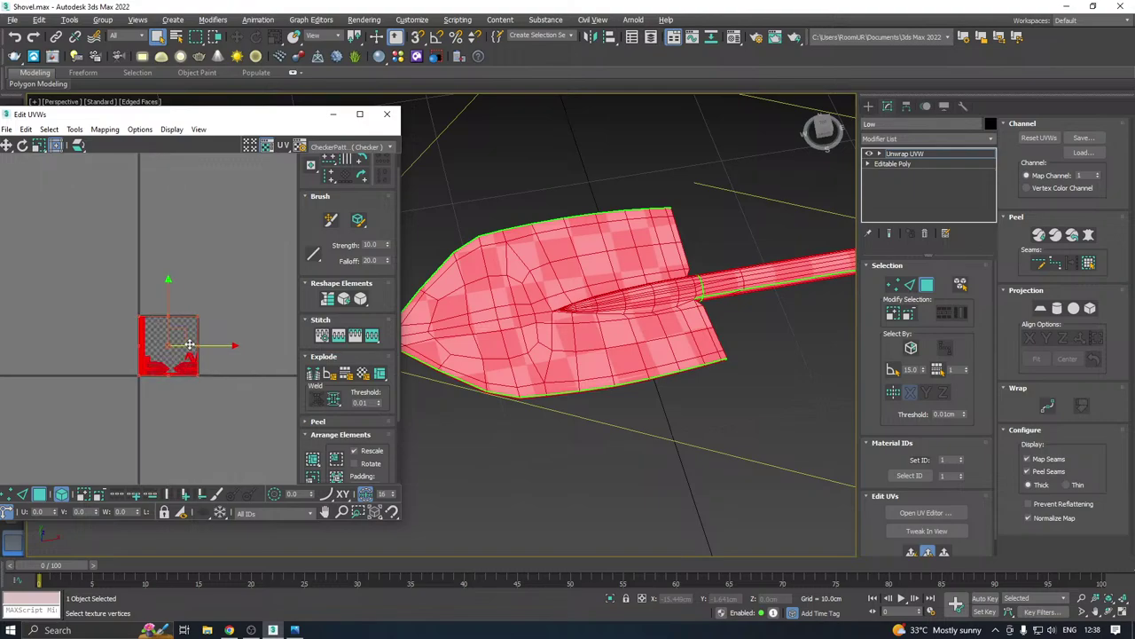
scroll(144, 373, "up", 2)
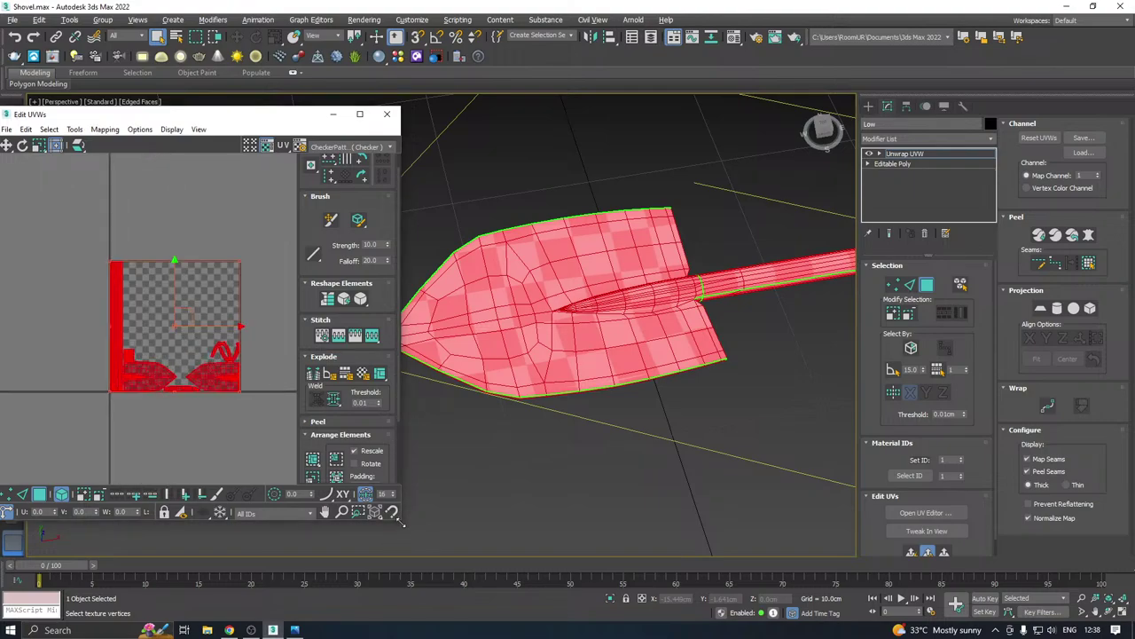
left_click_drag(401, 523, 427, 551)
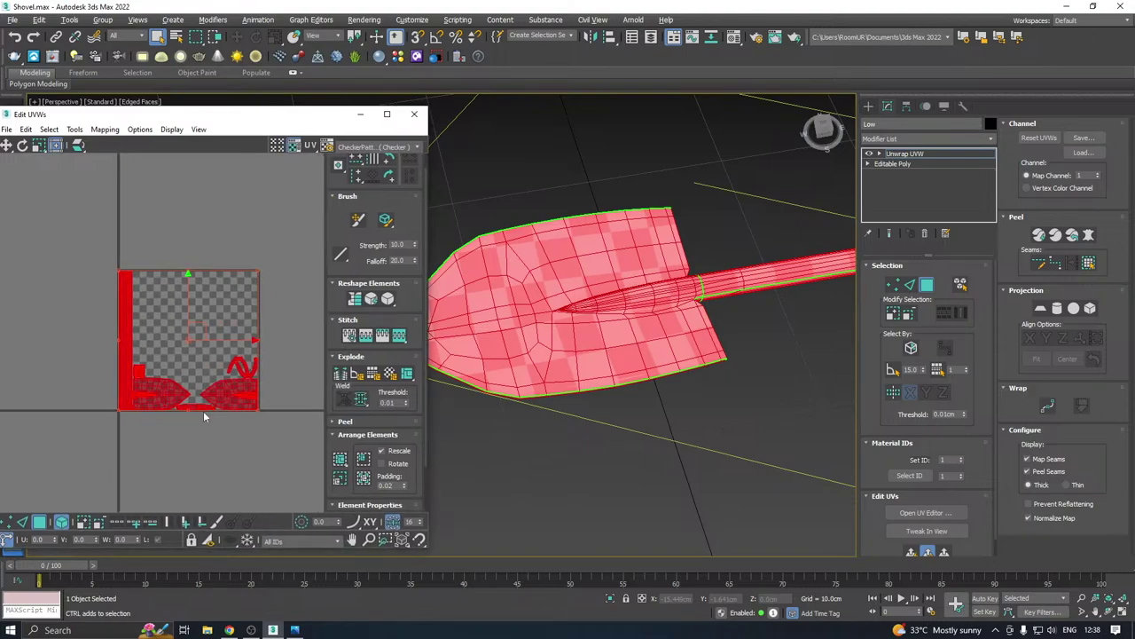
key("ctrl+z")
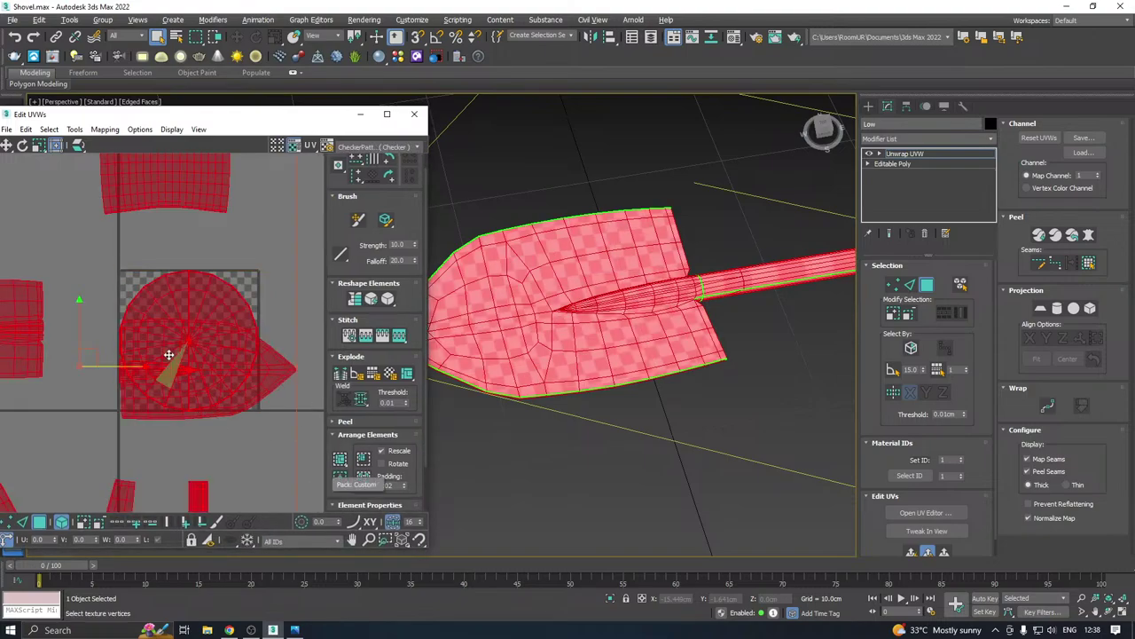
Pack all UV islands with the Non-Convex method, 0.001 padding, and Normalize and Rescale Clusters enabled, and clear the selection
scroll(168, 354, "down", 3)
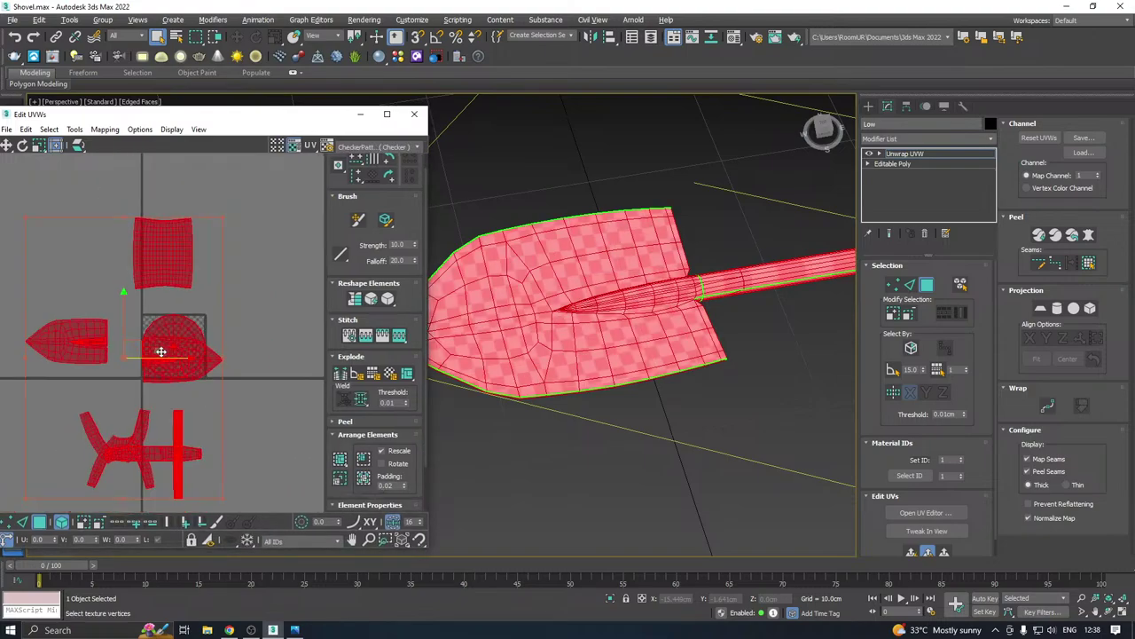
left_click(340, 459)
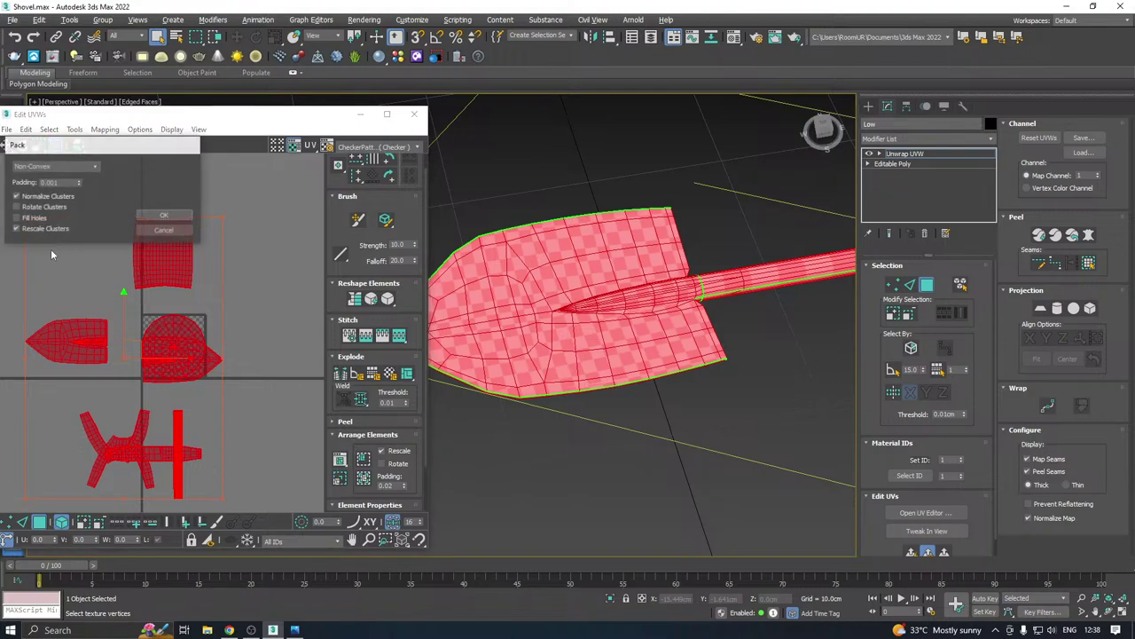
left_click(166, 217)
scroll(215, 237, "up", 5)
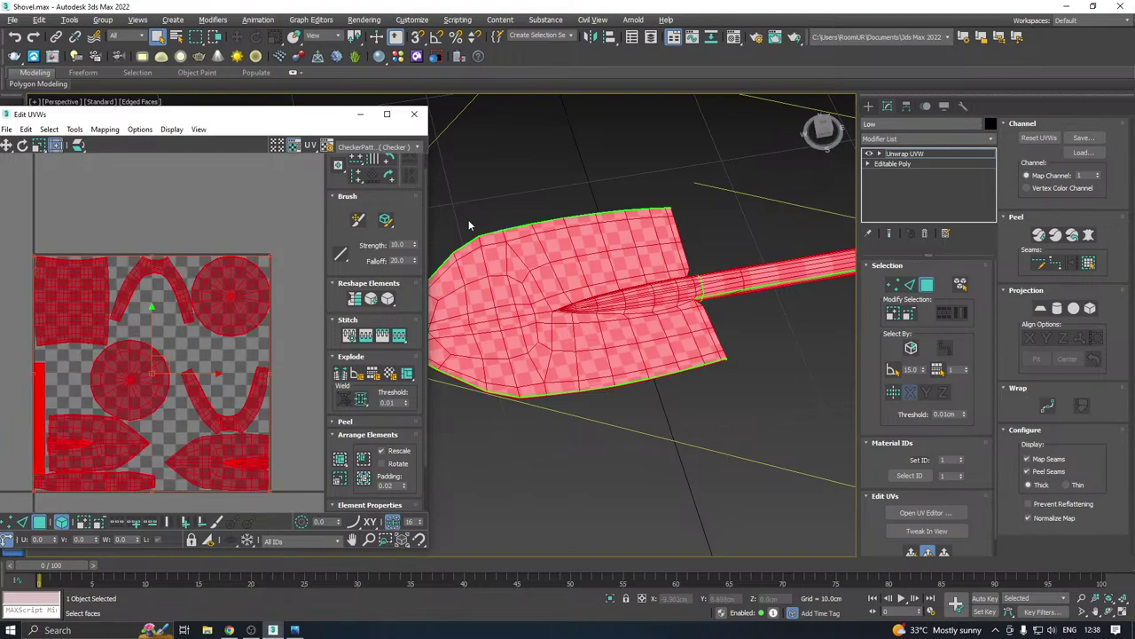
left_click(155, 226)
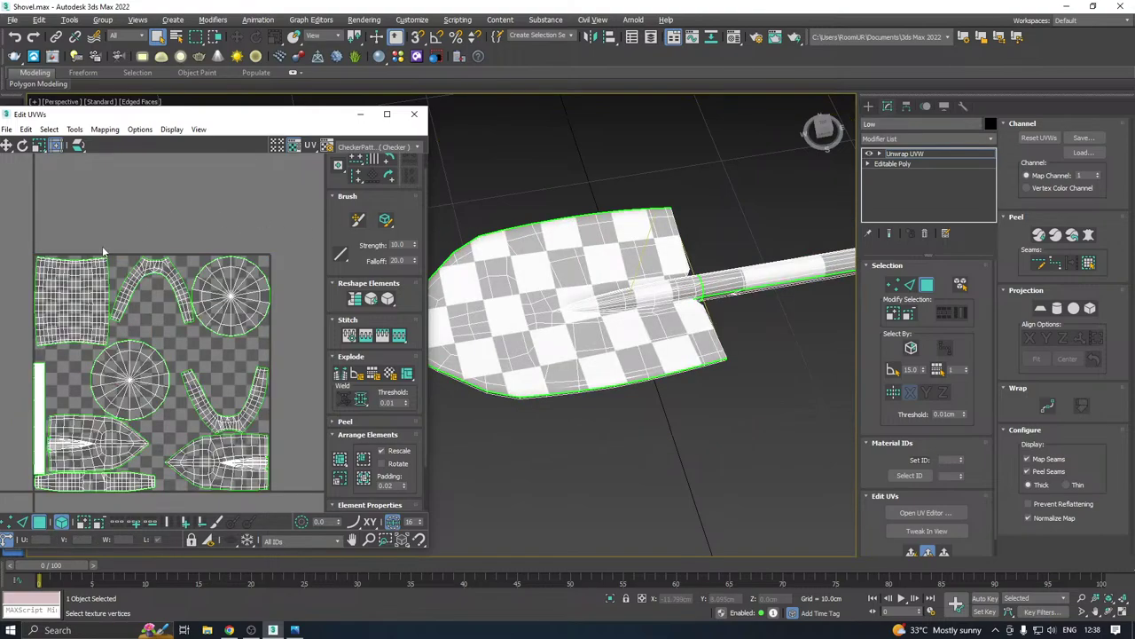
Close the UV editor, leave the Unwrap UVW face level, and activate the Move tool
scroll(105, 253, "down", 3)
left_click(414, 113)
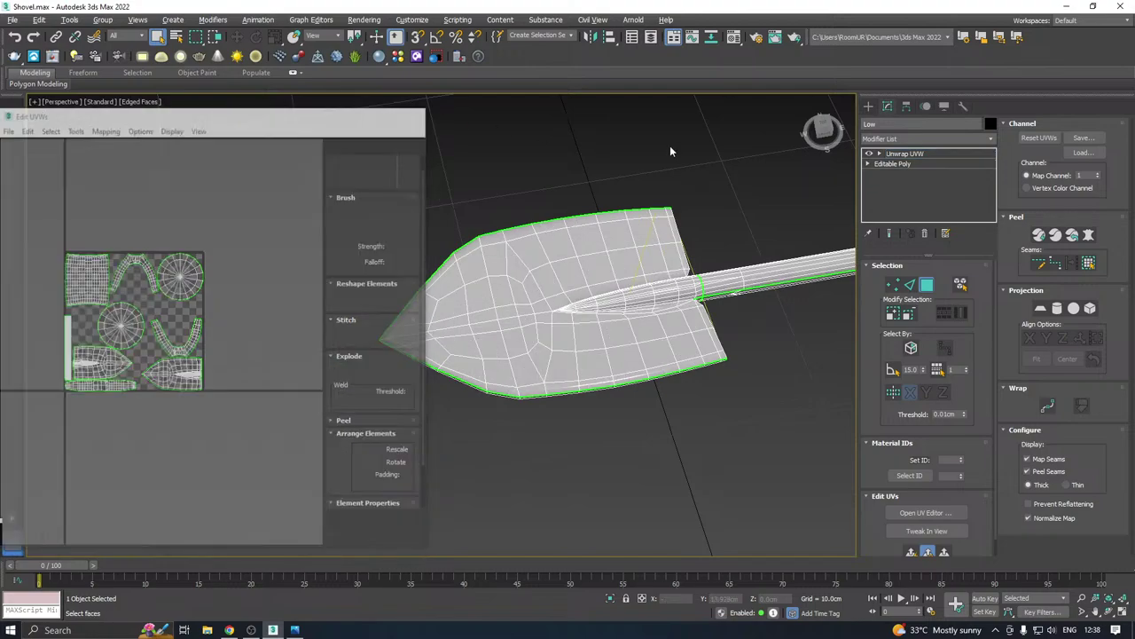
left_click(911, 154)
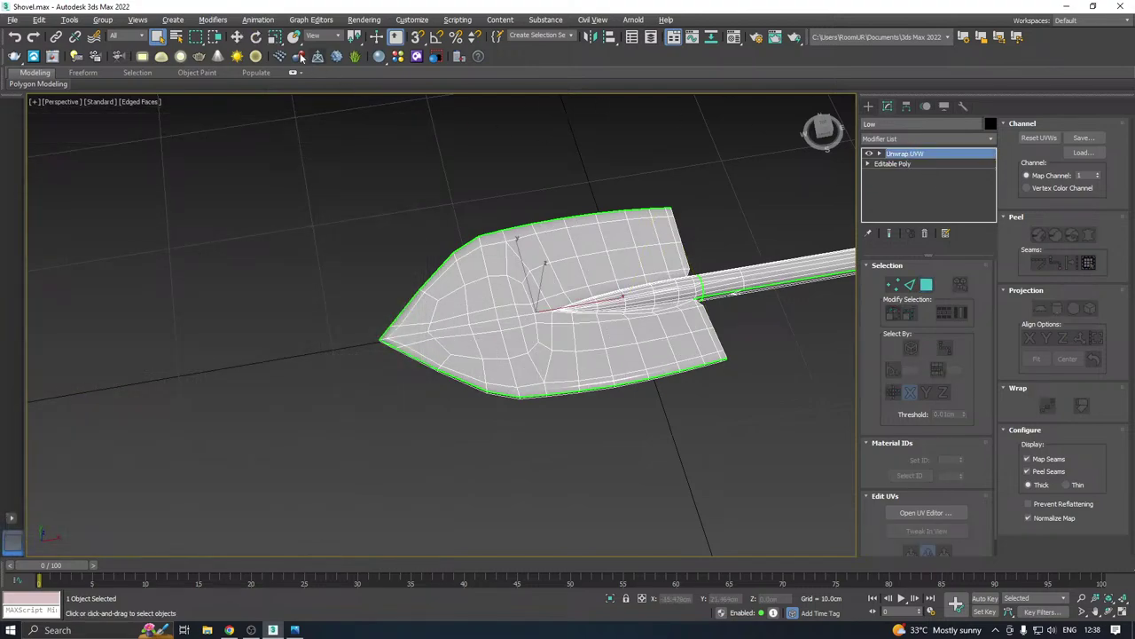
left_click(237, 37)
Minimize 3ds Max, turn off the display of desktop icons, and switch back to 3ds Max
left_click(1070, 7)
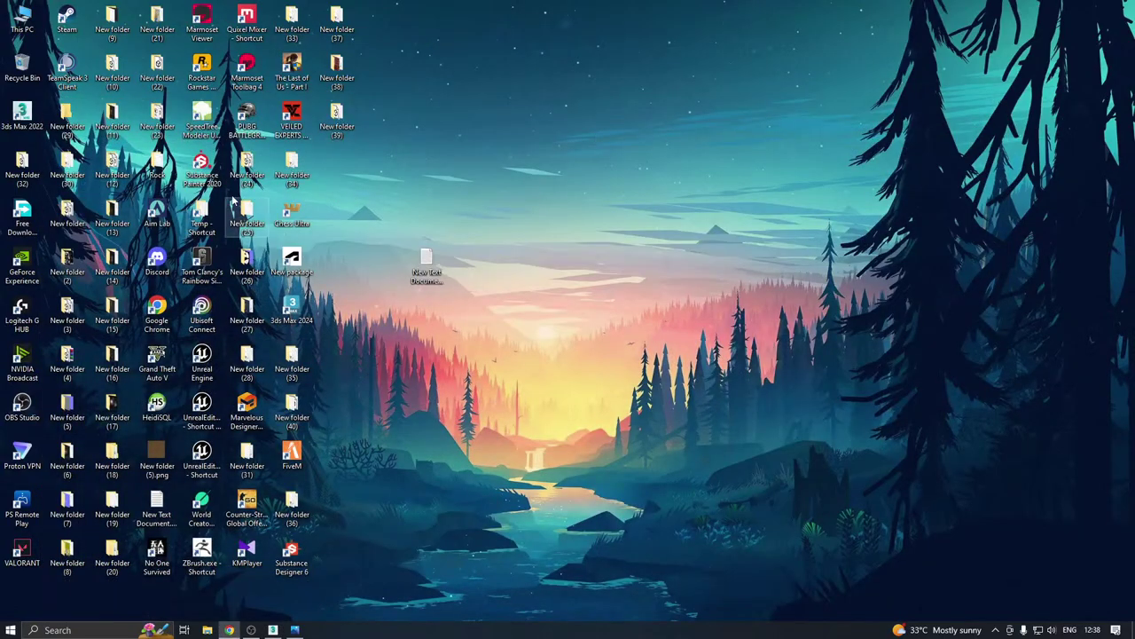
right_click(471, 135)
mouse_move(514, 149)
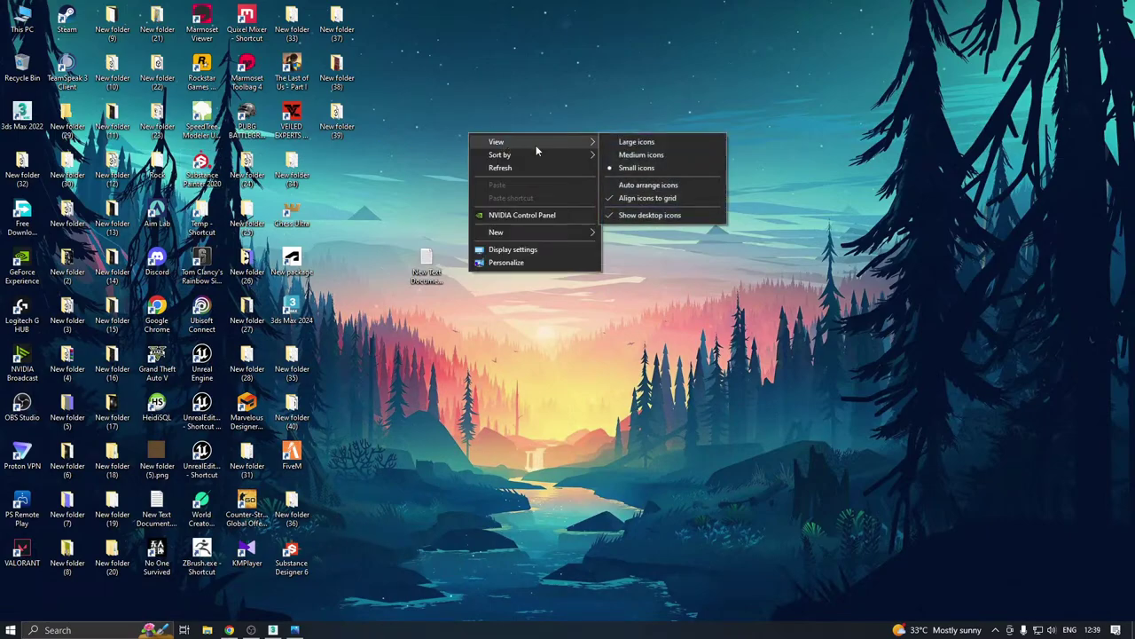
left_click(656, 215)
left_click(275, 628)
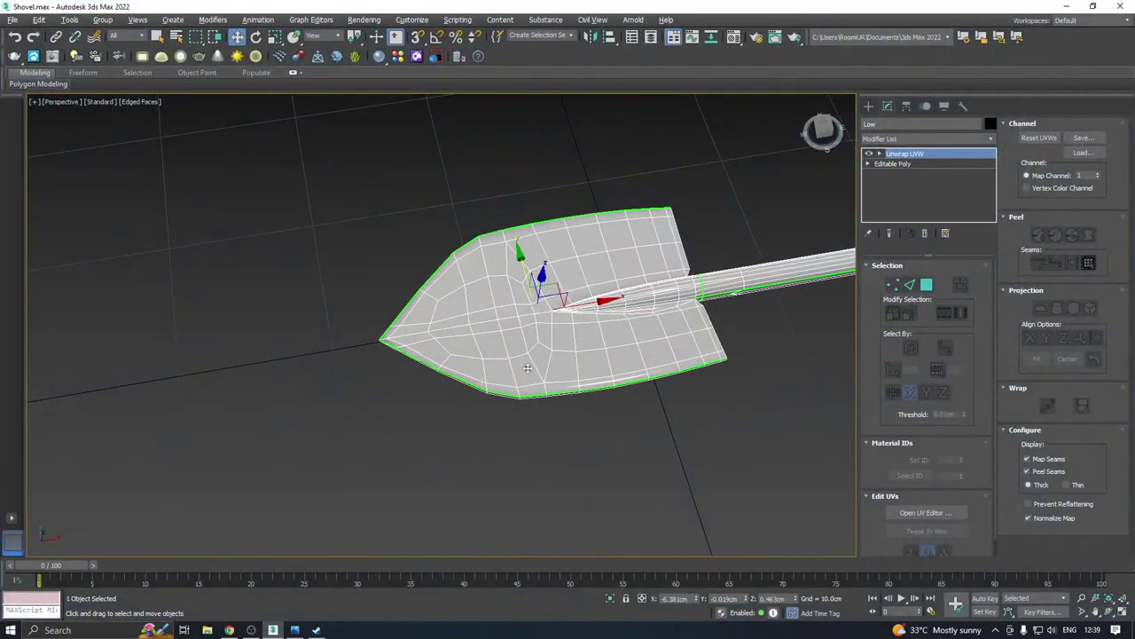
Save a copy of the scene as Shovel15.max in the Work folder
middle_click_drag(527, 368, 370, 361)
scroll(369, 360, "down", 3)
middle_click_drag(440, 338, 486, 344, "alt")
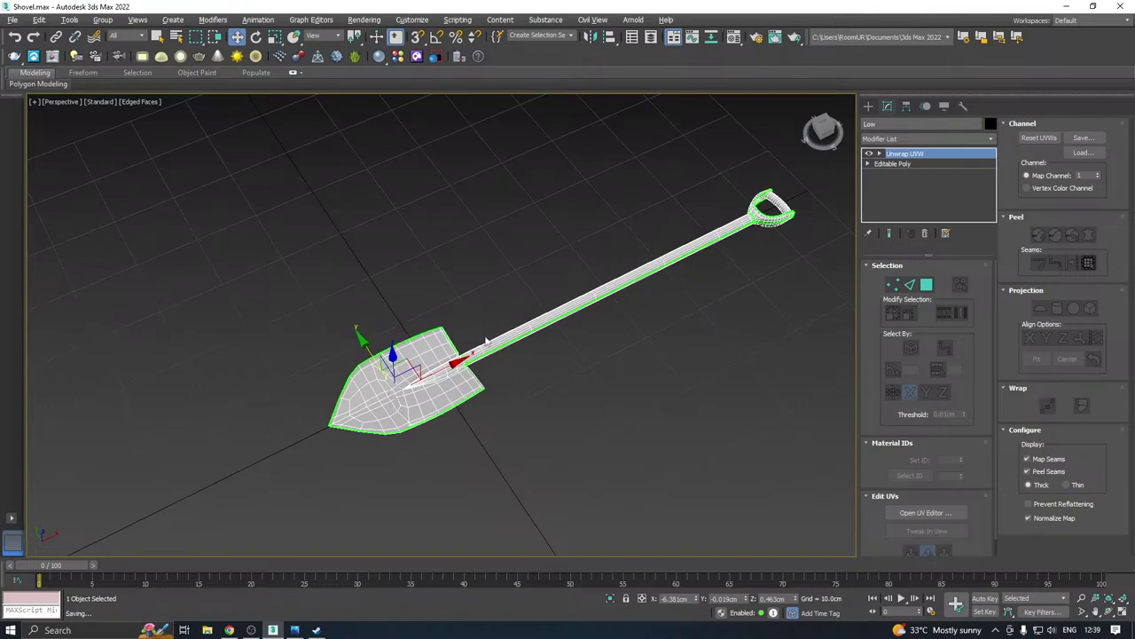
left_click(12, 19)
left_click(89, 130)
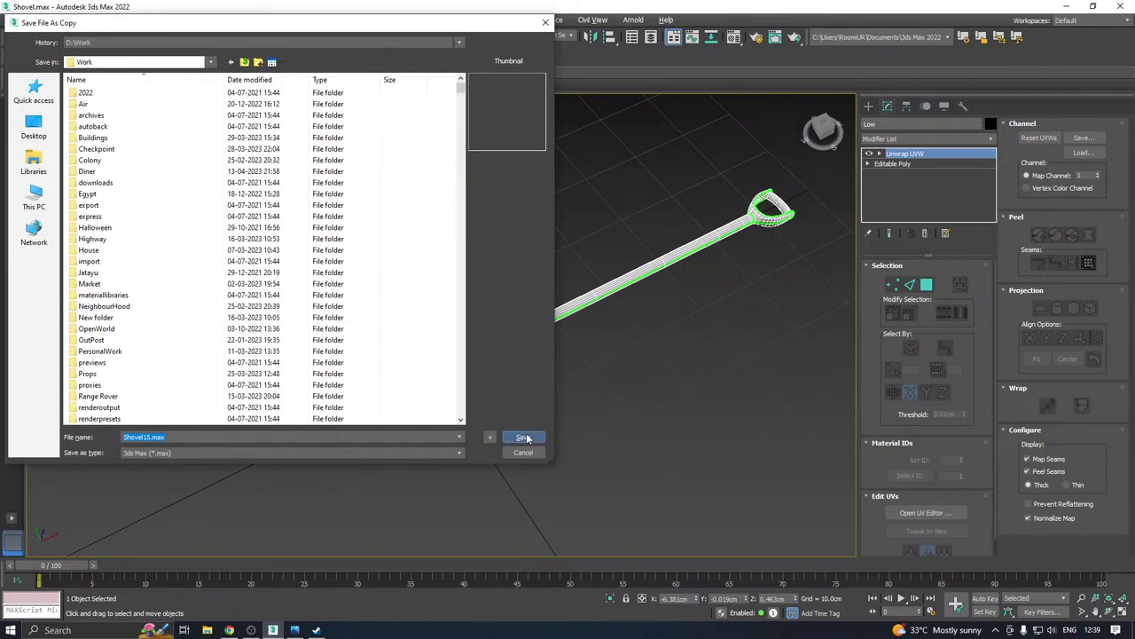
left_click(523, 436)
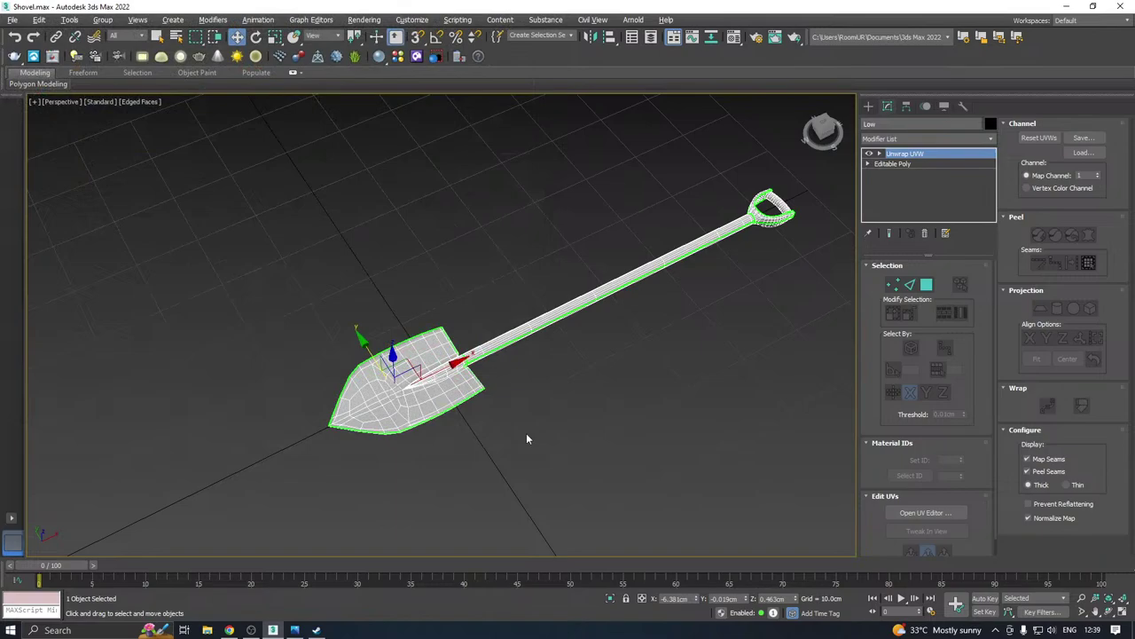
Export only the selected low-poly shovel as an FBX file named Shovel into a new folder on the Desktop
left_click(12, 20)
mouse_move(57, 195)
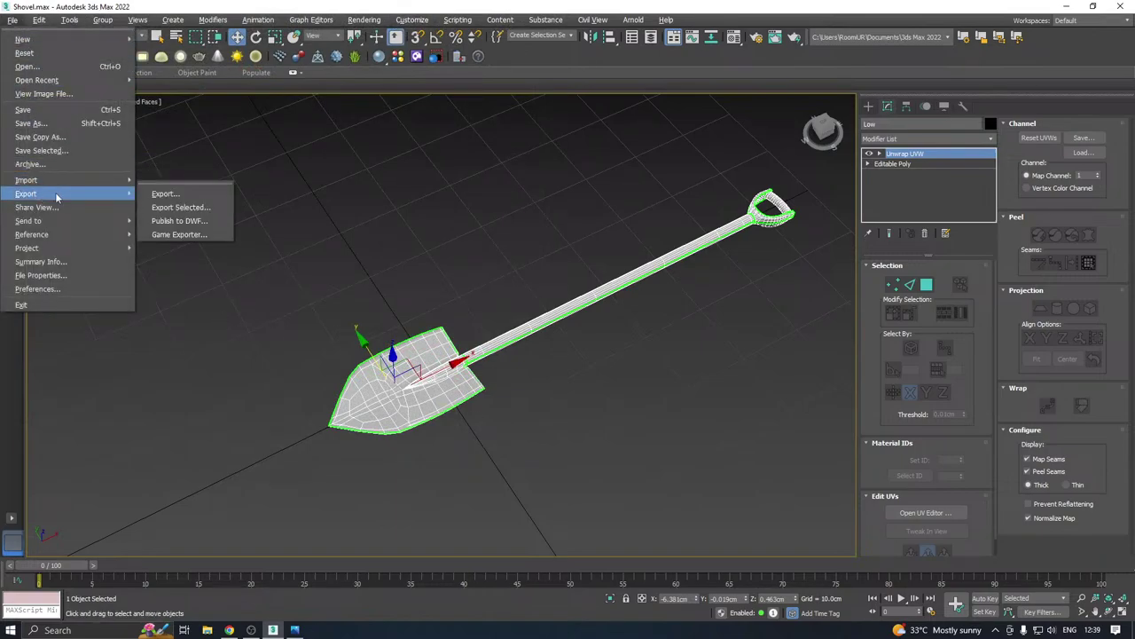
left_click(216, 209)
left_click(40, 137)
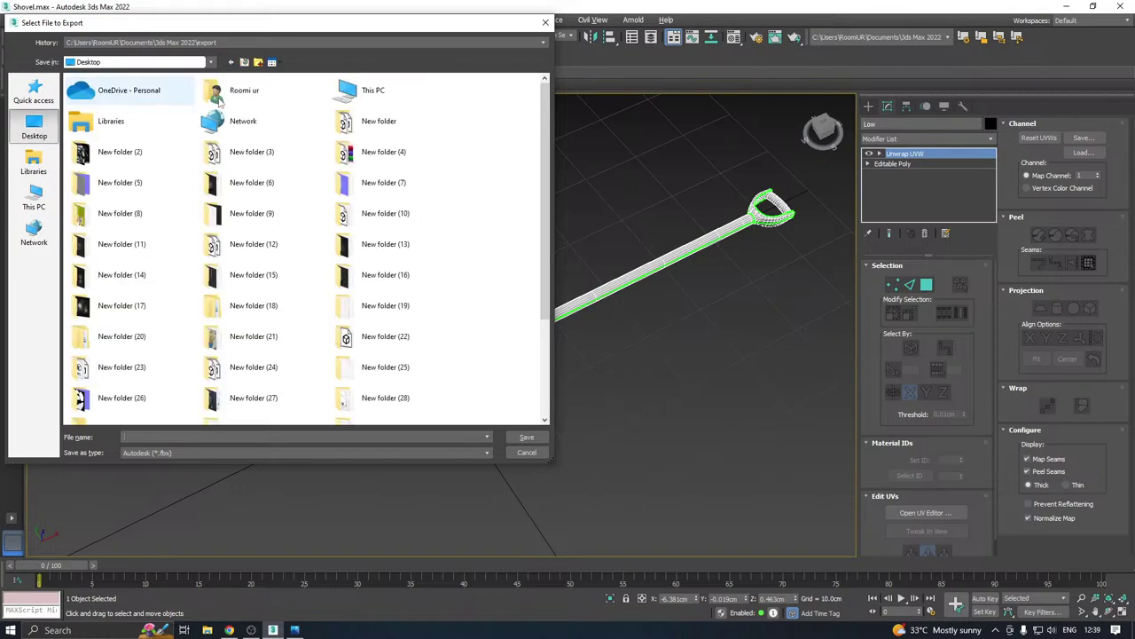
left_click(258, 62)
left_click(418, 409)
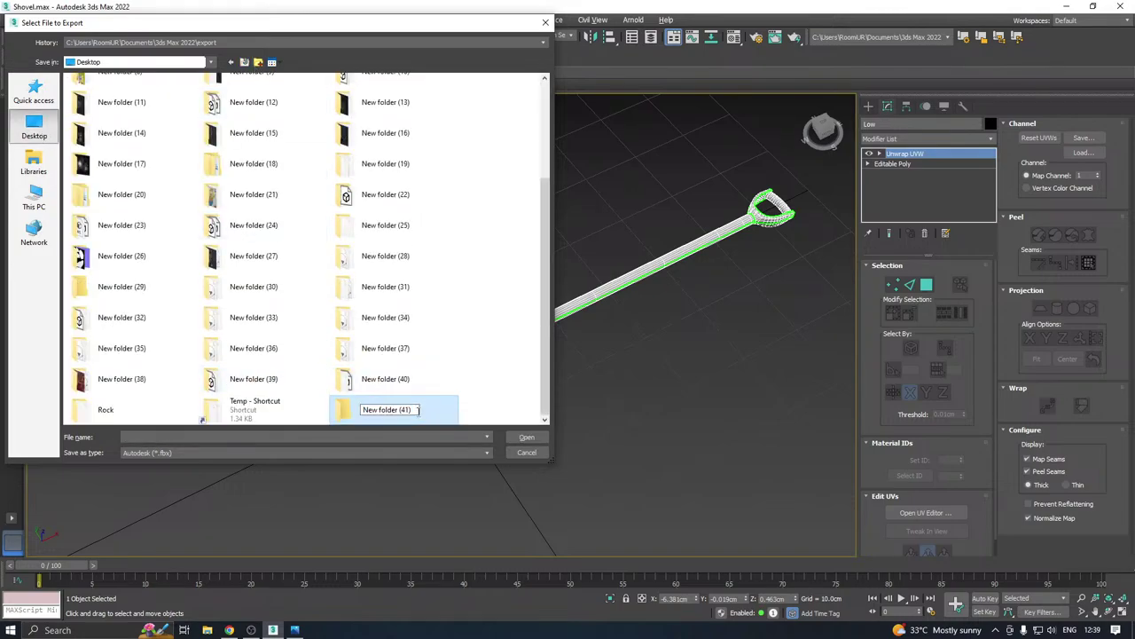
left_click(435, 409)
key("Return")
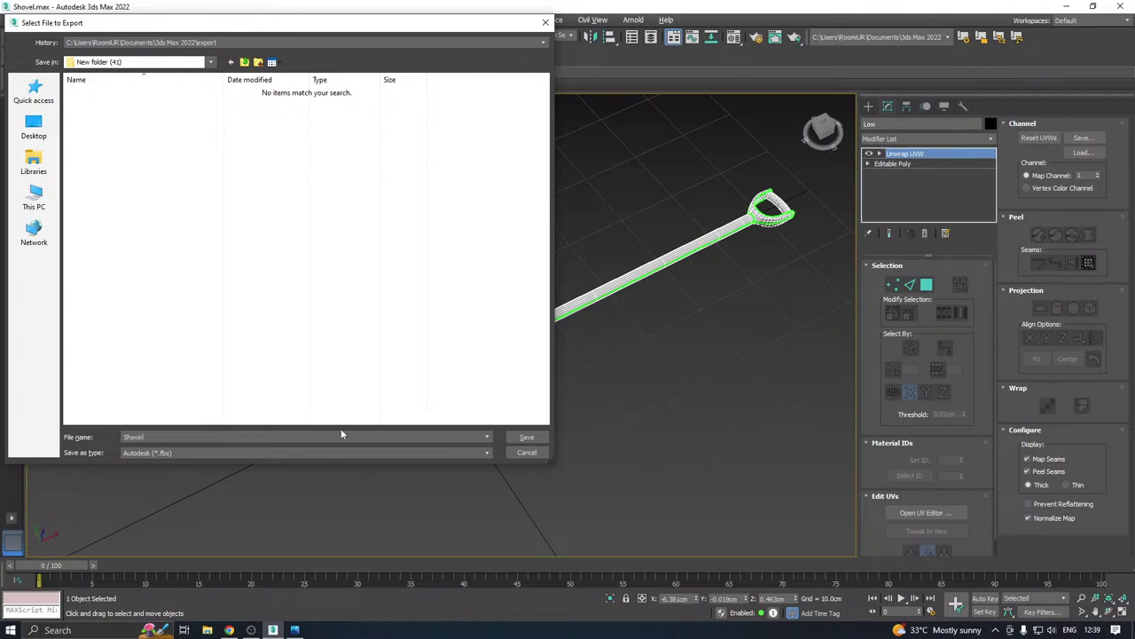
left_click(529, 438)
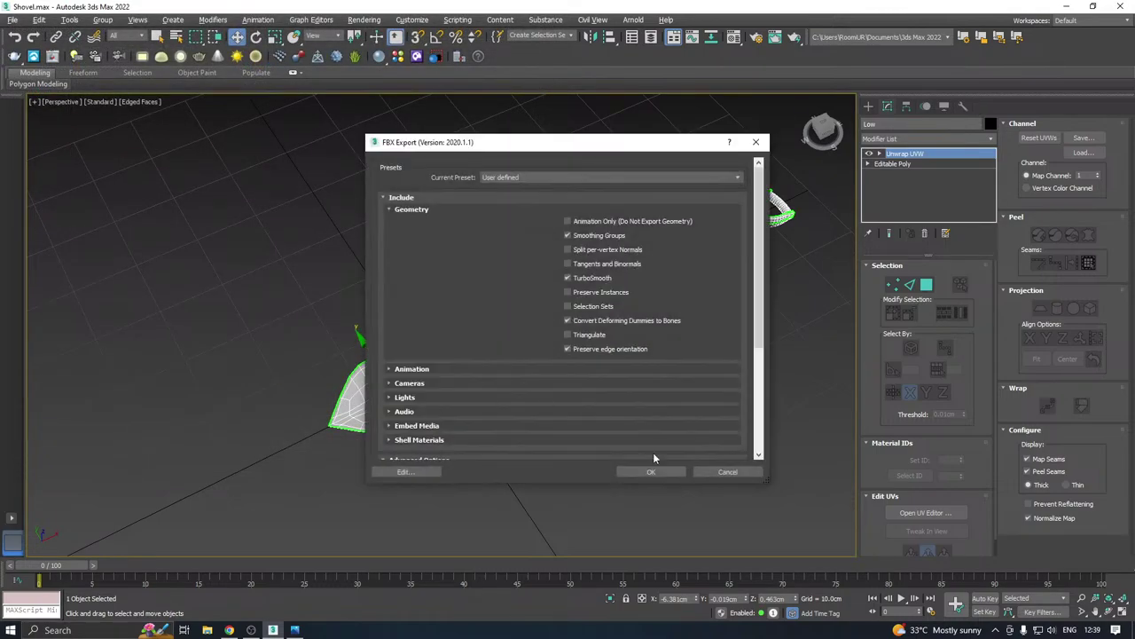
left_click(650, 472)
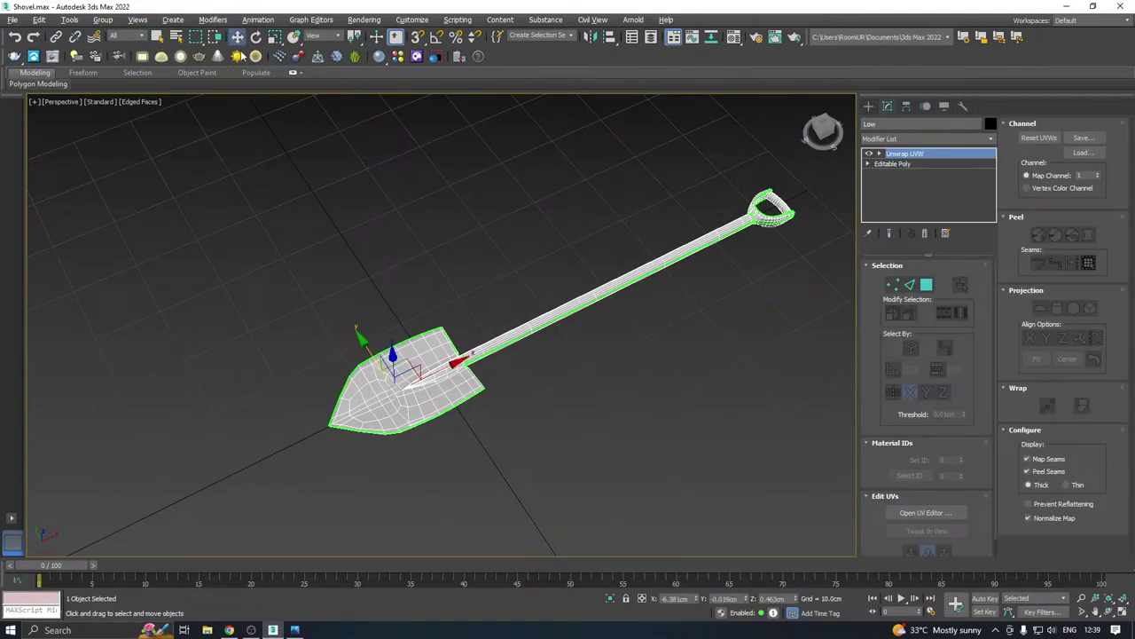
Select the high-poly shovel and turn on its TurboSmooth modifier
right_click(415, 321)
left_click(438, 263)
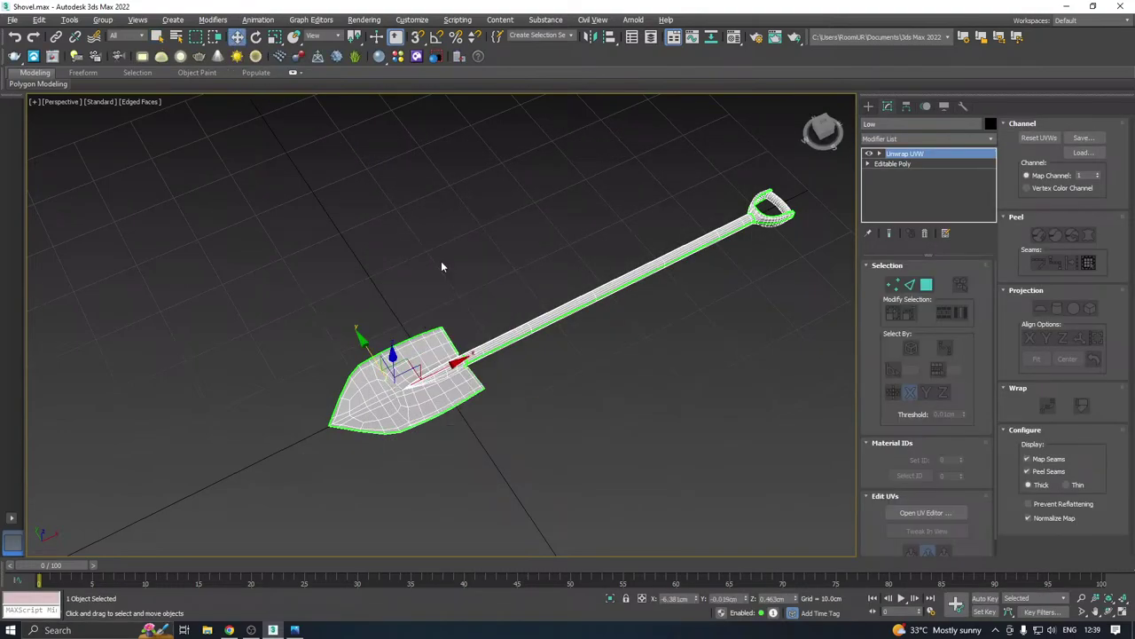
left_click(454, 358)
left_click(454, 358)
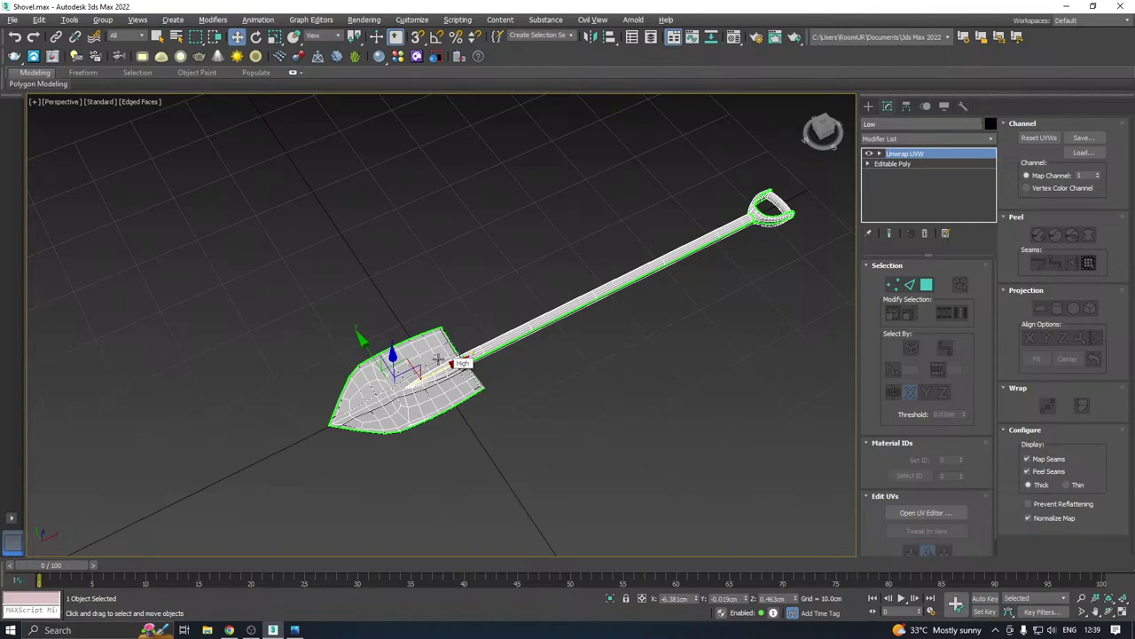
left_click(438, 358)
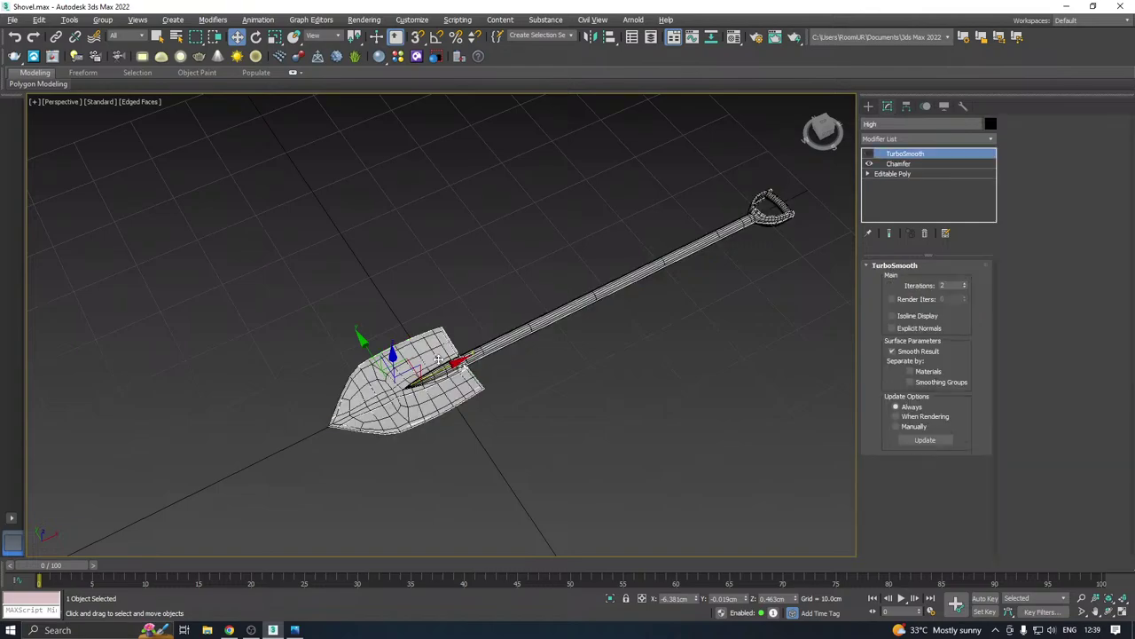
left_click(869, 155)
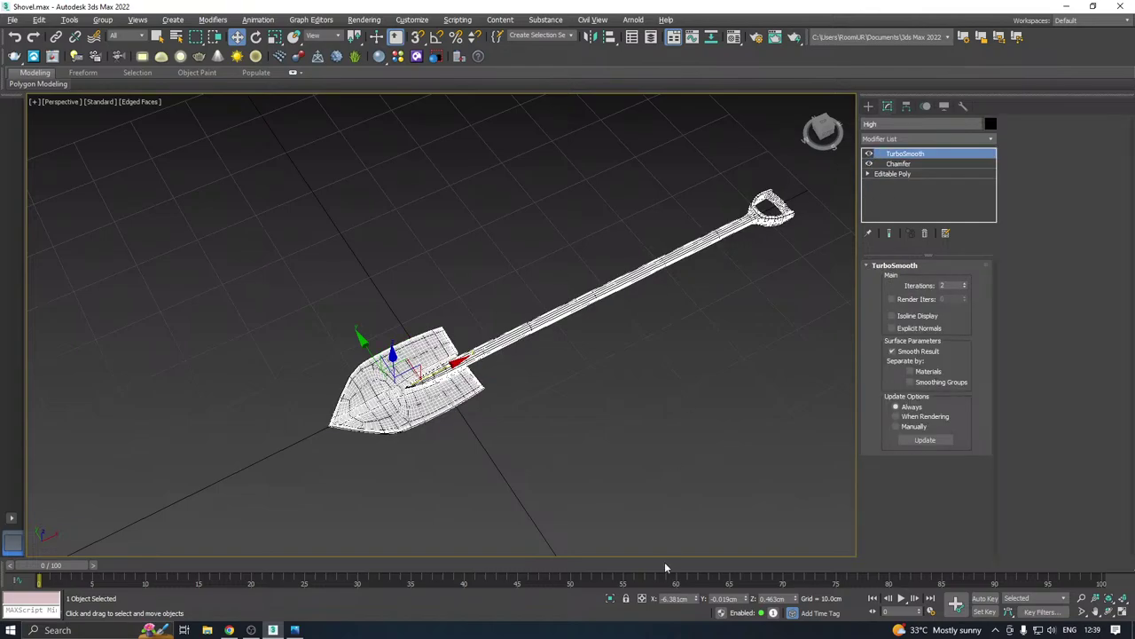
Isolate the high-poly shovel in the viewport and check its smoothed mesh around the blade
left_click(611, 599)
middle_click_drag(367, 487, 567, 459)
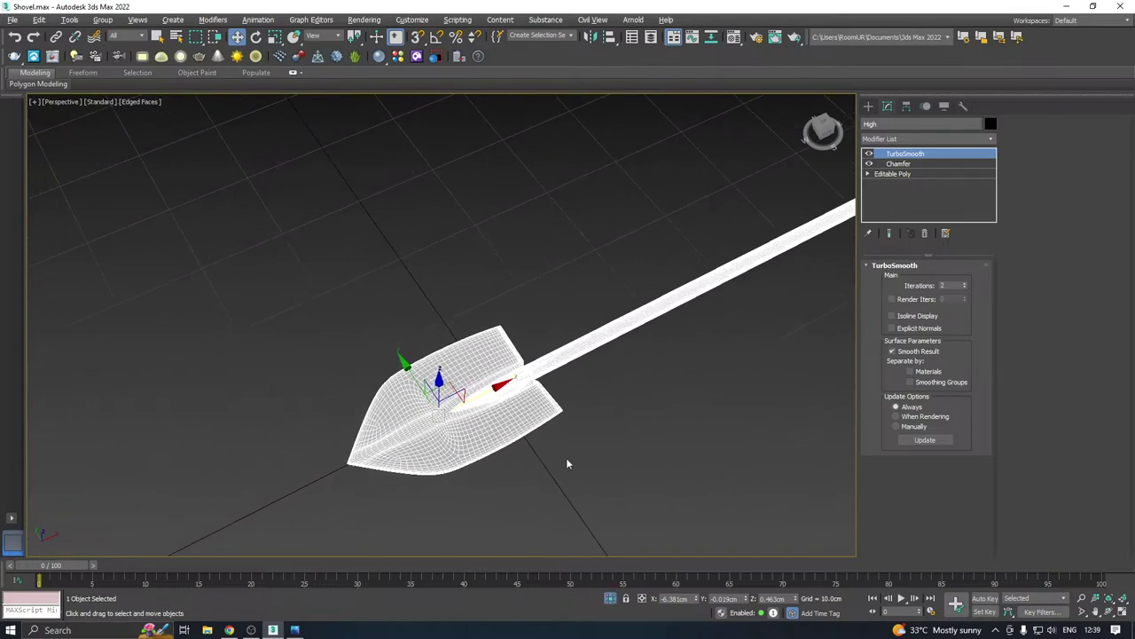
scroll(525, 386, "up", 5)
scroll(444, 380, "down", 4)
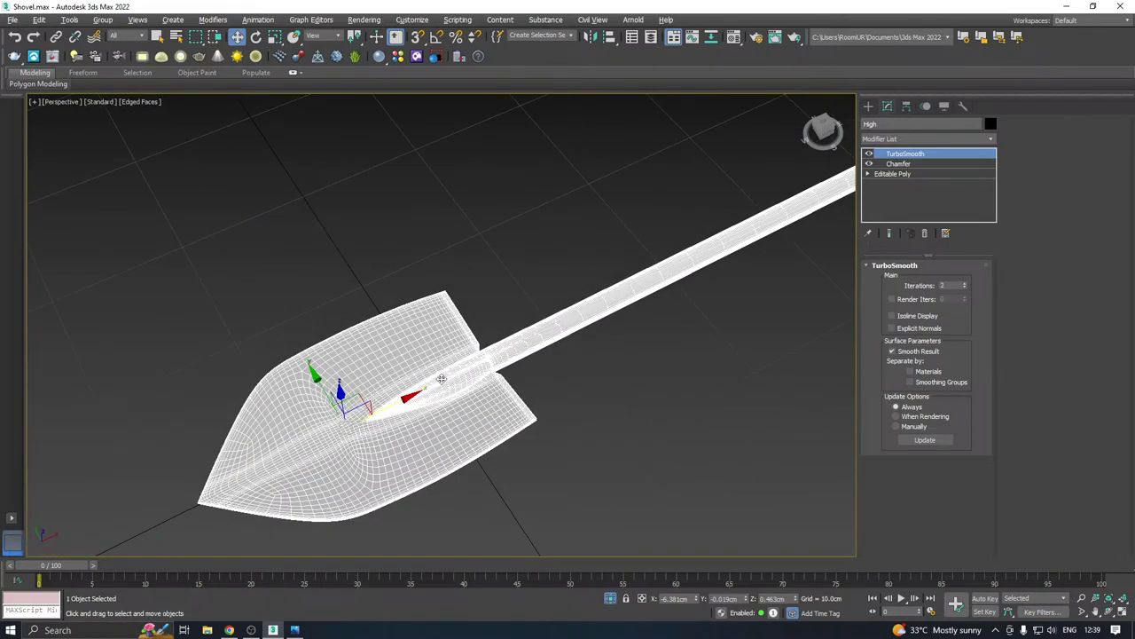
Collapse the high-poly shovel's whole modifier stack into an Editable Poly
right_click(995, 167)
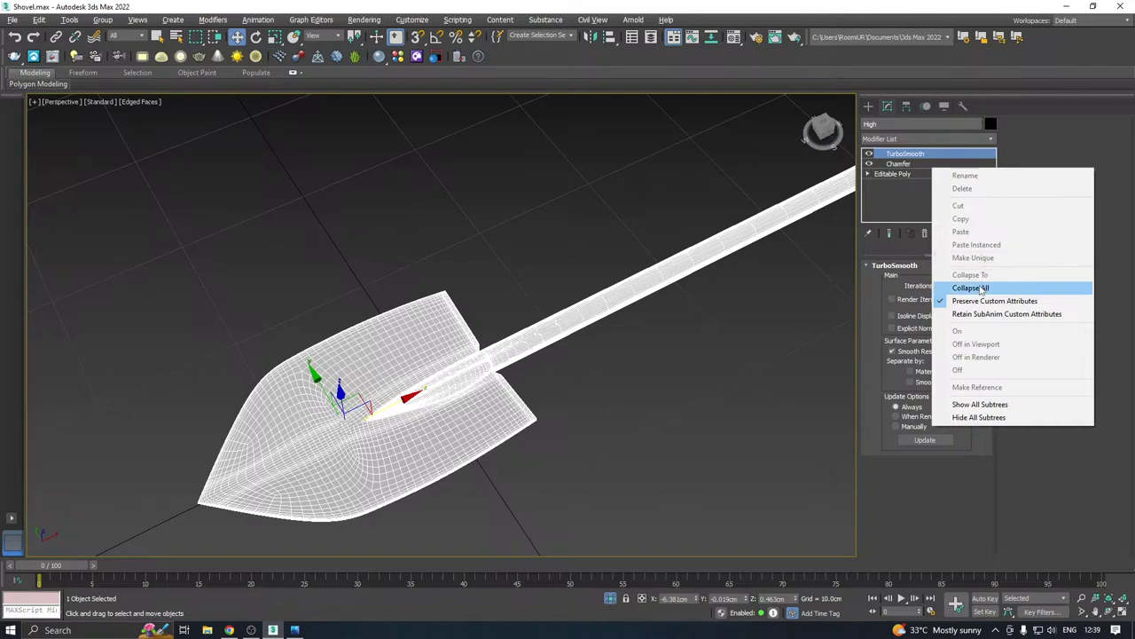
left_click(983, 290)
right_click(912, 175)
left_click(963, 269)
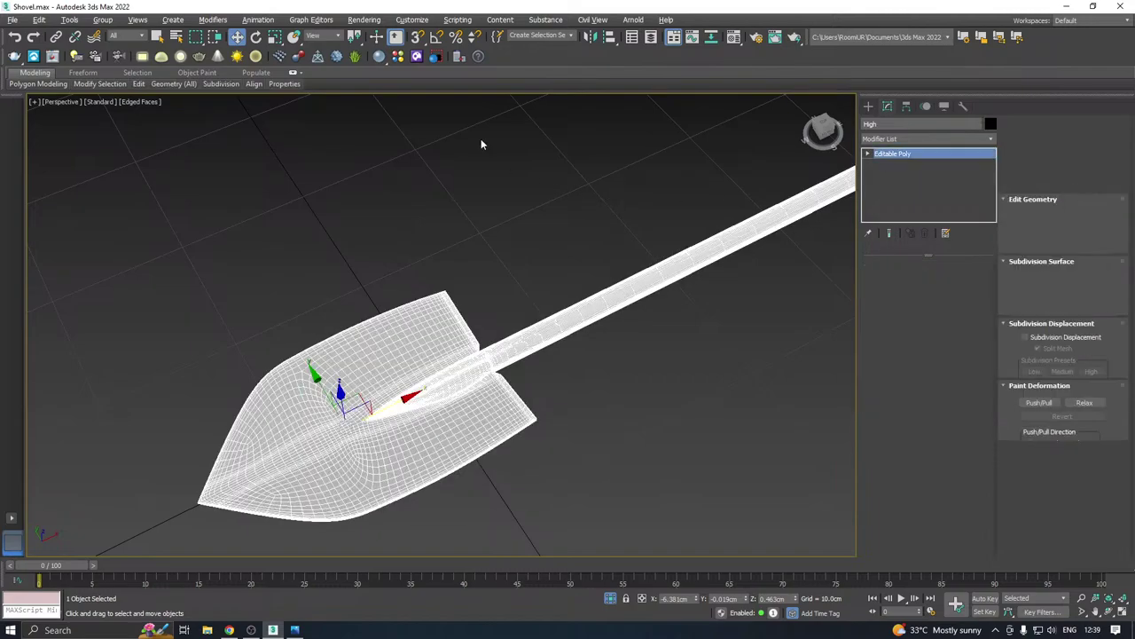
Export only the high-poly shovel as an FBX file named High into the same folder as Shovel.fbx
left_click(20, 20)
mouse_move(66, 197)
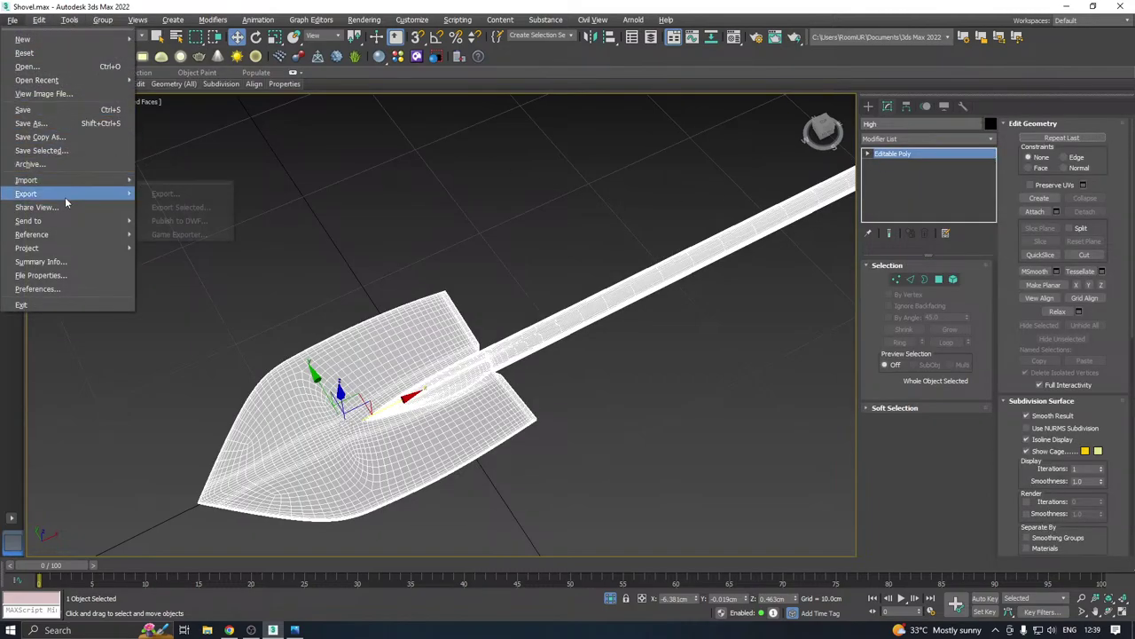
left_click(197, 206)
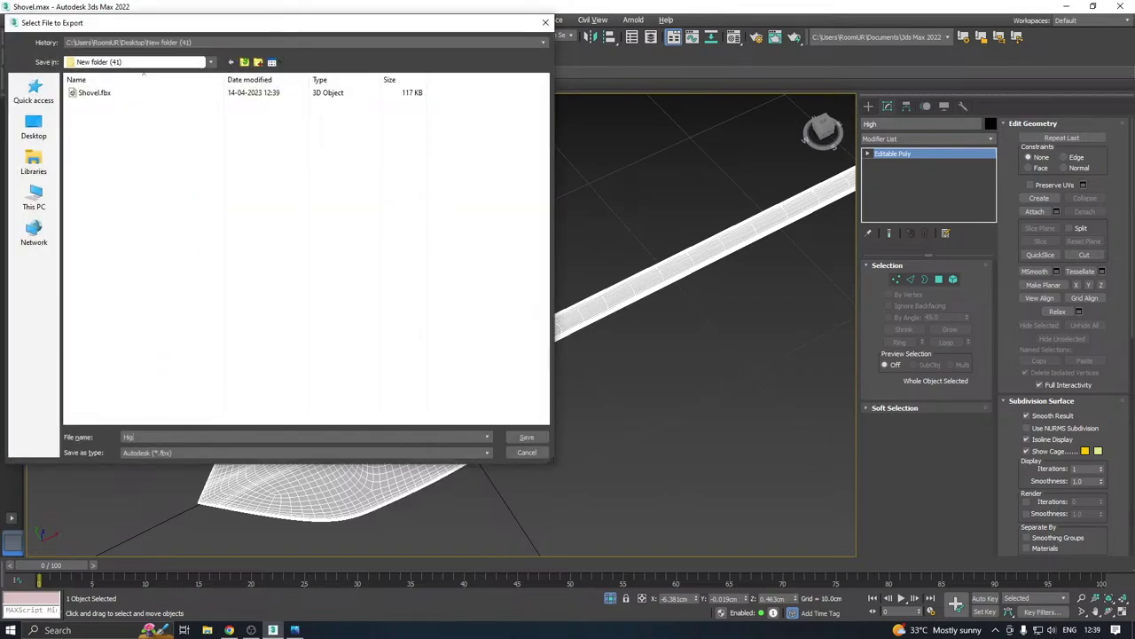
left_click(523, 437)
left_click(648, 473)
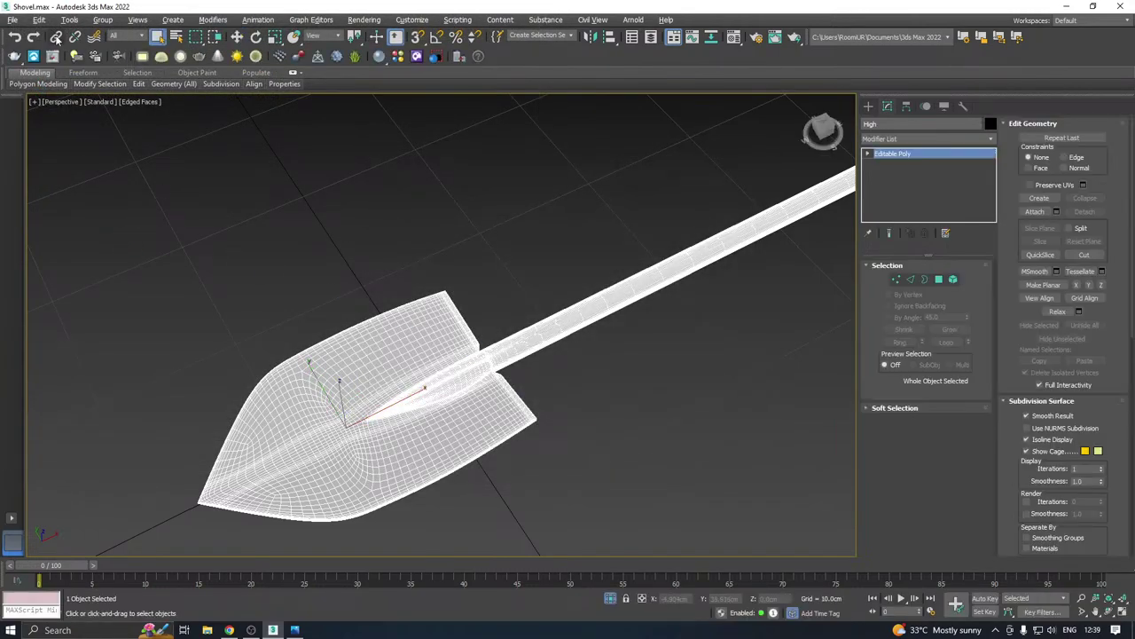
Undo the modifier stack collapse and enter edge level on the high-poly shovel's base Editable Poly
left_click(13, 37)
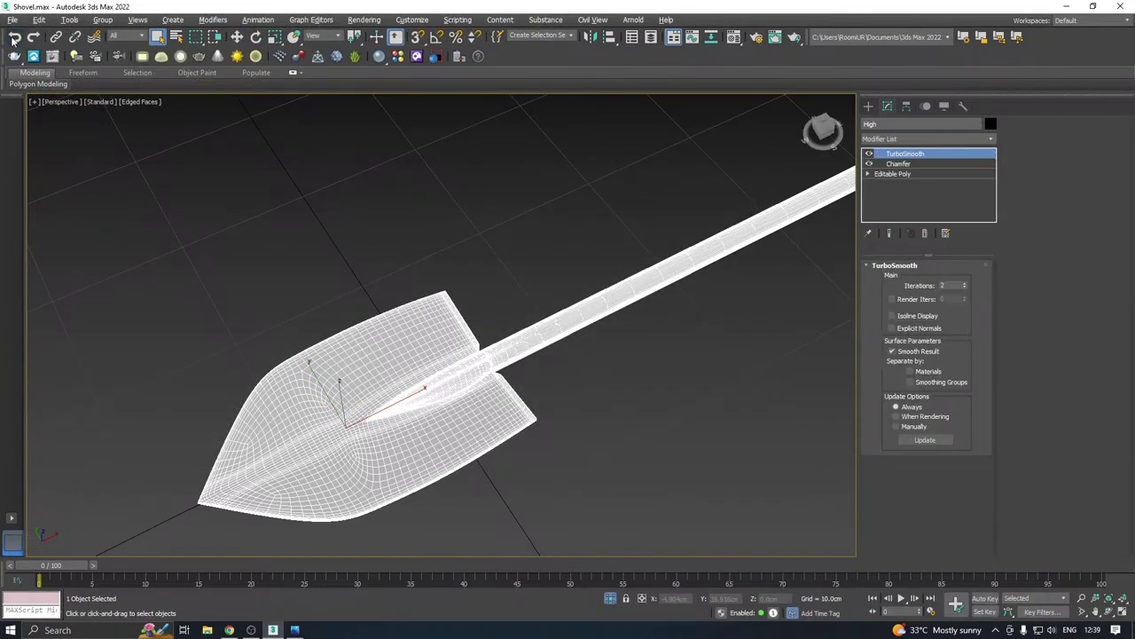
left_click(914, 175)
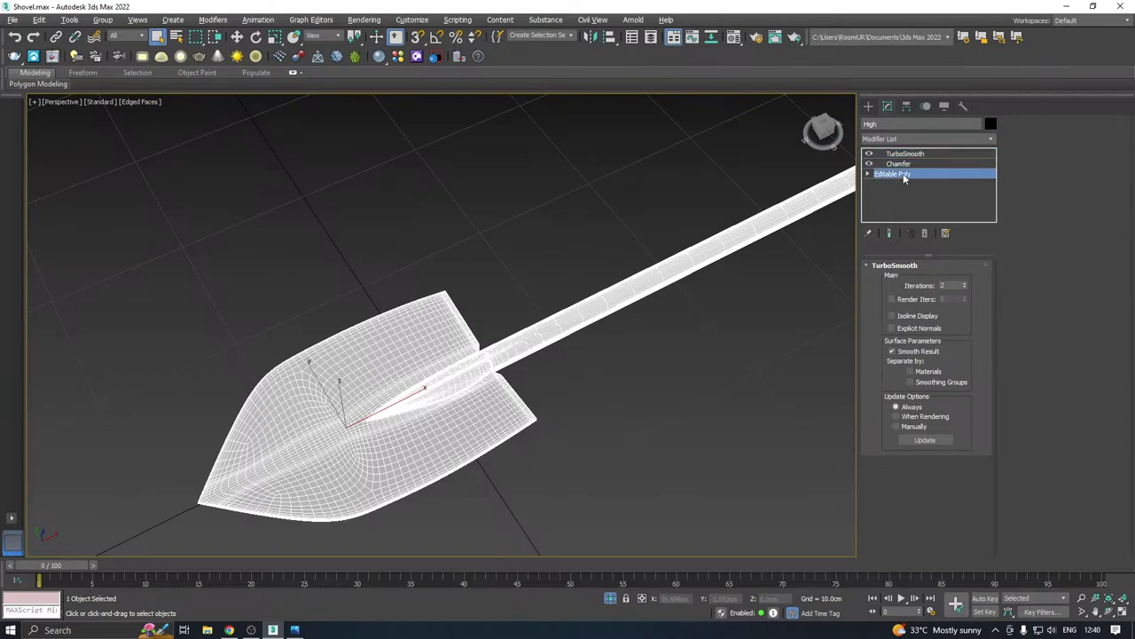
scroll(400, 322, "up", 4)
scroll(406, 321, "up", 8)
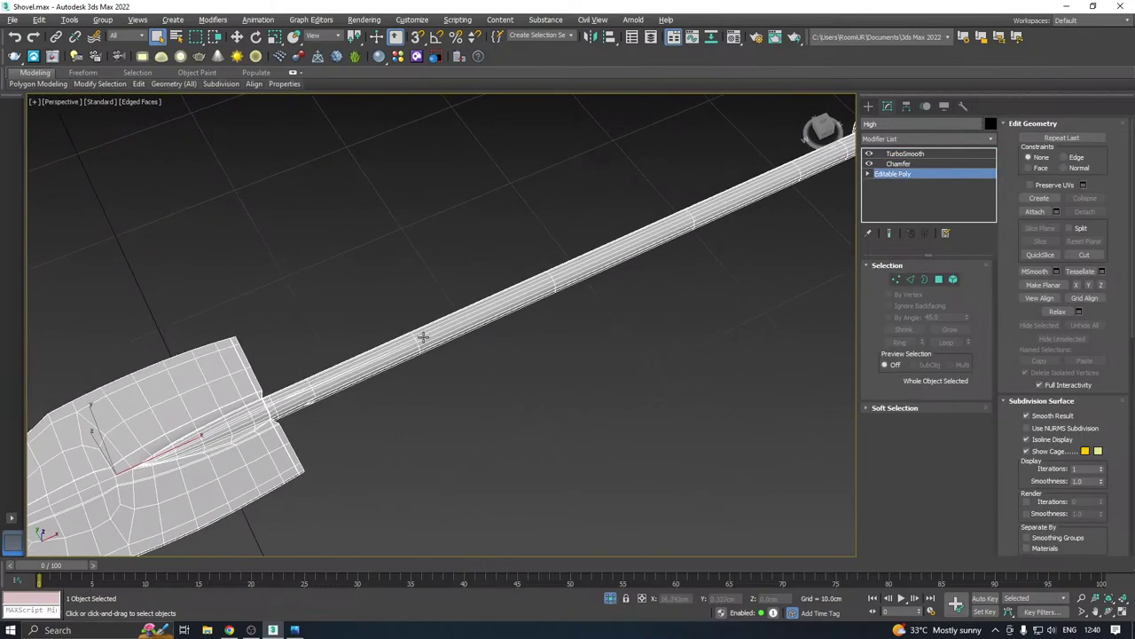
left_click(910, 279)
scroll(418, 337, "up", 3)
scroll(398, 344, "down", 2)
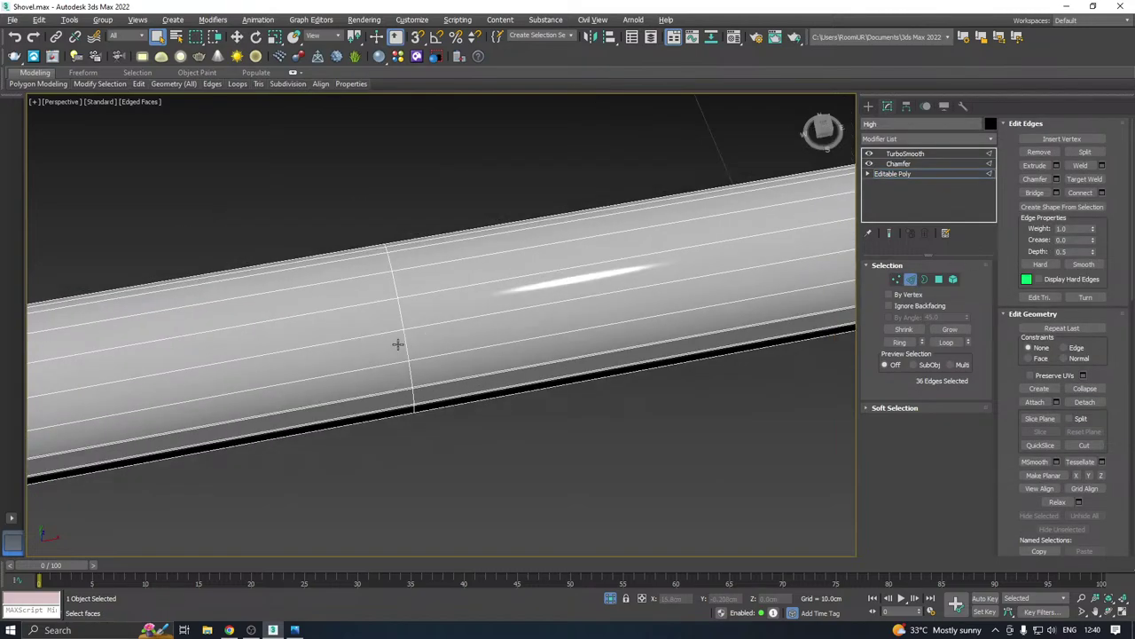
scroll(397, 344, "down", 5)
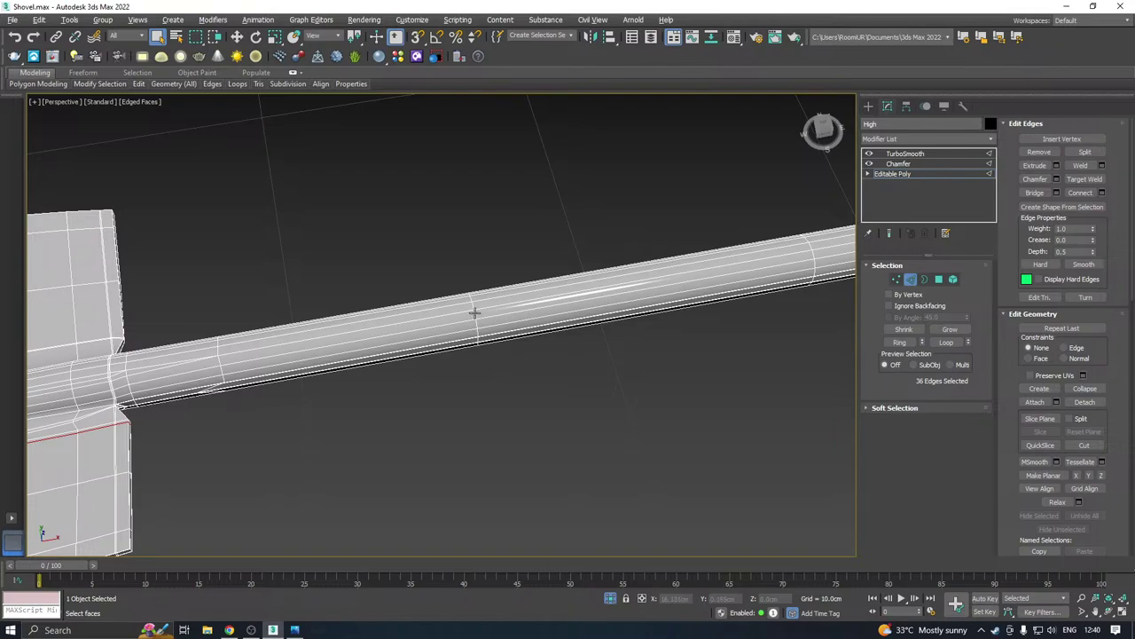
Try extruding the edge loop just inside the blade's handle-side edge with height -0.017 cm and width 0.012 cm
left_click(295, 629)
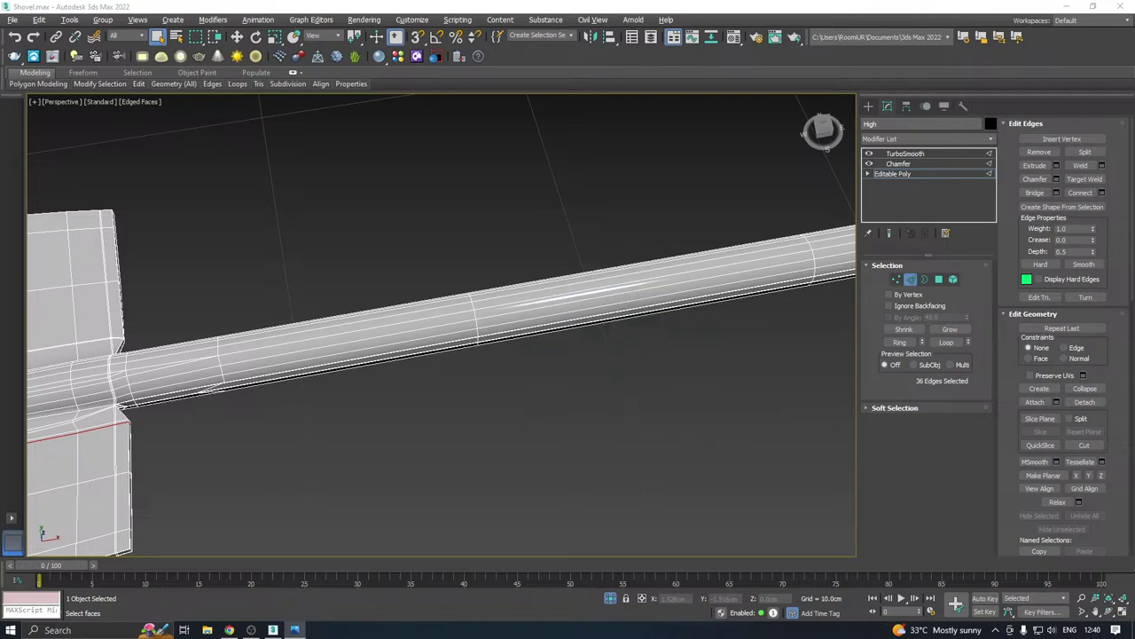
middle_click_drag(433, 268, 626, 167)
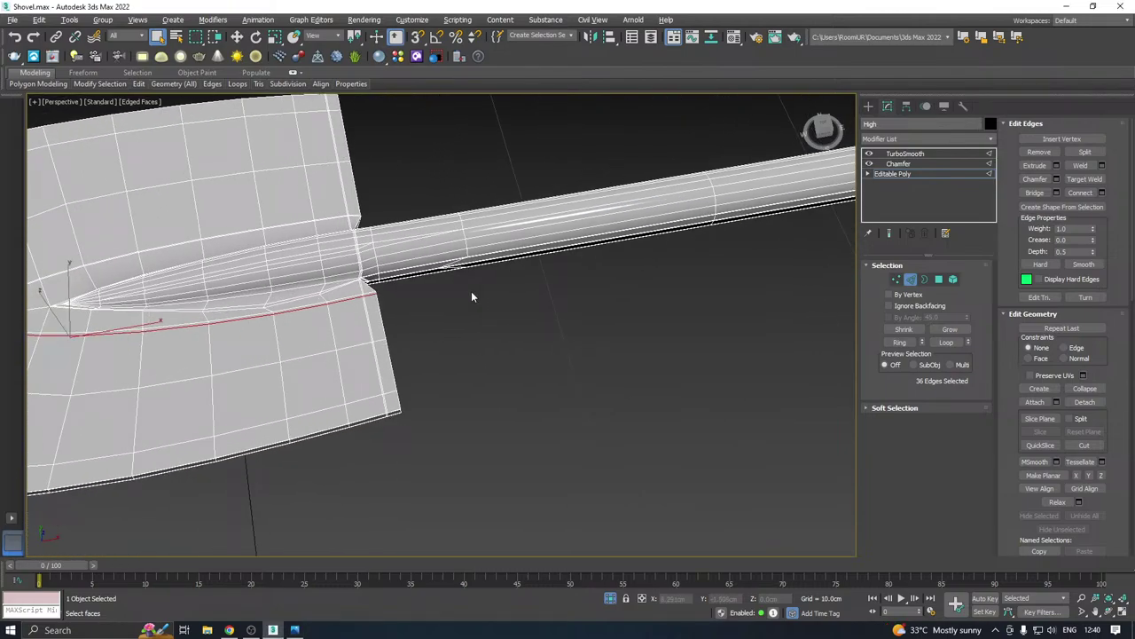
scroll(380, 373, "up", 3)
double_click(375, 378)
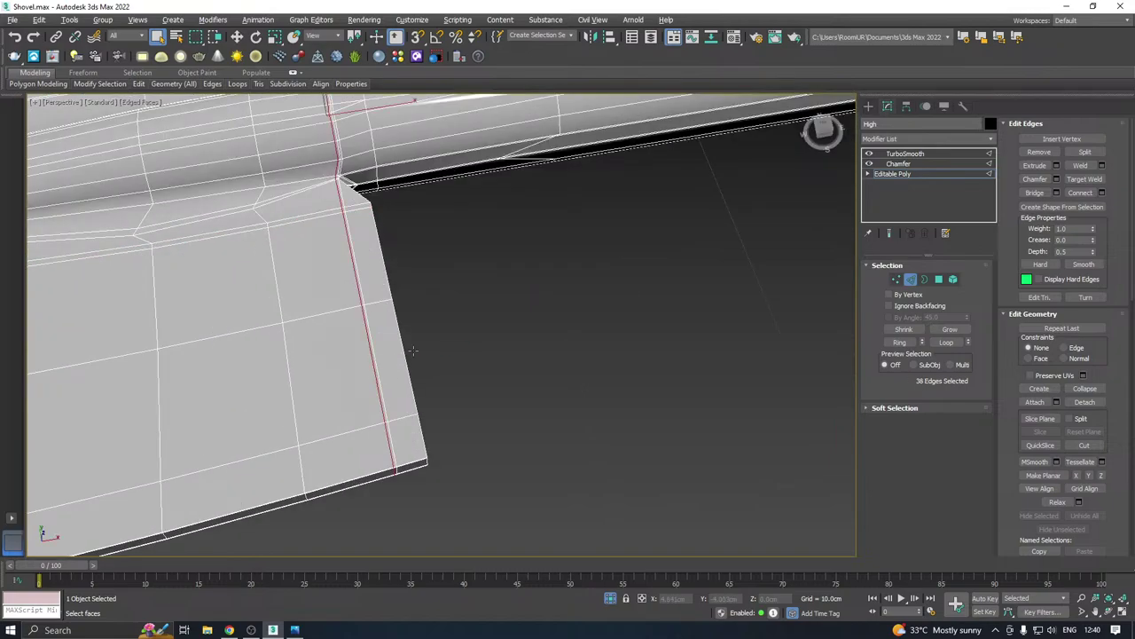
middle_click_drag(386, 333, 416, 414, "alt")
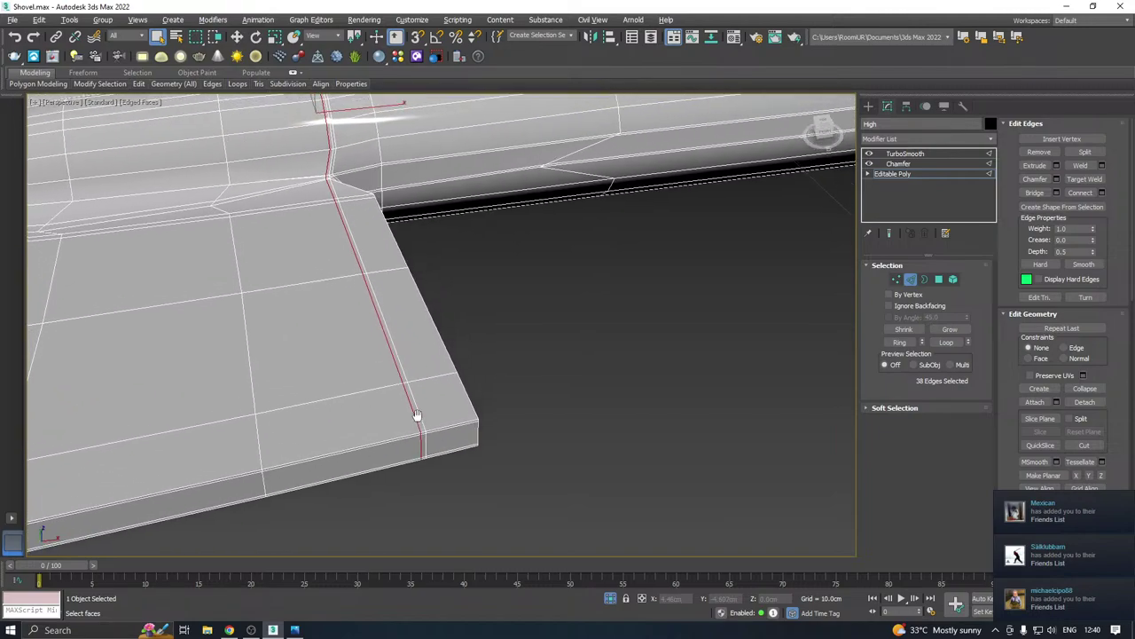
left_click(1056, 165)
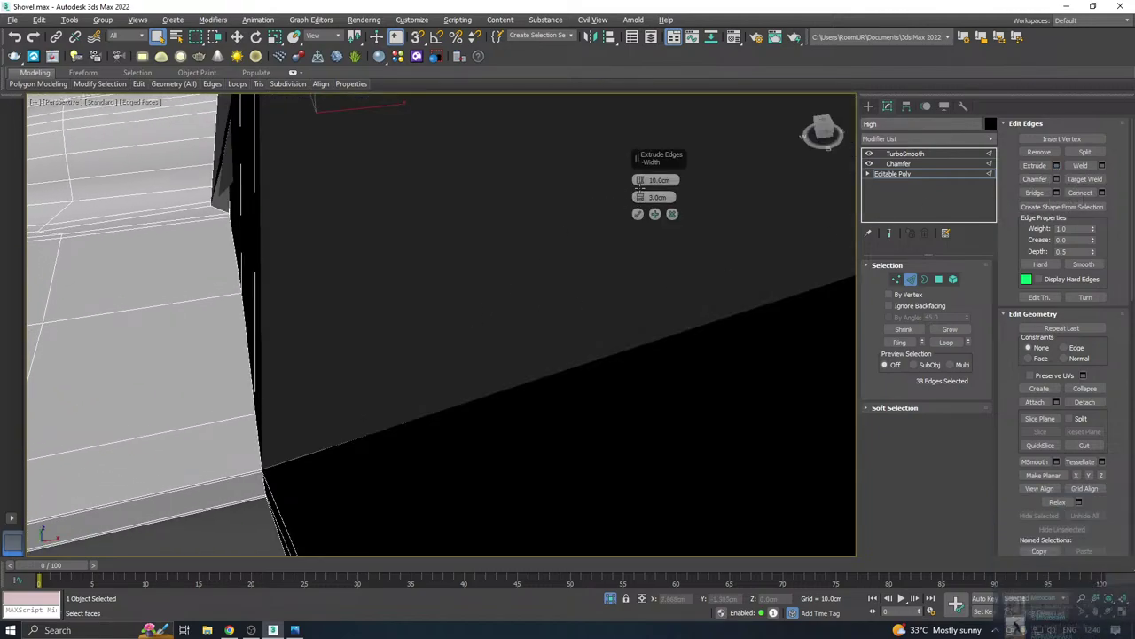
left_click_drag(640, 180, 647, 218)
scroll(426, 347, "up", 3)
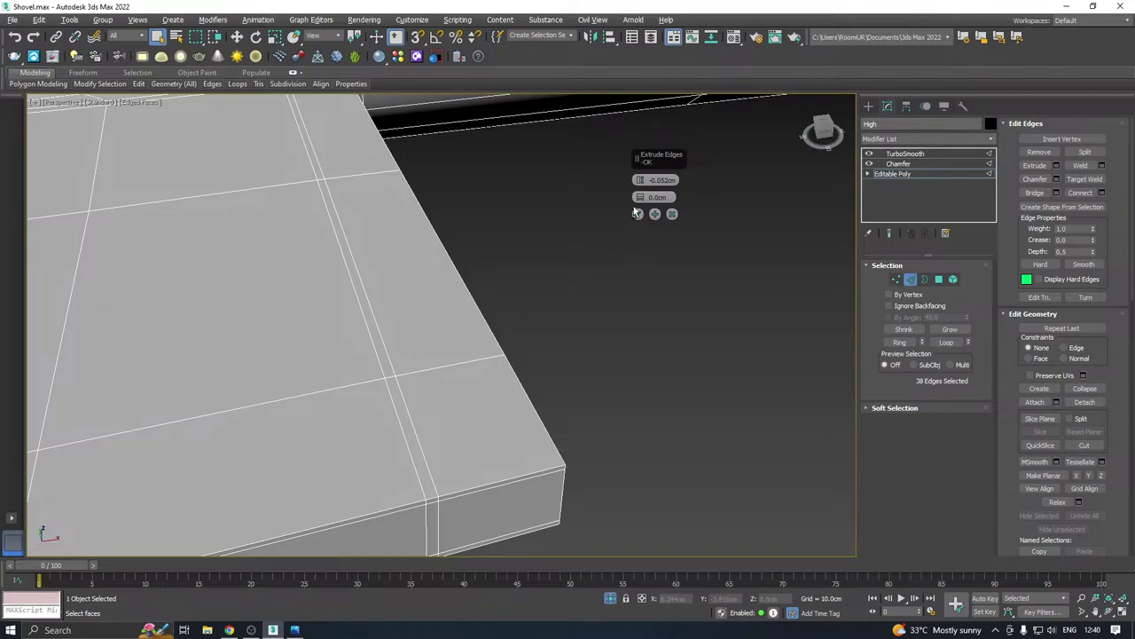
left_click_drag(638, 197, 638, 179)
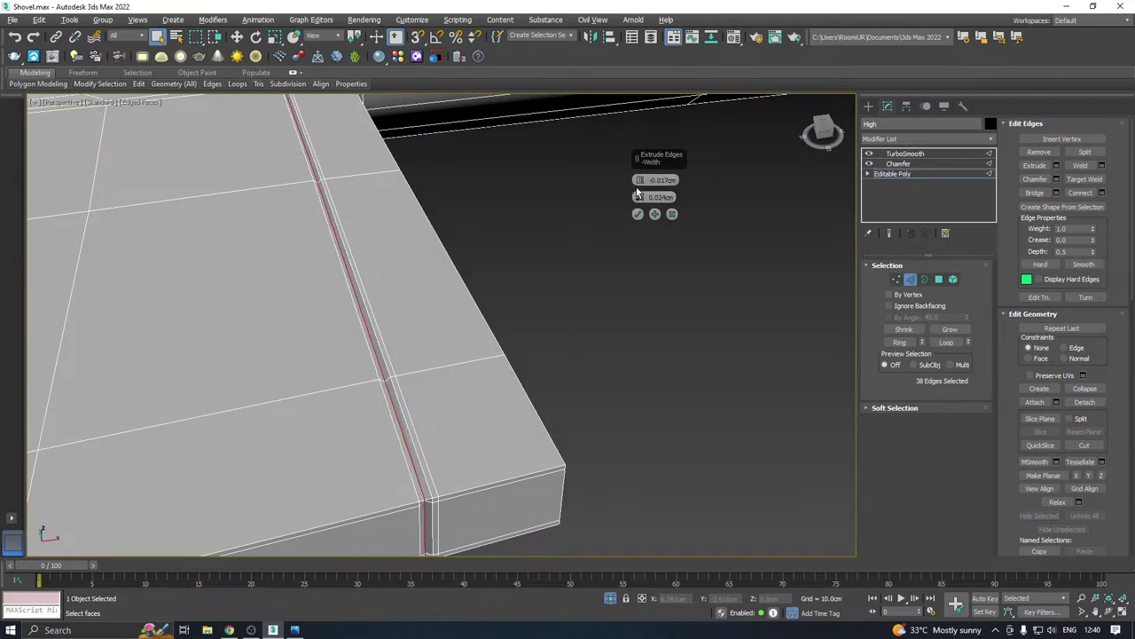
left_click_drag(644, 199, 644, 198)
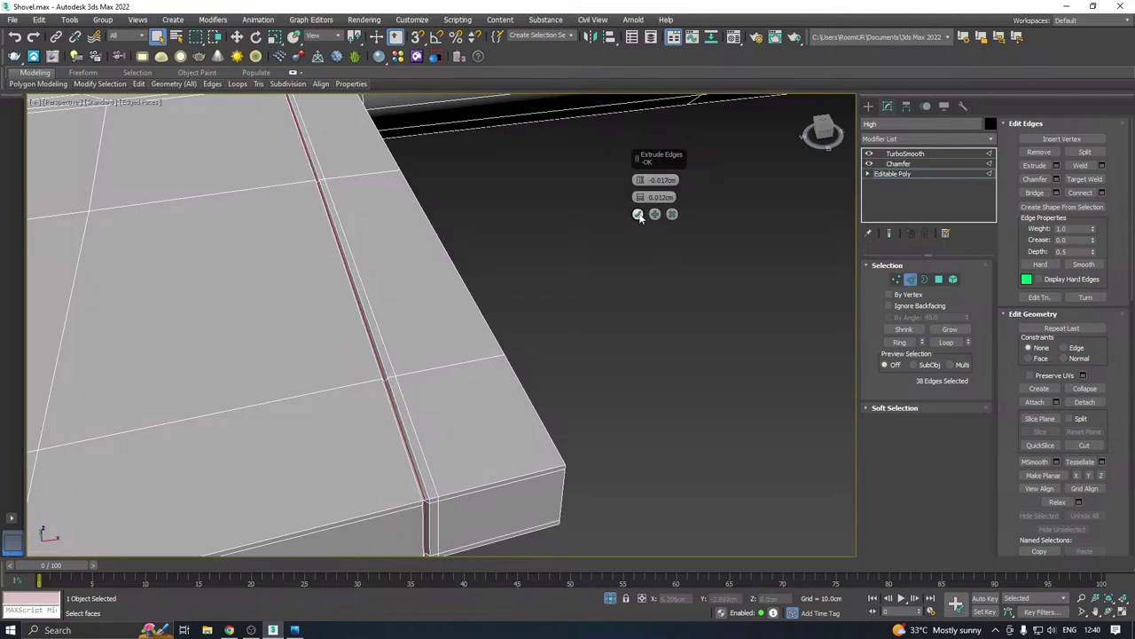
left_click(638, 214)
Turn off edged faces and examine the groove where the smoothed blade meets the handle
left_click(899, 165)
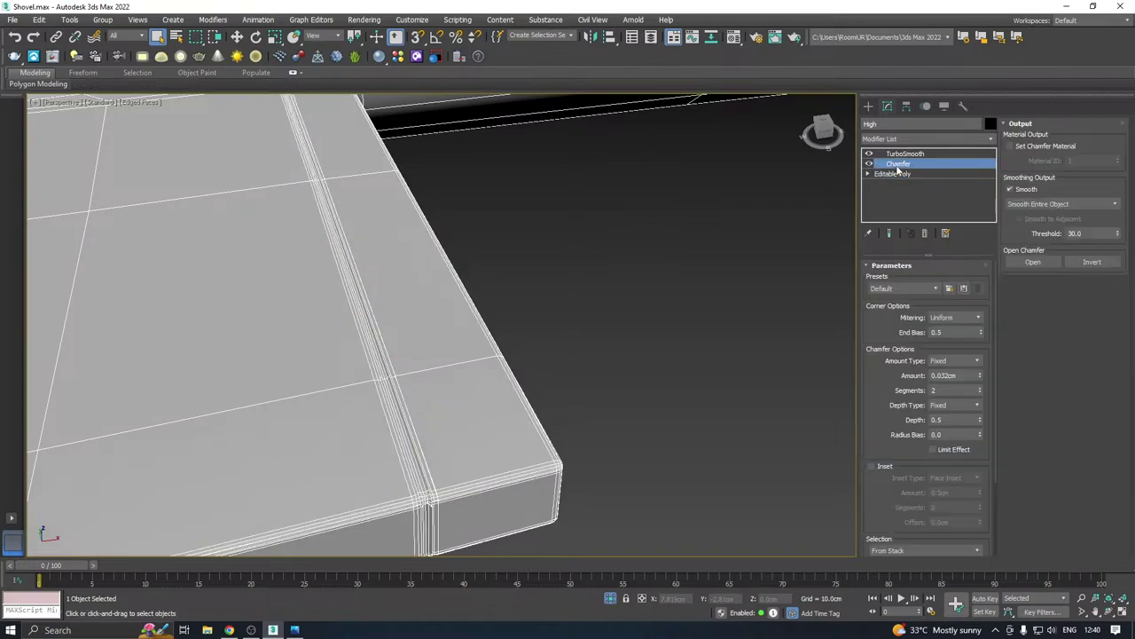
left_click(630, 346)
scroll(621, 328, "down", 3)
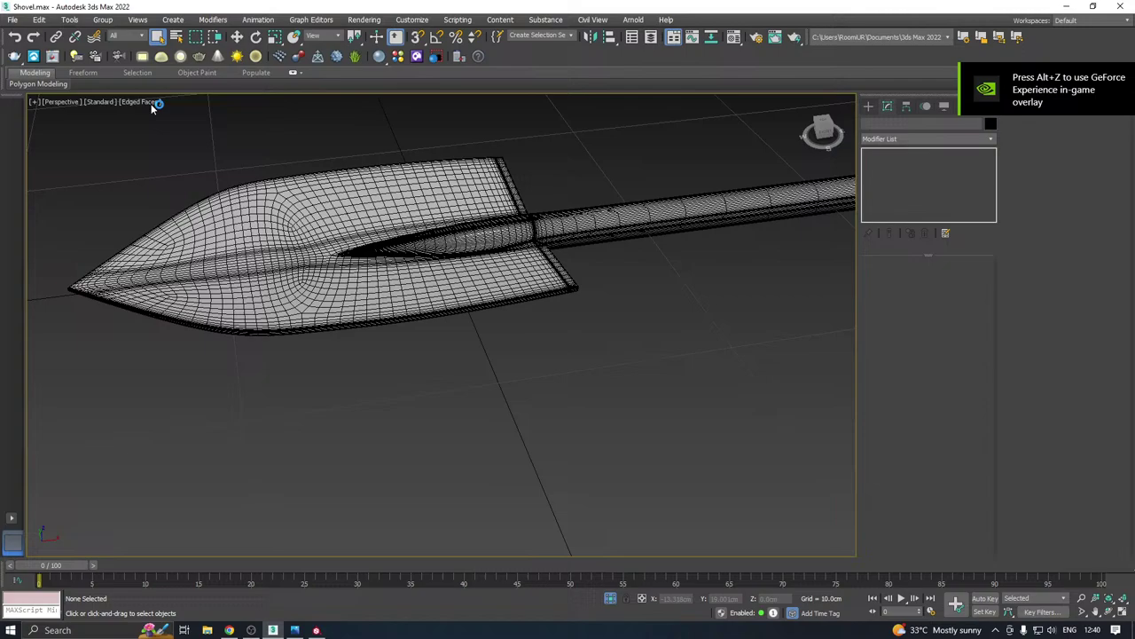
left_click(146, 102)
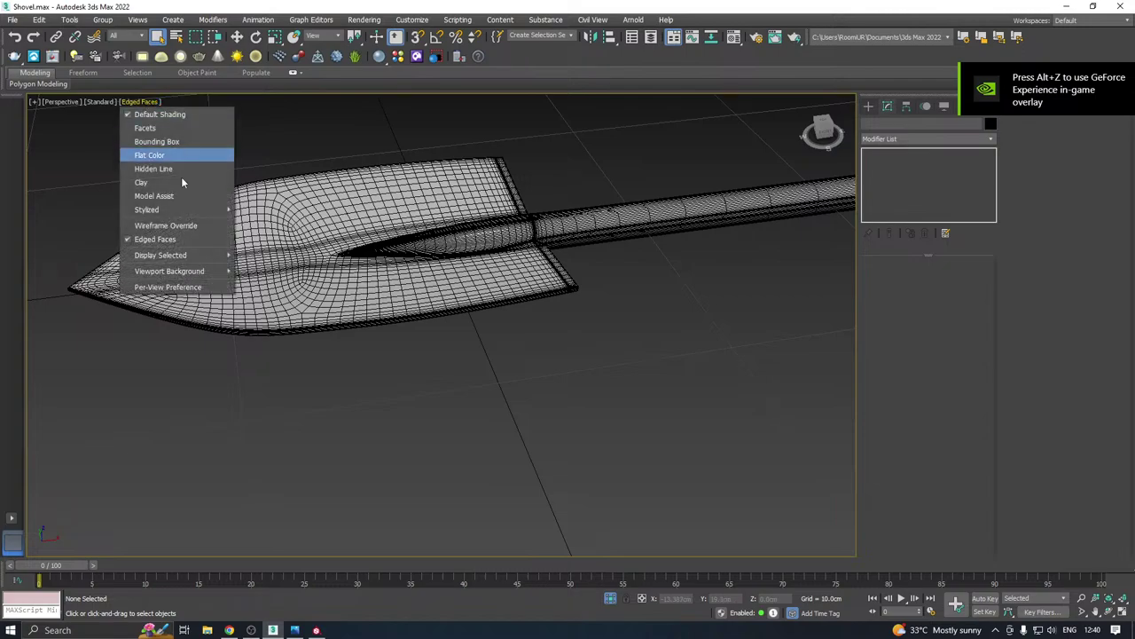
left_click(210, 240)
middle_click_drag(563, 255, 526, 335, "alt")
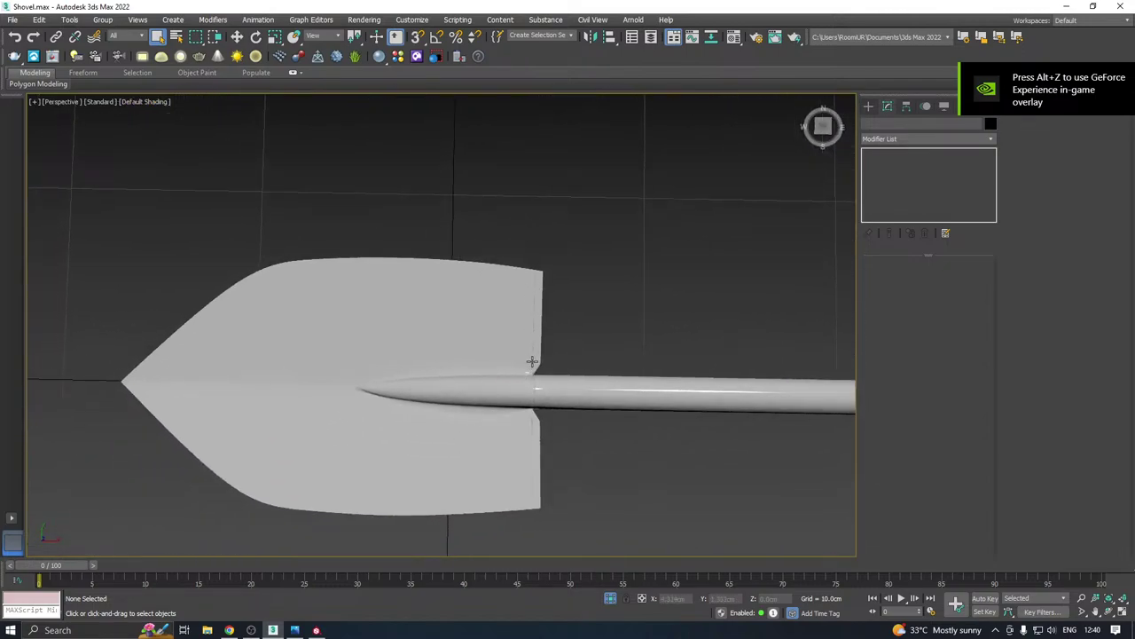
scroll(532, 355, "up", 6)
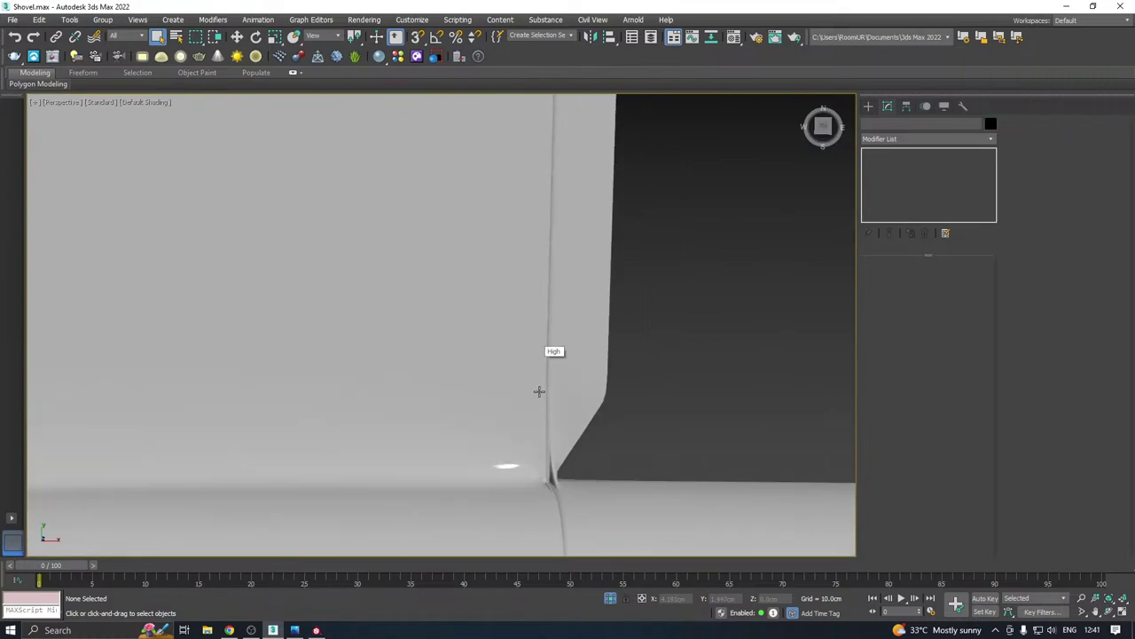
scroll(485, 399, "down", 5)
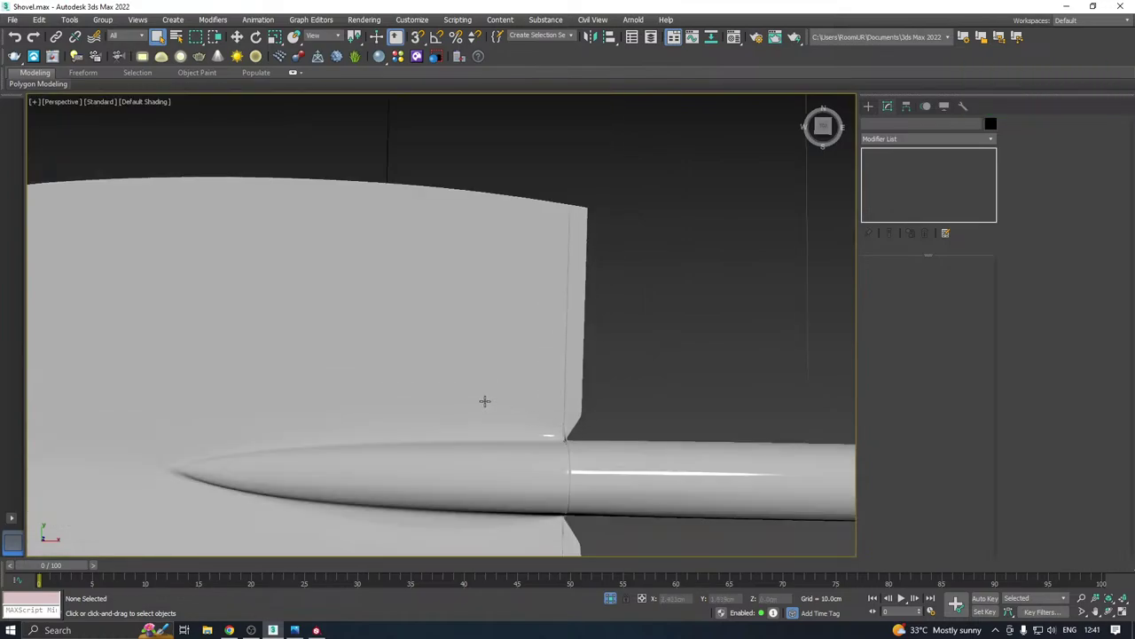
Show edged faces on the shovel again and compare its mesh at the blade-handle joint on the Editable Poly and Chamfer levels
left_click(485, 398)
middle_click_drag(484, 398, 485, 312)
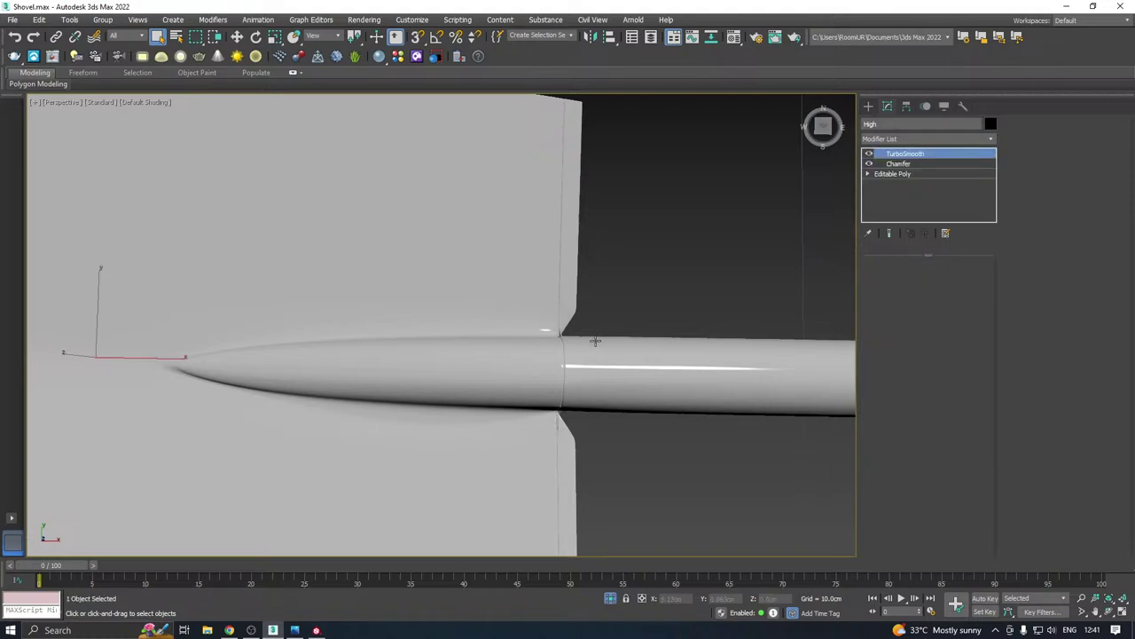
left_click(146, 103)
left_click(168, 233)
scroll(563, 337, "up", 2)
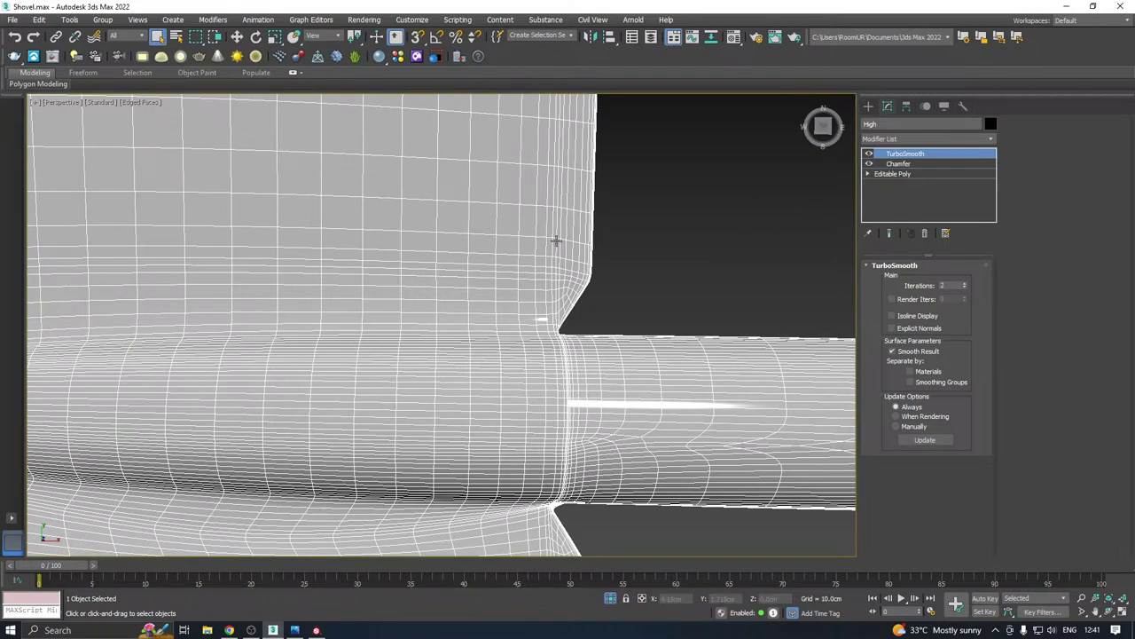
scroll(555, 239, "up", 3)
left_click(892, 174)
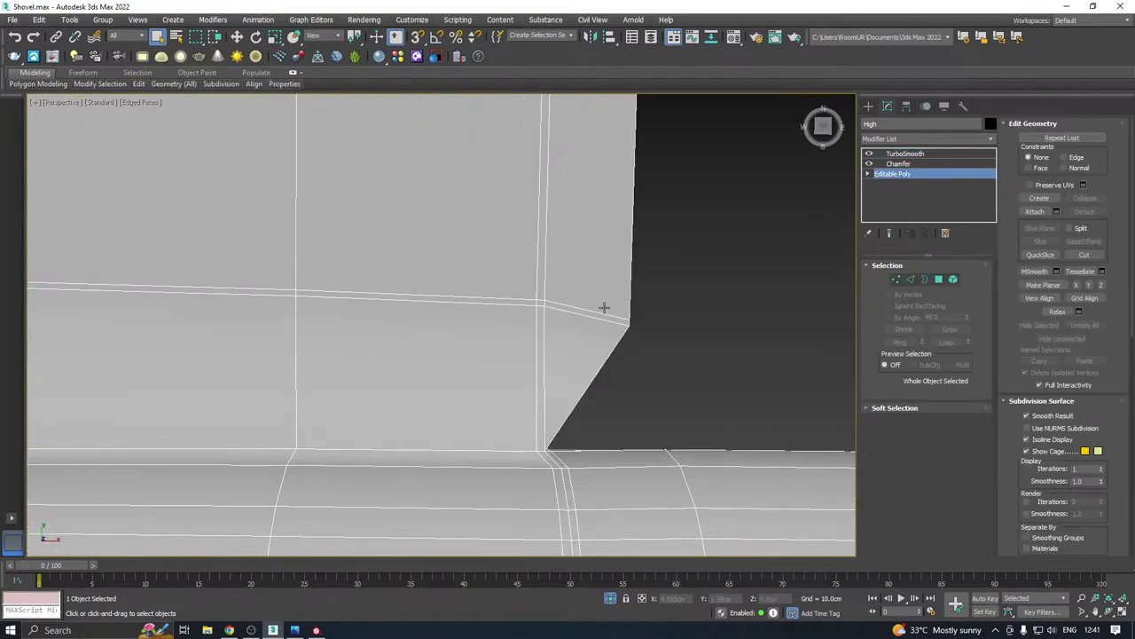
left_click(897, 164)
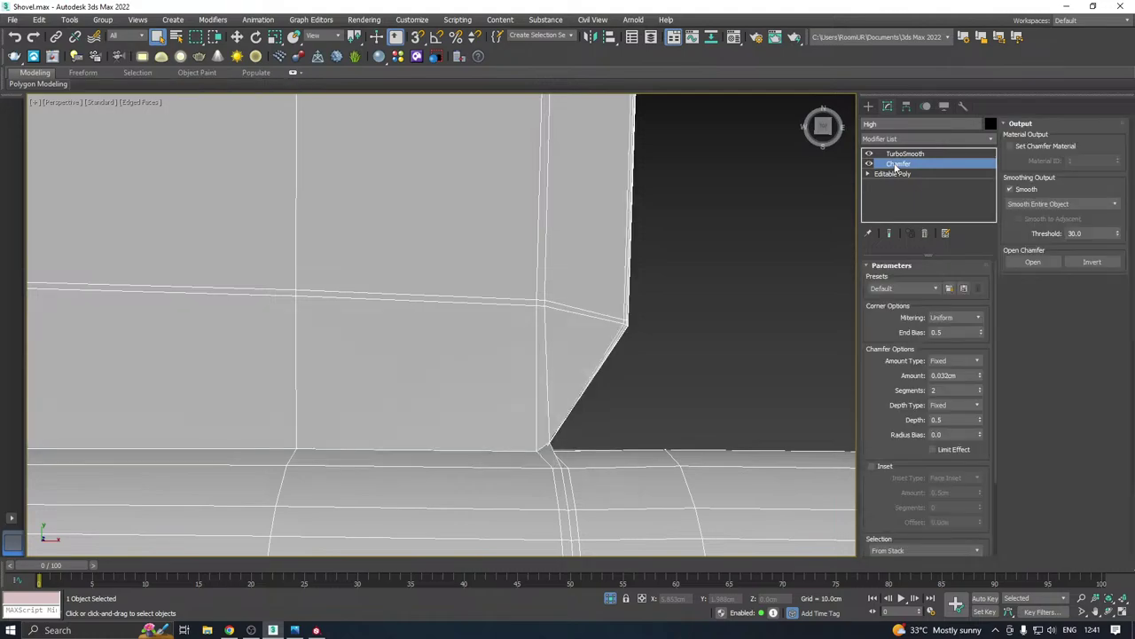
Delete the TurboSmooth modifier from the high-poly shovel's stack
left_click(905, 154)
right_click(905, 154)
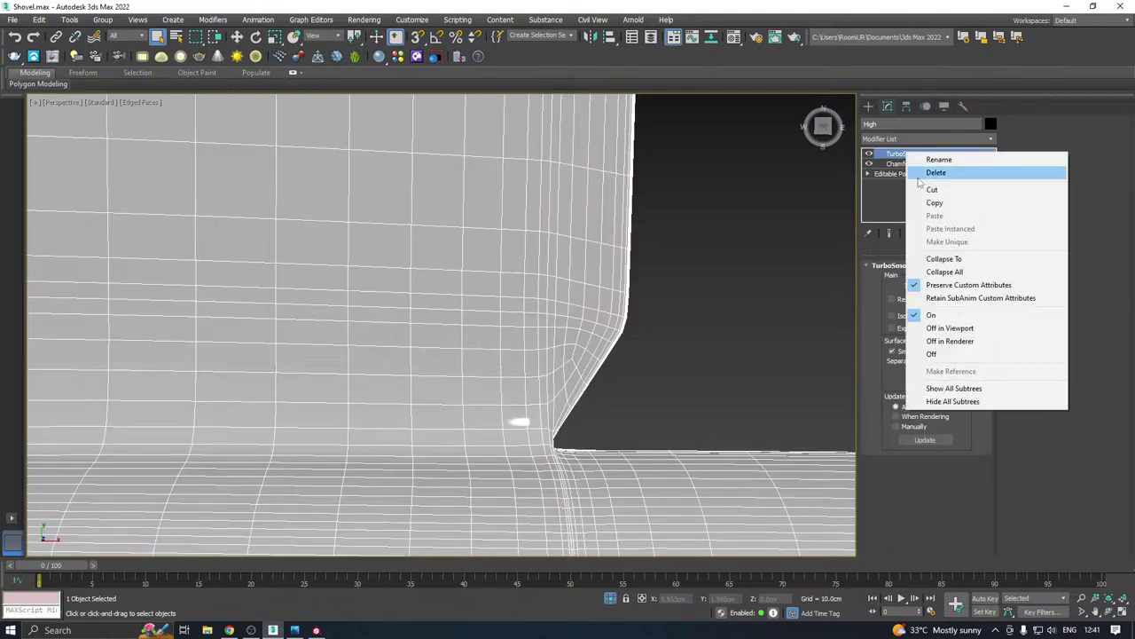
left_click(940, 169)
left_click(13, 20)
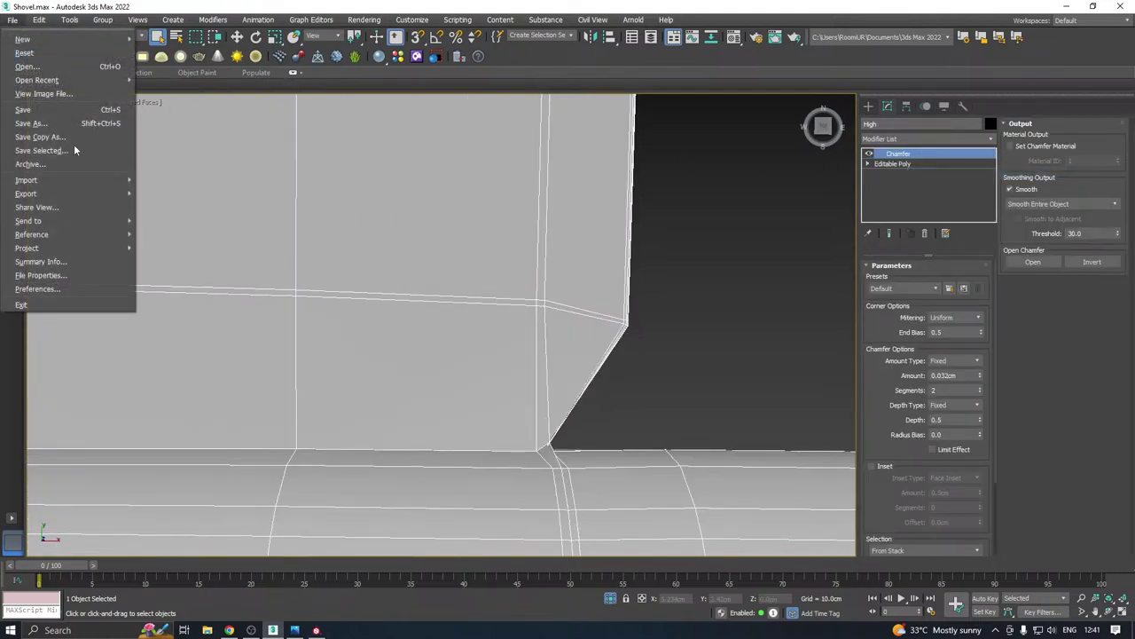
left_click(70, 138)
left_click(523, 436)
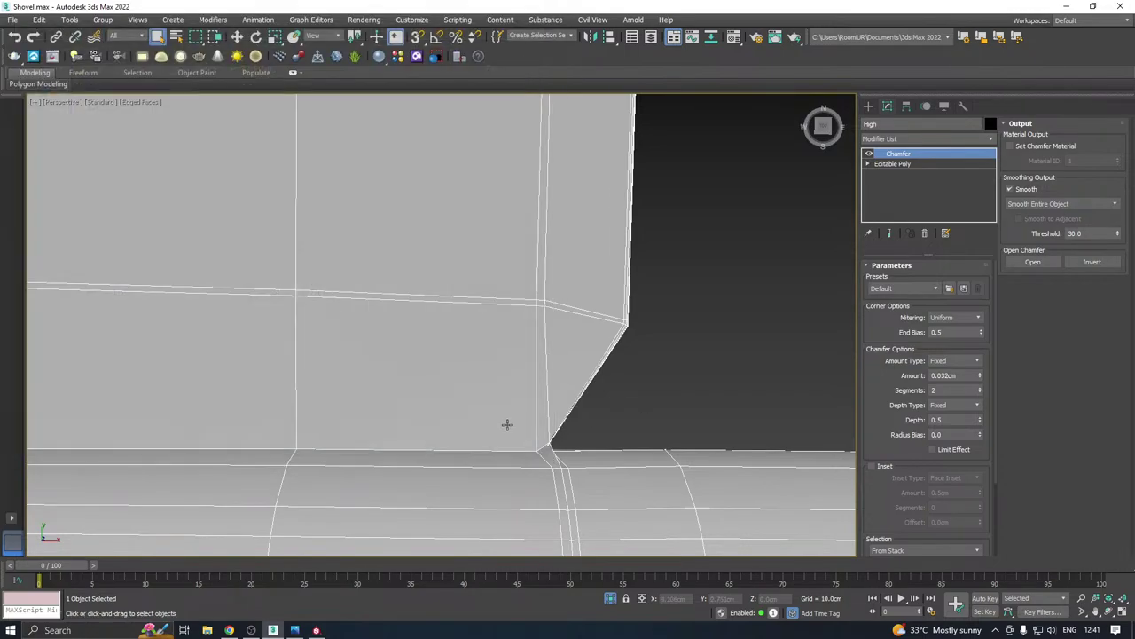
Collapse the shovel's Chamfer modifier into its Editable Poly and enter edge level
right_click(903, 165)
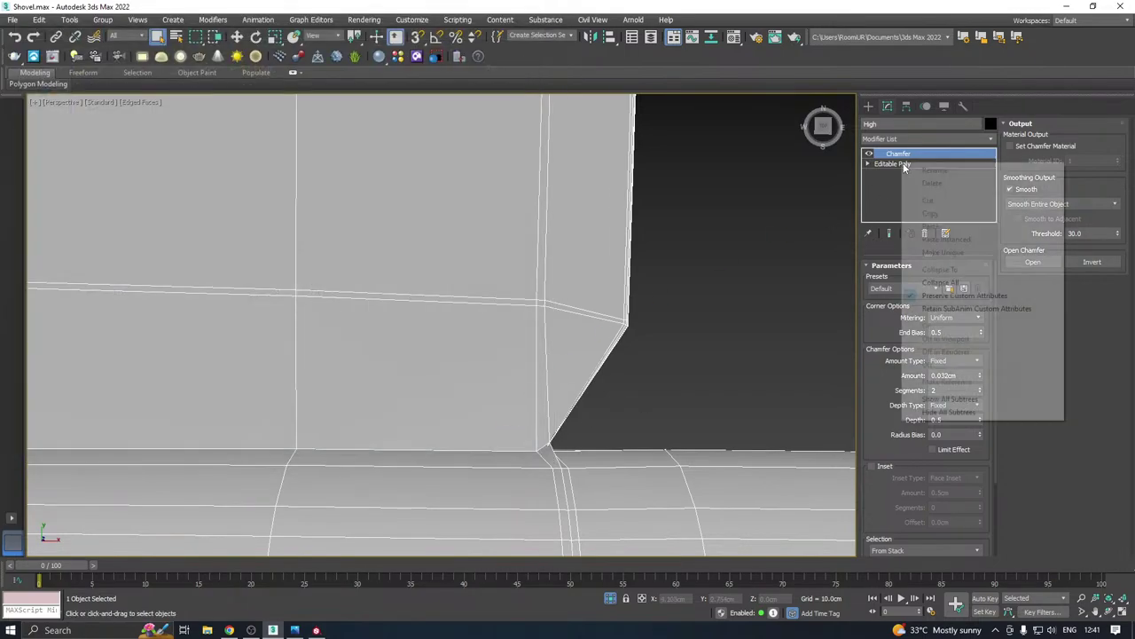
left_click(954, 282)
key("2")
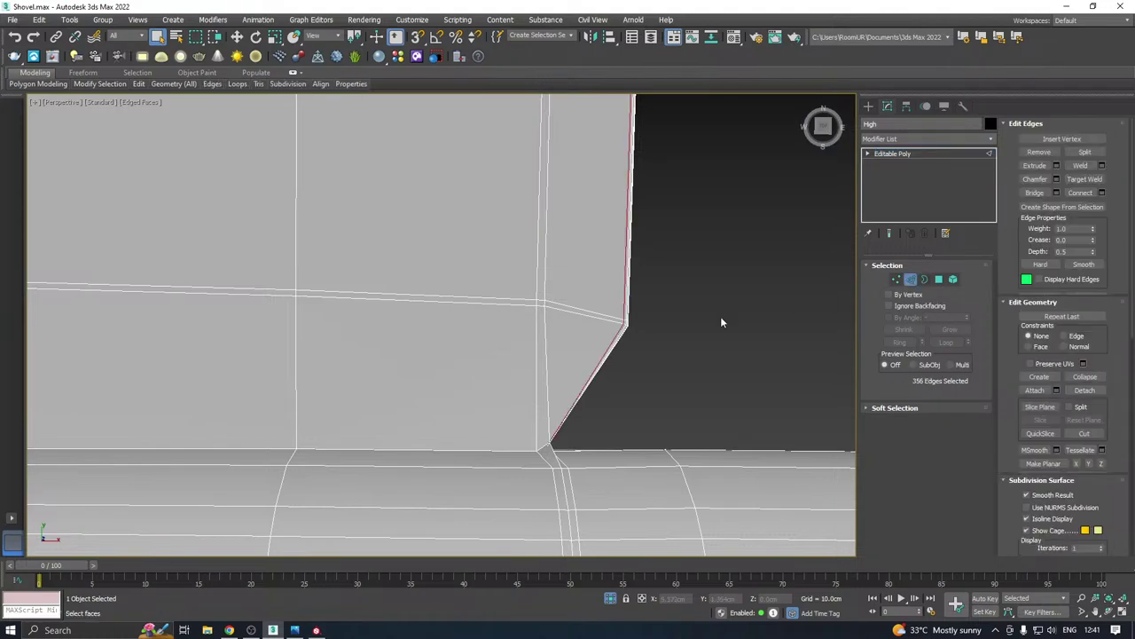
Extrude the edge loop around the blade near its handle-side edge with height -0.003 cm and width 0.012 cm
left_click(538, 359)
double_click(538, 360)
scroll(510, 315, "down", 3)
middle_click_drag(510, 315, 566, 297, "alt")
scroll(559, 299, "down", 4)
key("w")
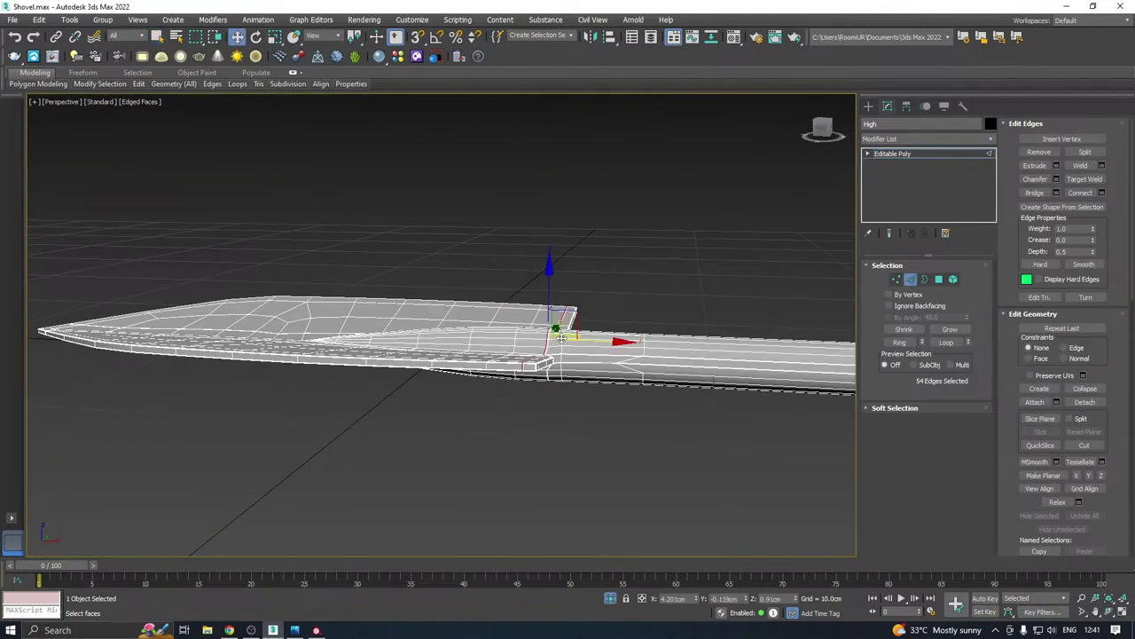
middle_click_drag(559, 335, 544, 412, "alt")
scroll(525, 414, "up", 5)
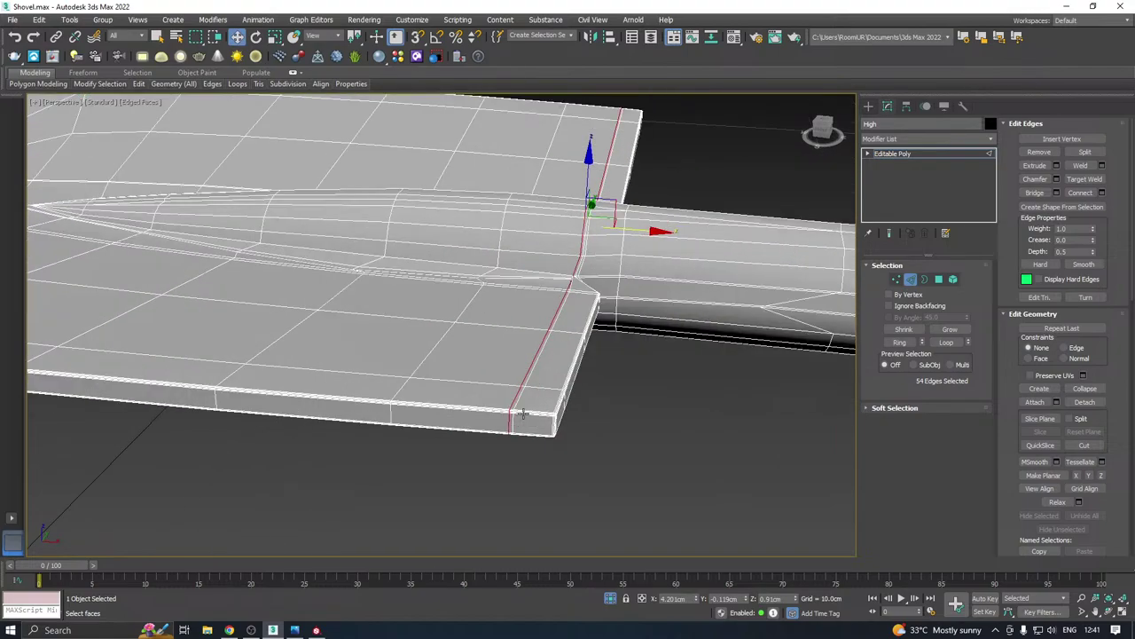
left_click(1056, 166)
left_click_drag(643, 188, 646, 225)
scroll(537, 397, "up", 3)
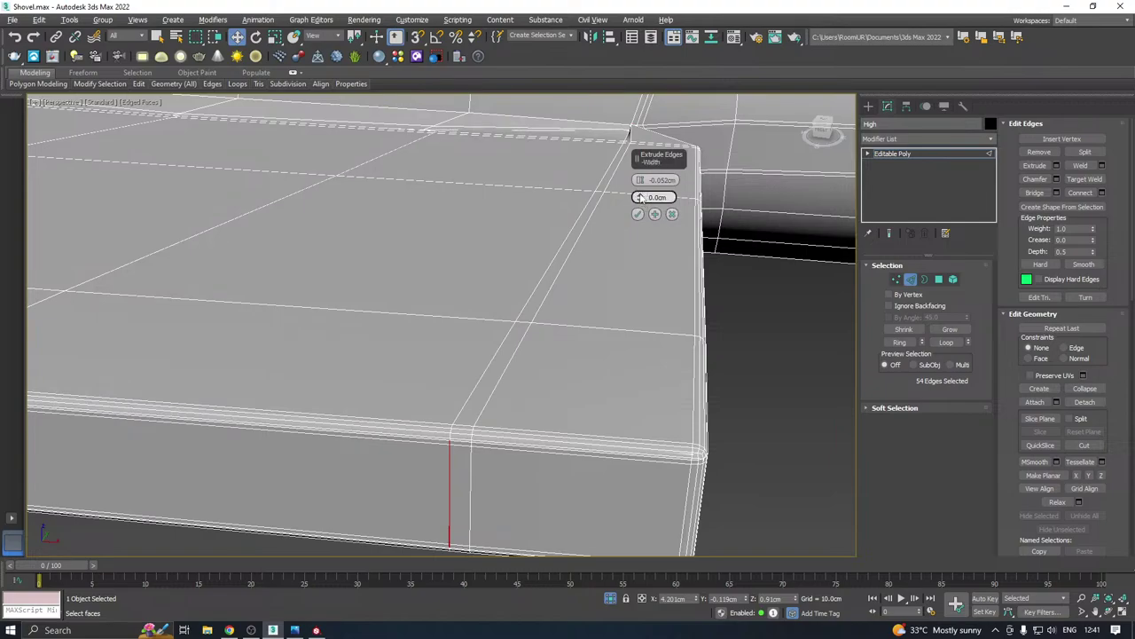
mouse_move(640, 197)
left_mouse_down()
mouse_move(640, 180)
mouse_move(653, 181)
left_mouse_up()
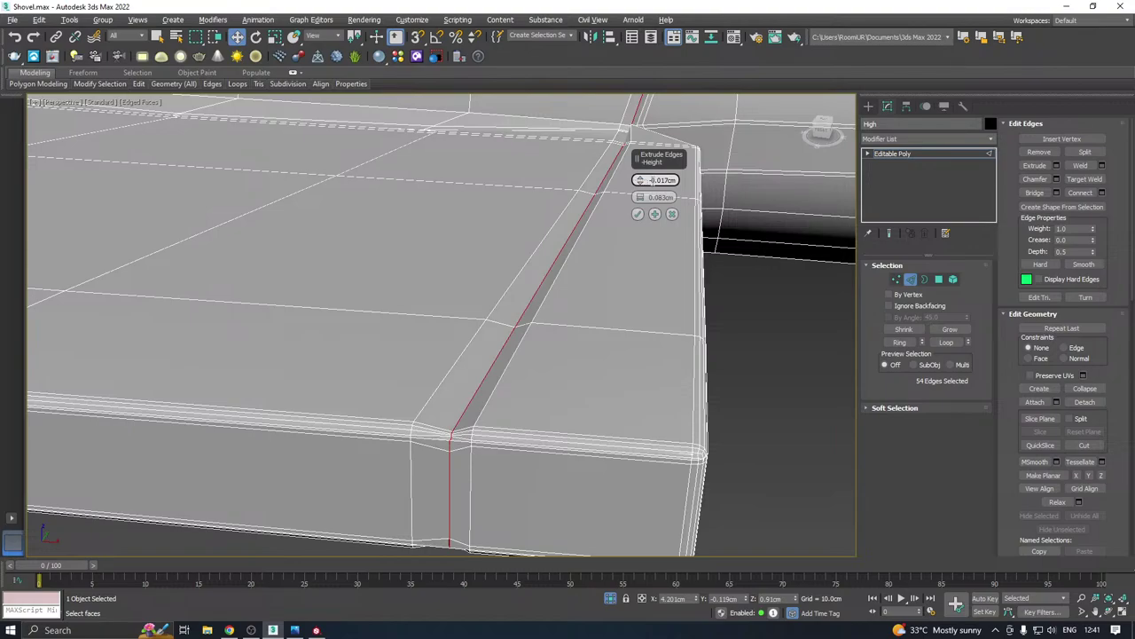
left_click_drag(640, 180, 641, 204)
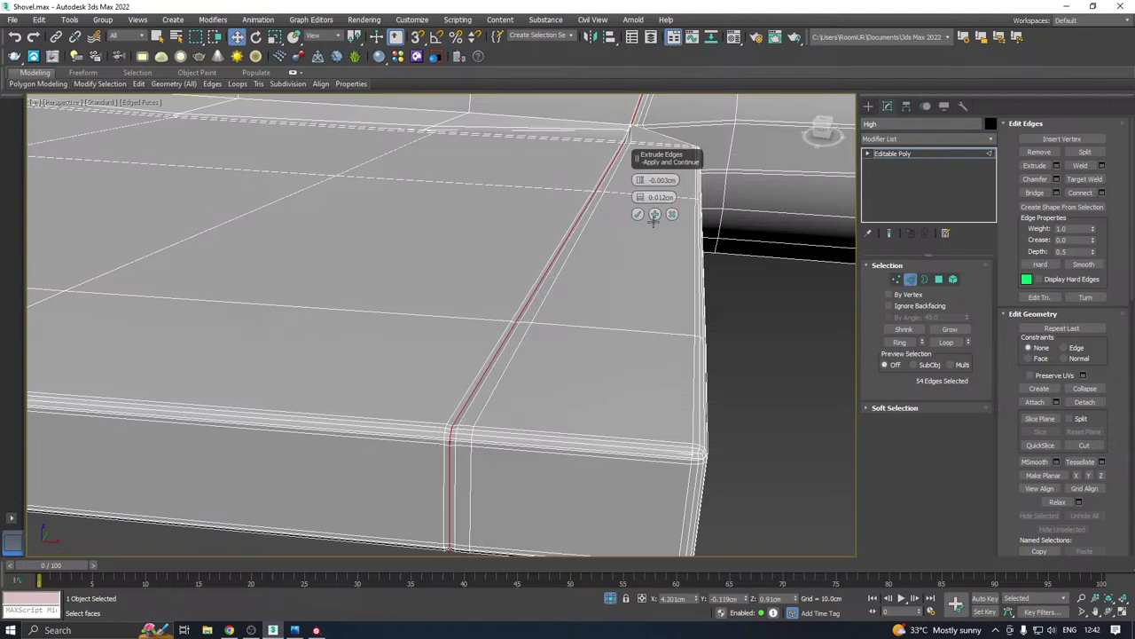
left_click(638, 214)
Add a TurboSmooth modifier with 2 iterations to the high-poly shovel
left_click(942, 154)
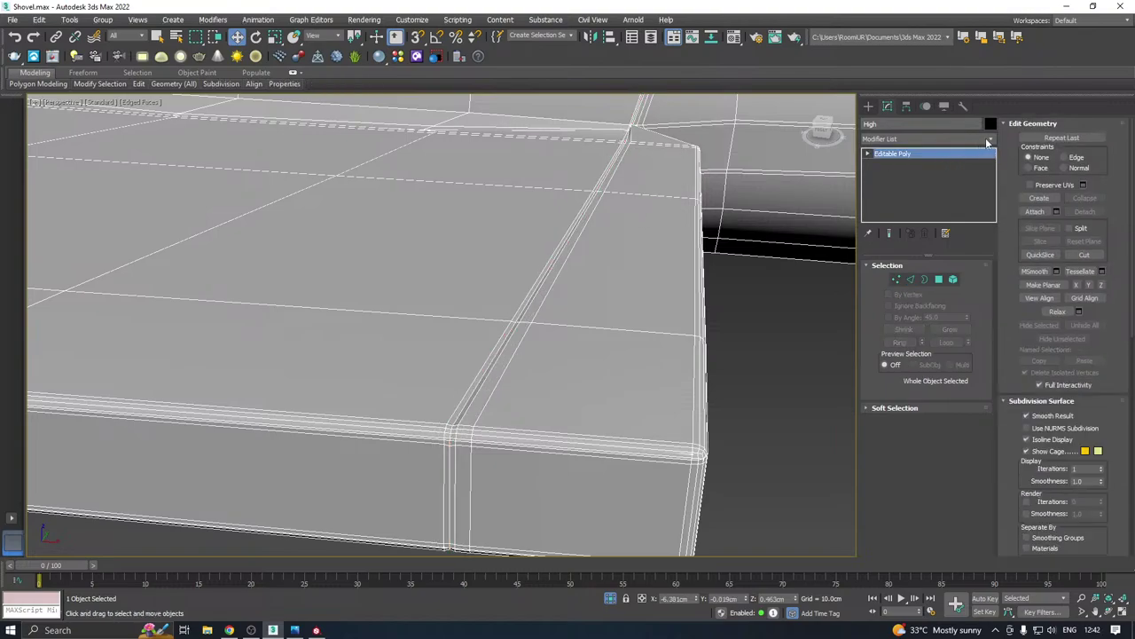
left_click(991, 139)
left_click_drag(993, 169, 993, 438)
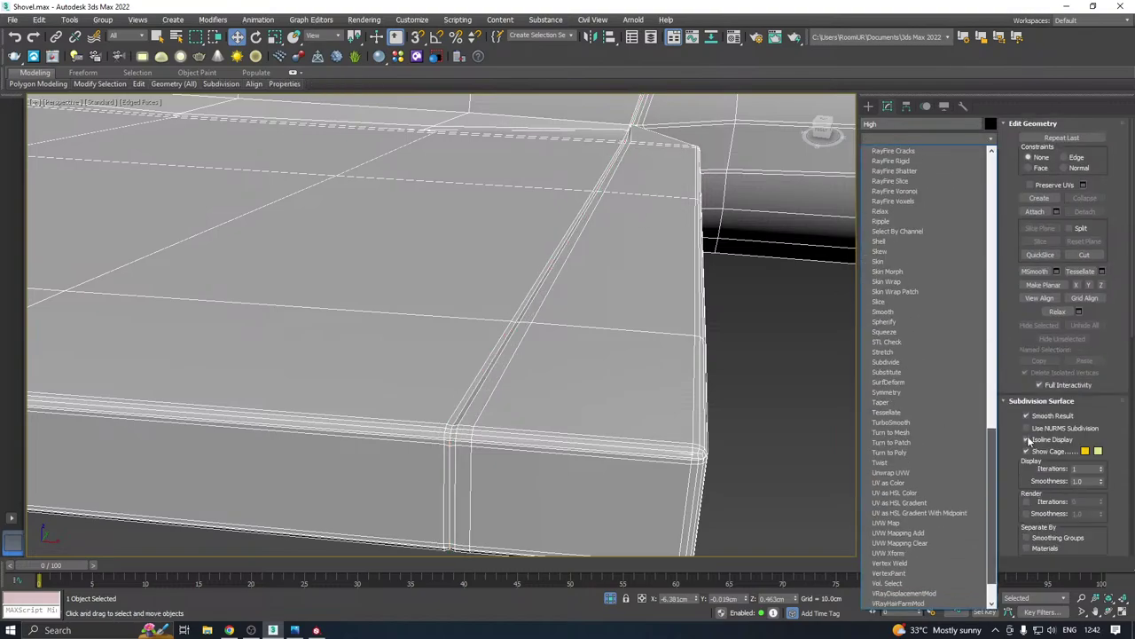
left_click(896, 417)
scroll(594, 415, "down", 8)
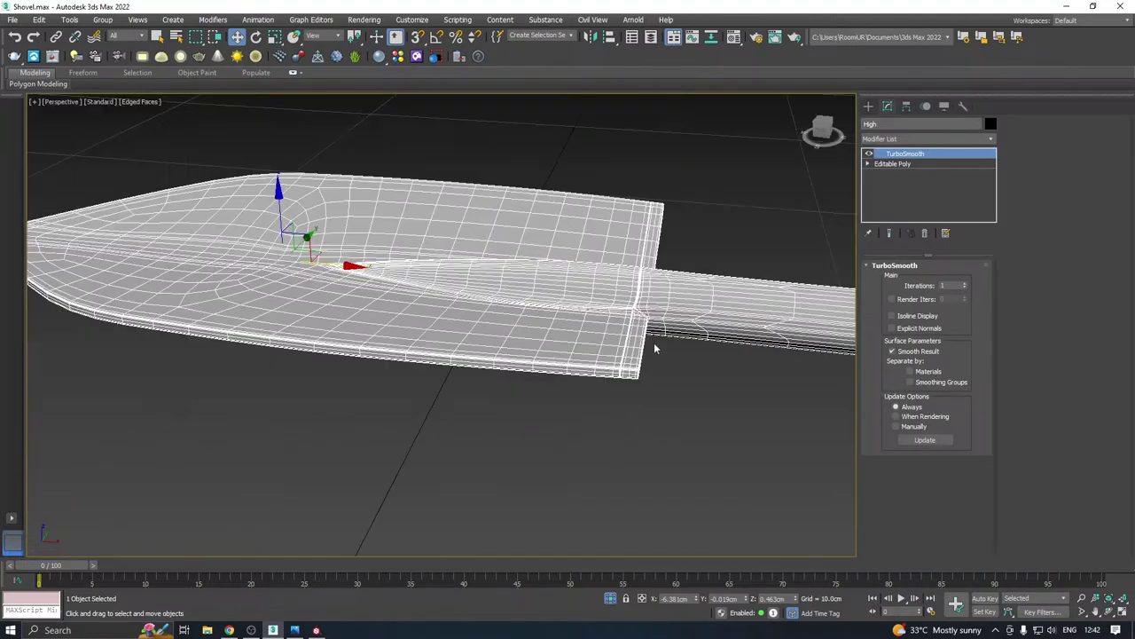
scroll(670, 314, "up", 6)
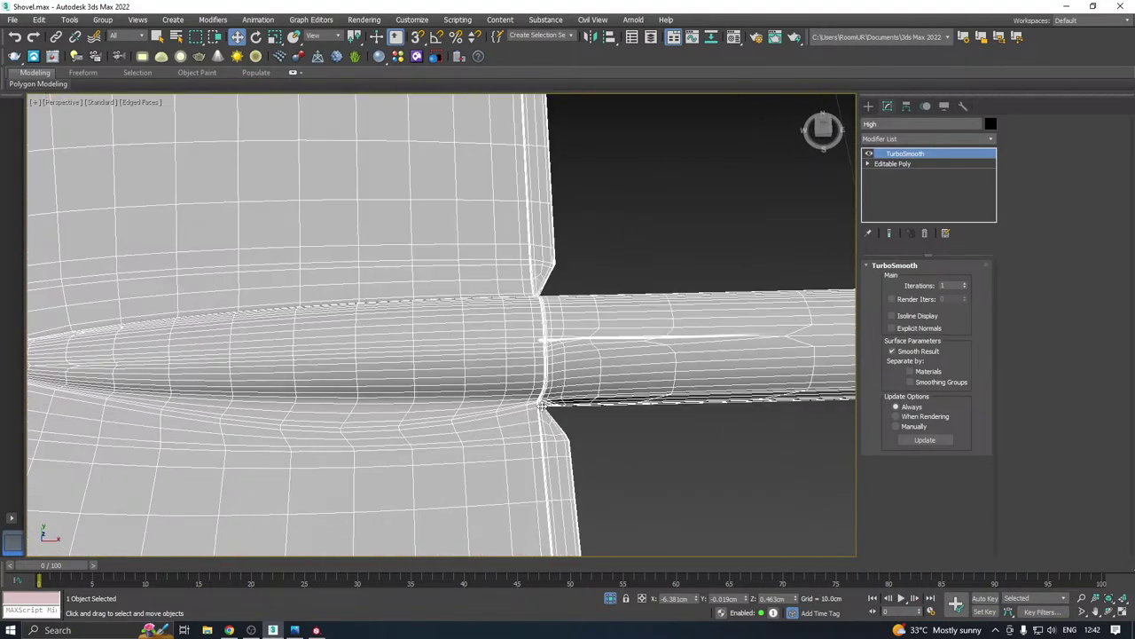
left_click(967, 285)
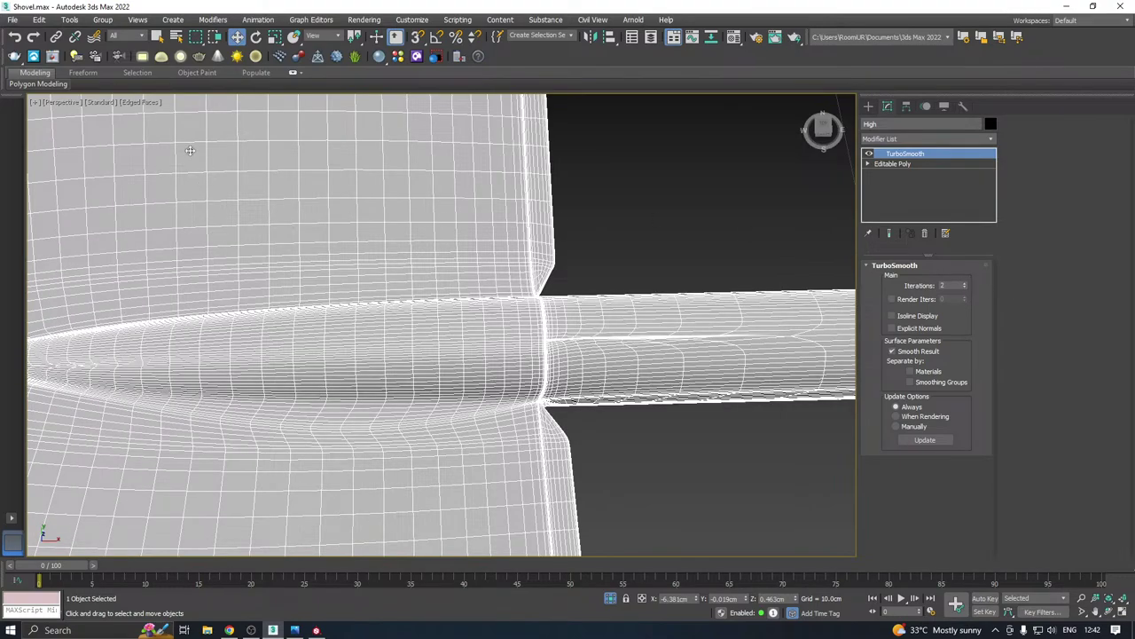
Turn off edged faces and inspect the smoothed surface of the blade and handle joint
left_click(137, 102)
left_click(177, 236)
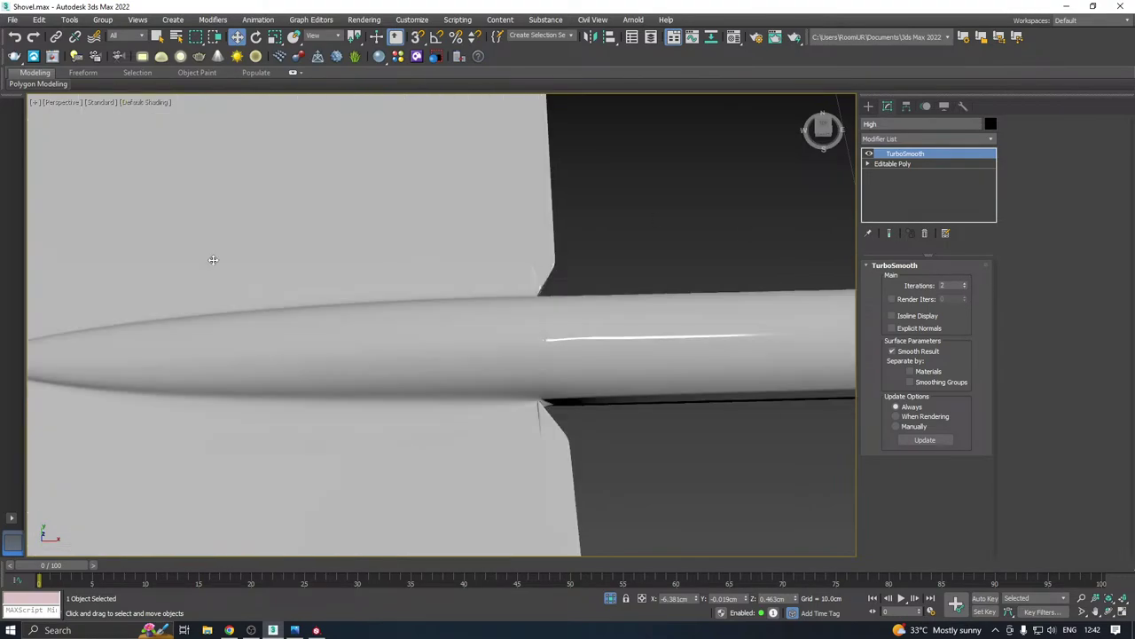
scroll(609, 314, "down", 6)
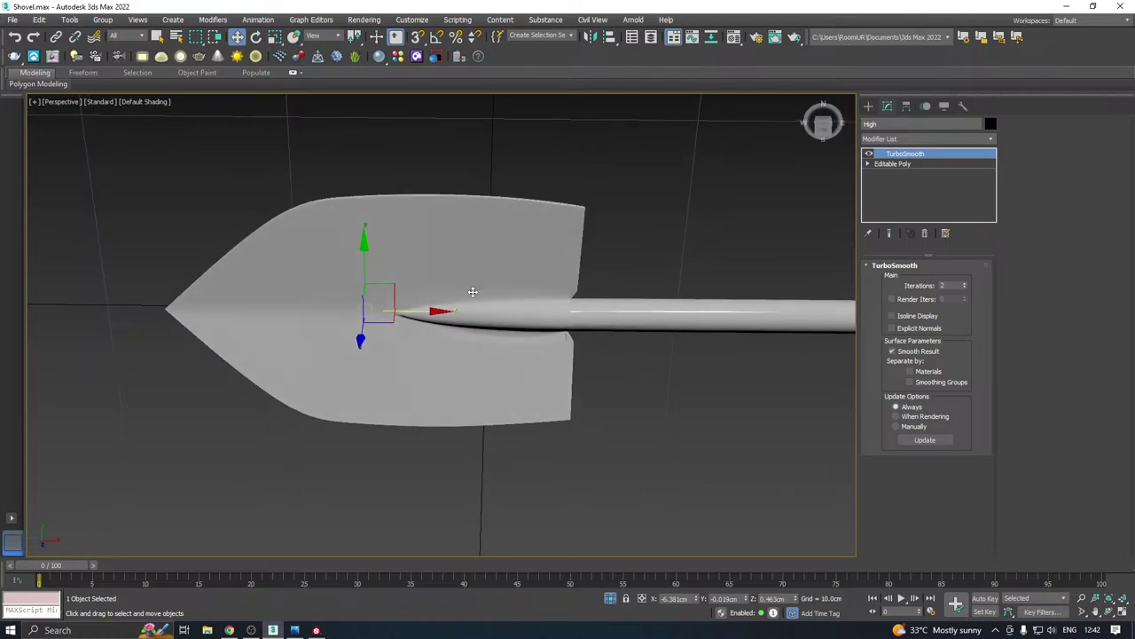
Turn on edged faces for the high-poly shovel and enter edge level of its Editable Poly at the blade groove
scroll(565, 269, "up", 8)
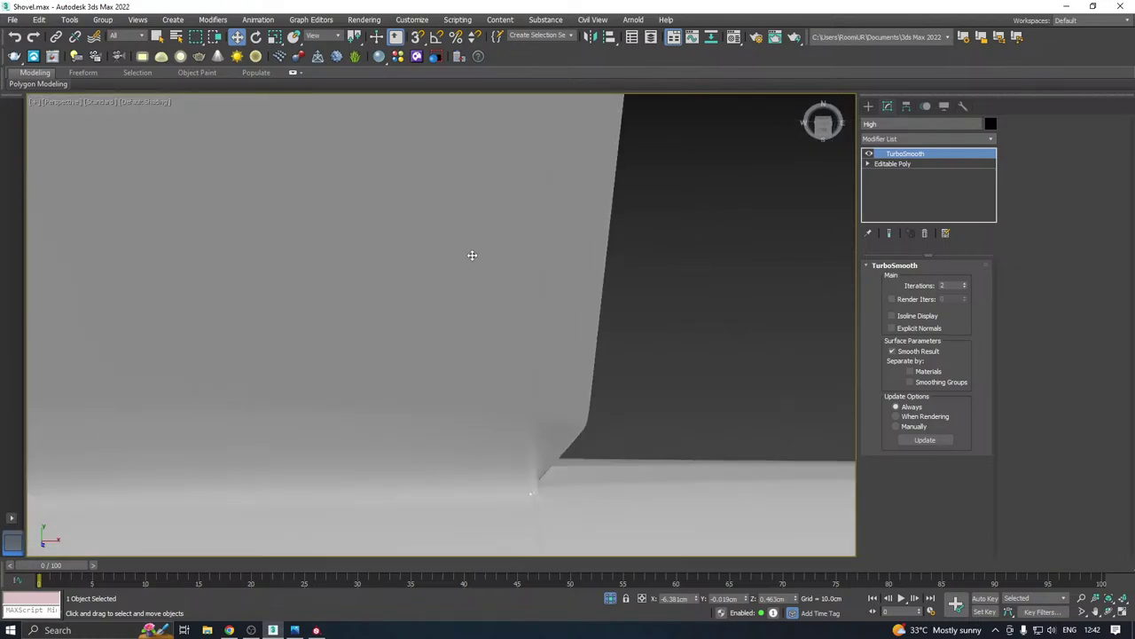
scroll(472, 255, "down", 4)
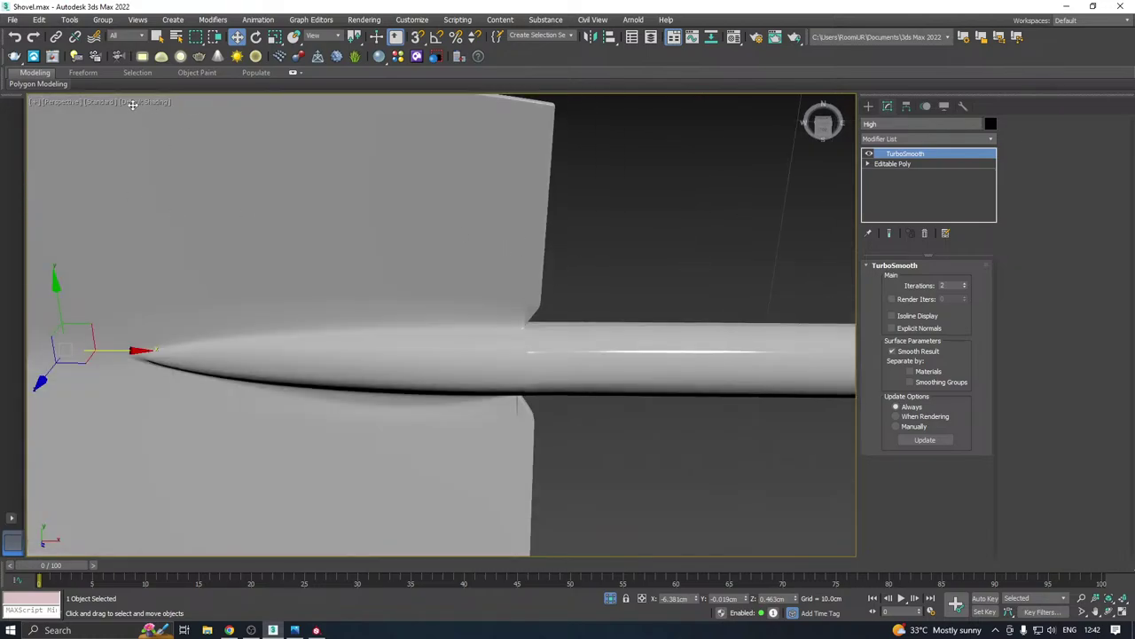
left_click(129, 104)
left_click(203, 236)
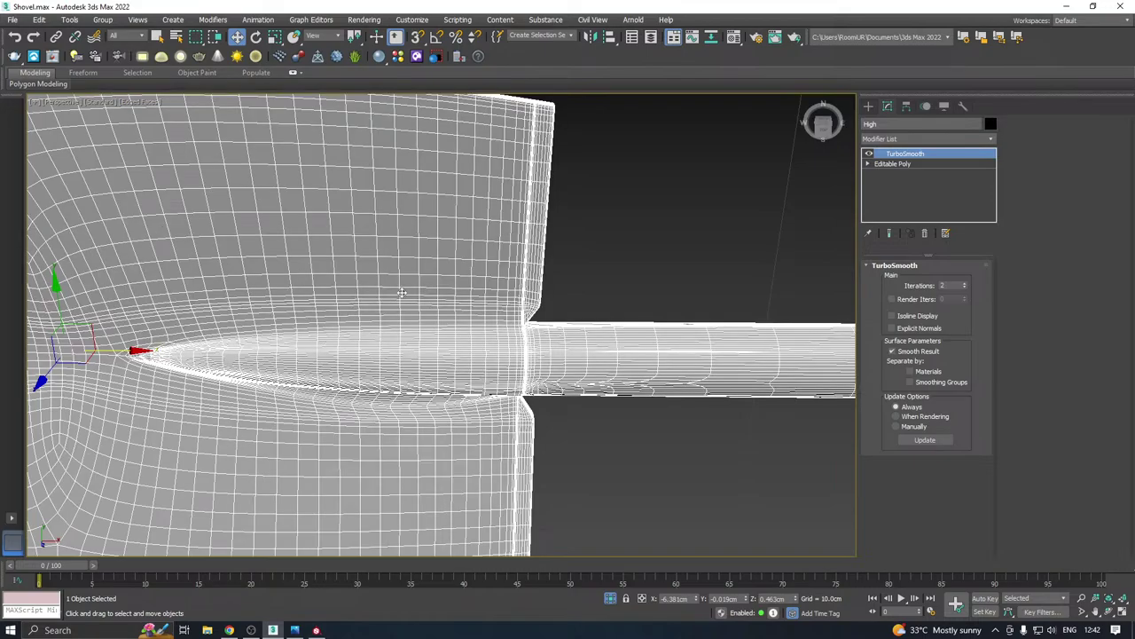
left_click(892, 165)
scroll(523, 238, "up", 6)
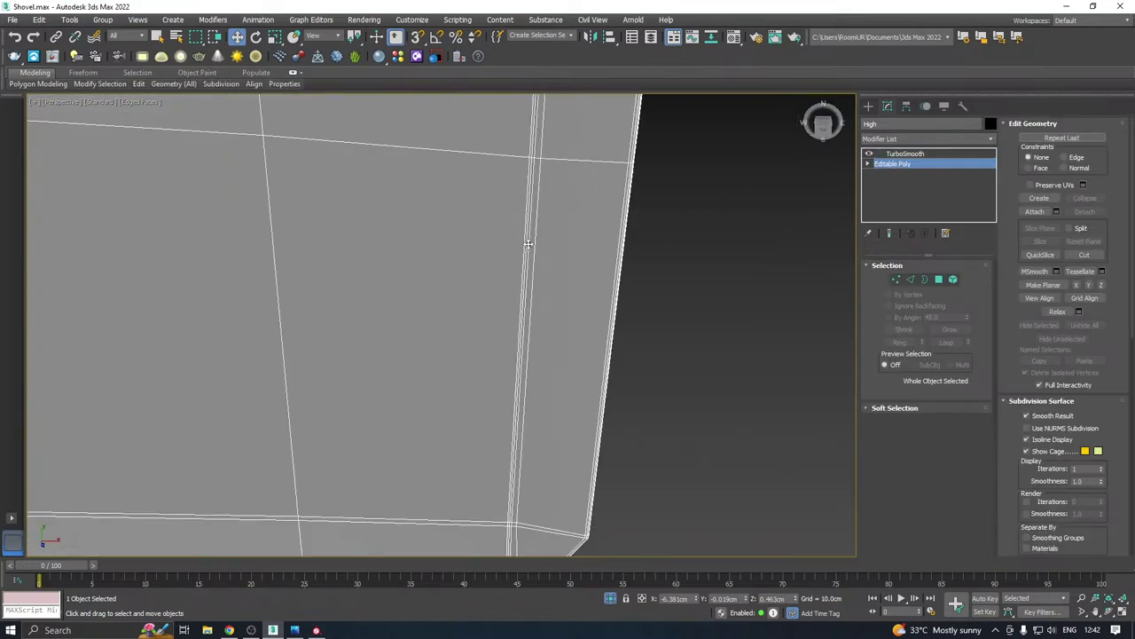
left_click(896, 279)
left_click(910, 279)
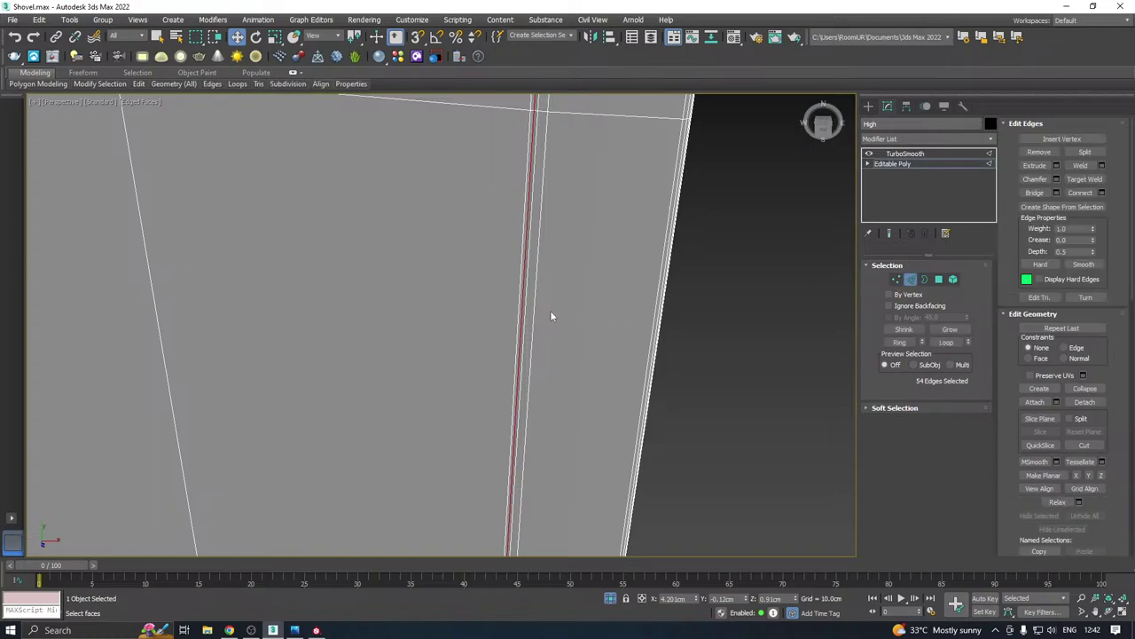
Chamfer the blade groove's three edge loops by 0.002 cm with 1 segment, and deselect the shovel
scroll(550, 310, "up", 3)
double_click(519, 306, "ctrl")
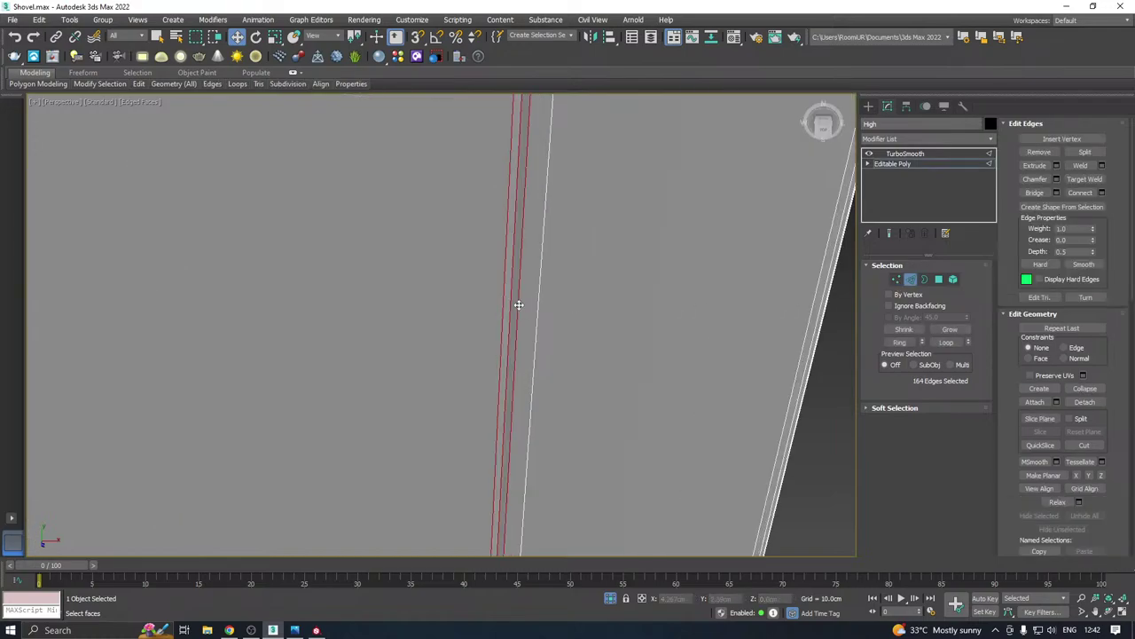
left_click(1057, 179)
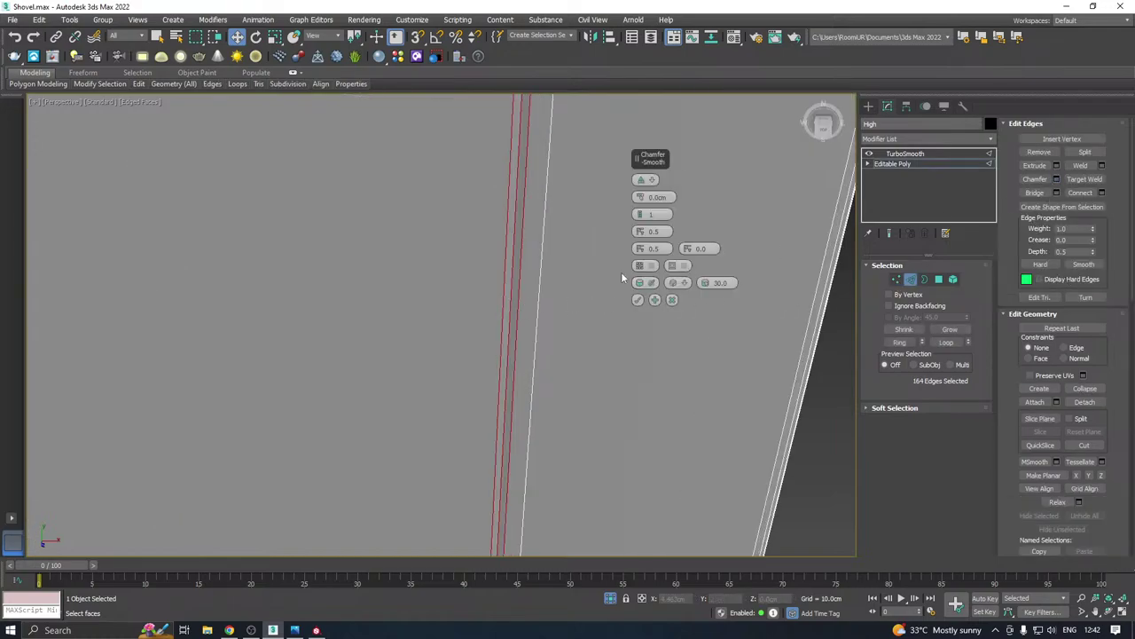
mouse_move(641, 197)
left_mouse_down()
mouse_move(659, 188)
mouse_move(644, 197)
left_mouse_up()
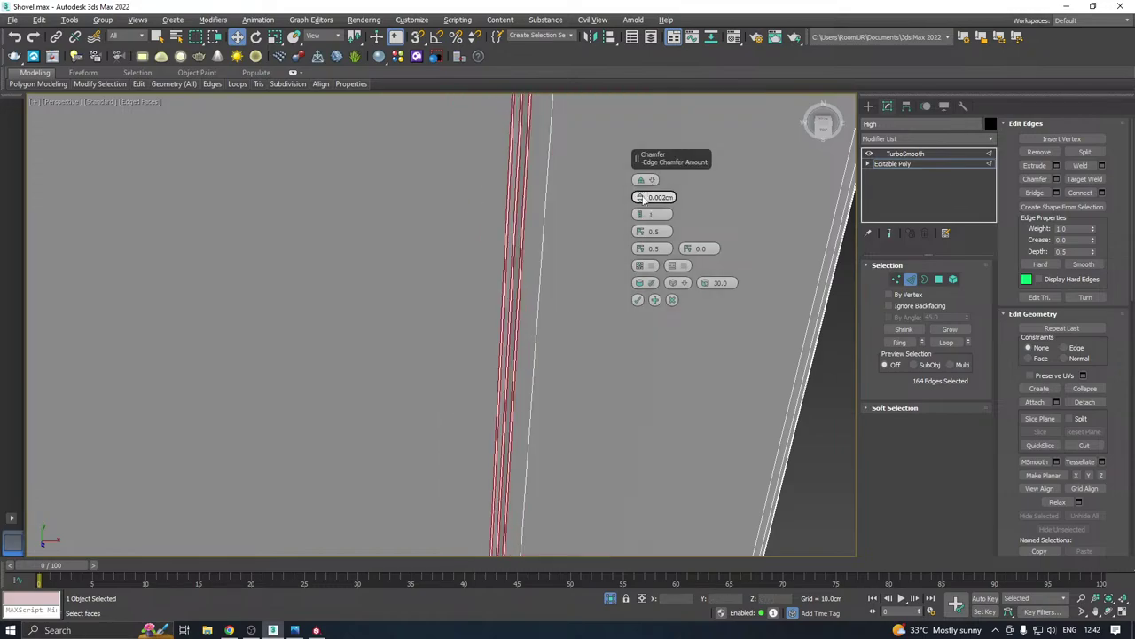
left_click(638, 299)
left_click(908, 165)
left_click(838, 304)
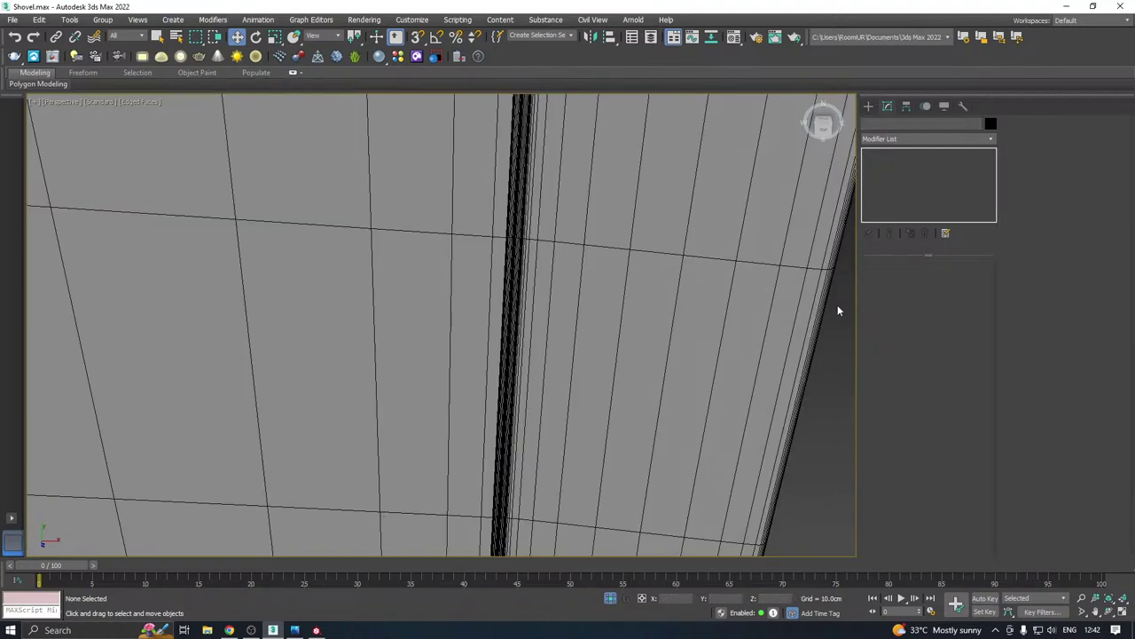
Turn off edged faces and inspect the smoothed groove near the blade's handle-side edge
scroll(521, 229, "down", 10)
mouse_move(590, 241)
middle_mouse_down("alt")
mouse_move(584, 223)
mouse_move(557, 304)
mouse_move(540, 280)
middle_mouse_up("alt")
left_click(141, 102)
left_click(173, 238)
scroll(463, 271, "up", 3)
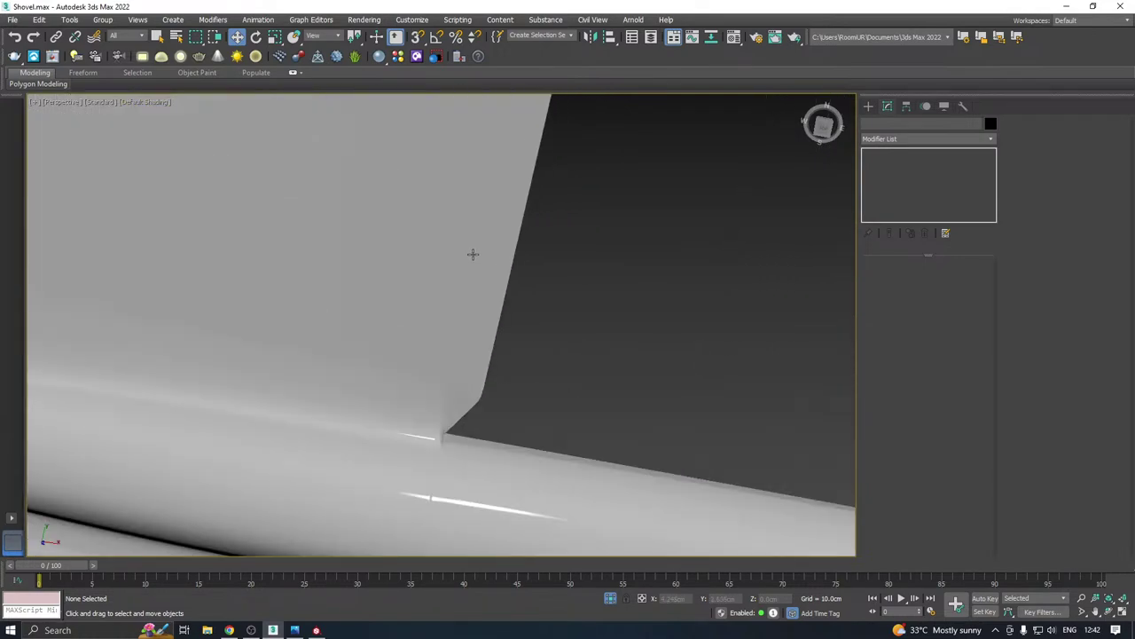
scroll(475, 258, "up", 5)
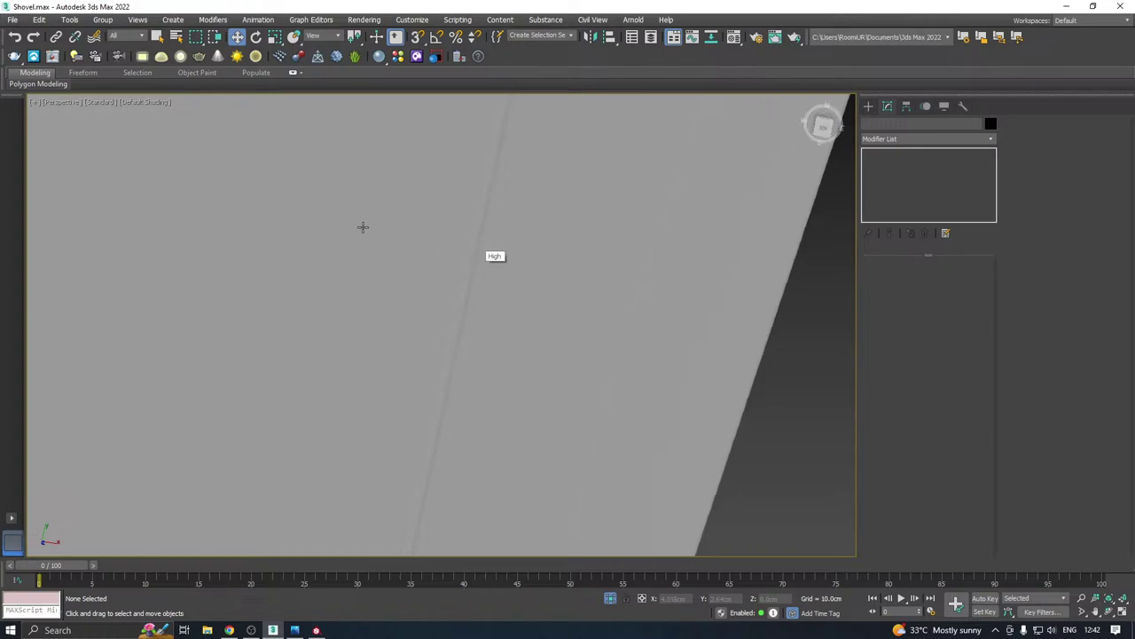
Switch the viewport to High Quality and examine the groove on both sides of the blade
left_click(131, 103)
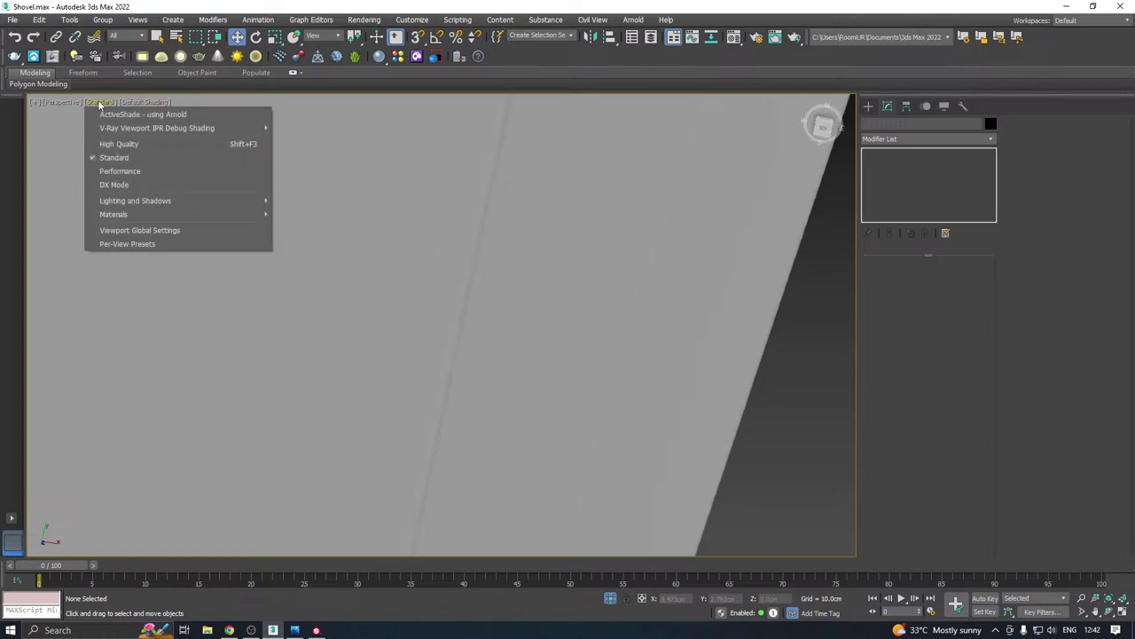
left_click(137, 151)
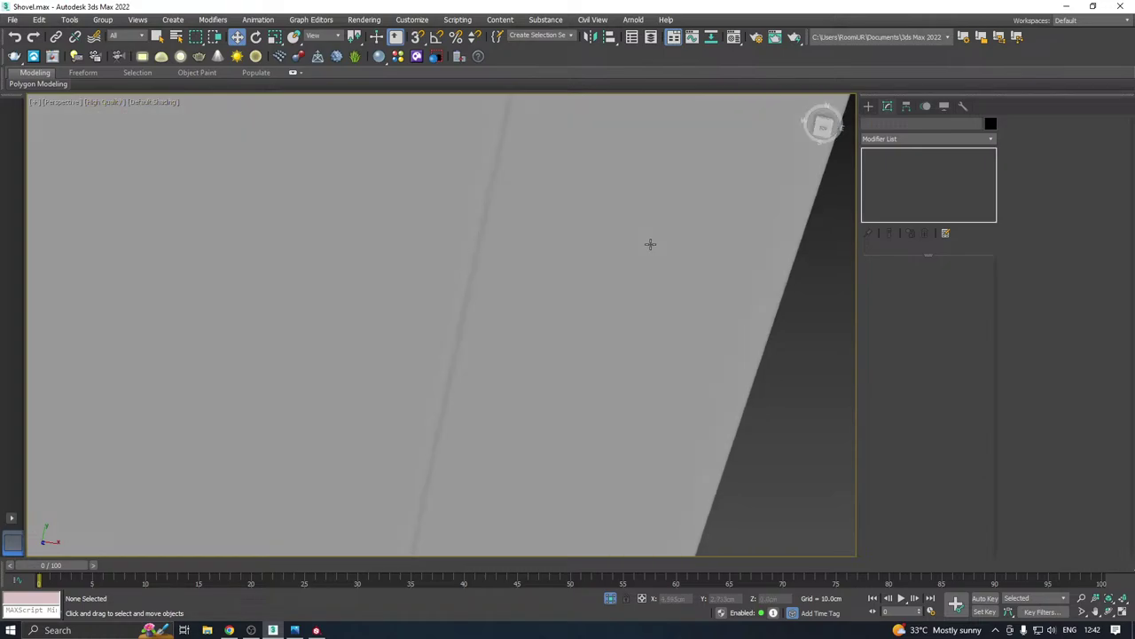
scroll(487, 248, "down", 10)
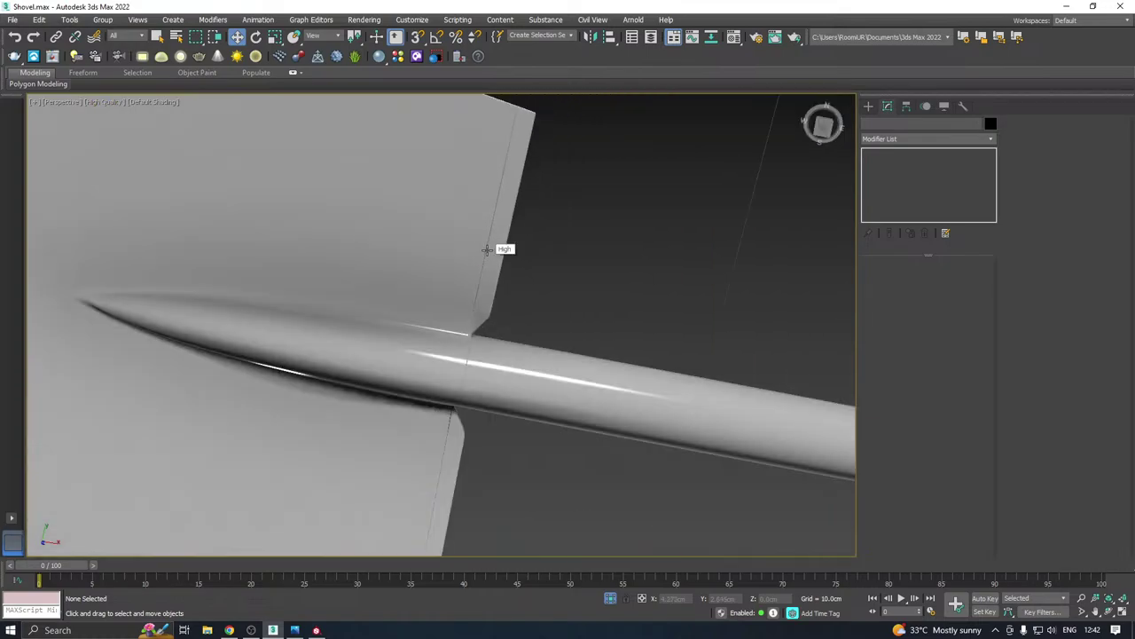
scroll(526, 235, "up", 8)
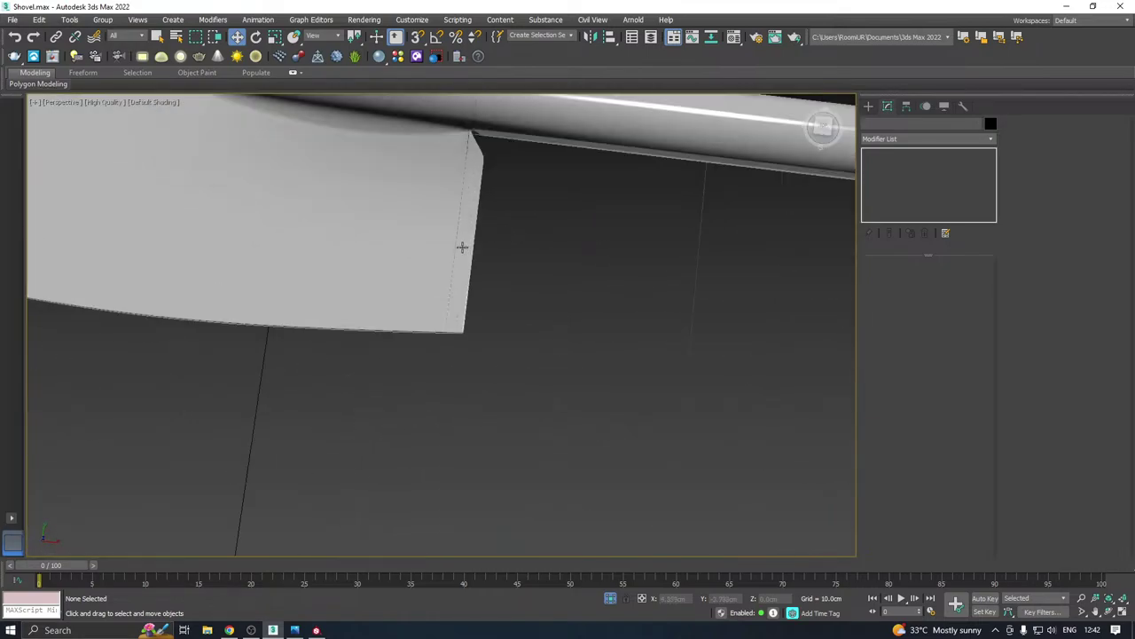
scroll(449, 328, "up", 6)
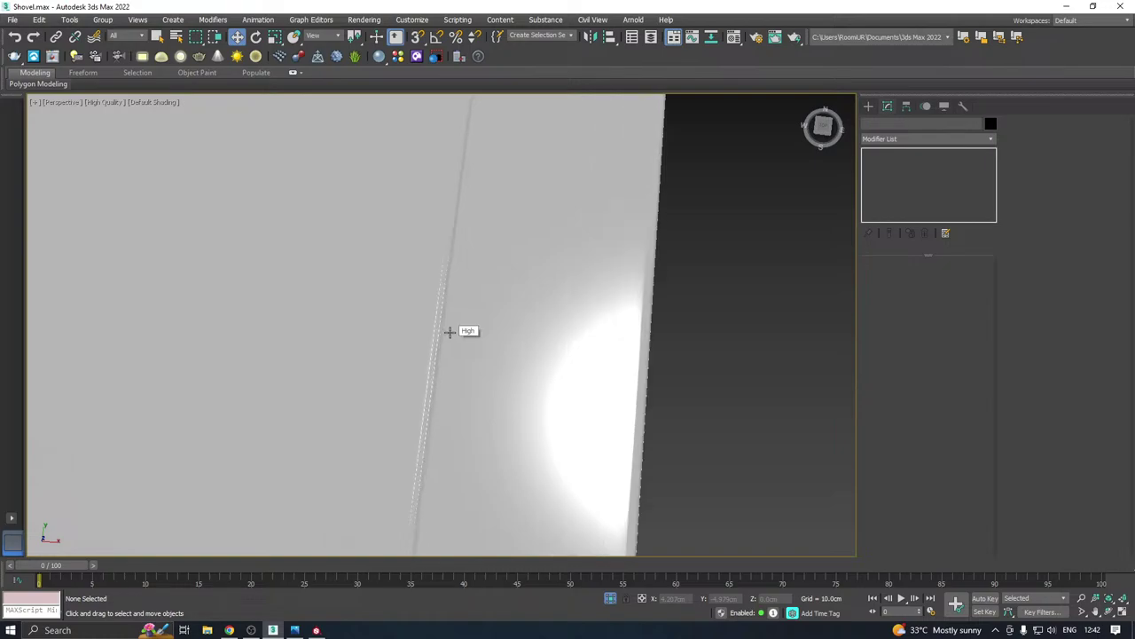
scroll(449, 331, "down", 3)
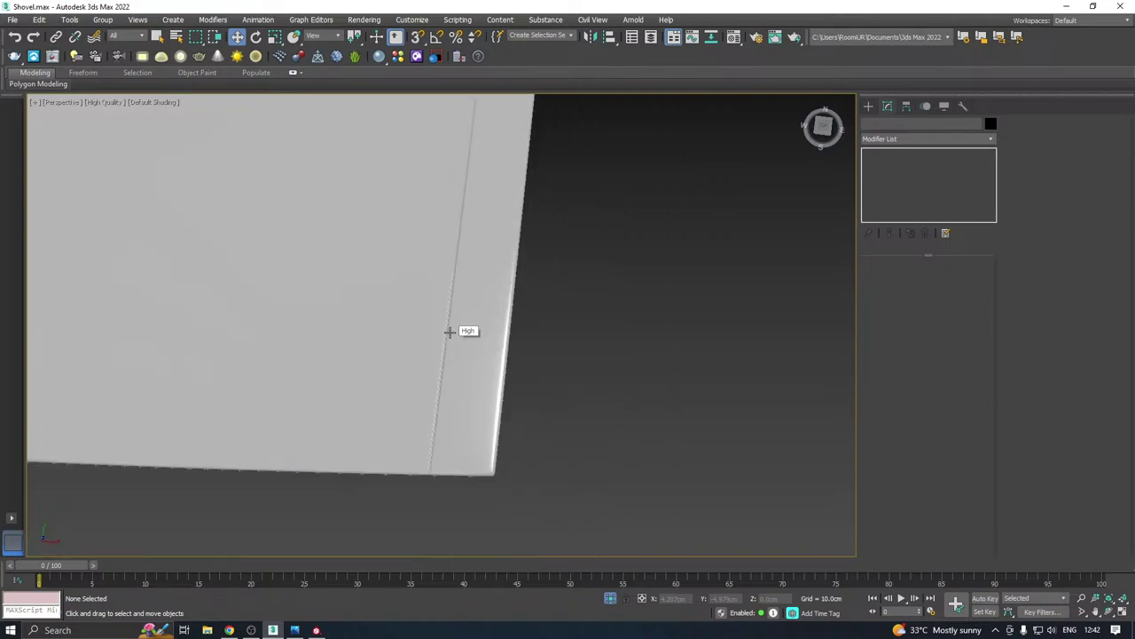
scroll(435, 467, "up", 4)
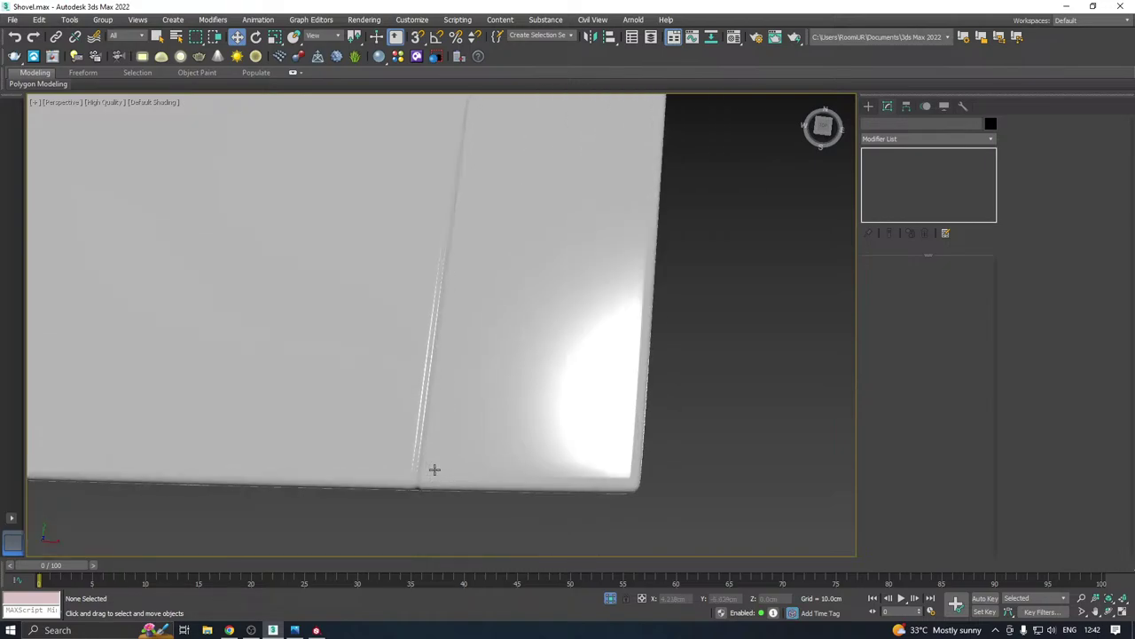
scroll(420, 462, "down", 4)
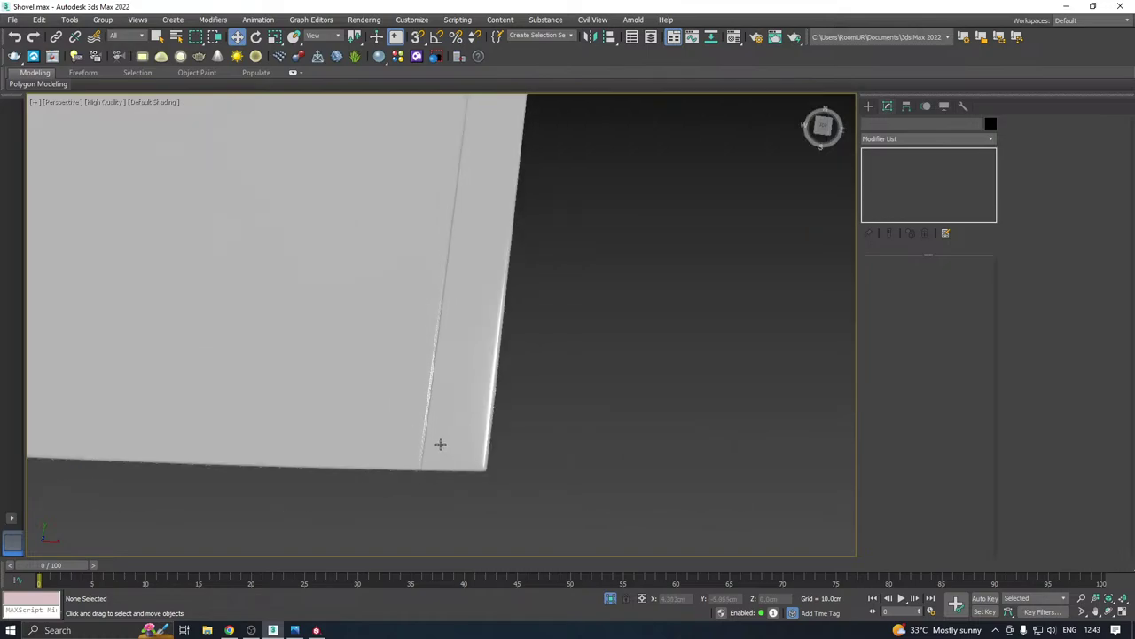
scroll(426, 448, "down", 5)
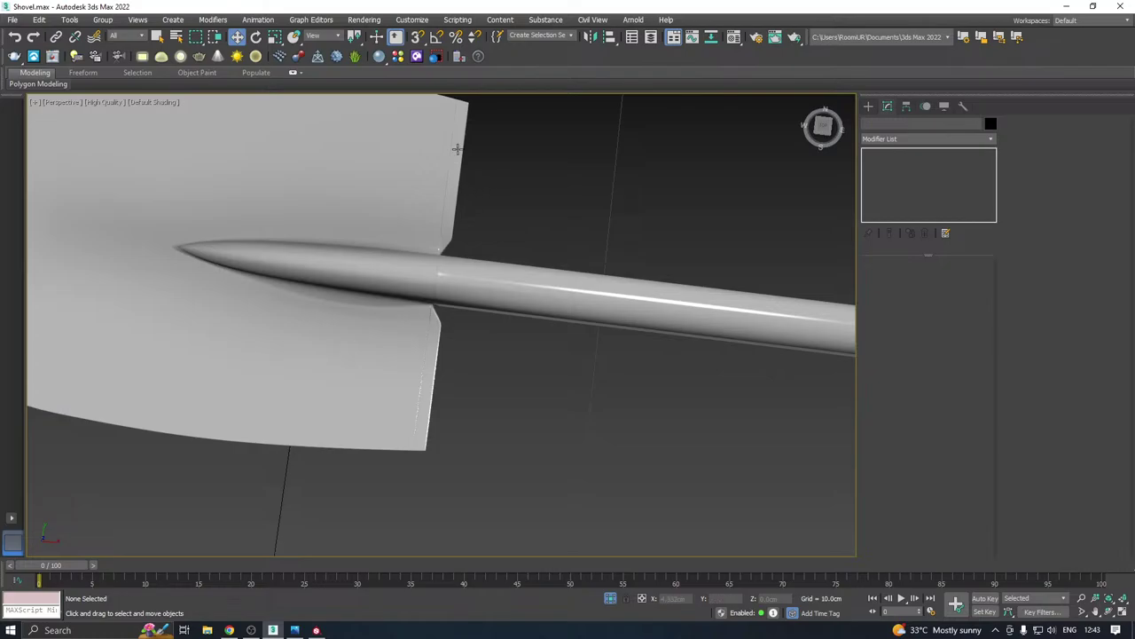
scroll(456, 149, "up", 5)
Turn on edged faces and select the edge loop around the handle in the shovel's Editable Poly
left_click(149, 103)
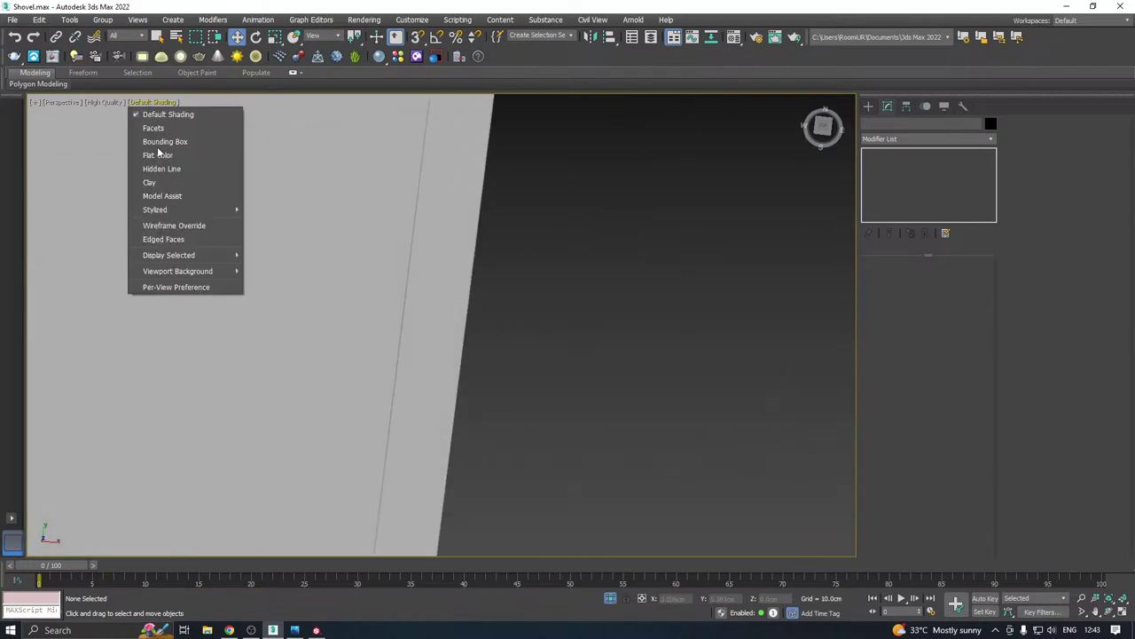
left_click(171, 238)
scroll(304, 245, "down", 5)
middle_click_drag(304, 244, 479, 235, "alt")
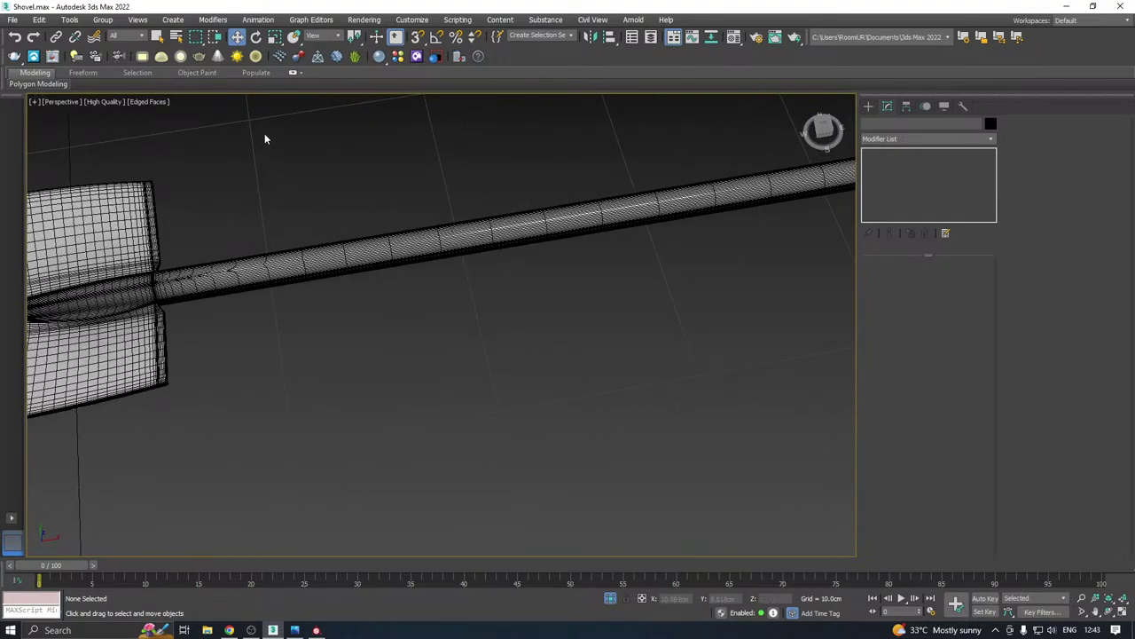
left_click(384, 251)
left_click(905, 165)
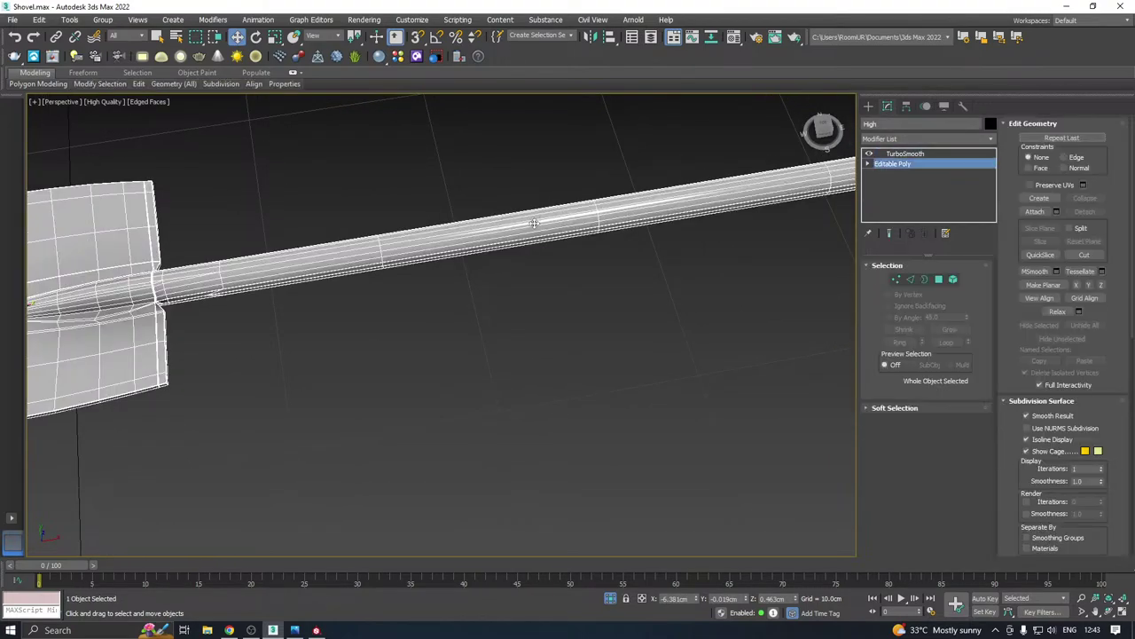
scroll(507, 255, "up", 5)
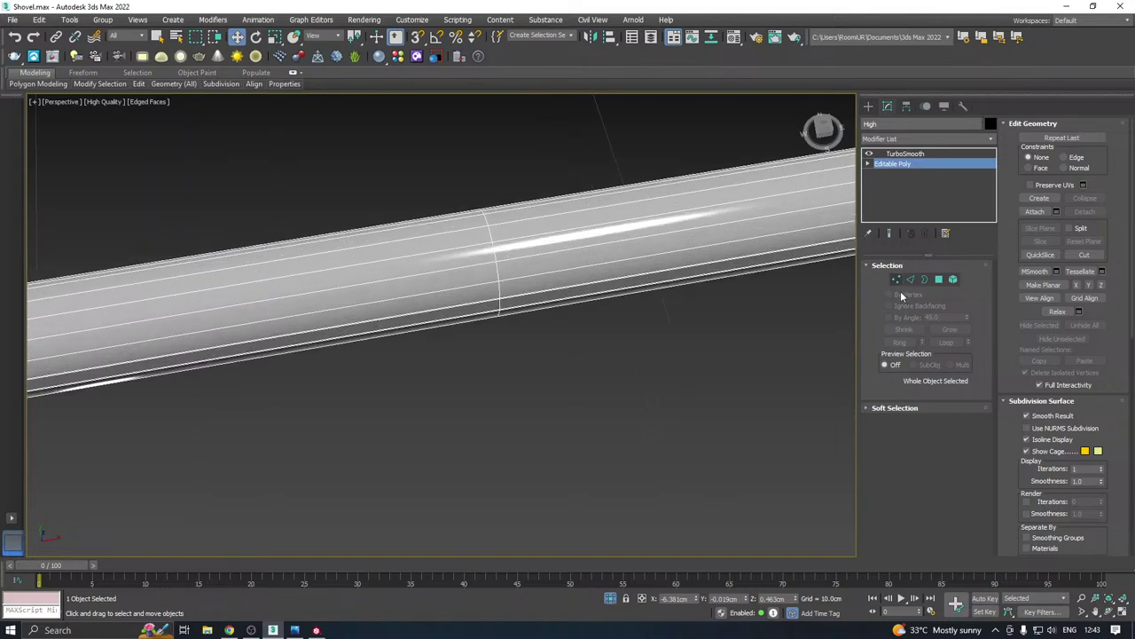
left_click(910, 278)
double_click(497, 271)
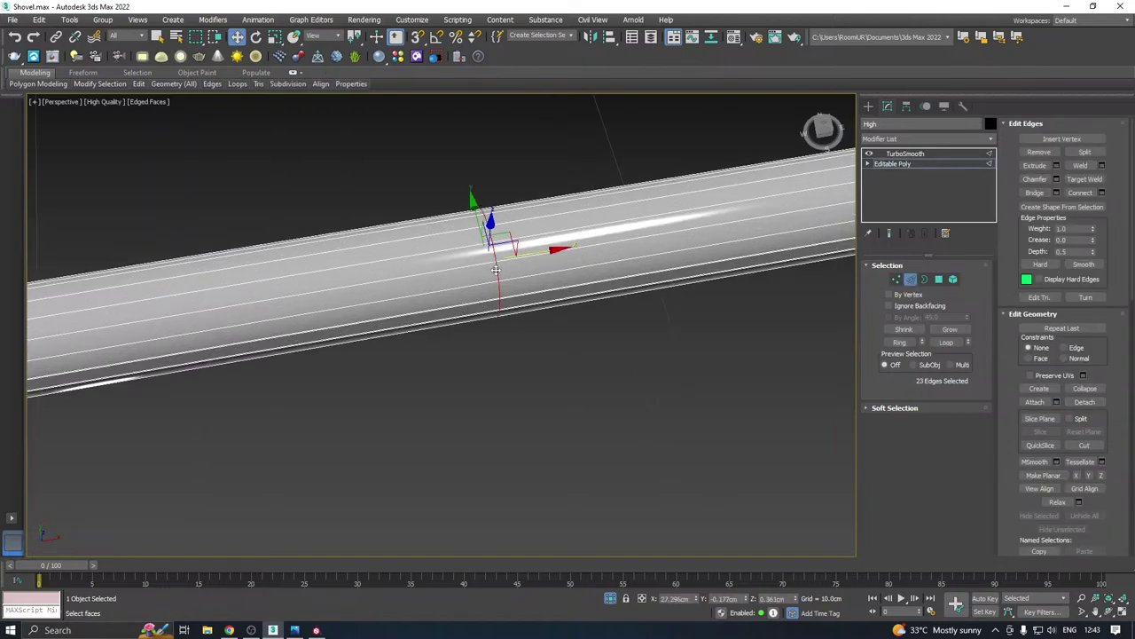
Try a 1-segment chamfer on the handle's edge loop, reselect its middle loop, and undo the attempt
left_click(1057, 179)
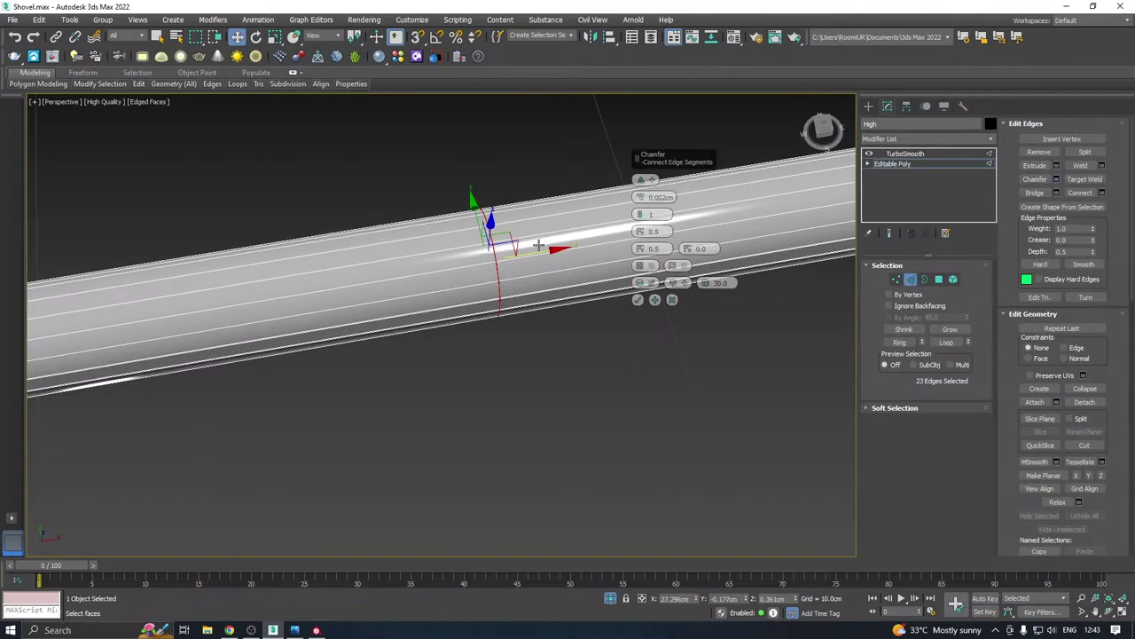
left_click_drag(640, 202, 644, 180)
left_click(637, 298)
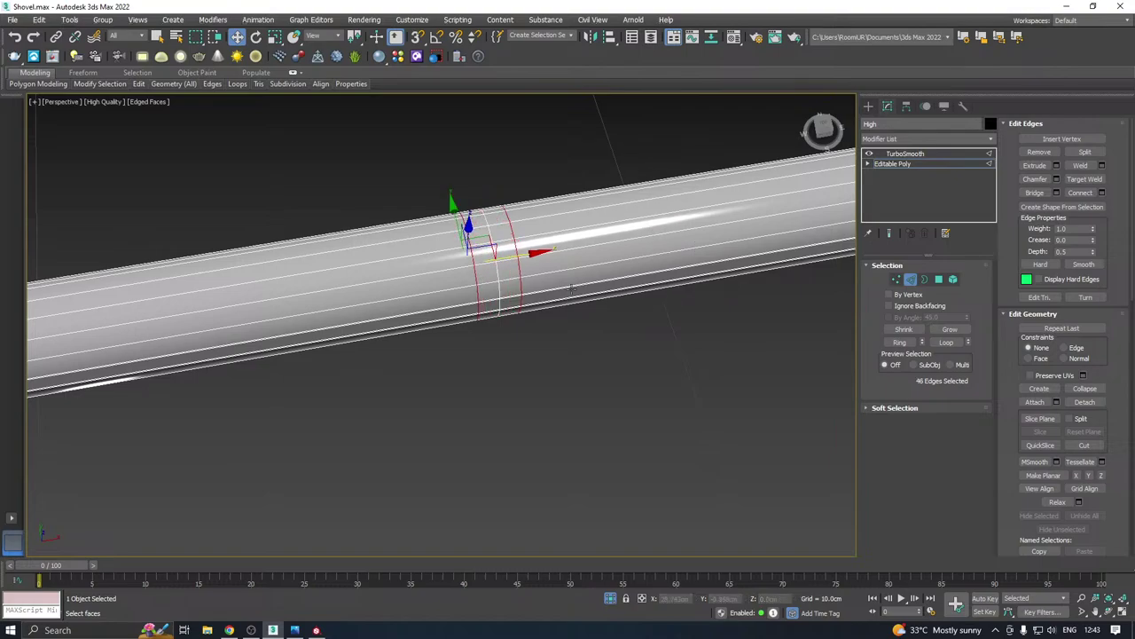
double_click(498, 269)
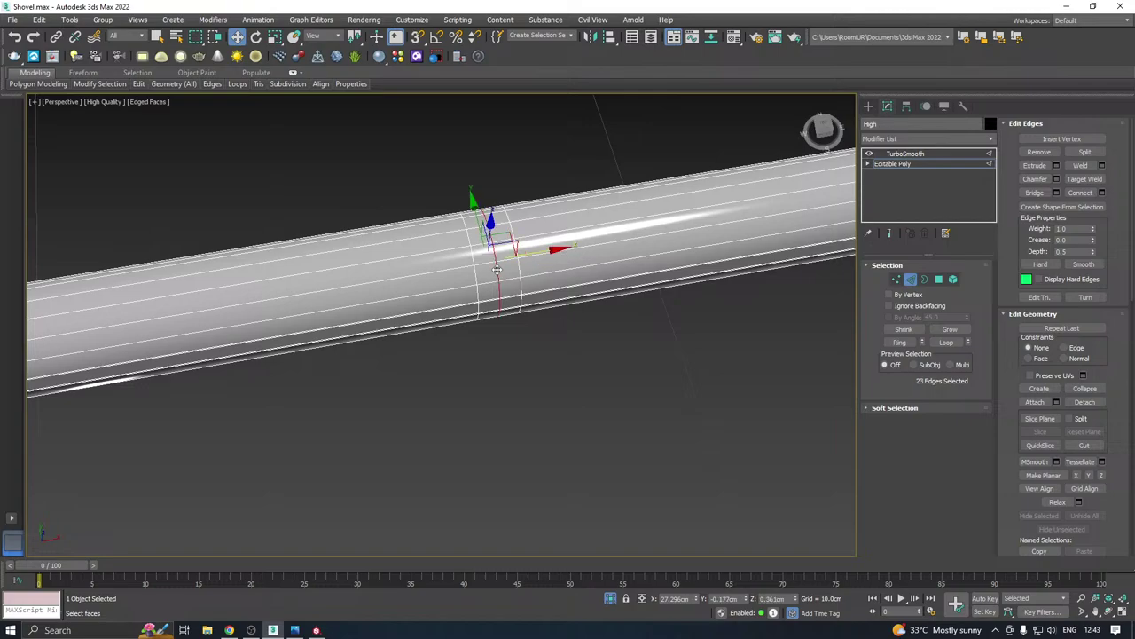
mouse_move(537, 239)
middle_mouse_down("alt")
mouse_move(451, 195)
mouse_move(514, 204)
mouse_move(541, 220)
middle_mouse_up("alt")
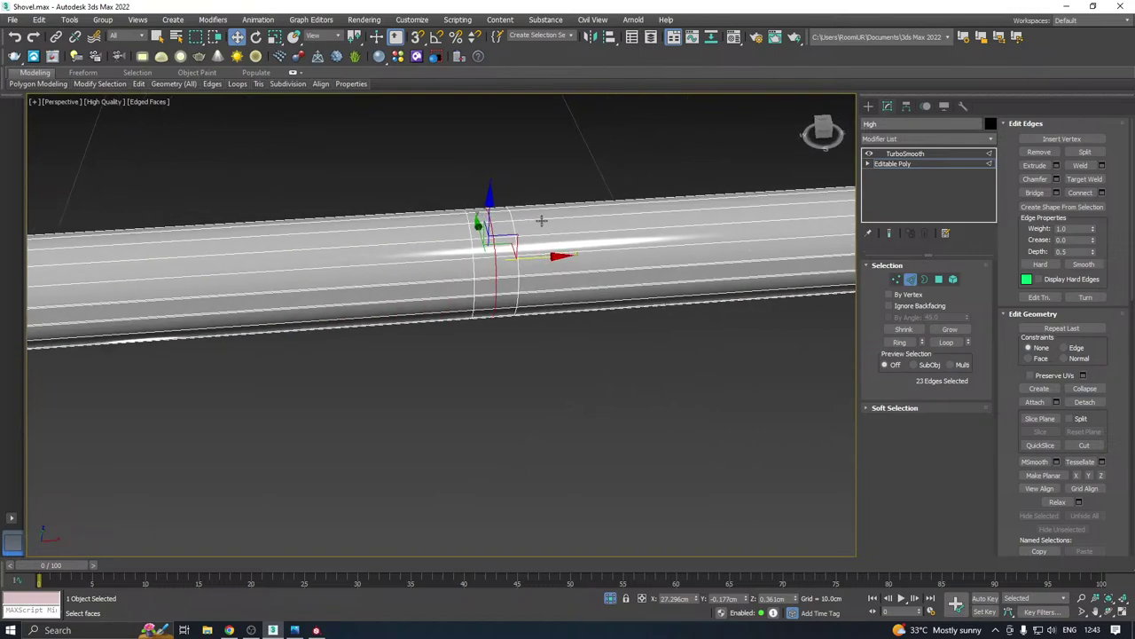
left_click(533, 220)
key("ctrl+z")
key("ctrl+z")
Extrude the handle's selected edge loop with height -0.086 cm and width 0.047 cm
left_click(1056, 165)
scroll(508, 245, "up", 3)
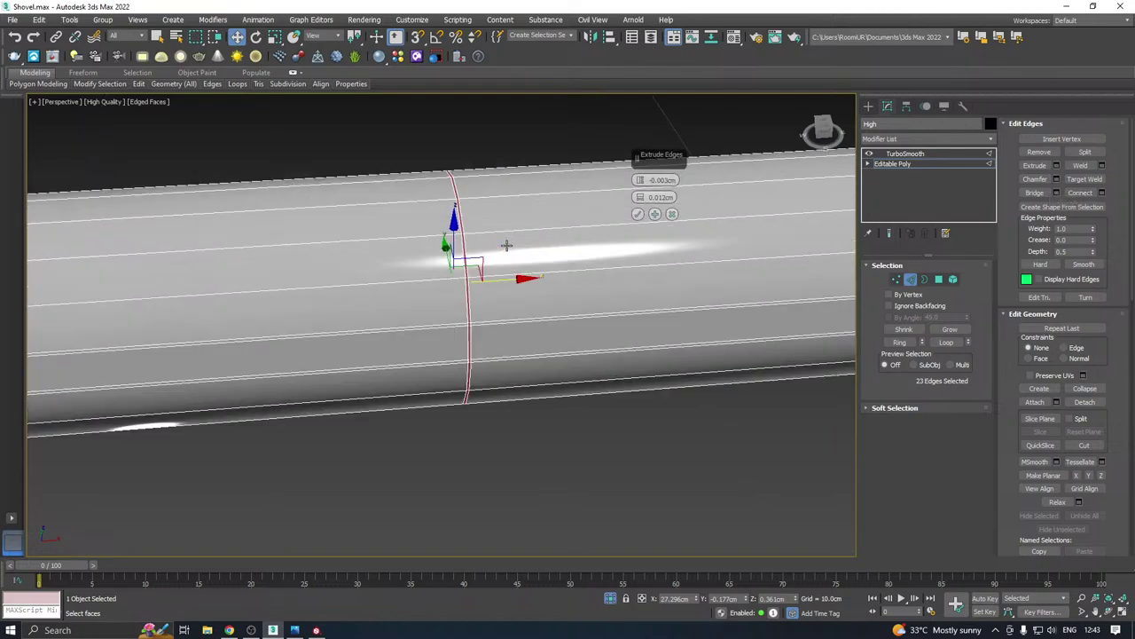
left_click_drag(640, 184, 640, 196)
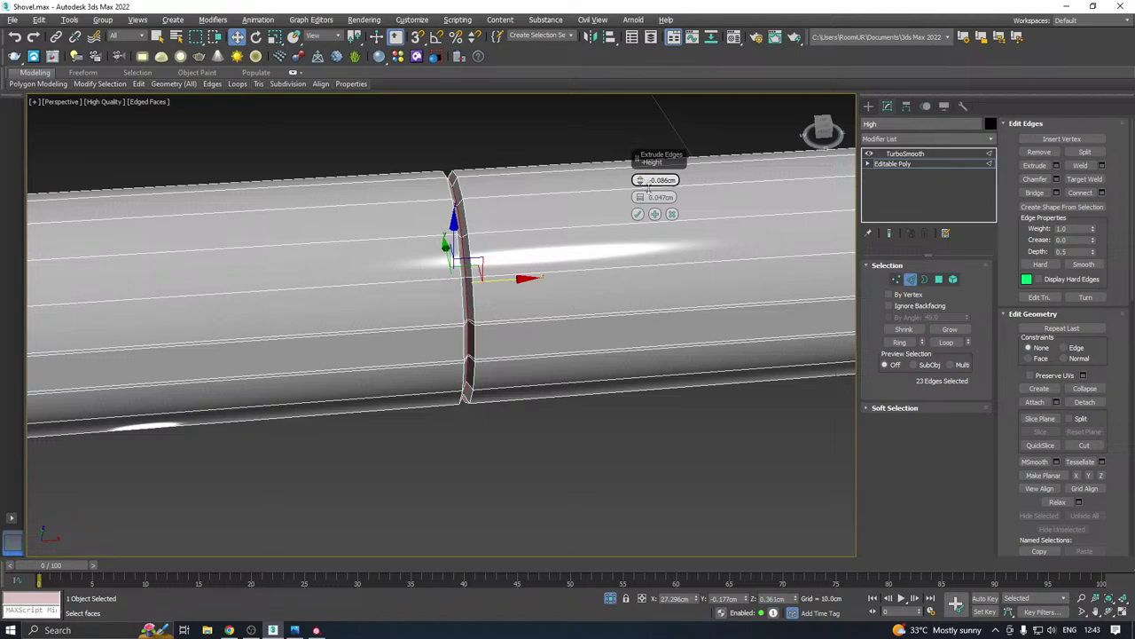
left_click(636, 214)
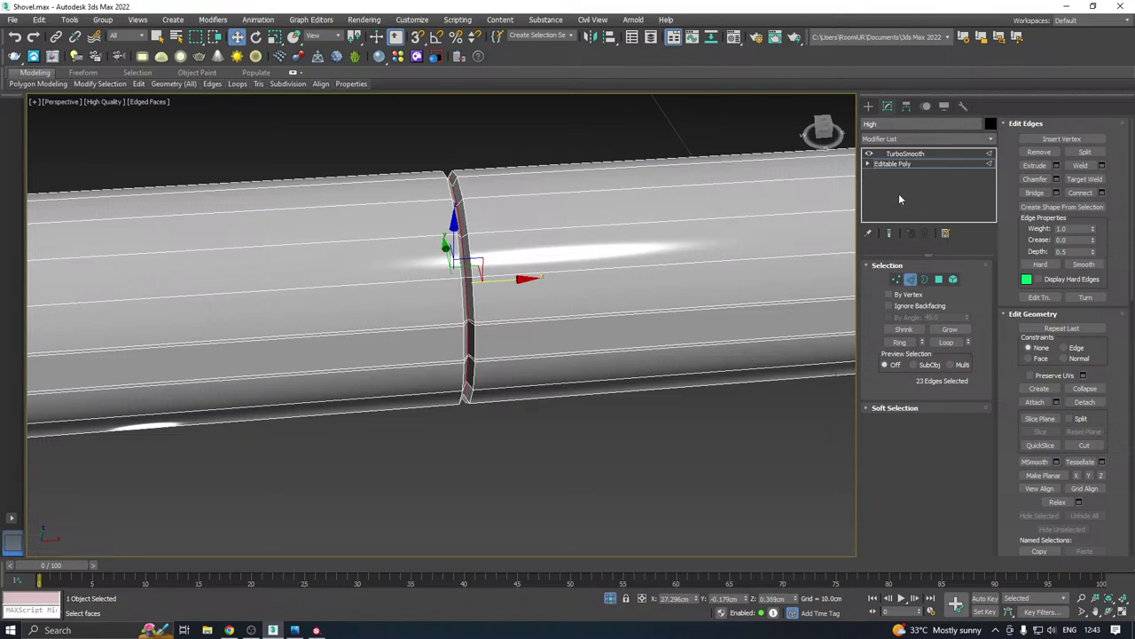
Check the handle groove with TurboSmooth applied and return to the Editable Poly's edge level
left_click(889, 166)
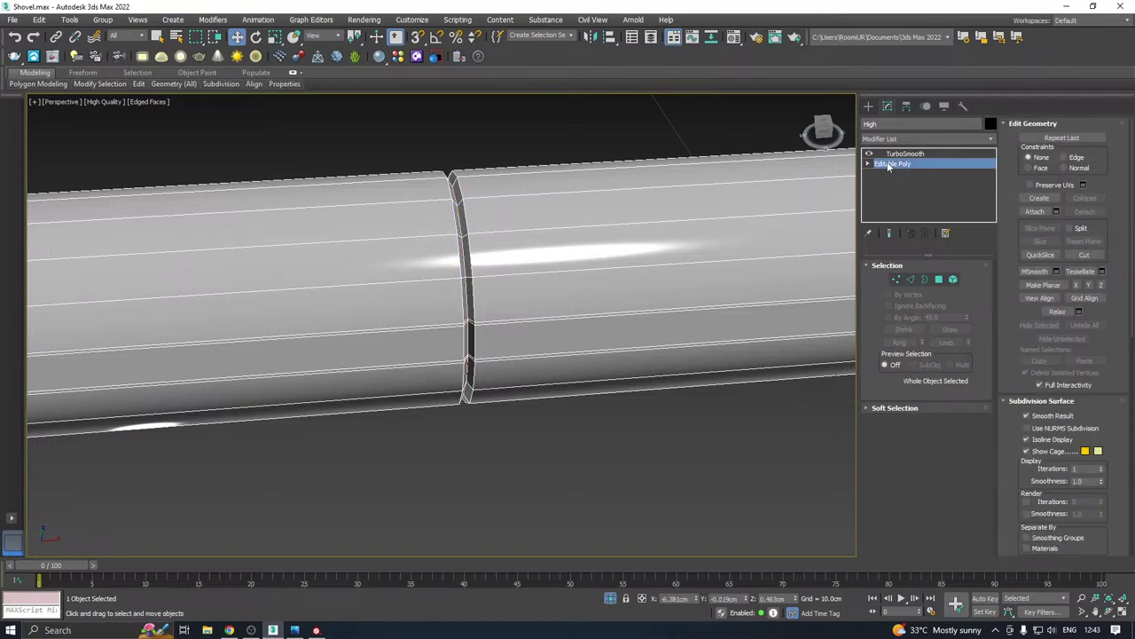
left_click(626, 140)
left_click(494, 225)
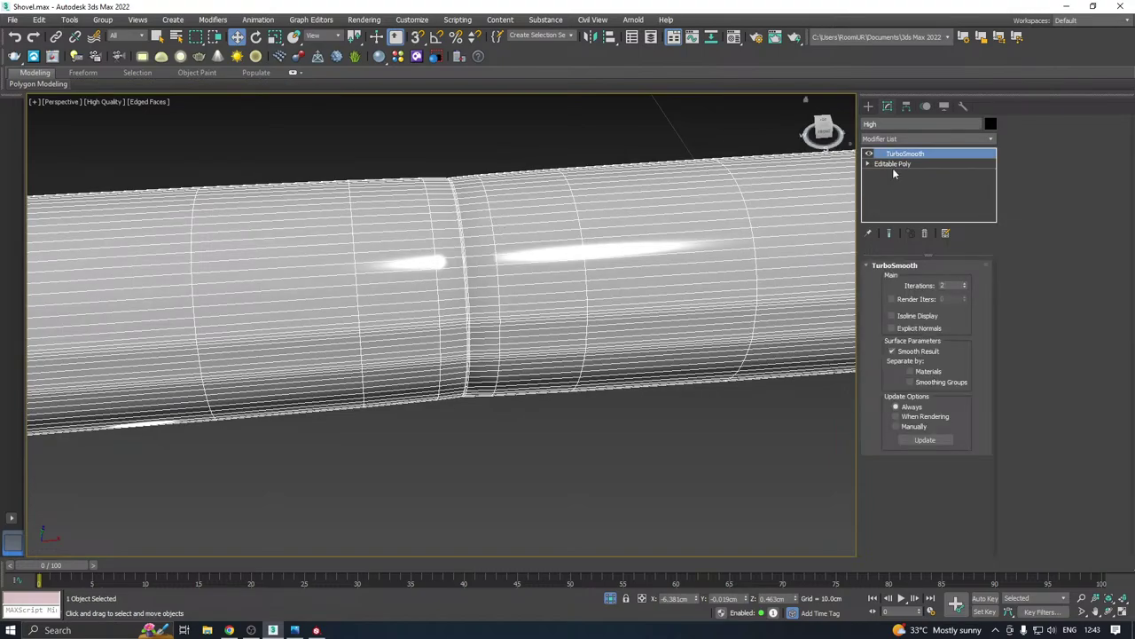
left_click(891, 165)
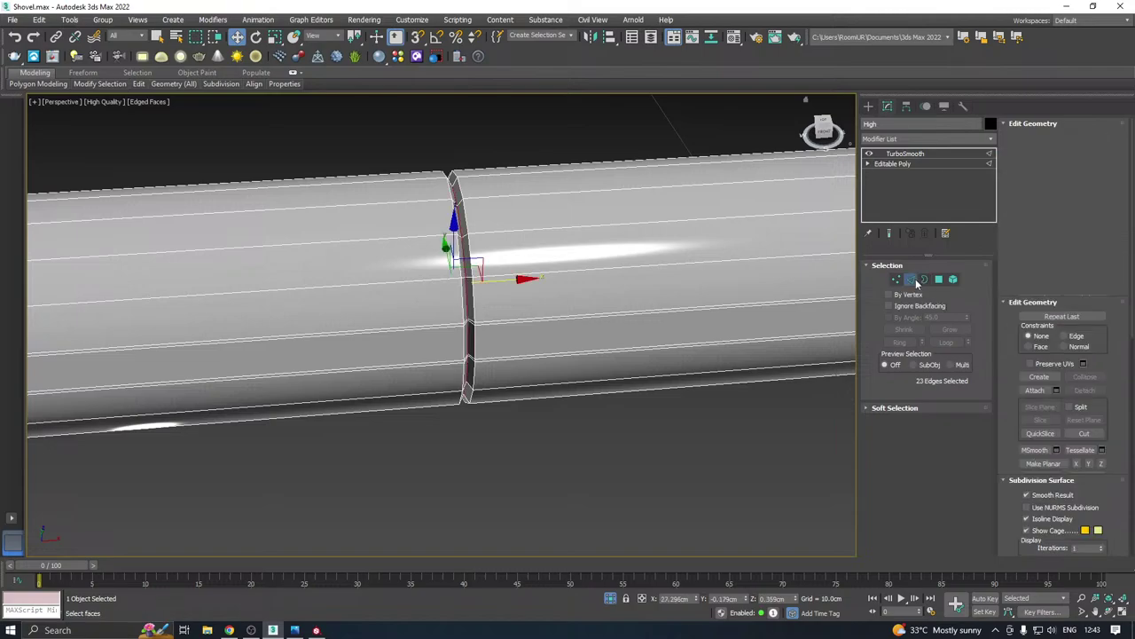
Select the handle groove's middle and two outer edge loops and chamfer them by 0.012 cm with 1 connect segment
left_click(913, 281)
double_click(475, 309, "ctrl")
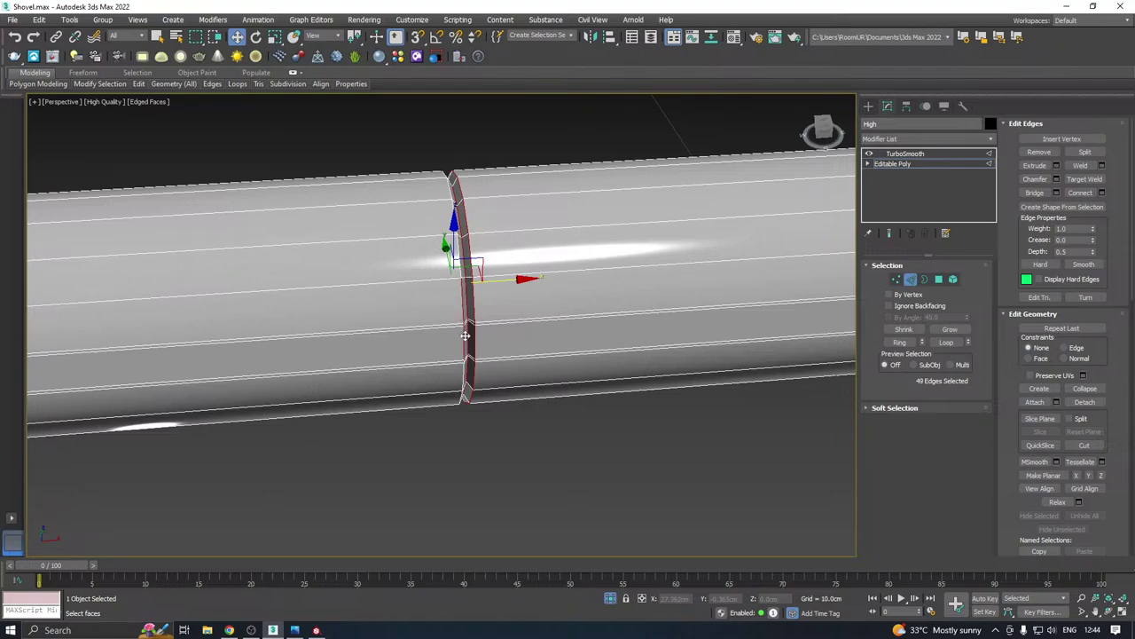
double_click(464, 336, "alt")
double_click(473, 336, "ctrl")
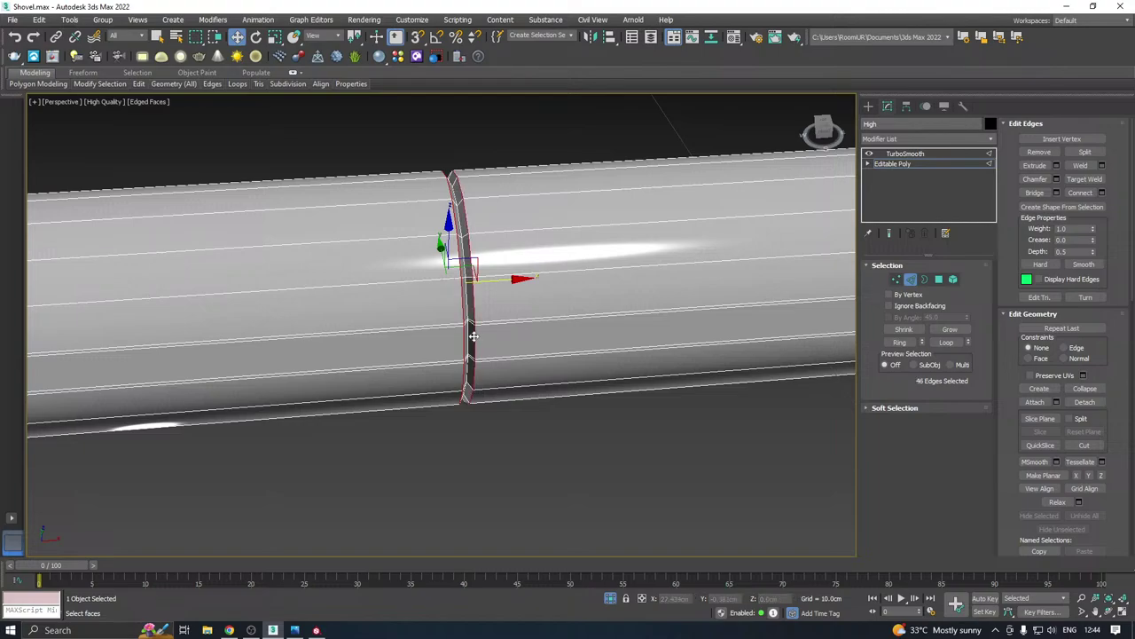
scroll(469, 330, "up", 3)
double_click(470, 328, "ctrl")
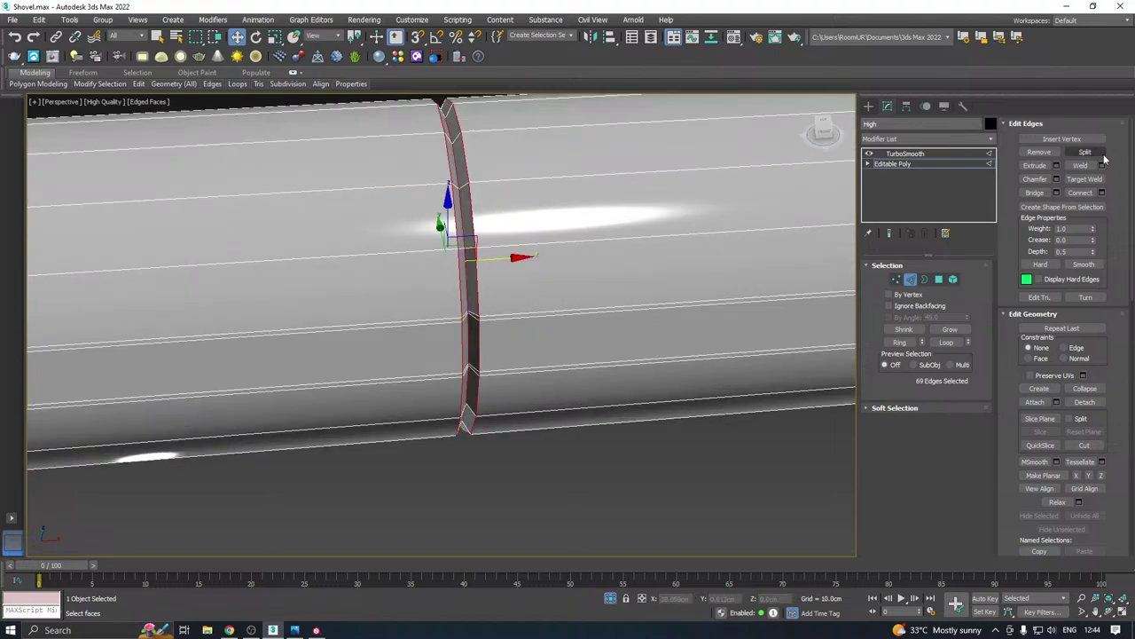
left_click(1056, 178)
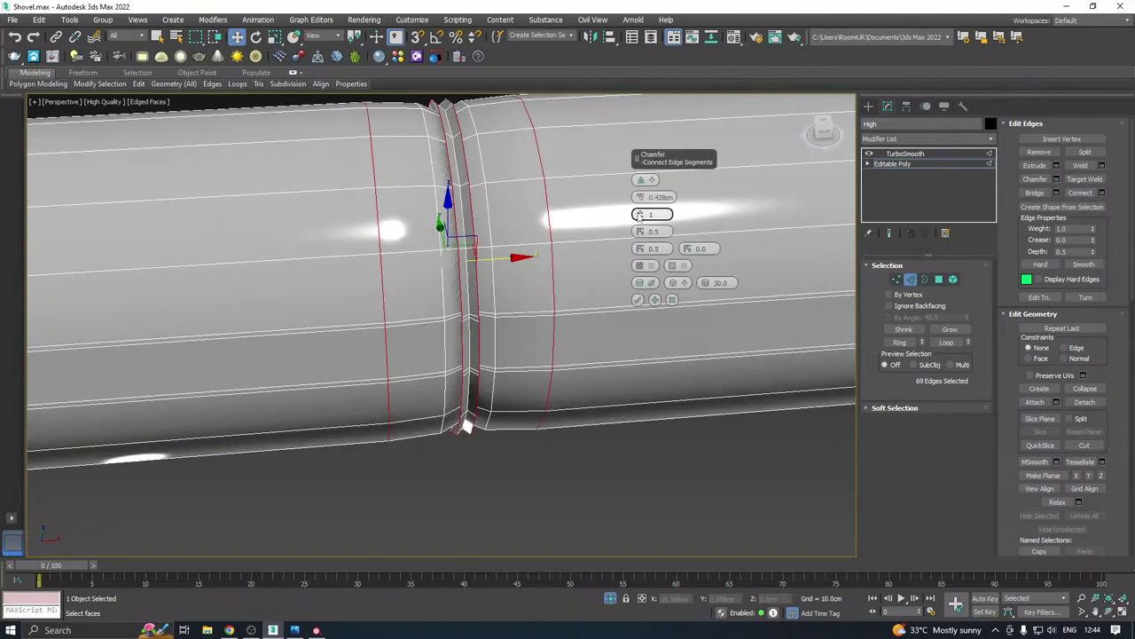
mouse_move(645, 207)
left_mouse_down()
mouse_move(644, 218)
mouse_move(642, 198)
left_mouse_up()
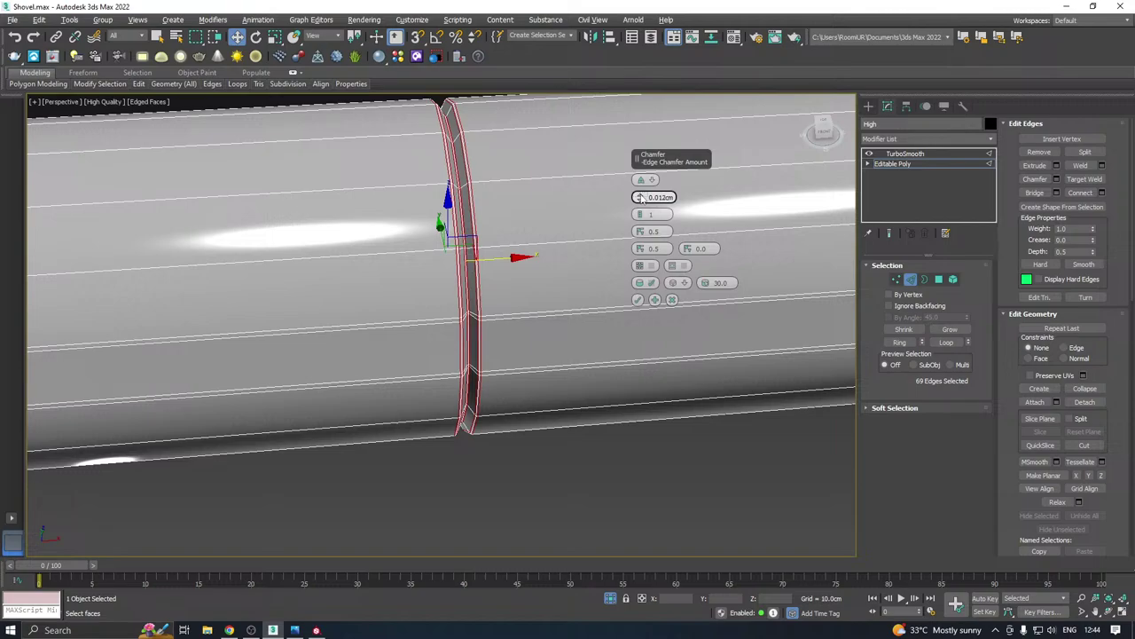
left_click(637, 299)
Leave edge editing, deselect the shovel and turn off edged faces to examine the smoothed handle groove from near and far
left_click(893, 165)
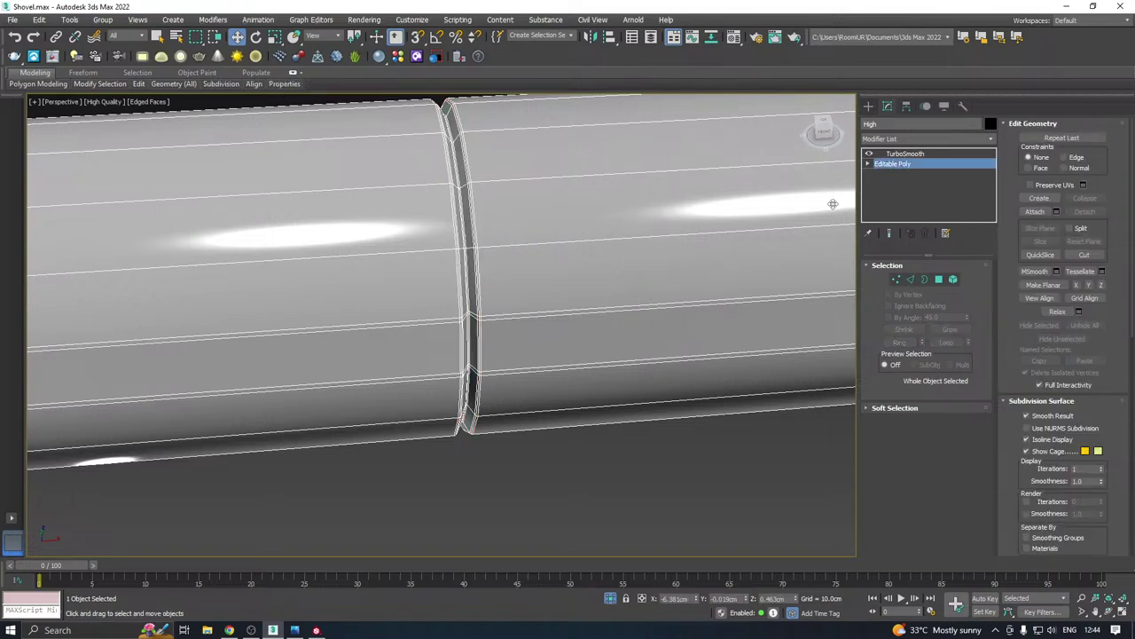
left_click(605, 453)
scroll(460, 305, "down", 2)
scroll(462, 304, "down", 2)
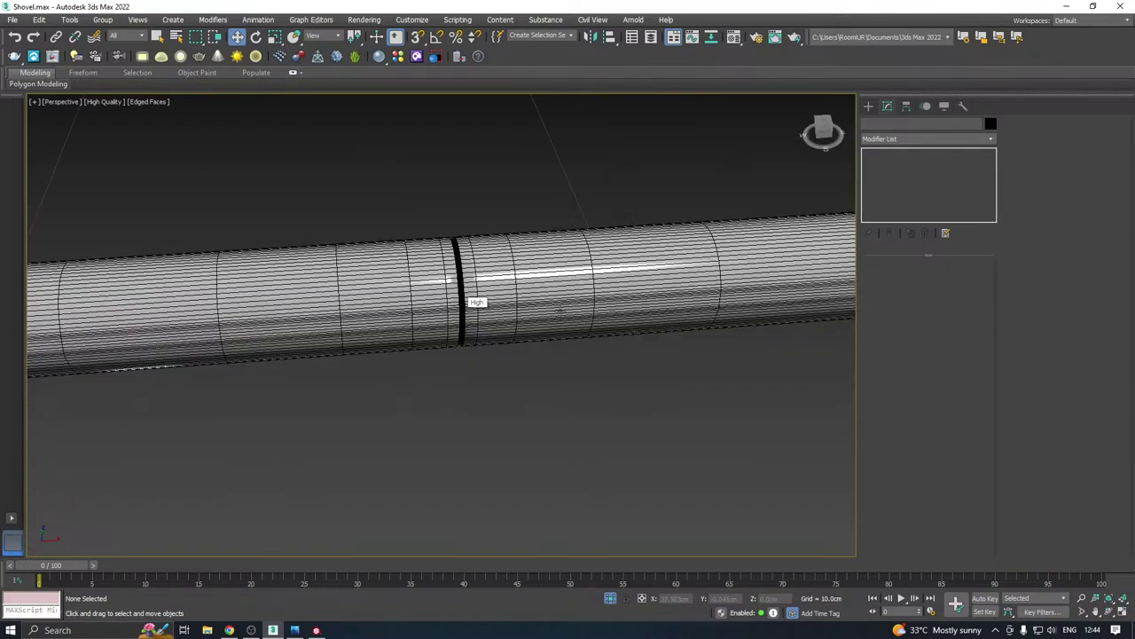
left_click(143, 102)
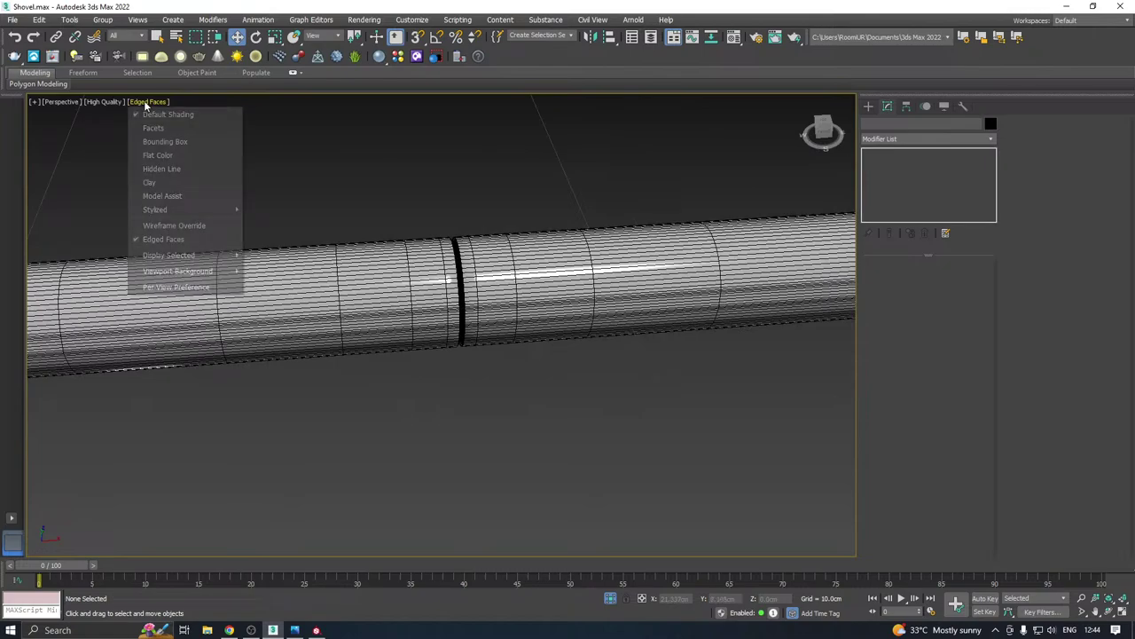
left_click(156, 240)
scroll(454, 280, "down", 4)
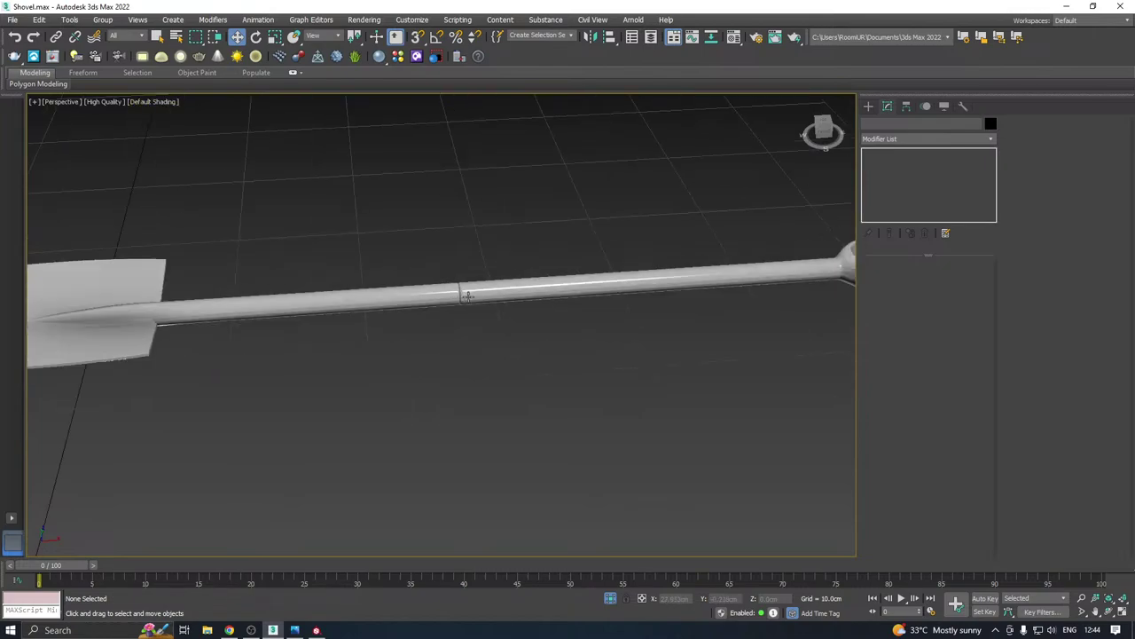
right_click(464, 312)
left_click(279, 301)
middle_click_drag(482, 270, 491, 337, "alt")
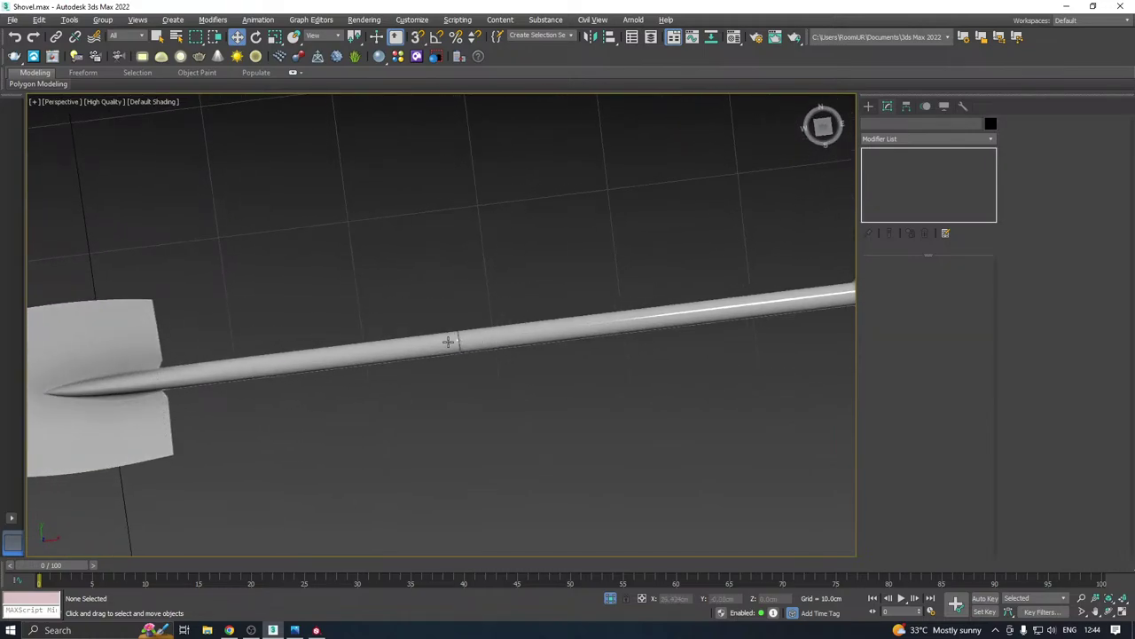
scroll(449, 341, "up", 3)
scroll(466, 335, "up", 3)
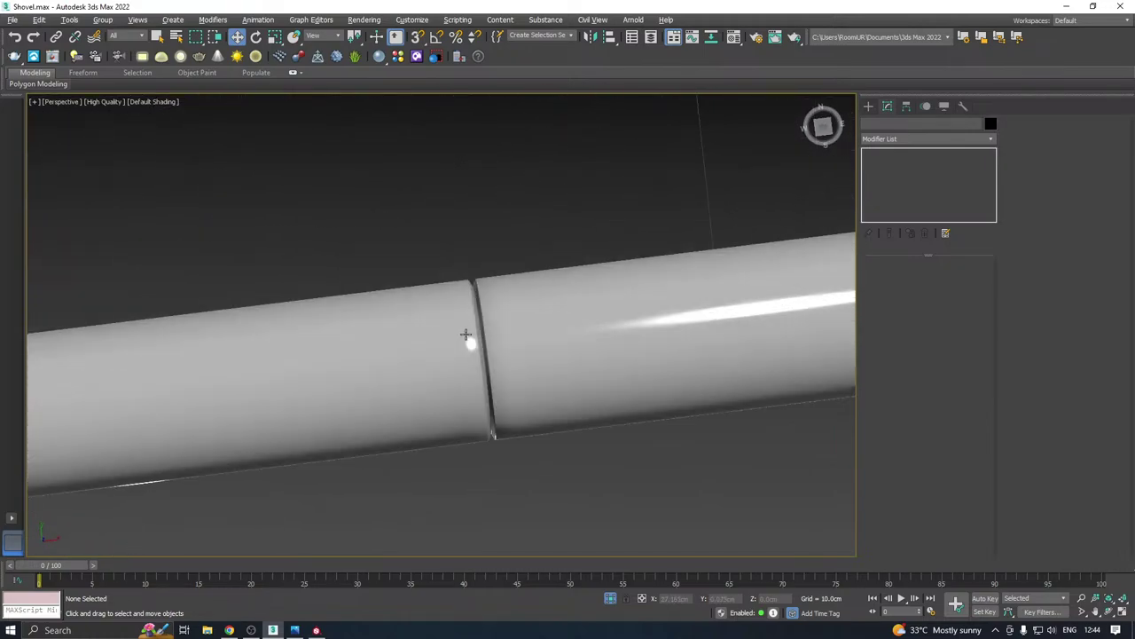
scroll(527, 310, "down", 3)
scroll(523, 321, "down", 2)
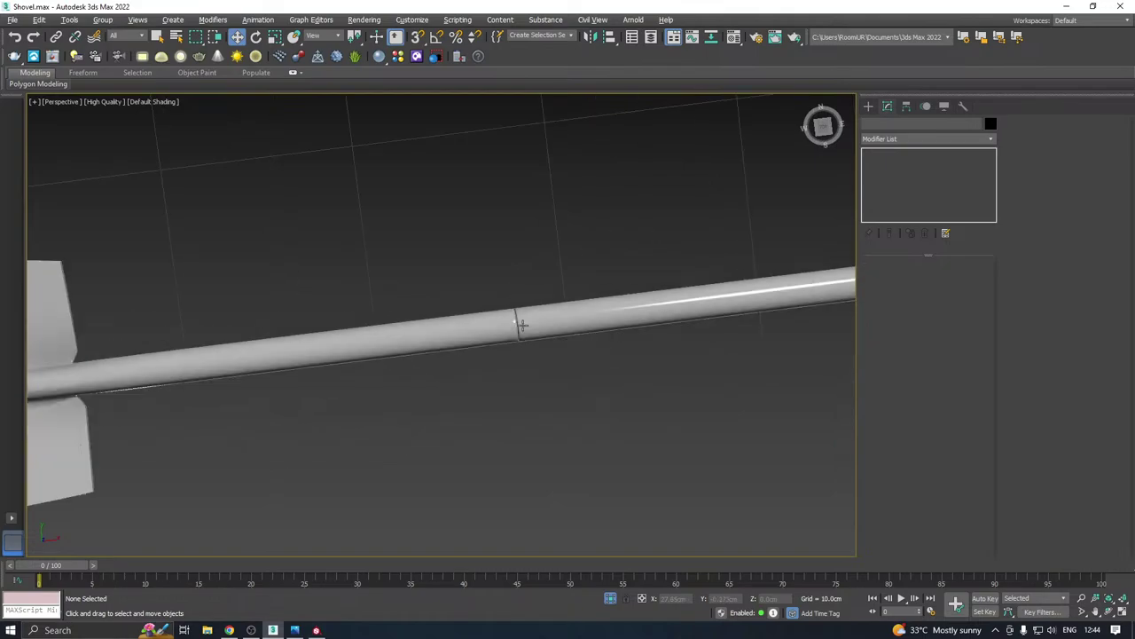
Turn edged faces back on, select the shovel and return to the edge level of its Editable Poly
left_click(154, 101)
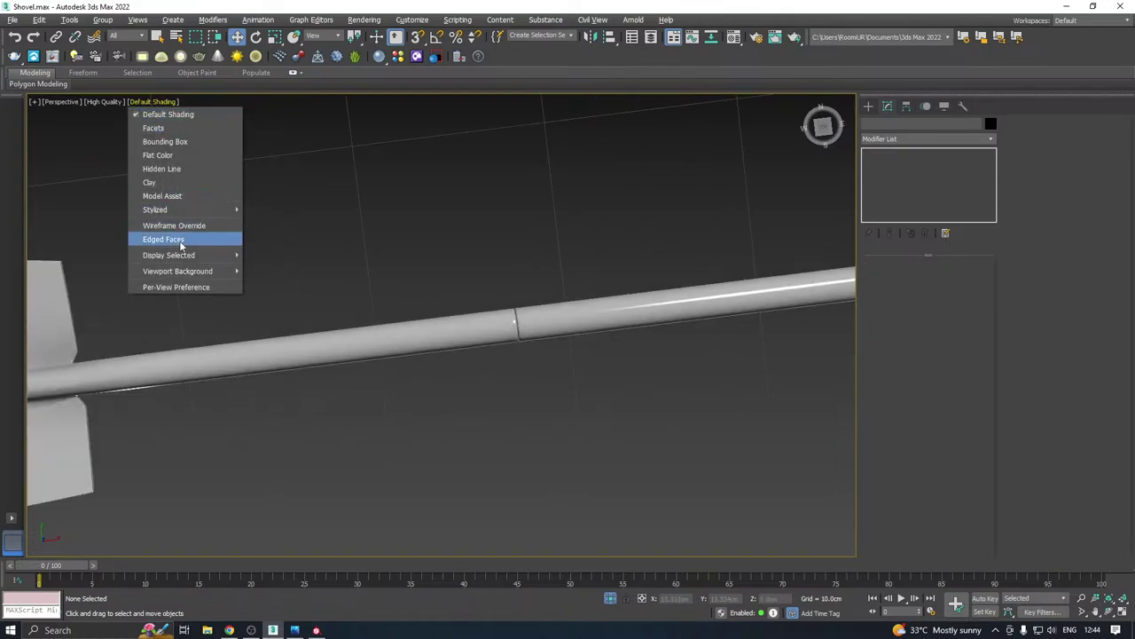
left_click(188, 233)
scroll(502, 326, "up", 2)
left_click(502, 327)
middle_click_drag(502, 326, 530, 274, "alt")
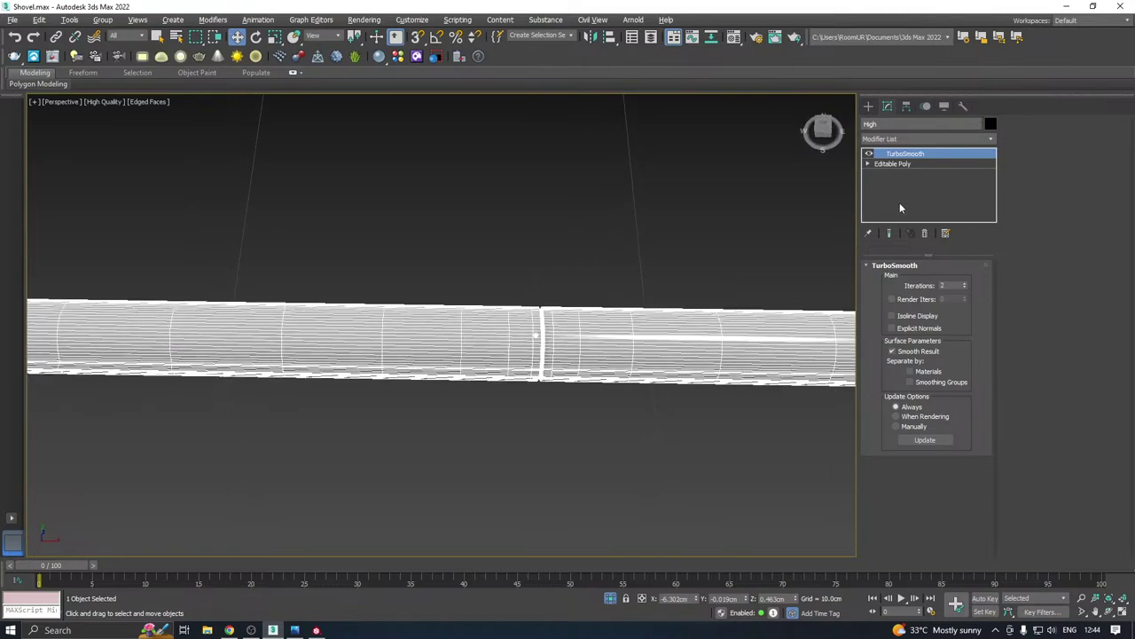
left_click(893, 164)
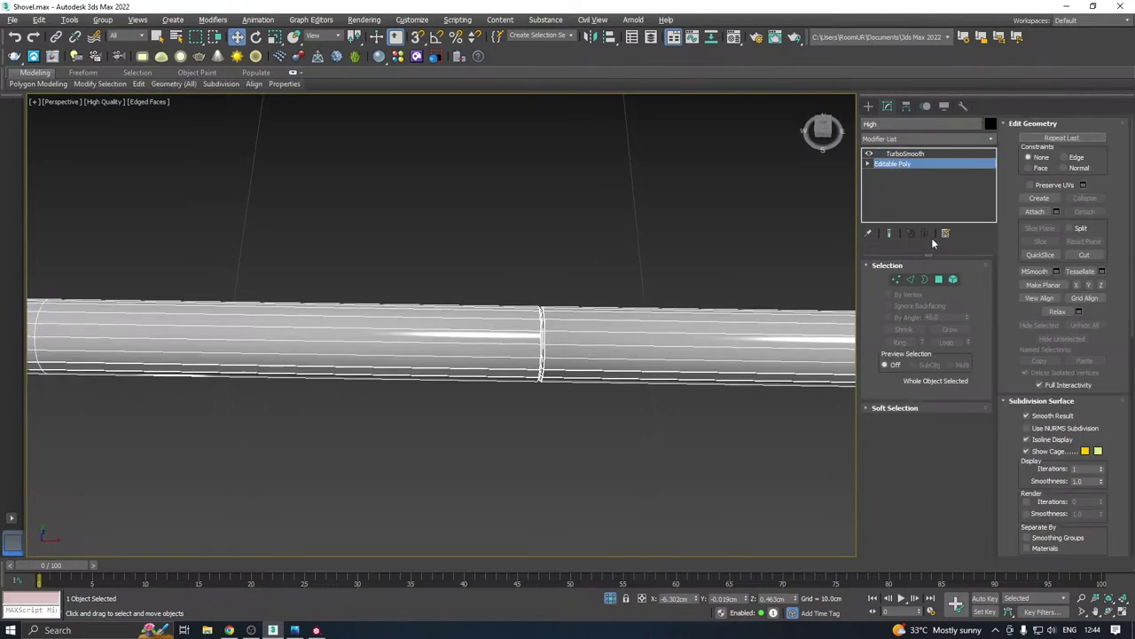
left_click(911, 279)
Insert a new edge loop around the handle with Swift Loop, between the groove and the blade
mouse_move(142, 86)
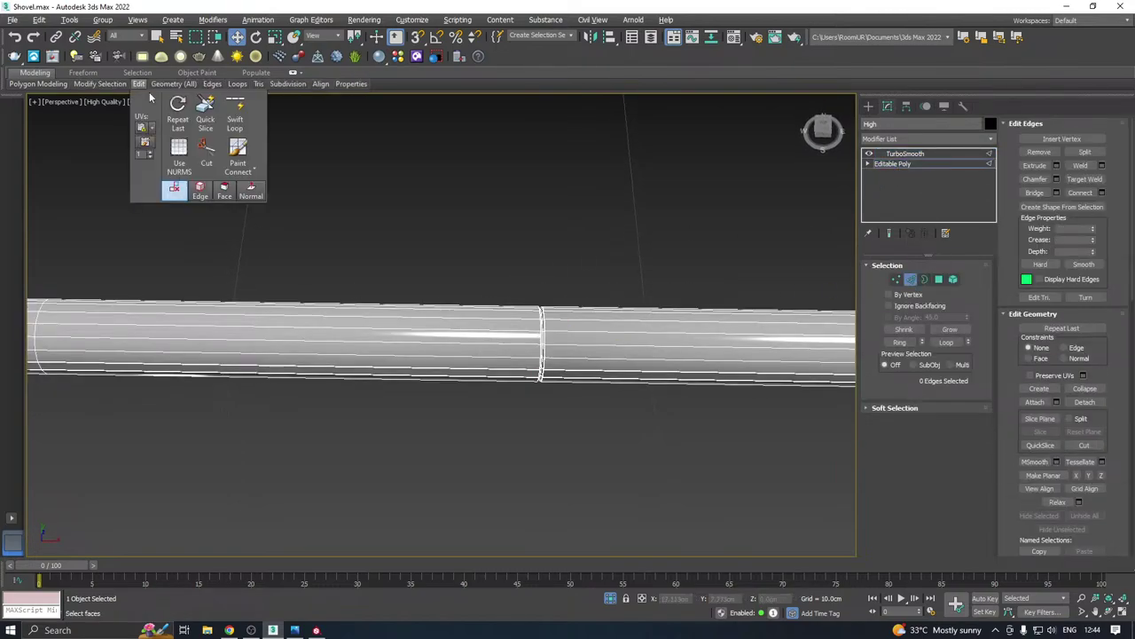
left_click(234, 114)
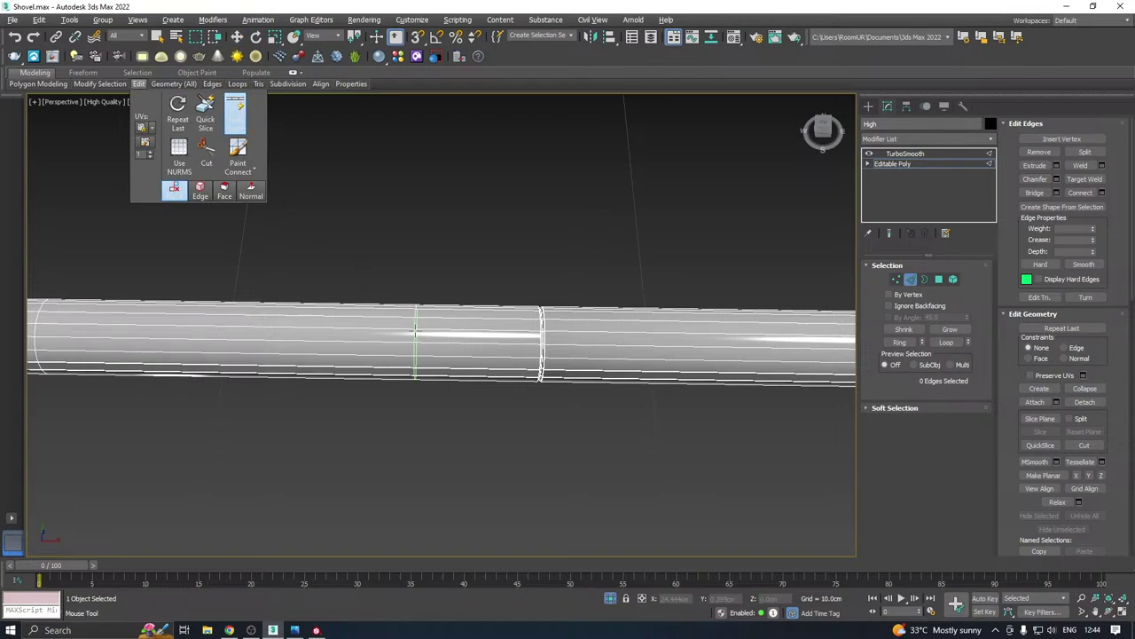
left_click(415, 332)
Extrude the handle's new edge loop outward with height 0.056 cm and width 0.177 cm to form a raised ridge
scroll(436, 332, "up", 2)
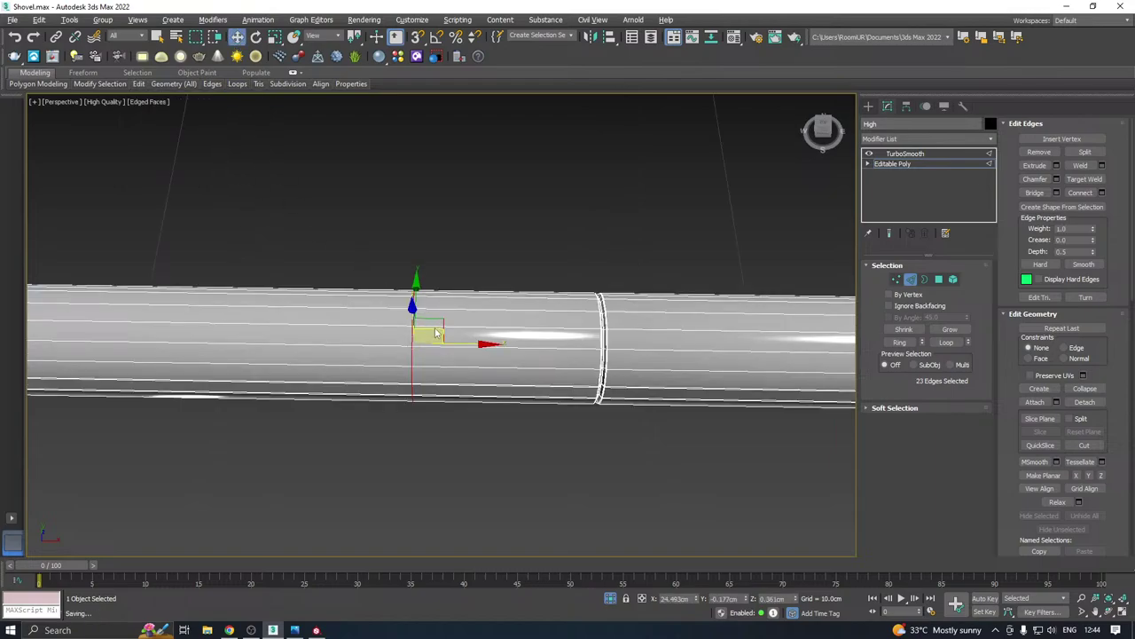
middle_click_drag(435, 333, 424, 286, "alt")
scroll(414, 339, "up", 2)
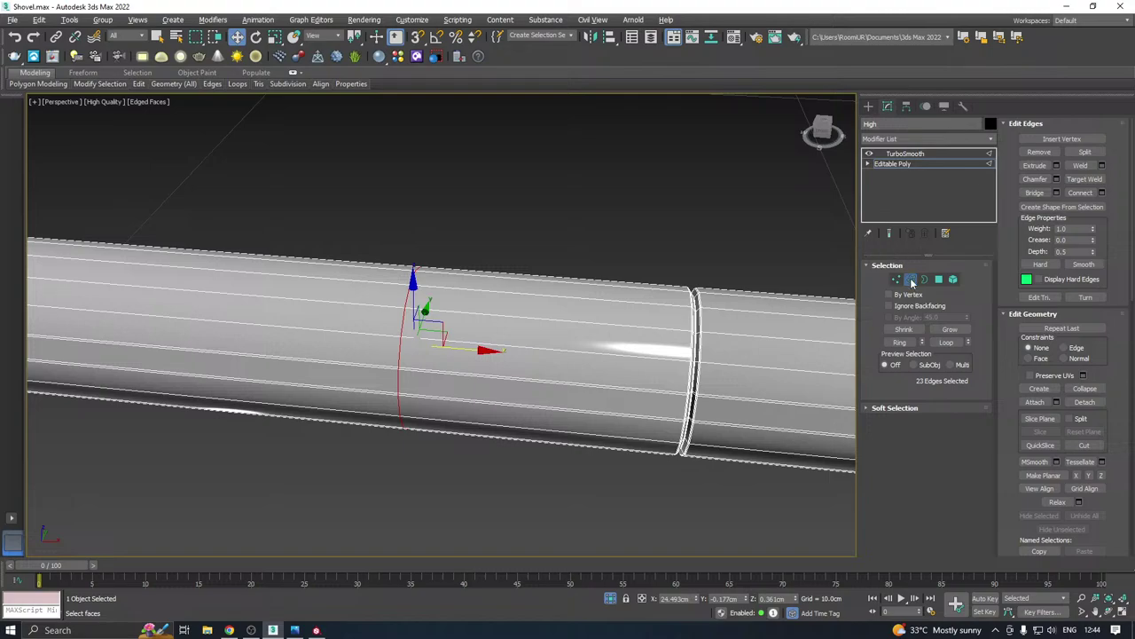
left_click(1056, 166)
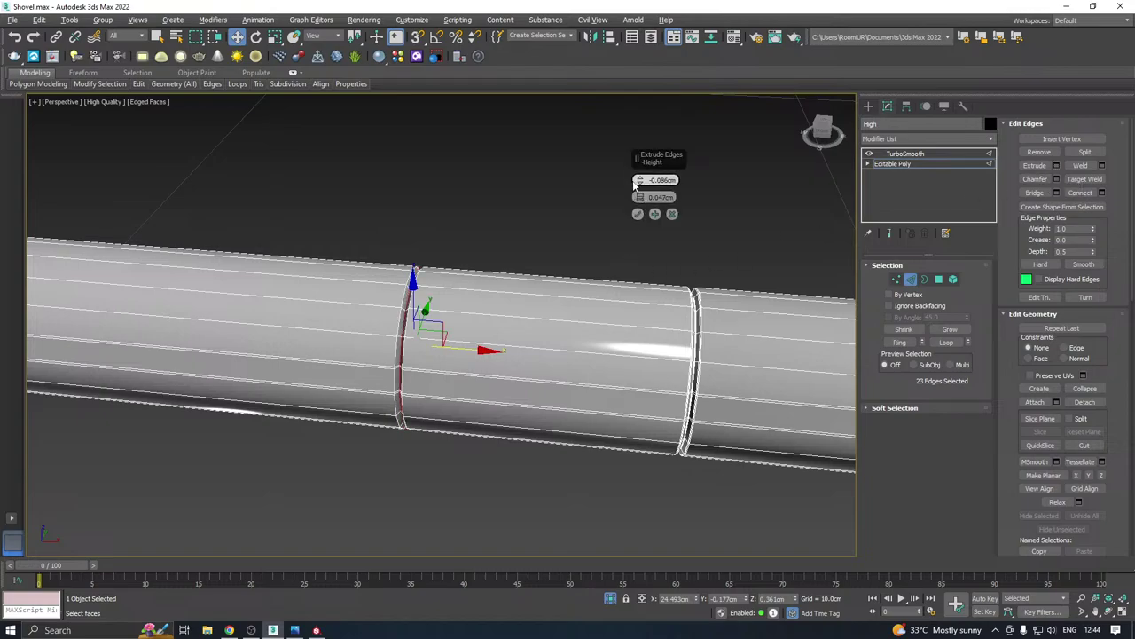
left_click_drag(638, 180, 640, 180)
left_click_drag(644, 203, 645, 186)
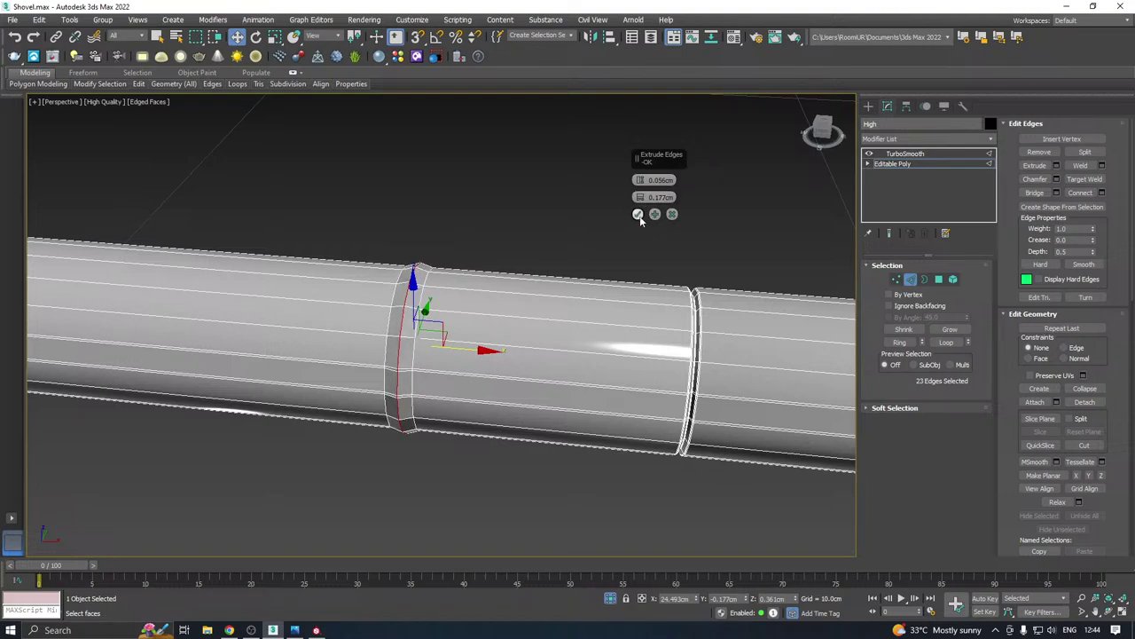
left_click(638, 213)
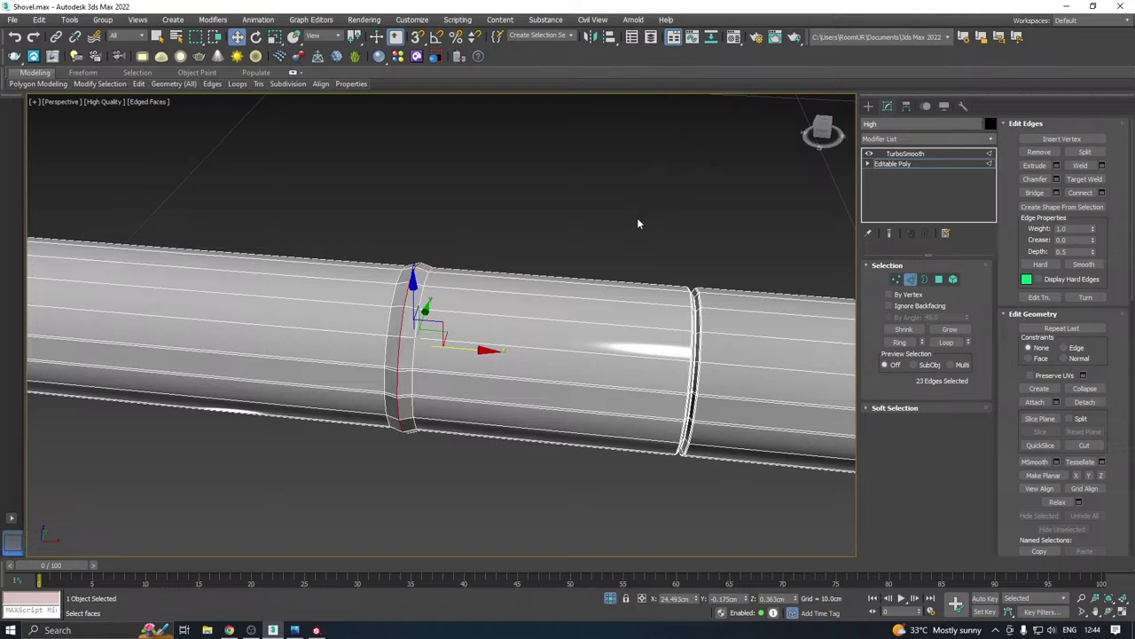
Add the ridge's two outer edge loops to the selection and chamfer all three loops with the previous chamfer settings
double_click(411, 385, "ctrl")
double_click(387, 384, "ctrl")
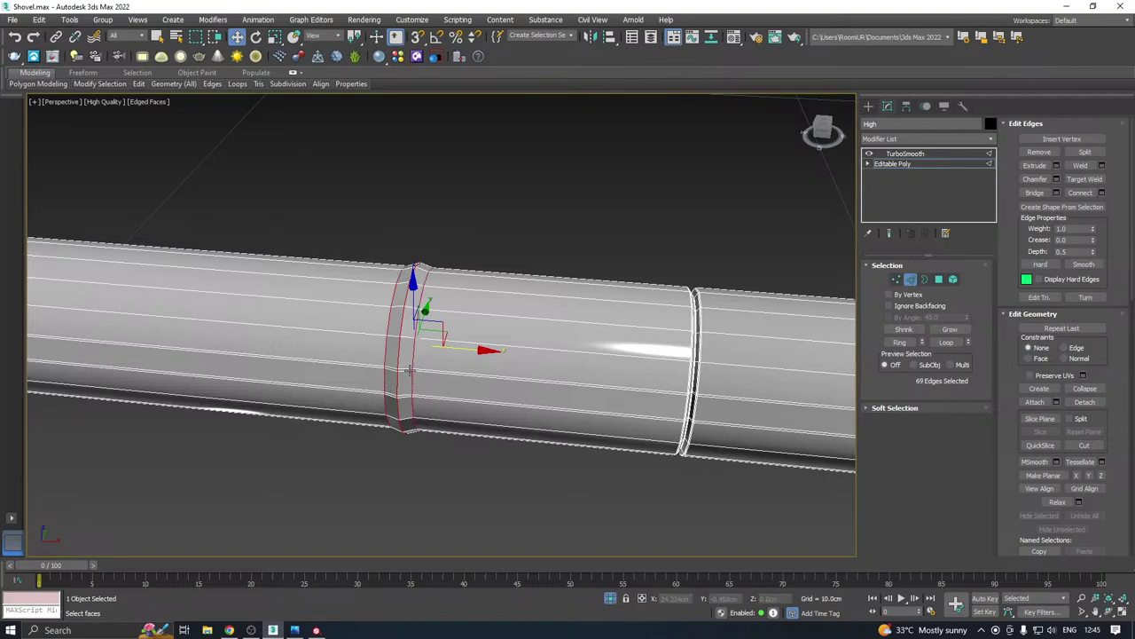
left_click(1056, 179)
left_click(640, 296)
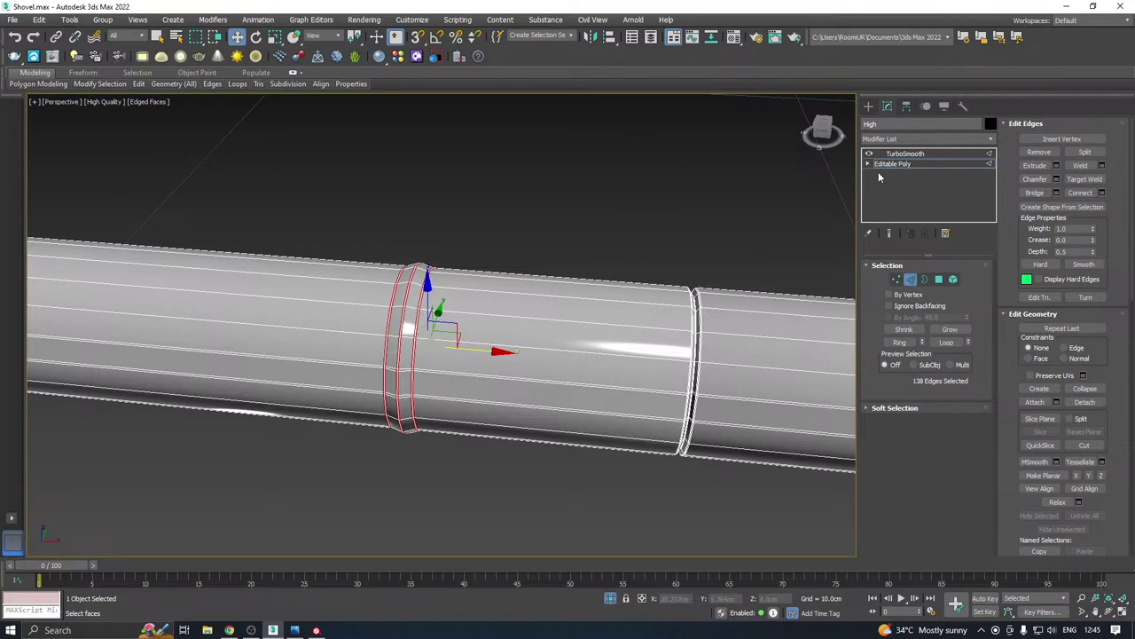
Deselect the shovel and turn off edged faces to examine the smoothed ridge and groove on the handle
left_click(636, 236)
scroll(328, 246, "down", 4)
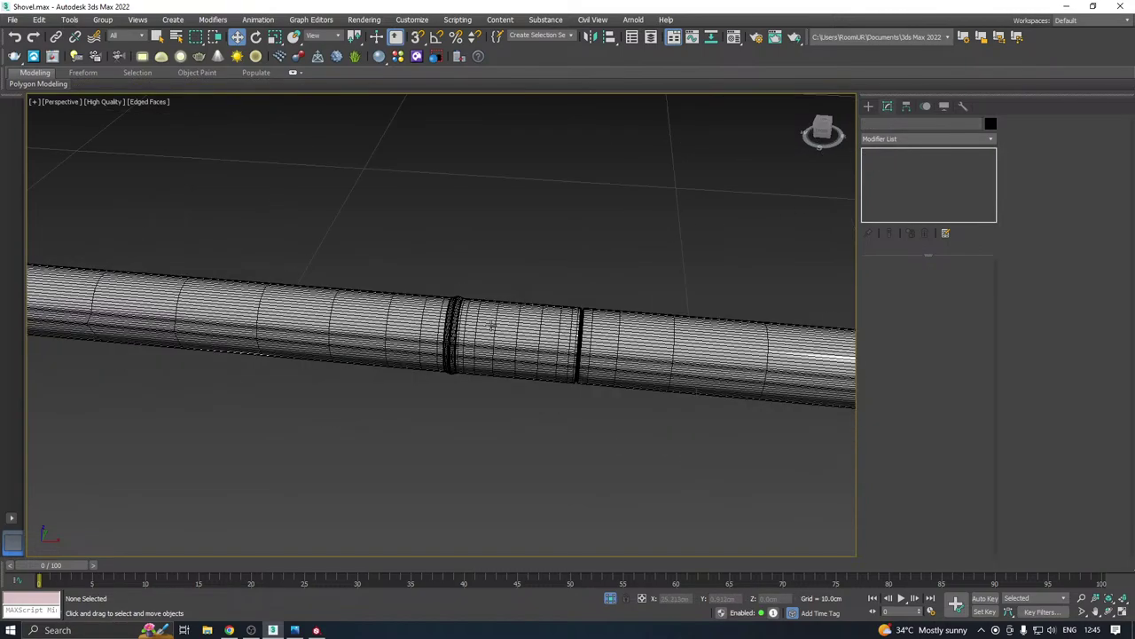
left_click(150, 102)
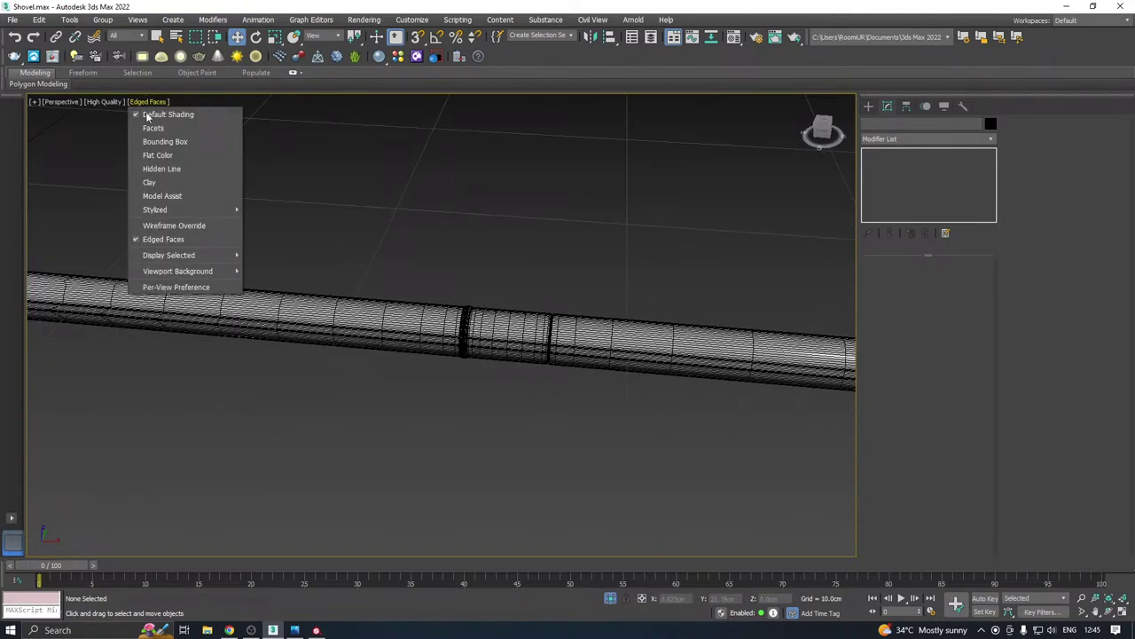
left_click(182, 245)
scroll(470, 327, "up", 5)
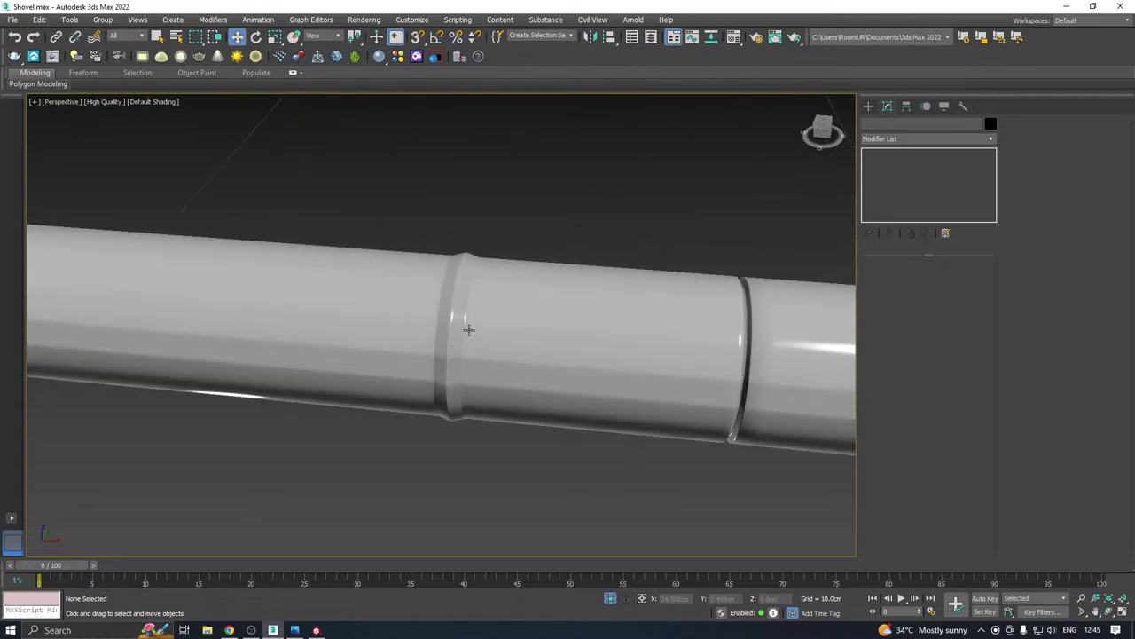
scroll(711, 383, "down", 4)
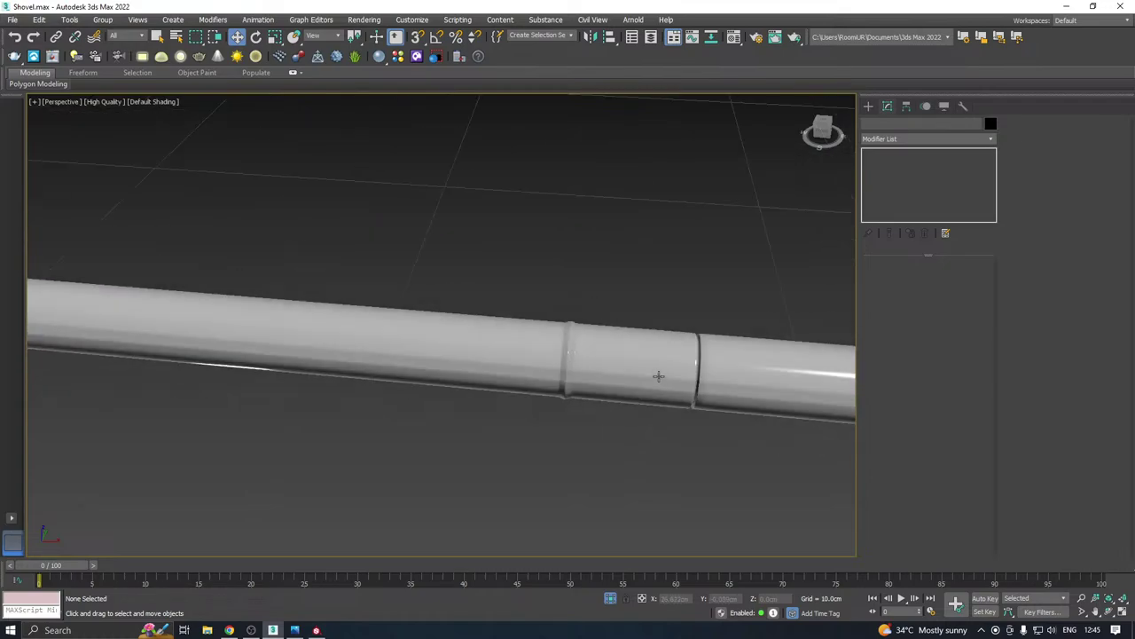
scroll(625, 362, "up", 2)
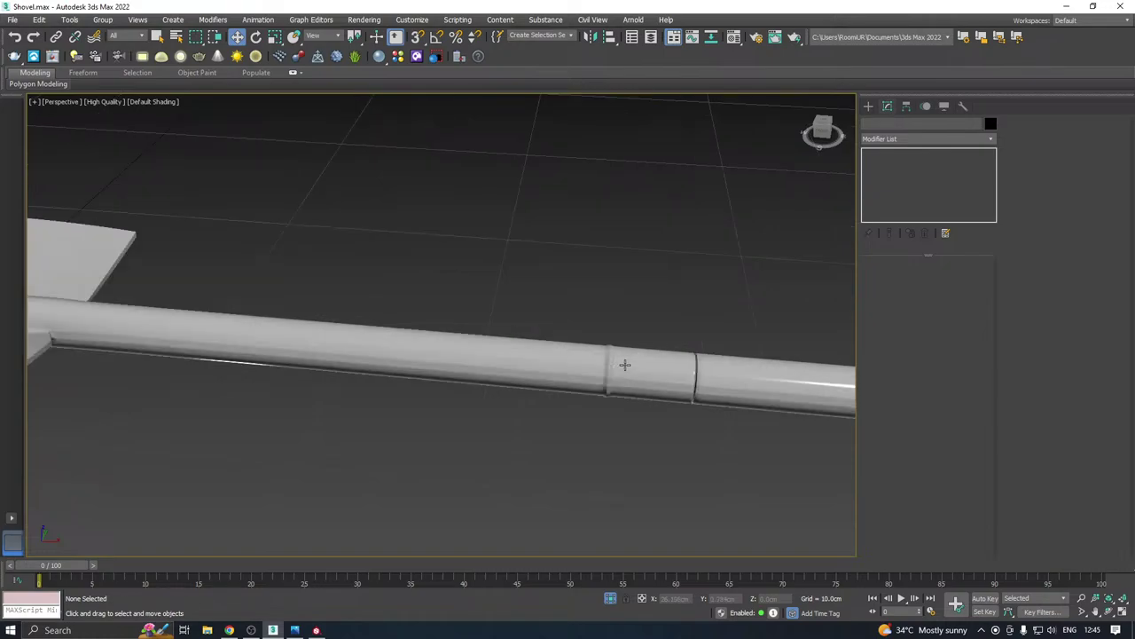
scroll(652, 382, "up", 3)
Select the shovel, turn on edged faces and reopen the edge level of the Editable Poly beneath TurboSmooth
left_click(653, 378)
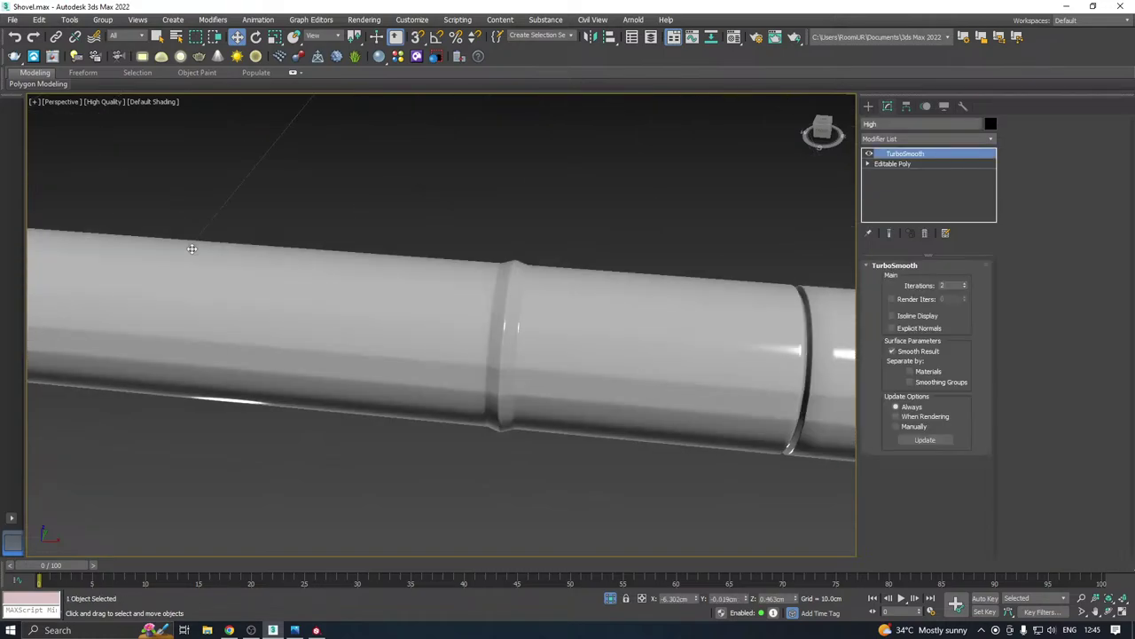
left_click(151, 102)
left_click(178, 236)
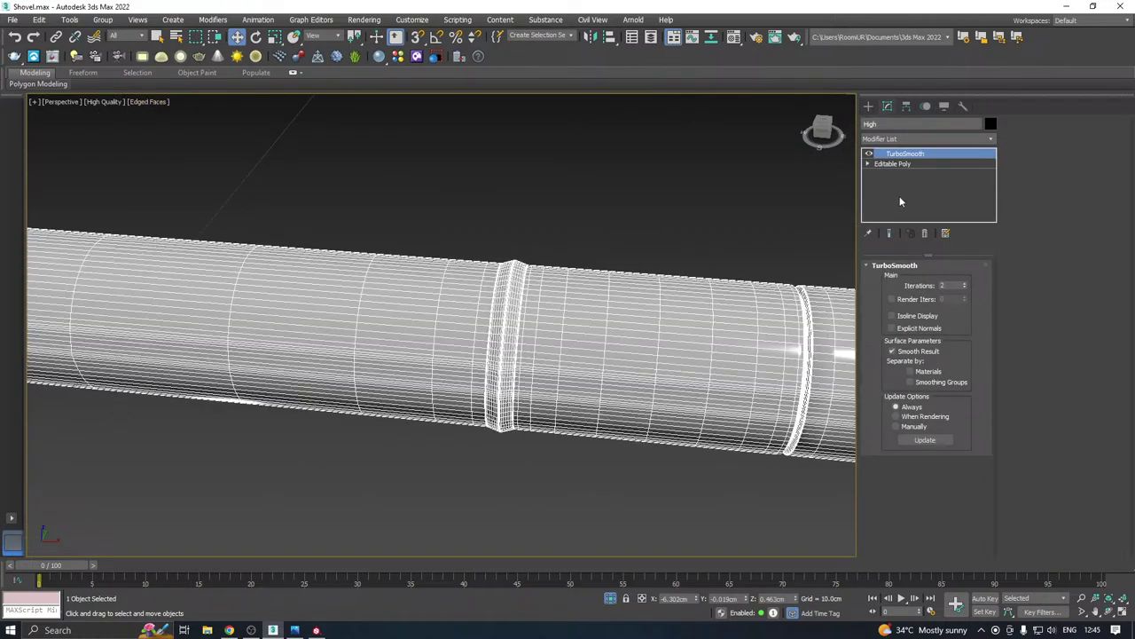
left_click(891, 164)
scroll(621, 382, "up", 3)
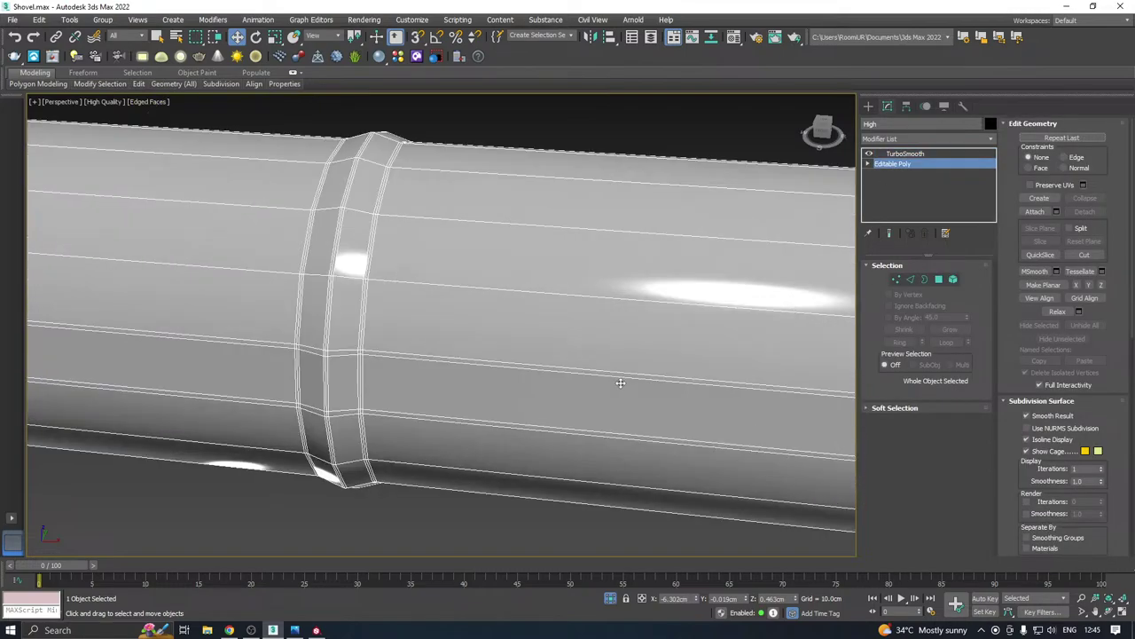
left_click(910, 280)
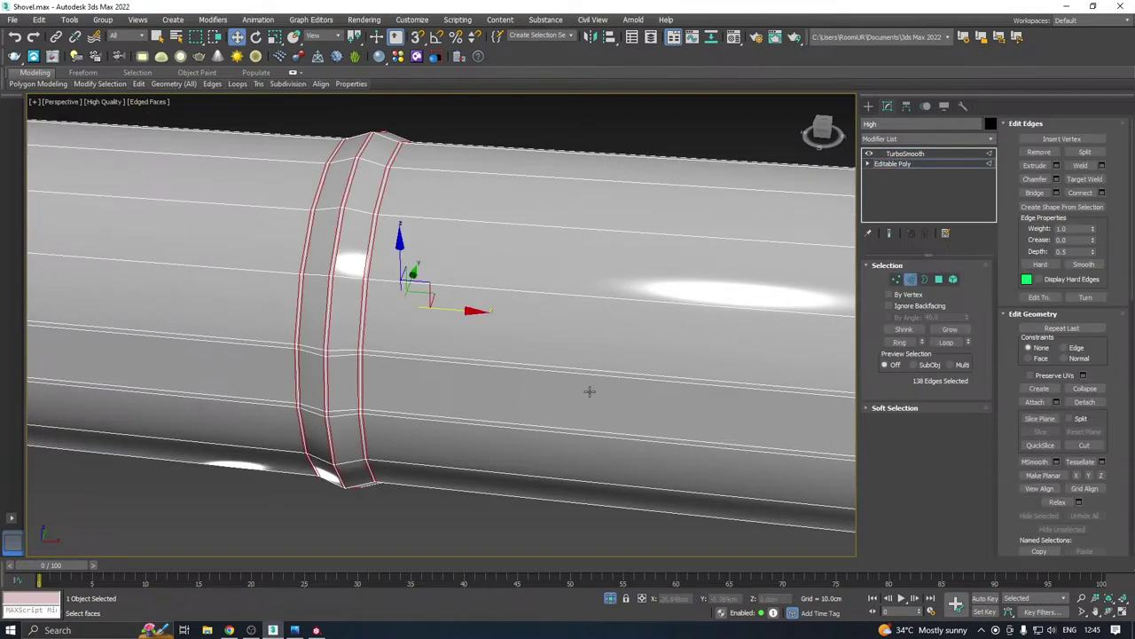
Select one of the closely spaced lengthwise edge loops on the handle and follow it to the blade
double_click(585, 375)
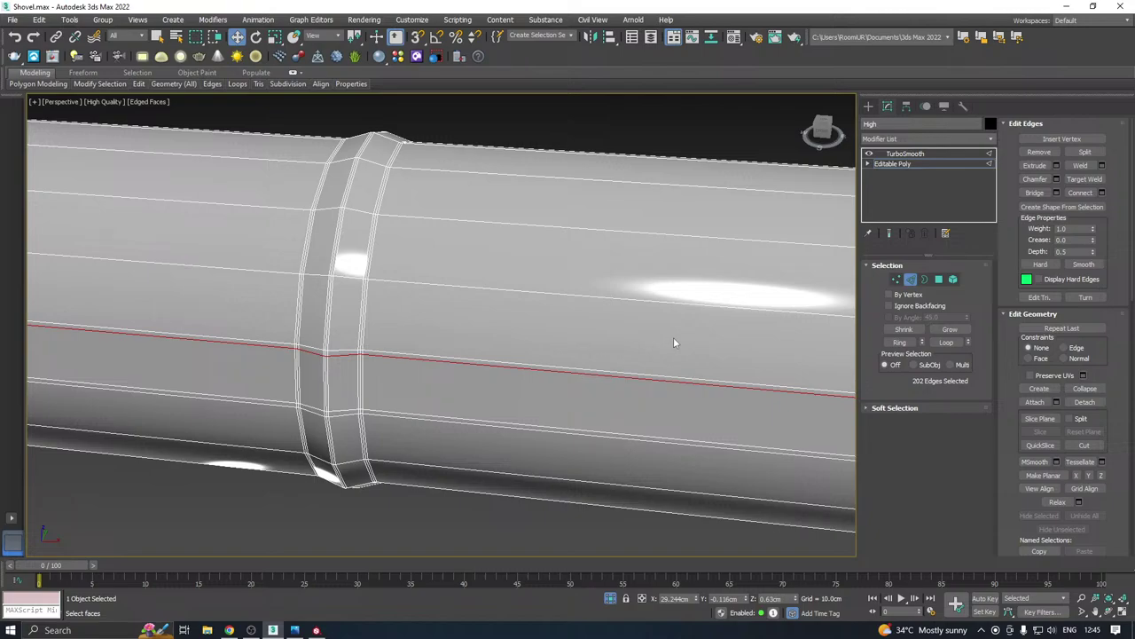
scroll(674, 342, "down", 5)
middle_click_drag(198, 342, 434, 308)
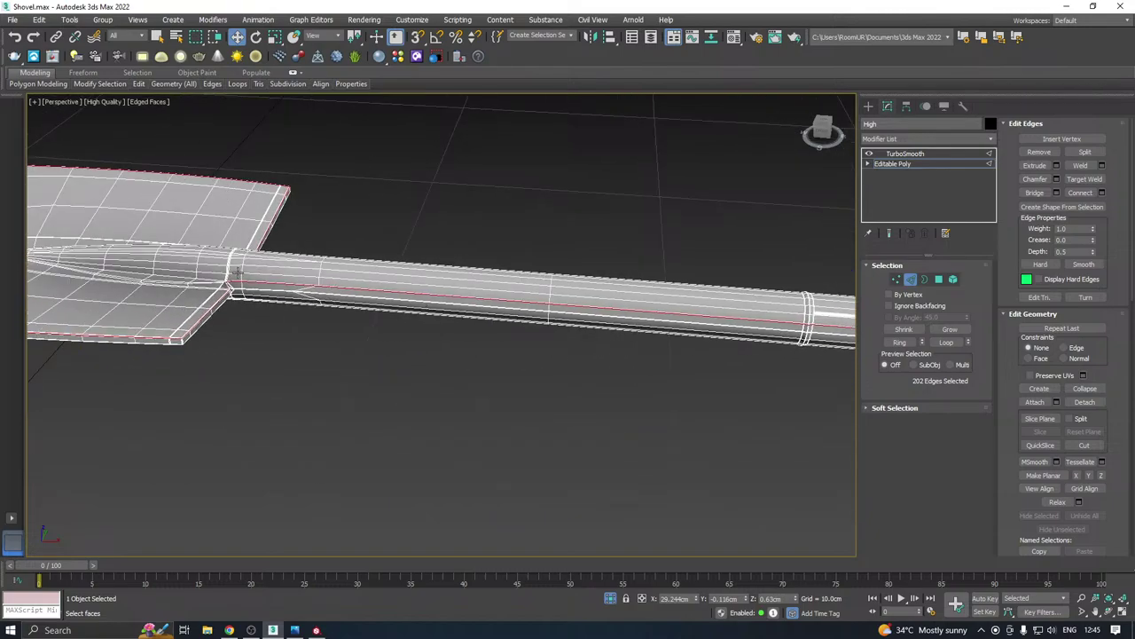
Take the edges at the blade joint out of the edge selection, and clear the remaining edge selection on the handle
scroll(233, 275, "up", 6)
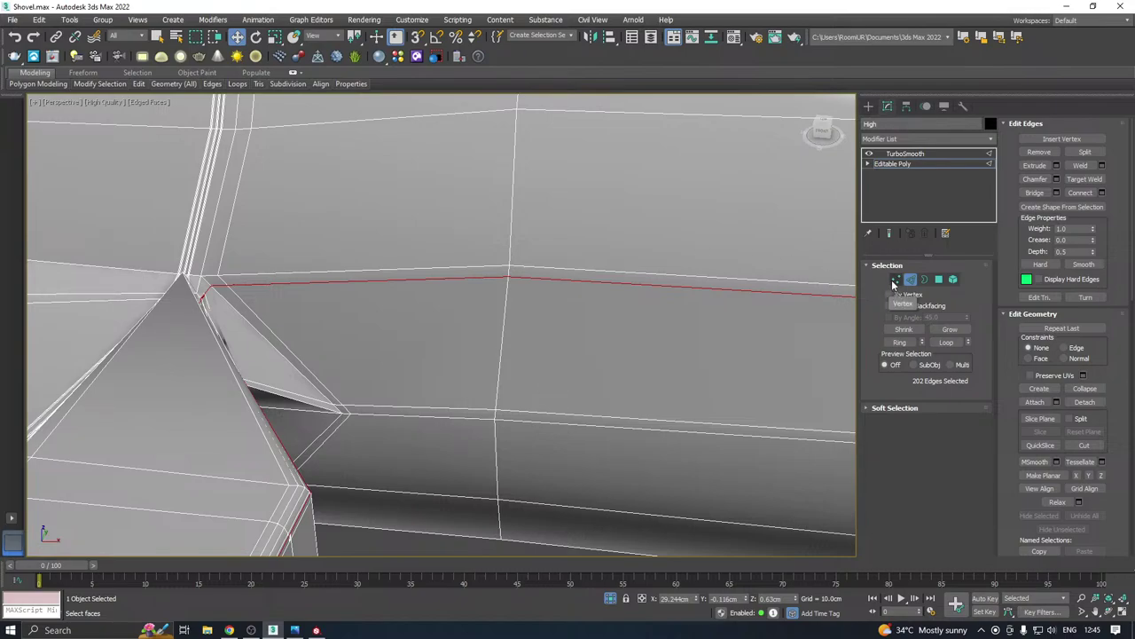
scroll(202, 306, "down", 4)
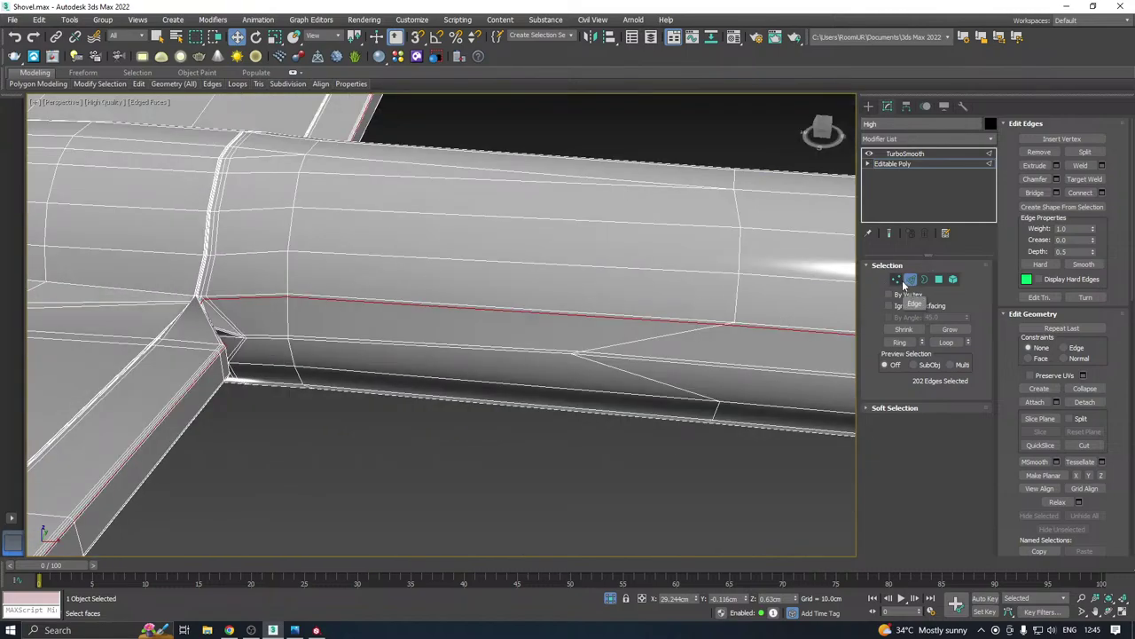
left_click_drag(195, 245, 254, 447)
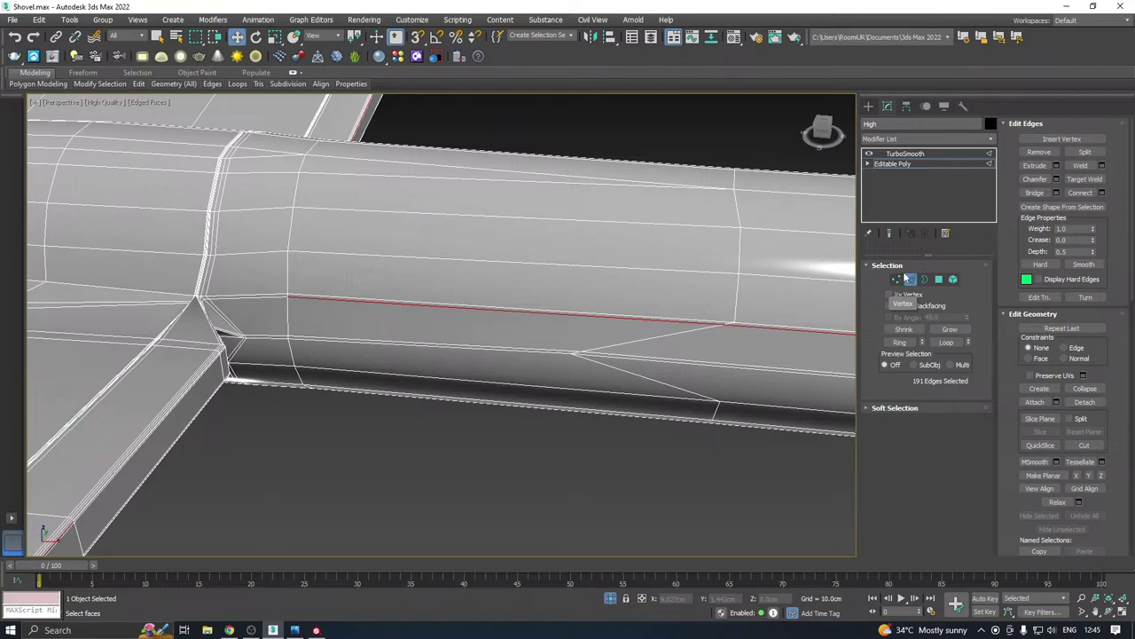
key("ctrl+d")
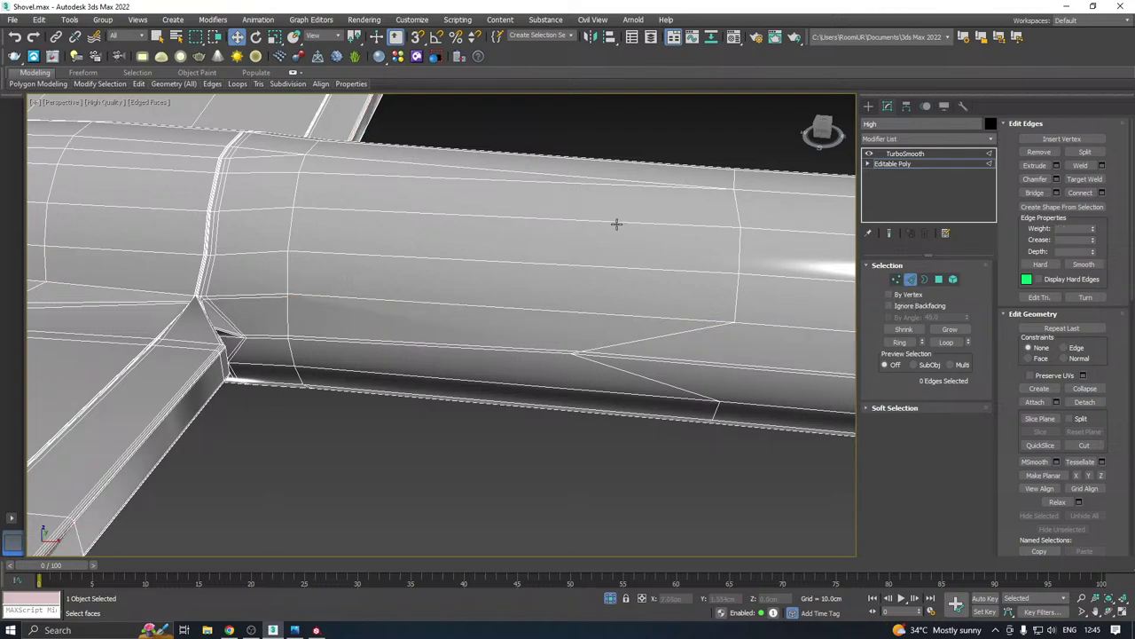
middle_click_drag(617, 223, 692, 208)
key("ctrl+z")
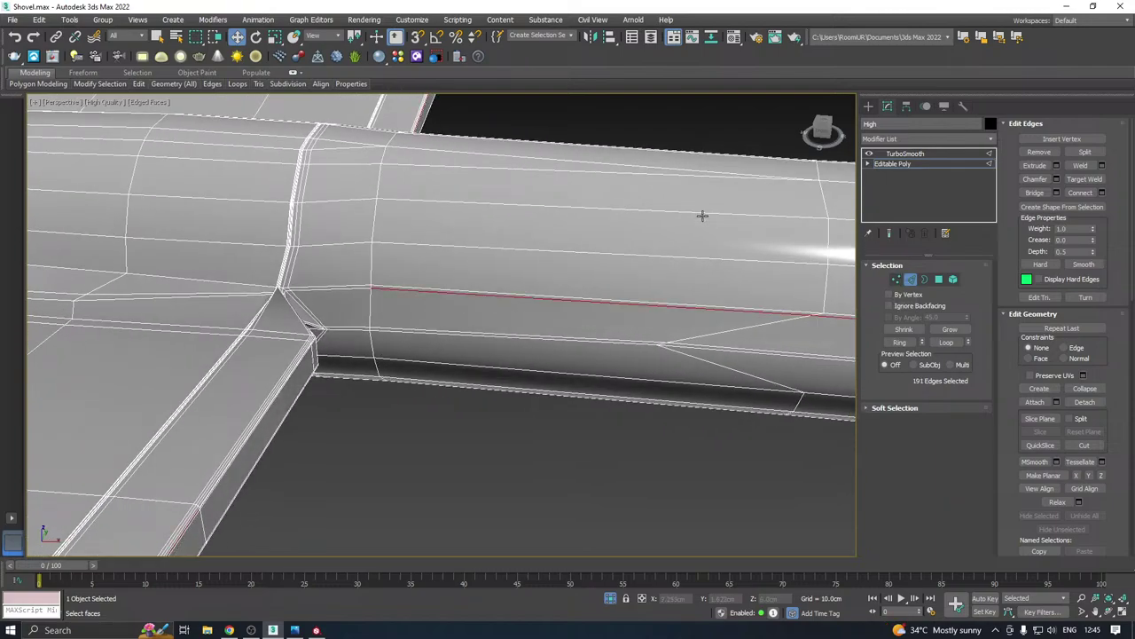
left_click(35, 37)
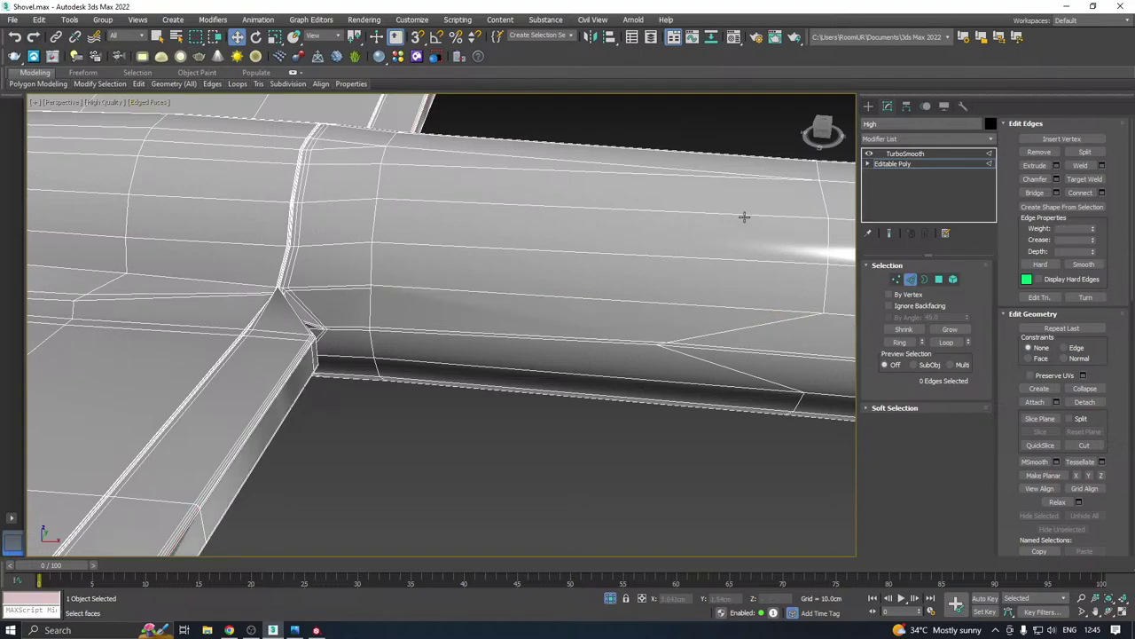
At vertex level, target weld the closely spaced vertex pairs on the first handle ring beside the blade joint
left_click(896, 279)
right_click(355, 257)
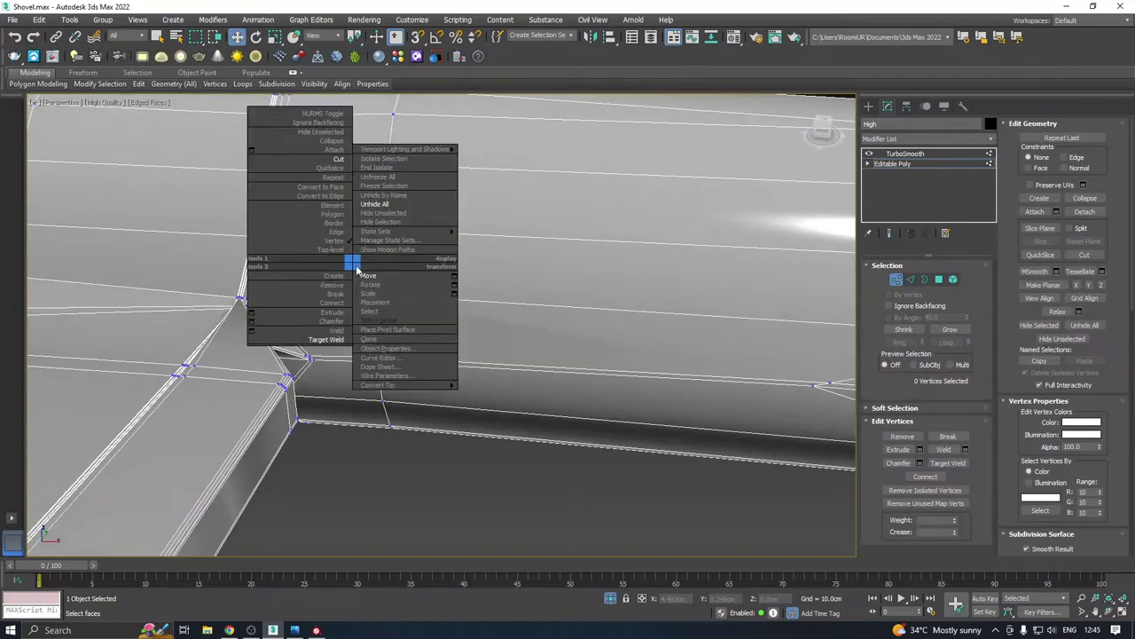
left_click(306, 337)
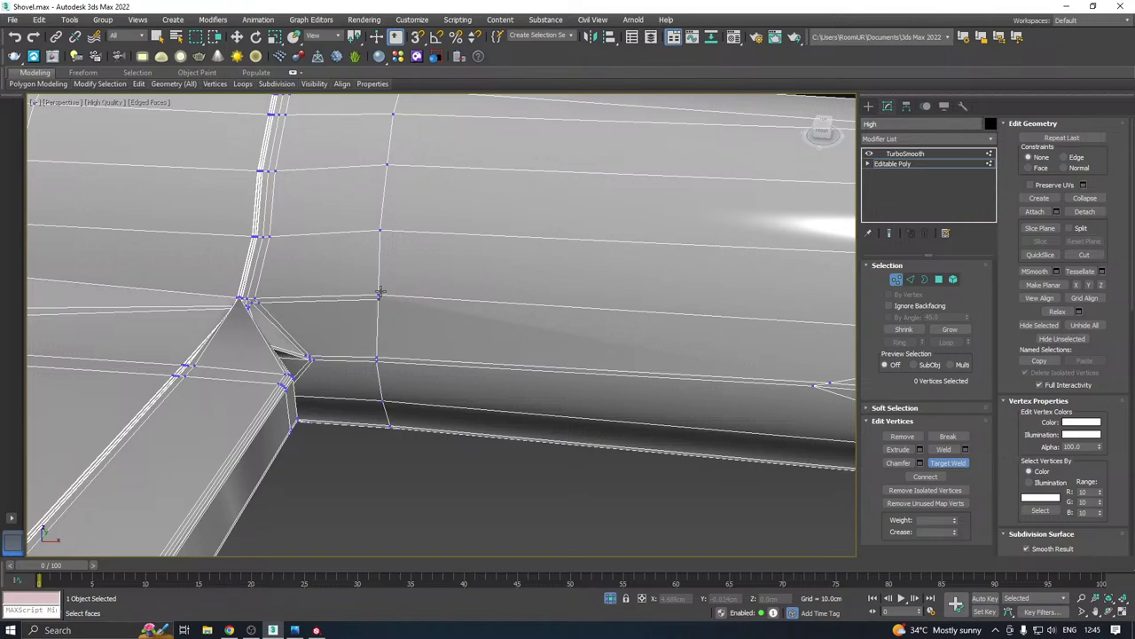
scroll(380, 354, "up", 2)
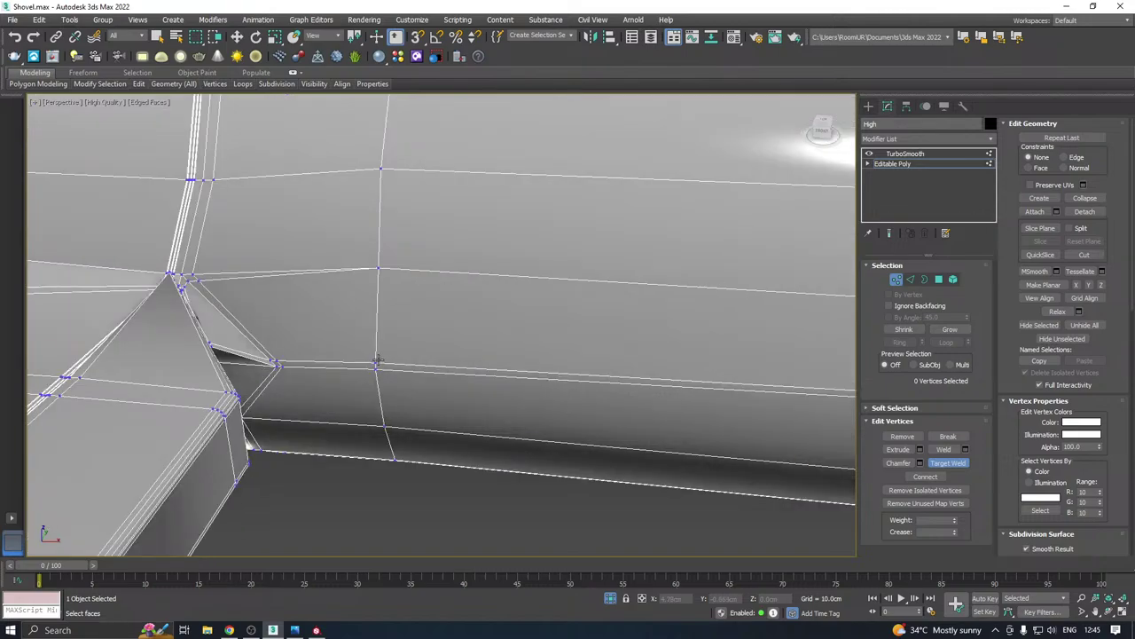
right_click(375, 366)
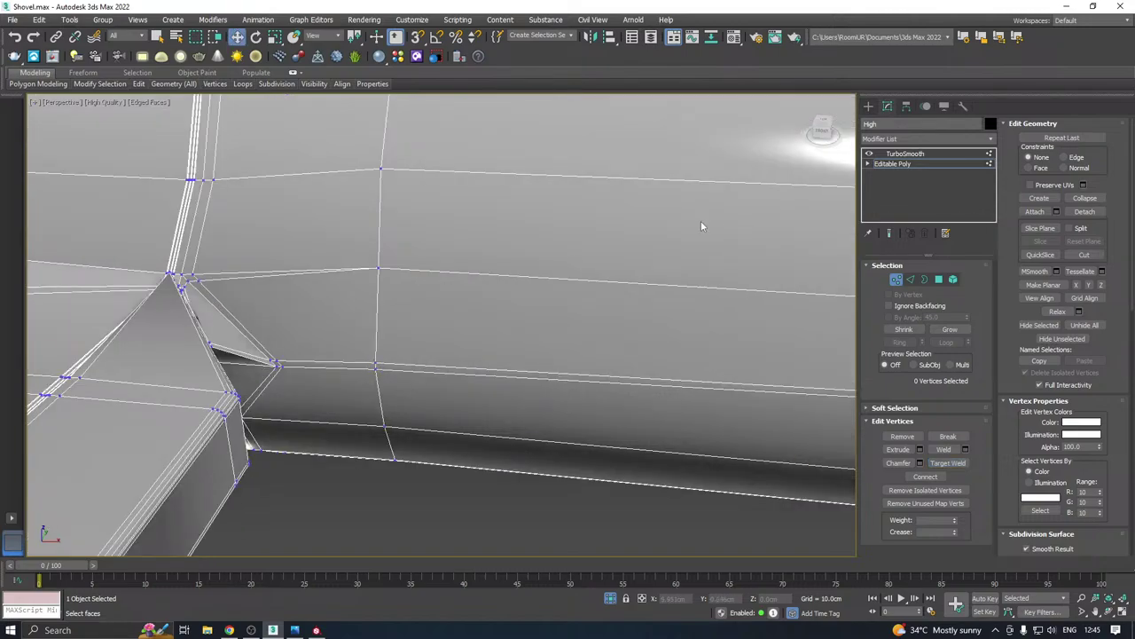
right_click(710, 221)
Leave the vertex level, return to TurboSmooth in the modifier stack and deselect the shovel
left_click(906, 166)
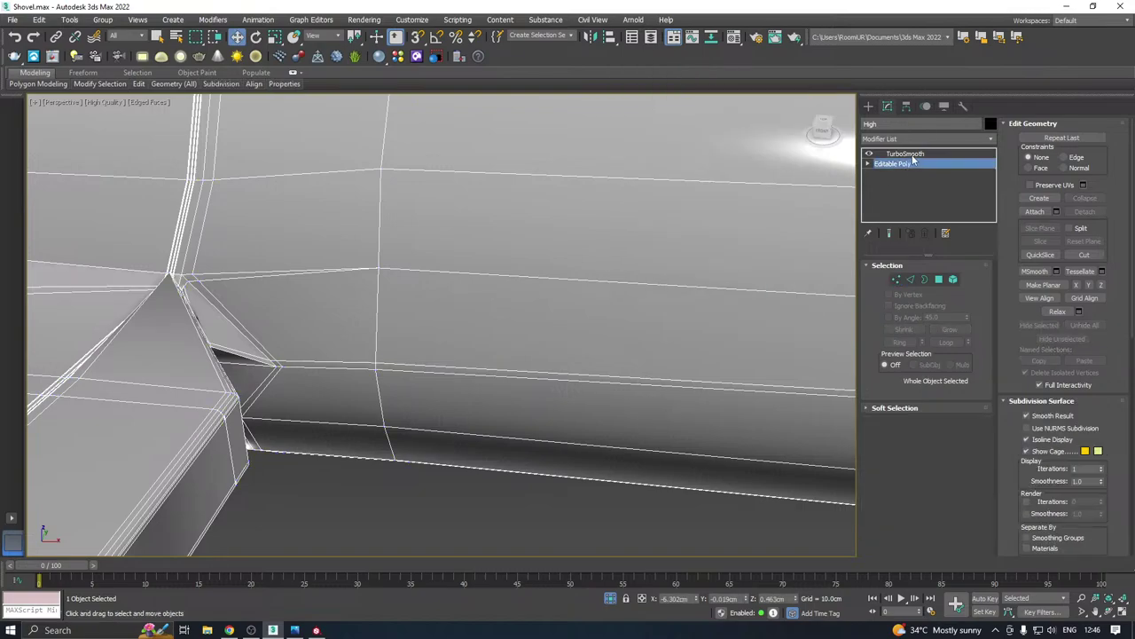
left_click(910, 155)
left_click(371, 509)
scroll(369, 364, "down", 5)
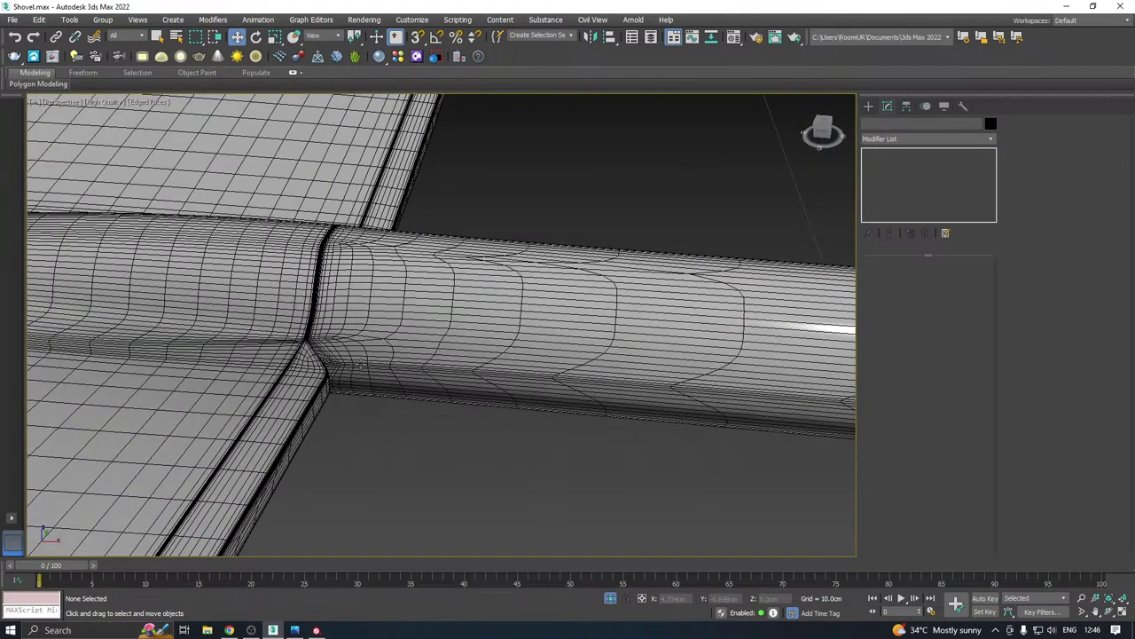
Turn off edged faces and examine the smoothed blade joint, the handle's ridge and groove, and the blade surface
left_click(138, 102)
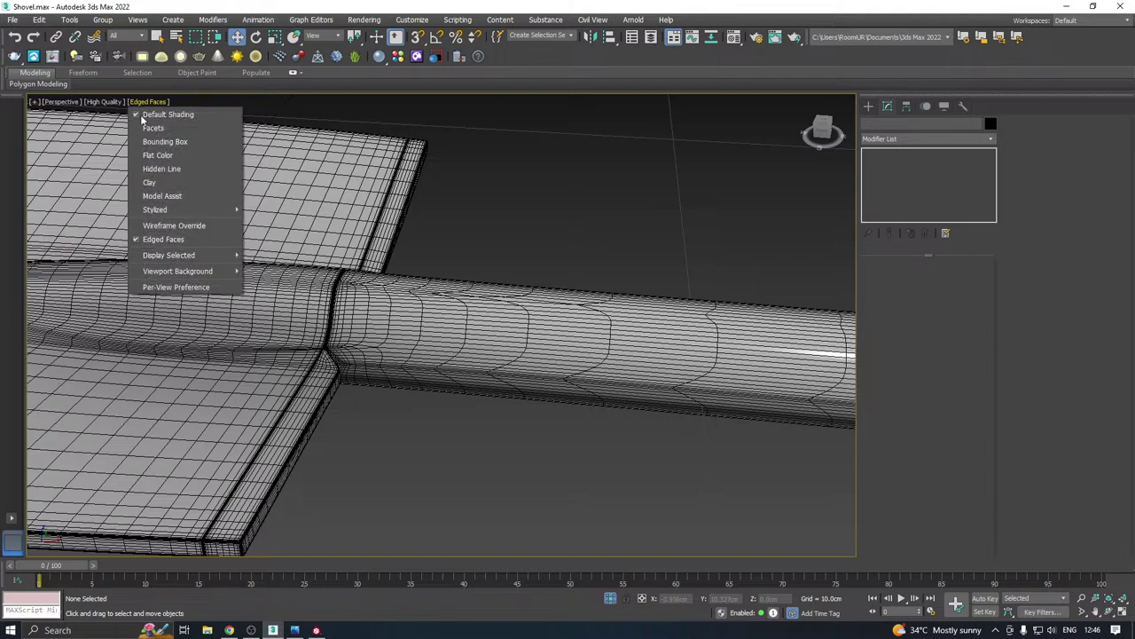
left_click(178, 239)
middle_click_drag(616, 287, 437, 272)
scroll(442, 304, "down", 3)
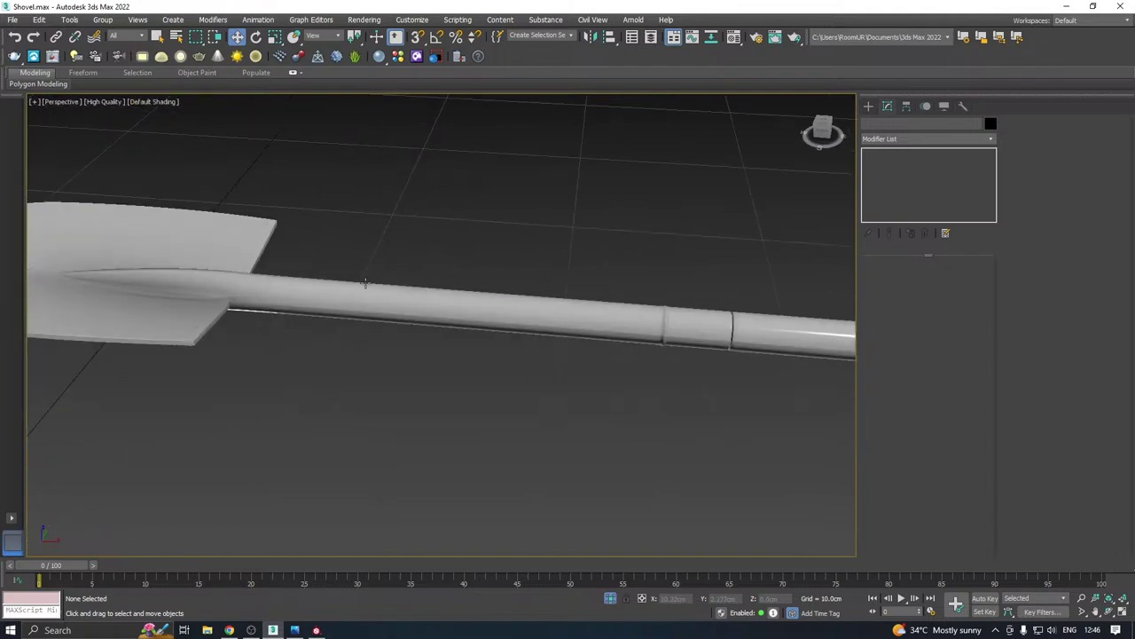
scroll(689, 321, "up", 6)
scroll(606, 337, "down", 5)
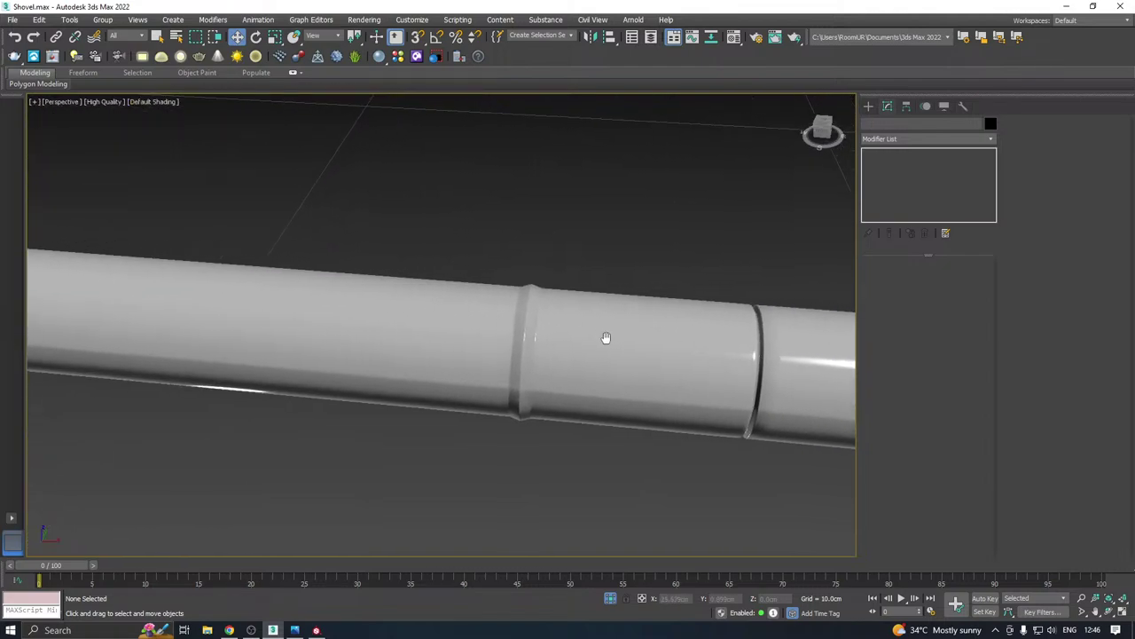
middle_click_drag(609, 331, 704, 292, "alt")
scroll(583, 270, "up", 5)
scroll(583, 269, "up", 3)
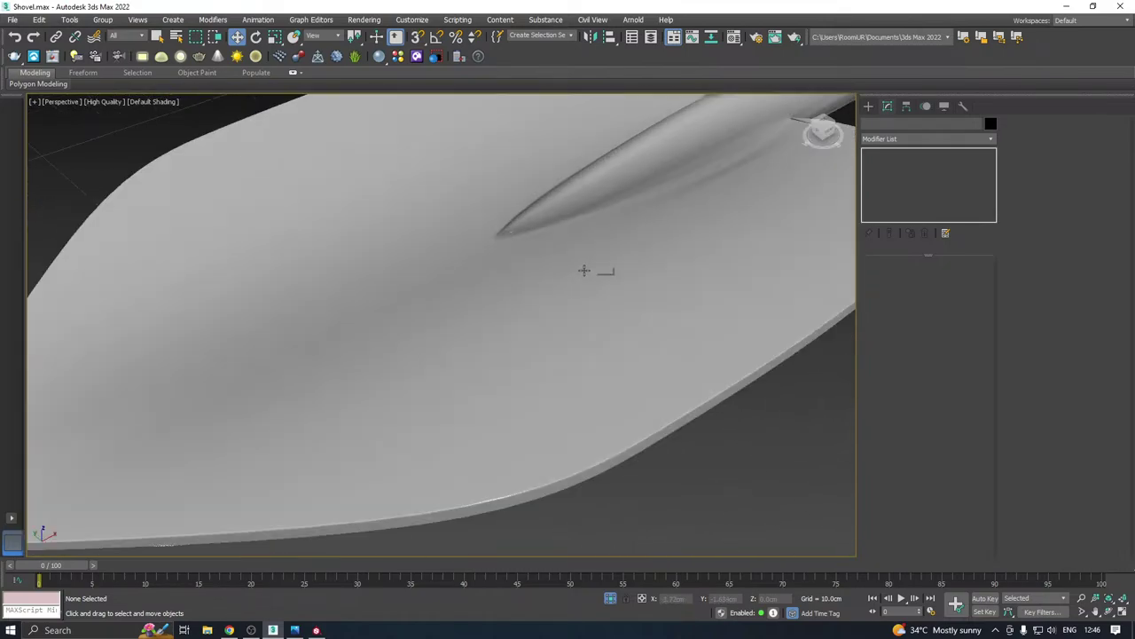
Select the high-poly shovel and turn edged faces back on in the viewport
left_click(584, 270)
left_click(154, 101)
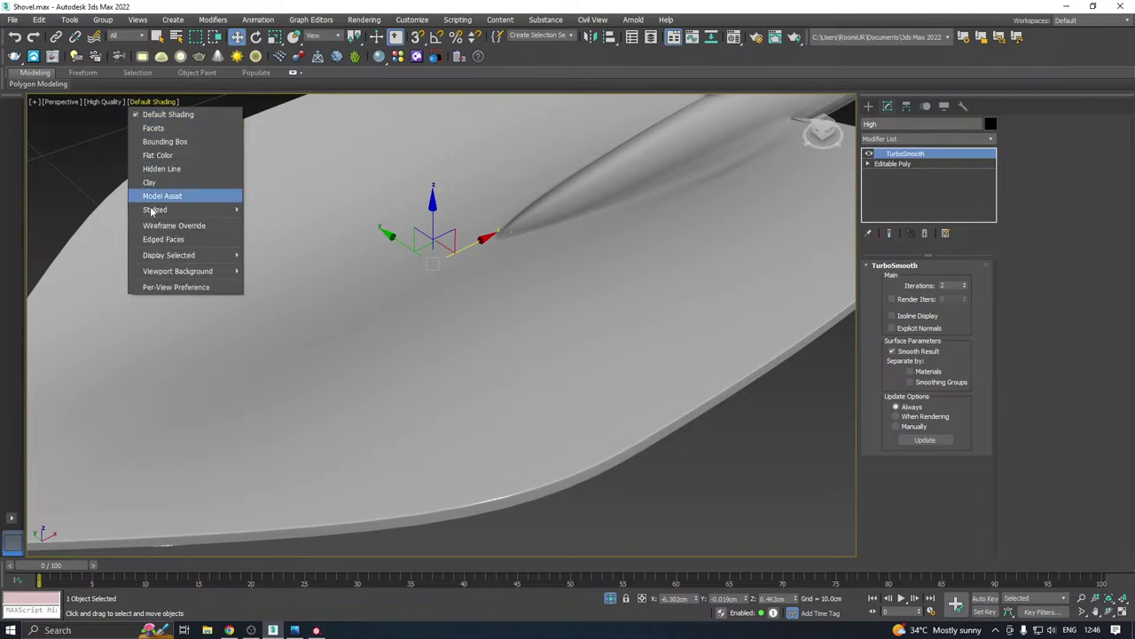
left_click(177, 236)
scroll(396, 354, "down", 5)
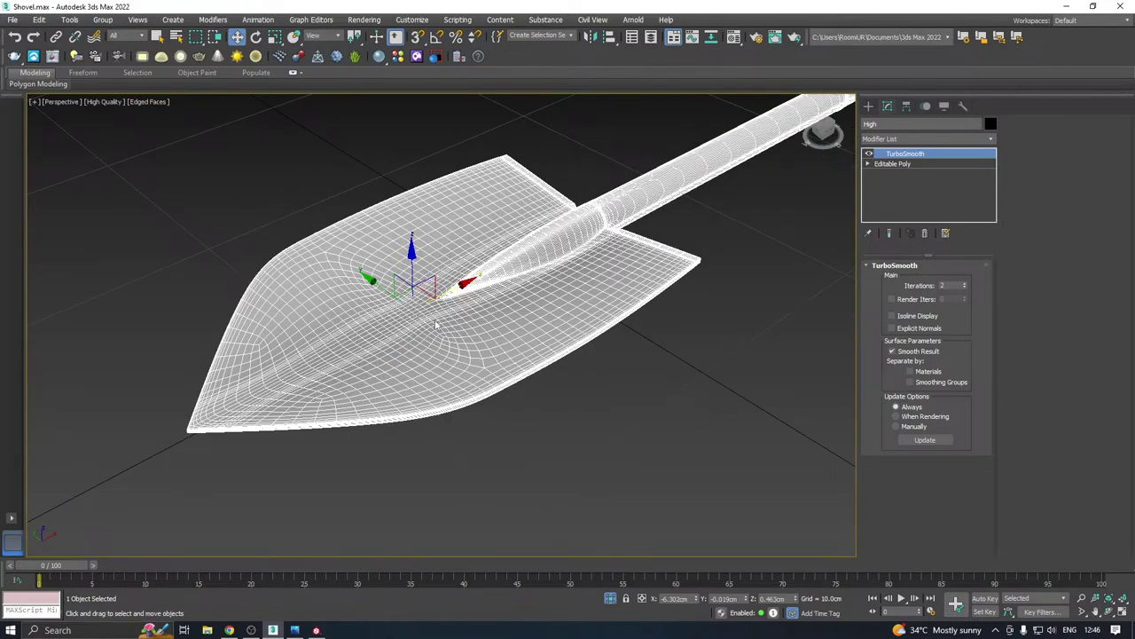
middle_click_drag(523, 295, 576, 288, "alt")
Collapse the shovel's whole modifier stack and convert the result to Editable Poly
right_click(927, 181)
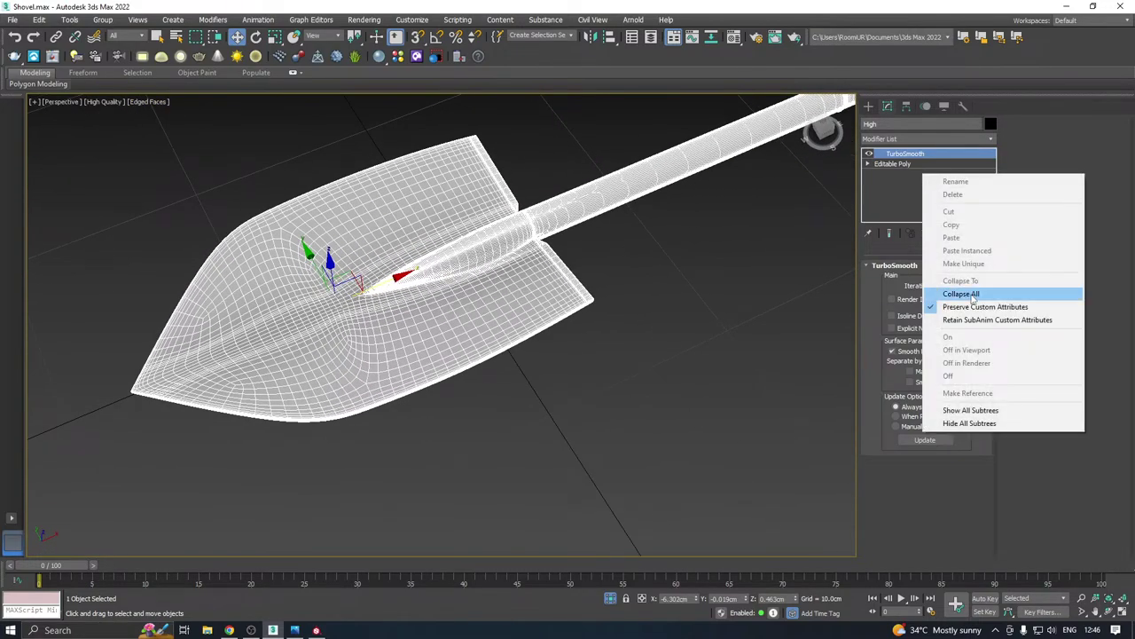
left_click(962, 294)
right_click(930, 177)
left_click(968, 262)
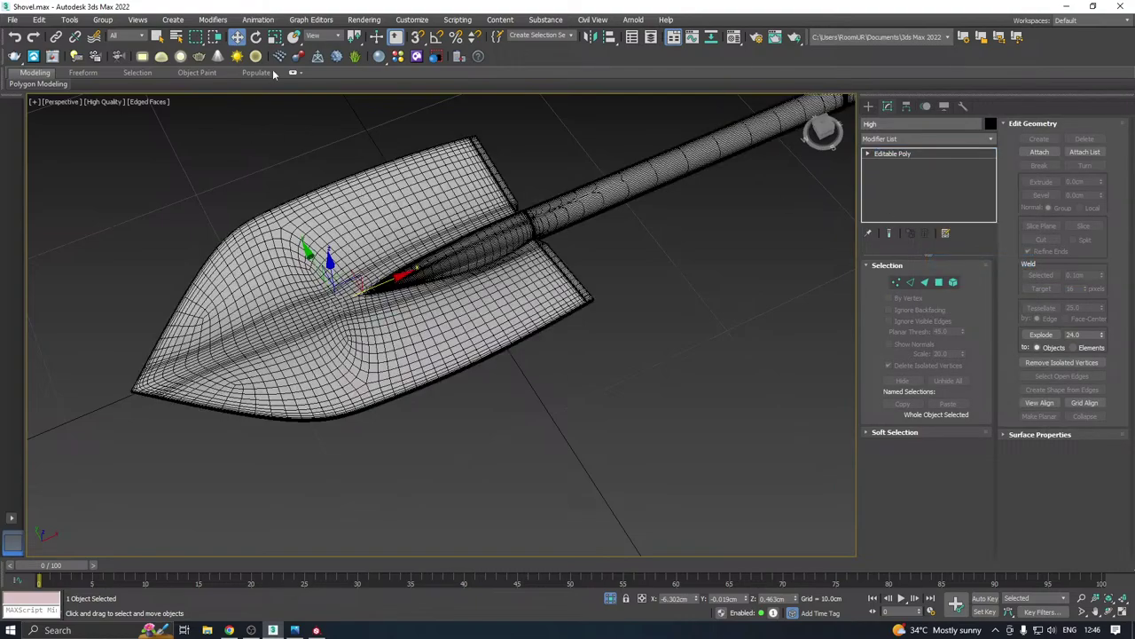
Export the selected shovel as FBX, overwriting High.fbx in New folder (41) and keeping the current export settings
left_click(13, 20)
mouse_move(50, 193)
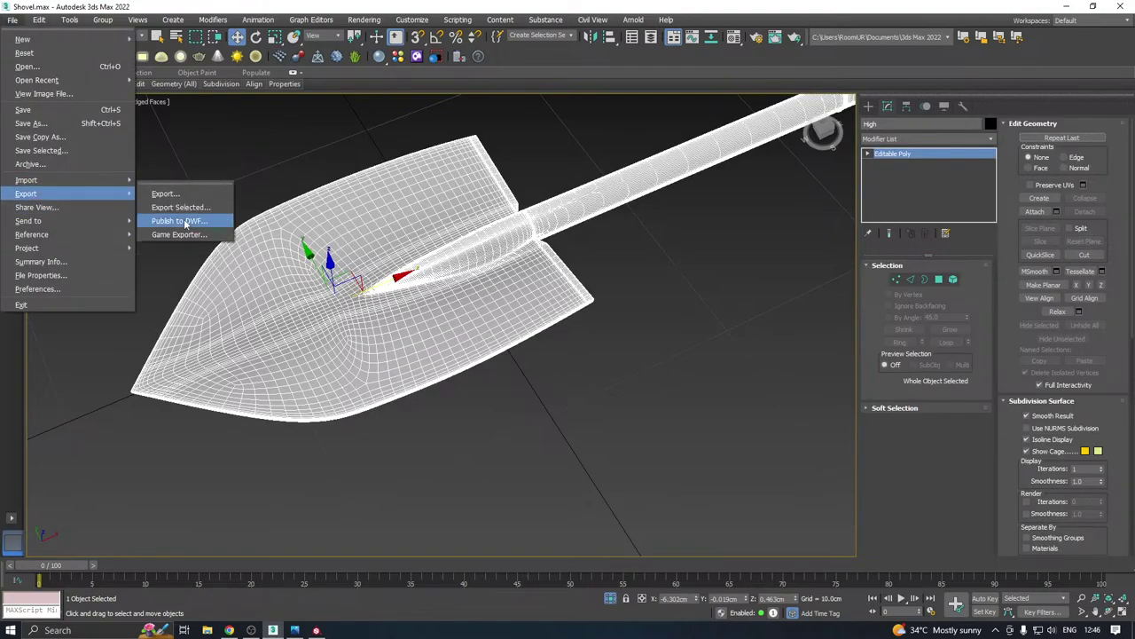
left_click(164, 207)
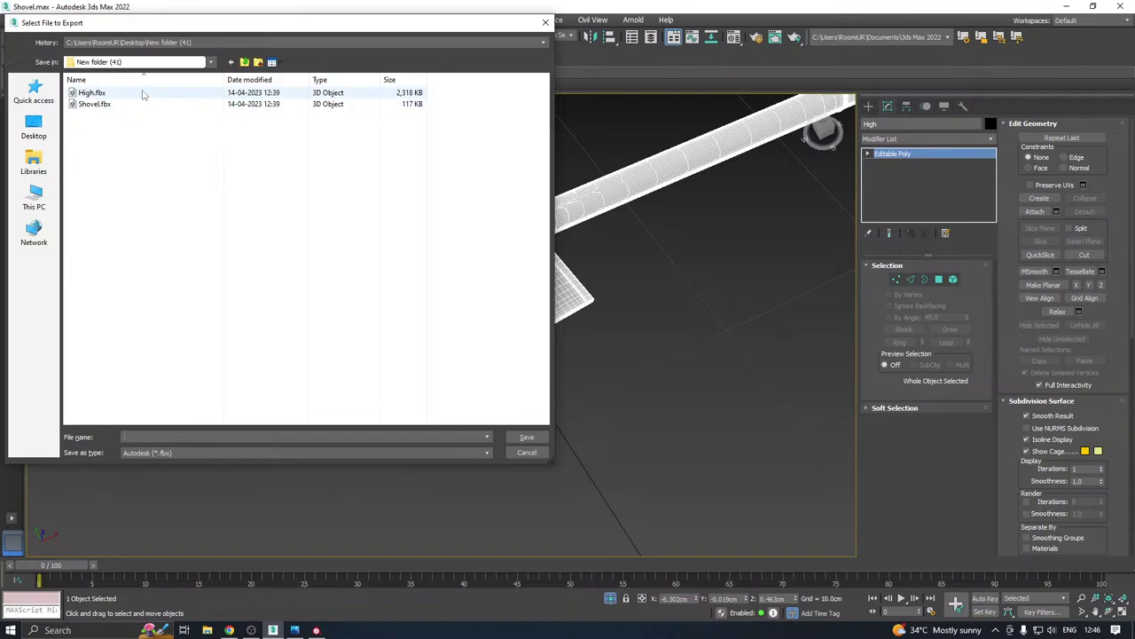
double_click(145, 94)
left_click(621, 330)
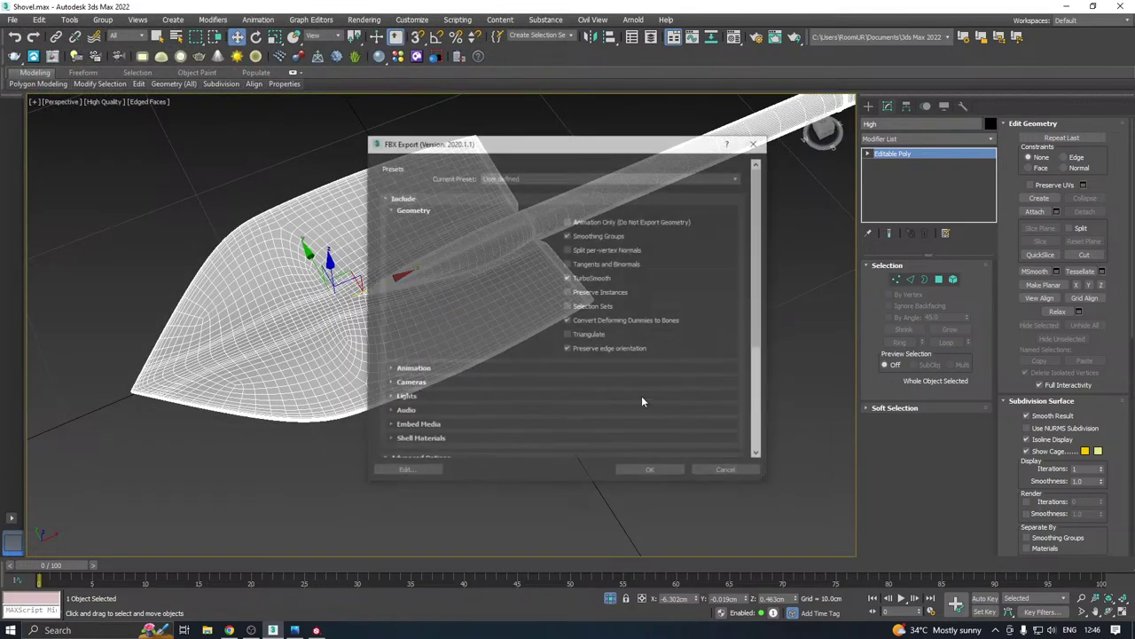
left_click(652, 472)
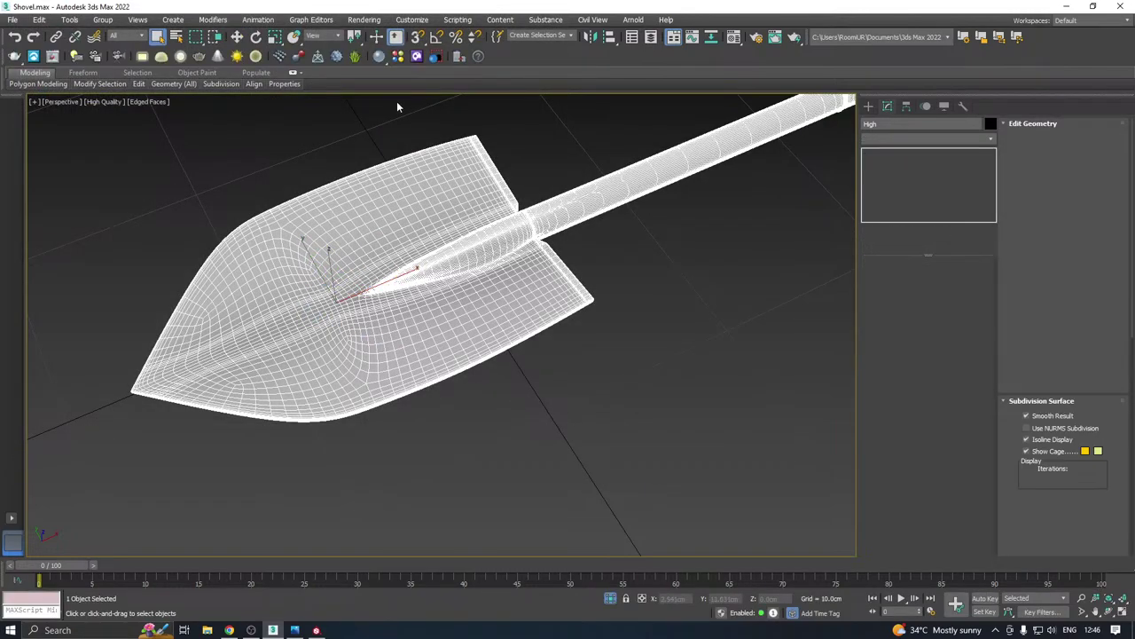
Undo the Editable Poly conversion and stack collapse on the high-poly shovel, and toggle TurboSmooth's visibility
left_click(237, 36)
scroll(258, 242, "down", 2)
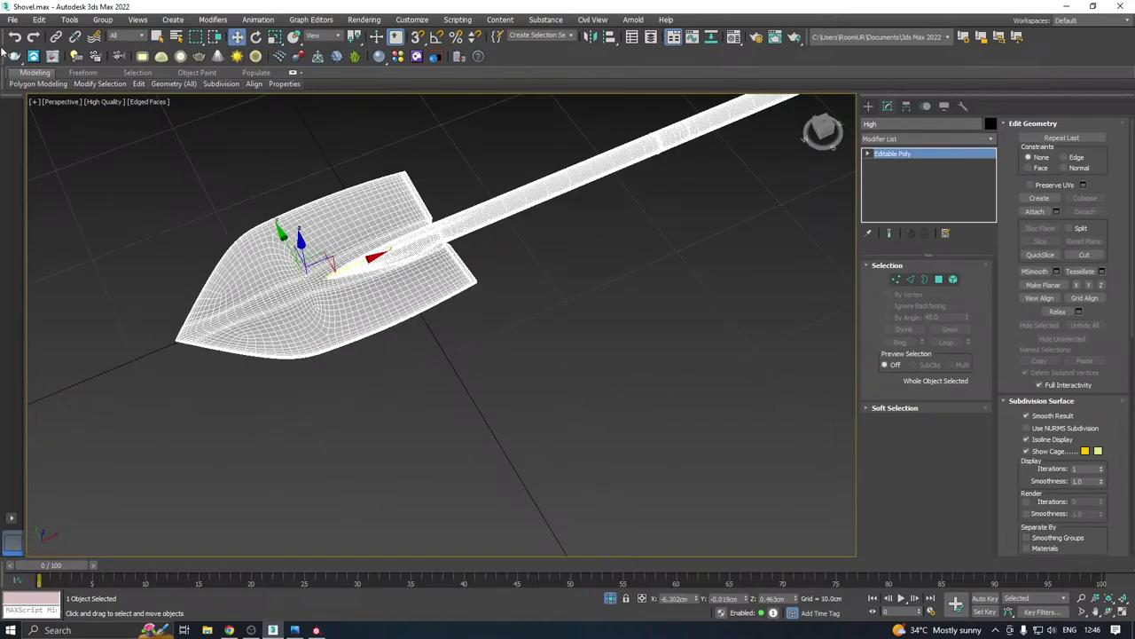
left_click(13, 40)
left_click(13, 40)
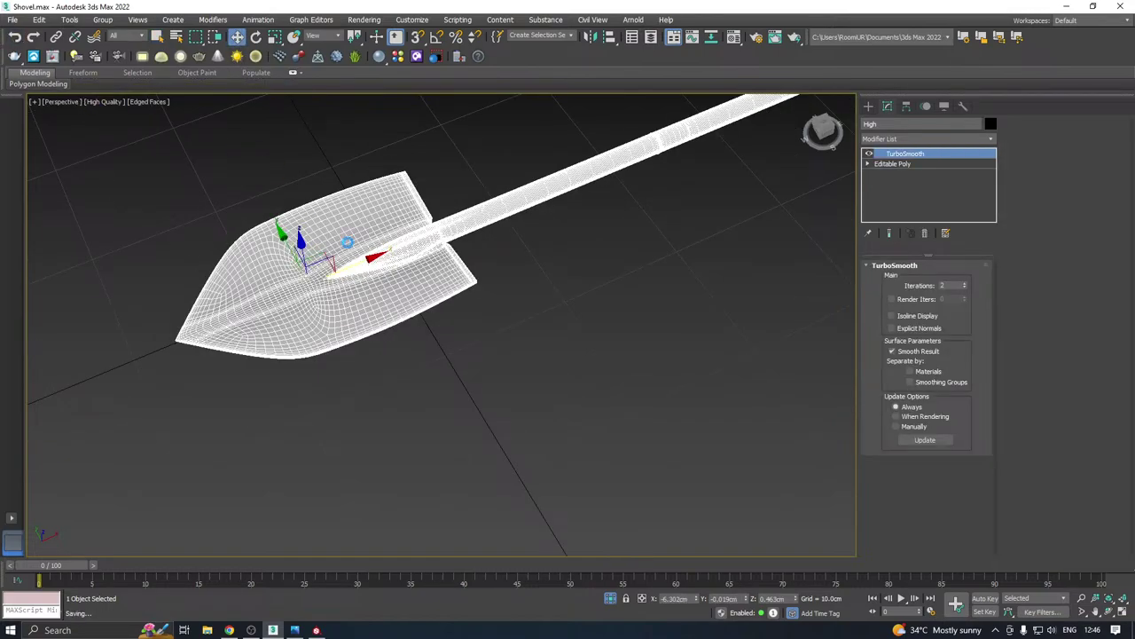
left_click(868, 154)
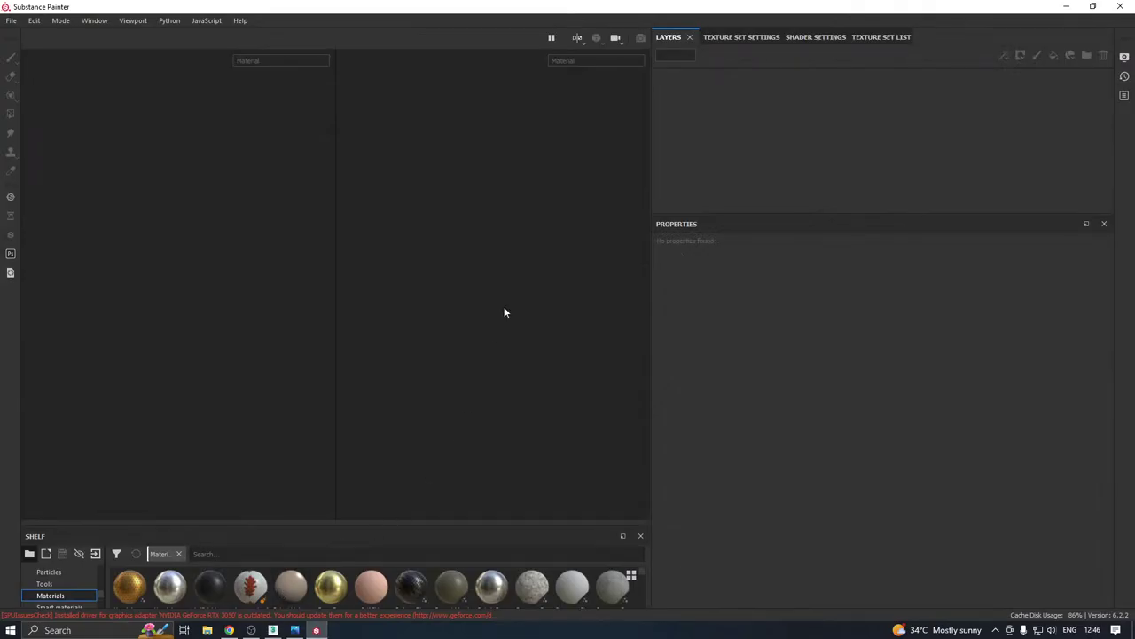
In Substance Painter, create a new project from Shovel.fbx in New folder (41) with 1024 resolution and DirectX normals
left_click(11, 21)
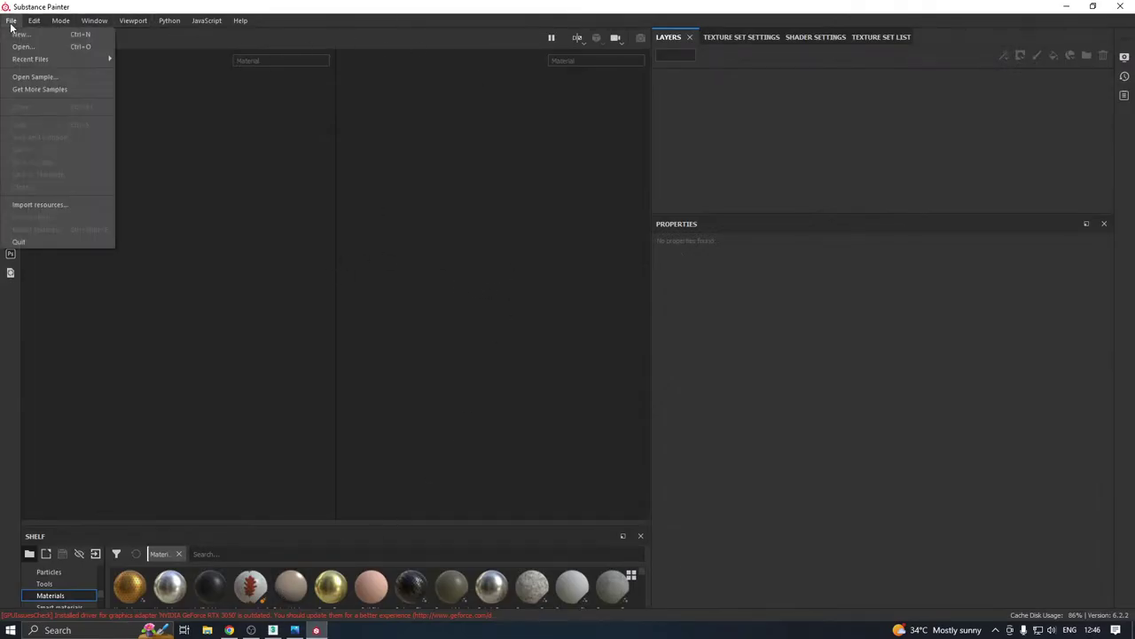
left_click(18, 35)
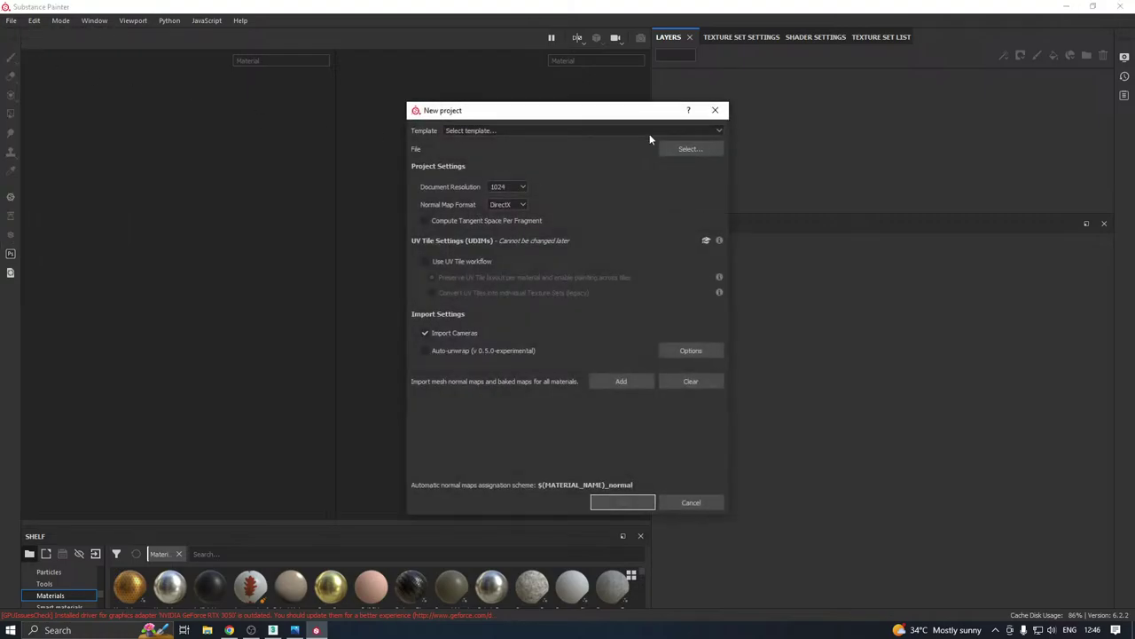
left_click(674, 149)
scroll(448, 253, "up", 2)
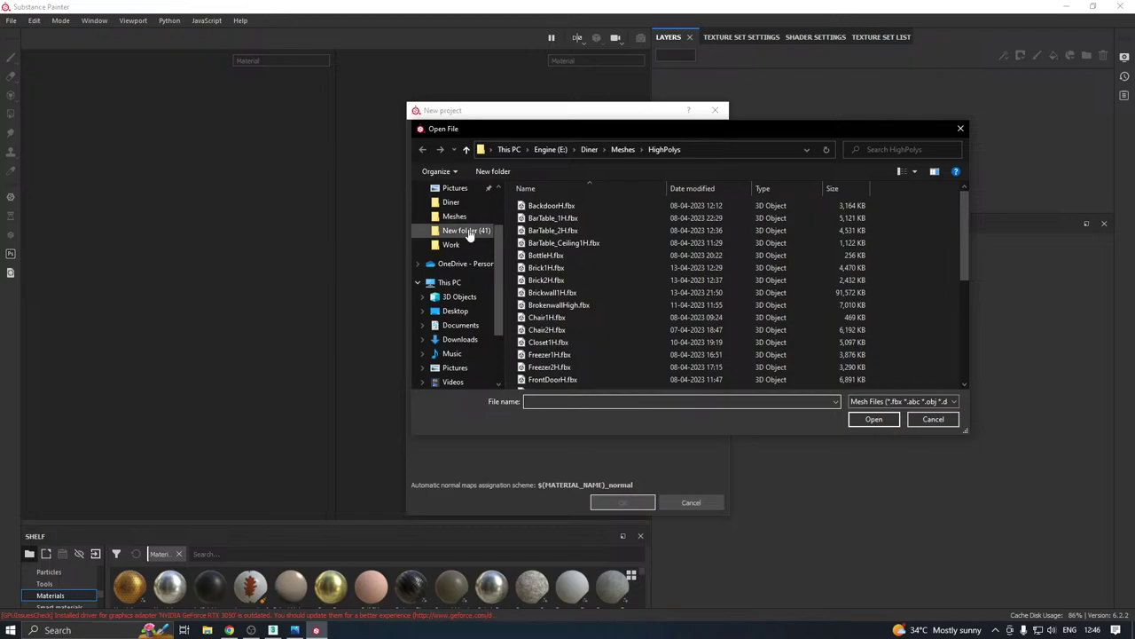
left_click(461, 231)
double_click(546, 218)
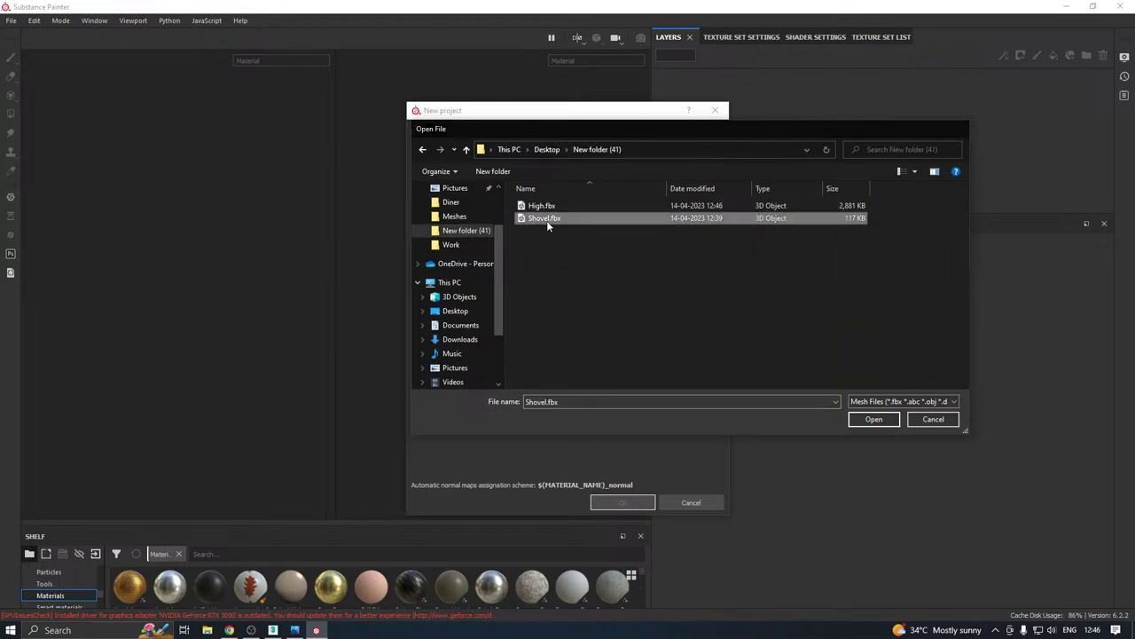
left_click(600, 502)
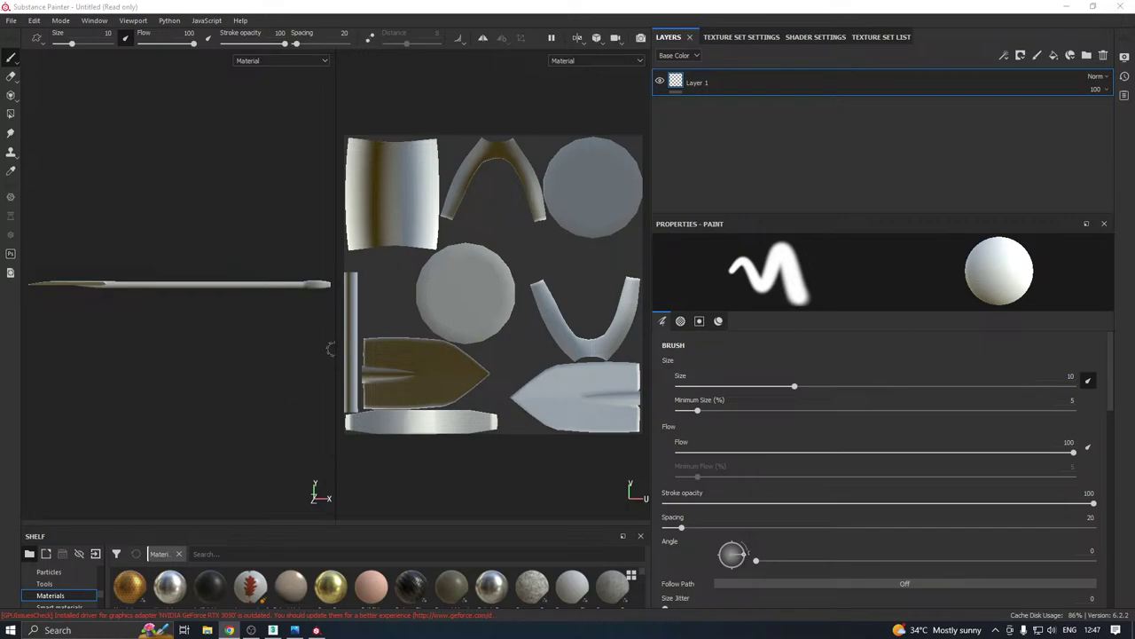
Widen the 3D view over the UV view to examine the low-poly shovel, and enlarge the shelf of materials
left_click_drag(330, 347, 658, 335)
left_click_drag(428, 298, 523, 397, "alt")
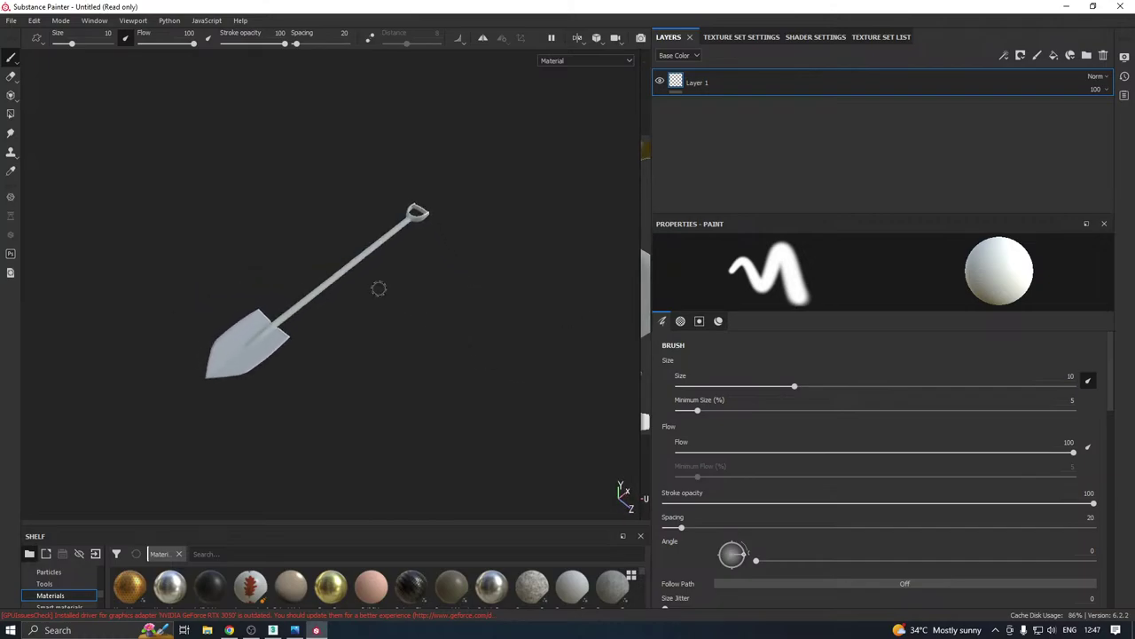
scroll(376, 287, "up", 2)
left_click_drag(372, 285, 134, 355, "alt")
left_click_drag(388, 337, 535, 286, "alt")
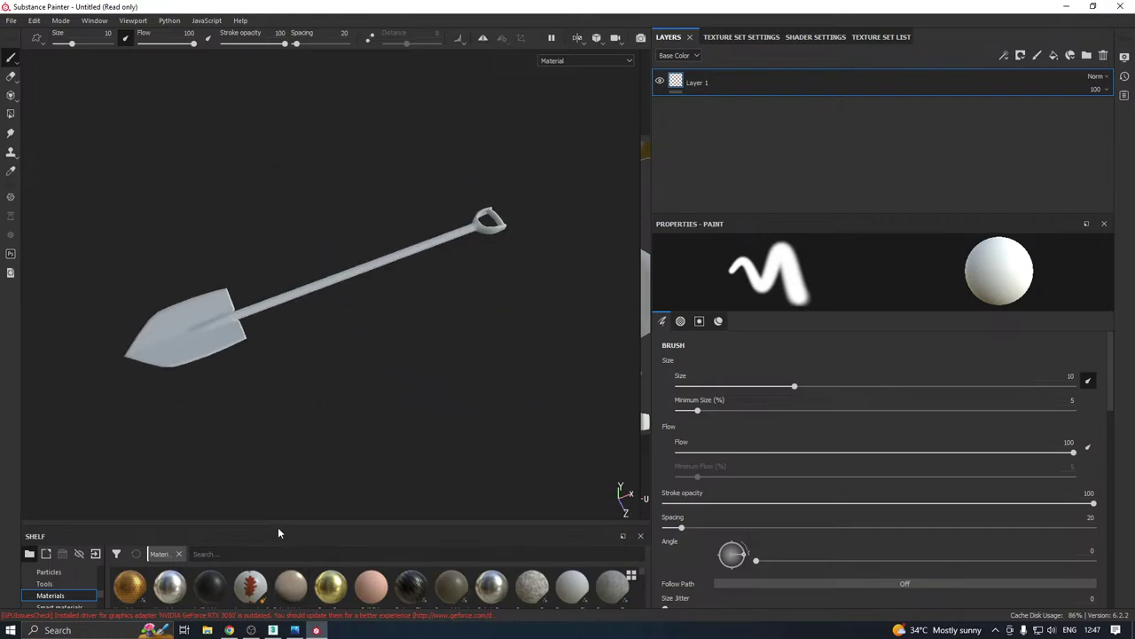
left_click_drag(277, 524, 294, 448)
mouse_move(243, 332)
left_mouse_down("alt")
mouse_move(268, 350)
mouse_move(270, 335)
mouse_move(301, 337)
left_mouse_up("alt")
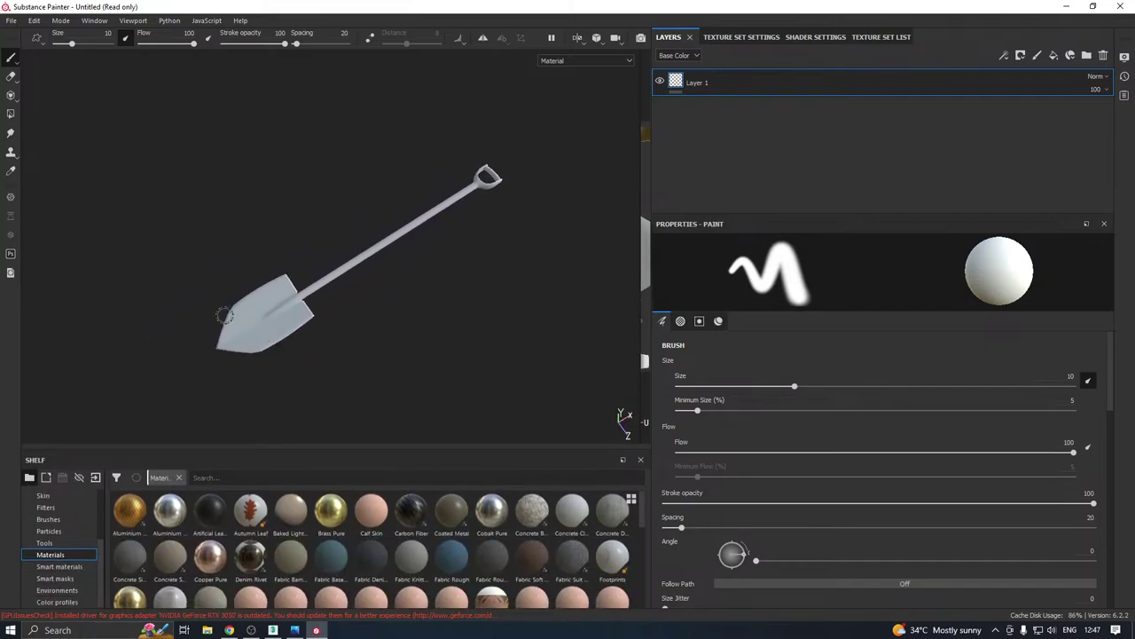
Open the mesh map baking options for the low-poly shovel's 01 - Default texture set
scroll(229, 319, "up", 3)
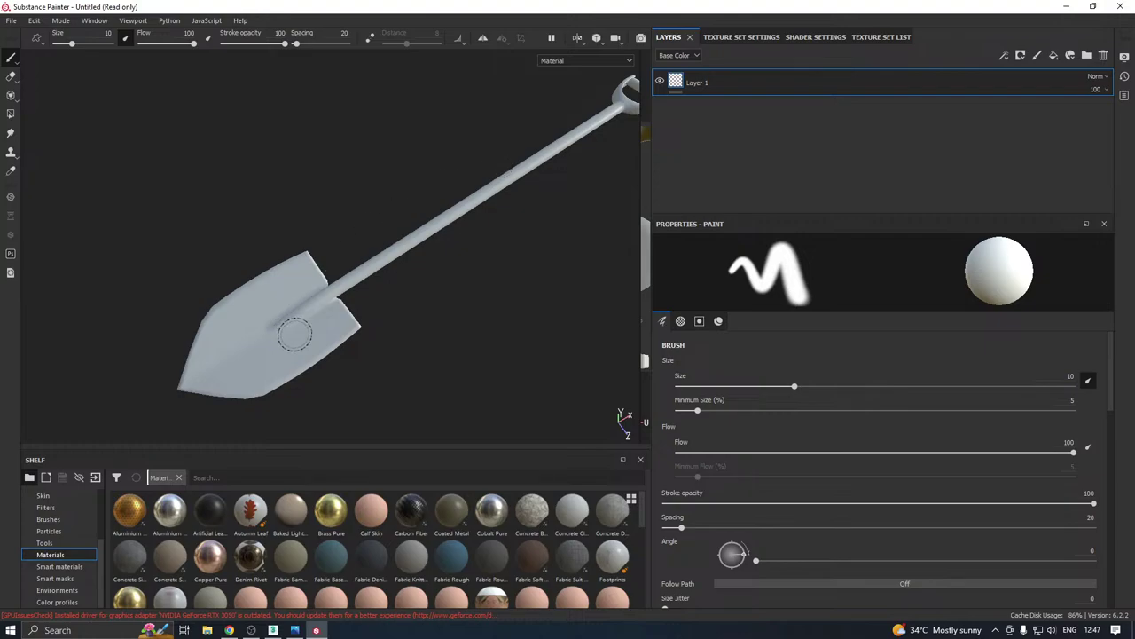
left_click_drag(292, 329, 298, 335, "alt")
scroll(297, 335, "up", 4)
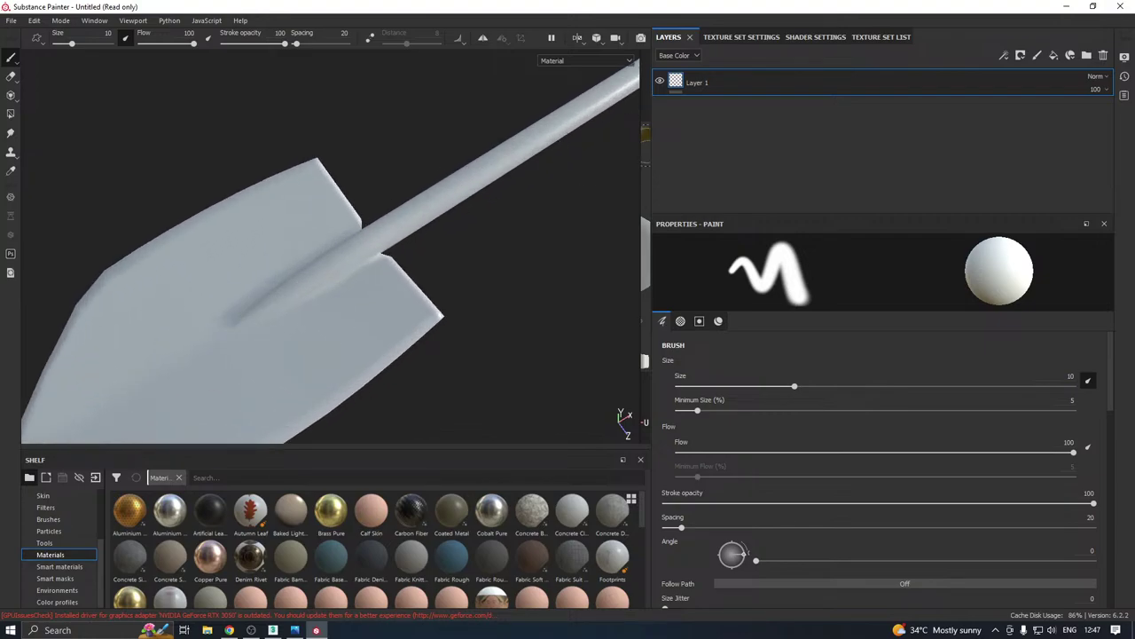
scroll(456, 203, "down", 2)
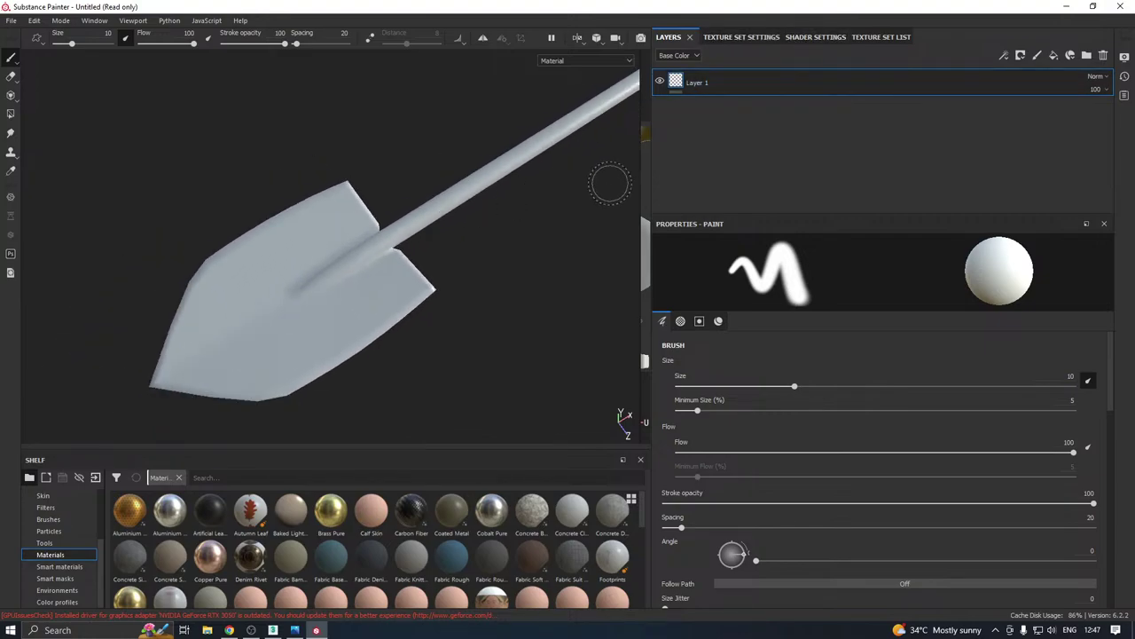
left_click_drag(639, 245, 683, 237)
left_click(741, 38)
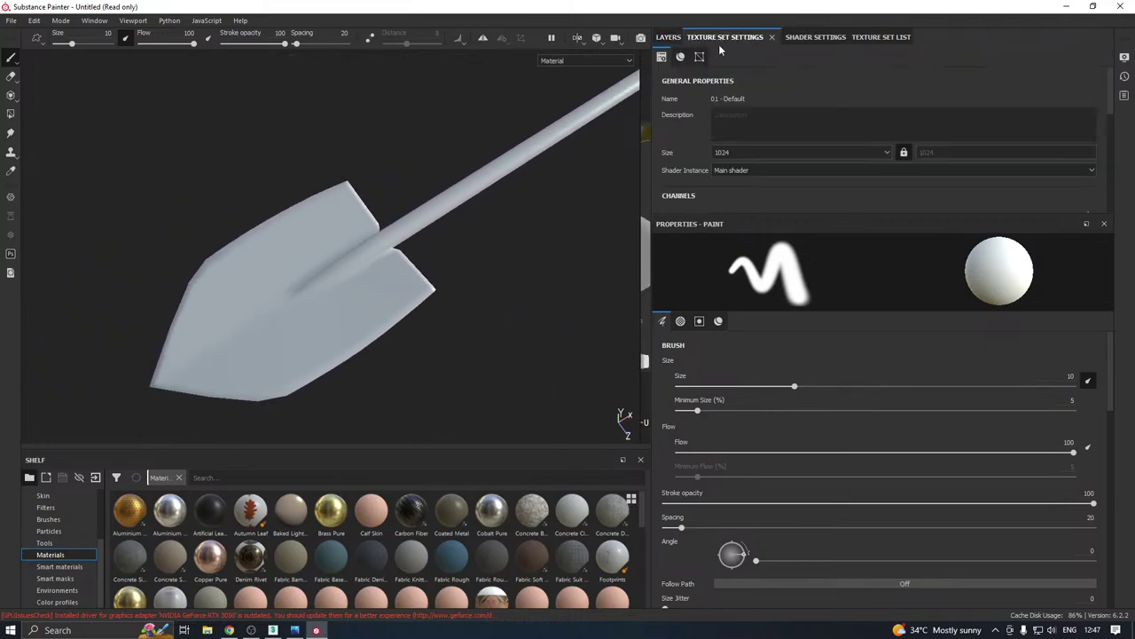
left_click_drag(736, 212, 758, 413)
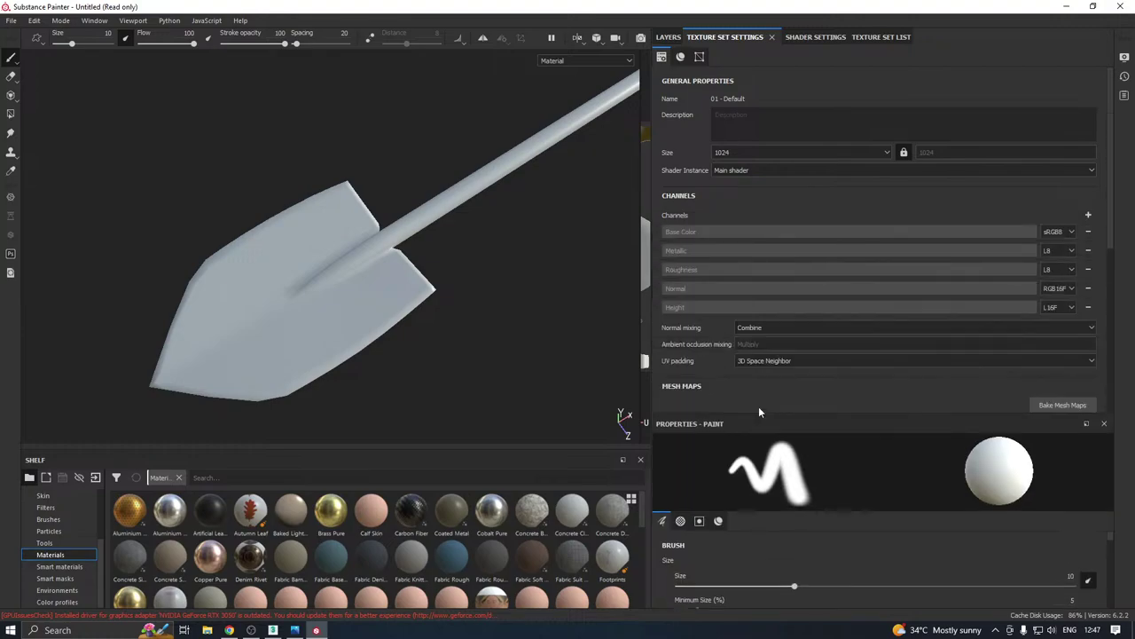
scroll(995, 277, "down", 2)
left_click(1051, 334)
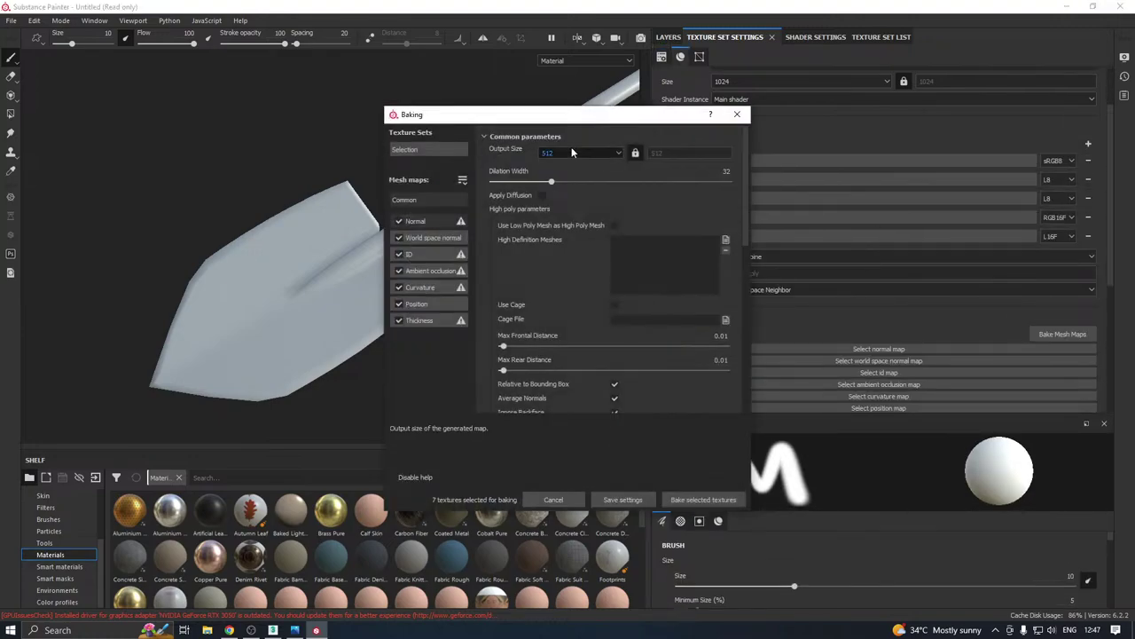
Set the bake's output size to 2048, dilation width to 2 and max rear distance to 0.162
left_click(573, 151)
left_click(562, 210)
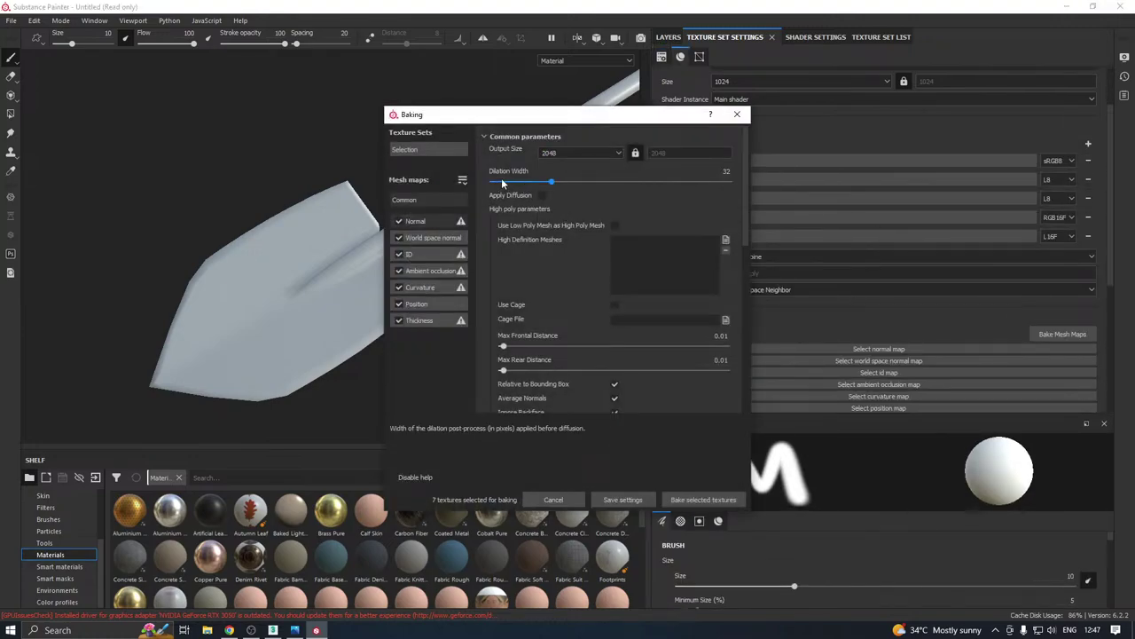
left_click_drag(501, 180, 496, 181)
left_click(537, 370)
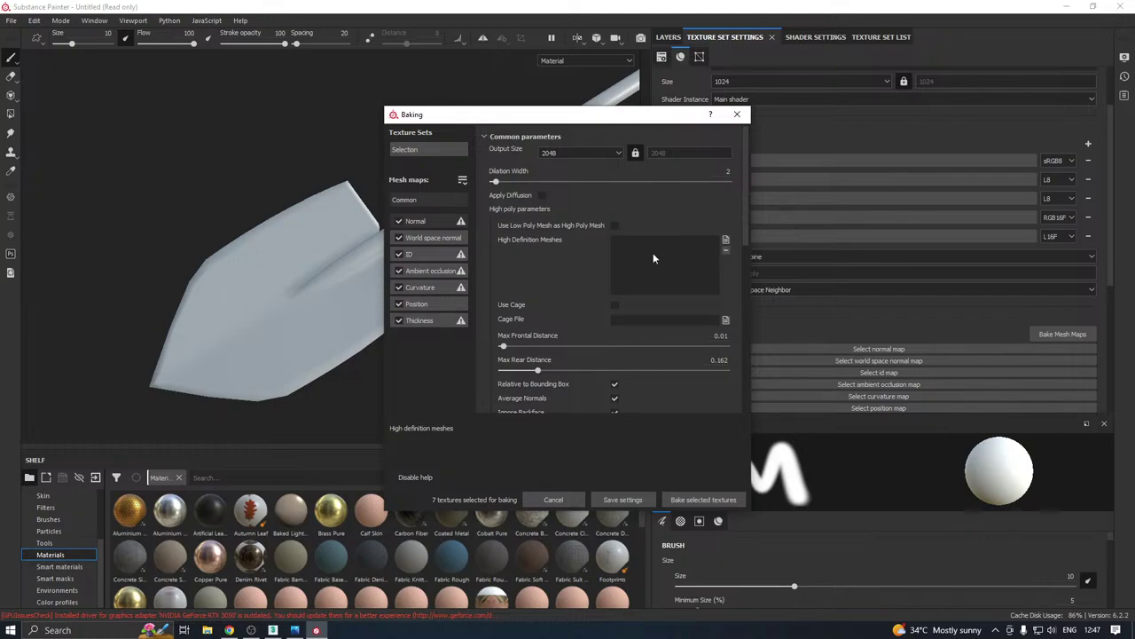
Load High.fbx from New folder (41) as the high definition mesh and set antialiasing to Subsampling 8x8
left_click(725, 241)
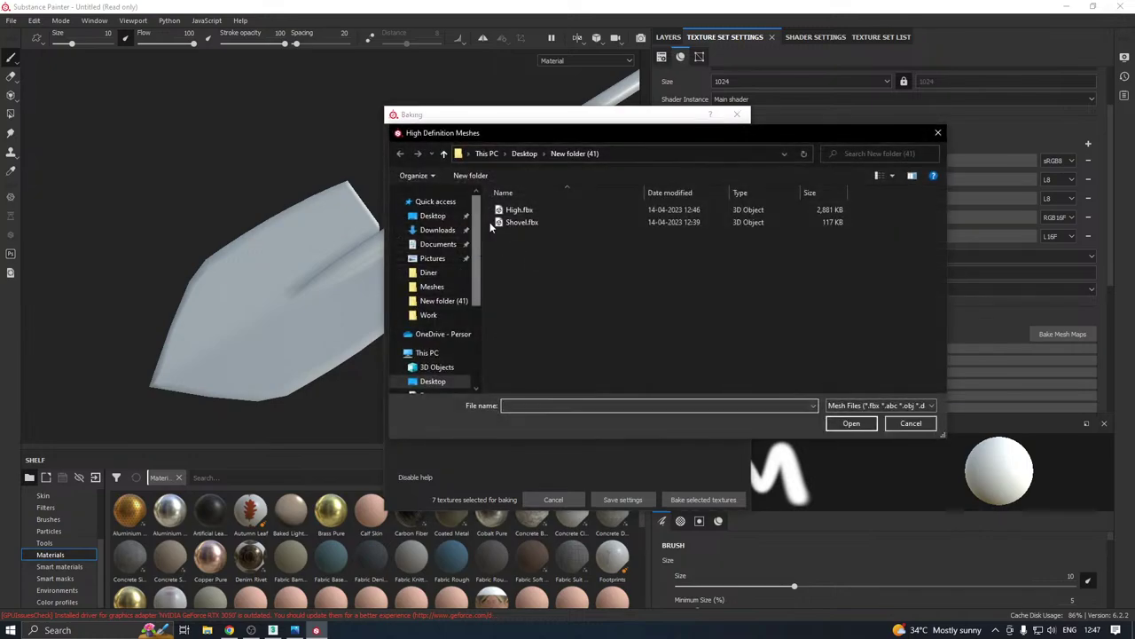
double_click(522, 211)
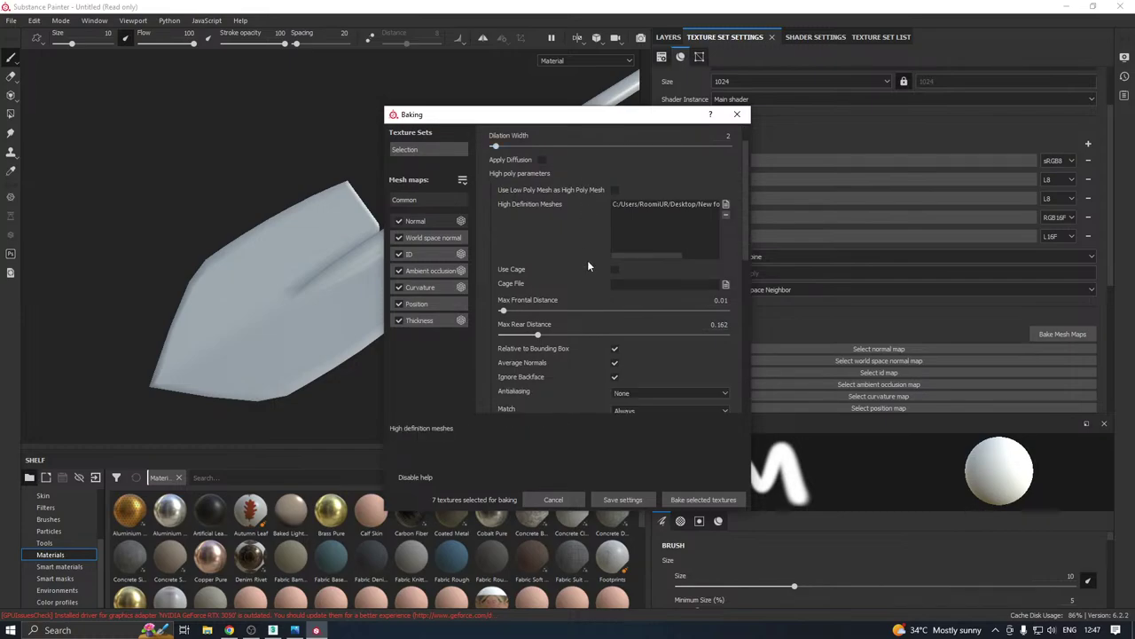
scroll(587, 260, "down", 3)
left_click(644, 288)
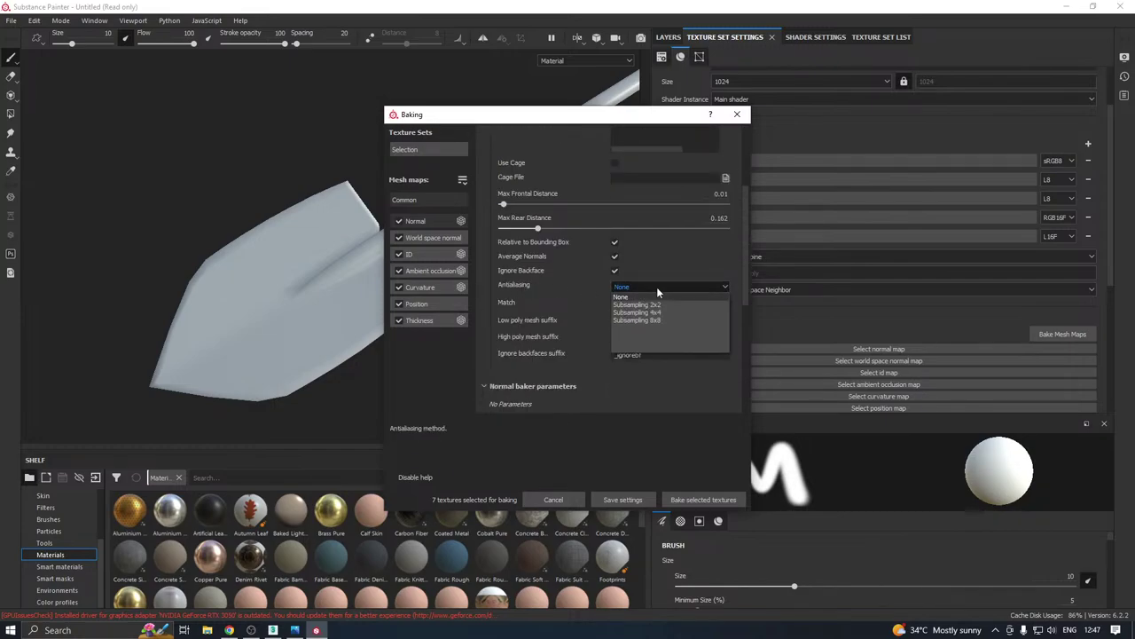
left_click(643, 318)
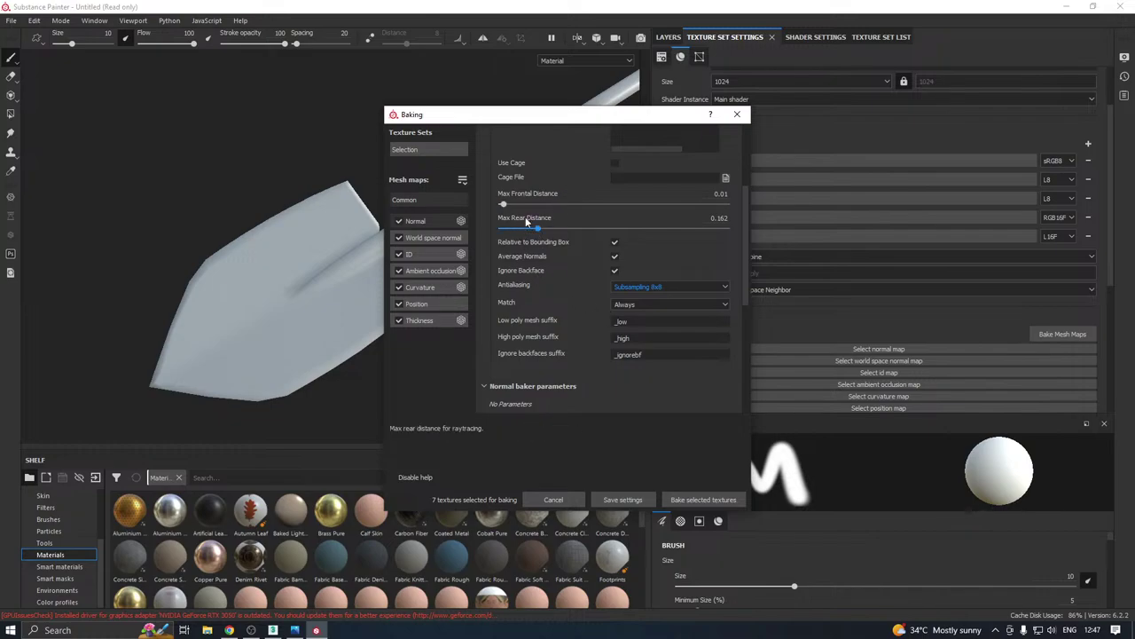
Set the max rear distance to 0.179 and bake the seven selected mesh maps onto the low-poly shovel
mouse_move(550, 229)
left_mouse_down()
mouse_move(518, 226)
mouse_move(541, 227)
left_mouse_up()
scroll(577, 174, "up", 3)
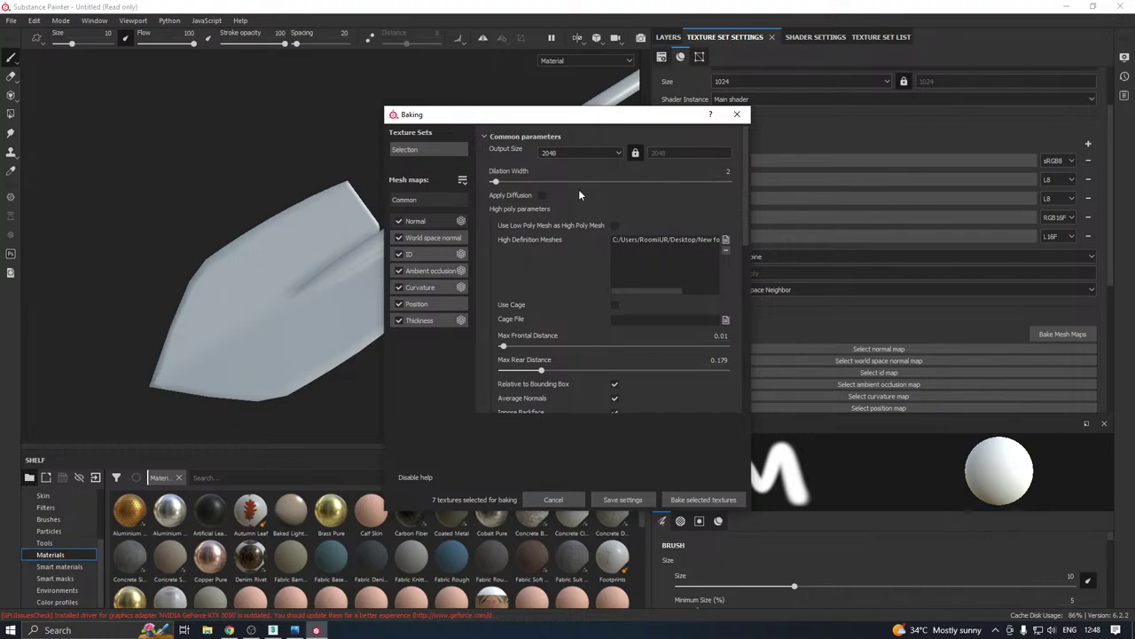
left_click(698, 499)
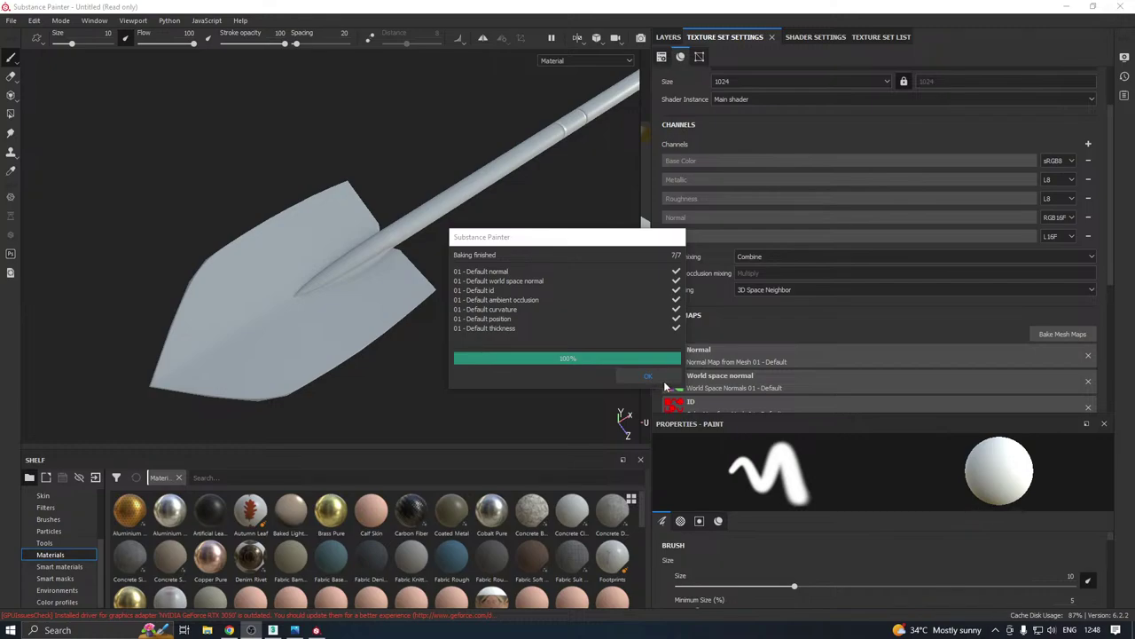
left_click(653, 376)
Examine the bake result along the shovel's shaft, its ring details and the D-shaped handle
mouse_move(341, 340)
left_mouse_down("alt")
mouse_move(329, 322)
mouse_move(383, 258)
mouse_move(438, 227)
mouse_move(423, 306)
mouse_move(343, 319)
mouse_move(393, 228)
mouse_move(375, 251)
mouse_move(380, 347)
mouse_move(343, 400)
mouse_move(355, 336)
mouse_move(225, 367)
mouse_move(337, 325)
mouse_move(208, 340)
mouse_move(330, 288)
mouse_move(330, 258)
mouse_move(453, 210)
mouse_move(562, 198)
mouse_move(443, 254)
mouse_move(459, 205)
mouse_move(405, 139)
mouse_move(405, 175)
mouse_move(452, 313)
mouse_move(369, 303)
mouse_move(254, 208)
mouse_move(289, 165)
mouse_move(414, 320)
mouse_move(393, 346)
mouse_move(451, 274)
mouse_move(411, 361)
mouse_move(345, 322)
mouse_move(266, 342)
left_mouse_up("alt")
scroll(354, 266, "up", 5)
scroll(267, 345, "down", 3)
left_click_drag(459, 271, 273, 317, "alt")
scroll(292, 310, "up", 3)
scroll(274, 316, "down", 3)
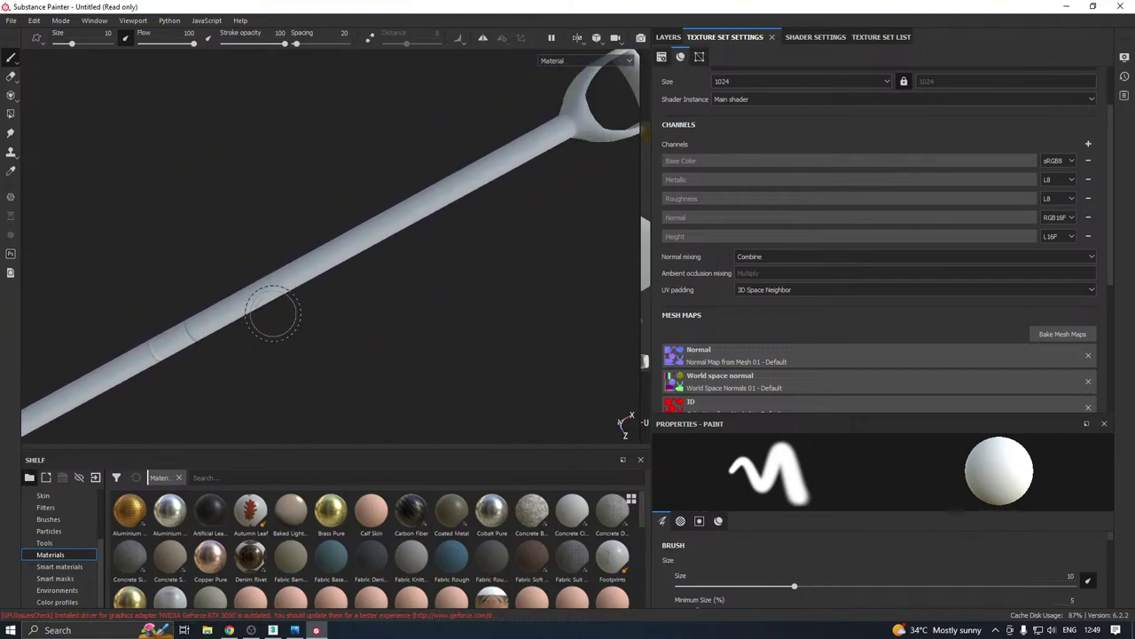
scroll(273, 317, "up", 3)
scroll(272, 317, "down", 4)
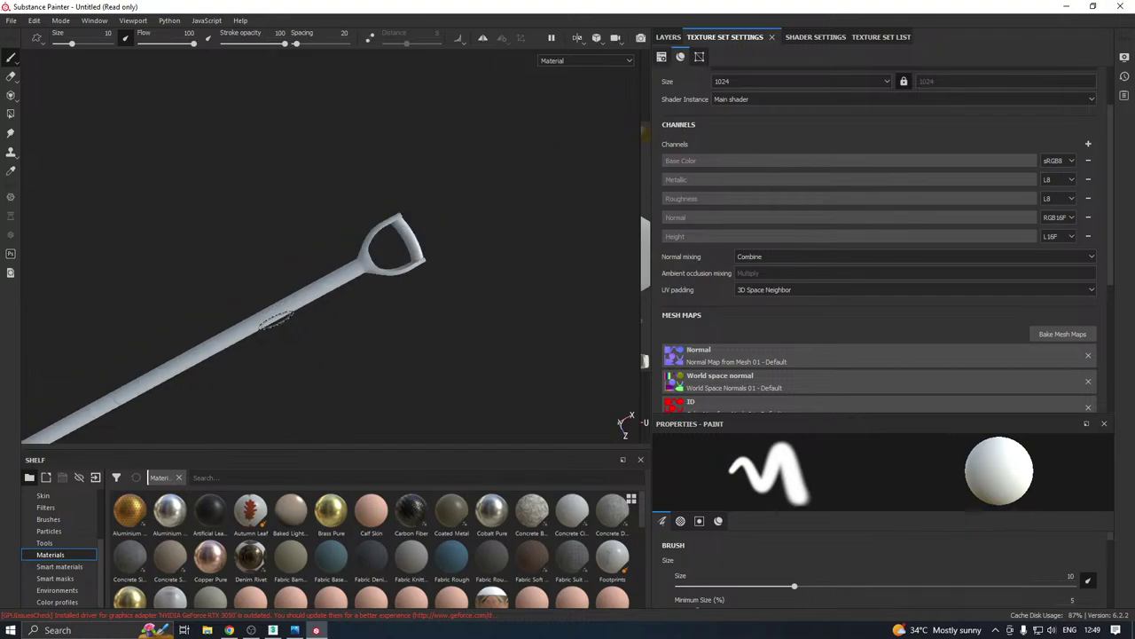
middle_click_drag(264, 320, 408, 218, "alt")
scroll(461, 193, "down", 2)
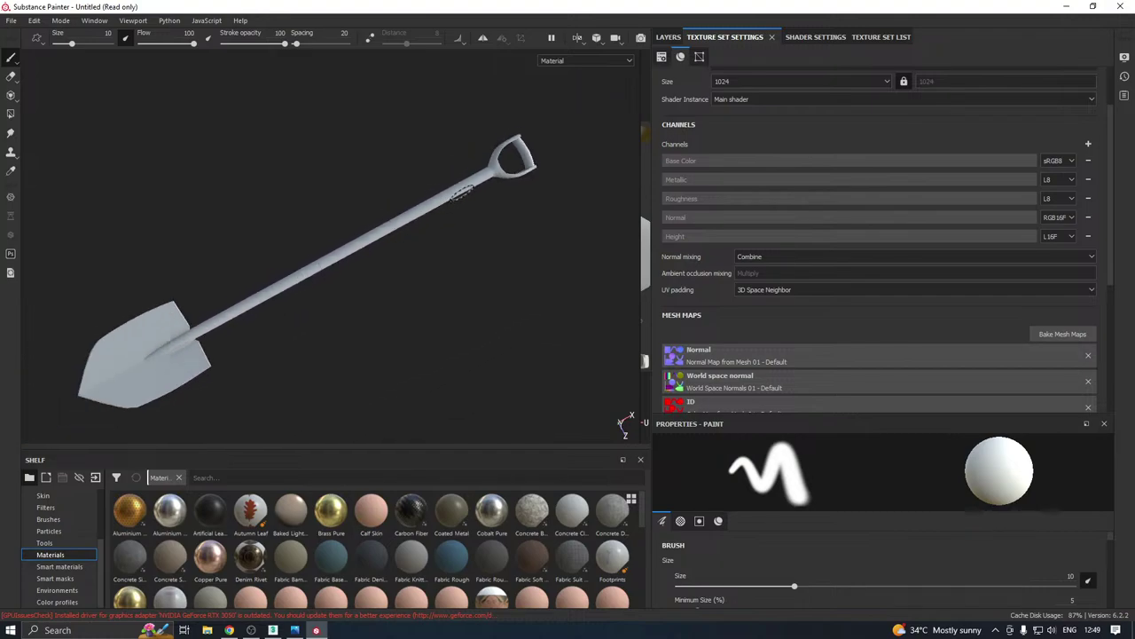
Inspect the baked blade and its angular outer edges from several directions
left_click_drag(300, 258, 284, 199, "alt")
middle_click_drag(251, 251, 465, 164, "alt")
left_click_drag(375, 229, 325, 355, "alt")
middle_click_drag(337, 340, 387, 304, "alt")
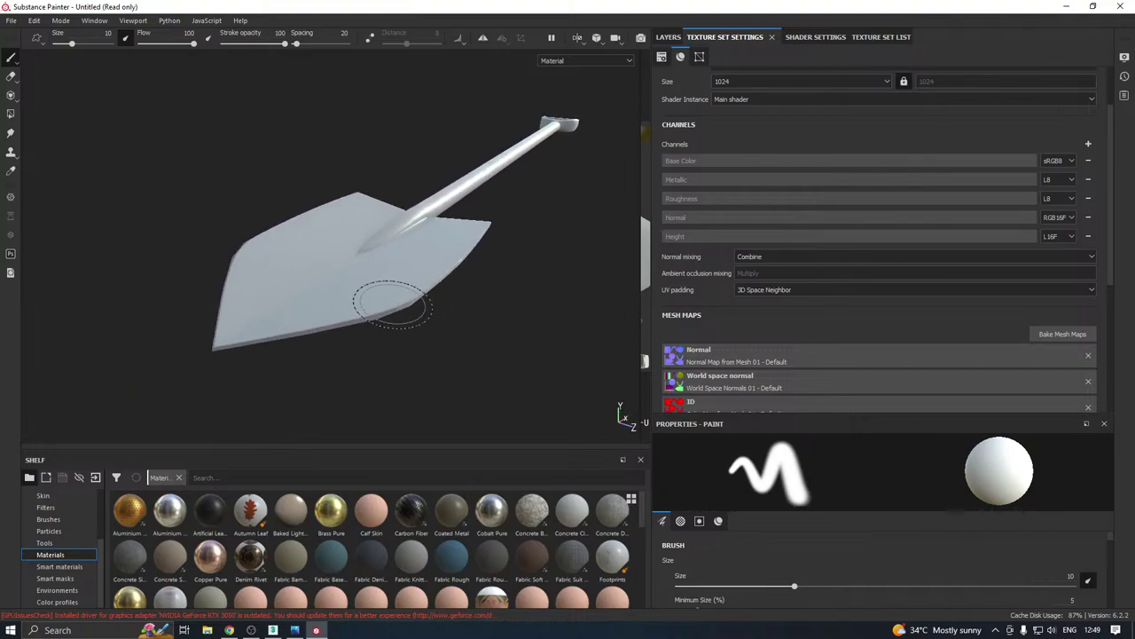
scroll(381, 310, "up", 4)
left_click_drag(380, 312, 315, 352, "alt")
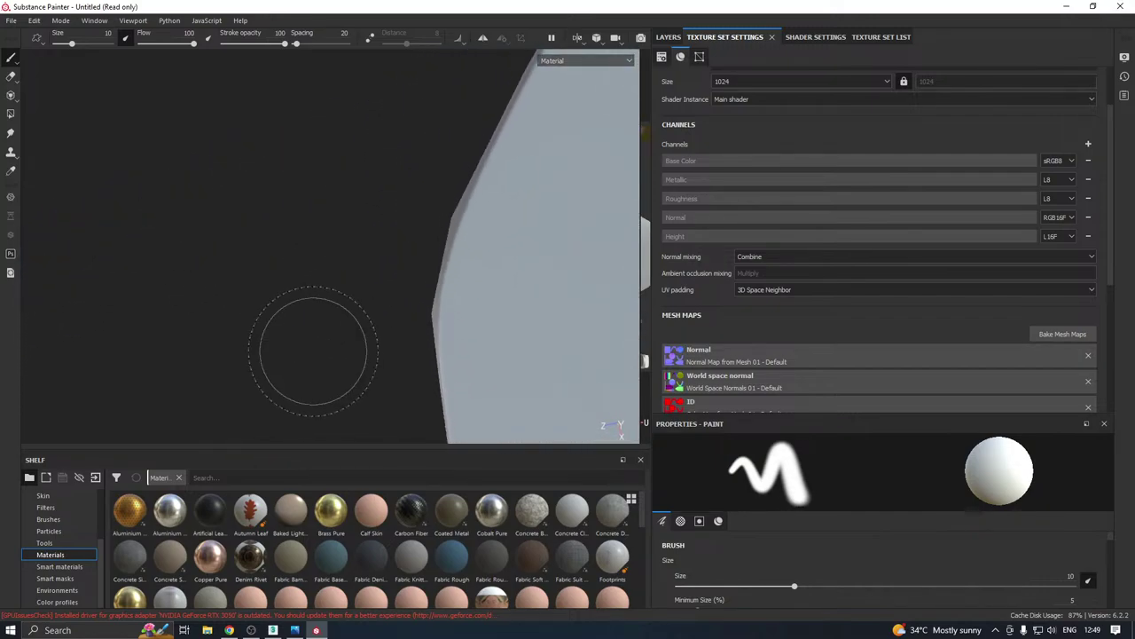
mouse_move(446, 254)
left_mouse_down("alt")
mouse_move(514, 226)
mouse_move(358, 228)
mouse_move(432, 222)
mouse_move(616, 151)
mouse_move(709, 144)
mouse_move(725, 159)
left_mouse_up("alt")
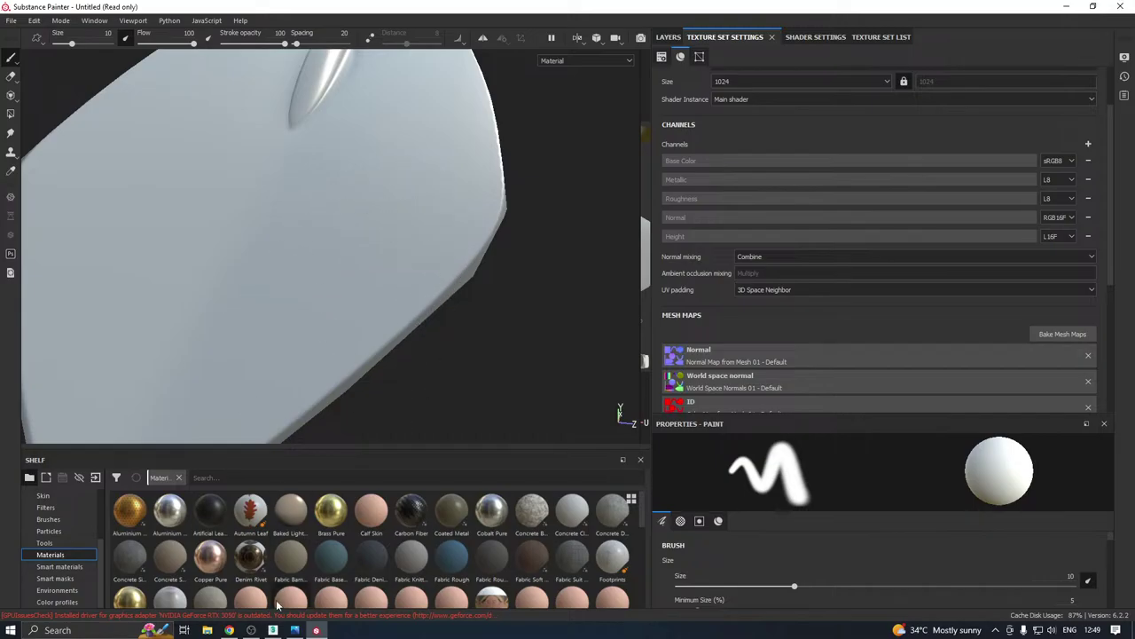
Switch to 3ds Max, end the high-poly shovel's isolation and isolate the low-poly shovel instead
left_click(274, 630)
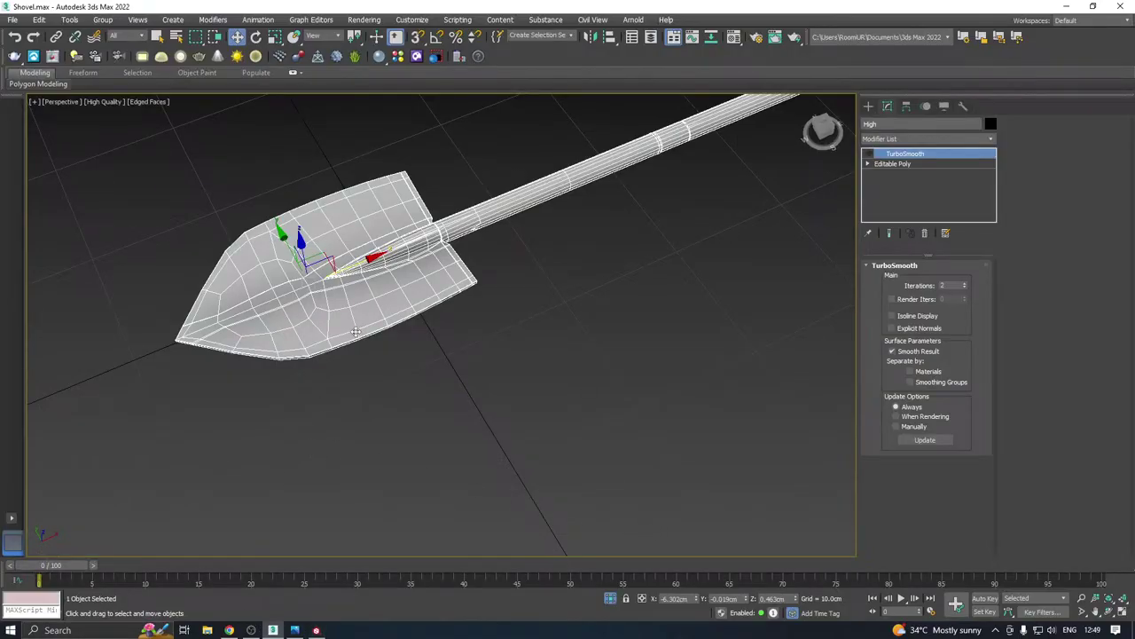
scroll(355, 330, "up", 5)
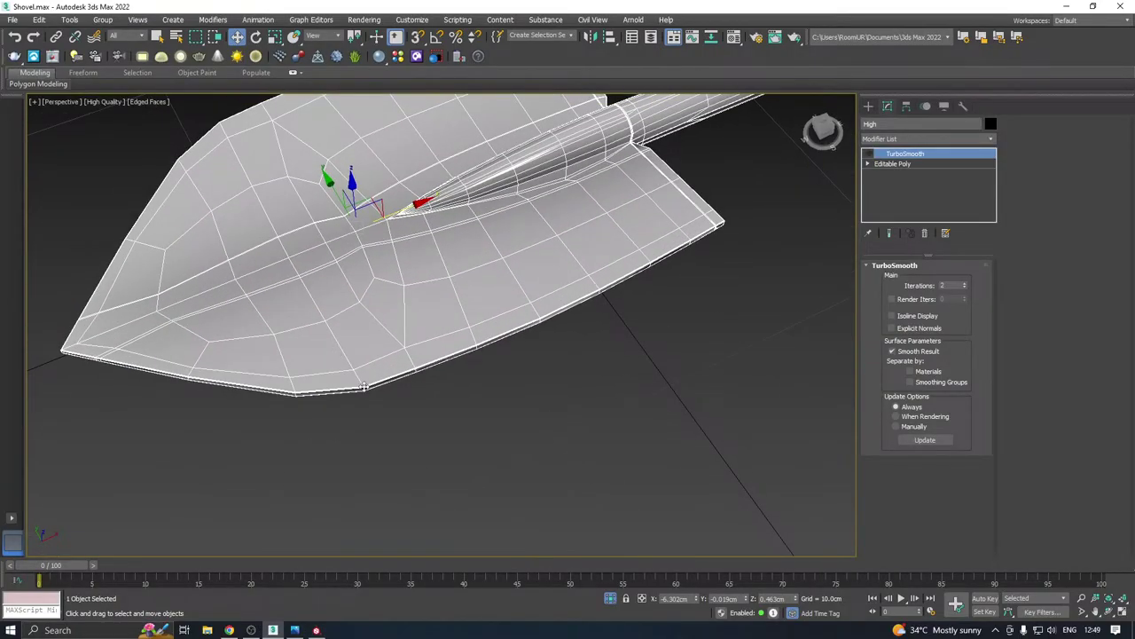
left_click(611, 600)
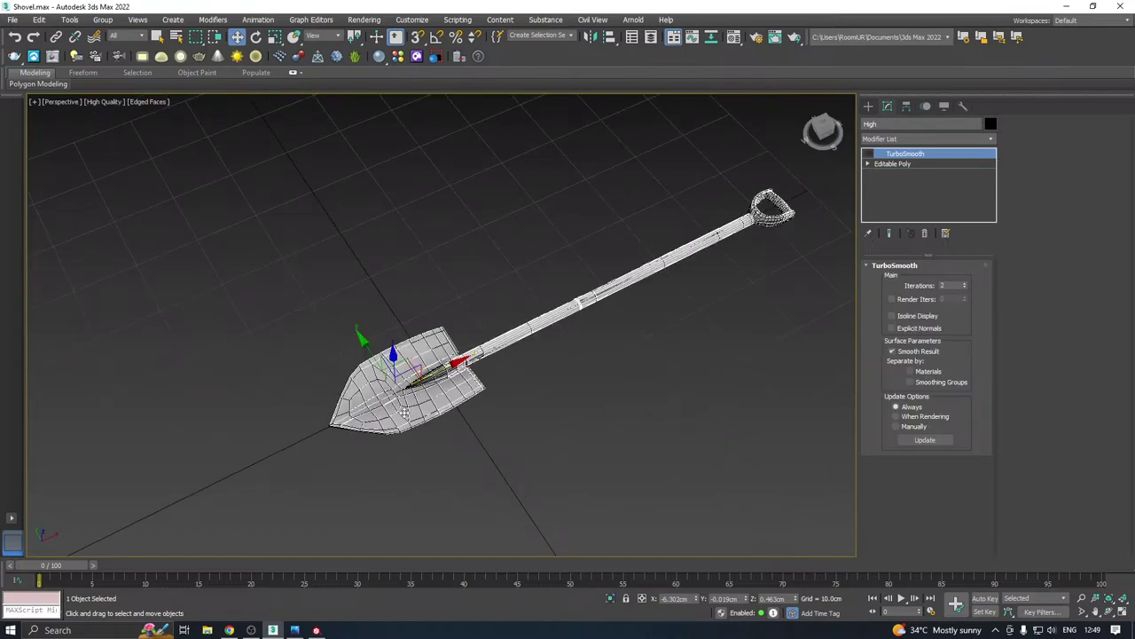
left_click(388, 423)
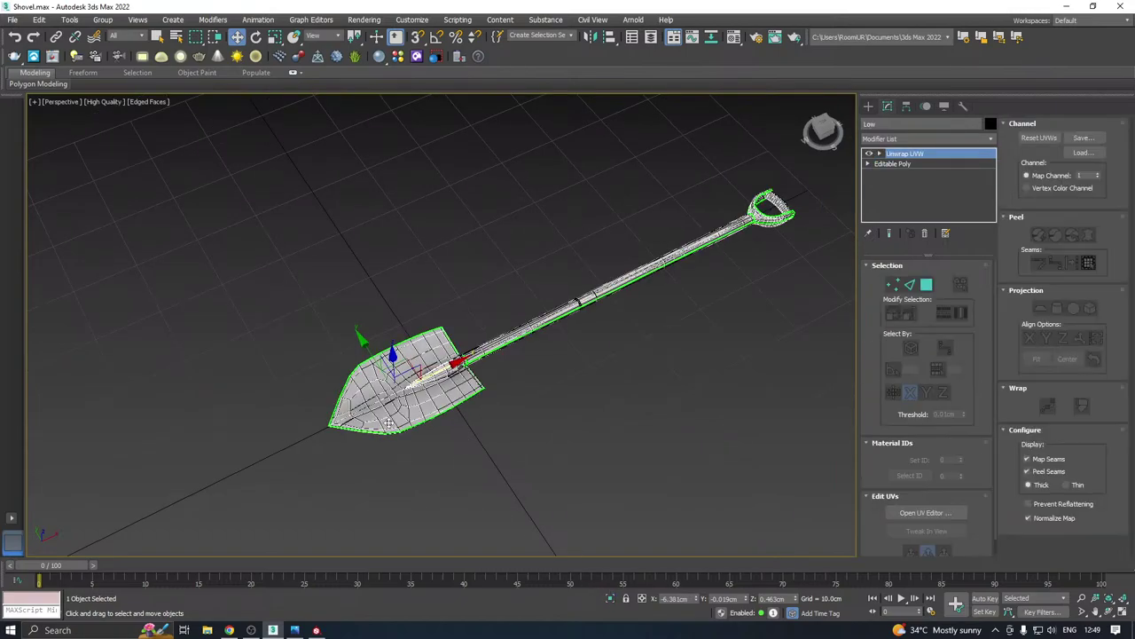
left_click(610, 599)
Collapse the low-poly shovel's Unwrap UVW modifier into its Editable Poly
middle_click_drag(376, 484, 621, 374)
scroll(557, 372, "up", 8)
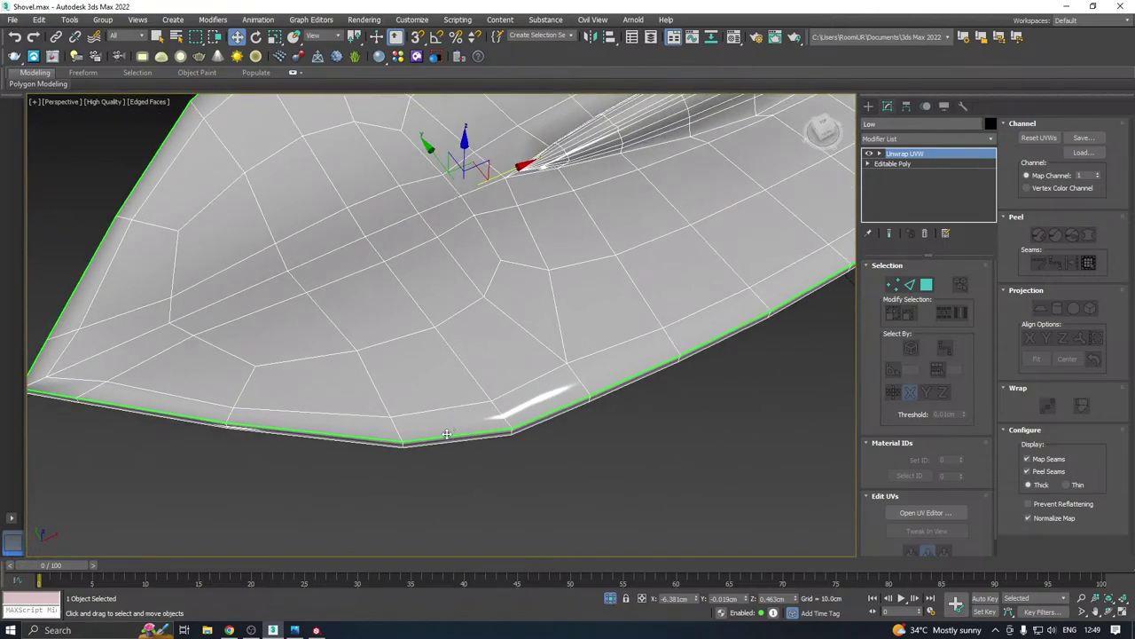
right_click(906, 192)
left_click(940, 287)
Insert several edge loops with Swift Loop across the low-poly blade, from its tapered front to its widest part
scroll(386, 371, "down", 3)
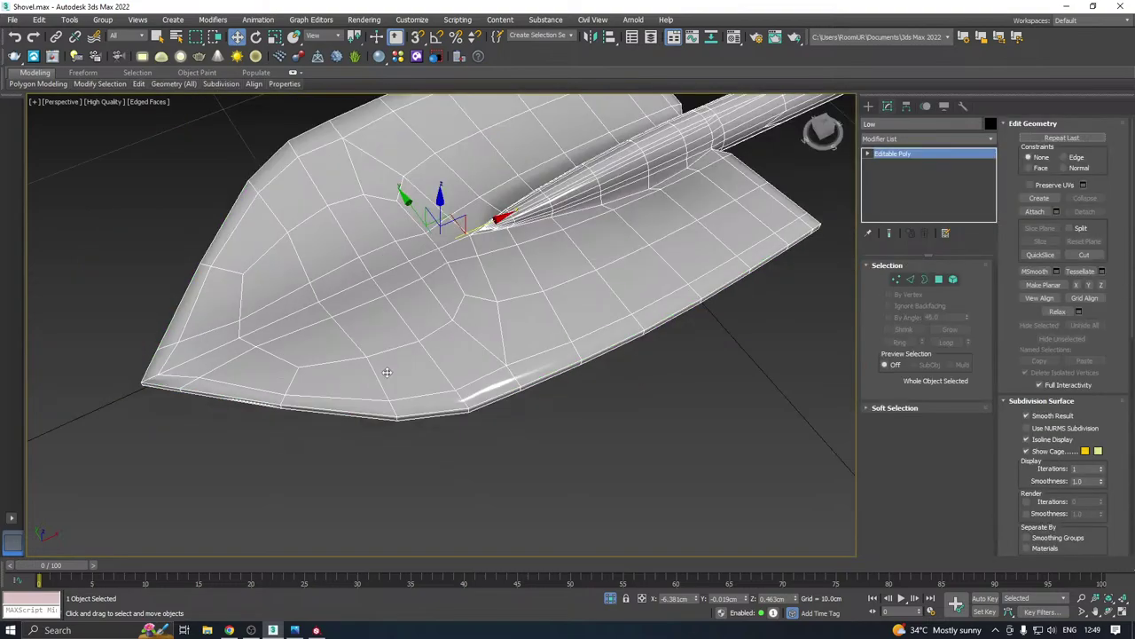
mouse_move(140, 88)
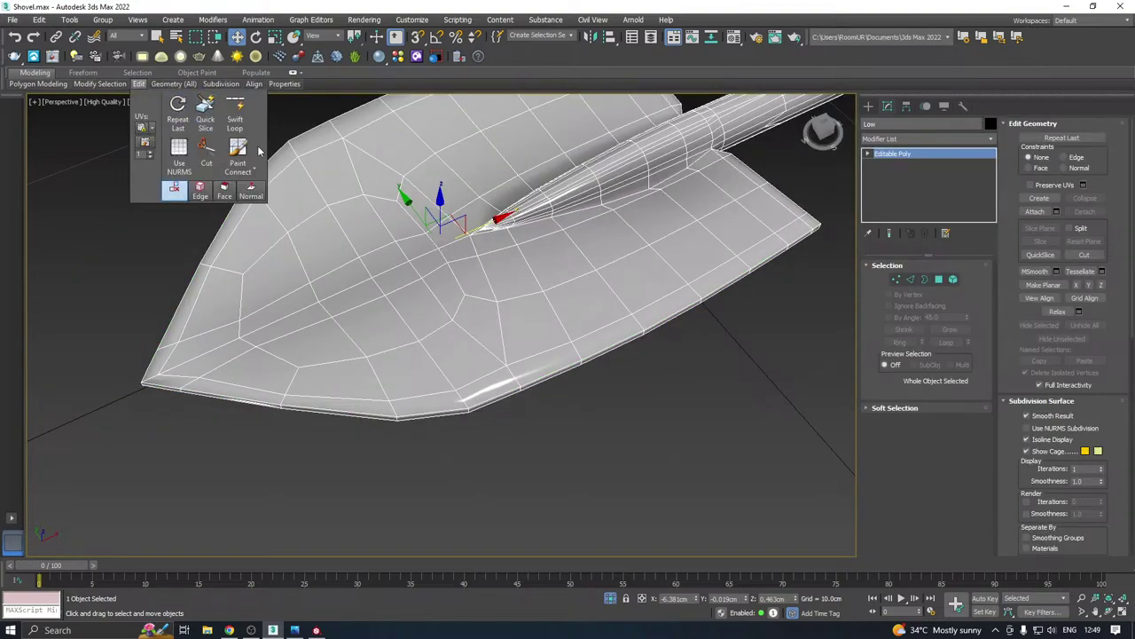
left_click(235, 114)
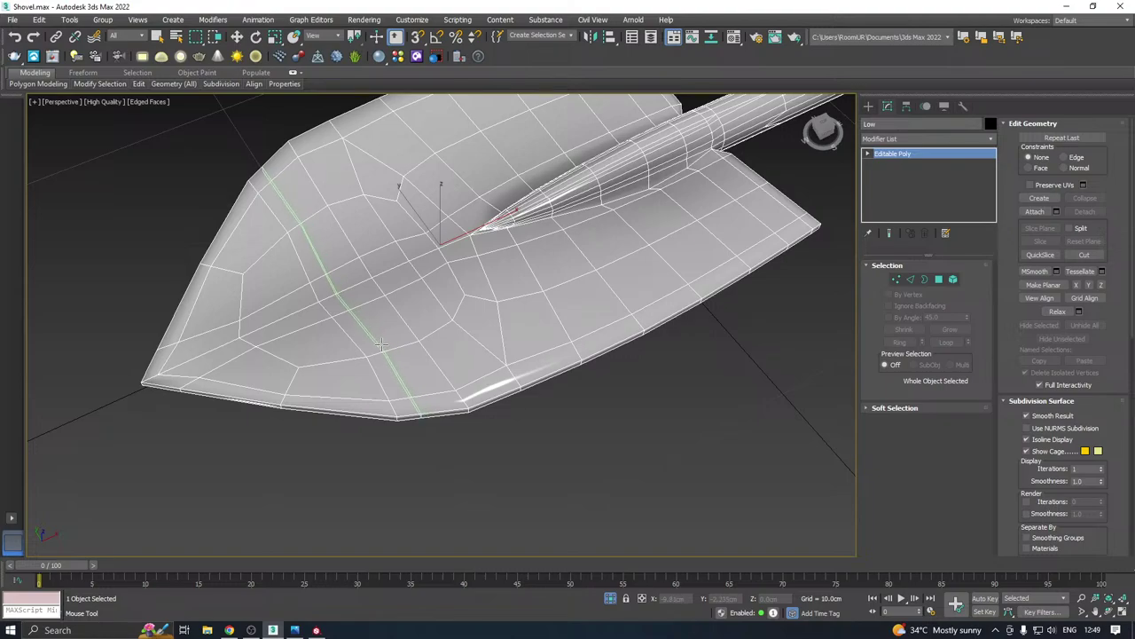
left_click(381, 345)
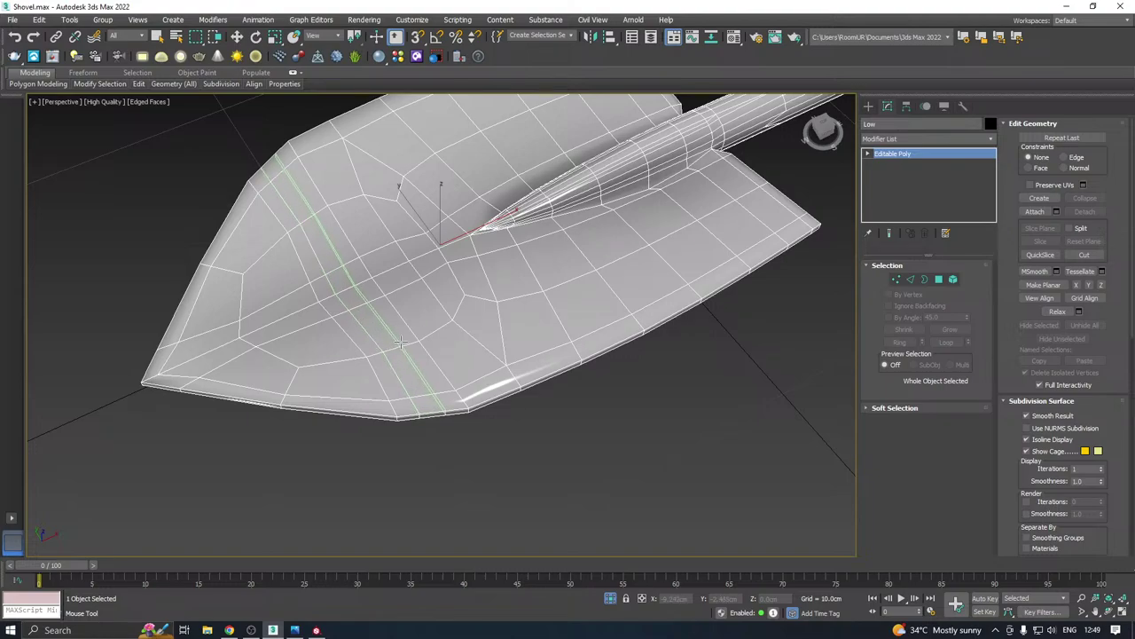
left_click(401, 342)
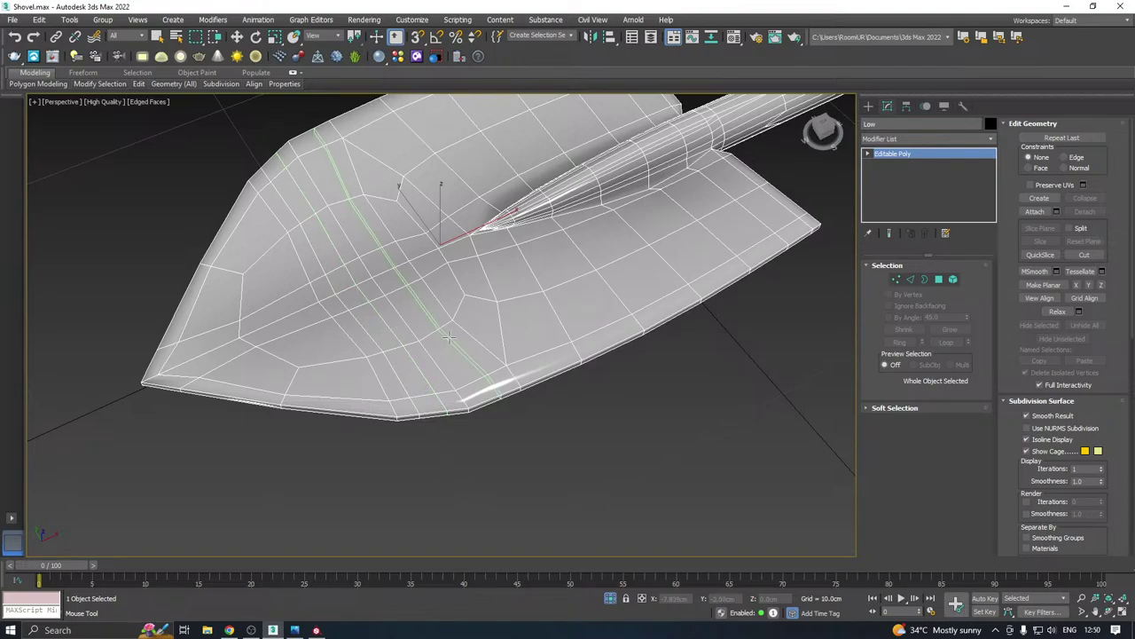
left_click(451, 337)
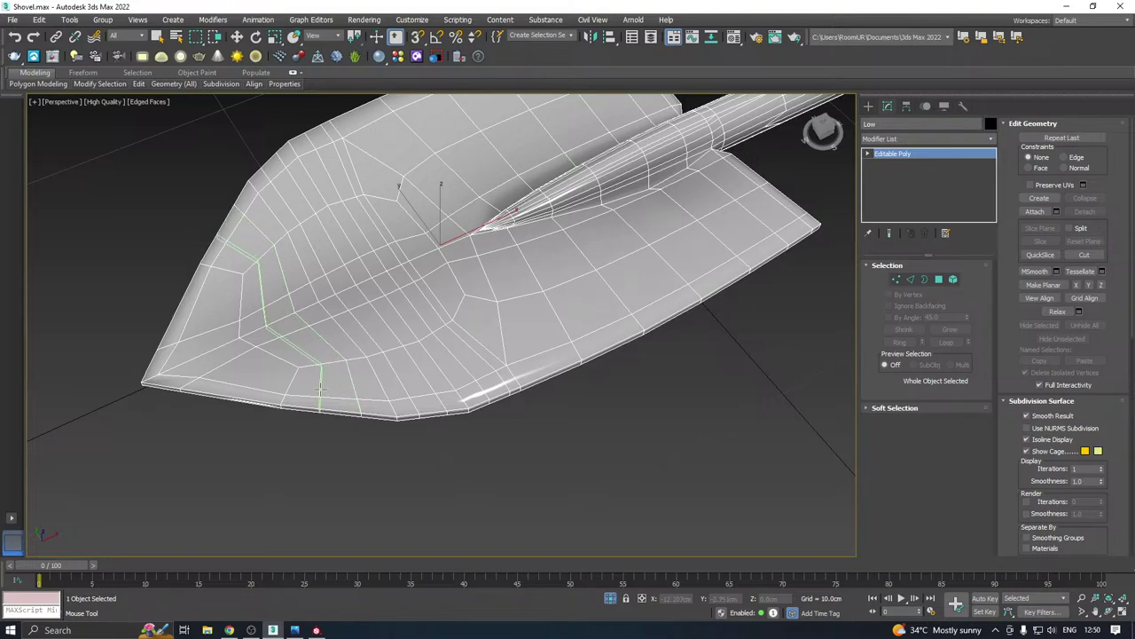
key("w")
In the top view, enter vertex editing on the low-poly shovel and end its isolation so the high-poly shovel shows for reference
middle_click_drag(420, 341, 401, 370, "alt")
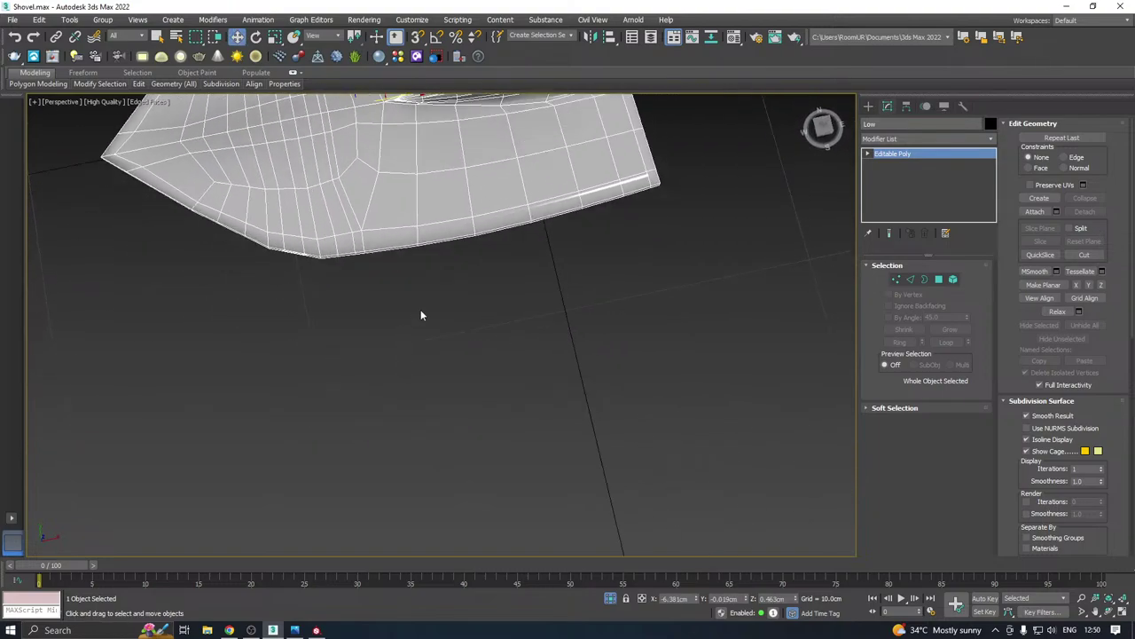
middle_click_drag(420, 313, 568, 358)
key("t")
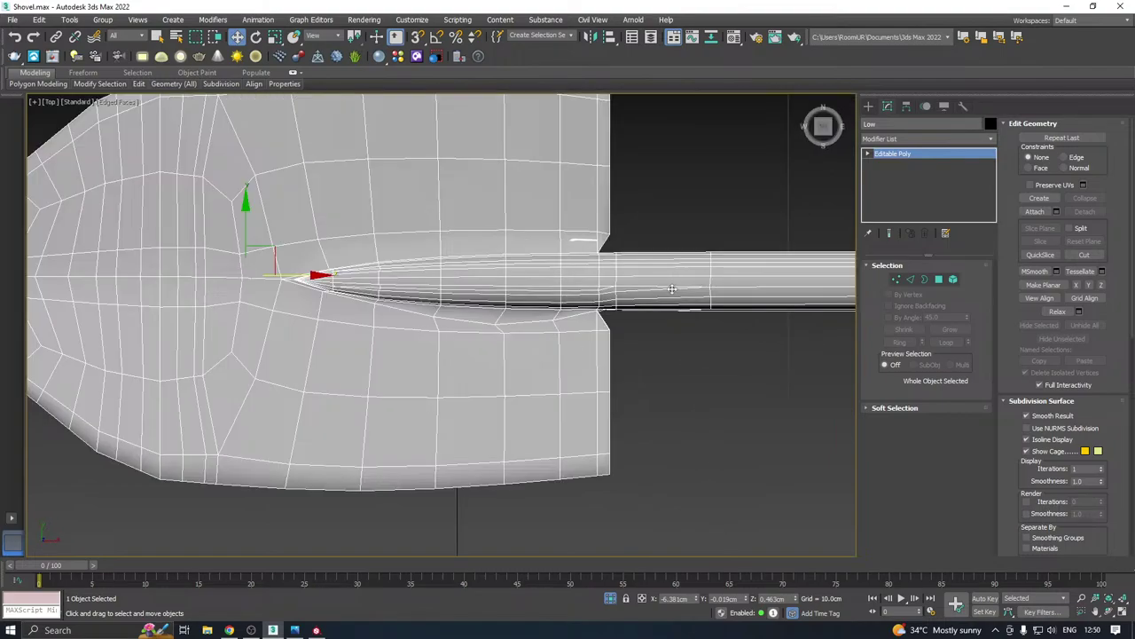
scroll(674, 290, "down", 3)
left_click(896, 280)
scroll(409, 364, "up", 5)
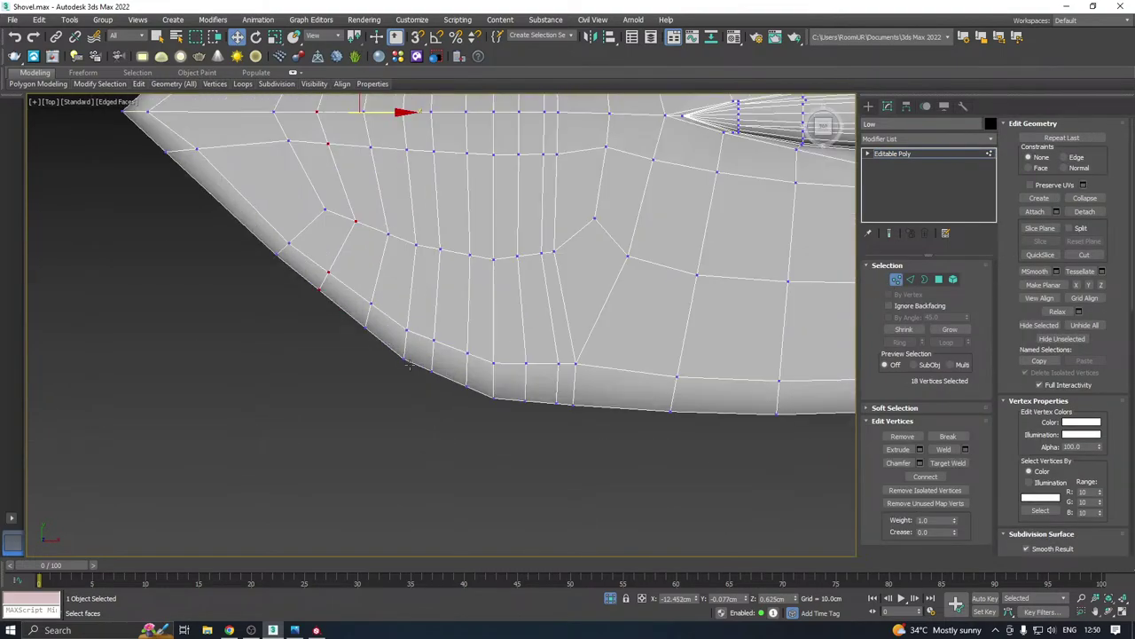
middle_click_drag(389, 329, 448, 352)
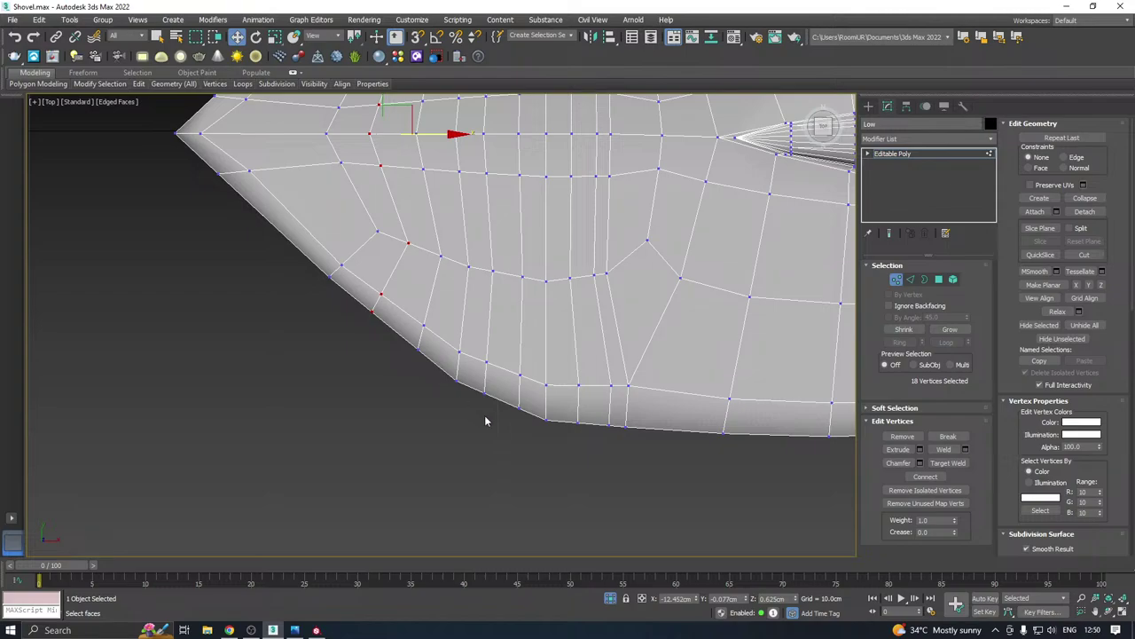
scroll(485, 421, "up", 3)
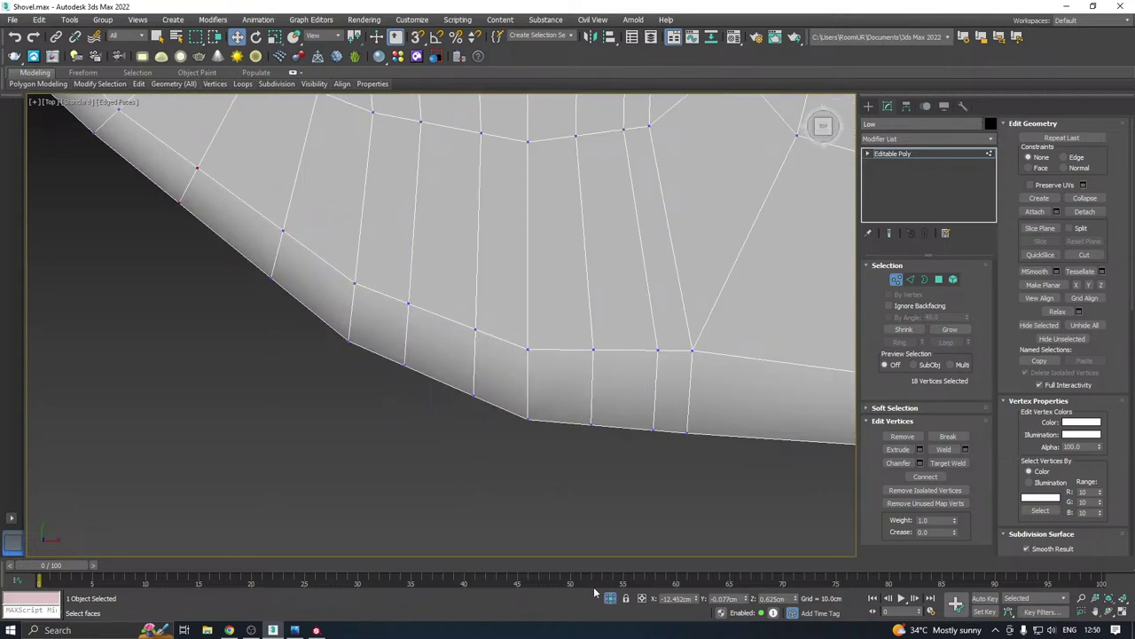
scroll(411, 399, "up", 2)
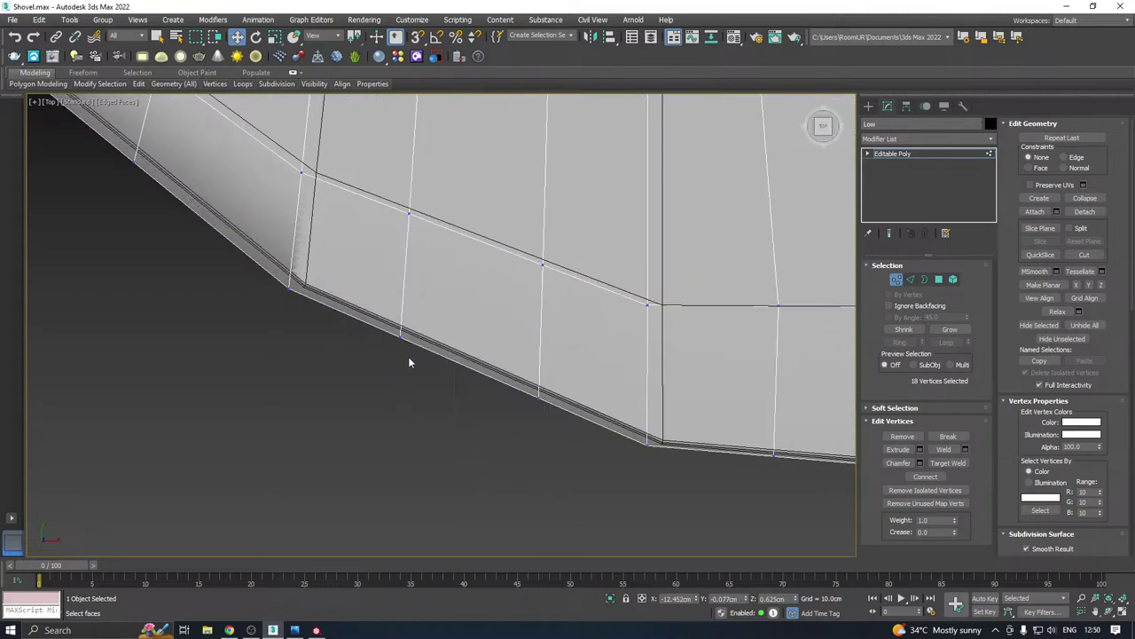
Move the low-poly rim vertices at and beside the blade's front corner on the negative-Y side to match the high-poly outline
left_click_drag(435, 361, 436, 362)
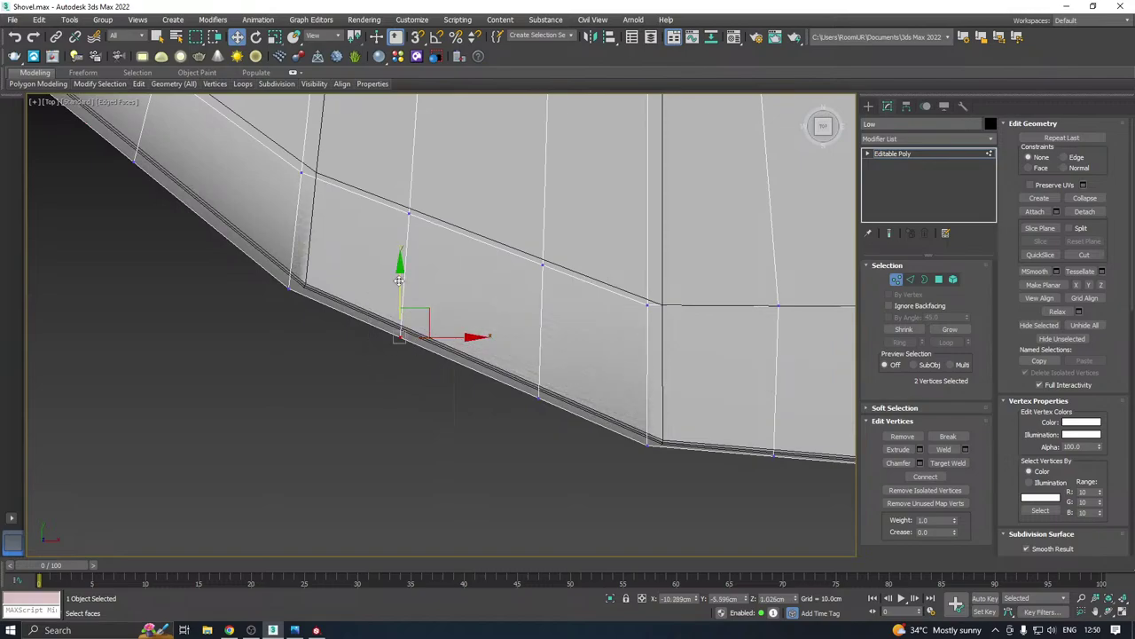
mouse_move(399, 280)
left_mouse_down()
mouse_move(411, 231)
mouse_move(413, 281)
left_mouse_up()
scroll(377, 310, "down", 1)
scroll(334, 369, "down", 4)
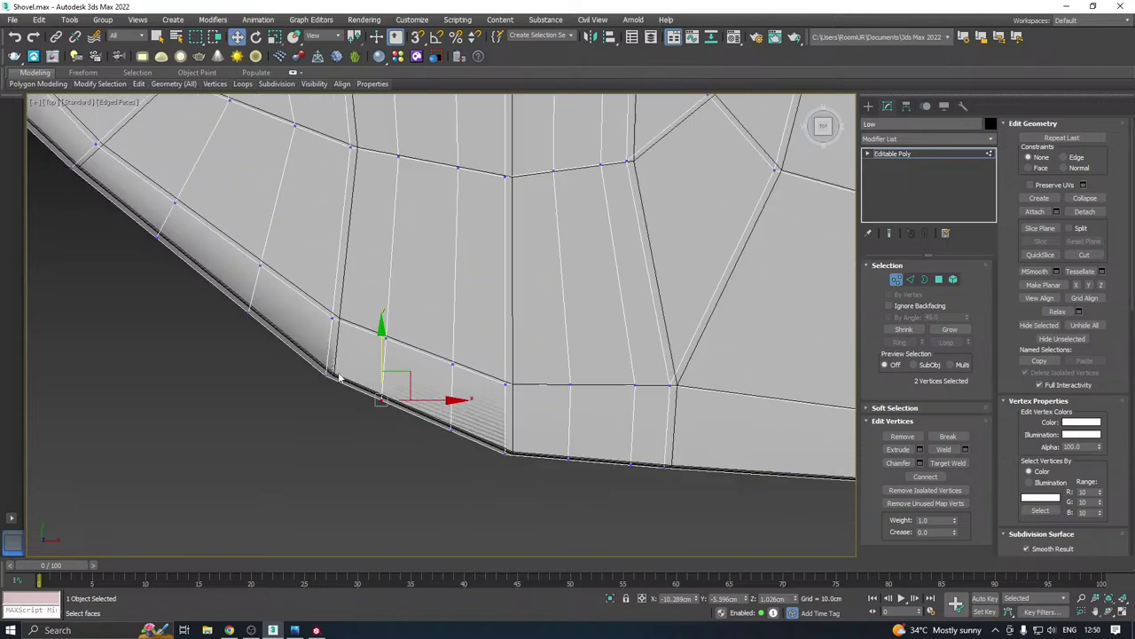
scroll(333, 369, "up", 6)
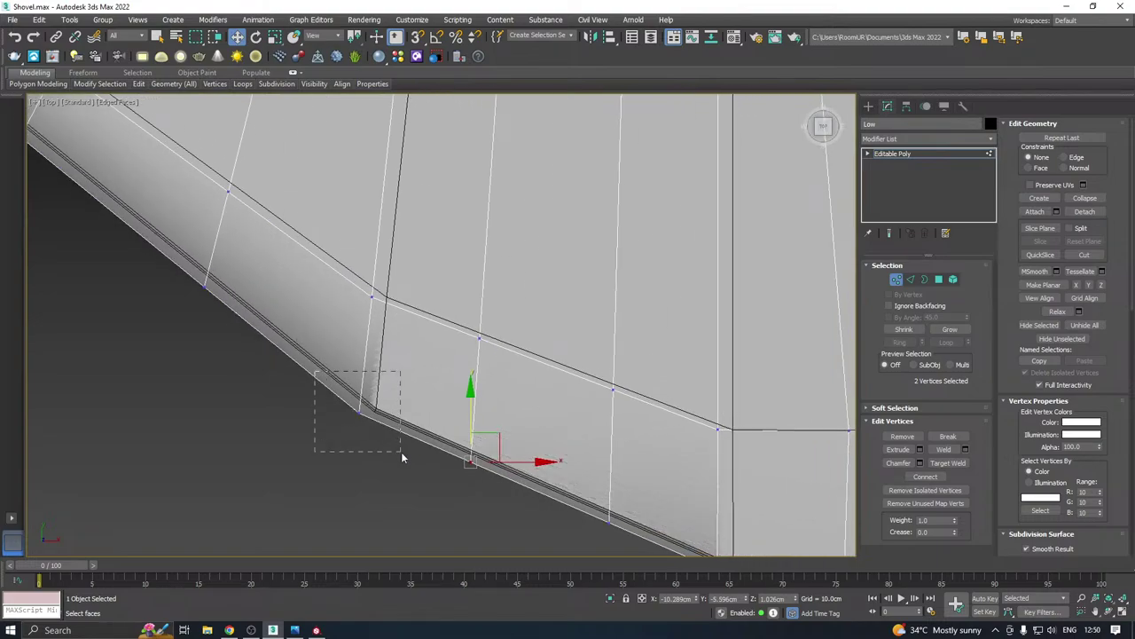
left_click_drag(401, 457, 403, 454)
left_click_drag(423, 412, 439, 411)
Align the negative-Y rim vertices between the two angular corners and at the wider corner with the high-poly outline
middle_click_drag(502, 438, 436, 373)
left_click_drag(450, 369, 383, 433)
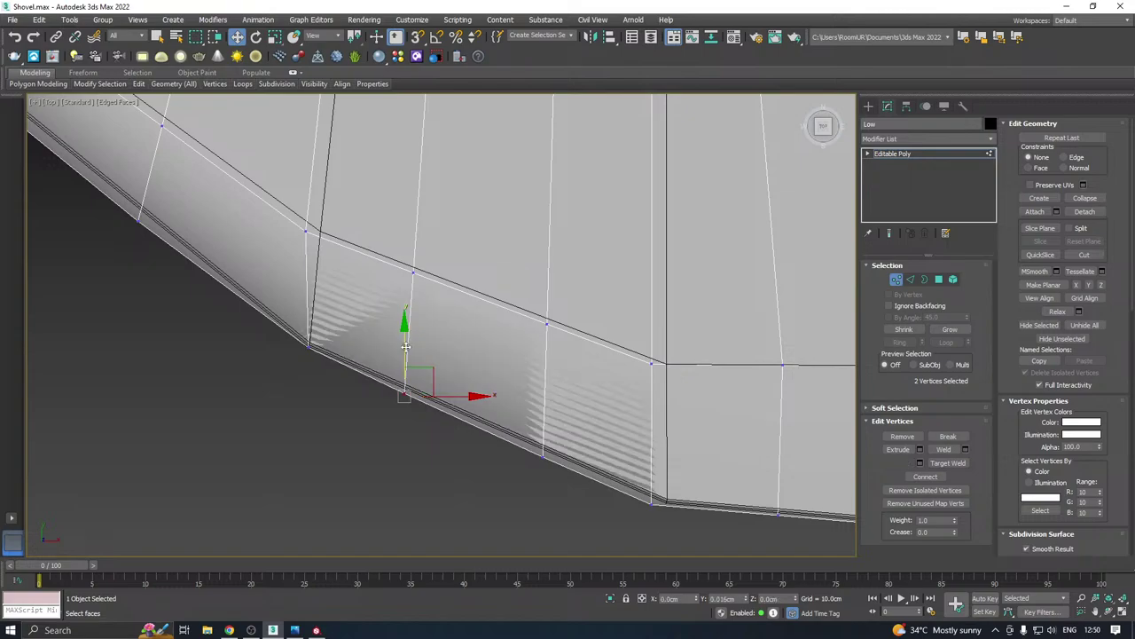
middle_click_drag(544, 380, 438, 342)
left_click_drag(460, 402, 413, 466)
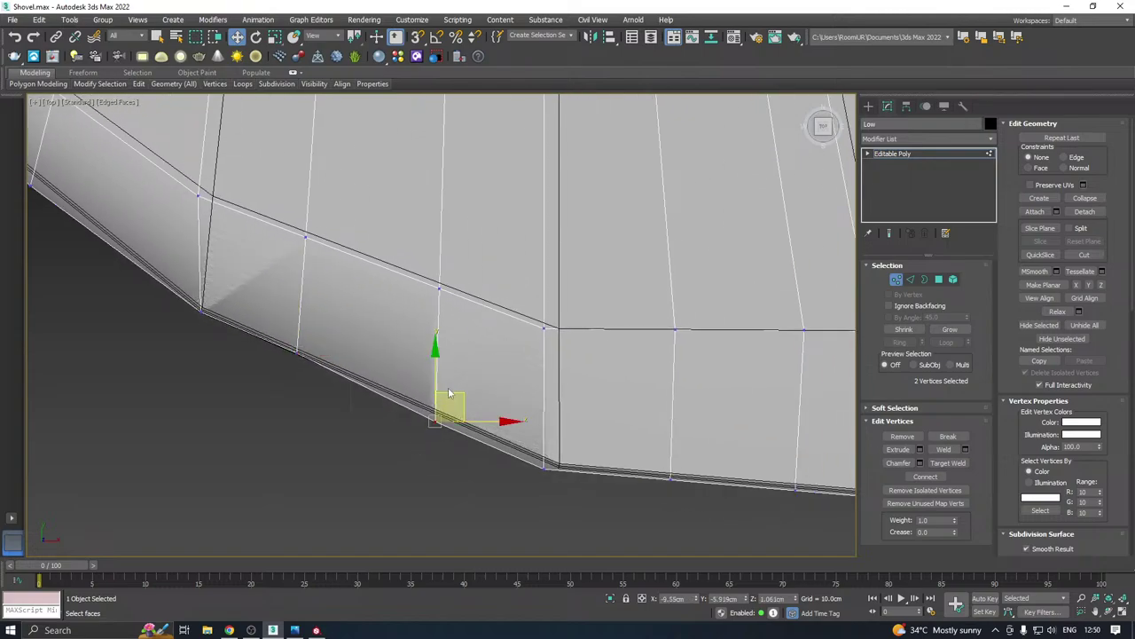
left_click_drag(434, 375, 437, 364)
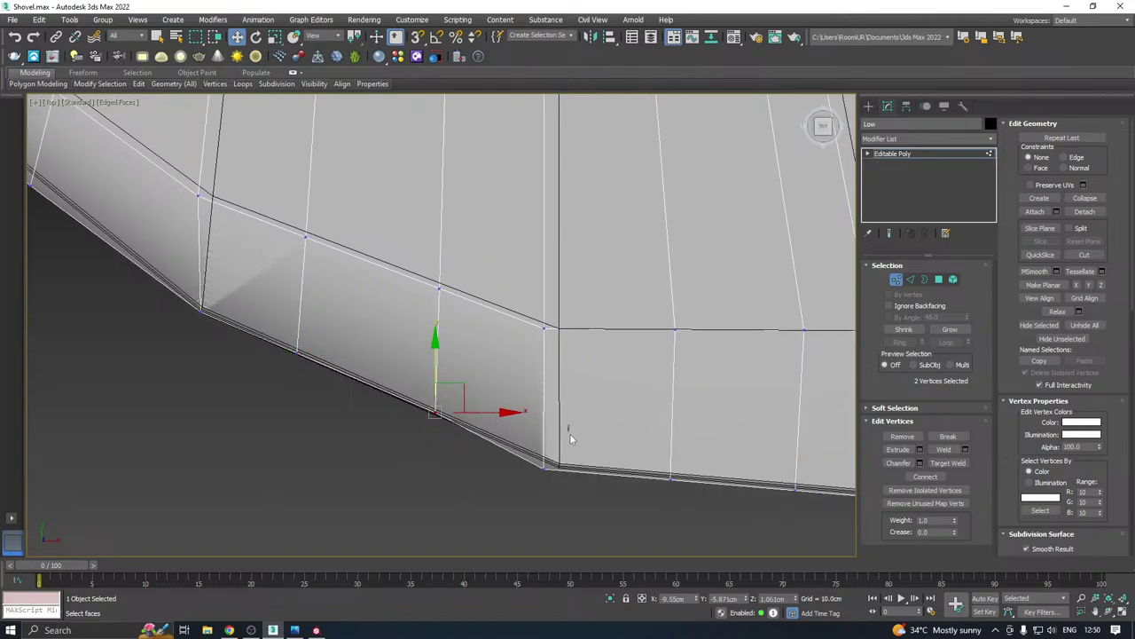
left_click_drag(570, 435, 510, 510)
left_click_drag(590, 468, 606, 469)
Shift the vertex pairs along the negative-Y tapered rim inward along X, onto the high-poly blade's edge
scroll(604, 468, "down", 2)
middle_click_drag(411, 370, 539, 405)
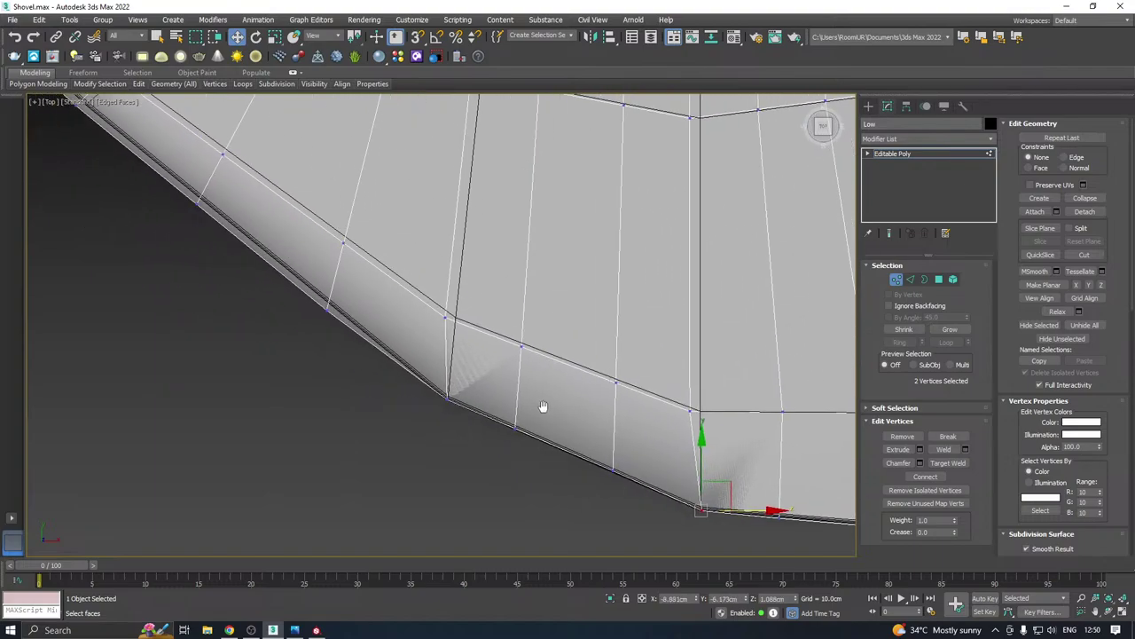
left_click(328, 308)
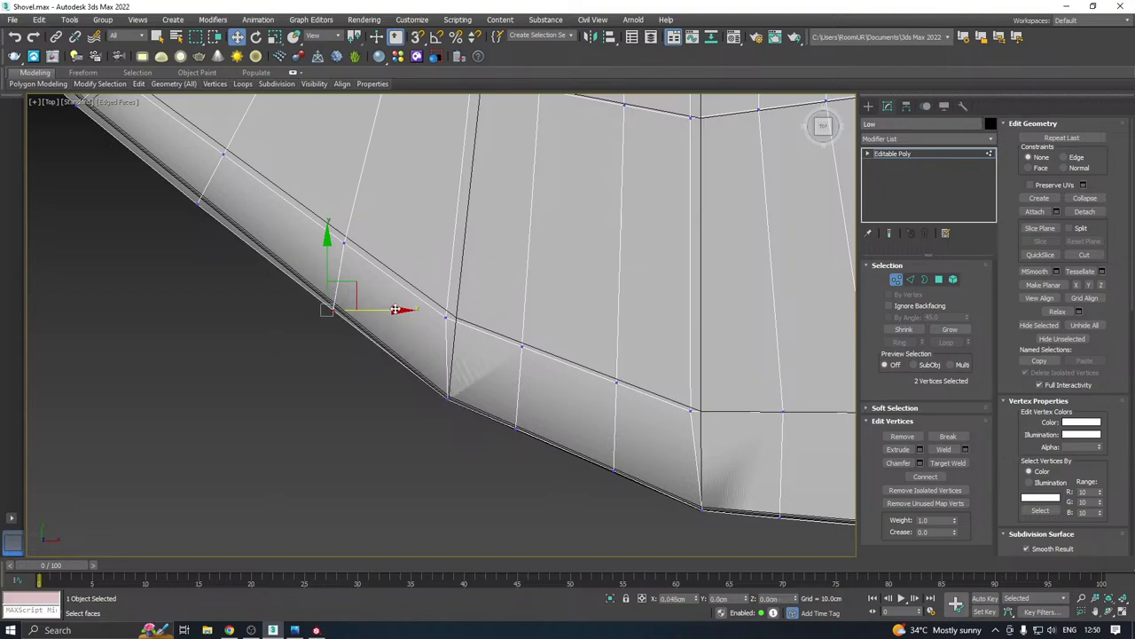
middle_click_drag(370, 294, 403, 298)
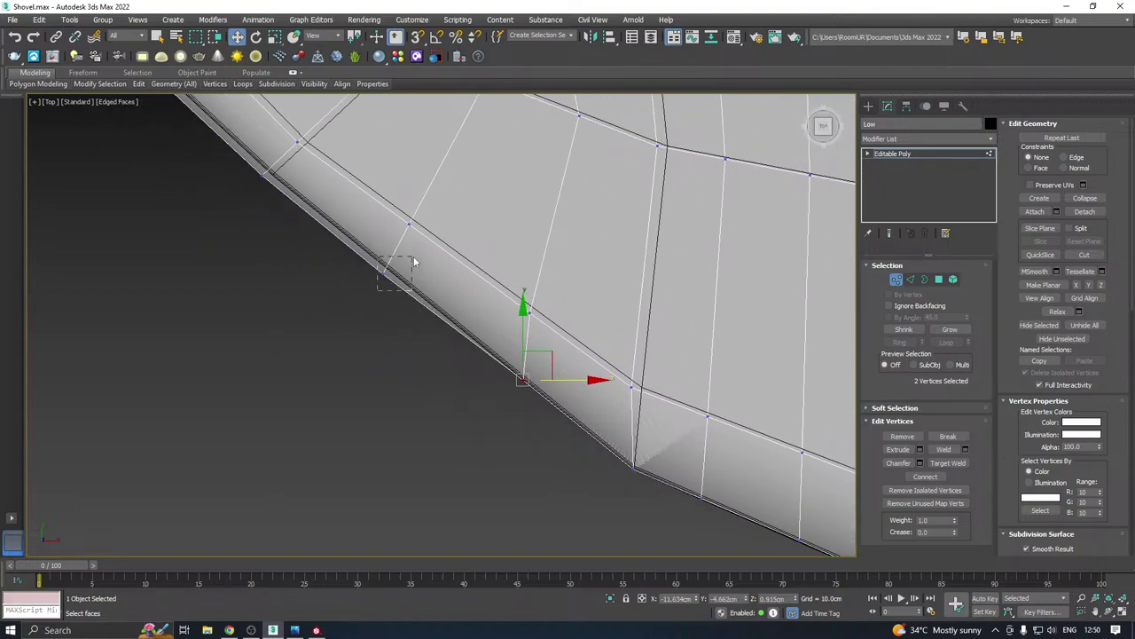
left_click_drag(413, 261, 415, 263)
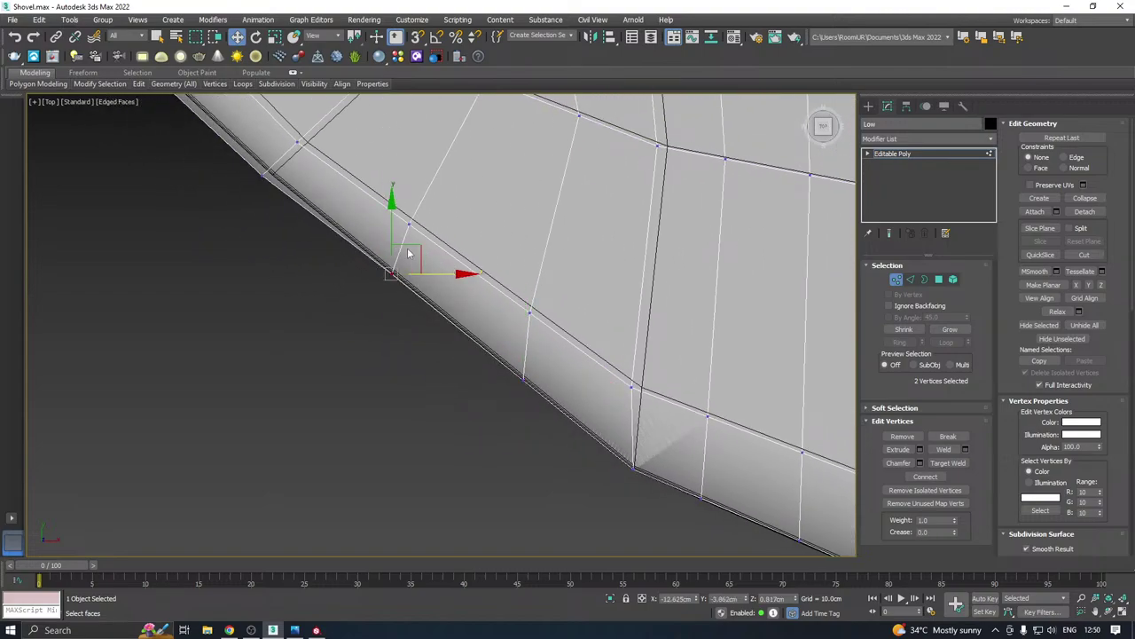
middle_click_drag(411, 256, 585, 371)
left_click_drag(452, 328, 512, 298)
middle_click_drag(466, 277, 582, 393)
scroll(512, 335, "down", 3)
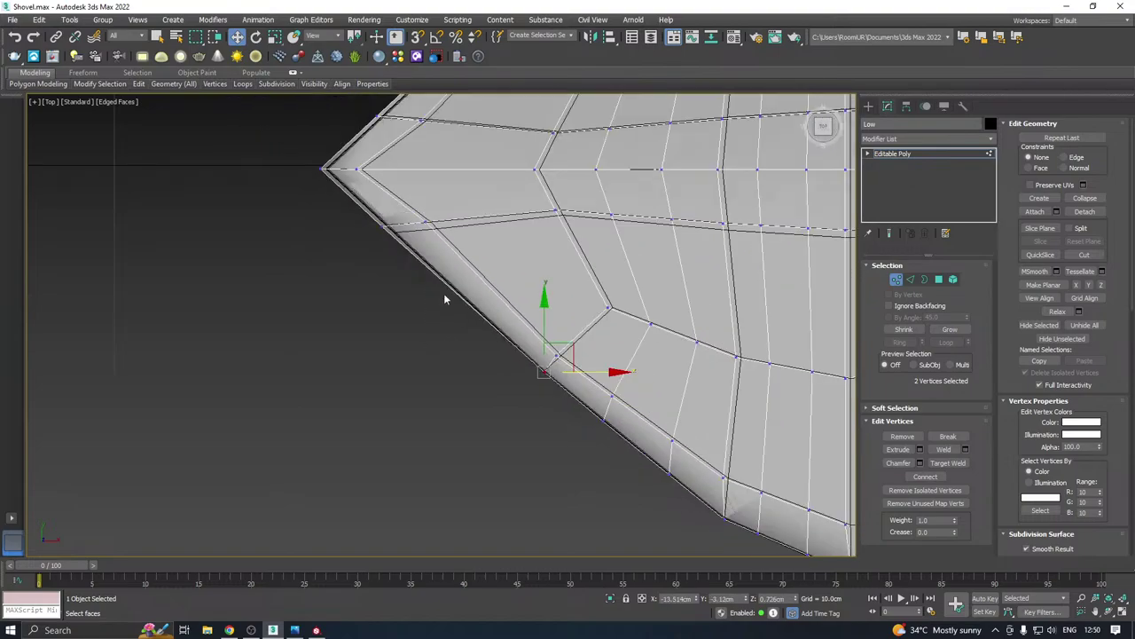
Move the rim vertices at and just ahead of the wider corner on the positive-Y side onto the high-poly outline
middle_click_drag(473, 285, 533, 365)
scroll(578, 330, "down", 2)
scroll(577, 308, "down", 2)
middle_click_drag(728, 180, 485, 350)
scroll(484, 264, "up", 4)
scroll(475, 259, "up", 3)
left_click(464, 266)
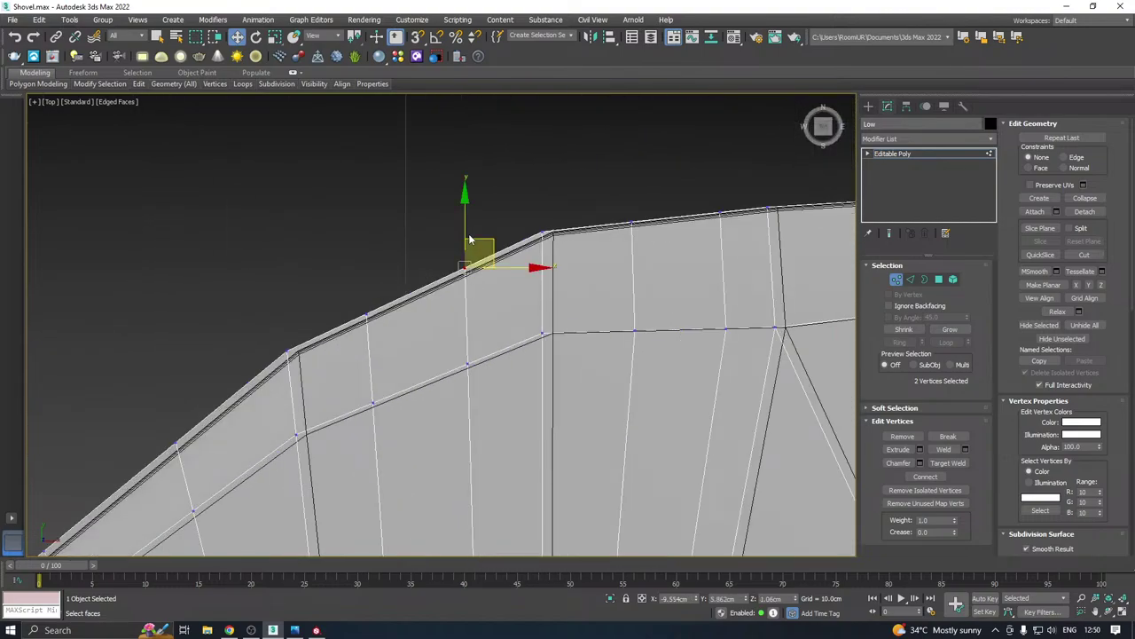
left_click_drag(464, 209, 607, 232)
Shift the next rim vertices and the front corner pair on the positive-Y side inward along X, onto the high-poly outline
left_click_drag(407, 354, 408, 354)
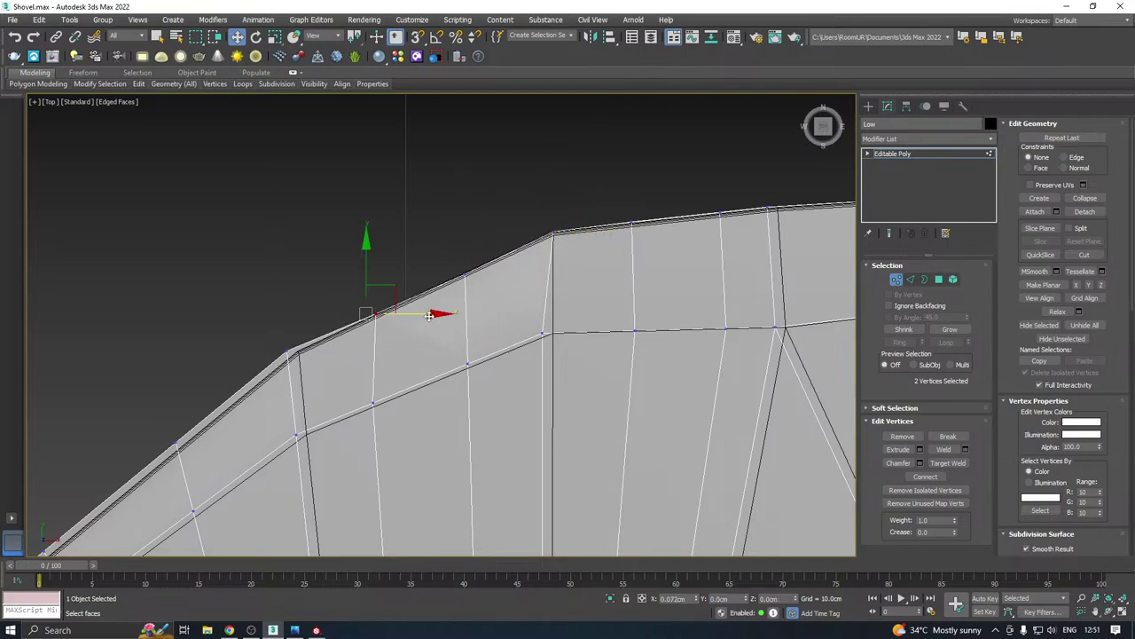
left_click_drag(424, 314, 433, 314)
left_click_drag(328, 381, 348, 349)
middle_click_drag(172, 430, 366, 300)
left_click_drag(374, 310, 374, 311)
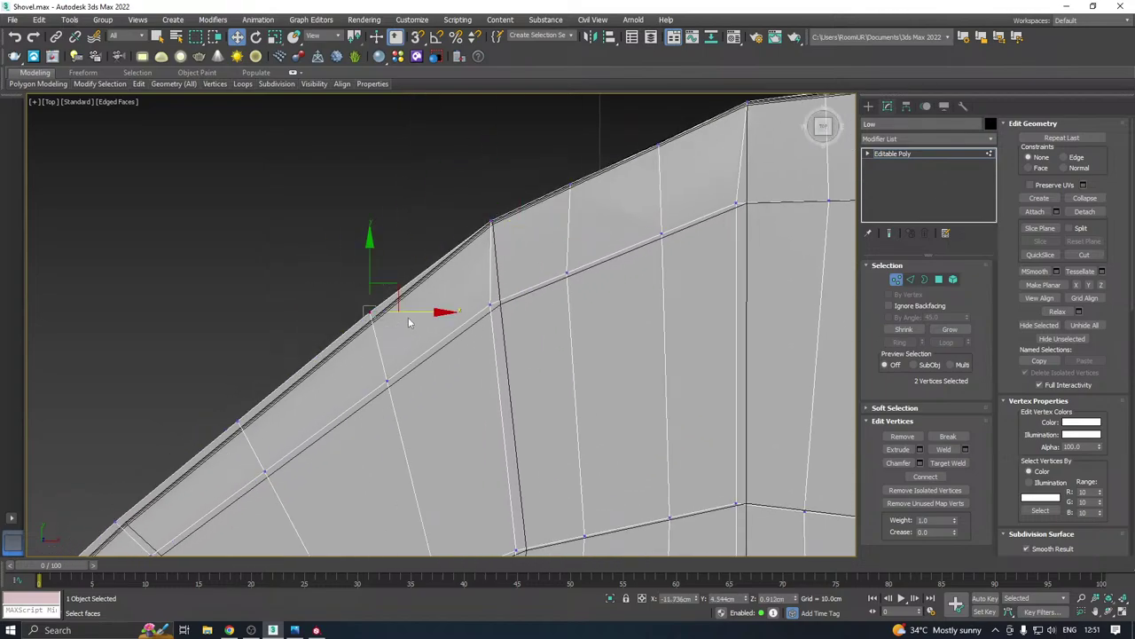
Turn on the high-poly shovel's TurboSmooth modifier and reselect the low-poly shovel
left_click(936, 153)
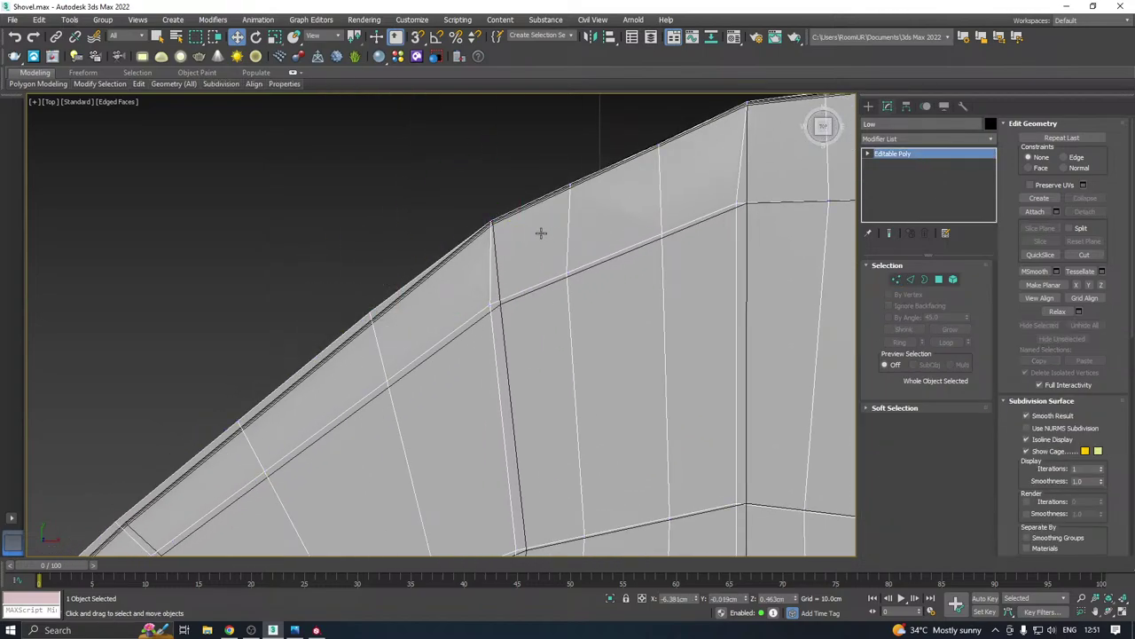
key("1")
key("1")
key("1")
key("1")
key("1")
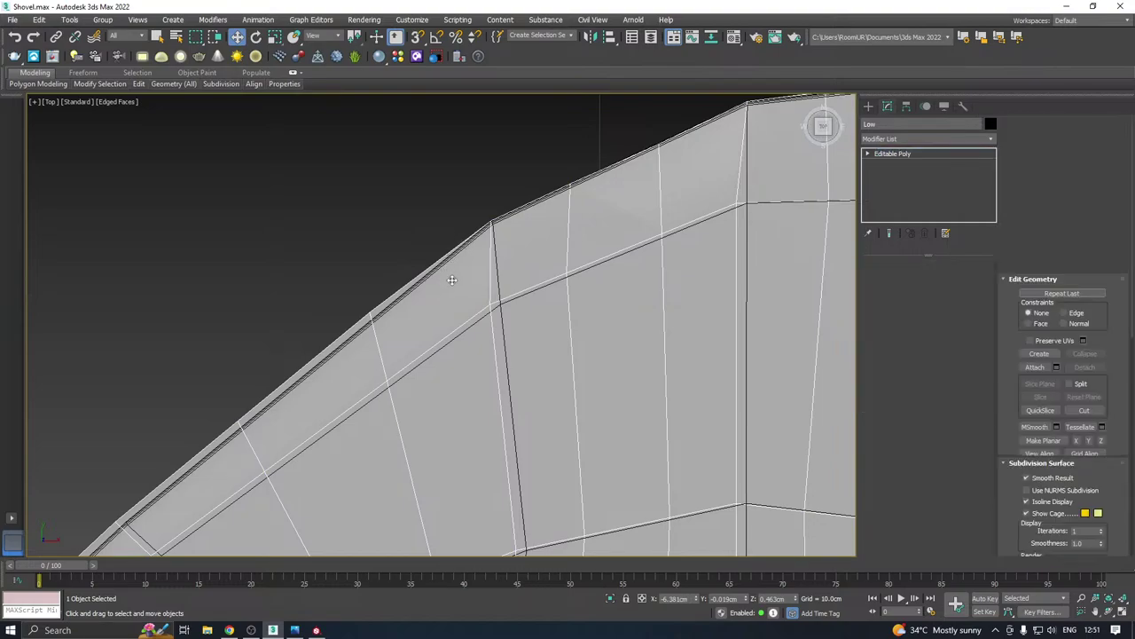
left_click(460, 286)
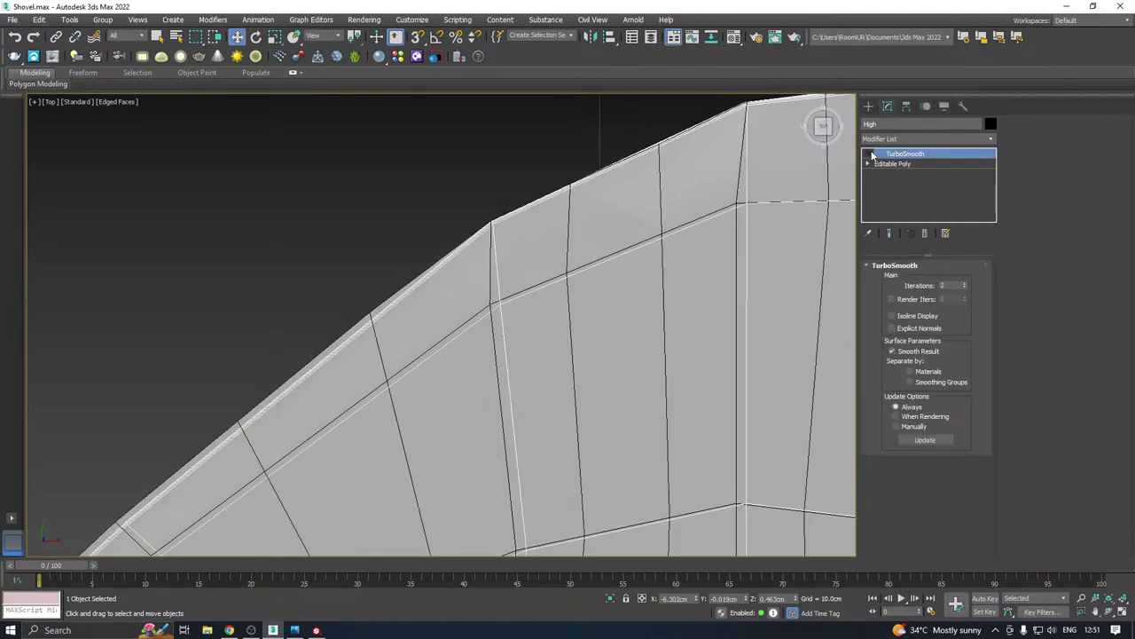
left_click(870, 154)
left_click(511, 222)
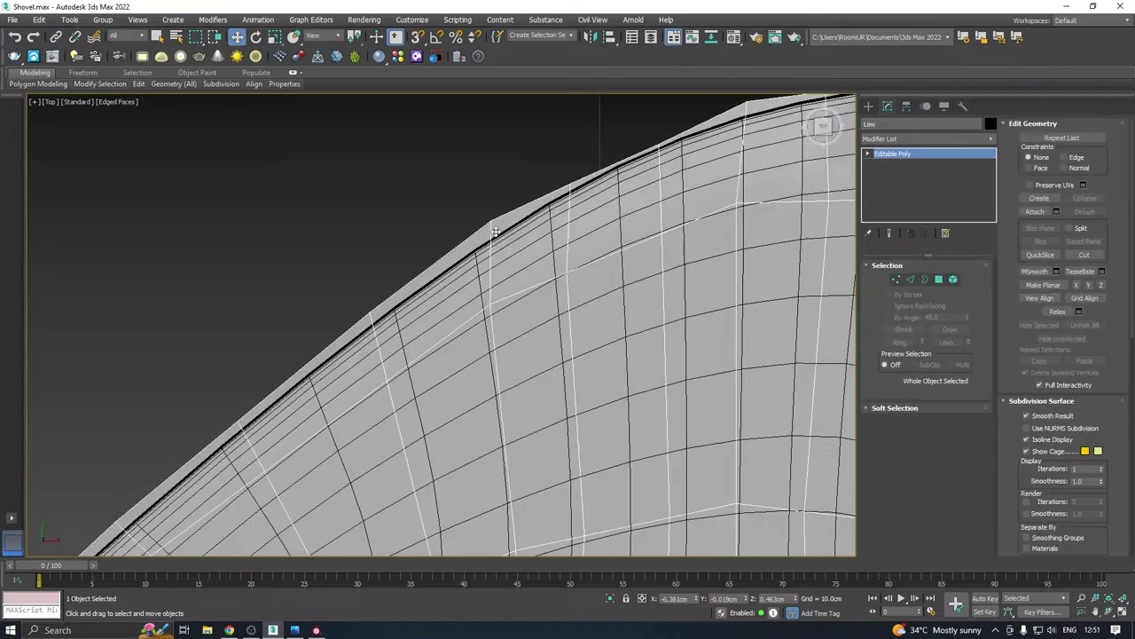
In vertex editing, move the positive-Y front corner pair and its neighbour toward the wide end inward to the smoothed high-poly rim
left_click(896, 280)
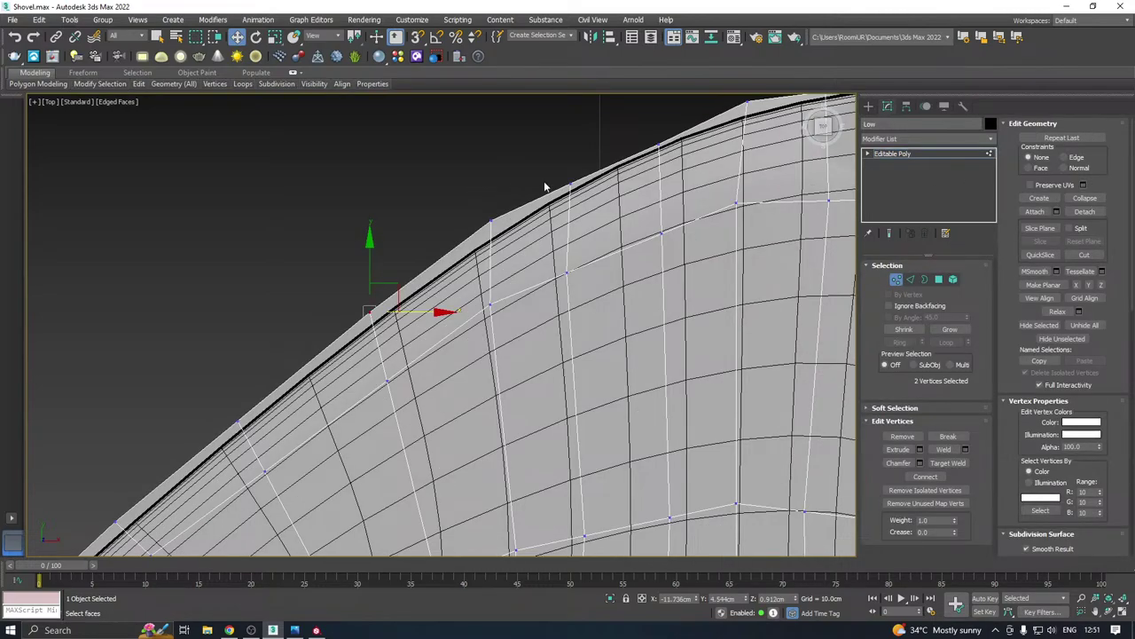
left_click_drag(583, 189, 583, 190)
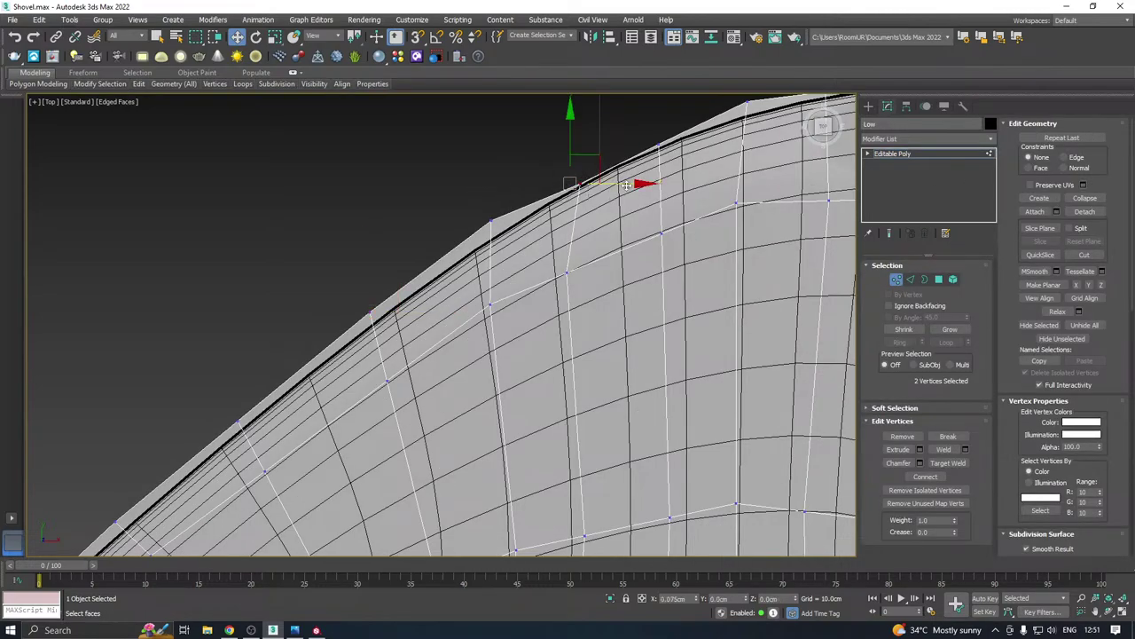
left_click_drag(482, 203, 563, 232)
middle_click_drag(536, 232, 655, 140)
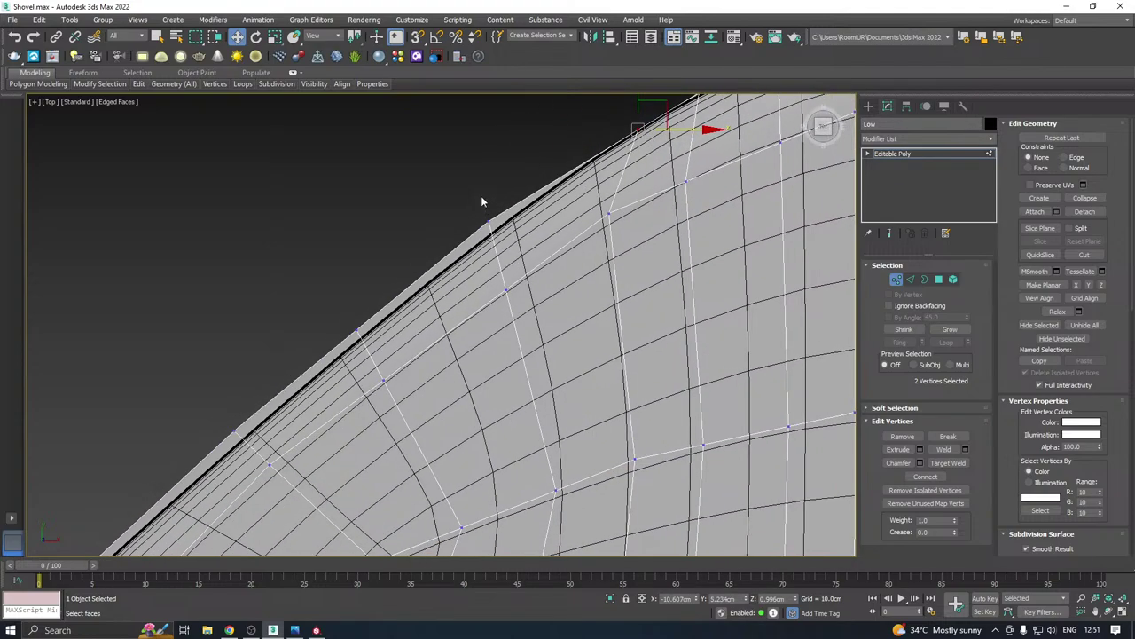
Pull the three vertex pairs along the positive-Y tapered rim inward along X to follow the smoothed high-poly edge
left_click_drag(481, 197, 565, 222)
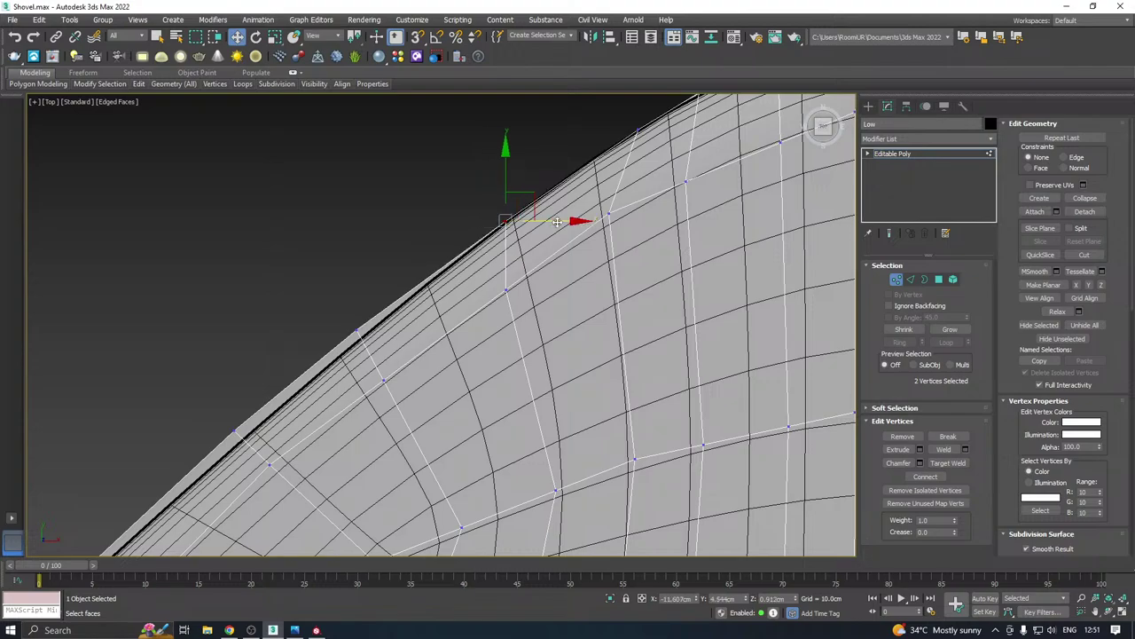
middle_click_drag(565, 222, 735, 114)
left_click_drag(532, 202, 617, 218)
middle_click_drag(699, 165, 710, 131)
left_click_drag(407, 267, 510, 286)
middle_click_drag(454, 293, 682, 127)
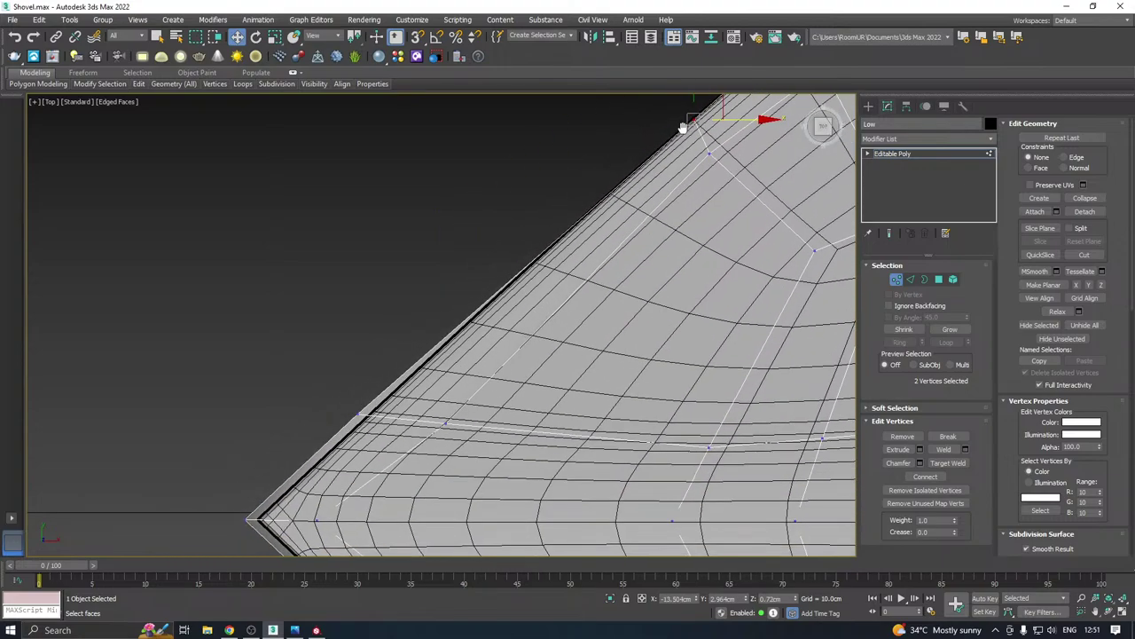
Shift the blade's tip vertices and the rim pairs on both sides of it inward along X to the smoothed outline
scroll(566, 185, "down", 2)
scroll(432, 351, "up", 1)
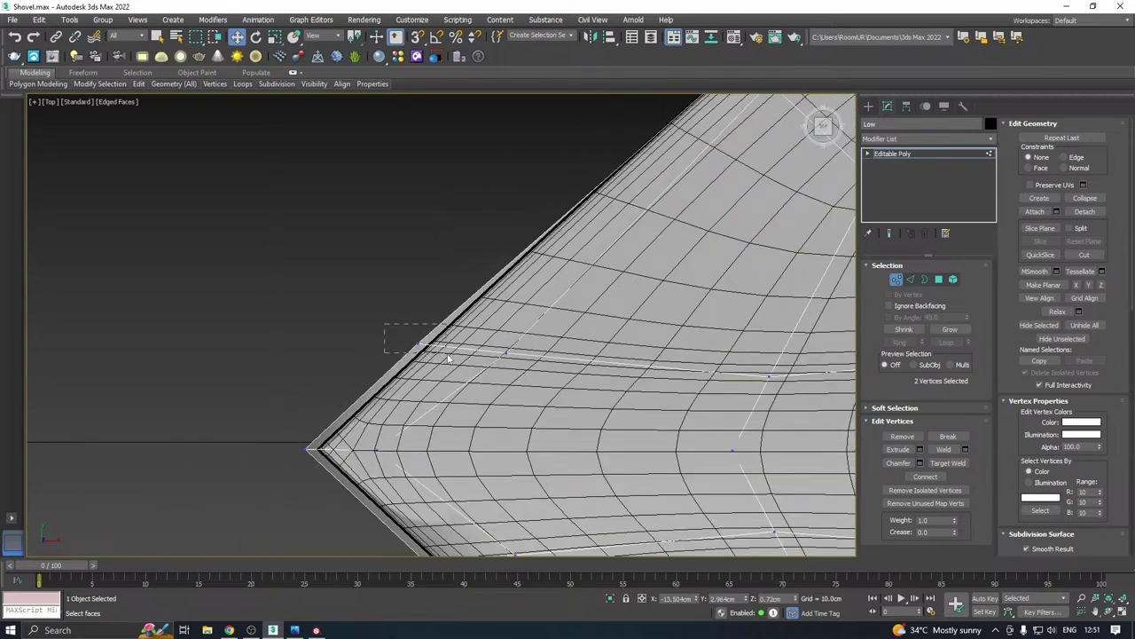
left_click_drag(448, 358, 449, 355)
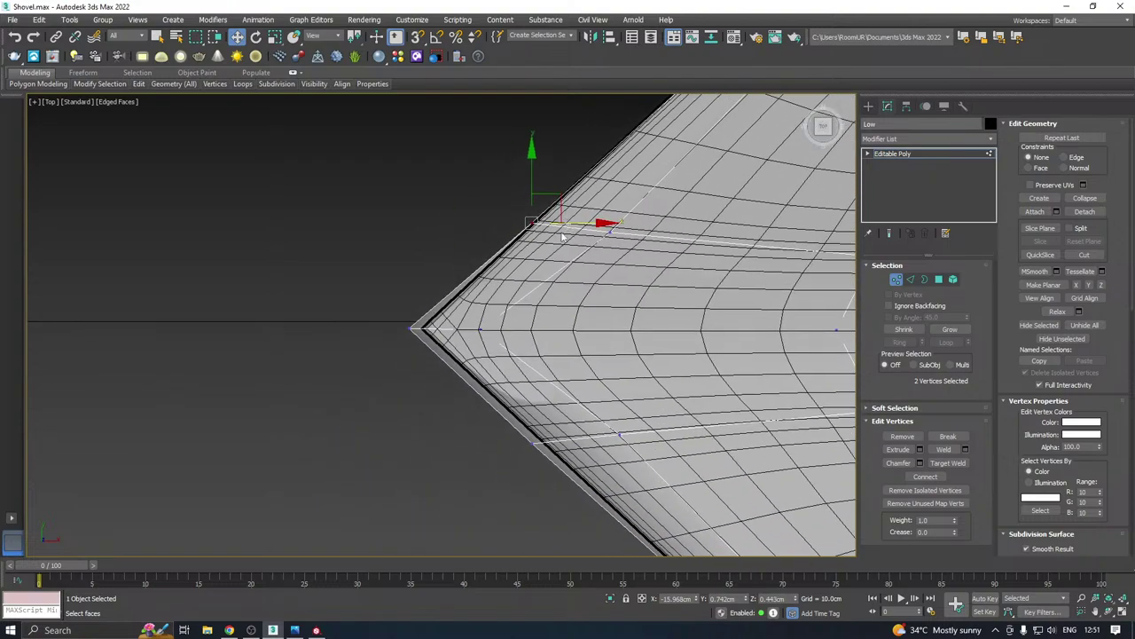
left_click_drag(467, 328, 478, 328)
middle_click_drag(549, 353, 417, 266)
left_click_drag(399, 353, 422, 365)
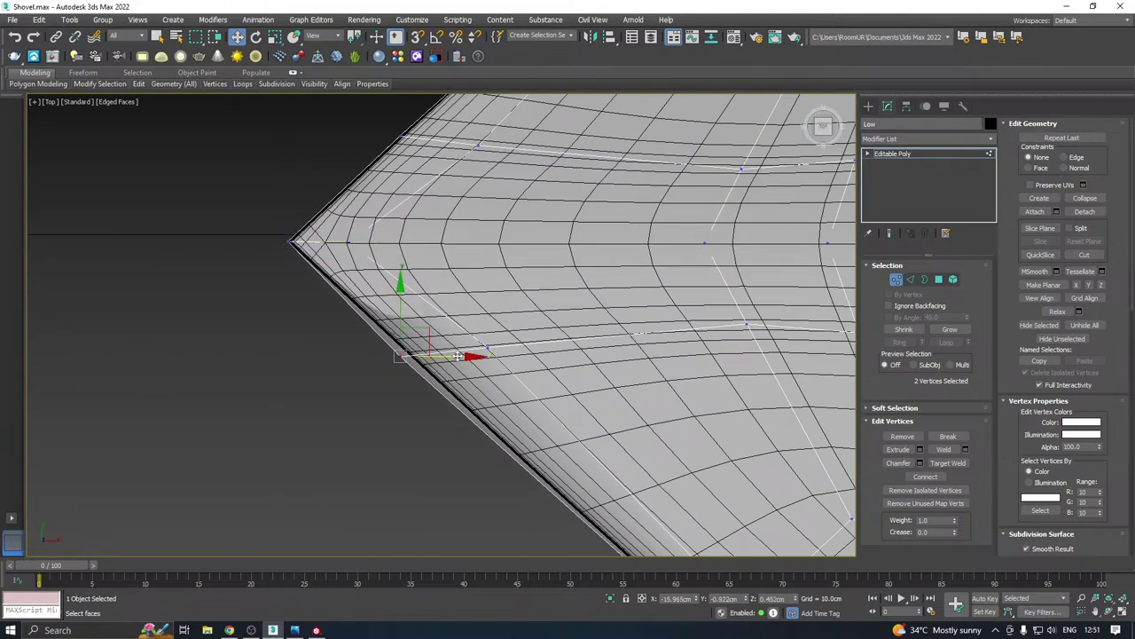
Try to move the front corner vertex pair on the negative-Y rim, and undo the move
middle_click_drag(575, 385, 379, 258)
scroll(376, 257, "down", 3)
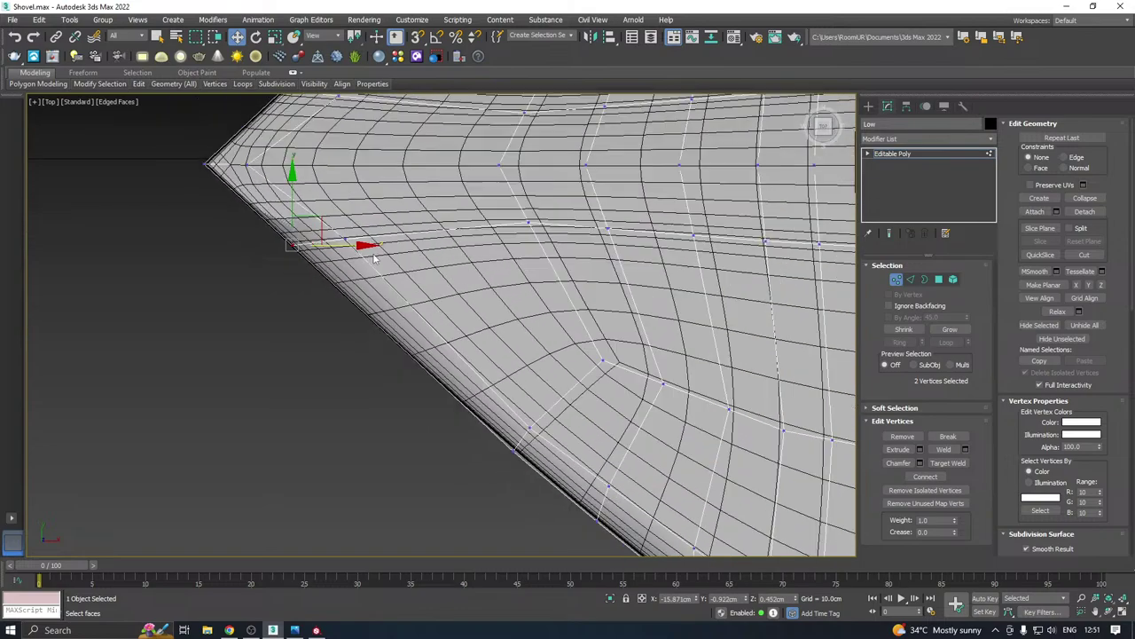
middle_click_drag(572, 384, 450, 299)
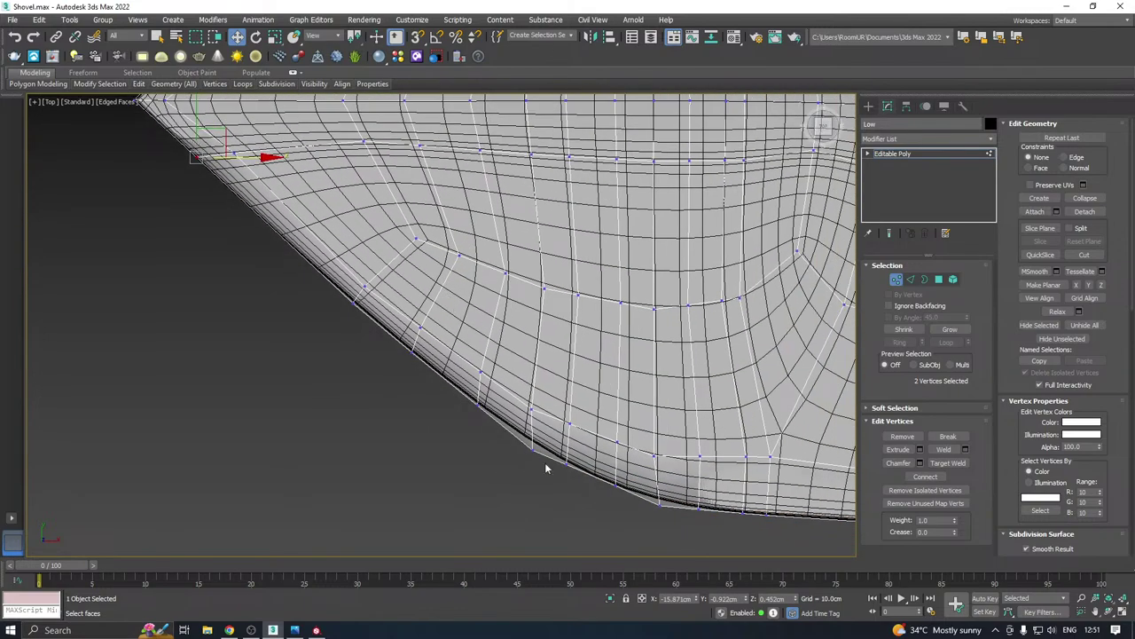
scroll(545, 468, "up", 2)
left_click_drag(522, 439, 524, 369)
key("ctrl+z")
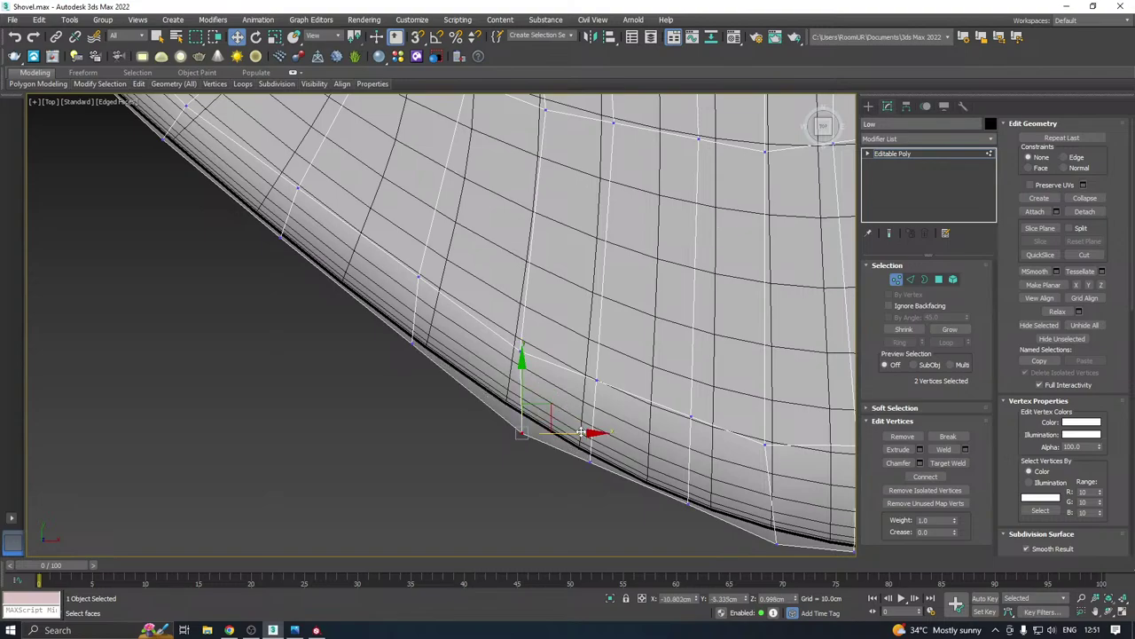
Move the front corner vertex pair and two pairs beside it on the negative-Y tapered rim inward along X to the high-poly edge
left_click_drag(581, 432, 612, 432)
middle_click_drag(635, 466, 544, 438)
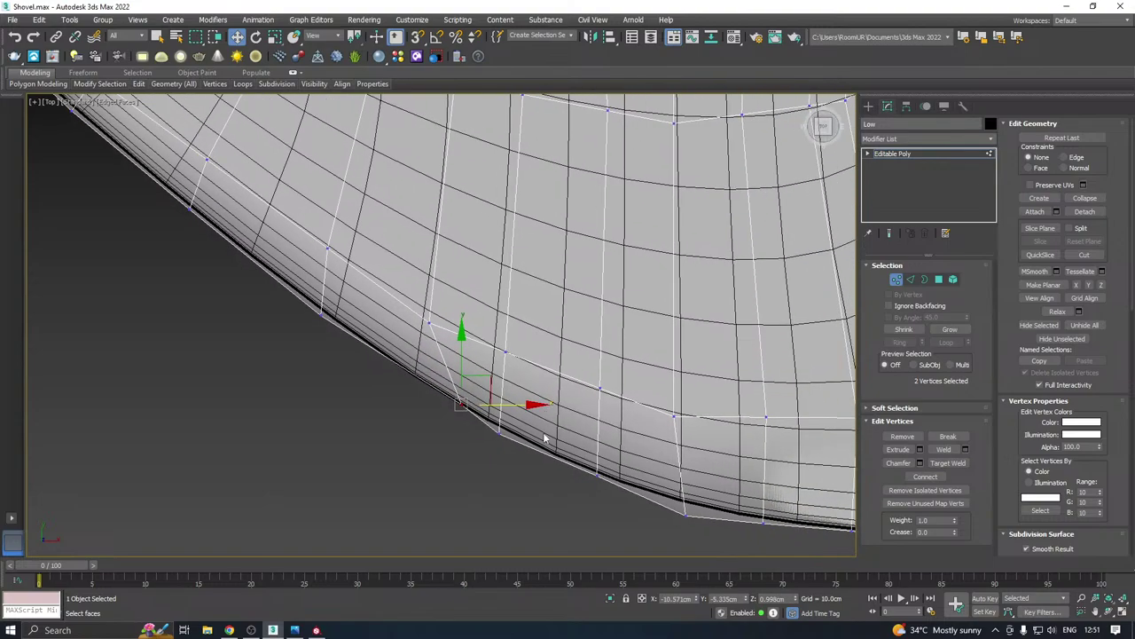
left_click_drag(502, 447, 575, 435)
middle_click_drag(575, 435, 532, 448, "alt")
left_click_drag(547, 457, 680, 431)
middle_click_drag(704, 434, 540, 413)
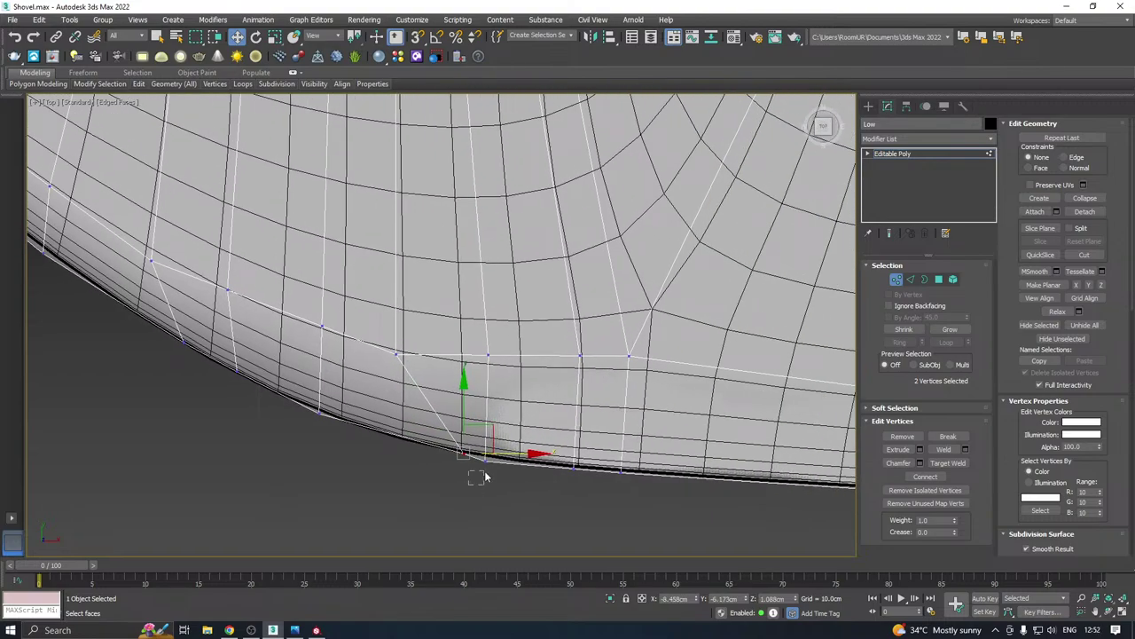
Shift the three vertex pairs just past the negative-Y front corner, toward the wide end, along X to follow the smoothed rim
mouse_move(485, 472)
left_mouse_down()
mouse_move(504, 455)
mouse_move(562, 451)
mouse_move(532, 457)
left_mouse_up()
left_click_drag(487, 413, 492, 407)
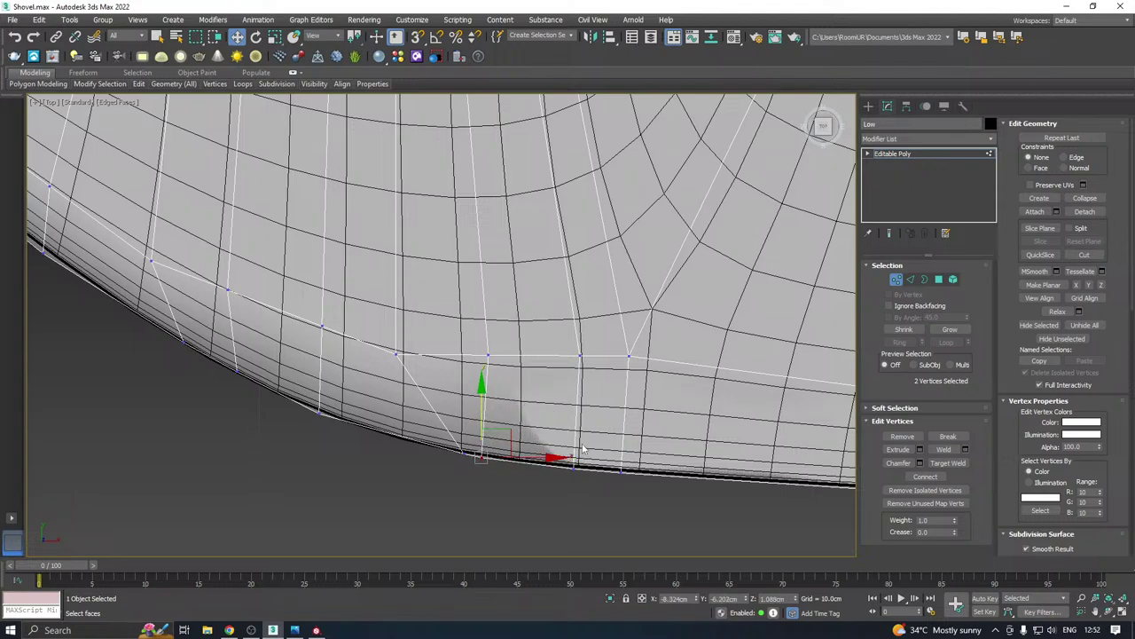
left_click_drag(559, 497, 559, 495)
mouse_move(626, 466)
left_mouse_down()
mouse_move(639, 468)
mouse_move(634, 482)
left_mouse_up()
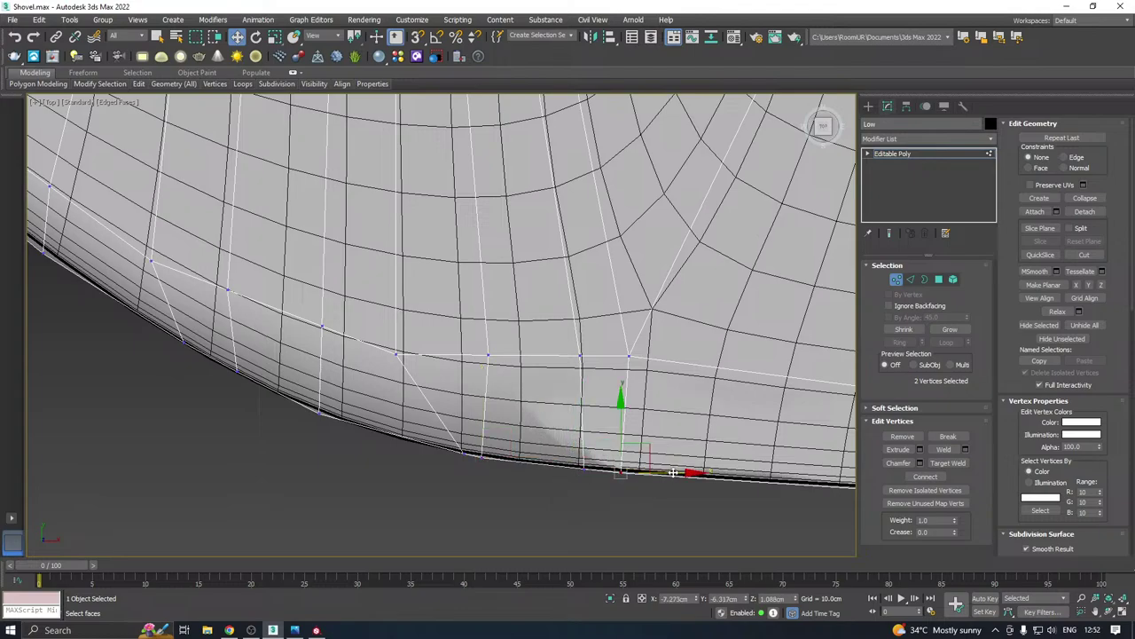
Nudge the vertex pairs along the negative-Y tapered rim, from the front corner toward the tip, inward along X to the smoothed outline
middle_click_drag(360, 345, 478, 367)
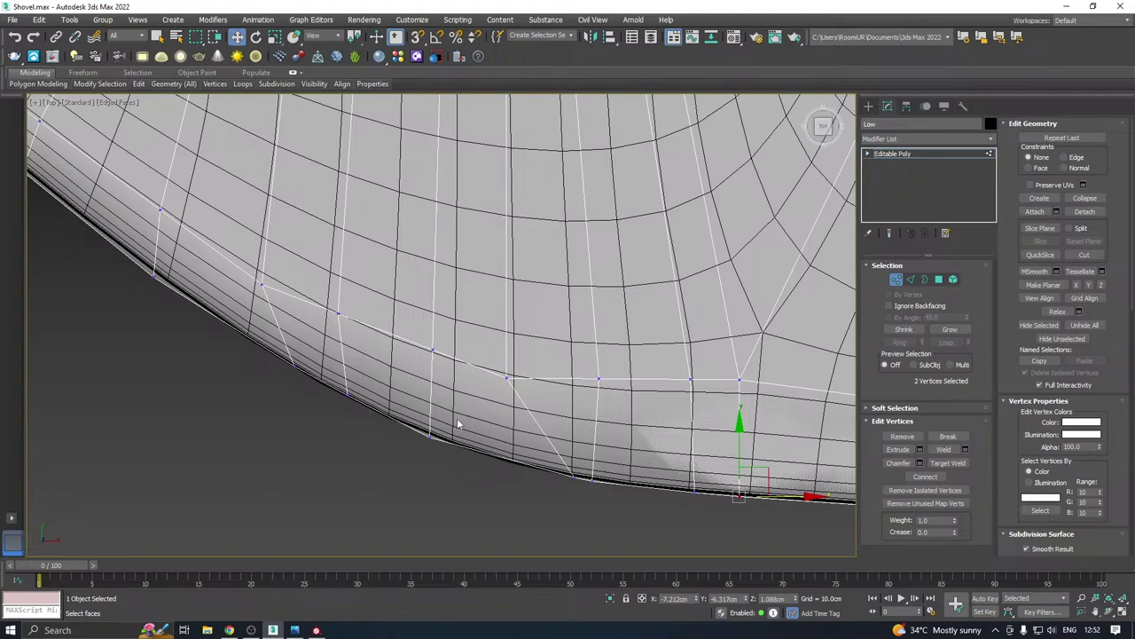
left_click_drag(457, 420, 399, 465)
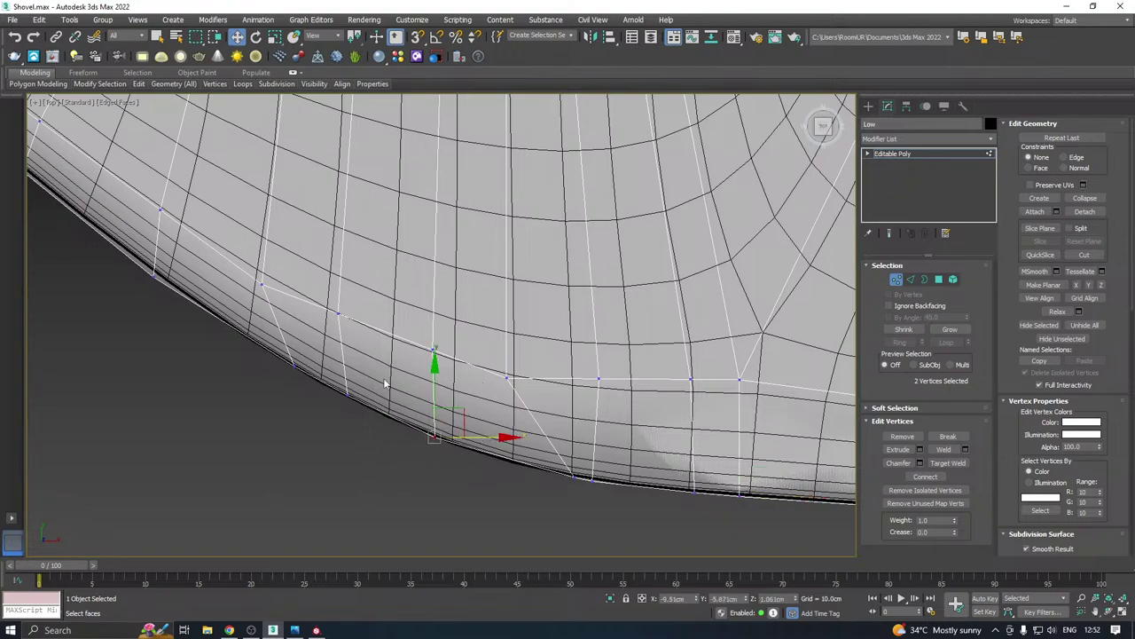
middle_click_drag(388, 382, 536, 432)
left_click_drag(304, 319, 271, 351)
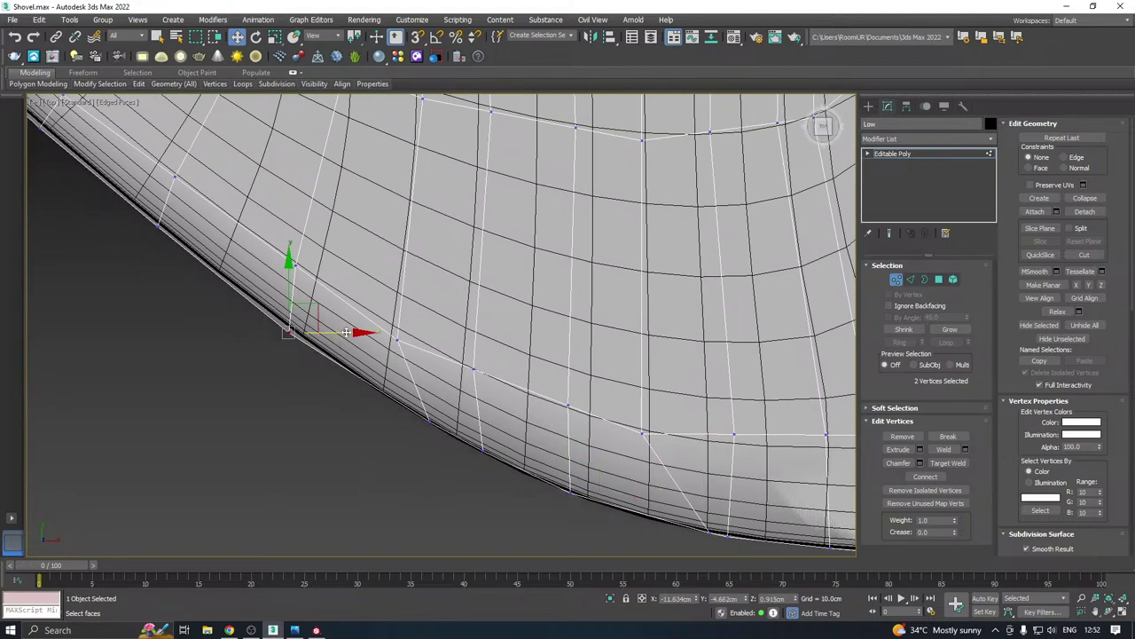
left_click_drag(346, 333, 354, 333)
middle_click_drag(294, 317, 527, 394)
left_click_drag(378, 341, 445, 304)
middle_click_drag(377, 284, 510, 372)
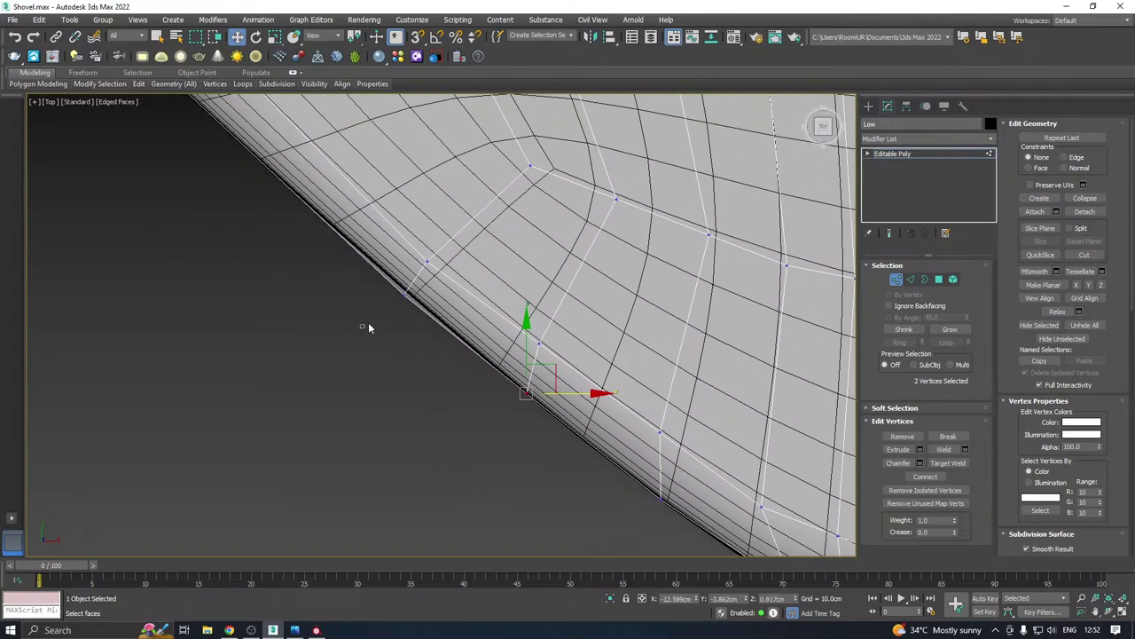
left_click_drag(369, 328, 430, 289)
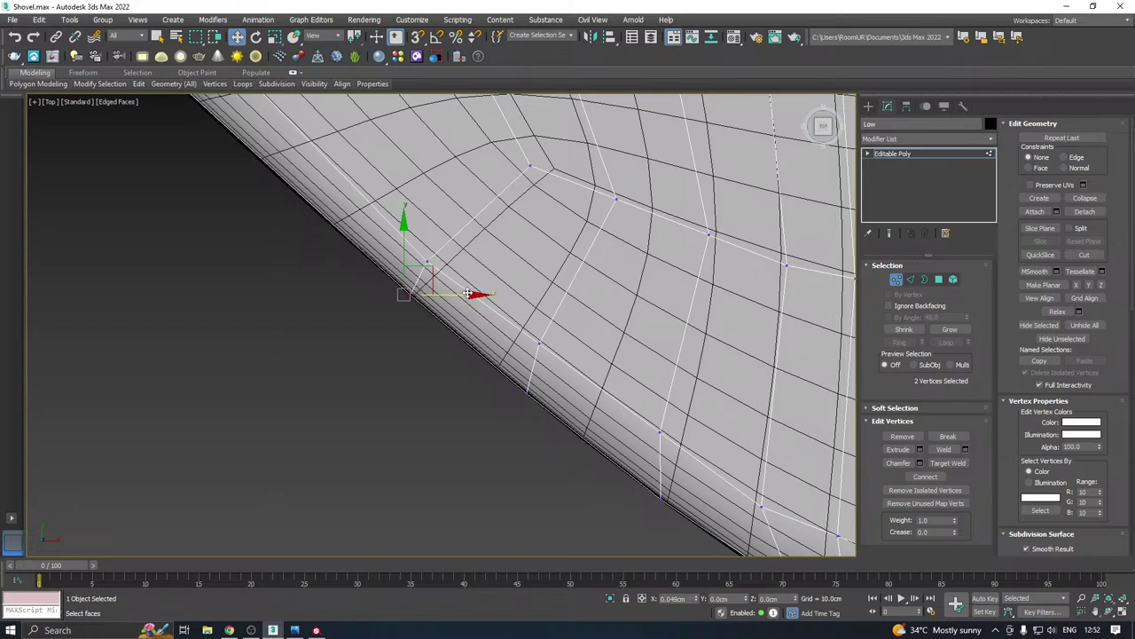
Move the vertex pairs around the positive-Y front corner along X so they follow the smoothed high-poly rim
scroll(360, 360, "down", 3)
scroll(360, 361, "down", 4)
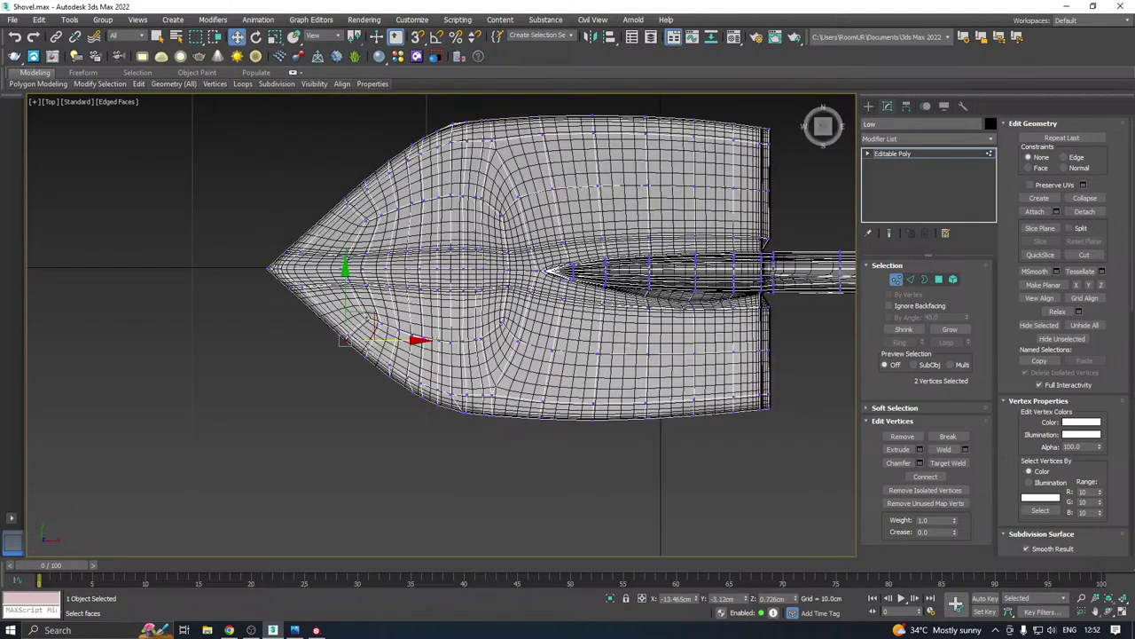
scroll(773, 391, "up", 4)
scroll(735, 427, "down", 2)
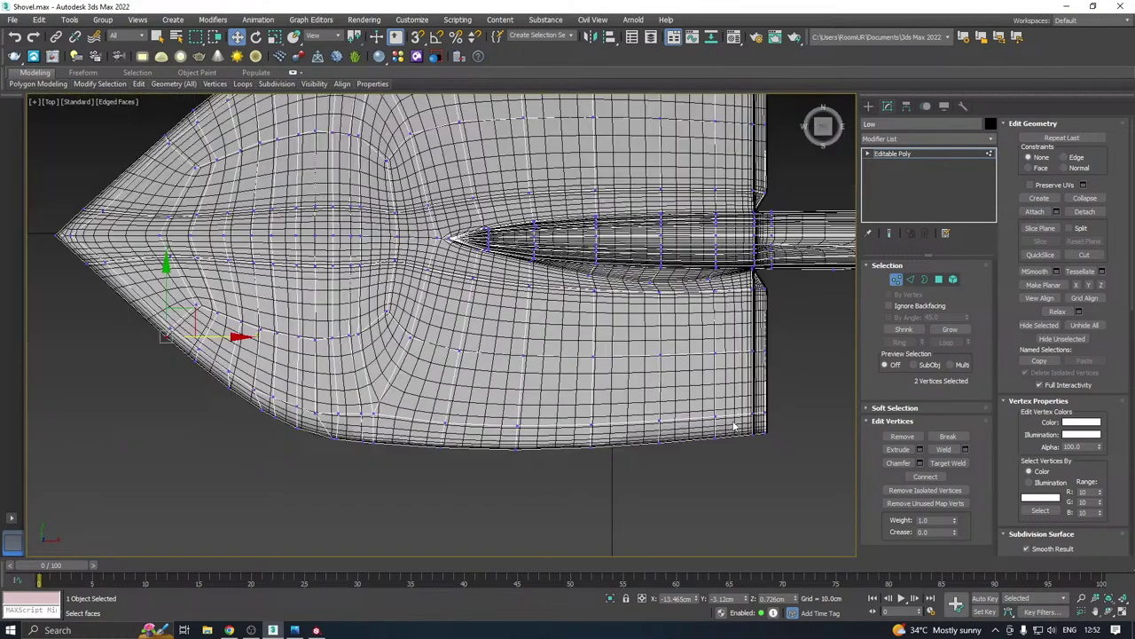
middle_click_drag(703, 165, 707, 284)
scroll(757, 258, "up", 4)
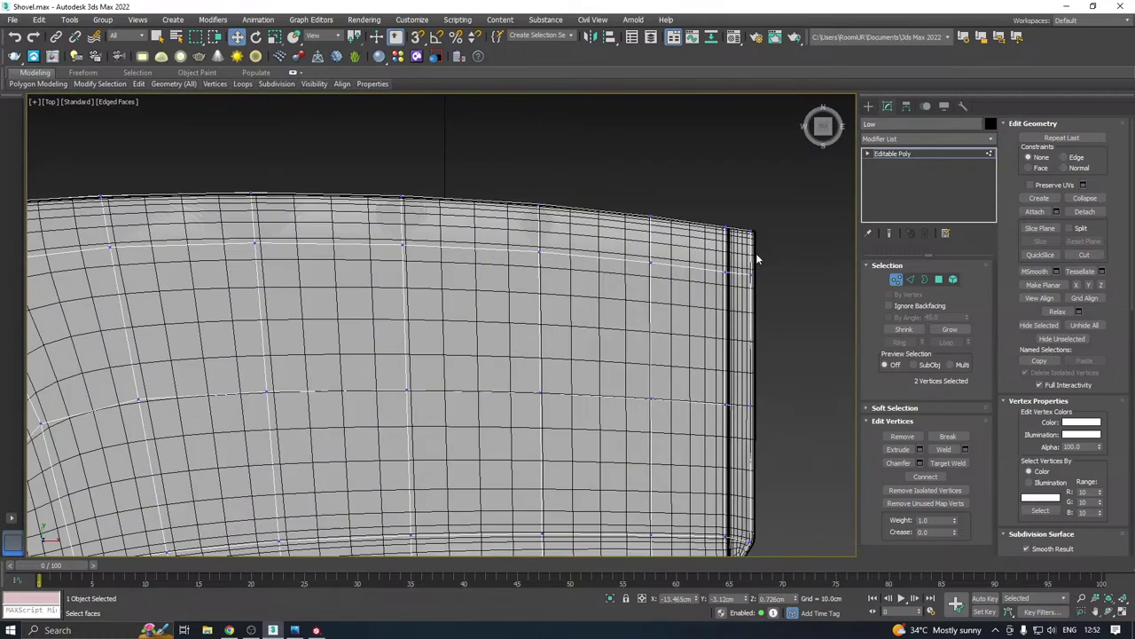
scroll(510, 160, "down", 2)
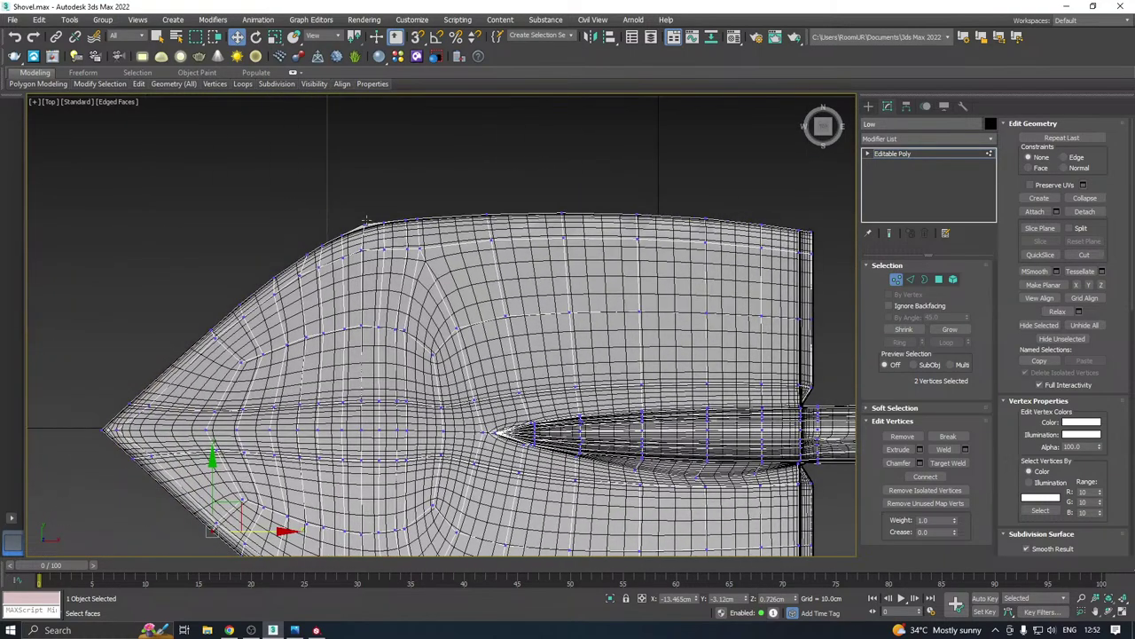
scroll(385, 226, "up", 4)
scroll(355, 226, "up", 2)
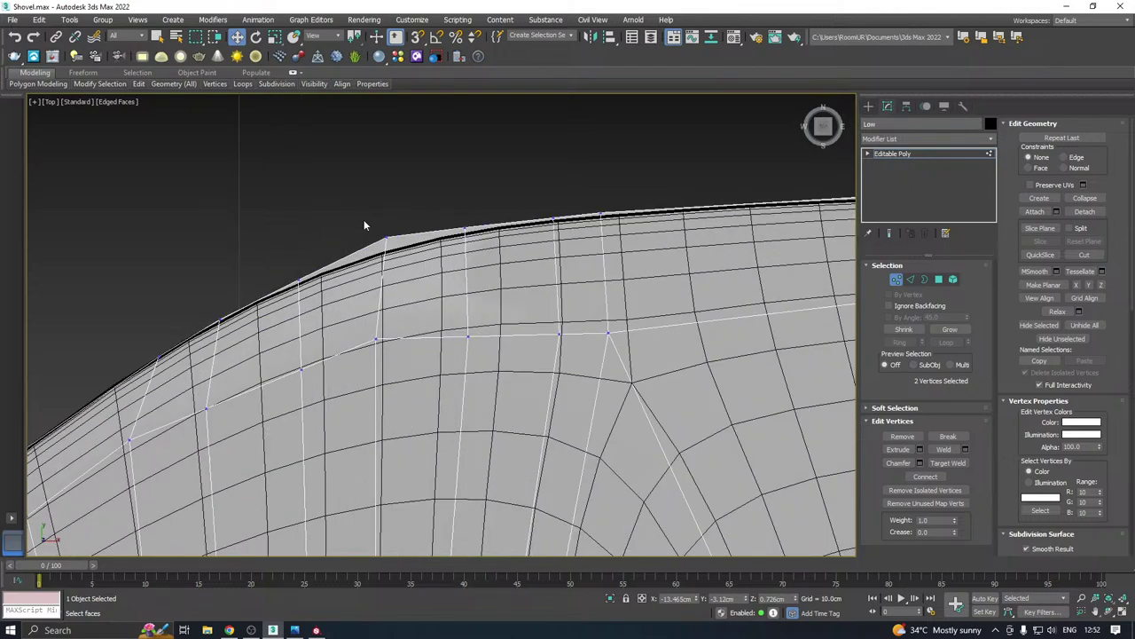
left_click_drag(432, 238, 589, 215)
left_click(600, 215)
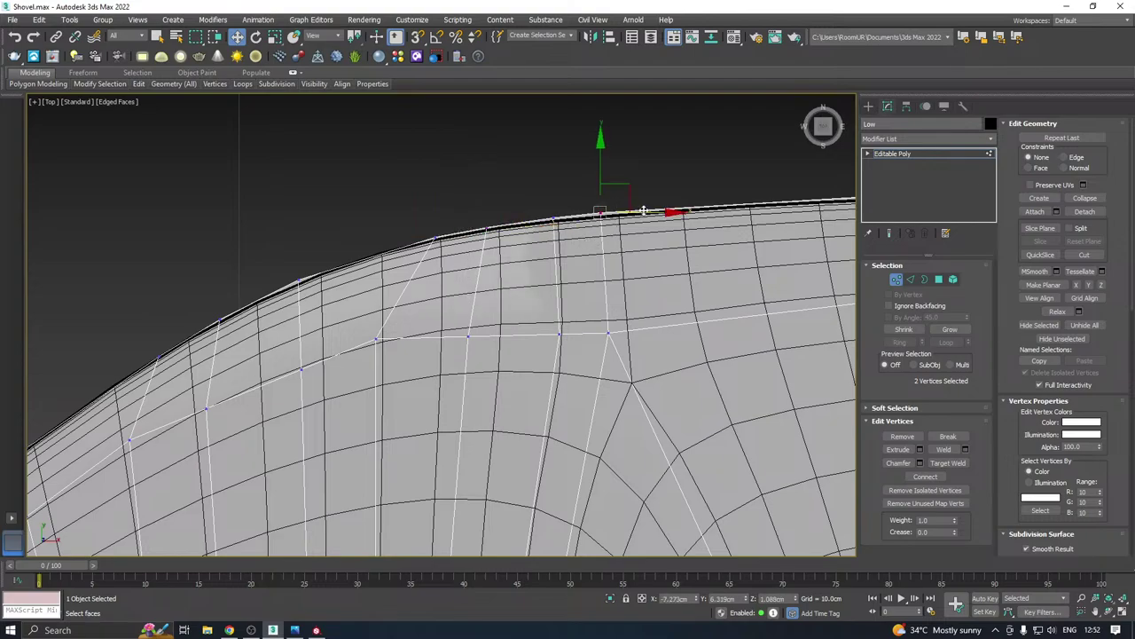
left_click_drag(664, 216, 685, 215)
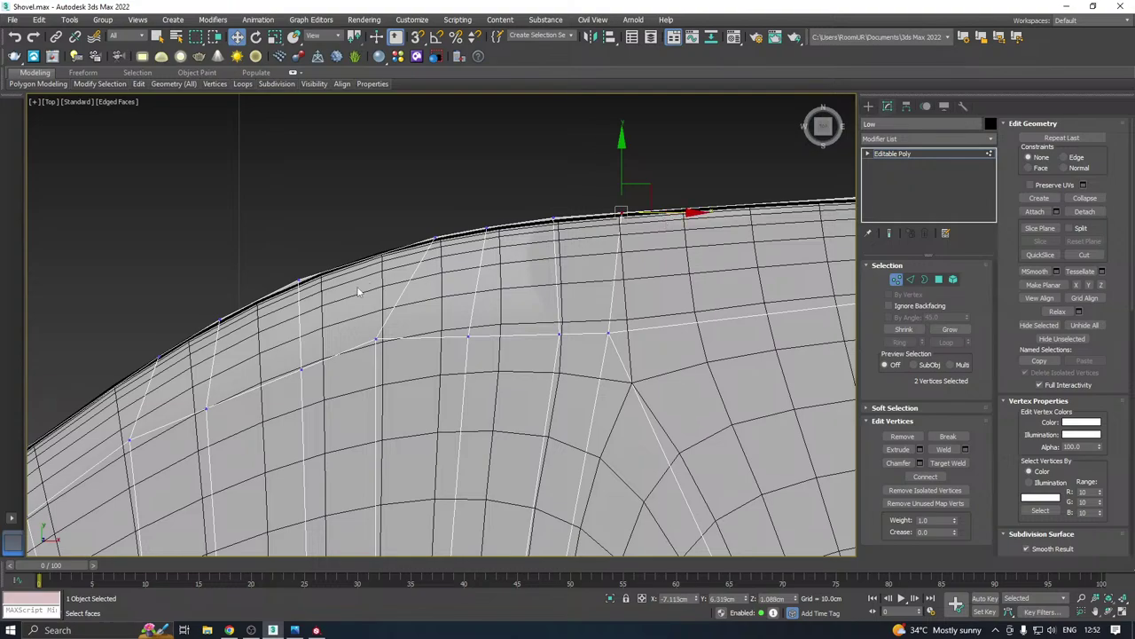
left_click(301, 278)
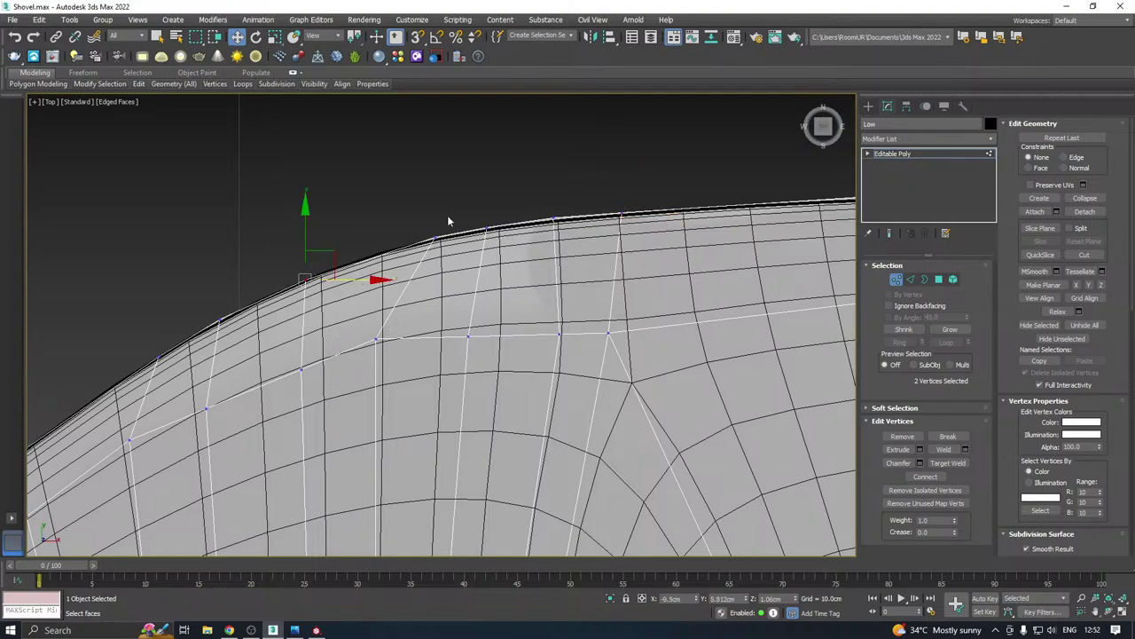
Leave vertex editing on the low-poly shovel and turn off the TurboSmooth modifier on the High object
scroll(379, 215, "down", 8)
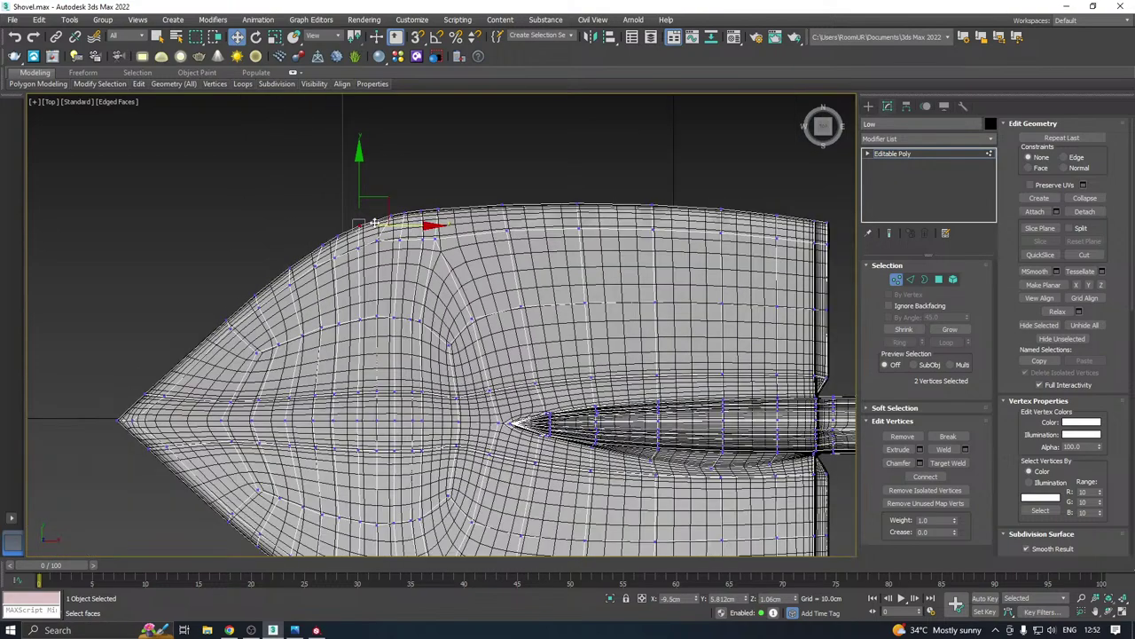
scroll(386, 429, "up", 10)
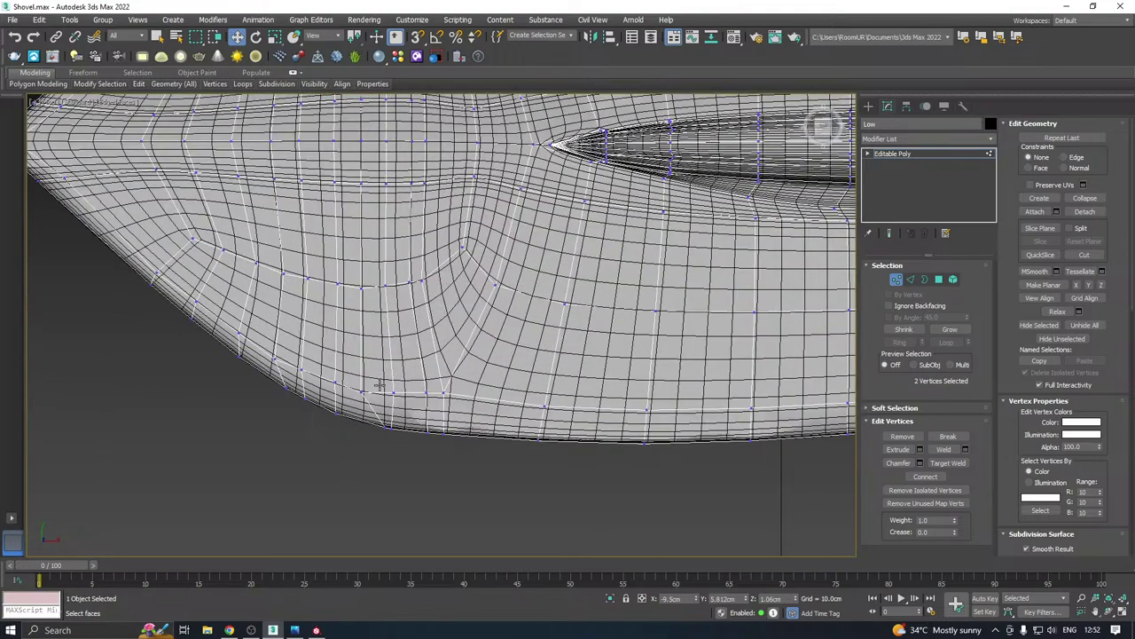
scroll(380, 385, "down", 10)
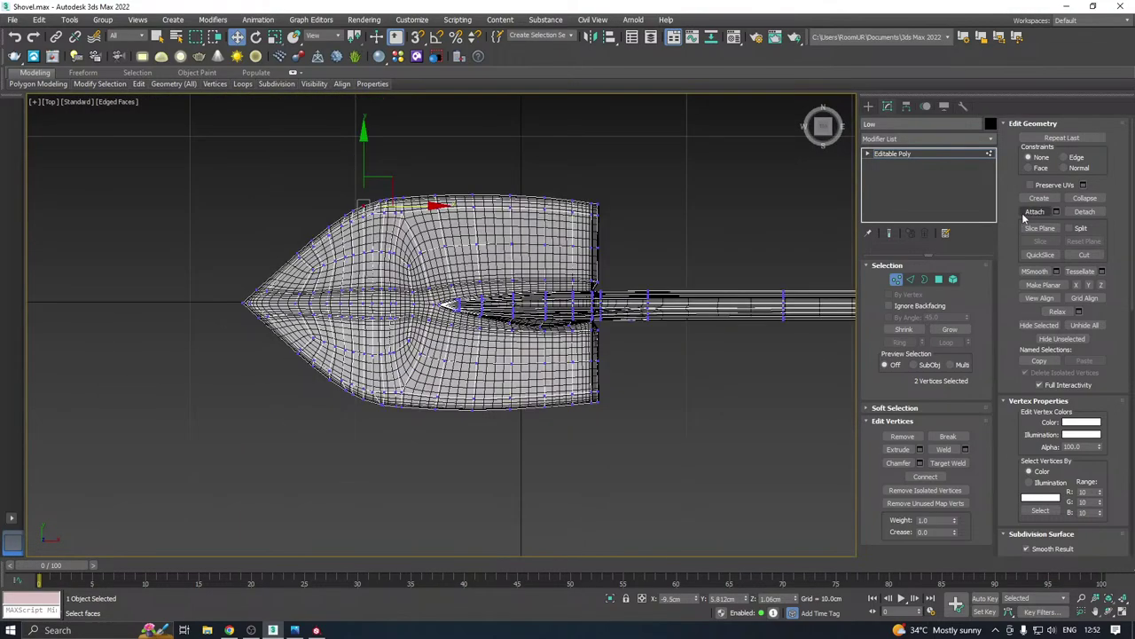
left_click(896, 154)
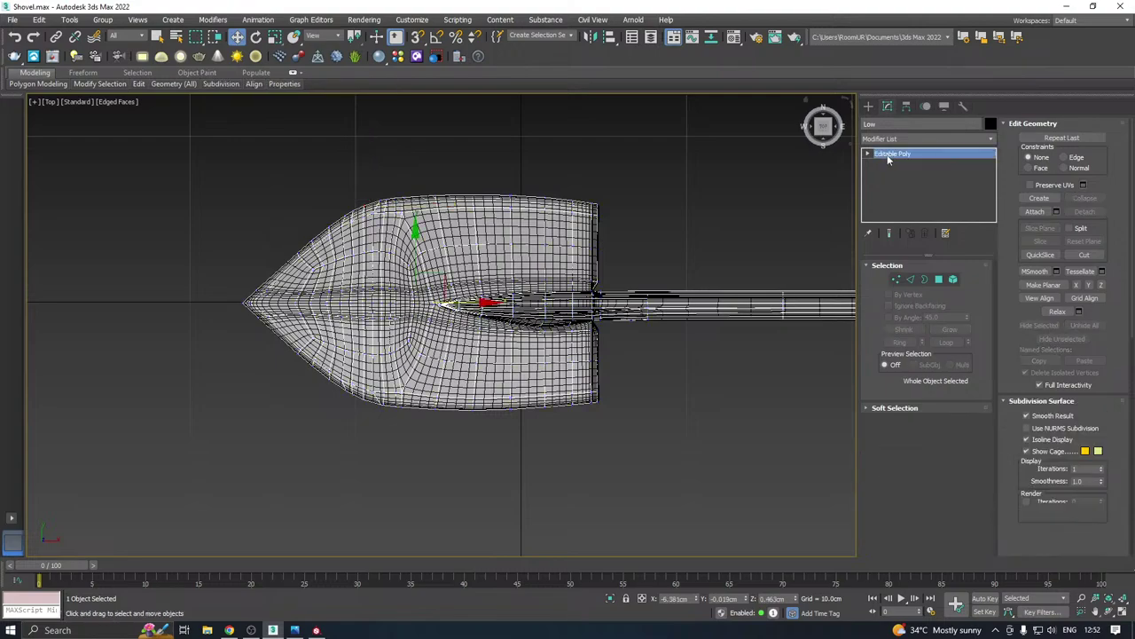
middle_click_drag(739, 196, 633, 195)
left_click(464, 243)
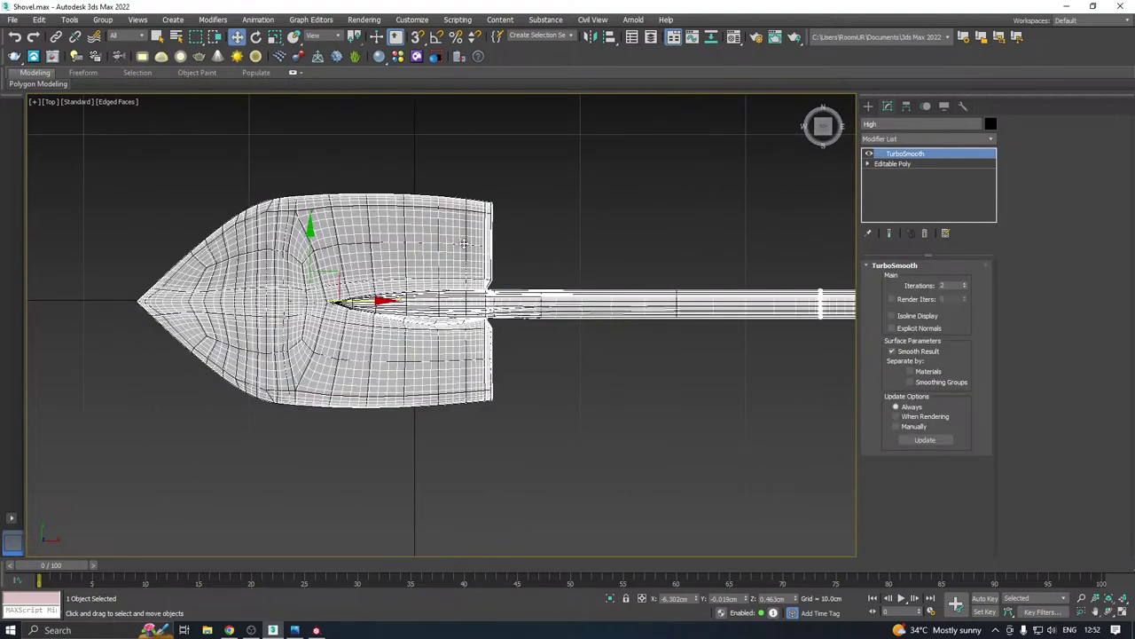
left_click(868, 154)
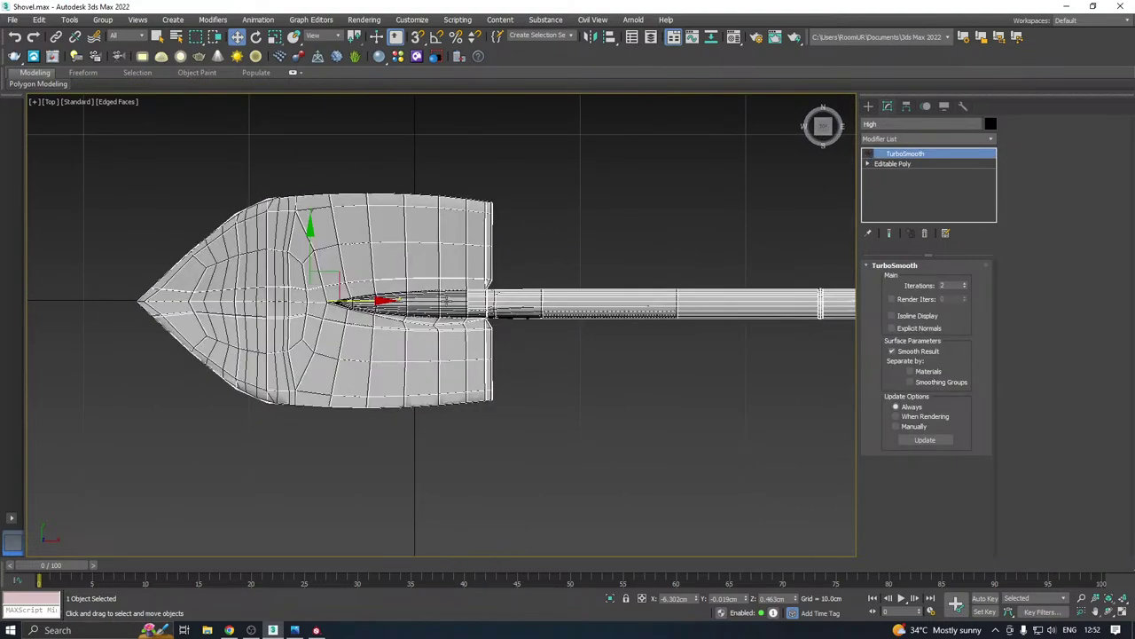
Select the Low object and isolate it in the viewport
left_click(448, 300)
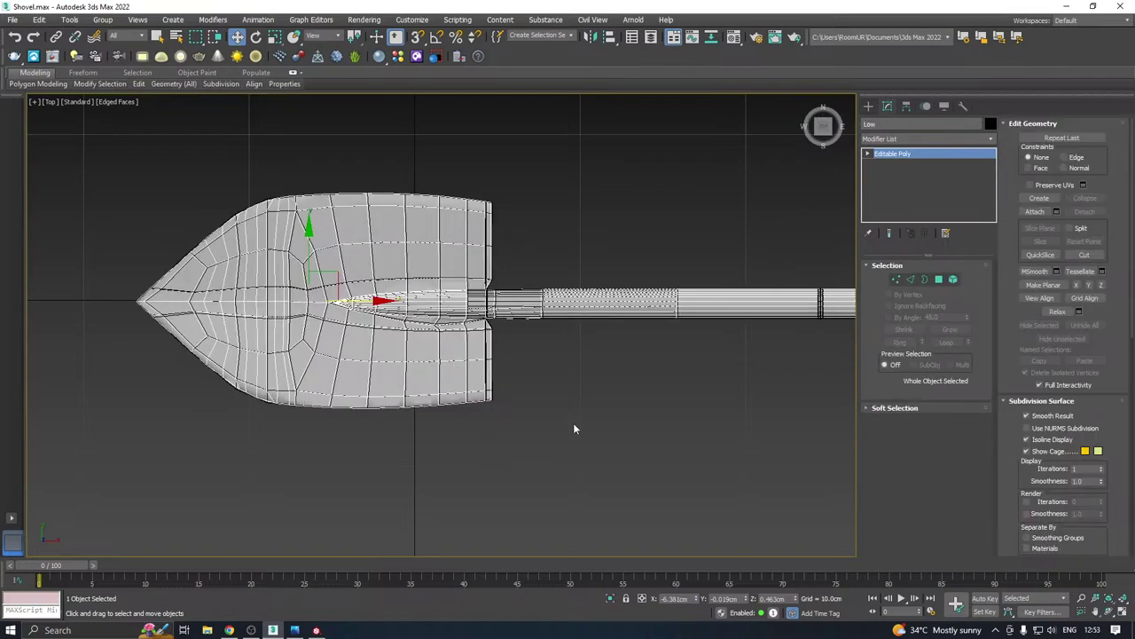
left_click(612, 599)
left_click(612, 598)
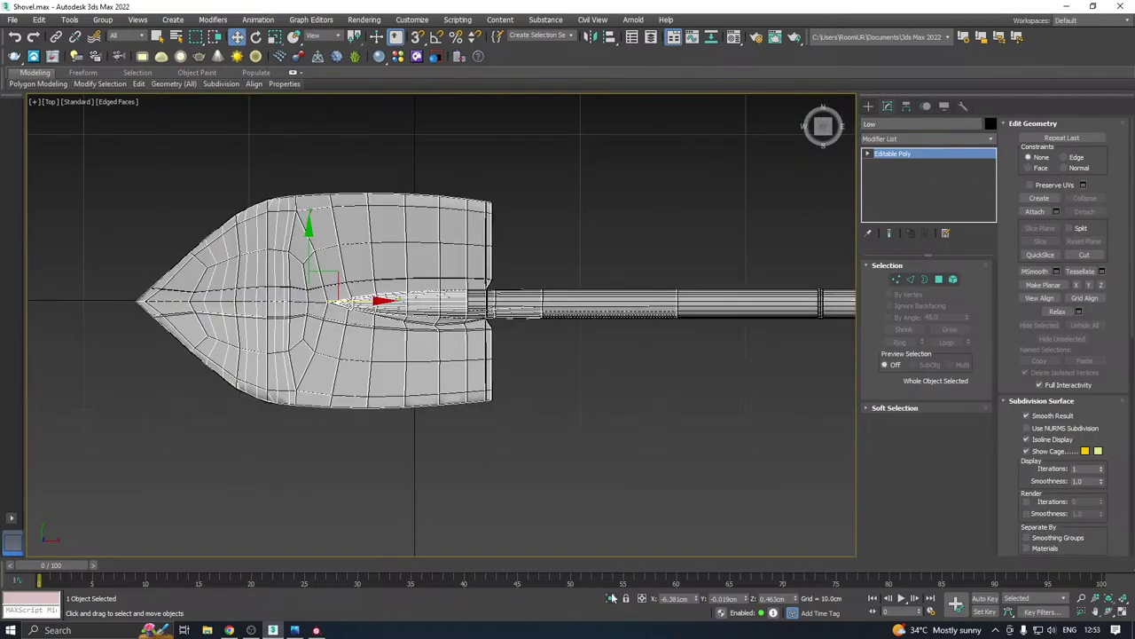
left_click(612, 599)
Add an Unwrap UVW modifier to the low-poly shovel and open its UV editor
left_click(990, 138)
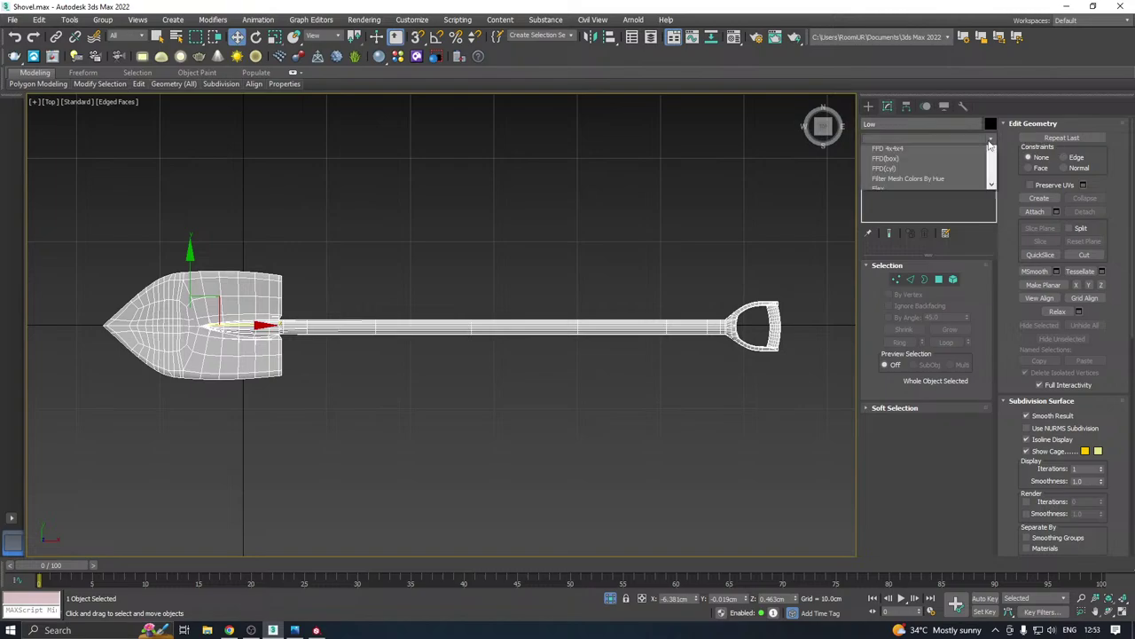
scroll(922, 461, "down", 10)
left_click(891, 432)
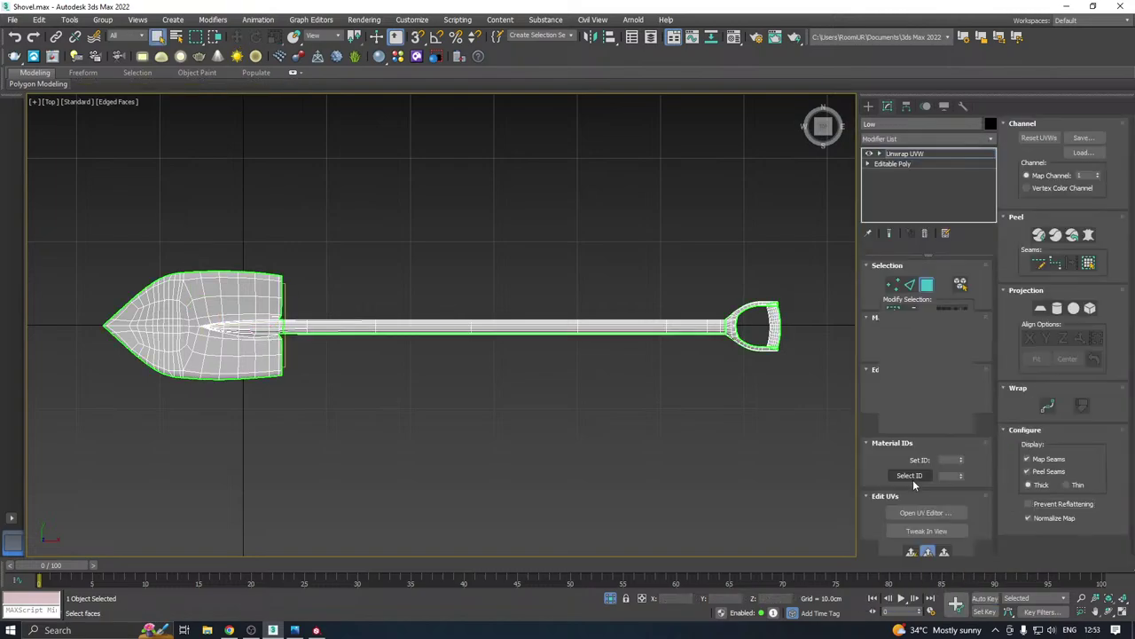
left_click(925, 512)
Try relaxing all the UV shells together by polygon angles, and undo the relax
middle_click_drag(610, 313, 861, 296)
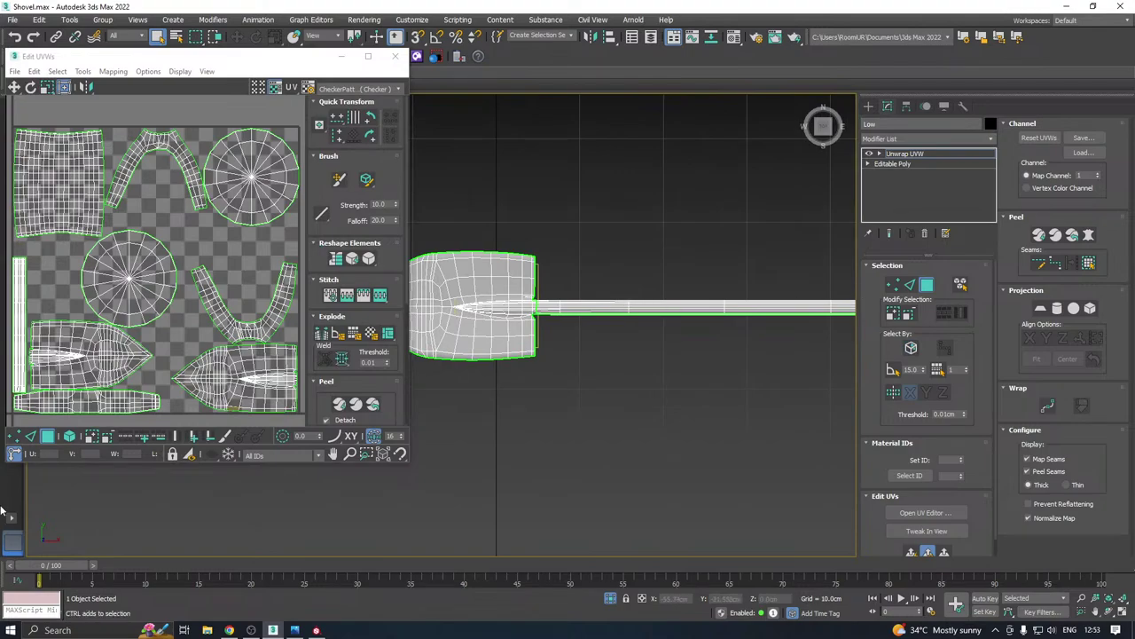
key("ctrl+a")
middle_click_drag(587, 296, 690, 294)
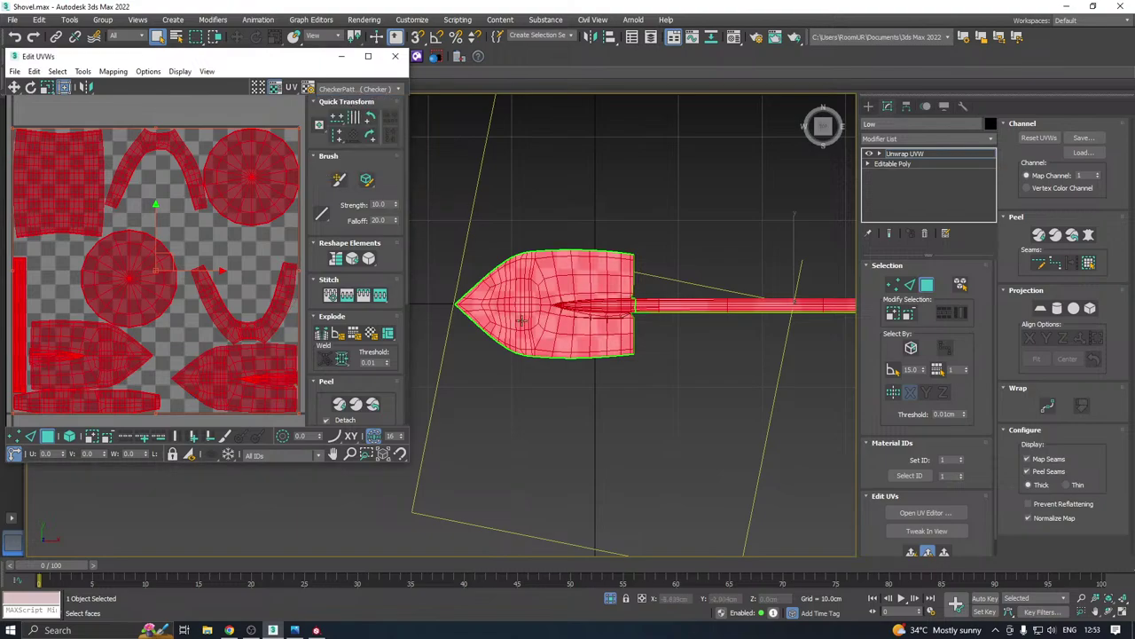
scroll(521, 321, "up", 4)
left_click(83, 71)
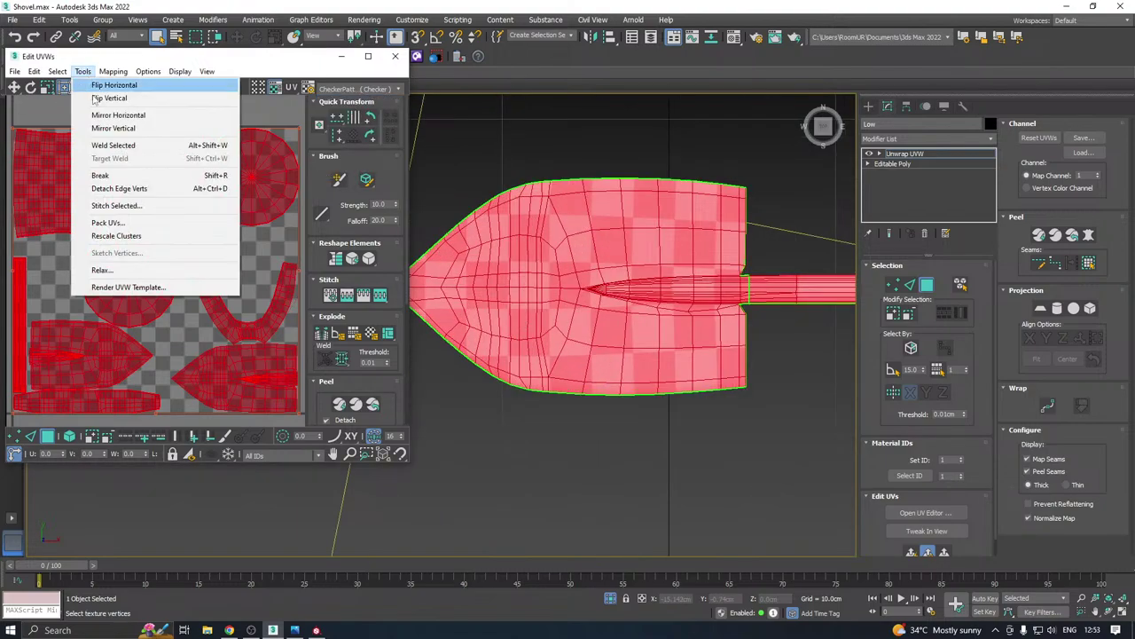
left_click(96, 278)
left_click(130, 197)
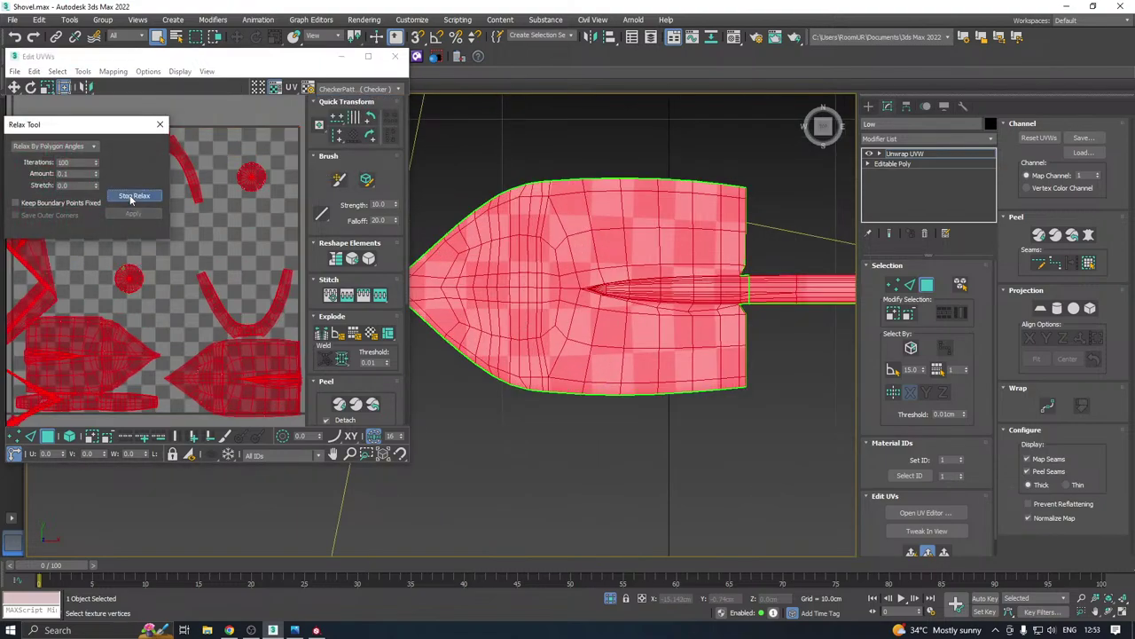
left_click(159, 124)
scroll(246, 223, "down", 2)
key("ctrl+z")
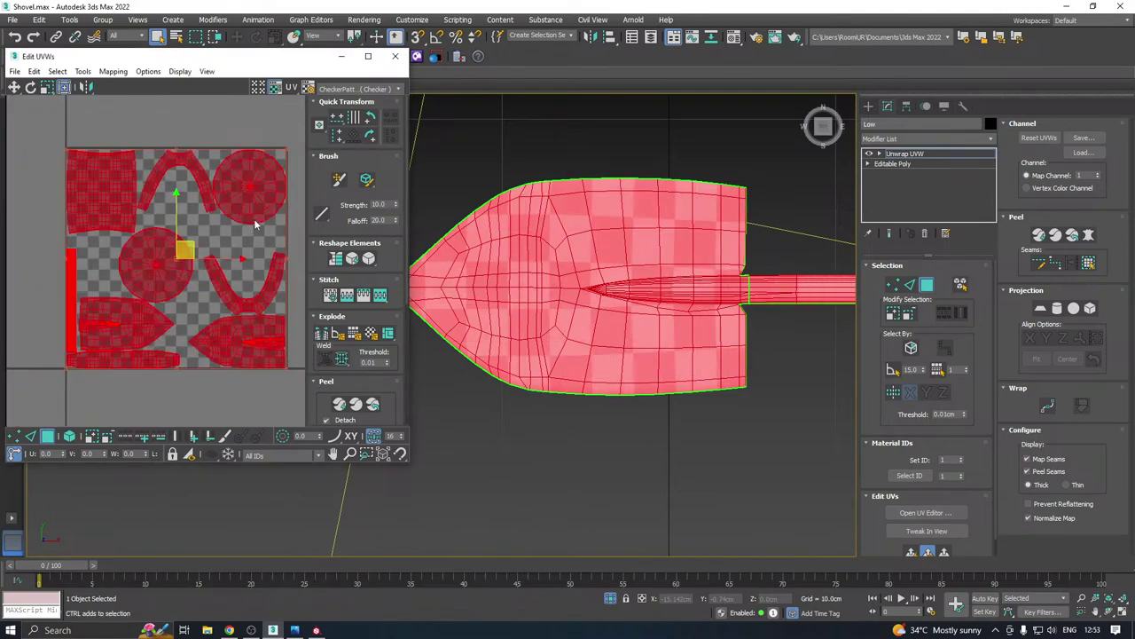
Relax the two blade UV shells one at a time by polygon angles, selecting each as a whole element
left_click(101, 268)
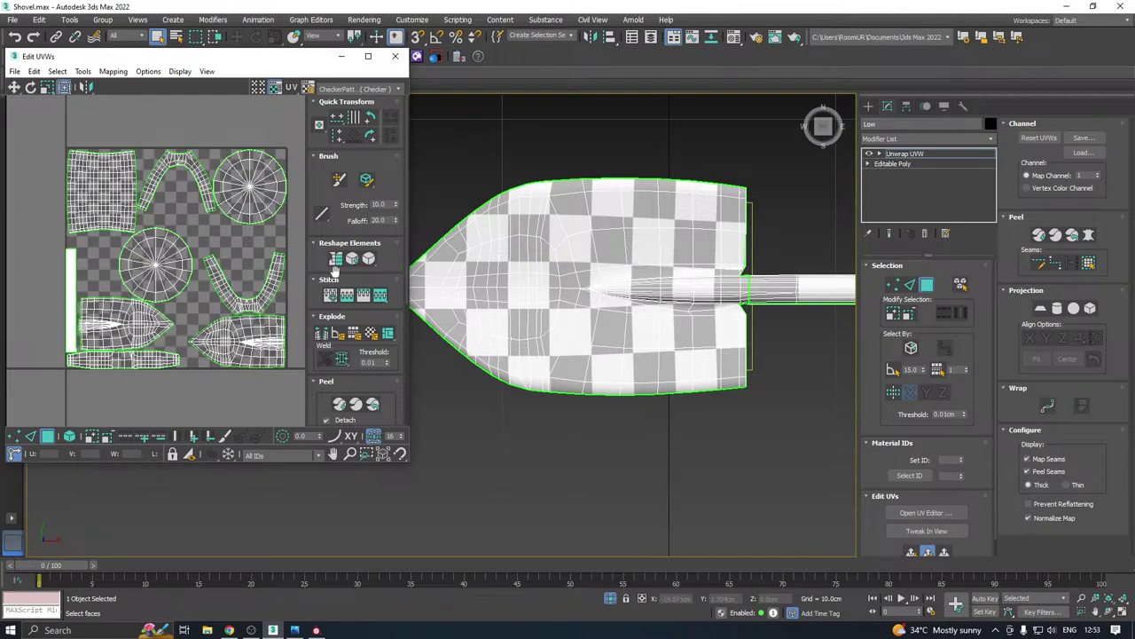
left_click(69, 436)
left_click(127, 335)
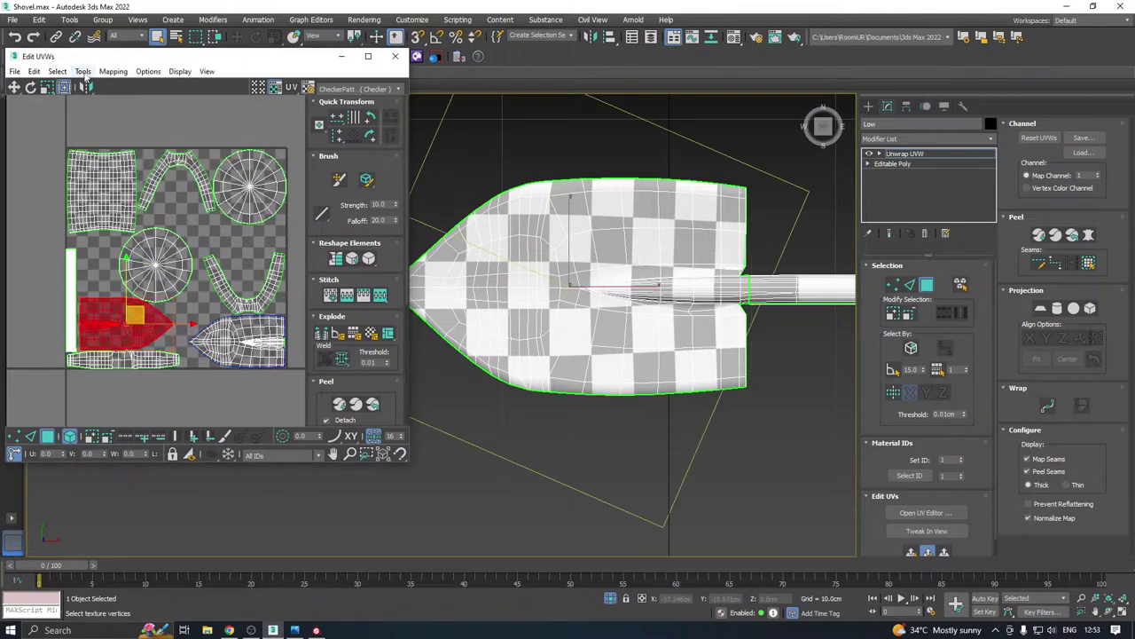
left_click(83, 71)
left_click(99, 268)
left_click(133, 195)
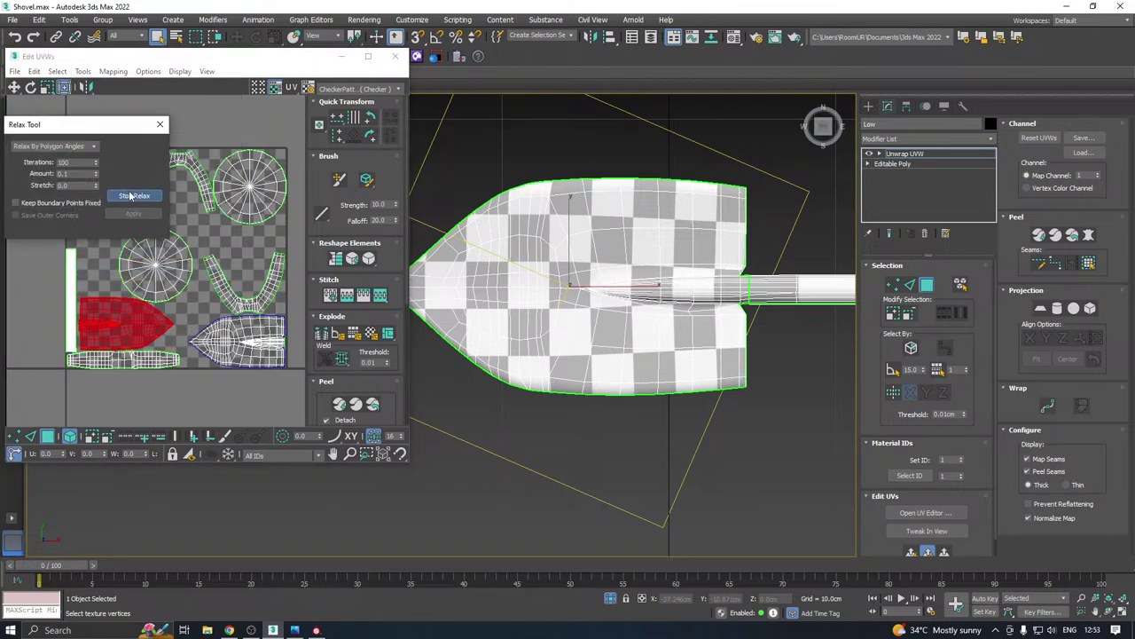
left_click(130, 196)
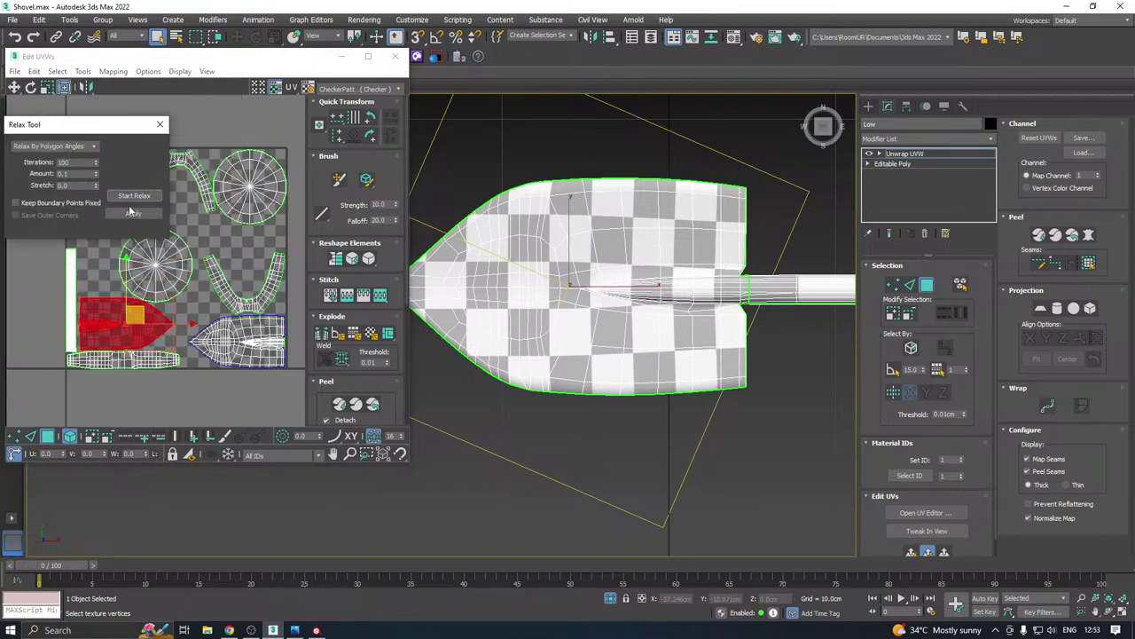
left_click(131, 215)
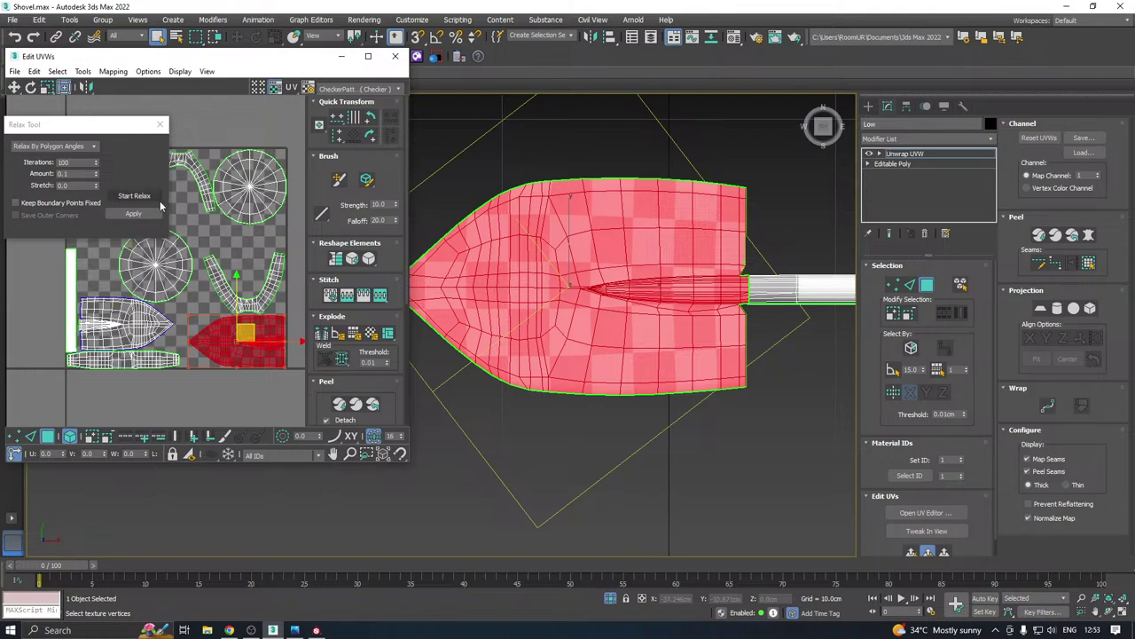
left_click(135, 195)
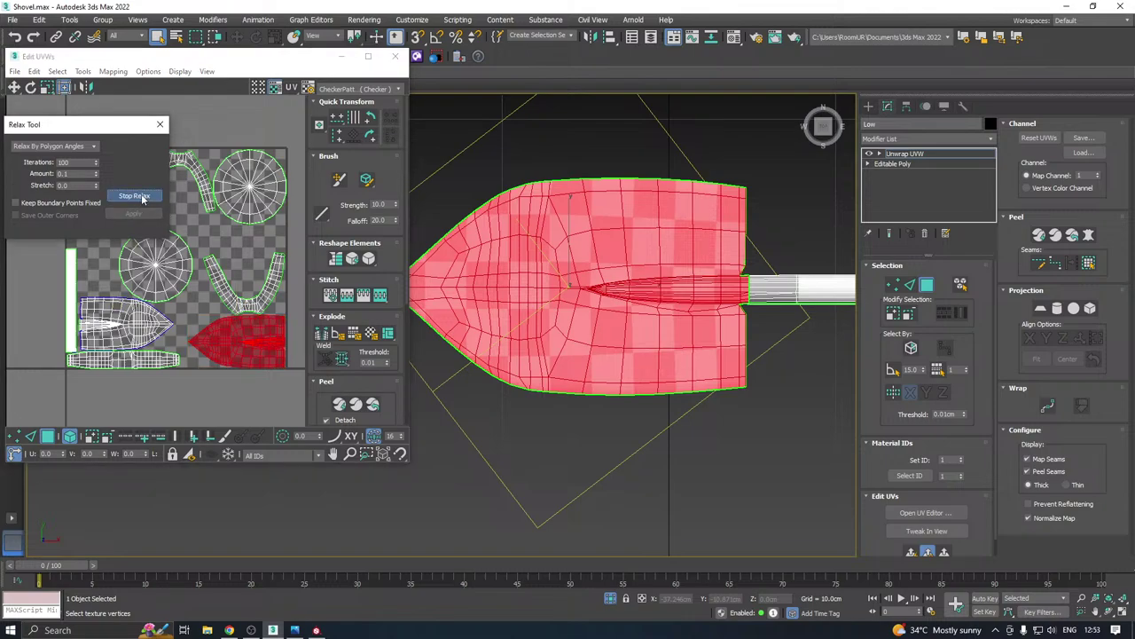
left_click(141, 196)
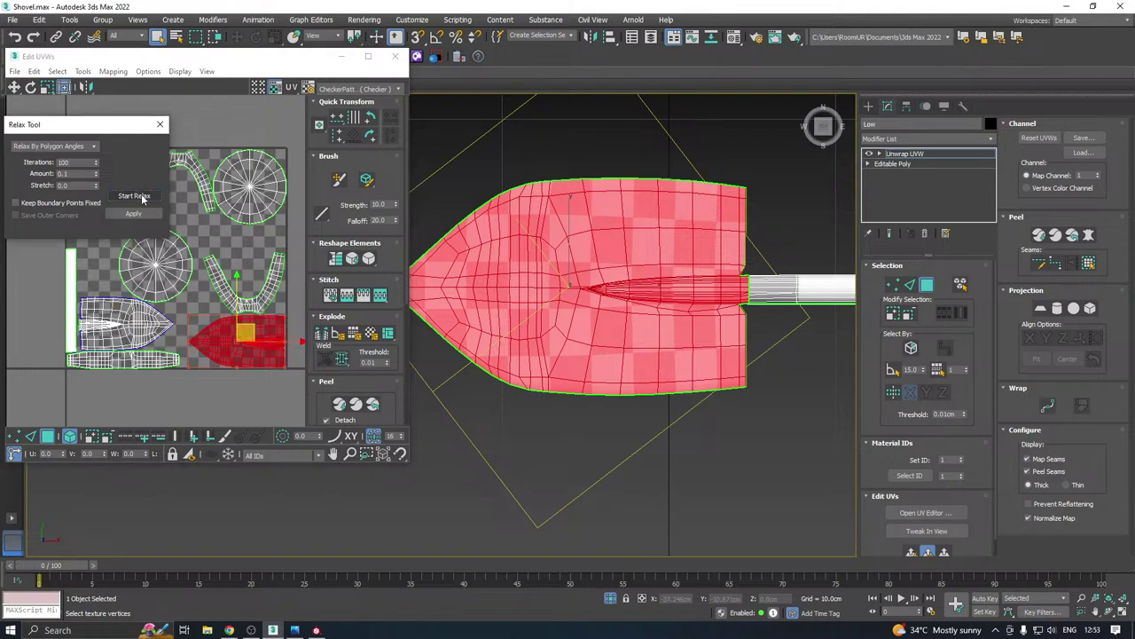
Pack all UV shells with normalized, rescaled clusters and 0.001 padding, and close the relax tool and UV editor
scroll(209, 360, "down", 1)
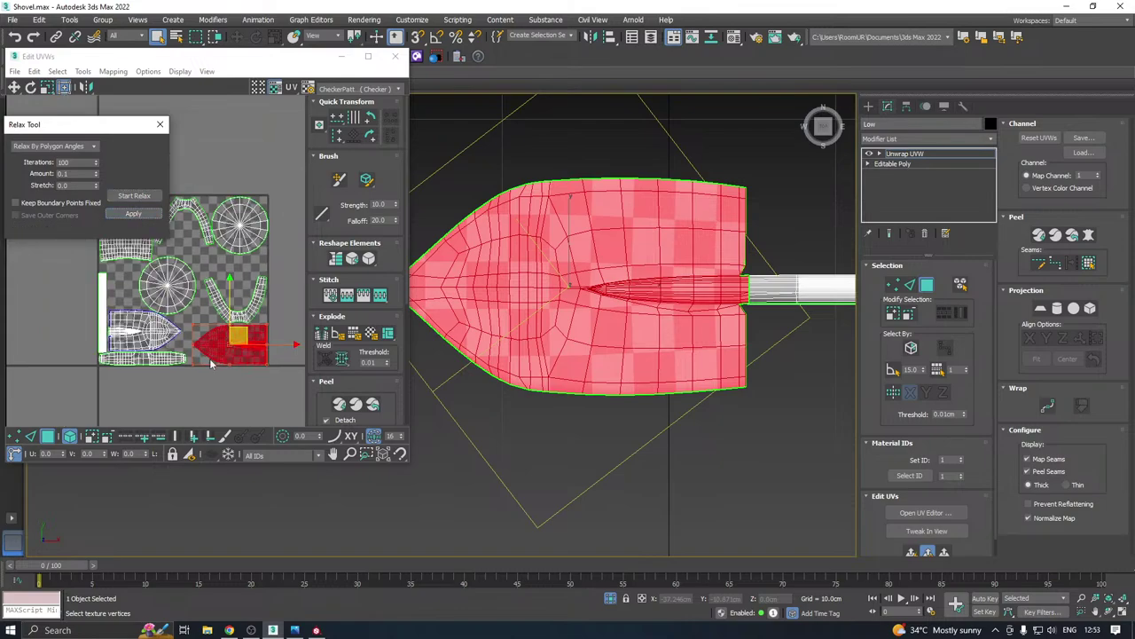
key("ctrl+a")
left_click(333, 382)
left_click(321, 419)
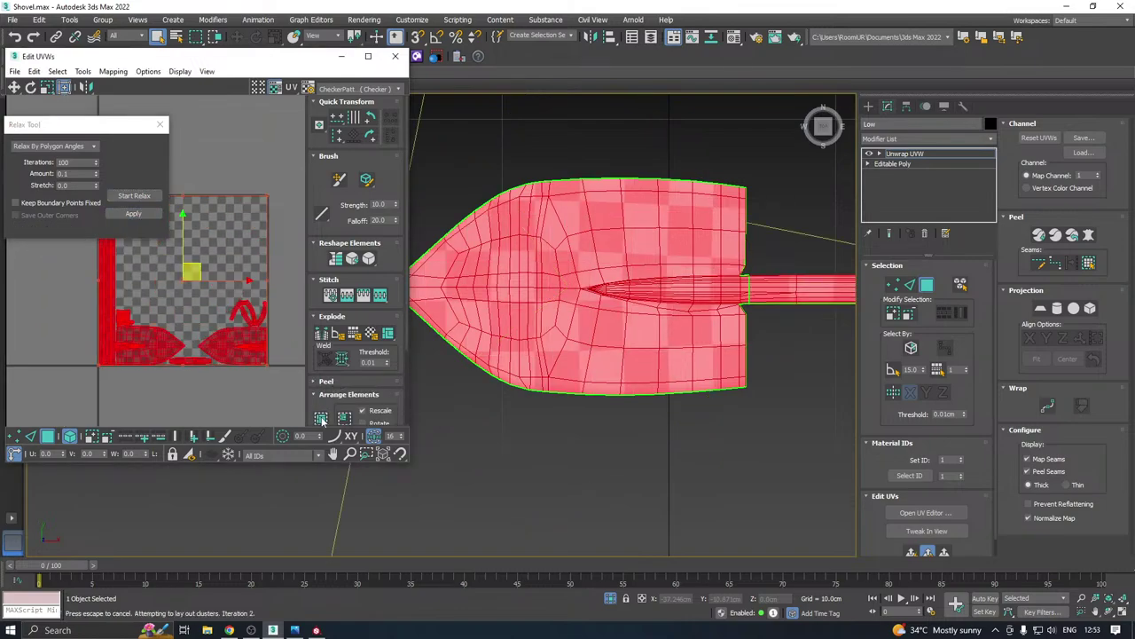
left_click_drag(320, 418, 321, 438)
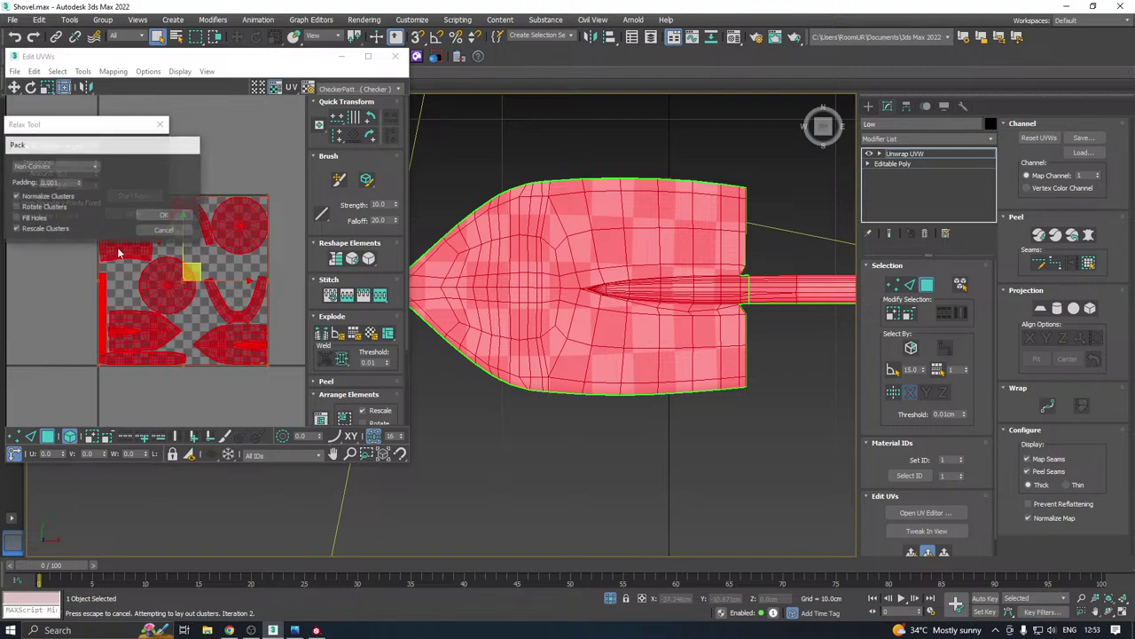
left_click(164, 215)
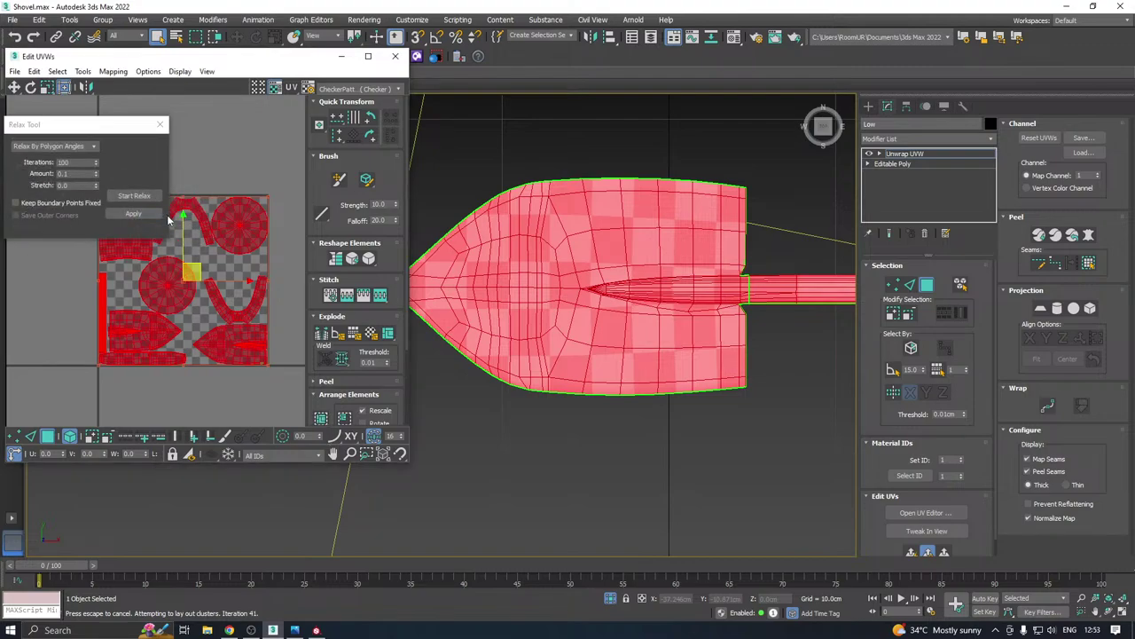
left_click(159, 125)
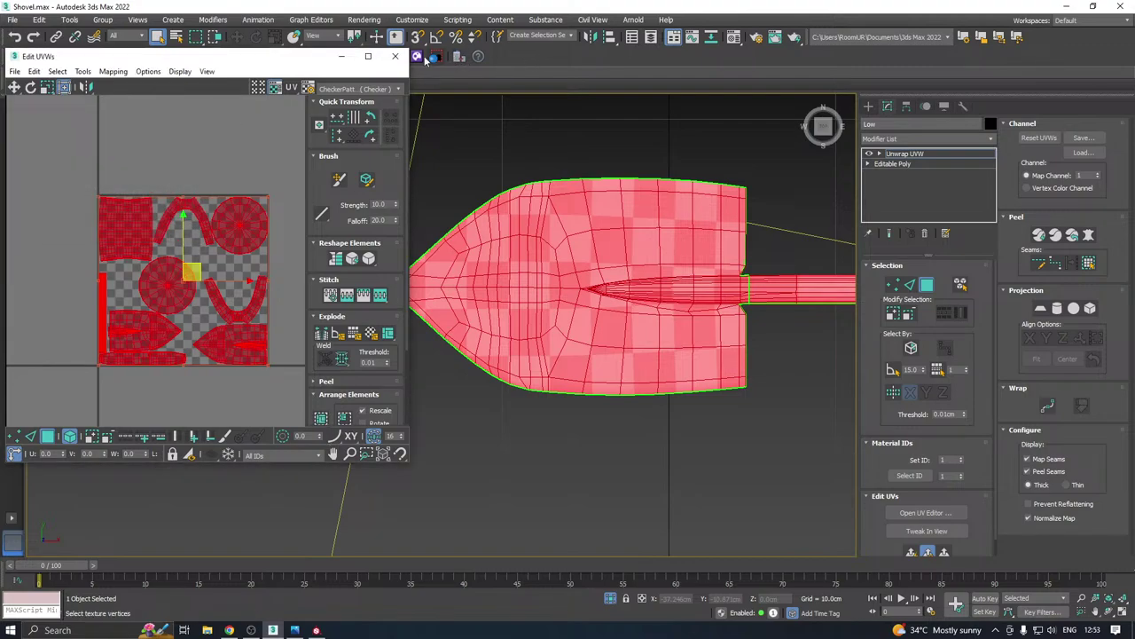
left_click(395, 56)
left_click(910, 154)
Save a copy of the shovel scene
middle_click_drag(676, 228, 499, 263)
scroll(498, 262, "down", 2)
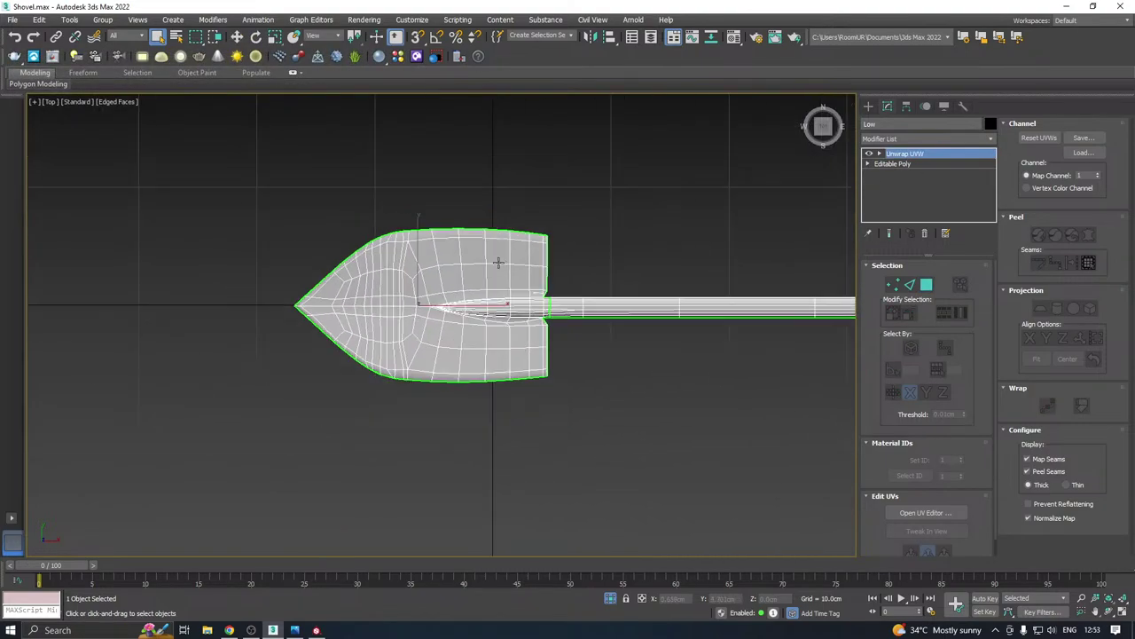
scroll(498, 263, "down", 2)
key("w")
left_click(12, 19)
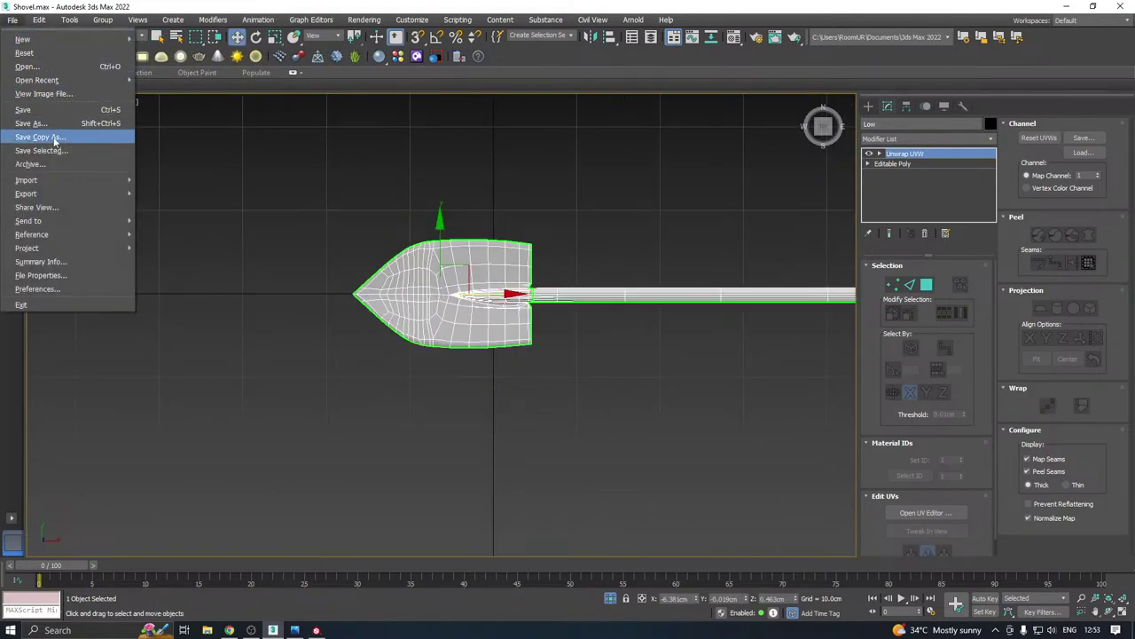
left_click(54, 141)
left_click(536, 439)
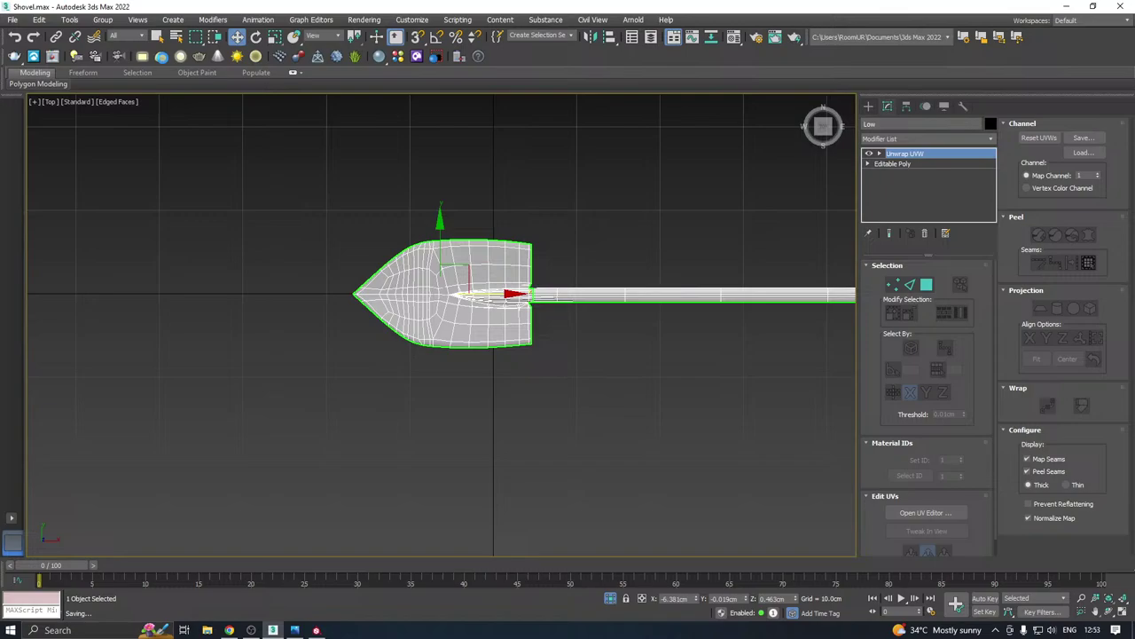
Export the low-poly shovel over the existing Shovel.fbx, keeping the current FBX export settings
left_click(14, 20)
mouse_move(62, 195)
left_click(168, 205)
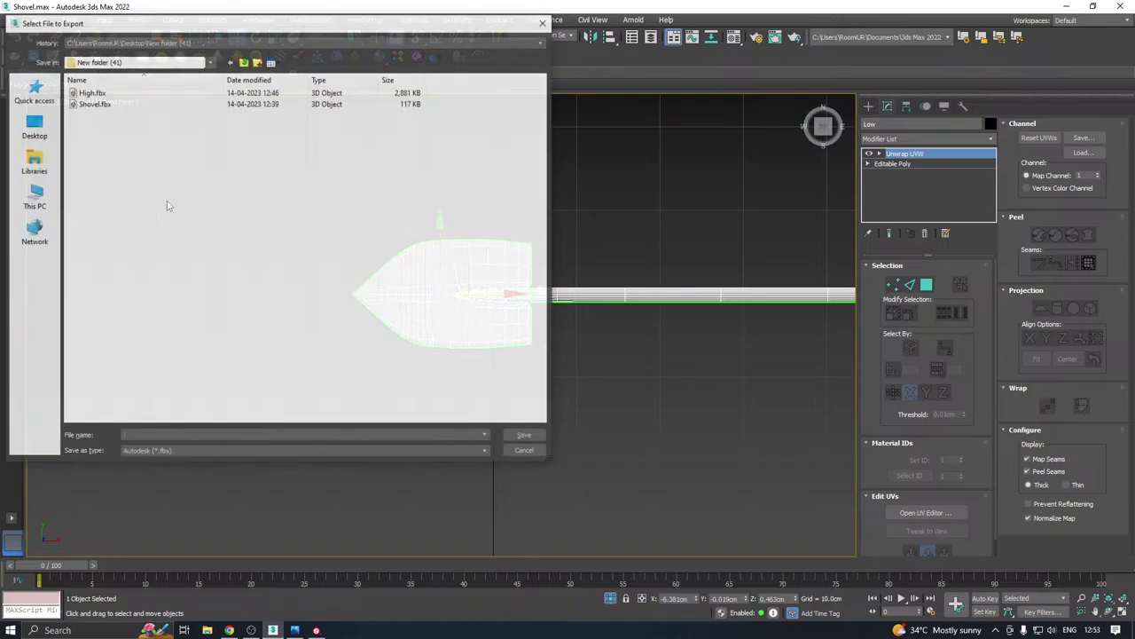
left_click(94, 104)
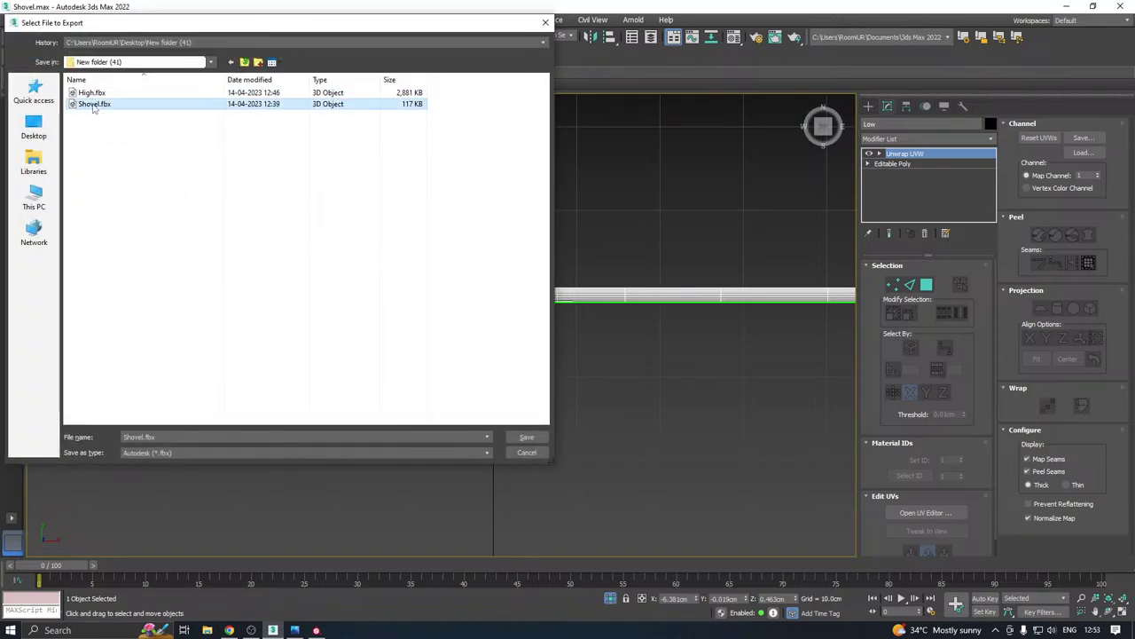
key("Return")
left_click(631, 331)
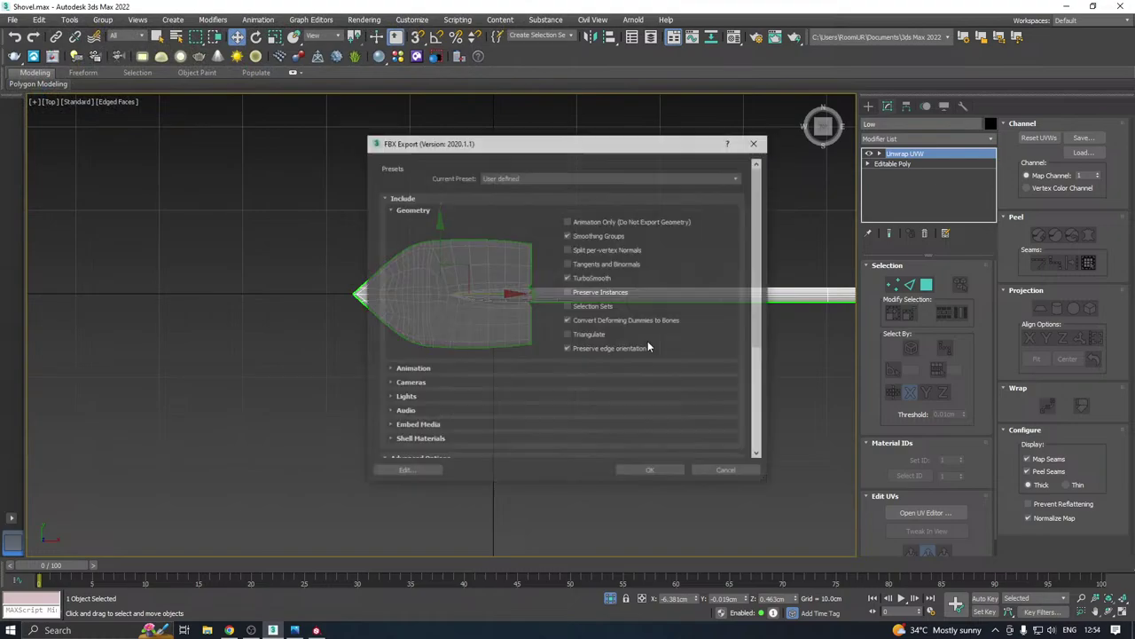
left_click(649, 469)
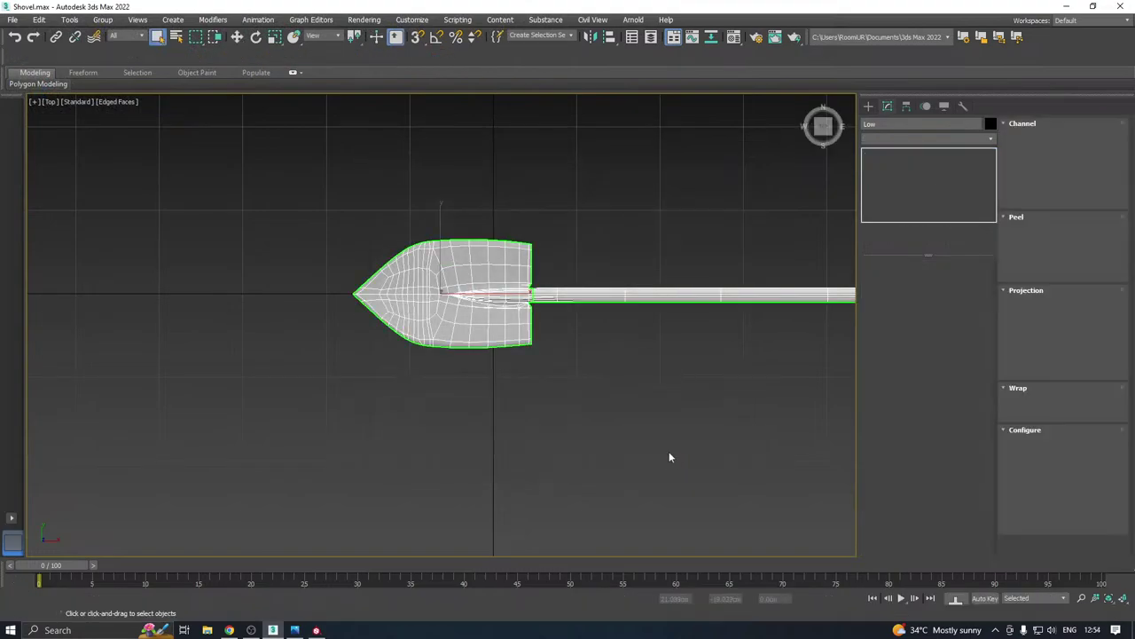
left_click(237, 36)
Switch to Substance Painter and reload the updated Shovel.fbx through the project configuration
left_click(317, 629)
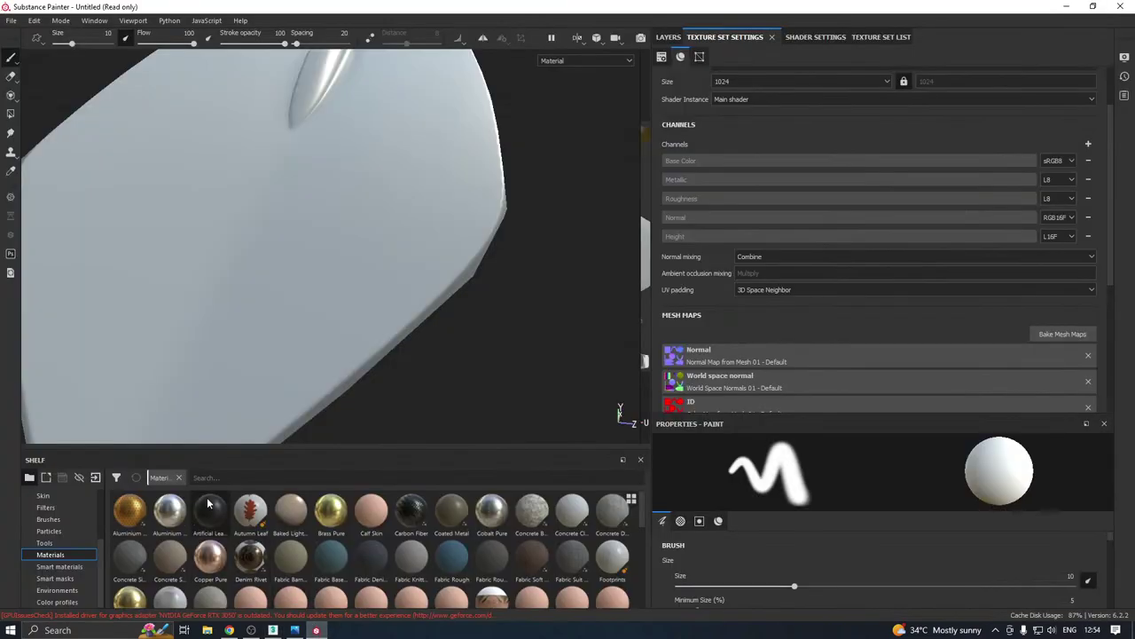
left_click(33, 21)
left_click(58, 59)
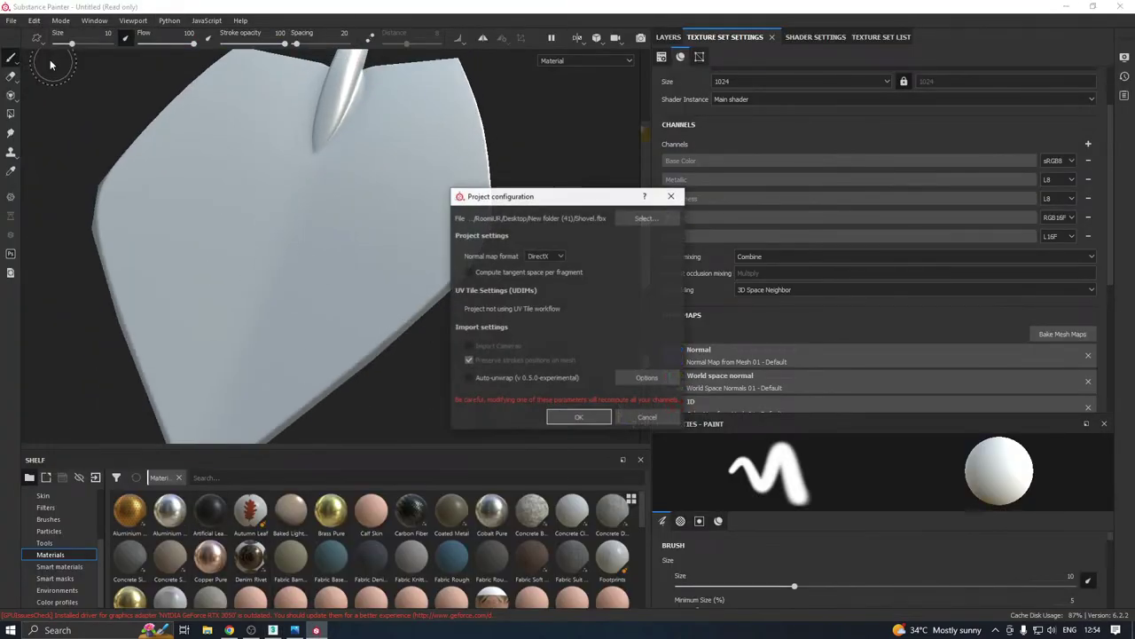
left_click(646, 218)
left_click(593, 304)
double_click(591, 304)
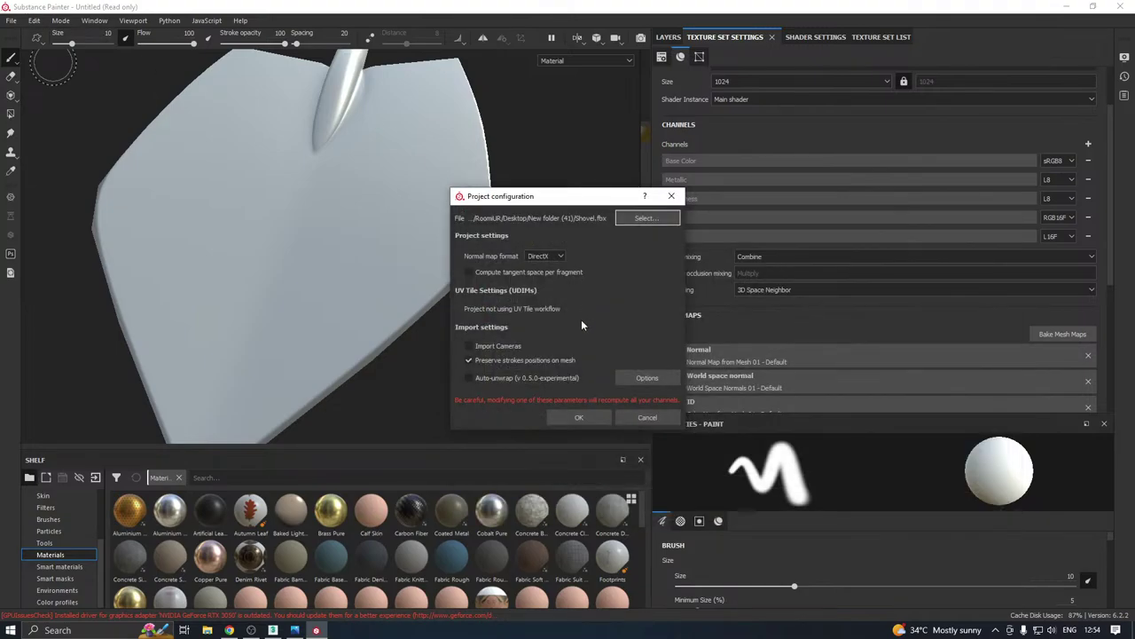
left_click(581, 417)
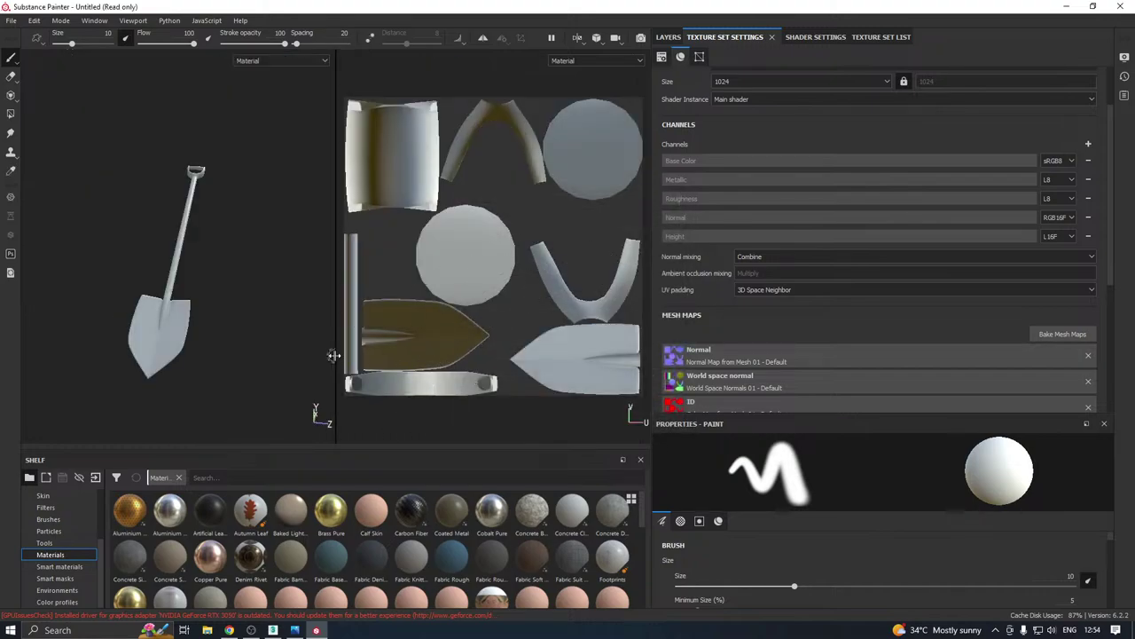
Rebake all seven mesh maps for the reloaded shovel with the current baking settings
left_click_drag(333, 356, 724, 307)
left_click_drag(490, 319, 312, 297, "alt")
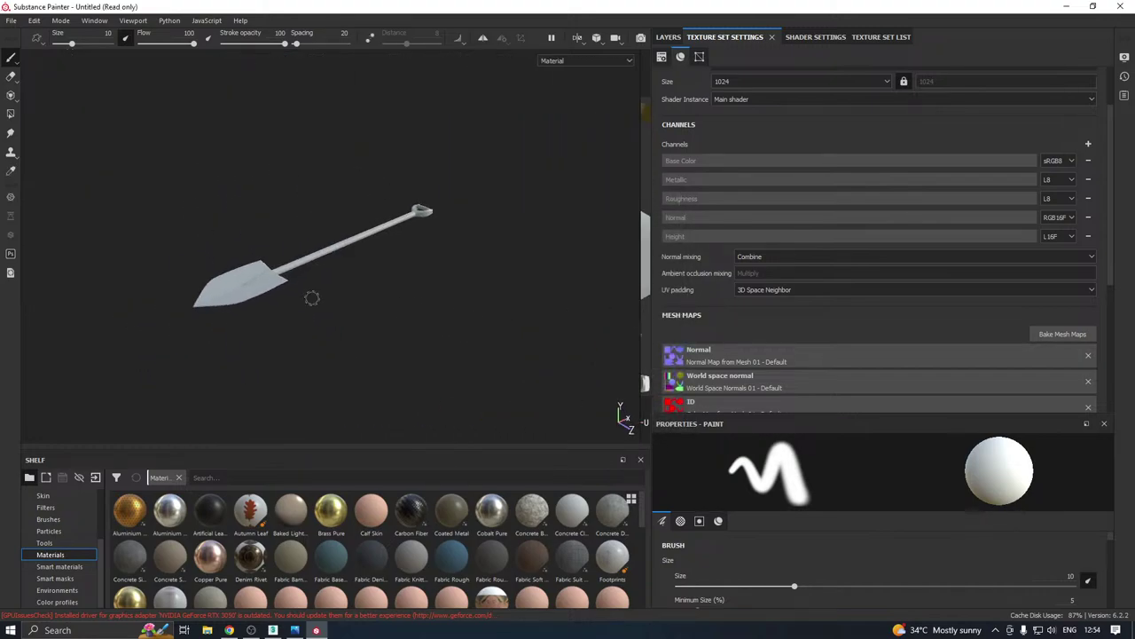
scroll(229, 284, "up", 6)
left_click_drag(235, 293, 355, 297, "alt")
left_click(1060, 334)
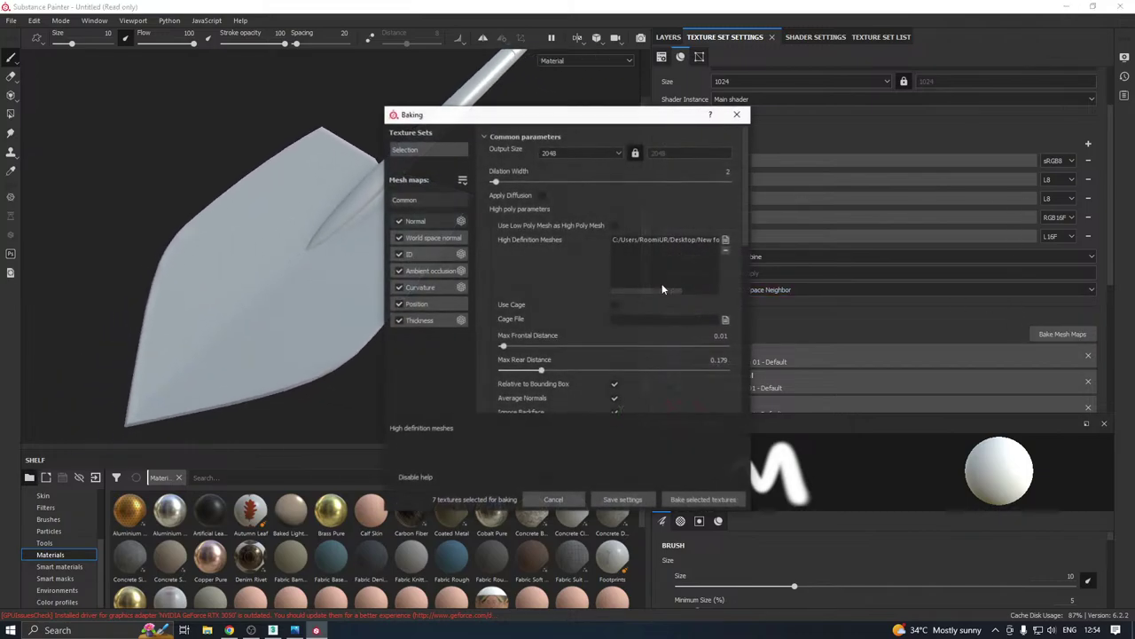
scroll(559, 269, "down", 5)
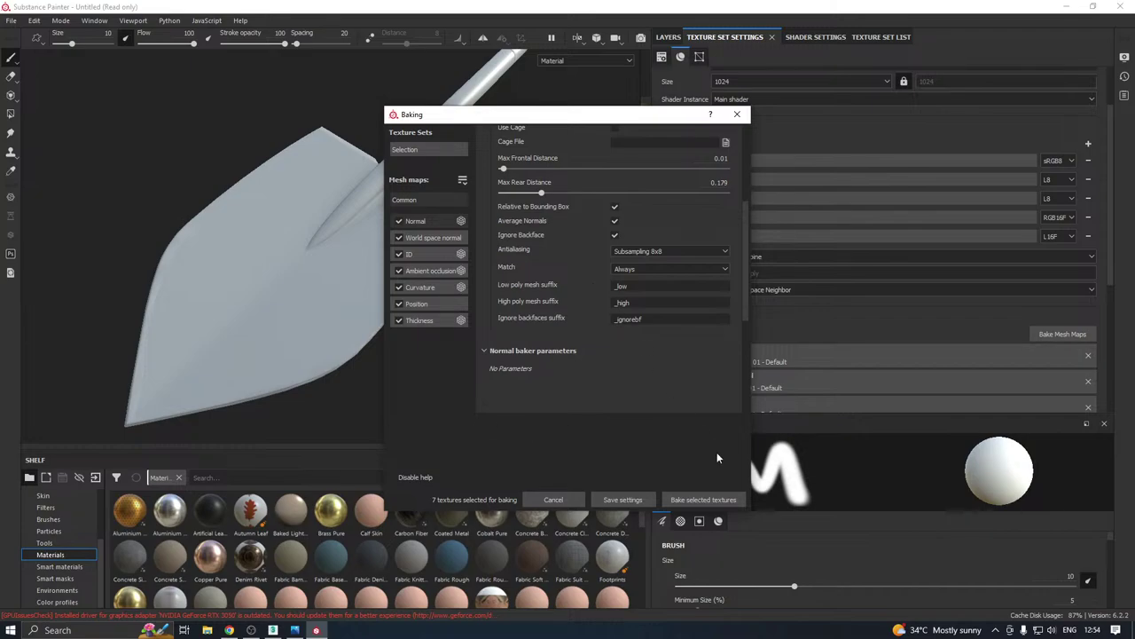
left_click(701, 499)
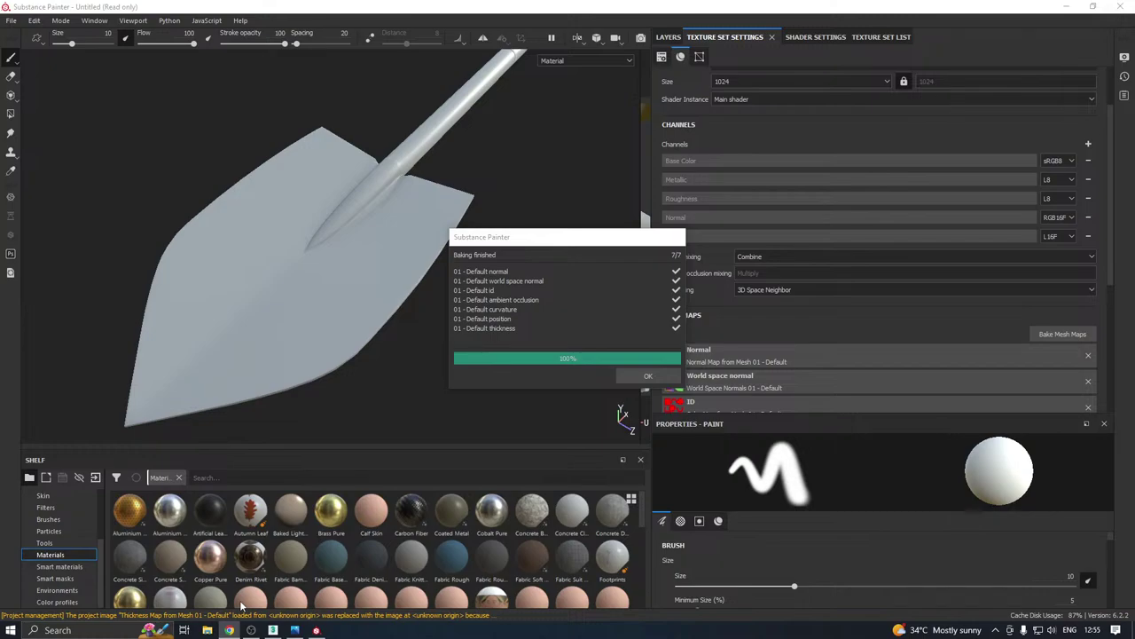
left_click(648, 375)
Inspect the baked shovel blade and handle, and save the project as Shovel in the Diner SP folder
mouse_move(380, 346)
left_mouse_down("alt")
mouse_move(399, 270)
mouse_move(455, 306)
mouse_move(417, 385)
mouse_move(304, 393)
mouse_move(381, 355)
mouse_move(268, 328)
mouse_move(423, 325)
mouse_move(471, 289)
mouse_move(410, 411)
mouse_move(388, 381)
mouse_move(431, 347)
mouse_move(396, 409)
left_mouse_up("alt")
scroll(382, 347, "up", 3)
scroll(381, 386, "down", 3)
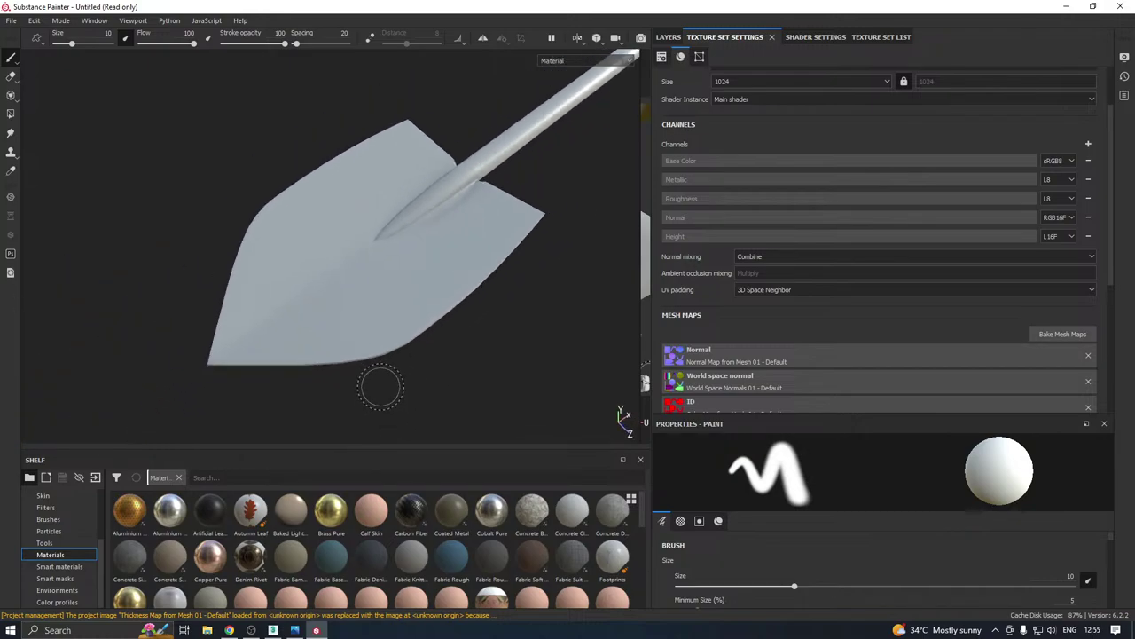
left_click_drag(431, 342, 350, 332, "alt")
scroll(380, 383, "down", 3)
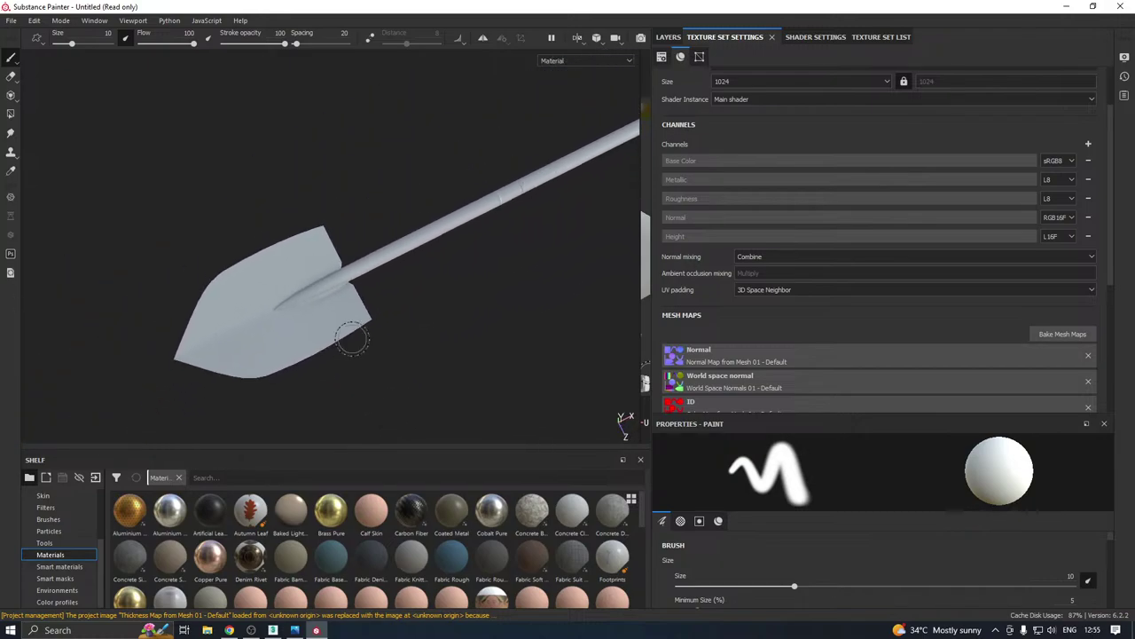
key("ctrl+s")
type("s")
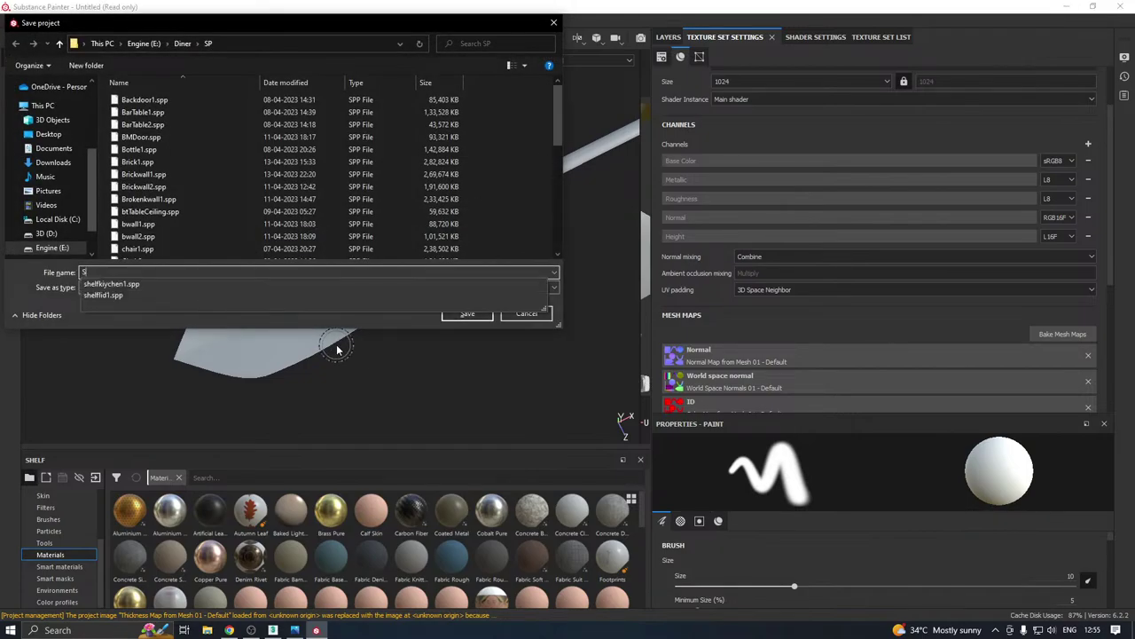
type("hov")
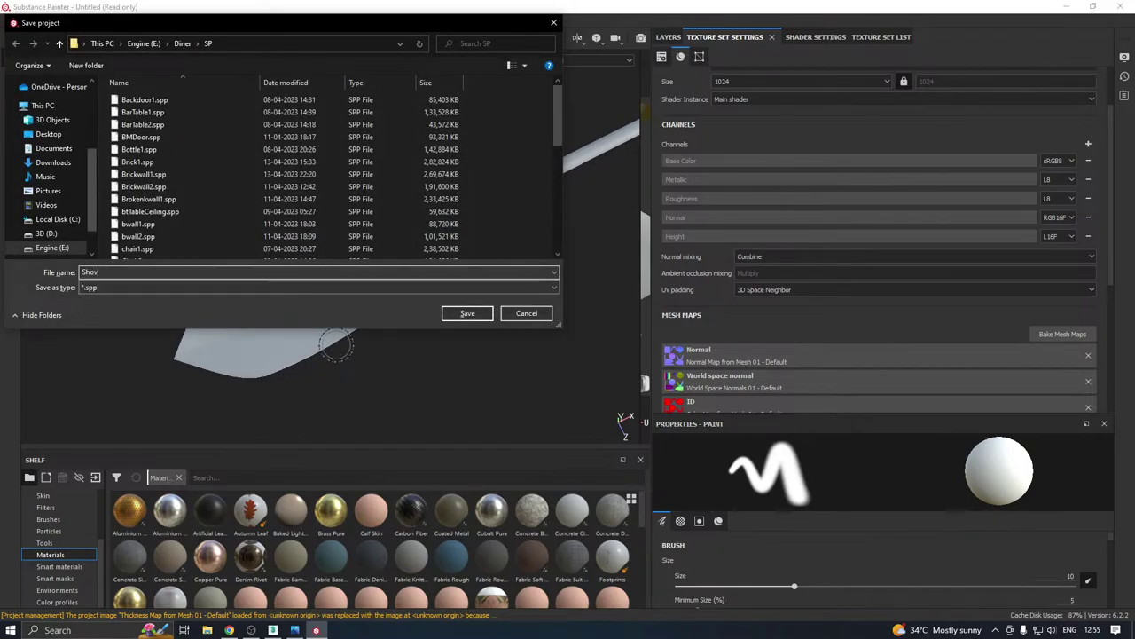
type("el")
left_click(467, 313)
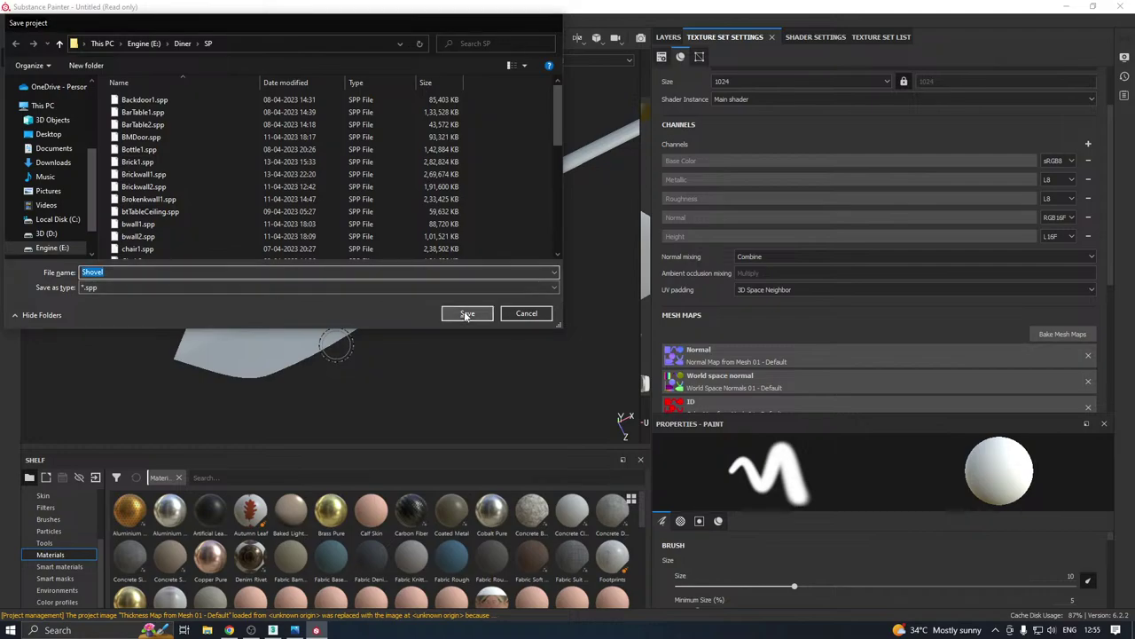
Close 3ds Max, and add a fill layer above Layer 1 in Substance Painter
left_click(273, 628)
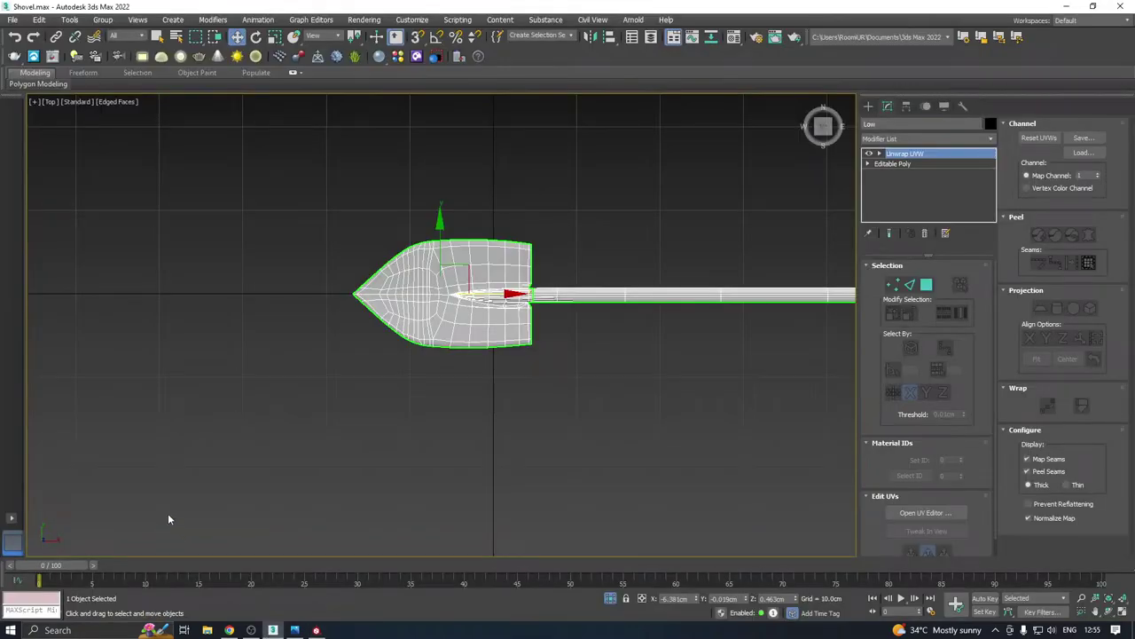
left_click(1120, 7)
left_click(509, 335)
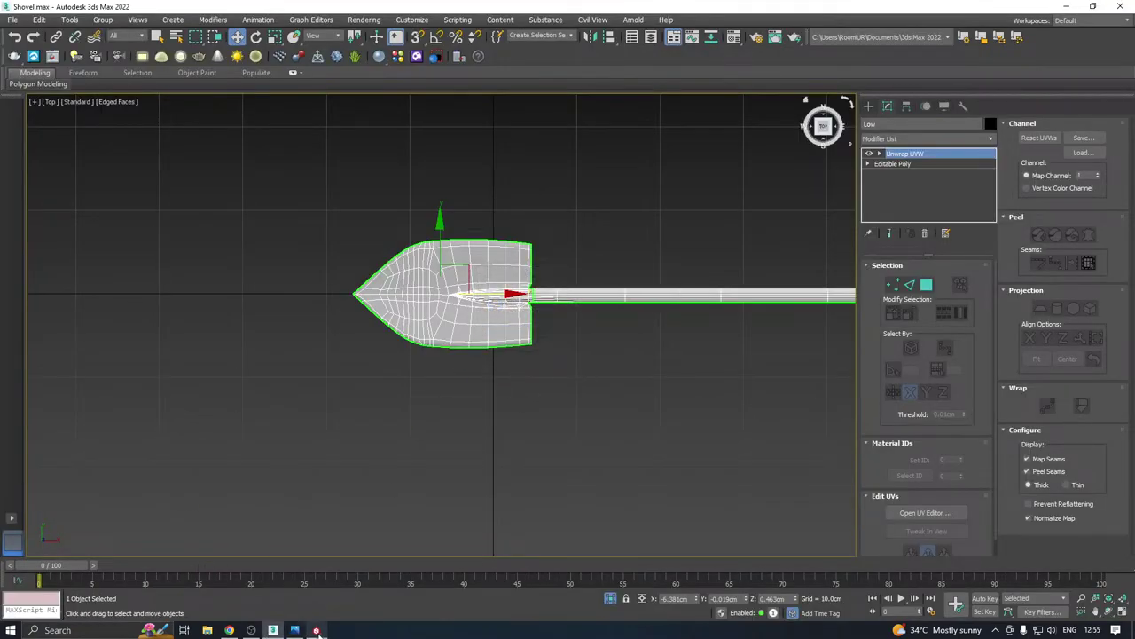
left_click(315, 630)
left_click(668, 36)
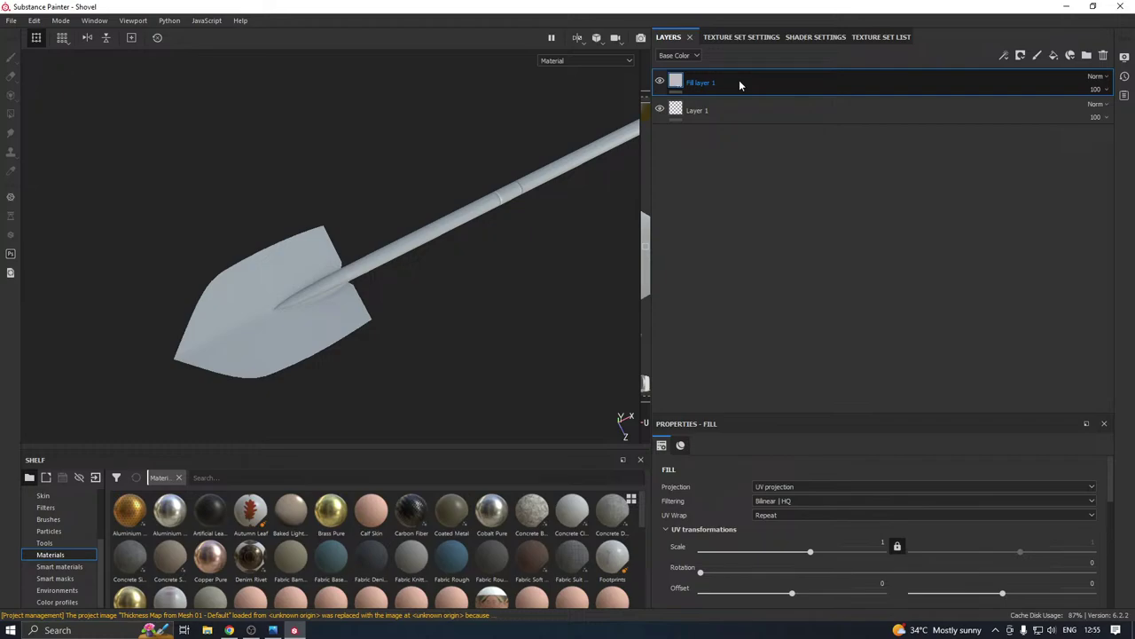
Group Fill layer 1 into a folder and add a black mask to that folder
right_click(740, 83)
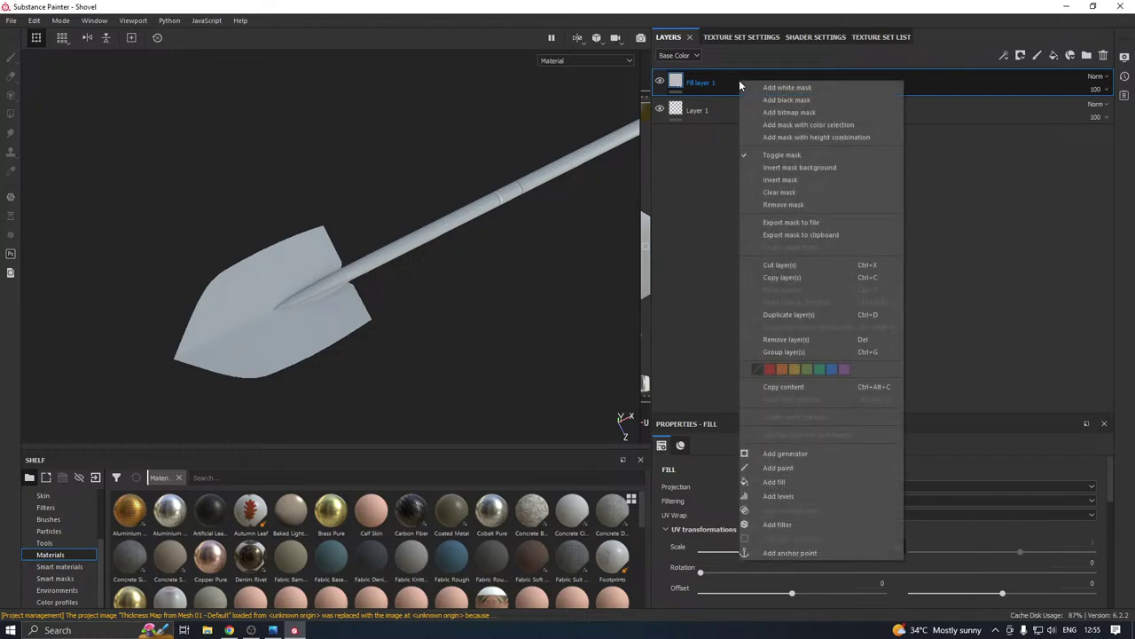
left_click(763, 351)
key("ctrl+g")
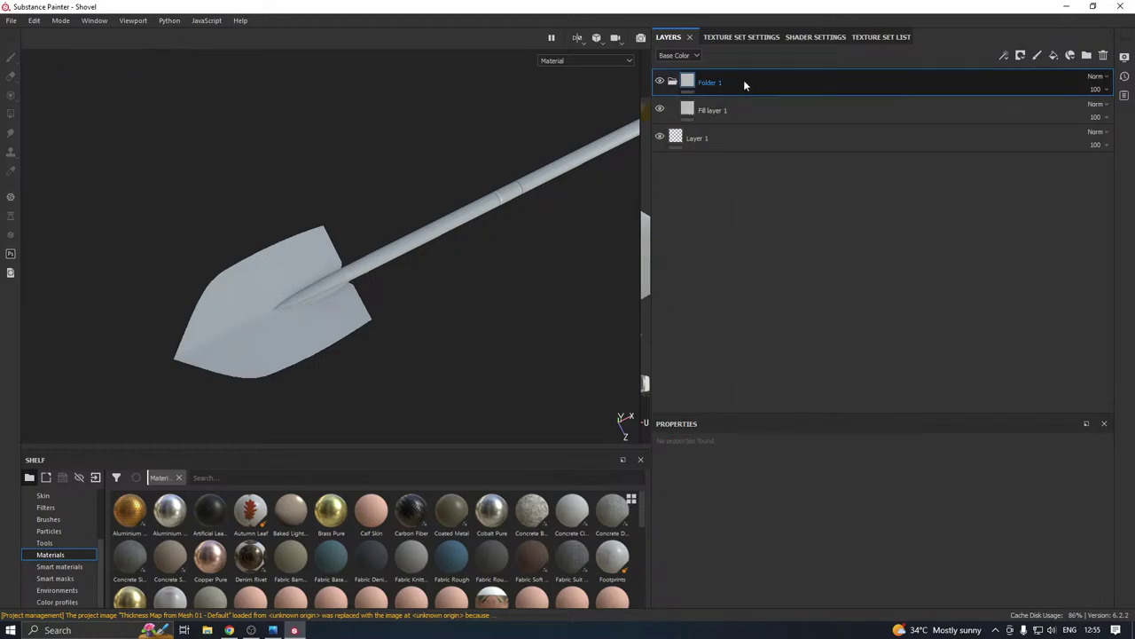
right_click(744, 82)
left_click(824, 99)
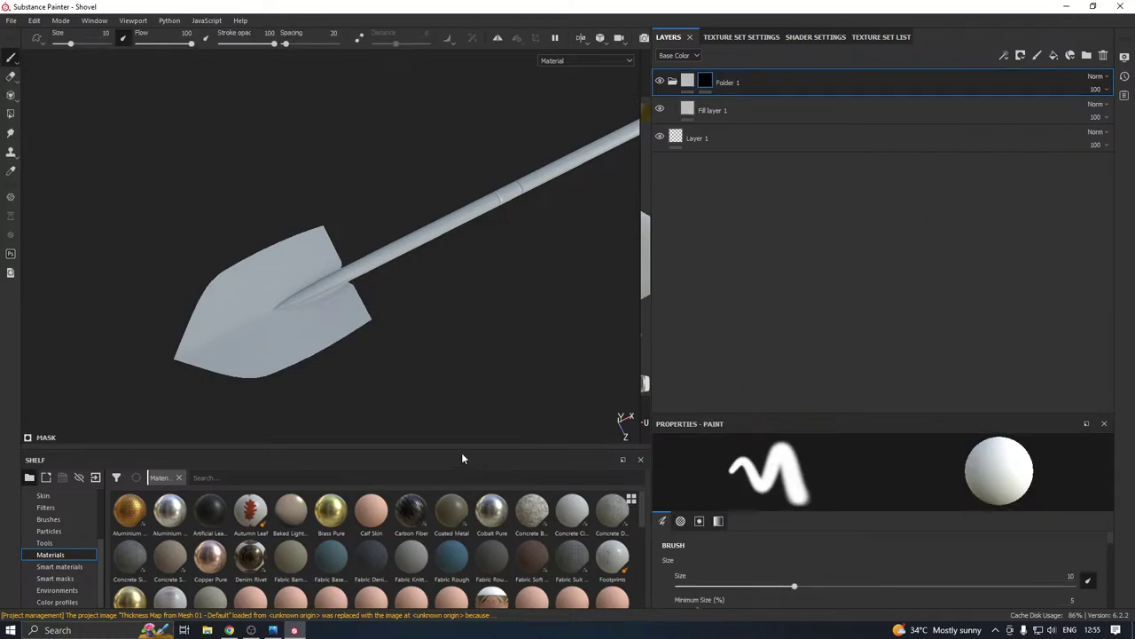
left_click_drag(413, 394, 399, 243, "alt")
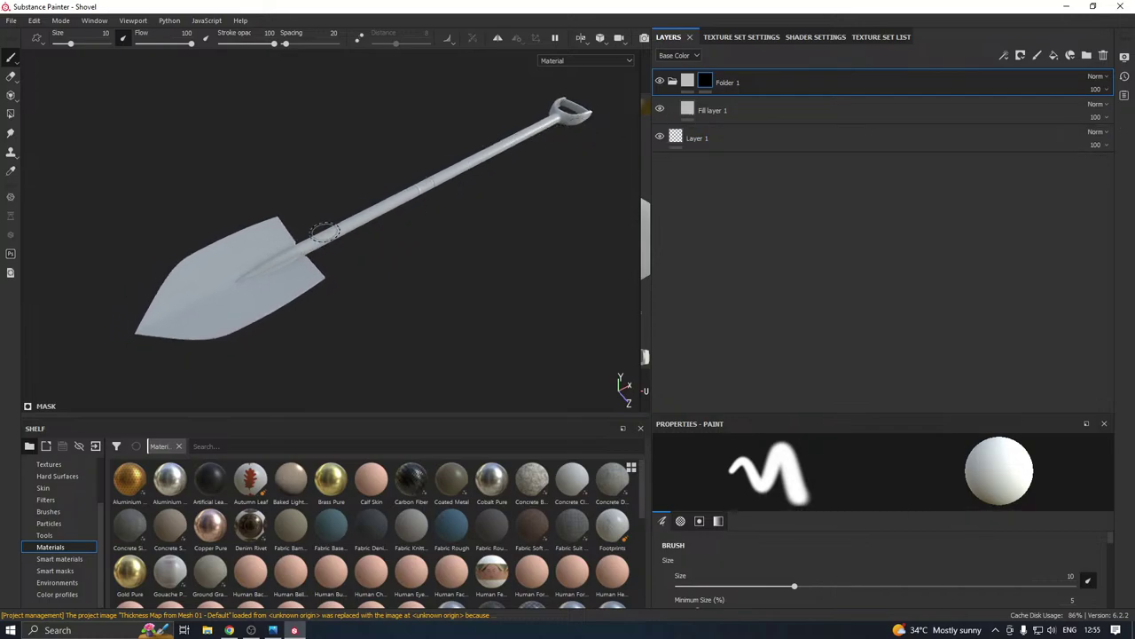
Apply the Steel Rust and Wear material to Fill layer 1
left_click(707, 107)
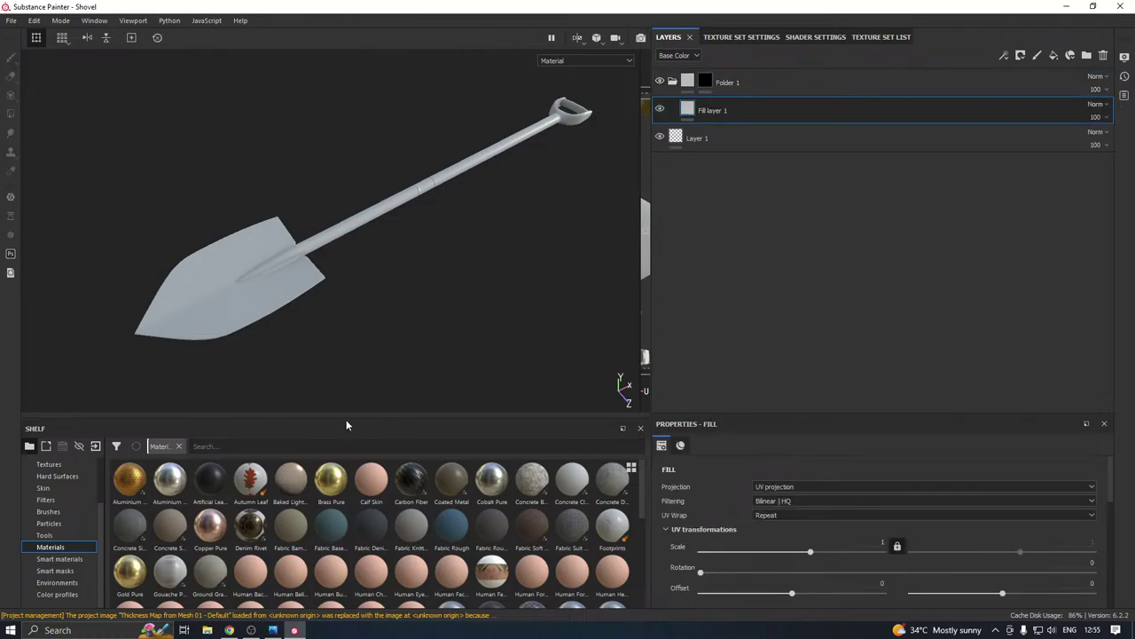
left_click_drag(336, 417, 343, 367)
scroll(486, 538, "down", 4)
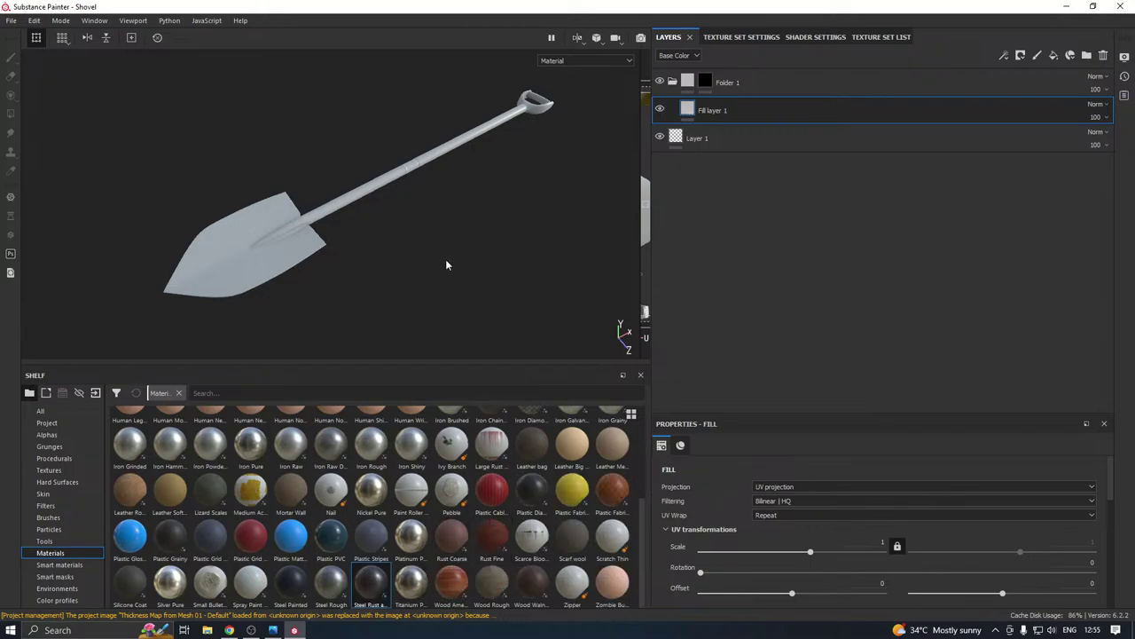
Reveal the shovel blade in Folder 1's mask using Polygon Fill in UV chunk mode with value 1
left_click(705, 81)
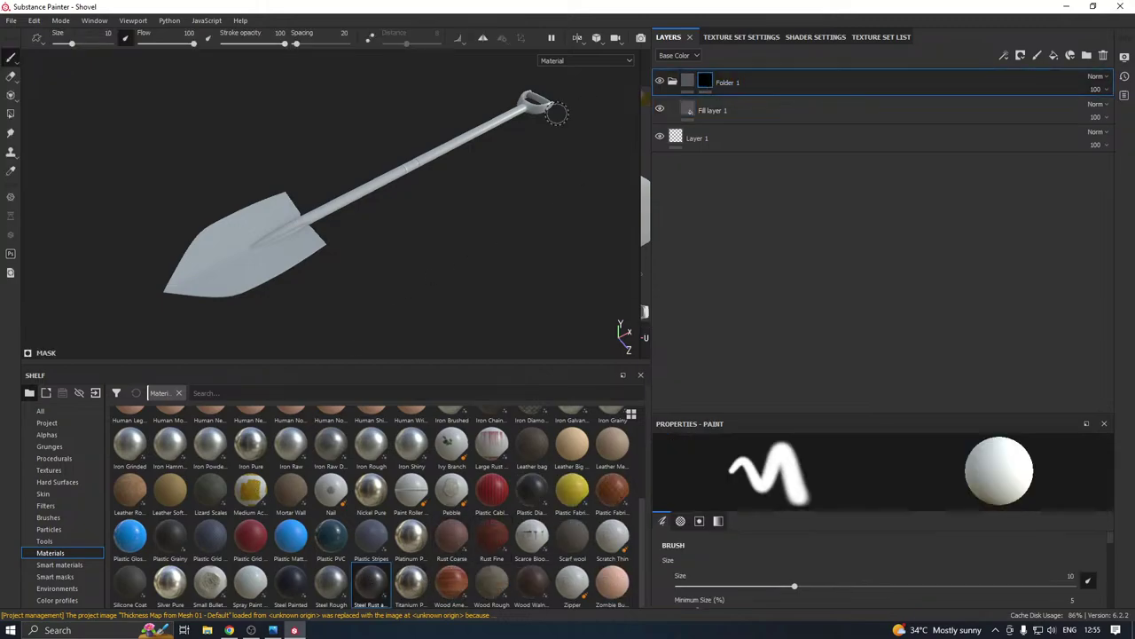
left_click(10, 114)
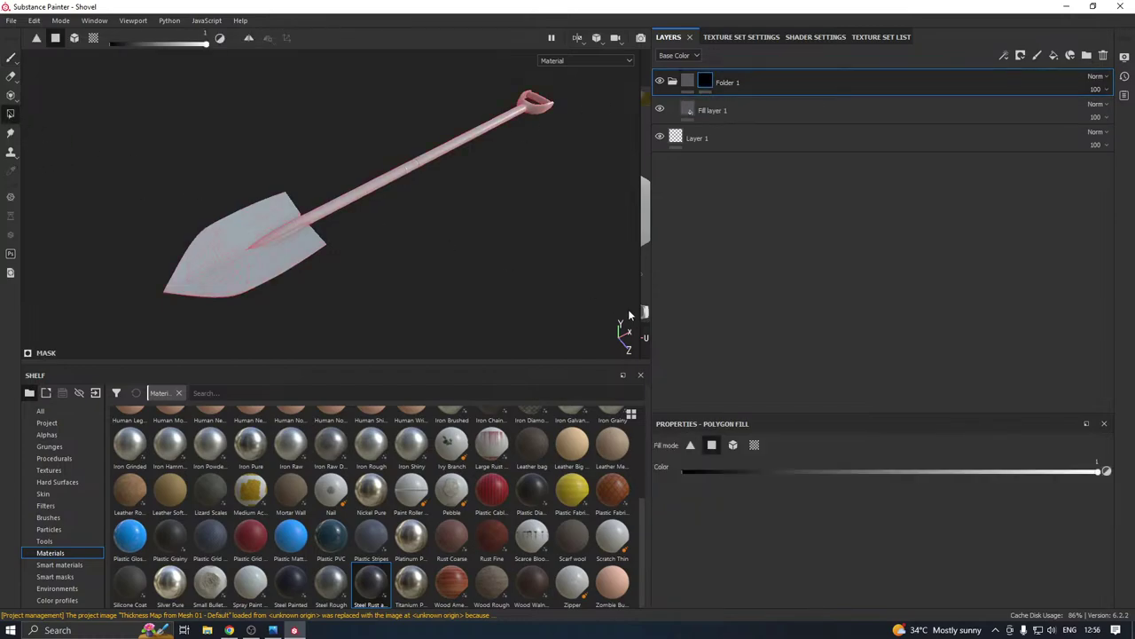
left_click_drag(692, 415, 702, 332)
left_click_drag(394, 362, 405, 479)
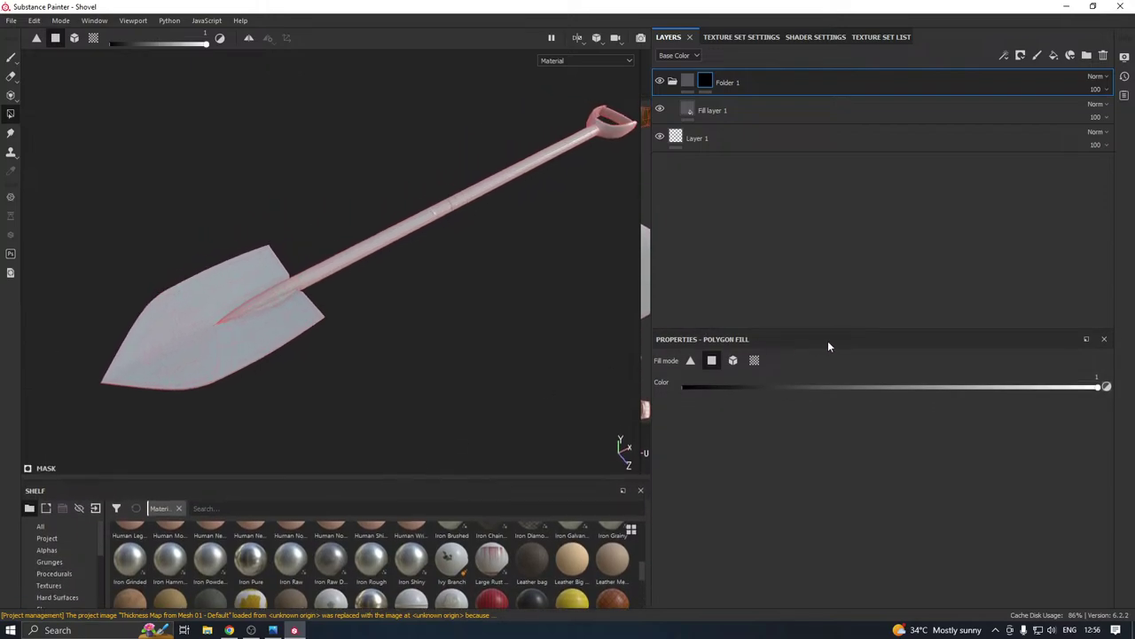
left_click(754, 361)
middle_click_drag(398, 373, 470, 329)
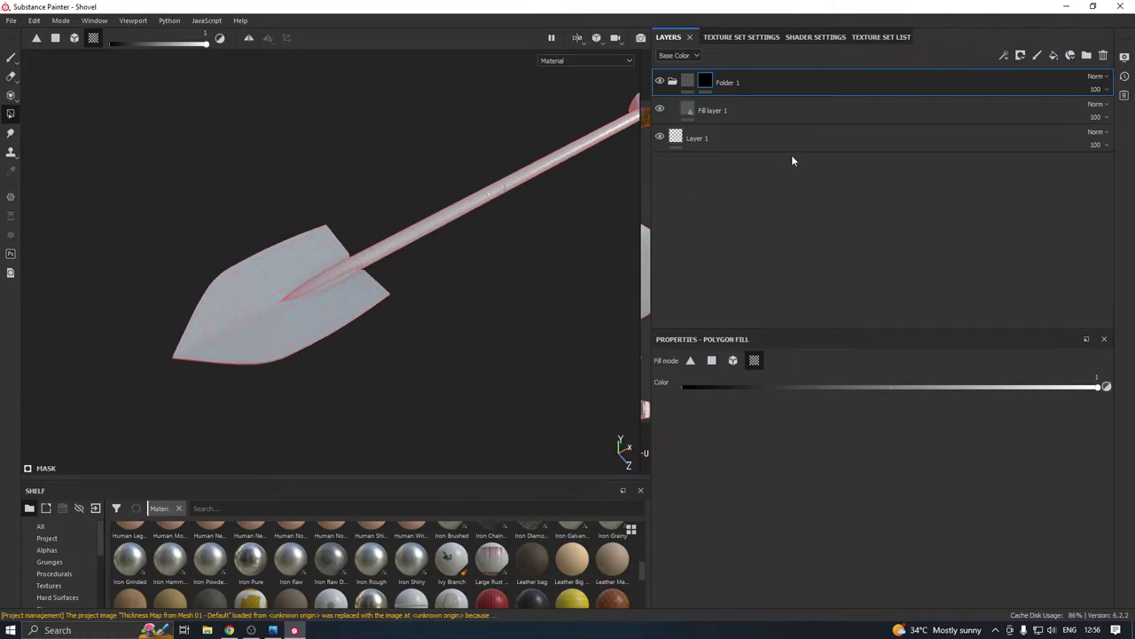
left_click(709, 121)
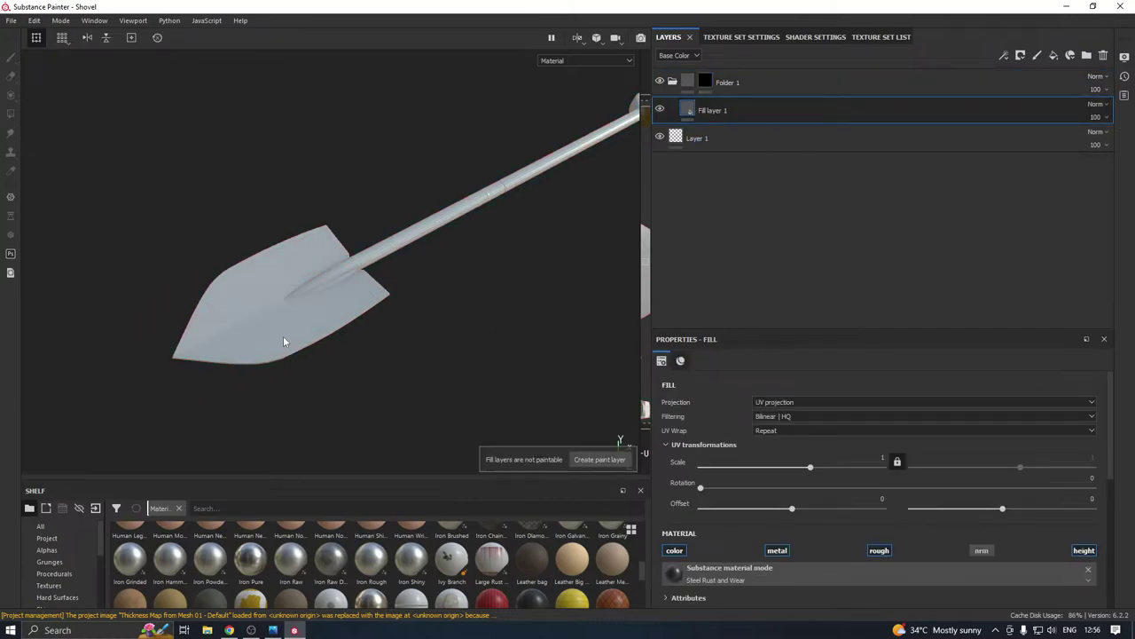
left_click(707, 80)
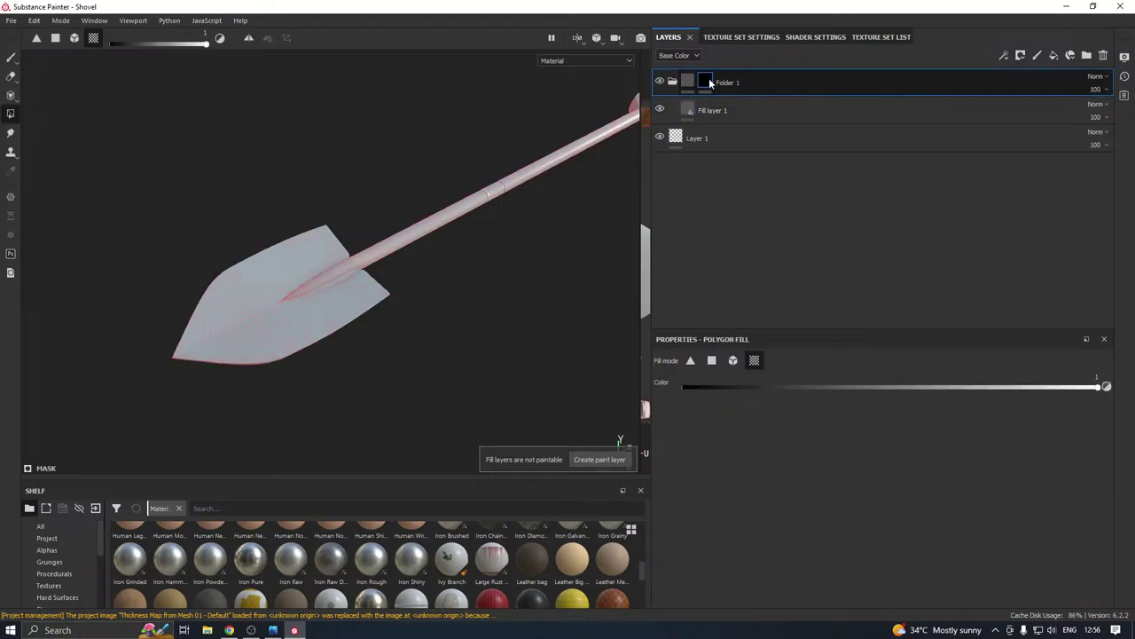
left_click(276, 324)
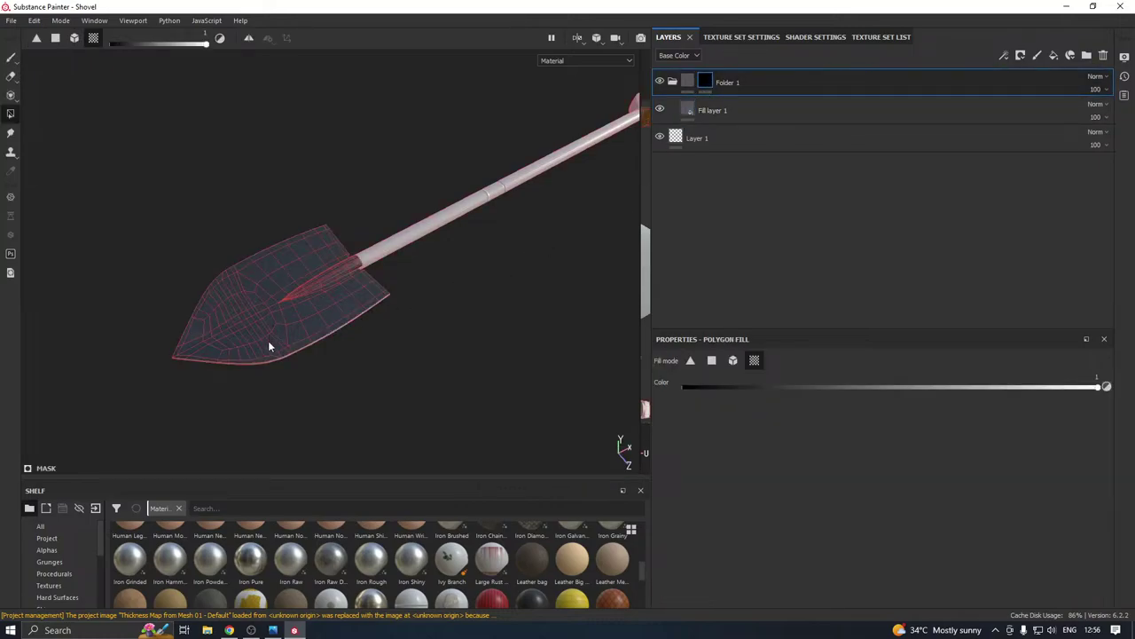
left_click_drag(270, 360, 446, 162, "alt")
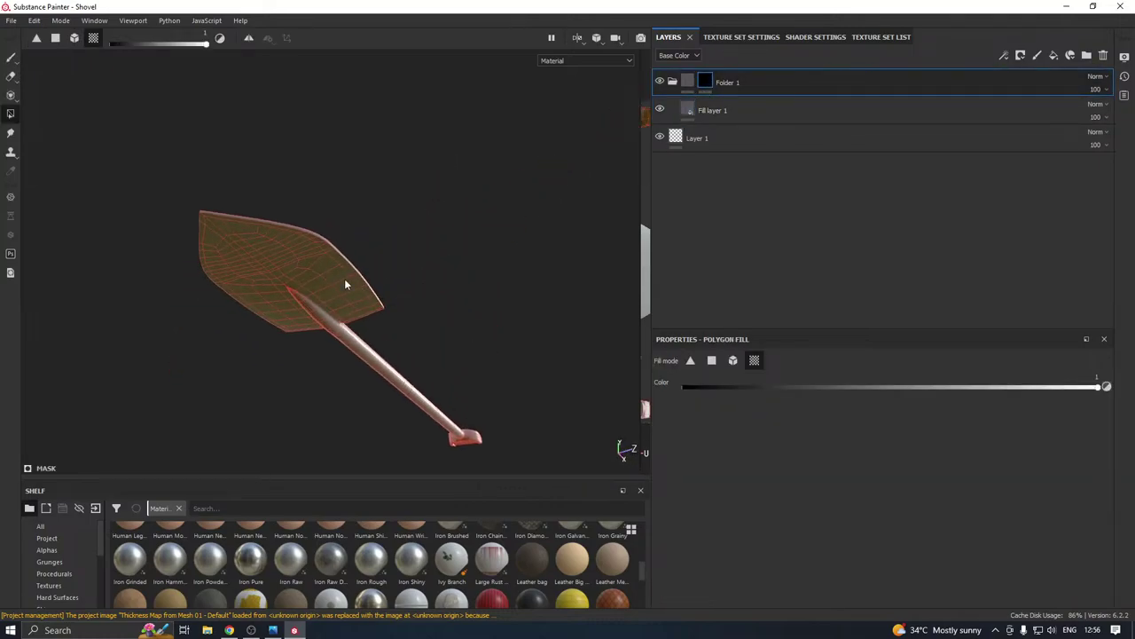
left_click_drag(344, 279, 264, 357, "alt")
Reveal the D-shaped grip at the handle's end in Folder 1's mask with the UV chunk fill
middle_click_drag(434, 260, 157, 342, "alt")
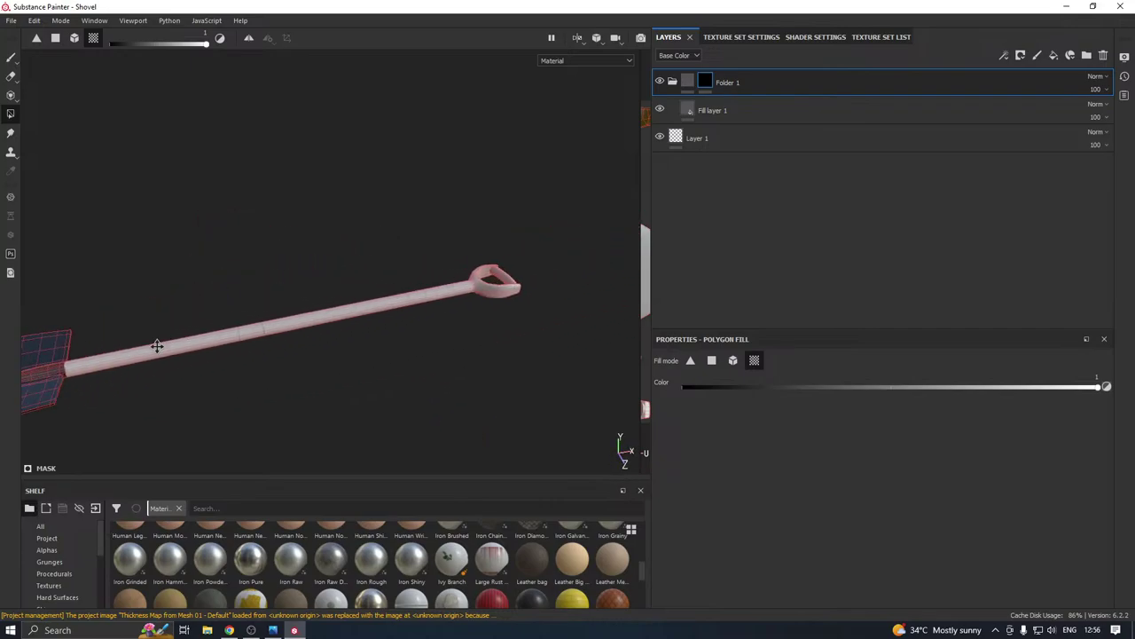
left_click_drag(484, 301, 477, 305)
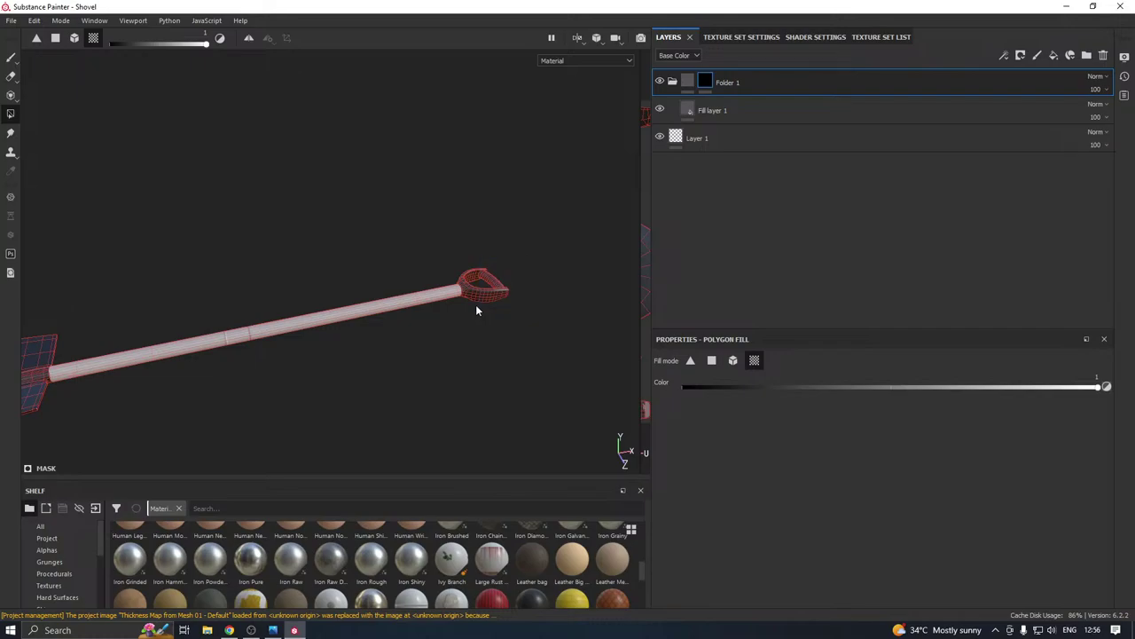
middle_click_drag(386, 305, 554, 255, "alt")
left_click_drag(554, 254, 448, 324, "alt")
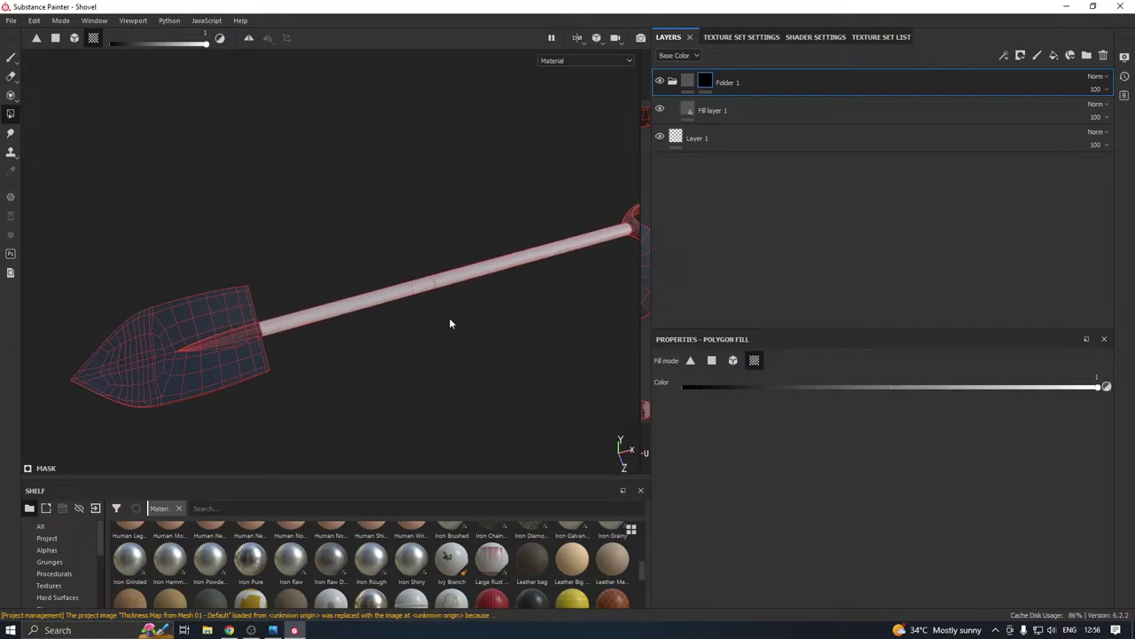
Reveal the shaft section next to the blade in Folder 1's mask using the quad fill mode
left_click(296, 372)
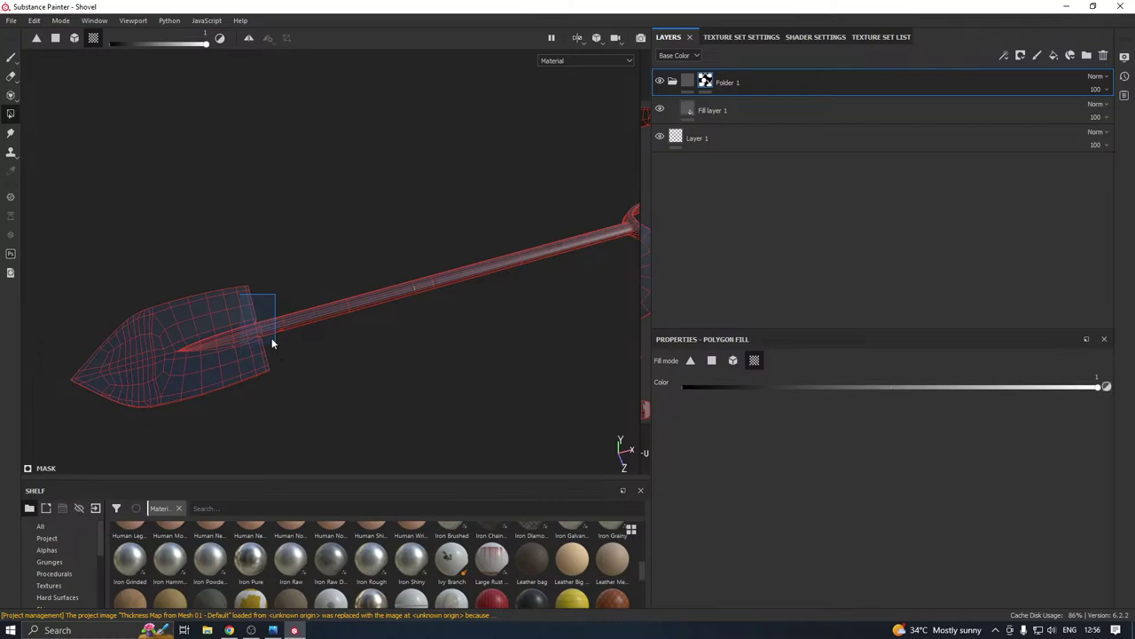
left_click(711, 361)
left_click_drag(237, 283, 380, 389)
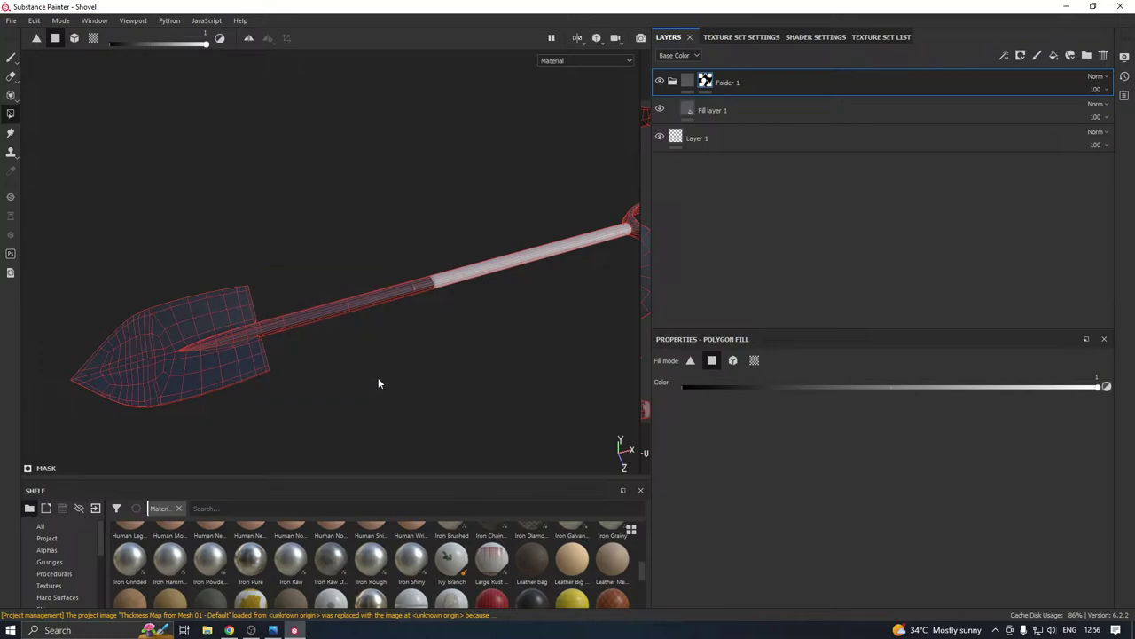
Remove the shaft's middle section from Folder 1's mask using the triangle fill mode with value 0
left_click(690, 360)
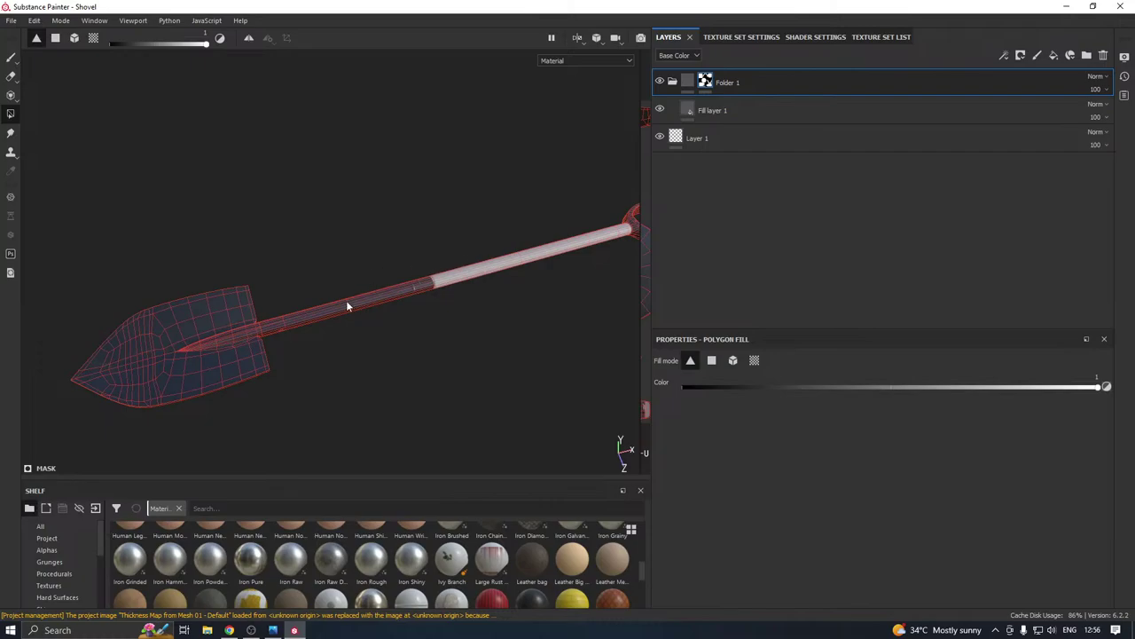
key("x")
left_click_drag(497, 237, 392, 322)
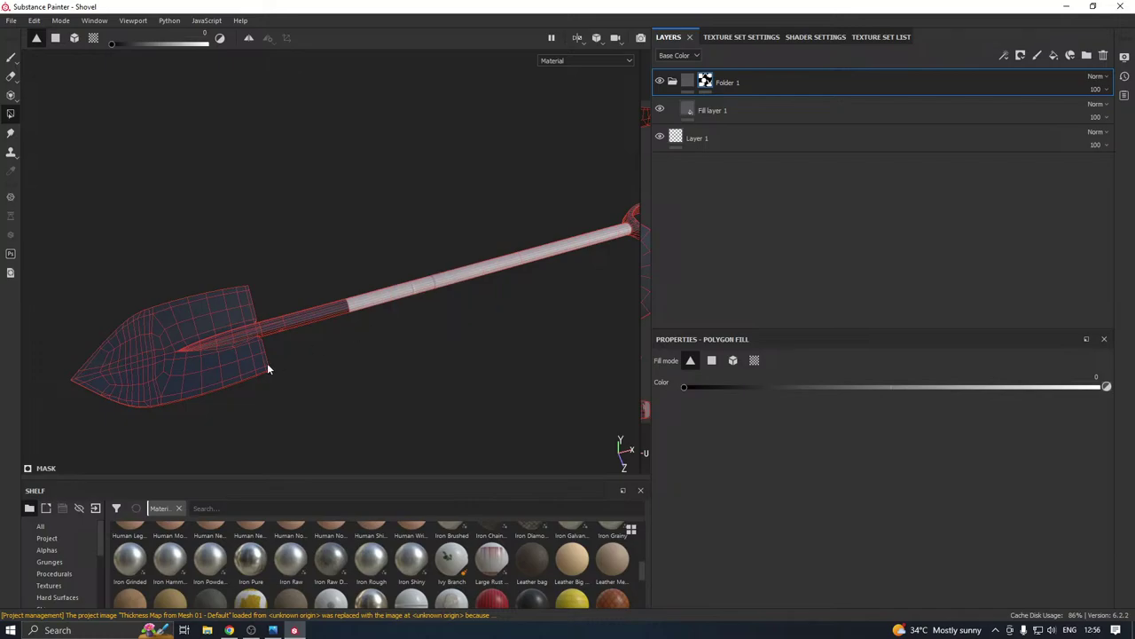
Switch to the Paint tool and open the layer commands for Folder 1
left_click(11, 56)
right_click(768, 81)
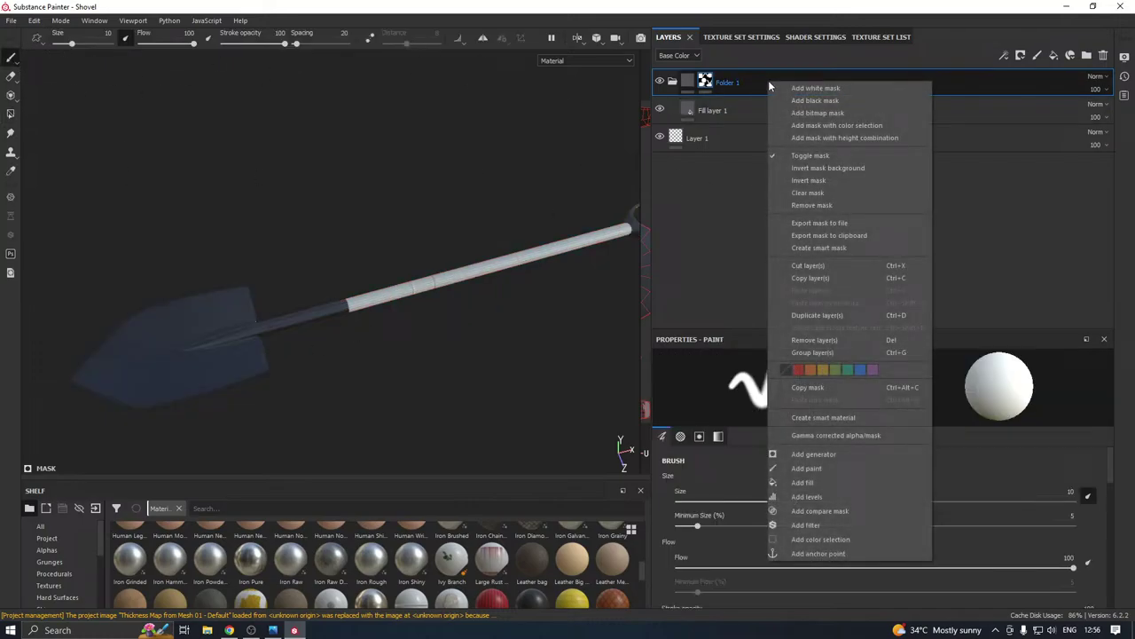
Duplicate Folder 1 and invert the mask on the duplicated folder so it covers the shovel's handle shaft
left_click(816, 316)
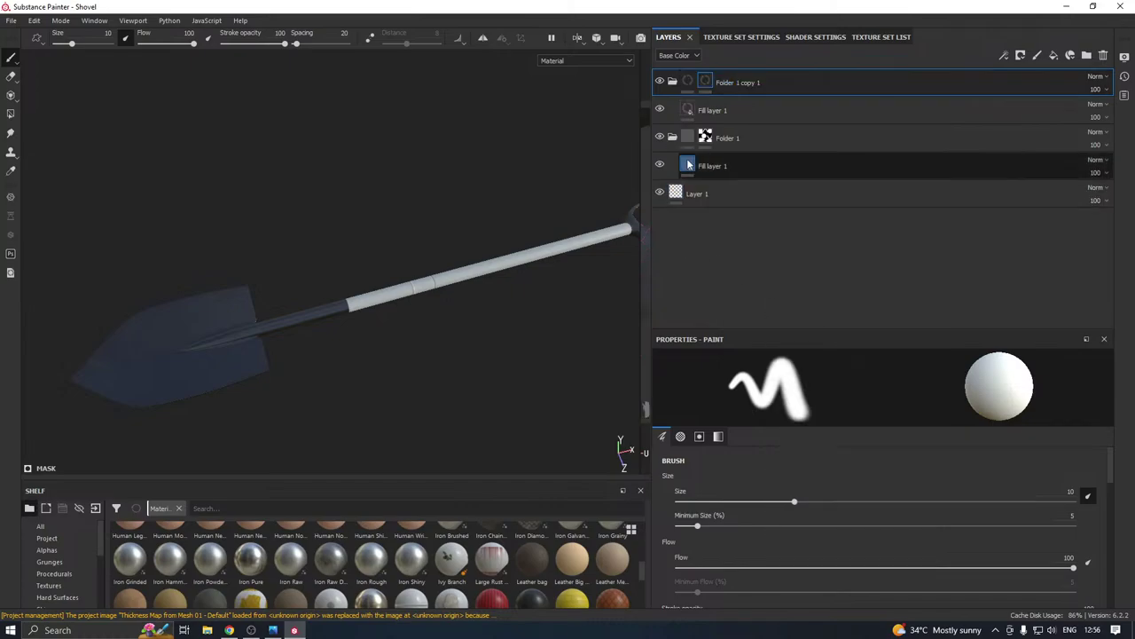
right_click(706, 80)
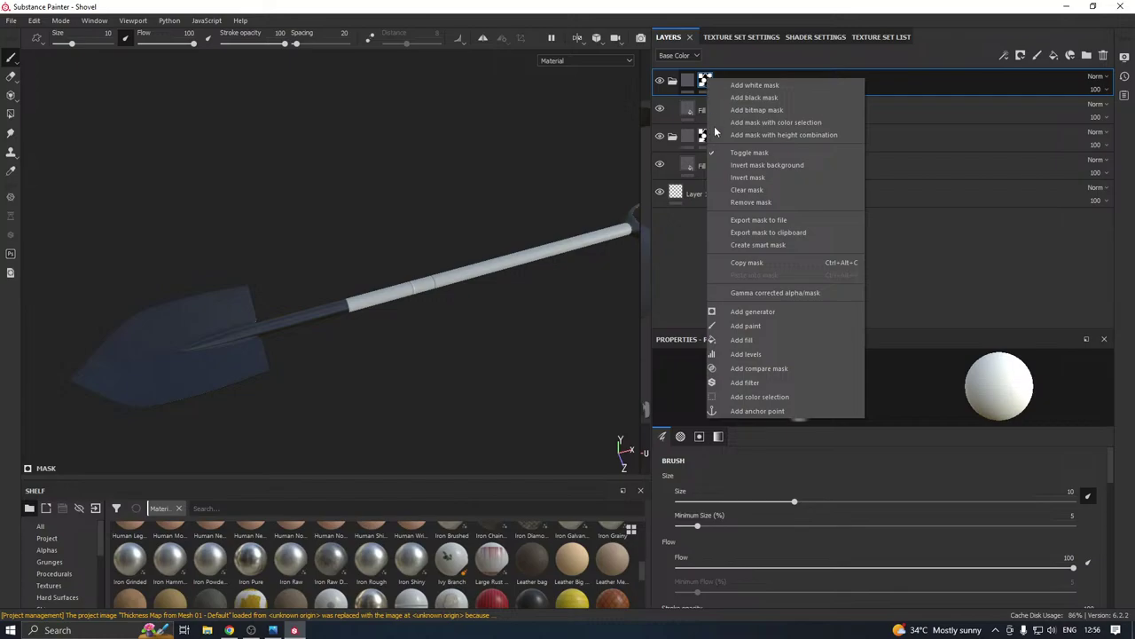
left_click(739, 178)
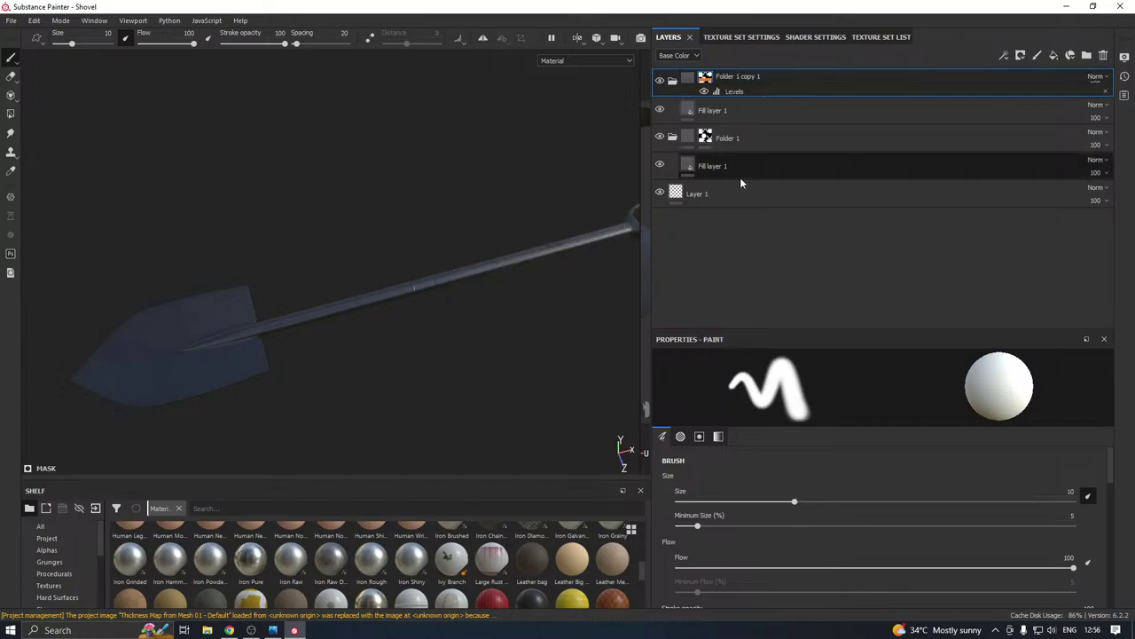
Compare the wood materials on the fill layer inside the duplicated folder and apply Wood Walnut
left_click(738, 133)
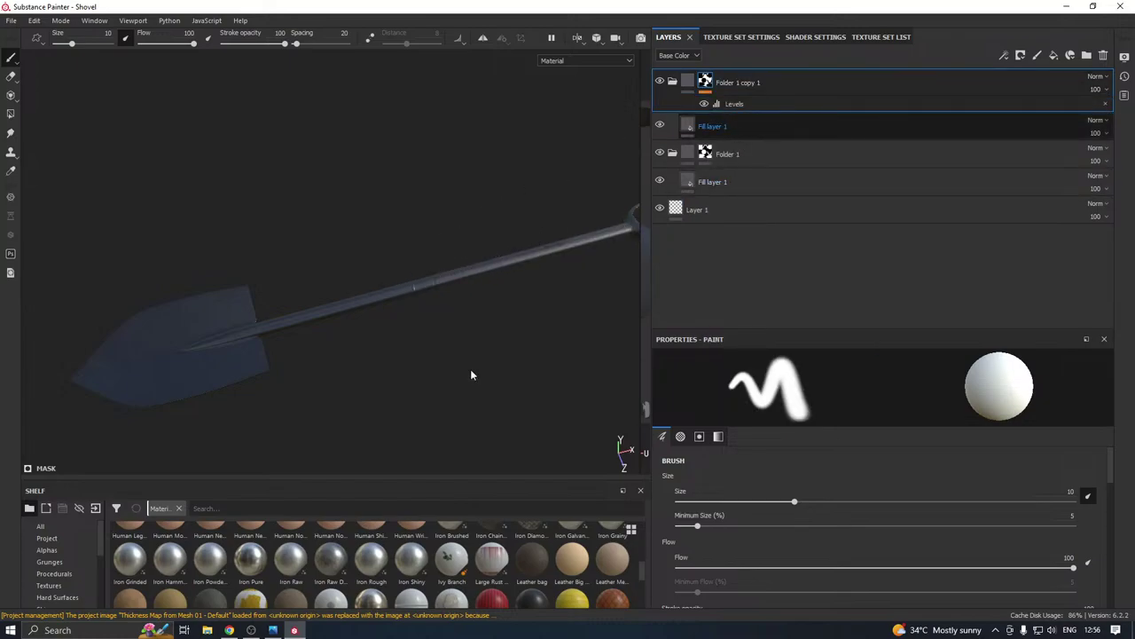
left_click_drag(320, 479, 328, 347)
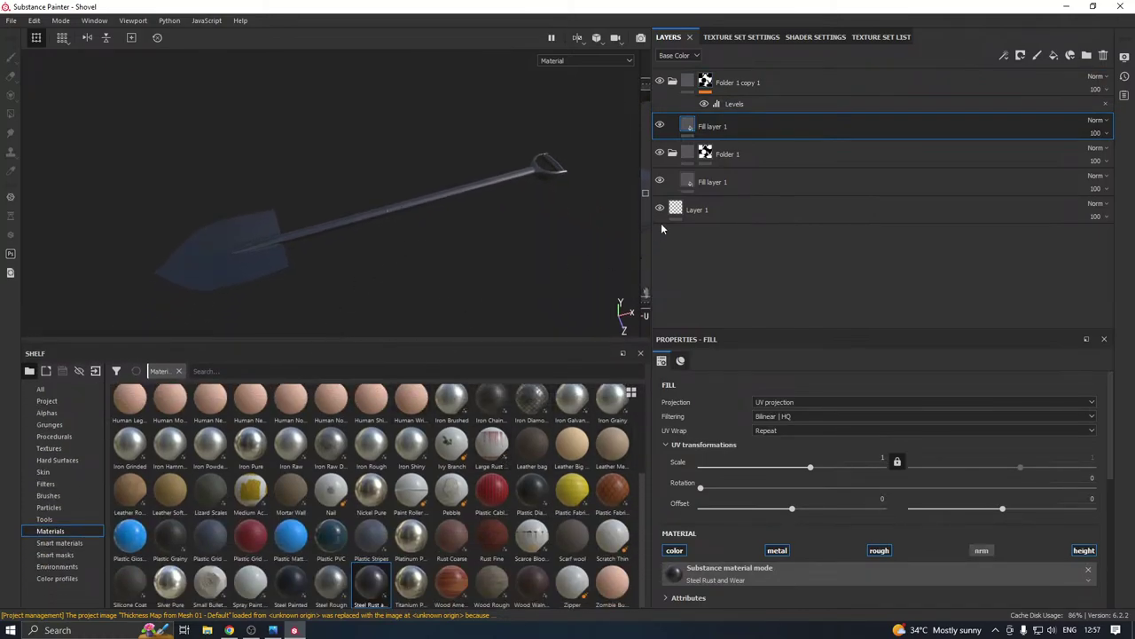
left_click(532, 578)
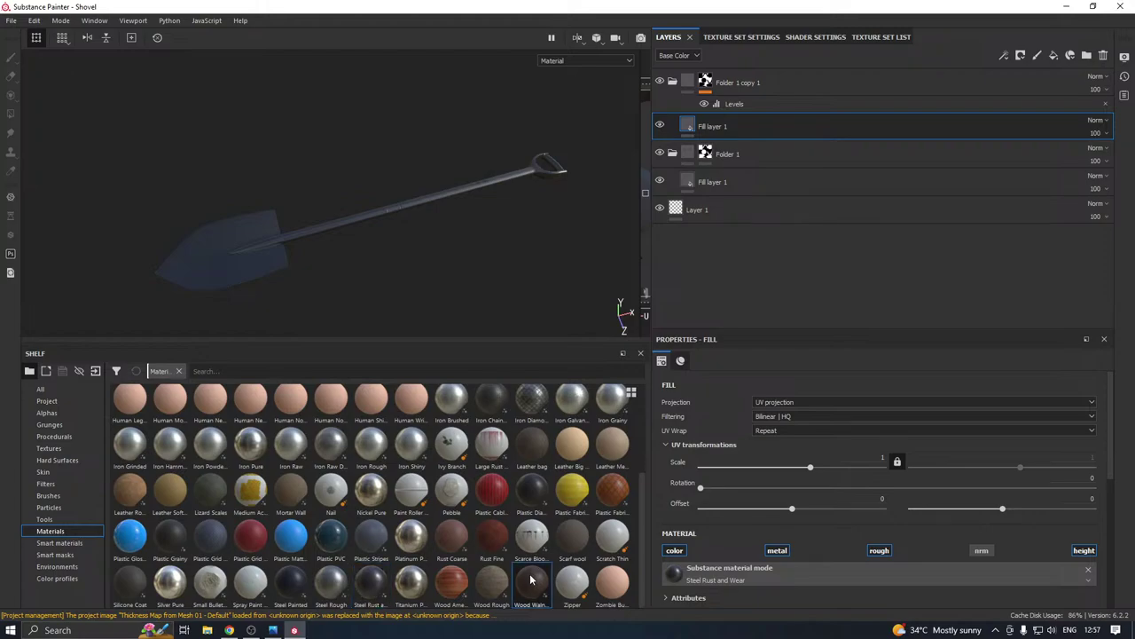
scroll(440, 253, "up", 3)
mouse_move(440, 253)
left_mouse_down("alt")
mouse_move(416, 229)
mouse_move(433, 263)
left_mouse_up("alt")
left_click(489, 585)
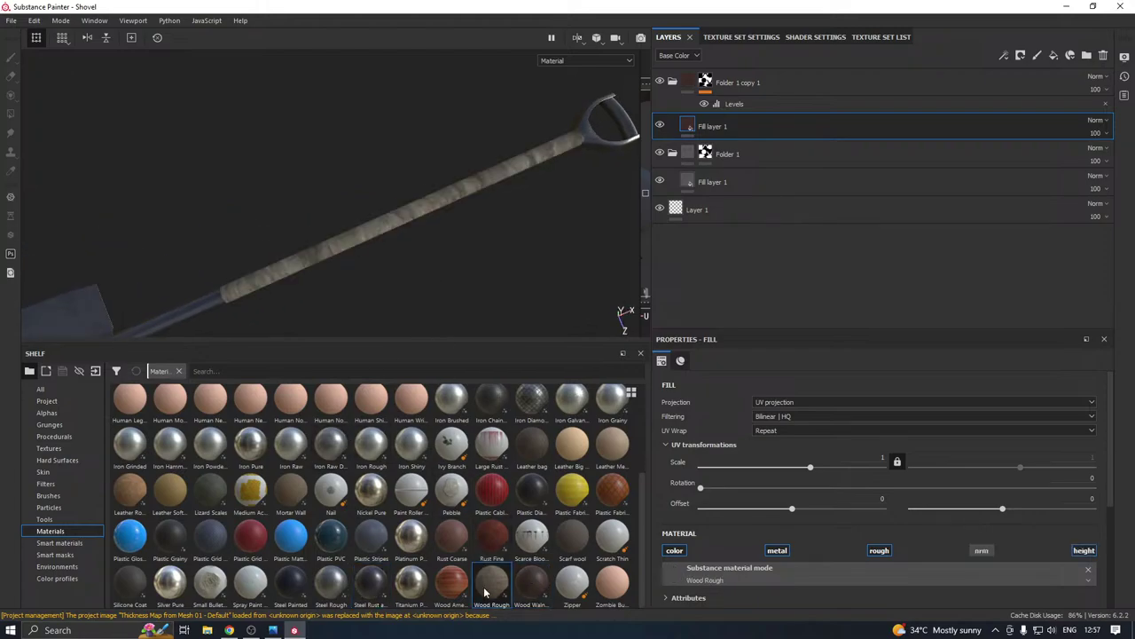
left_click(452, 583)
left_click(533, 583)
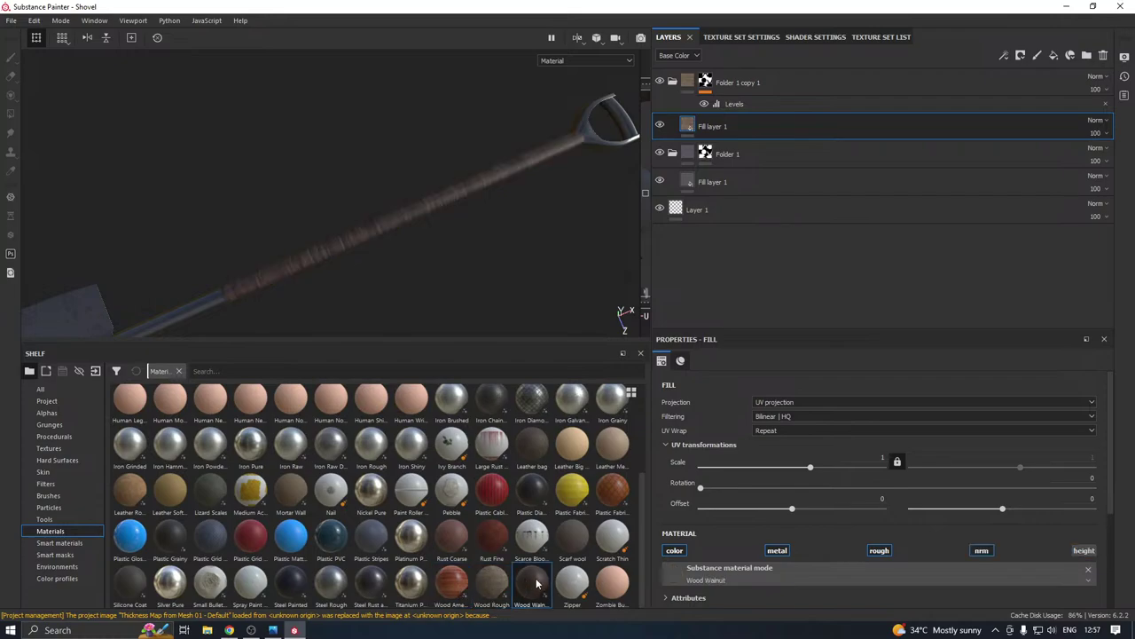
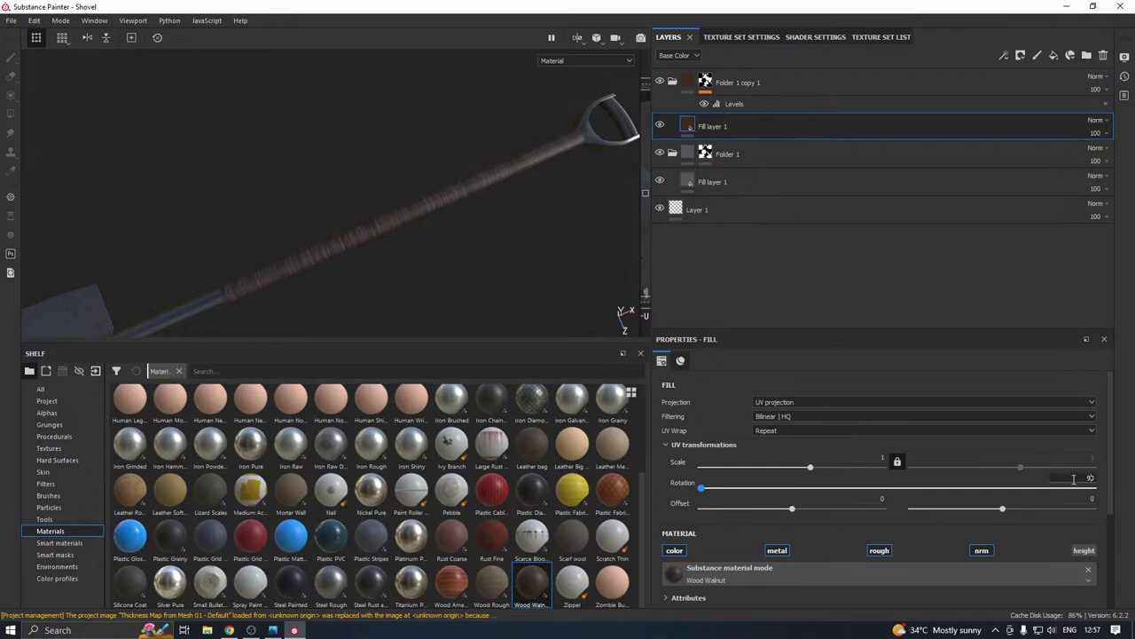
Set the Wood Walnut fill's UV rotation to 90 and its UV scale to 4
key("Return")
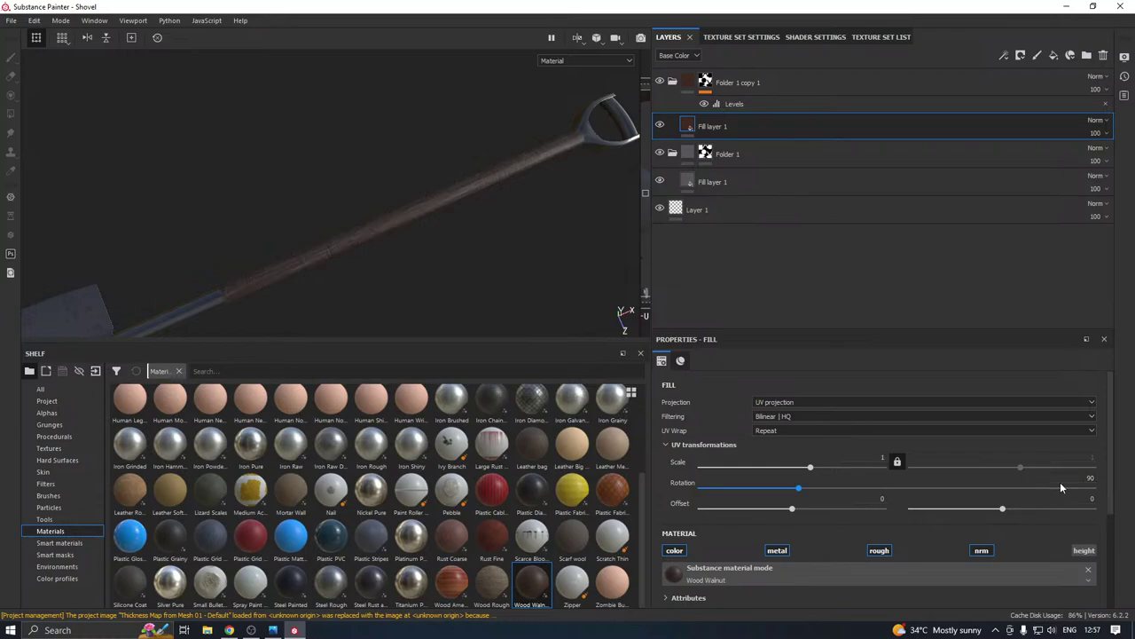
scroll(419, 219, "up", 3)
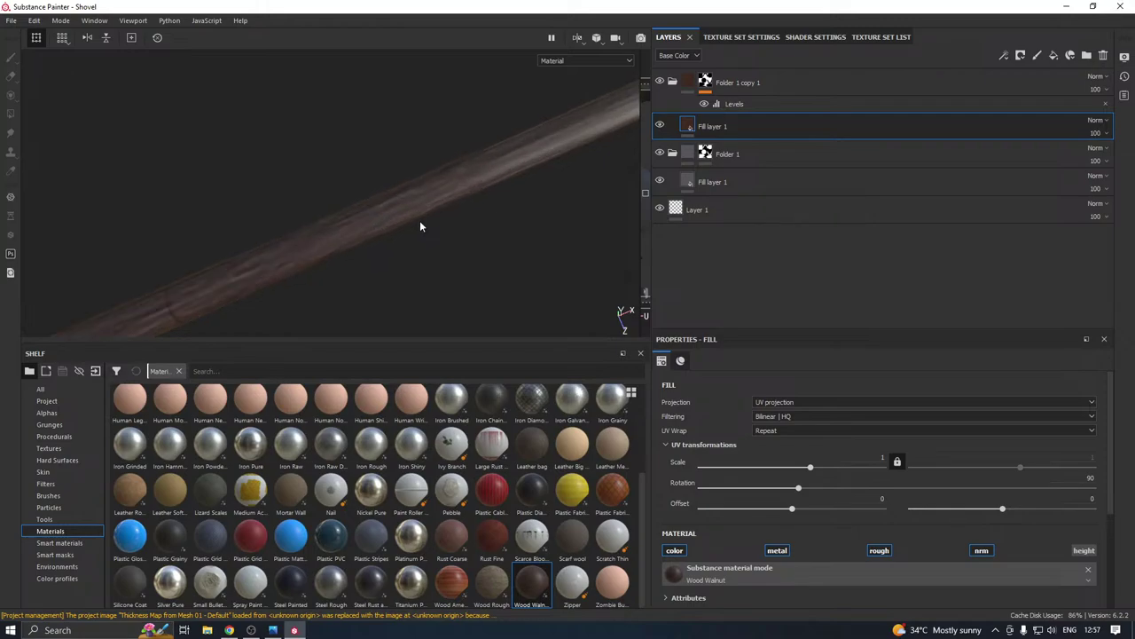
left_click_drag(379, 253, 527, 233, "alt")
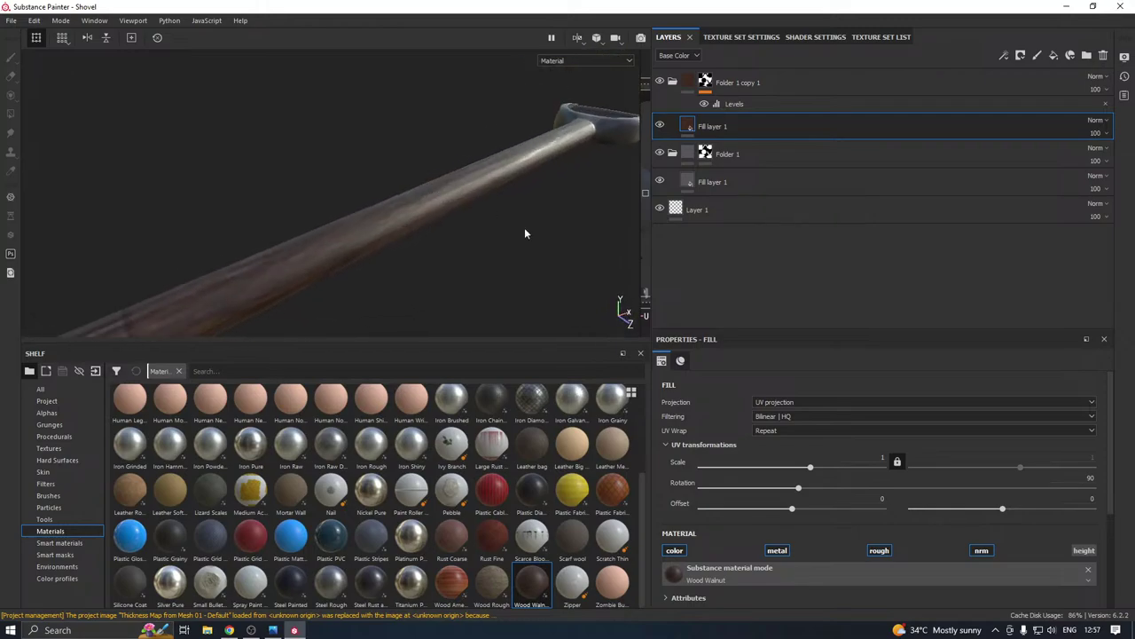
left_click(899, 461)
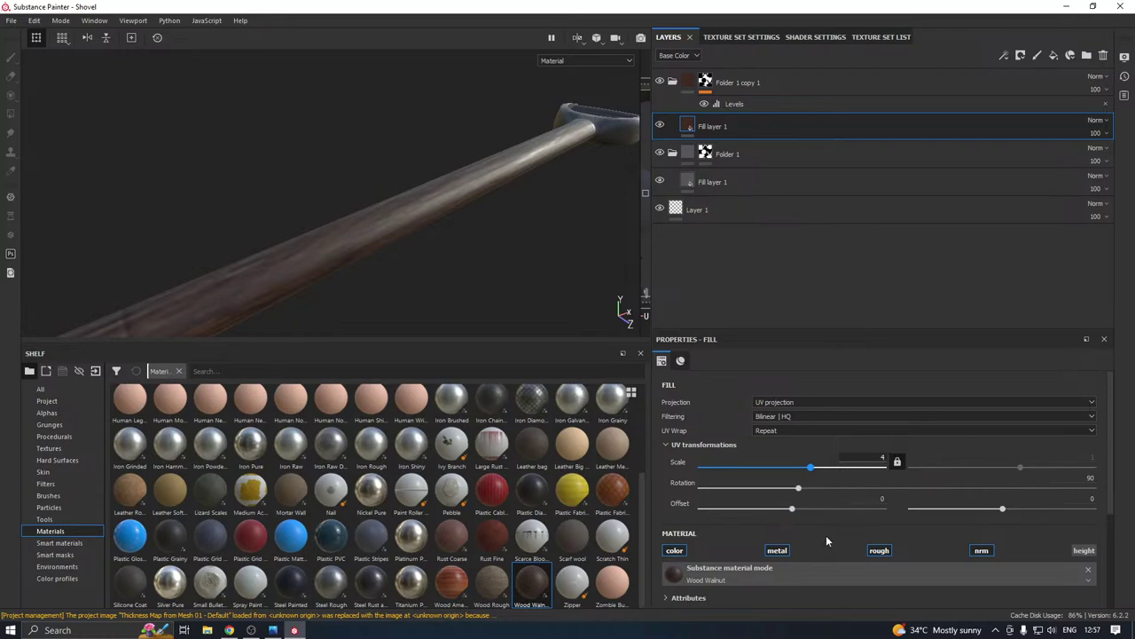
Set the UV scale of the Steel Rust and Wear fill in Folder 1 to 2, and save the project
left_click(751, 180)
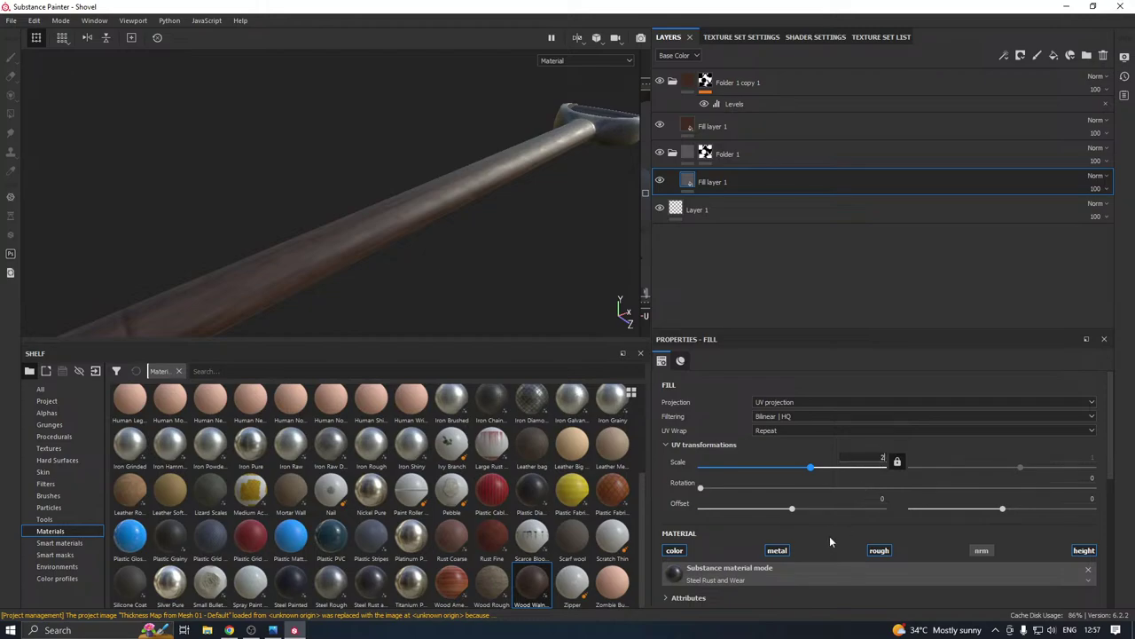
scroll(468, 164, "down", 5)
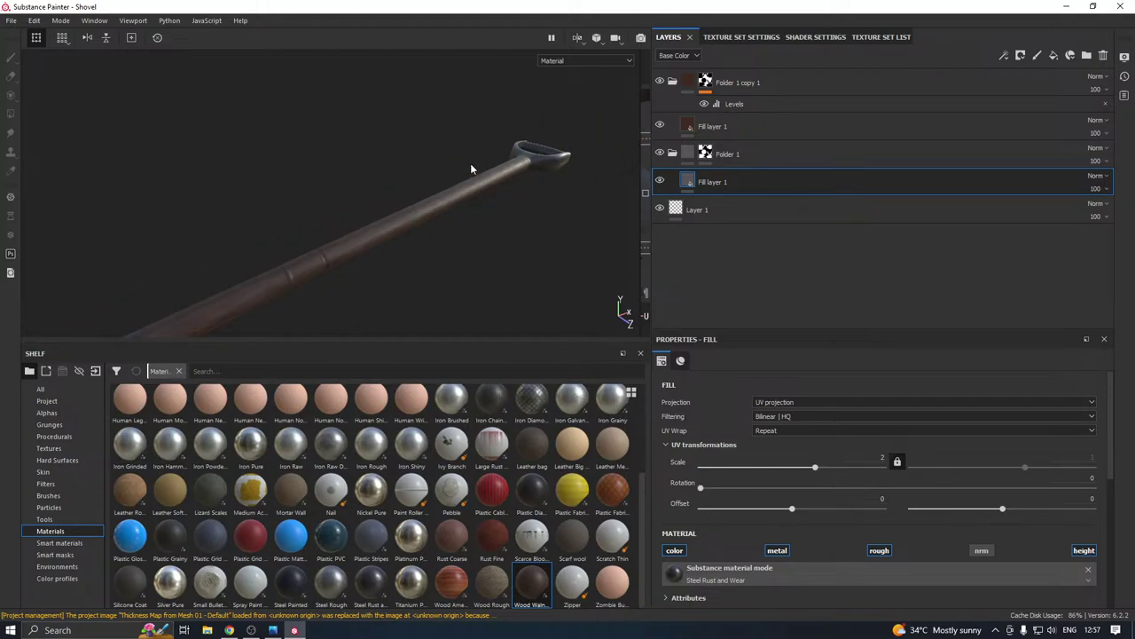
left_click_drag(473, 165, 355, 466, "alt")
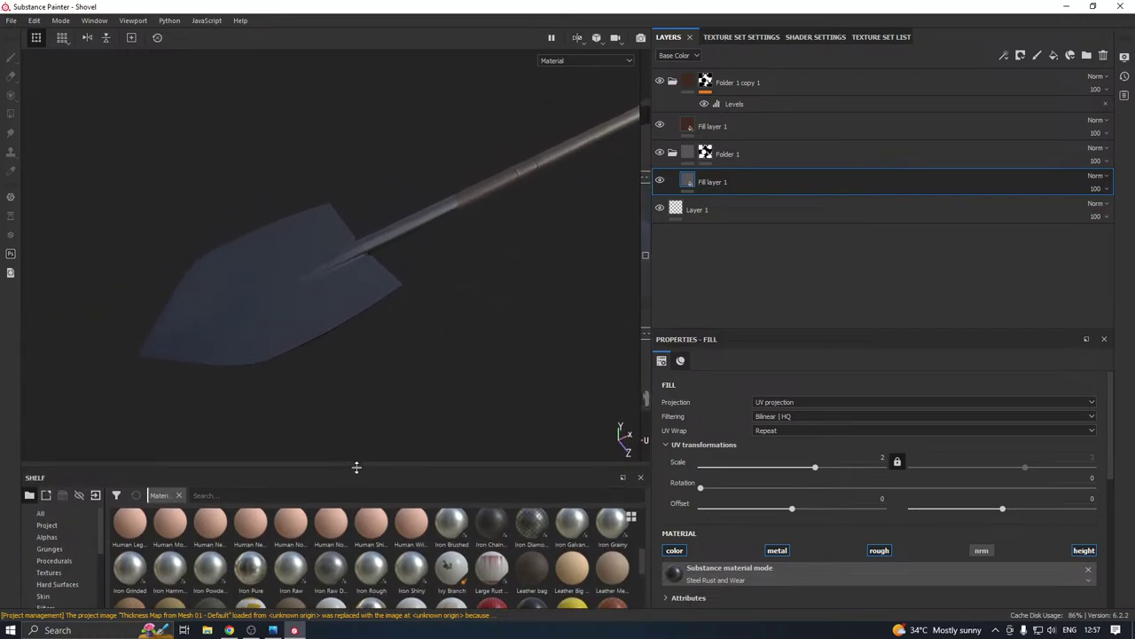
left_click_drag(263, 360, 370, 377, "alt")
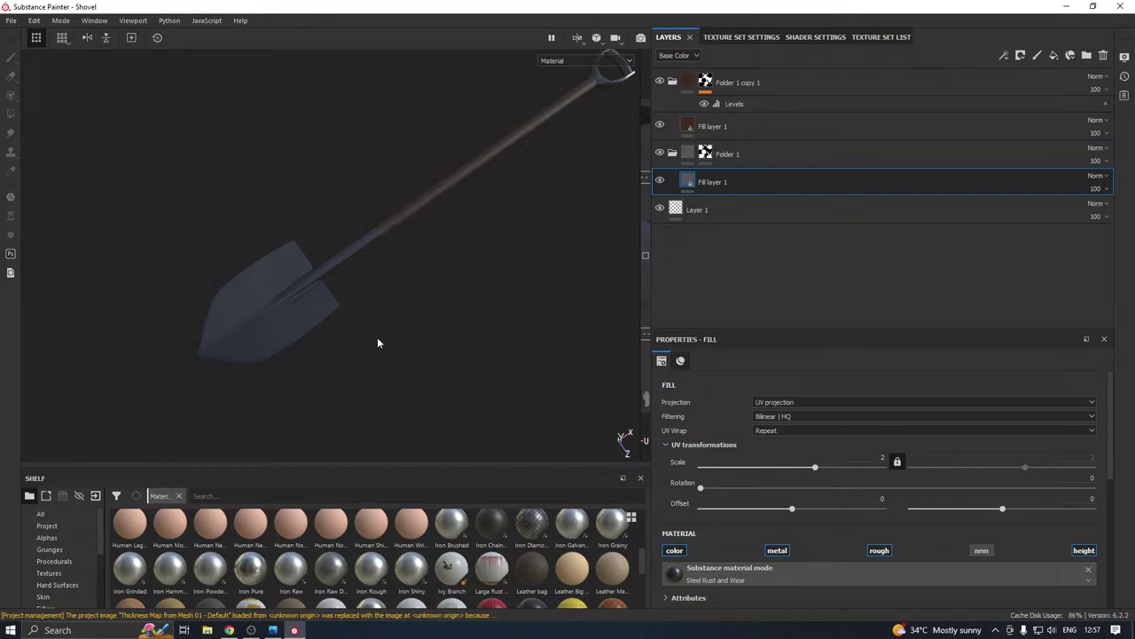
key("ctrl+s")
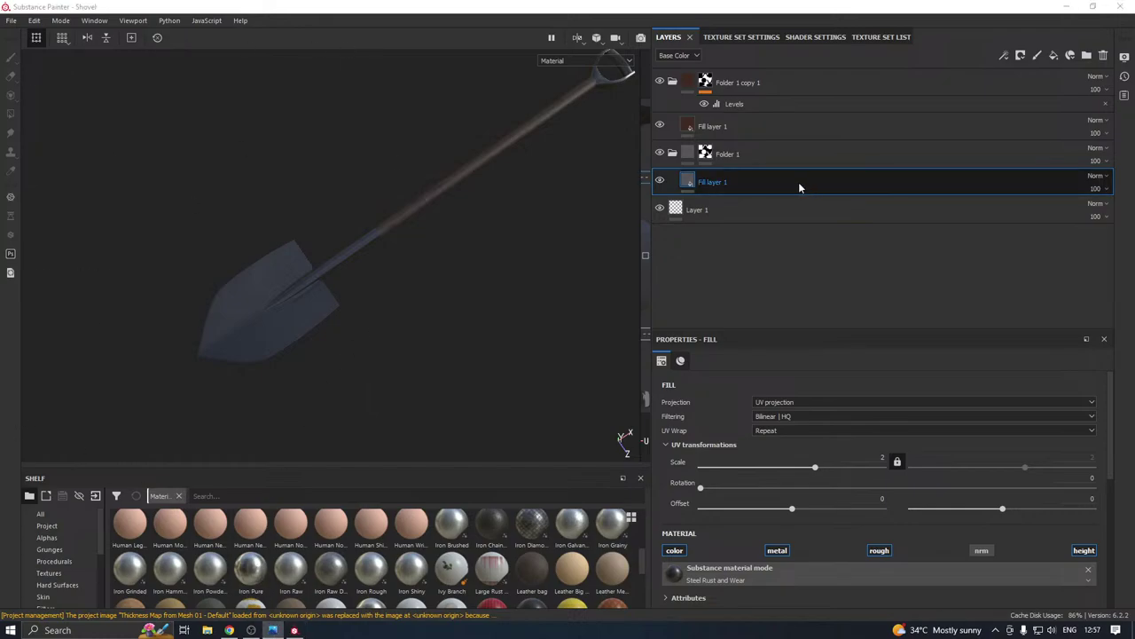
Lighten the Wood Walnut fill's color to a reddish brown of about R 0.317, G 0.183, B 0.132
left_click(749, 127)
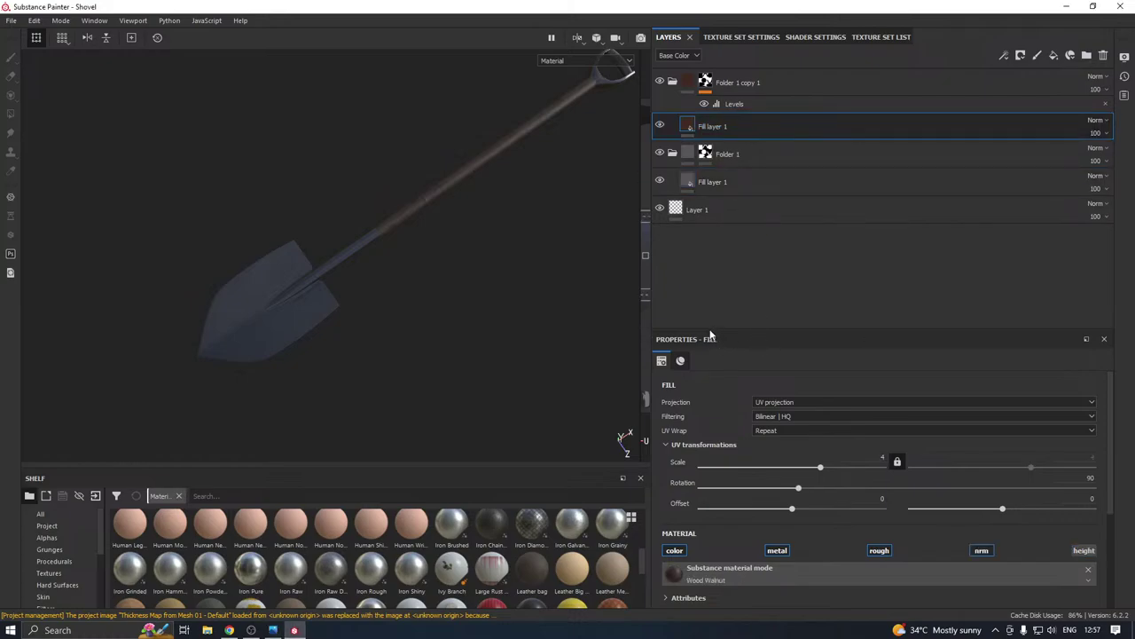
left_click_drag(707, 327, 746, 200)
left_click(809, 540)
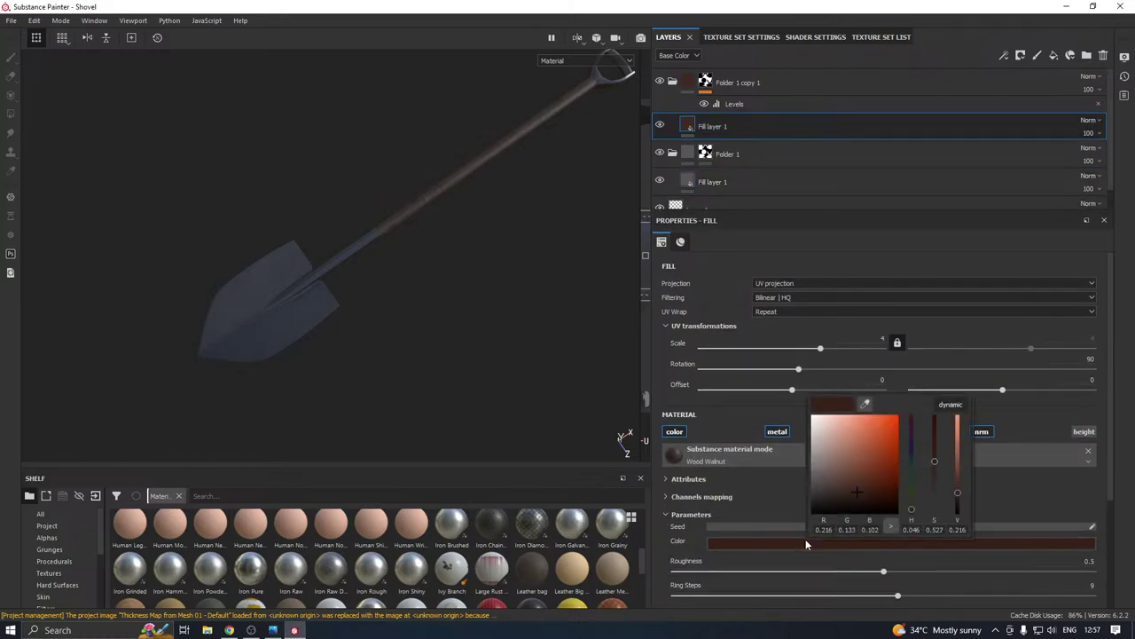
mouse_move(856, 484)
left_mouse_down()
mouse_move(848, 470)
mouse_move(862, 485)
left_mouse_up()
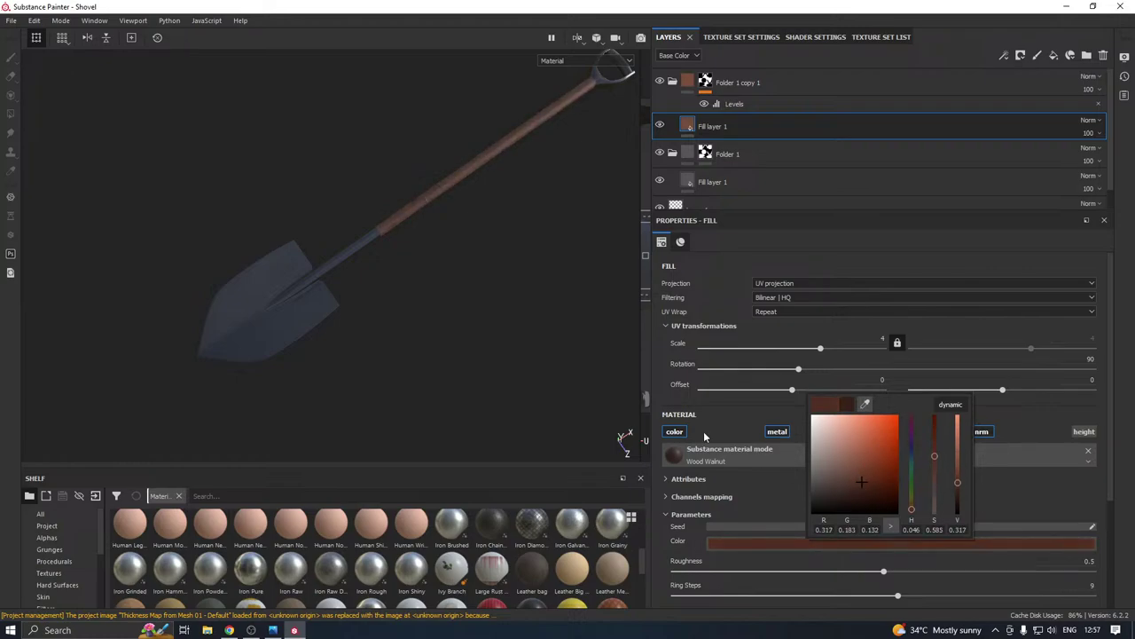
Darken the metal color of the Steel Rust and Wear fill in Folder 1
left_click(729, 181)
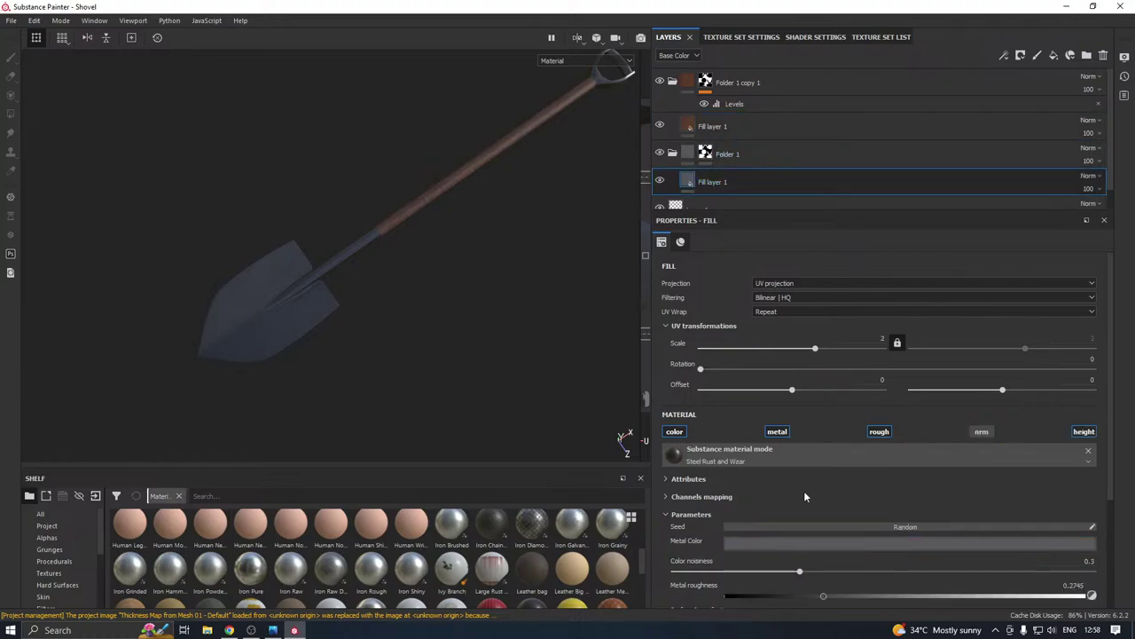
scroll(798, 429, "down", 3)
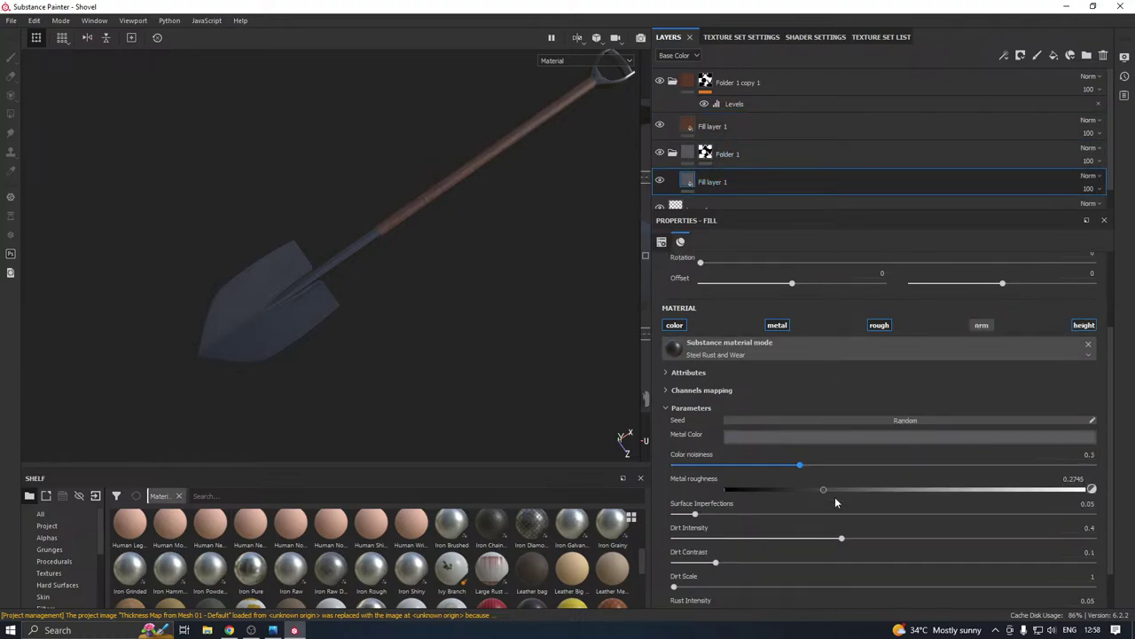
left_click(777, 436)
left_click_drag(798, 541, 782, 537)
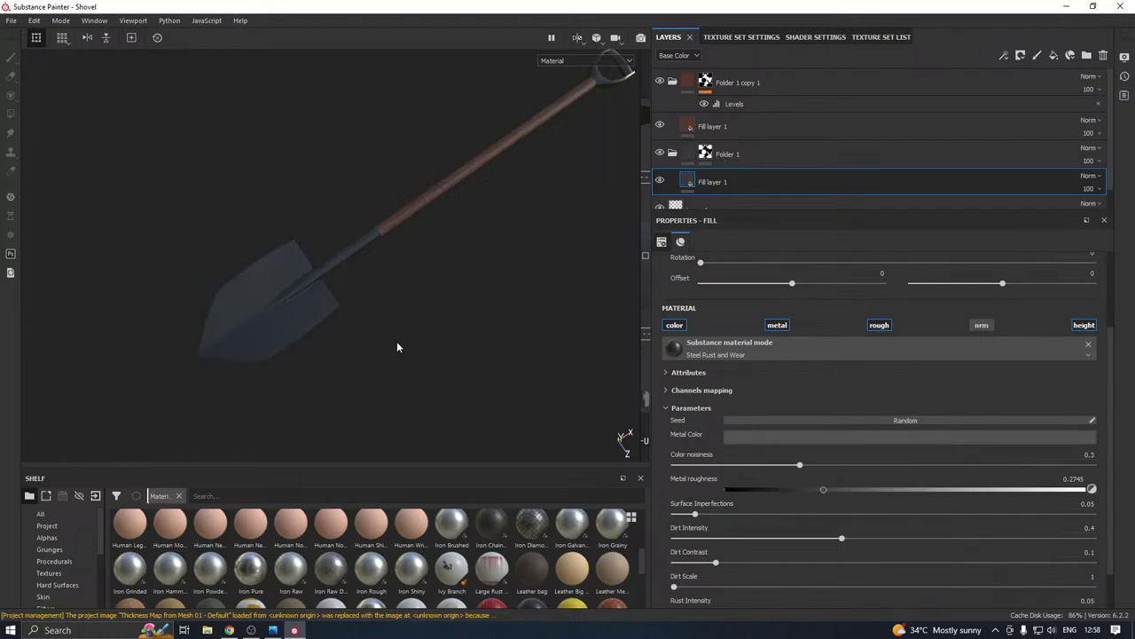
left_click_drag(398, 346, 380, 313, "alt")
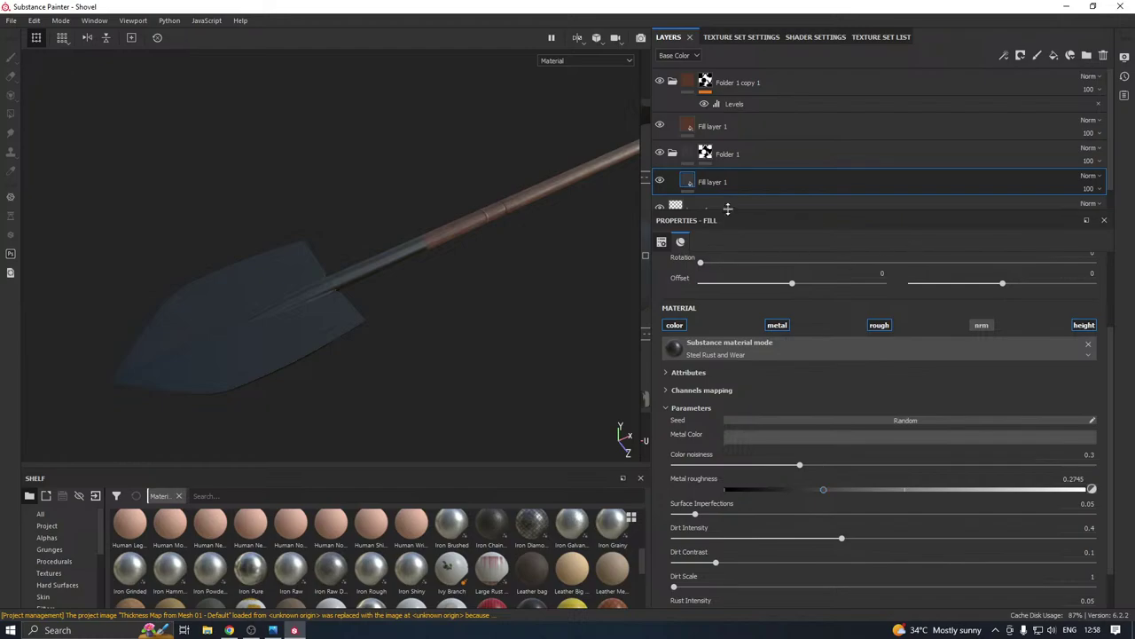
Duplicate the steel fill layer in Folder 1 and add a black mask to the copy
right_click(756, 186)
left_click(835, 238)
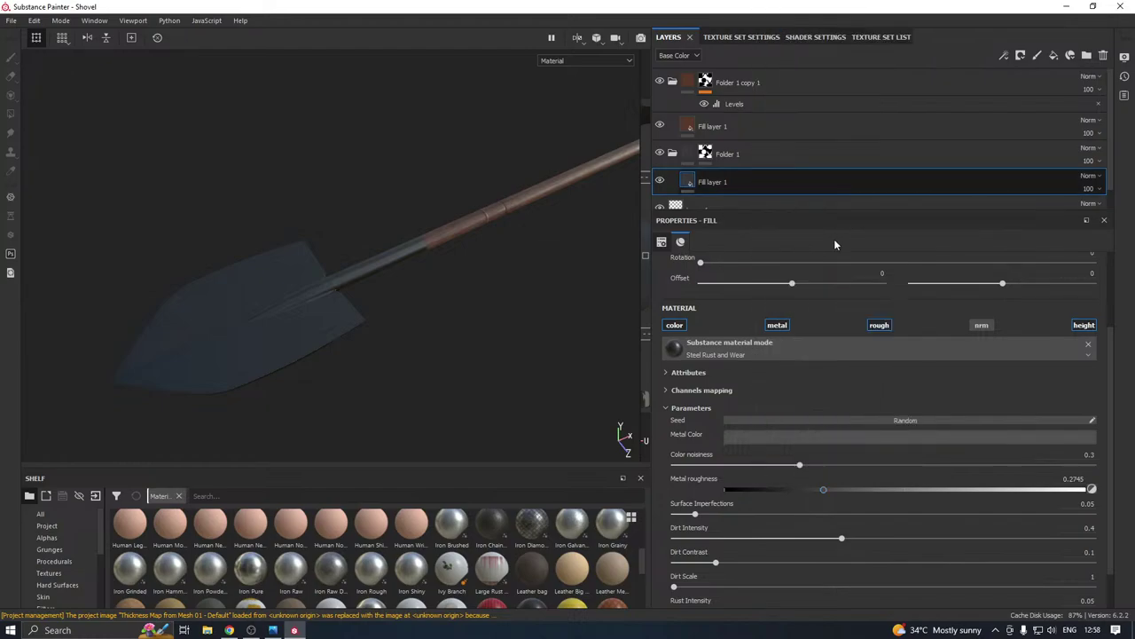
right_click(752, 182)
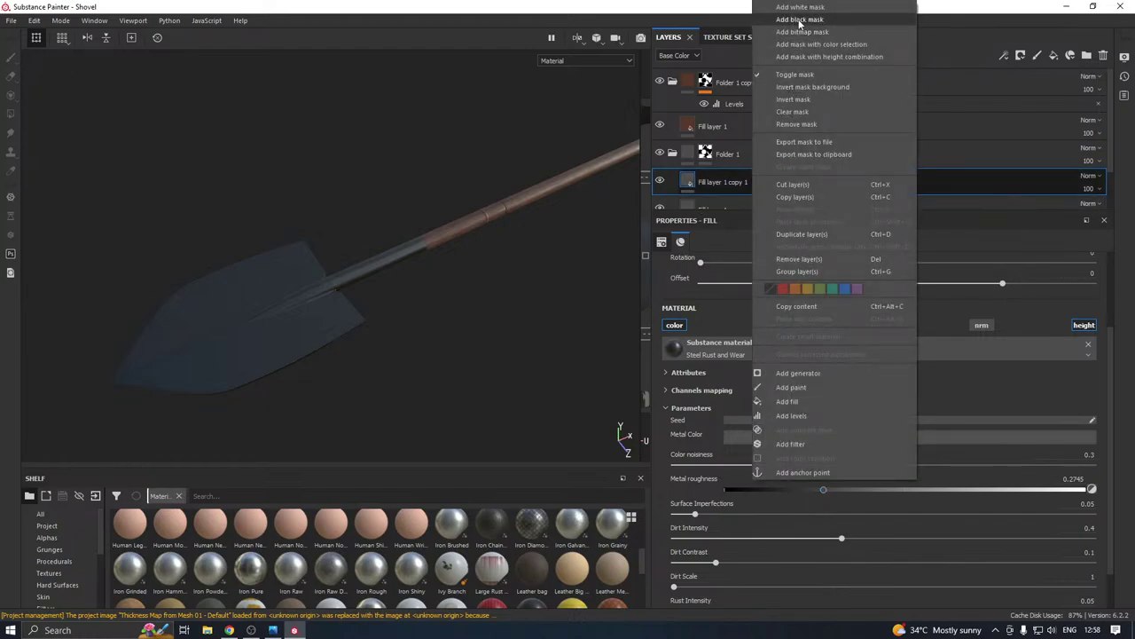
left_click(799, 23)
Apply the Edges Scratched smart mask to the duplicated steel fill layer
left_click_drag(378, 468, 380, 315)
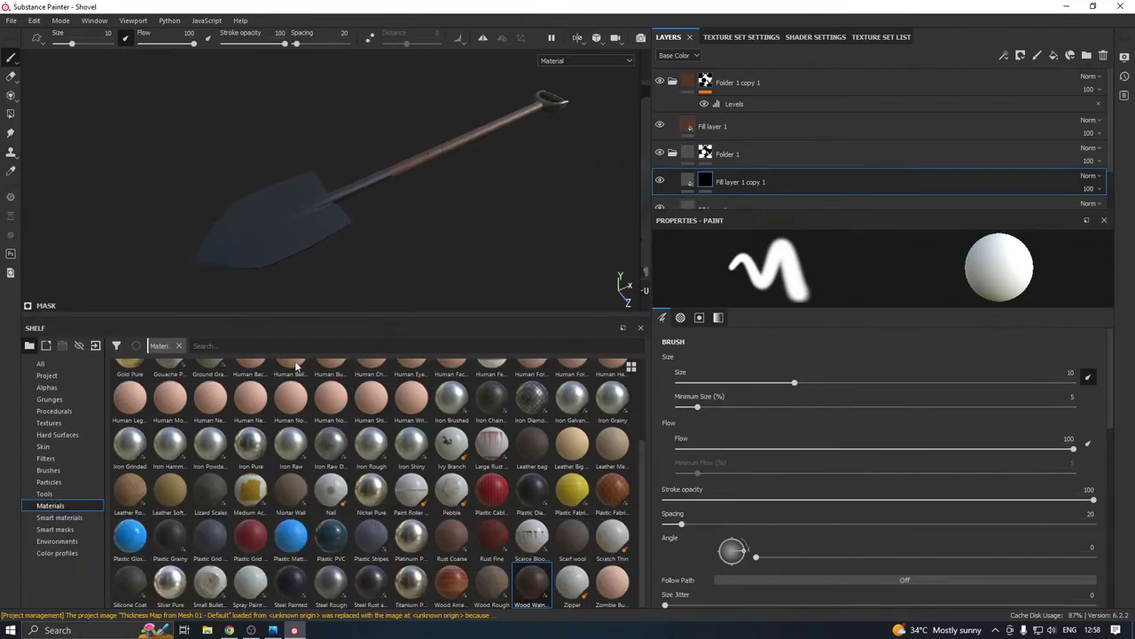
left_click(62, 540)
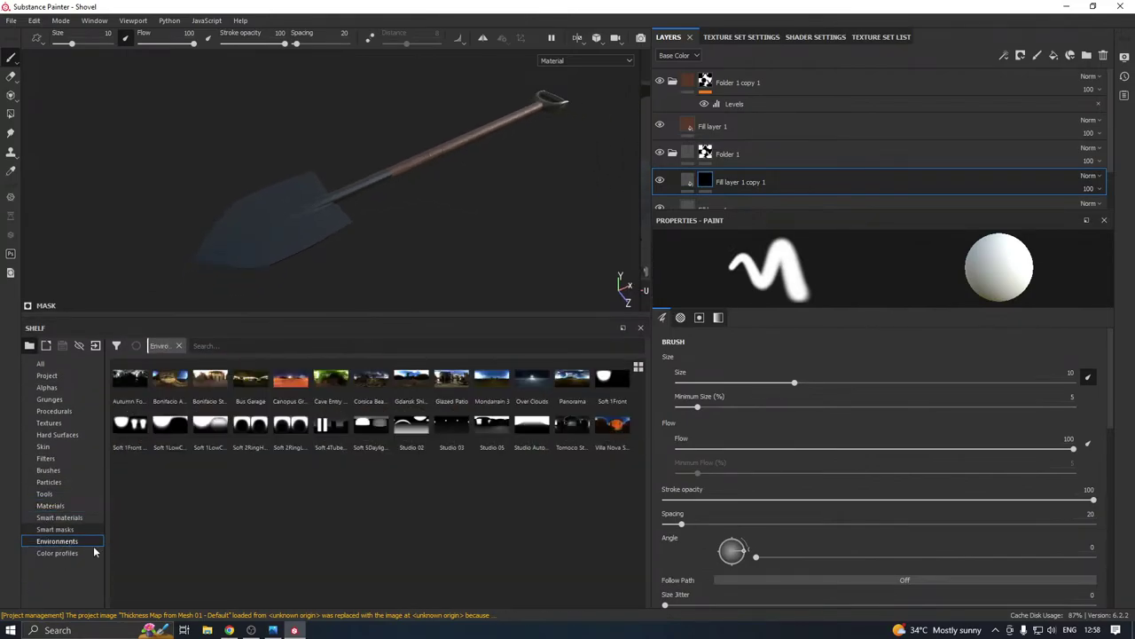
left_click(252, 630)
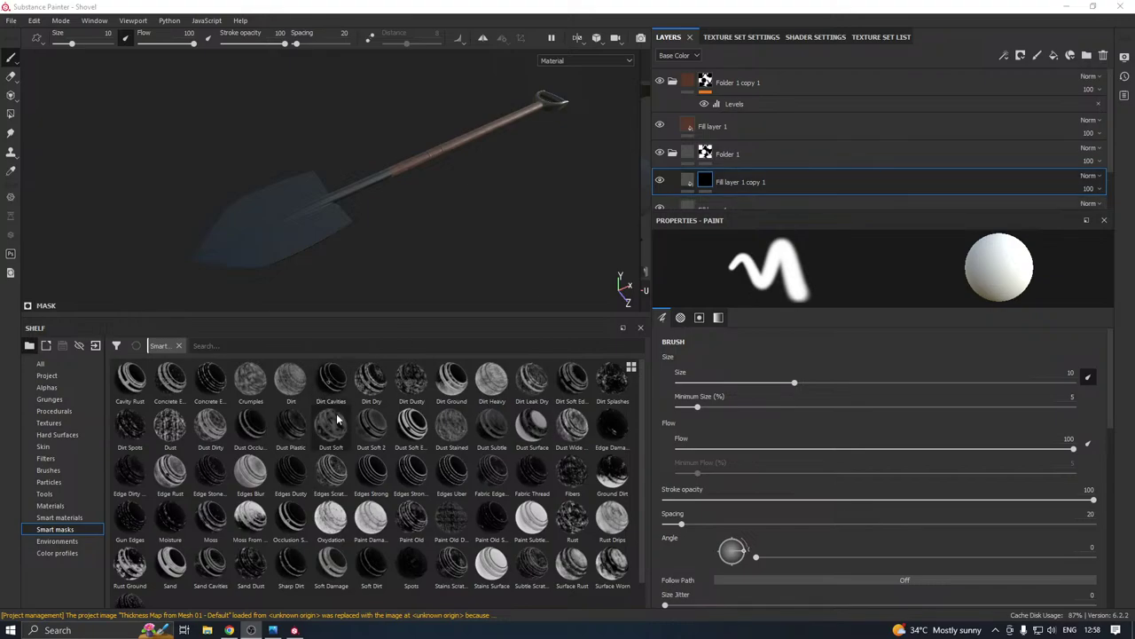
left_click_drag(330, 470, 719, 134)
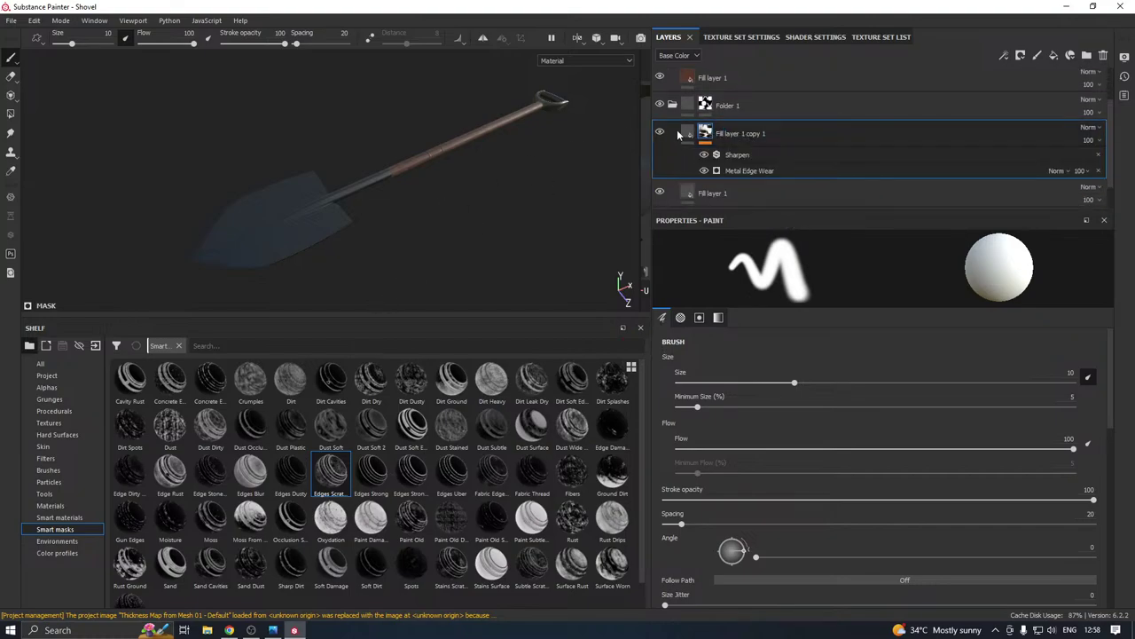
Lighten the metal color of the masked steel fill copy to a pale pinkish grey
left_click(680, 133)
left_click(747, 436)
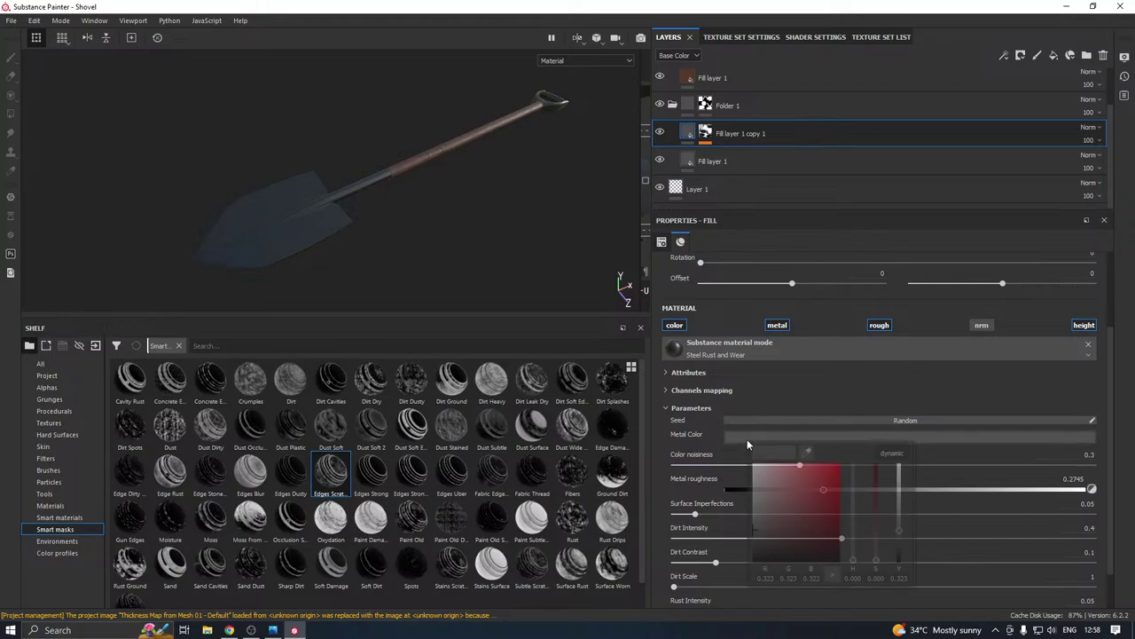
left_click_drag(772, 520, 761, 502)
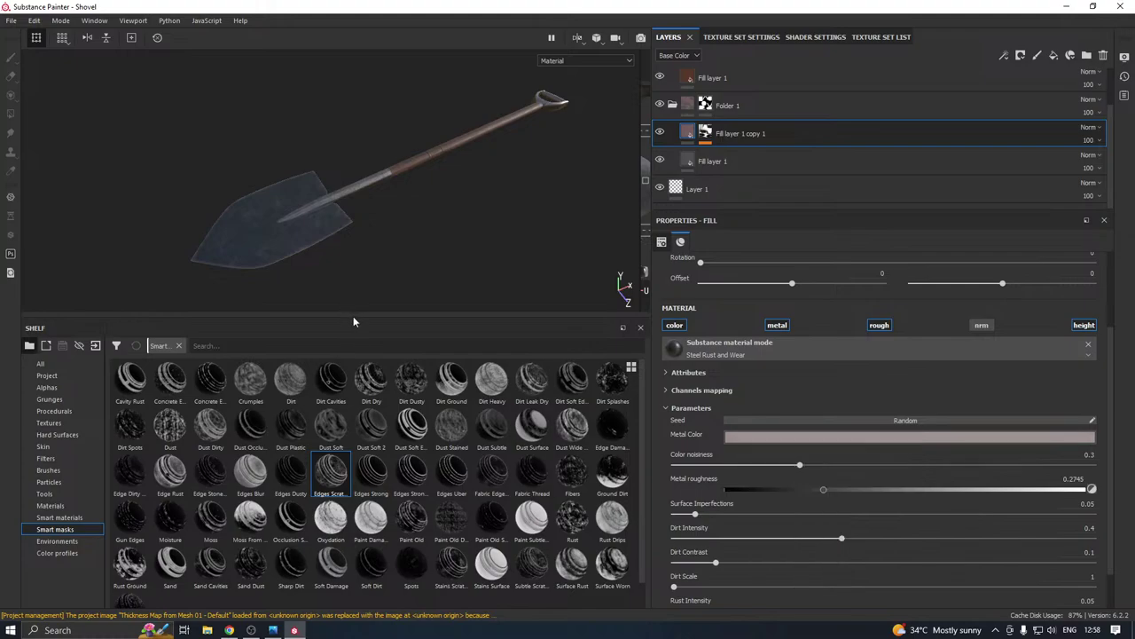
left_click_drag(352, 318, 328, 426)
left_click_drag(273, 324, 500, 240, "alt")
Set the base steel fill's metal roughness to about 0.49
left_click(724, 169)
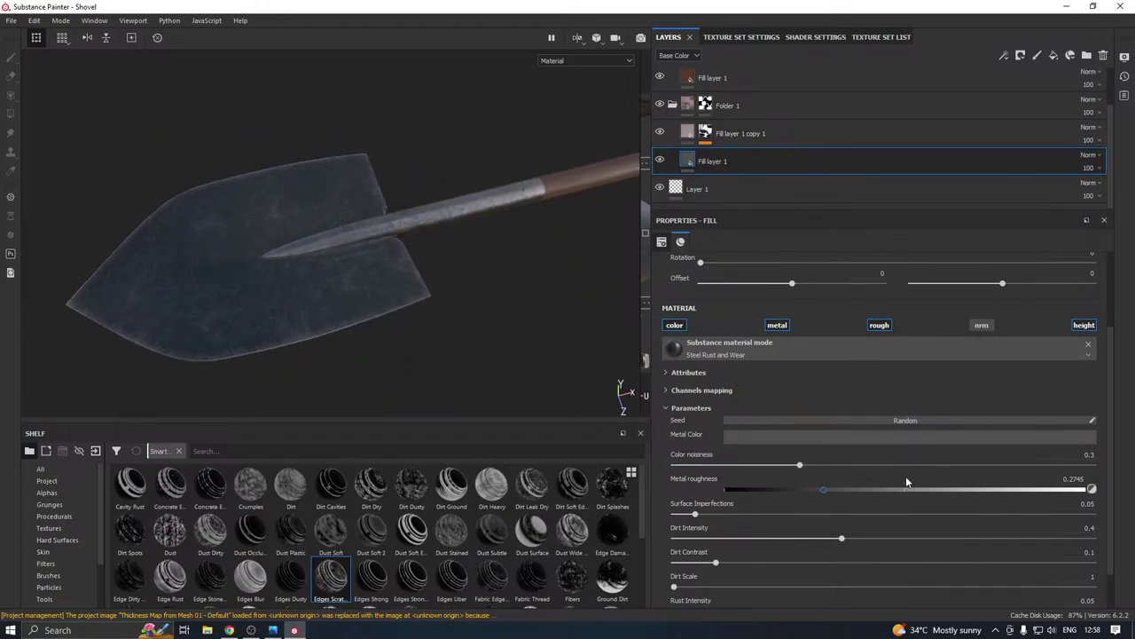
mouse_move(894, 491)
left_mouse_down()
mouse_move(910, 489)
mouse_move(885, 489)
left_mouse_up()
left_click_drag(355, 372, 449, 368, "alt")
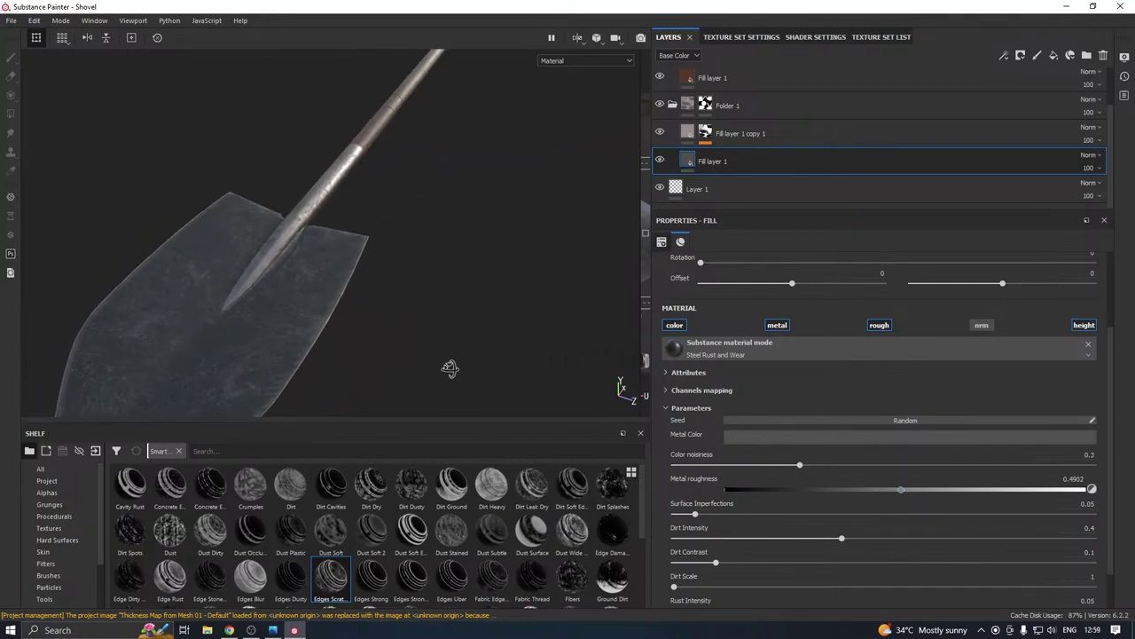
Set the wear level of the Metal Edge Wear generator on the masked steel copy to 0.73
left_click(684, 135)
middle_click_drag(344, 271, 396, 219, "alt")
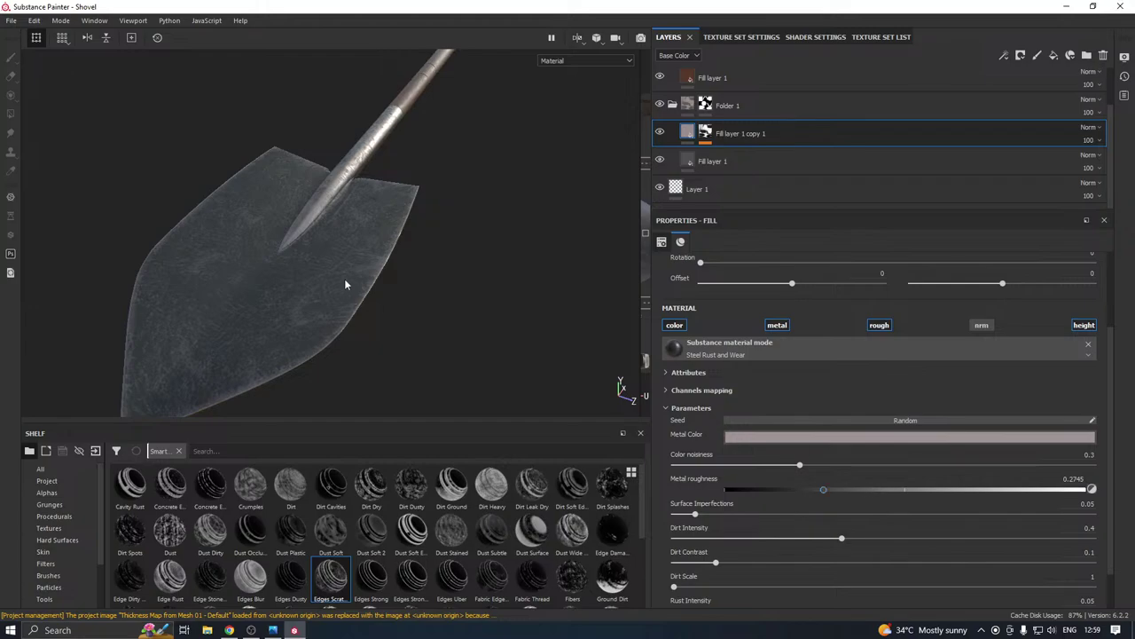
left_click_drag(345, 285, 284, 275, "alt")
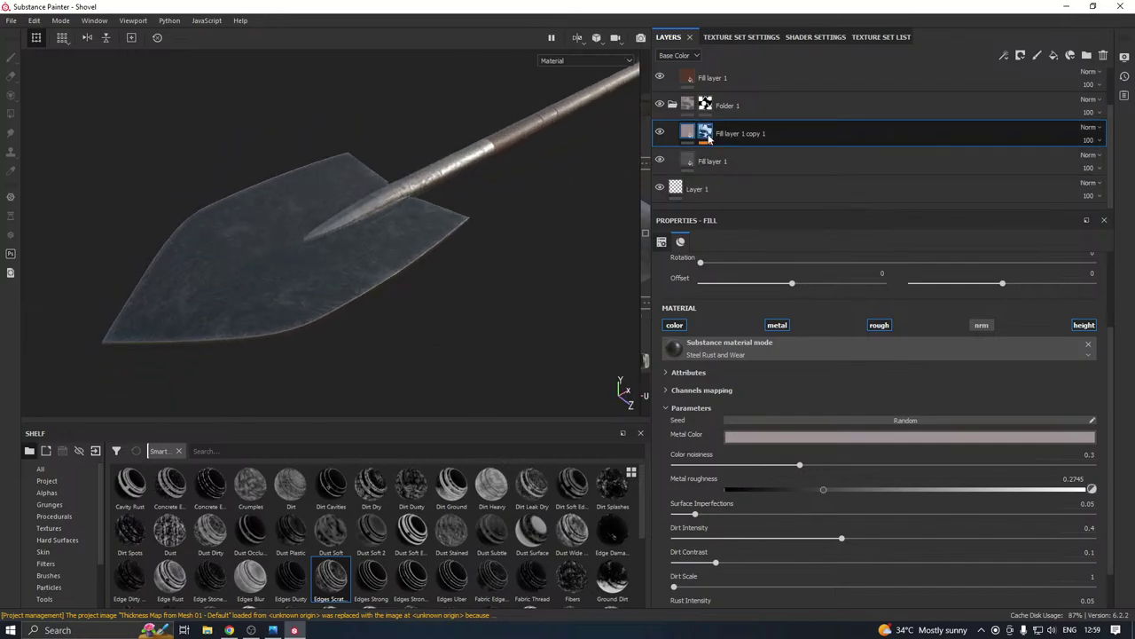
left_click(707, 134)
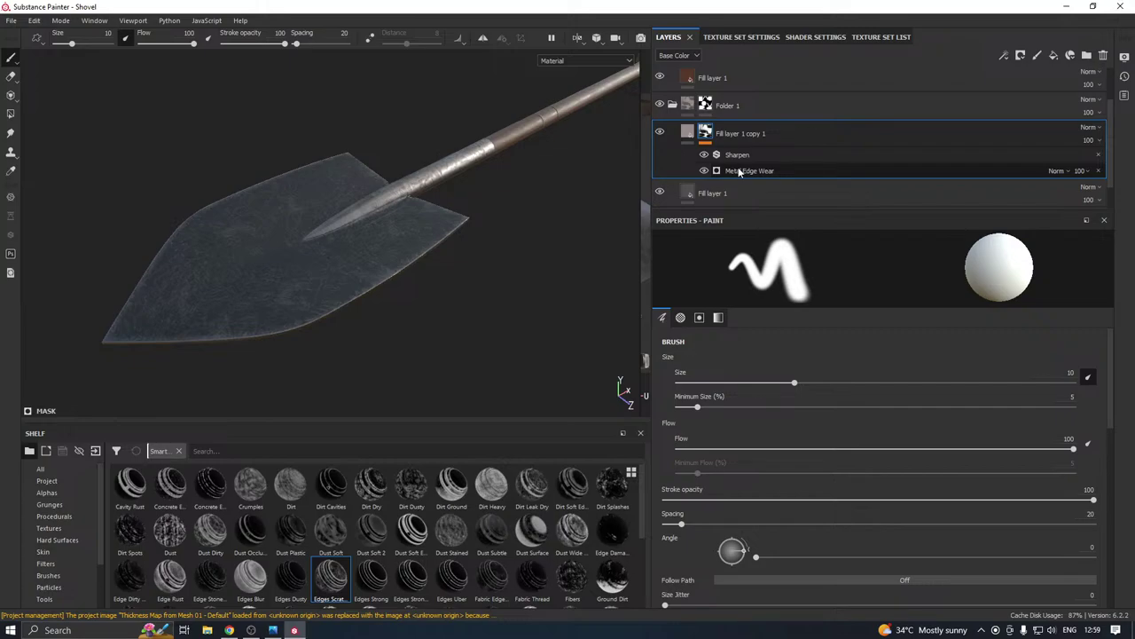
left_click(740, 171)
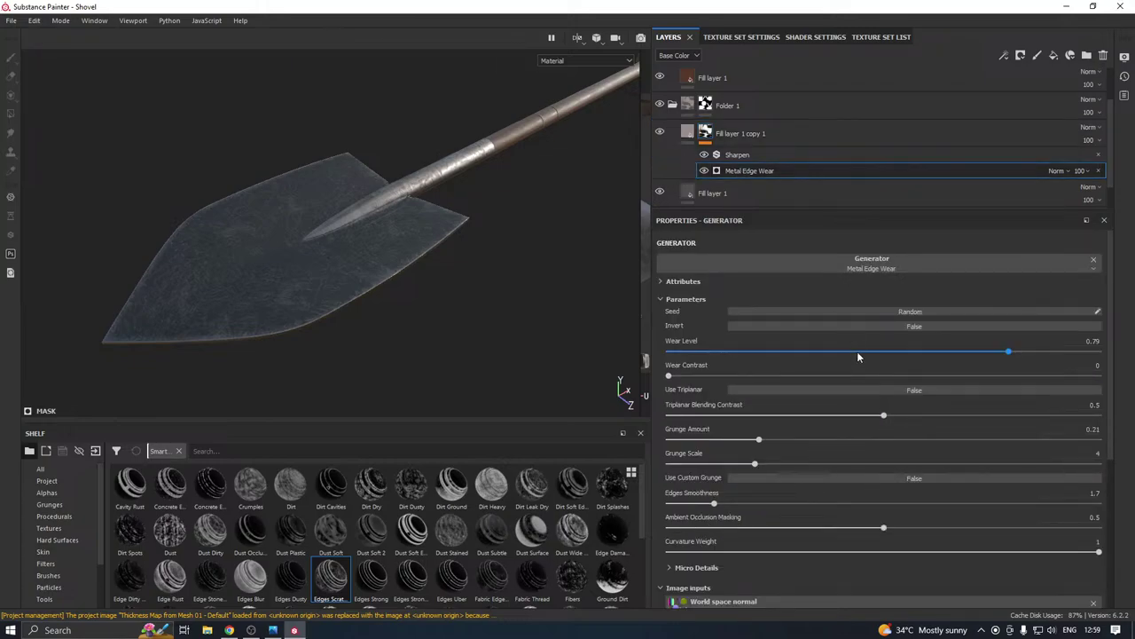
left_click_drag(1055, 352, 1065, 353)
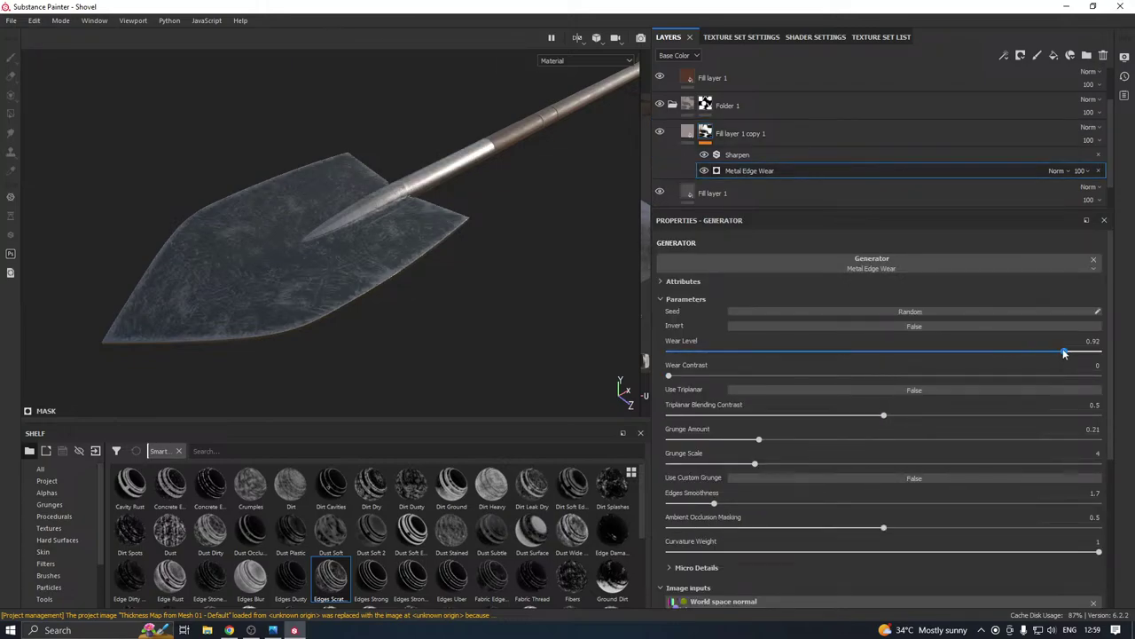
left_click_drag(320, 271, 364, 321, "alt")
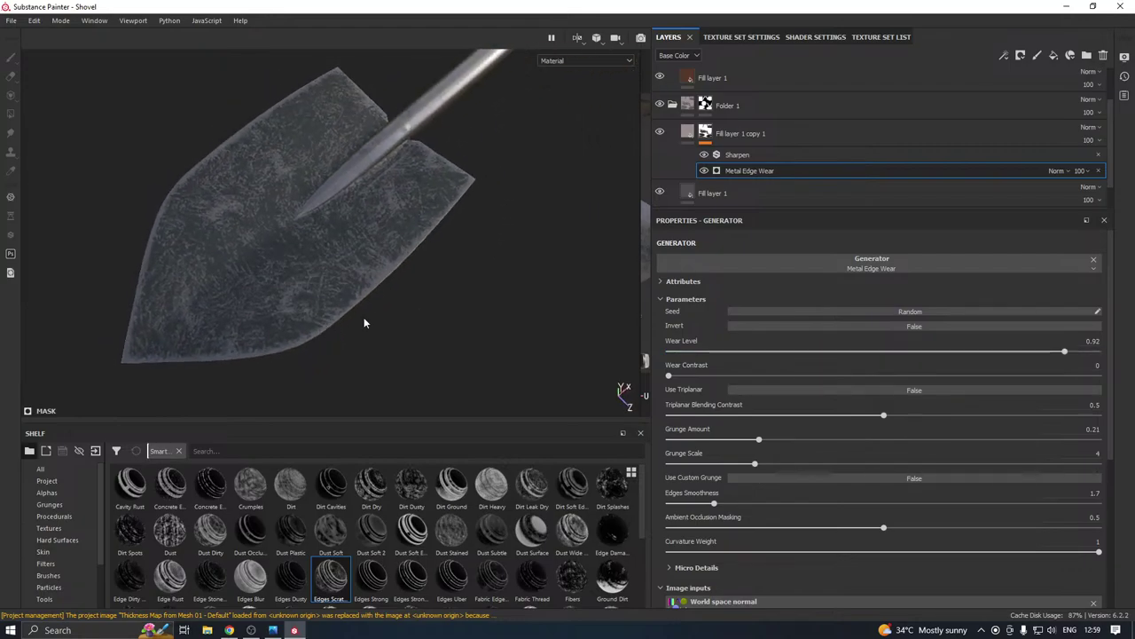
left_click_drag(1065, 352, 982, 352)
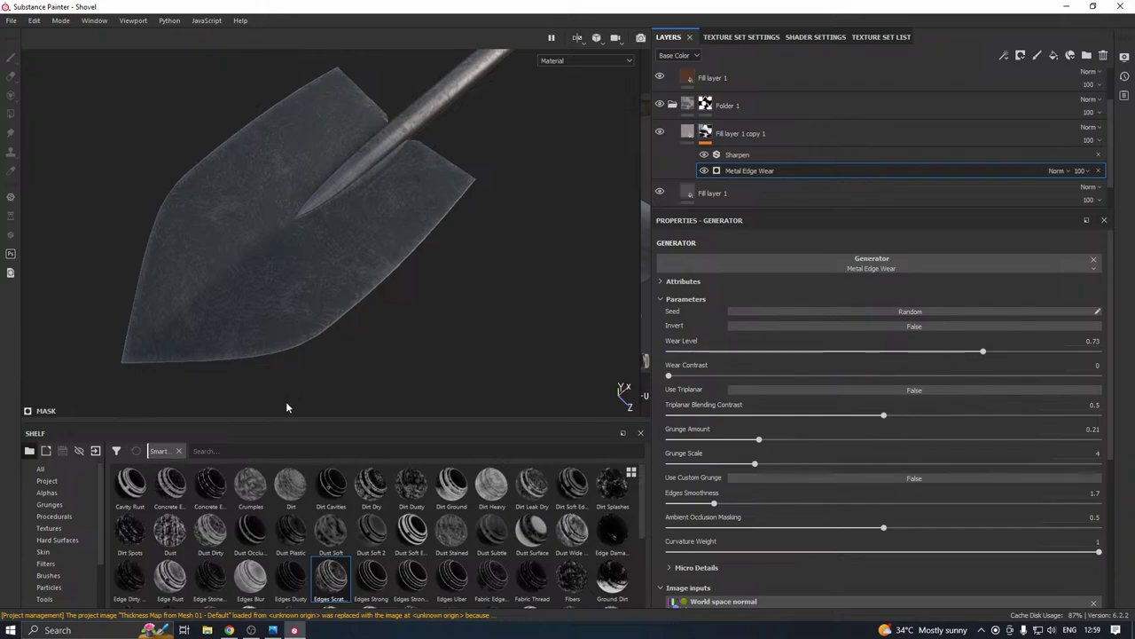
left_click_drag(355, 316, 244, 304, "alt")
left_click_drag(310, 276, 372, 274, "alt")
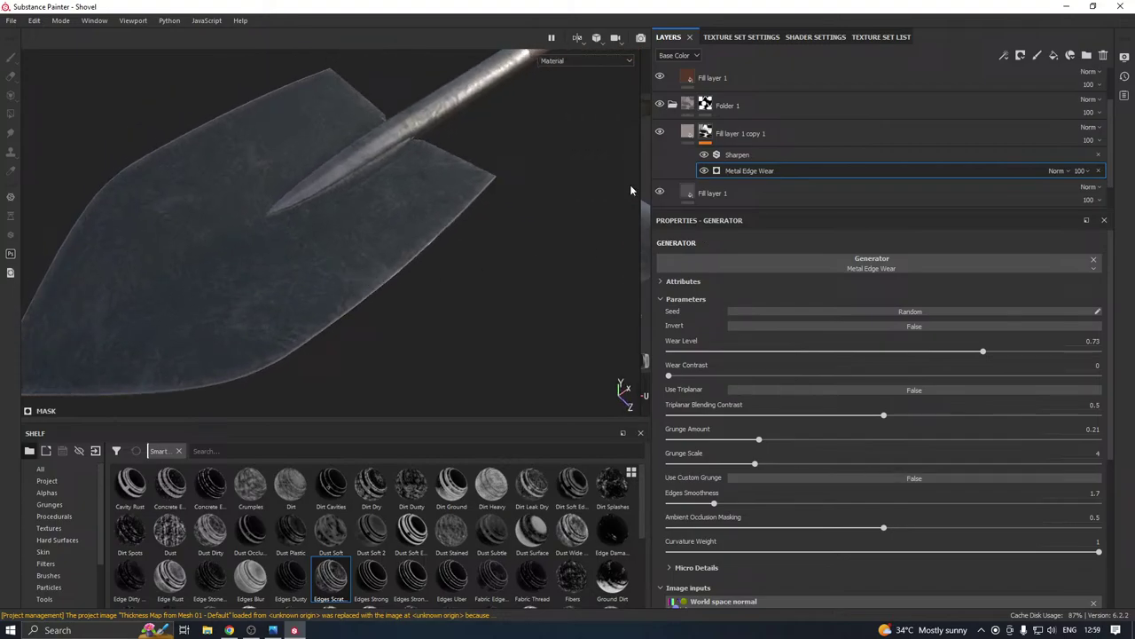
Lighten the masked steel copy's metal color to a nearly neutral light grey, RGB 0.707, 0.687, 0.687
left_click(688, 133)
left_click(772, 437)
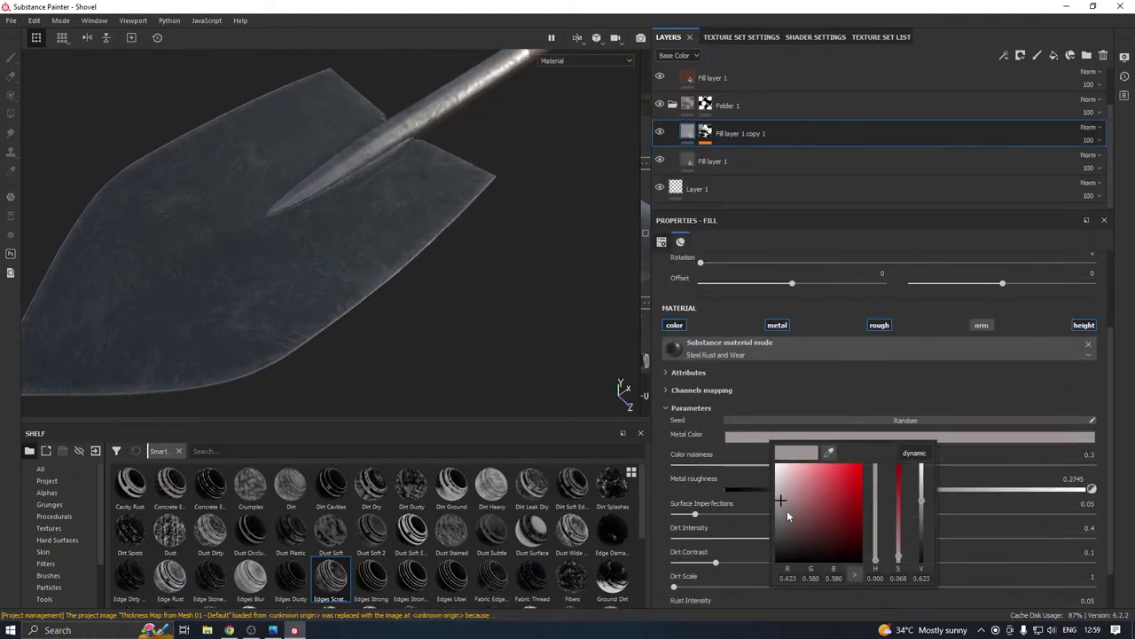
left_click_drag(781, 502, 777, 495)
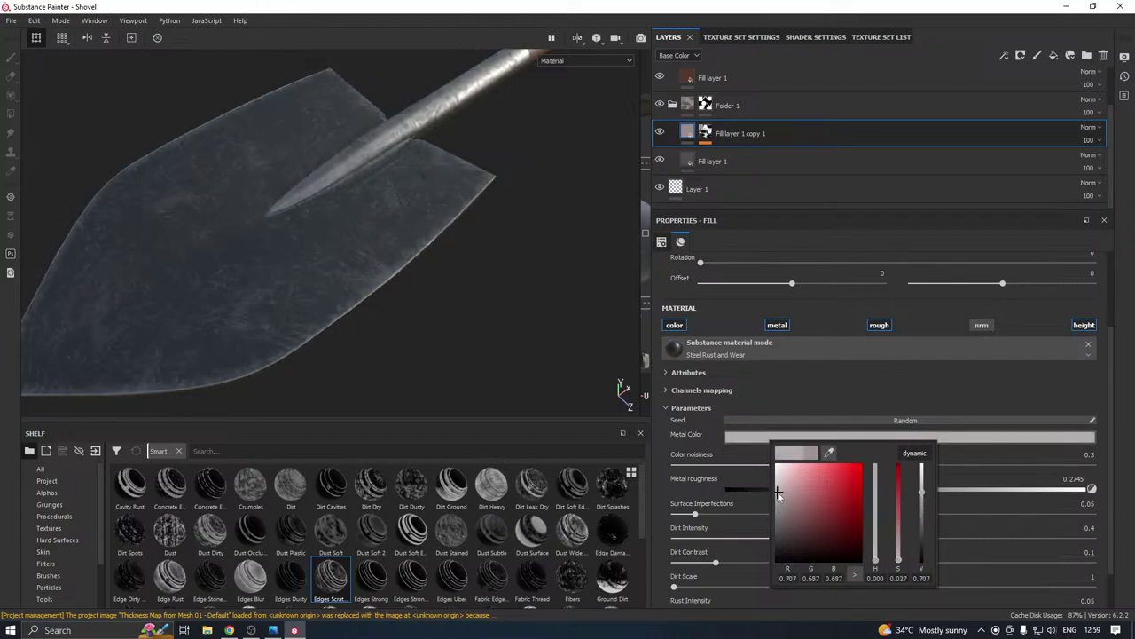
left_click_drag(245, 335, 375, 292, "alt")
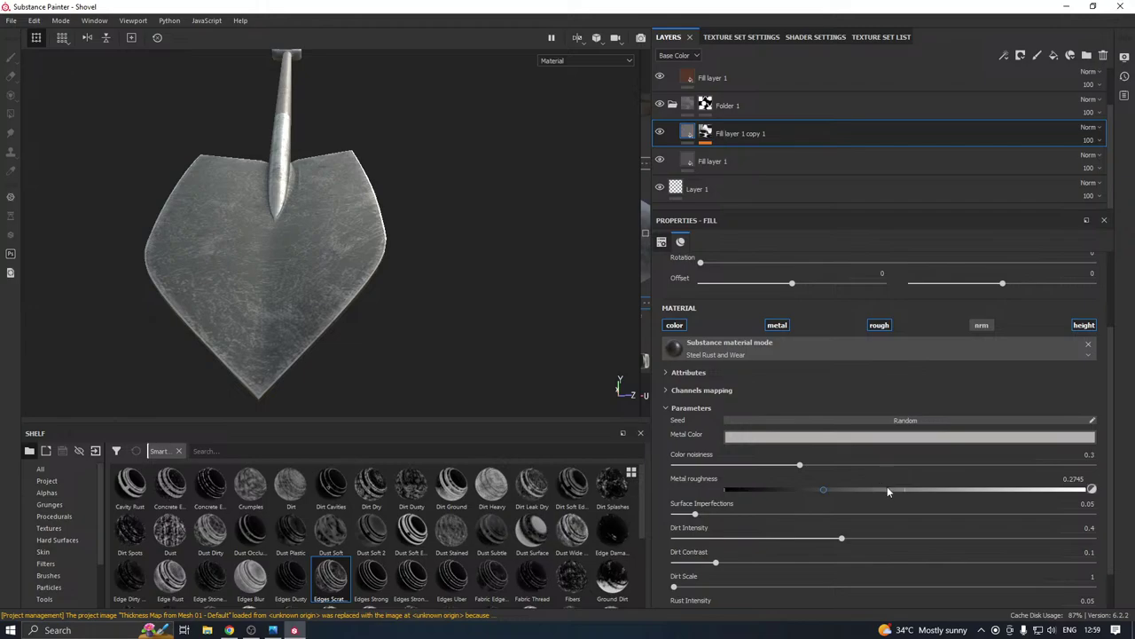
Set the masked steel copy's metal roughness to about 0.62
left_click_drag(907, 486, 939, 484)
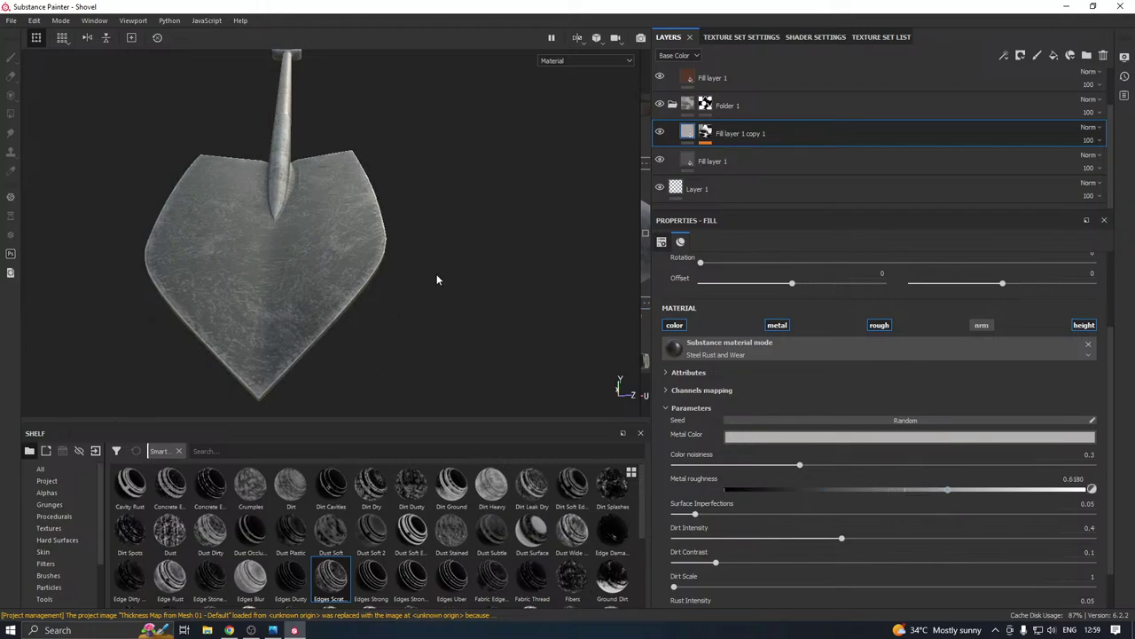
left_click_drag(436, 280, 282, 333, "alt")
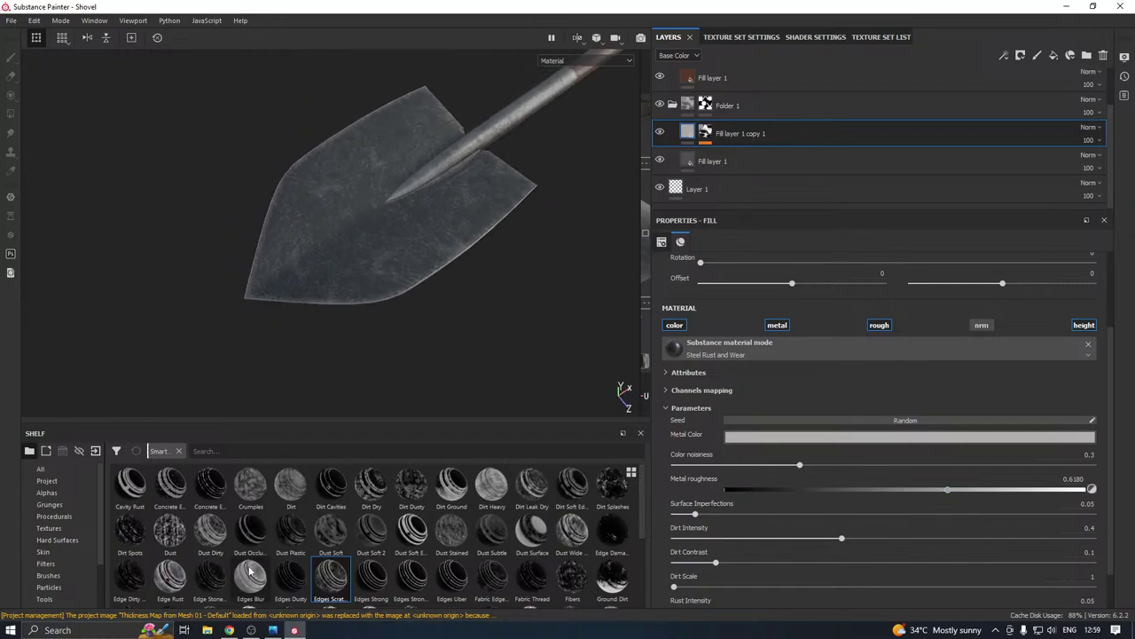
mouse_move(273, 631)
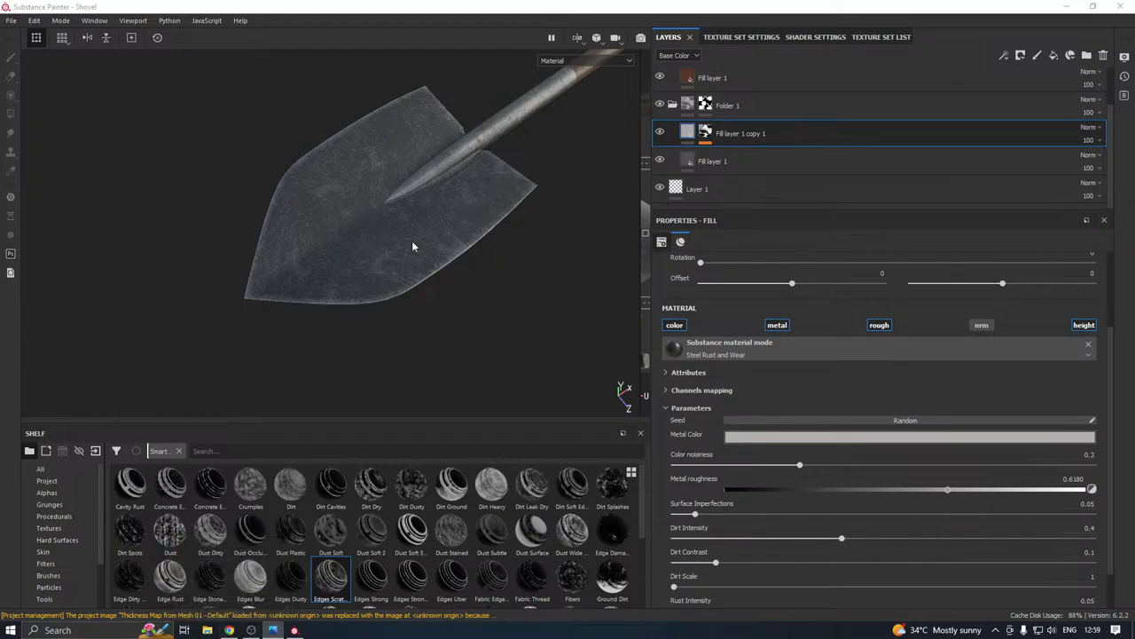
Change the masked steel copy's metal color to a warm tan, about RGB 0.766, 0.627, 0.521
scroll(411, 240, "down", 1)
left_click(809, 438)
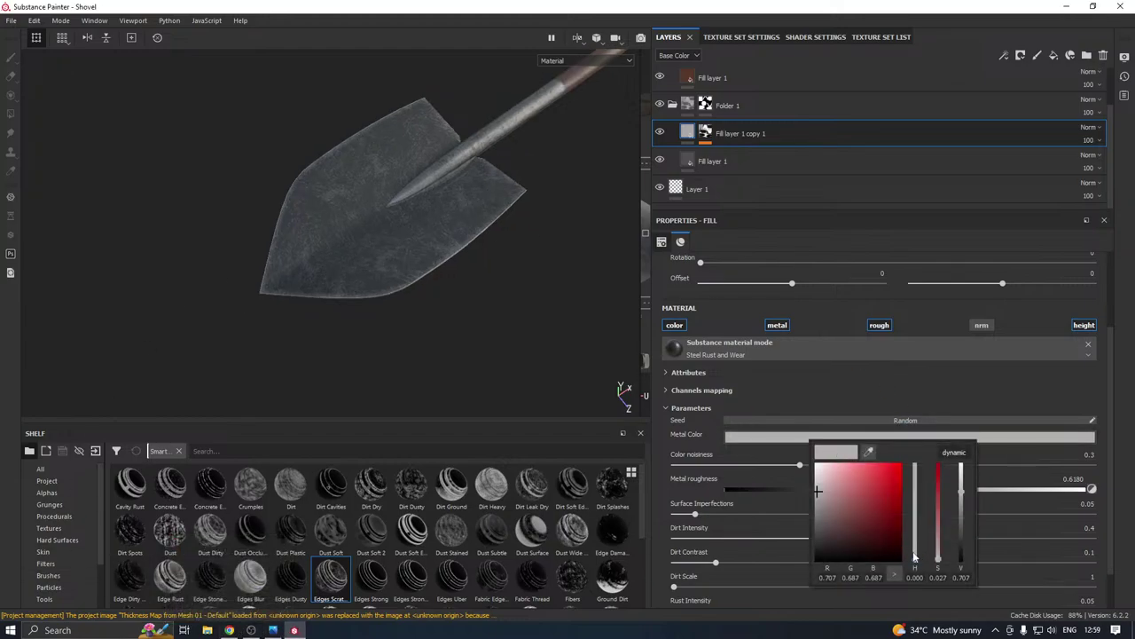
left_click_drag(915, 557, 915, 554)
left_click_drag(829, 512, 838, 486)
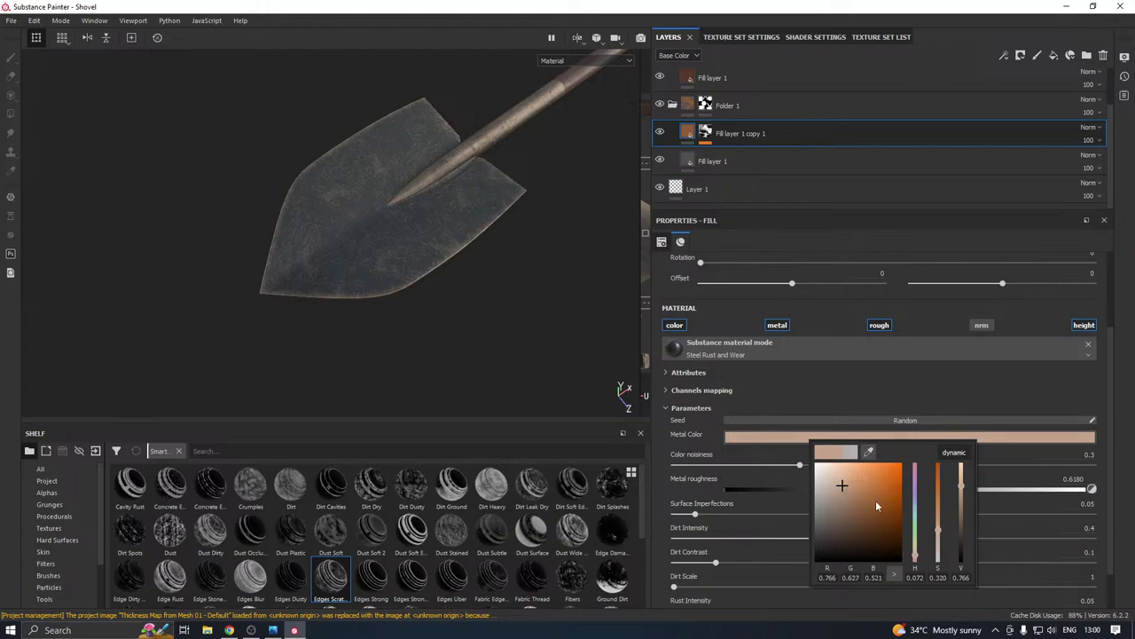
left_click(534, 366)
scroll(362, 273, "up", 3)
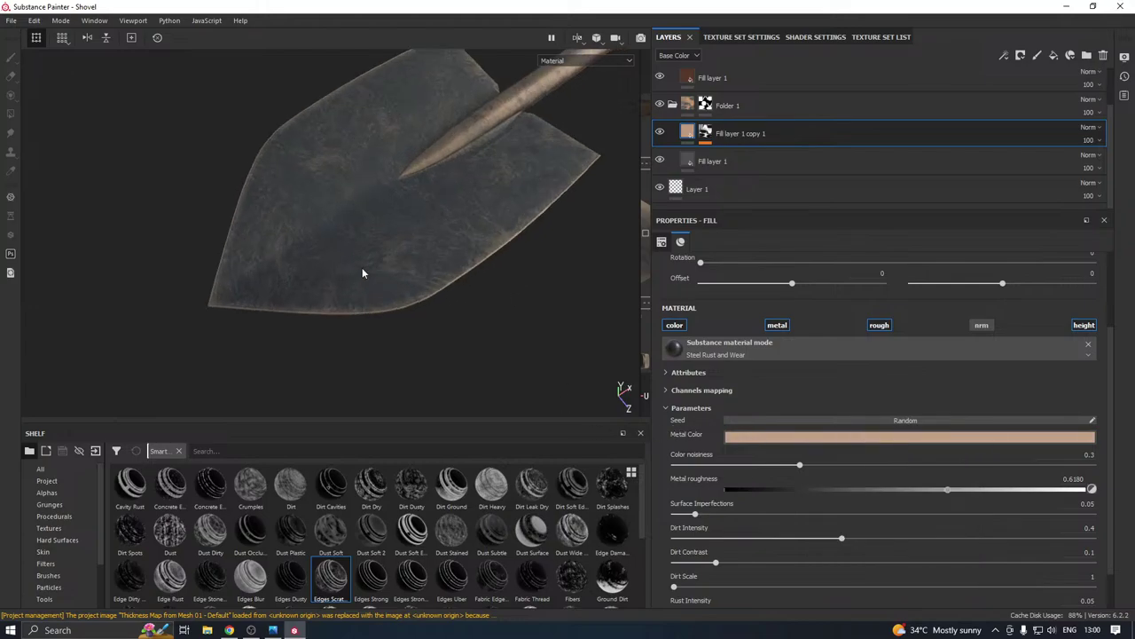
Change the base steel fill's metal color to a slightly warm, brownish grey and check it on the whole shovel
left_click(688, 161)
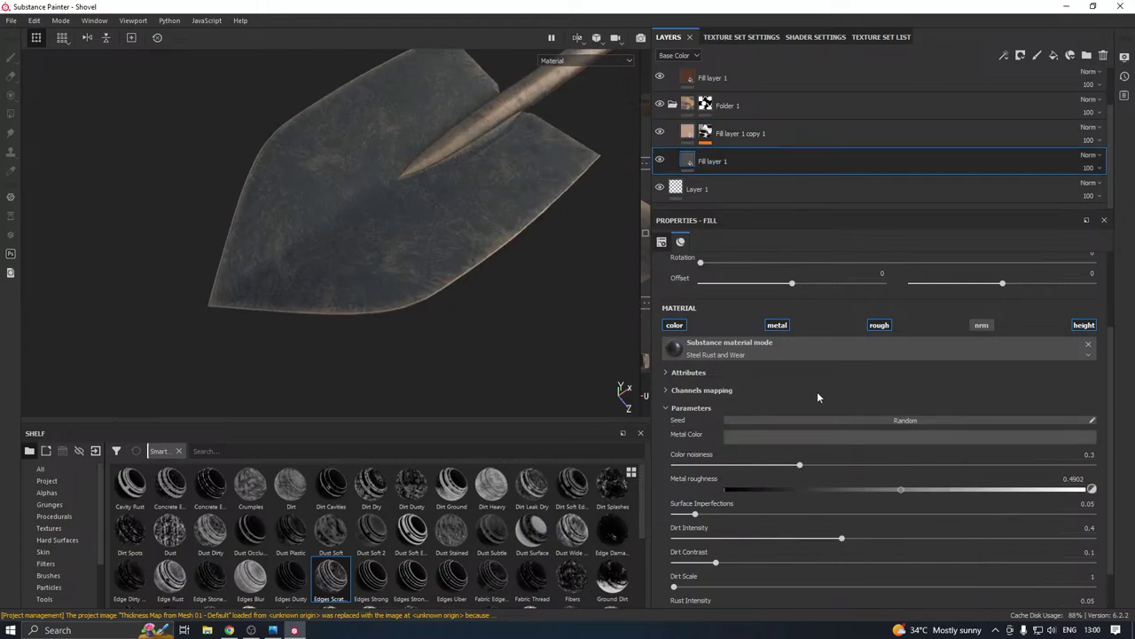
left_click(791, 434)
left_click_drag(808, 524, 806, 518)
left_click(476, 335)
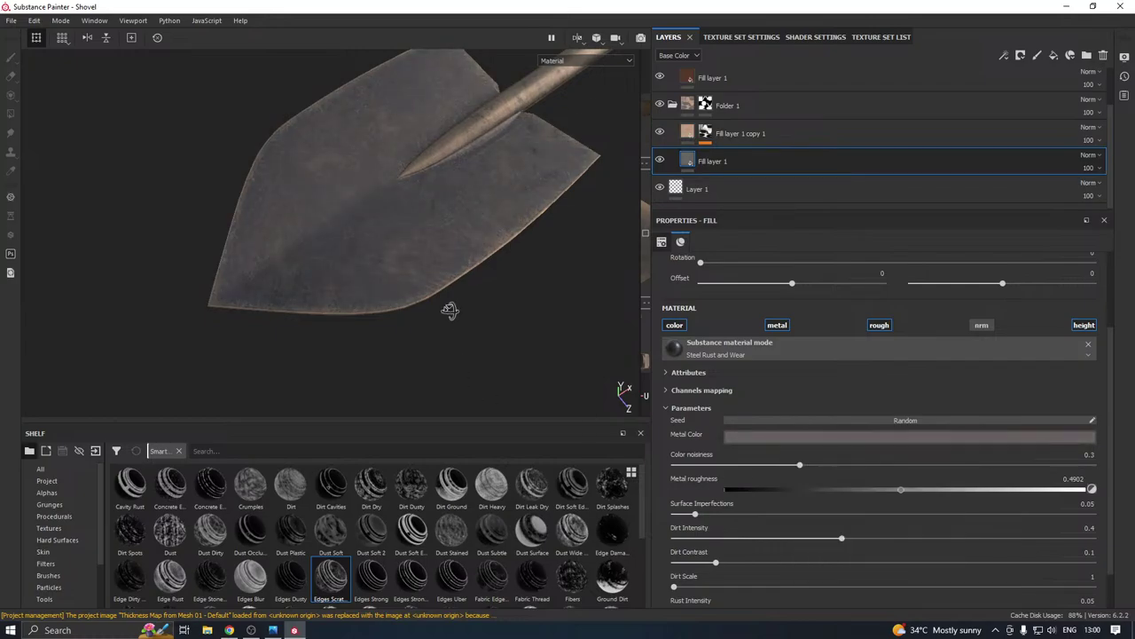
left_click_drag(450, 311, 415, 312, "alt")
scroll(340, 333, "down", 2)
left_click_drag(343, 332, 431, 343, "alt")
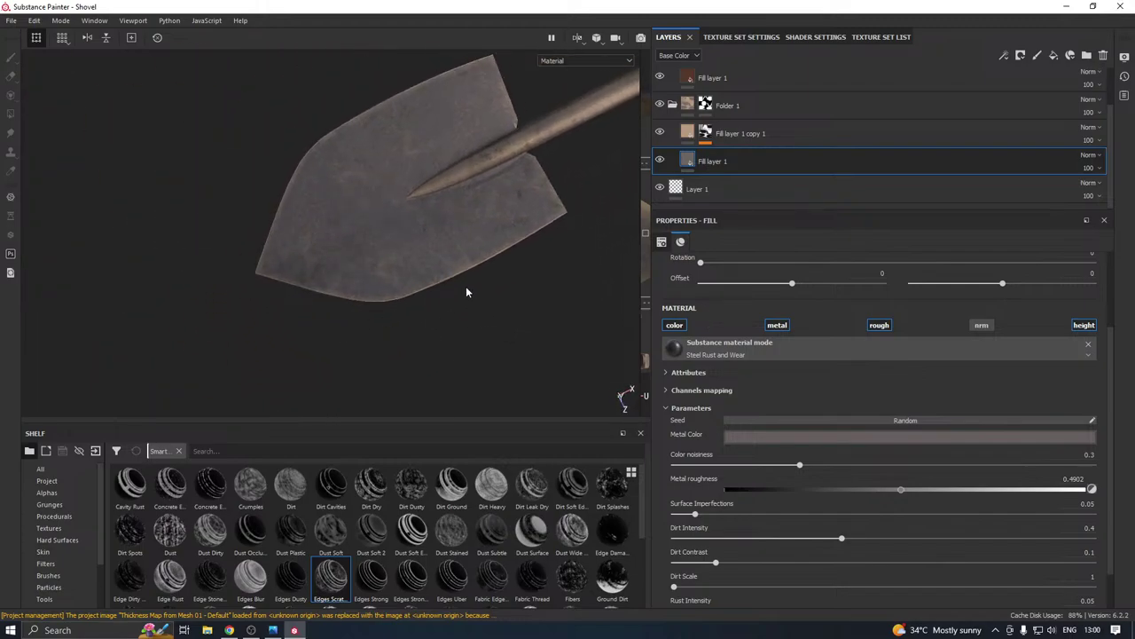
middle_click_drag(467, 292, 314, 331, "alt")
scroll(296, 331, "down", 3)
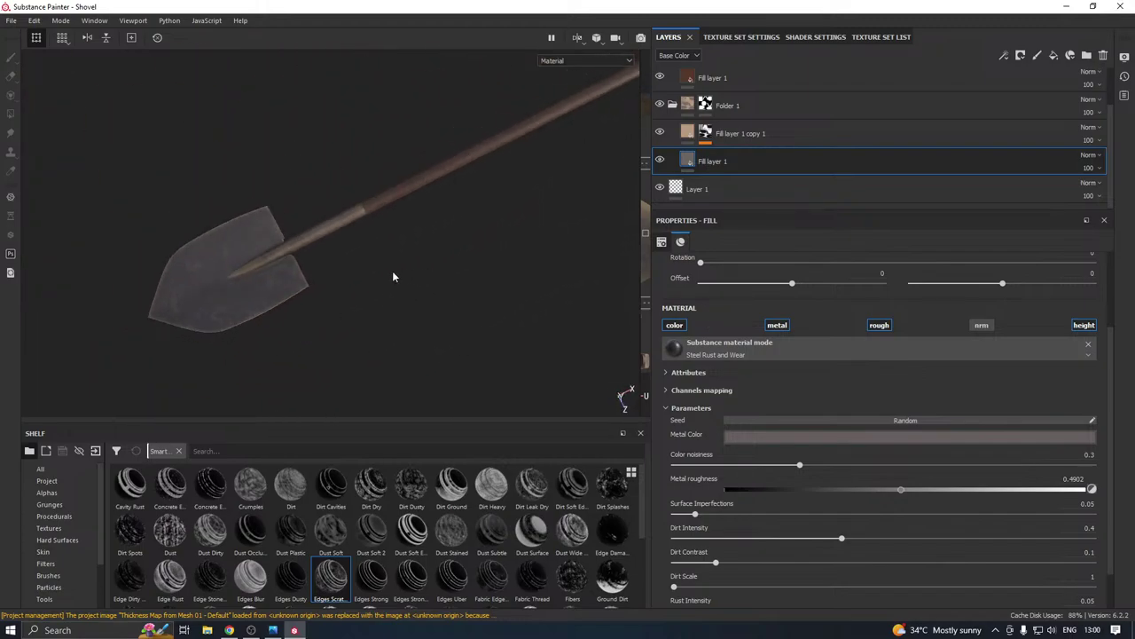
left_click_drag(393, 277, 461, 248, "alt")
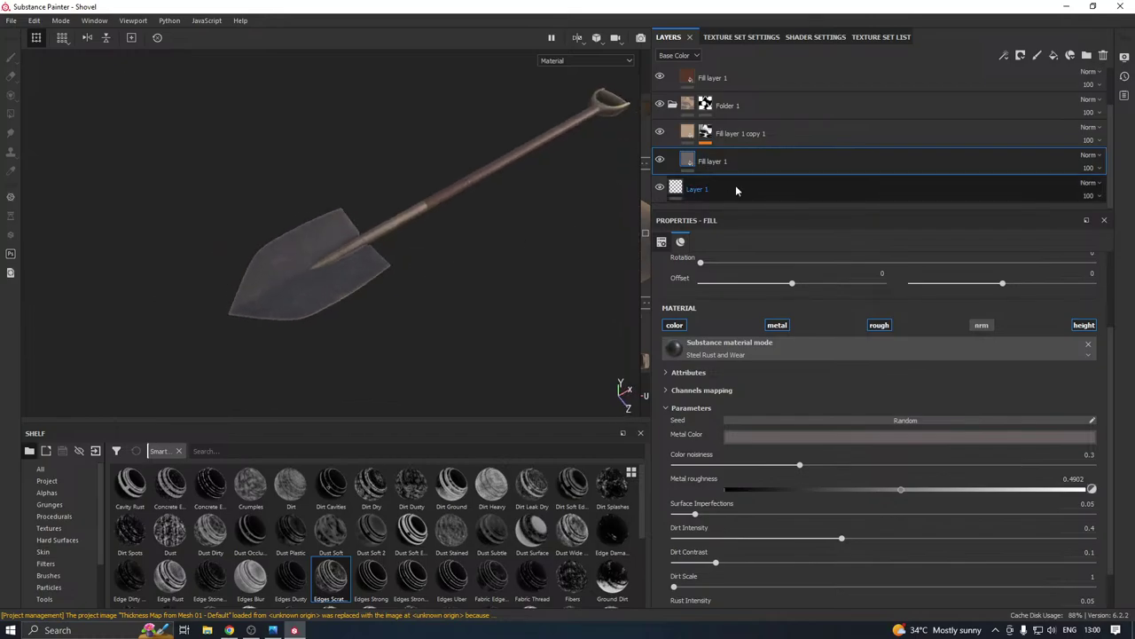
Add a new fill layer above the masked steel copy and apply the Ground Dirt smart mask to it
left_click(754, 134)
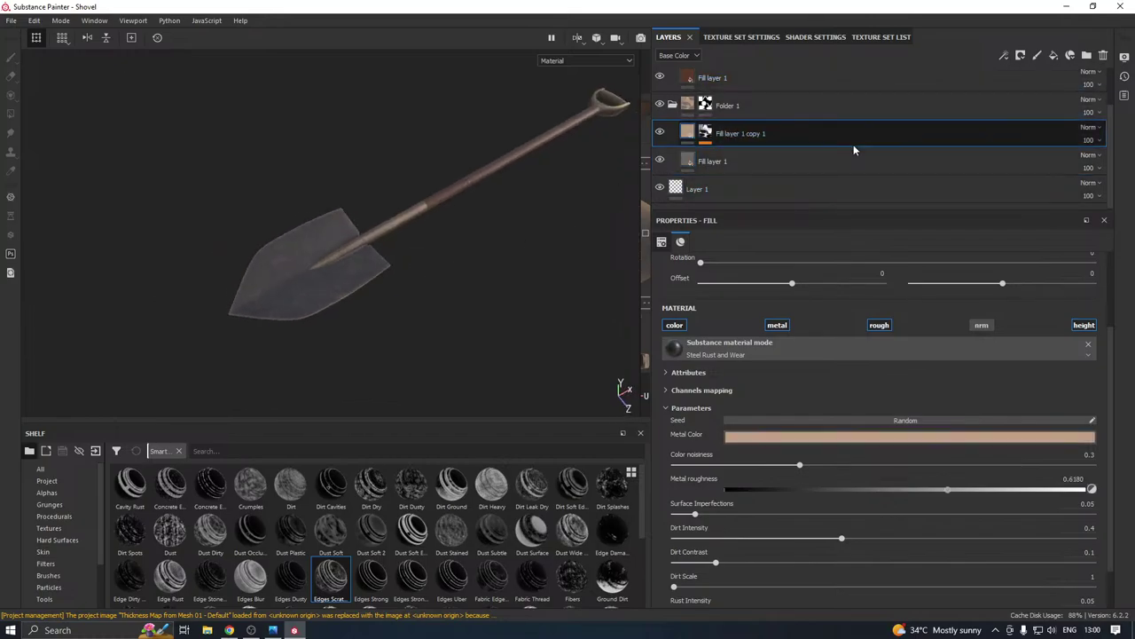
left_click(1053, 57)
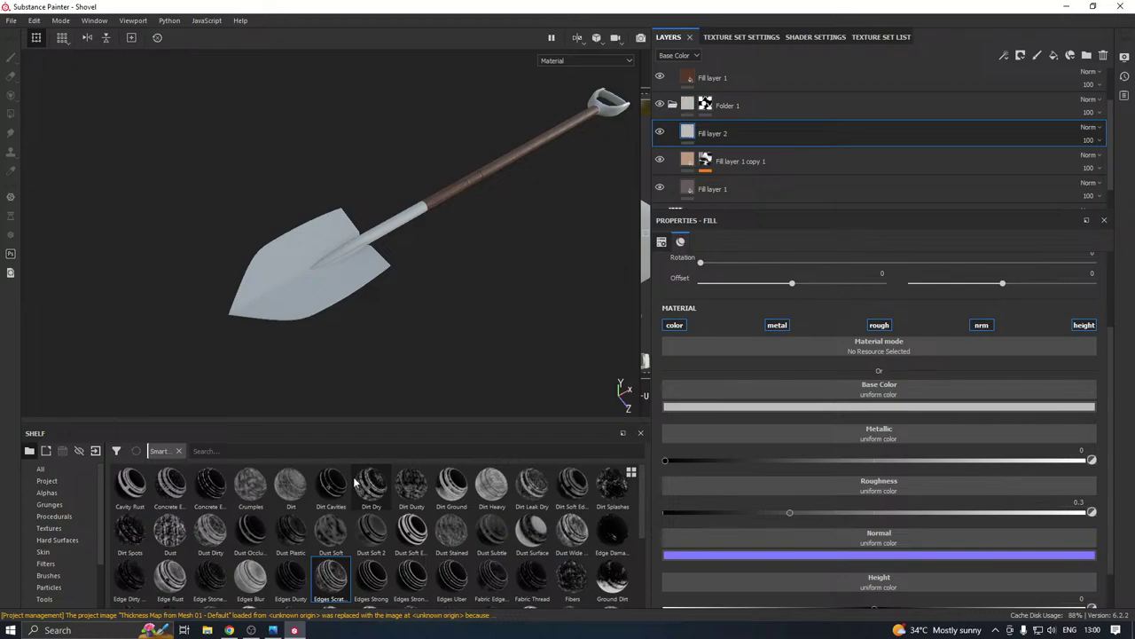
left_click_drag(612, 577, 789, 139)
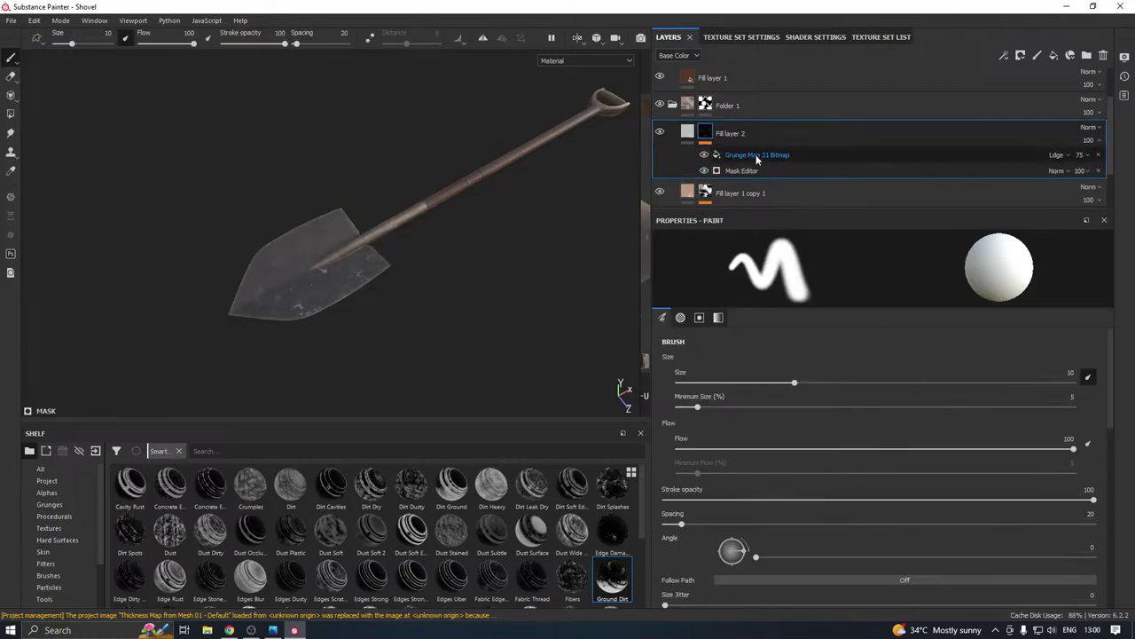
Turn on Global Invert in the Ground Dirt mask's Mask Editor and set Global Balance close to its maximum
left_click(746, 168)
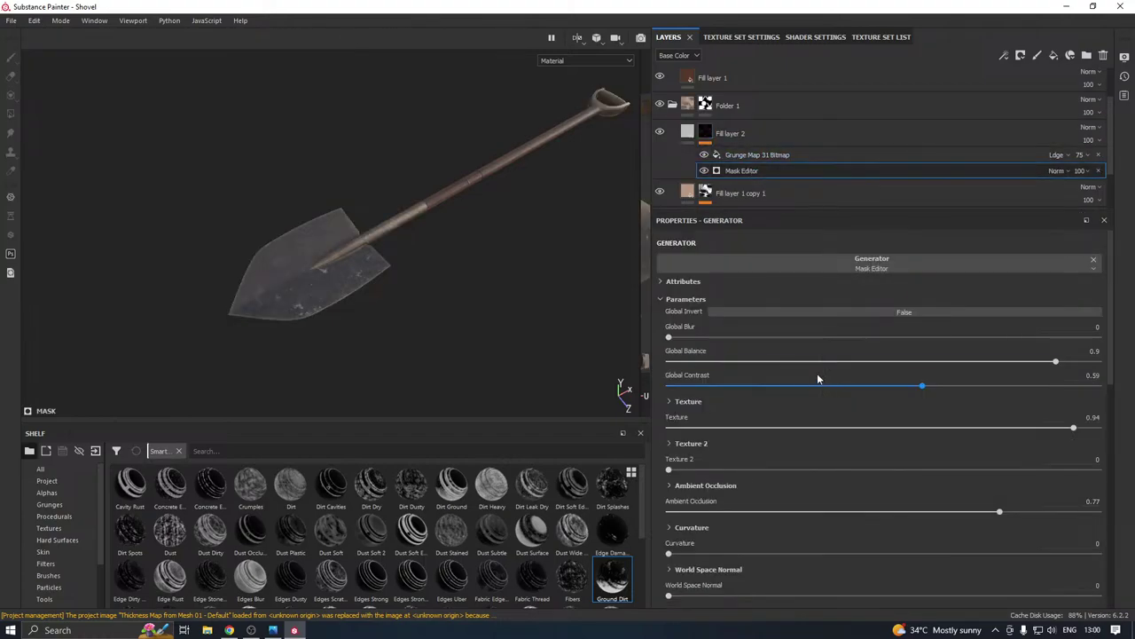
left_click_drag(1059, 364, 1086, 363)
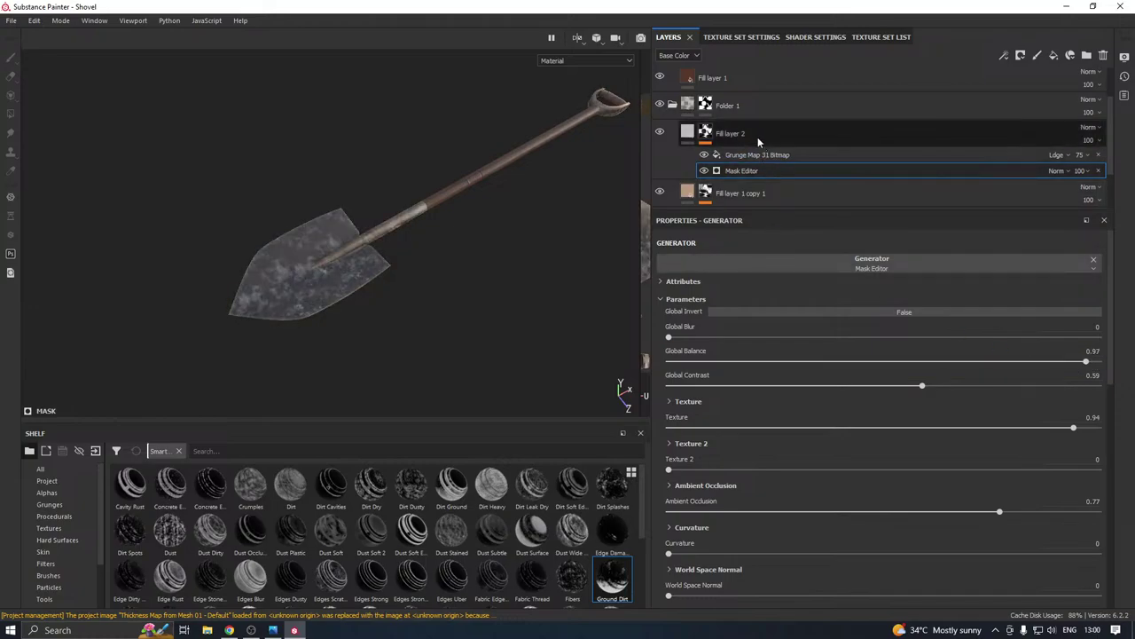
left_click(753, 309)
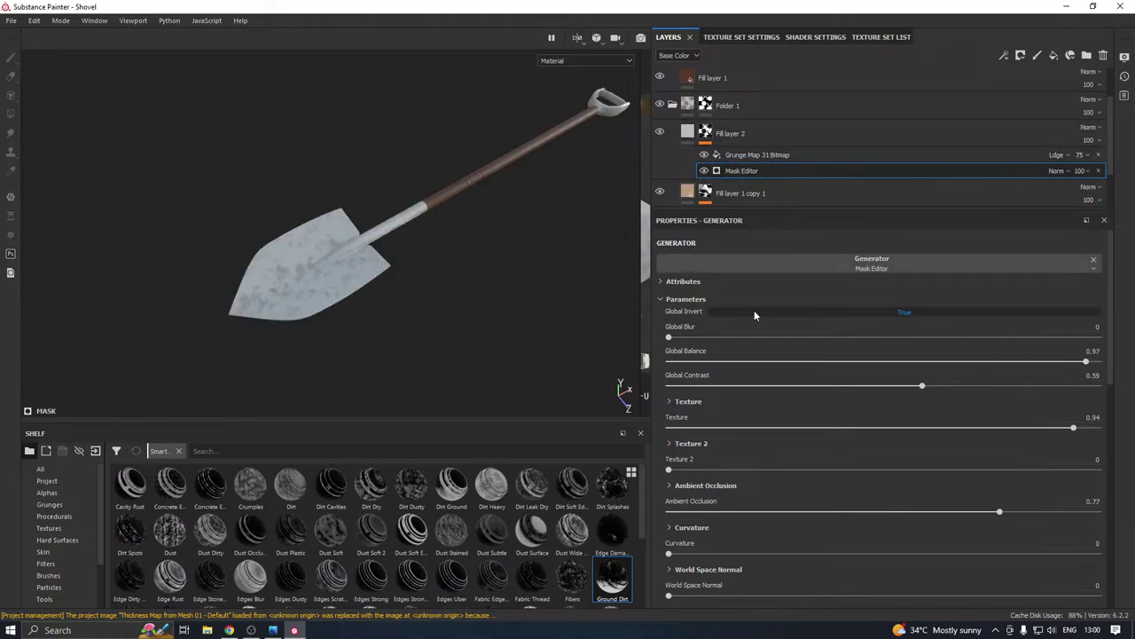
left_click(901, 365)
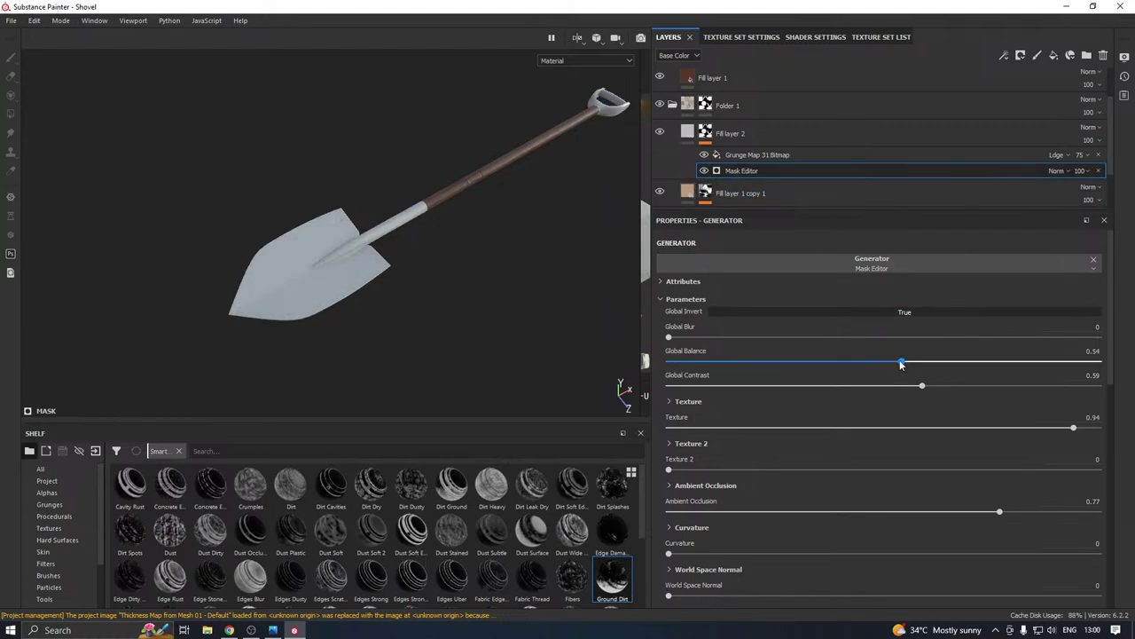
left_click_drag(874, 367, 1094, 362)
Clear the Ground Dirt mask from Fill layer 2, apply the "Moss From…" smart mask instead and inspect it on the blade
right_click(743, 135)
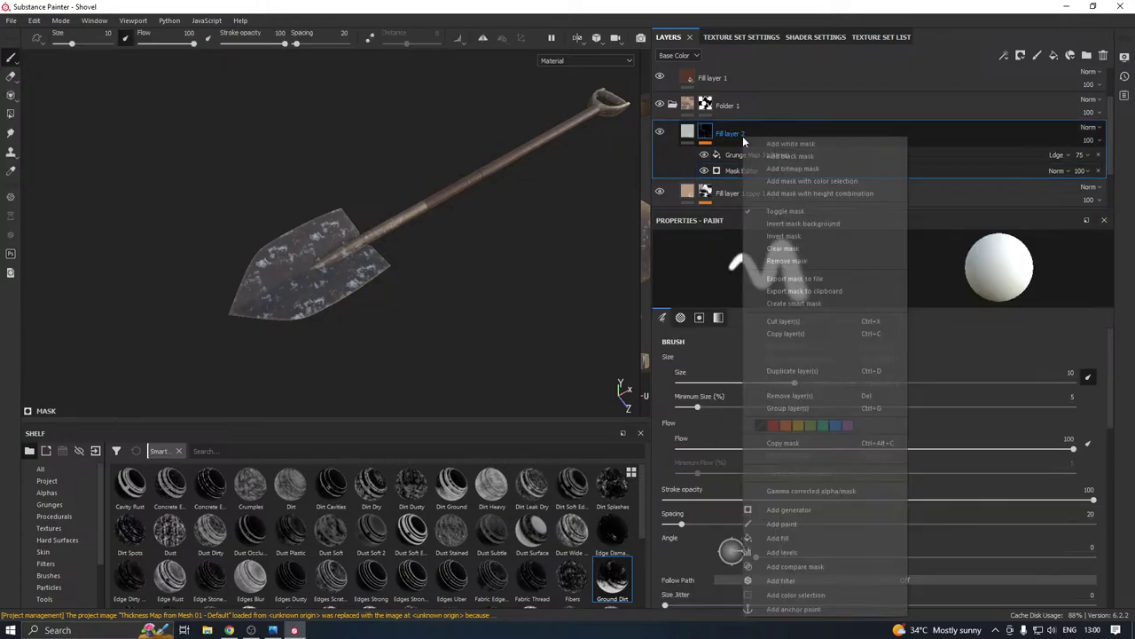
left_click(799, 249)
scroll(267, 509, "down", 3)
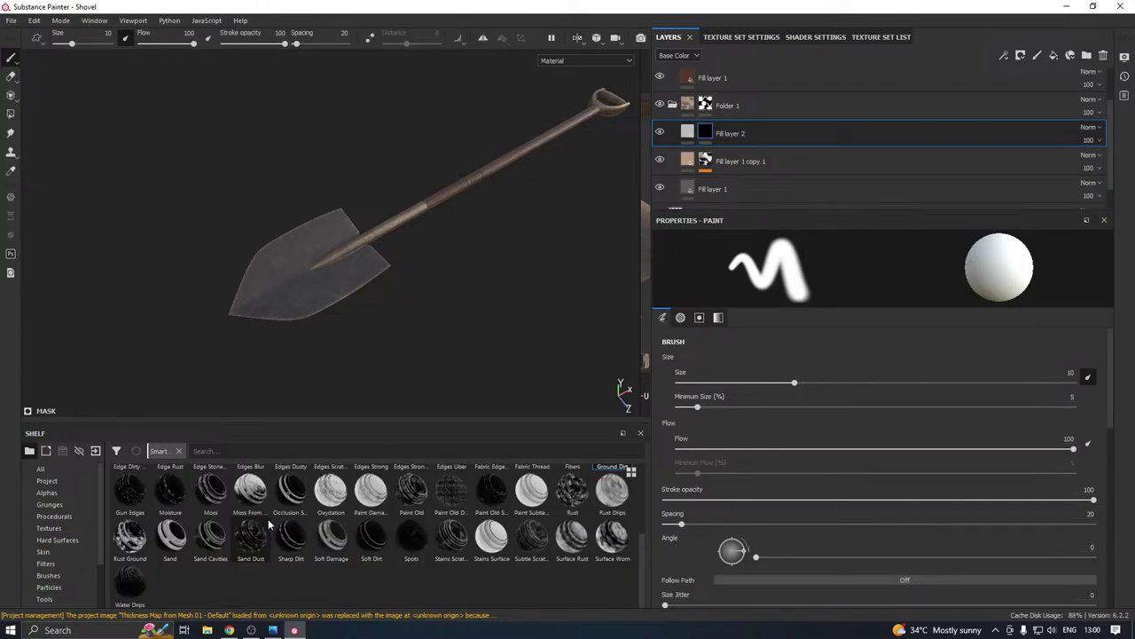
left_click_drag(757, 139, 757, 138)
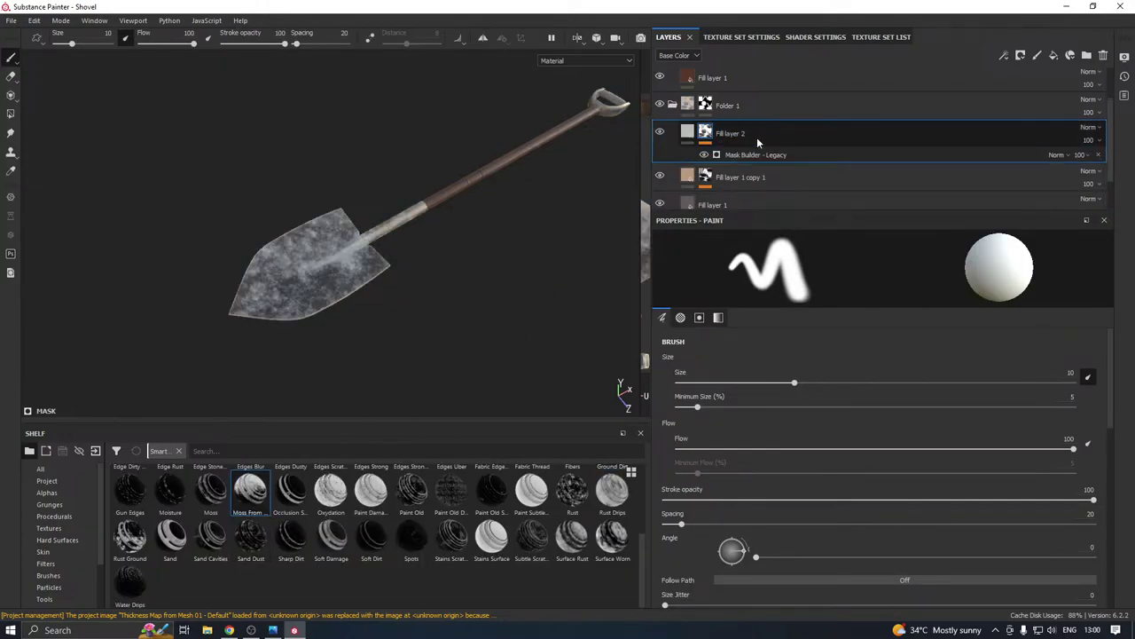
scroll(295, 284, "down", 1)
scroll(295, 284, "up", 3)
left_click_drag(296, 284, 371, 266, "alt")
Clear the mask on Fill layer 2 and return to the first smart masks in the shelf
right_click(724, 143)
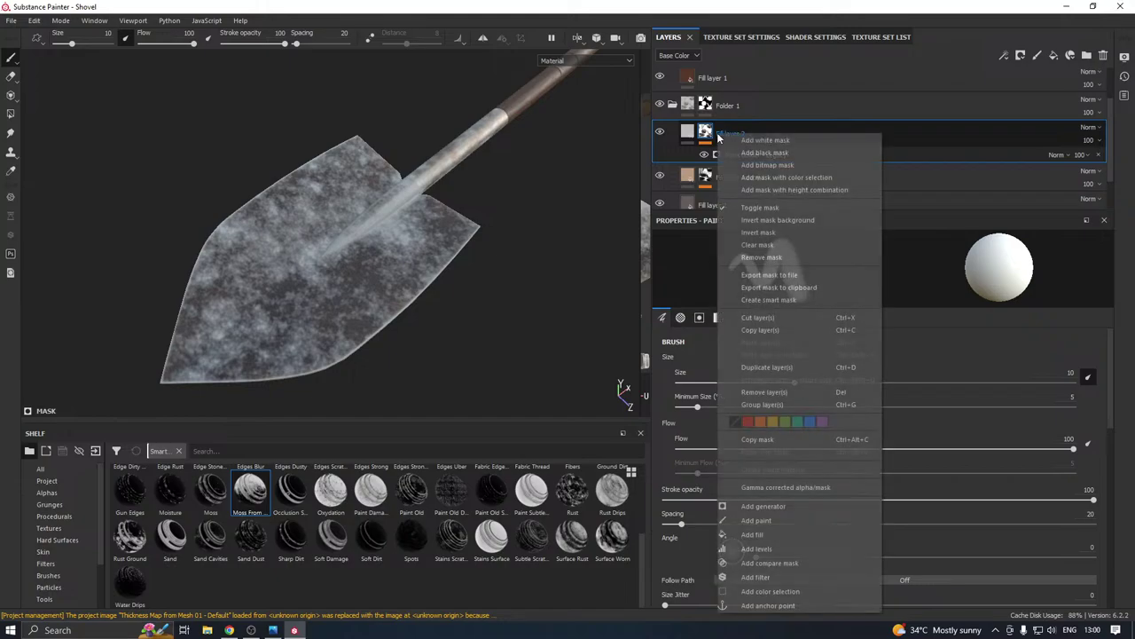
left_click(763, 252)
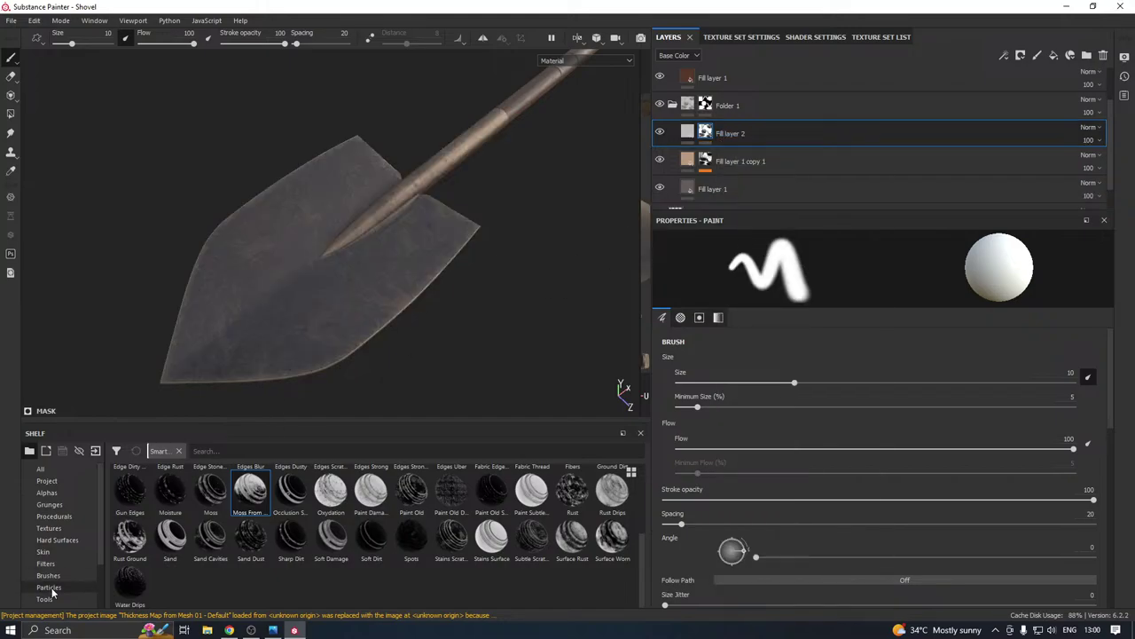
scroll(327, 529, "up", 3)
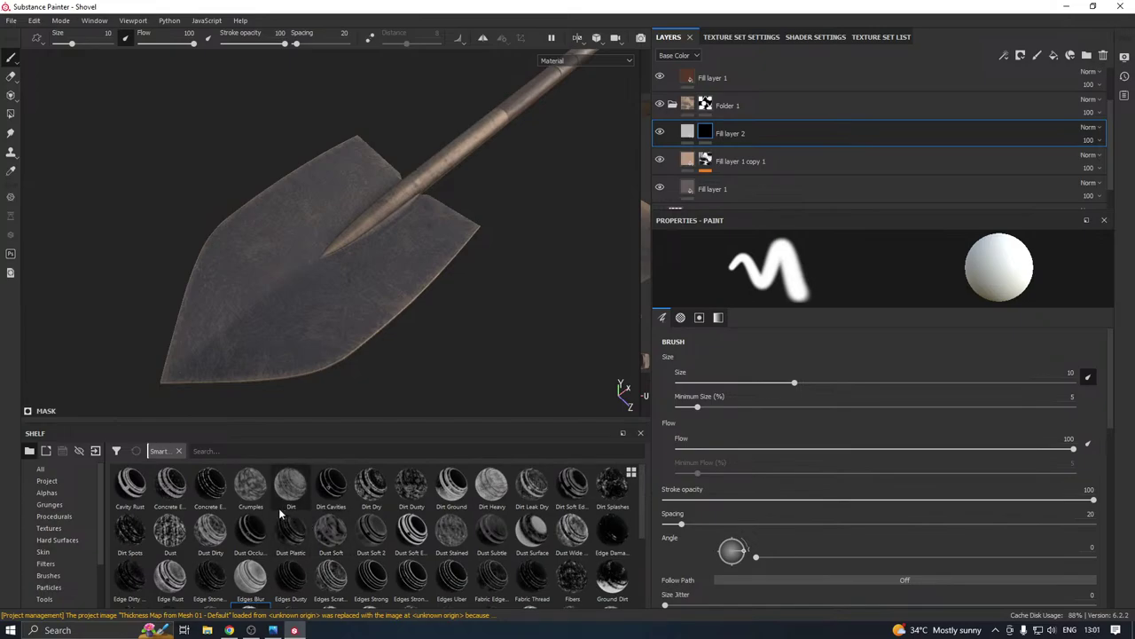
Apply the Cavity Rust smart mask to Fill layer 2 and inspect it where the handle meets the blade
left_click_drag(142, 494, 736, 133)
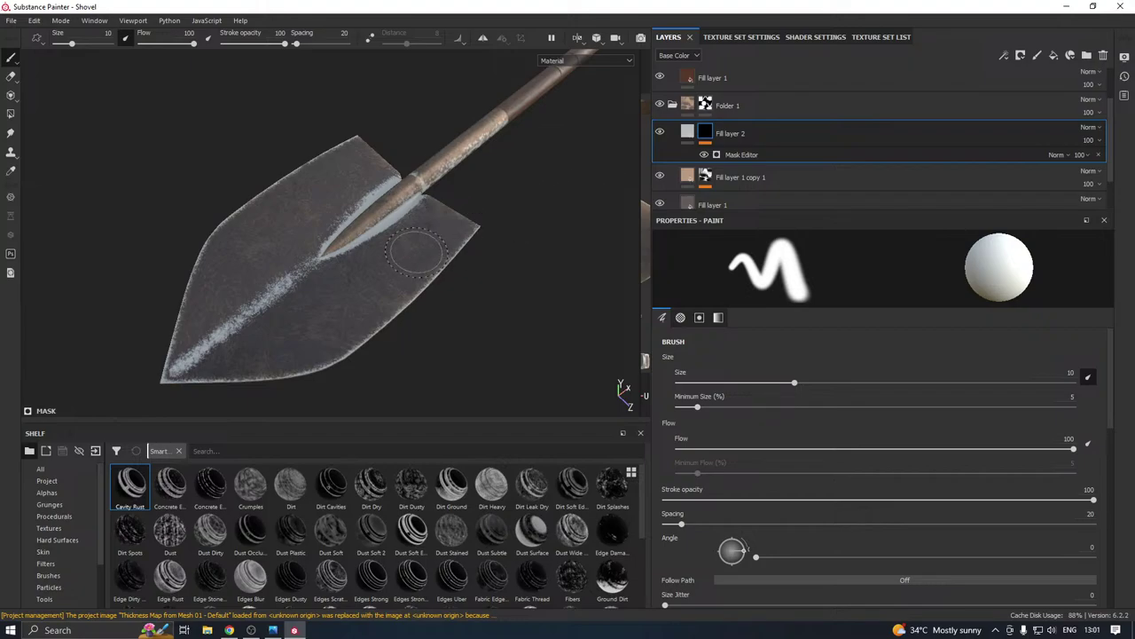
left_click_drag(414, 251, 391, 269, "alt")
middle_click_drag(393, 260, 401, 303, "alt")
scroll(401, 304, "up", 2)
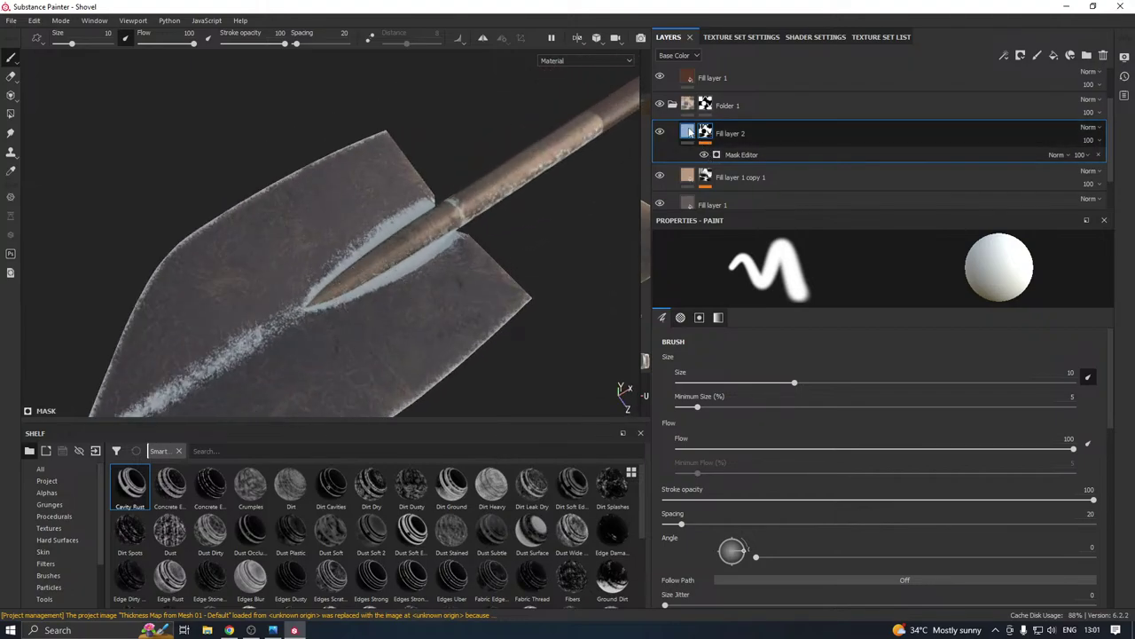
Assign the Rust Fine material to Fill layer 2 and check the rust on the blade
left_click(689, 131)
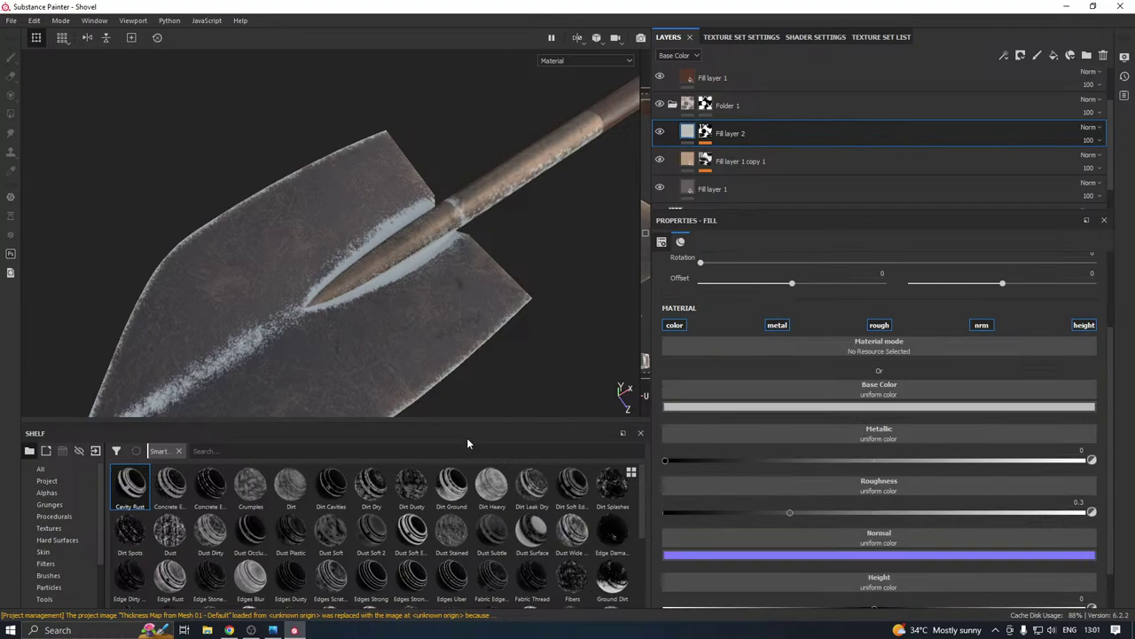
scroll(62, 550, "down", 2)
left_click(53, 551)
scroll(483, 540, "down", 3)
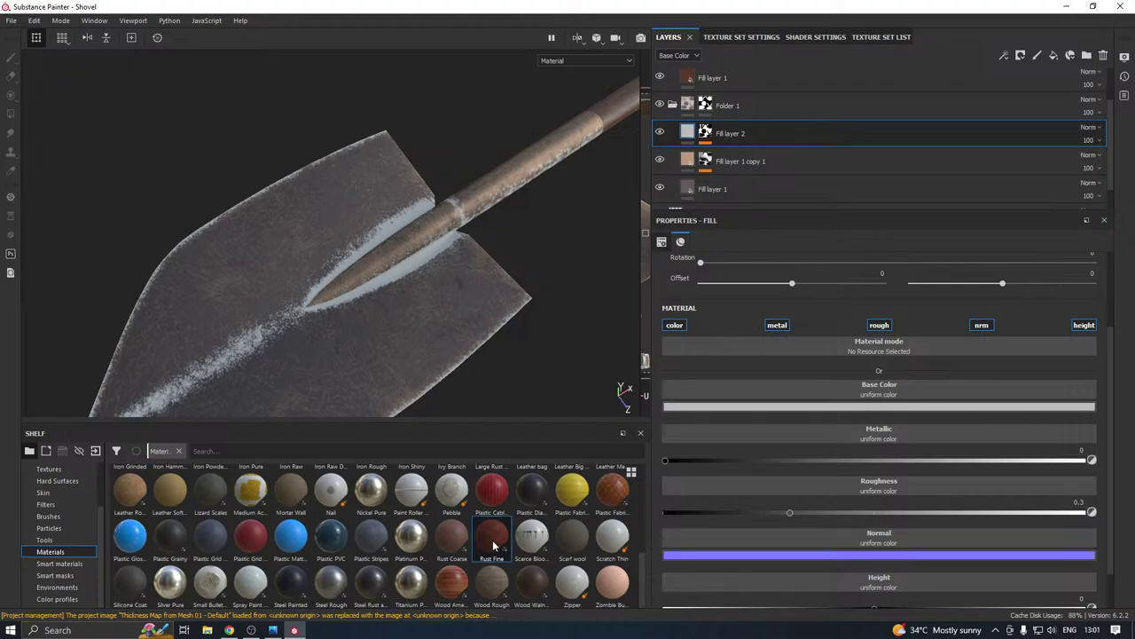
left_click(493, 541)
left_click_drag(484, 303, 474, 337, "alt")
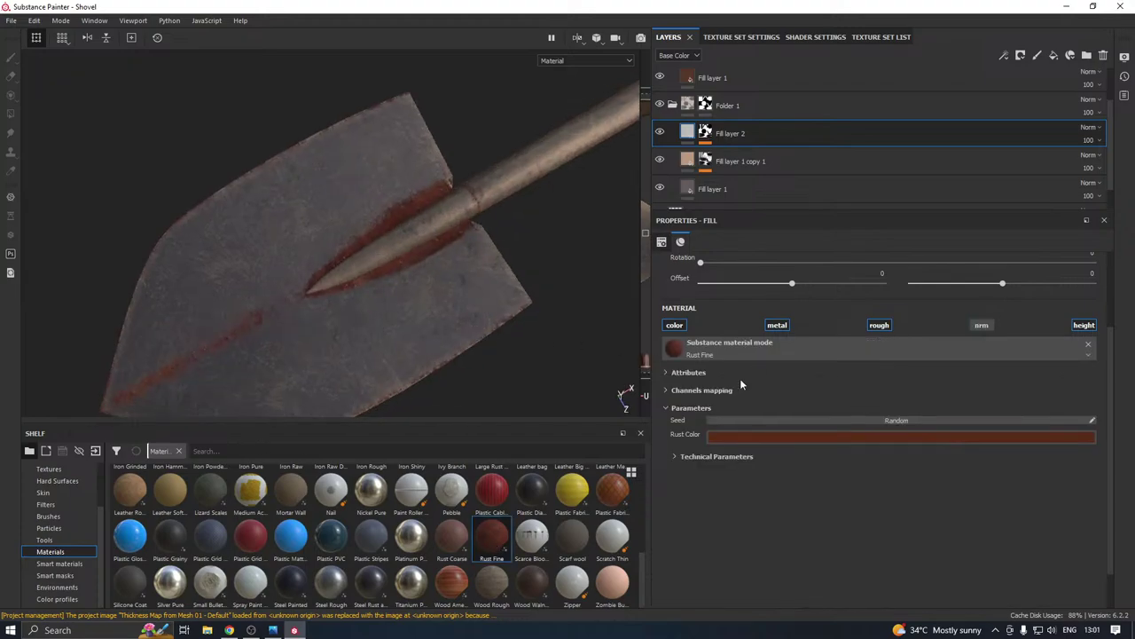
In the Mask Editor of Fill layer 2, lower Global Contrast to 0 and Global Balance to 0.52
left_click(704, 137)
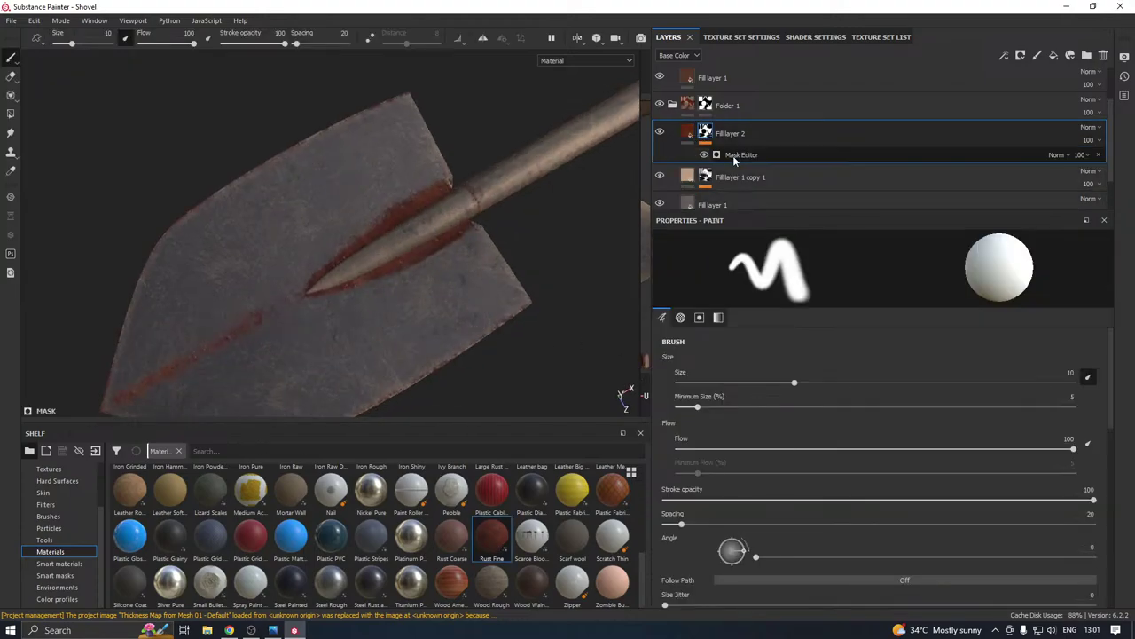
left_click(778, 155)
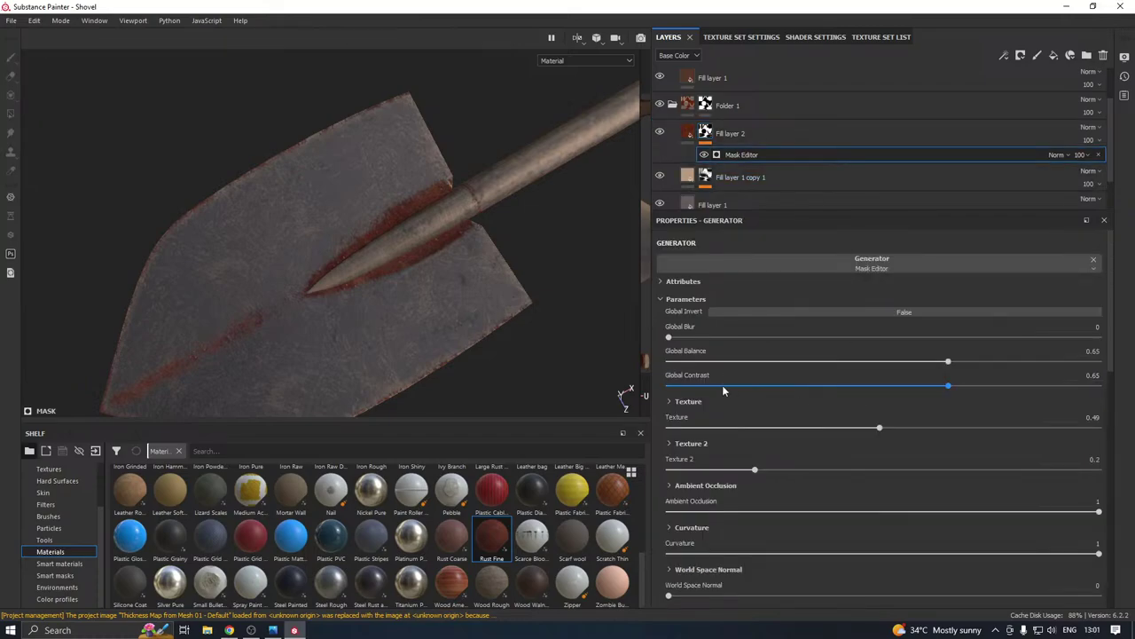
left_click_drag(722, 388, 719, 388)
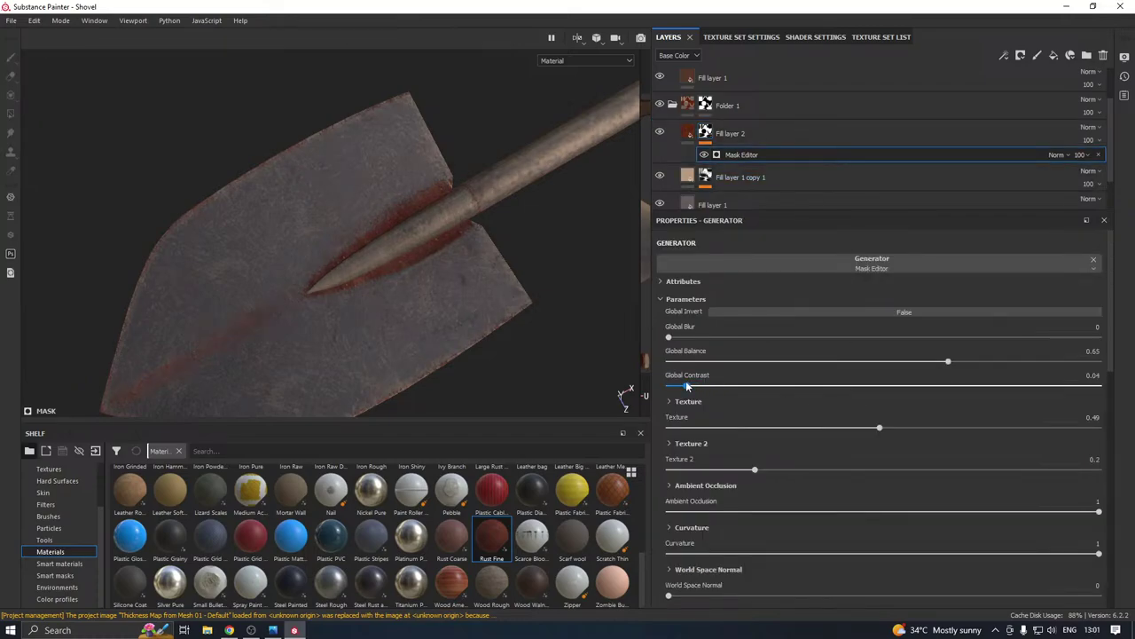
left_click(882, 361)
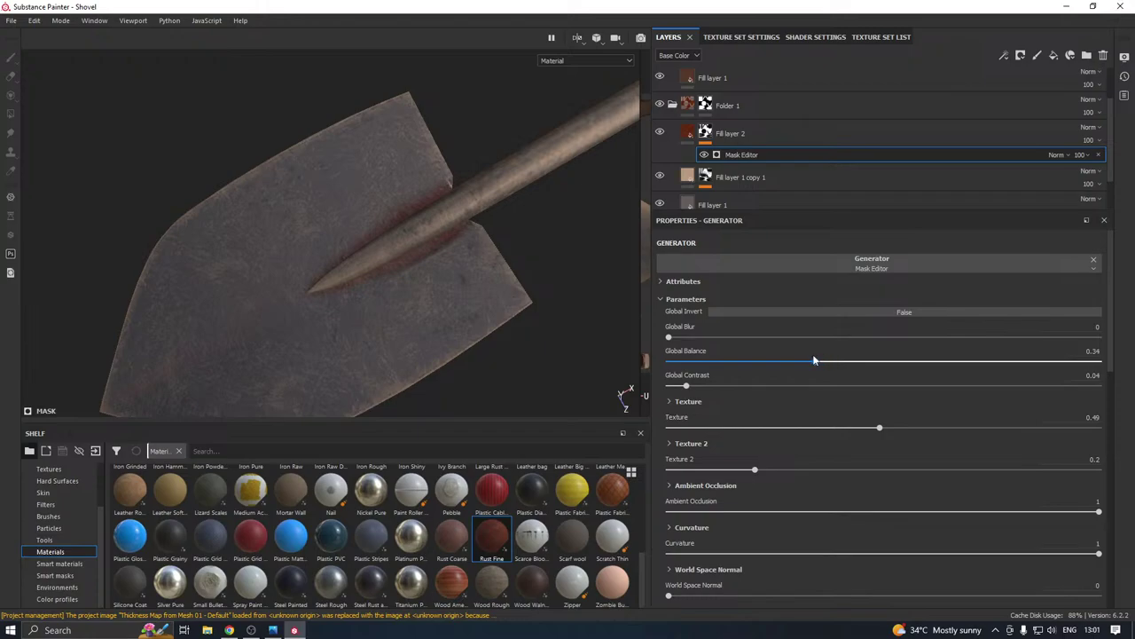
left_click_drag(764, 358, 893, 361)
left_click_drag(696, 391, 577, 330)
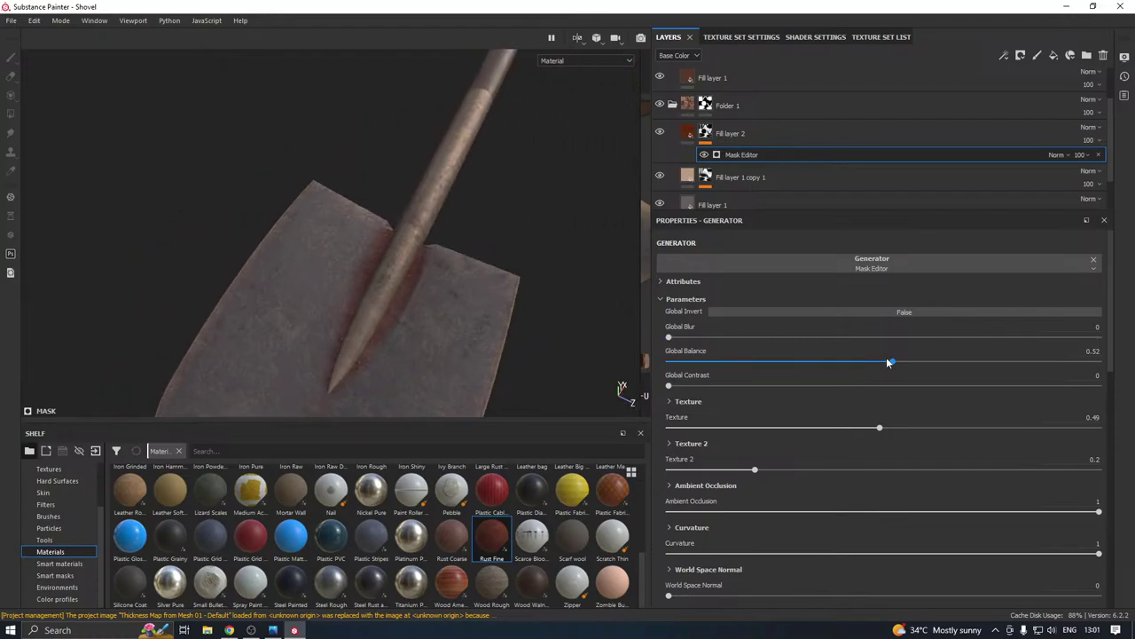
Refine the rust mask to Global Contrast 0.12 and Global Balance 0.44, checking the rust around the handle socket
left_click_drag(889, 361, 860, 364)
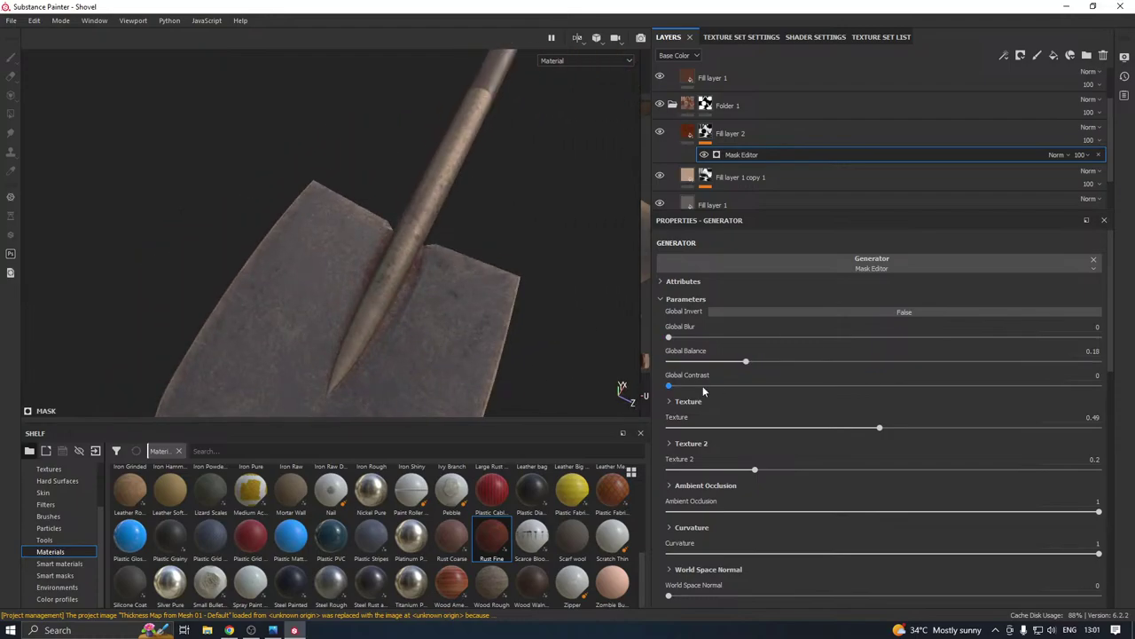
left_click_drag(703, 386, 726, 388)
left_click_drag(774, 360, 789, 357)
left_click_drag(465, 334, 523, 285, "alt")
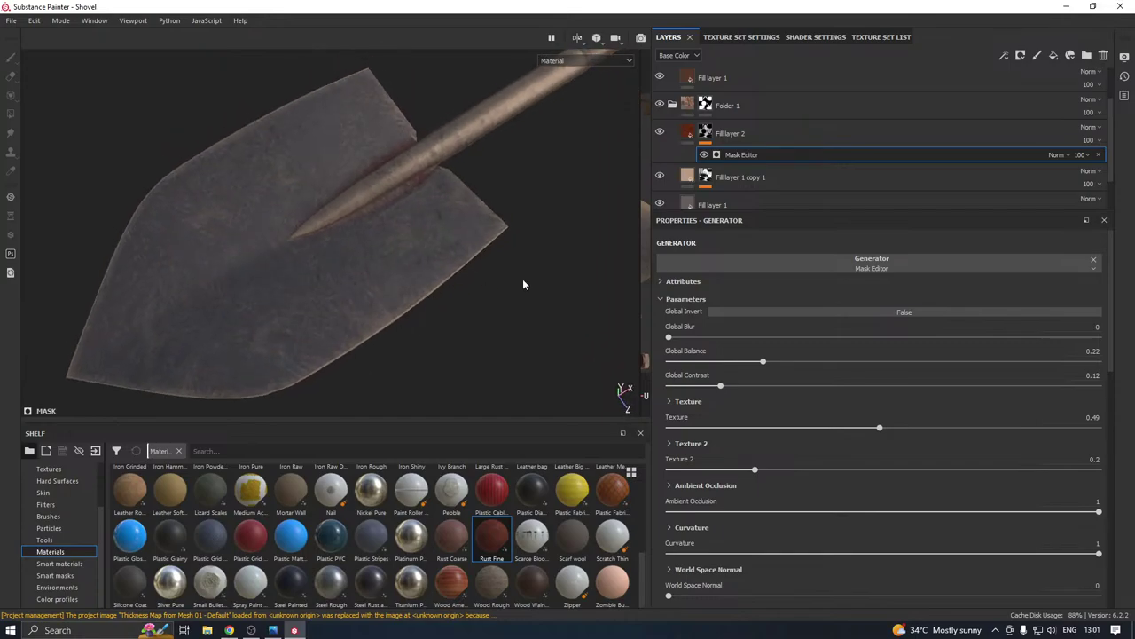
left_click_drag(762, 361, 860, 363)
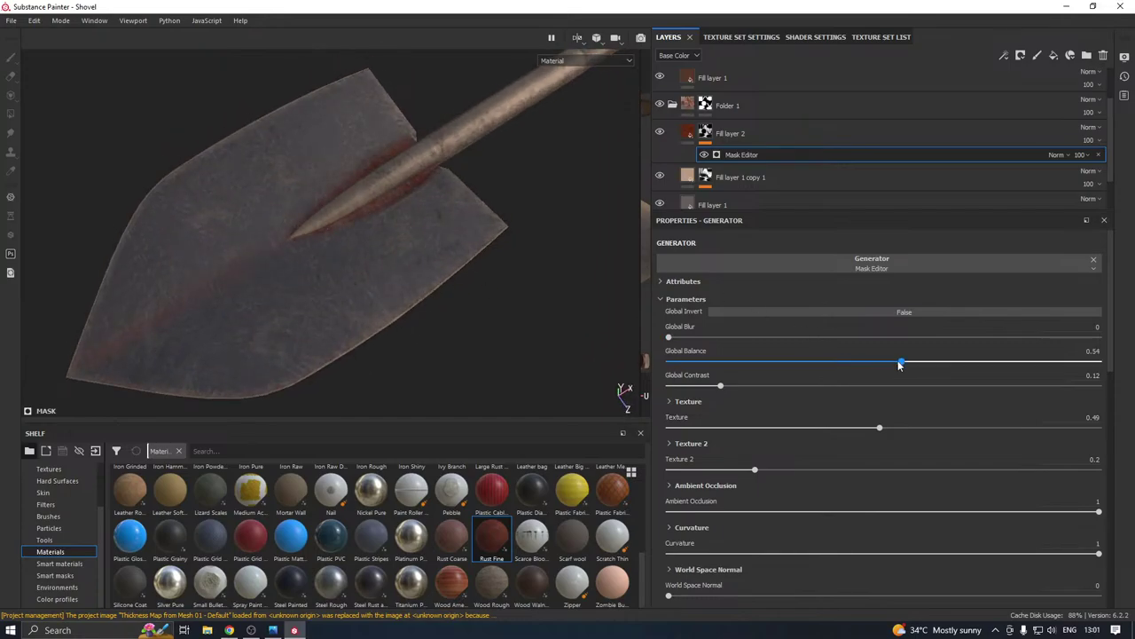
left_click_drag(324, 274, 355, 234, "alt")
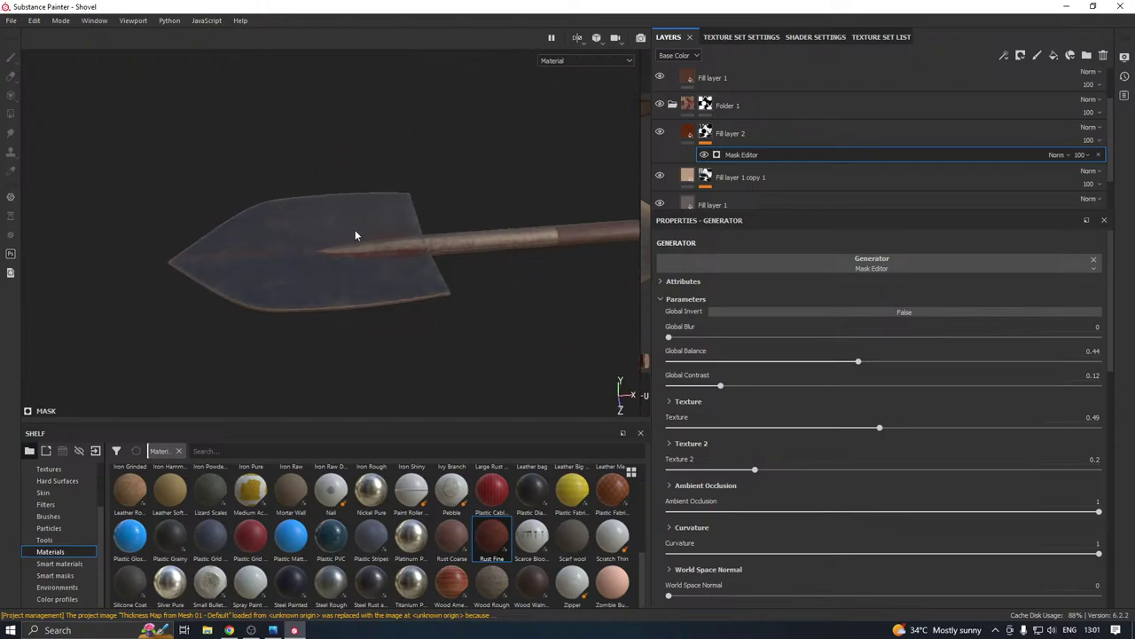
scroll(439, 234, "up", 3)
left_click_drag(442, 237, 436, 261, "alt")
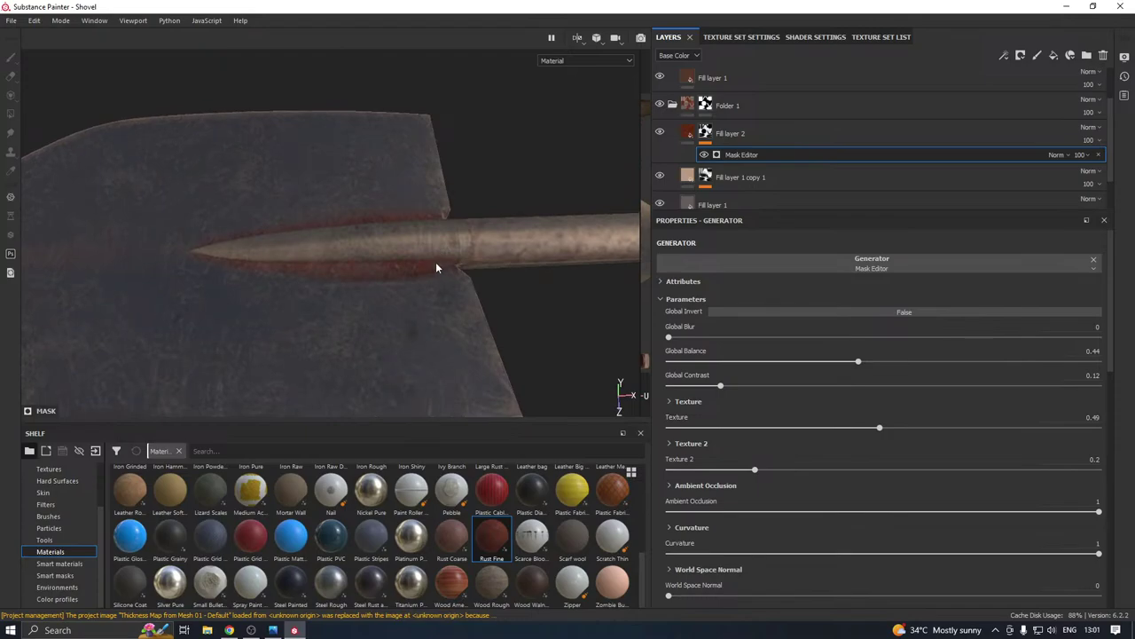
Compare the blade with and without Fill layer 1 copy 1, and change that layer's Metal Color to a greyer beige
left_click(660, 176)
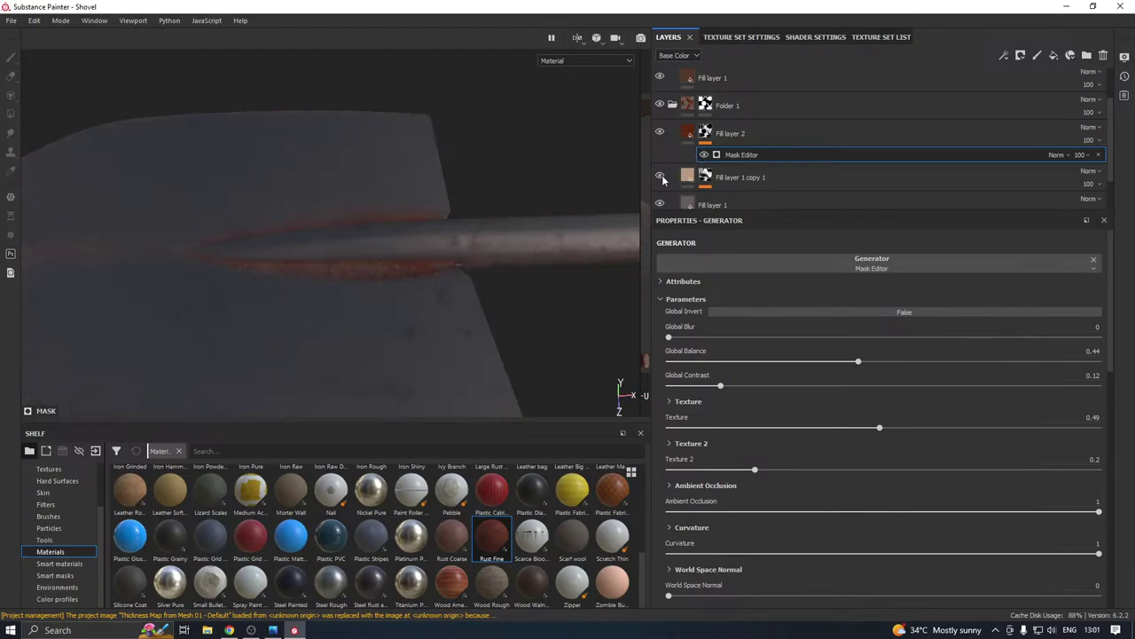
left_click(660, 176)
left_click(689, 178)
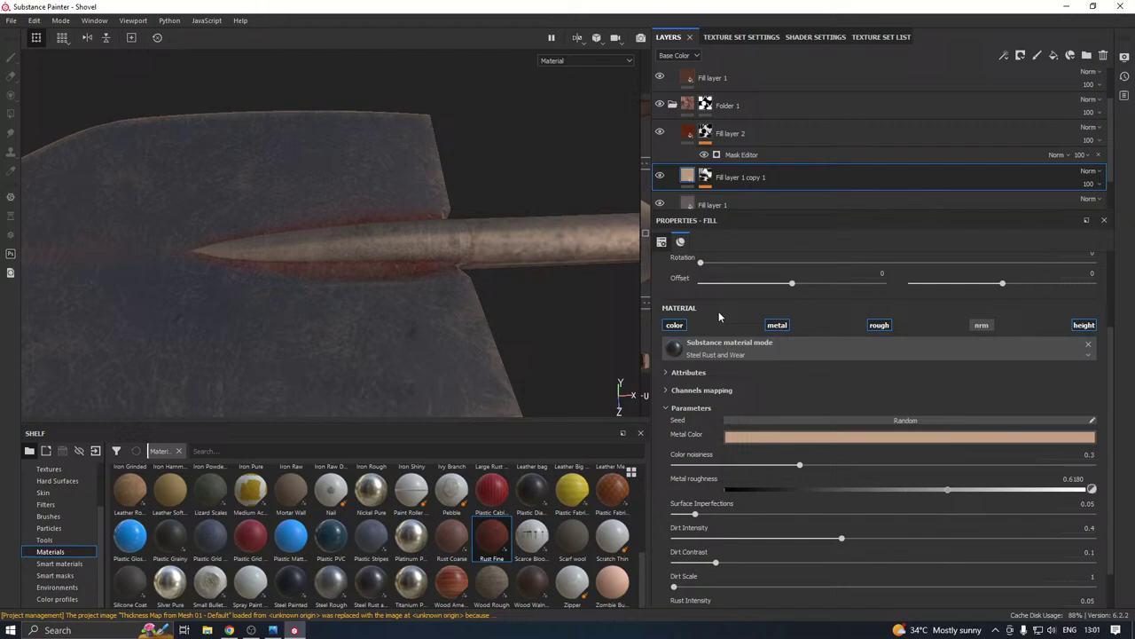
left_click(747, 436)
mouse_move(783, 499)
left_mouse_down()
mouse_move(778, 506)
mouse_move(771, 486)
left_mouse_up()
scroll(417, 305, "down", 4)
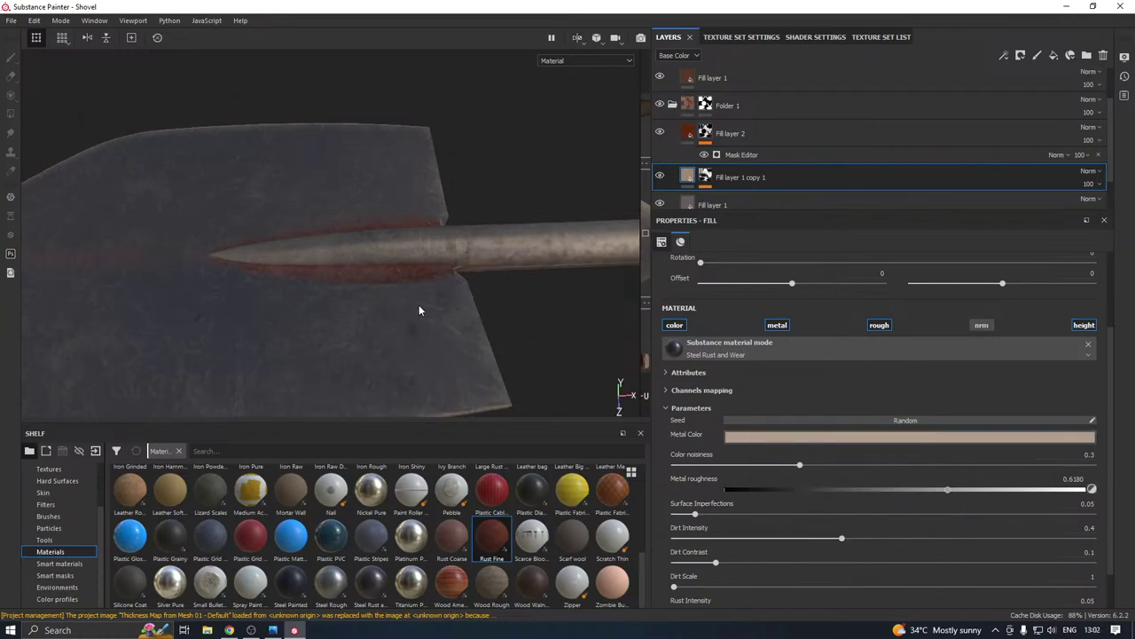
left_click_drag(493, 309, 412, 290, "alt")
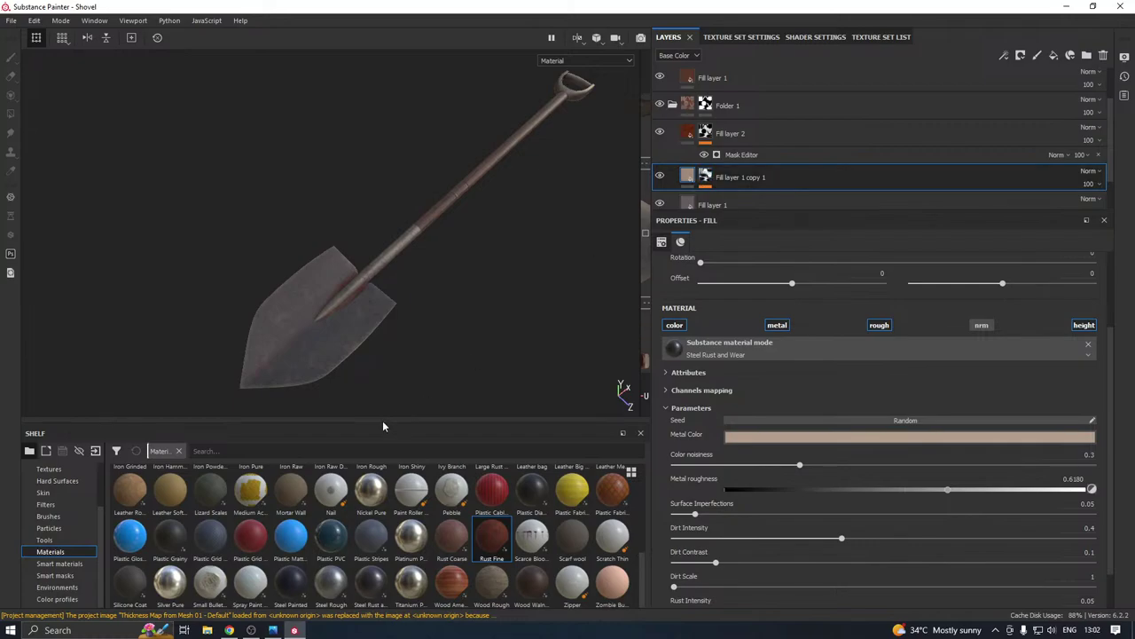
Enlarge the shelf, add a new fill layer above Fill layer 2 and apply the Dirt smart mask to it
left_click_drag(387, 422, 385, 380)
left_click(744, 138)
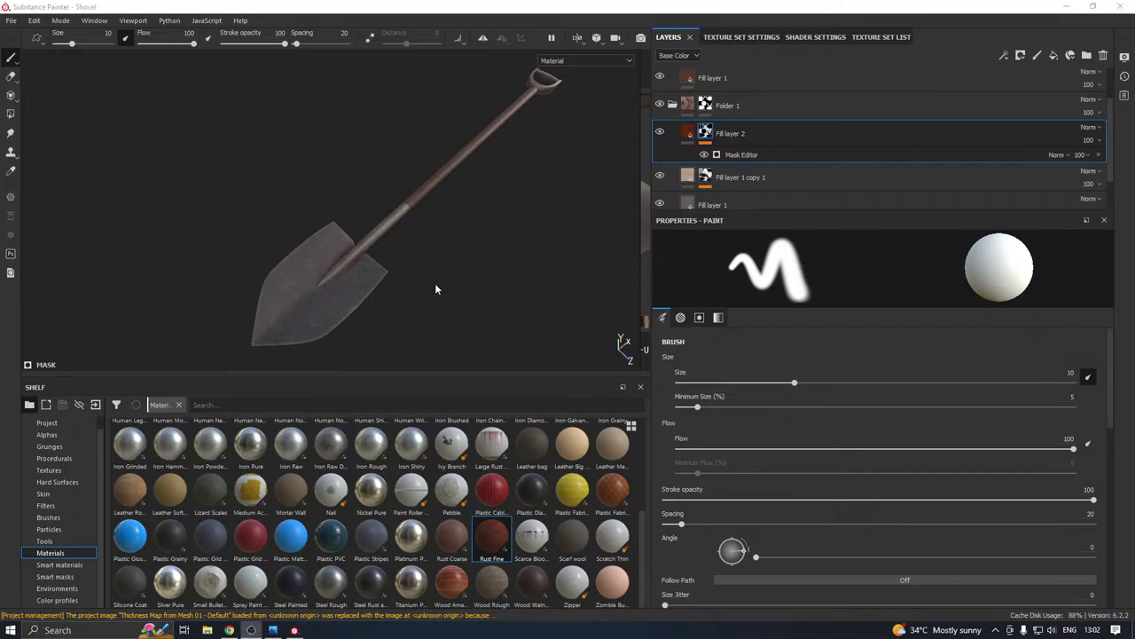
mouse_move(436, 289)
left_mouse_down("alt")
mouse_move(330, 266)
mouse_move(414, 233)
mouse_move(369, 251)
mouse_move(397, 249)
mouse_move(400, 276)
mouse_move(375, 314)
mouse_move(348, 317)
mouse_move(414, 215)
mouse_move(299, 272)
mouse_move(471, 284)
left_mouse_up("alt")
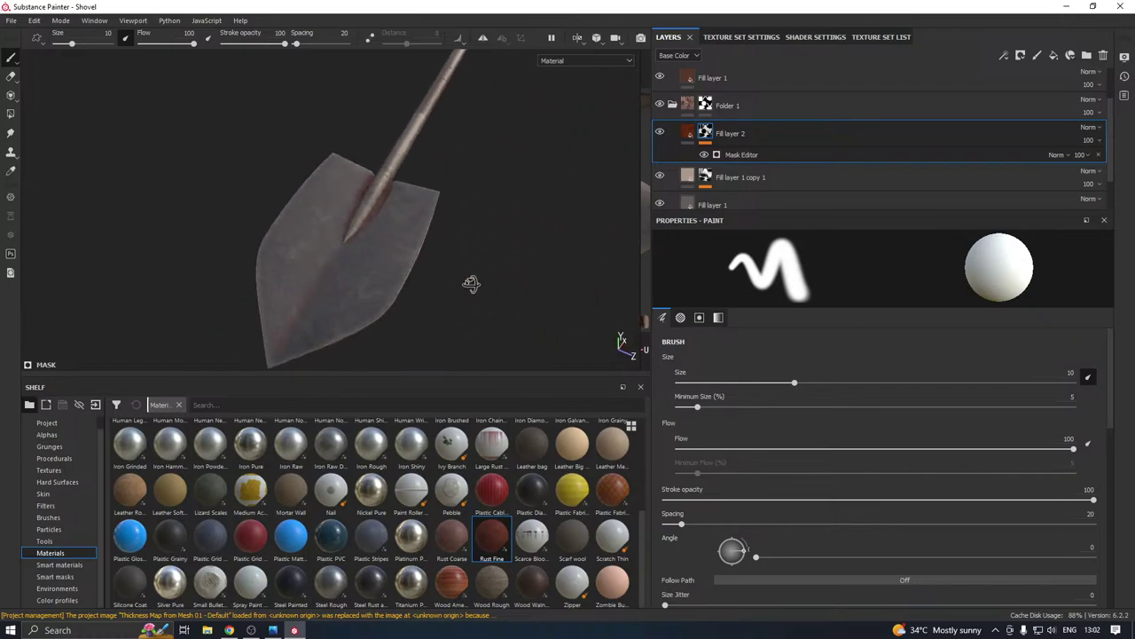
mouse_move(325, 299)
left_mouse_down("alt")
mouse_move(431, 241)
mouse_move(287, 284)
left_mouse_up("alt")
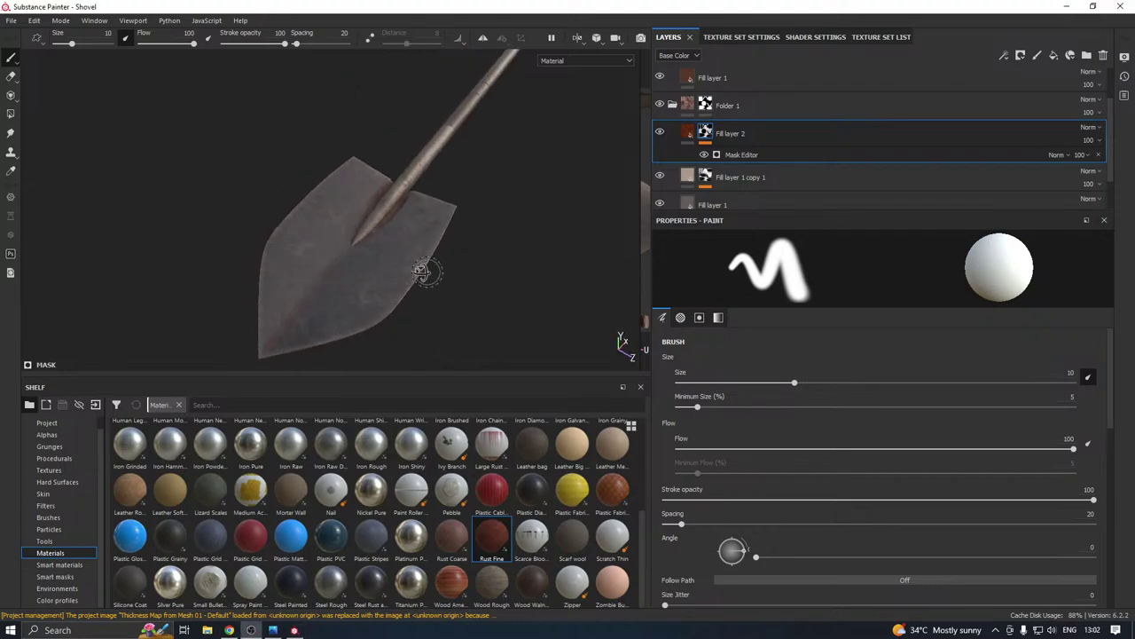
mouse_move(421, 271)
left_mouse_down("alt")
mouse_move(375, 315)
mouse_move(412, 280)
left_mouse_up("alt")
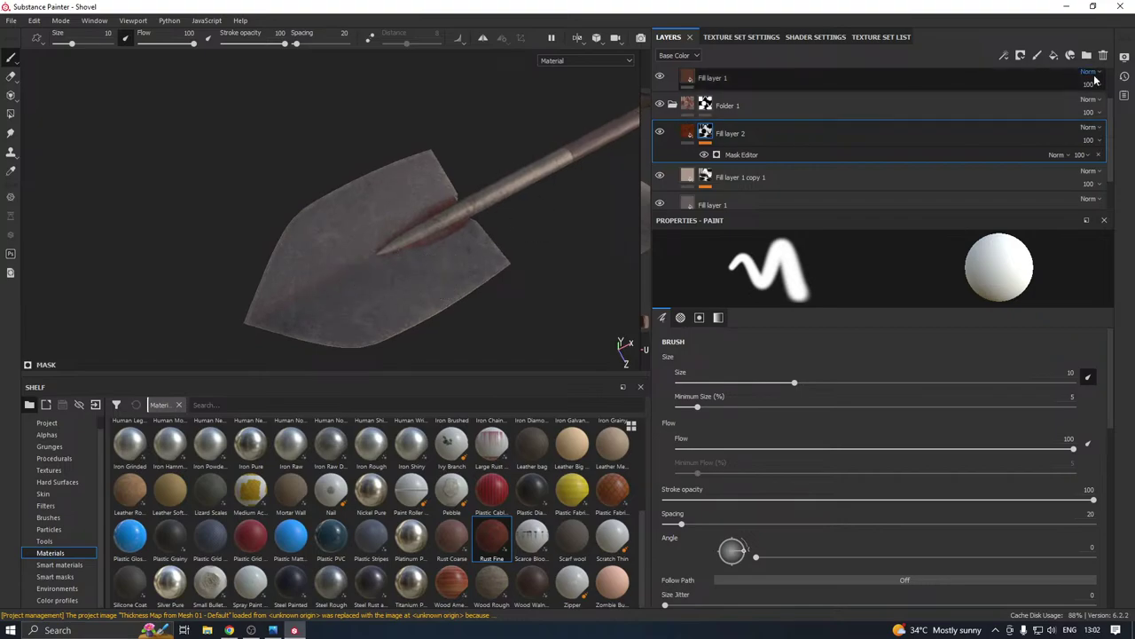
left_click(1053, 55)
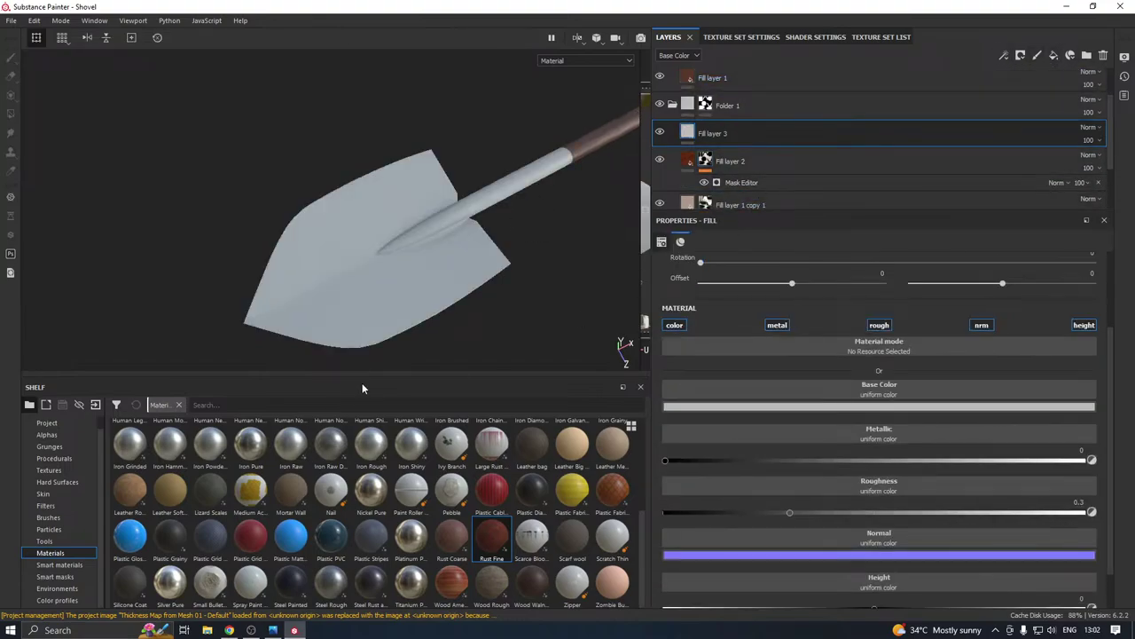
left_click(53, 577)
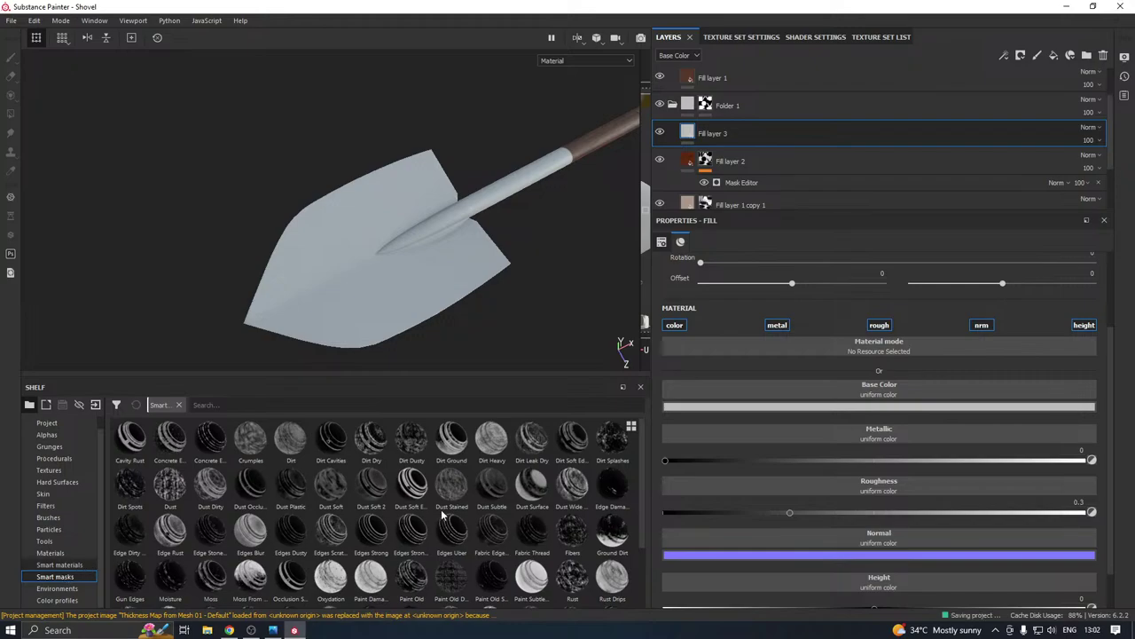
left_click_drag(292, 453, 782, 125)
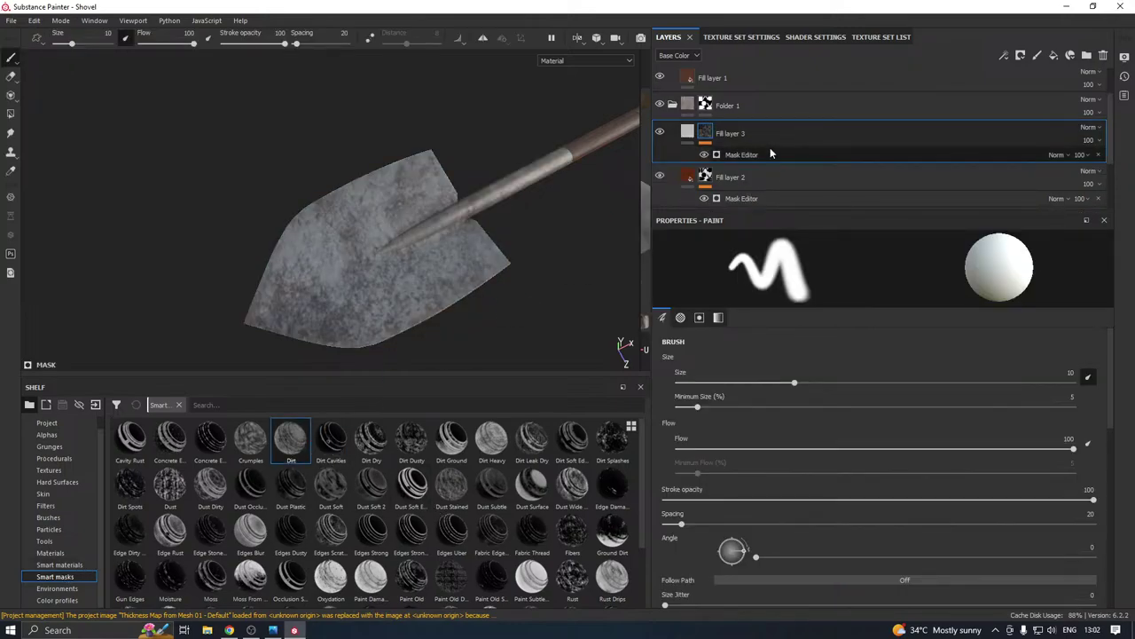
Remove the Grunge Dirt Dried secondary texture from the Mask Editor of Fill layer 3
left_click(766, 153)
scroll(784, 377, "down", 10)
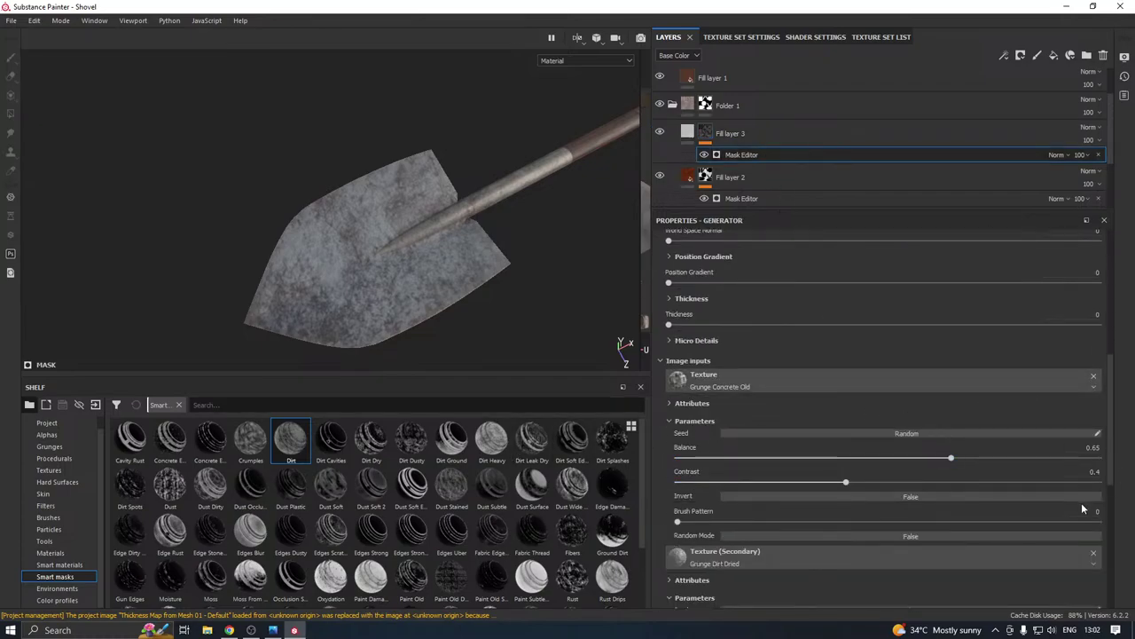
left_click(1093, 552)
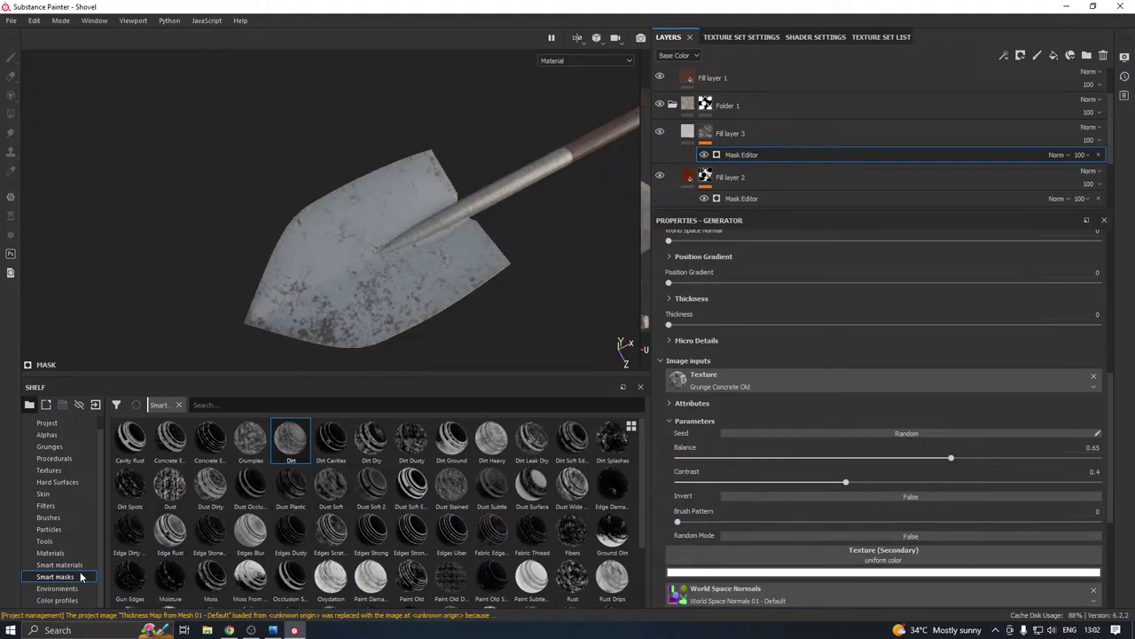
Replace the Grunge Concrete Old texture in the Dirt mask with the Grunge Leaks procedural
scroll(54, 475, "up", 1)
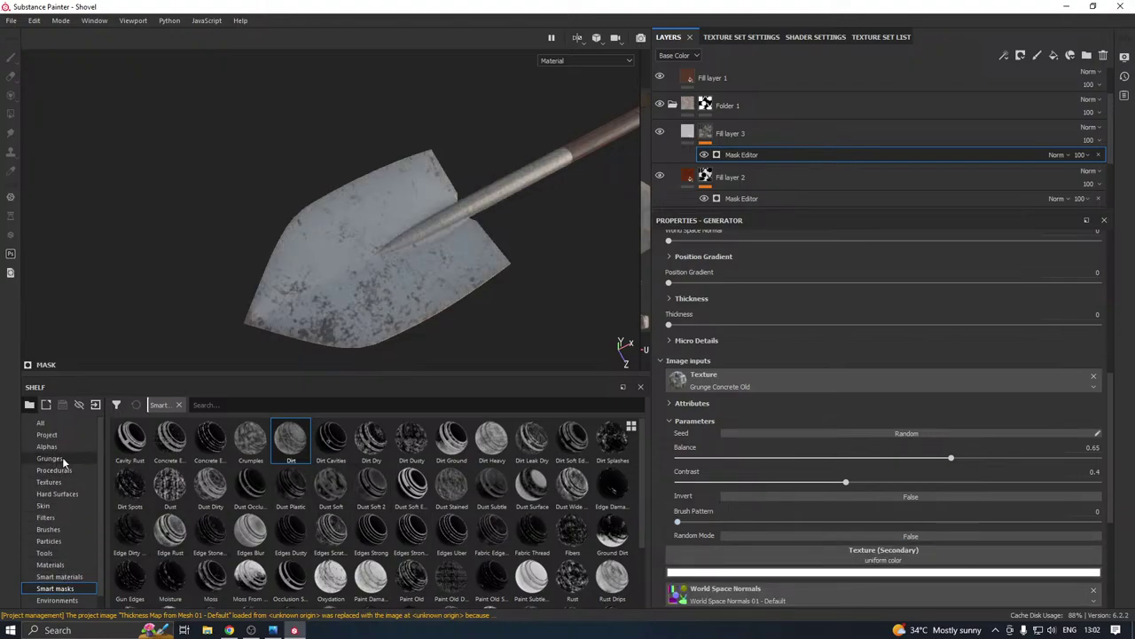
left_click(54, 469)
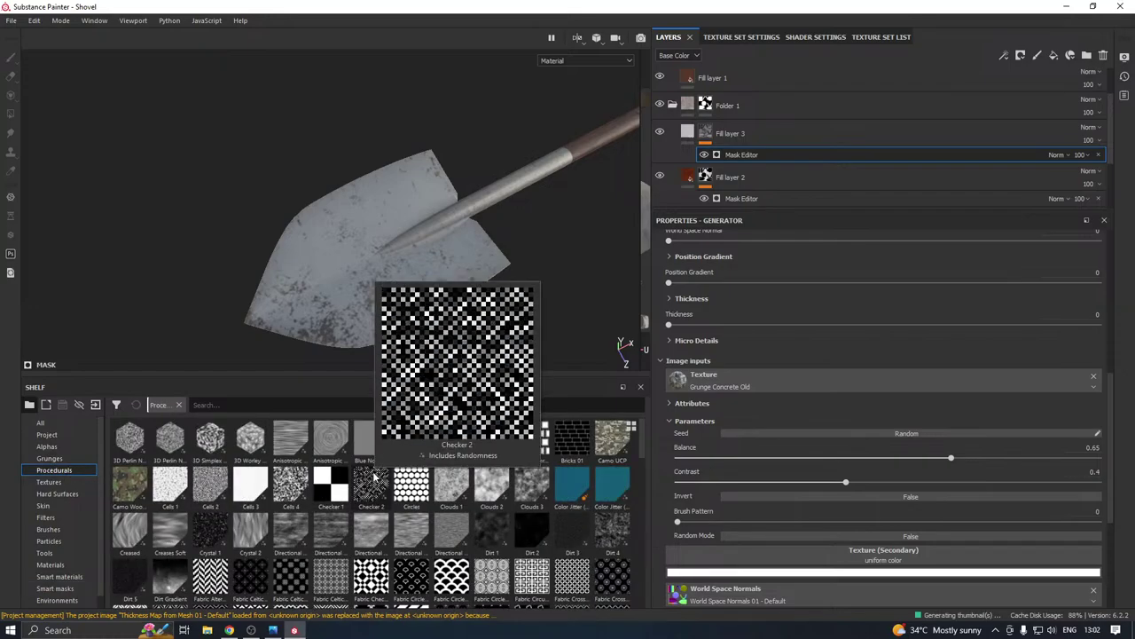
scroll(376, 485, "down", 5)
scroll(376, 484, "down", 3)
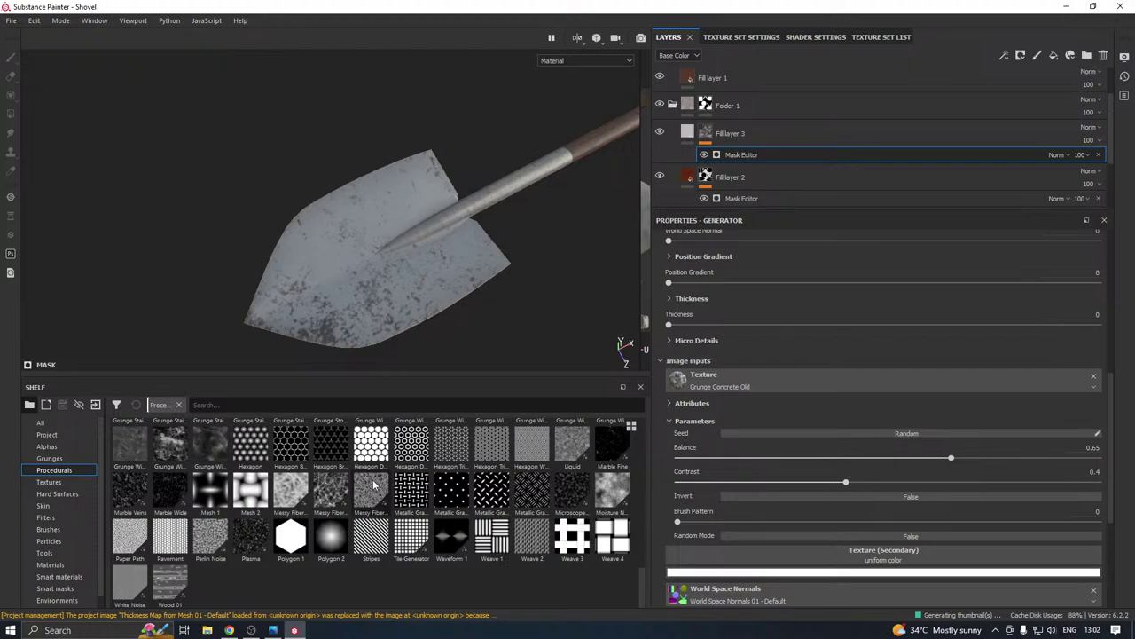
scroll(374, 484, "up", 3)
scroll(373, 484, "up", 3)
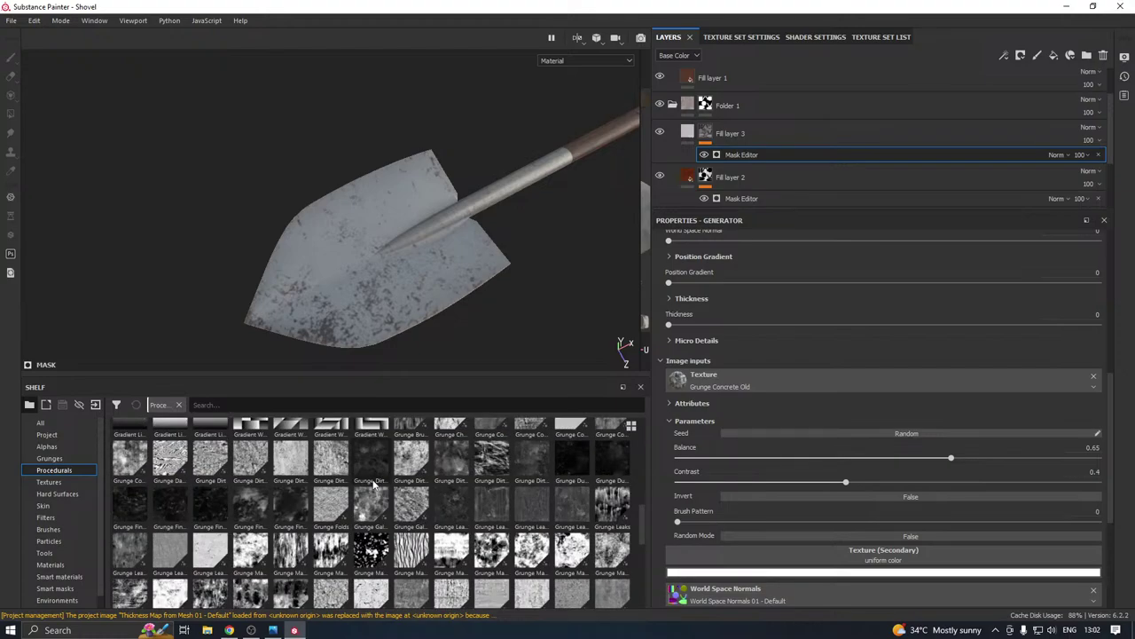
left_click_drag(612, 503, 731, 379)
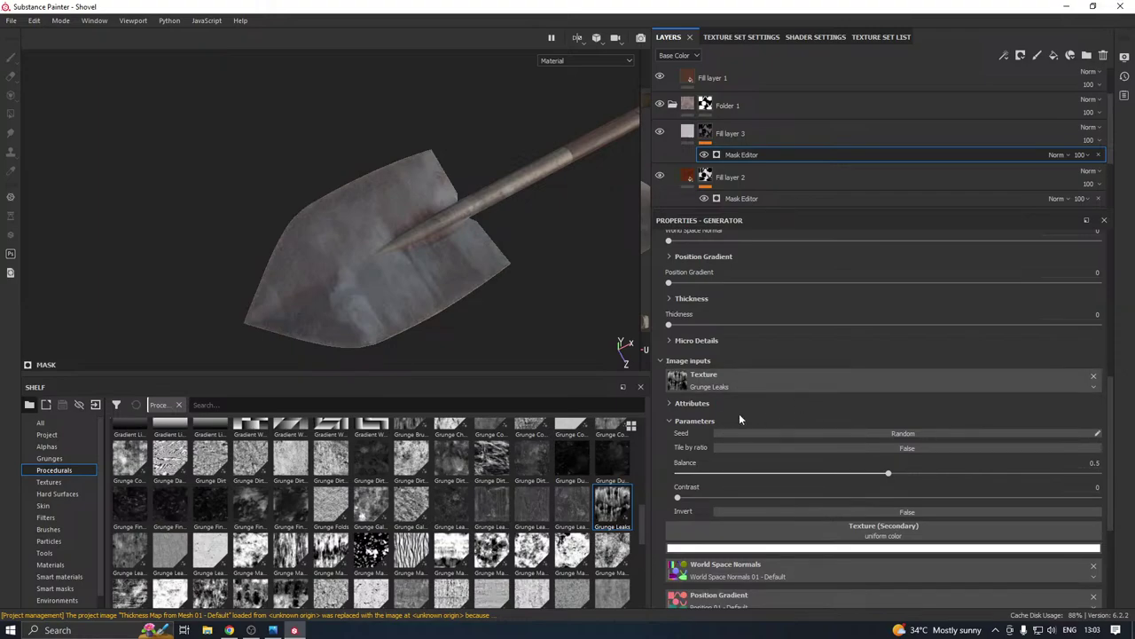
Try rotating the UV transformation of Fill layer 3's material and return the rotation to 0
scroll(740, 413, "up", 4)
scroll(794, 310, "down", 2)
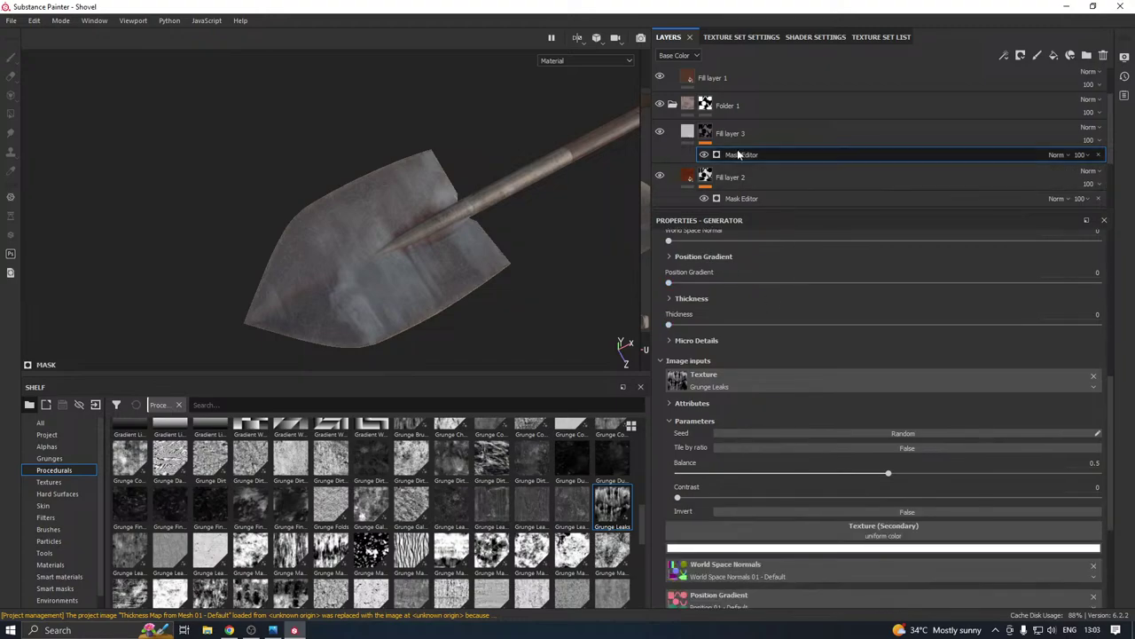
left_click(688, 134)
scroll(816, 321, "up", 3)
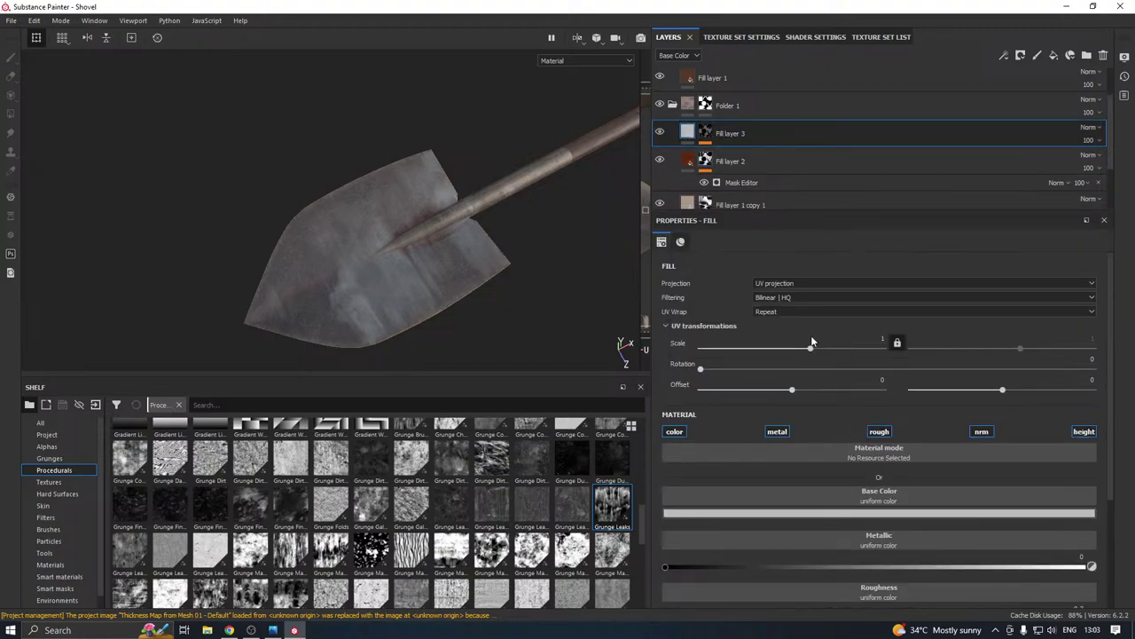
left_click_drag(698, 368, 781, 369)
left_click_drag(883, 368, 683, 363)
Try Tri-planar projection on Fill layer 3 and switch it back to UV projection
left_click(777, 284)
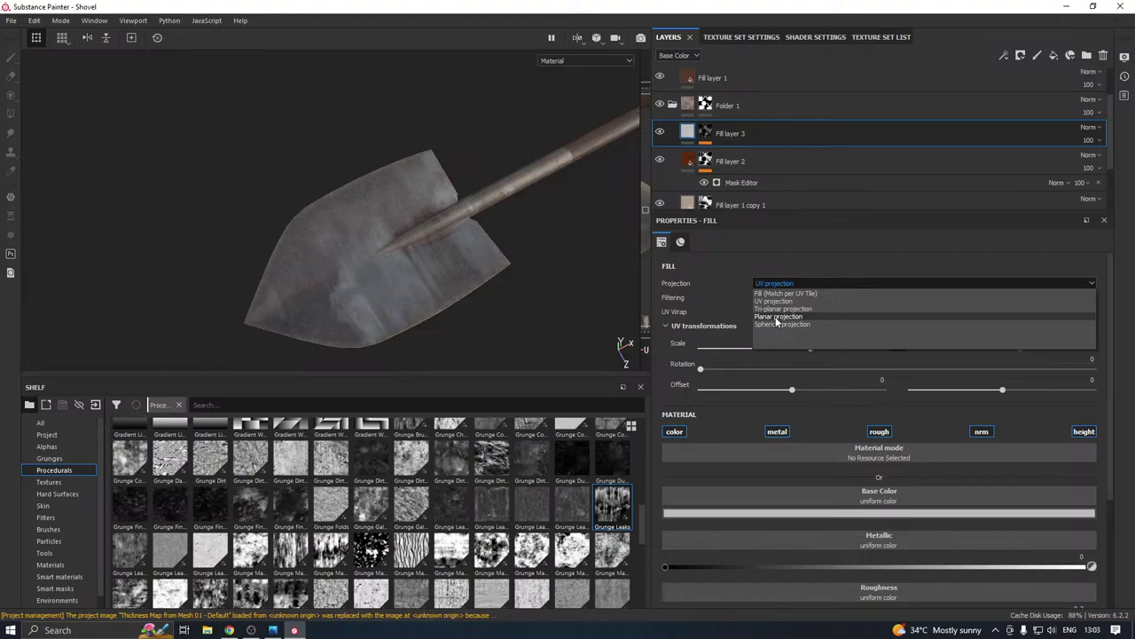
left_click(774, 309)
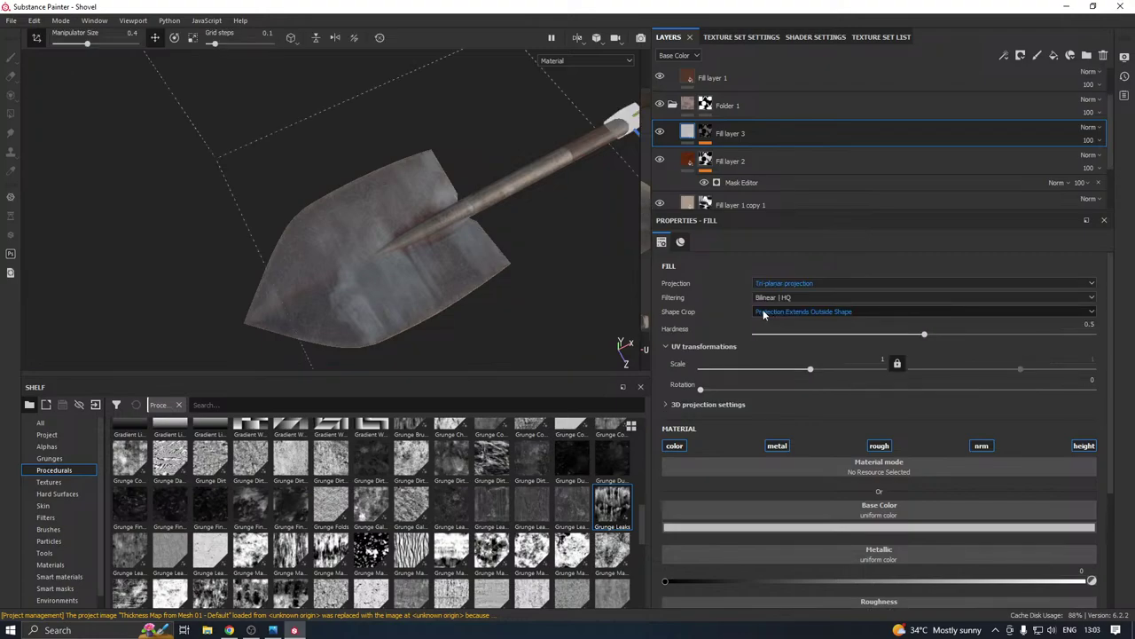
left_click(781, 285)
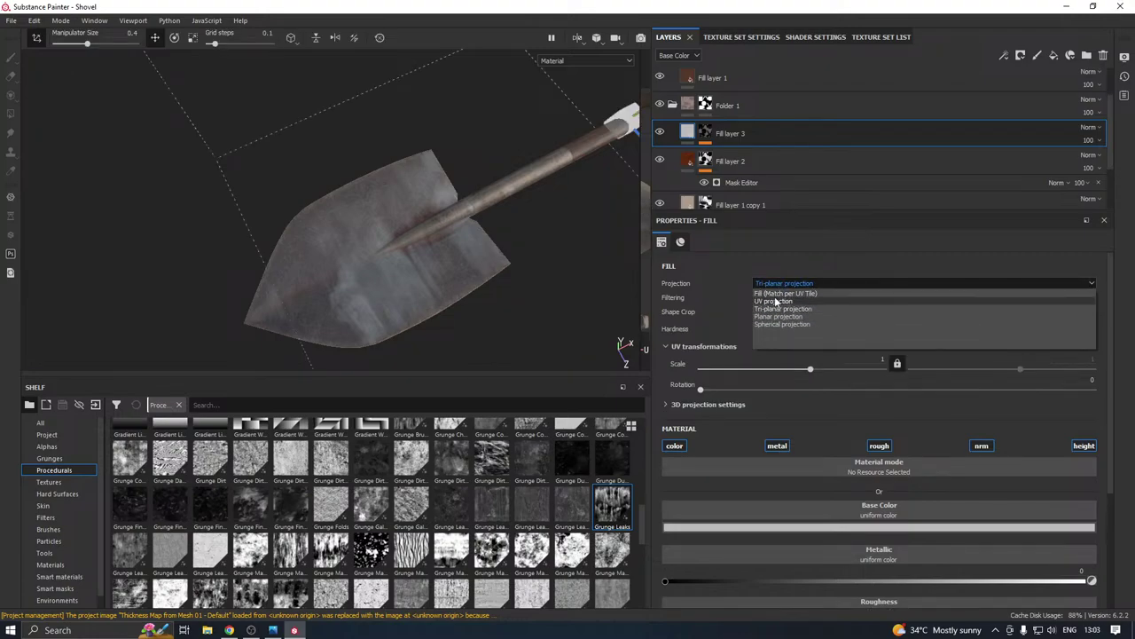
left_click(775, 301)
Try the Position Gradient and World Space Normal amounts in Fill layer 3's Mask Editor and return both to 0
left_click(709, 134)
left_click(724, 155)
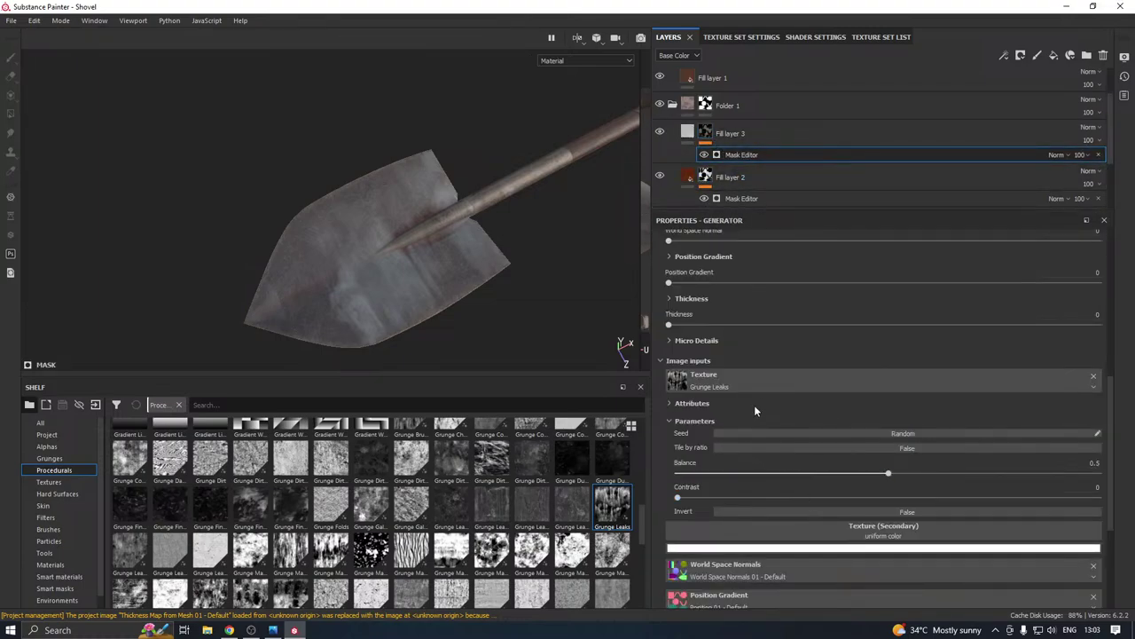
scroll(749, 387, "up", 2)
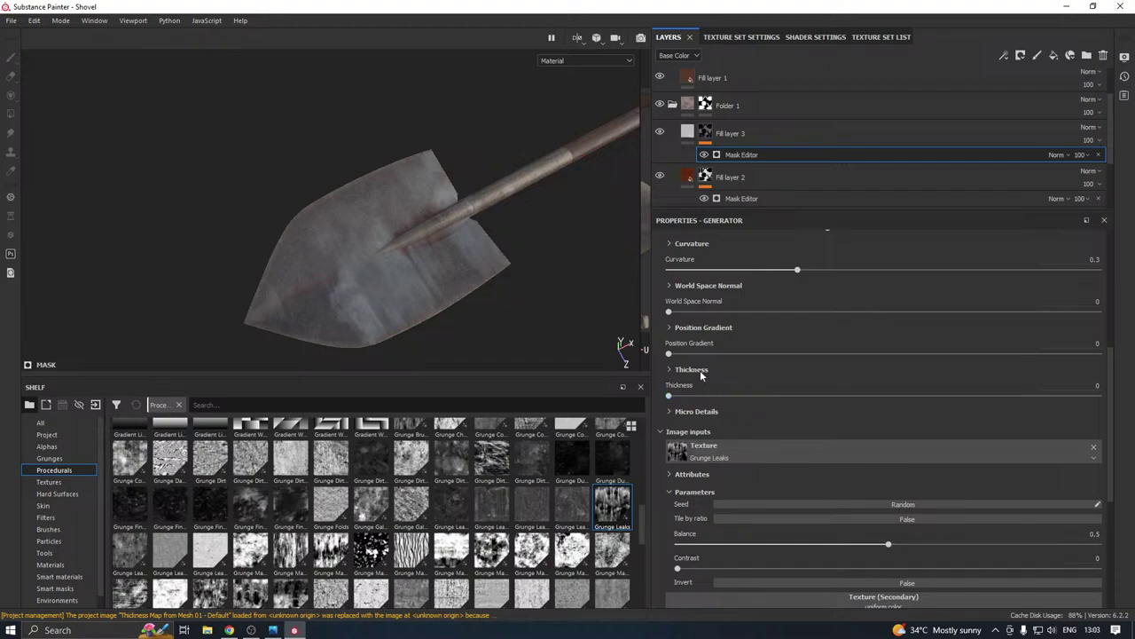
mouse_move(699, 353)
left_mouse_down()
mouse_move(932, 354)
mouse_move(681, 354)
mouse_move(663, 367)
left_mouse_up()
mouse_move(737, 312)
left_mouse_down()
mouse_move(858, 312)
mouse_move(667, 312)
left_mouse_up()
scroll(798, 306, "up", 2)
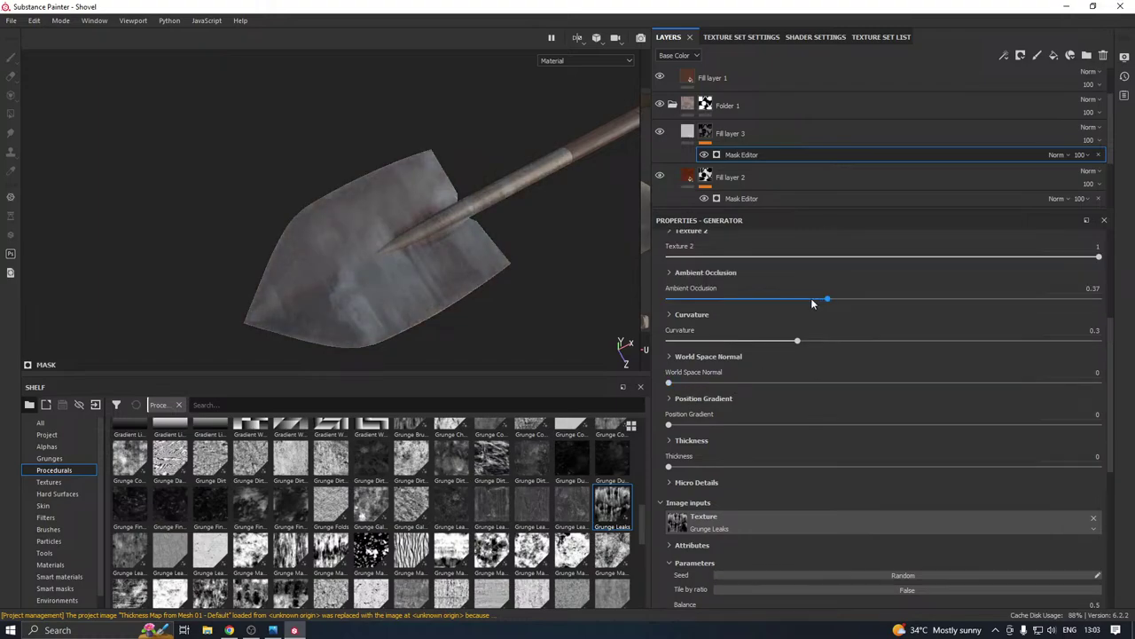
scroll(811, 298, "up", 3)
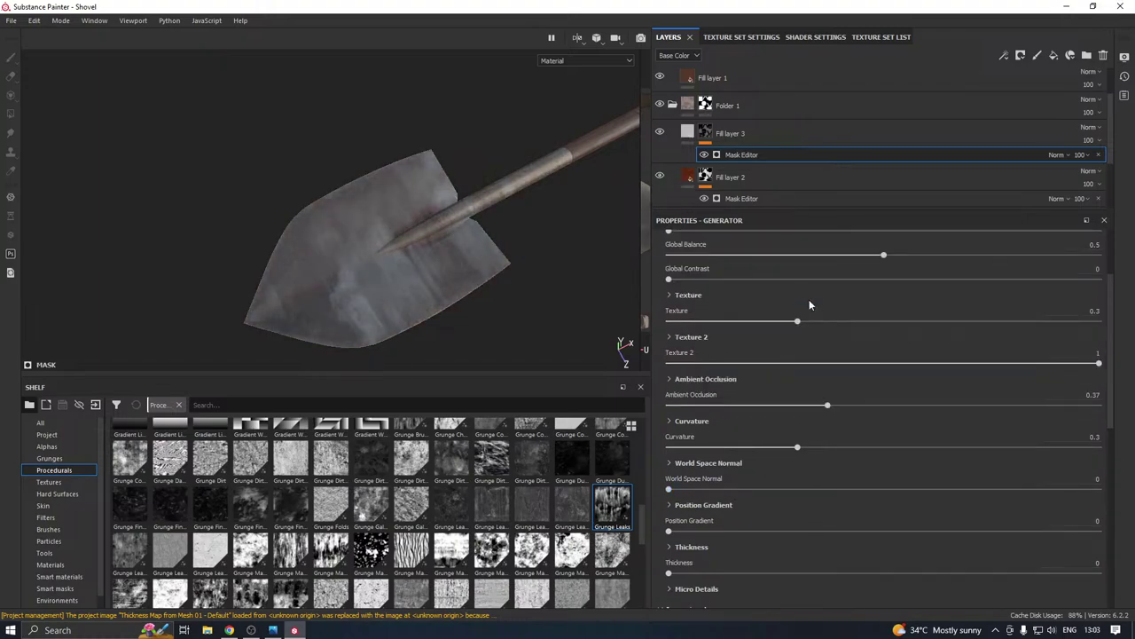
scroll(802, 303, "up", 2)
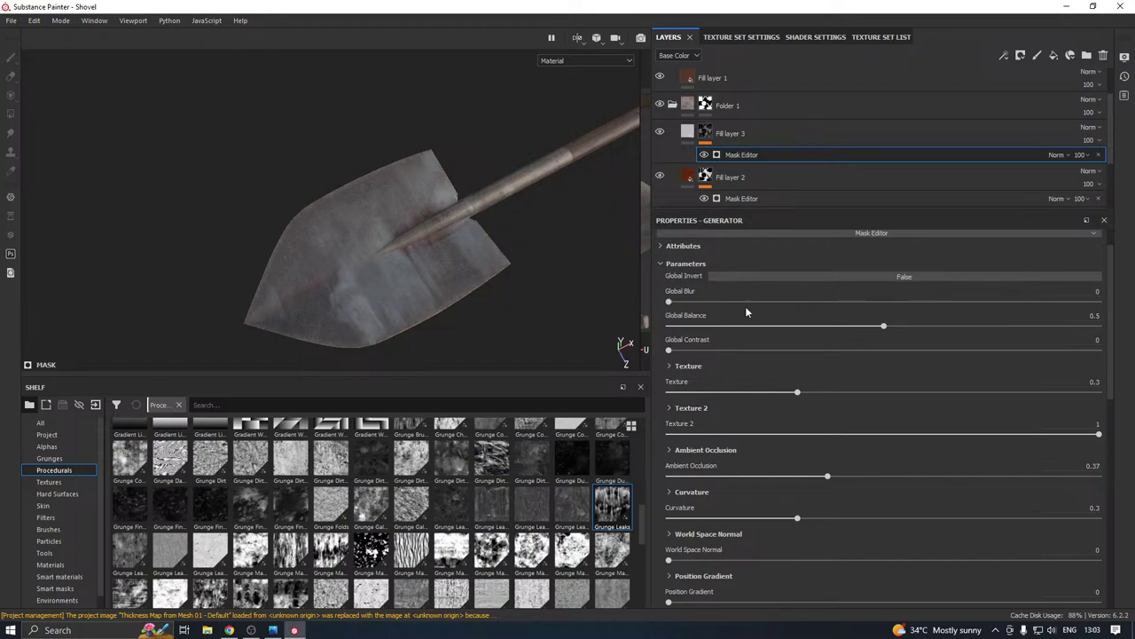
Examine the leak pattern on the shovel blade from several angles and close up
mouse_move(445, 323)
left_mouse_down("alt")
mouse_move(386, 321)
mouse_move(463, 316)
left_mouse_up("alt")
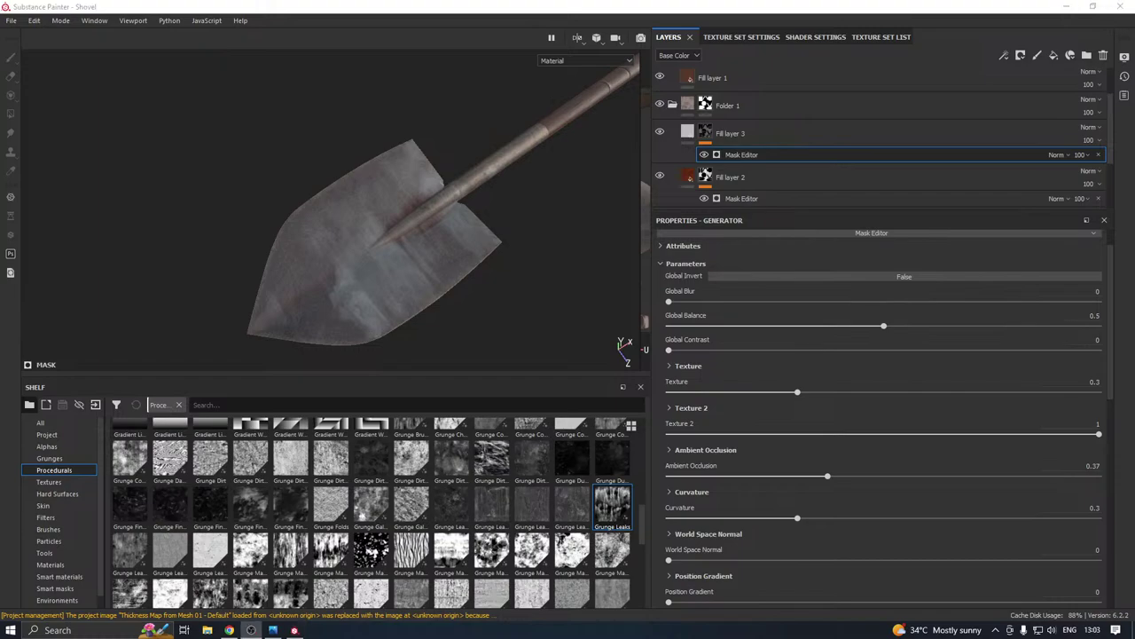
left_click_drag(400, 341, 322, 253, "alt")
scroll(372, 238, "up", 3)
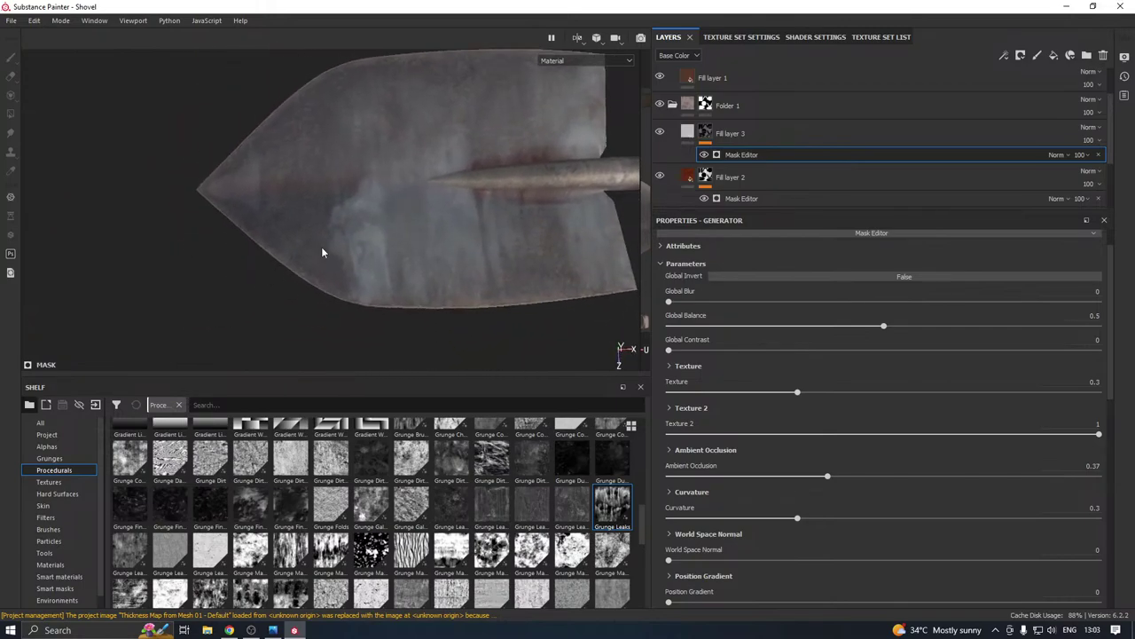
key("alt+Tab")
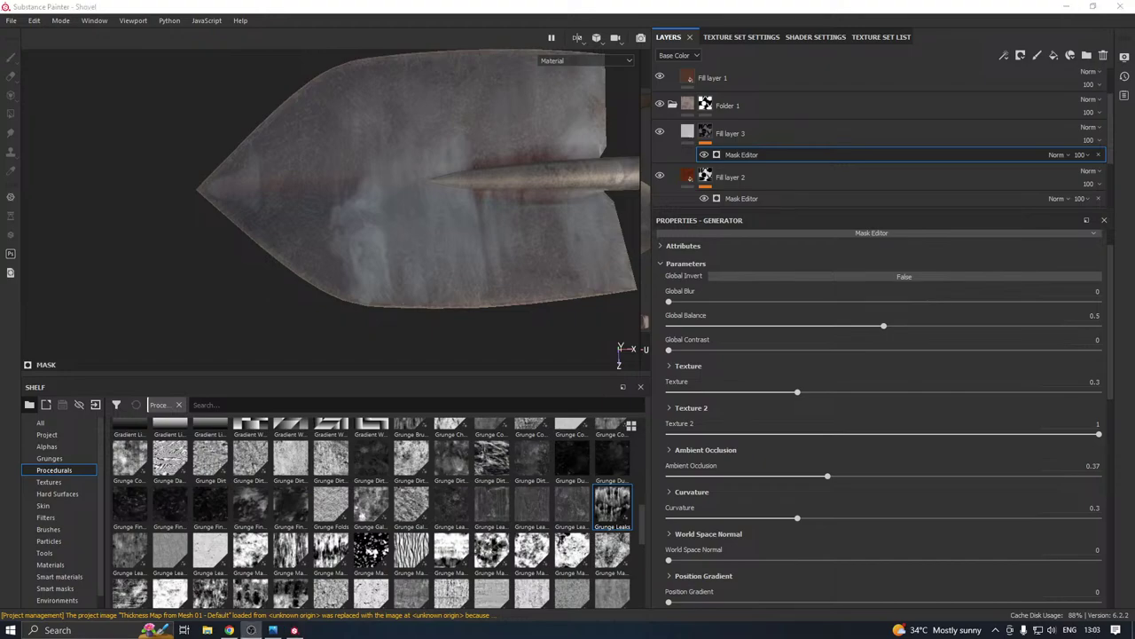
left_click_drag(436, 195, 517, 183, "alt")
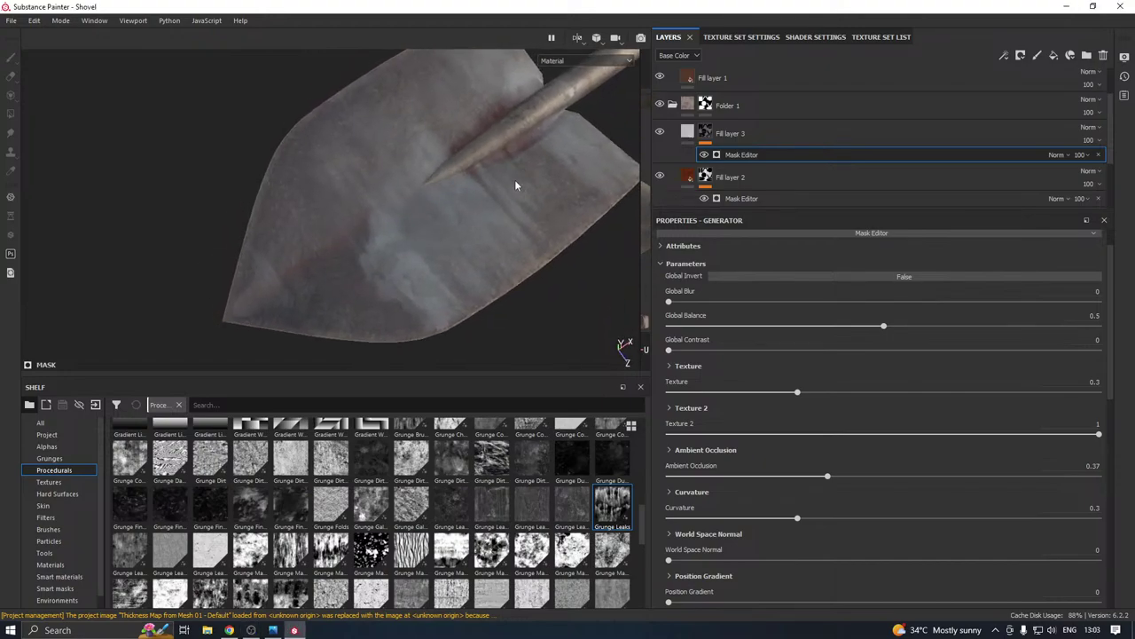
middle_click_drag(517, 183, 283, 220, "alt")
left_click_drag(294, 210, 287, 223, "alt")
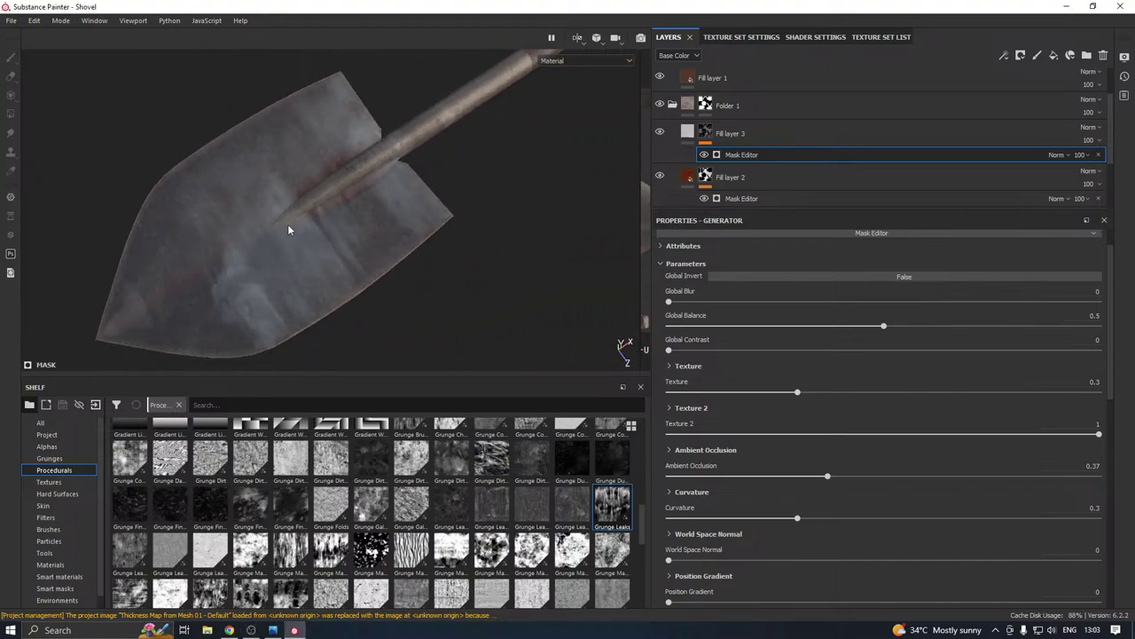
left_click_drag(341, 253, 347, 224, "alt")
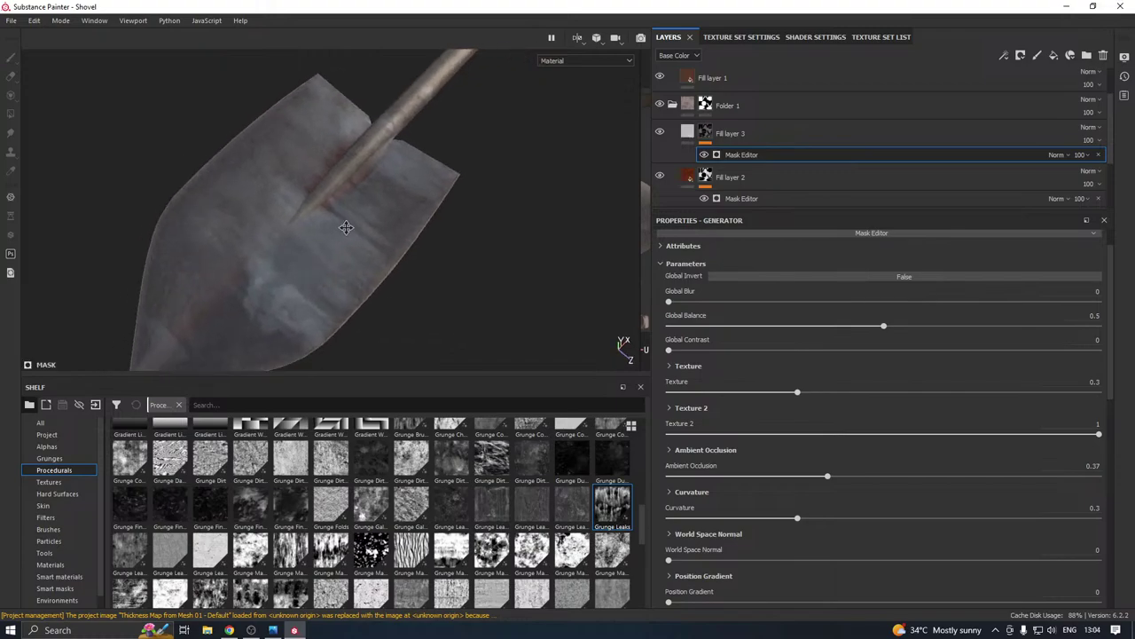
middle_click_drag(346, 224, 388, 190, "alt")
Try a higher Position Gradient in the Mask Editor of Fill layer 3 and reset it to 0
scroll(793, 349, "down", 5)
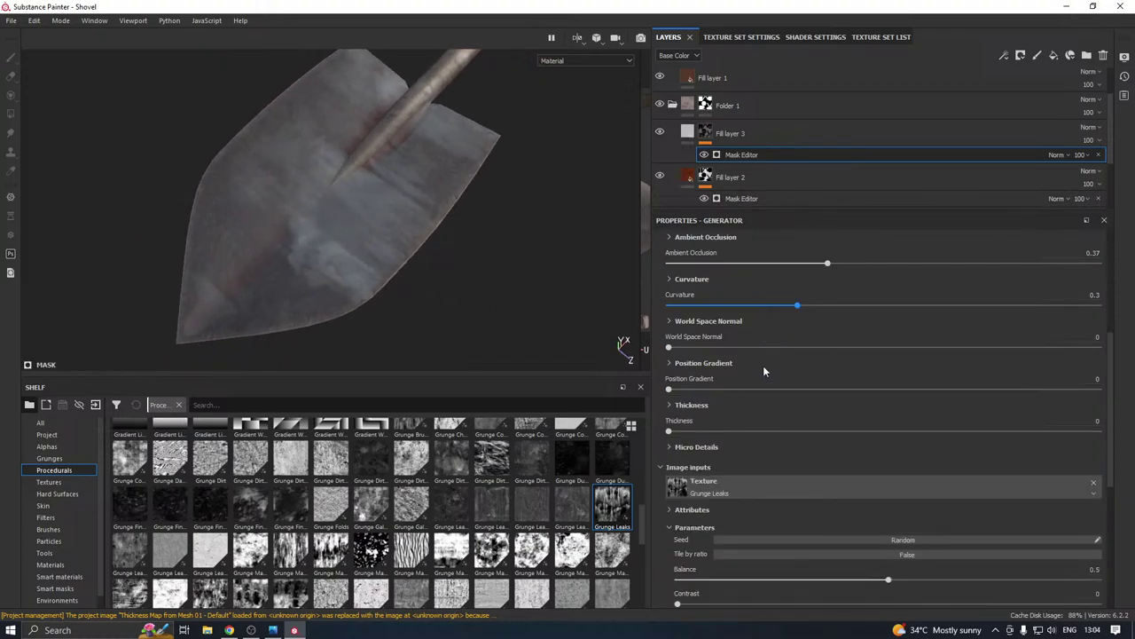
mouse_move(691, 388)
left_mouse_down()
mouse_move(1095, 388)
mouse_move(858, 388)
left_mouse_up()
left_click_drag(754, 387, 667, 388)
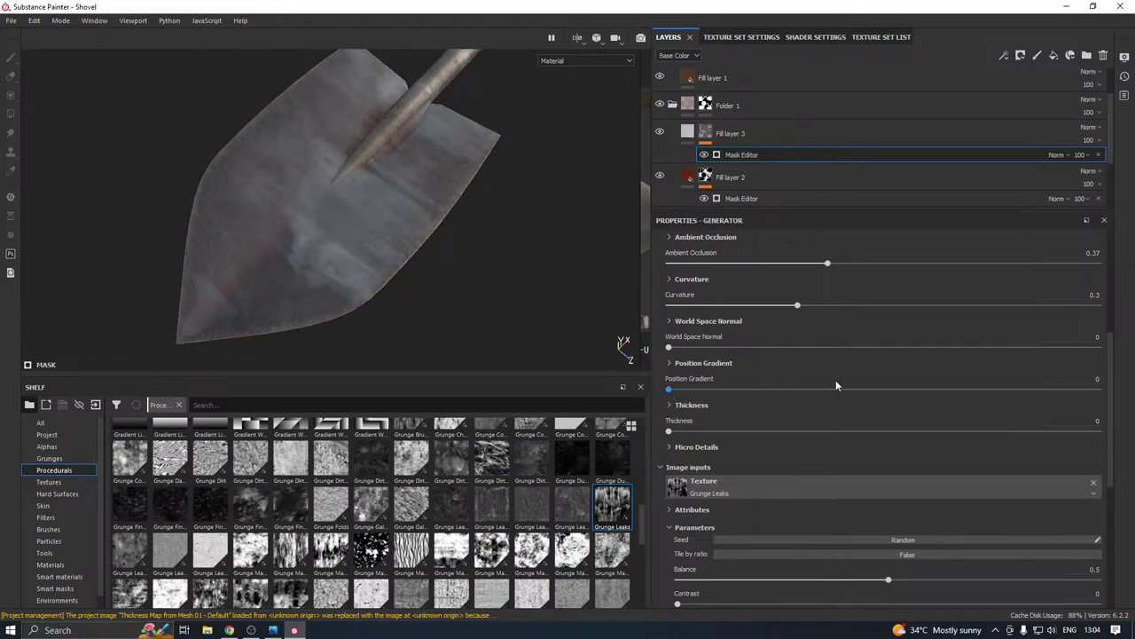
Randomize the seed of the Grunge Leaks texture repeatedly to try different leak patterns on the blade
scroll(834, 382, "down", 3)
left_click(758, 432)
left_click(758, 432)
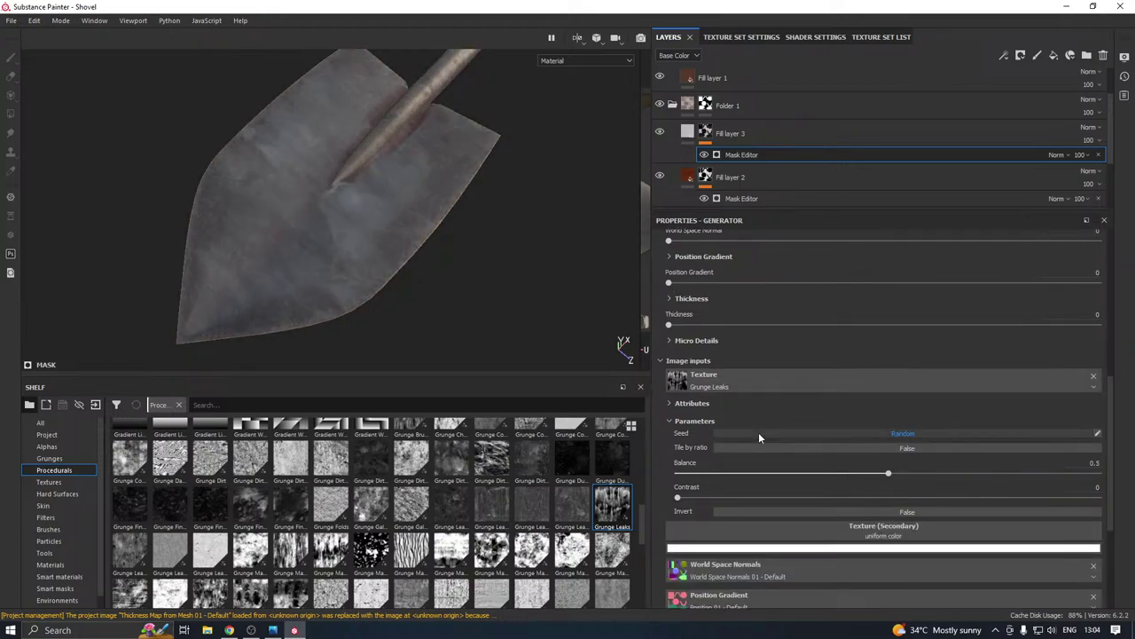
left_click(759, 432)
left_click(758, 432)
left_click(758, 432)
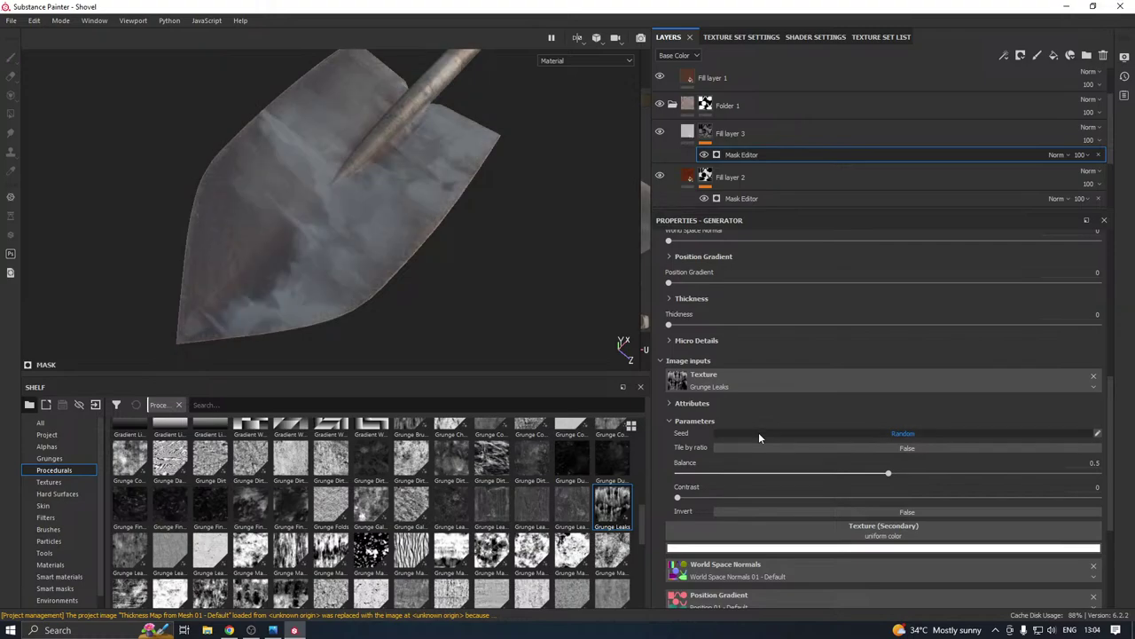
left_click(758, 432)
left_click(758, 432)
left_click(758, 432)
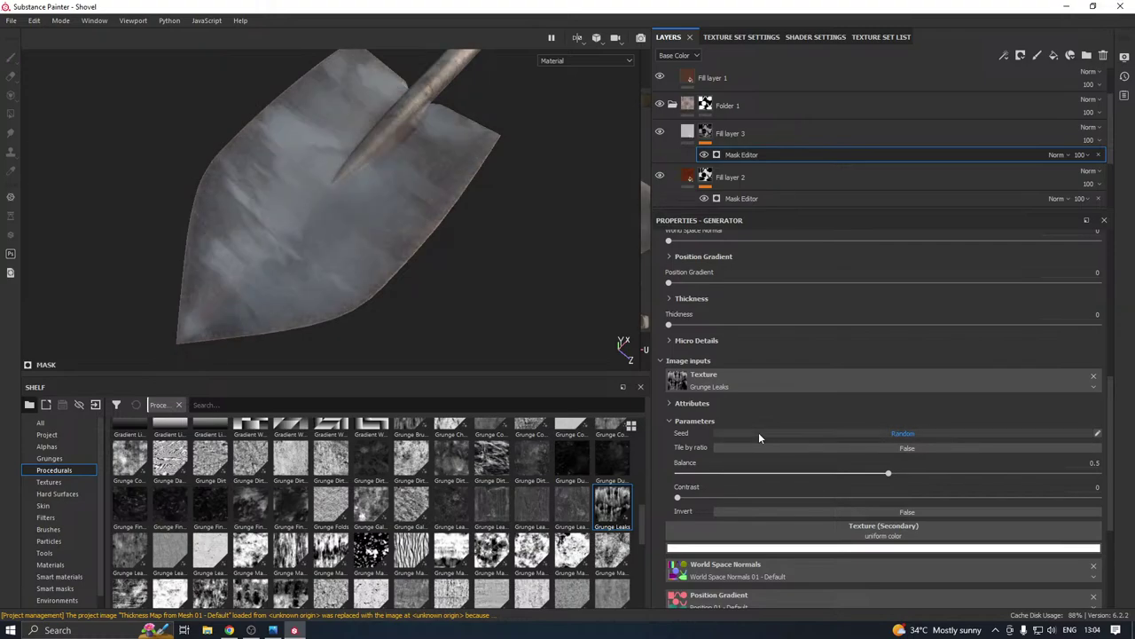
left_click(759, 432)
left_click(759, 432)
left_click(759, 432)
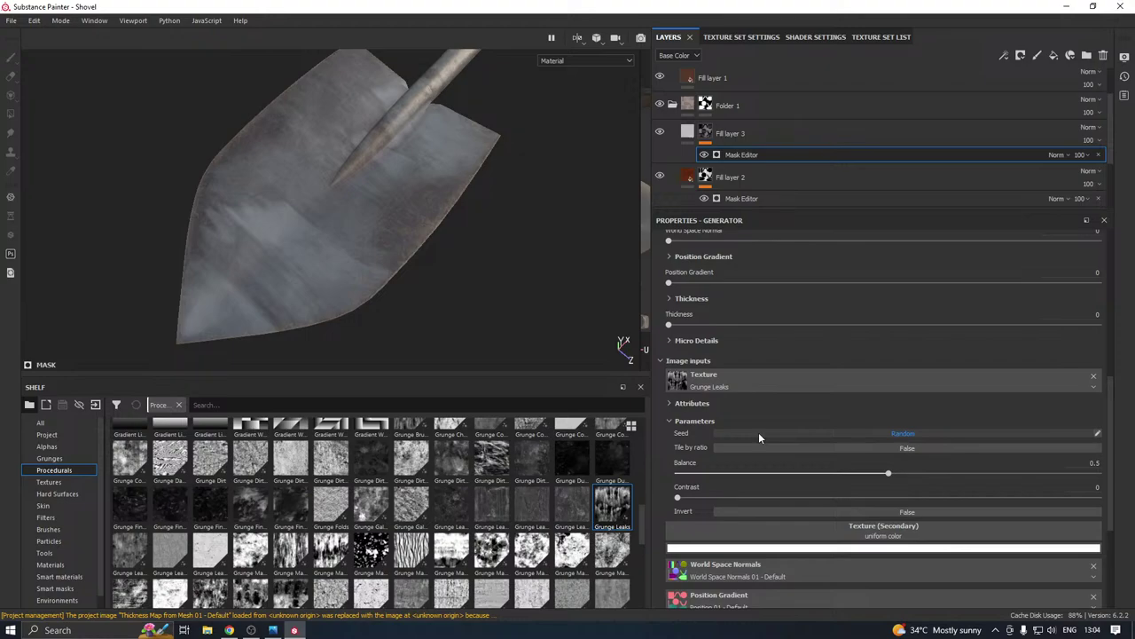
left_click(759, 432)
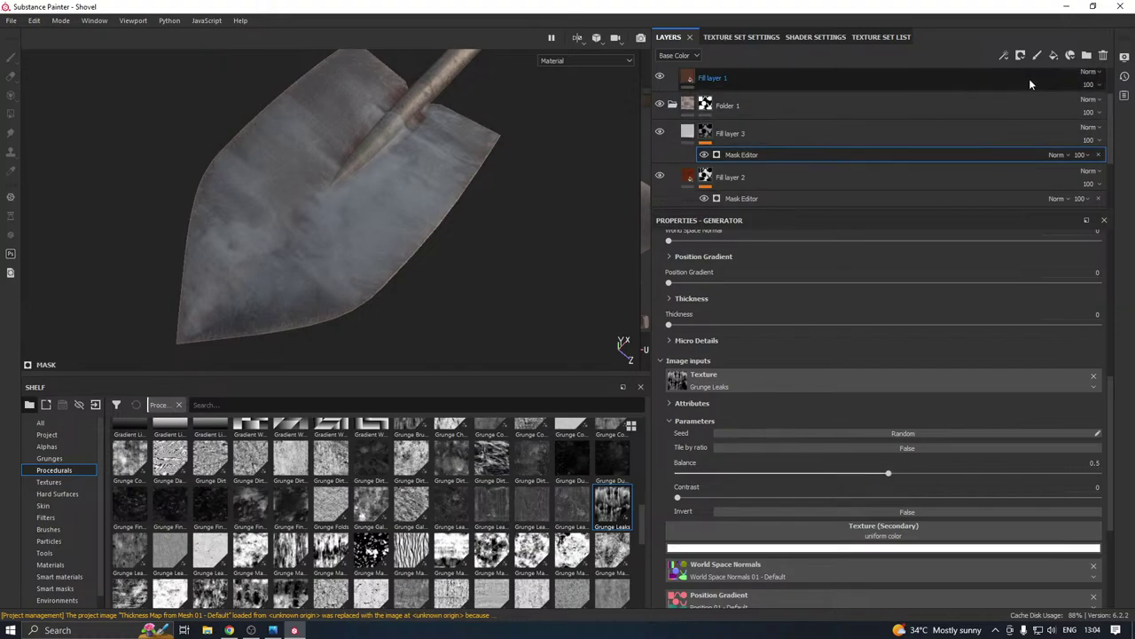
Clear the mask of Fill layer 3 so its Mask Editor generator is removed
left_click(733, 133)
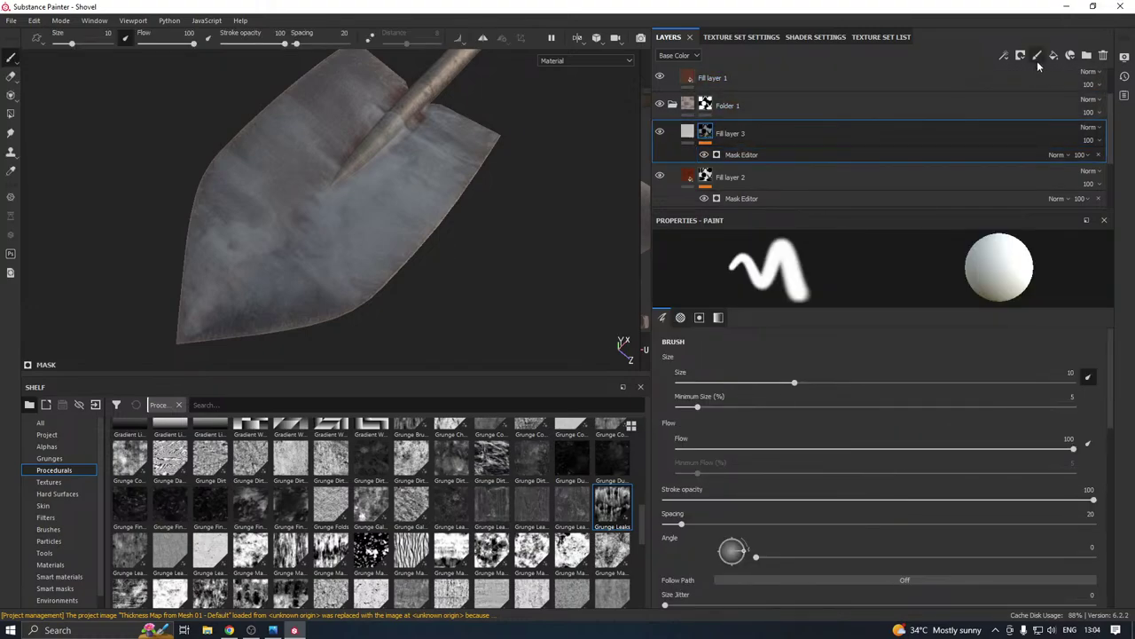
left_click(1005, 55)
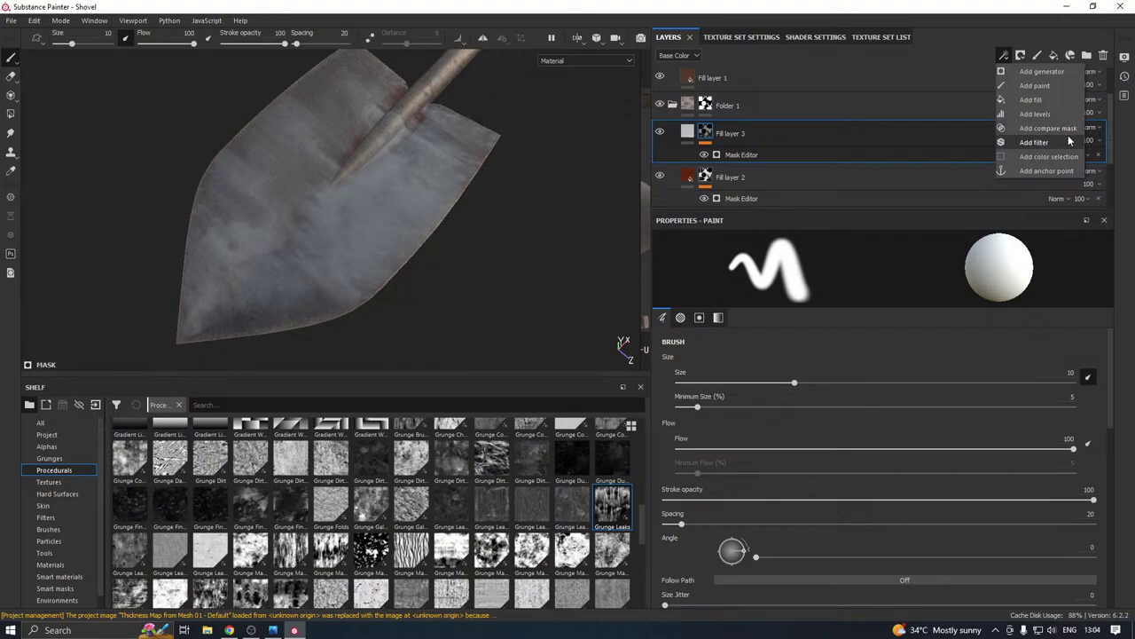
right_click(761, 131)
left_click(835, 243)
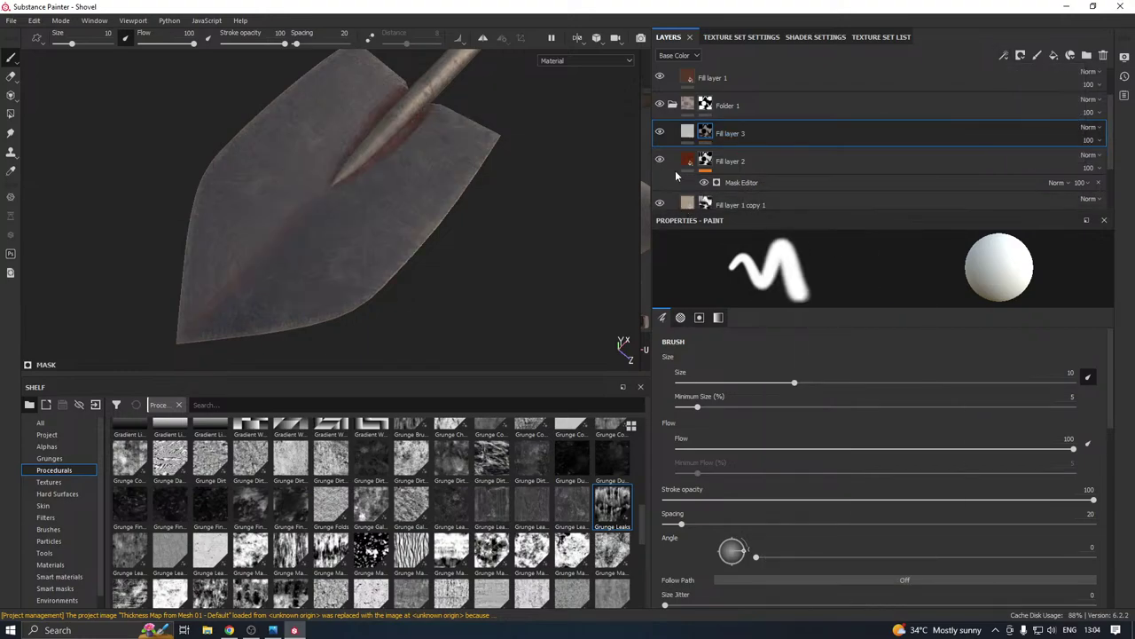
Browse the alphas in the shelf and choose Drips High as the brush alpha for painting Fill layer 3's mask
left_click(46, 446)
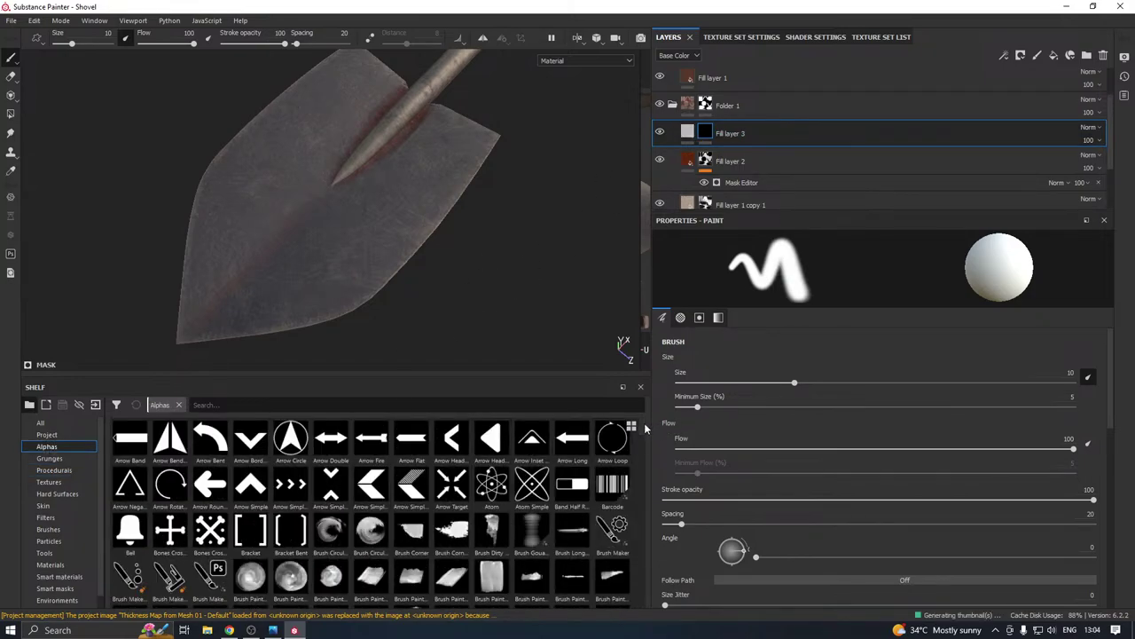
scroll(646, 432, "down", 2)
scroll(645, 439, "down", 8)
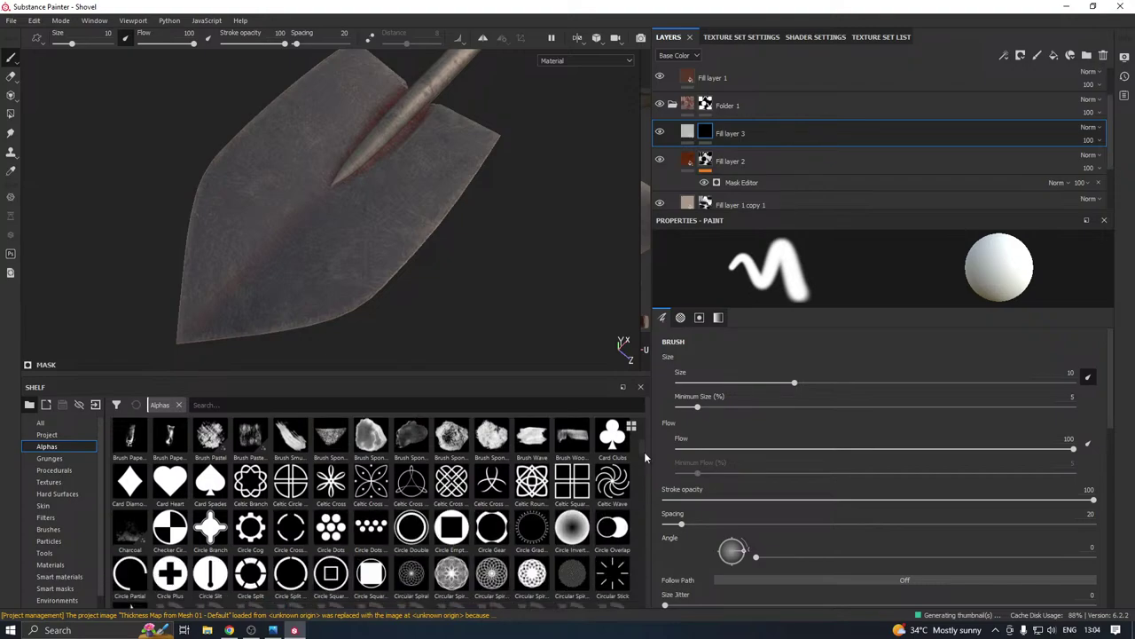
scroll(645, 473, "down", 1)
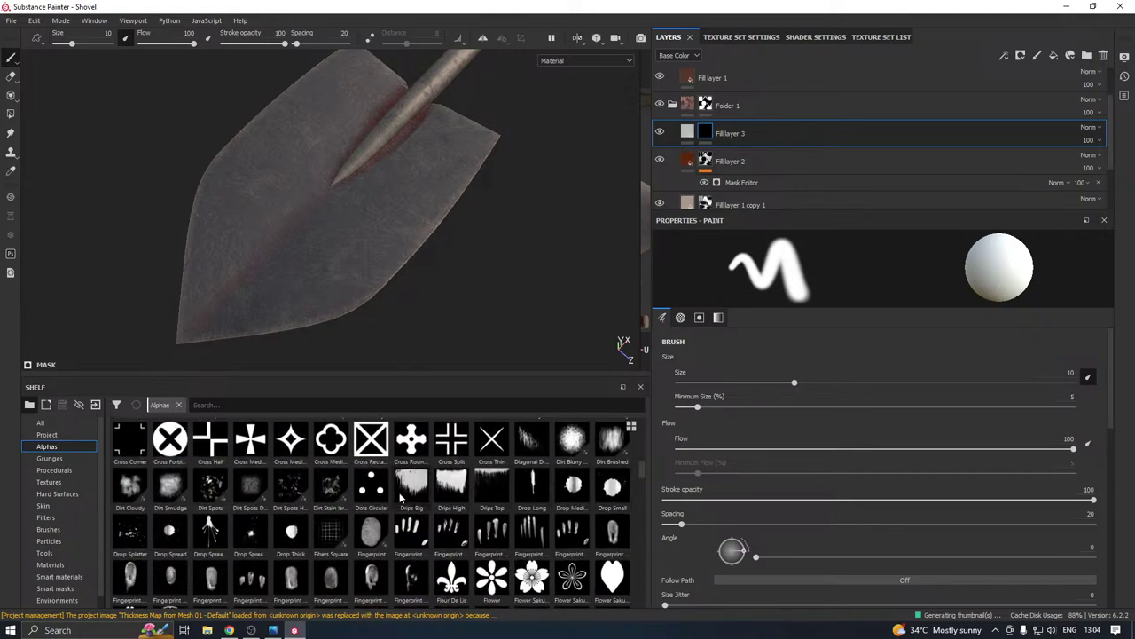
left_click(454, 483)
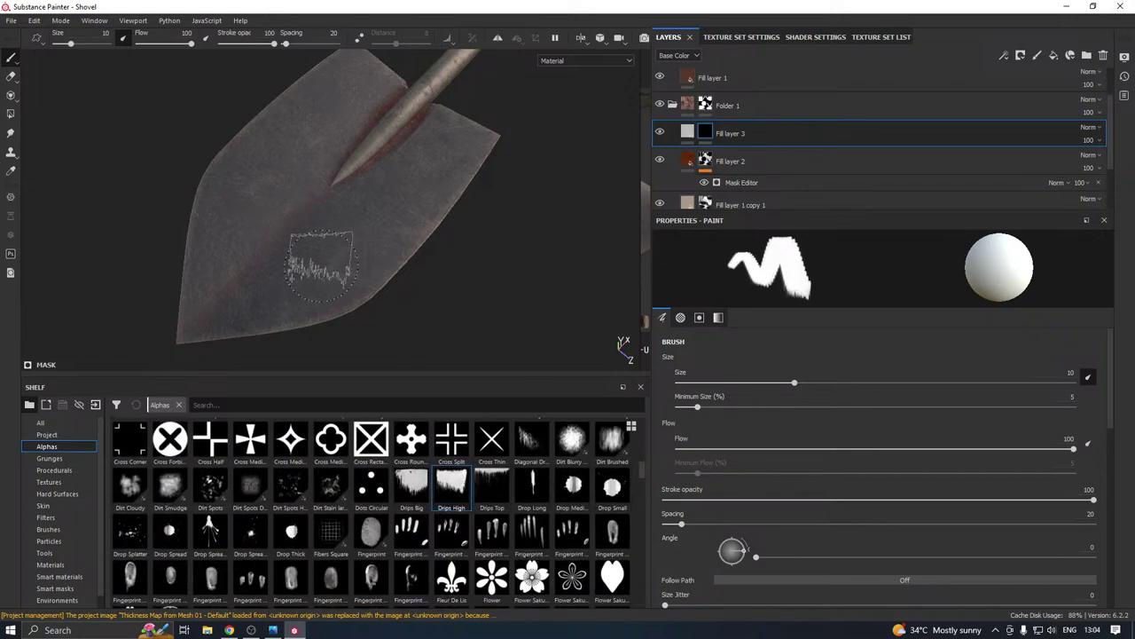
Turn the blade tip upward, enlarge the brush to 26.6 and stamp the drips across the tip on Fill layer 3's mask
left_click_drag(334, 263, 86, 289, "alt")
left_click_drag(443, 213, 542, 182, "alt")
middle_click_drag(490, 188, 490, 279, "alt")
left_click(397, 168)
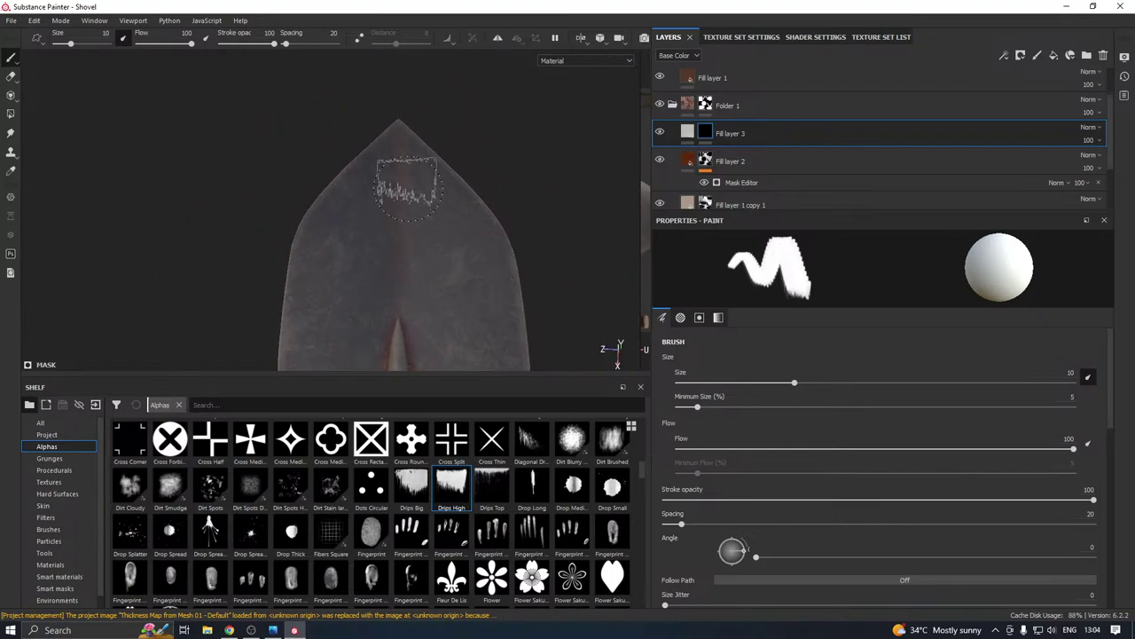
right_click_drag(396, 168, 410, 195, "ctrl")
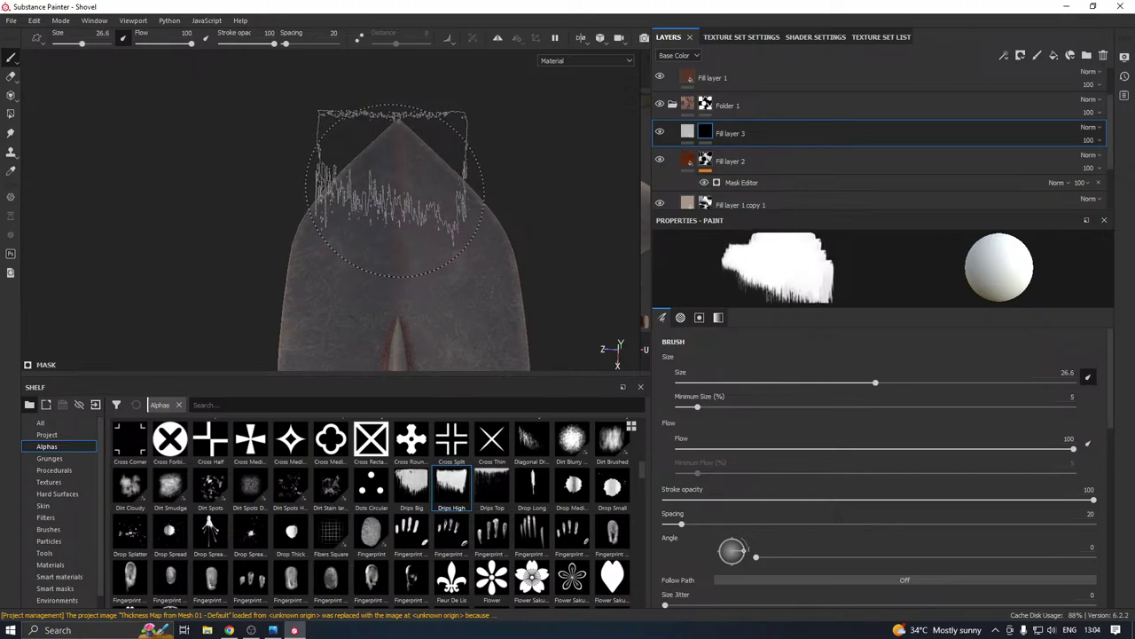
left_click(404, 190)
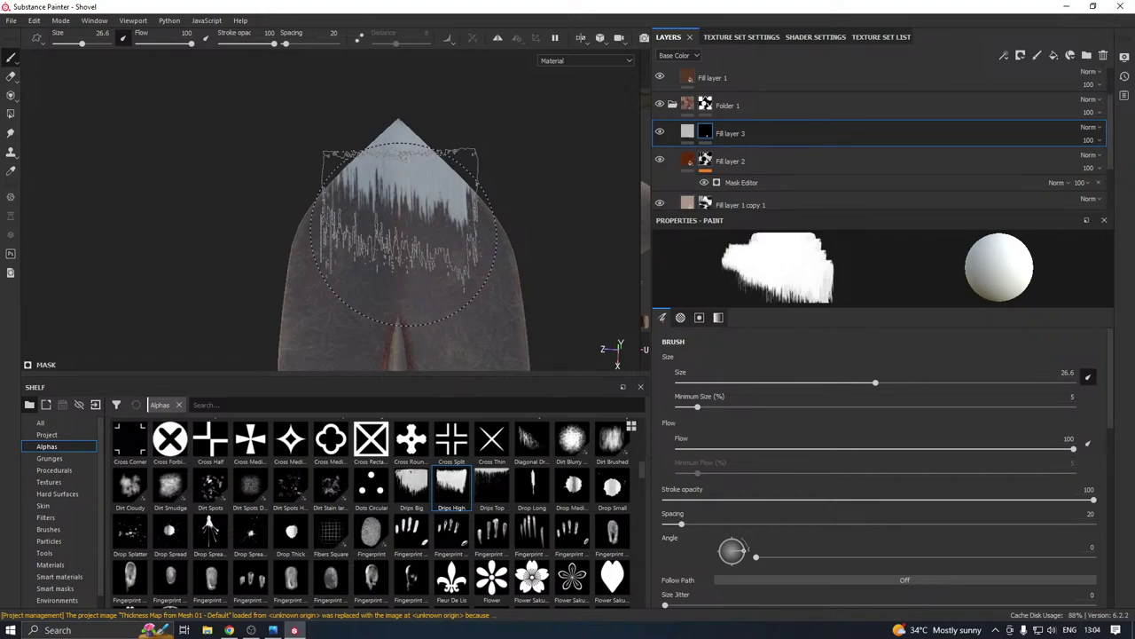
Lower the brush flow to 35 and check the painted drips on the blade from an angle
left_click_drag(950, 456, 814, 458)
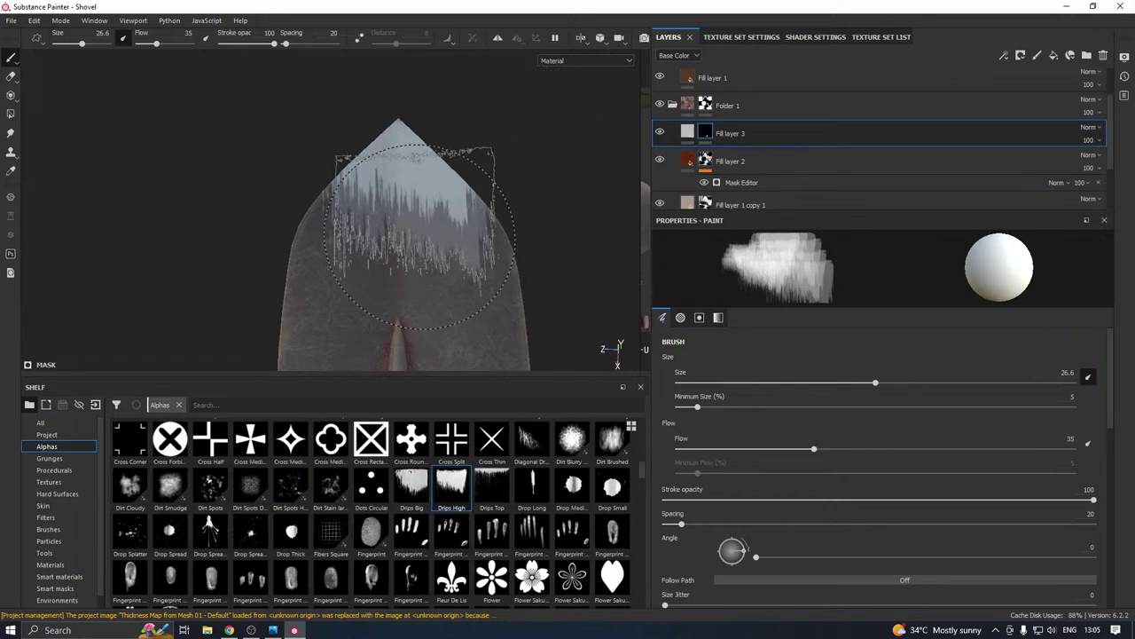
left_click_drag(425, 225, 714, 222, "alt")
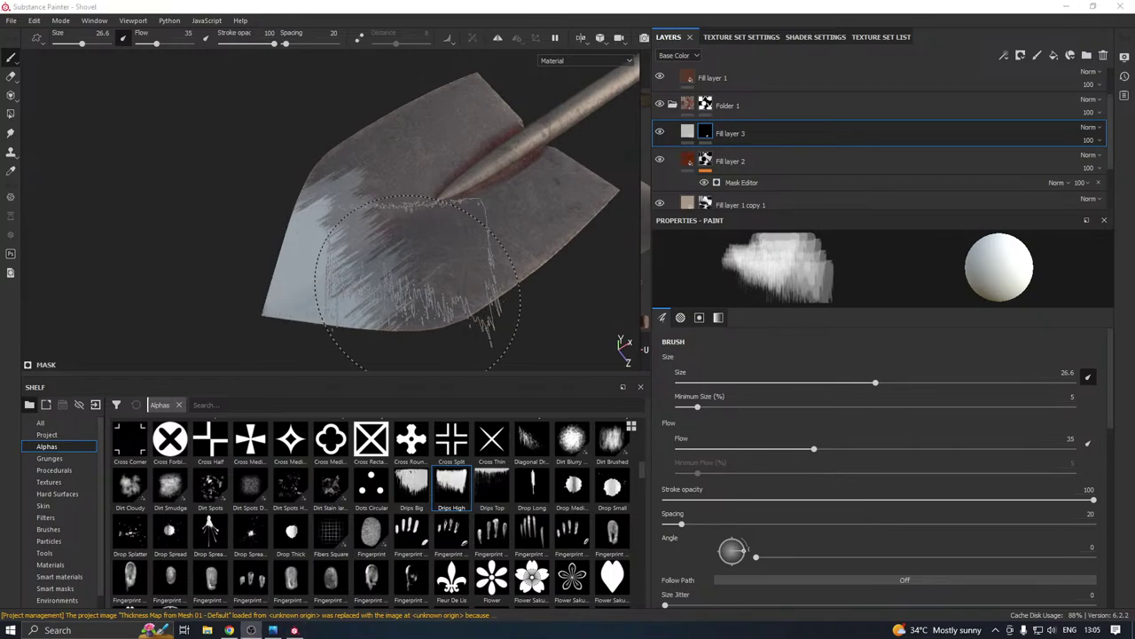
Clear the painted drips from Fill layer 3's mask
left_click_drag(448, 248, 568, 180, "alt")
right_click(745, 130)
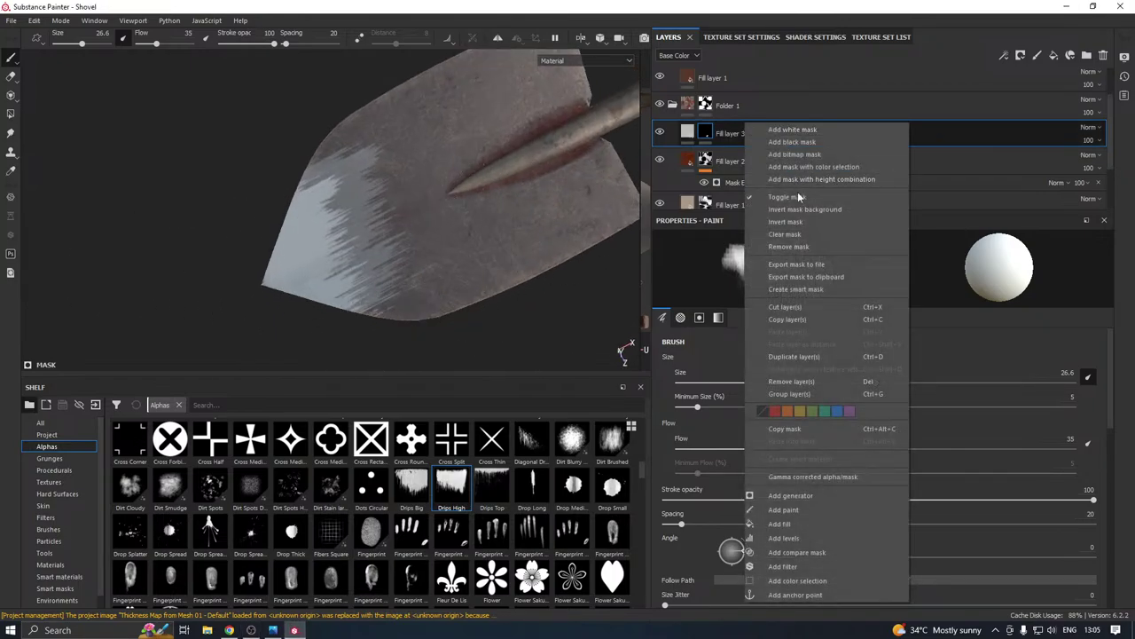
left_click(784, 235)
scroll(263, 262, "down", 2)
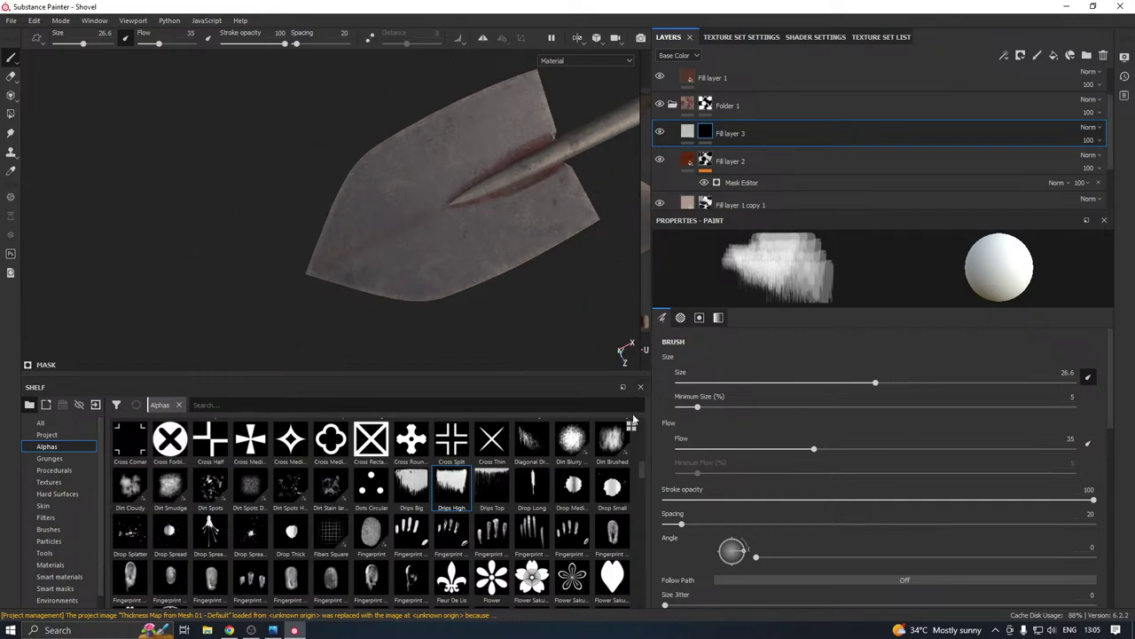
Choose Dirt Brushed as the brush alpha and paint brushed dirt over the blade tip on Fill layer 3's mask
left_click(612, 439)
left_click_drag(451, 241, 768, 235, "alt")
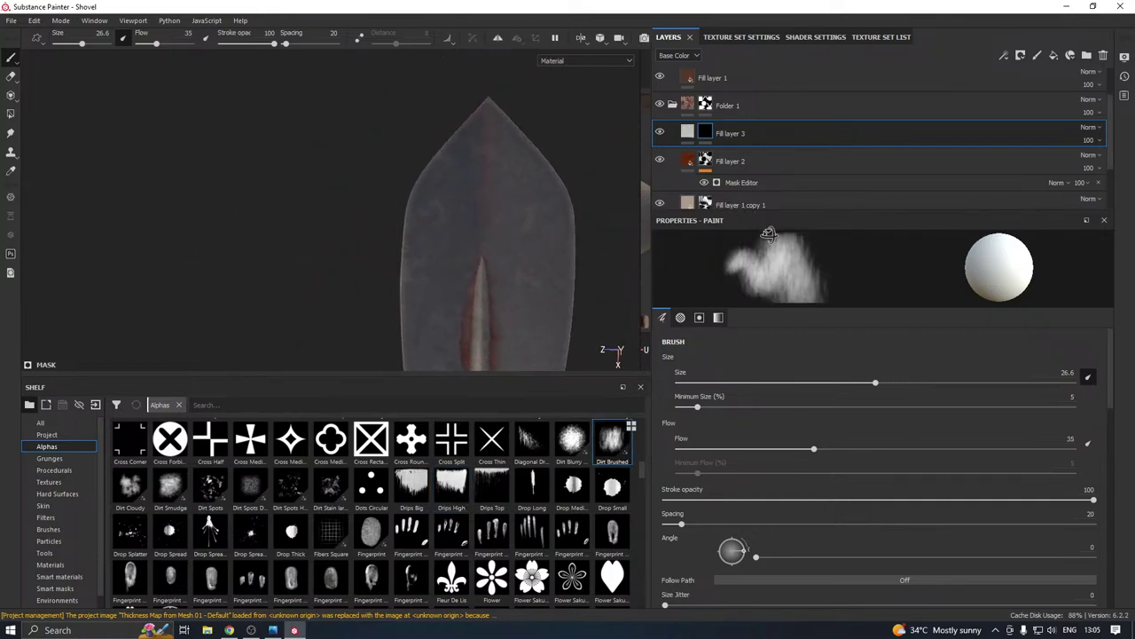
middle_click_drag(505, 242, 368, 250, "alt")
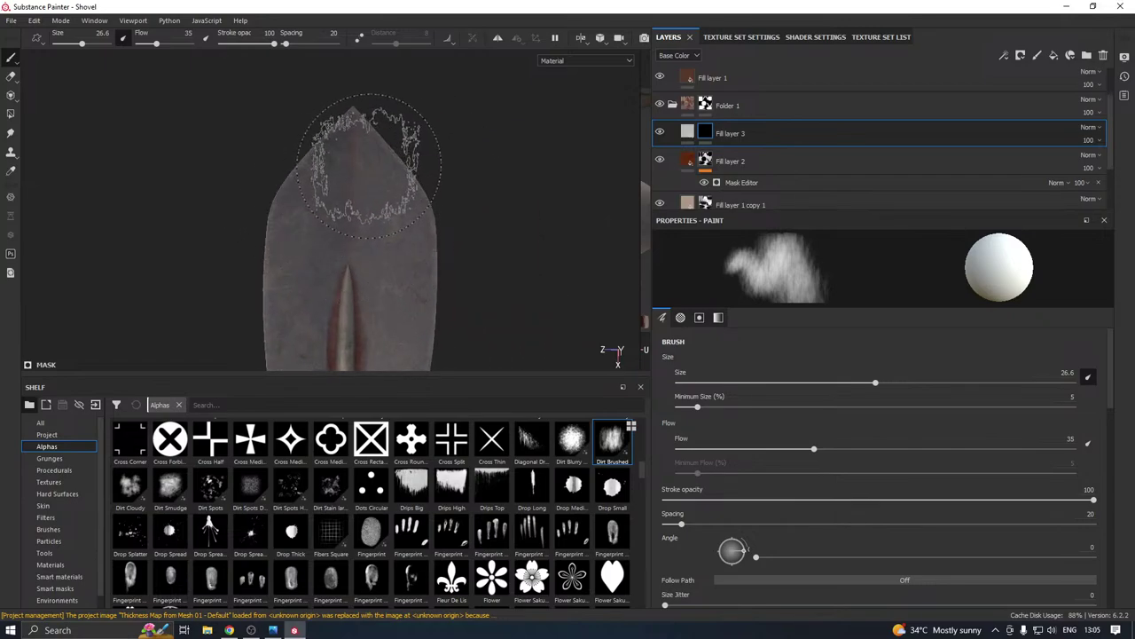
mouse_move(377, 146)
left_mouse_down()
mouse_move(390, 116)
mouse_move(354, 143)
left_mouse_up()
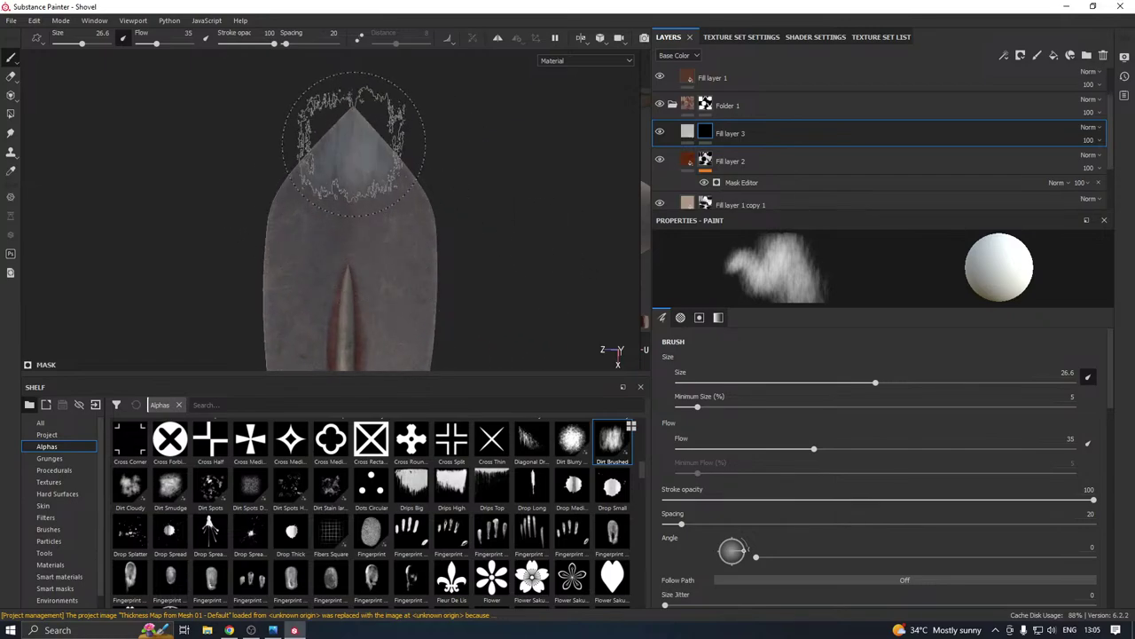
mouse_move(512, 246)
left_mouse_down("alt")
mouse_move(506, 194)
mouse_move(203, 190)
left_mouse_up("alt")
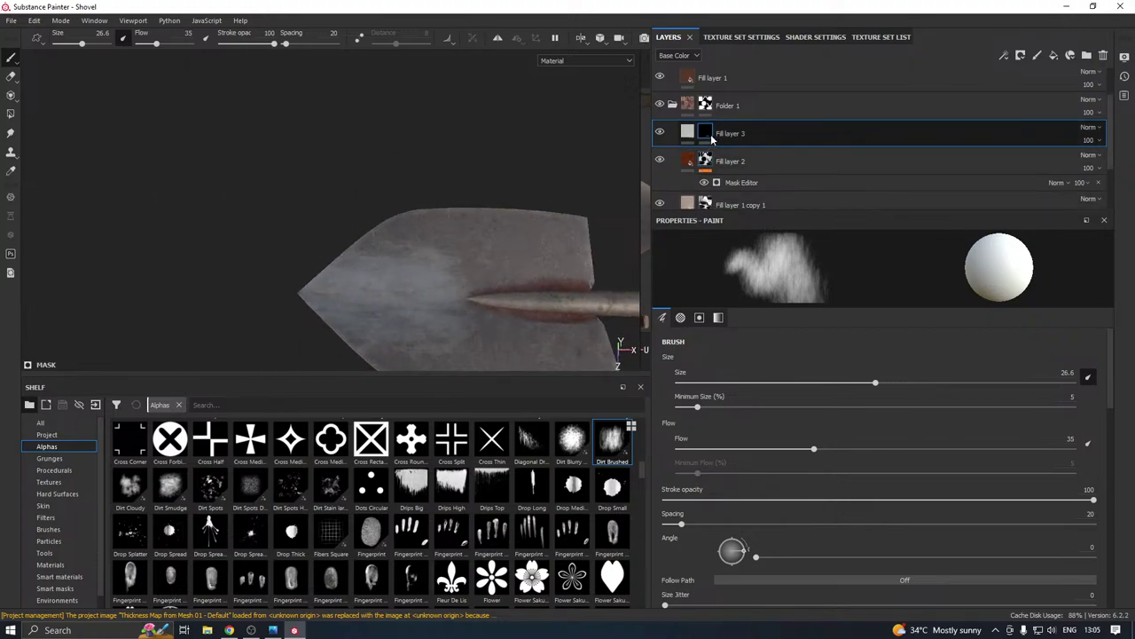
left_click_drag(329, 198, 108, 237, "alt")
left_click_drag(443, 190, 406, 218, "alt")
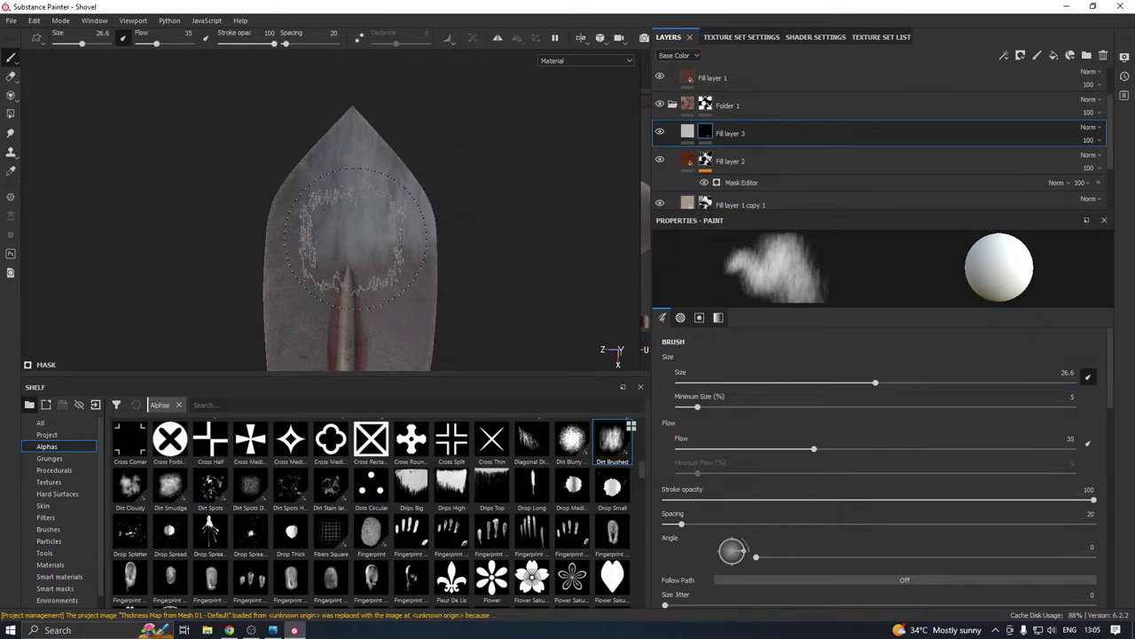
Reduce the brush size to 12.68 and paint black on Fill layer 3's mask to narrow the dirt to a central streak
key("bracketleft")
key("bracketleft")
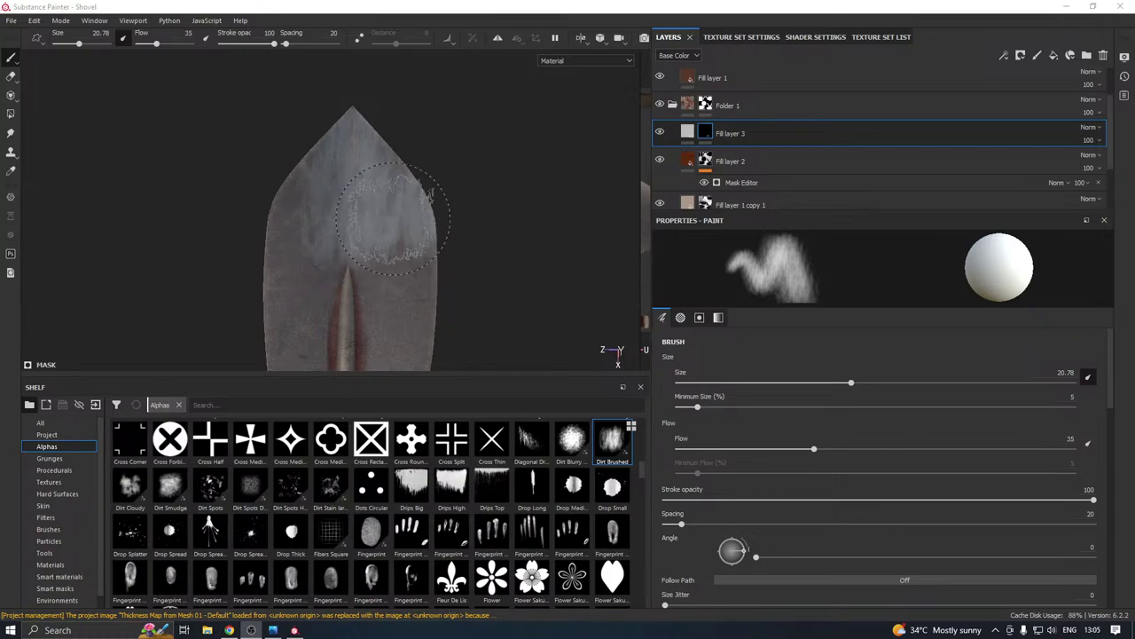
key("bracketleft")
key("bracketleft")
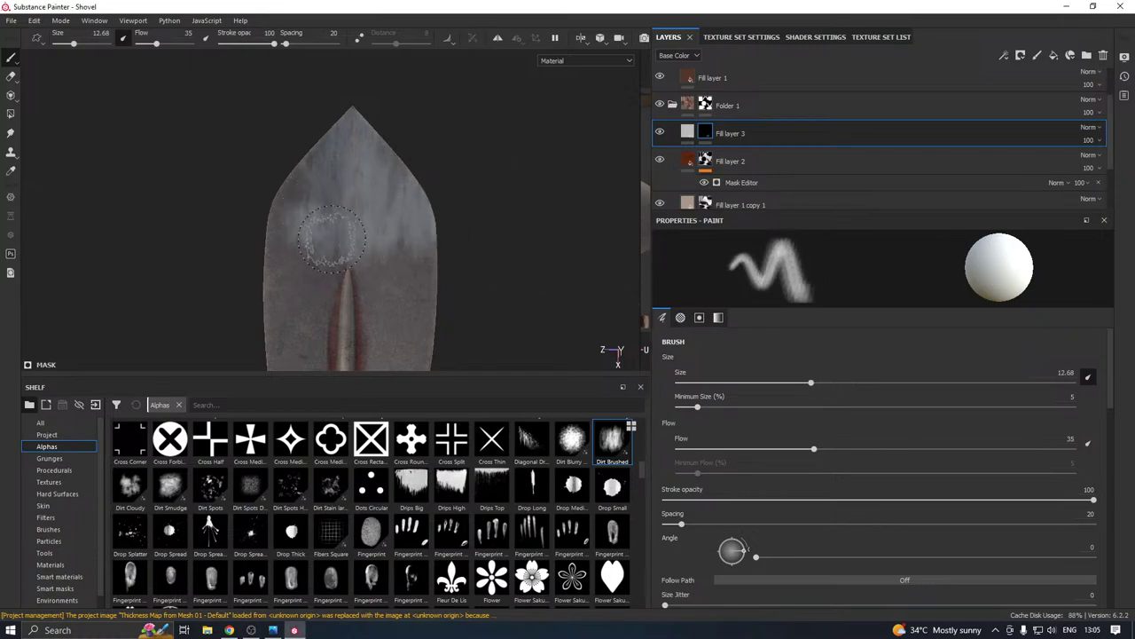
key("x")
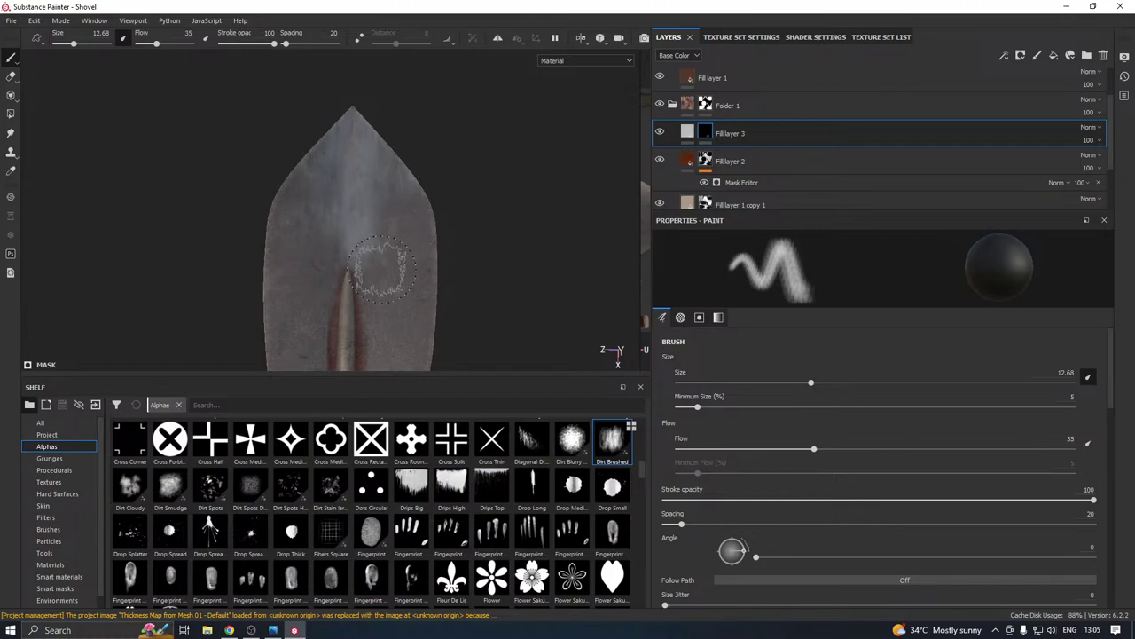
left_click_drag(405, 215, 190, 197, "alt")
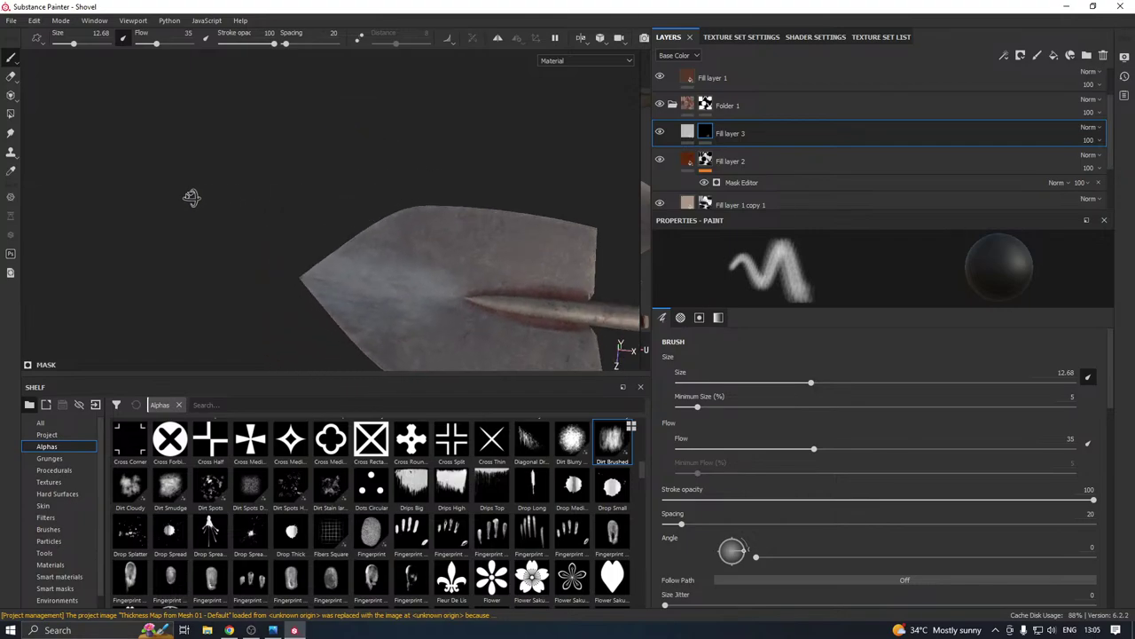
mouse_move(462, 254)
left_mouse_down("alt")
mouse_move(334, 220)
mouse_move(364, 237)
left_mouse_up("alt")
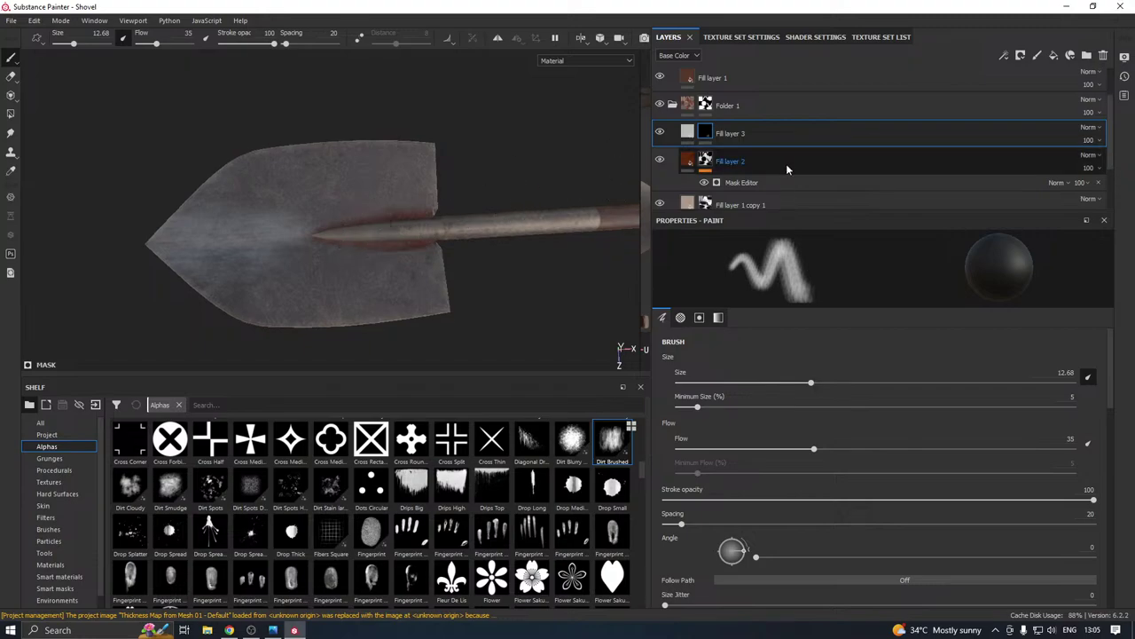
Change Fill layer 3's base color to a light tan brown and check it on the blade
left_click(687, 133)
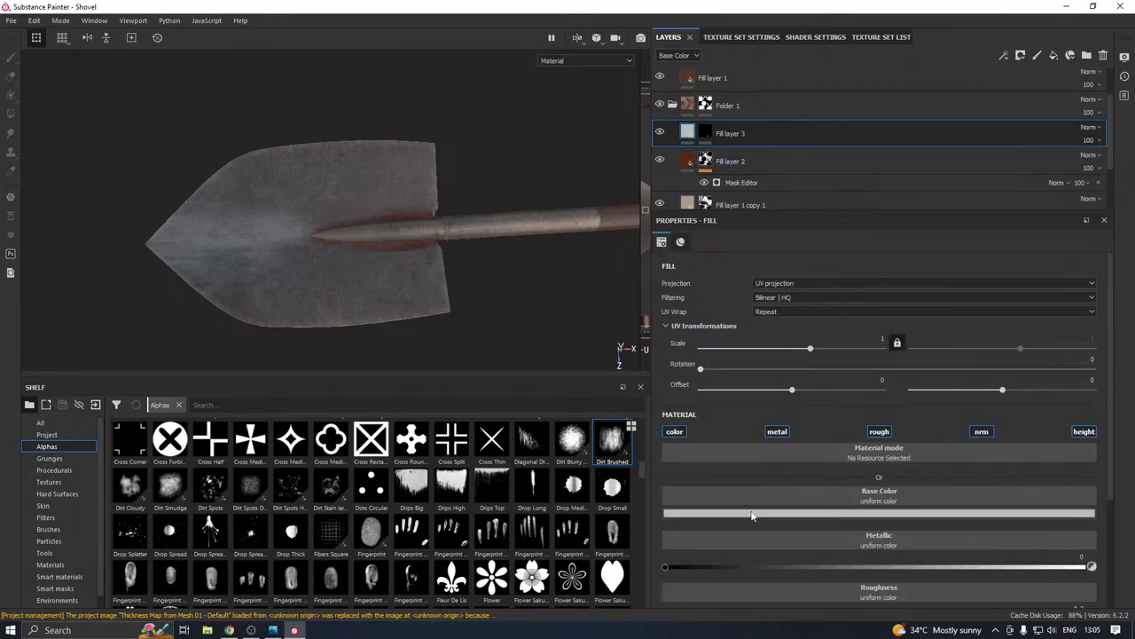
left_click(752, 512)
left_click(805, 437)
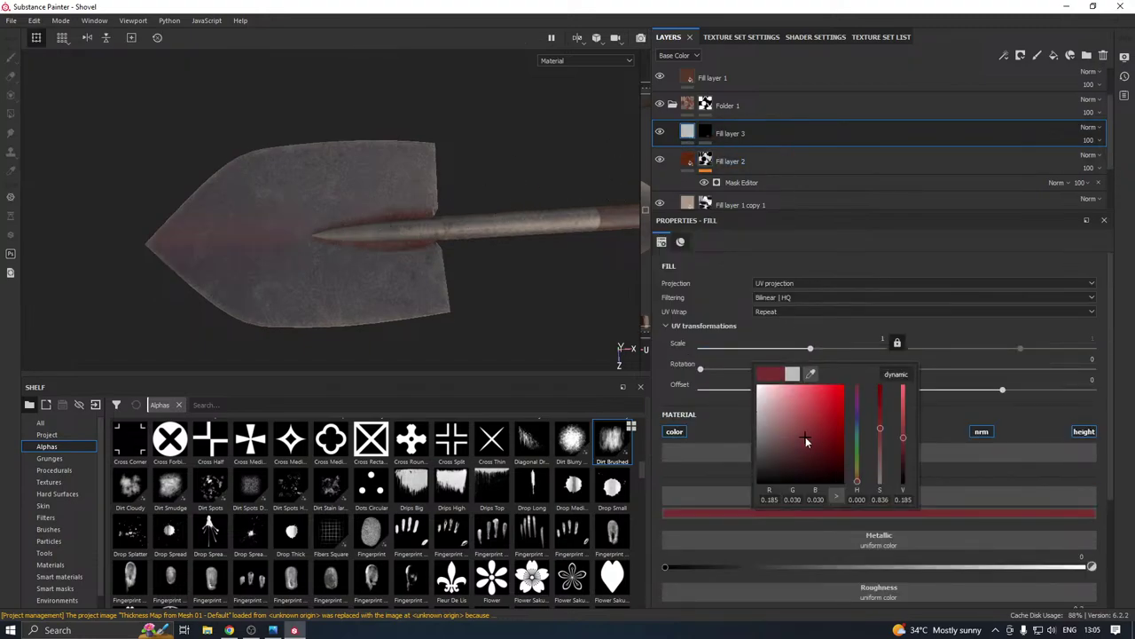
left_click(860, 476)
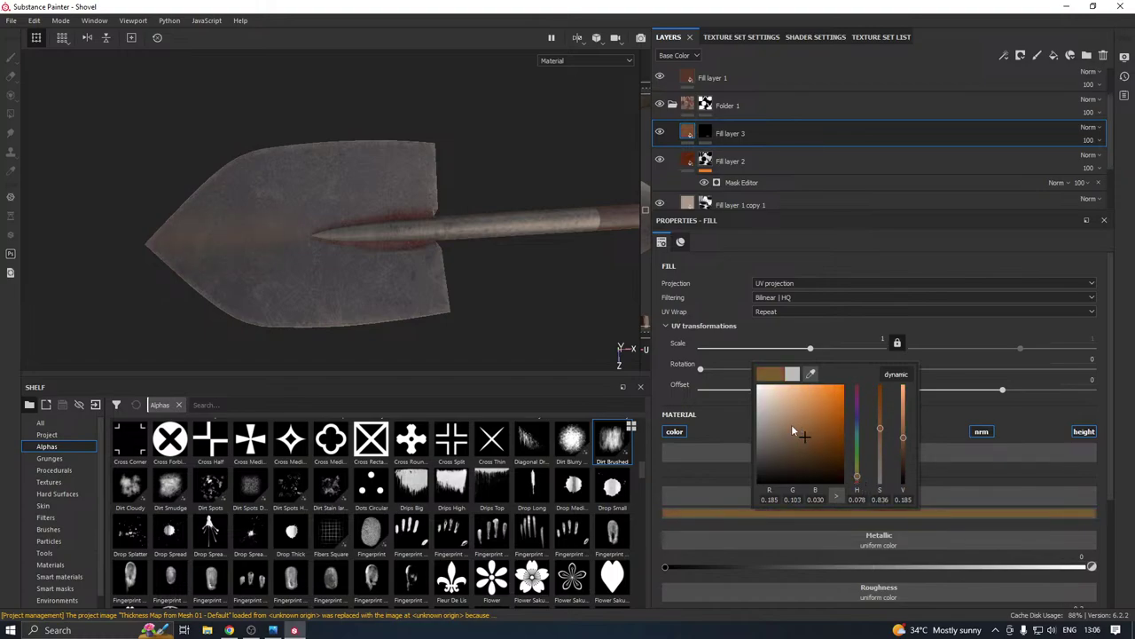
left_click_drag(792, 426, 794, 417)
mouse_move(567, 302)
left_mouse_down("alt")
mouse_move(236, 322)
mouse_move(421, 259)
mouse_move(469, 337)
mouse_move(419, 271)
mouse_move(441, 316)
left_mouse_up("alt")
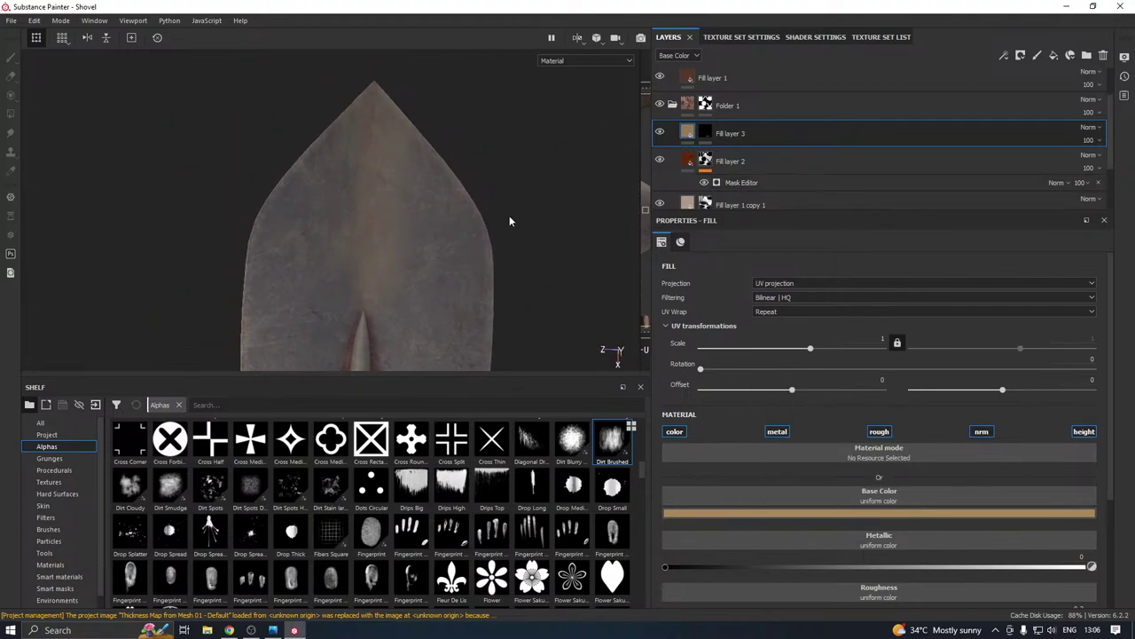
left_click_drag(510, 221, 459, 211, "alt")
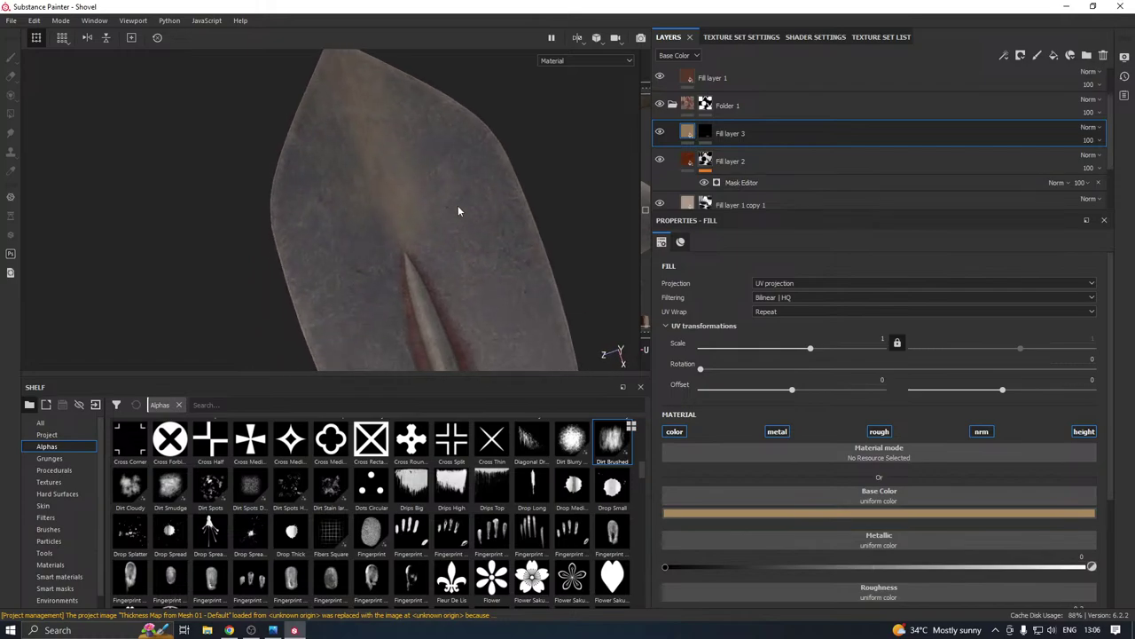
Apply the Rust Fine material to Fill layer 3 and set its rust color to light salmon (R 0.820, G 0.583, B 0.480)
left_click(67, 566)
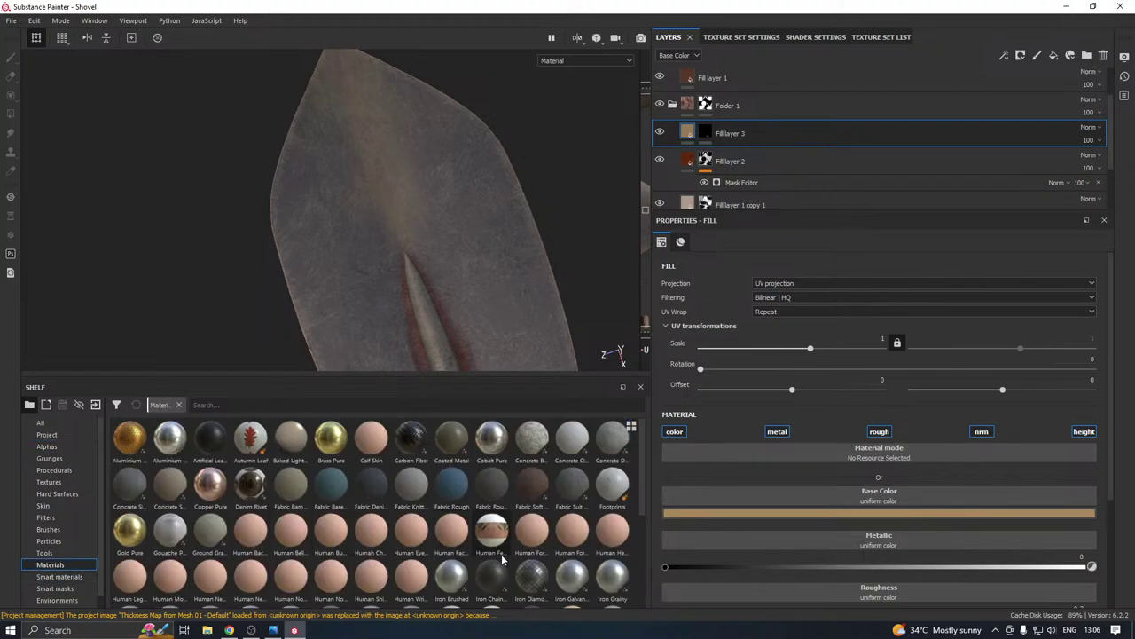
scroll(514, 565, "down", 5)
left_click(503, 568)
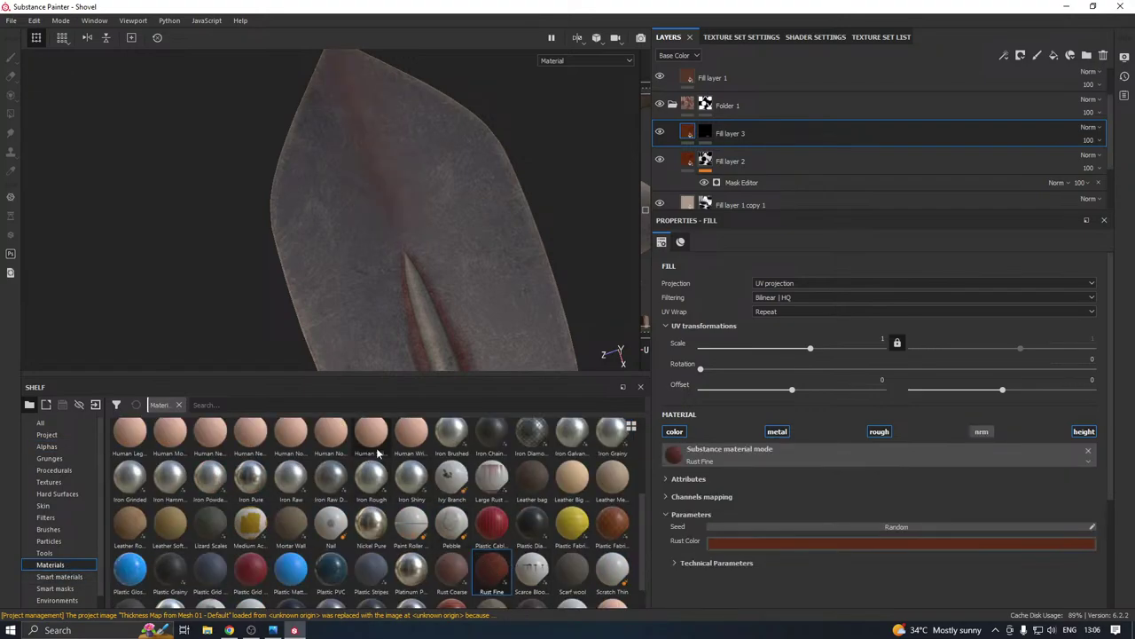
left_click(777, 543)
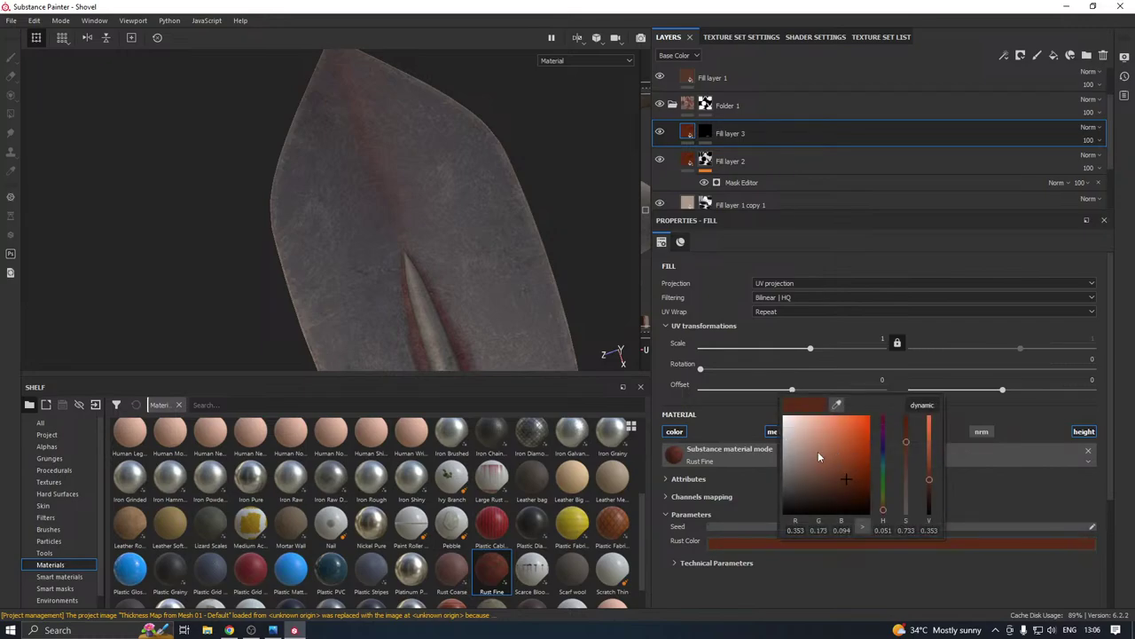
left_click_drag(823, 443, 818, 432)
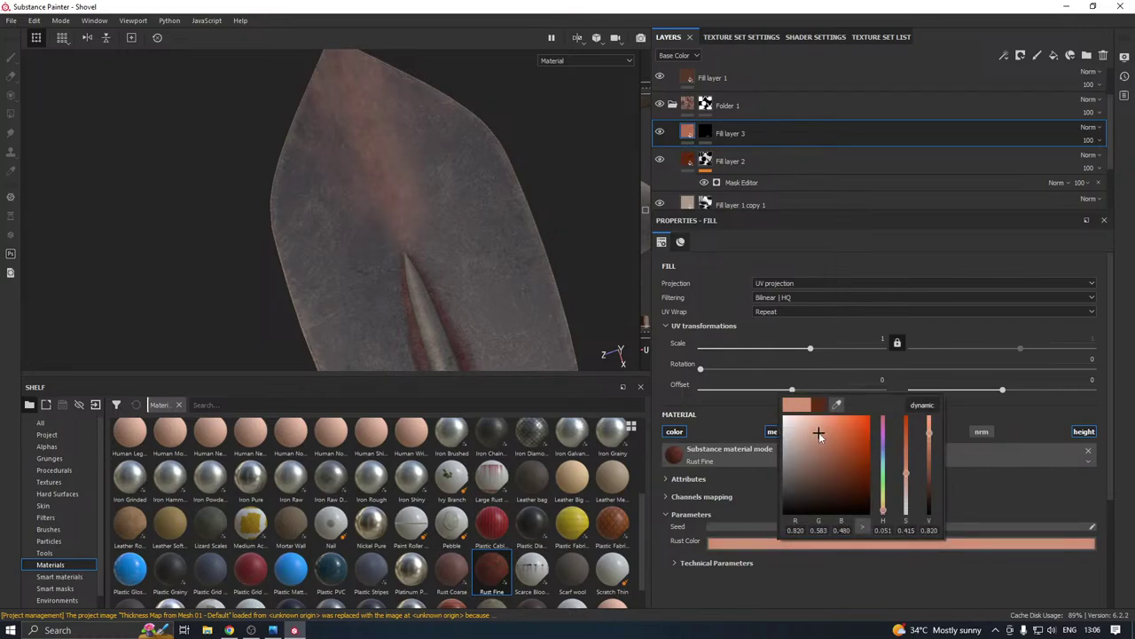
Paint white on Fill layer 3's mask to spread the rust along both side edges of the blade tip
mouse_move(461, 274)
left_mouse_down("alt")
mouse_move(476, 274)
mouse_move(322, 272)
mouse_move(519, 263)
mouse_move(535, 304)
left_mouse_up("alt")
left_click(705, 132)
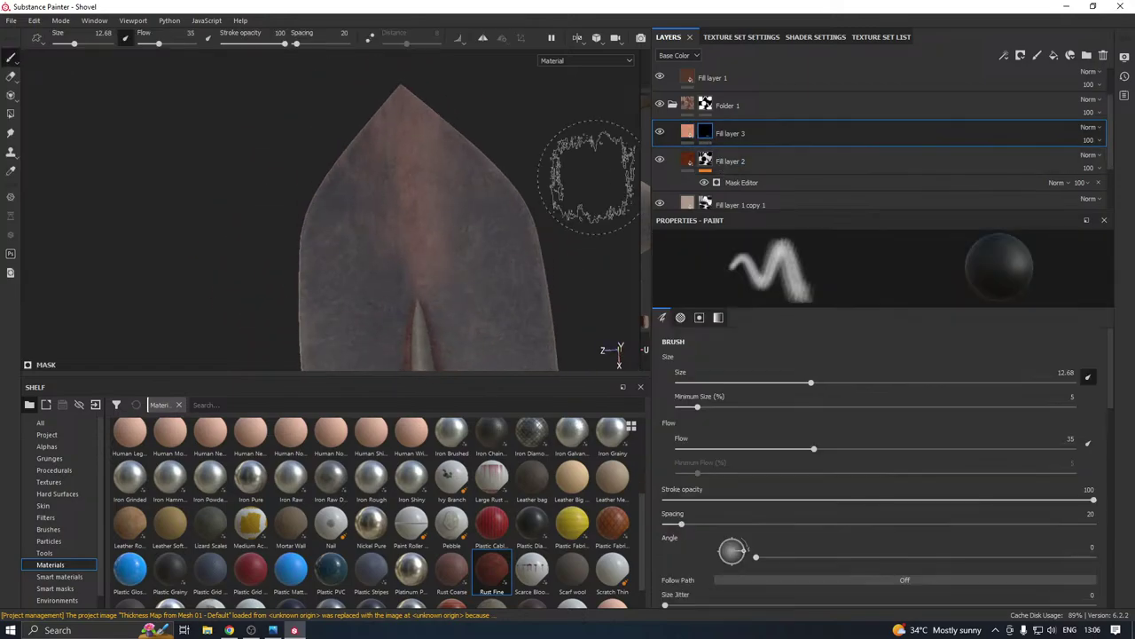
mouse_move(590, 177)
left_mouse_down("alt")
mouse_move(461, 213)
mouse_move(435, 203)
mouse_move(452, 185)
left_mouse_up("alt")
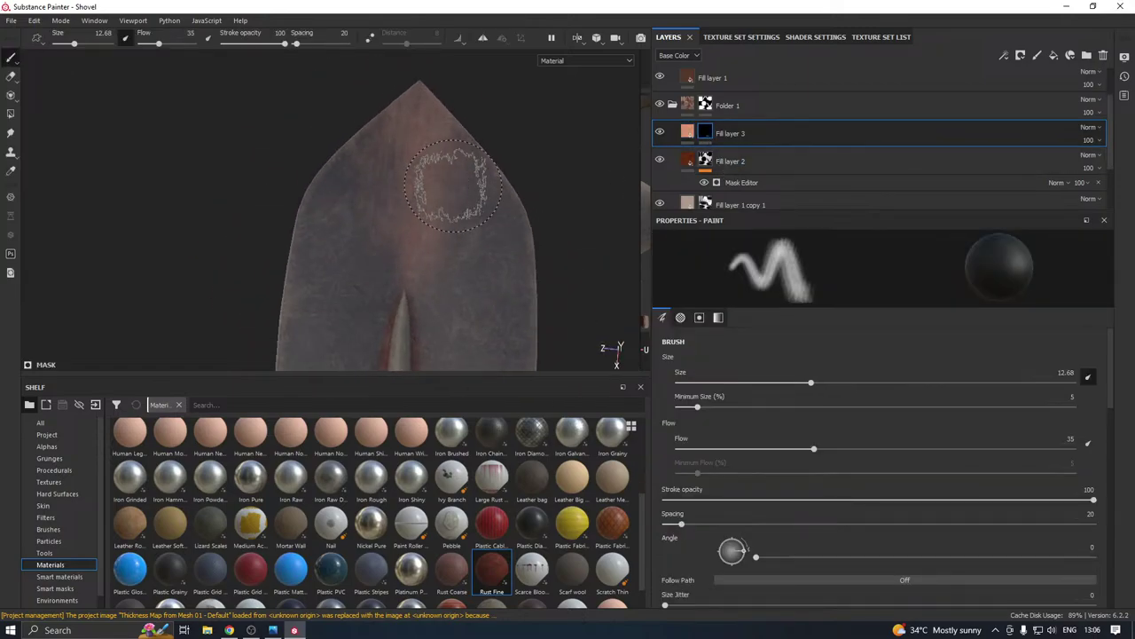
key("x")
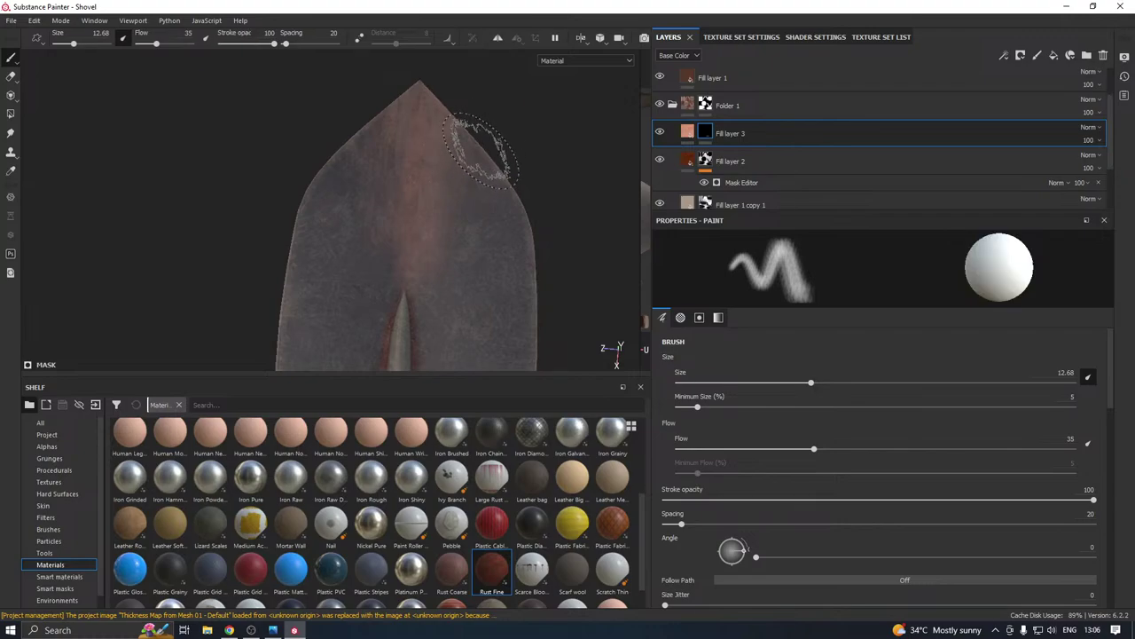
left_click_drag(499, 177, 554, 191, "alt")
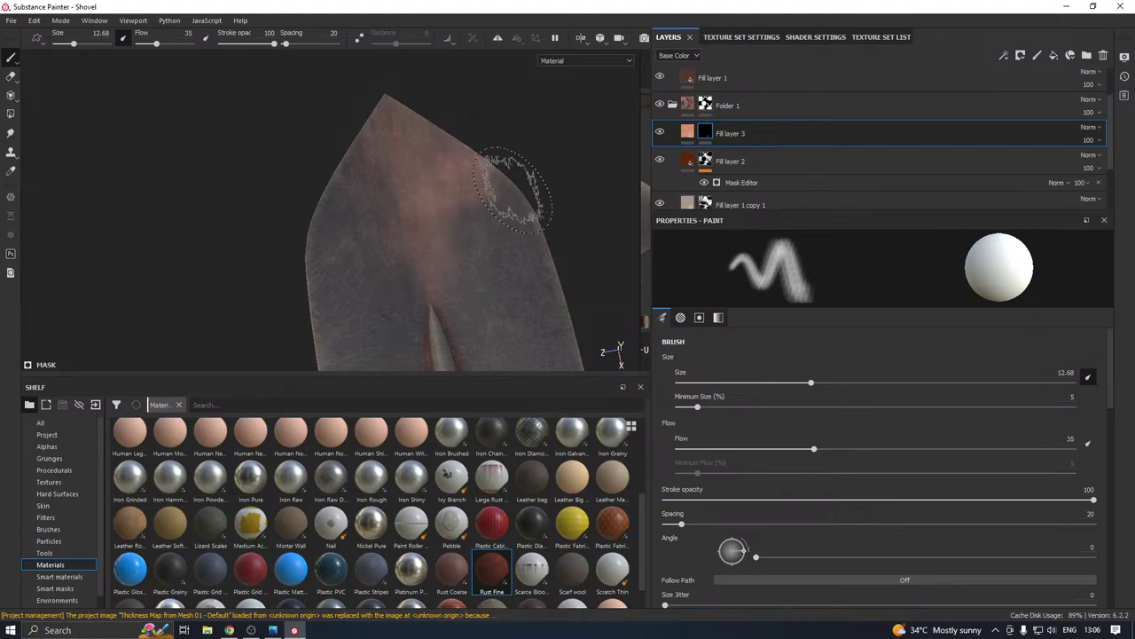
left_click_drag(520, 190, 472, 189, "alt")
left_click_drag(464, 140, 450, 158)
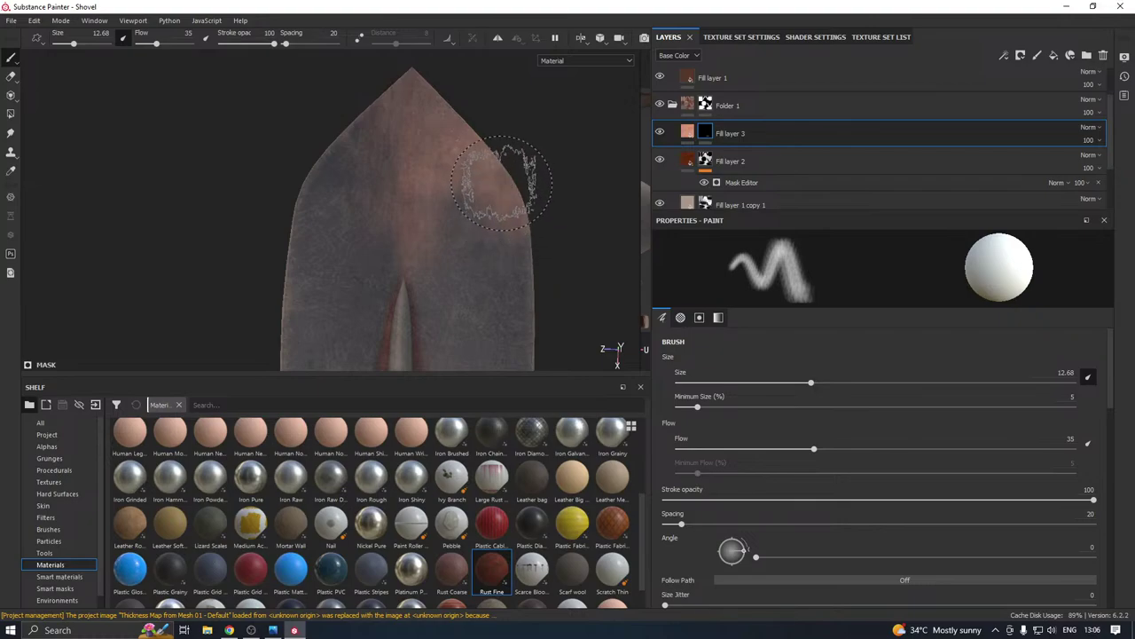
mouse_move(328, 146)
left_mouse_down()
mouse_move(346, 147)
mouse_move(327, 192)
mouse_move(299, 213)
mouse_move(370, 171)
mouse_move(342, 189)
mouse_move(351, 220)
mouse_move(296, 237)
left_mouse_up()
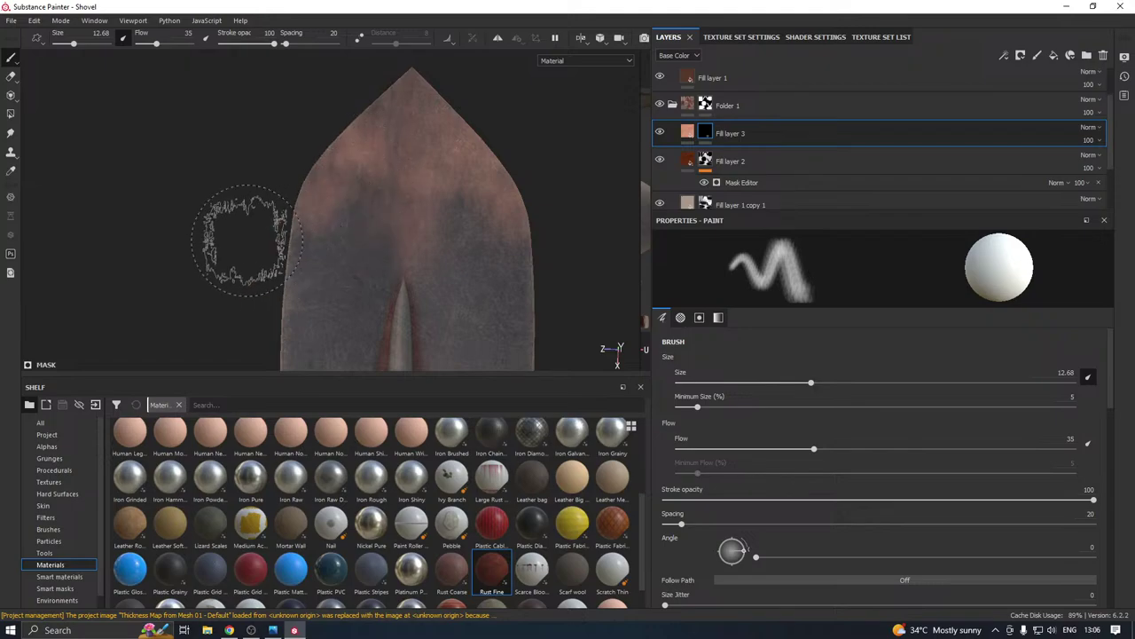
Fade the rust's lower edge on both sides of the blade with black on Fill layer 3's mask, lowering the flow to 22
mouse_move(329, 157)
left_mouse_down("alt")
mouse_move(452, 172)
mouse_move(659, 168)
mouse_move(532, 164)
mouse_move(520, 316)
left_mouse_up("alt")
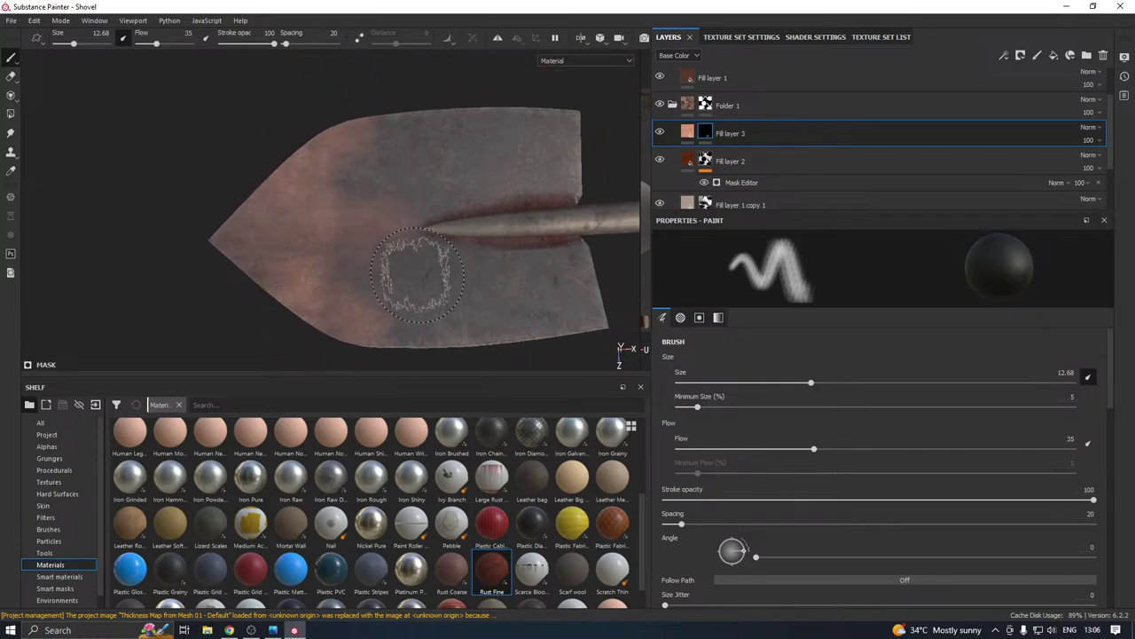
left_click_drag(405, 272, 245, 282, "alt")
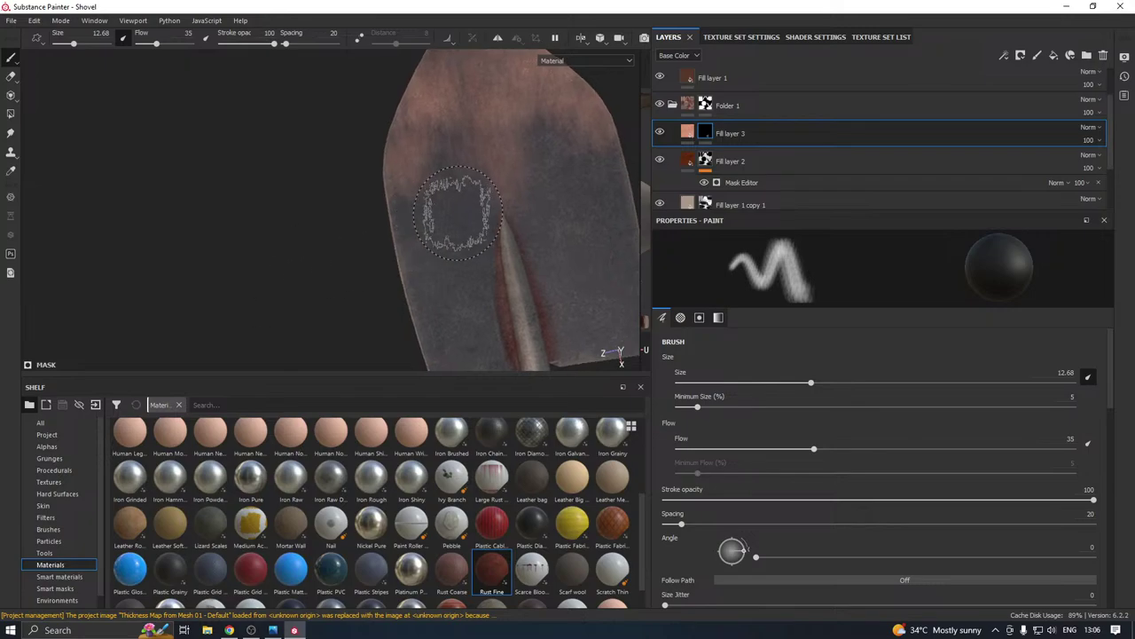
left_click_drag(451, 218, 524, 205, "alt")
middle_click_drag(504, 211, 365, 220, "alt")
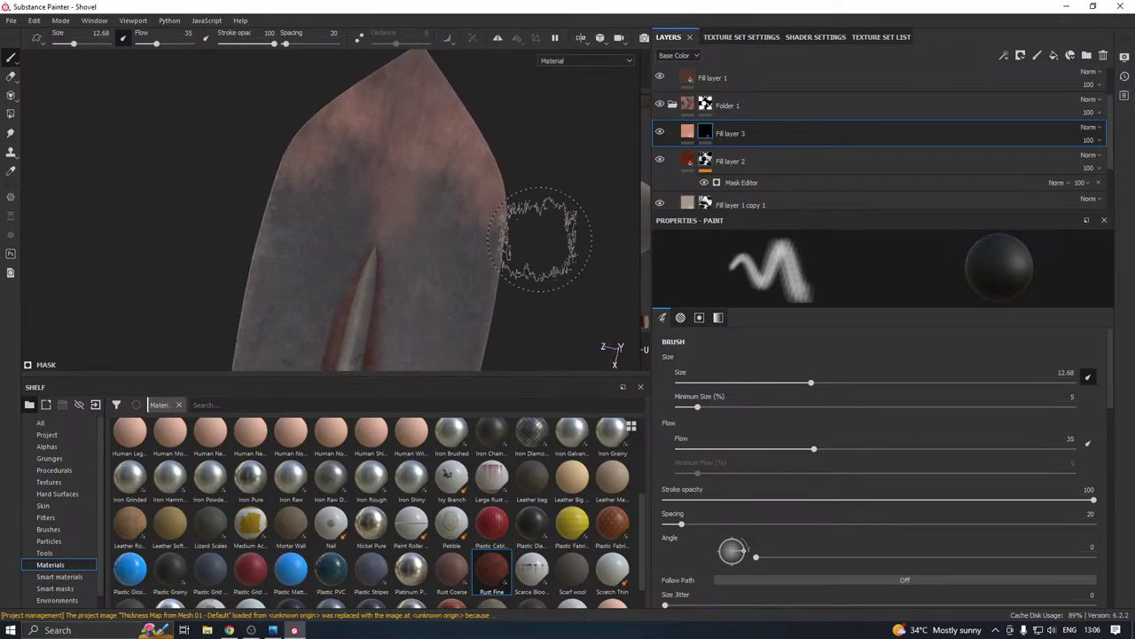
mouse_move(443, 248)
left_mouse_down("alt")
mouse_move(393, 251)
mouse_move(358, 235)
left_mouse_up("alt")
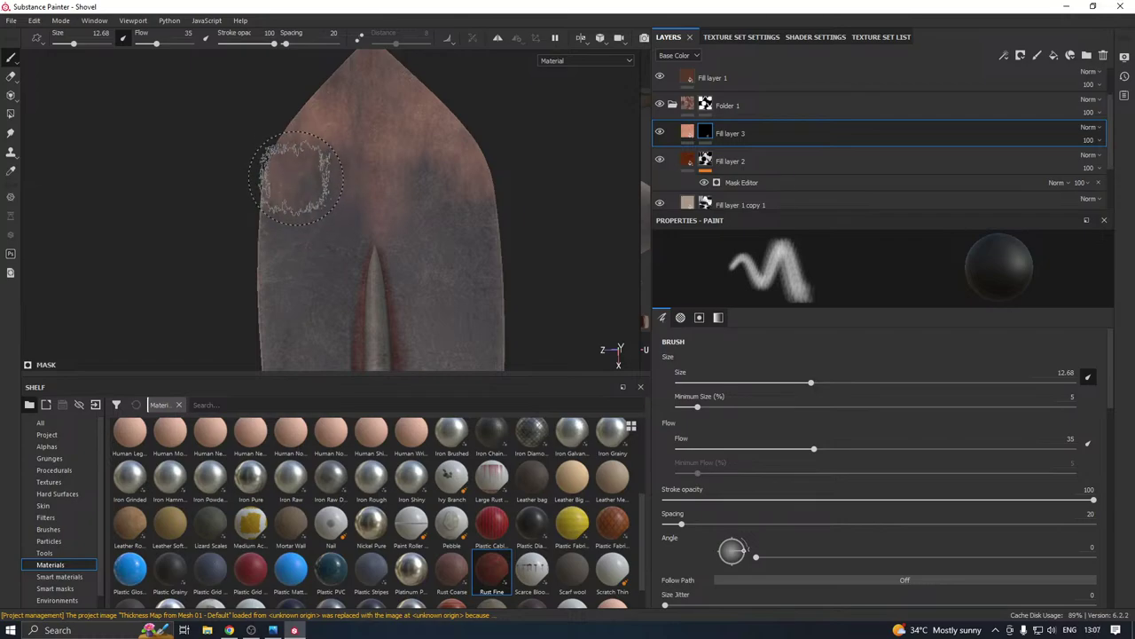
mouse_move(292, 181)
left_mouse_down()
mouse_move(338, 148)
mouse_move(393, 197)
mouse_move(488, 173)
left_mouse_up()
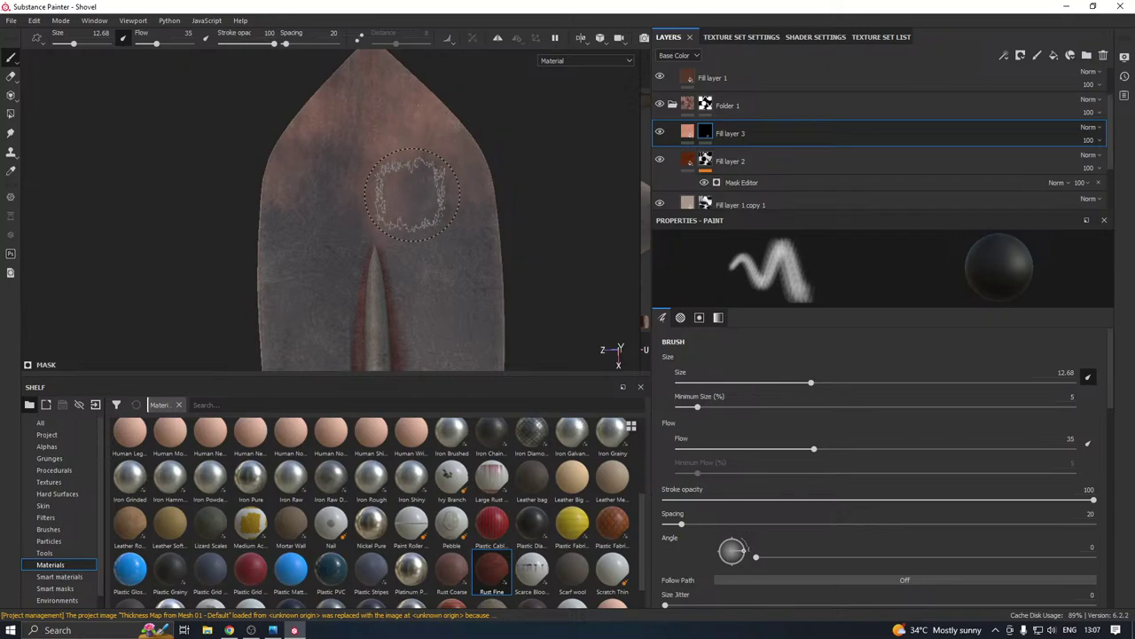
left_click_drag(319, 170, 343, 156)
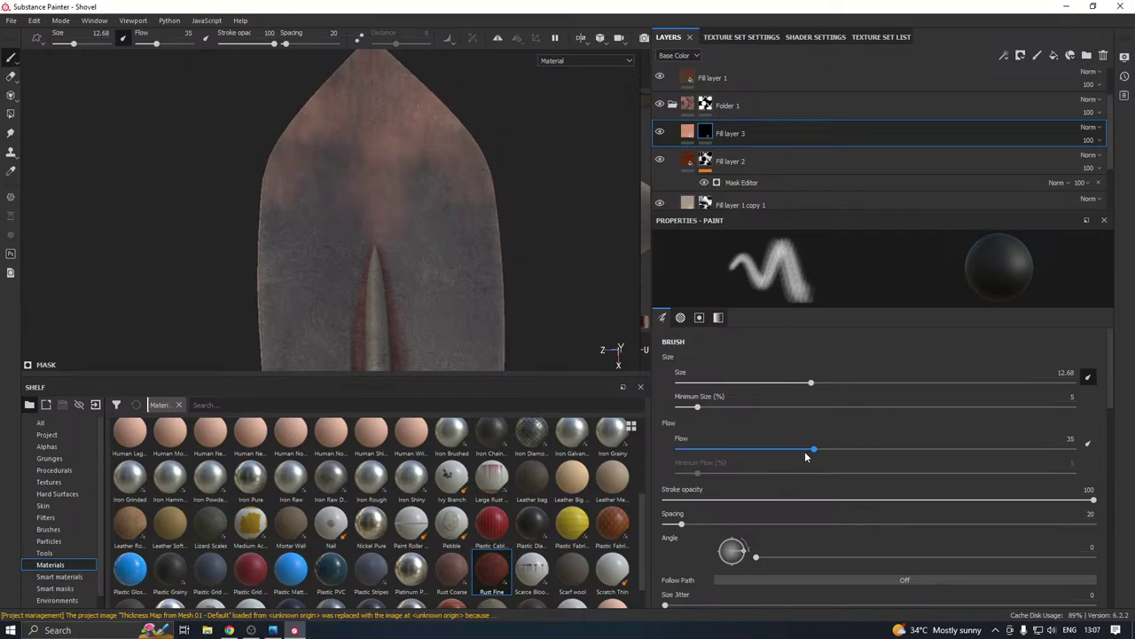
left_click_drag(807, 450, 763, 444)
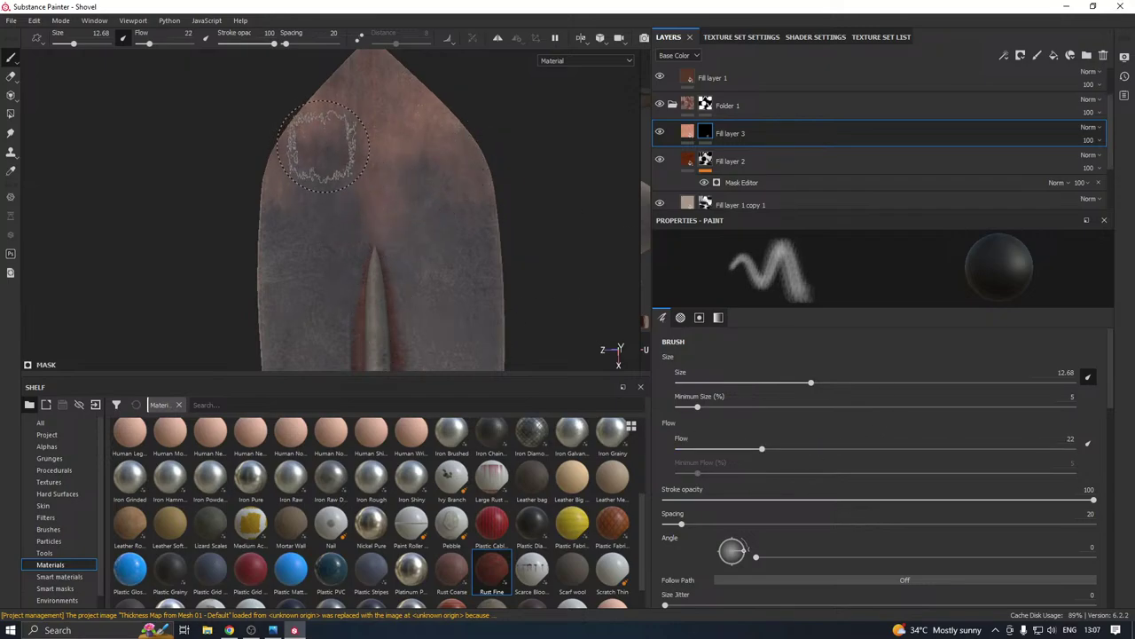
left_click_drag(304, 222, 303, 181)
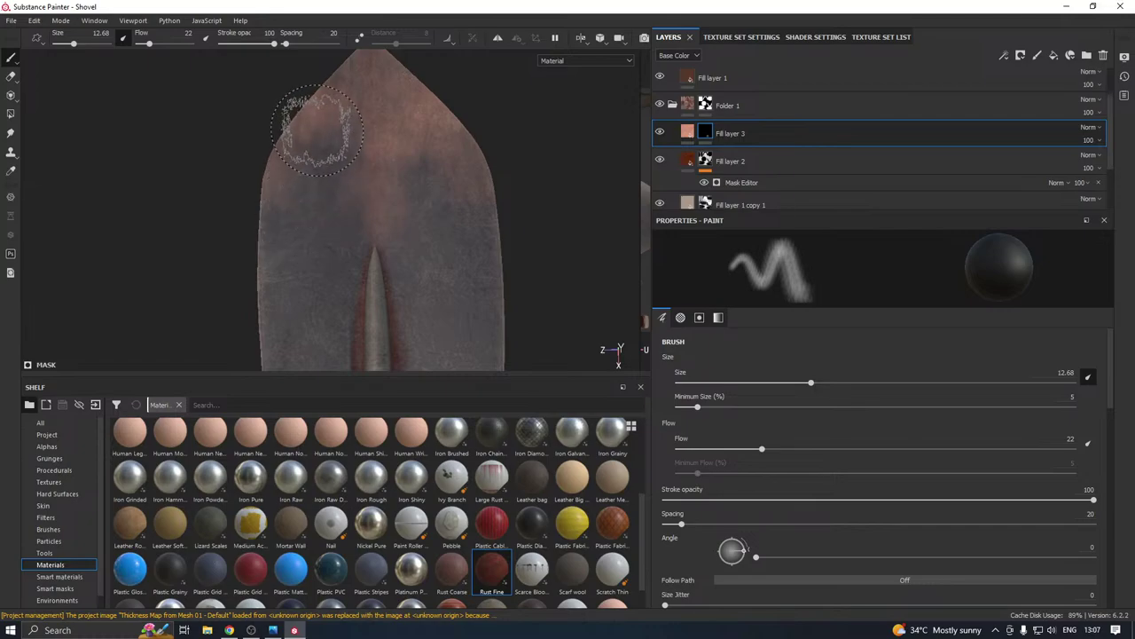
Fade the rust further across the middle and both shoulders of the blade with black on Fill layer 3's mask, then inspect the blade
mouse_move(383, 222)
left_mouse_down()
mouse_move(413, 209)
mouse_move(452, 124)
left_mouse_up()
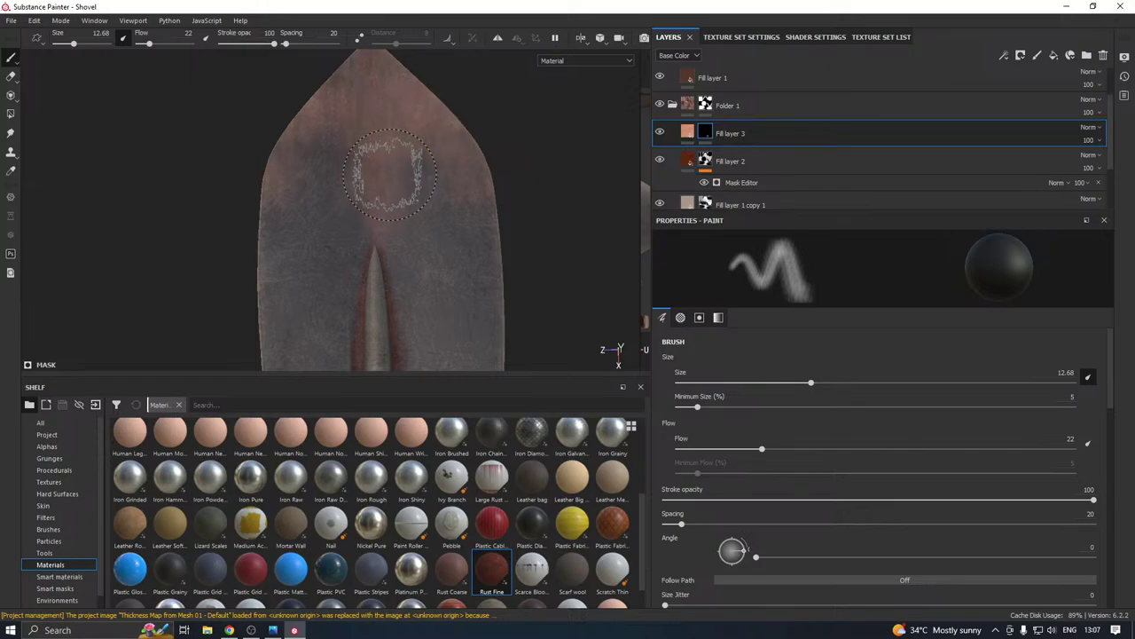
mouse_move(390, 174)
left_mouse_down()
mouse_move(381, 121)
mouse_move(343, 115)
left_mouse_up()
mouse_move(299, 158)
left_mouse_down()
mouse_move(286, 228)
mouse_move(387, 235)
mouse_move(471, 195)
mouse_move(270, 164)
mouse_move(297, 195)
mouse_move(314, 152)
mouse_move(324, 182)
mouse_move(322, 139)
mouse_move(398, 207)
mouse_move(415, 162)
mouse_move(362, 104)
mouse_move(308, 111)
mouse_move(297, 177)
left_mouse_up()
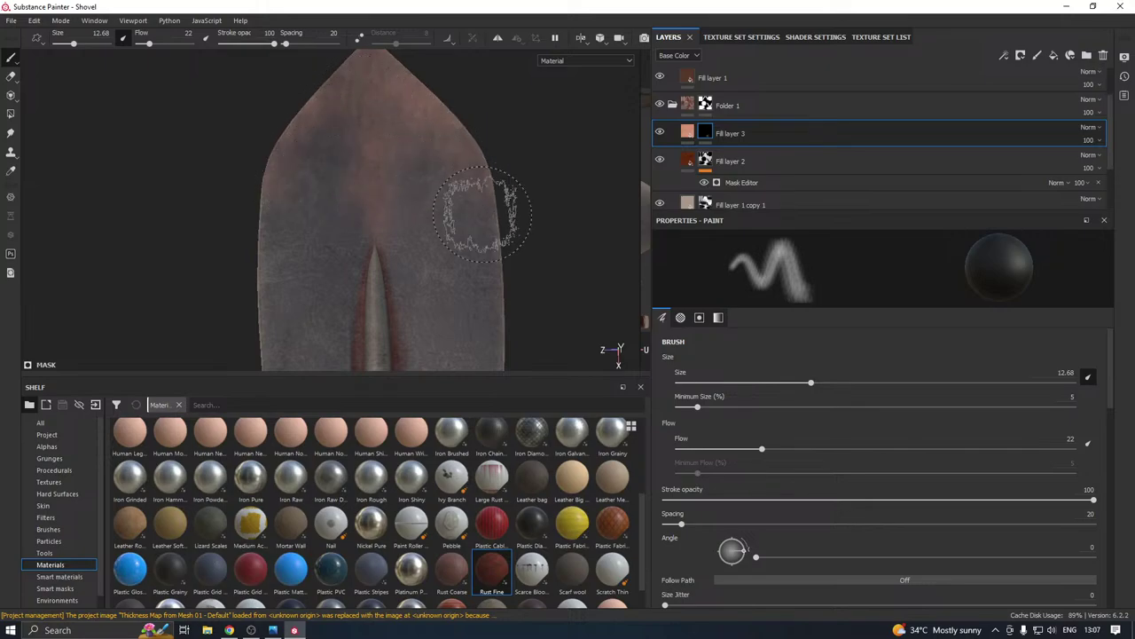
mouse_move(482, 215)
left_mouse_down("alt")
mouse_move(388, 246)
mouse_move(339, 205)
mouse_move(564, 207)
left_mouse_up("alt")
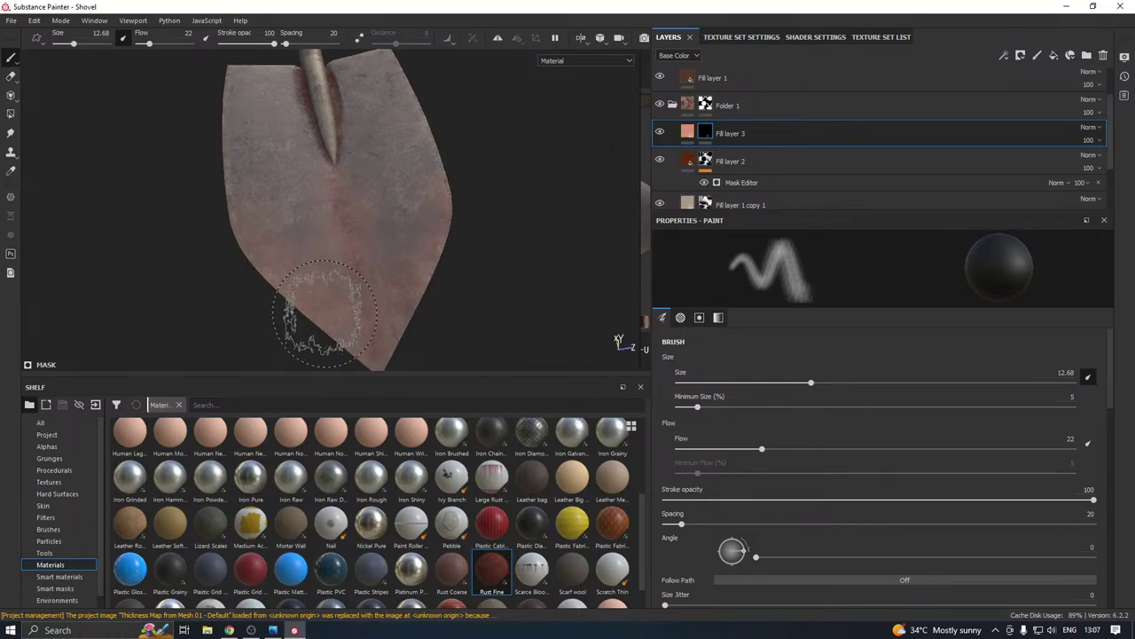
left_click_drag(398, 247, 390, 307, "alt")
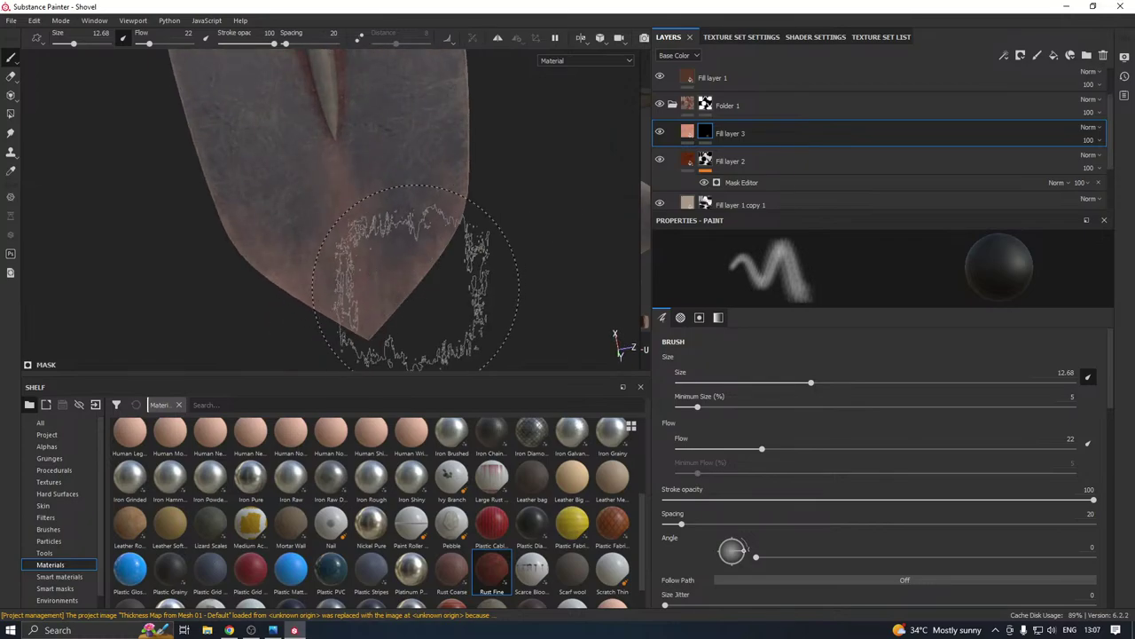
mouse_move(301, 293)
left_mouse_down("alt")
mouse_move(398, 271)
mouse_move(418, 253)
mouse_move(338, 232)
mouse_move(487, 271)
mouse_move(560, 245)
mouse_move(520, 261)
mouse_move(316, 248)
mouse_move(433, 271)
mouse_move(363, 280)
left_mouse_up("alt")
middle_click_drag(363, 281, 510, 243, "alt")
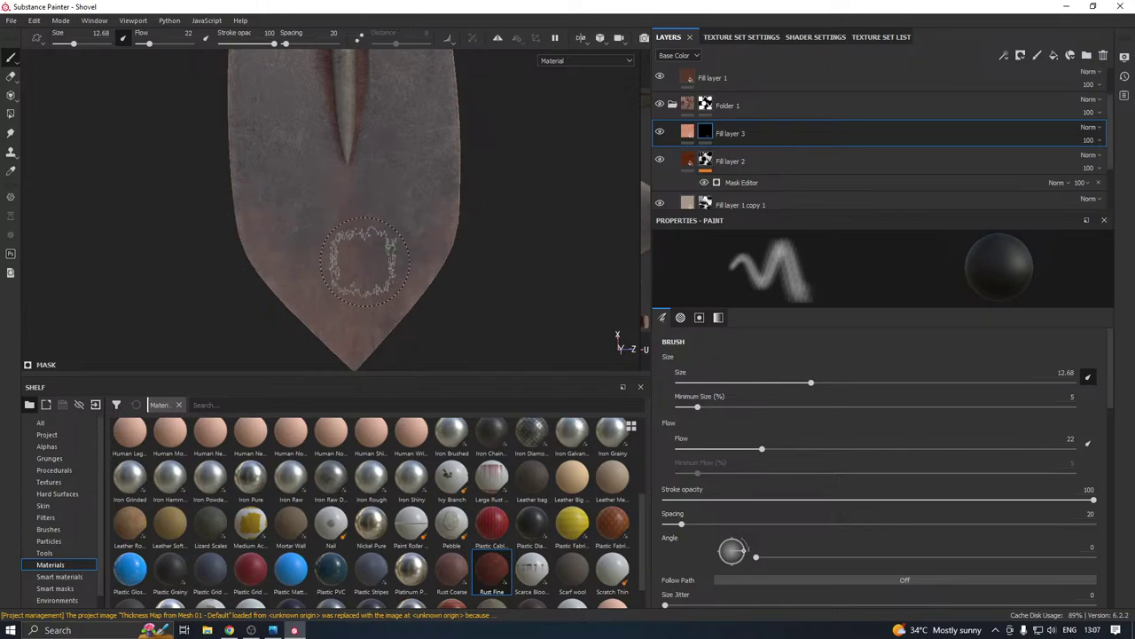
left_click_drag(489, 240, 262, 205, "alt")
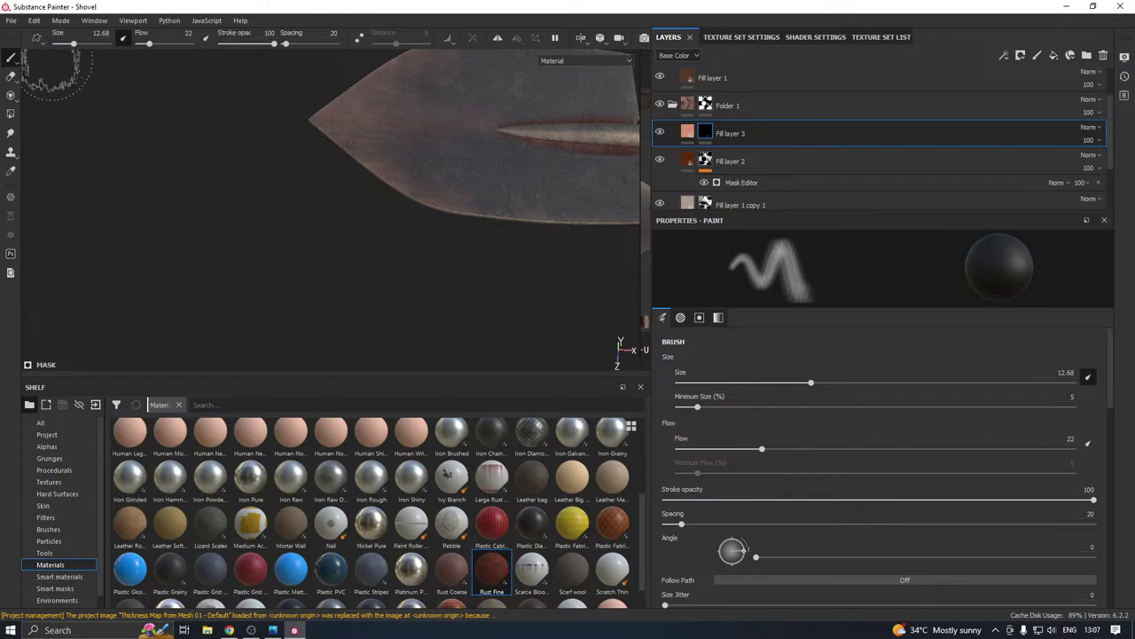
left_click_drag(367, 241, 426, 287, "alt")
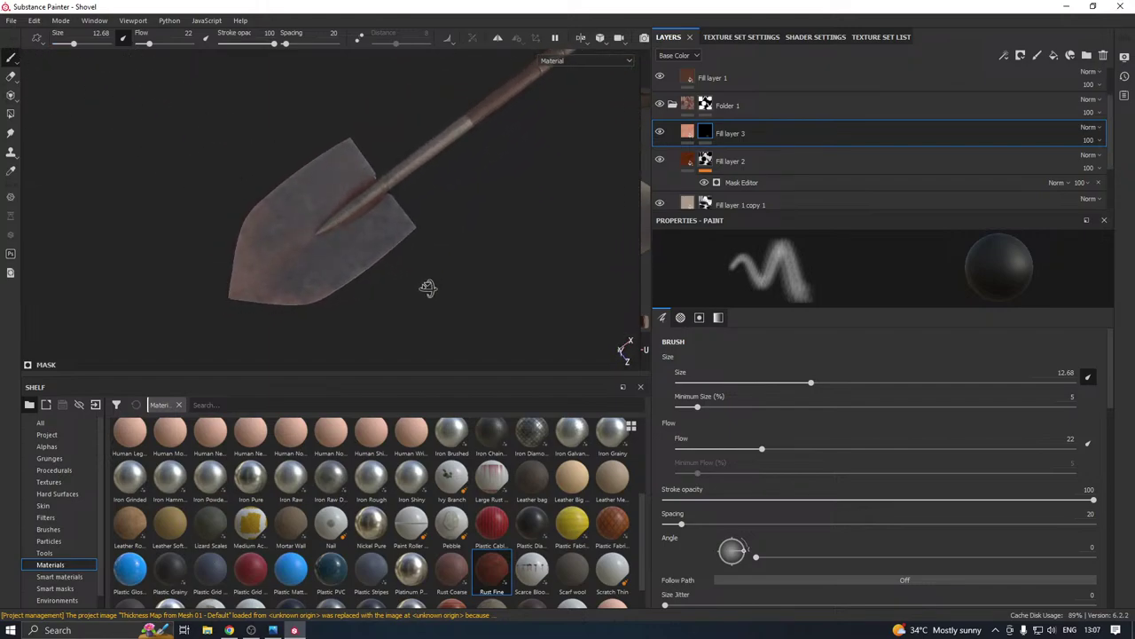
Darken Fill layer 3's Rust Fine color to a burnt orange-brown and check it on the whole shovel
left_click(690, 133)
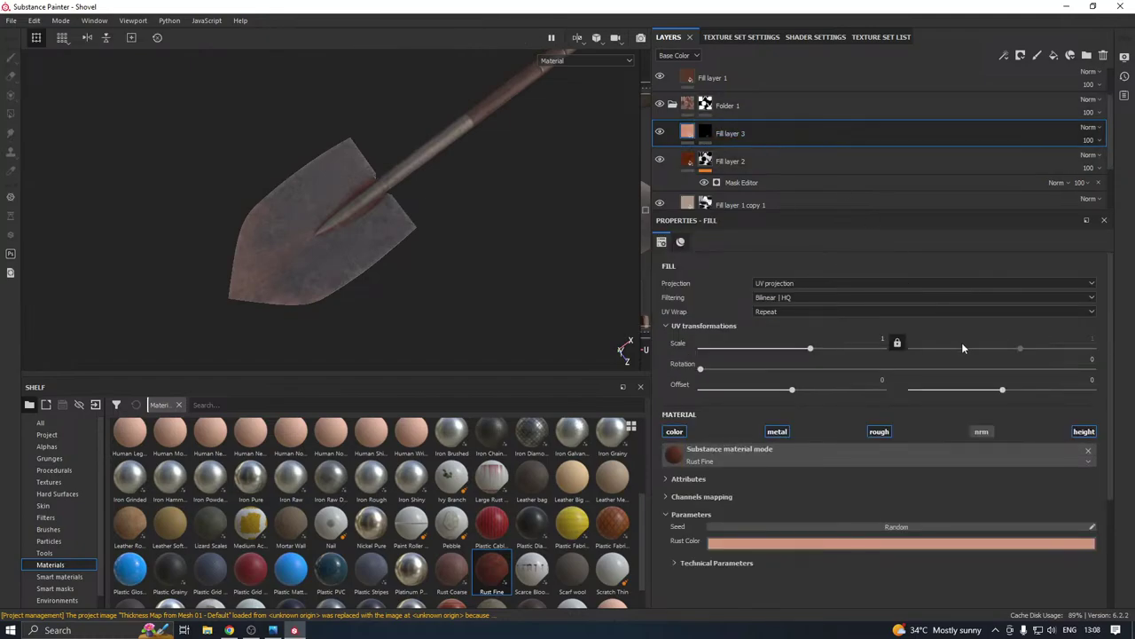
left_click(765, 544)
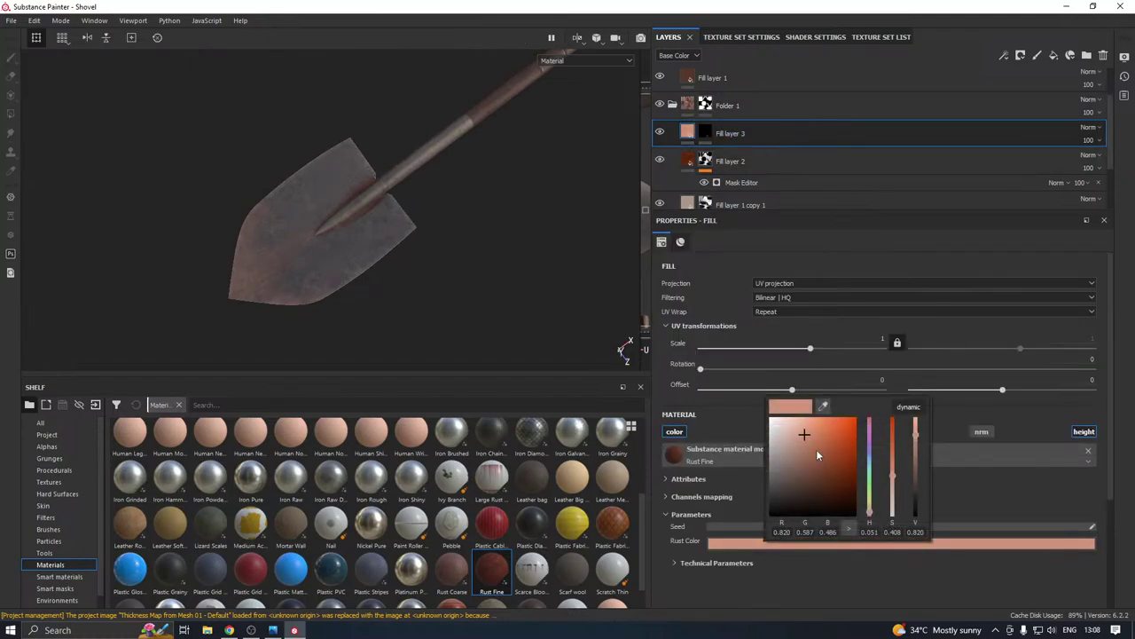
mouse_move(816, 450)
left_mouse_down()
mouse_move(832, 445)
mouse_move(828, 457)
left_mouse_up()
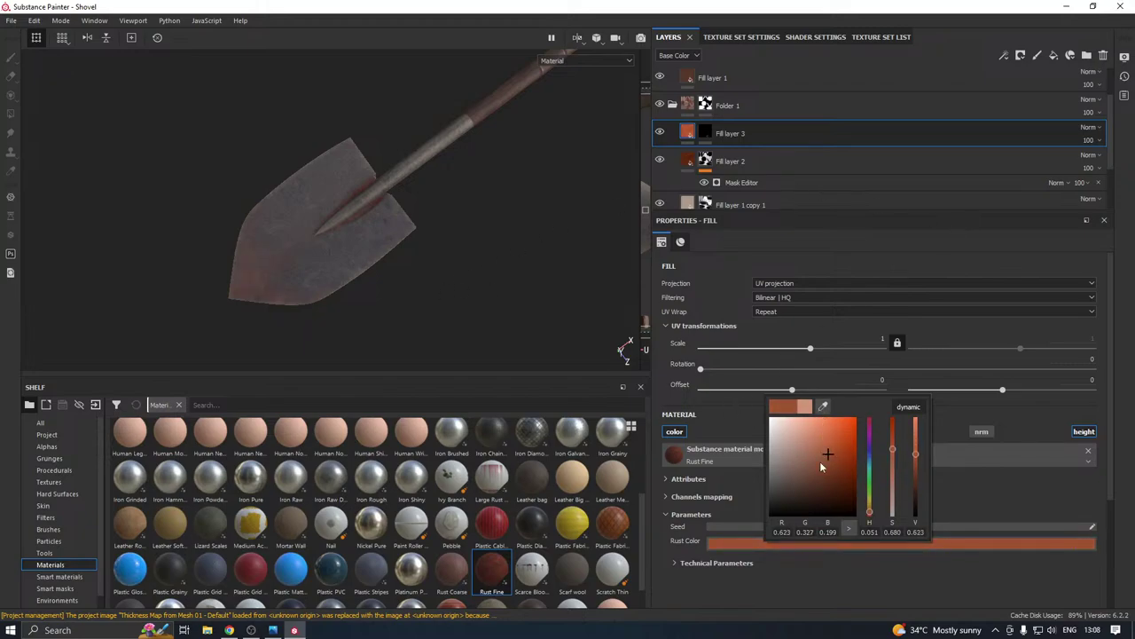
left_click_drag(821, 467, 829, 456)
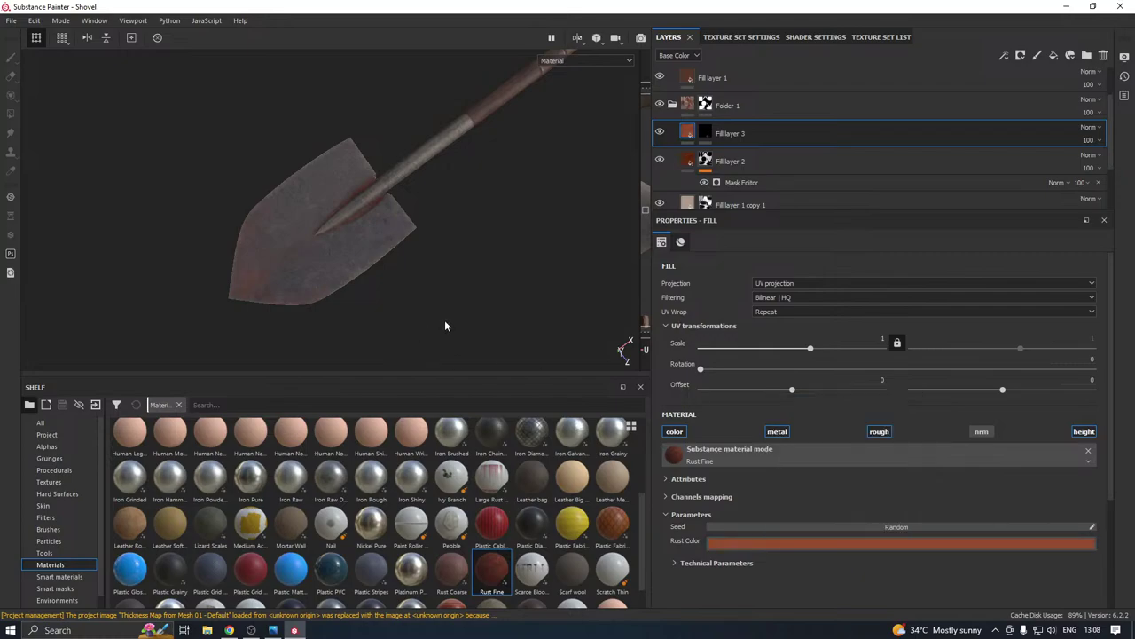
left_click_drag(371, 274, 555, 216, "alt")
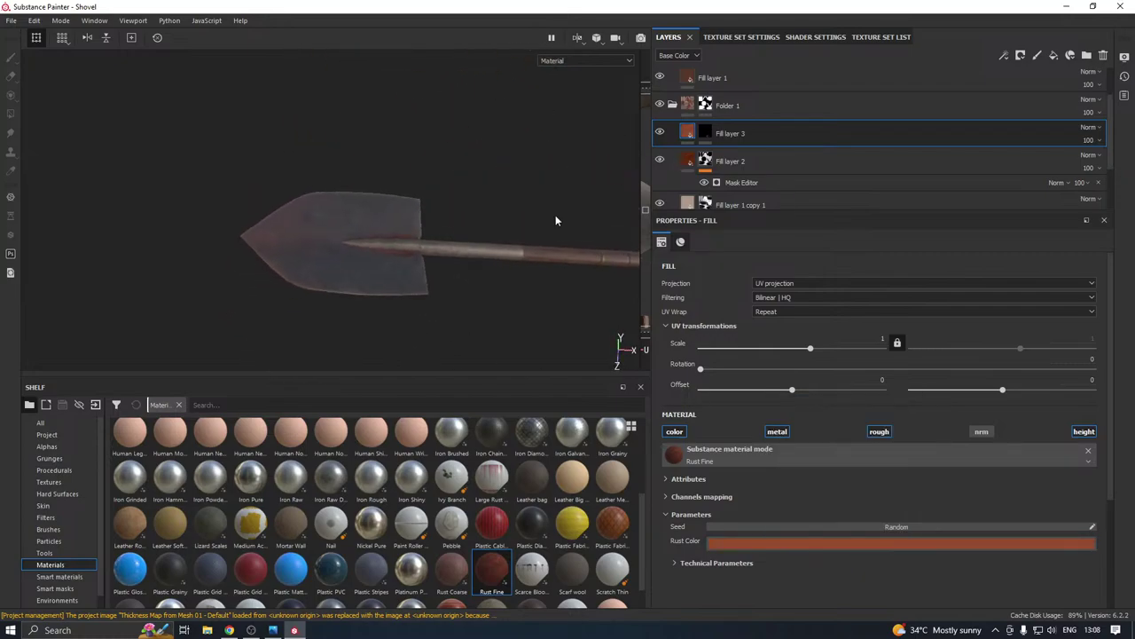
middle_click_drag(469, 268, 362, 251, "alt")
left_click_drag(410, 260, 345, 304, "alt")
middle_click_drag(415, 310, 365, 266, "alt")
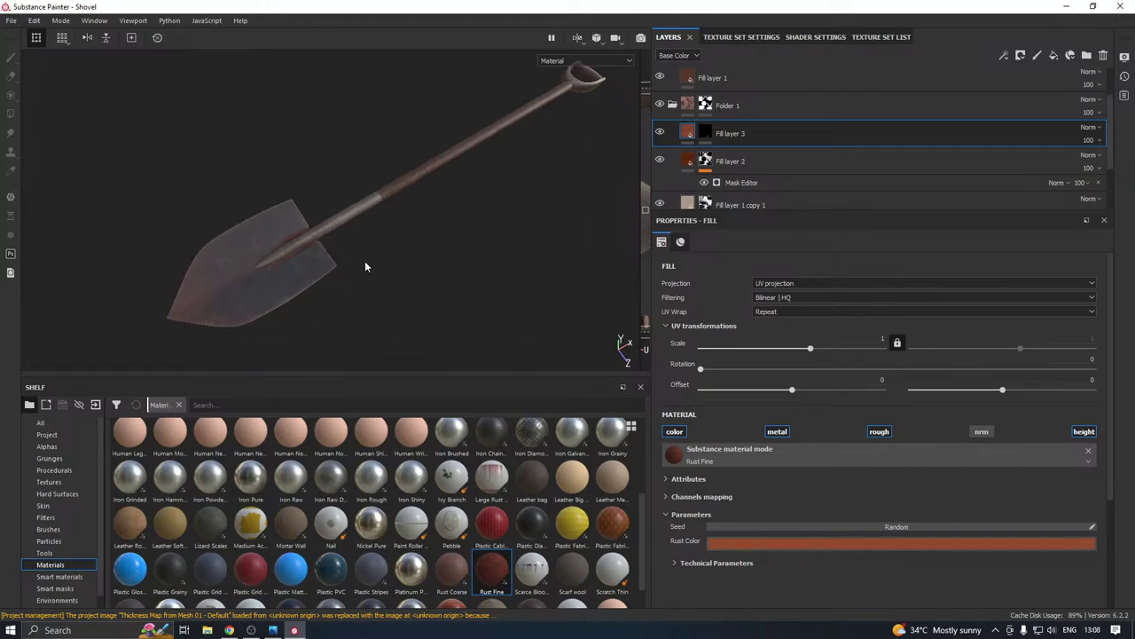
Start a texture export and set its output directory to New folder (41) on the Desktop
left_click(12, 20)
left_click(45, 226)
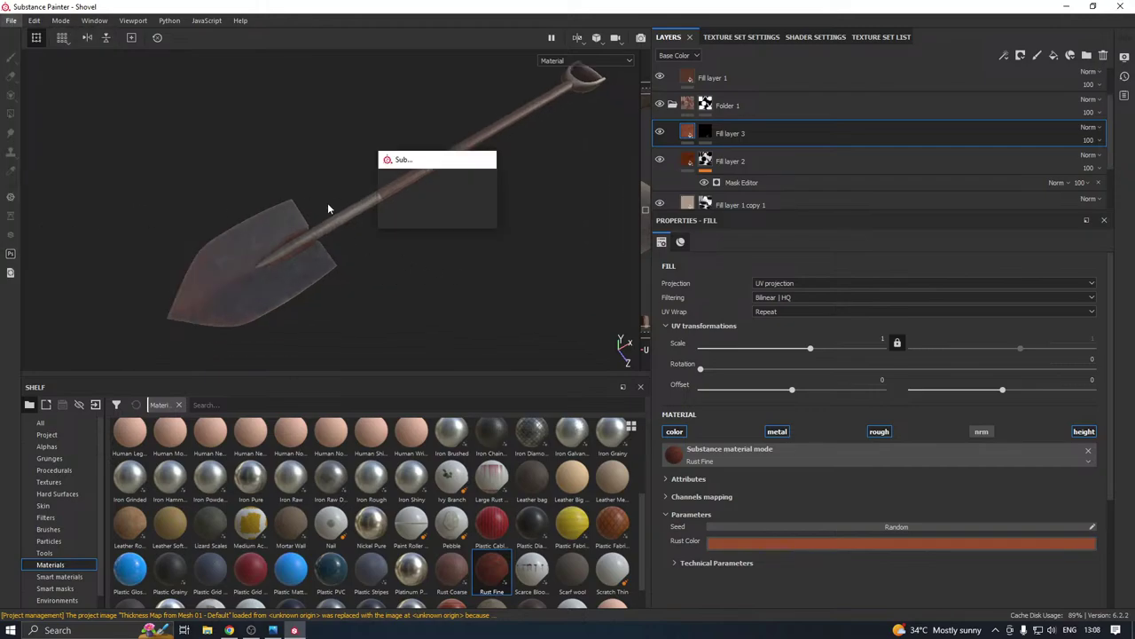
left_click(628, 167)
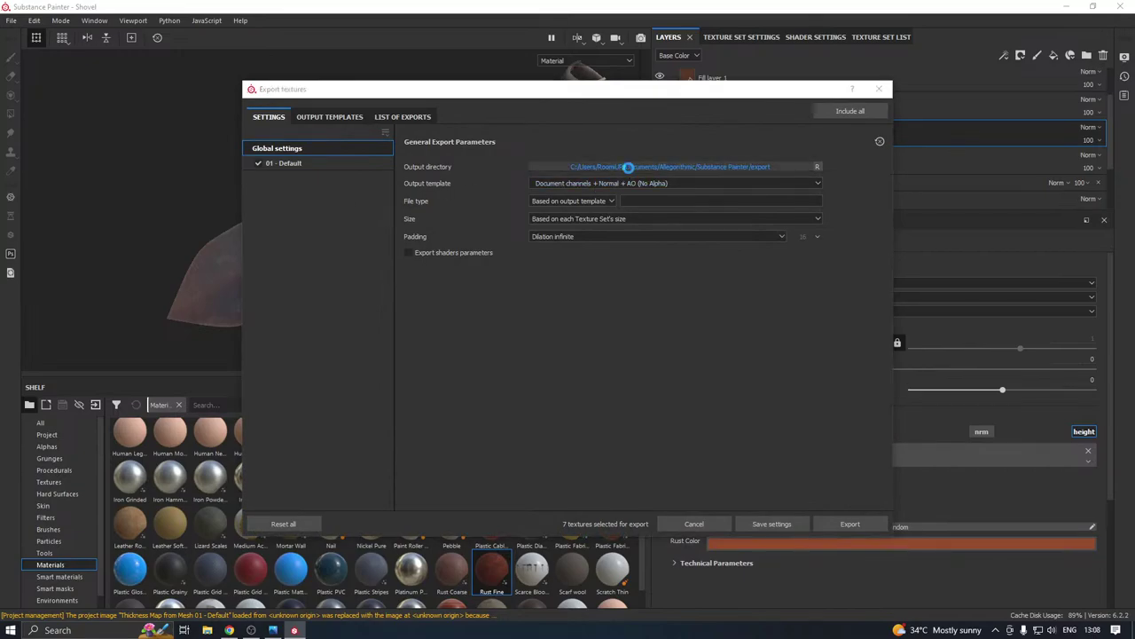
left_click(302, 275)
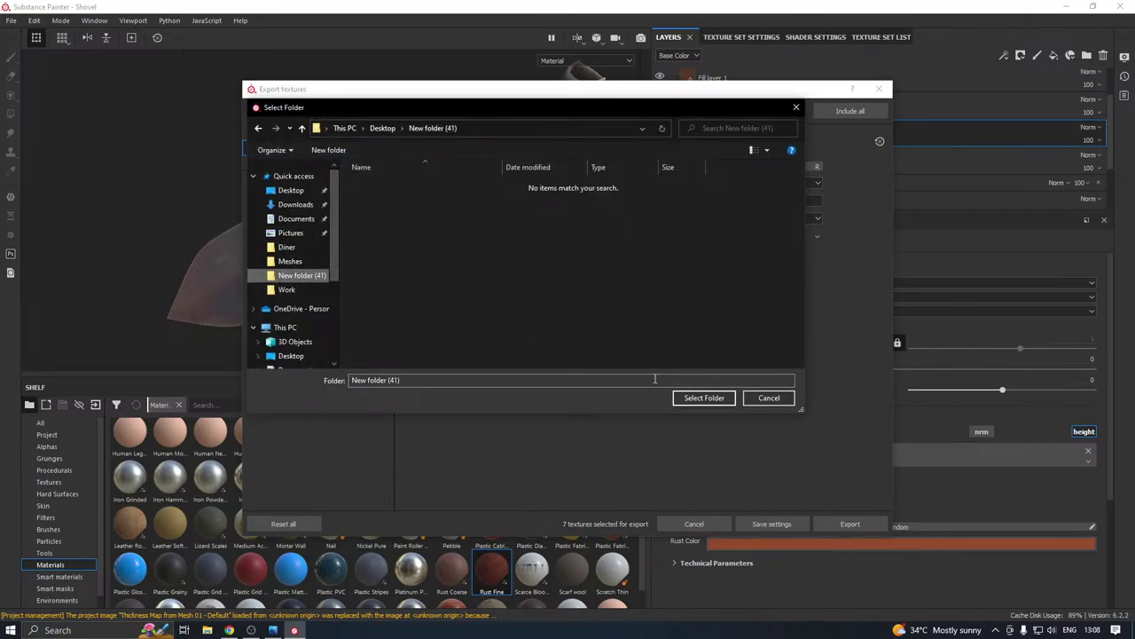
left_click(701, 396)
Export the textures as png files at size 4096 and close the export window
left_click(573, 202)
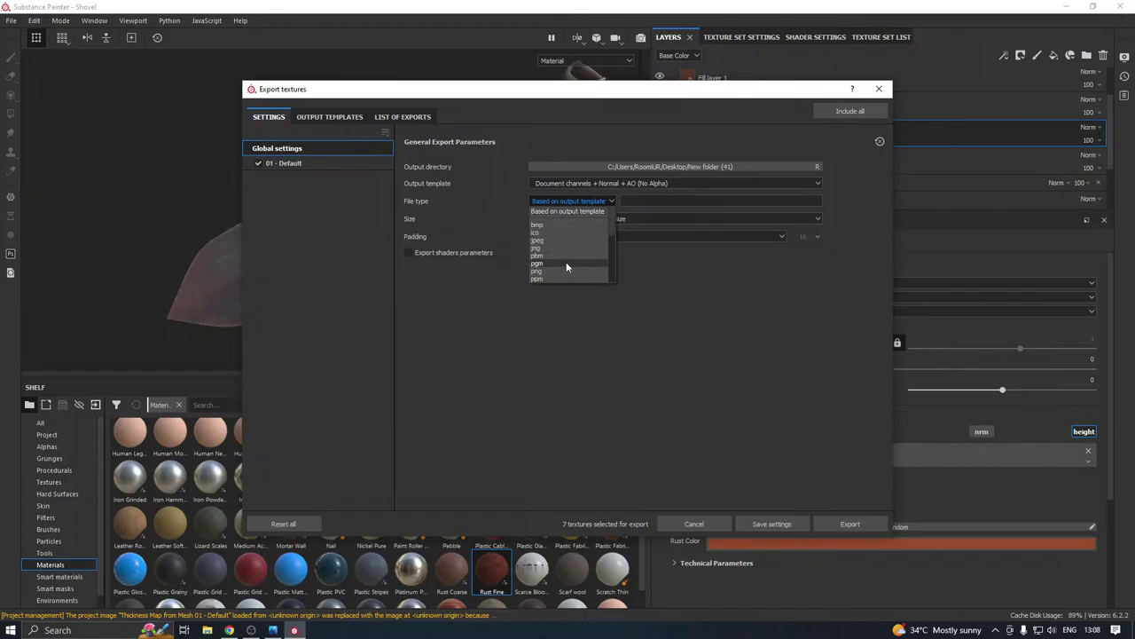
left_click(559, 271)
left_click(568, 218)
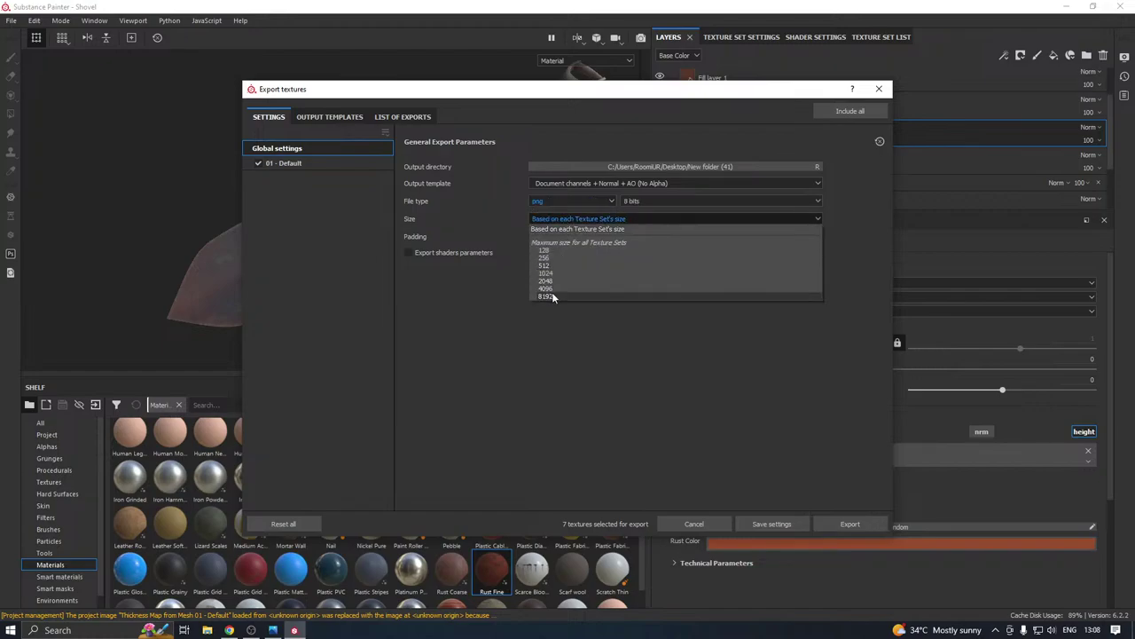
left_click(548, 289)
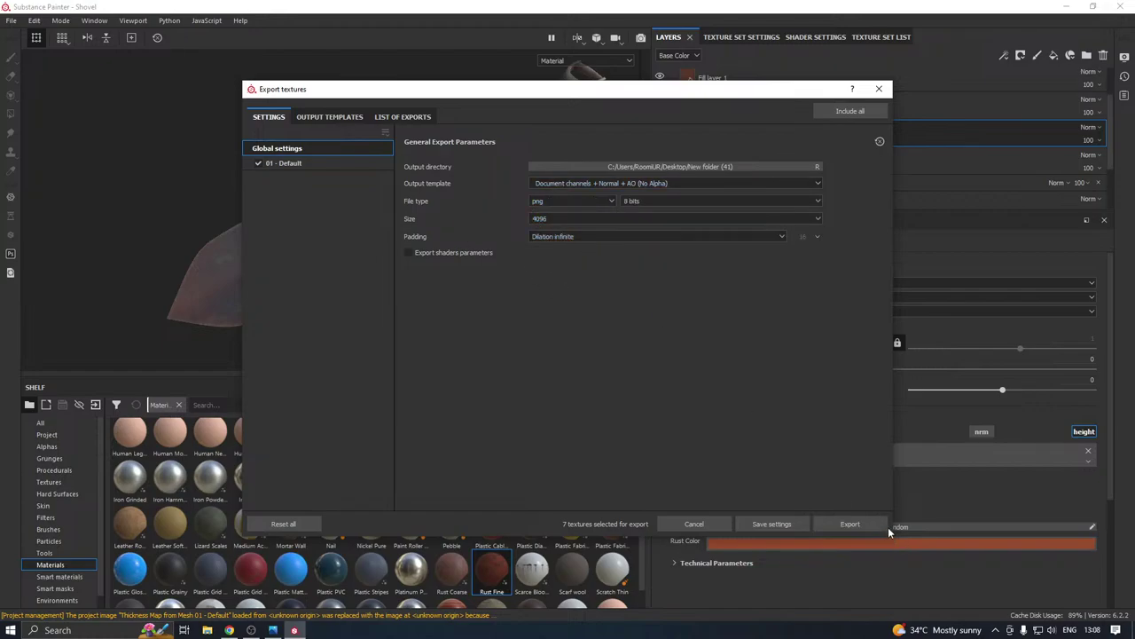
left_click(861, 524)
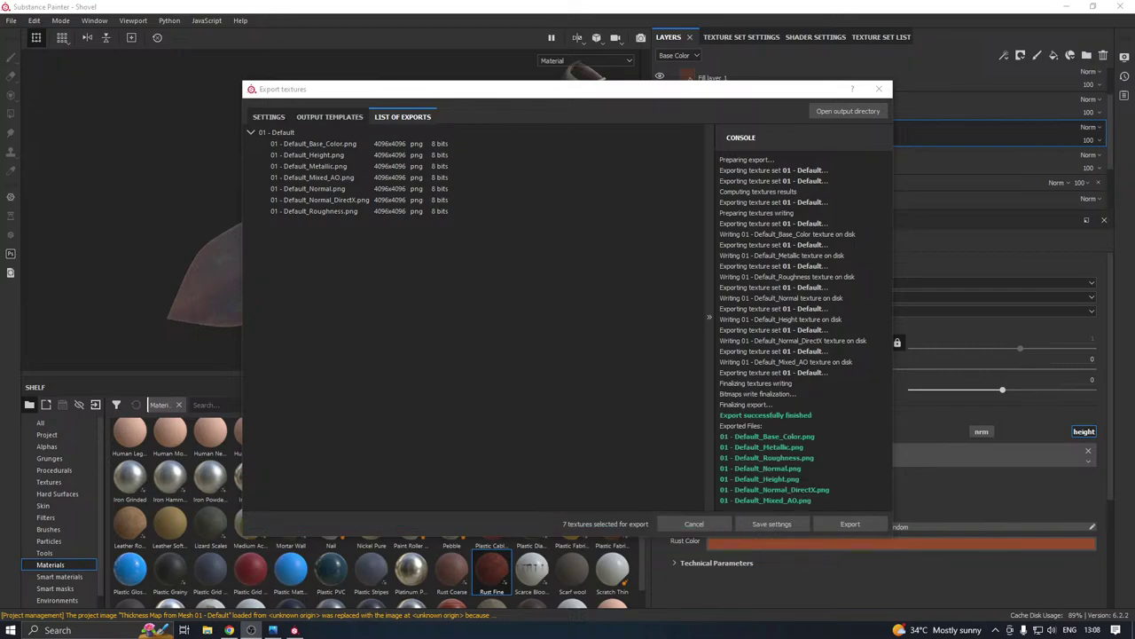
left_click(878, 89)
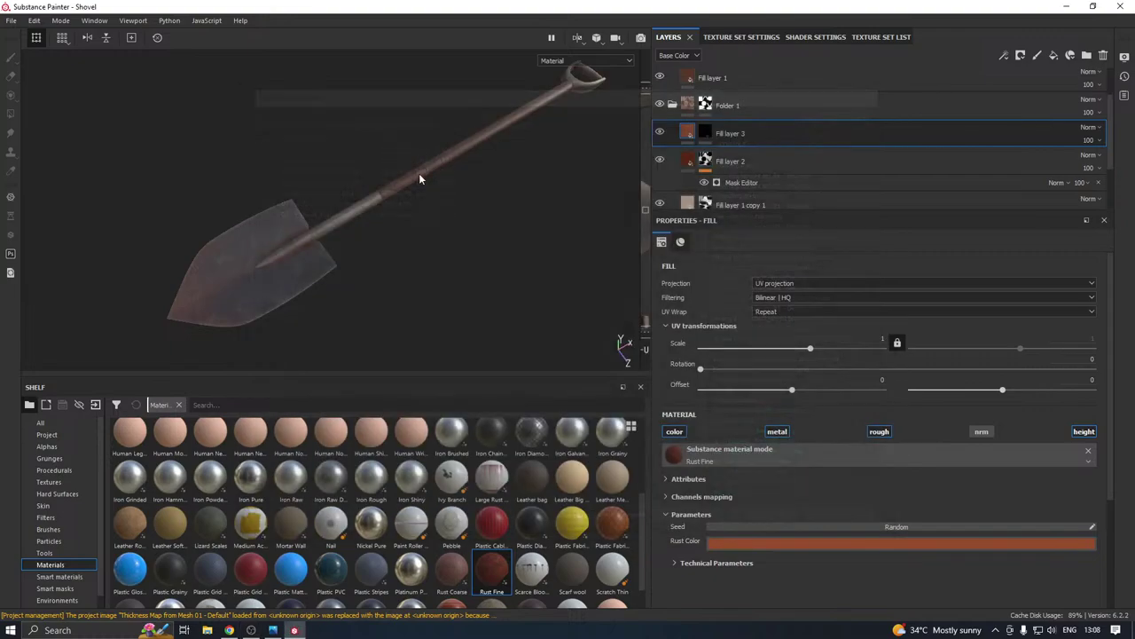
left_click(10, 630)
scroll(266, 552, "down", 5)
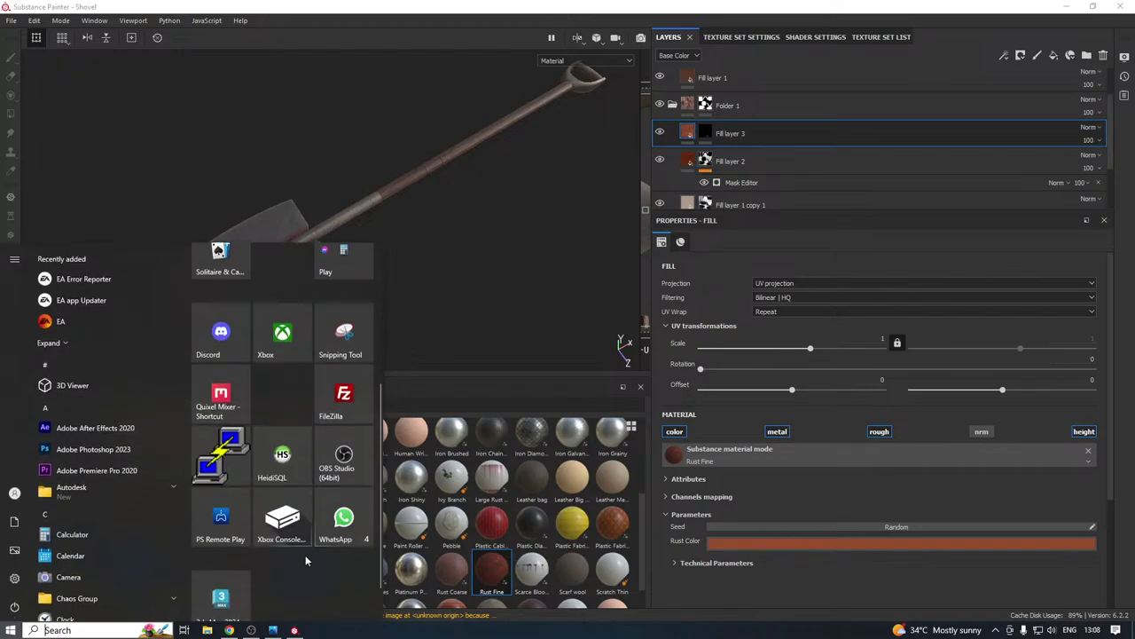
left_click(519, 337)
Find and launch Marmoset Toolbag 4, and switch to its window
left_click(88, 629)
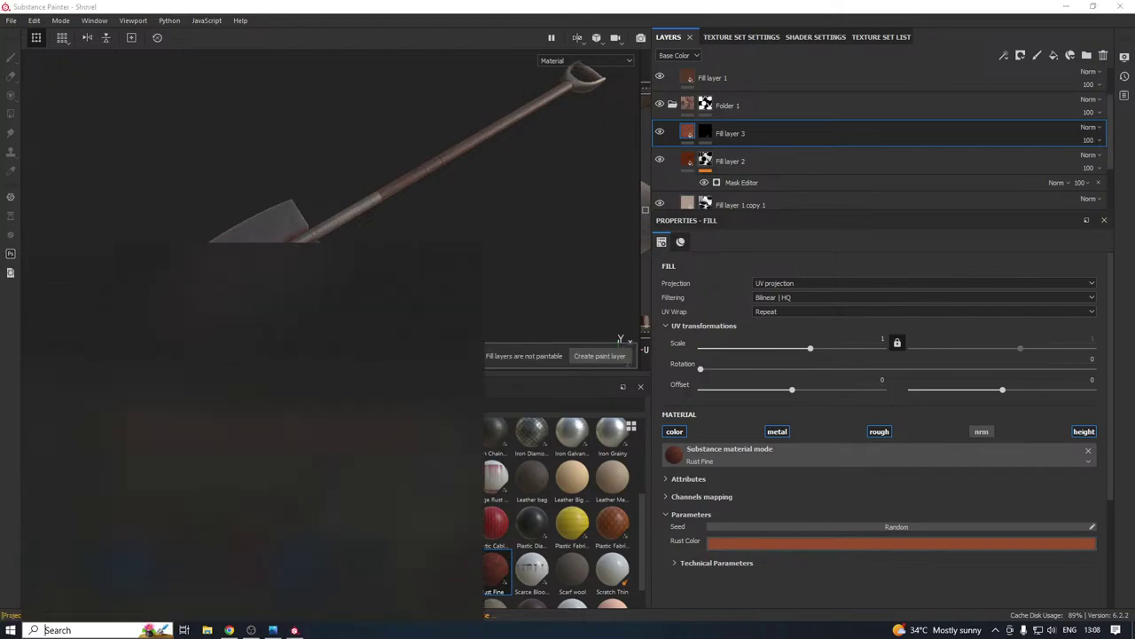
type("mar")
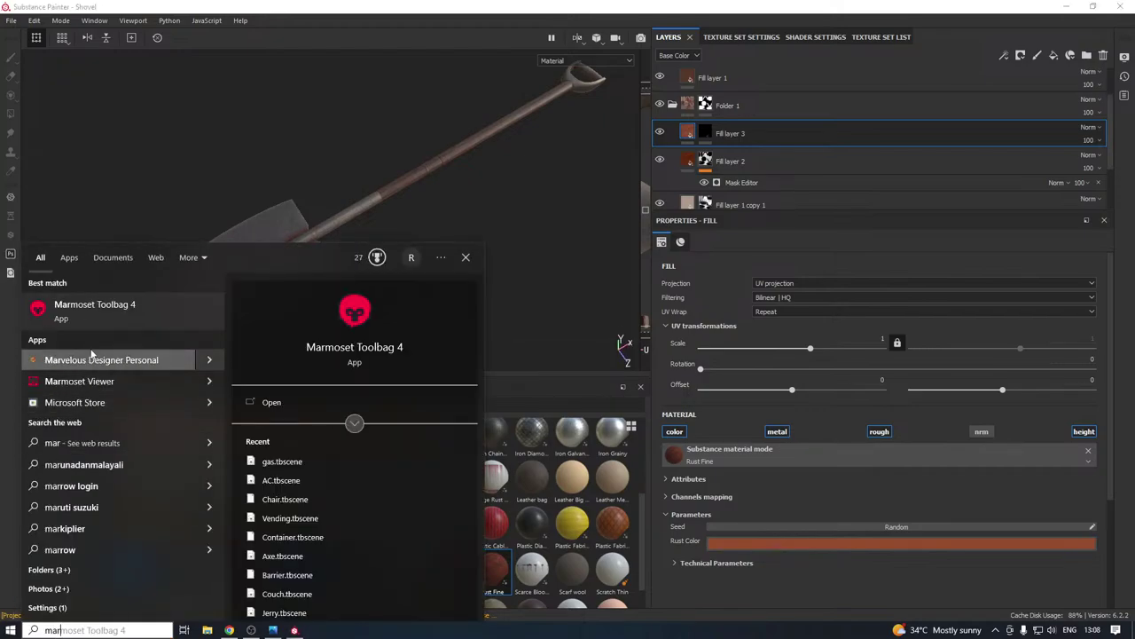
left_click(104, 304)
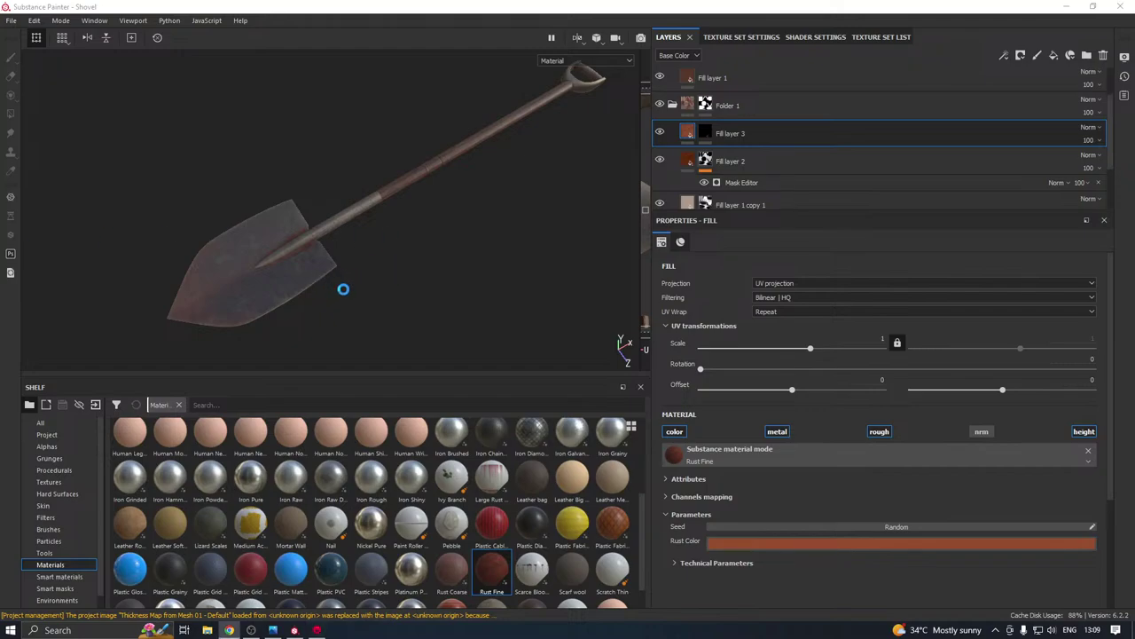
mouse_move(316, 631)
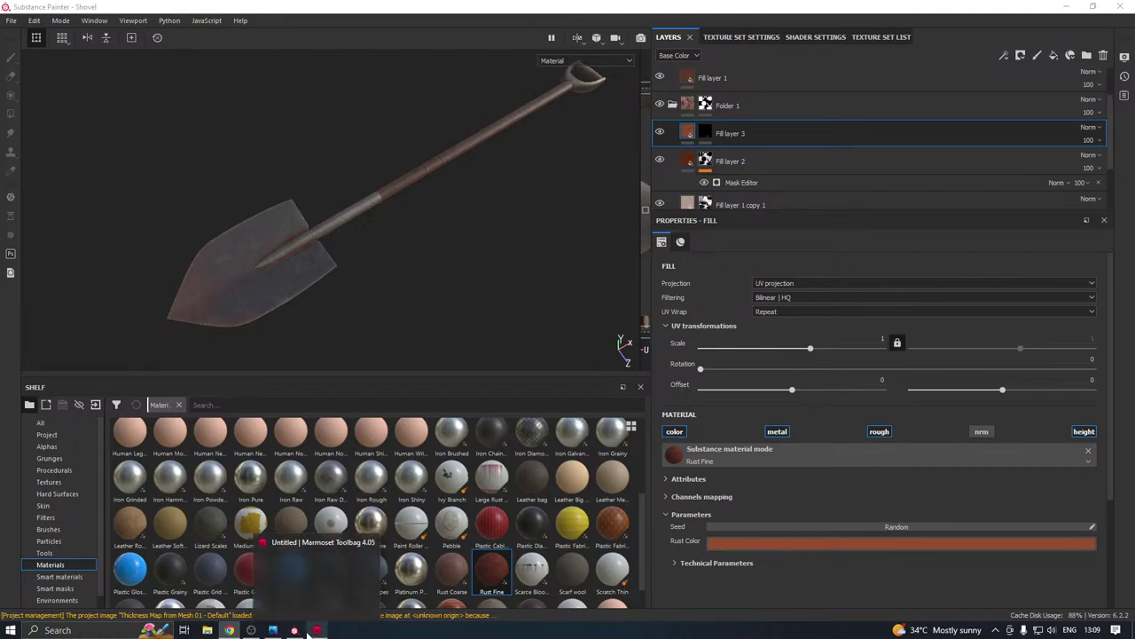
left_click(308, 631)
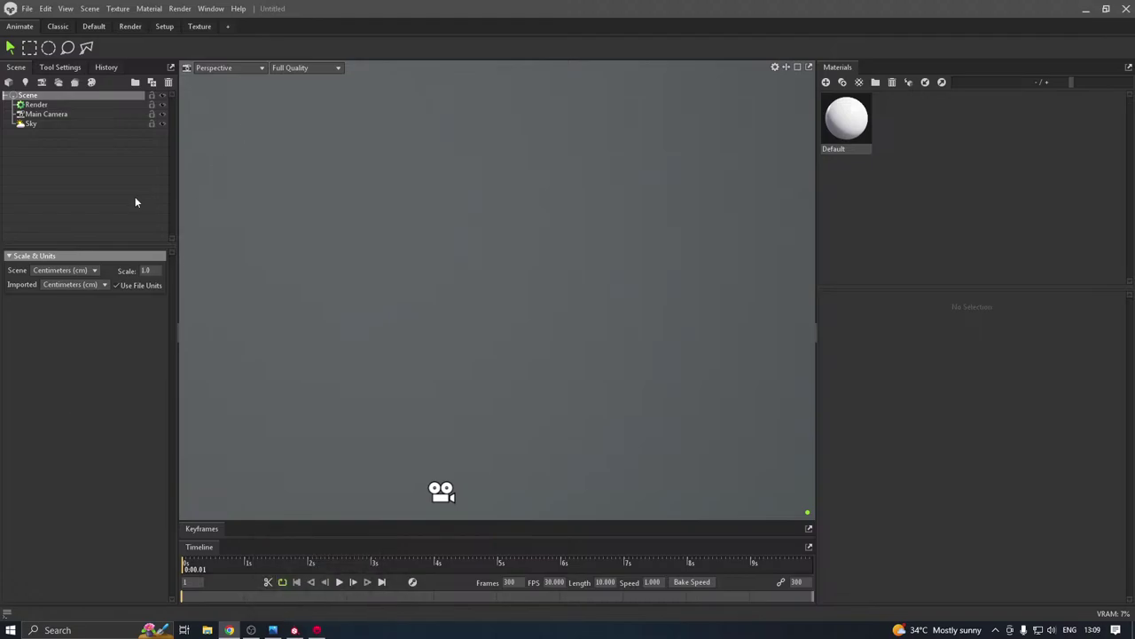
Import Shovel.fbx from New folder (41) on the Desktop into the scene and dismiss the news window
right_click(109, 191)
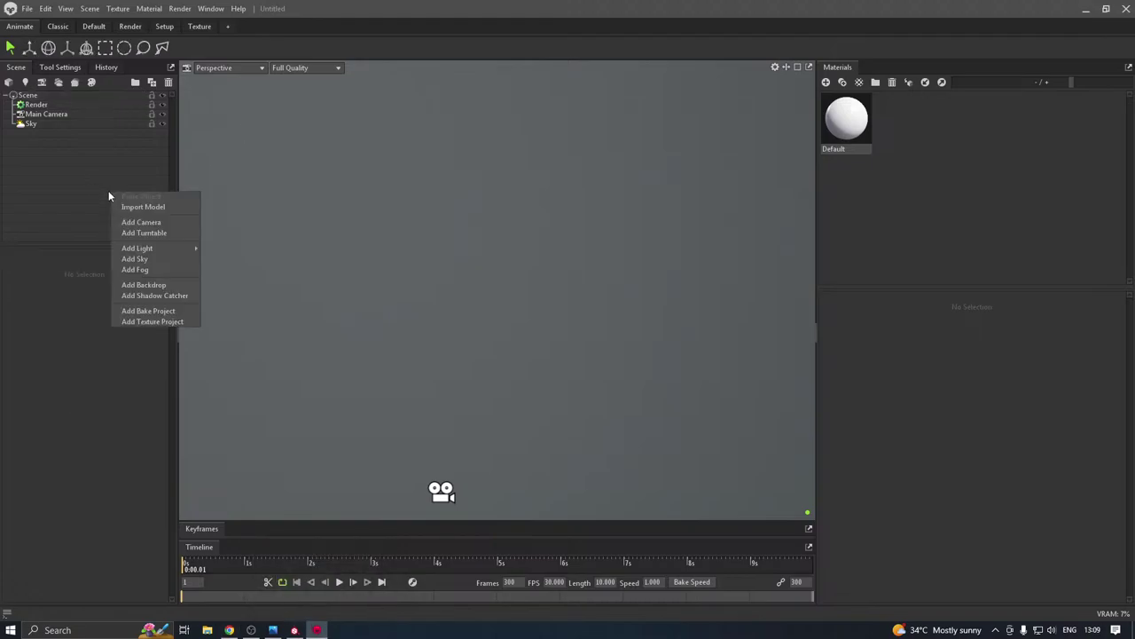
left_click(125, 210)
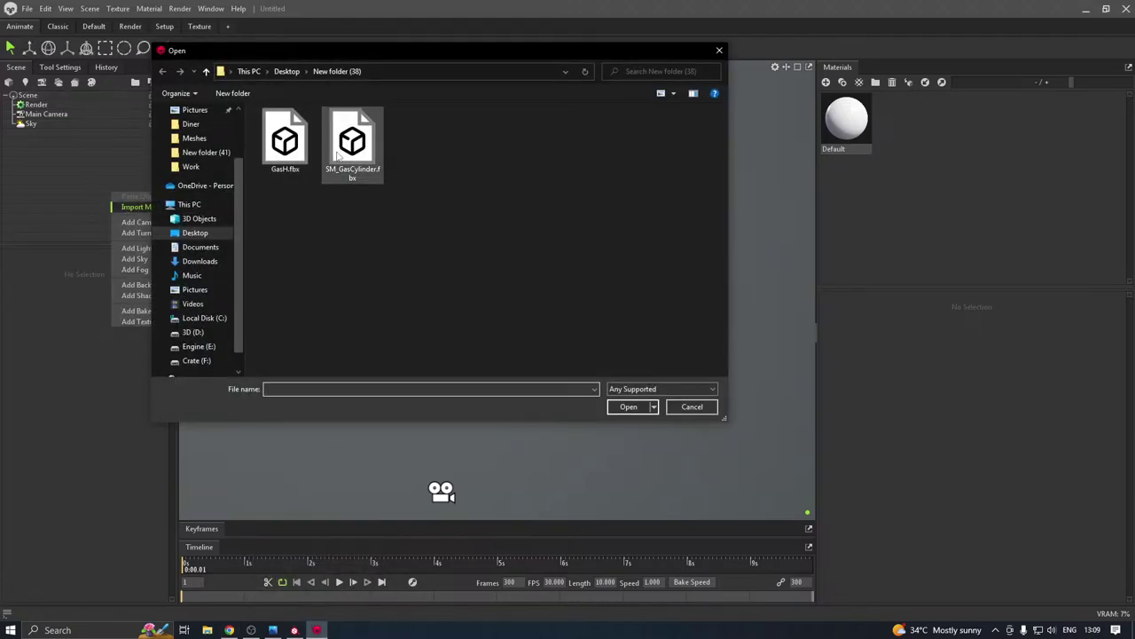
left_click(206, 154)
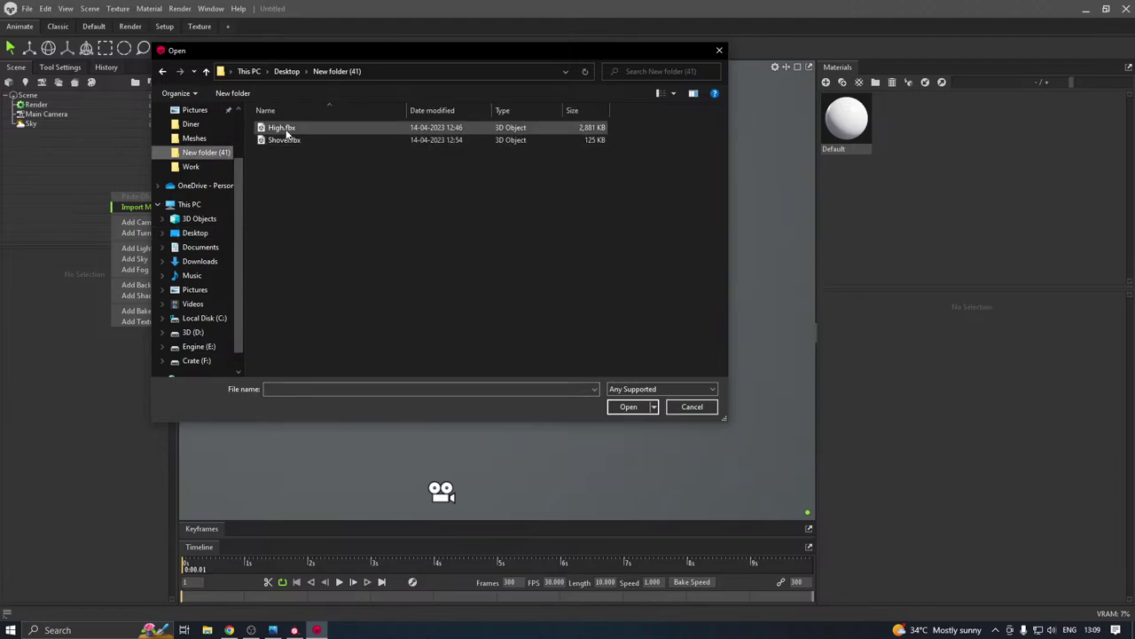
double_click(285, 142)
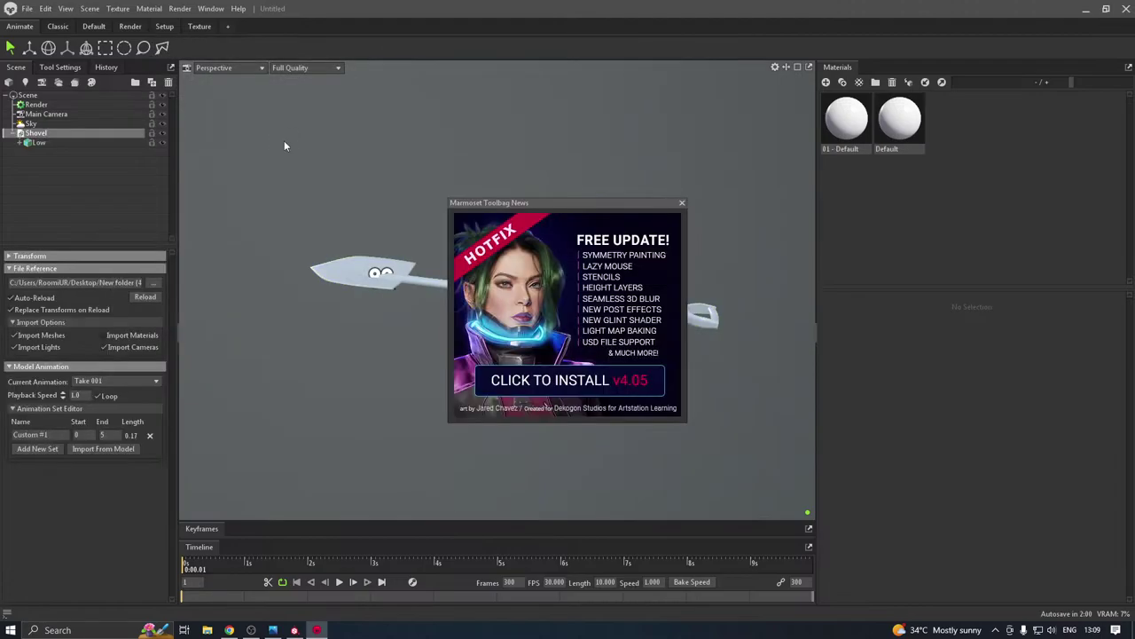
left_click(682, 205)
Add a shadow catcher to the scene beneath the shovel
left_click_drag(469, 236, 569, 224)
right_click(71, 174)
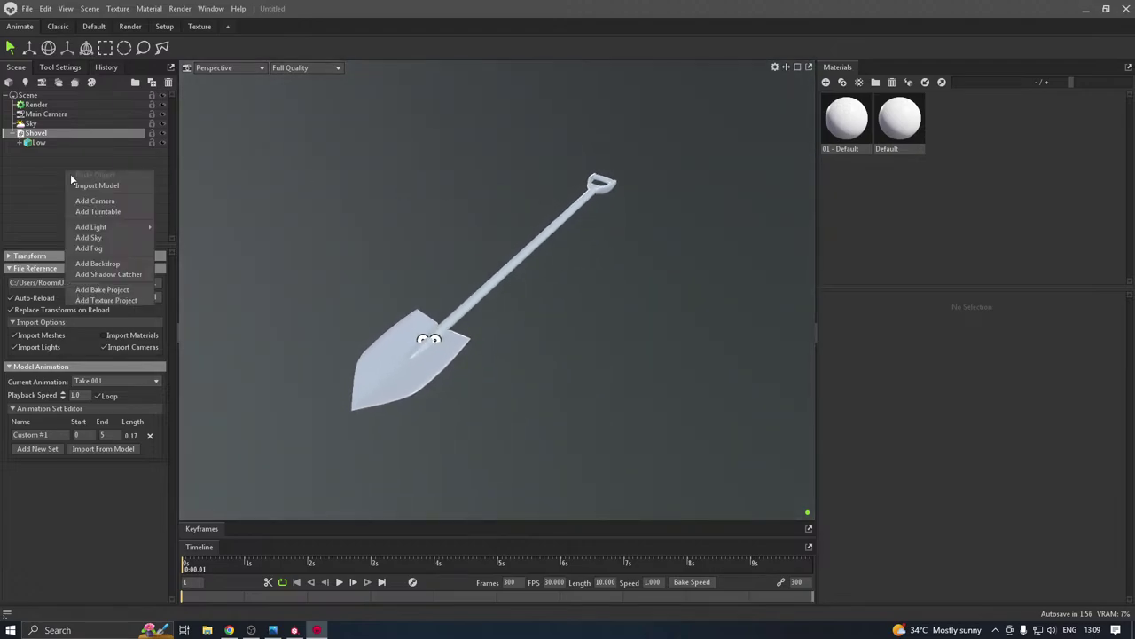
left_click(103, 277)
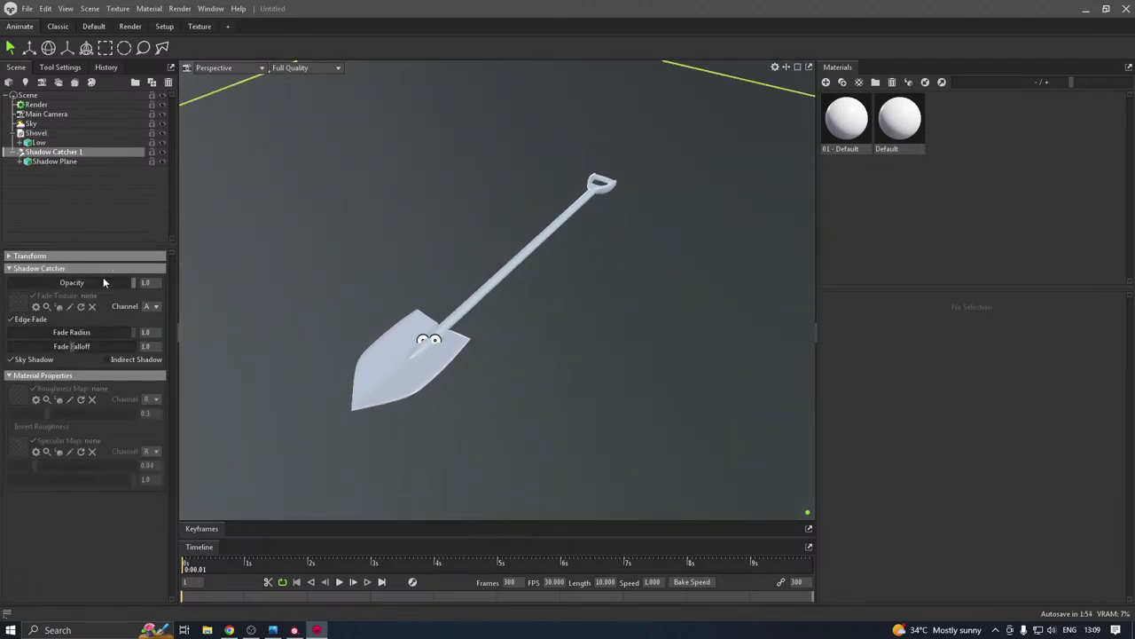
left_click_drag(414, 253, 362, 256)
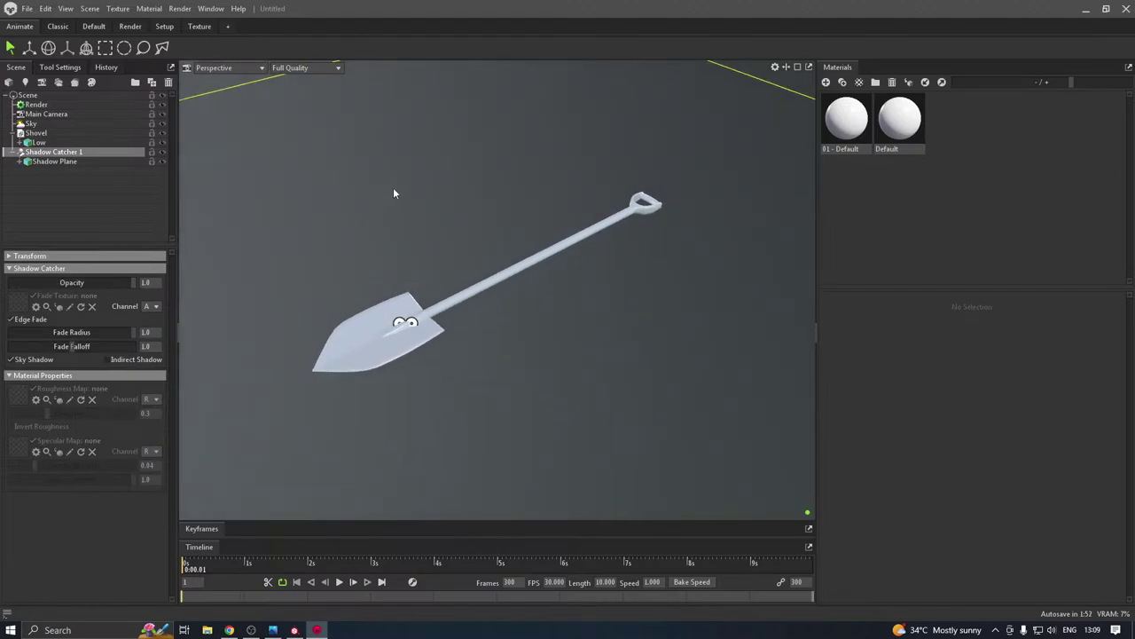
Set the sky's backdrop mode to Color and pick a very dark grey backdrop colour
left_click(35, 123)
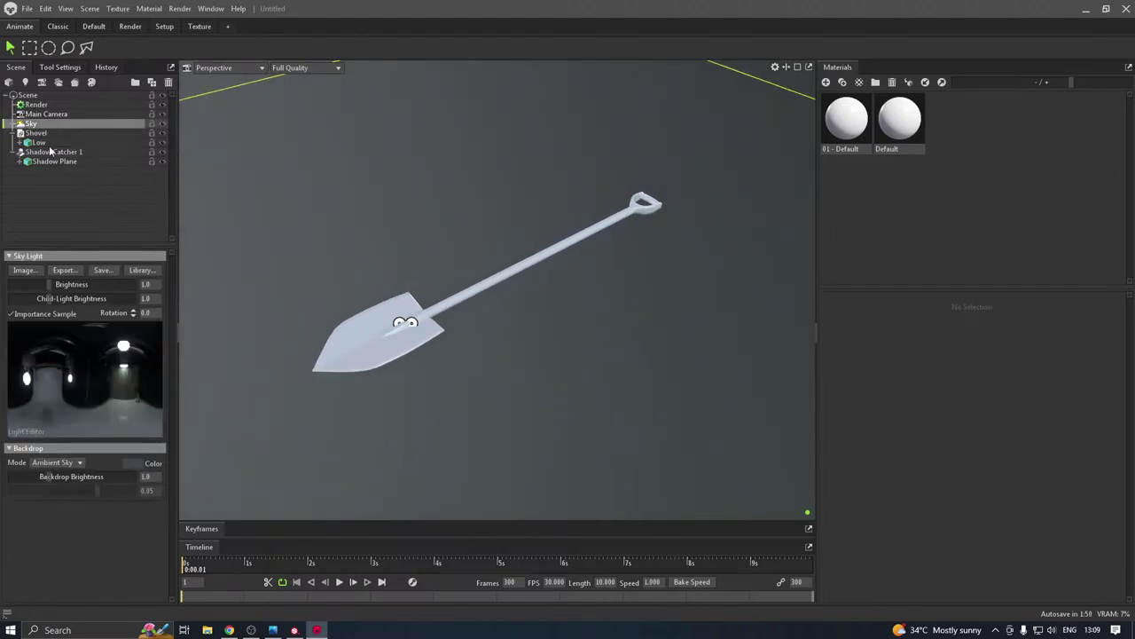
left_click(62, 463)
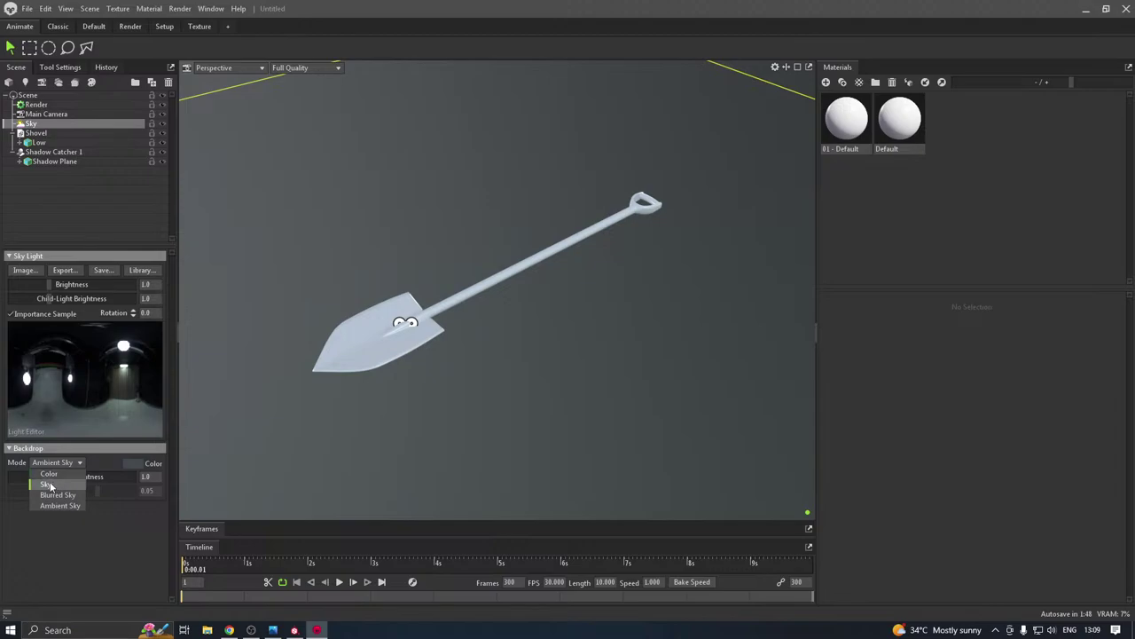
left_click(48, 479)
left_click(131, 463)
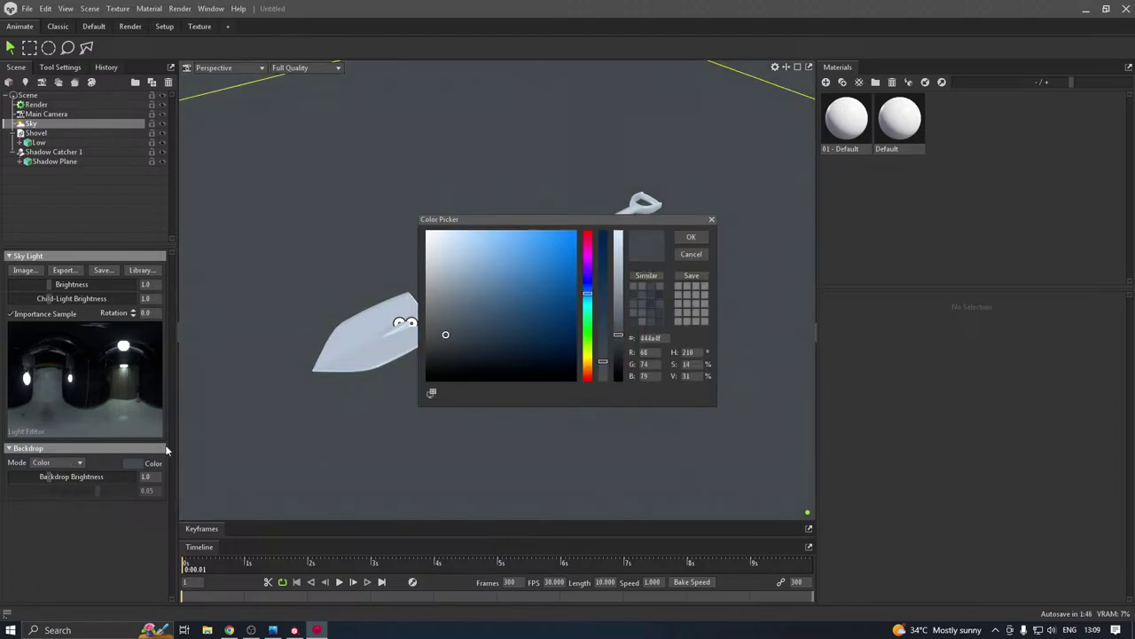
left_click(427, 359)
left_click(691, 237)
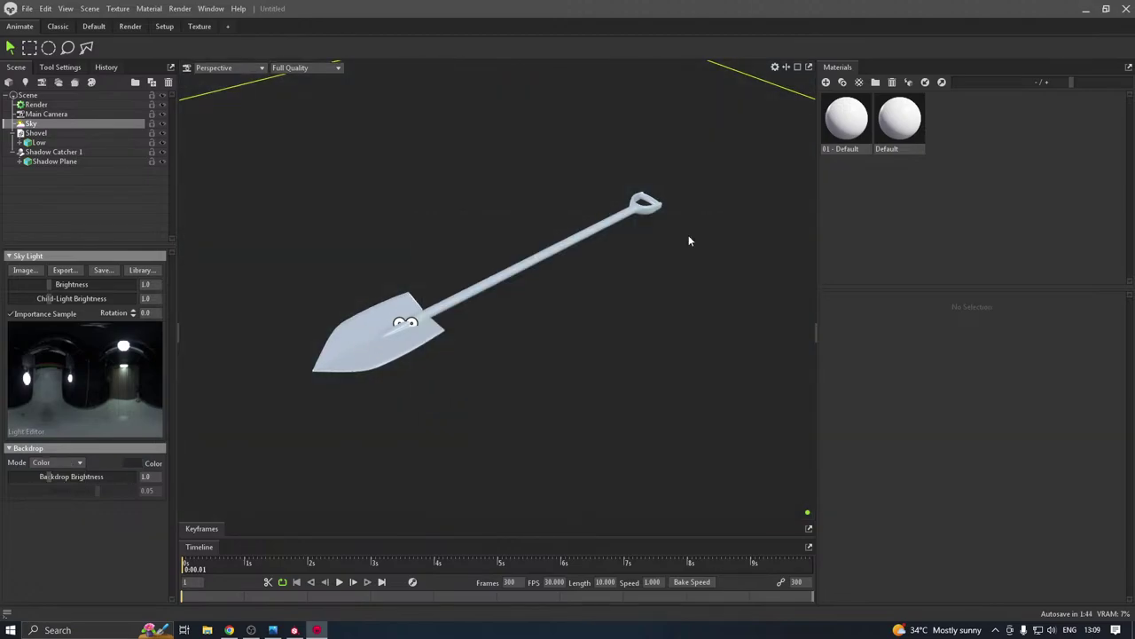
left_click(899, 120)
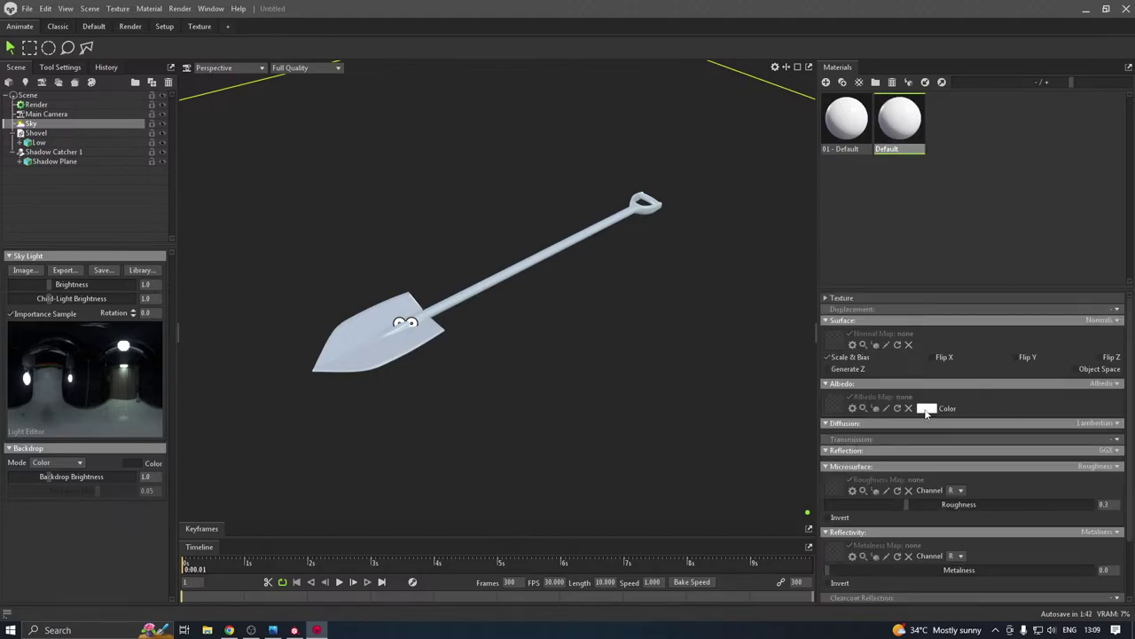
left_click(925, 412)
left_click(559, 267)
left_click(701, 255)
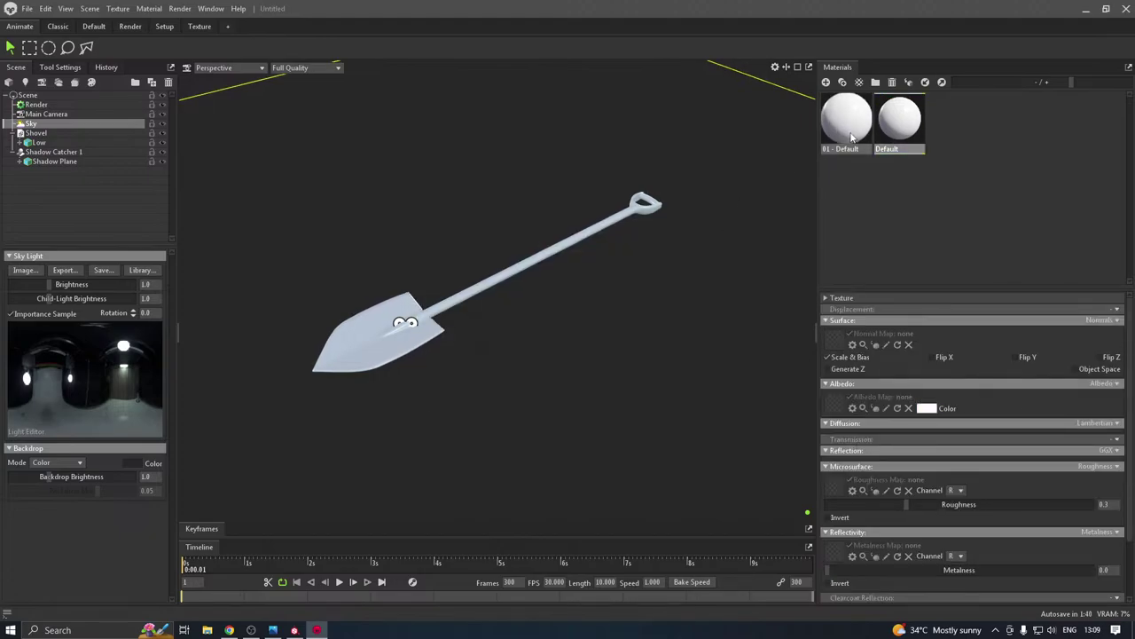
Load 01 - Default_Base_Color.png as the albedo map of the 01 - Default material, keeping its albedo colour white
left_click(850, 124)
left_click(927, 410)
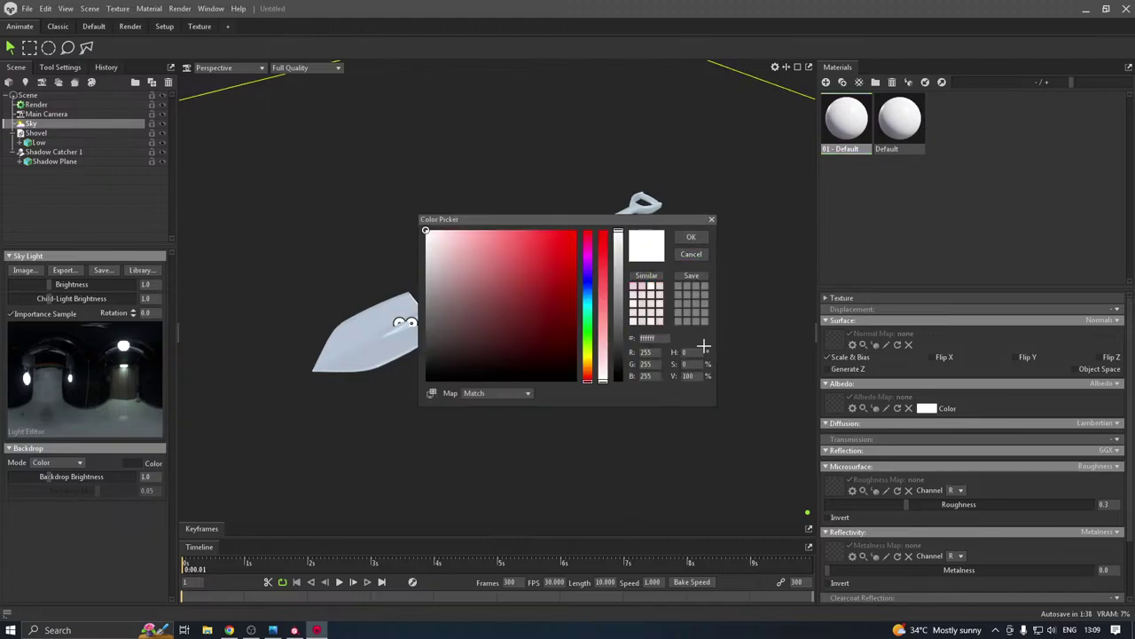
left_click(563, 259)
left_click(691, 254)
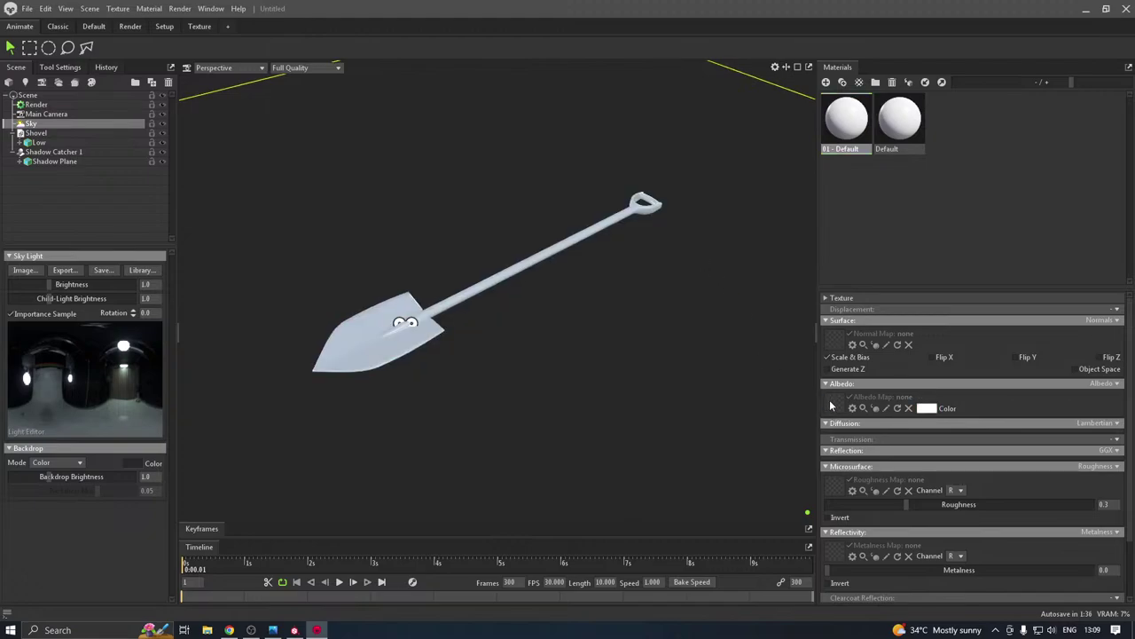
left_click(833, 403)
double_click(286, 147)
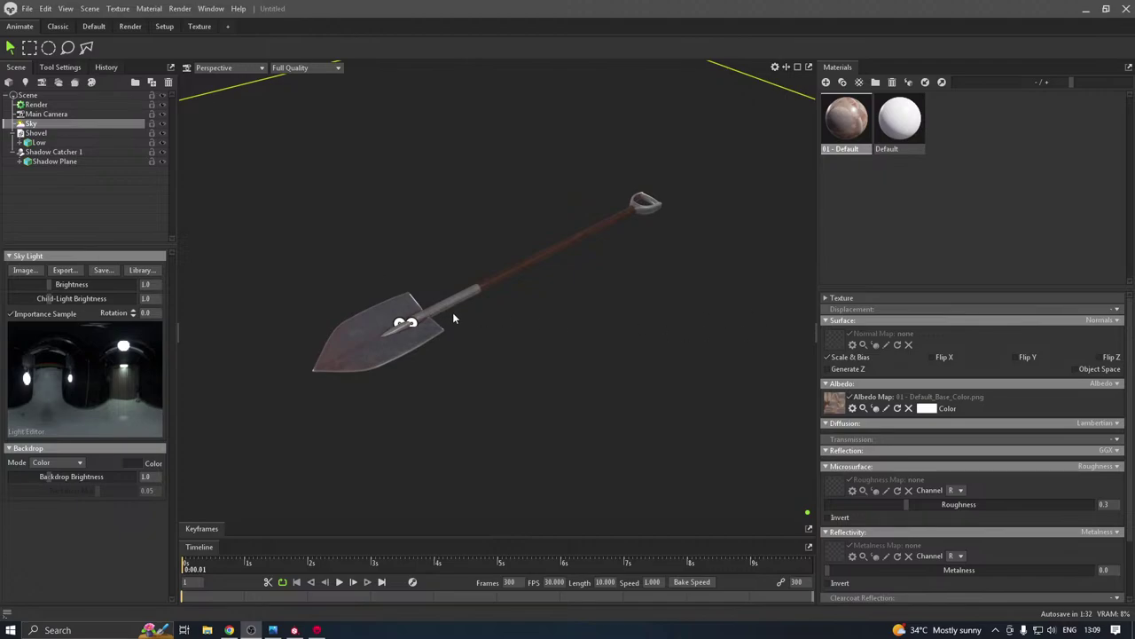
left_click(512, 337)
left_click_drag(496, 322, 502, 361)
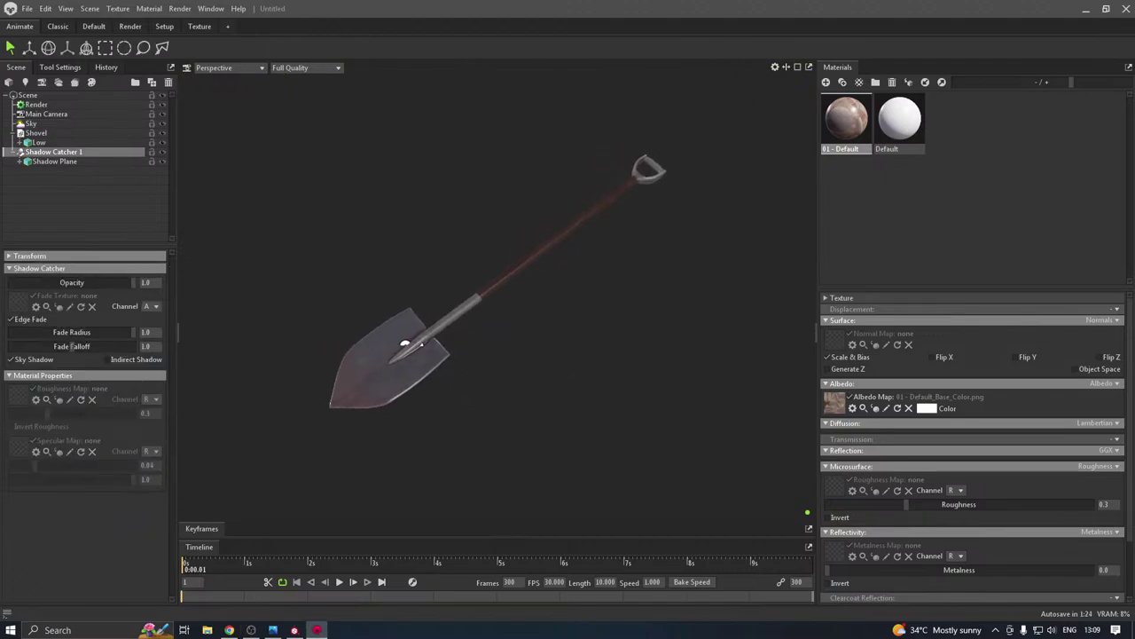
Load 01 - Default_Normal_DirectX.png as the 01 - Default material's normal map and enable Flip Y
left_click(831, 347)
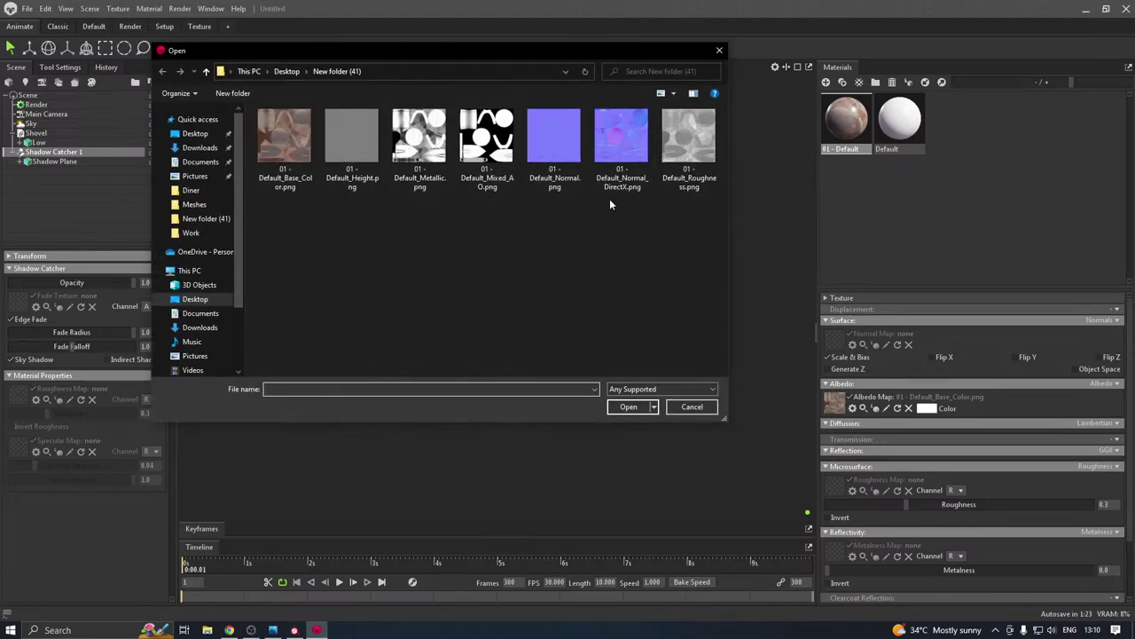
double_click(618, 149)
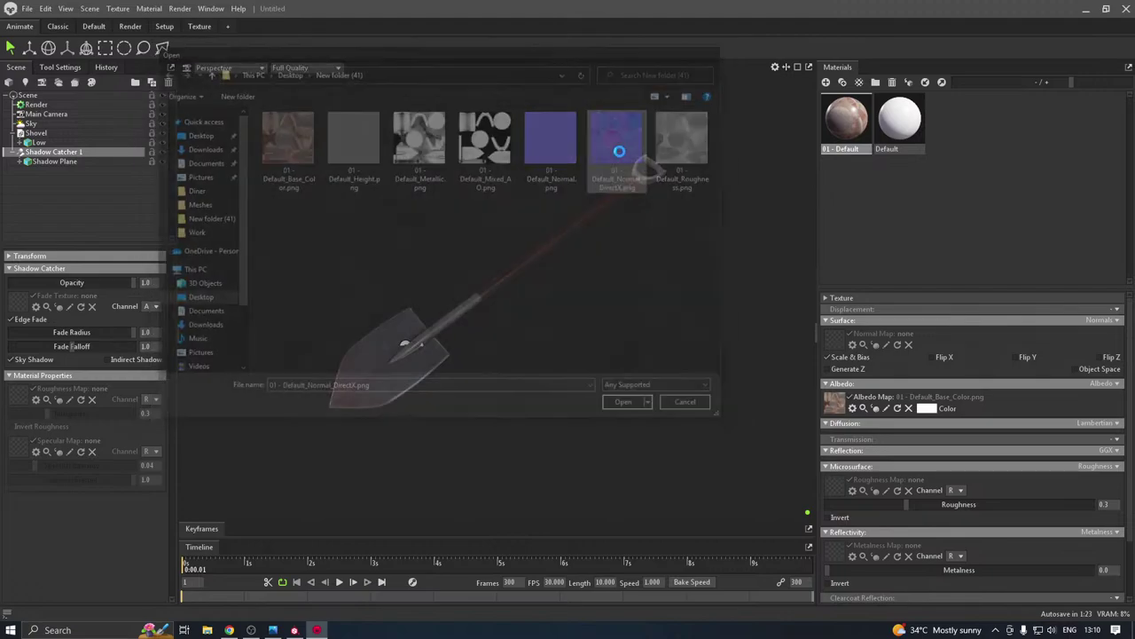
left_click(1015, 357)
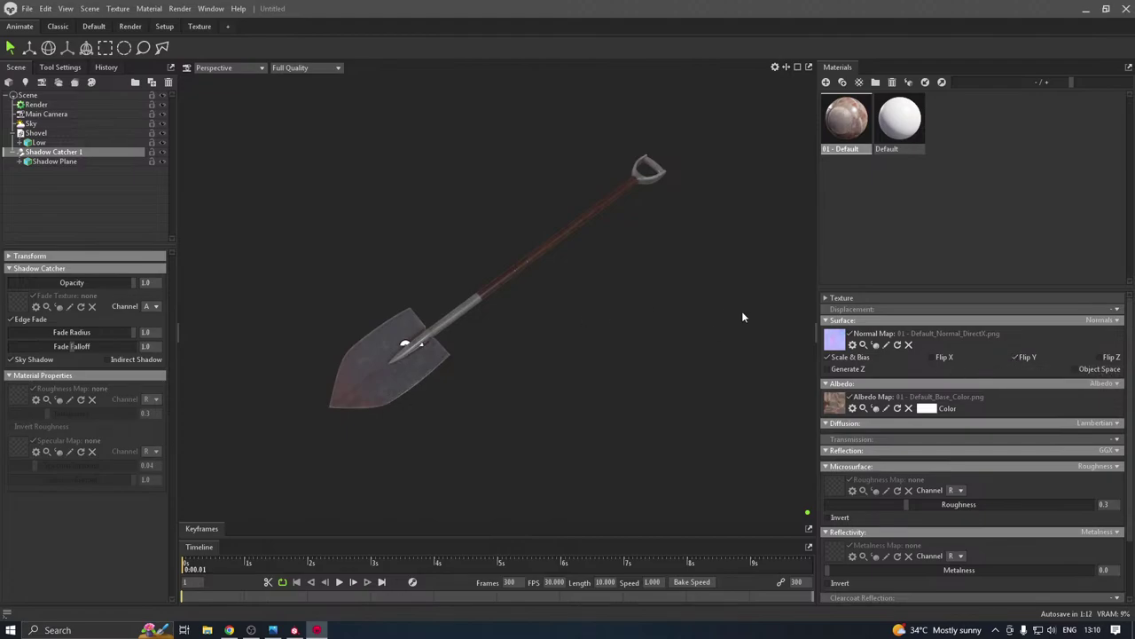
Examine the shovel blade up close, comparing the normal map's shading with Flip Y off and on
scroll(366, 361, "down", 3)
scroll(379, 358, "up", 7)
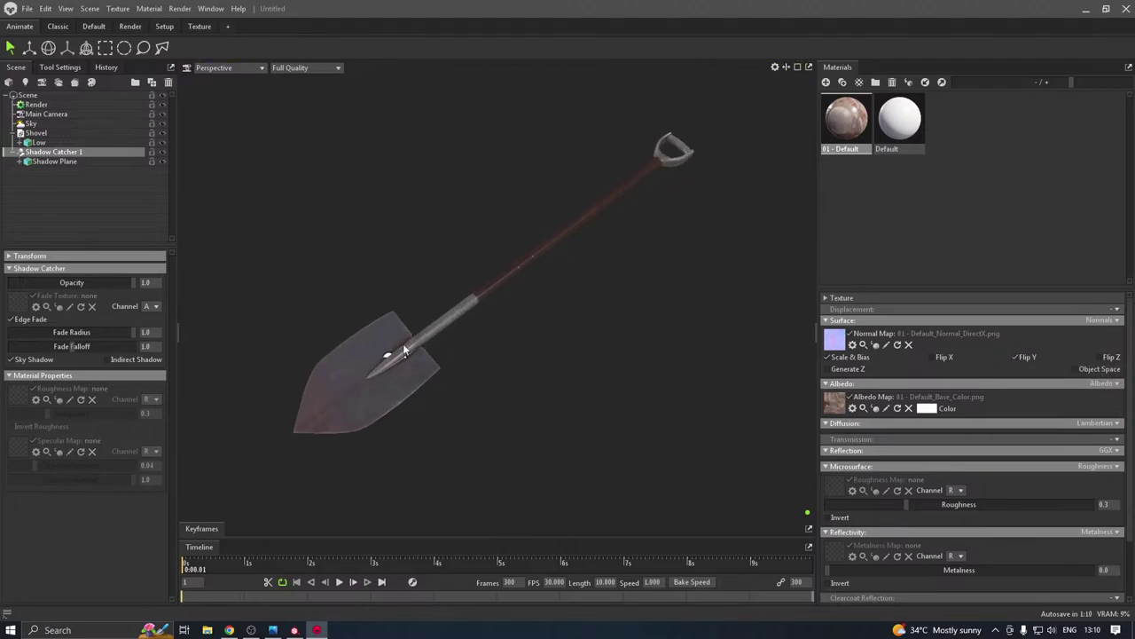
left_click_drag(436, 334, 650, 317)
scroll(481, 319, "up", 4)
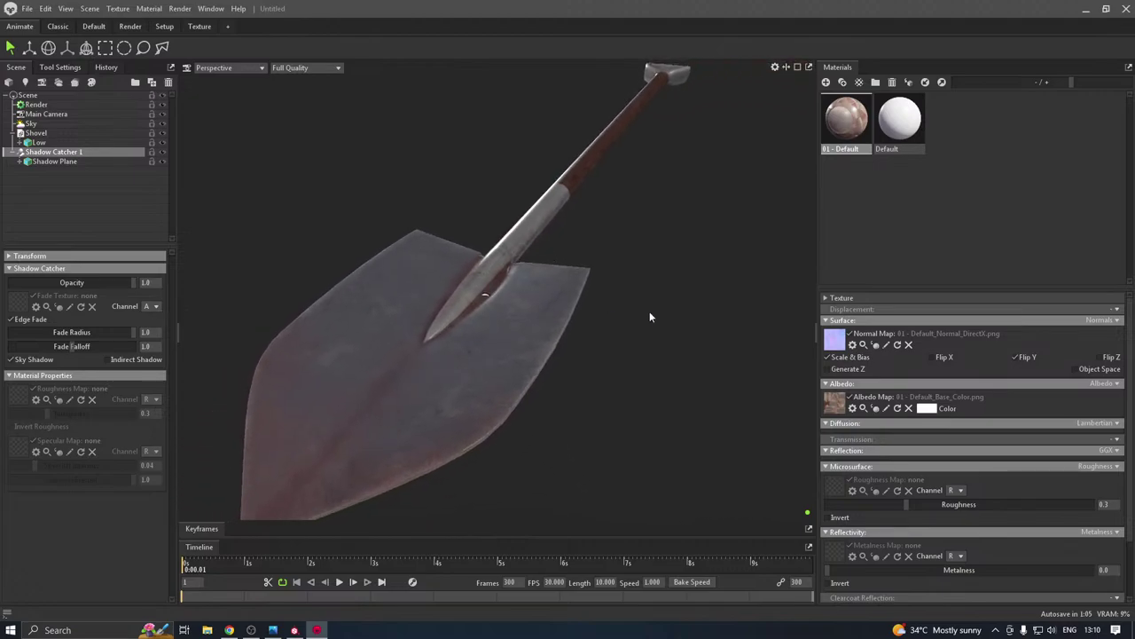
left_click(1016, 356)
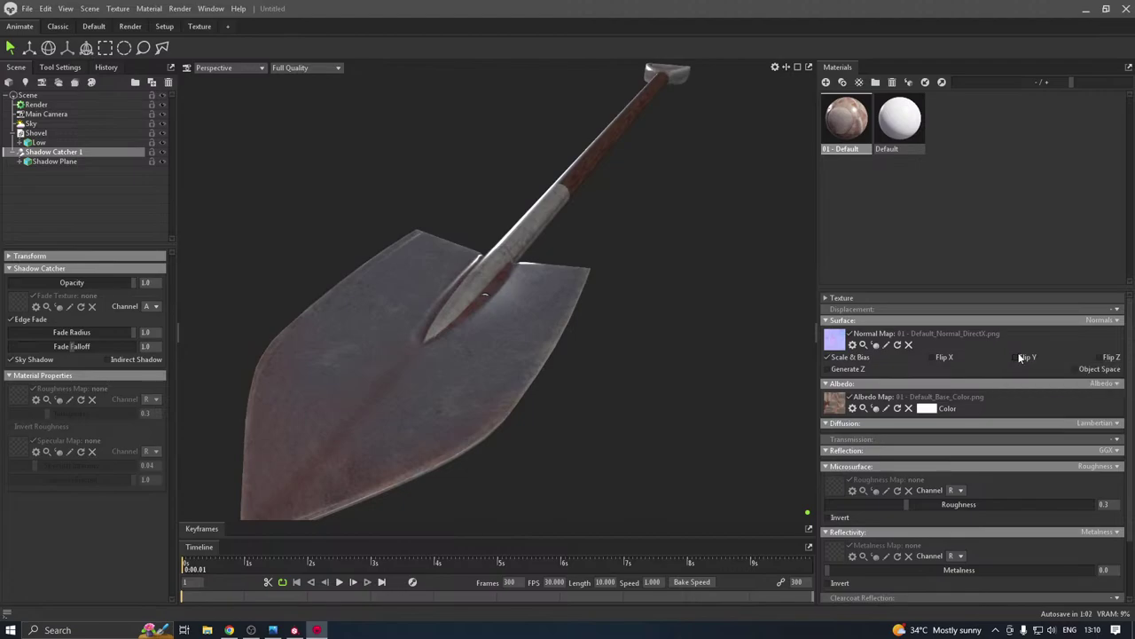
left_click(1018, 357)
left_click_drag(639, 399, 514, 417)
scroll(515, 416, "down", 5)
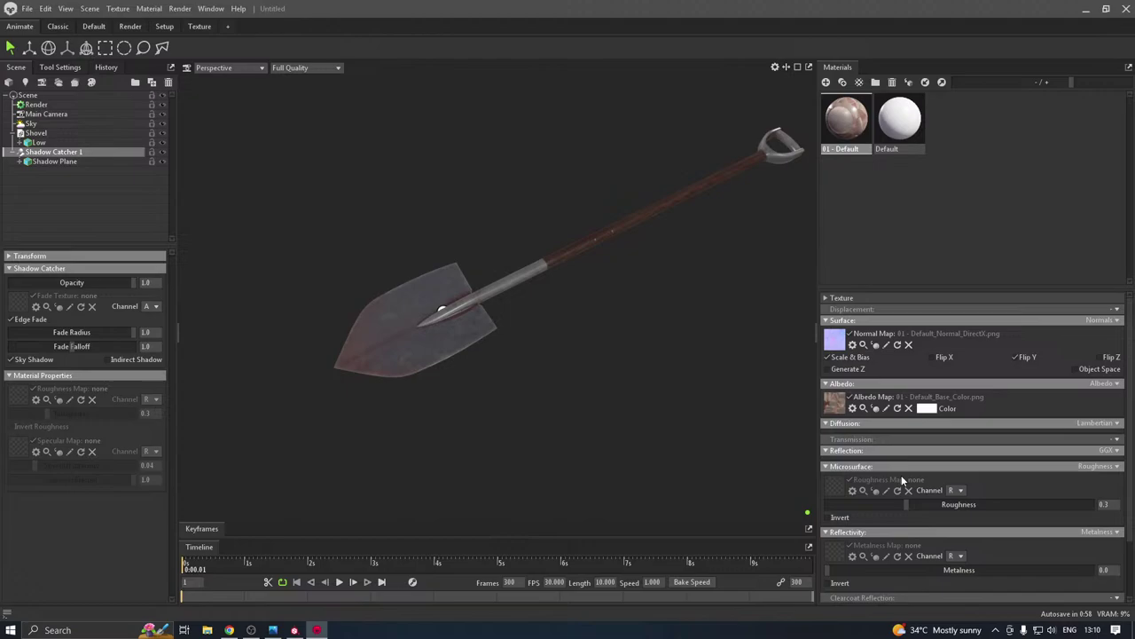
Assign 01 - Default_Roughness.png as the material's roughness map and 01 - Default_Metallic.png as its metalness map
scroll(901, 480, "down", 2)
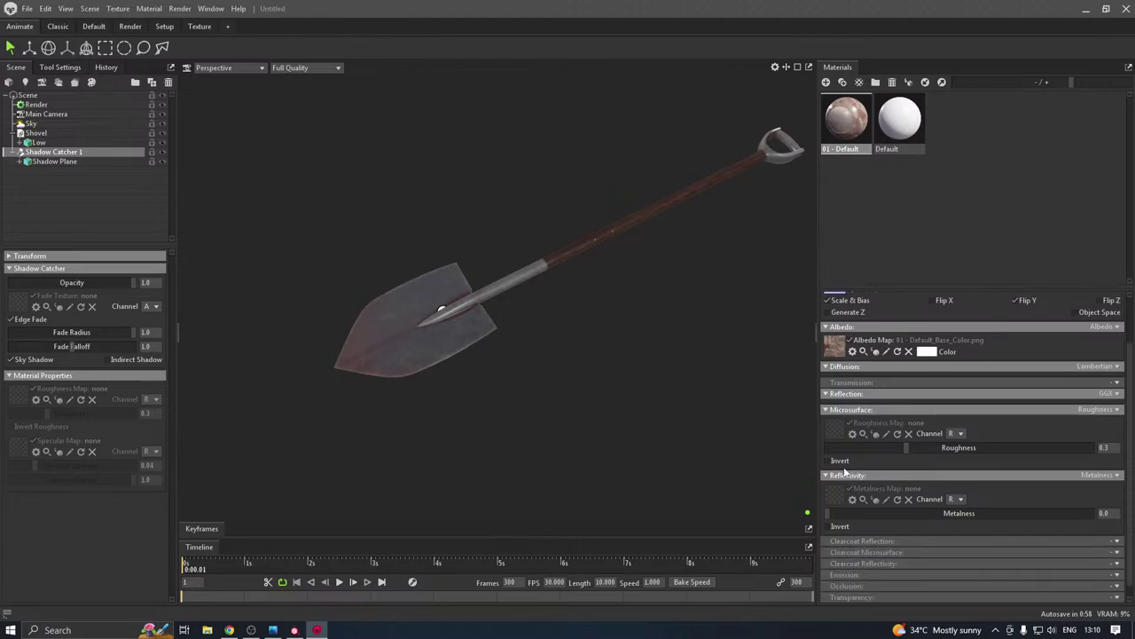
left_click(836, 427)
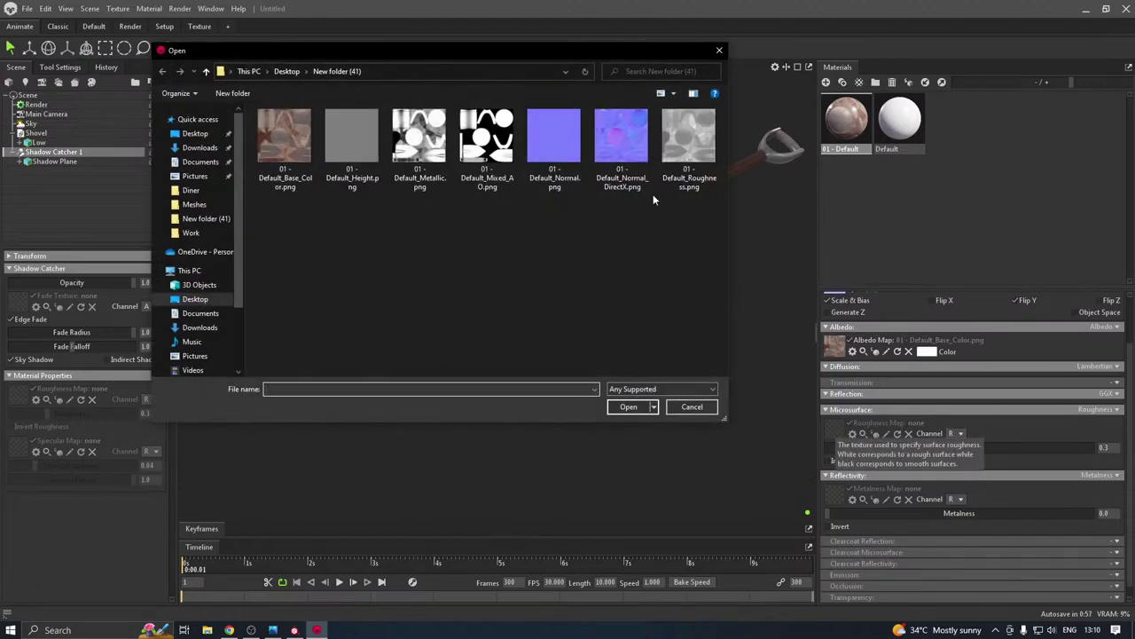
double_click(683, 179)
scroll(984, 457, "down", 1)
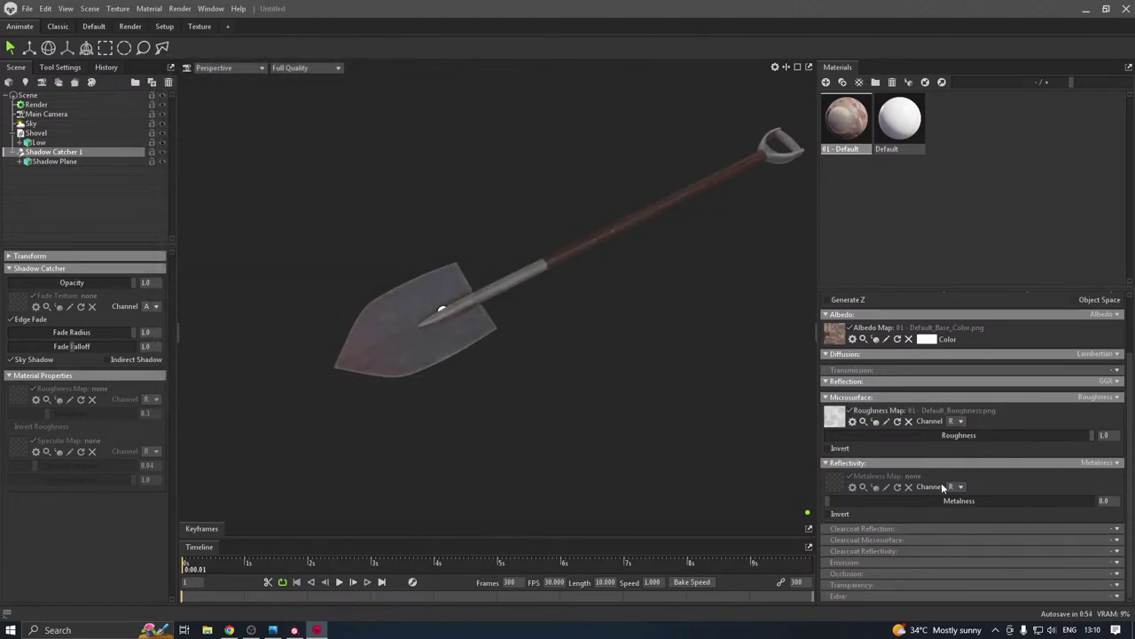
left_click(834, 481)
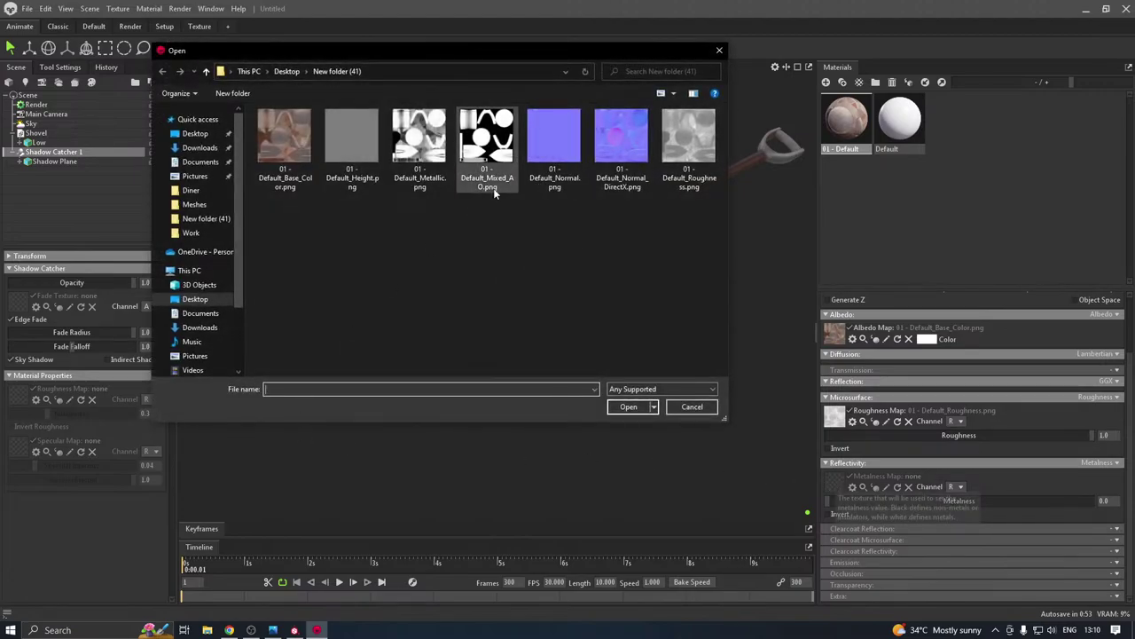
double_click(420, 146)
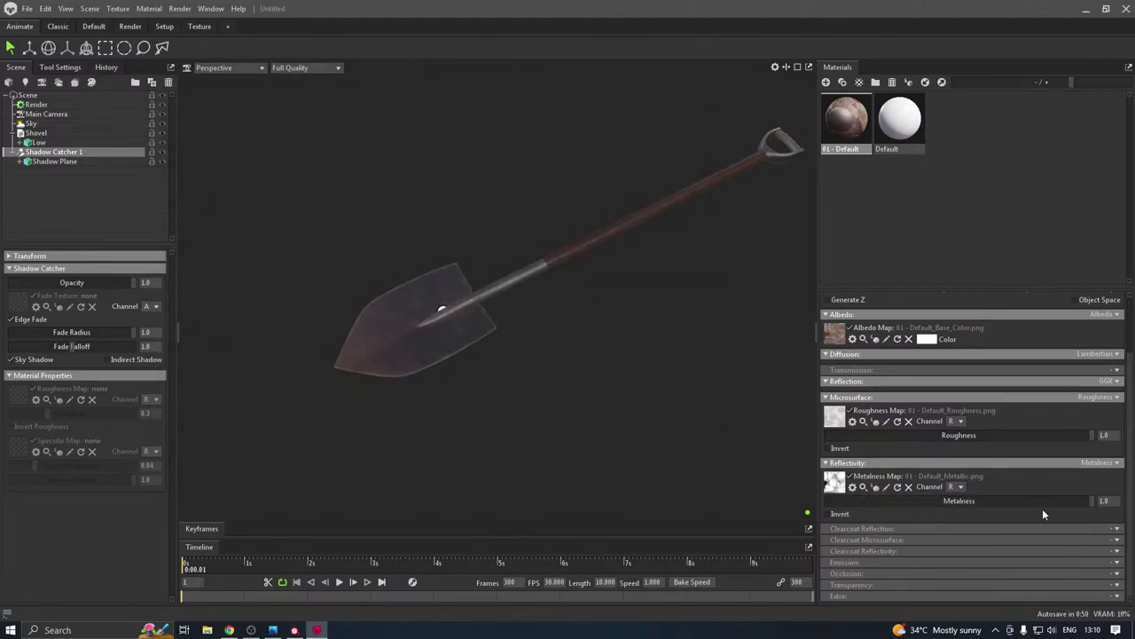
Enable Occlusion on the material and load 01 - Default_Mixed_AO.png as its occlusion map
left_click(1120, 573)
left_click(1084, 597)
scroll(916, 553, "down", 3)
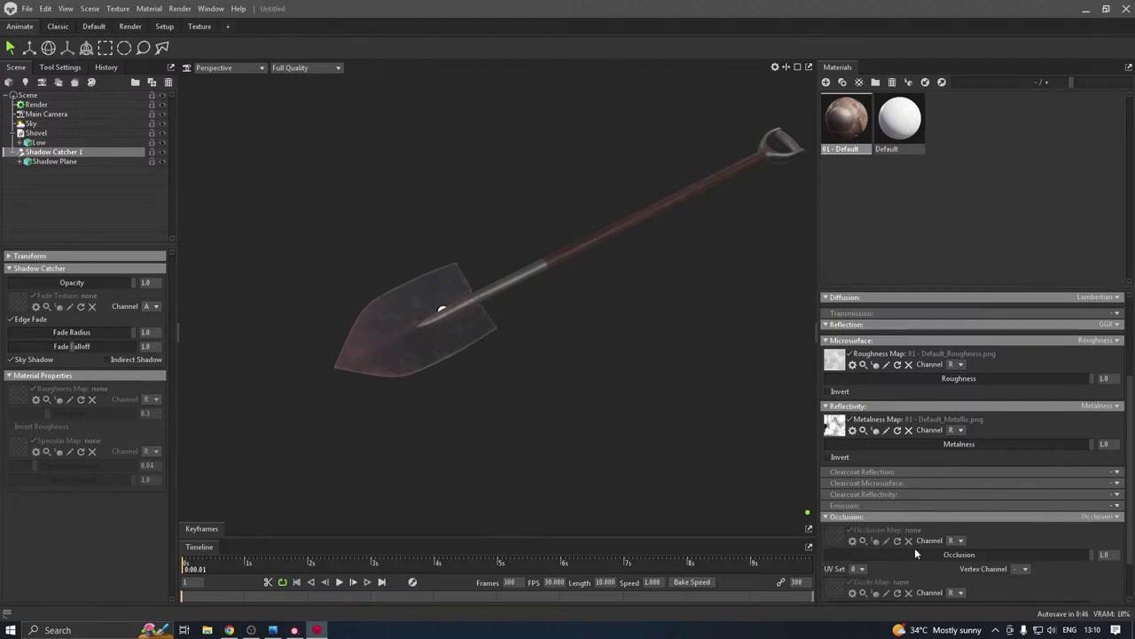
left_click(836, 543)
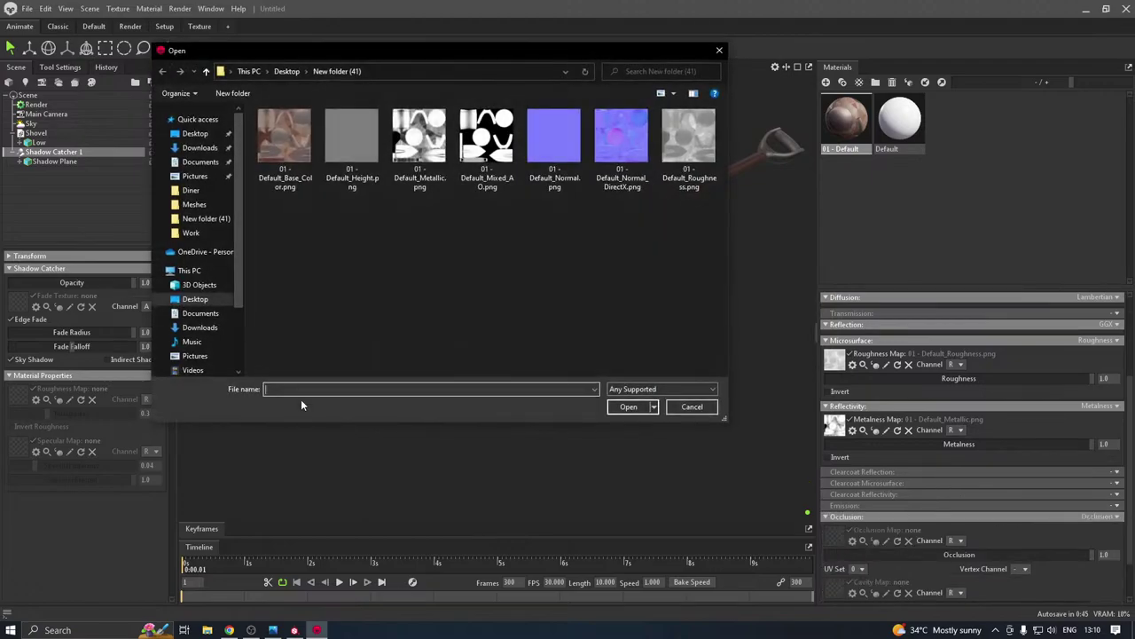
double_click(483, 177)
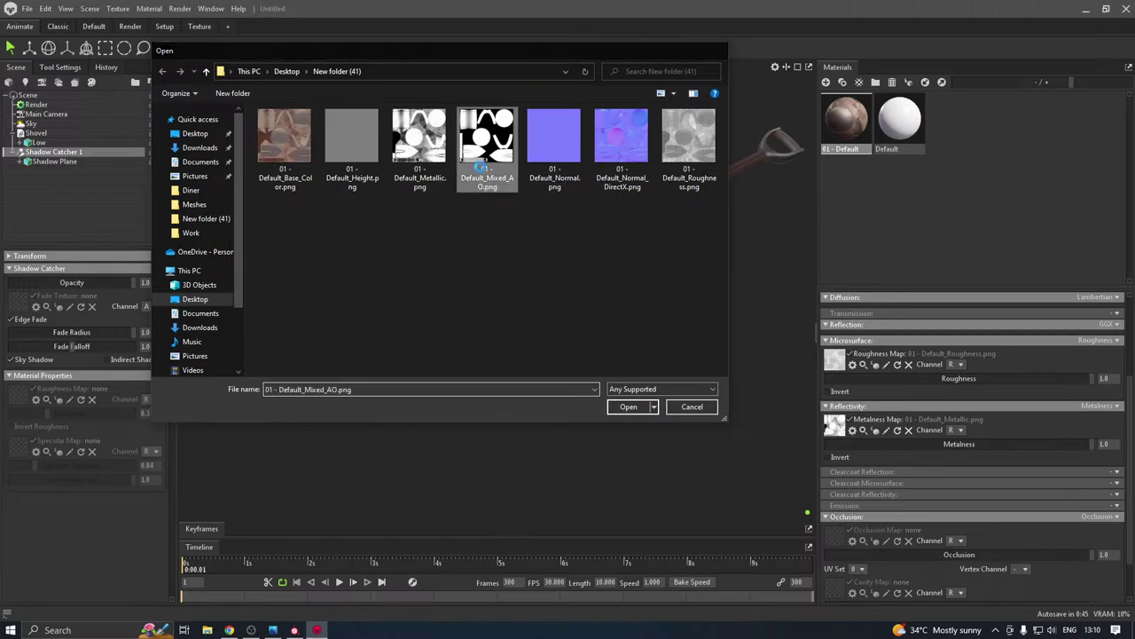
left_click_drag(588, 209, 619, 191)
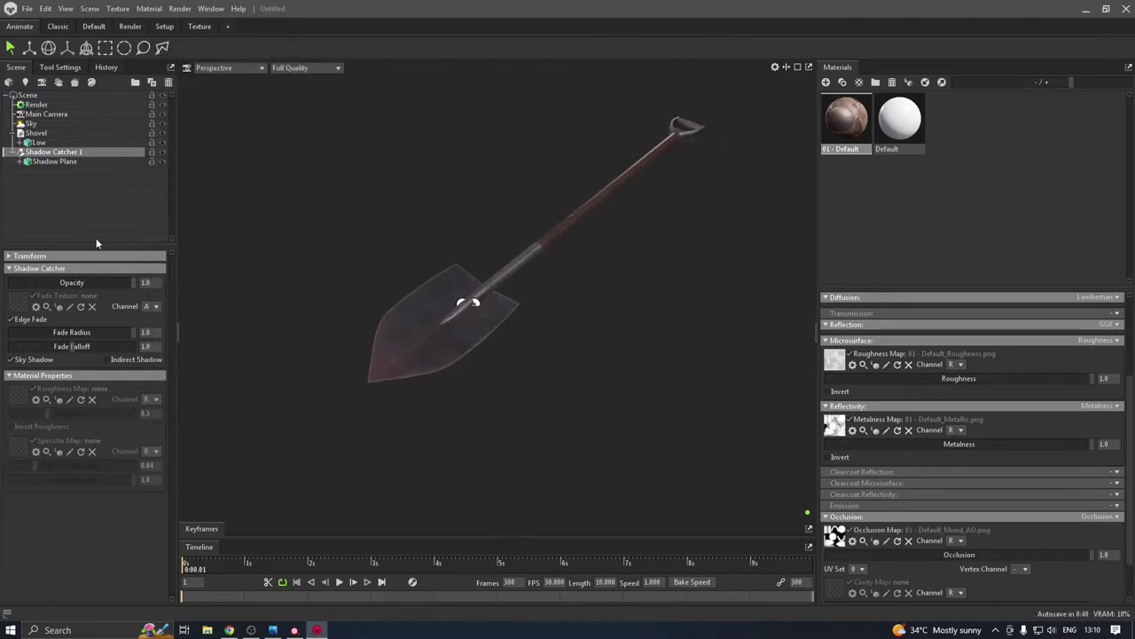
Add an omni light to the scene and move it high above the shovel, towards the handle end
right_click(61, 183)
mouse_move(99, 237)
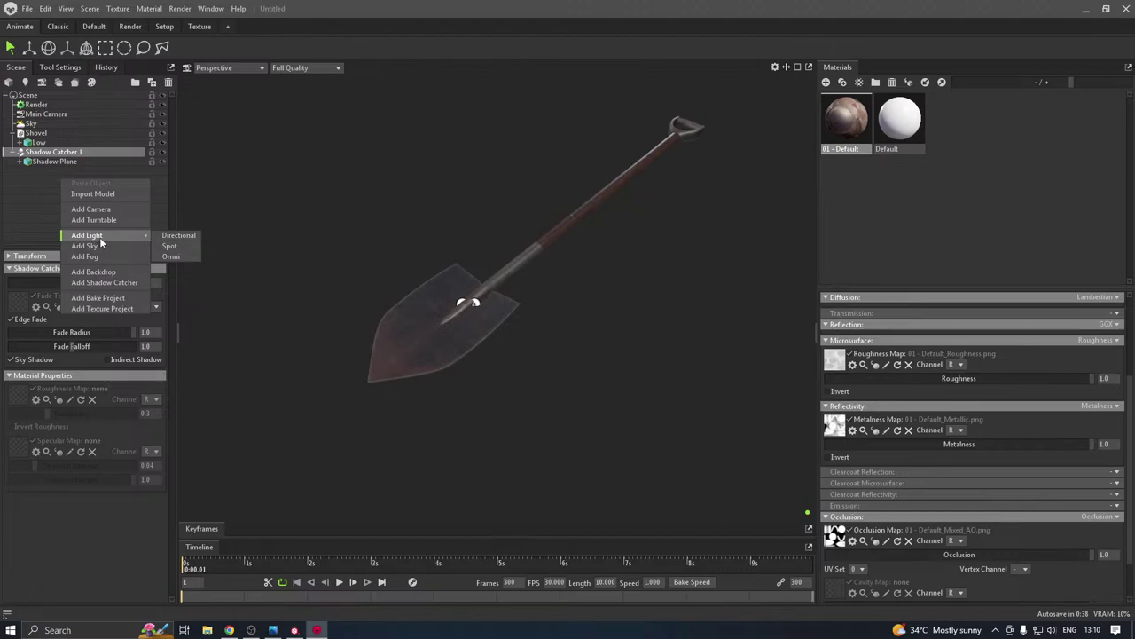
left_click(189, 256)
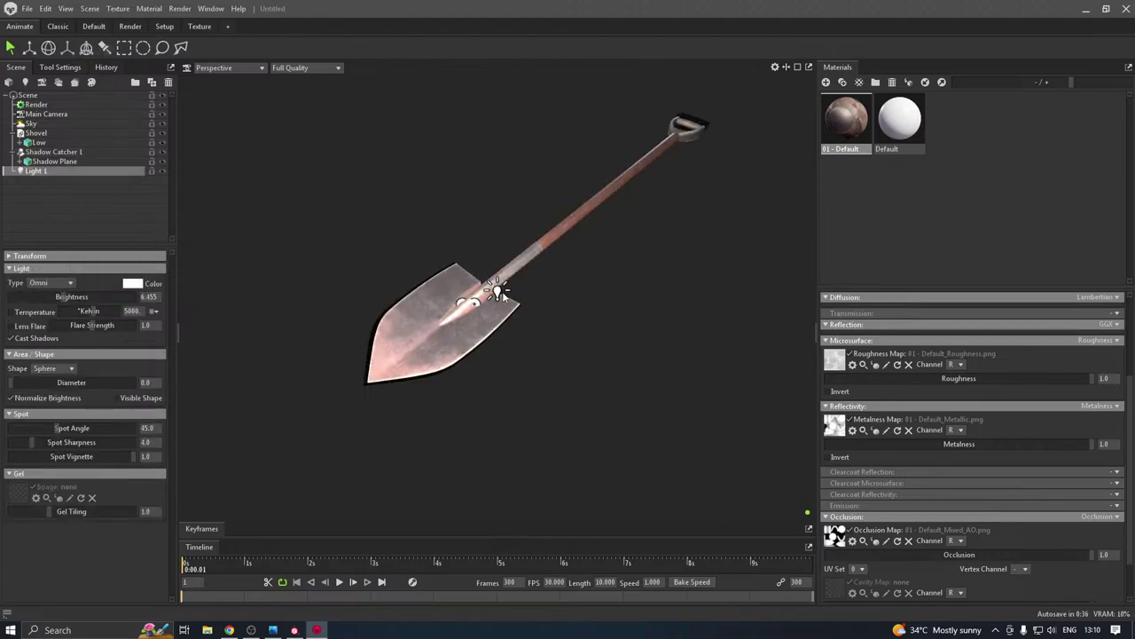
key("w")
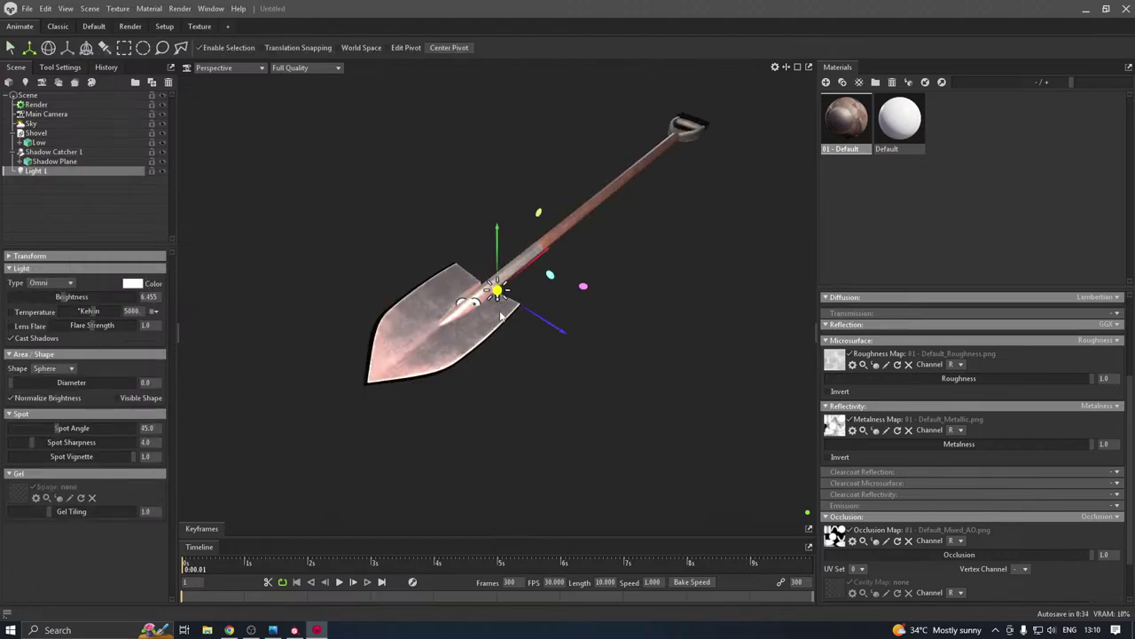
scroll(491, 360, "down", 3)
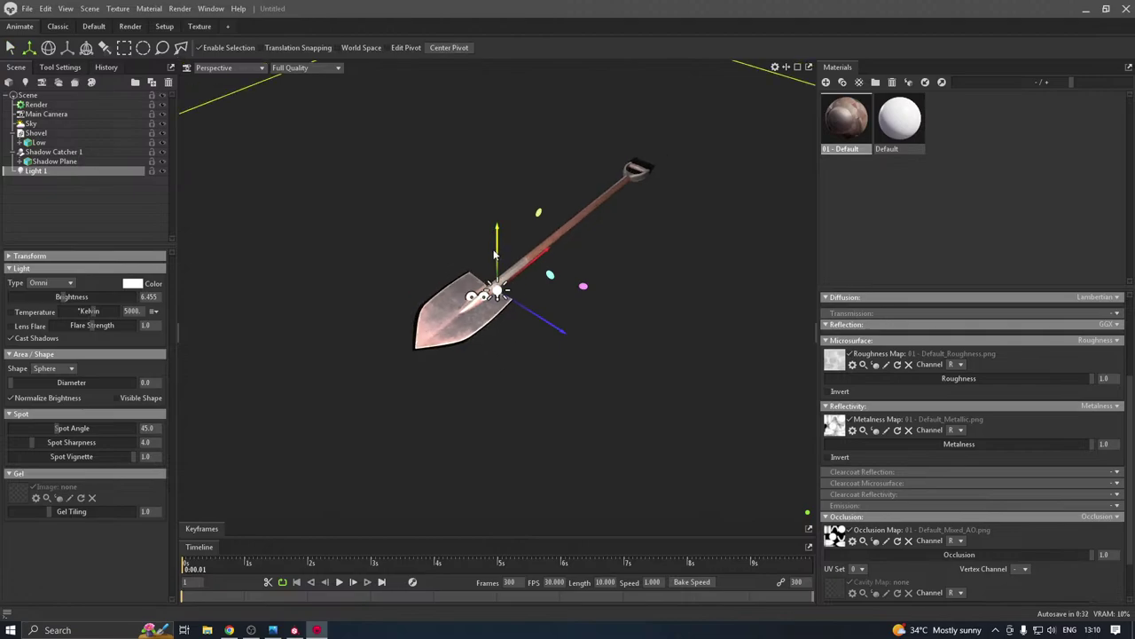
left_click_drag(496, 252, 532, 39)
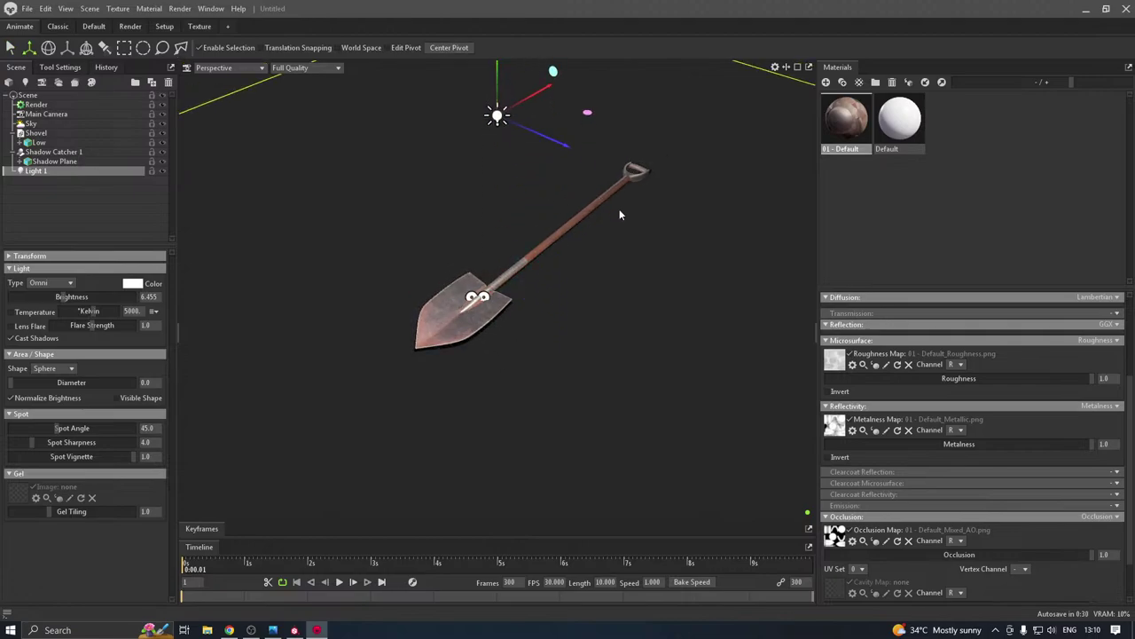
left_click_drag(619, 209, 572, 314)
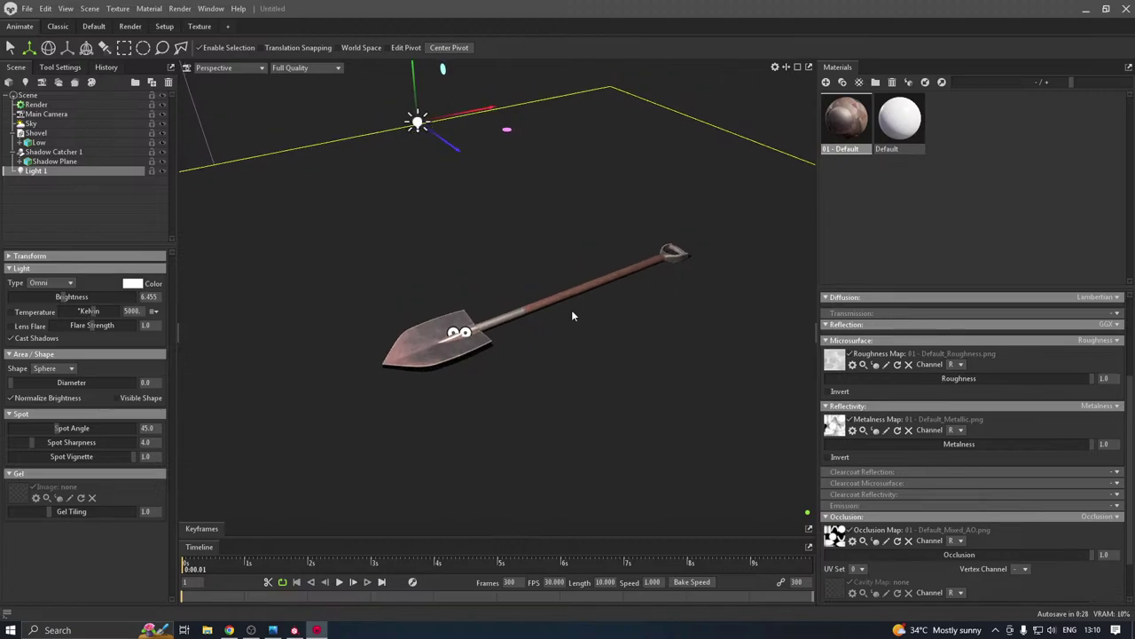
left_click_drag(475, 113, 702, 71)
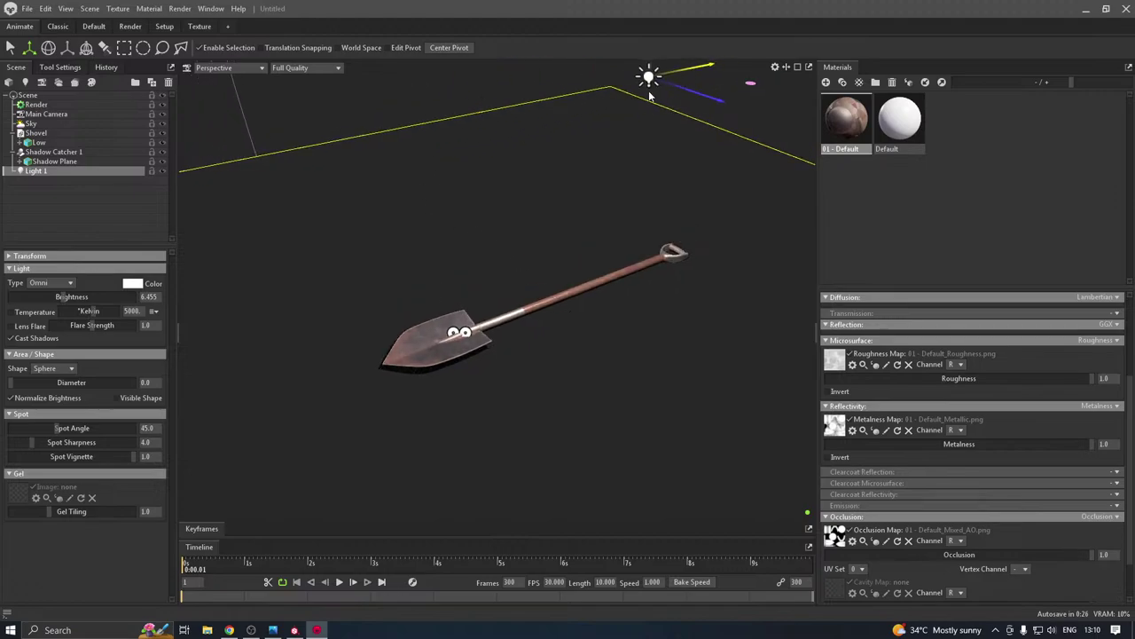
Reposition the main camera object and lift the shovel mesh above the shadow catcher plane
left_click(460, 334)
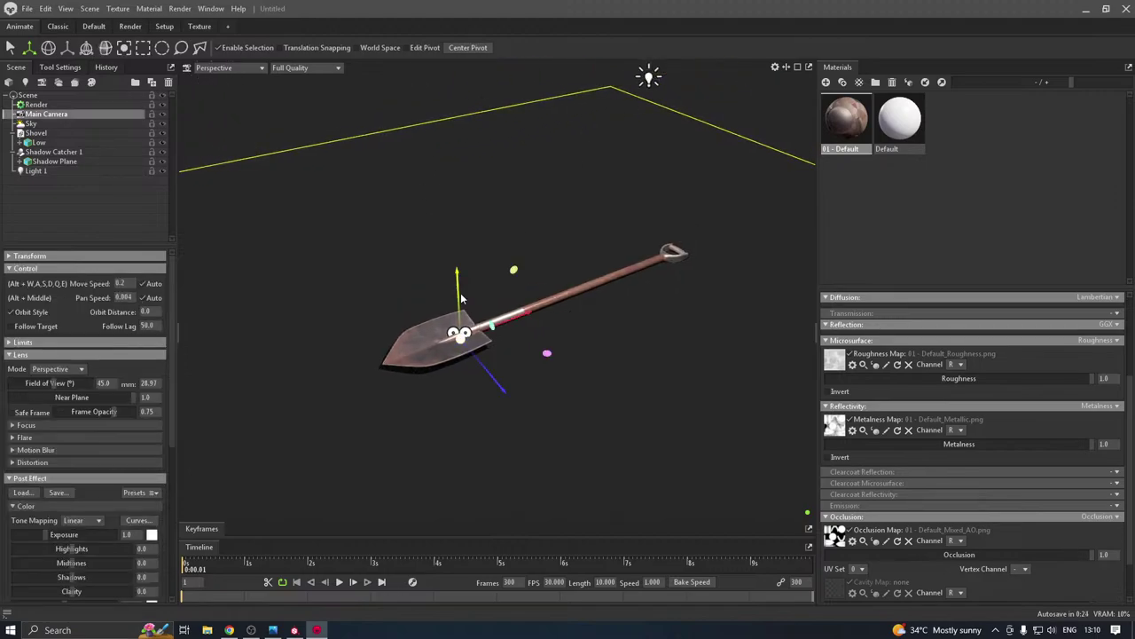
left_click_drag(462, 299, 474, 262)
left_click_drag(454, 200, 518, 157)
left_click(433, 335)
left_click_drag(487, 217, 510, 309)
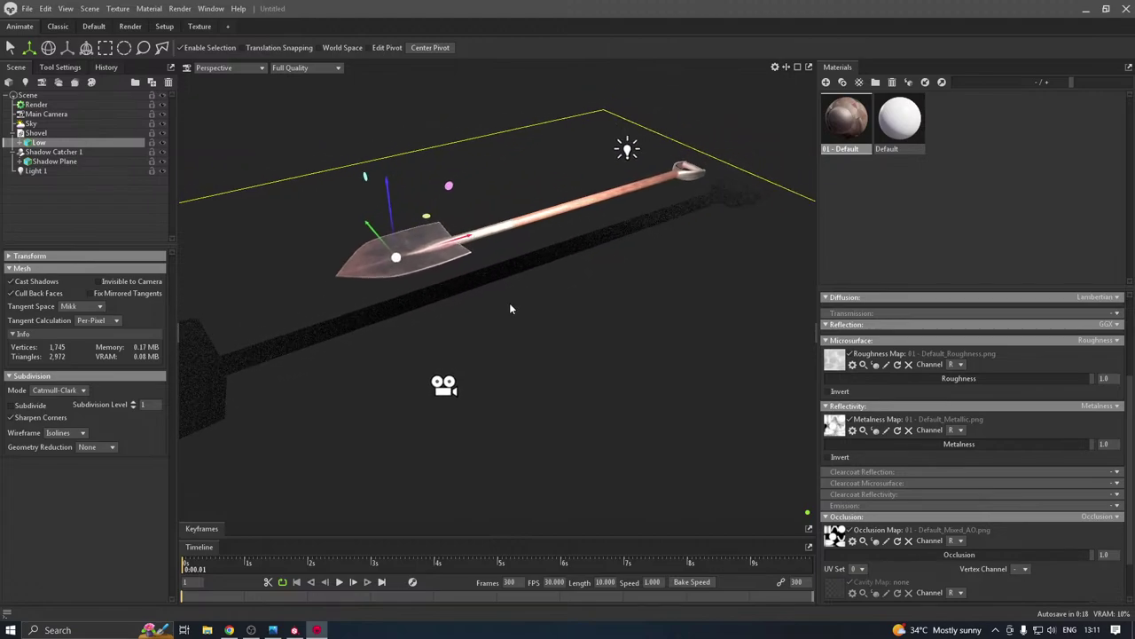
Rotate the shovel mesh so it stands diagonally, blade down and handle raised, with the blade's face turned towards the camera
key("e")
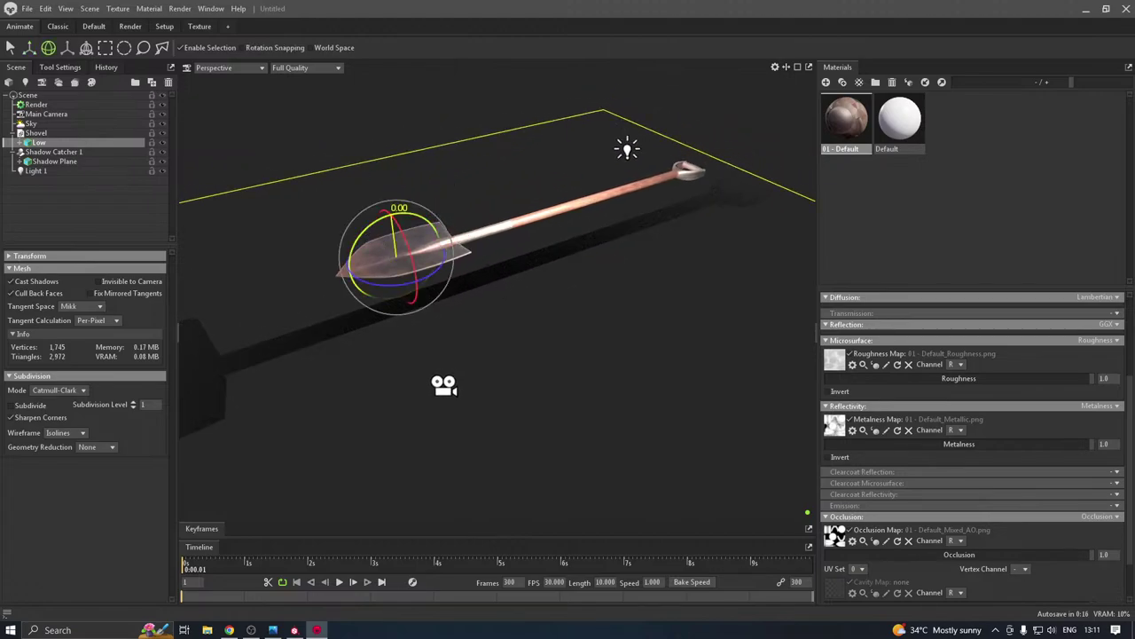
left_click_drag(391, 215, 358, 231)
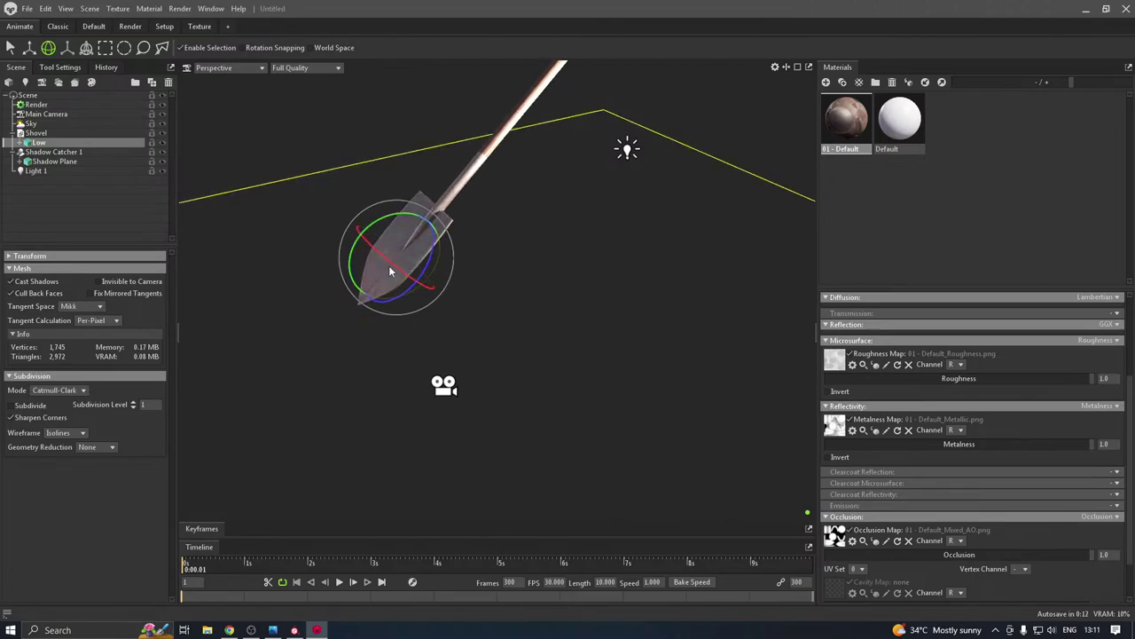
left_click_drag(390, 272, 391, 233)
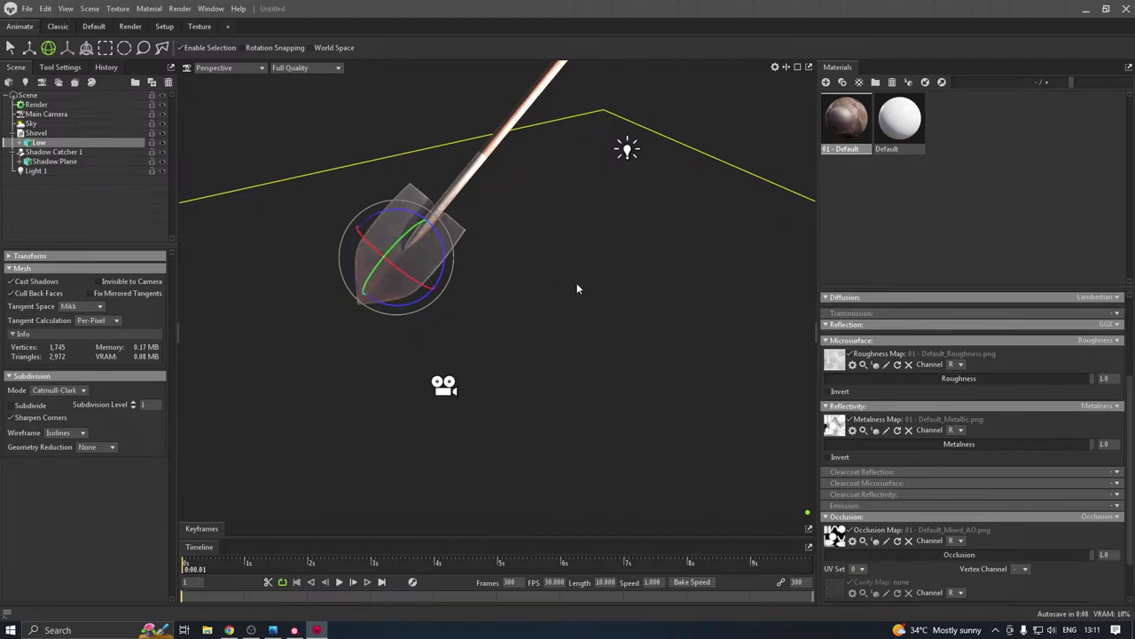
left_click_drag(576, 288, 538, 325)
Move the omni light out to the handle side of the shovel and forward, so it lights the blade from the front
left_click(649, 234)
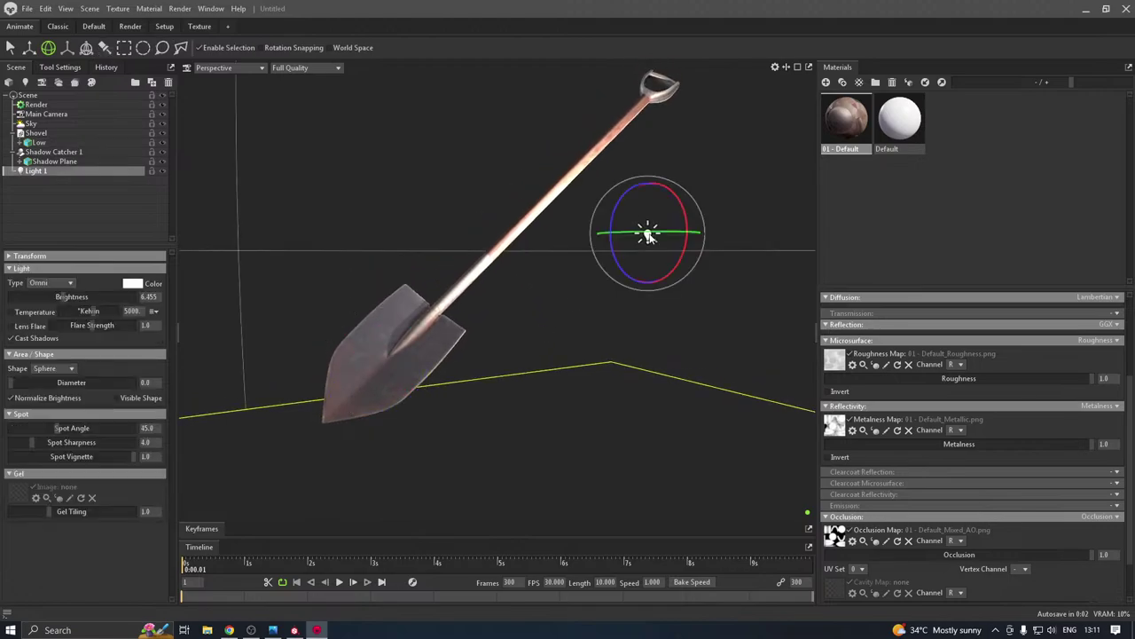
key("w")
left_click_drag(718, 232, 779, 212)
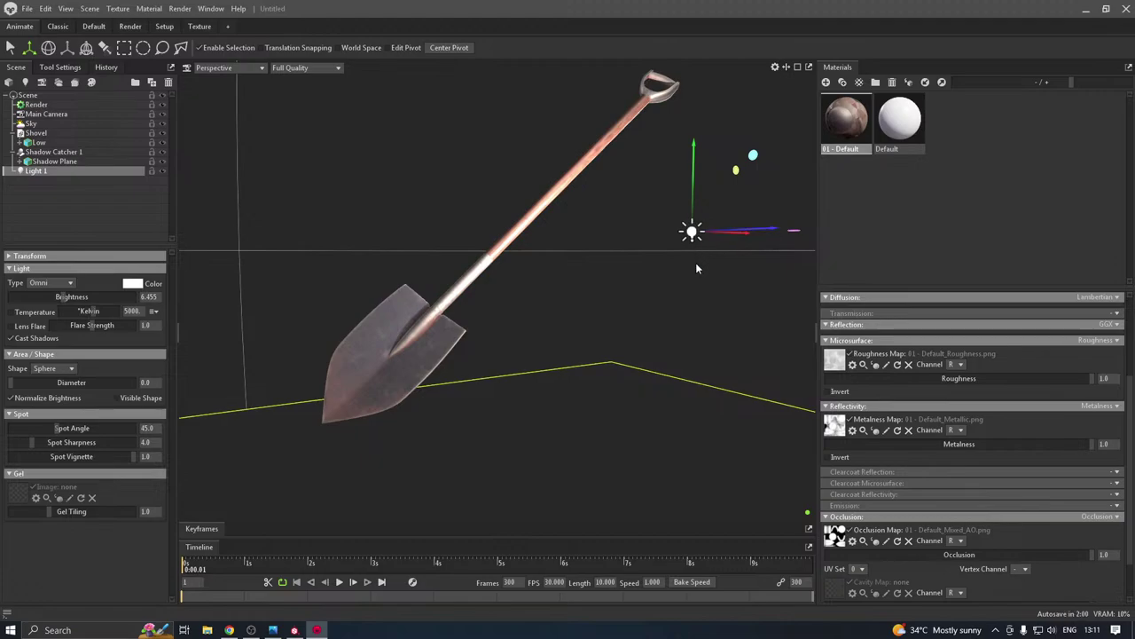
left_click_drag(696, 263, 499, 312)
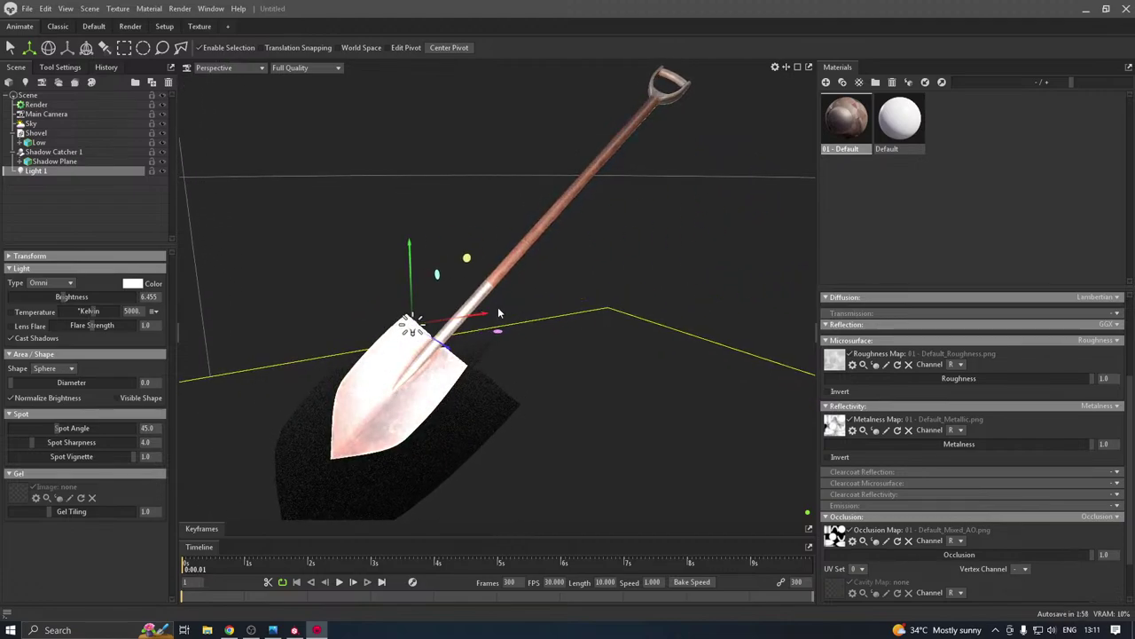
left_click_drag(444, 344, 1134, 482)
left_click_drag(640, 368, 623, 346)
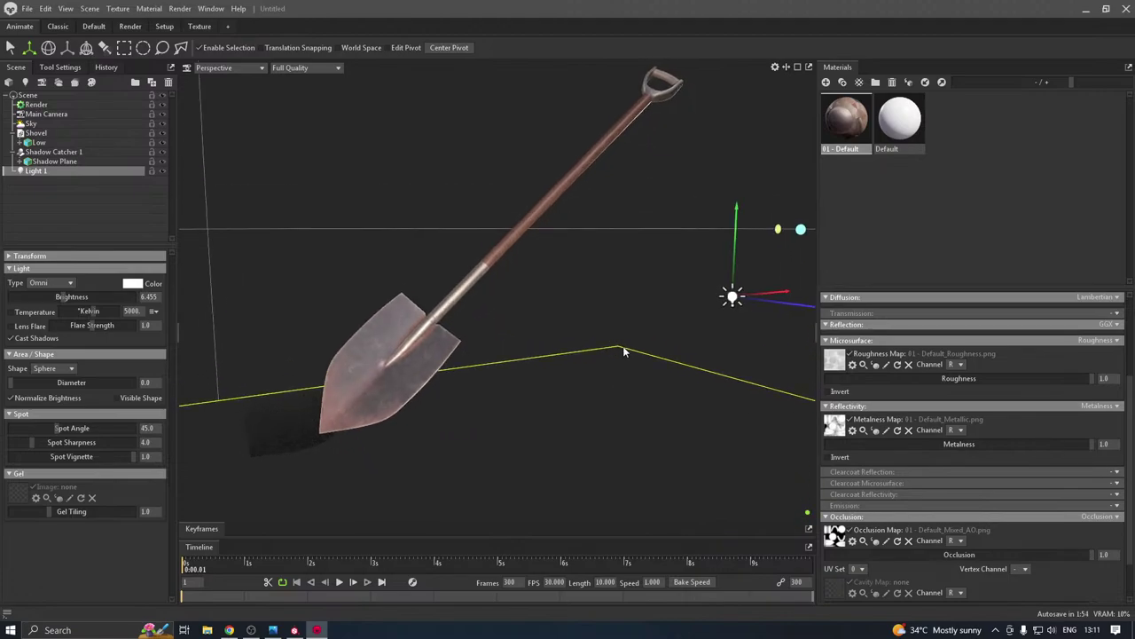
Lower the roughness of the 01 - Default material to 0.708 and select the shovel mesh
left_click_drag(970, 374, 956, 379)
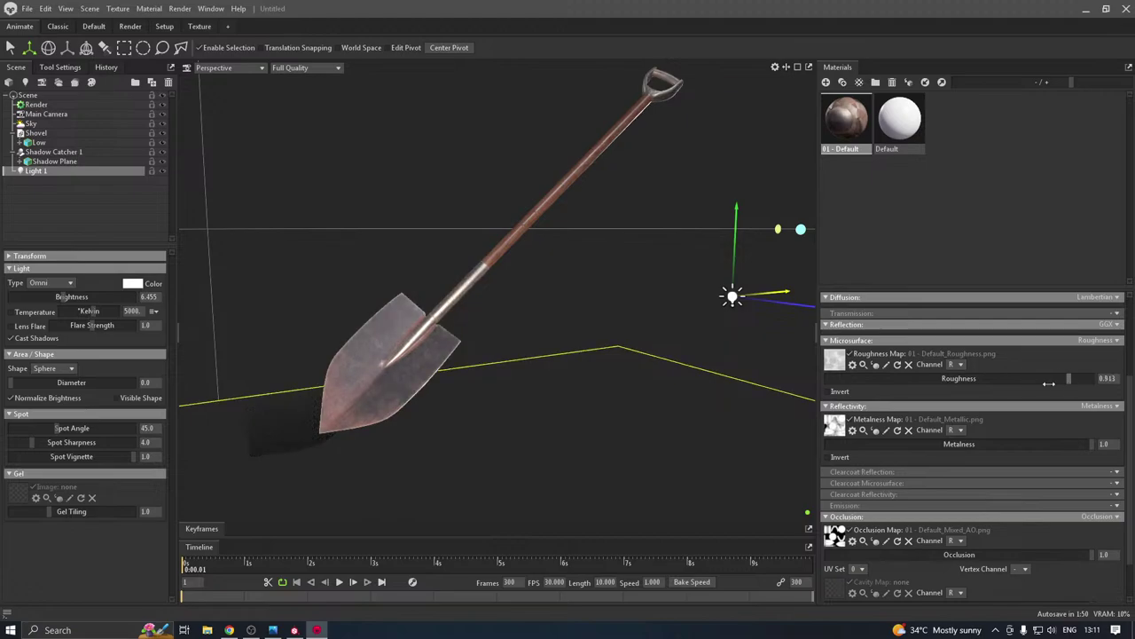
left_click_drag(1044, 383, 935, 379)
mouse_move(554, 309)
left_mouse_down()
mouse_move(589, 298)
mouse_move(557, 309)
left_mouse_up()
left_click(448, 335)
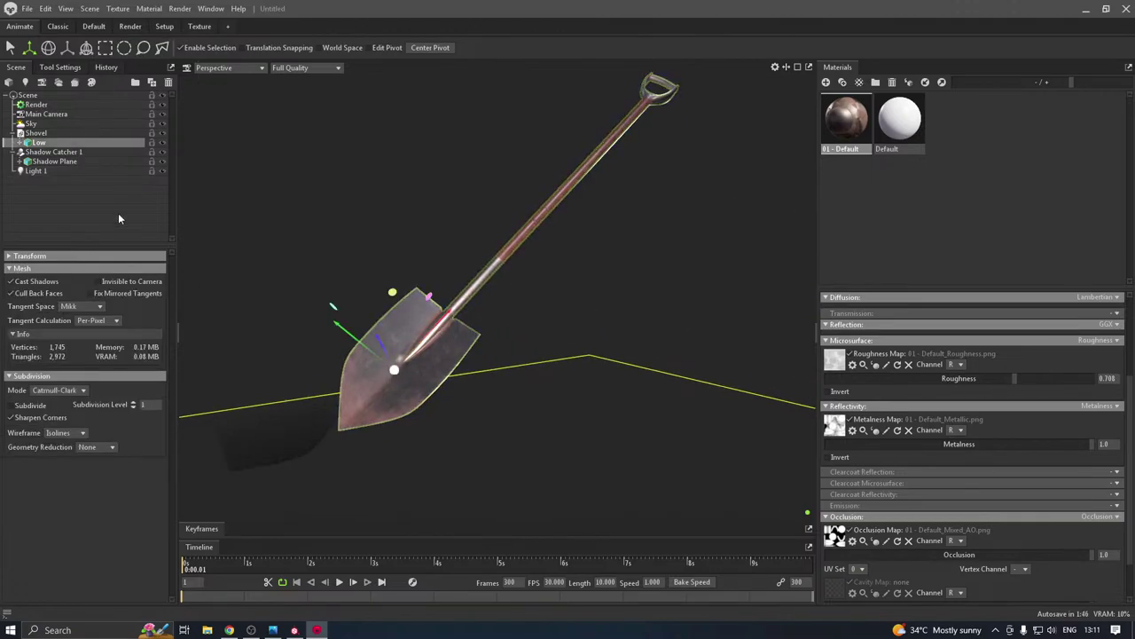
Save the scene as Shovel in New folder (41) as a Toolbag Scene file
key("ctrl+s")
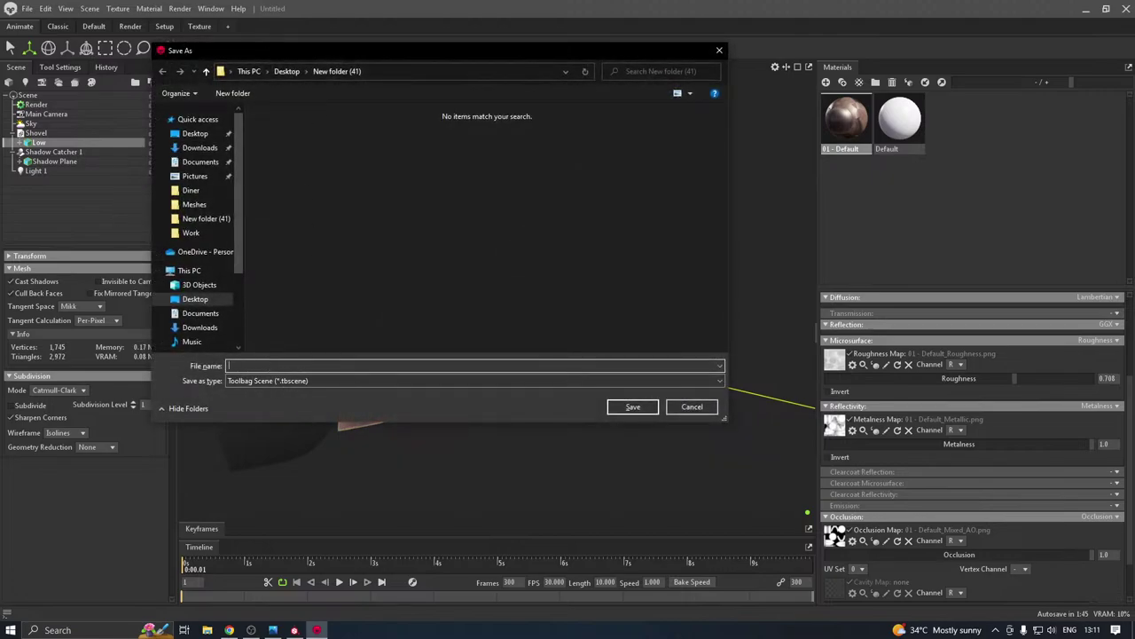
type("Shovel")
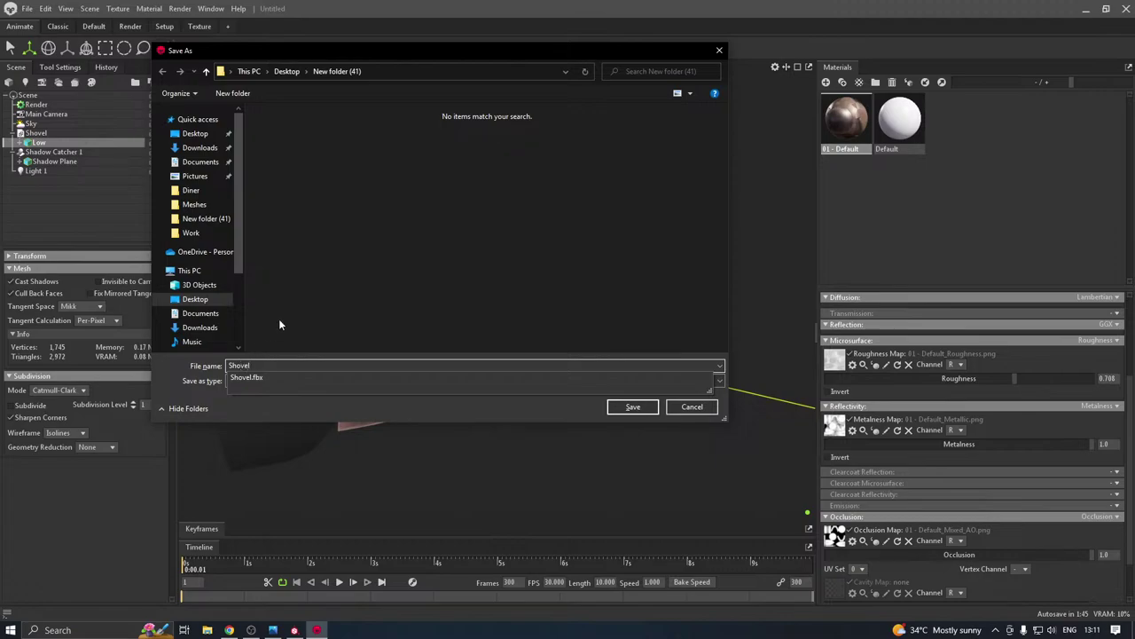
key("Return")
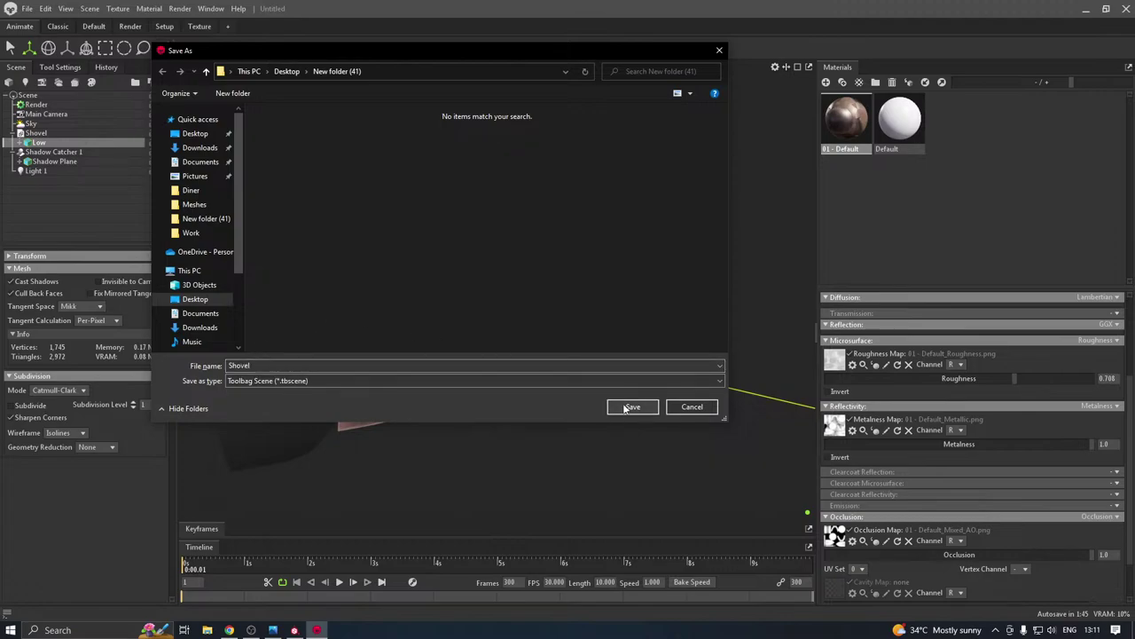
left_click(650, 407)
Set the roughness of the 01 - Default material to 0.797
middle_click_drag(520, 270, 571, 317)
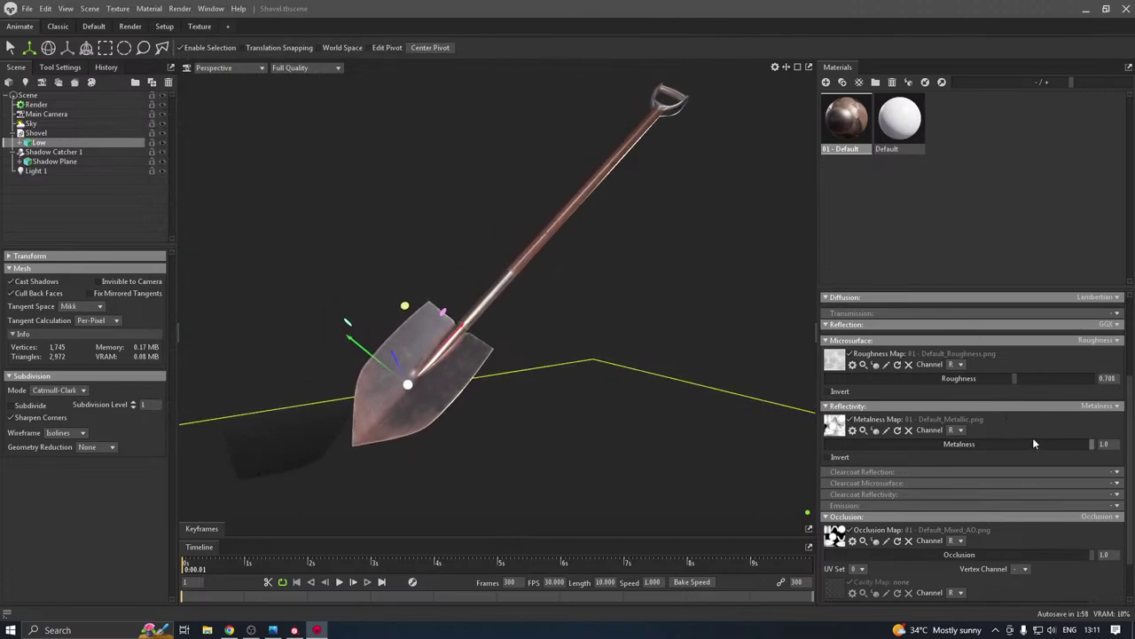
left_click_drag(1014, 378, 1038, 377)
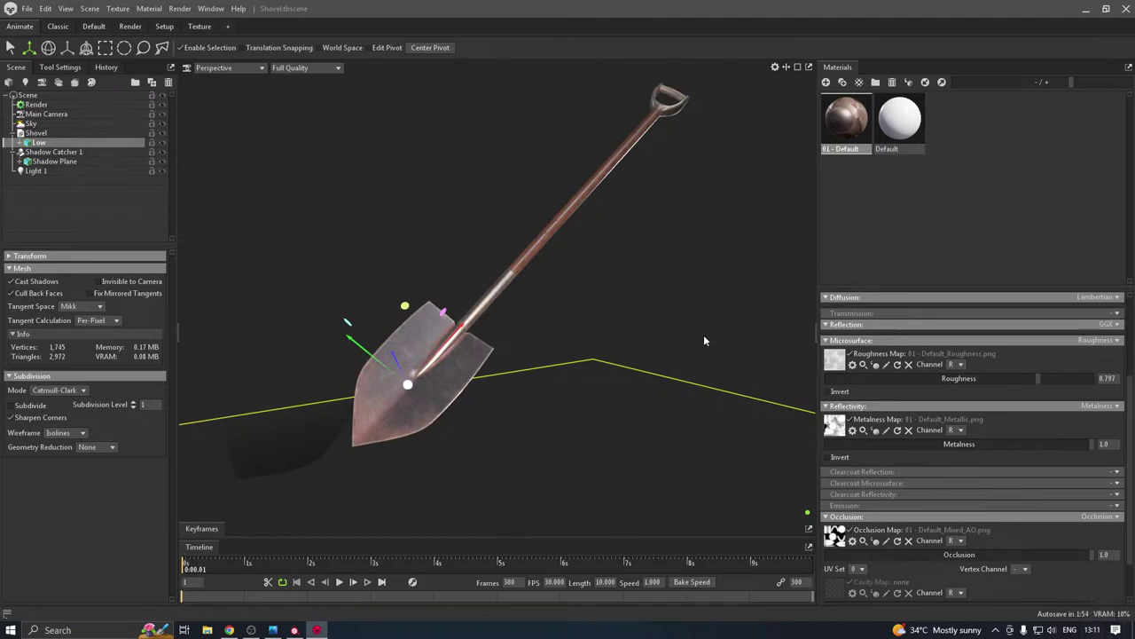
Duplicate the shovel's Low mesh and offset the copy slightly from the original
right_click(64, 146)
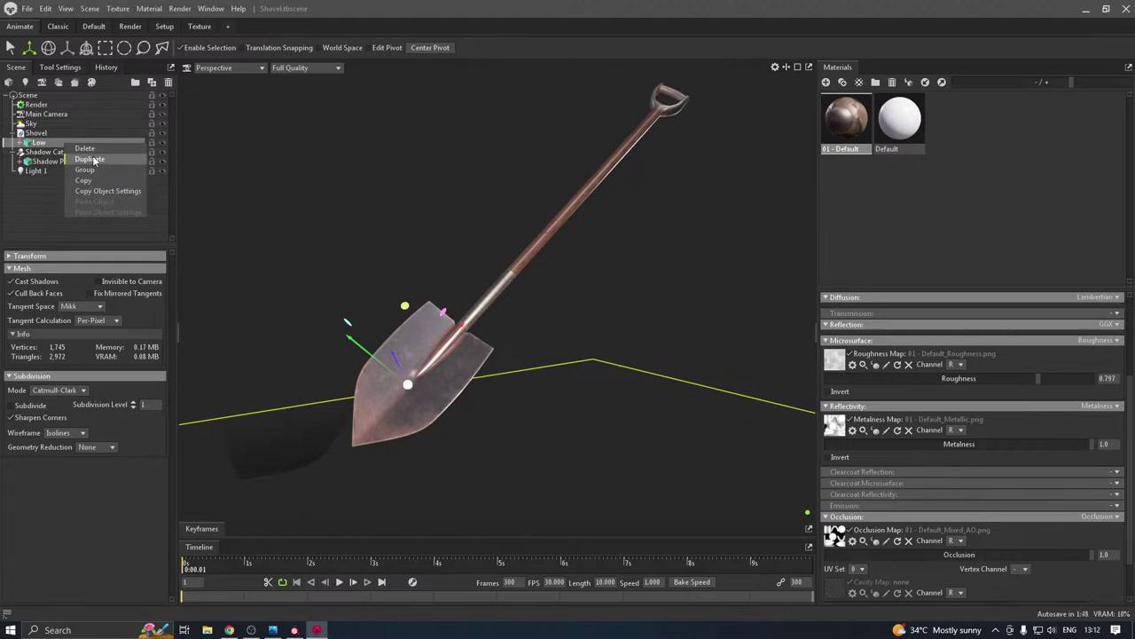
left_click(91, 159)
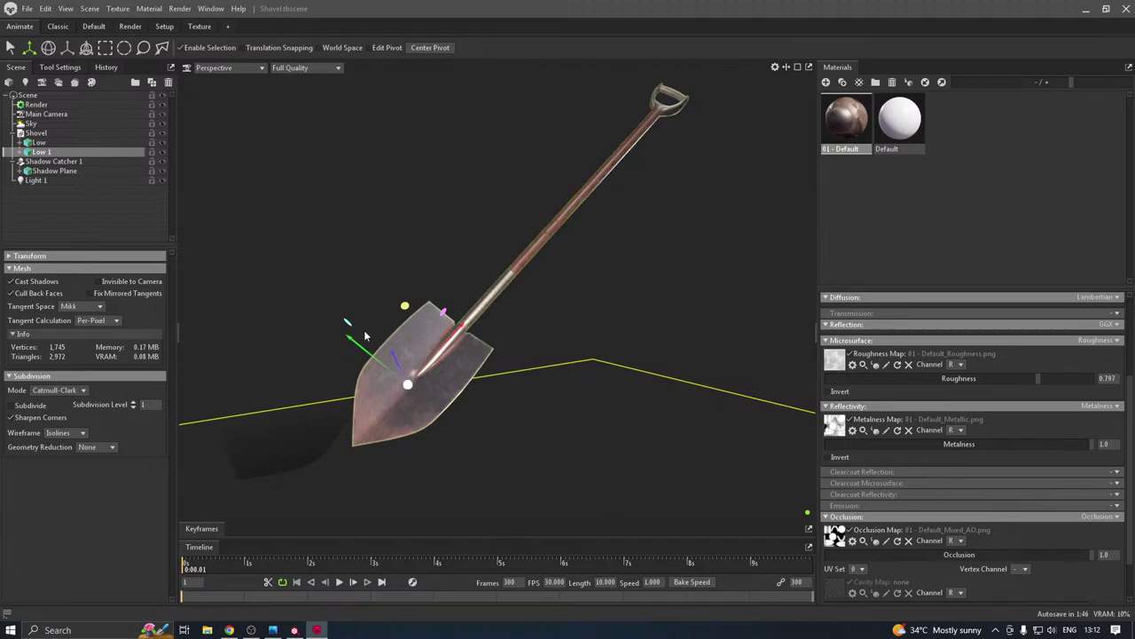
left_click_drag(393, 357, 383, 333)
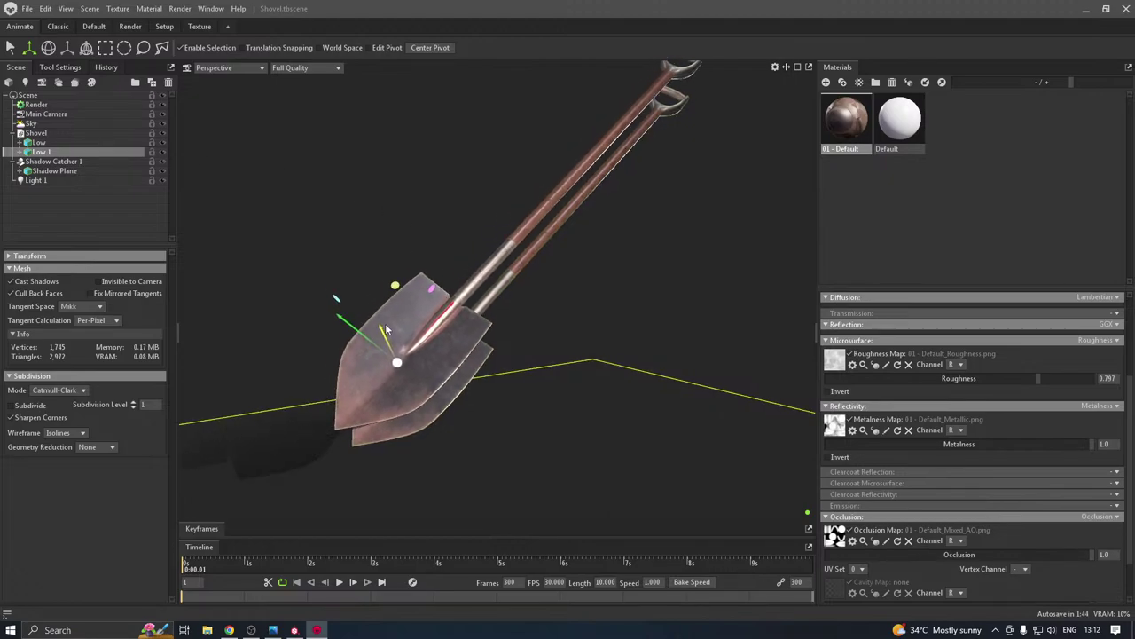
Turn the duplicate shovel upside down with its blade up and position it so its handle crosses the original's
key("e")
left_click_drag(393, 410, 439, 396)
key("w")
left_click_drag(413, 454, 612, 175)
left_click_drag(654, 135, 563, 124)
key("e")
key("w")
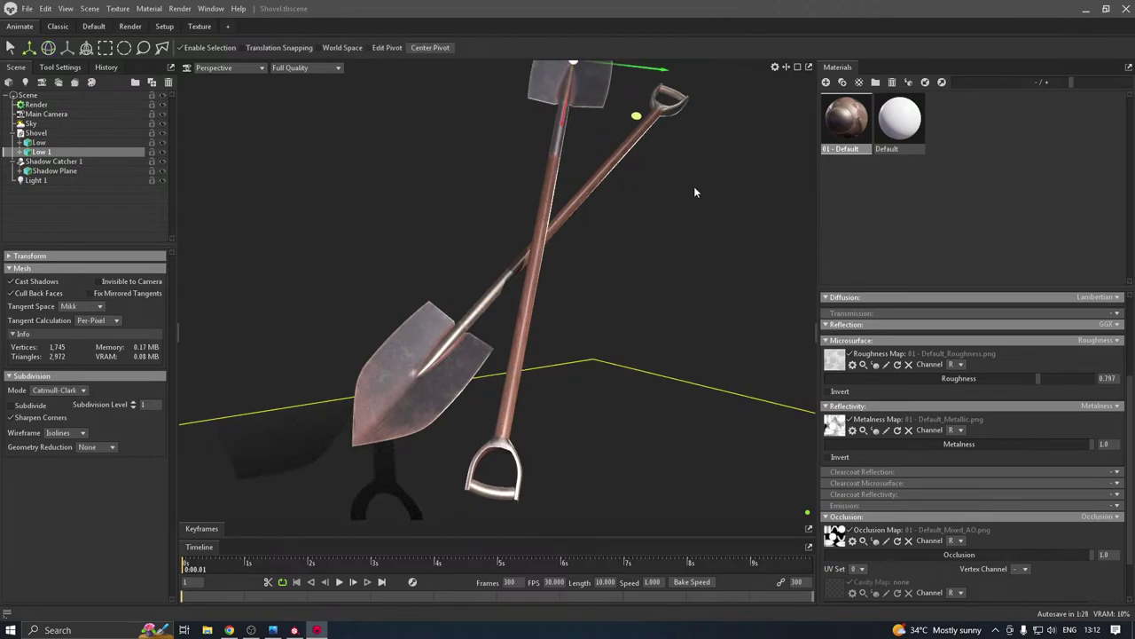
left_click_drag(697, 196, 671, 203)
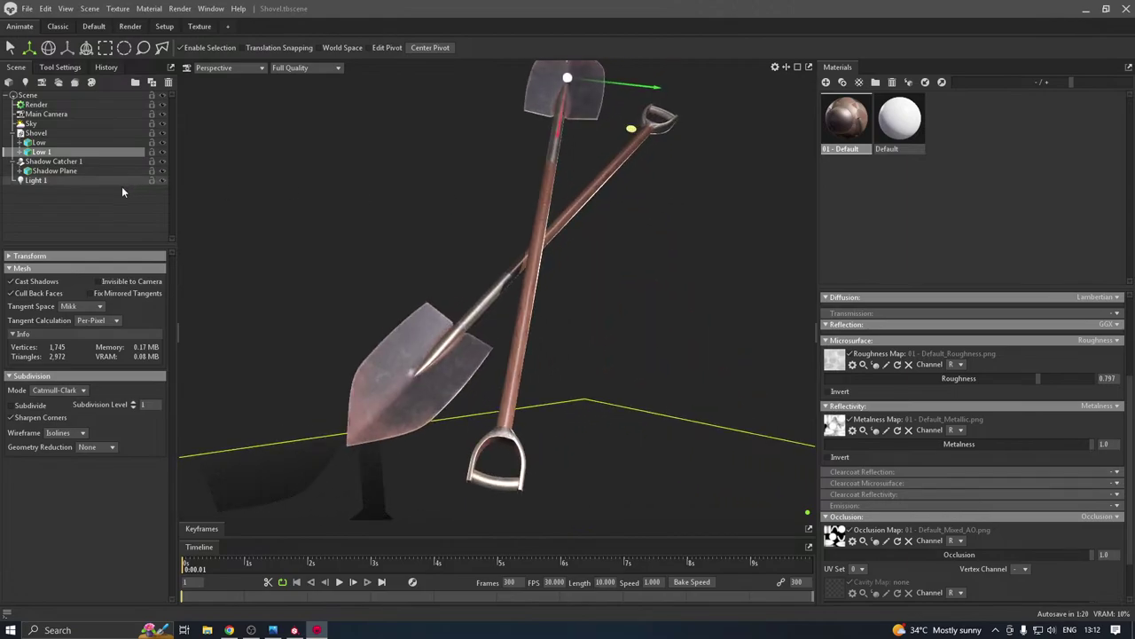
Enable ray tracing in the render settings and set ambient occlusion to Ray Traced with an occlusion strength of 1.917
left_click(37, 106)
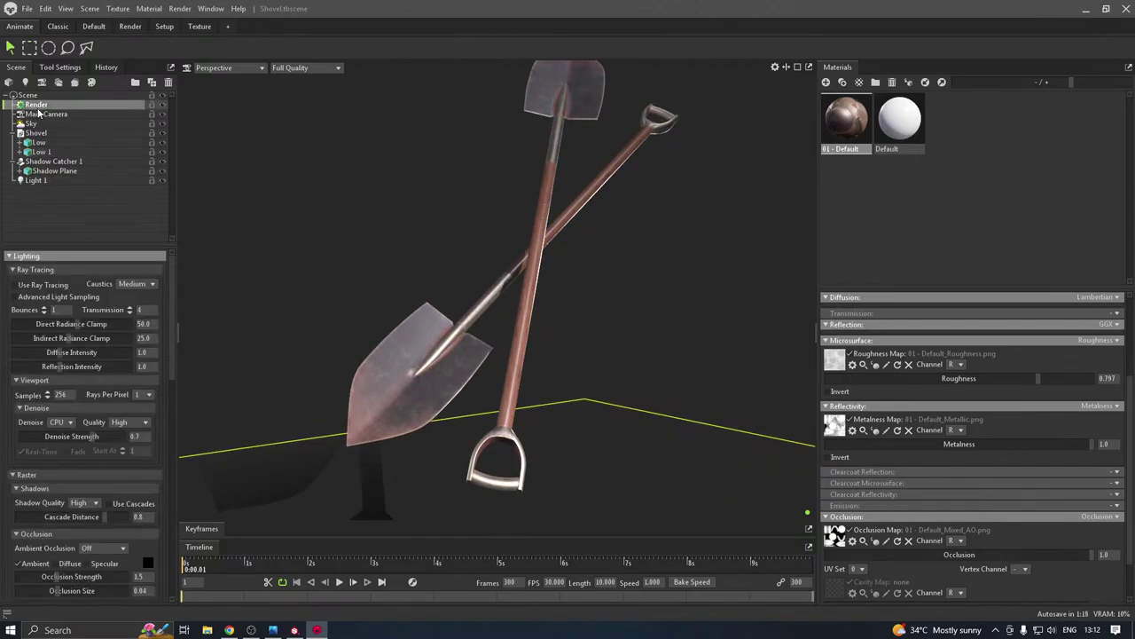
left_click(14, 285)
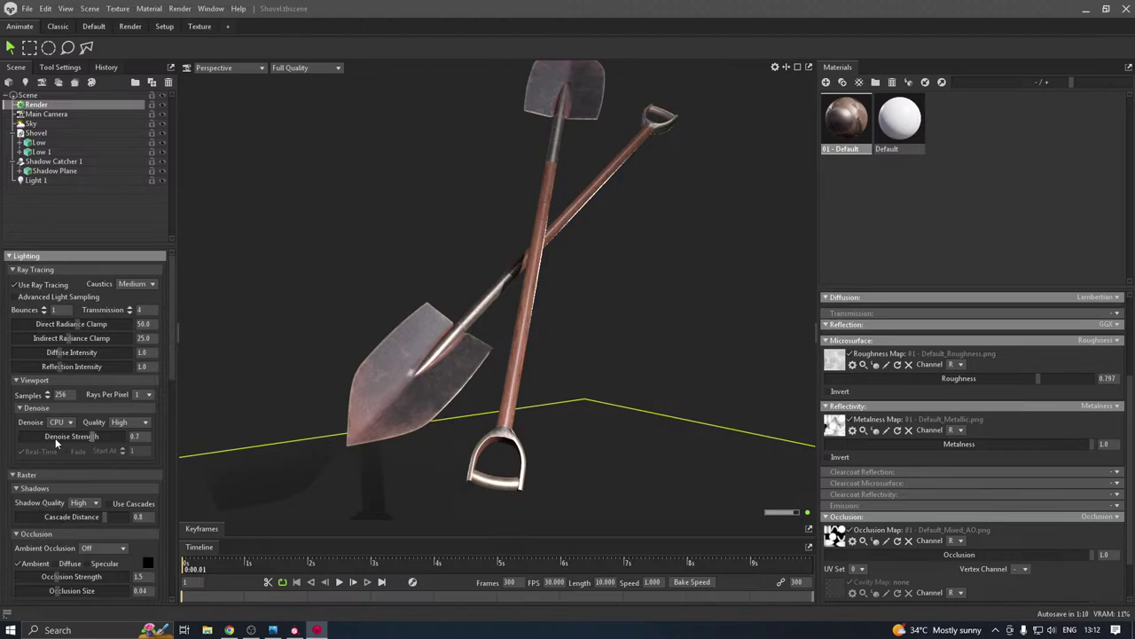
left_click(87, 548)
left_click(97, 571)
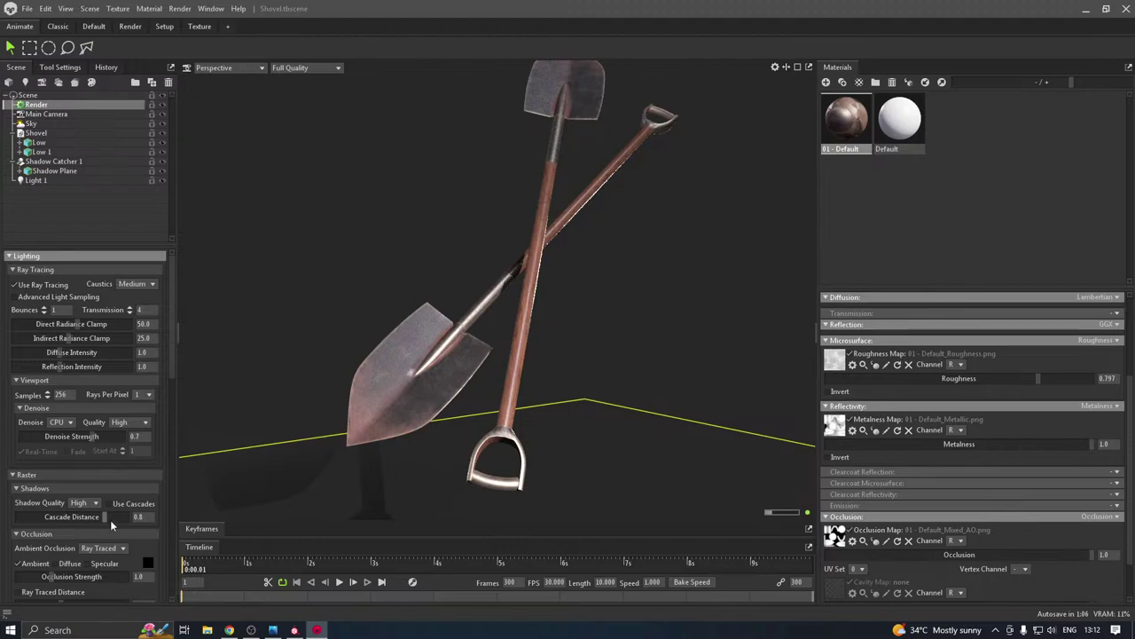
left_click(61, 576)
left_click_drag(560, 225, 540, 259)
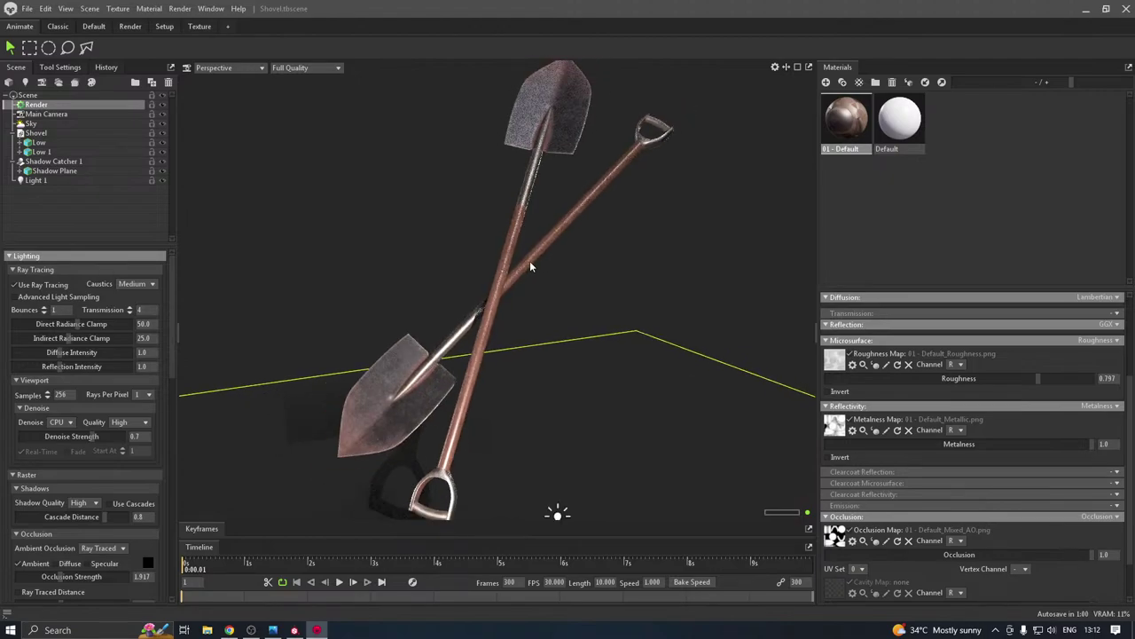
scroll(530, 262, "down", 1)
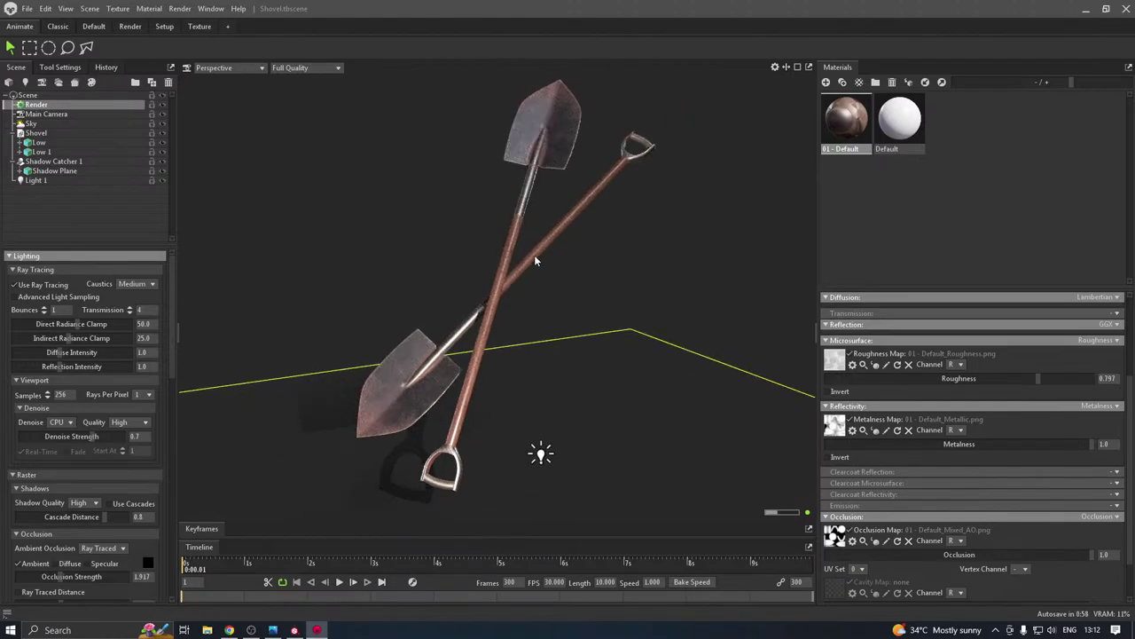
Shift the duplicate shovel sideways so it crosses the original farther up its handle
left_click(507, 266)
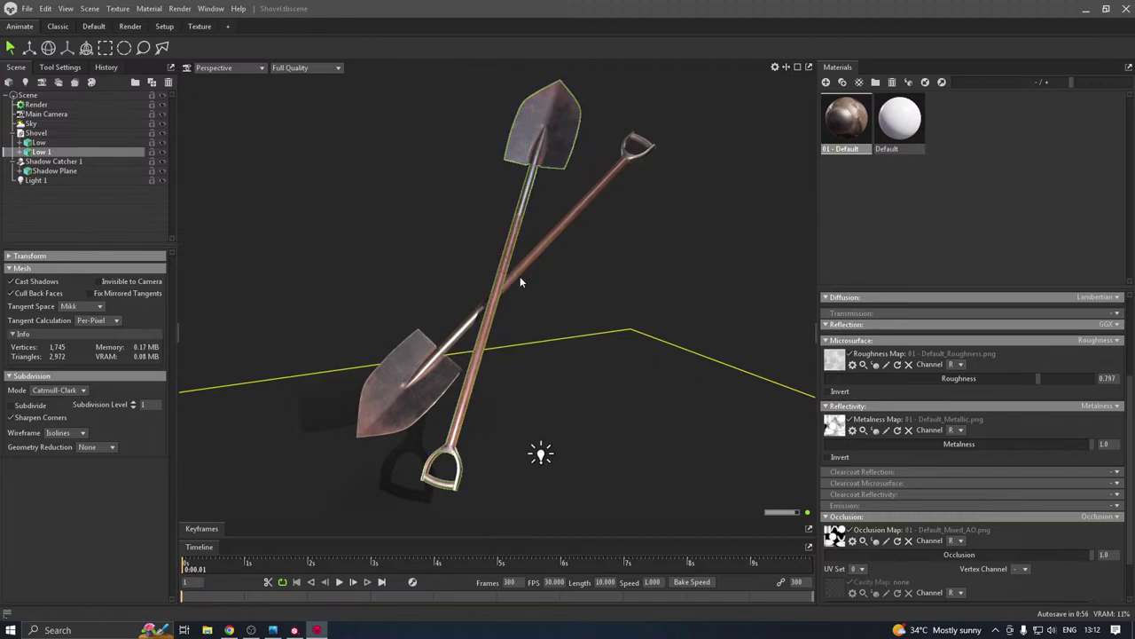
mouse_move(608, 132)
left_mouse_down()
mouse_move(671, 115)
mouse_move(617, 121)
left_mouse_up()
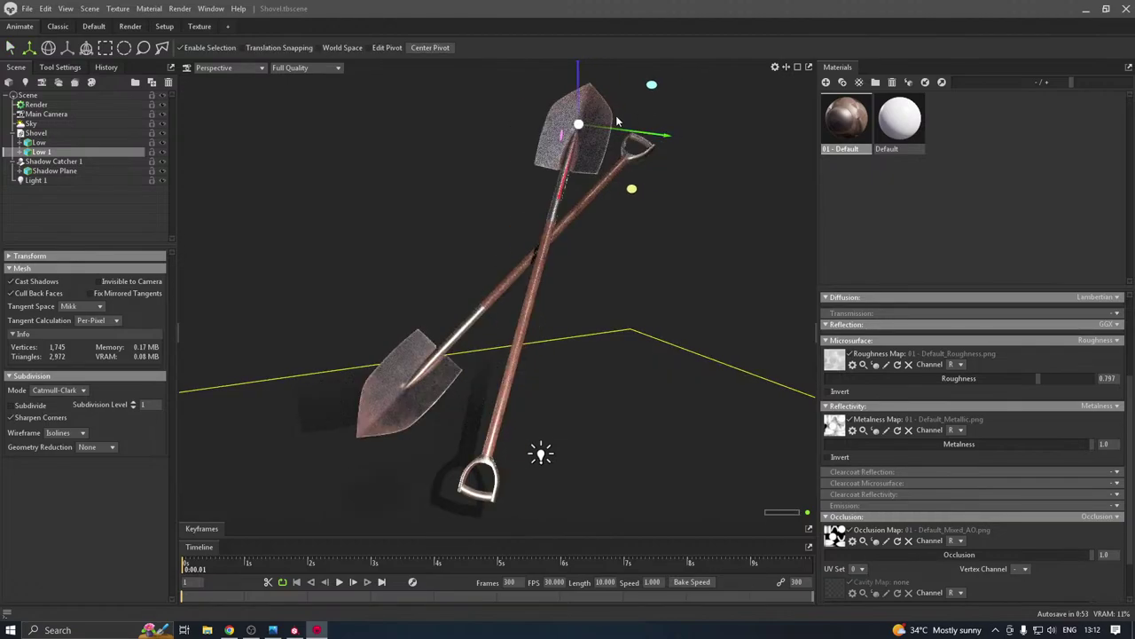
Add a fog object to the scene and increase its distance to about 40966
right_click(81, 205)
left_click(120, 286)
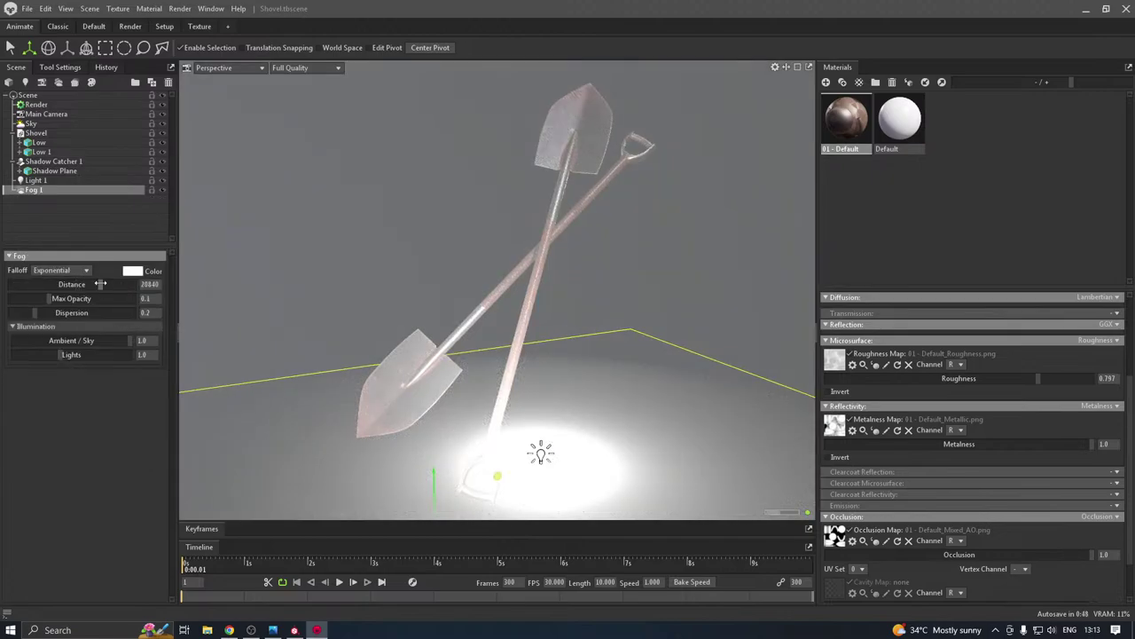
left_click(113, 284)
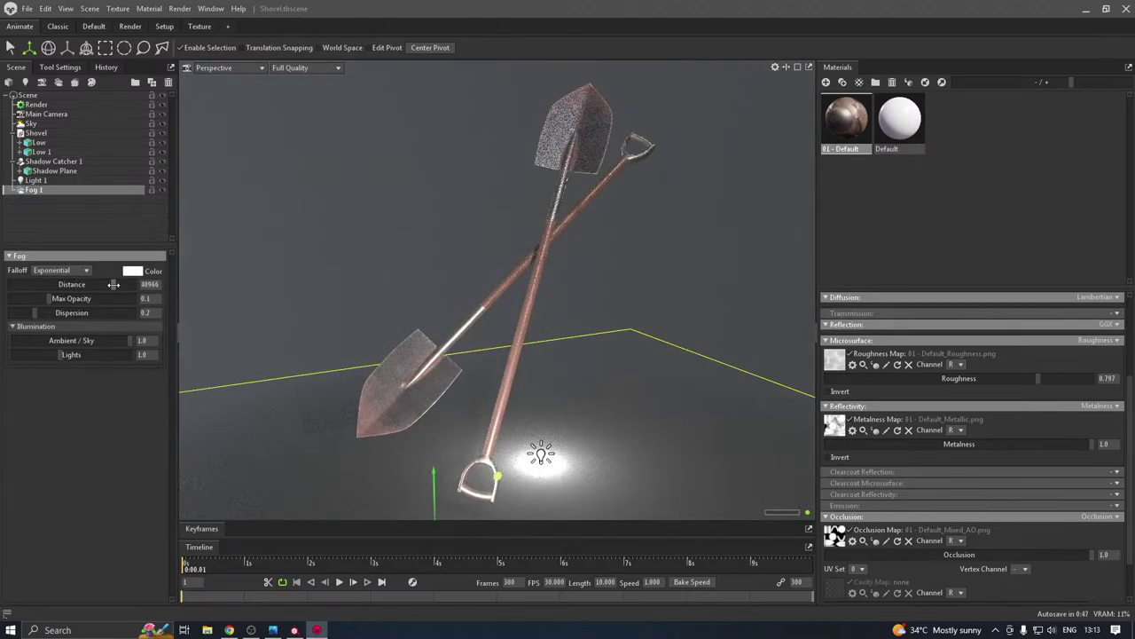
Move the omni light away from the lower handle, raising it and placing it well off to the side of the crossed shovels
left_click(544, 458)
left_click_drag(570, 483, 814, 568)
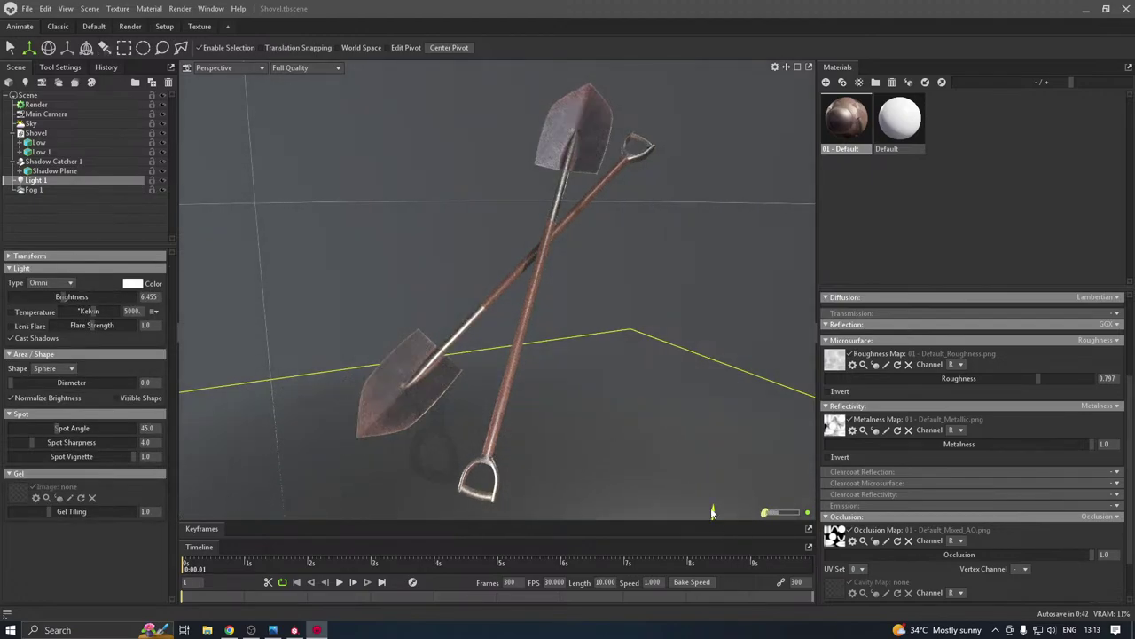
left_click_drag(713, 512, 702, 134)
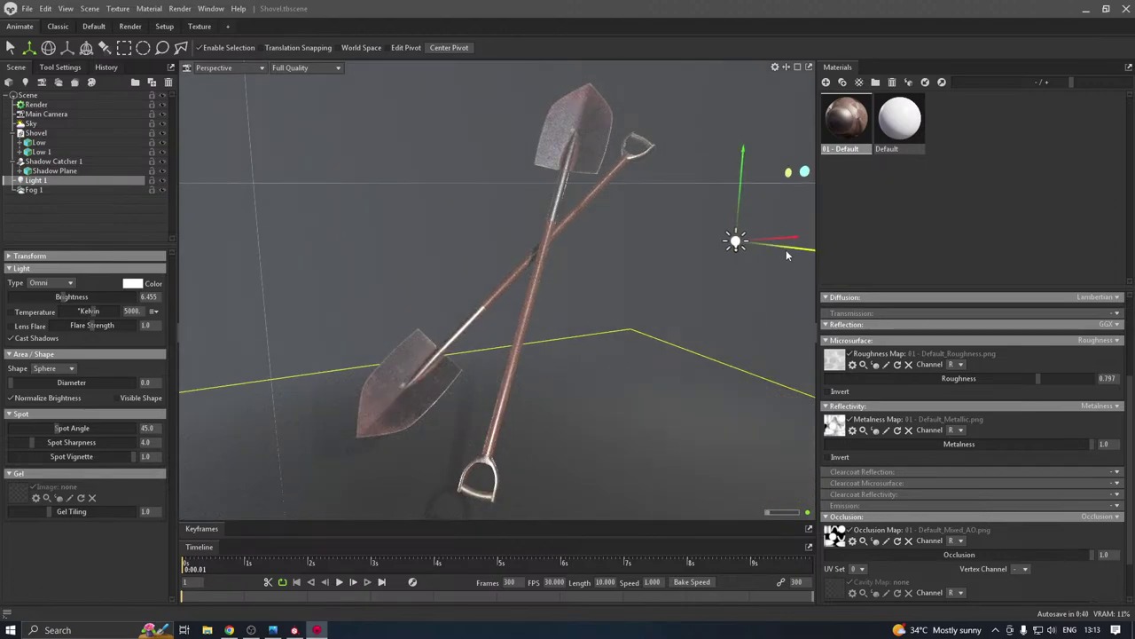
left_click_drag(786, 254, 1091, 245)
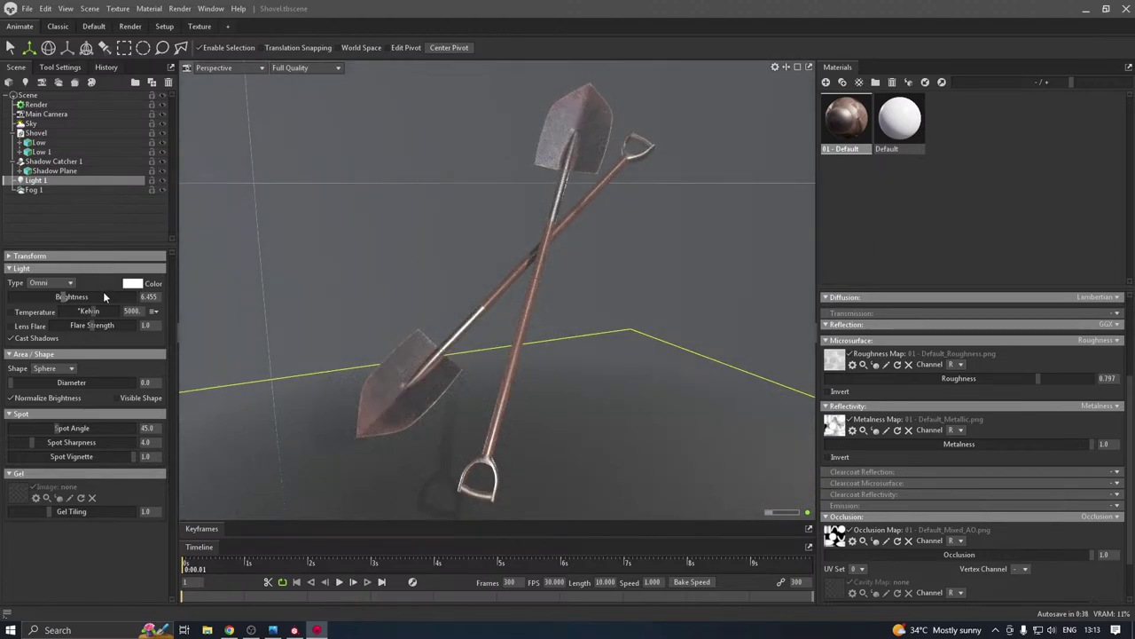
Change the omni light's colour to warm orange-brown, hex b37538
left_click(132, 284)
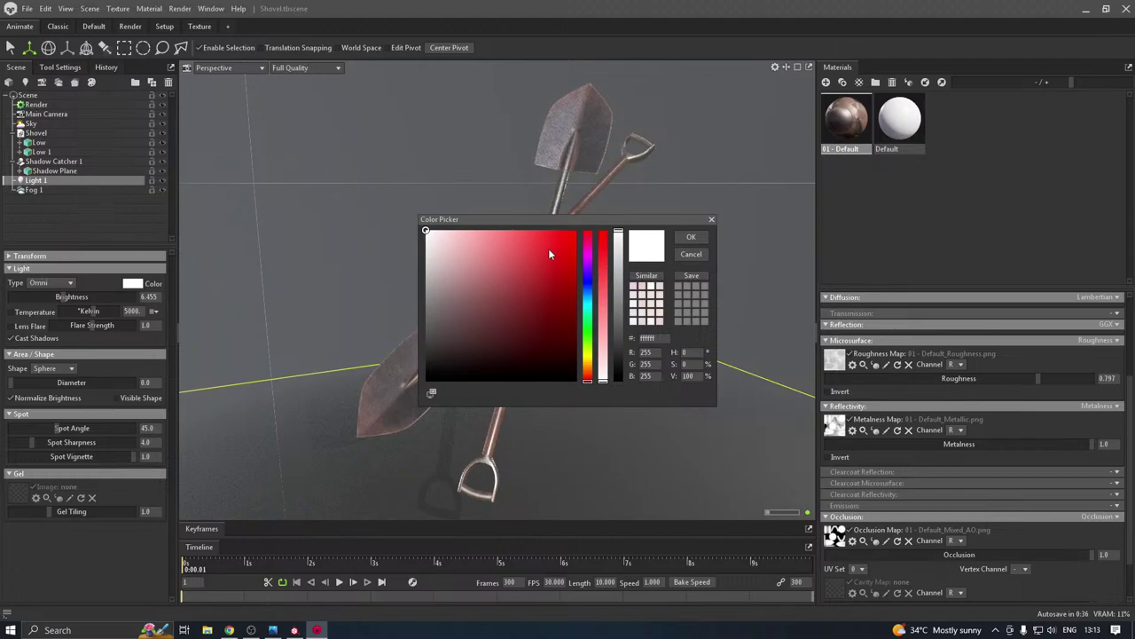
left_click(589, 369)
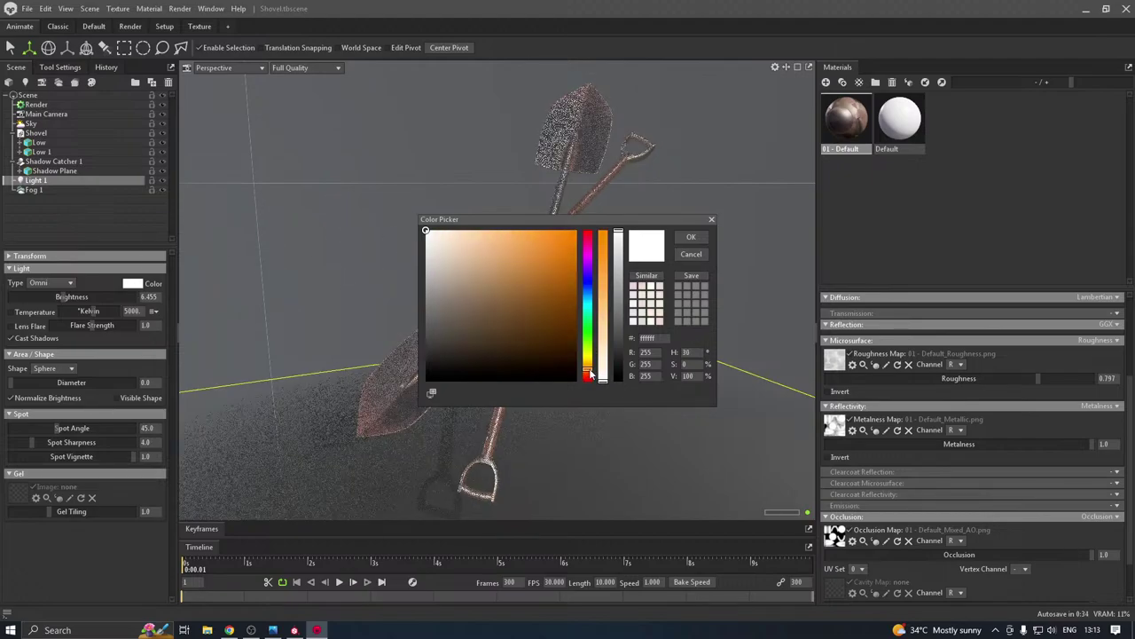
left_click(529, 276)
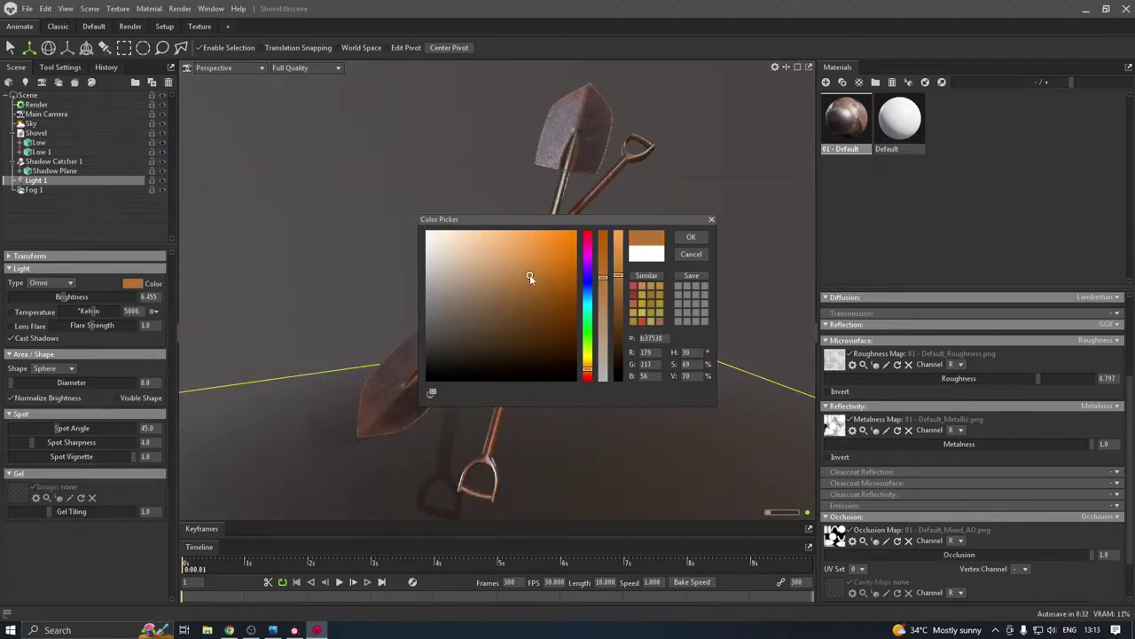
left_click(690, 238)
scroll(542, 263, "up", 1)
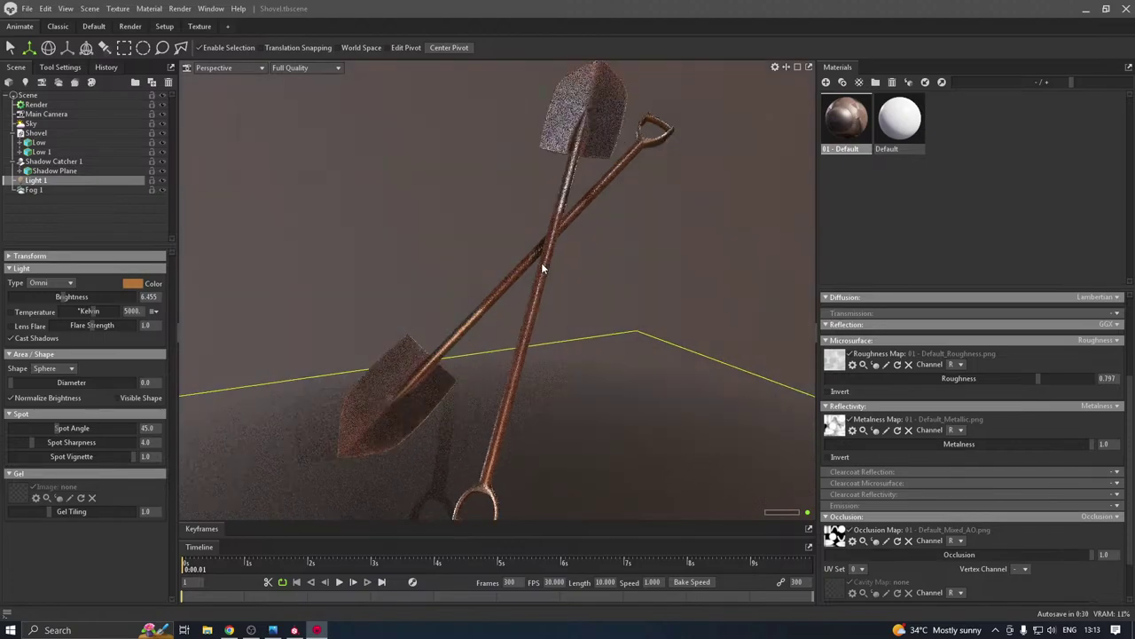
Change the fog's colour to blue, hex 4287be
scroll(544, 264, "up", 1)
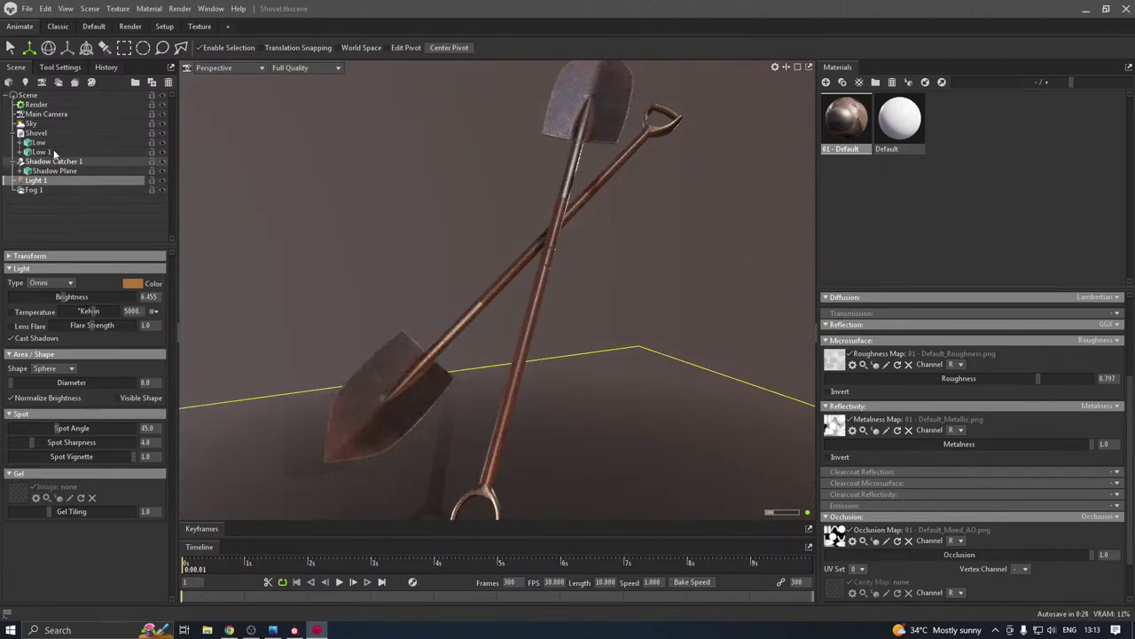
left_click(41, 190)
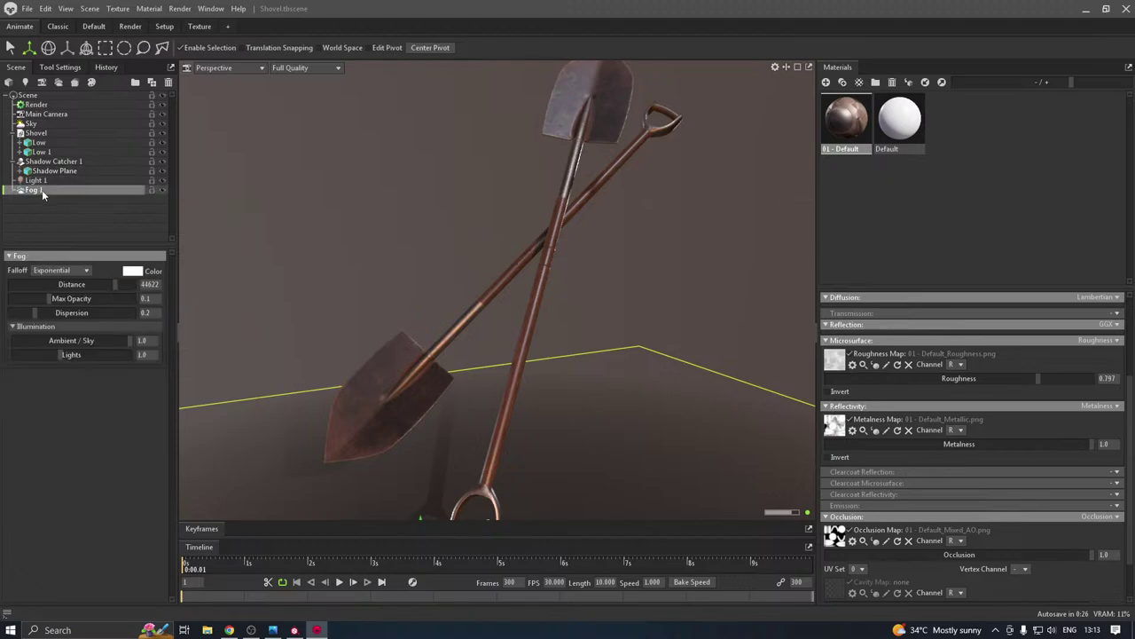
left_click(132, 273)
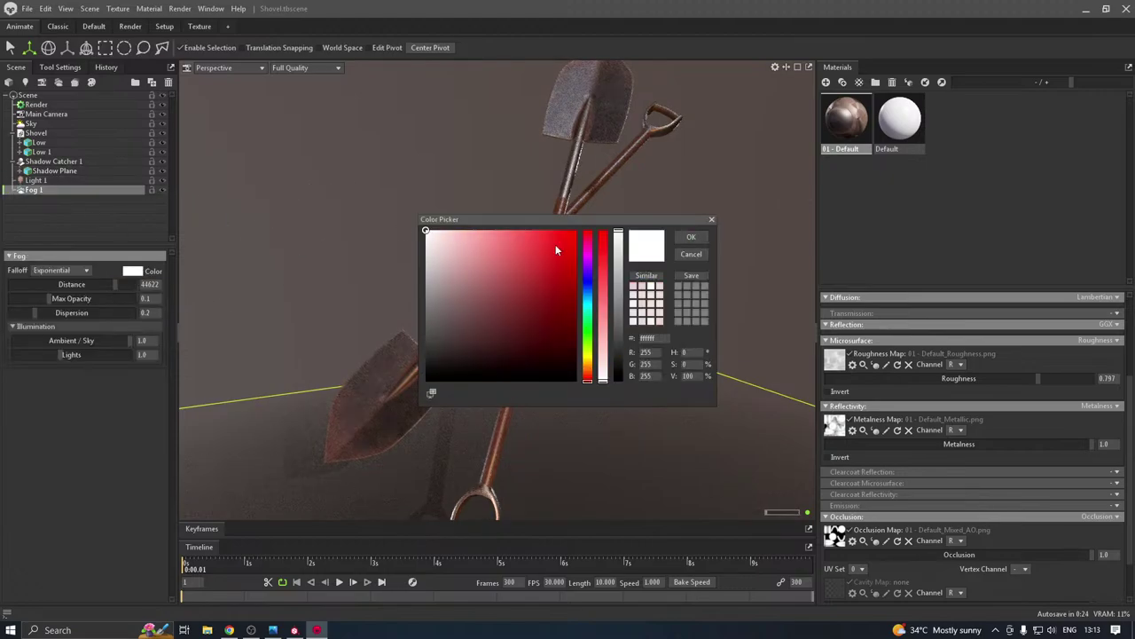
left_click_drag(550, 223, 701, 98)
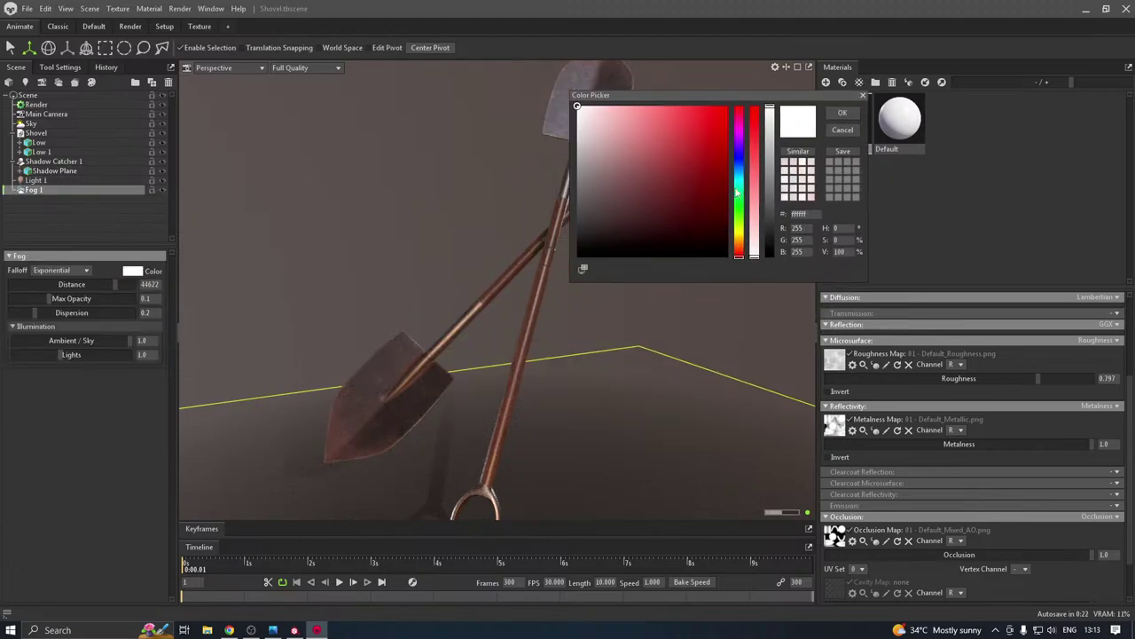
left_click_drag(739, 183, 740, 175)
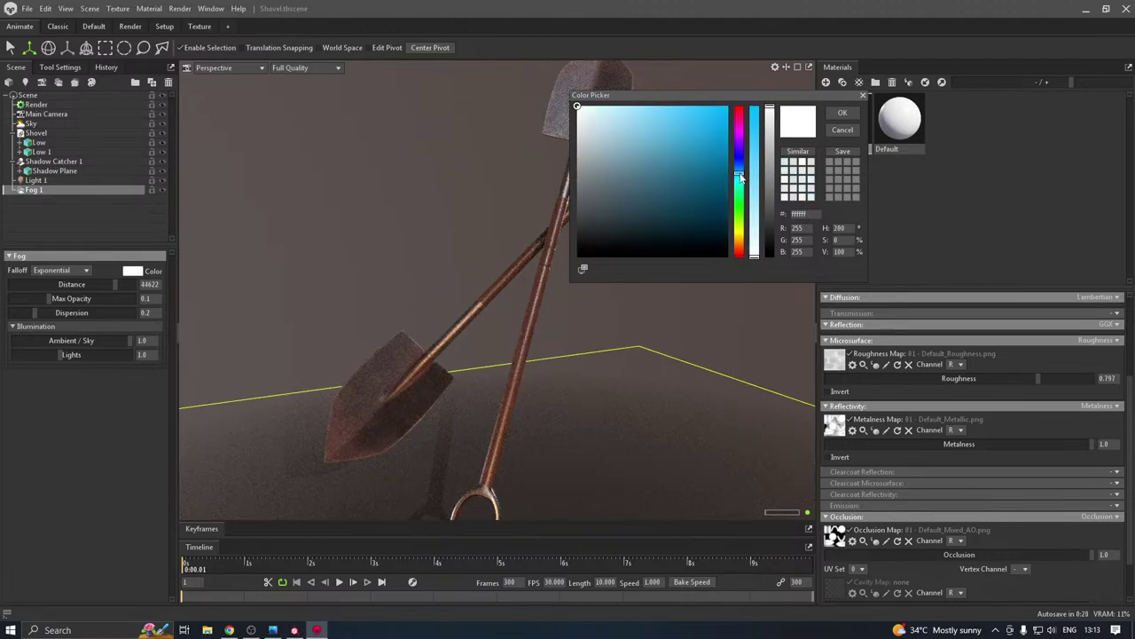
left_click(678, 167)
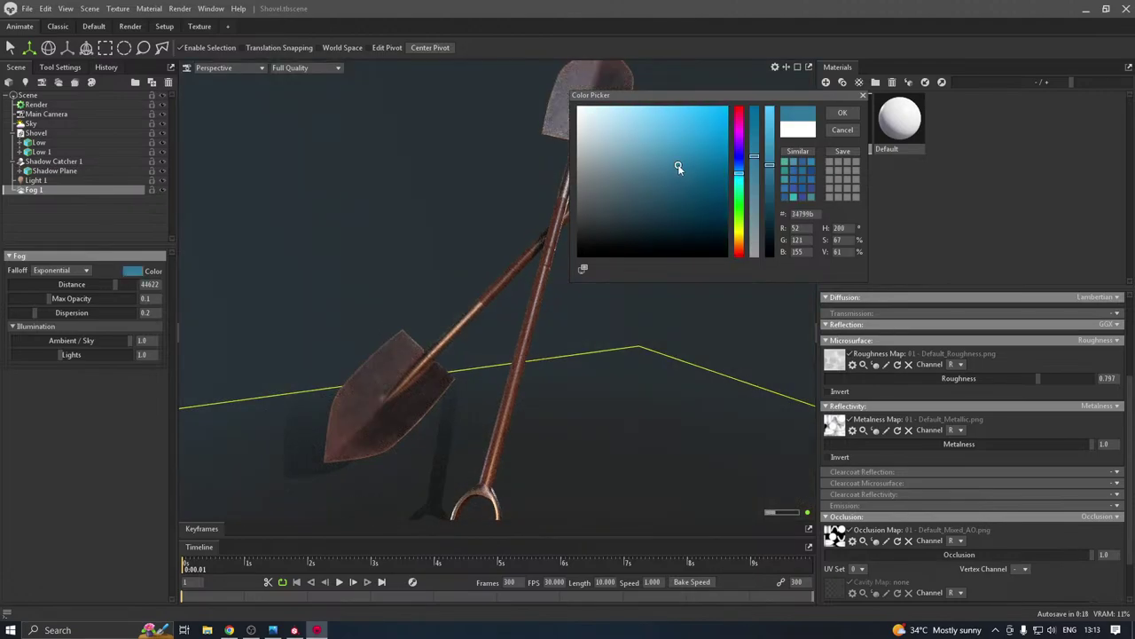
left_click(679, 169)
left_click(740, 245)
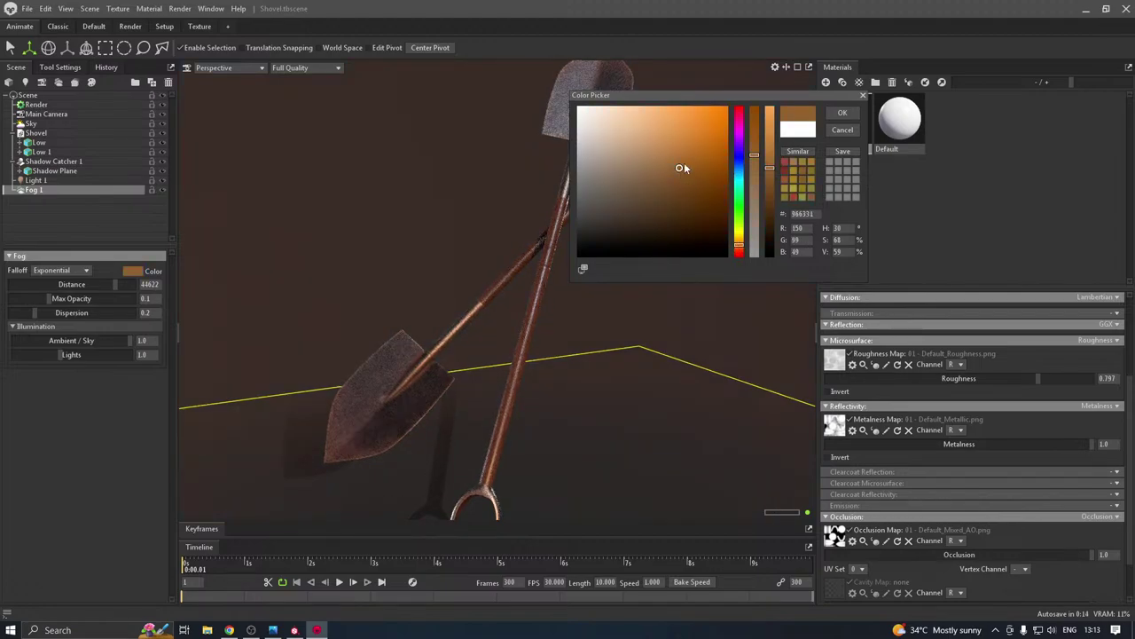
left_click_drag(742, 185, 745, 176)
left_click(676, 144)
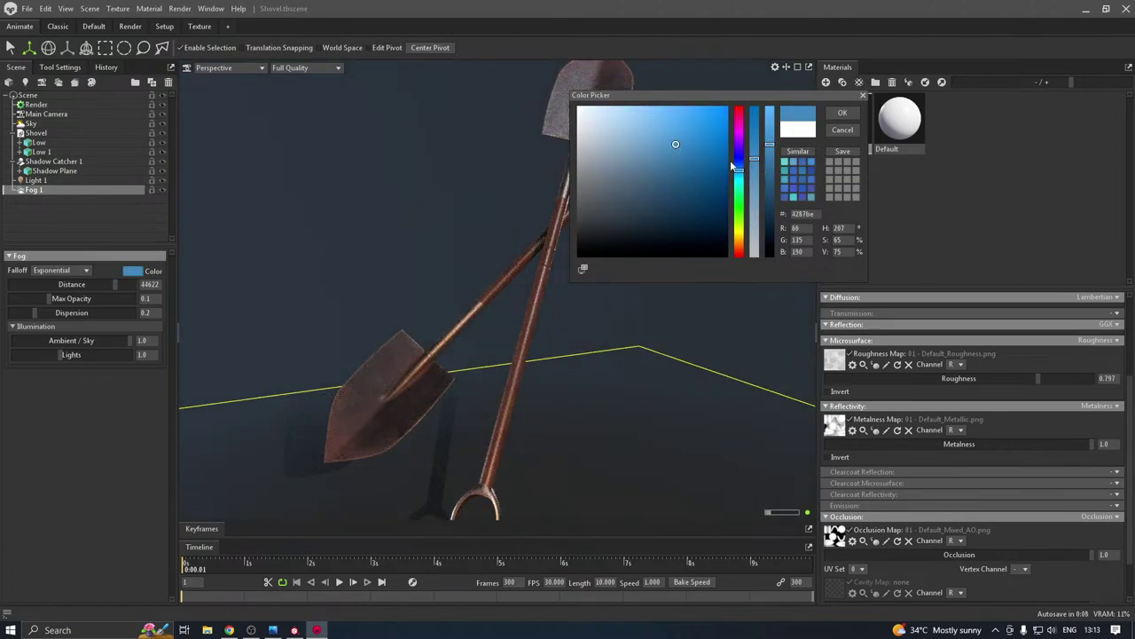
left_click(844, 113)
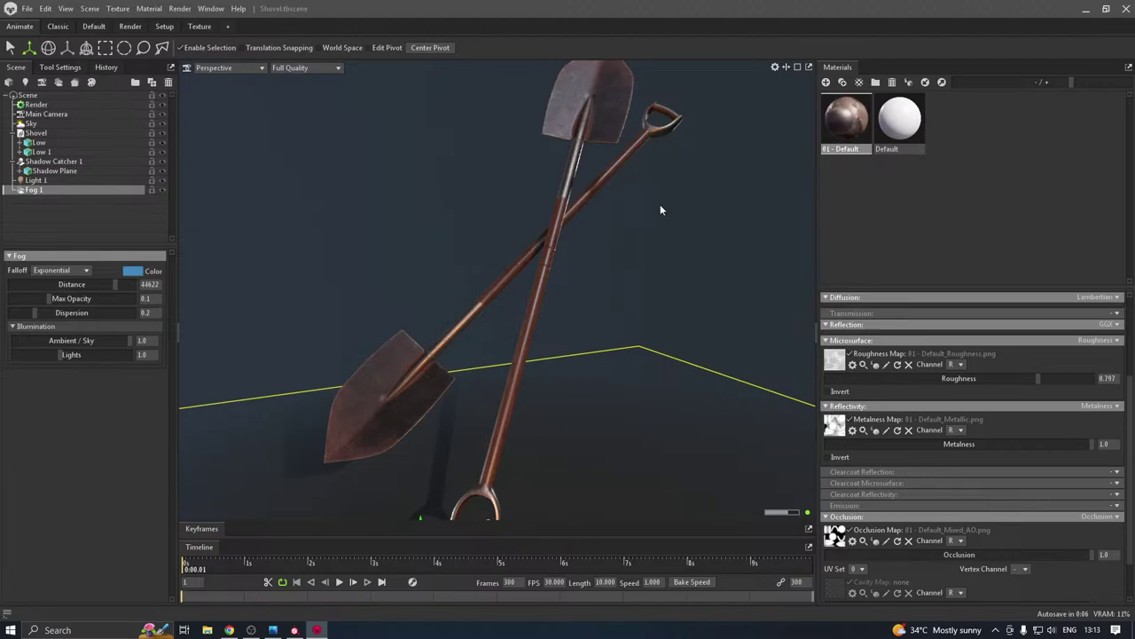
Try several roughness strengths on the 01 - Default shovel material, ending at 0.967
scroll(635, 242, "up", 2)
scroll(635, 243, "down", 3)
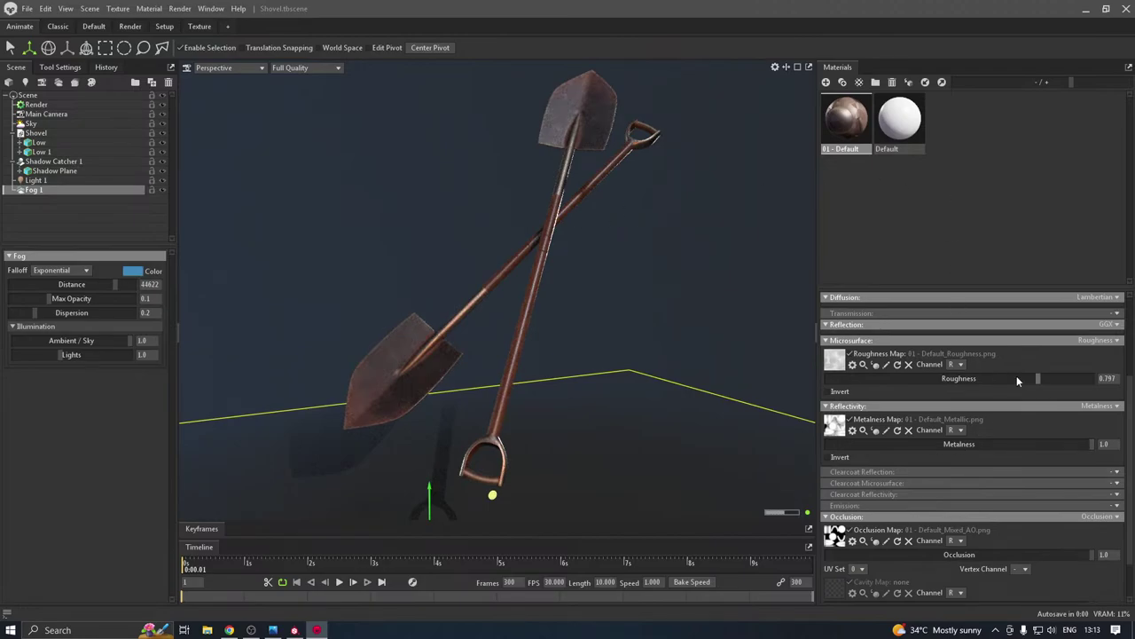
left_click_drag(1038, 378, 1093, 378)
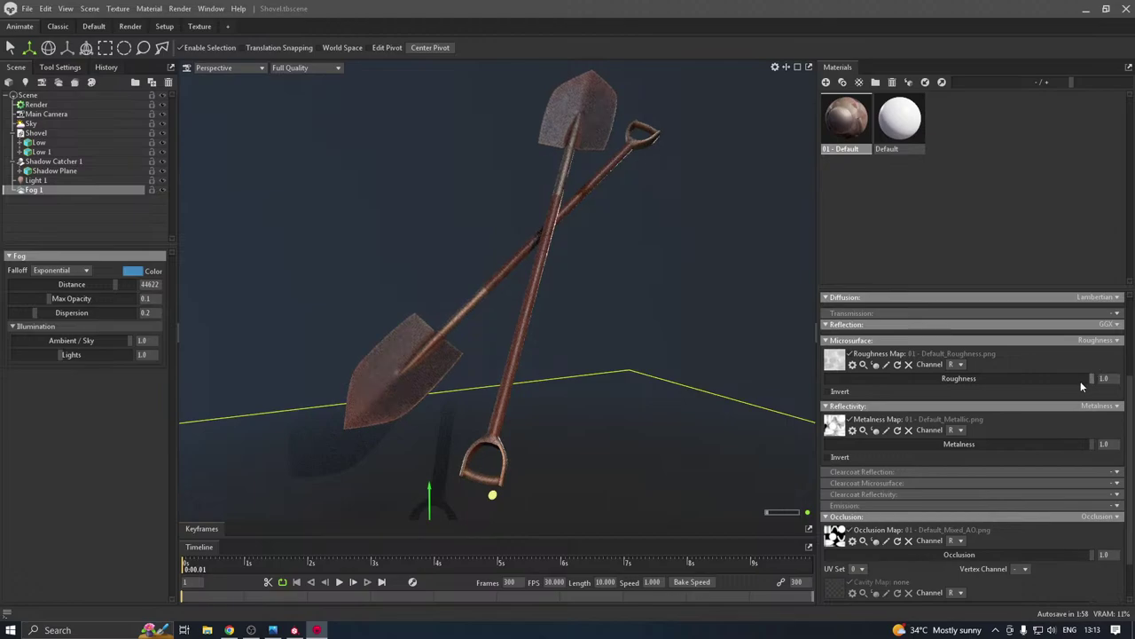
left_click(916, 378)
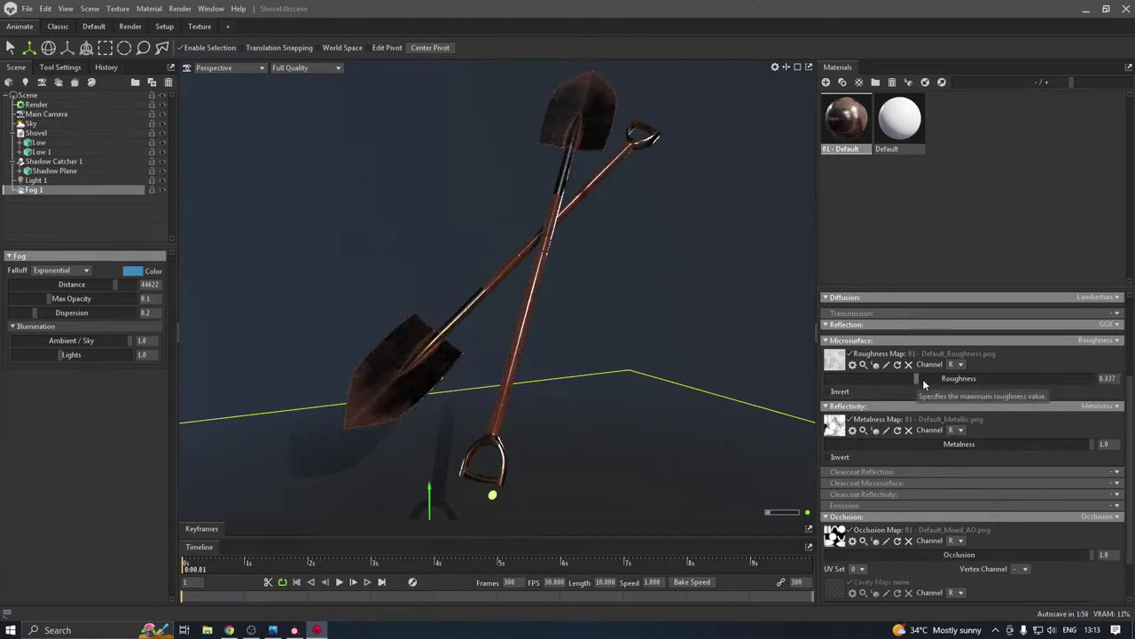
left_click_drag(923, 381, 1084, 376)
left_click(1042, 380)
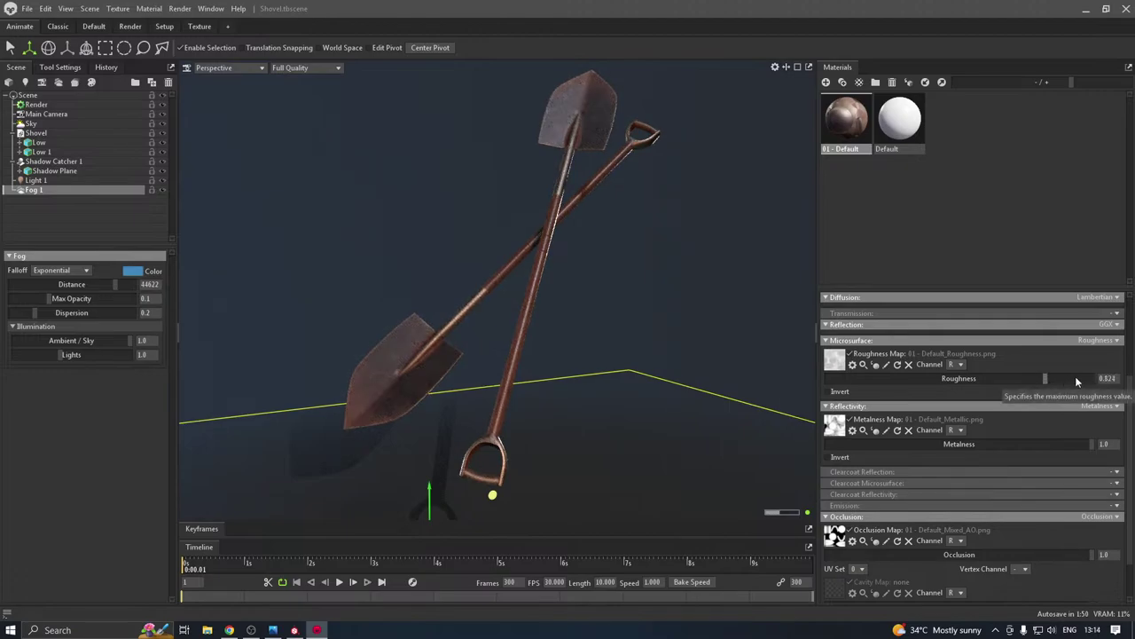
left_click(1077, 380)
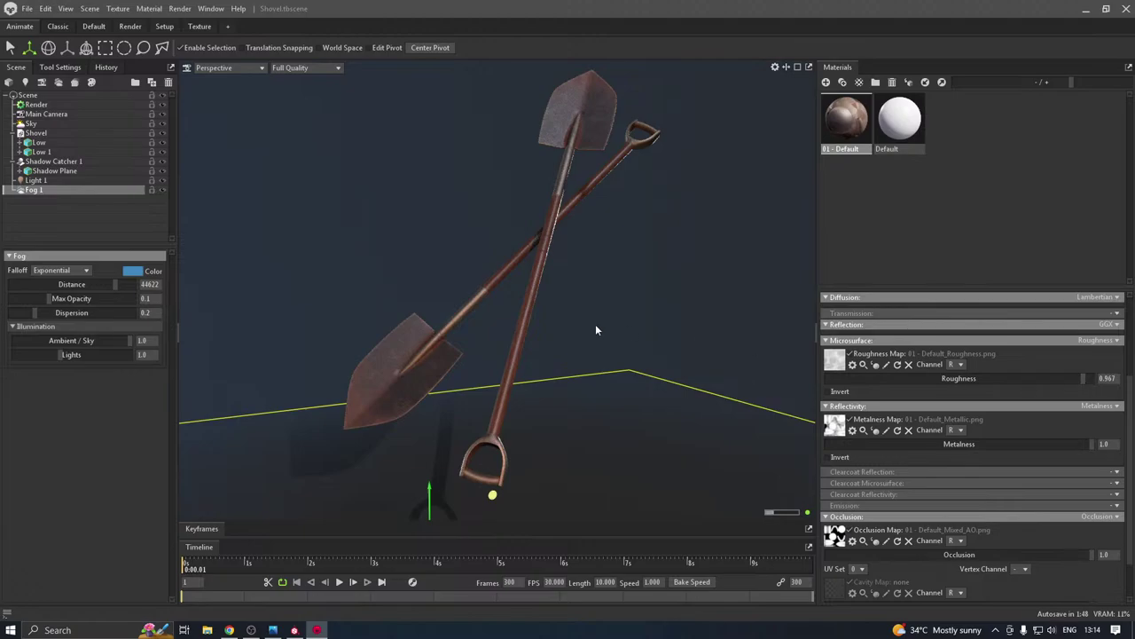
left_click(614, 312)
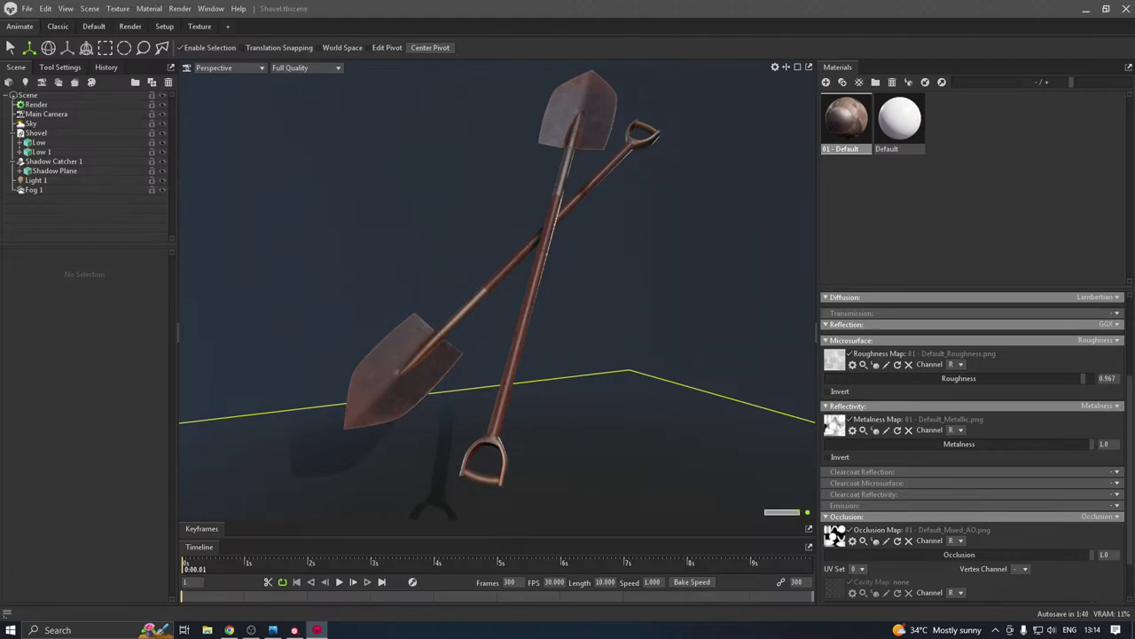
Set the render's image output to a PNG named Shovel in the desktop folder New folder (41)
key("alt+Tab")
left_click(35, 104)
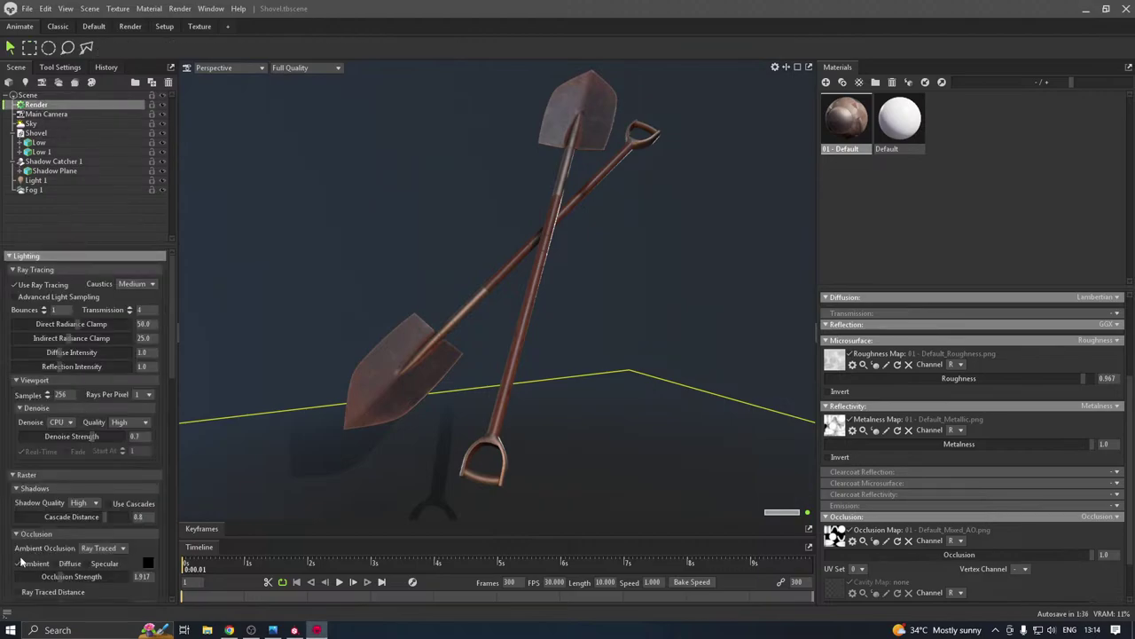
scroll(19, 551, "down", 4)
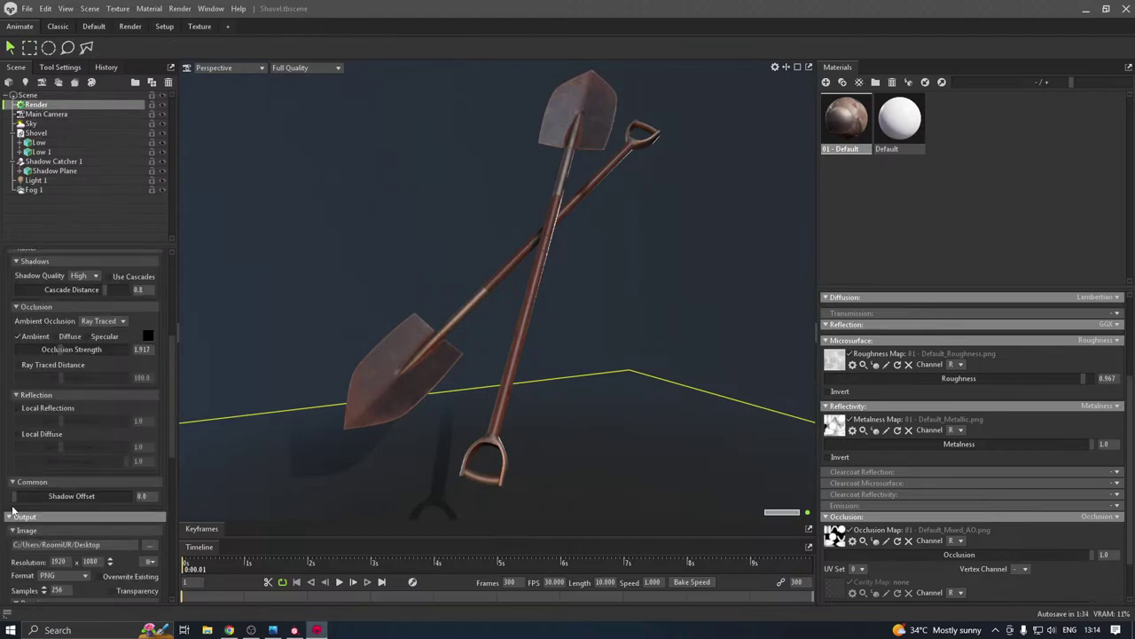
scroll(13, 510, "down", 2)
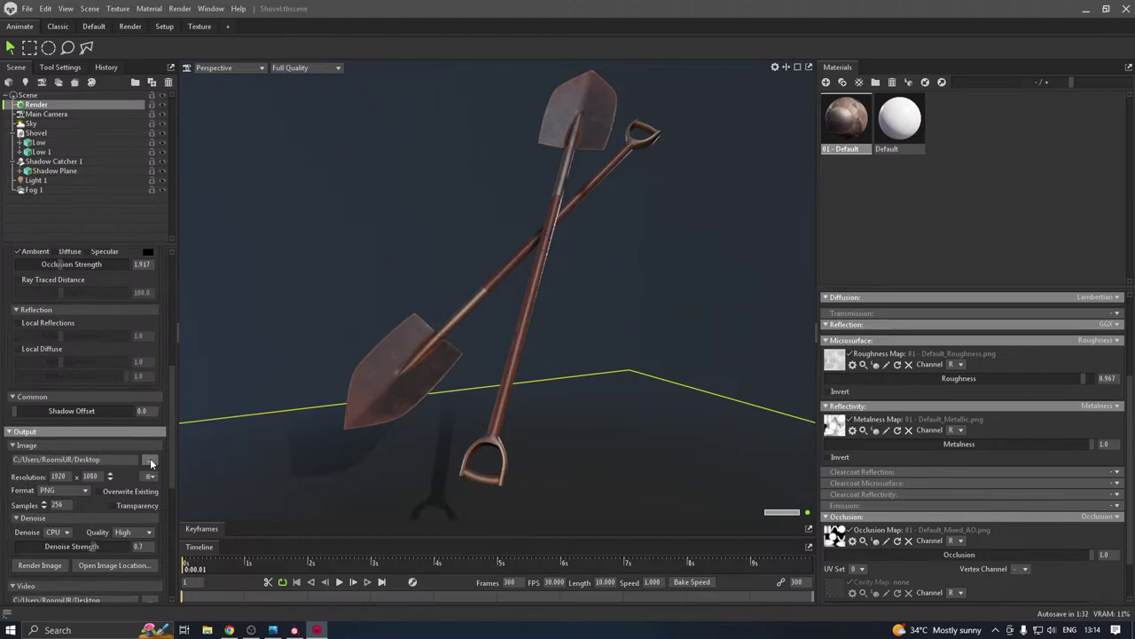
left_click(149, 459)
left_click(175, 221)
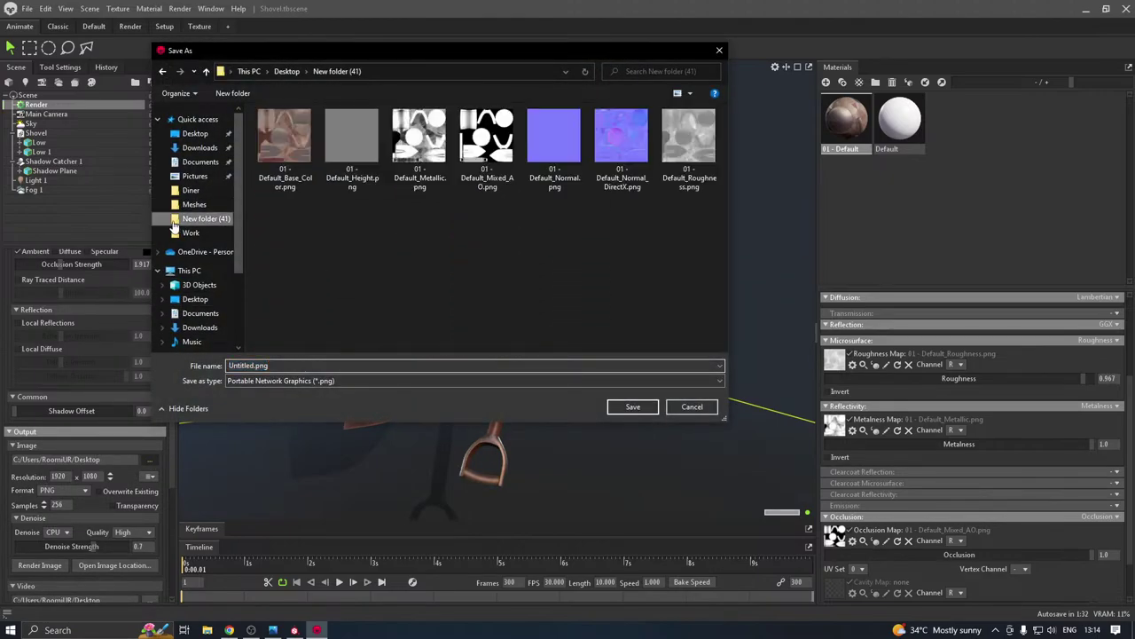
left_click(285, 367)
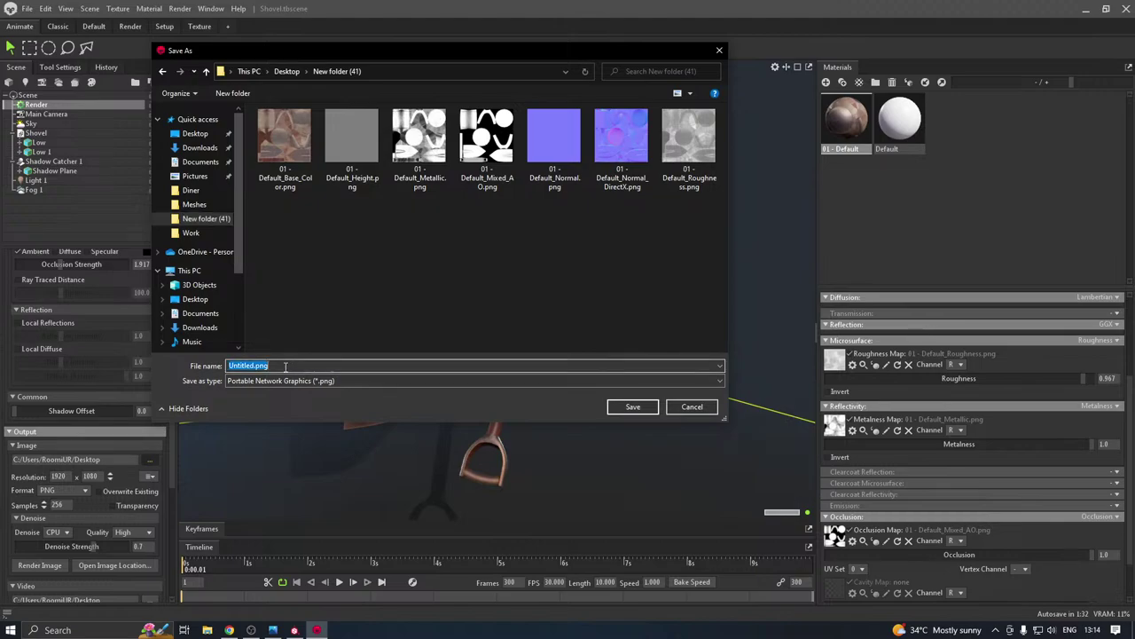
type("S")
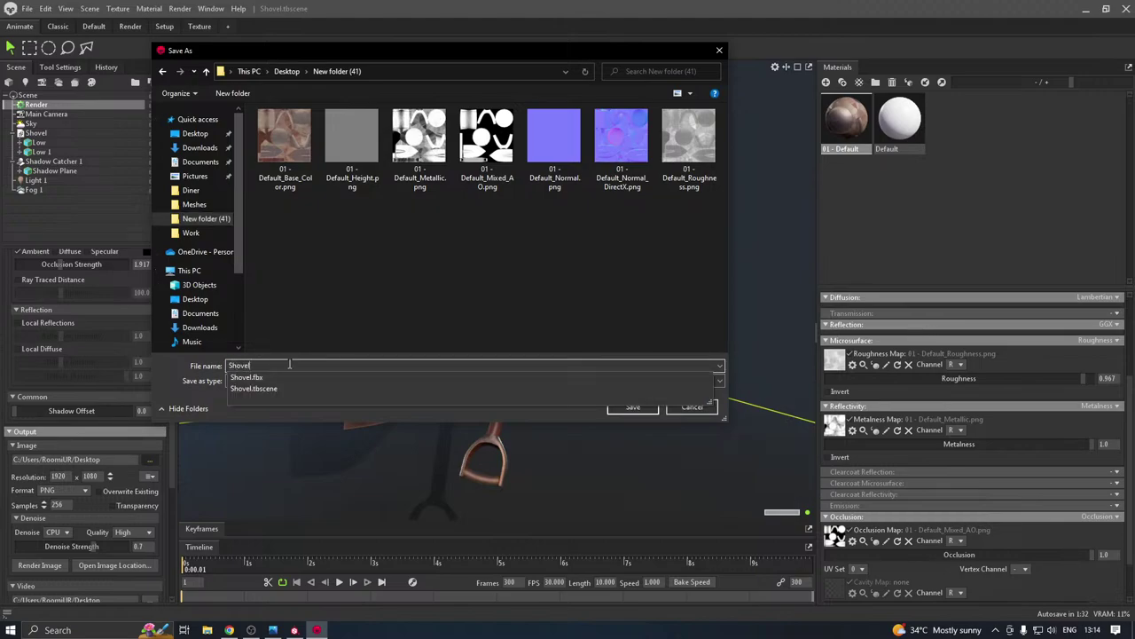
type("hovel")
left_click(632, 407)
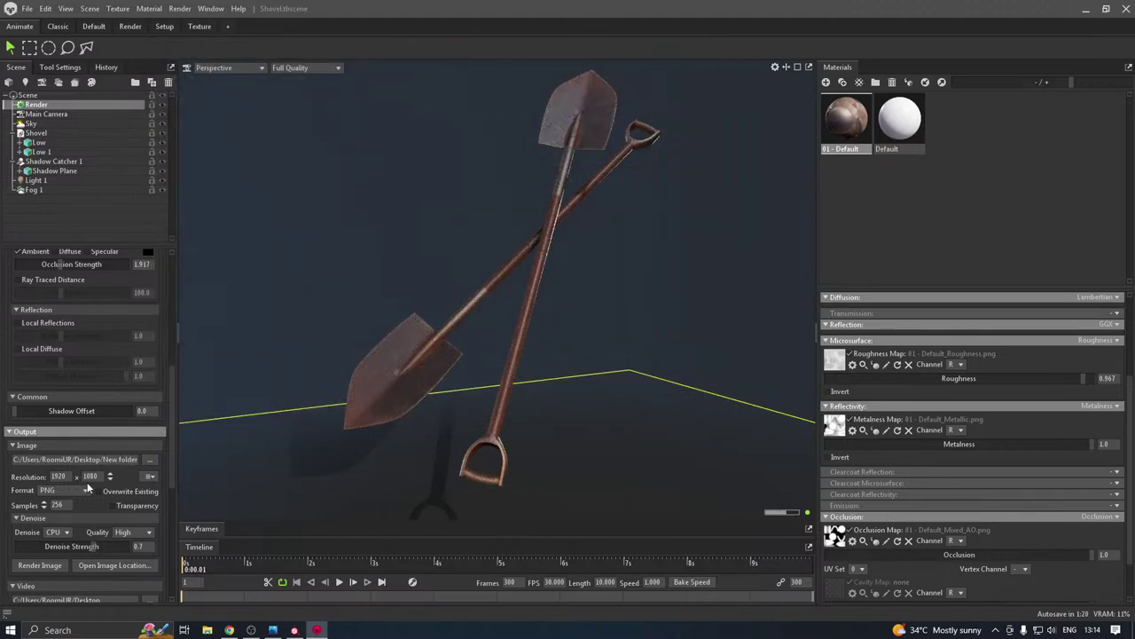
Set the shovel material's roughness to 0.902 and render the image
left_click(1067, 379)
left_click(50, 566)
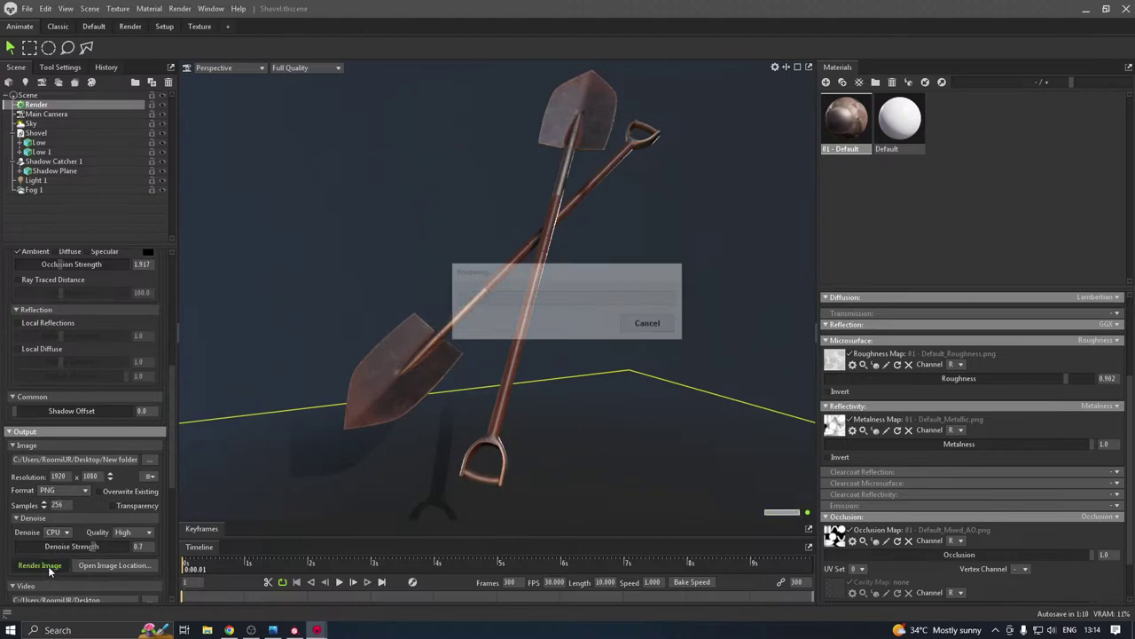
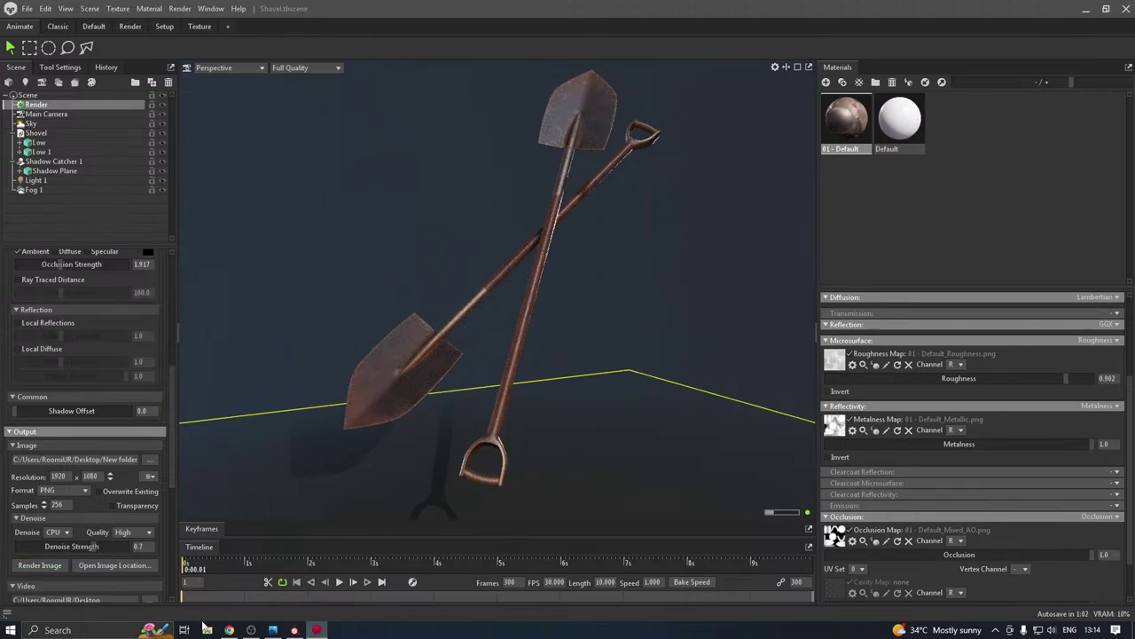
Switch to File Explorer, view the rendered Shovel.png in New folder (41), and close the image and folder
key("super+e")
left_click(55, 167)
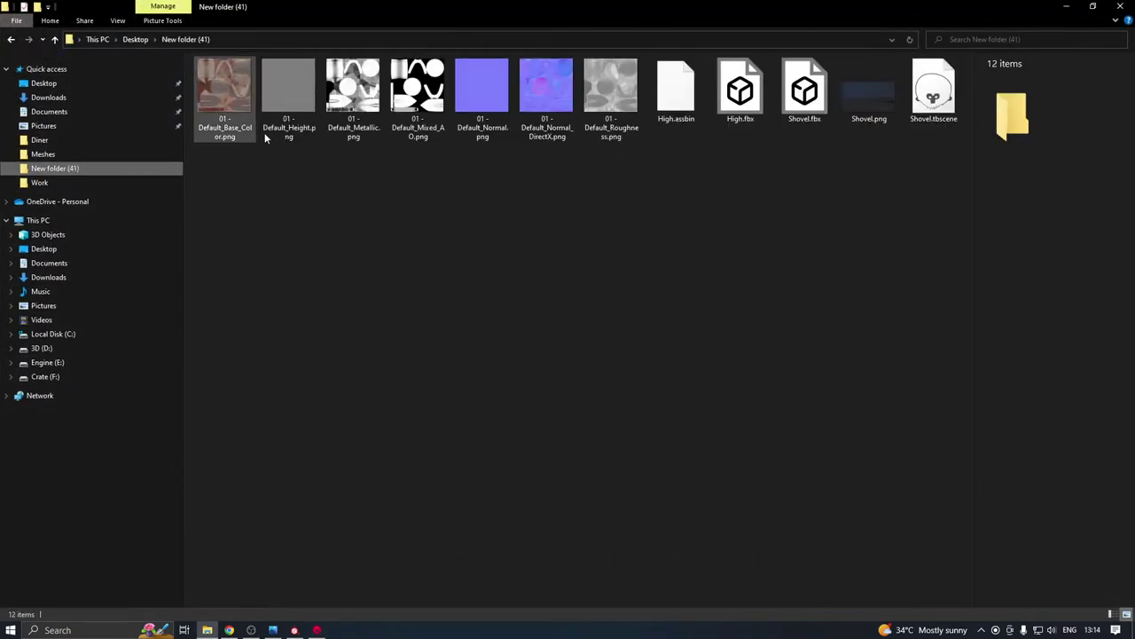
left_click(882, 88)
double_click(882, 88)
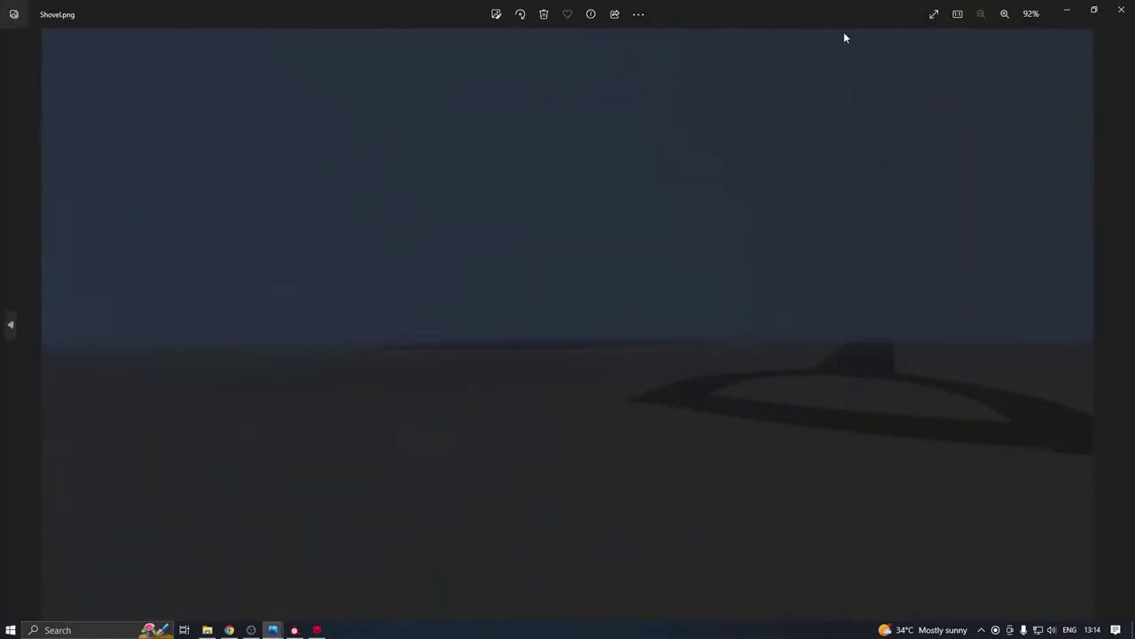
left_click(1120, 7)
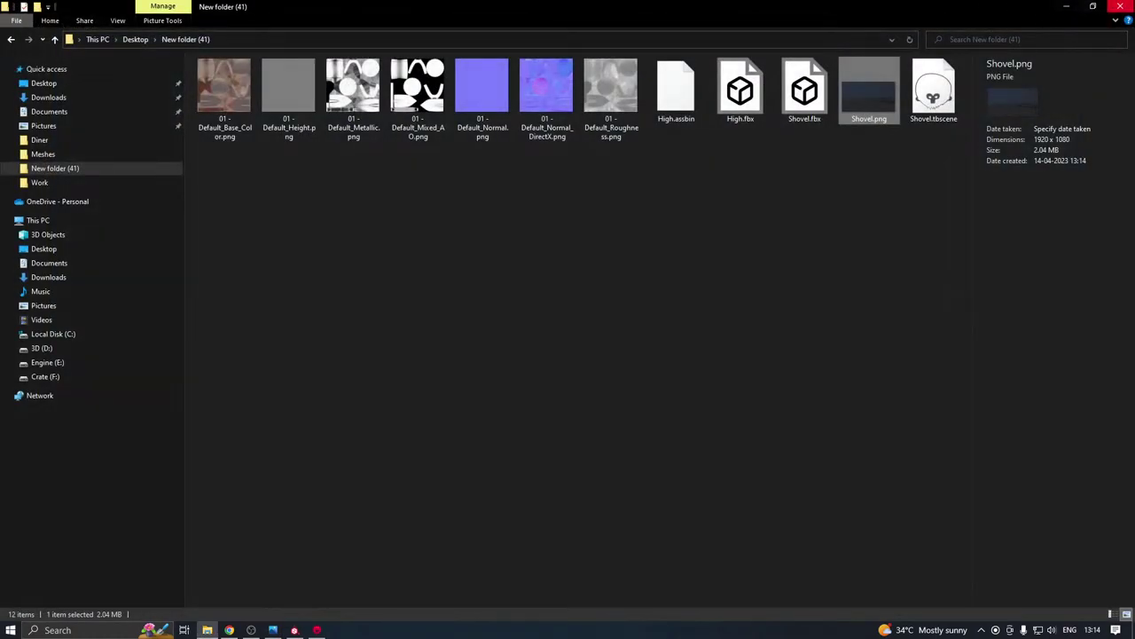
left_click(1120, 7)
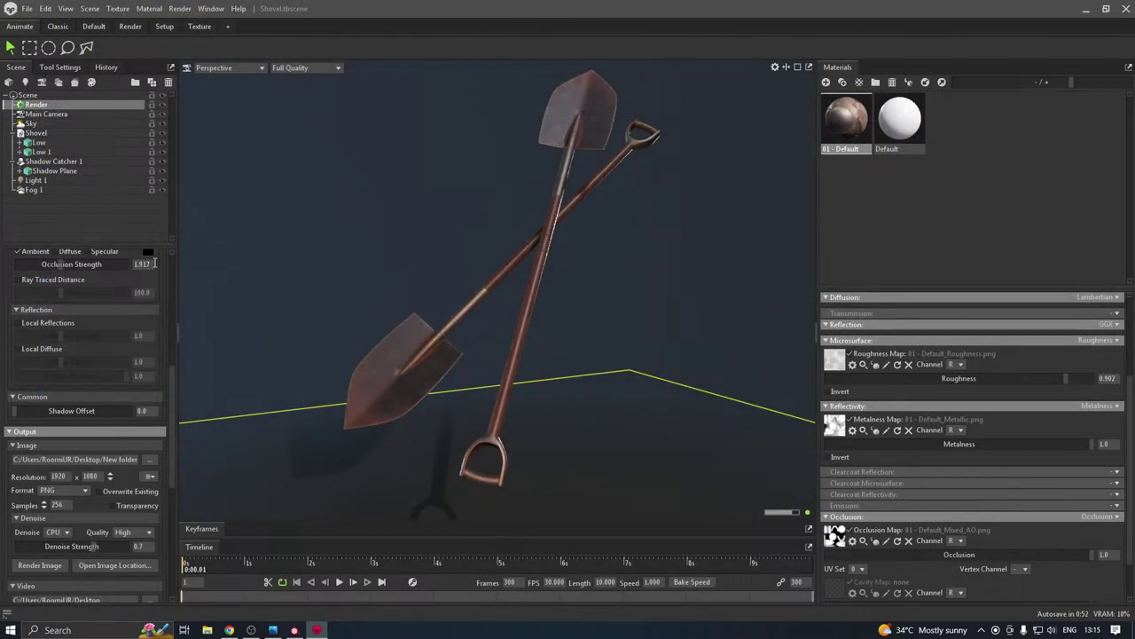
Switch the viewport from Perspective to Main Camera and reframe that camera on the lower shovel blade and handle grip
left_click(232, 68)
mouse_move(232, 79)
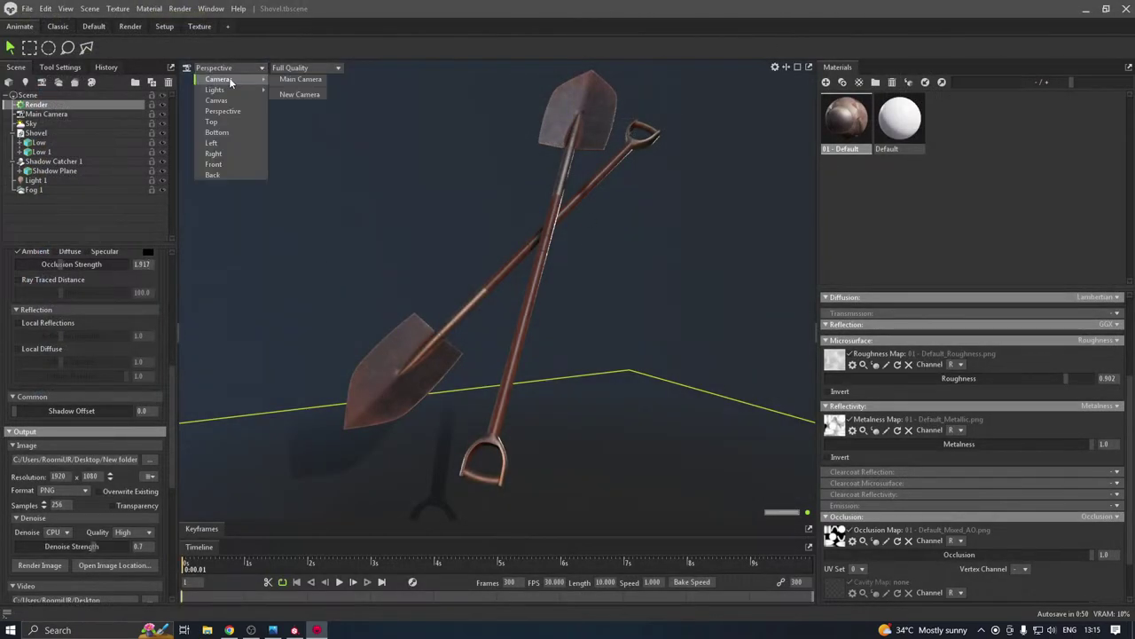
left_click(315, 79)
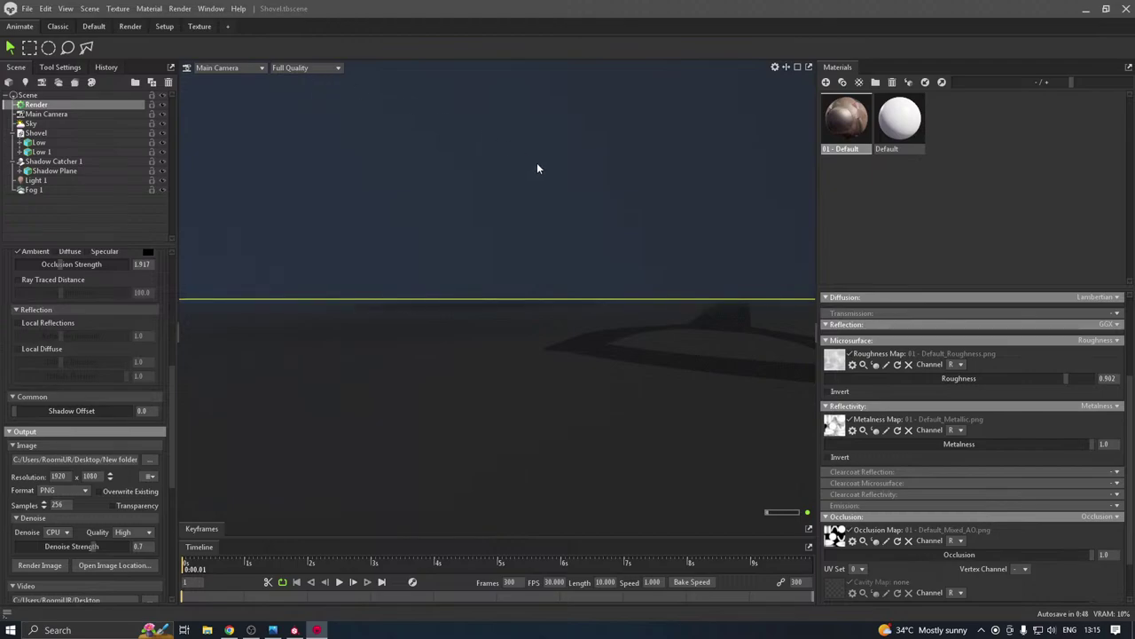
left_click_drag(480, 317, 425, 282)
left_click_drag(433, 221, 415, 305)
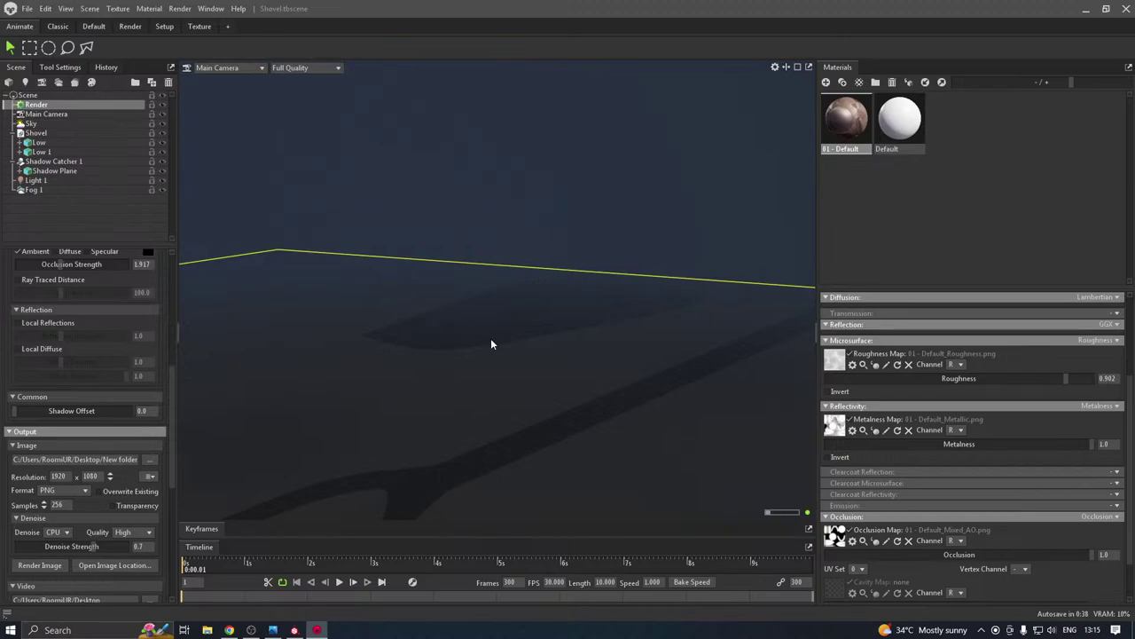
left_click_drag(491, 337, 581, 348)
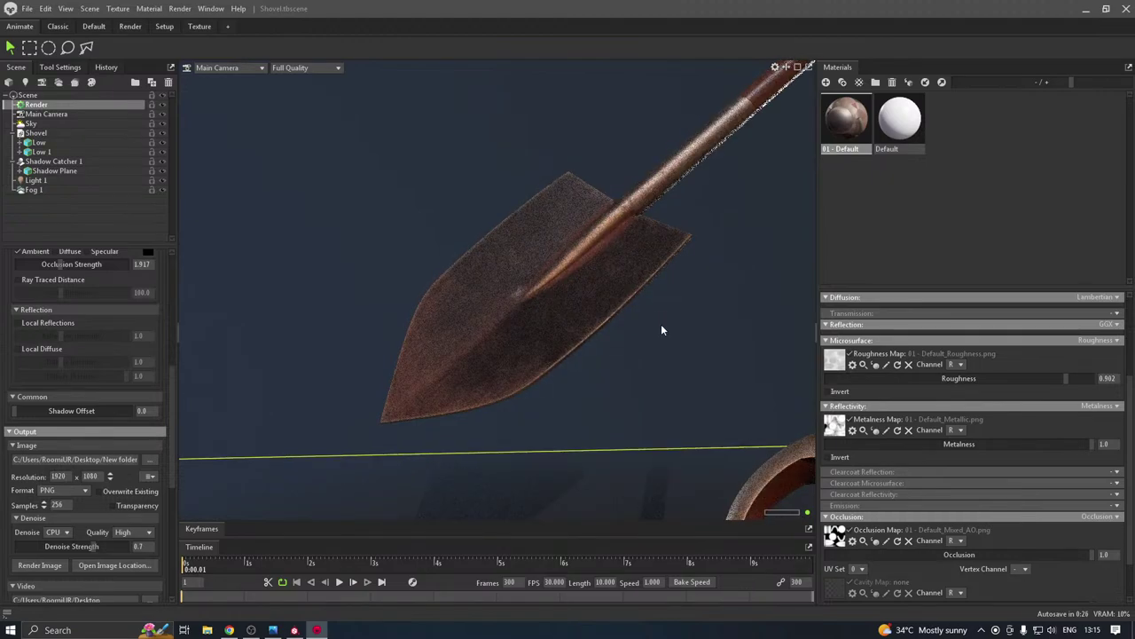
left_click_drag(662, 326, 624, 319)
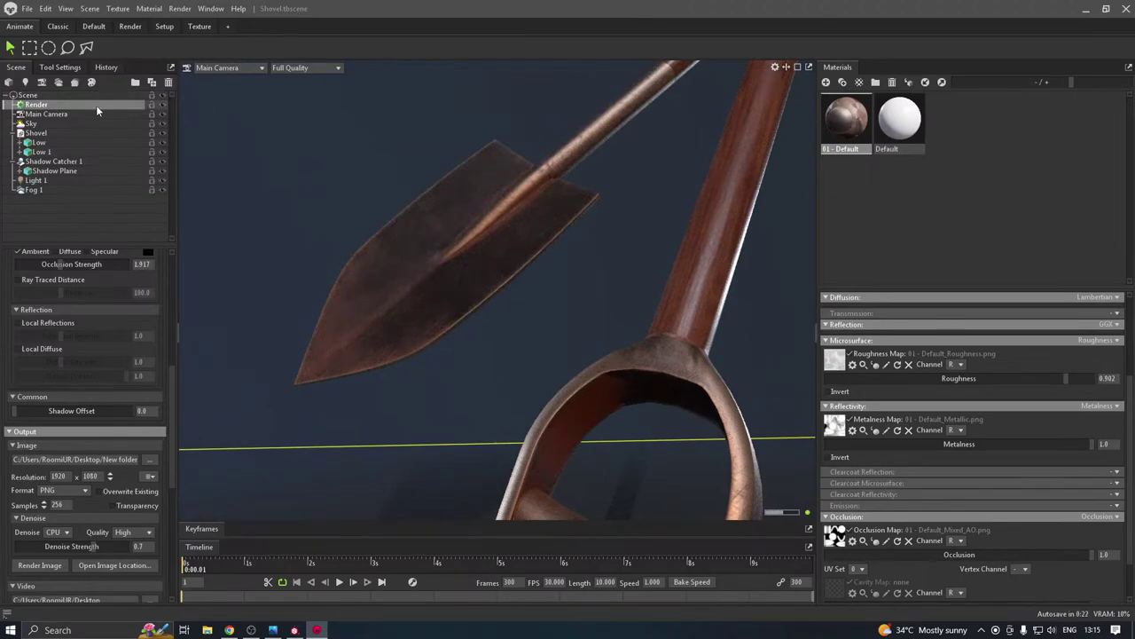
Switch the viewport to Perspective and move the main camera backward, farther from the crossed shovels
left_click(51, 115)
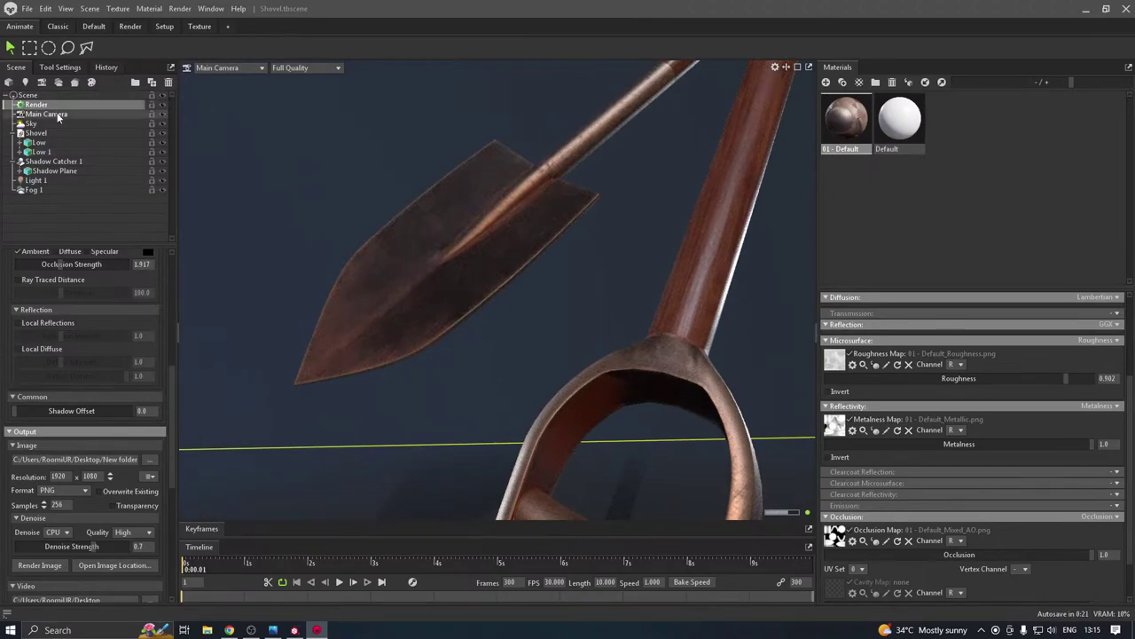
left_click(226, 71)
mouse_move(231, 78)
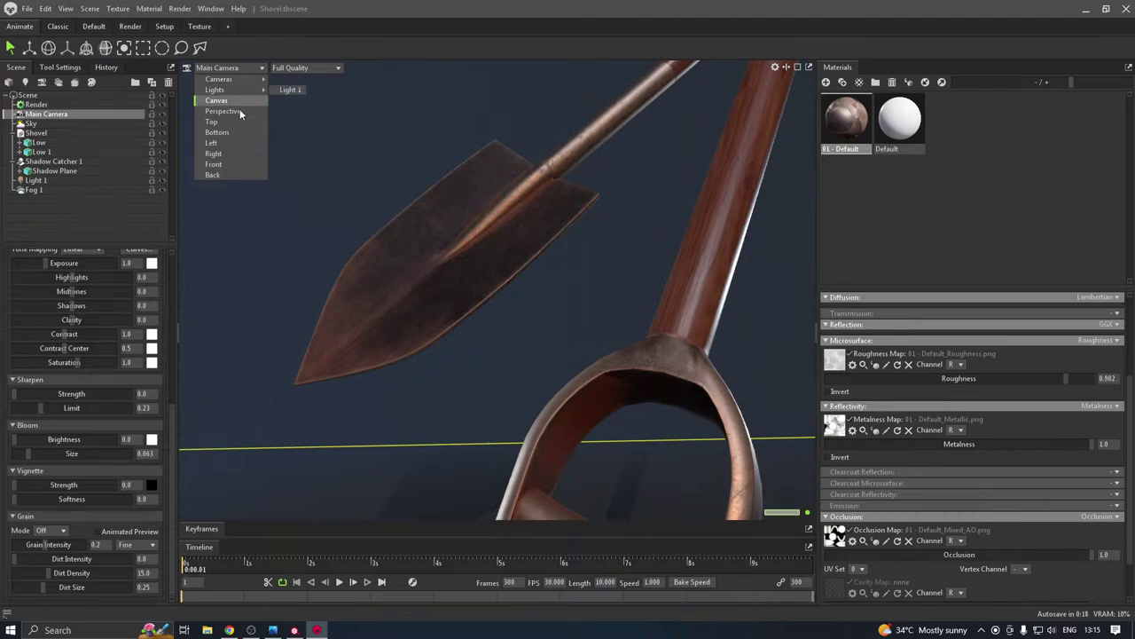
left_click(237, 111)
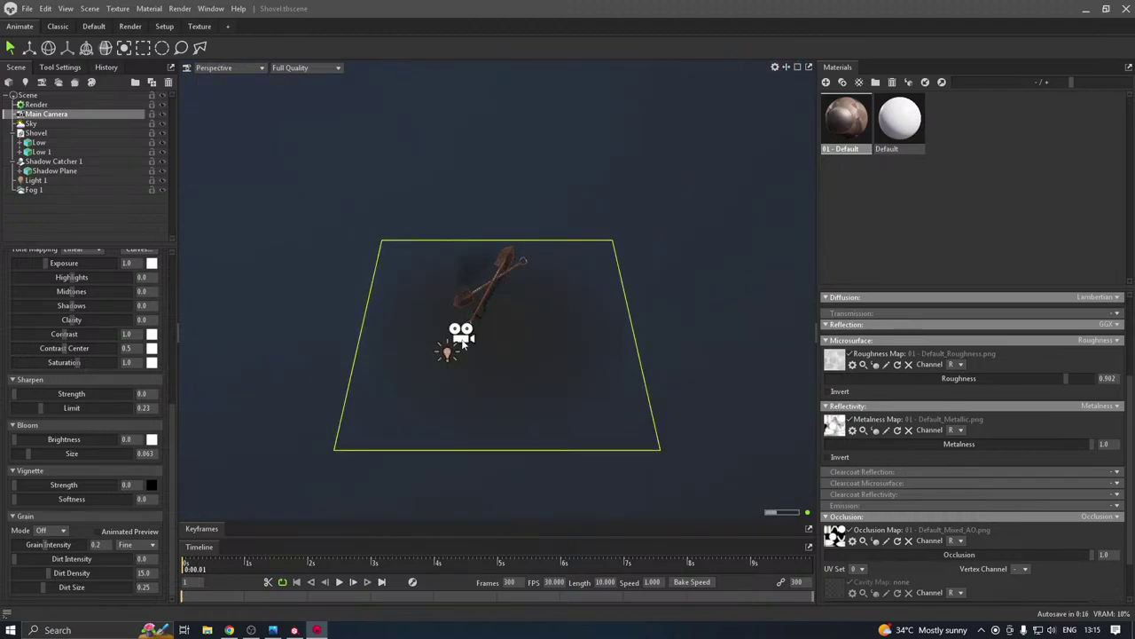
key("w")
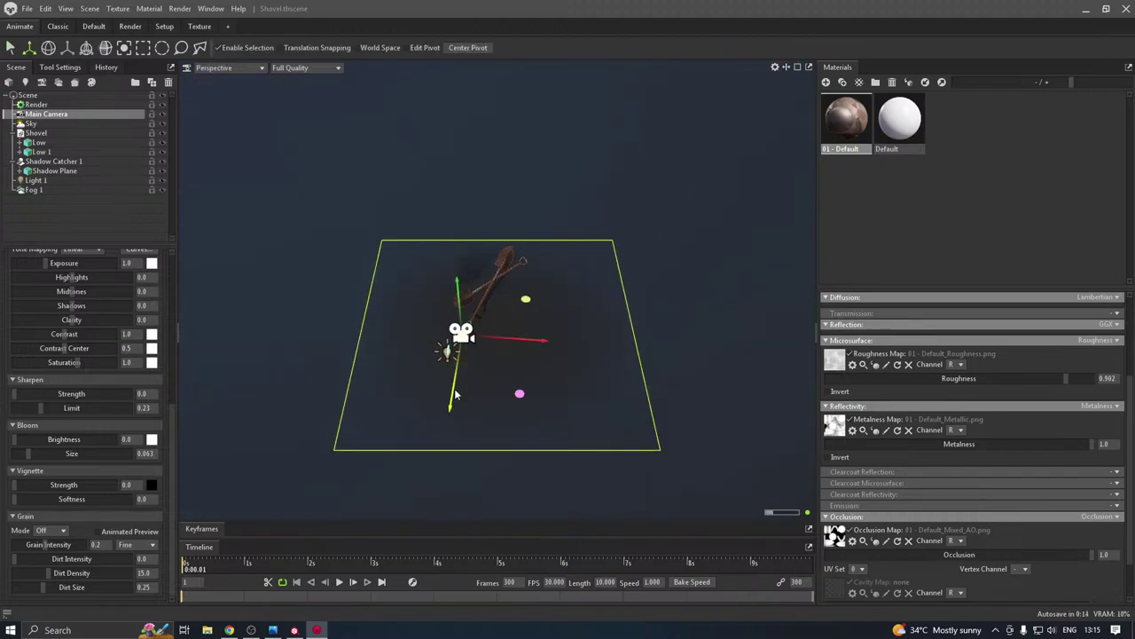
left_click_drag(455, 394, 453, 436)
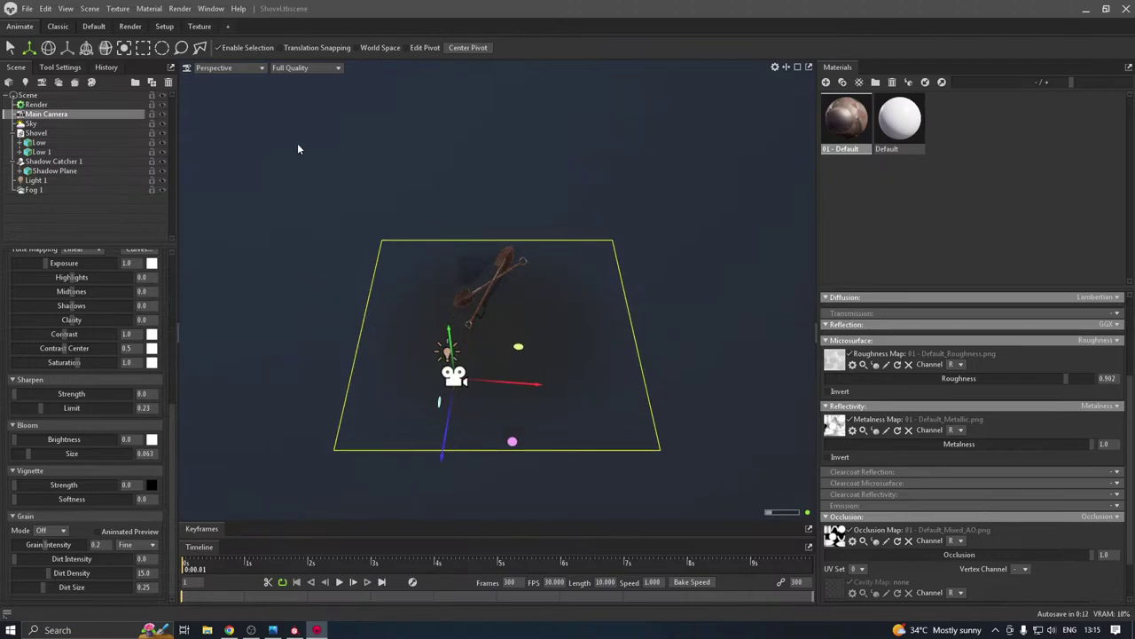
left_click(133, 26)
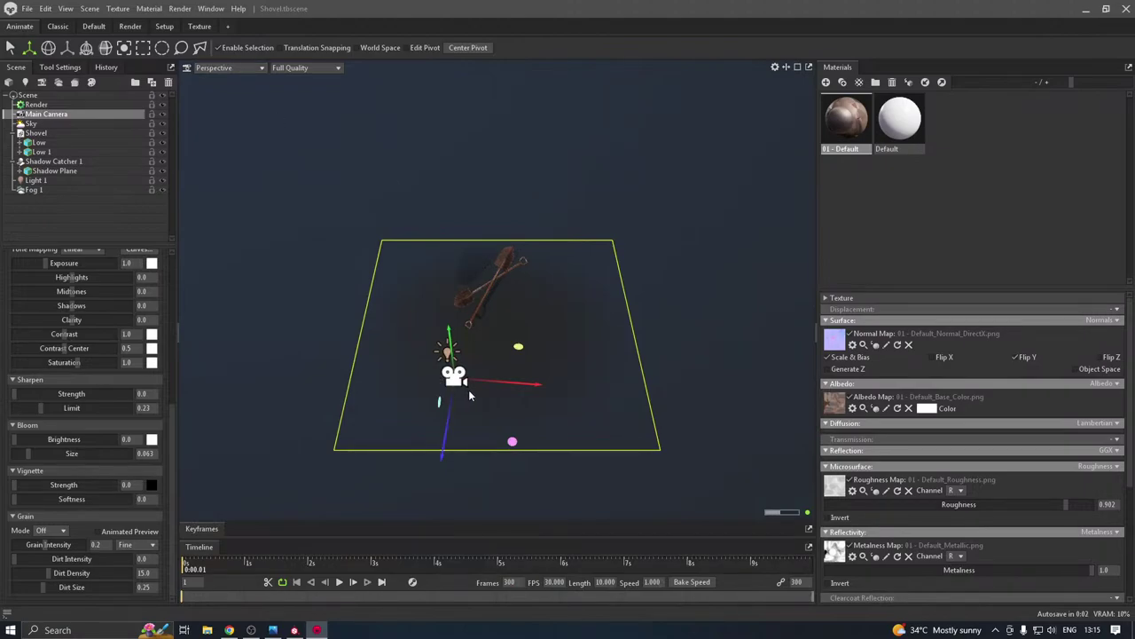
left_click_drag(450, 428, 428, 417)
Switch the viewport to Main Camera and reframe it so both crossed shovels fit in view
left_click(230, 68)
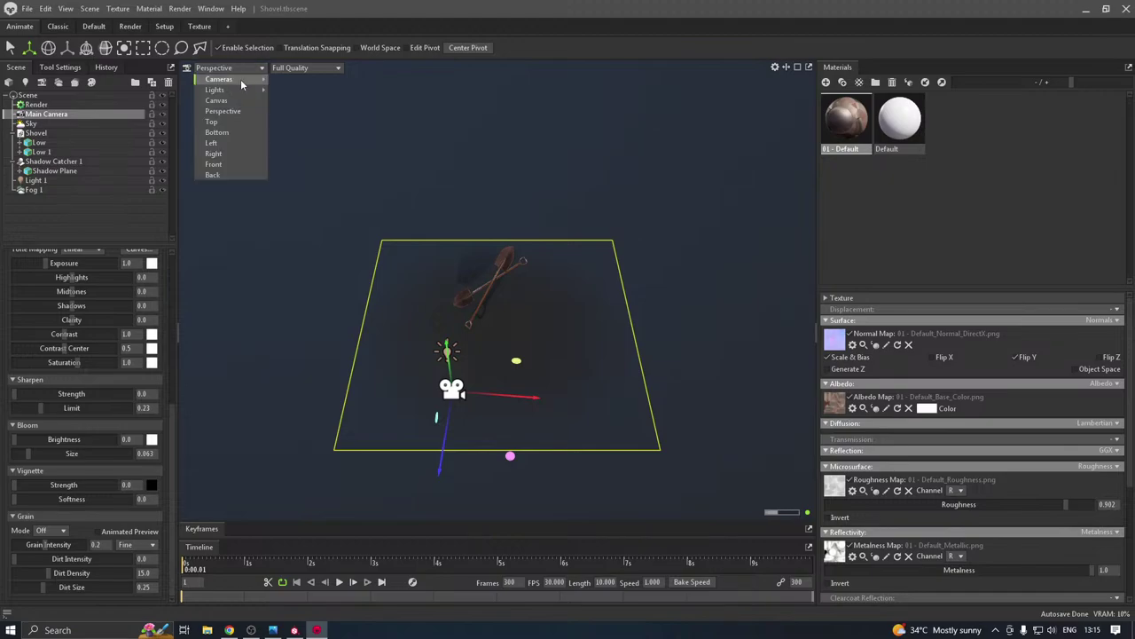
mouse_move(248, 78)
left_click(300, 78)
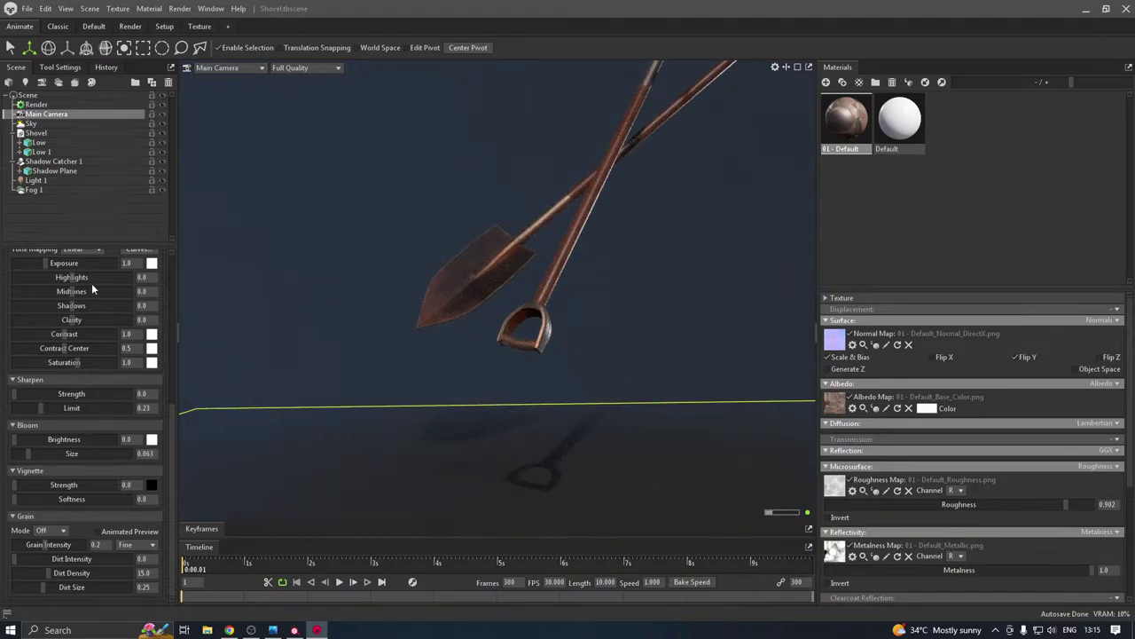
left_click_drag(610, 239, 529, 291)
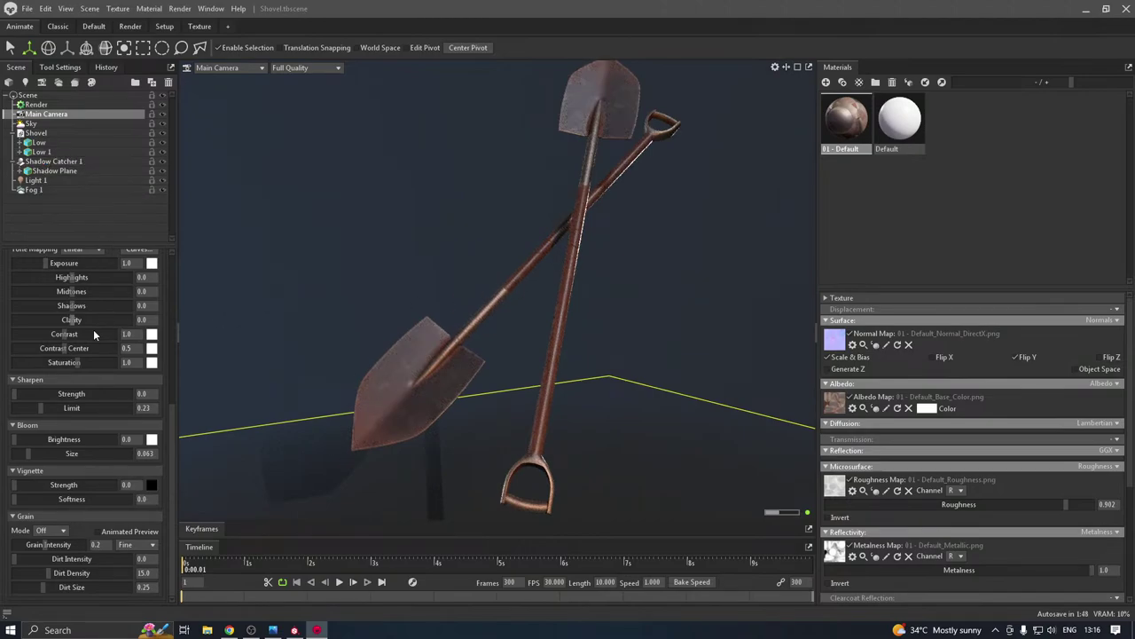
Set the main camera's field of view to 56.17° and adjust its framing of the two shovels
scroll(52, 442, "up", 5)
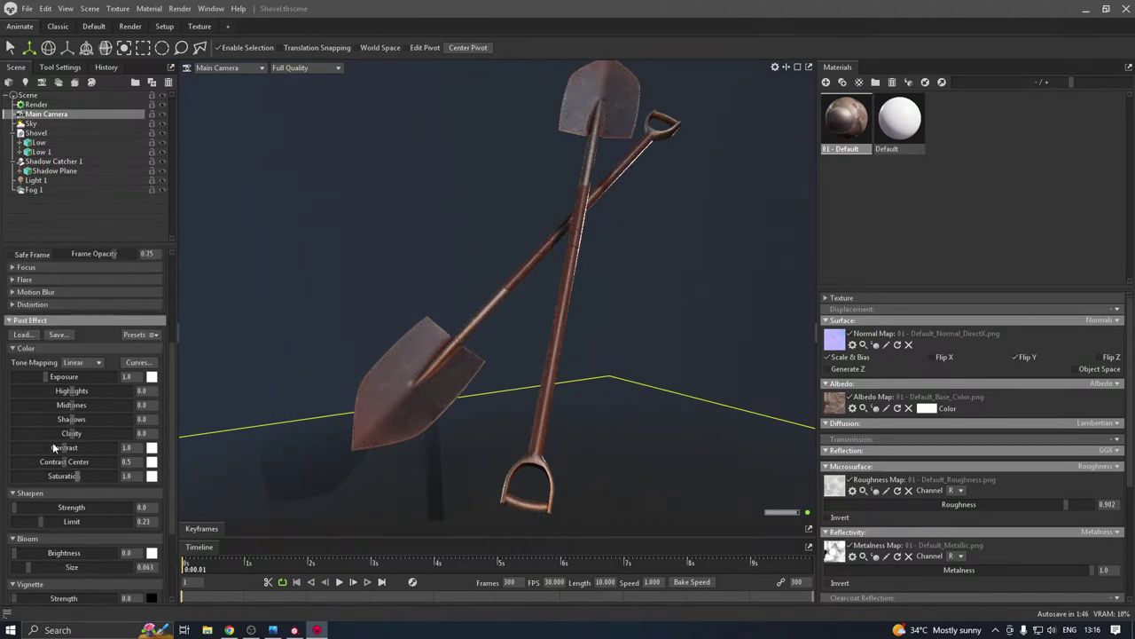
scroll(48, 404, "up", 2)
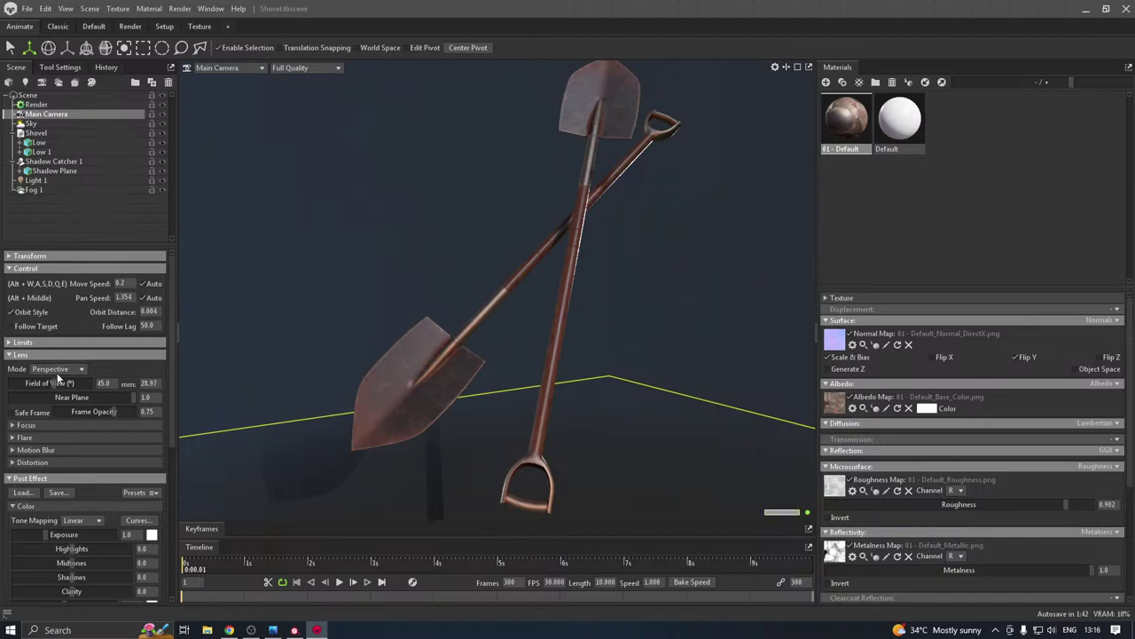
left_click_drag(56, 380, 57, 383)
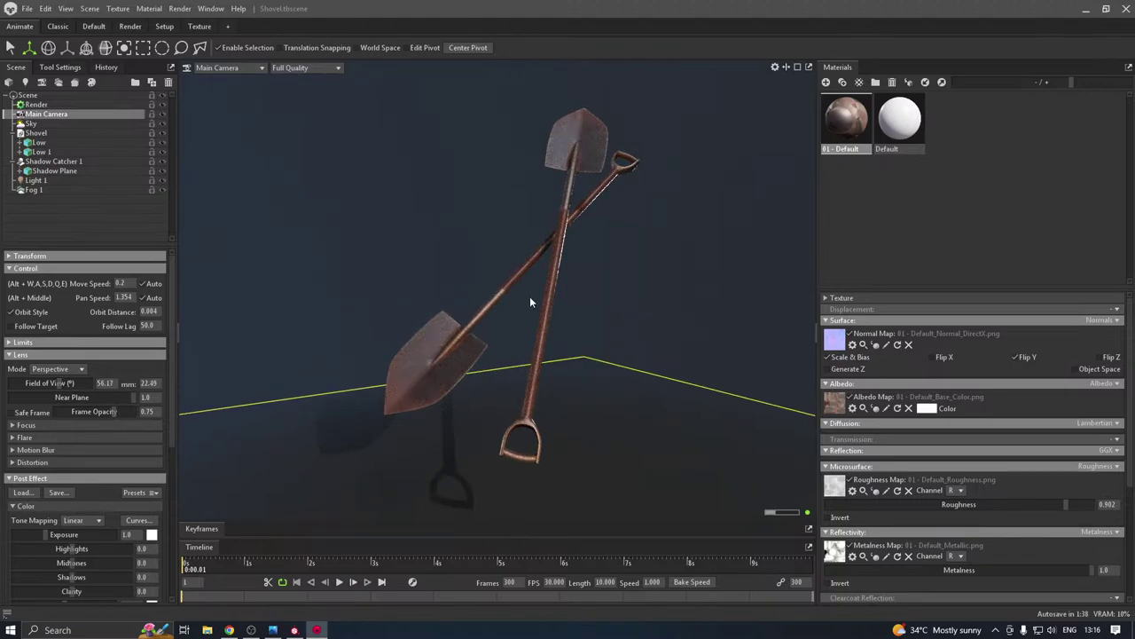
middle_click_drag(531, 297, 517, 300, "alt")
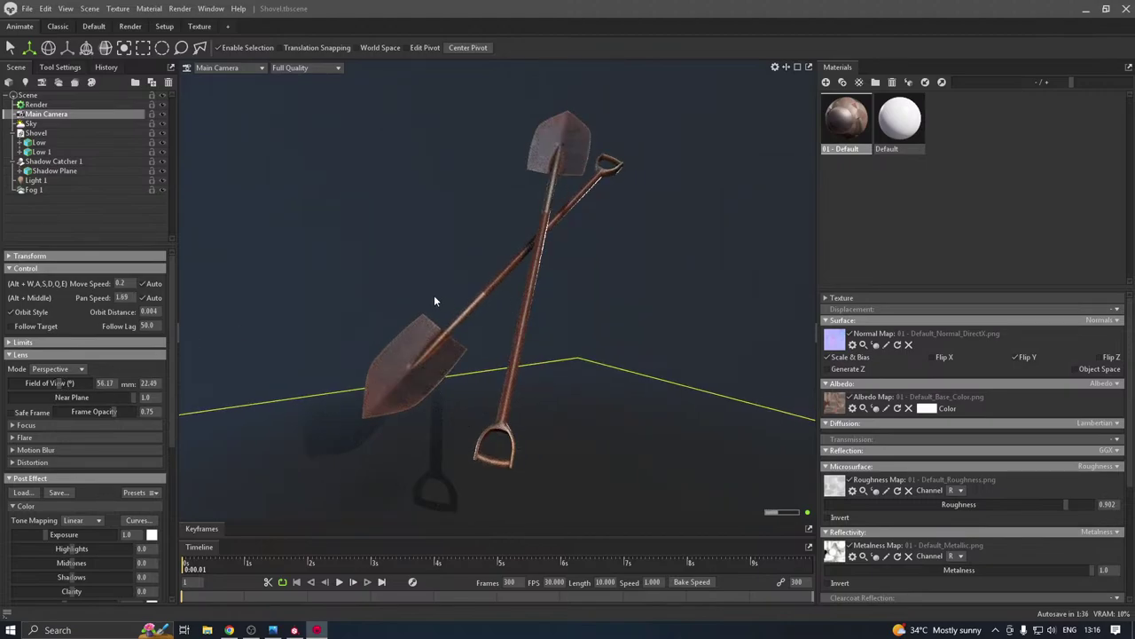
middle_click_drag(433, 299, 445, 272)
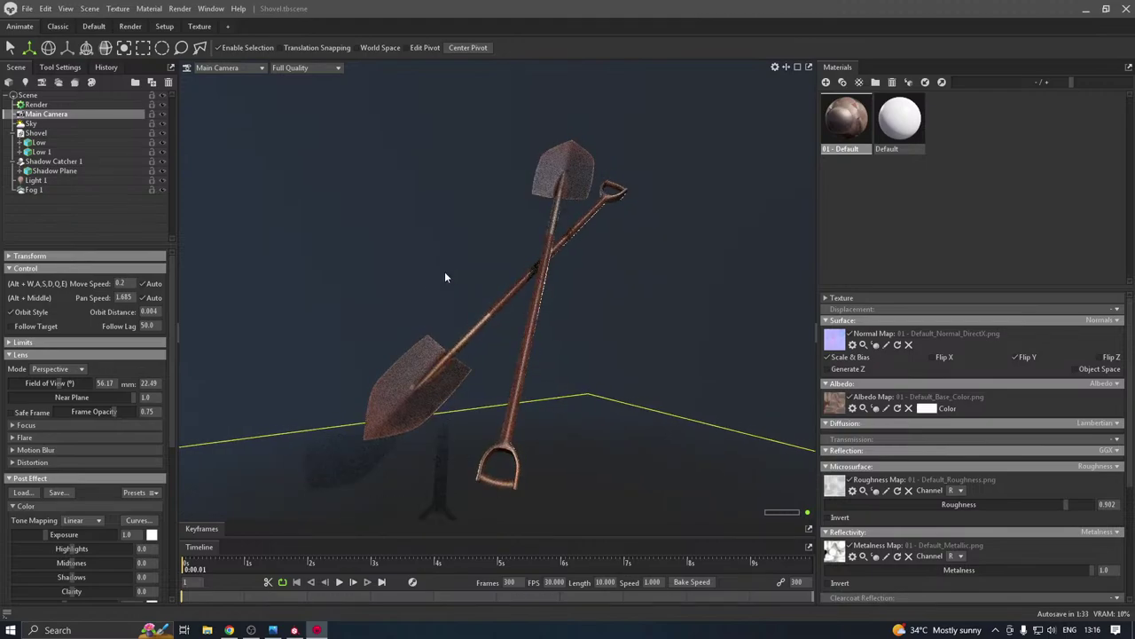
Hide the Shadow Plane and change the Fog 1 color to the darker blue 234f73
left_click(161, 171)
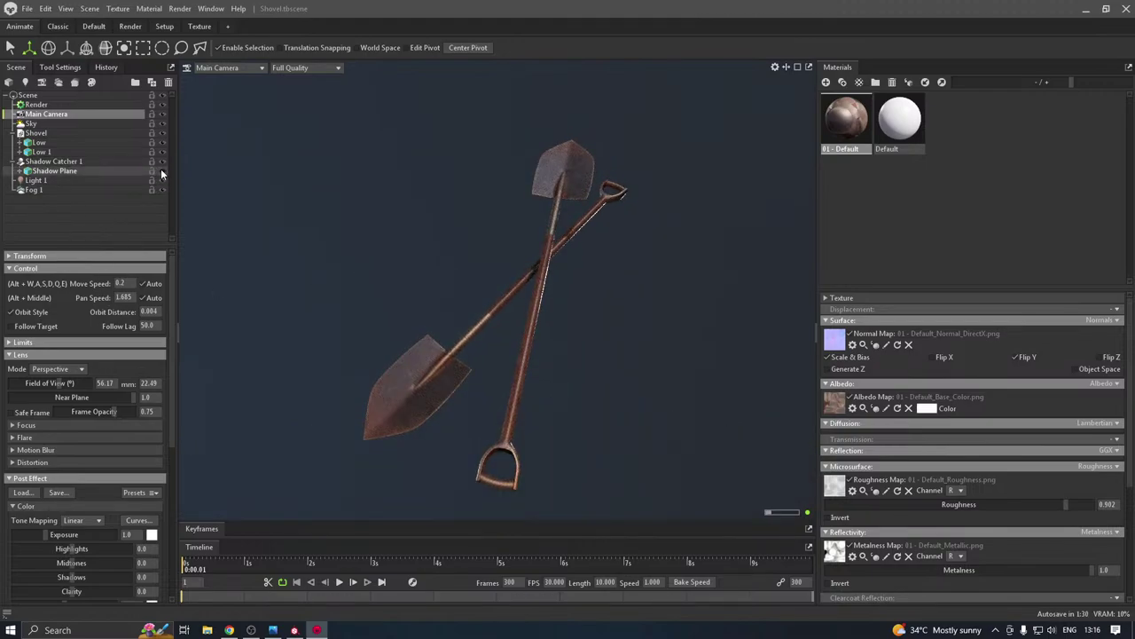
left_click(37, 189)
left_click(132, 271)
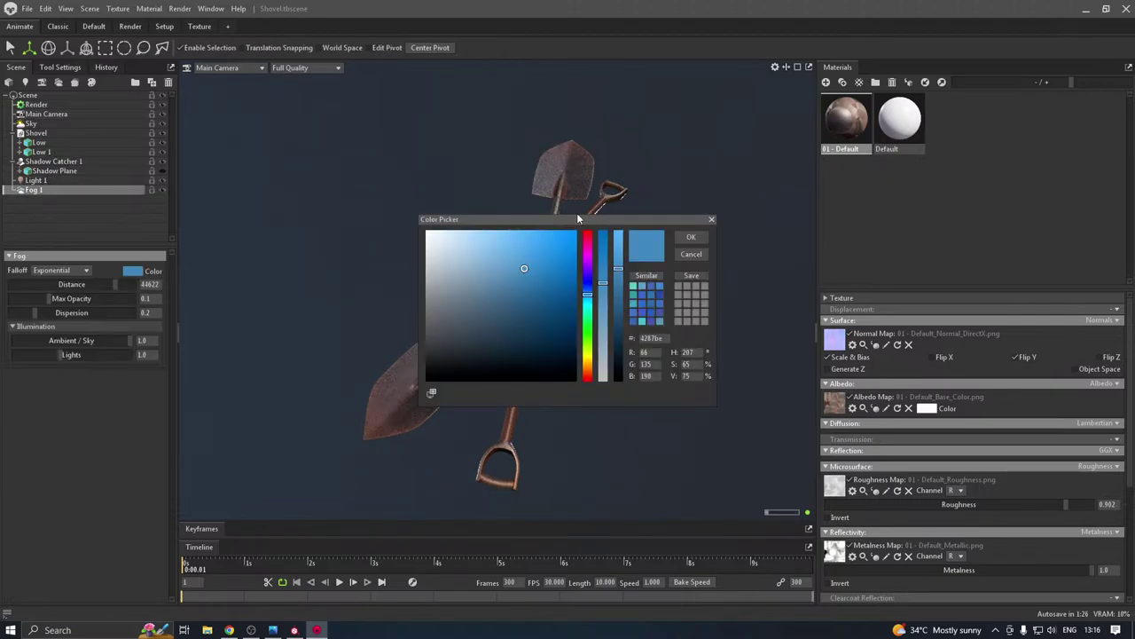
left_click_drag(561, 221, 824, 169)
left_click_drag(777, 292, 777, 312)
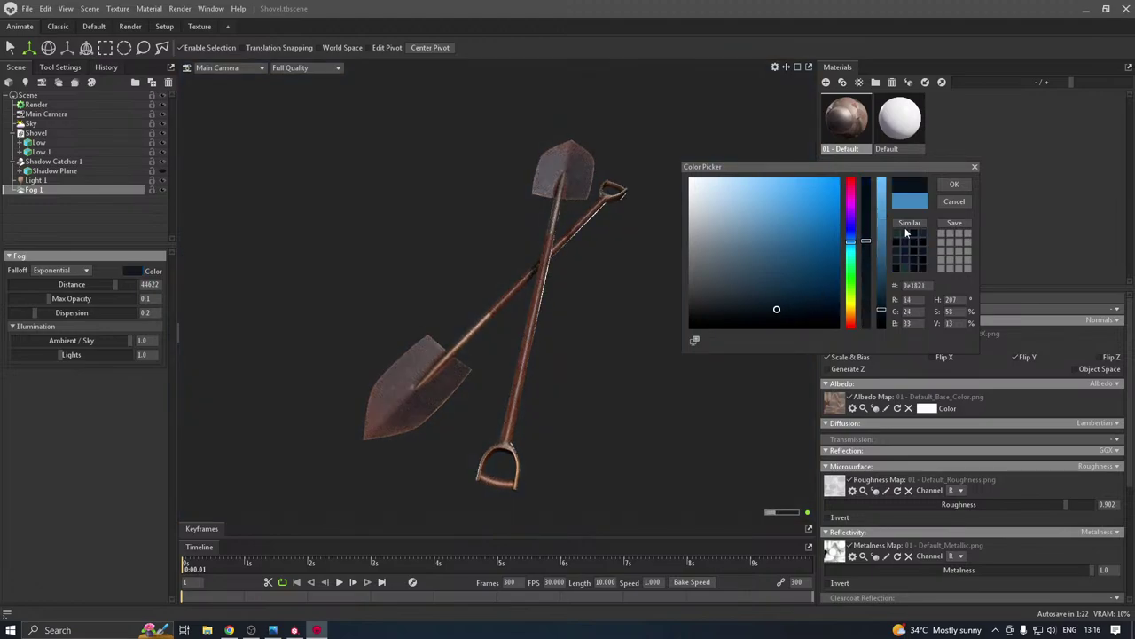
left_click(795, 262)
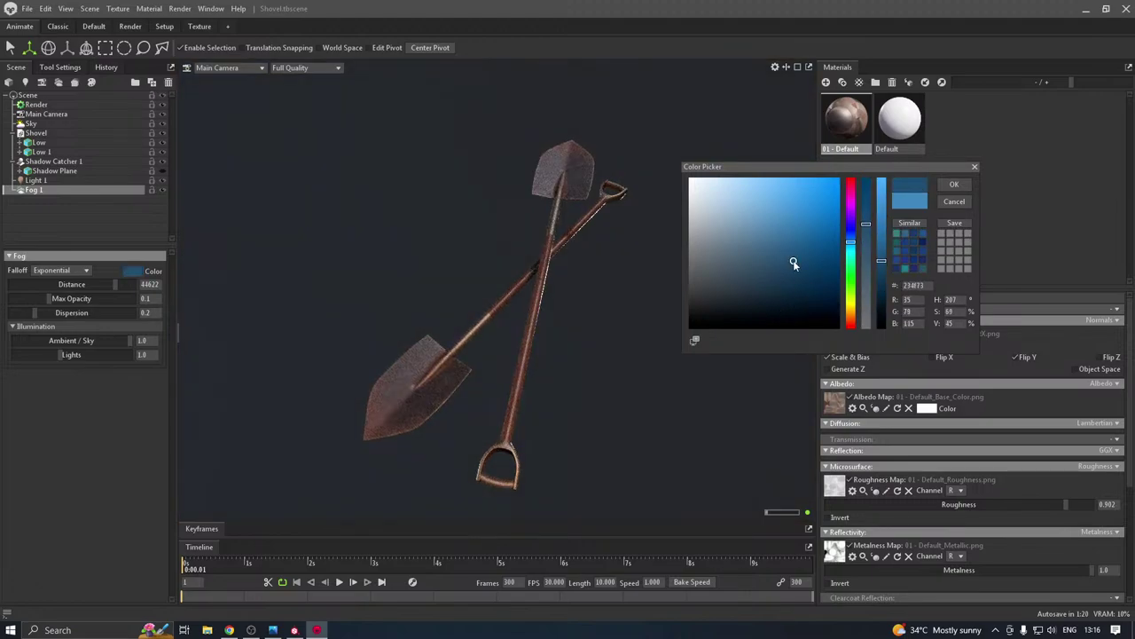
left_click(954, 184)
left_click(432, 226)
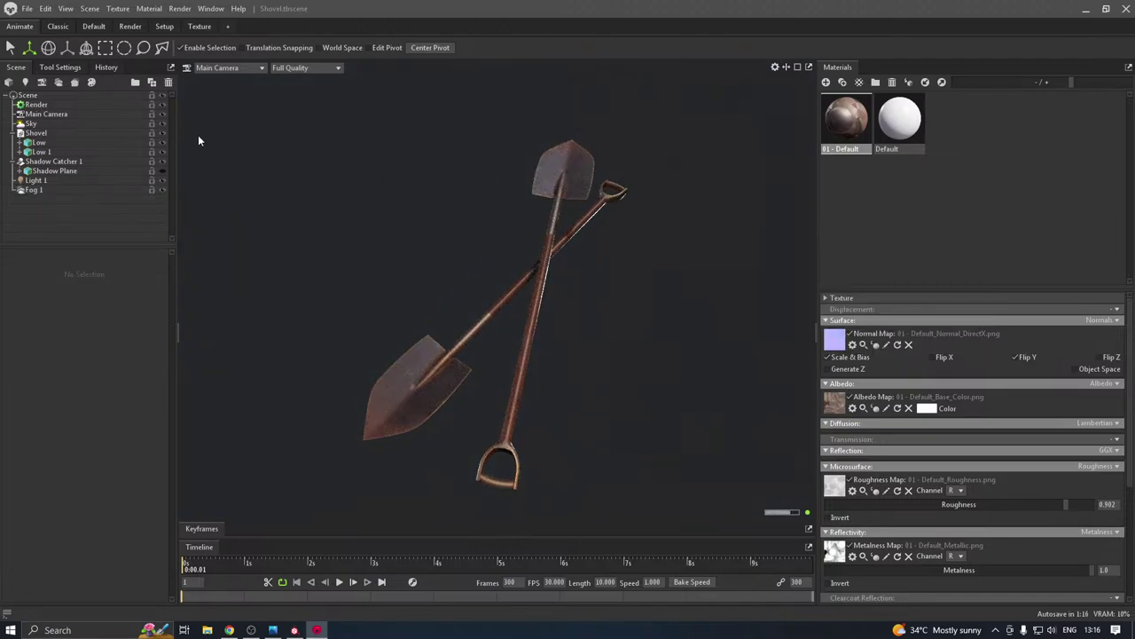
Render the image of the crossed shovels with the shadow plane hidden and the darker fog
left_click(36, 104)
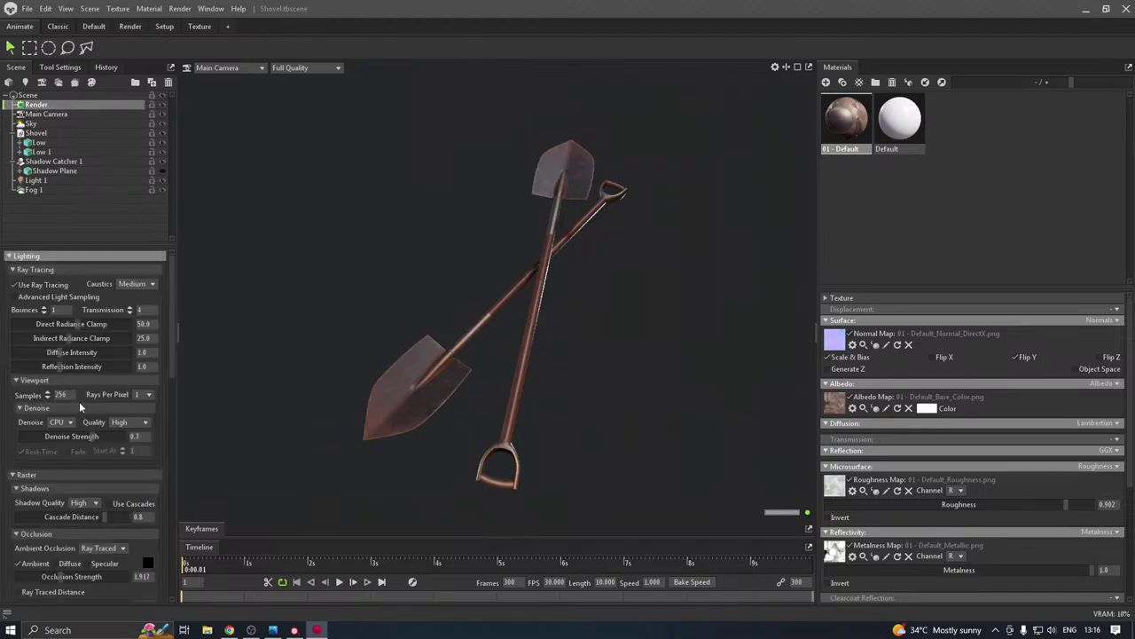
scroll(15, 519, "down", 5)
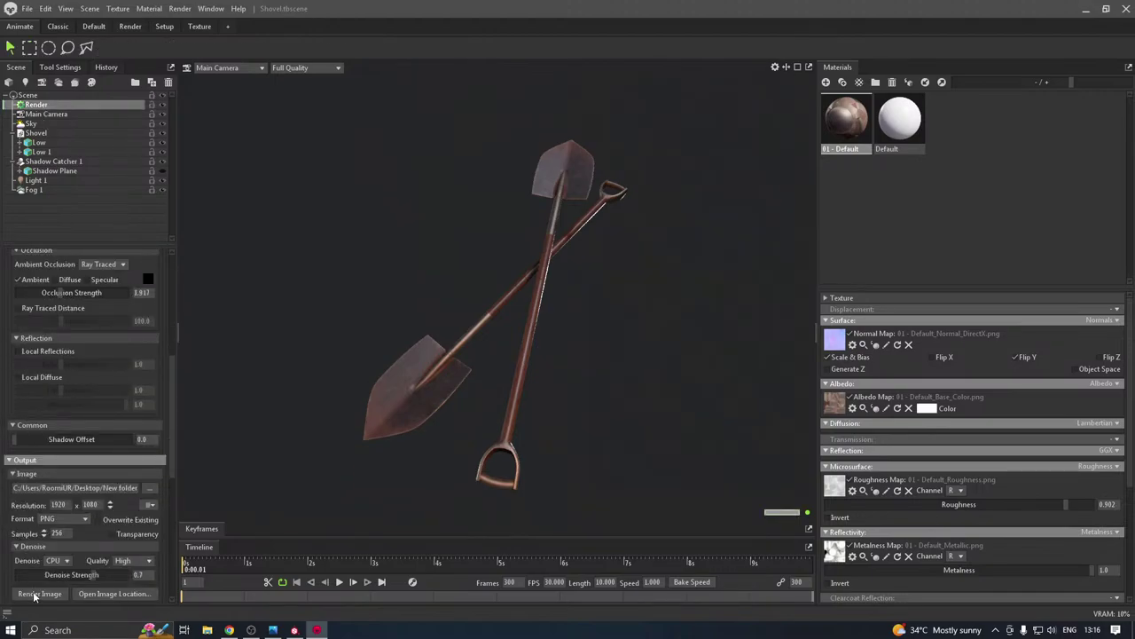
left_click(39, 593)
Set the main camera's bloom brightness to 0.295 and size to 0.0, and its sharpen strength to 0.04
scroll(7, 394, "up", 3)
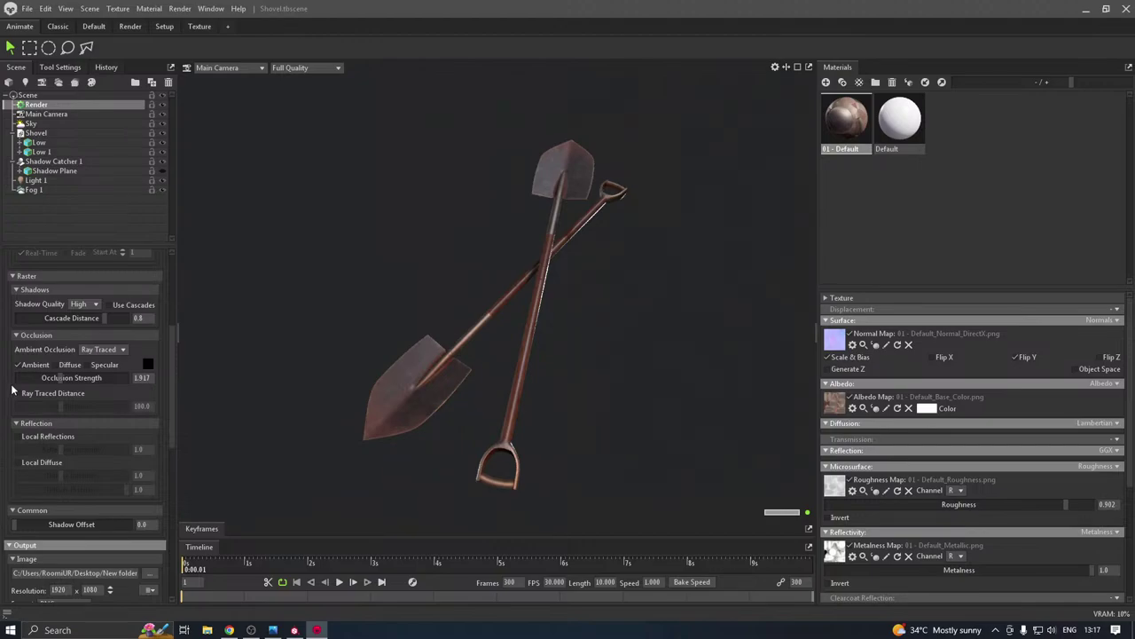
scroll(12, 388, "up", 4)
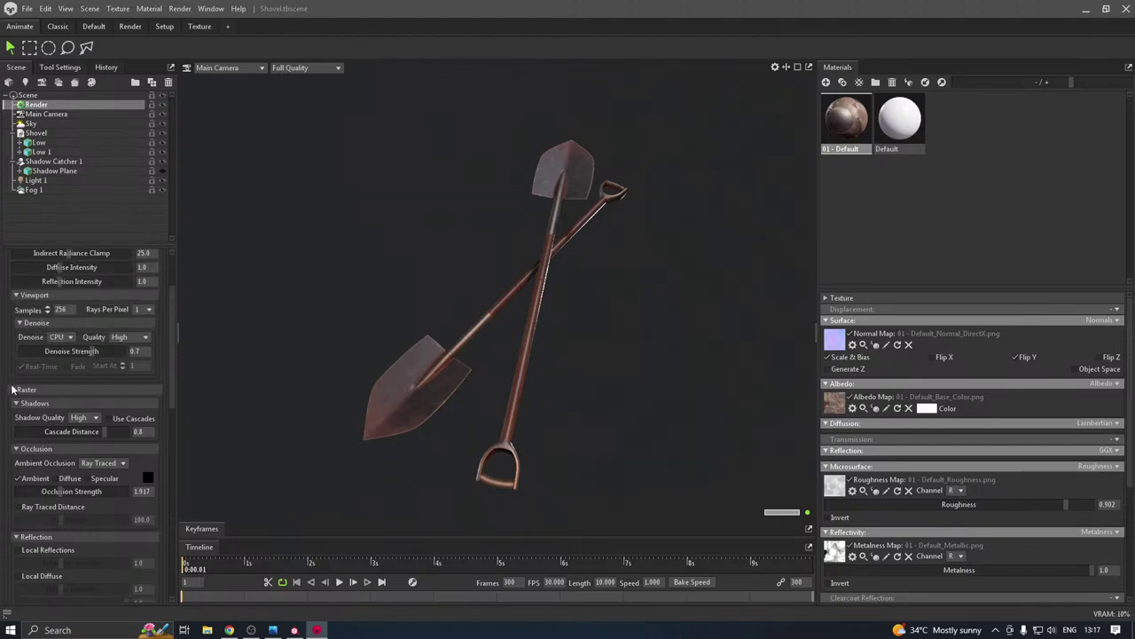
scroll(13, 389, "up", 3)
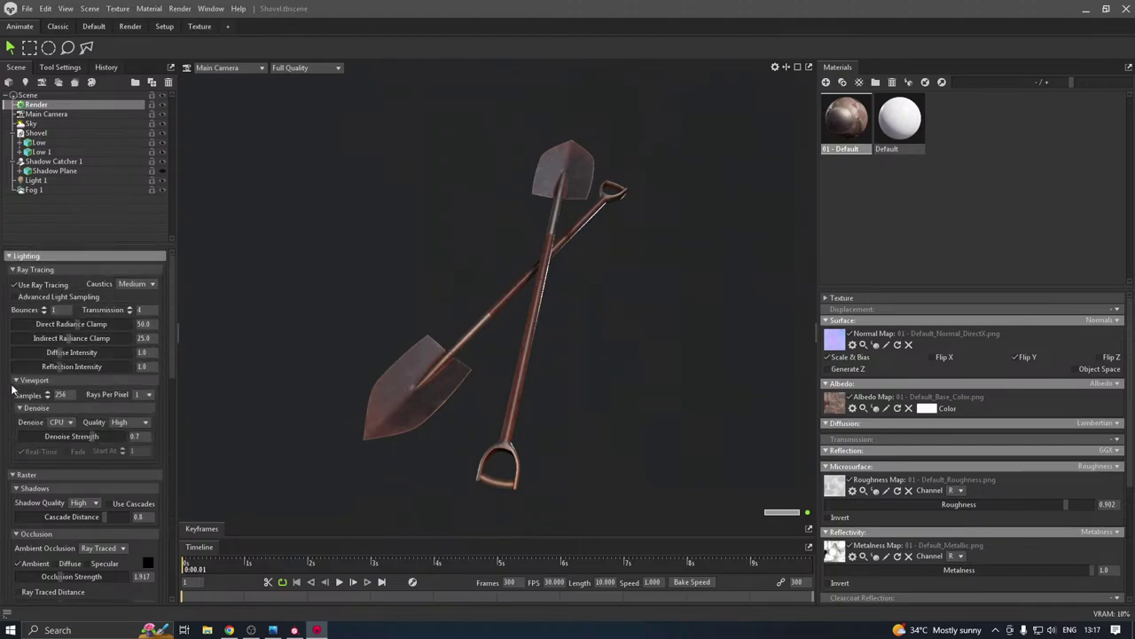
left_click(40, 115)
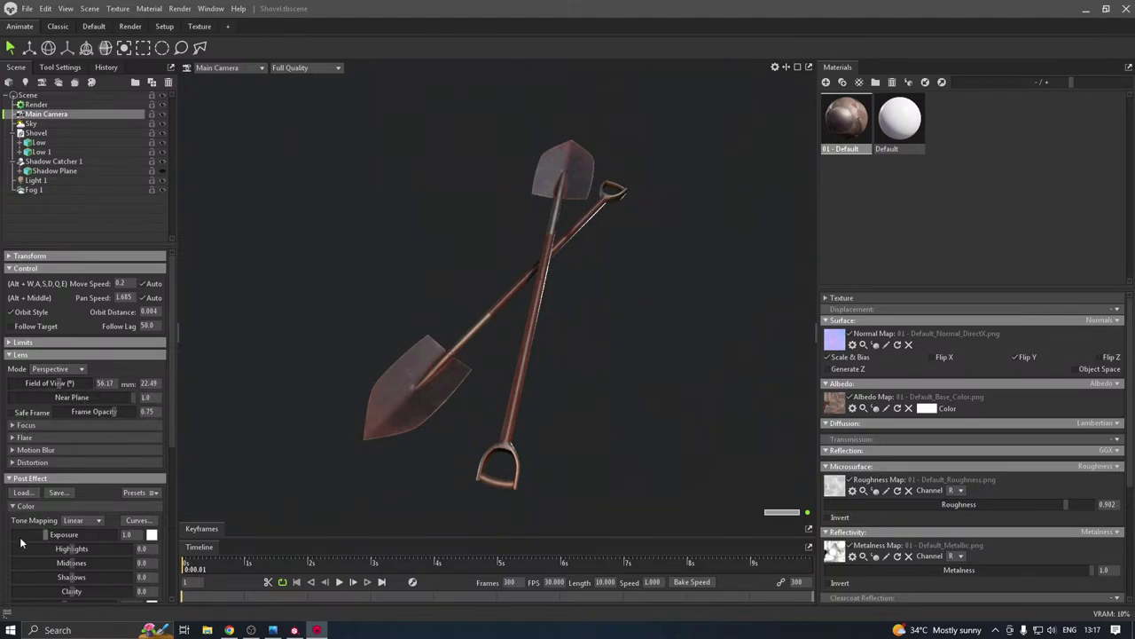
scroll(8, 539, "down", 1)
scroll(8, 539, "down", 5)
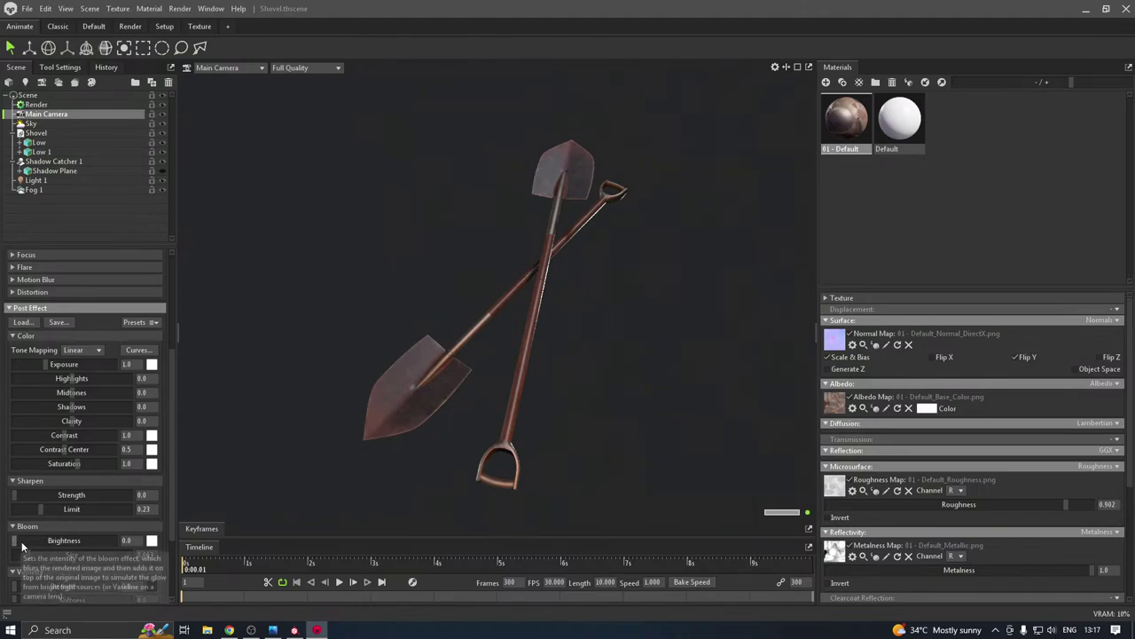
left_click_drag(24, 540, 67, 541)
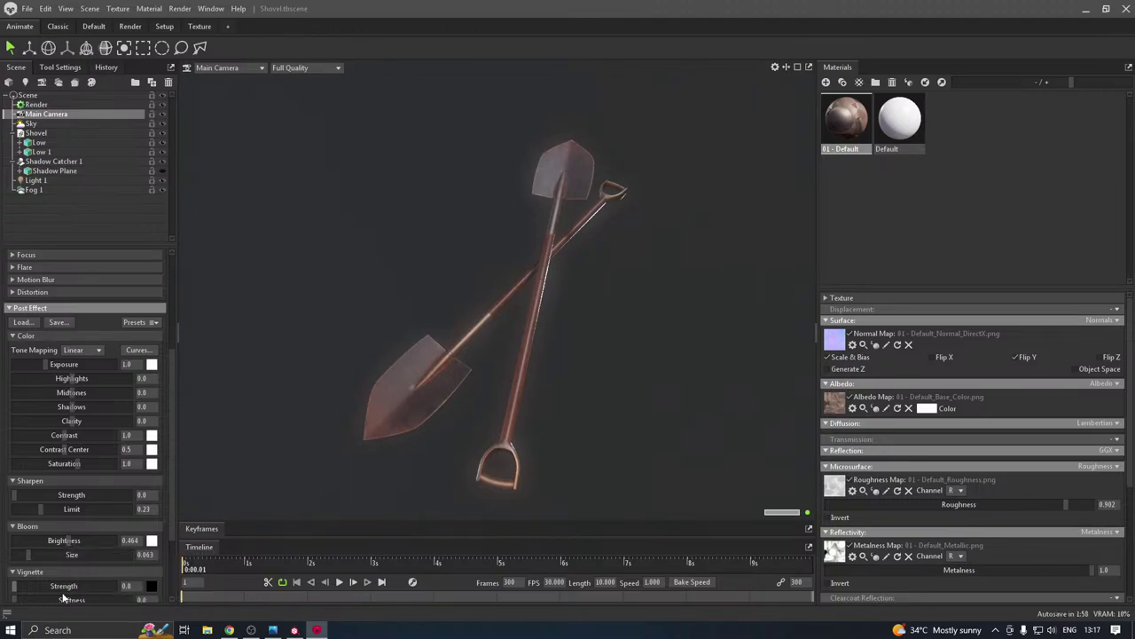
left_click_drag(27, 554, 6, 564)
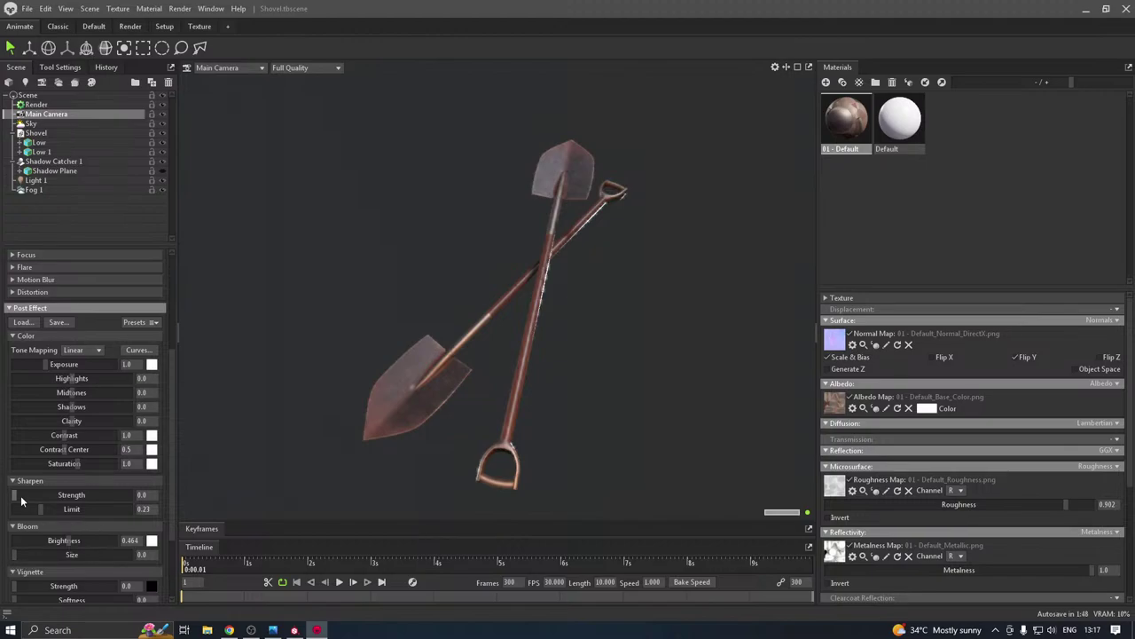
mouse_move(14, 495)
left_mouse_down()
mouse_move(54, 494)
mouse_move(32, 495)
left_mouse_up()
mouse_move(67, 540)
left_mouse_down()
mouse_move(20, 540)
mouse_move(66, 540)
left_mouse_up()
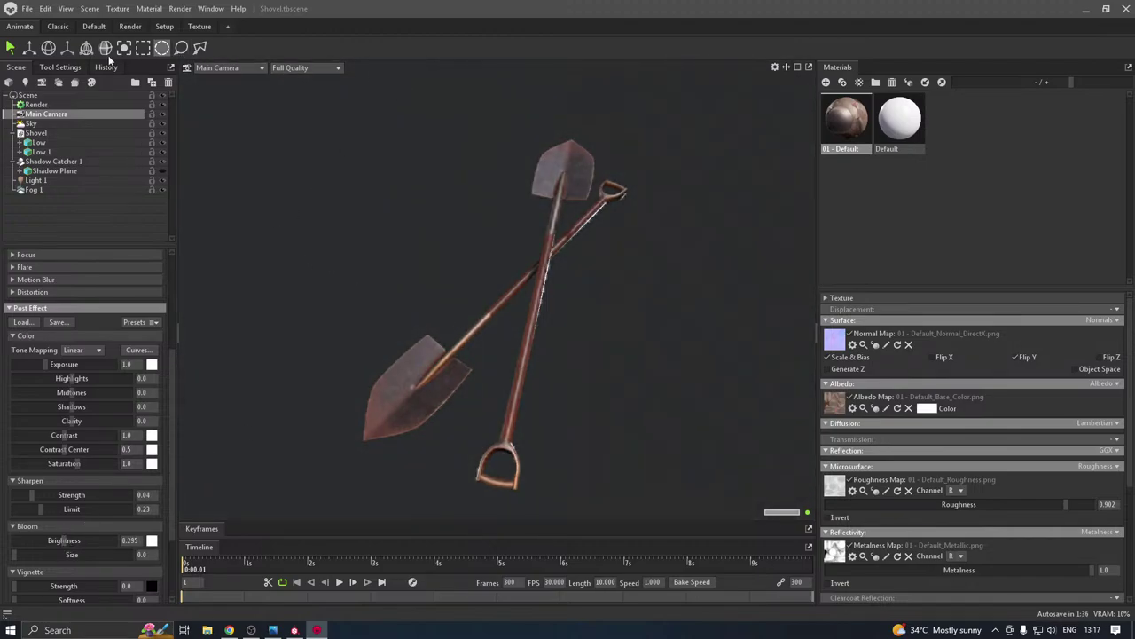
Render the image again with the bloom and sharpen effects applied
left_click(42, 105)
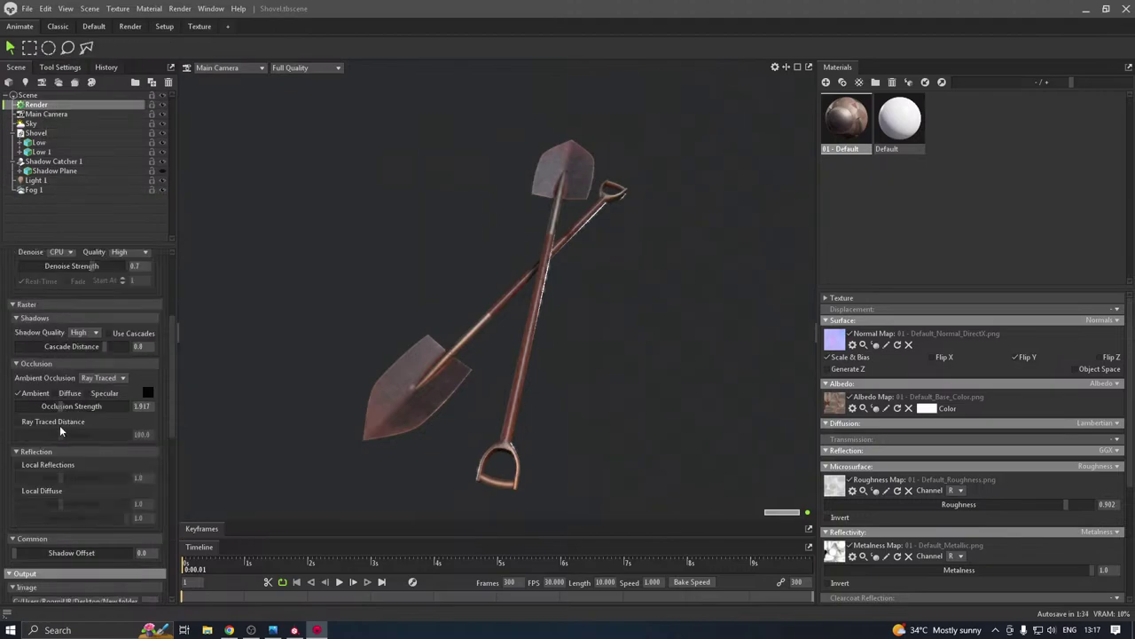
scroll(25, 517, "down", 5)
left_click(39, 508)
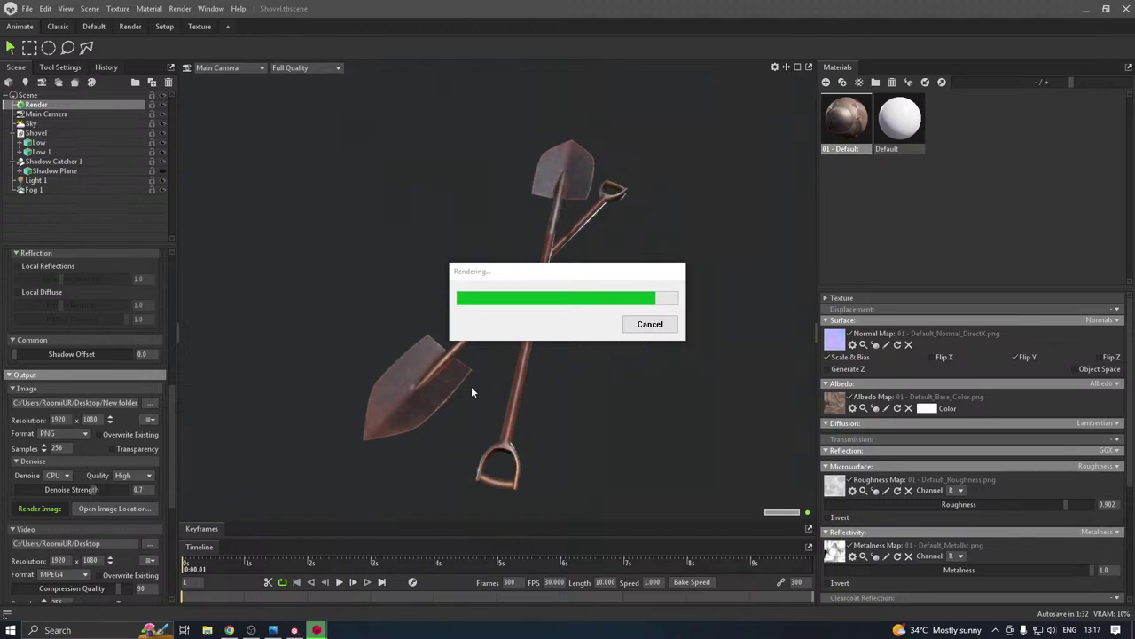
Switch to File Explorer, open Shovel_002.png from New folder (41), and compare it with Shovel_001.png
left_click(207, 630)
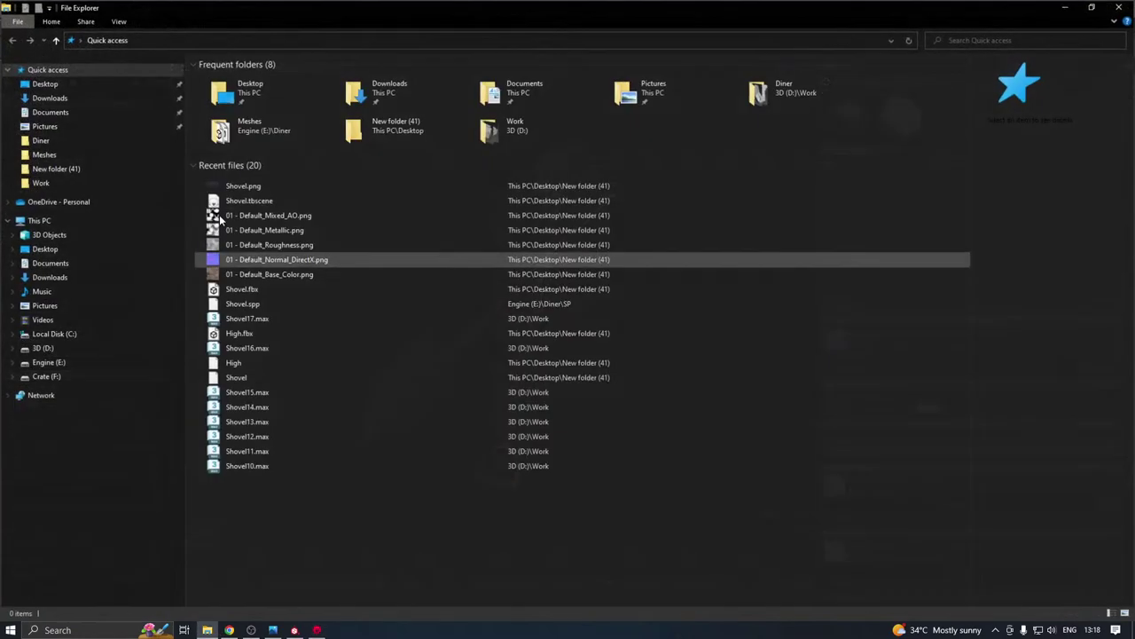
left_click(67, 170)
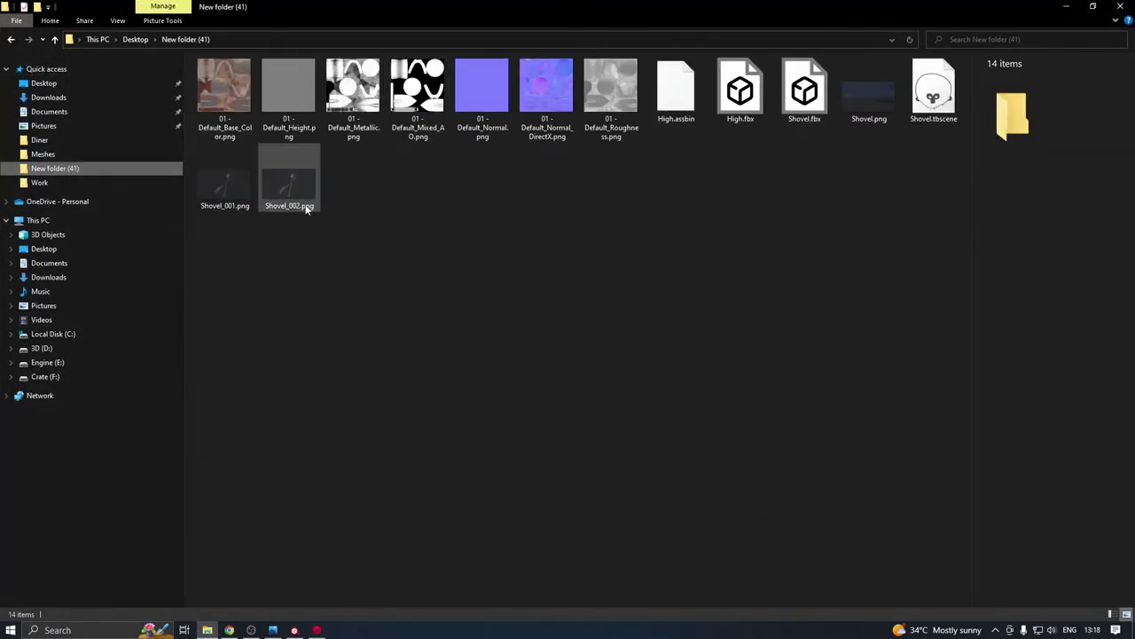
double_click(301, 203)
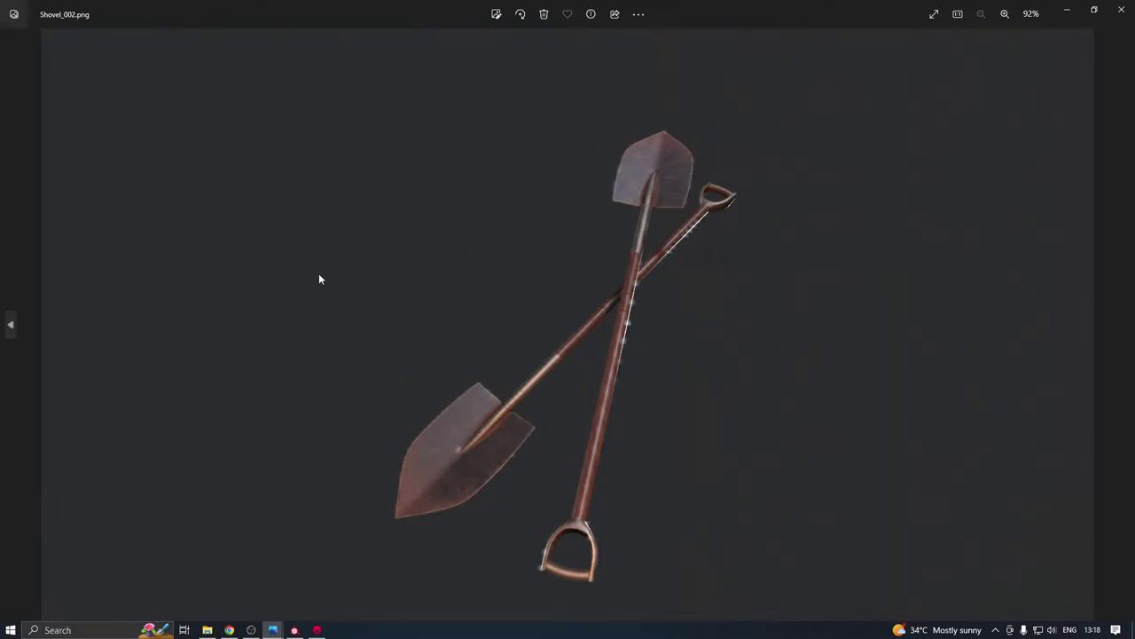
left_click(12, 325)
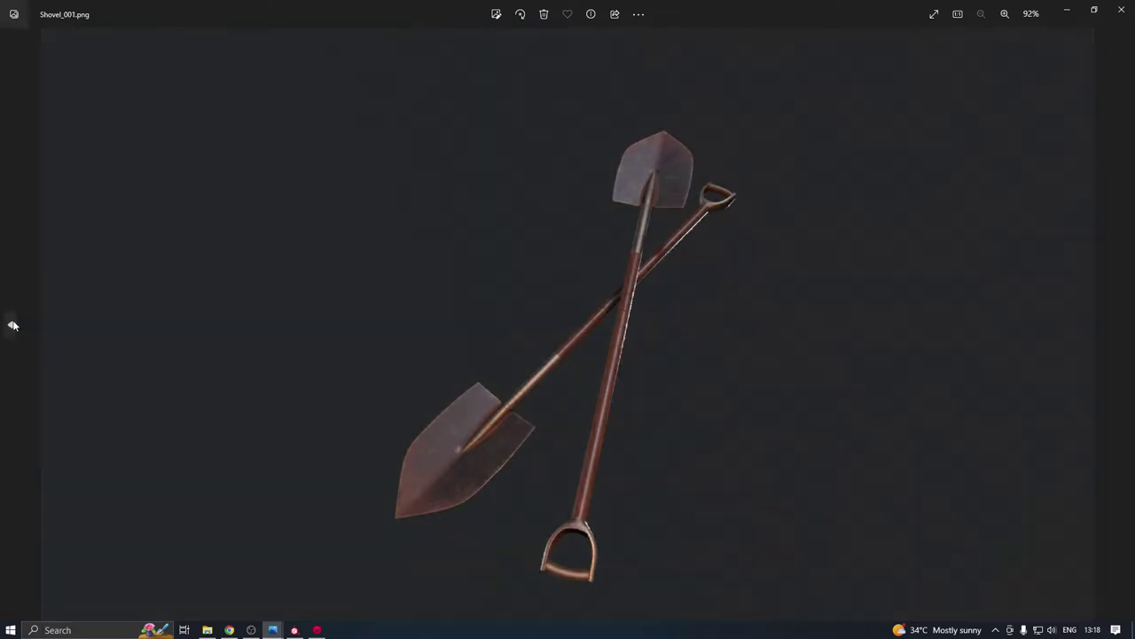
Go back to the Shovel.png render and delete it, returning to Shovel_001.png
left_click(13, 326)
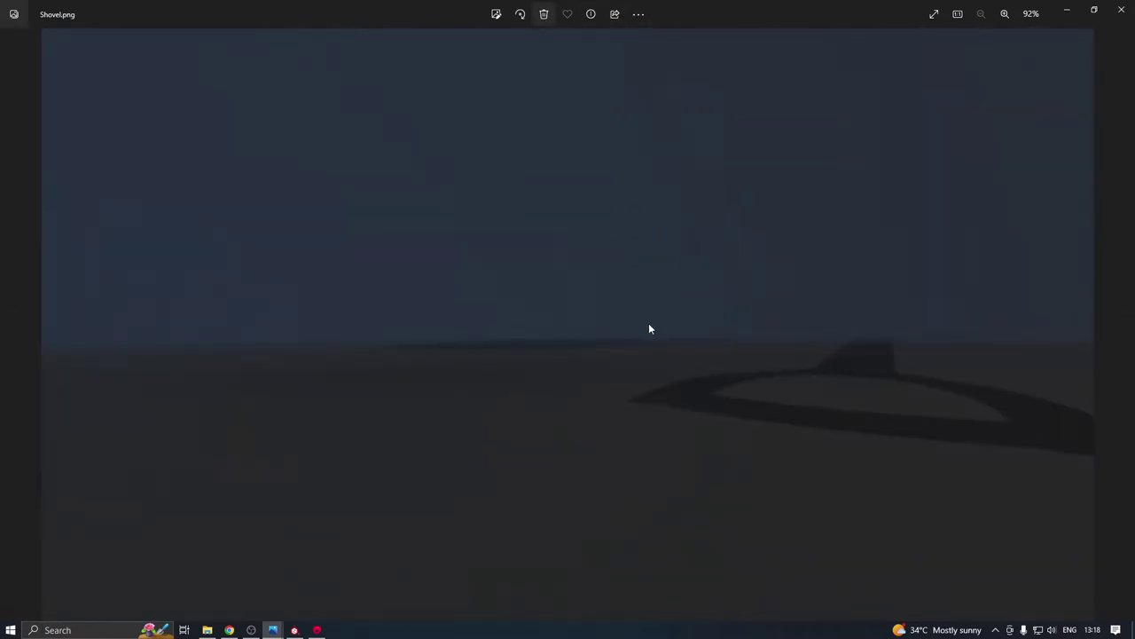
key("Delete")
key("Right")
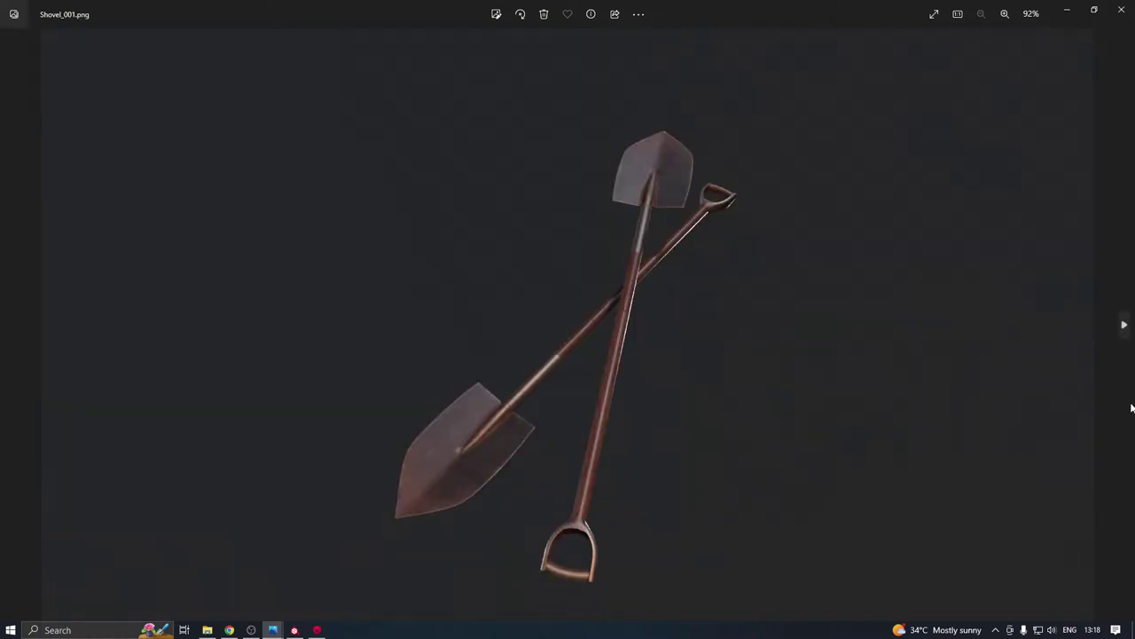
Compare Shovel_002.png with Shovel_001.png, and close the image viewer and File Explorer to return to Marmoset Toolbag
left_click(1116, 338)
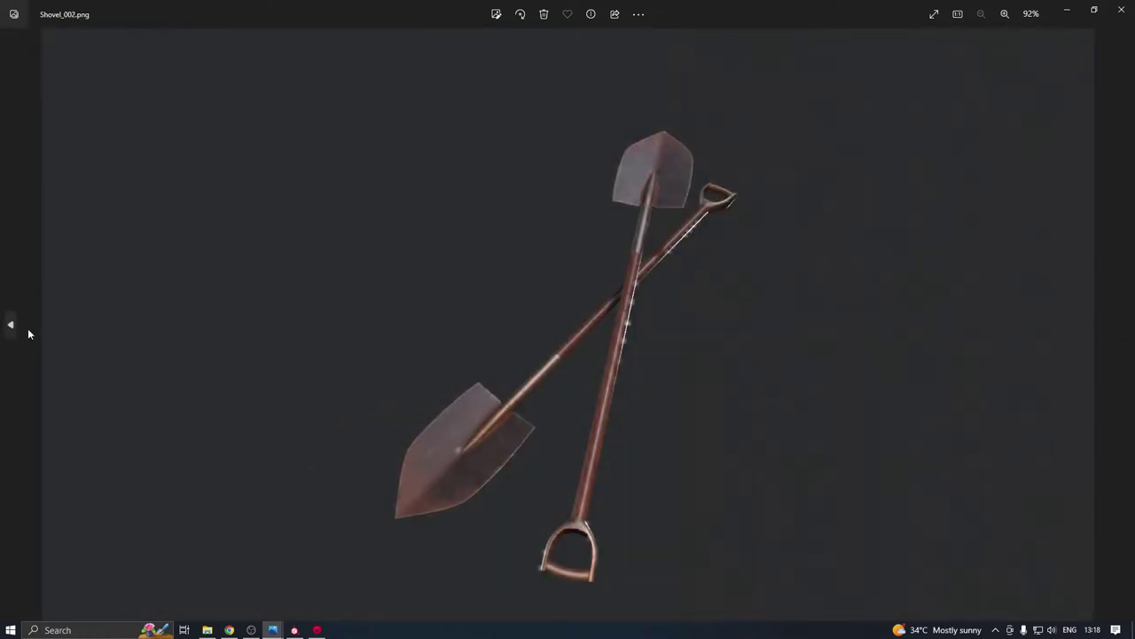
key("Left")
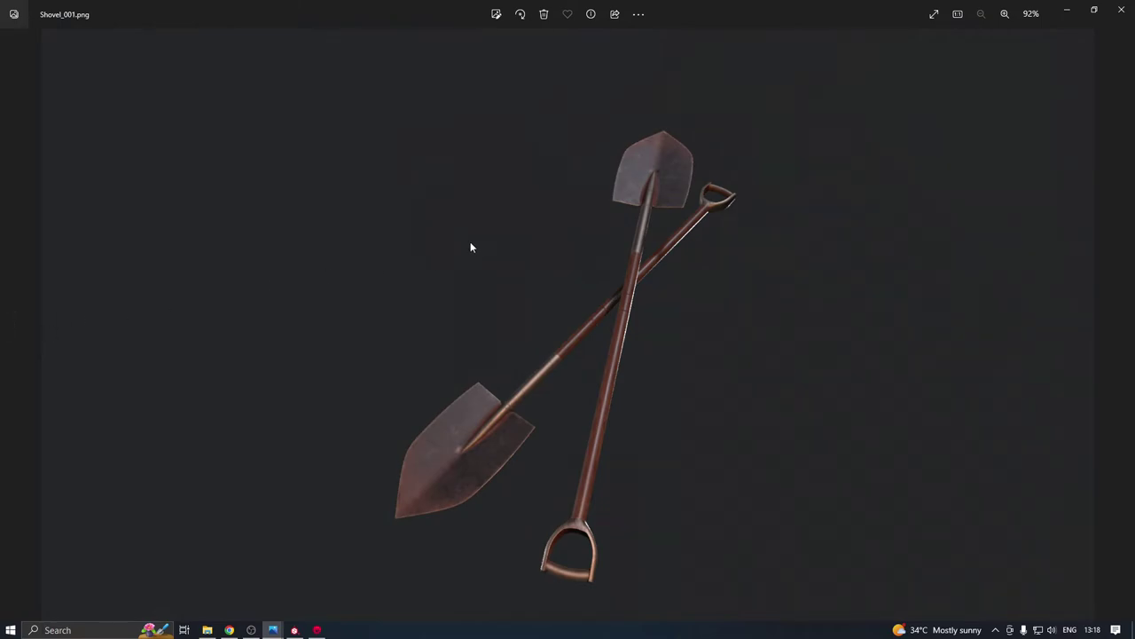
left_click(1121, 8)
left_click(1121, 8)
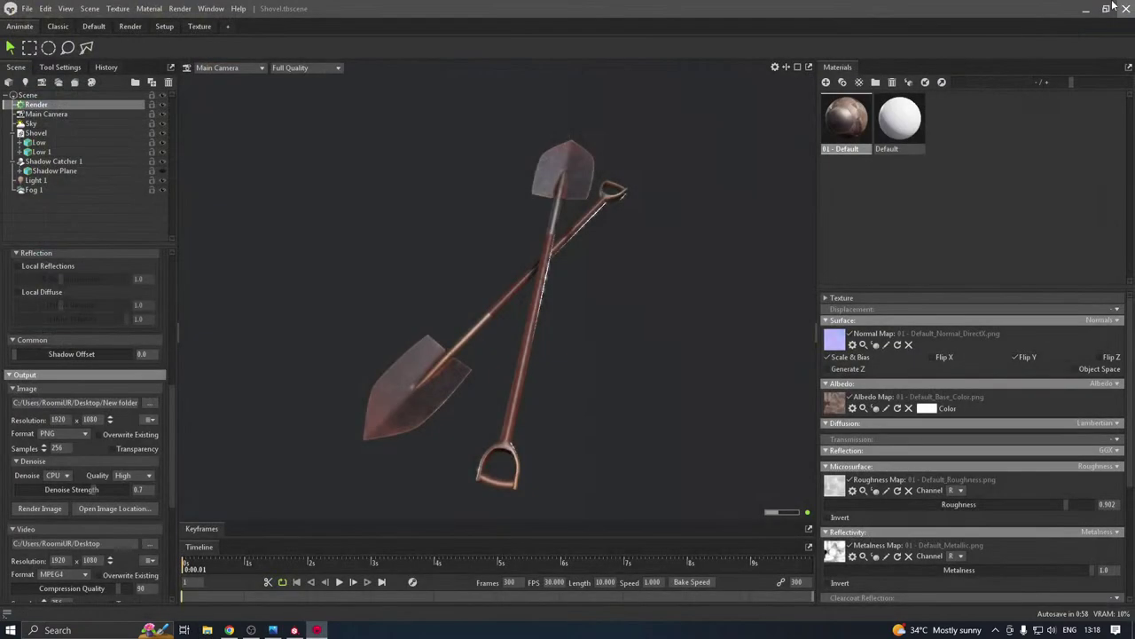
Deselect the render object and turn on the wireframe display for the main camera's viewport
left_click(470, 256)
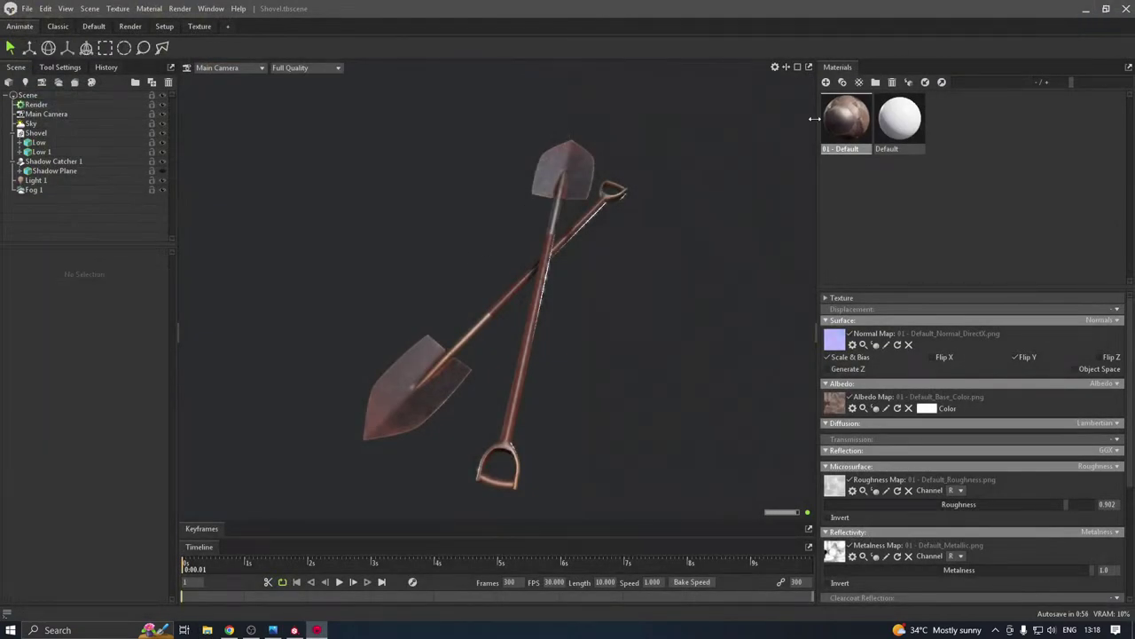
left_click(774, 68)
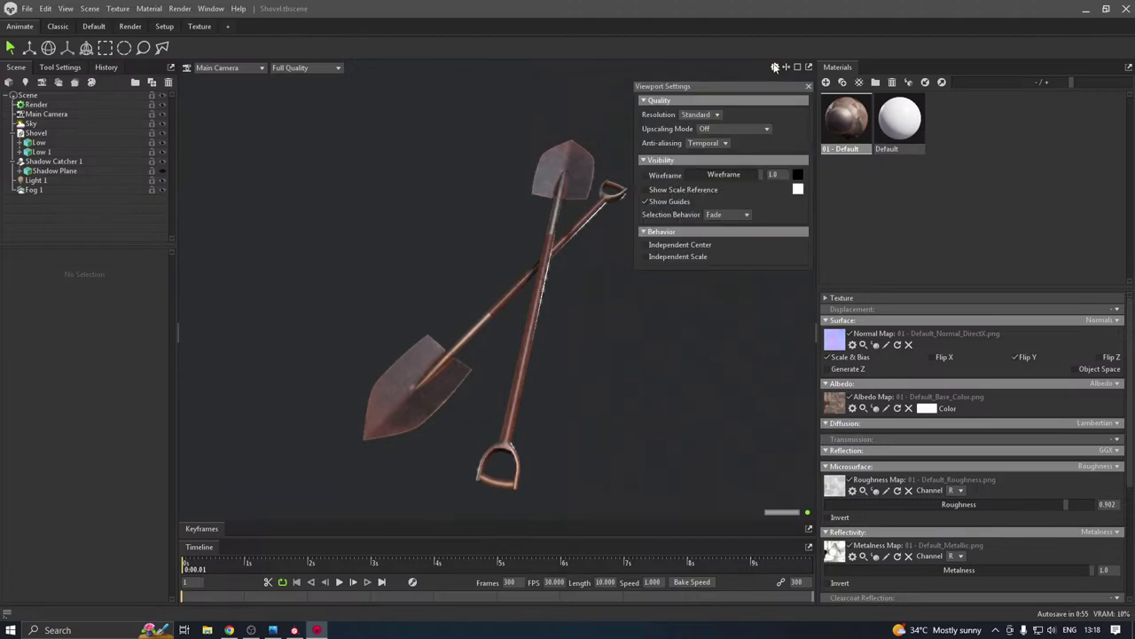
left_click(646, 174)
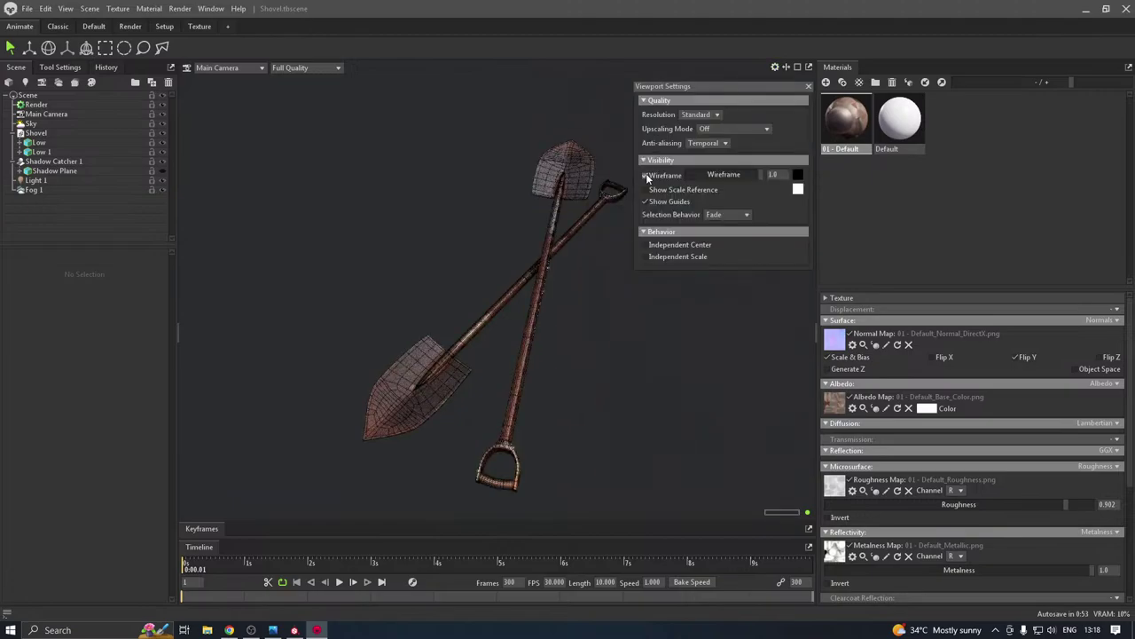
Set the viewport wireframe colour to dark grey 2f2f2f and close the viewport settings
left_click(798, 175)
left_click(699, 234)
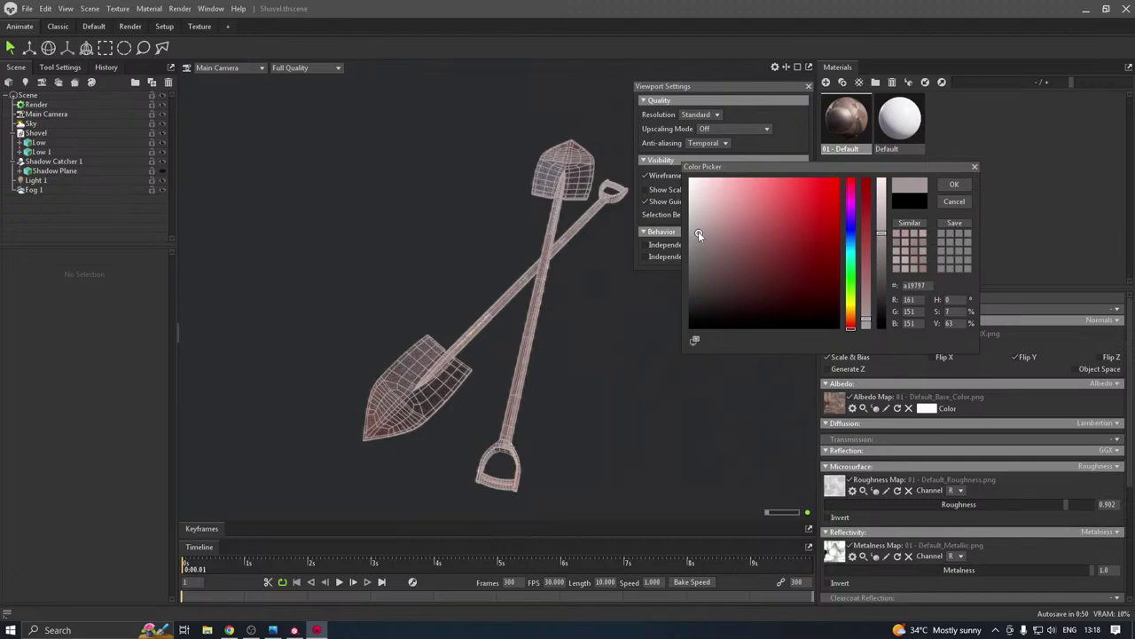
left_click_drag(699, 234, 698, 230)
left_click(700, 297)
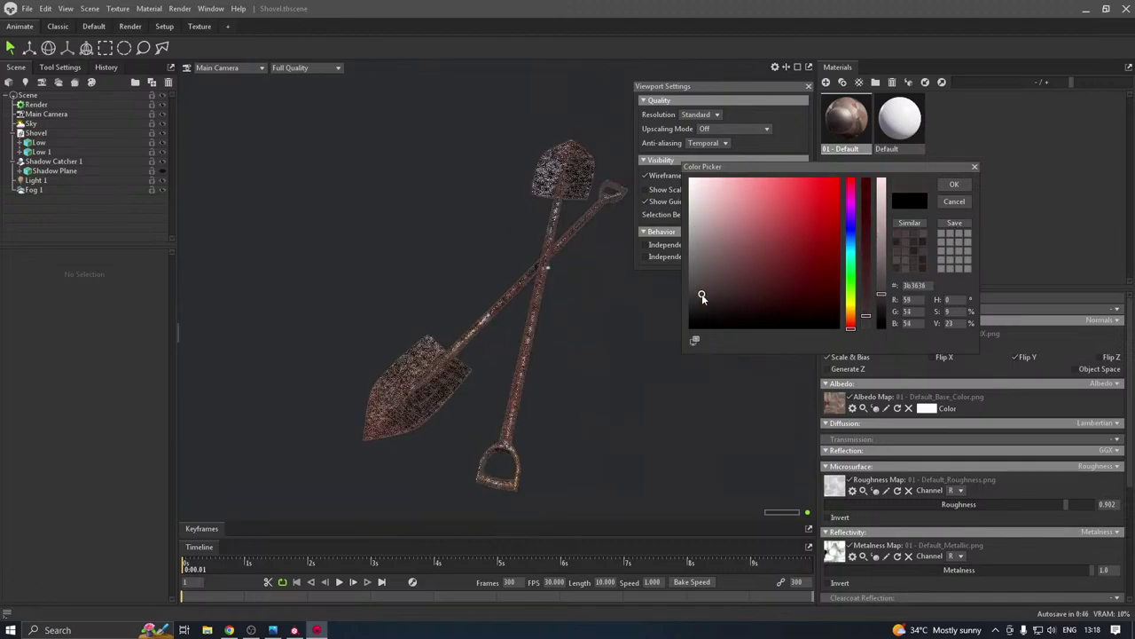
left_click(688, 280)
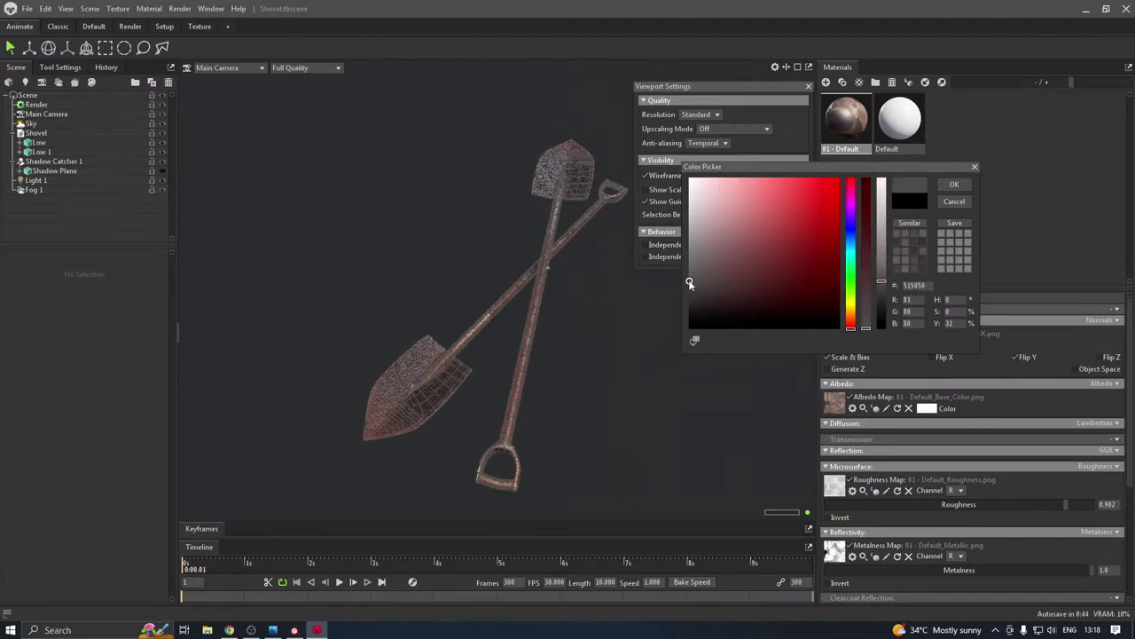
mouse_move(689, 279)
left_mouse_down()
mouse_move(691, 307)
mouse_move(711, 316)
mouse_move(692, 326)
left_mouse_up()
left_click(826, 206)
left_click(688, 313)
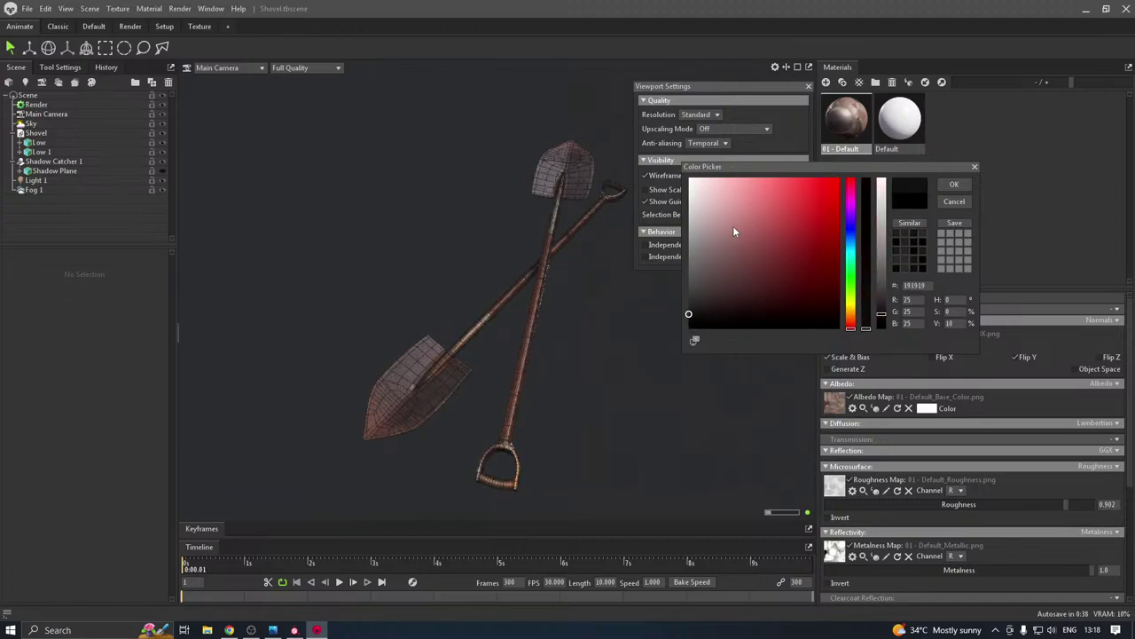
mouse_move(695, 245)
left_mouse_down()
mouse_move(678, 266)
mouse_move(681, 290)
mouse_move(652, 301)
left_mouse_up()
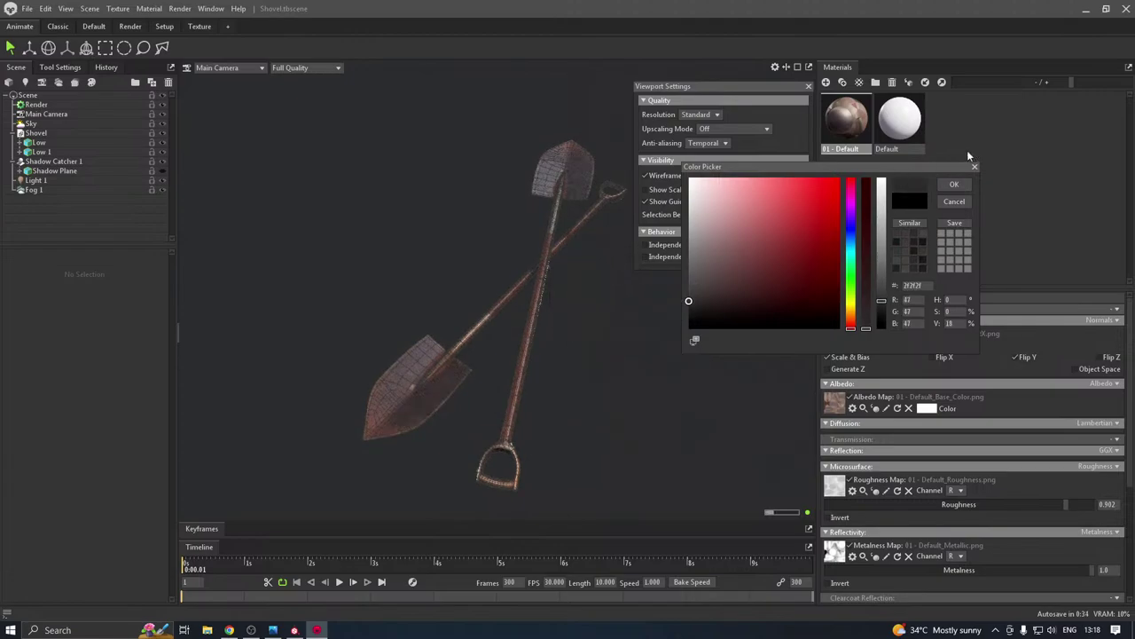
left_click(954, 183)
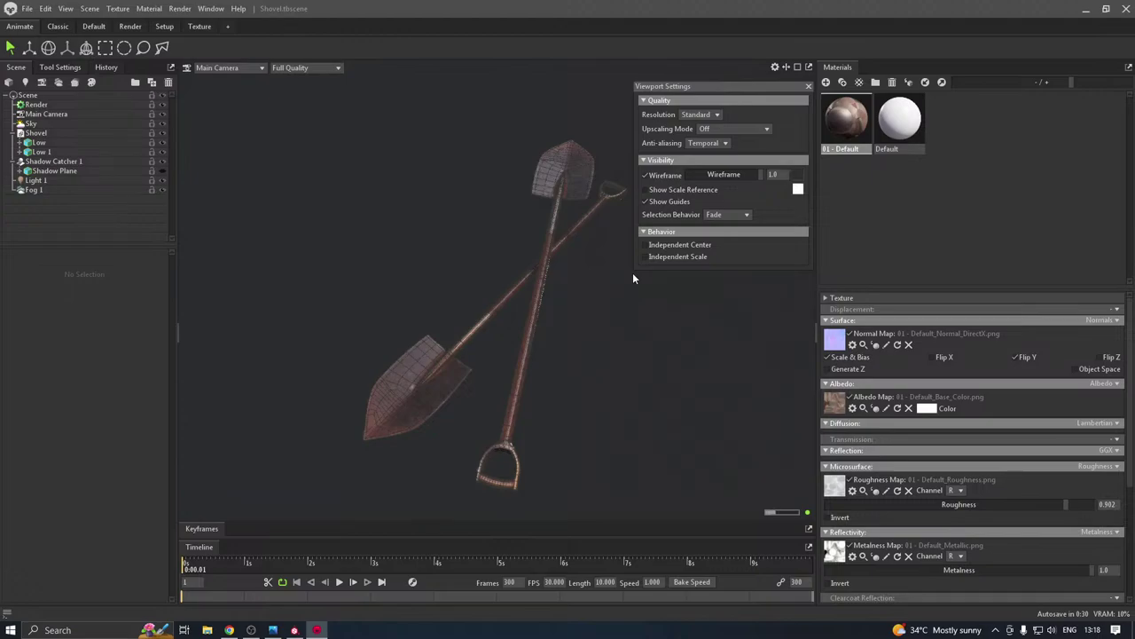
left_click(807, 87)
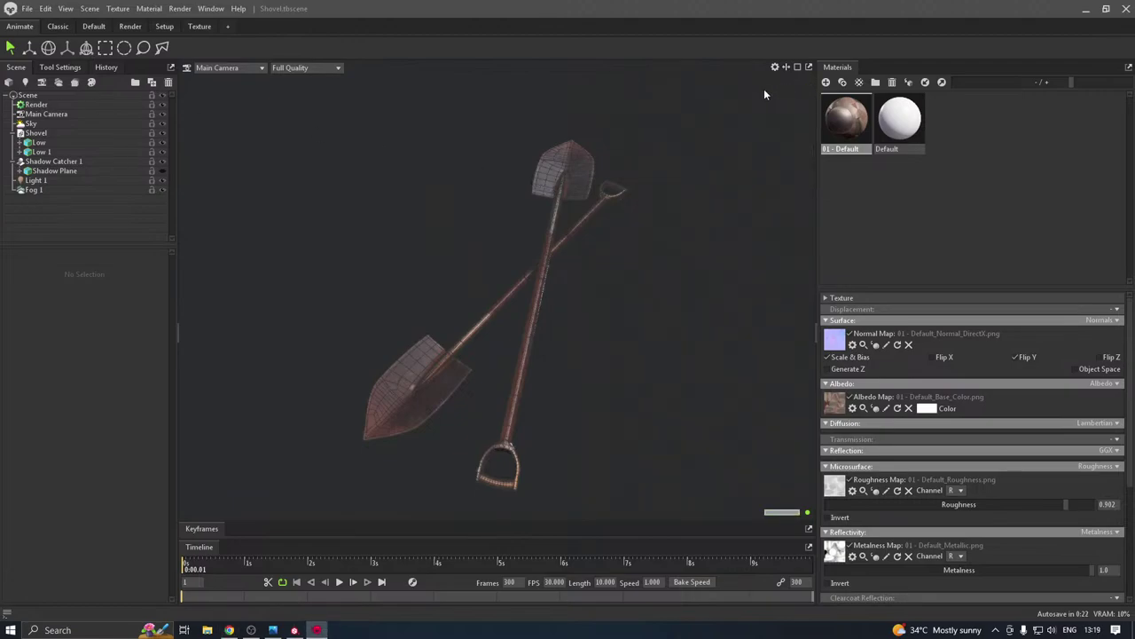